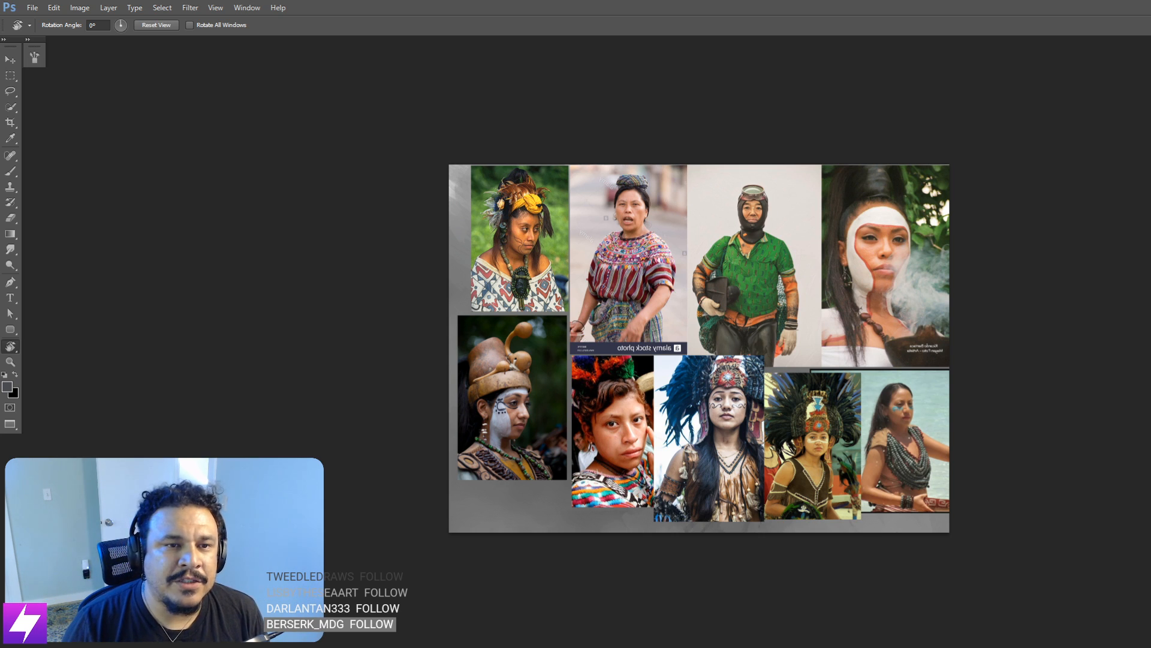
Step: Look over the reference boards of costume, face paint and headdress photos
key(Delete)
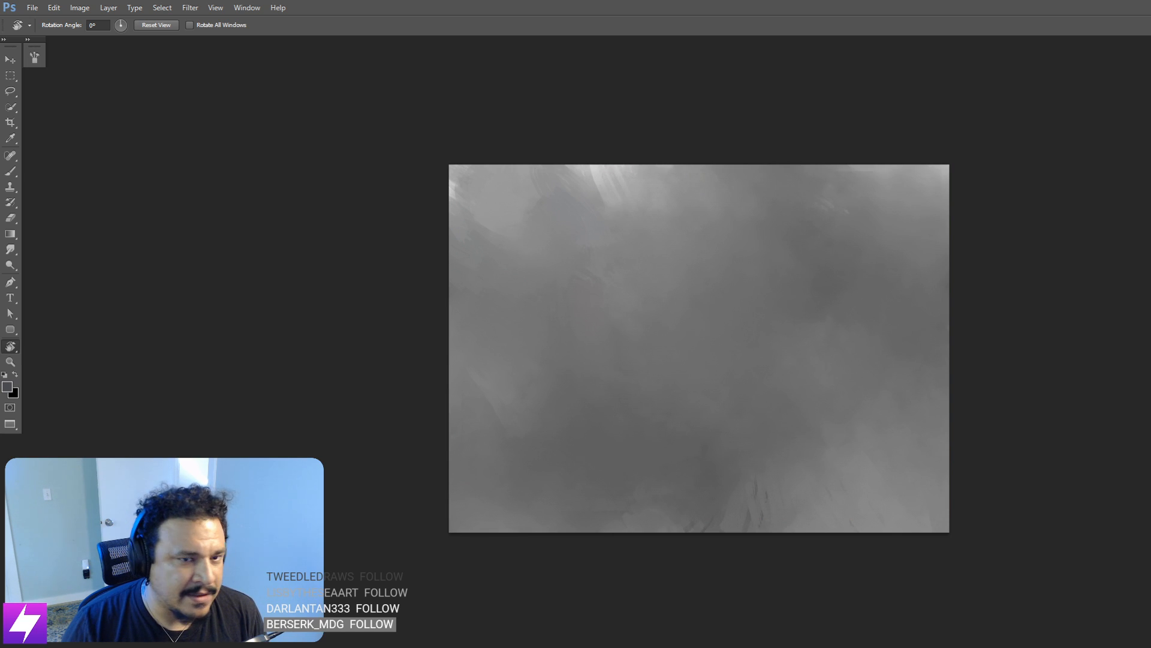
key(ctrl+z)
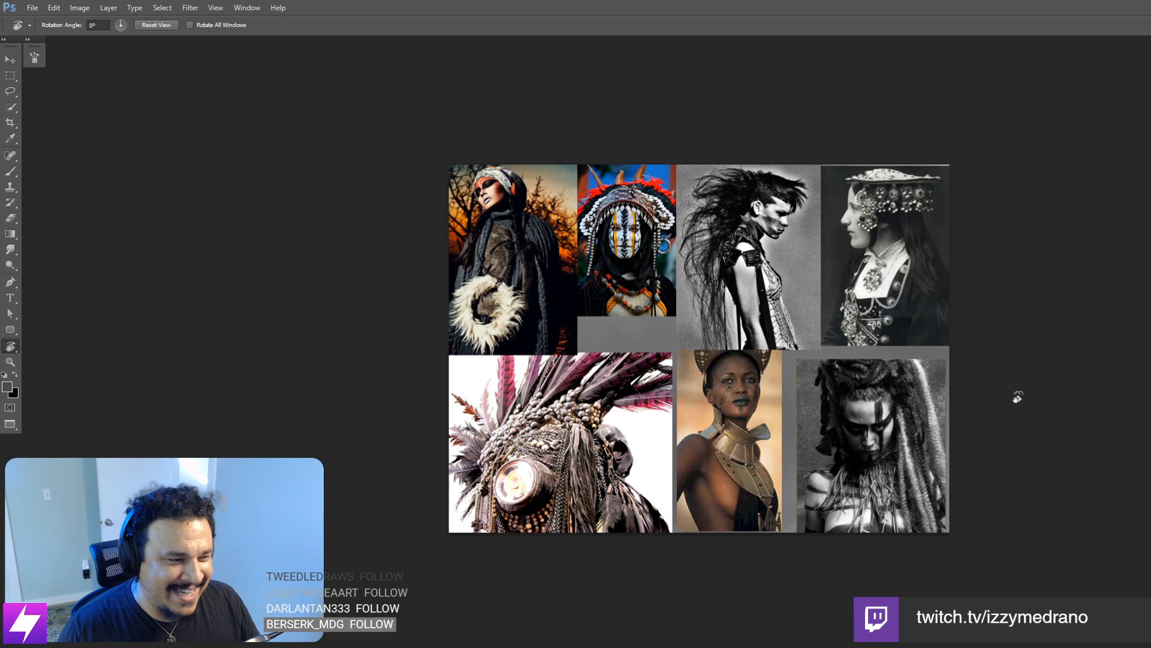
key(ctrl+plus)
drag(1037, 351, 1010, 341)
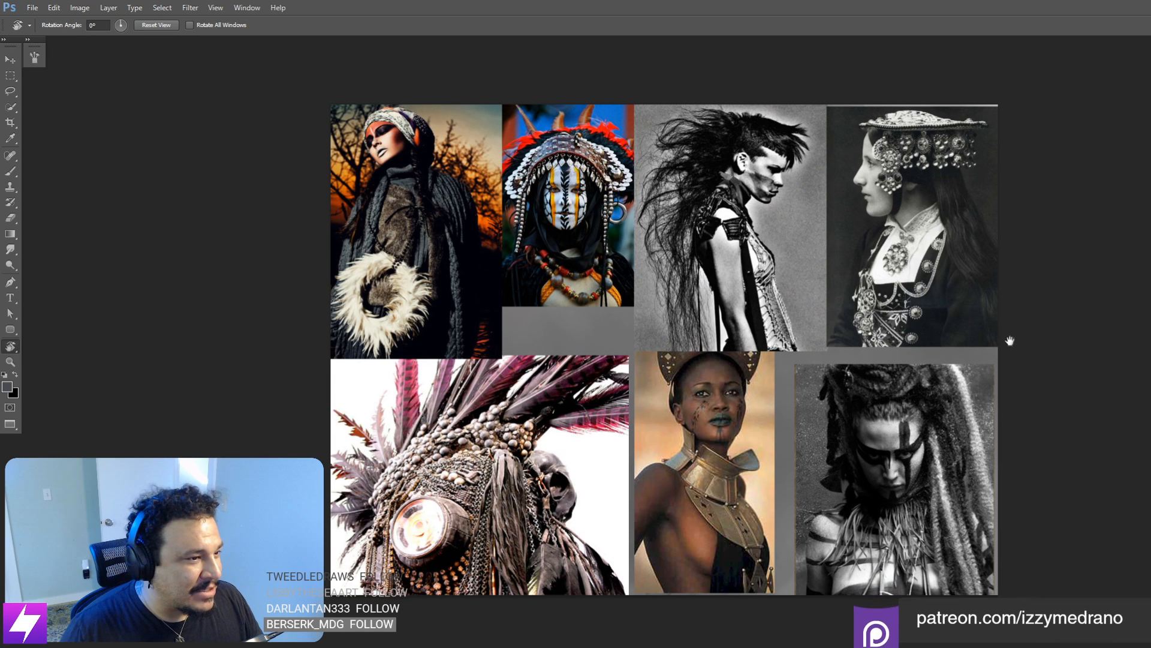
drag(1041, 305, 1047, 322)
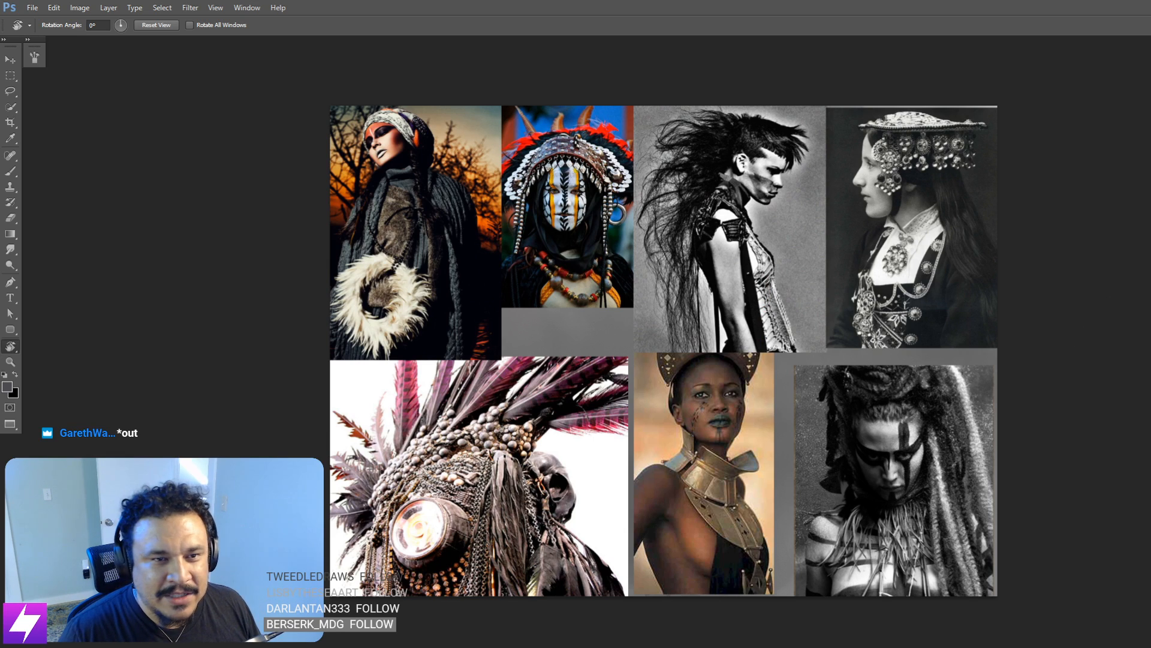
key(ctrl+plus)
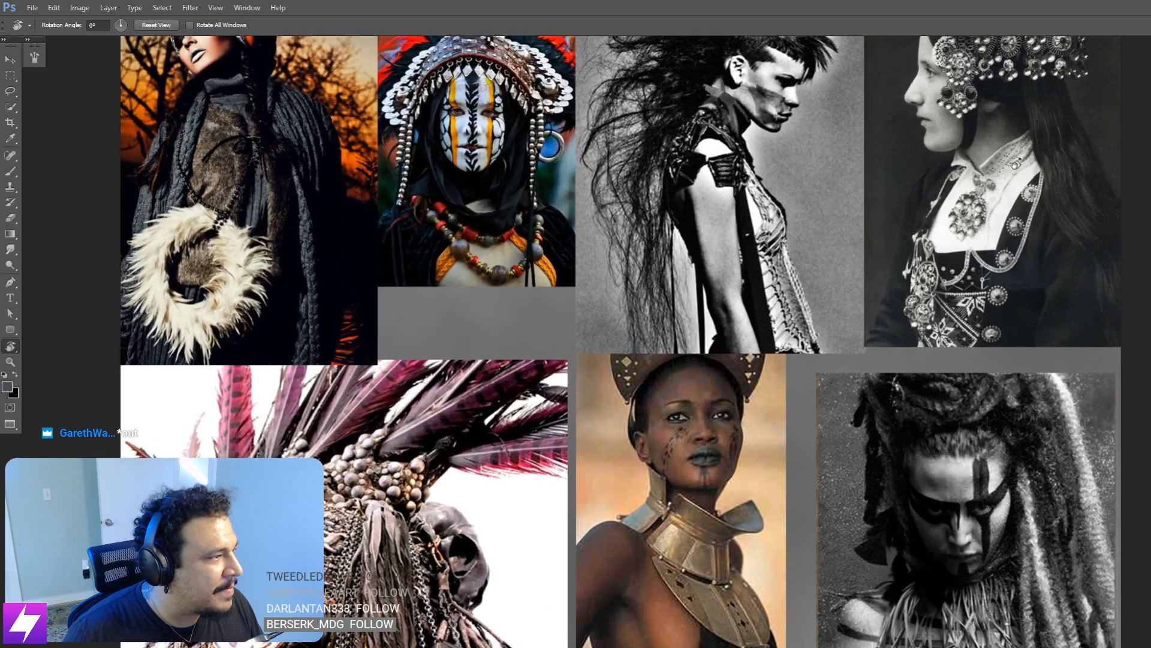
key(ctrl+minus)
mouse_move(1028, 213)
mouse_down()
mouse_move(1087, 173)
mouse_move(1016, 195)
mouse_up()
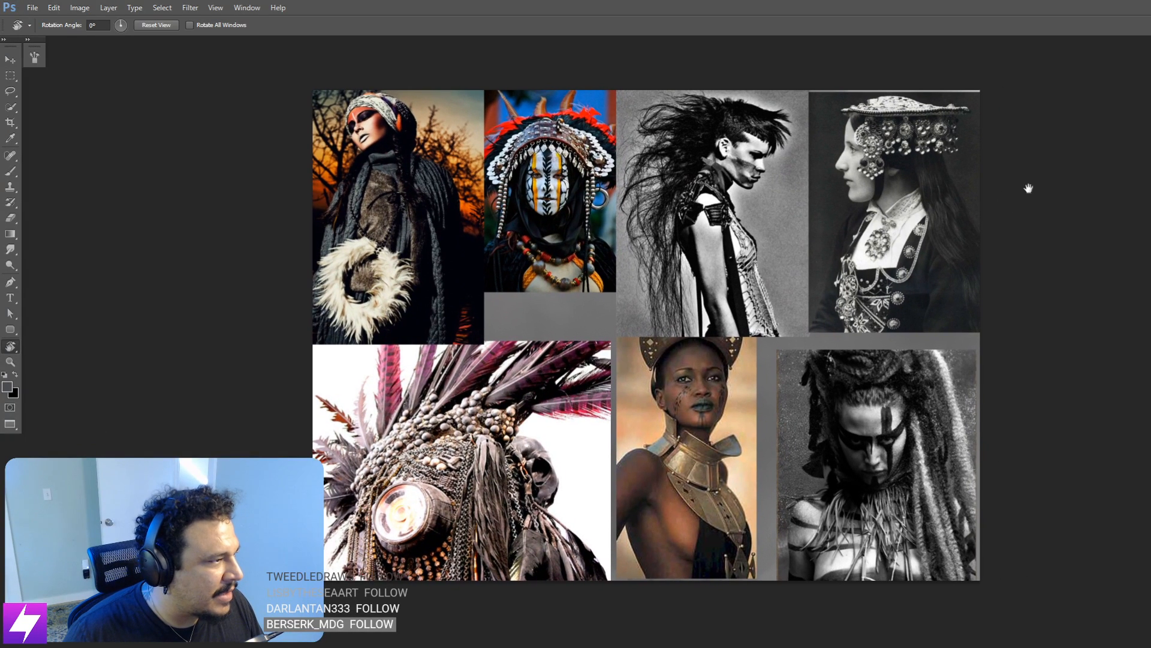
key(ctrl+Tab)
key(ctrl+Tab)
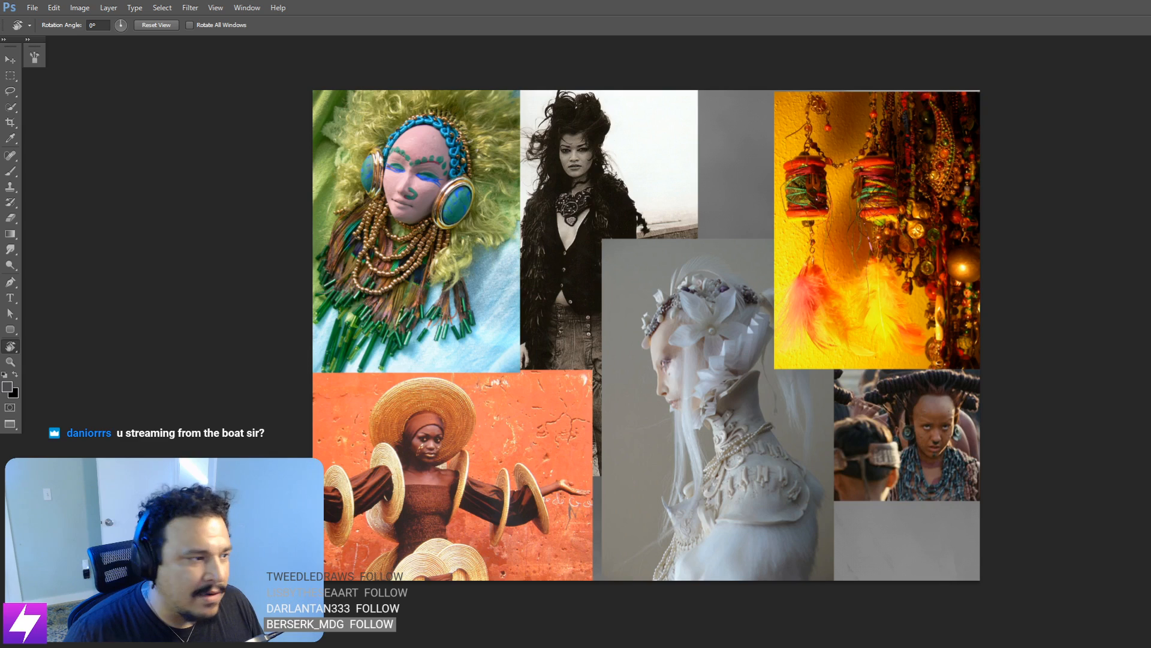
mouse_move(996, 277)
mouse_down()
mouse_move(1009, 265)
mouse_move(1008, 277)
mouse_up()
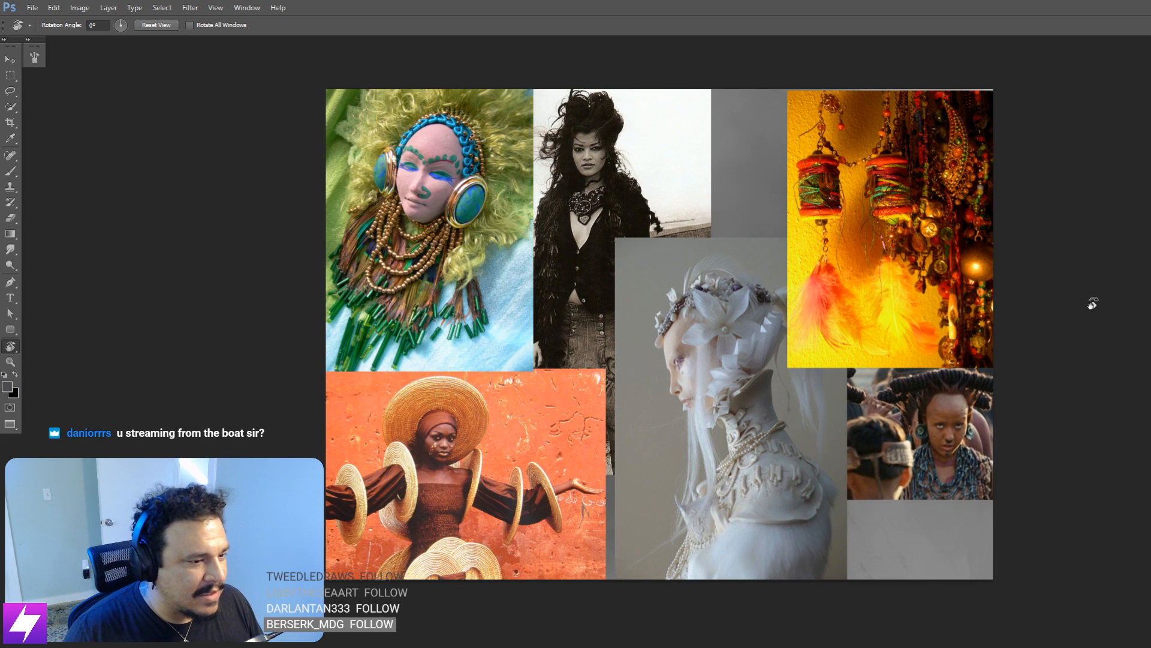
mouse_move(1082, 353)
mouse_down()
mouse_move(1076, 362)
mouse_move(1068, 343)
mouse_move(1090, 323)
mouse_move(1113, 334)
mouse_move(1085, 368)
mouse_up()
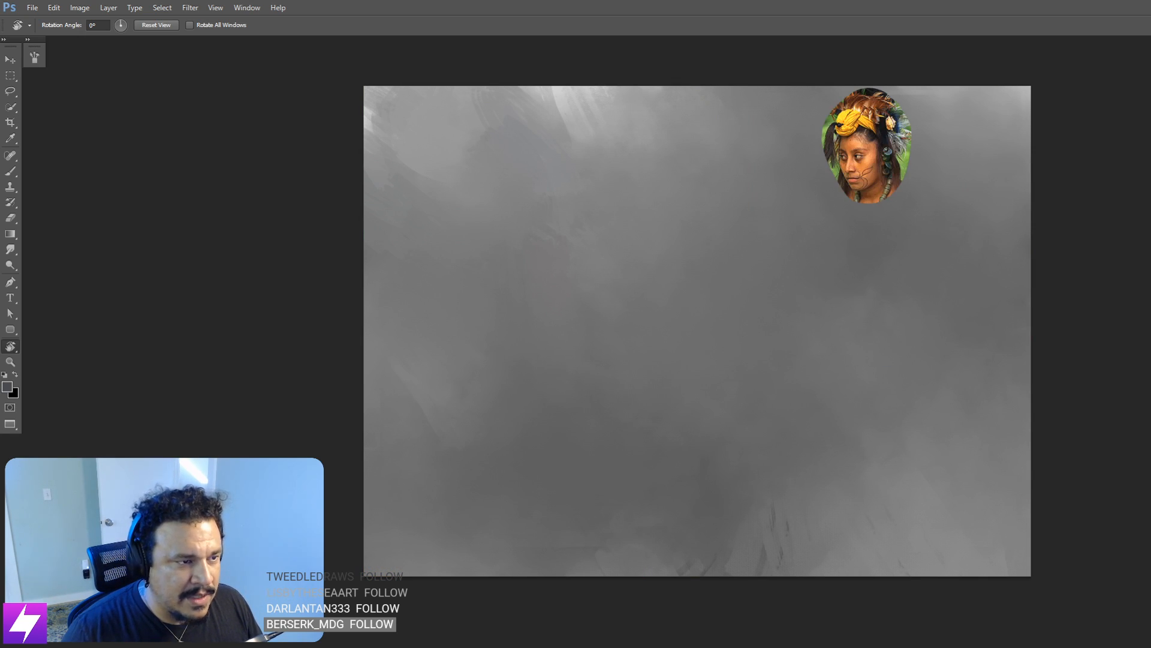
drag(931, 264, 912, 280)
drag(1078, 215, 1072, 232)
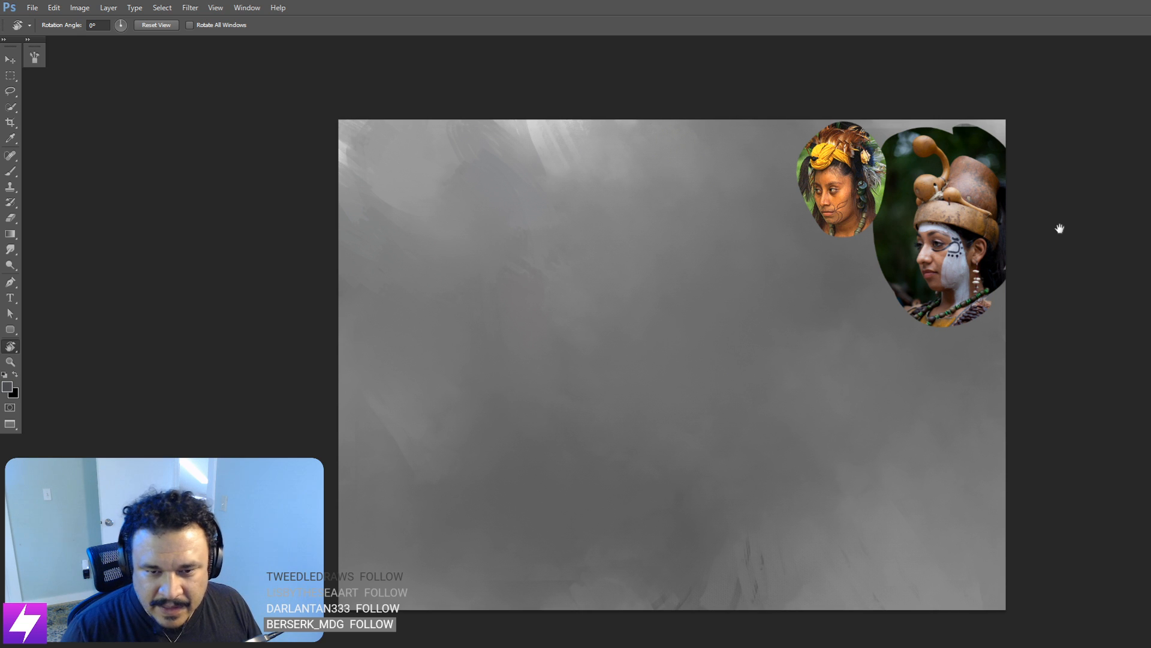
drag(1120, 216, 1110, 226)
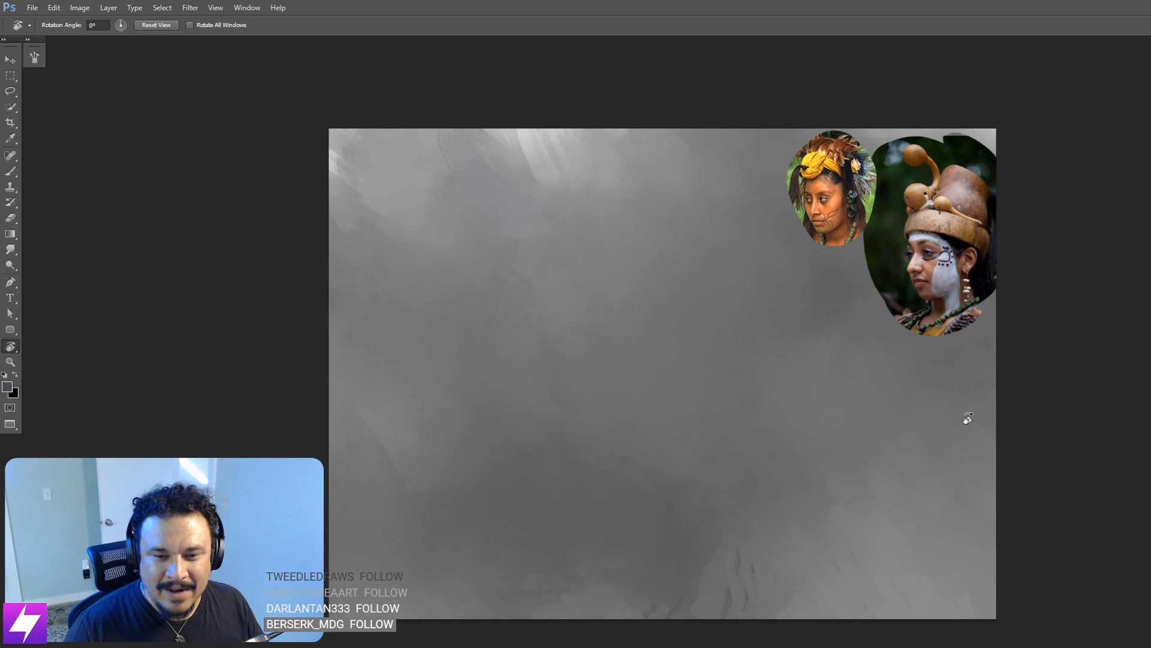
drag(615, 411, 612, 406)
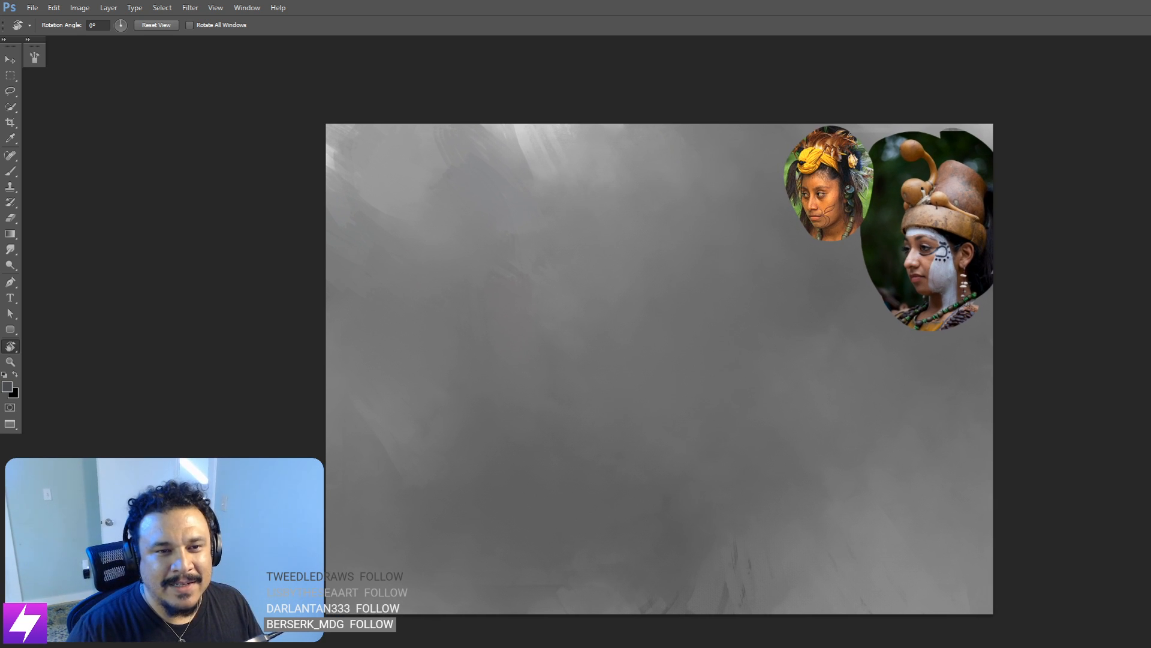
mouse_move(898, 419)
mouse_down()
mouse_move(934, 404)
mouse_move(920, 427)
mouse_up()
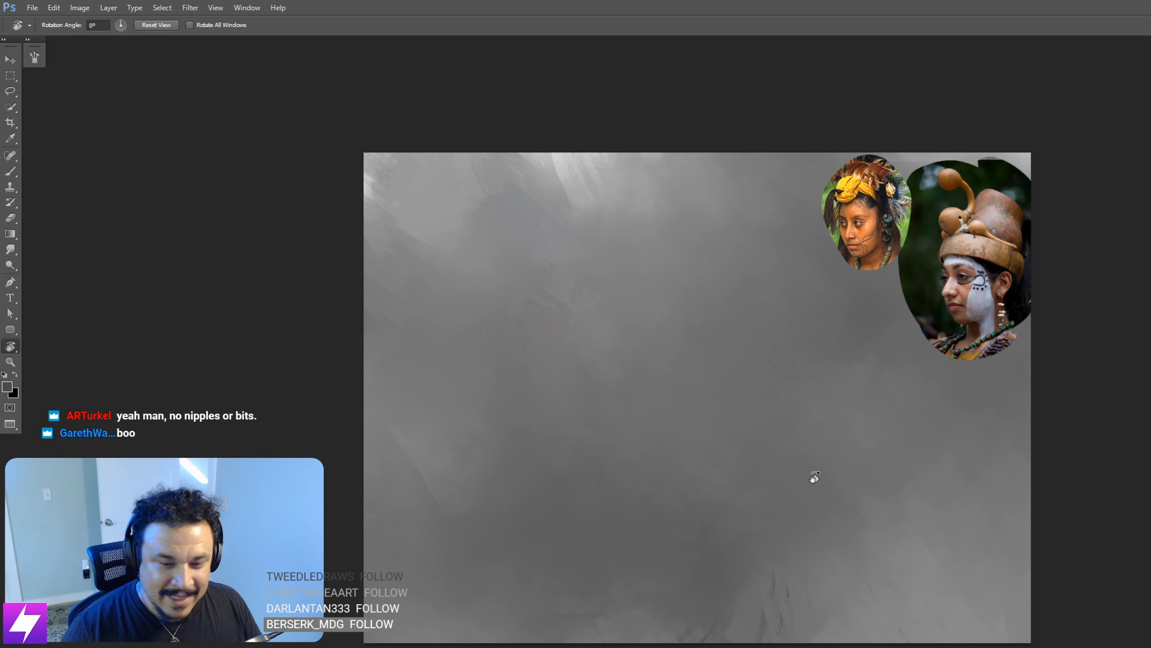
drag(722, 494, 707, 460)
drag(648, 418, 668, 420)
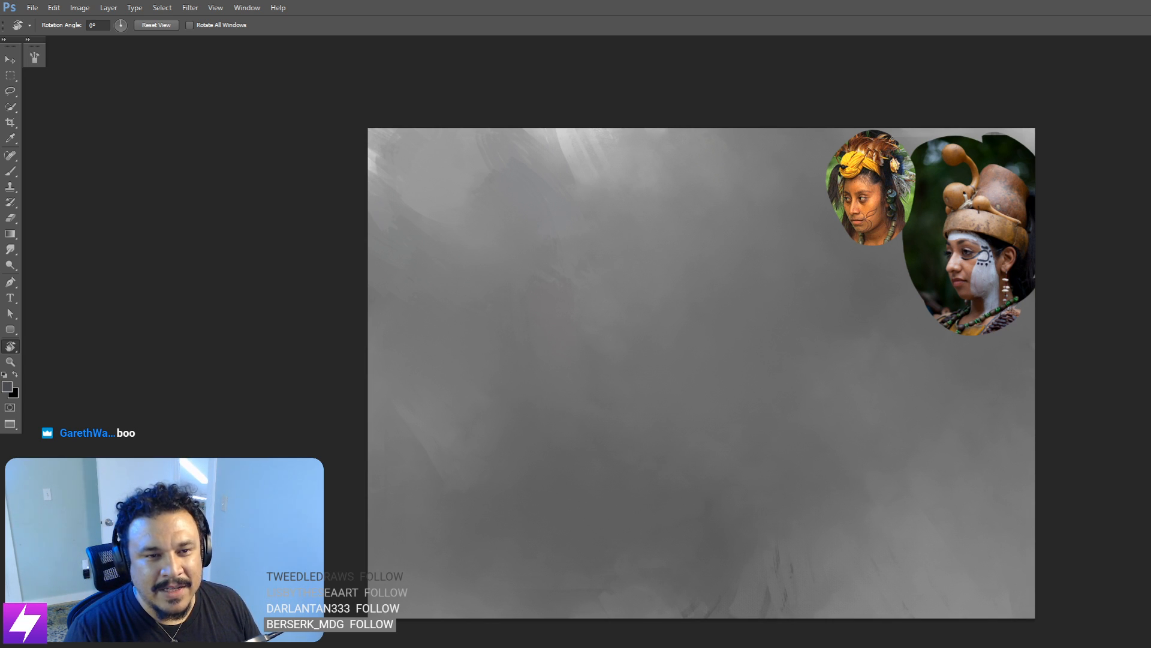
drag(986, 351, 992, 355)
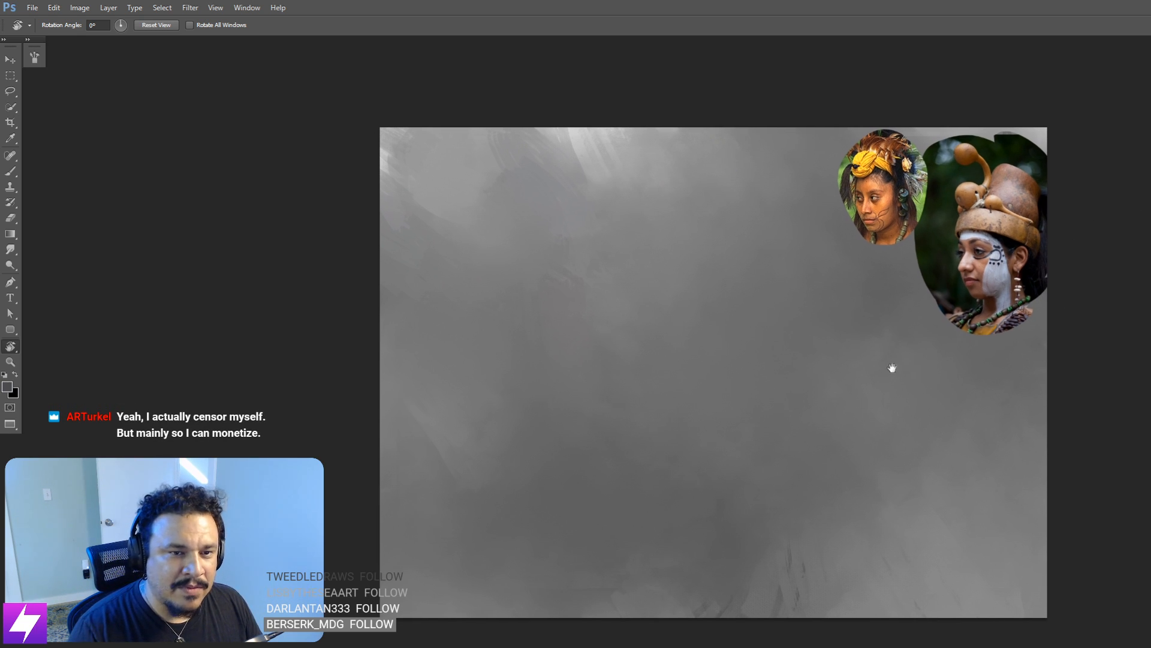
Step: Sample the dark grey around the canvas and paint two diverging shoulder strokes in the canvas's upper-left area with a 90 px brush
key(b)
key(bracketright)
key(bracketright)
key(bracketright)
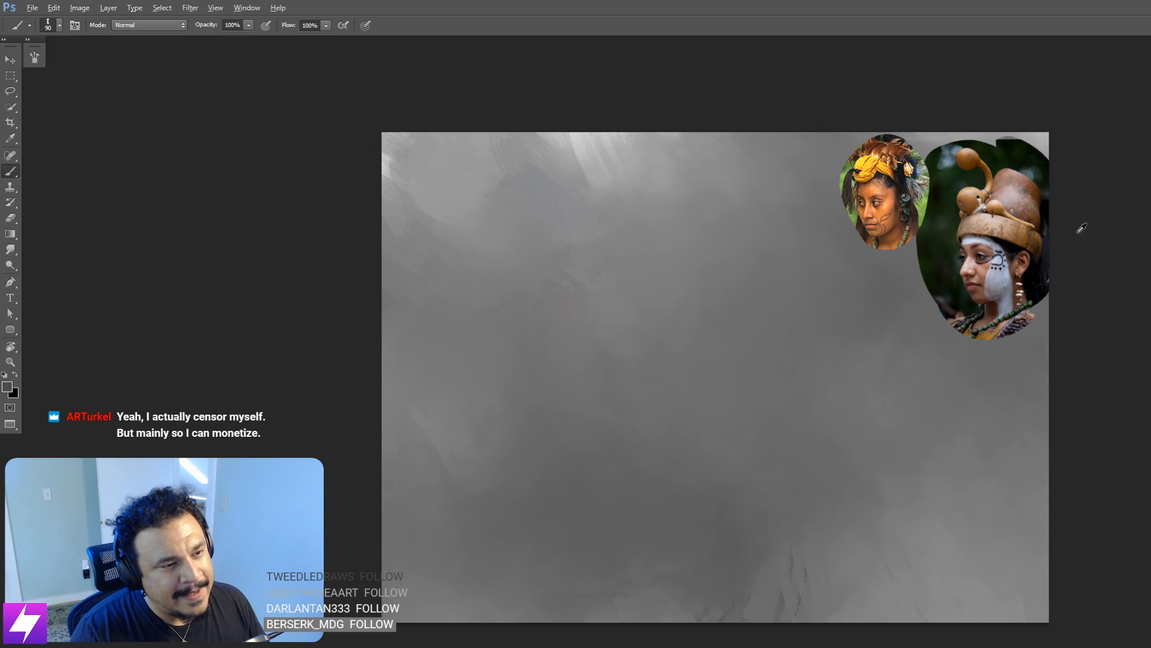
alt+click(1112, 233)
drag(746, 429, 727, 441)
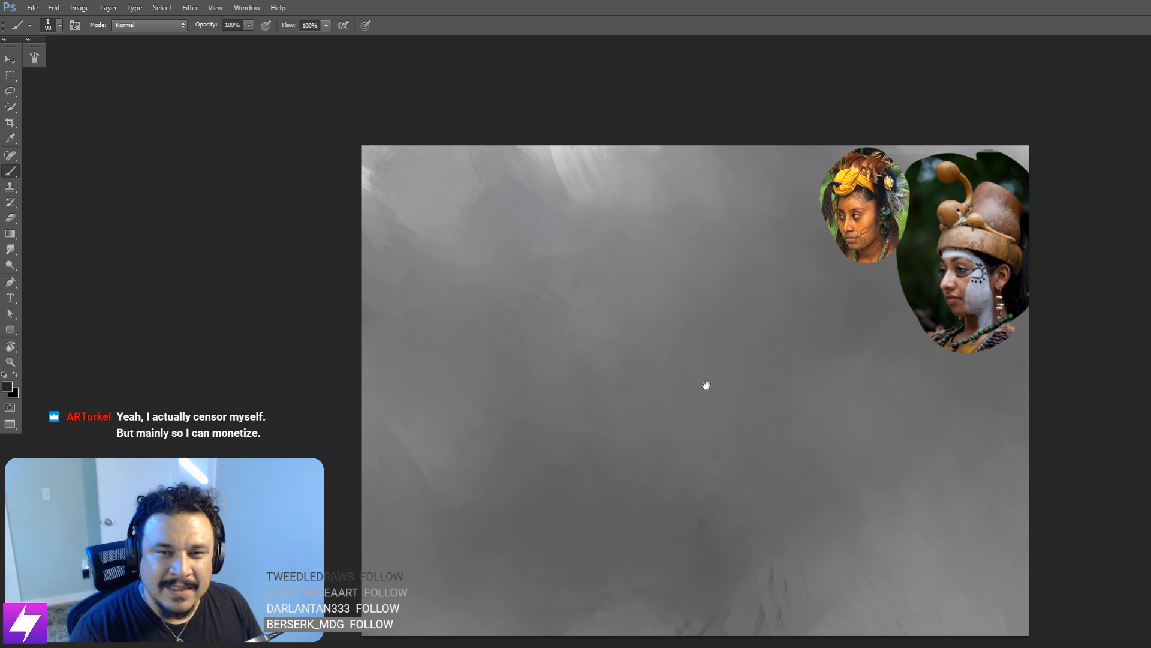
drag(636, 424, 649, 405)
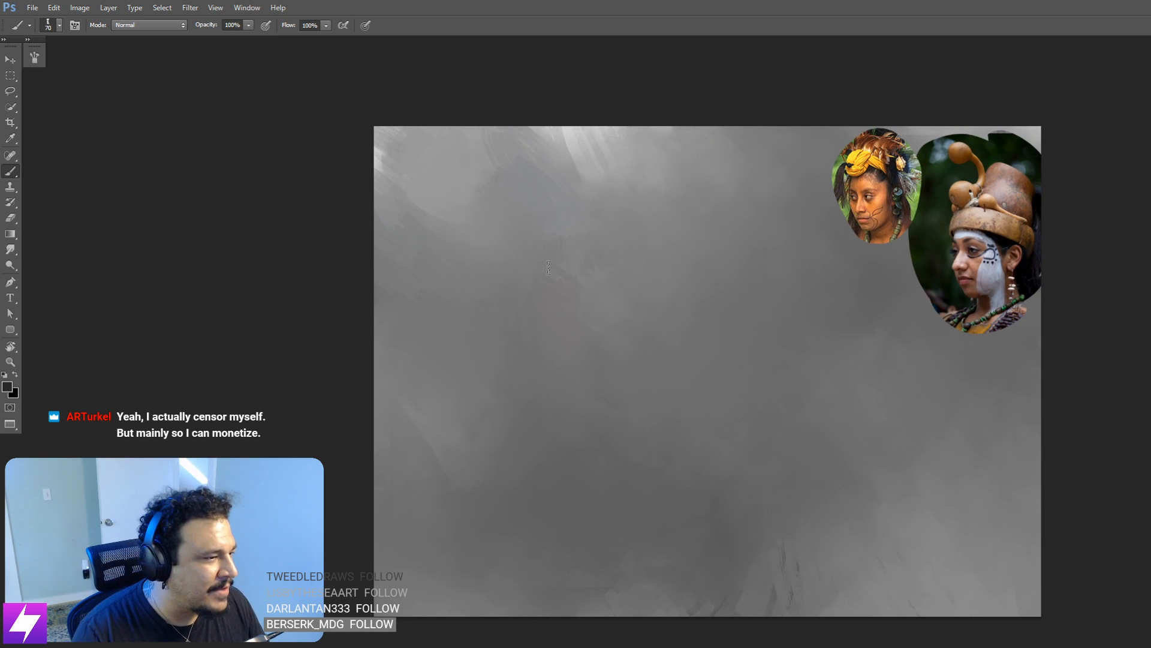
key(bracketleft)
key(bracketleft)
key(bracketright)
key(bracketright)
drag(568, 236, 529, 301)
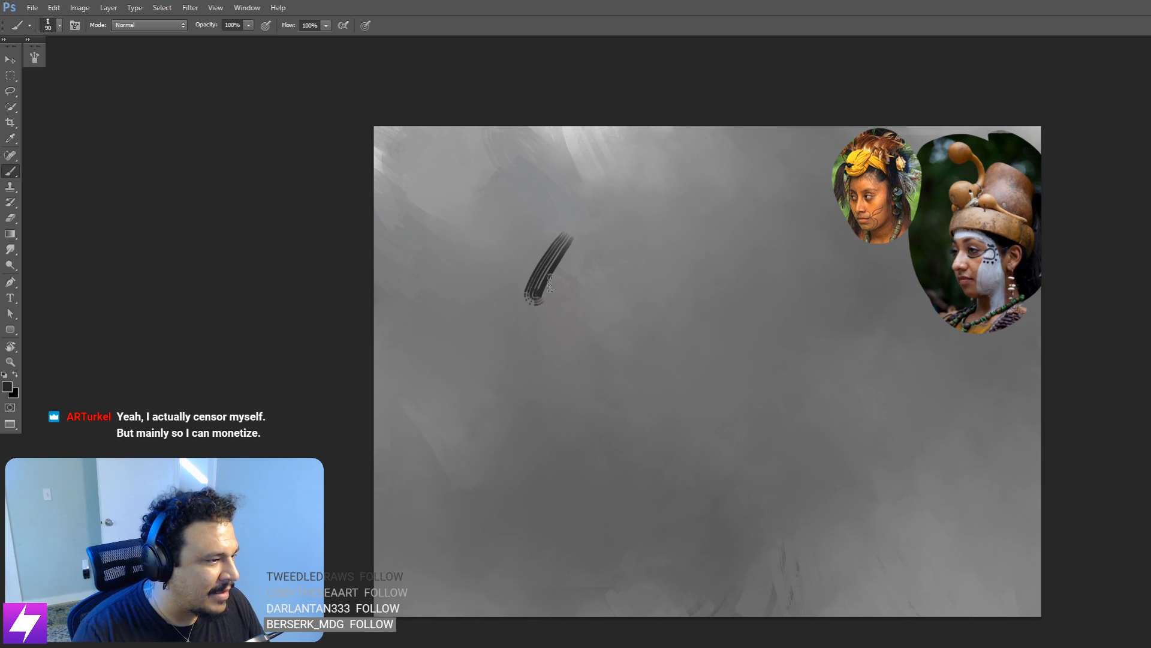
drag(581, 242, 610, 291)
Step: Recheck the reference boards, enlarge the brush and block in the figure's dark torso with long downward strokes below the shoulder marks
key(ctrl+Tab)
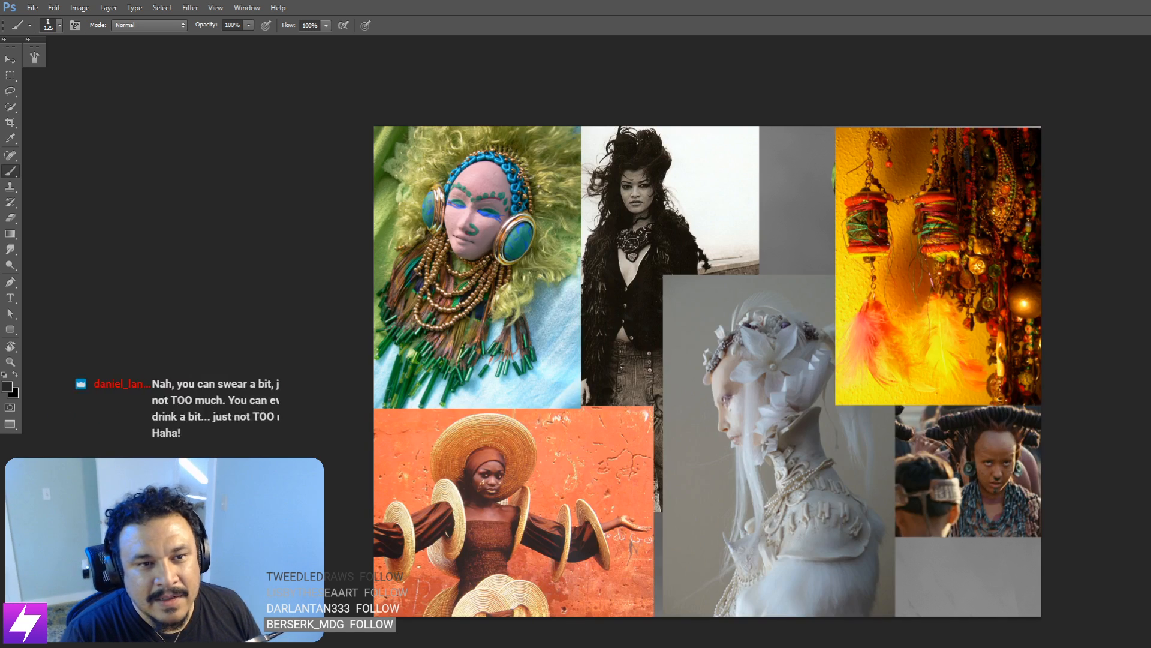
key(ctrl+Tab)
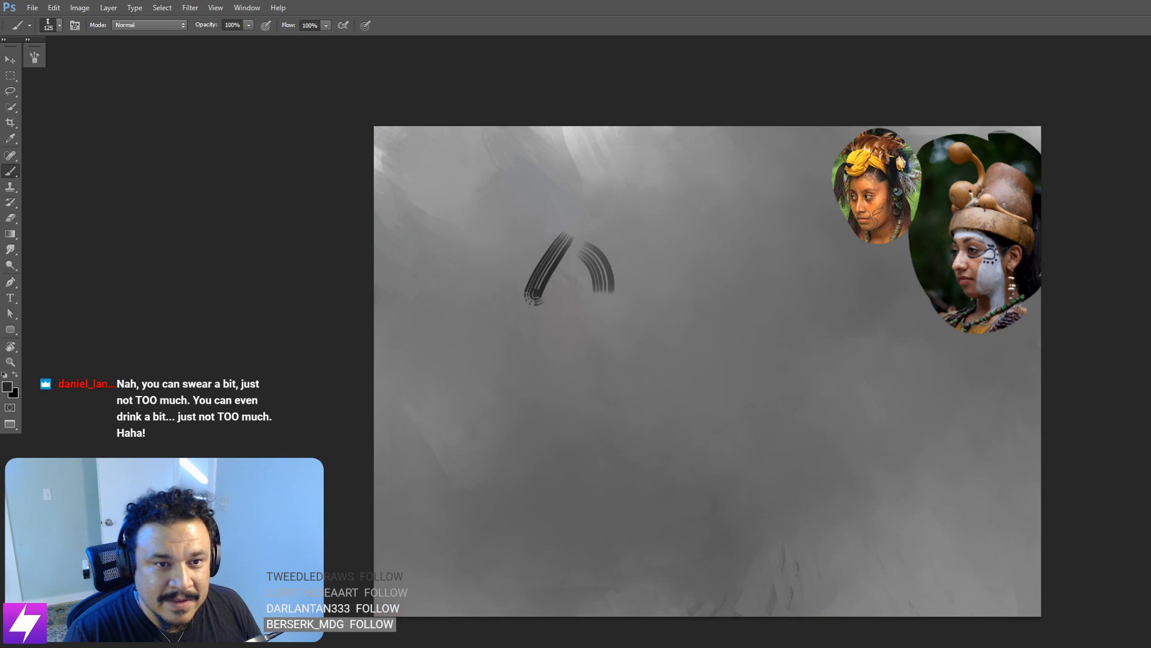
key(ctrl+Tab)
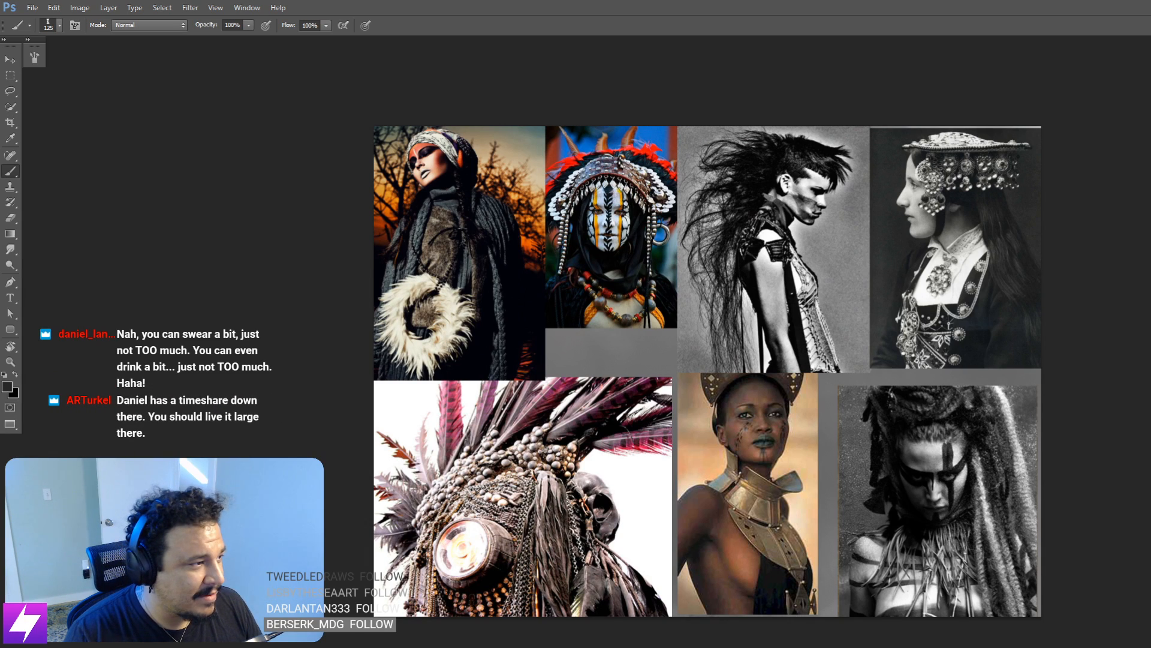
key(ctrl+Tab)
key(bracketright)
key(bracketright)
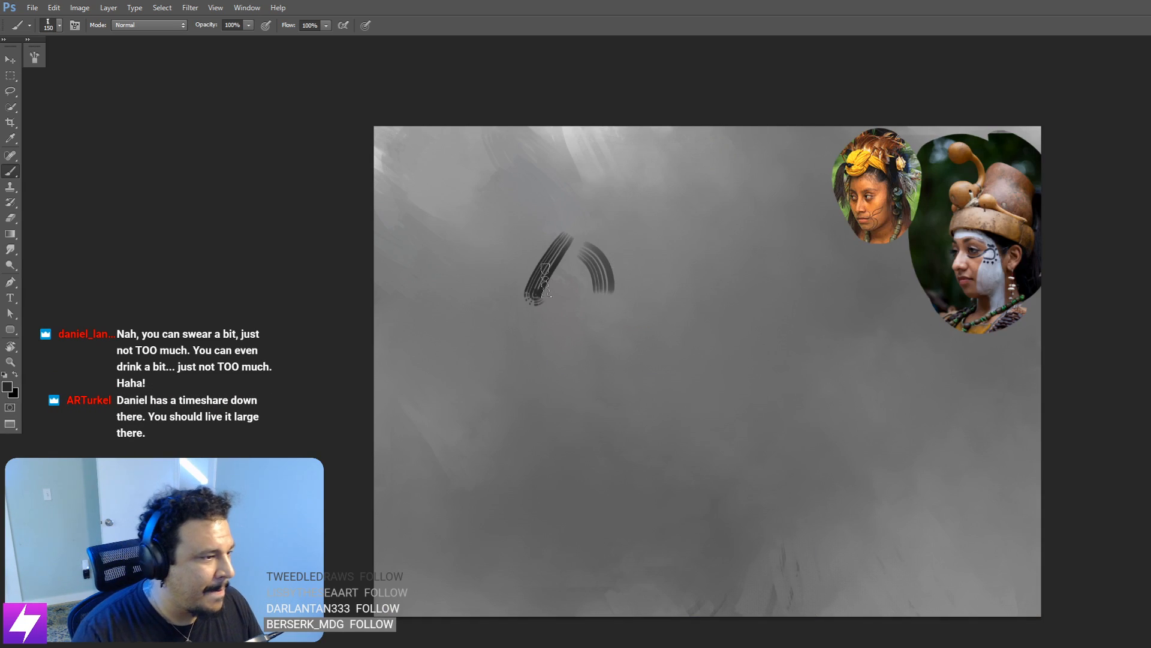
mouse_move(553, 276)
mouse_down()
mouse_move(545, 337)
mouse_move(586, 291)
mouse_move(589, 407)
mouse_up()
drag(564, 313, 546, 438)
drag(545, 336, 541, 453)
drag(559, 305, 525, 349)
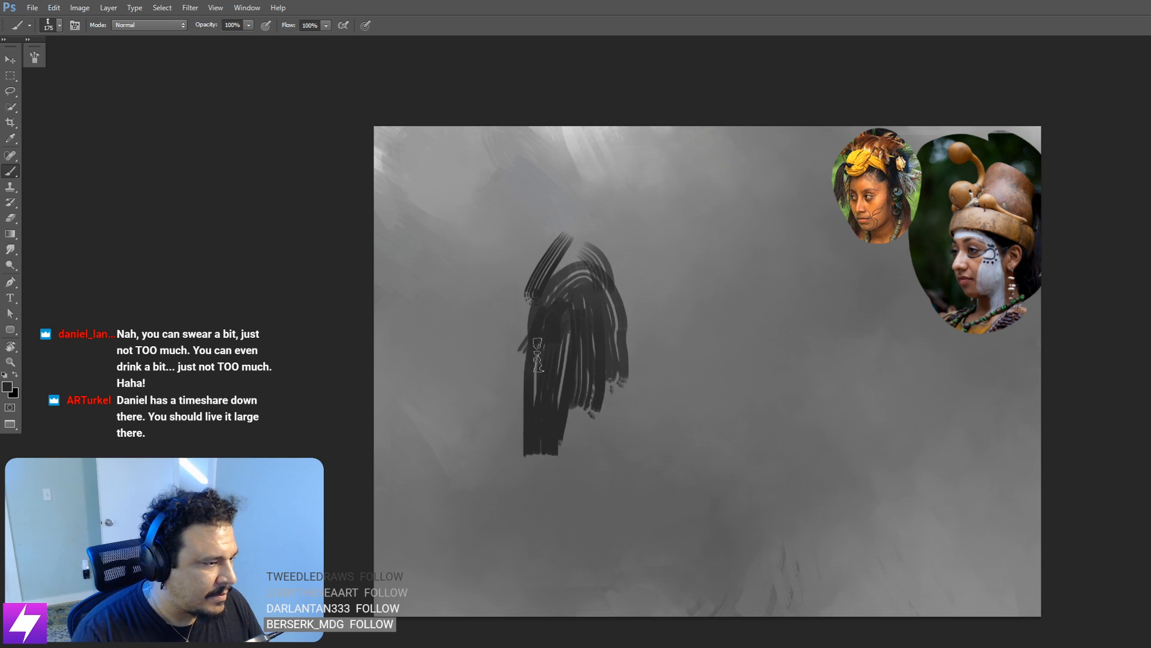
Step: Paint the rounded head shape above the shoulders with curved dark strokes
drag(571, 207, 526, 262)
drag(527, 252, 540, 282)
mouse_move(558, 207)
mouse_down()
mouse_move(608, 240)
mouse_move(567, 276)
mouse_up()
mouse_move(580, 219)
mouse_down()
mouse_move(574, 282)
mouse_move(530, 256)
mouse_move(579, 198)
mouse_move(600, 209)
mouse_move(593, 273)
mouse_up()
Step: Extend the cloak down with a 100 px brush, flaring its left side and adding a slanted hem
key(bracketleft)
key(bracketleft)
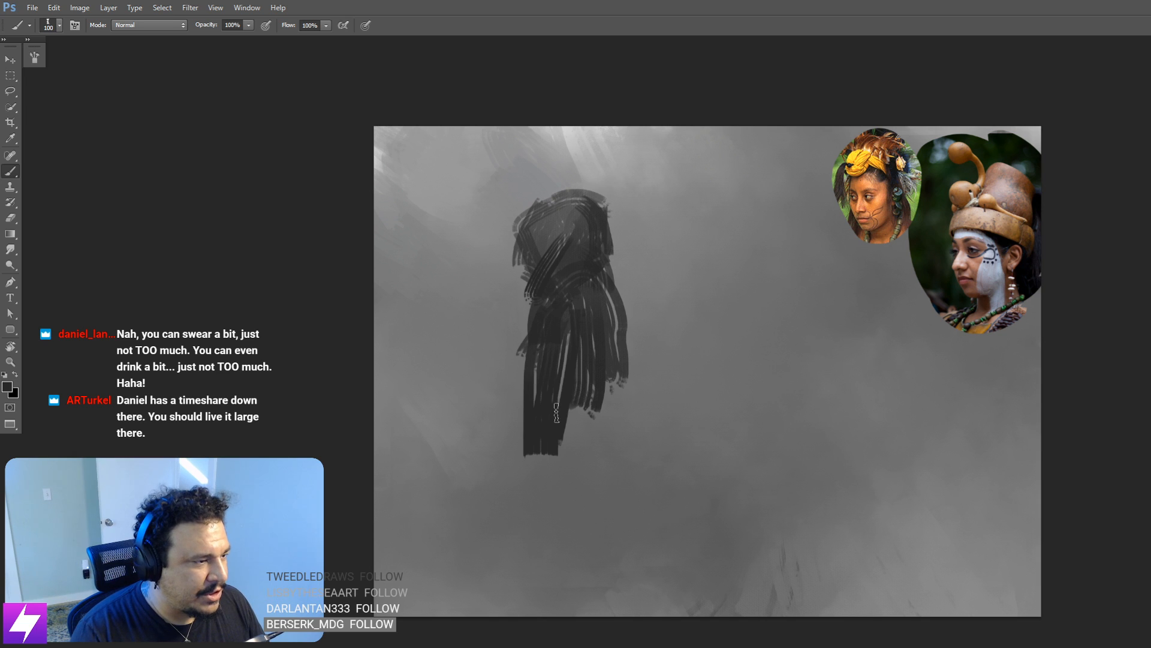
drag(535, 315, 512, 416)
mouse_move(525, 353)
mouse_down()
mouse_move(522, 414)
mouse_move(611, 487)
mouse_up()
drag(579, 381, 584, 464)
drag(561, 369, 564, 458)
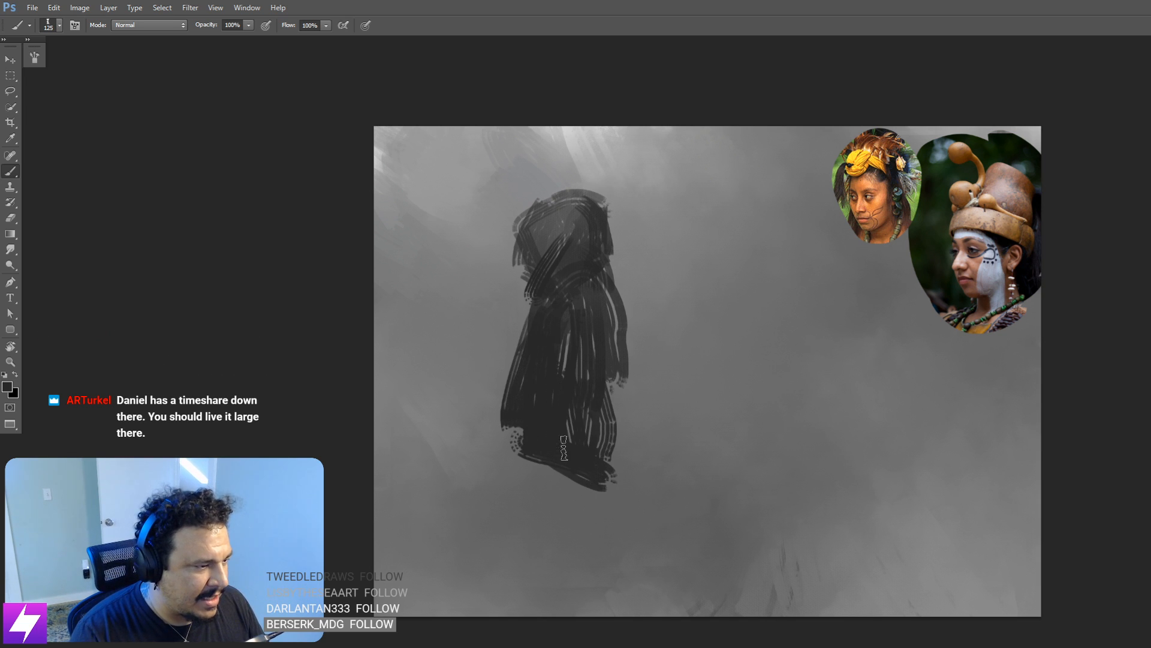
Step: Fill gaps in the cloak, widen its right side and lower its hem using a 200 px brush
key(bracketright)
key(bracketright)
key(bracketright)
drag(600, 357, 627, 462)
drag(605, 324, 624, 485)
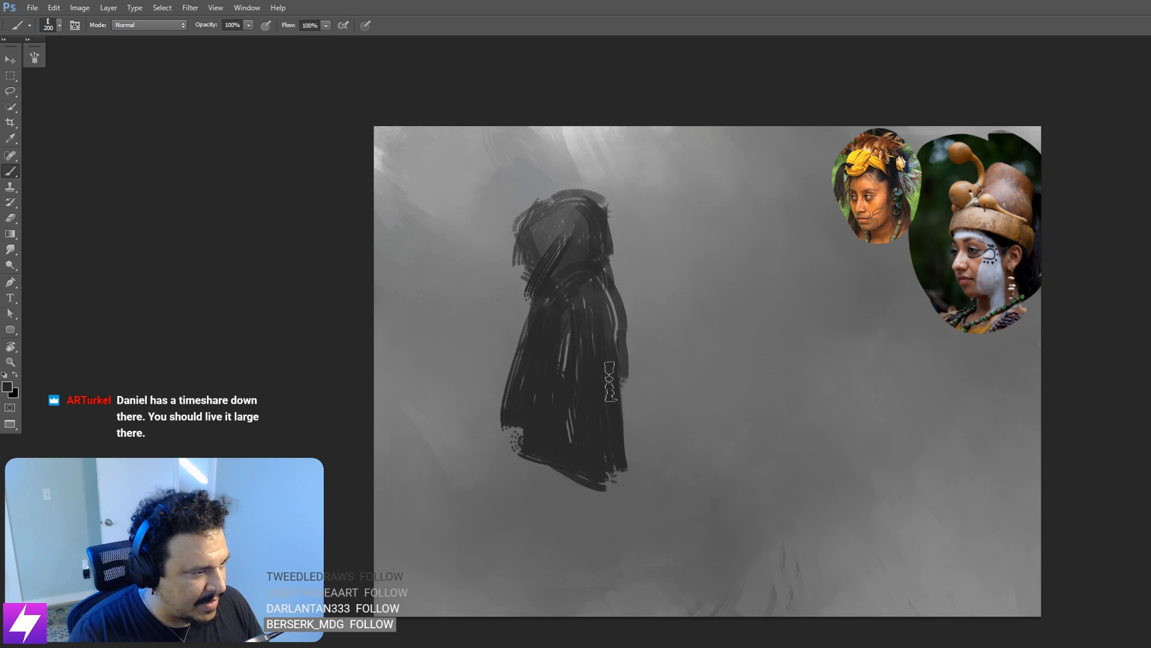
drag(624, 354, 627, 467)
drag(612, 324, 627, 420)
drag(571, 310, 565, 426)
drag(533, 384, 528, 492)
drag(503, 426, 506, 488)
drag(531, 498, 621, 521)
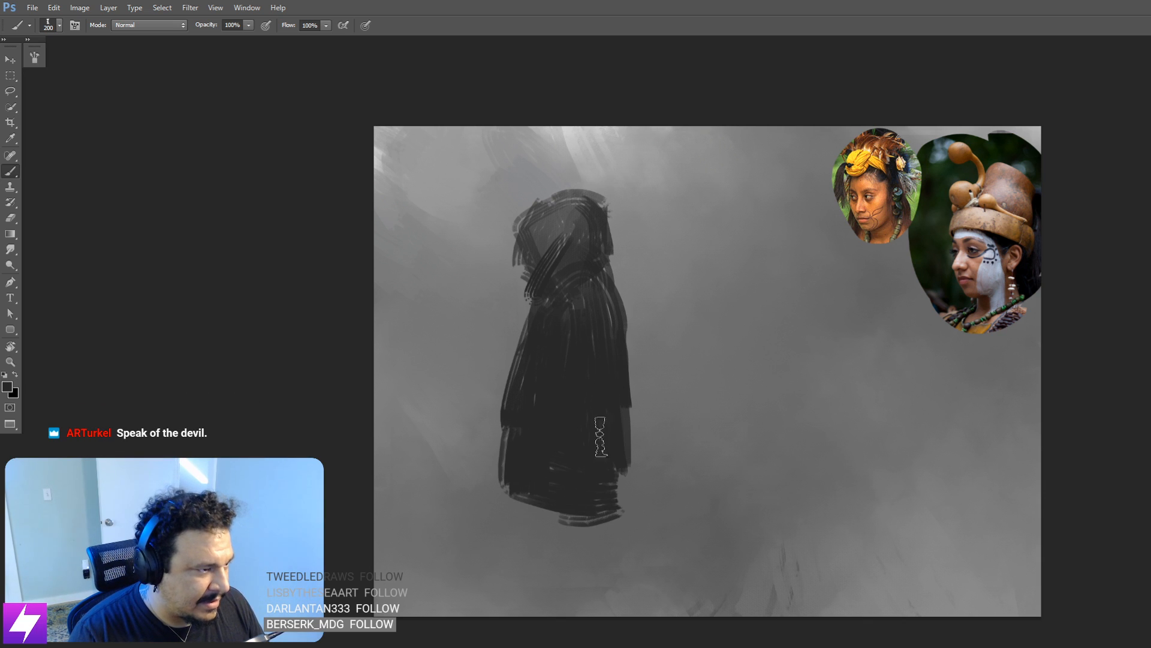
Step: Fill the head and neck with dark strokes using smaller brush sizes, undoing the stray stroke along the head's right side
key(bracketleft)
drag(590, 230, 570, 276)
drag(603, 204, 618, 312)
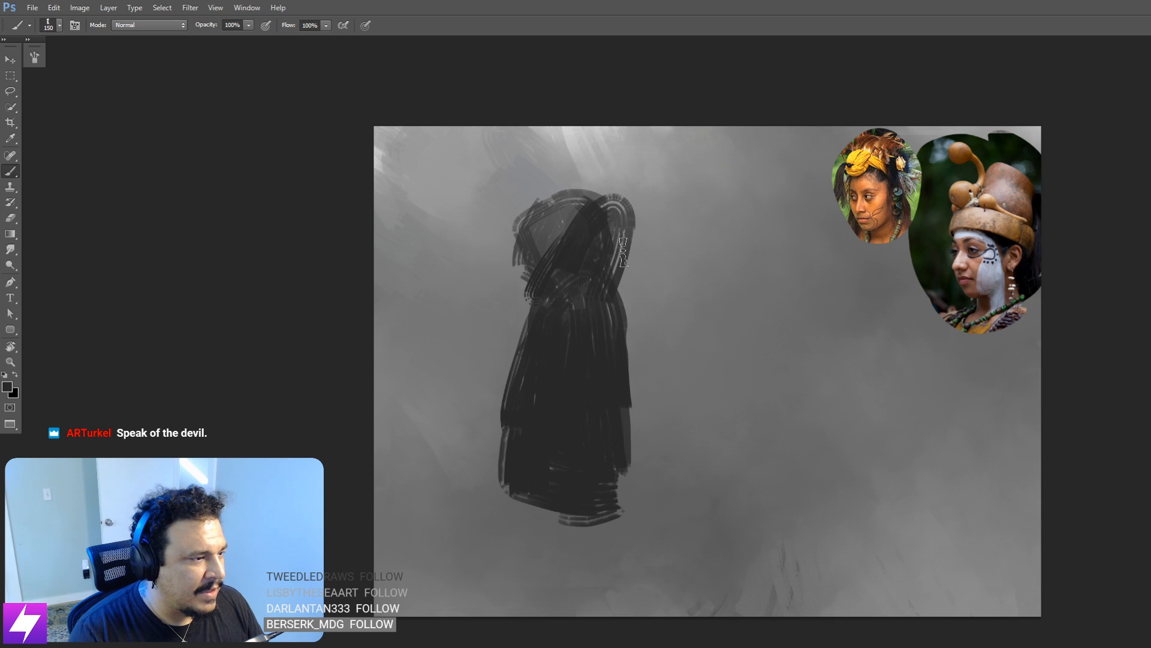
key(ctrl+z)
key(bracketleft)
mouse_move(603, 207)
mouse_down()
mouse_move(569, 274)
mouse_move(602, 227)
mouse_move(611, 228)
mouse_move(595, 282)
mouse_move(623, 261)
mouse_move(581, 292)
mouse_move(575, 282)
mouse_move(623, 265)
mouse_move(532, 288)
mouse_up()
mouse_move(532, 287)
mouse_down()
mouse_move(555, 270)
mouse_move(544, 301)
mouse_move(581, 260)
mouse_up()
drag(549, 336, 571, 340)
key(bracketleft)
key(bracketleft)
drag(542, 290, 565, 354)
drag(645, 369, 643, 375)
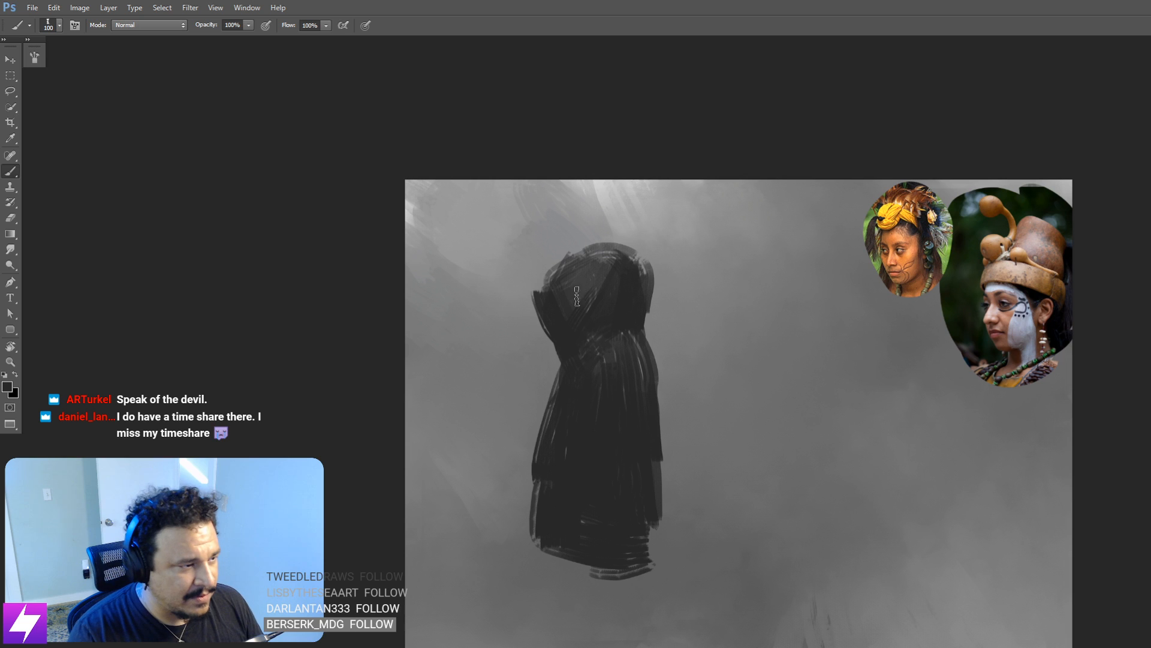
Step: Touch up the head's upper-left edge with a 50 px brush, and set the brush size back to 90 px
key(bracketleft)
key(bracketleft)
key(bracketleft)
key(bracketleft)
key(bracketleft)
drag(549, 270, 537, 292)
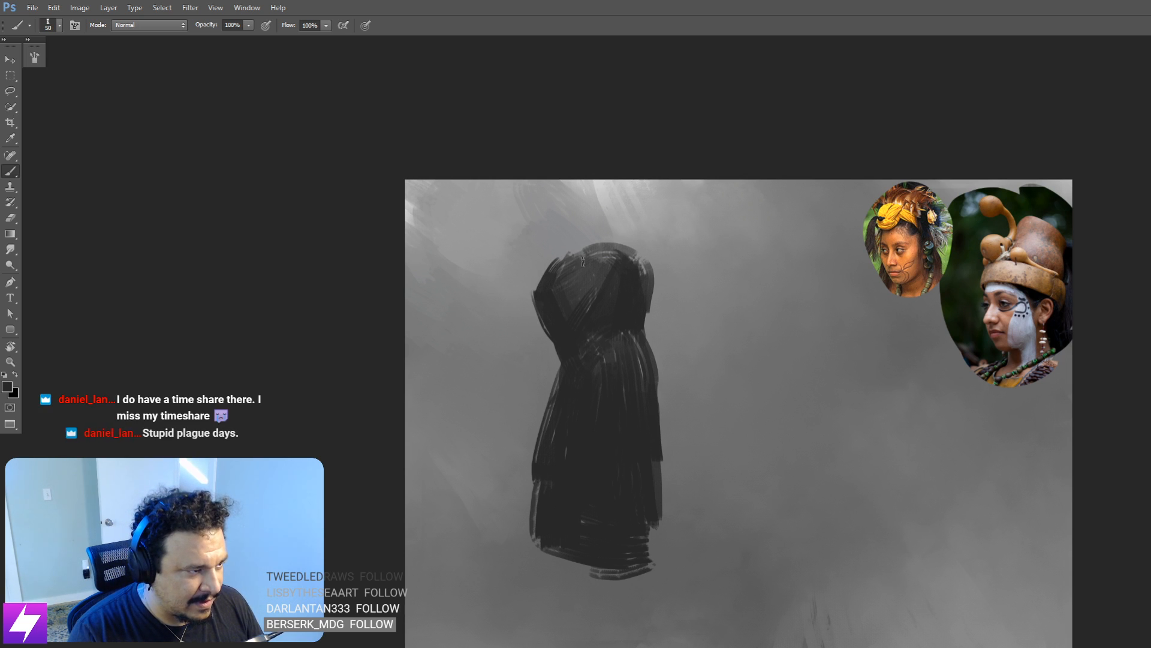
key(bracketright)
key(bracketright)
key(bracketright)
key(bracketright)
drag(701, 414, 678, 412)
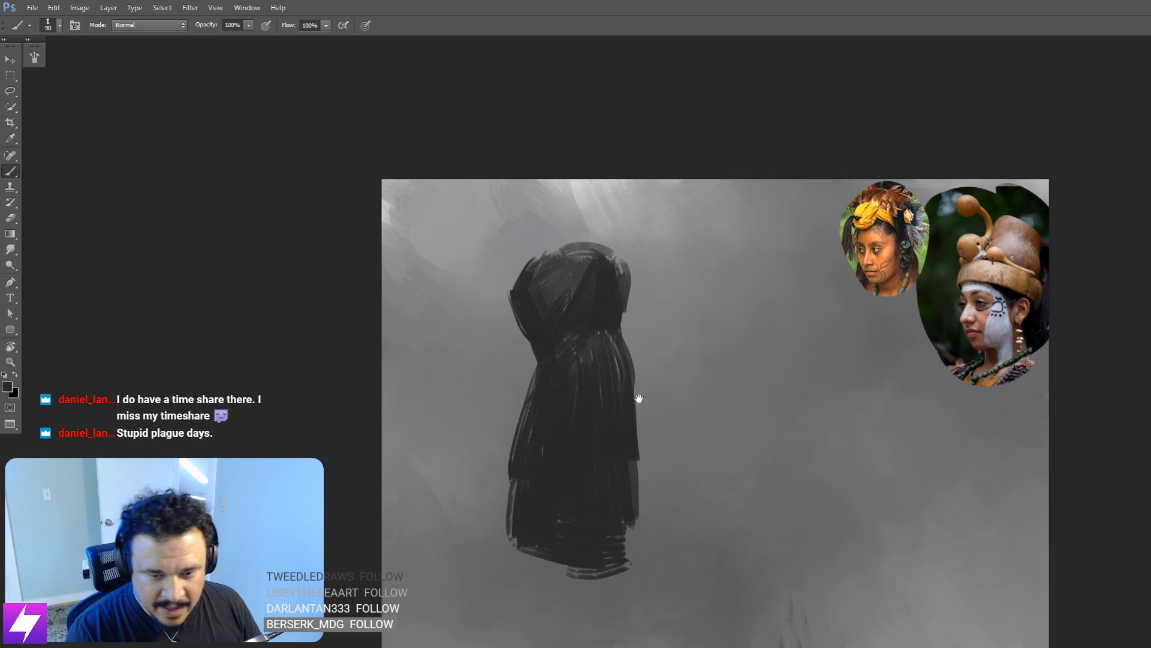
Step: Flip the canvas horizontally and trim the cloak's left edge below the shoulder with a 70 px eraser
key(ctrl+minus)
key(ctrl+comma)
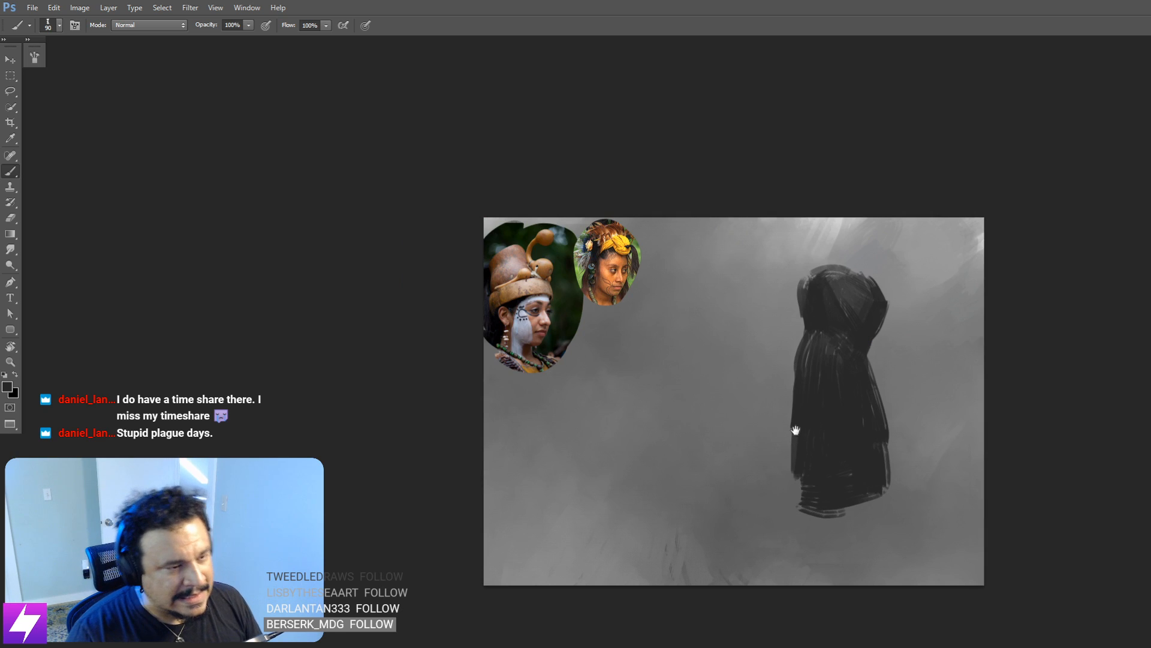
mouse_move(819, 349)
mouse_down()
mouse_move(827, 318)
mouse_move(832, 331)
mouse_up()
key(e)
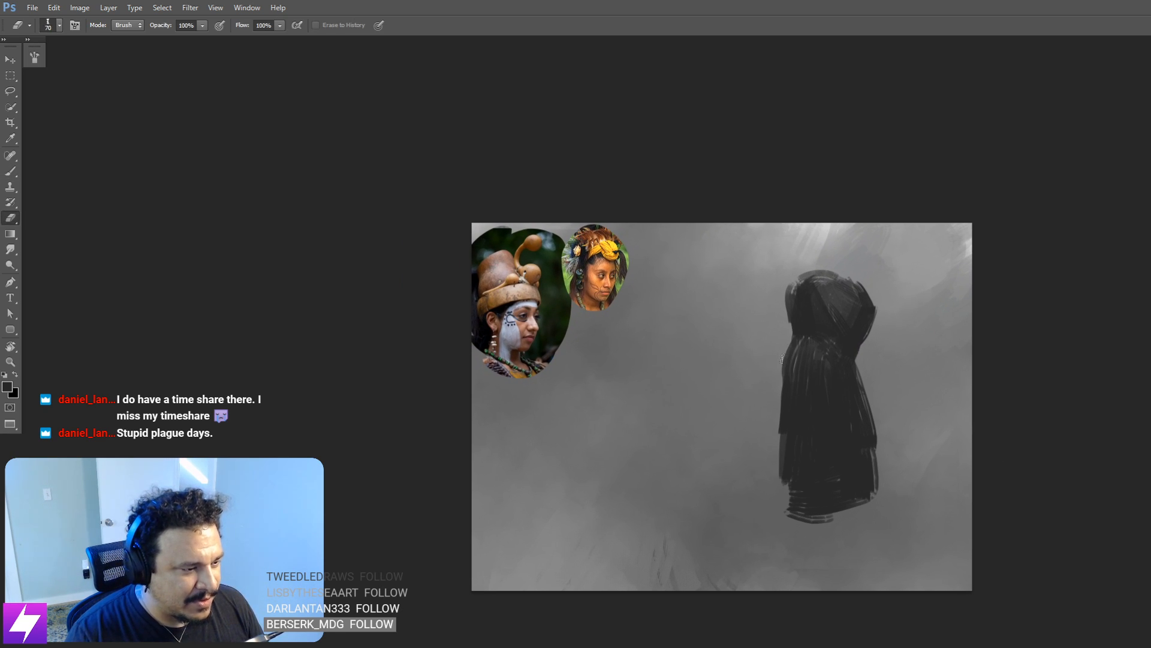
drag(782, 359, 780, 423)
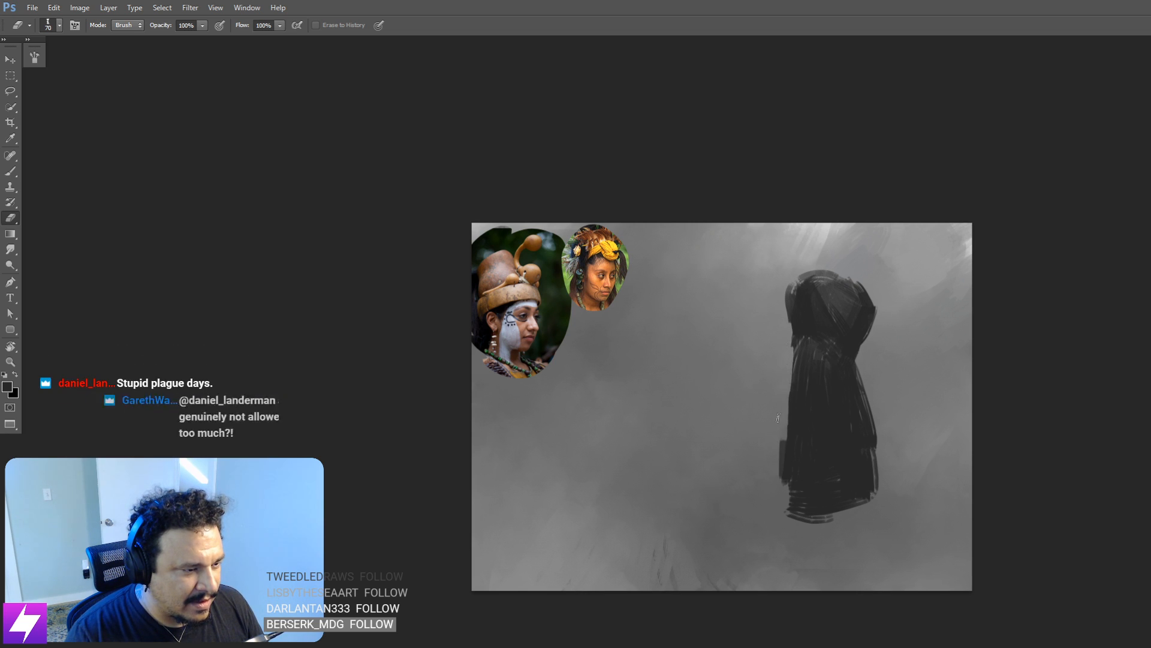
Step: Undo the last erasure, and trim the cloak's left edge and the head's left side and top with a 90 px eraser
key(ctrl+z)
key(bracketright)
key(bracketright)
mouse_move(788, 348)
mouse_down()
mouse_move(780, 412)
mouse_move(787, 341)
mouse_move(771, 445)
mouse_move(781, 463)
mouse_move(775, 436)
mouse_move(785, 501)
mouse_up()
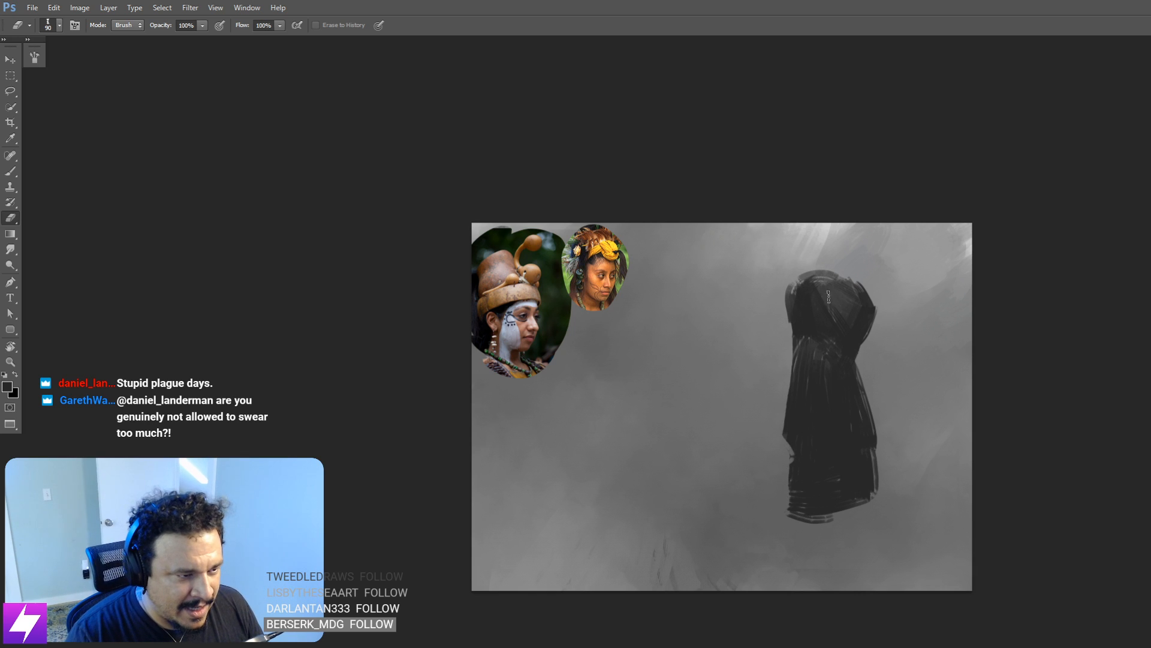
drag(789, 285, 790, 342)
mouse_move(800, 273)
mouse_down()
mouse_move(868, 270)
mouse_move(834, 267)
mouse_move(882, 290)
mouse_move(820, 270)
mouse_move(872, 288)
mouse_up()
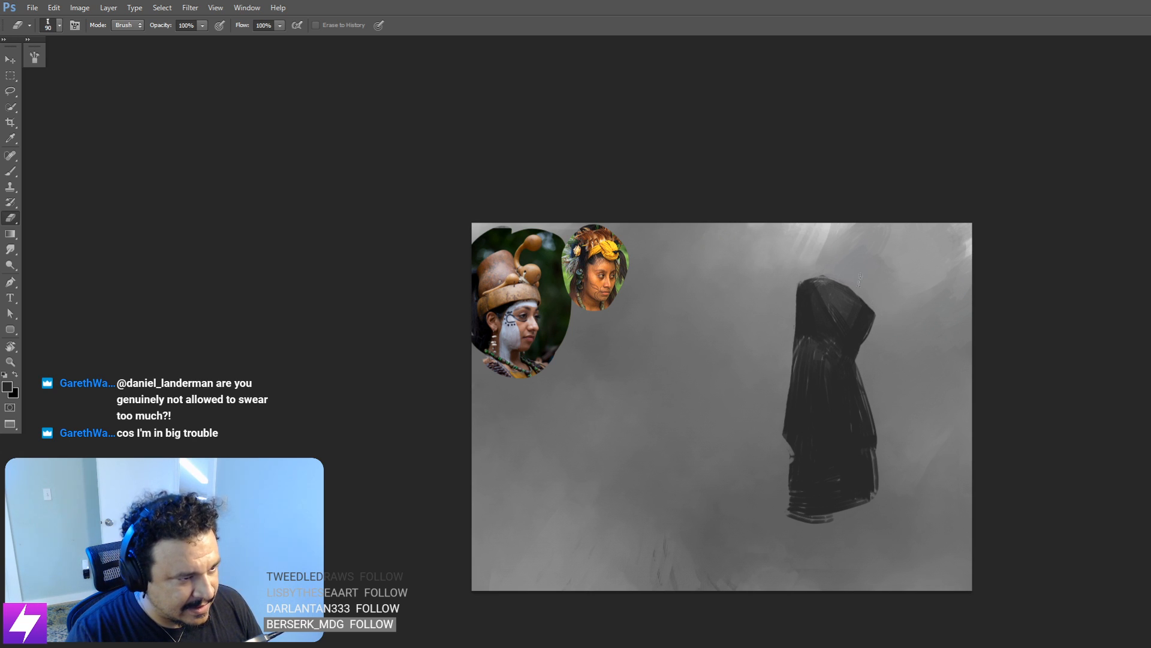
key(bracketleft)
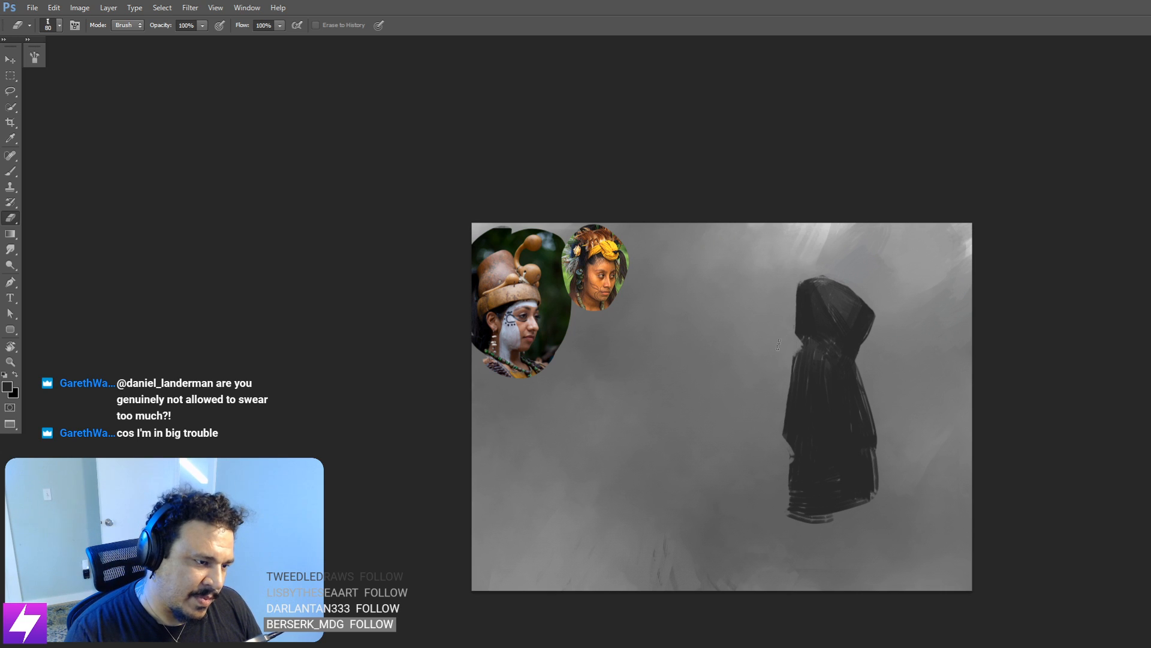
Step: Widen the cloak's right side, extend its hem downward and flare its lower-left edge with dark strokes, using a brush of up to 175 px
key(b)
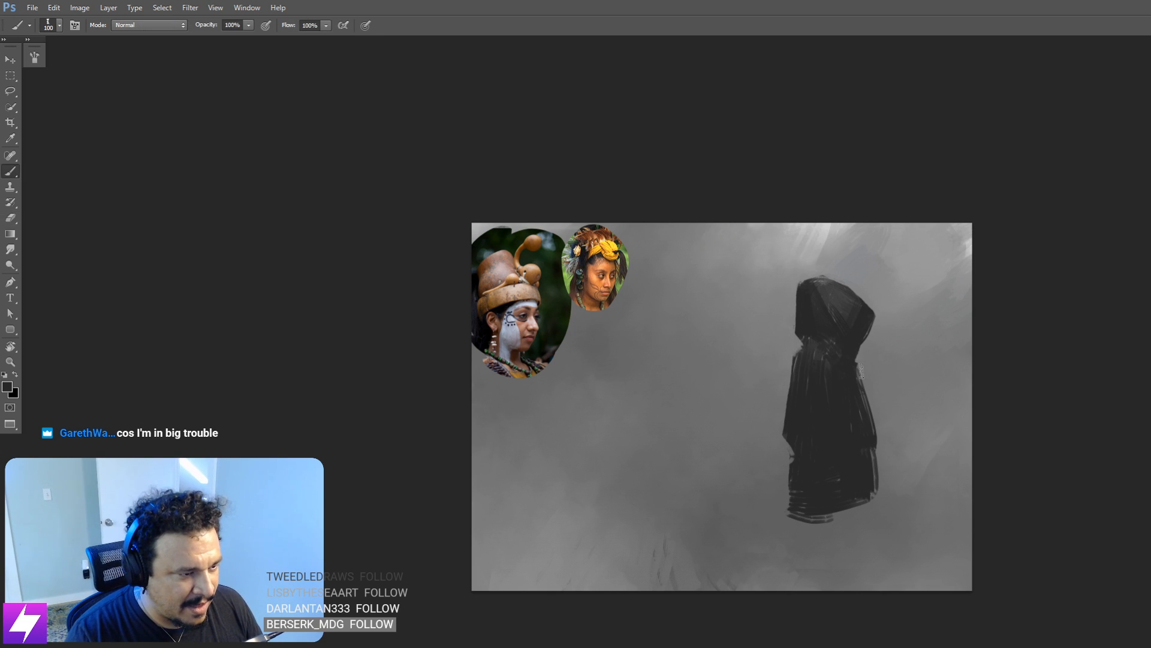
mouse_move(868, 368)
mouse_down()
mouse_move(883, 450)
mouse_move(855, 370)
mouse_move(884, 451)
mouse_move(883, 431)
mouse_move(874, 503)
mouse_move(820, 533)
mouse_move(830, 540)
mouse_move(795, 518)
mouse_move(861, 513)
mouse_move(879, 555)
mouse_up()
key(bracketright)
key(bracketright)
key(bracketright)
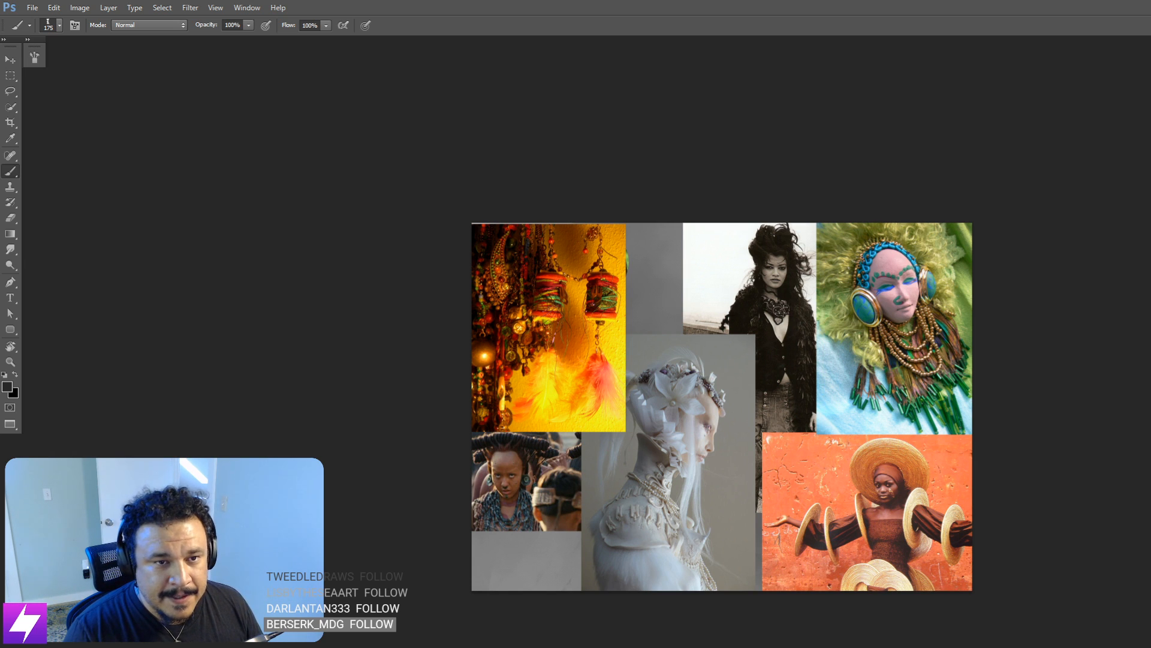
key(ctrl+Tab)
mouse_move(973, 455)
mouse_down()
mouse_move(964, 462)
mouse_move(971, 444)
mouse_up()
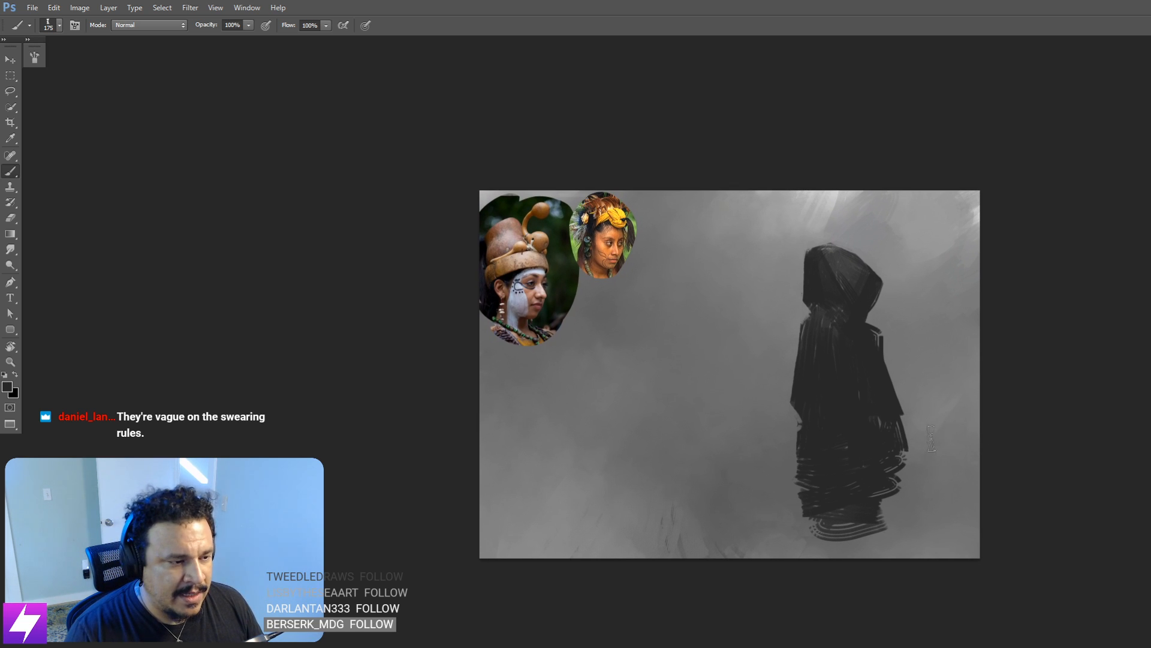
mouse_move(812, 359)
mouse_down()
mouse_move(800, 427)
mouse_move(815, 365)
mouse_move(818, 426)
mouse_move(790, 438)
mouse_move(811, 443)
mouse_move(787, 445)
mouse_up()
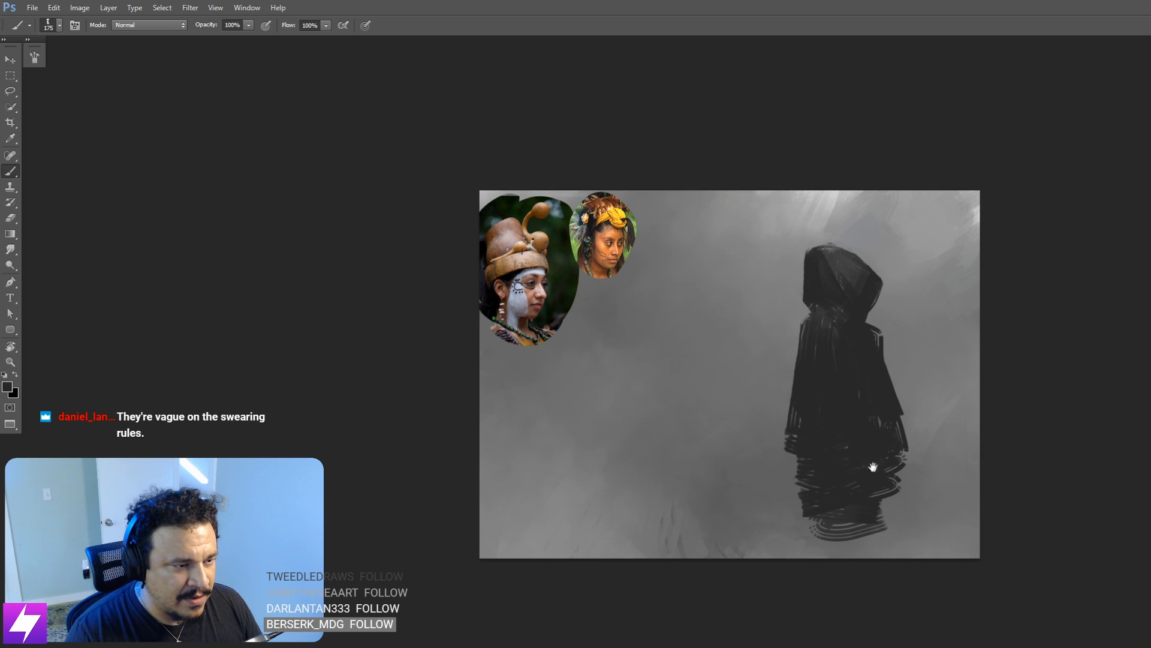
drag(873, 467, 857, 463)
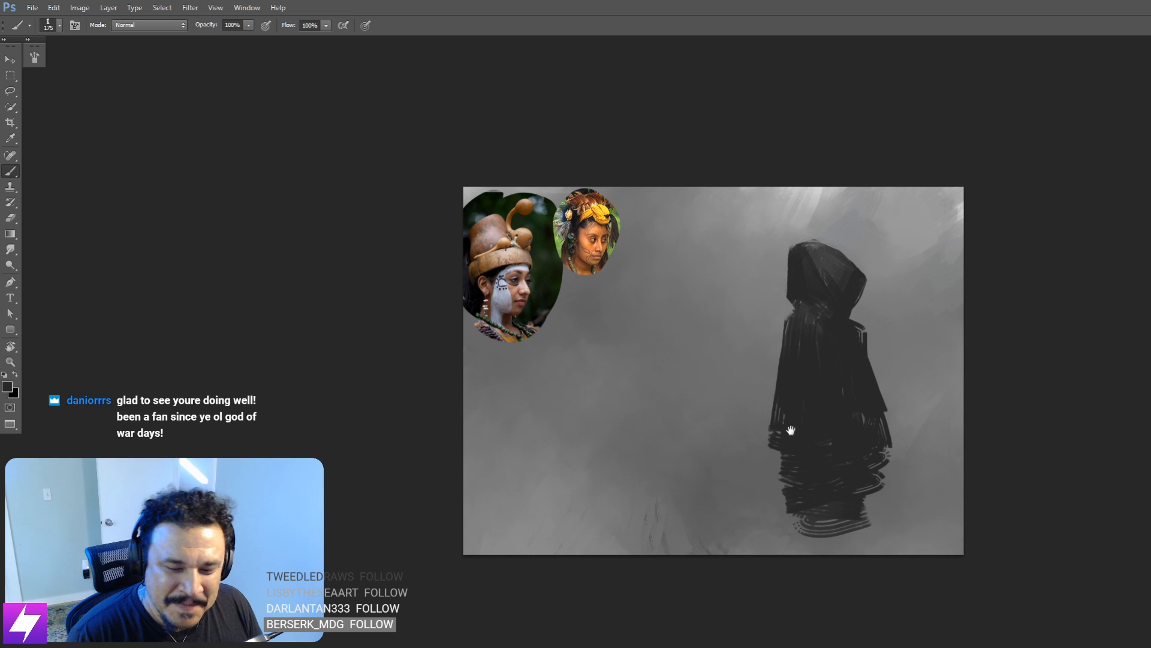
drag(790, 430, 789, 451)
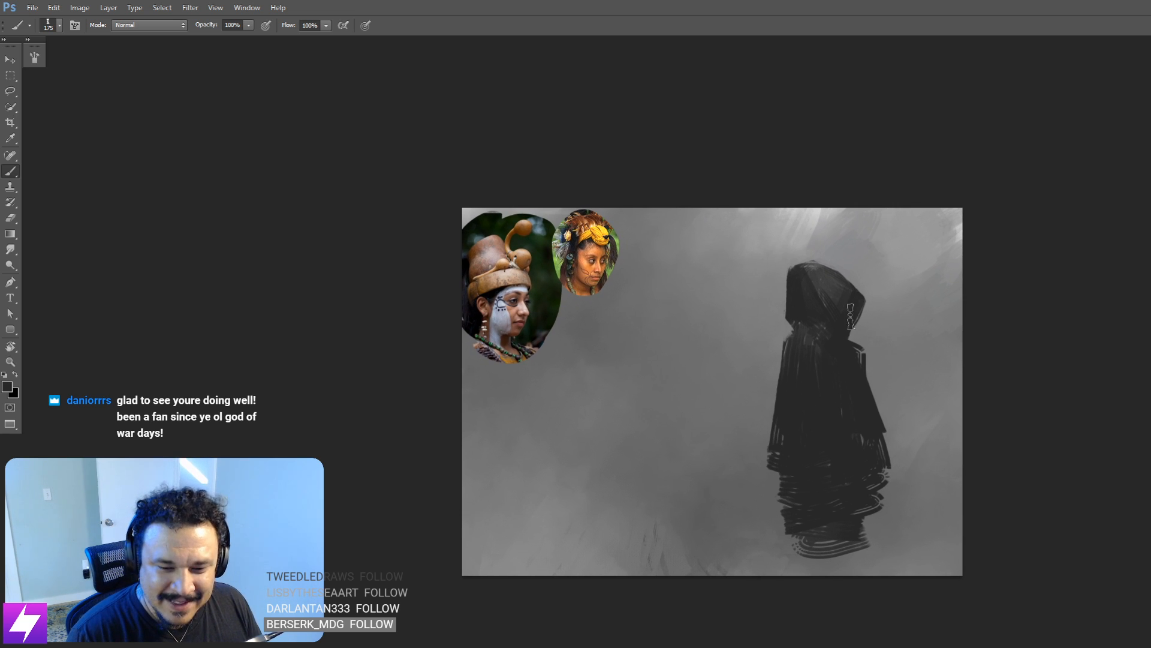
mouse_move(815, 390)
mouse_down()
mouse_move(827, 391)
mouse_move(812, 380)
mouse_move(825, 357)
mouse_move(822, 386)
mouse_move(835, 380)
mouse_up()
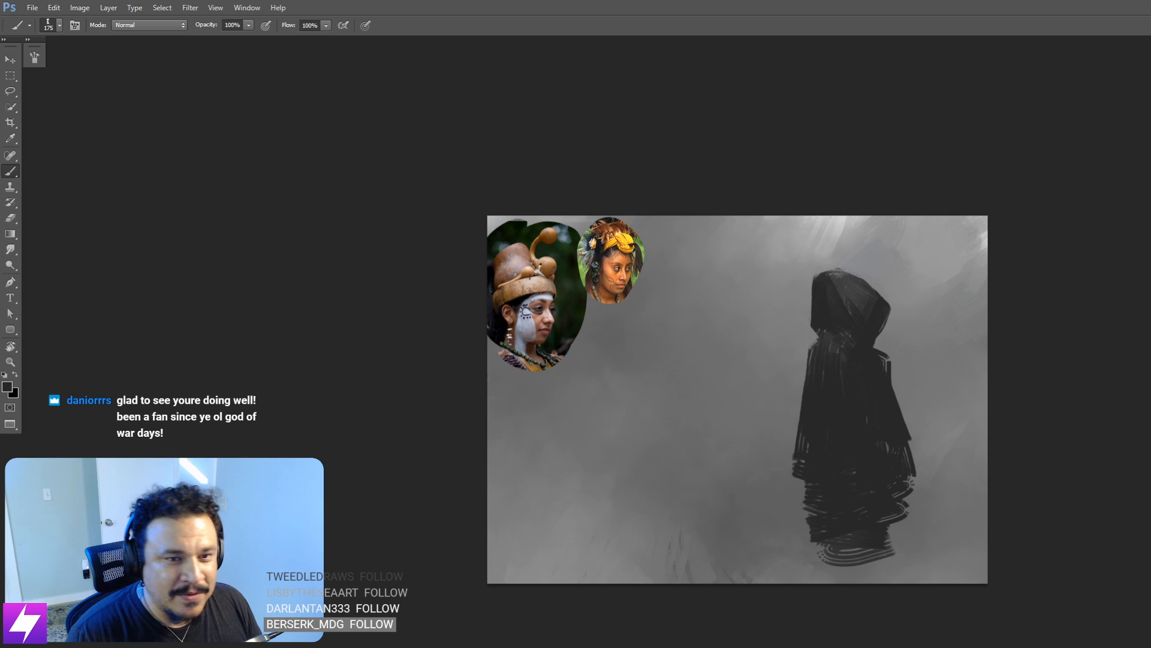
Step: Trim the top of the hood with an 80 px eraser, flattening its crown
key(e)
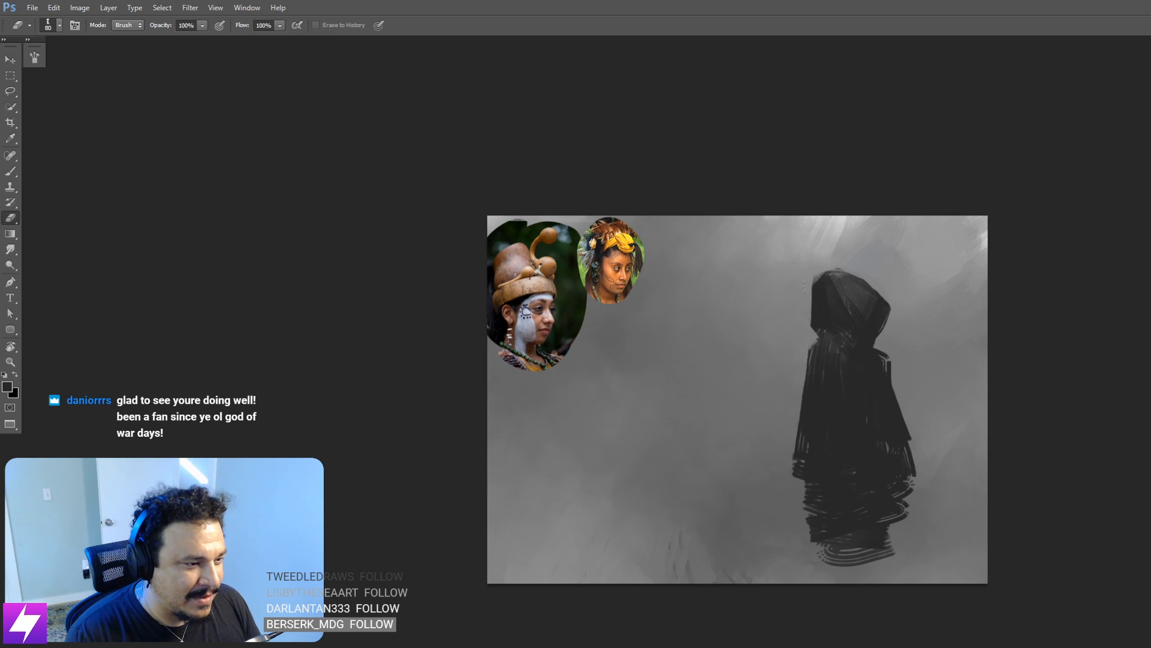
drag(804, 280, 831, 270)
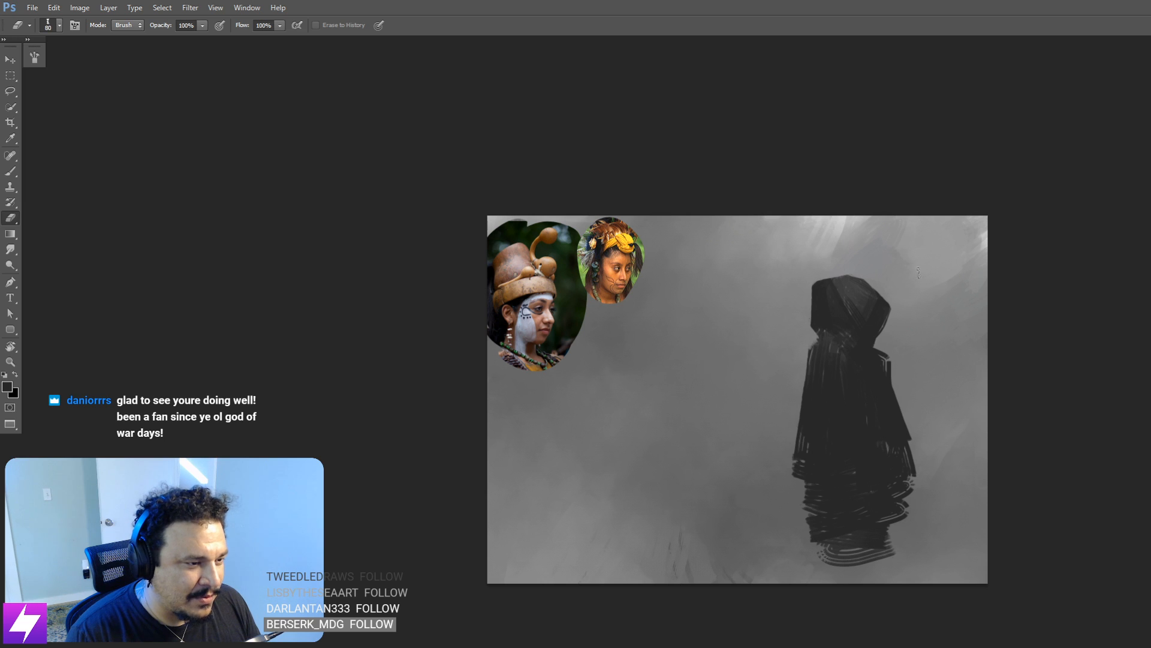
drag(885, 361, 881, 353)
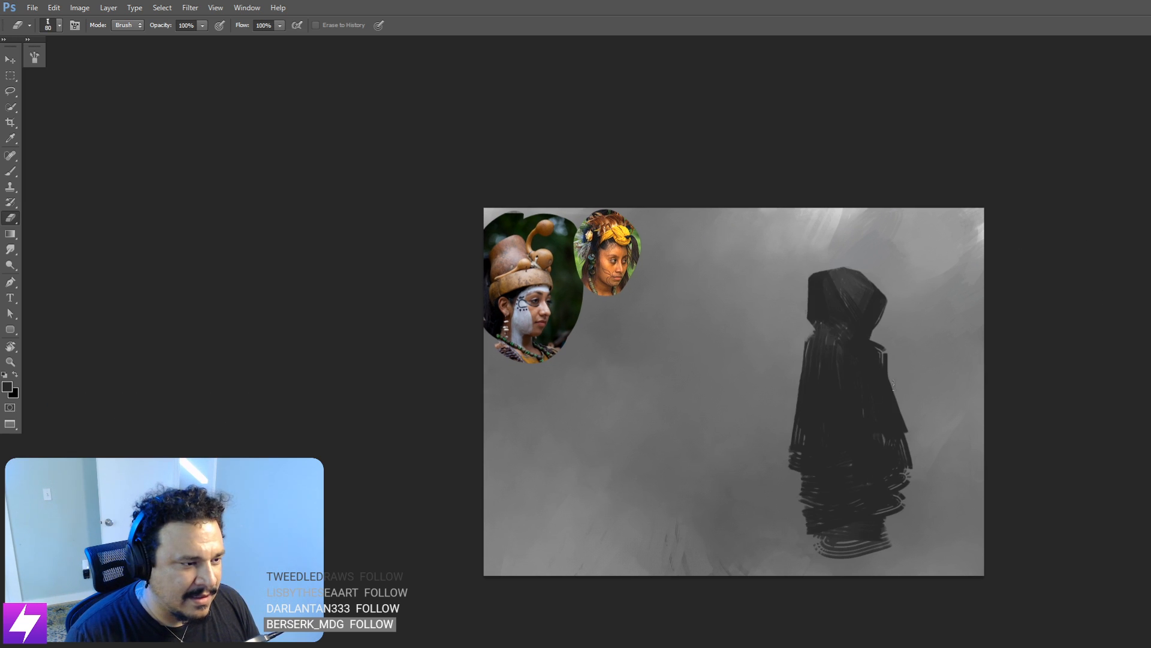
drag(849, 430, 853, 393)
drag(875, 346, 875, 372)
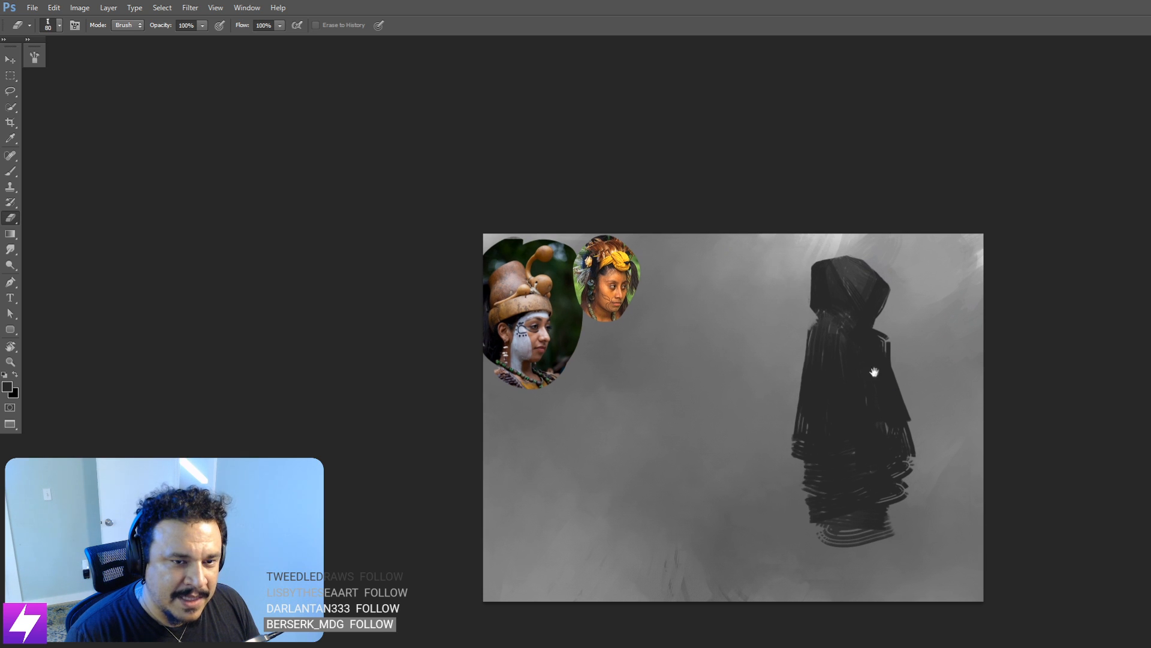
Step: Lighten the hood's right side with a 175 px eraser, leaving the face opening dark
key(ctrl+plus)
key(bracketright)
key(bracketright)
key(bracketright)
key(bracketright)
key(bracketright)
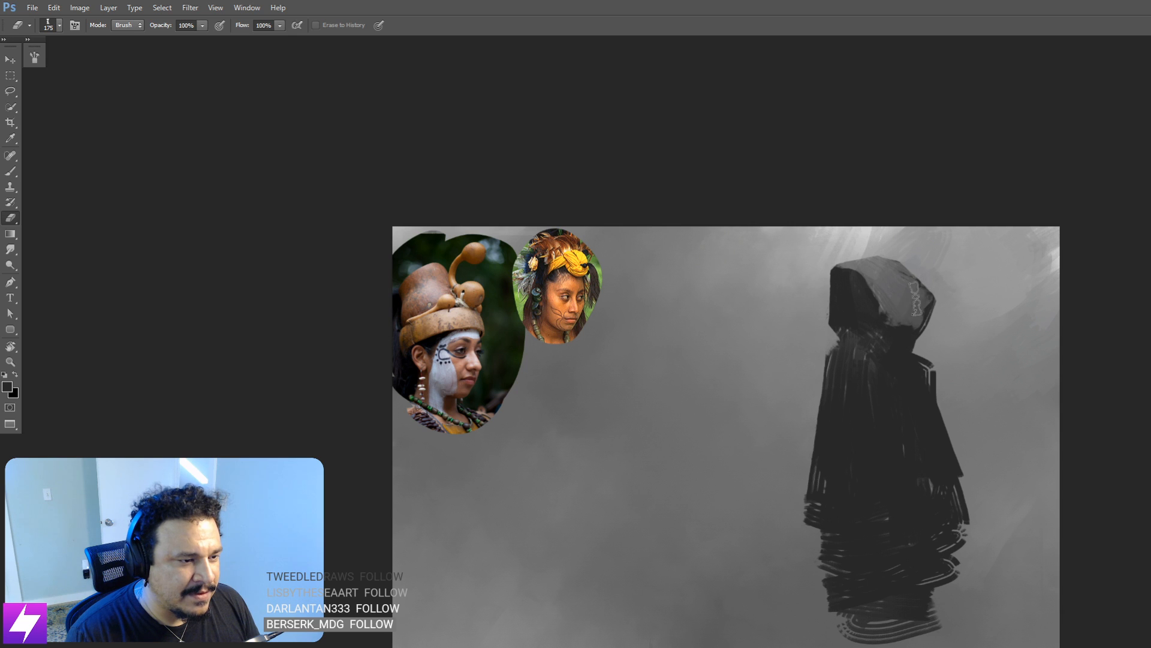
Step: Blend the lightened strokes on the hood's right side with the Smudge tool
key(r)
key(bracketright)
key(bracketright)
key(bracketright)
key(bracketright)
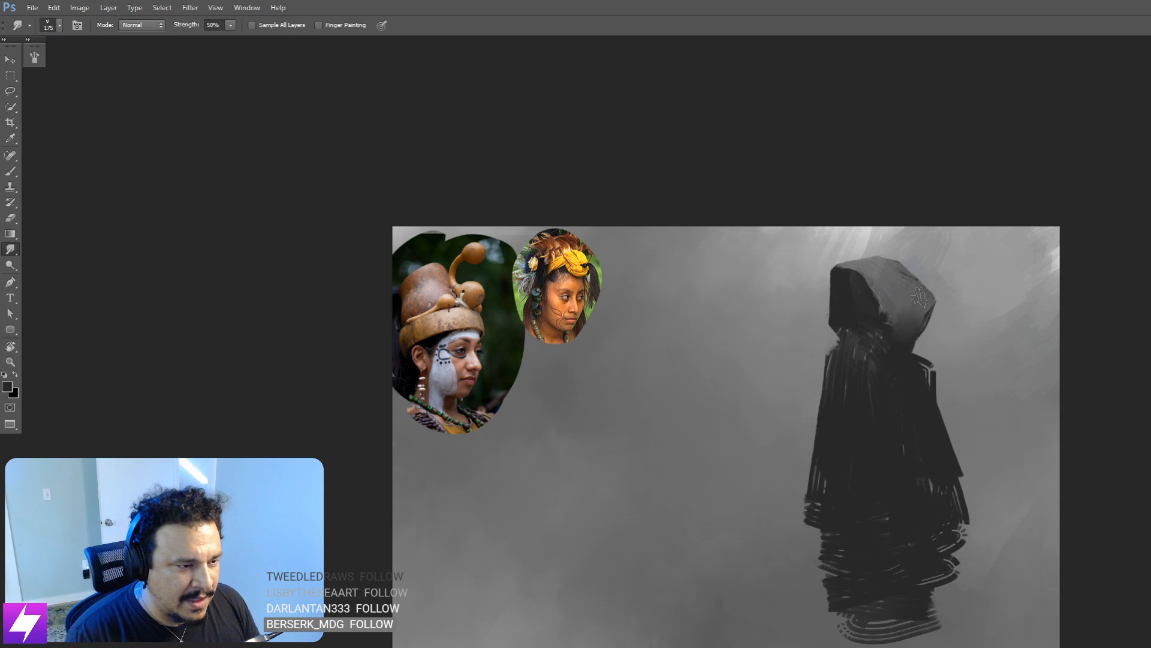
drag(913, 409, 907, 399)
Step: Sample a lighter grey from the figure and paint it below the hood on the upper cloak with a 175 px brush
key(b)
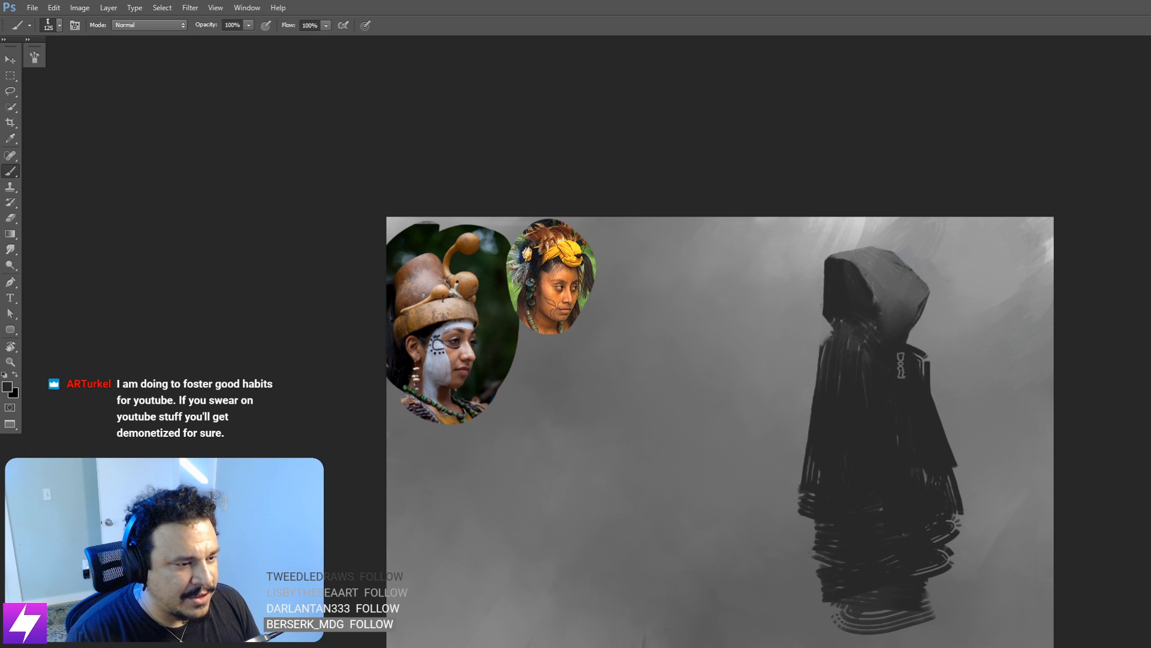
drag(949, 355, 936, 368)
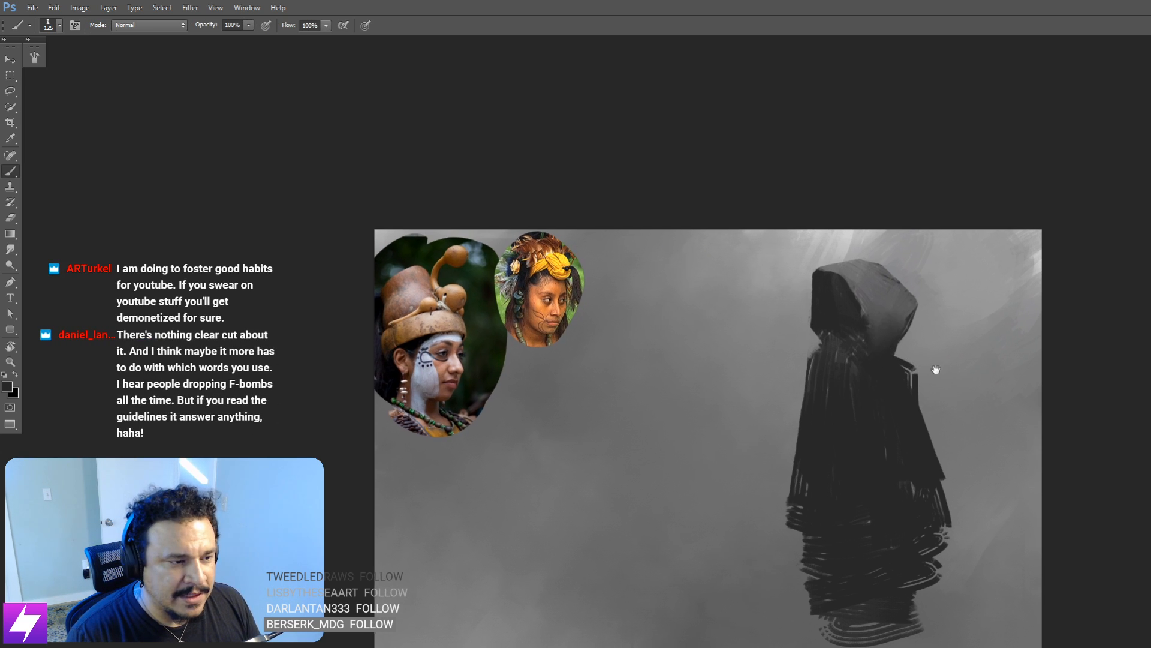
key(bracketright)
alt+click(874, 357)
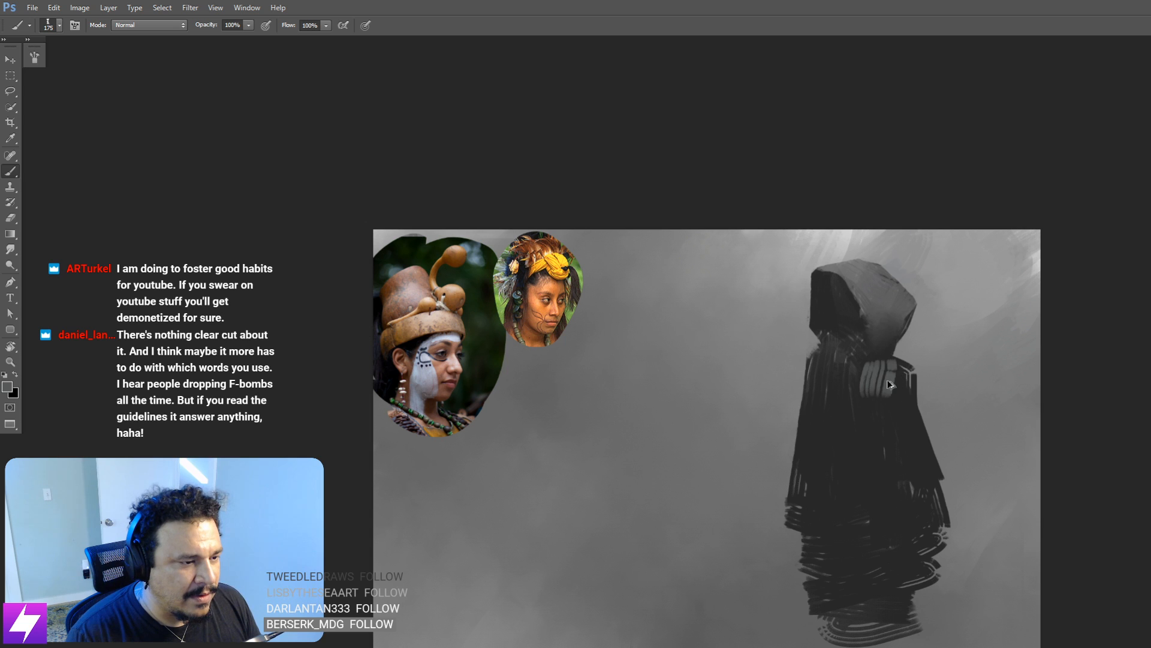
mouse_move(868, 384)
mouse_down()
mouse_move(883, 372)
mouse_move(876, 389)
mouse_move(897, 414)
mouse_move(865, 389)
mouse_move(839, 438)
mouse_move(816, 374)
mouse_move(837, 360)
mouse_move(815, 435)
mouse_move(843, 366)
mouse_move(840, 426)
mouse_move(874, 485)
mouse_move(851, 477)
mouse_move(830, 516)
mouse_move(809, 511)
mouse_move(894, 498)
mouse_move(914, 483)
mouse_move(839, 473)
mouse_move(898, 449)
mouse_move(881, 488)
mouse_move(894, 453)
mouse_move(879, 398)
mouse_up()
Step: Spread the lighter grey over the cloak's front with a larger brush and blend it with the Smudge tool
key(bracketright)
key(r)
key(bracketright)
key(bracketright)
key(bracketright)
key(bracketright)
key(e)
Step: Paint dark diagonal fold strokes across the cloak's lower right, reducing the brush from 100 px to 20 px
key(b)
key(bracketleft)
key(bracketleft)
key(bracketleft)
key(bracketleft)
key(bracketleft)
key(bracketleft)
key(bracketleft)
key(bracketleft)
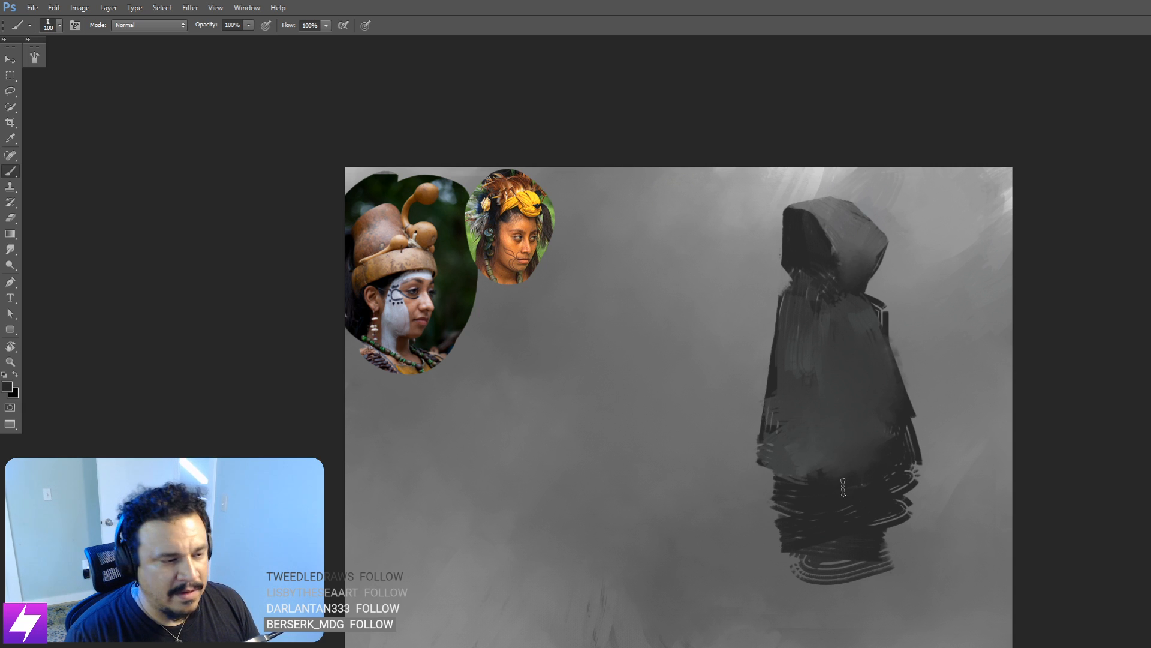
mouse_move(871, 440)
mouse_down()
mouse_move(794, 481)
mouse_move(852, 439)
mouse_up()
key(bracketleft)
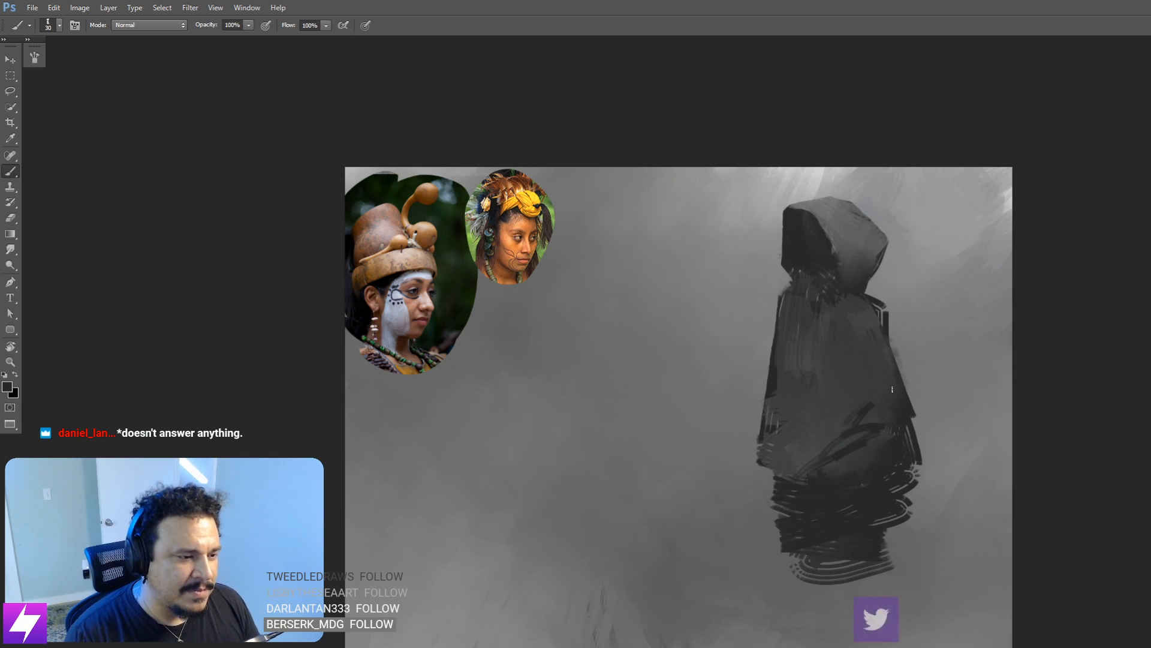
drag(845, 426, 851, 472)
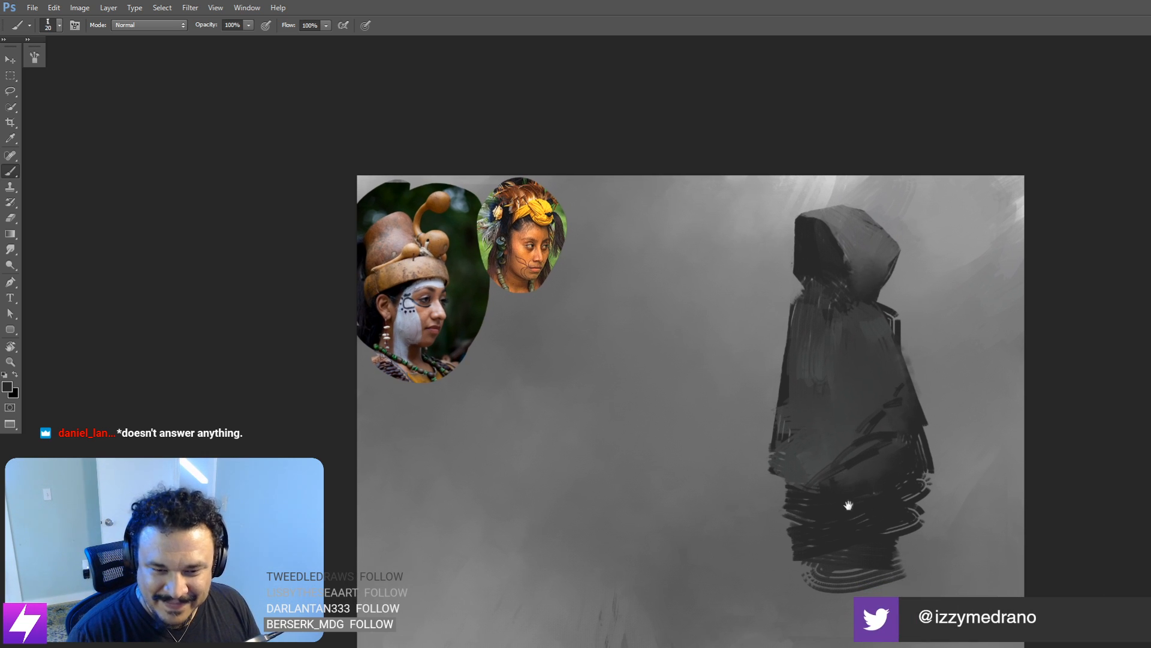
Step: Hide and reshow the current layer to check the figure against the background
drag(835, 525, 802, 492)
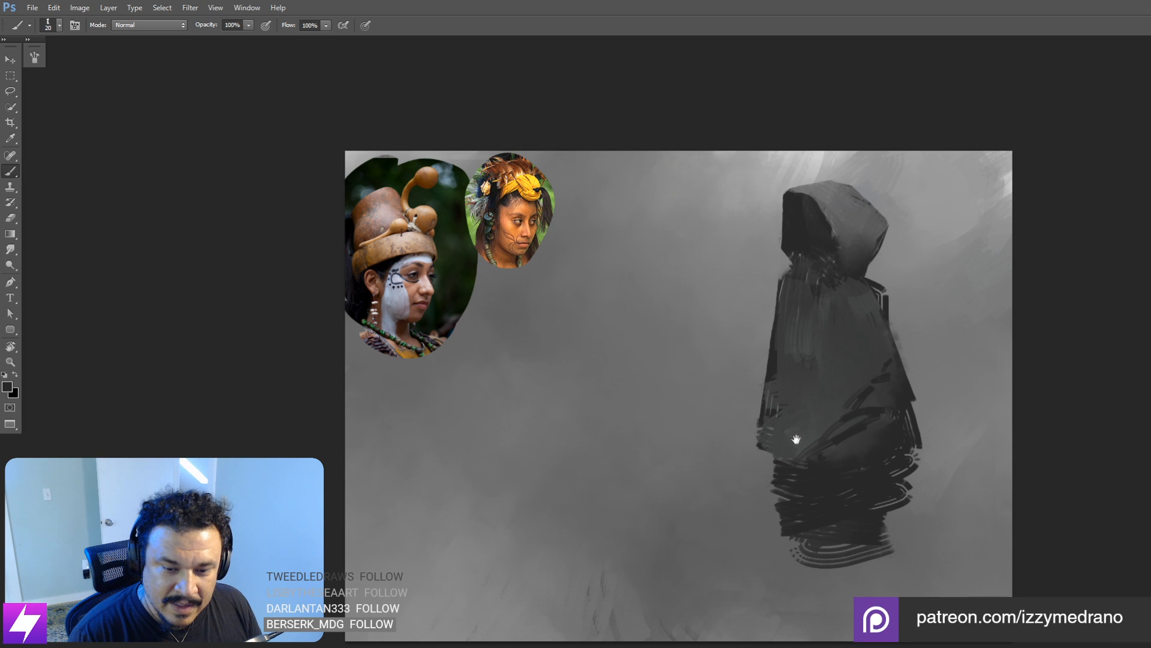
drag(810, 401, 807, 422)
drag(801, 377, 867, 376)
drag(1022, 346, 989, 362)
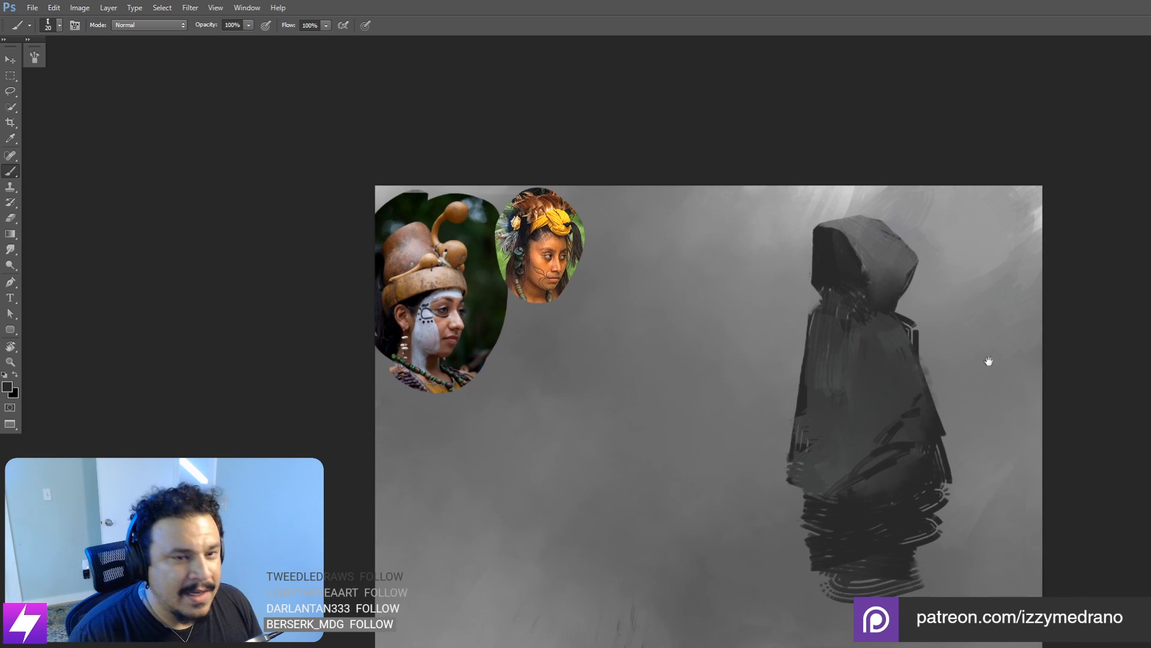
key(ctrl+comma)
key(ctrl+comma)
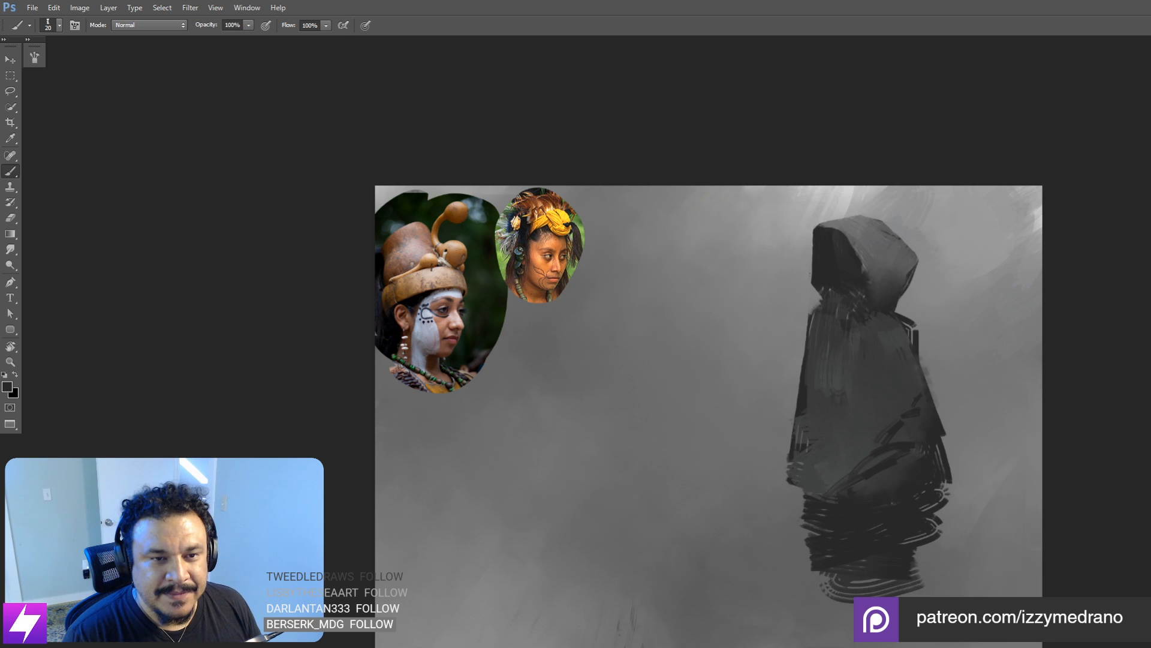
drag(1035, 329, 1023, 360)
Step: Lighten an oval face inside the hood opening with the Eraser, blend it with the Smudge tool, and set the eraser size to 125 px
key(e)
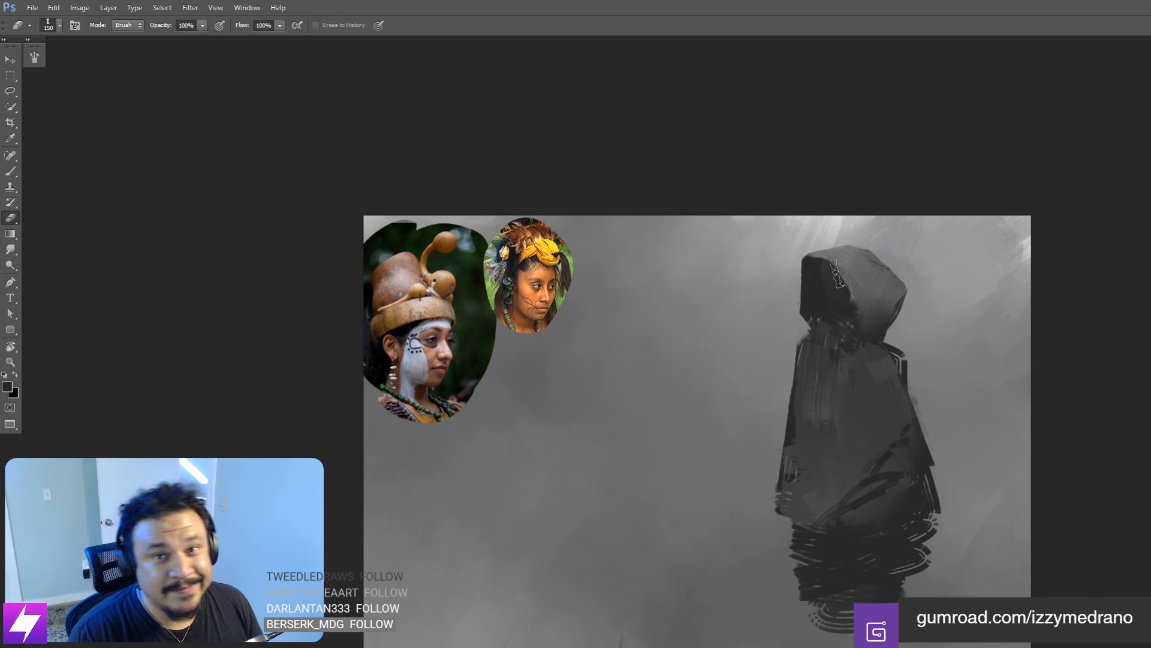
mouse_move(827, 285)
mouse_down()
mouse_move(829, 321)
mouse_move(835, 290)
mouse_move(832, 335)
mouse_move(845, 309)
mouse_up()
key(r)
mouse_move(819, 266)
mouse_down()
mouse_move(833, 337)
mouse_move(860, 301)
mouse_move(836, 286)
mouse_move(865, 328)
mouse_move(871, 304)
mouse_up()
key(e)
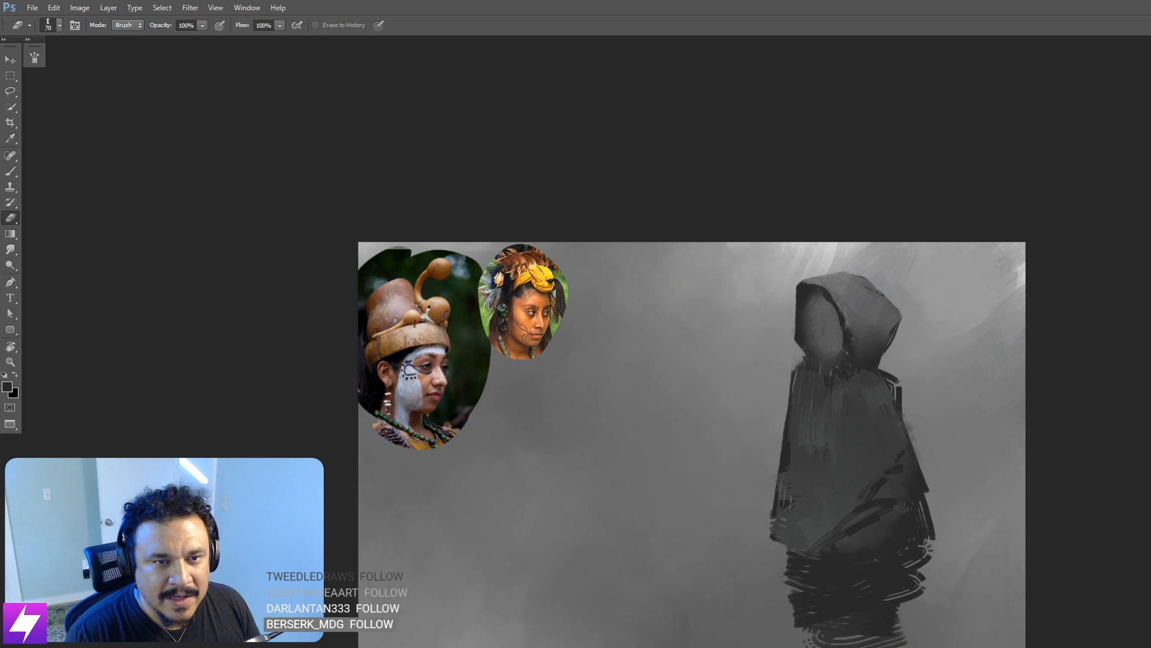
key(bracketright)
key(bracketright)
key(bracketright)
key(bracketright)
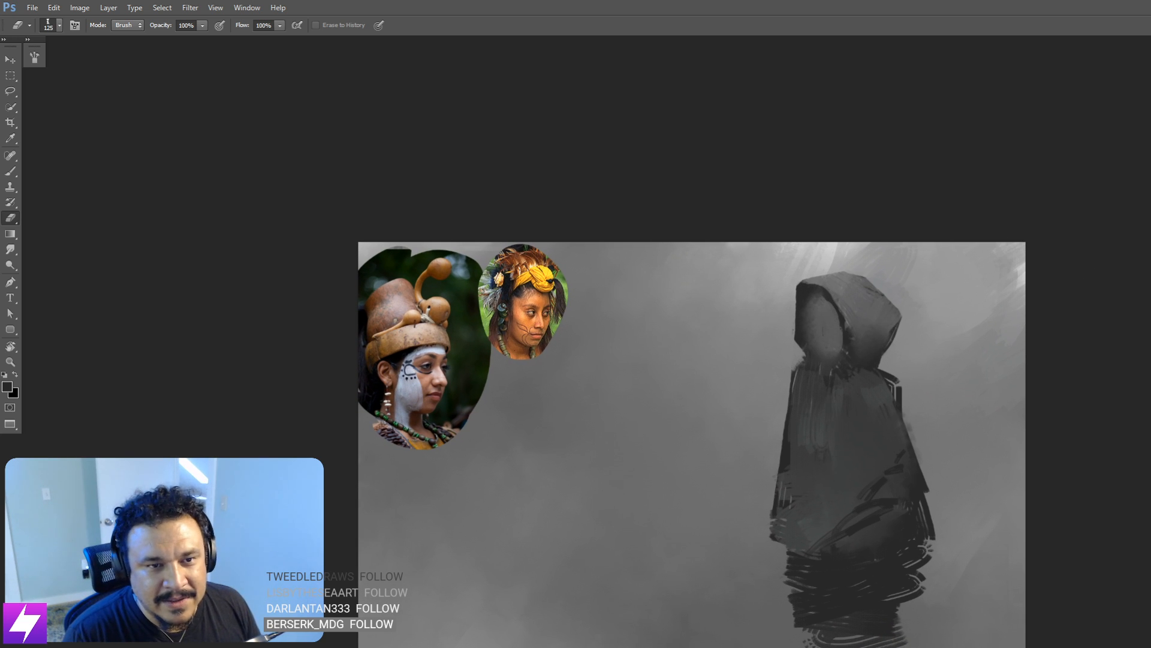
Step: Show the collage of costume and headdress reference photos for study, and hide it again
key(ctrl+z)
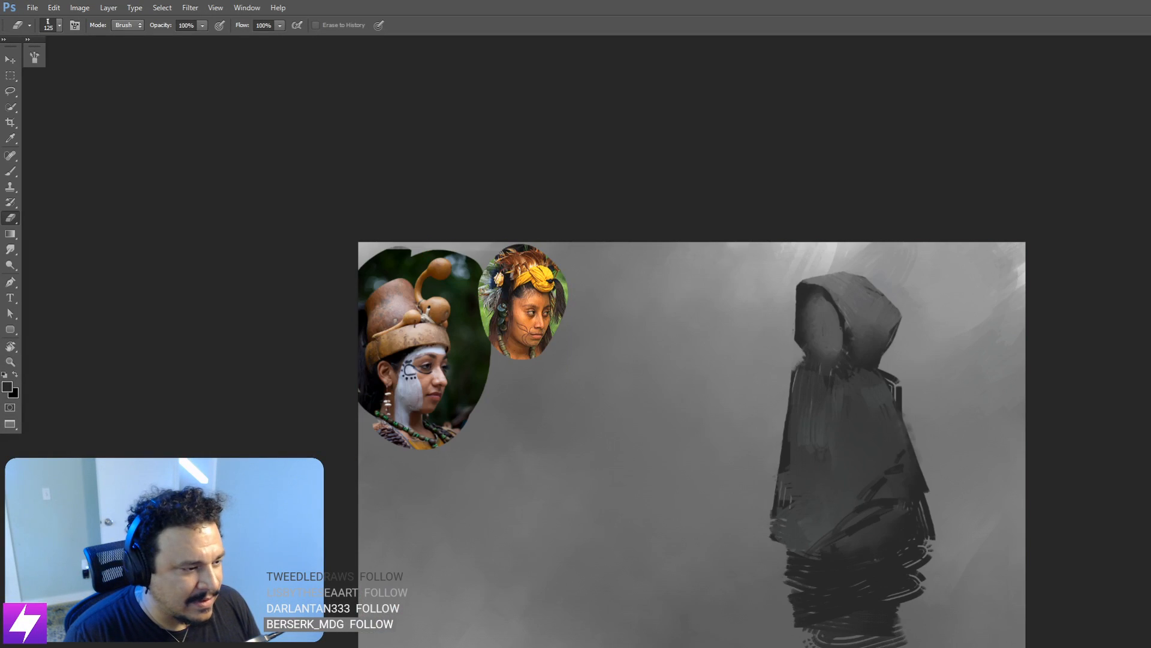
key(ctrl+z)
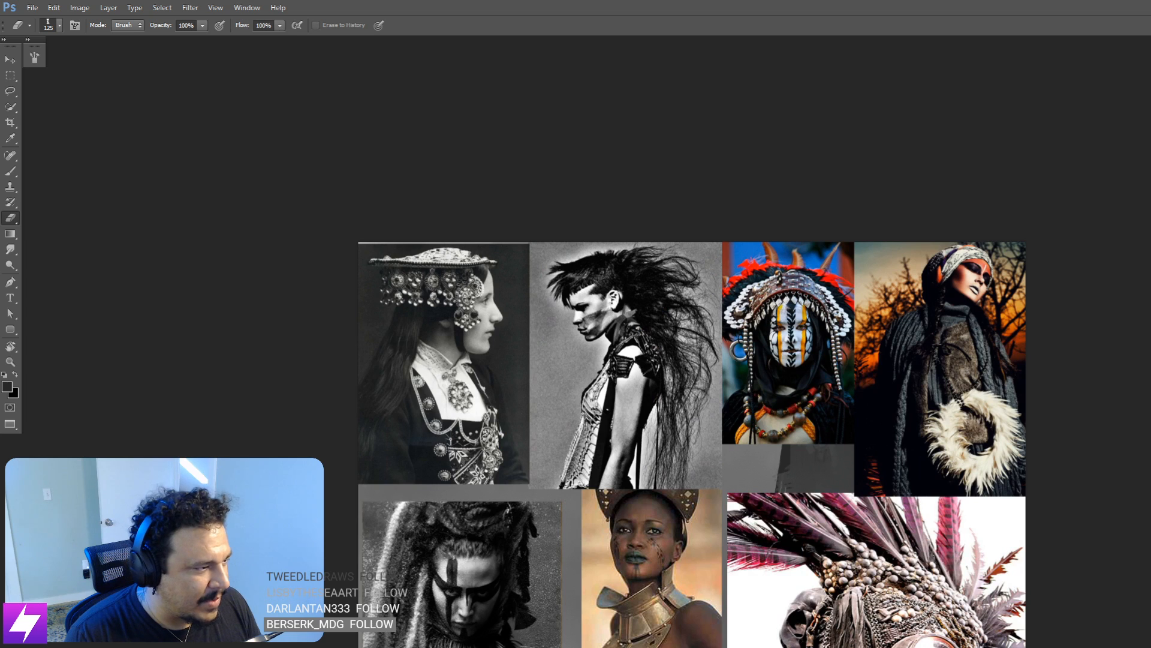
key(ctrl+z)
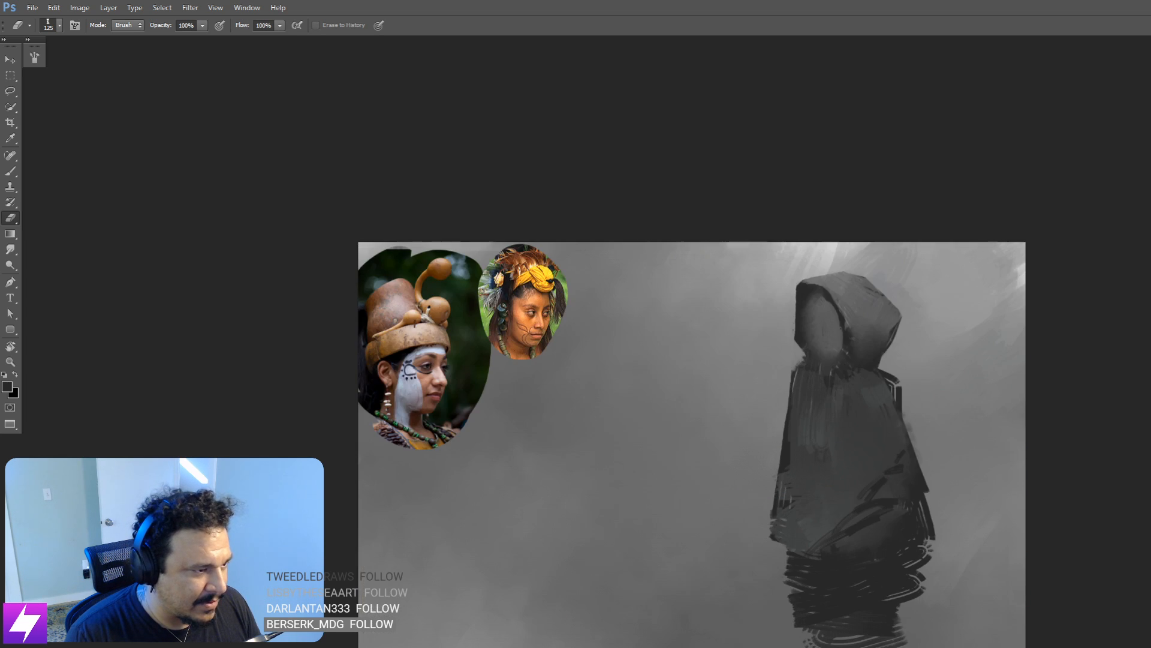
key(ctrl+z)
key(ctrl+z)
Step: Paint a dark brim above the face, dark hair-like strokes over the hood and shoulder marks, using a brush of up to 80 px
drag(934, 333, 890, 357)
key(b)
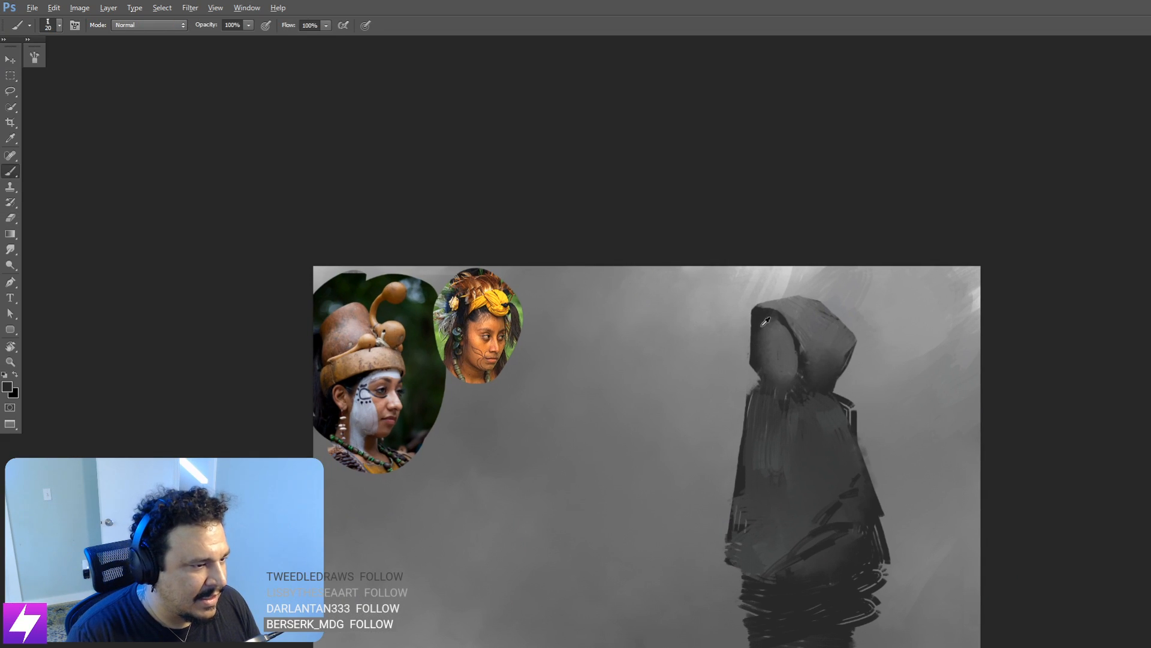
mouse_move(779, 318)
mouse_down()
mouse_move(732, 324)
mouse_move(790, 307)
mouse_move(789, 321)
mouse_move(830, 333)
mouse_move(842, 361)
mouse_move(828, 360)
mouse_move(848, 378)
mouse_move(805, 323)
mouse_move(820, 374)
mouse_move(820, 315)
mouse_move(847, 398)
mouse_move(828, 388)
mouse_move(858, 396)
mouse_up()
key(bracketright)
key(bracketright)
key(bracketright)
key(space)
mouse_move(821, 459)
mouse_down()
mouse_move(835, 434)
mouse_move(826, 400)
mouse_move(843, 395)
mouse_up()
key(bracketright)
mouse_move(831, 400)
mouse_down()
mouse_move(810, 415)
mouse_move(825, 396)
mouse_up()
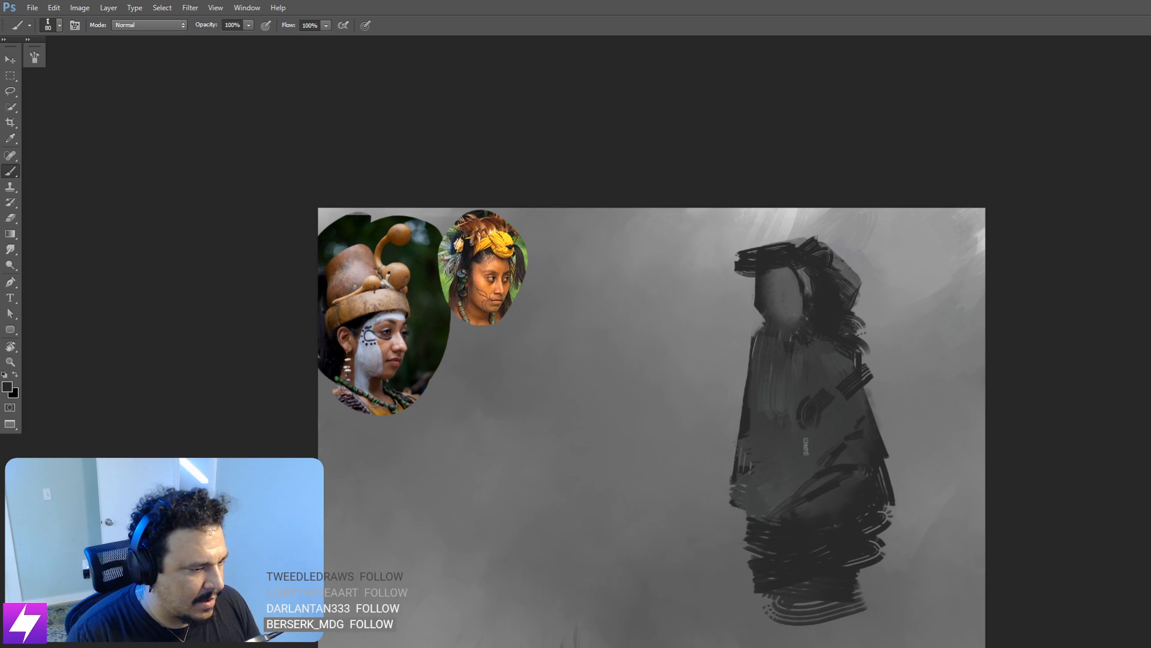
Step: Paint a curved dark band across the chest and short strokes at the cloak's left edge with a 50 px brush
drag(806, 451, 812, 445)
key(bracketleft)
key(bracketleft)
key(bracketleft)
mouse_move(750, 396)
mouse_down()
mouse_move(765, 428)
mouse_move(819, 406)
mouse_up()
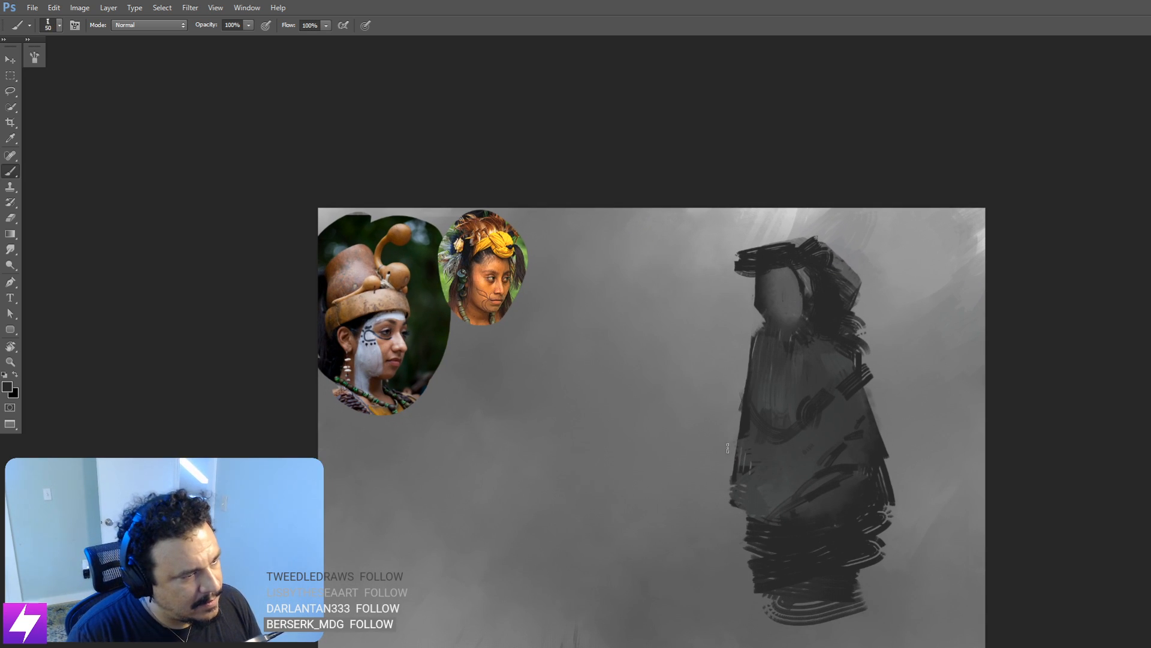
drag(727, 448, 737, 413)
Step: Darken and broaden the right shoulder and arm edge, and add dark strokes across the upper chest with varied brush sizes
key(bracketright)
key(bracketright)
key(bracketright)
mouse_move(852, 387)
mouse_down()
mouse_move(882, 463)
mouse_move(861, 398)
mouse_move(873, 420)
mouse_up()
key(bracketleft)
mouse_move(746, 377)
mouse_down()
mouse_move(782, 345)
mouse_move(743, 354)
mouse_move(770, 391)
mouse_move(843, 352)
mouse_up()
drag(832, 372, 800, 393)
key(ctrl+minus)
key(ctrl+minus)
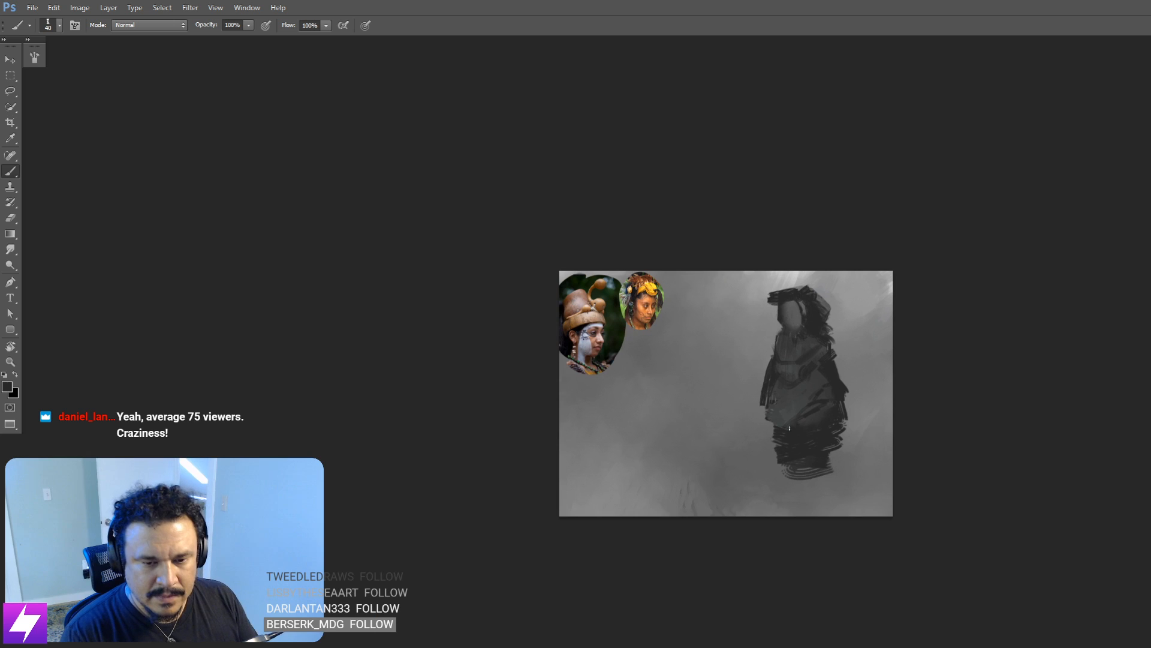
Step: Flip the canvas horizontally, sample a dark grey and paint over the figure's upper shoulder with a brush of up to 90 px
key(ctrl+shift+h)
drag(669, 450, 717, 455)
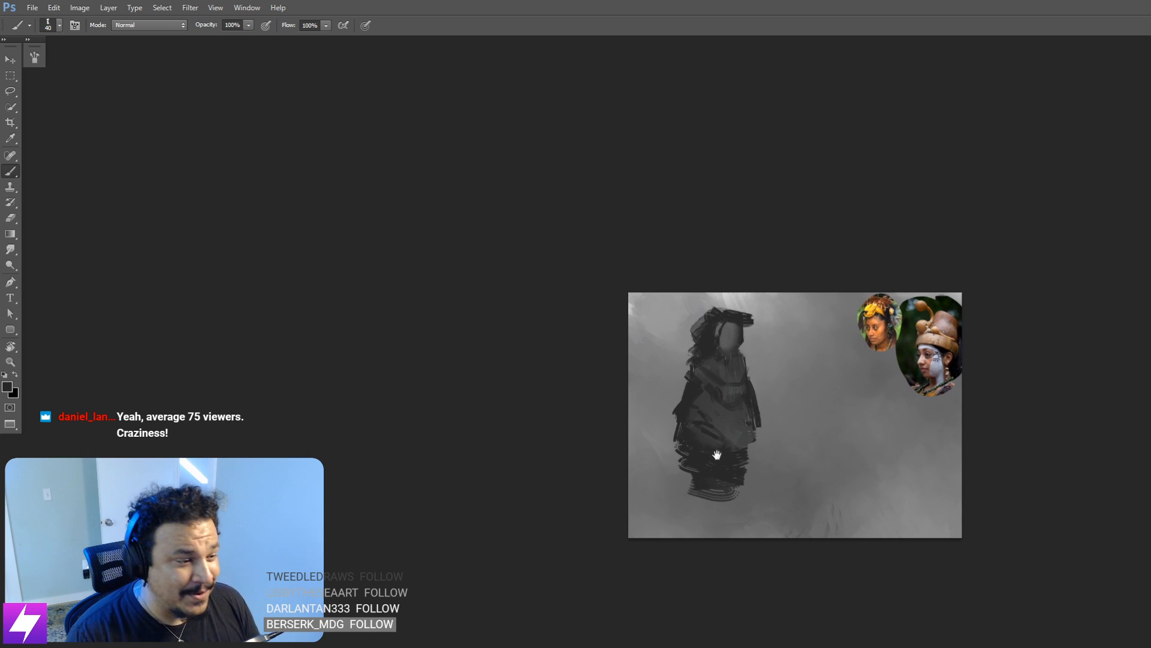
mouse_move(713, 412)
mouse_down()
mouse_move(764, 424)
mouse_move(743, 447)
mouse_move(763, 457)
mouse_up()
key(ctrl+plus)
alt+click(849, 492)
key(bracketright)
key(bracketright)
key(bracketright)
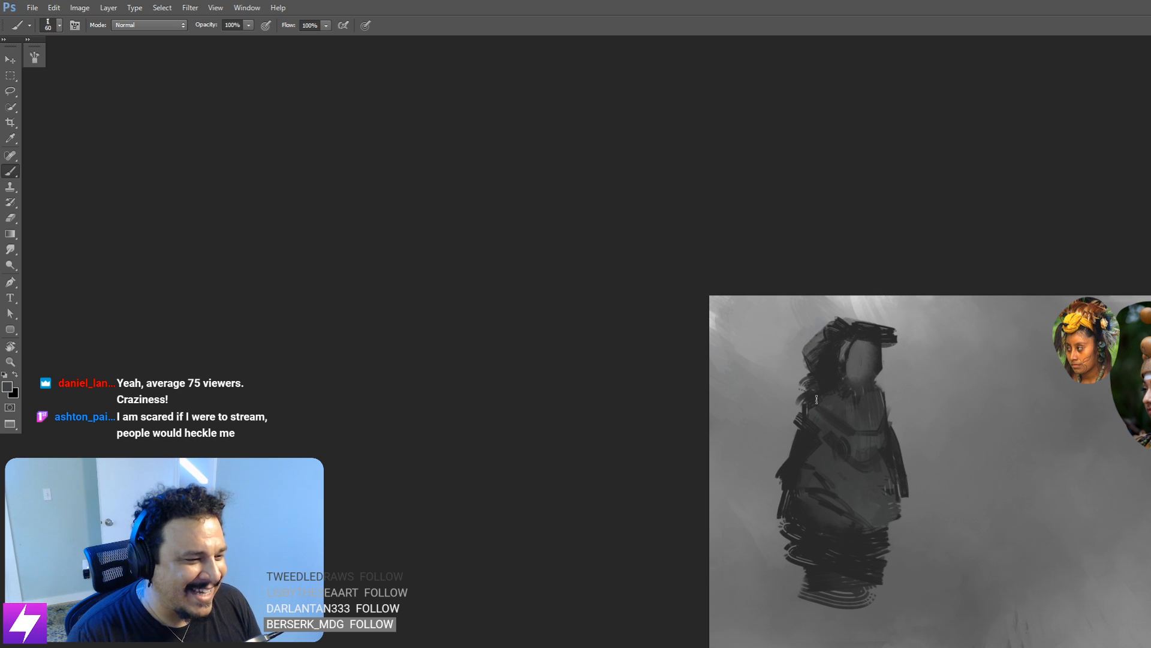
drag(809, 402, 824, 395)
key(bracketright)
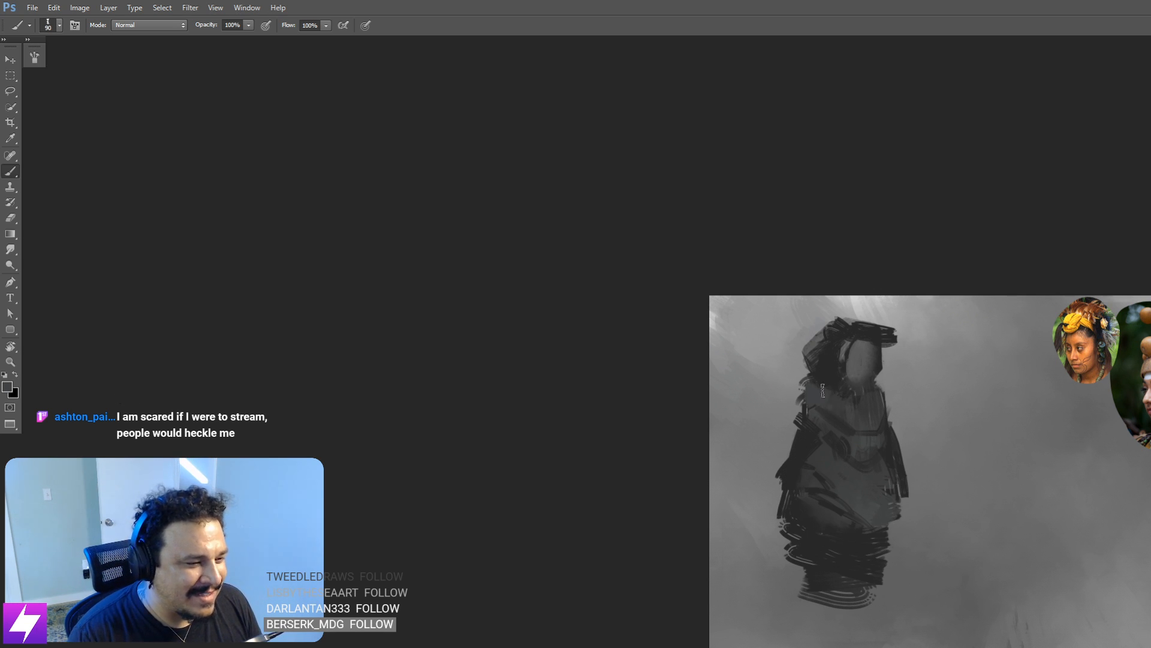
Step: Darken the face and fill in the sleeve and front of the cloak with grey strokes, using a 125 px brush
key(bracketright)
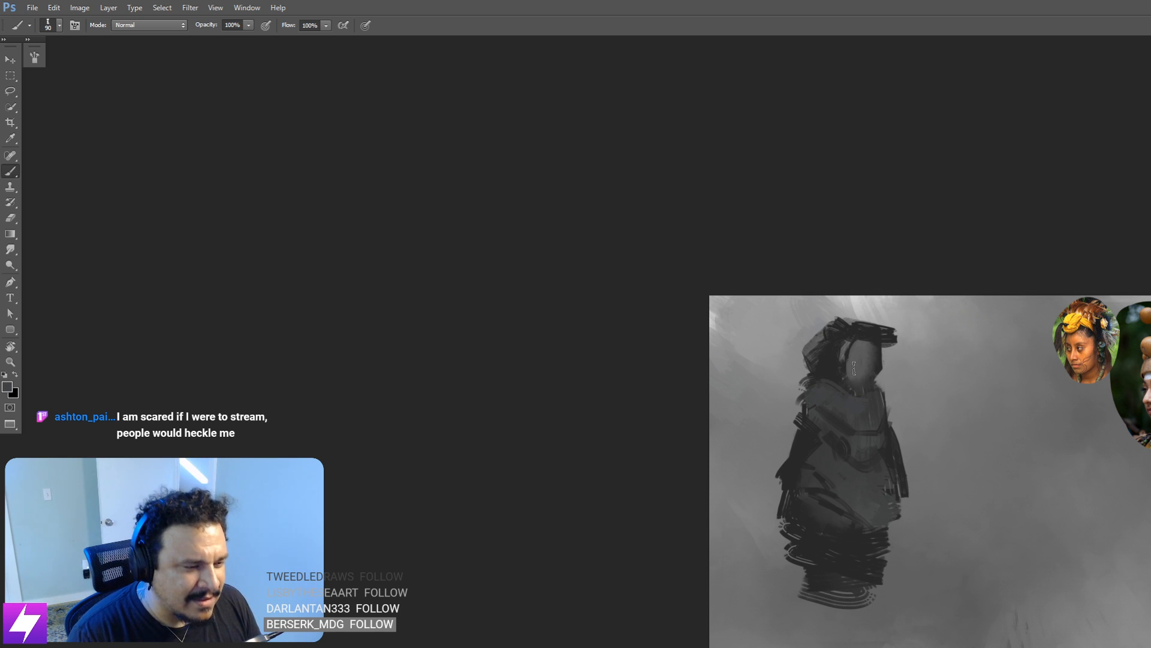
key(bracketright)
key(bracketright)
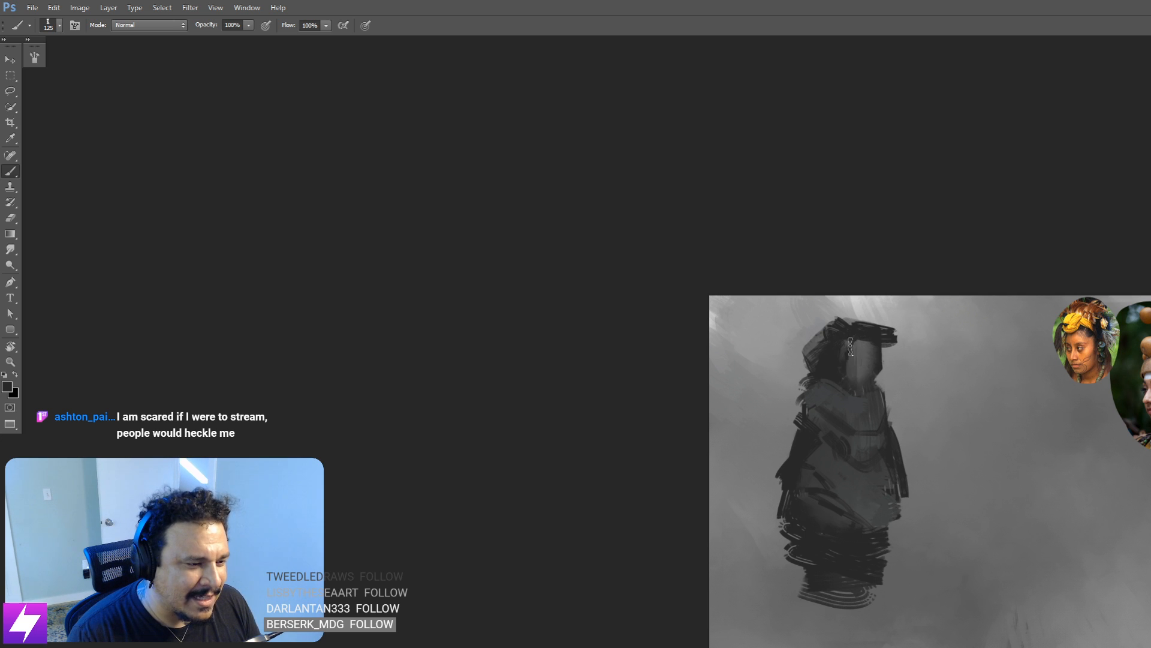
drag(850, 347, 876, 384)
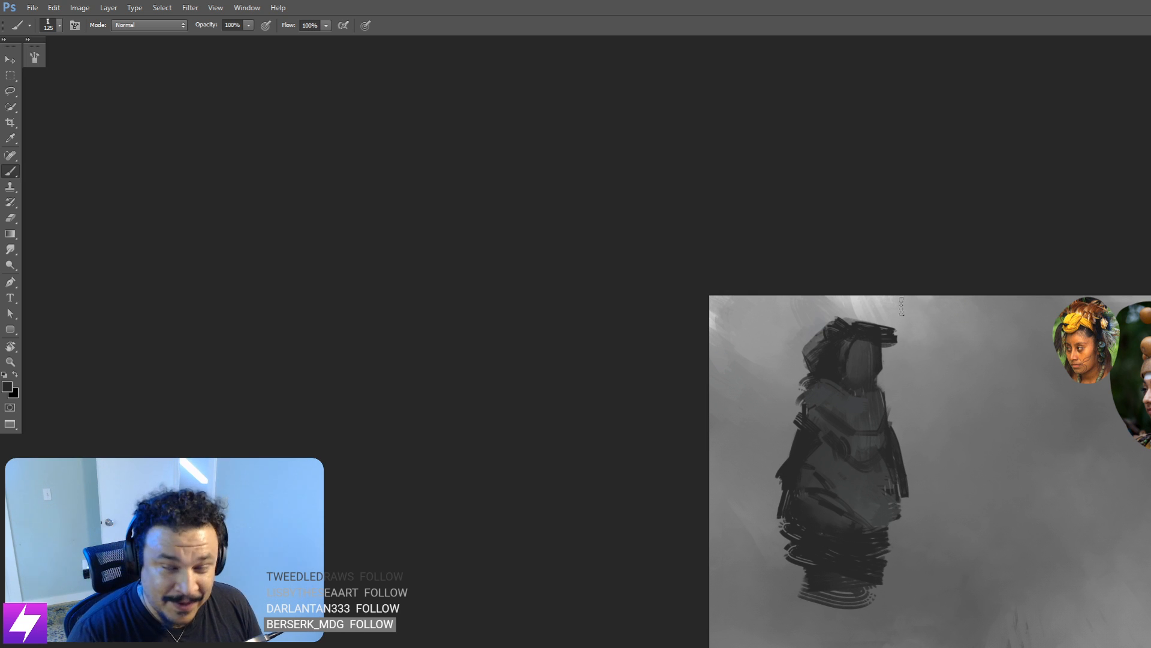
drag(881, 437, 884, 431)
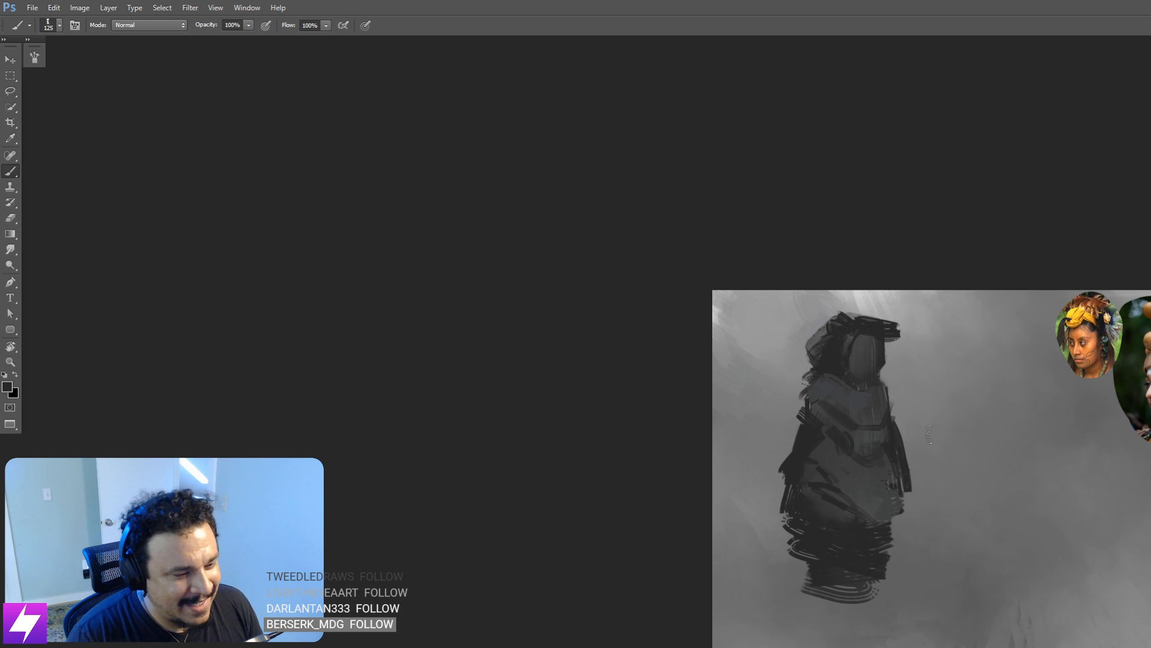
drag(918, 496, 906, 411)
drag(878, 450, 874, 450)
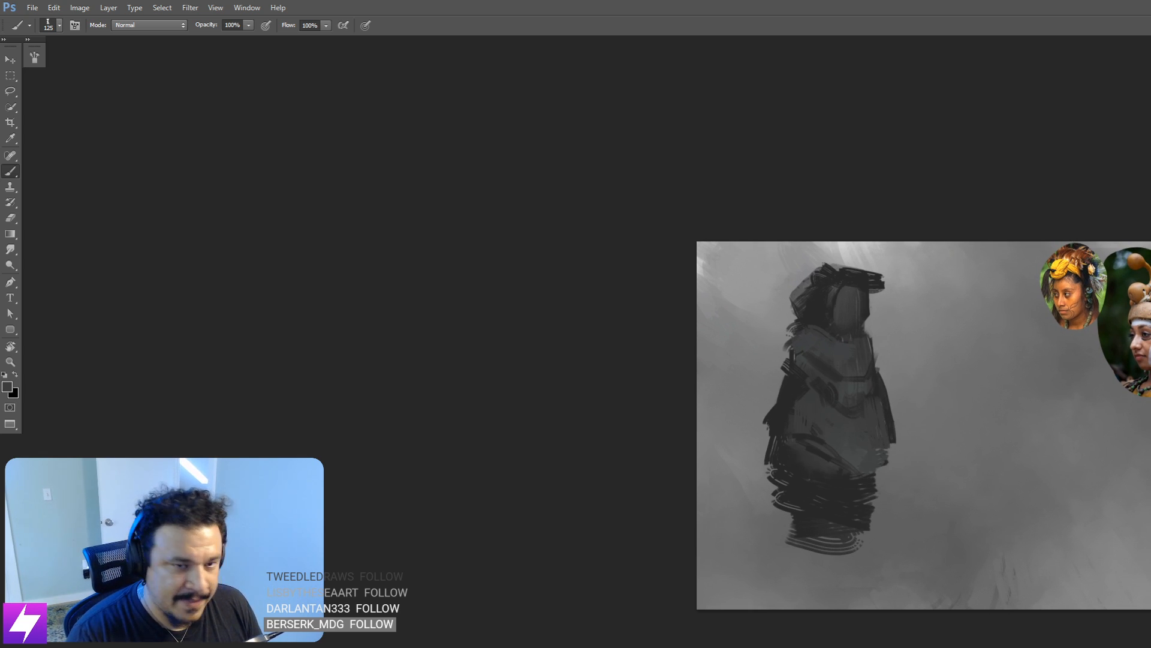
key(bracketleft)
key(bracketleft)
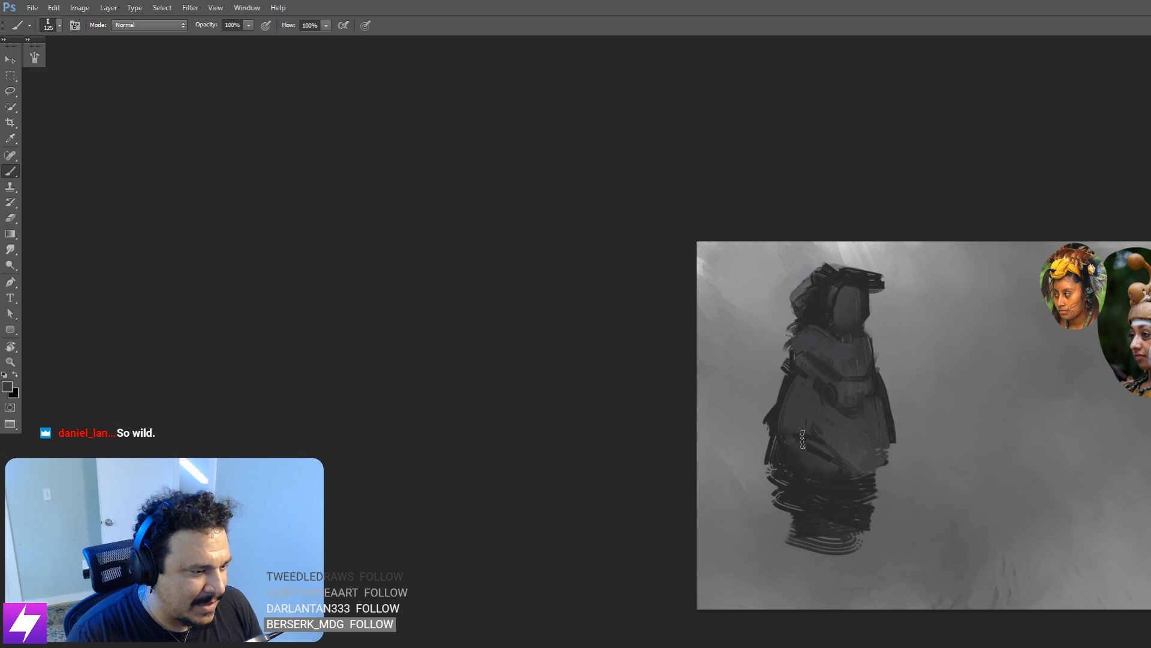
Step: Scale the cloaked figure down and place it below the larger headdress portrait at the canvas edge
key(ctrl+t)
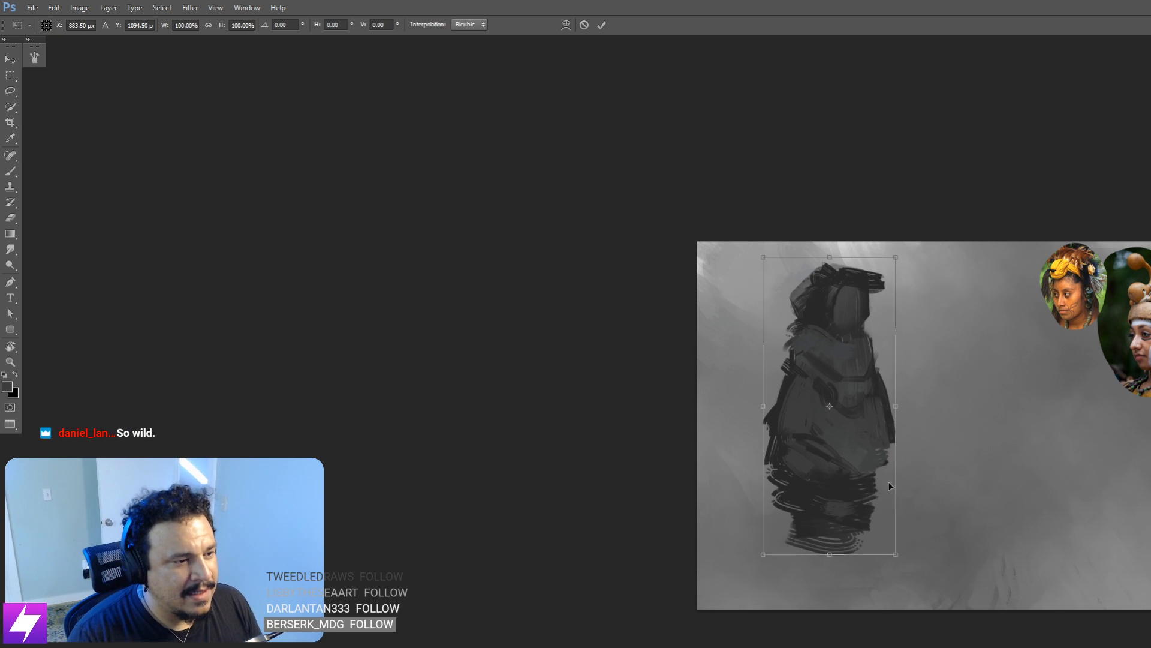
drag(896, 556, 1143, 490)
key(Return)
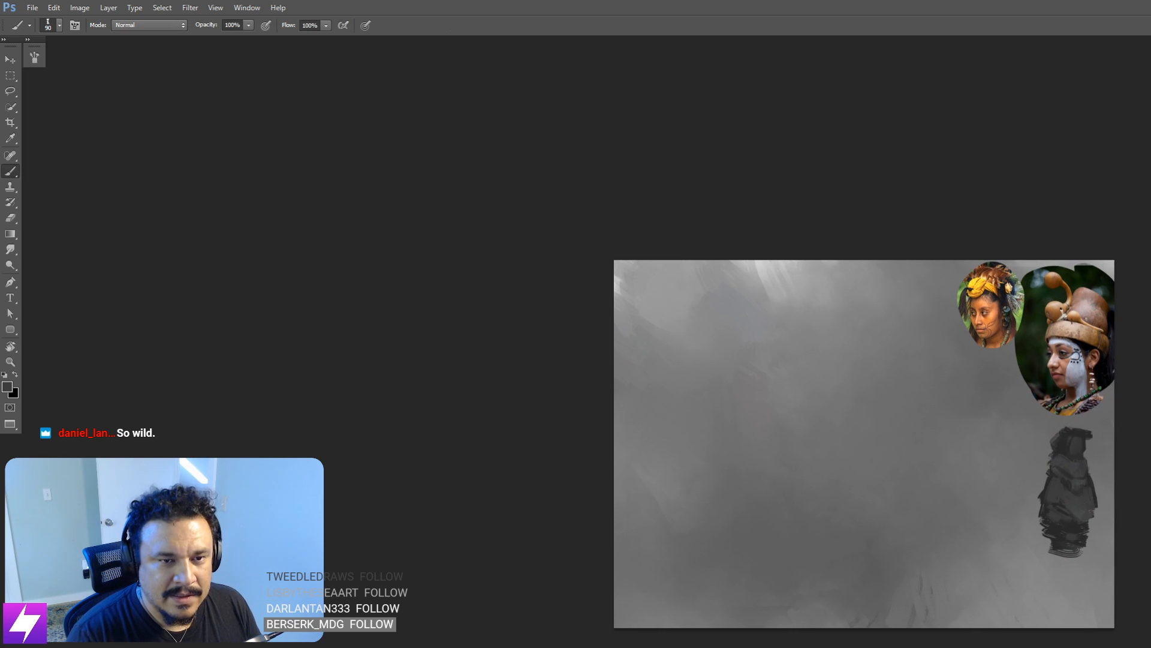
drag(849, 446, 749, 442)
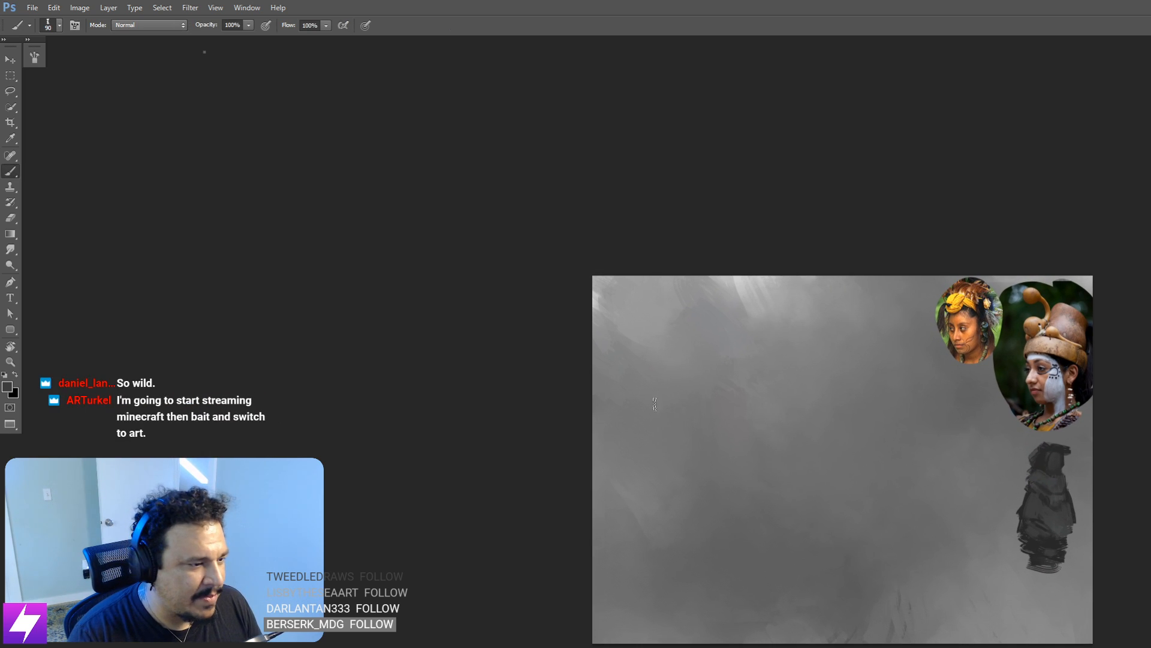
Step: Switch to the thin tapered 83 px brush preset
right_click(609, 352)
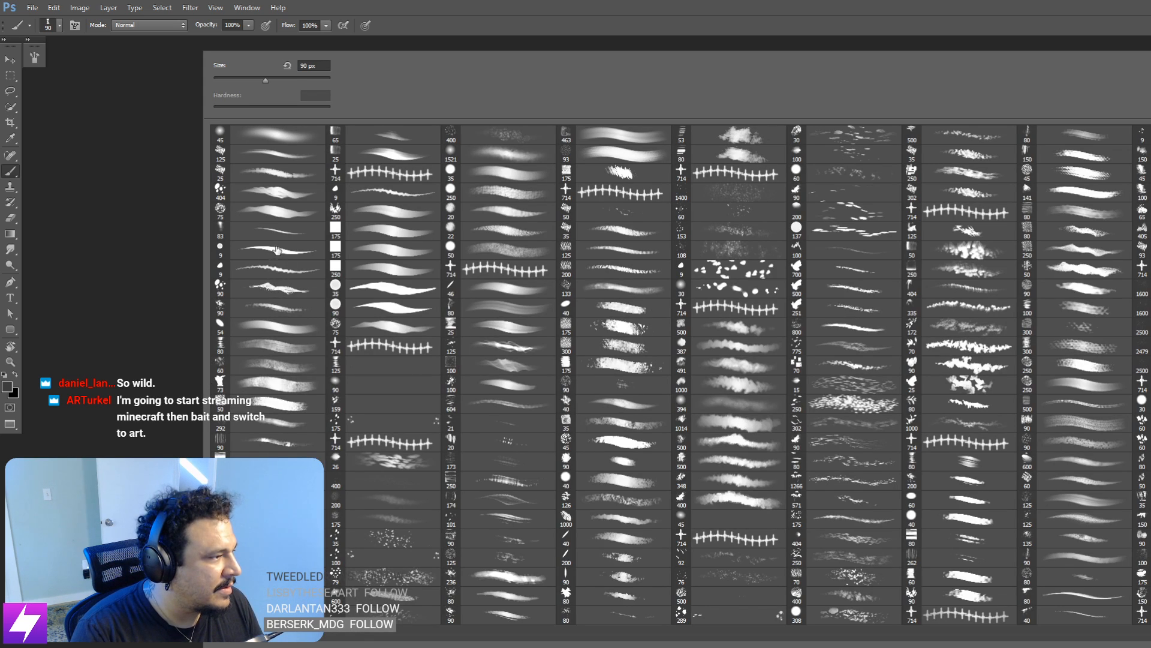
click(277, 268)
double_click(289, 226)
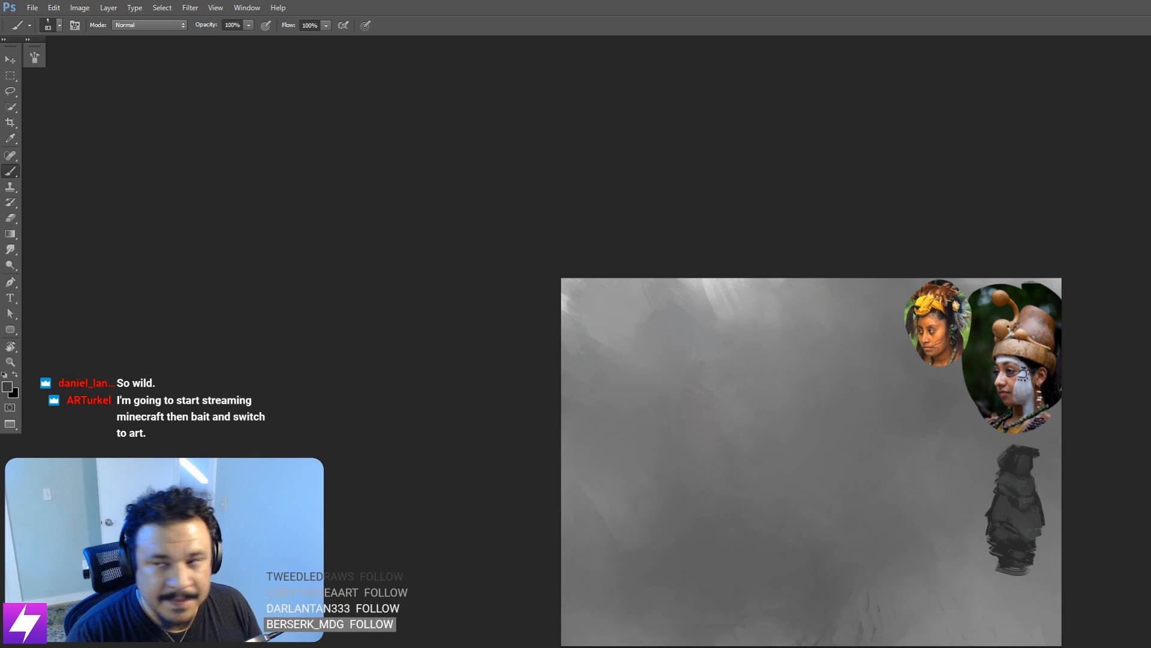
Step: Examine the collages of costume, hair and headdress reference photos, and return to the painting
key(ctrl+comma)
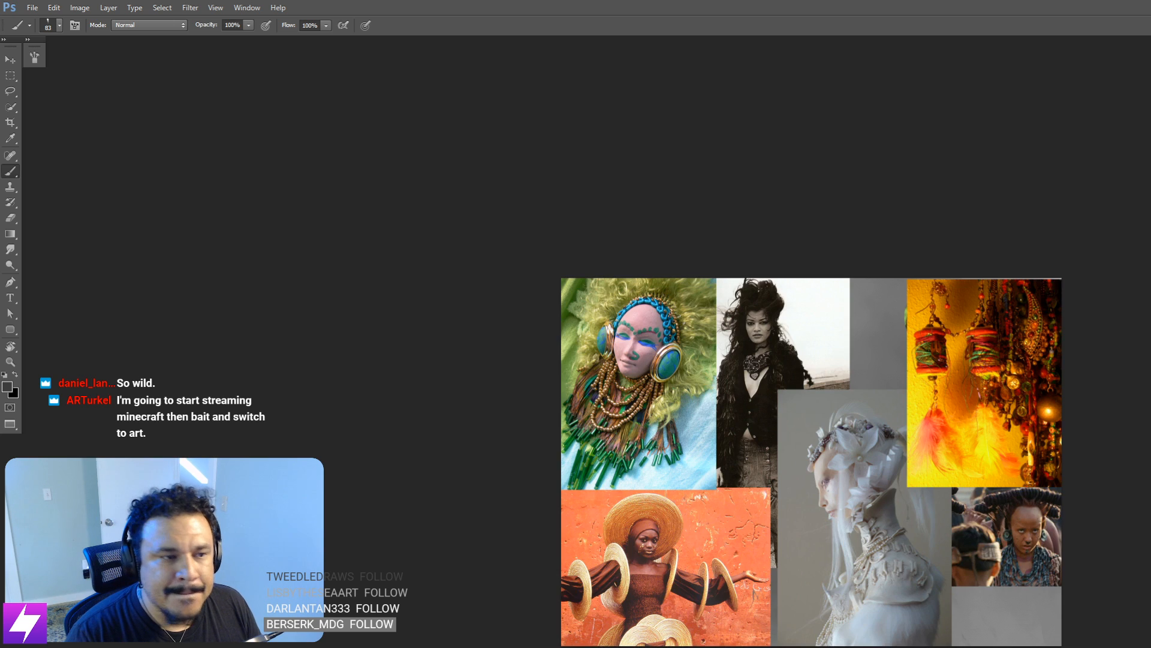
key(ctrl+comma)
key(ctrl+plus)
drag(960, 425, 901, 332)
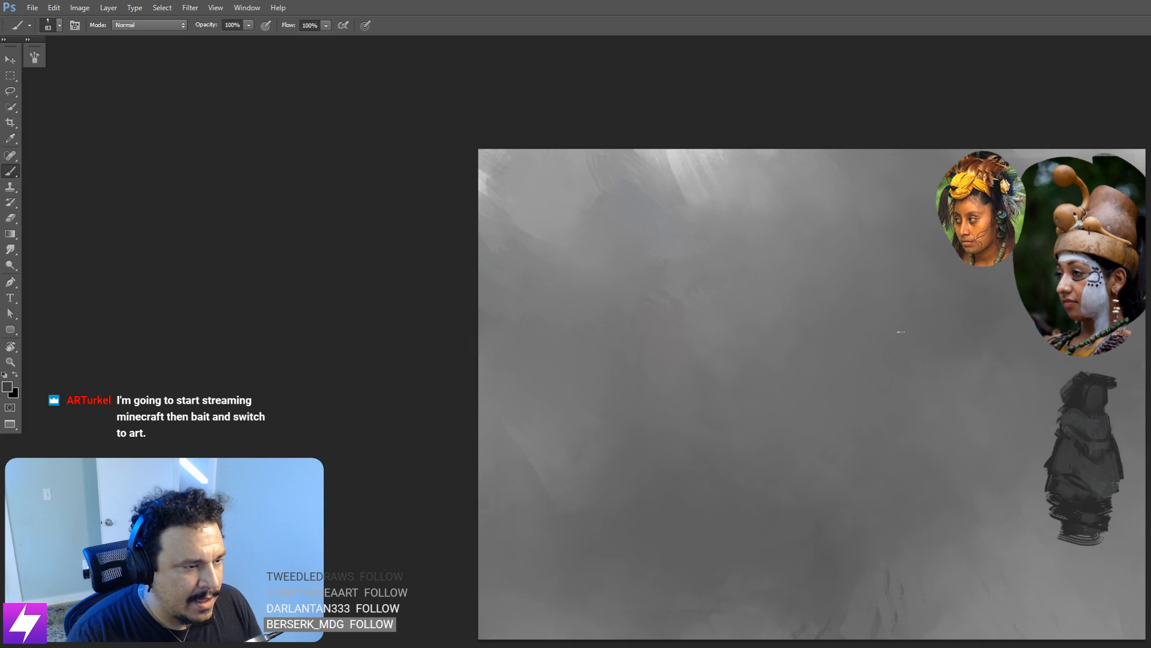
key(ctrl+comma)
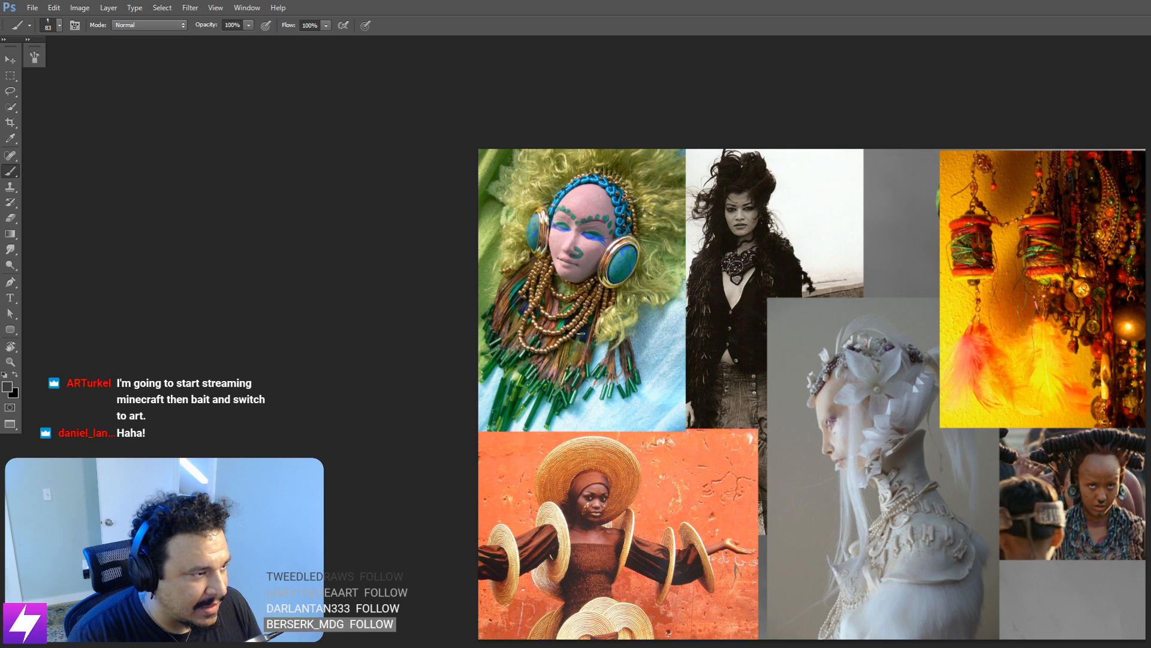
key(ctrl+minus)
drag(905, 442, 894, 410)
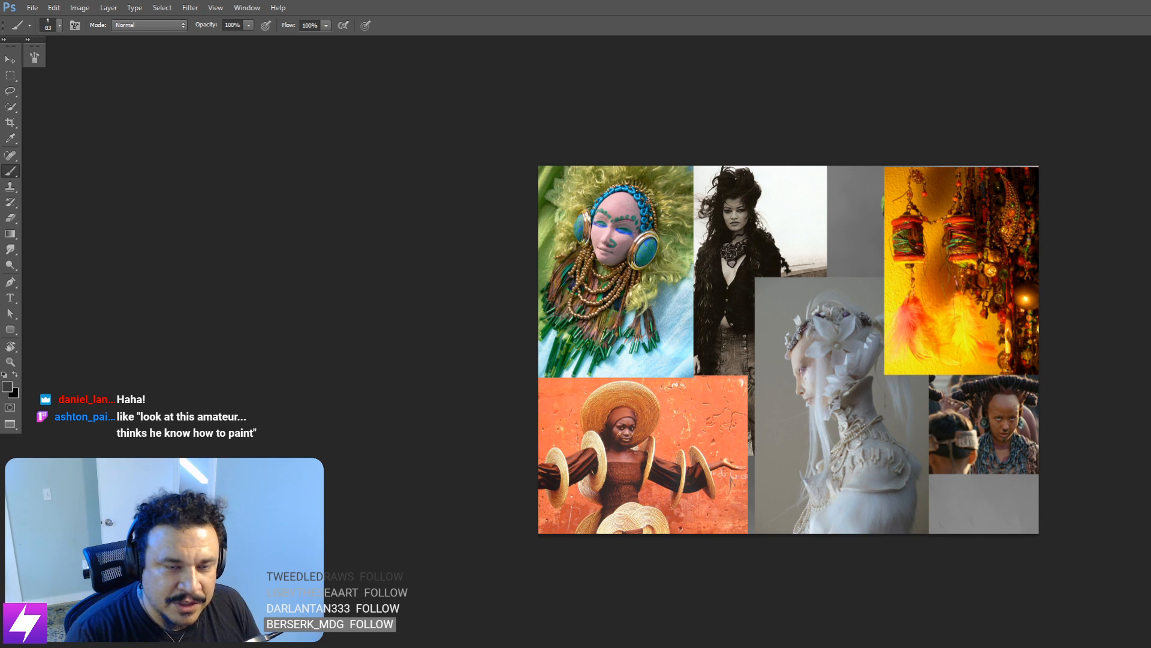
key(ctrl+Tab)
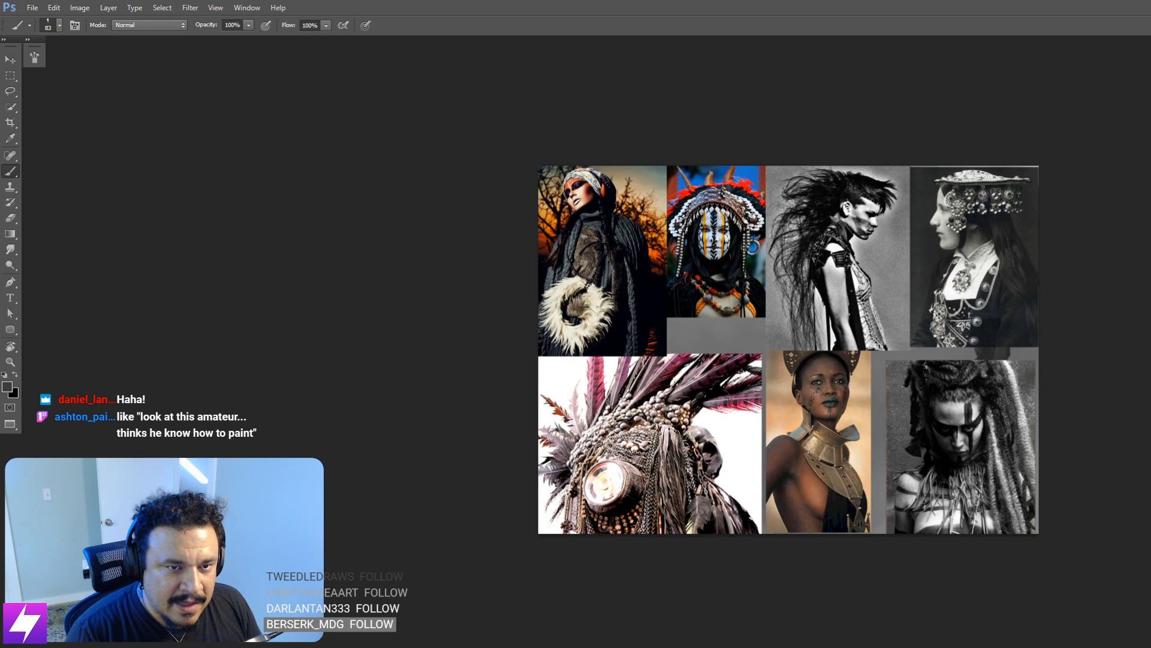
key(ctrl+Tab)
key(ctrl+Tab)
key(ctrl+Tab)
mouse_move(942, 418)
mouse_down()
mouse_move(923, 413)
mouse_move(913, 426)
mouse_move(934, 427)
mouse_up()
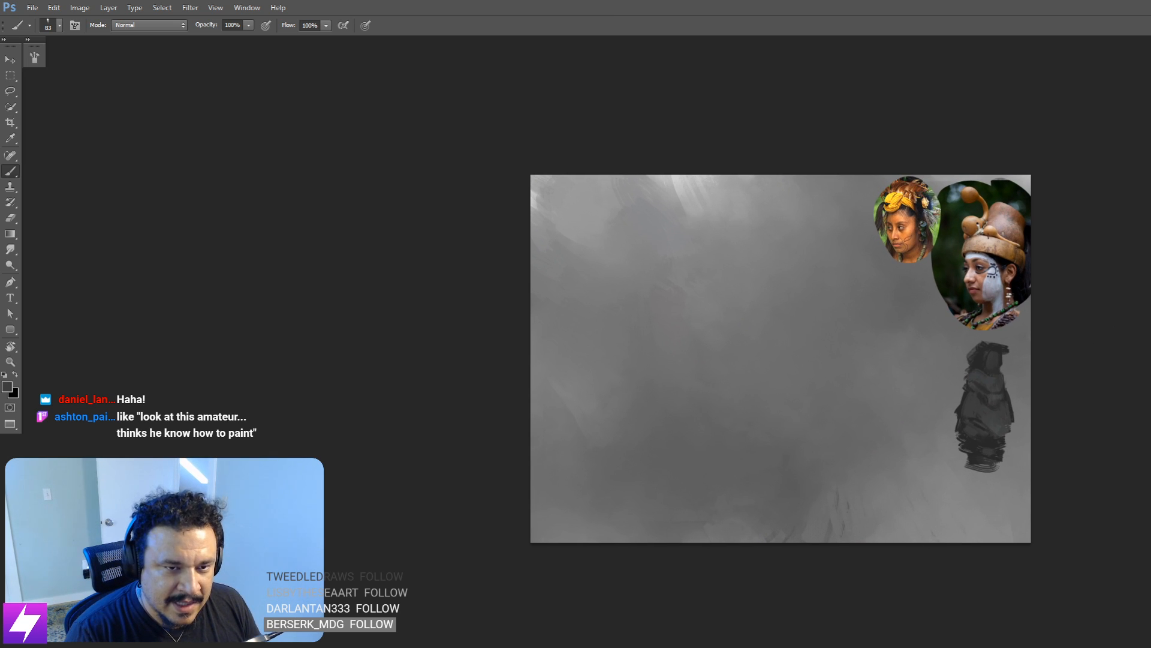
Step: Sketch a domed head outline with a jaw line and the start of a neck in the upper canvas, using a 100 px brush
drag(805, 429, 814, 439)
key(bracketright)
key(bracketright)
mouse_move(738, 276)
mouse_down()
mouse_move(727, 304)
mouse_move(772, 265)
mouse_up()
key(ctrl+z)
drag(731, 315, 775, 305)
drag(726, 321, 759, 312)
mouse_move(775, 269)
mouse_down()
mouse_move(782, 301)
mouse_move(732, 318)
mouse_move(741, 325)
mouse_move(729, 292)
mouse_move(734, 322)
mouse_move(755, 340)
mouse_up()
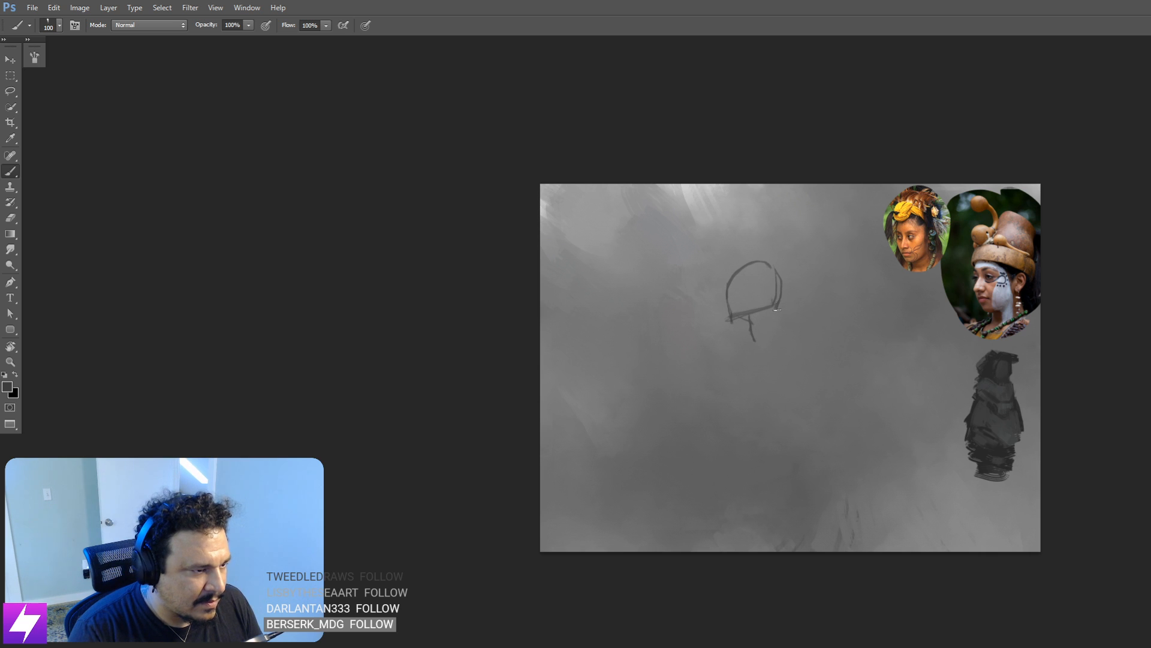
Step: Add the second neck line and sketch long looping hair strands sweeping back from the head
drag(772, 303, 773, 340)
mouse_move(779, 303)
mouse_down()
mouse_move(775, 341)
mouse_move(748, 318)
mouse_move(769, 305)
mouse_up()
mouse_move(753, 260)
mouse_down()
mouse_move(817, 252)
mouse_move(784, 260)
mouse_move(827, 274)
mouse_move(783, 268)
mouse_move(831, 288)
mouse_move(806, 298)
mouse_up()
drag(765, 397, 810, 360)
drag(820, 319, 774, 381)
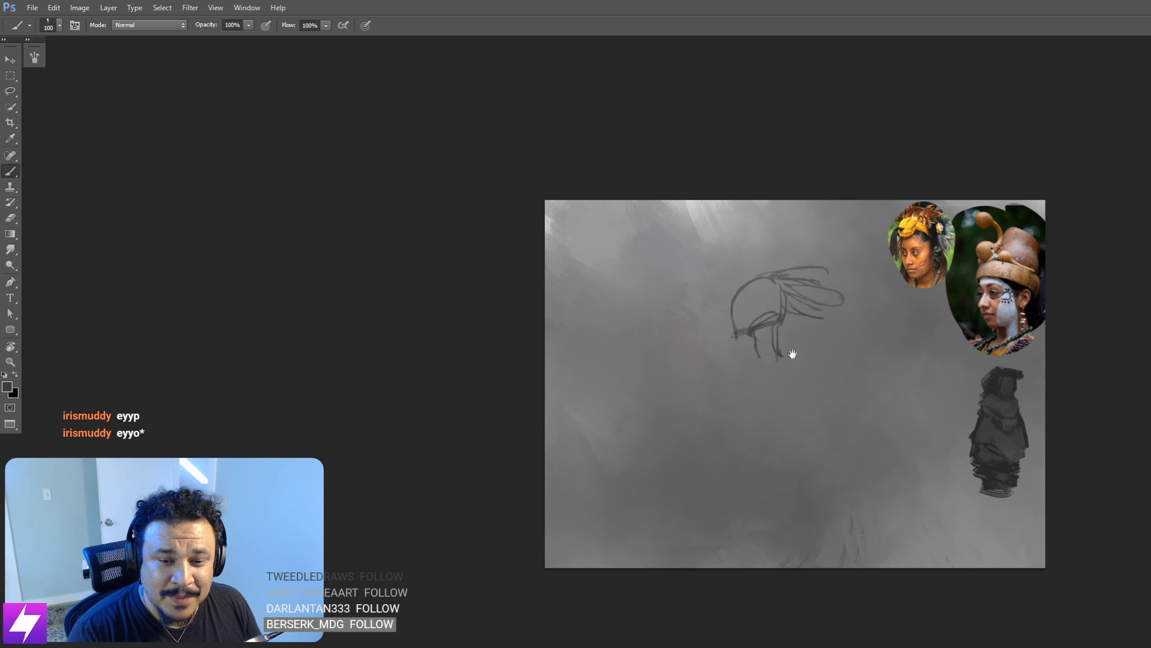
Step: Flip the canvas horizontally and fill out the swept-back hair with more looping strands and short flyaway strokes
key(ctrl+shift+h)
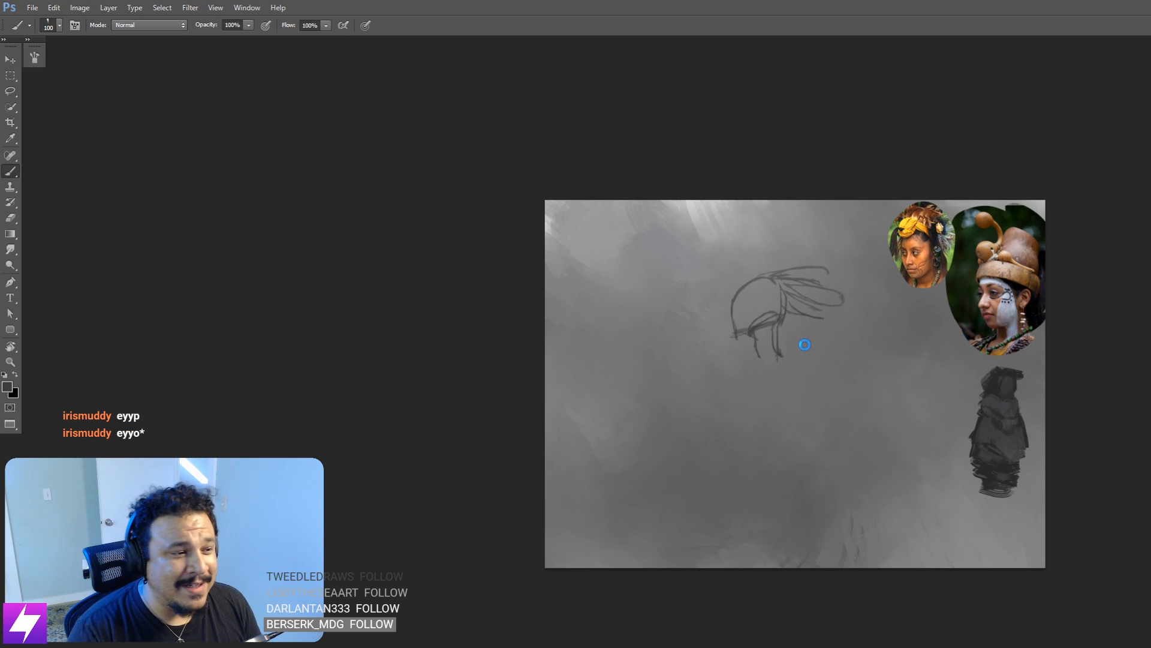
mouse_move(785, 328)
mouse_down()
mouse_move(777, 358)
mouse_move(833, 368)
mouse_move(832, 387)
mouse_move(837, 368)
mouse_up()
scroll(828, 360, up, 1)
drag(762, 379, 839, 368)
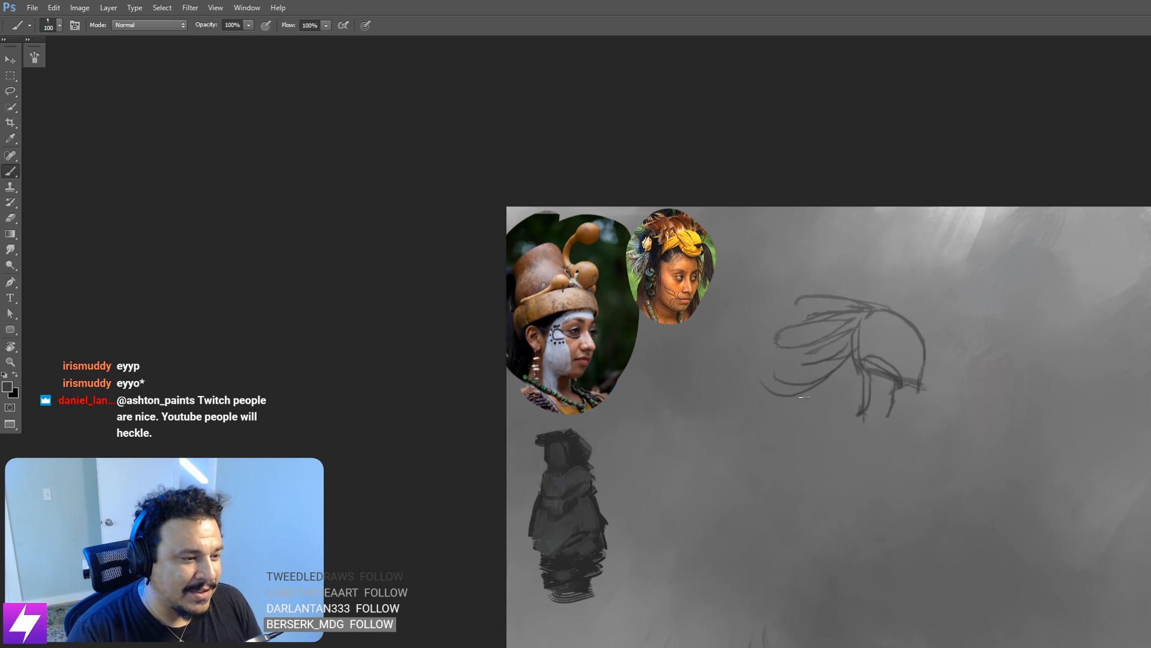
mouse_move(796, 401)
mouse_down()
mouse_move(856, 368)
mouse_move(819, 401)
mouse_move(859, 367)
mouse_move(795, 365)
mouse_move(785, 379)
mouse_move(836, 370)
mouse_move(766, 343)
mouse_move(747, 357)
mouse_up()
drag(767, 355, 755, 376)
drag(809, 310, 770, 327)
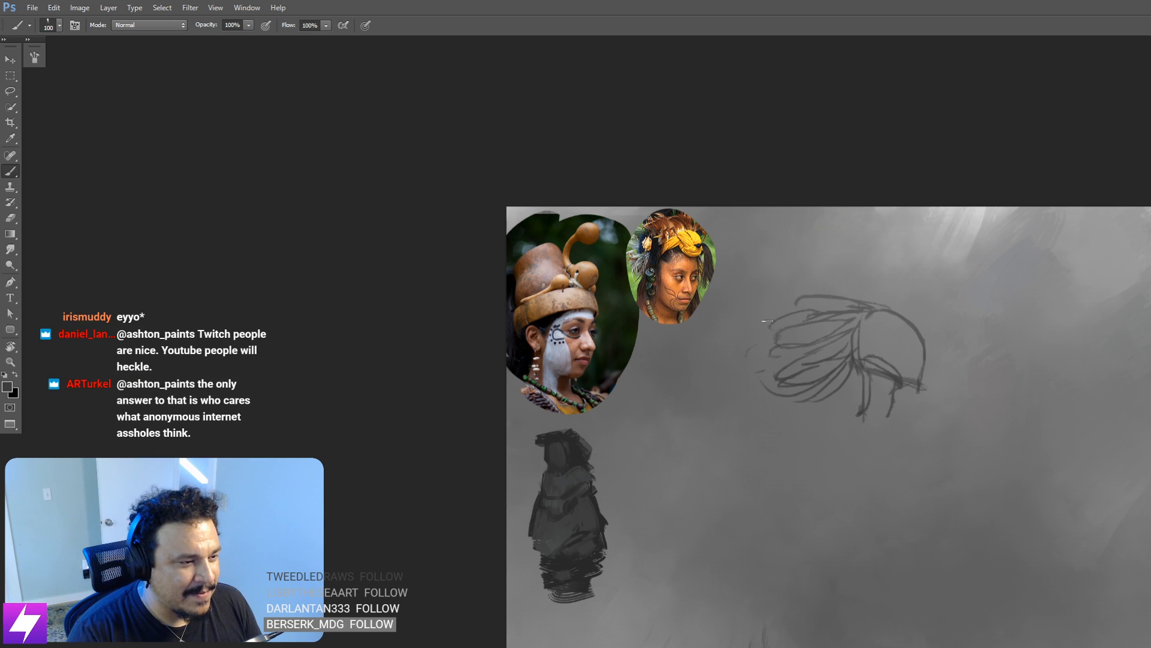
mouse_move(837, 289)
mouse_down()
mouse_move(893, 308)
mouse_move(855, 351)
mouse_up()
drag(892, 314, 855, 357)
Step: Sketch the neck base, collar and loose shoulder folds with a brush of up to 125 px
mouse_move(865, 429)
mouse_down()
mouse_move(887, 393)
mouse_move(847, 395)
mouse_up()
key(bracketright)
drag(877, 378, 831, 402)
mouse_move(874, 381)
mouse_down()
mouse_move(902, 395)
mouse_move(911, 384)
mouse_move(927, 417)
mouse_up()
mouse_move(829, 400)
mouse_down()
mouse_move(855, 415)
mouse_move(841, 430)
mouse_move(857, 436)
mouse_move(825, 420)
mouse_up()
mouse_move(804, 427)
mouse_down()
mouse_move(834, 433)
mouse_move(829, 449)
mouse_move(818, 427)
mouse_up()
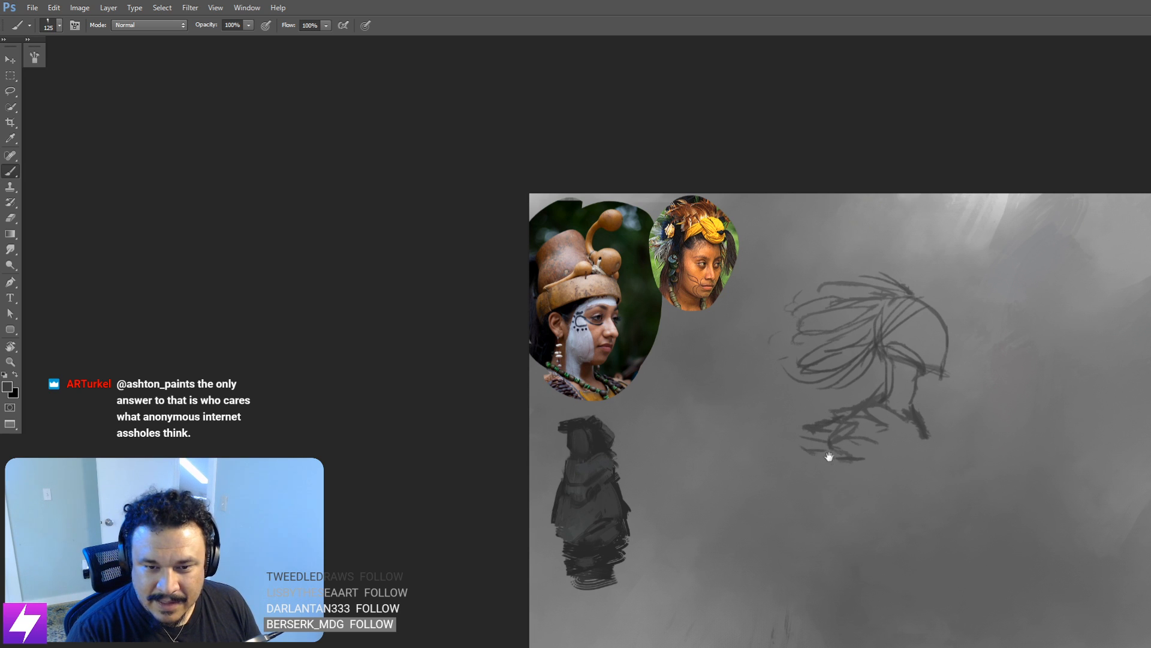
Step: Add fold strokes around the shoulder below the neck, and undo the last two strokes
drag(835, 506, 839, 504)
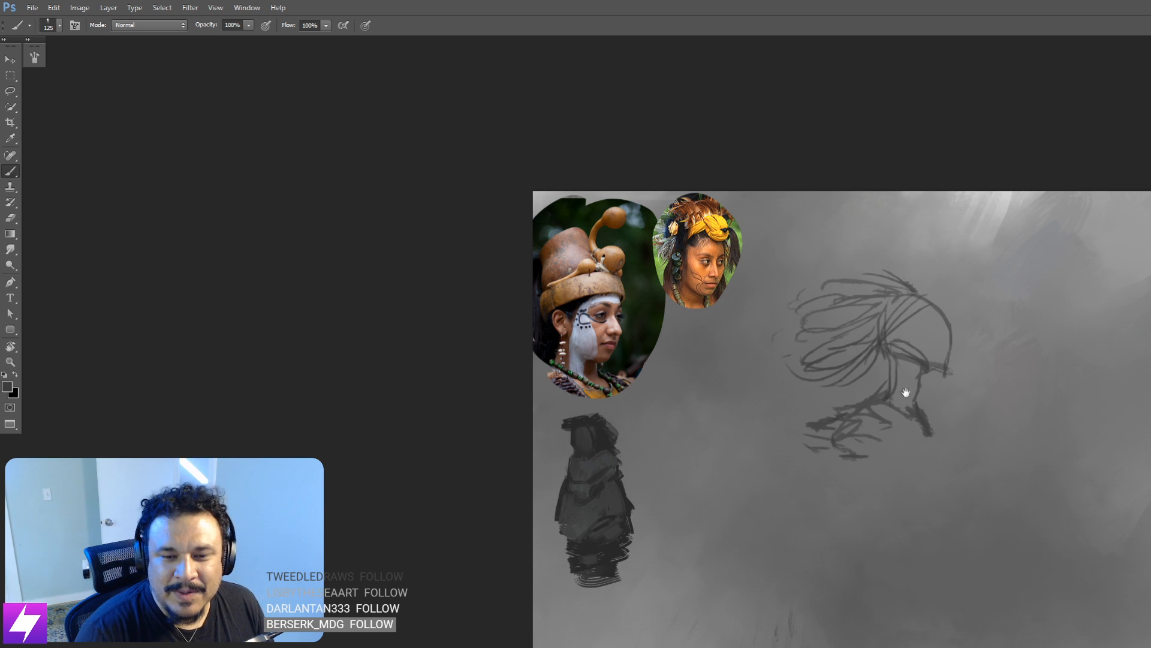
mouse_move(893, 465)
mouse_down()
mouse_move(909, 444)
mouse_move(885, 411)
mouse_move(894, 397)
mouse_move(958, 382)
mouse_move(830, 411)
mouse_move(865, 403)
mouse_move(882, 392)
mouse_move(856, 389)
mouse_move(890, 391)
mouse_up()
key(ctrl+z)
key(ctrl+z)
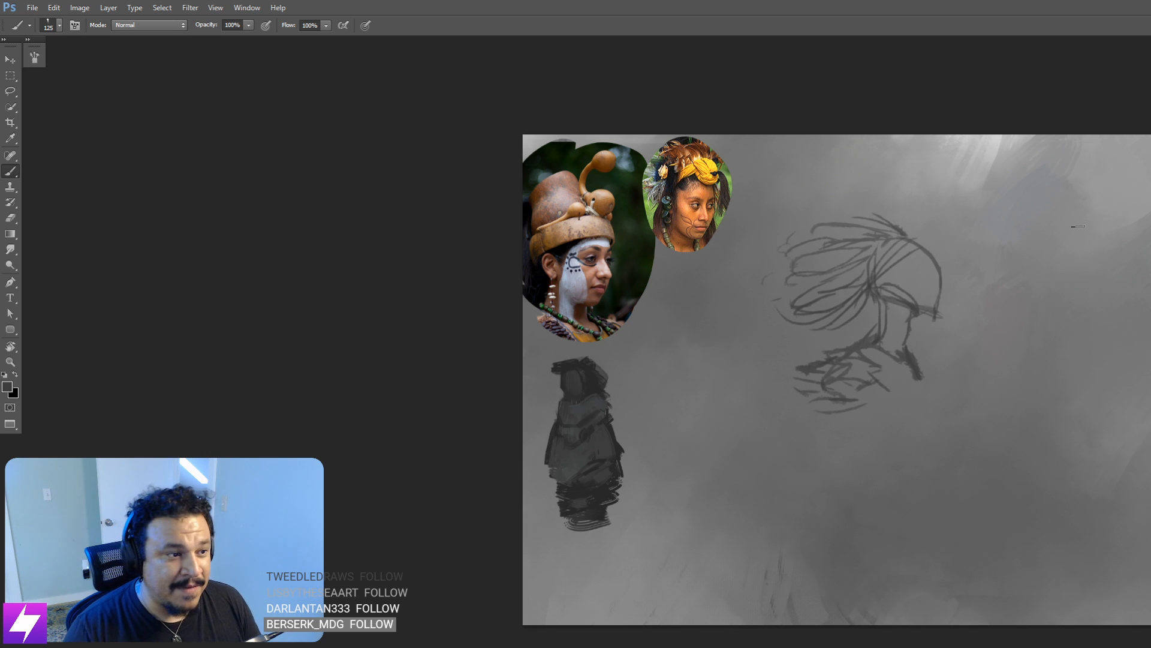
Step: Flip the canvas horizontally and sketch the closed eye and nose on the face profile with 90 and 80 px brushes
key(ctrl+minus)
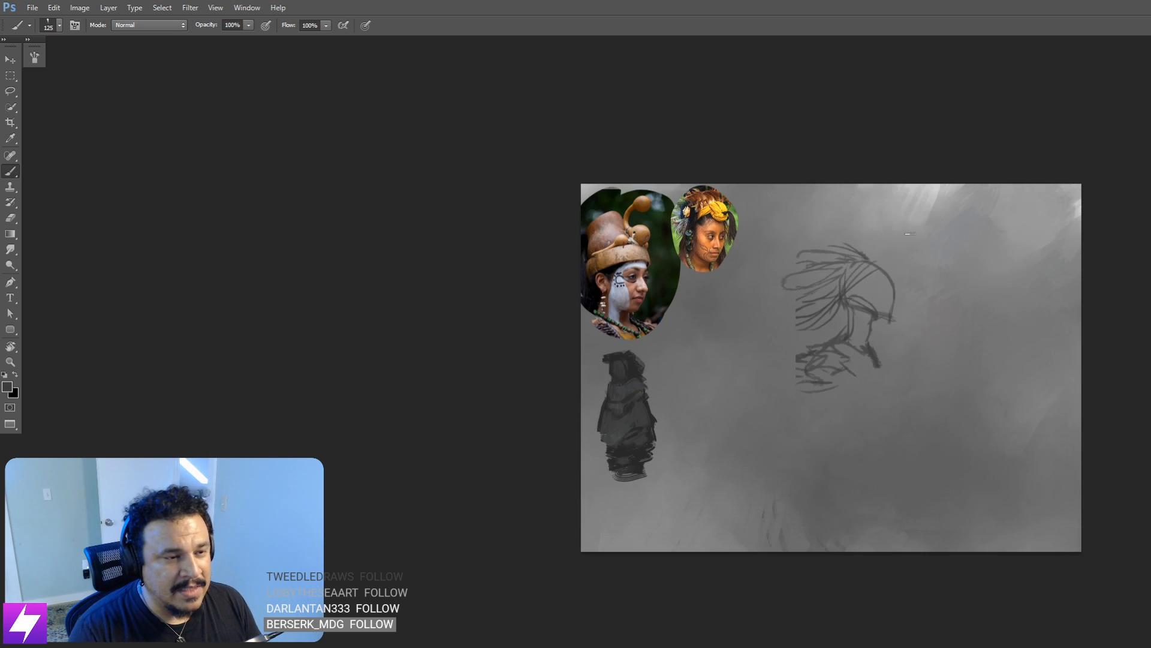
key(F2)
mouse_move(851, 277)
mouse_down()
mouse_move(874, 262)
mouse_move(837, 272)
mouse_move(842, 287)
mouse_move(802, 287)
mouse_move(814, 288)
mouse_up()
key(ctrl+plus)
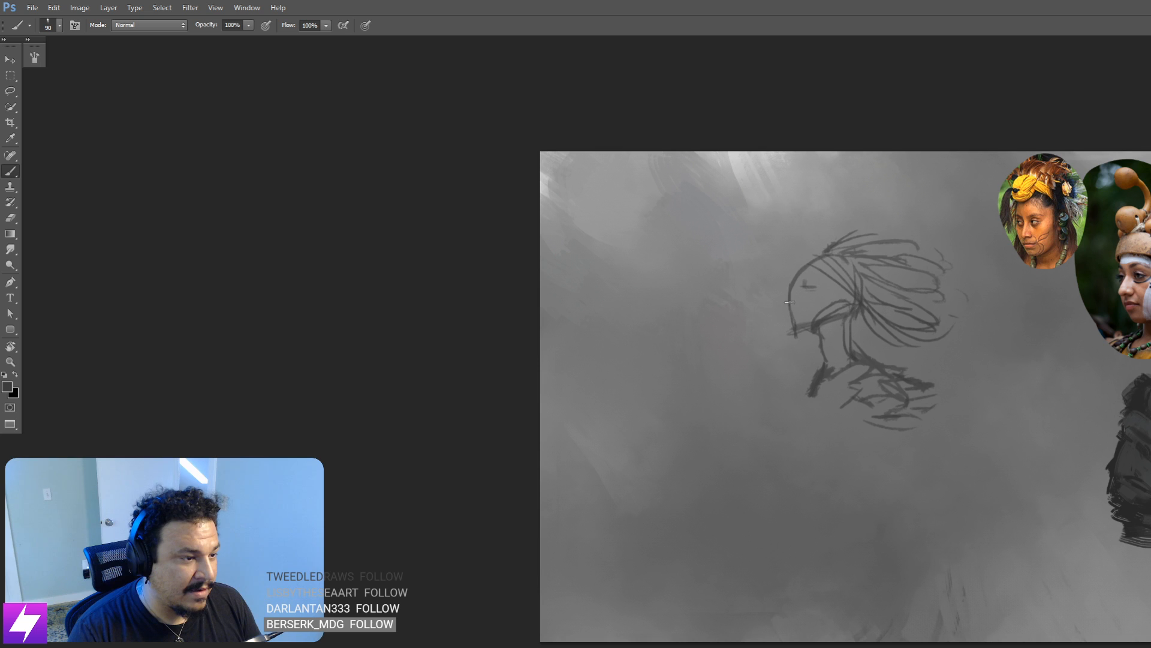
drag(822, 307, 797, 300)
mouse_move(845, 355)
mouse_down()
mouse_move(833, 341)
mouse_move(810, 363)
mouse_up()
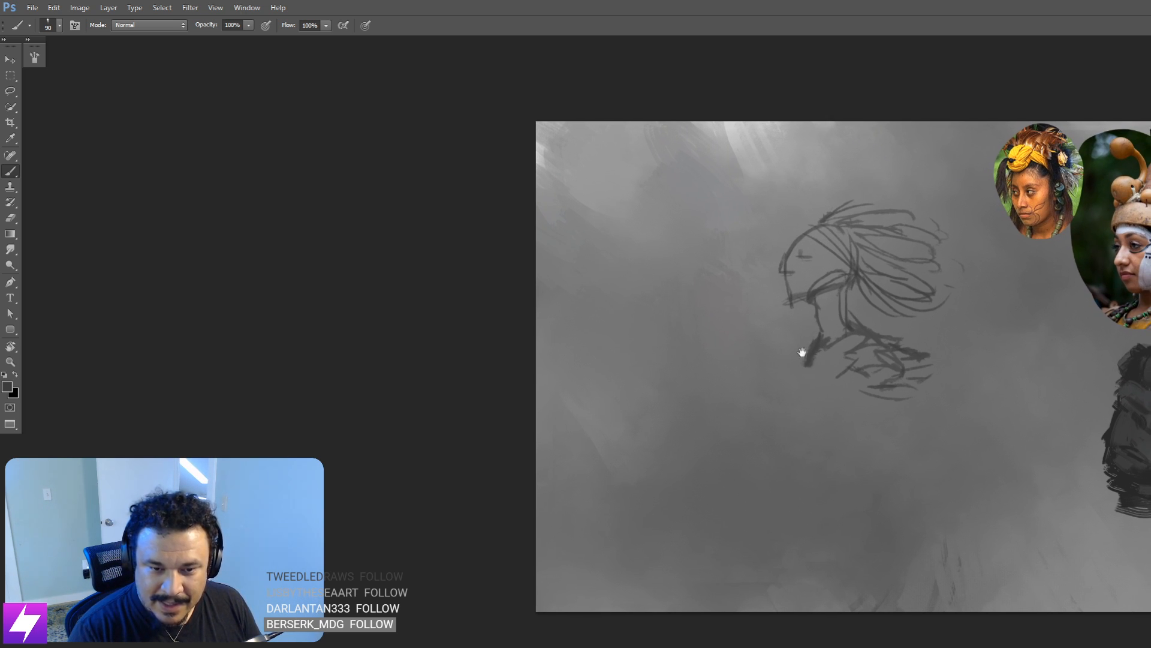
mouse_move(820, 293)
mouse_down()
mouse_move(821, 345)
mouse_move(809, 323)
mouse_up()
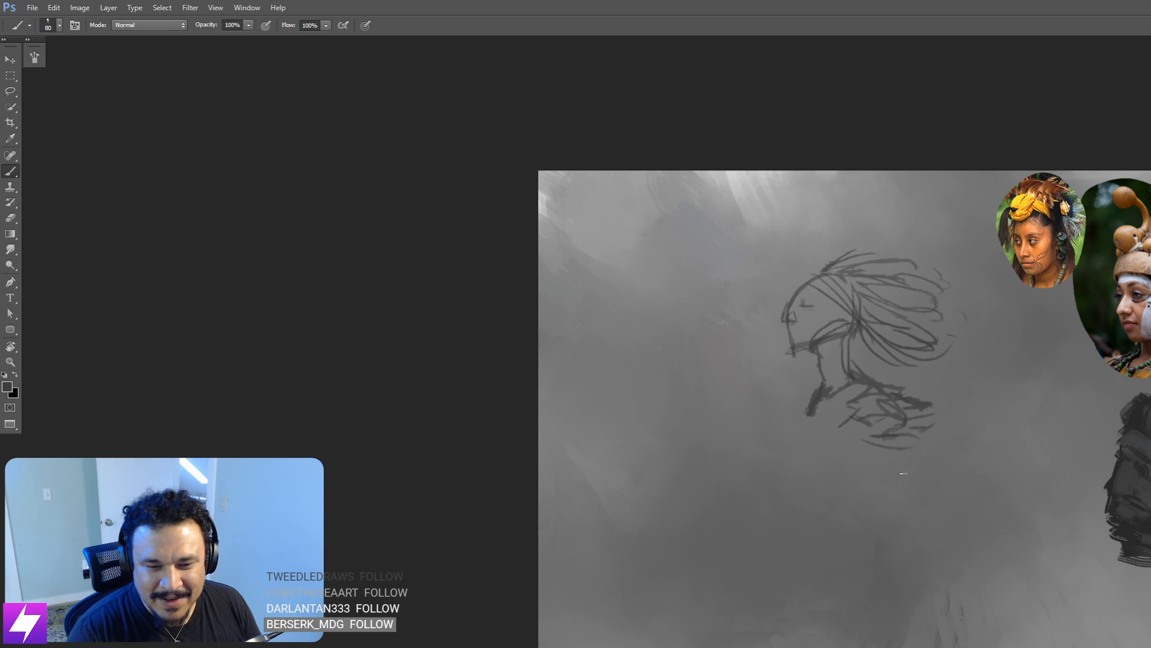
Step: Sketch small lip marks on the front of the face profile with the 80 px brush
mouse_move(879, 501)
mouse_down()
mouse_move(877, 478)
mouse_move(857, 499)
mouse_up()
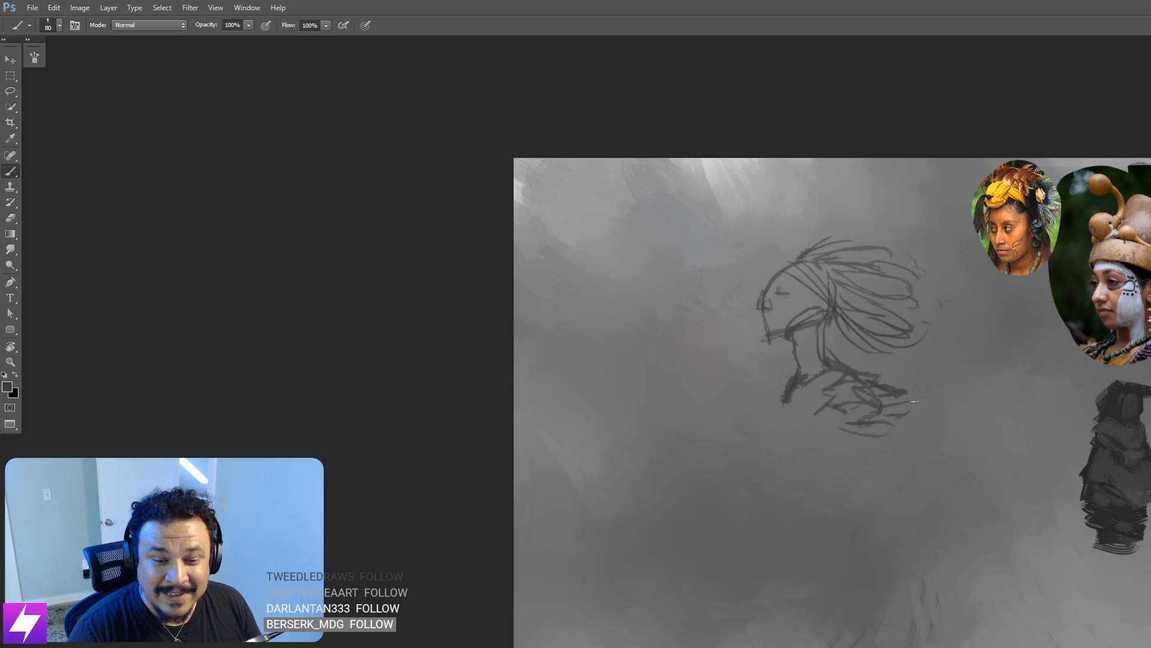
drag(887, 461, 840, 472)
drag(807, 375, 819, 401)
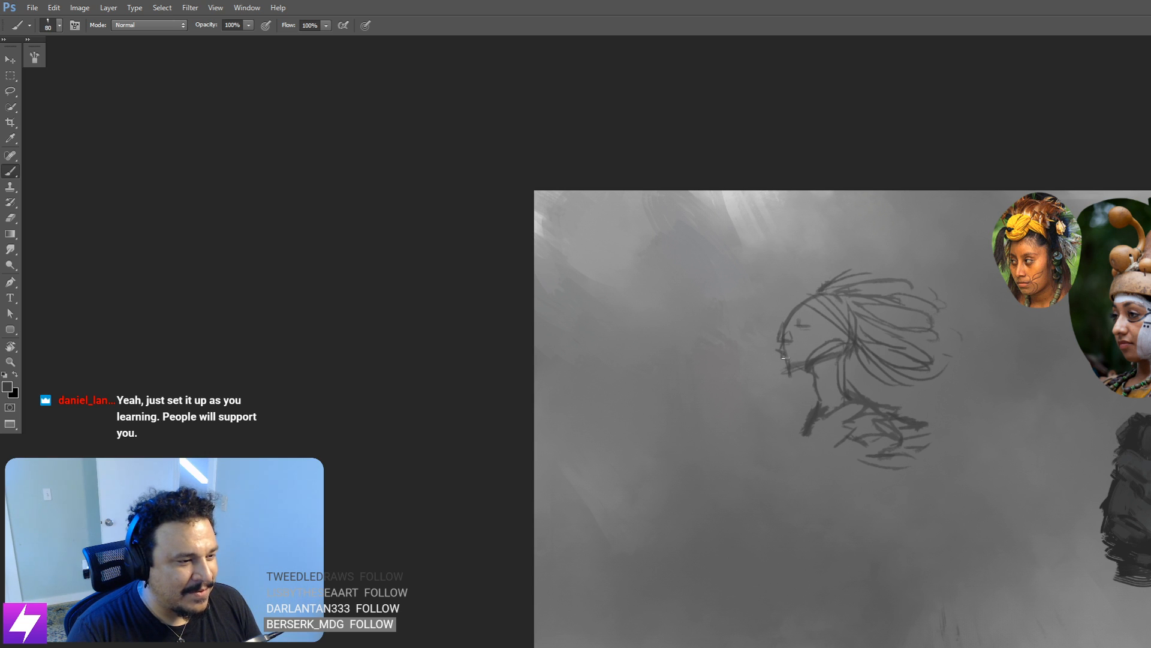
Step: Trim the chin and jaw lines of the profile with the eraser reduced to 45 px
key(e)
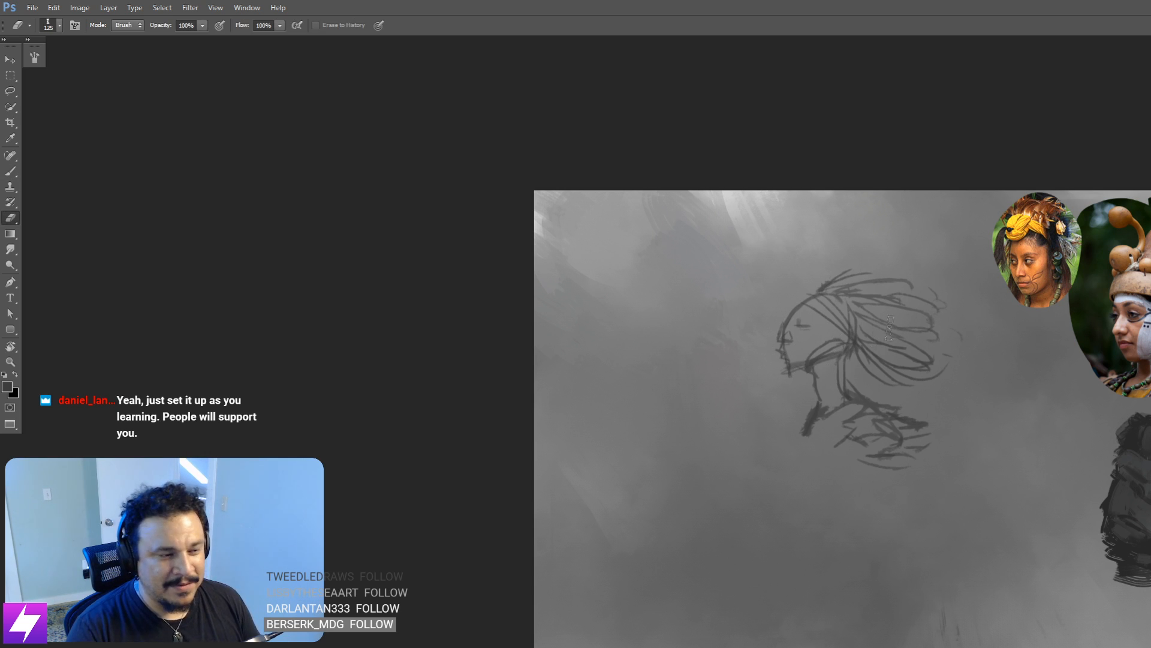
drag(808, 336, 817, 347)
key(bracketleft)
key(bracketleft)
key(bracketleft)
key(bracketleft)
key(bracketleft)
key(bracketleft)
key(bracketleft)
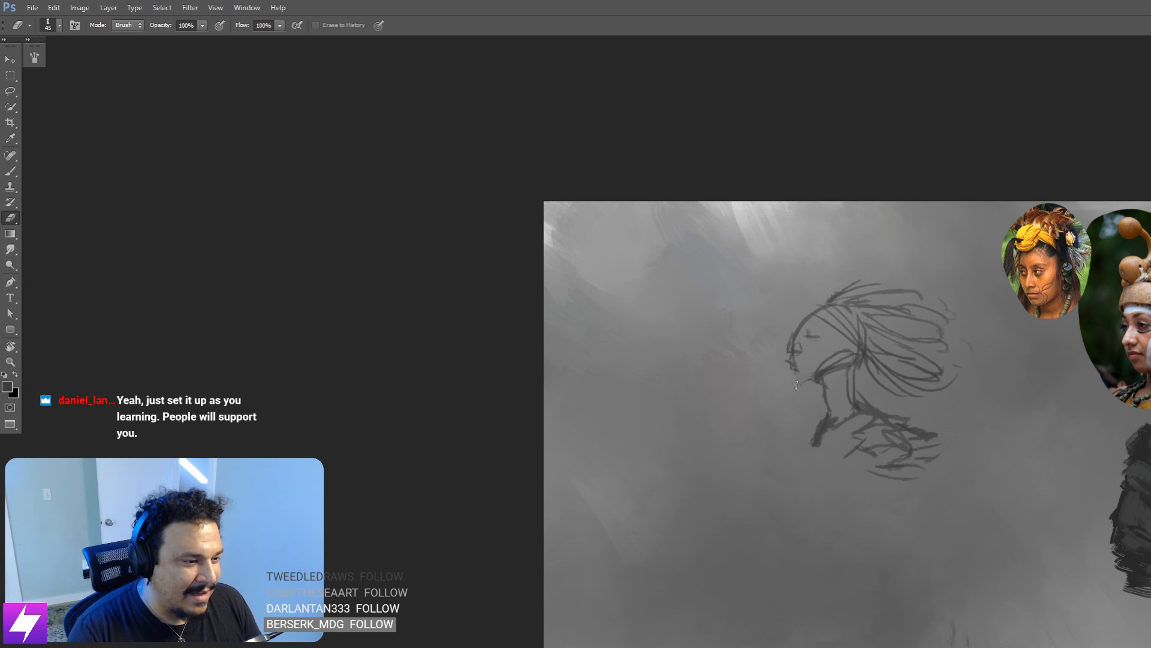
Step: Redraw the chin and add ear and eye details to the profile head with a 70 px brush
key(b)
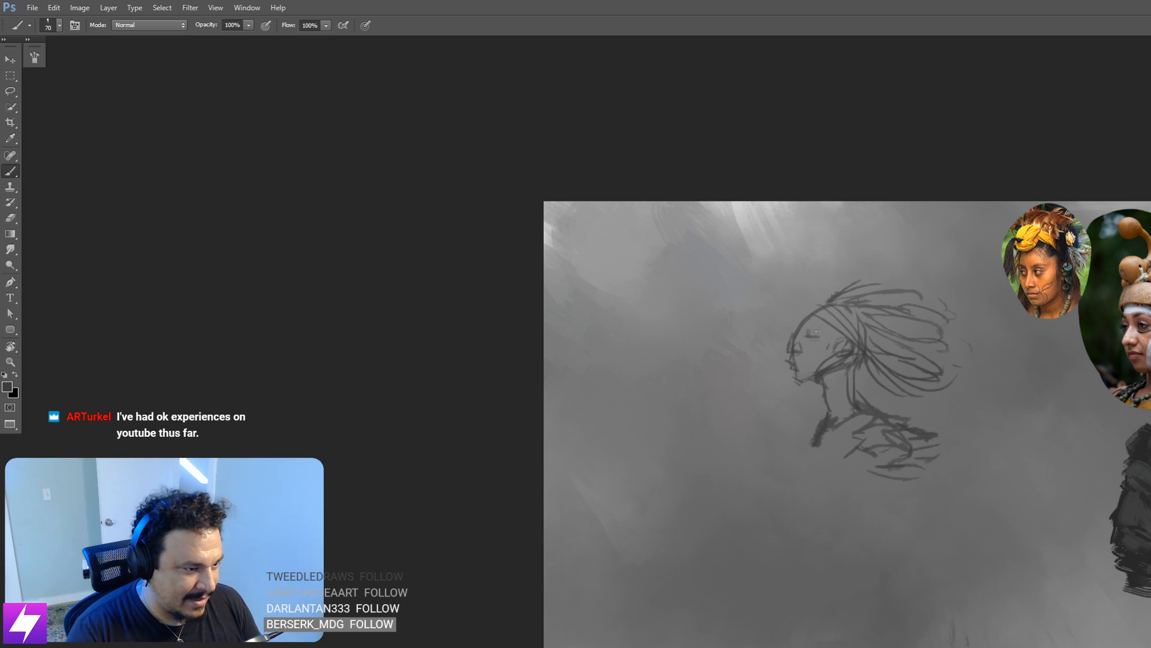
key(e)
key(b)
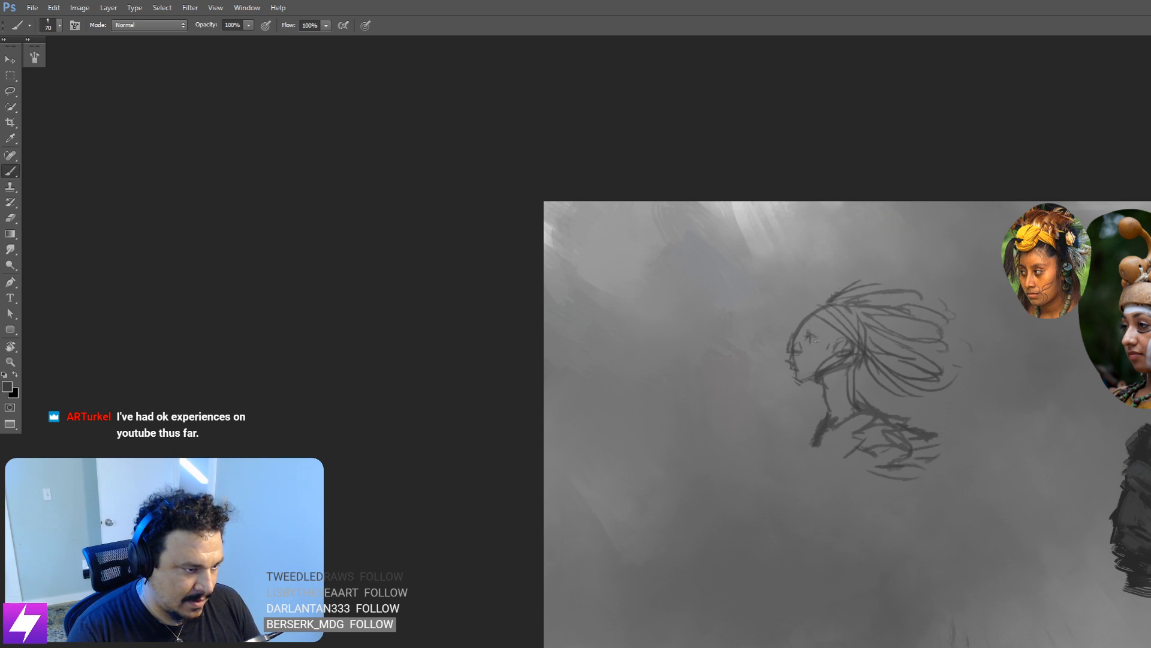
Step: Draw bands around the neck and loose loops along the collar with the 70 px brush
mouse_move(861, 360)
mouse_down()
mouse_move(843, 353)
mouse_move(808, 378)
mouse_up()
mouse_move(821, 376)
mouse_down()
mouse_move(806, 389)
mouse_move(828, 395)
mouse_move(806, 416)
mouse_move(819, 428)
mouse_up()
mouse_move(827, 419)
mouse_down()
mouse_move(819, 434)
mouse_move(832, 411)
mouse_up()
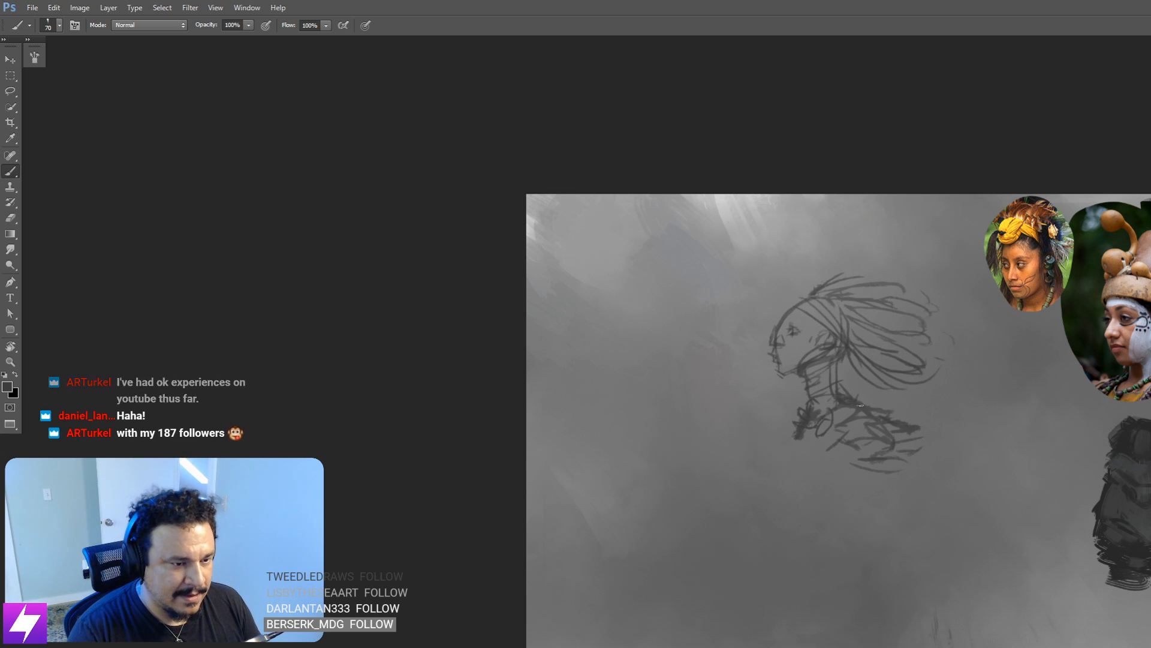
drag(878, 507, 834, 458)
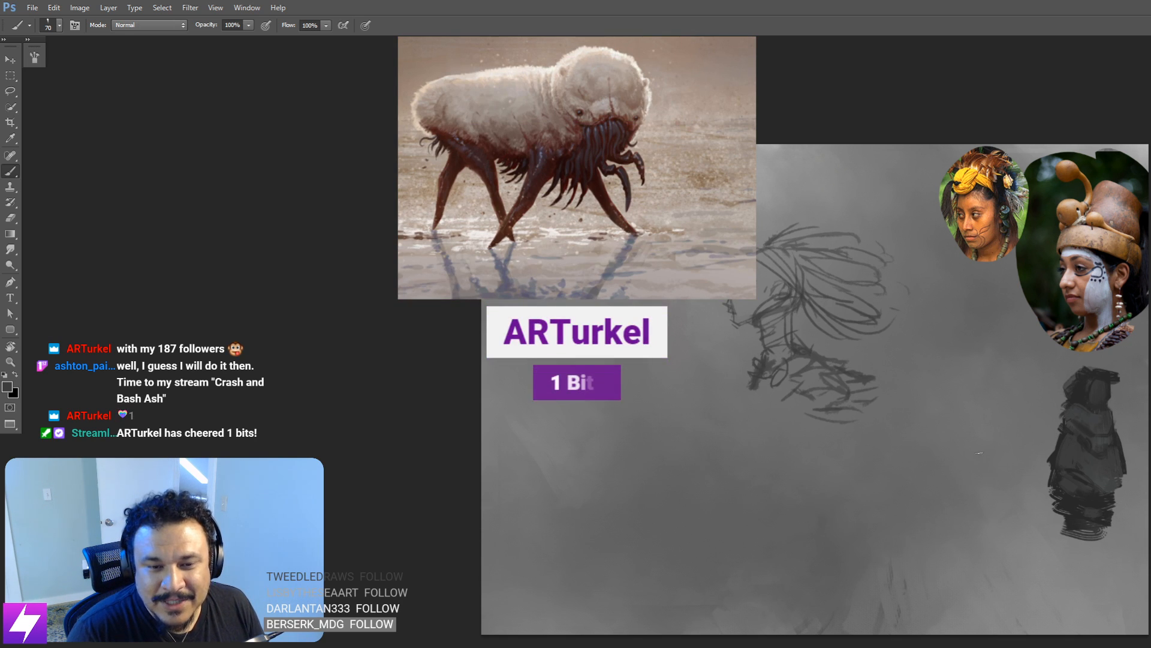
Step: Rotate the canvas and try longer sweeping strands rising from the crown with a 100 px brush
key(e)
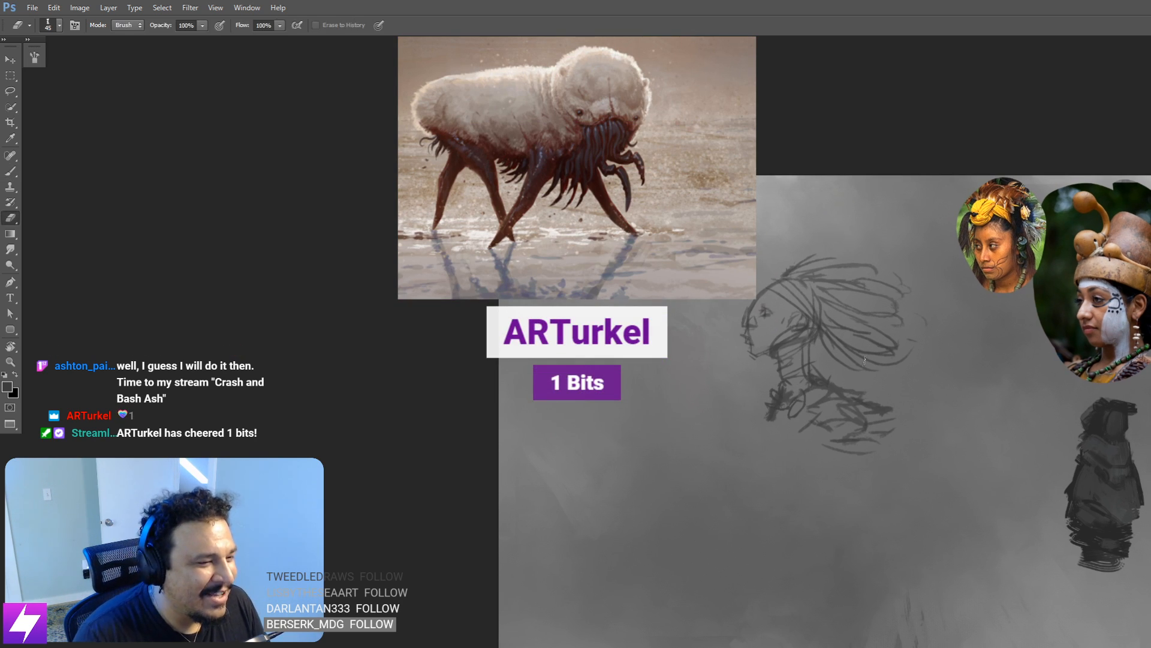
drag(926, 300, 914, 337)
key(r)
mouse_move(972, 355)
mouse_down()
mouse_move(977, 278)
mouse_move(938, 232)
mouse_up()
drag(899, 328, 910, 353)
key(b)
key(bracketright)
key(bracketright)
key(bracketright)
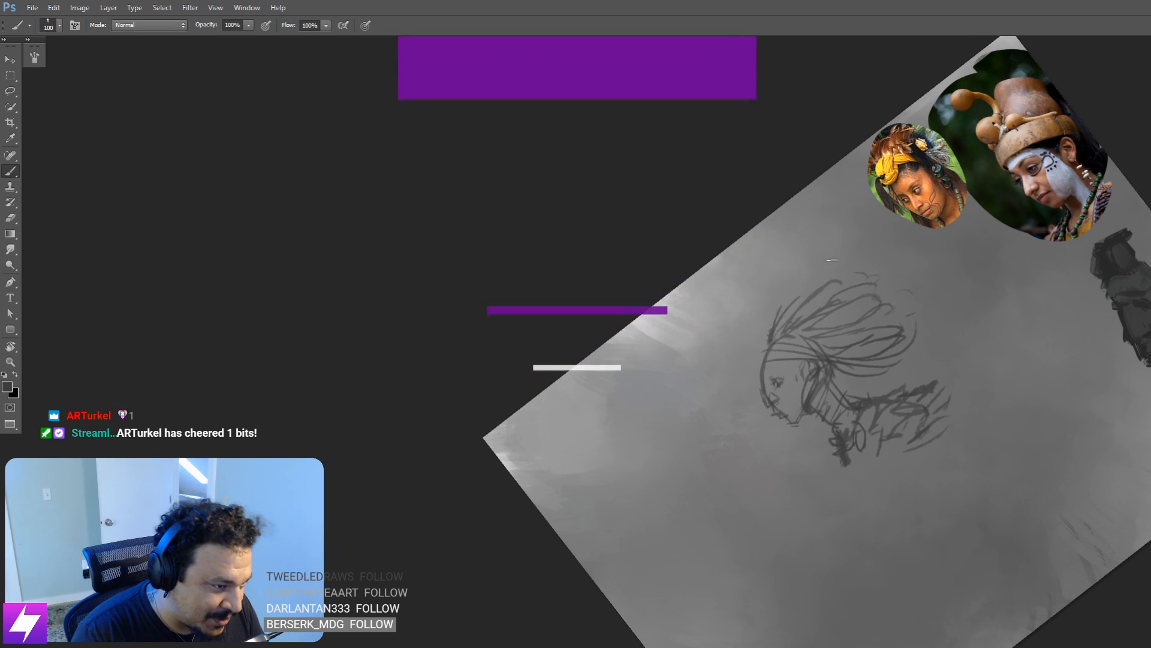
mouse_move(774, 327)
mouse_down()
mouse_move(825, 259)
mouse_move(830, 280)
mouse_move(833, 264)
mouse_move(806, 291)
mouse_up()
key(ctrl+z)
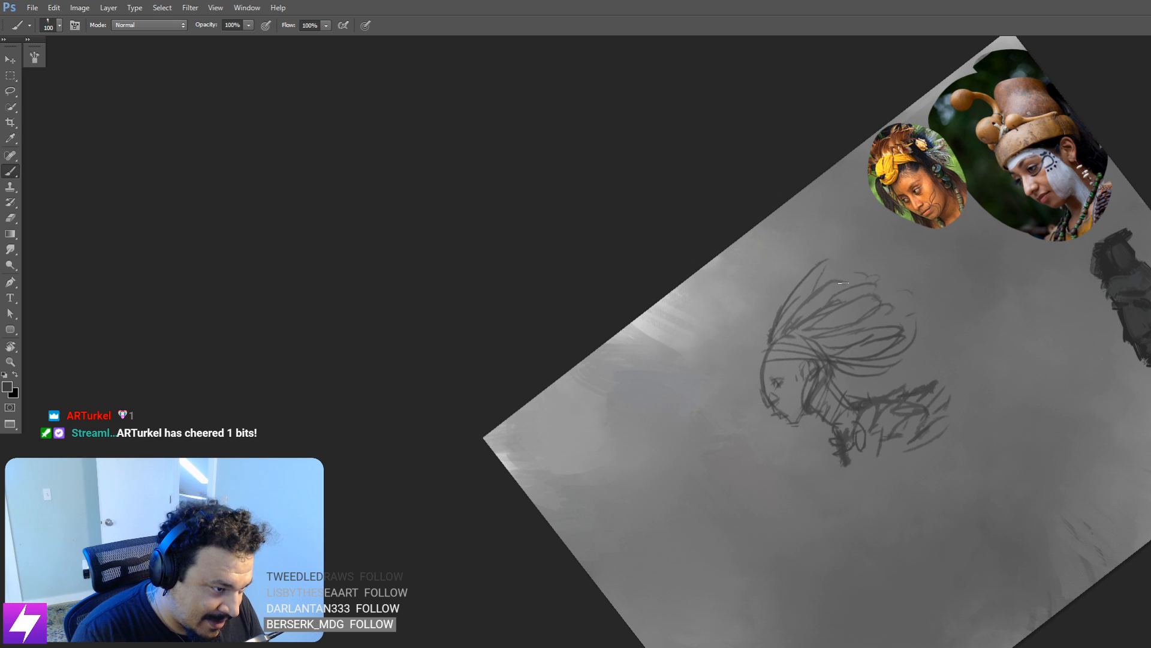
Step: Reset the canvas rotation, check the costume reference sheets, and erase the upper hair strands above the crown
key(Escape)
key(ctrl+comma)
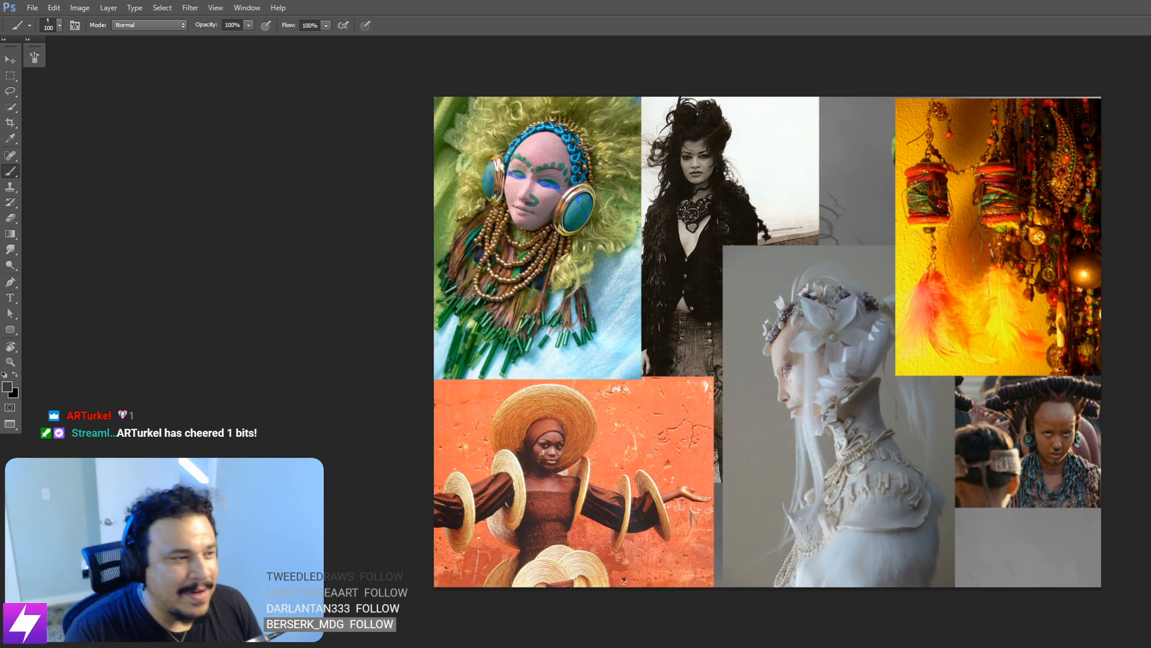
key(ctrl+comma)
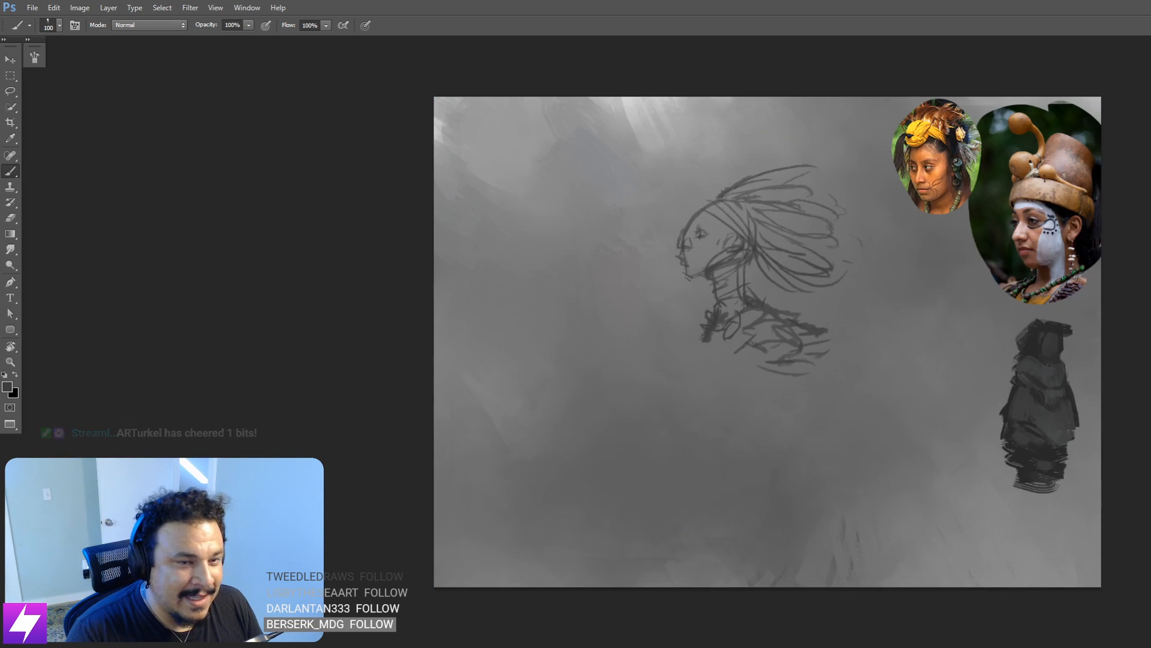
key(ctrl+comma)
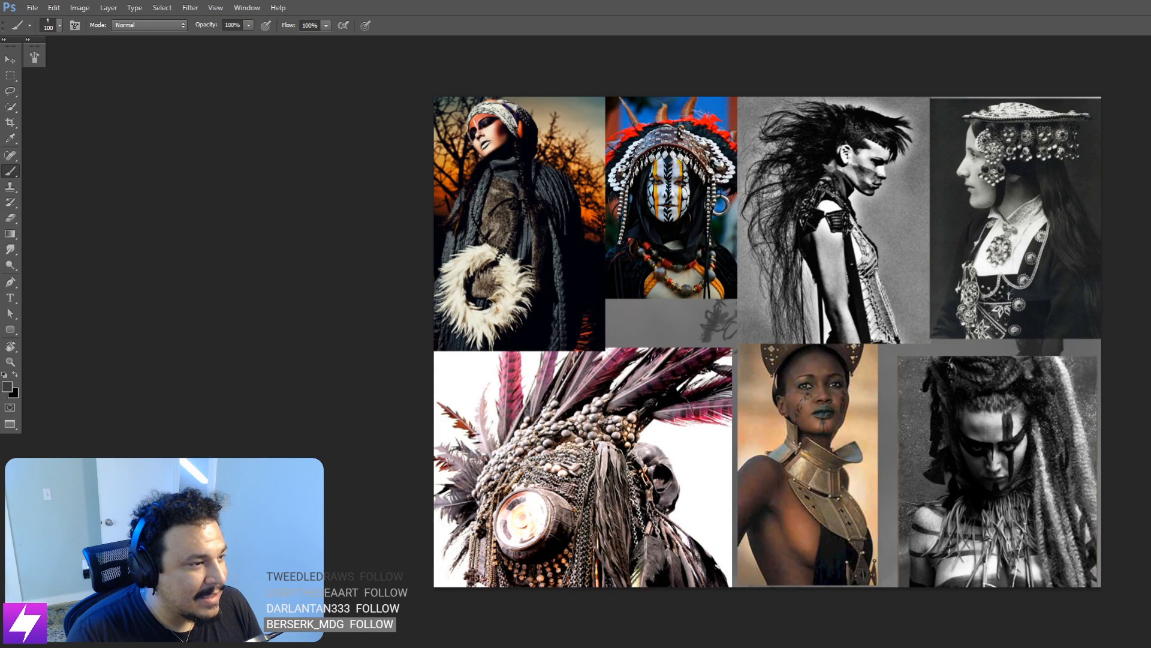
key(ctrl+comma)
key(ctrl+plus)
drag(858, 293, 969, 409)
key(e)
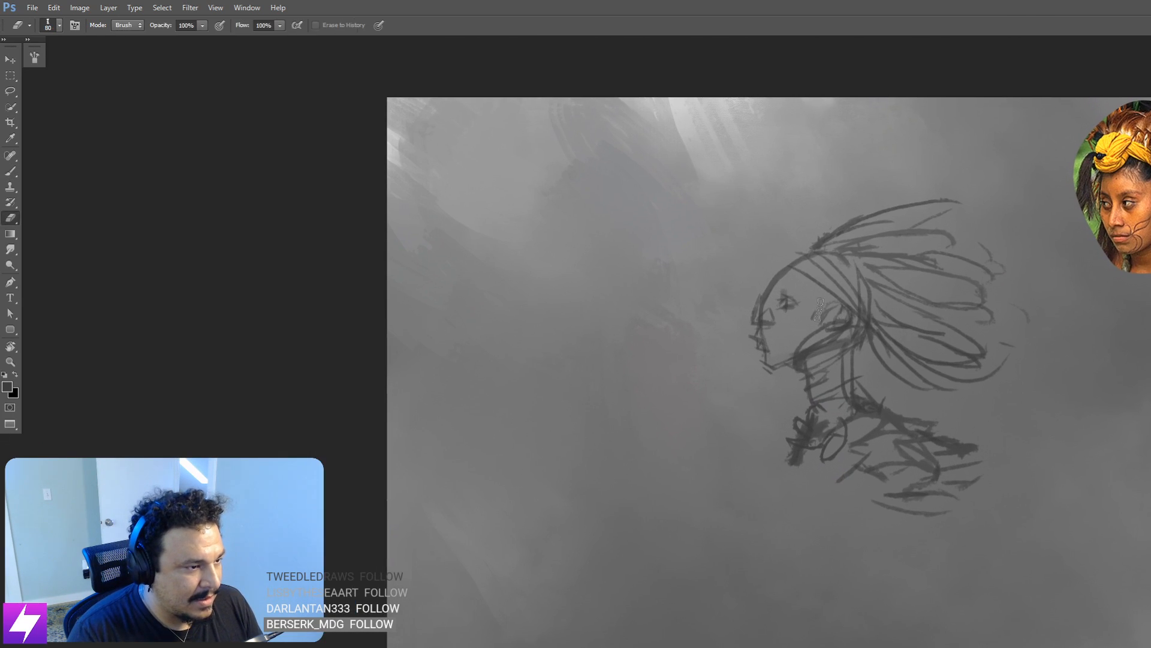
mouse_move(811, 286)
mouse_down()
mouse_move(835, 270)
mouse_move(855, 304)
mouse_up()
key(bracketright)
drag(830, 229, 959, 201)
drag(842, 228, 801, 257)
Step: Examine the headdress and costume reference sheets for hair and silhouette ideas, and return to the sketch
key(ctrl+comma)
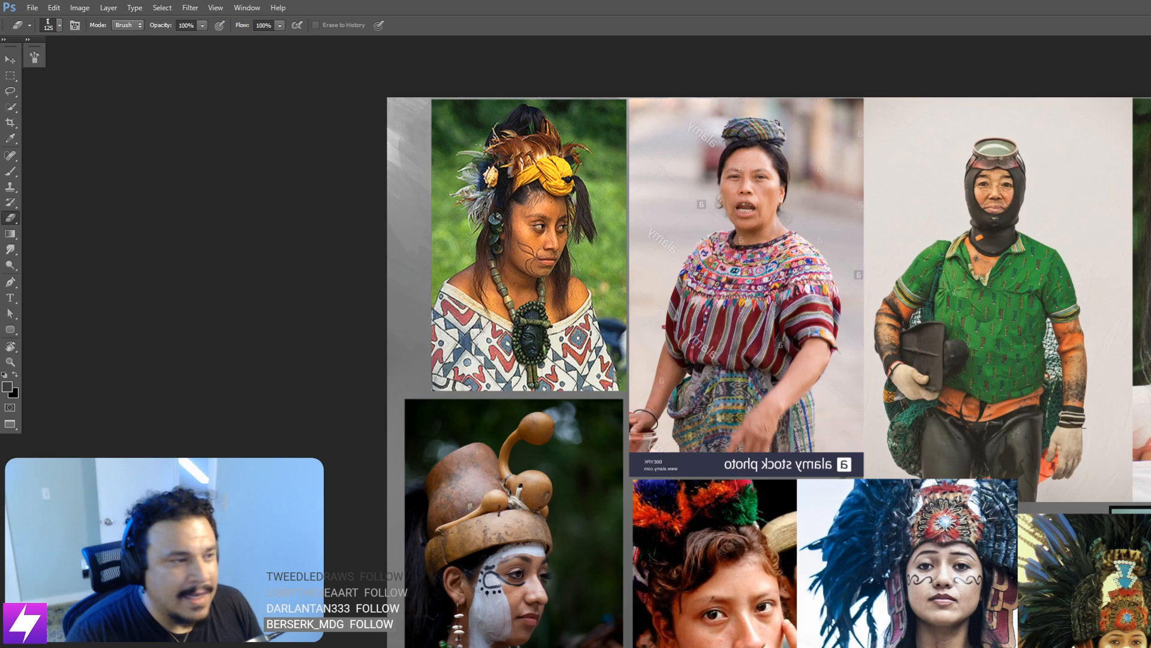
key(ctrl+comma)
key(ctrl+comma)
key(ctrl+minus)
key(ctrl+minus)
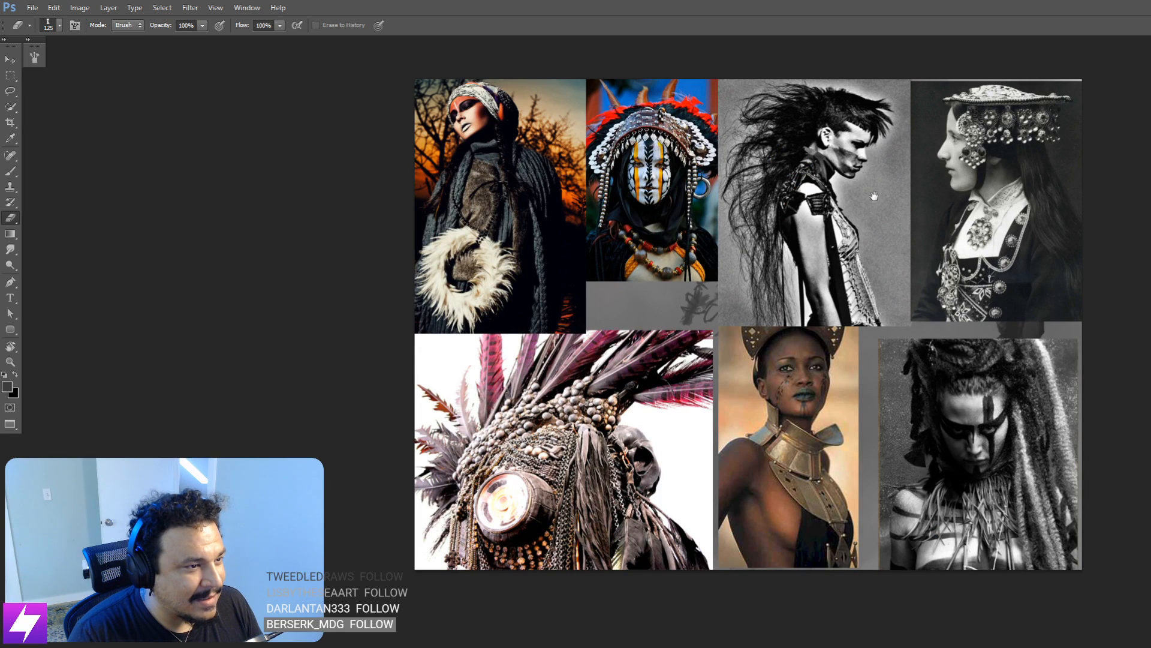
drag(866, 191, 881, 243)
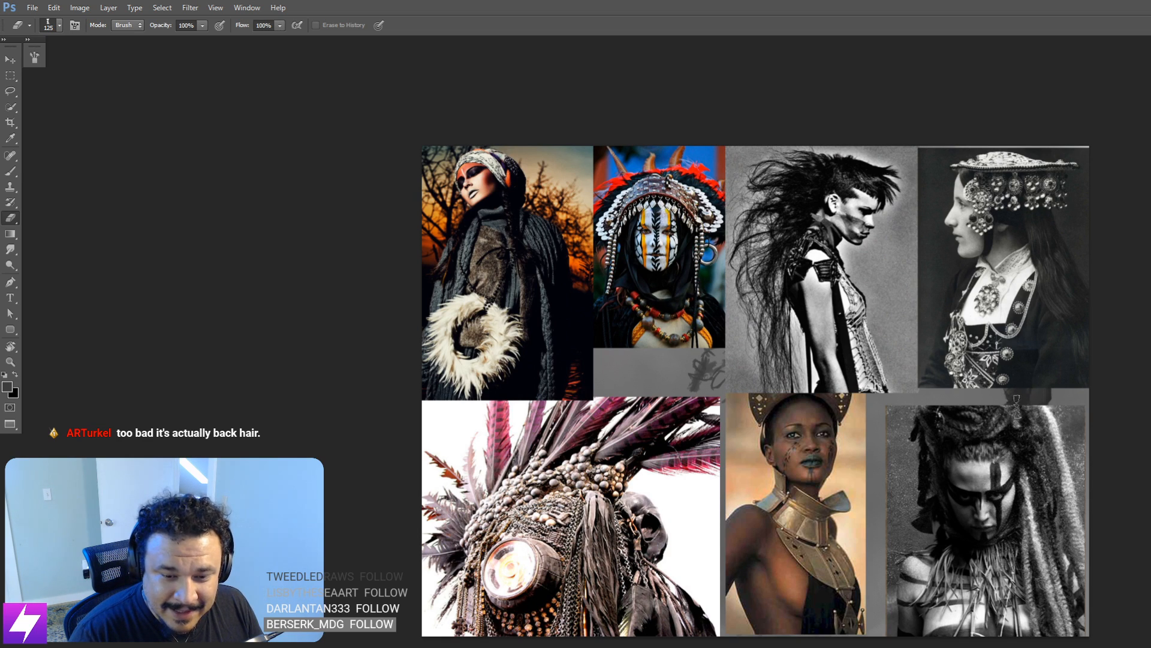
scroll(993, 427, down, 2)
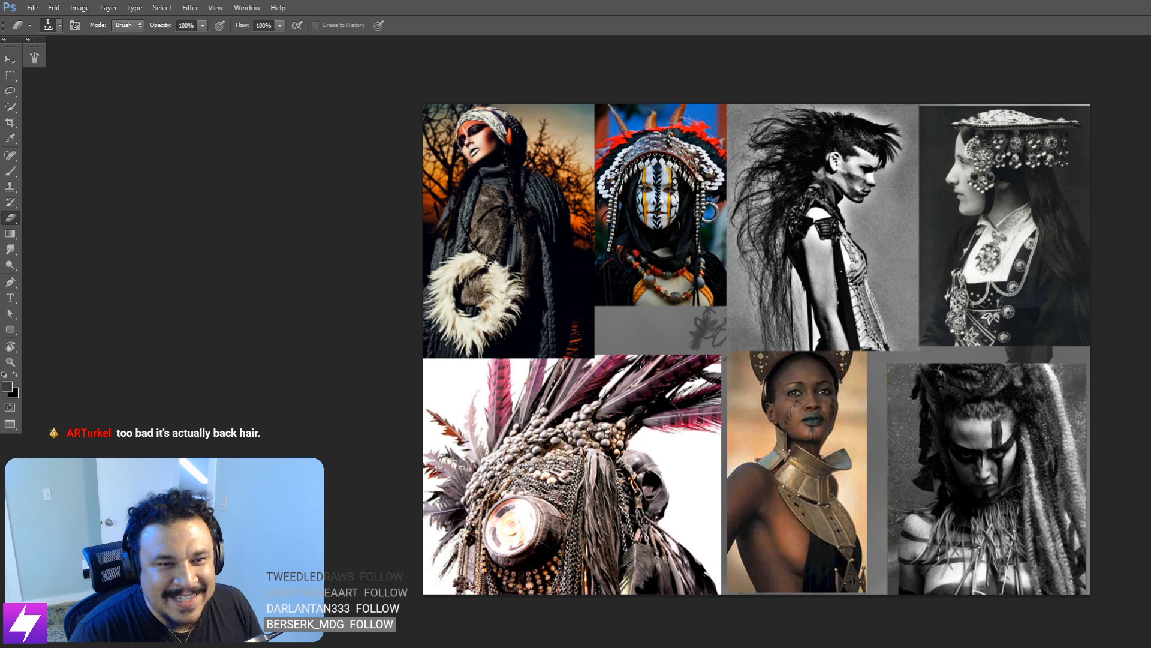
key(ctrl+Tab)
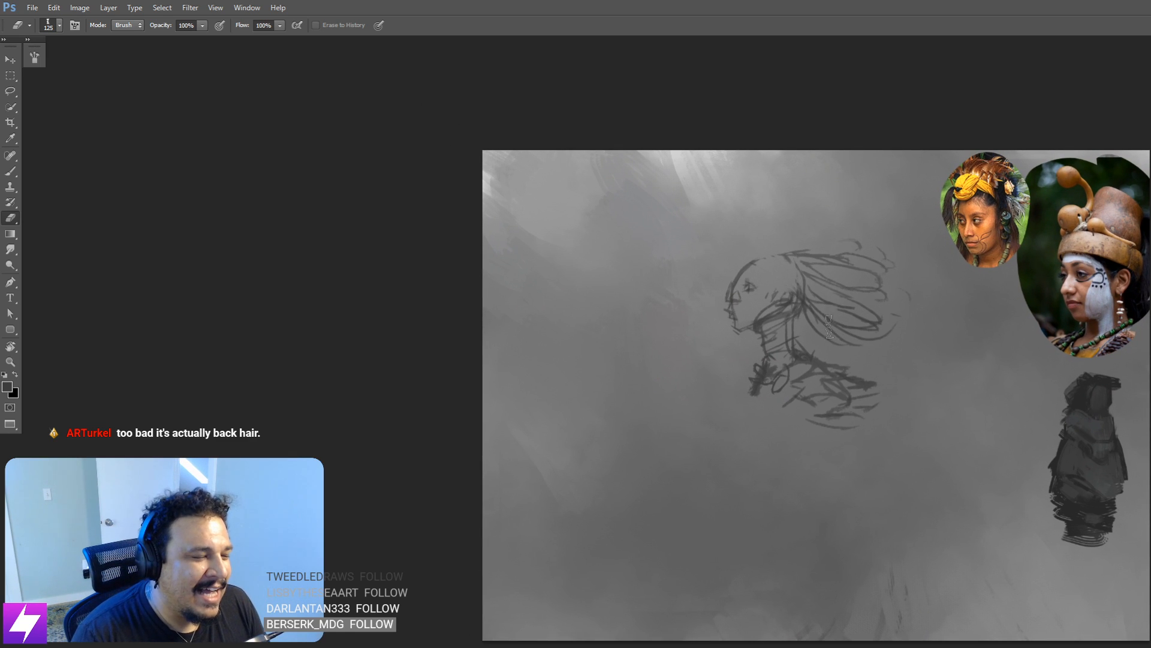
Step: Rotate the canvas, redraw the hair as a wide flat sweep jutting over the forehead with a 100 px brush, and reset the rotation
mouse_move(872, 307)
mouse_down()
mouse_move(888, 341)
mouse_move(941, 344)
mouse_move(948, 296)
mouse_move(902, 273)
mouse_move(896, 317)
mouse_move(854, 305)
mouse_move(817, 314)
mouse_move(807, 351)
mouse_move(821, 323)
mouse_move(865, 309)
mouse_up()
key(r)
key(b)
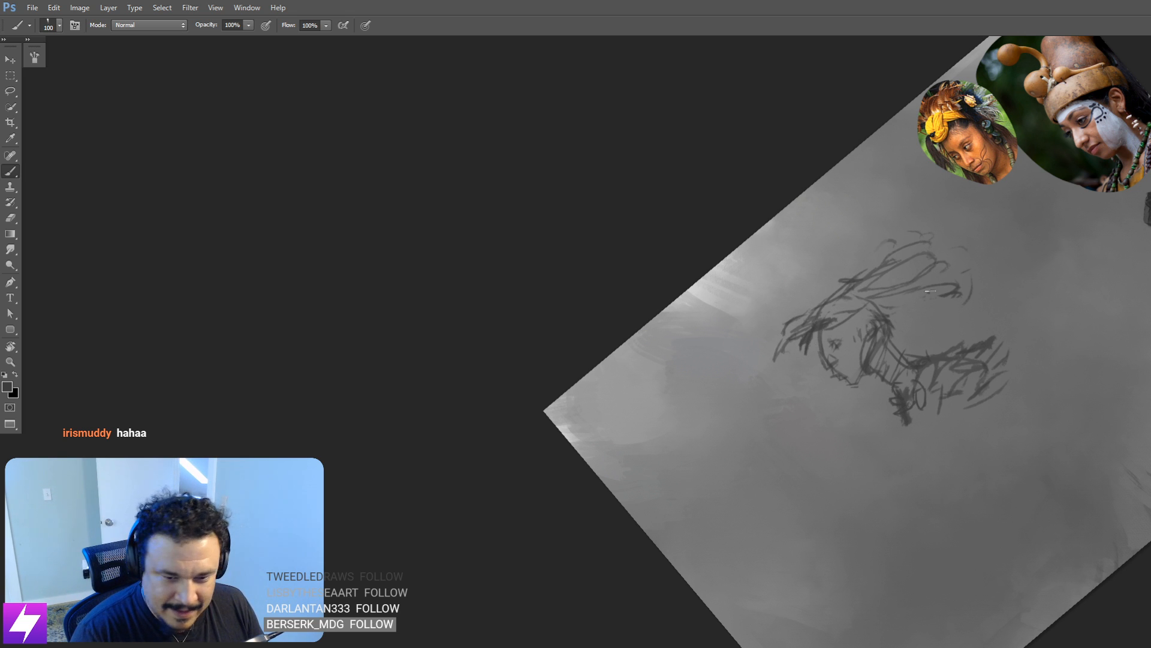
key(Escape)
mouse_move(879, 342)
mouse_down()
mouse_move(856, 324)
mouse_move(892, 337)
mouse_up()
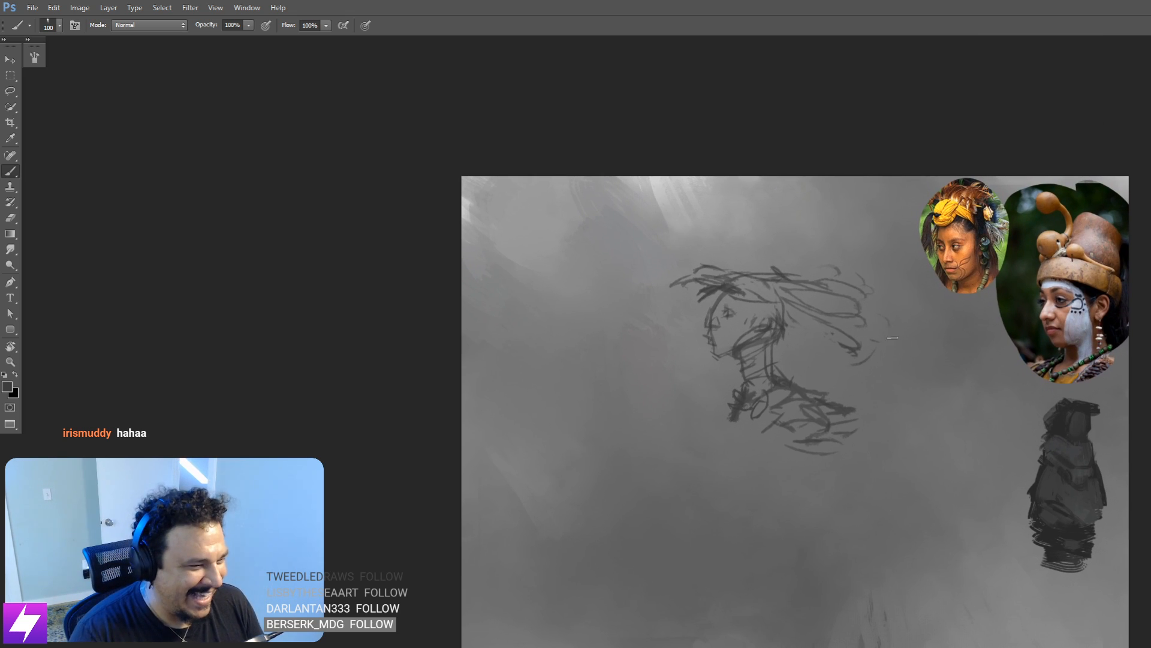
Step: Flip the canvas horizontally and sketch jagged hair strands down the back with a curved outline behind the shoulder
key(h)
mouse_move(798, 323)
mouse_down()
mouse_move(788, 331)
mouse_move(812, 356)
mouse_up()
mouse_move(858, 305)
mouse_down()
mouse_move(792, 303)
mouse_move(727, 381)
mouse_move(732, 402)
mouse_move(796, 381)
mouse_move(756, 431)
mouse_move(809, 400)
mouse_up()
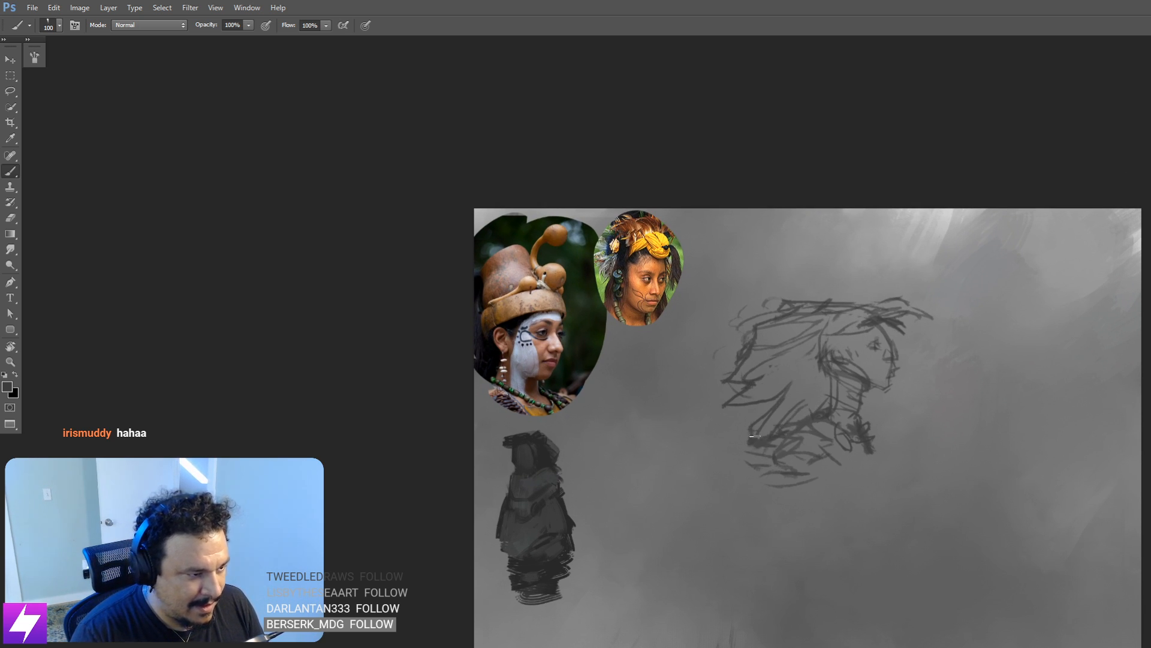
drag(734, 460, 754, 420)
Step: Clean up the side of the head with a 70 px eraser and redraw the ear with a 60 px brush
key(e)
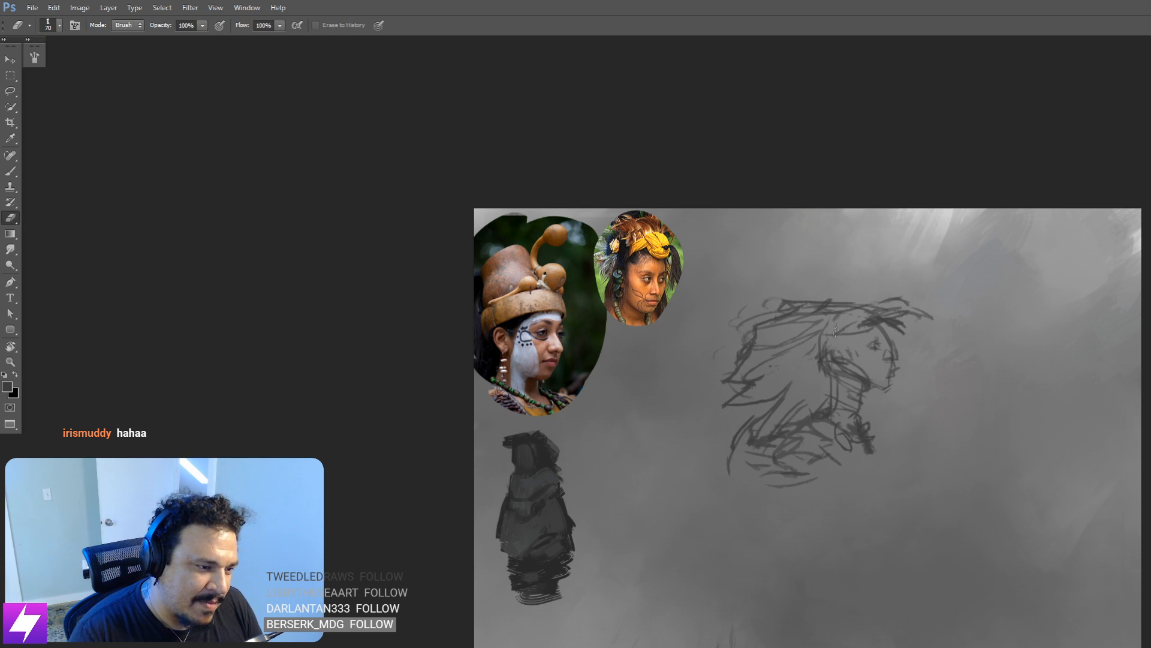
key(b)
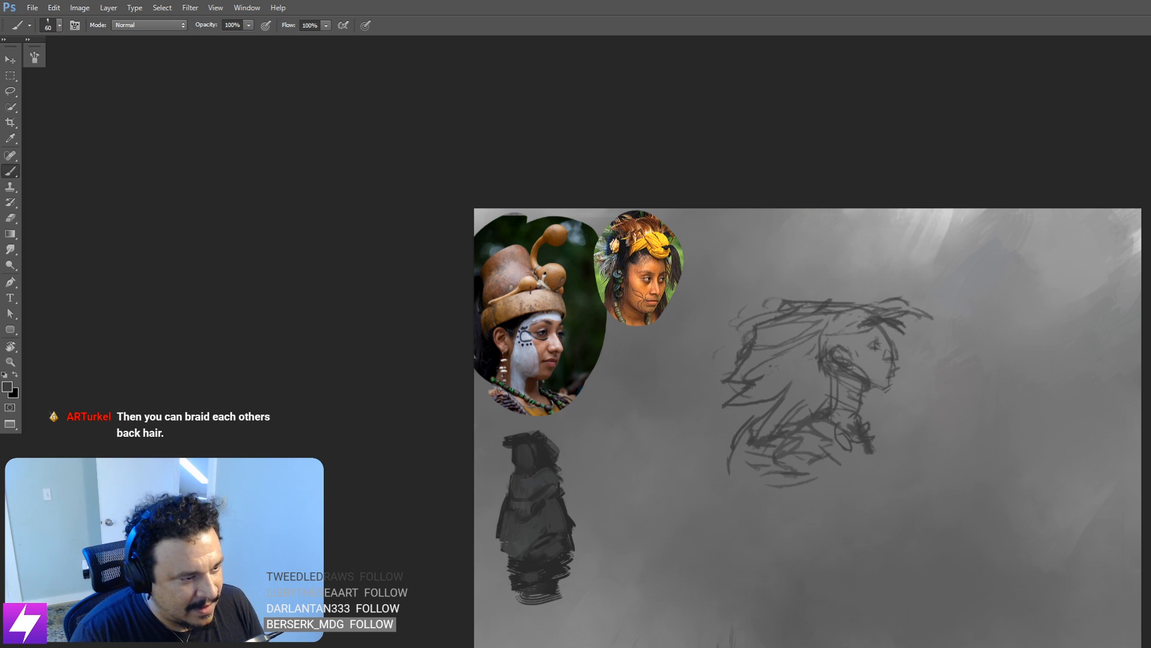
drag(863, 348, 869, 363)
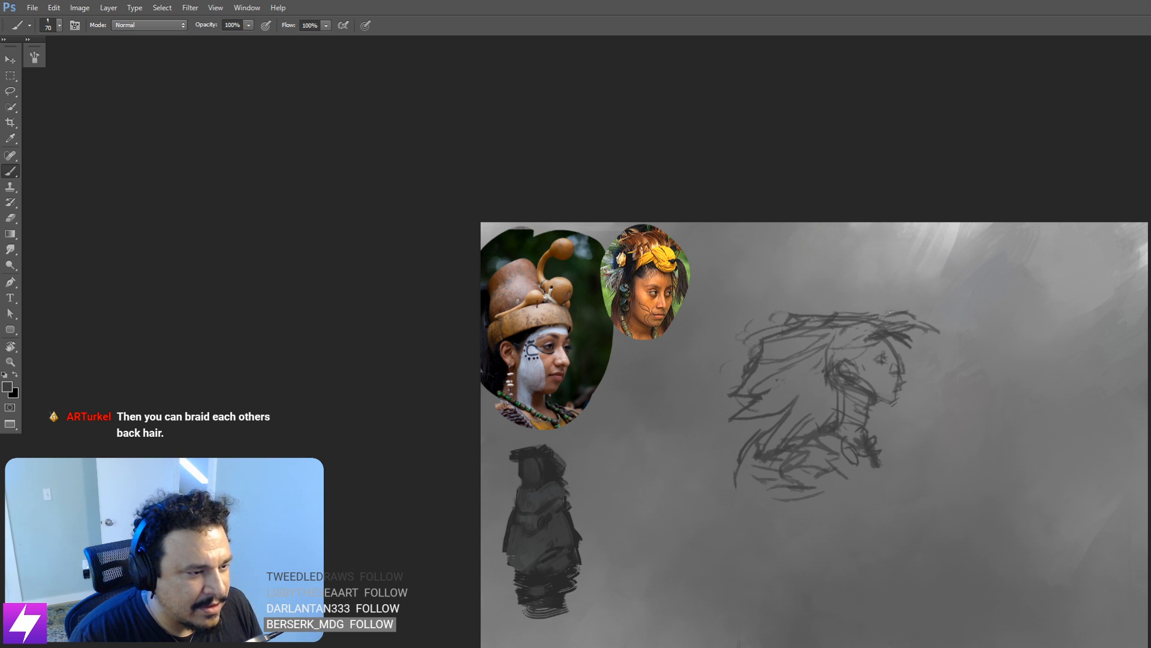
Step: Erase the heavy fringe strokes over the forehead and refine the brow and fringe with a 45 px brush
key(e)
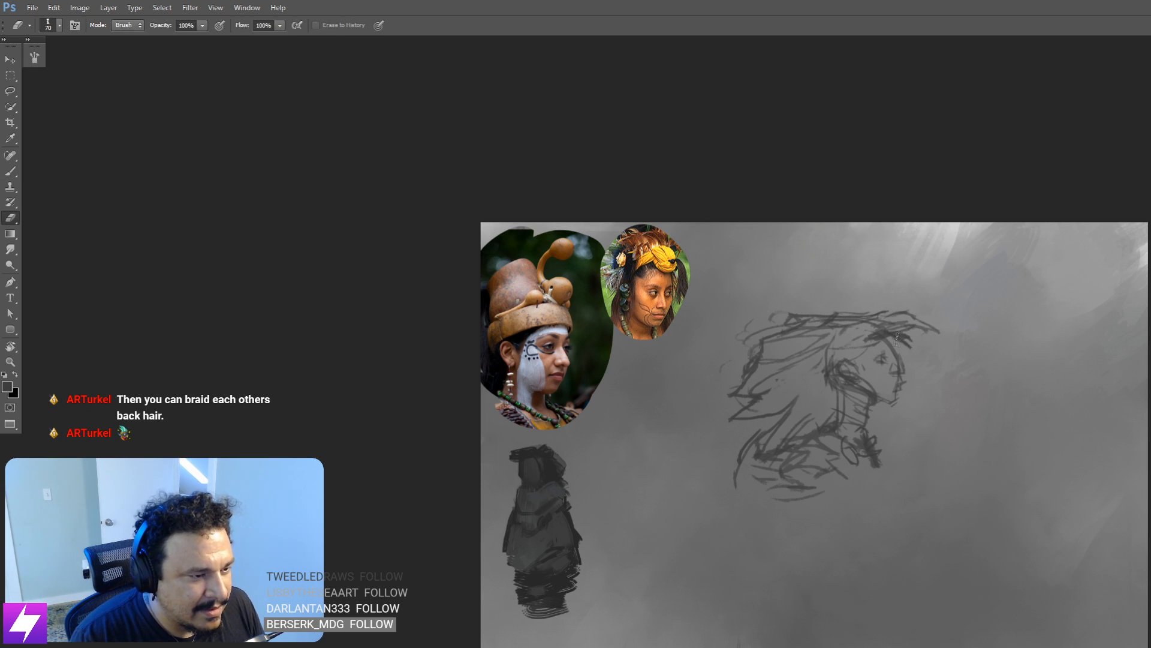
drag(921, 328, 889, 326)
key(ctrl+minus)
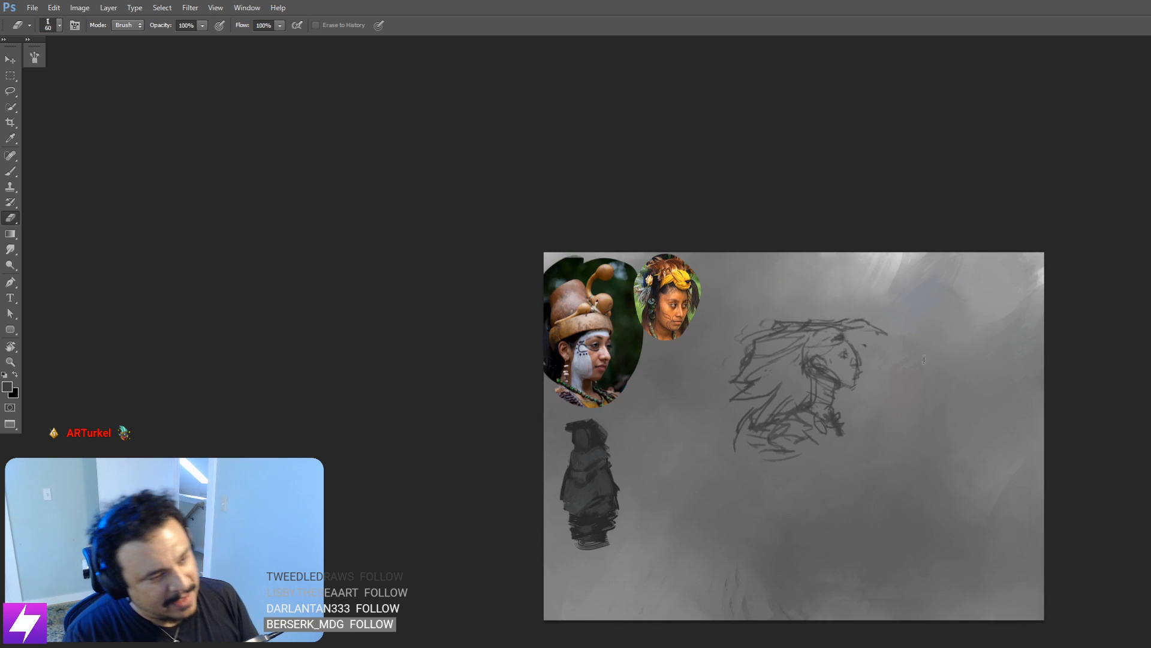
key(ctrl+plus)
key(b)
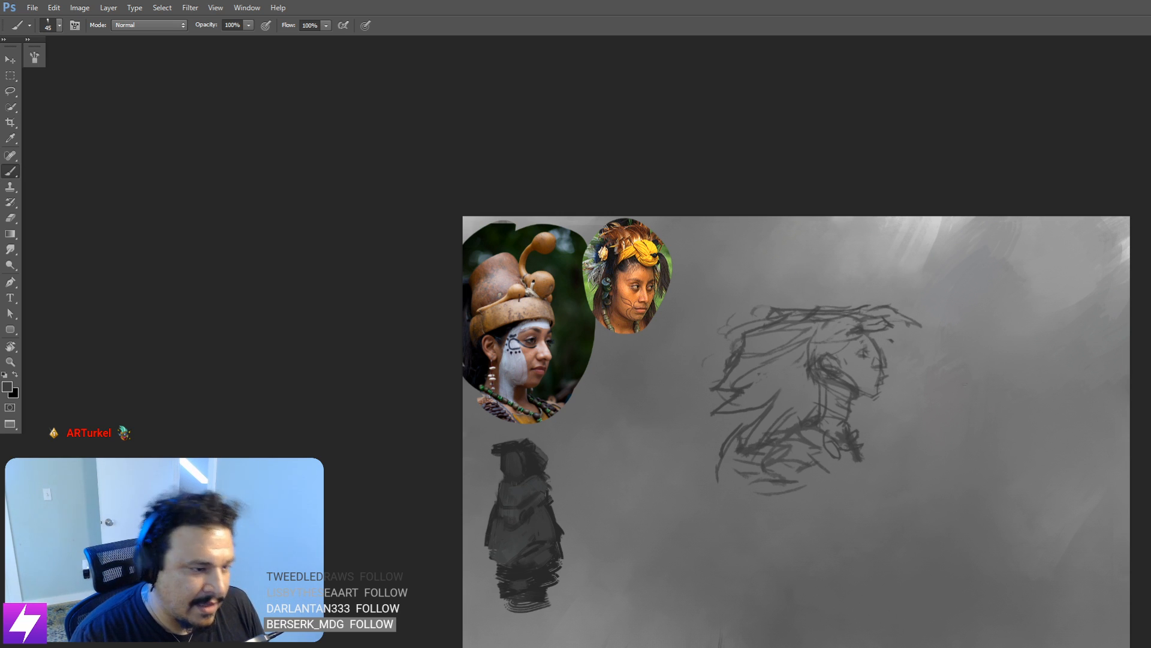
mouse_move(878, 416)
mouse_down()
mouse_move(877, 376)
mouse_move(874, 386)
mouse_up()
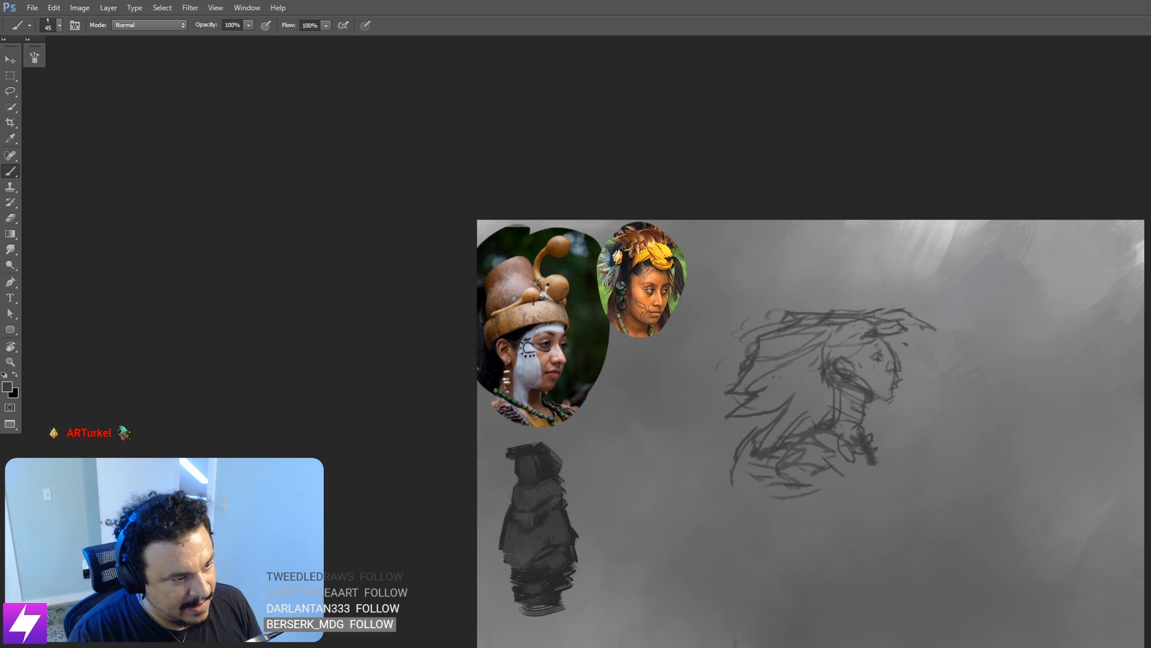
Step: Block in the torso, bent arms and rounded lower body below the shoulders with the brush enlarged to 150 px
mouse_move(864, 427)
mouse_down()
mouse_move(856, 387)
mouse_move(890, 415)
mouse_move(911, 441)
mouse_up()
key(bracketright)
key(bracketright)
key(bracketright)
mouse_move(863, 396)
mouse_down()
mouse_move(897, 407)
mouse_move(917, 433)
mouse_move(882, 442)
mouse_move(845, 415)
mouse_move(830, 433)
mouse_move(833, 470)
mouse_move(883, 457)
mouse_move(866, 498)
mouse_move(878, 475)
mouse_move(880, 514)
mouse_up()
mouse_move(821, 397)
mouse_down()
mouse_move(799, 450)
mouse_move(822, 451)
mouse_move(798, 499)
mouse_up()
mouse_move(825, 435)
mouse_down()
mouse_move(779, 496)
mouse_move(857, 475)
mouse_move(793, 476)
mouse_move(842, 472)
mouse_up()
scroll(881, 447, down, 2)
scroll(881, 448, right, 2)
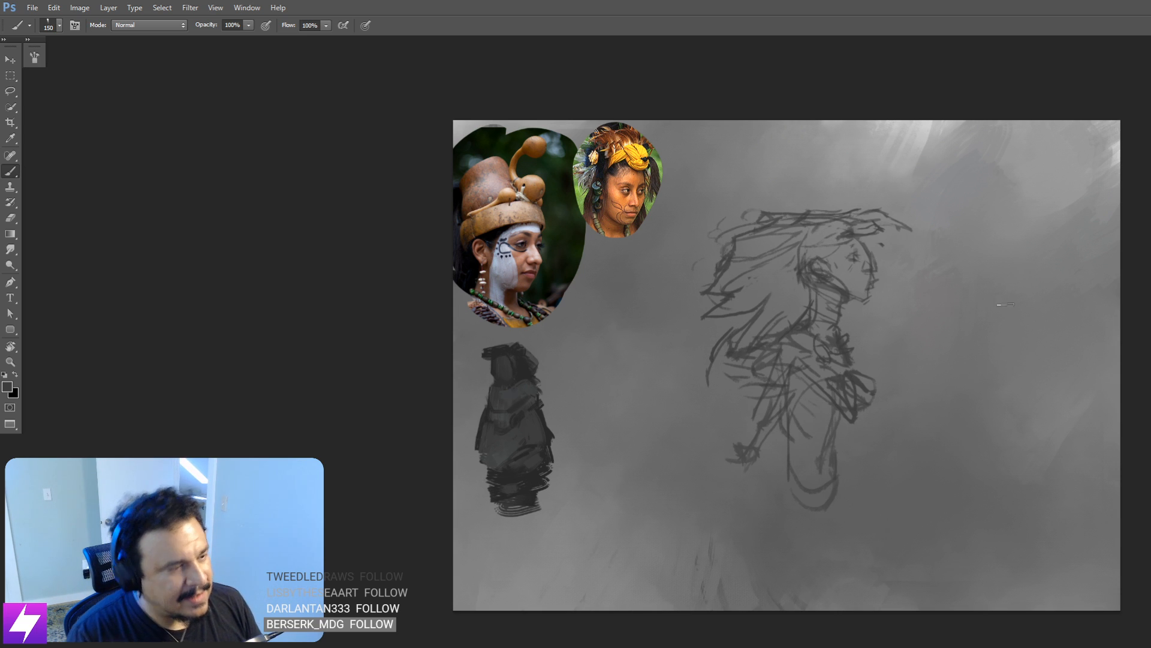
Step: Flip the canvas horizontally and add strands behind the neck and darker strokes on the arm with the brush reduced to 100 px
key(ctrl+minus)
key(h)
drag(840, 391, 874, 389)
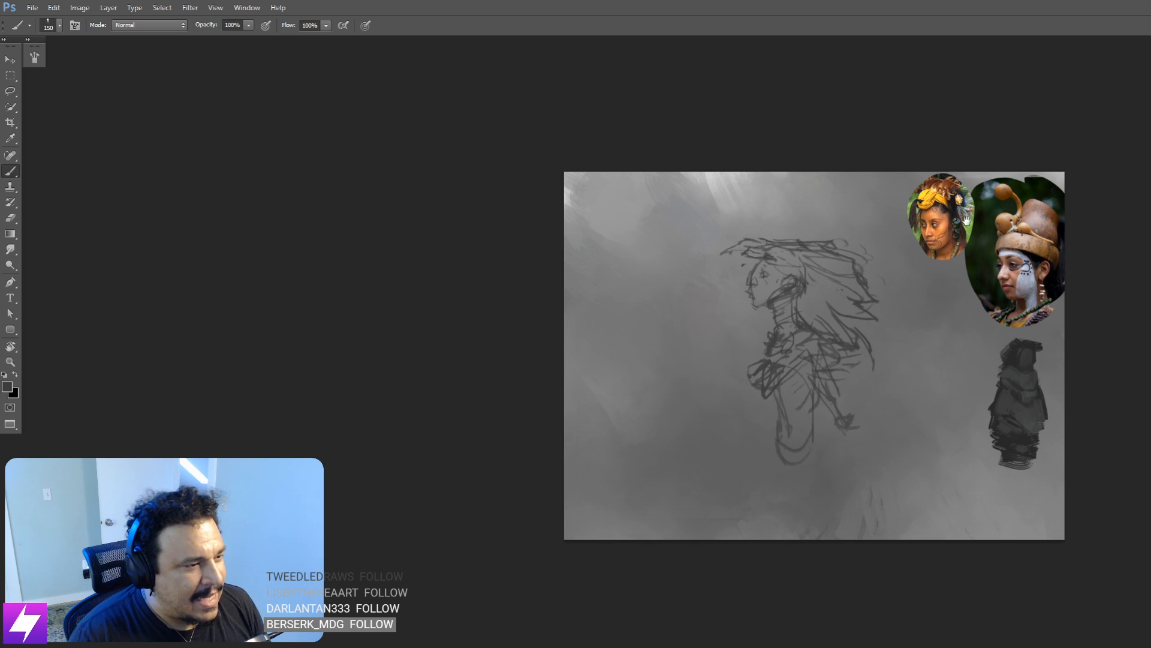
drag(783, 286, 907, 290)
key(ctrl+plus)
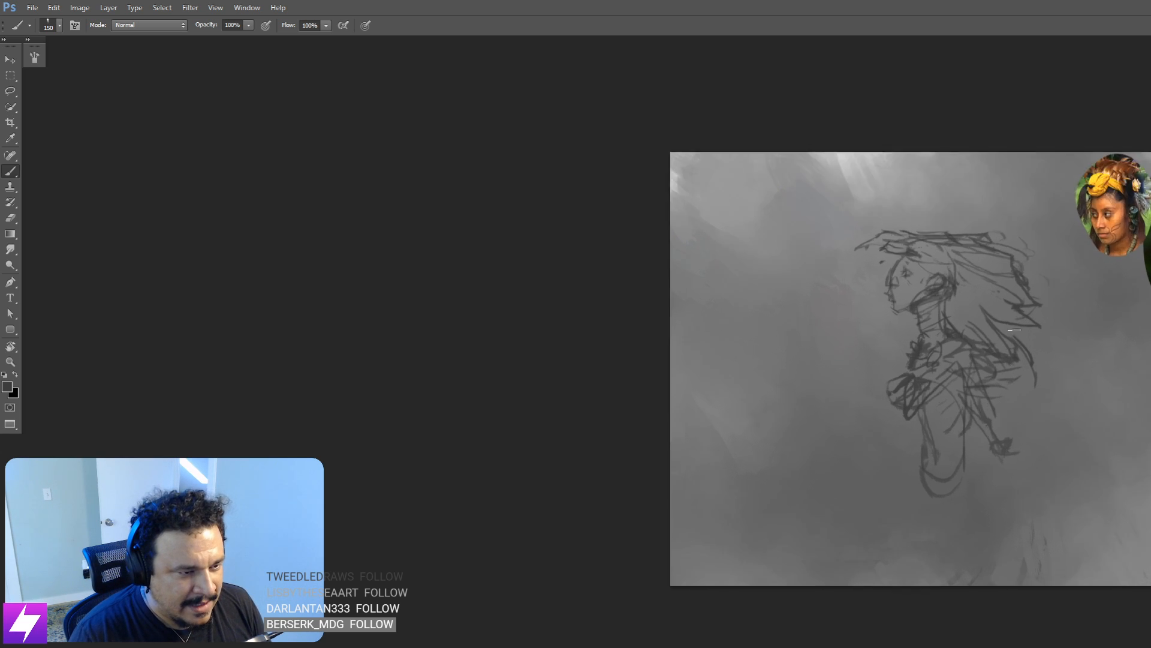
drag(1010, 310, 980, 324)
key(bracketleft)
key(bracketleft)
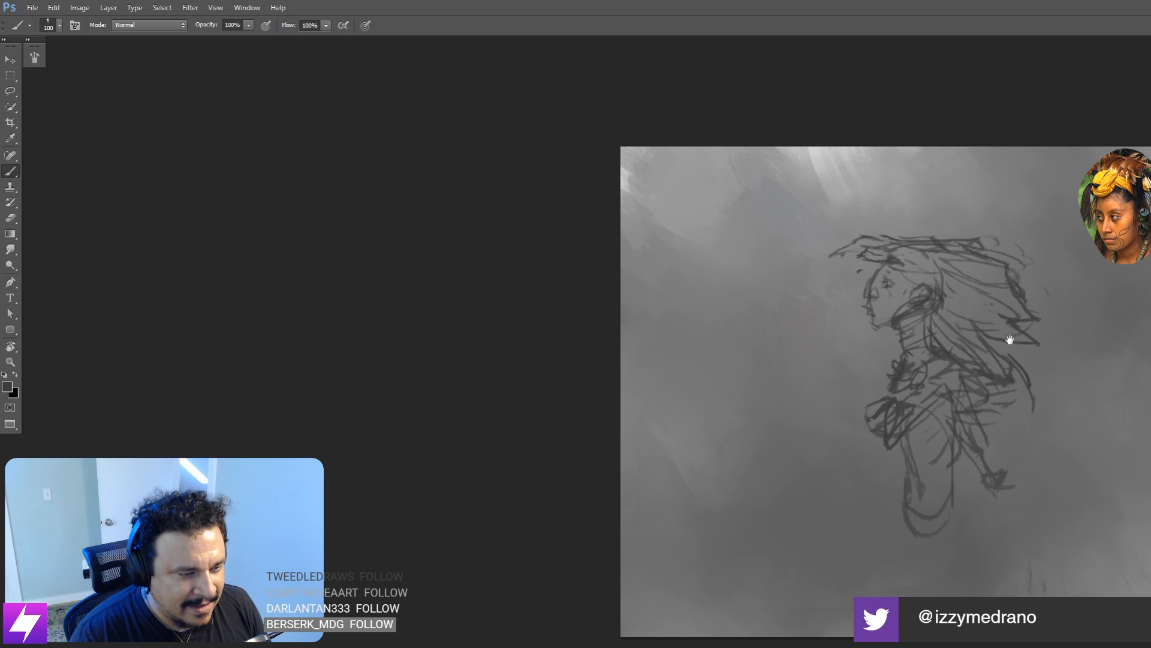
drag(1010, 340, 999, 361)
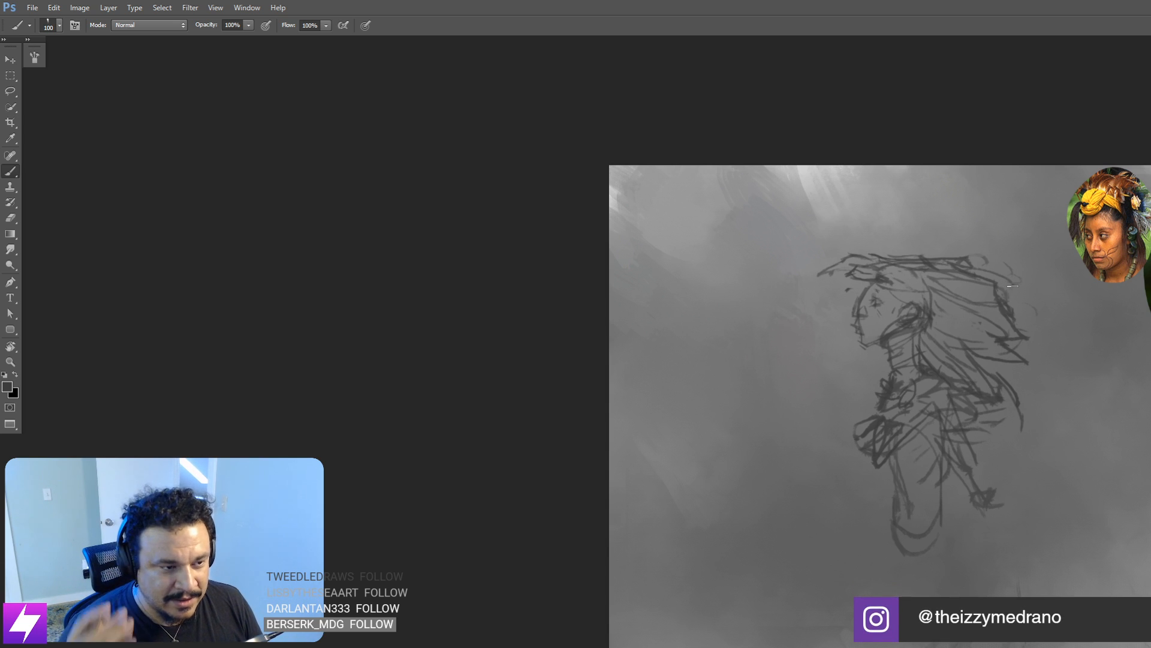
Step: Clean up the hair outline above the crown with a 60 px eraser and add a thin strand with a 70 px brush
drag(920, 357, 933, 380)
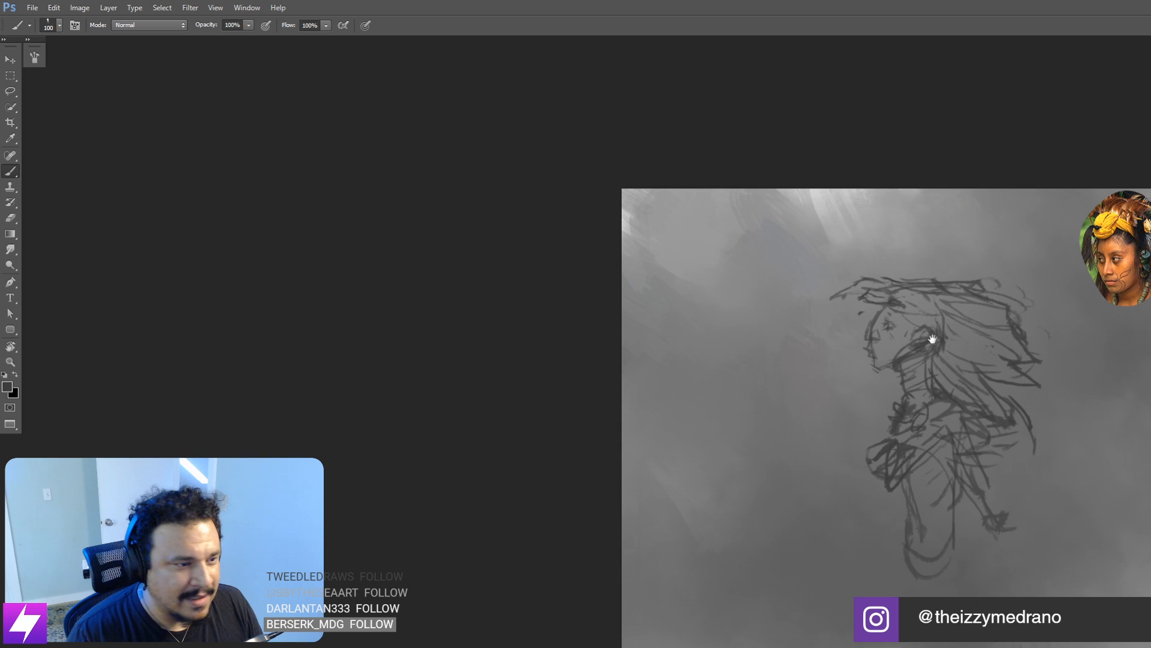
drag(933, 338, 954, 353)
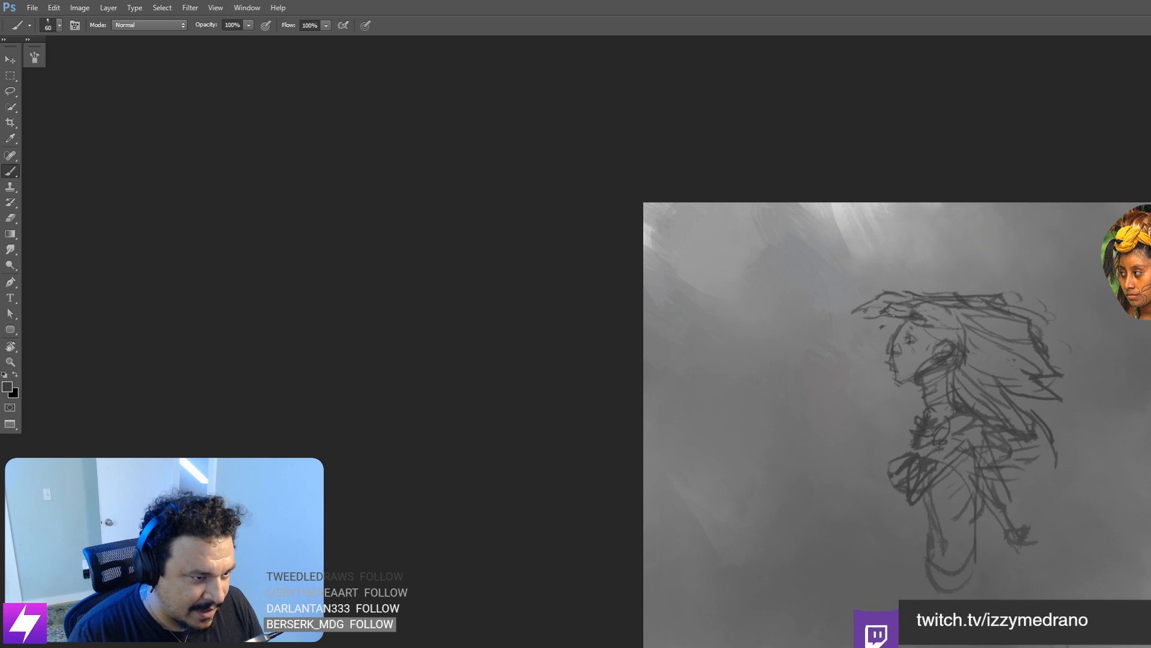
key(e)
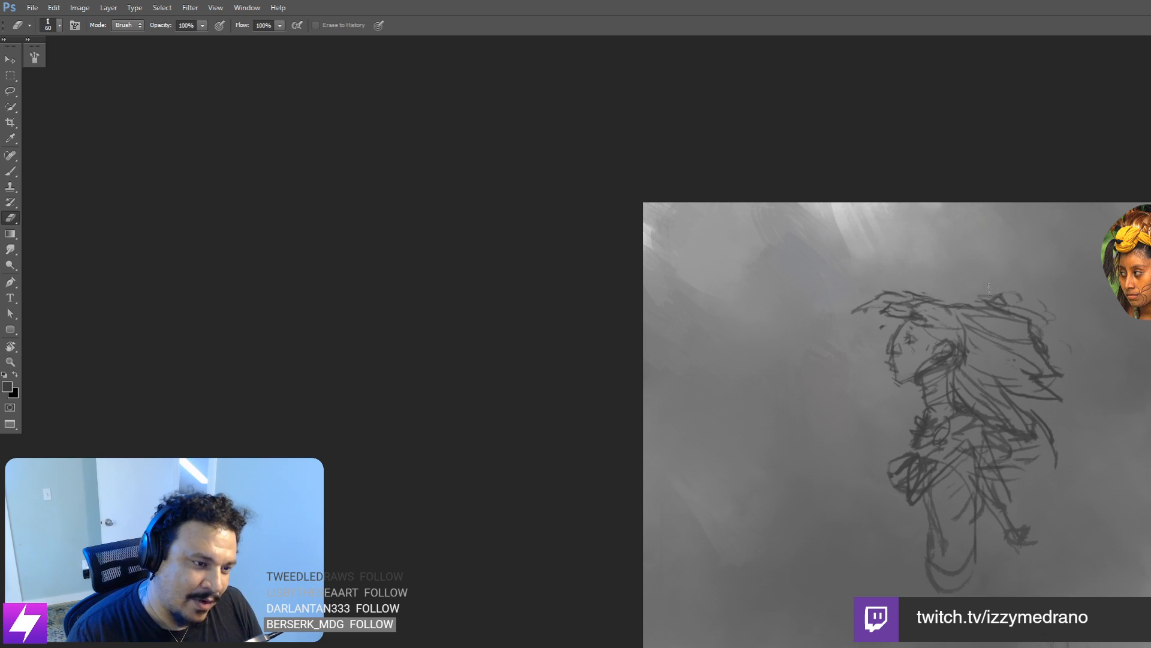
drag(990, 293, 950, 300)
key(b)
key([)
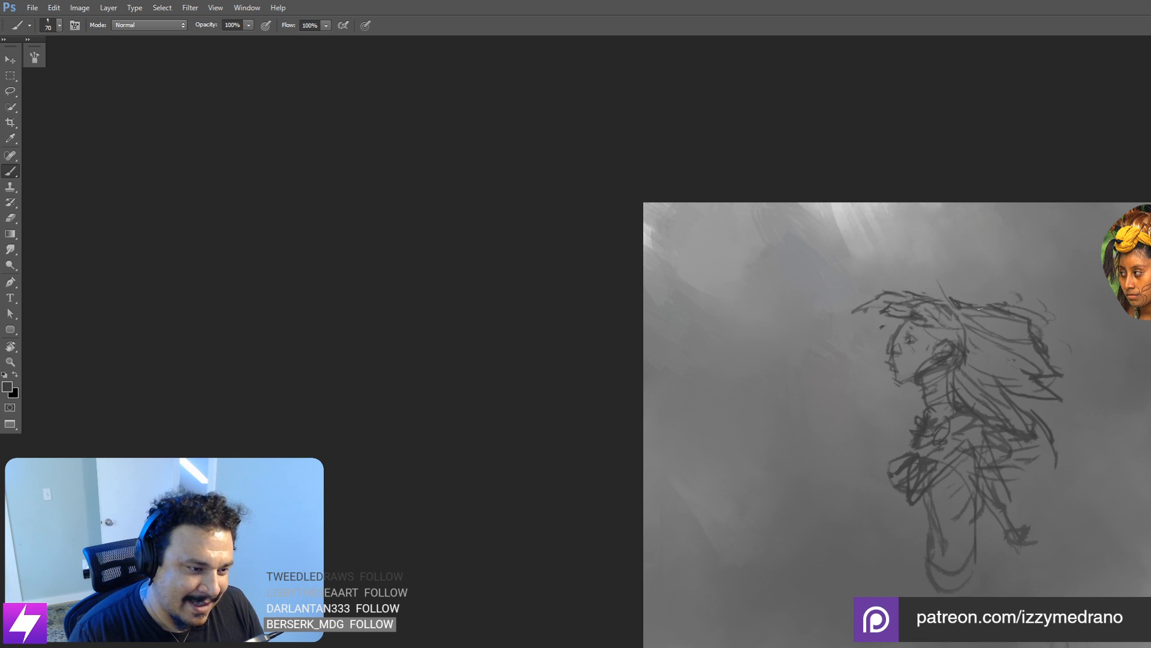
mouse_move(911, 441)
mouse_down()
mouse_move(866, 439)
mouse_move(845, 418)
mouse_up()
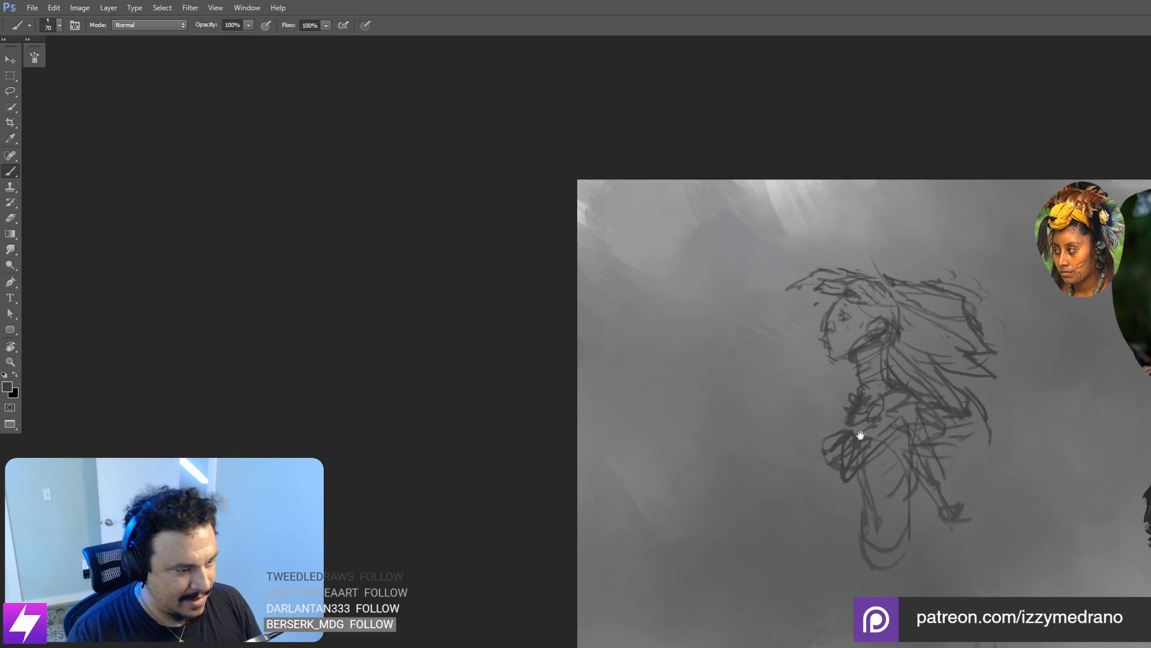
drag(882, 465, 883, 440)
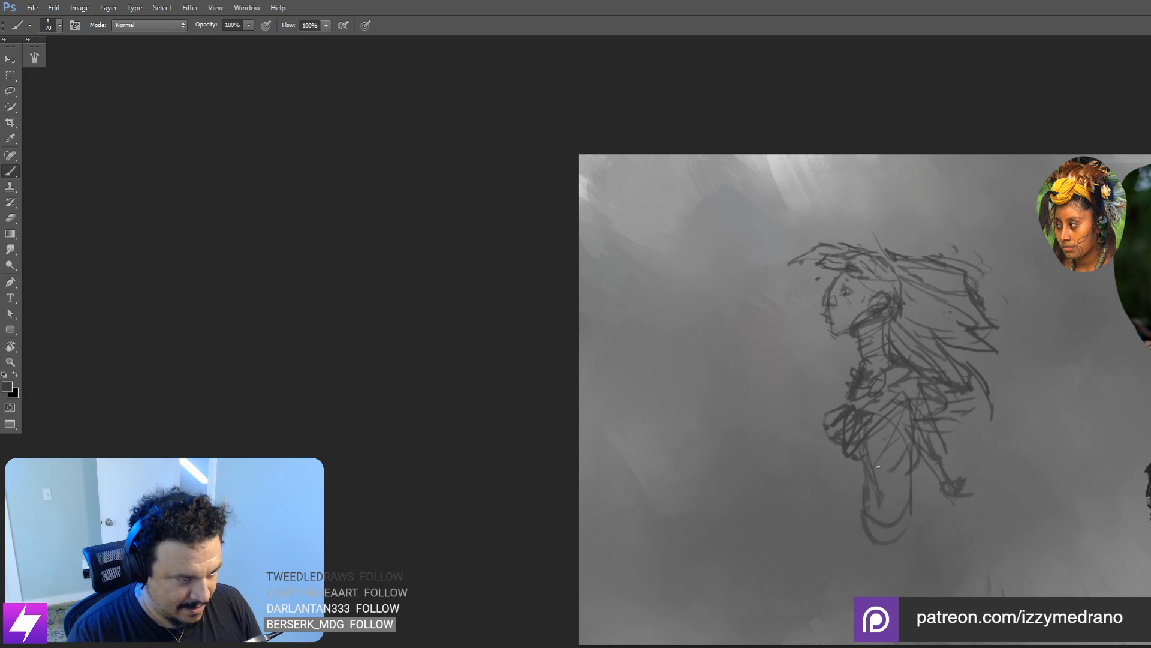
Step: Flip the canvas horizontally to check the figure in mirror view against the references and flip it back
key(ctrl+minus)
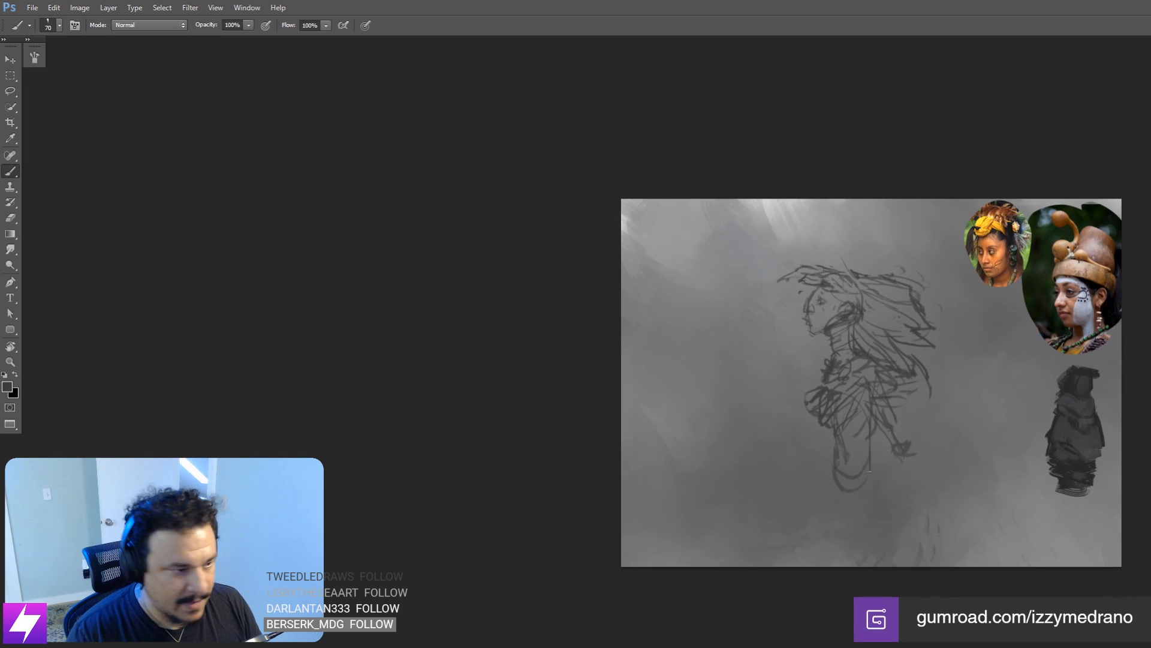
key(ctrl+shift+h)
mouse_move(793, 415)
mouse_down()
mouse_move(840, 436)
mouse_move(861, 429)
mouse_move(849, 418)
mouse_move(769, 412)
mouse_move(756, 431)
mouse_up()
key(ctrl+plus)
key(bracketright)
key(bracketright)
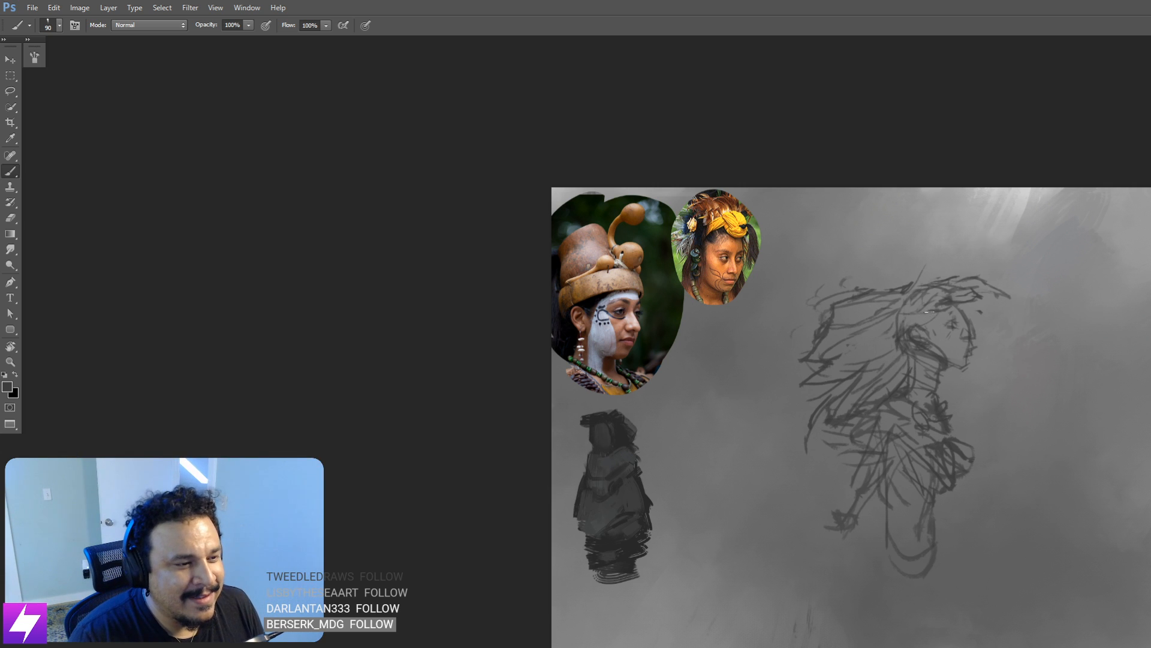
key(ctrl+minus)
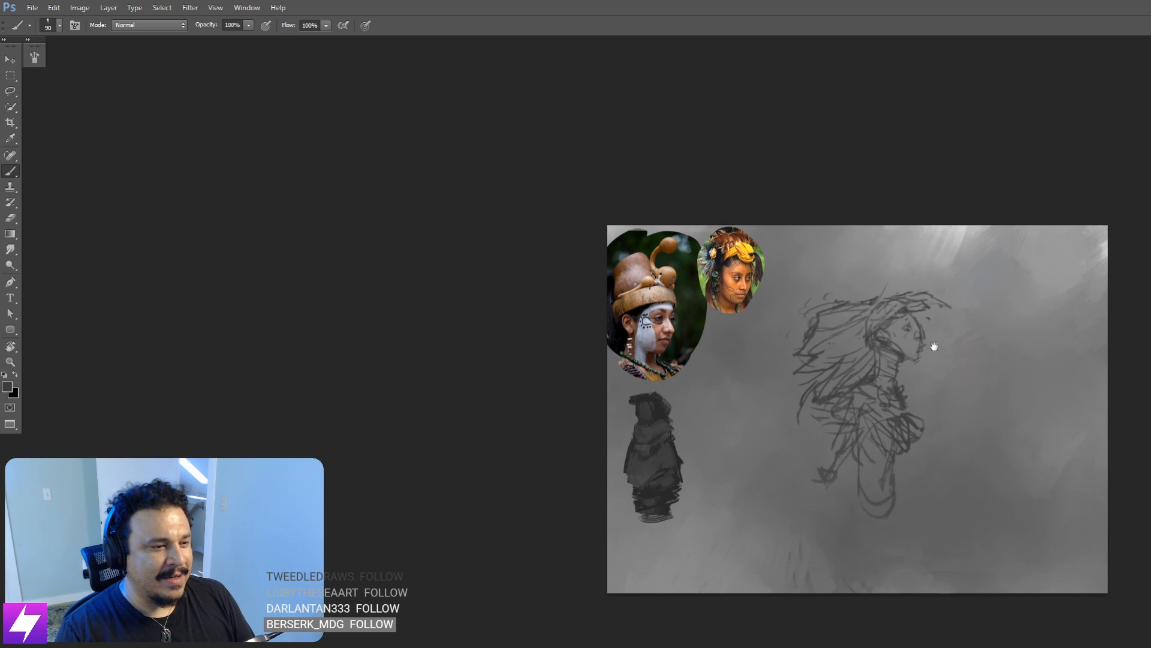
drag(906, 337, 930, 340)
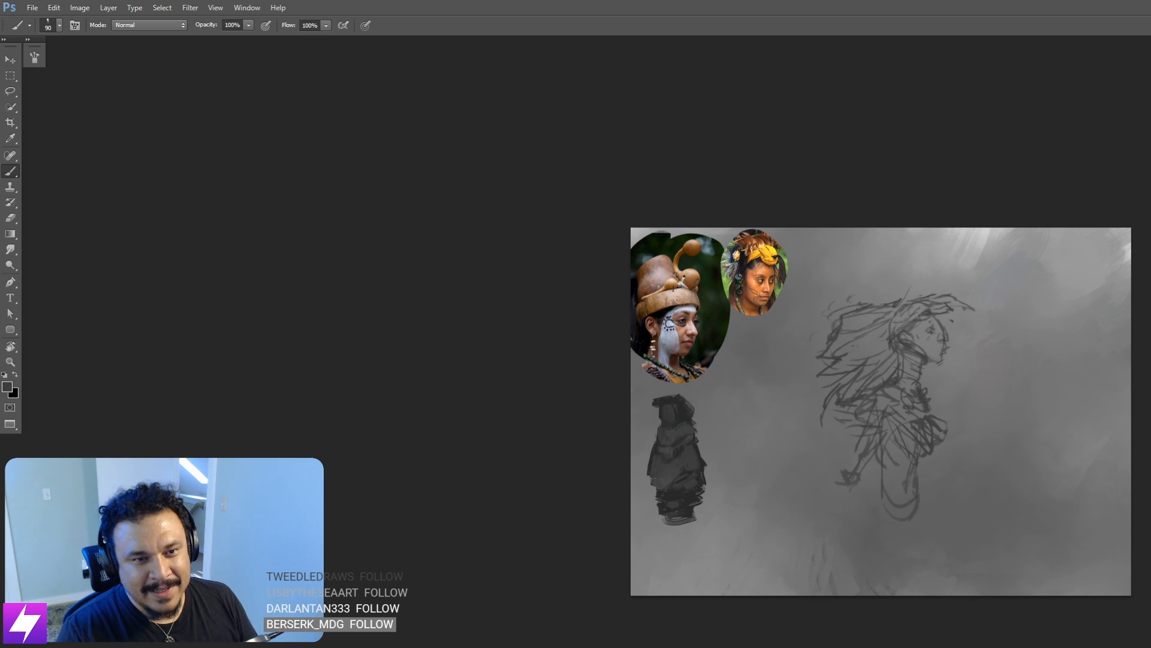
key(ctrl+comma)
key(ctrl+comma)
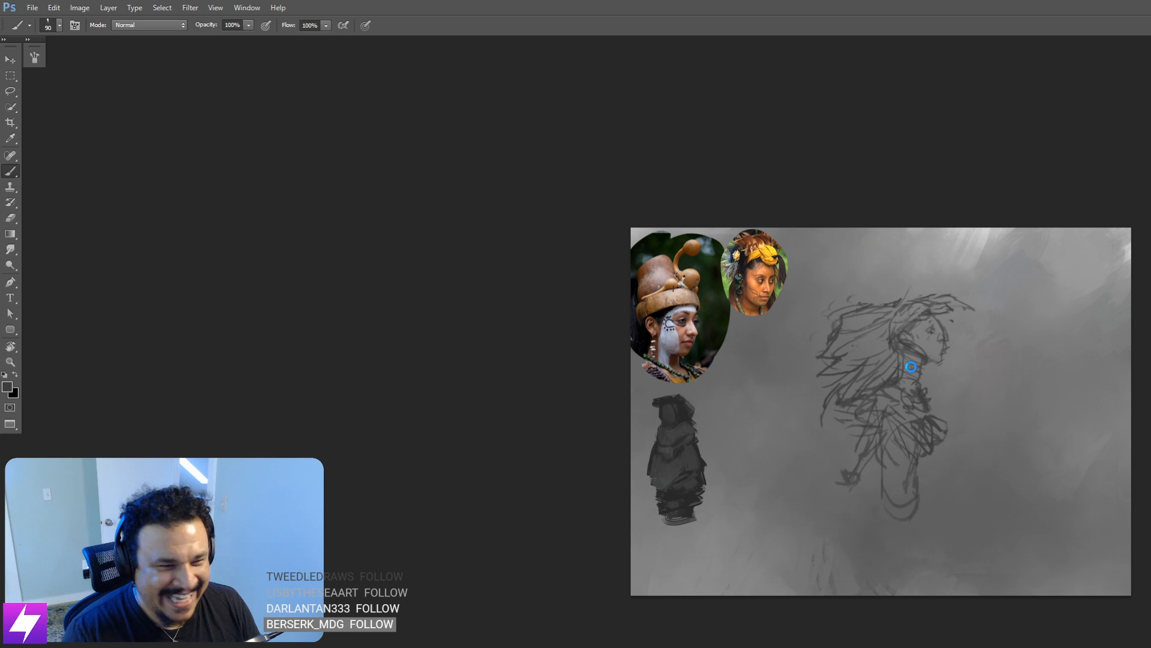
key(ctrl+shift+h)
Step: Fill the windswept hair and fringe with broad dark tone using the brush enlarged to 400 px
key(ctrl+plus)
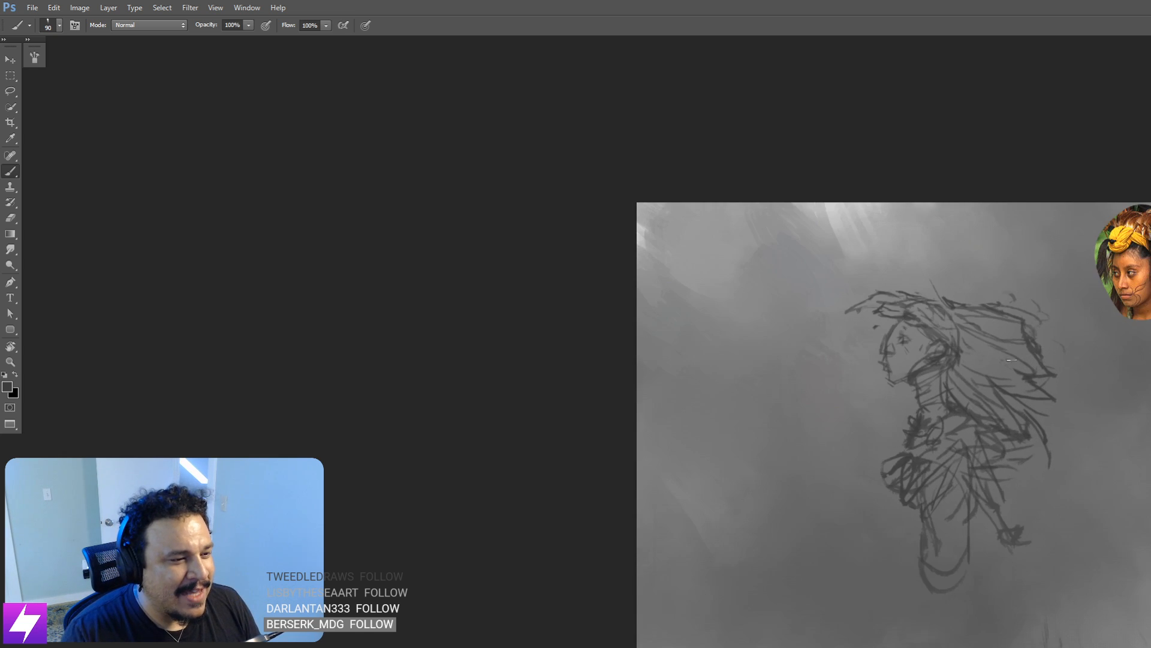
key(bracketright)
key(bracketright)
key(bracketright)
mouse_move(958, 338)
mouse_down()
mouse_move(932, 333)
mouse_move(968, 404)
mouse_move(981, 411)
mouse_move(987, 367)
mouse_move(1004, 389)
mouse_move(1013, 434)
mouse_move(969, 354)
mouse_move(984, 335)
mouse_move(946, 332)
mouse_move(958, 326)
mouse_move(939, 297)
mouse_up()
key(bracketright)
key(bracketright)
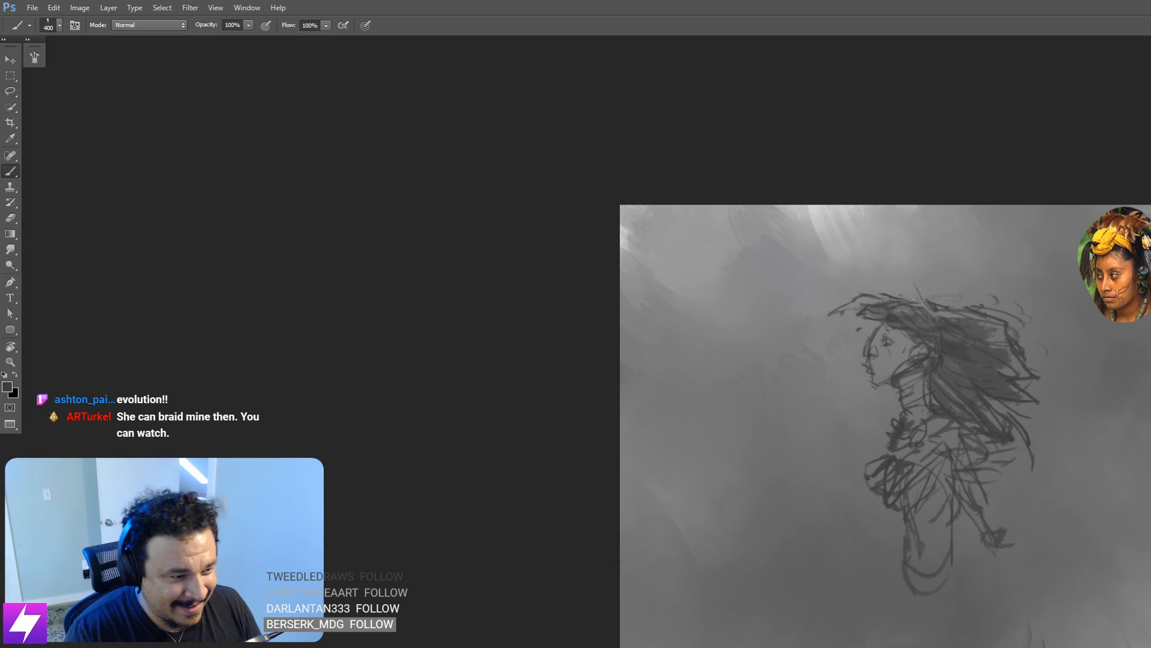
drag(972, 418, 927, 424)
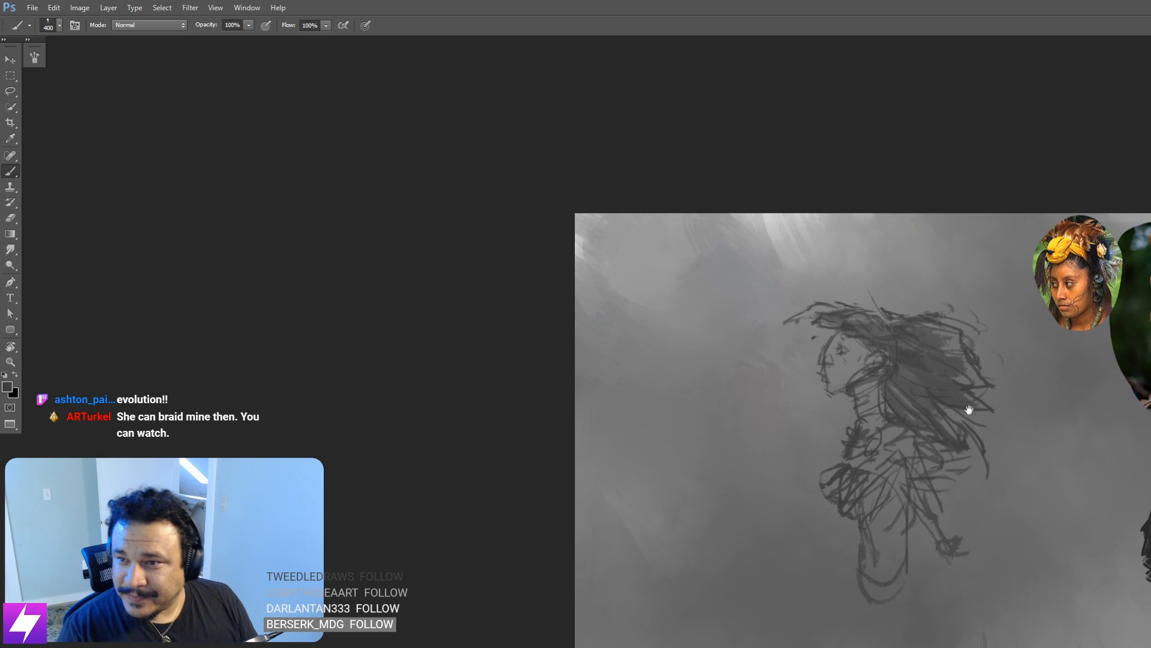
mouse_move(857, 408)
mouse_down()
mouse_move(911, 402)
mouse_move(936, 346)
mouse_up()
drag(901, 412, 912, 437)
drag(925, 389, 871, 414)
key(bracketleft)
key(bracketleft)
key(bracketleft)
key(bracketleft)
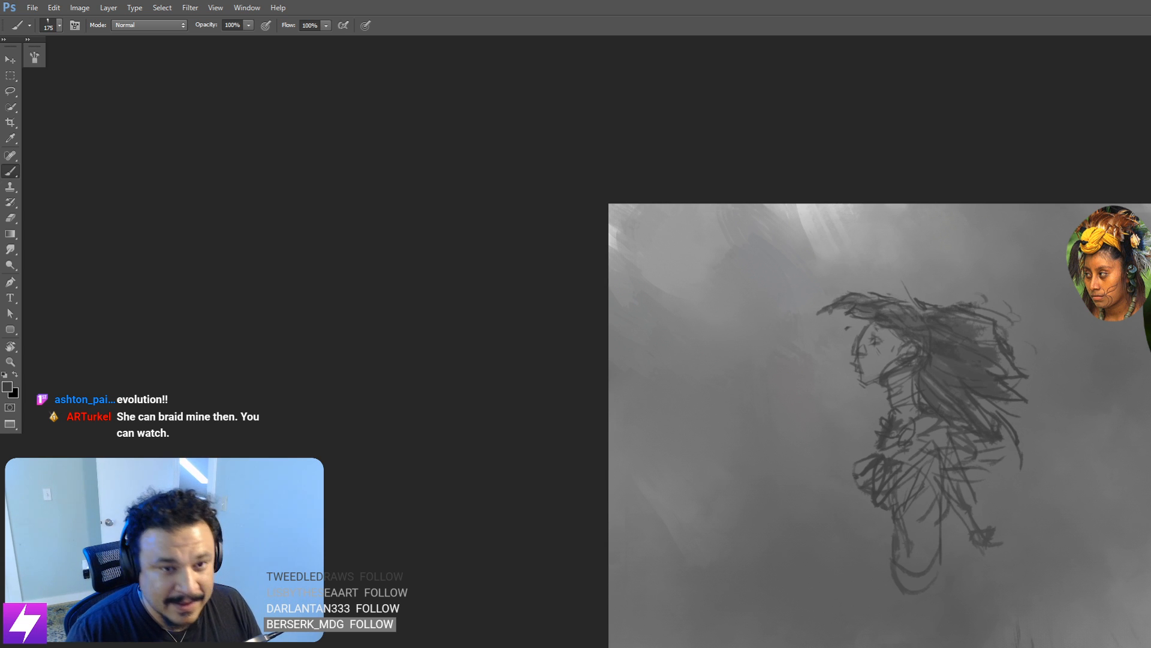
Step: Check the costume references and extend the lower body into a flared skirt with a dark curved hem, using a 300 px brush
key(ctrl+comma)
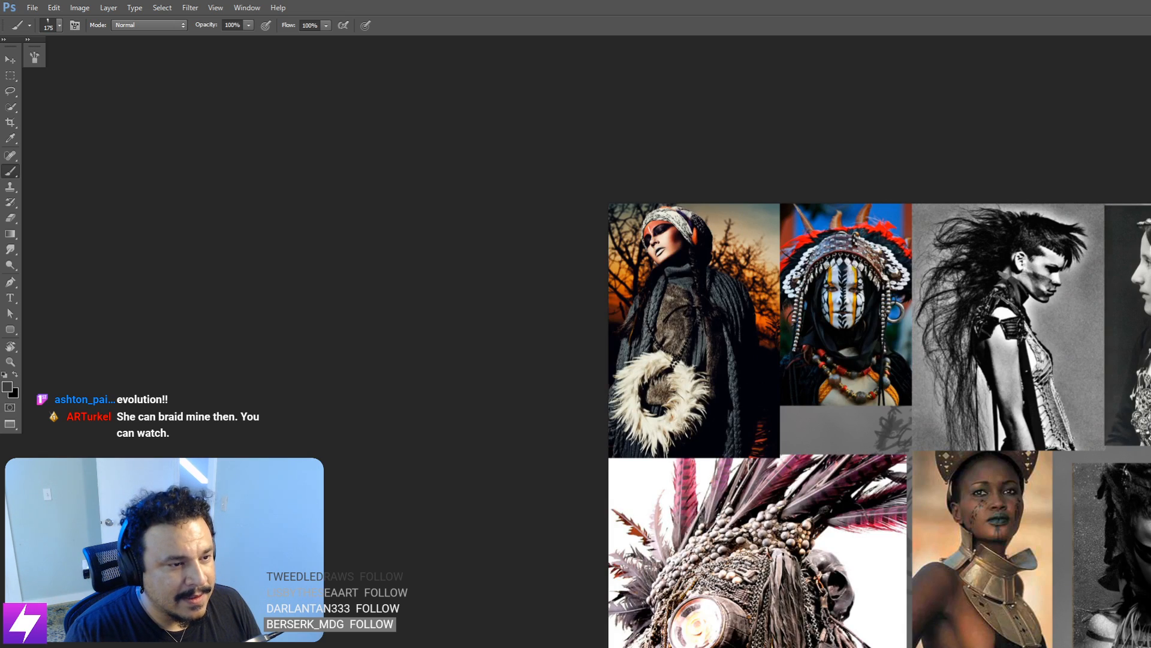
key(ctrl+comma)
key(e)
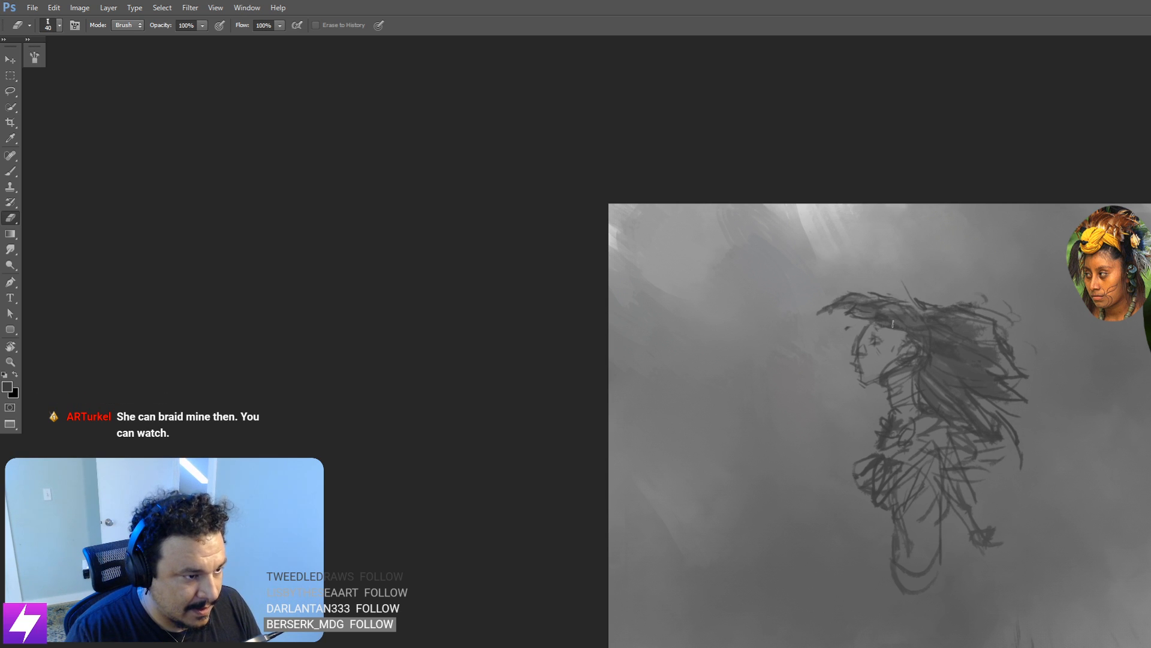
key(bracketright)
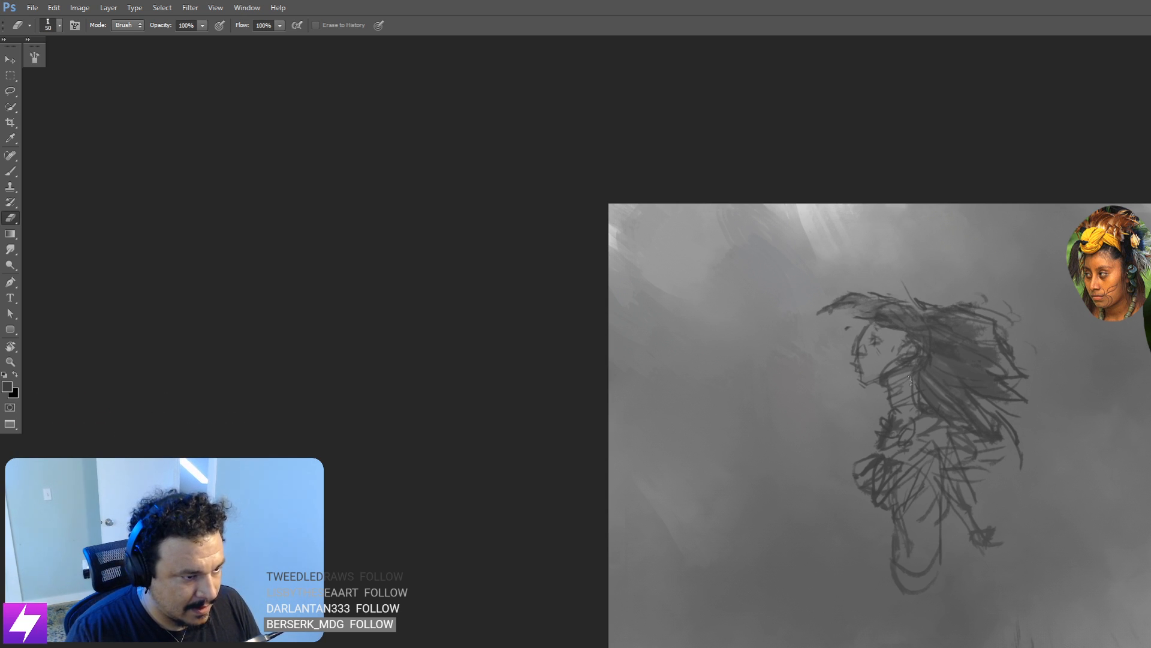
drag(874, 277, 844, 175)
key(b)
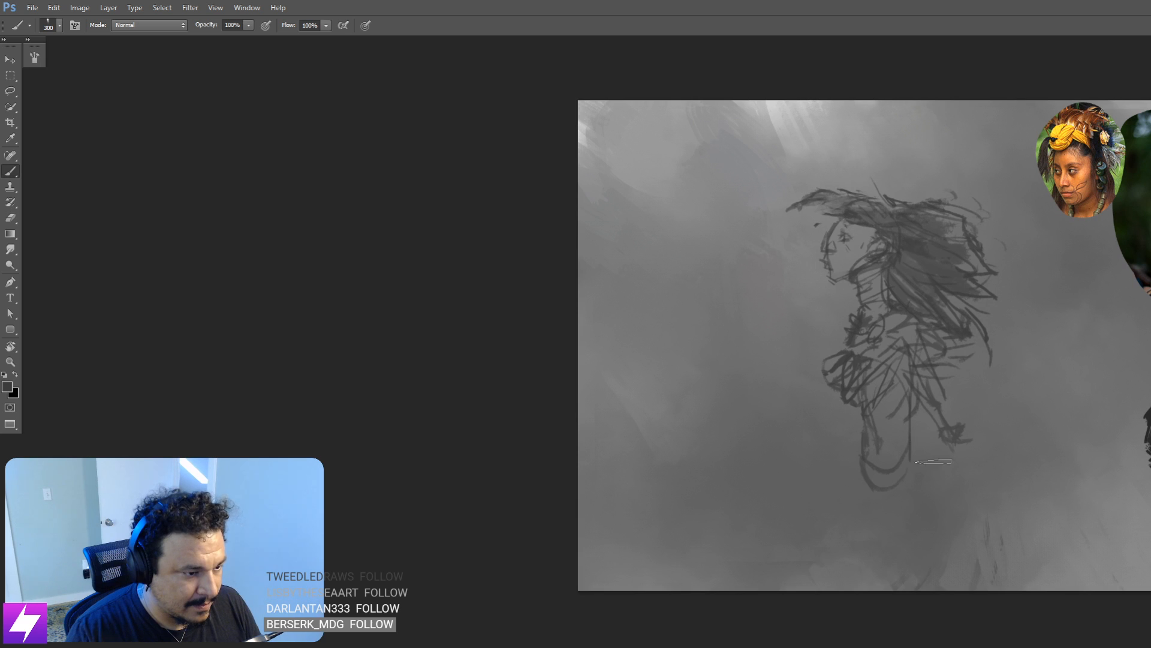
drag(907, 510, 897, 511)
mouse_move(888, 487)
mouse_down()
mouse_move(861, 480)
mouse_move(867, 512)
mouse_up()
mouse_move(870, 516)
mouse_down()
mouse_move(888, 539)
mouse_move(911, 521)
mouse_up()
key(bracketleft)
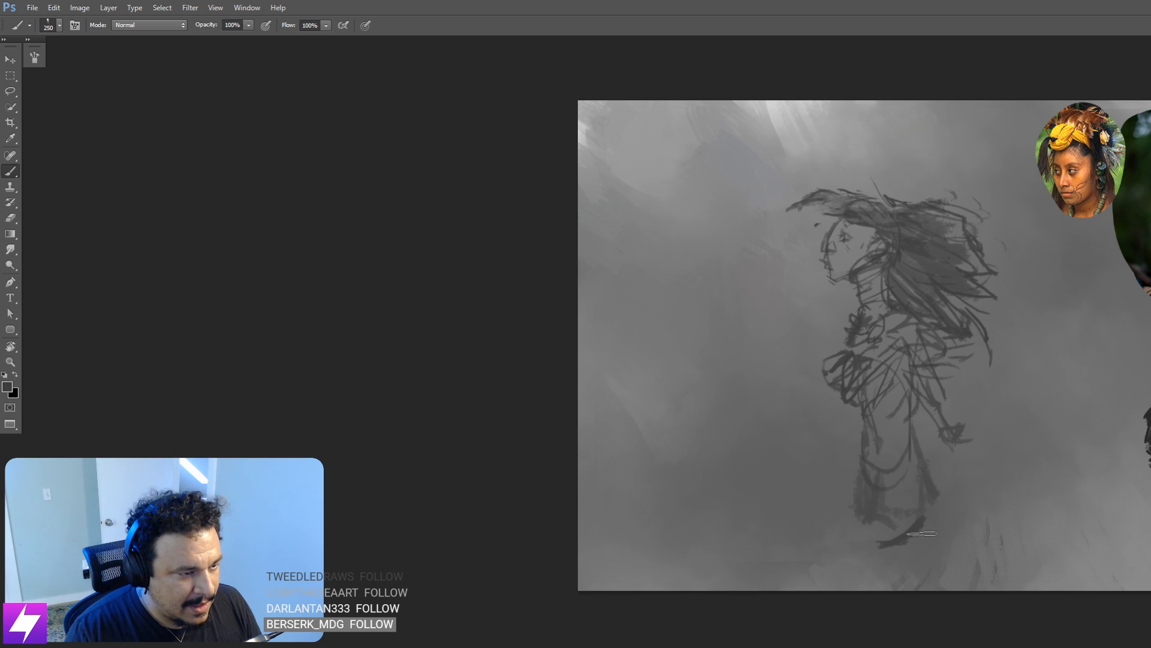
key(ctrl+comma)
key(ctrl+comma)
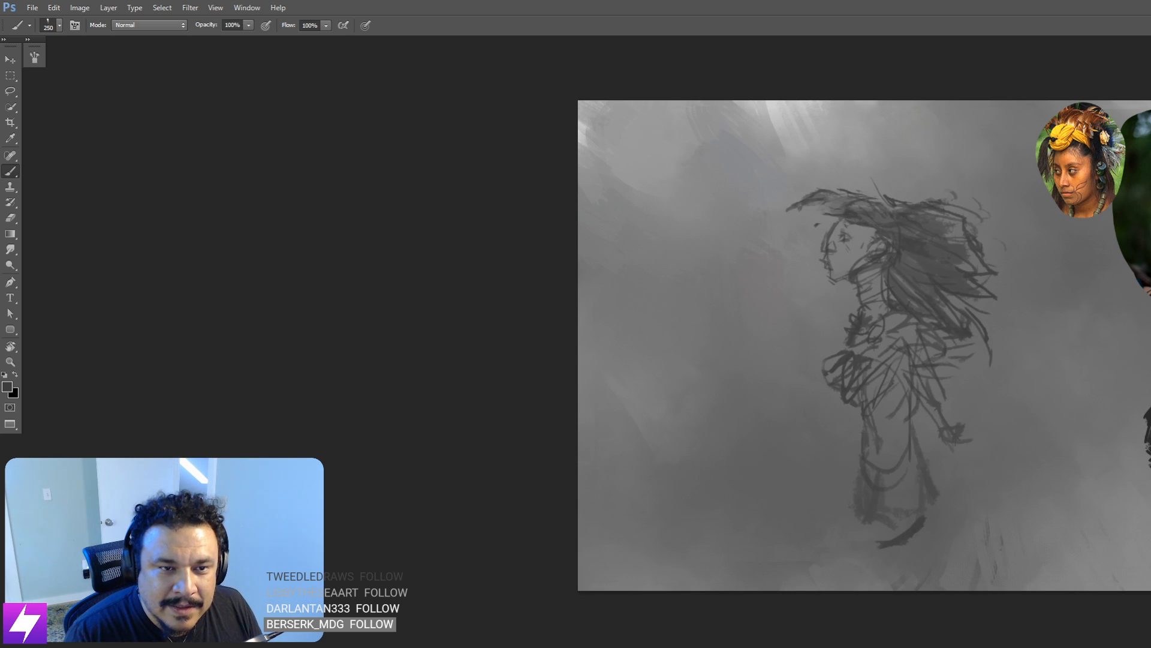
Step: Scale the whole figure down proportionally to about two thirds with Free Transform to free space below it
key(ctrl+t)
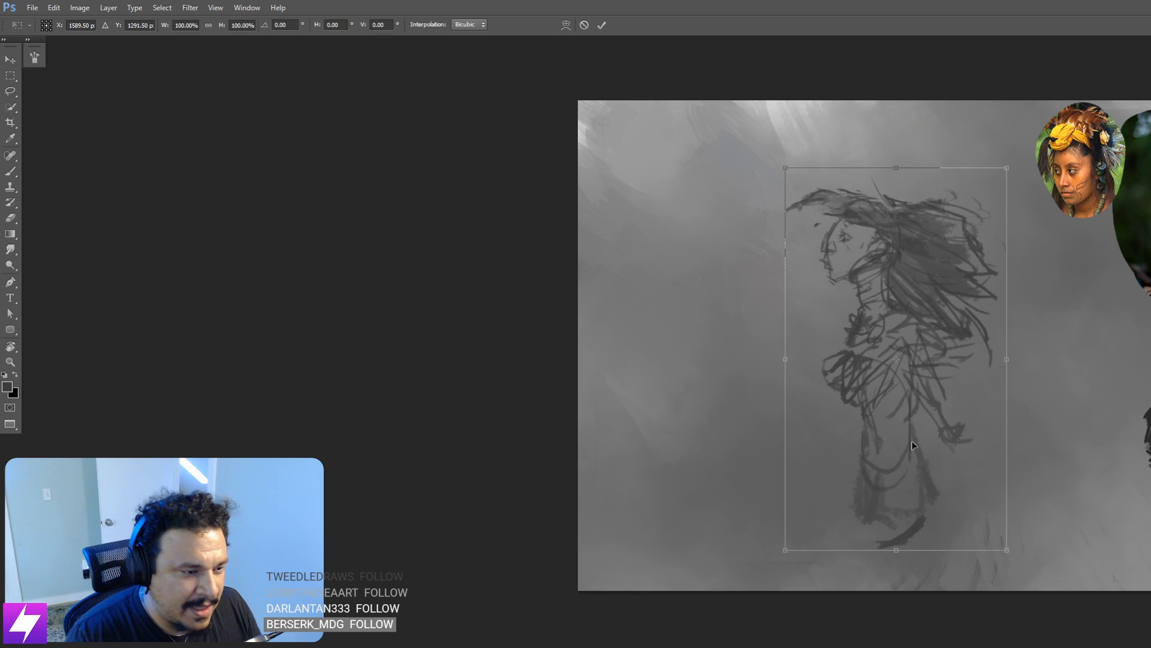
mouse_move(1003, 556)
mouse_down()
mouse_move(931, 450)
mouse_move(950, 385)
mouse_move(928, 393)
mouse_up()
key(Return)
Step: Draw the front edge of a wider, longer skirt below the hips with a 175 px brush
key(bracketleft)
key(bracketleft)
key(bracketright)
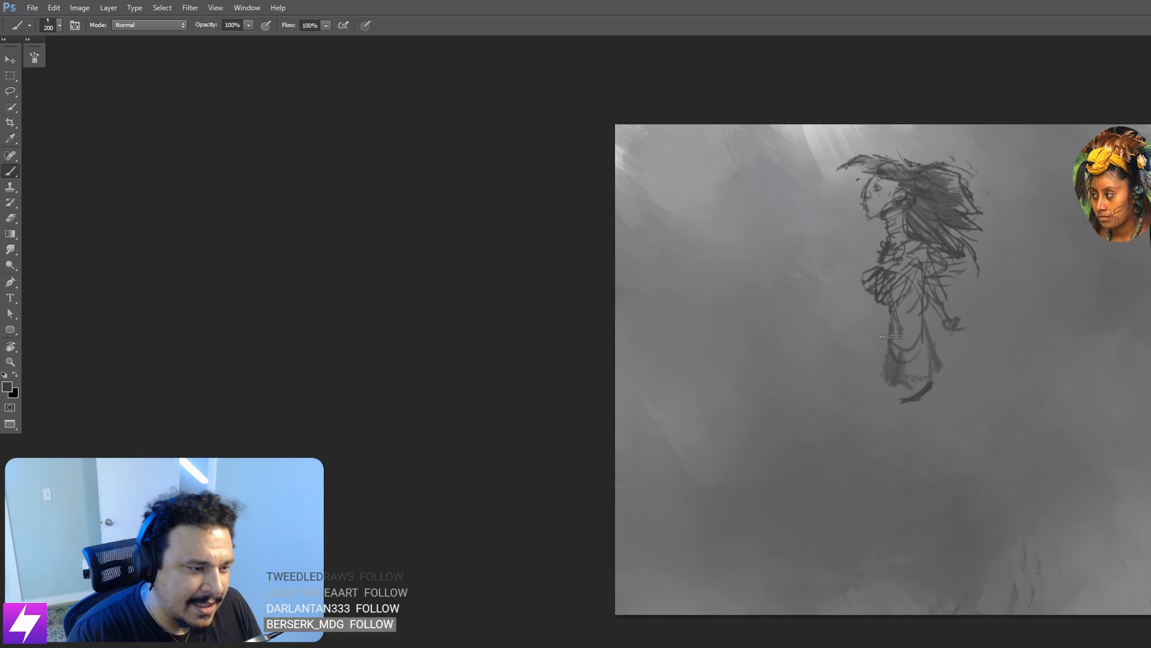
drag(886, 333, 878, 401)
key(ctrl+z)
key(bracketleft)
drag(886, 339, 878, 395)
drag(880, 339, 872, 403)
mouse_move(880, 379)
mouse_down()
mouse_move(884, 403)
mouse_move(897, 407)
mouse_move(873, 412)
mouse_up()
Step: Add the skirt's lower hem stroke and redraw its rear edge flaring outward from below the hand
drag(906, 421, 946, 413)
drag(936, 371, 949, 402)
key(ctrl+z)
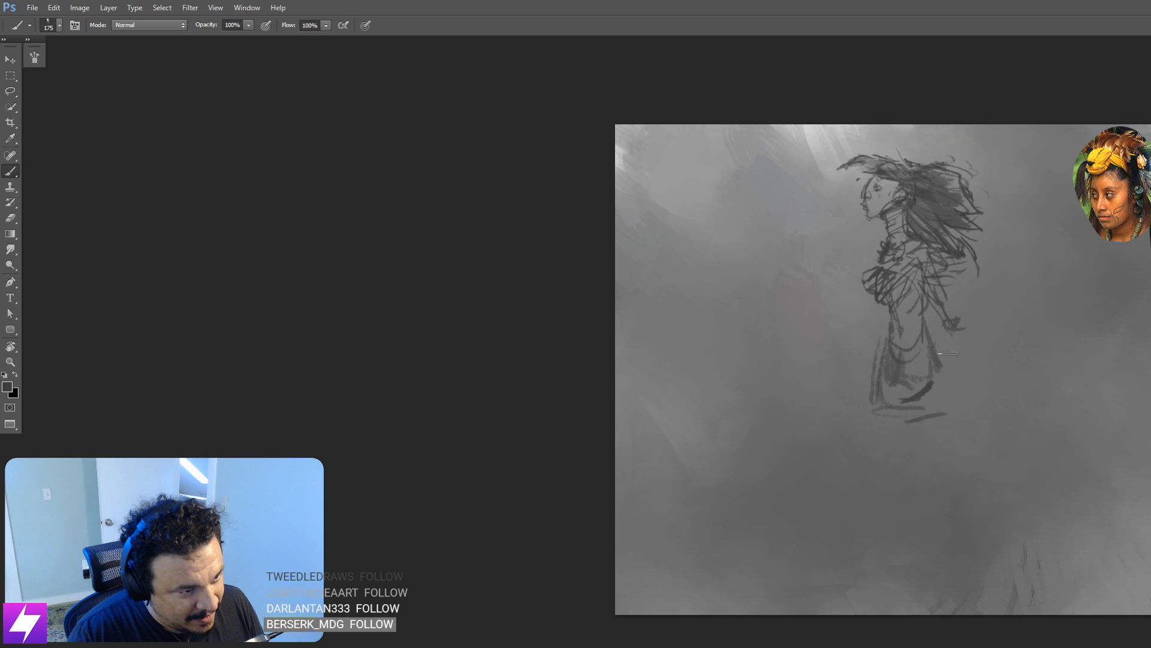
mouse_move(934, 334)
mouse_down()
mouse_move(950, 401)
mouse_move(933, 338)
mouse_move(953, 403)
mouse_up()
key(ctrl+z)
mouse_move(942, 346)
mouse_down()
mouse_move(953, 402)
mouse_move(921, 319)
mouse_move(961, 394)
mouse_up()
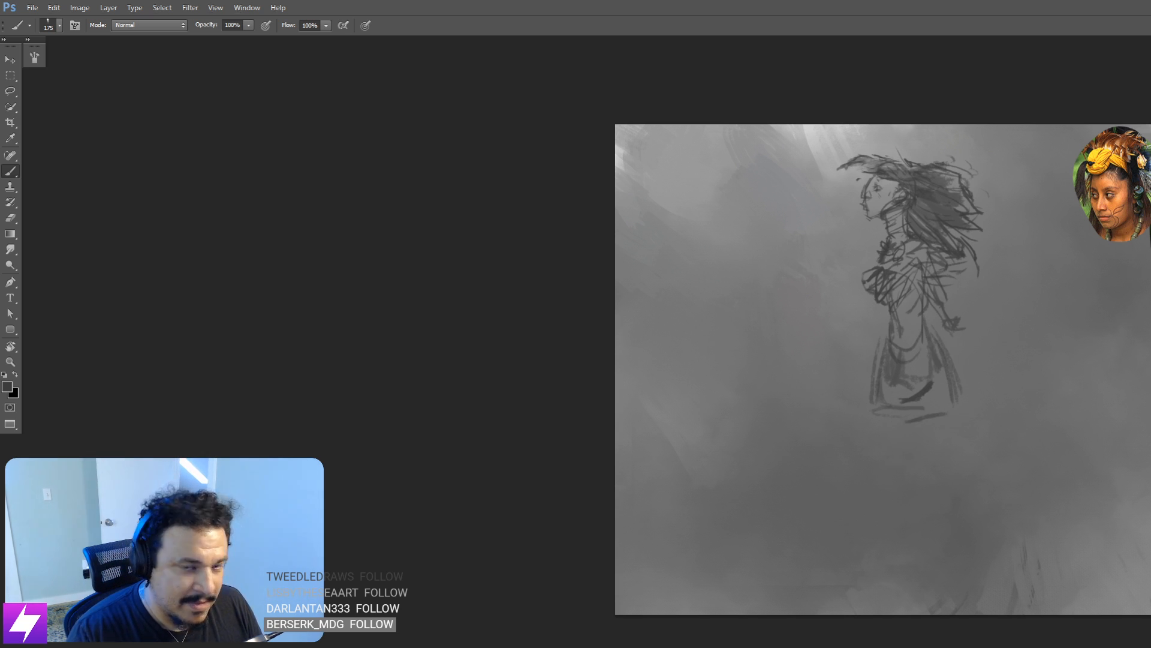
Step: Check the references, sketch draped folds across the skirt and extend the rear arm with a wide ellipse around it, using a 90 px brush
key(ctrl+comma)
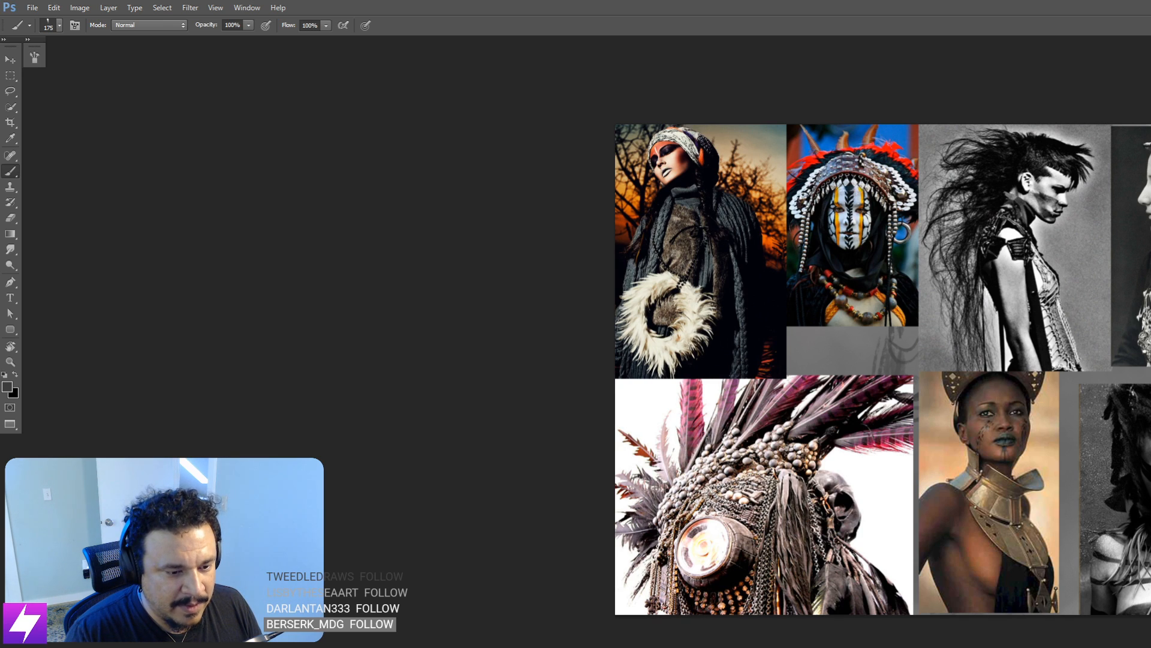
key(ctrl+comma)
drag(1072, 387, 1051, 394)
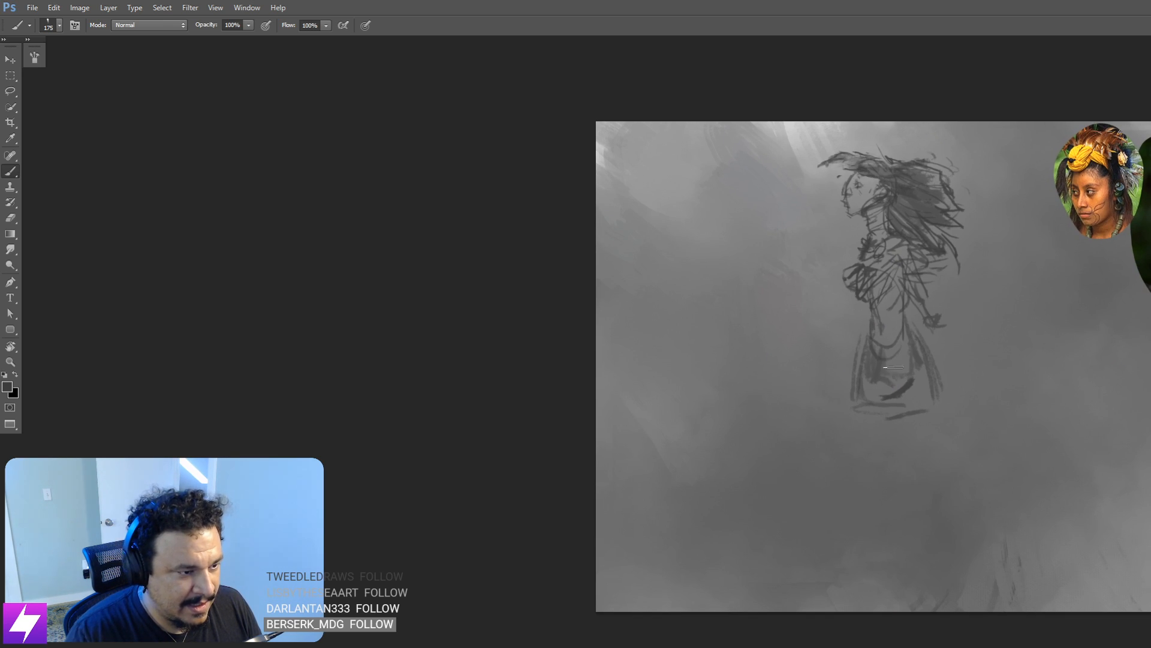
key(bracketleft)
key(bracketleft)
key(bracketleft)
key(bracketleft)
mouse_move(890, 348)
mouse_down()
mouse_move(916, 337)
mouse_move(881, 378)
mouse_move(911, 356)
mouse_move(896, 376)
mouse_move(874, 364)
mouse_up()
mouse_move(942, 328)
mouse_down()
mouse_move(958, 369)
mouse_move(943, 387)
mouse_move(953, 381)
mouse_move(959, 416)
mouse_move(971, 389)
mouse_up()
scroll(902, 388, down, 2)
scroll(902, 388, left, 3)
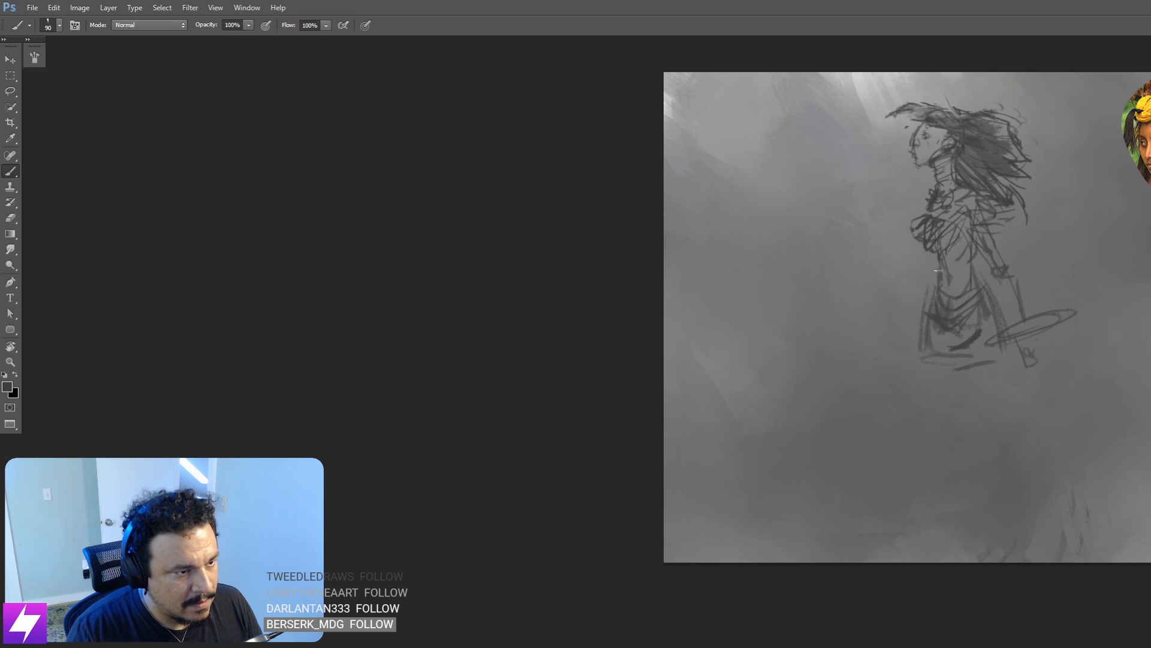
Step: Flip the canvas horizontally so the full figure faces the opposite way
mouse_move(938, 274)
mouse_down()
mouse_move(917, 398)
mouse_move(918, 276)
mouse_up()
key(ctrl+minus)
drag(858, 457, 914, 449)
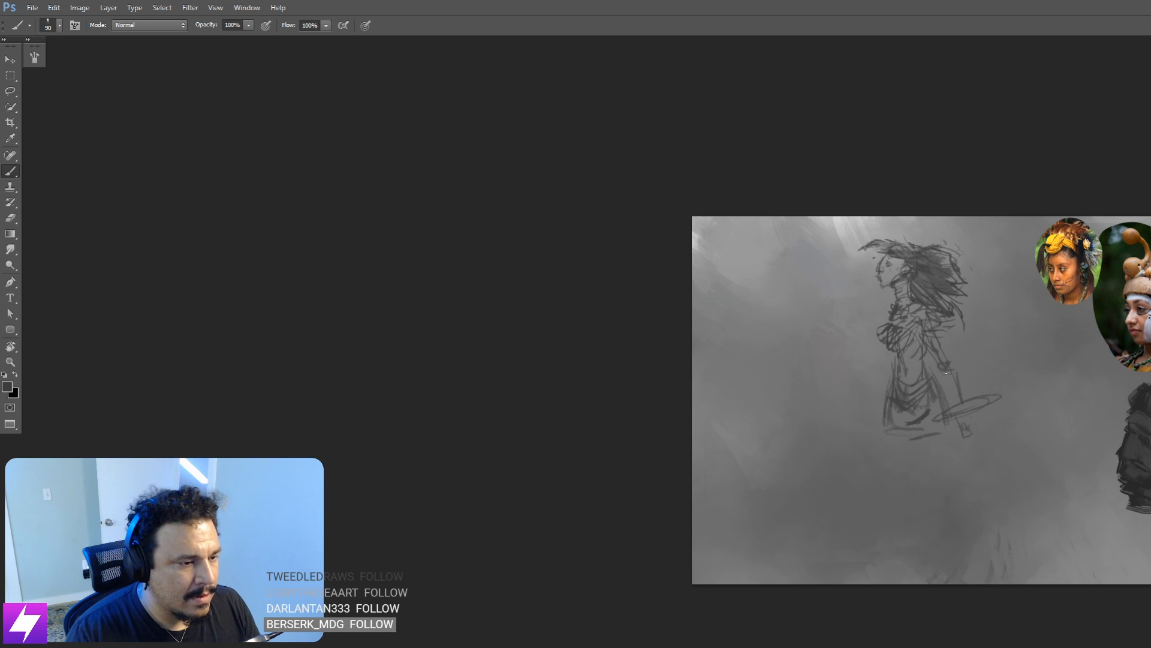
key(ctrl+shift+h)
drag(940, 410, 852, 419)
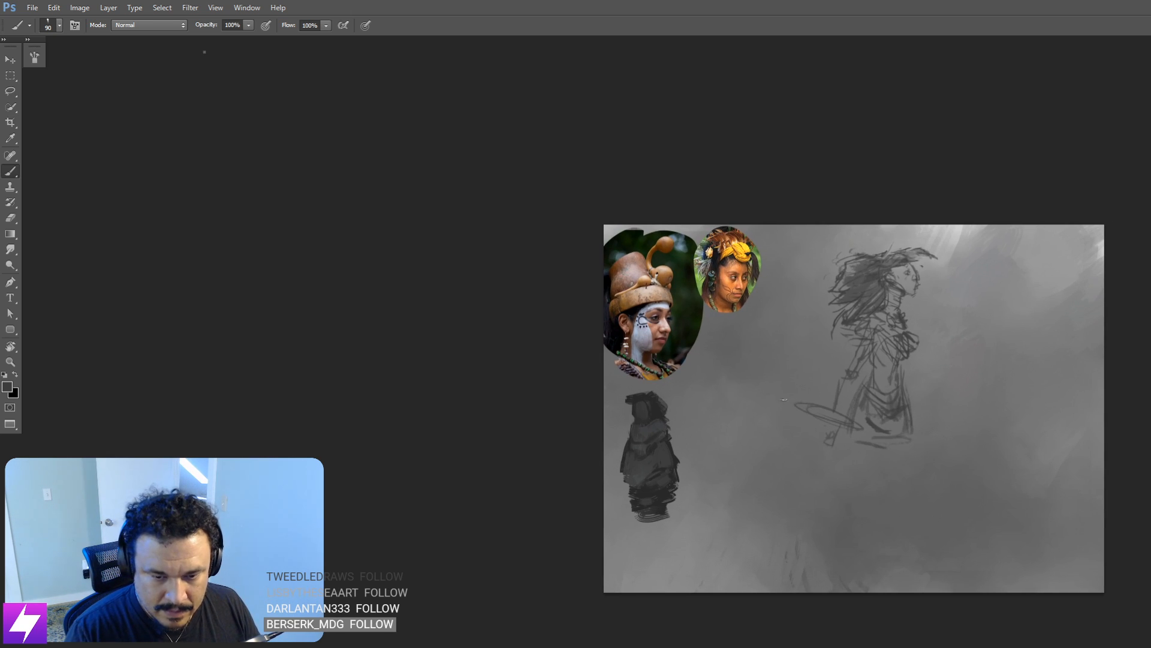
Step: Choose the 54 px brush preset, enlarge it to 125 px and fill the face, torso and skirt with flat grey tone
right_click(785, 399)
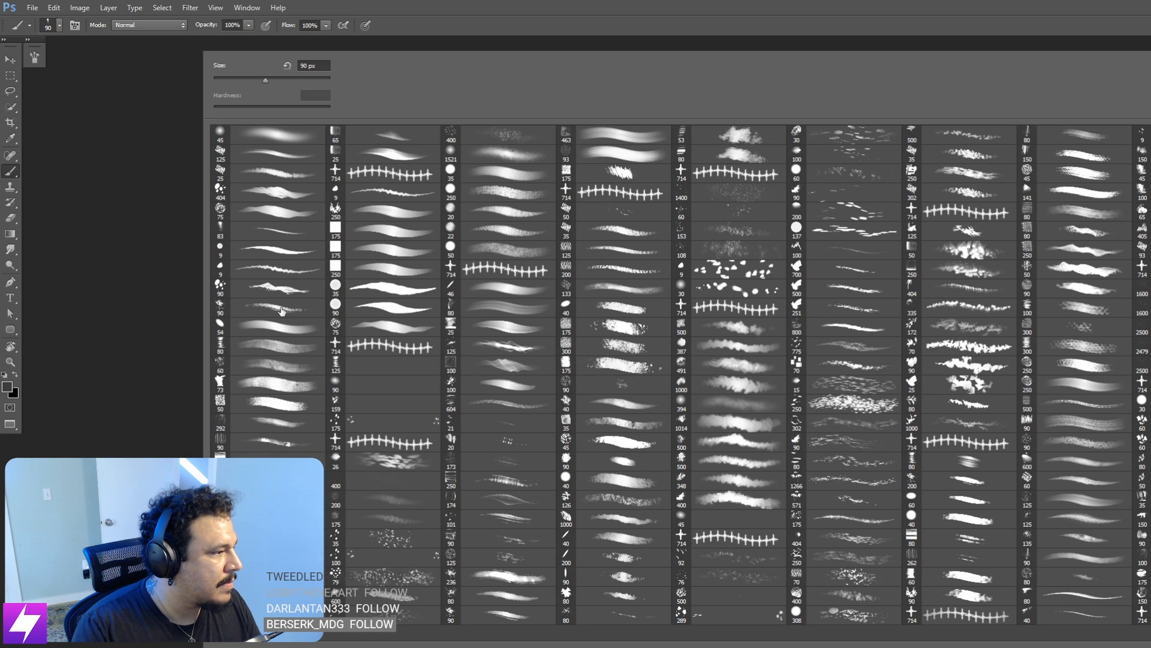
double_click(282, 328)
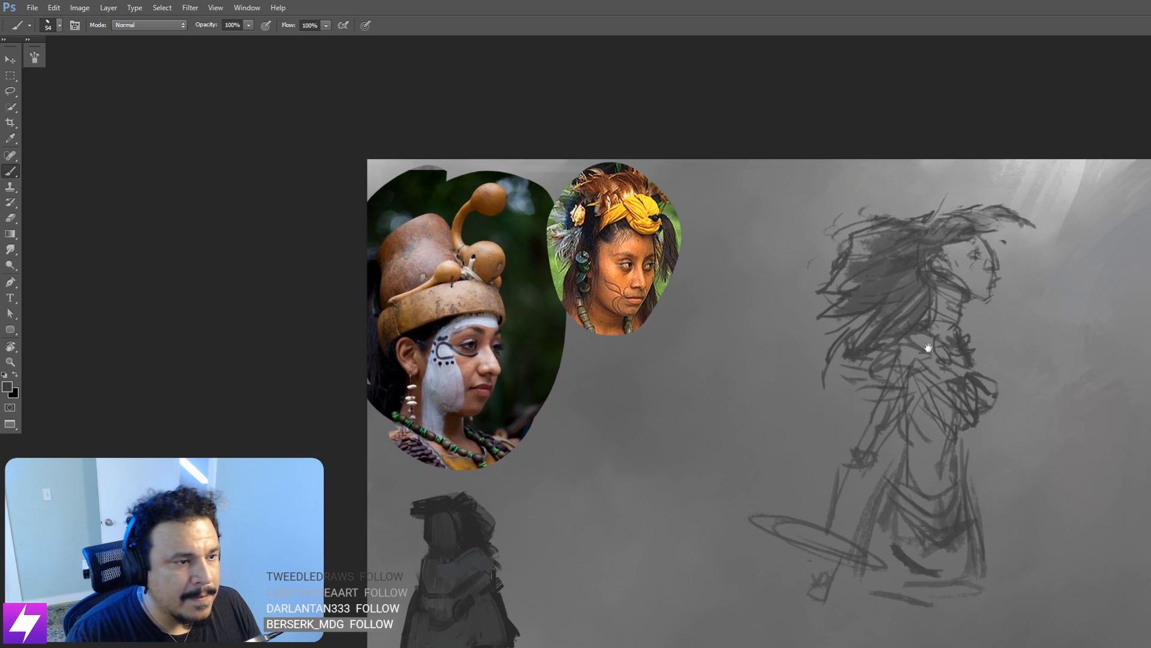
key(bracketright)
key(bracketright)
key(bracketright)
key(bracketright)
key(bracketright)
key(bracketright)
mouse_move(966, 247)
mouse_down()
mouse_move(942, 289)
mouse_move(943, 331)
mouse_move(920, 352)
mouse_move(906, 398)
mouse_move(926, 390)
mouse_move(922, 446)
mouse_move(963, 371)
mouse_move(961, 403)
mouse_move(977, 390)
mouse_move(944, 423)
mouse_move(936, 477)
mouse_move(922, 457)
mouse_move(917, 384)
mouse_move(926, 497)
mouse_move(925, 466)
mouse_move(894, 558)
mouse_move(896, 500)
mouse_move(877, 575)
mouse_move(915, 501)
mouse_move(924, 583)
mouse_move(964, 542)
mouse_up()
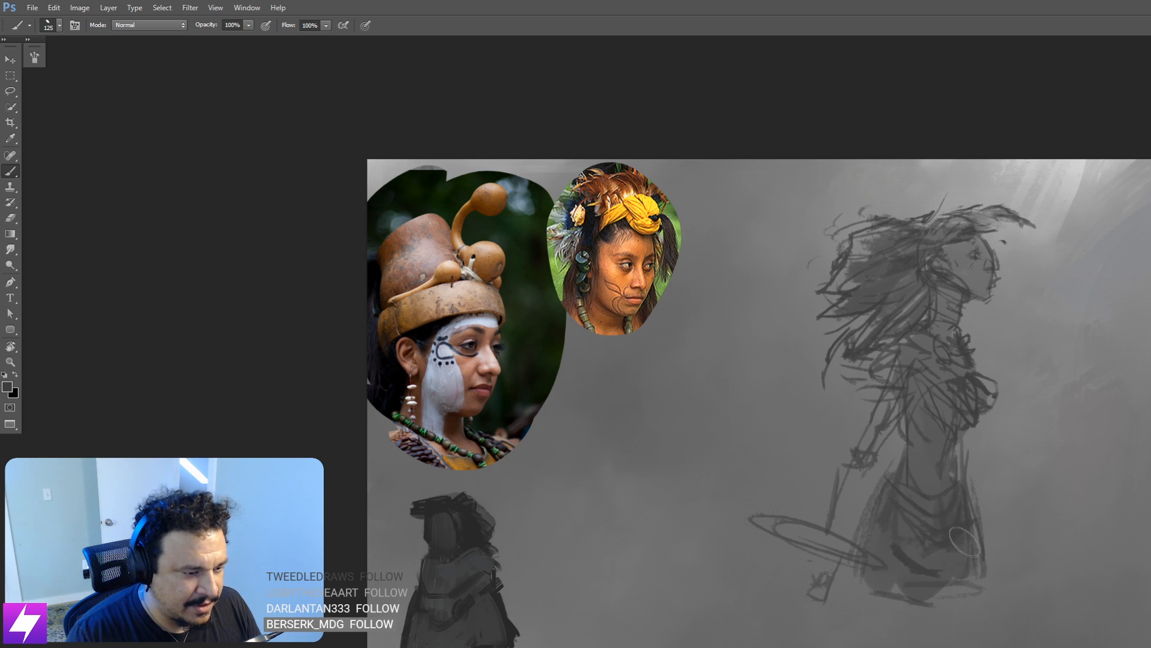
Step: Fill the long rear arm down to the hand with grey tone using the brush reduced to 60 px
key(bracketleft)
key(bracketleft)
key(bracketleft)
key(bracketleft)
key(bracketleft)
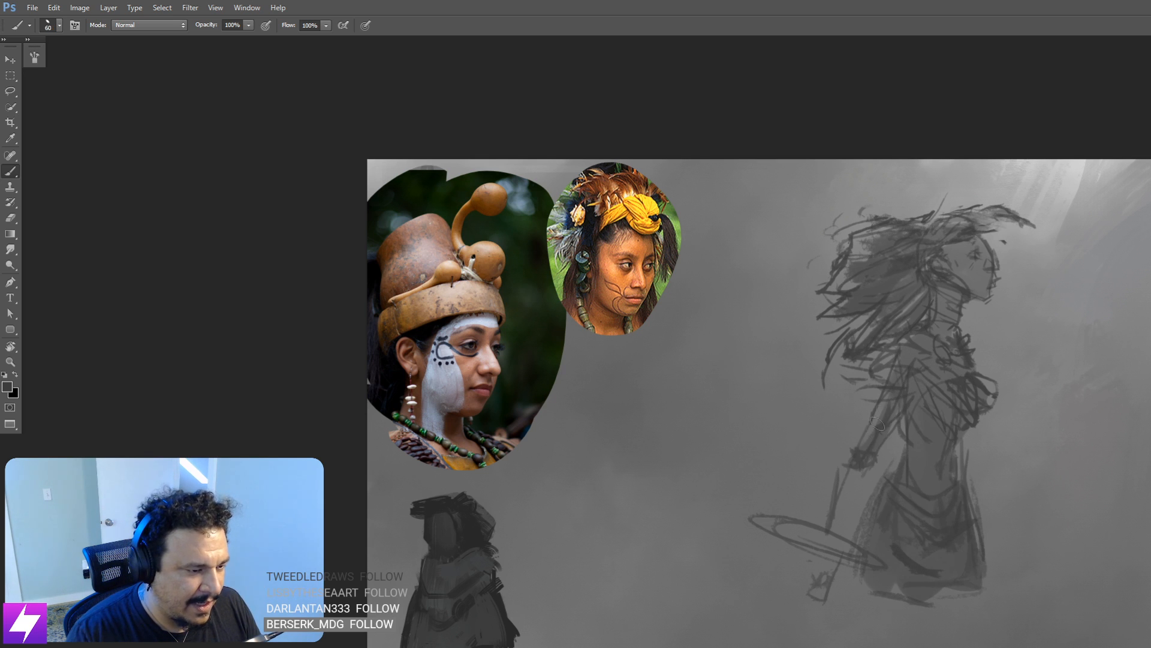
mouse_move(878, 423)
mouse_down()
mouse_move(837, 531)
mouse_move(854, 462)
mouse_move(820, 594)
mouse_up()
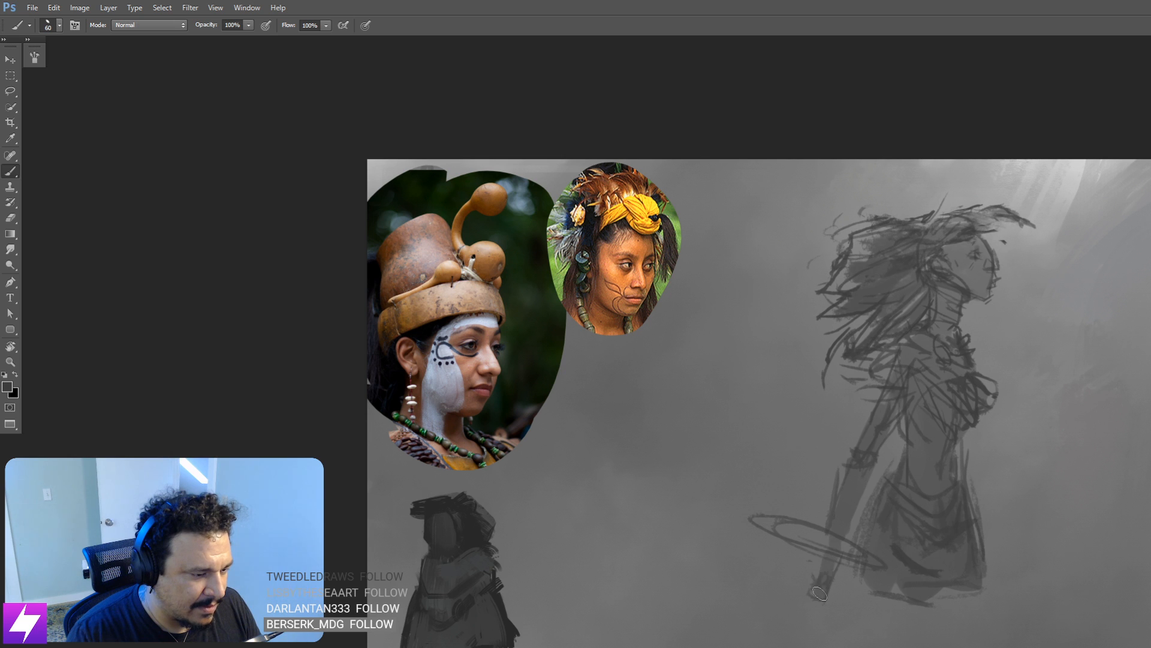
Step: Fill the ellipse around the rear arm with grey tone using the brush enlarged to 100 px
key(bracketright)
key(bracketright)
key(bracketright)
key(bracketright)
mouse_move(788, 534)
mouse_down()
mouse_move(780, 523)
mouse_move(836, 543)
mouse_up()
drag(923, 454, 824, 466)
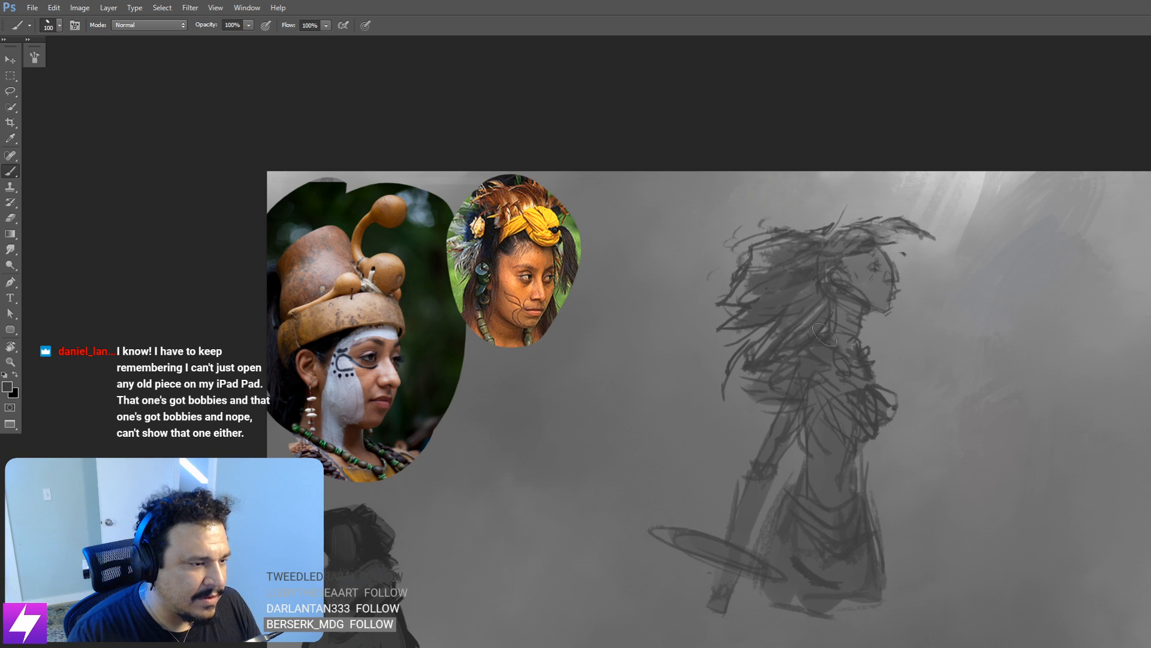
key(bracketright)
key(bracketright)
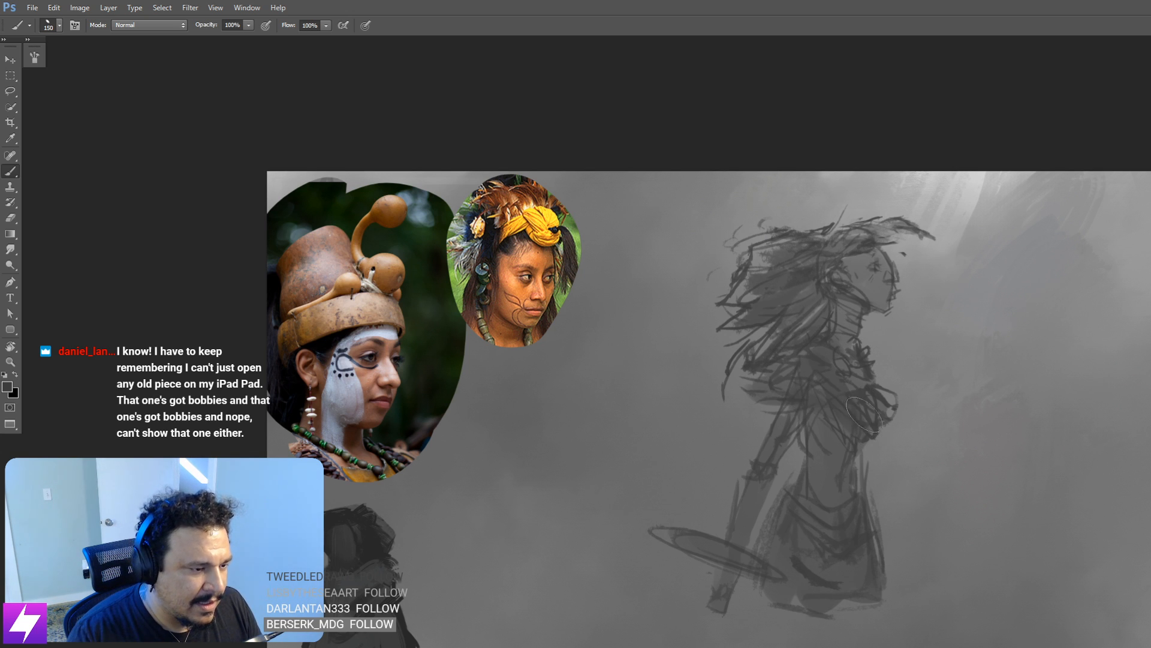
key(bracketleft)
key(bracketleft)
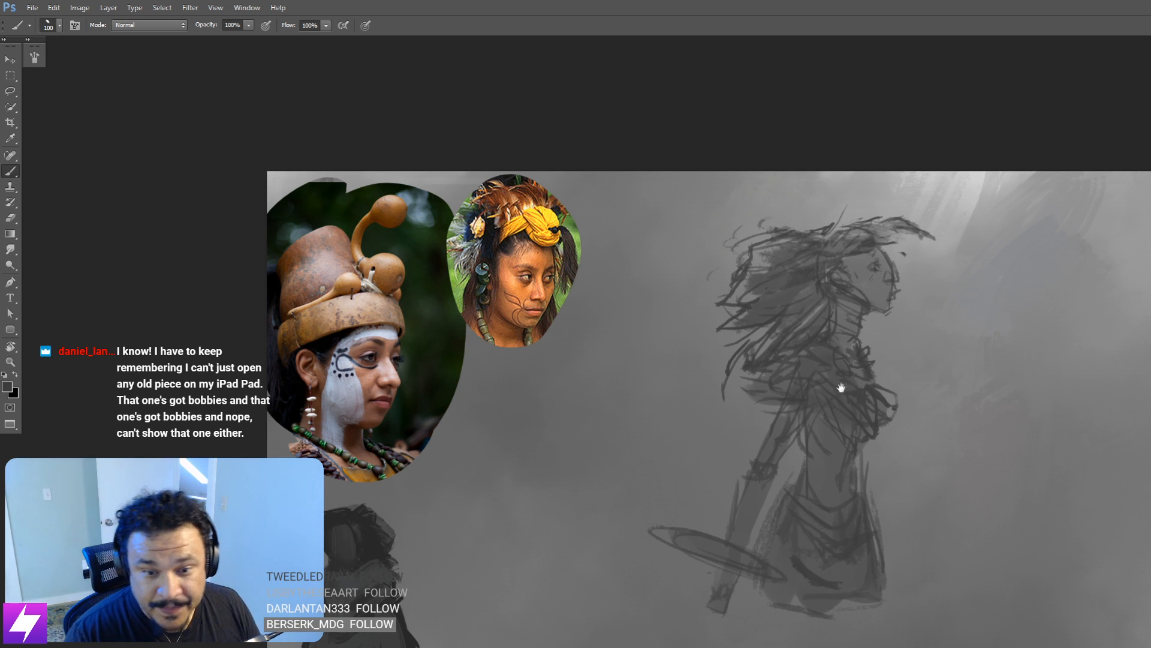
drag(889, 373, 865, 373)
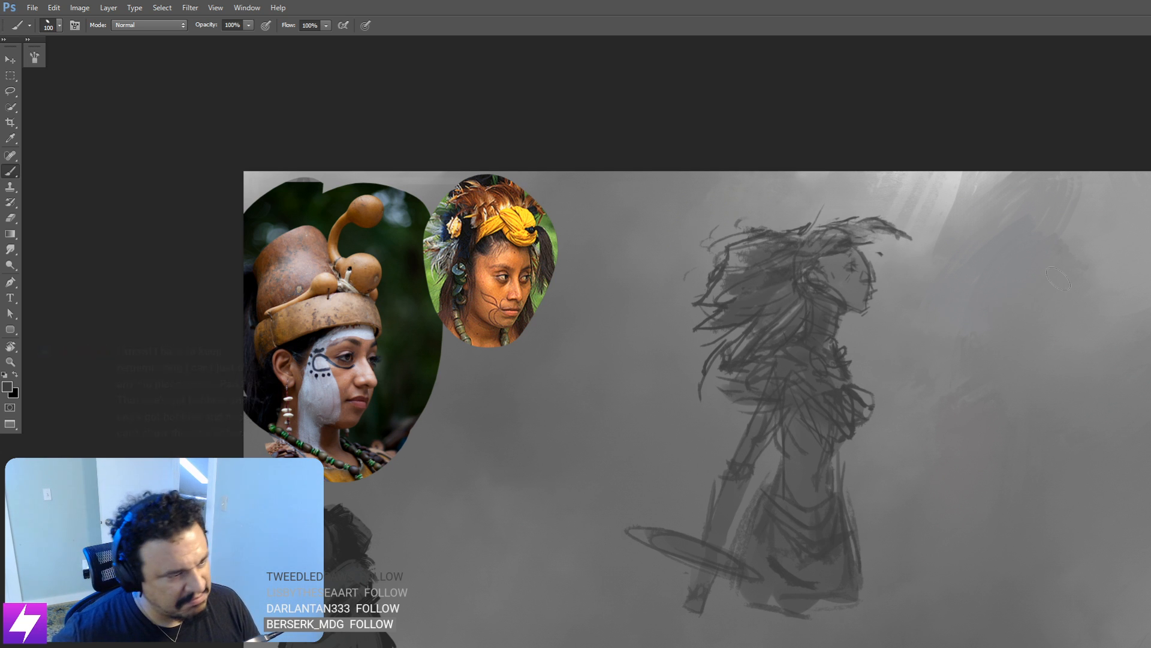
drag(1104, 423, 1066, 435)
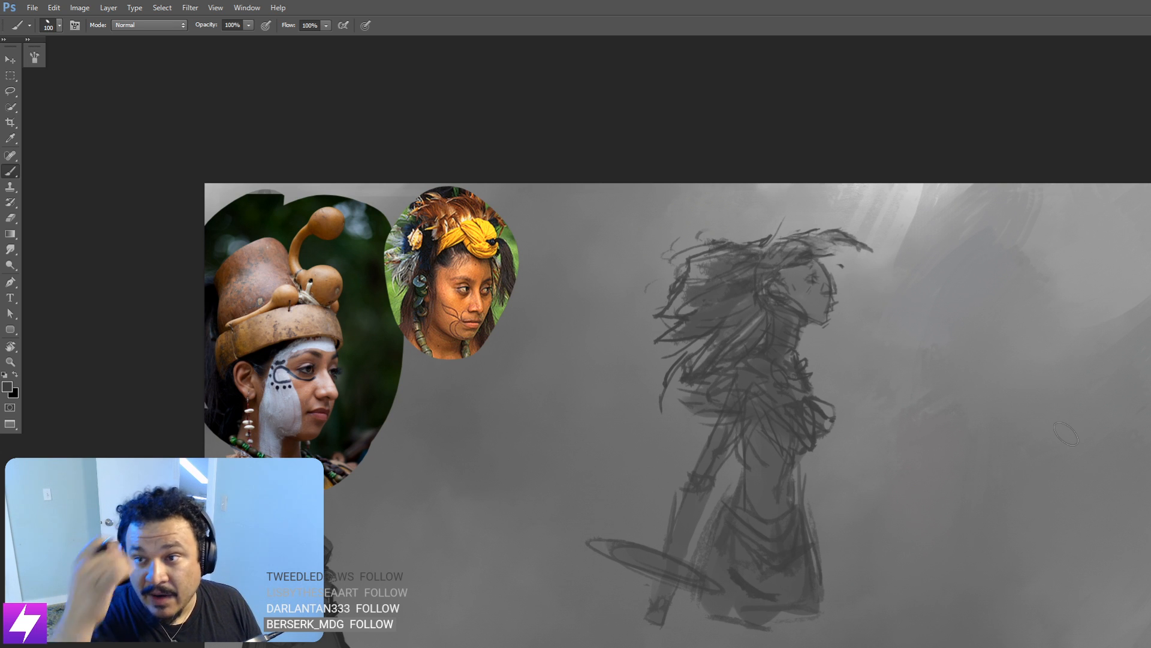
drag(857, 466, 885, 474)
drag(796, 398, 857, 400)
Step: Add grey tone to the trailing hair behind the head with the brush reduced to 80 px
key(bracketleft)
key(bracketleft)
key(bracketleft)
key(bracketleft)
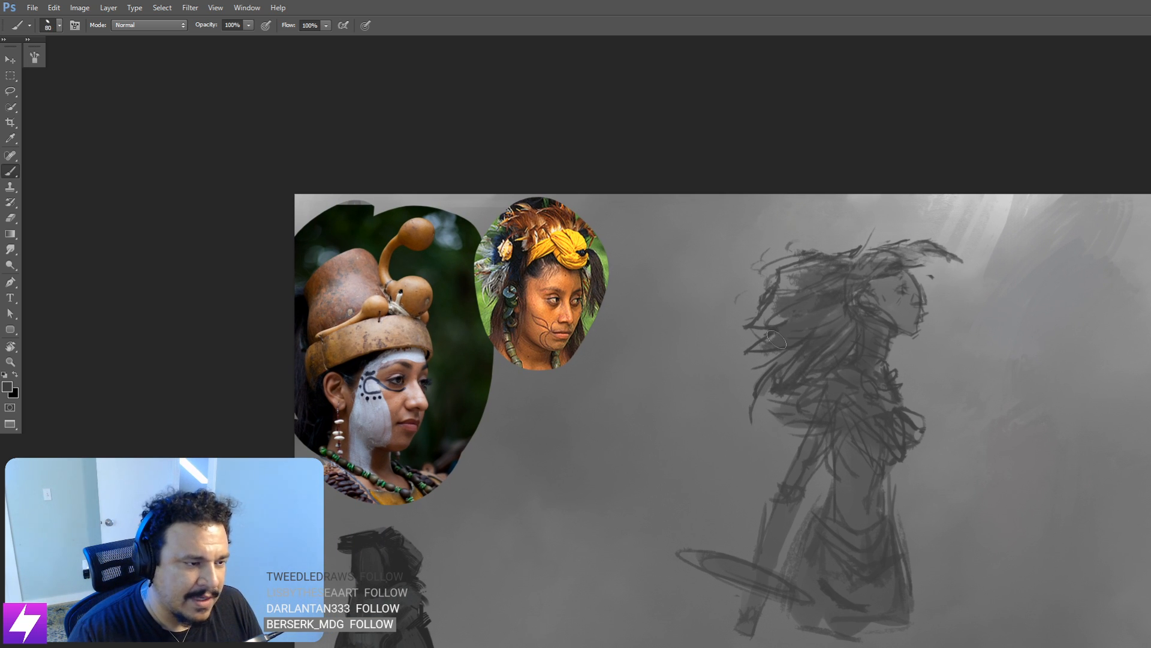
key(bracketright)
key(bracketright)
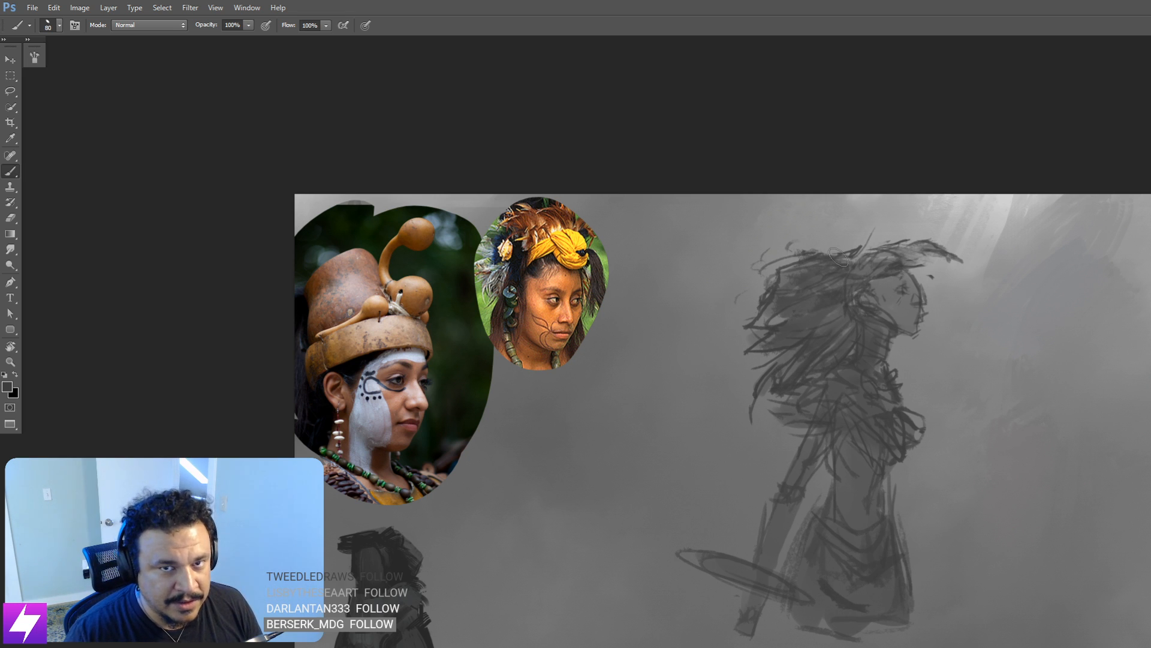
drag(839, 257, 822, 276)
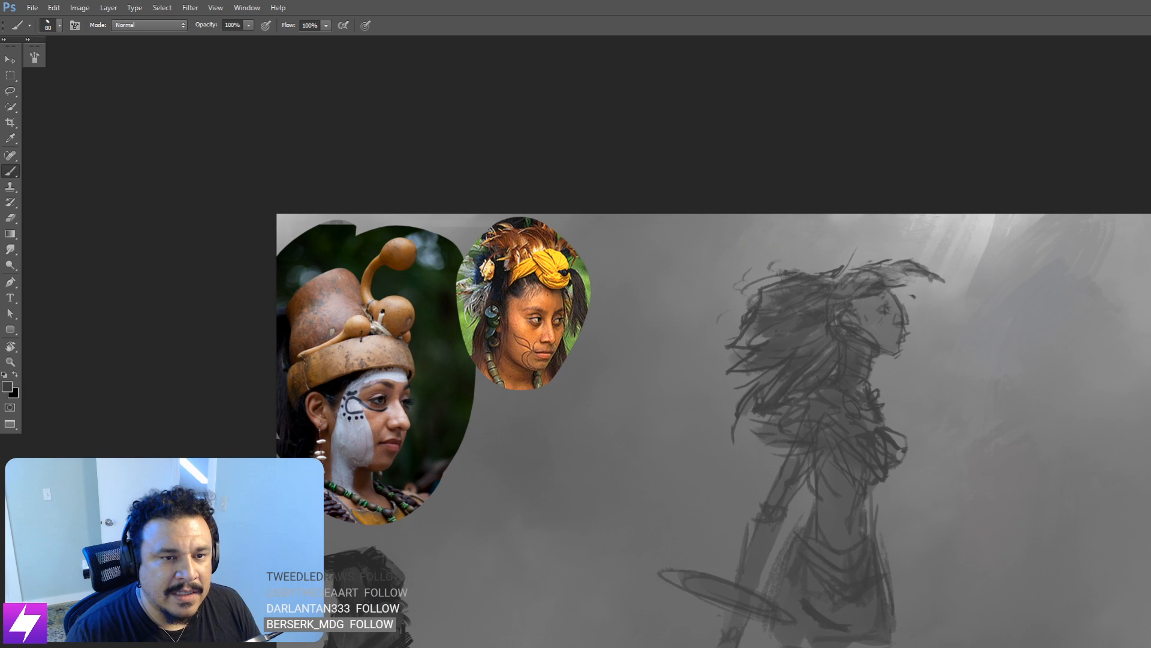
drag(933, 361, 956, 383)
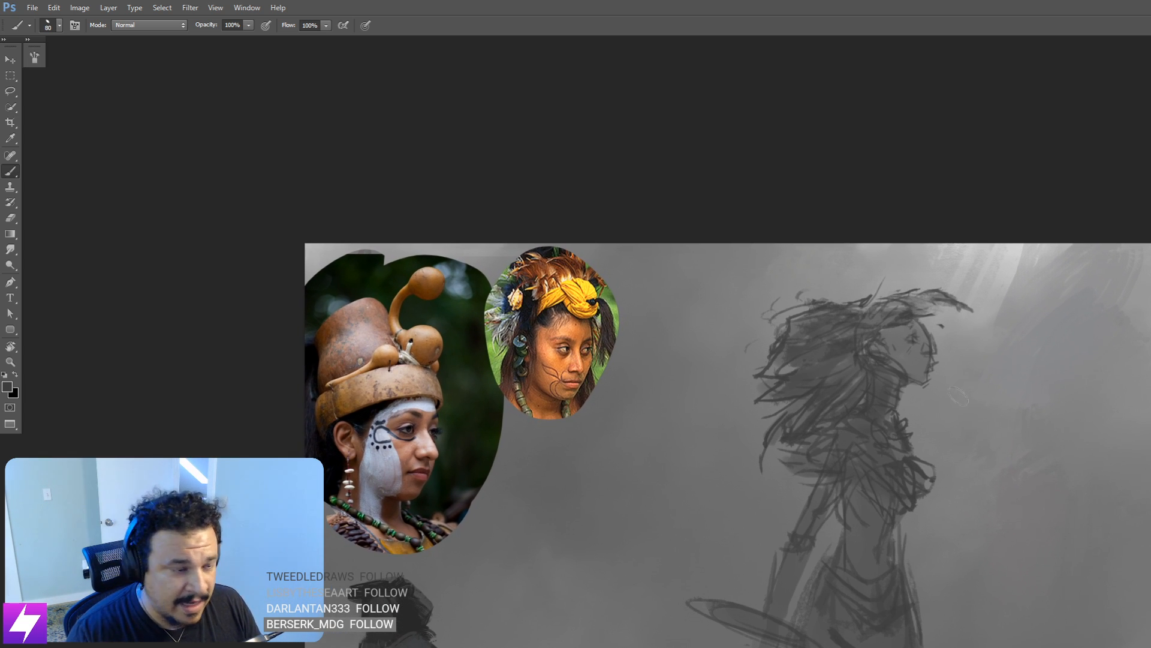
Step: Flip the canvas horizontally and soften the eye, nose, cheek and ear lines with the Smudge tool at 50% strength, sized up to 70 px
key(ctrl+shift+h)
drag(859, 441, 1051, 409)
key(ctrl+plus)
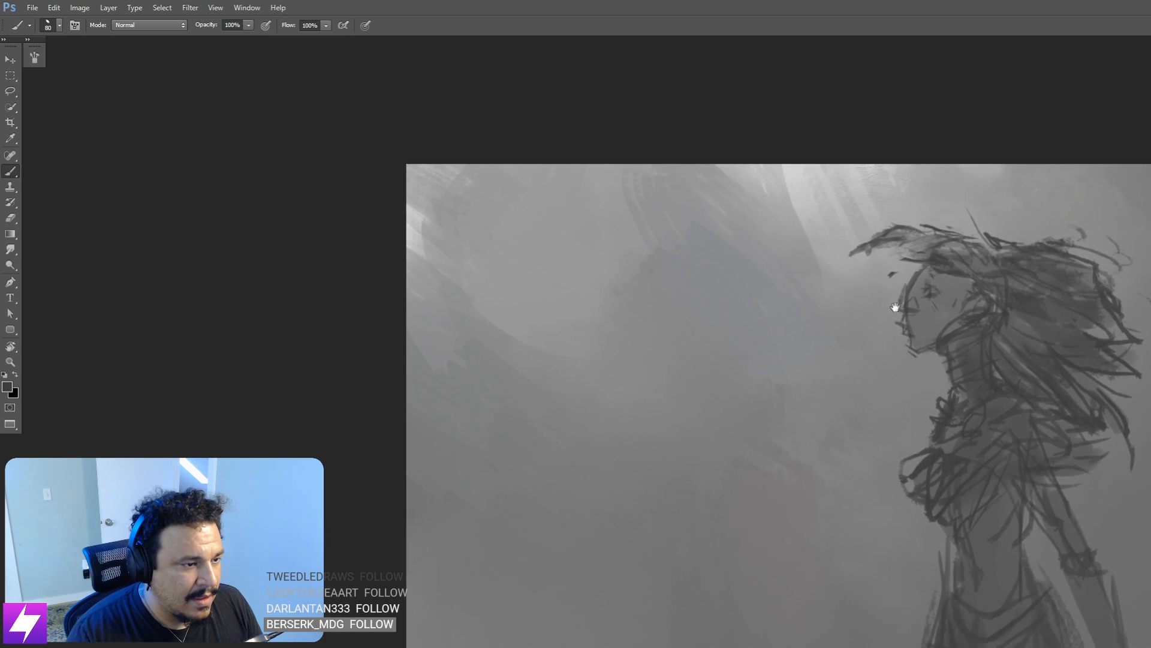
key(e)
mouse_move(896, 307)
mouse_down()
mouse_move(887, 332)
mouse_move(908, 291)
mouse_up()
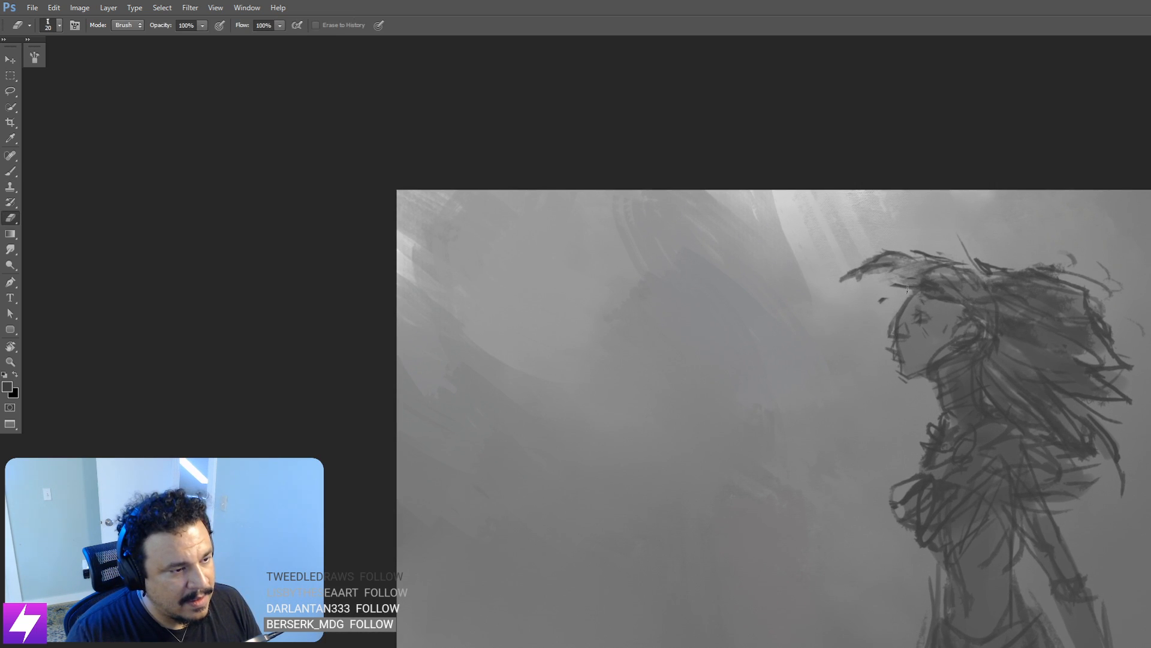
key(r)
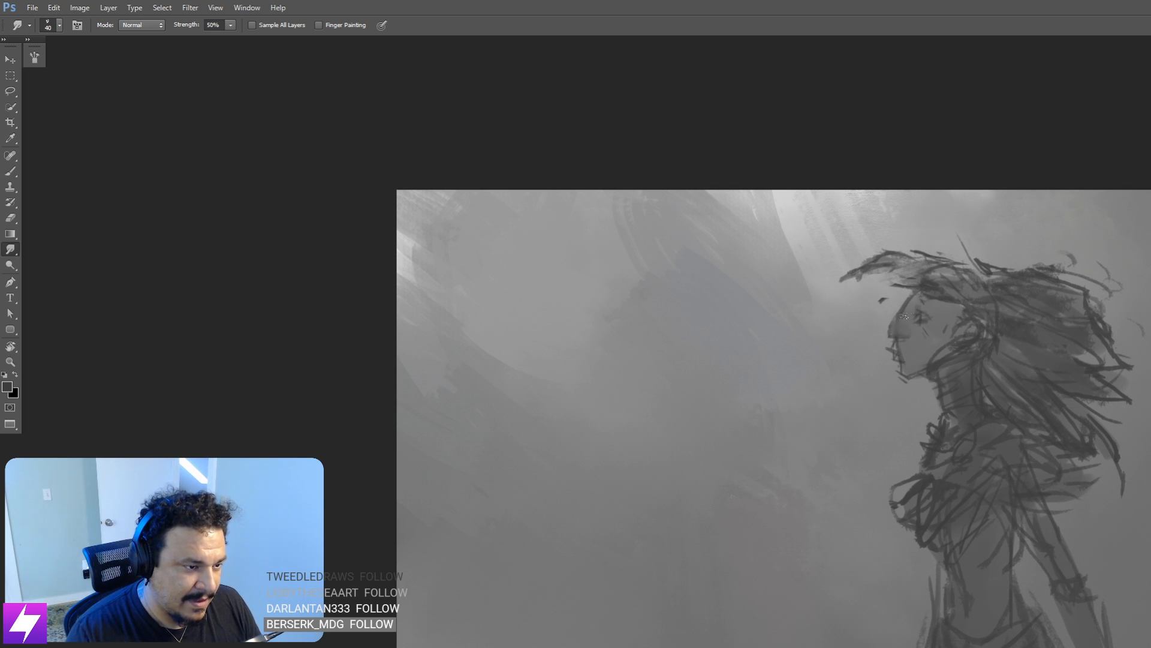
key(])
drag(928, 319, 926, 332)
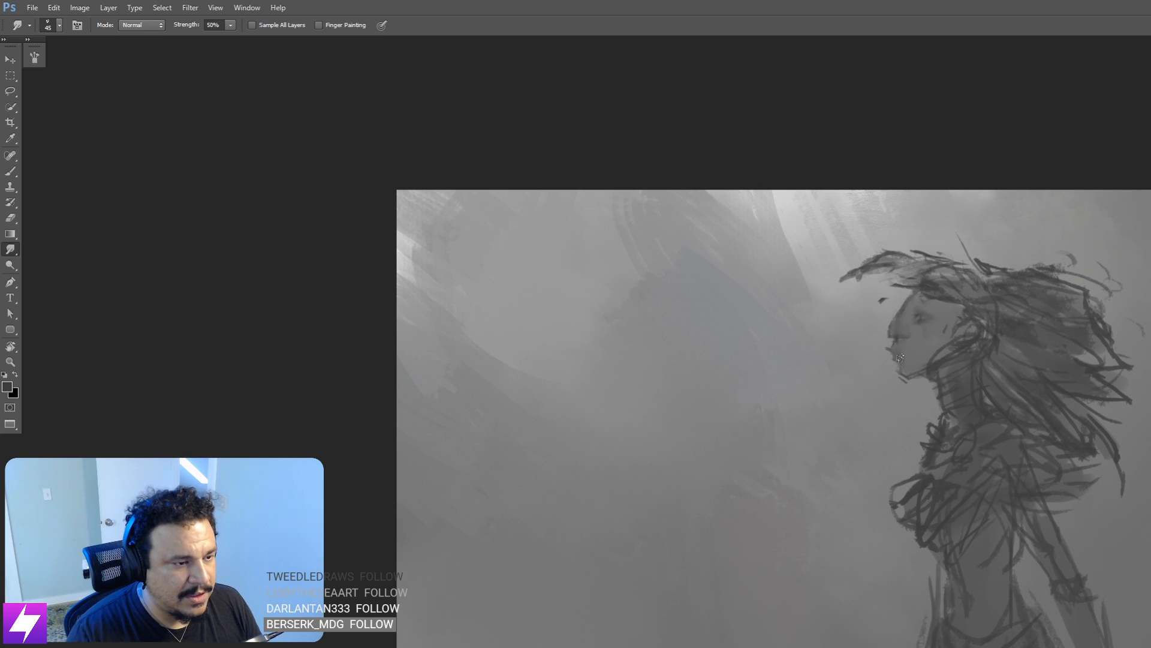
key(])
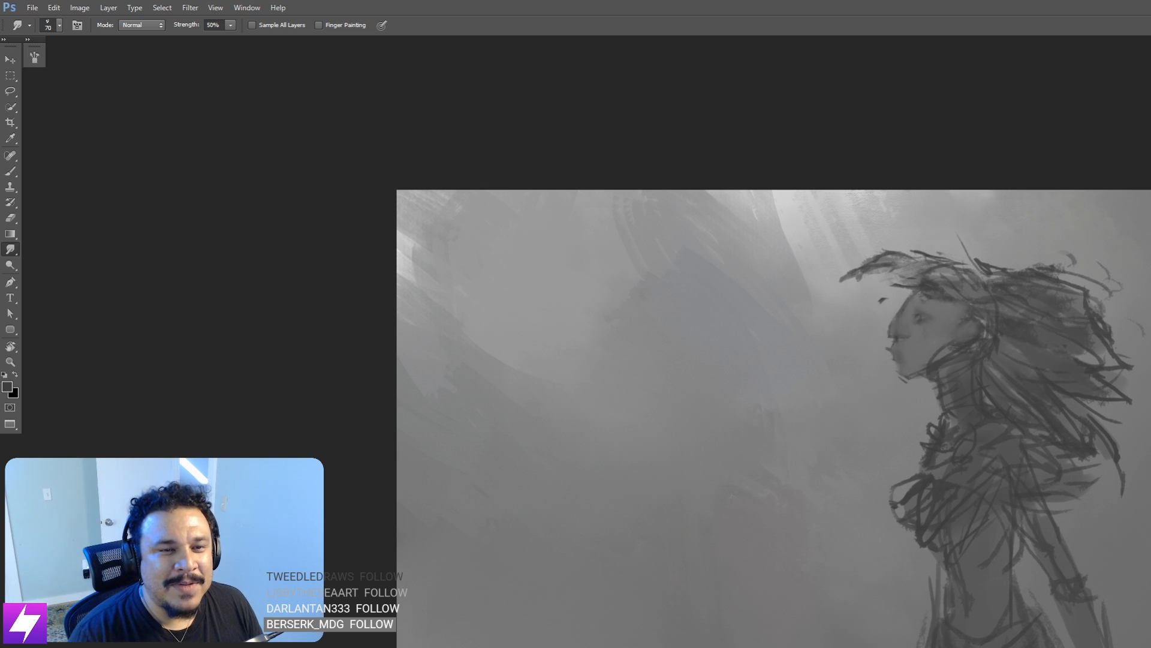
key(ctrl+comma)
key(ctrl+comma)
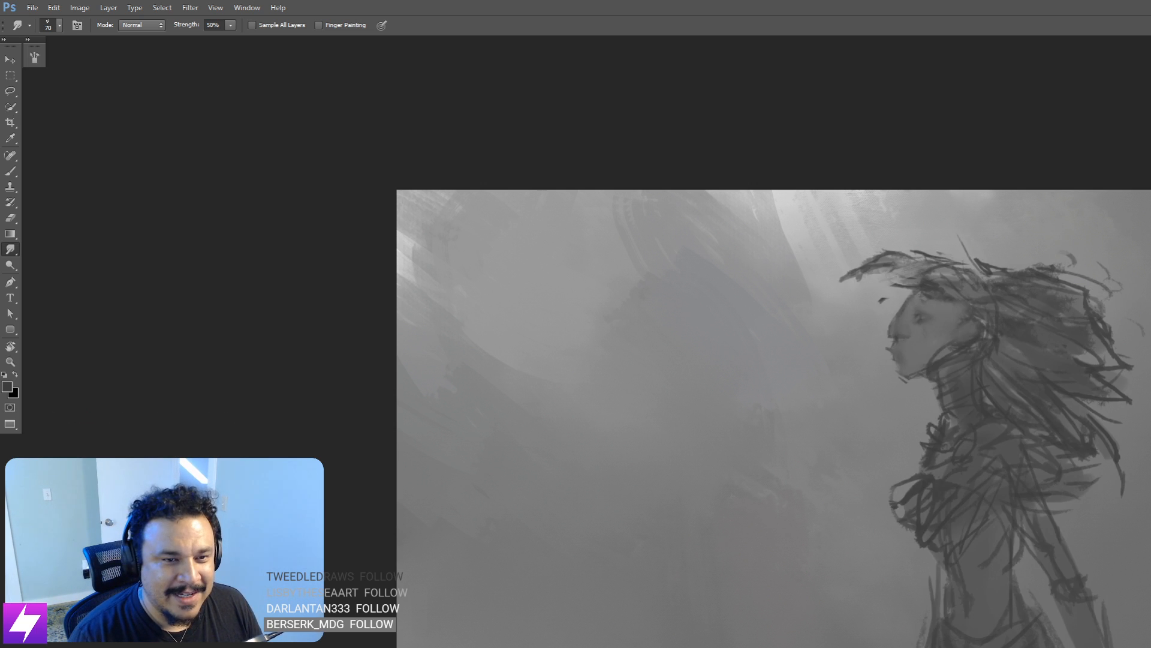
Step: Paint darker lips and a dark shape down the side of the face with the brush at 40 to 45 px
key(b)
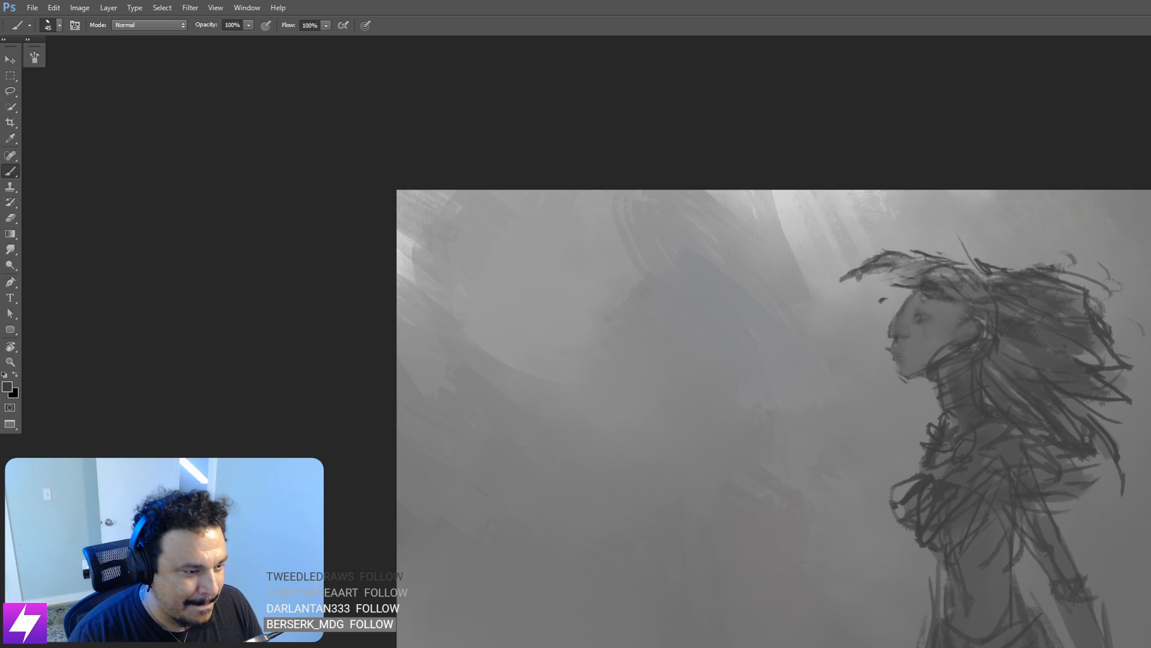
drag(895, 355, 908, 359)
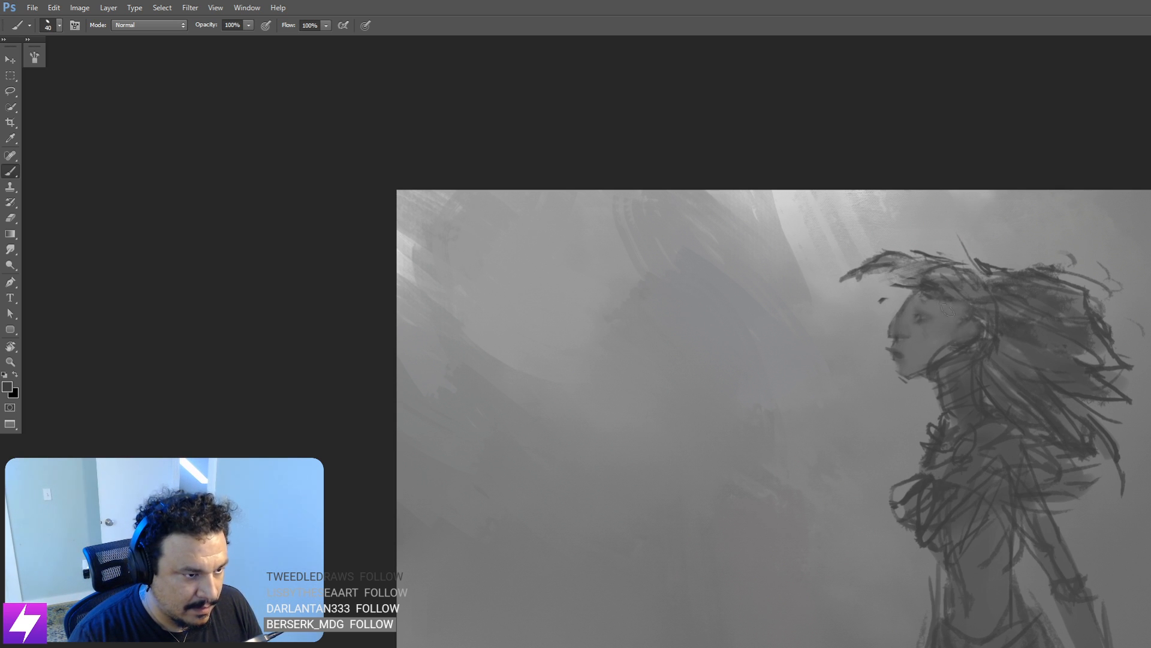
key(bracketright)
mouse_move(949, 305)
mouse_down()
mouse_move(922, 339)
mouse_move(923, 356)
mouse_move(958, 309)
mouse_up()
key(ctrl+minus)
drag(912, 356, 935, 391)
key(ctrl+plus)
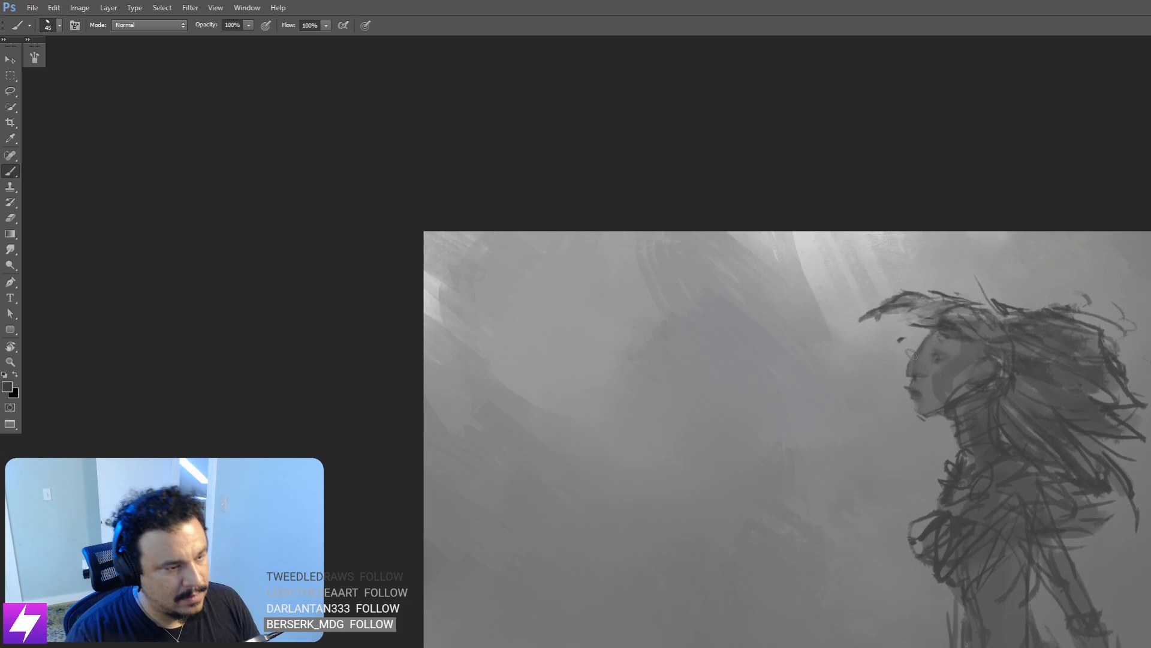
Step: Refine the eye with fine dark strokes using the brush reduced to 6 px
key(bracketleft)
key(bracketleft)
key(bracketleft)
scroll(912, 355, up, 2)
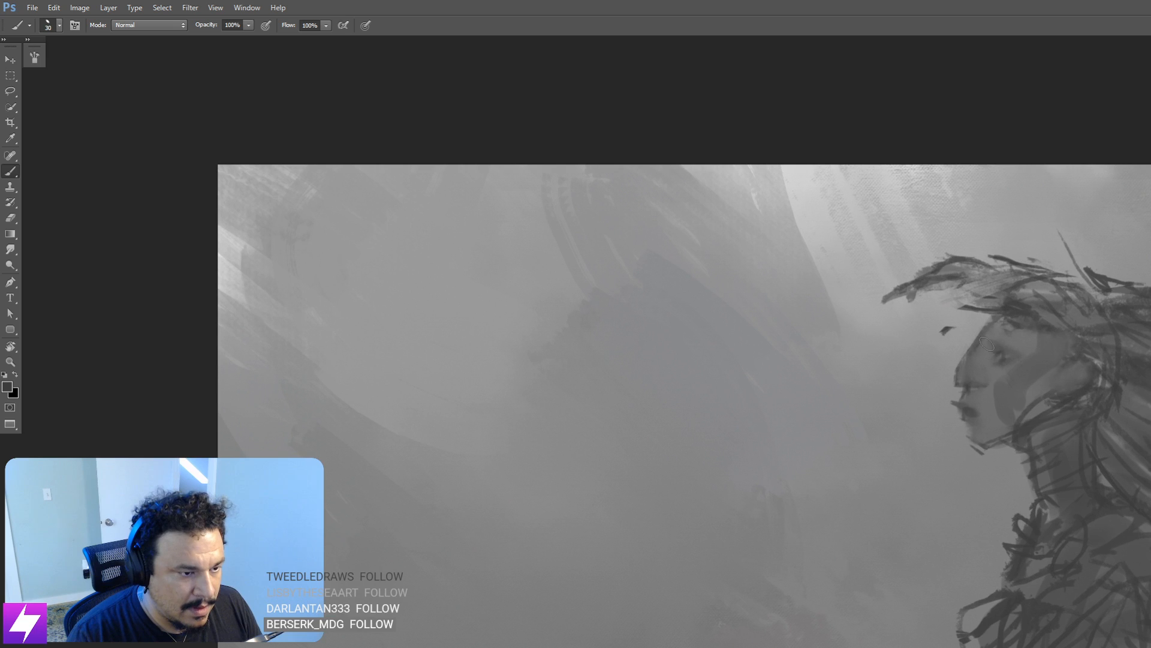
key(bracketleft)
key(bracketleft)
key(bracketleft)
key(bracketleft)
key(bracketleft)
key(bracketleft)
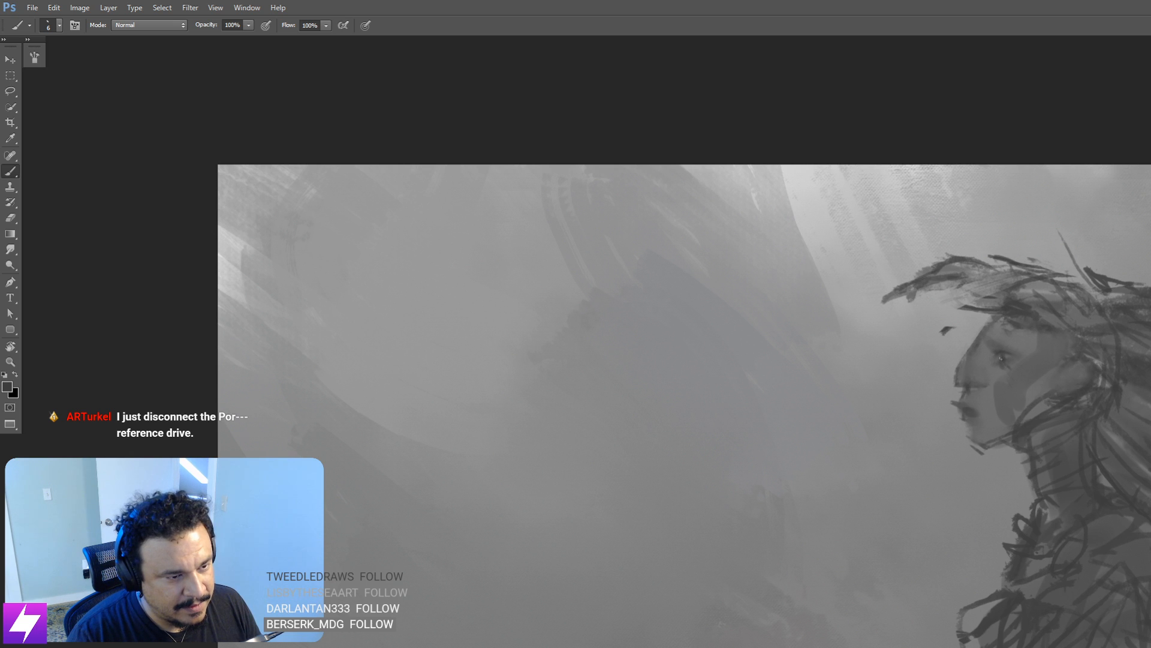
key(bracketright)
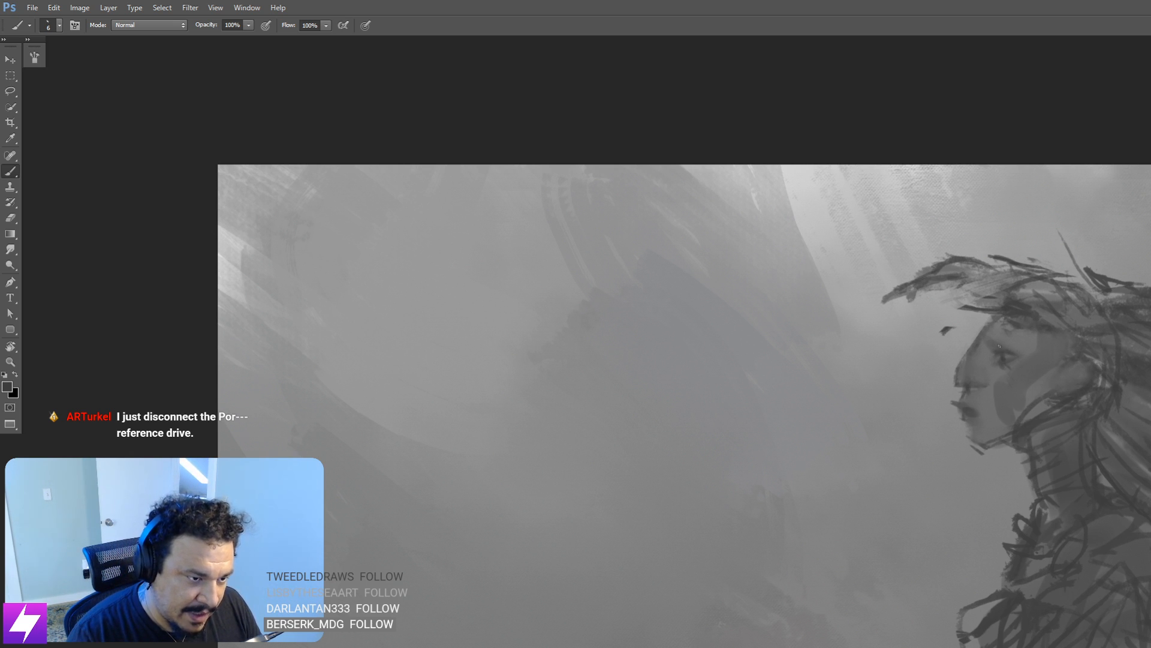
key(ctrl+minus)
key(ctrl+minus)
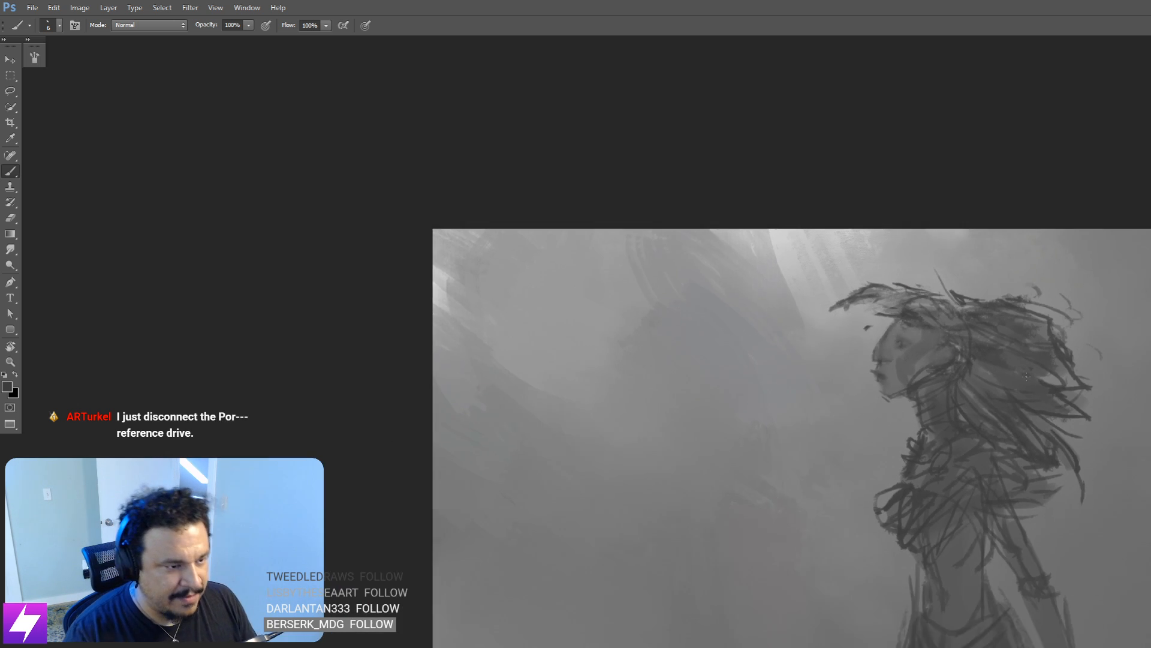
Step: Flip the canvas horizontally and erase the stray mark in front of the forehead with the eraser enlarged to 40 px
key(ctrl+shift+h)
drag(922, 361, 856, 375)
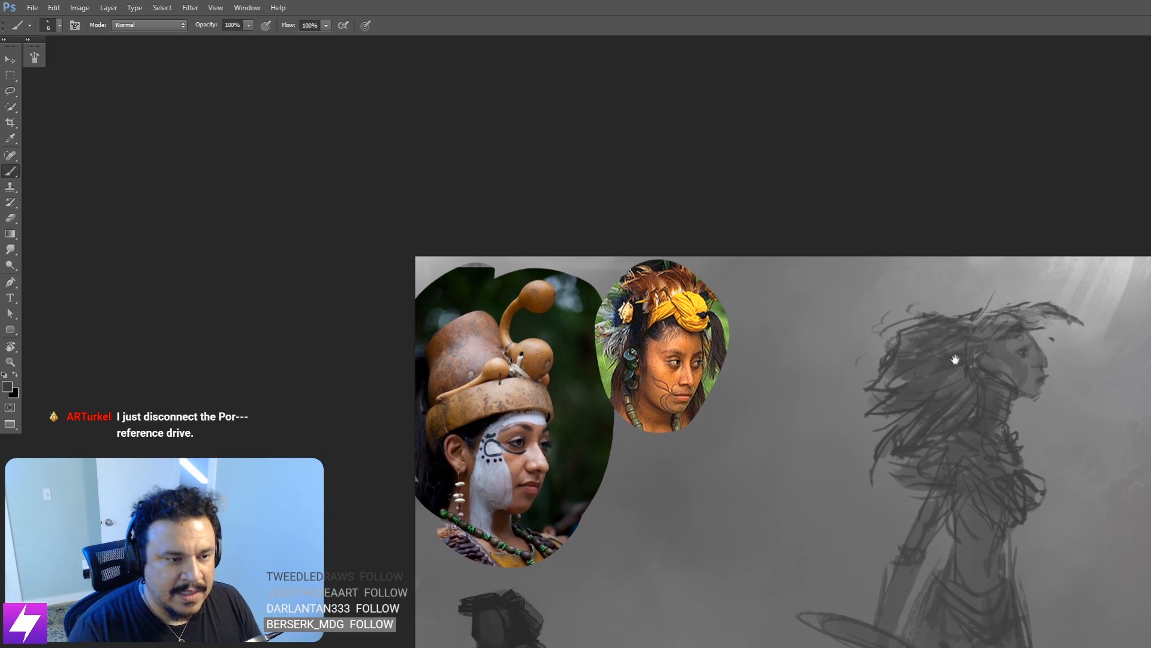
mouse_move(1135, 374)
mouse_down()
mouse_move(1067, 379)
mouse_move(1061, 398)
mouse_move(1046, 397)
mouse_up()
key(ctrl+plus)
key(e)
key(bracketright)
key(bracketright)
key(bracketright)
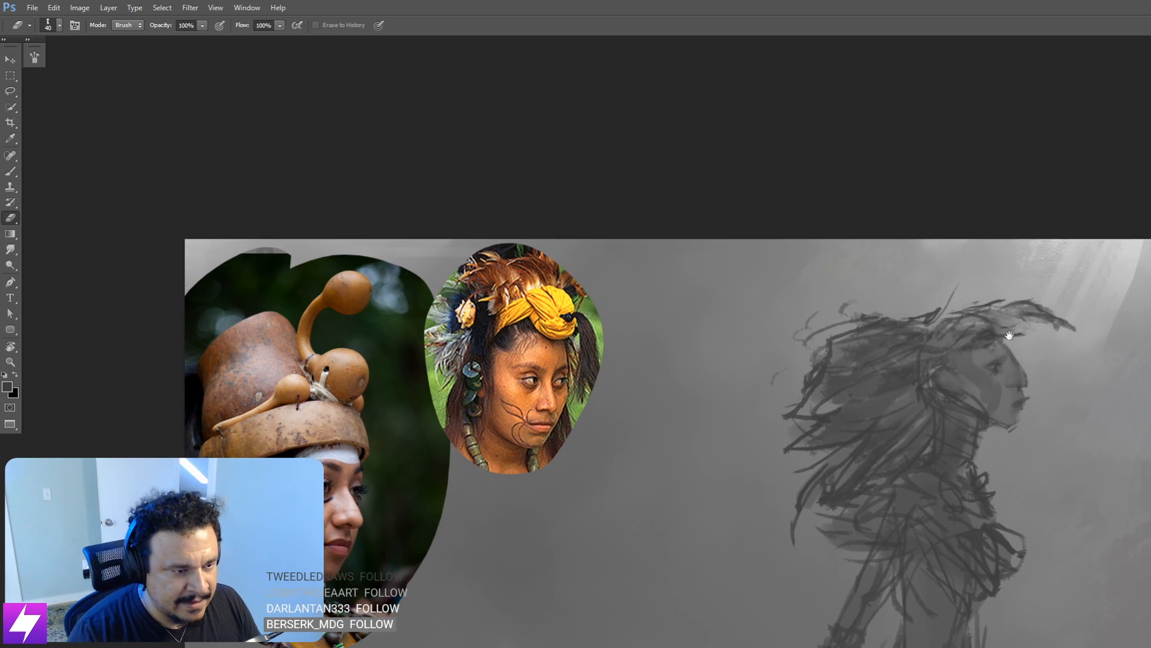
Step: Trim the nose contour of the profile with a small eraser reduced below 15 px
key(b)
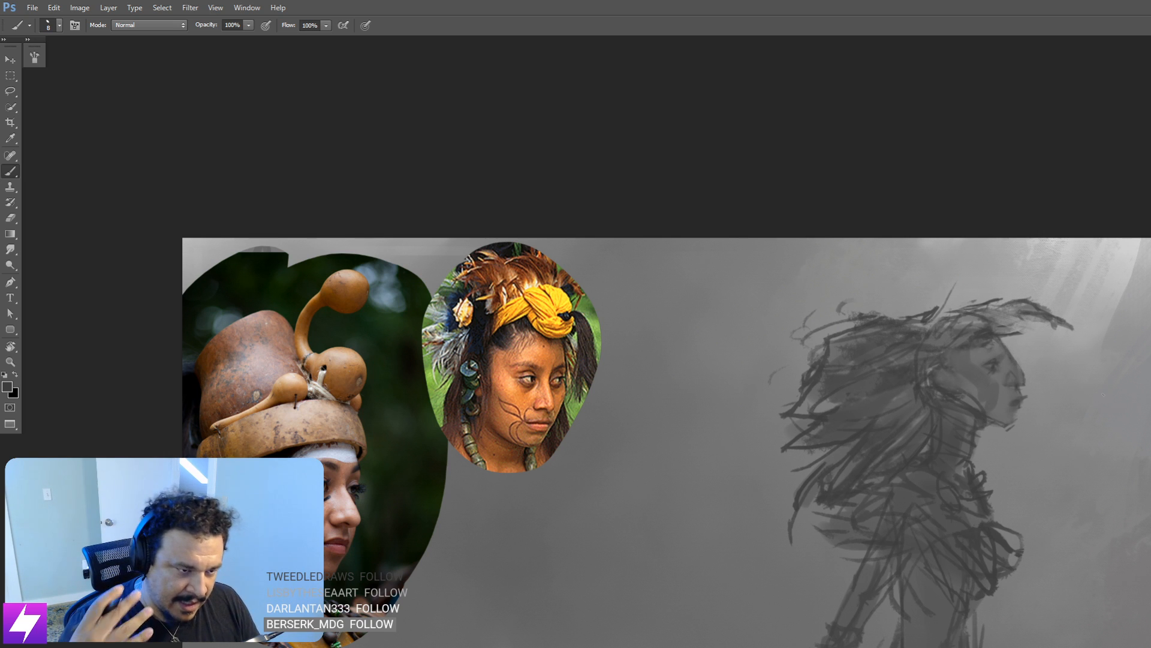
scroll(1071, 396, up, 5)
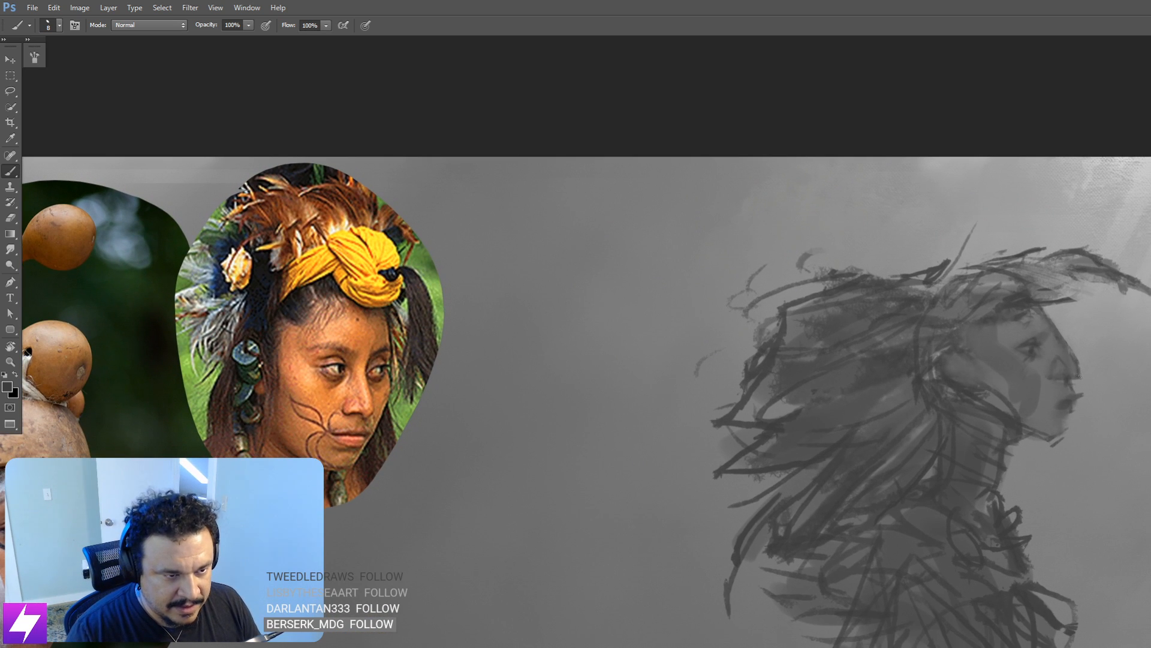
key(e)
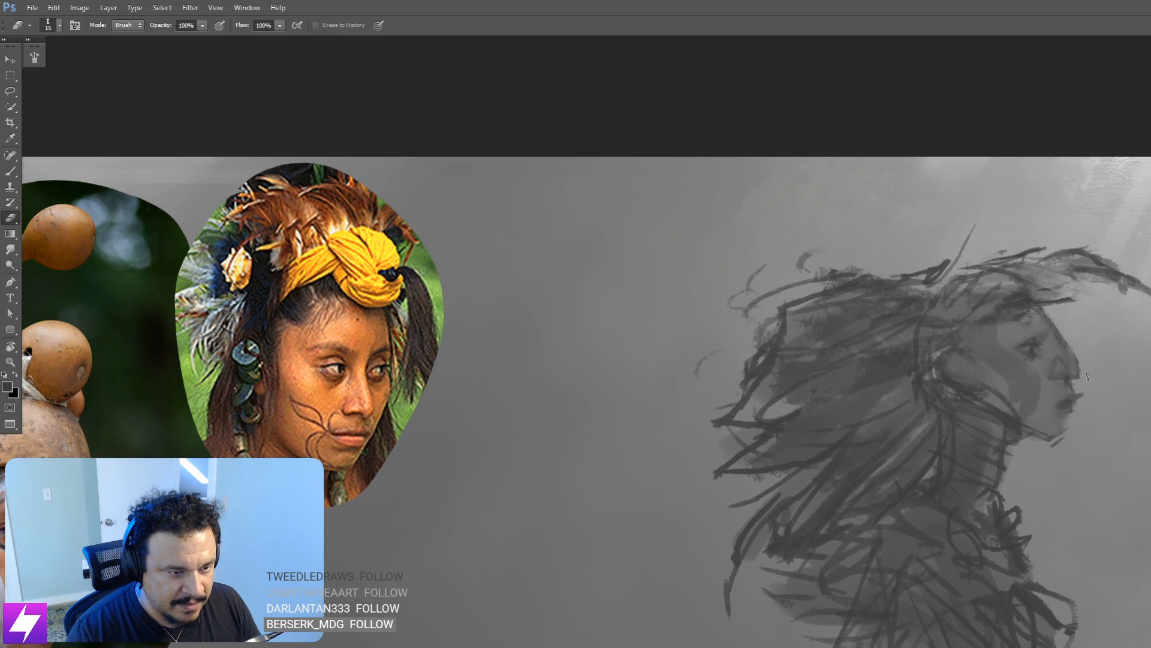
key(bracketleft)
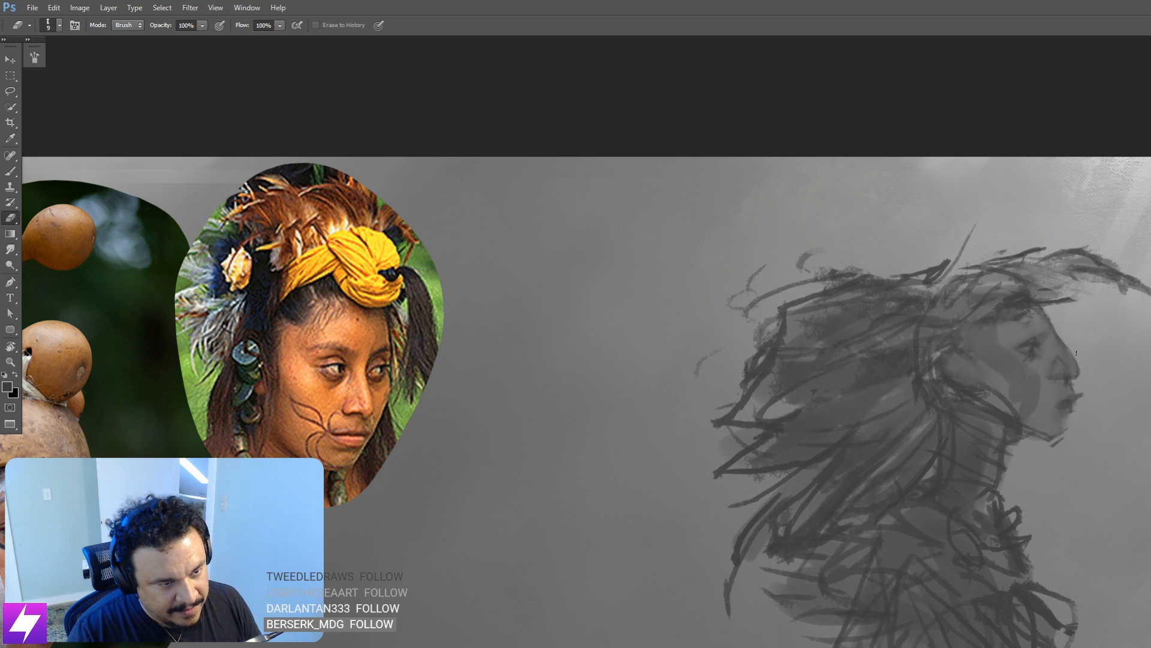
Step: Darken and define the lips of the profile face with a 6 px brush
scroll(1076, 354, down, 2)
key(b)
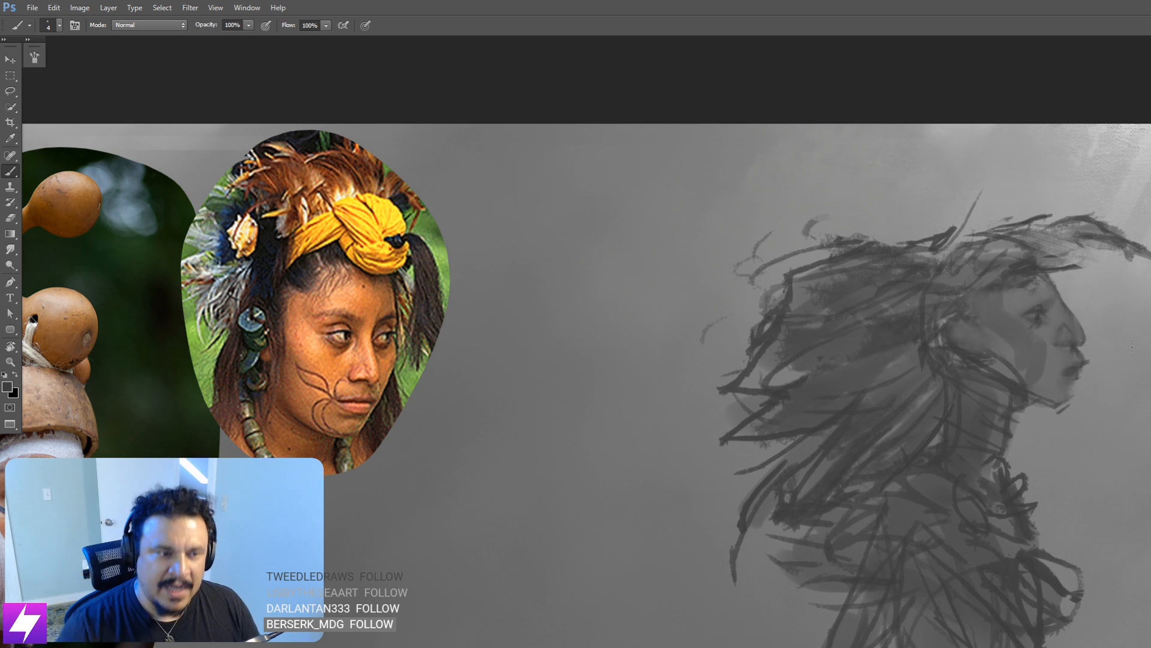
key(bracketright)
key(bracketright)
key(bracketright)
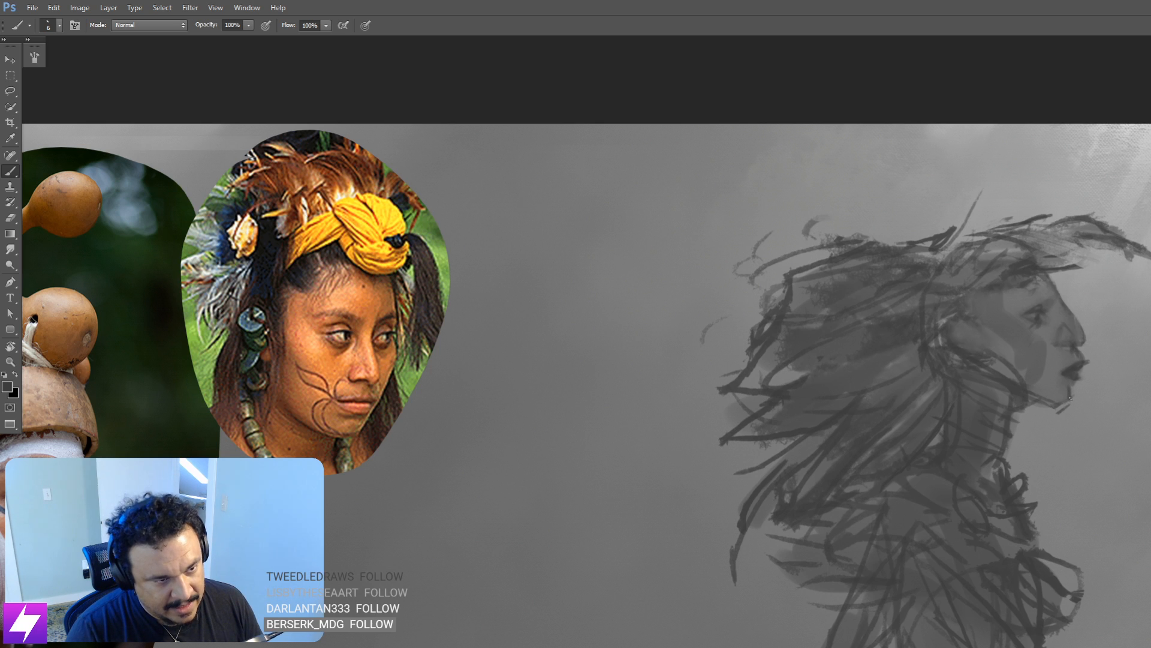
Step: Flip the canvas horizontally and draw thin lines along the edges of the dark cheek shape with a 5 px brush
key(ctrl+minus)
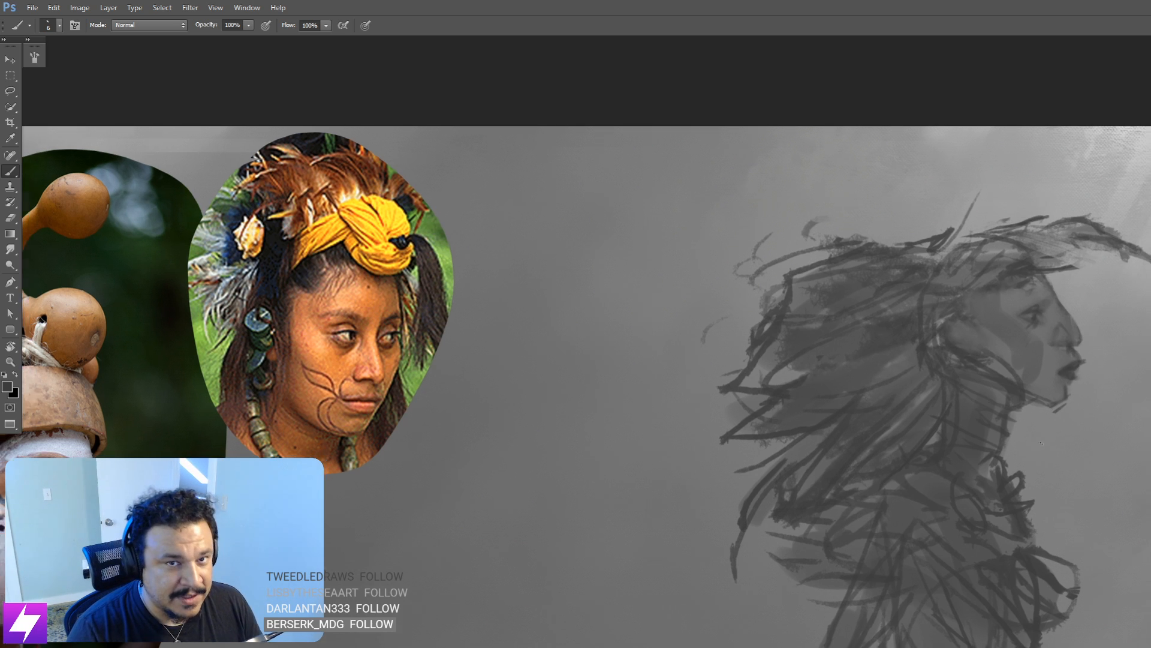
key(ctrl+shift+h)
drag(716, 510, 785, 511)
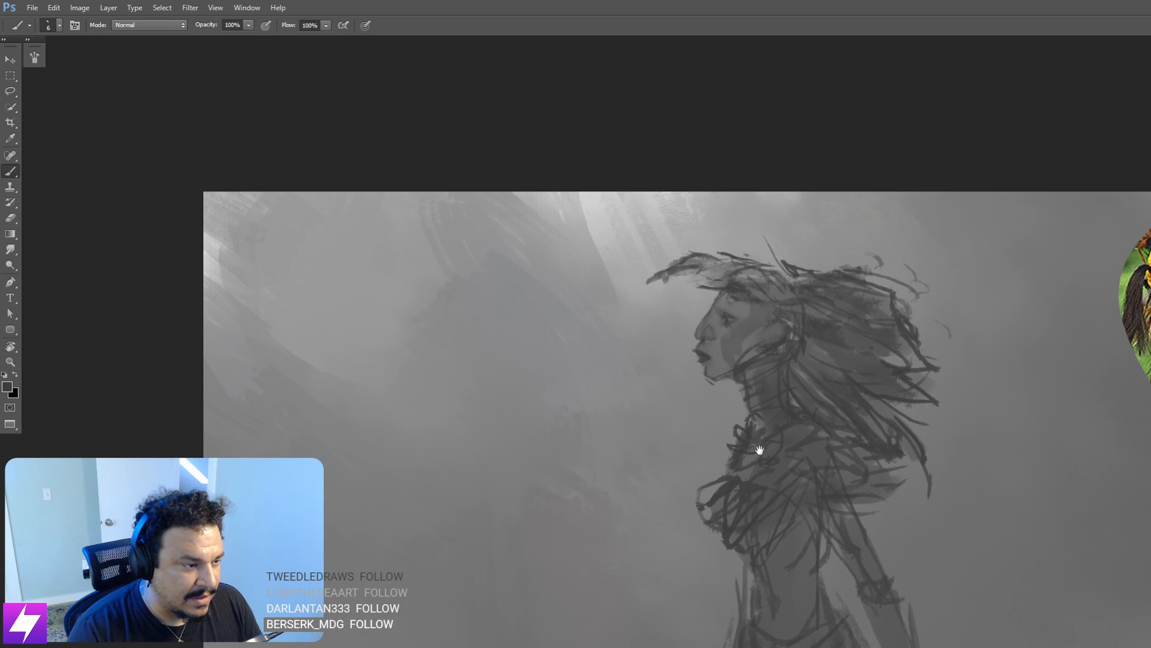
drag(739, 397, 912, 338)
key(ctrl+plus)
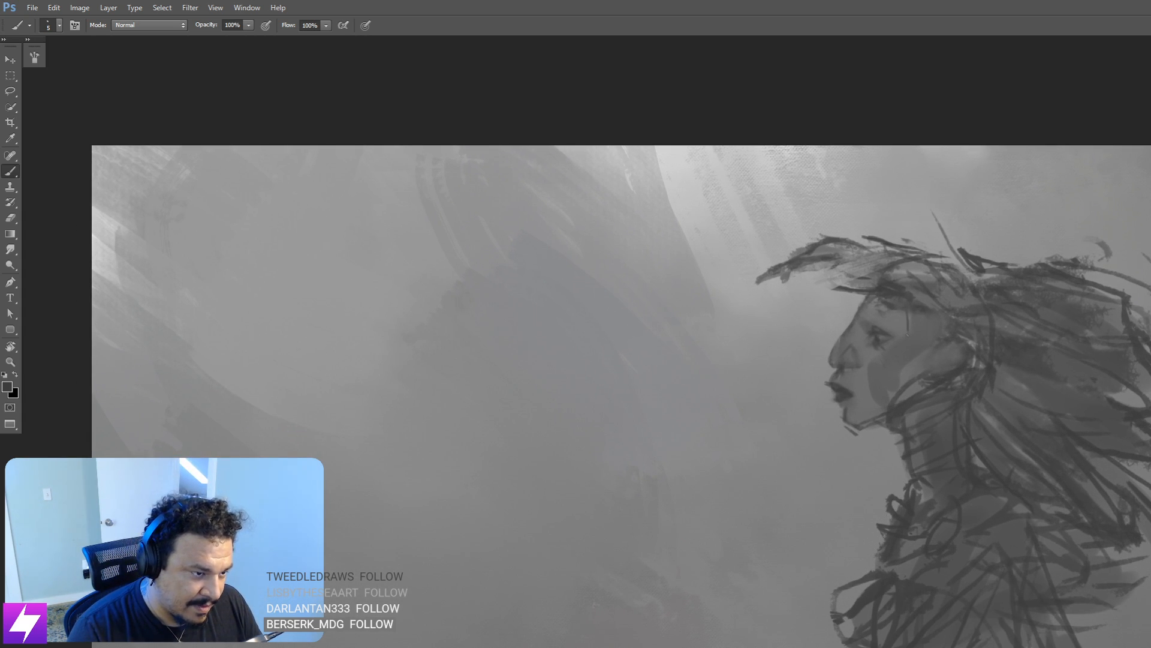
drag(868, 362, 873, 409)
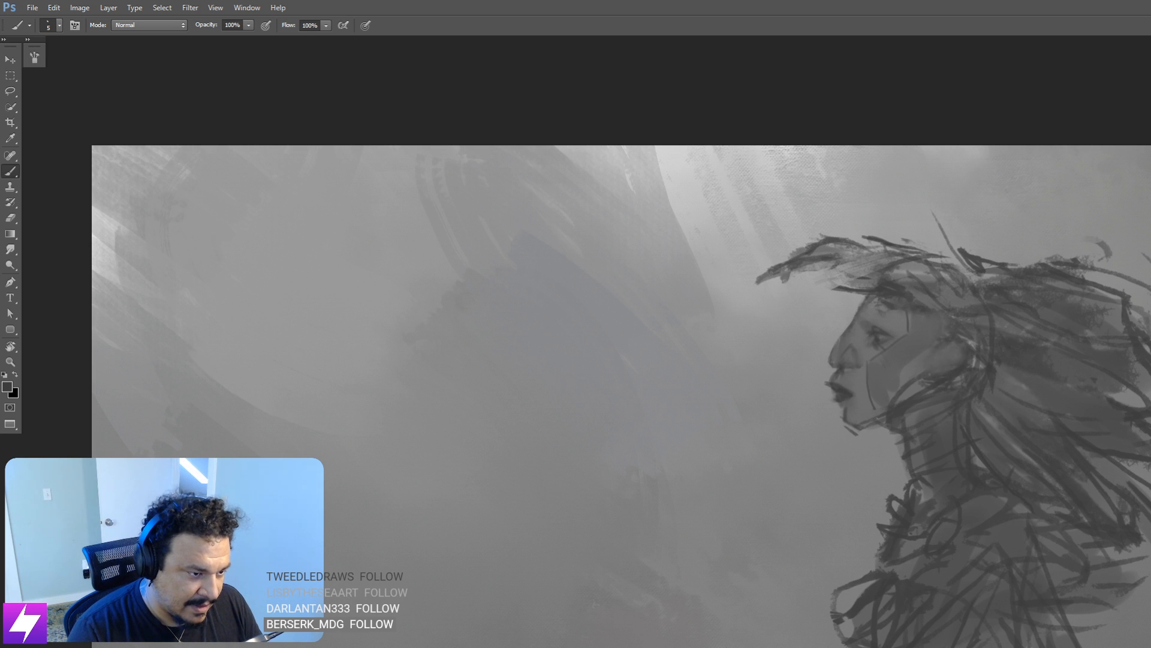
drag(900, 368, 903, 385)
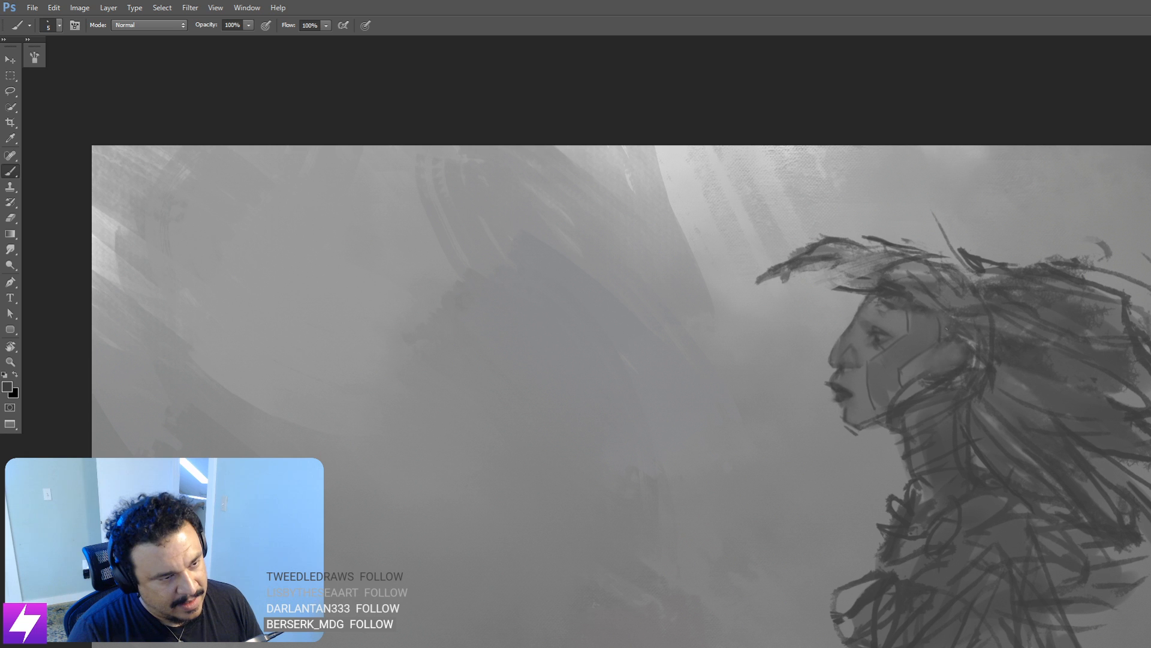
Step: Smudge the ear area of the profile figure and redefine the ear with dark strokes using a 10 to 15 px brush
drag(891, 397, 903, 391)
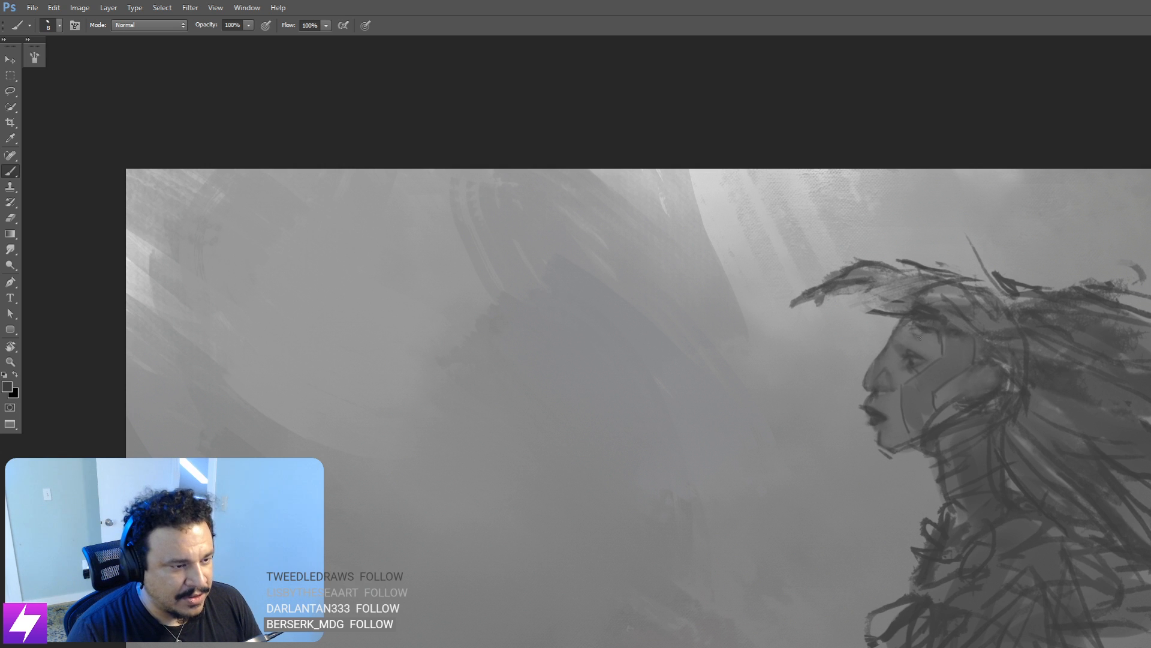
key(r)
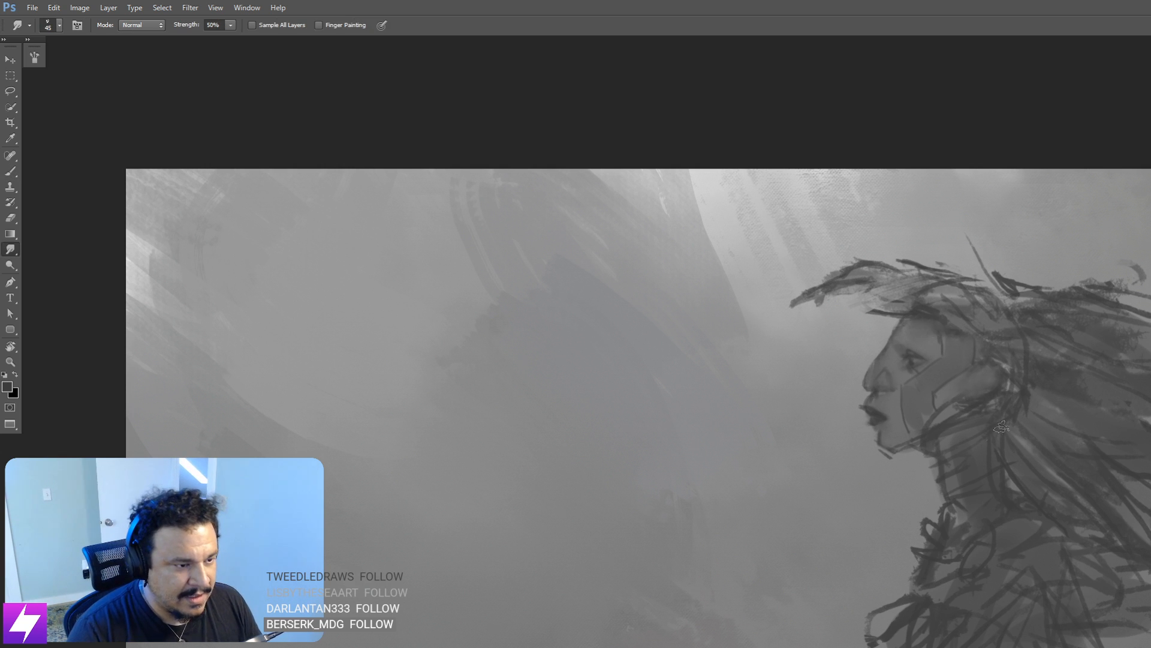
key(ctrl+minus)
drag(968, 458, 936, 430)
key(ctrl+plus)
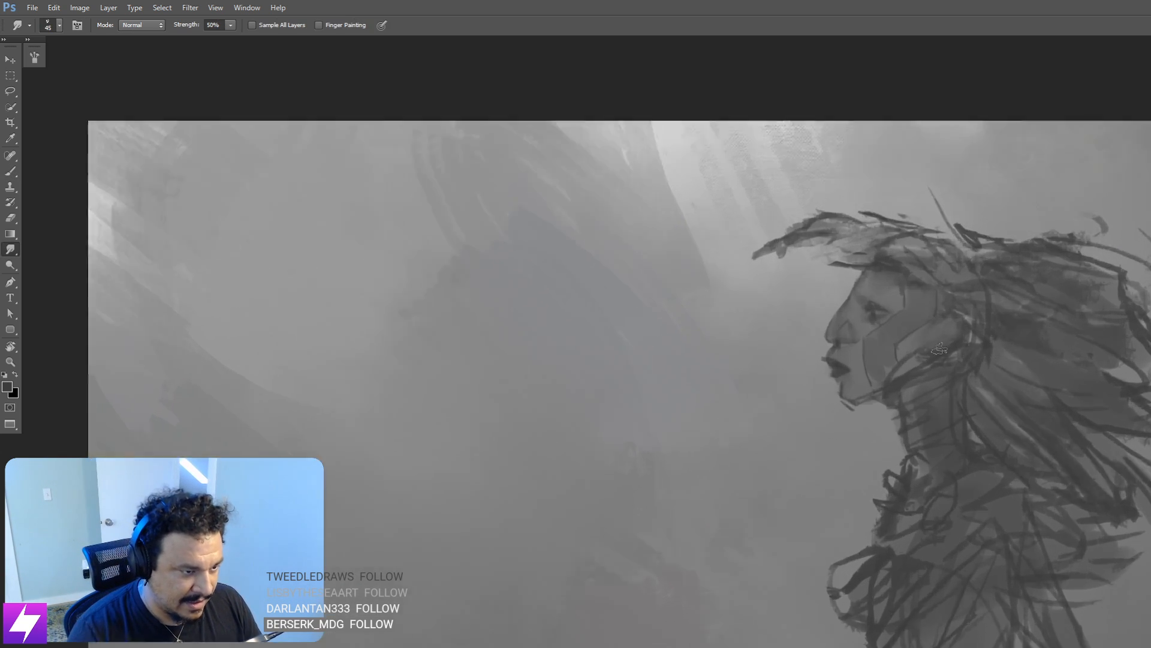
drag(952, 372, 901, 385)
key(b)
key(bracketright)
key(bracketright)
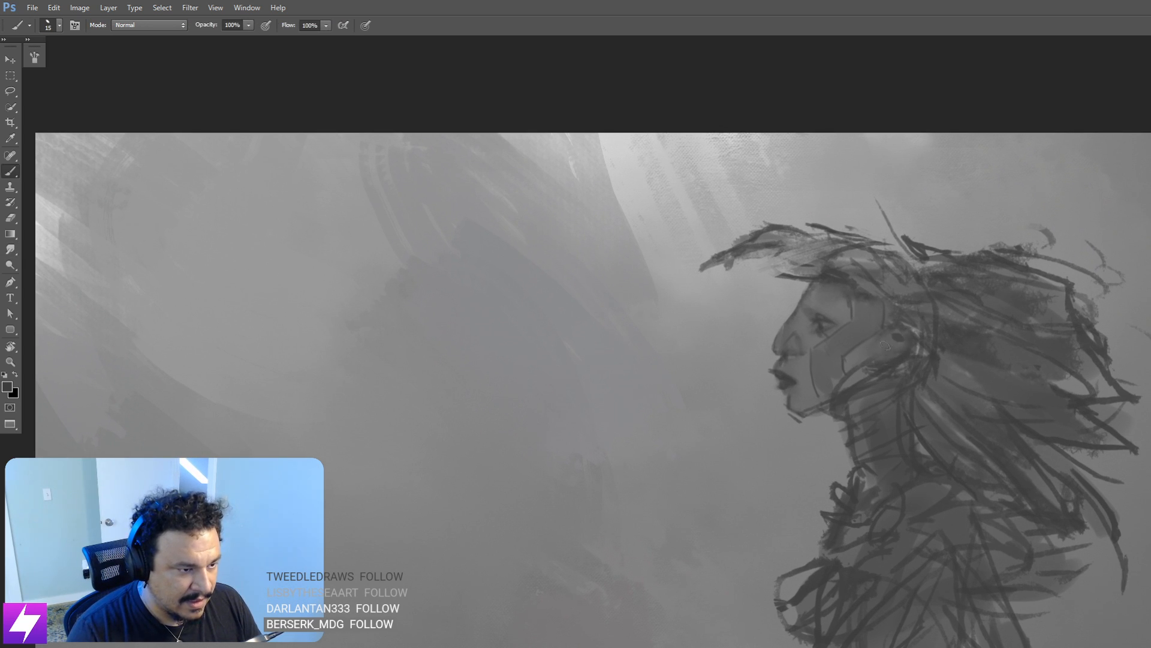
key(bracketleft)
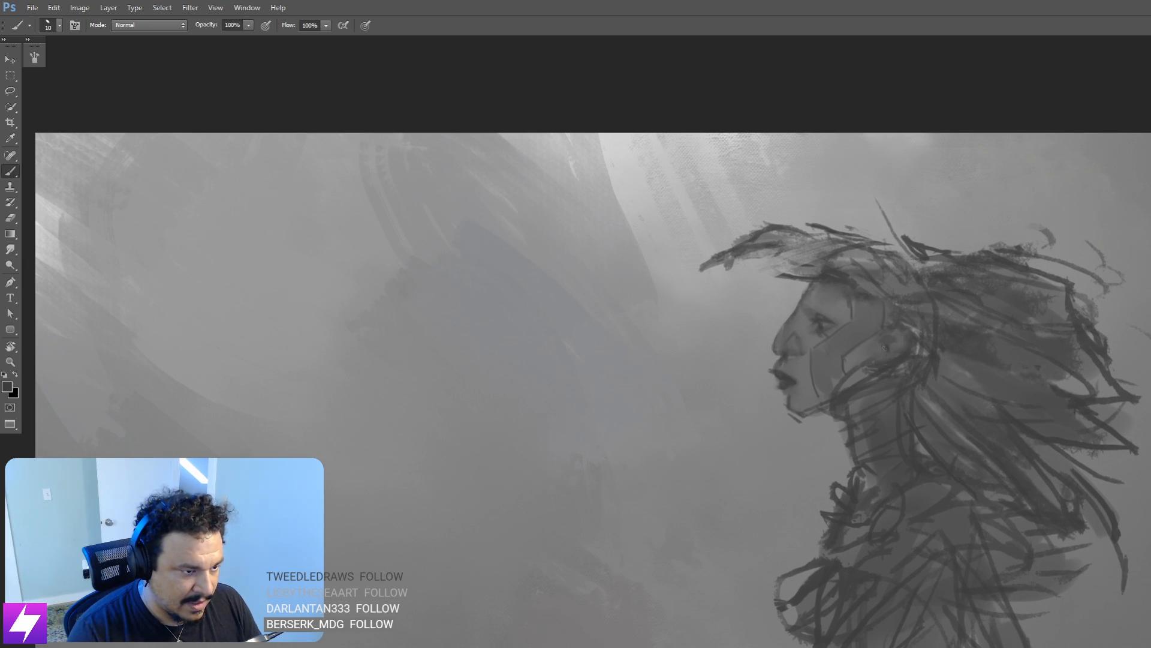
key(bracketright)
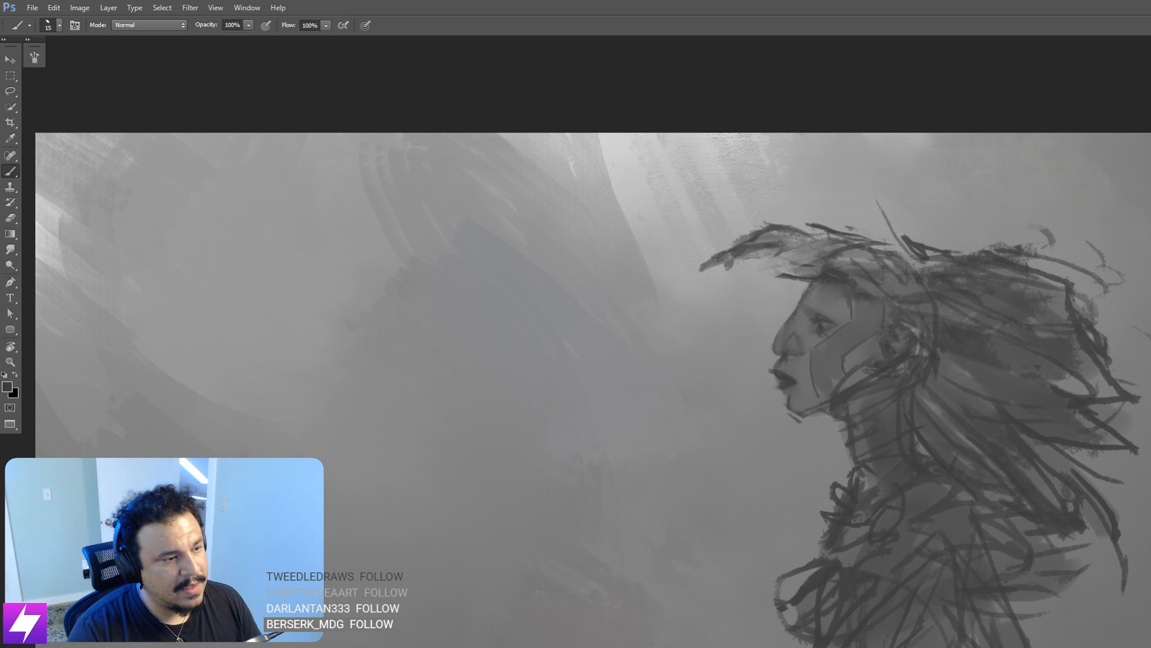
Step: Consult the costume and headdress reference photos and flip the canvas horizontally
key(ctrl+minus)
key(ctrl+minus)
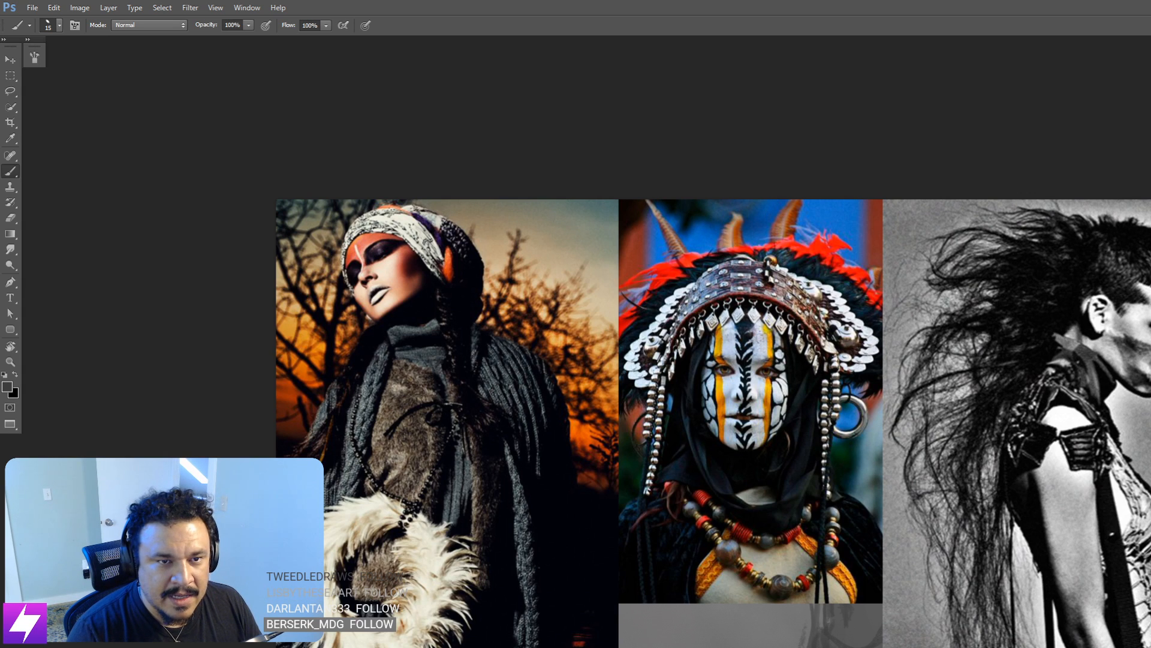
key(ctrl+z)
mouse_move(928, 378)
mouse_down()
mouse_move(889, 388)
mouse_move(903, 398)
mouse_move(892, 351)
mouse_up()
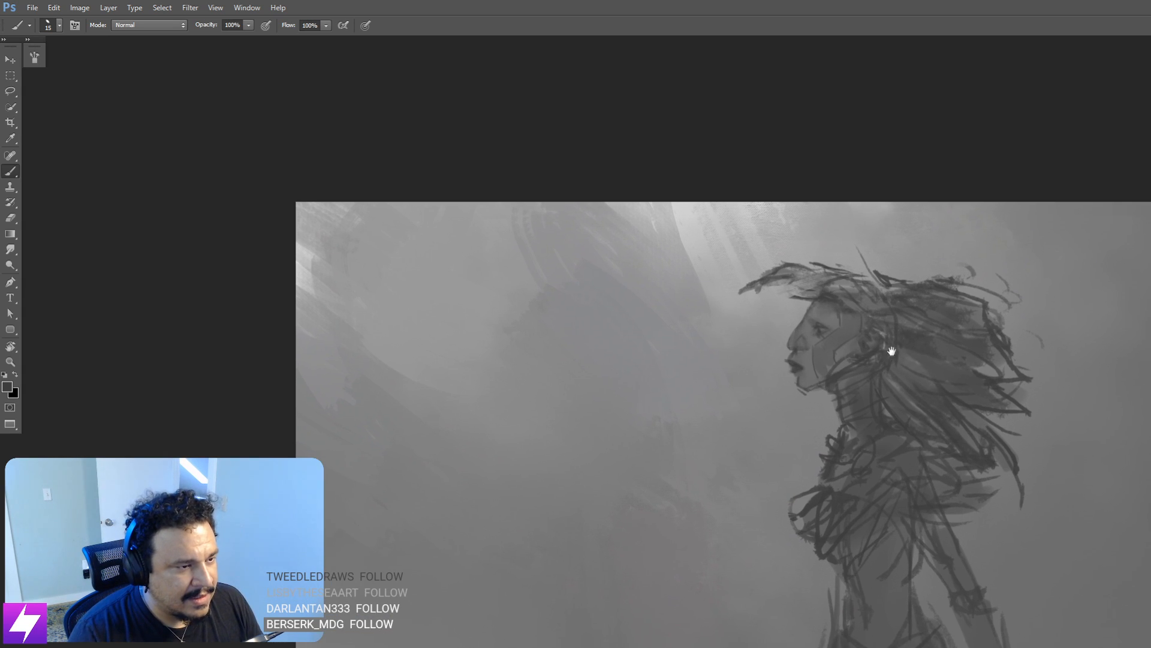
scroll(892, 350, down, 2)
key(ctrl+z)
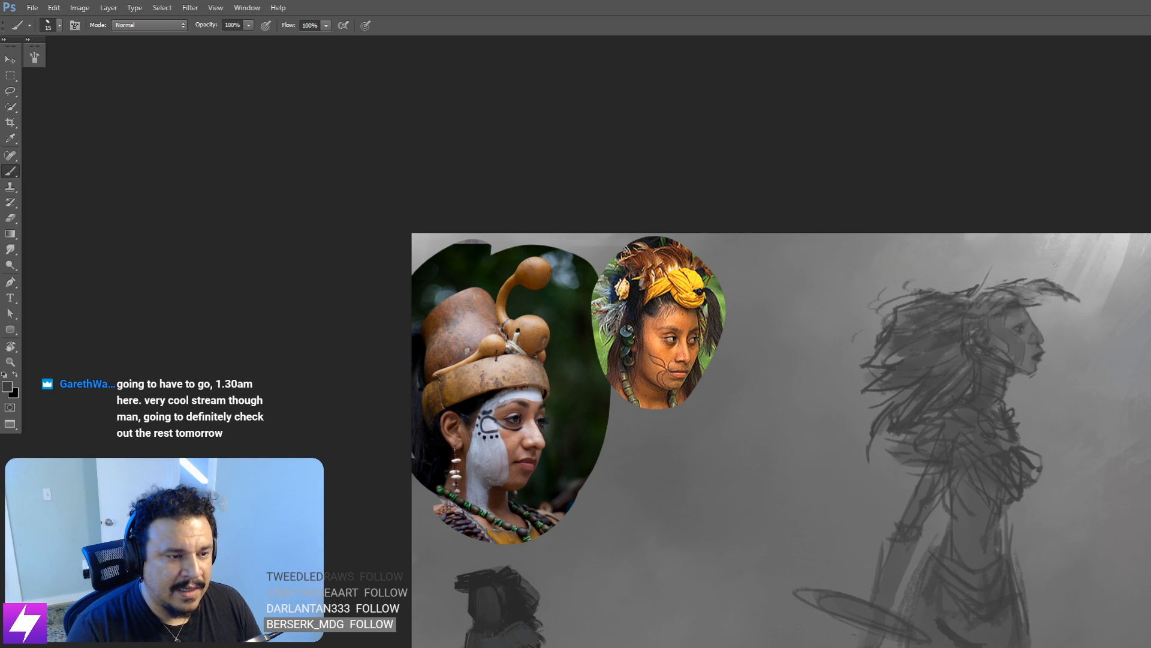
Step: Erase a light face-paint stripe along the front edge of the dark cheek shape, varying the eraser size up to 20 px
drag(1045, 433, 1049, 483)
key(ctrl+plus)
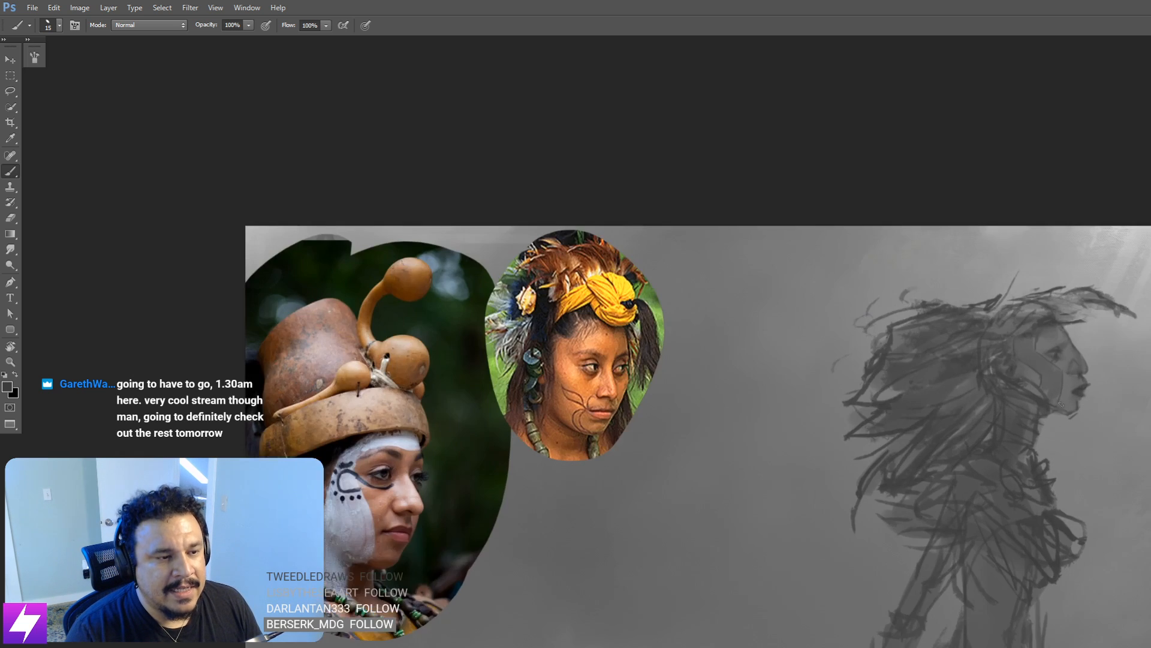
drag(1060, 405, 984, 402)
key(e)
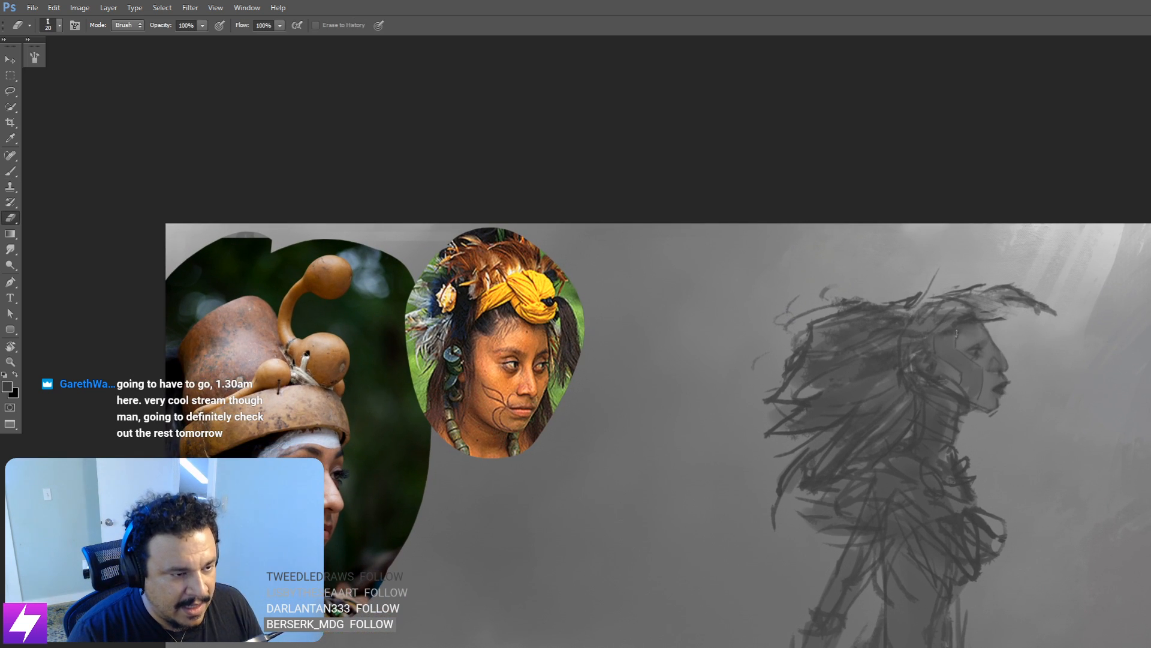
key(bracketleft)
key(bracketleft)
key(bracketleft)
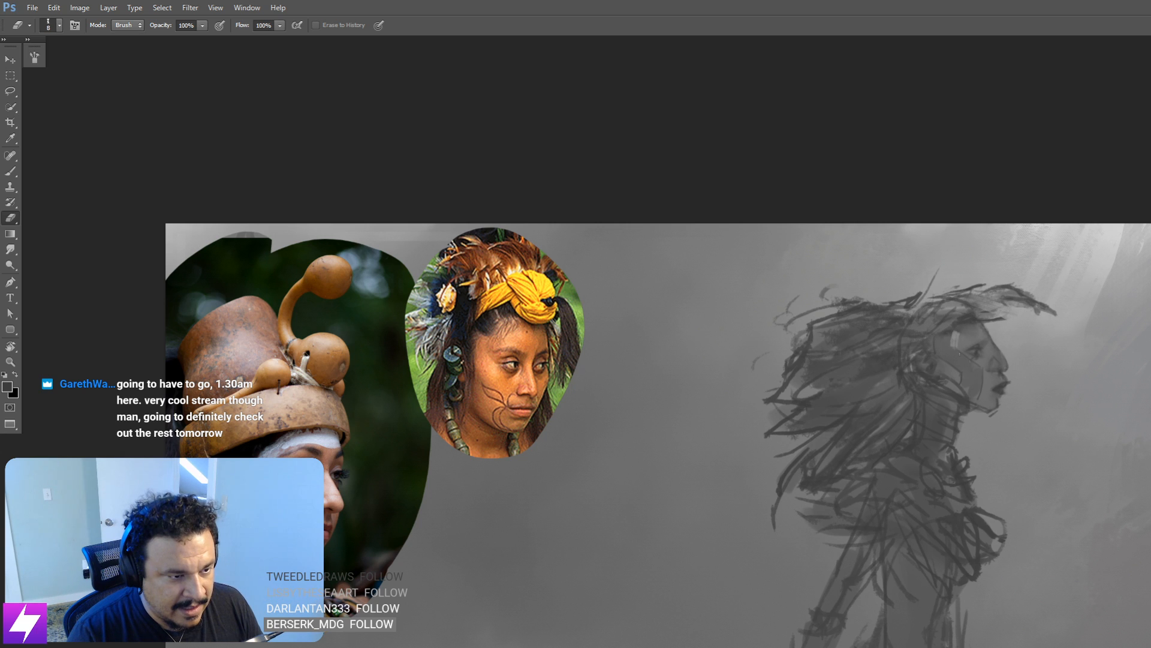
key(bracketright)
key(bracketright)
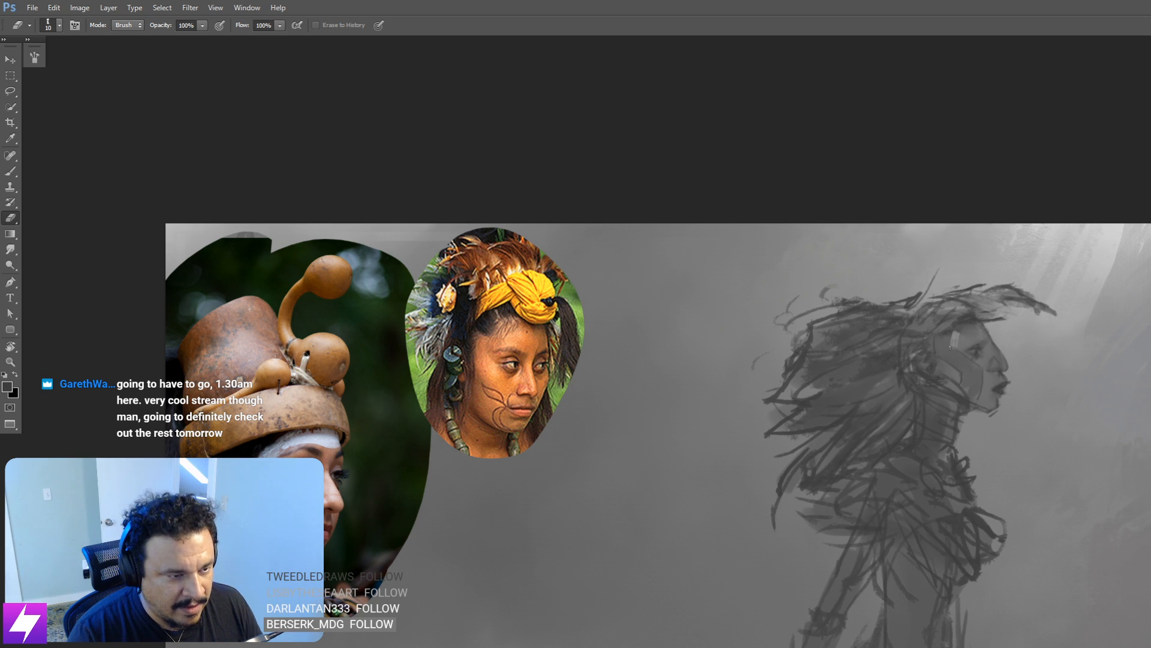
key(bracketright)
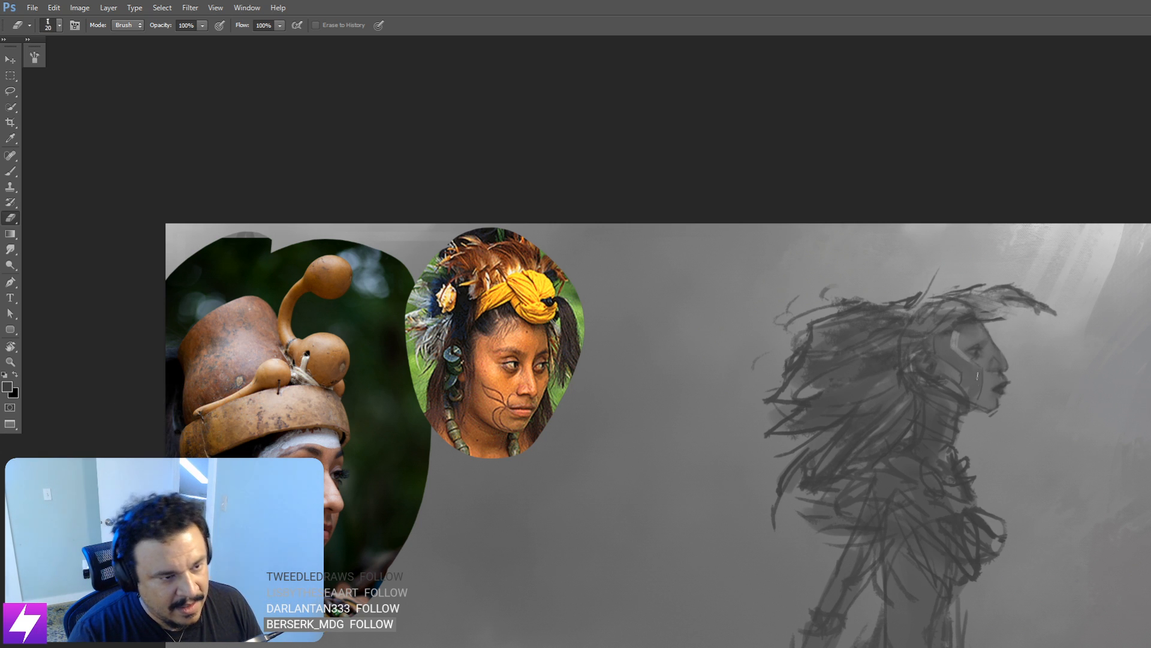
drag(976, 367, 979, 401)
key(ctrl+z)
key(r)
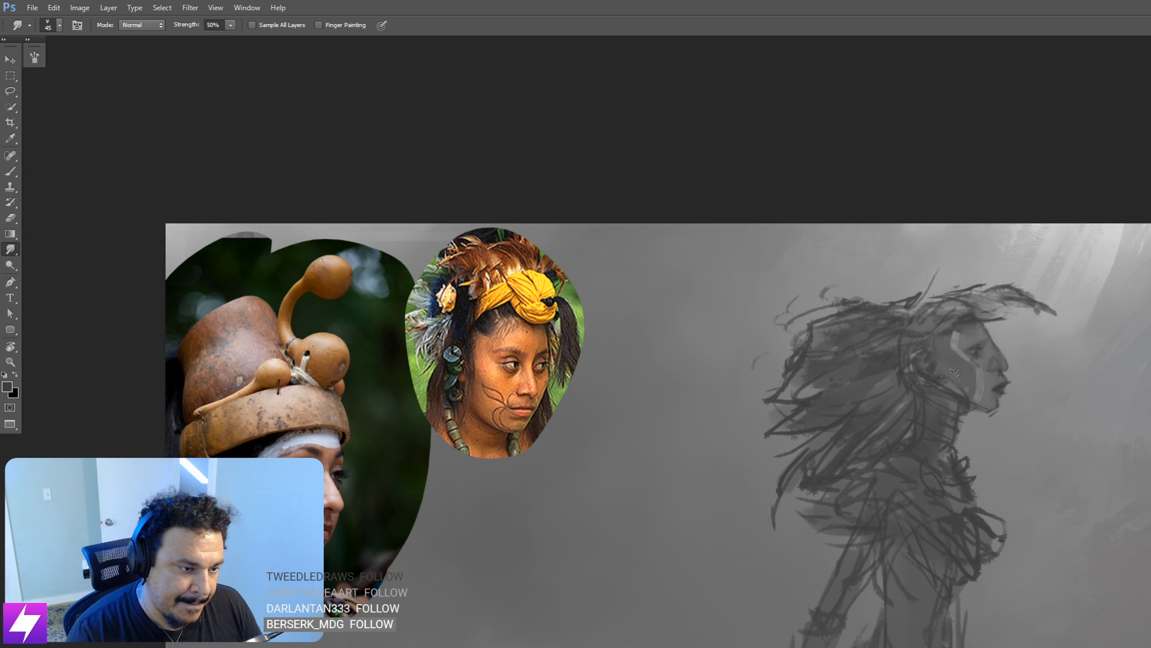
Step: Flip the canvas horizontally and erase light patches into the figure's shoulder collar with the eraser enlarged to 50 px
key(ctrl+0)
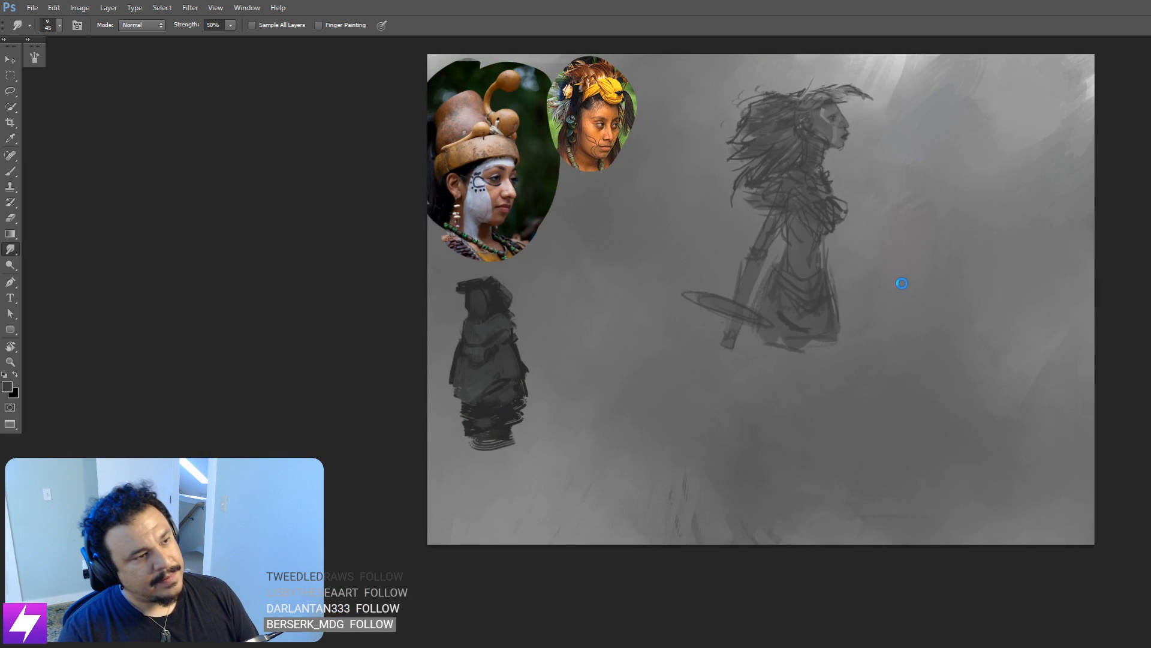
key(ctrl+shift+h)
drag(846, 268, 962, 350)
key(ctrl+plus)
key(e)
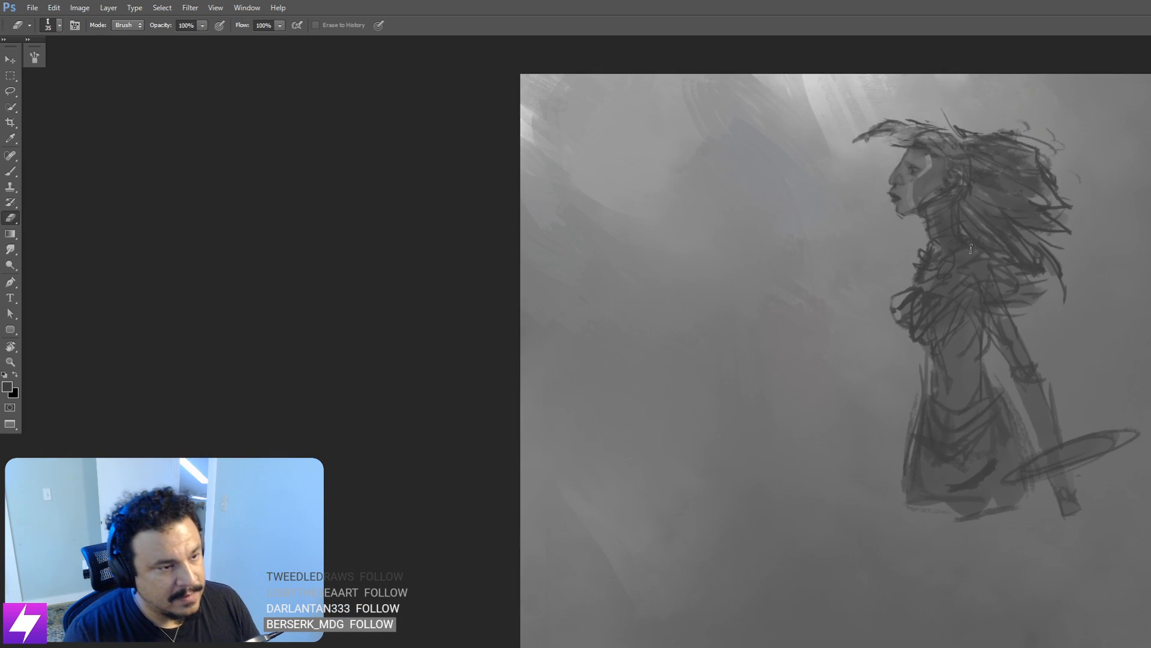
key(bracketright)
key(bracketright)
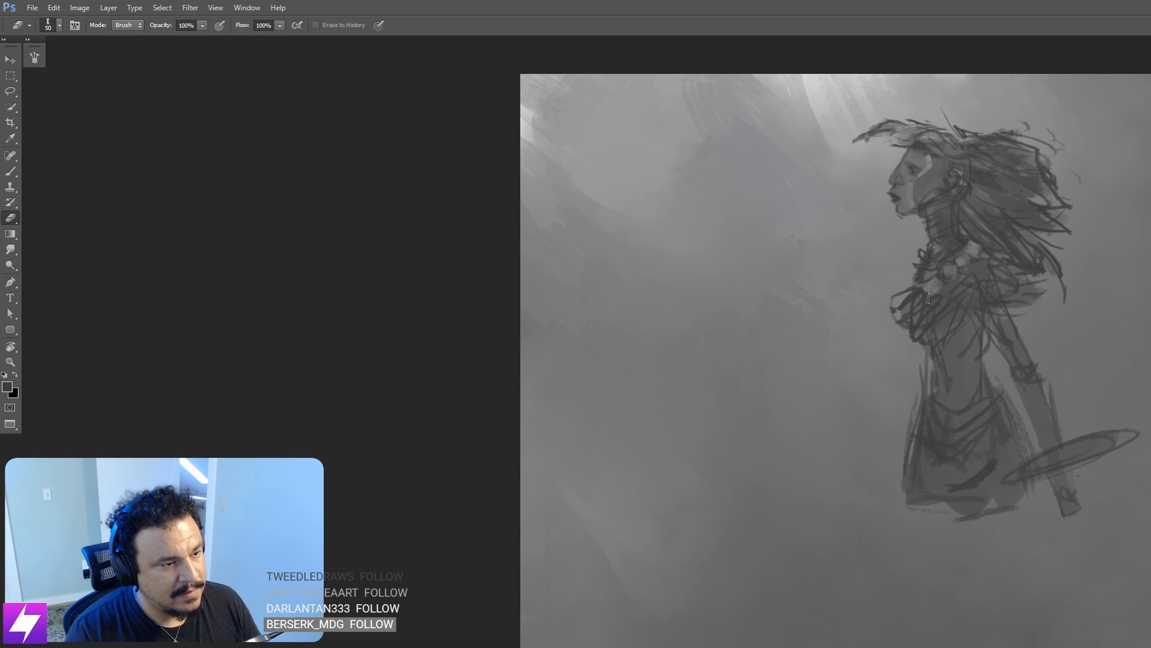
Step: Carve lighter bead-like shapes across the chest and collar with the eraser reduced to 30 px
key(bracketleft)
key(bracketleft)
mouse_move(923, 294)
mouse_down()
mouse_move(906, 311)
mouse_move(923, 326)
mouse_move(906, 332)
mouse_up()
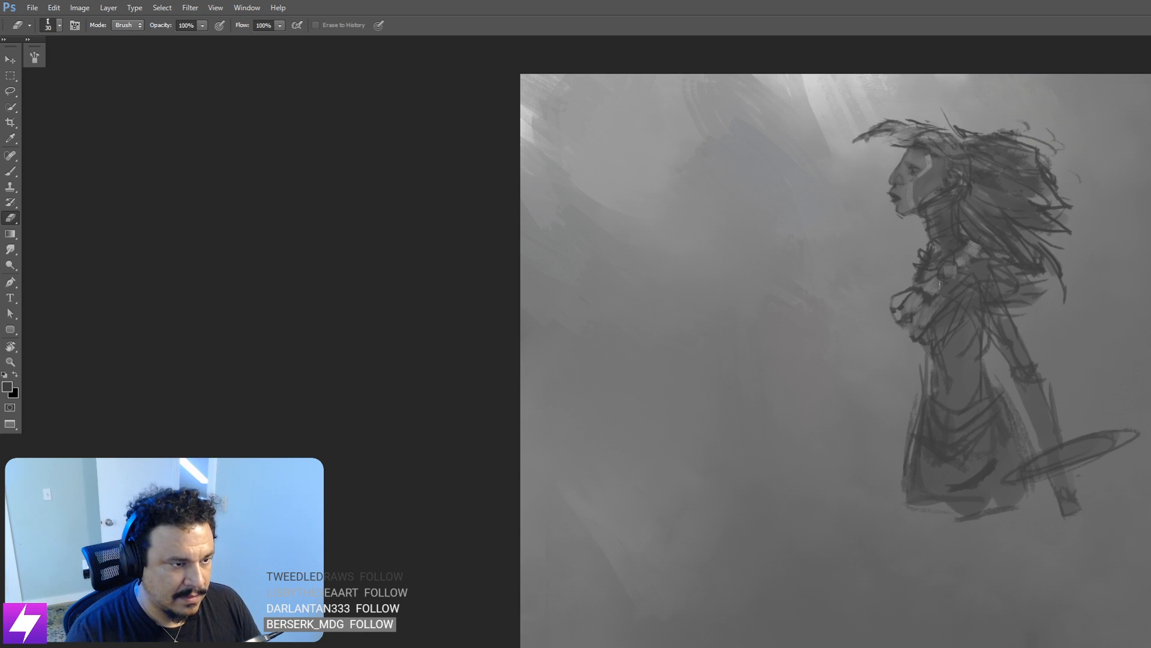
drag(936, 265, 928, 279)
drag(962, 240, 954, 258)
mouse_move(953, 258)
mouse_down()
mouse_move(941, 272)
mouse_move(961, 247)
mouse_up()
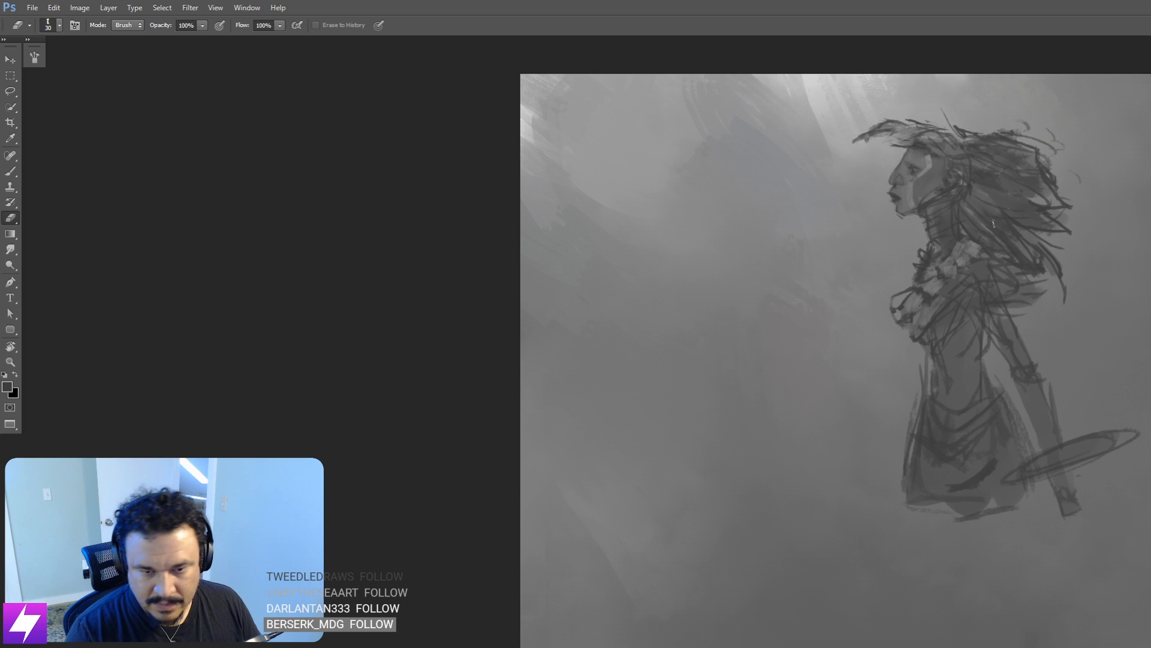
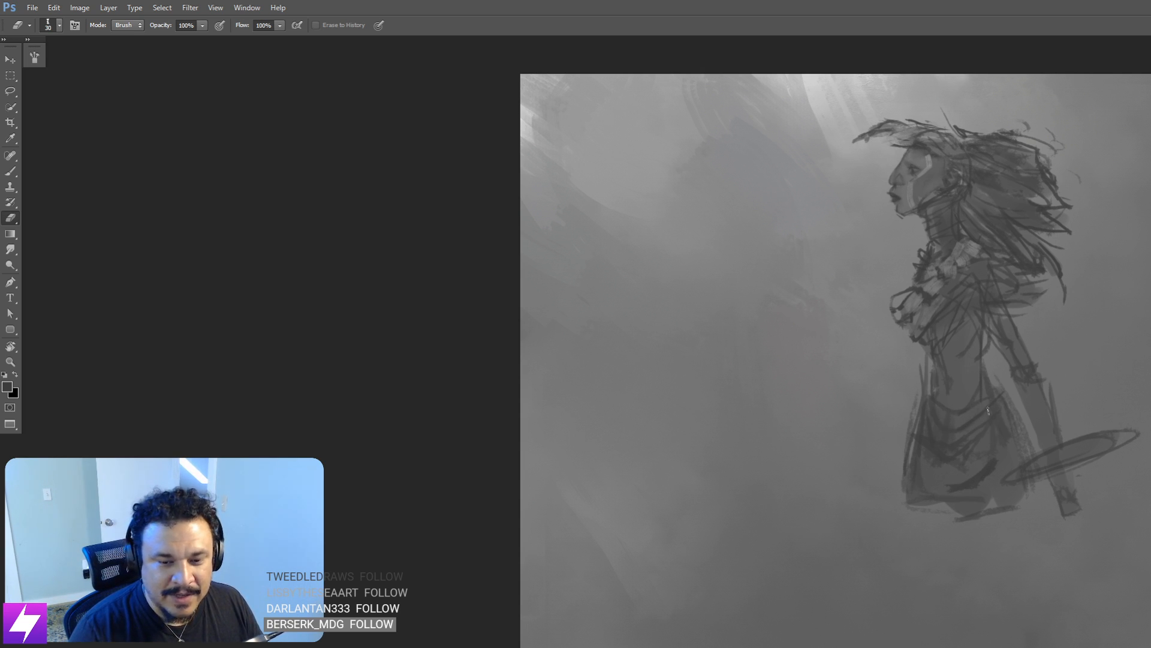
Step: Paint dark grey over the underside of the chest ornament with a brush enlarged to 30 px
drag(1010, 363, 958, 424)
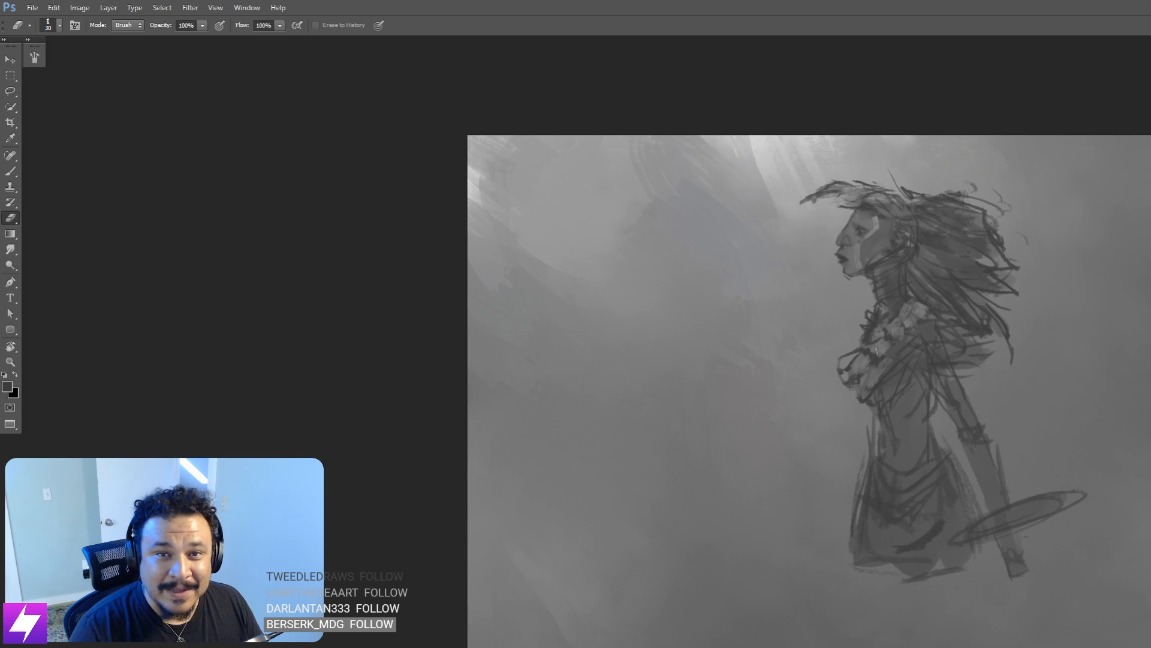
key(alt)
key(b)
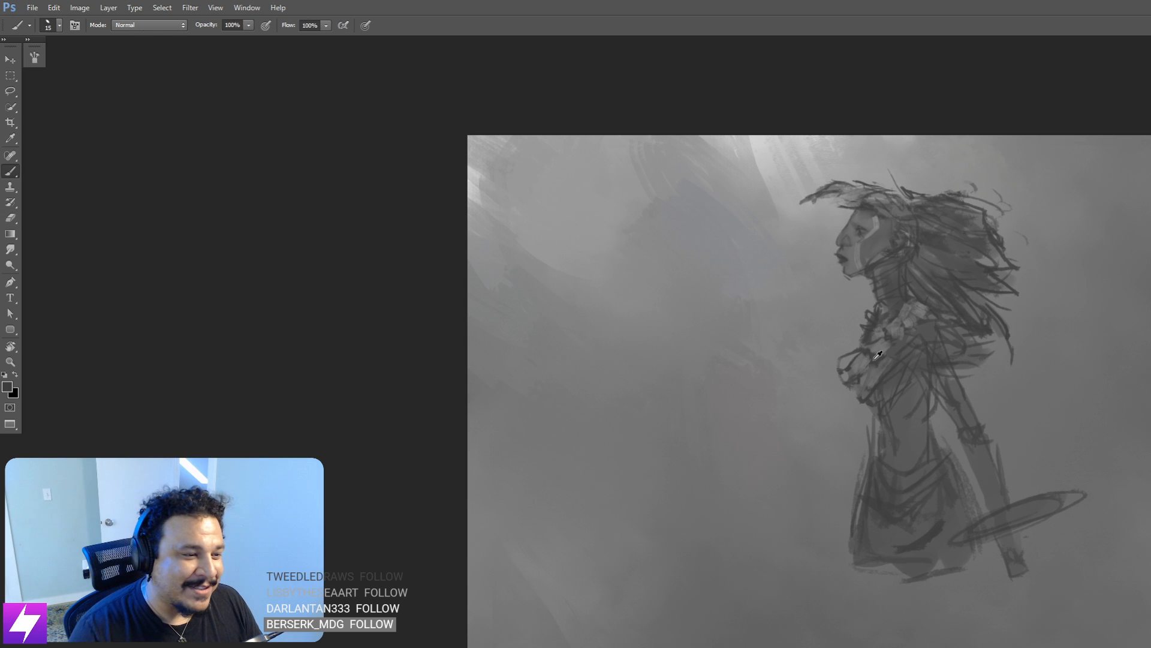
key(bracketright)
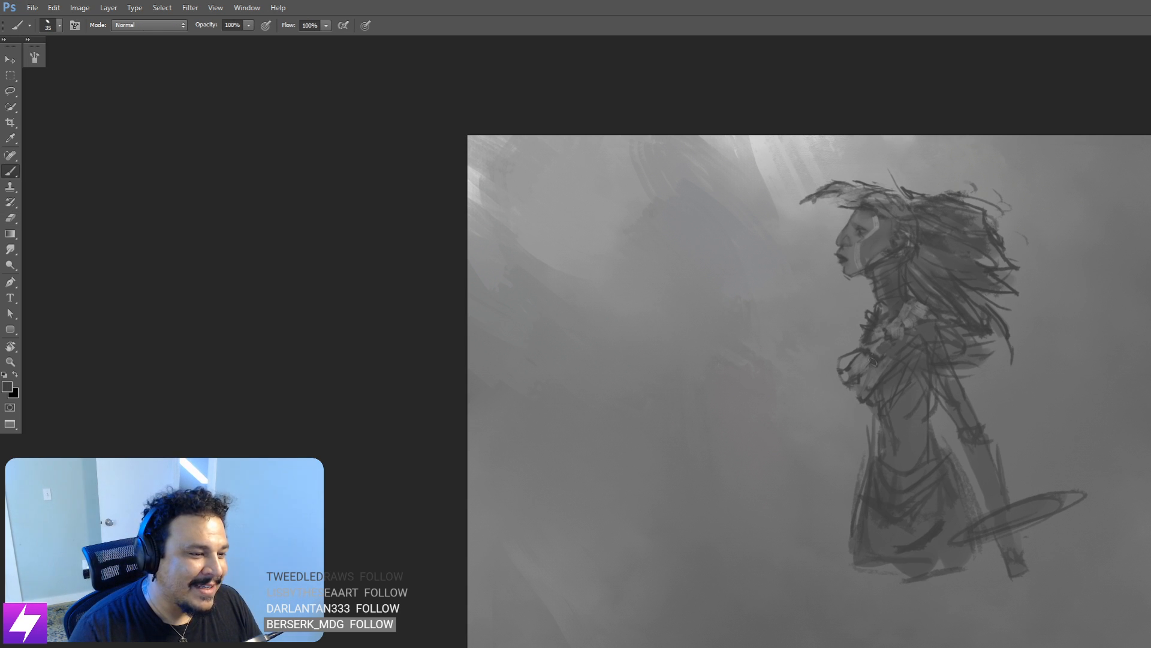
mouse_move(866, 398)
mouse_down()
mouse_move(878, 381)
mouse_move(840, 388)
mouse_up()
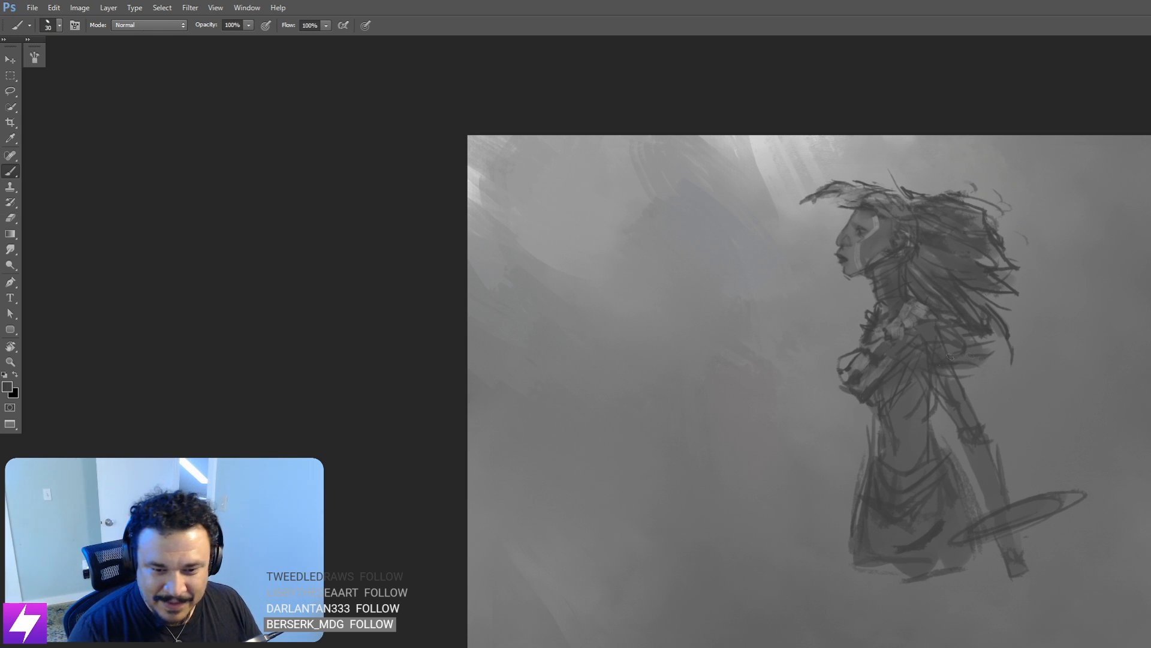
Step: Flip the canvas horizontally so the profile figure faces right
mouse_move(962, 446)
mouse_down()
mouse_move(940, 451)
mouse_move(803, 307)
mouse_up()
key(bracketleft)
key(ctrl+minus)
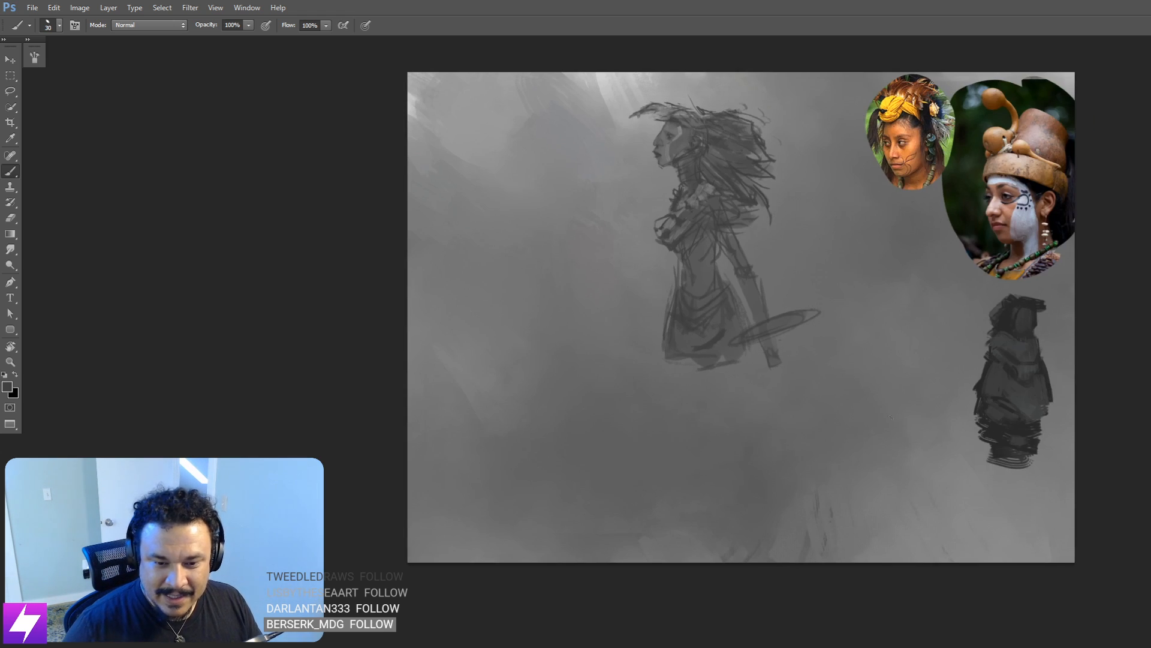
drag(1090, 243, 1089, 309)
key(ctrl+shift+h)
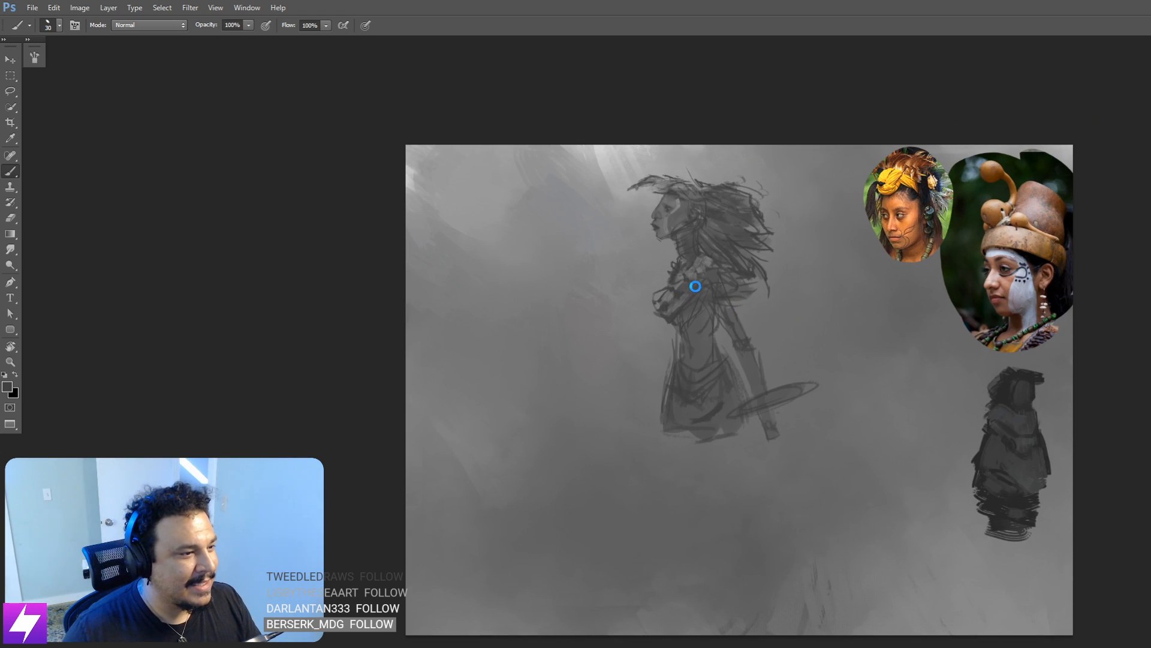
drag(699, 294, 764, 319)
key(ctrl+plus)
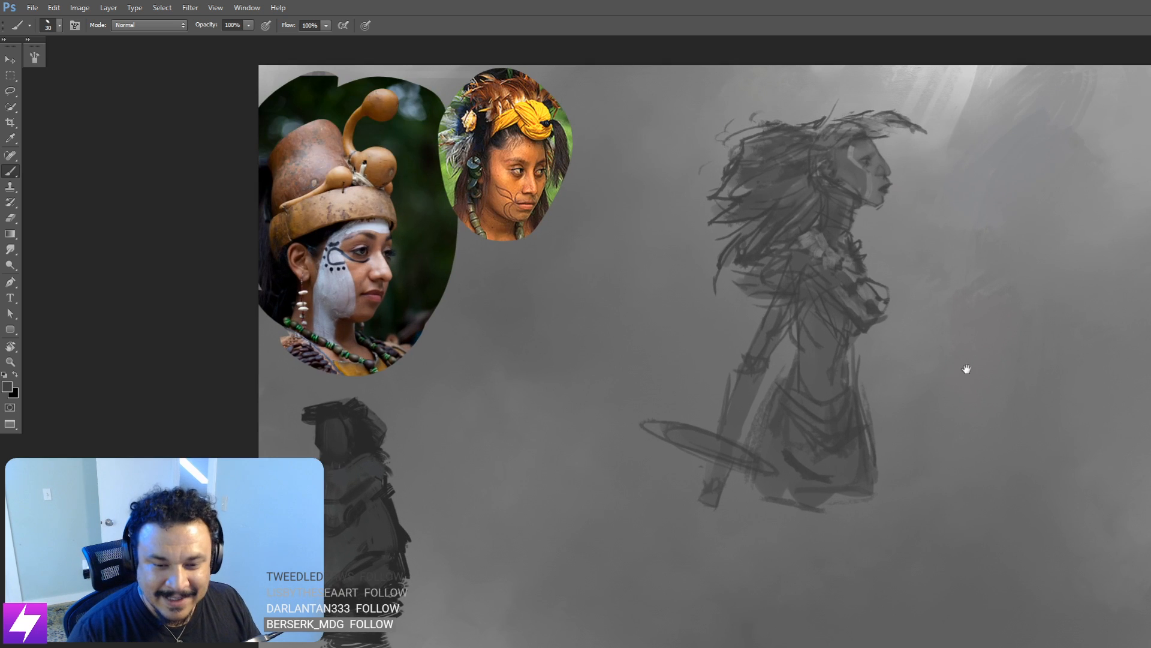
drag(942, 361, 981, 399)
Step: Darken the chest ornament and add ragged dabs along its lower edge, reducing the brush from 45 to 15 px
key(bracketright)
key(bracketright)
key(bracketright)
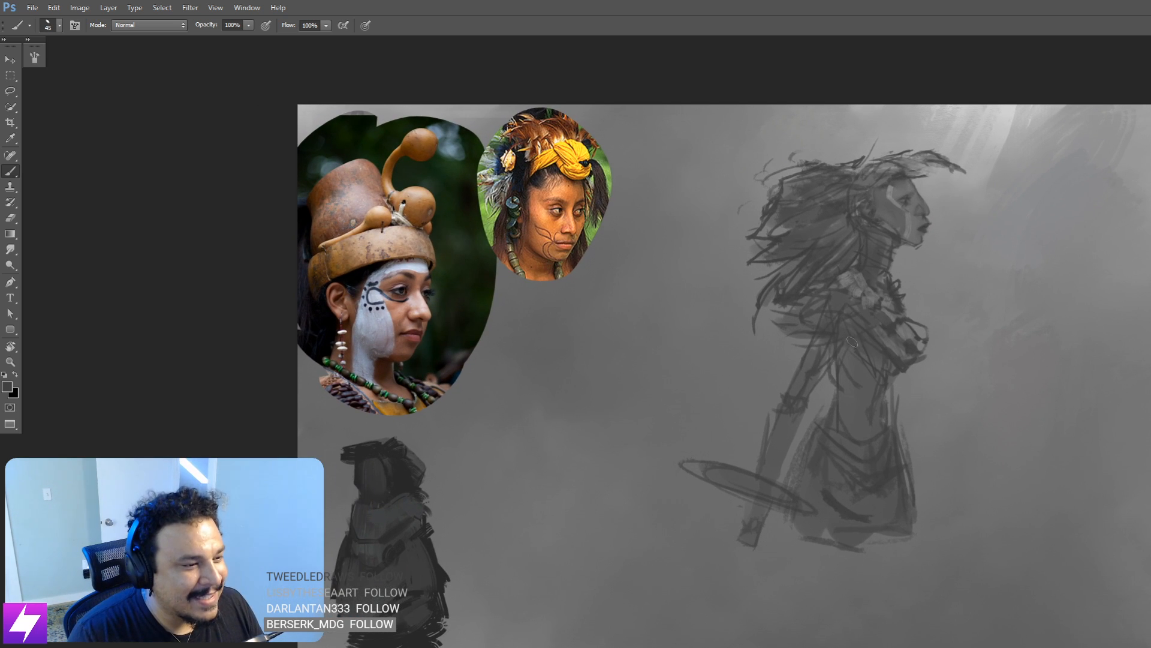
key(bracketleft)
key(bracketleft)
key(bracketleft)
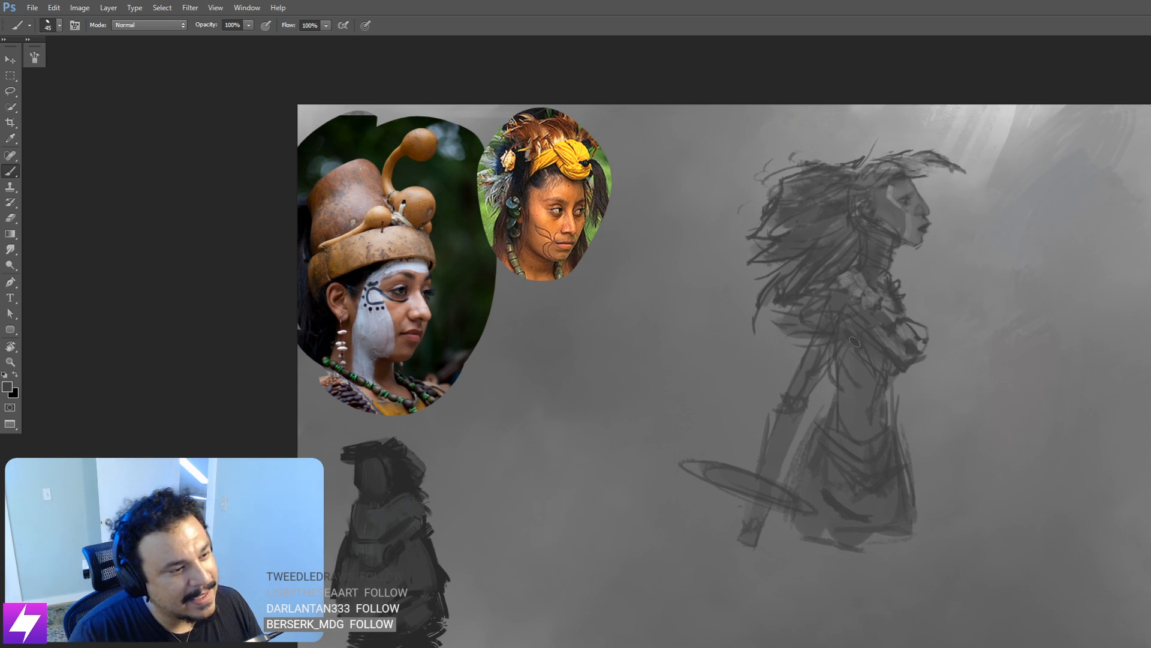
key(bracketright)
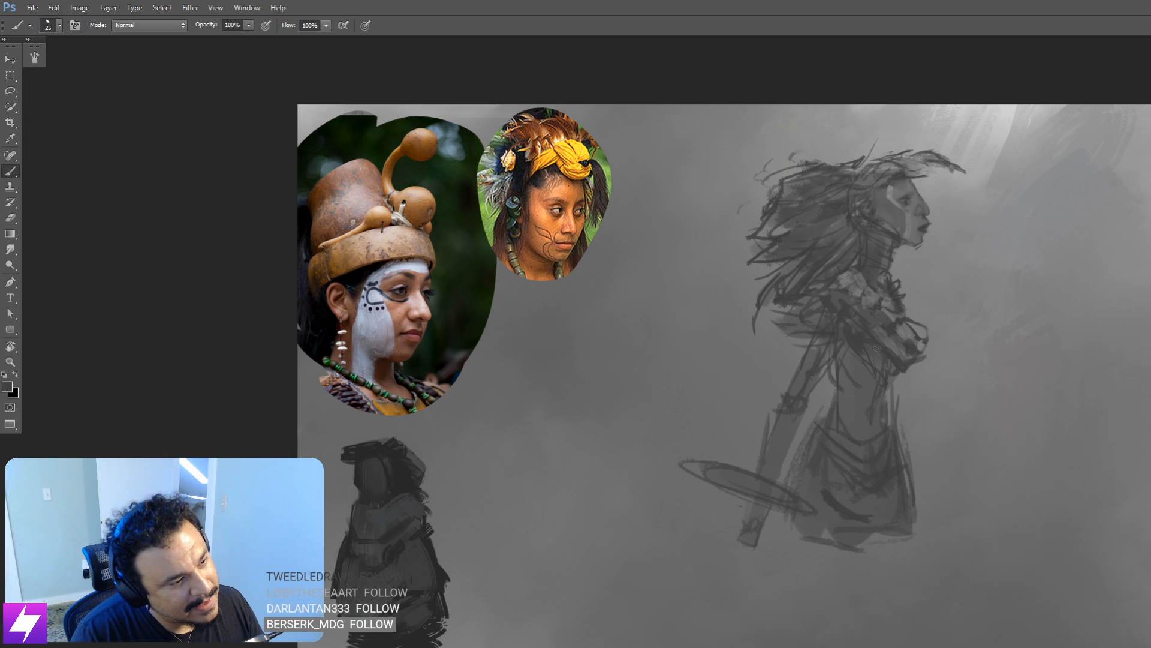
key(bracketleft)
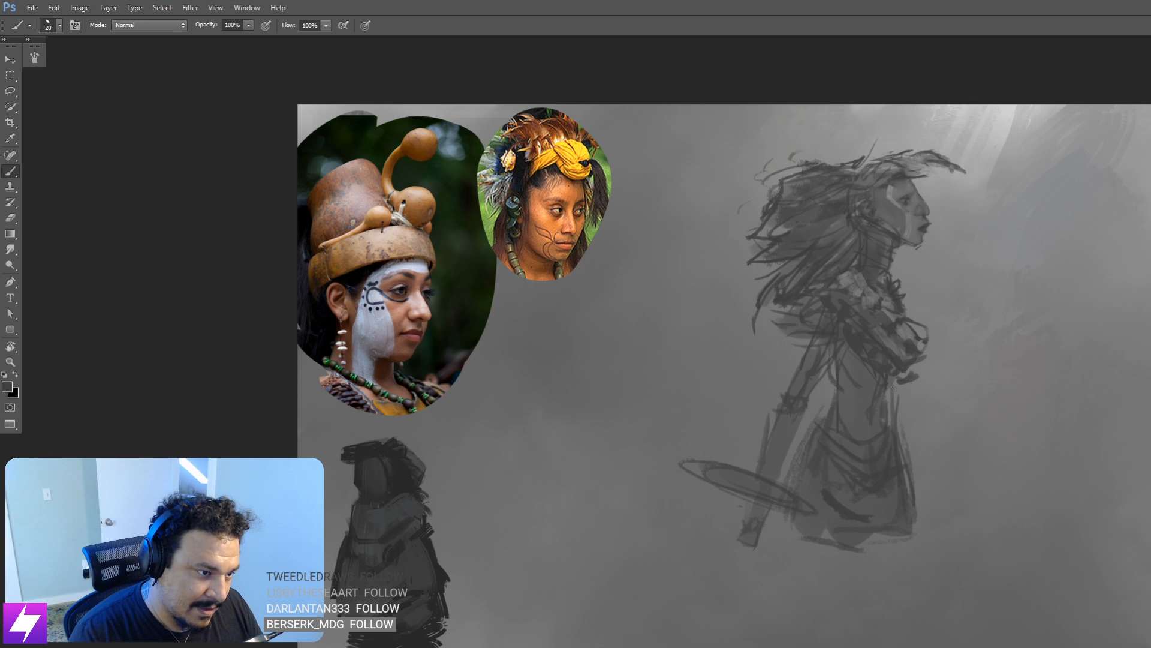
key(bracketright)
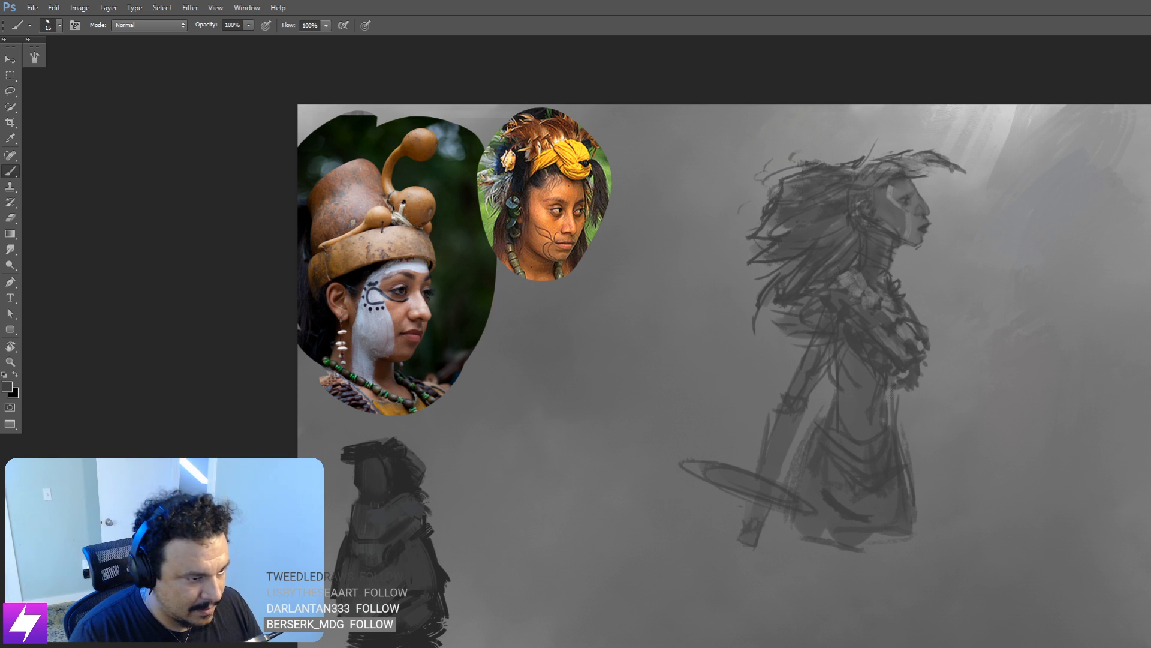
Step: Draw the contours of the figure's waist and hips and the upper edge of the skirt with the small brush
drag(894, 388, 897, 431)
mouse_move(822, 368)
mouse_down()
mouse_move(838, 362)
mouse_move(850, 394)
mouse_up()
mouse_move(823, 431)
mouse_down()
mouse_move(844, 395)
mouse_move(830, 434)
mouse_move(863, 427)
mouse_move(890, 446)
mouse_move(881, 455)
mouse_up()
Step: Enlarge the brush to 60 px and paint sampled greys over the figure's belly and upper skirt, softening the waist lines
key(bracketright)
key(bracketright)
key(bracketright)
key(bracketright)
key(bracketright)
key(bracketright)
key(bracketright)
key(bracketright)
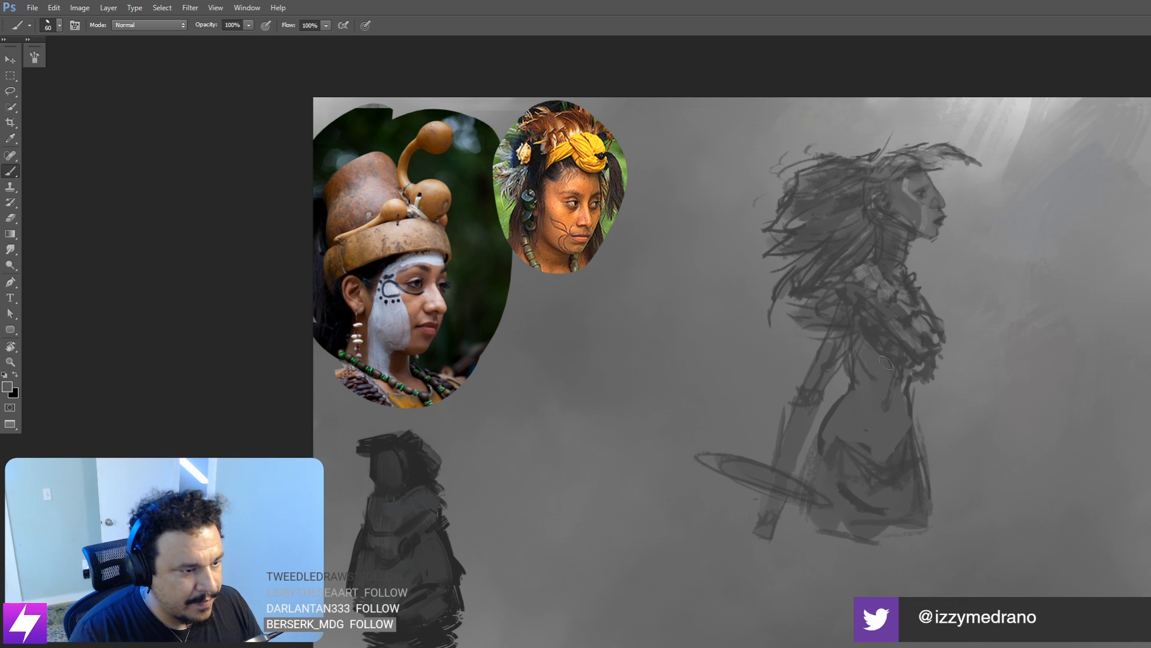
alt+click(876, 340)
key(bracketleft)
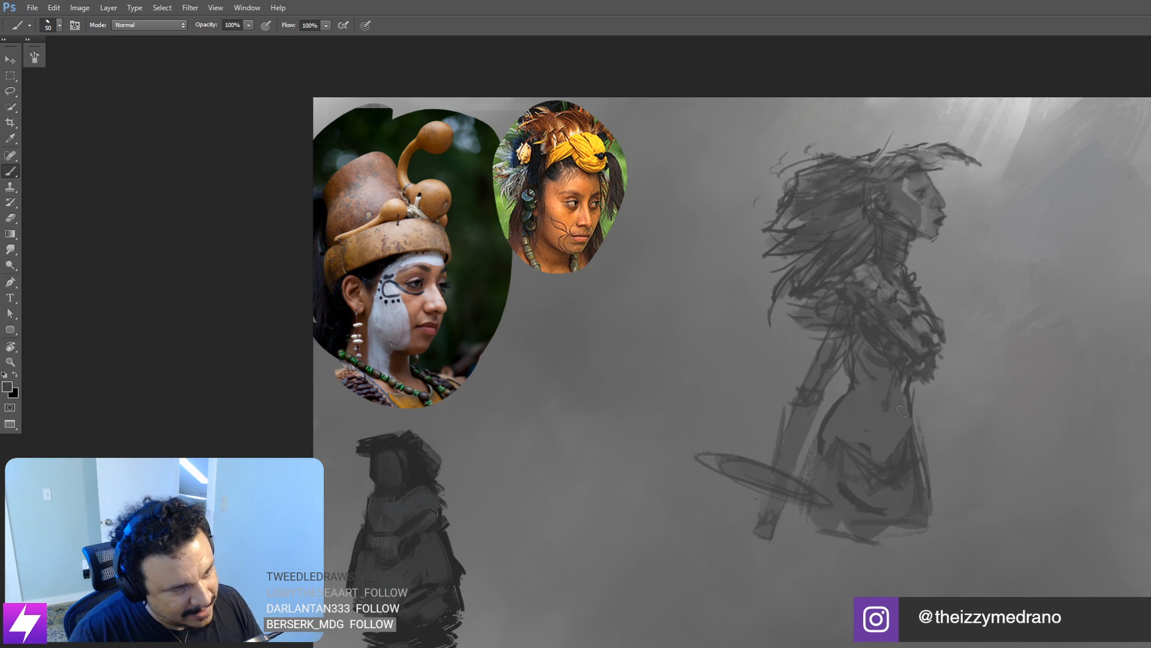
key(bracketleft)
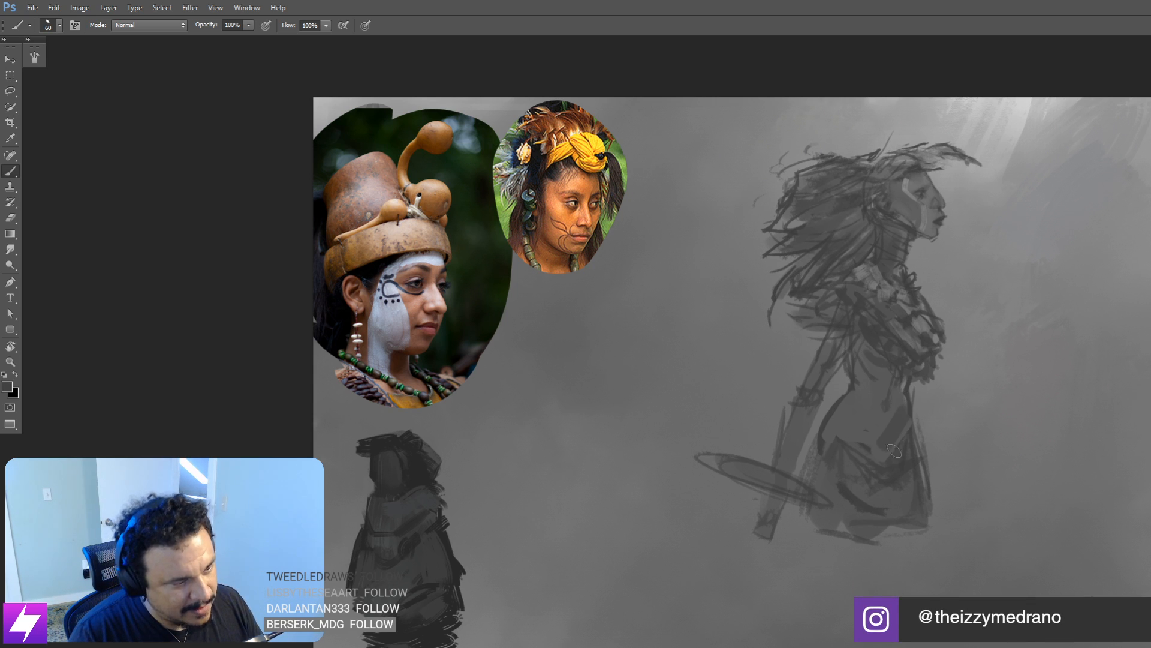
alt+click(892, 414)
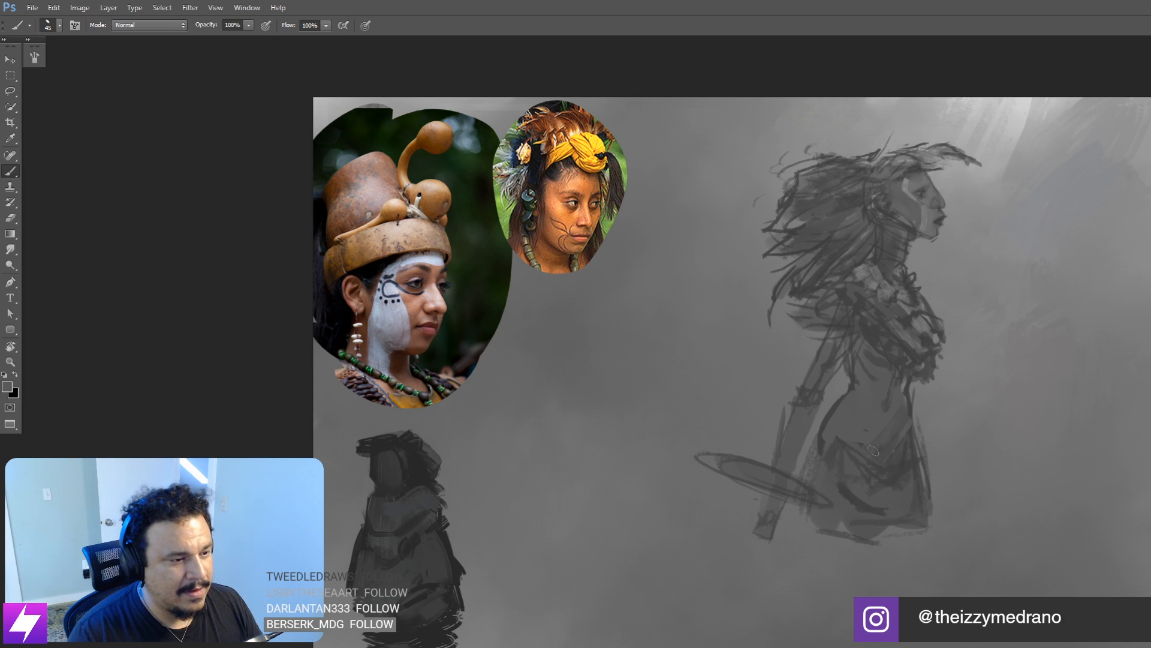
Step: Flip the canvas horizontally so the profile figure faces left
key(ctrl+minus)
drag(848, 386, 874, 463)
key(h)
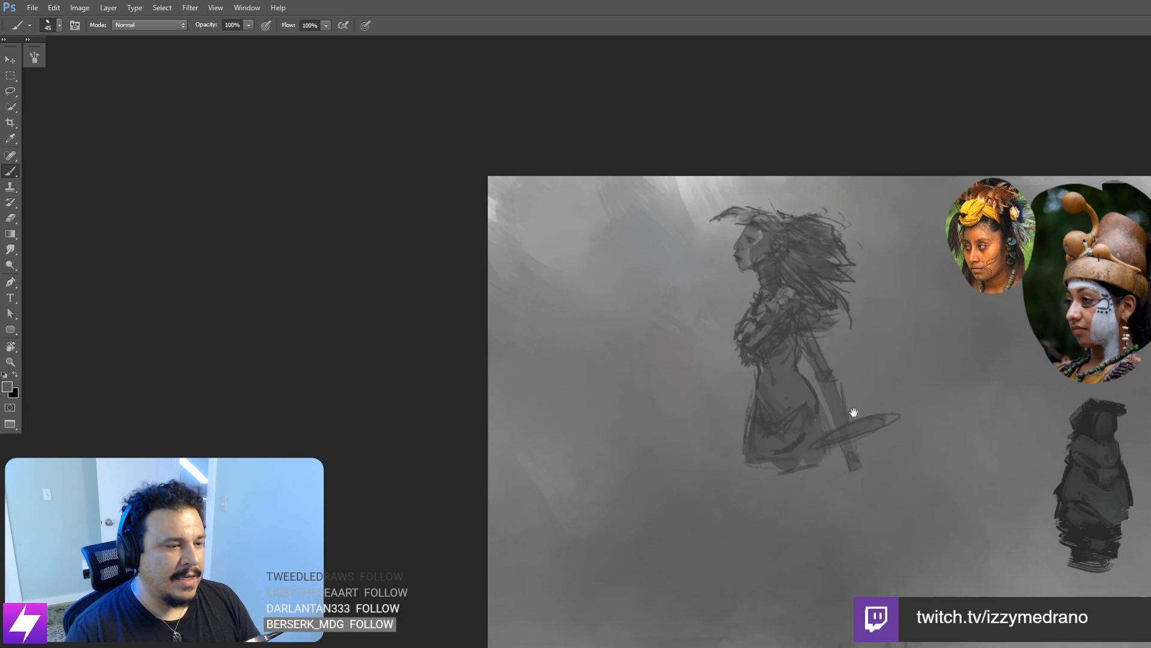
drag(854, 413, 903, 419)
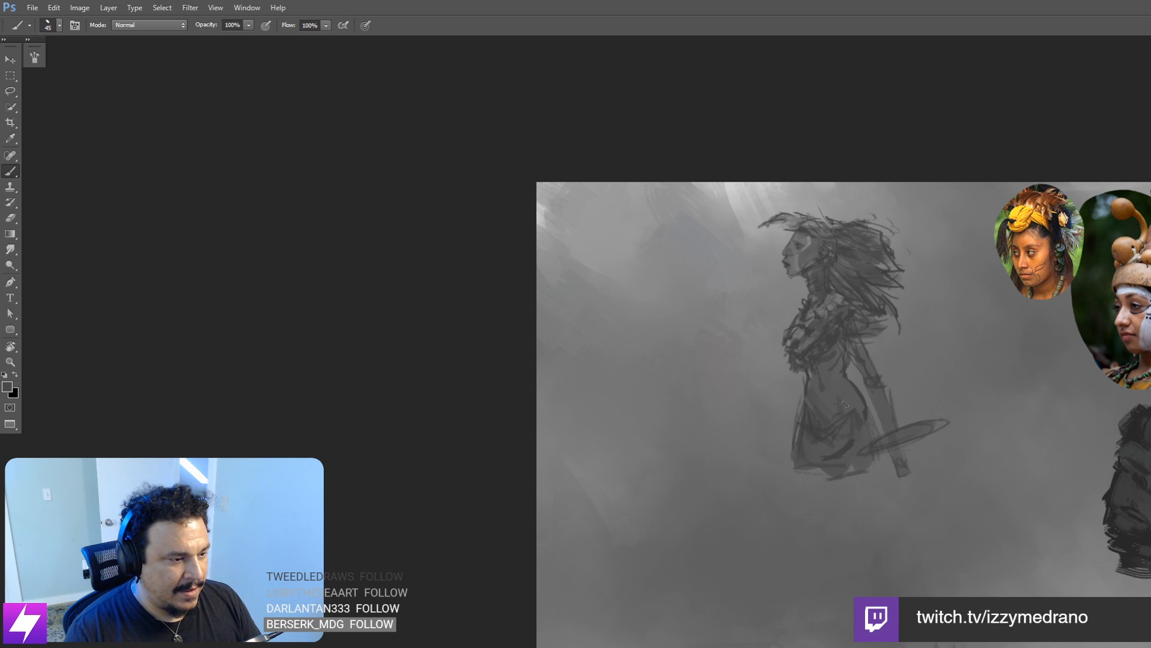
scroll(890, 414, down, 3)
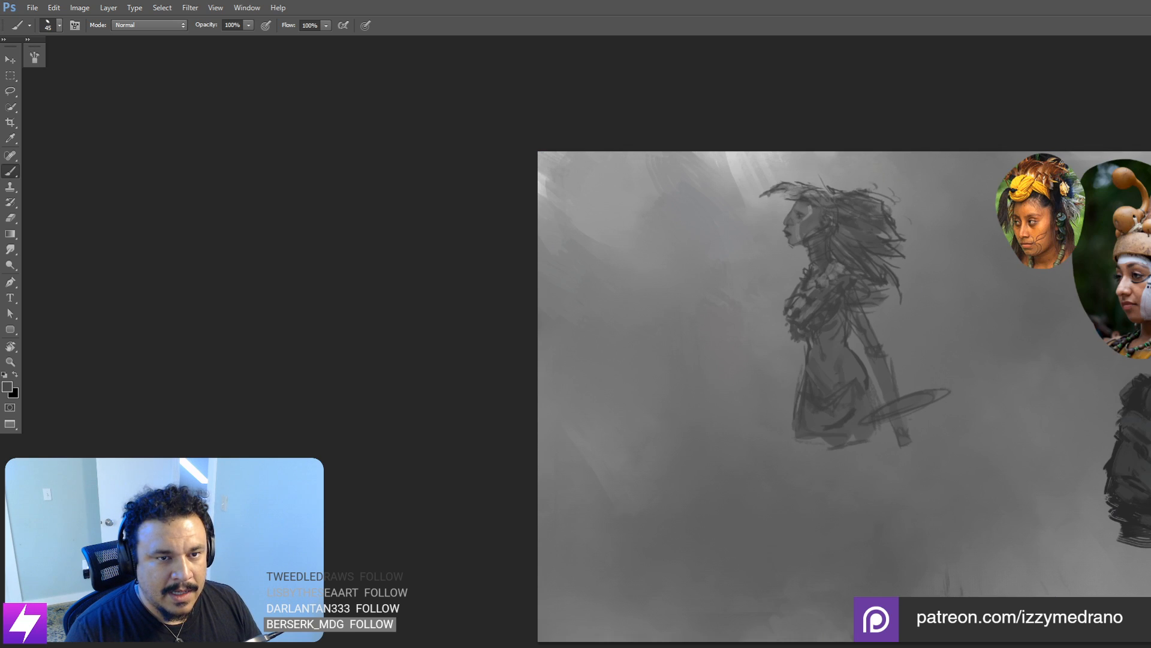
Step: Paint a dark ornament shape hanging from the figure's hip with a 30 px brush
key(ctrl+plus)
drag(956, 384, 906, 376)
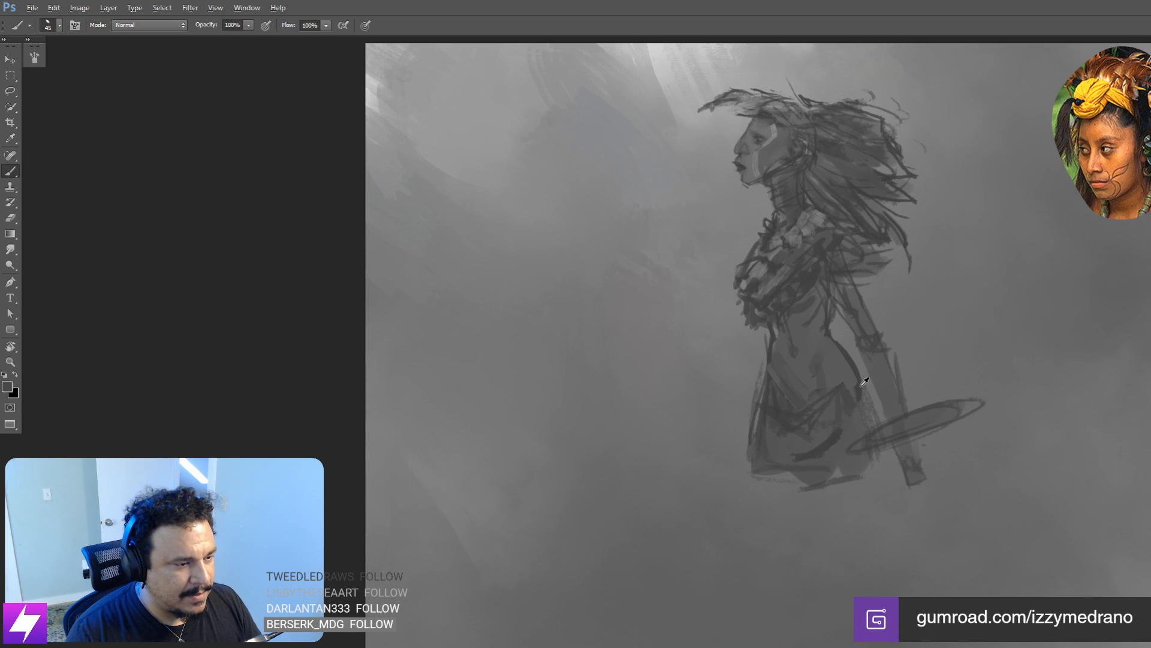
key(bracketleft)
key(bracketleft)
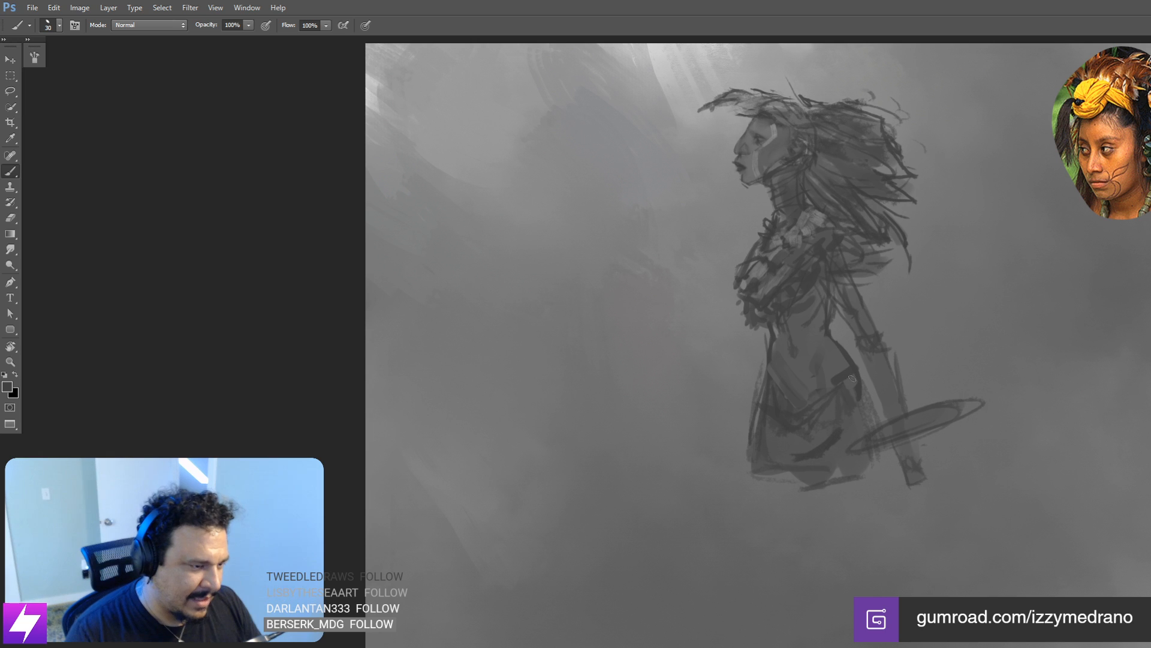
mouse_move(857, 388)
mouse_down()
mouse_move(837, 407)
mouse_move(855, 427)
mouse_move(829, 439)
mouse_up()
mouse_move(831, 441)
mouse_down()
mouse_move(864, 434)
mouse_move(852, 419)
mouse_move(867, 399)
mouse_move(871, 422)
mouse_move(876, 412)
mouse_move(858, 394)
mouse_move(876, 415)
mouse_up()
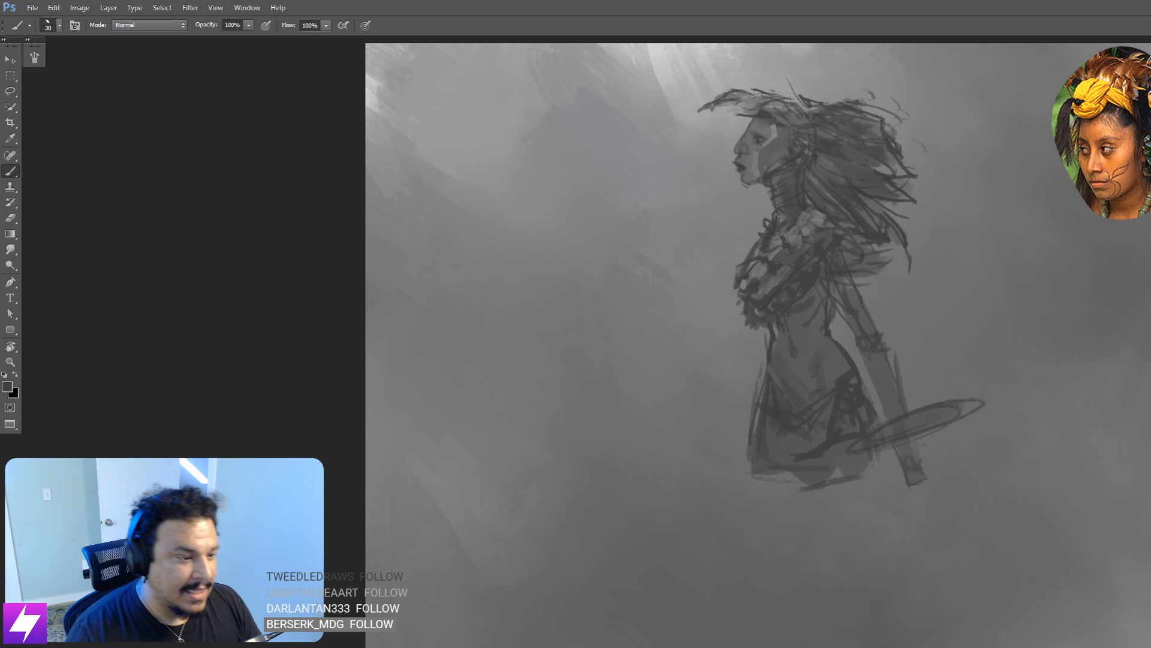
Step: Erase a round disc into the dark hip ornament with the eraser enlarged to 60 px
key(e)
key(bracketright)
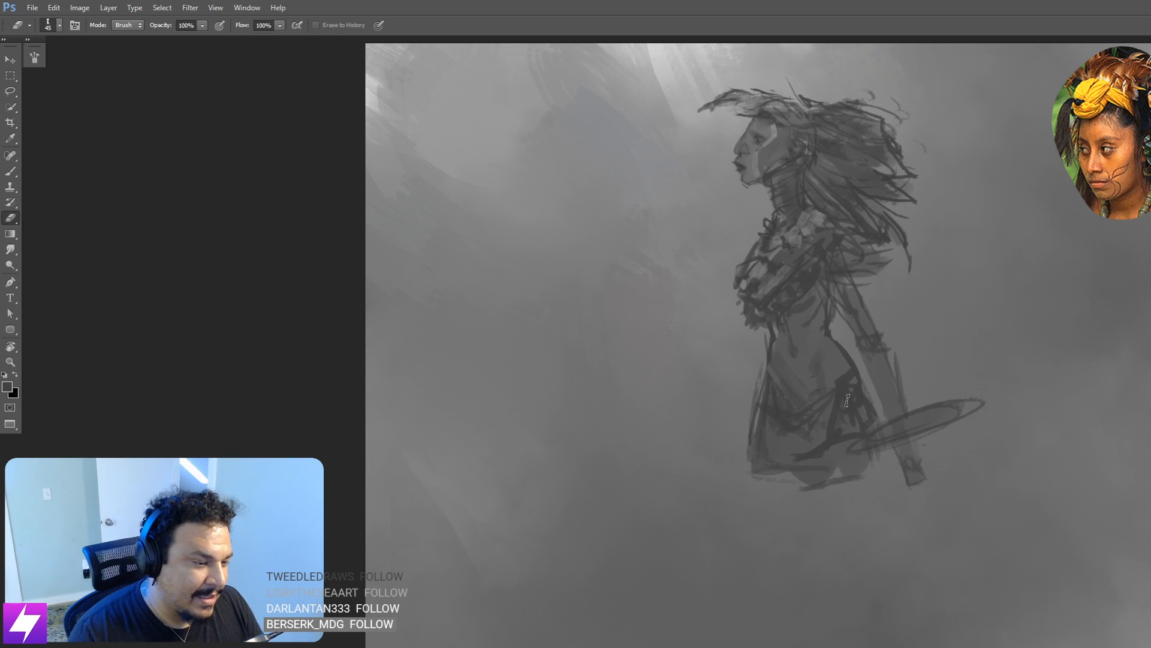
key(bracketright)
key(bracketright)
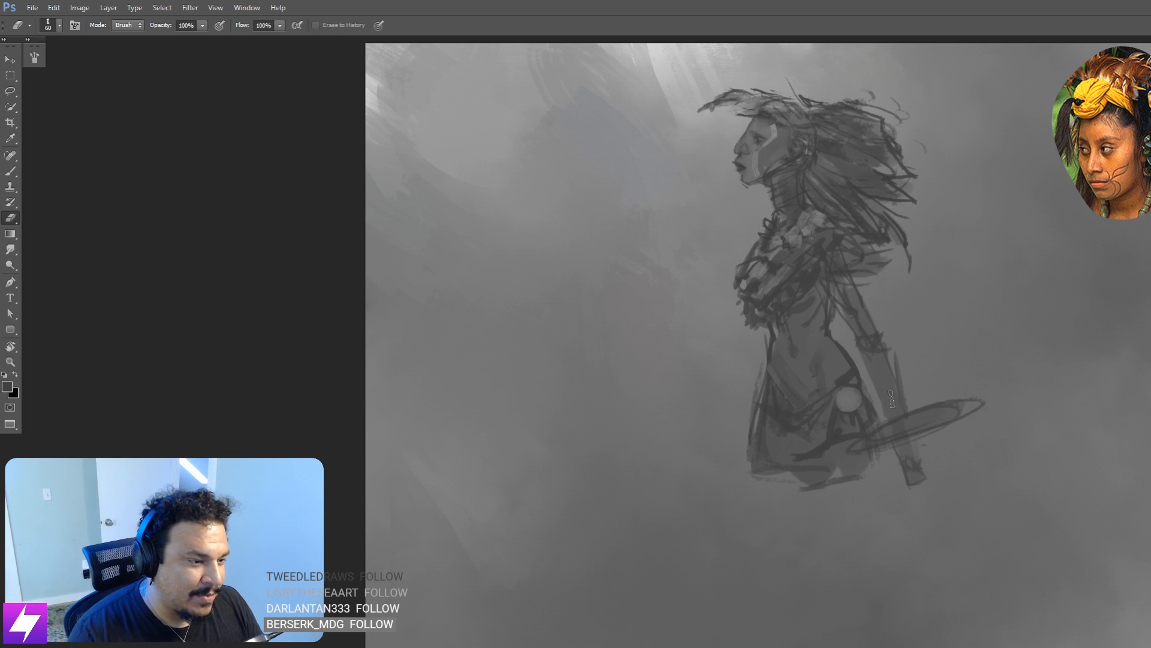
Step: Erase a smaller disc beside the hip disc and light hanging strands below it, varying the eraser between 30 and 50 px
key(bracketleft)
key(bracketleft)
key(bracketleft)
key(bracketleft)
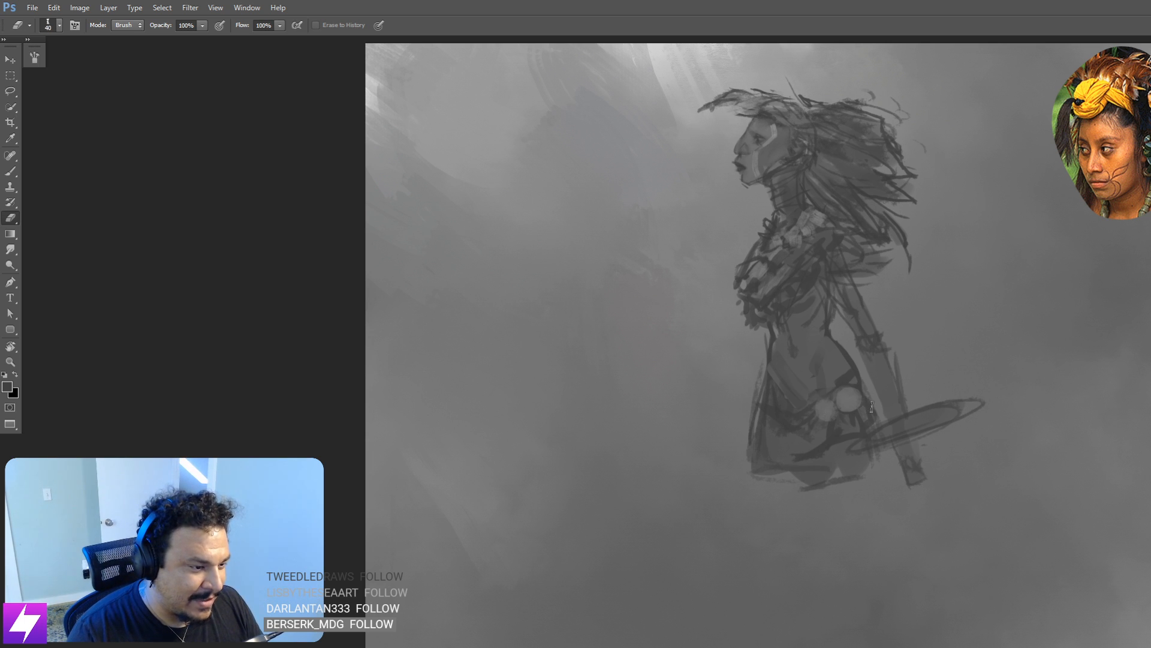
key(bracketleft)
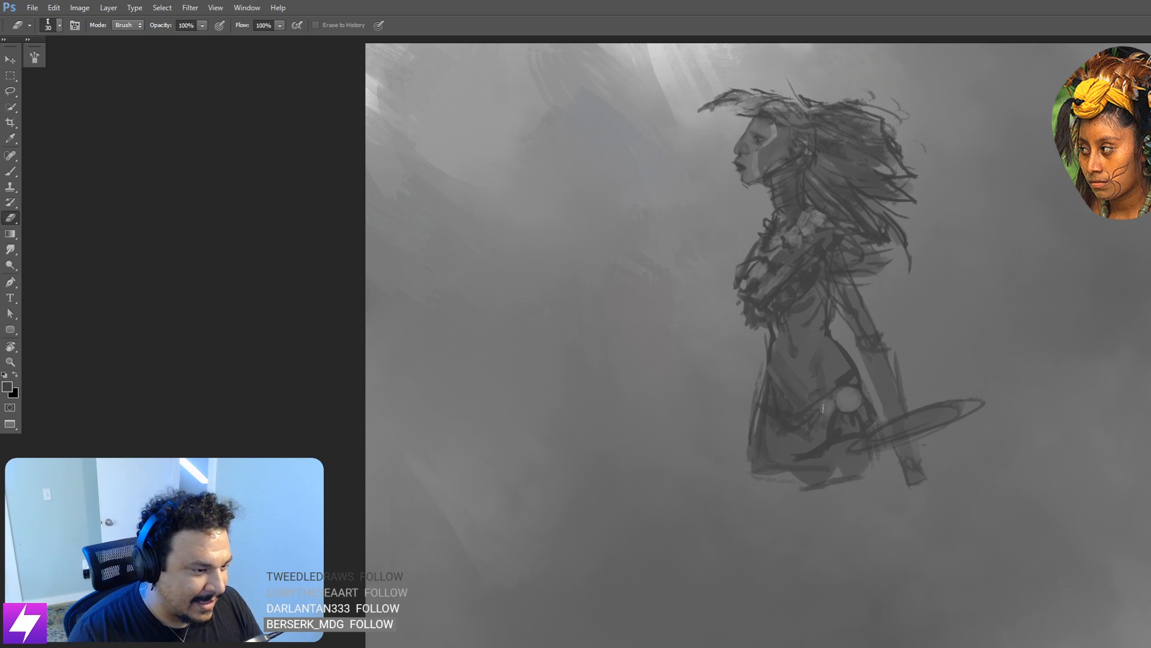
key(bracketright)
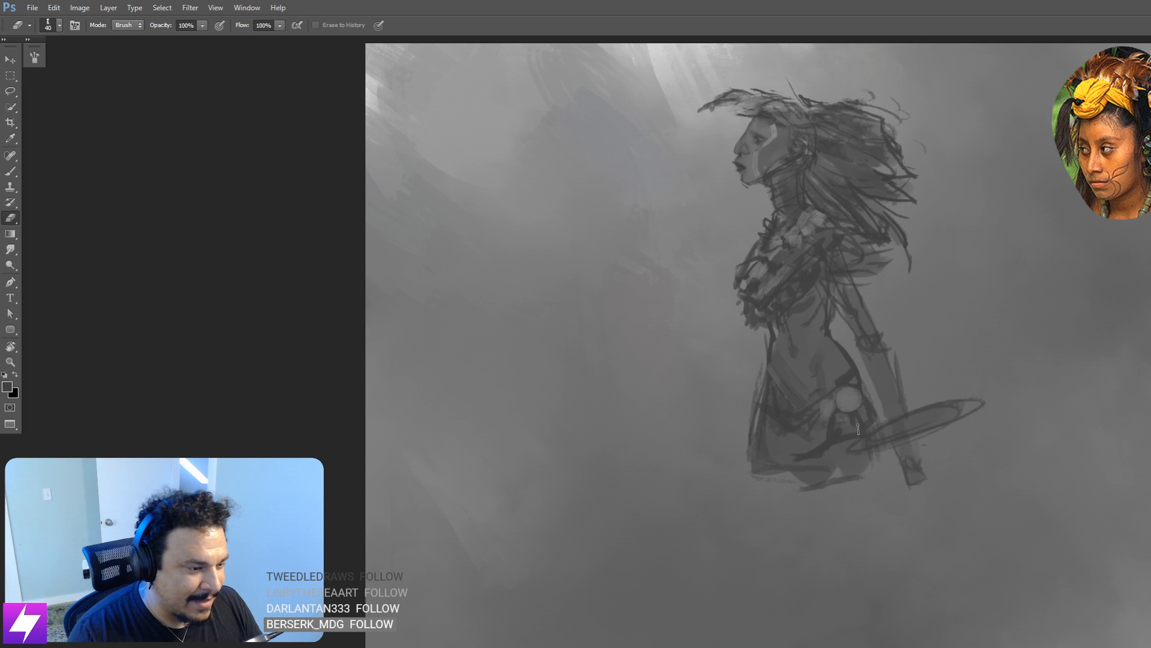
key(bracketright)
key(bracketright)
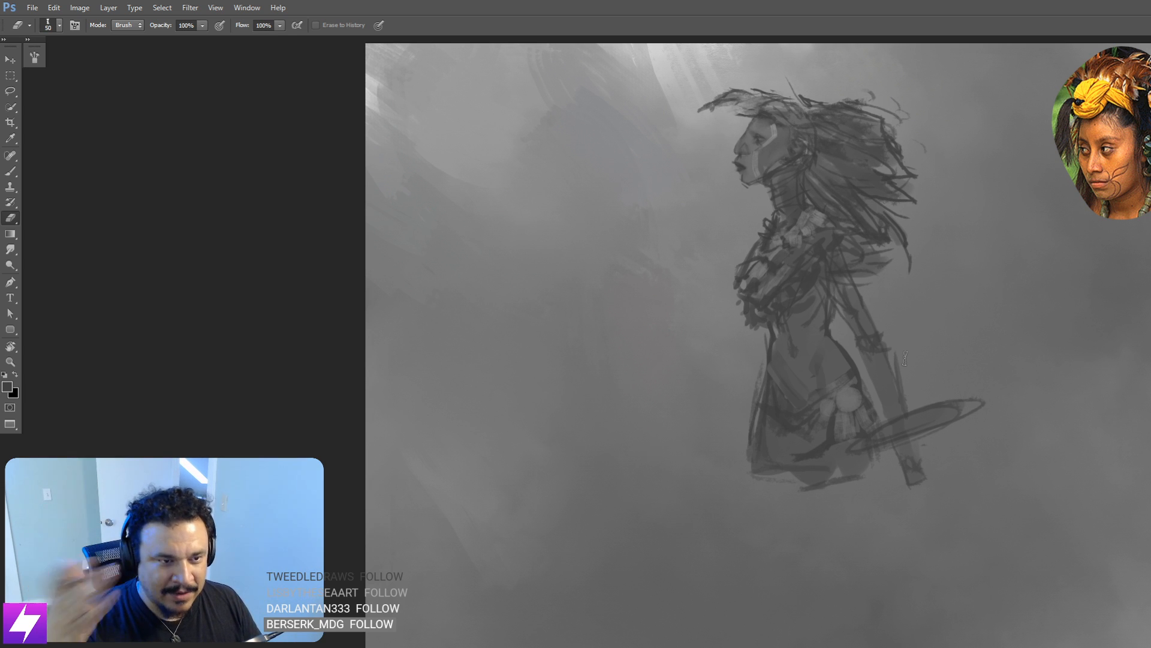
drag(816, 488, 828, 496)
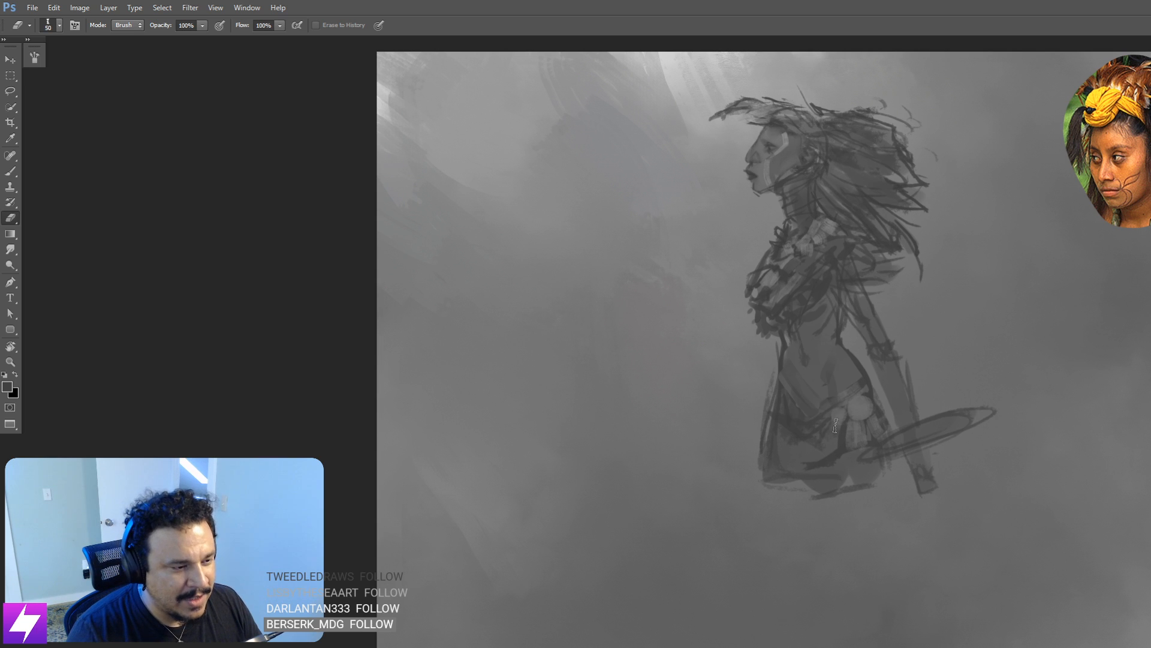
Step: Define the edges of the hip discs and hanging strands with a 10 to 20 px brush
key(b)
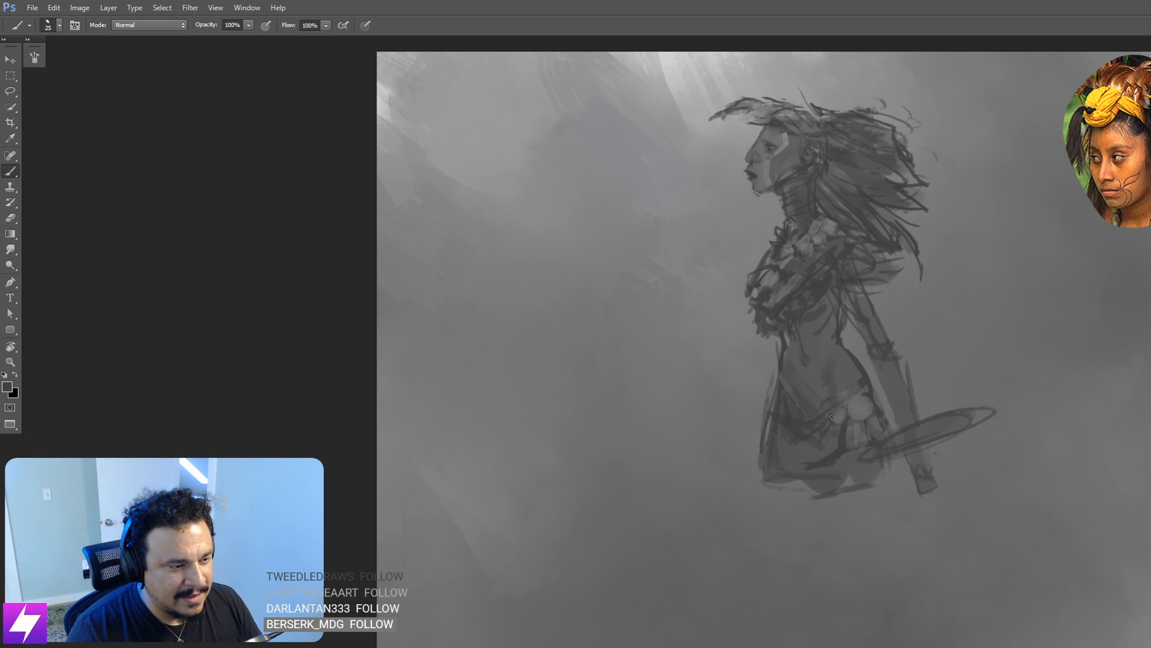
key(bracketleft)
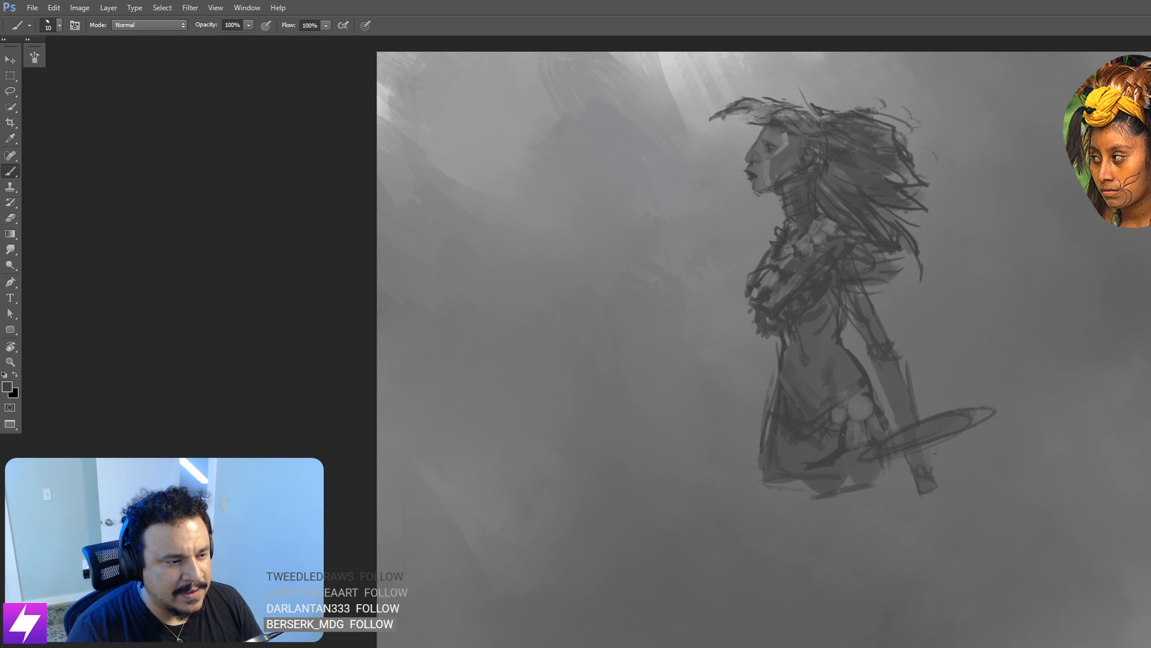
key(bracketright)
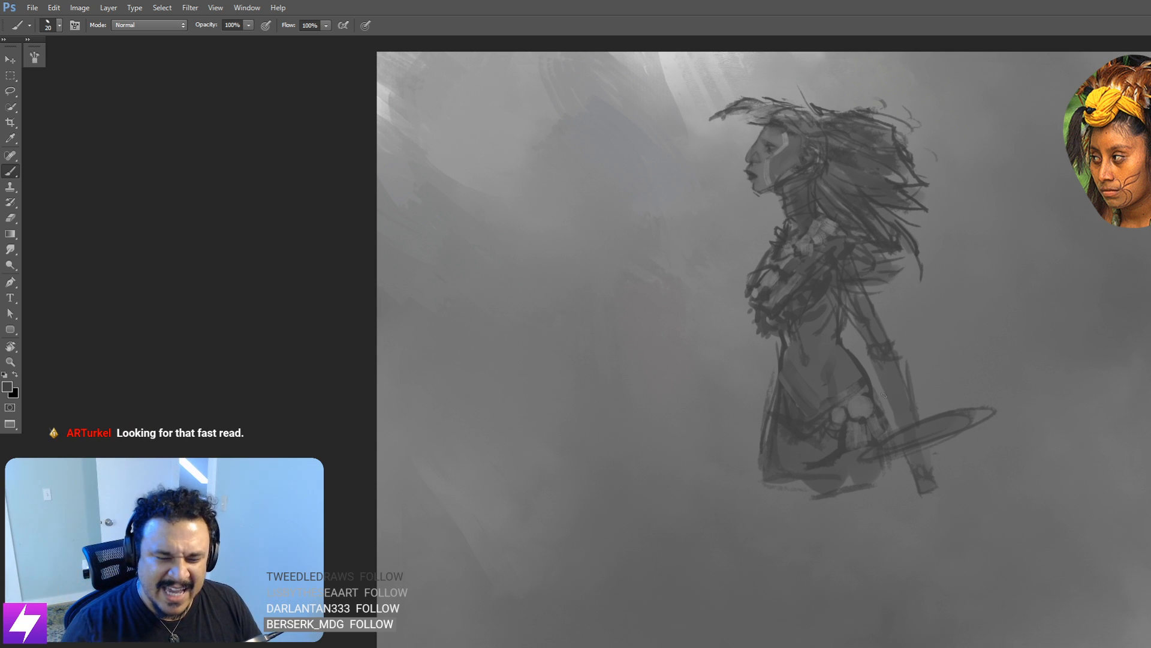
space+drag(916, 393, 947, 394)
Step: Paint dark vertical strips hanging from the front of the belt past the skirt's lower edge, enlarging the brush to 25 px
key(bracketleft)
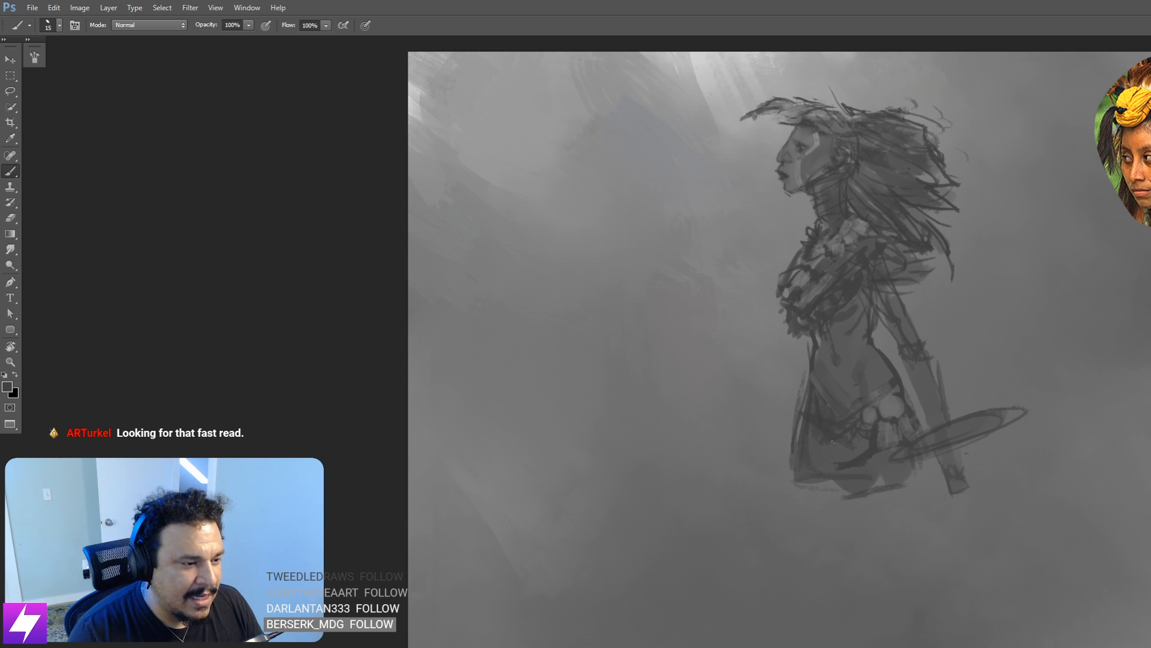
drag(823, 443, 822, 470)
key(ctrl+z)
key(bracketright)
key(bracketright)
drag(821, 429, 819, 487)
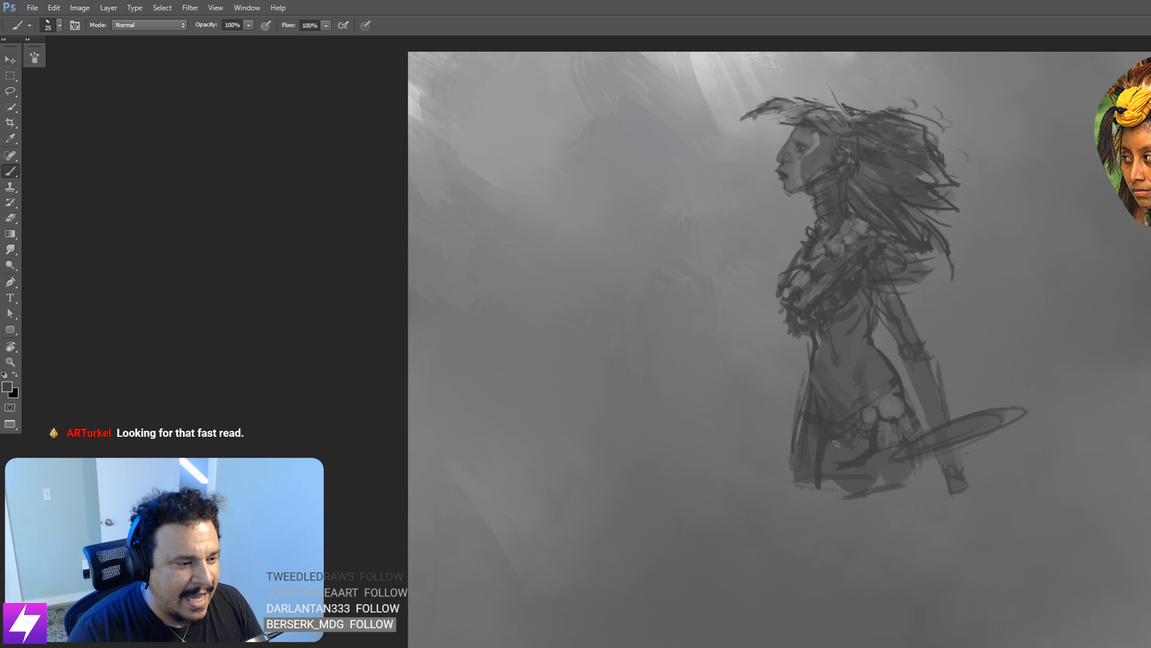
mouse_move(836, 443)
mouse_down()
mouse_move(838, 515)
mouse_move(817, 527)
mouse_up()
key(ctrl+z)
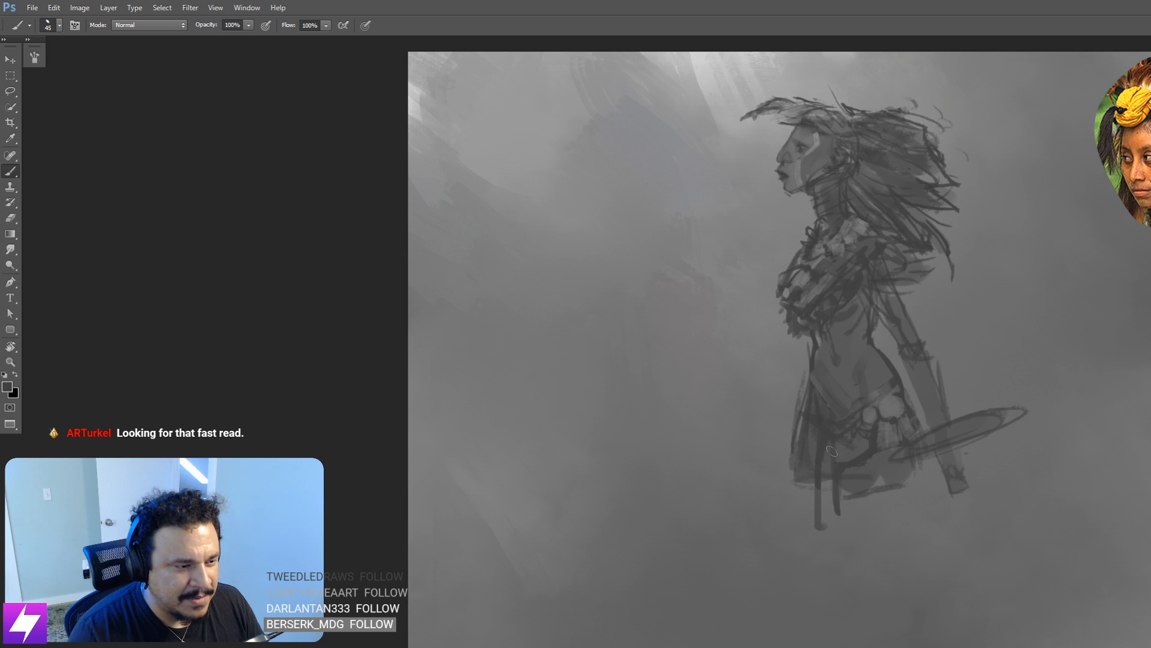
Step: Block in the skirt's front panel and hanging cloth with long vertical strokes of an enlarged brush
key(bracketright)
key(bracketright)
key(bracketright)
key(bracketright)
drag(831, 449, 830, 537)
drag(808, 426, 803, 538)
key(ctrl+z)
drag(805, 389, 791, 509)
mouse_move(794, 399)
mouse_down()
mouse_move(790, 497)
mouse_move(910, 476)
mouse_move(884, 496)
mouse_move(927, 479)
mouse_move(906, 510)
mouse_move(930, 479)
mouse_move(937, 524)
mouse_move(931, 463)
mouse_move(921, 493)
mouse_up()
Step: Paint broad dabs along the skirt's lower hem with a smaller brush
key(bracketright)
key(bracketleft)
key(bracketleft)
key(bracketleft)
mouse_move(872, 502)
mouse_down()
mouse_move(886, 507)
mouse_move(883, 527)
mouse_up()
click(836, 534)
Step: Darken the skirt's waist edges and draw a curl inside the hip disc, varying the brush between 10 and 25 px
mouse_move(971, 401)
mouse_down()
mouse_move(964, 414)
mouse_move(988, 420)
mouse_up()
key(bracketleft)
key(bracketleft)
key(bracketleft)
key(bracketleft)
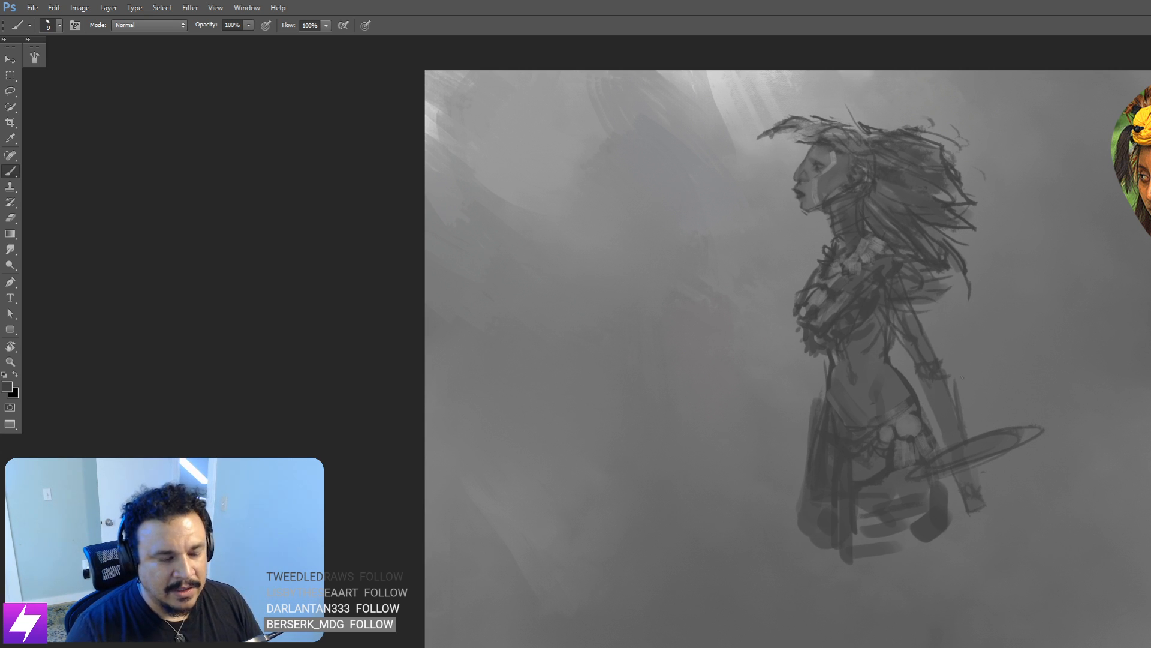
drag(874, 427, 888, 432)
key(bracketright)
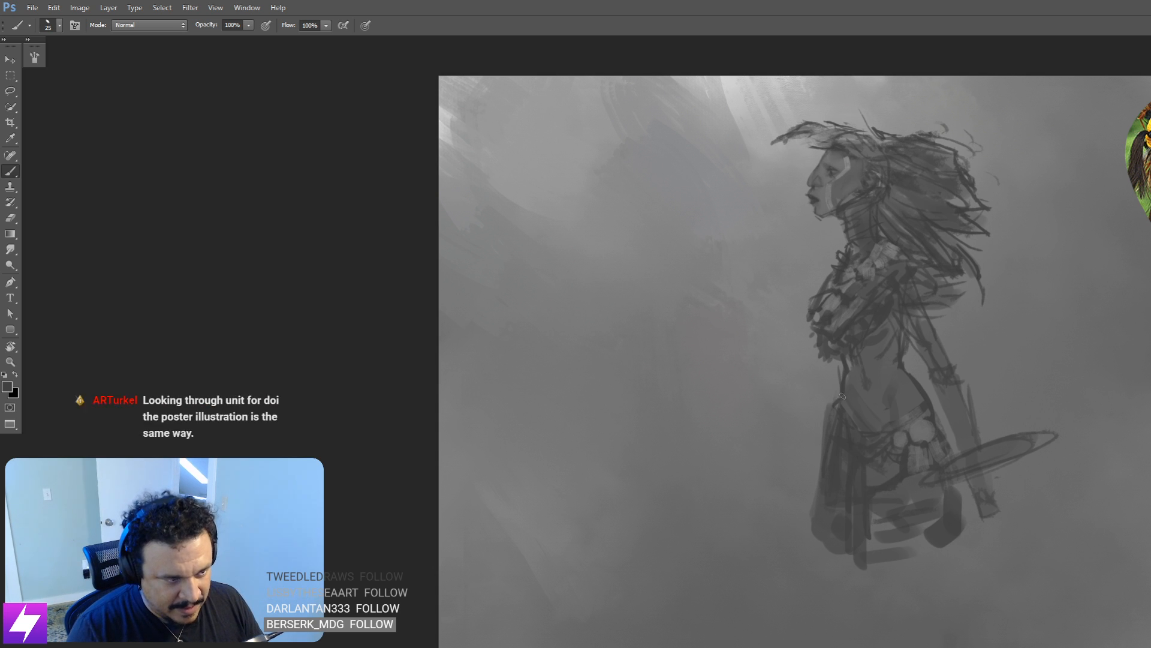
key(bracketright)
key(bracketright)
key(bracketright)
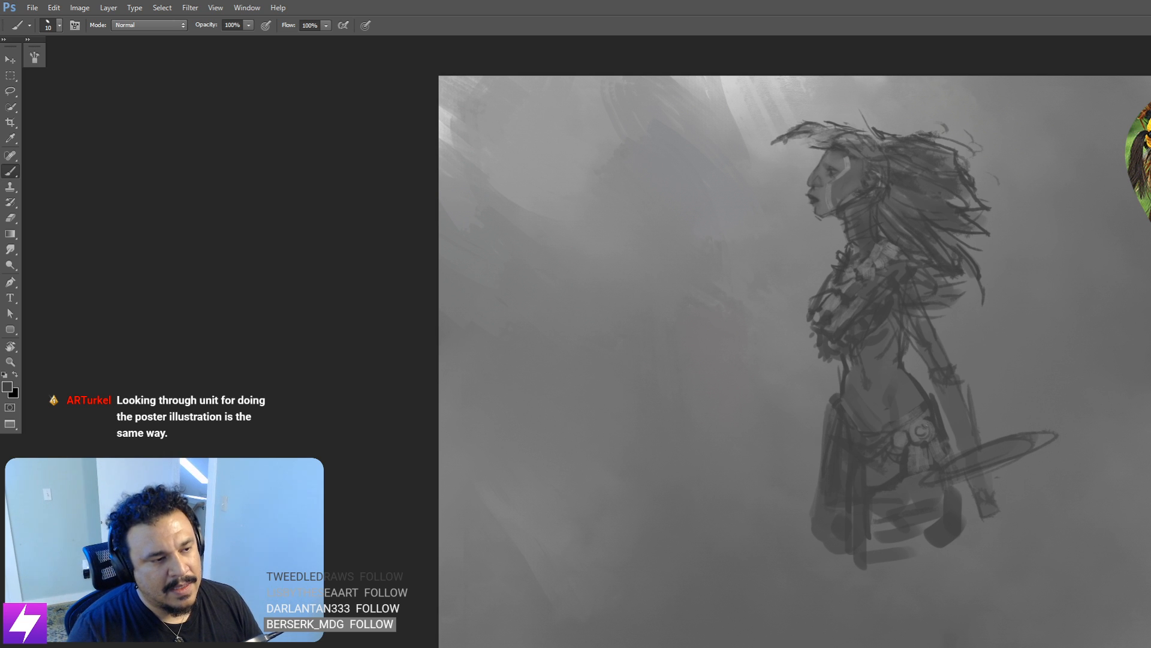
Step: Draw wrapped bands across the figure's forearm with a 15 px brush
mouse_move(954, 469)
mouse_down()
mouse_move(939, 443)
mouse_move(959, 414)
mouse_up()
key(bracketright)
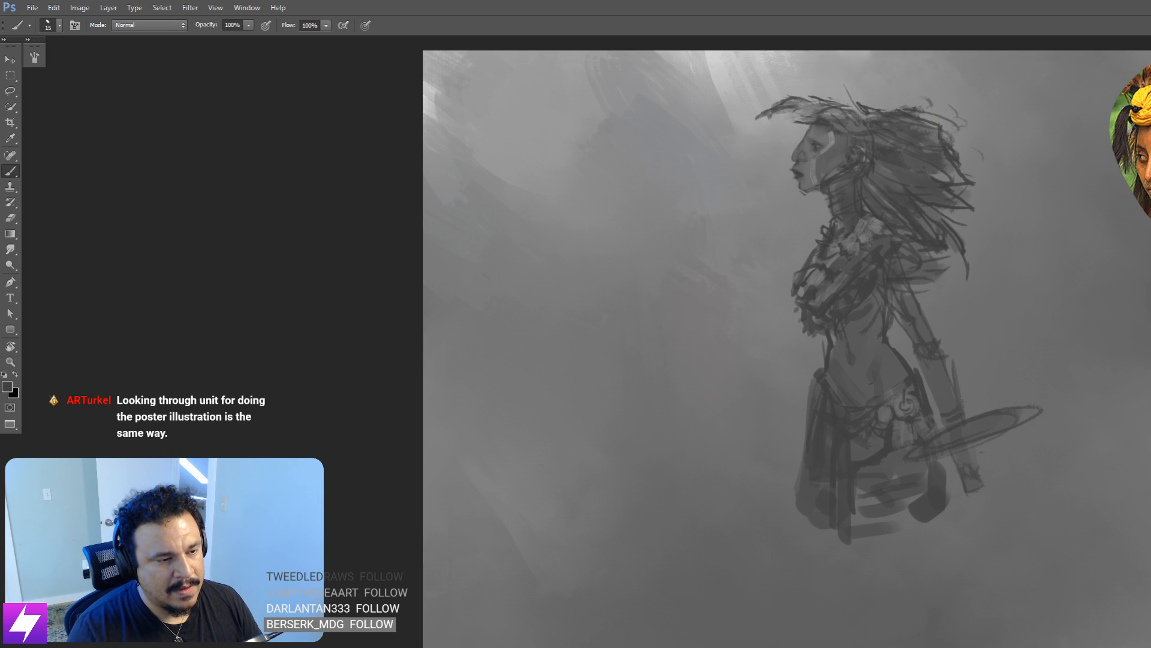
drag(1051, 480, 1013, 437)
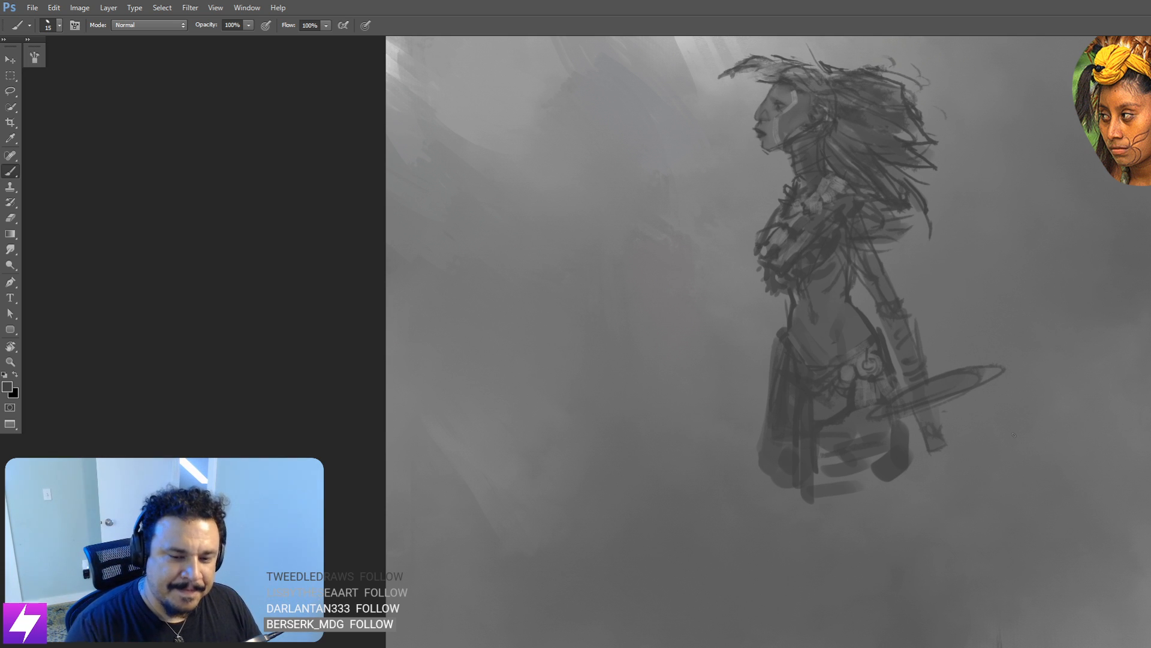
drag(803, 396, 820, 452)
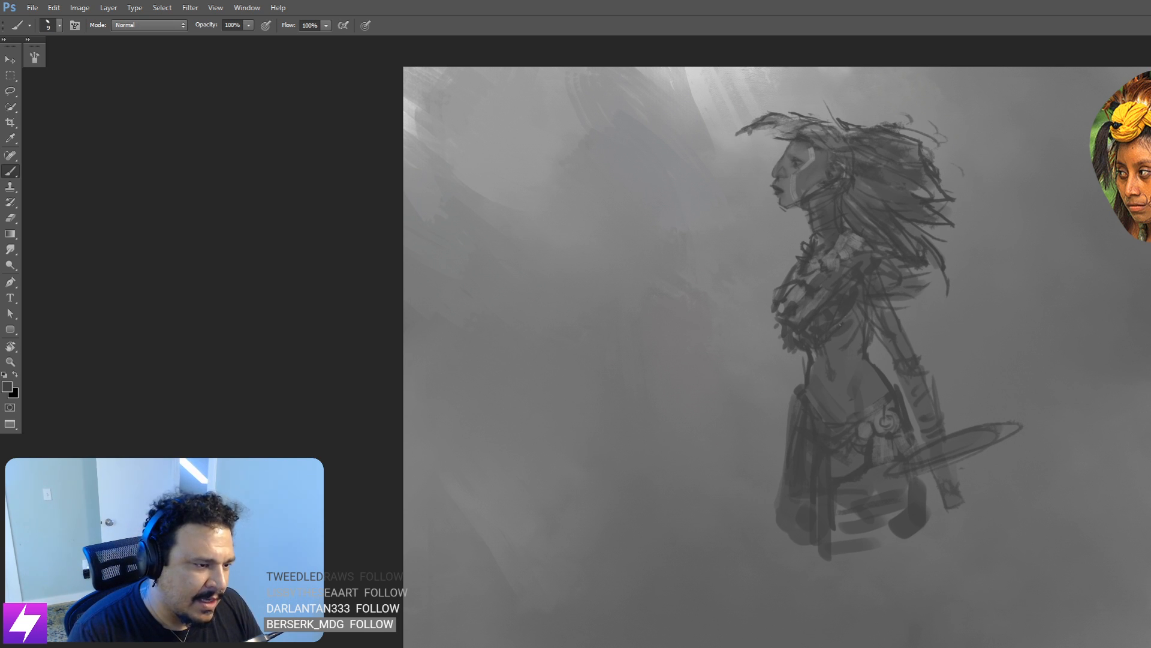
Step: Lighten the figure's shoulder and upper arm with the 50 px eraser, clearing the sketch lines down to the elbow
drag(877, 271, 860, 311)
key(e)
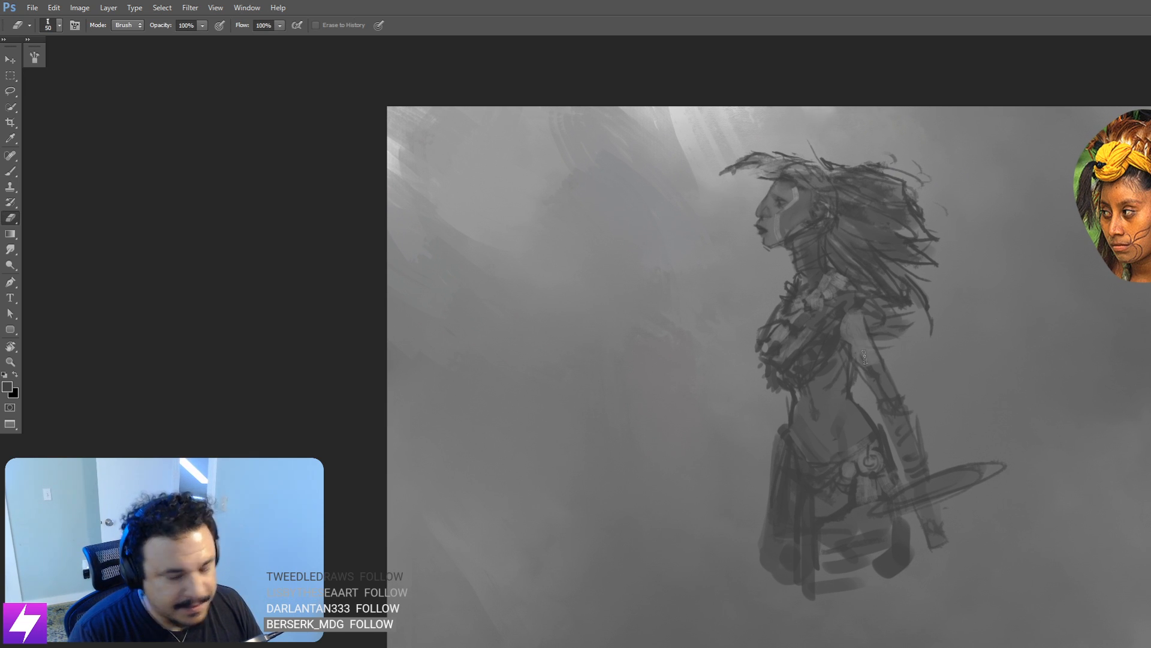
mouse_move(857, 319)
mouse_down()
mouse_move(877, 373)
mouse_move(854, 355)
mouse_move(891, 401)
mouse_up()
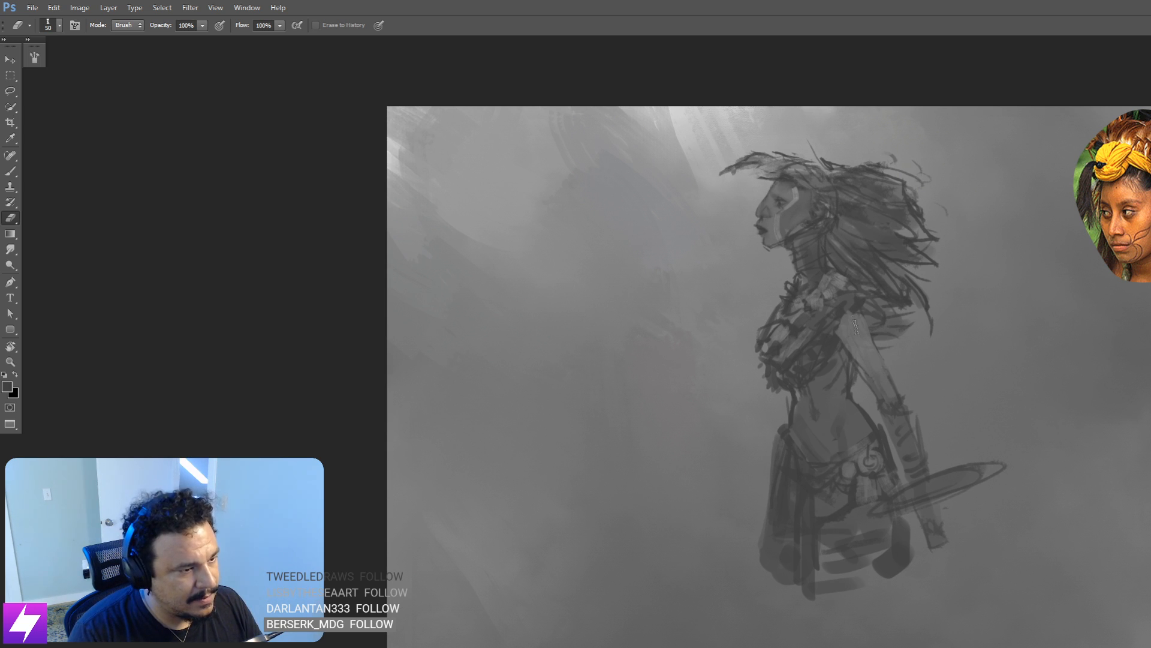
mouse_move(856, 311)
mouse_down()
mouse_move(840, 325)
mouse_move(864, 319)
mouse_up()
key(bracketleft)
key(bracketleft)
key(bracketleft)
key(b)
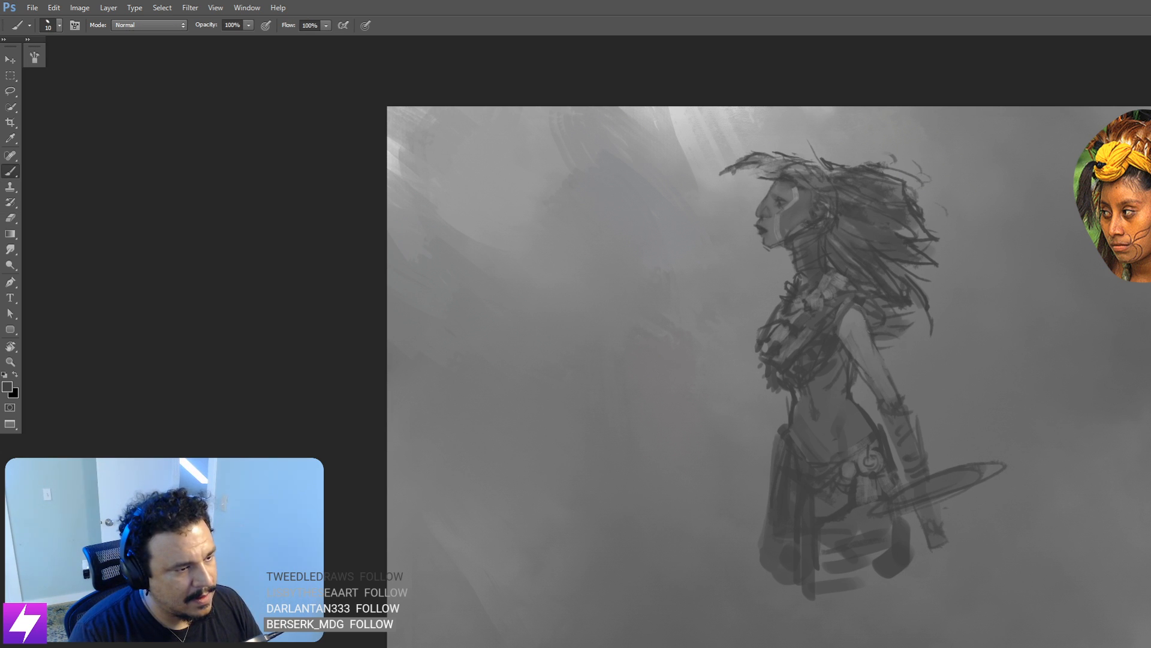
key(bracketleft)
Step: Paint the profile figure's forward arm and hand hanging in front of the skirt with an enlarged brush
key(ctrl+minus)
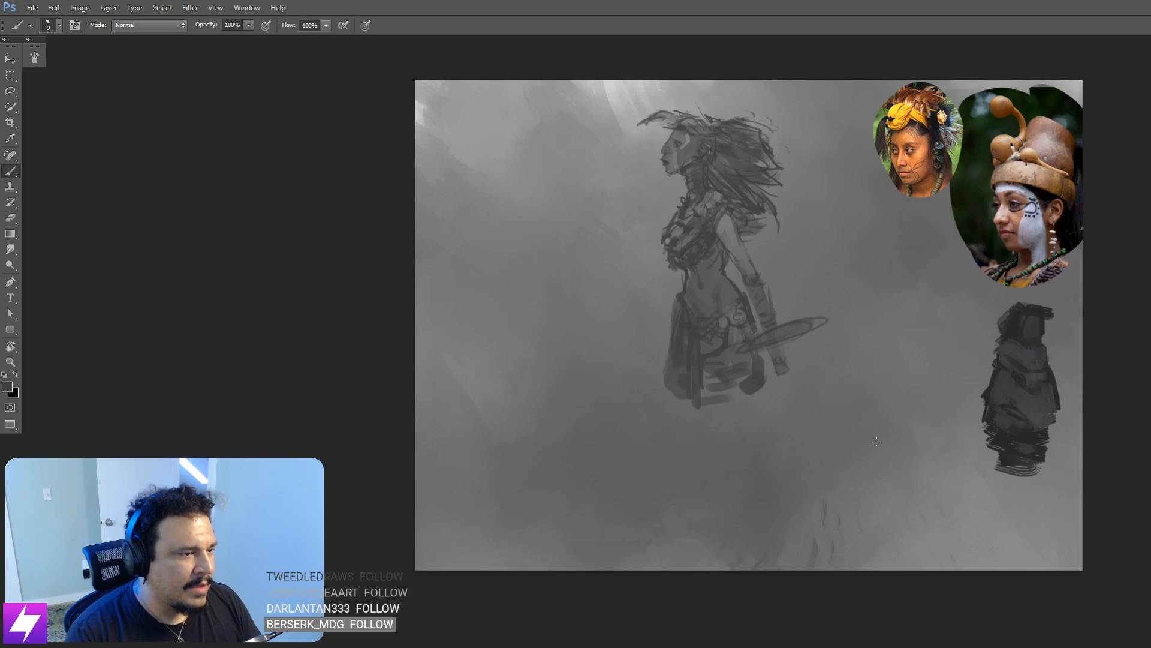
mouse_move(761, 309)
mouse_down()
mouse_move(765, 375)
mouse_move(843, 380)
mouse_move(868, 409)
mouse_up()
key(bracketright)
mouse_move(768, 347)
mouse_down()
mouse_move(751, 397)
mouse_move(763, 411)
mouse_move(761, 384)
mouse_move(736, 453)
mouse_up()
key(bracketright)
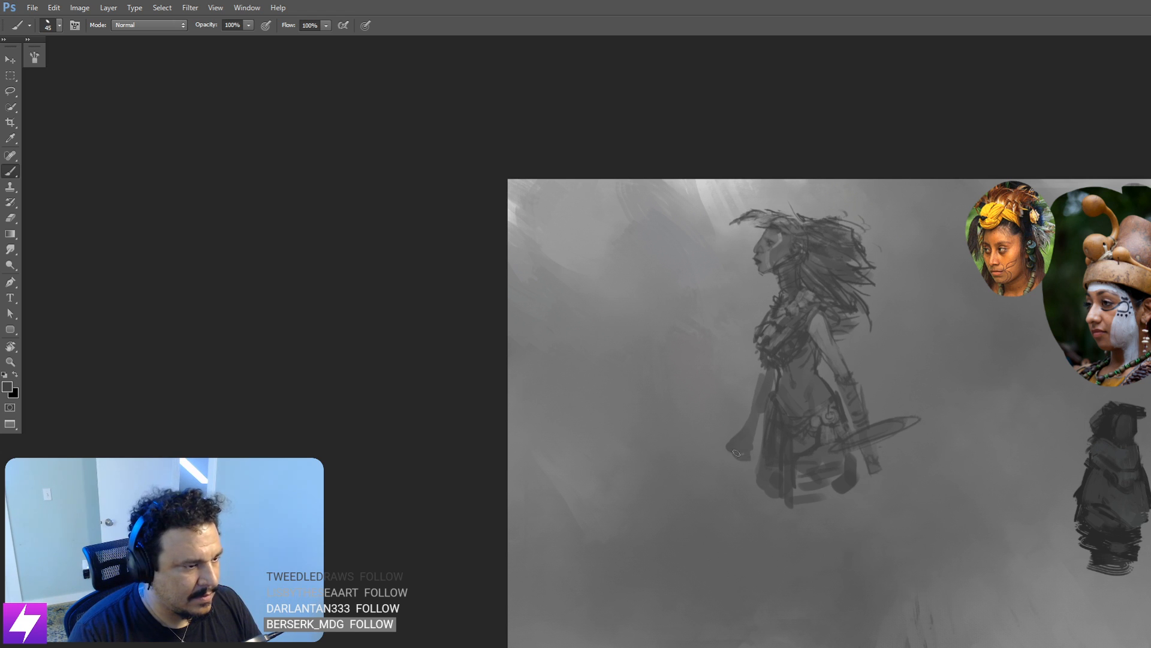
Step: Paint a broad club-like blade extending forward from the figure's front hand, enlarging the brush to 100 px
drag(614, 397, 743, 450)
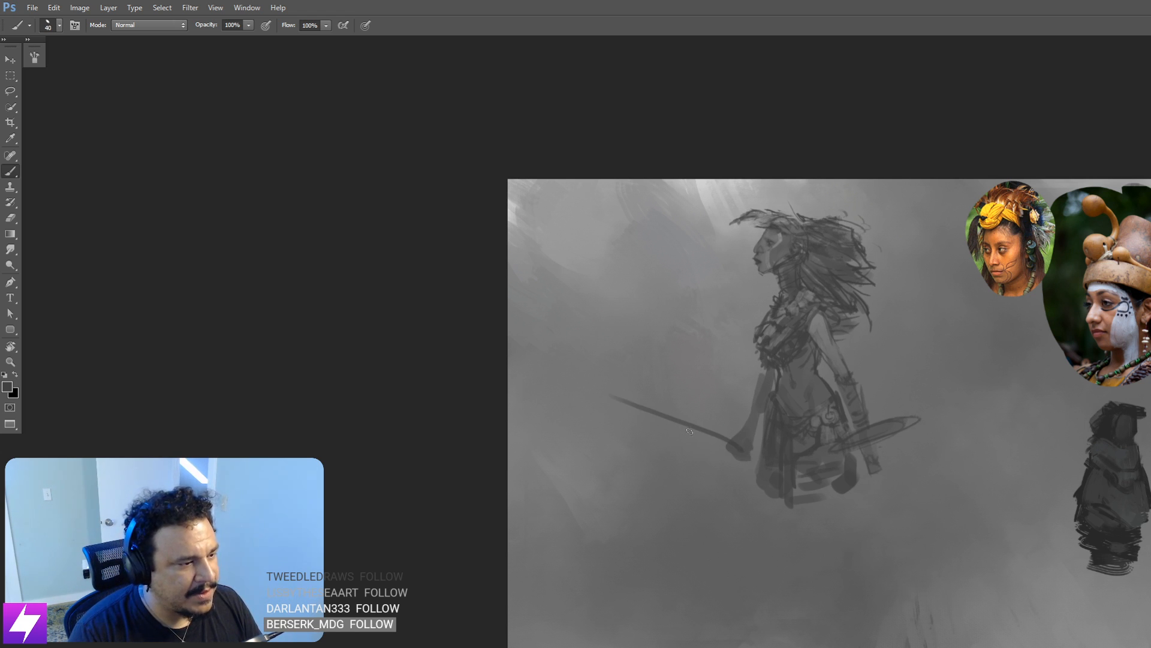
key(ctrl+z)
key(bracketright)
key(bracketright)
key(bracketright)
mouse_move(607, 412)
mouse_down()
mouse_move(738, 446)
mouse_move(649, 425)
mouse_move(674, 415)
mouse_move(725, 433)
mouse_move(722, 444)
mouse_move(624, 404)
mouse_move(696, 428)
mouse_move(635, 433)
mouse_move(713, 442)
mouse_up()
key(bracketright)
key(bracketright)
key(bracketright)
key(bracketright)
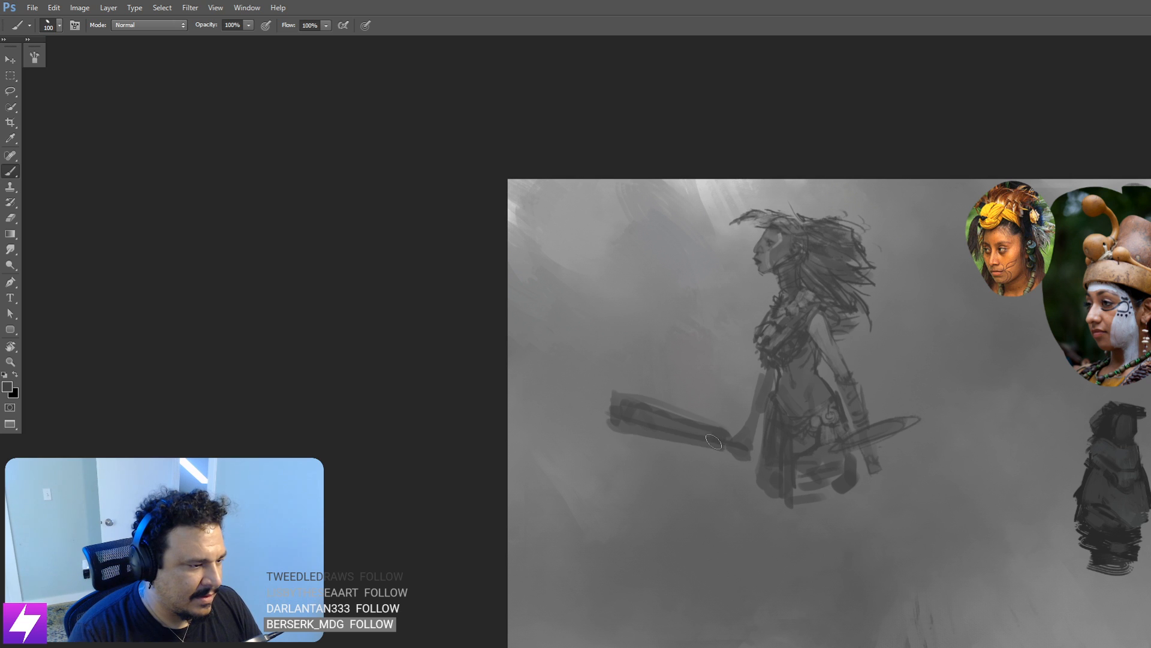
Step: Smooth the blade with a 125 px smudge at 50% strength and trim its tip and edges with a 60 px eraser
key(r)
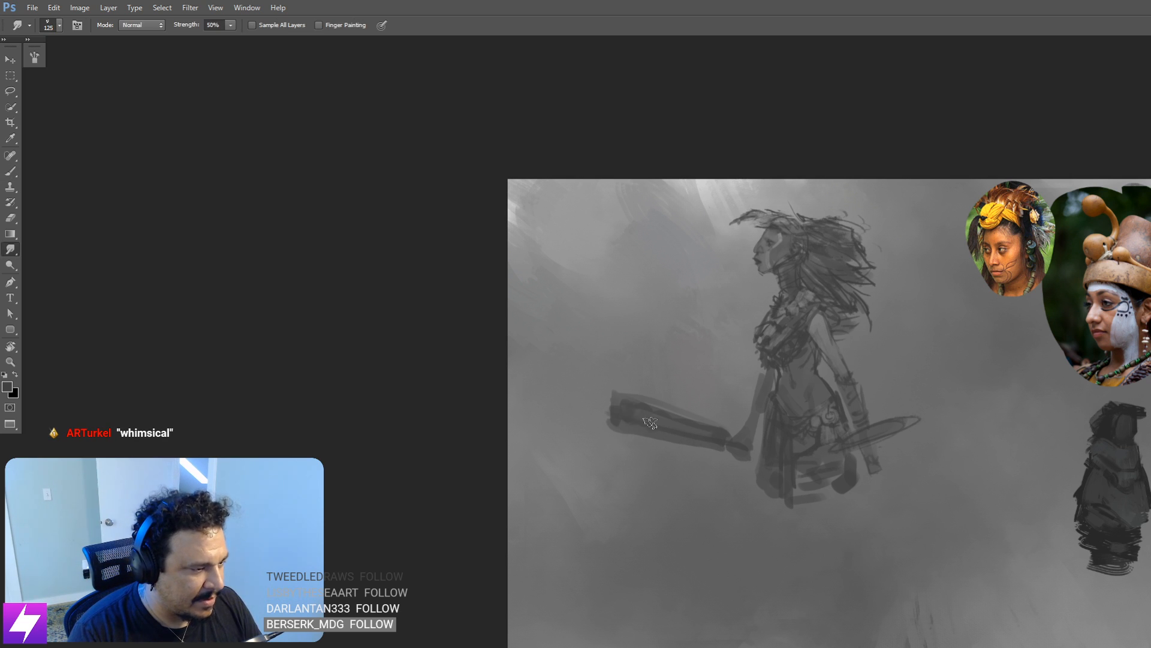
mouse_move(651, 423)
mouse_down()
mouse_move(625, 404)
mouse_move(705, 437)
mouse_up()
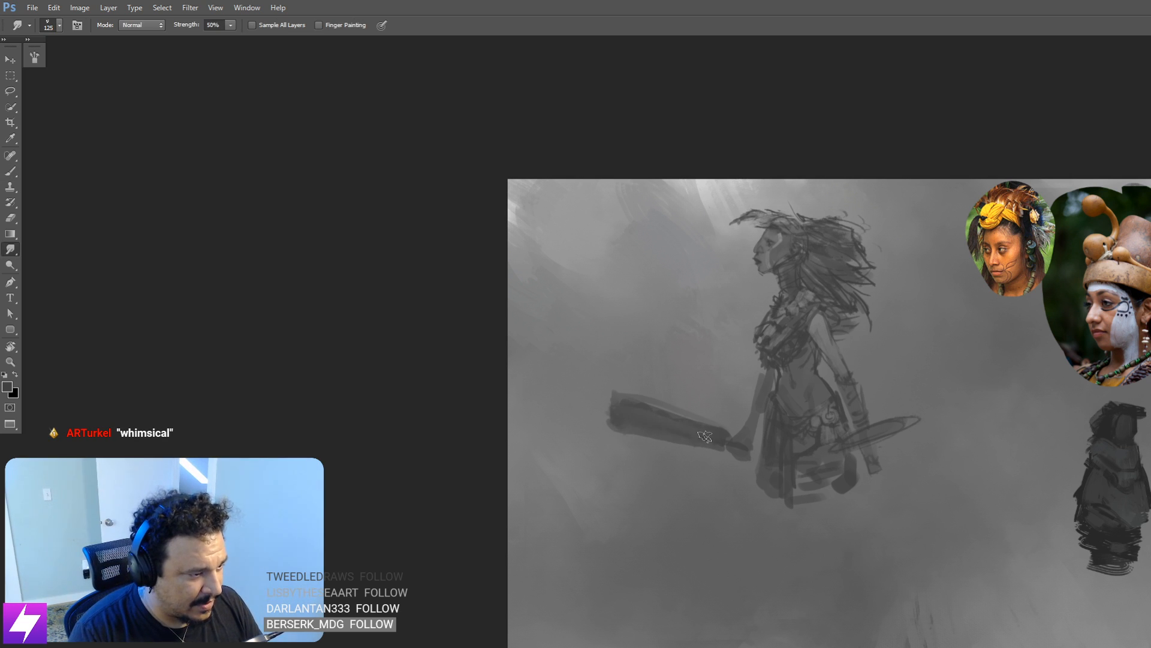
key(e)
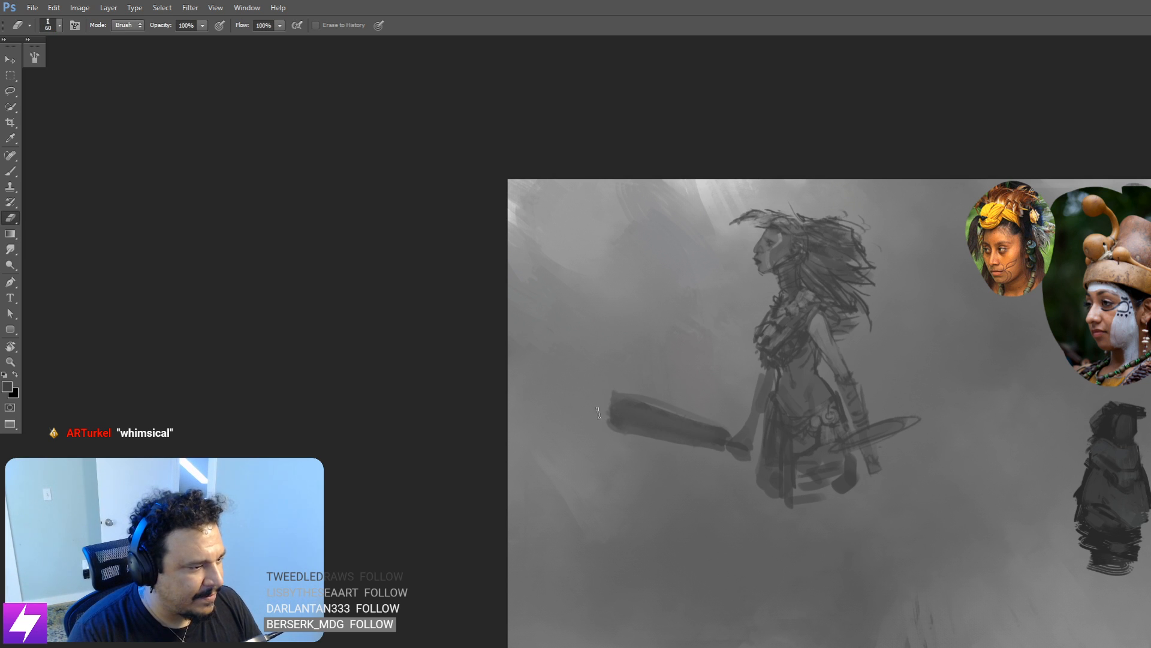
drag(597, 413, 618, 434)
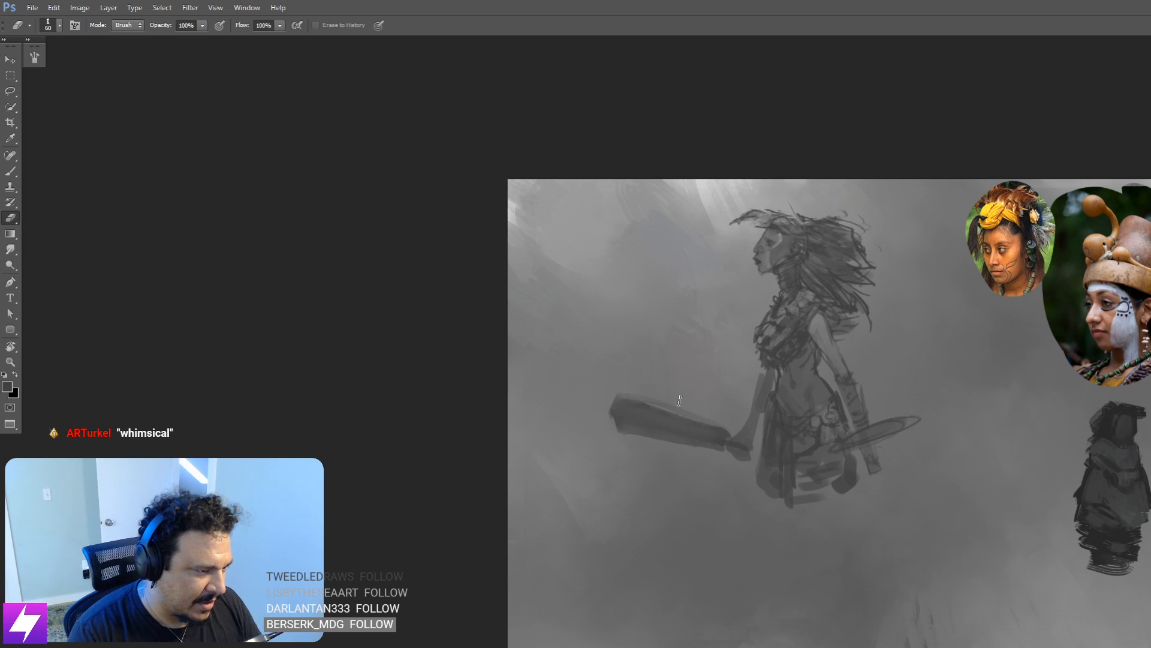
mouse_move(635, 396)
mouse_down()
mouse_move(694, 406)
mouse_move(715, 434)
mouse_up()
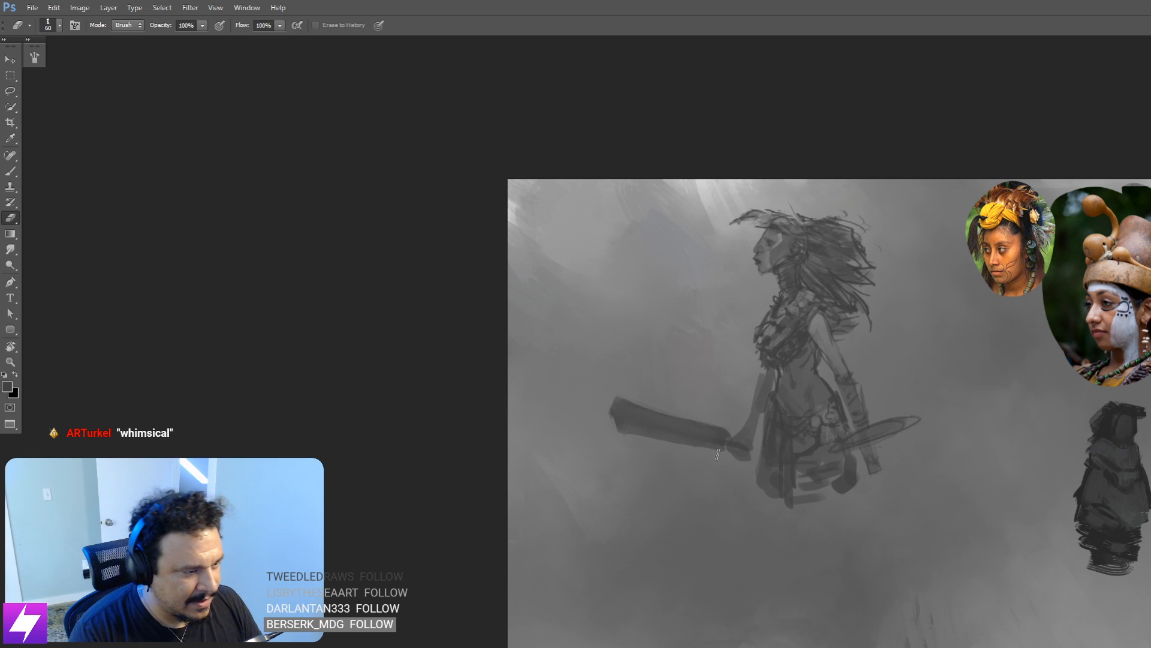
key(b)
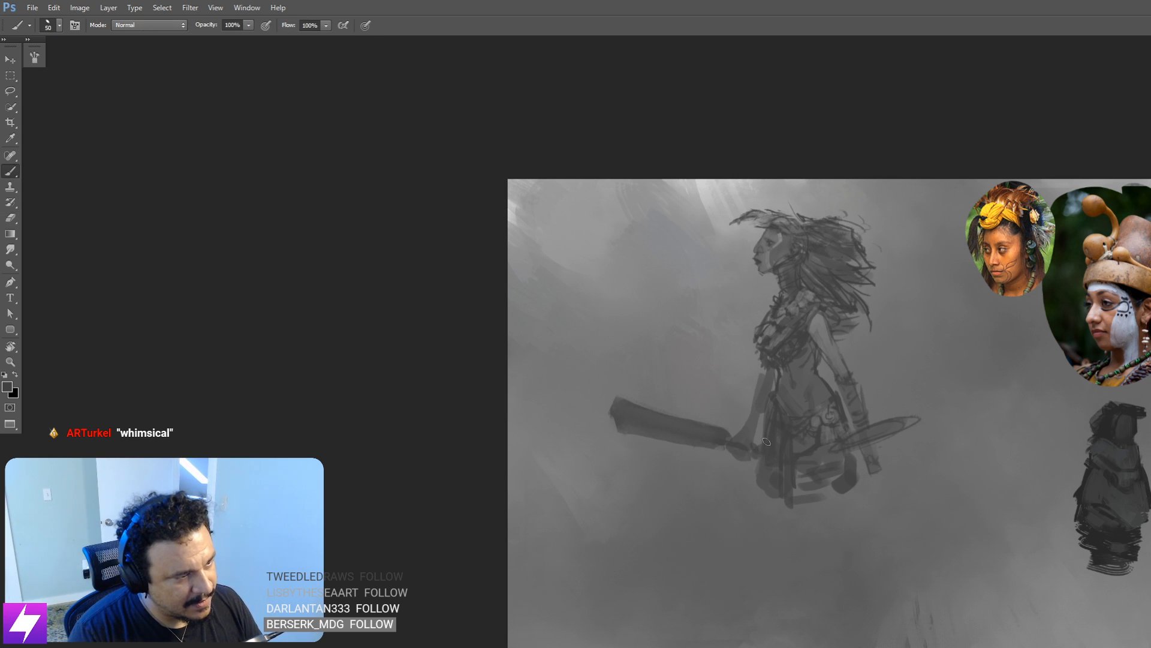
Step: Scale the profile figure down slightly and place it in the canvas's lower-right corner beside the dark silhouette
drag(897, 468, 879, 420)
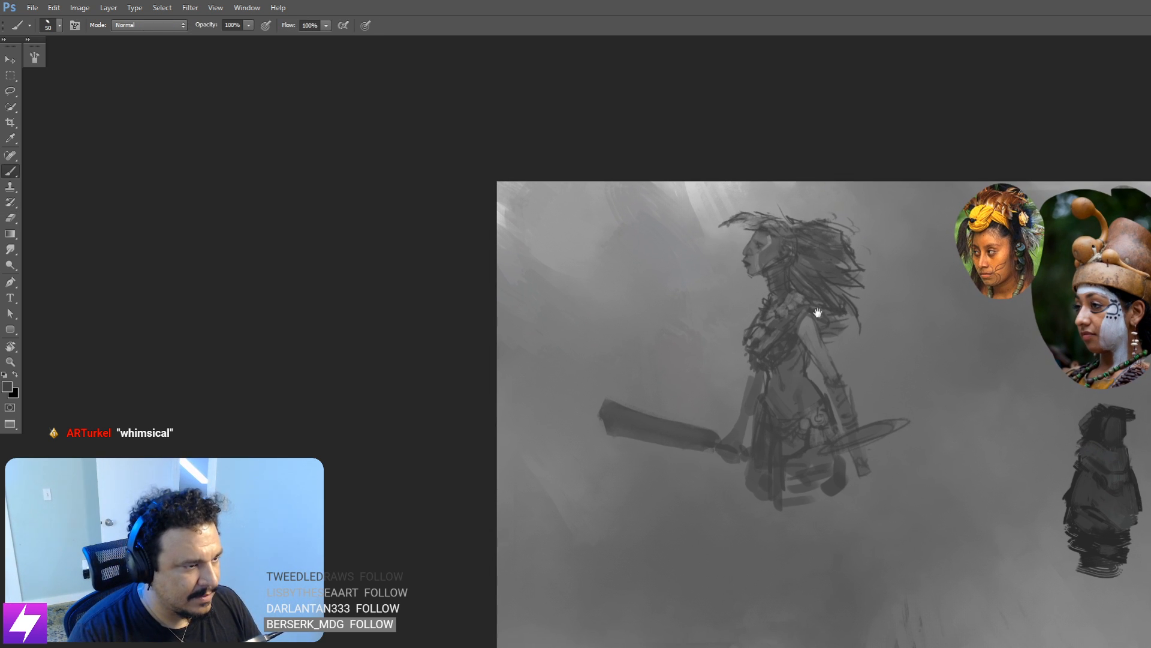
drag(781, 359, 949, 461)
drag(878, 458, 775, 300)
mouse_move(828, 303)
mouse_down()
mouse_move(852, 376)
mouse_move(846, 360)
mouse_up()
key(ctrl+t)
drag(681, 136, 778, 249)
key(Return)
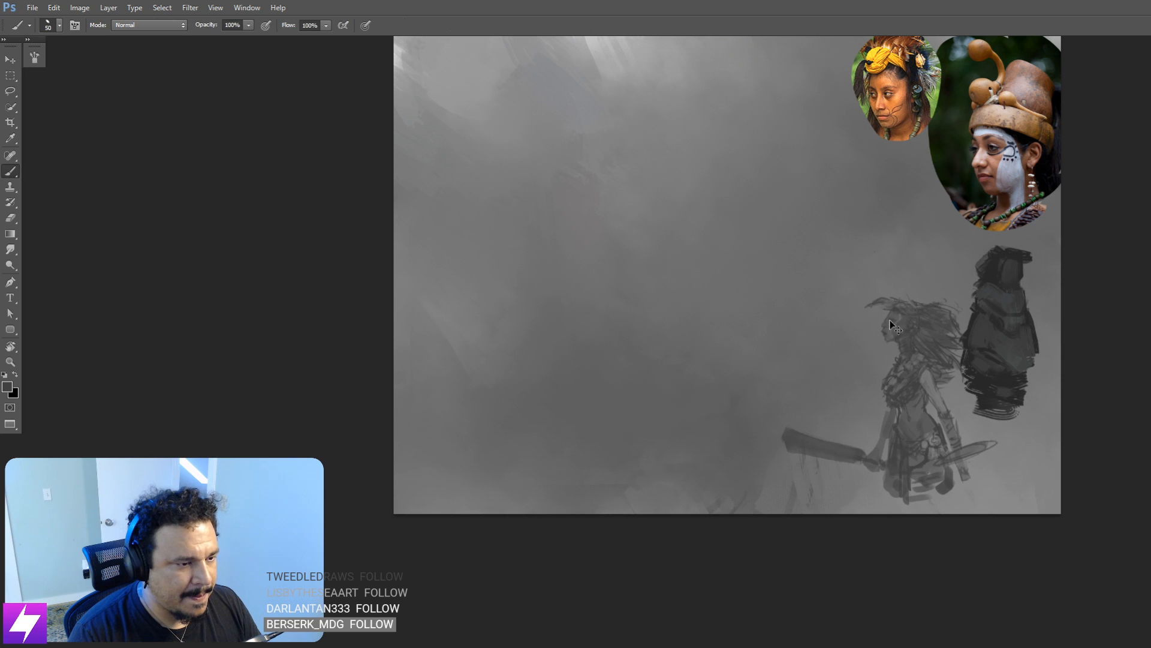
drag(890, 319, 879, 324)
key(ctrl+minus)
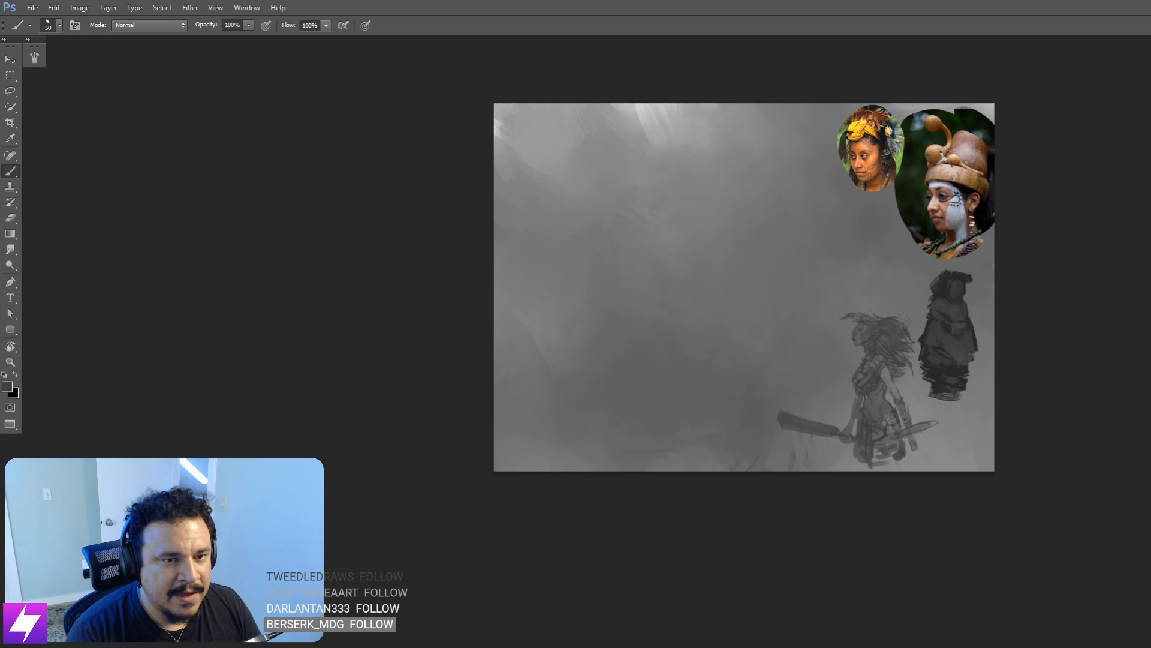
Step: Shift the profile figure and dark silhouette slightly closer to the canvas's right edge, and lower the silhouette
key(ctrl+z)
key(ctrl+z)
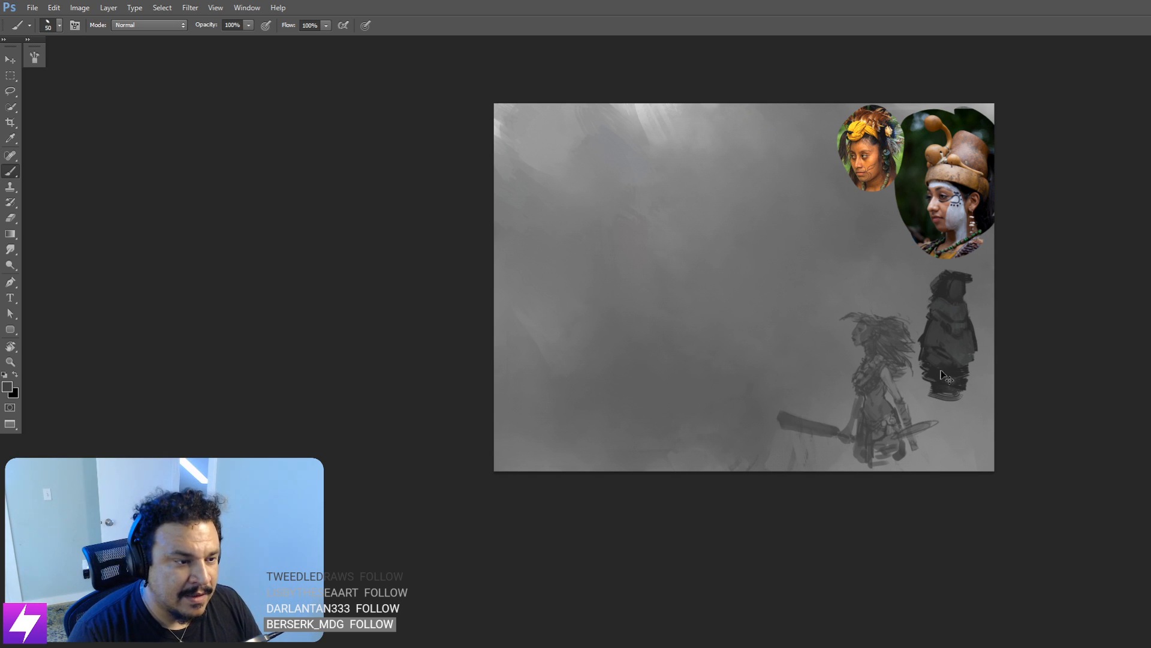
drag(939, 360, 946, 358)
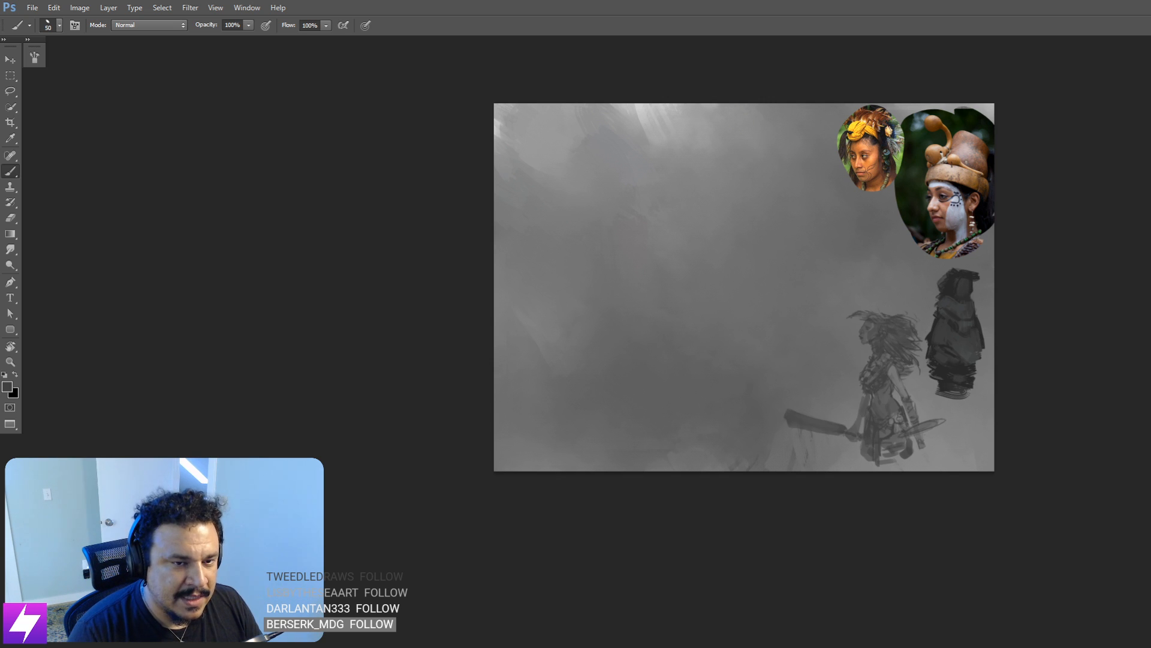
drag(955, 347, 956, 363)
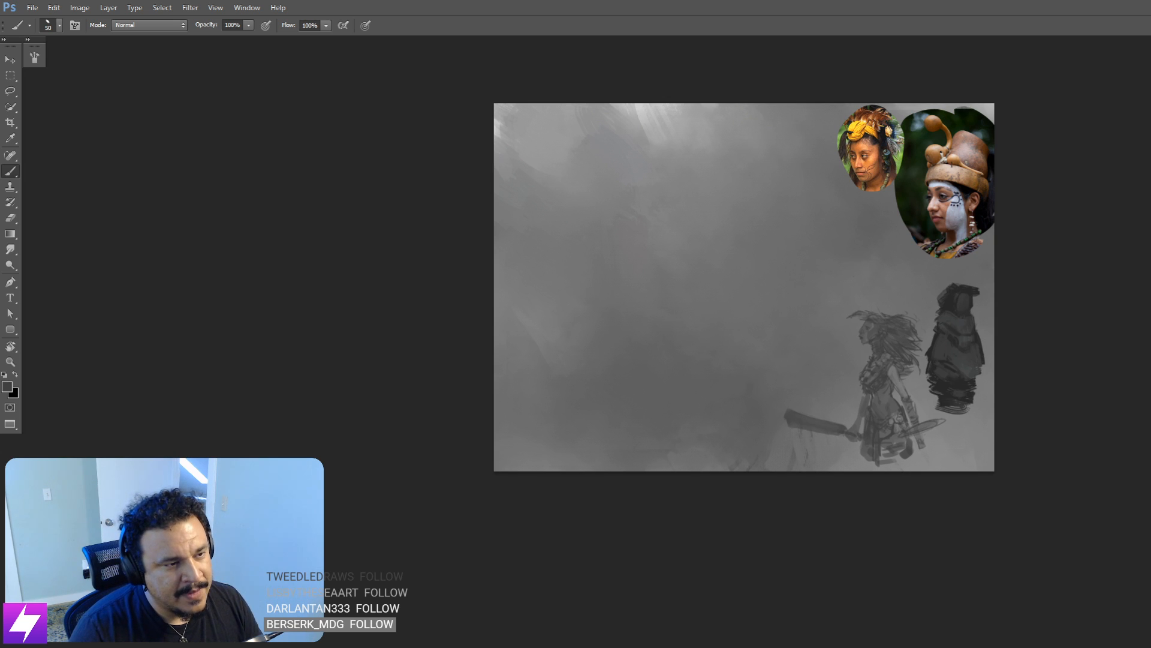
drag(1070, 399, 1087, 439)
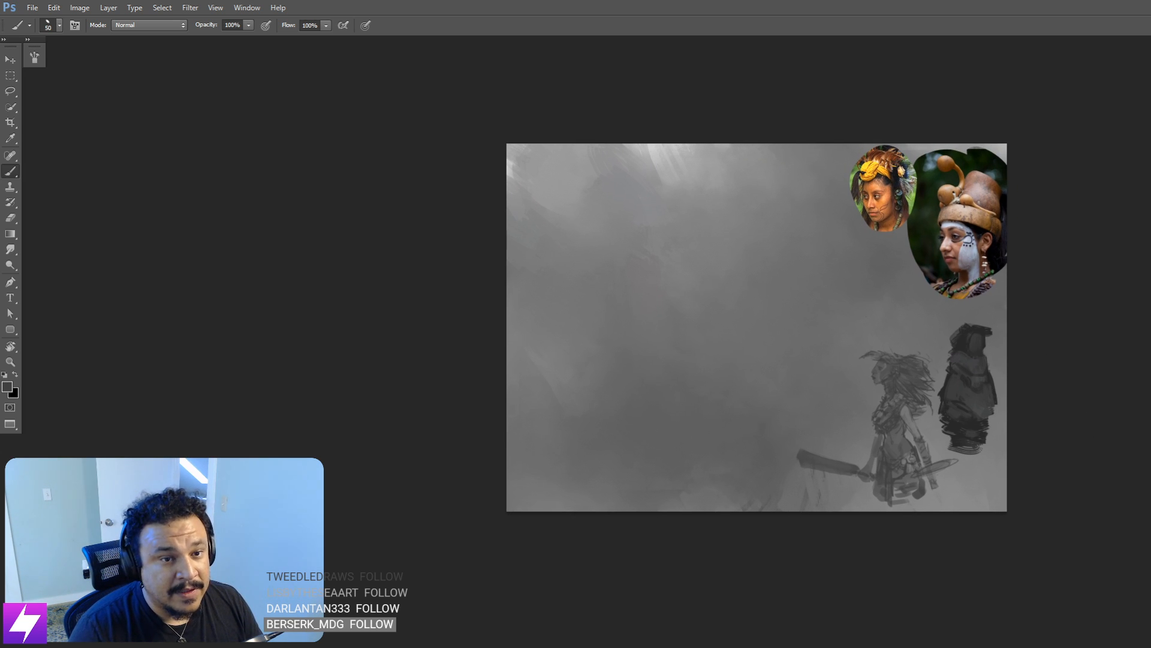
Step: Flip the whole canvas horizontally
key(ctrl+shift+h)
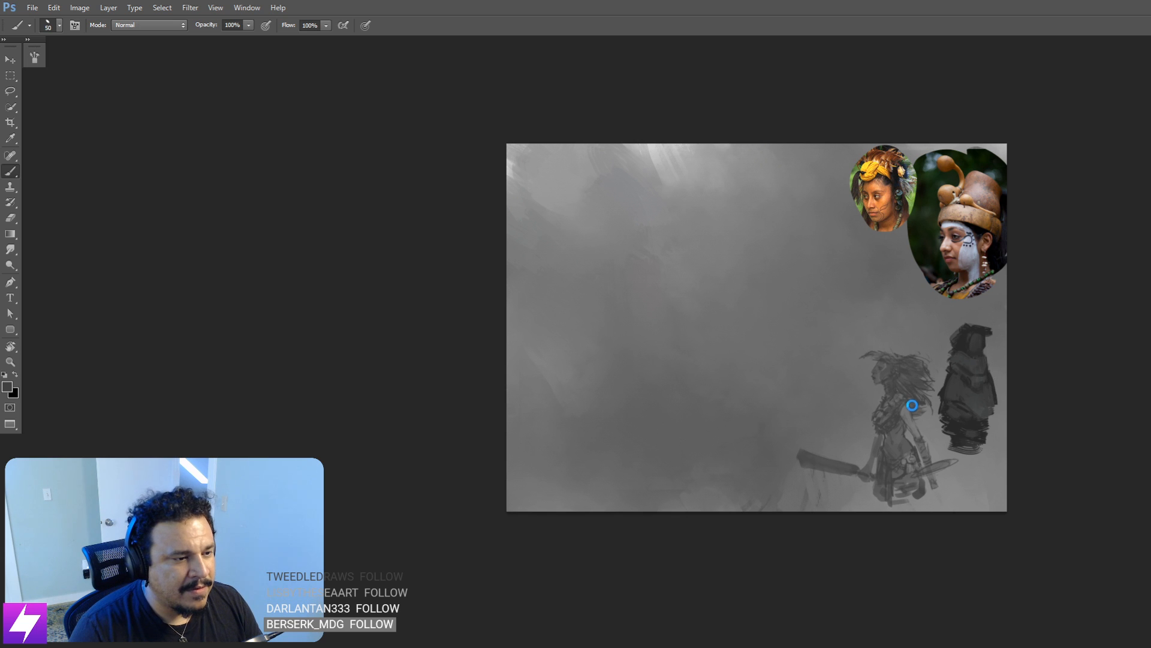
drag(853, 398, 886, 428)
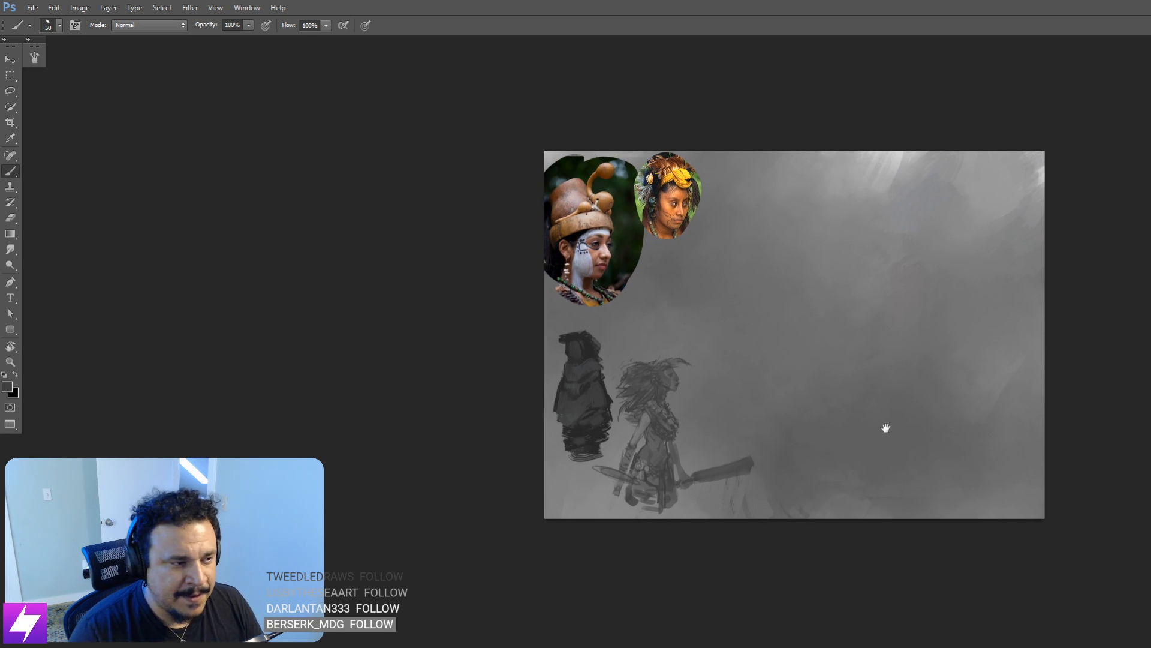
key(ctrl+plus)
drag(929, 390, 987, 363)
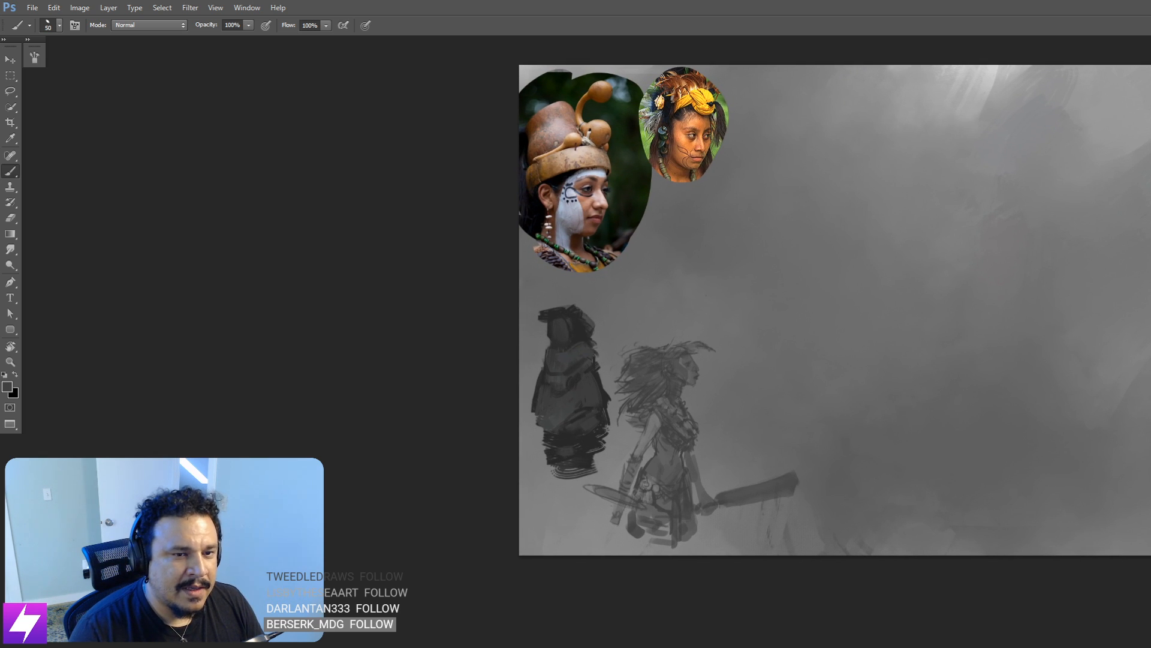
key(ctrl+z)
key(ctrl+z)
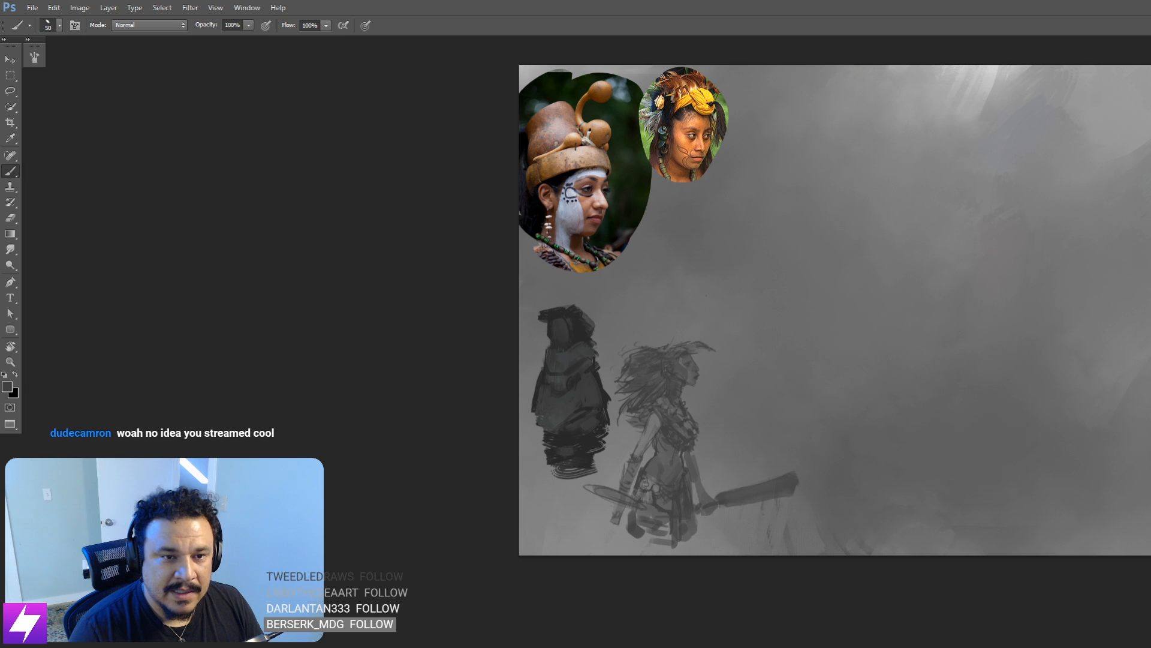
drag(888, 421, 863, 399)
drag(920, 425, 894, 415)
drag(905, 353, 921, 385)
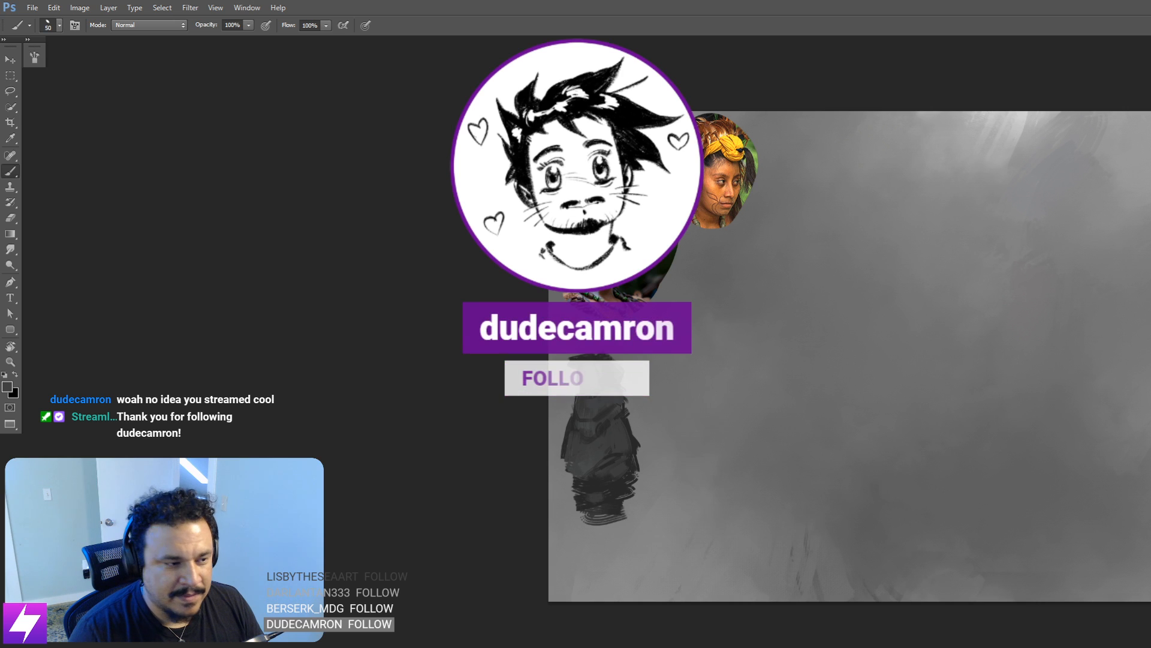
key(ctrl+z)
drag(868, 432, 861, 414)
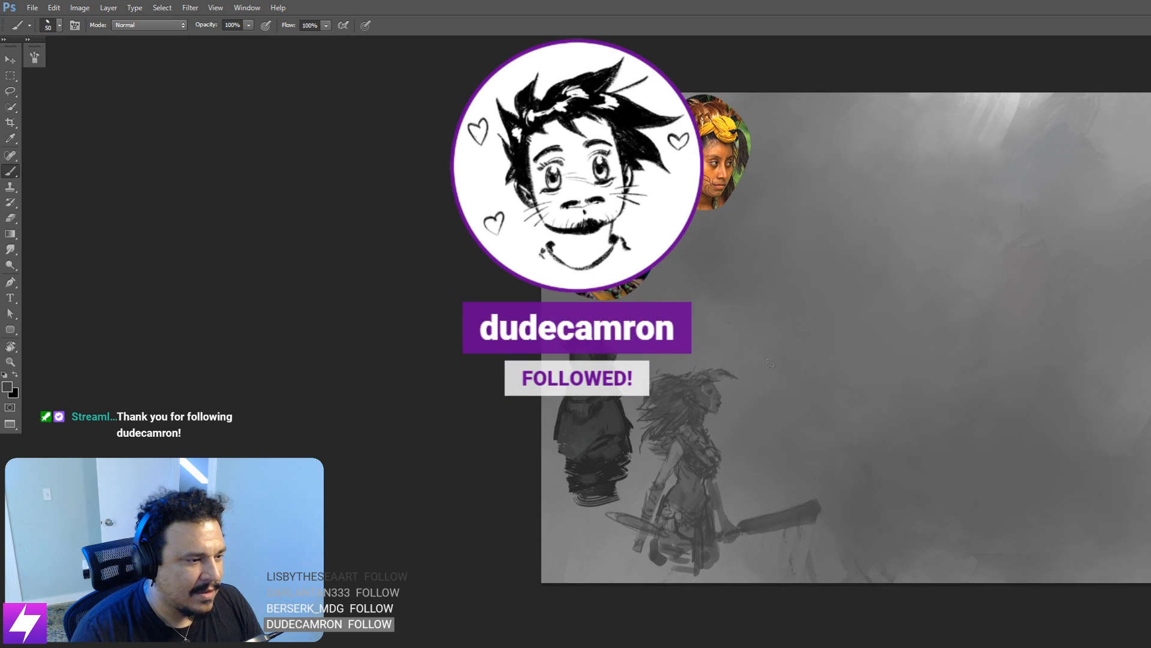
key(bracketright)
key(bracketright)
key(bracketright)
drag(804, 319, 792, 379)
key(ctrl+alt+z)
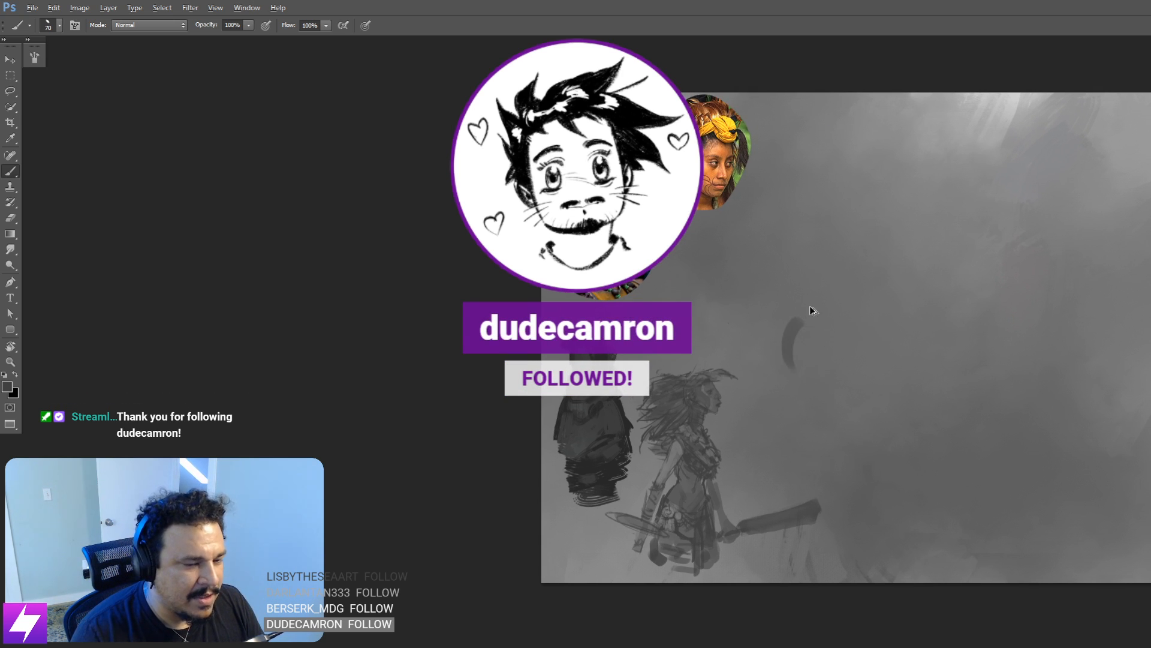
key(ctrl+z)
mouse_move(830, 350)
mouse_down()
mouse_move(856, 344)
mouse_move(853, 361)
mouse_move(891, 339)
mouse_up()
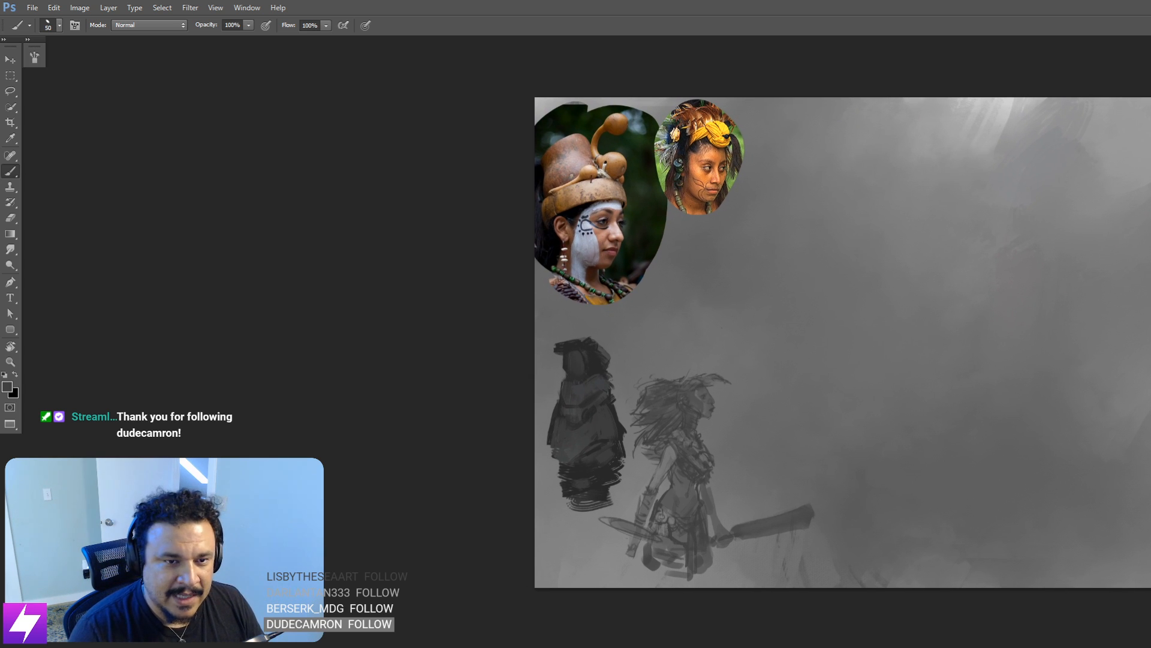
drag(830, 389, 859, 345)
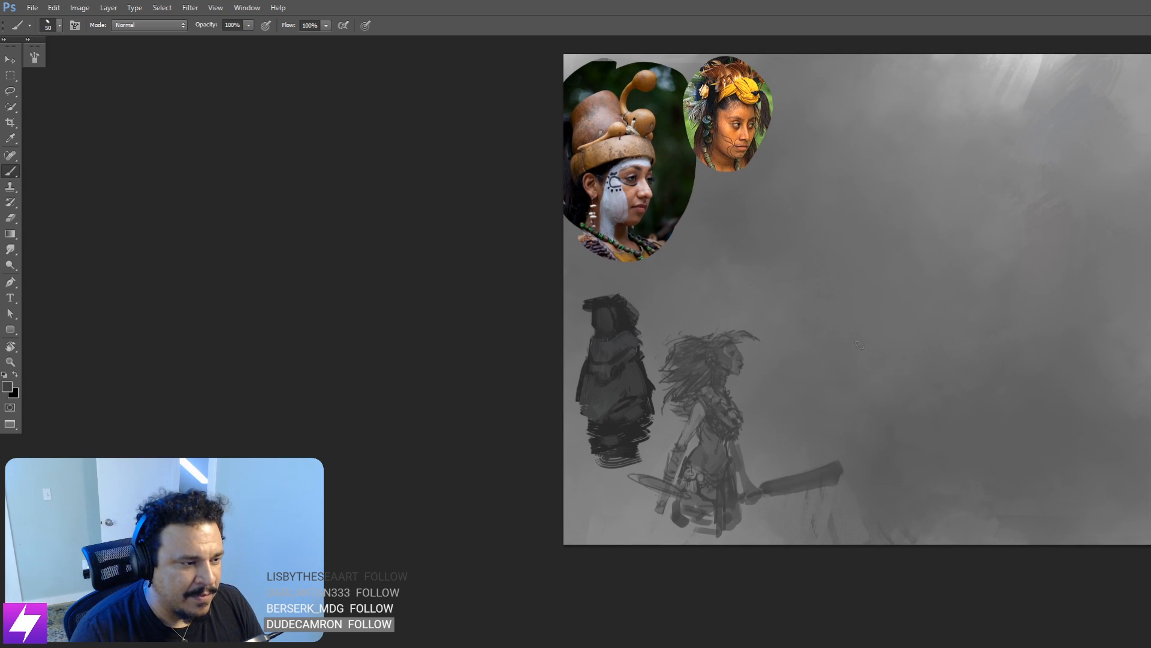
drag(908, 298, 892, 341)
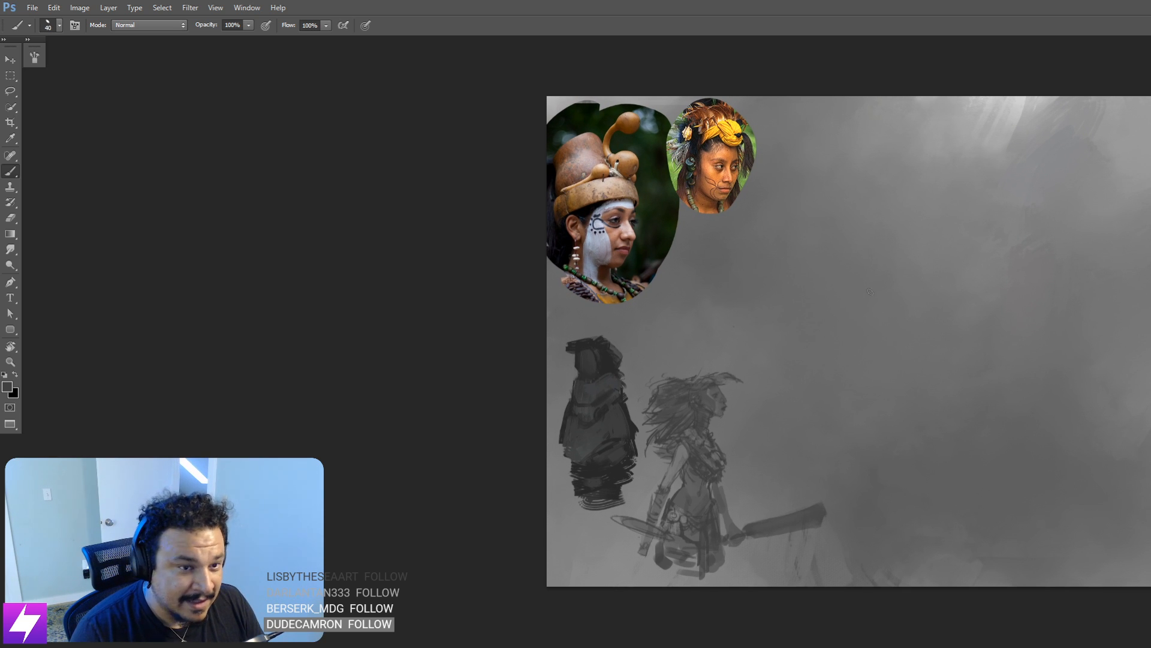
Step: Try sketching a large rounded outline in the empty background with a 40 px brush
drag(858, 219, 863, 292)
key(ctrl+z)
drag(858, 222, 873, 281)
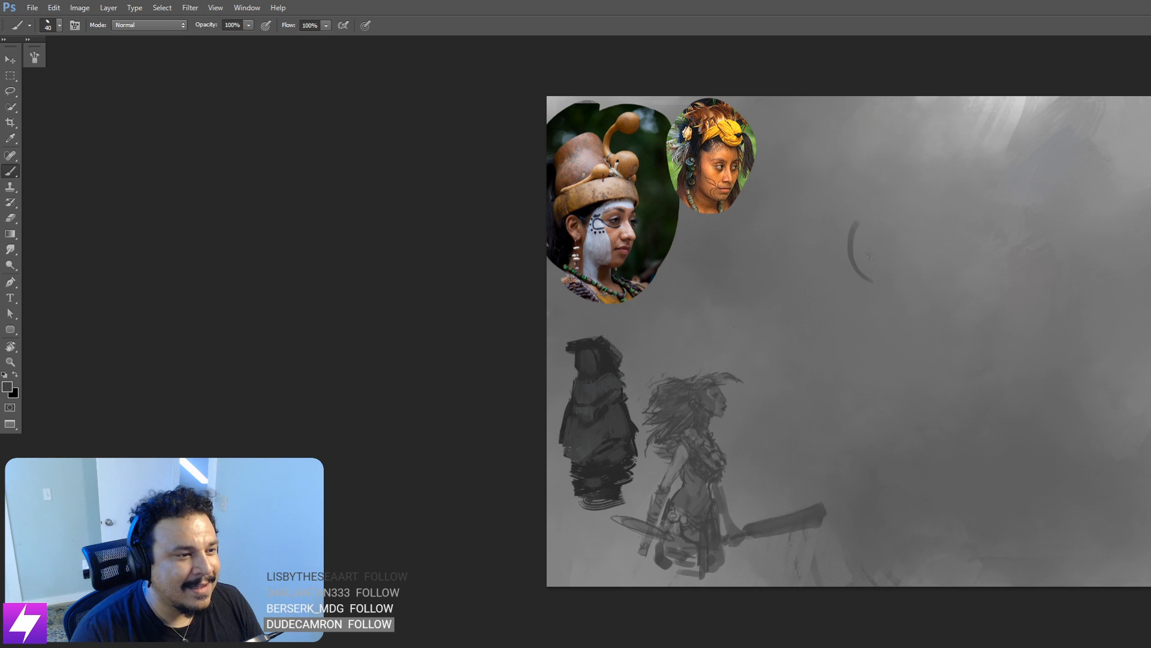
drag(901, 209, 958, 236)
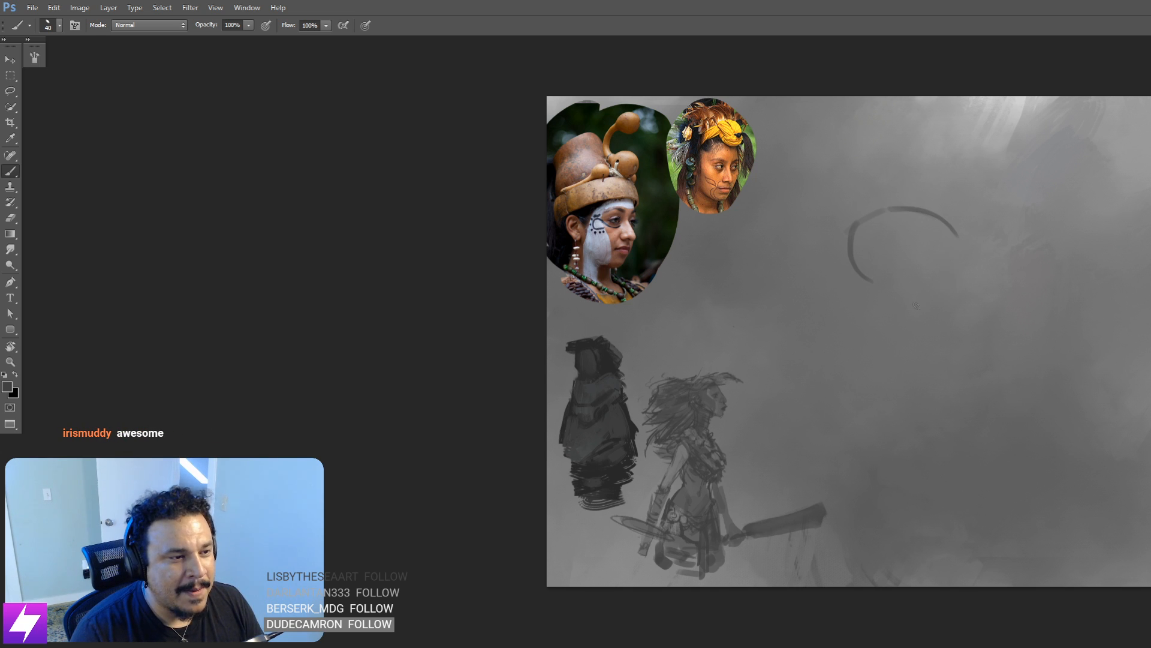
key(ctrl+alt+z)
key(ctrl+alt+z)
key(ctrl+alt+z)
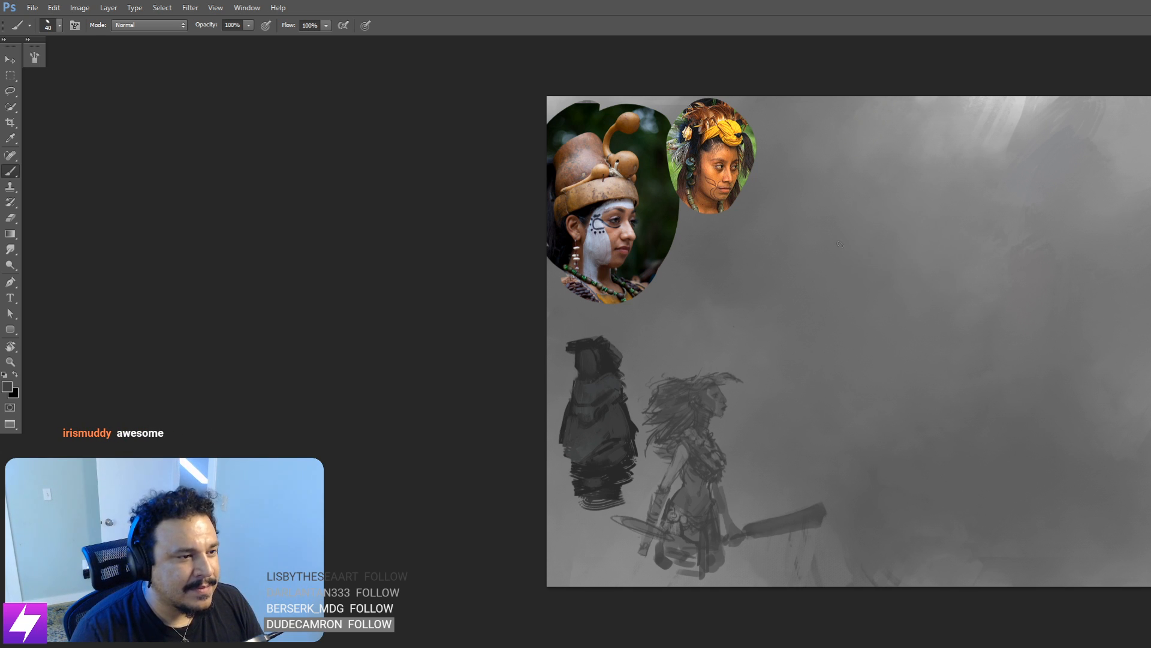
Step: Try blocking in an angular torso frame in the empty background, and clear the strokes
drag(838, 246, 895, 219)
mouse_move(887, 228)
mouse_down()
mouse_move(909, 308)
mouse_move(863, 276)
mouse_move(862, 315)
mouse_up()
drag(845, 244, 864, 297)
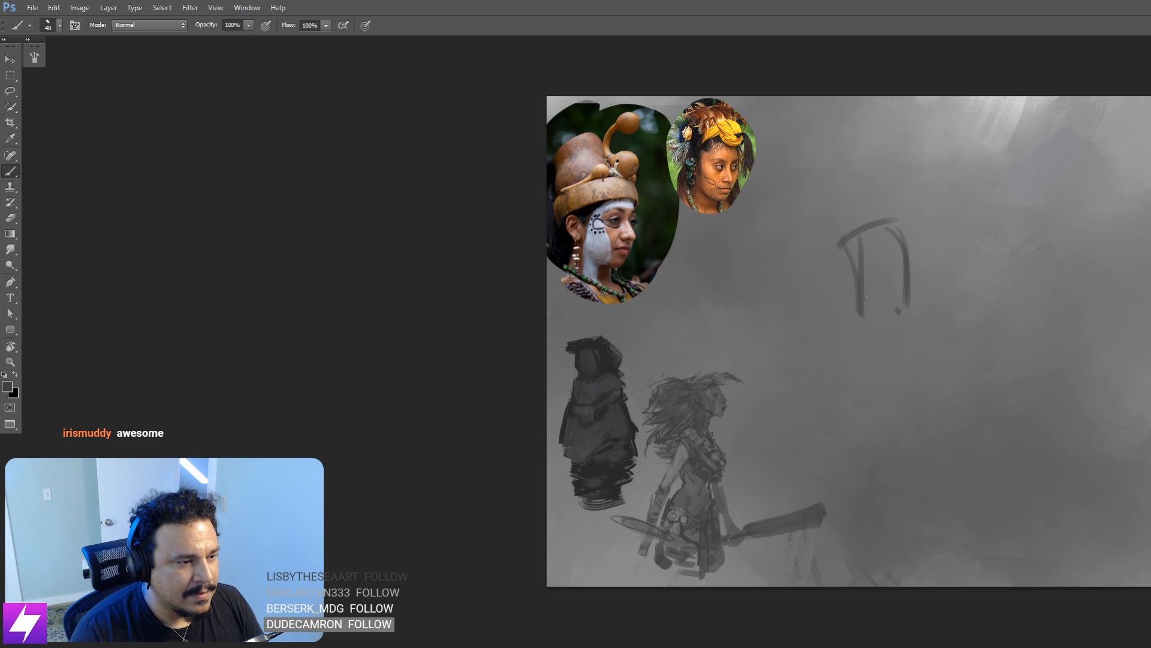
key(e)
mouse_move(839, 240)
mouse_down()
mouse_move(902, 237)
mouse_move(862, 302)
mouse_move(922, 254)
mouse_up()
Step: Sketch a new figure's curved gesture line, rounded torso and pelvis in the empty background with a 30 px brush
key(b)
drag(926, 201, 834, 372)
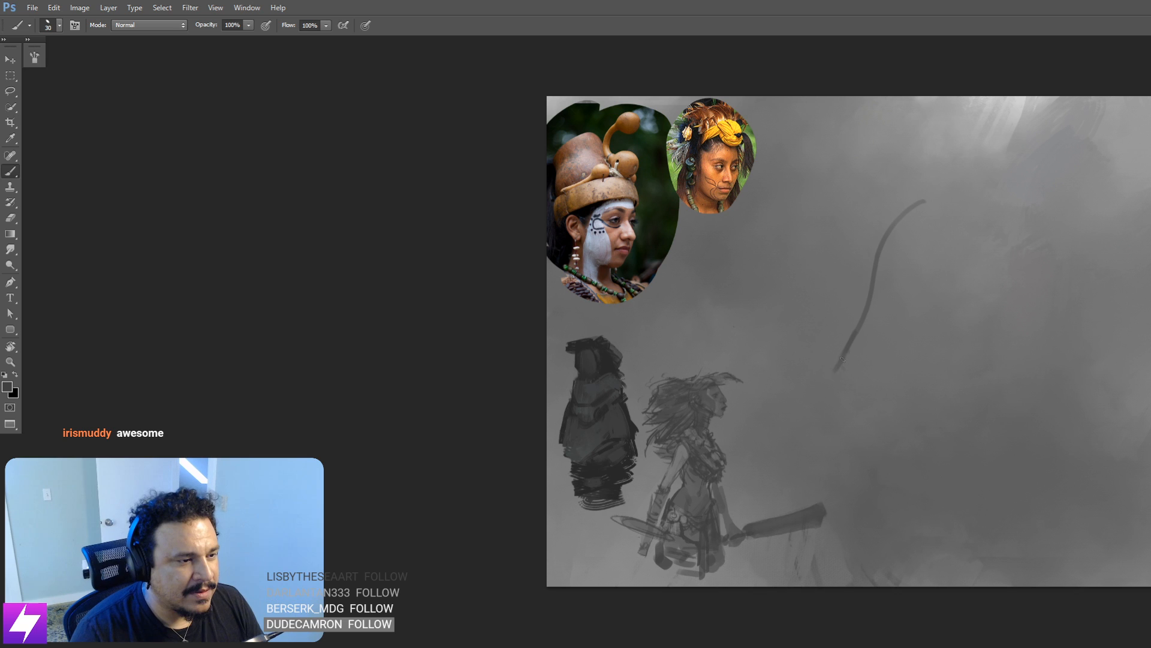
mouse_move(869, 308)
mouse_down()
mouse_move(870, 371)
mouse_move(857, 315)
mouse_move(886, 332)
mouse_up()
mouse_move(857, 289)
mouse_down()
mouse_move(926, 283)
mouse_move(866, 240)
mouse_move(889, 227)
mouse_move(914, 294)
mouse_up()
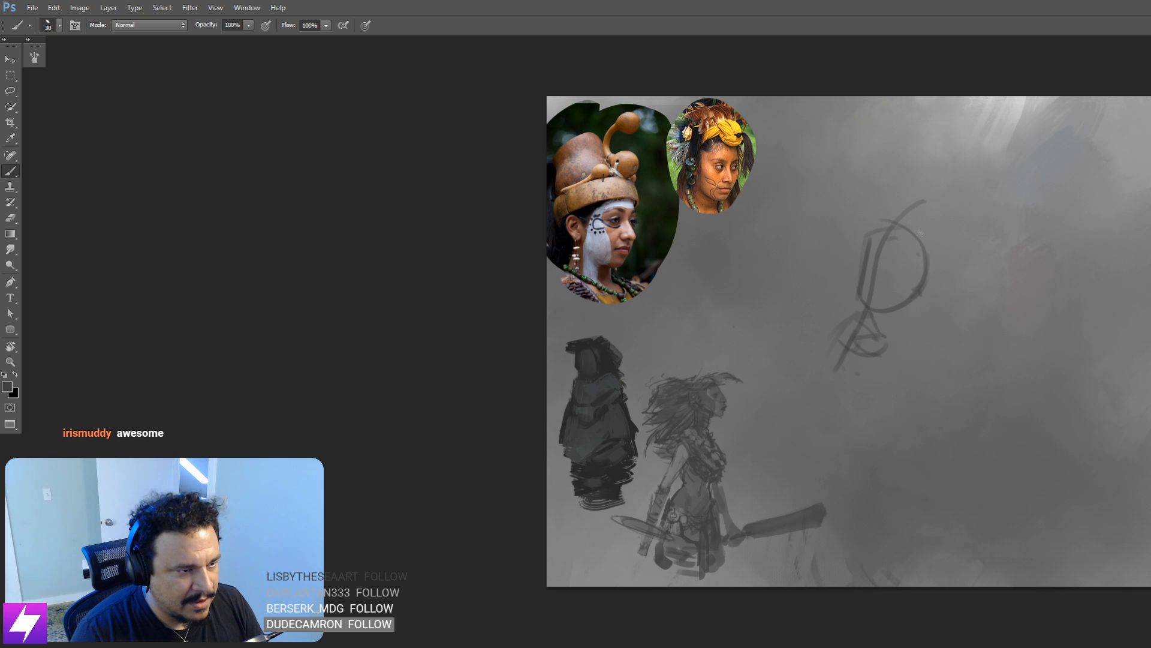
Step: Sketch an upright oval head above the new figure's torso
mouse_move(925, 178)
mouse_down()
mouse_move(906, 201)
mouse_move(922, 228)
mouse_up()
key(ctrl+z)
mouse_move(913, 176)
mouse_down()
mouse_move(902, 187)
mouse_move(918, 175)
mouse_up()
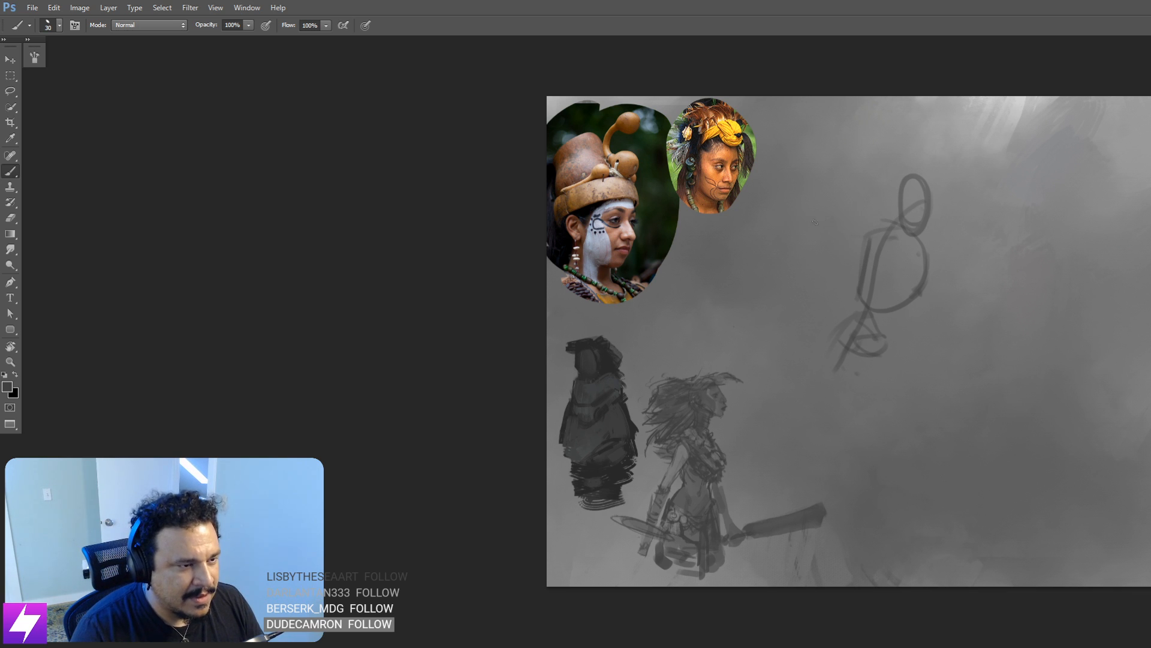
key(ctrl+z)
Step: Sketch a long slanted staff with the new figure's arm outstretched to it, and the opposite arm hanging beside the torso
drag(806, 98, 754, 358)
mouse_move(795, 213)
mouse_down()
mouse_move(899, 229)
mouse_move(887, 237)
mouse_move(775, 184)
mouse_up()
drag(928, 245, 888, 322)
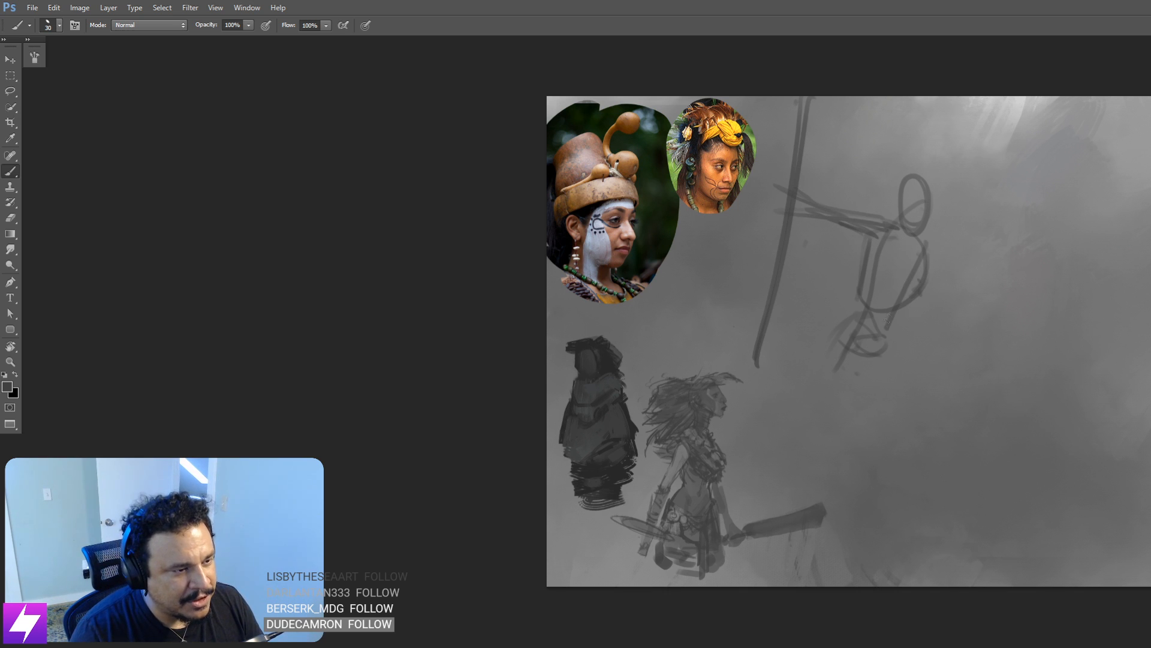
Step: Redraw the hip line and sketch the staff figure's two legs, one swept toward the staff's base and one angled down
key(ctrl+z)
drag(921, 275, 889, 332)
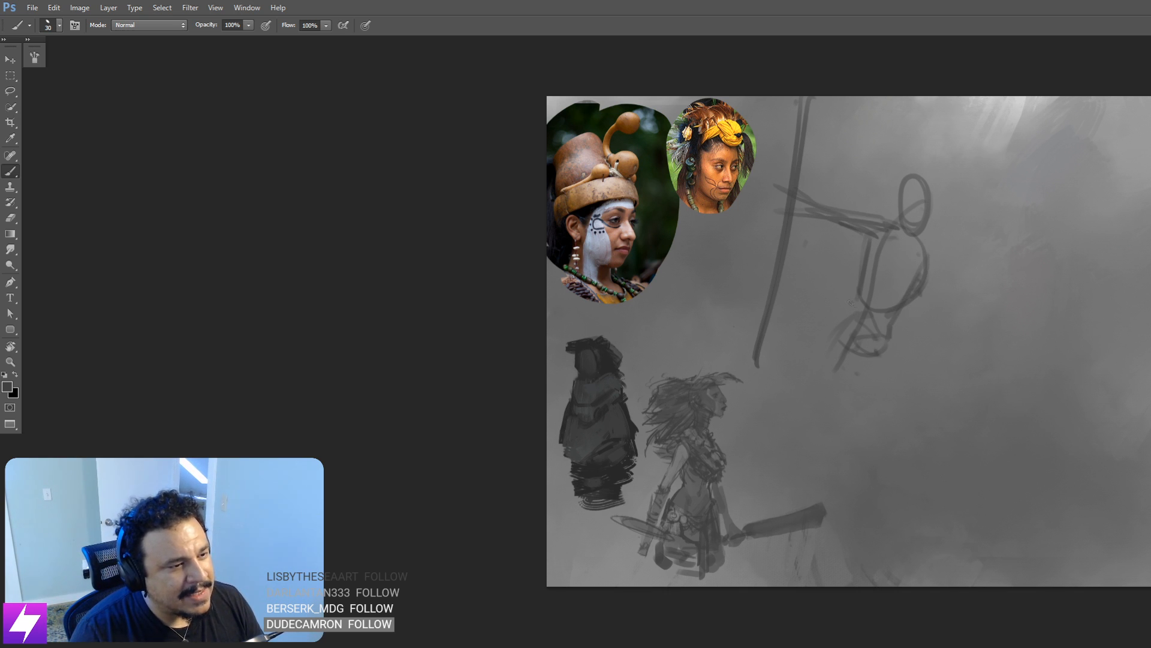
mouse_move(857, 286)
mouse_down()
mouse_move(826, 323)
mouse_move(746, 350)
mouse_up()
drag(847, 327, 739, 352)
drag(793, 352, 805, 347)
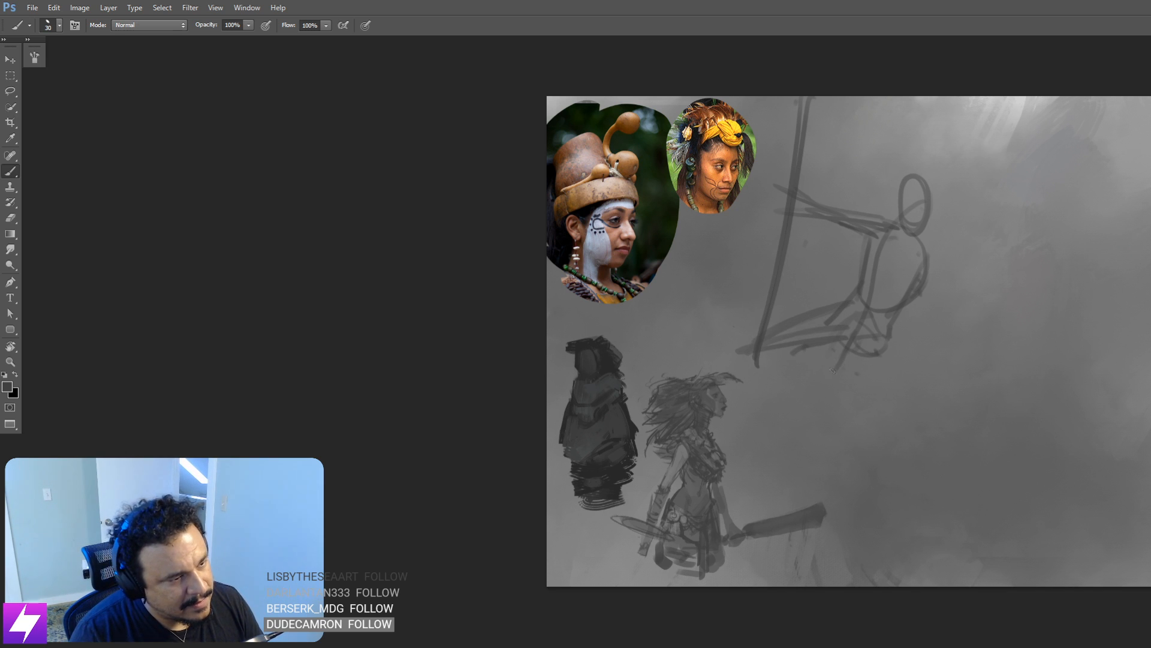
drag(888, 339, 797, 413)
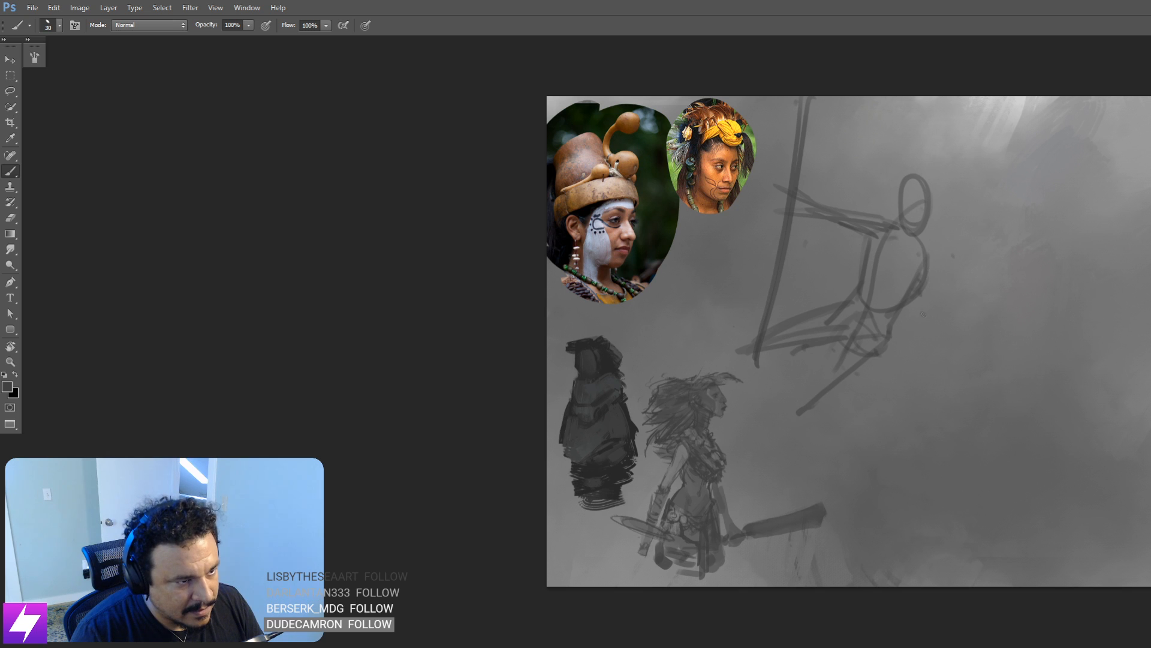
Step: Sketch the figure's lowered arm with its hand gripping a thin blade that slants outward and down
drag(927, 265, 930, 368)
key(ctrl+z)
mouse_move(928, 263)
mouse_down()
mouse_move(921, 352)
mouse_move(932, 392)
mouse_up()
mouse_move(924, 309)
mouse_down()
mouse_move(930, 401)
mouse_move(950, 410)
mouse_move(926, 418)
mouse_move(986, 459)
mouse_up()
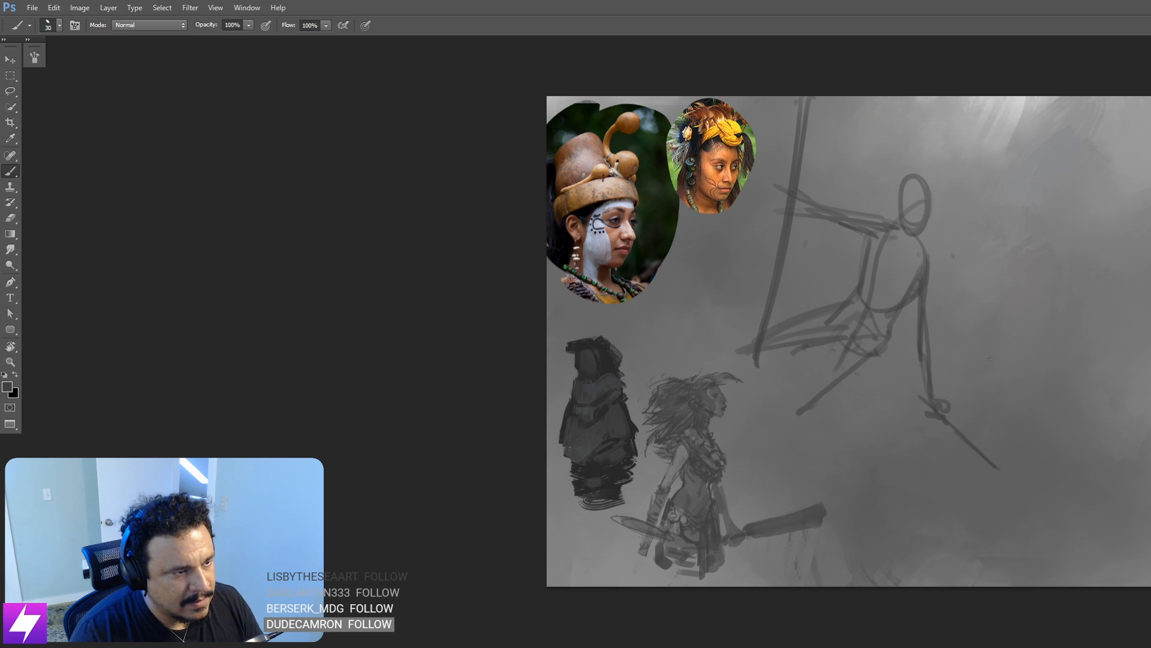
Step: Flip the canvas horizontally and compare the sketch with the costume and headdress reference sheets
key(ctrl+minus)
drag(936, 410, 919, 435)
key(ctrl+shift+h)
mouse_move(910, 386)
mouse_down()
mouse_move(869, 385)
mouse_move(903, 388)
mouse_up()
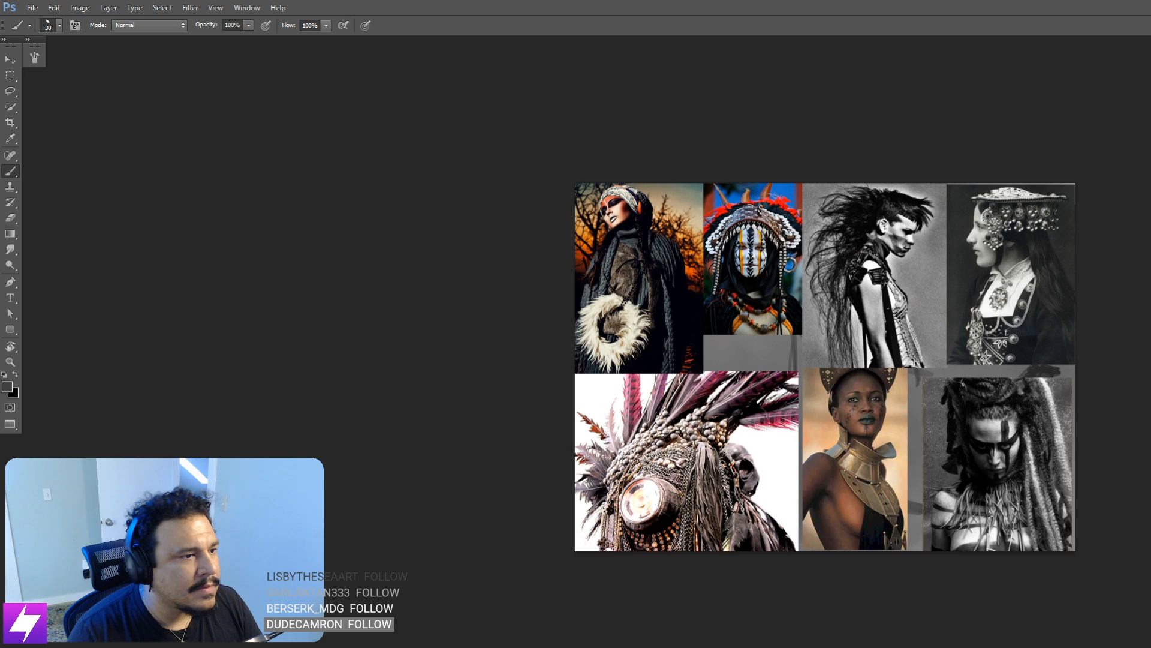
key(ctrl+comma)
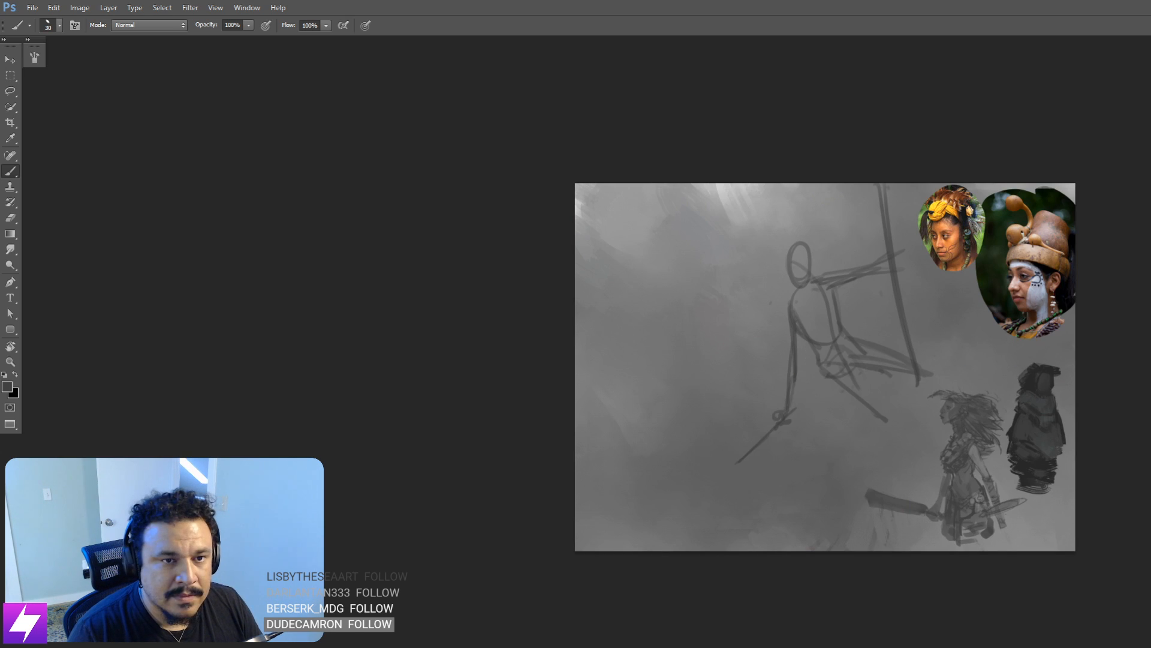
key(ctrl+comma)
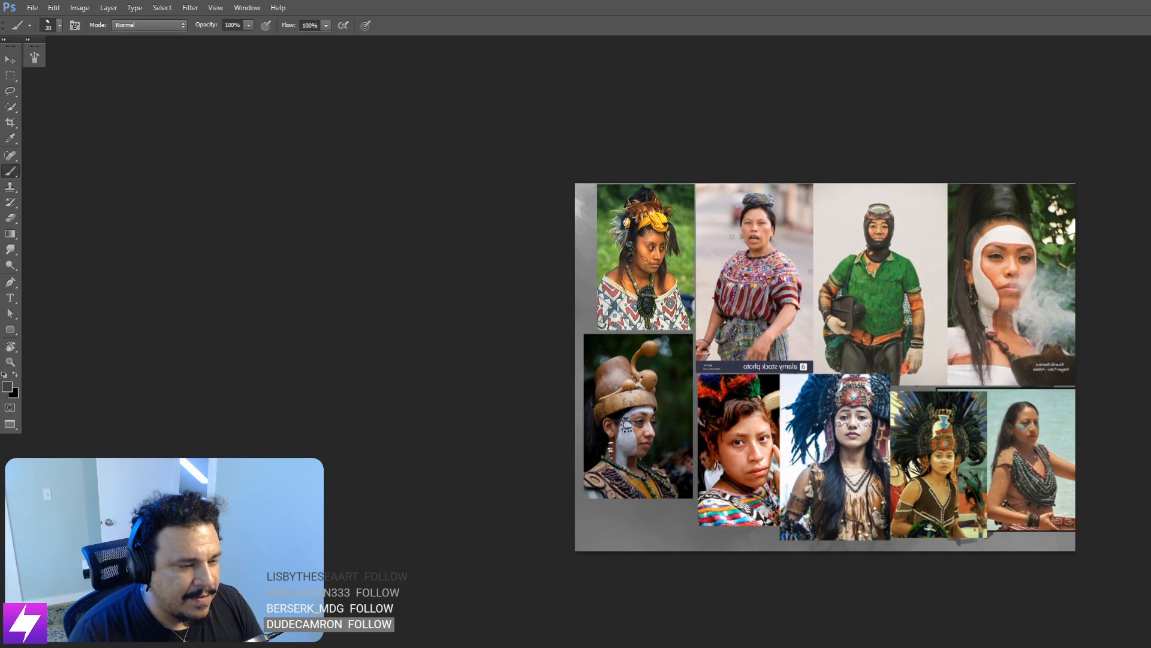
key(ctrl+comma)
key(ctrl+plus)
Step: Fill the figure's chest and shoulders with dark tone using a larger brush, and clean up the torso with the eraser
drag(866, 307, 832, 351)
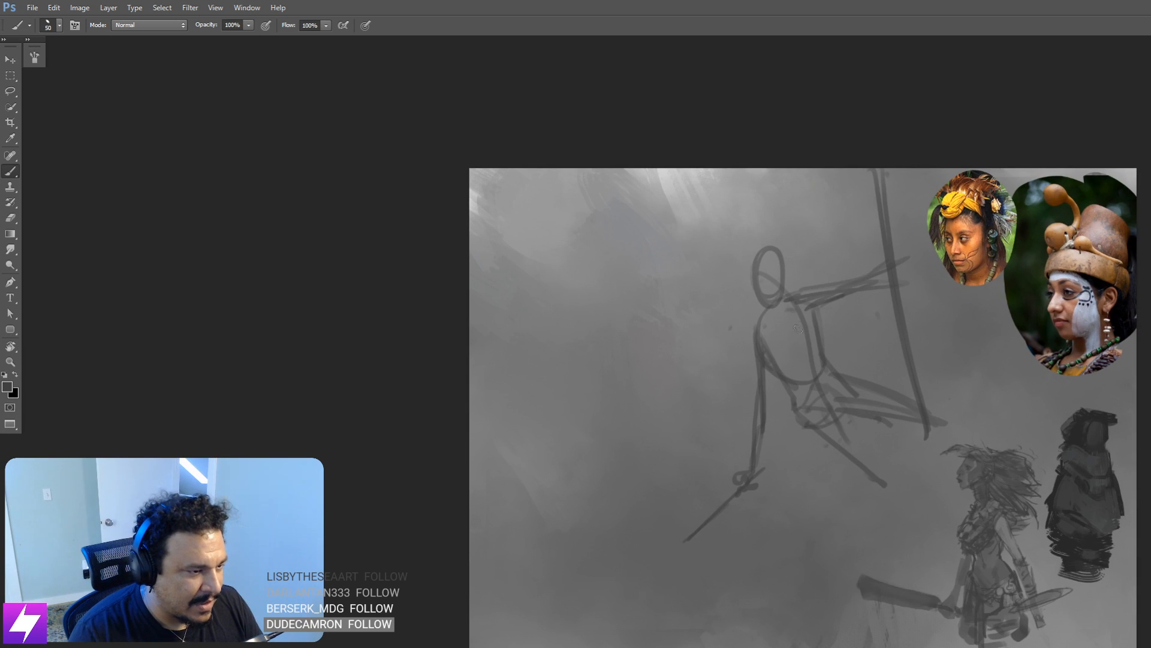
key(bracketright)
mouse_move(803, 303)
mouse_down()
mouse_move(782, 338)
mouse_move(781, 323)
mouse_move(794, 320)
mouse_move(769, 359)
mouse_move(807, 324)
mouse_move(768, 345)
mouse_move(760, 334)
mouse_move(814, 296)
mouse_move(754, 320)
mouse_move(763, 344)
mouse_move(752, 347)
mouse_move(784, 364)
mouse_move(808, 301)
mouse_move(816, 354)
mouse_move(812, 317)
mouse_move(787, 369)
mouse_move(822, 349)
mouse_up()
key(bracketleft)
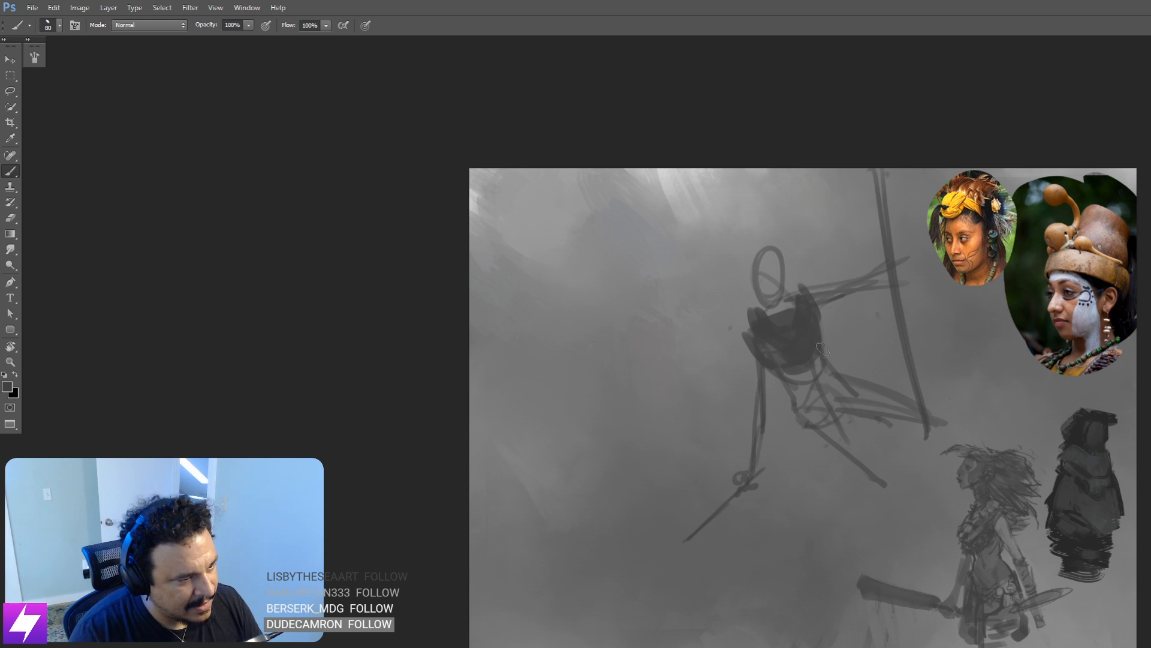
key(bracketleft)
key(bracketleft)
mouse_move(759, 314)
mouse_down()
mouse_move(747, 330)
mouse_move(744, 320)
mouse_up()
mouse_move(803, 286)
mouse_down()
mouse_move(784, 322)
mouse_move(787, 305)
mouse_move(746, 303)
mouse_up()
key(e)
key(bracketleft)
key(bracketleft)
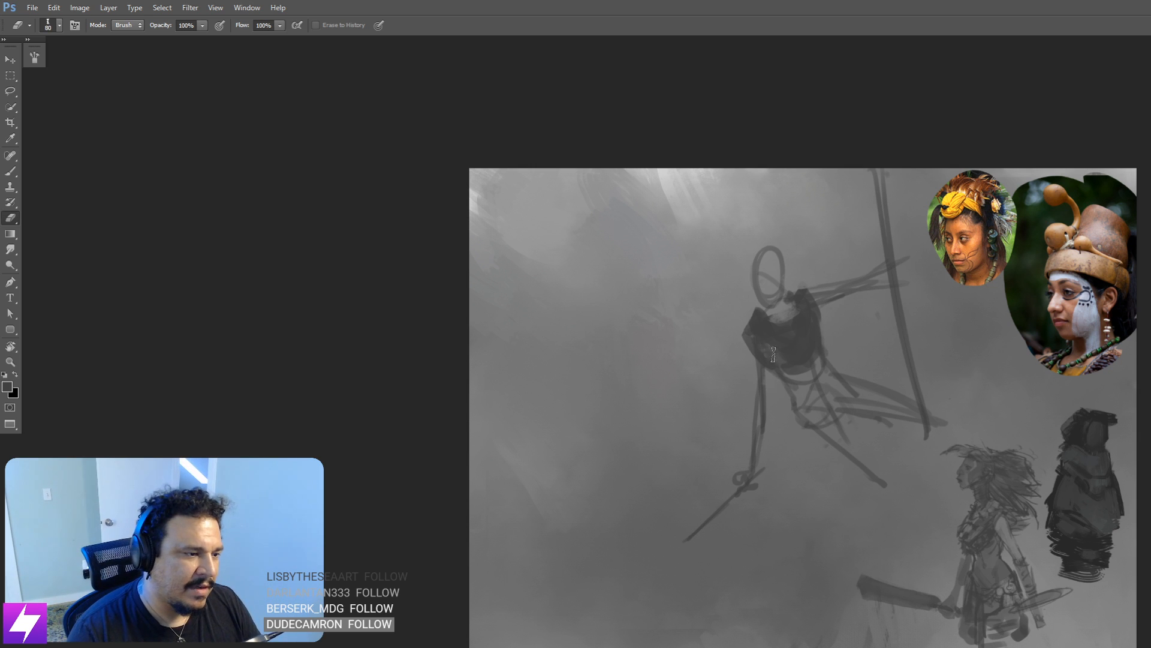
Step: Paint the shoulder of the lowered arm, shade the head and add a feathered crest, and flip the canvas back
key(b)
drag(750, 360, 754, 383)
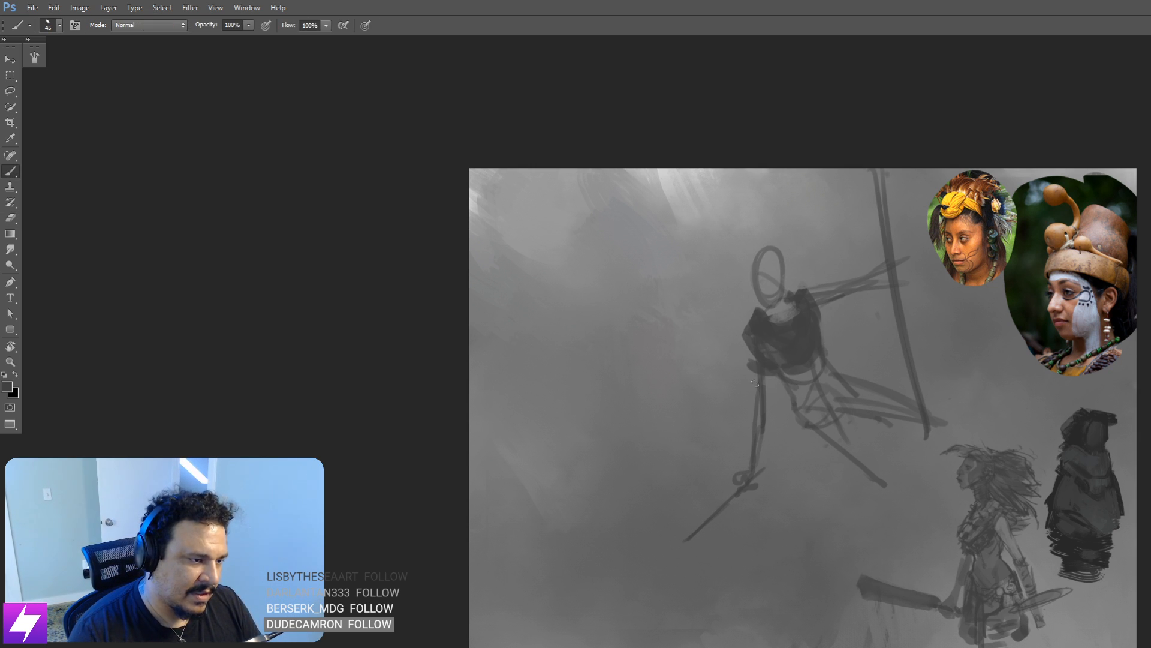
mouse_move(772, 281)
mouse_down()
mouse_move(796, 253)
mouse_move(785, 265)
mouse_move(812, 255)
mouse_move(786, 249)
mouse_move(790, 231)
mouse_move(756, 254)
mouse_move(757, 294)
mouse_up()
key(bracketright)
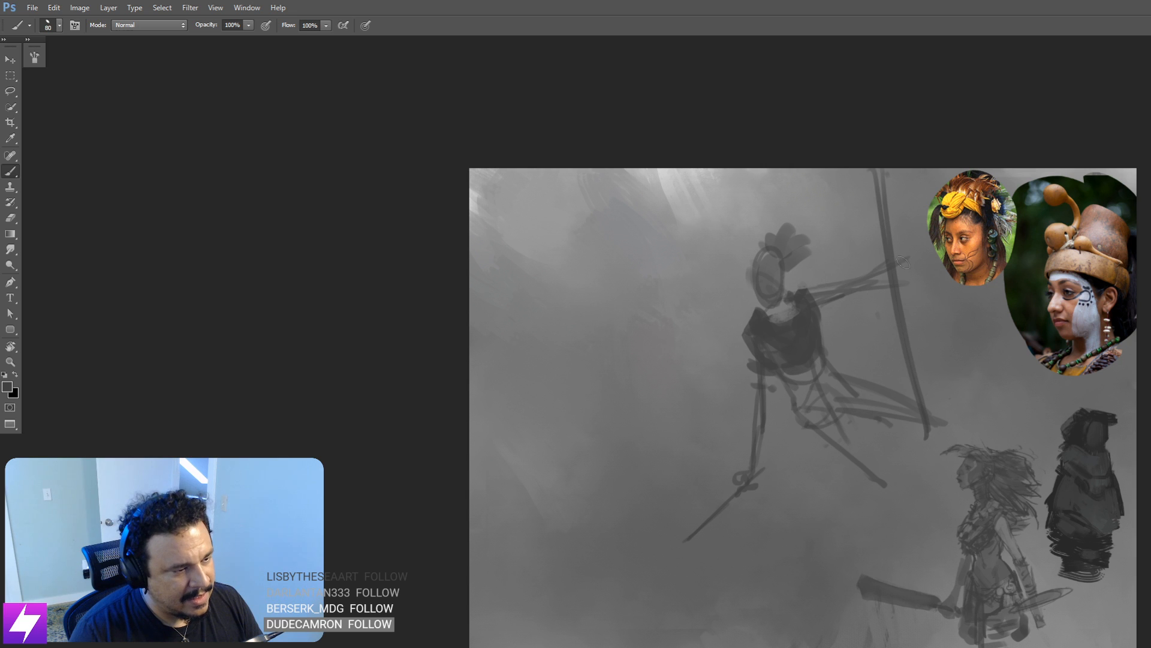
mouse_move(834, 256)
mouse_down()
mouse_move(851, 365)
mouse_move(818, 334)
mouse_move(846, 370)
mouse_up()
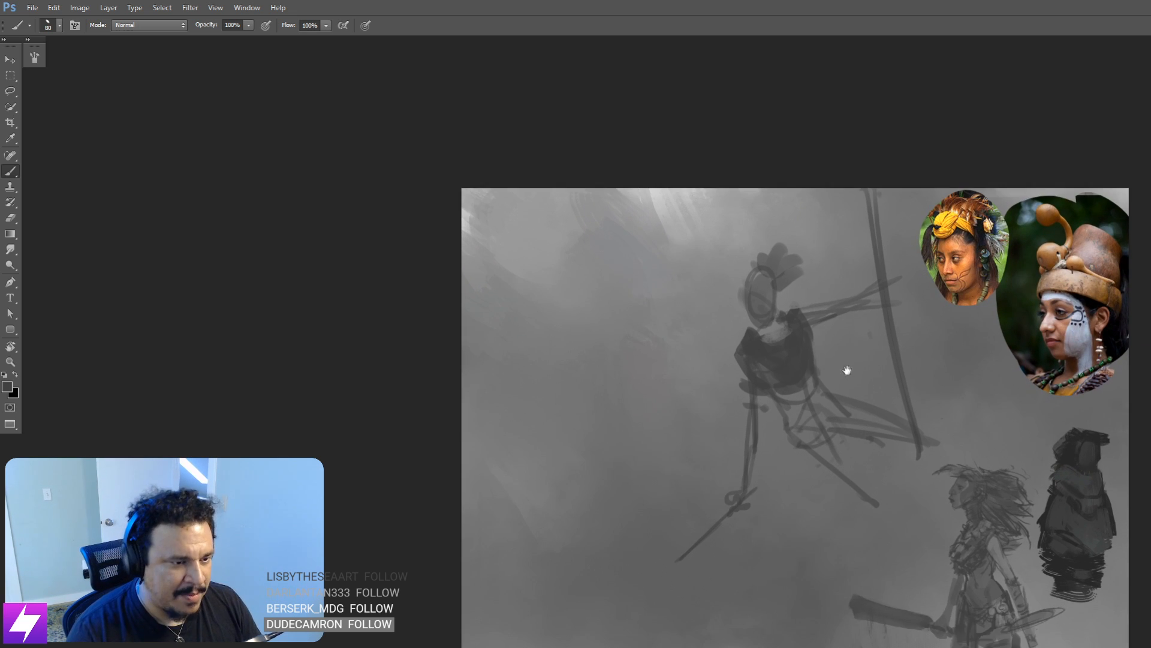
key(ctrl+shift+h)
drag(771, 375, 813, 418)
Step: Try darkening the figure's head with a 100 px brush, and undo the stroke
key(bracketright)
key(bracketright)
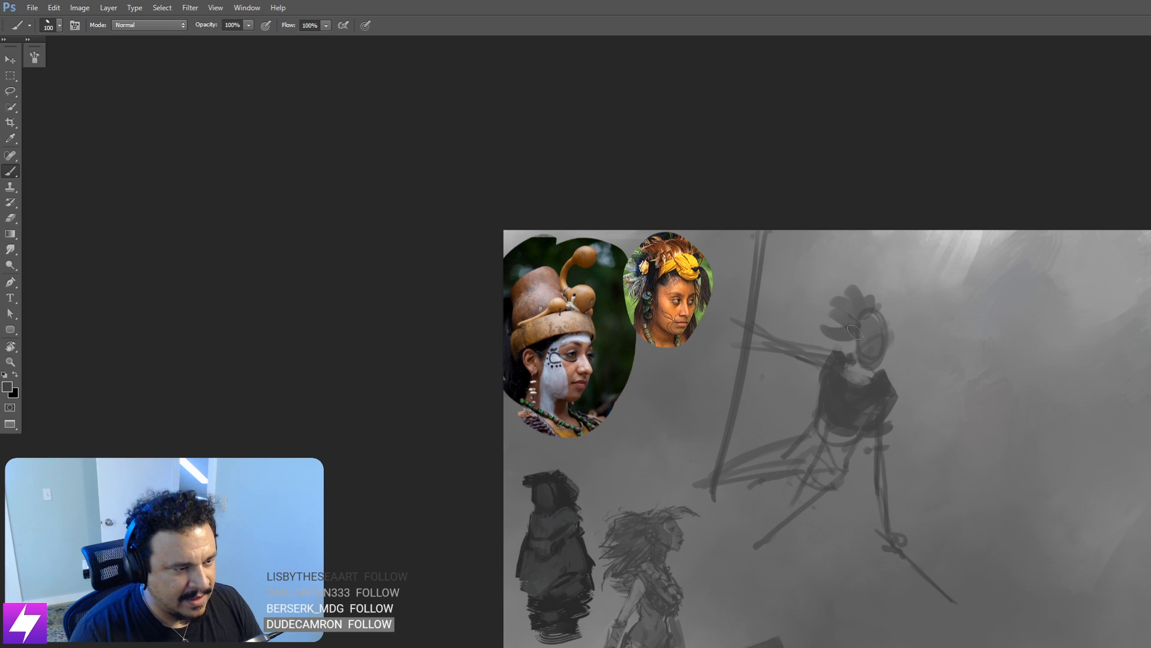
key(bracketleft)
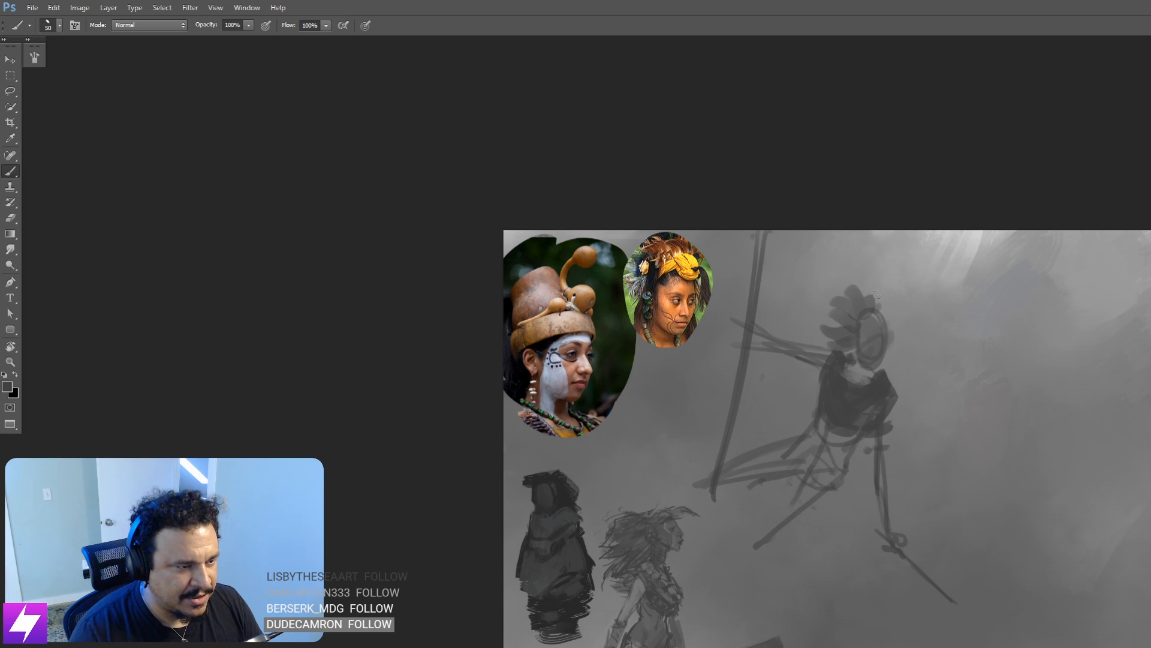
key(bracketright)
key(bracketright)
key(bracketright)
drag(855, 327, 873, 336)
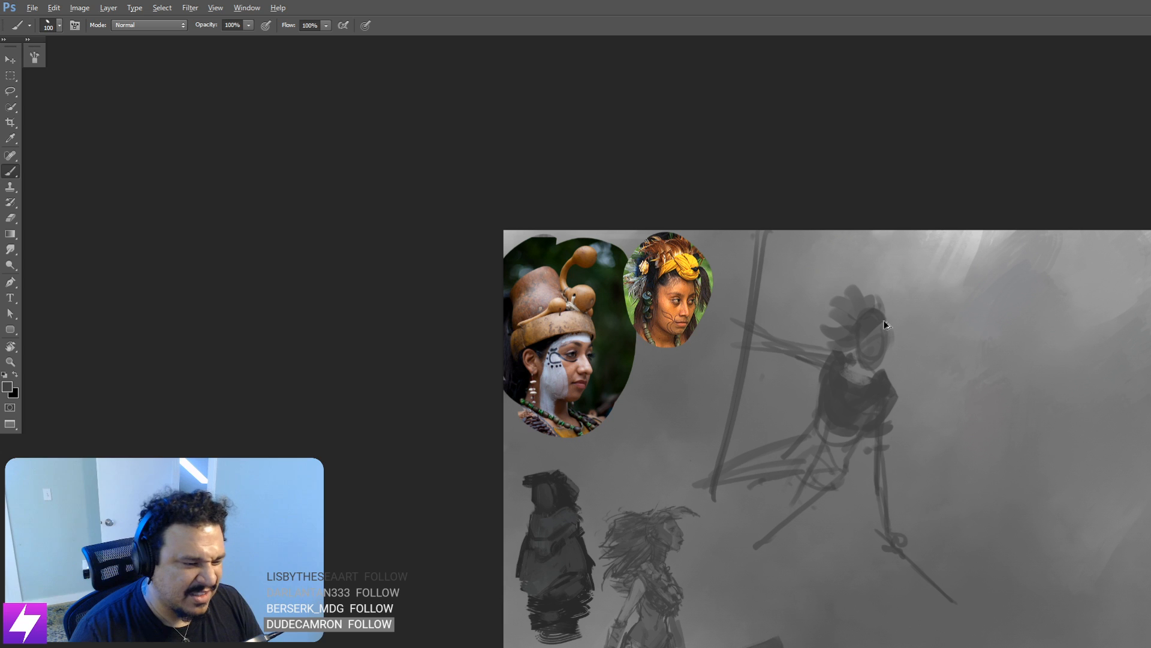
key(ctrl+z)
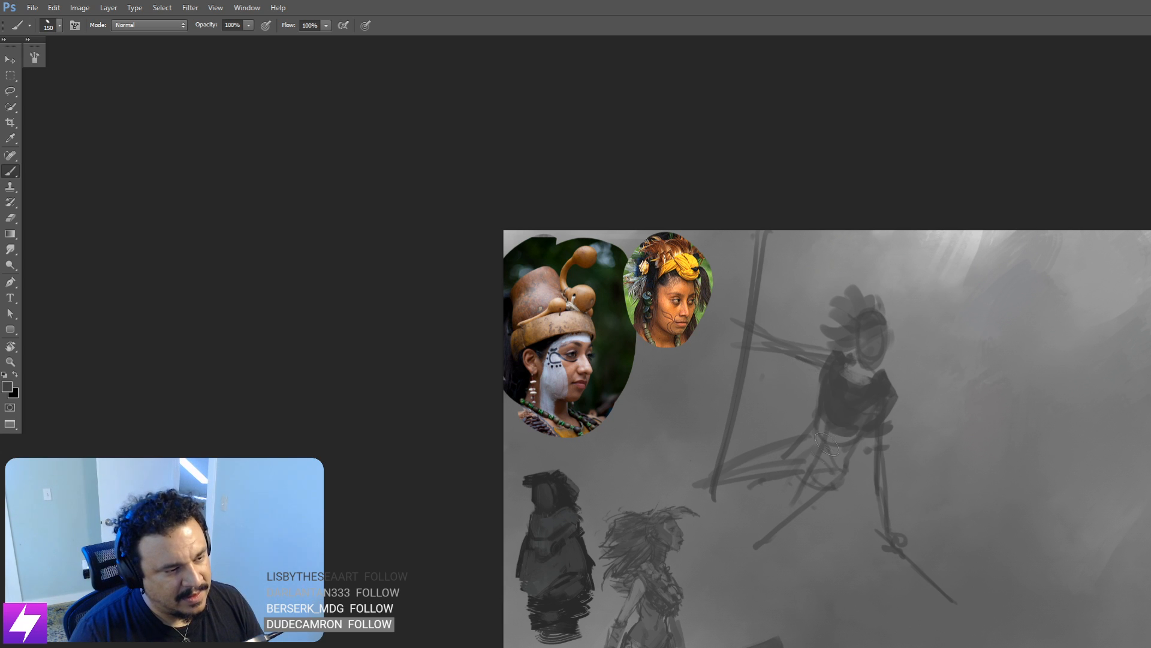
Step: Block in the figure's waist, hips and both legs with broad tone using a 100 px brush
key(bracketright)
key(bracketright)
key(bracketright)
key(bracketleft)
mouse_move(831, 425)
mouse_down()
mouse_move(802, 455)
mouse_move(843, 471)
mouse_move(717, 472)
mouse_up()
drag(792, 454, 825, 446)
drag(811, 491, 764, 547)
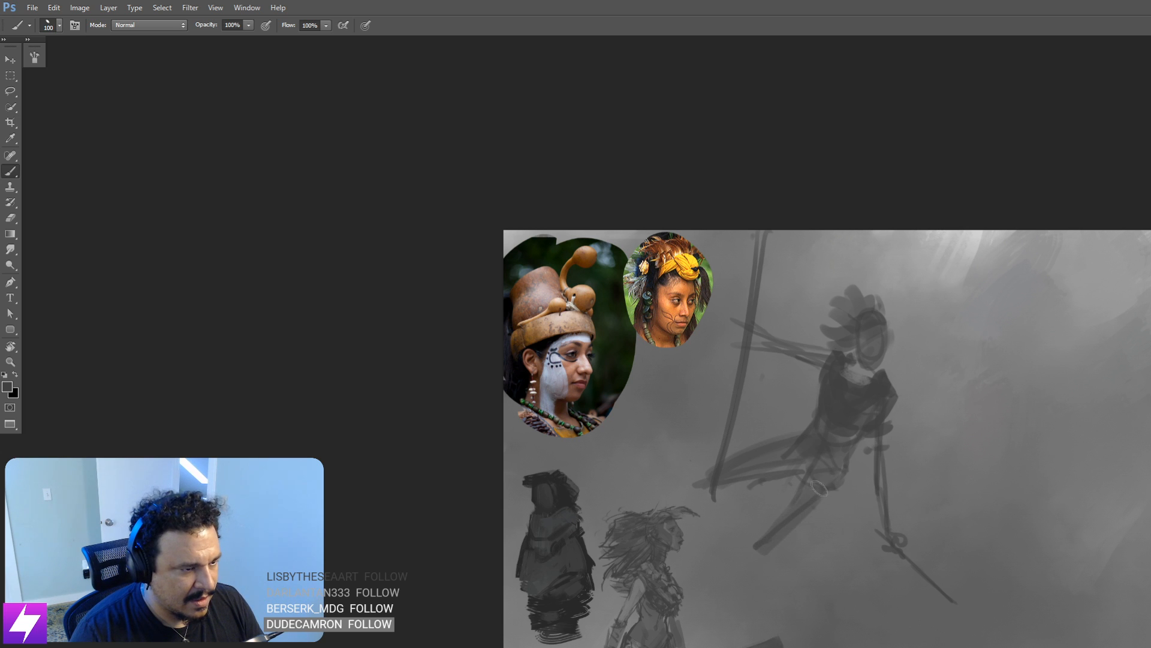
Step: Thicken the outstretched arm and the lowered arm with a smaller brush, undoing the last stroke
key(bracketleft)
key(bracketleft)
mouse_move(817, 358)
mouse_down()
mouse_move(755, 343)
mouse_move(850, 357)
mouse_up()
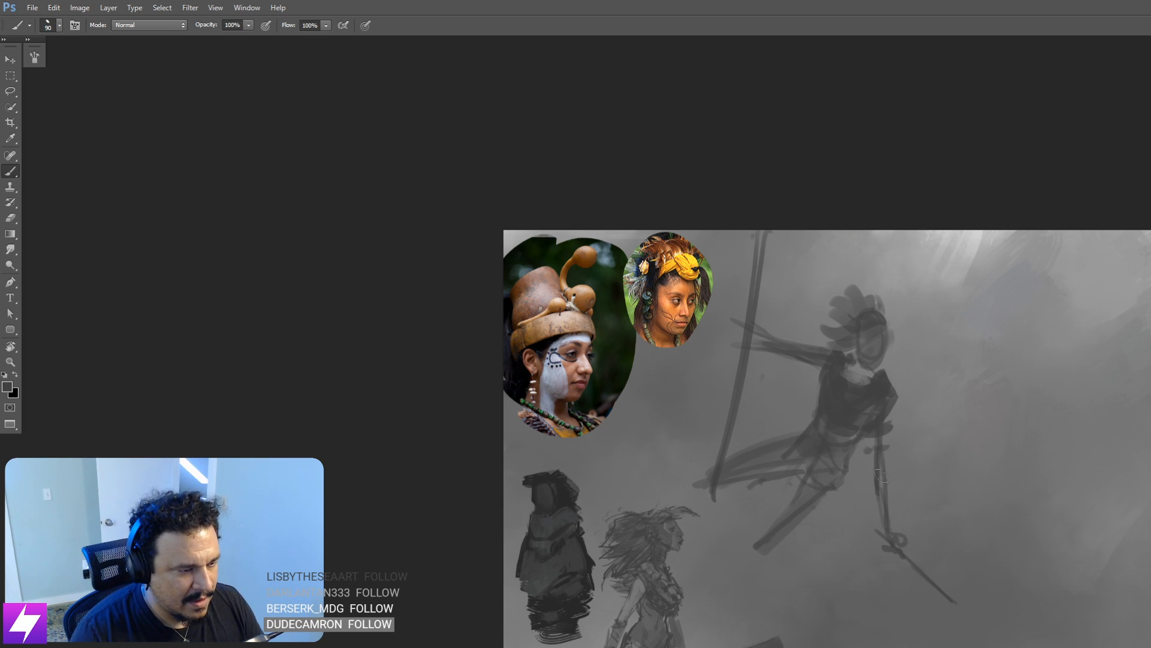
mouse_move(889, 411)
mouse_down()
mouse_move(879, 461)
mouse_move(883, 533)
mouse_up()
drag(889, 459, 886, 534)
key(ctrl+z)
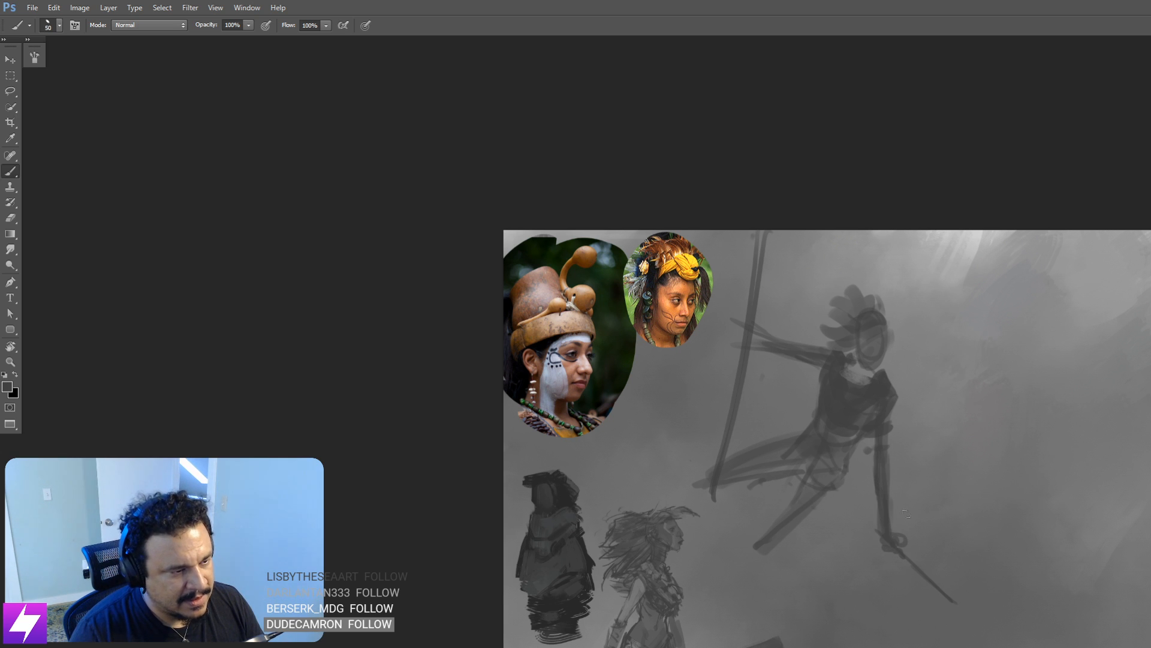
Step: Try reworking the outstretched hand and forearm near the staff with a 50 px brush, and undo the strokes
drag(877, 490, 857, 463)
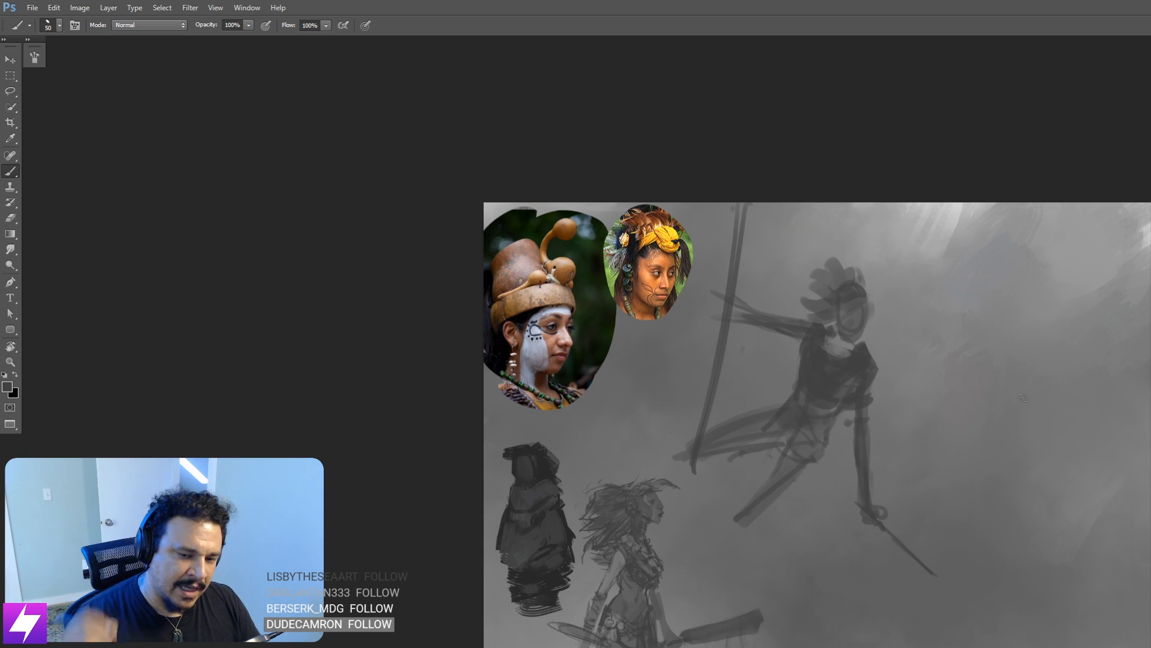
drag(741, 519, 819, 508)
drag(868, 333, 871, 358)
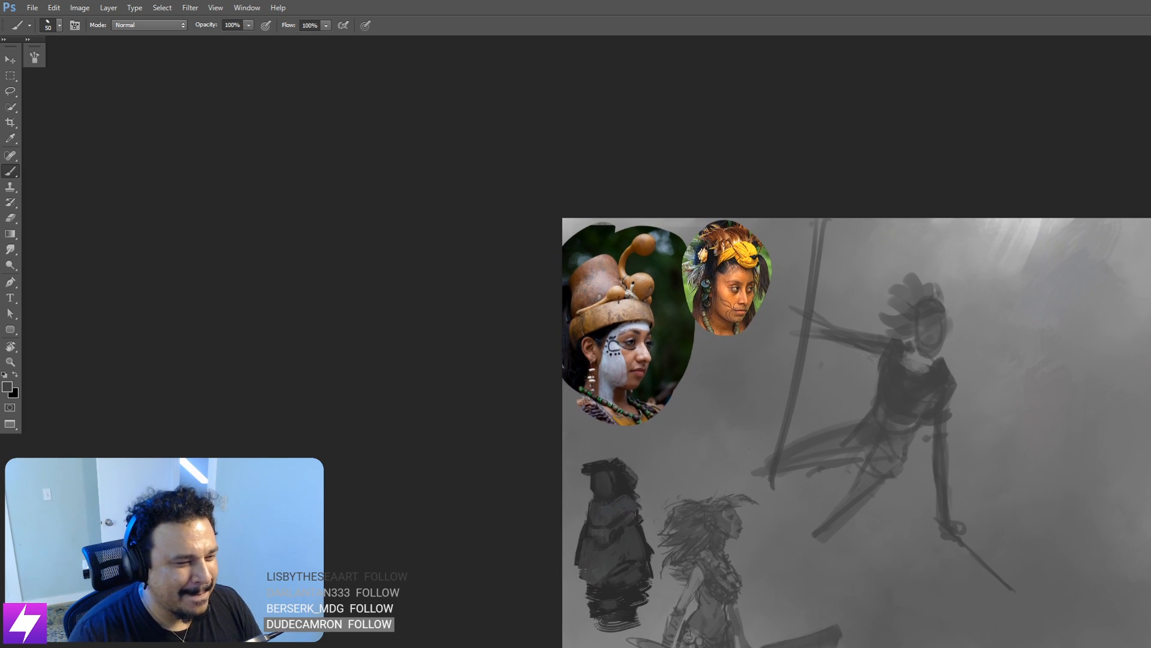
drag(815, 309, 863, 335)
mouse_move(819, 313)
mouse_down()
mouse_move(848, 331)
mouse_move(833, 329)
mouse_up()
key(ctrl+alt+z)
key(ctrl+alt+z)
key(ctrl+alt+z)
key(])
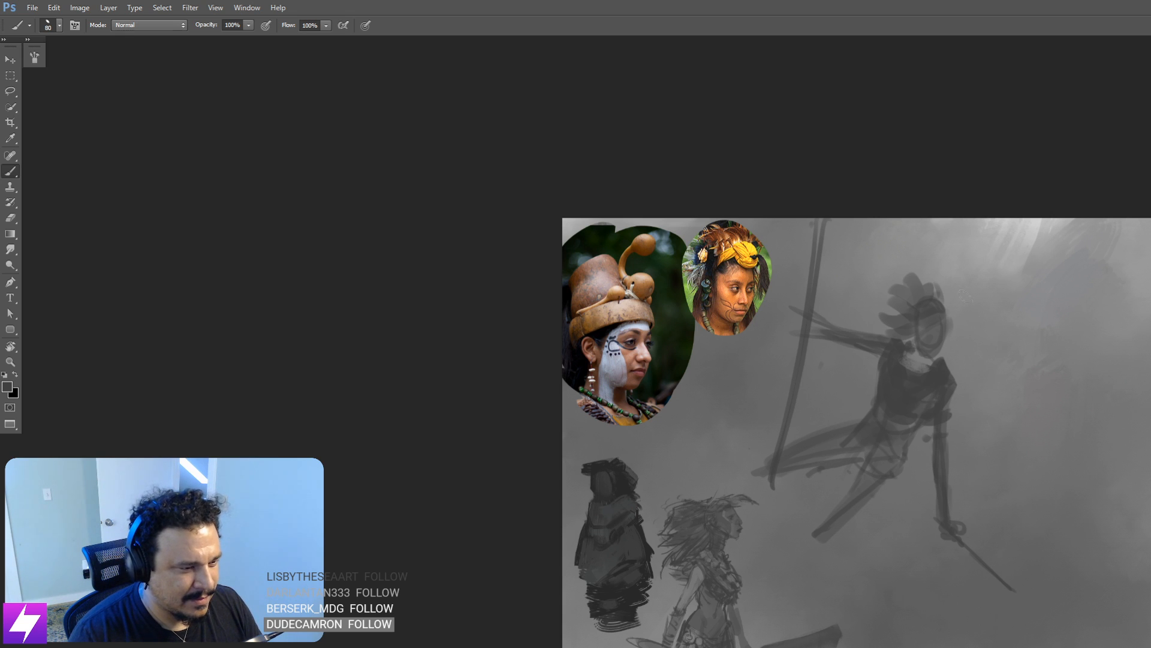
Step: Adjust the staff figure with Free Transform and fade it to a faint underdrawing
key(ctrl+t)
drag(1025, 220, 1029, 223)
key(Return)
drag(958, 449, 944, 404)
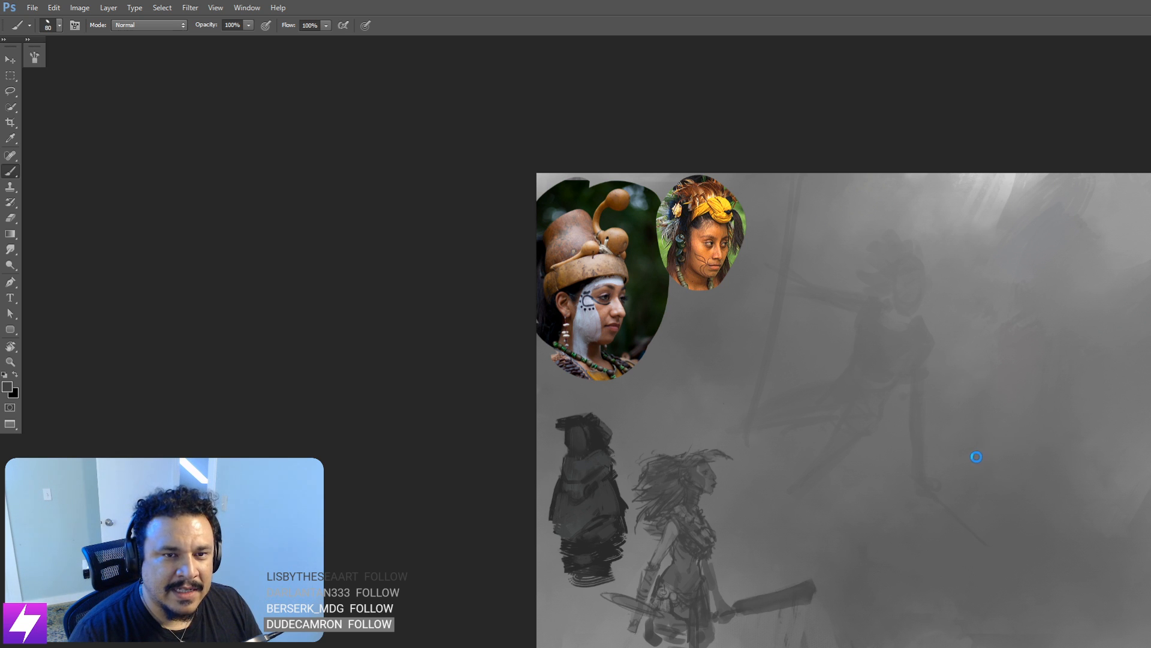
Step: Flip the canvas horizontally to review the faded figure and continue on the mirrored view
key(ctrl+shift+h)
key(ctrl+shift+h)
key(ctrl+shift+h)
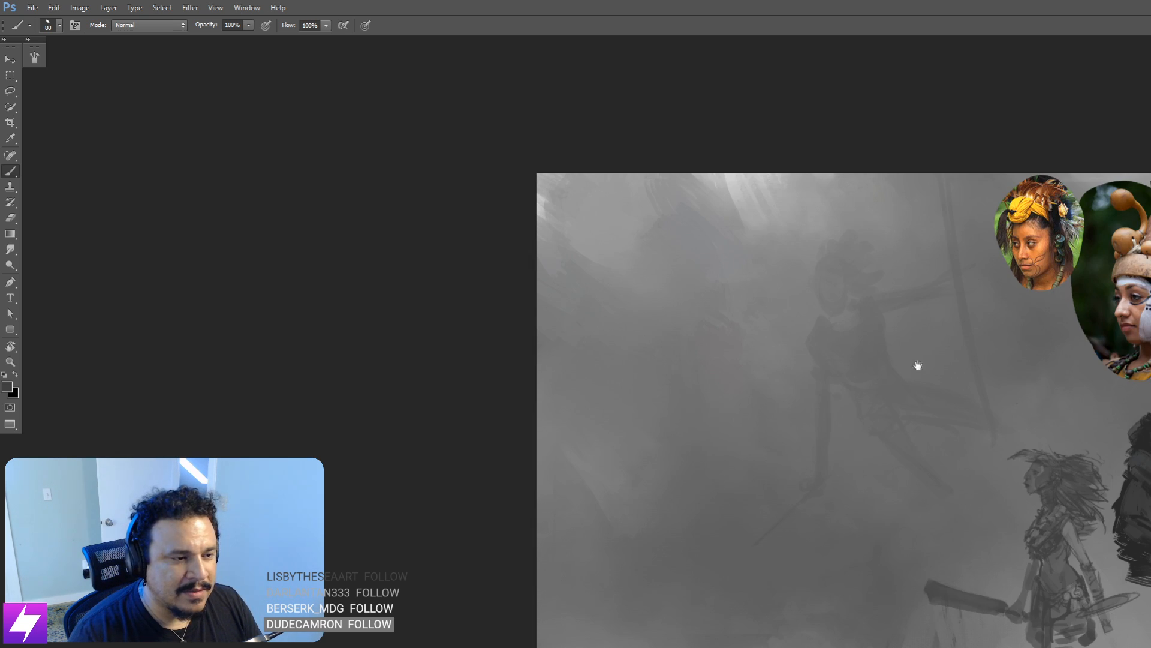
drag(919, 378, 944, 351)
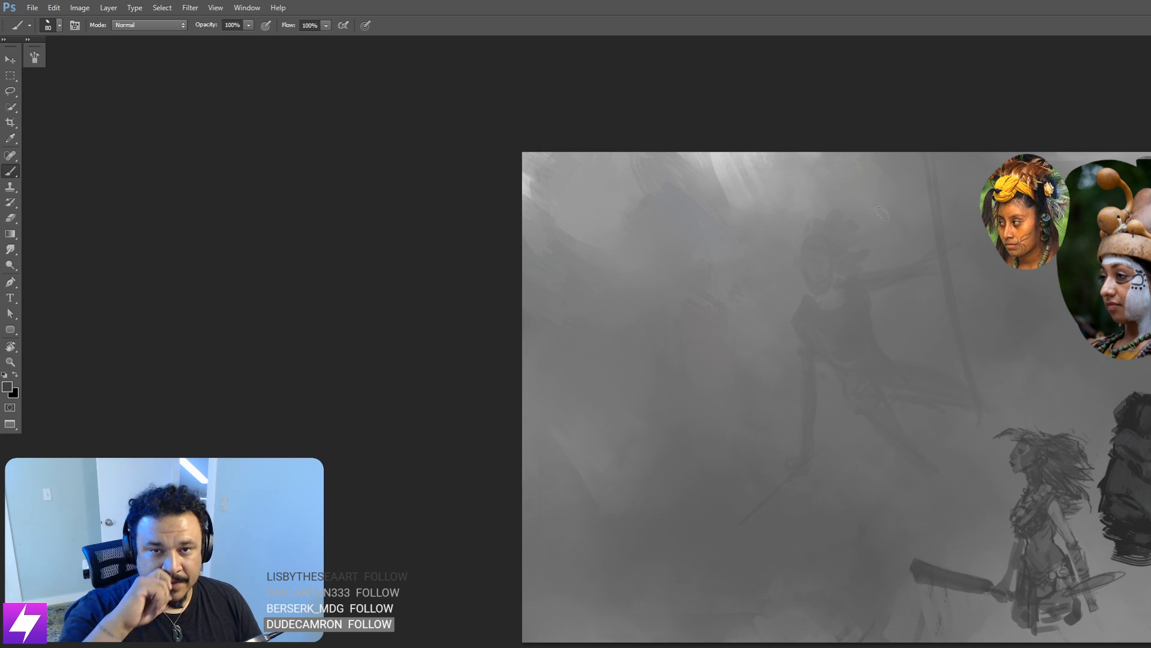
drag(961, 491, 971, 510)
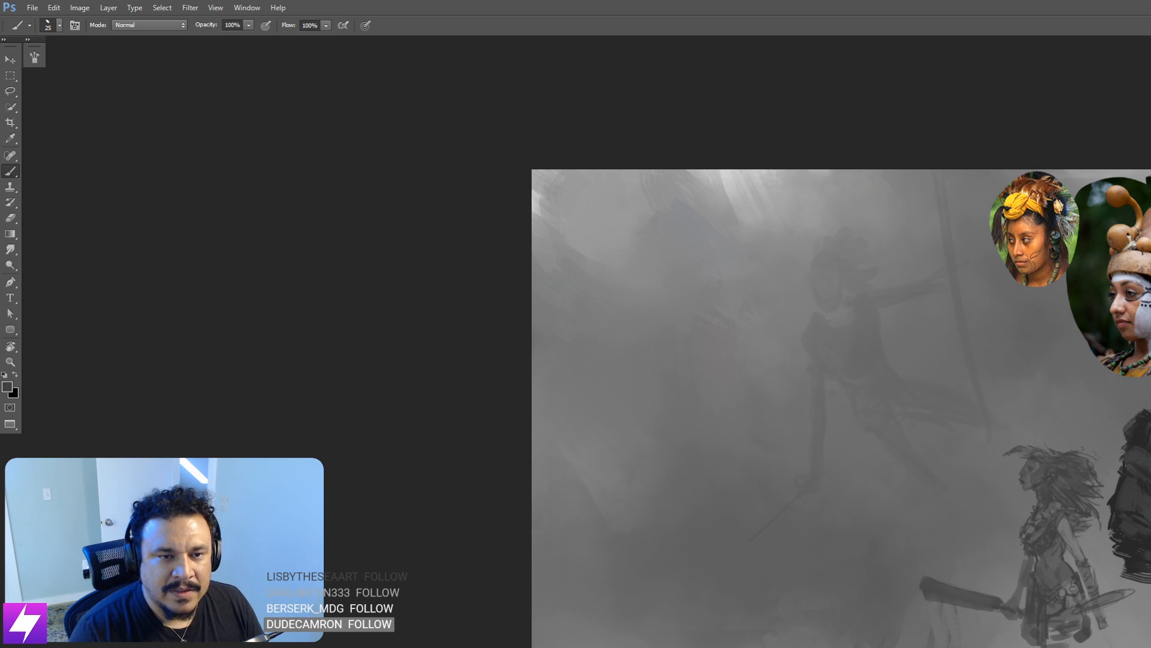
drag(927, 389, 930, 375)
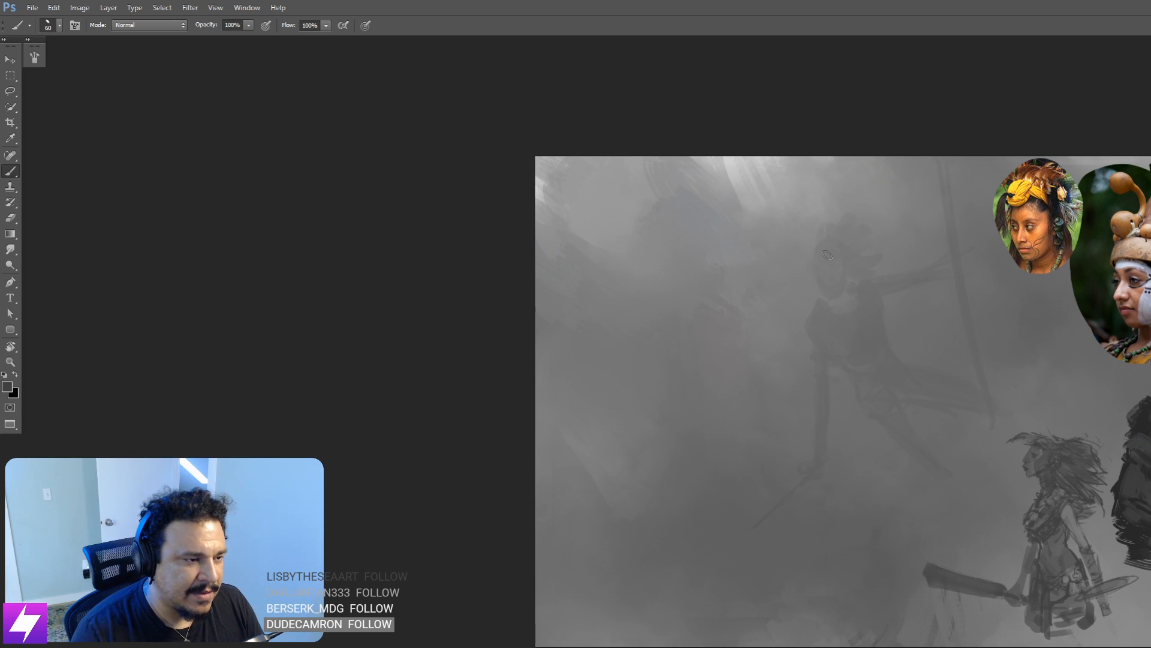
Step: Paint a darker head, curved torso and two legs sweeping behind over the faint underdrawing, trimming the foot with the eraser
mouse_move(827, 269)
mouse_down()
mouse_move(826, 287)
mouse_move(827, 248)
mouse_move(860, 360)
mouse_move(854, 303)
mouse_move(879, 363)
mouse_move(922, 374)
mouse_up()
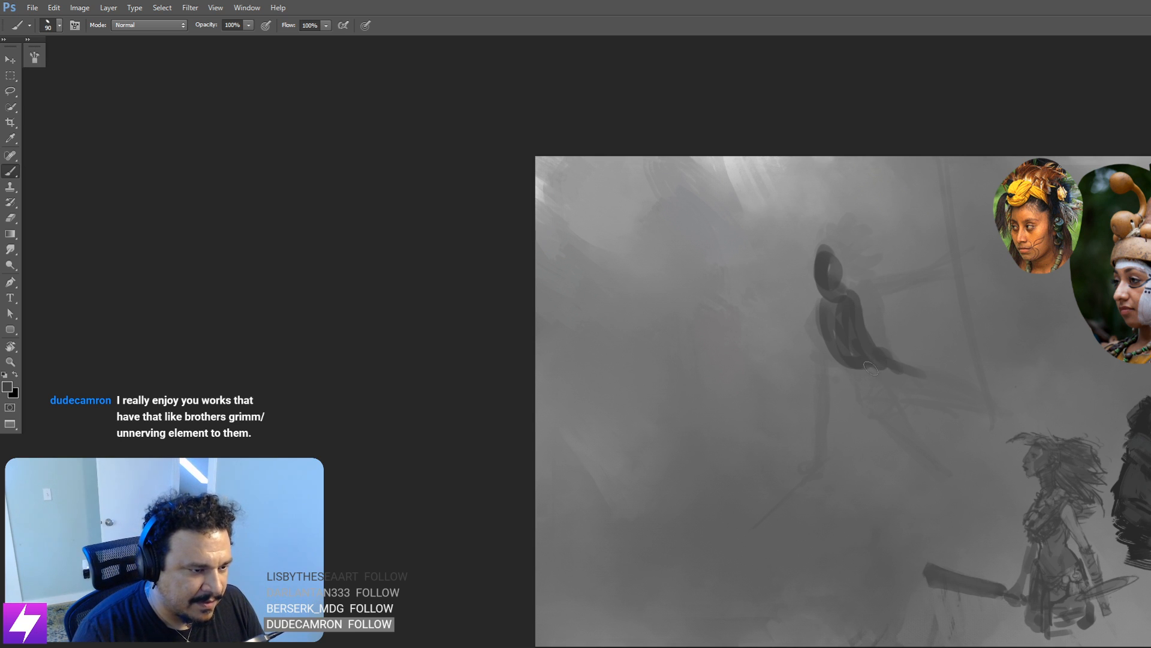
mouse_move(848, 361)
mouse_down()
mouse_move(884, 391)
mouse_move(914, 367)
mouse_move(904, 364)
mouse_move(959, 395)
mouse_move(985, 378)
mouse_up()
key(e)
drag(966, 375, 985, 389)
key(b)
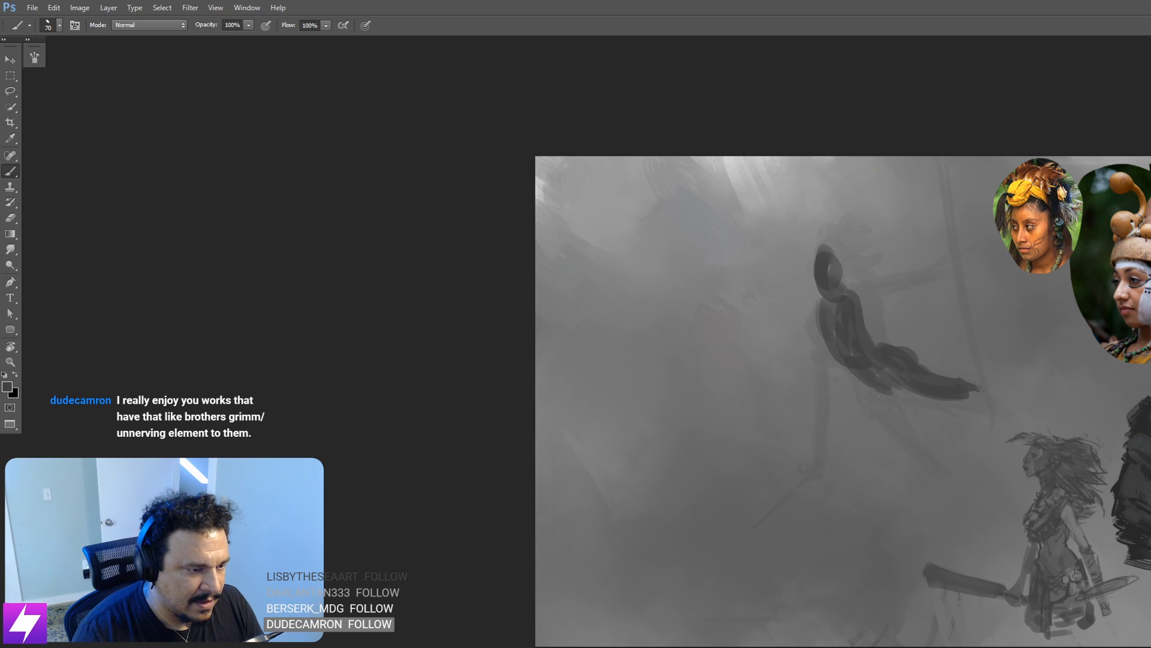
drag(874, 390, 957, 413)
Step: Paint a thin arm reaching up and away from the shoulder, and trim its hand with the eraser
mouse_move(875, 289)
mouse_down()
mouse_move(973, 228)
mouse_move(947, 238)
mouse_move(942, 266)
mouse_up()
key(e)
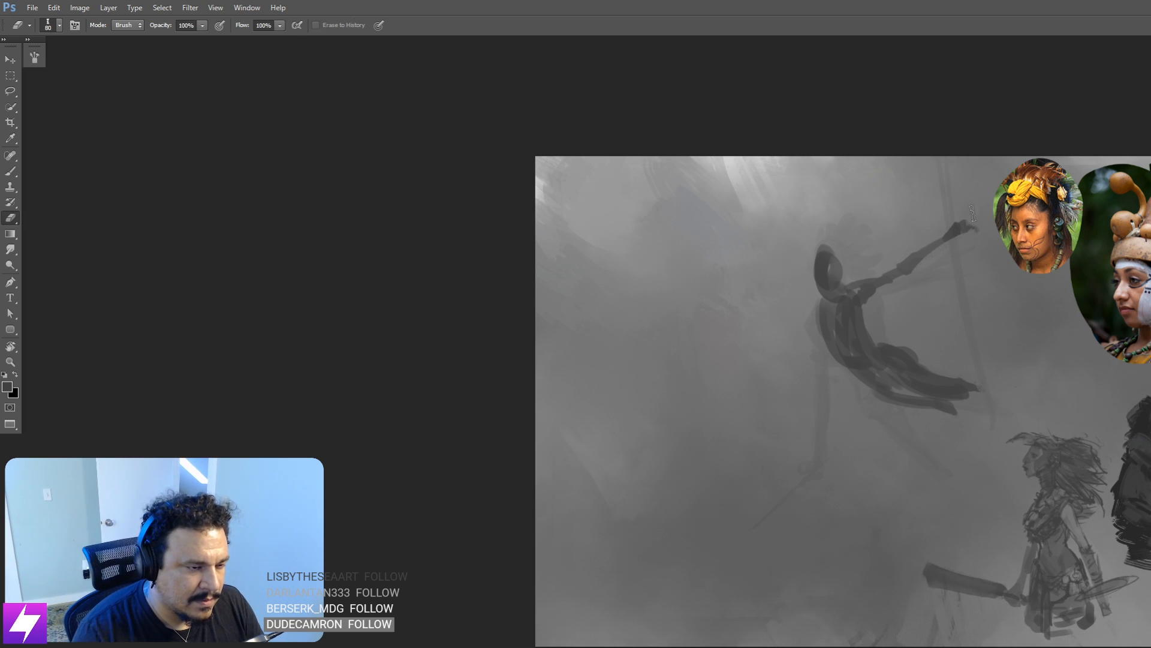
drag(977, 222, 961, 228)
Step: Sketch thin slanted lines through the raised hand with a 30 px brush, and extend pointed strokes from the feet
key(b)
mouse_move(972, 158)
mouse_down()
mouse_move(955, 222)
mouse_move(964, 240)
mouse_up()
drag(979, 158, 1007, 326)
drag(961, 228, 988, 279)
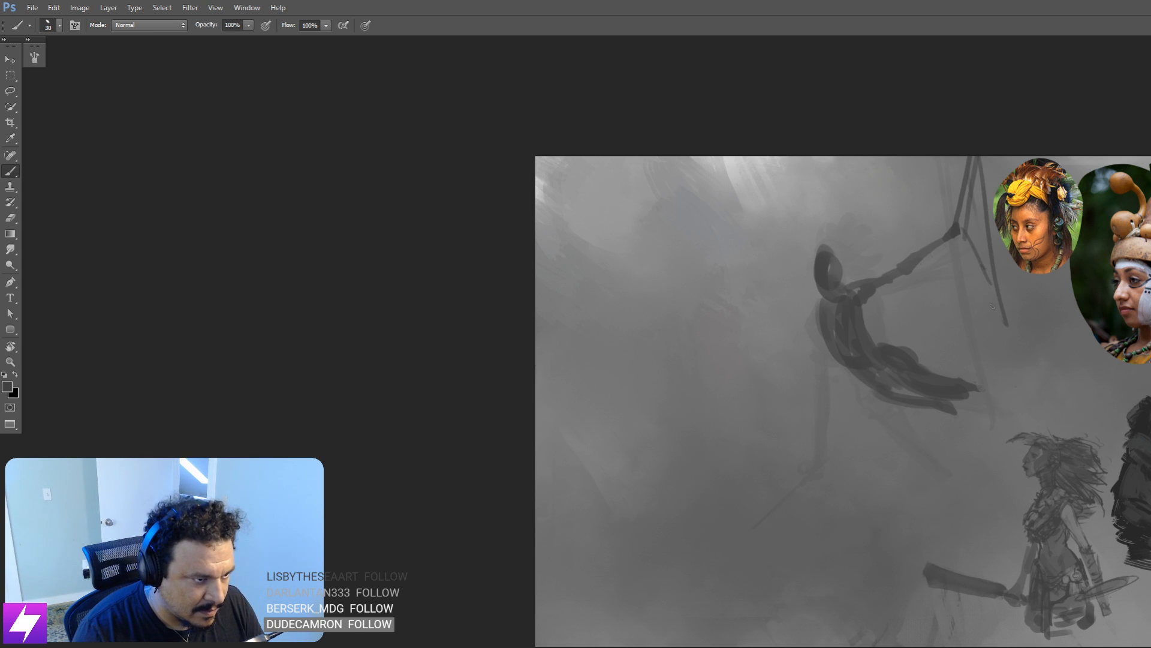
drag(962, 402, 987, 415)
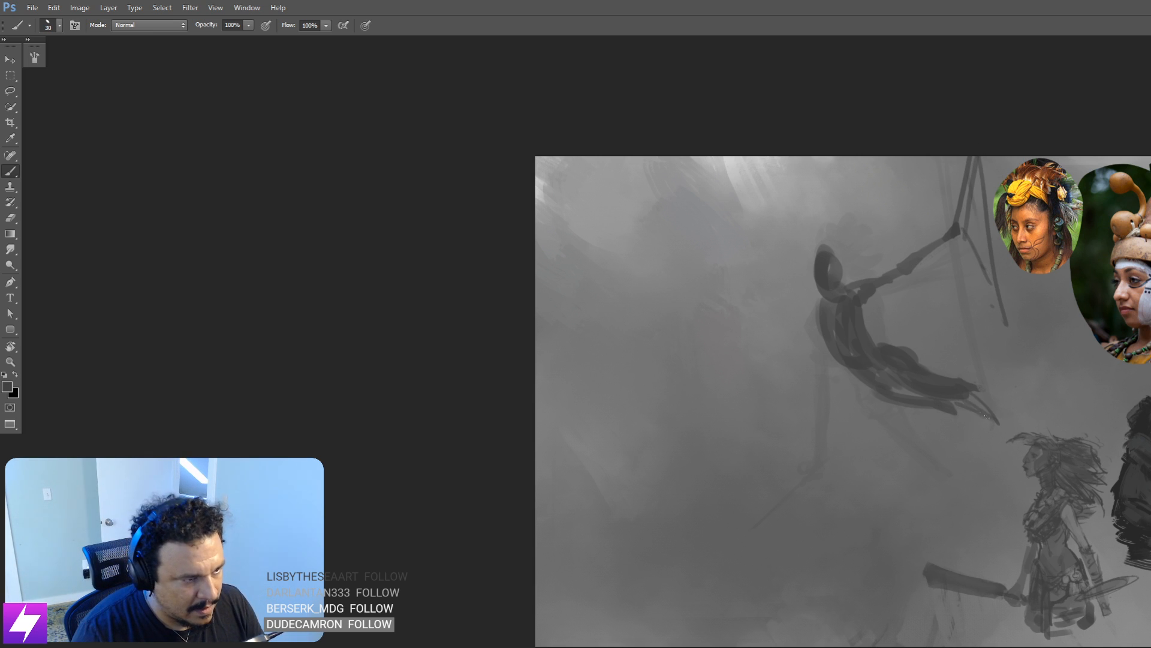
Step: Erase the oval head and repaint it tilted farther forward, with long plume strokes rising behind it
key(e)
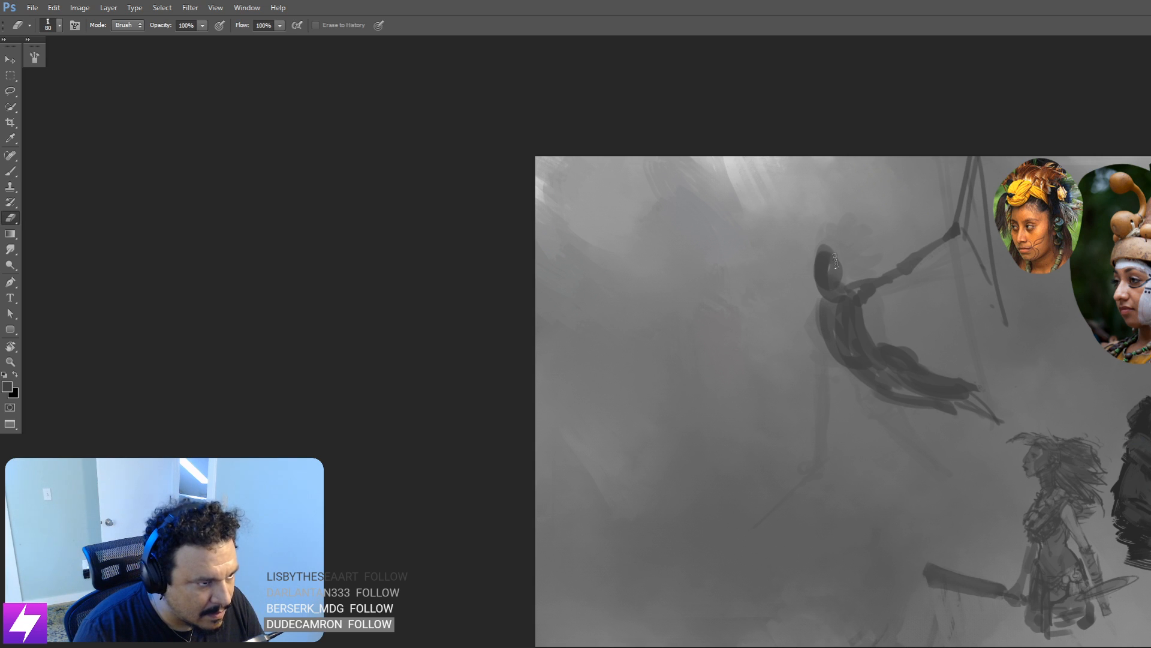
mouse_move(823, 260)
mouse_down()
mouse_move(841, 249)
mouse_move(827, 289)
mouse_move(839, 297)
mouse_move(804, 291)
mouse_move(822, 303)
mouse_move(816, 278)
mouse_move(850, 231)
mouse_up()
key(b)
key(bracketleft)
mouse_move(822, 268)
mouse_down()
mouse_move(850, 249)
mouse_move(813, 271)
mouse_up()
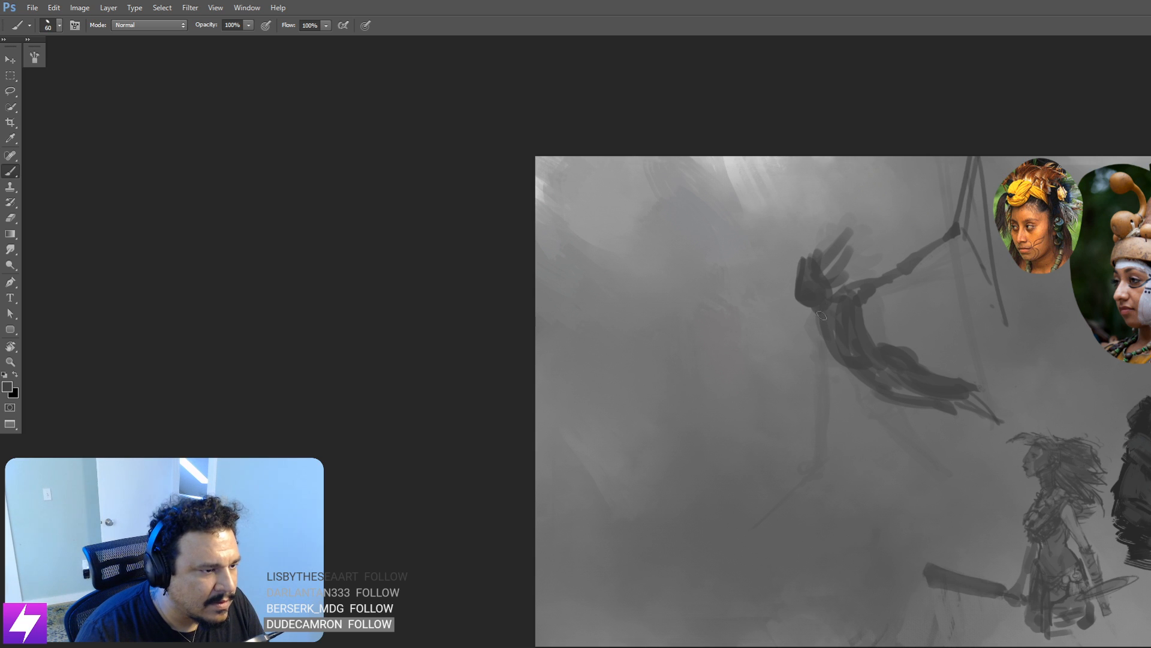
Step: Paint a thin bent arm reaching down from the leaping figure's torso with a 50 px brush, and flip the canvas horizontally
mouse_move(839, 342)
mouse_down()
mouse_move(865, 403)
mouse_move(838, 487)
mouse_up()
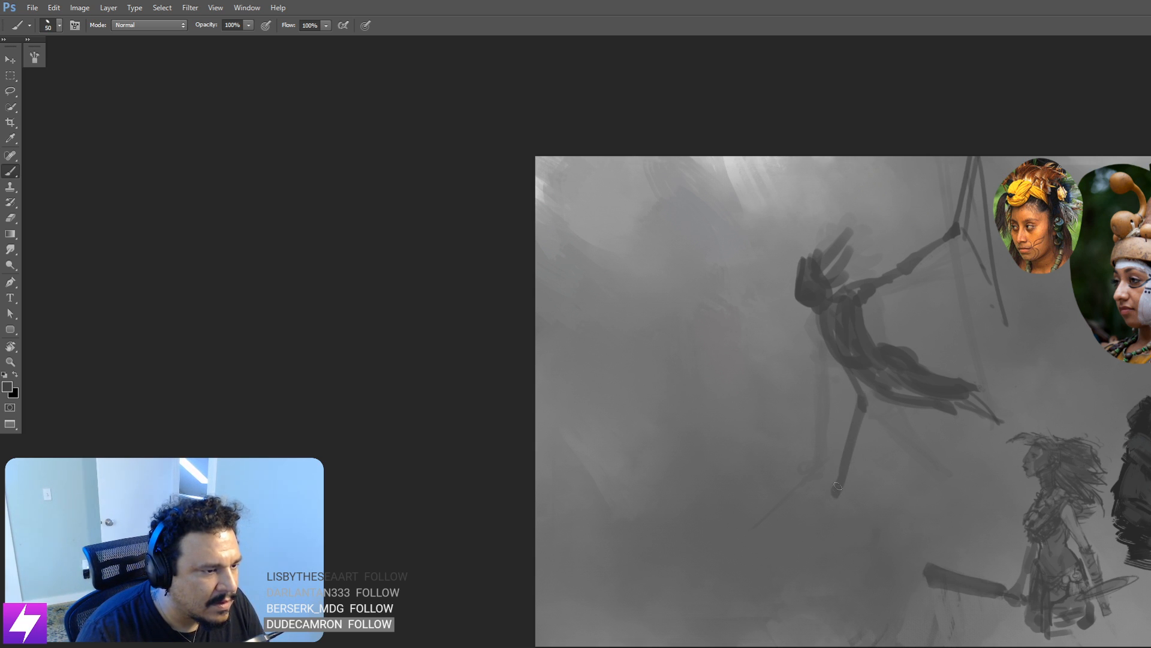
drag(913, 431, 915, 449)
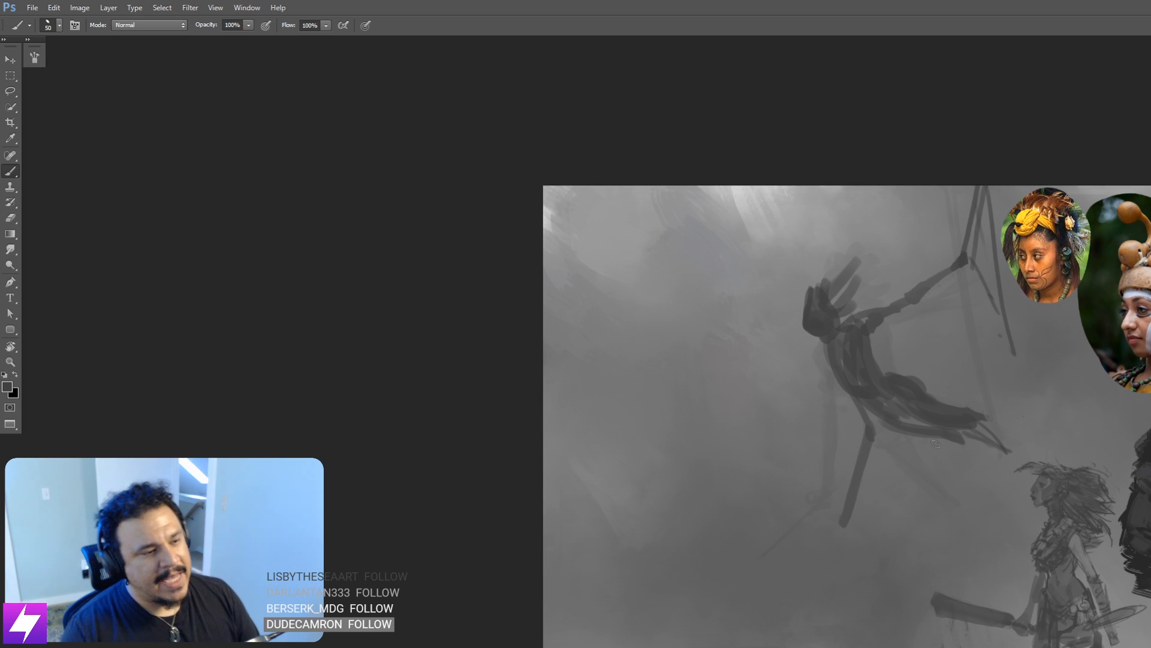
key(ctrl+minus)
key(ctrl+shift+h)
drag(798, 454, 825, 453)
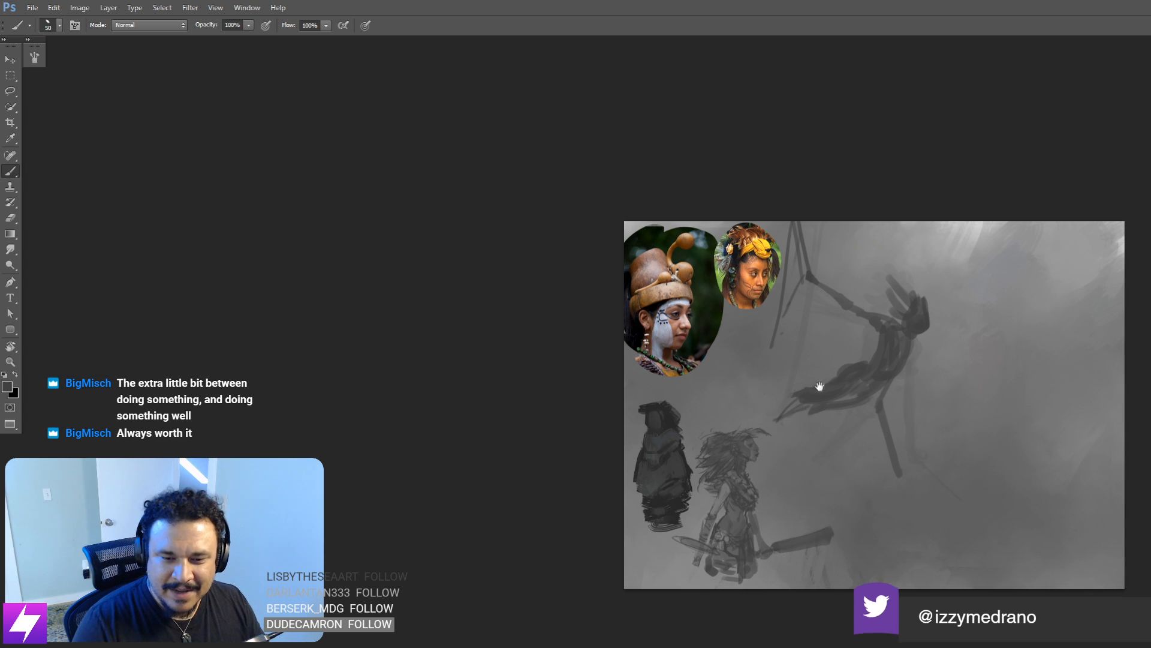
scroll(799, 406, down, 4)
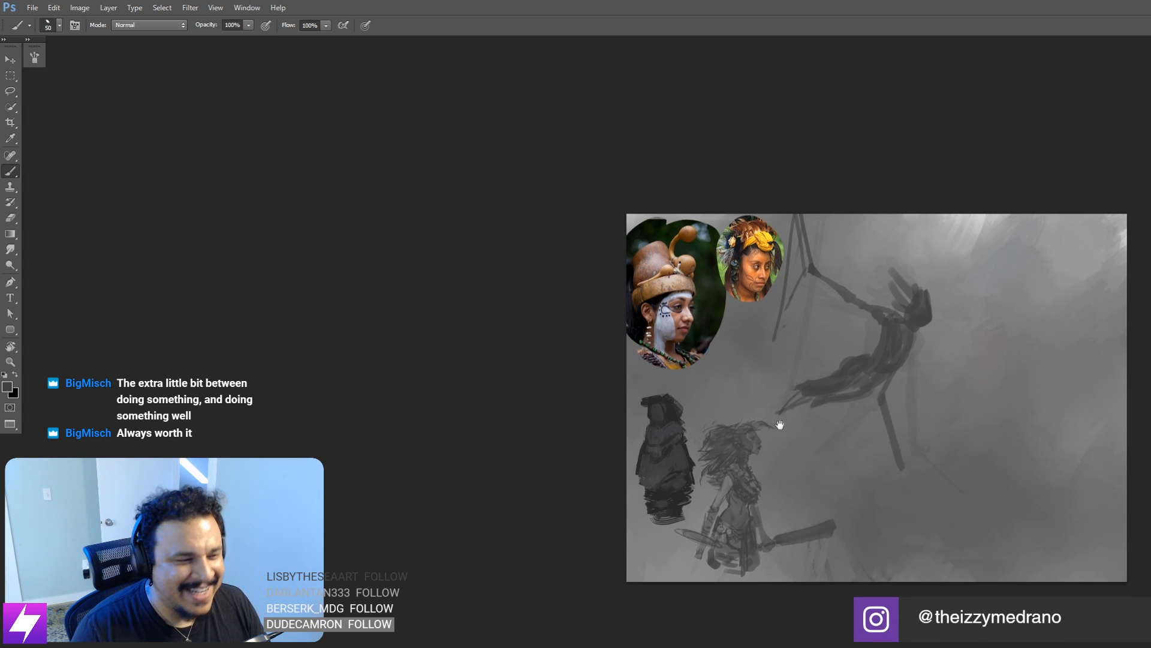
scroll(818, 322, up, 2)
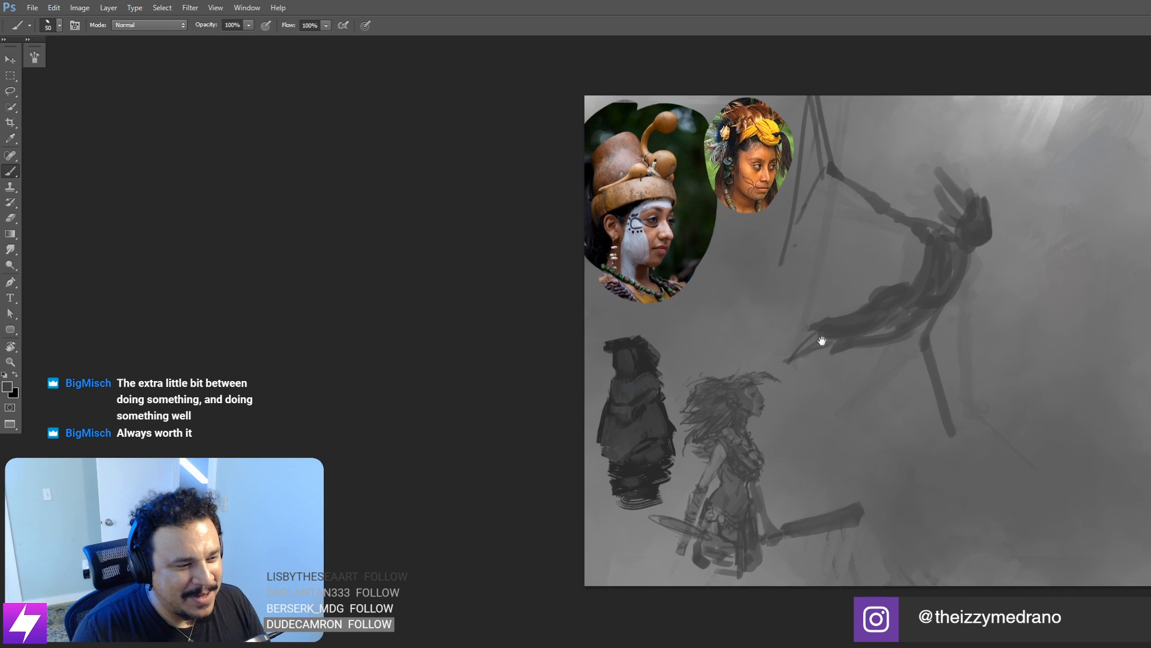
Step: Fill out the trailing legs into one solid, tapered shape with an 80 px brush
drag(800, 355, 856, 335)
mouse_move(911, 373)
mouse_down()
mouse_move(891, 359)
mouse_move(872, 388)
mouse_up()
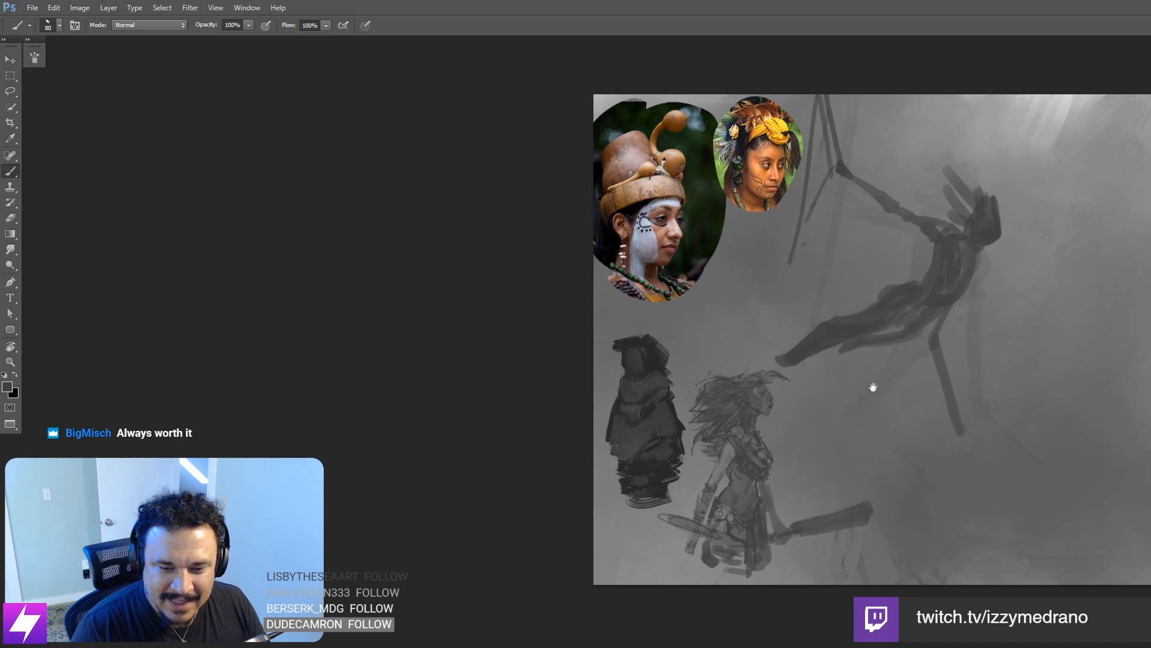
mouse_move(948, 338)
mouse_down()
mouse_move(927, 366)
mouse_move(912, 362)
mouse_move(917, 331)
mouse_up()
Step: Thicken the raised arm from shoulder to wrist with a smaller brush, and build up its hand
key(bracketleft)
key(bracketleft)
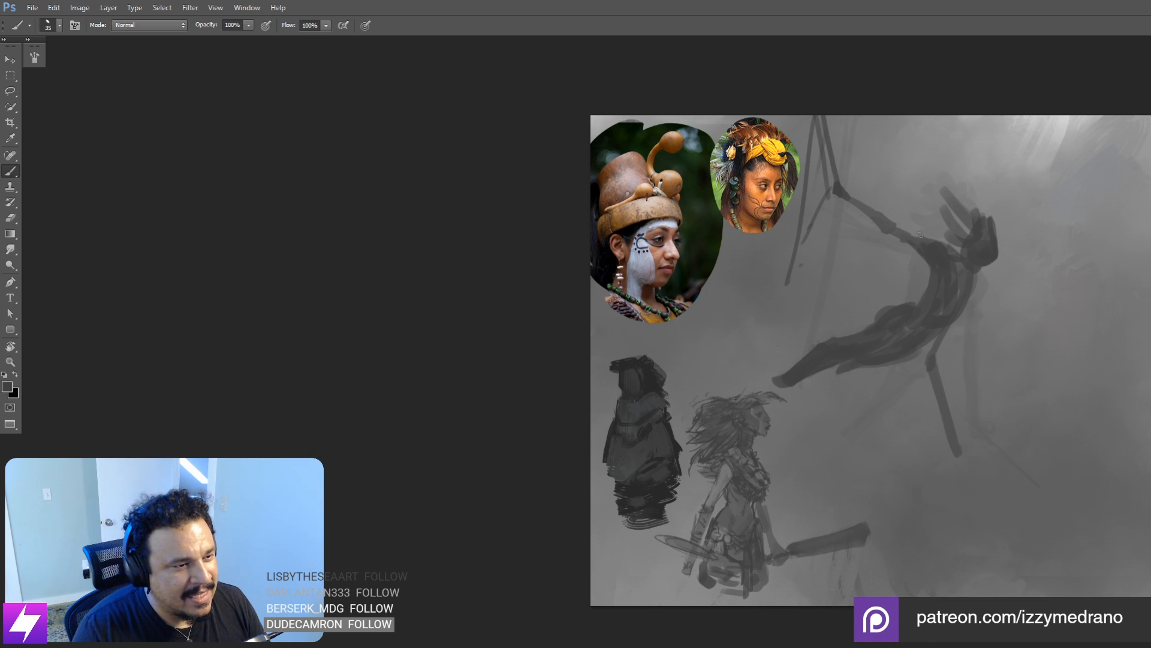
mouse_move(889, 219)
mouse_down()
mouse_move(919, 238)
mouse_move(912, 246)
mouse_up()
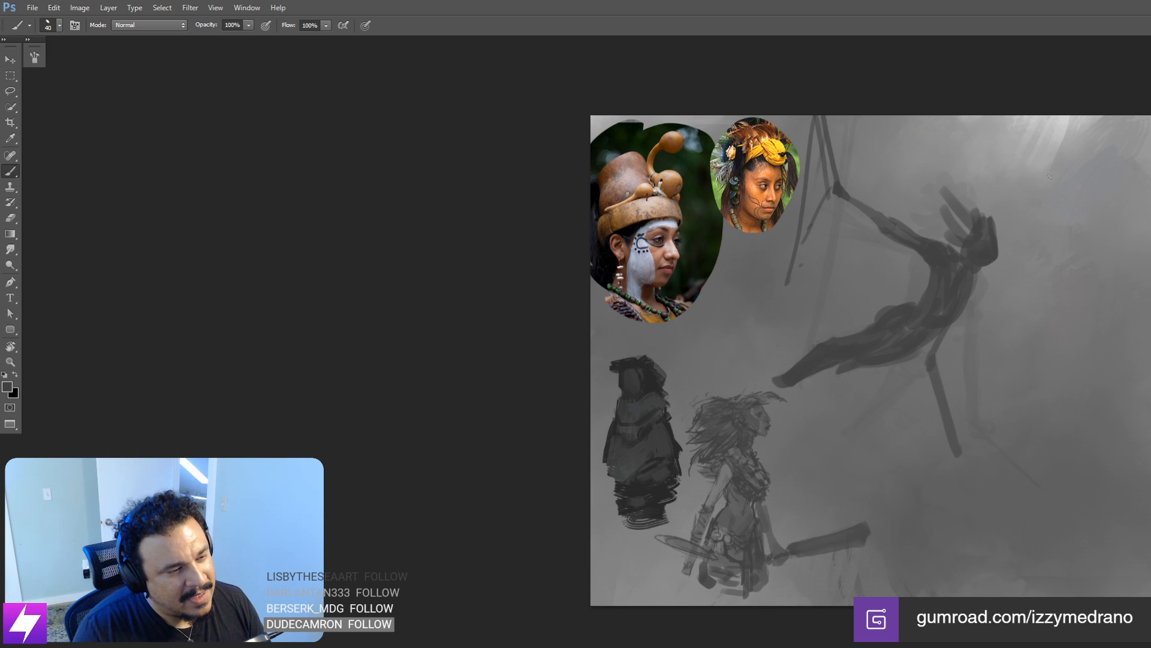
drag(864, 238, 897, 283)
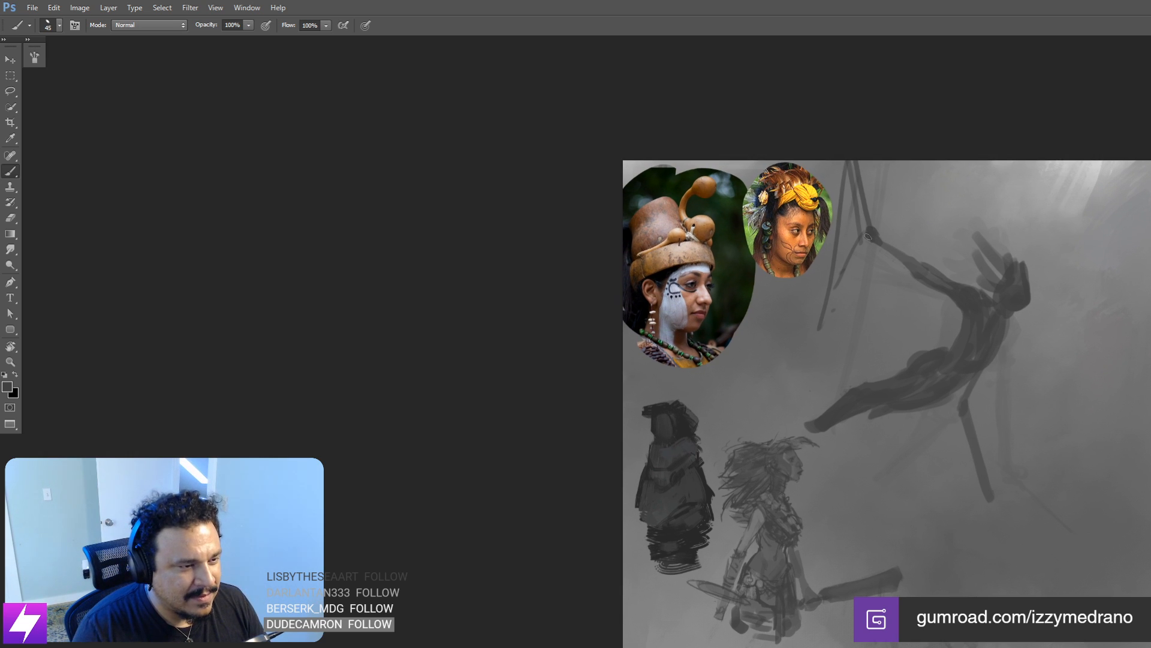
drag(868, 238, 878, 245)
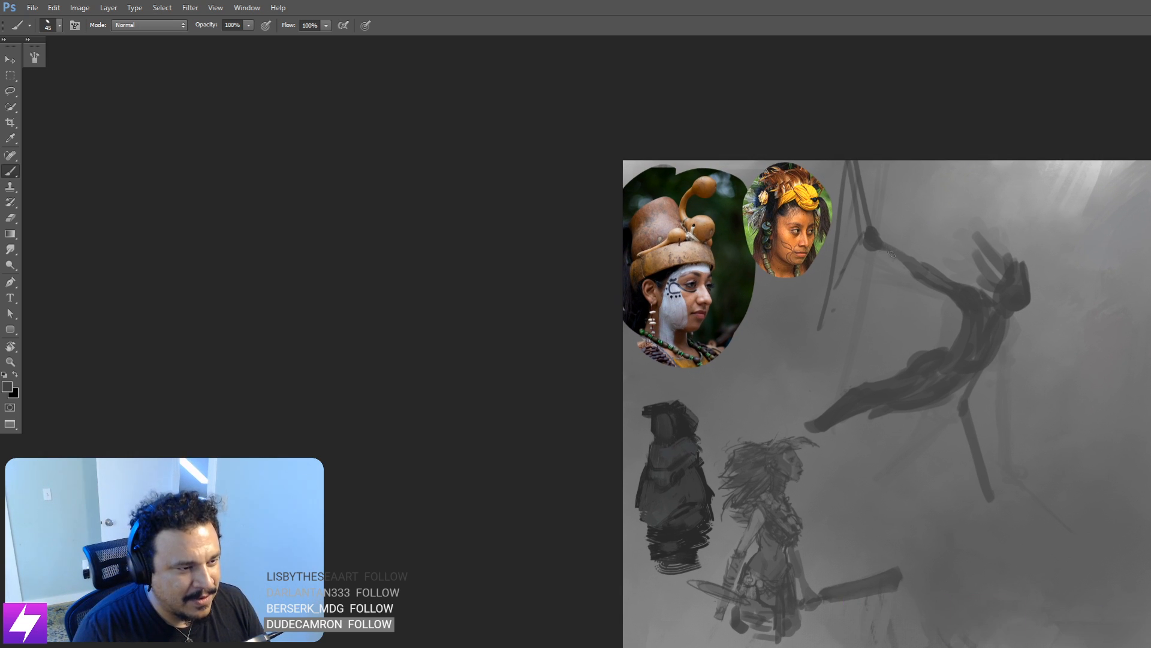
key(e)
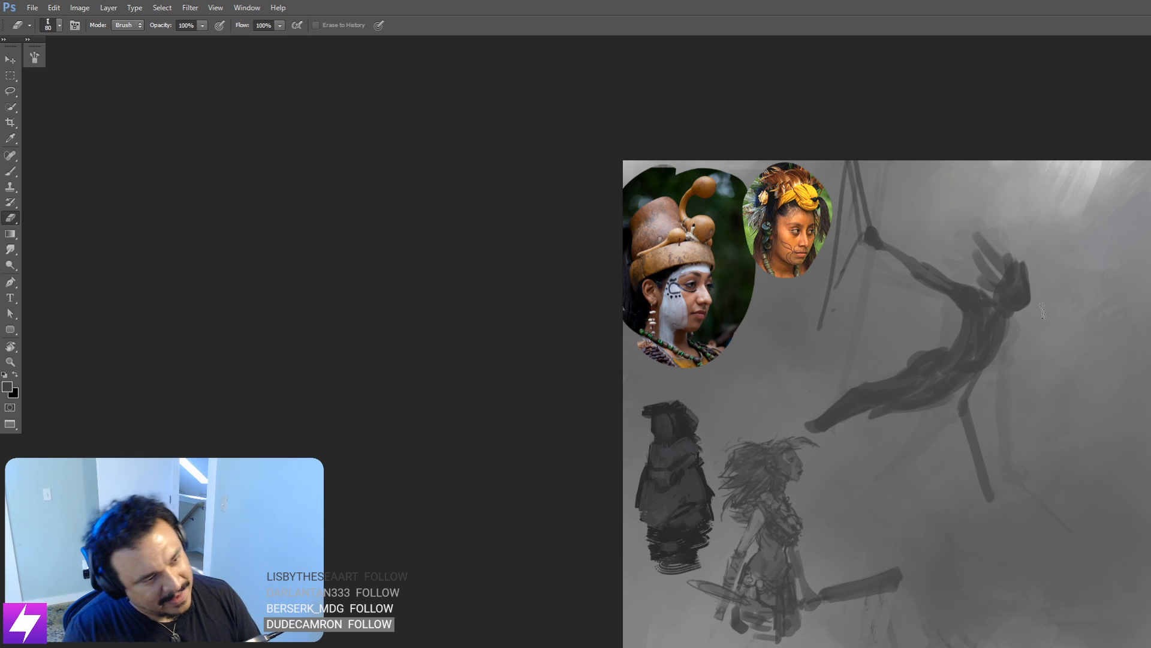
Step: Lasso the figure's head and plumes, transform them to tilt the head, and deselect
key(r)
mouse_move(1041, 363)
mouse_down()
mouse_move(1016, 393)
mouse_move(1019, 355)
mouse_up()
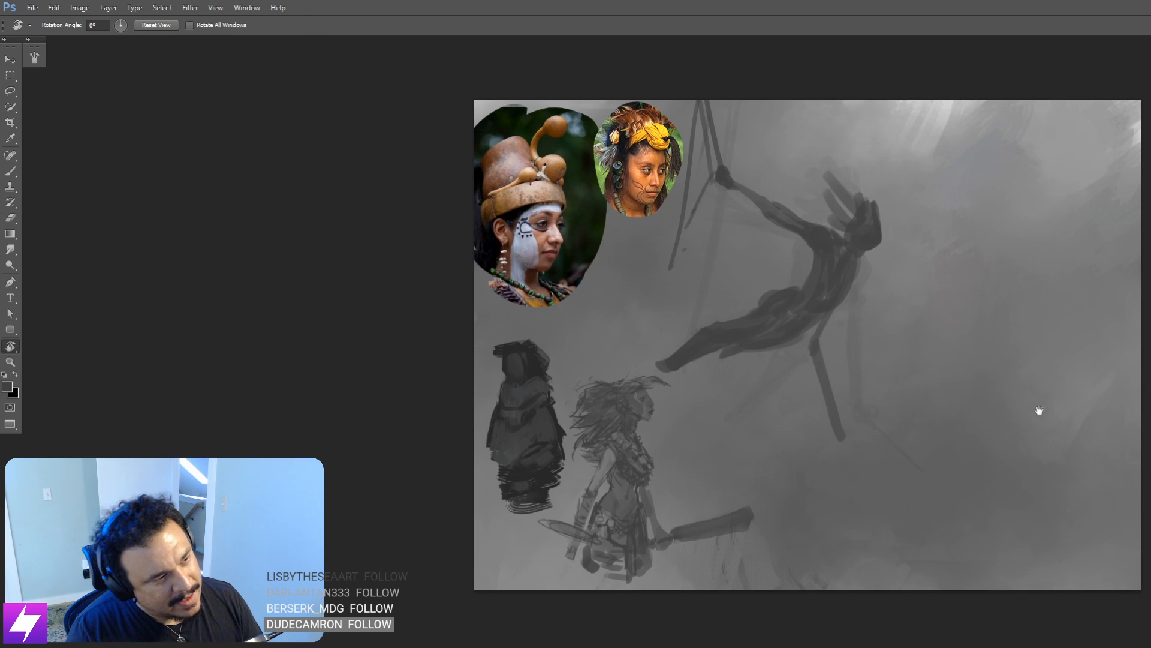
key(l)
mouse_move(873, 185)
mouse_down()
mouse_move(827, 219)
mouse_move(846, 243)
mouse_move(892, 261)
mouse_move(878, 212)
mouse_up()
key(ctrl+t)
drag(951, 179, 944, 212)
key(Return)
key(ctrl+t)
key(Return)
key(ctrl+d)
key(ctrl+minus)
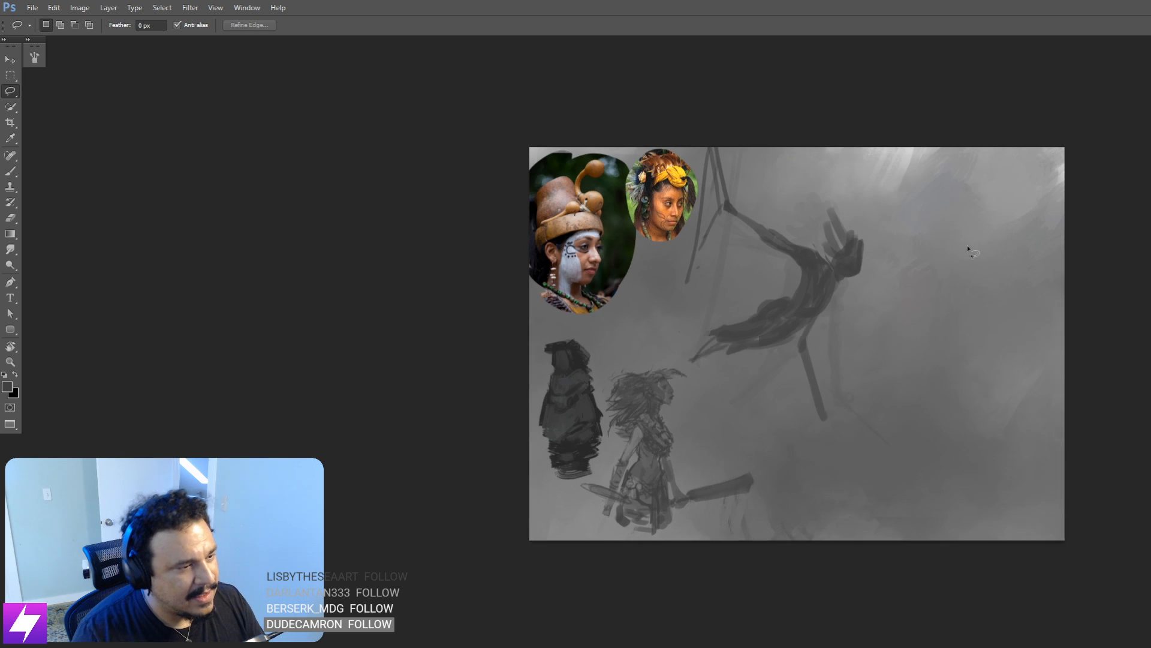
Step: Flip the canvas, paint a broad slanted stroke above the feet with a 90 px brush, and delete the faint underdrawing
key(ctrl+shift+h)
mouse_move(863, 285)
mouse_down()
mouse_move(759, 254)
mouse_move(803, 267)
mouse_up()
key(b)
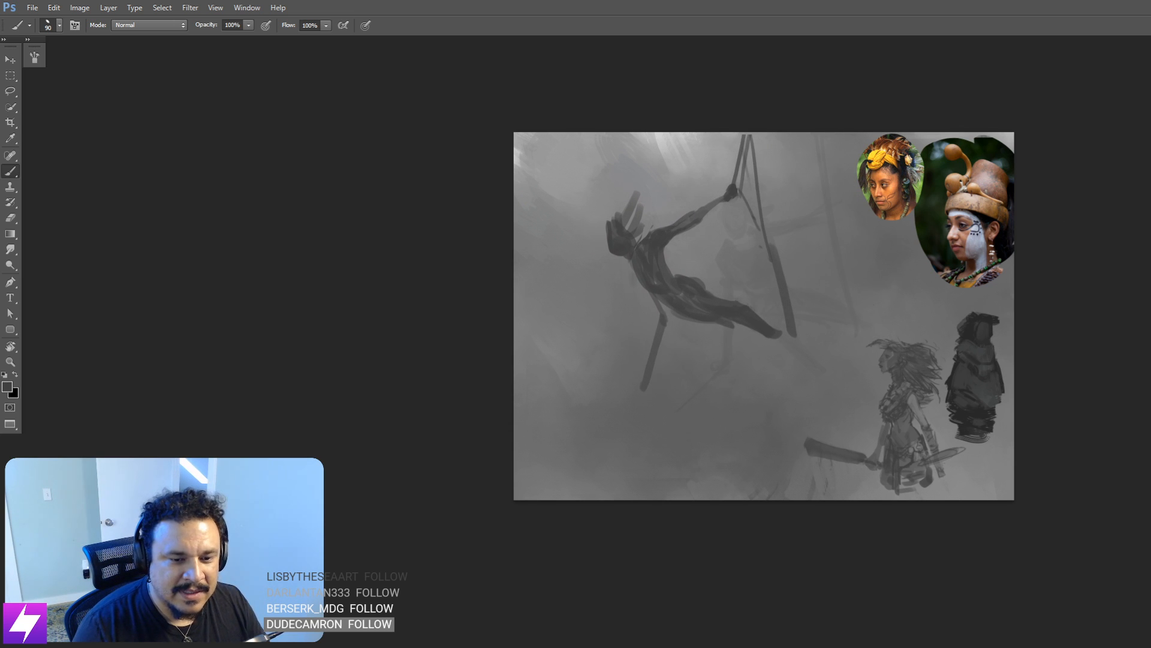
key(Delete)
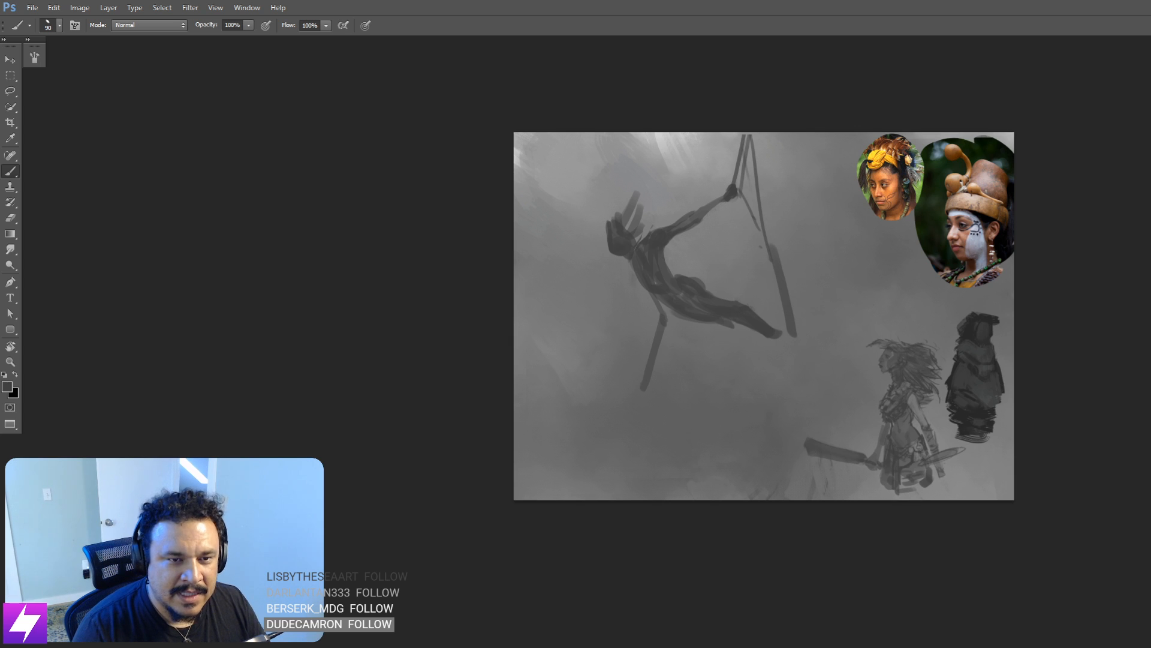
Step: Paint a bent lower leg hanging beneath the thigh and extend the rear foot with a 45 px brush
drag(817, 390, 852, 408)
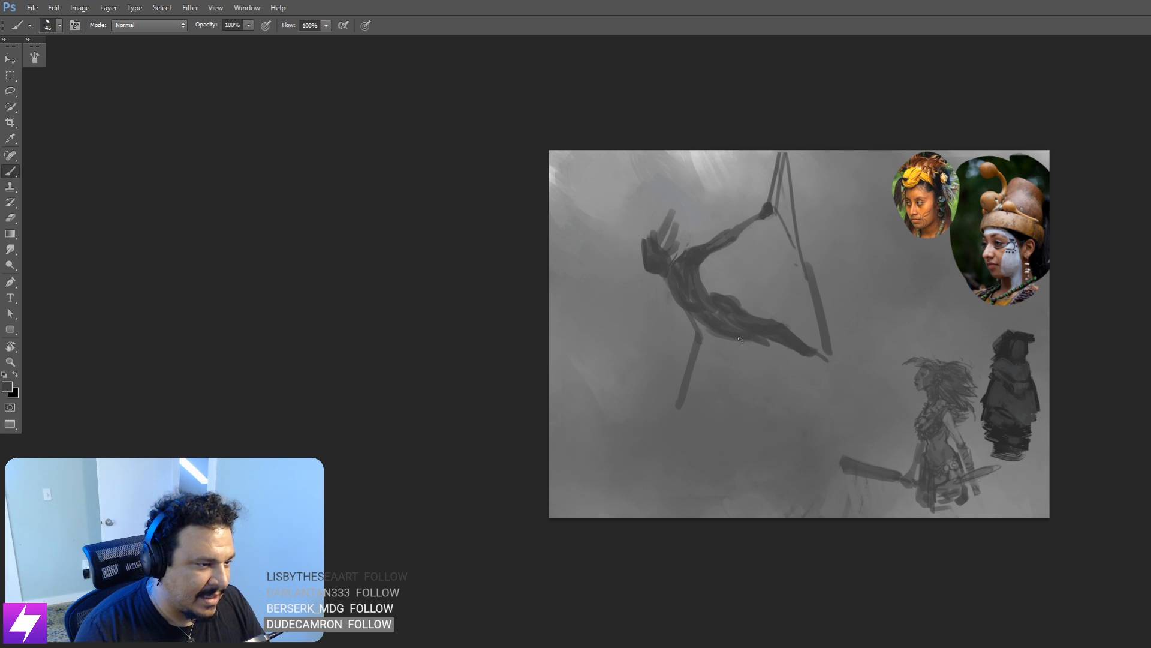
drag(741, 340, 773, 370)
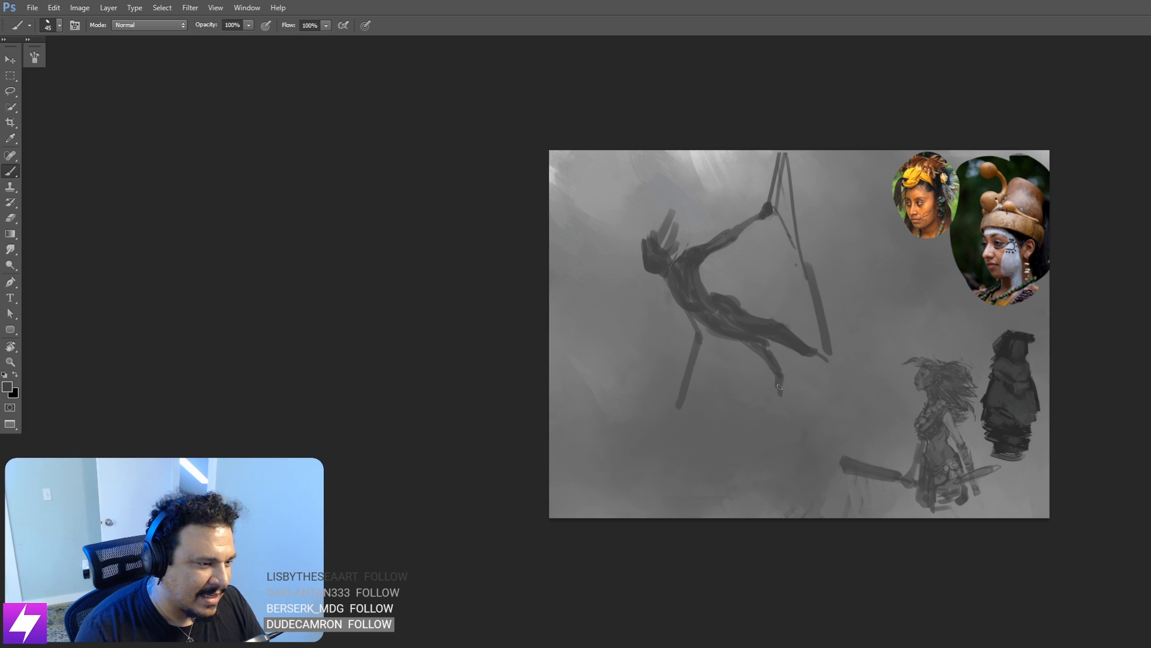
drag(814, 361, 834, 376)
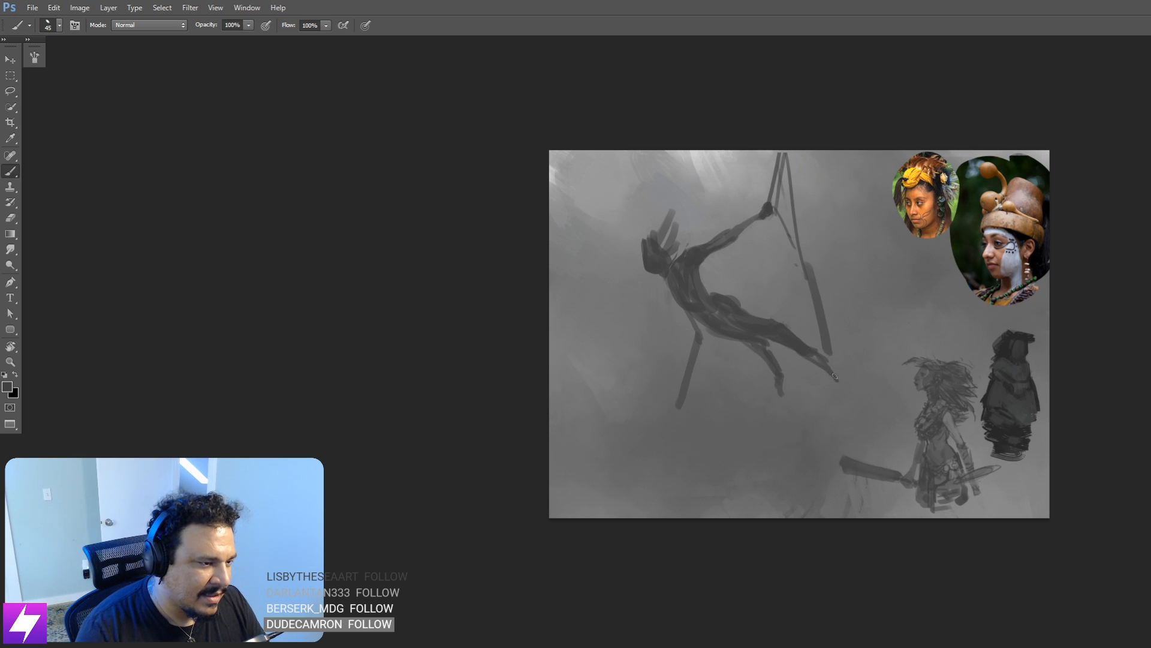
Step: Slim down the raised hand with a 100 px eraser
key(e)
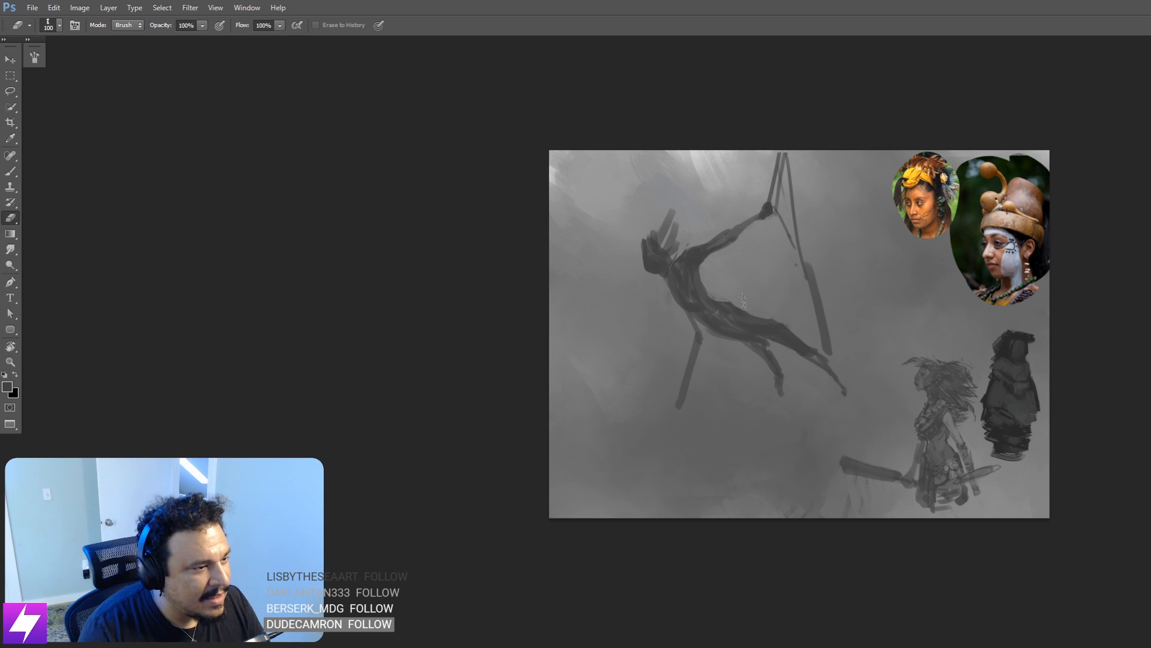
scroll(745, 318, down, 1)
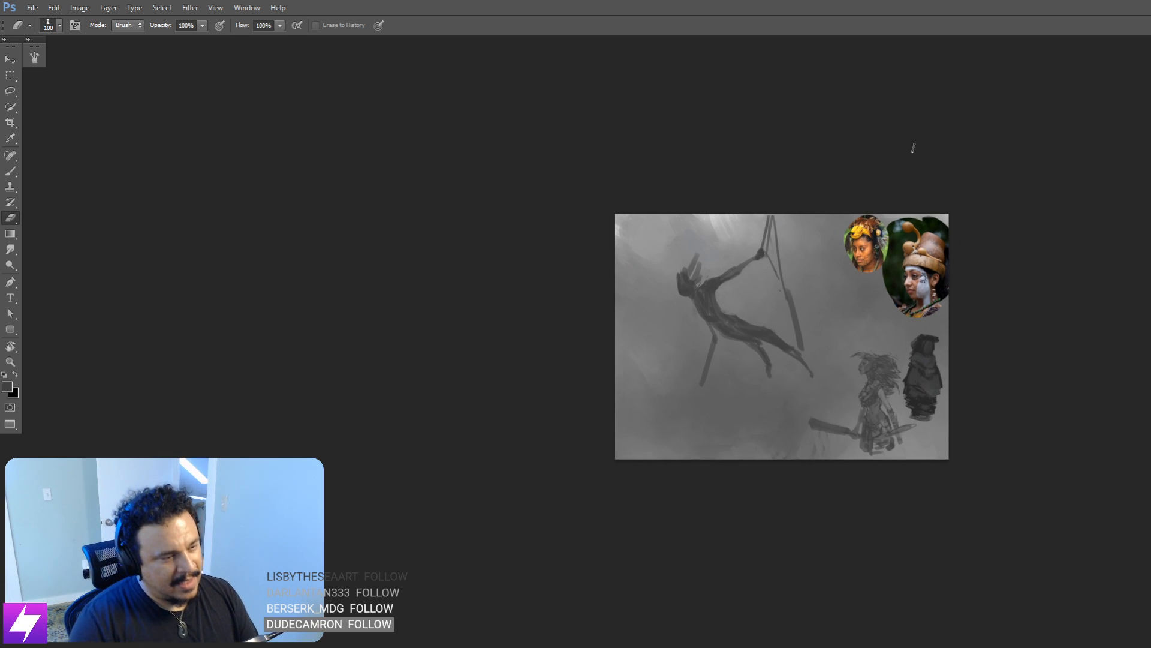
scroll(733, 267, up, 1)
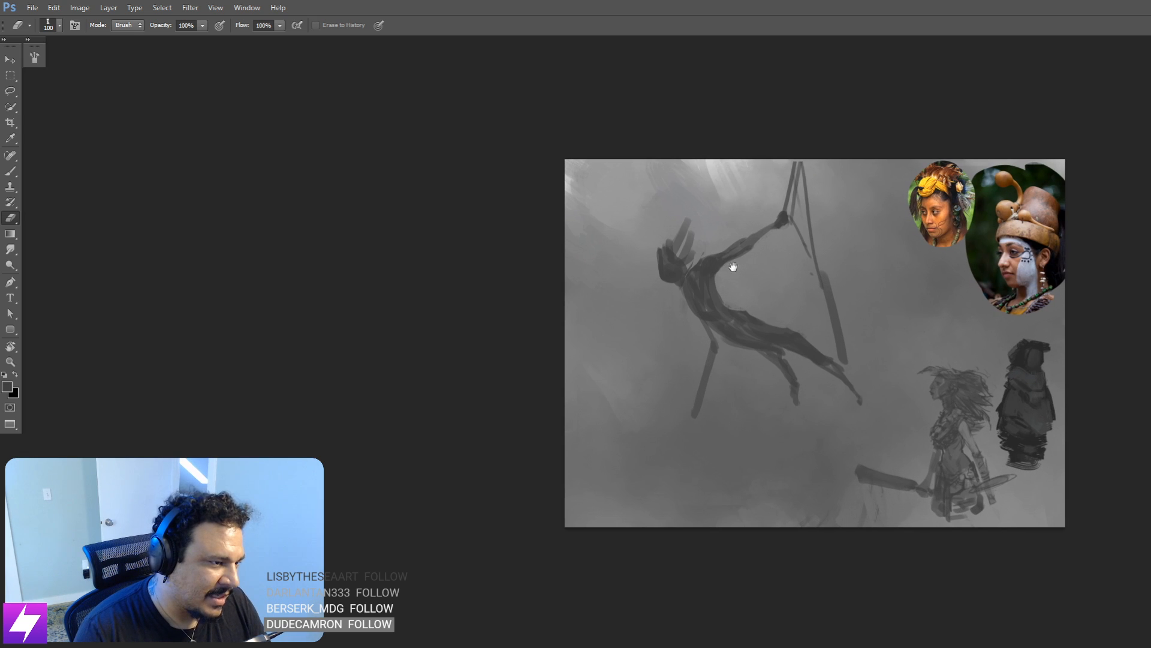
drag(733, 267, 773, 272)
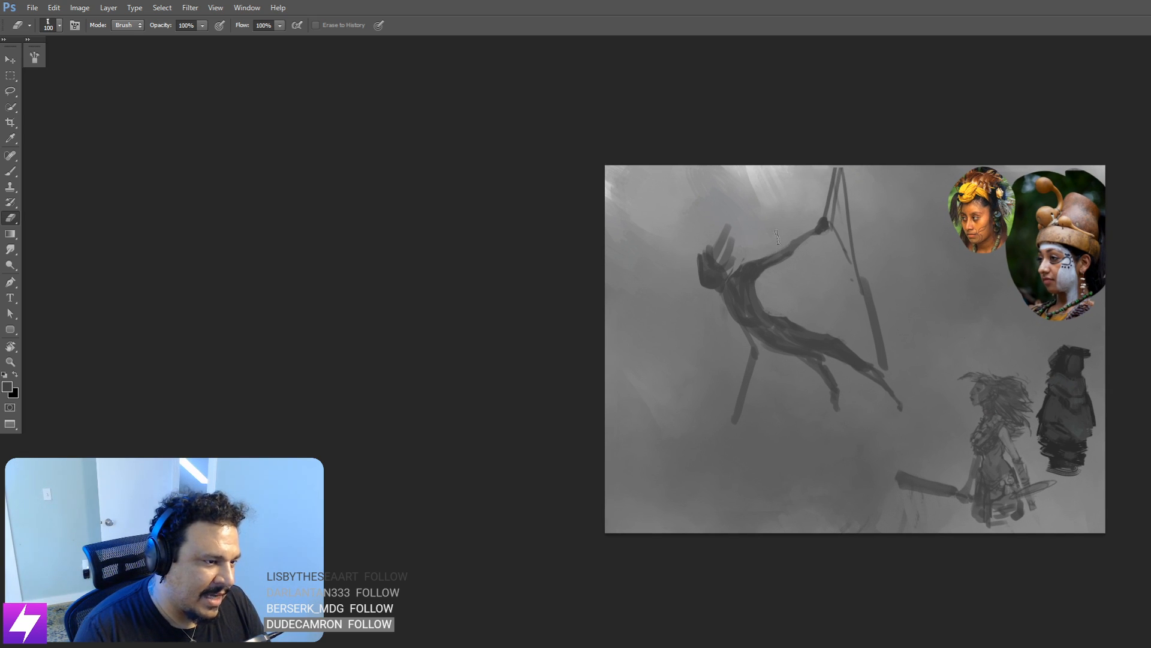
key(b)
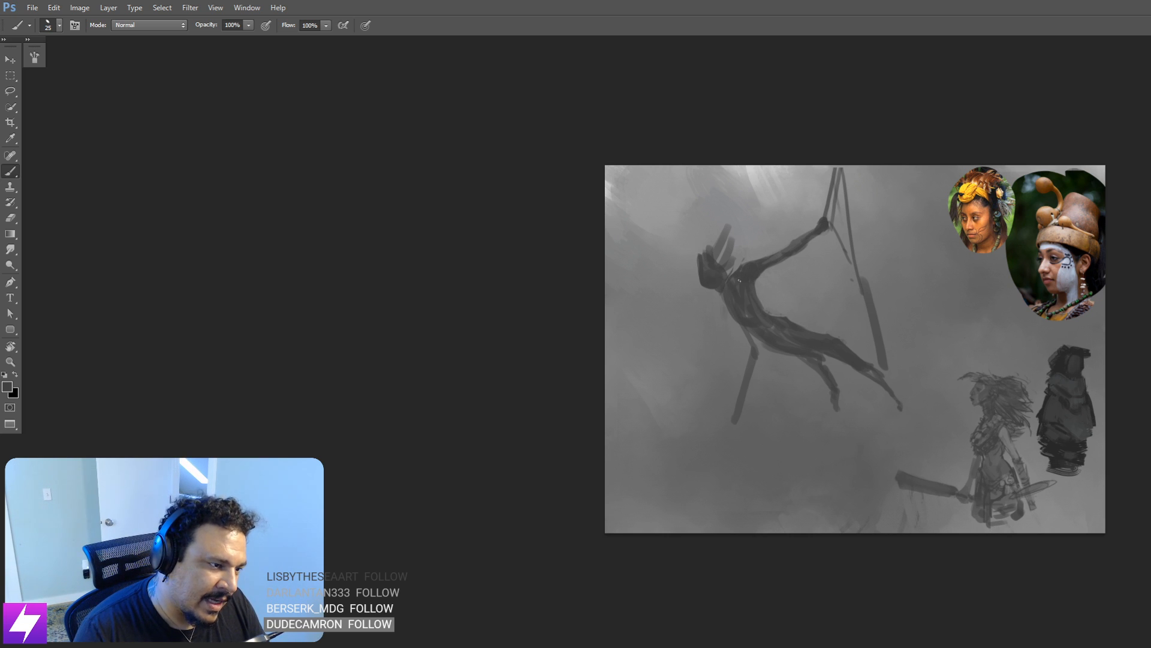
Step: Erase the bent lower leg with a 175 px eraser, and repaint it stretched back above the other leg
scroll(851, 313, down, 1)
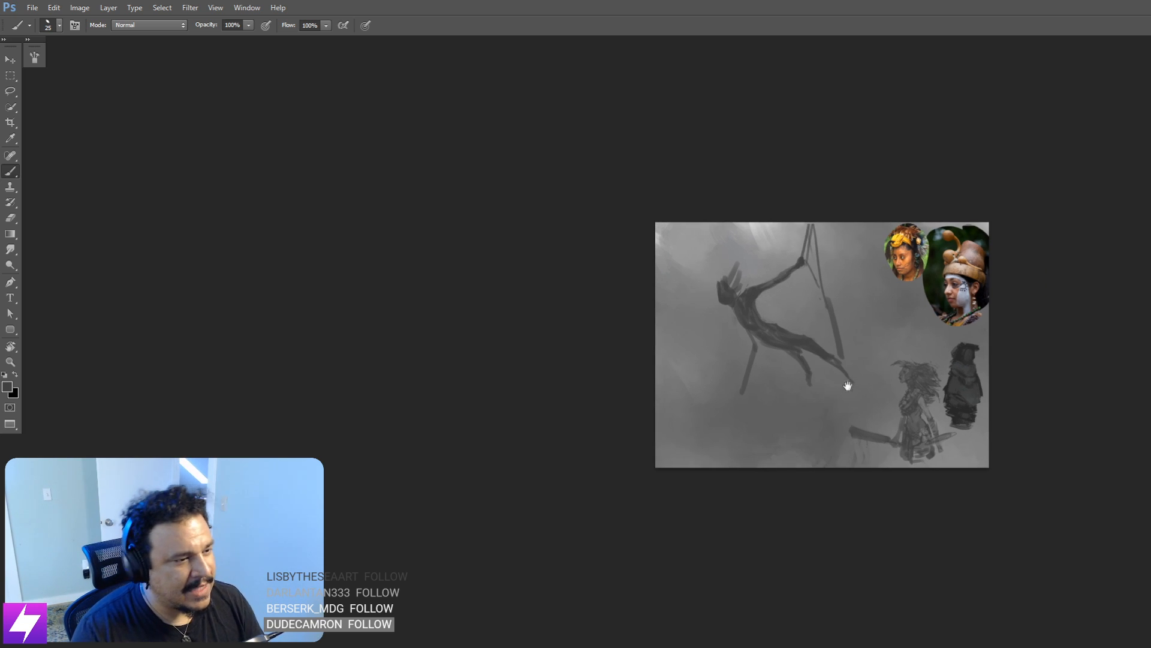
key(e)
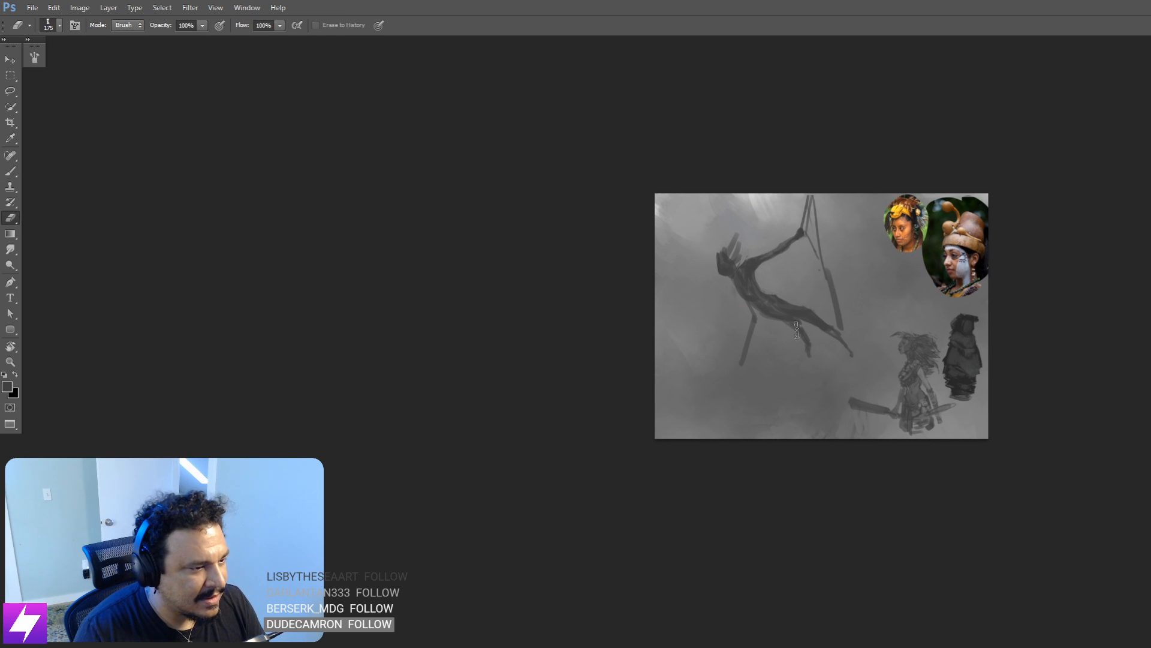
key(b)
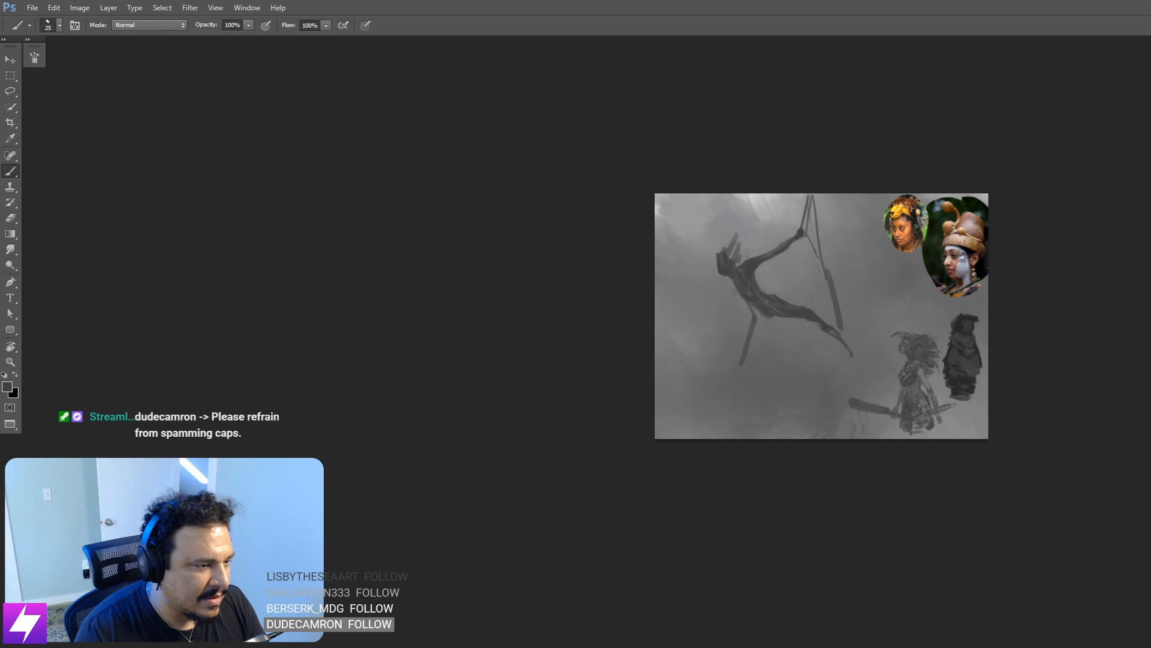
key(ctrl+z)
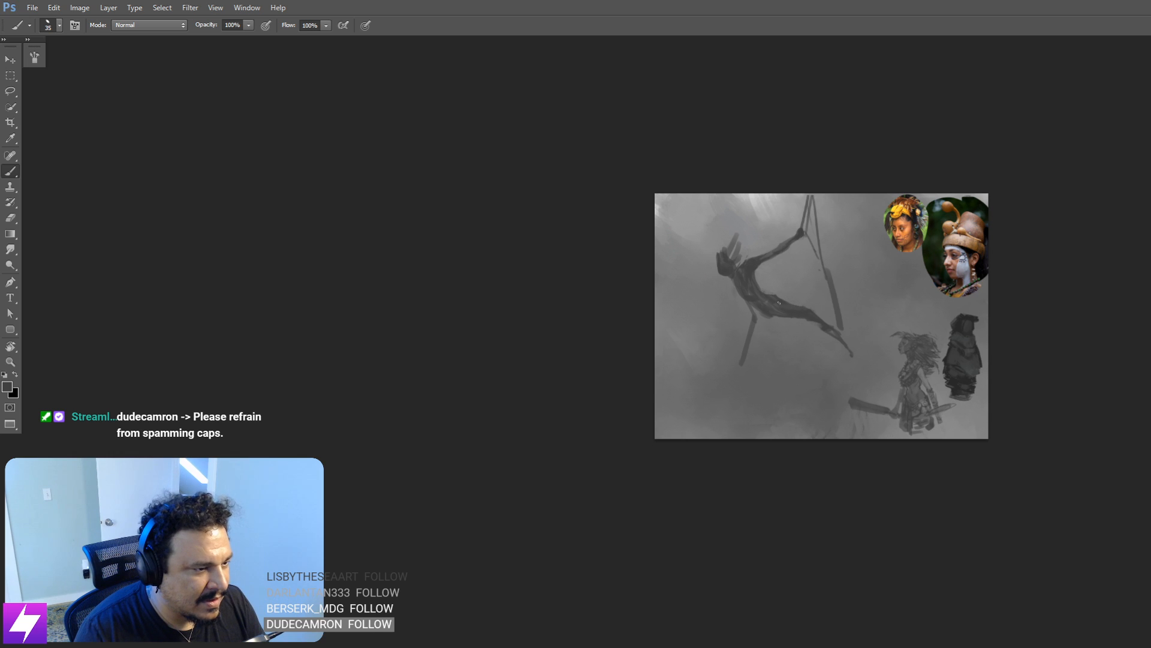
drag(787, 300, 812, 295)
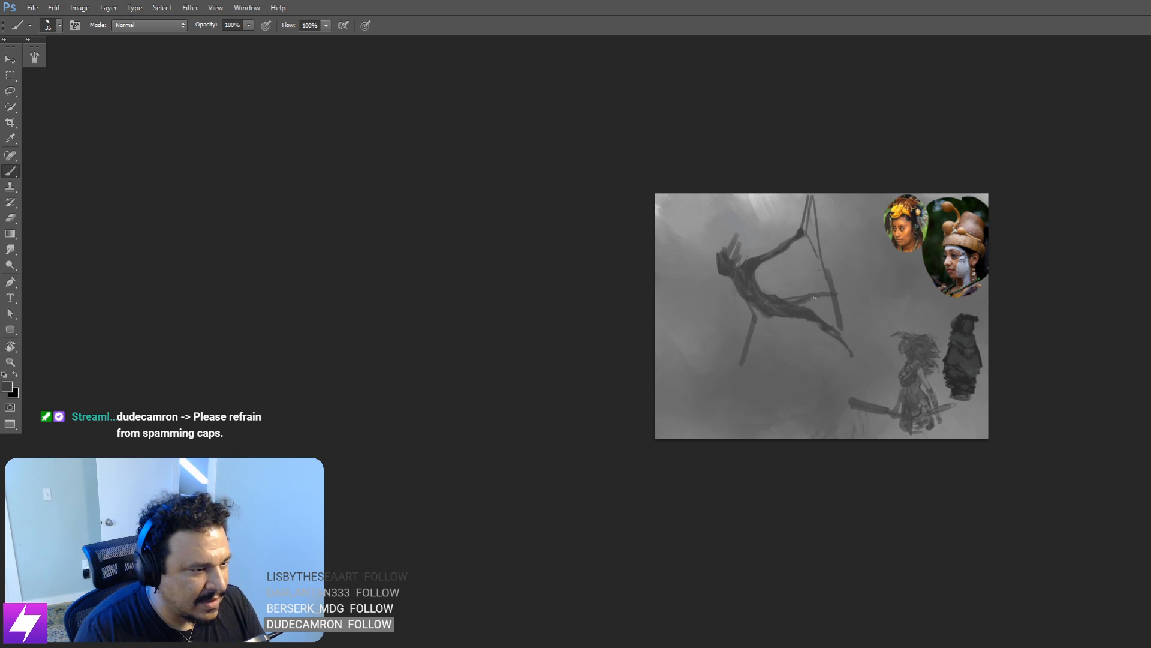
drag(813, 387, 834, 419)
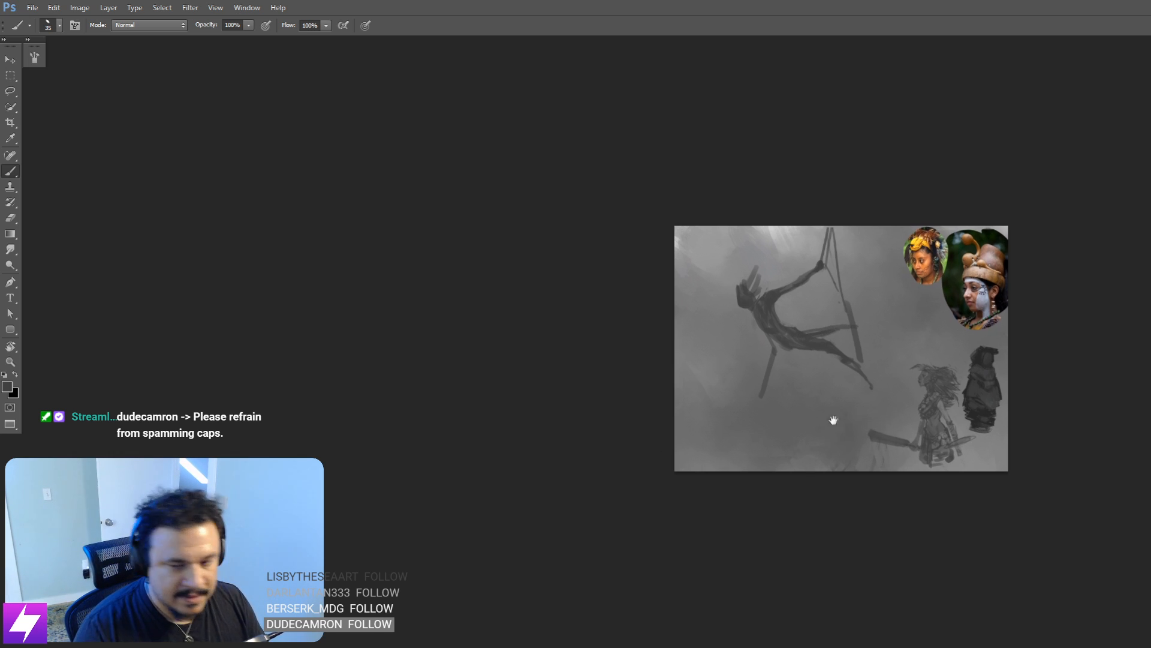
Step: Flip the canvas horizontally, and thicken the two trailing legs with a 60 to 70 px brush
key(F2)
mouse_move(784, 366)
mouse_down()
mouse_move(807, 352)
mouse_move(806, 368)
mouse_up()
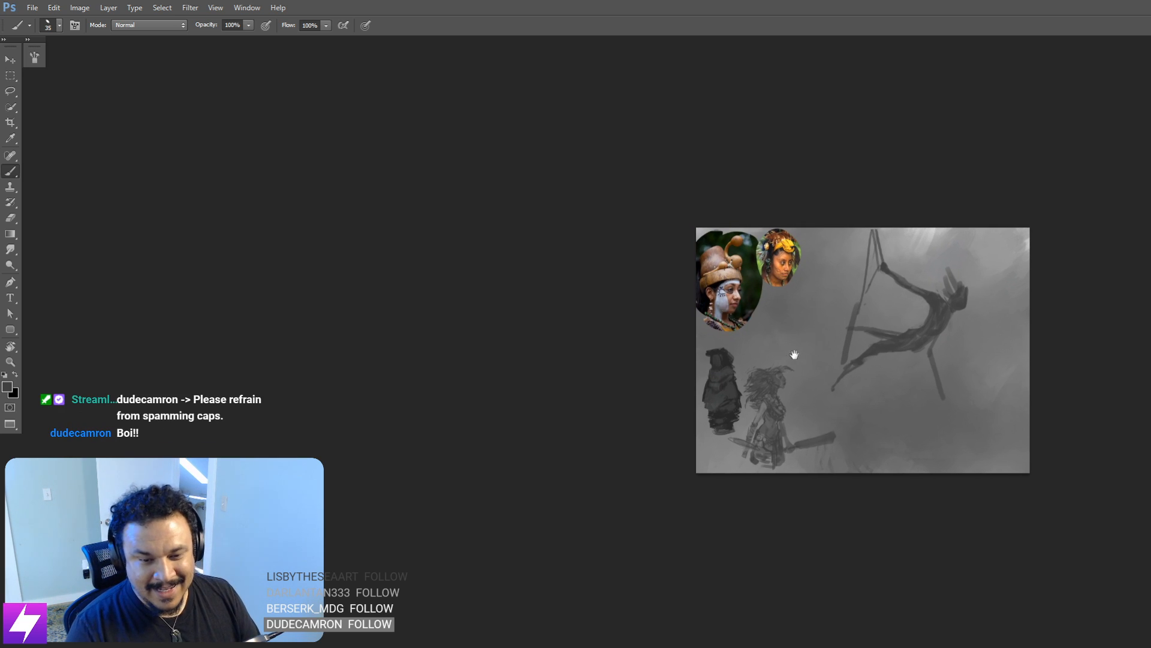
mouse_move(901, 329)
mouse_down()
mouse_move(820, 351)
mouse_move(834, 335)
mouse_up()
key(ctrl+plus)
drag(893, 334, 882, 336)
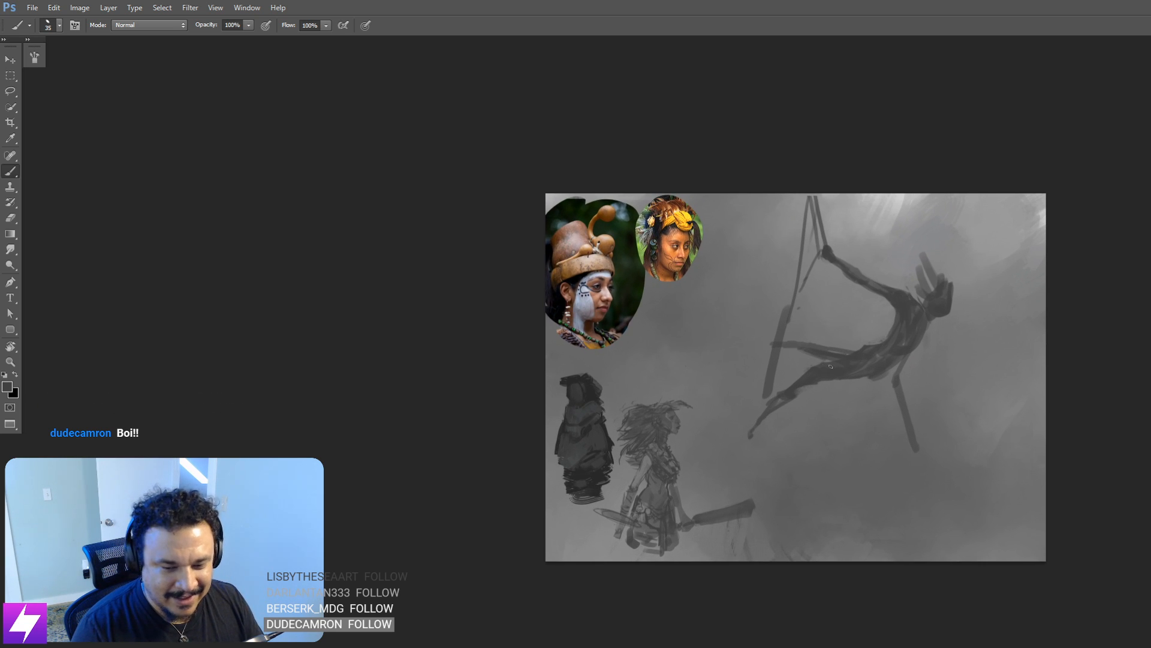
key(bracketright)
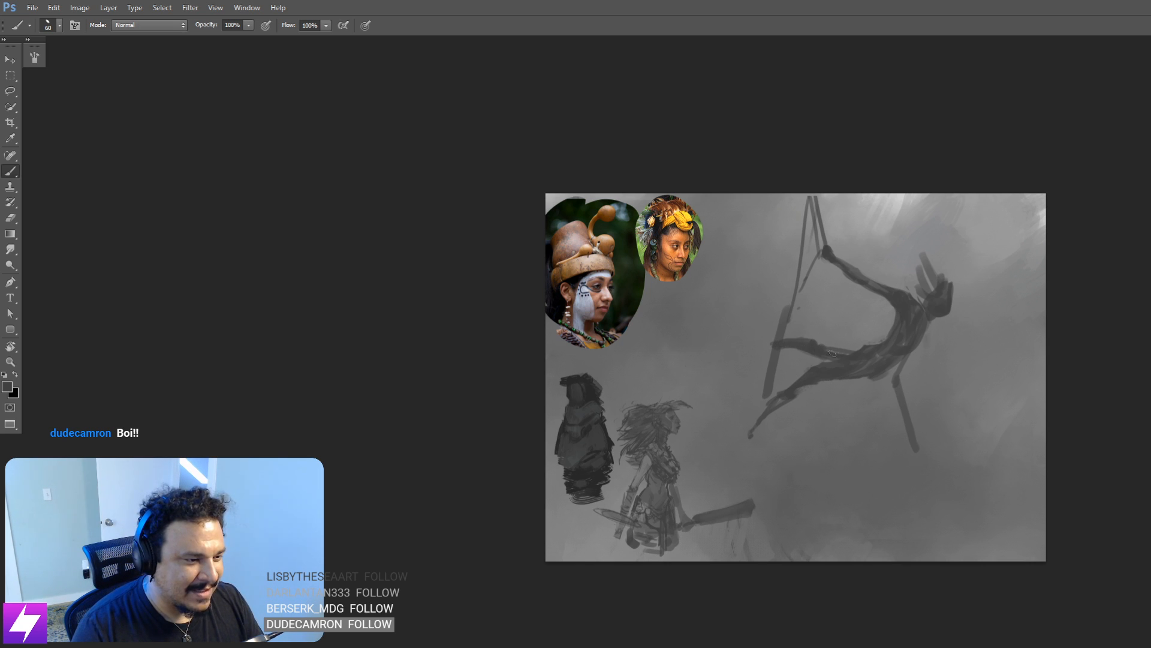
drag(786, 388, 777, 395)
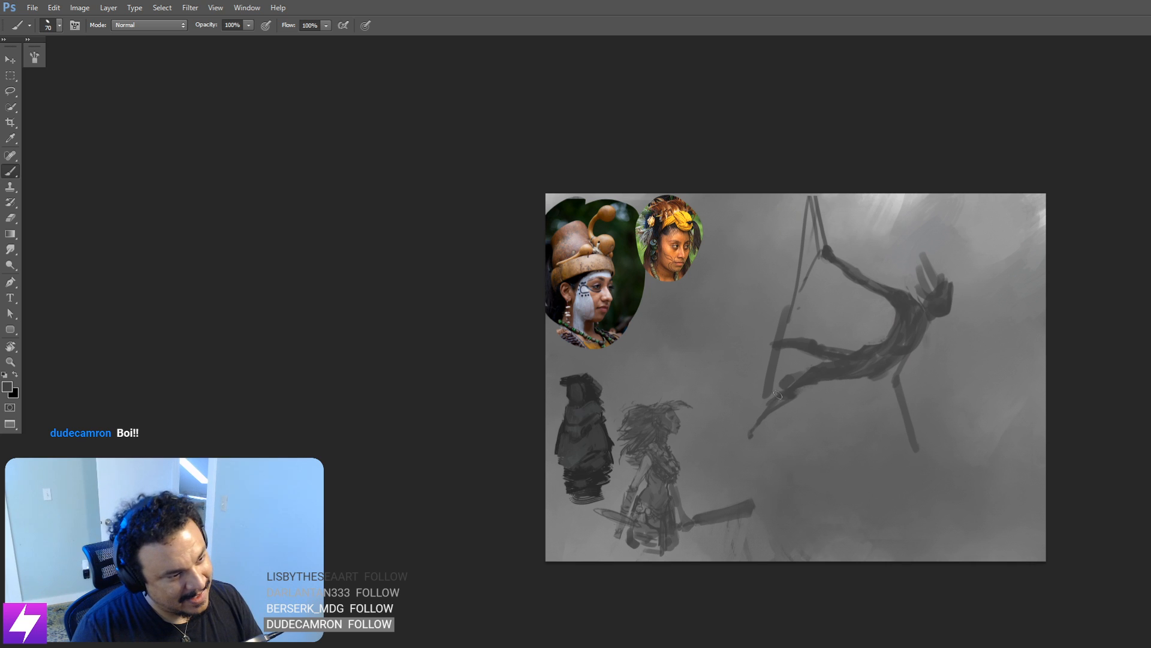
Step: Paint two broad tree trunk strokes behind the figure's feet with a 250 px brush
key(bracketright)
key(bracketright)
key(bracketright)
key(bracketright)
key(bracketright)
key(bracketright)
key(bracketright)
key(bracketright)
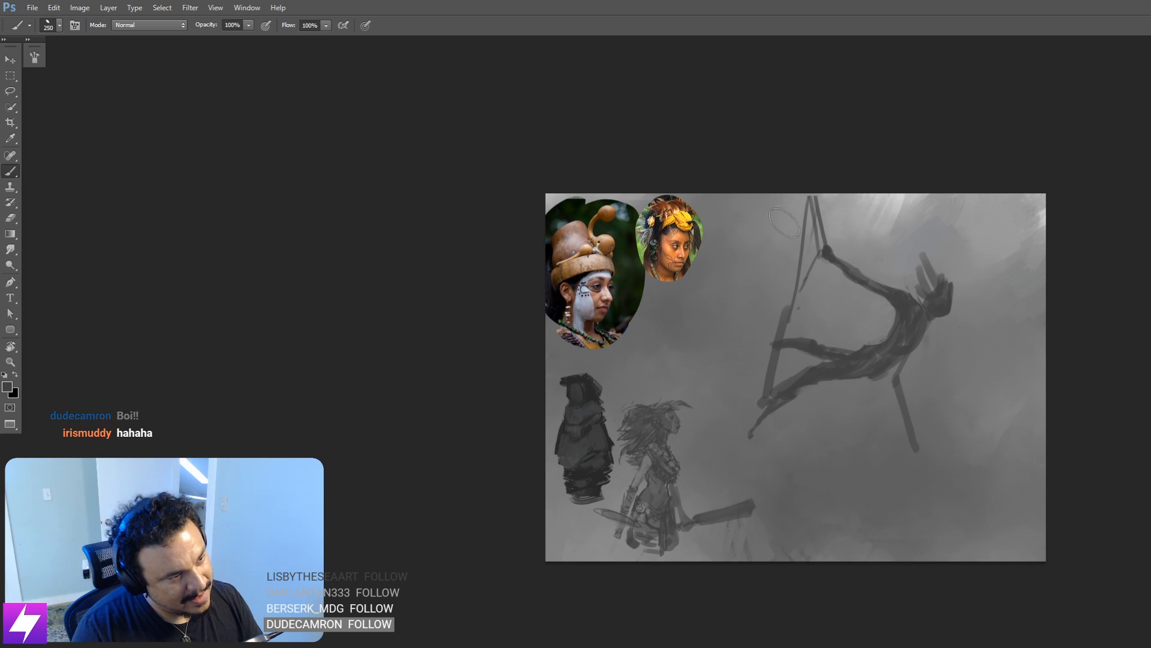
drag(796, 198, 754, 384)
mouse_move(744, 197)
mouse_down()
mouse_move(744, 340)
mouse_move(756, 349)
mouse_move(725, 468)
mouse_up()
Step: Paint a slanted branch from the trunk up past the raised hand to the canvas edge with a 150 px brush
key(bracketleft)
key(bracketleft)
key(bracketleft)
key(bracketleft)
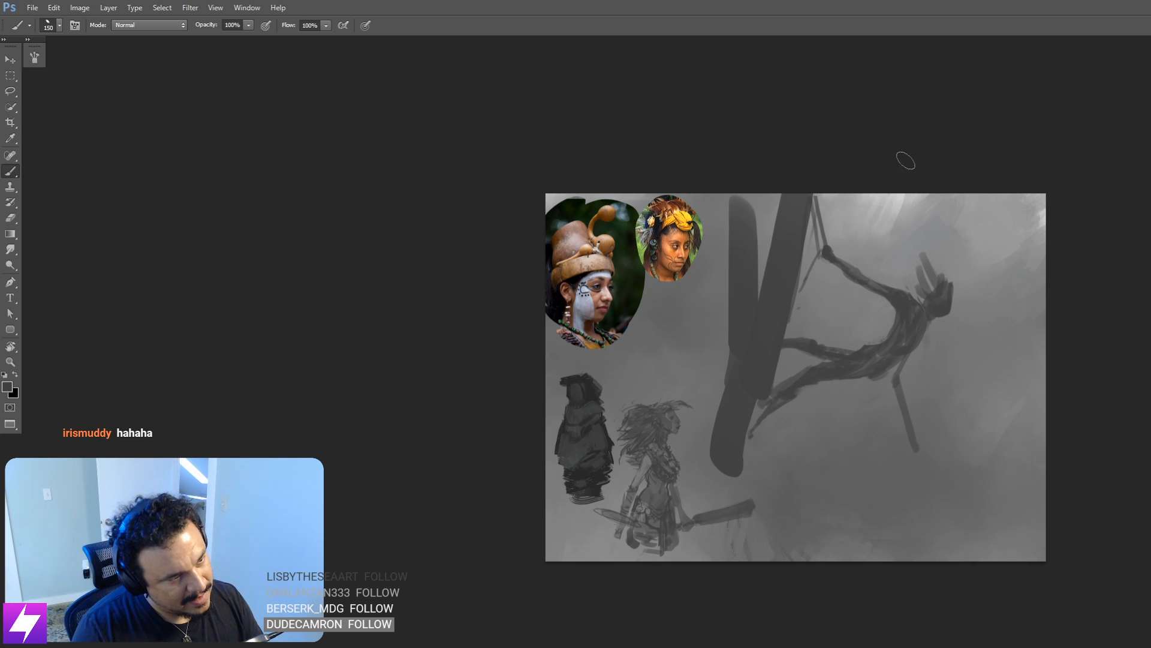
drag(905, 159, 825, 254)
key(ctrl+z)
drag(897, 148, 800, 294)
mouse_move(835, 245)
mouse_down()
mouse_move(900, 165)
mouse_move(787, 311)
mouse_up()
Step: Widen the trunk downward with overlapping 175 px strokes, and dab shapes at its base
key(bracketright)
key(bracketright)
drag(776, 188, 746, 342)
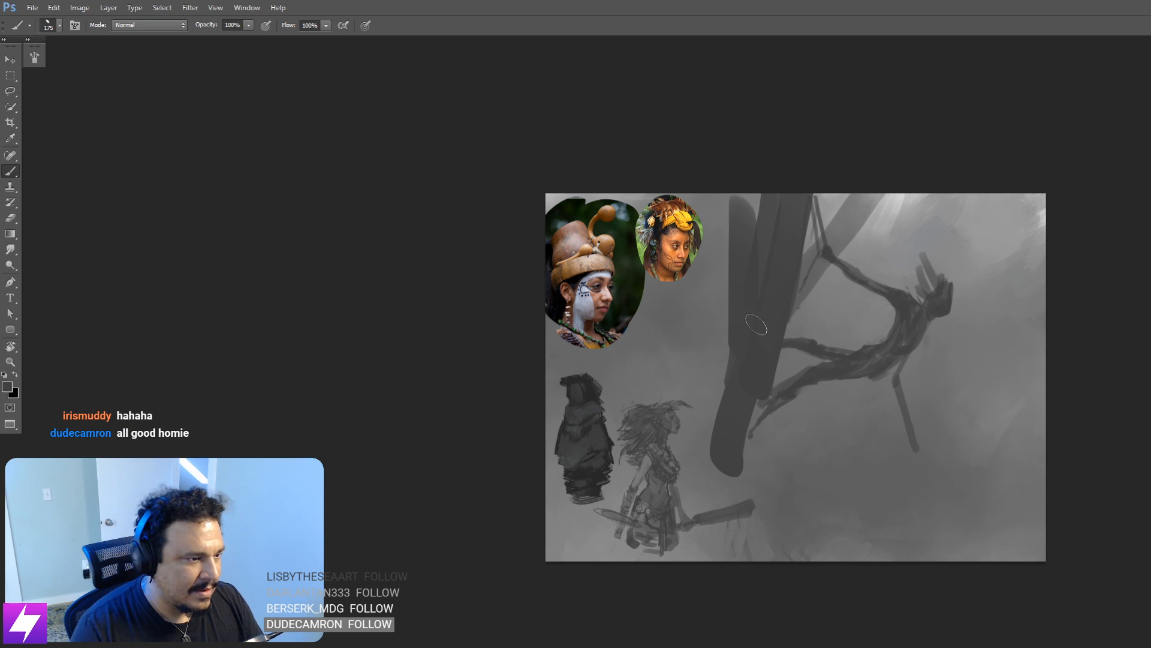
key(ctrl+alt+z)
drag(782, 200, 742, 403)
mouse_move(738, 309)
mouse_down()
mouse_move(713, 457)
mouse_move(704, 440)
mouse_up()
drag(693, 455, 698, 464)
click(699, 484)
scroll(803, 323, down, 1)
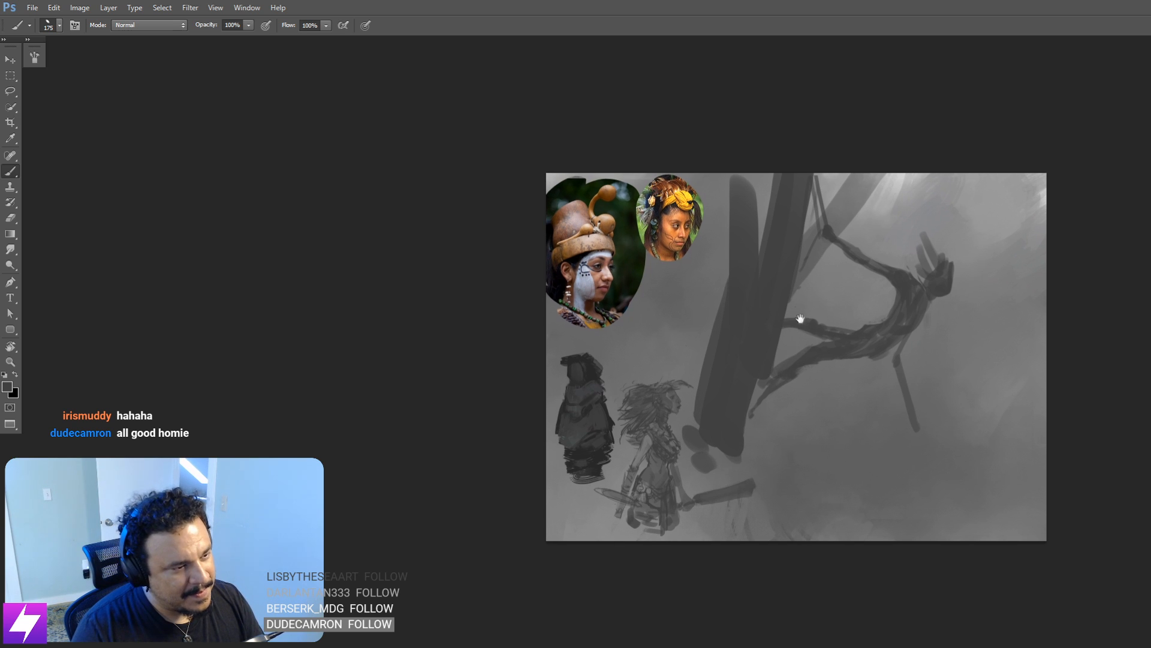
Step: Fill in the lower end of the trunk and its base with a larger brush
key(bracketright)
drag(757, 369, 733, 459)
mouse_move(749, 390)
mouse_down()
mouse_move(734, 474)
mouse_move(704, 454)
mouse_up()
drag(700, 472, 729, 481)
drag(787, 250, 786, 294)
Step: Extend the upright branch to the canvas edge with a 150 px brush, and add another branch leaning away beside it
key(bracketleft)
key(bracketleft)
key(bracketleft)
key(bracketleft)
key(bracketleft)
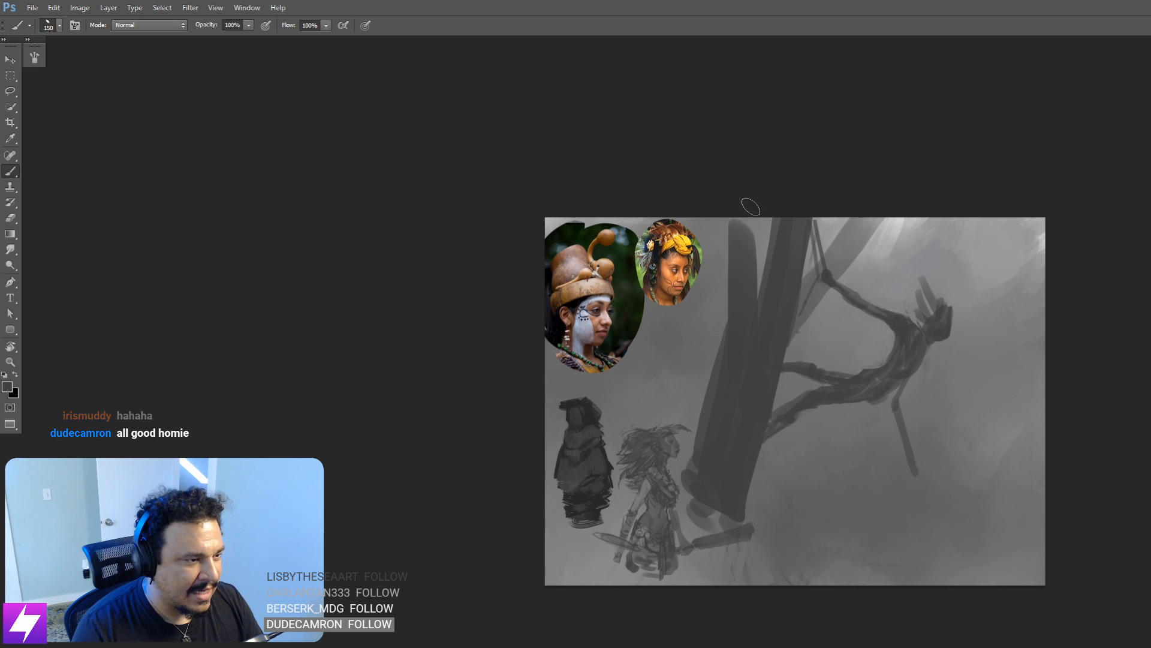
drag(749, 217, 749, 314)
mouse_move(713, 220)
mouse_down()
mouse_move(740, 352)
mouse_move(709, 189)
mouse_up()
key(ctrl+z)
key(bracketright)
key(bracketright)
drag(709, 188, 741, 369)
Step: Paint a thin offshoot along the slanted branch above the raised hand with a 70 px brush
key(bracketleft)
key(bracketleft)
key(bracketleft)
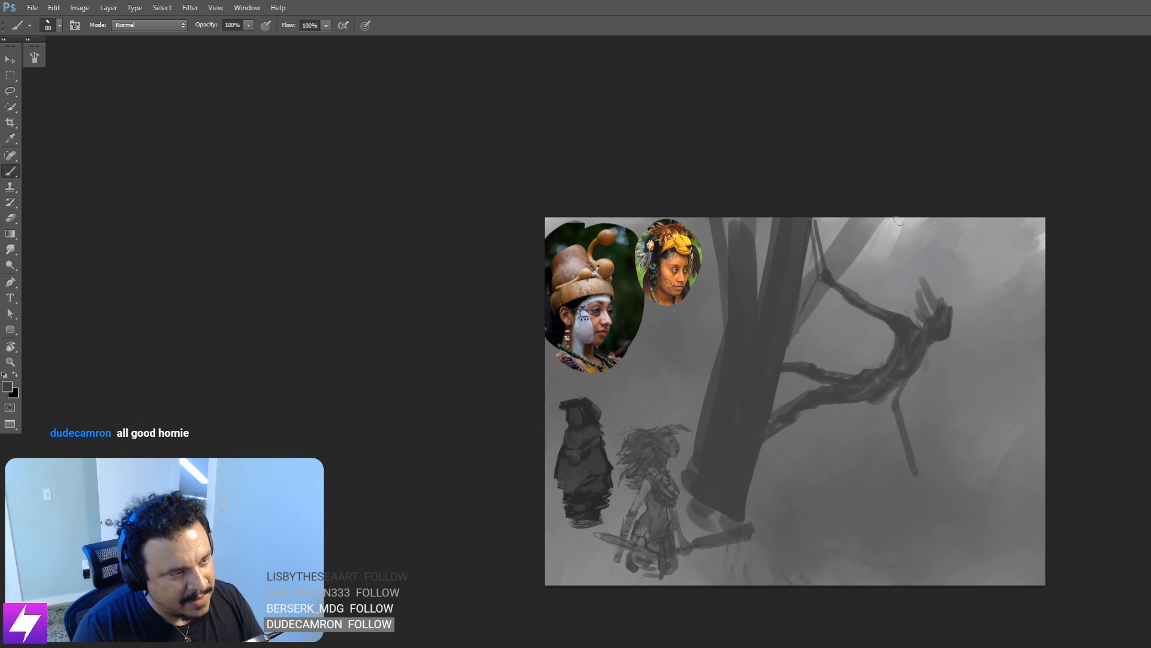
drag(913, 217, 859, 260)
key(ctrl+z)
drag(906, 218, 856, 261)
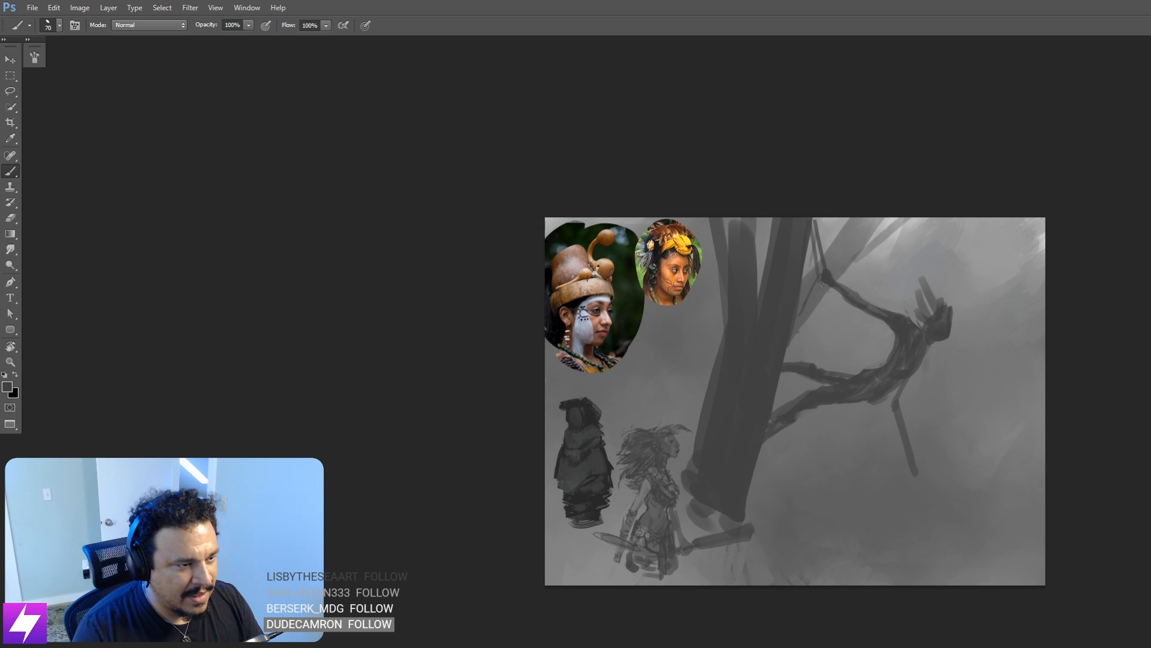
Step: Mirror the canvas horizontally and examine the pose of the figure leaning out from the tree
key(r)
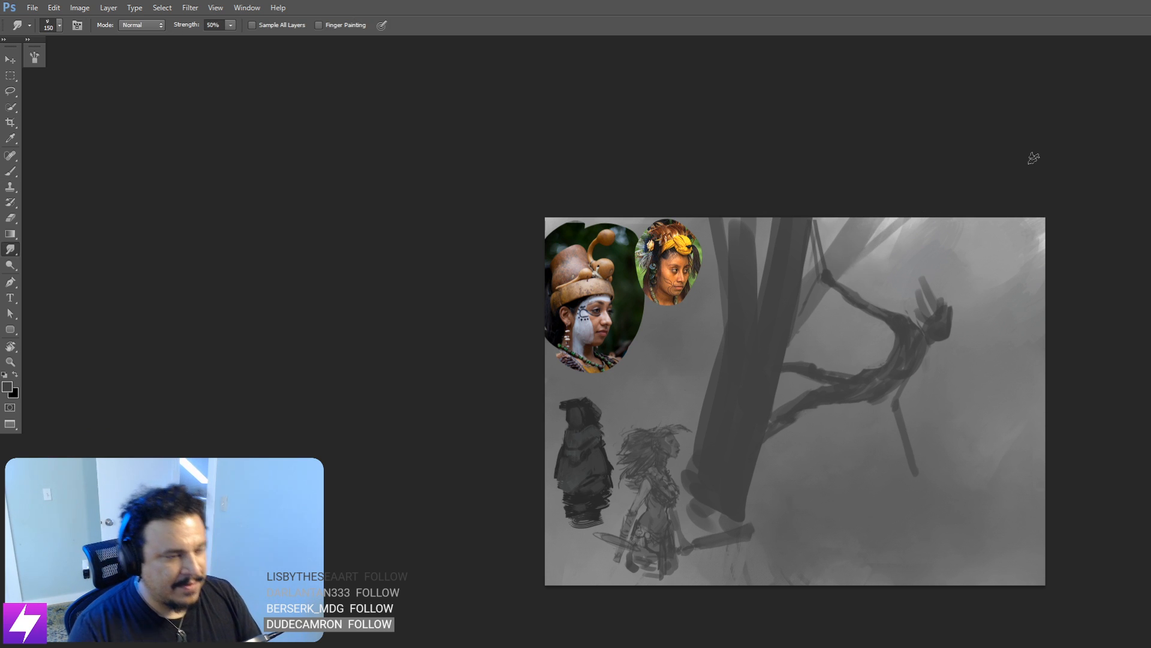
key(ctrl+minus)
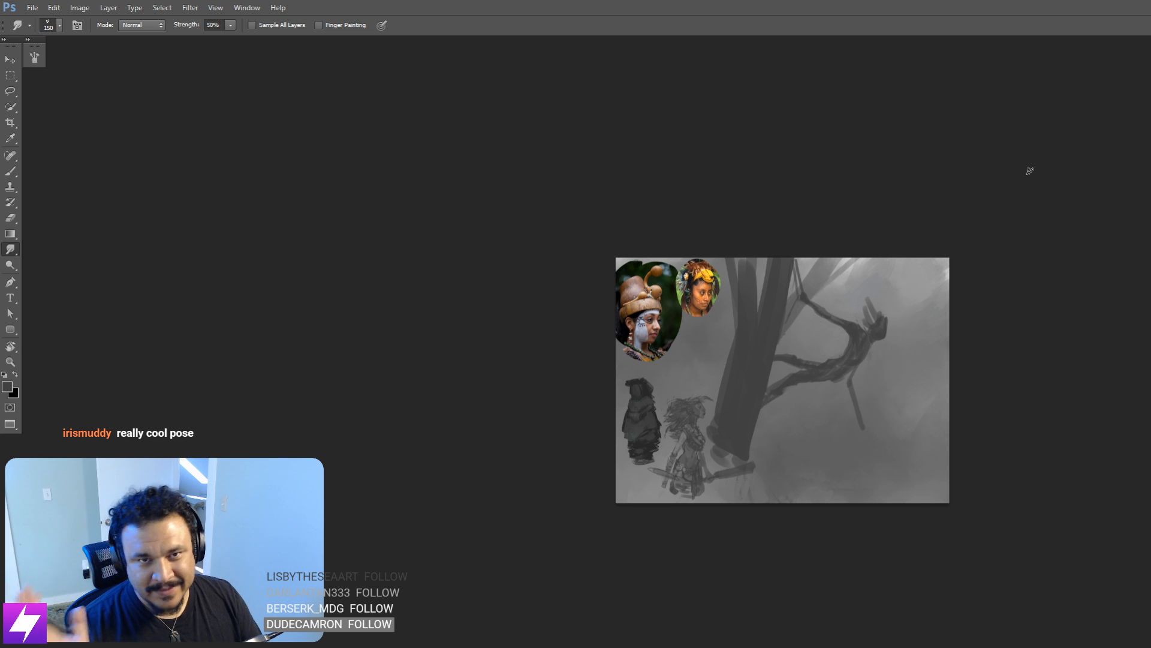
key(ctrl+shift+h)
mouse_move(825, 482)
mouse_down()
mouse_move(871, 478)
mouse_move(853, 463)
mouse_up()
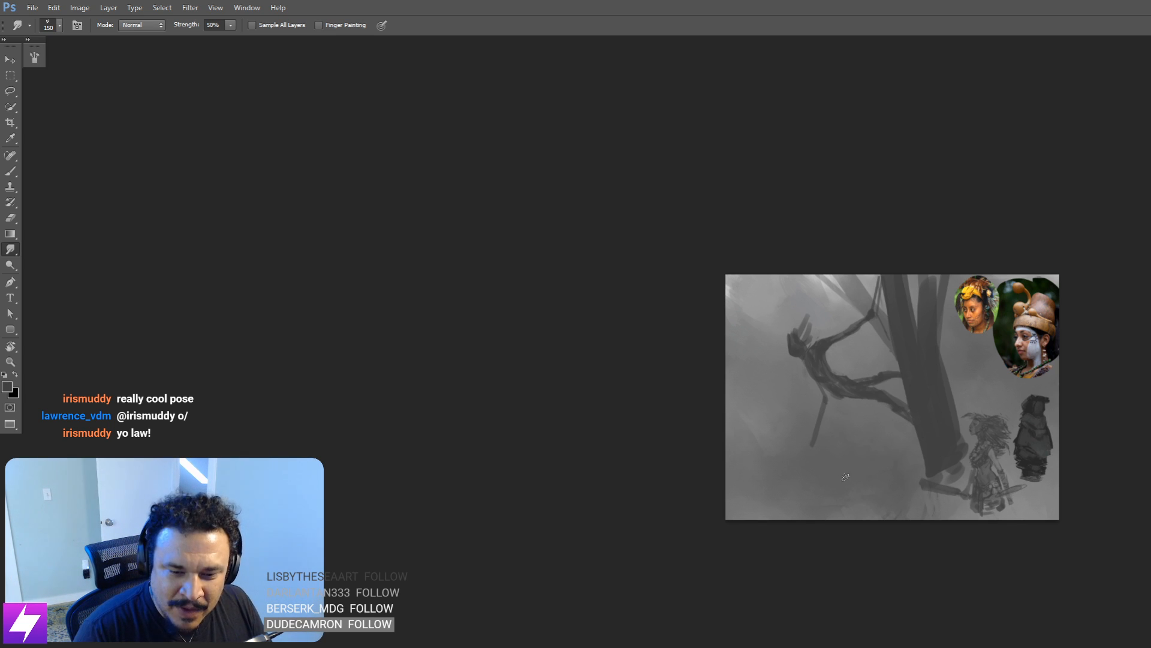
drag(786, 478, 763, 445)
drag(851, 404, 859, 416)
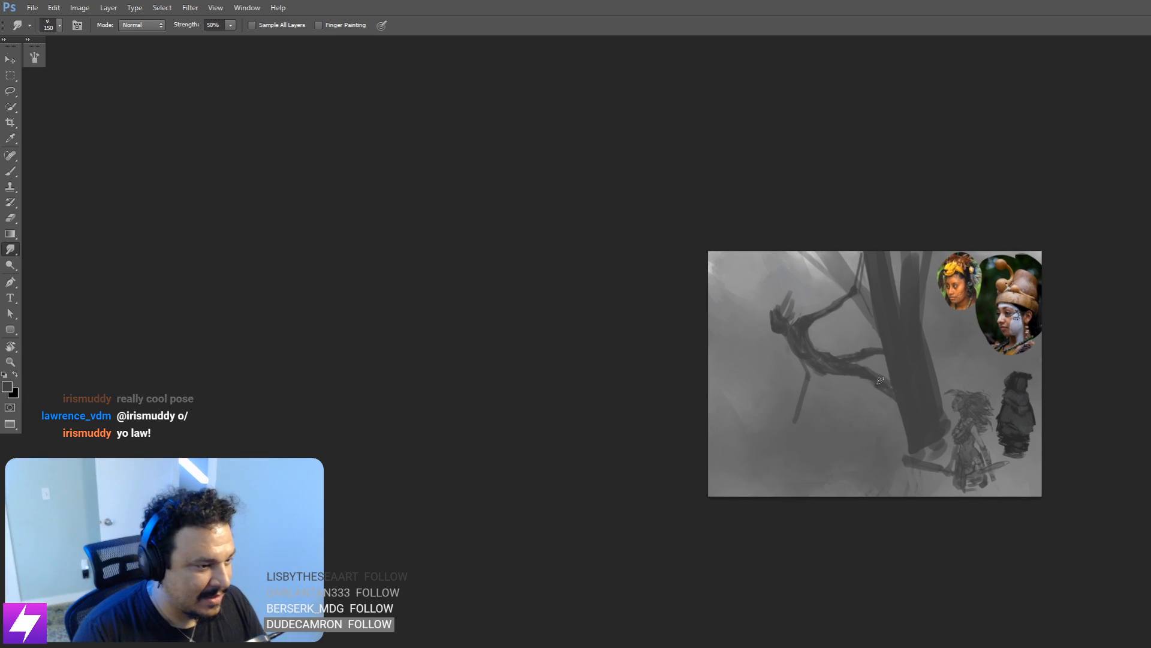
mouse_move(777, 352)
mouse_down()
mouse_move(888, 395)
mouse_move(902, 421)
mouse_up()
drag(902, 421, 895, 396)
key(e)
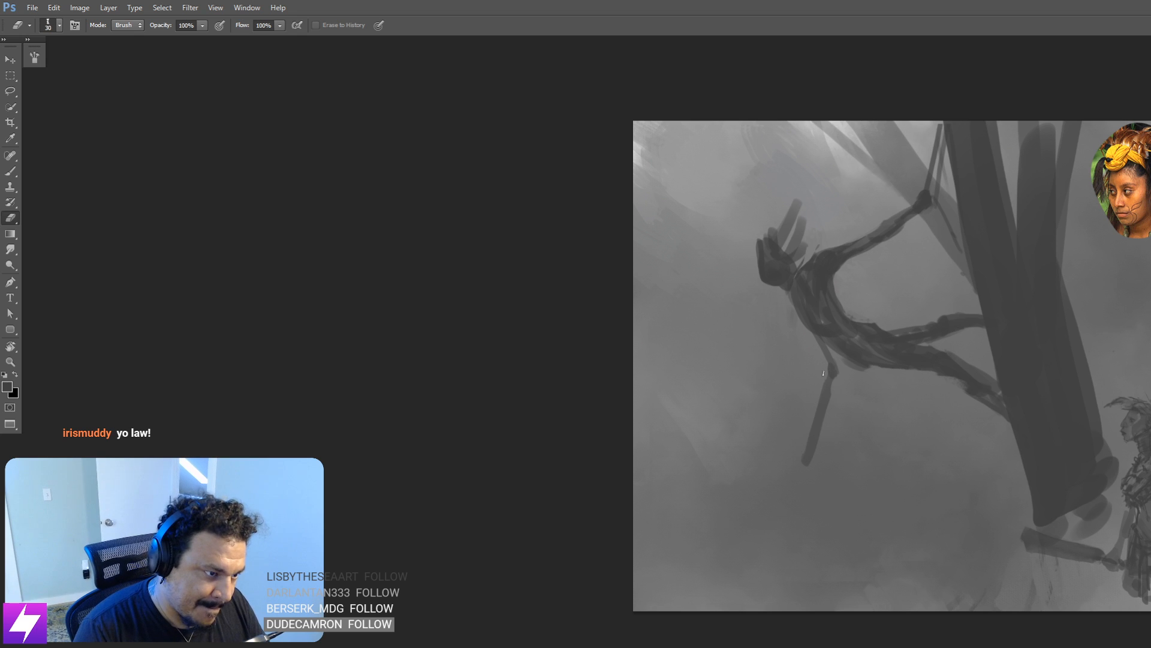
key(l)
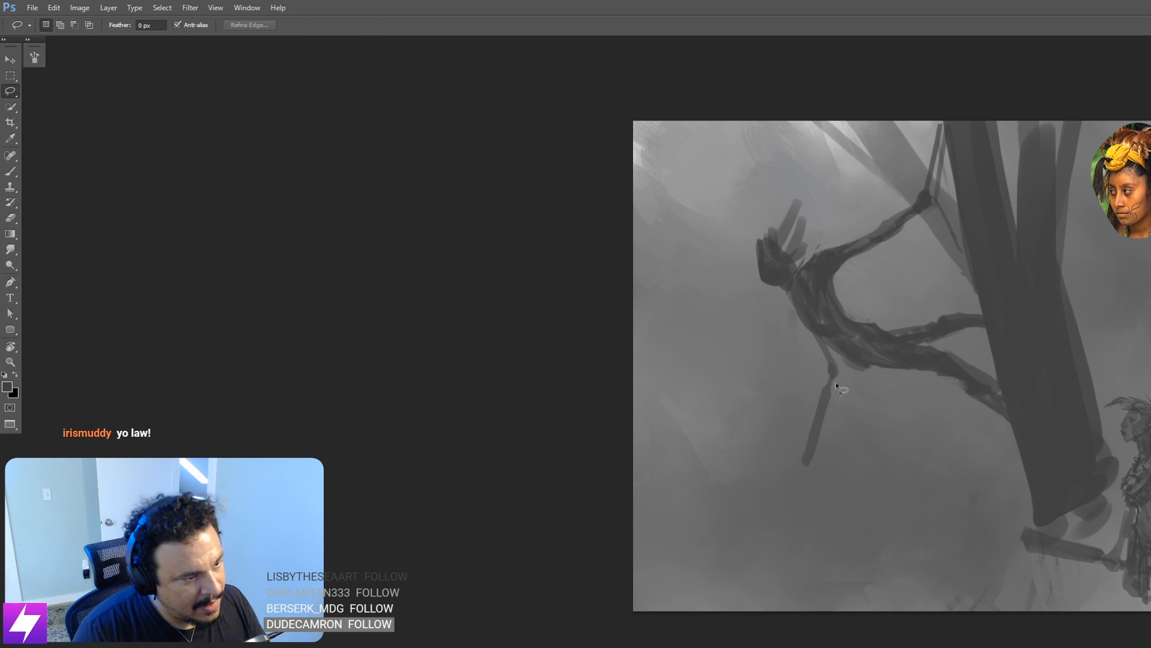
Step: Lower the opacity of the layer with the leaning figure and tree to 75%
key(ctrl+minus)
drag(901, 382, 876, 362)
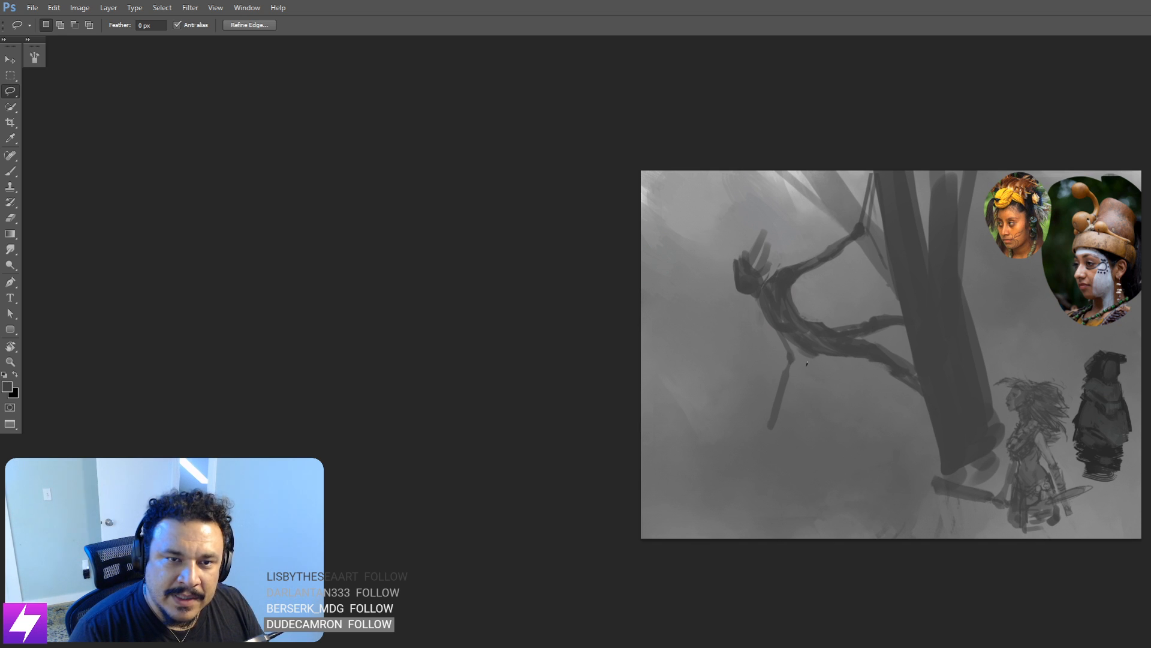
key(7)
key(5)
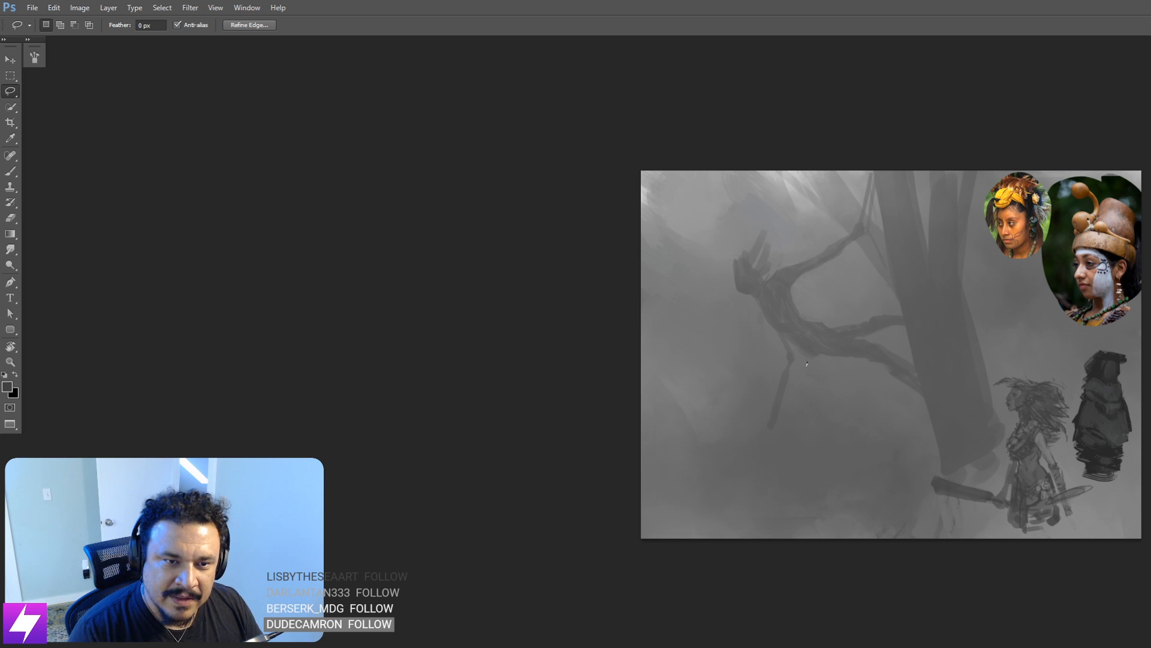
Step: Examine the faded figure's balance against the tree in rotated and mirrored views of the canvas
key(r)
mouse_move(838, 270)
mouse_down()
mouse_move(892, 270)
mouse_move(914, 284)
mouse_up()
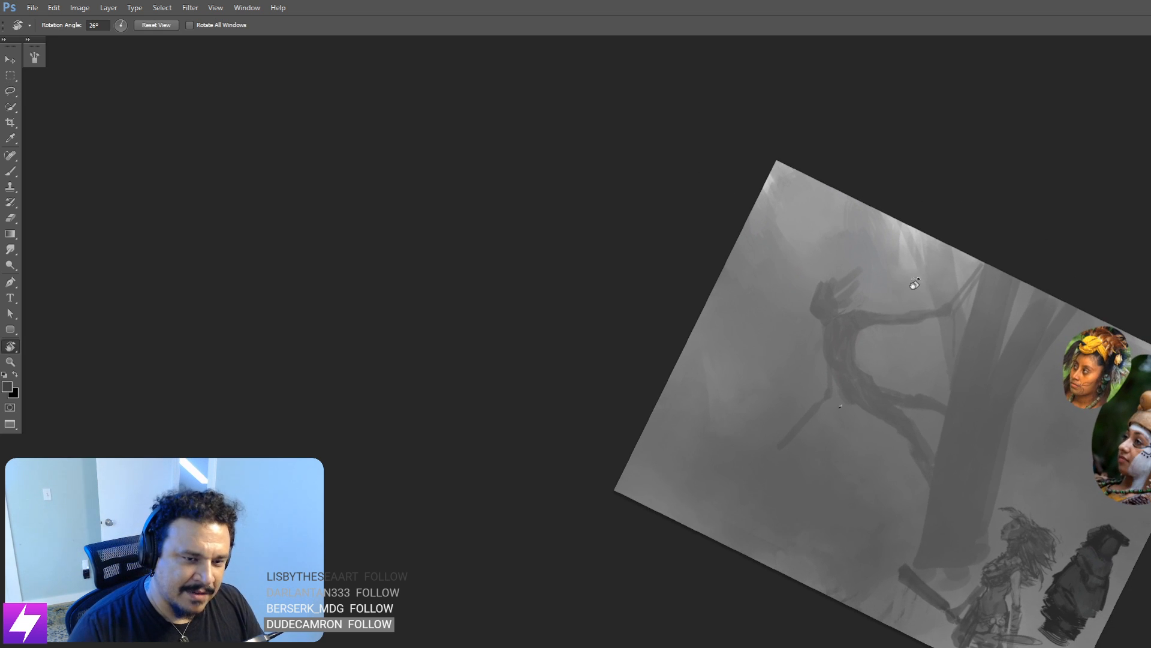
key(Escape)
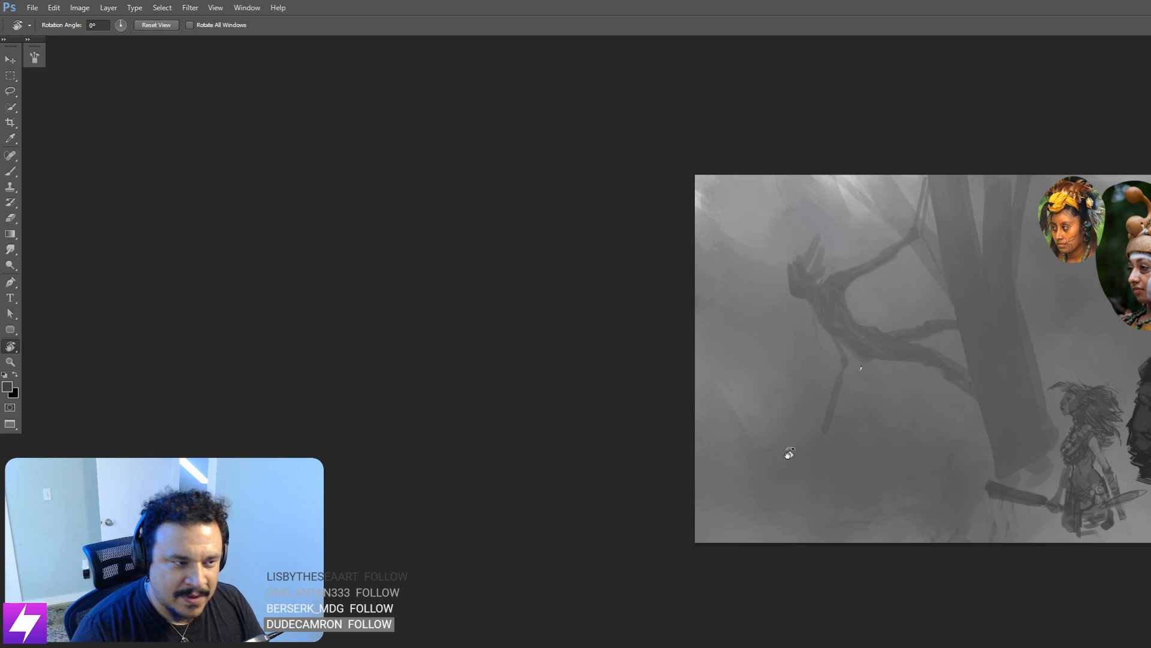
key(F2)
drag(968, 378, 922, 396)
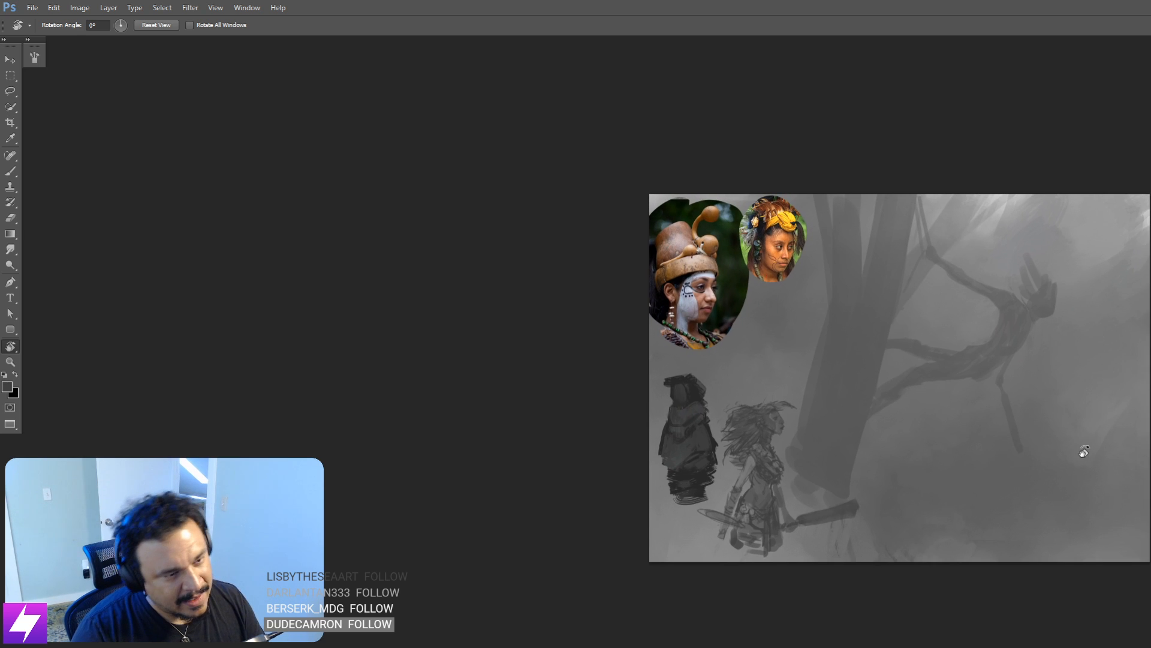
drag(1084, 451, 1069, 401)
key(F2)
key(F2)
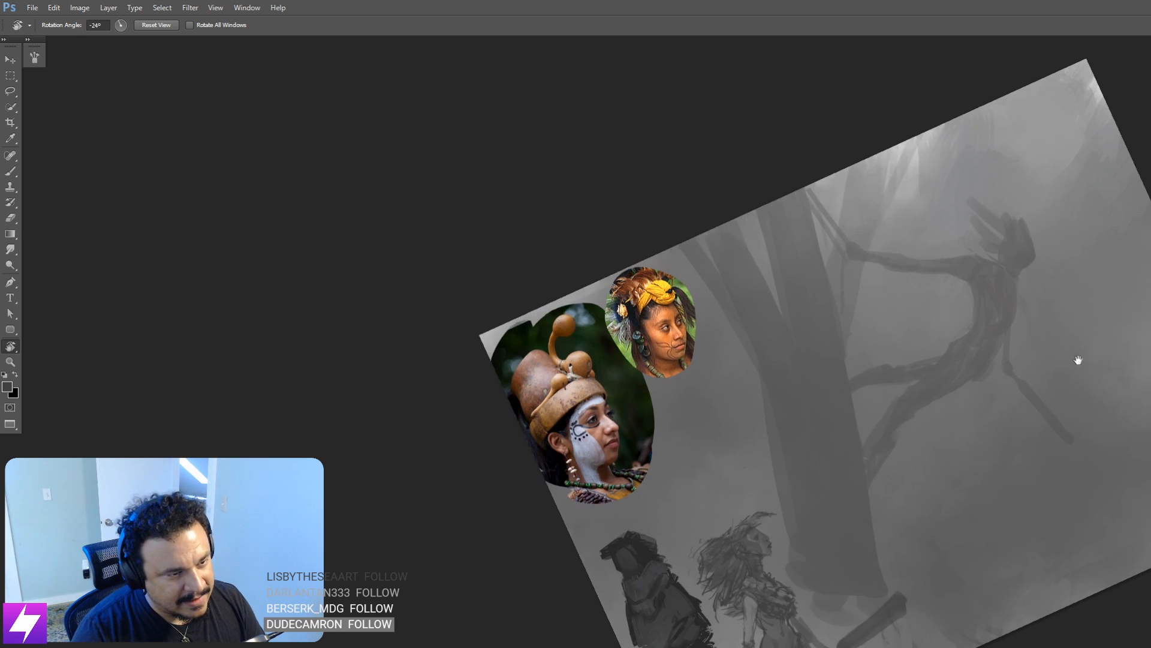
scroll(1078, 359, up, 5)
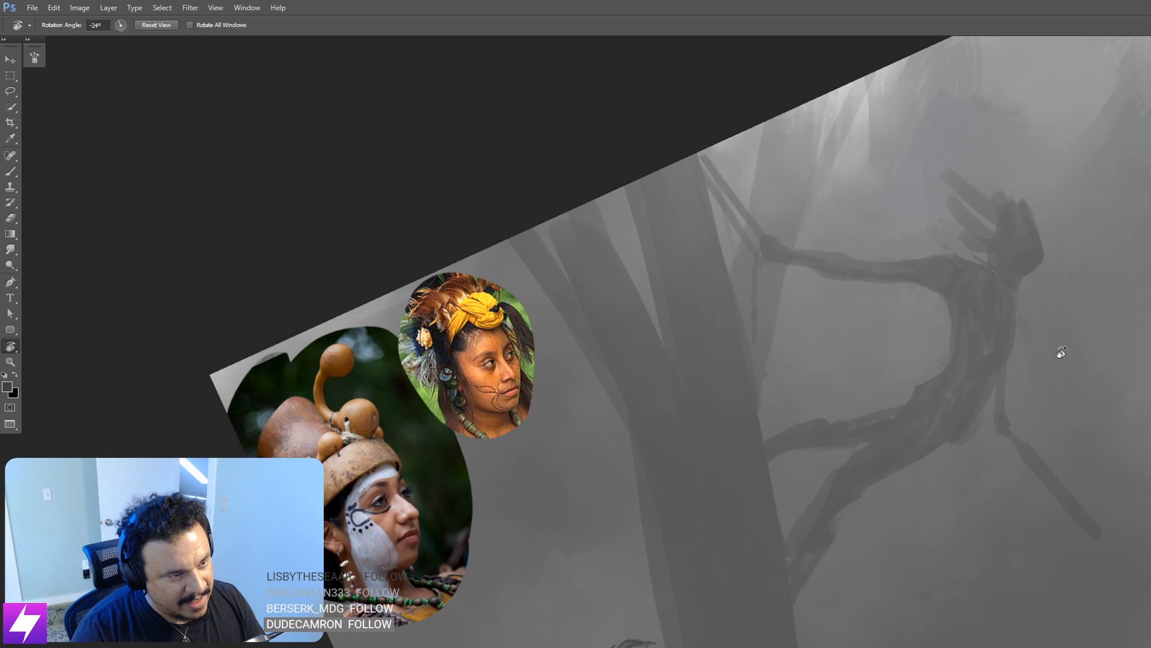
key(ctrl+0)
drag(1026, 355, 1003, 390)
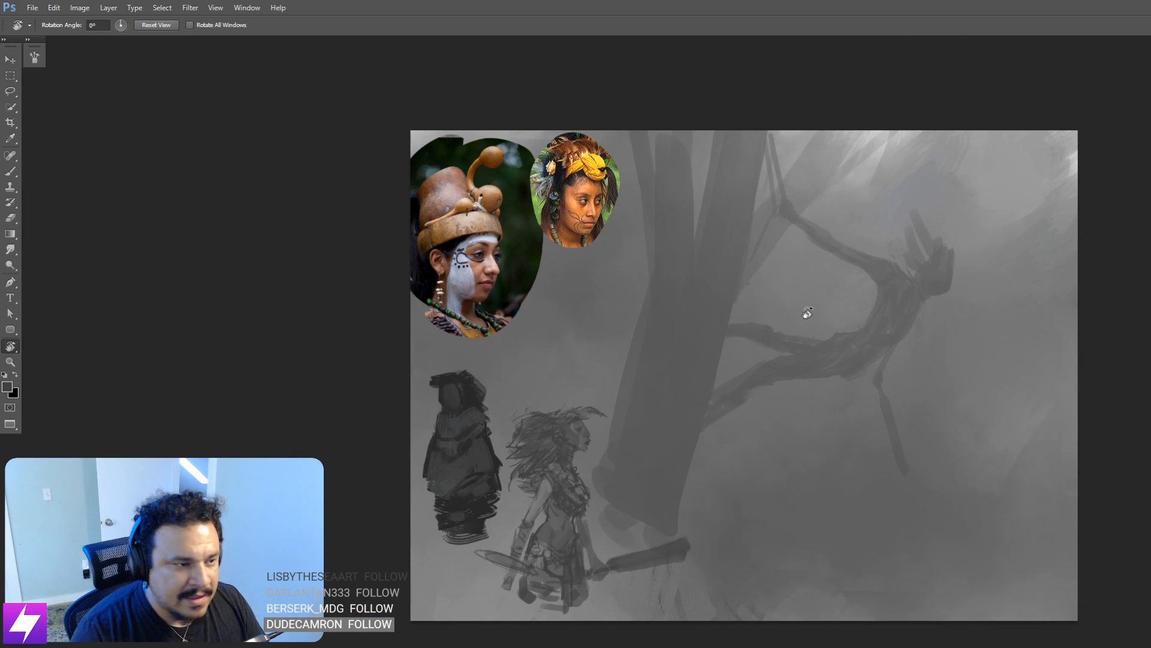
Step: Lasso the leaning figure, warp its upper body and torso slightly, and deselect it
key(l)
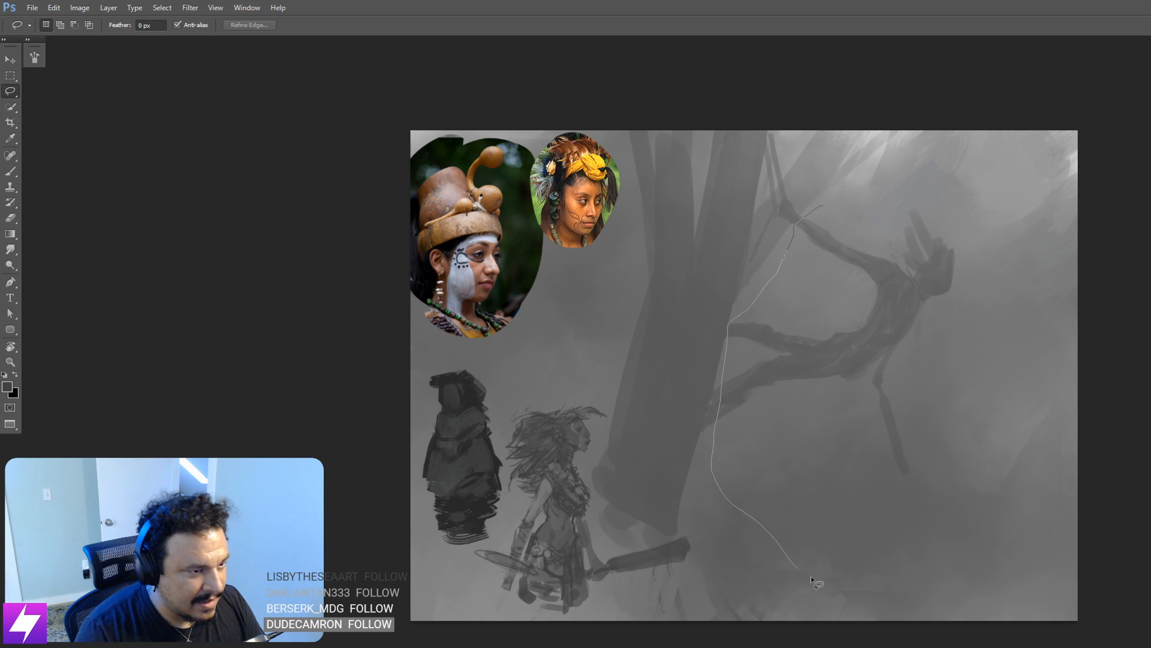
mouse_move(811, 579)
mouse_down()
mouse_move(939, 190)
mouse_move(827, 204)
mouse_up()
key(ctrl+t)
right_click(905, 313)
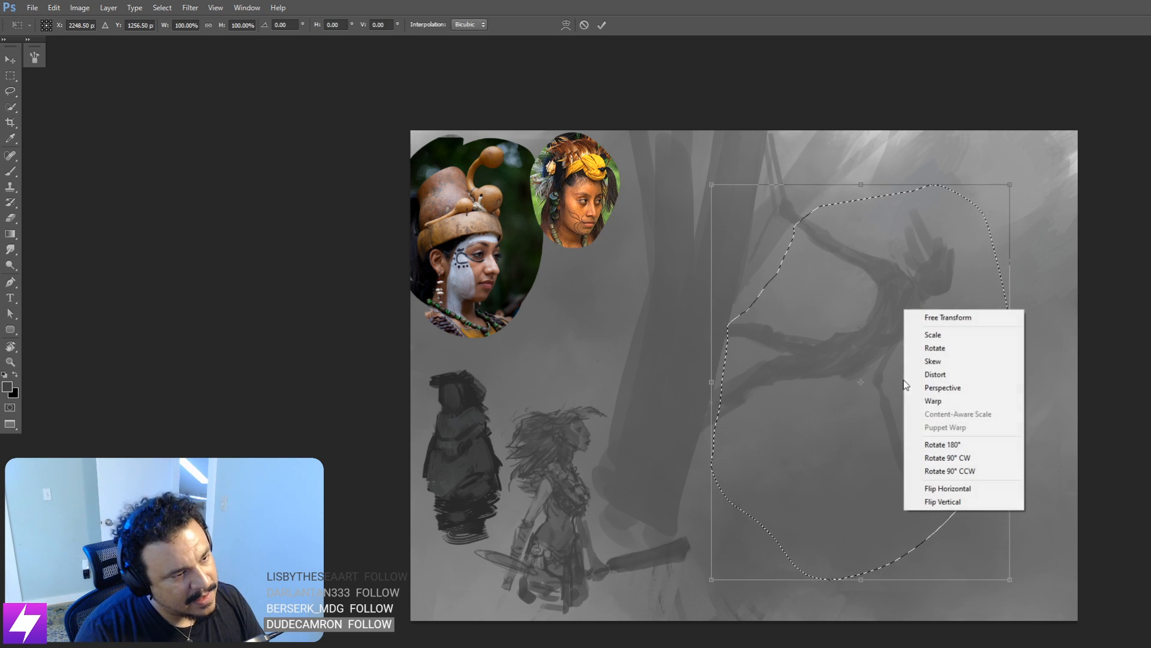
click(951, 406)
drag(951, 190, 998, 200)
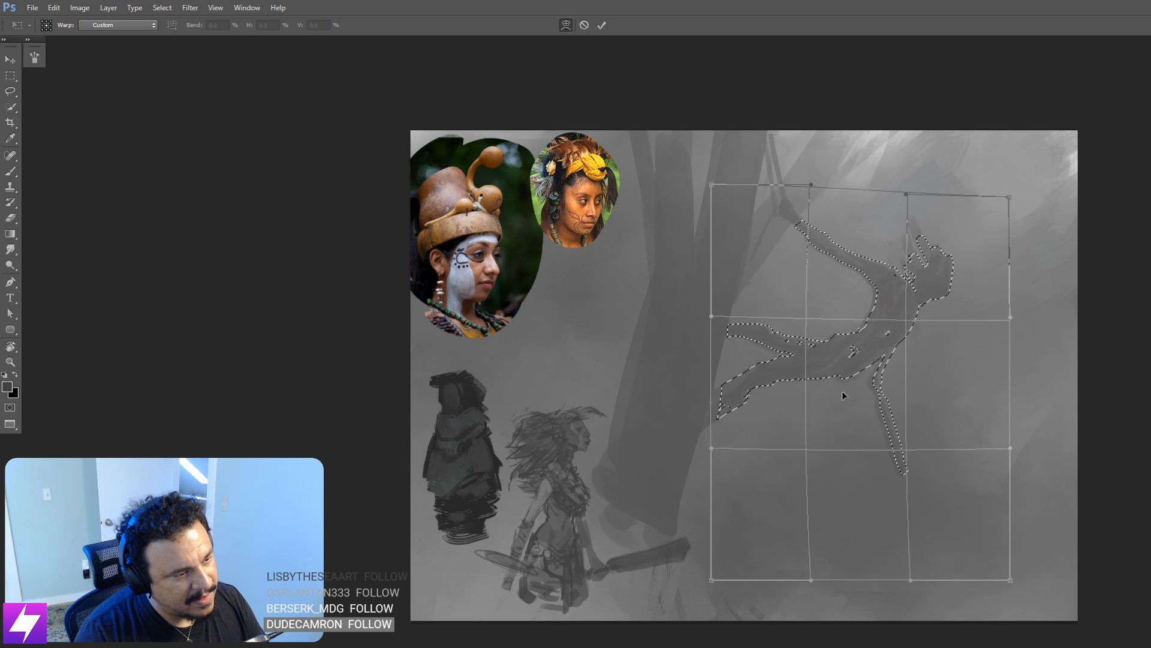
drag(842, 391, 820, 414)
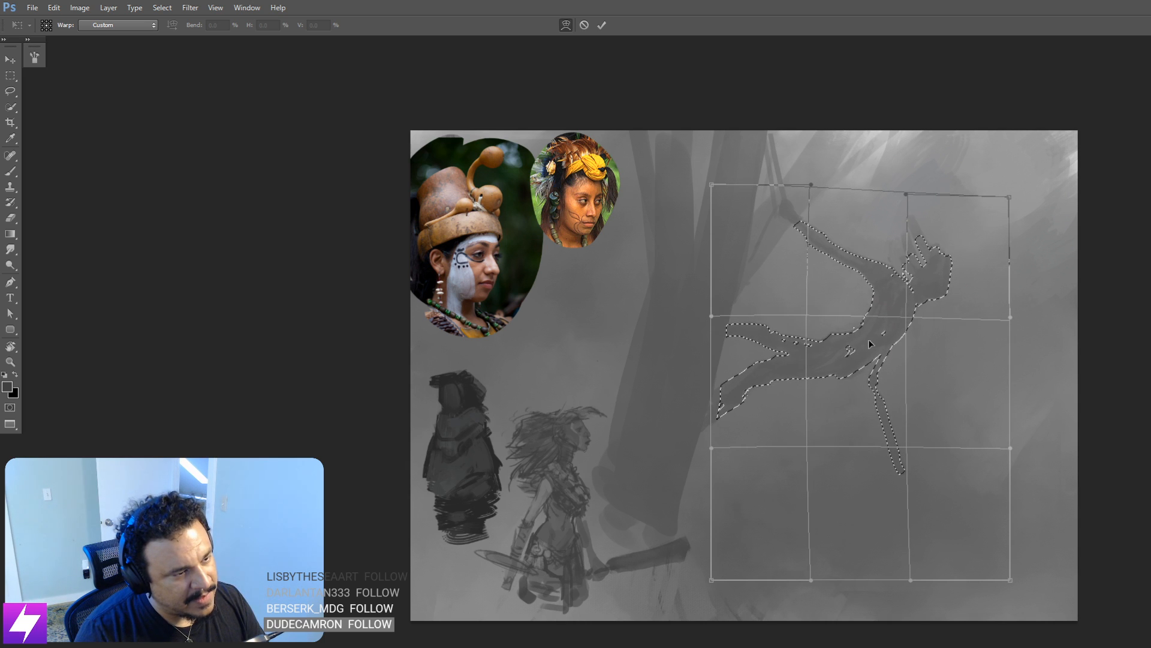
key(Return)
key(l)
key(ctrl+d)
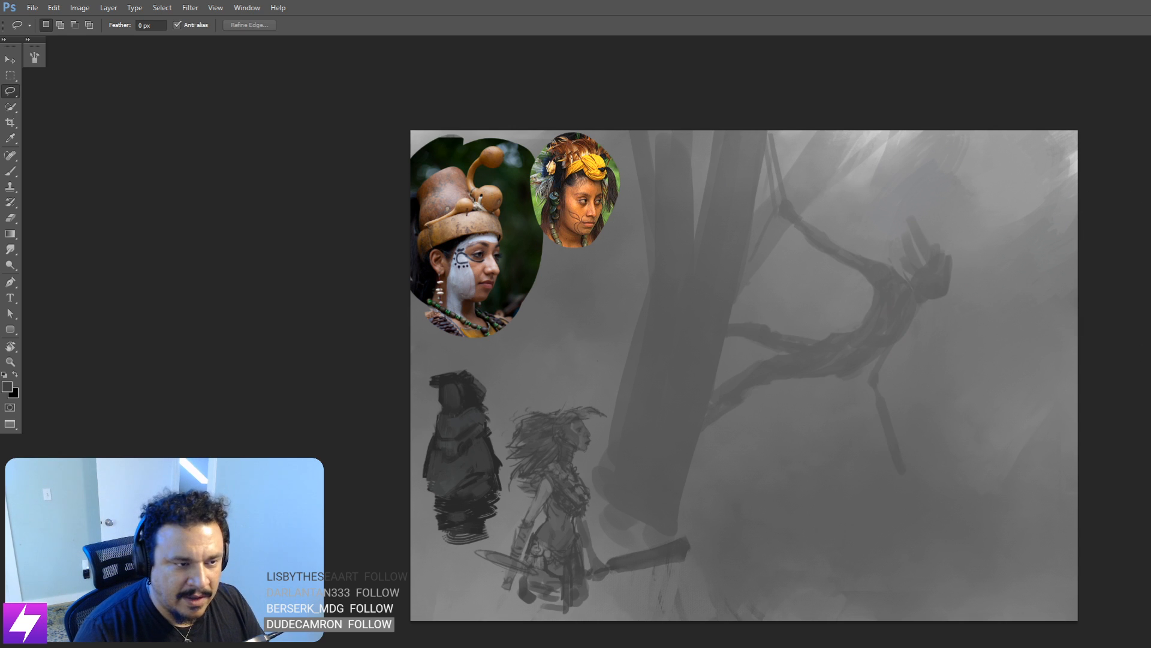
Step: Mirror the canvas to examine the warped figure and toggle the layer's visibility off and on for comparison
key(ctrl+minus)
key(h)
drag(895, 367, 954, 367)
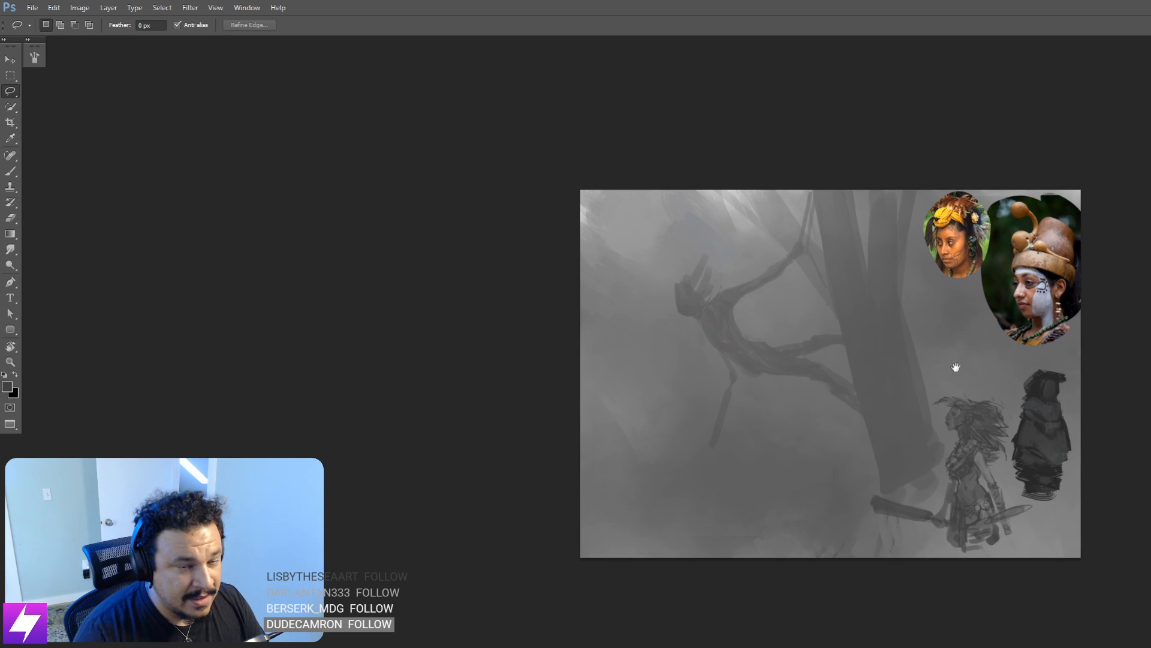
drag(880, 397, 878, 392)
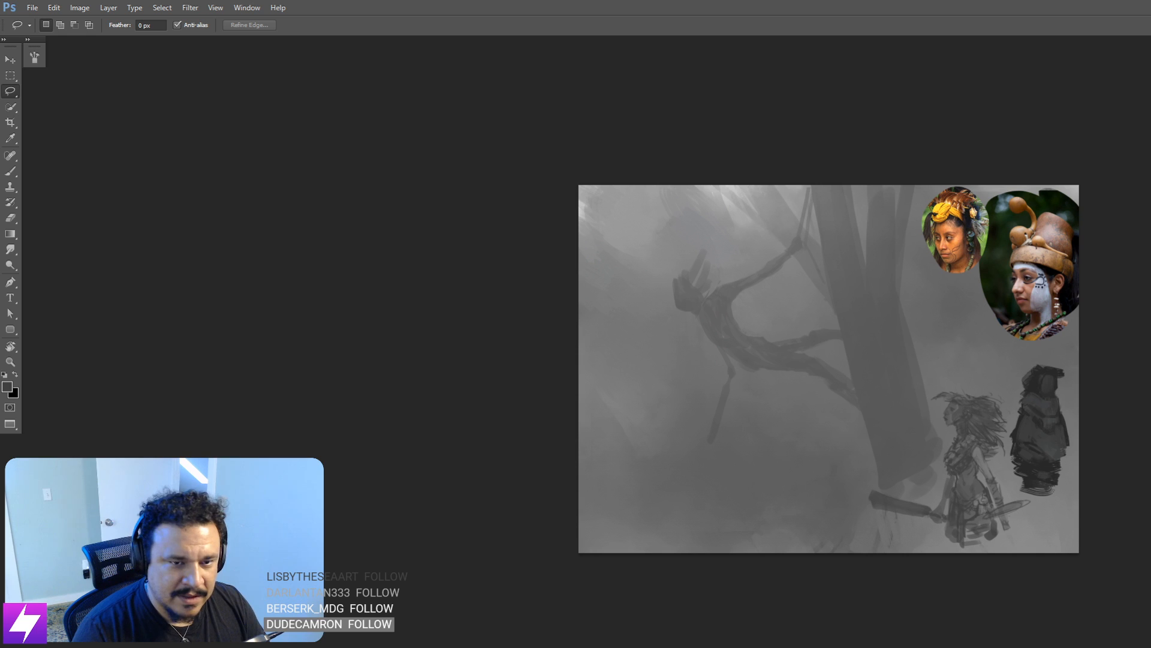
key(ctrl+comma)
key(ctrl+comma)
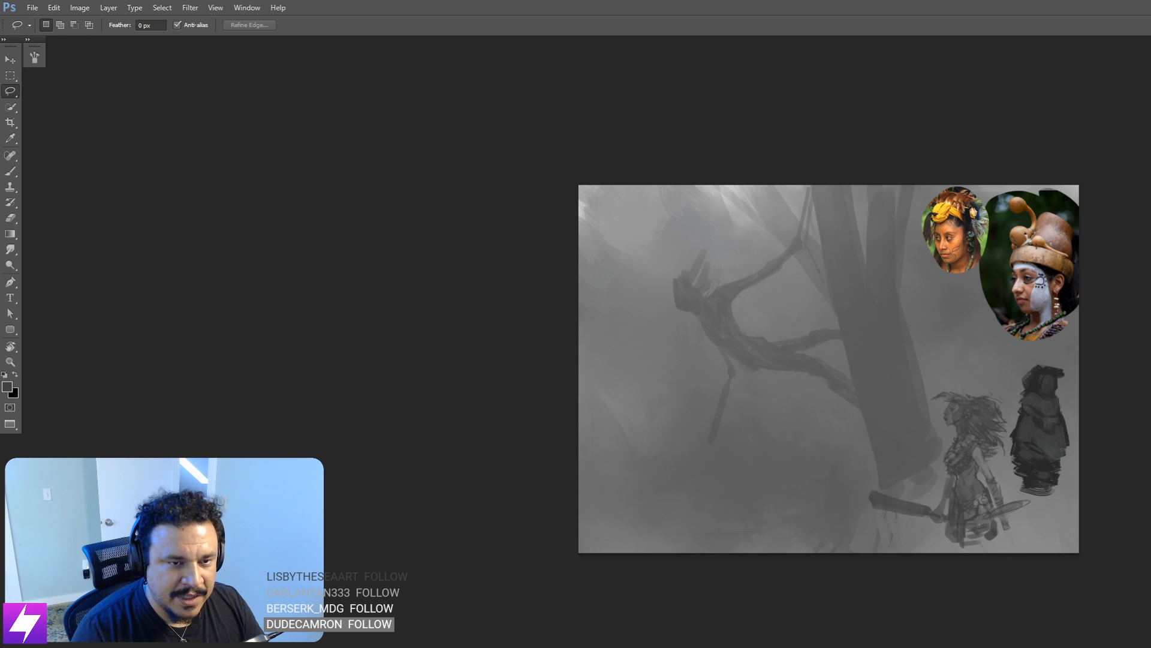
key(ctrl+plus)
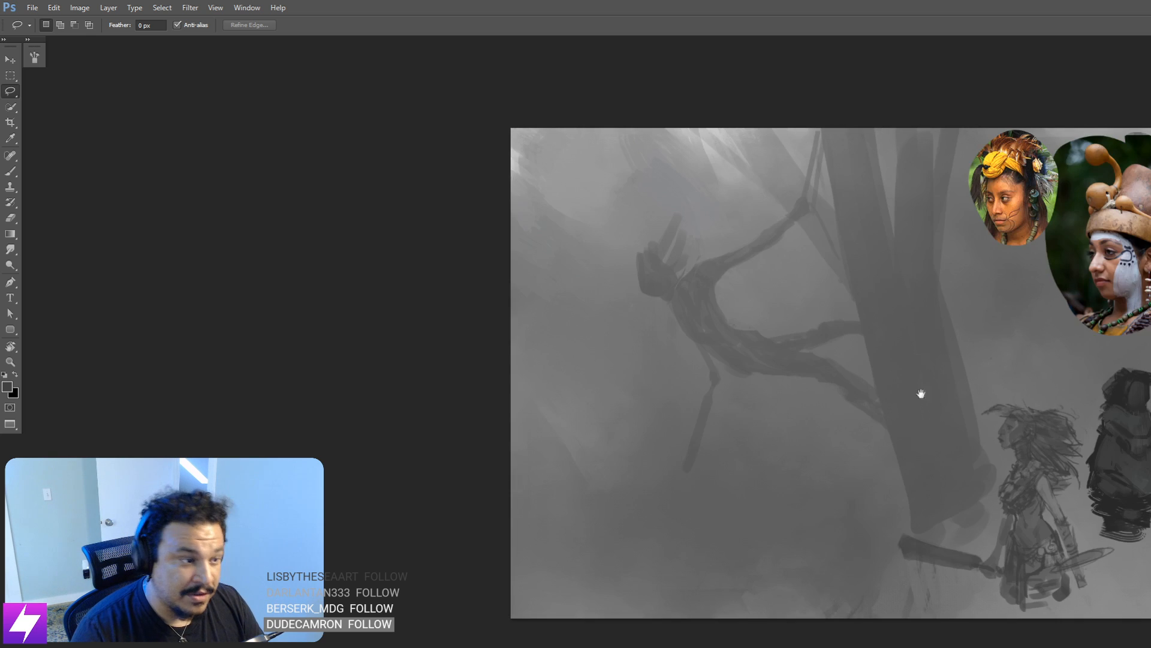
Step: Examine the composition with the view rotated to 16° so the trunk stands vertical, and restore the unrotated view
drag(830, 393, 969, 400)
key(r)
drag(996, 218, 1012, 287)
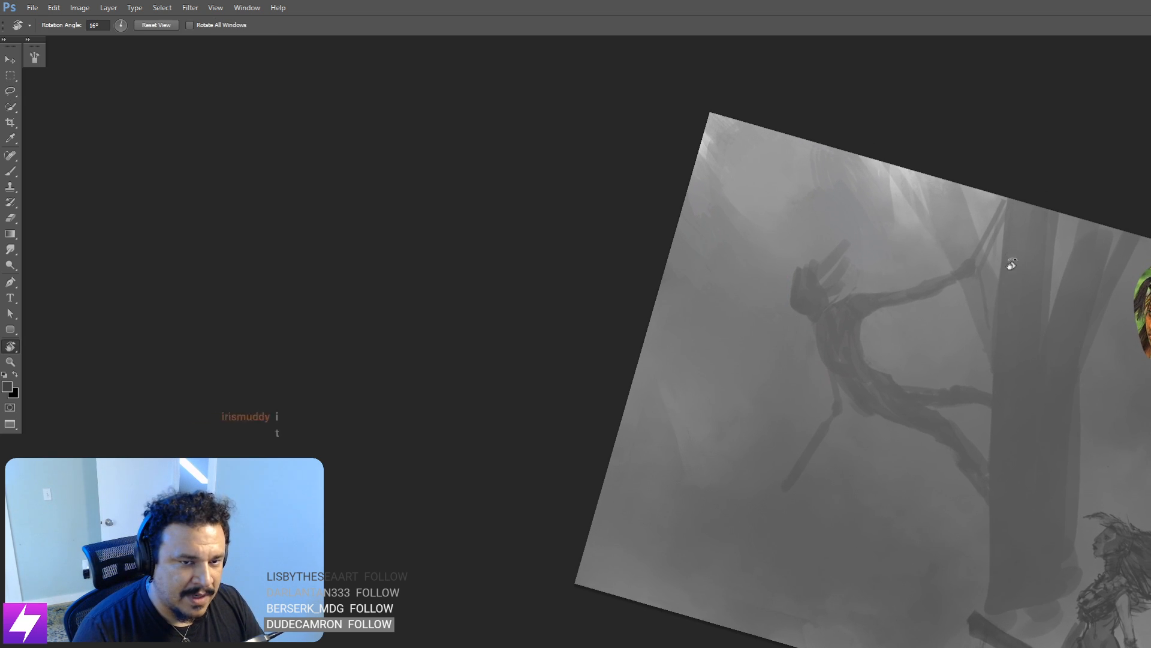
drag(962, 363, 891, 342)
drag(984, 408, 967, 392)
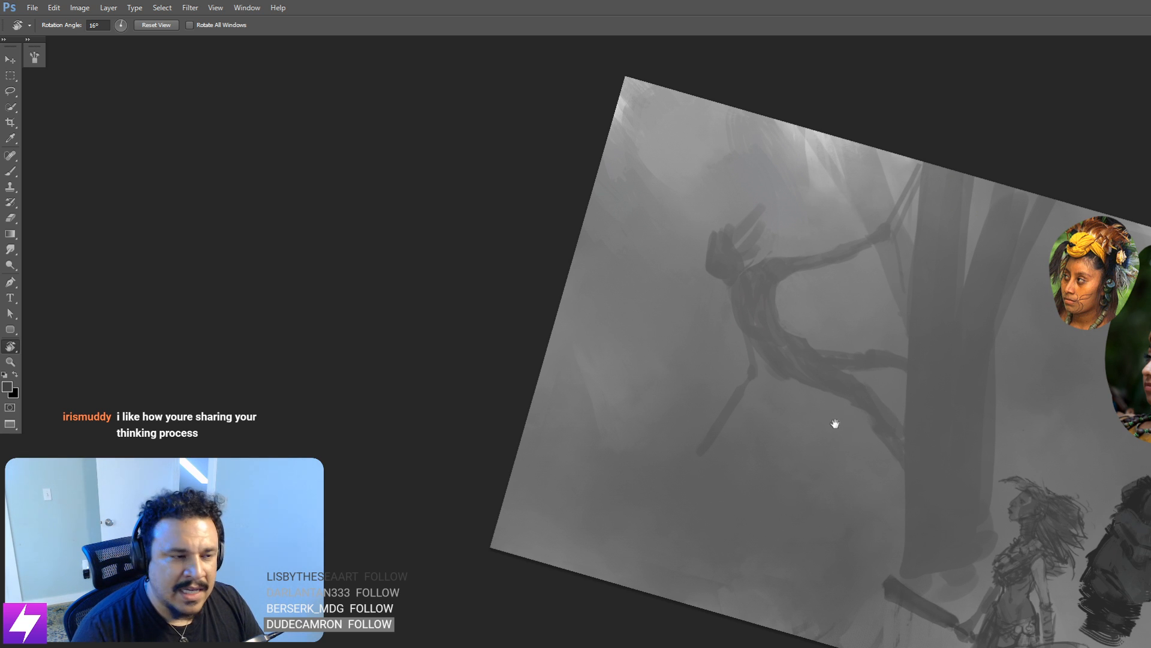
drag(810, 426, 814, 414)
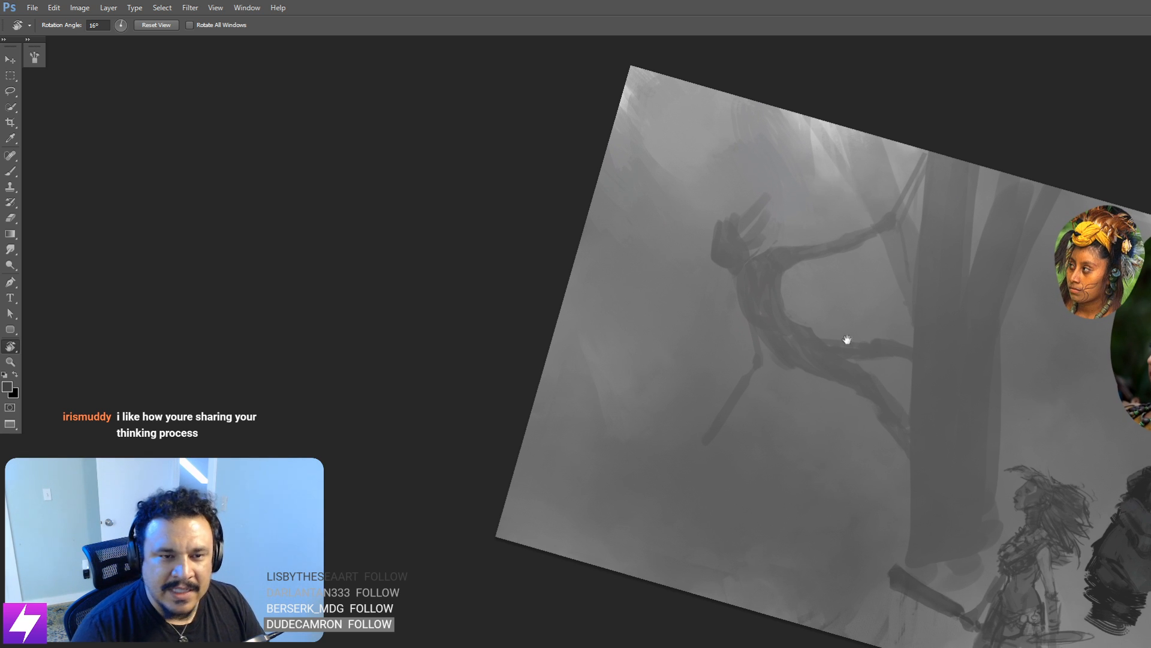
drag(883, 505, 803, 445)
drag(872, 501, 853, 492)
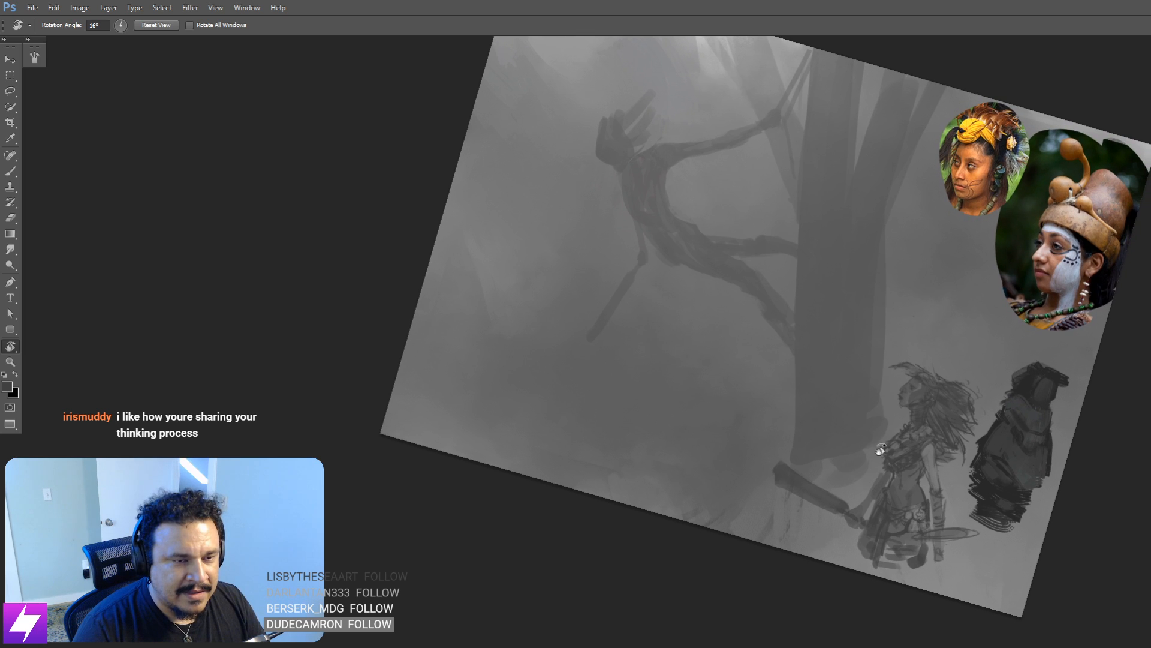
key(Escape)
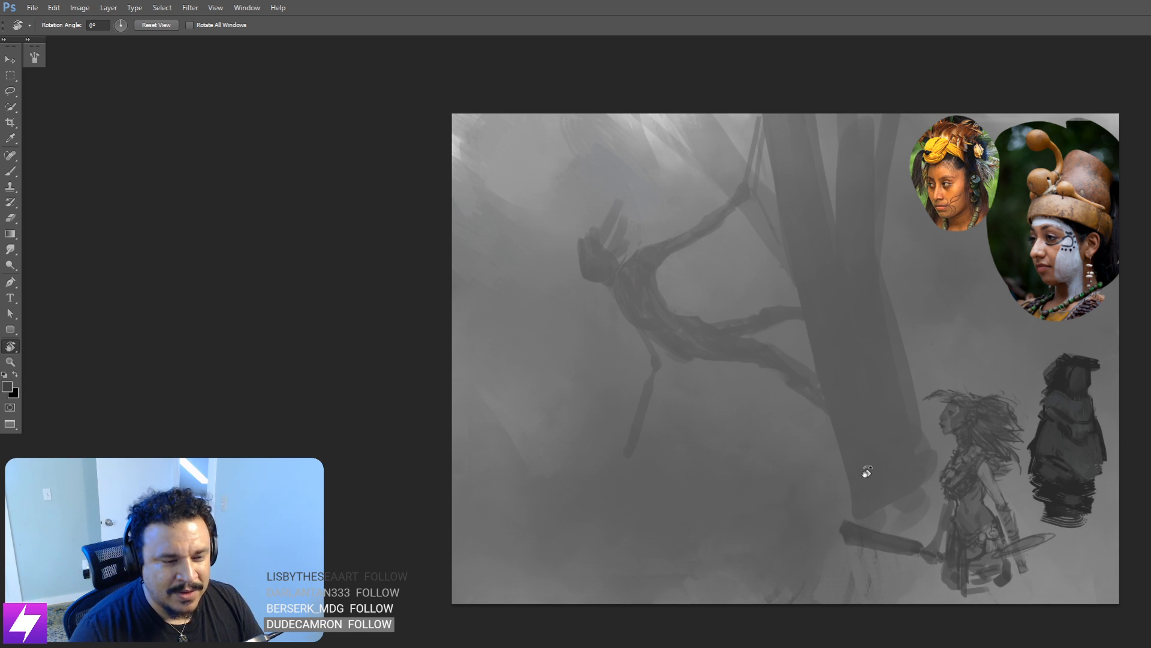
Step: Examine the figure as a standing pose with the view rotated to 67°, and restore the unrotated view
drag(866, 471, 924, 463)
drag(851, 507, 859, 501)
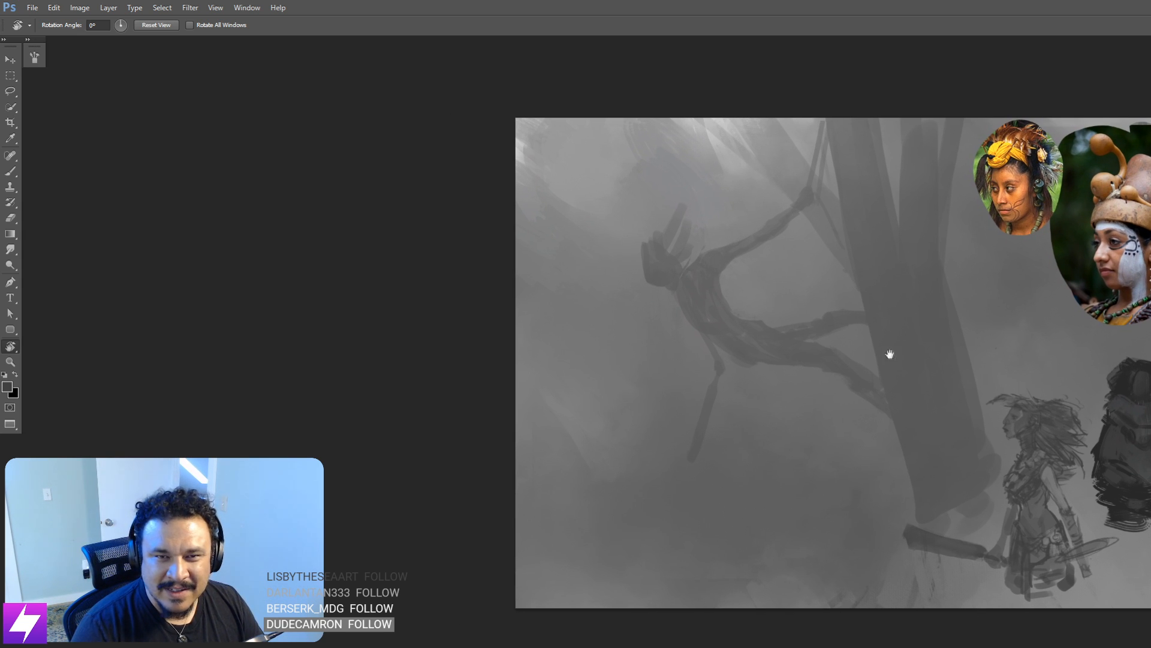
drag(736, 341, 752, 306)
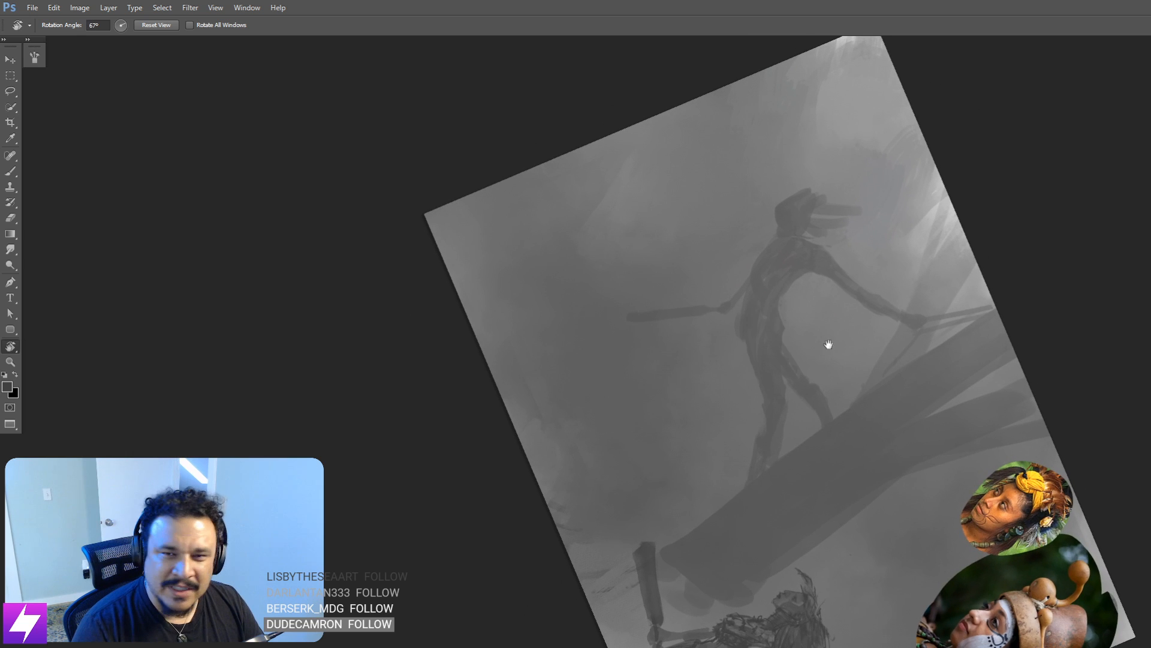
drag(848, 322, 812, 350)
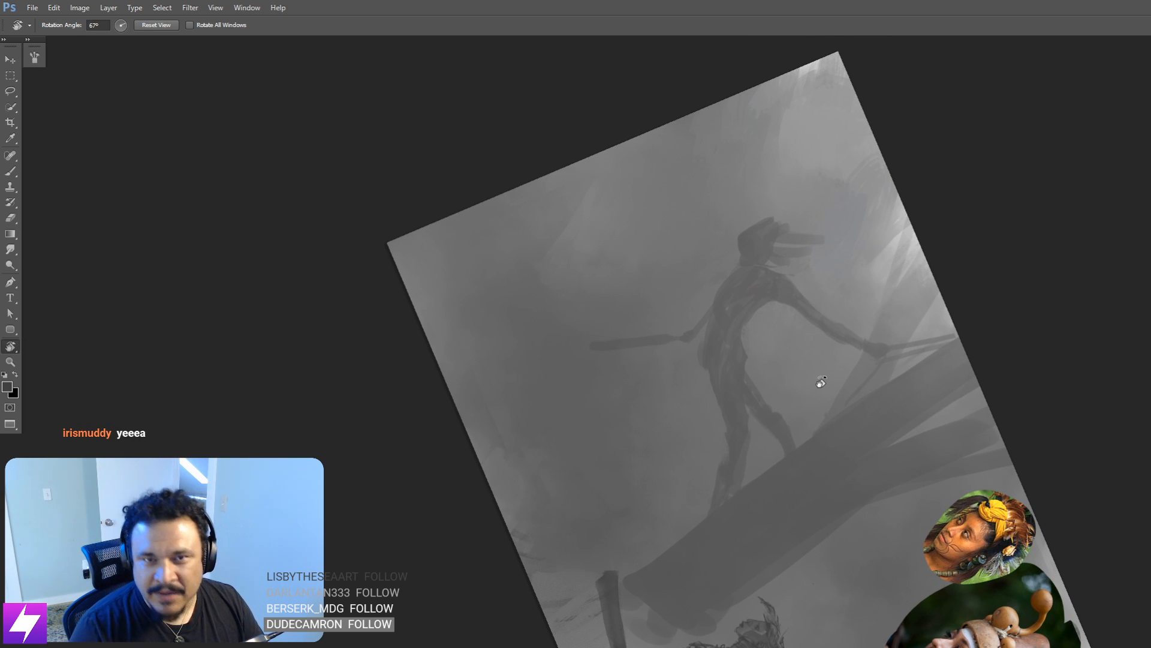
drag(750, 359, 780, 325)
key(b)
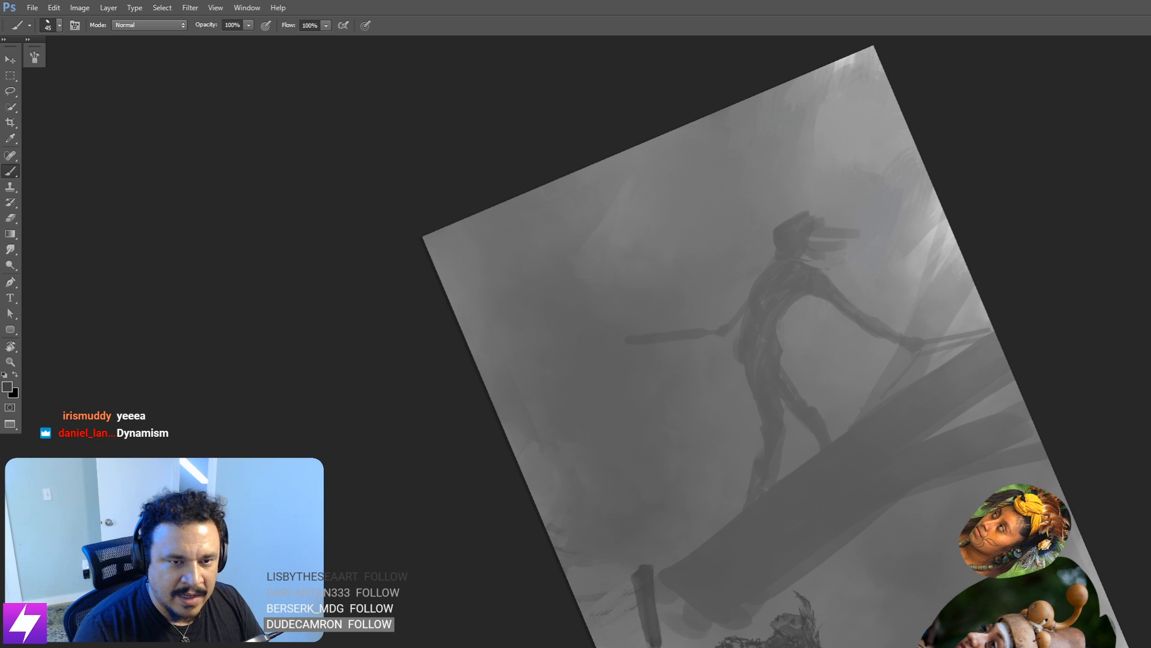
mouse_move(797, 308)
mouse_down()
mouse_move(812, 370)
mouse_move(797, 431)
mouse_up()
key(Escape)
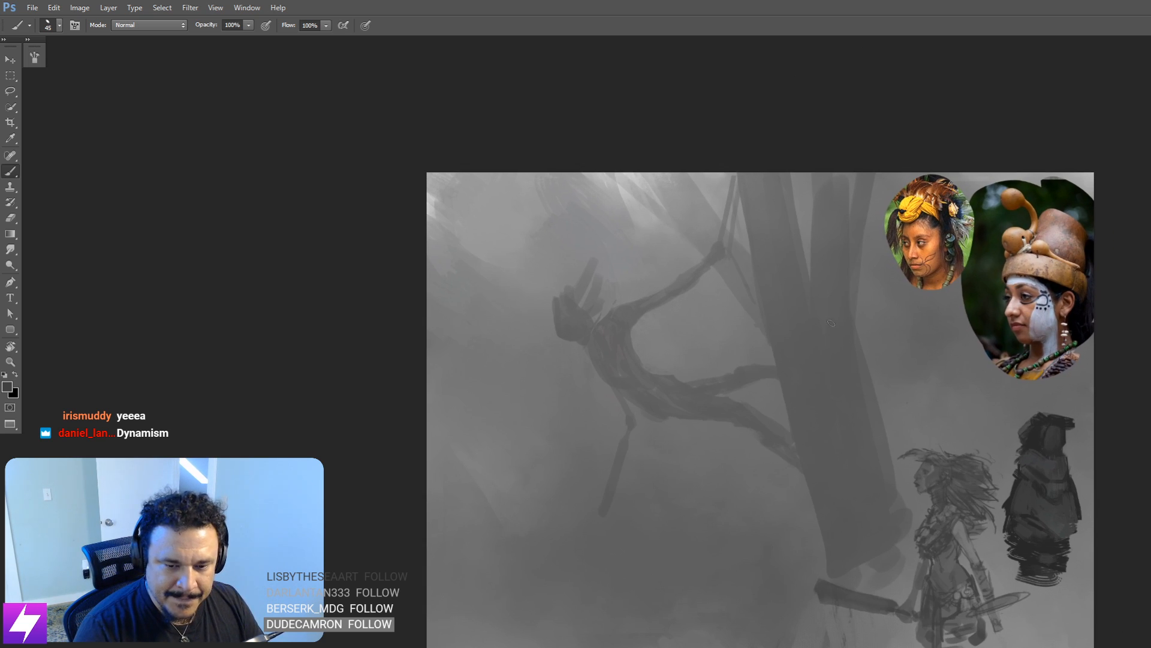
Step: Examine the leaning figure up close with the view rotated to 47° and -22°, and restore the unrotated view
key(ctrl+plus)
drag(849, 366, 779, 339)
scroll(786, 330, up, 1)
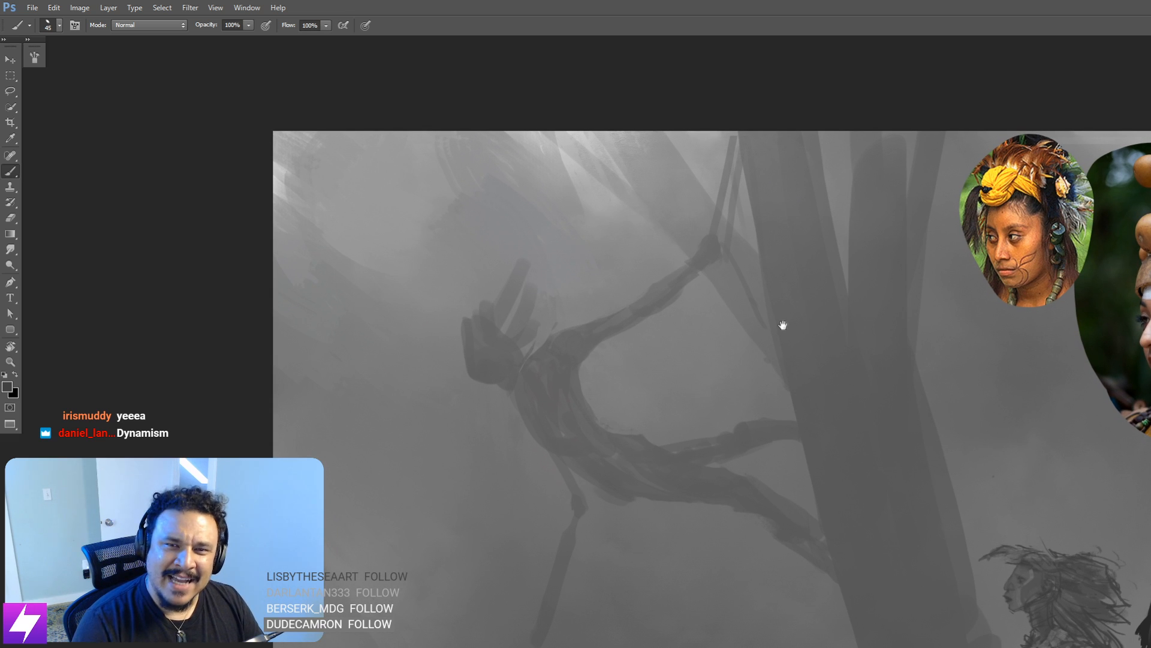
key(r)
mouse_move(548, 318)
mouse_down()
mouse_move(548, 304)
mouse_move(668, 258)
mouse_move(723, 308)
mouse_up()
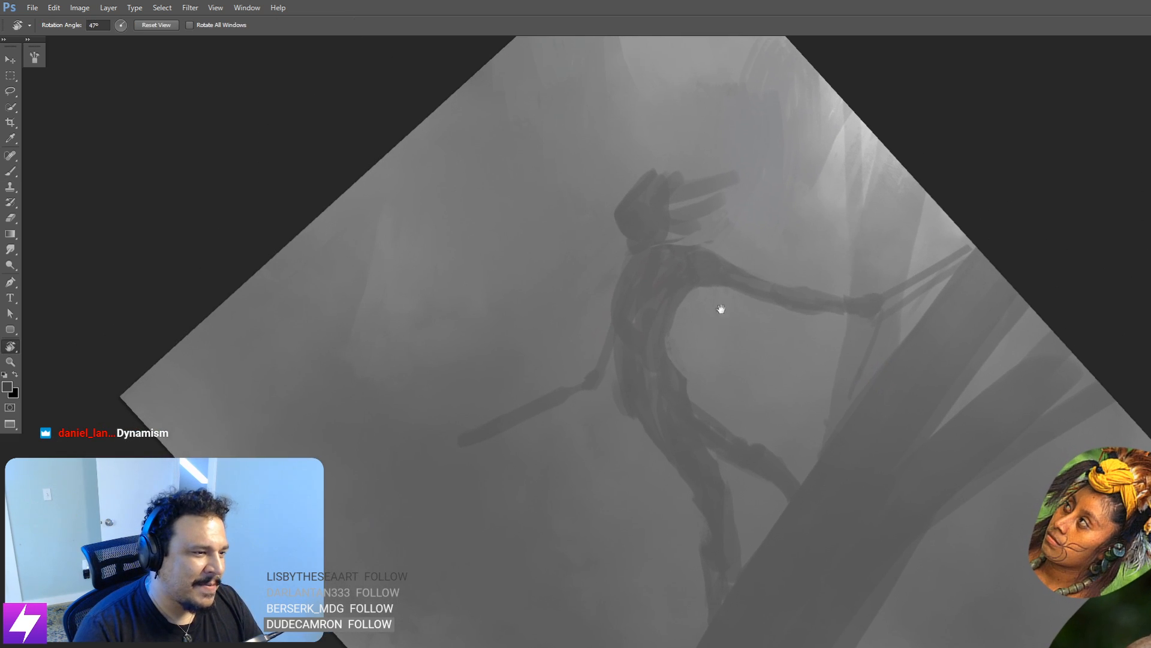
key(b)
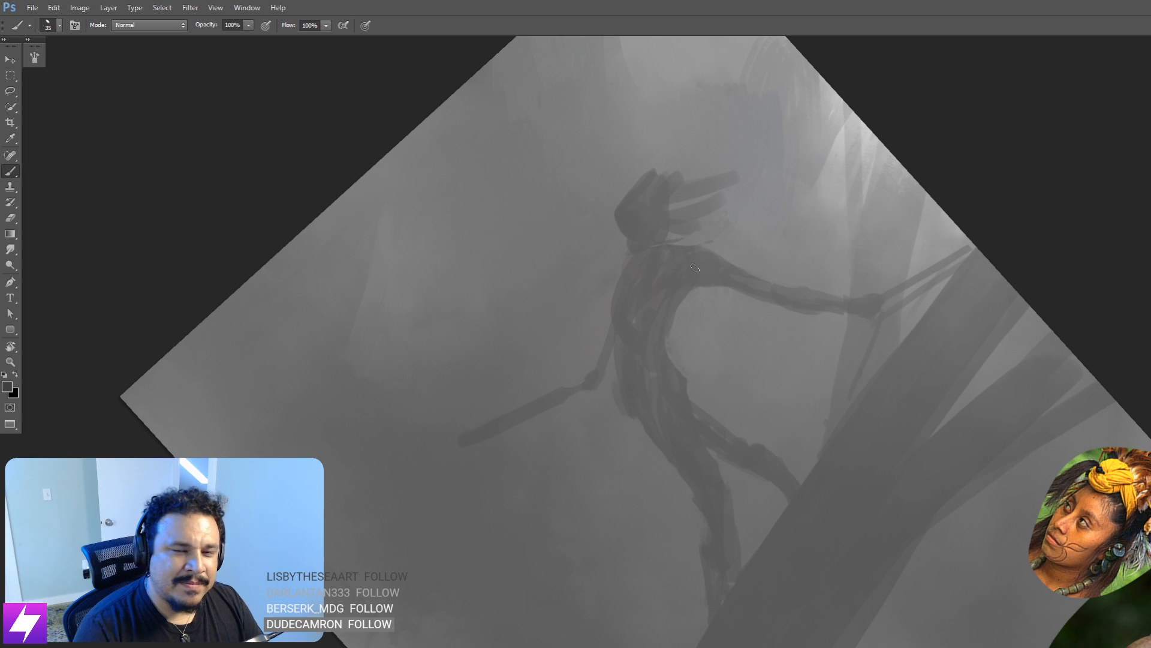
key(bracketleft)
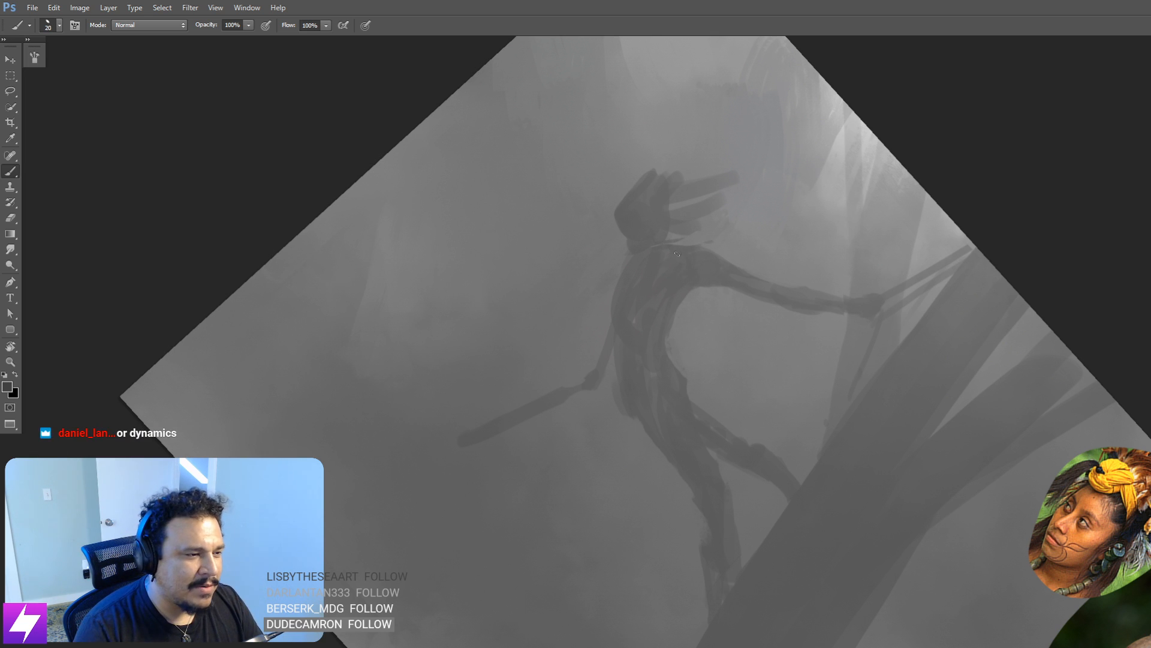
key(r)
mouse_move(748, 337)
mouse_down()
mouse_move(779, 268)
mouse_move(819, 306)
mouse_move(809, 396)
mouse_up()
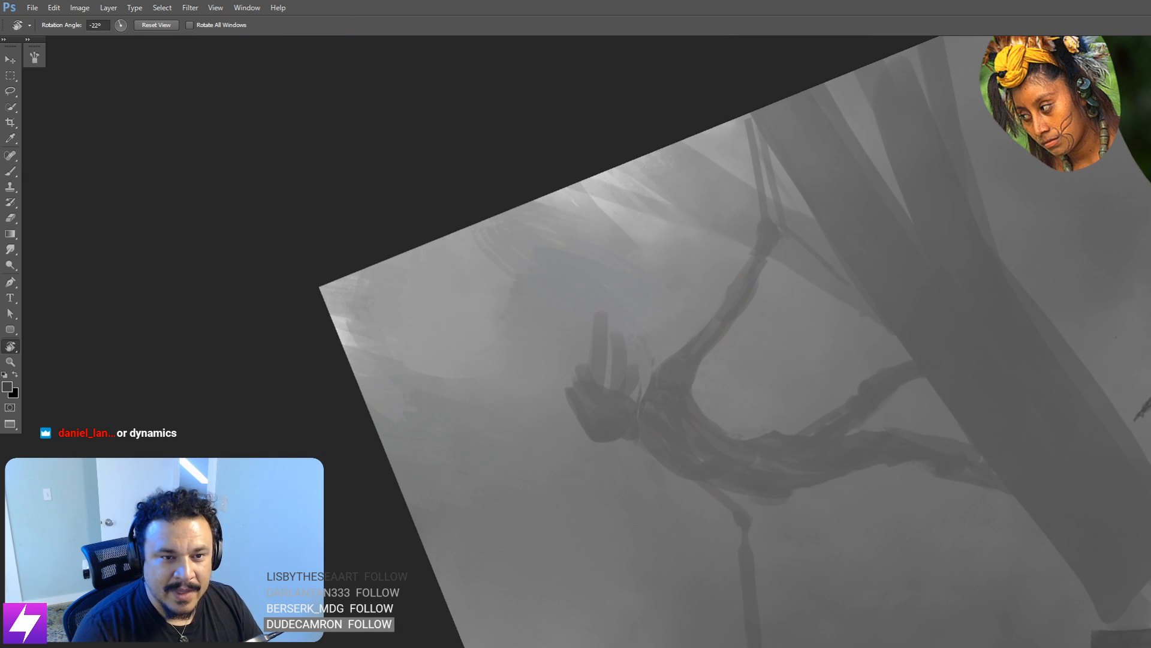
key(space)
drag(697, 399, 746, 350)
key(Escape)
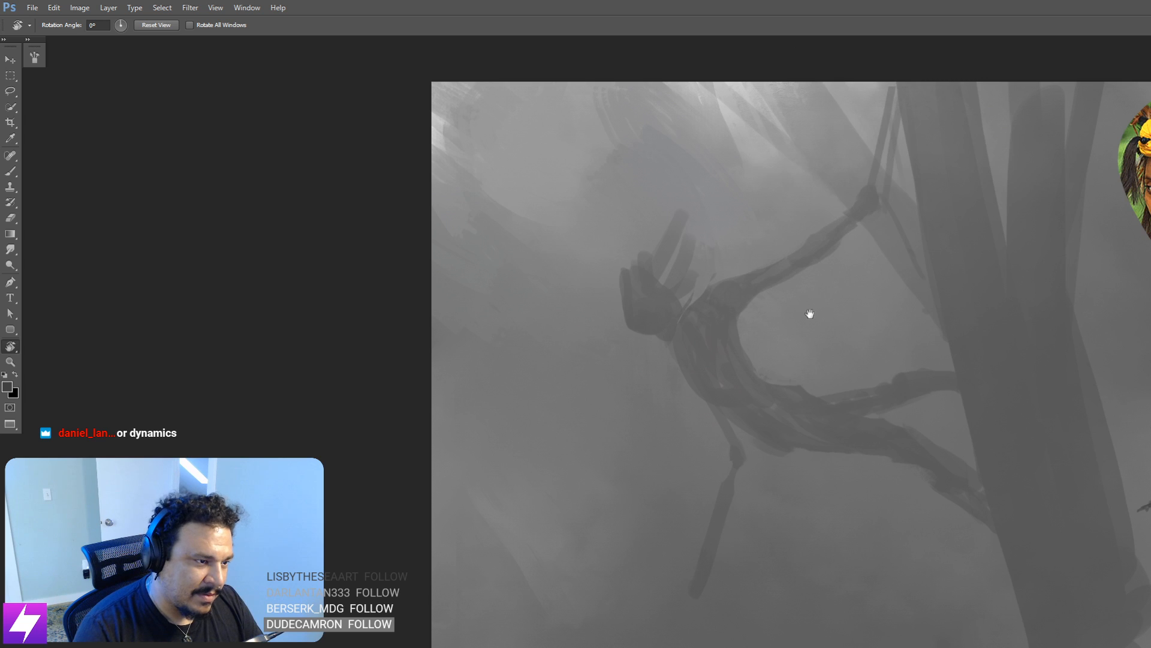
Step: Outline the raised arm from the shoulder to the gripping fist with thin dark lines, using a size 10 brush
key(b)
key(bracketleft)
key(bracketleft)
key(bracketleft)
mouse_move(787, 262)
mouse_down()
mouse_move(773, 281)
mouse_move(785, 262)
mouse_move(770, 286)
mouse_move(775, 246)
mouse_move(784, 262)
mouse_move(828, 241)
mouse_move(797, 234)
mouse_move(847, 202)
mouse_up()
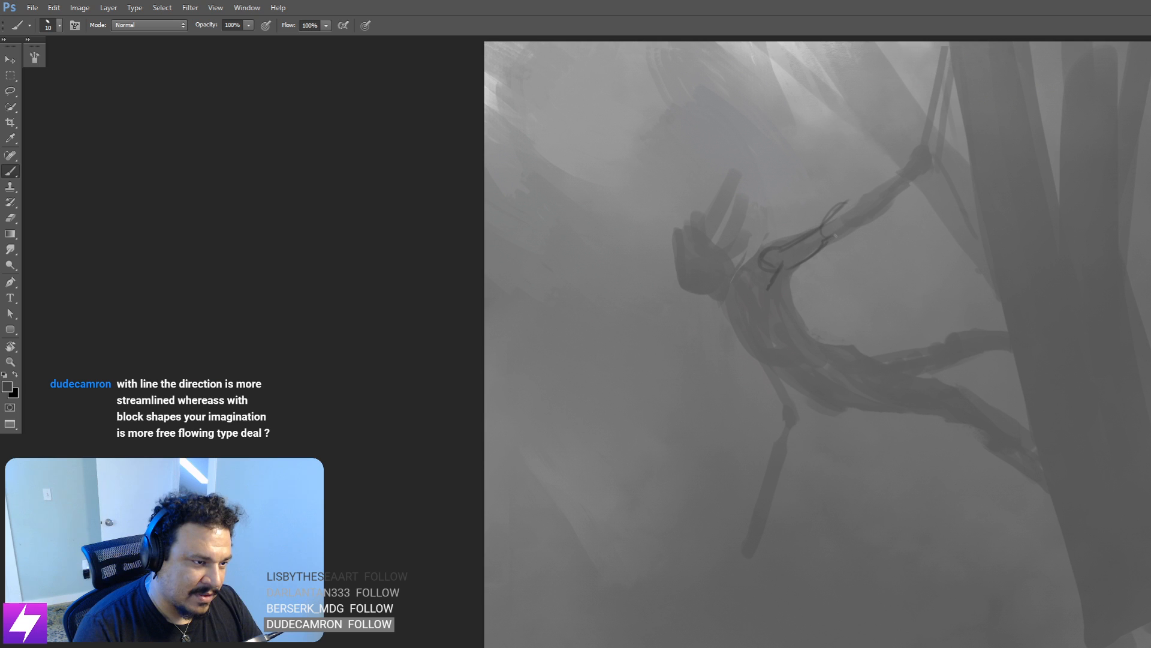
mouse_move(825, 242)
mouse_down()
mouse_move(855, 229)
mouse_move(832, 239)
mouse_move(879, 196)
mouse_move(837, 209)
mouse_move(896, 176)
mouse_up()
drag(866, 212, 912, 160)
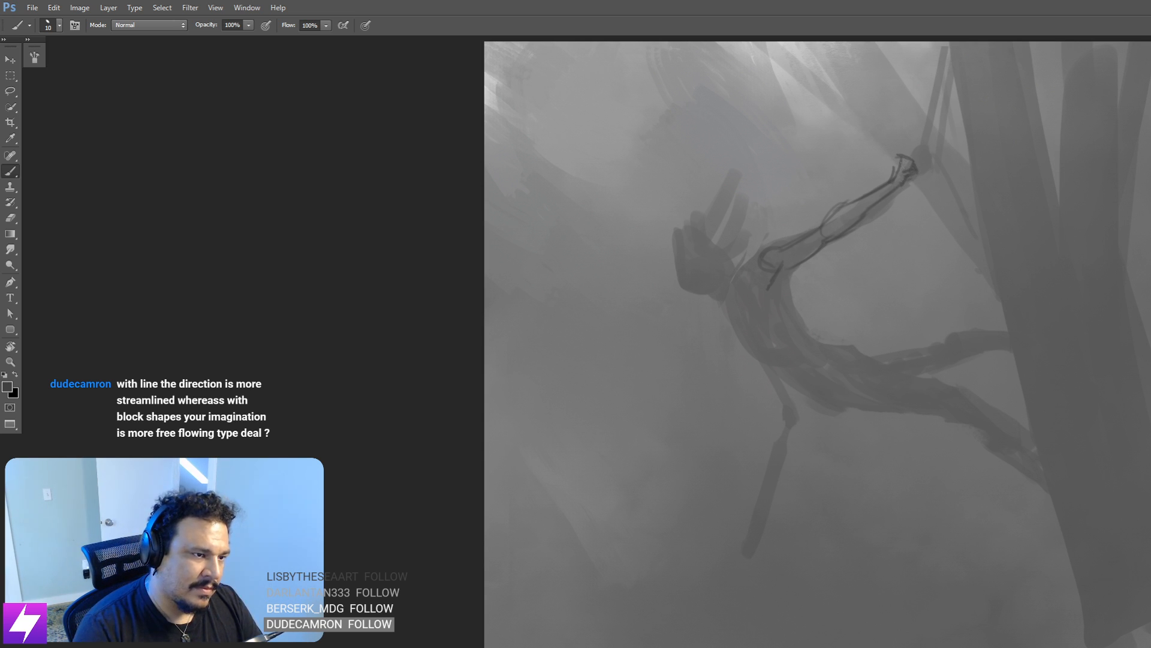
drag(897, 170, 898, 157)
Step: Sketch the shoulder line and ribcage contours on the torso, working with the figure rotated upright, and restore the unrotated view
mouse_move(804, 291)
mouse_down()
mouse_move(872, 250)
mouse_move(846, 249)
mouse_up()
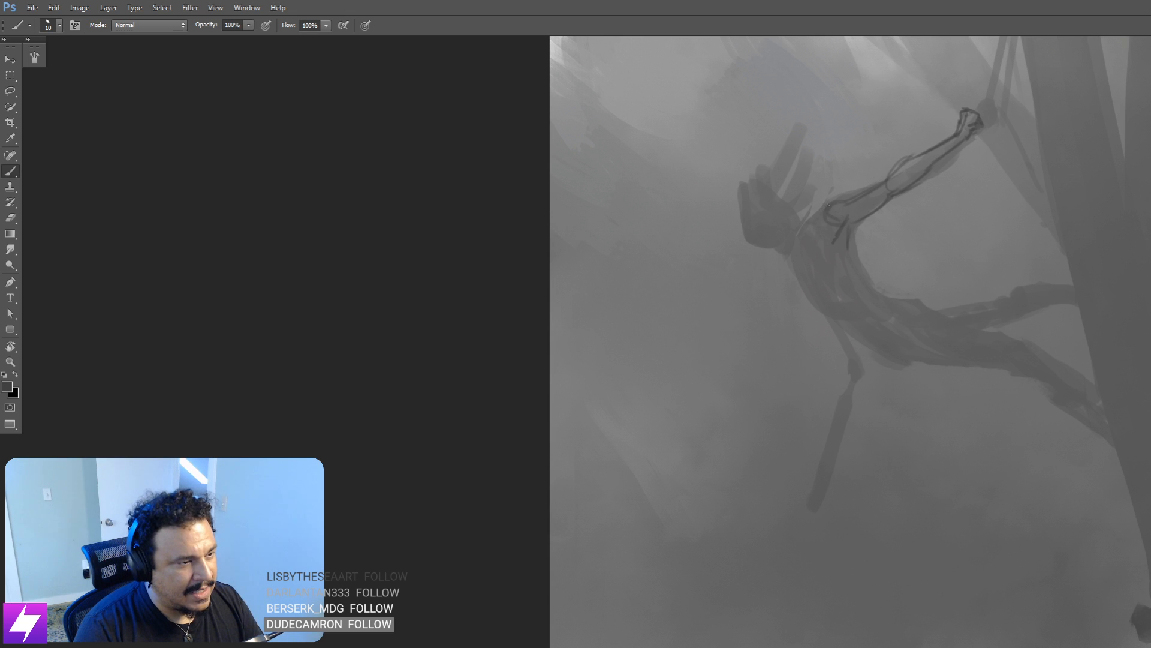
drag(824, 210, 796, 253)
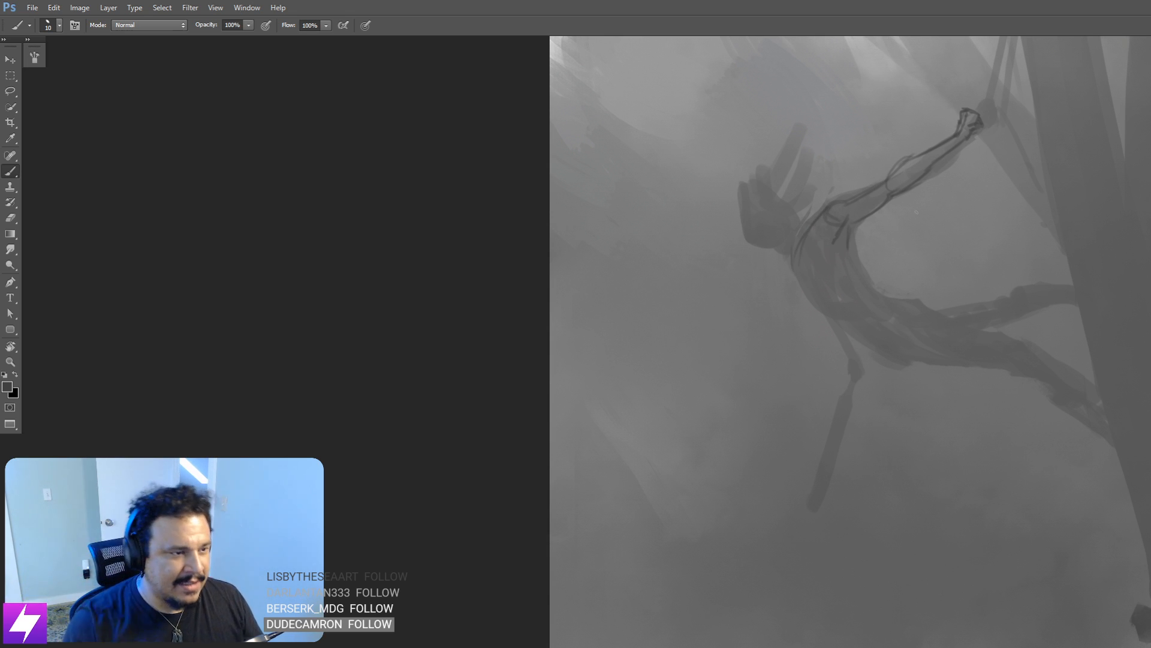
key(r)
mouse_move(912, 265)
mouse_down()
mouse_move(951, 257)
mouse_move(947, 368)
mouse_move(927, 283)
mouse_up()
key(b)
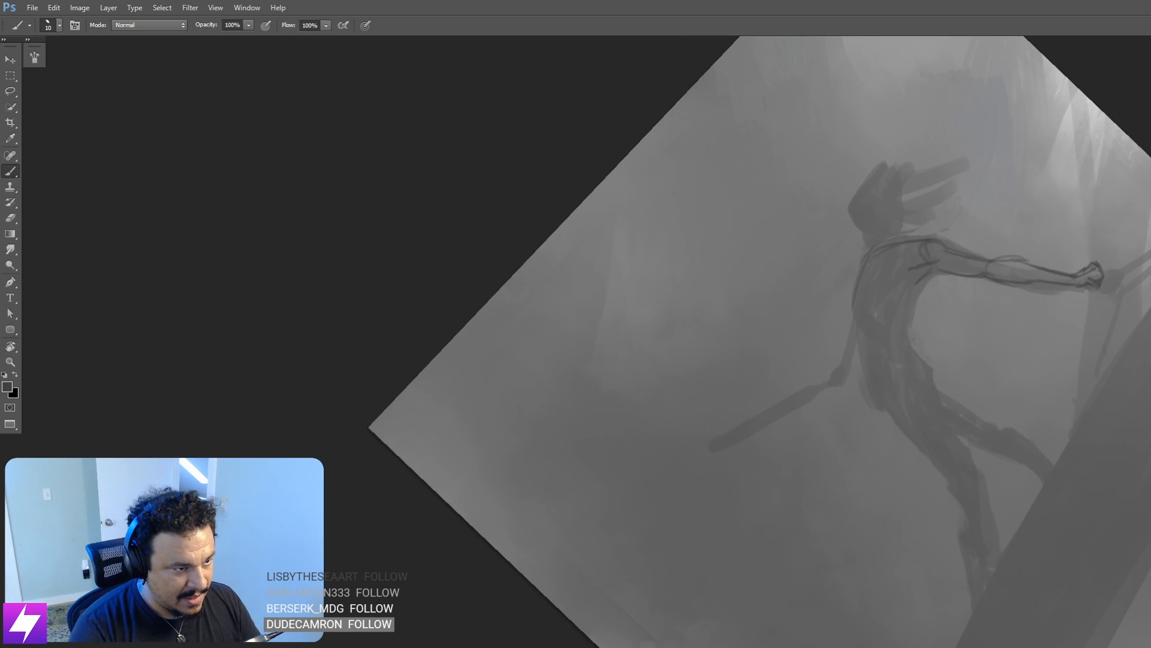
drag(871, 258, 856, 321)
mouse_move(912, 284)
mouse_down()
mouse_move(906, 322)
mouse_move(918, 276)
mouse_move(906, 307)
mouse_move(913, 281)
mouse_move(867, 324)
mouse_move(881, 279)
mouse_move(905, 300)
mouse_up()
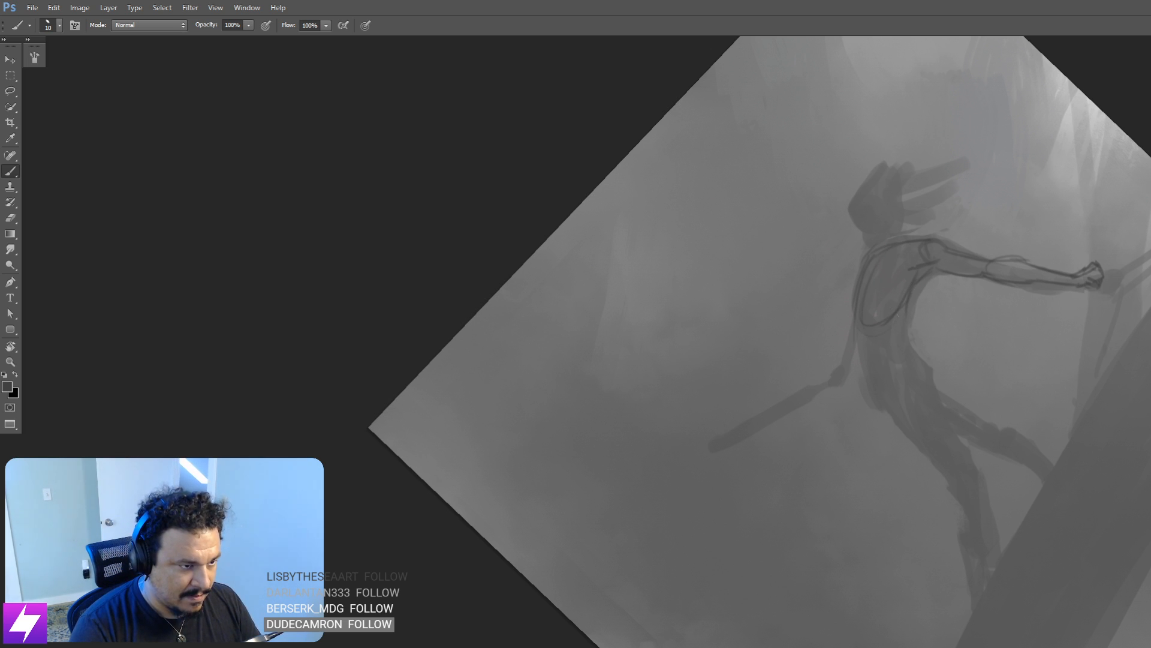
drag(907, 280, 869, 293)
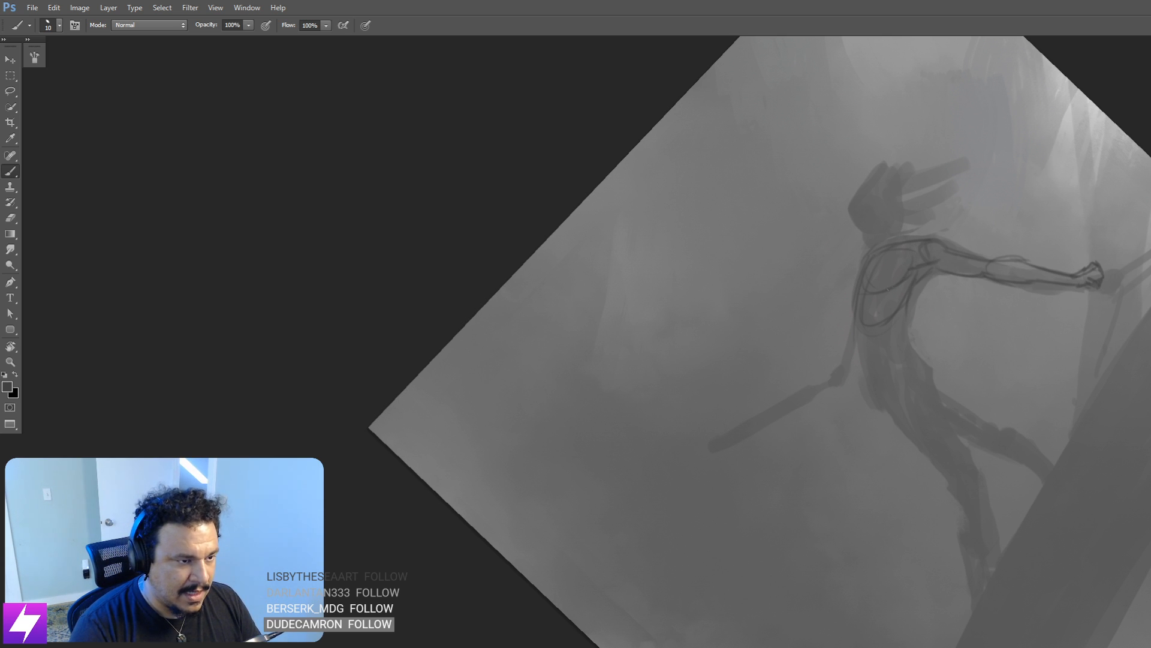
mouse_move(898, 247)
mouse_down()
mouse_move(919, 242)
mouse_move(945, 350)
mouse_up()
key(Escape)
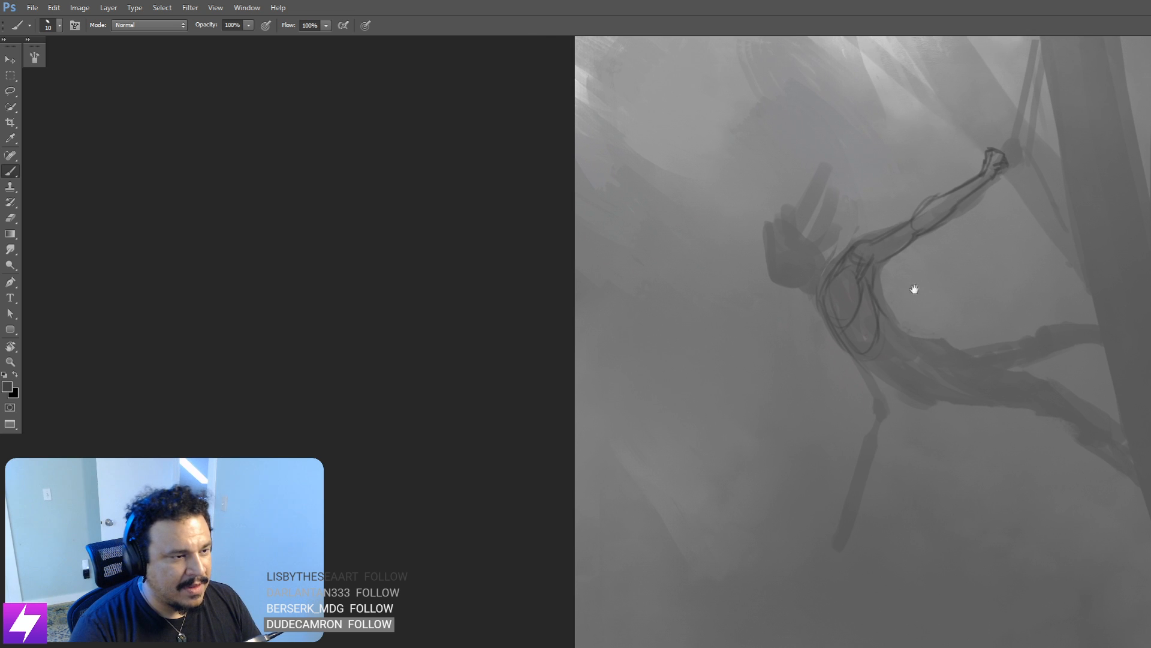
Step: Try a circular head construction with a jaw line over the figure's head, and erase those lines
key(r)
drag(857, 200, 924, 255)
drag(873, 325, 894, 293)
key(b)
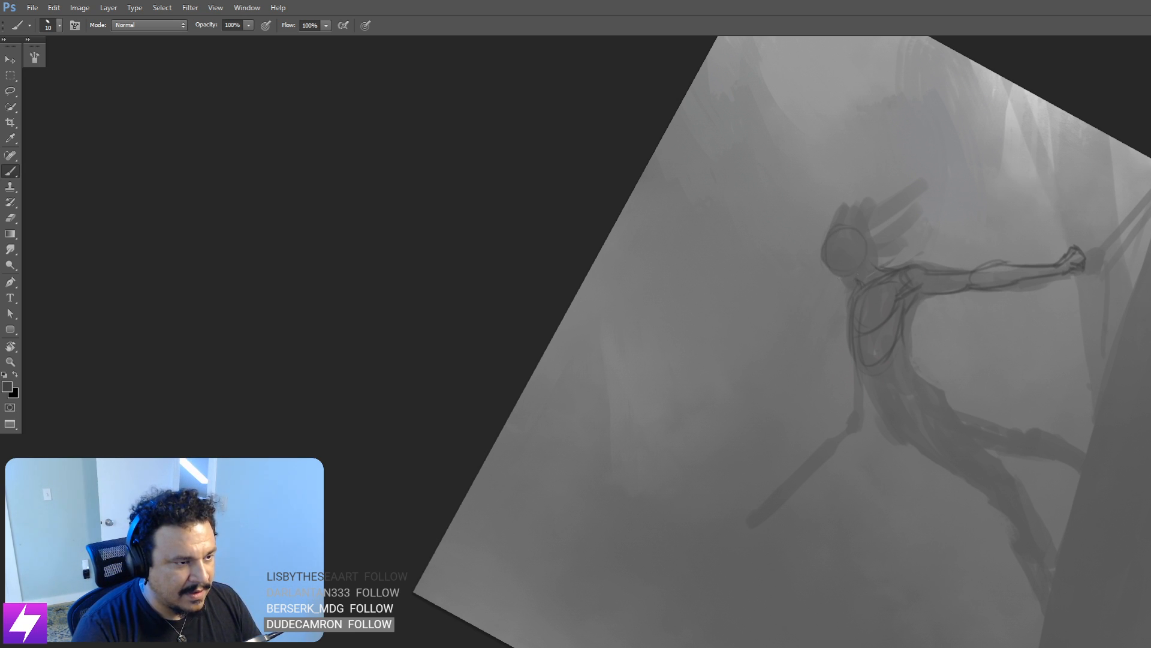
mouse_move(823, 265)
mouse_down()
mouse_move(848, 278)
mouse_move(845, 290)
mouse_up()
key(Escape)
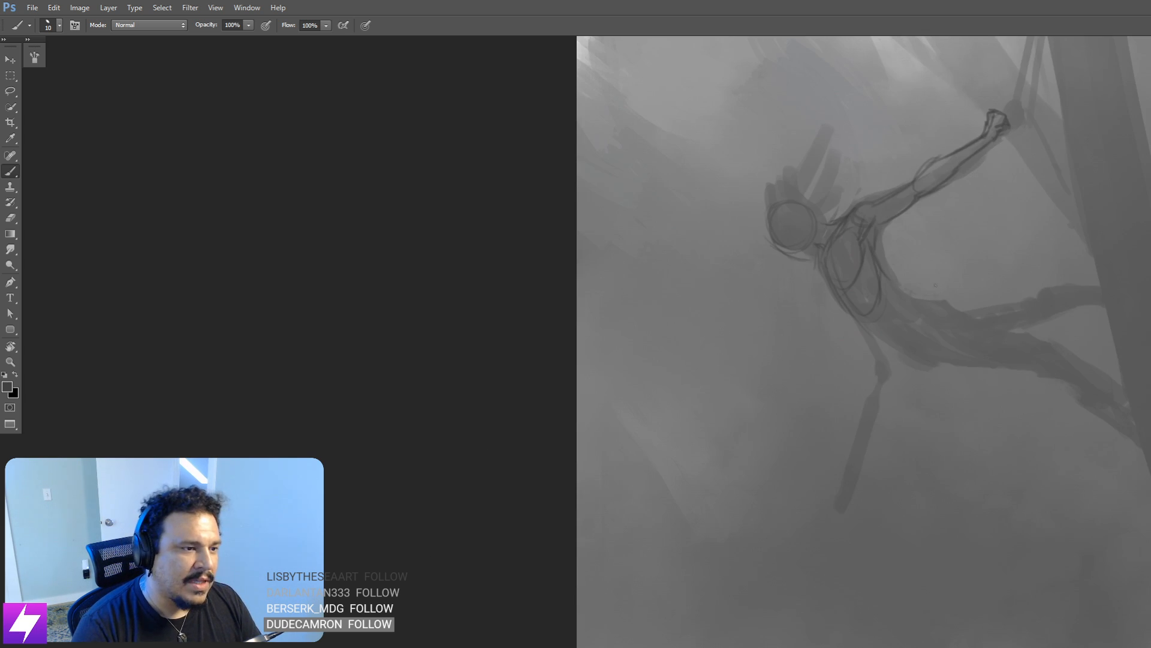
key(e)
mouse_move(792, 254)
mouse_down()
mouse_move(810, 215)
mouse_move(791, 200)
mouse_up()
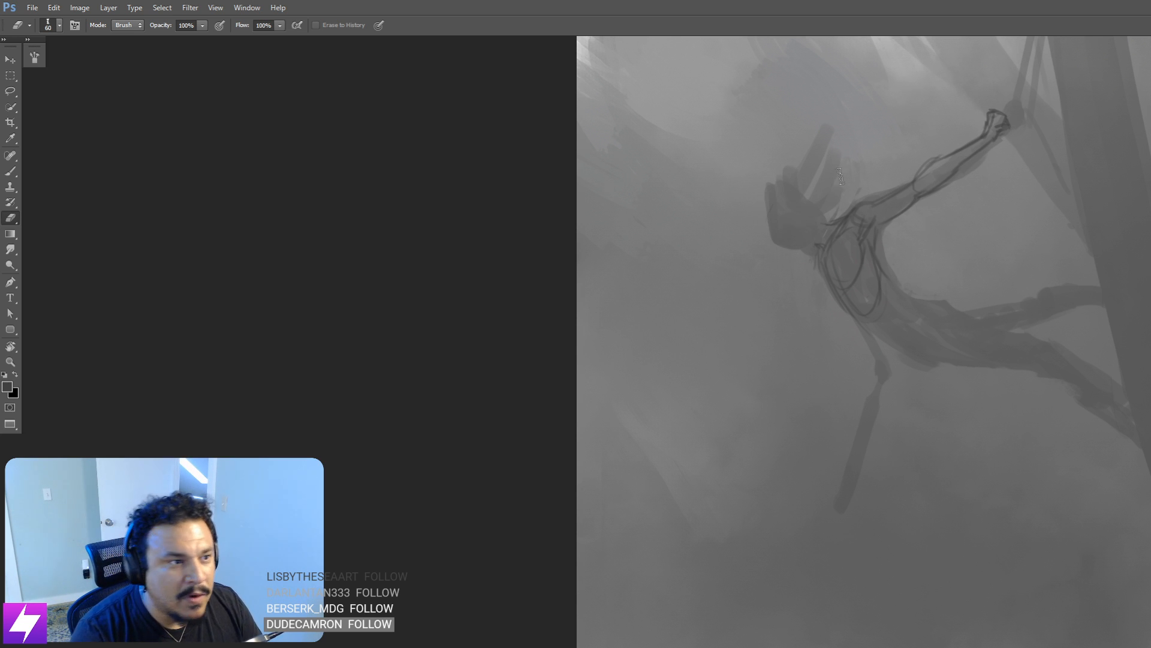
Step: Rotate the view so the figure stands upright, and sketch its face profile, chin and neck line
mouse_move(908, 159)
mouse_down()
mouse_move(902, 262)
mouse_move(874, 262)
mouse_up()
key(r)
key(b)
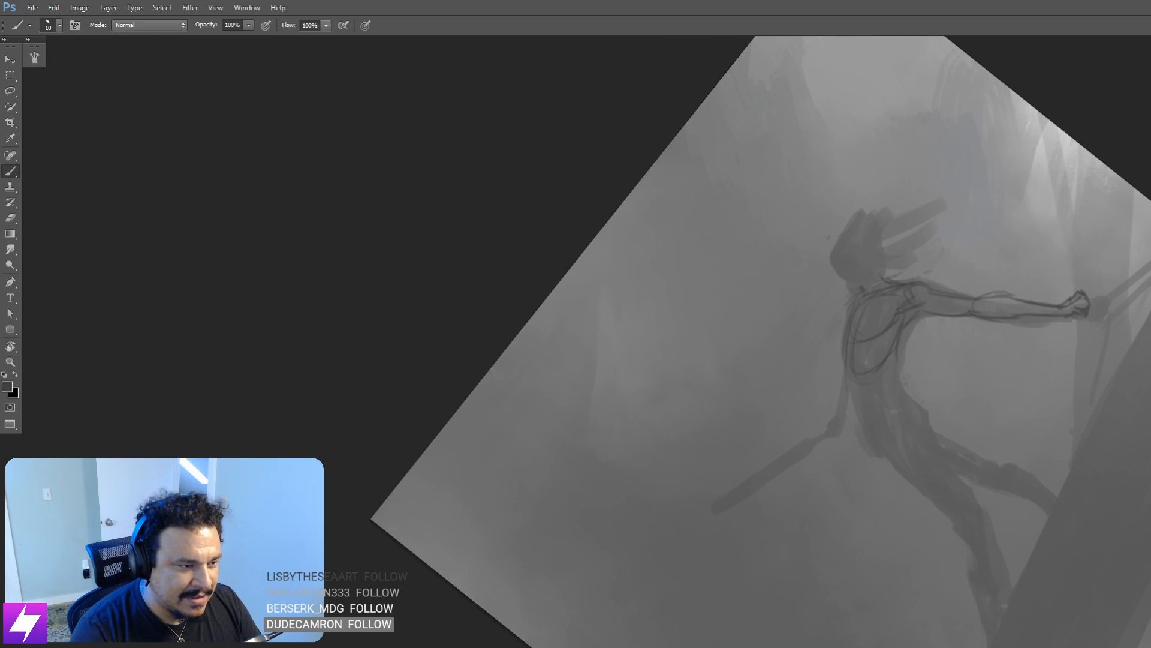
drag(827, 251, 840, 292)
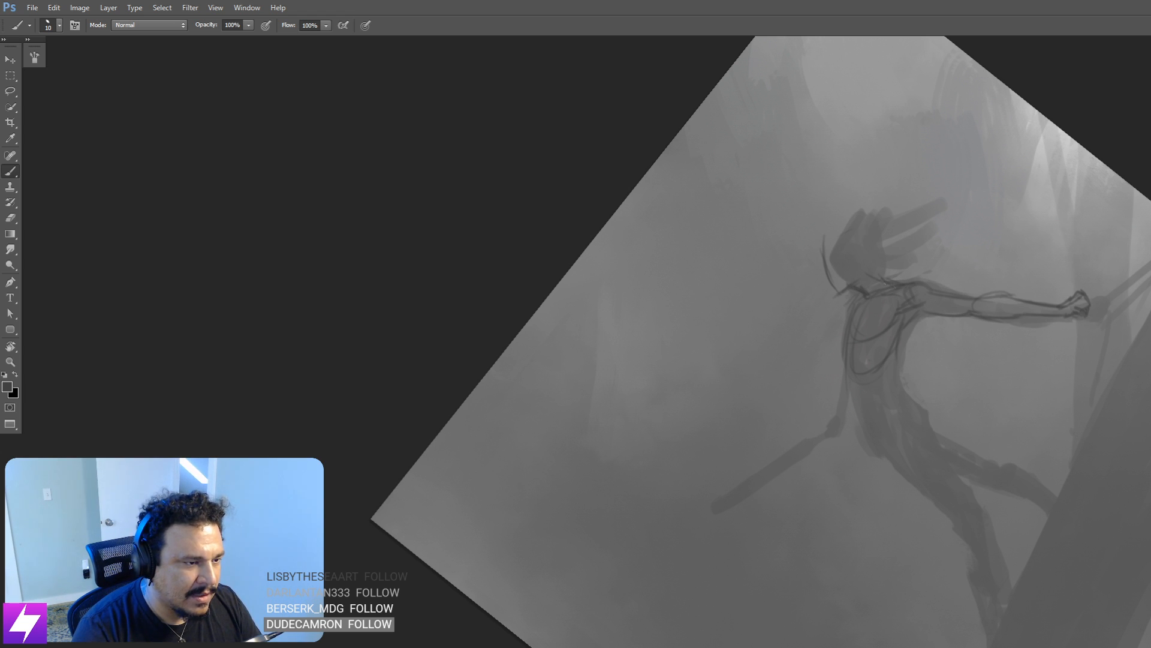
drag(867, 275, 889, 284)
Step: Draw a sweeping curve from the forehead across the neck and raised arm to the vine, and reinforce the face and brow outline
mouse_move(826, 204)
mouse_down()
mouse_move(979, 302)
mouse_move(1050, 283)
mouse_up()
key(ctrl+z)
drag(804, 211, 1147, 299)
key(ctrl+z)
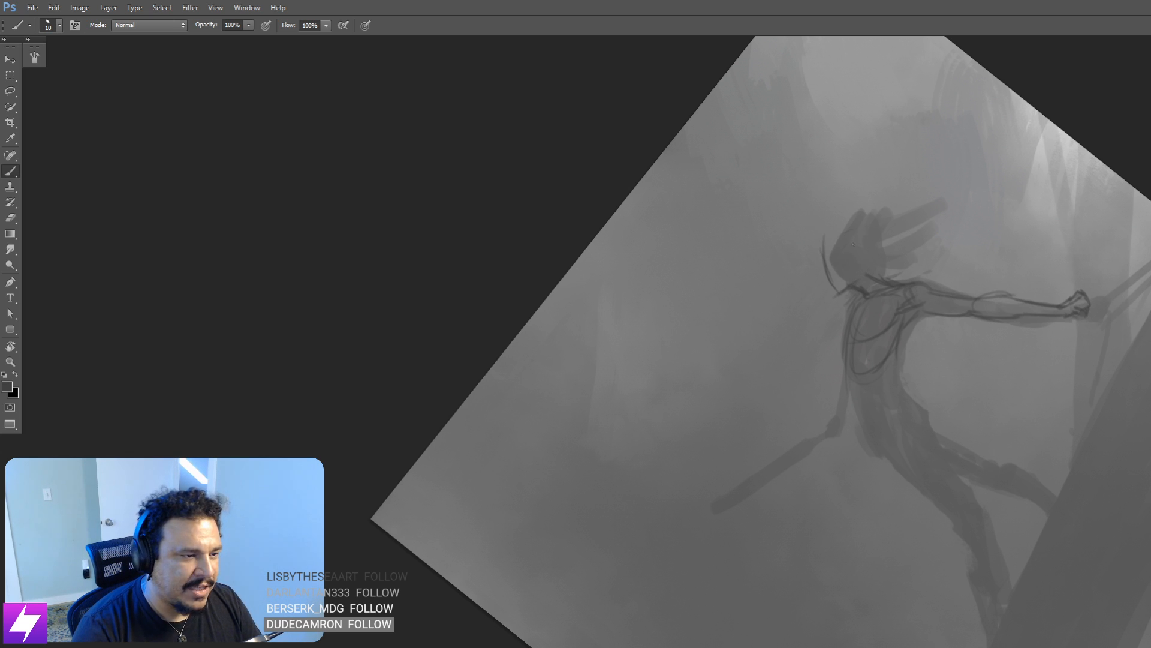
drag(825, 214, 1145, 273)
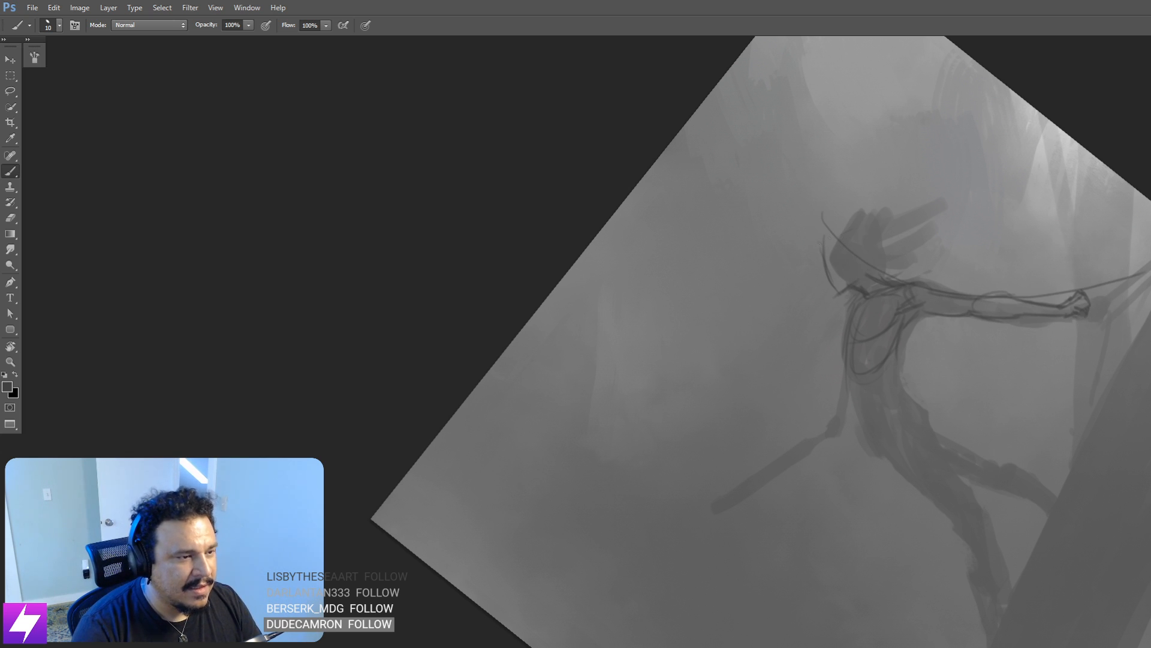
mouse_move(815, 246)
mouse_down()
mouse_move(850, 226)
mouse_move(869, 263)
mouse_move(828, 260)
mouse_move(838, 297)
mouse_up()
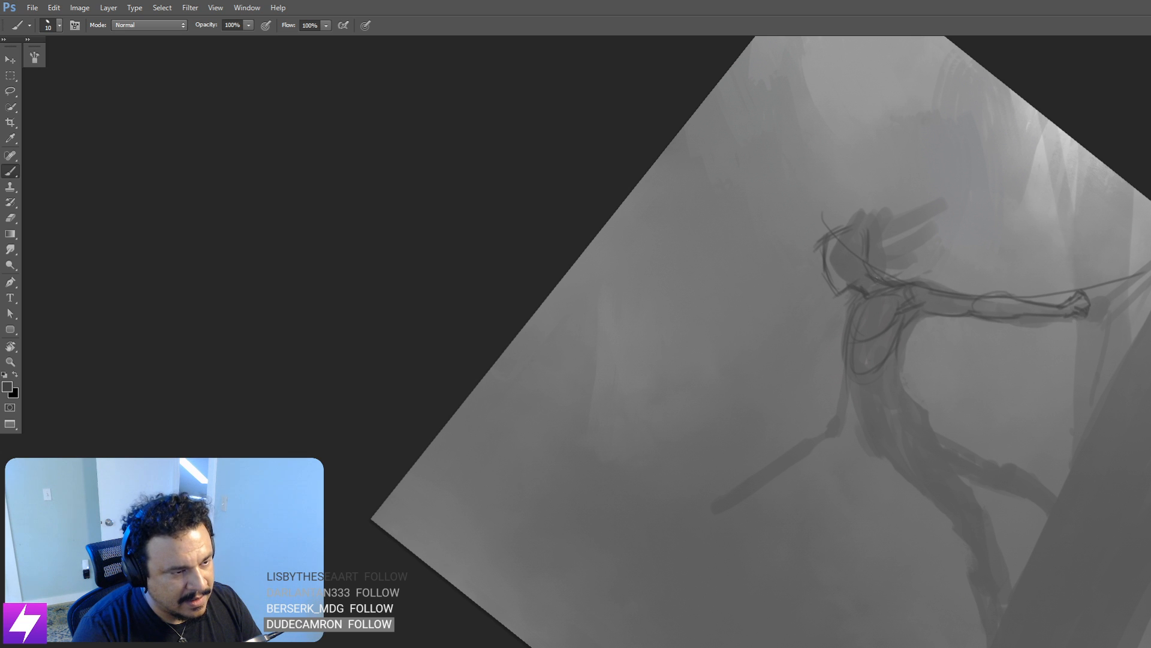
Step: Restore the unrotated view and mirror the canvas horizontally to check the whole composition
key(Escape)
drag(983, 172, 998, 264)
key(ctrl+minus)
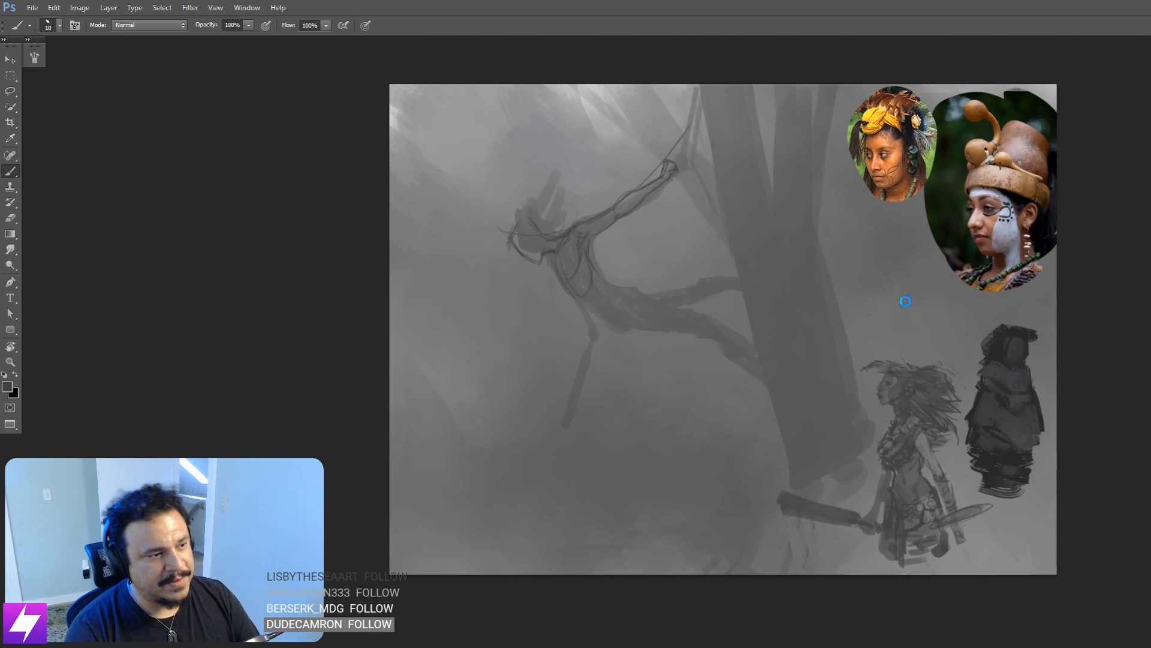
key(ctrl+shift+h)
drag(807, 355, 839, 397)
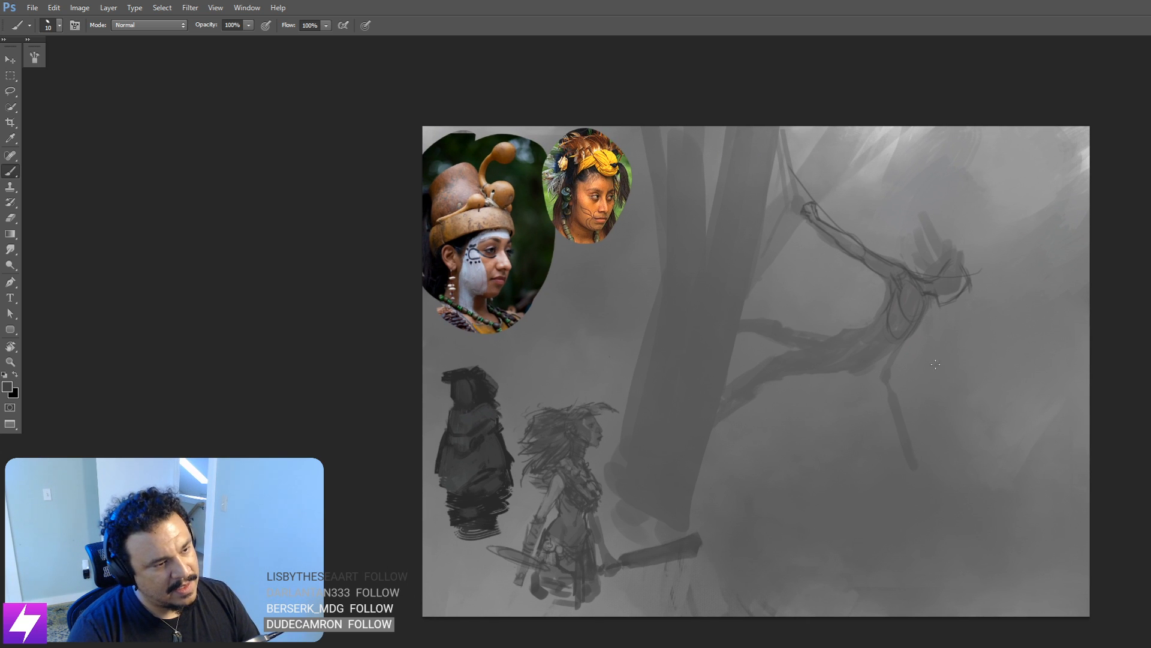
Step: Sketch the figure's waist contours and add darker hair strokes along the top of the head with a size 45 brush
key(ctrl+plus)
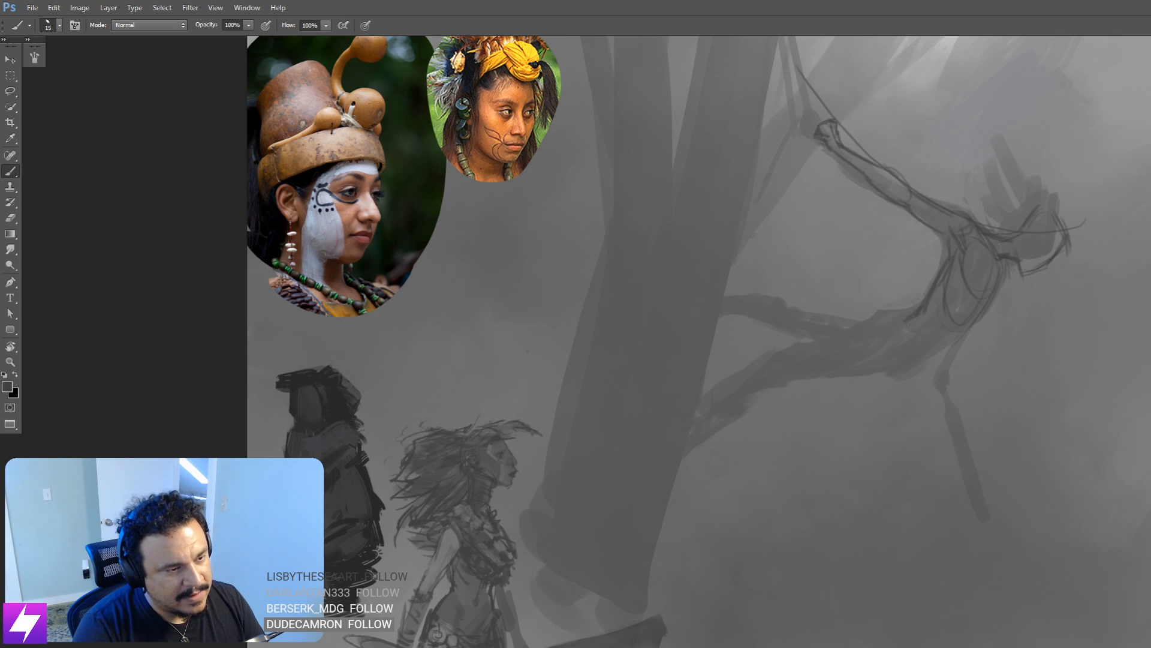
mouse_move(910, 320)
mouse_down()
mouse_move(933, 350)
mouse_move(943, 345)
mouse_move(933, 361)
mouse_up()
key(bracketright)
key(bracketright)
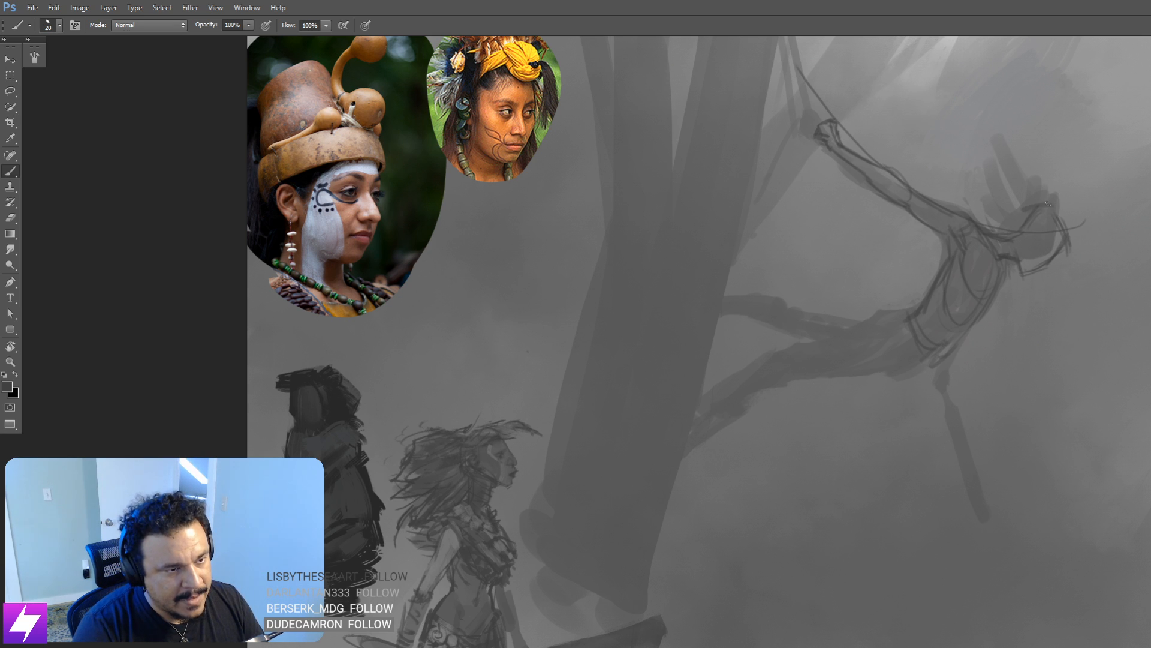
key(bracketright)
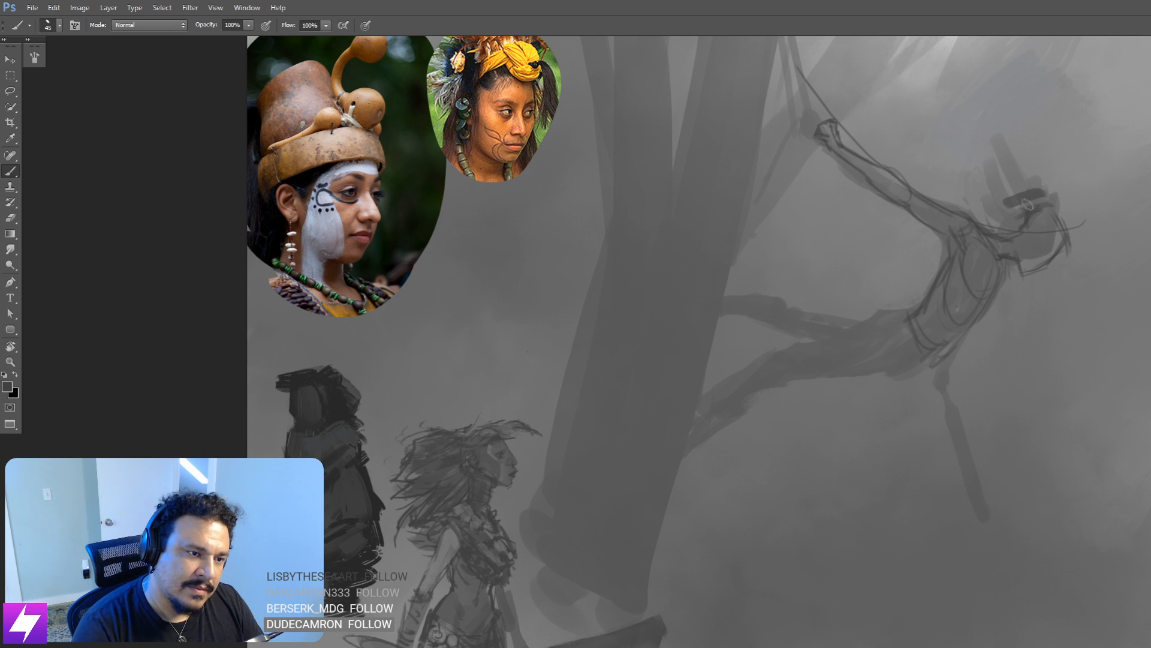
mouse_move(1008, 178)
mouse_down()
mouse_move(1048, 204)
mouse_move(996, 217)
mouse_move(1042, 213)
mouse_move(1060, 249)
mouse_up()
Step: Outline the figure's hips and the upper and lower edges of the near thigh with a size 15 brush
key(bracketleft)
mouse_move(905, 354)
mouse_down()
mouse_move(938, 345)
mouse_move(944, 322)
mouse_up()
key(bracketleft)
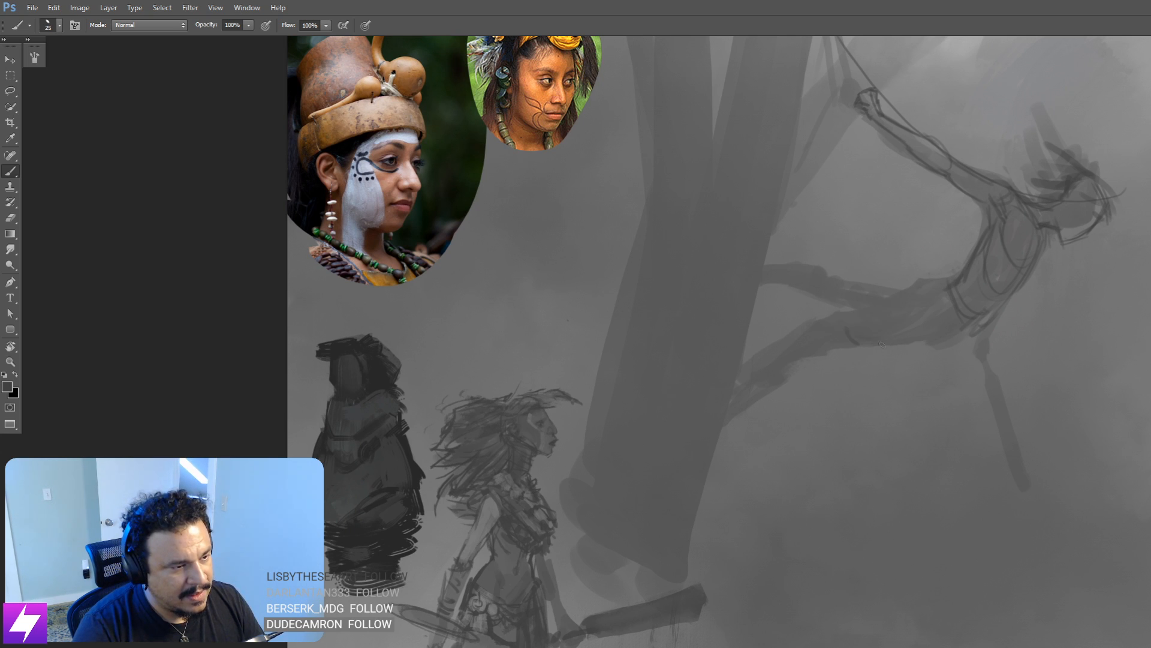
key(bracketleft)
drag(901, 345, 918, 332)
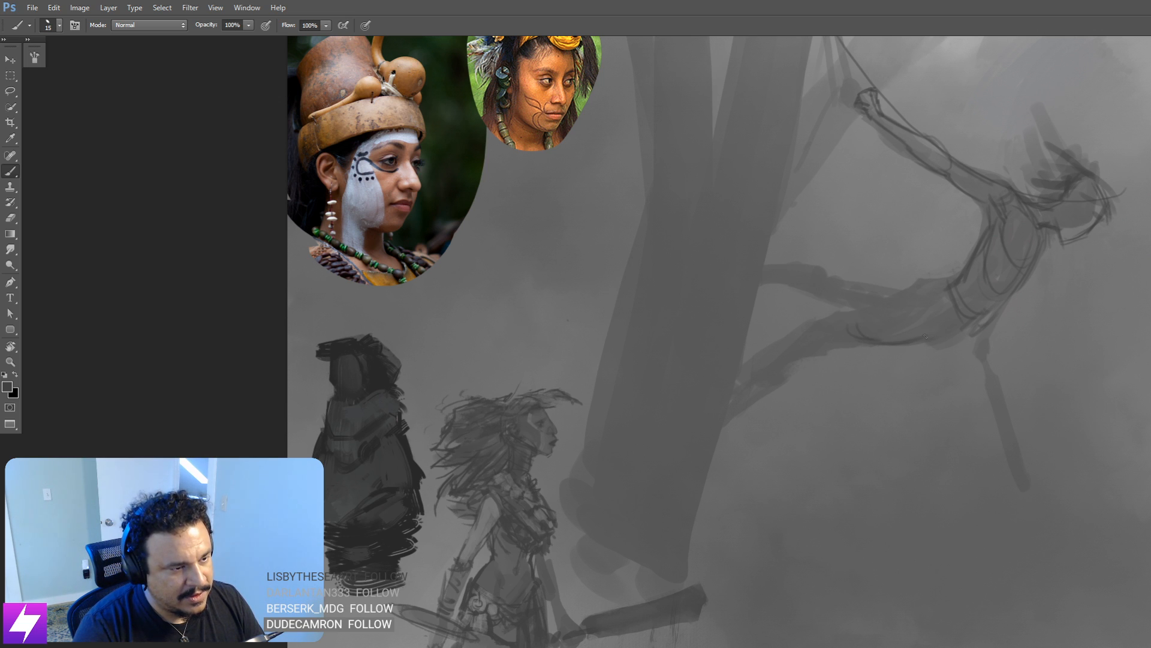
mouse_move(848, 314)
mouse_down()
mouse_move(897, 309)
mouse_move(900, 296)
mouse_up()
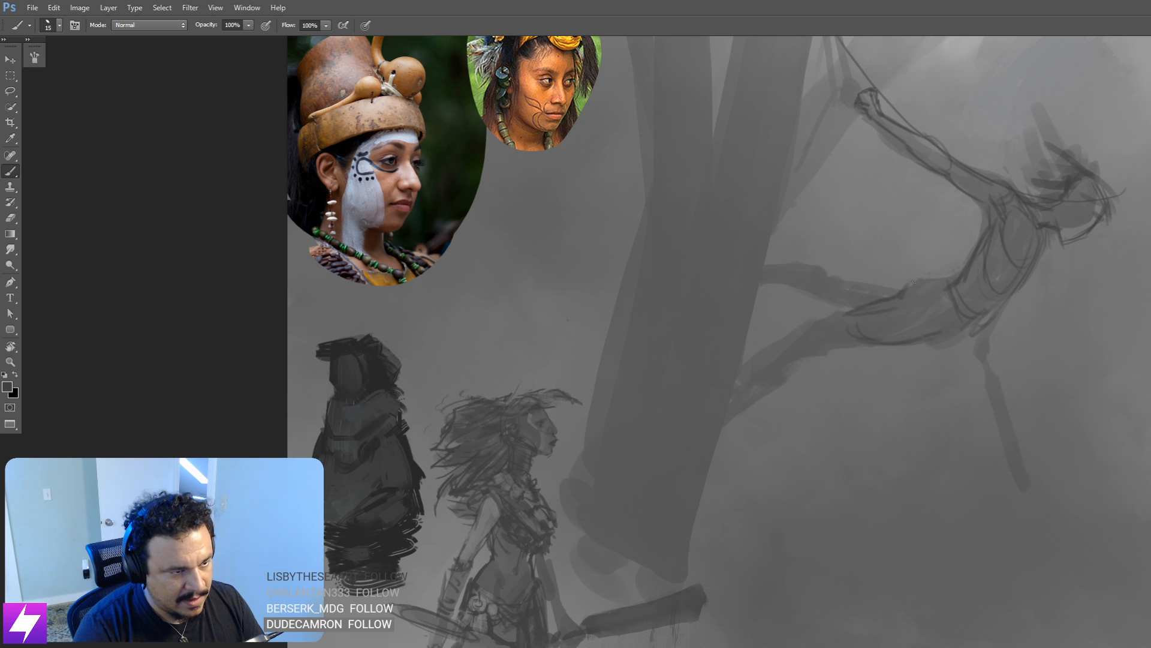
mouse_move(844, 397)
mouse_down()
mouse_move(854, 386)
mouse_move(849, 402)
mouse_up()
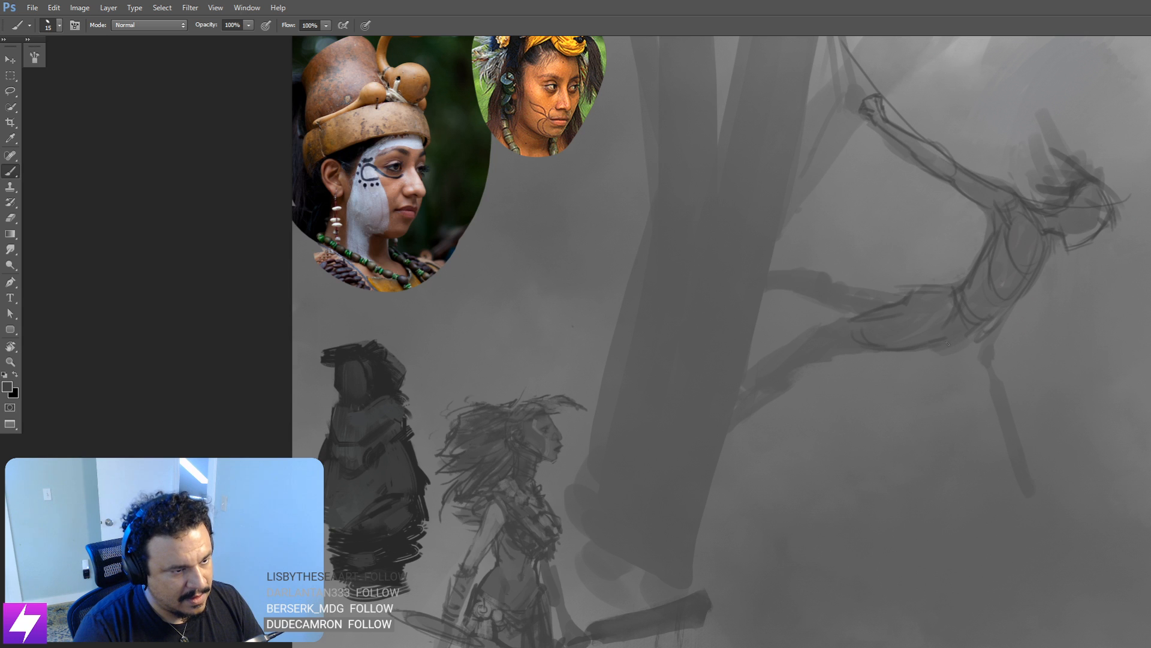
Step: Refine the near thigh's outline down to the knee with the figure rotated upright, and restore the unrotated view
key(r)
mouse_move(959, 442)
mouse_down()
mouse_move(948, 348)
mouse_move(875, 283)
mouse_up()
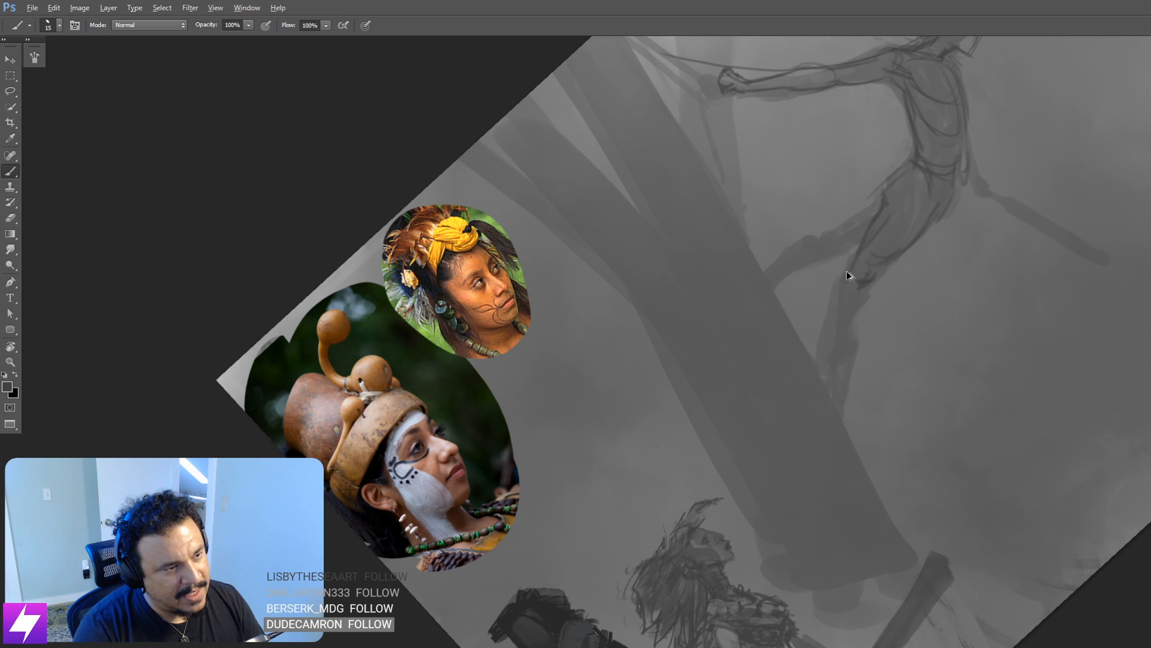
key(Escape)
key(space)
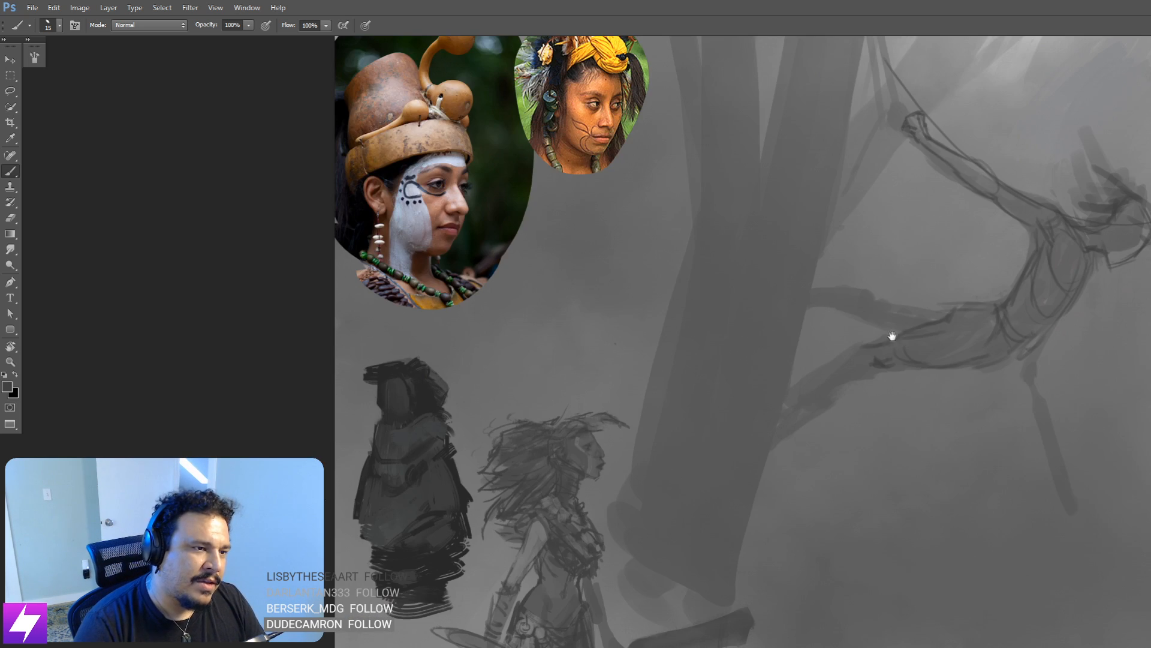
drag(917, 324, 912, 336)
drag(1020, 353, 901, 335)
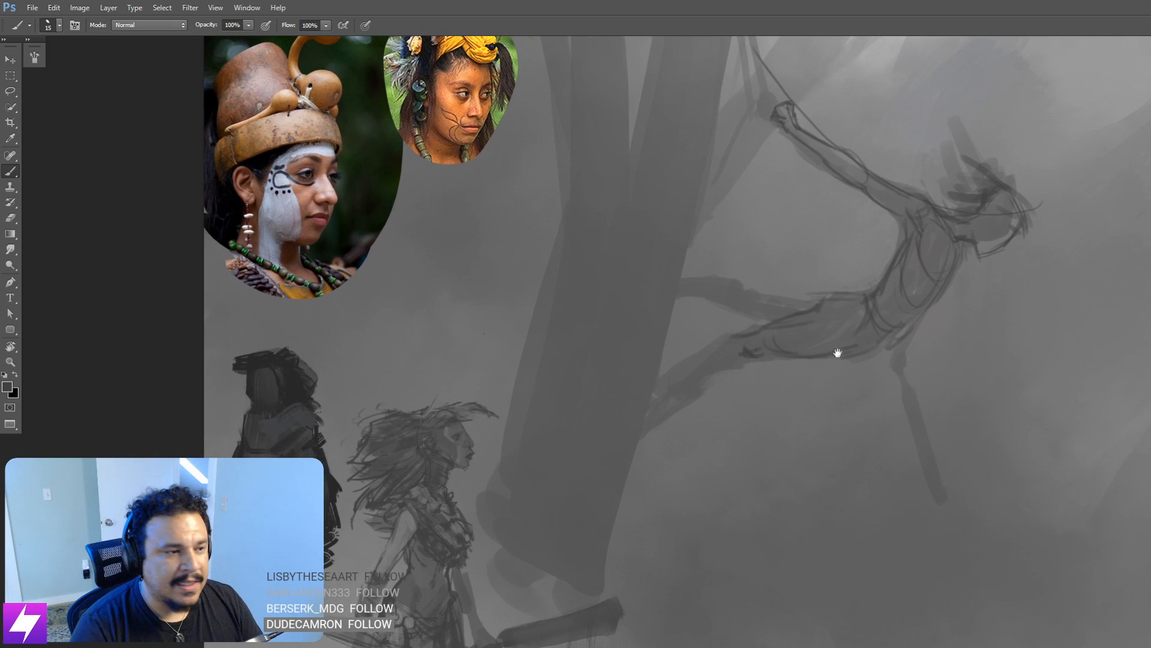
drag(835, 352, 873, 342)
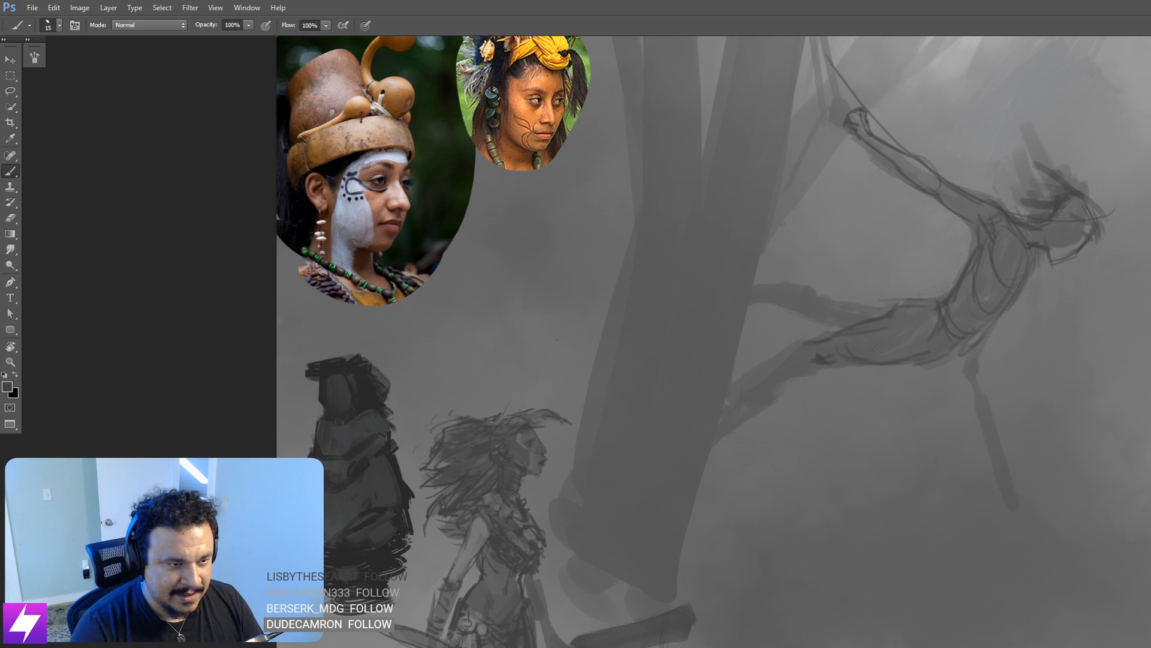
Step: Mirror the canvas horizontally and outline the figure's near lower leg from the knee down to the tree trunk
key(ctrl+minus)
key(ctrl+shift+h)
key(space)
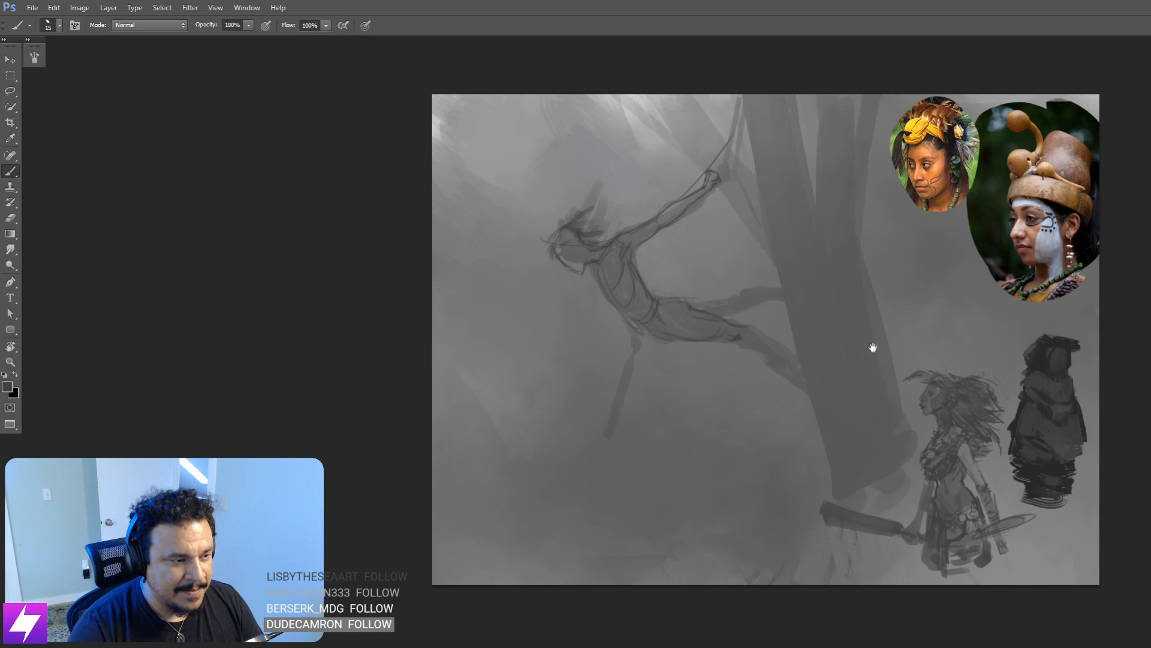
mouse_move(873, 347)
mouse_down()
mouse_move(920, 356)
mouse_move(979, 344)
mouse_up()
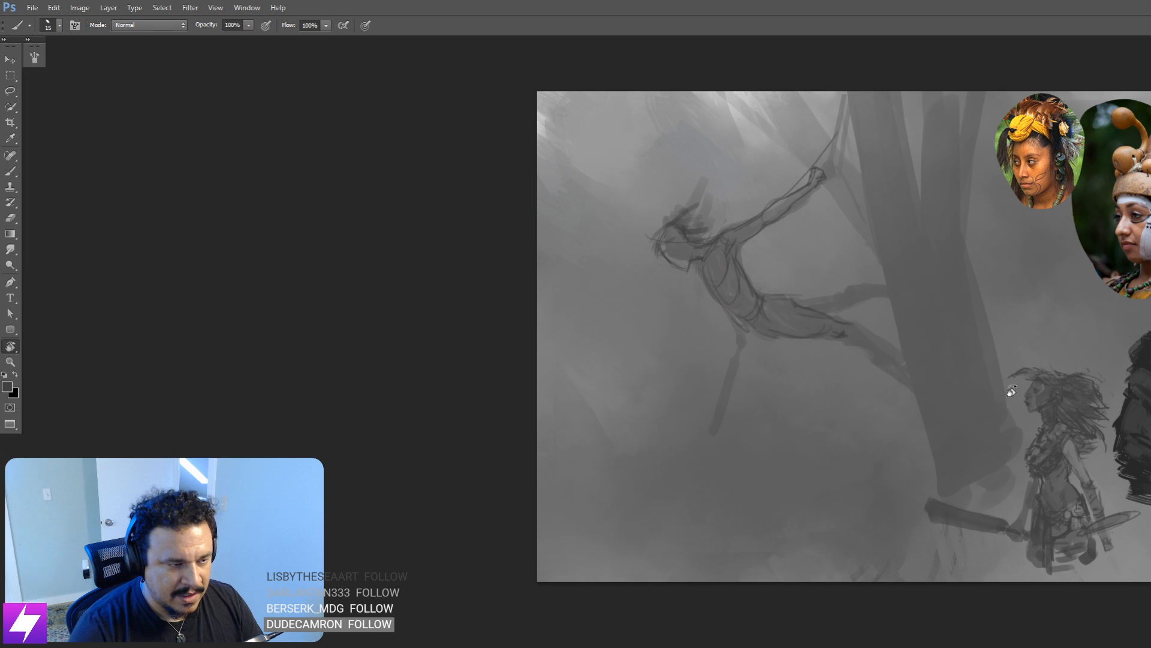
key(r)
drag(784, 275, 855, 306)
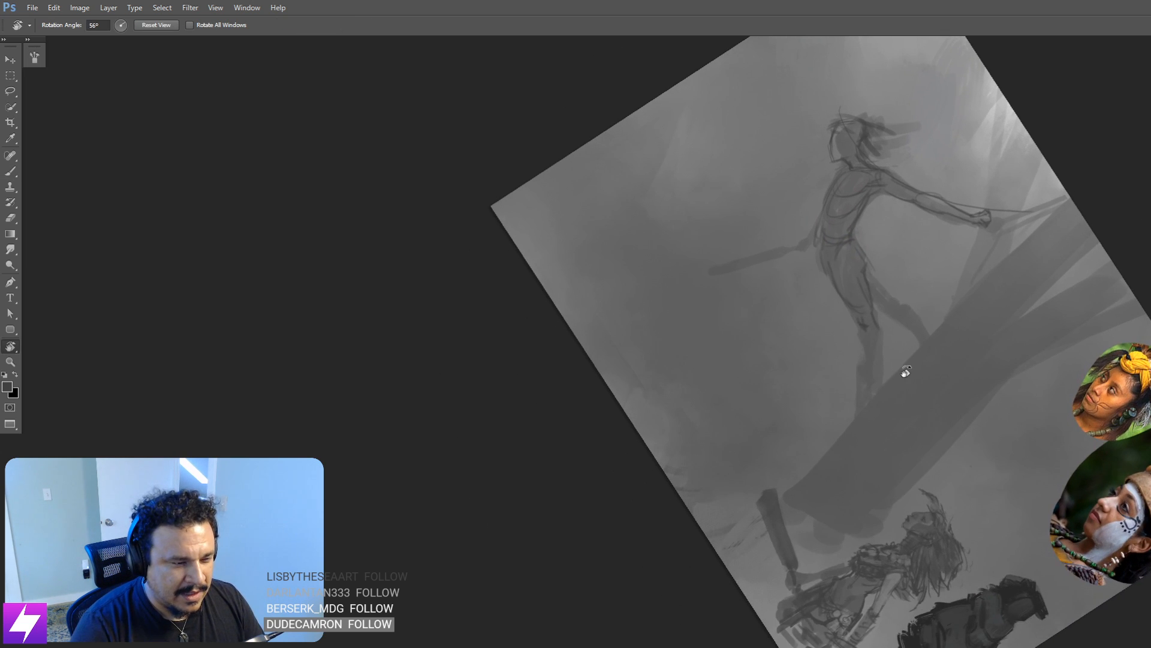
key(ctrl+plus)
mouse_move(895, 391)
mouse_down()
mouse_move(879, 375)
mouse_move(889, 420)
mouse_up()
key(b)
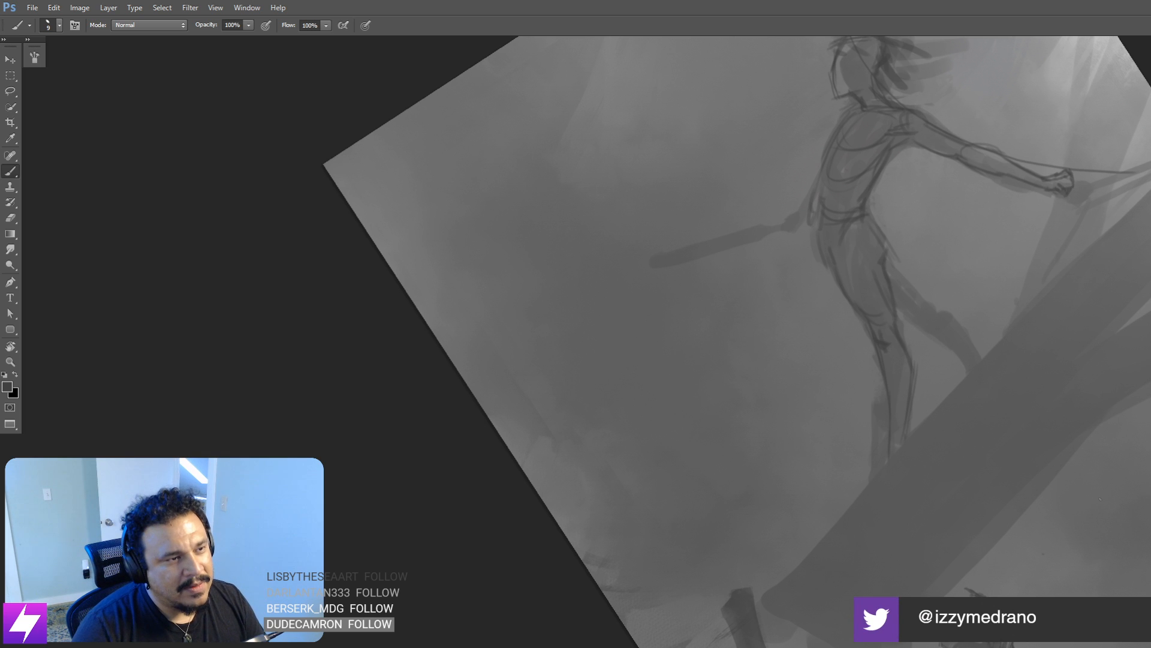
key(Escape)
drag(858, 391, 854, 478)
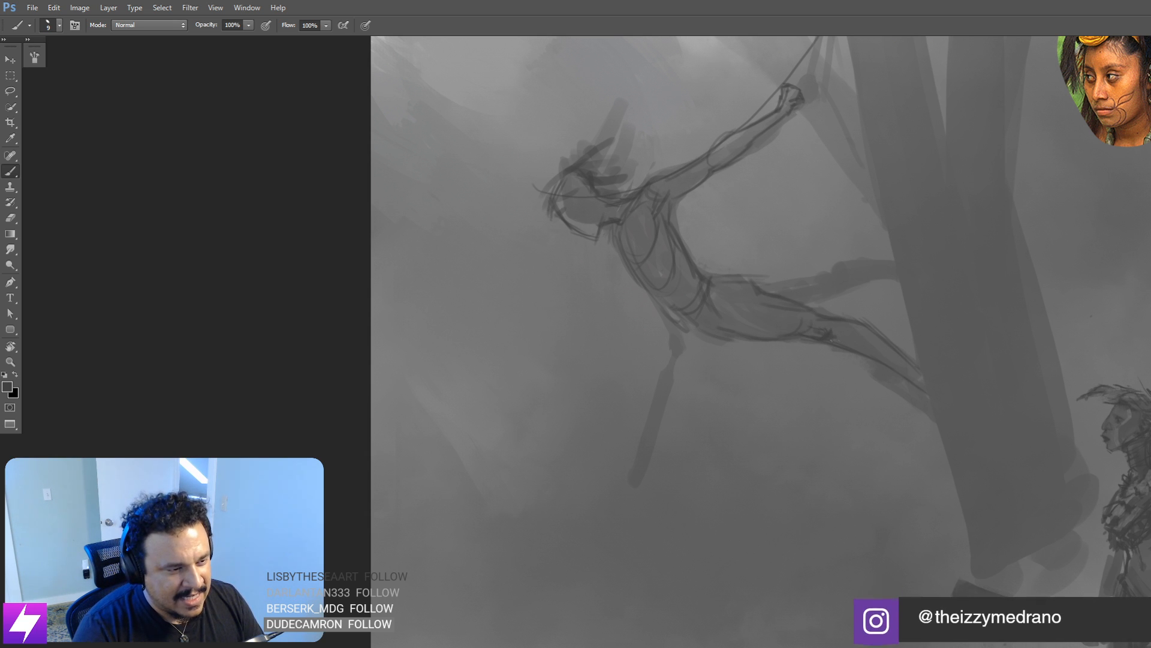
Step: Outline the figure's far thigh, knee and lower leg where it reaches toward the tree trunk
drag(830, 331, 870, 347)
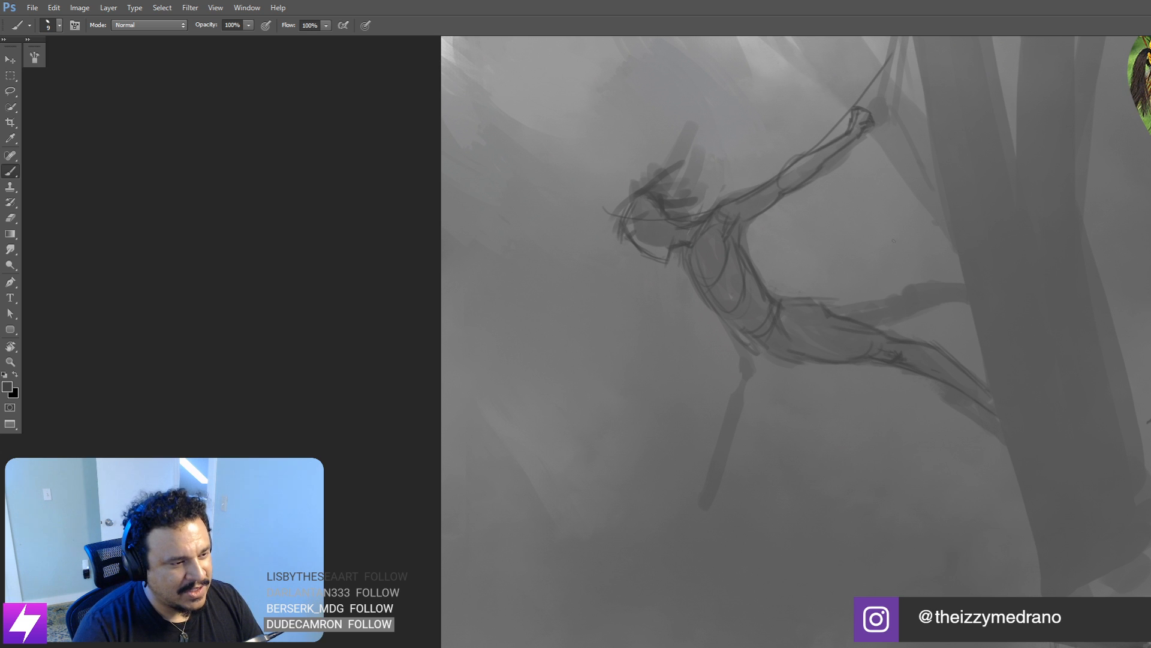
key(r)
drag(927, 220, 927, 270)
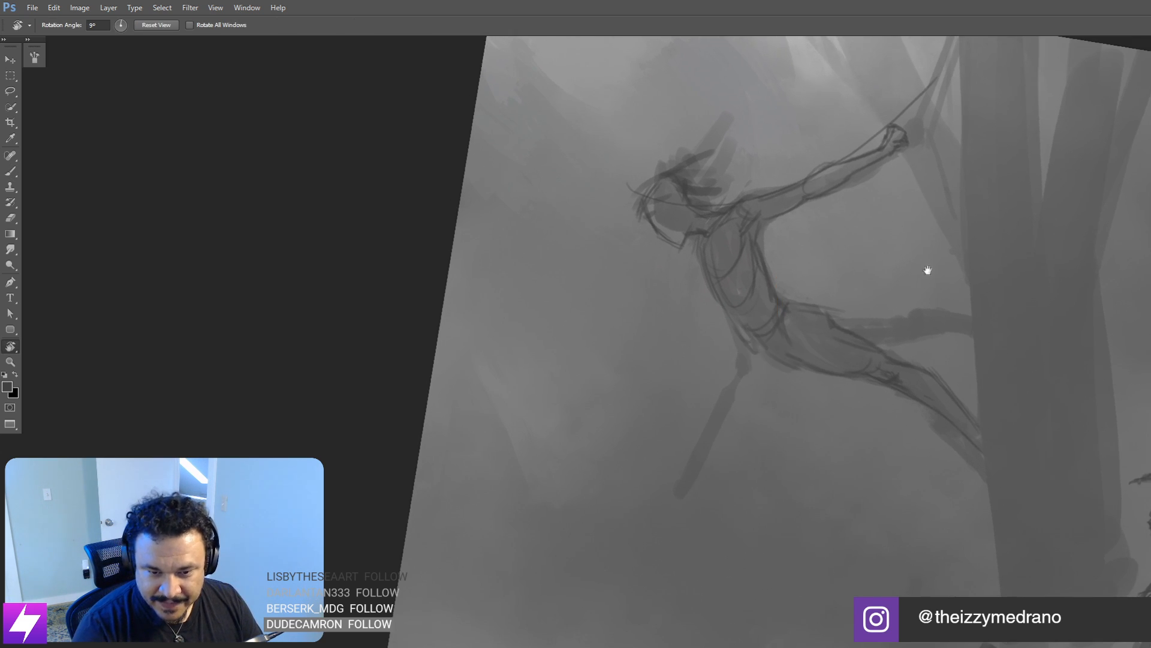
drag(889, 330, 936, 293)
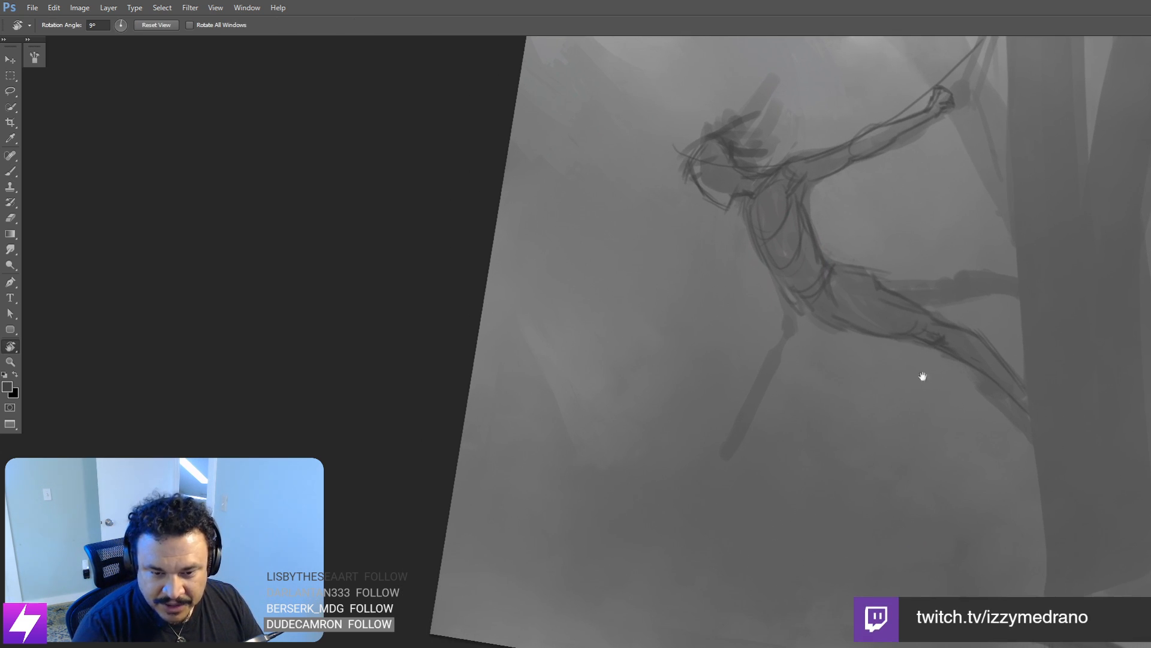
key(Escape)
scroll(901, 352, up, 2)
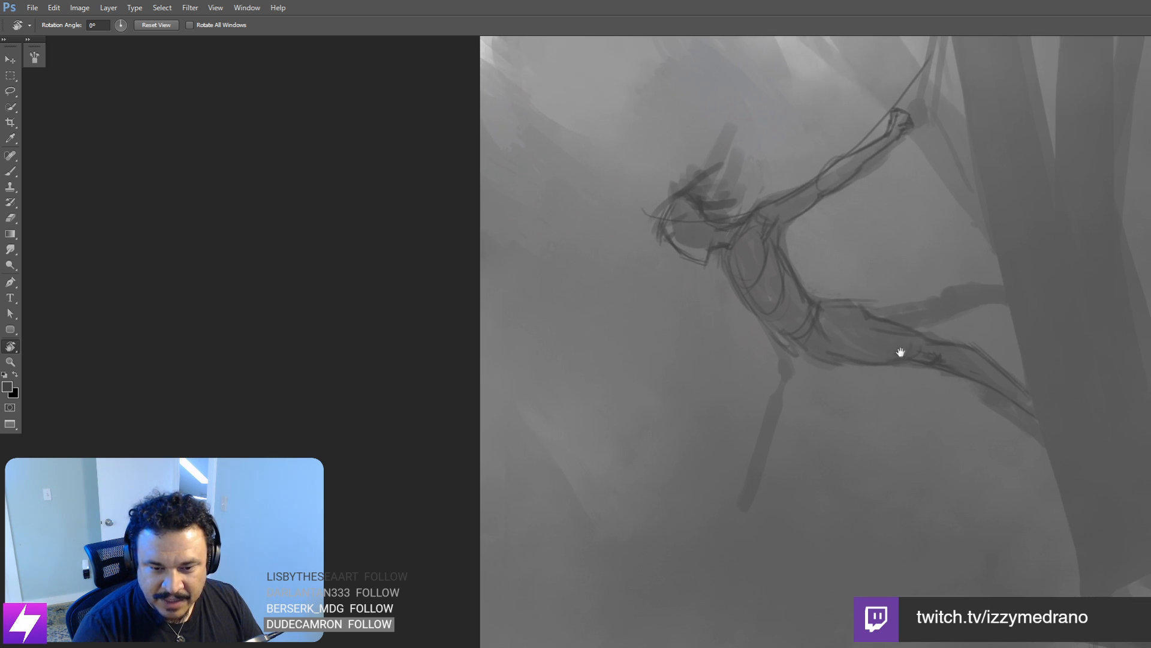
mouse_move(928, 260)
mouse_down()
mouse_move(927, 297)
mouse_move(908, 306)
mouse_move(868, 276)
mouse_up()
key(b)
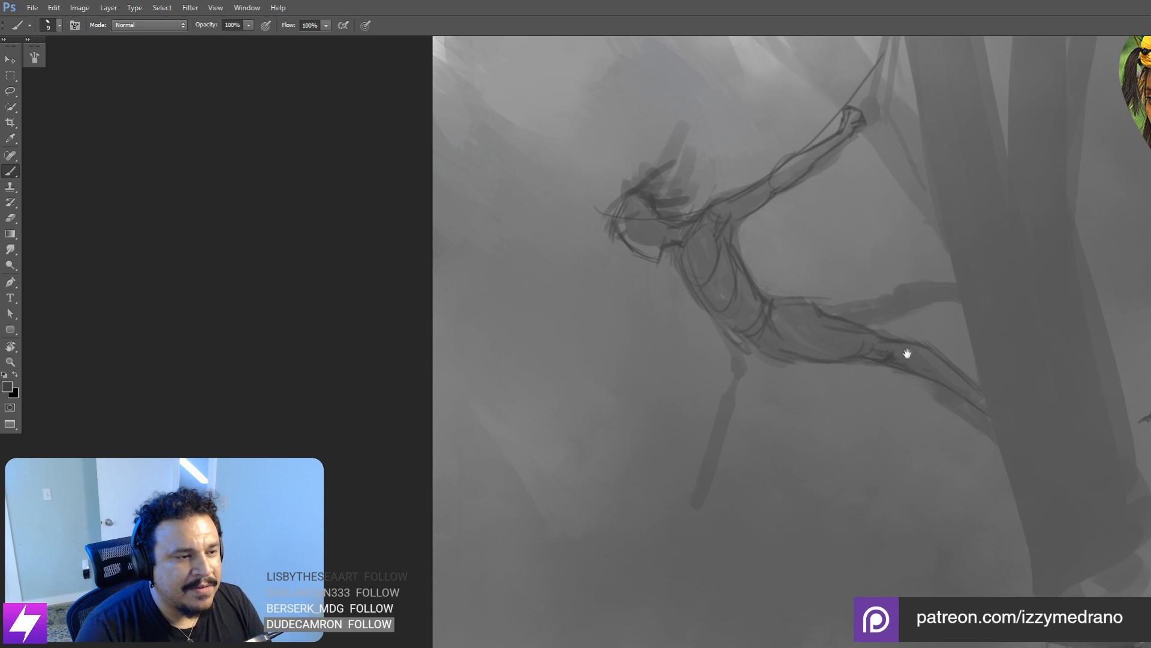
drag(907, 353, 946, 344)
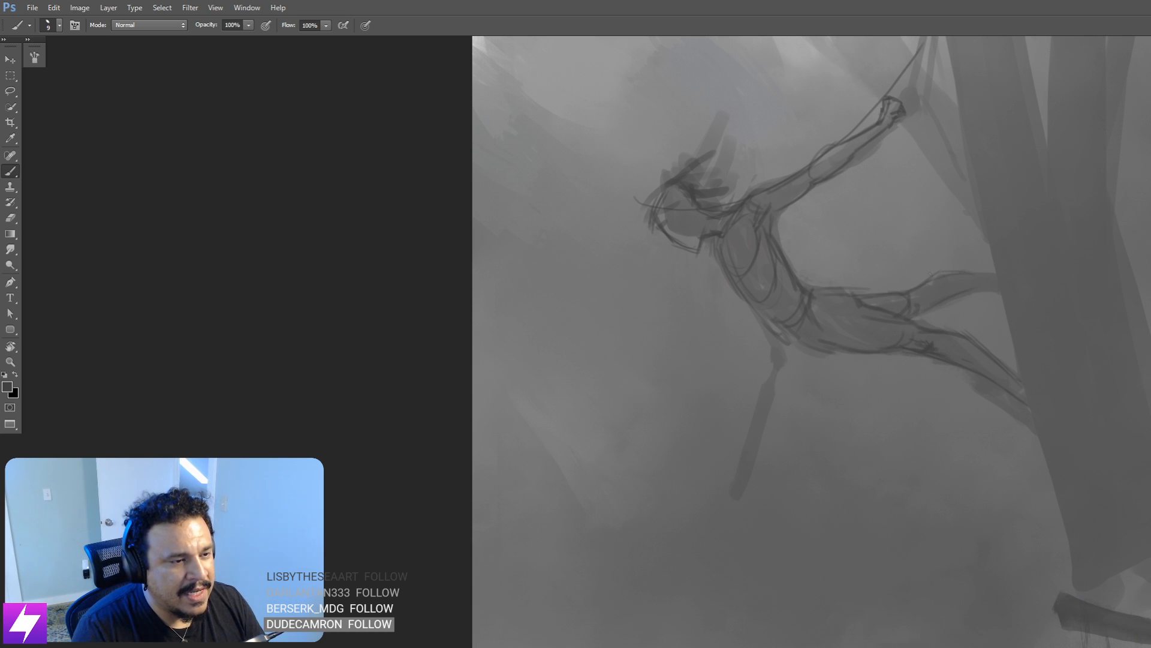
Step: Block in the hanging strips and dark folds of a loincloth below the figure's hips with a progressively larger brush
mouse_move(919, 347)
mouse_down()
mouse_move(954, 385)
mouse_move(884, 396)
mouse_move(937, 371)
mouse_up()
key(bracketright)
key(bracketright)
mouse_move(813, 355)
mouse_down()
mouse_move(831, 438)
mouse_move(839, 388)
mouse_move(867, 399)
mouse_move(874, 373)
mouse_move(831, 411)
mouse_move(835, 427)
mouse_move(818, 419)
mouse_up()
key(bracketright)
key(bracketright)
key(bracketright)
mouse_move(832, 331)
mouse_down()
mouse_move(854, 379)
mouse_move(839, 389)
mouse_up()
mouse_move(823, 347)
mouse_down()
mouse_move(826, 371)
mouse_move(856, 397)
mouse_up()
mouse_move(850, 366)
mouse_down()
mouse_move(870, 383)
mouse_move(869, 404)
mouse_up()
Step: Undo the latest loincloth strokes and add a slanted trailing cloth strip beneath the near thigh with a size 45 brush
mouse_move(835, 326)
mouse_down()
mouse_move(870, 392)
mouse_move(875, 352)
mouse_move(847, 359)
mouse_move(841, 322)
mouse_move(840, 347)
mouse_move(870, 382)
mouse_move(852, 364)
mouse_move(842, 457)
mouse_move(828, 412)
mouse_up()
key(ctrl+z)
key(ctrl+z)
key(])
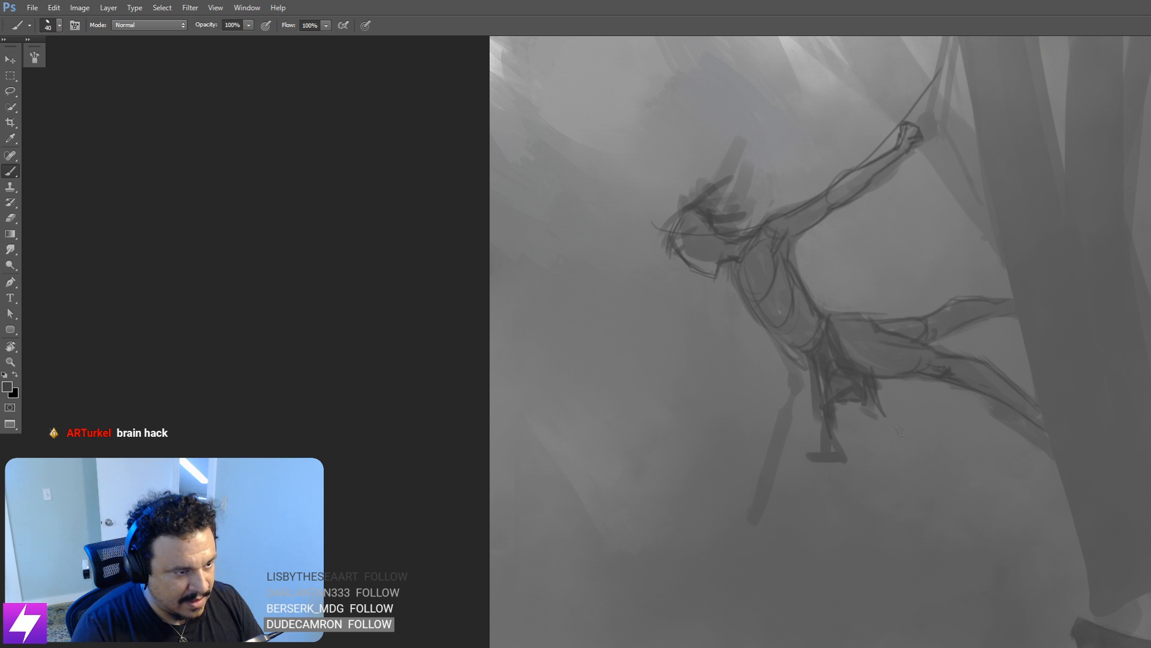
drag(899, 430, 881, 398)
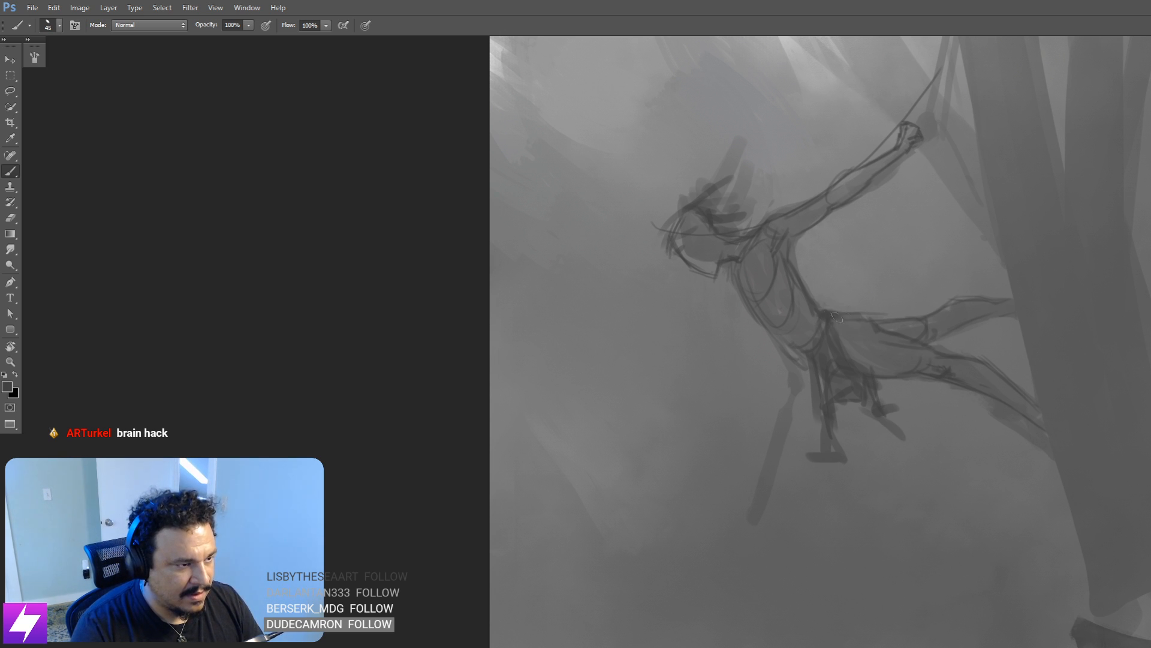
Step: Mirror the canvas horizontally to check the pose with the new loincloth
key(ctrl+minus)
key(ctrl+minus)
key(ctrl+shift+h)
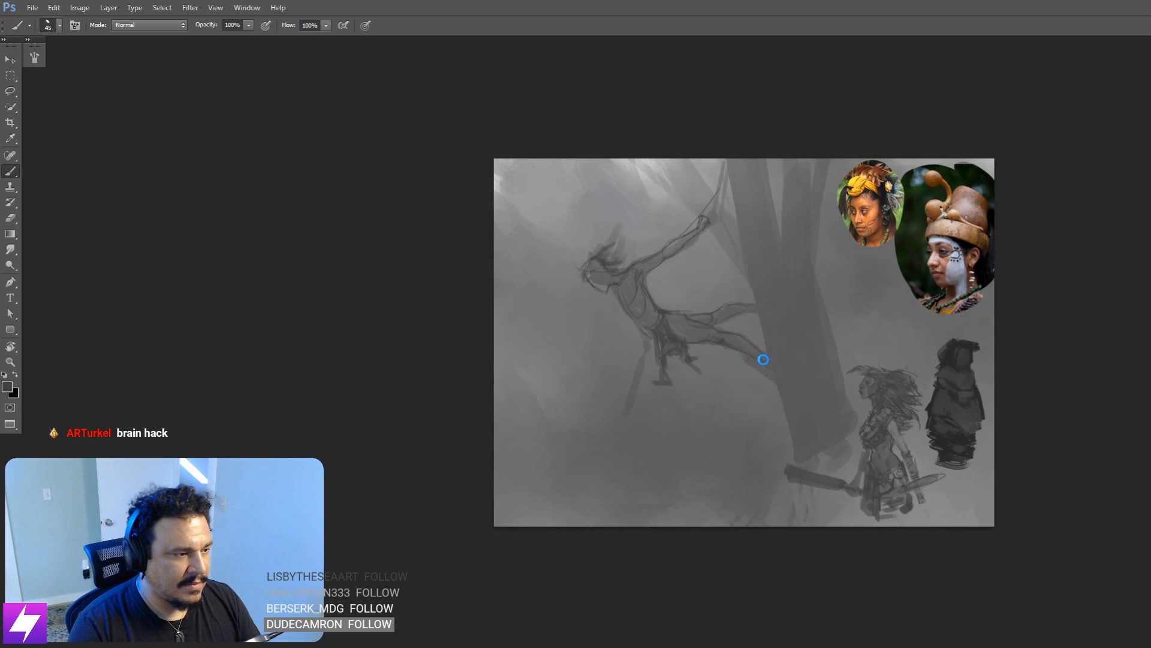
drag(878, 268, 869, 314)
key(ctrl+plus)
mouse_move(898, 378)
mouse_down()
mouse_move(922, 373)
mouse_move(943, 418)
mouse_move(977, 398)
mouse_move(945, 347)
mouse_up()
Step: Lasso the outstretched arm's line work and rotate it upward from the shoulder with Free Transform
key(r)
key(l)
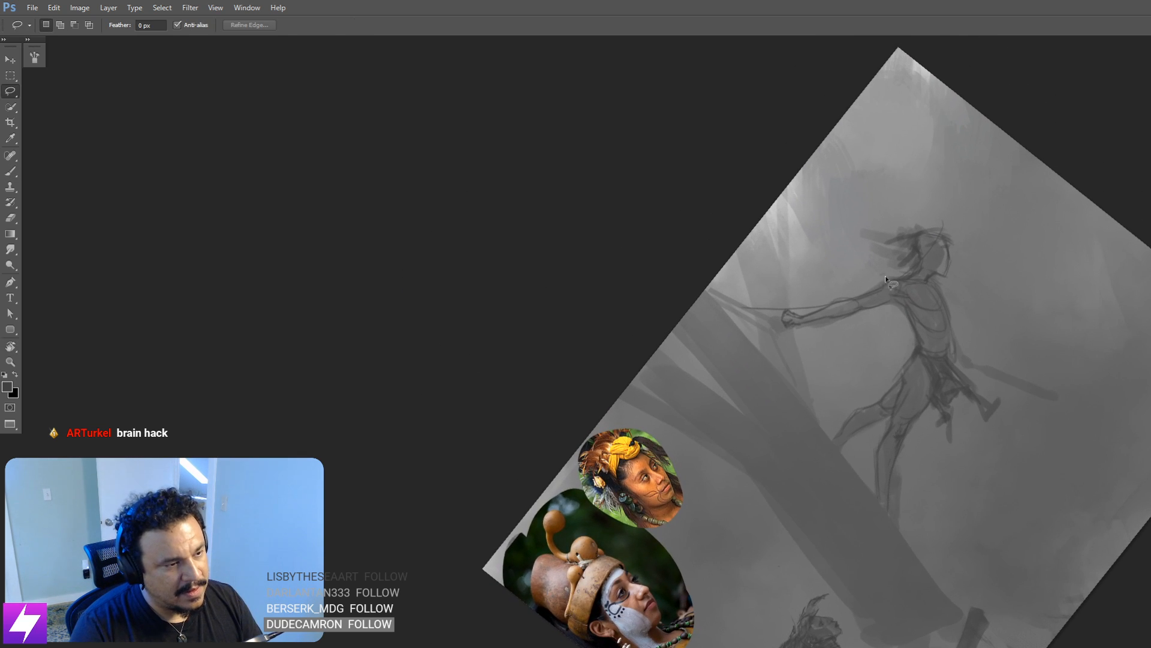
mouse_move(899, 295)
mouse_down()
mouse_move(720, 360)
mouse_move(892, 282)
mouse_up()
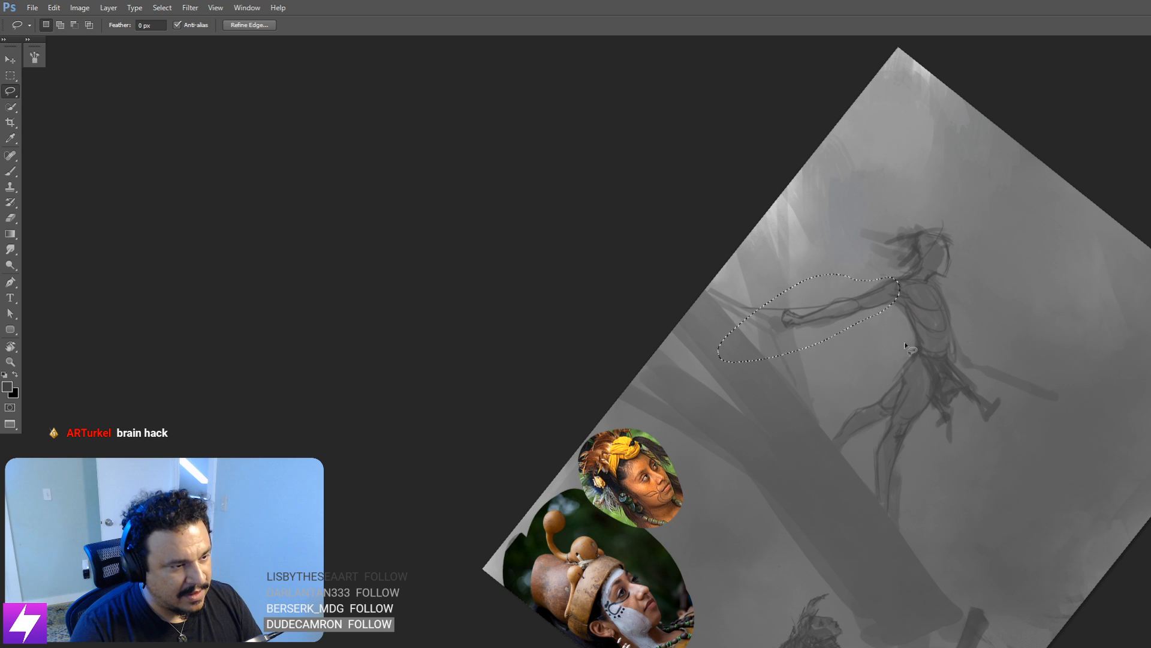
key(ctrl+plus)
drag(875, 364, 850, 403)
key(ctrl+t)
drag(772, 373, 882, 331)
mouse_move(603, 462)
mouse_down()
mouse_move(594, 435)
mouse_move(608, 444)
mouse_up()
key(Return)
key(Escape)
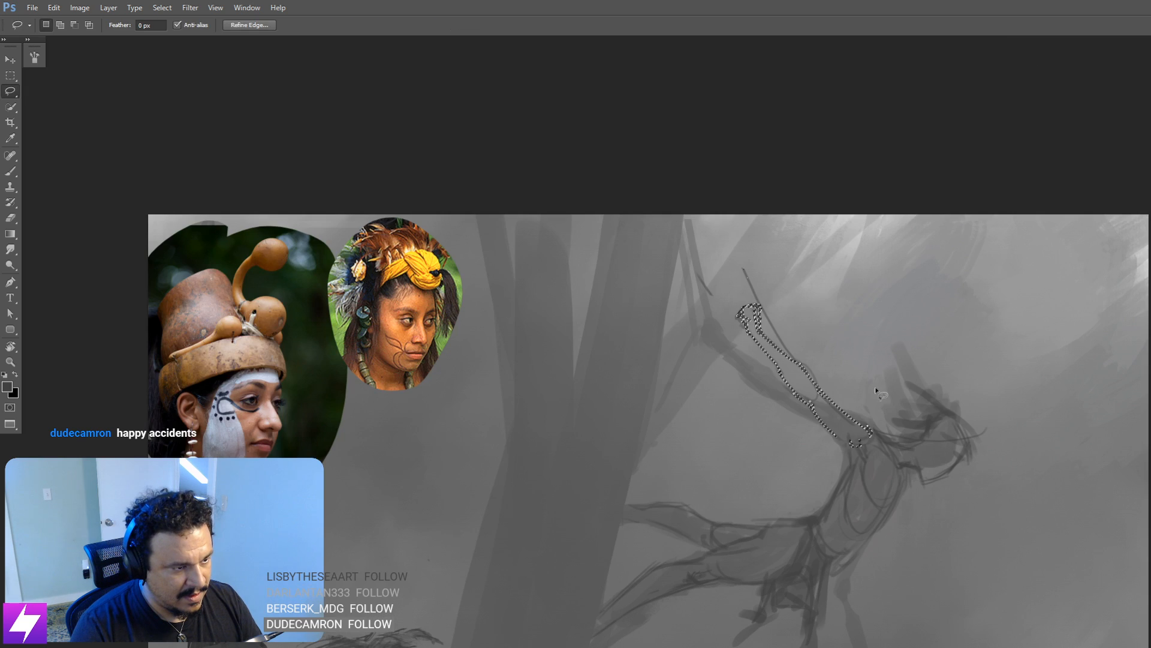
Step: Warp the raised arm's line work to reshape its lower contour, and clear the selection
key(ctrl+t)
right_click(773, 396)
click(792, 477)
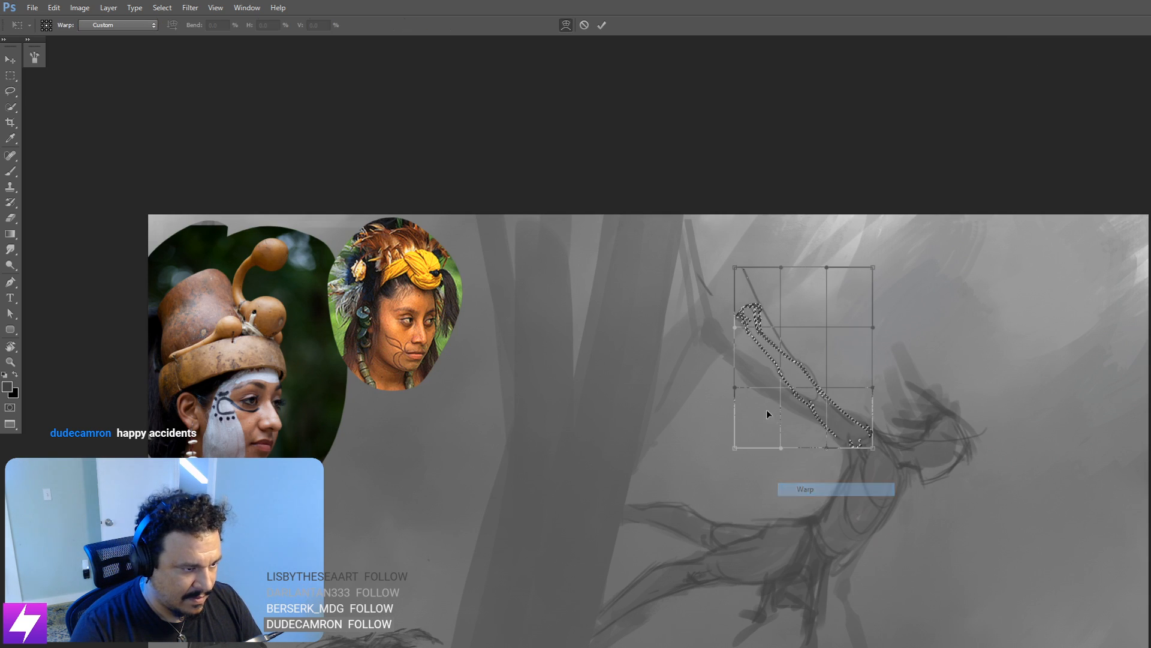
mouse_move(757, 416)
mouse_down()
mouse_move(804, 430)
mouse_move(786, 440)
mouse_up()
key(Return)
key(ctrl+d)
Step: Lasso the raised arm's fist and cut its line work away
key(l)
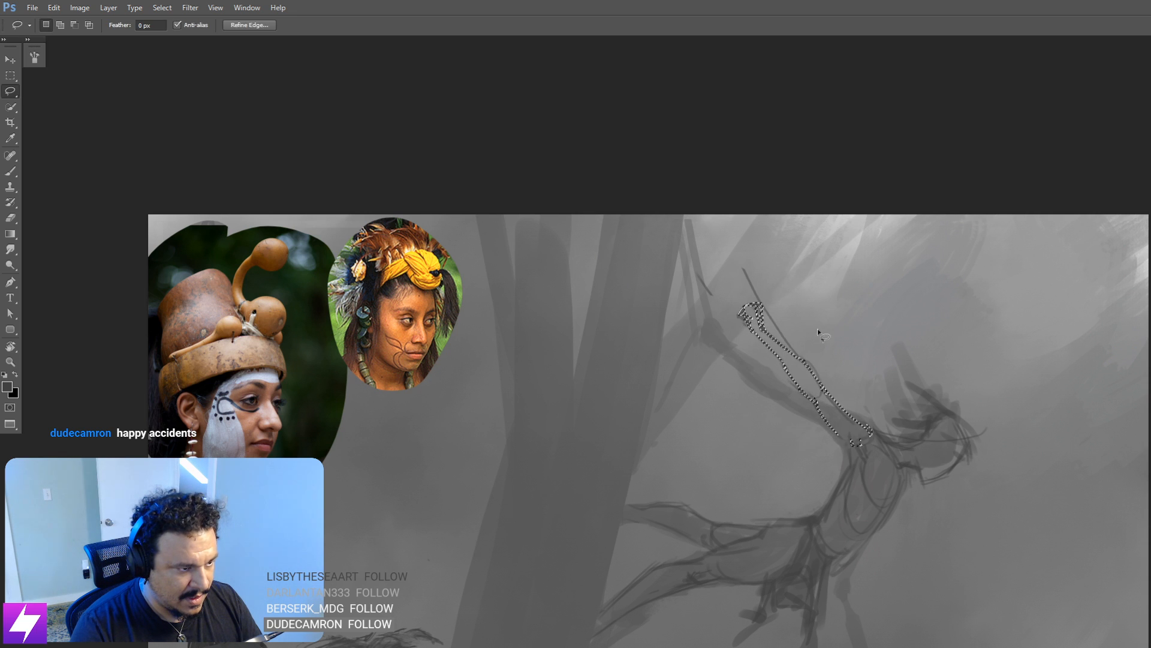
mouse_move(758, 298)
mouse_down()
mouse_move(757, 343)
mouse_move(766, 314)
mouse_up()
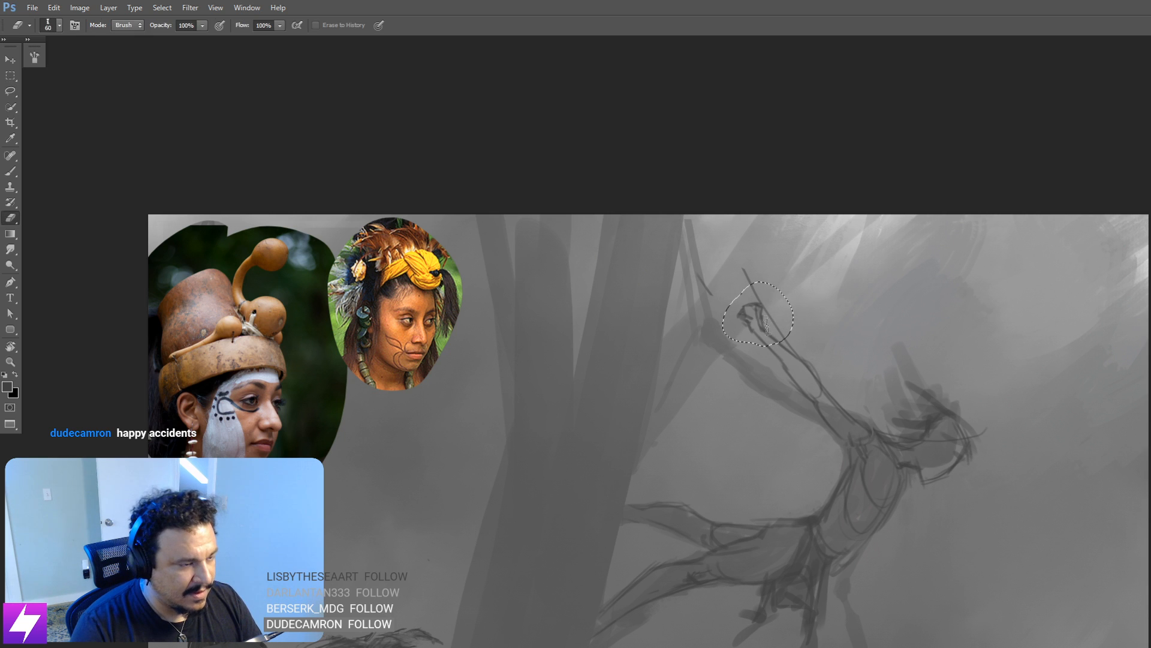
key(ctrl+x)
key(ctrl+d)
Step: Redraw the gripping fist closer to the elbow and reinforce the raised forearm's contours with a size 15 brush
key(b)
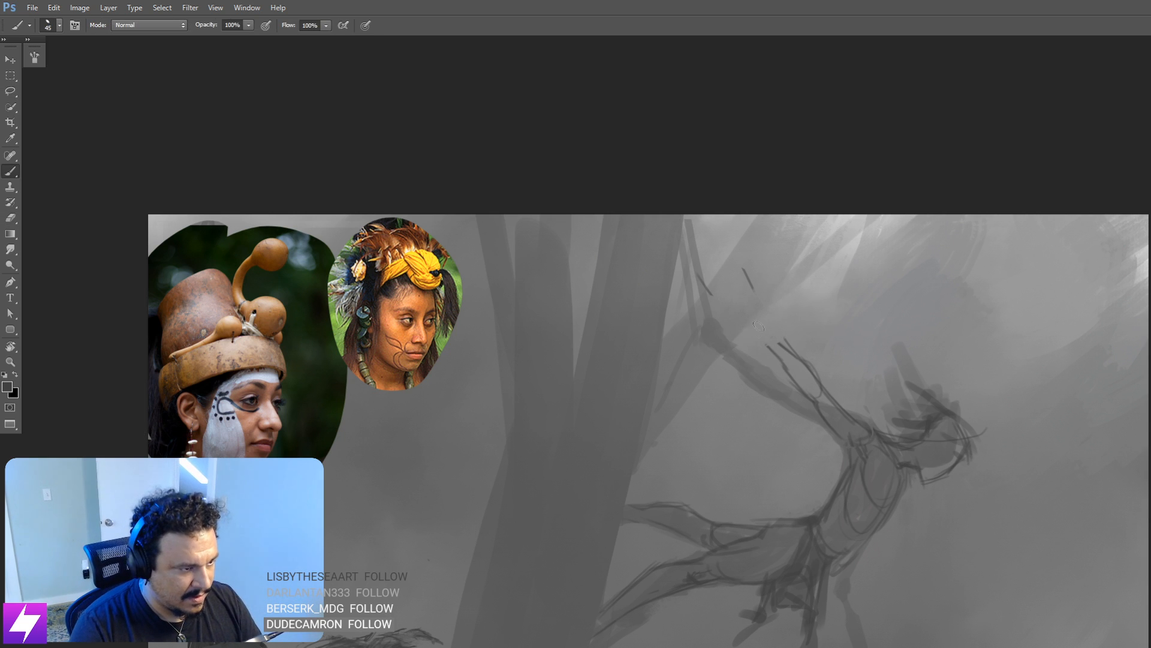
mouse_move(762, 323)
mouse_down()
mouse_move(758, 342)
mouse_move(776, 345)
mouse_move(779, 333)
mouse_up()
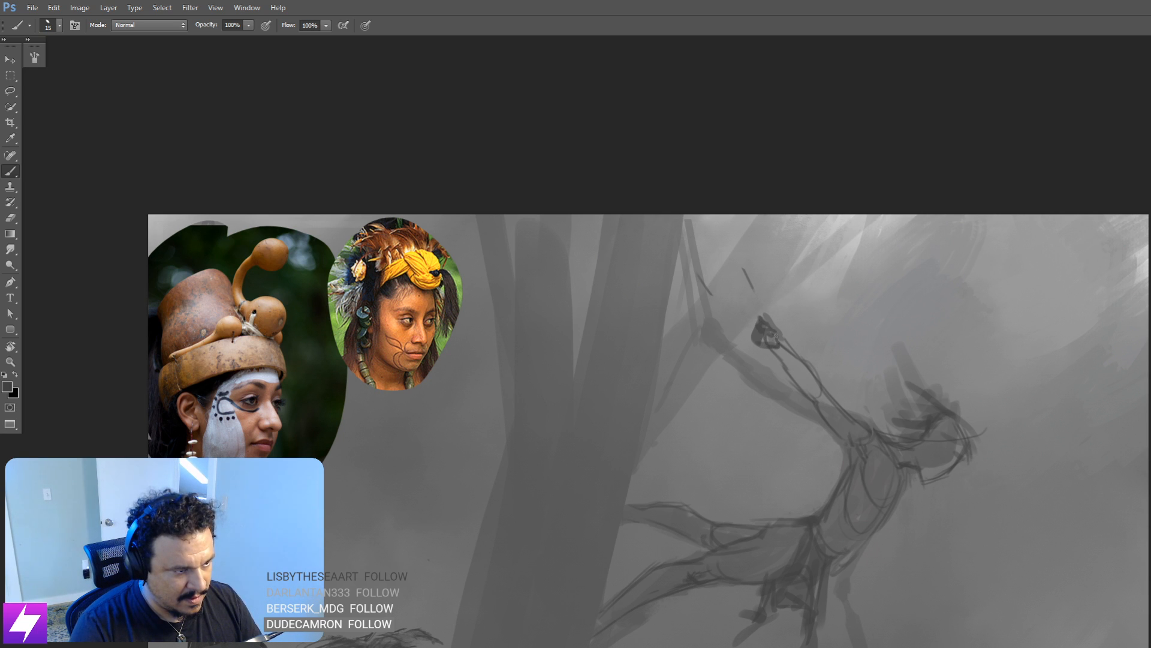
mouse_move(773, 354)
mouse_down()
mouse_move(816, 406)
mouse_move(811, 369)
mouse_up()
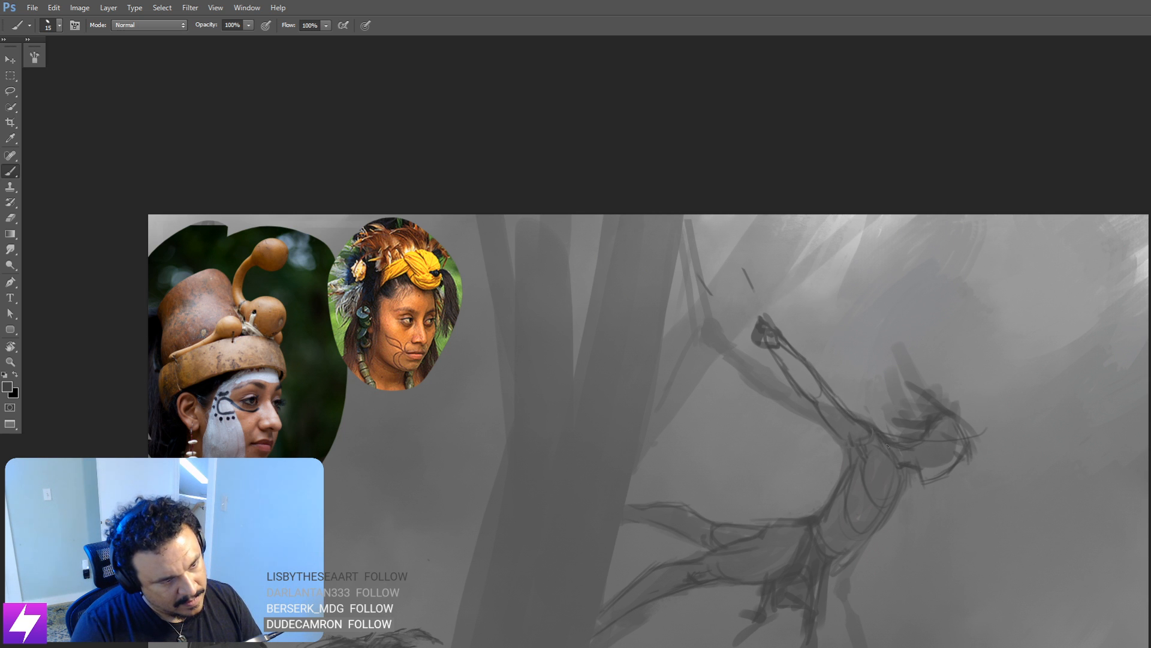
Step: Draw the rope from the canvas's upper edge to the raised fist and a straight length from the fist to the trunk
key(ctrl+minus)
key(ctrl+minus)
mouse_move(894, 311)
mouse_down()
mouse_move(887, 408)
mouse_move(870, 411)
mouse_move(946, 418)
mouse_move(985, 470)
mouse_up()
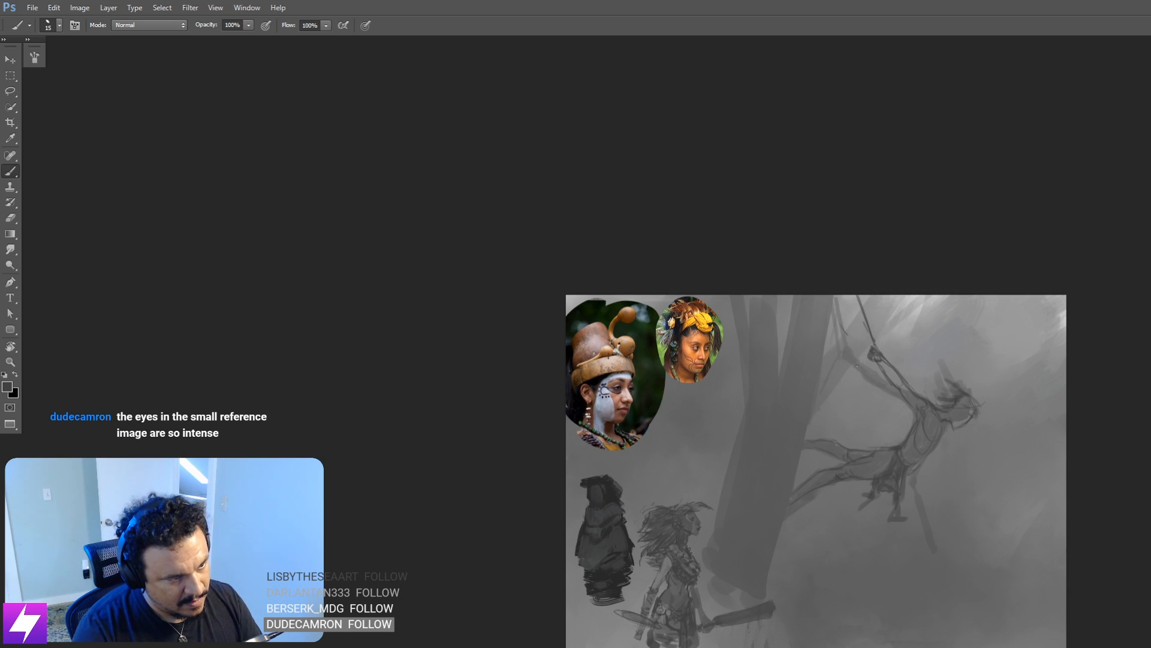
shift+click(808, 412)
shift+click(865, 359)
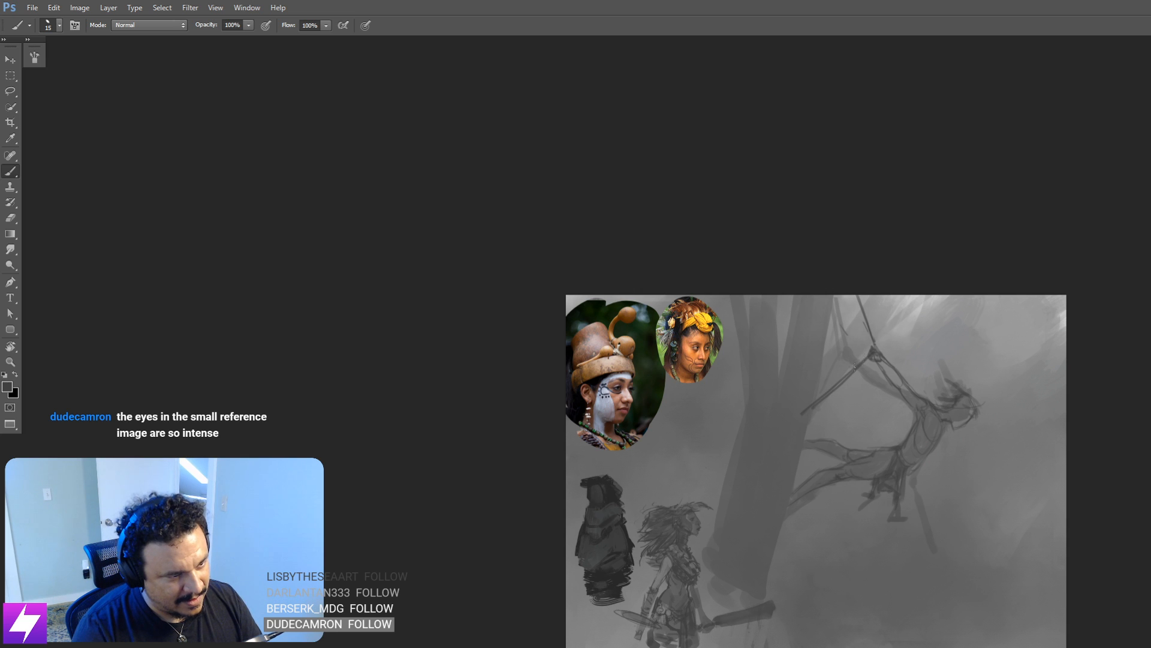
Step: Mirror the canvas repeatedly to compare both orientations of the roped composition, and undo the stray loop around the small portrait reference
key(ctrl+minus)
drag(818, 409, 895, 409)
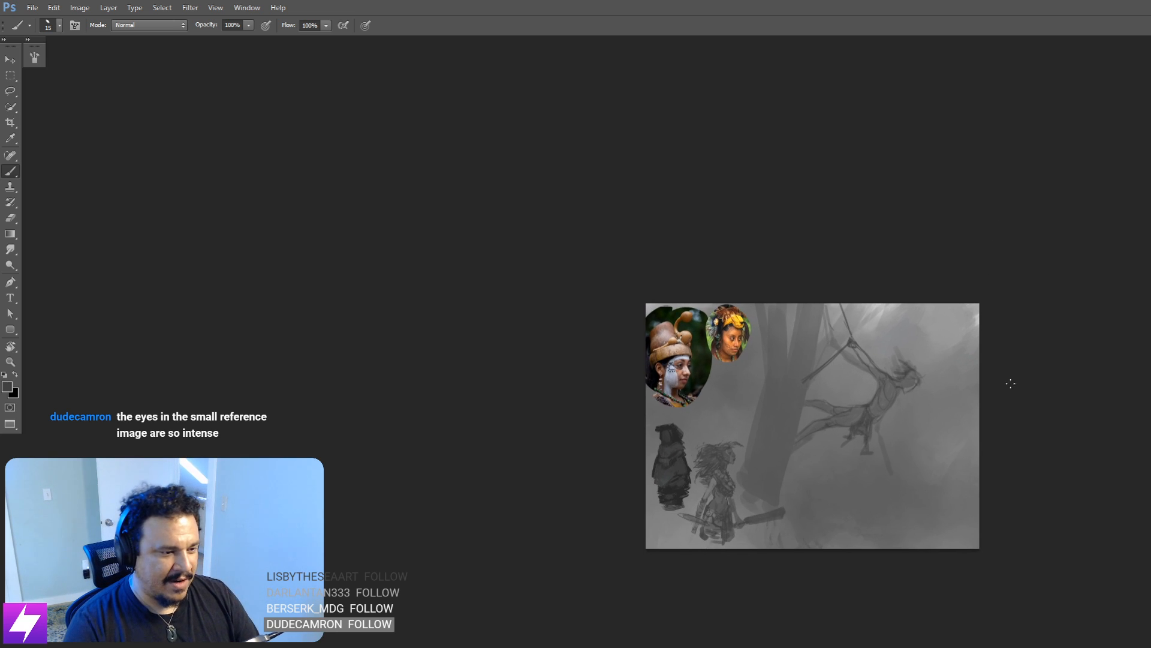
key(ctrl+shift+h)
drag(846, 494, 912, 477)
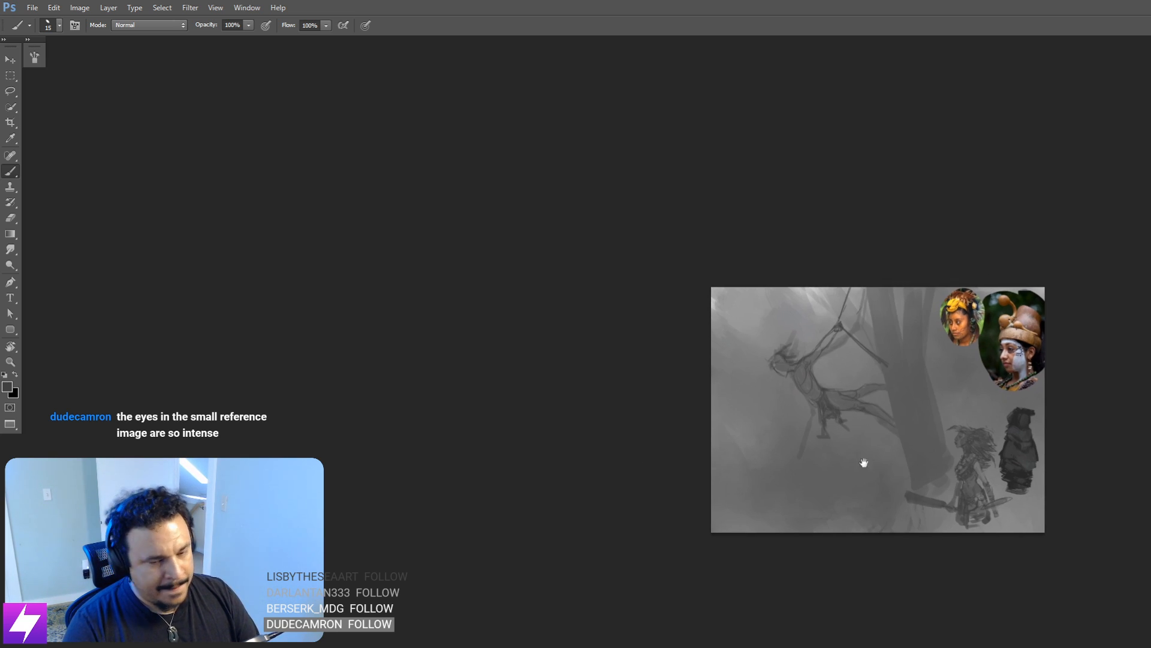
drag(797, 369, 883, 496)
drag(946, 407, 899, 408)
key(ctrl+plus)
key(ctrl+shift+h)
key(ctrl+shift+h)
drag(922, 358, 949, 355)
drag(914, 221, 912, 276)
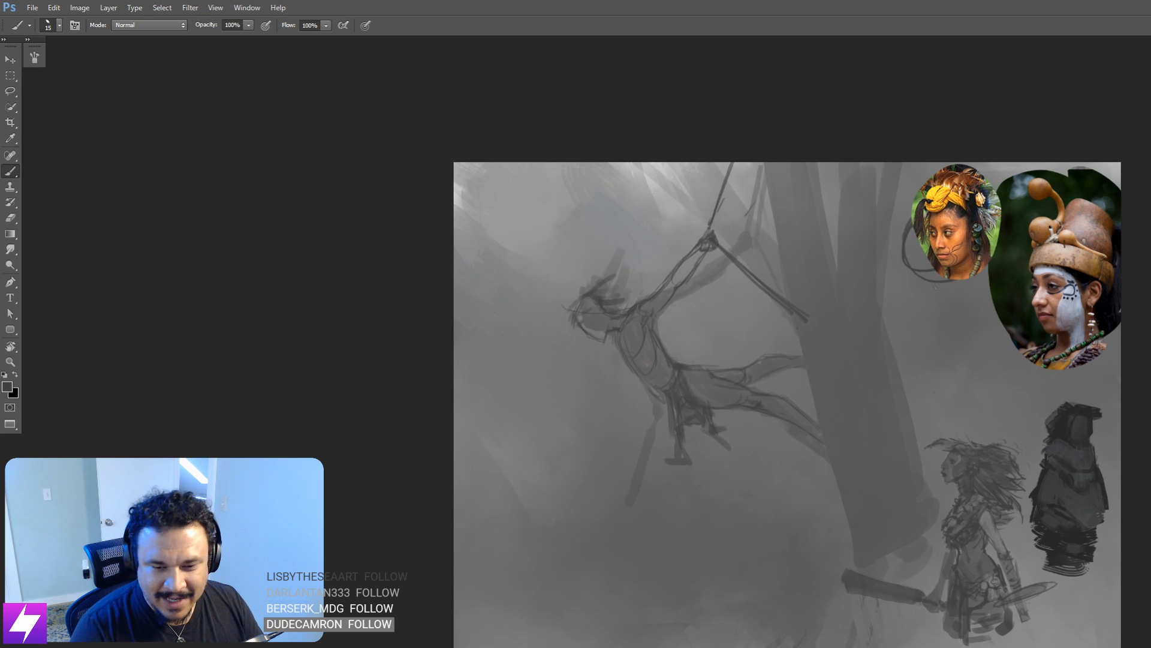
key(ctrl+z)
Step: Sketch the lowered arm's contour from the shoulder toward the weapon with a size 20 brush, with the figure rotated upright
drag(763, 393, 836, 409)
key(r)
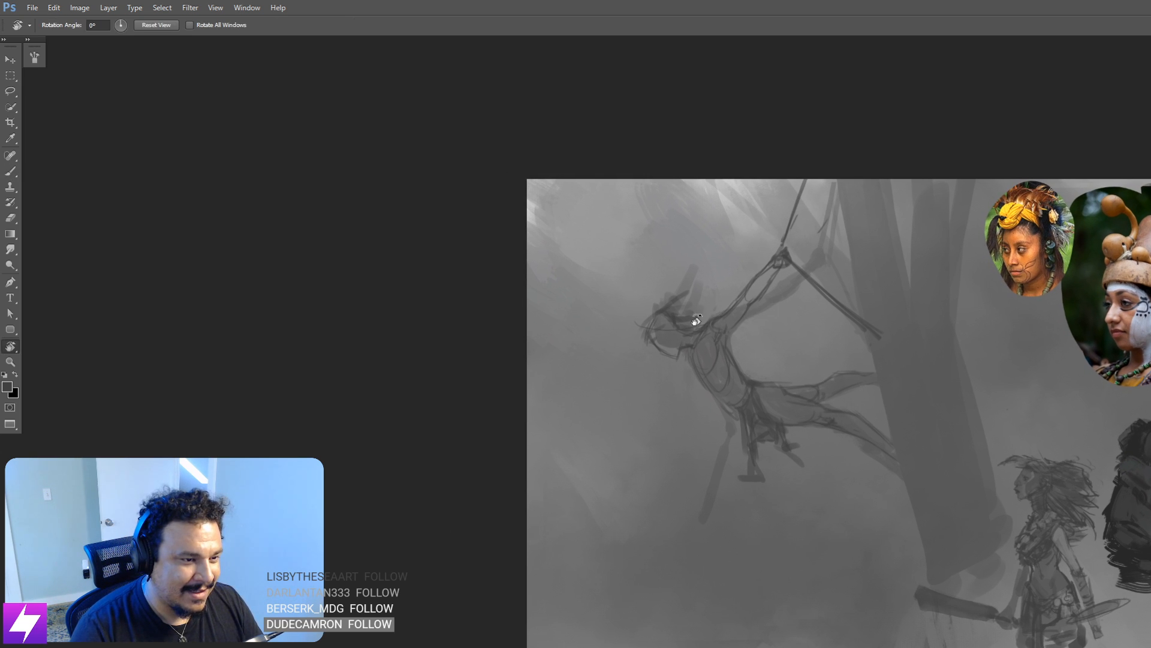
drag(697, 334, 738, 295)
scroll(749, 294, up, 5)
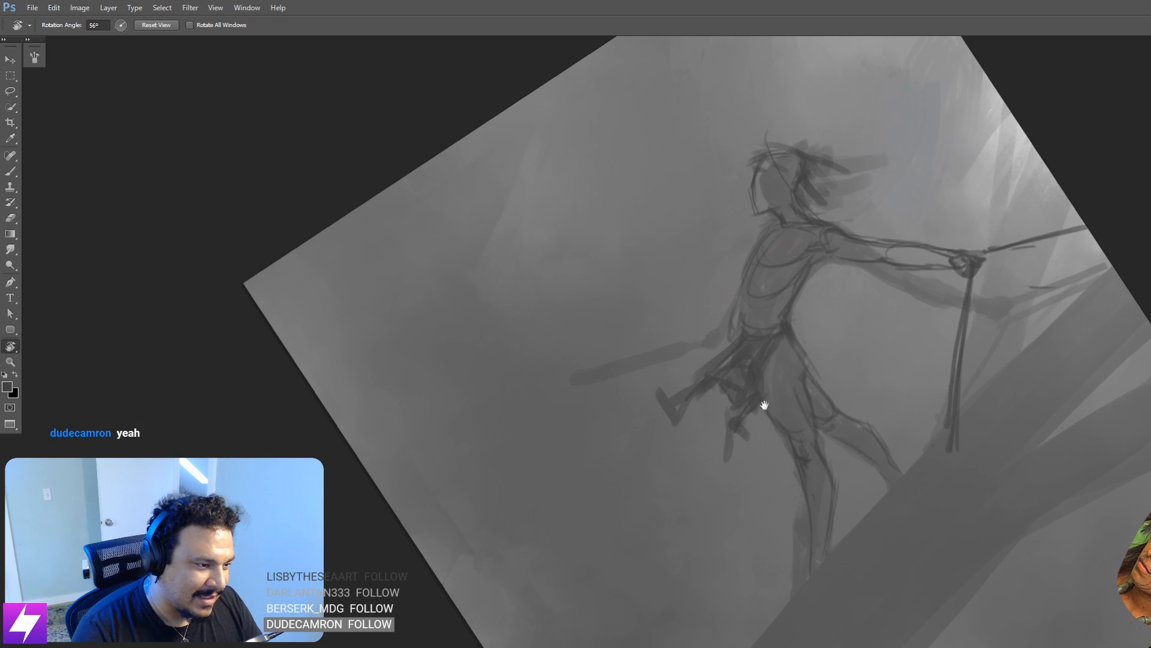
scroll(767, 403, down, 2)
scroll(787, 407, up, 5)
key(b)
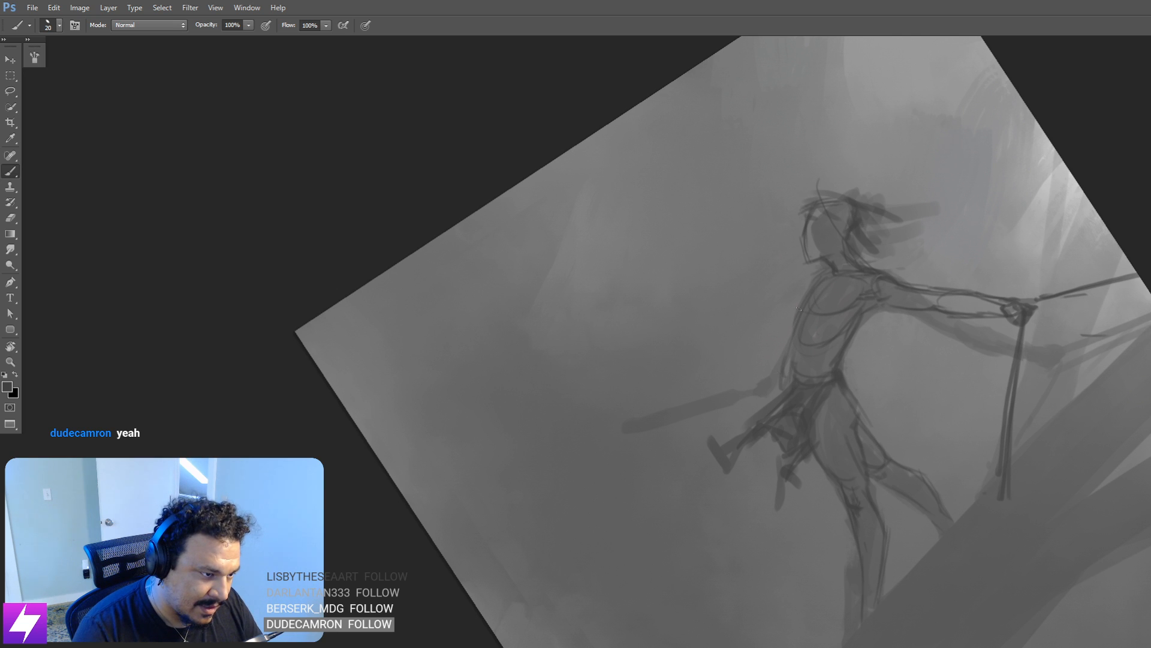
drag(795, 325, 765, 399)
key(ctrl+alt+z)
drag(802, 308, 743, 404)
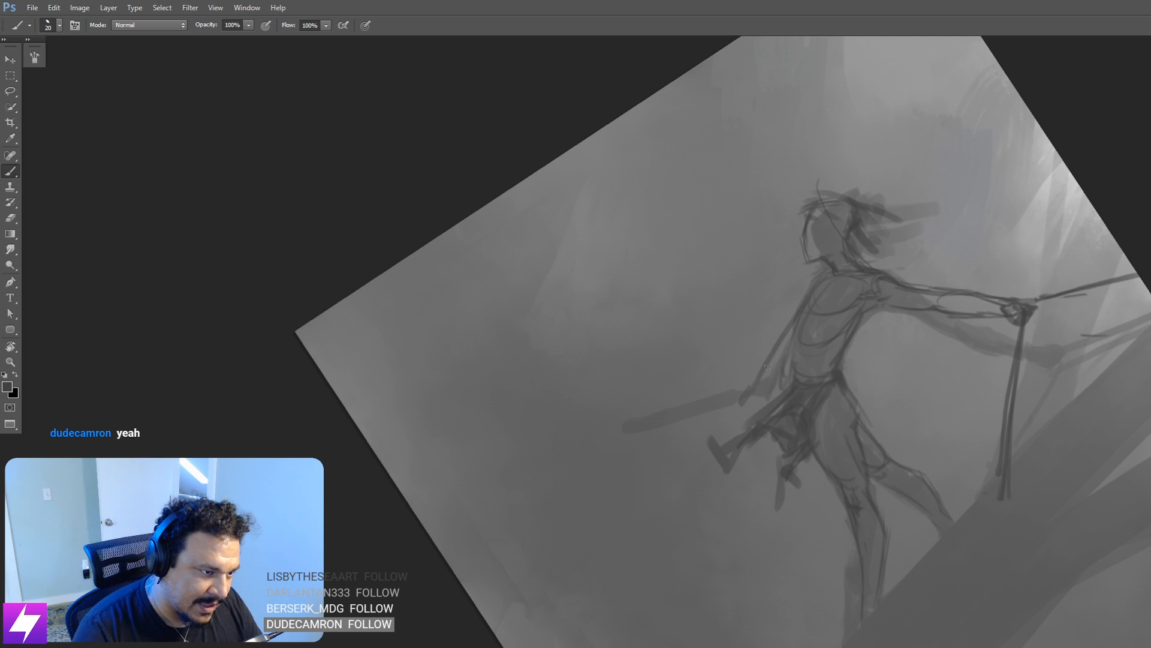
mouse_move(790, 332)
mouse_down()
mouse_move(726, 401)
mouse_move(805, 305)
mouse_move(752, 370)
mouse_move(785, 352)
mouse_move(752, 375)
mouse_up()
Step: Undo the last lowered-arm strokes and redraw the forearm and clenched fist, reducing the brush to size 10
key(ctrl+alt+z)
key(ctrl+alt+z)
key(ctrl+alt+z)
key(ctrl+alt+z)
key(bracketleft)
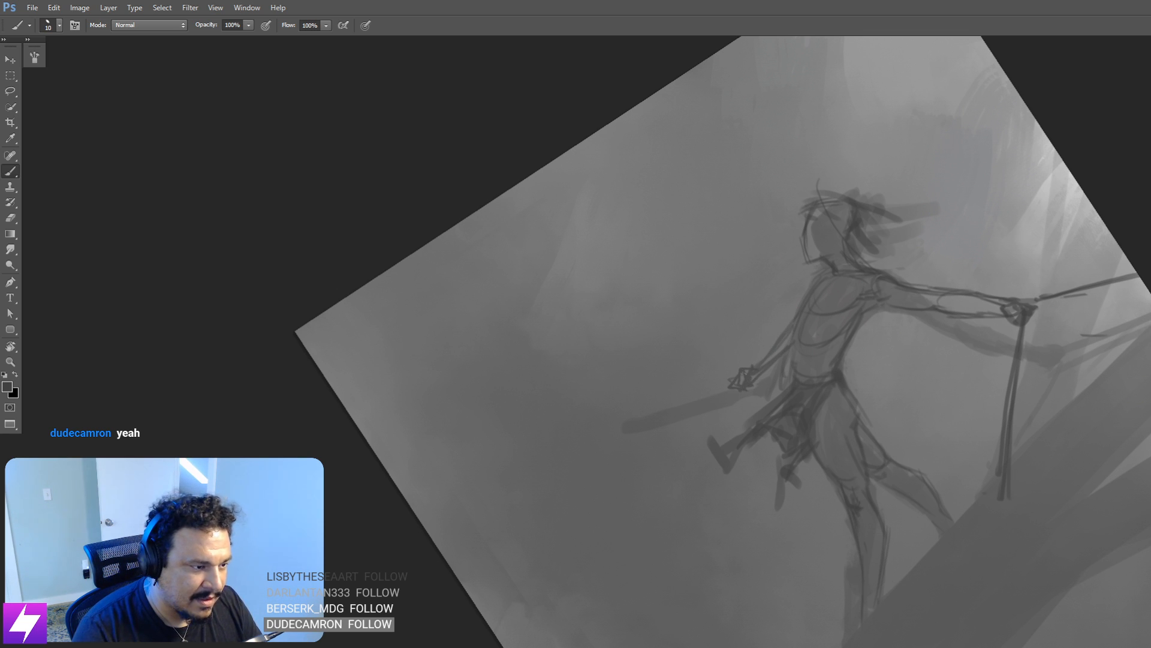
Step: Outline a long, flared club extending from the lowered fist with a size 10 brush, and restore the unrotated view
mouse_move(694, 377)
mouse_down()
mouse_move(583, 400)
mouse_move(634, 394)
mouse_move(614, 386)
mouse_move(661, 407)
mouse_up()
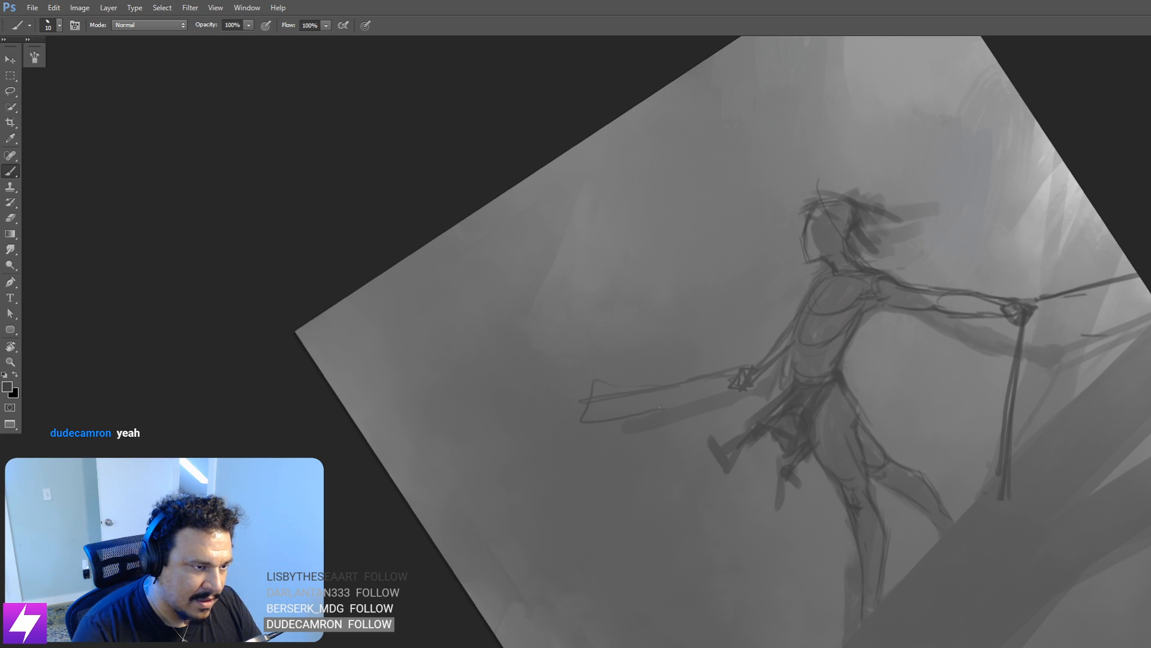
key(Escape)
drag(844, 421, 833, 409)
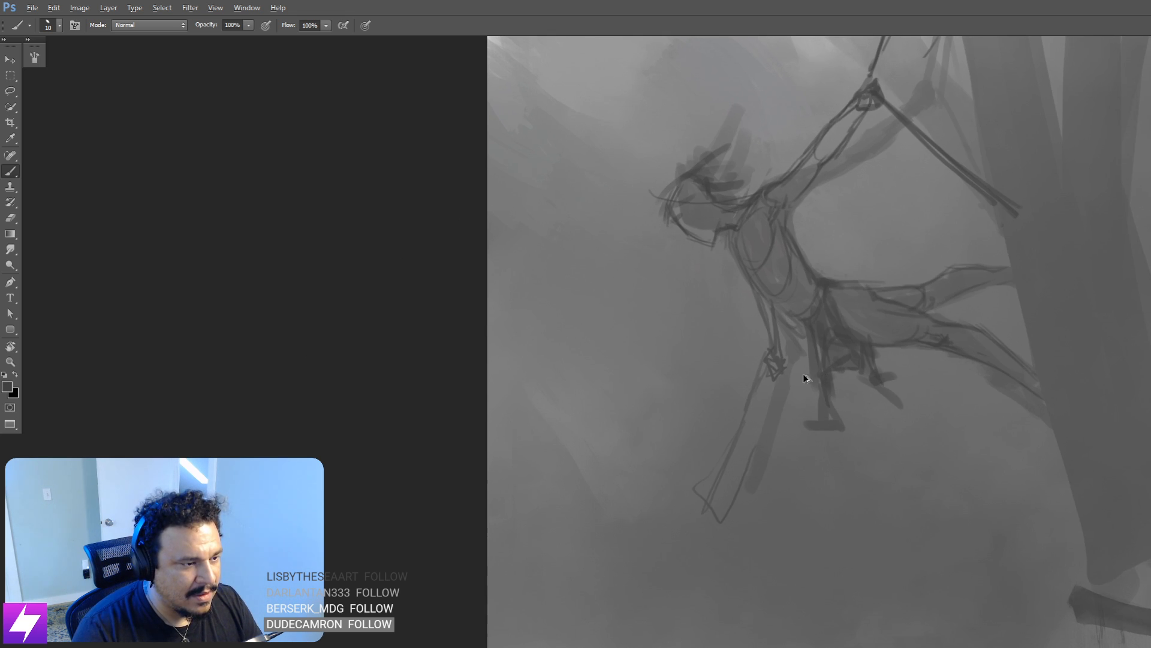
Step: Undo the outlined club, clenched fist and lowered-arm strokes back to the rough silhouette
key(ctrl+alt+z)
key(ctrl+alt+z)
key(ctrl+alt+z)
key(ctrl+alt+z)
key(ctrl+alt+z)
key(ctrl+alt+z)
key(ctrl+alt+z)
mouse_move(878, 293)
mouse_down()
mouse_move(890, 314)
mouse_move(945, 336)
mouse_up()
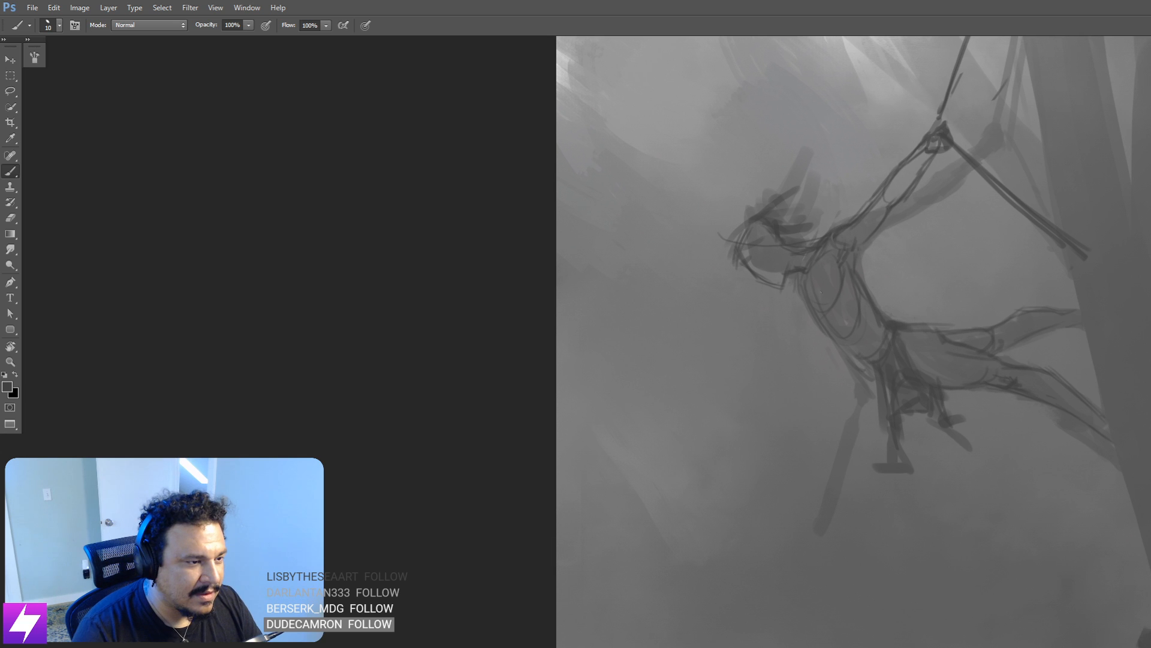
Step: Dab short dark shading marks across the lower chest with a size 20 brush
key(bracketright)
drag(813, 325, 830, 330)
key(ctrl+alt+z)
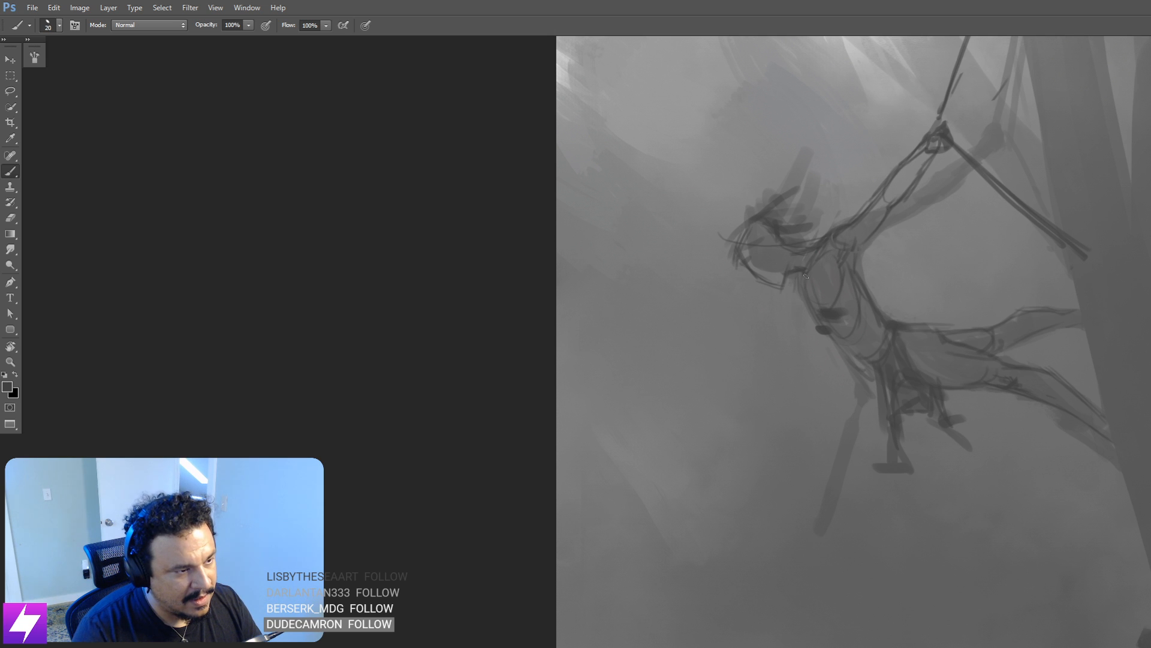
Step: Sketch the lowered arm as long narrow lines hanging straight down from the front of the chest with a size 15 brush
key(bracketleft)
drag(805, 276, 802, 287)
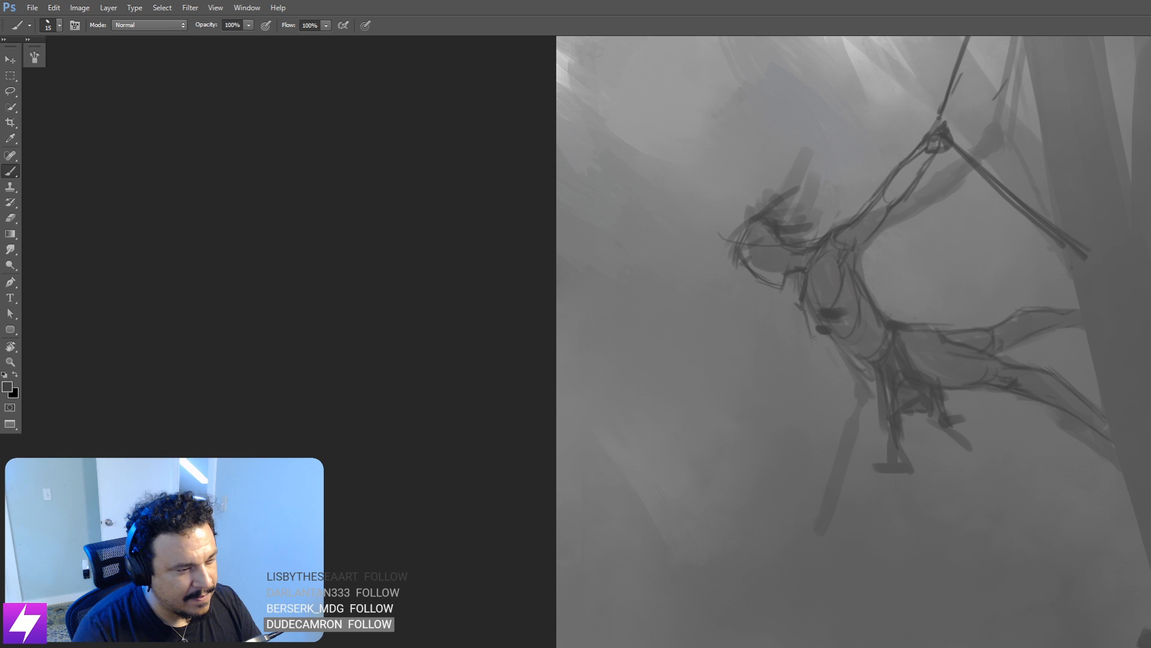
drag(810, 318, 818, 441)
mouse_move(819, 369)
mouse_down()
mouse_move(819, 464)
mouse_move(813, 421)
mouse_up()
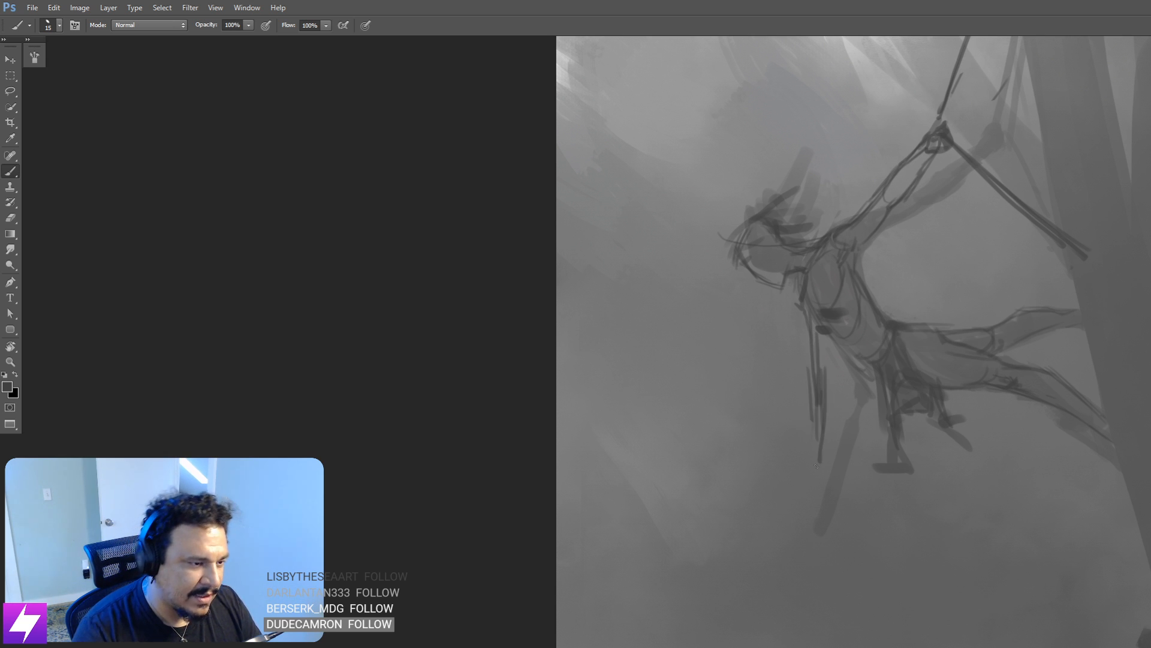
drag(817, 468, 813, 423)
Step: Mirror the canvas, lasso the warrior's head, then transform it and shift it slightly closer to the shoulders
key(ctrl+minus)
key(ctrl+minus)
mouse_move(719, 393)
mouse_down()
mouse_move(838, 416)
mouse_move(866, 401)
mouse_move(806, 401)
mouse_up()
key(ctrl+shift+h)
key(ctrl+plus)
key(l)
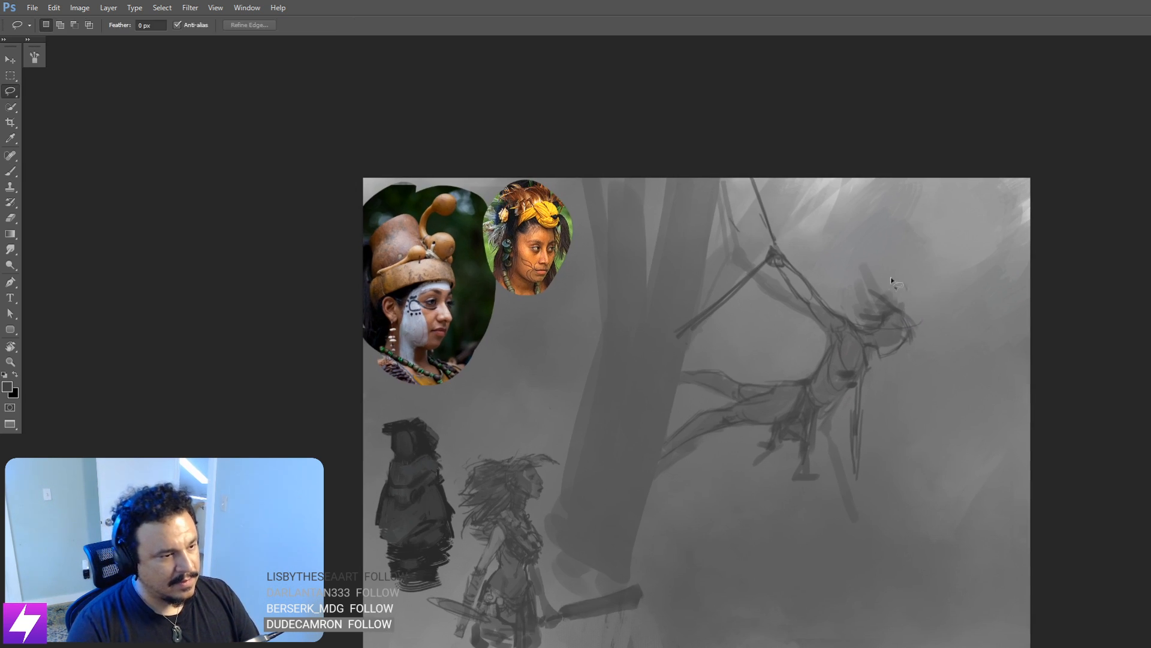
mouse_move(870, 327)
mouse_down()
mouse_move(894, 381)
mouse_move(907, 289)
mouse_move(934, 286)
mouse_up()
key(ctrl+t)
drag(934, 285, 928, 294)
key(Return)
drag(912, 347, 910, 342)
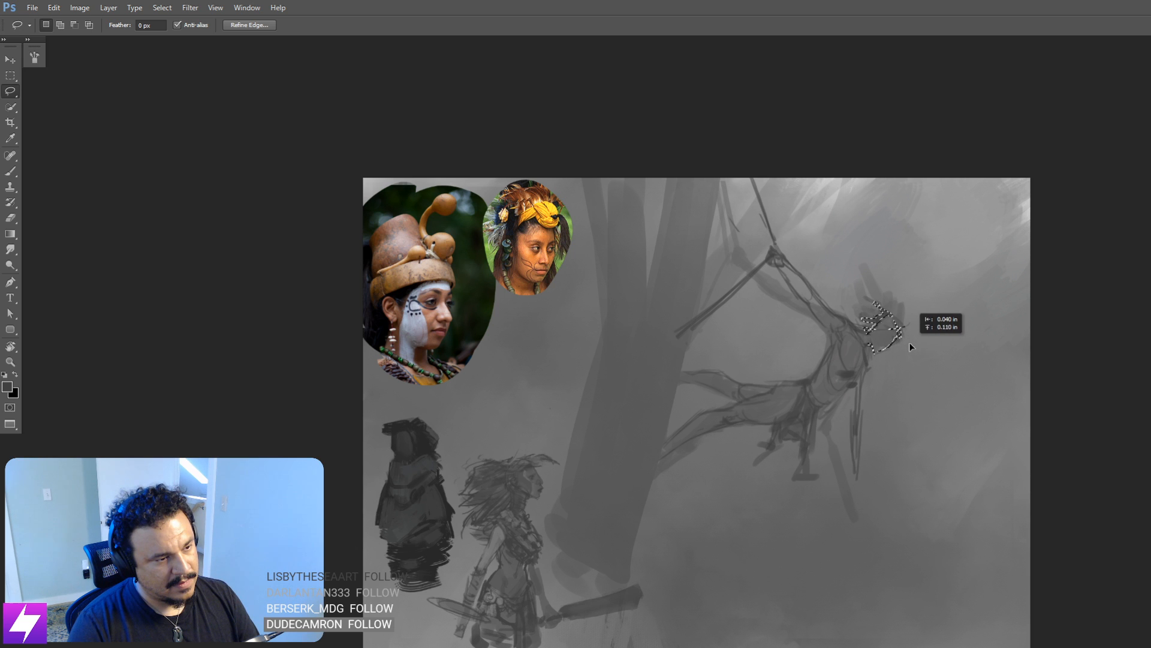
key(ctrl+d)
Step: Mirror the canvas back and block in a dark vertical strip from the neck down the chest, undoing unwanted trial strokes
key(ctrl+minus)
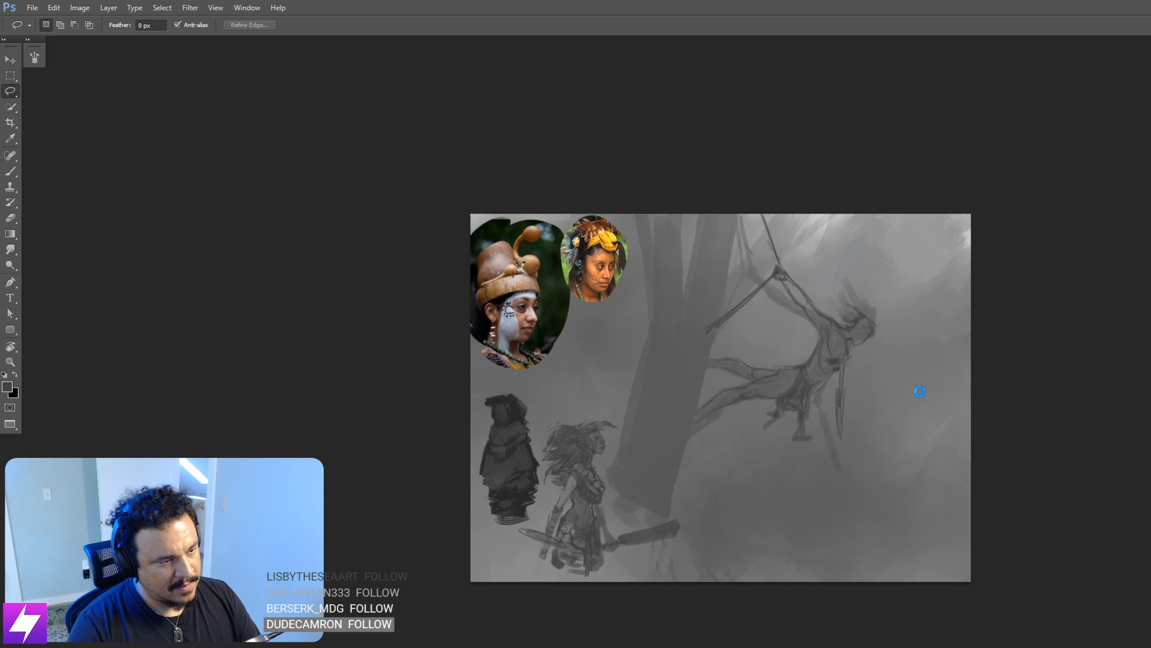
key(ctrl+shift+h)
drag(838, 370, 996, 333)
mouse_move(783, 355)
mouse_down()
mouse_move(802, 294)
mouse_move(827, 290)
mouse_up()
drag(755, 288, 782, 339)
key(b)
drag(786, 296, 780, 338)
key(ctrl+alt+z)
key(ctrl+alt+z)
drag(768, 275, 775, 341)
mouse_move(779, 294)
mouse_down()
mouse_move(788, 356)
mouse_move(765, 358)
mouse_move(775, 363)
mouse_up()
key(bracketleft)
key(ctrl+alt+z)
key(bracketleft)
key(bracketleft)
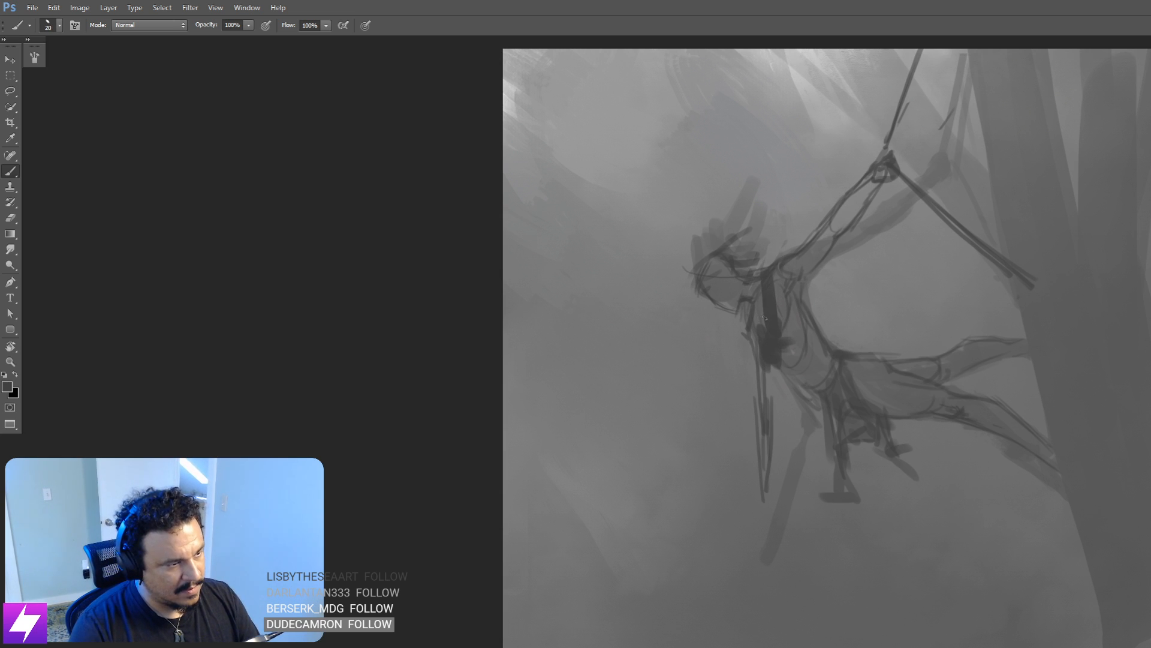
Step: Thicken the dark chest strip into a ragged fur-like mantle reaching up over the shoulder with a size 20 brush
mouse_move(764, 319)
mouse_down()
mouse_move(751, 353)
mouse_move(773, 368)
mouse_move(748, 378)
mouse_move(770, 373)
mouse_up()
drag(758, 366, 750, 361)
mouse_move(763, 292)
mouse_down()
mouse_move(777, 262)
mouse_move(759, 279)
mouse_move(776, 268)
mouse_move(804, 324)
mouse_move(780, 316)
mouse_up()
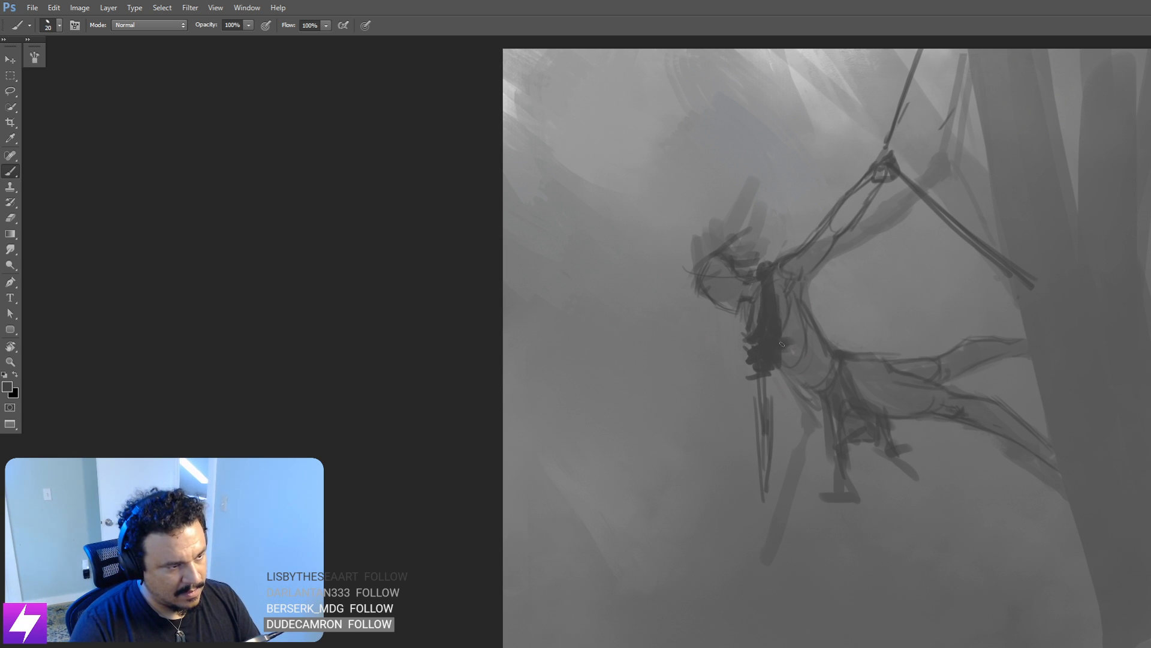
mouse_move(775, 277)
mouse_down()
mouse_move(772, 260)
mouse_move(788, 251)
mouse_move(759, 291)
mouse_move(748, 271)
mouse_move(795, 232)
mouse_up()
key(bracketright)
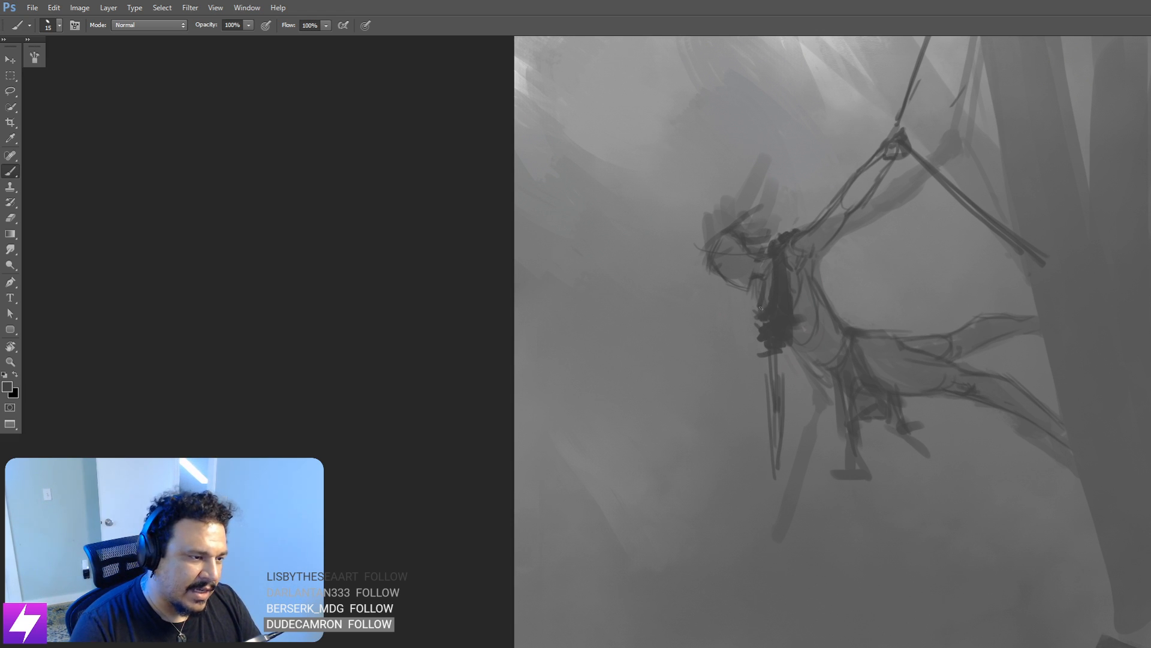
Step: Mirror the canvas back and forth to compare the figure with its new mantle against the tree and references
key(ctrl+minus)
drag(983, 407, 828, 369)
key(ctrl+minus)
drag(617, 322, 658, 350)
key(ctrl+shift+h)
key(ctrl+plus)
drag(879, 318, 838, 328)
drag(890, 321, 830, 334)
key(ctrl+plus)
mouse_move(915, 324)
mouse_down()
mouse_move(893, 324)
mouse_move(924, 327)
mouse_up()
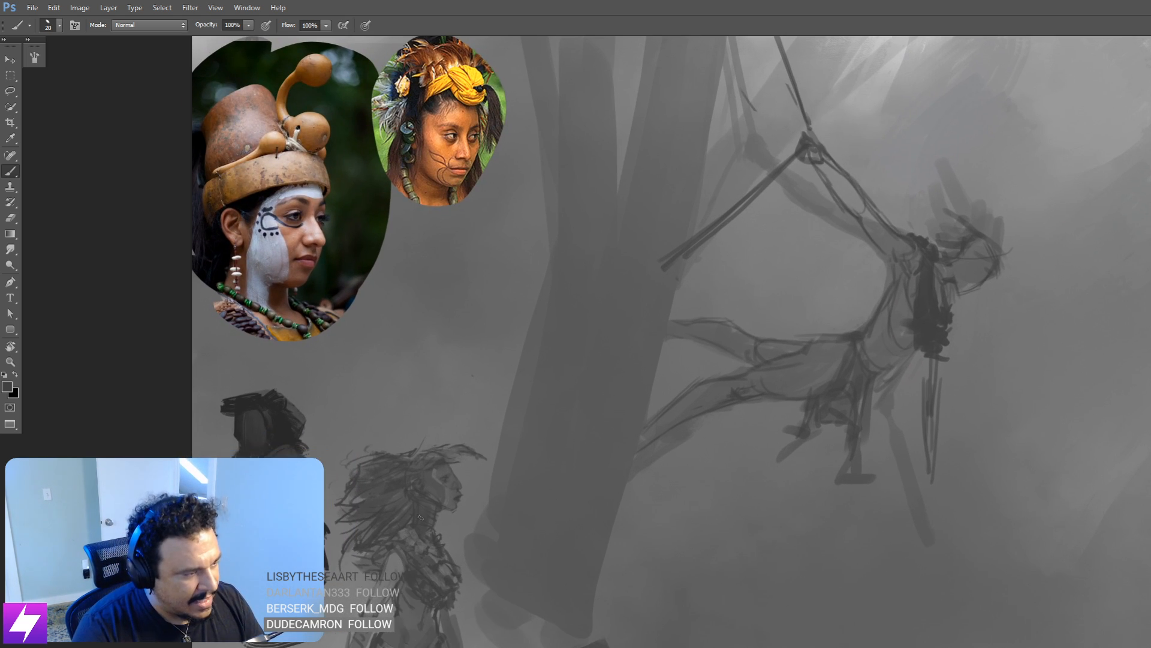
key(bracketright)
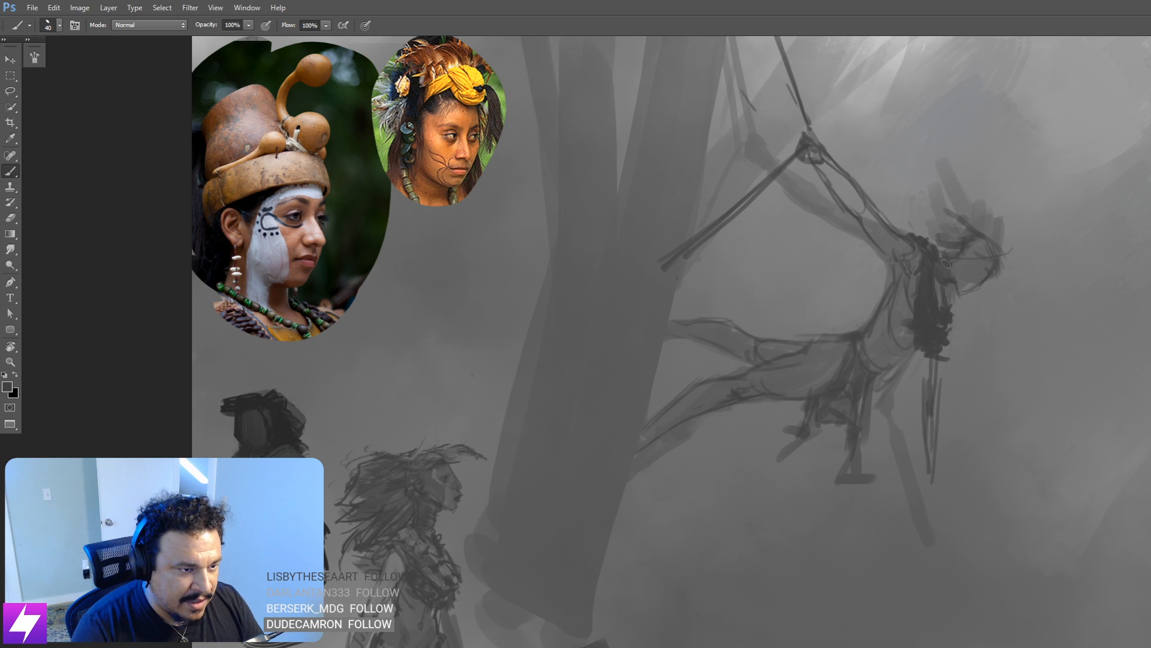
drag(954, 261, 927, 319)
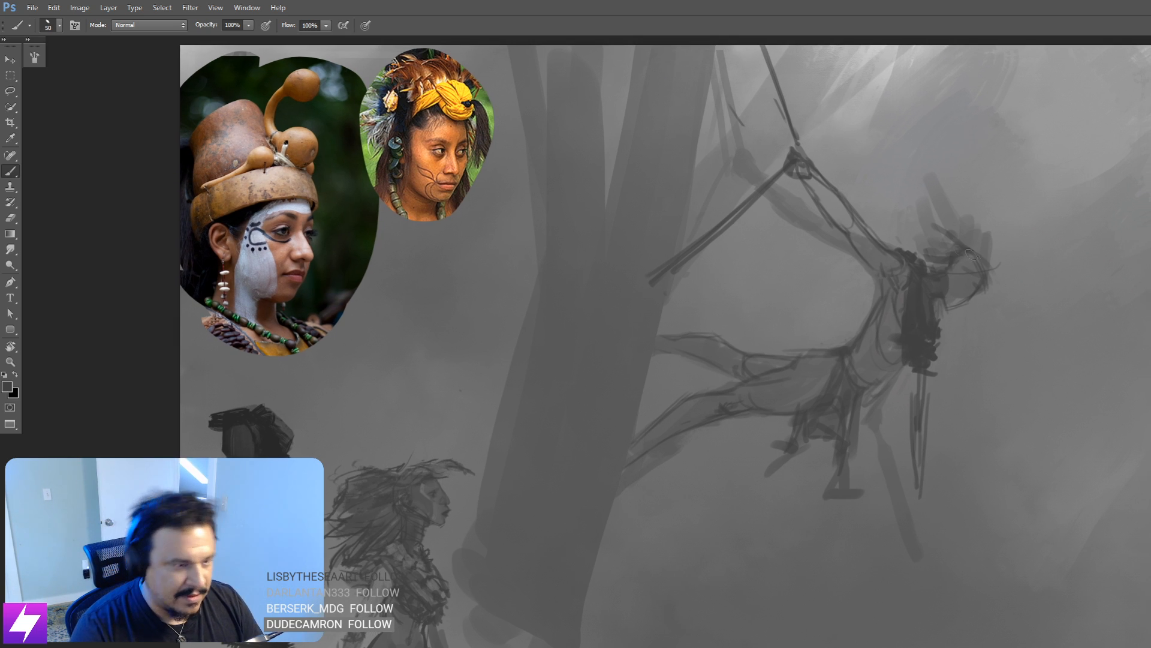
key(bracketright)
key(e)
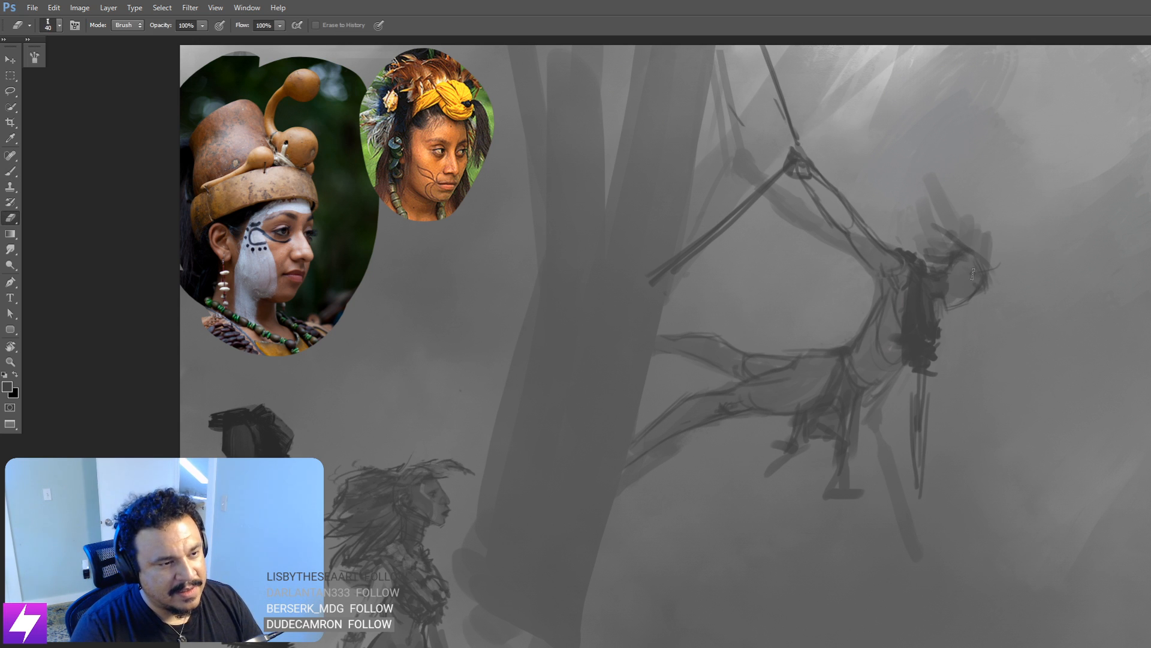
key(ctrl+minus)
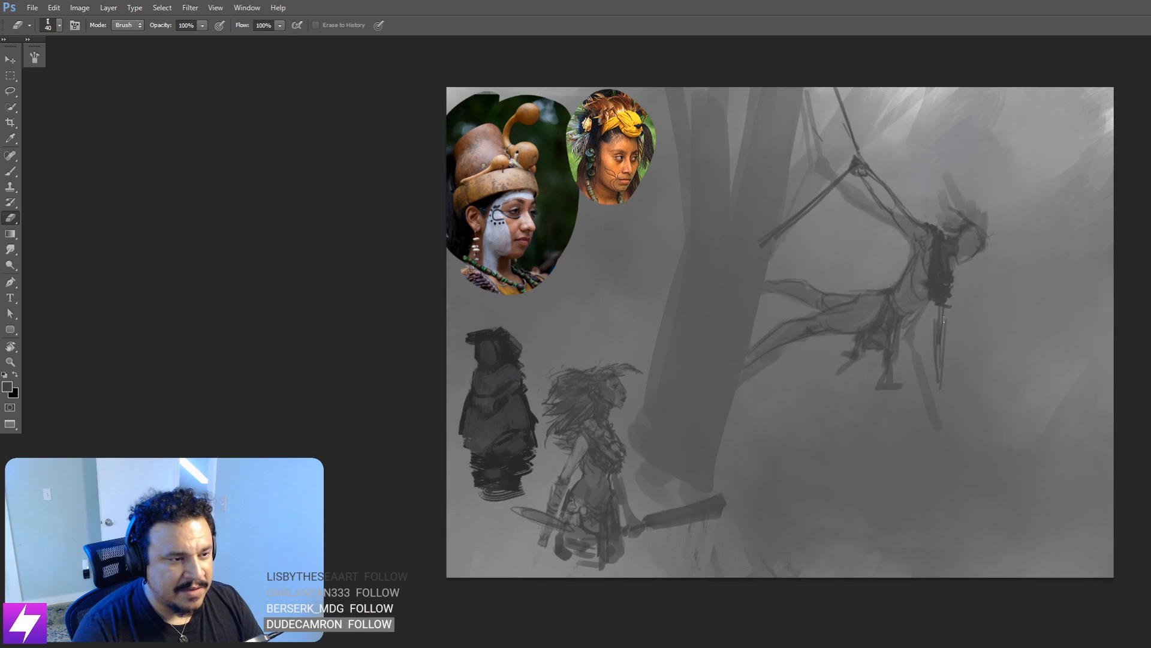
key(F2)
drag(920, 299, 1072, 322)
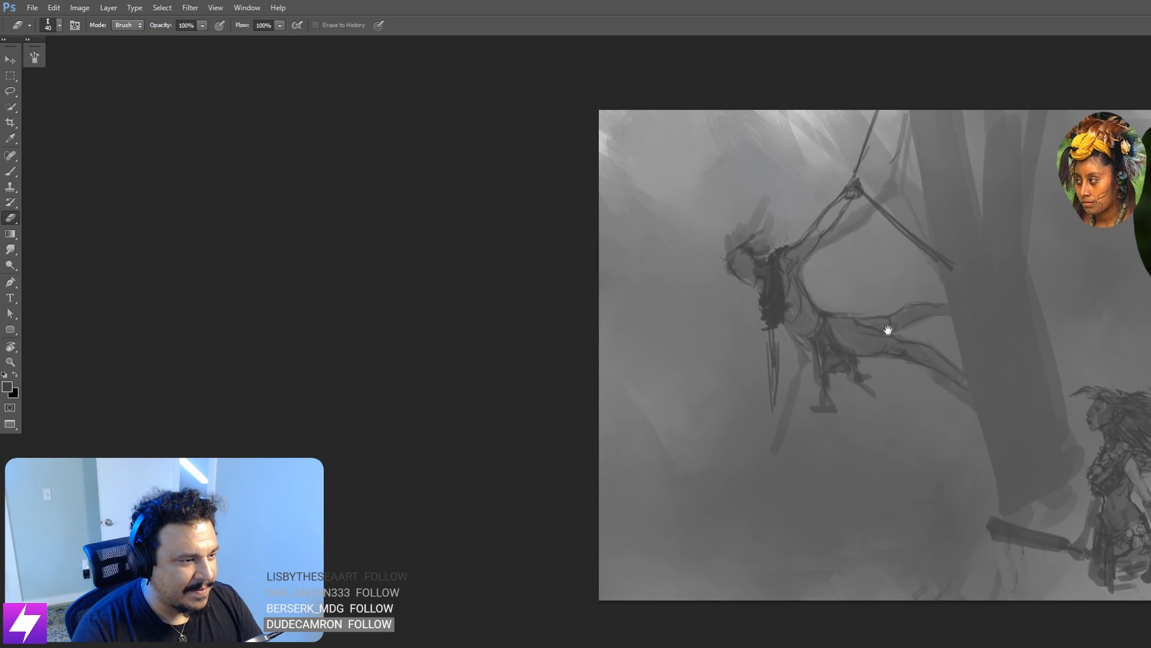
Step: Shade the waist, hip and upper thigh with soft dark strokes, using a brush around size 35
key(ctrl+plus)
key(b)
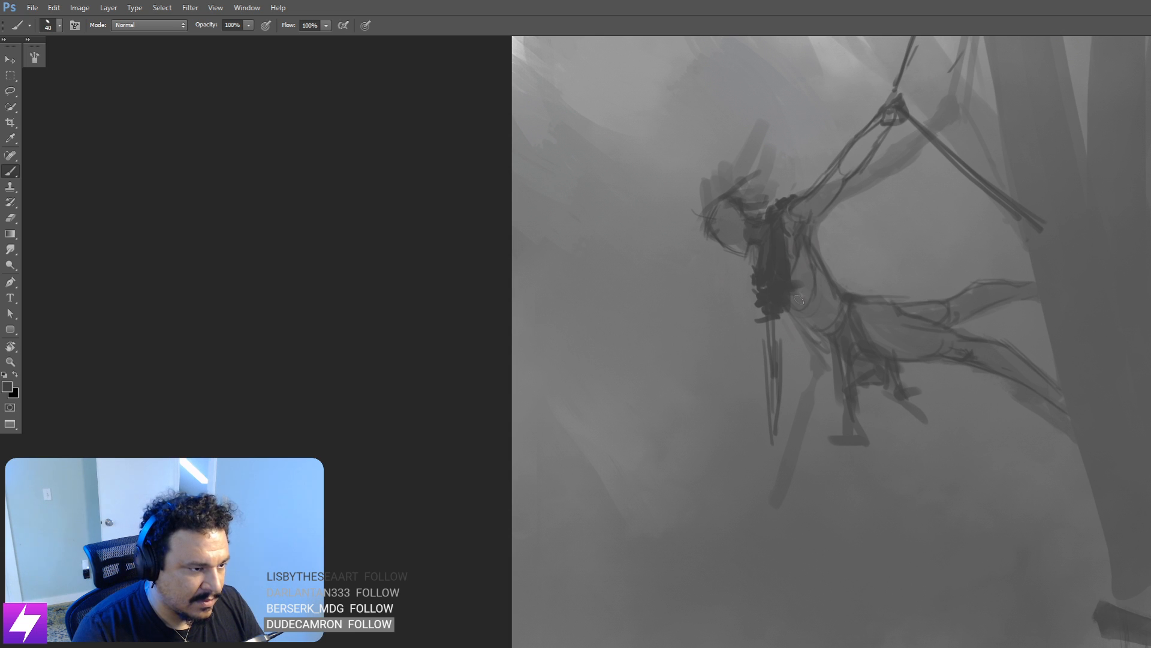
mouse_move(880, 417)
mouse_down()
mouse_move(887, 424)
mouse_move(870, 423)
mouse_up()
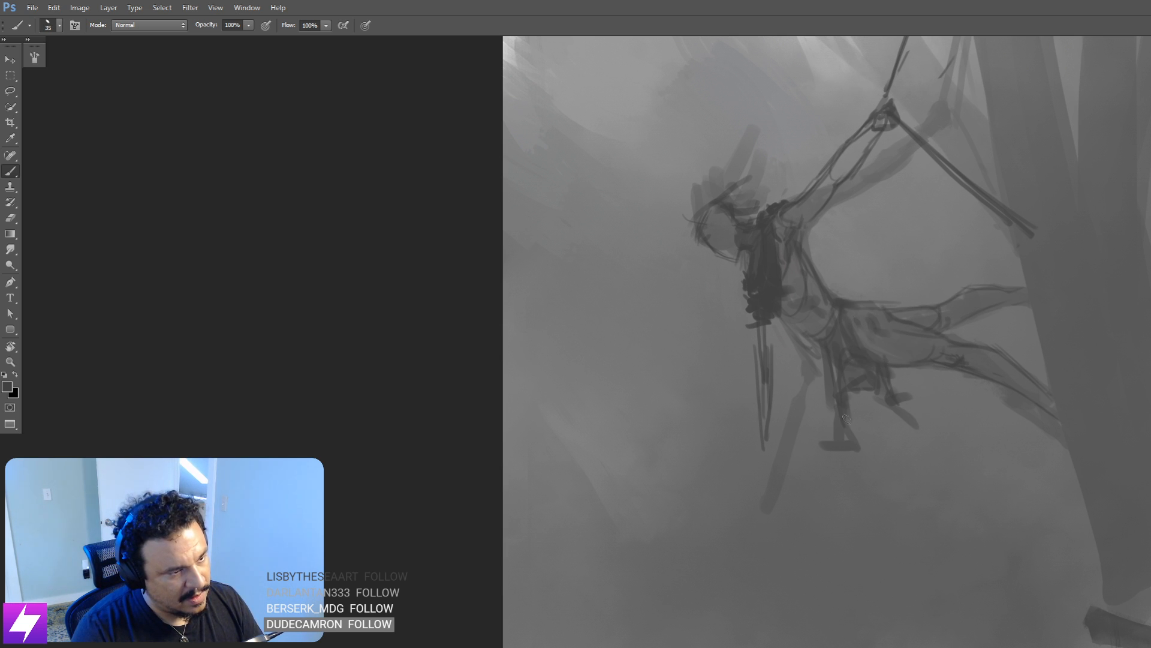
Step: Rotate the view to 54° so the figure stands upright and shade the front leg down to the ankle with a size 90 brush
key(ctrl+minus)
drag(792, 452, 937, 384)
drag(853, 317, 914, 355)
key(r)
drag(761, 262, 834, 288)
drag(855, 441, 866, 324)
key(ctrl+plus)
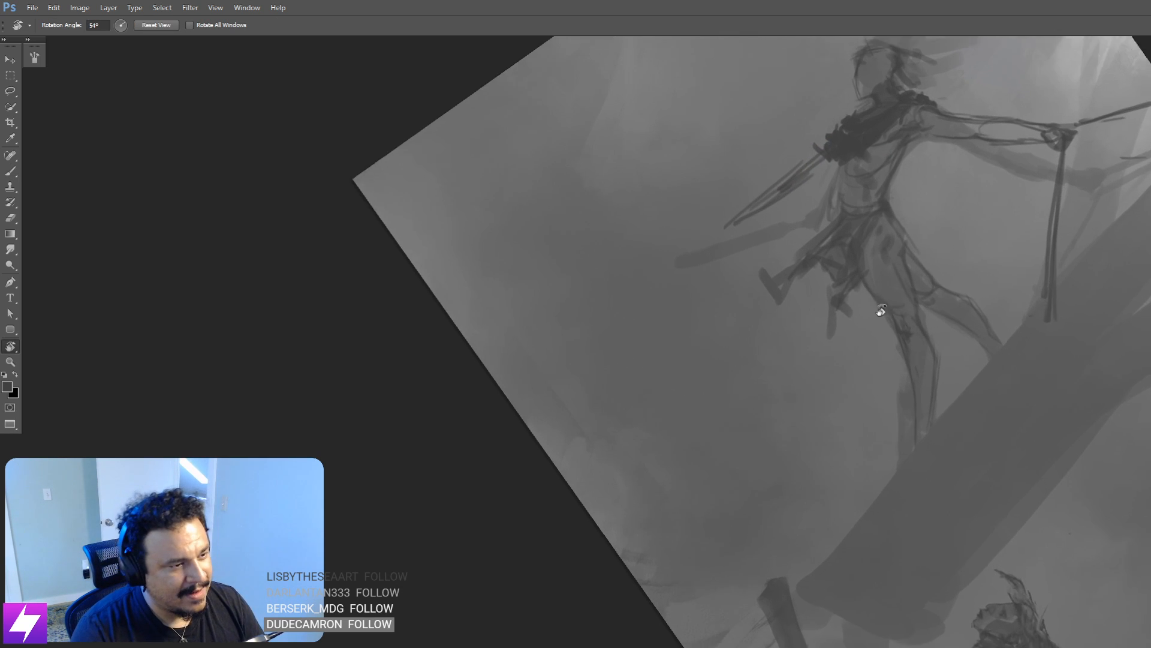
key(b)
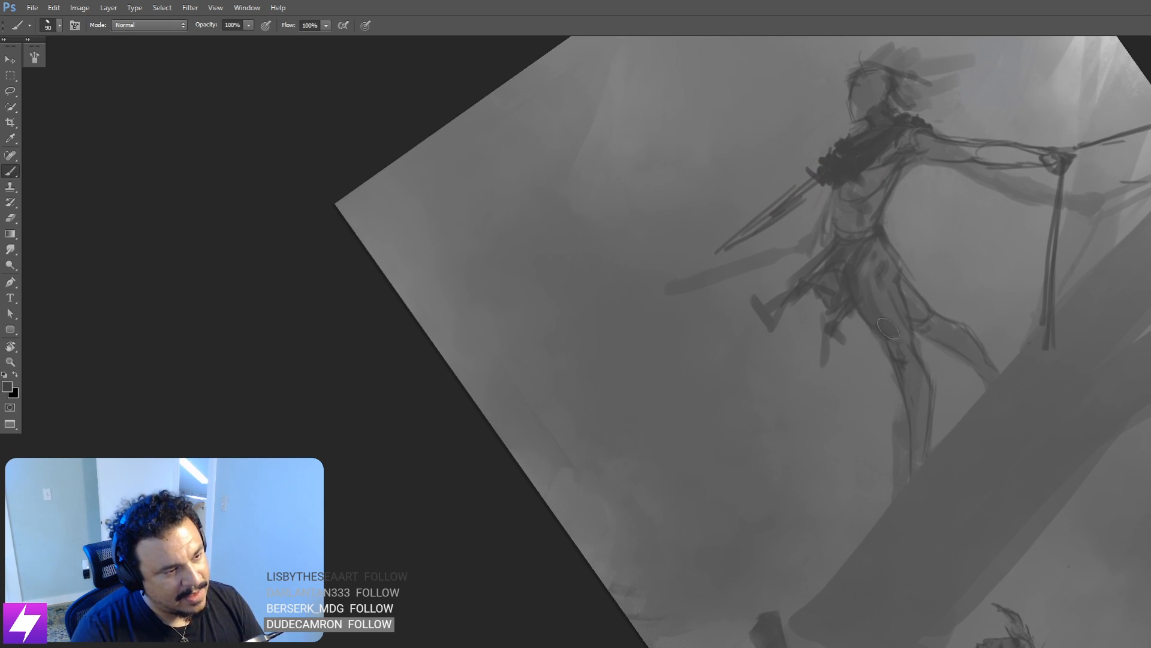
key(bracketleft)
key(bracketleft)
key(bracketleft)
drag(920, 363, 919, 471)
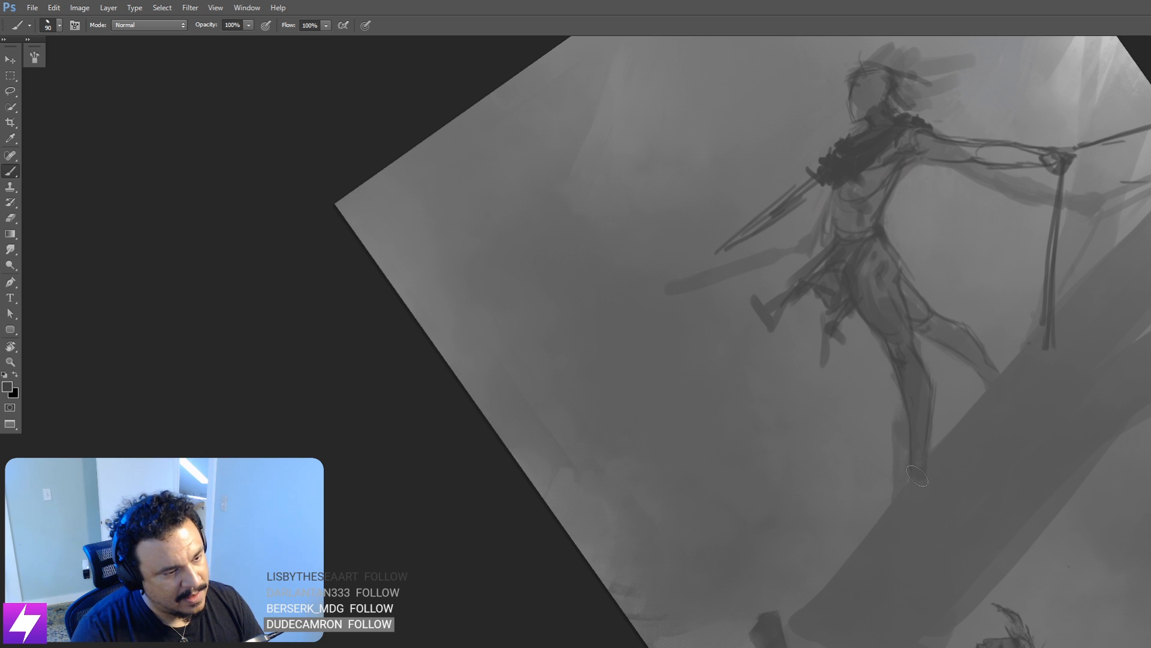
Step: Draw the foot planted on the tree trunk with a size 20 brush, and restore the unrotated view
drag(898, 533, 943, 434)
key(bracketleft)
key(bracketleft)
key(bracketleft)
key(bracketleft)
drag(959, 384, 954, 398)
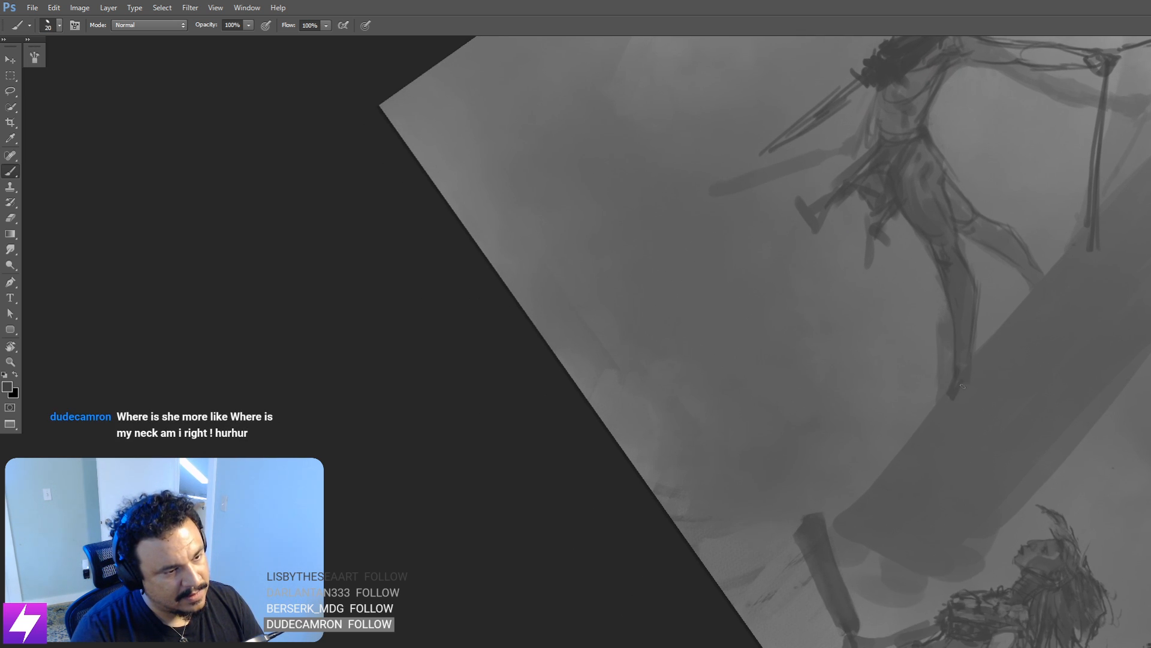
key(Escape)
drag(1013, 344, 952, 376)
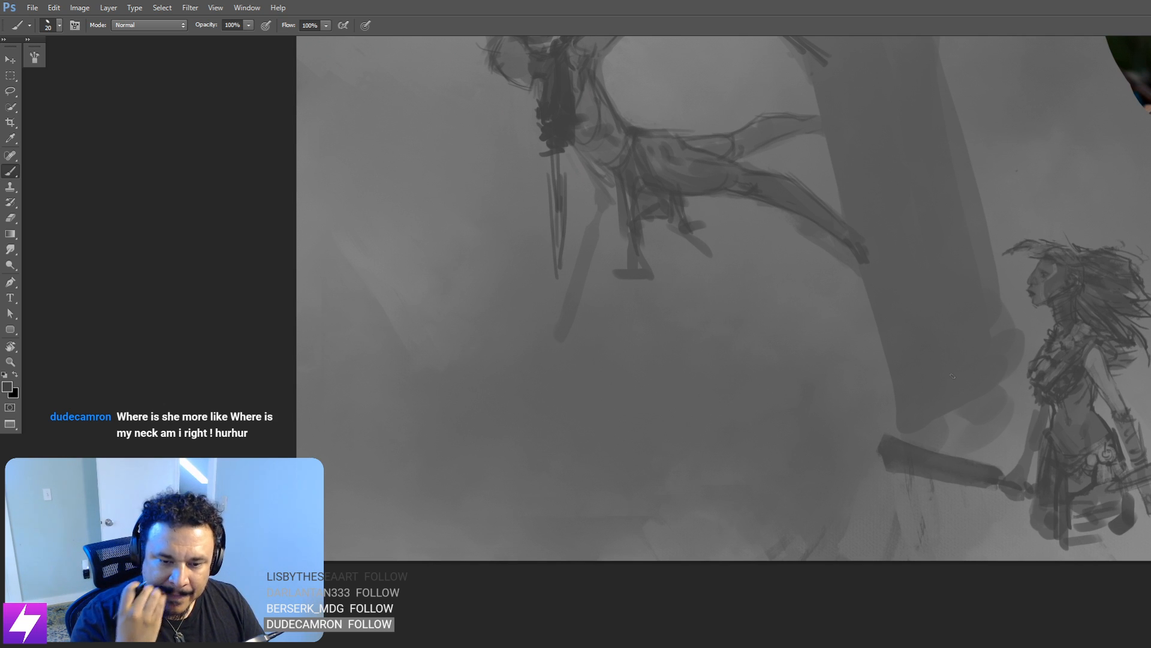
Step: Darken the brow at the front of the warrior's head with a size 30 brush
key(ctrl+minus)
drag(966, 363, 1006, 480)
mouse_move(915, 492)
mouse_down()
mouse_move(1020, 503)
mouse_move(978, 481)
mouse_move(1036, 488)
mouse_up()
key(ctrl+plus)
drag(783, 306, 809, 305)
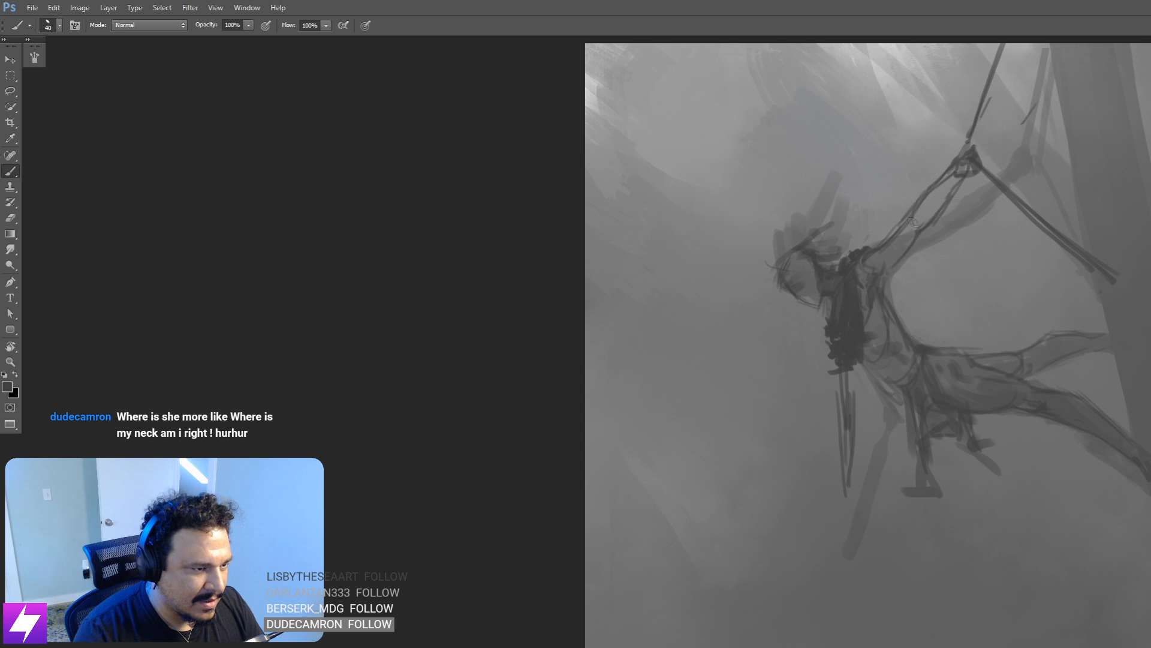
key(bracketleft)
key(ctrl+0)
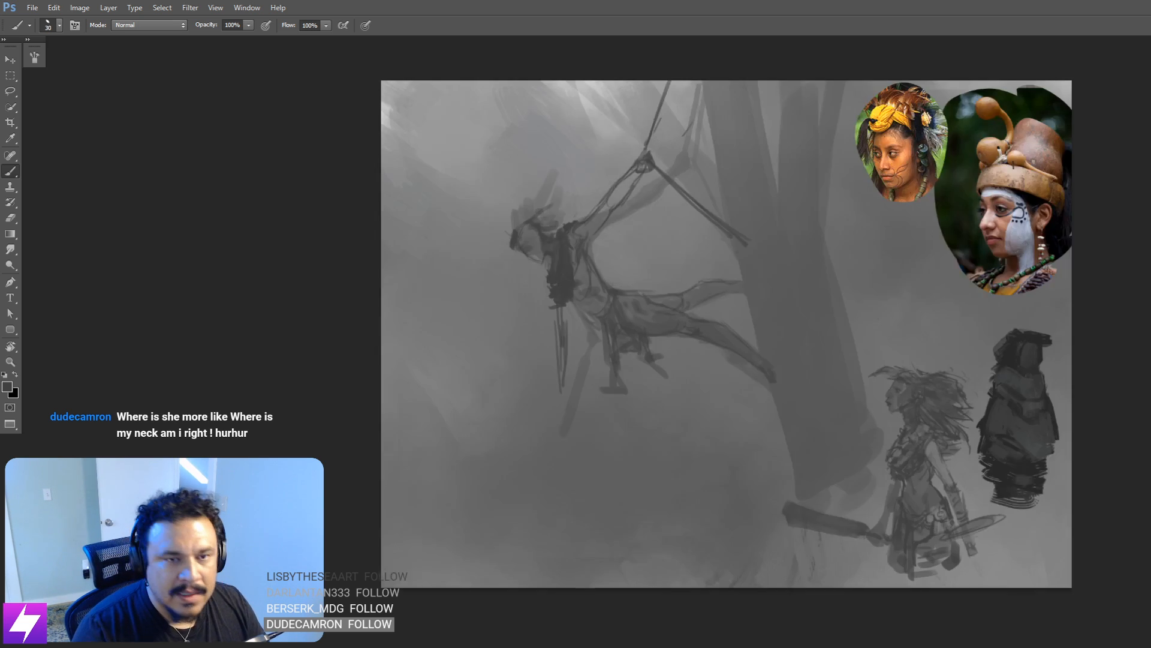
Step: Bring up the earlier character studies on the canvas for a look, and return to the roped warrior painting
key(ctrl+minus)
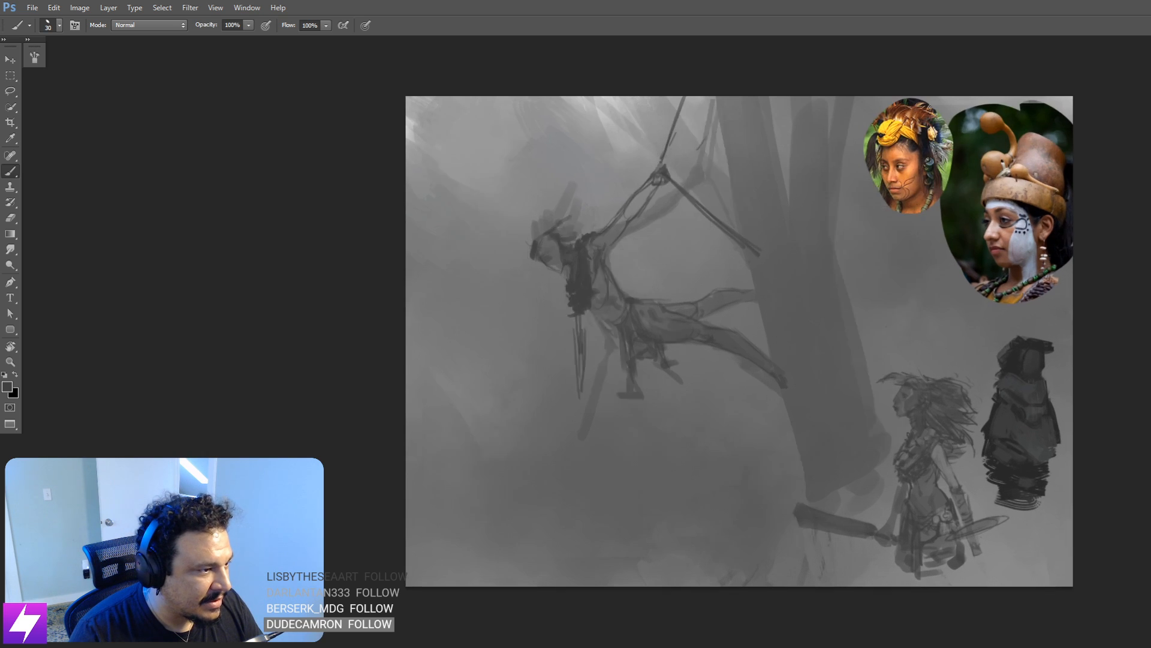
key(Delete)
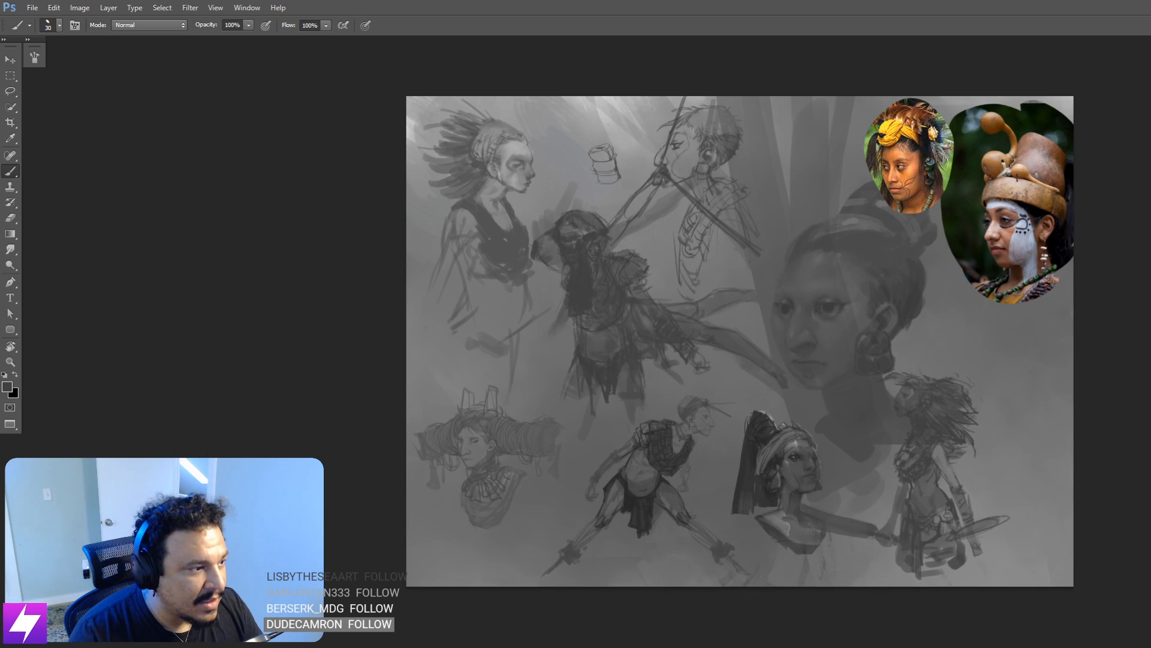
key(ctrl+z)
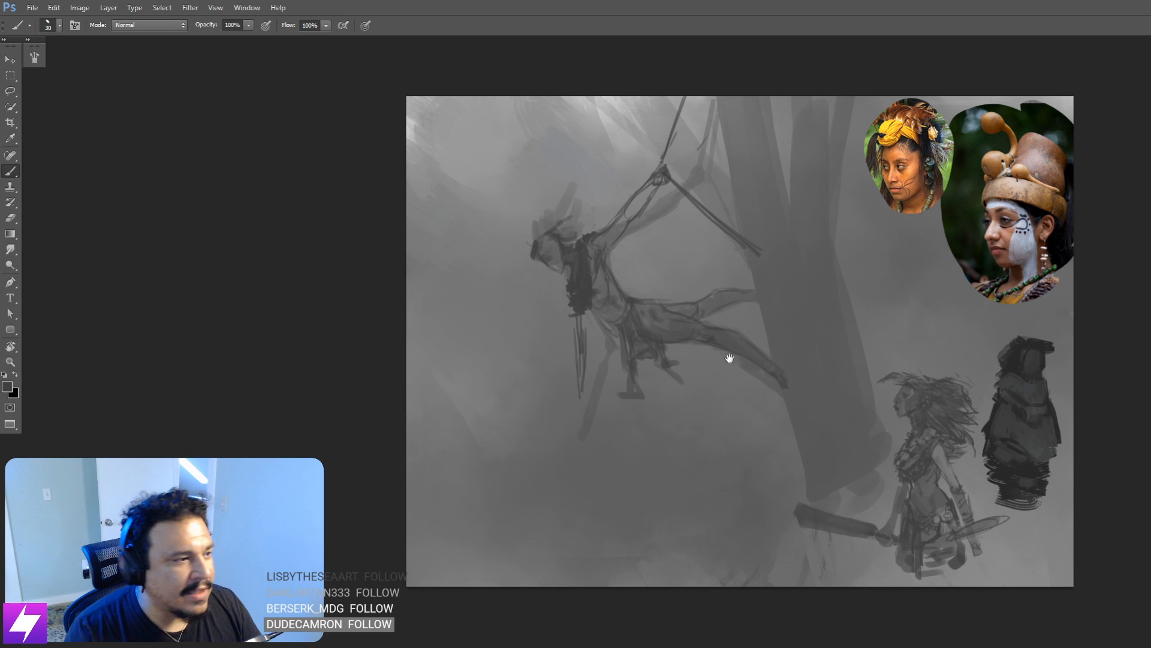
scroll(730, 360, up, 5)
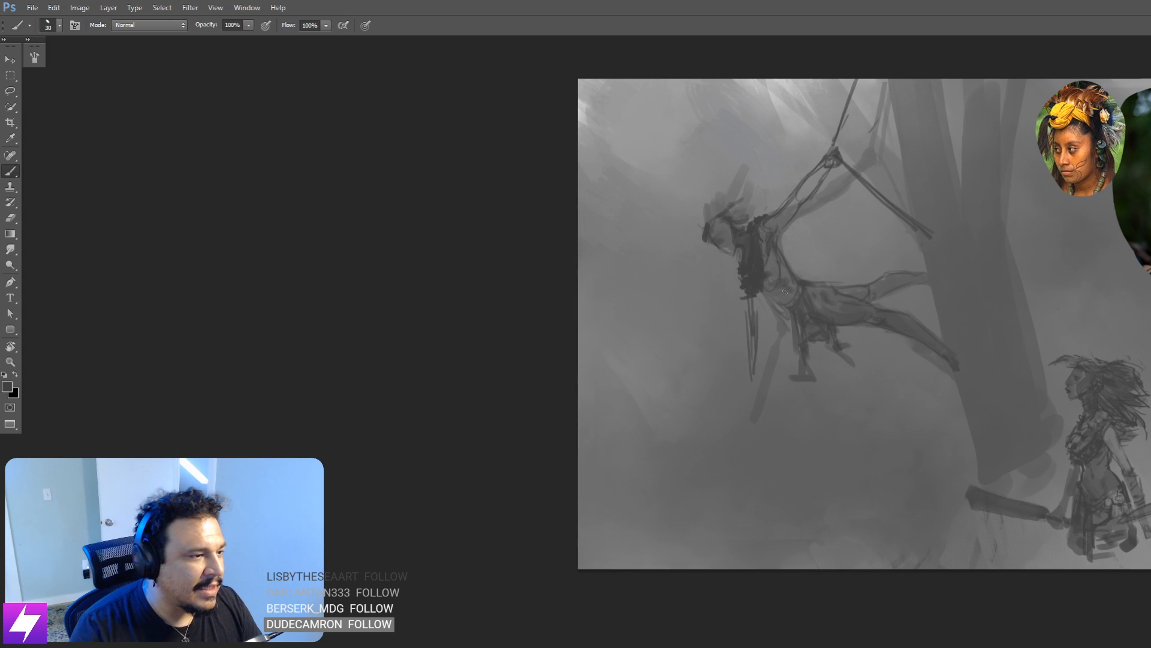
key(bracketleft)
key(bracketleft)
key(bracketleft)
key(bracketleft)
key(bracketleft)
key(bracketleft)
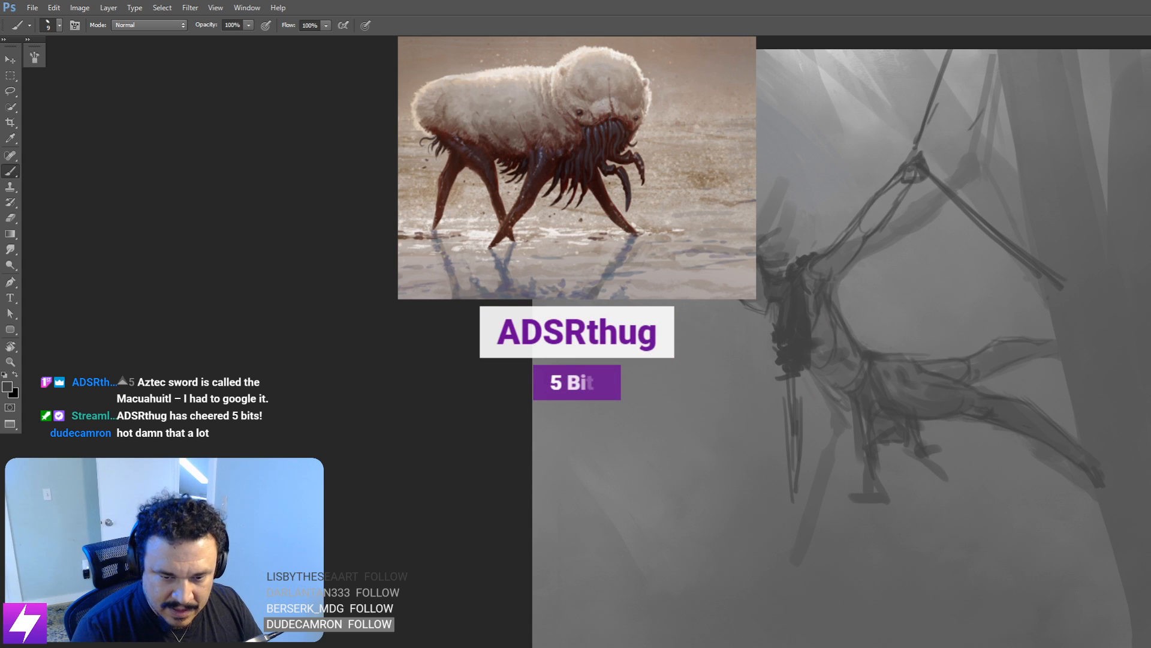
key(bracketright)
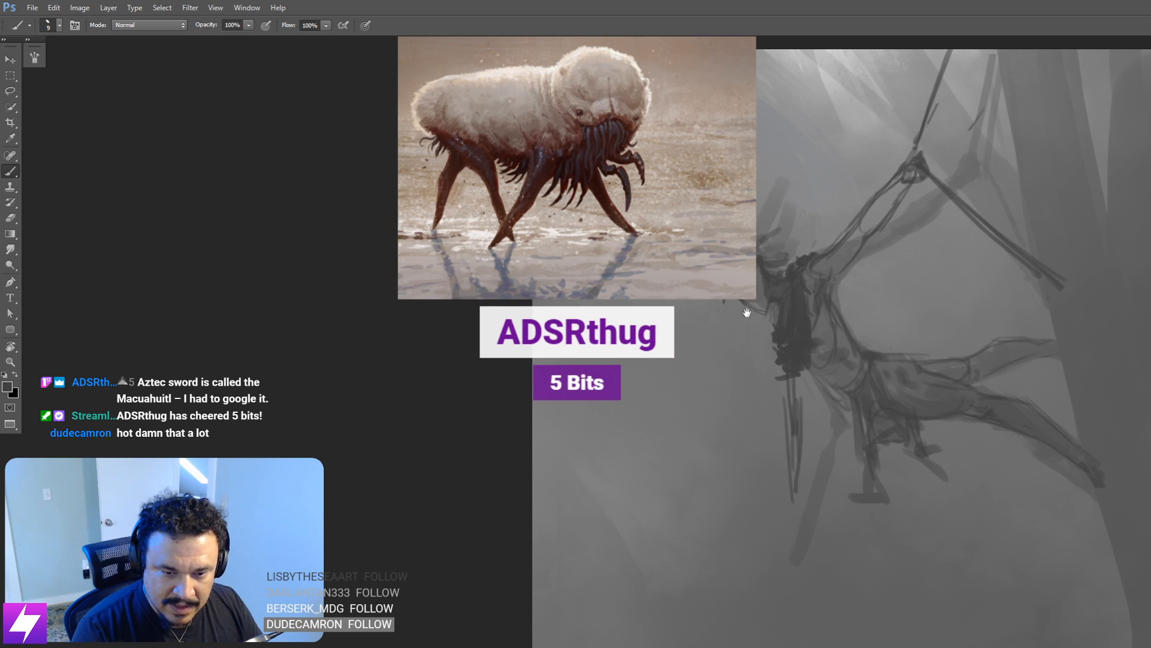
mouse_move(761, 313)
mouse_down()
mouse_move(731, 310)
mouse_move(727, 329)
mouse_up()
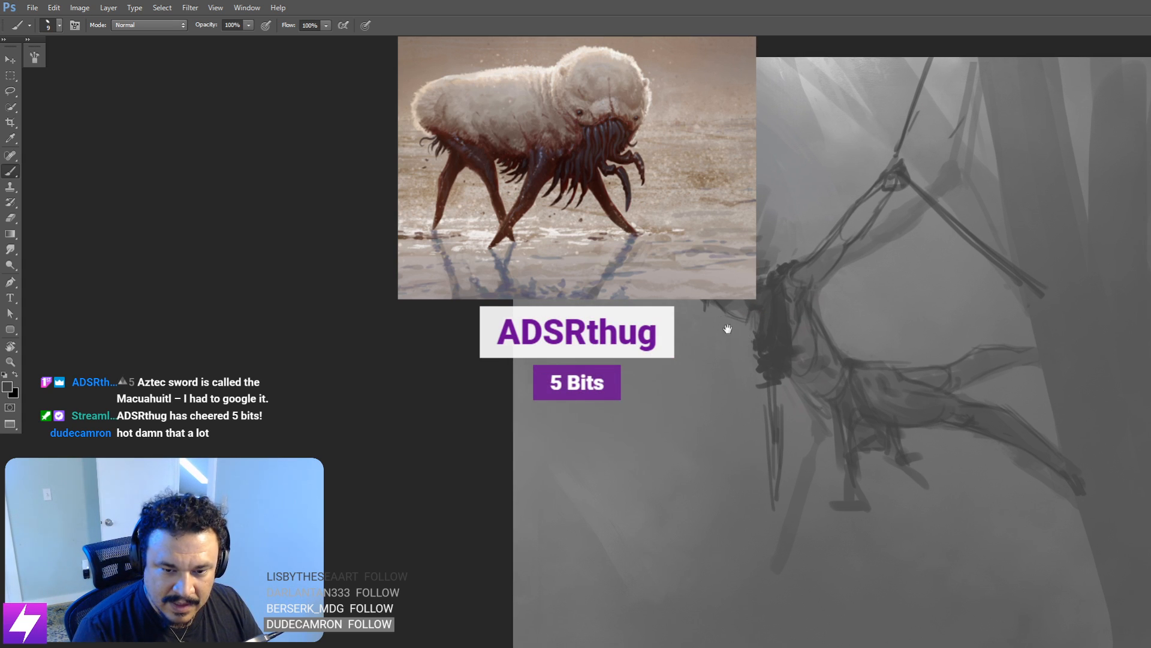
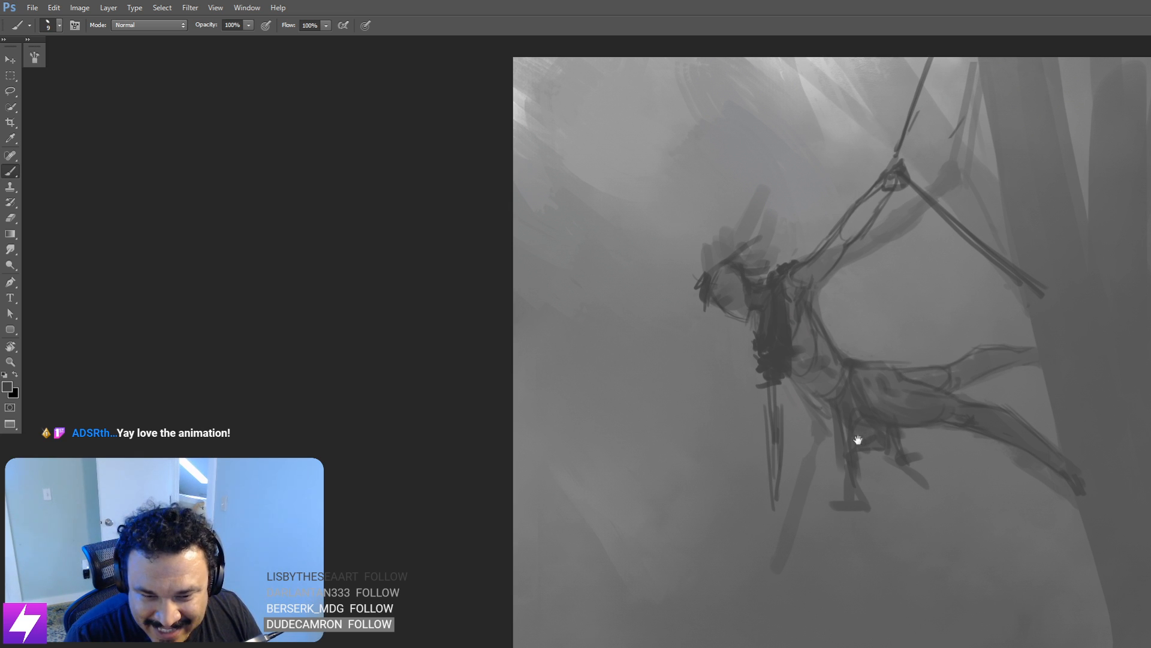
drag(855, 437, 823, 413)
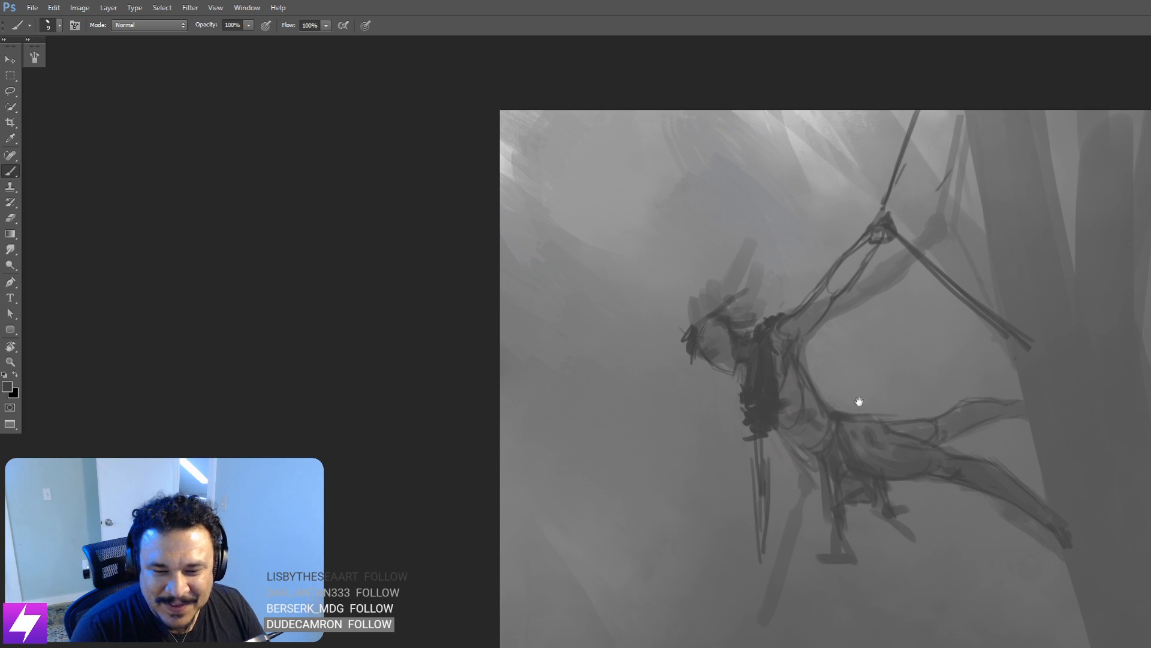
mouse_move(792, 467)
mouse_down()
mouse_move(800, 451)
mouse_move(792, 456)
mouse_up()
drag(830, 403, 837, 454)
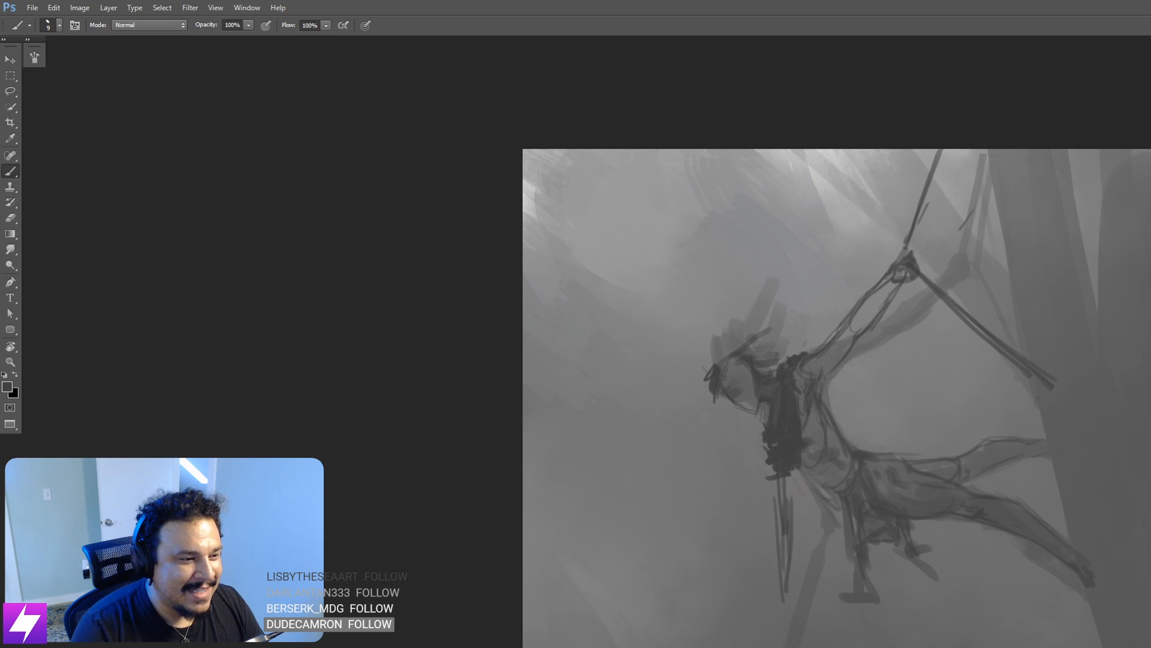
Step: Shade the raised arm gripping the rope from shoulder to wrist in dark gray
key(bracketright)
key(bracketright)
key(bracketright)
mouse_move(894, 284)
mouse_down()
mouse_move(826, 359)
mouse_move(923, 263)
mouse_move(903, 283)
mouse_up()
mouse_move(810, 385)
mouse_down()
mouse_move(856, 356)
mouse_move(851, 330)
mouse_move(842, 346)
mouse_move(856, 346)
mouse_up()
drag(837, 342, 830, 364)
key(bracketright)
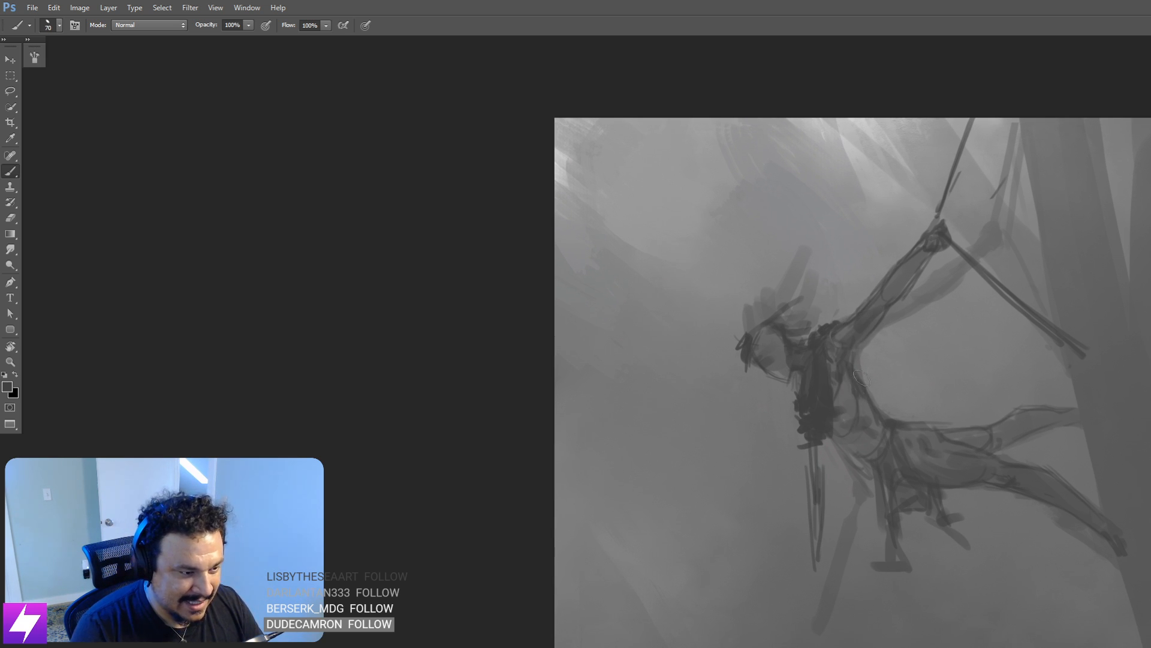
Step: Flip the canvas horizontally and paint dark wrapping bands across the far leg's shin with a size 40 brush
key(ctrl+minus)
key(ctrl+minus)
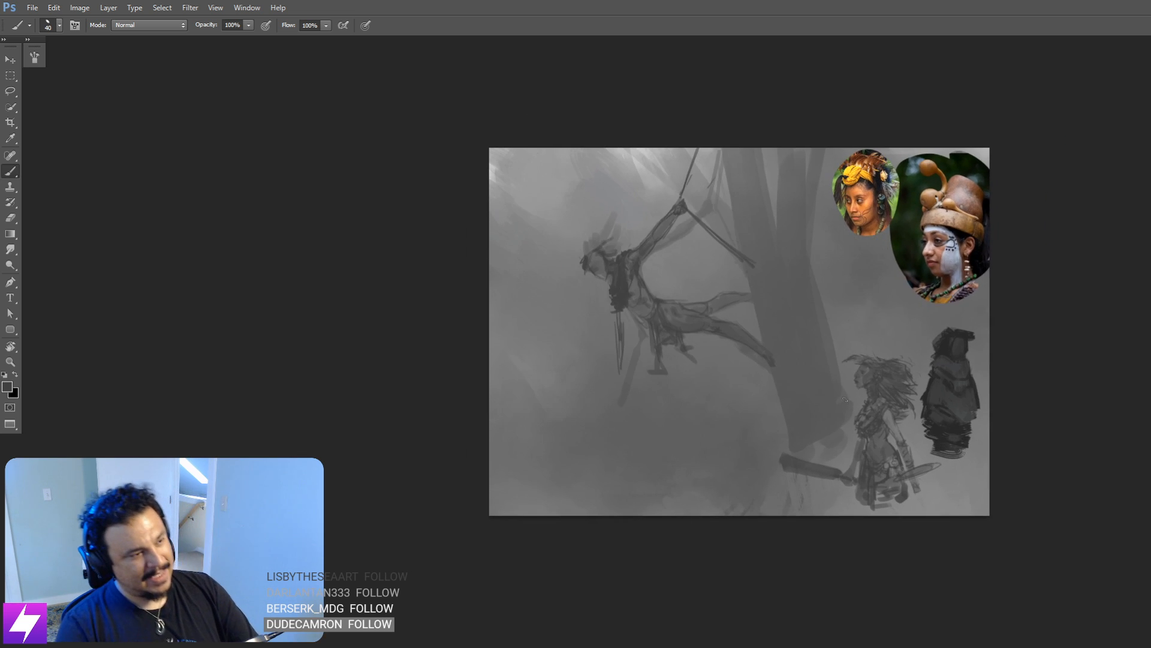
key(h)
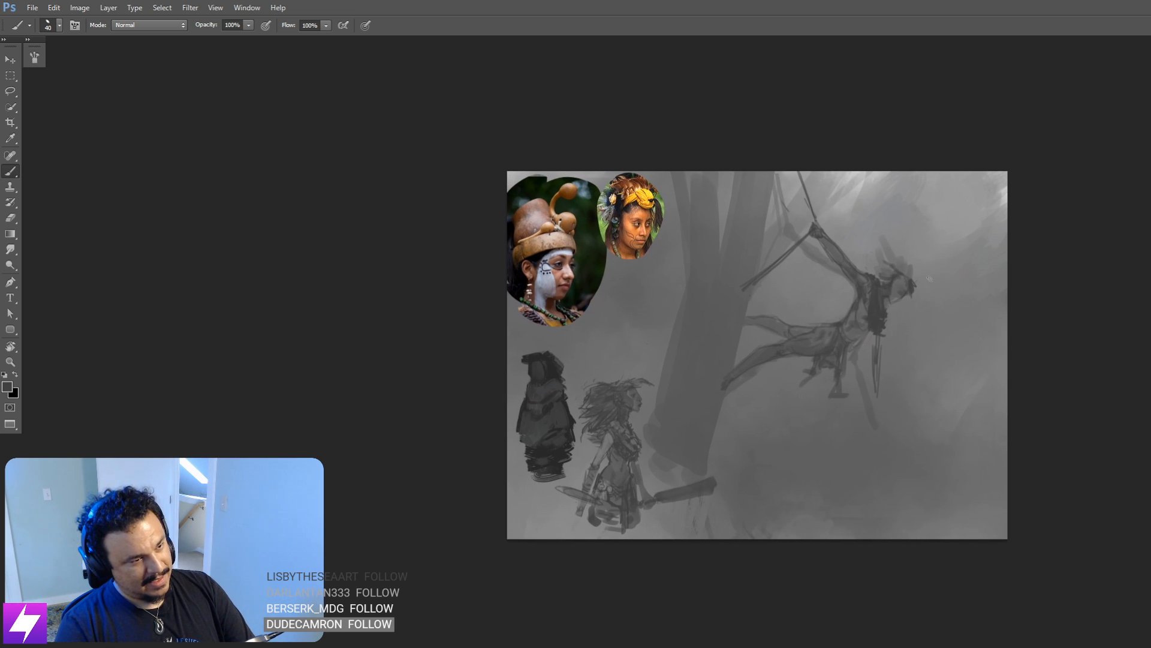
key(ctrl+plus)
key(ctrl+plus)
drag(1003, 288, 971, 300)
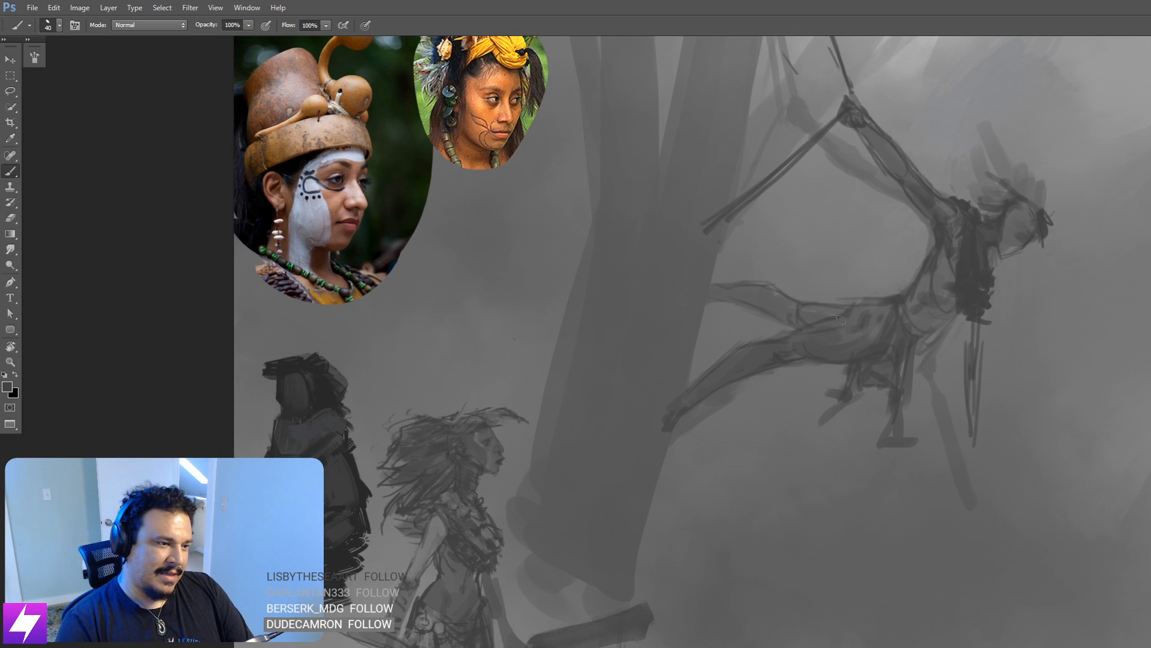
mouse_move(830, 311)
mouse_down()
mouse_move(788, 325)
mouse_move(766, 291)
mouse_move(716, 299)
mouse_up()
key(bracketright)
Step: Undo the last stroke and flip the canvas back to its original orientation
key(ctrl+minus)
key(ctrl+minus)
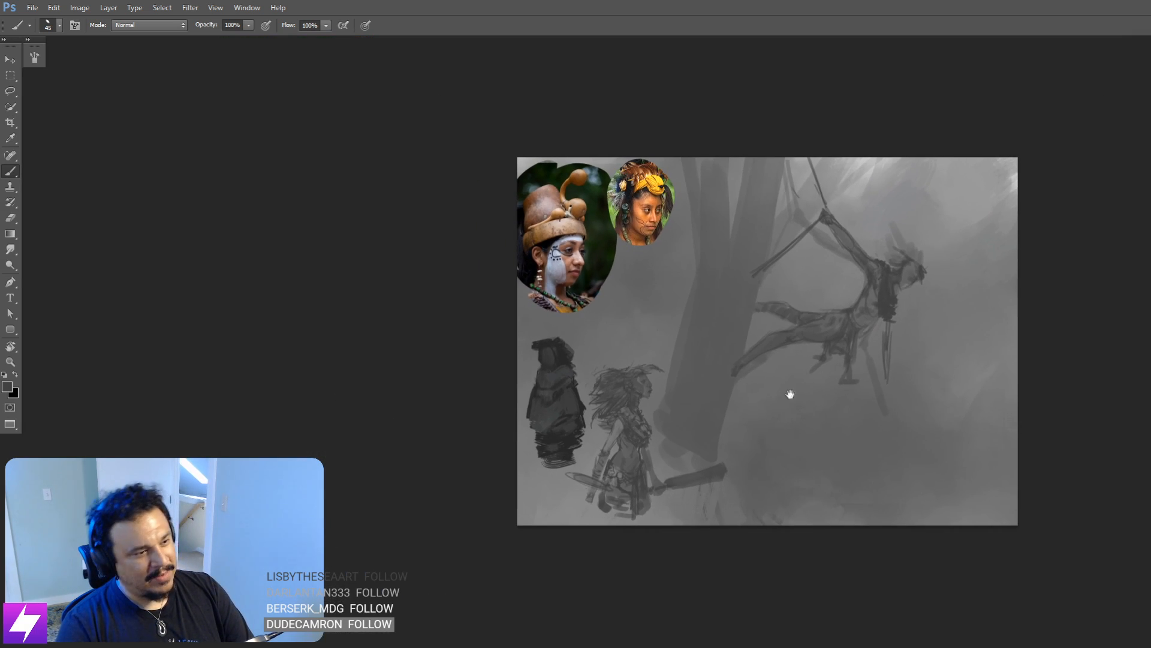
drag(867, 329, 874, 339)
mouse_move(804, 393)
mouse_down()
mouse_move(863, 342)
mouse_move(864, 375)
mouse_move(843, 385)
mouse_up()
key(ctrl+z)
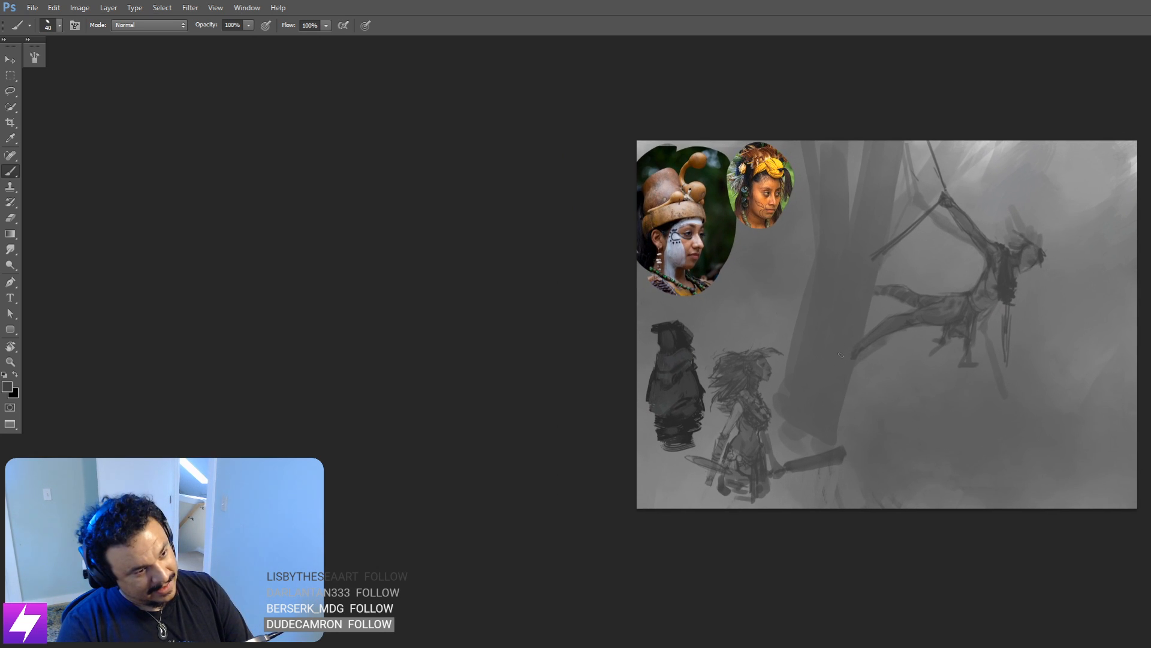
key(ctrl+minus)
drag(846, 422, 875, 413)
key(ctrl+shift+h)
drag(794, 410, 838, 406)
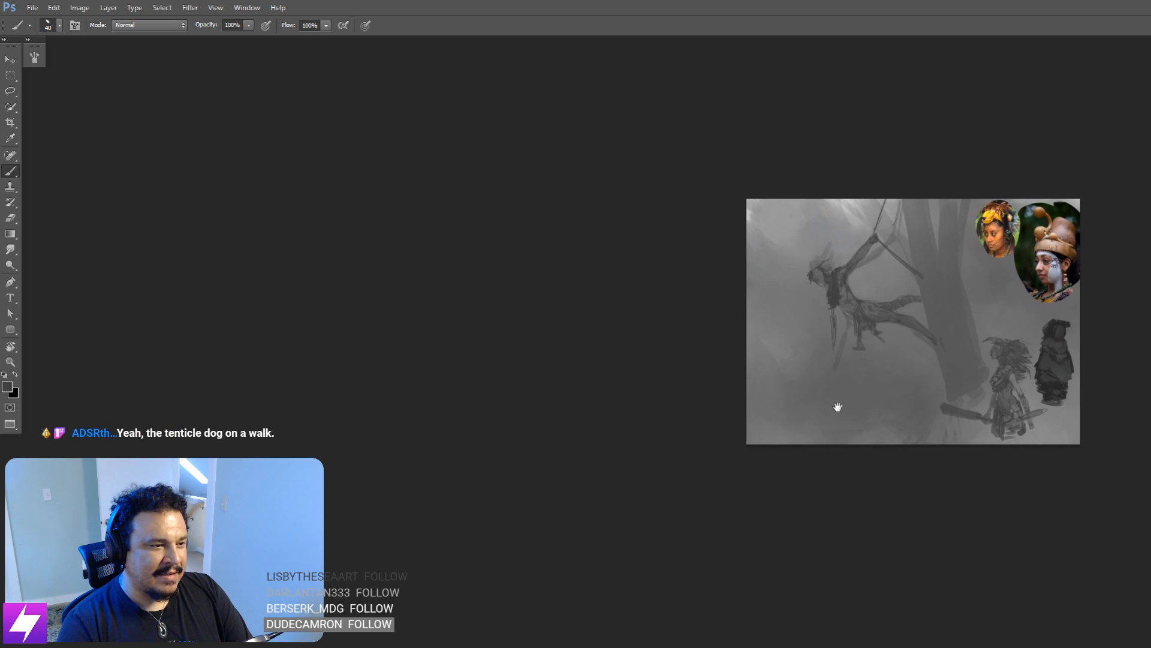
Step: Fill in the lowered forearm with a size 50 brush and trim its edges with the size 45 Eraser
key(ctrl+plus)
key(ctrl+plus)
drag(991, 326, 965, 356)
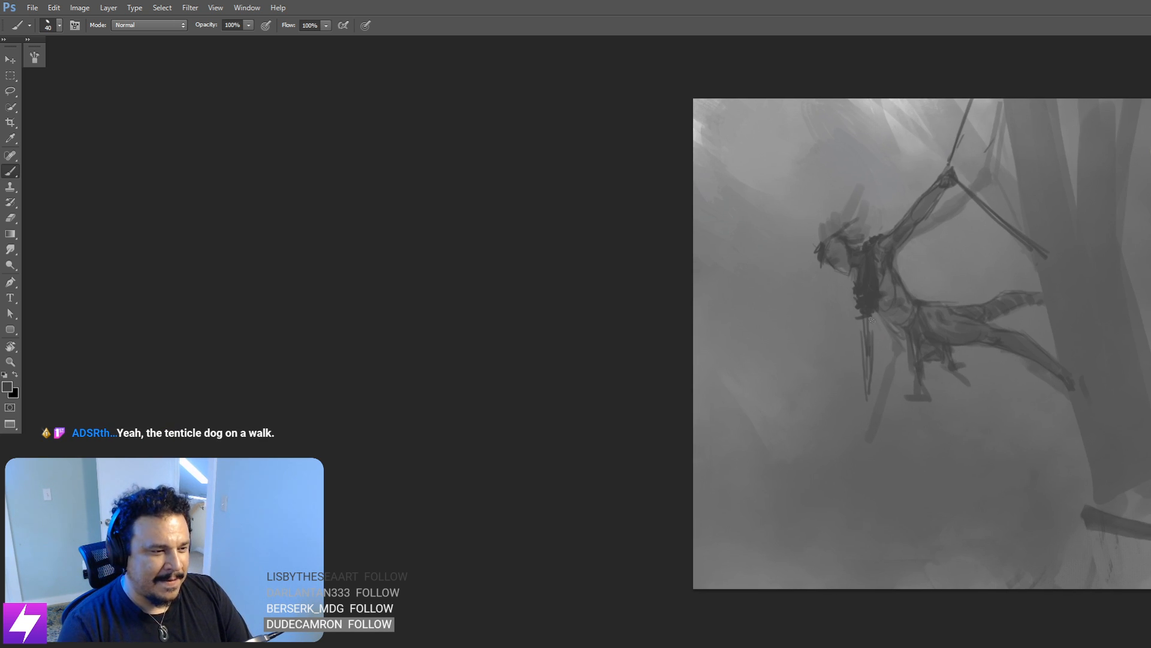
key(bracketright)
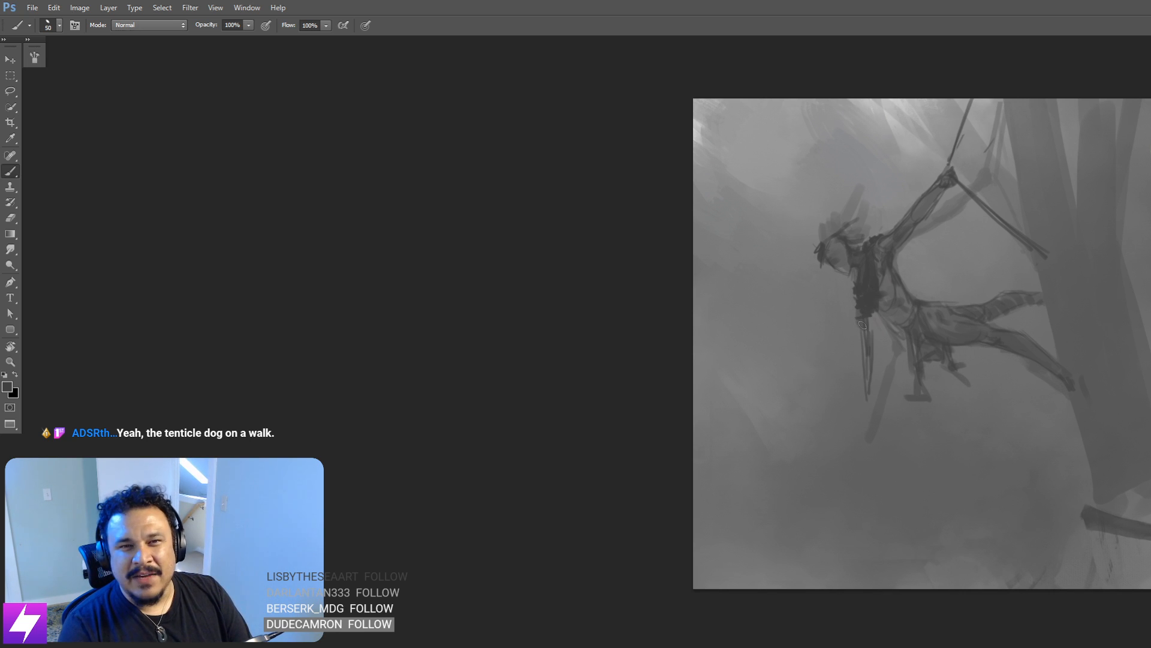
drag(869, 330, 864, 391)
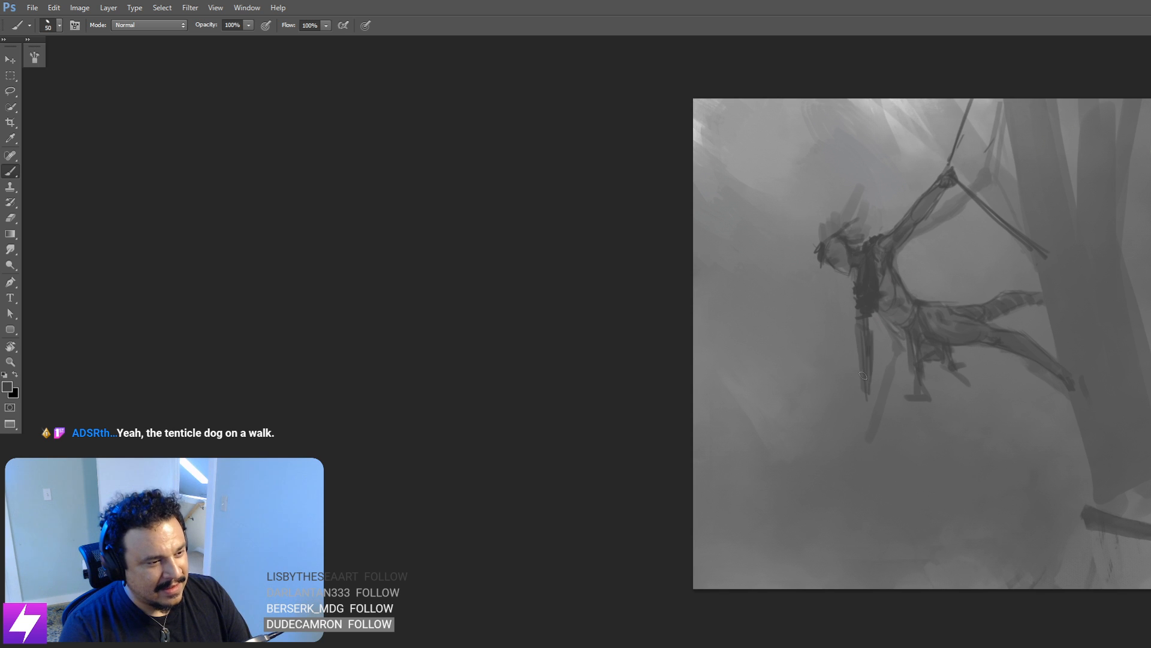
key(e)
drag(857, 302, 854, 347)
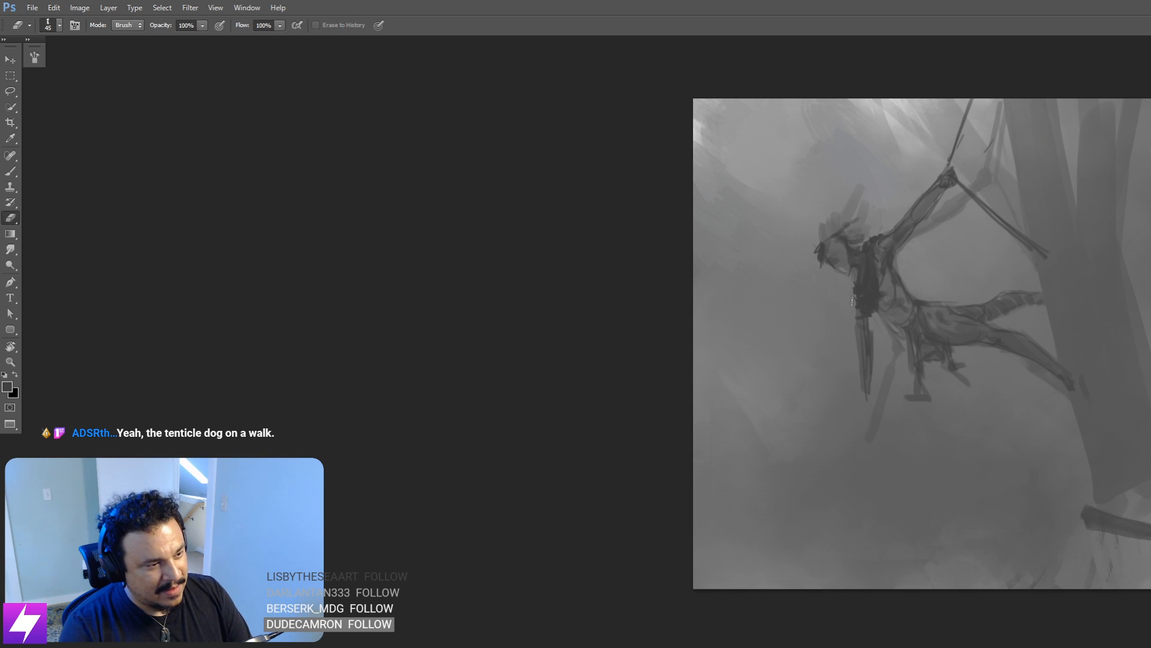
mouse_move(852, 301)
mouse_down()
mouse_move(873, 393)
mouse_move(873, 378)
mouse_up()
mouse_move(872, 331)
mouse_down()
mouse_move(875, 375)
mouse_move(849, 401)
mouse_up()
Step: Undo the spread fingers and draw a closed hand on the lowered arm with a size 20 brush
key(b)
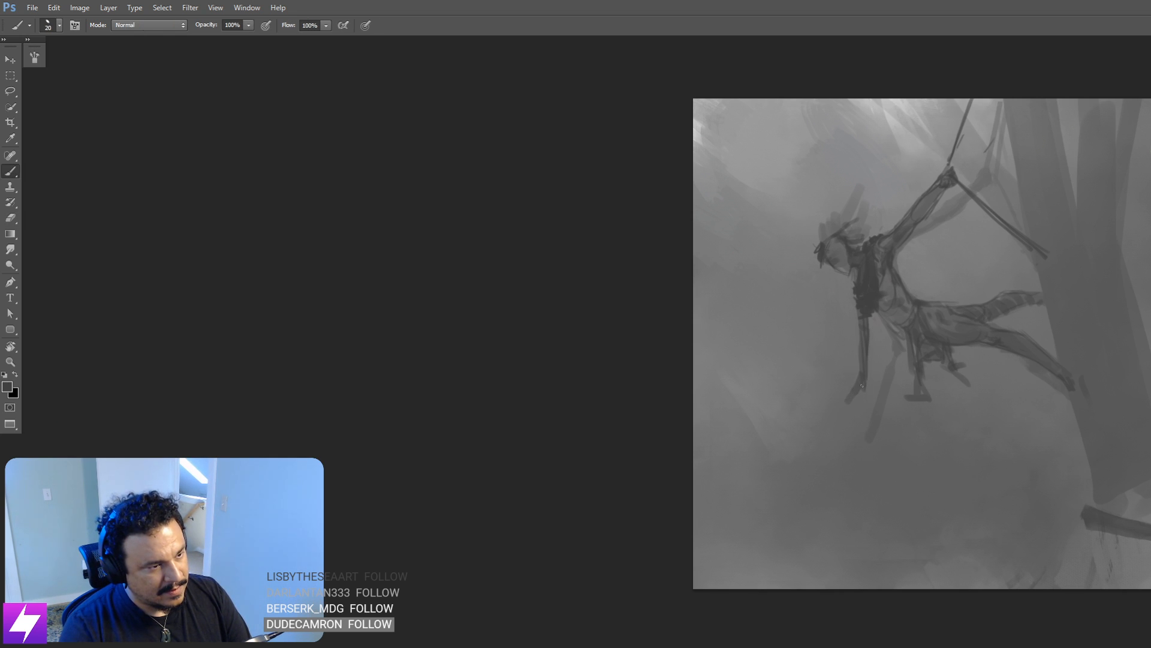
key(ctrl+z)
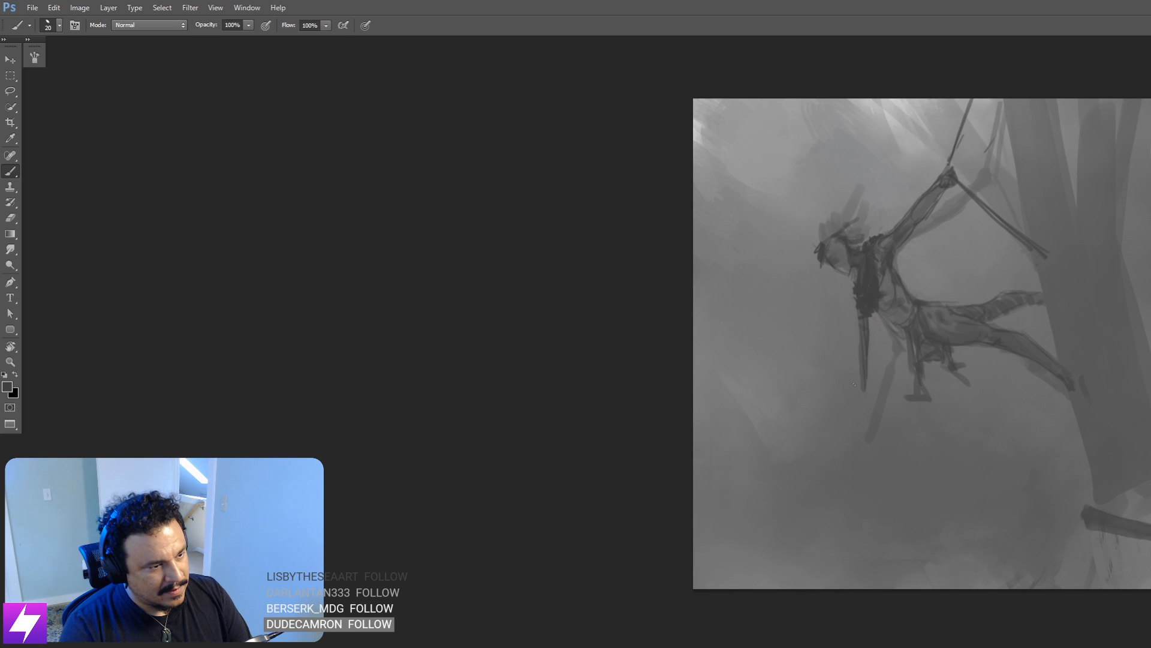
drag(861, 372, 864, 388)
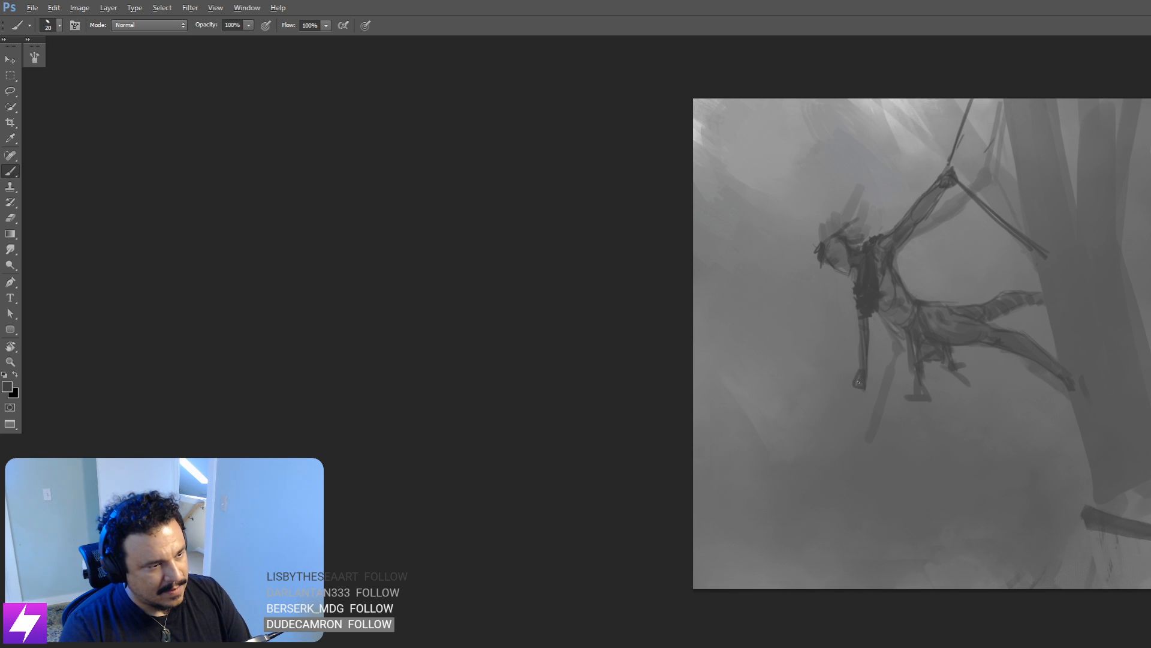
drag(959, 326, 956, 328)
Step: Darken the lower end of the fur mantle with a size 30 brush and its shoulder with size 40
key(bracketright)
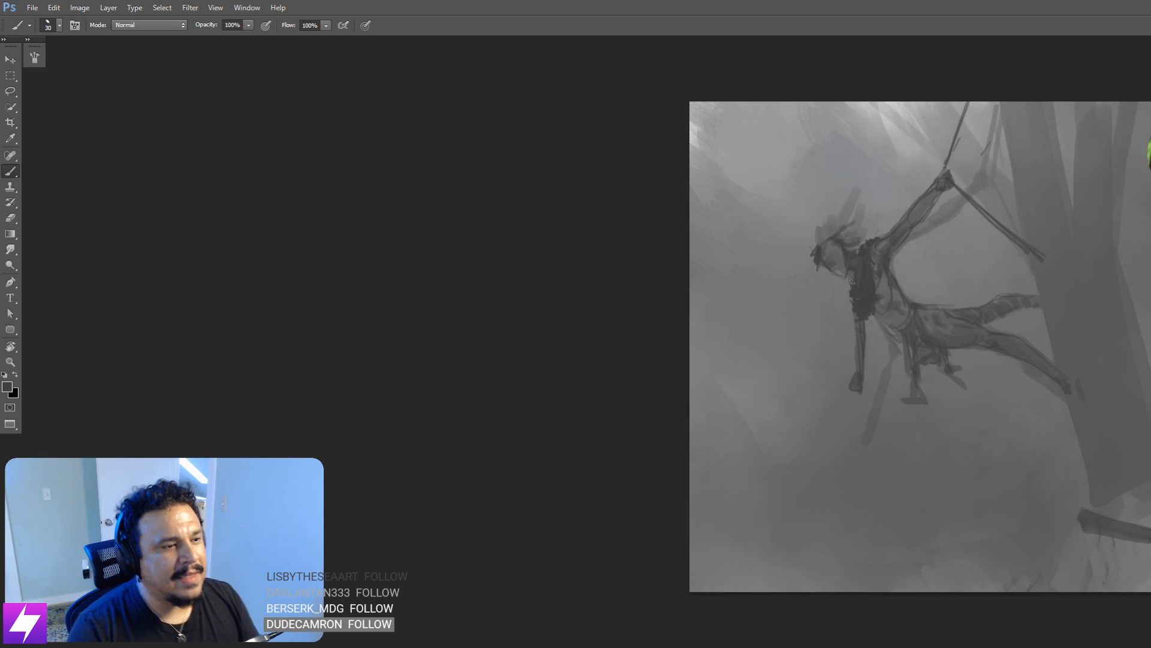
drag(849, 287, 859, 288)
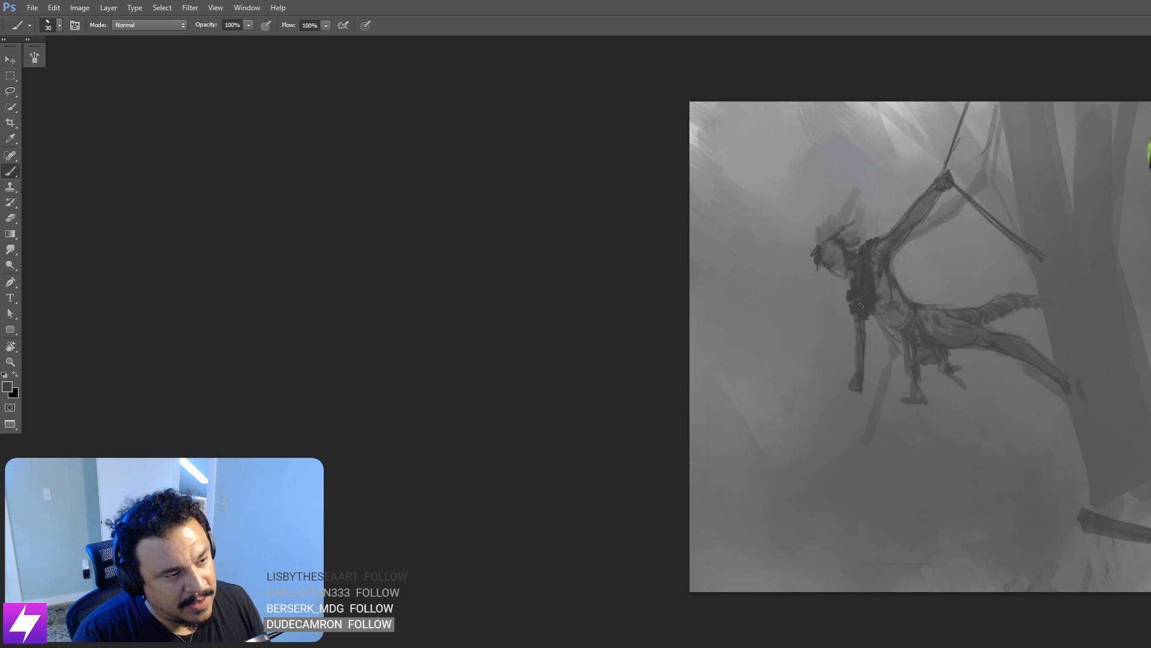
scroll(876, 368, up, 2)
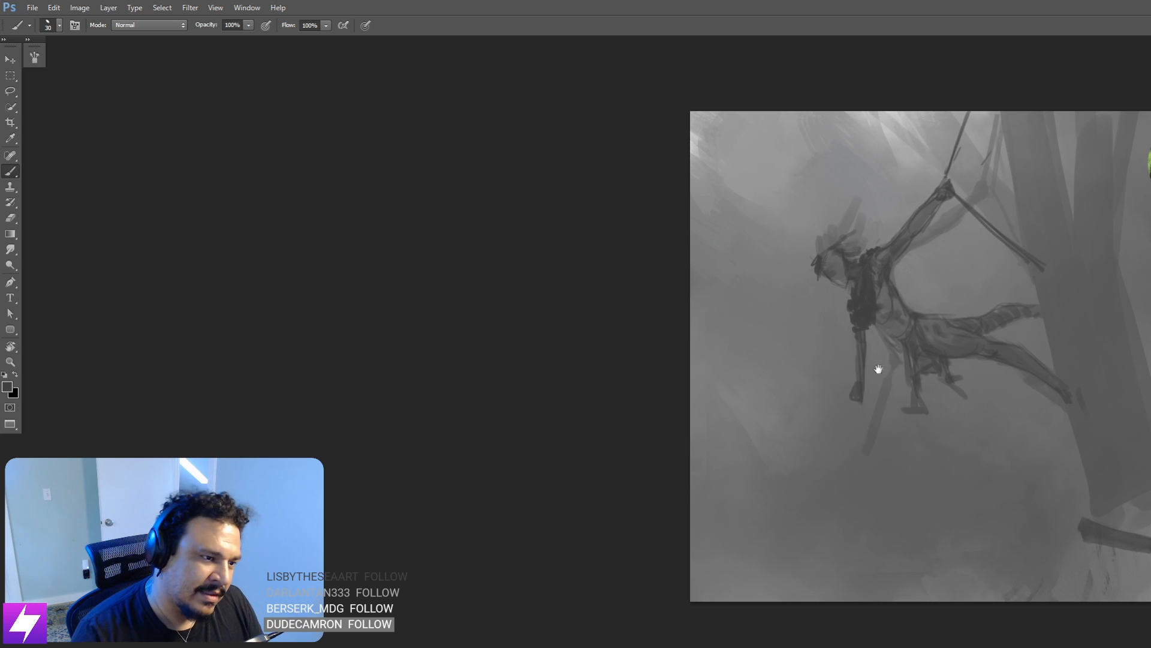
key(bracketright)
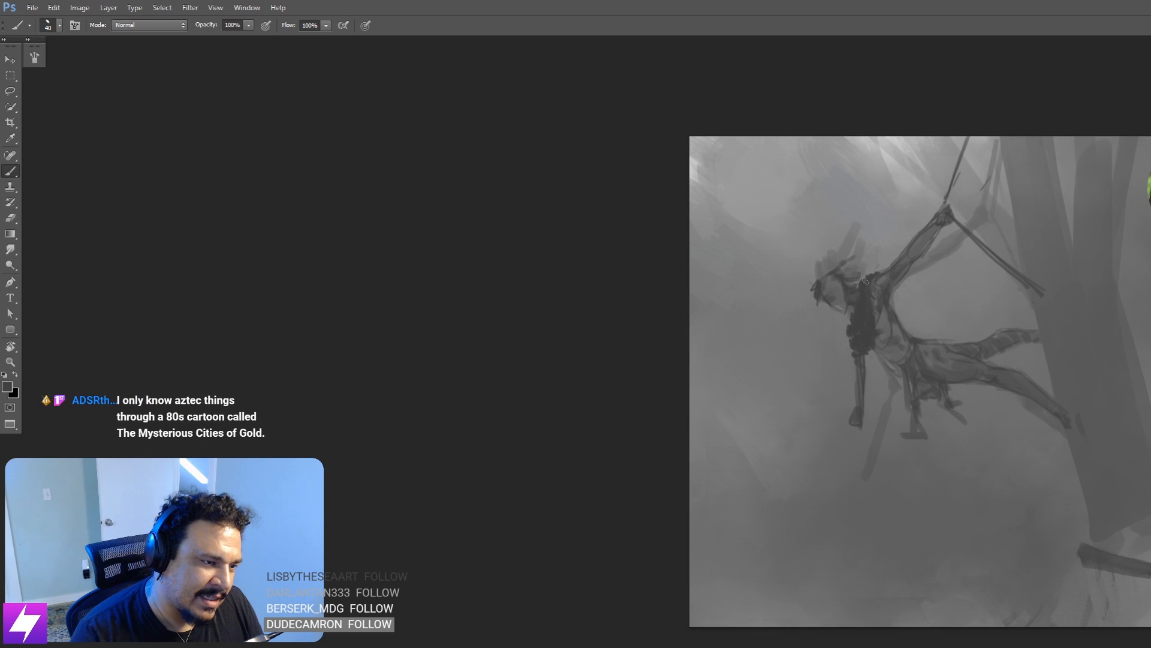
Step: Flip the canvas horizontally and dab fur tufts along the mantle's edge behind the shoulder
scroll(933, 331, down, 2)
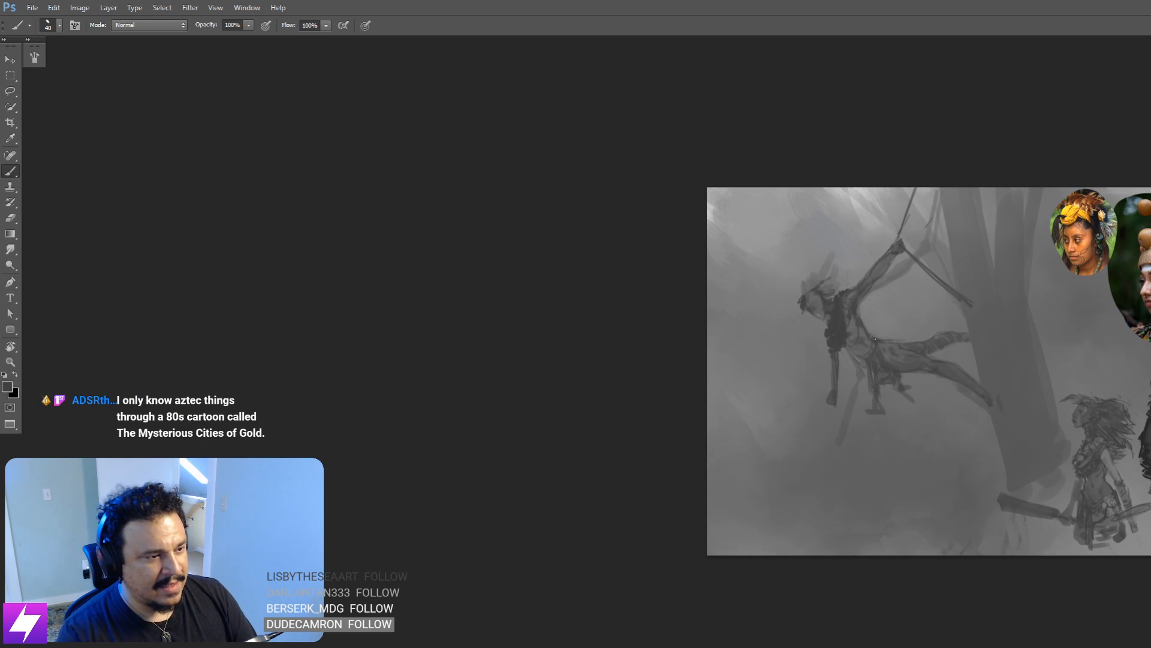
key(ctrl+shift+h)
drag(974, 375, 913, 348)
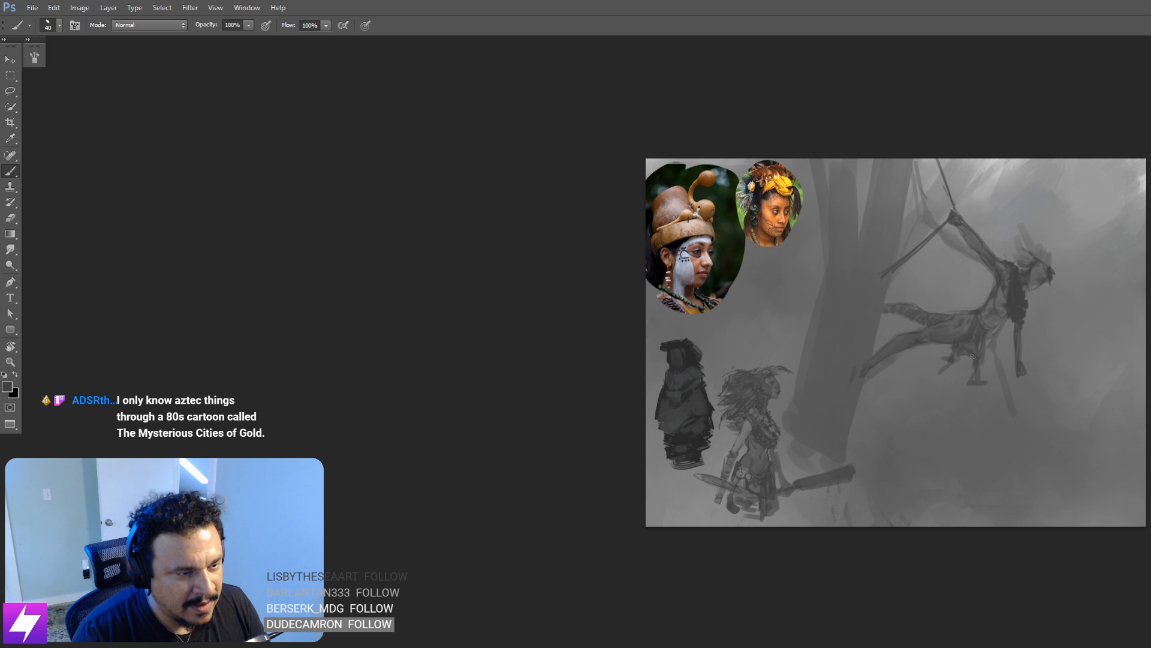
key(ctrl+plus)
key(ctrl+shift+h)
key(ctrl+shift+h)
drag(1074, 345, 1016, 379)
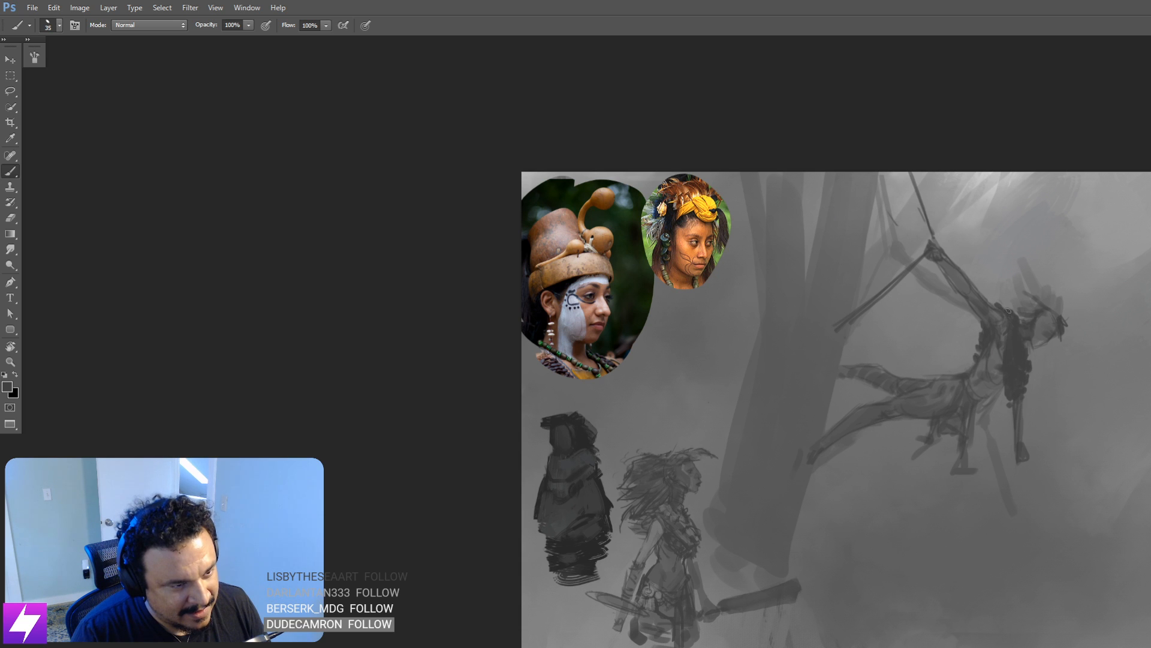
Step: Add loose hanging tufts around the lower end of the fur mantle with size 30 and 20 brushes
drag(1025, 433, 1020, 434)
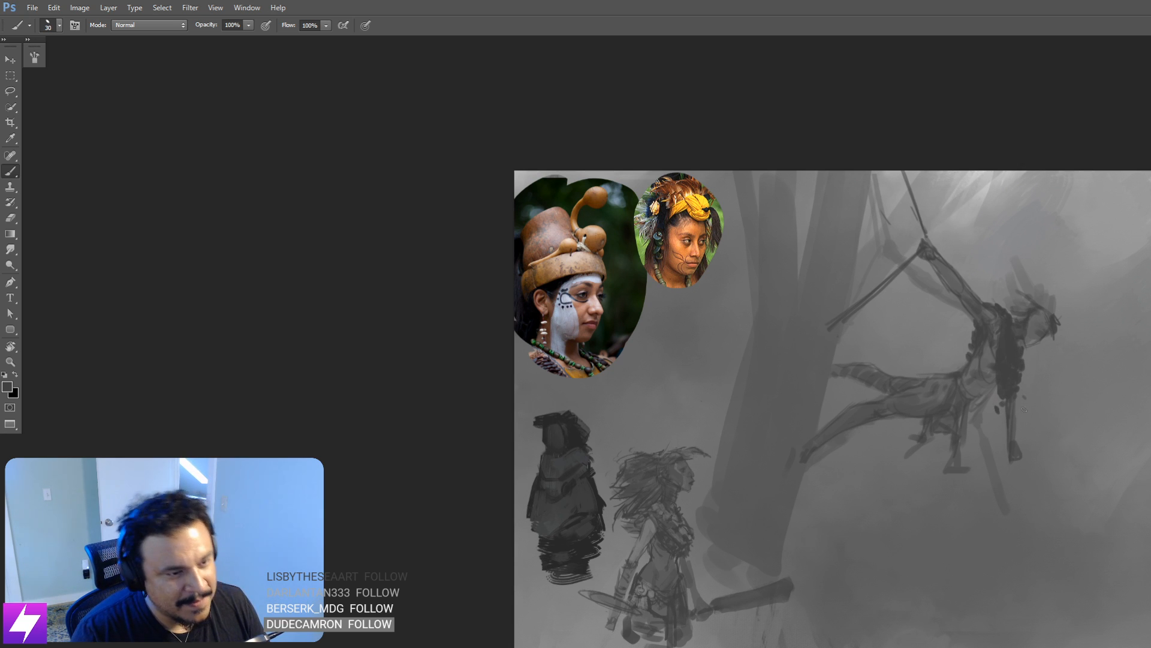
drag(1010, 406, 1031, 426)
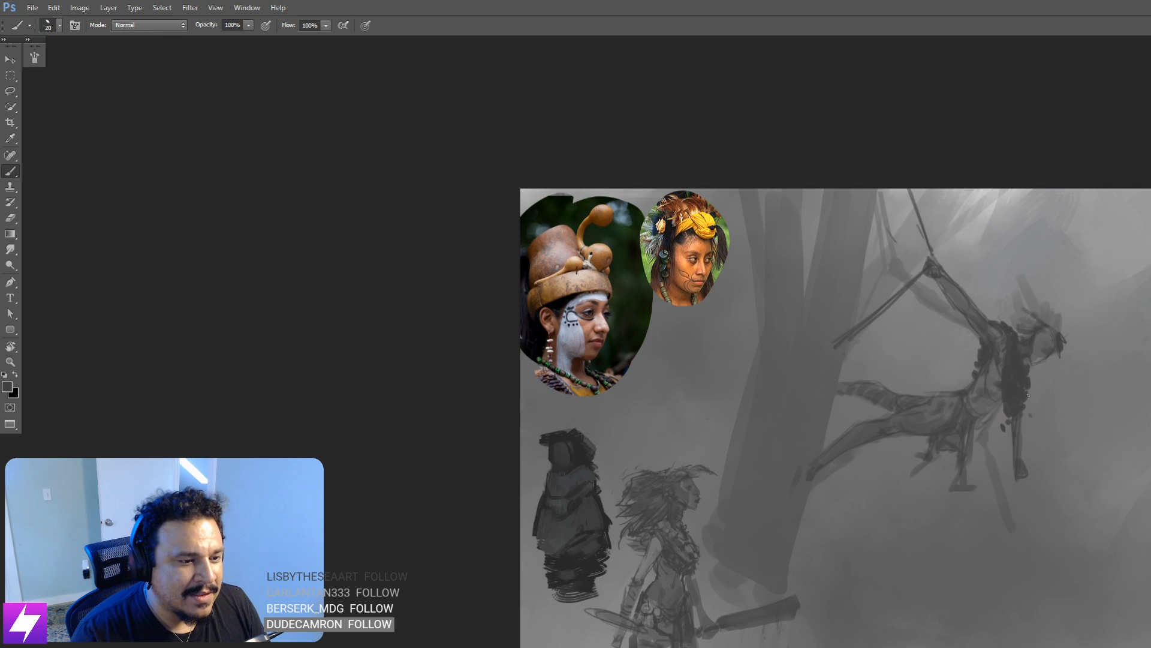
drag(1025, 387, 1037, 389)
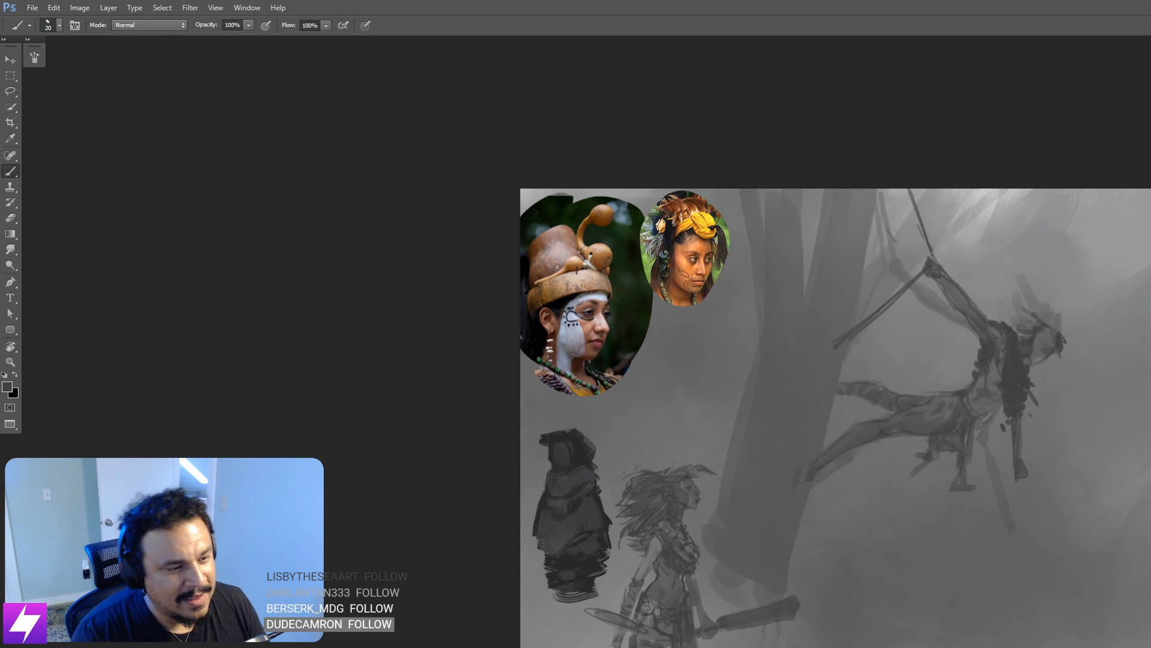
Step: Flip the canvas back and thicken the fur mantle along the warrior's back with a size 30 brush
key(ctrl+minus)
key(ctrl+shift+h)
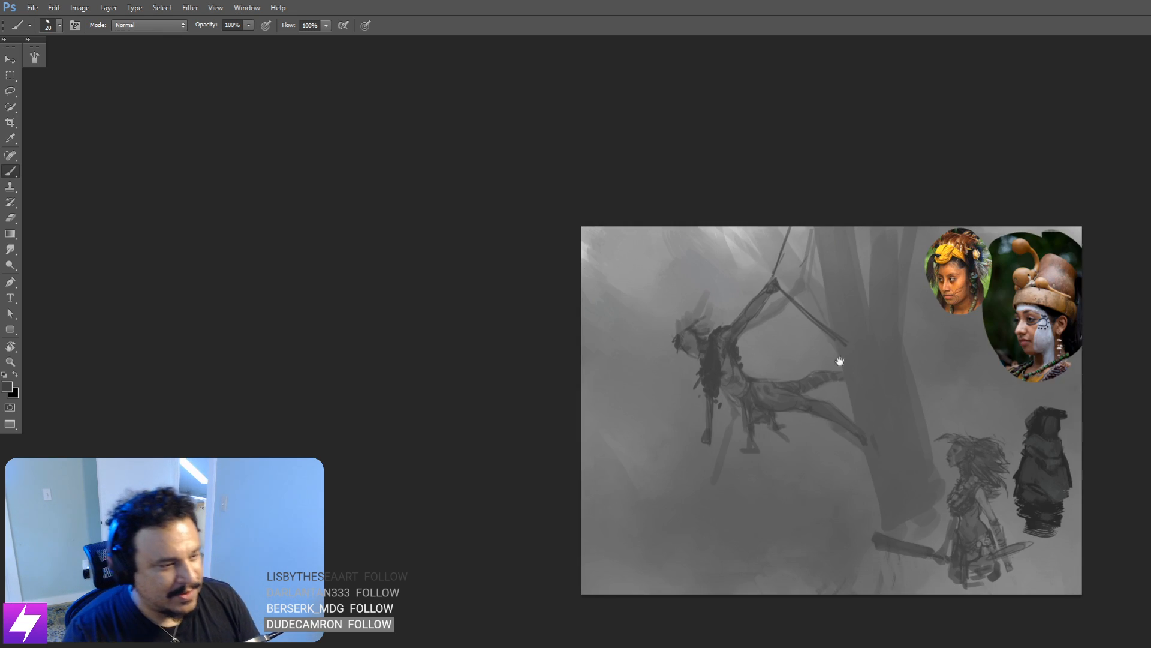
drag(793, 397, 881, 380)
key(ctrl+plus)
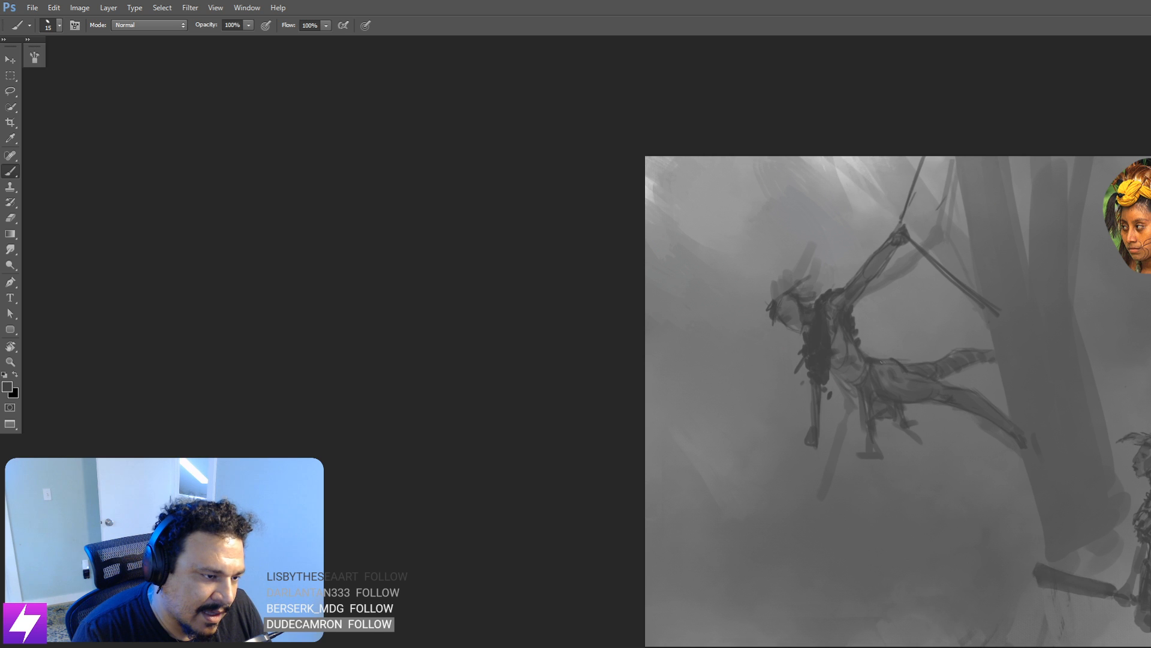
mouse_move(896, 408)
mouse_down()
mouse_move(920, 400)
mouse_move(924, 359)
mouse_up()
key(ctrl+plus)
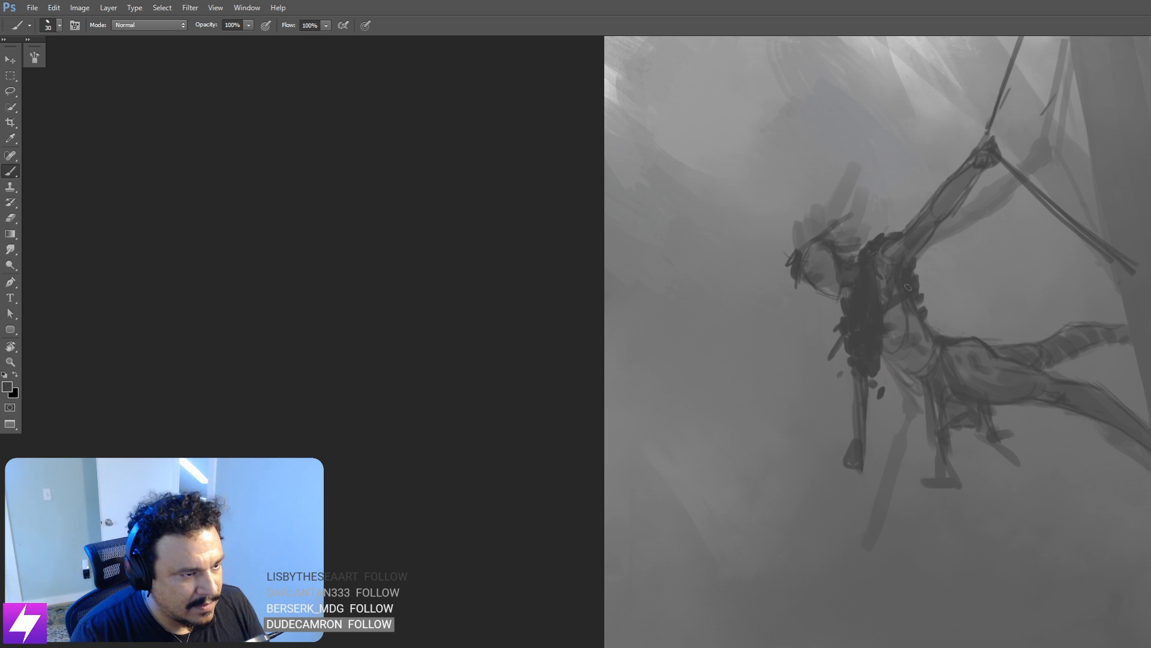
drag(961, 369, 972, 364)
drag(924, 348, 927, 413)
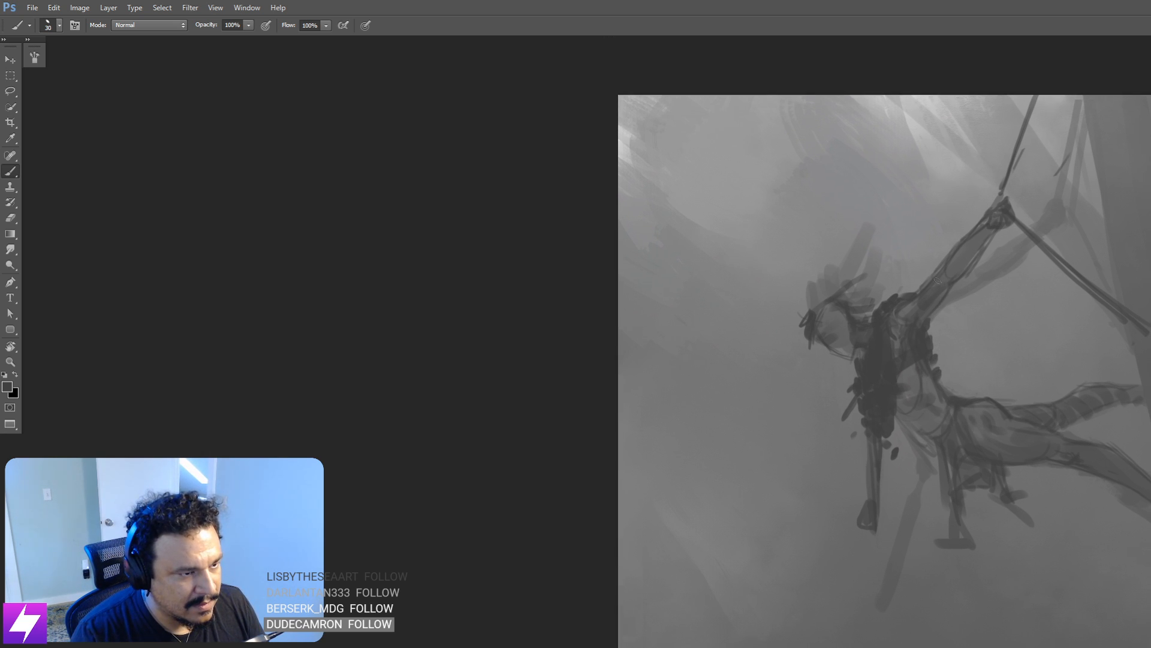
Step: Sketch loose circular bands around the raised forearm and a crossbar over the lowered wrist with a size 15 brush
mouse_move(983, 237)
mouse_down()
mouse_move(968, 263)
mouse_move(966, 219)
mouse_move(974, 240)
mouse_up()
key(ctrl+minus)
drag(902, 465, 989, 441)
drag(859, 412, 1001, 399)
mouse_move(867, 391)
mouse_down()
mouse_move(979, 403)
mouse_move(995, 386)
mouse_up()
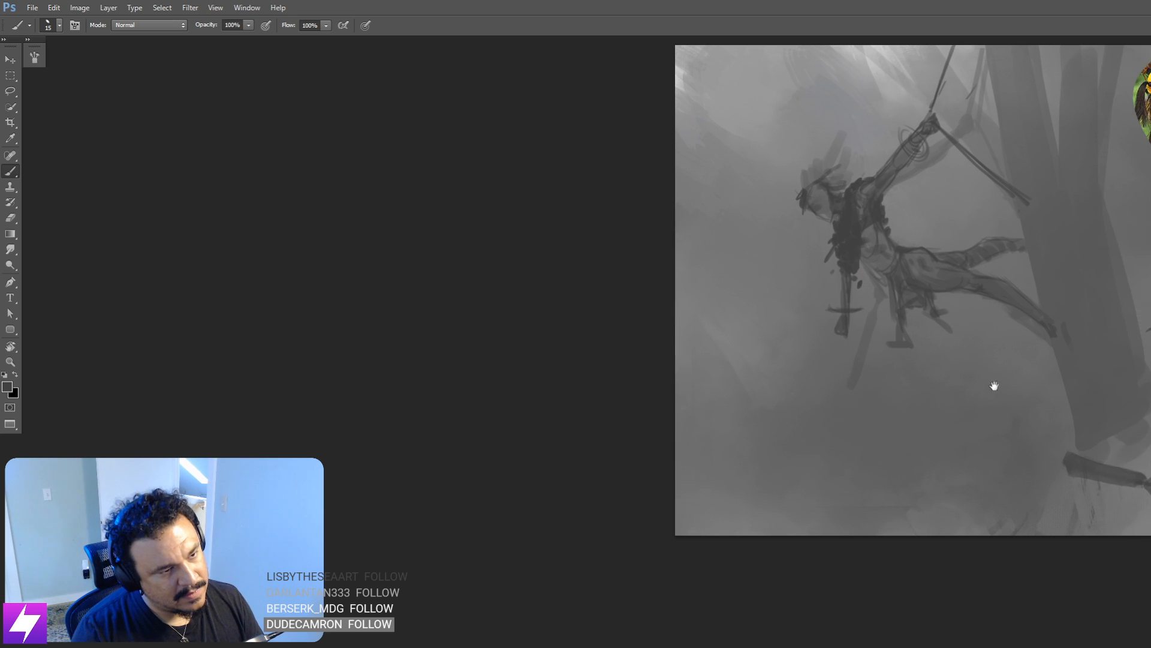
drag(1105, 281, 1067, 303)
drag(1016, 410, 987, 383)
Step: Flip the canvas horizontally and examine the warrior's pose against the tree in the mirrored composition
key(ctrl+minus)
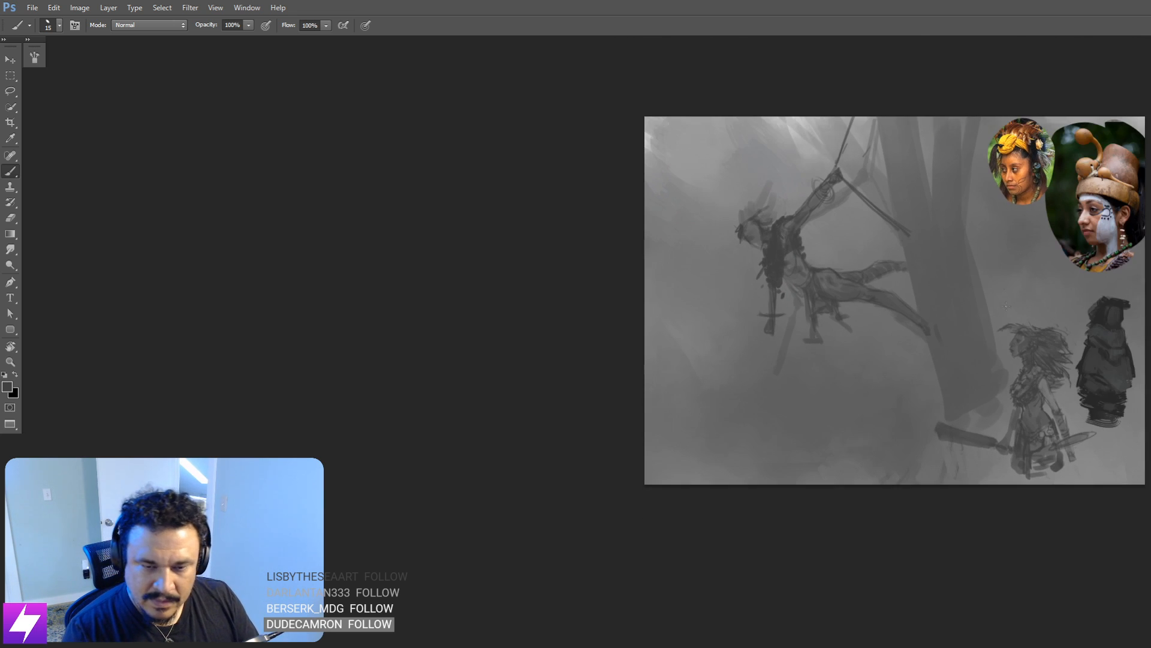
key(ctrl+shift+h)
drag(872, 388, 885, 373)
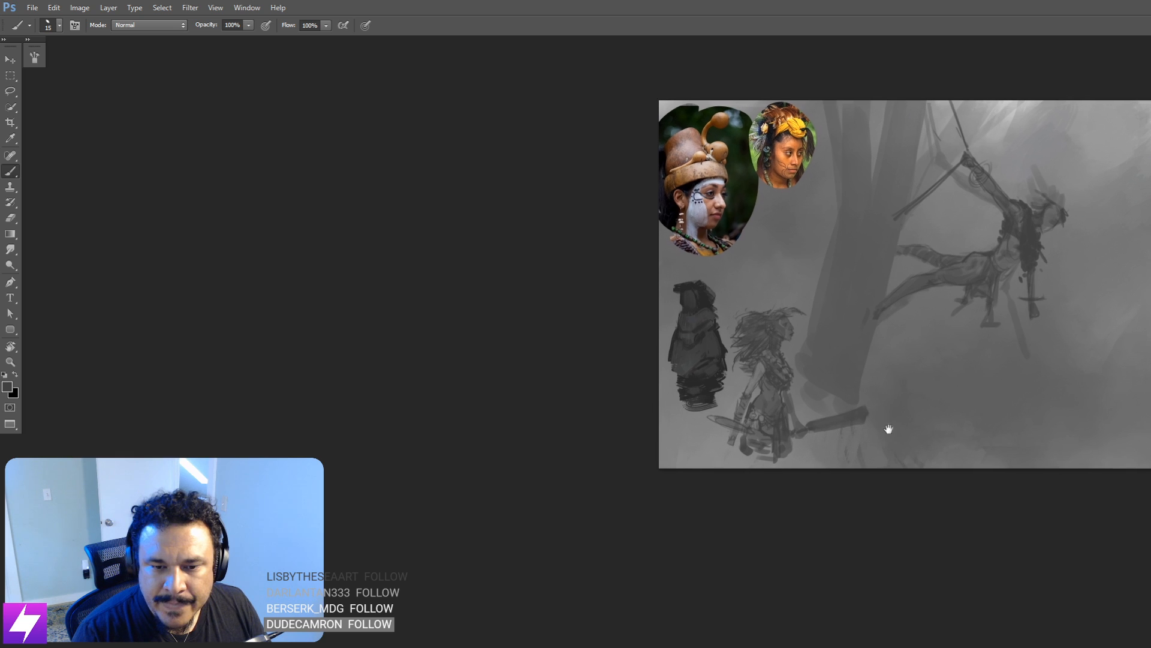
mouse_move(887, 429)
mouse_down()
mouse_move(910, 409)
mouse_move(892, 419)
mouse_move(877, 389)
mouse_move(828, 450)
mouse_move(817, 445)
mouse_up()
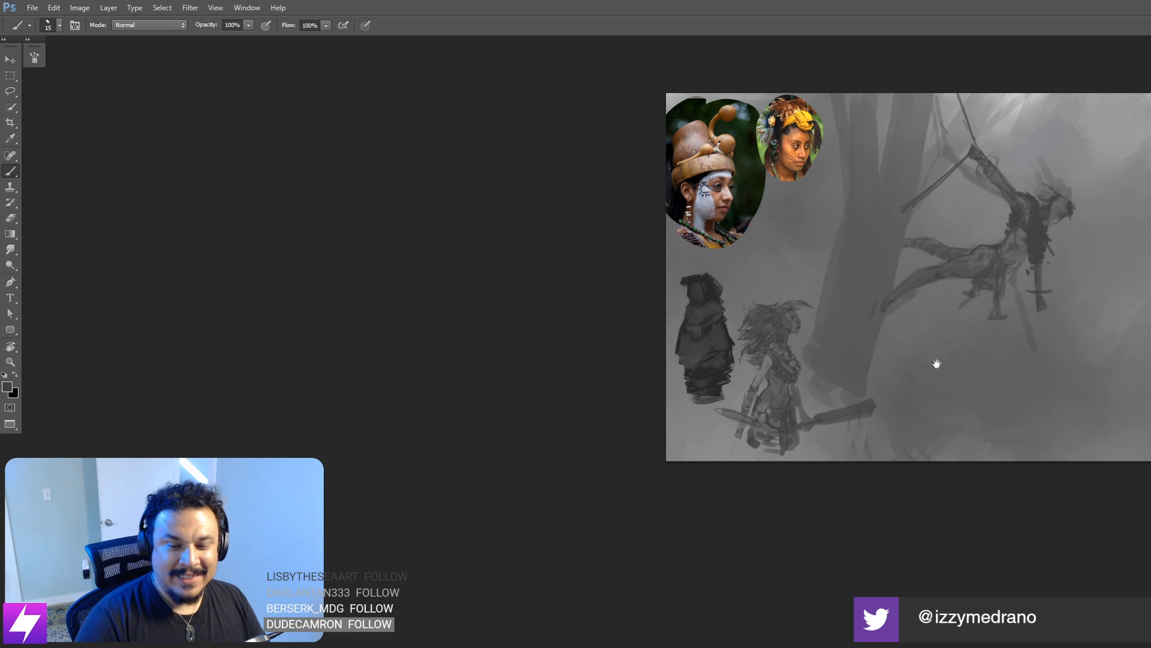
drag(925, 524, 931, 539)
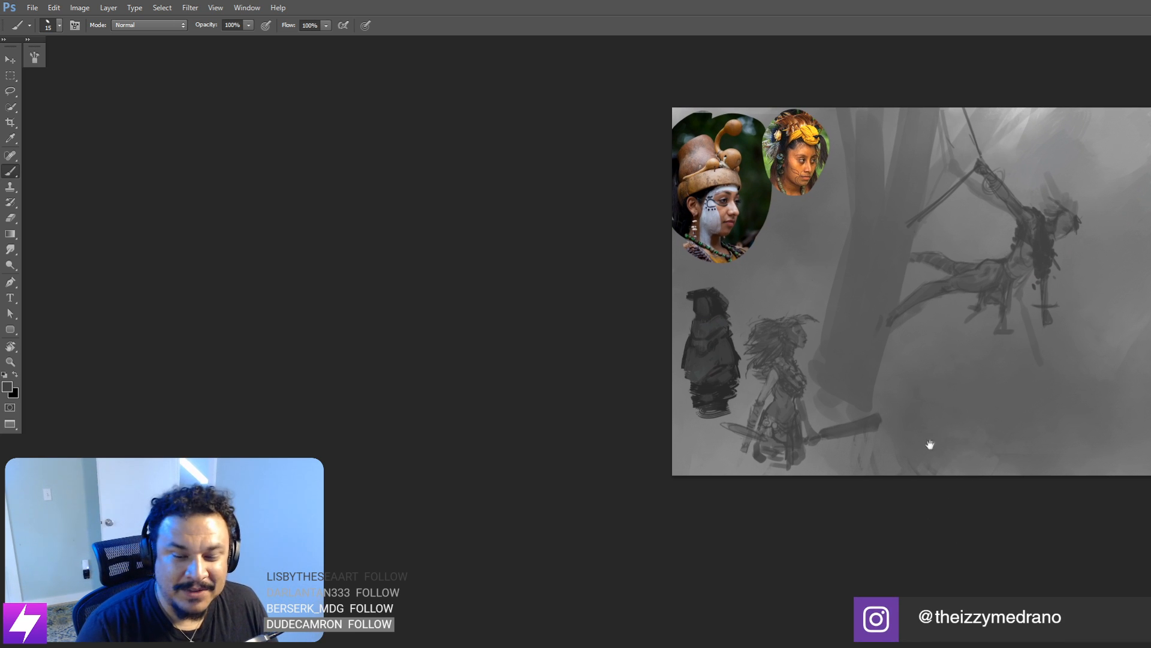
drag(884, 469, 887, 488)
key(ctrl+plus)
drag(1069, 367, 1021, 426)
key(ctrl+plus)
drag(1039, 360, 956, 380)
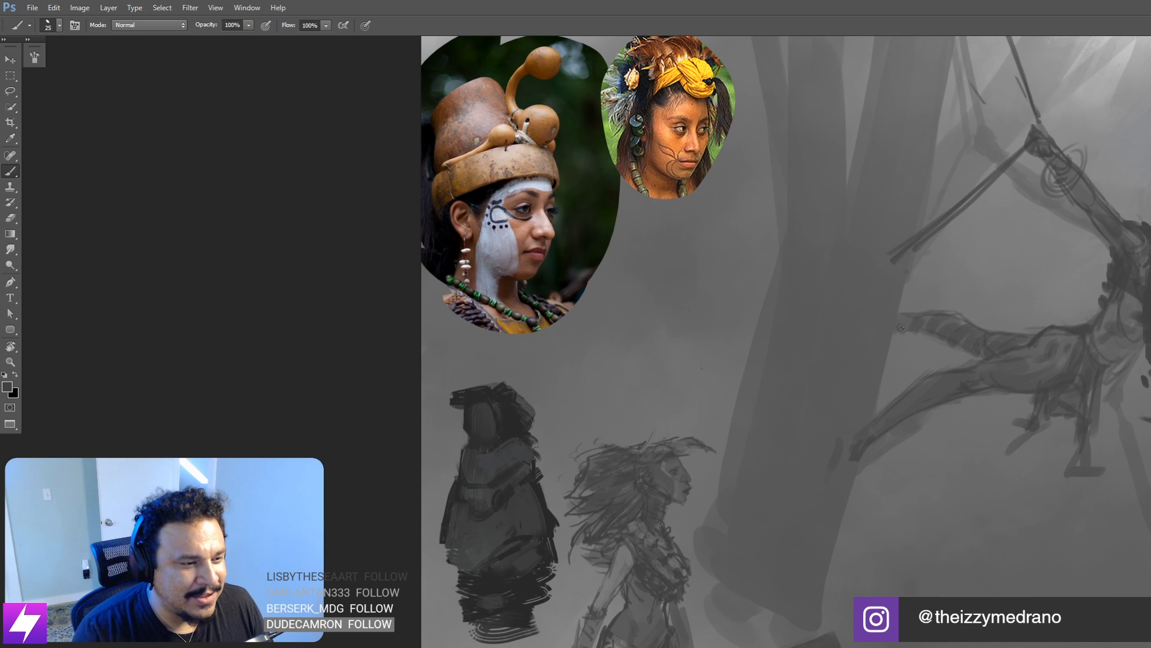
Step: Erase the trailing end of the hanging cloth below the hips and redraw it as a thin downward strip with a size 15 brush
key(bracketright)
key(bracketright)
key(bracketright)
drag(1003, 337, 917, 331)
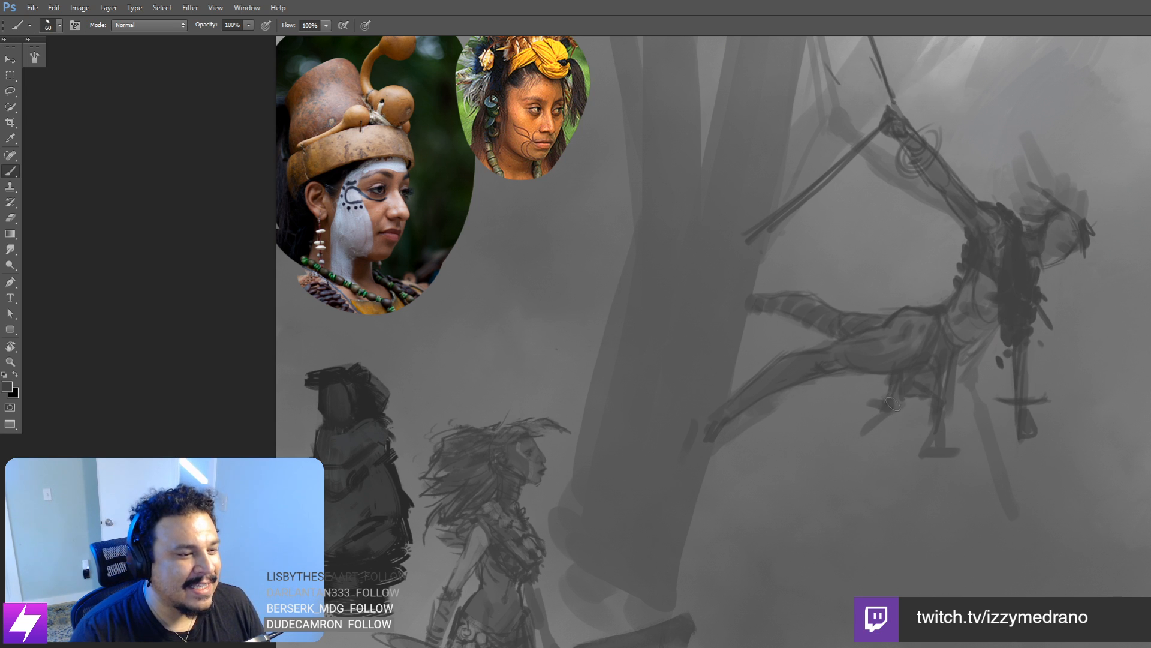
key(e)
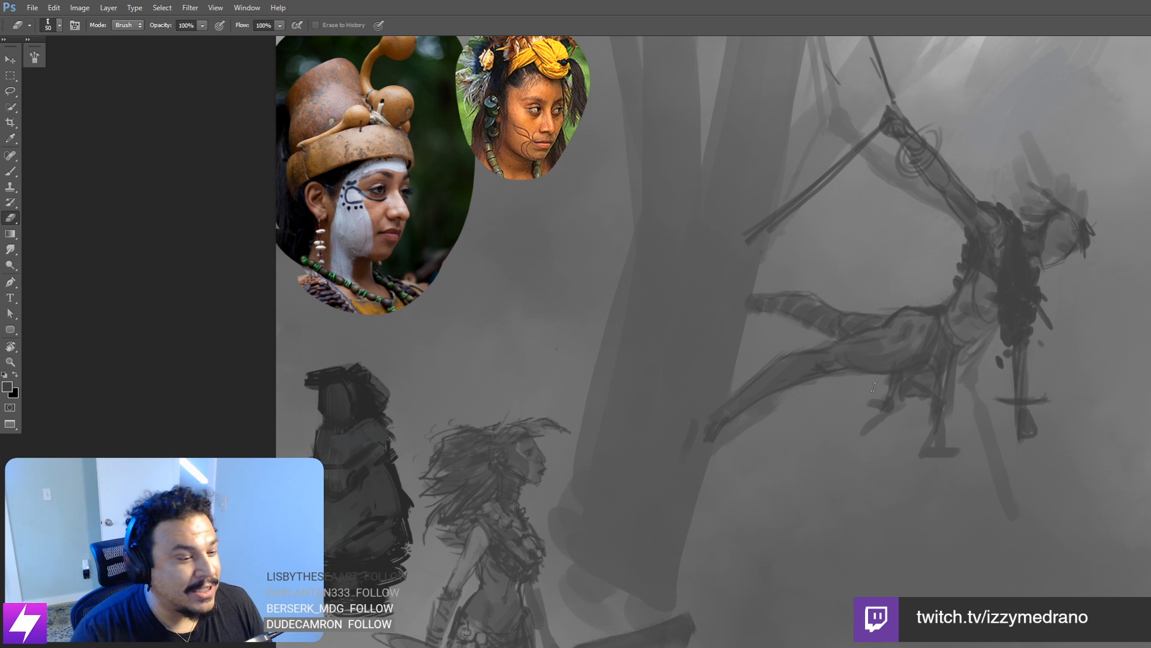
mouse_move(929, 433)
mouse_down()
mouse_move(907, 440)
mouse_move(945, 411)
mouse_move(890, 420)
mouse_move(904, 444)
mouse_up()
key(b)
drag(902, 395, 904, 433)
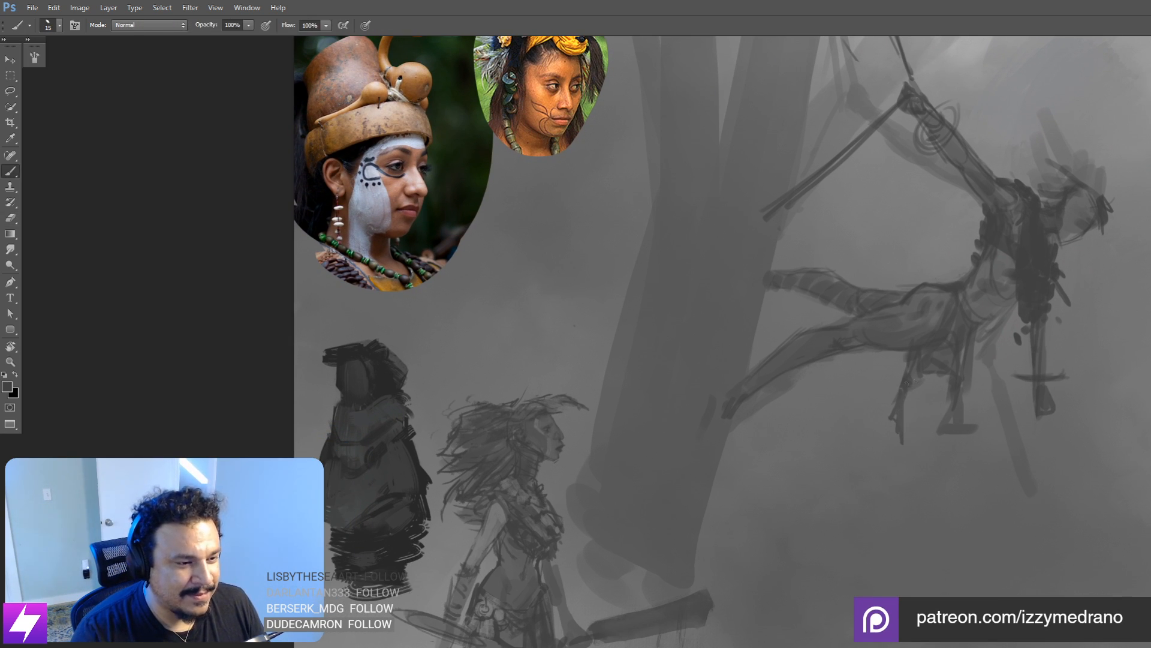
drag(963, 405, 951, 416)
mouse_move(992, 370)
mouse_down()
mouse_move(958, 429)
mouse_move(991, 379)
mouse_up()
Step: Trim the lower end of the fur mantle above the lowered arm with a size 50 eraser
key(e)
key(ctrl+minus)
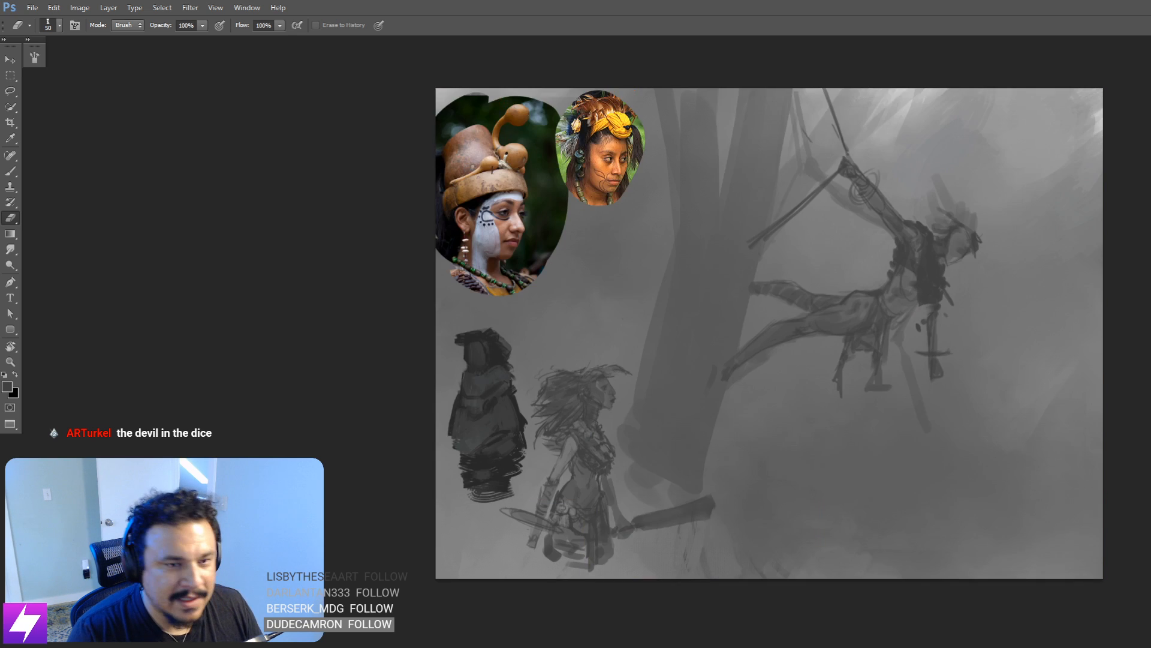
key(ctrl+plus)
drag(926, 333, 885, 422)
mouse_move(954, 315)
mouse_down()
mouse_move(946, 352)
mouse_move(910, 391)
mouse_move(972, 302)
mouse_up()
Step: Paint dark hair strands sweeping back from the warrior's head with size 40 and 25 brushes, redoing the first stroke
key(b)
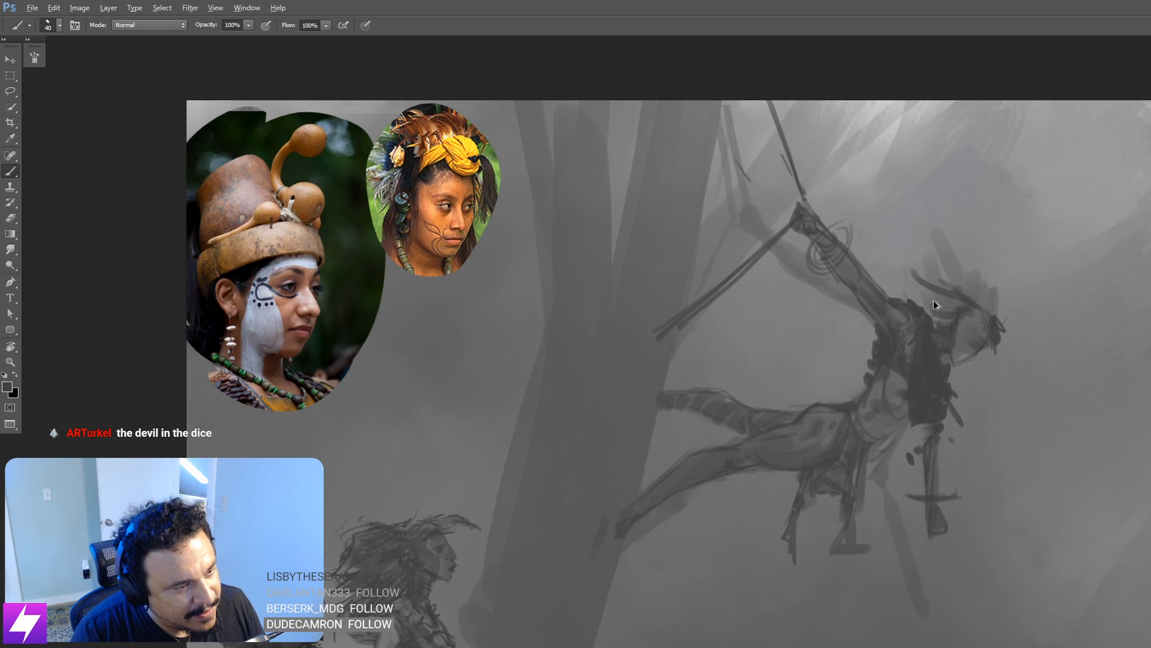
key(ctrl+z)
drag(908, 277, 969, 297)
mouse_move(900, 281)
mouse_down()
mouse_move(950, 301)
mouse_move(927, 330)
mouse_up()
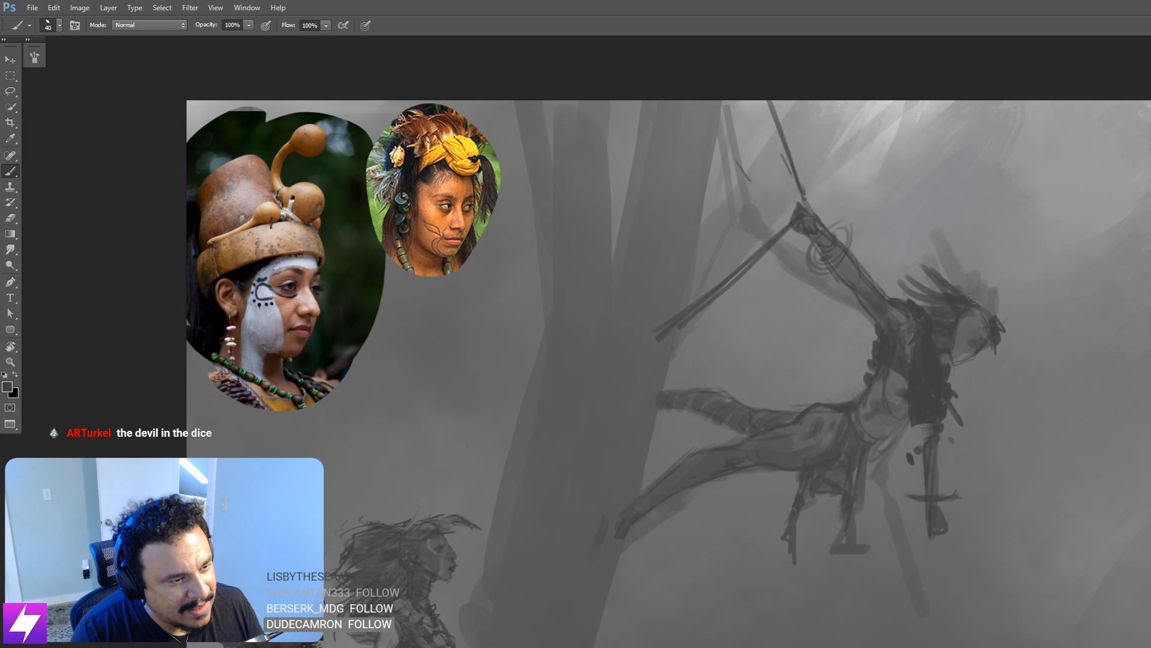
mouse_move(937, 256)
mouse_down()
mouse_move(981, 306)
mouse_move(960, 277)
mouse_up()
key([)
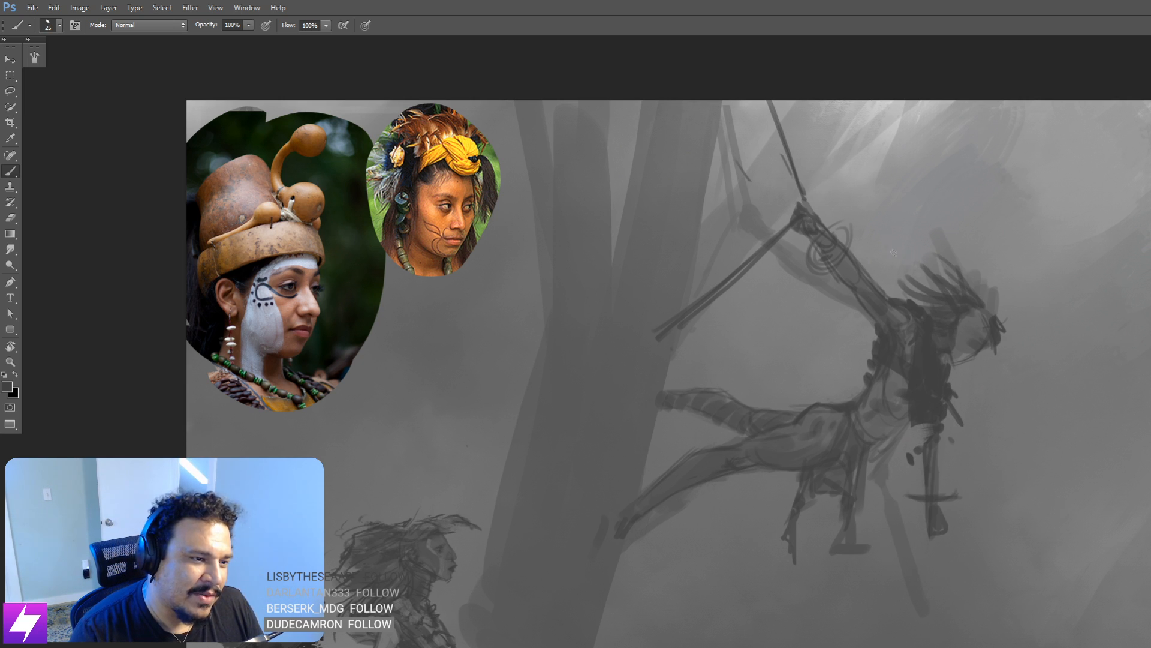
drag(888, 248, 945, 293)
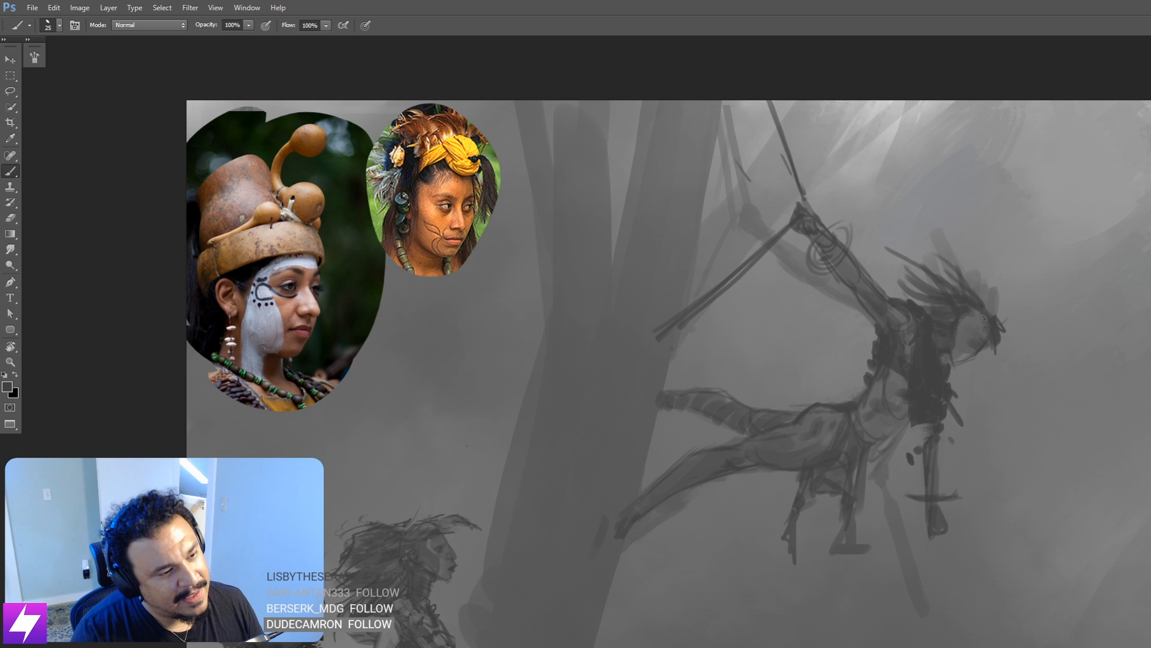
Step: Paint a light grey petalled flower on the side of the warrior's hair with a size 15 brush
key(e)
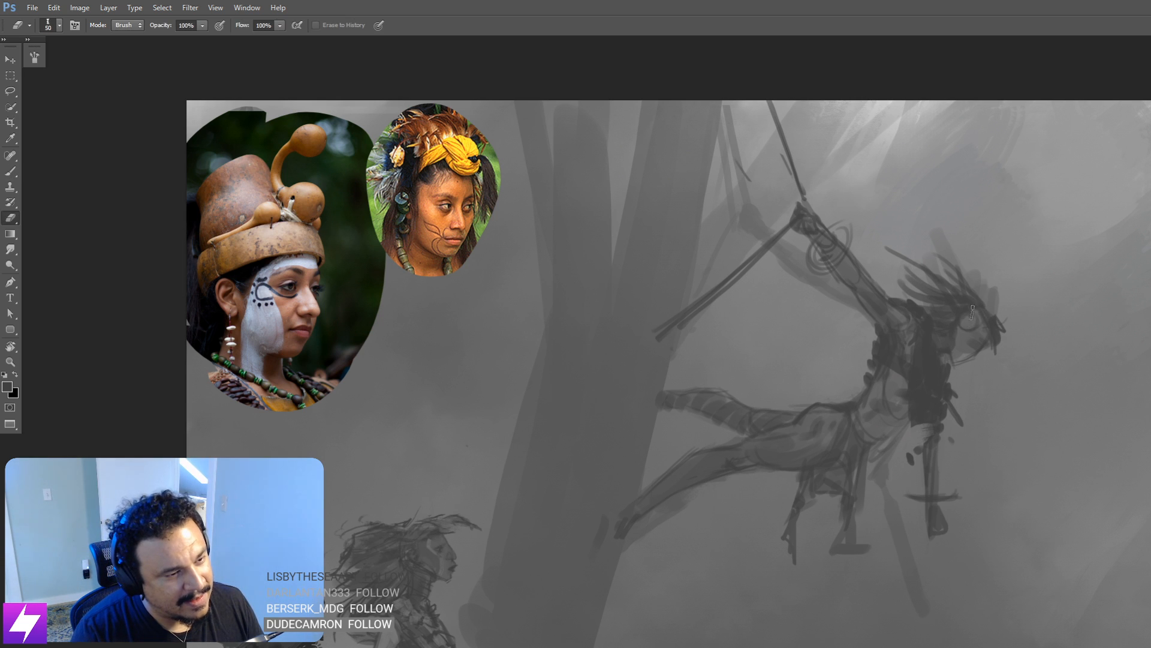
key(b)
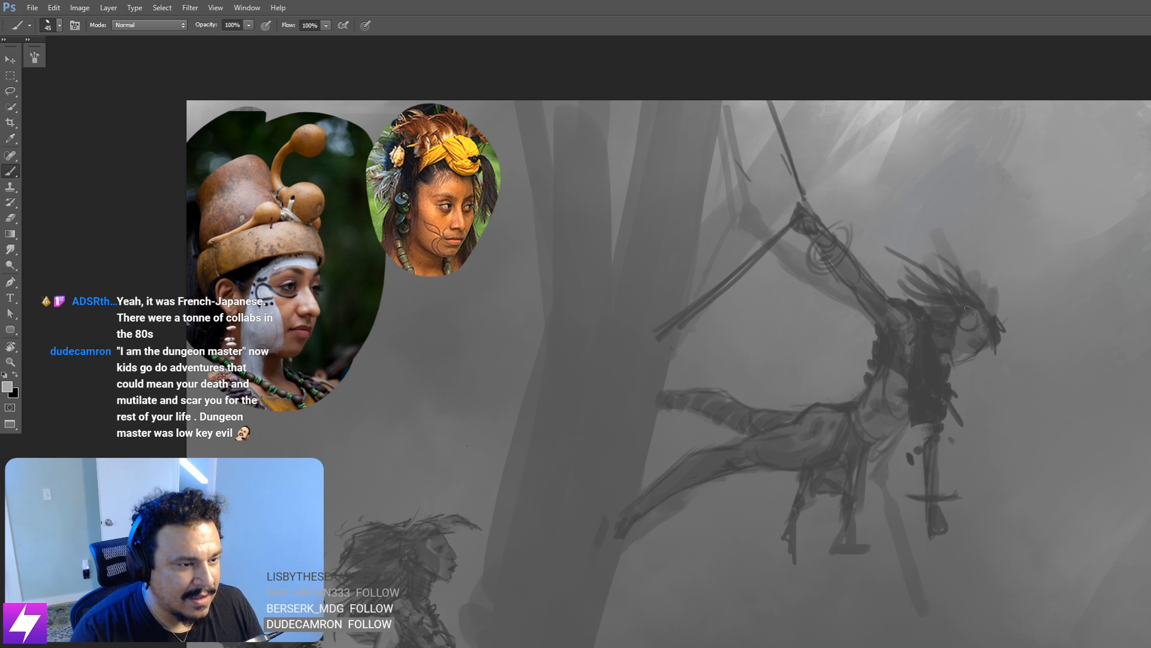
key(bracketleft)
key(bracketleft)
key(bracketleft)
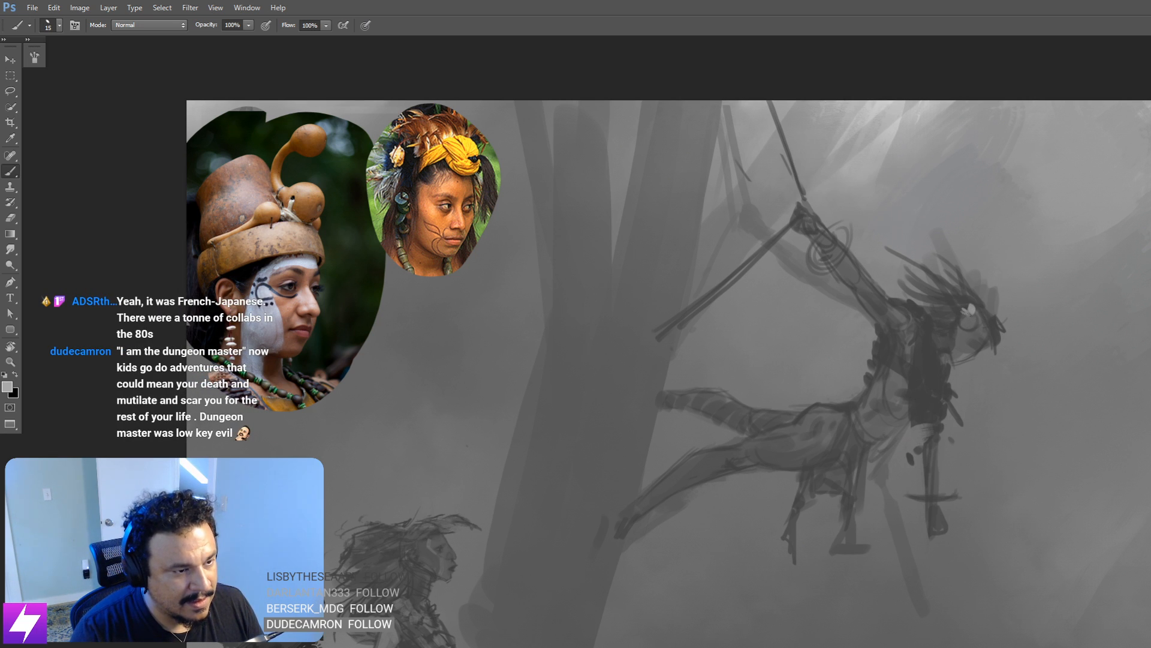
drag(970, 309, 963, 312)
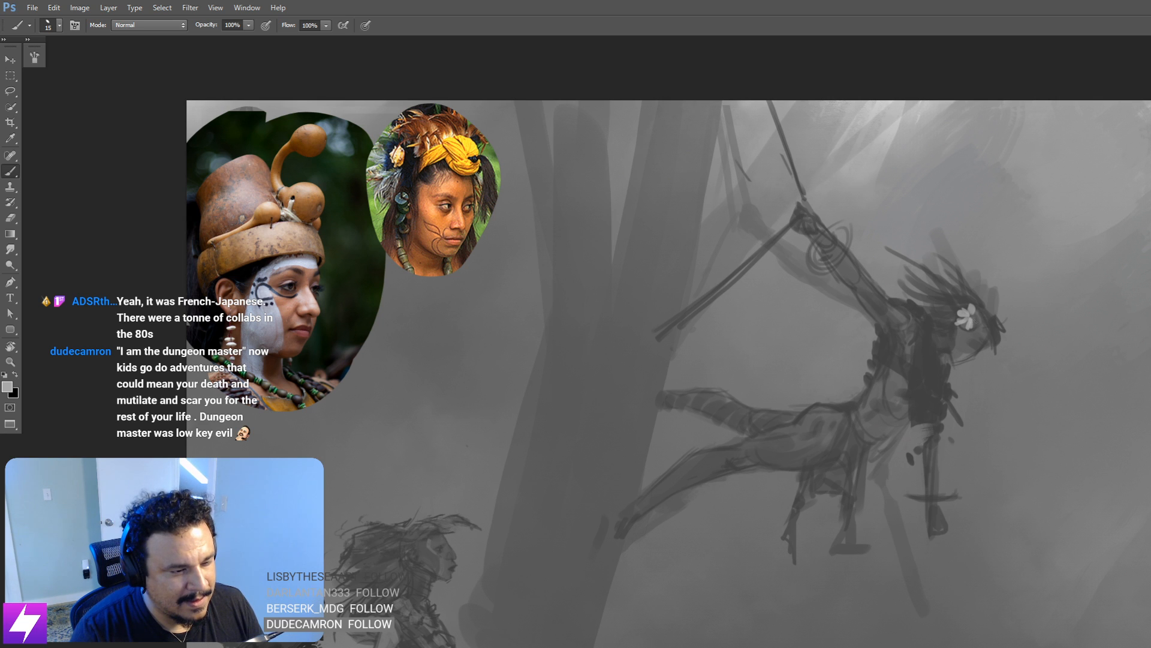
Step: Flip the canvas back and examine the warrior's silhouette with the new hair and flower
key(ctrl+minus)
key(ctrl+minus)
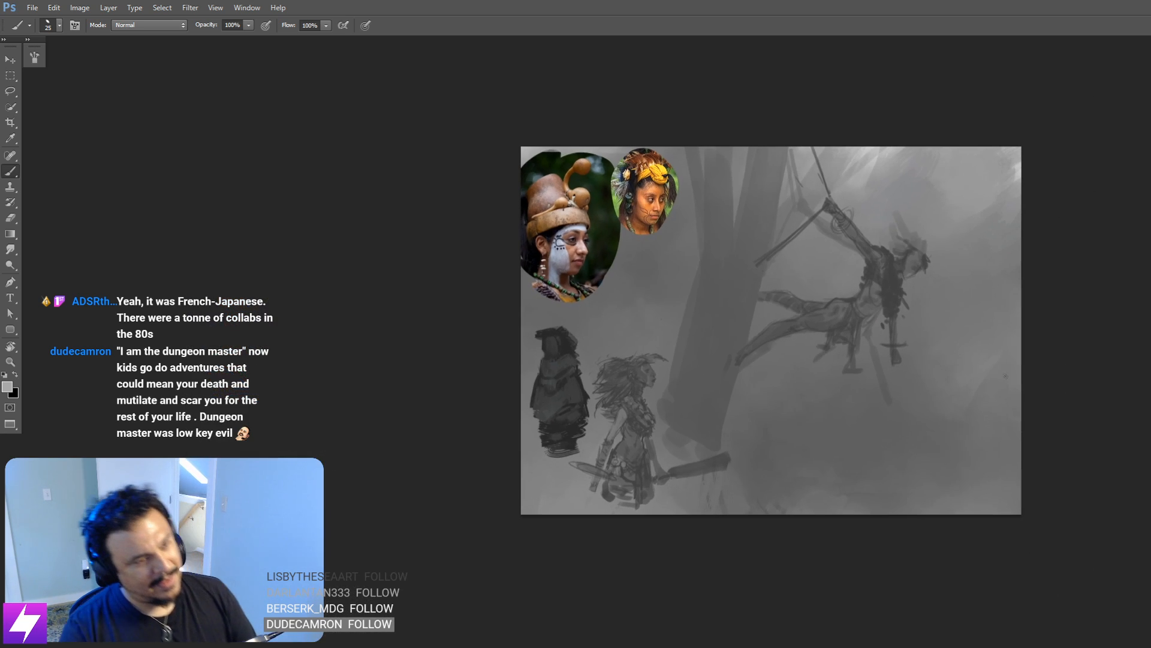
key(ctrl+shift+h)
drag(805, 363, 913, 360)
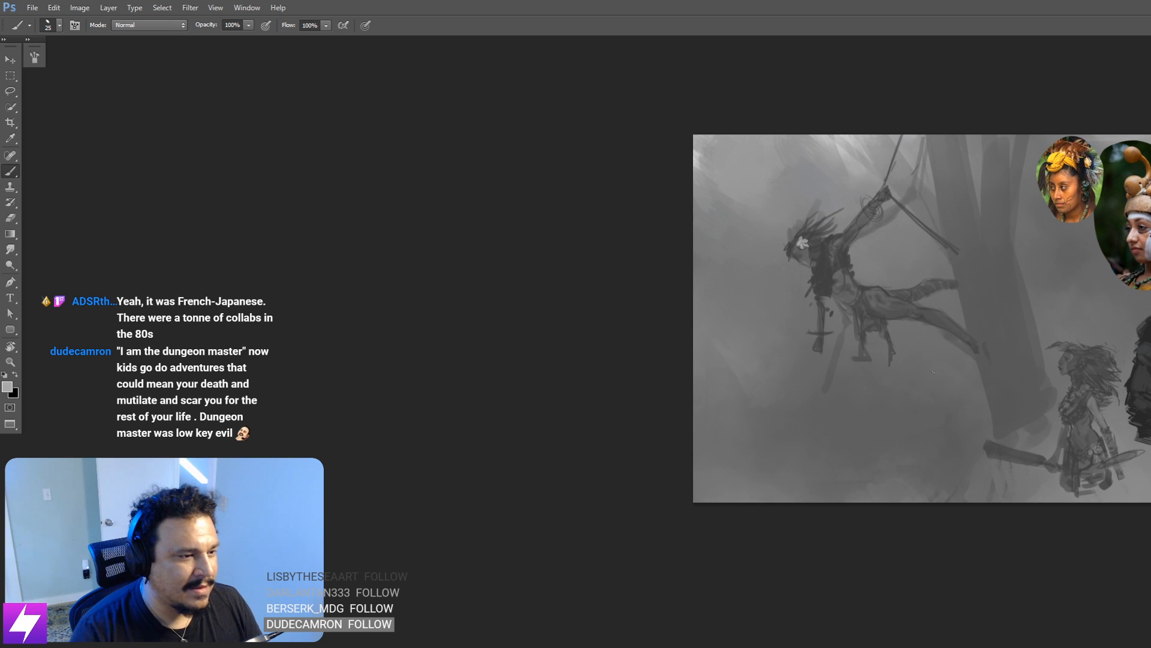
key(ctrl+plus)
drag(896, 312, 880, 389)
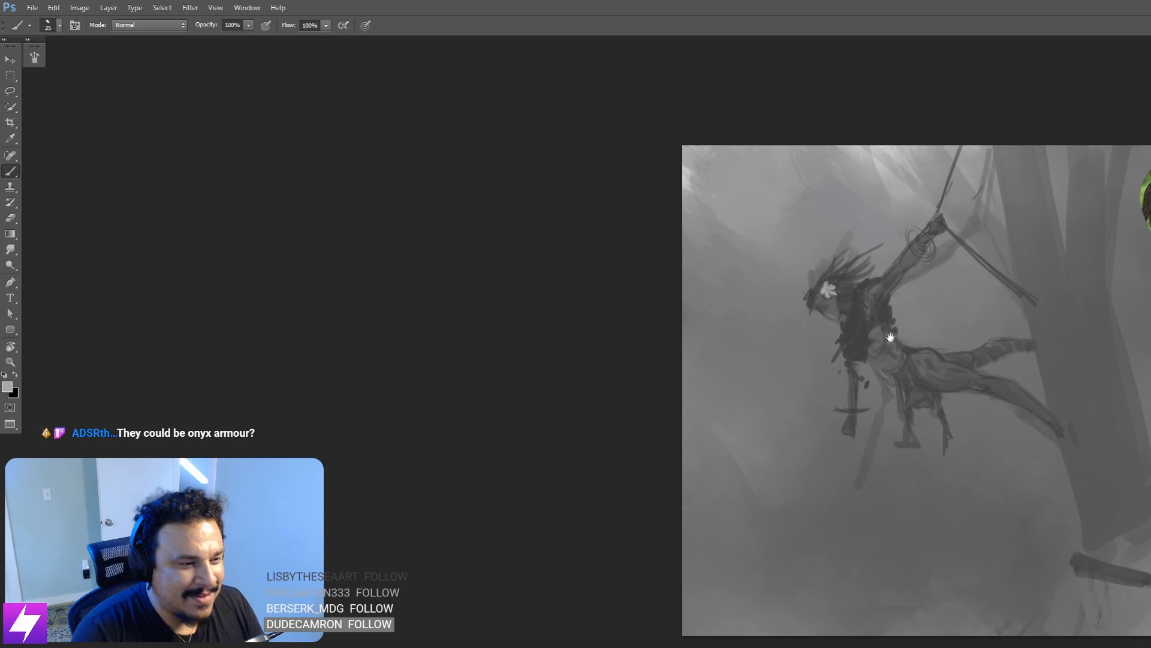
drag(892, 337, 879, 315)
mouse_move(914, 372)
mouse_down()
mouse_move(905, 349)
mouse_move(855, 324)
mouse_move(897, 334)
mouse_up()
drag(883, 294, 878, 324)
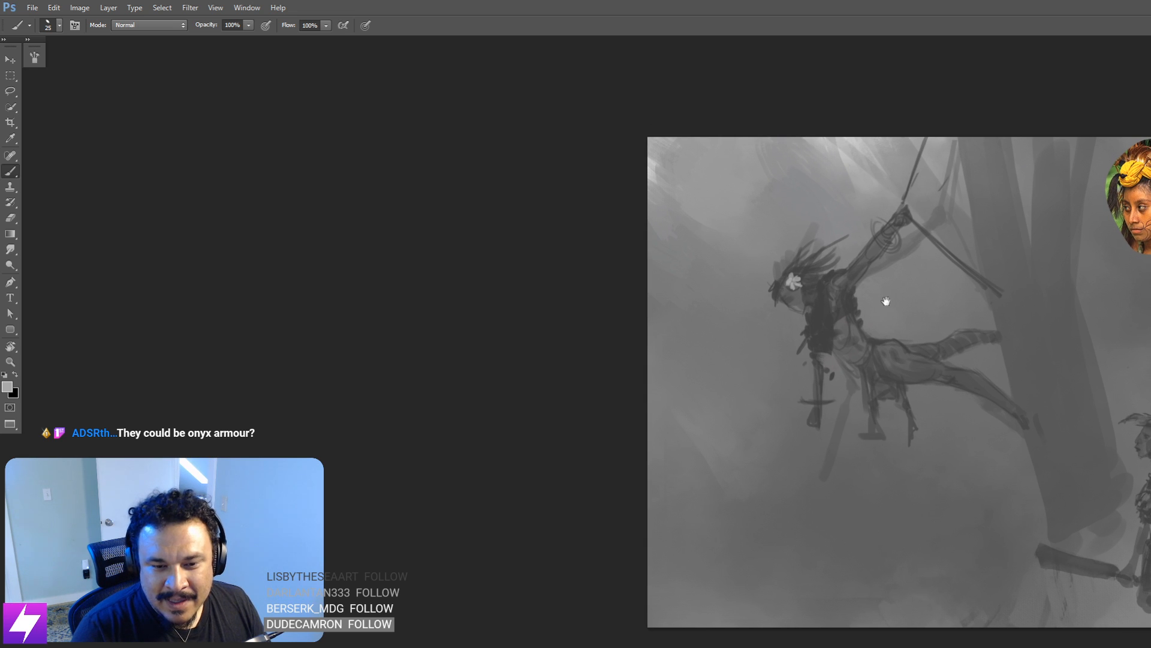
drag(899, 421, 892, 416)
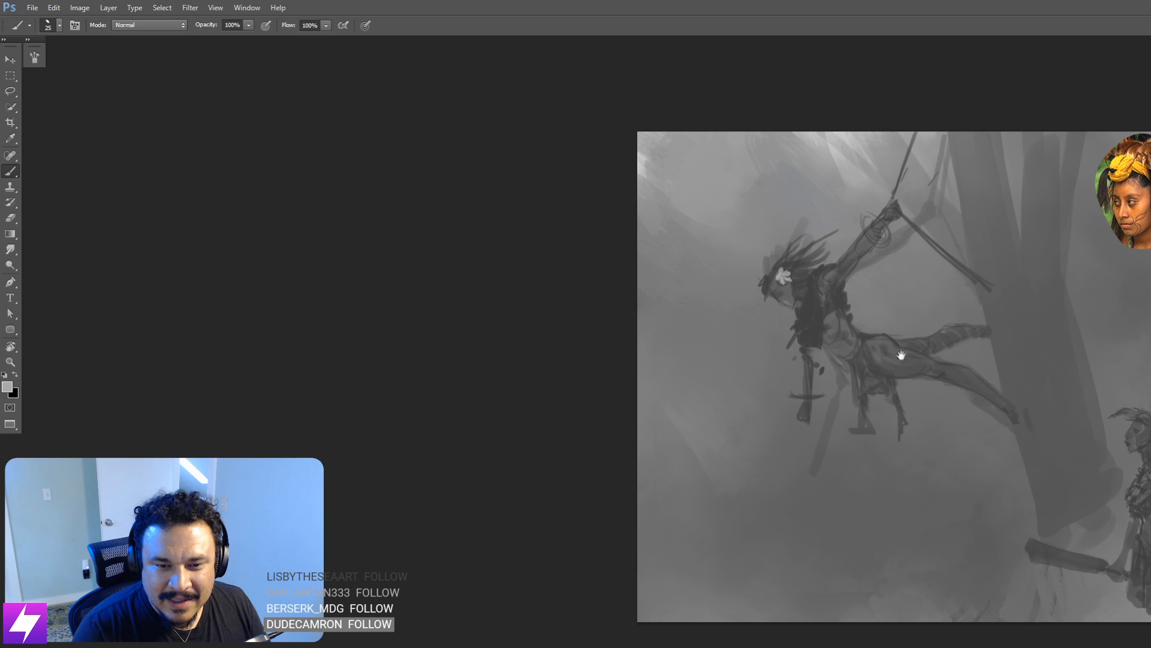
drag(923, 309, 889, 322)
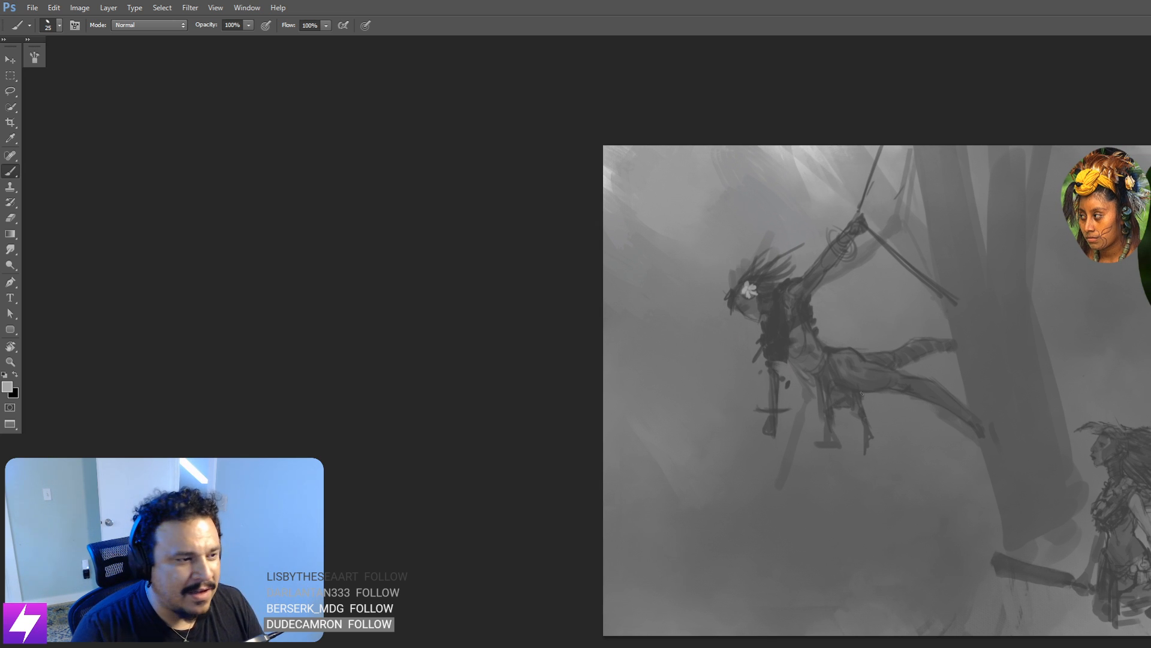
Step: Refine the petals of the hair flower with sampled dark and light greys, using small brushes from size 20 down to 10
ctrl+click(772, 348)
drag(771, 346, 795, 408)
ctrl+click(786, 363)
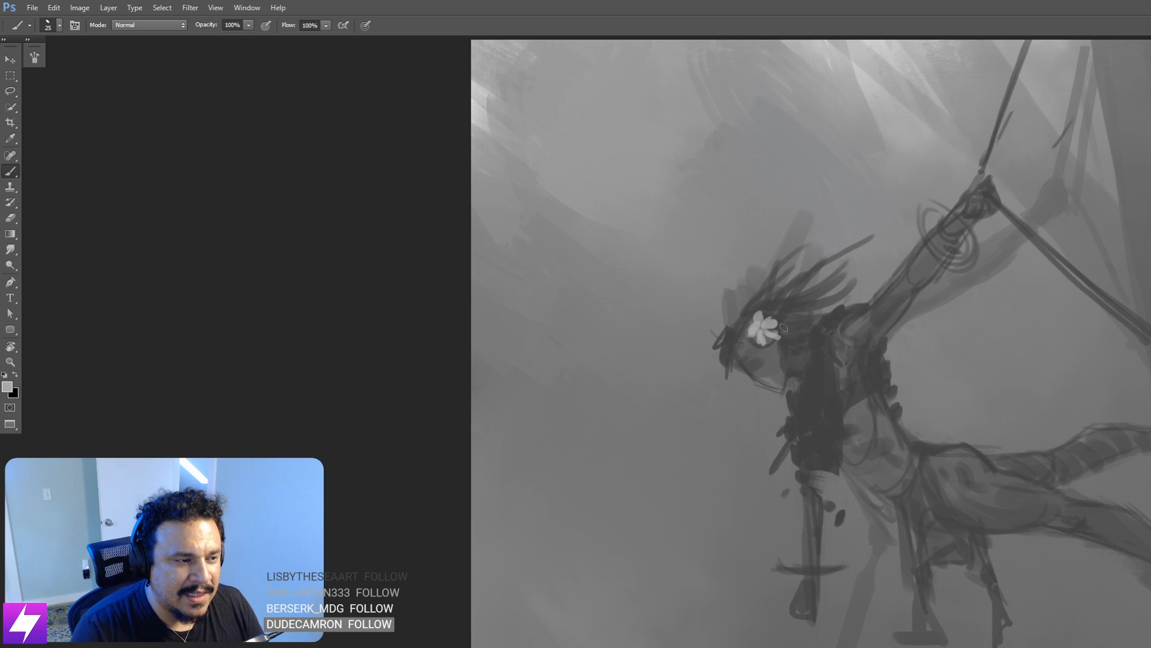
alt+click(816, 356)
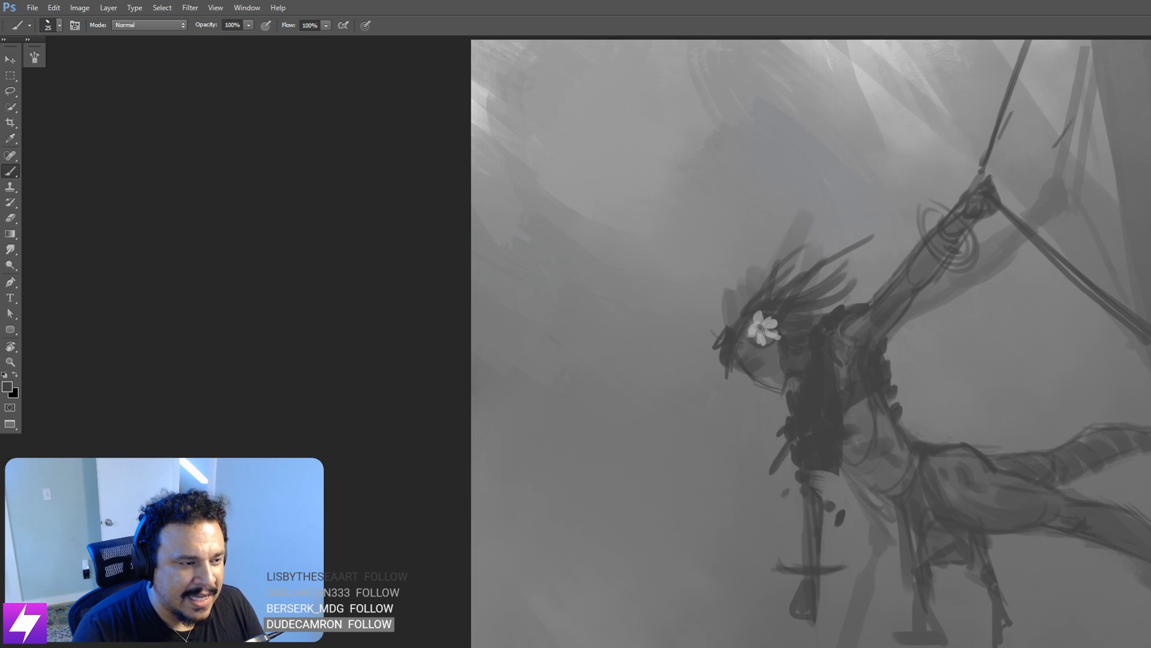
key(bracketleft)
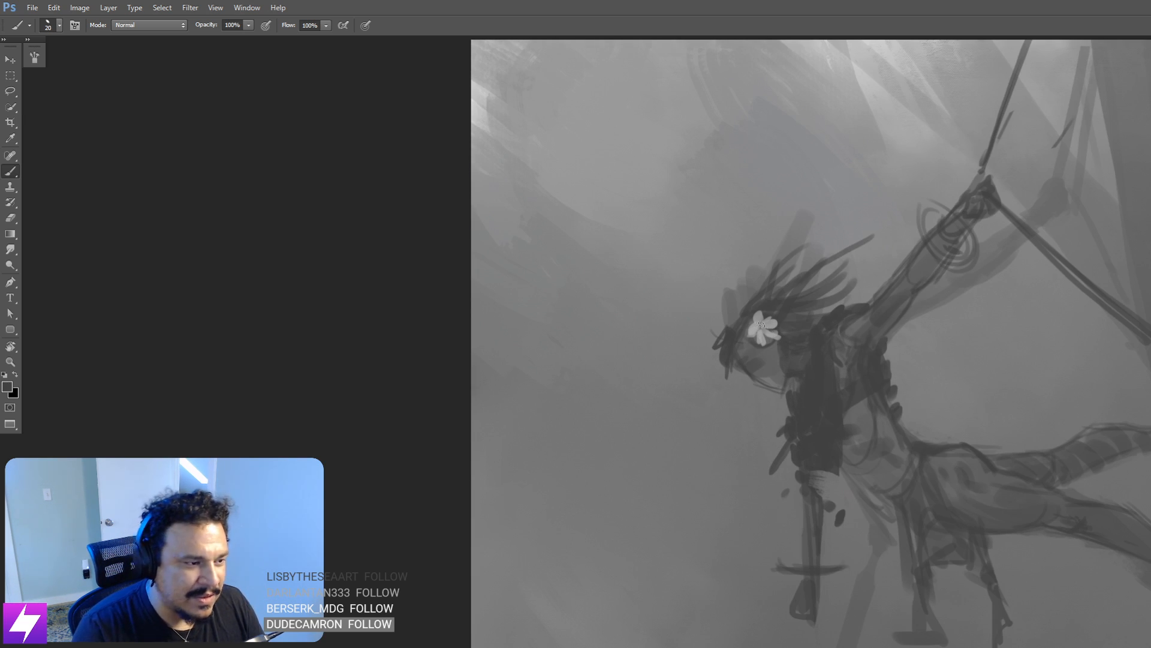
drag(809, 398, 799, 390)
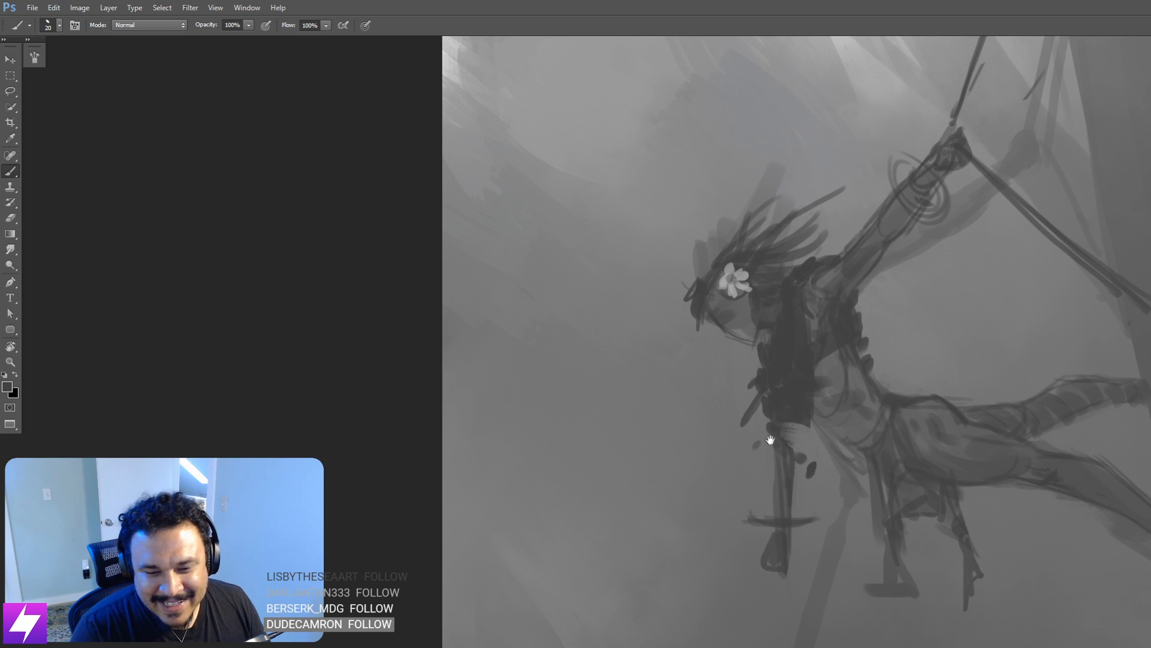
drag(768, 439, 784, 430)
drag(787, 307, 848, 384)
alt+click(821, 340)
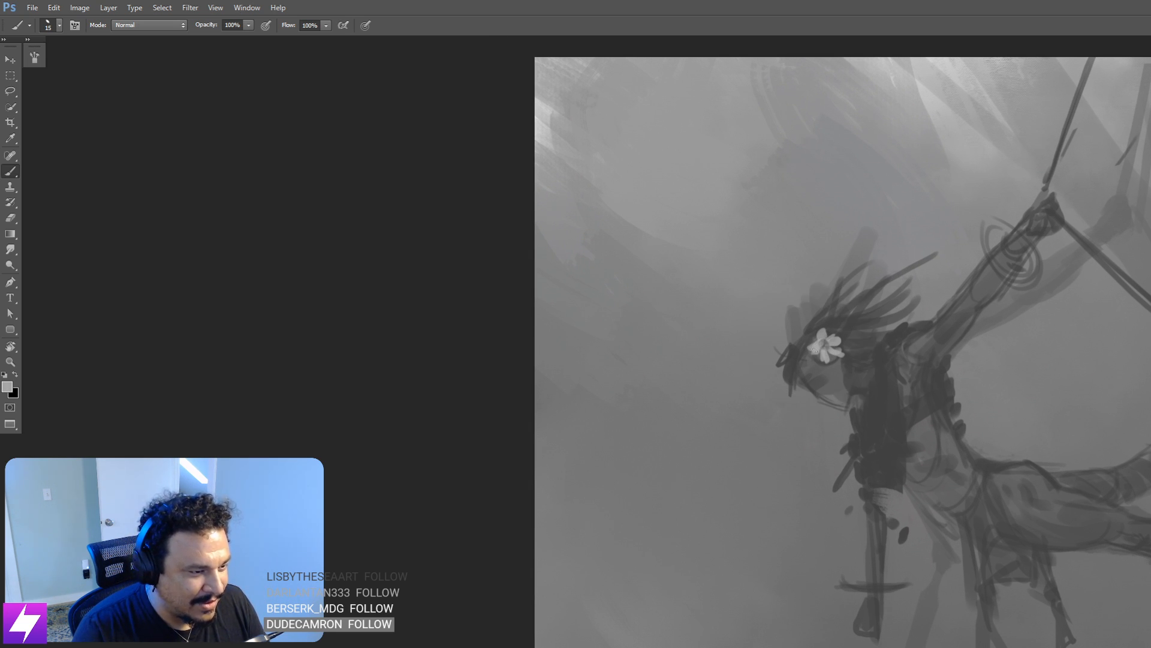
drag(827, 343, 842, 352)
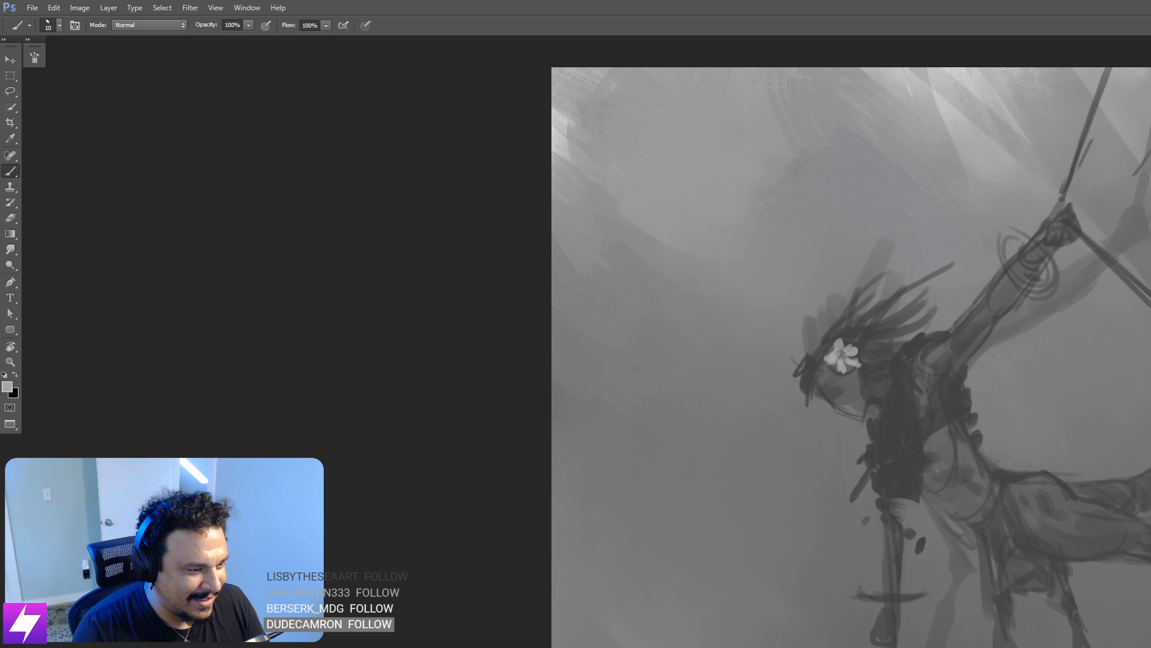
scroll(905, 369, down, 2)
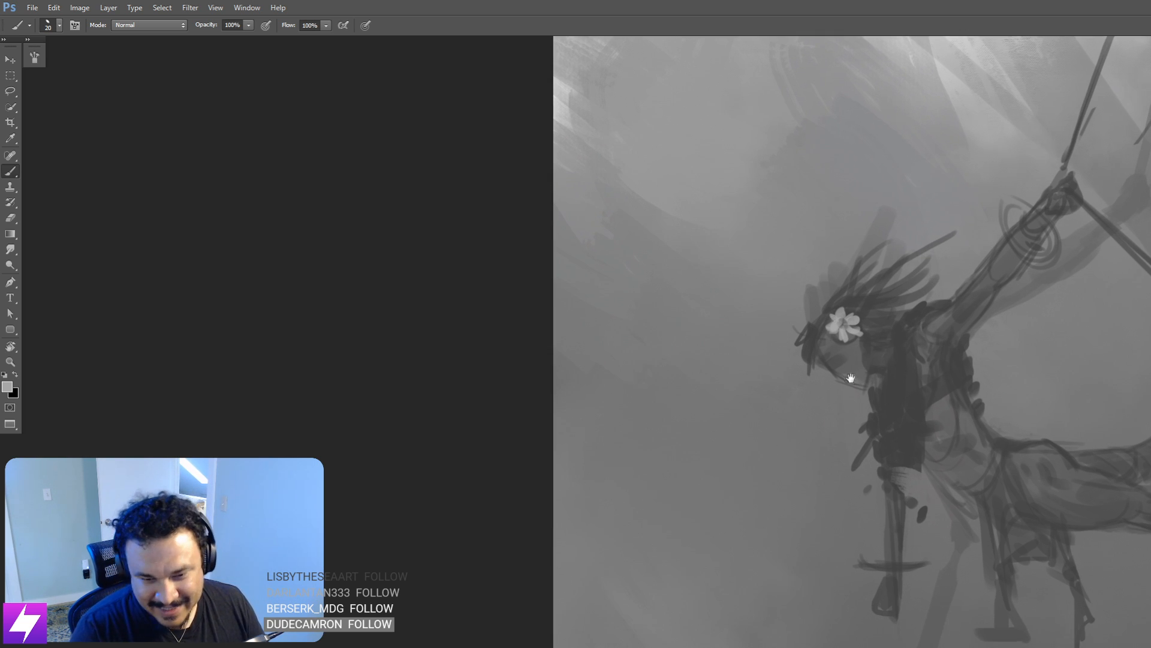
Step: Rotate the canvas to examine the warrior in an upright position, and return it to its normal orientation
scroll(836, 318, down, 1)
mouse_move(946, 348)
mouse_down()
mouse_move(925, 324)
mouse_move(924, 348)
mouse_up()
key(r)
drag(796, 227, 886, 311)
mouse_move(888, 313)
mouse_down()
mouse_move(900, 288)
mouse_move(846, 330)
mouse_up()
key(b)
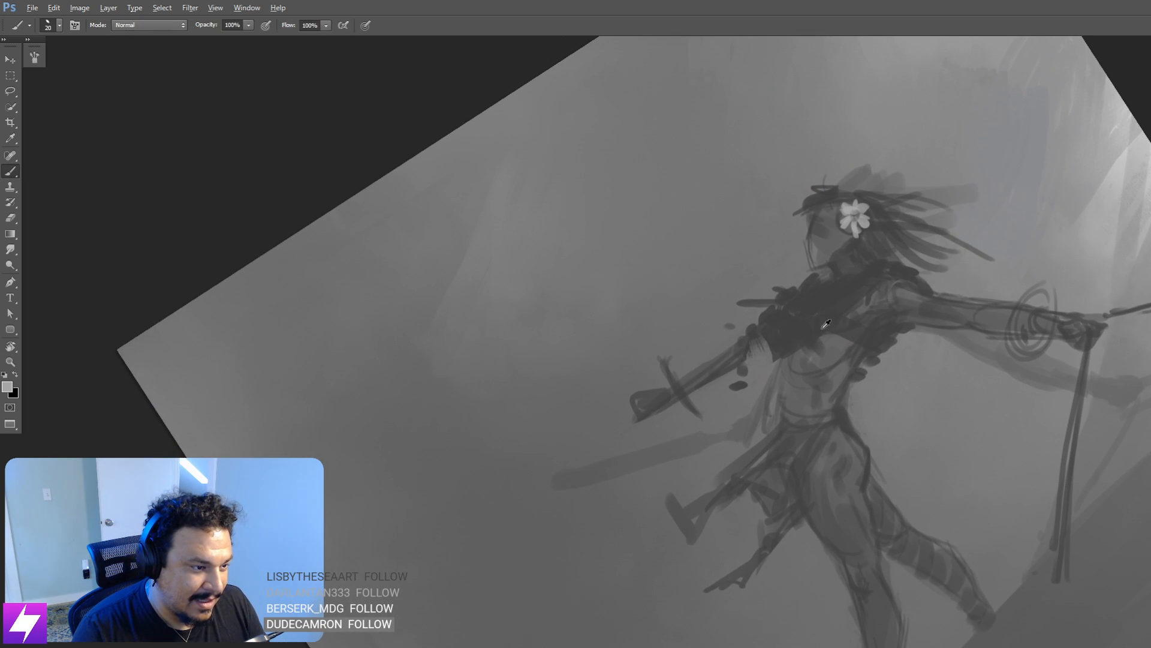
mouse_move(982, 401)
mouse_down()
mouse_move(937, 376)
mouse_move(891, 390)
mouse_move(1003, 275)
mouse_up()
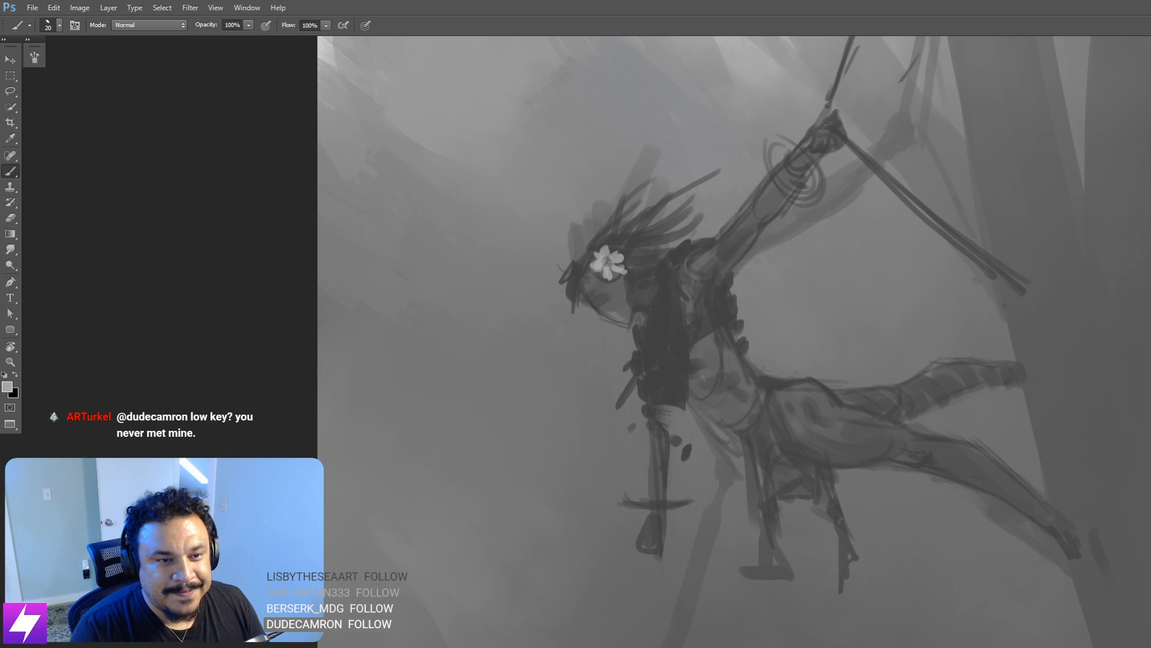
Step: Sample the fur mantle's dark grey, then mirror the canvas and examine the warrior's pose against the whole composition and references
alt+click(667, 360)
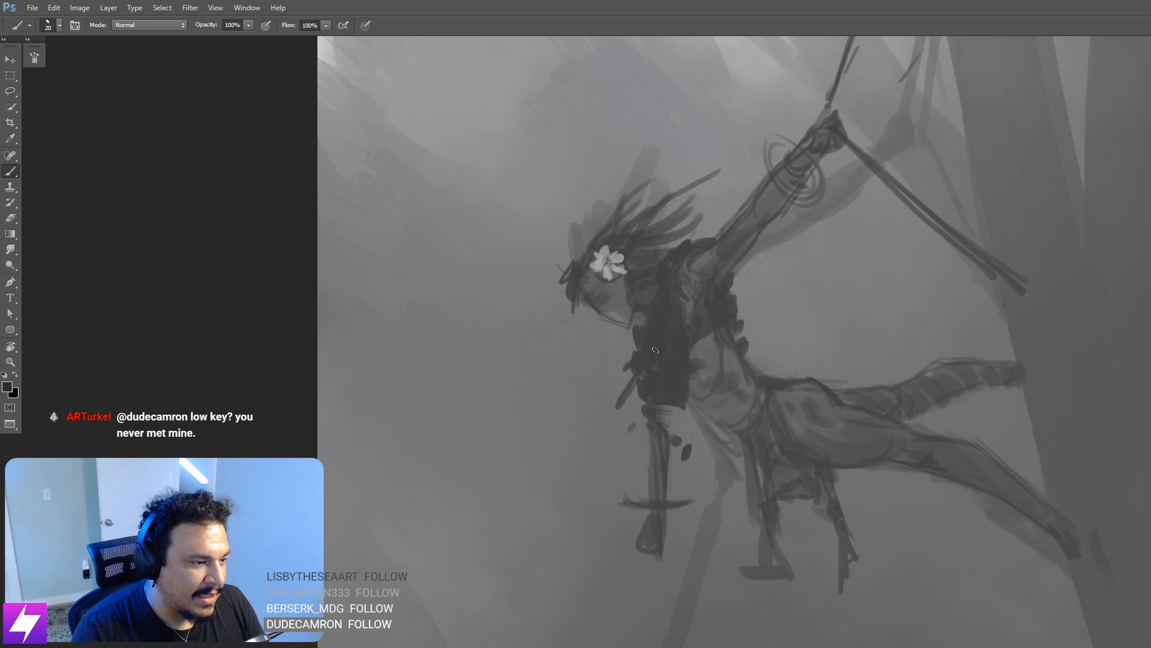
drag(762, 320, 837, 309)
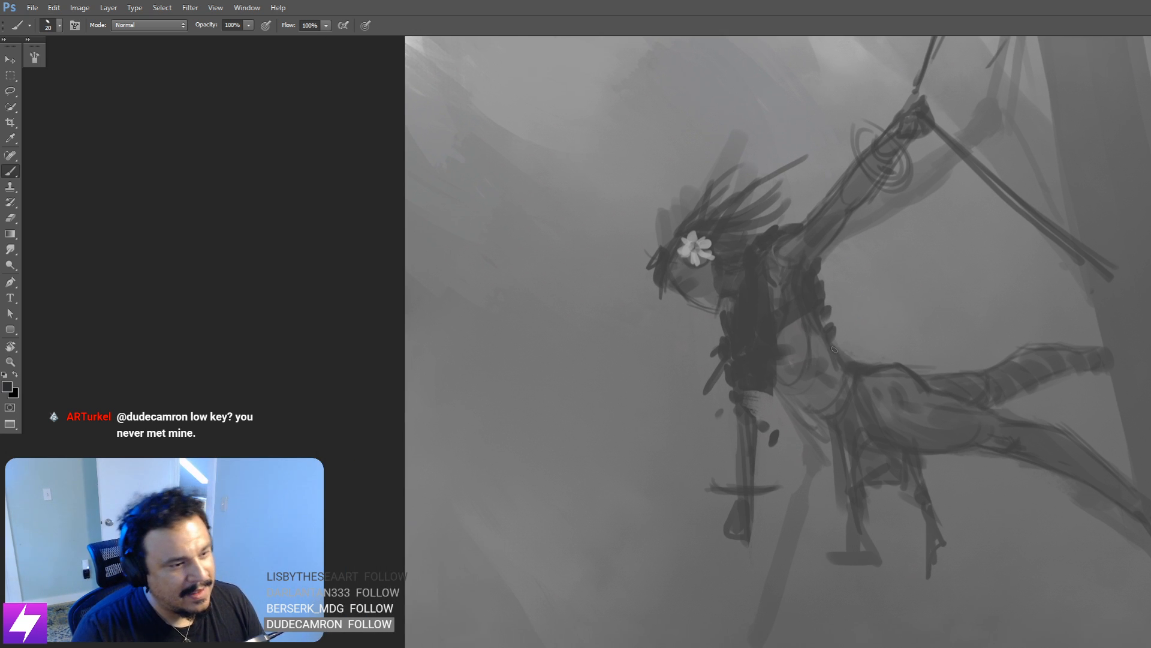
key(ctrl+minus)
drag(799, 374, 887, 414)
key(ctrl+minus)
drag(716, 422, 825, 448)
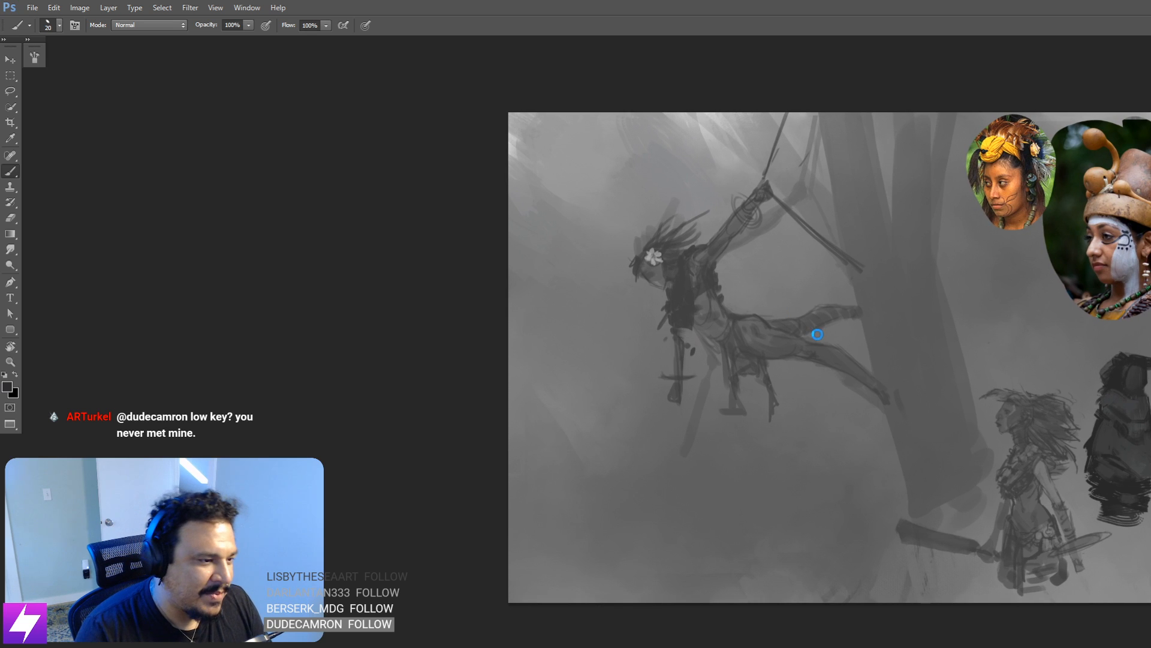
key(ctrl+shift+h)
mouse_move(689, 387)
mouse_down()
mouse_move(711, 389)
mouse_move(731, 418)
mouse_up()
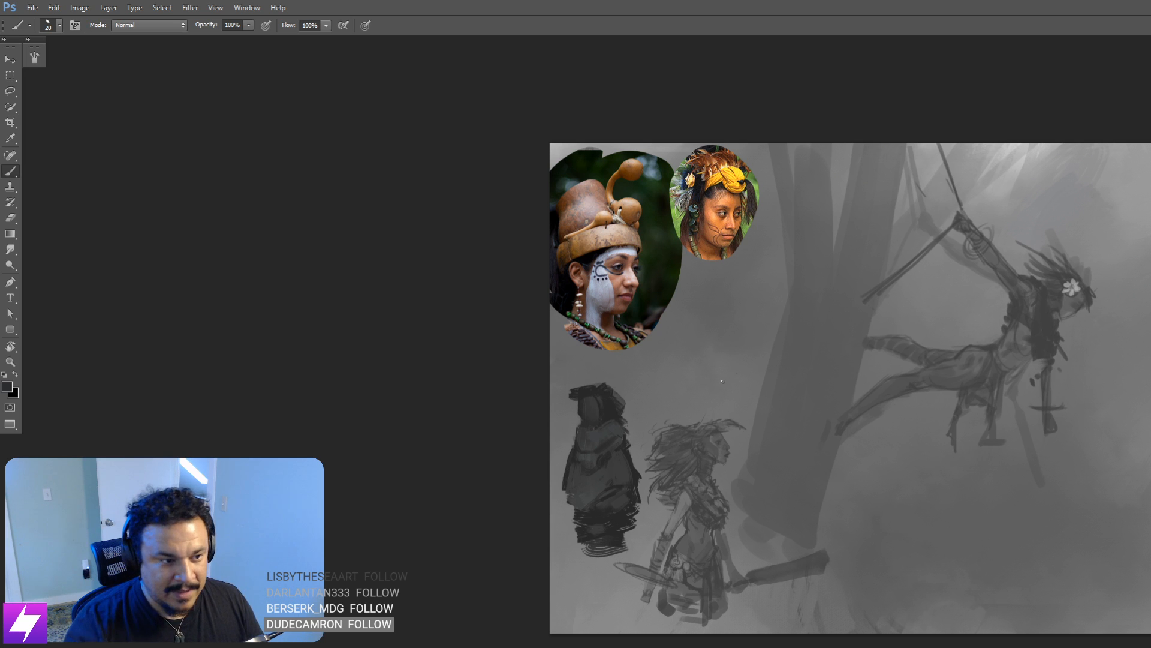
key(ctrl+plus)
drag(1035, 498, 912, 510)
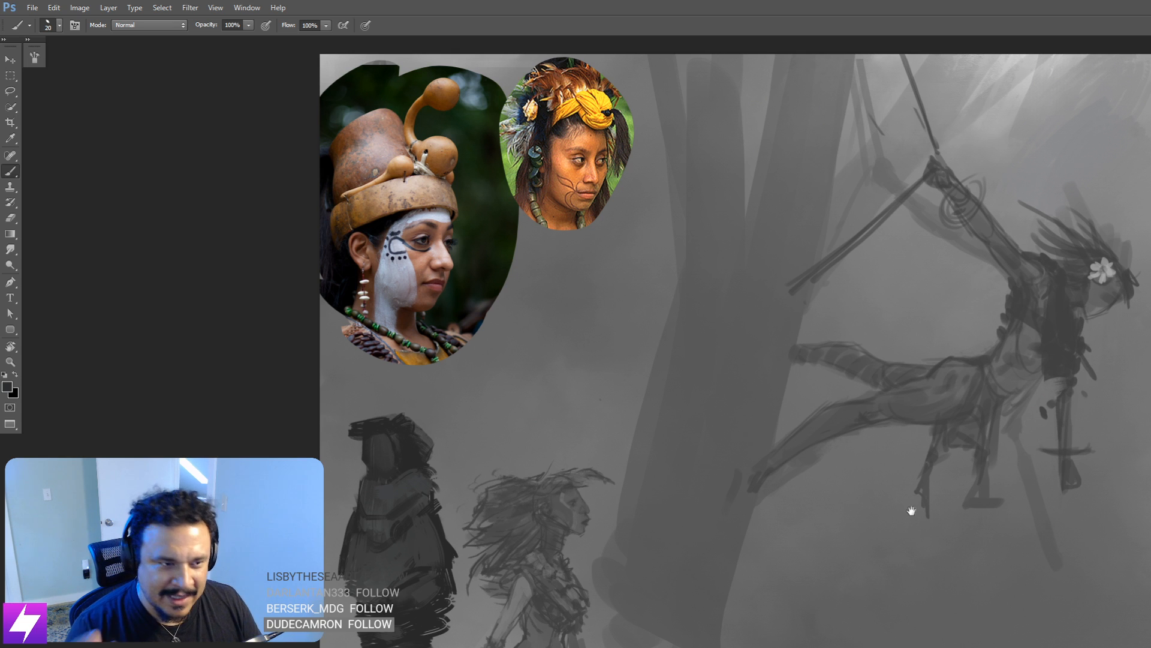
drag(1040, 285, 945, 323)
drag(1024, 330, 982, 308)
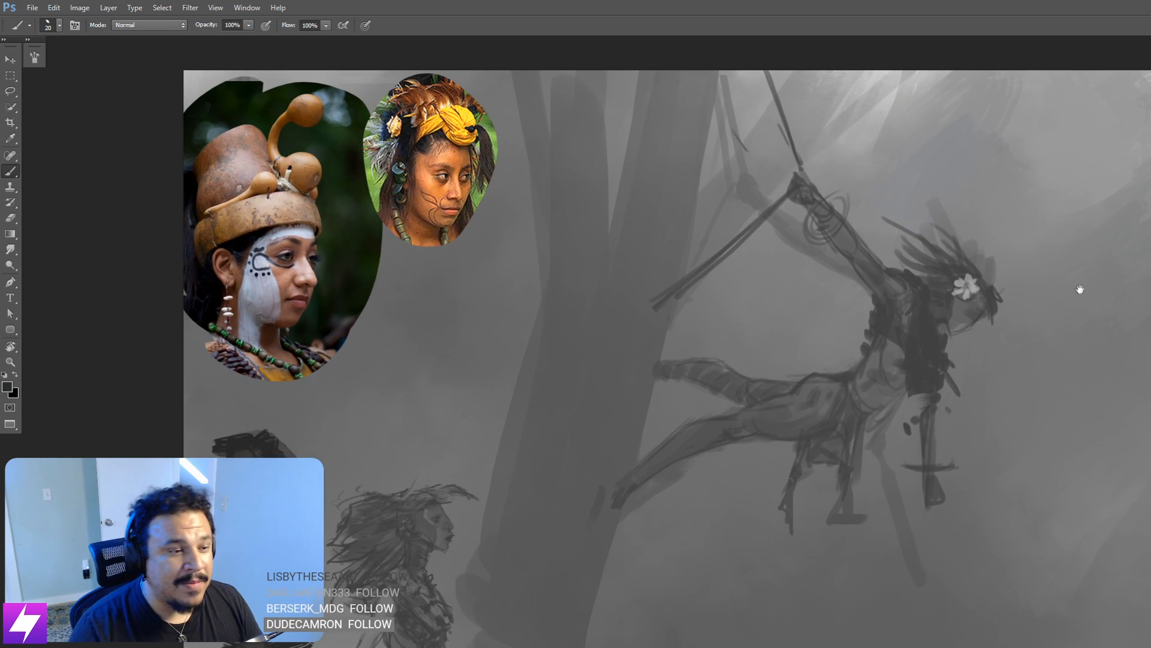
drag(1015, 346, 1005, 325)
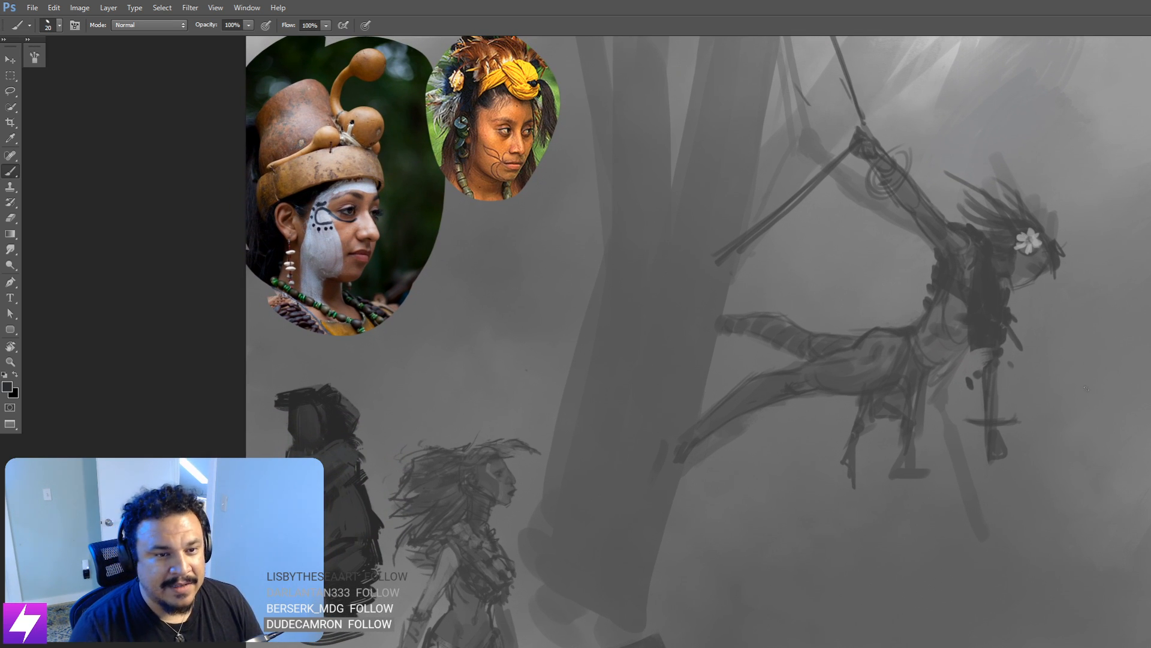
mouse_move(766, 359)
mouse_down()
mouse_move(804, 368)
mouse_move(887, 342)
mouse_move(873, 352)
mouse_up()
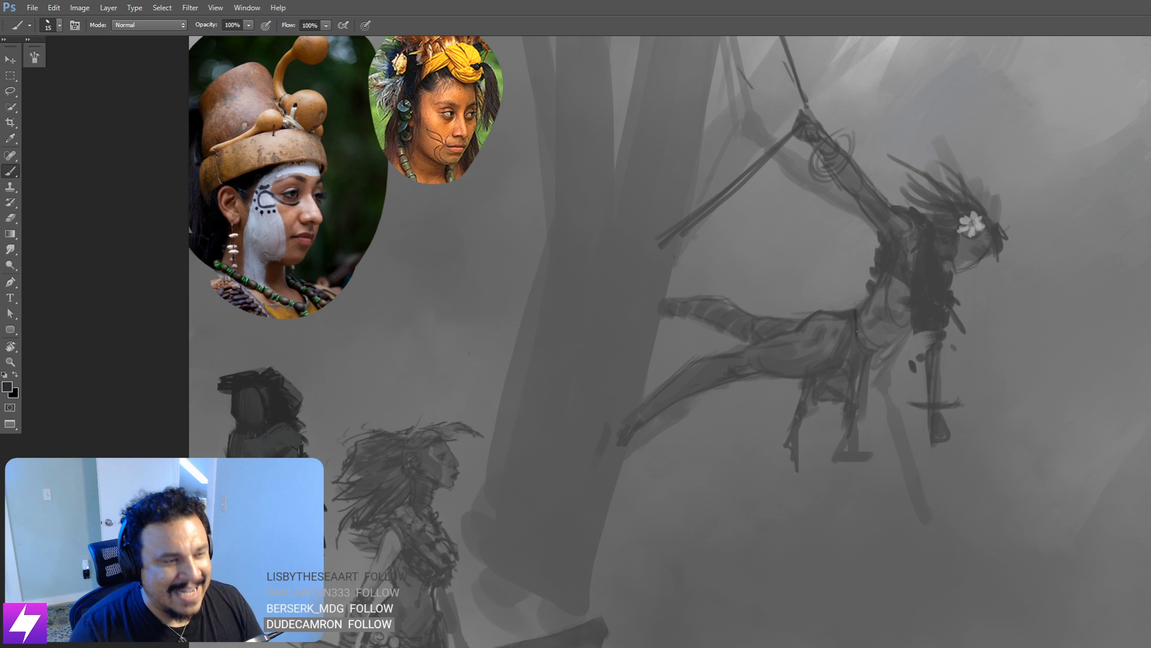
Step: Sketch dark belt lines and gathered cloth folds at the warrior's hip, using small brushes from size 20 down to 10 and finer
key(bracketright)
key(bracketright)
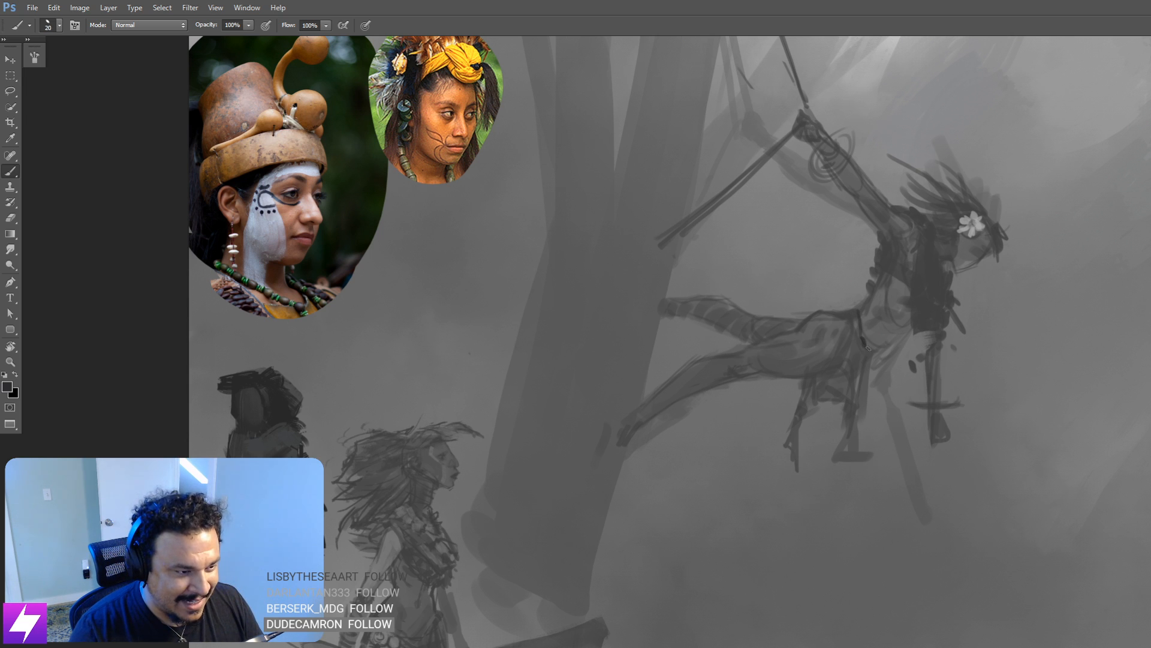
key(bracketleft)
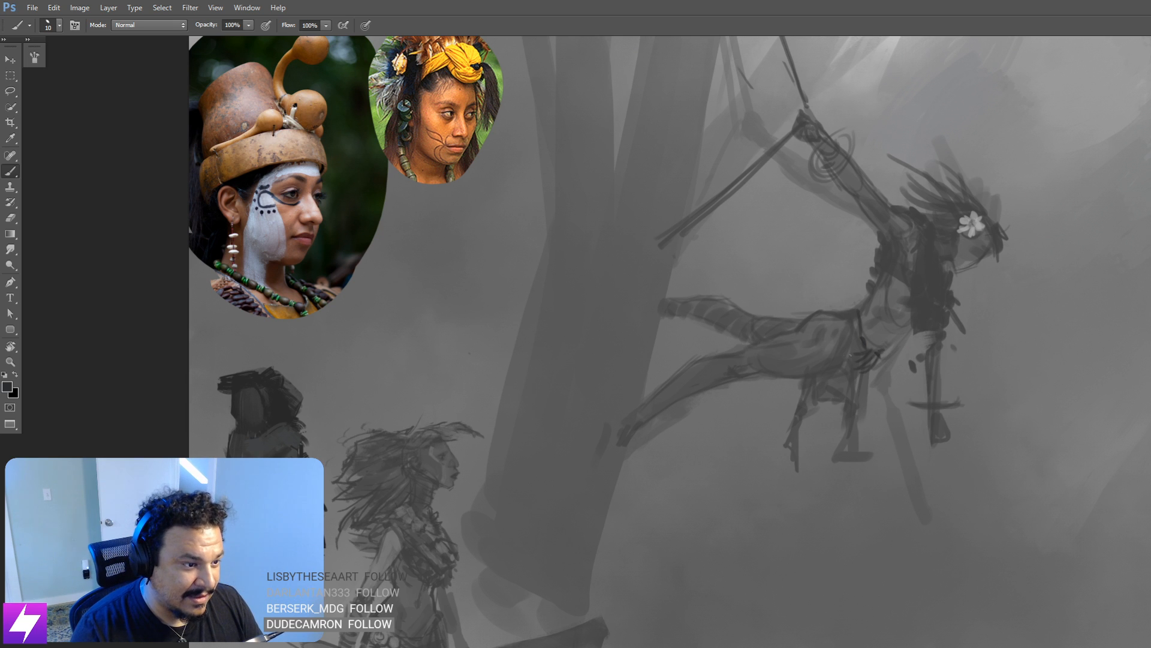
key(bracketleft)
key(bracketleft)
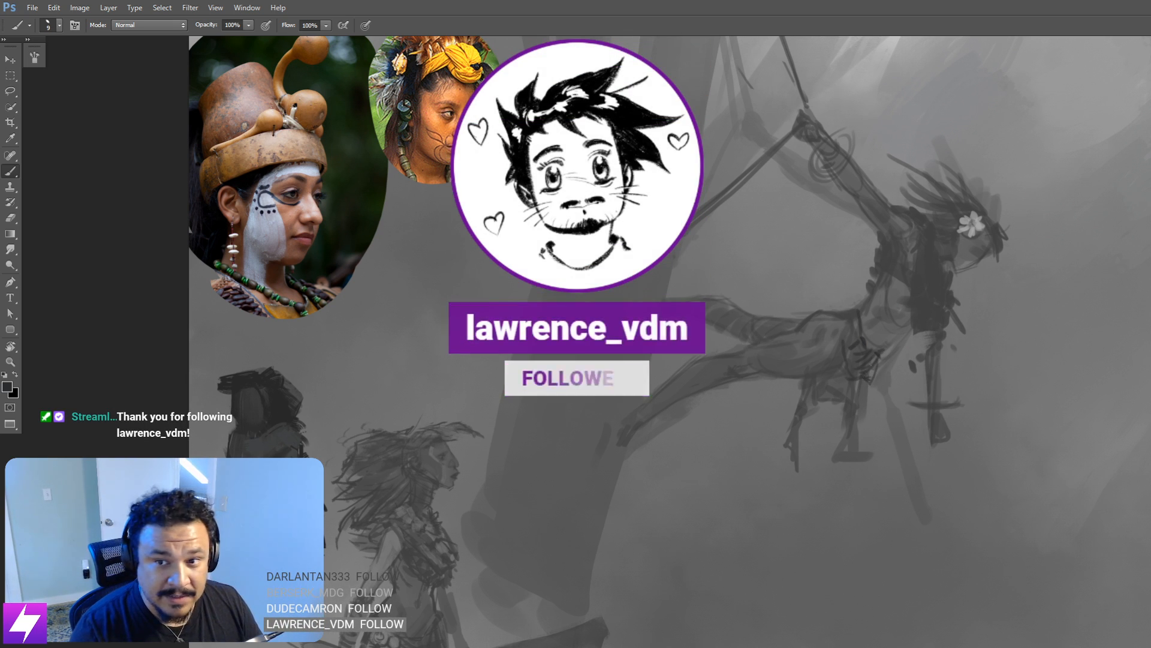
drag(795, 427, 830, 358)
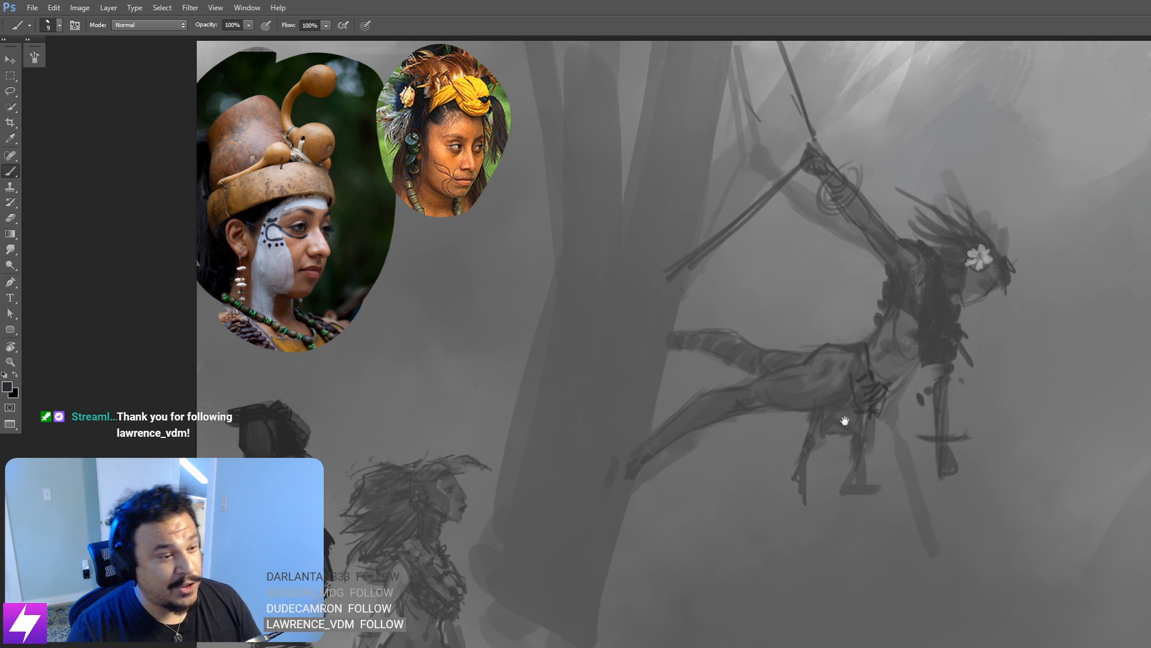
drag(885, 397, 869, 396)
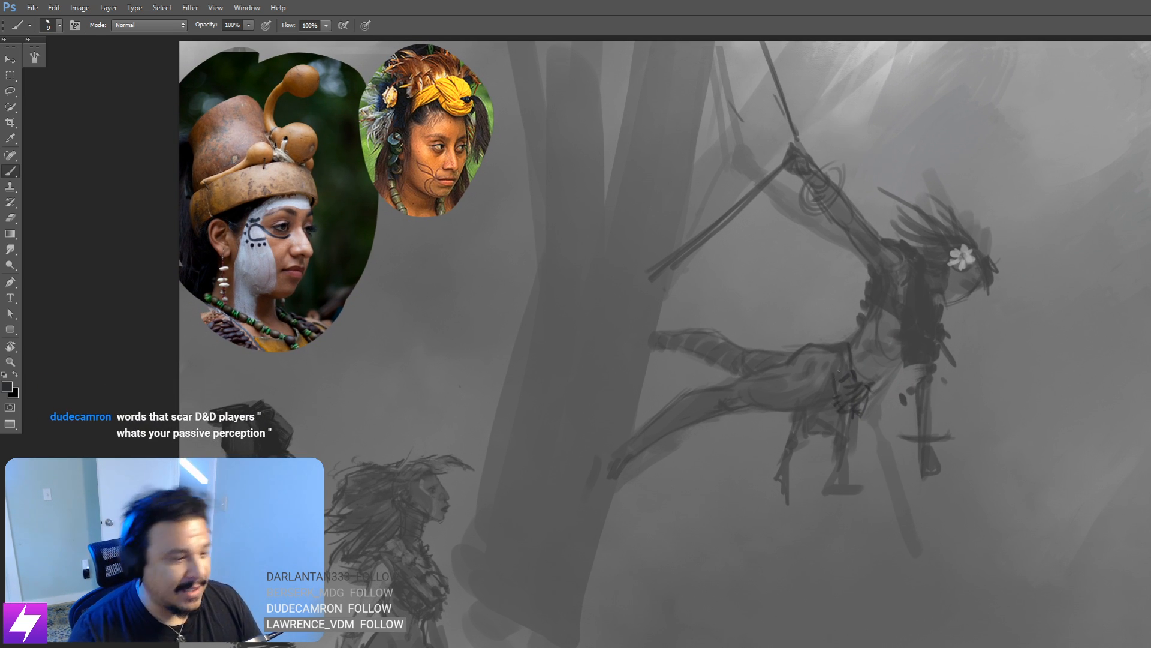
Step: Paint a dark rounded knot on the warrior's hip with a brush of up to size 50, and flip the canvas back
key(bracketright)
mouse_move(842, 344)
mouse_down()
mouse_move(851, 362)
mouse_move(836, 334)
mouse_move(830, 360)
mouse_move(842, 364)
mouse_up()
key(bracketleft)
key(bracketright)
key(bracketright)
key(bracketright)
key(bracketright)
key(bracketright)
key(bracketright)
key(ctrl+minus)
drag(907, 396, 986, 348)
key(ctrl+shift+h)
drag(752, 332, 814, 381)
key(ctrl+plus)
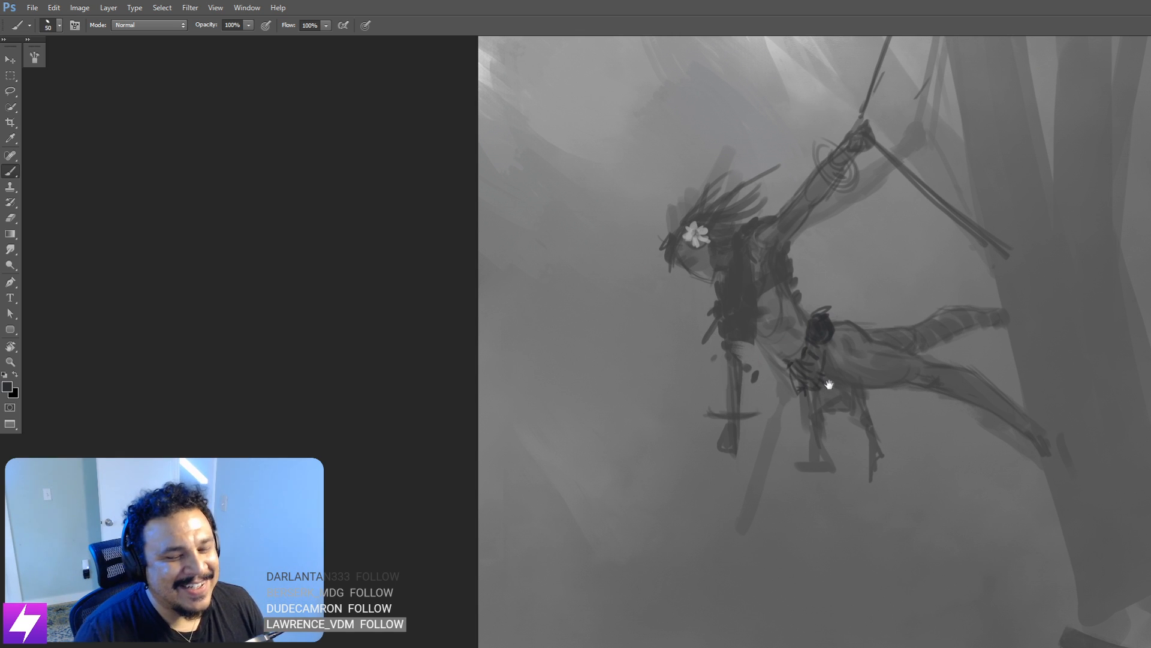
Step: Outline the first cloth strips hanging from the hip knot in dark grey, giving the longer one a flat lower end
mouse_move(827, 376)
mouse_down()
mouse_move(856, 369)
mouse_move(835, 417)
mouse_move(846, 436)
mouse_up()
key(bracketleft)
key(bracketleft)
key(ctrl+z)
key(bracketright)
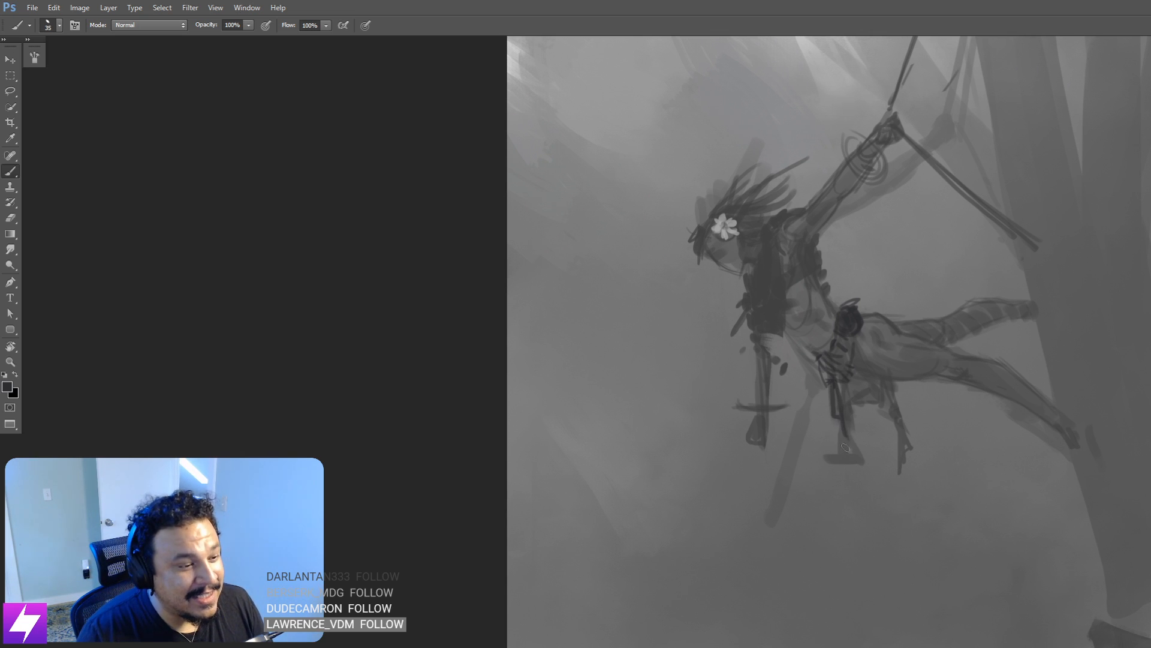
key(bracketleft)
key(bracketleft)
drag(840, 419, 840, 454)
drag(840, 454, 864, 454)
drag(845, 411, 862, 462)
drag(842, 410, 879, 411)
key(bracketleft)
key(bracketleft)
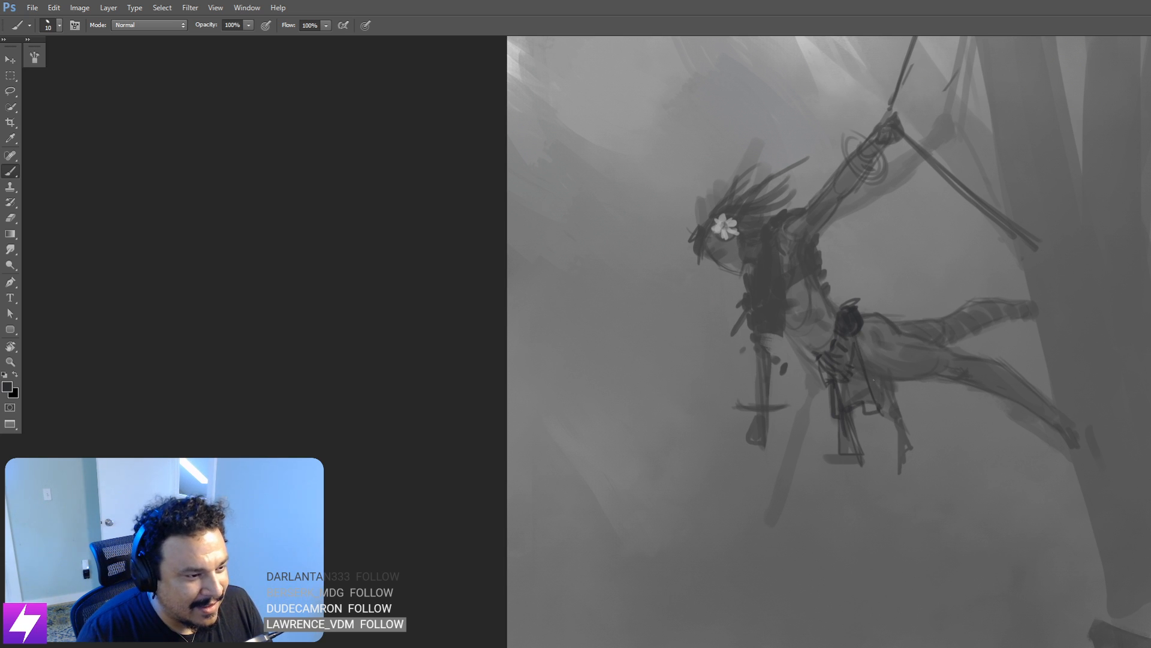
Step: Add dark fold lines and shading to the hanging hip cloth with brushes between size 10 and 25, and undo the last stroke
mouse_move(860, 335)
mouse_down()
mouse_move(862, 402)
mouse_move(848, 395)
mouse_move(857, 398)
mouse_move(847, 449)
mouse_up()
key(bracketright)
mouse_move(834, 381)
mouse_down()
mouse_move(836, 412)
mouse_move(874, 412)
mouse_up()
key(bracketright)
key(bracketleft)
key(bracketleft)
drag(862, 334, 887, 403)
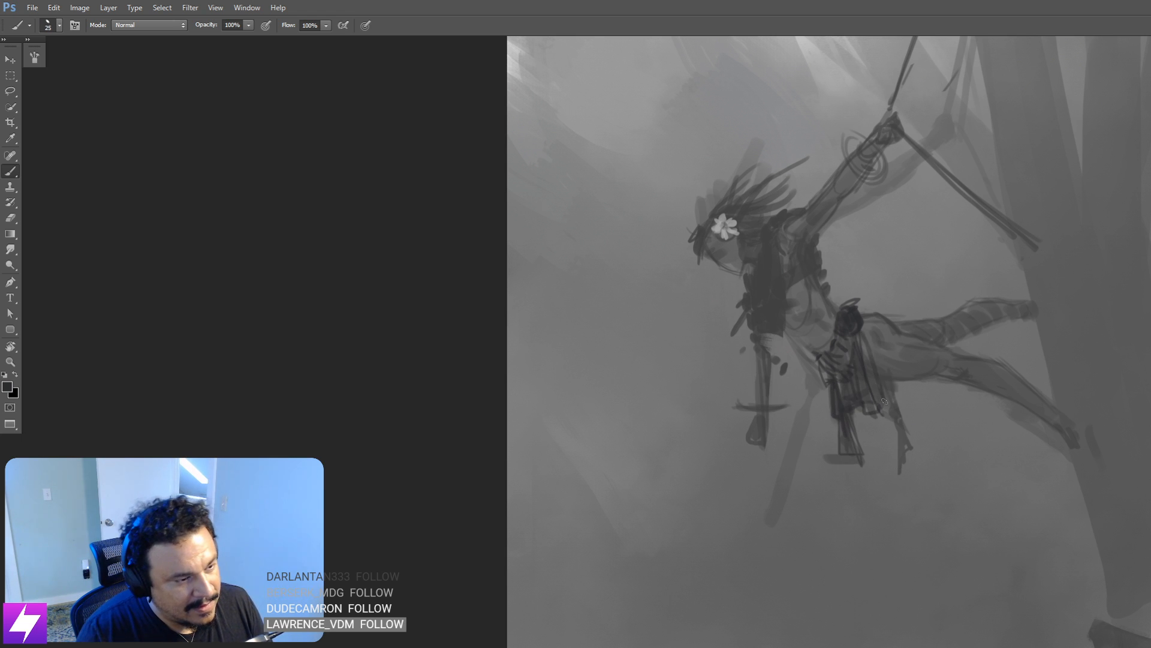
key(ctrl+z)
Step: Draw a long cloth strip trailing from the hip to a pointed tip, with dark accents near its end
mouse_move(861, 344)
mouse_down()
mouse_move(899, 436)
mouse_move(906, 519)
mouse_up()
mouse_move(912, 457)
mouse_down()
mouse_move(901, 502)
mouse_move(920, 467)
mouse_up()
mouse_move(905, 432)
mouse_down()
mouse_move(911, 469)
mouse_move(906, 447)
mouse_up()
key(bracketright)
drag(875, 367, 893, 411)
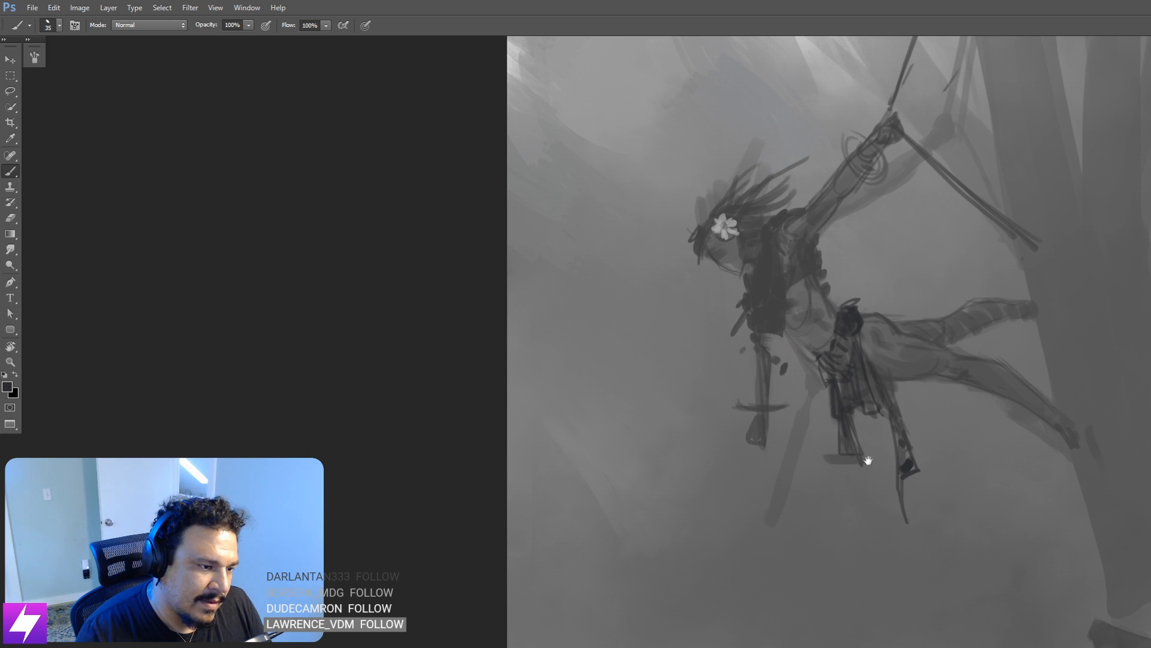
Step: Sketch a narrow strip with a flared end below the hip cloth, and erase the old horizontal mark beside it
mouse_move(868, 461)
mouse_down()
mouse_move(877, 412)
mouse_move(875, 449)
mouse_up()
key(bracketleft)
key(bracketleft)
key(bracketleft)
drag(873, 408, 883, 436)
key(bracketright)
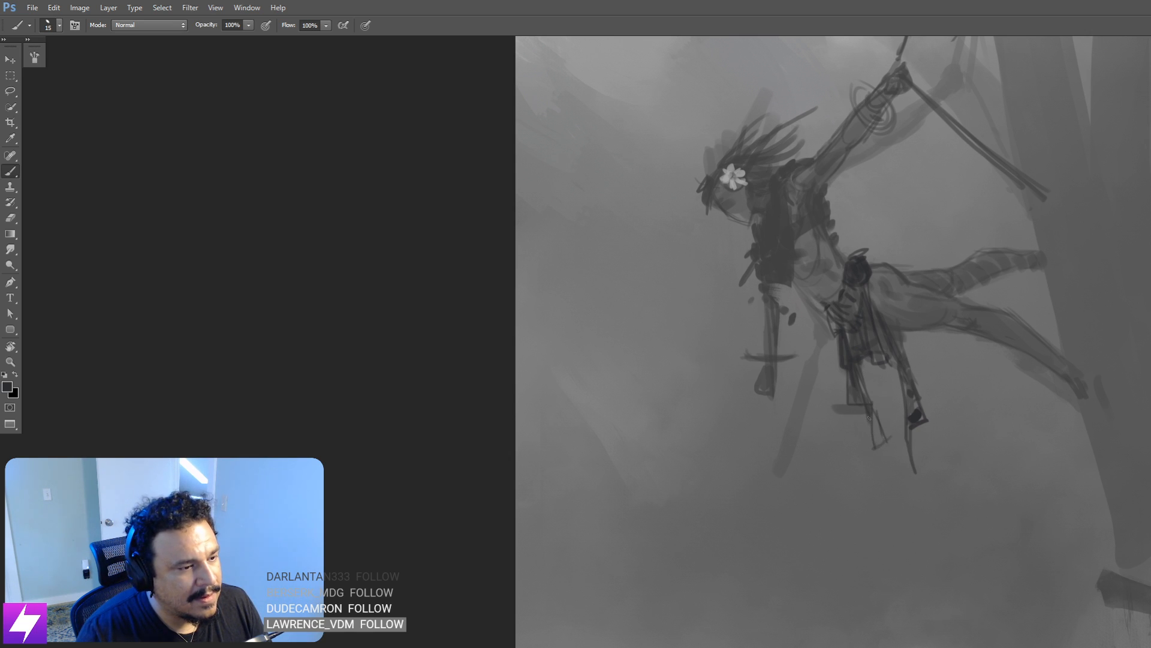
key(e)
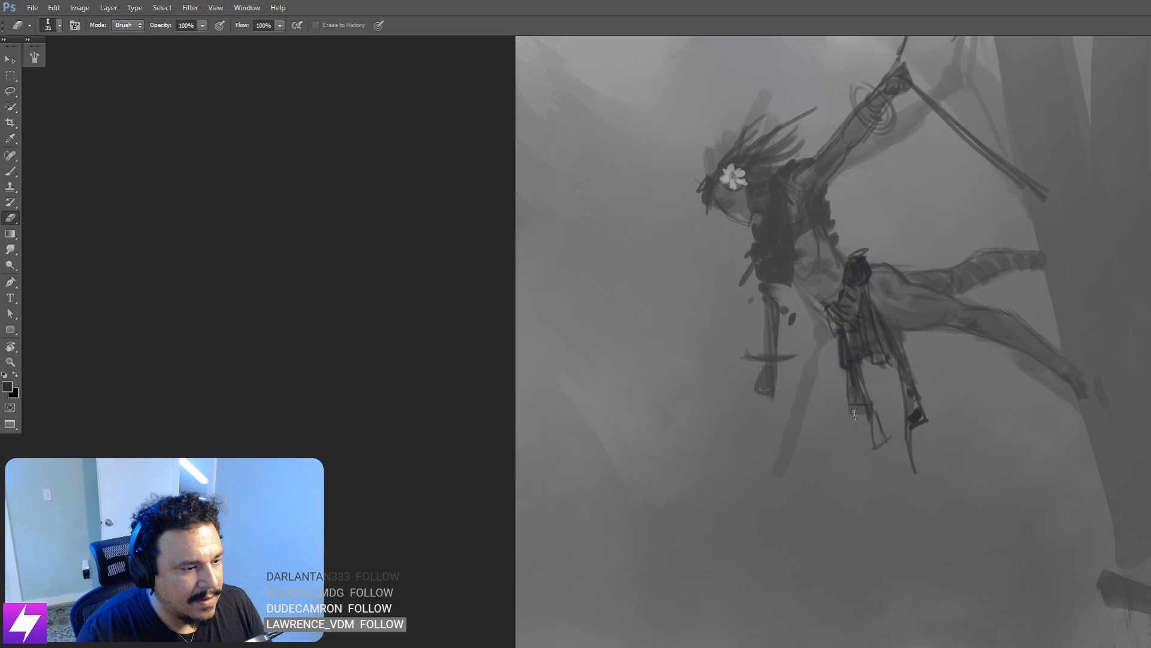
mouse_move(886, 442)
mouse_down()
mouse_move(862, 497)
mouse_move(878, 446)
mouse_move(865, 425)
mouse_move(874, 451)
mouse_up()
Step: Shade the narrow strip's flared end, add another short strip between the longer ones, and smudge it at 50% strength
key(b)
key(bracketright)
mouse_move(803, 437)
mouse_down()
mouse_move(806, 475)
mouse_move(845, 475)
mouse_move(827, 431)
mouse_up()
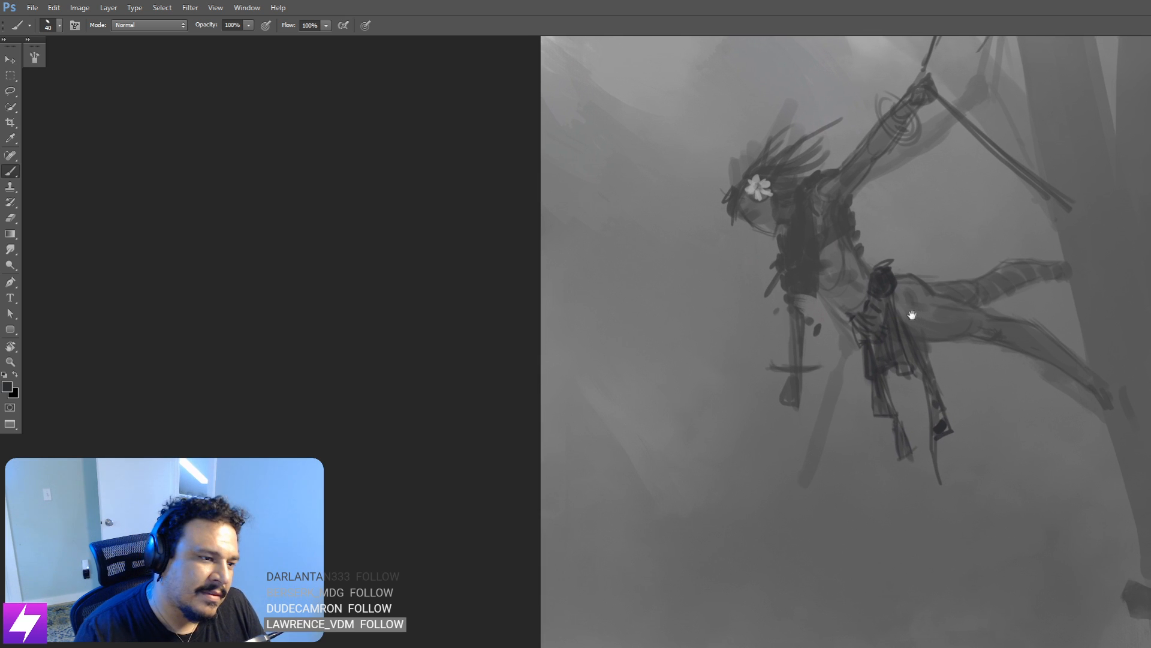
key(bracketleft)
key(bracketleft)
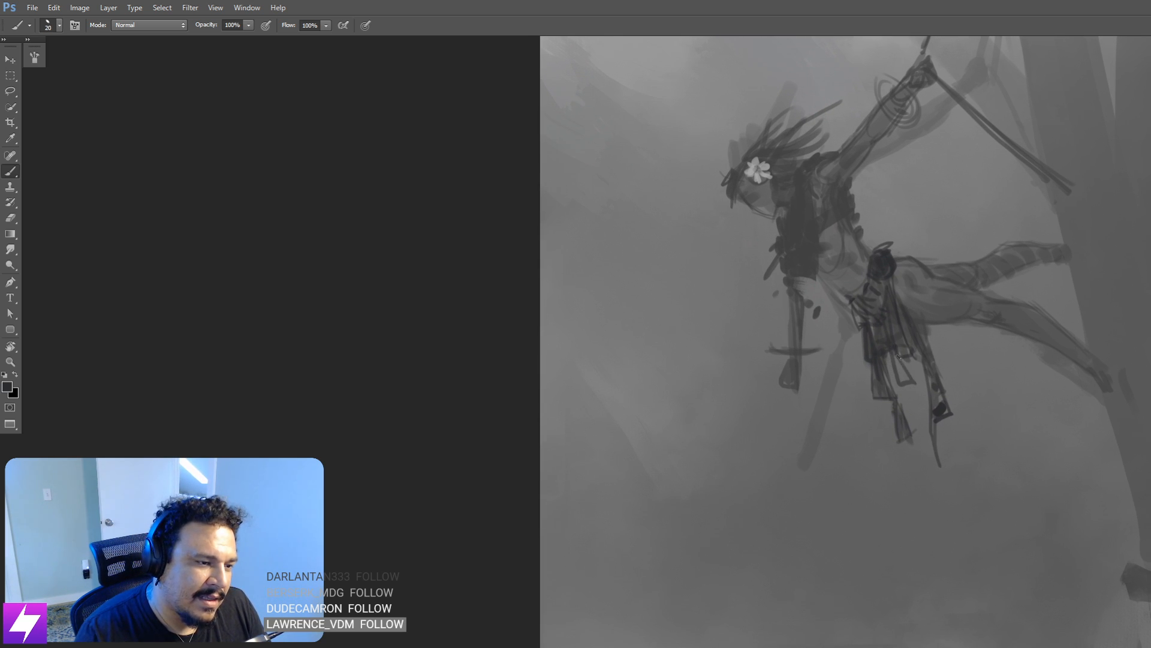
key(r)
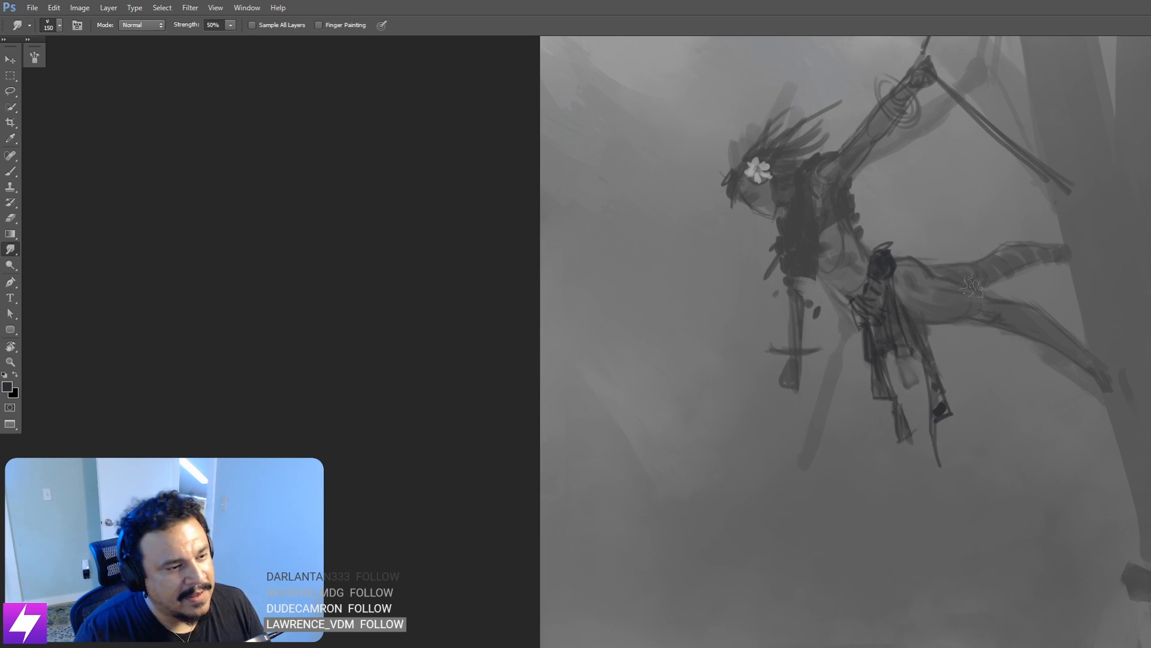
drag(921, 339, 924, 356)
key(b)
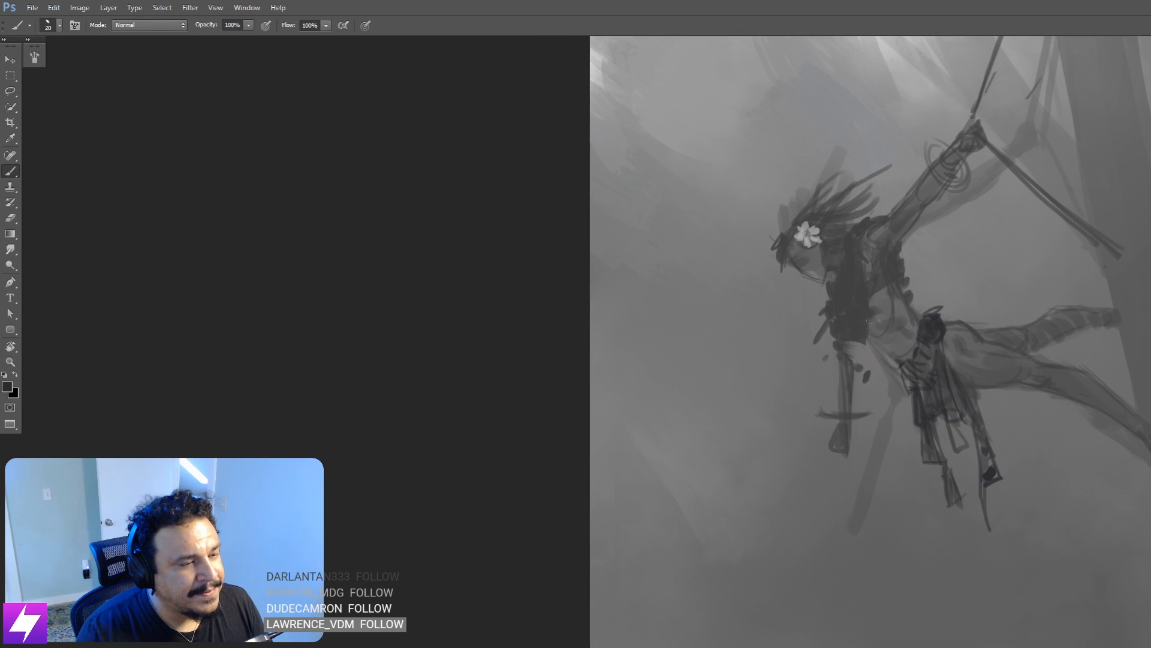
Step: Refine the mantle's lower edge around the lowered arm with a fine brush and size 80 eraser, and add a curved neck detail
key(bracketleft)
key(bracketleft)
key(bracketleft)
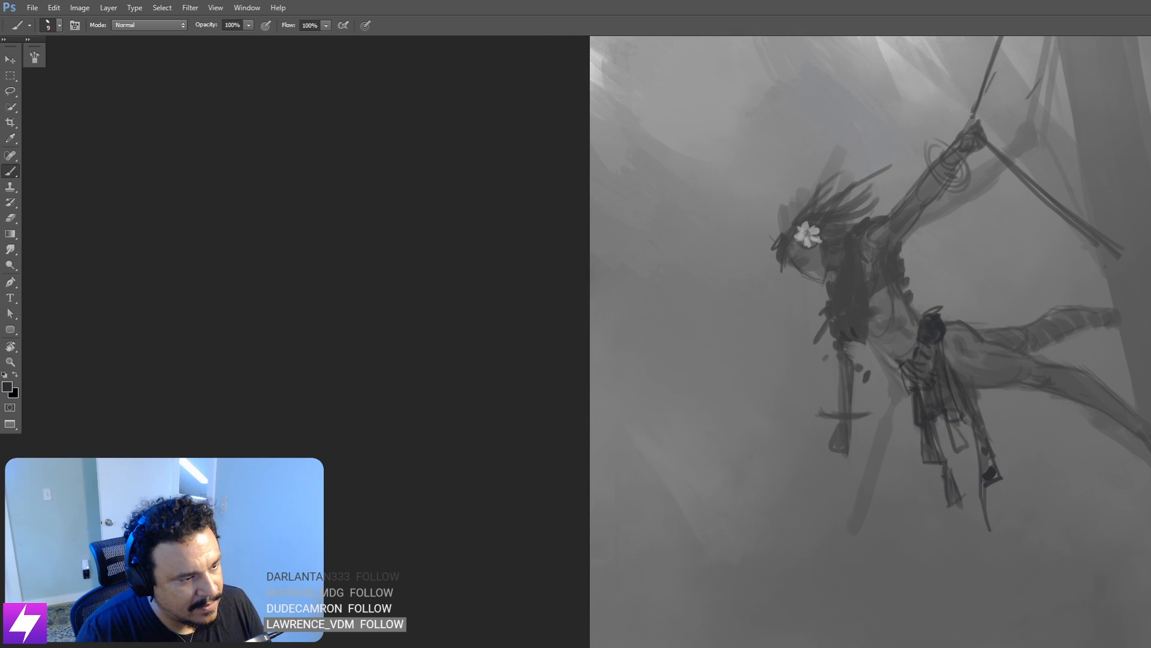
drag(845, 349, 862, 344)
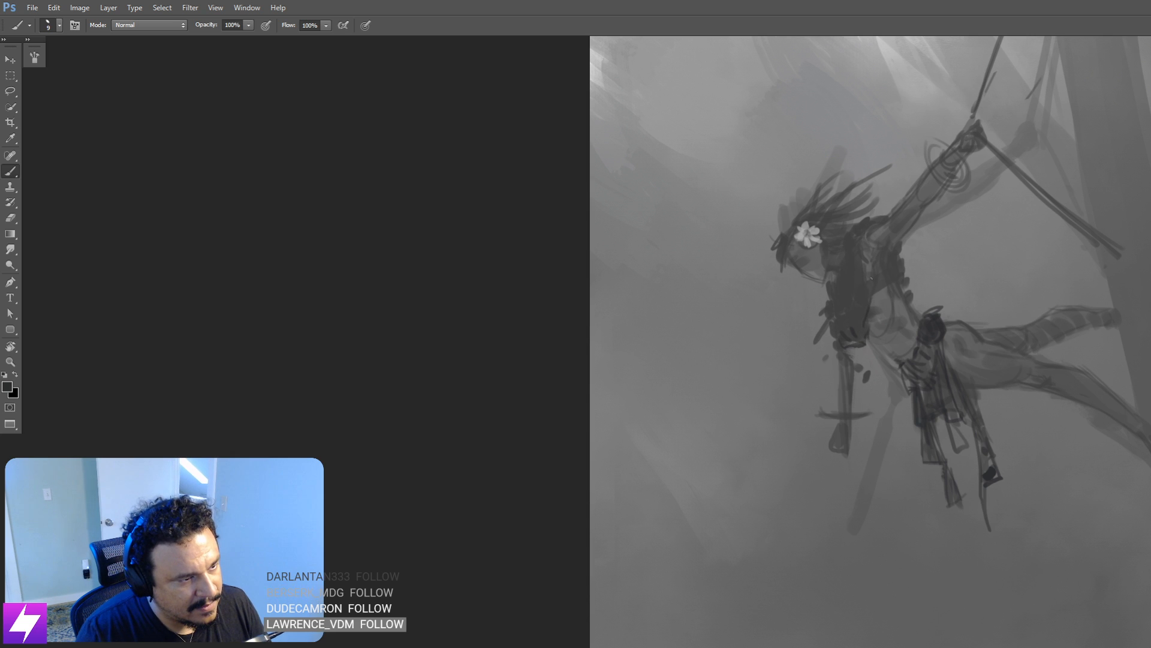
key(e)
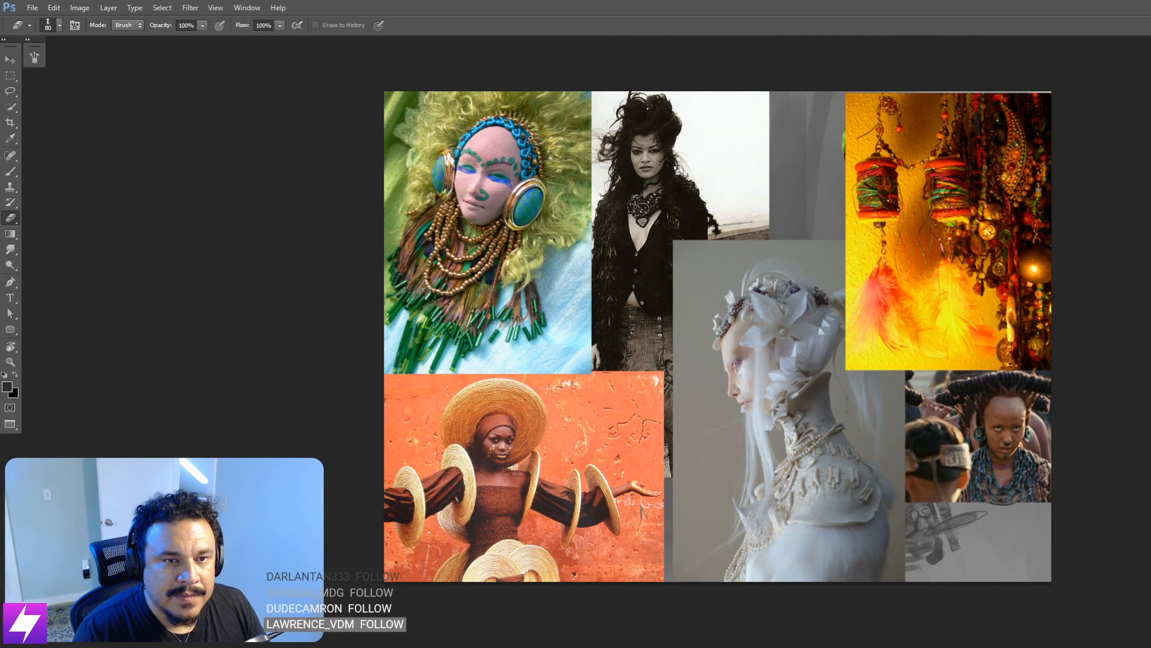
scroll(784, 342, up, 5)
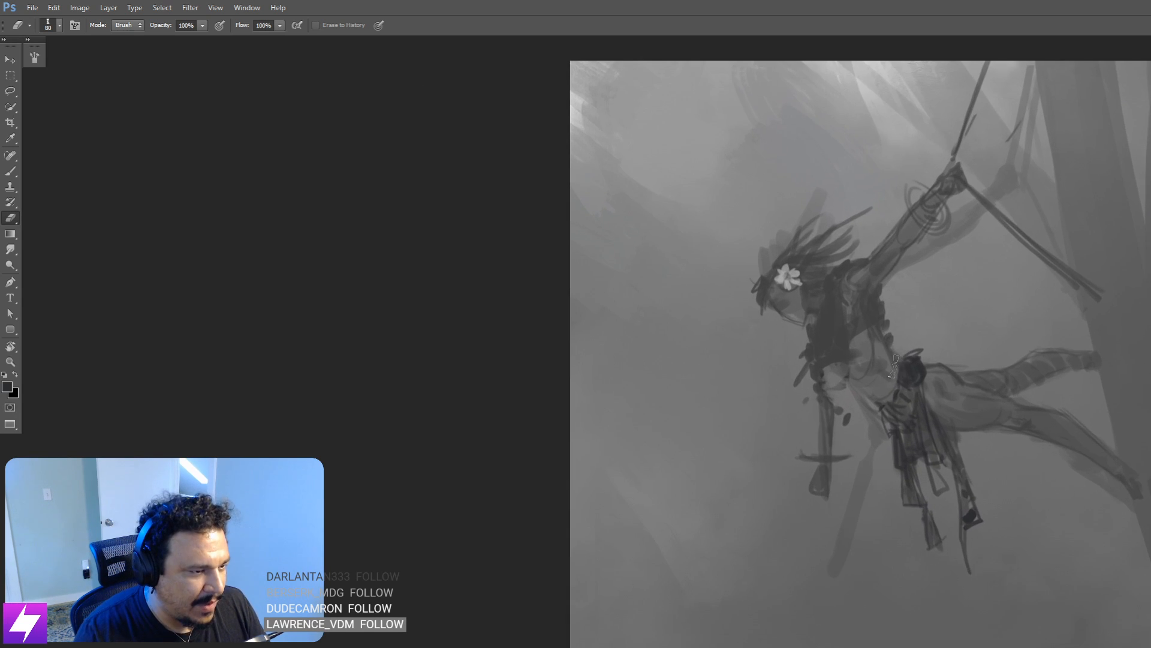
key(b)
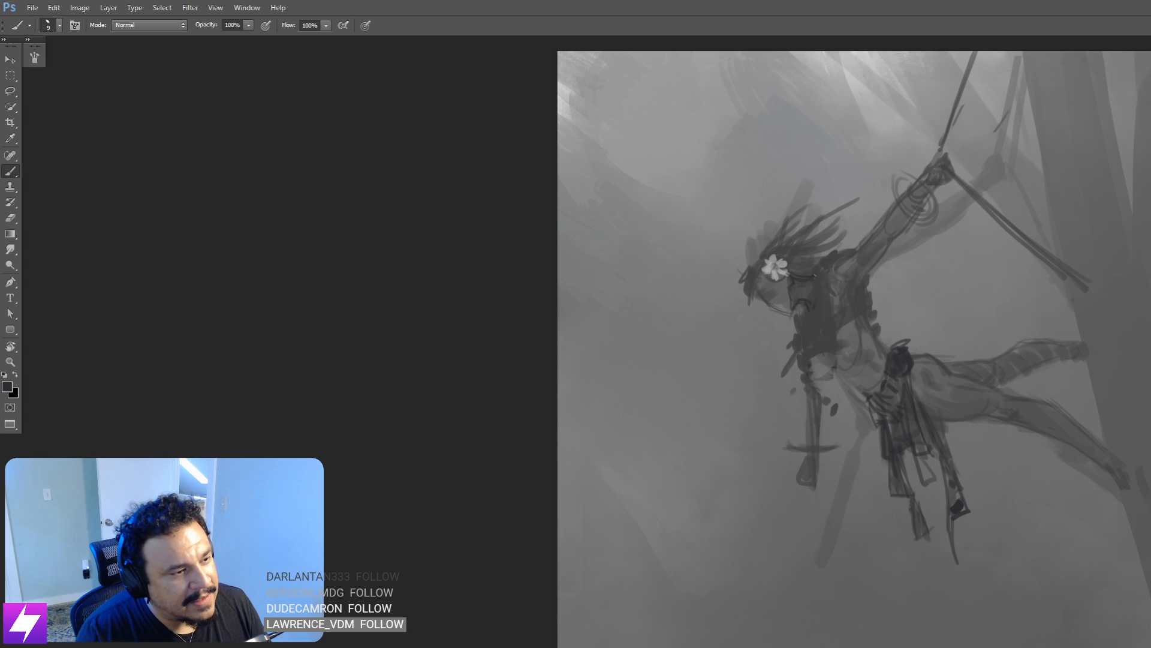
Step: Rotate the canvas to examine the warrior upright, restore its orientation, and compare the painting with the layer hidden and shown
key(r)
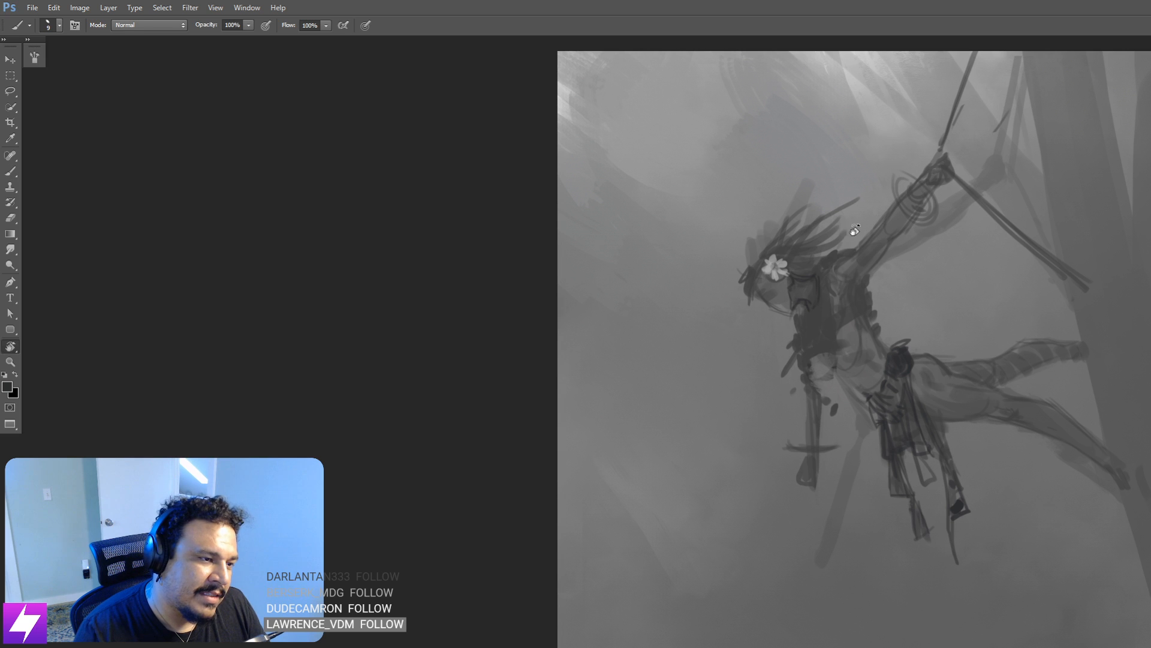
mouse_move(806, 201)
mouse_down()
mouse_move(827, 209)
mouse_move(814, 318)
mouse_move(845, 324)
mouse_move(837, 312)
mouse_up()
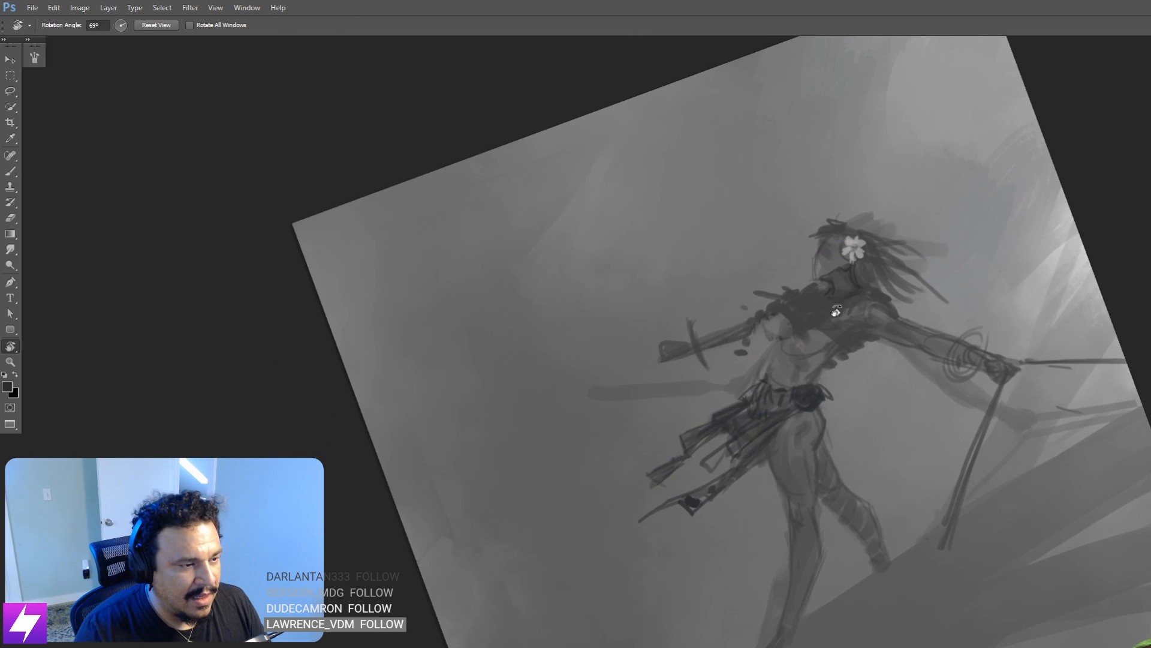
key(b)
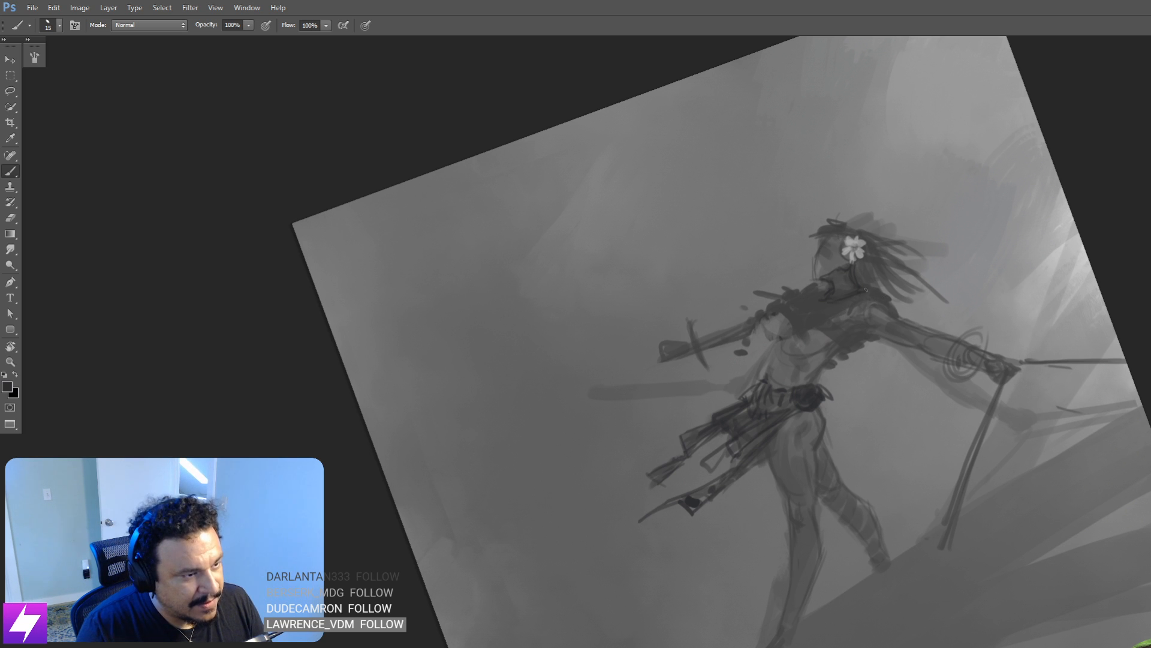
key(ctrl+minus)
key(Escape)
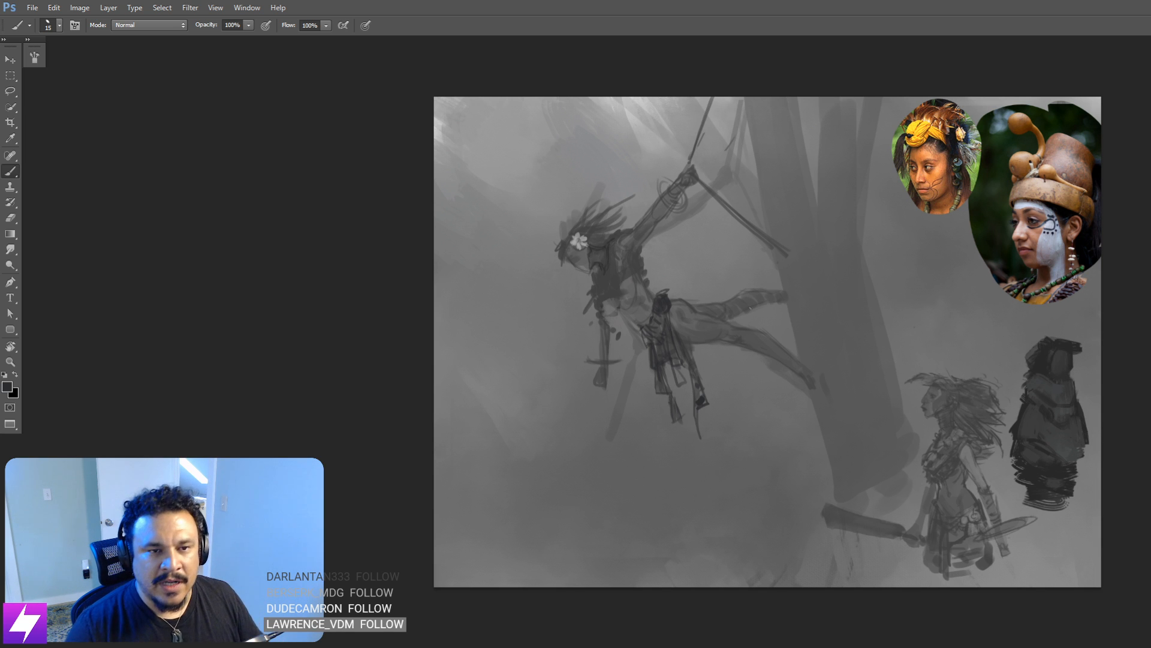
key(ctrl+comma)
key(ctrl+comma)
key(ctrl+plus)
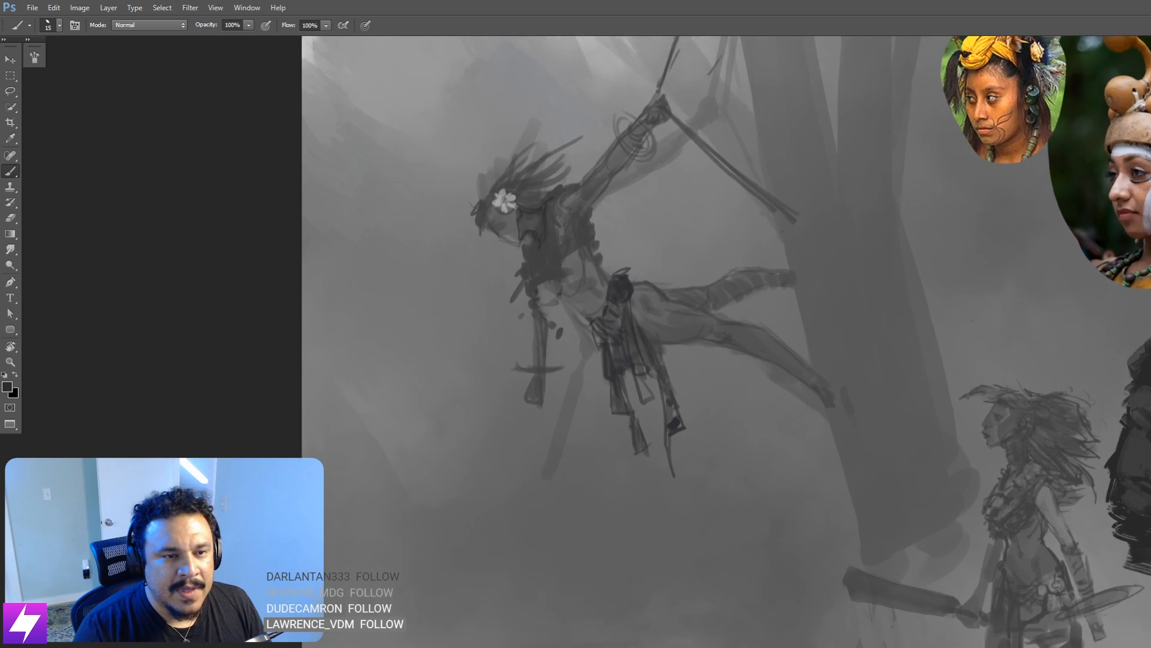
key(ctrl+plus)
drag(545, 205, 743, 239)
key(bracketright)
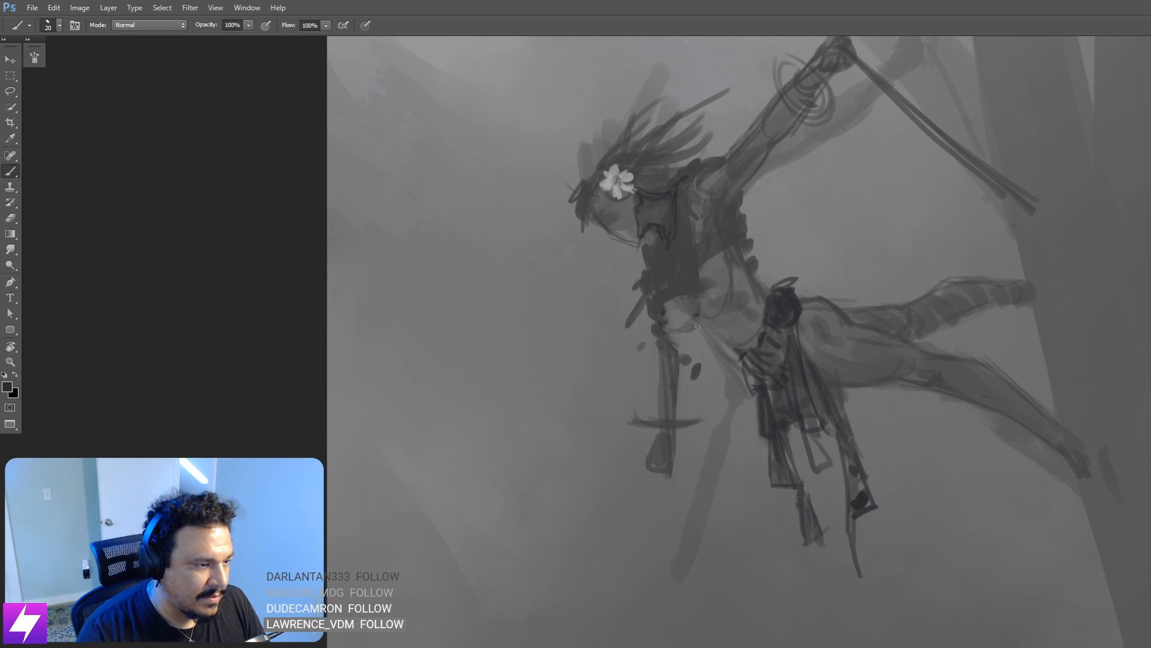
Step: Strengthen the warrior's belly, waist and back contours with dark lines, reducing the brush to size 10
drag(686, 305, 751, 360)
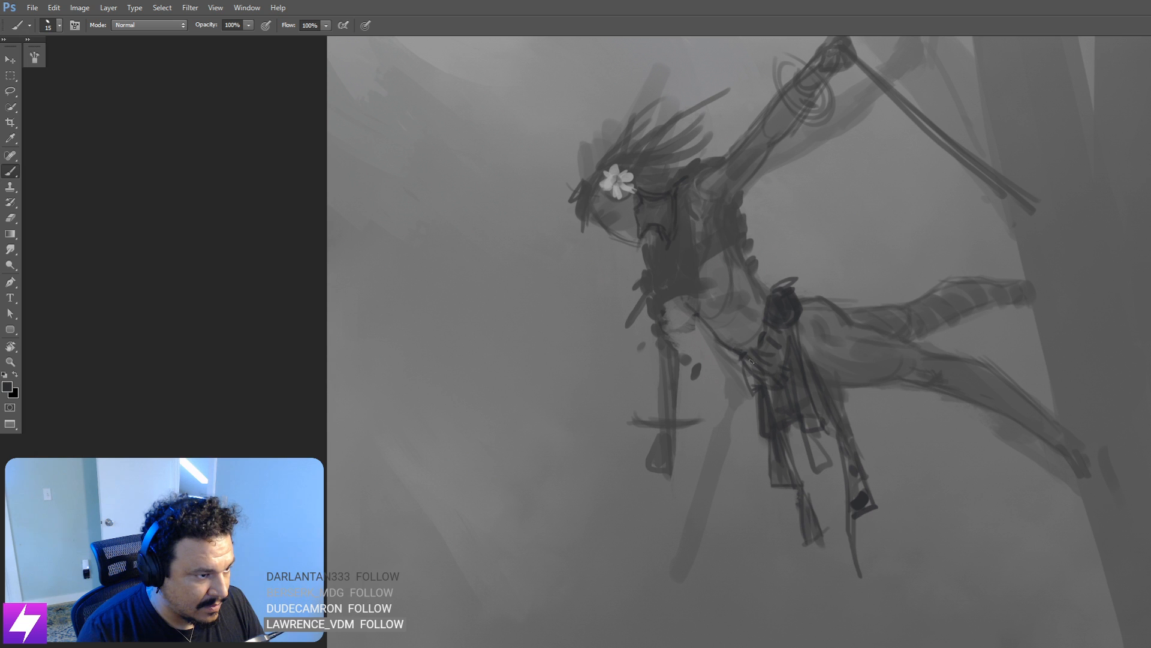
drag(740, 245, 753, 313)
key(bracketleft)
key(bracketleft)
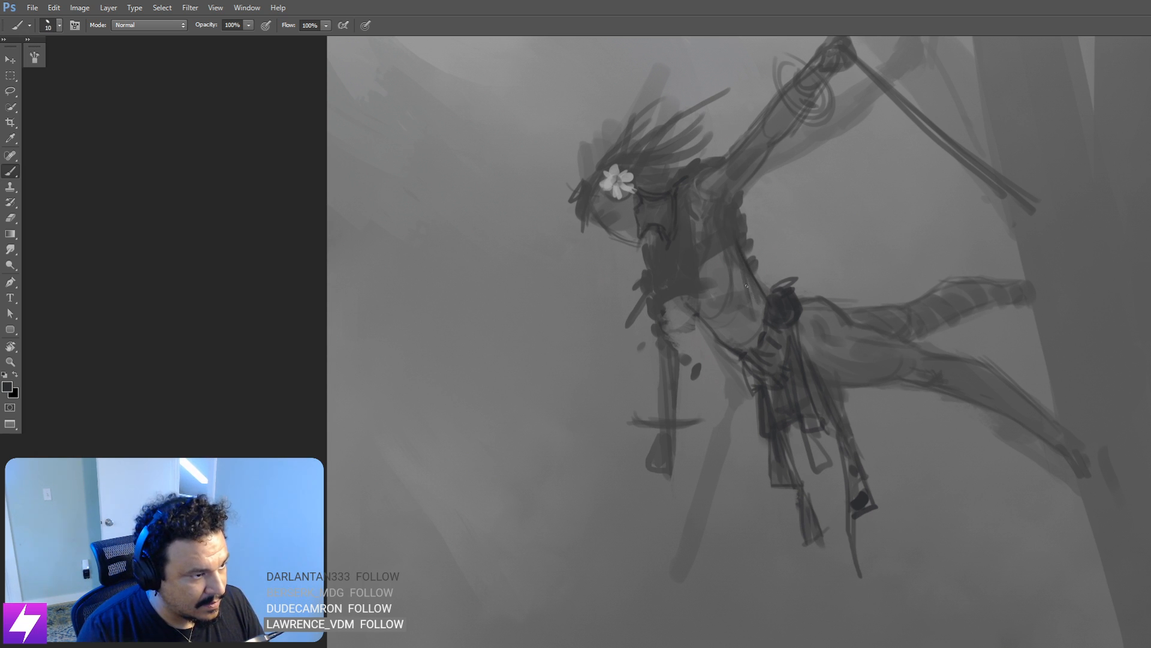
mouse_move(722, 234)
mouse_down()
mouse_move(776, 293)
mouse_move(709, 298)
mouse_move(727, 312)
mouse_up()
Step: Draw folds across the mantle's shoulder, bead-like shapes over the chest, and dark accents along its front edge with a fine brush
key(bracketleft)
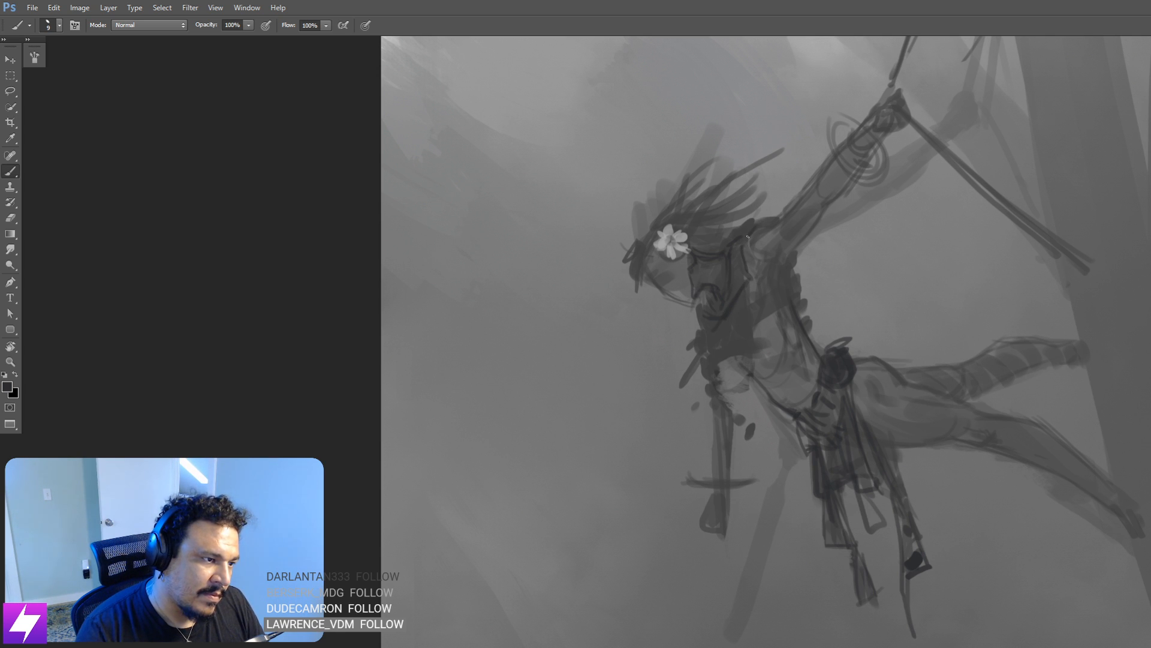
drag(739, 258, 741, 282)
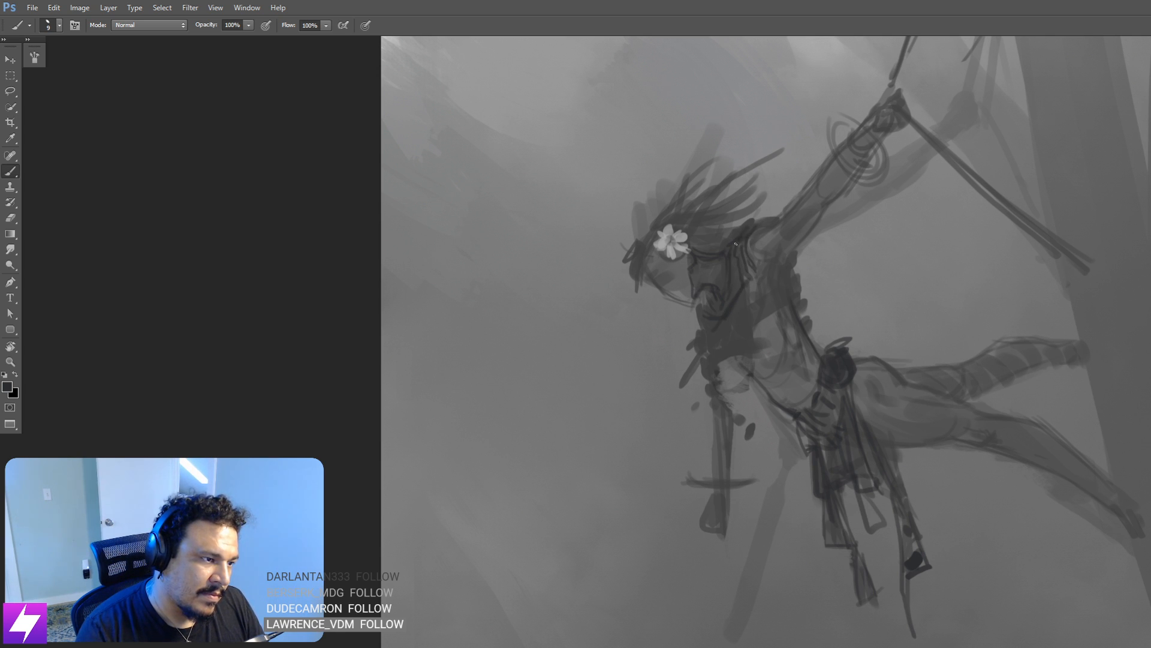
mouse_move(766, 226)
mouse_down()
mouse_move(756, 270)
mouse_move(710, 377)
mouse_move(765, 261)
mouse_move(760, 319)
mouse_up()
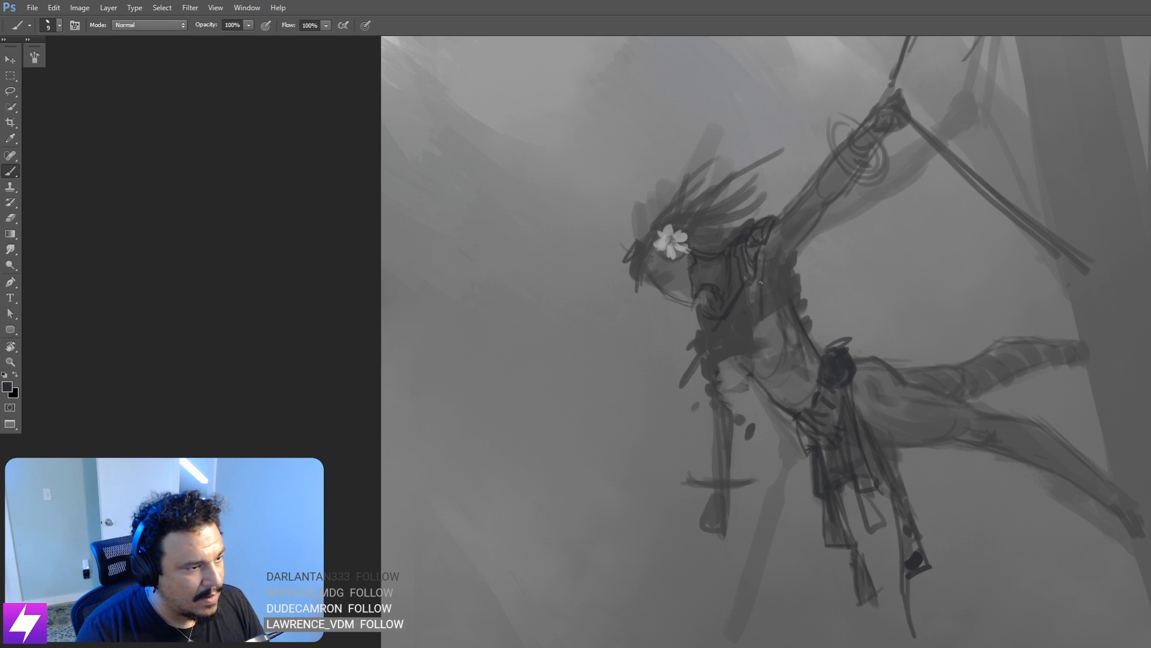
mouse_move(761, 268)
mouse_down()
mouse_move(757, 316)
mouse_move(740, 336)
mouse_up()
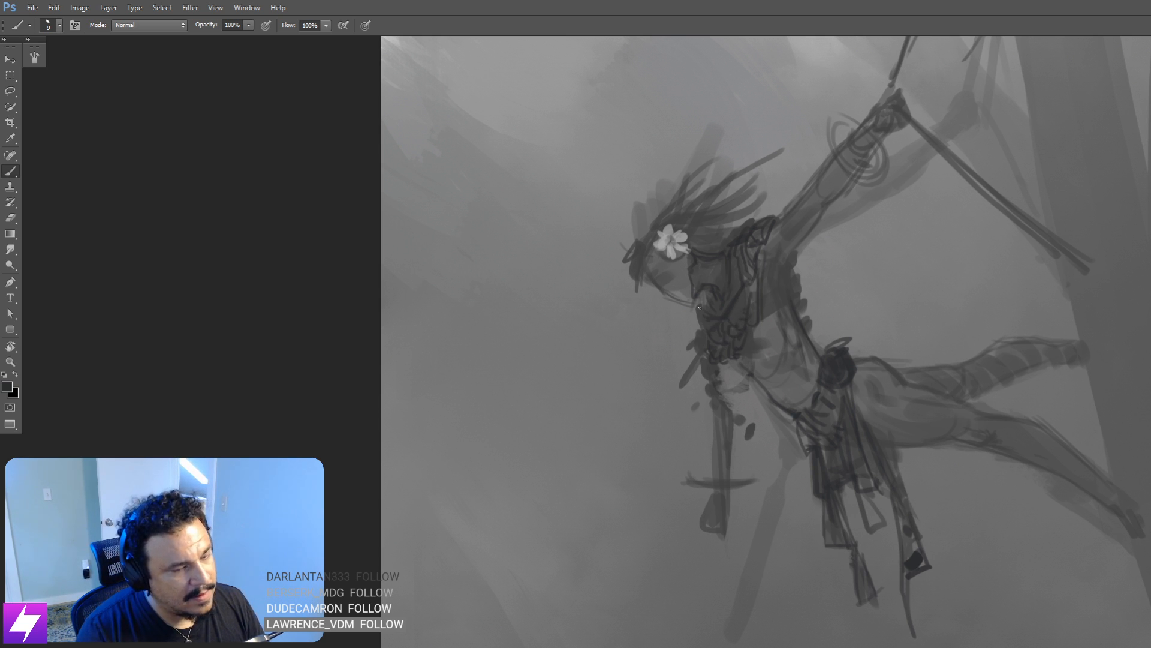
mouse_move(740, 311)
mouse_down()
mouse_move(709, 320)
mouse_move(749, 340)
mouse_up()
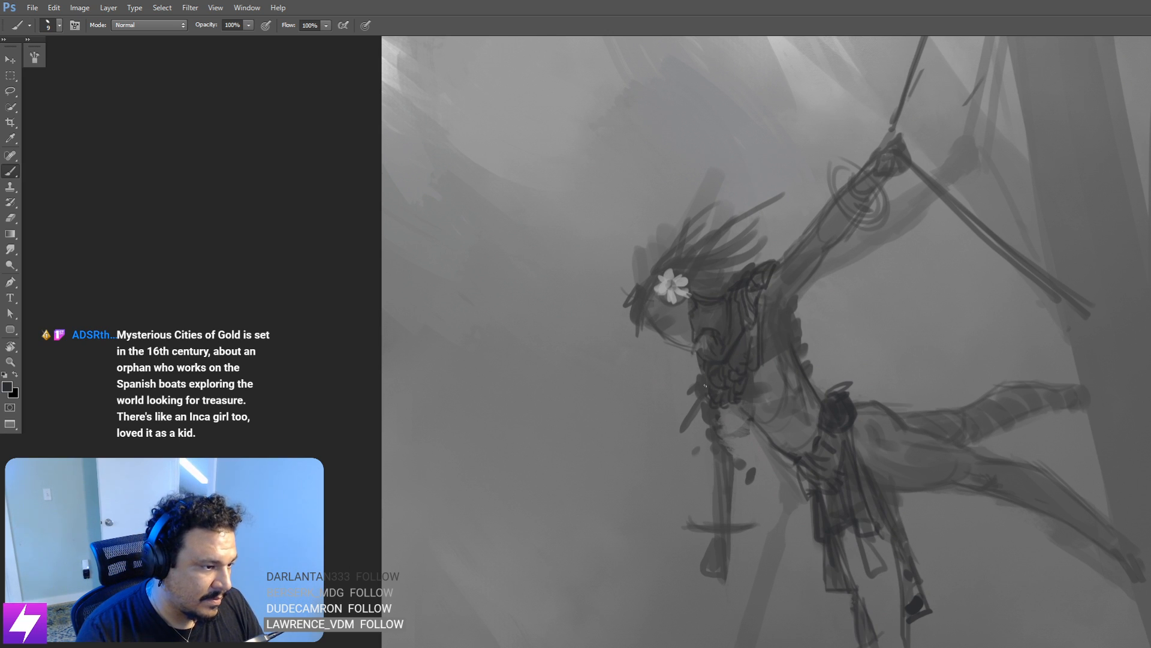
drag(695, 355, 713, 438)
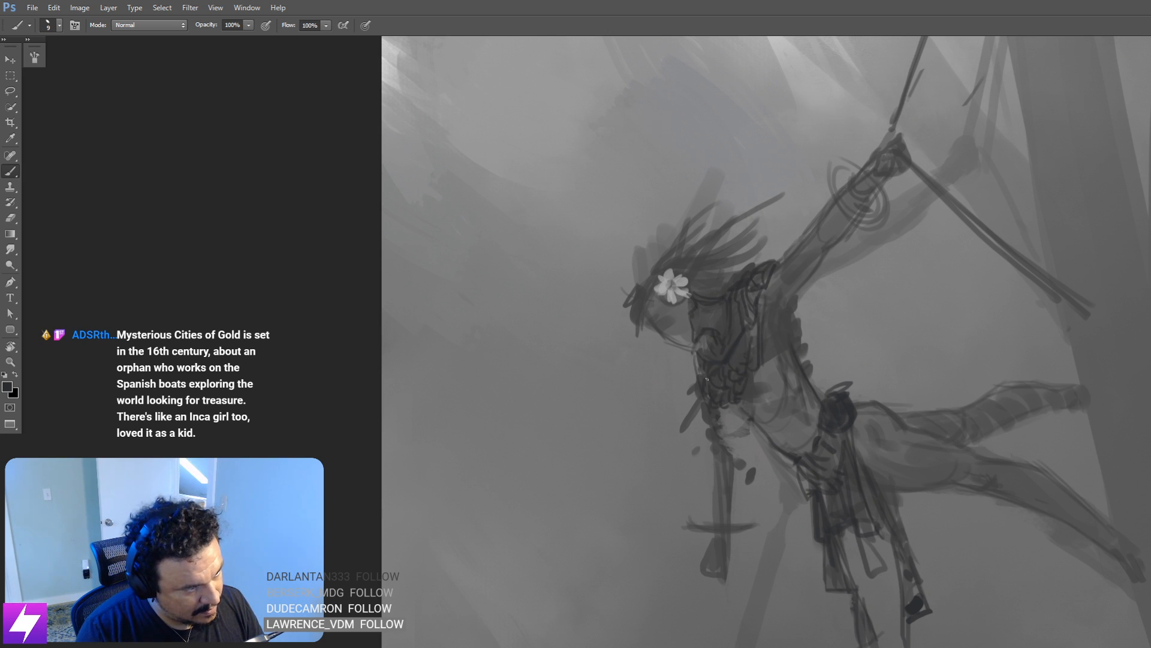
drag(697, 365, 677, 396)
drag(780, 262, 760, 299)
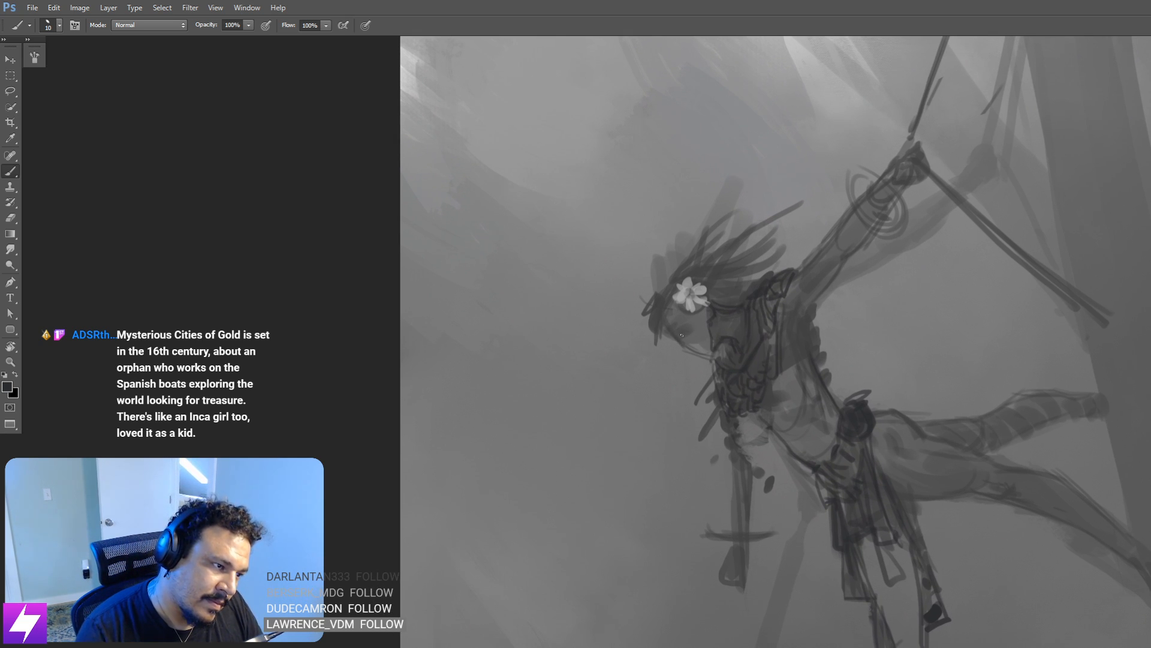
Step: Mirror the canvas horizontally and shade the underside of the raised upper arm where it meets the mantle
key(ctrl+minus)
key(ctrl+minus)
key(ctrl+minus)
key(ctrl+shift+h)
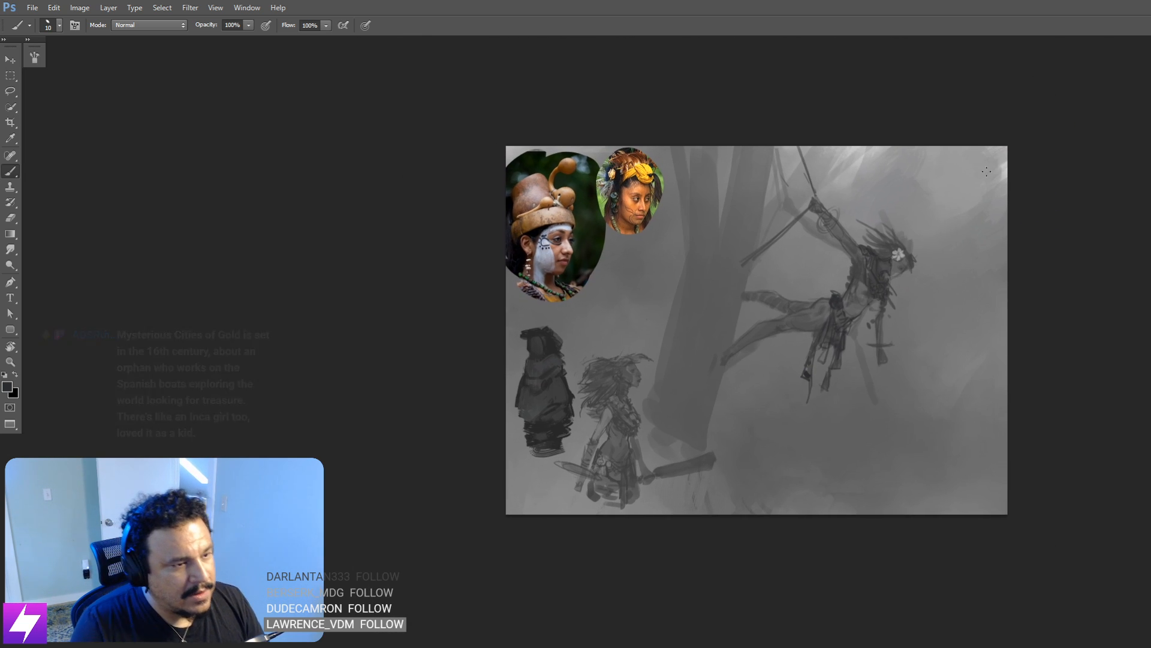
scroll(746, 334, up, 2)
drag(939, 282, 902, 314)
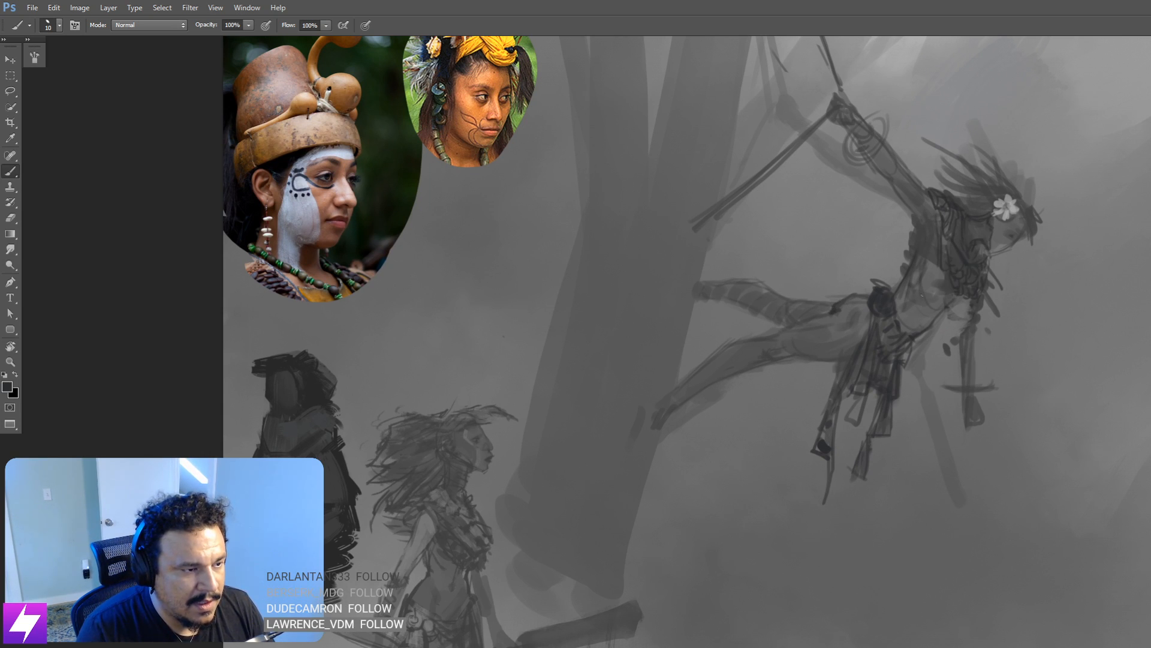
drag(944, 260, 896, 309)
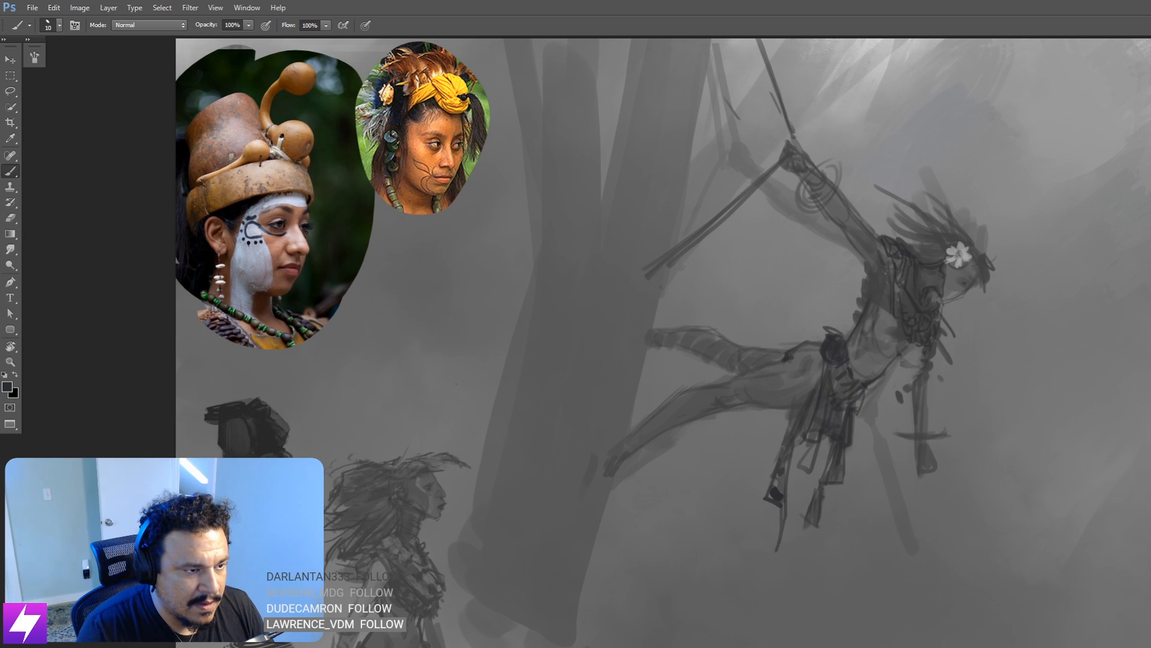
key(bracketright)
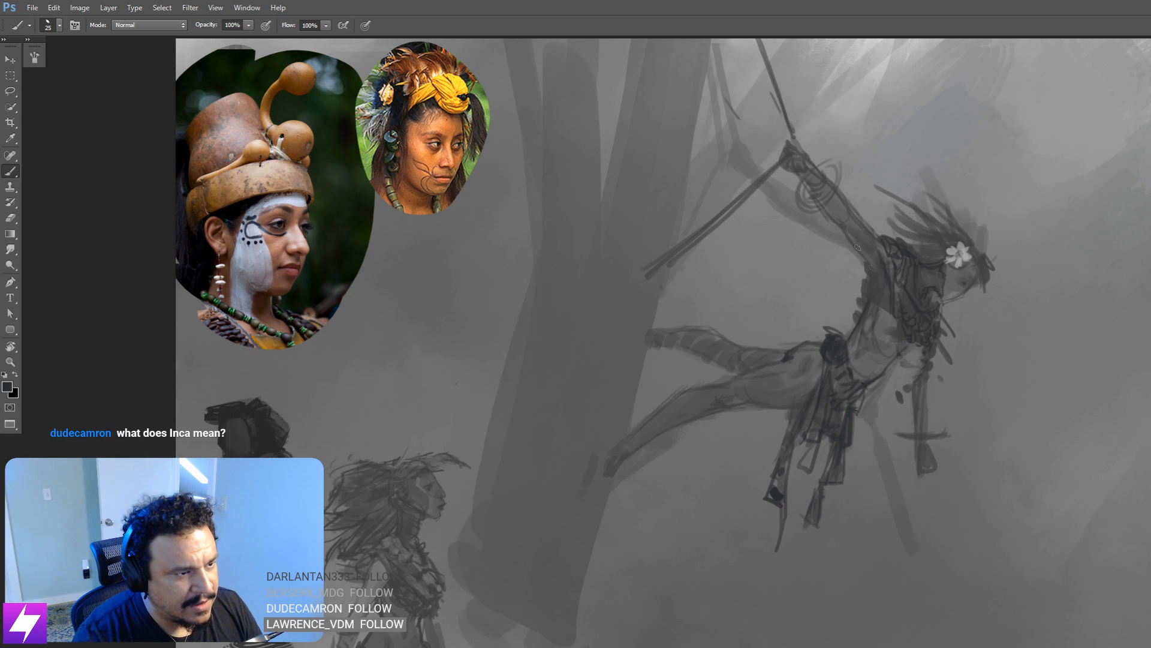
key(alt)
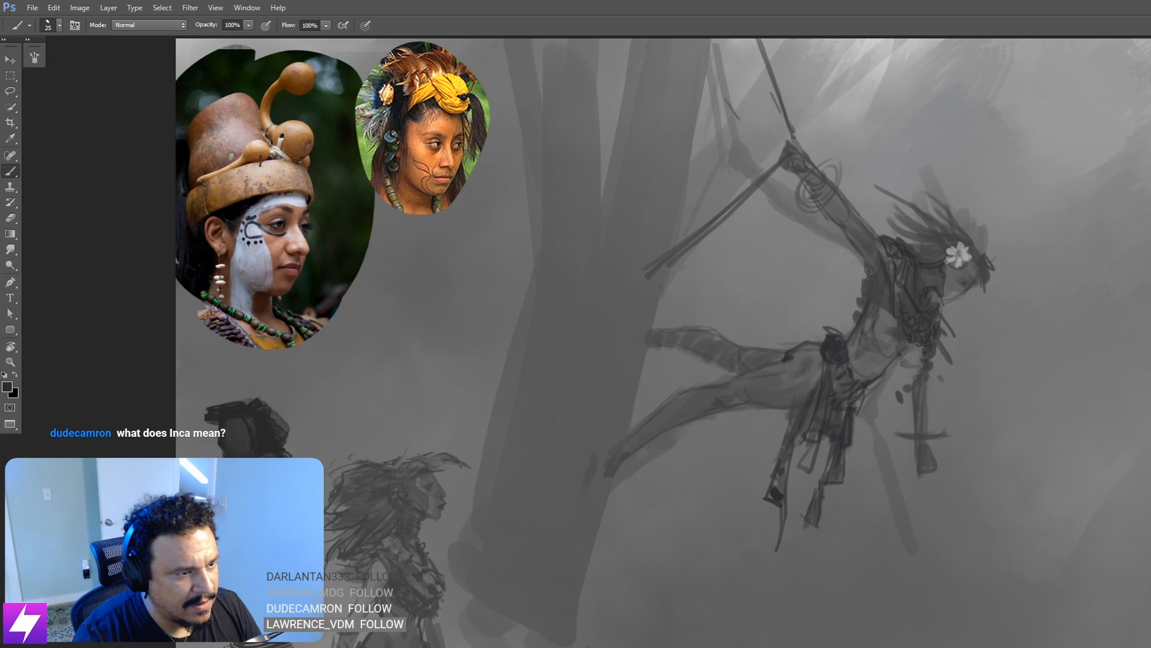
drag(845, 232, 878, 273)
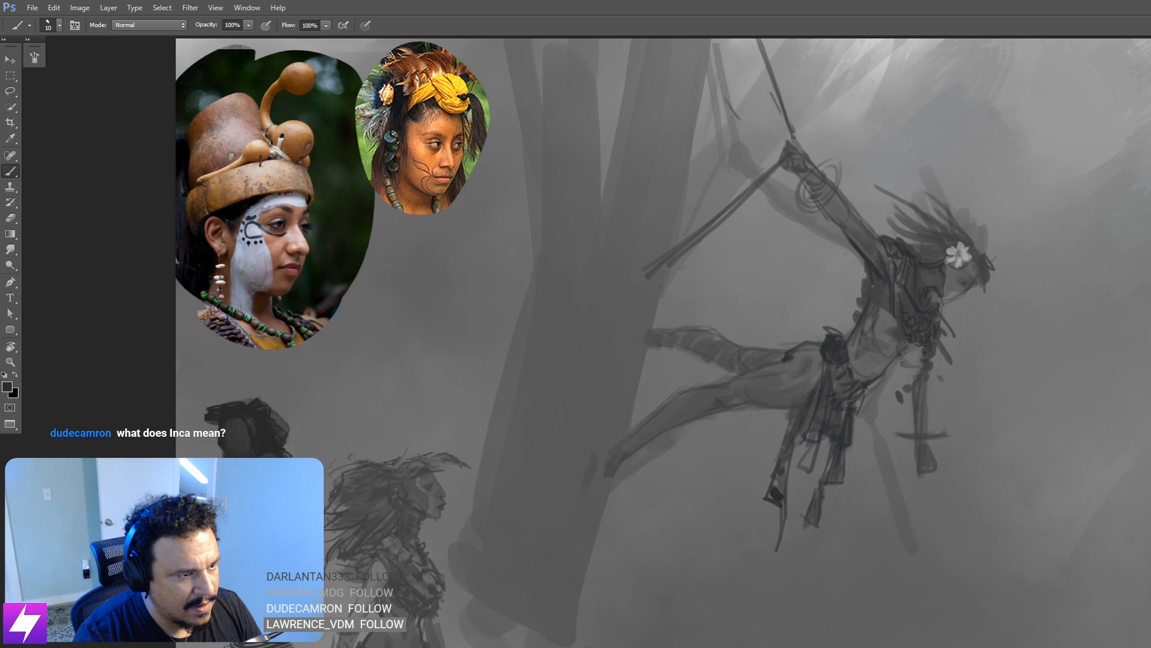
Step: Rotate the canvas until the raised arm points downward, and sharpen the arm's outline with a finer brush
key(ctrl+minus)
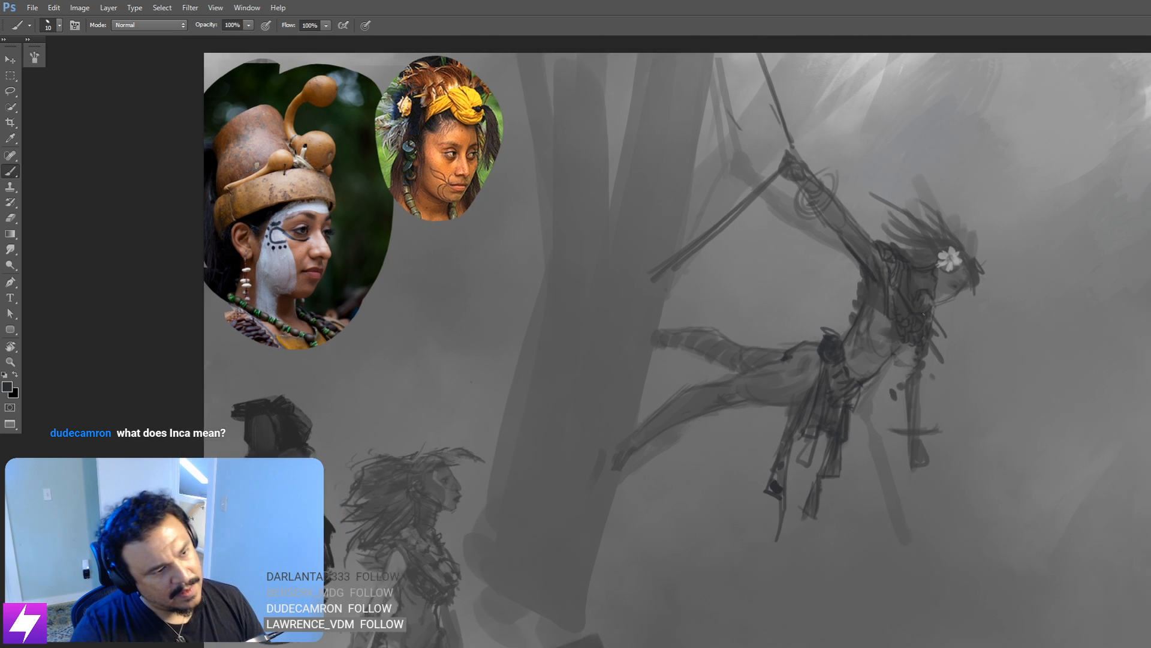
key(r)
mouse_move(886, 442)
mouse_down()
mouse_move(952, 353)
mouse_move(950, 393)
mouse_move(824, 215)
mouse_move(807, 298)
mouse_up()
key(ctrl+plus)
key(b)
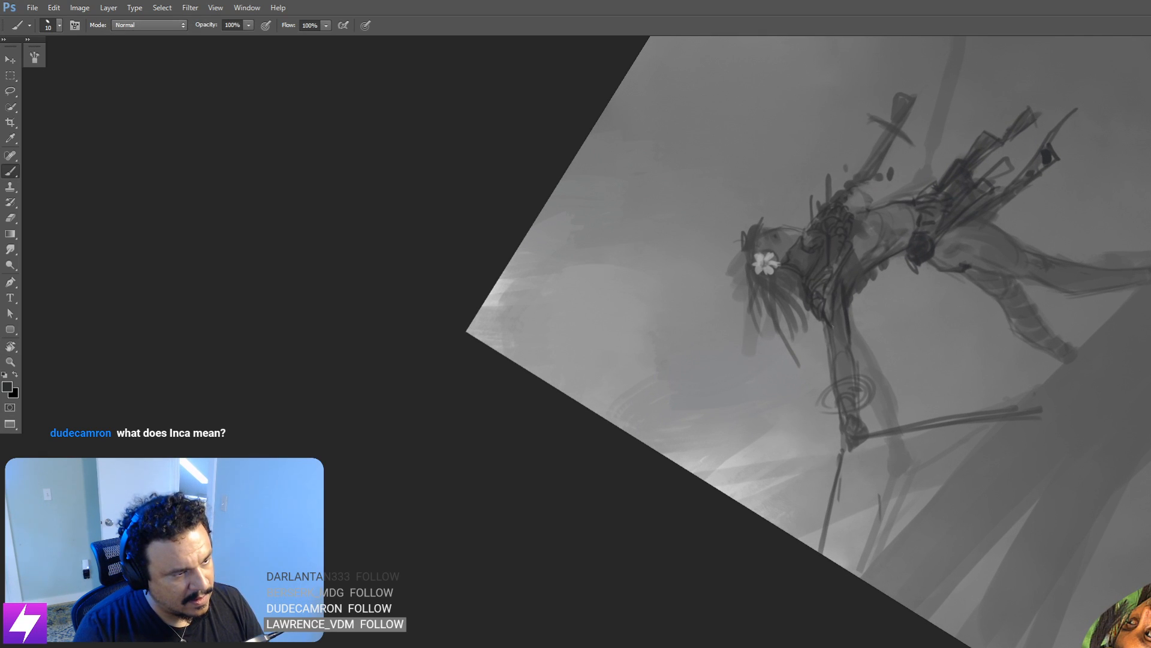
key(bracketleft)
key(bracketleft)
mouse_move(832, 328)
mouse_down()
mouse_move(835, 354)
mouse_move(890, 380)
mouse_move(929, 344)
mouse_up()
Step: Restore the canvas orientation and examine the whole composition mirrored and unmirrored, at overview and closer range
key(Escape)
key(ctrl+minus)
key(ctrl+minus)
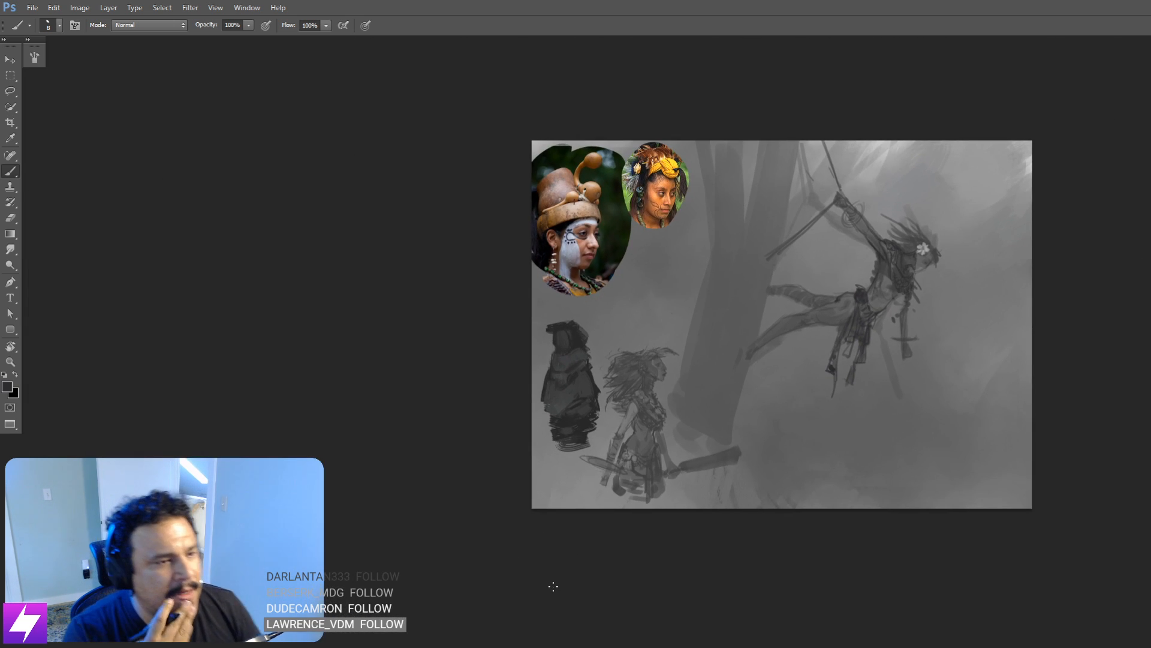
key(ctrl+minus)
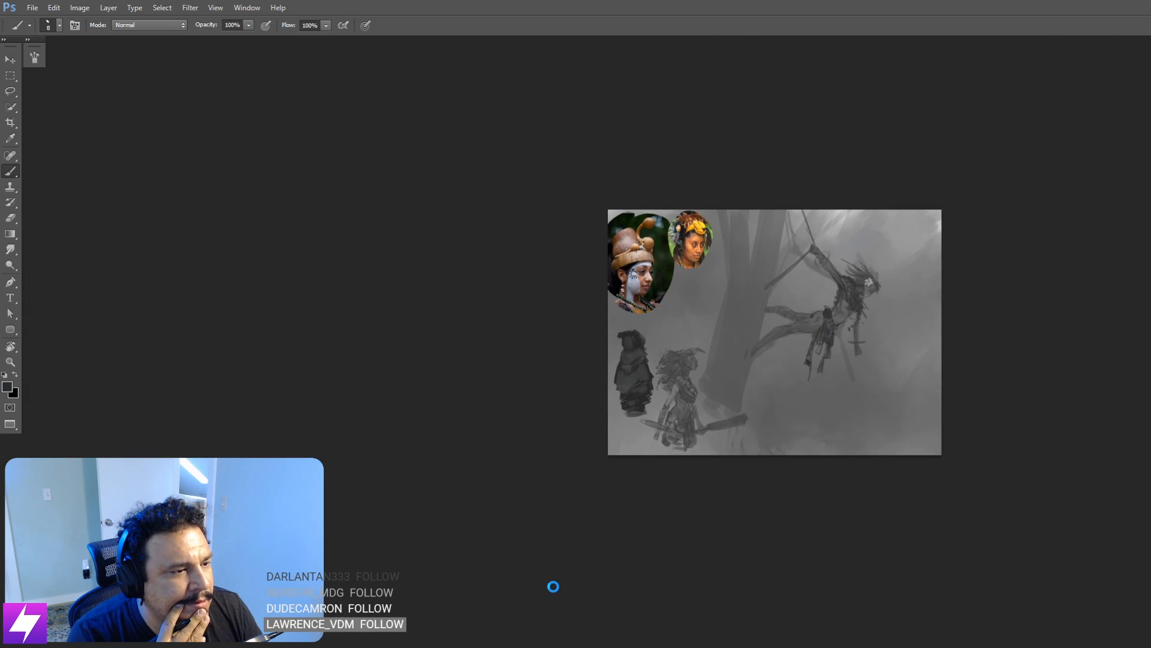
key(ctrl+shift+h)
key(ctrl+plus)
key(ctrl+plus)
key(ctrl+shift+h)
key(ctrl+shift+h)
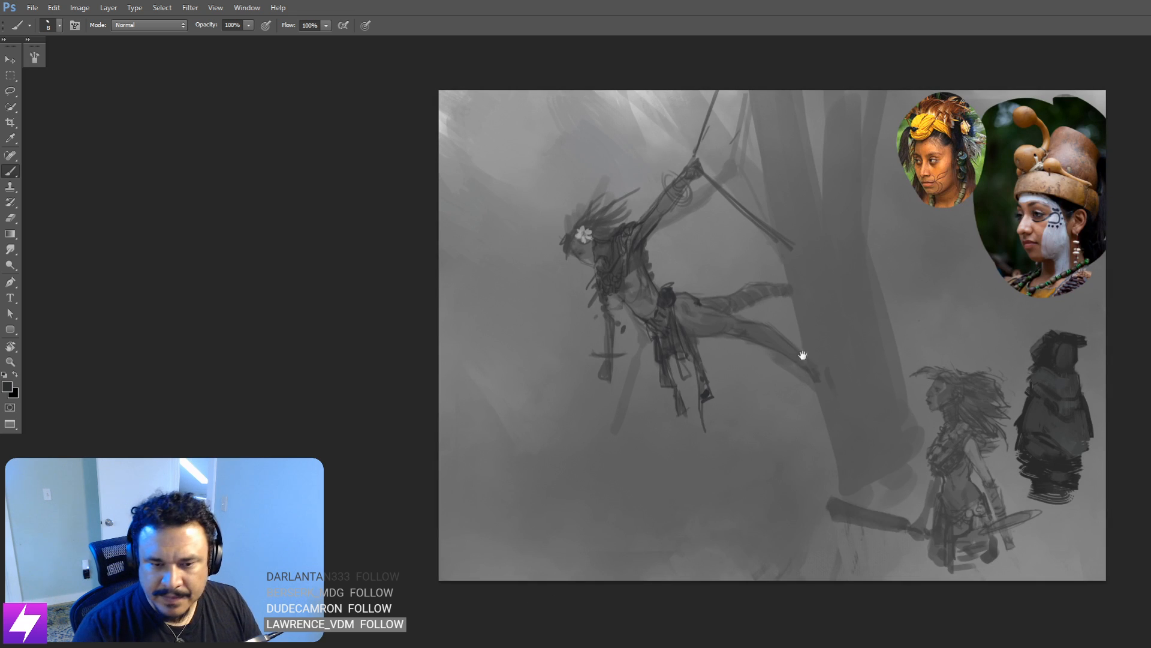
drag(719, 451, 807, 468)
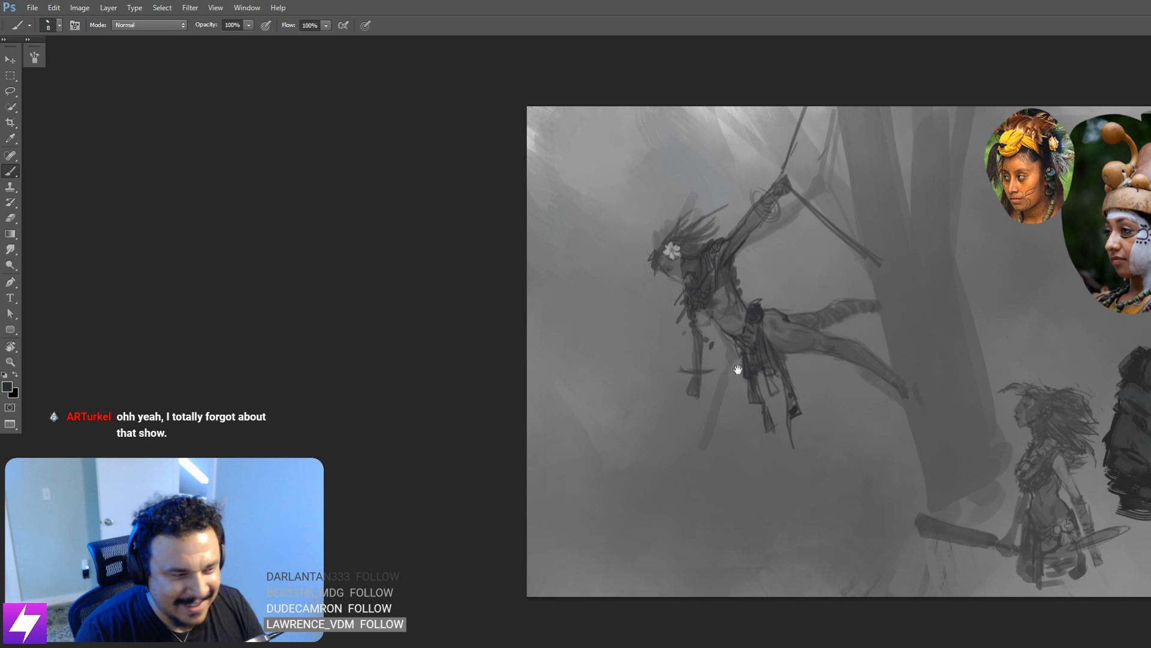
drag(738, 368, 752, 334)
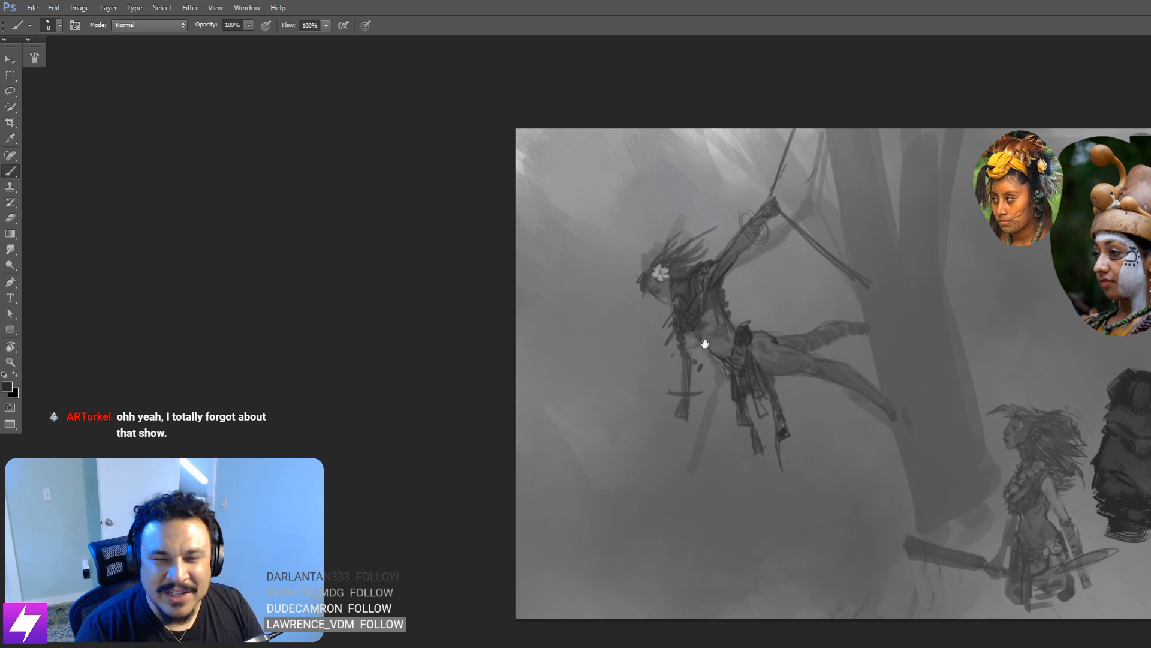
drag(689, 364, 742, 350)
key(ctrl+plus)
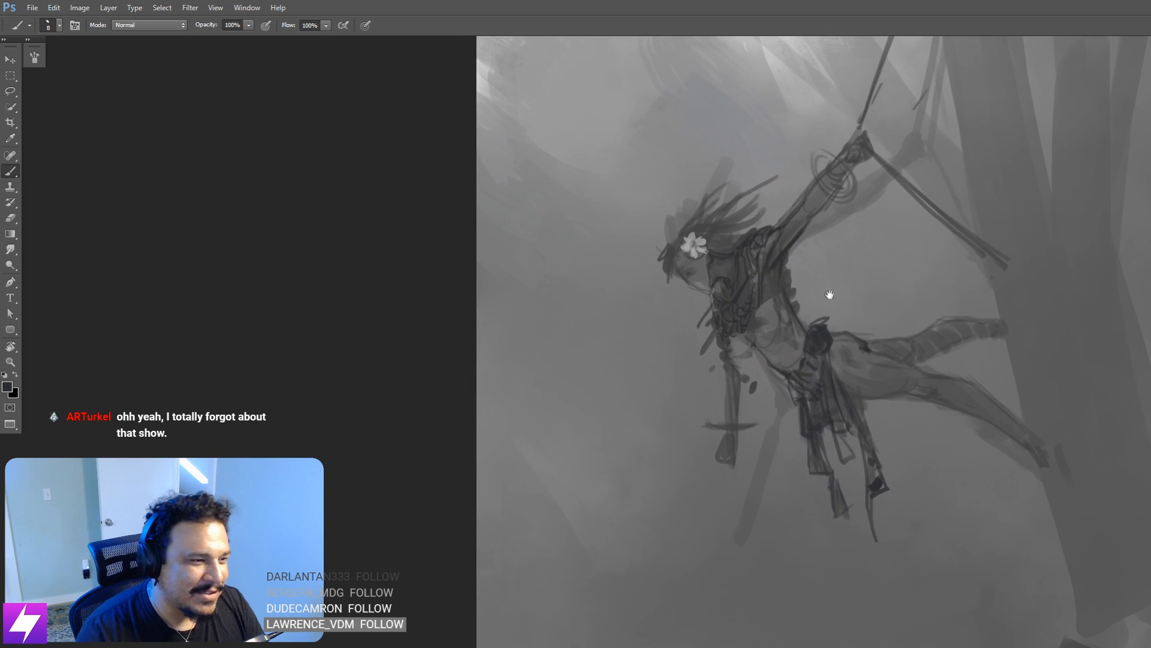
Step: Rotate the canvas to stand the warrior upright, and reinforce the contour of the front thigh with a size 10 brush
key(r)
drag(917, 180, 935, 275)
drag(871, 323, 869, 282)
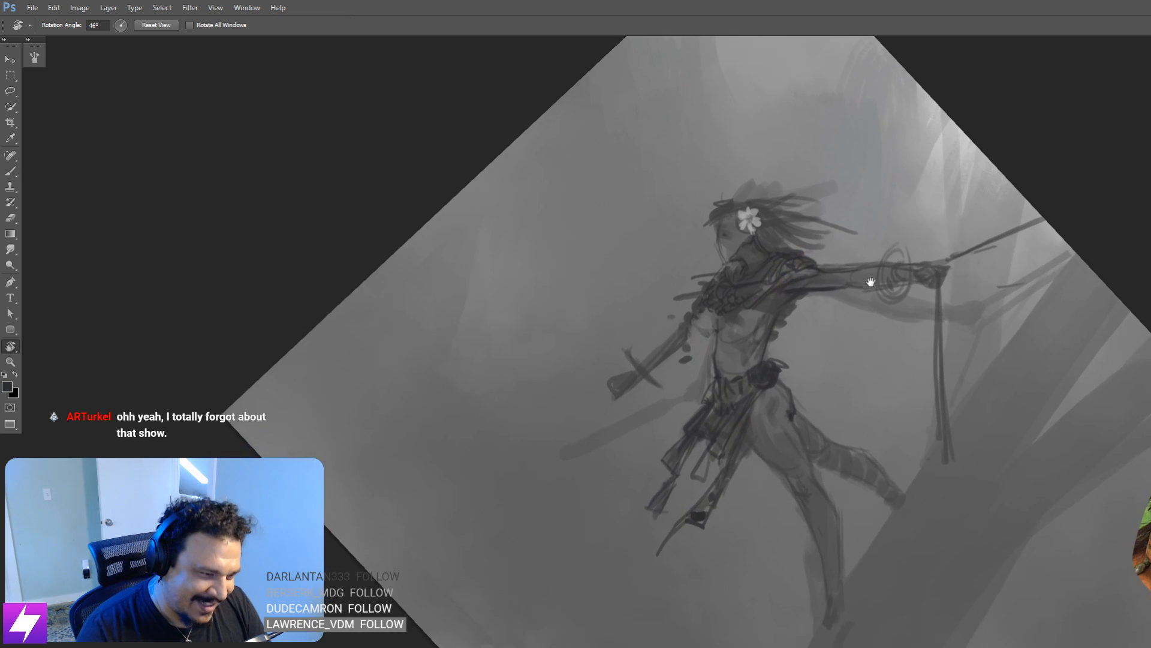
mouse_move(855, 237)
mouse_down()
mouse_move(864, 264)
mouse_move(887, 275)
mouse_up()
key(b)
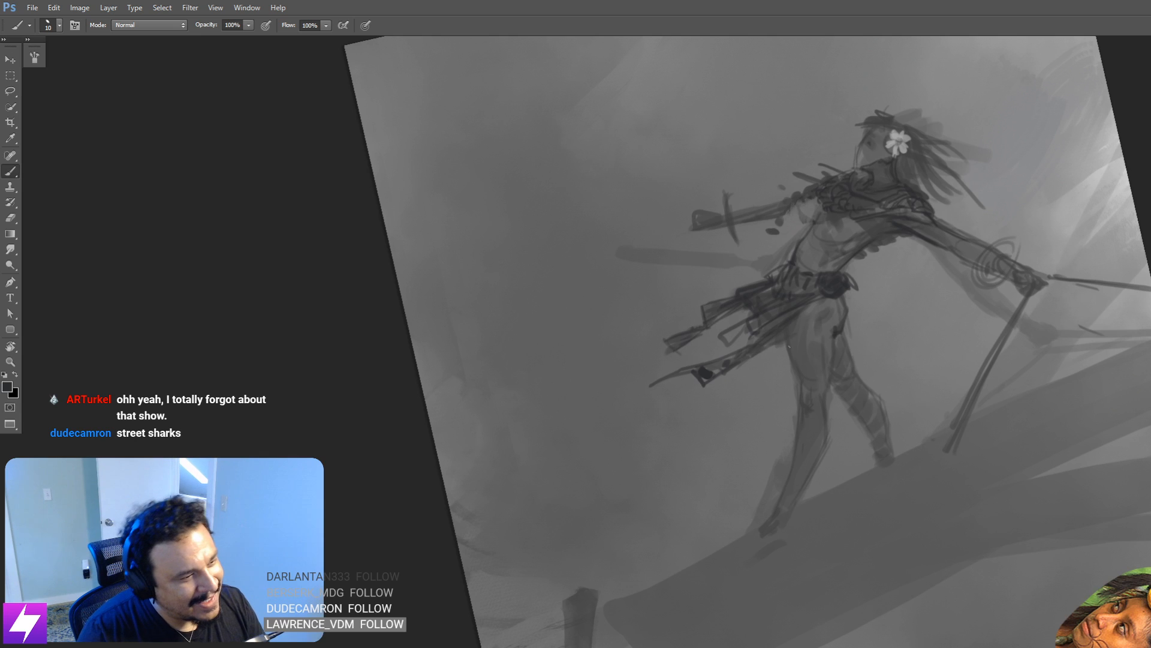
drag(789, 326, 792, 370)
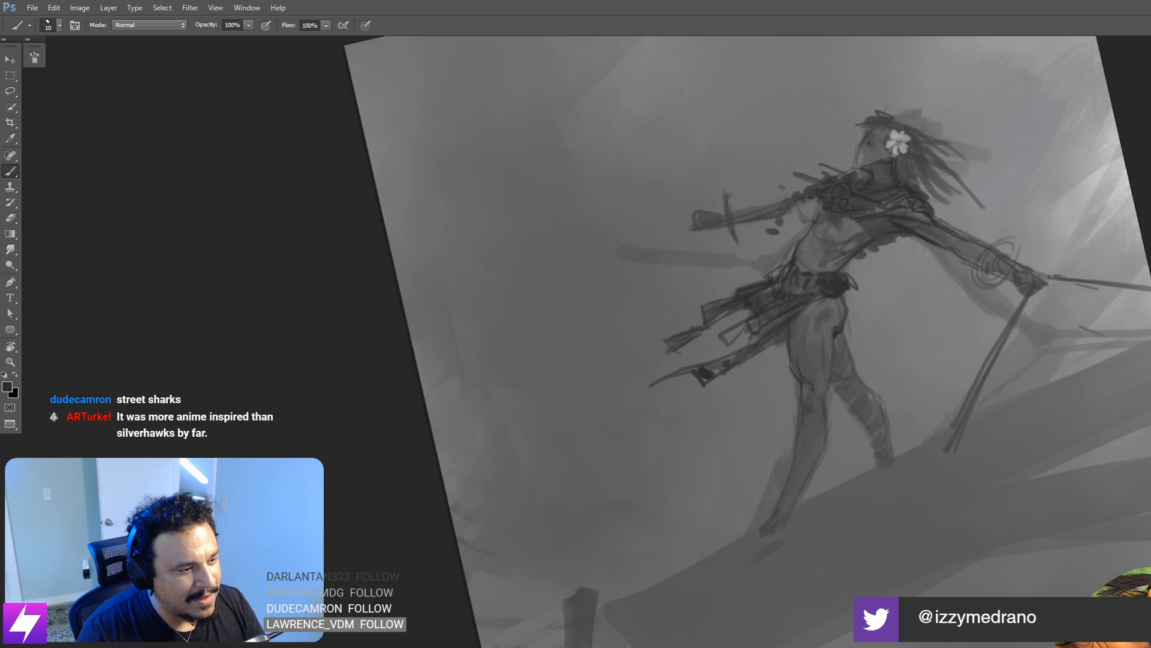
Step: Examine the warrior's pose with the canvas rotated to 46°, and restore the original orientation
key(ctrl+minus)
key(Escape)
drag(863, 420, 802, 414)
key(r)
drag(807, 265, 832, 343)
scroll(832, 343, up, 2)
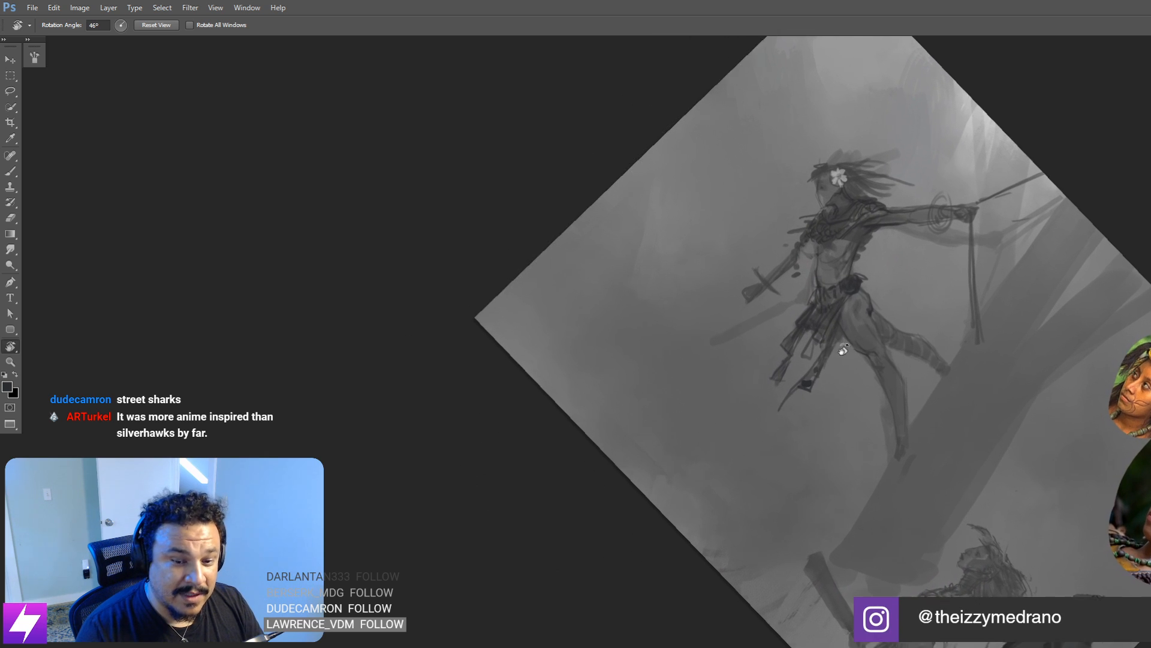
drag(843, 392, 800, 380)
drag(838, 335, 845, 353)
key(b)
key(bracketright)
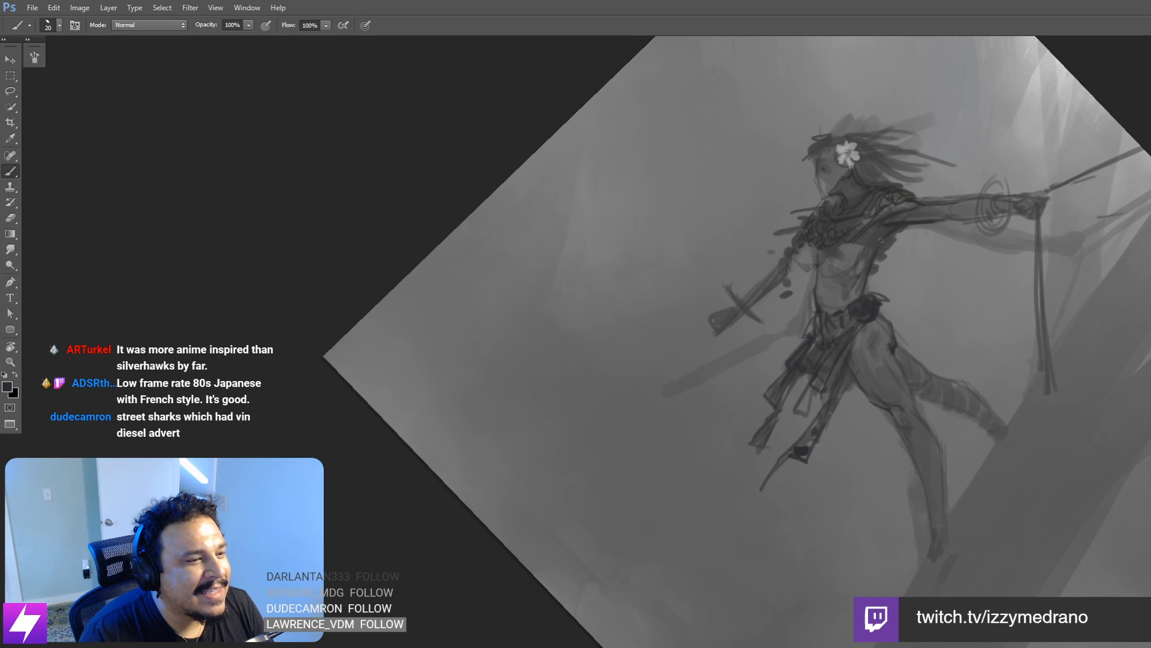
key(Escape)
mouse_move(853, 298)
mouse_down()
mouse_move(911, 310)
mouse_move(869, 311)
mouse_move(882, 342)
mouse_move(908, 316)
mouse_move(877, 288)
mouse_up()
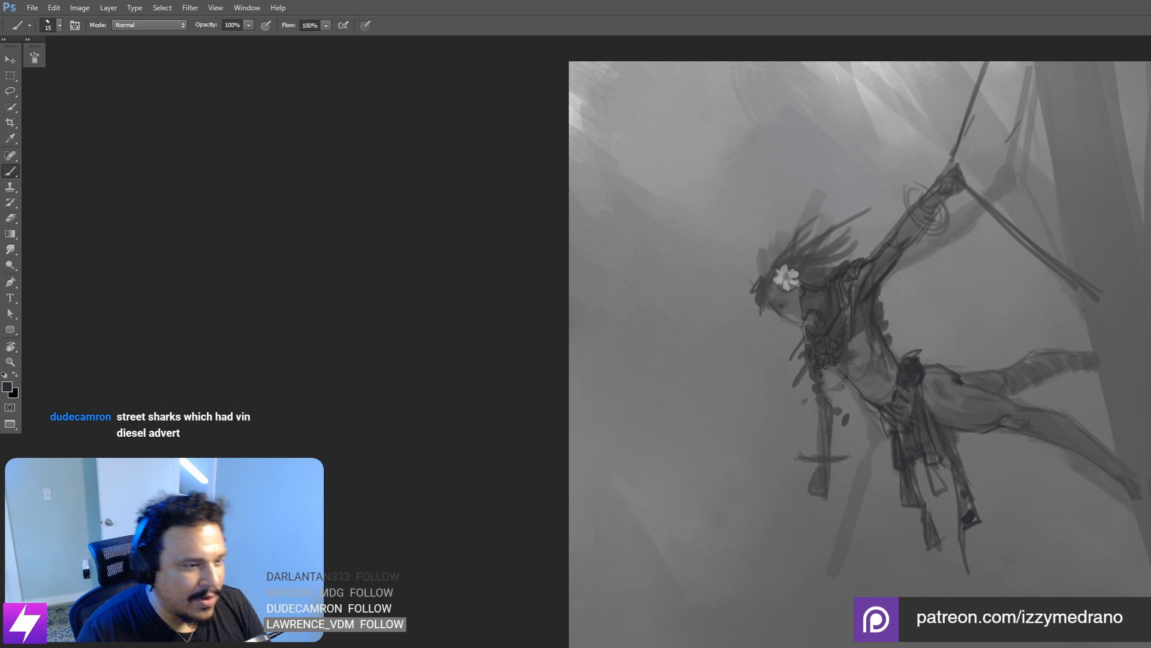
Step: Mirror and slightly tilt the canvas, and add dark lines along the raised forearm with a fine brush
key(ctrl+minus)
key(r)
drag(874, 385, 875, 382)
key(Escape)
drag(759, 345, 830, 347)
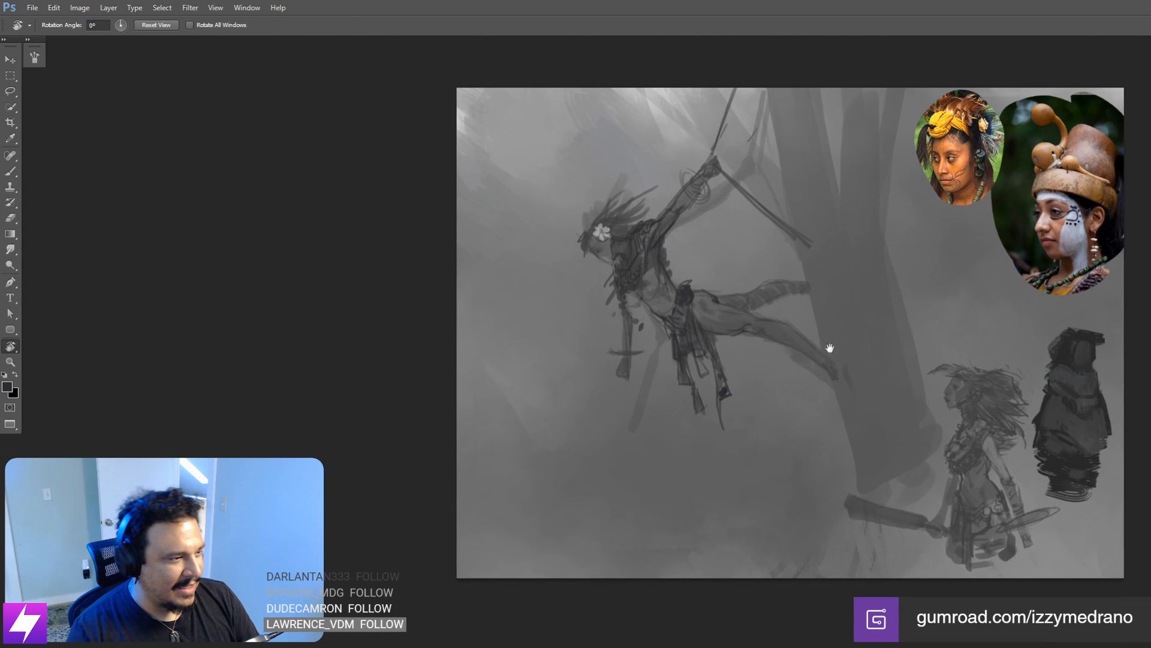
key(F2)
drag(913, 264, 870, 289)
key(ctrl+plus)
key(ctrl+plus)
drag(1013, 222, 953, 333)
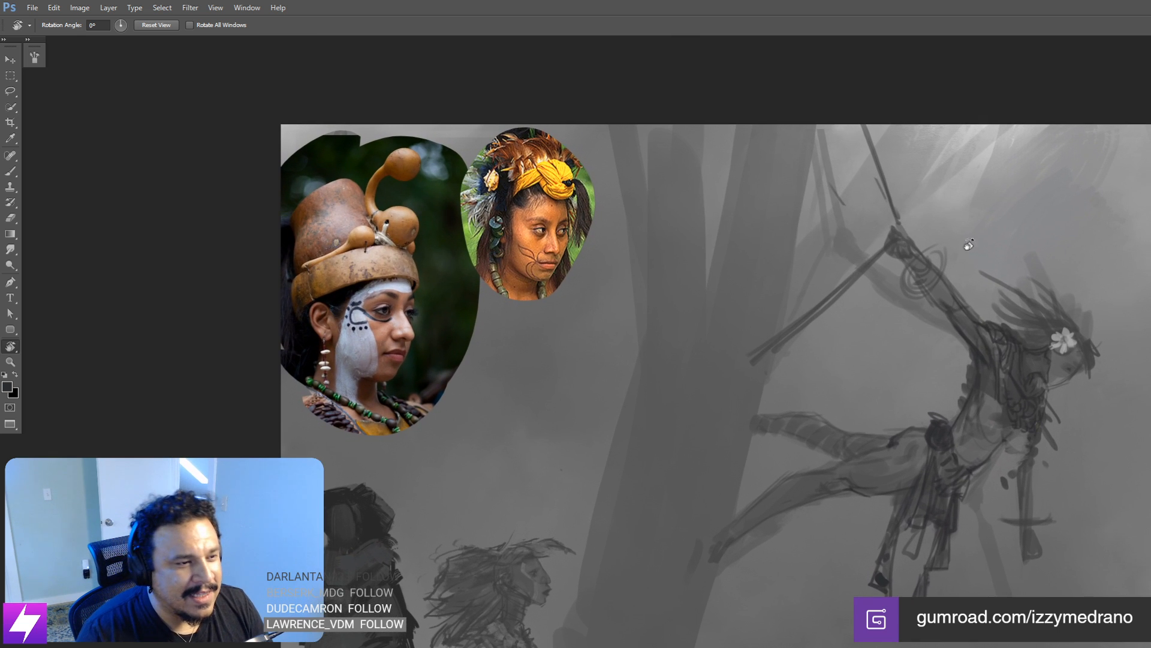
drag(960, 201, 998, 234)
mouse_move(961, 299)
mouse_down()
mouse_move(902, 304)
mouse_move(927, 349)
mouse_up()
key(b)
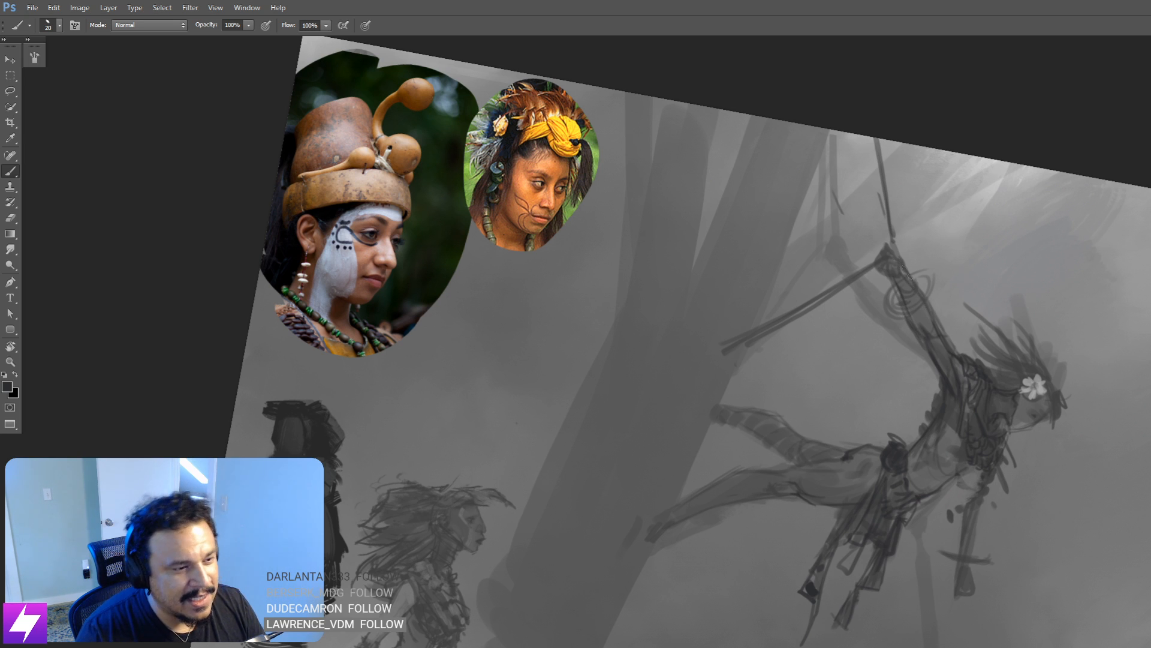
key(bracketleft)
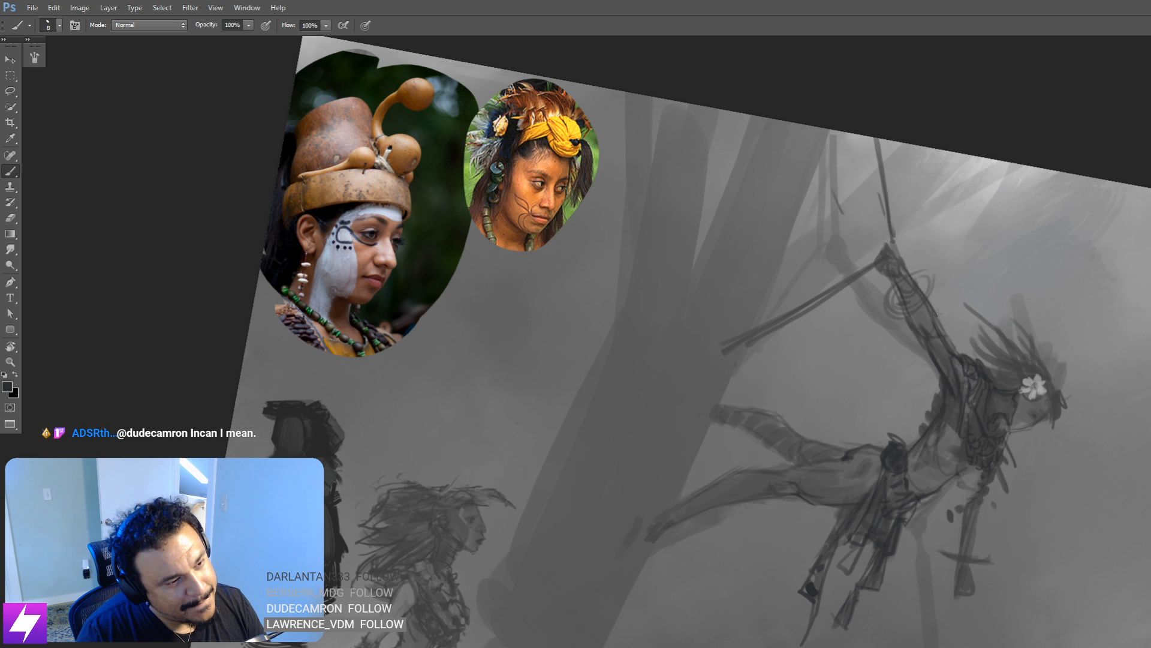
drag(936, 313, 976, 358)
Step: Restore the canvas orientation, and soften the lines on the raised forearm with the Smudge tool at size 80
key(Escape)
key(e)
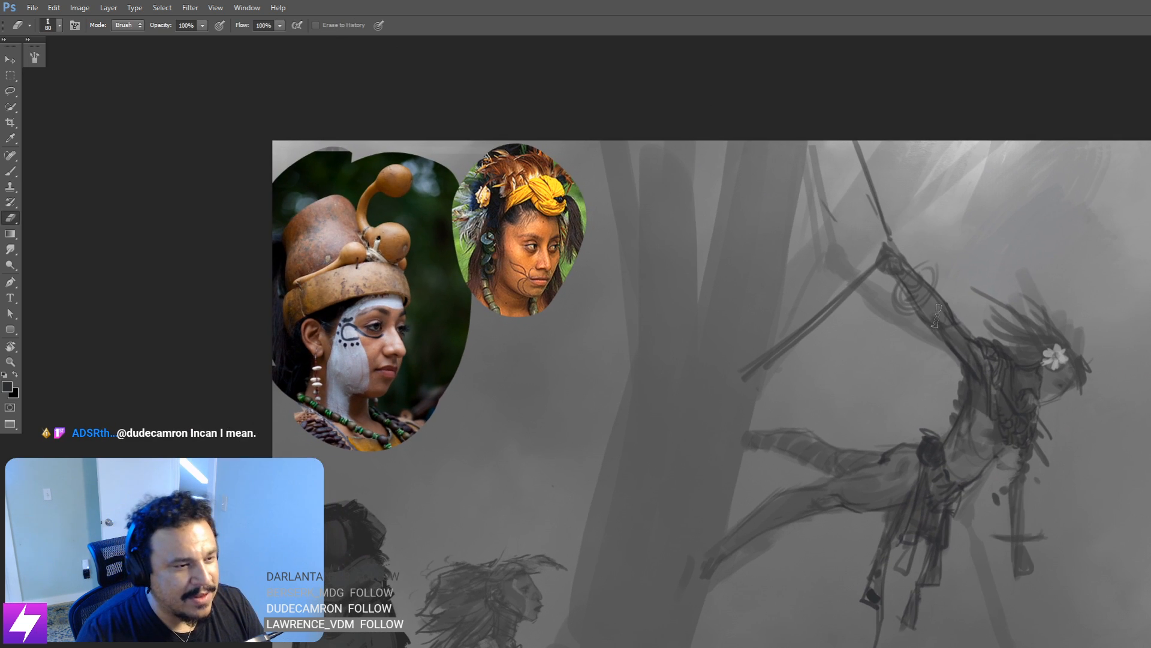
key(bracketleft)
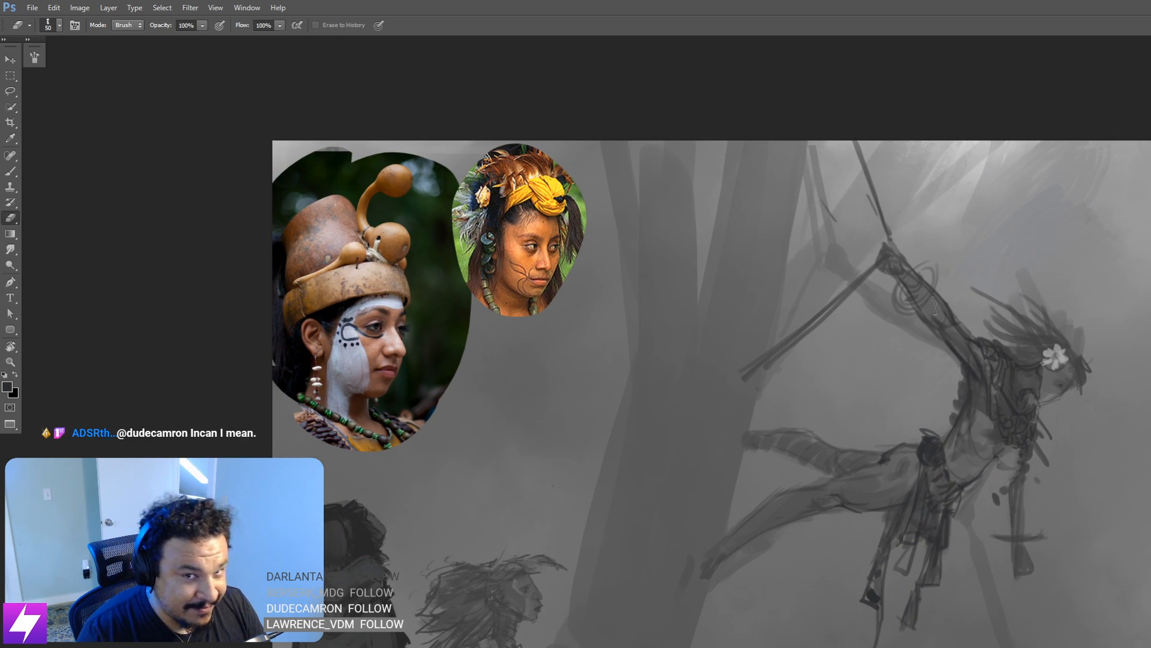
key(r)
key(bracketright)
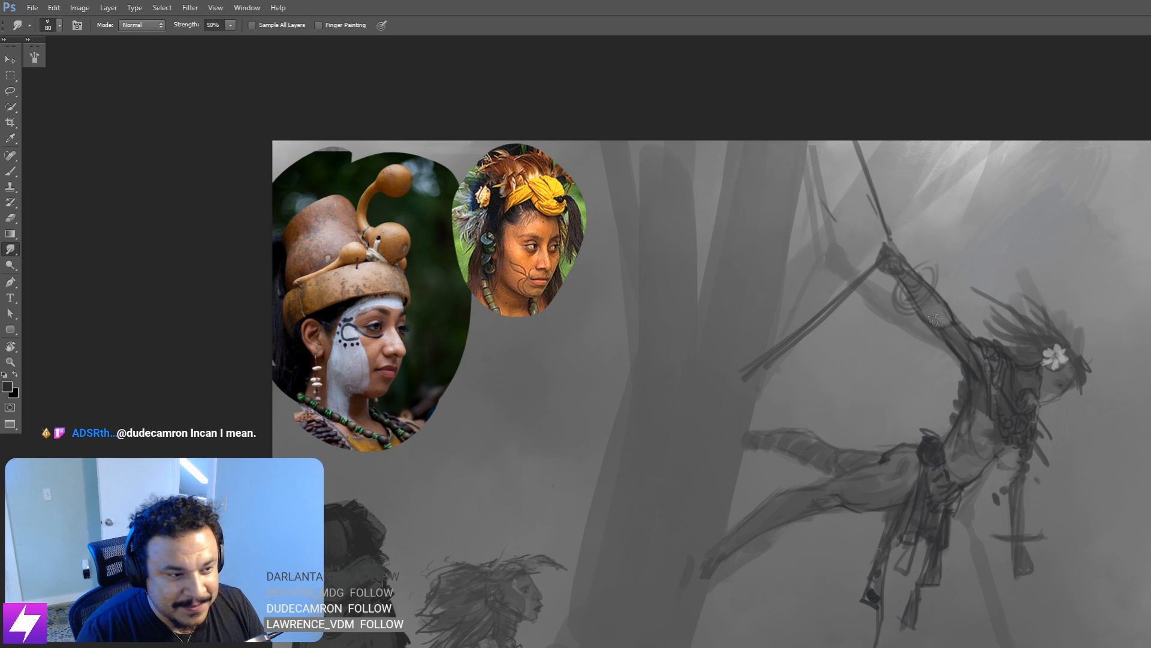
Step: Examine the warrior's pose with the canvas rotated to -24°, and restore the original orientation
key(ctrl+minus)
key(r)
drag(941, 406, 961, 390)
drag(967, 375, 963, 345)
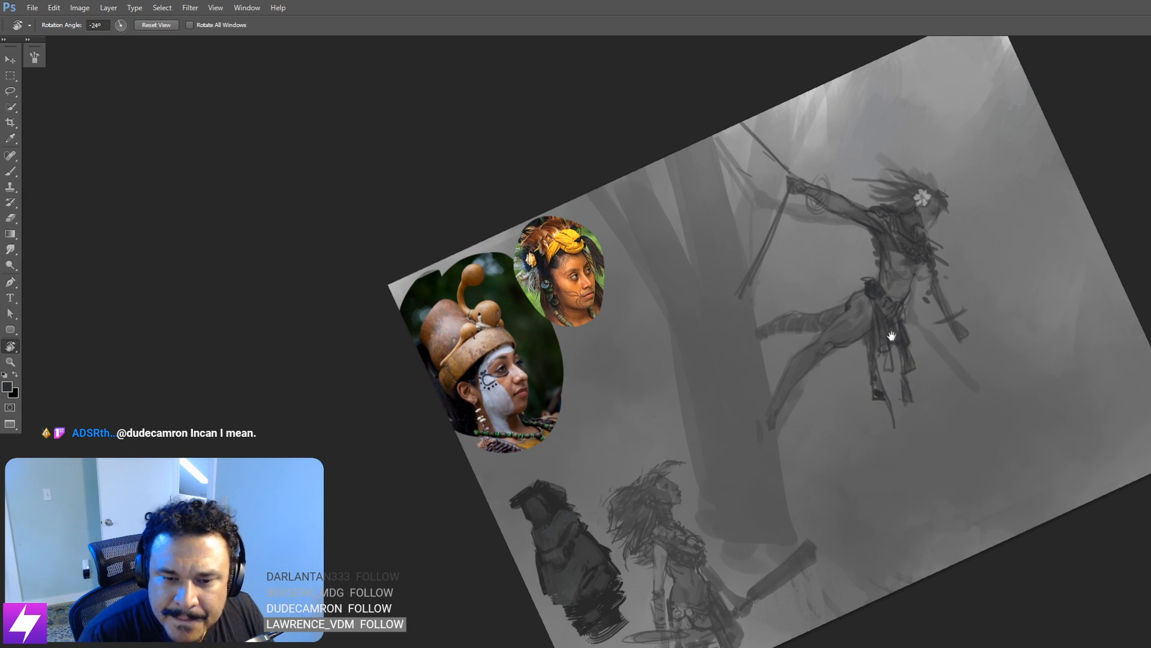
key(Escape)
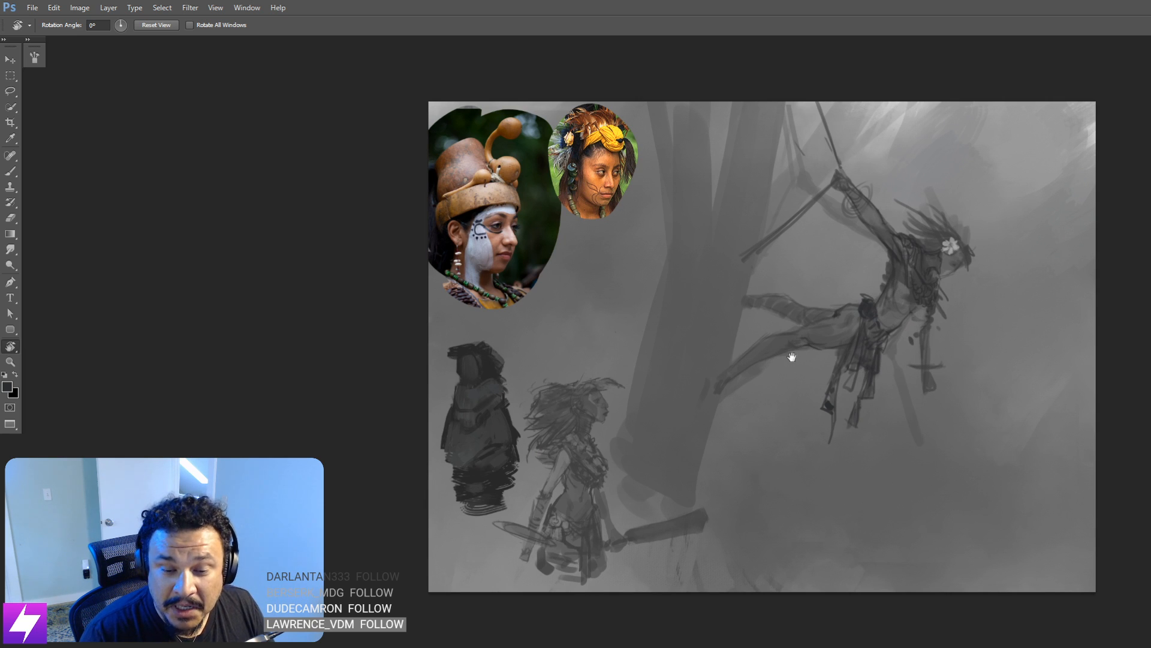
drag(789, 354, 779, 368)
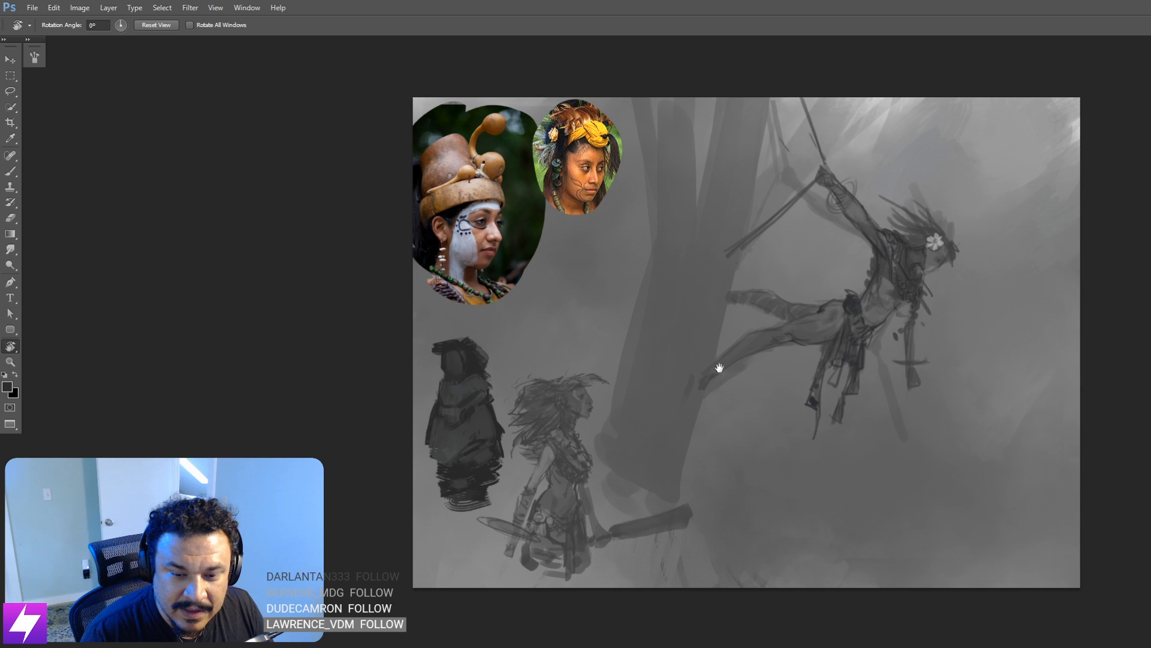
drag(739, 356, 746, 415)
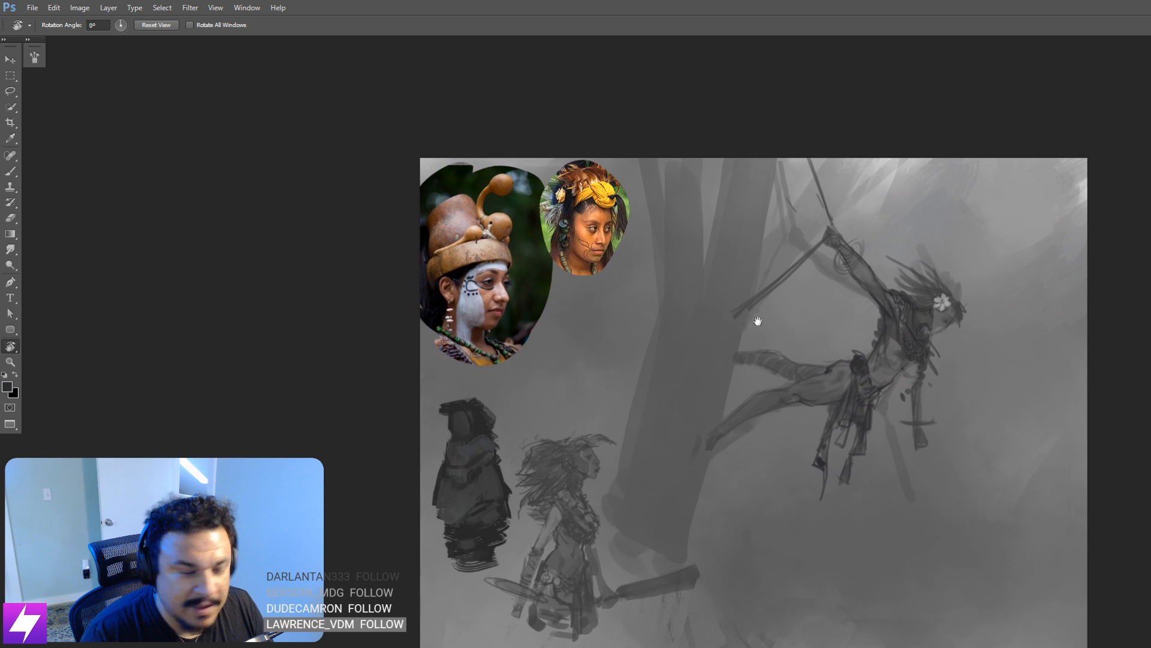
Step: Rotate the canvas to stand the warrior upright, darken details on the raised arm with a fine brush, and restore the orientation
key(ctrl+plus)
mouse_move(990, 245)
mouse_down()
mouse_move(959, 274)
mouse_move(971, 285)
mouse_move(953, 313)
mouse_move(855, 278)
mouse_move(860, 288)
mouse_move(874, 268)
mouse_up()
key(b)
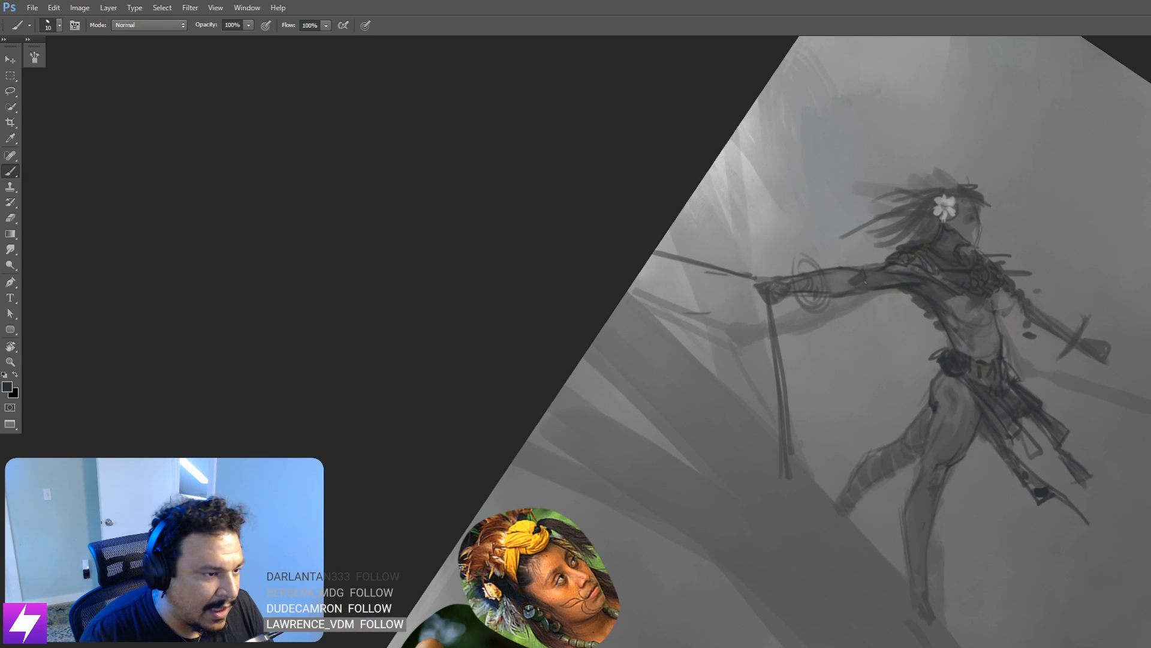
key(Escape)
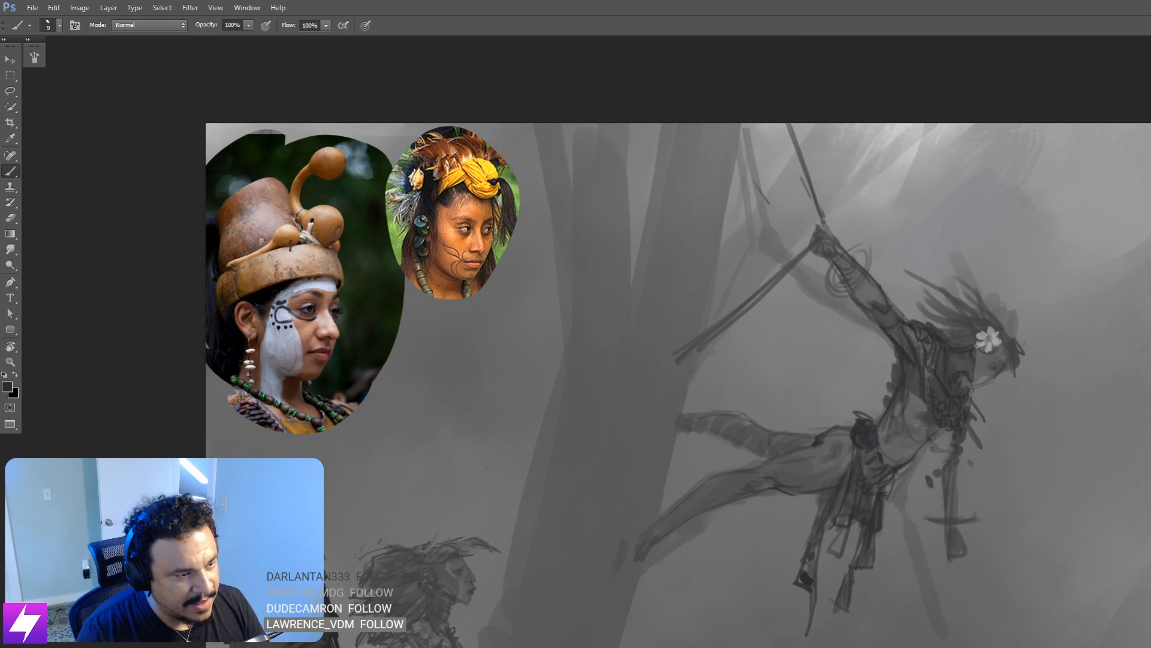
key(bracketright)
key(bracketright)
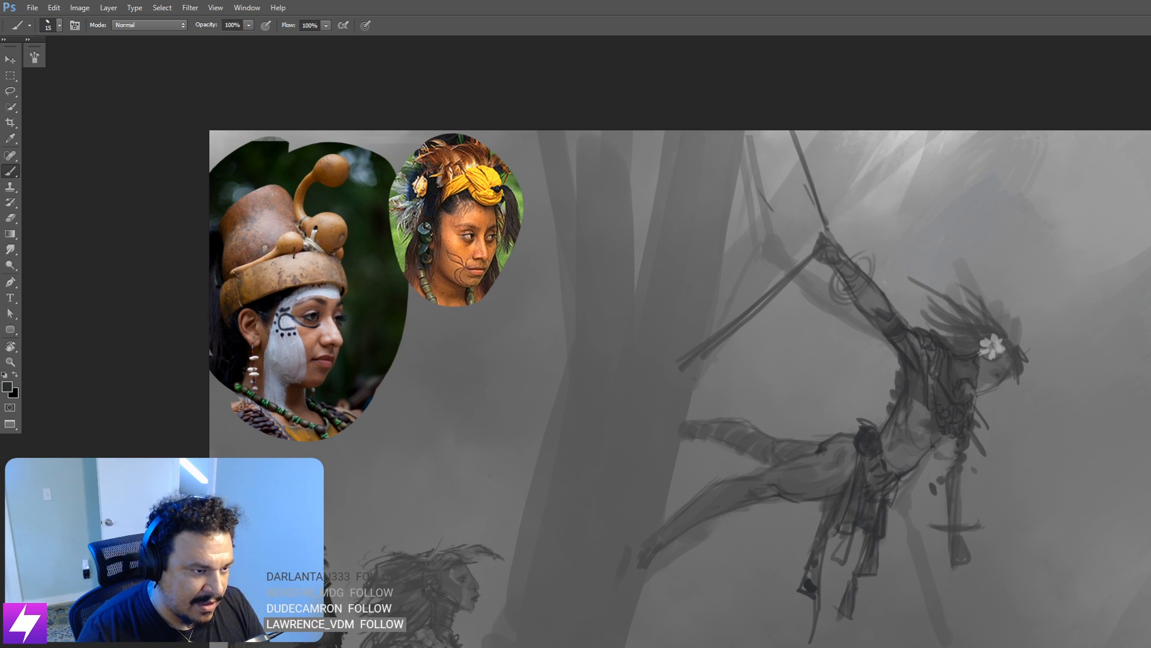
drag(872, 293, 882, 342)
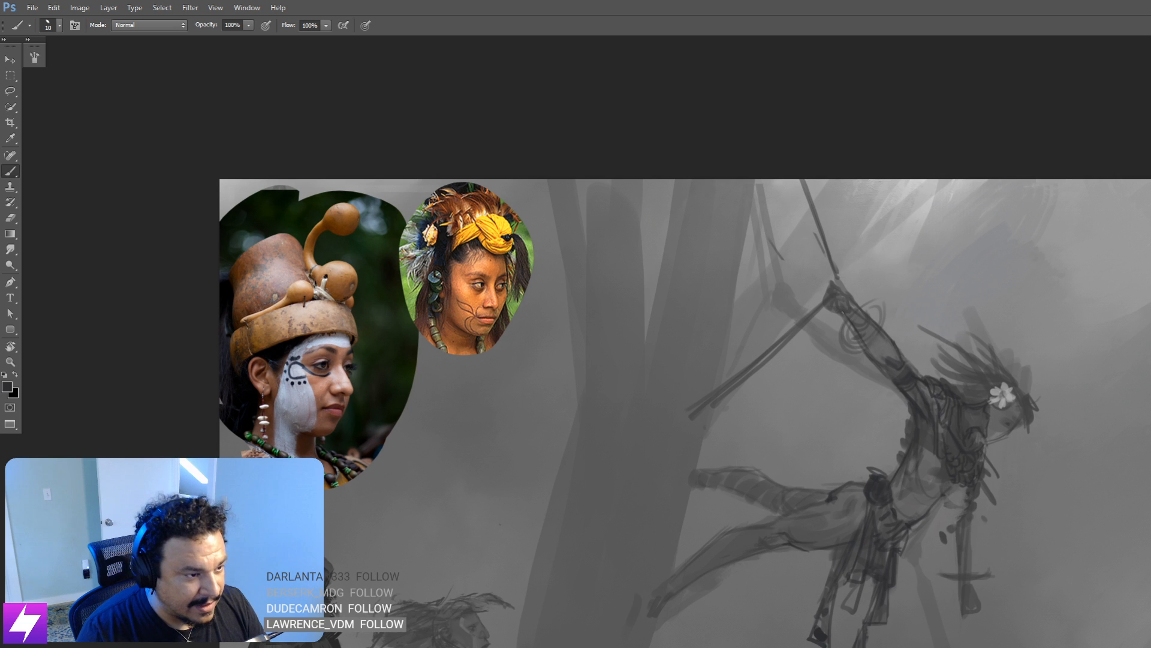
Step: Mirror the canvas, and outline the front foot against the tree trunk with a size 10 brush
key(ctrl+shift+h)
key(ctrl+minus)
key(ctrl+minus)
key(ctrl+shift+h)
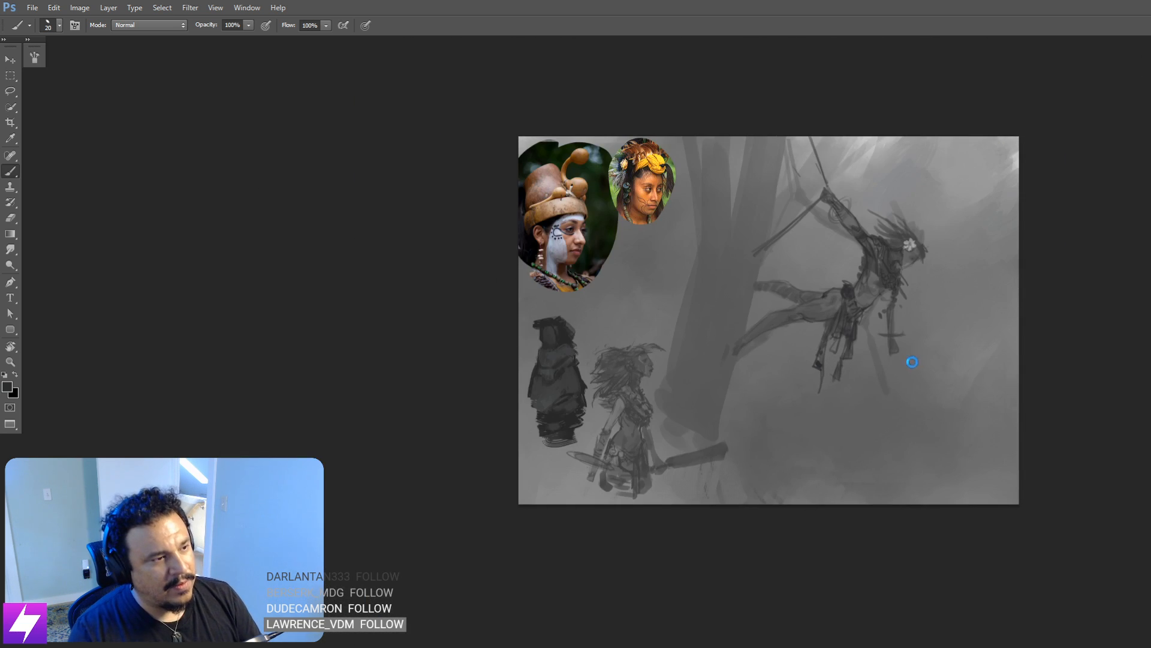
key(ctrl+shift+h)
drag(718, 303, 849, 311)
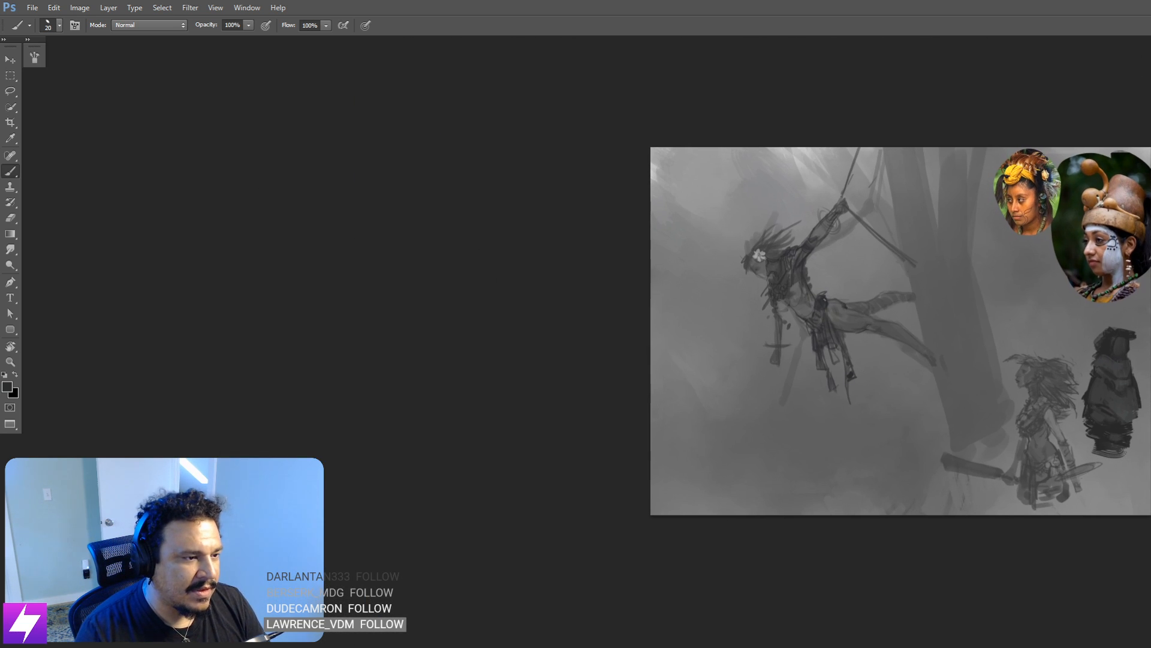
key(ctrl+plus)
key(ctrl+plus)
drag(1001, 318, 918, 316)
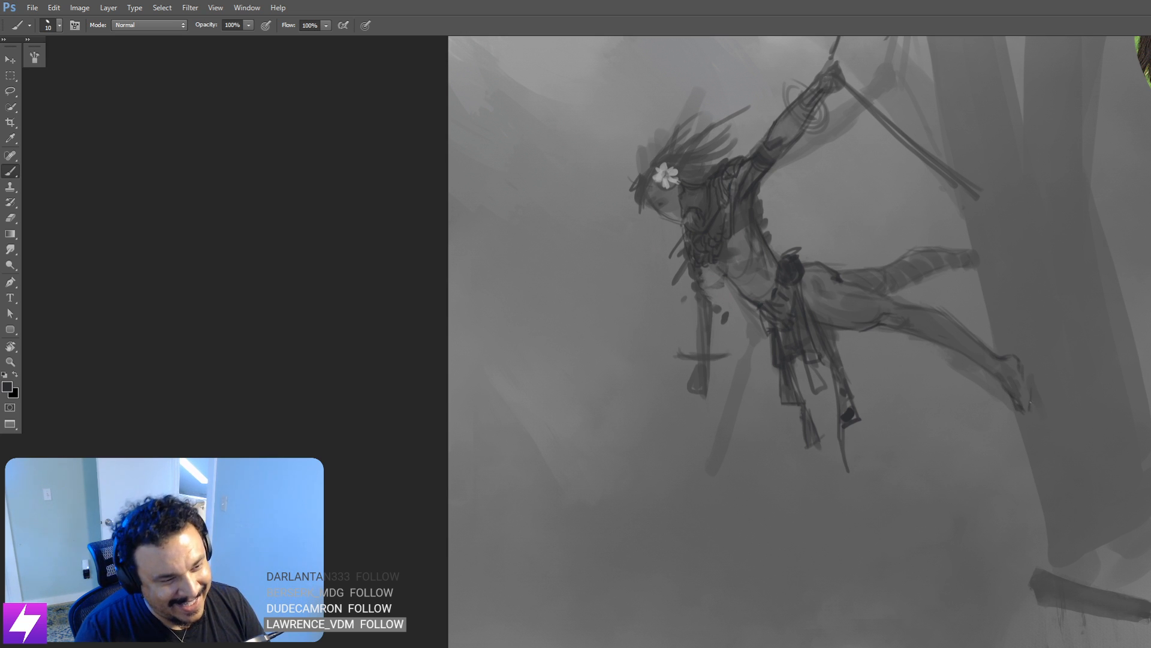
Step: Refine the front lower leg and foot with the canvas rotated so the warrior stands upright, and restore the orientation
drag(1038, 332, 990, 363)
key(r)
mouse_move(937, 232)
mouse_down()
mouse_move(1036, 380)
mouse_move(958, 341)
mouse_move(971, 314)
mouse_up()
drag(903, 338, 909, 332)
key(b)
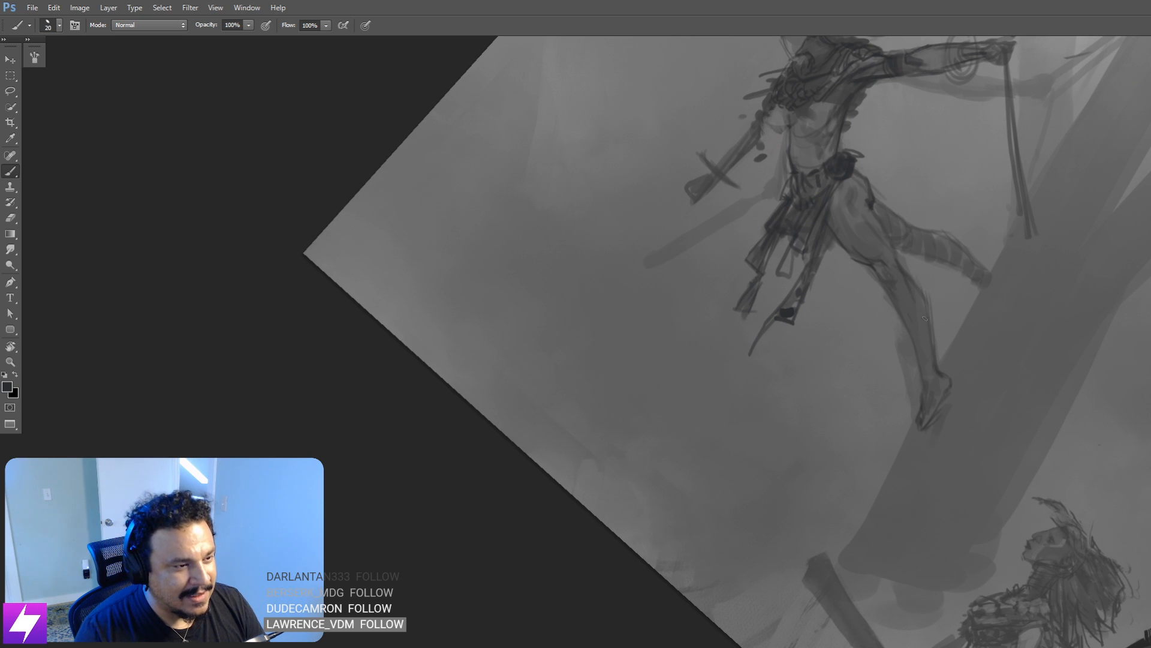
key(Escape)
key(ctrl+minus)
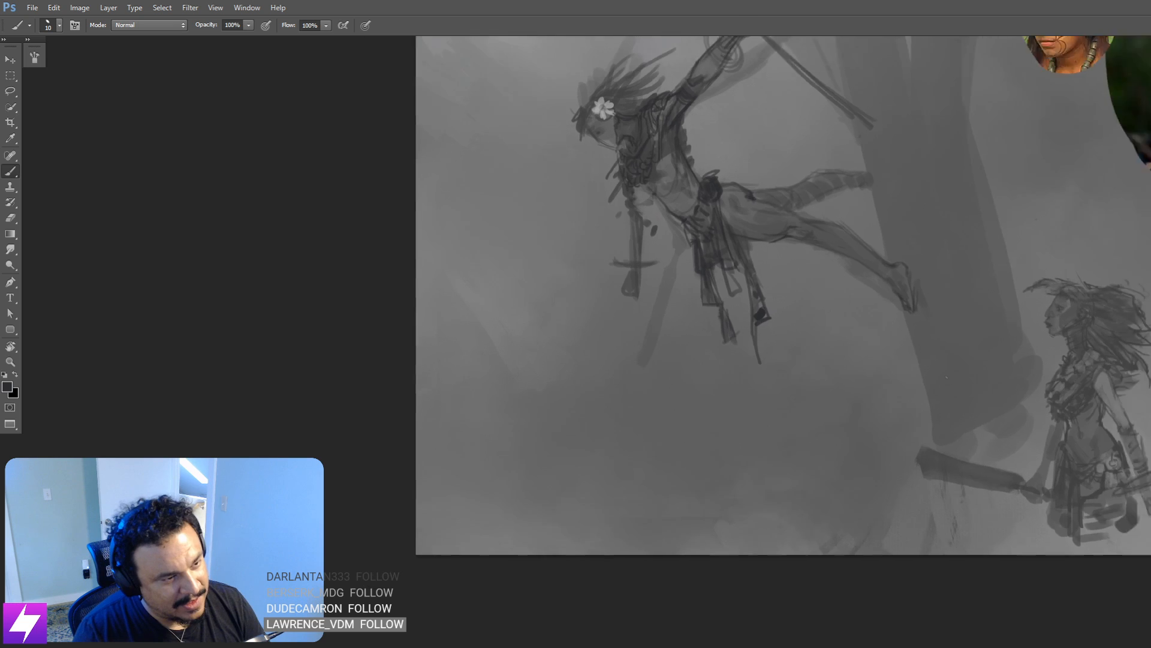
mouse_move(927, 240)
mouse_down()
mouse_move(949, 344)
mouse_move(939, 319)
mouse_up()
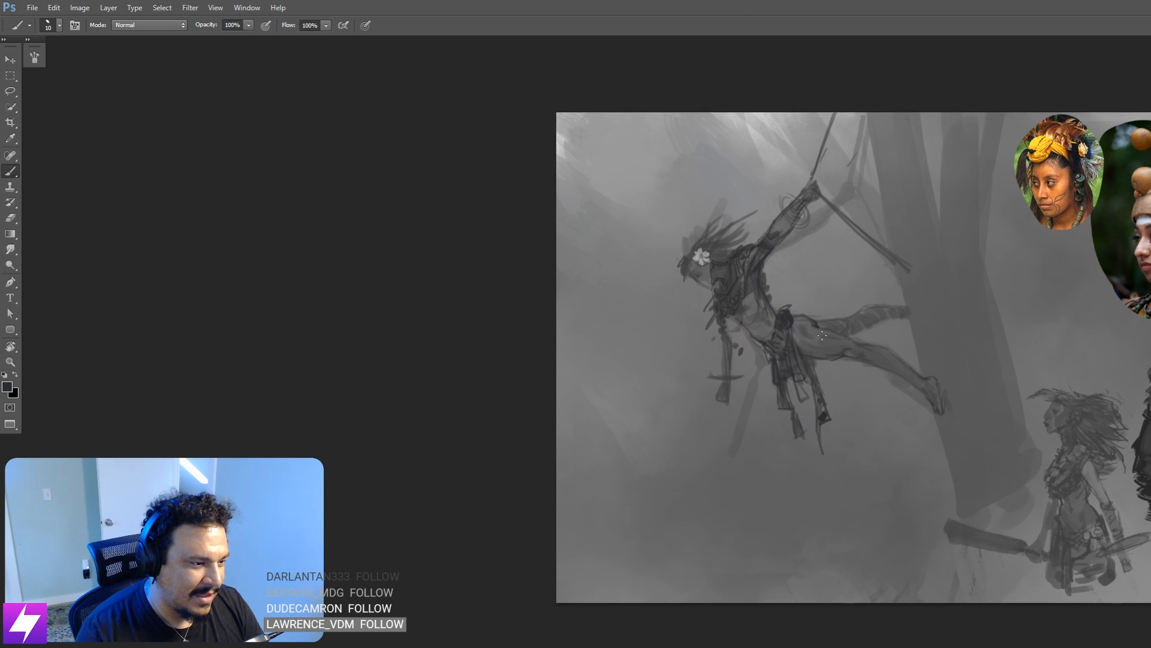
Step: Try a long dark club hanging from the warrior's lowered hand, using brush sizes from 25 to 50
drag(727, 409, 769, 371)
key(])
key(])
key(])
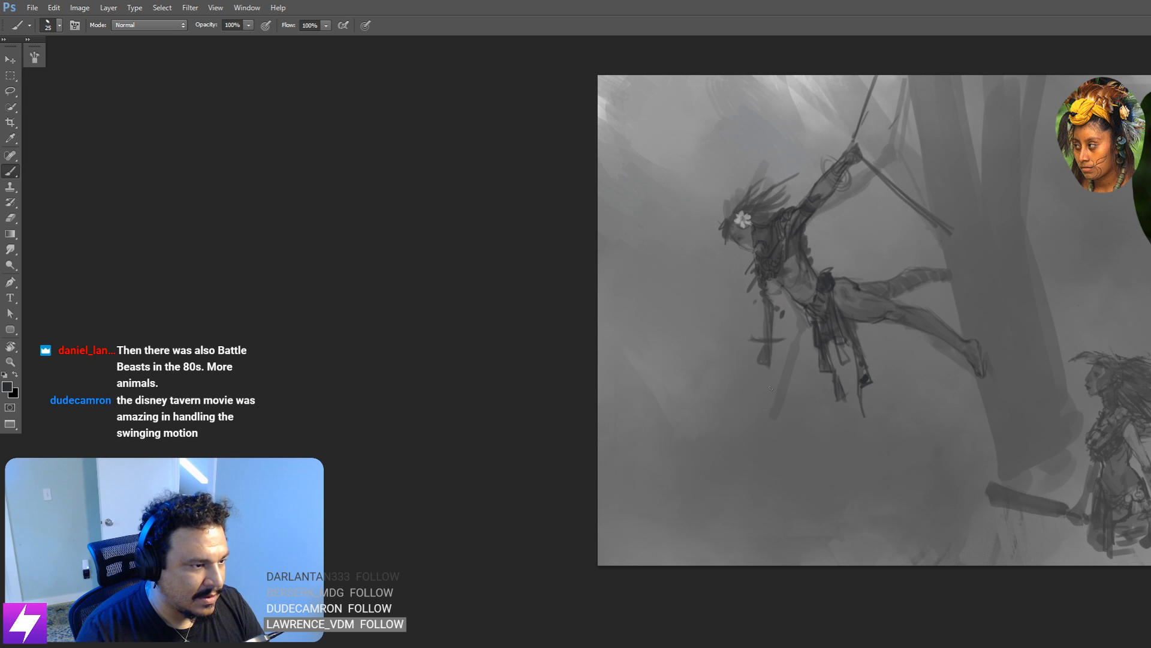
mouse_move(768, 364)
mouse_down()
mouse_move(796, 466)
mouse_move(788, 461)
mouse_up()
key(ctrl+z)
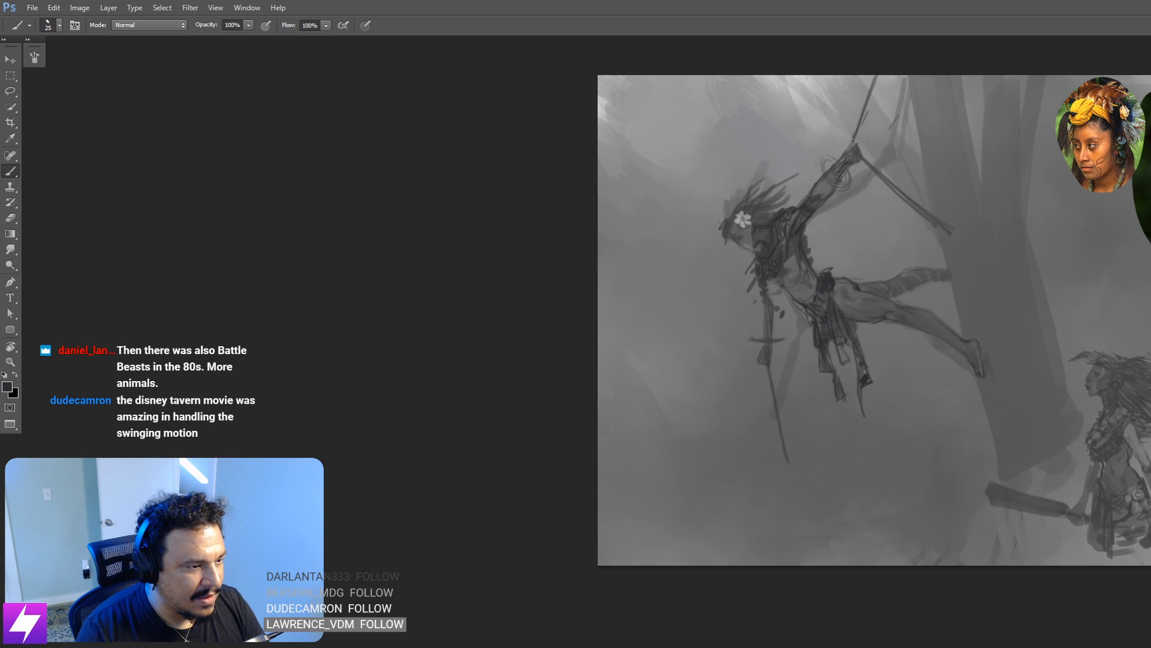
drag(770, 367, 801, 460)
key(ctrl+z)
key(])
mouse_move(764, 365)
mouse_down()
mouse_move(789, 469)
mouse_move(799, 466)
mouse_up()
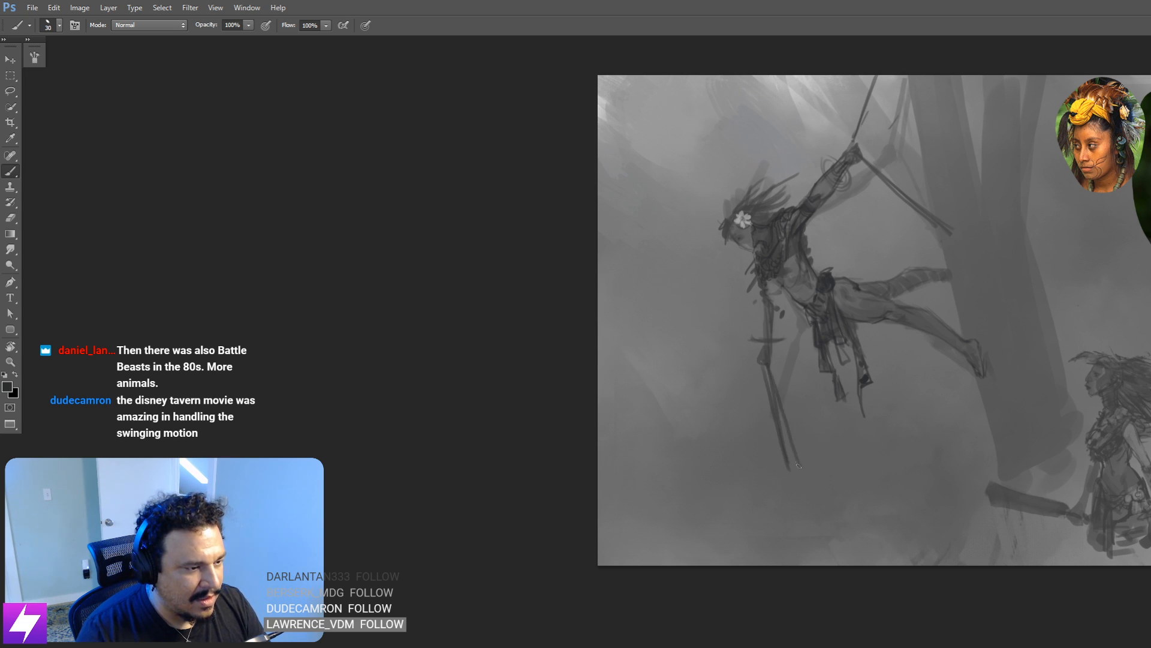
key(ctrl+z)
drag(768, 359, 799, 458)
key(bracketright)
drag(766, 363, 798, 479)
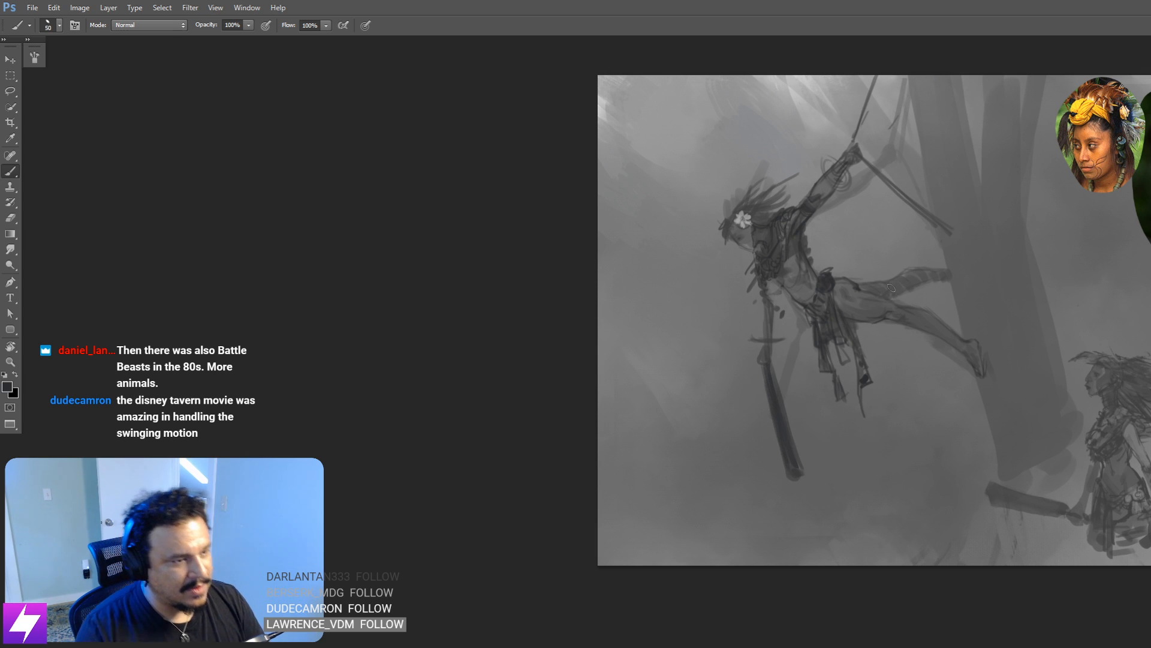
Step: Erase the club below the warrior's lowered hand
key(e)
drag(767, 373, 796, 479)
drag(759, 389, 794, 390)
key(b)
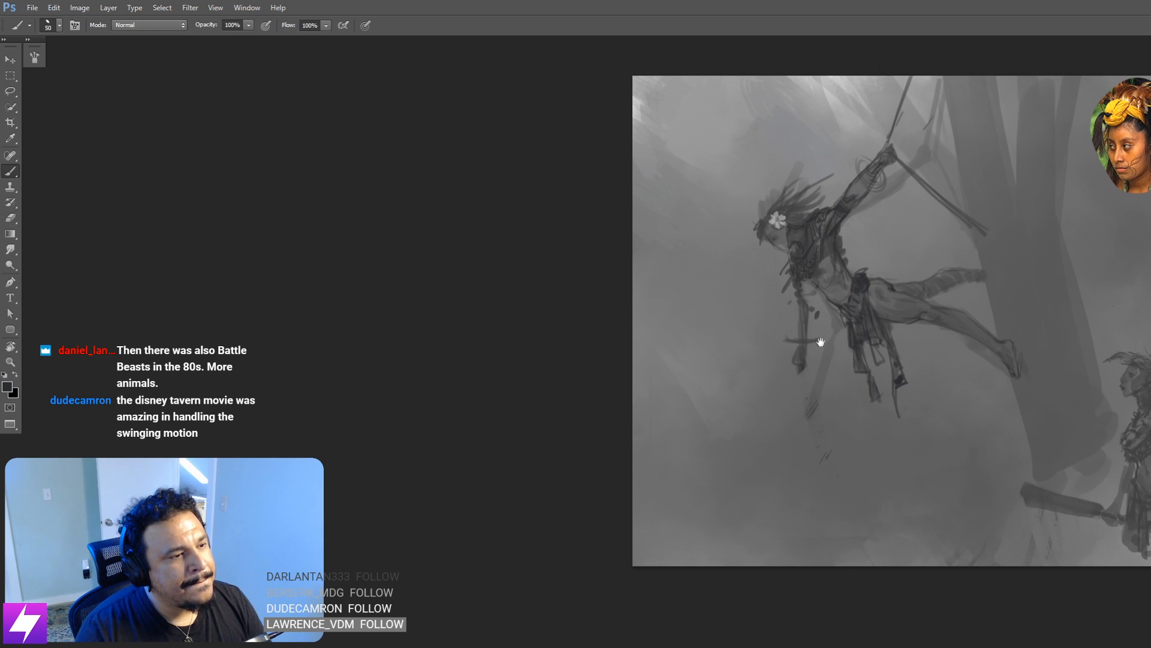
Step: Paint a dark trunk and branches behind the rope, running from the canvas's upper edge down to the front foot, with a size 150 brush
mouse_move(806, 295)
mouse_down()
mouse_move(813, 353)
mouse_move(813, 323)
mouse_up()
key(bracketleft)
key(ctrl+minus)
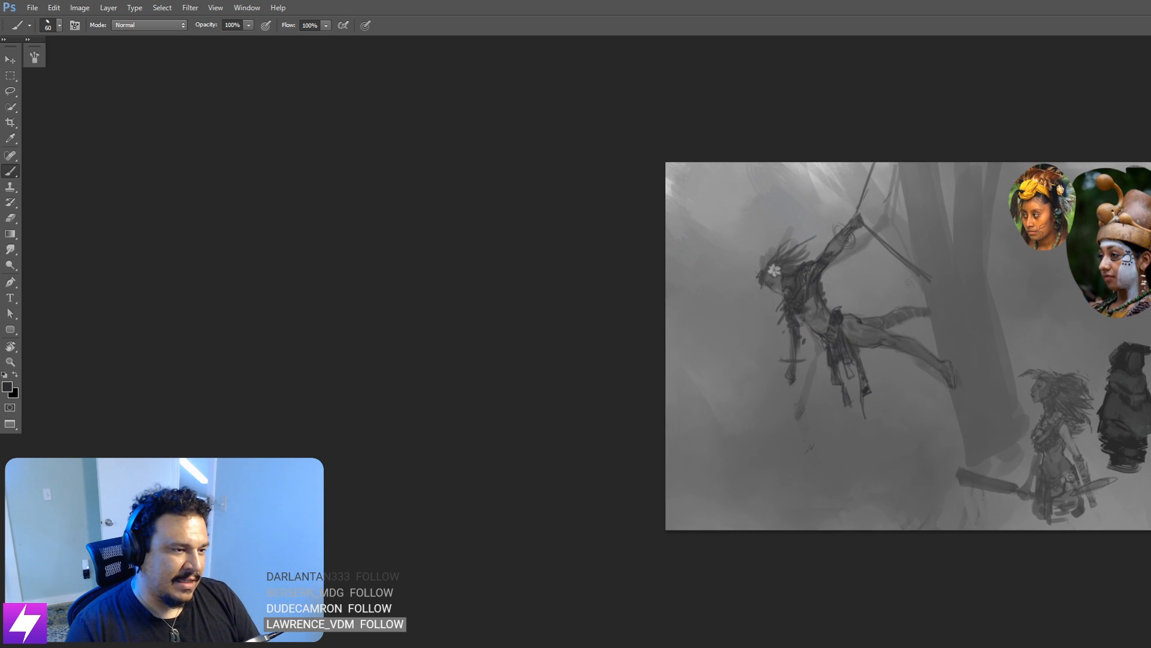
drag(924, 286, 938, 349)
key(bracketright)
key(bracketright)
key(bracketright)
key(bracketright)
key(bracketright)
key(bracketright)
drag(915, 213, 946, 333)
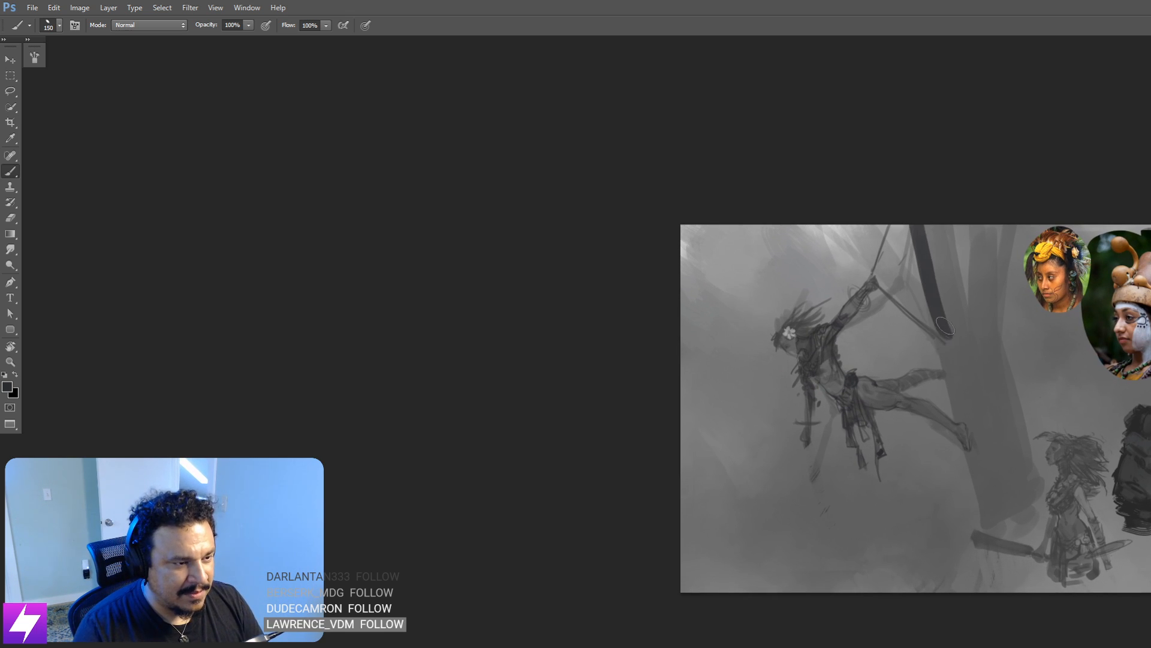
key(ctrl+z)
mouse_move(913, 217)
mouse_down()
mouse_move(968, 419)
mouse_move(941, 259)
mouse_move(959, 380)
mouse_up()
drag(955, 325, 962, 380)
key(bracketleft)
key(bracketleft)
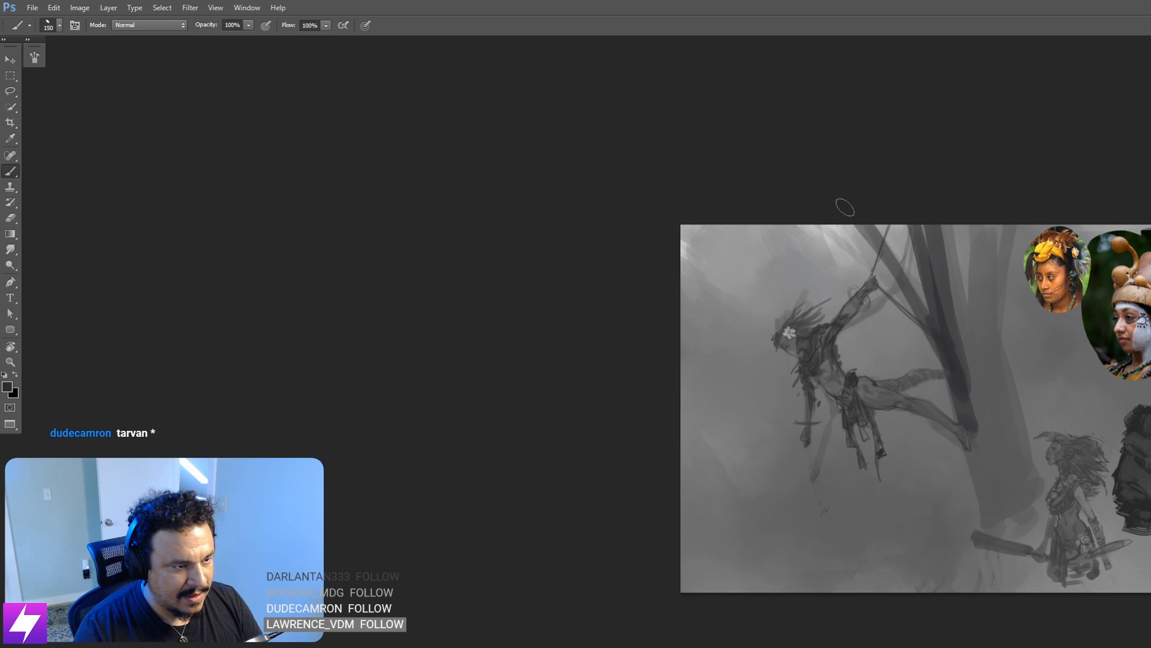
Step: Blend the dark trunk strokes into the tree with the Smudge tool at size 400
key(r)
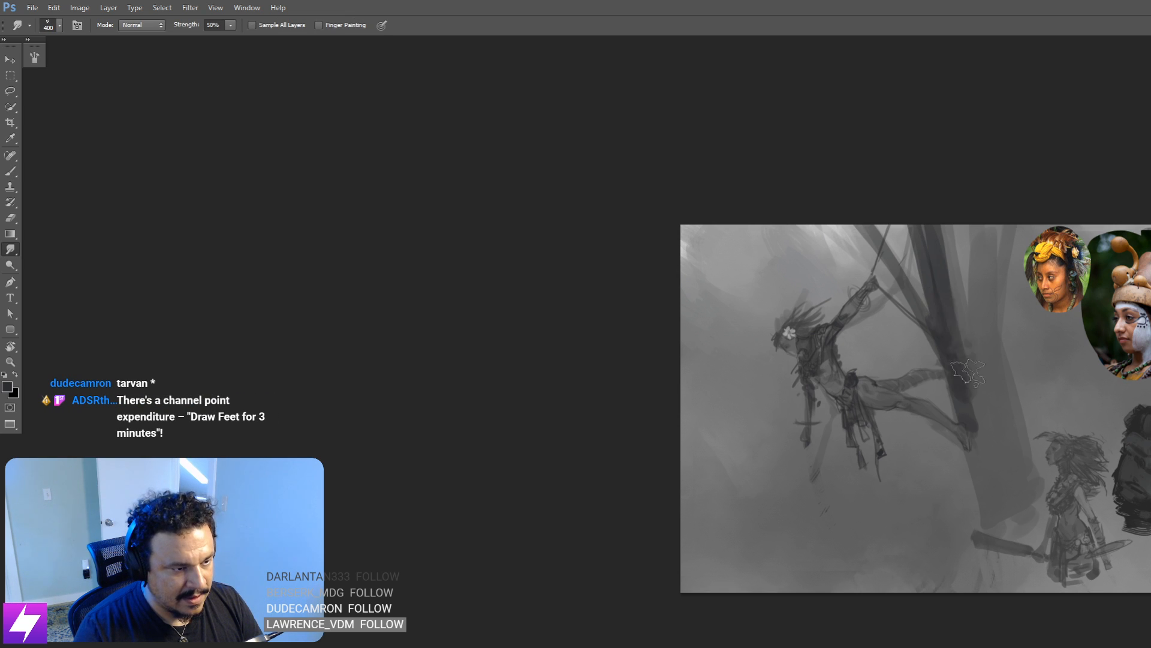
key(bracketright)
key(bracketright)
key(bracketright)
key(bracketright)
key(bracketright)
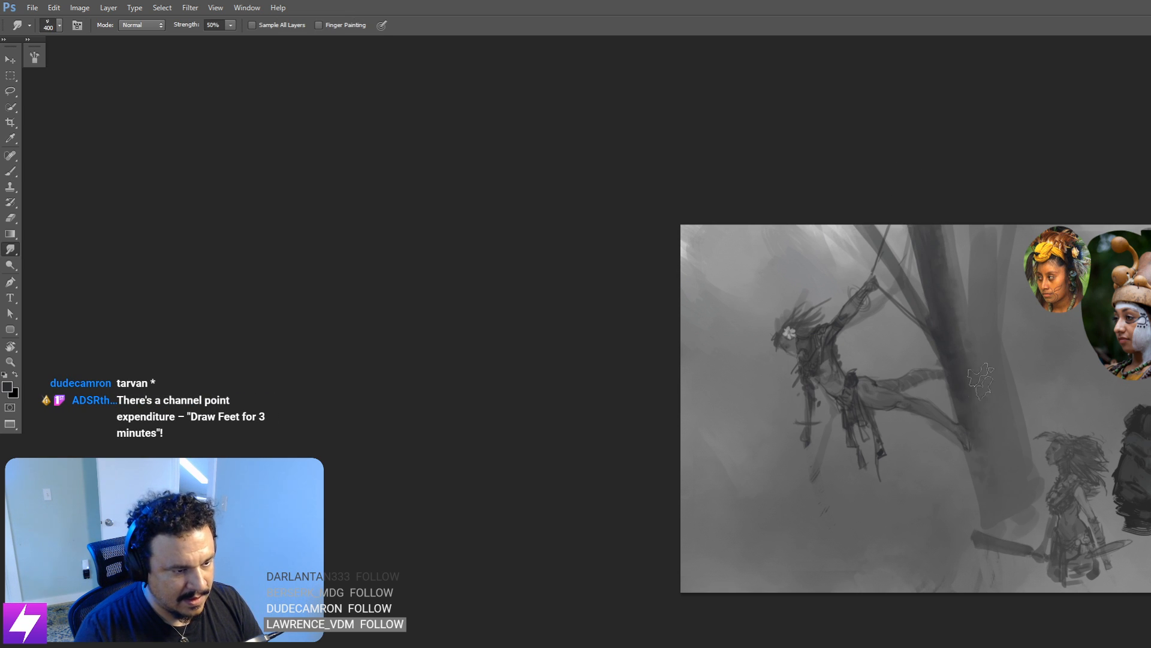
Step: Examine the whole composition at overview size, and flip the canvas back to its unmirrored view for a closer check
key(ctrl+minus)
drag(833, 409, 841, 378)
drag(729, 396, 746, 403)
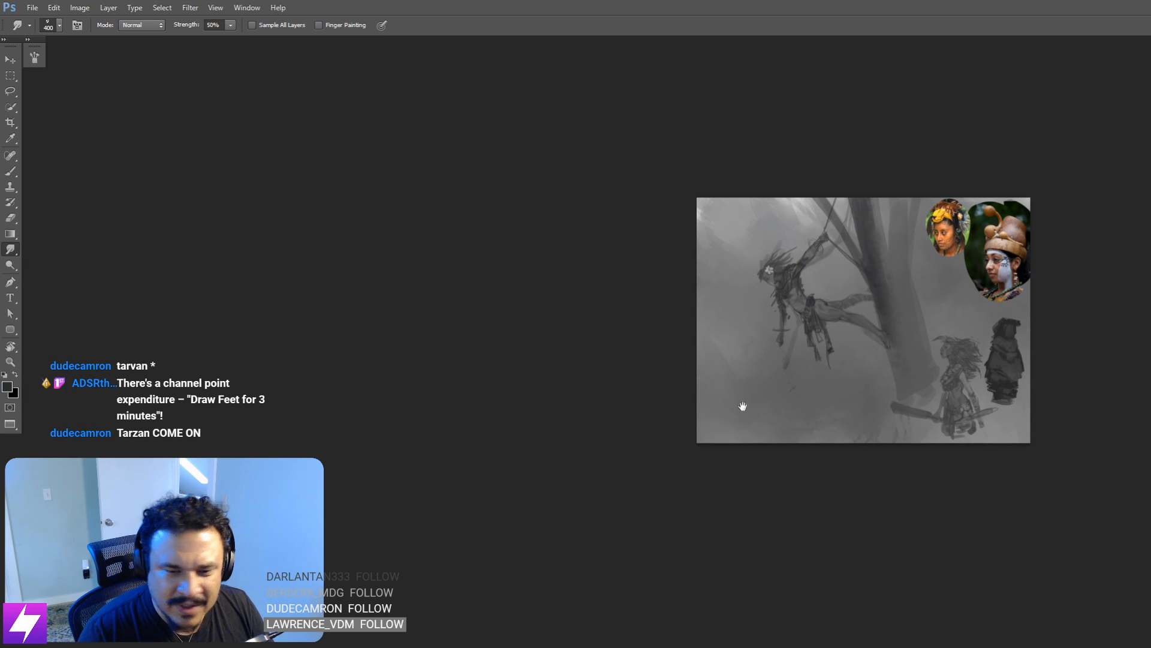
mouse_move(758, 404)
mouse_down()
mouse_move(767, 394)
mouse_move(770, 408)
mouse_up()
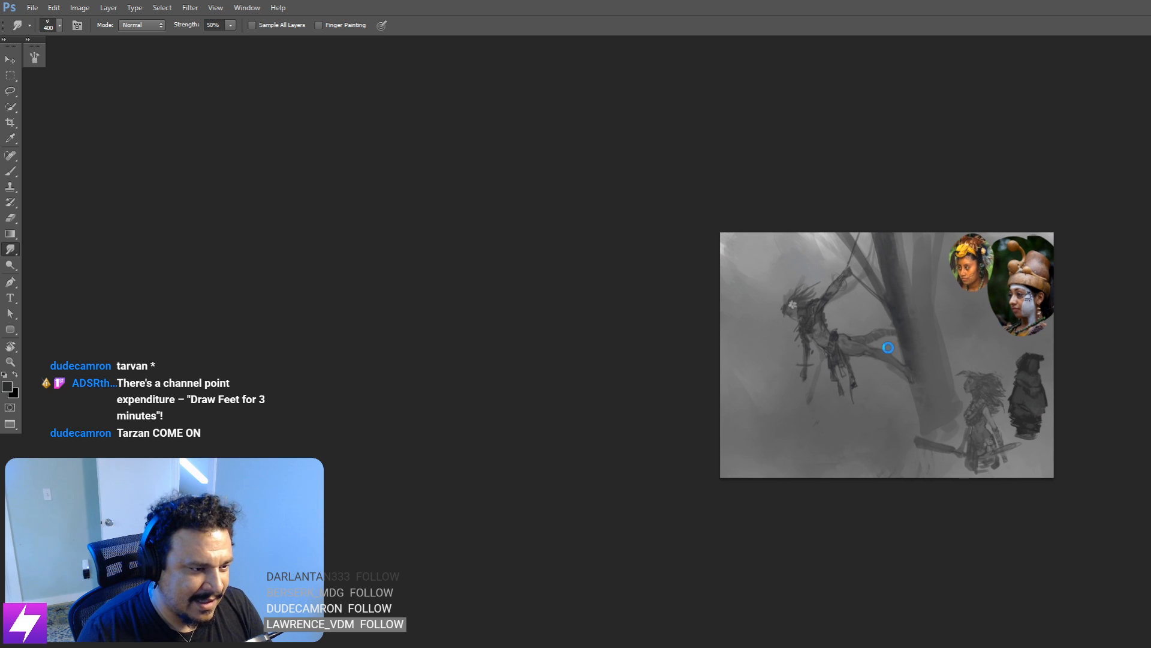
key(ctrl+shift+h)
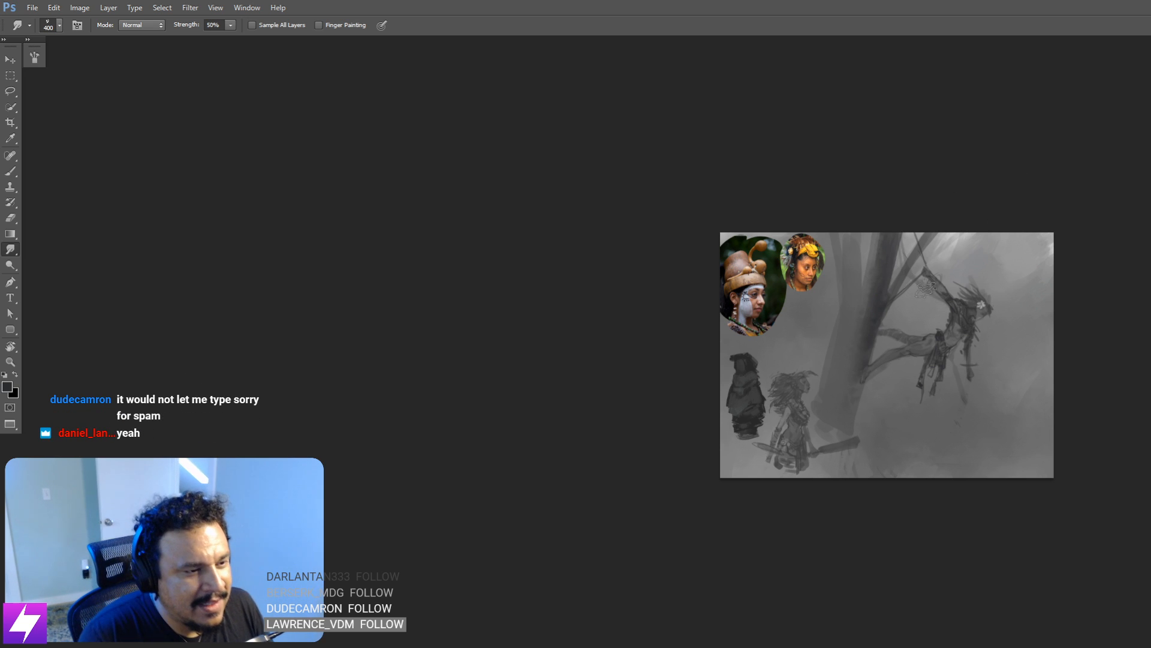
scroll(893, 332, up, 1)
drag(917, 362, 900, 355)
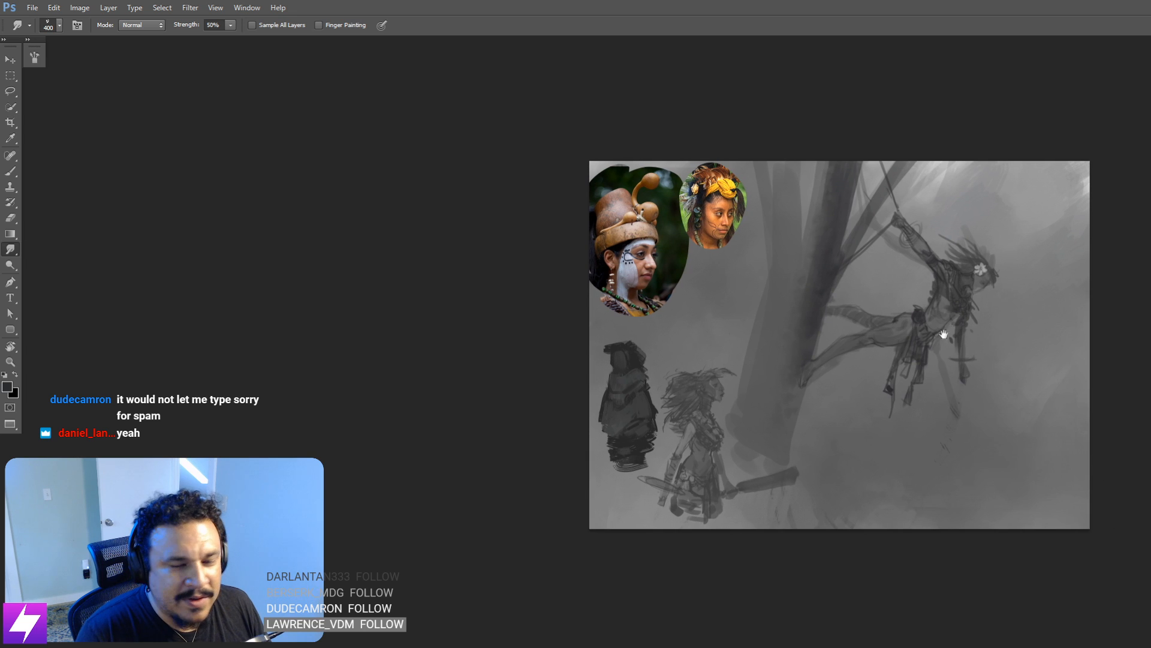
drag(996, 297, 928, 335)
scroll(881, 354, up, 1)
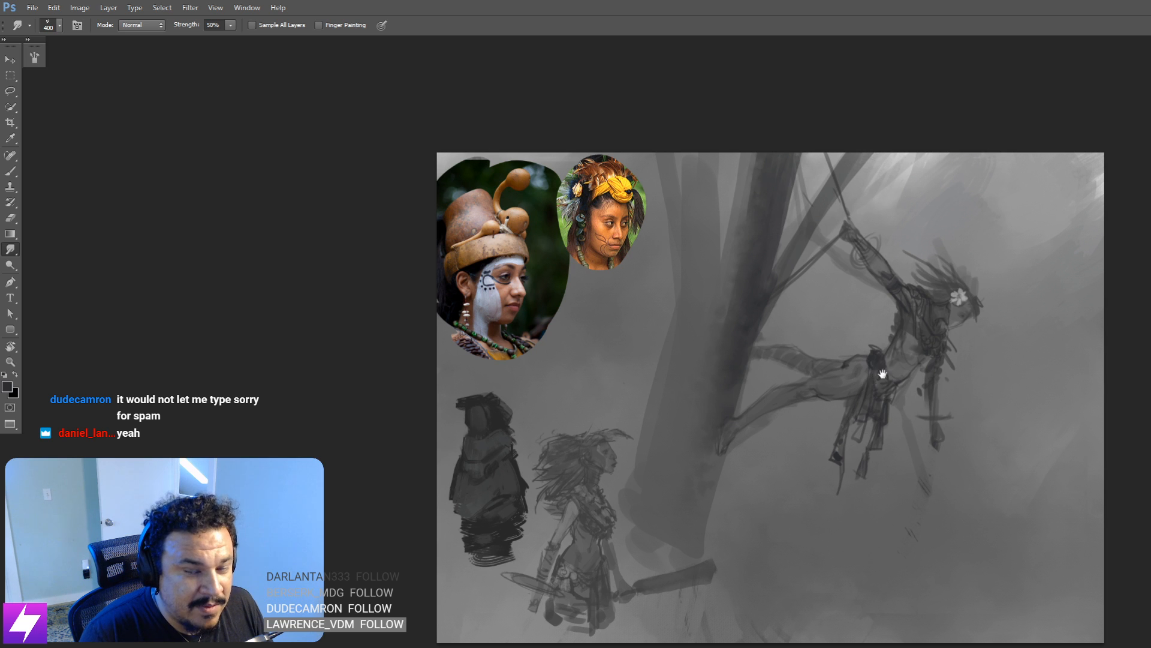
Step: Sketch the front contour and nose of the warrior's face with a small dark brush
drag(915, 352, 891, 371)
key(r)
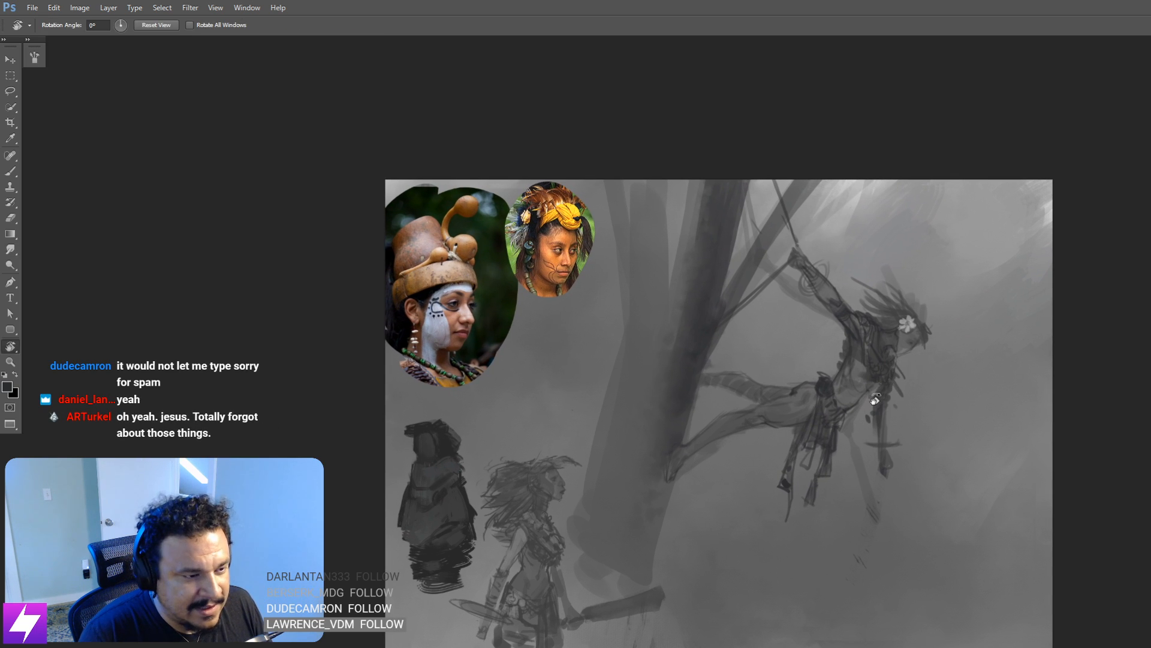
drag(865, 476, 941, 357)
key(b)
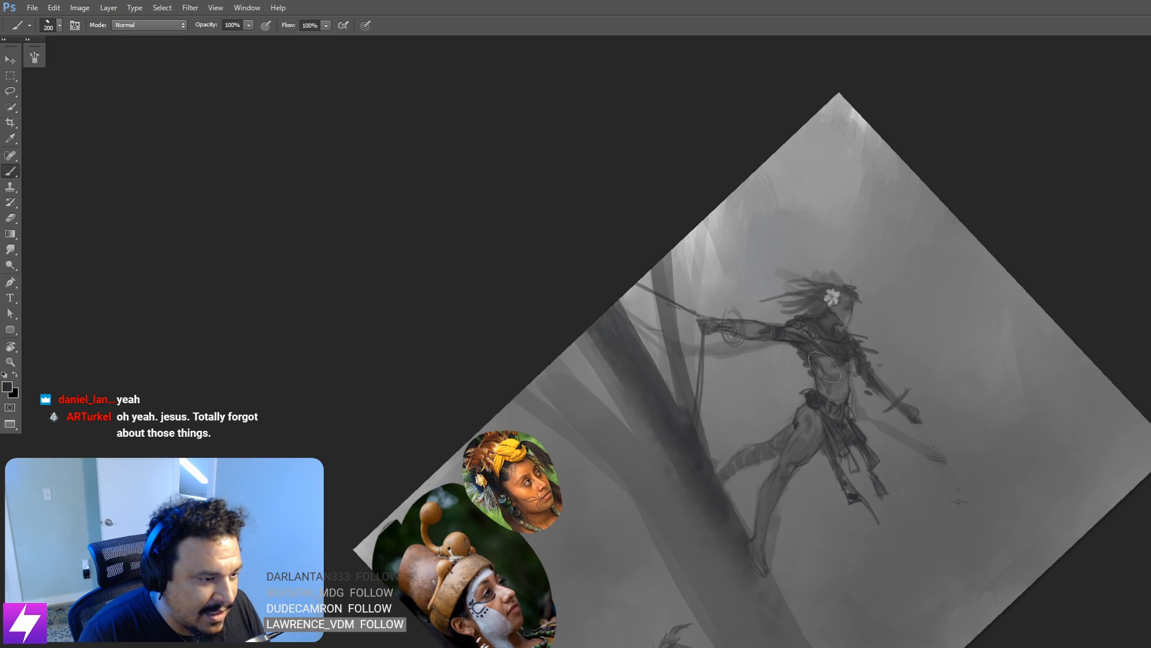
key(bracketleft)
key(bracketleft)
key(bracketleft)
key(bracketleft)
key(bracketleft)
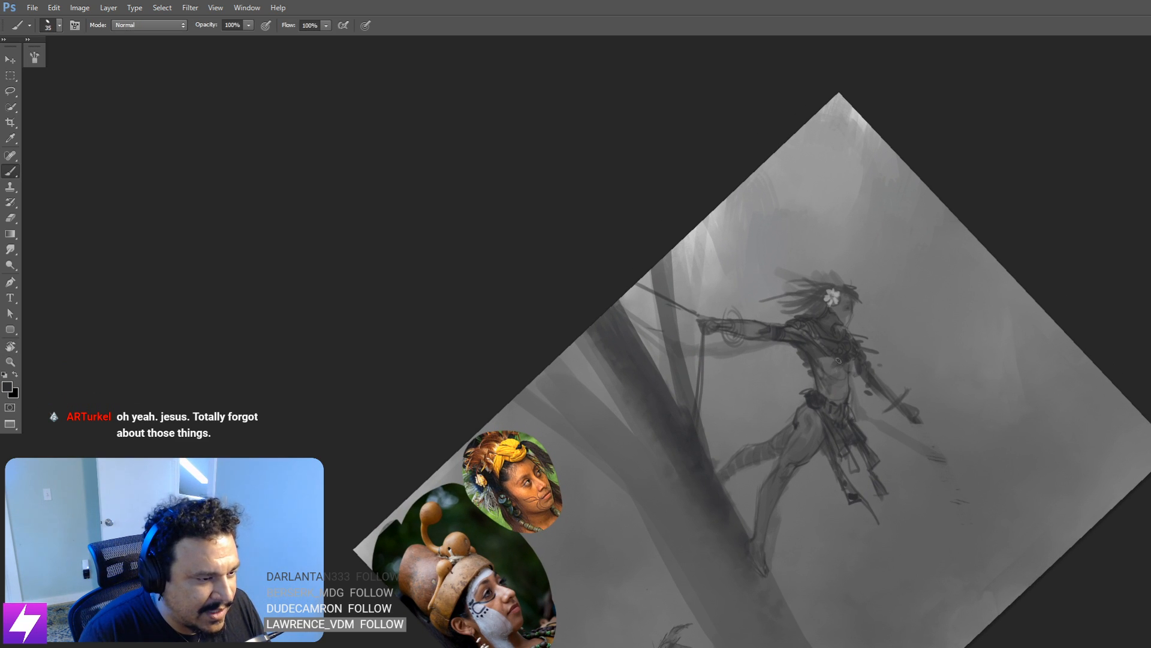
key(bracketleft)
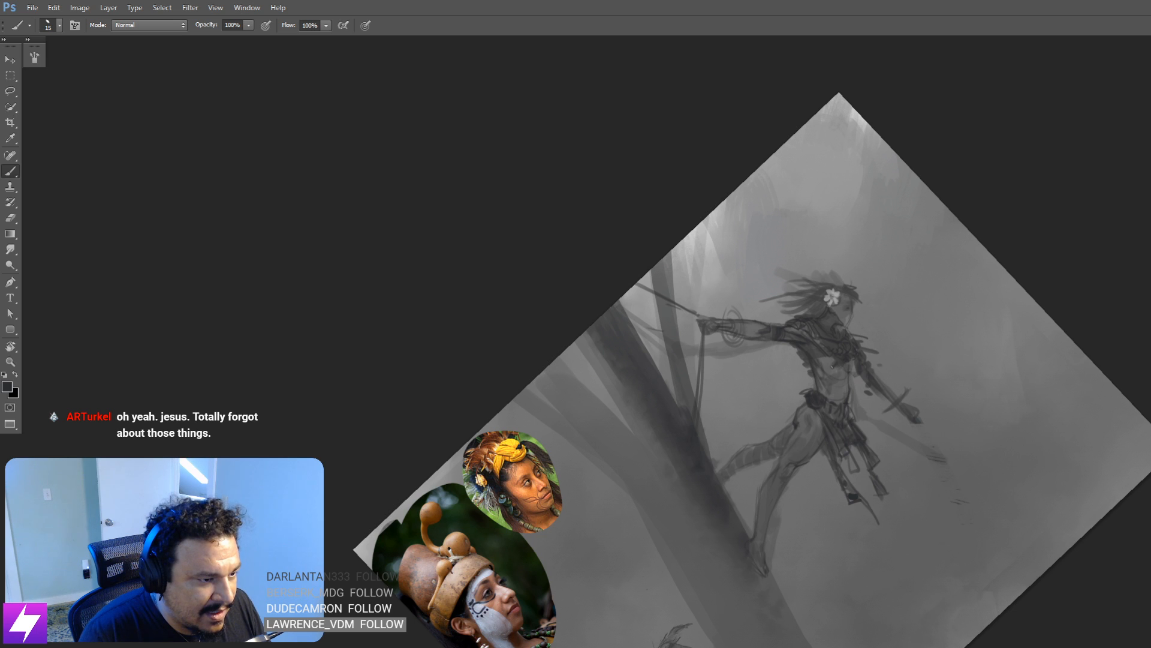
key(bracketright)
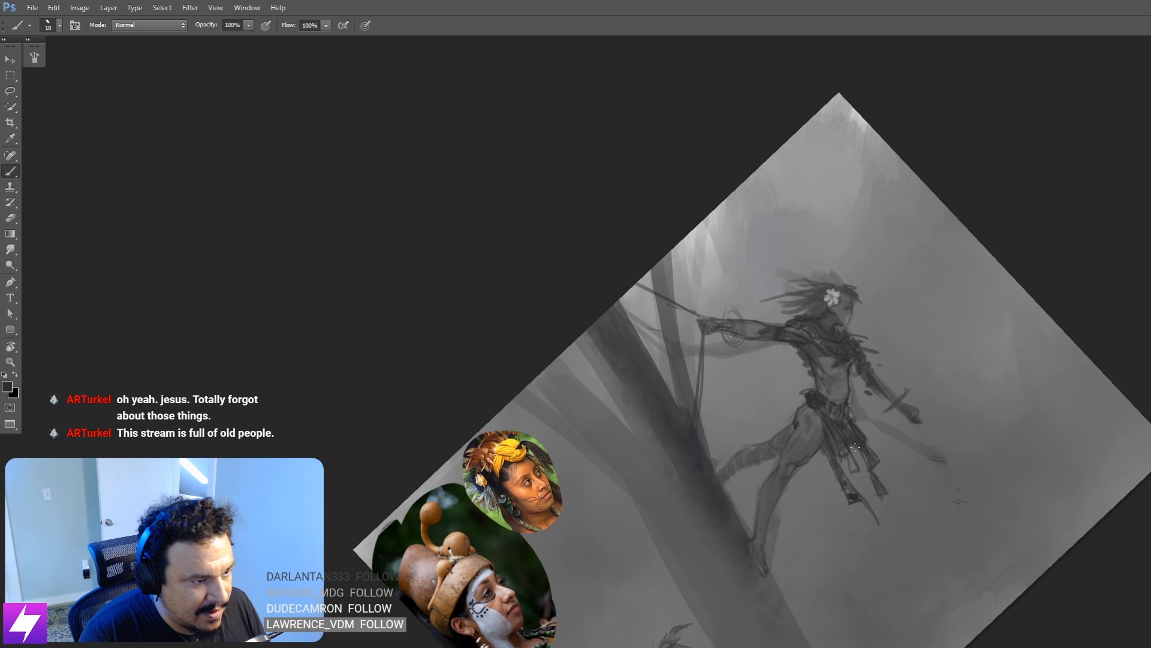
key(Escape)
drag(950, 305, 897, 377)
key(r)
drag(913, 415, 917, 276)
key(ctrl+plus)
drag(930, 210, 910, 342)
key(ctrl+plus)
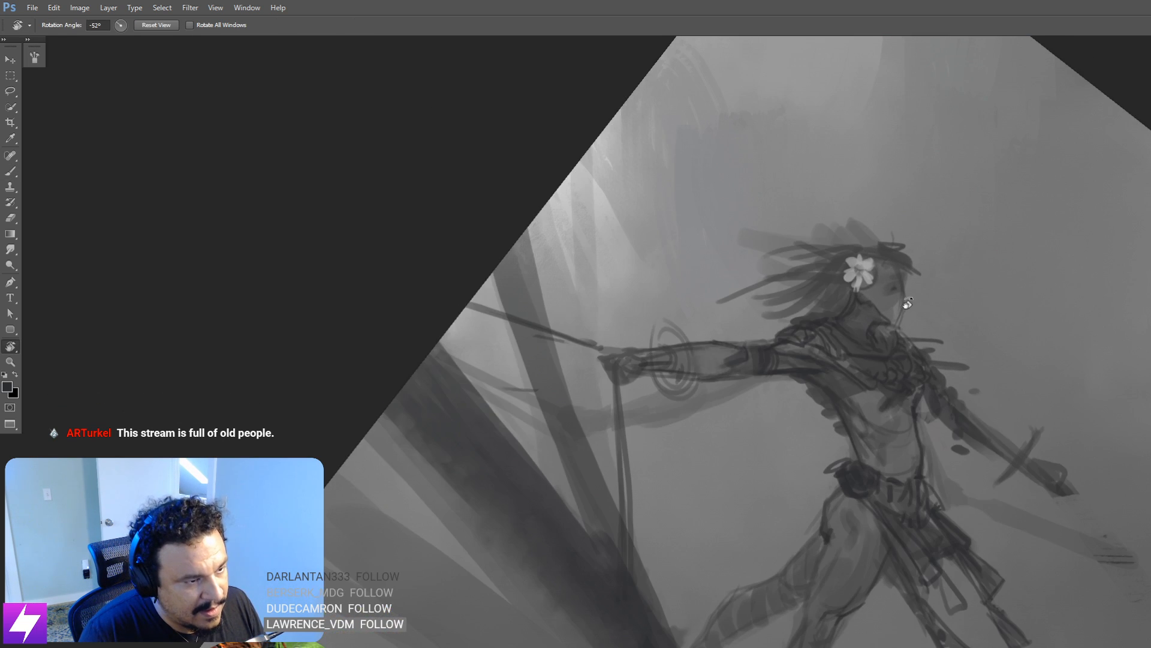
key(b)
key(s)
key(bracketleft)
key(bracketleft)
drag(892, 284, 905, 287)
key(b)
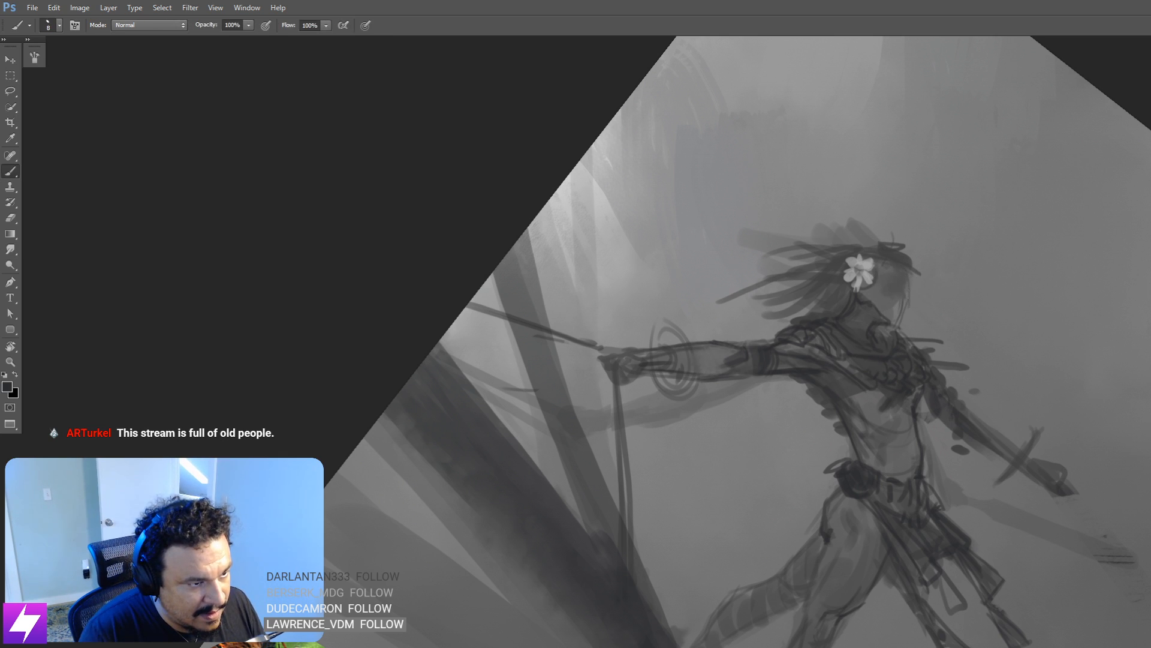
key(alt)
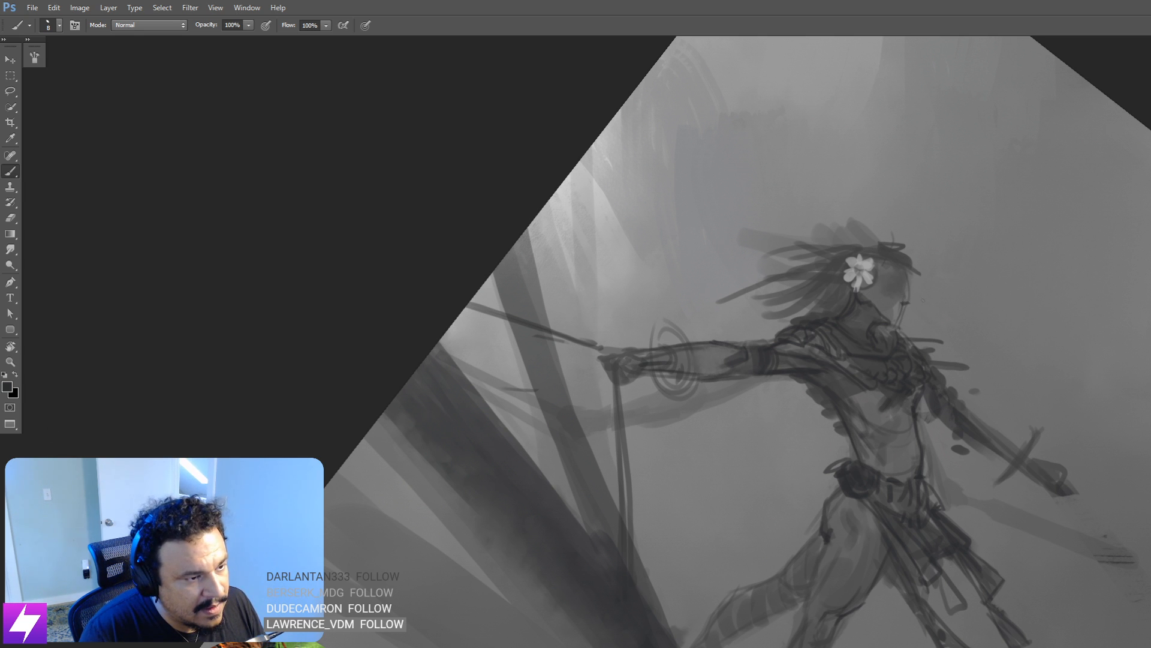
Step: Flip the canvas horizontally to check the composition and the warrior's face from the mirrored side
key(Escape)
key(ctrl+minus)
drag(565, 533, 898, 331)
key(ctrl+minus)
key(ctrl+shift+h)
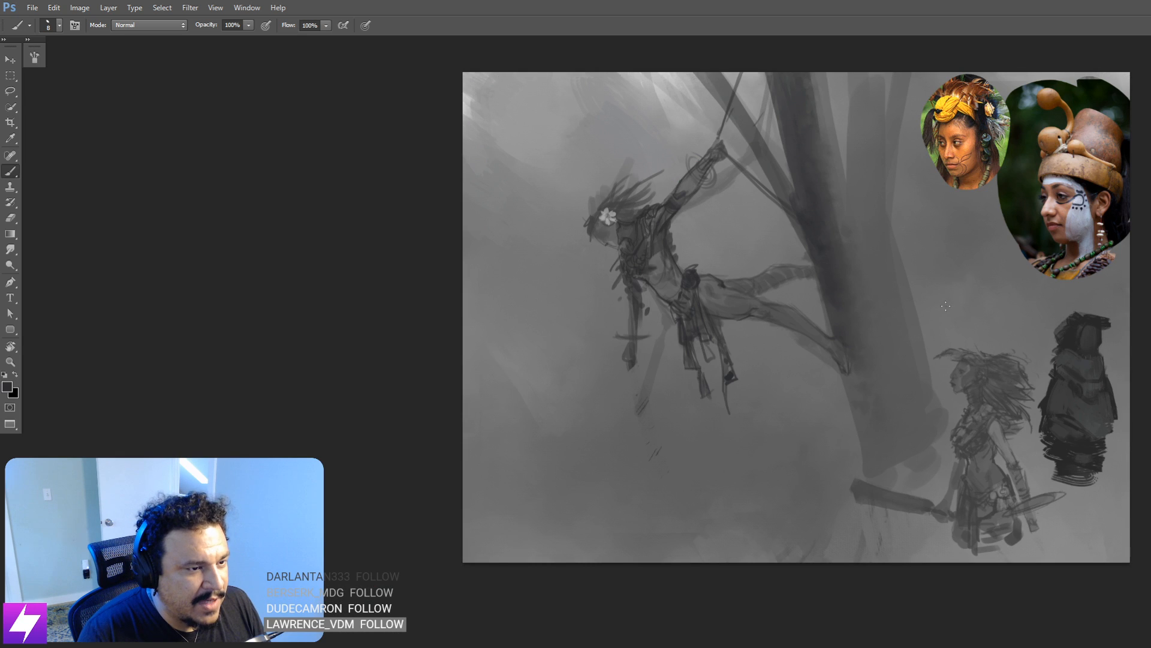
key(r)
drag(732, 244, 829, 306)
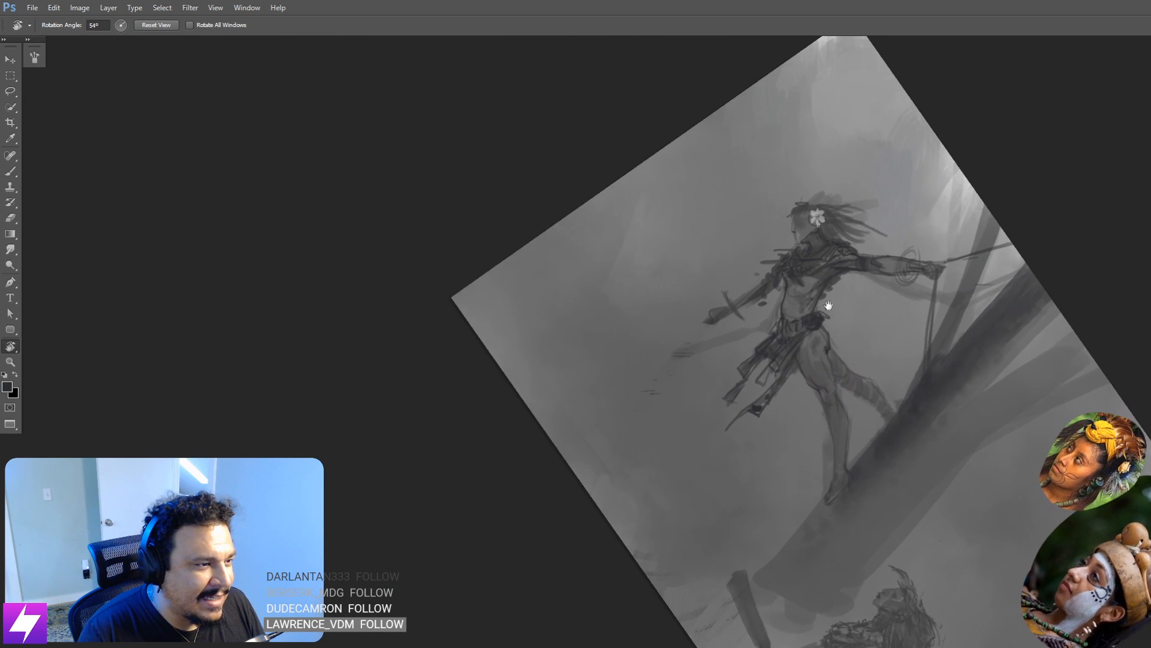
drag(828, 162, 829, 206)
key(ctrl+plus)
drag(983, 279, 918, 312)
key(ctrl+plus)
drag(984, 300, 912, 319)
drag(904, 252, 893, 342)
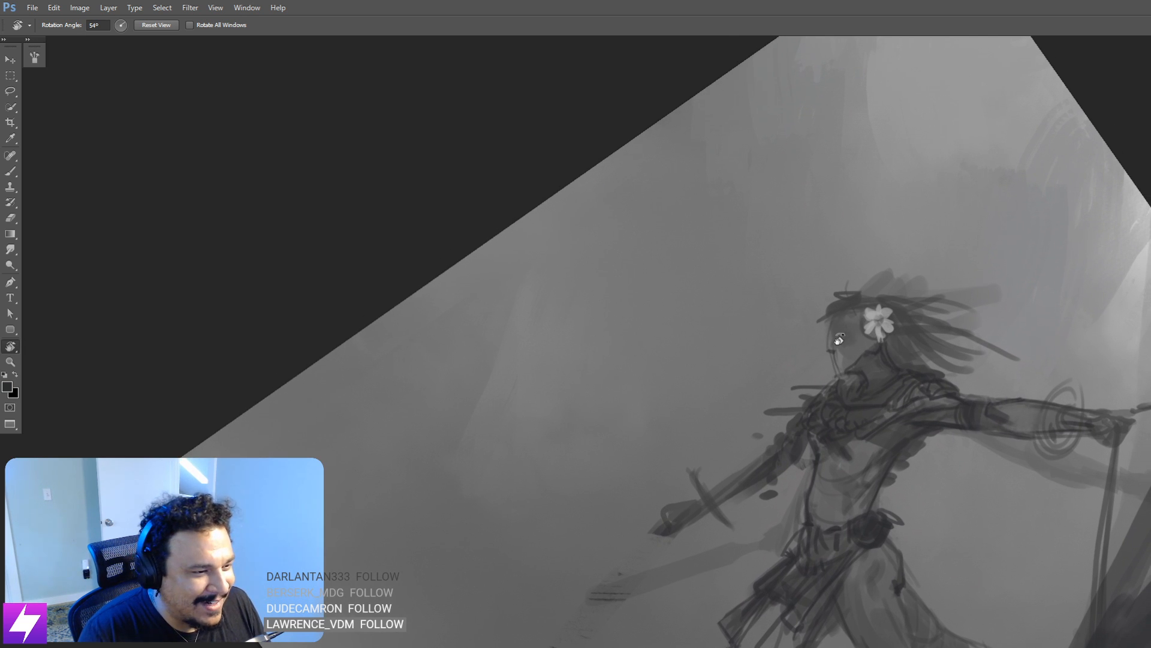
Step: Redraw the warrior's face profile with a clear nose, lips and chin, using a small brush and a size 15 eraser
key(b)
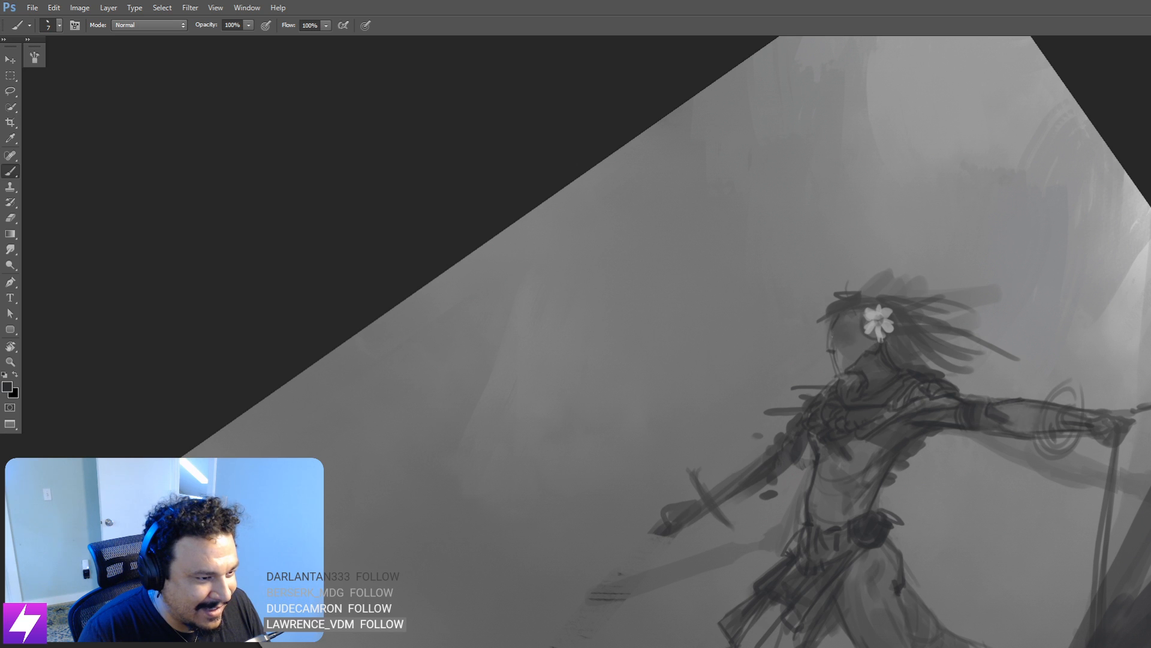
key(e)
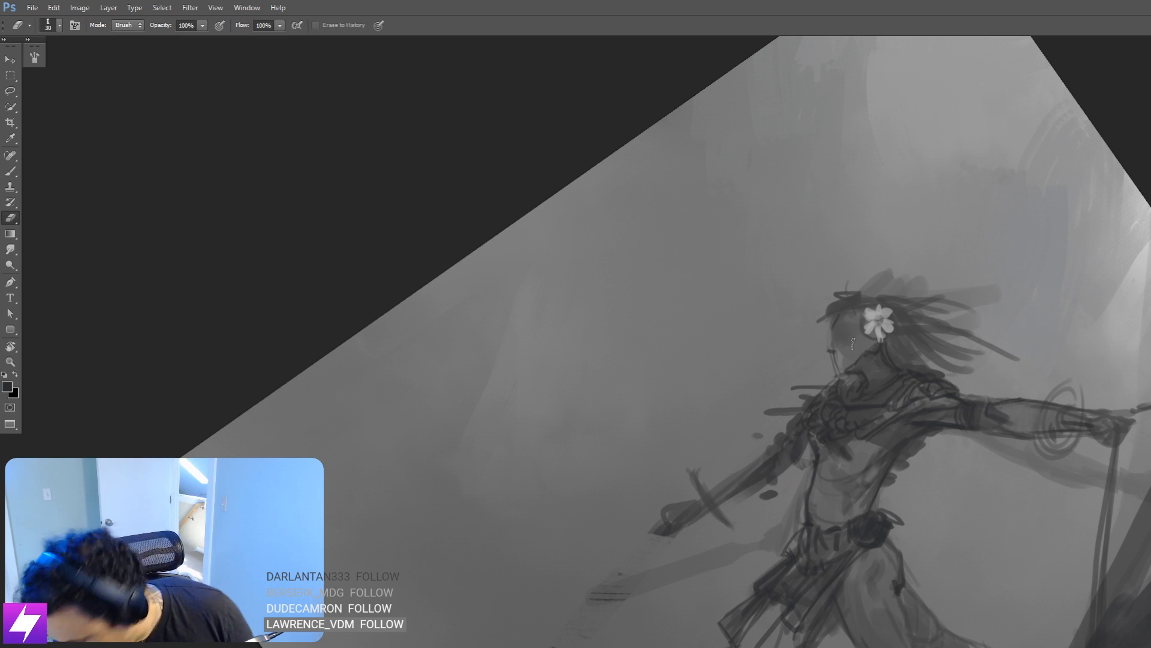
key(b)
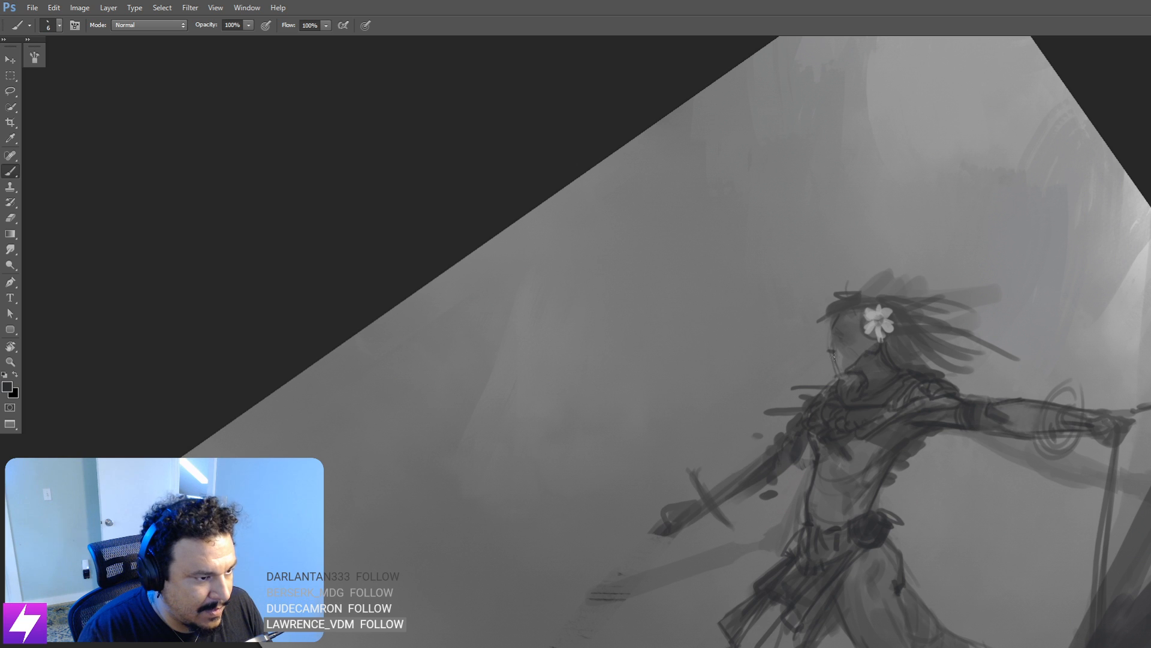
key(e)
drag(832, 350, 837, 363)
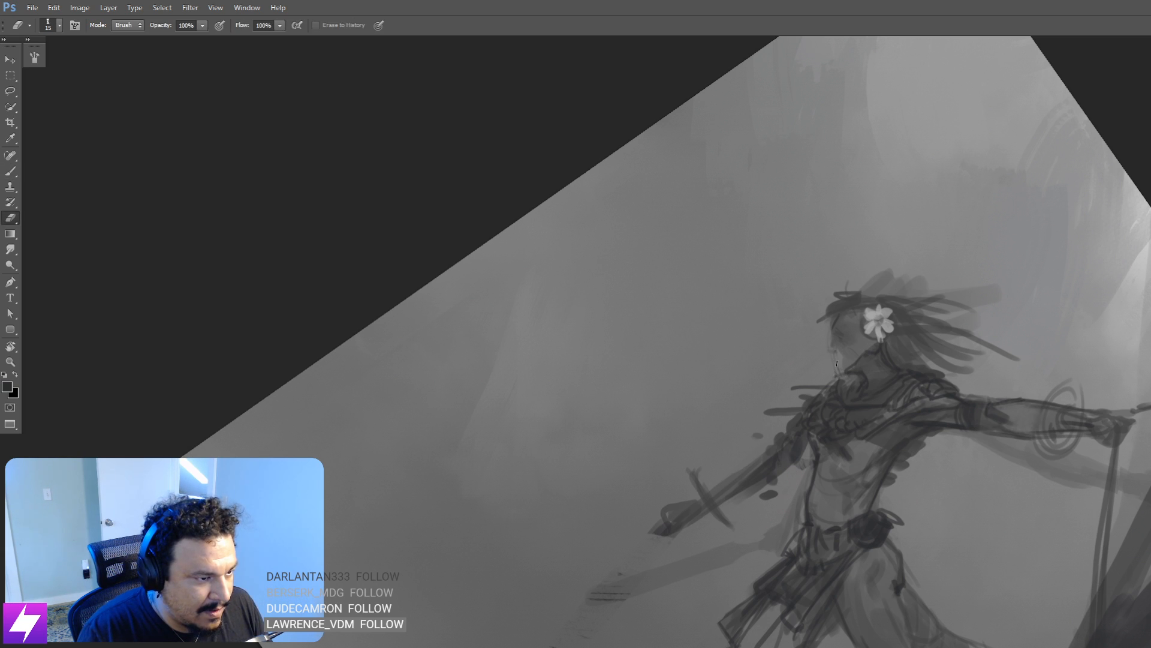
key(b)
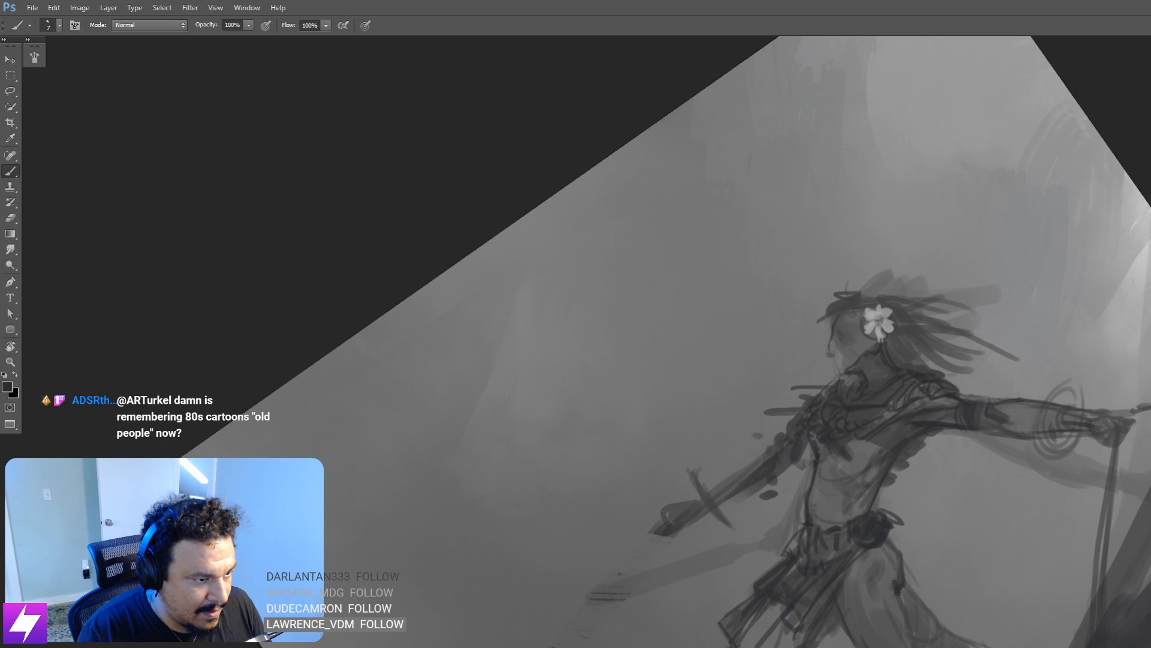
key(e)
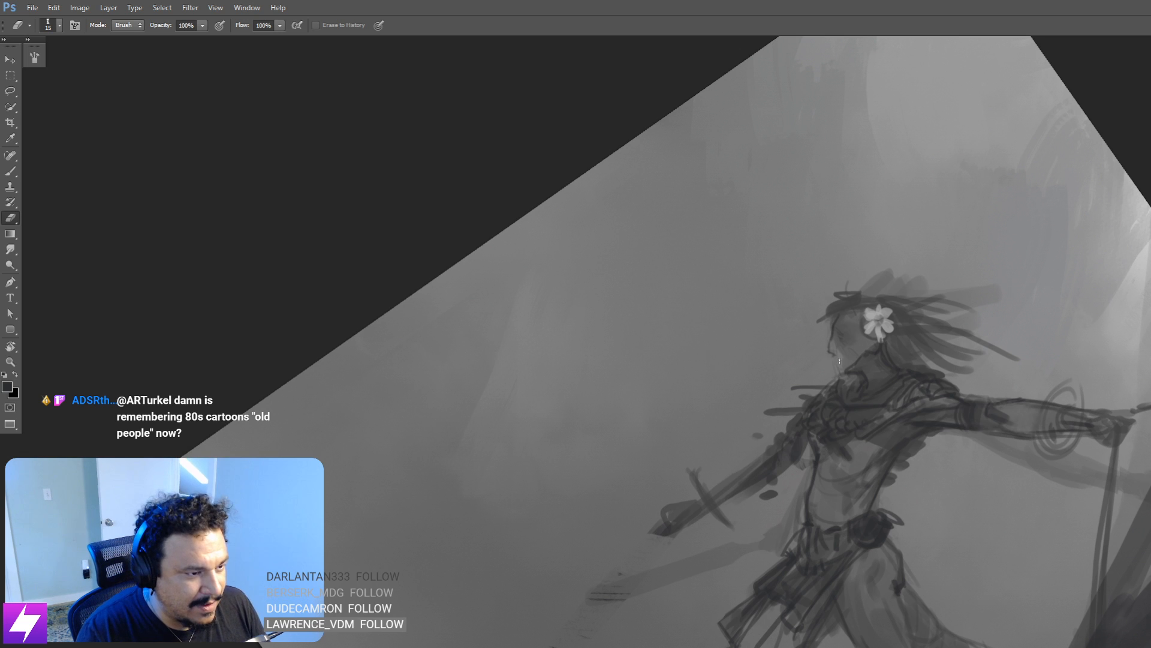
key(b)
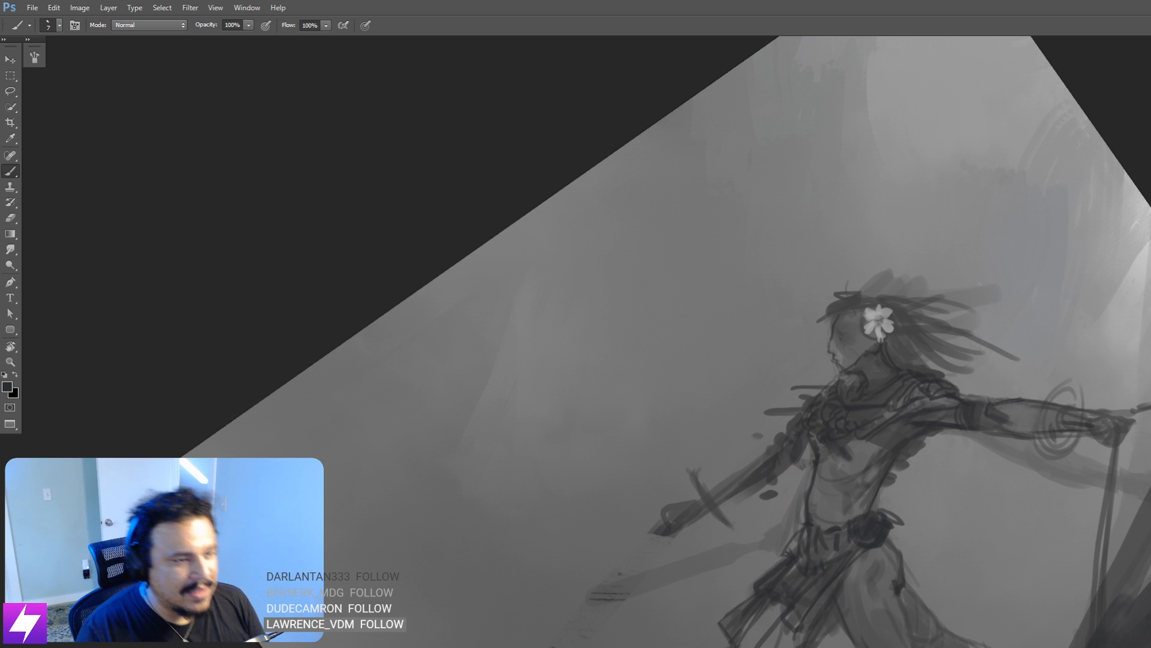
Step: Flip the canvas back to its unmirrored orientation with the view unrotated
key(ctrl+minus)
key(ctrl+minus)
key(ctrl+minus)
key(ctrl+shift+h)
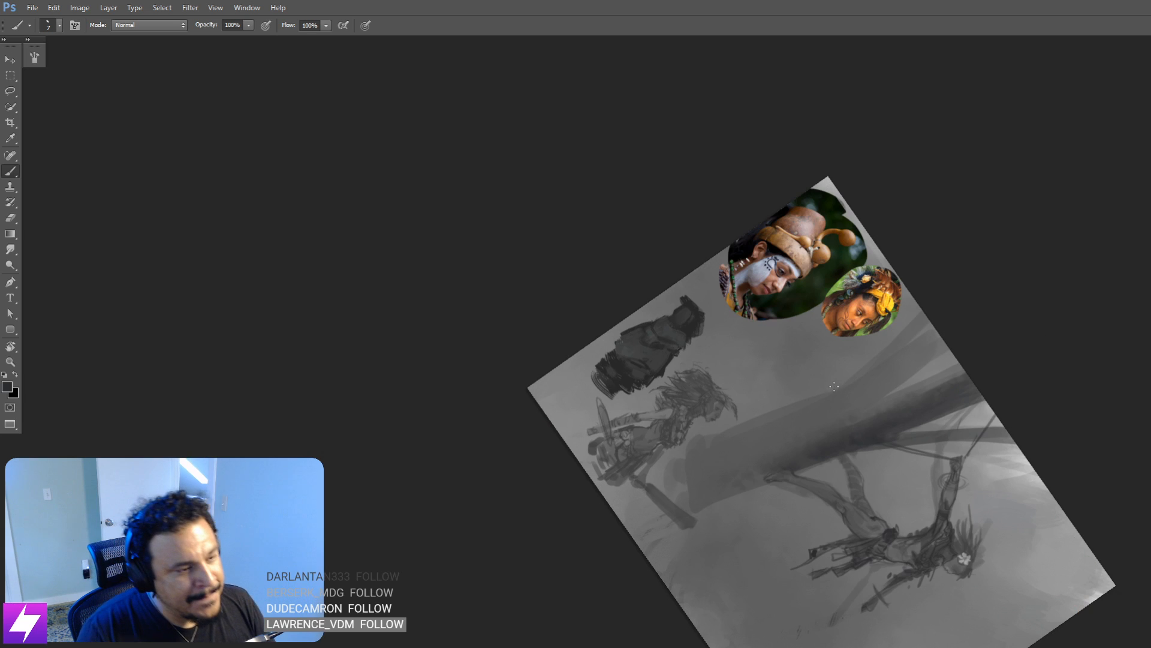
drag(811, 421, 788, 348)
key(Escape)
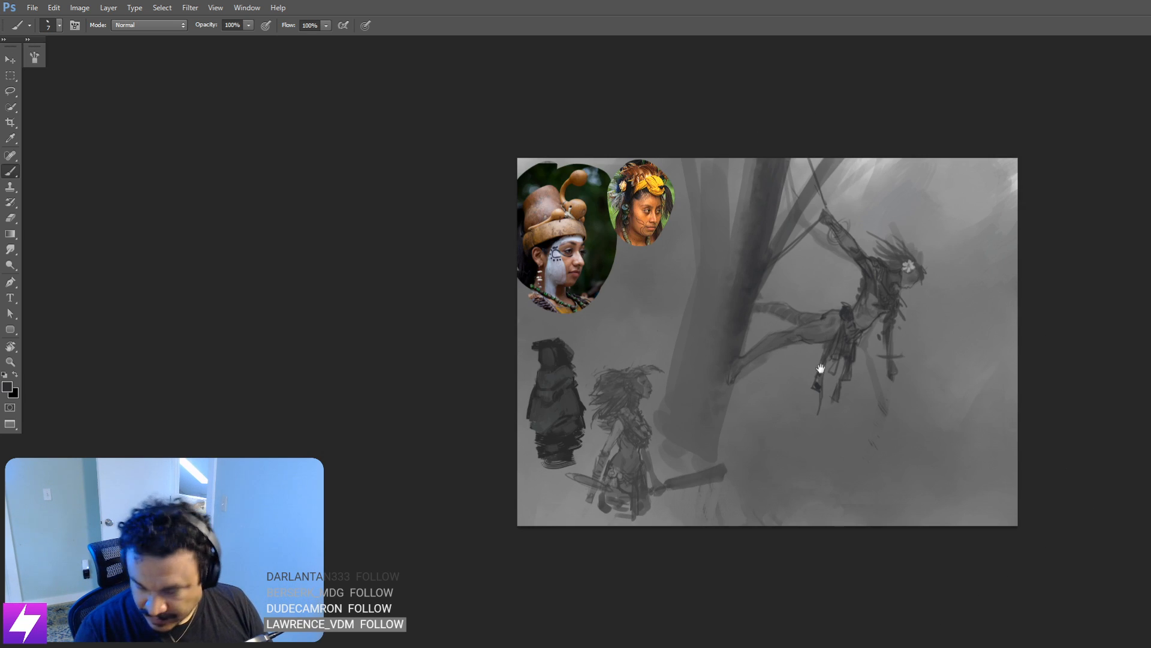
Step: Refine the eye, nose and mouth lines of the warrior's face with a size 6 brush
drag(898, 310, 871, 366)
key(r)
drag(928, 440, 943, 313)
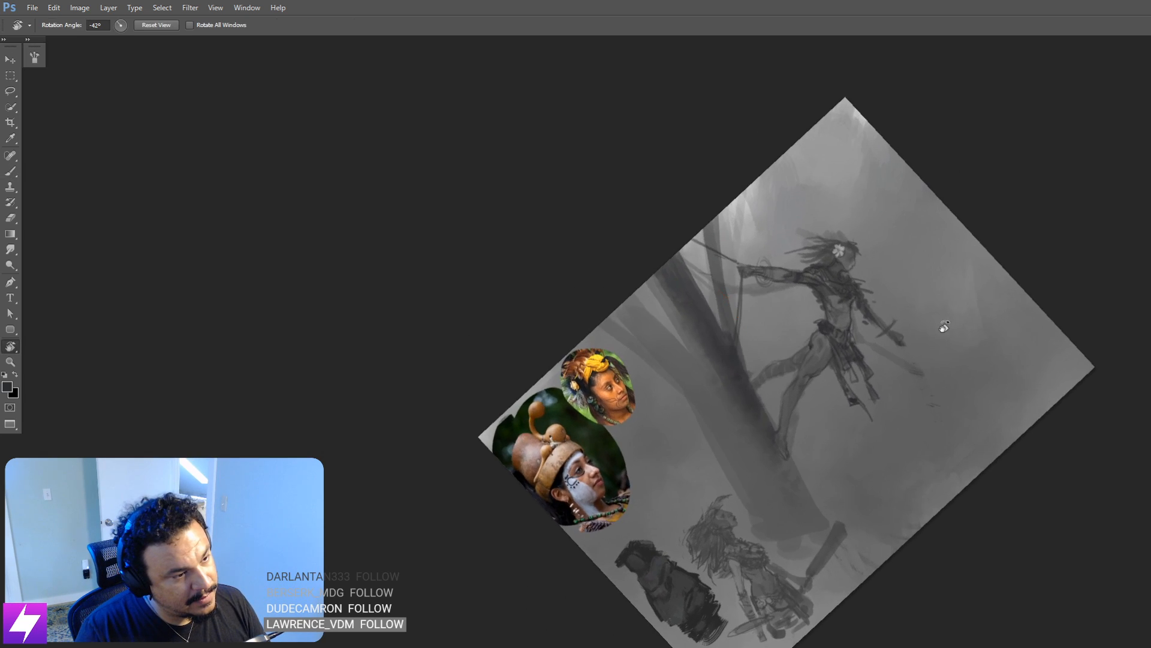
key(ctrl+plus)
key(ctrl+plus)
key(ctrl+plus)
drag(987, 177, 963, 337)
key(b)
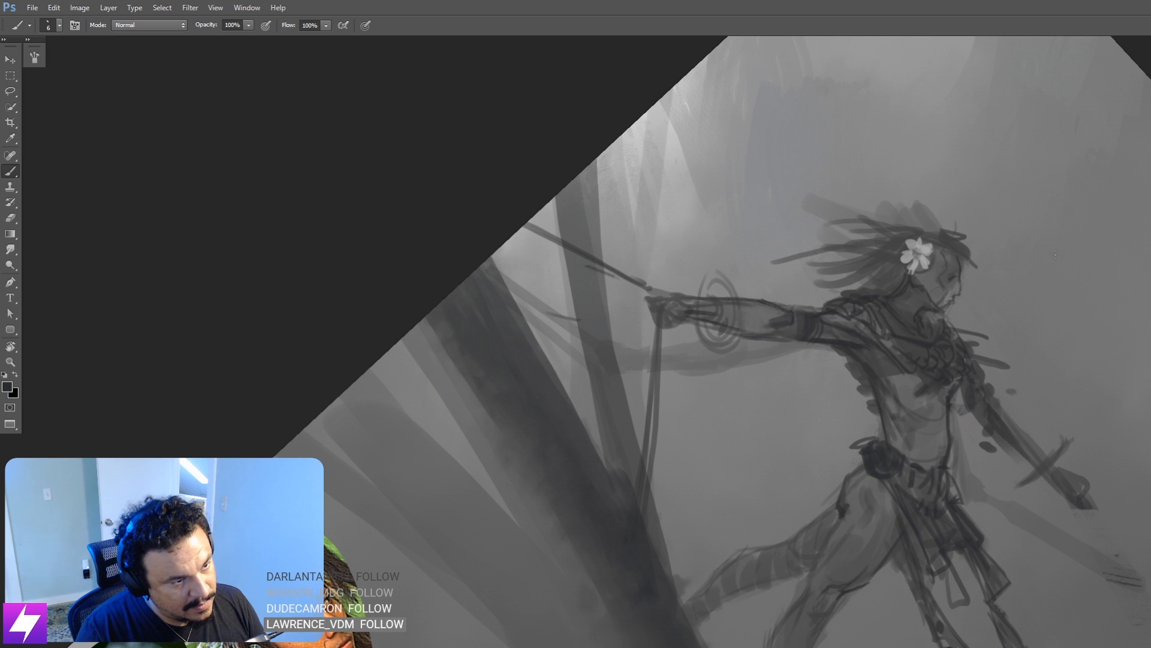
Step: Paint thin dark strands of hair hanging in front of the warrior's forehead with a brush of size 10 to 15
key(Escape)
drag(950, 360, 918, 307)
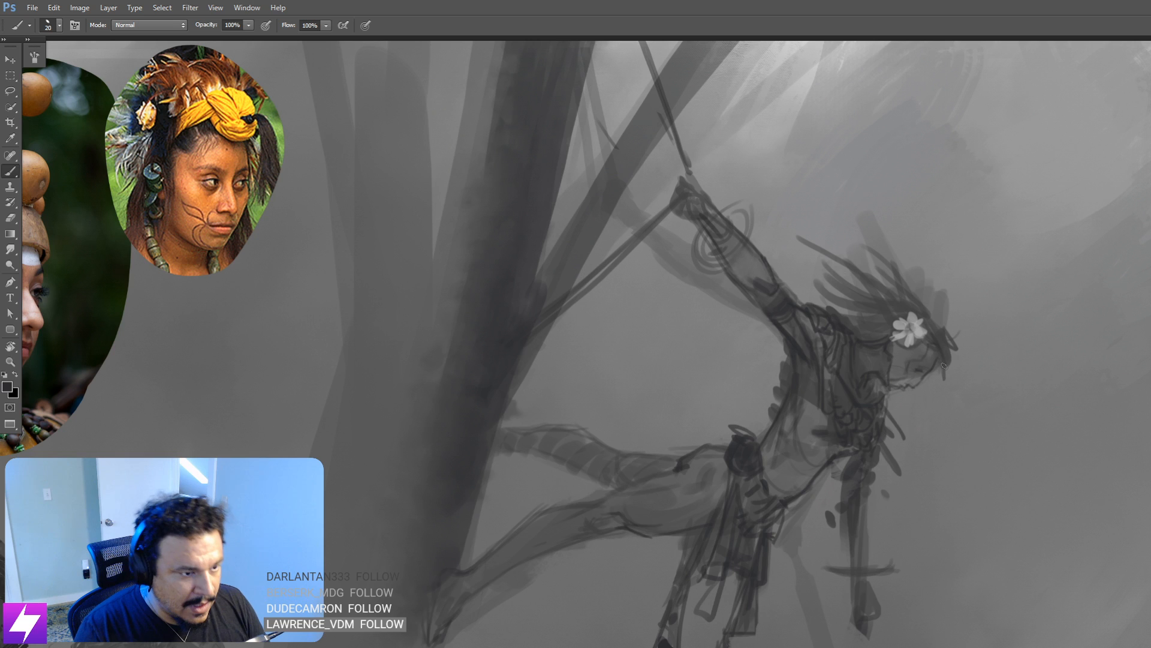
key(bracketleft)
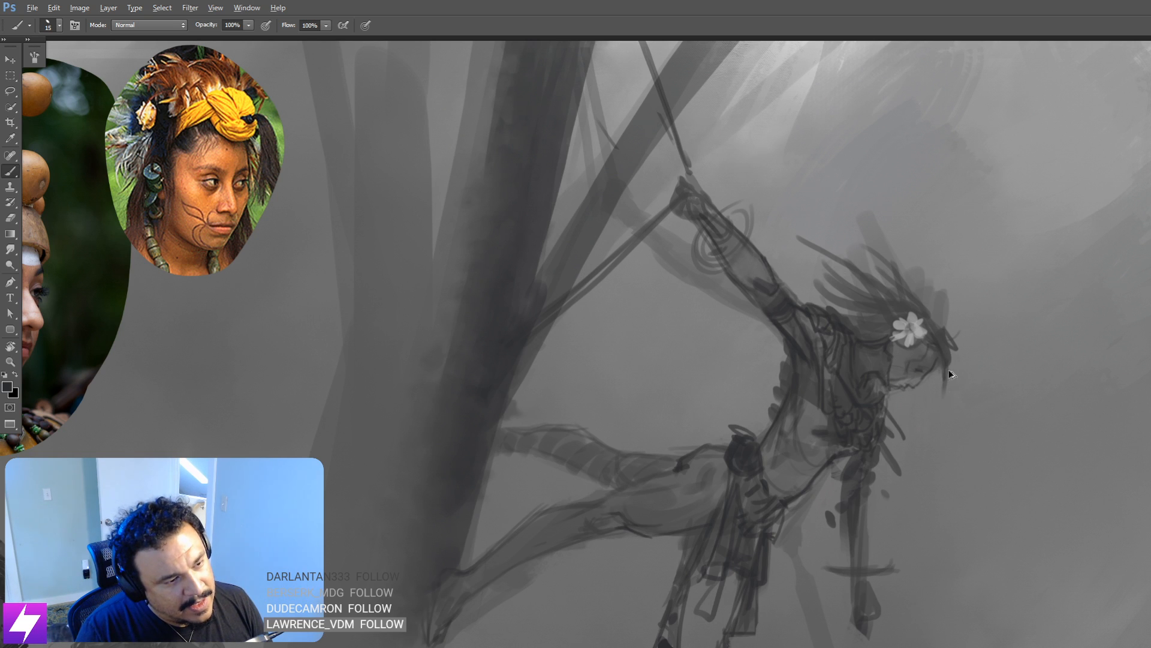
key(bracketleft)
key(bracketleft)
key(bracketleft)
key(bracketleft)
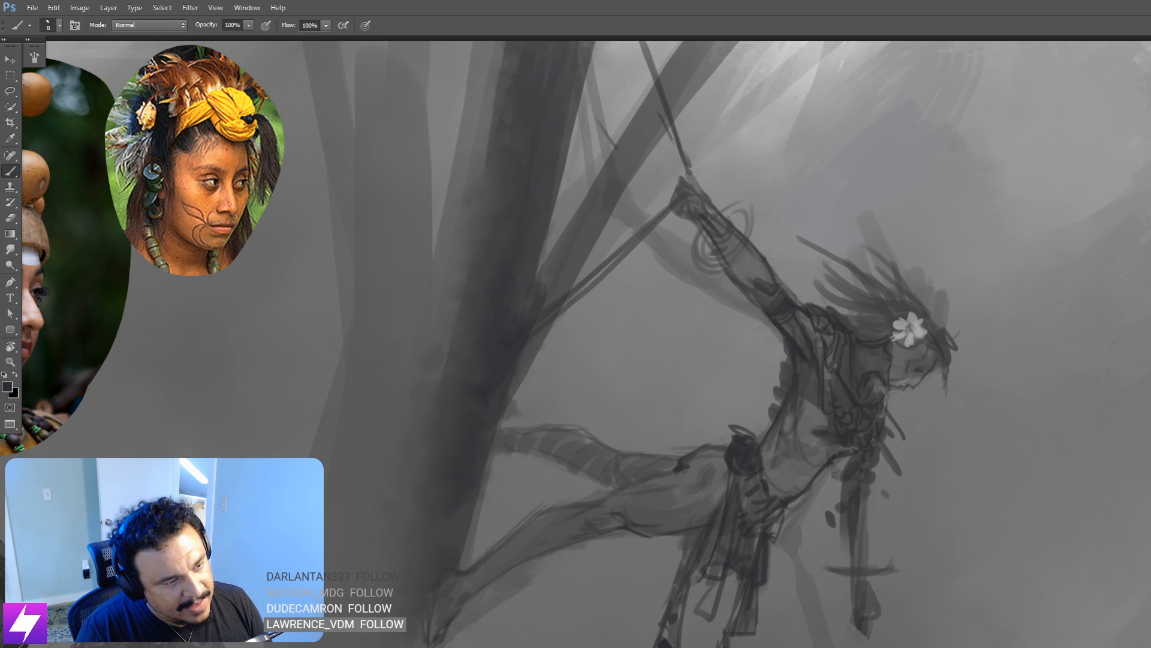
key(bracketright)
key(bracketright)
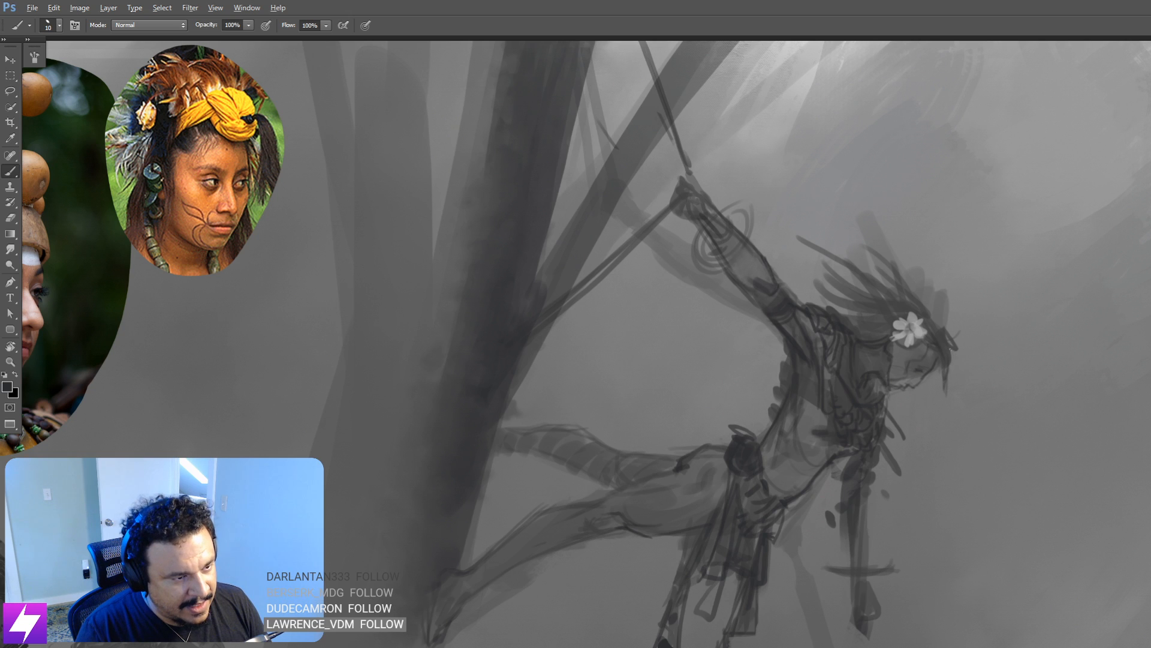
drag(950, 356, 958, 357)
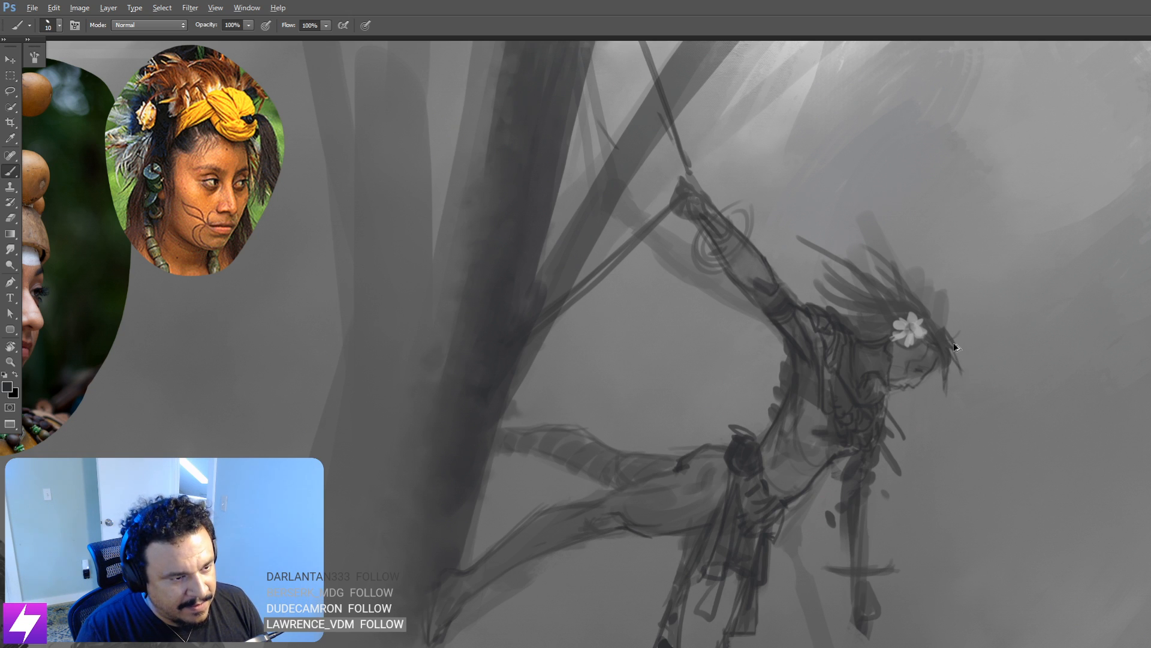
key(bracketright)
key(bracketright)
key(bracketright)
key(bracketleft)
key(bracketleft)
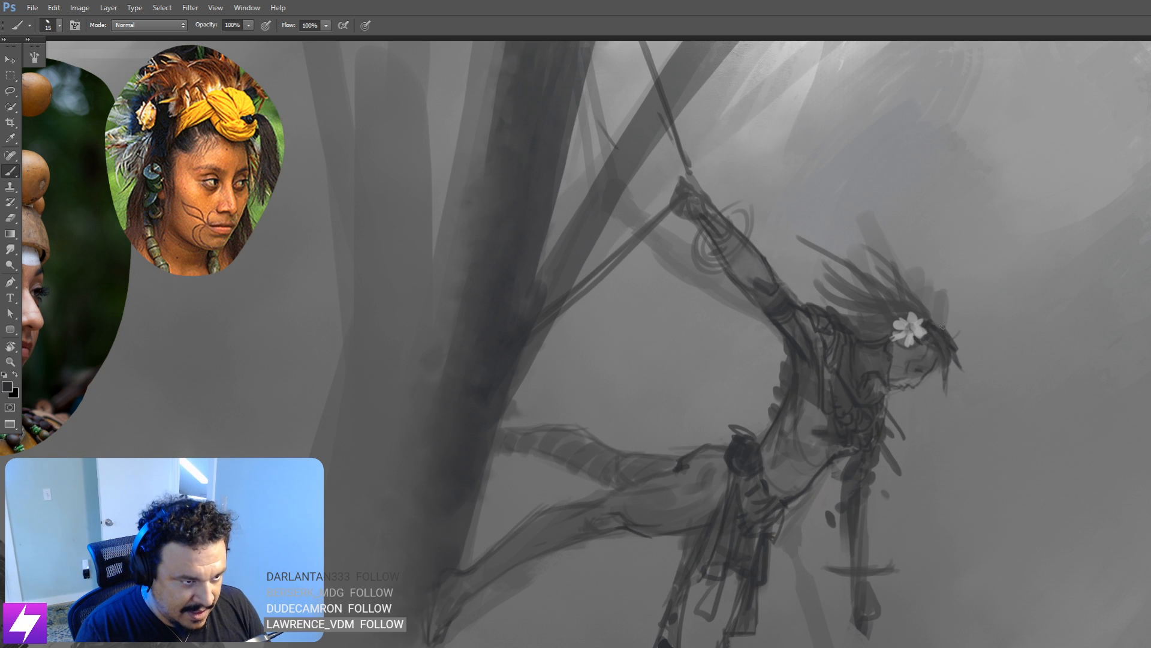
Step: Darken the hair on the crown above the white flower with a size 30 brush
key(ctrl+minus)
key(r)
drag(960, 408, 905, 180)
drag(933, 305, 908, 240)
drag(862, 288, 967, 363)
key(ctrl+plus)
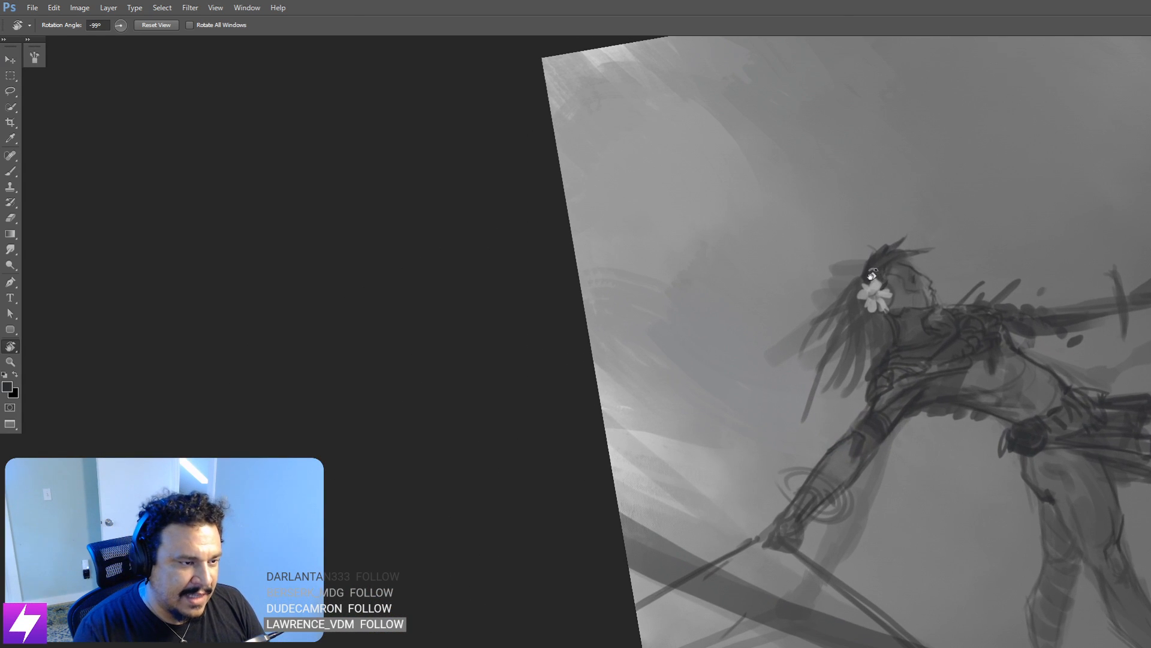
key(b)
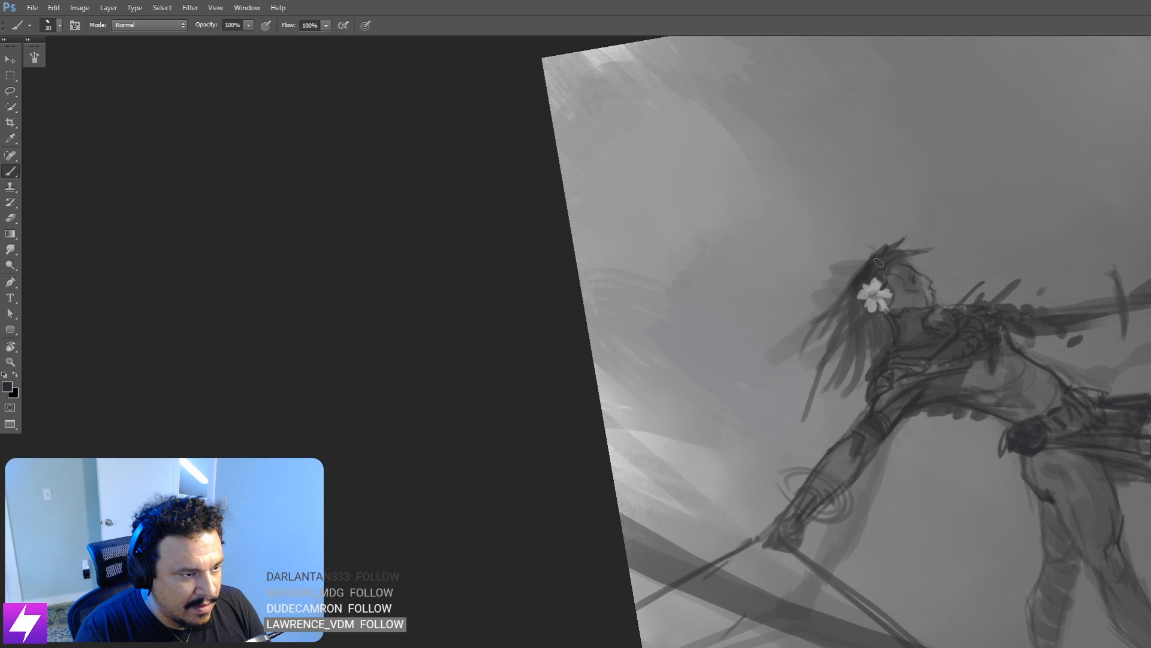
Step: Paint dark locks of hair behind the white flower, sweeping back toward the raised shoulder
key(Escape)
drag(817, 365, 869, 308)
drag(836, 383, 860, 309)
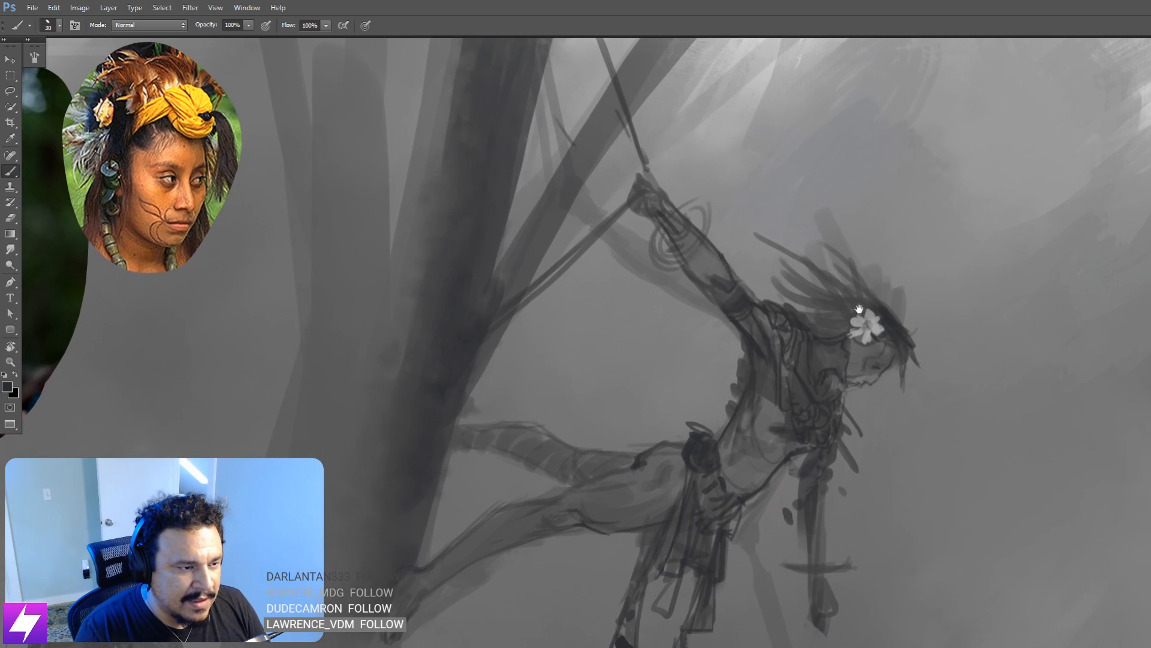
key(bracketleft)
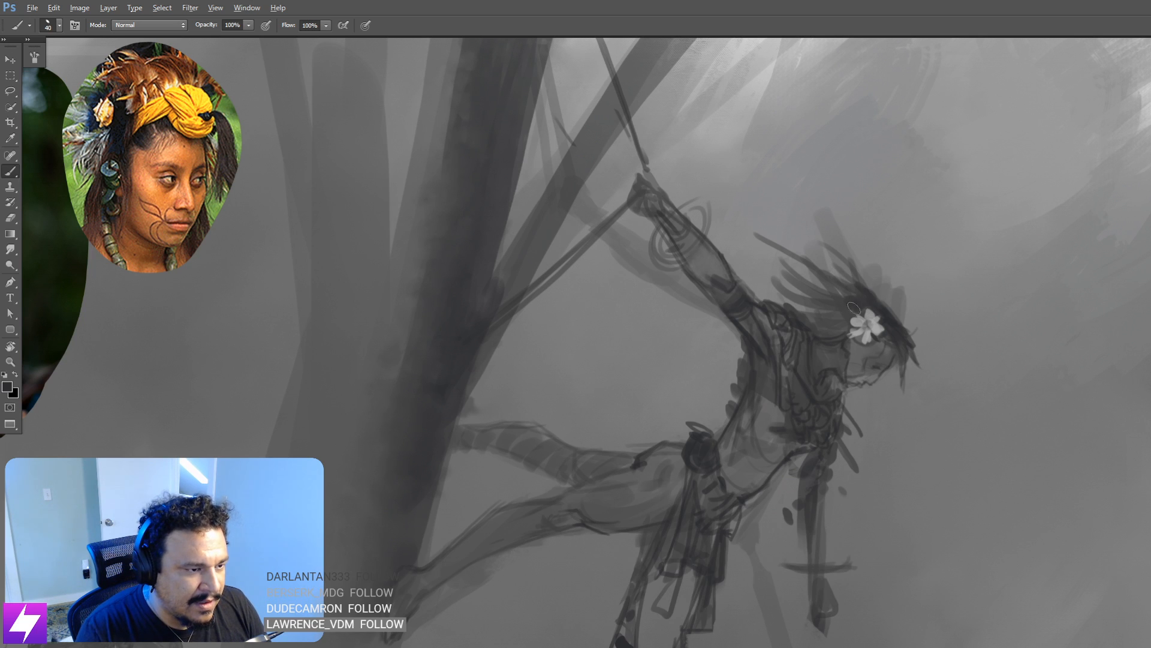
key(bracketleft)
key(bracketleft)
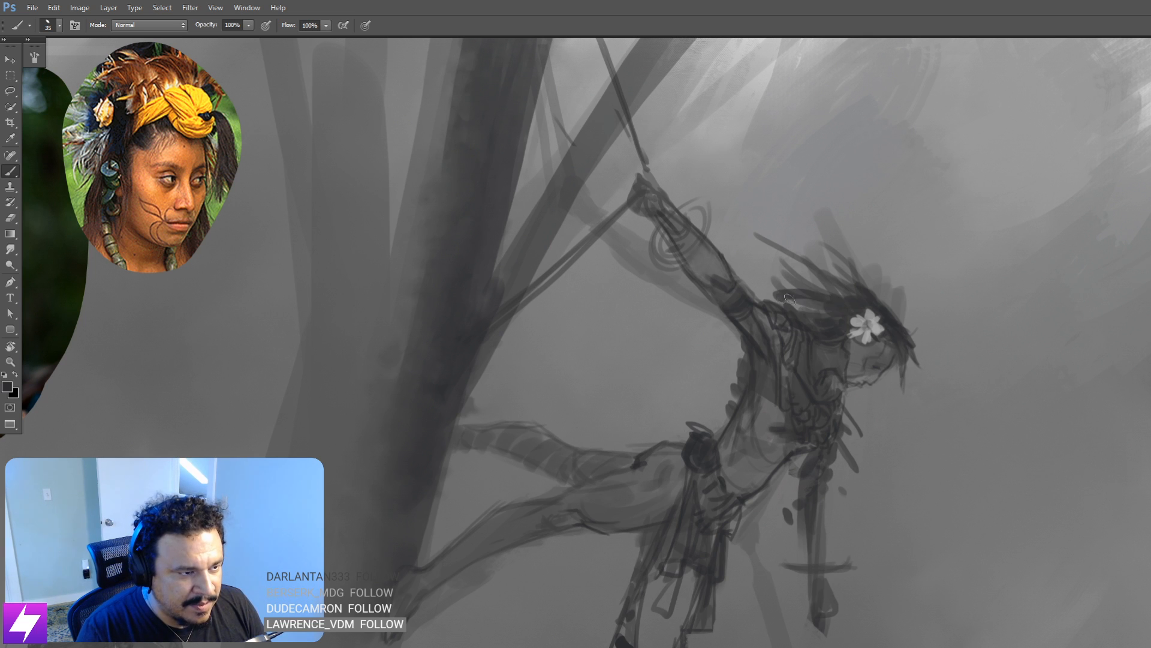
drag(777, 295, 806, 303)
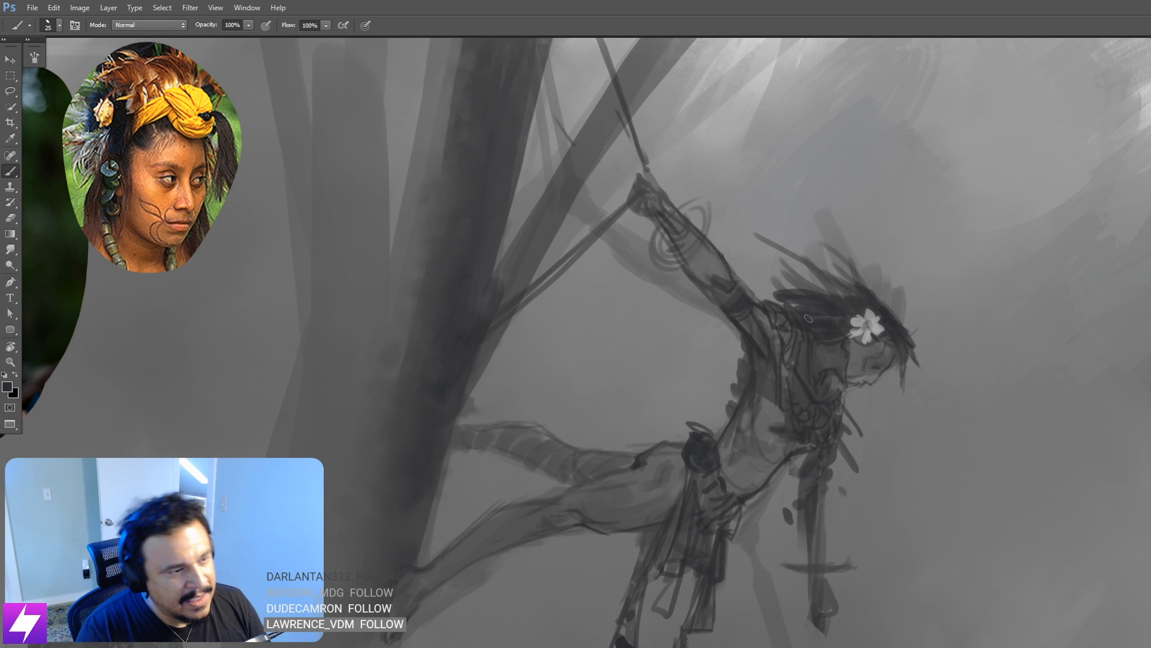
Step: Paint a thick dark lock flying back from the head above the raised shoulder with a size 40 brush, undoing the first two tries
drag(758, 258, 817, 288)
key(ctrl+z)
key(])
drag(758, 262, 818, 291)
key(ctrl+z)
drag(774, 258, 825, 297)
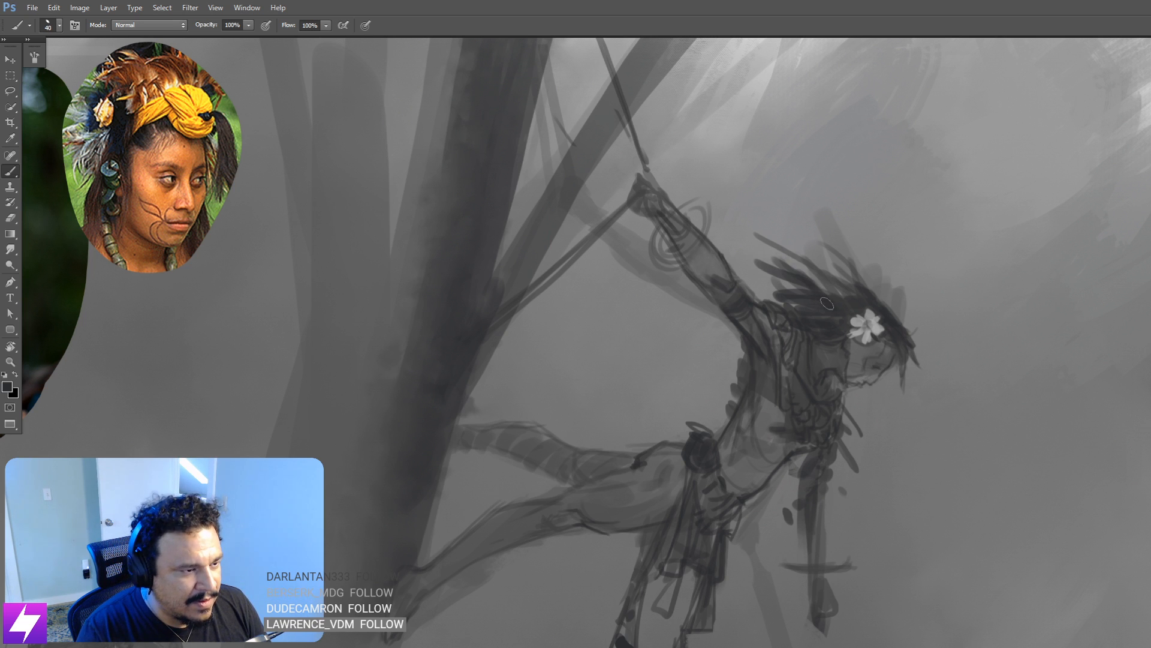
Step: Examine the warrior's darkened hair and face profile with the canvas tilted and at several magnifications
key(ctrl+minus)
mouse_move(892, 376)
mouse_down()
mouse_move(920, 342)
mouse_move(800, 335)
mouse_move(815, 345)
mouse_move(876, 327)
mouse_move(845, 318)
mouse_up()
key(r)
key(b)
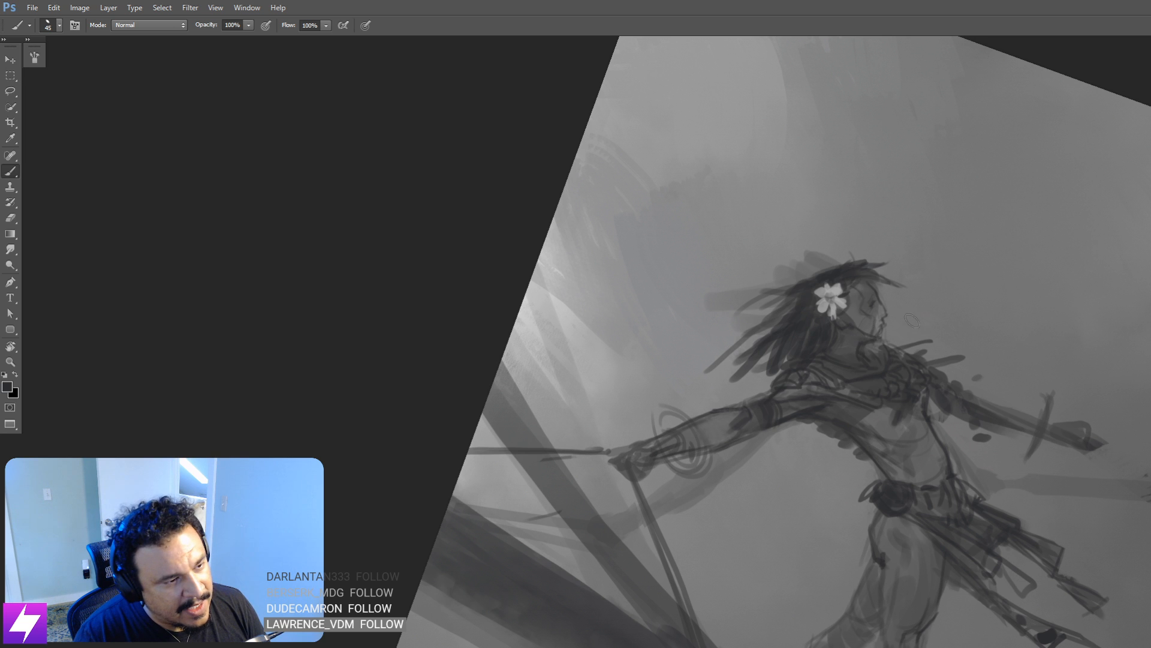
key(ctrl+plus)
key(bracketleft)
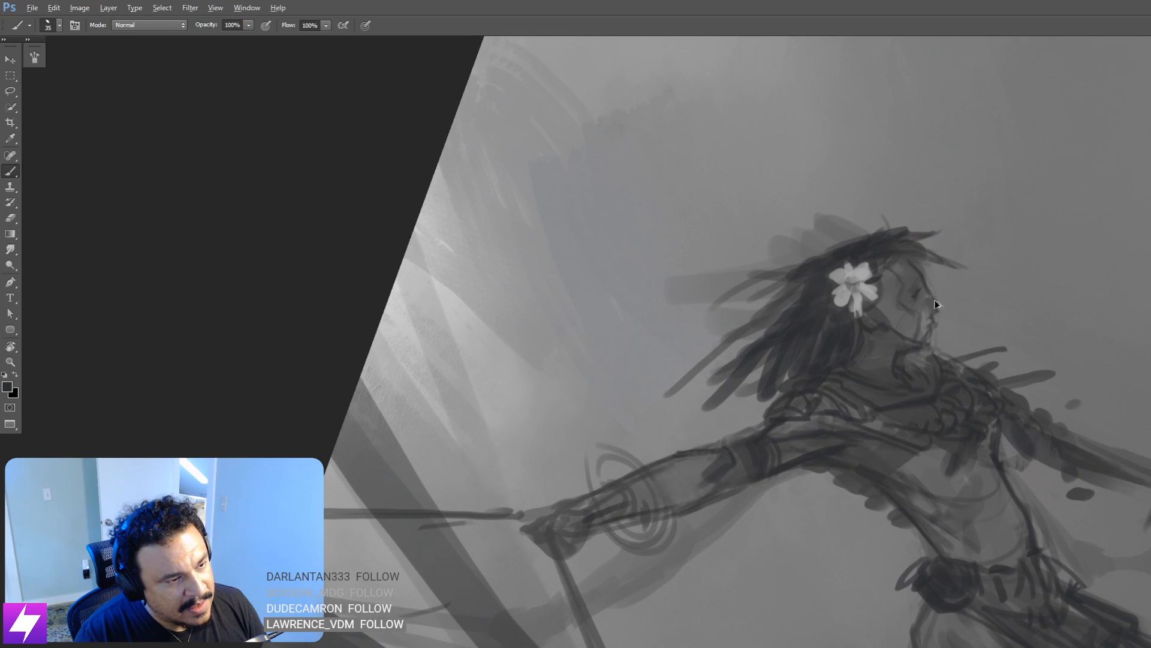
key(Escape)
key(ctrl+minus)
key(ctrl+minus)
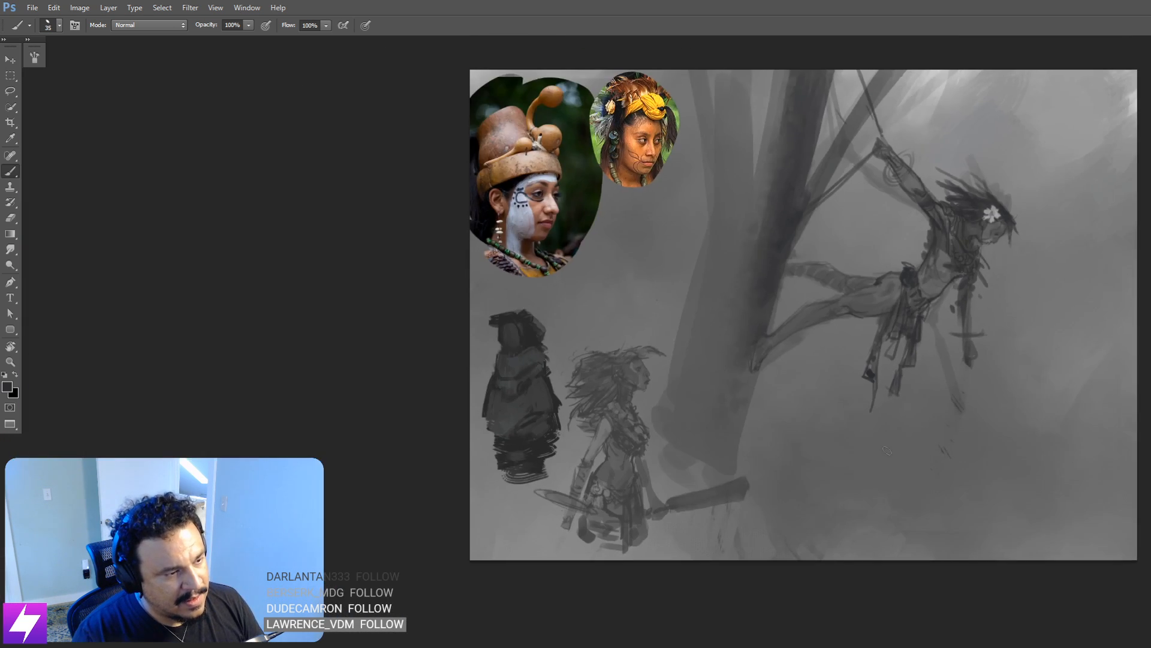
Step: Mirror the canvas horizontally to check the whole composition in reverse
key(ctrl+minus)
key(ctrl+shift+h)
drag(877, 374, 915, 372)
drag(812, 370, 906, 398)
key(ctrl+plus)
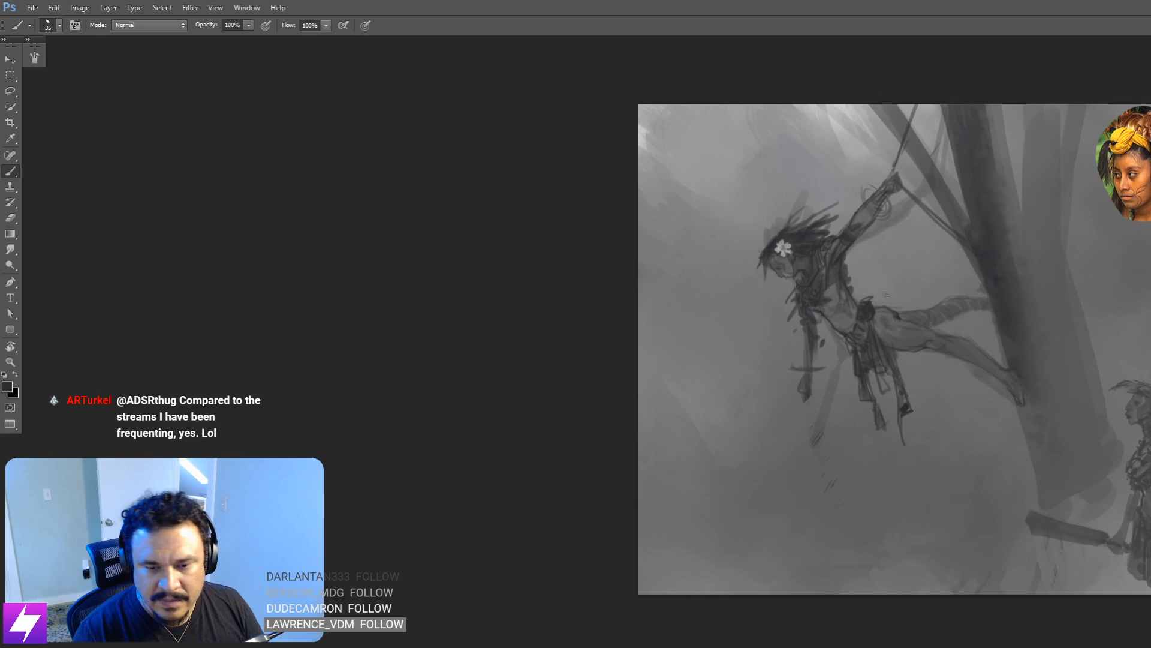
key(ctrl+minus)
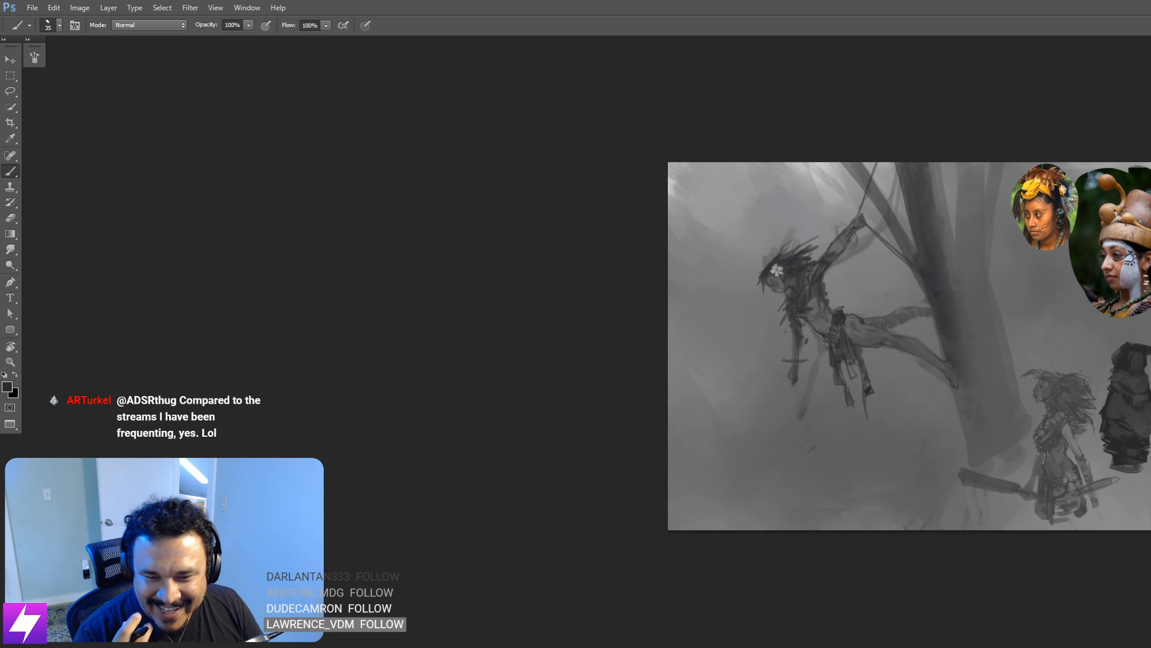
Step: Examine the mirrored figure's pose at several canvas rotations, ending with the canvas upright
mouse_move(889, 414)
mouse_down()
mouse_move(837, 458)
mouse_move(884, 421)
mouse_move(959, 417)
mouse_up()
key(r)
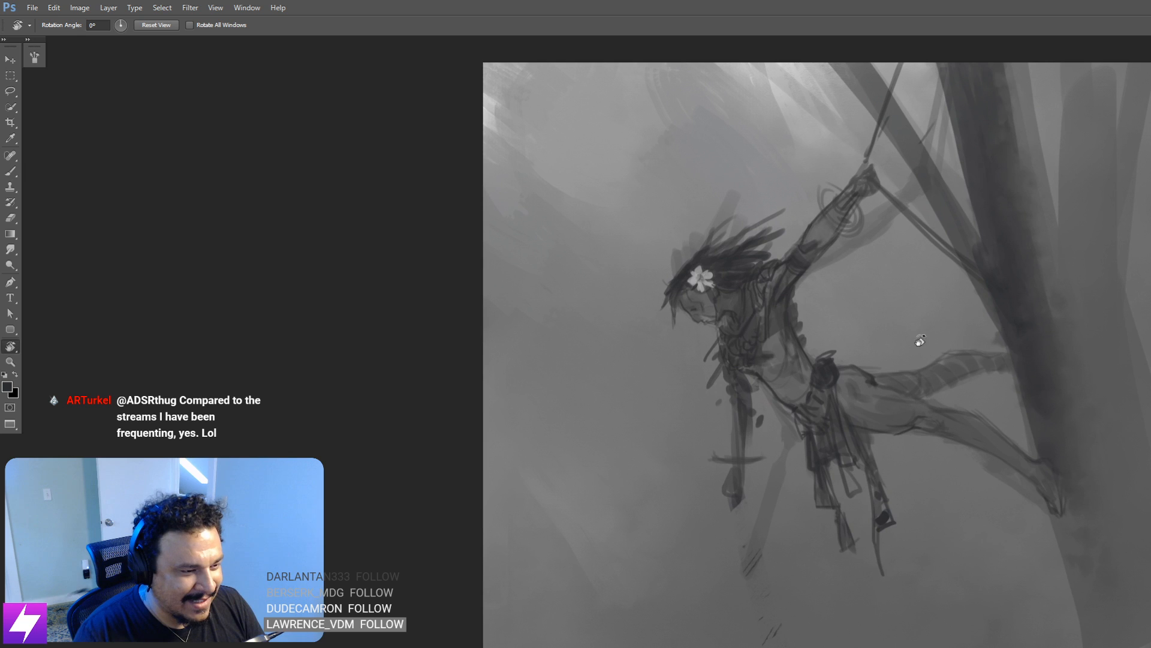
drag(920, 342, 982, 466)
drag(879, 484, 905, 414)
key(b)
key(bracketleft)
key(bracketleft)
key(bracketleft)
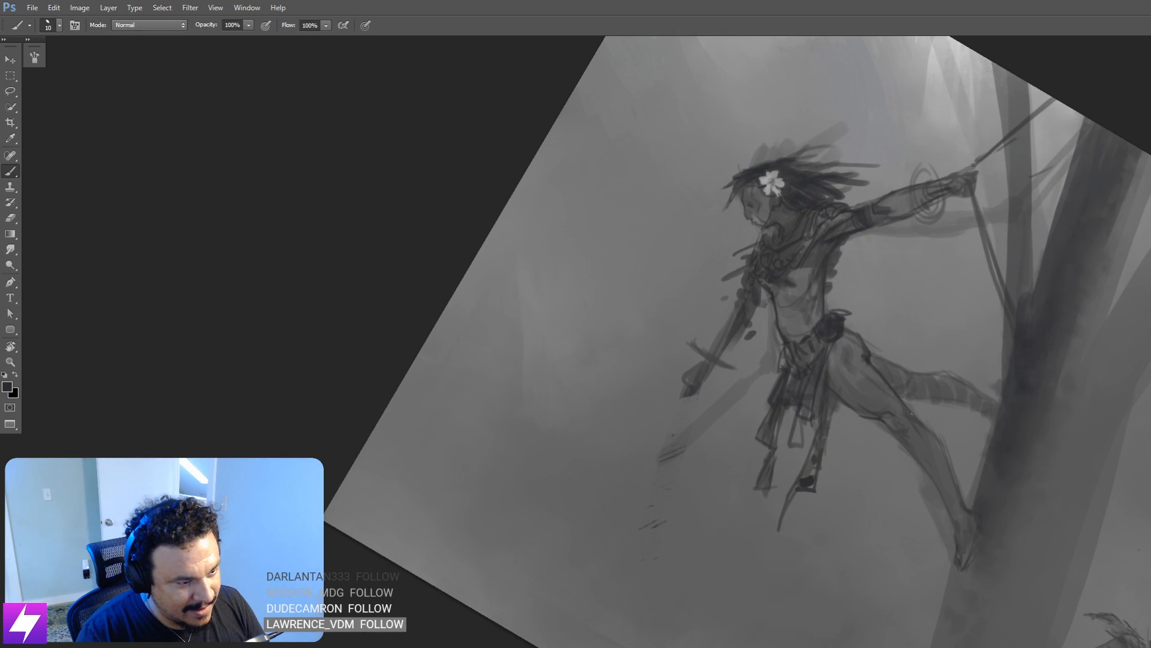
key(ctrl+minus)
key(r)
drag(854, 572, 970, 336)
drag(945, 417, 971, 439)
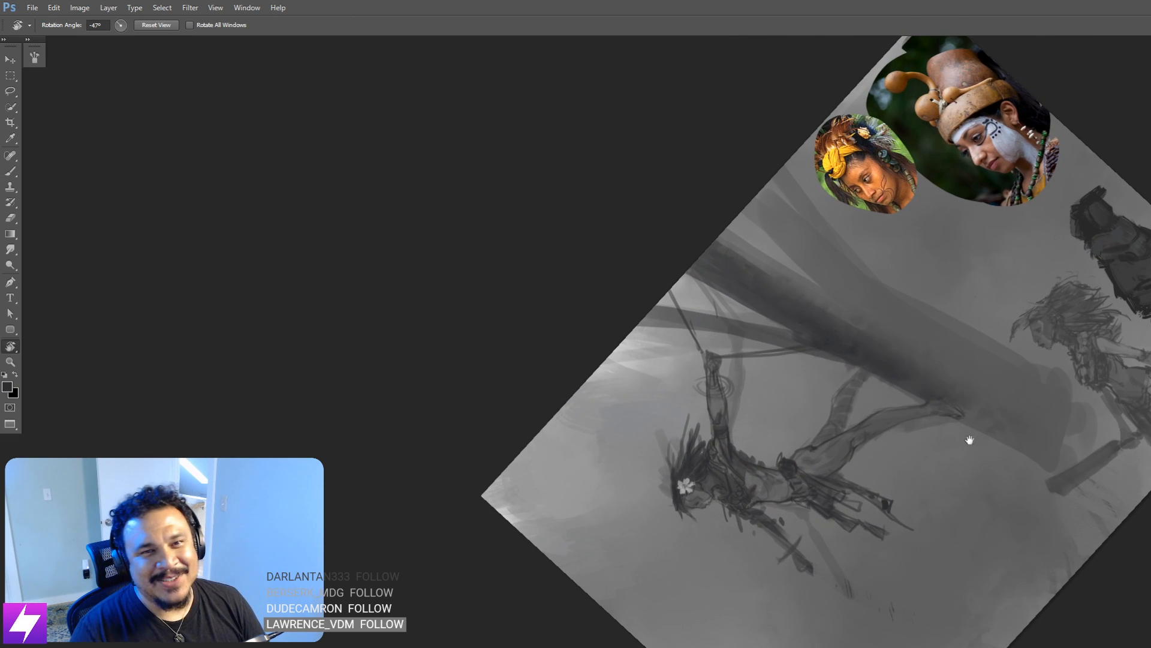
drag(977, 502, 1013, 358)
key(Escape)
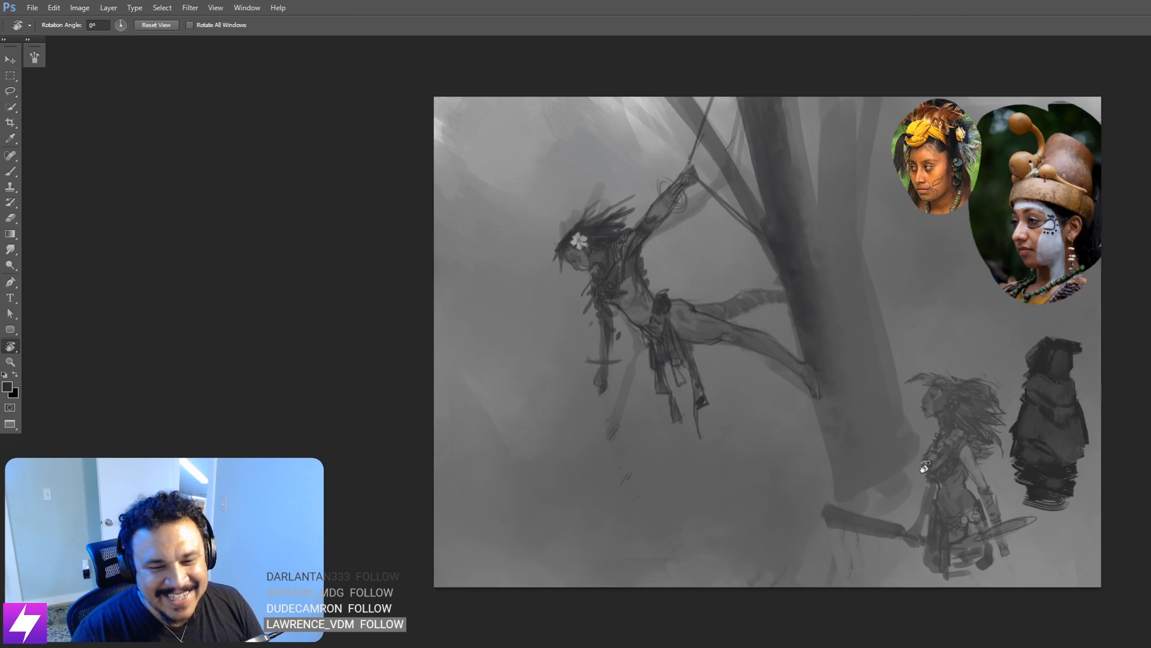
drag(916, 557, 923, 508)
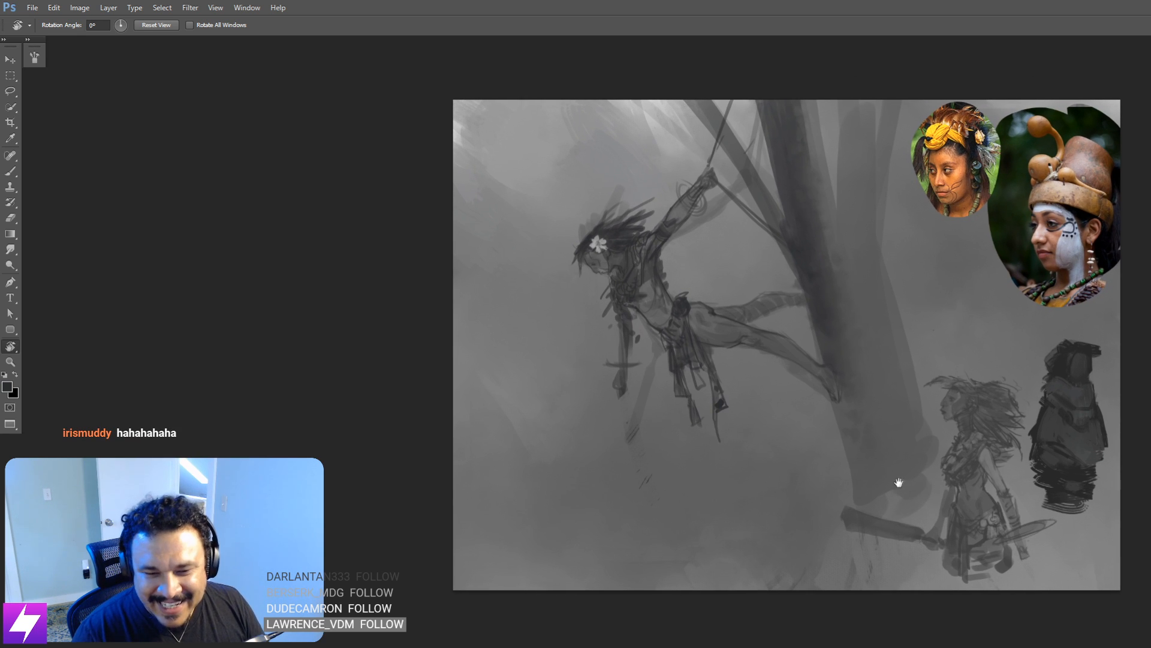
Step: Examine the mirrored figure's legs and loincloth up close, and review the full composition upright
drag(736, 432, 792, 370)
scroll(792, 370, up, 2)
key(b)
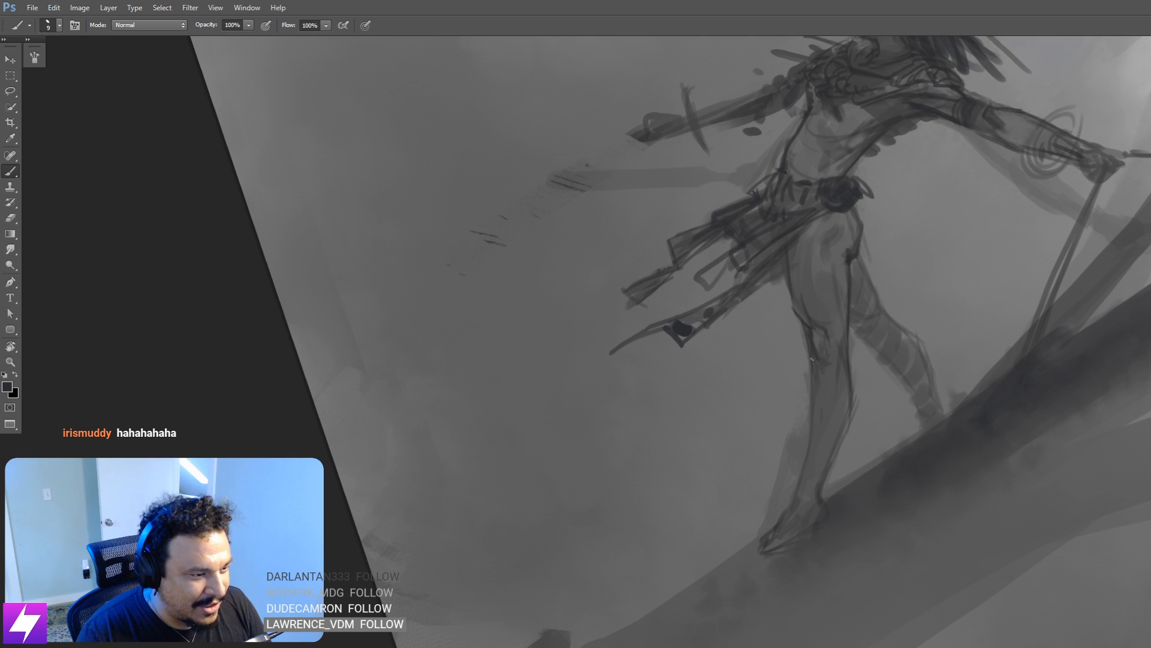
key(Escape)
scroll(856, 398, down, 2)
drag(789, 354, 846, 381)
drag(754, 357, 827, 371)
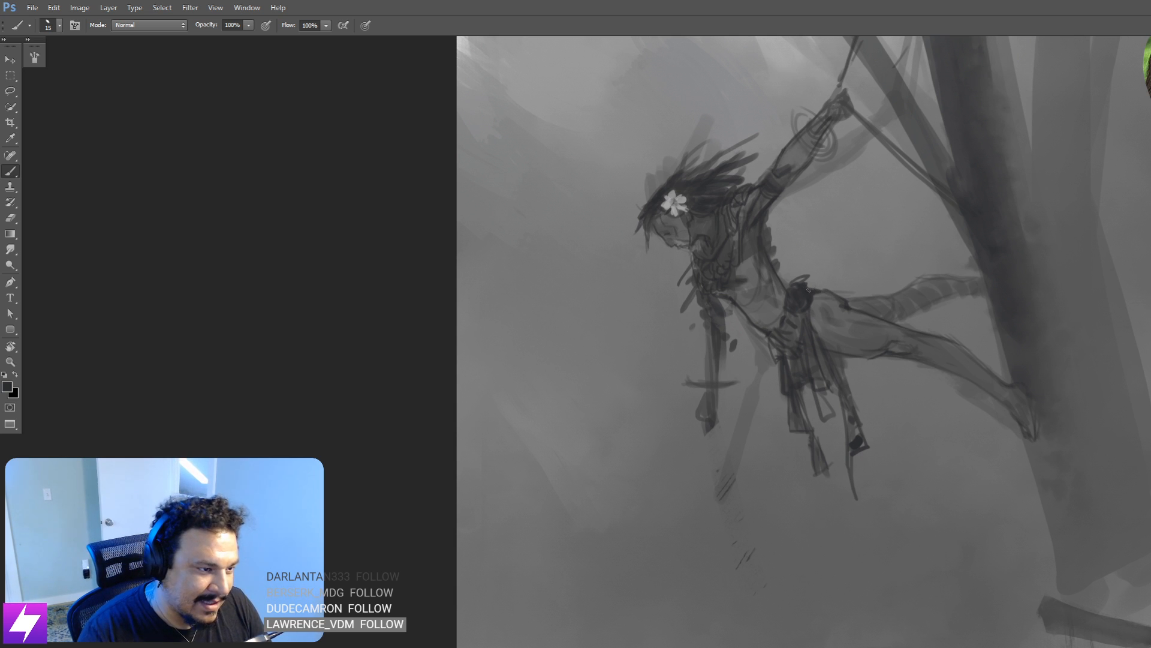
drag(808, 290, 817, 292)
drag(864, 335, 877, 363)
drag(760, 334, 769, 310)
key(ctrl+0)
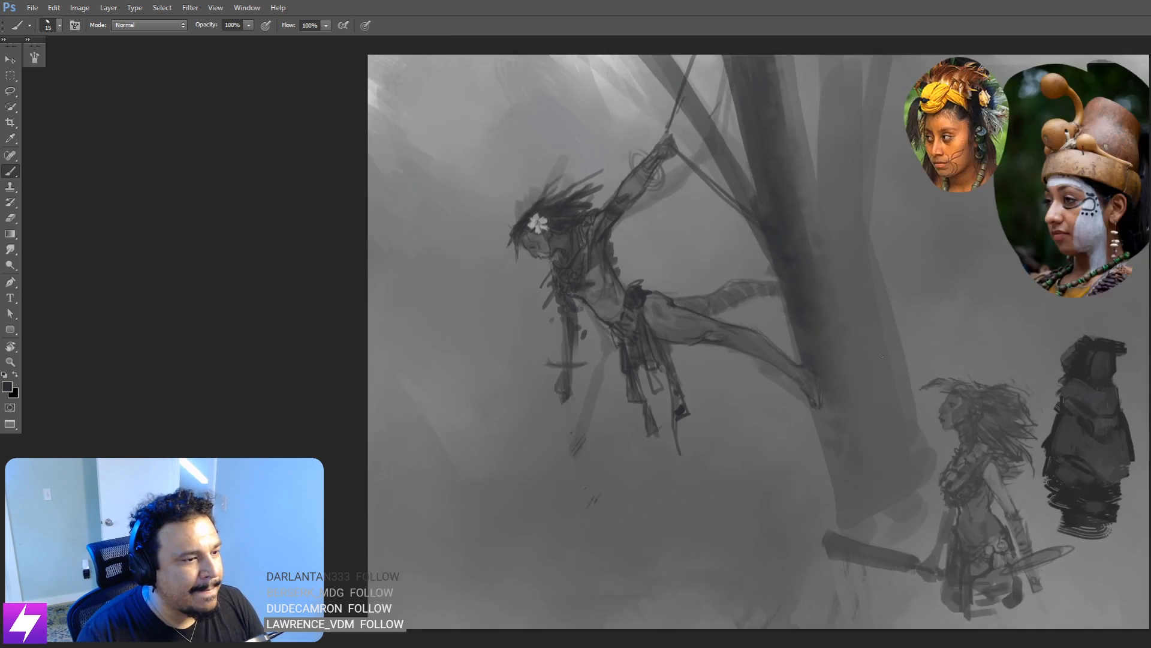
scroll(773, 386, down, 2)
drag(774, 386, 793, 403)
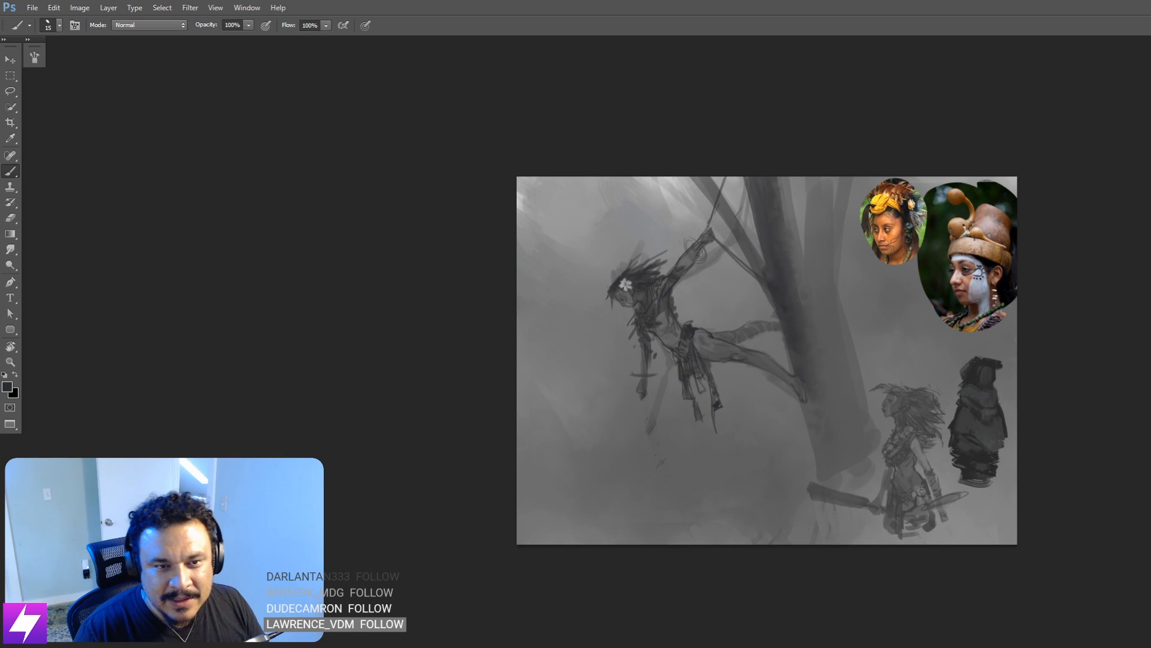
Step: Toggle the visibility of the warrior and tree layer repeatedly to compare the painting with and without it
key(ctrl+comma)
key(ctrl+comma)
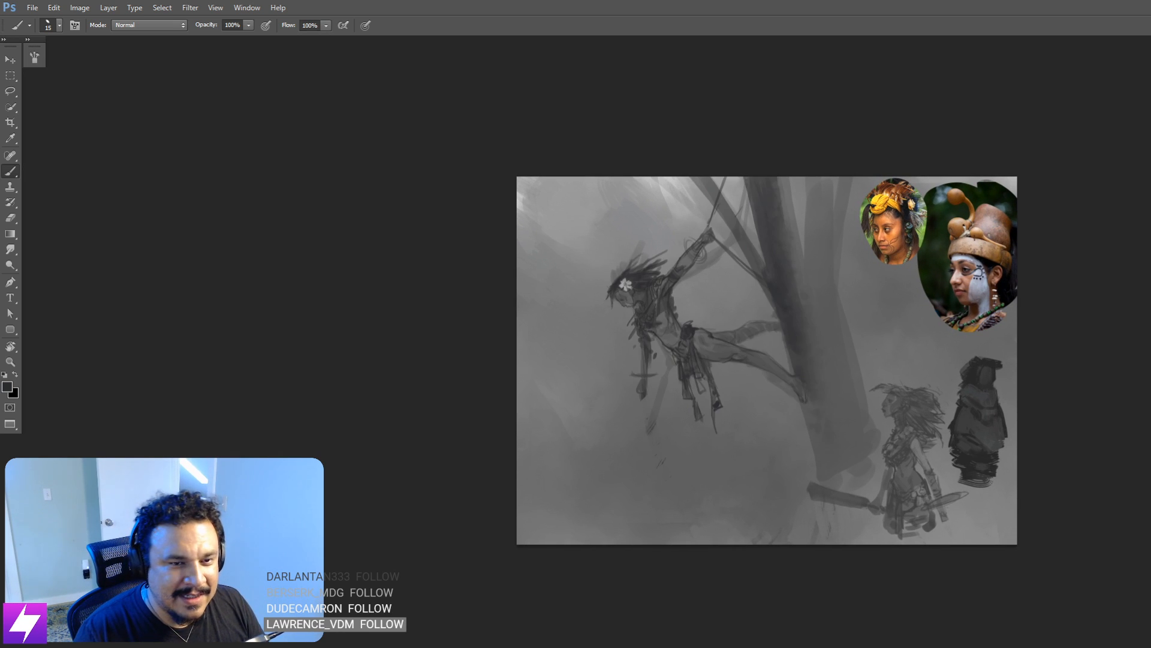
key(ctrl+comma)
key(ctrl+comma)
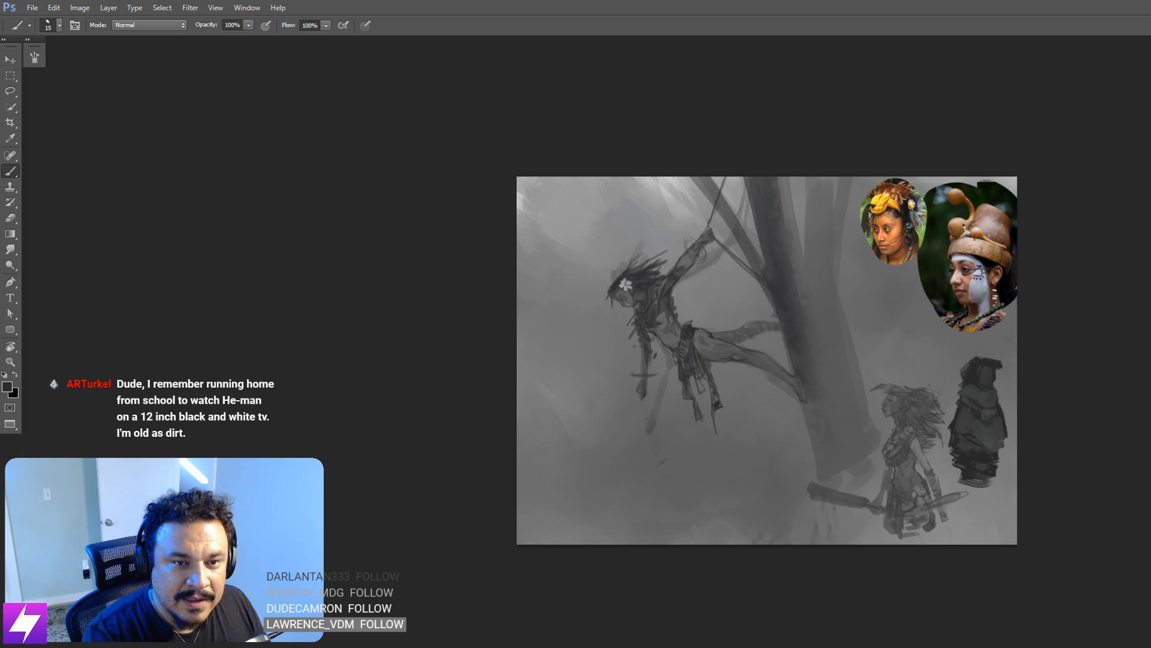
key(e)
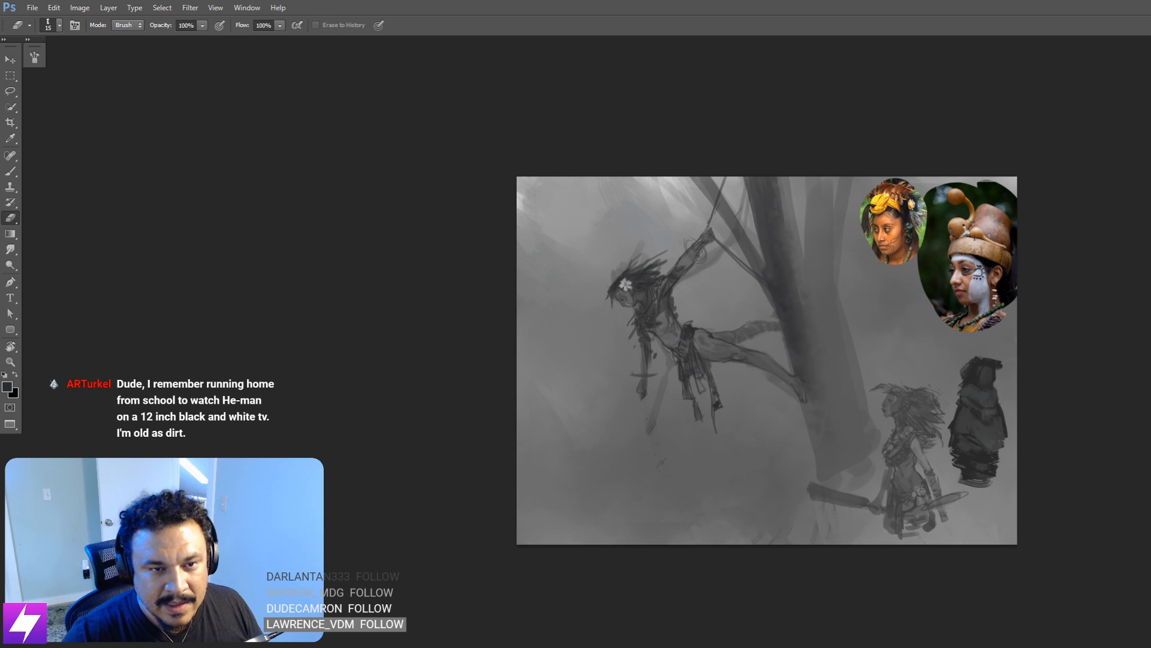
key(ctrl+comma)
key(ctrl+comma)
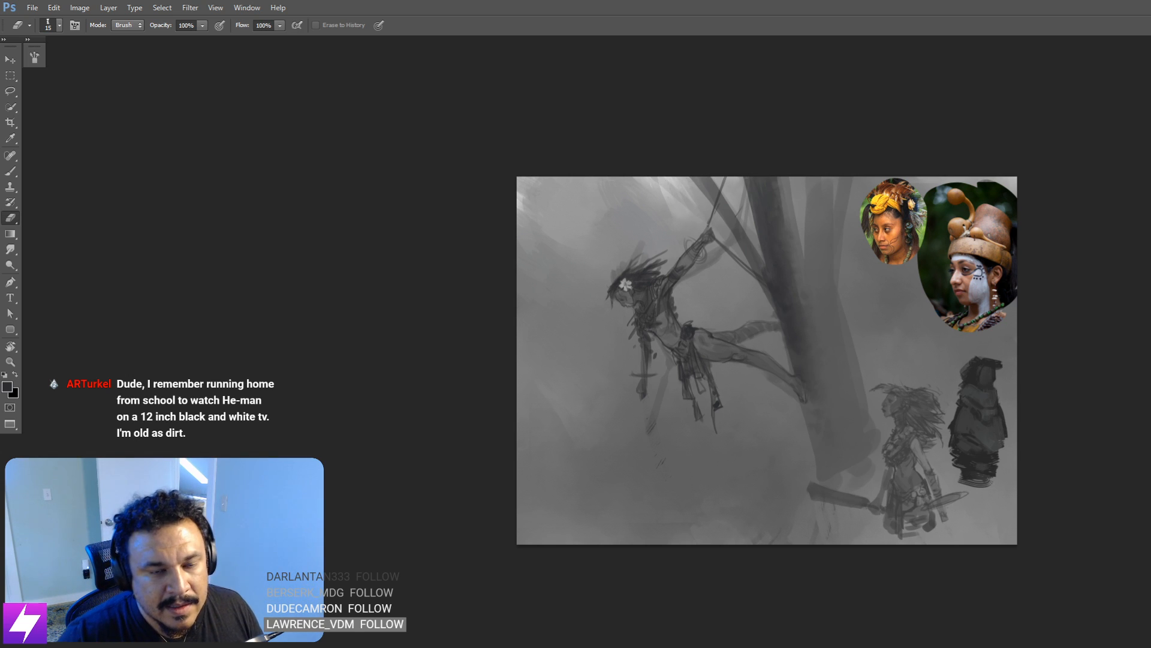
key(ctrl+comma)
key(ctrl+comma)
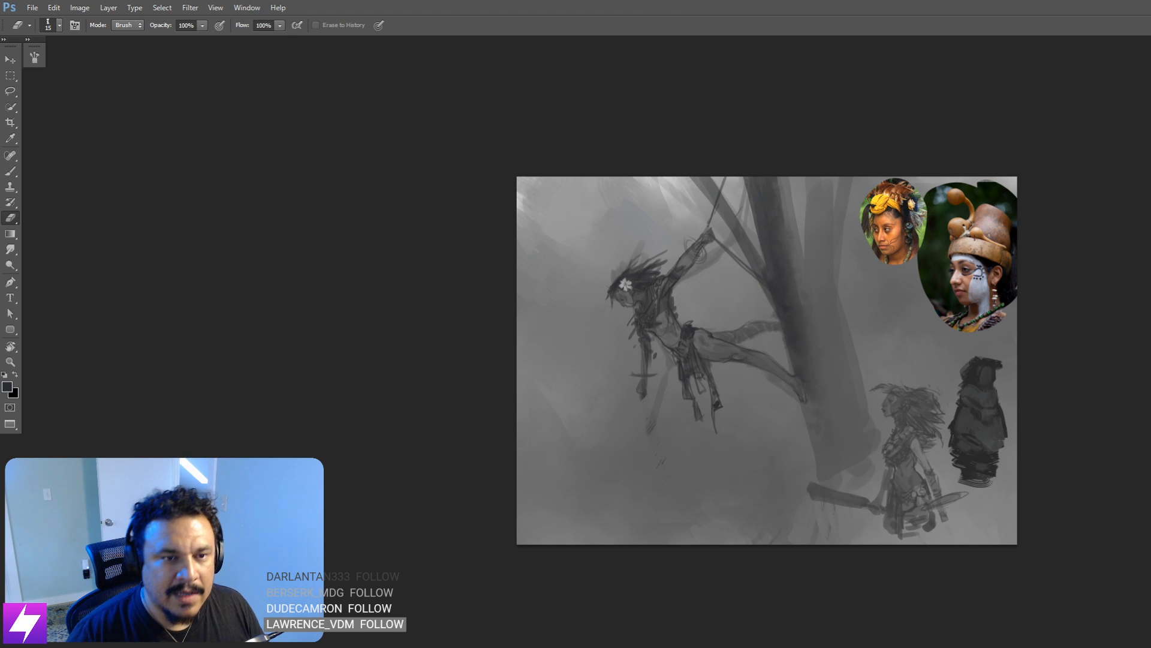
key(ctrl+comma)
key(ctrl+comma)
key(ctrl+comma)
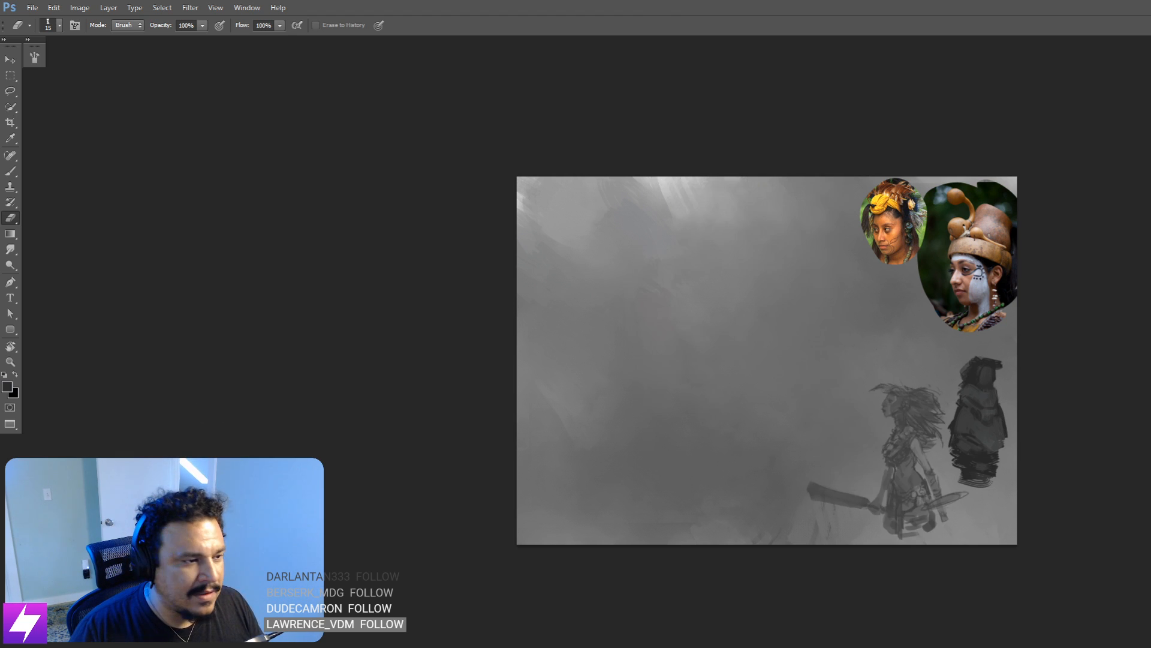
key(ctrl+comma)
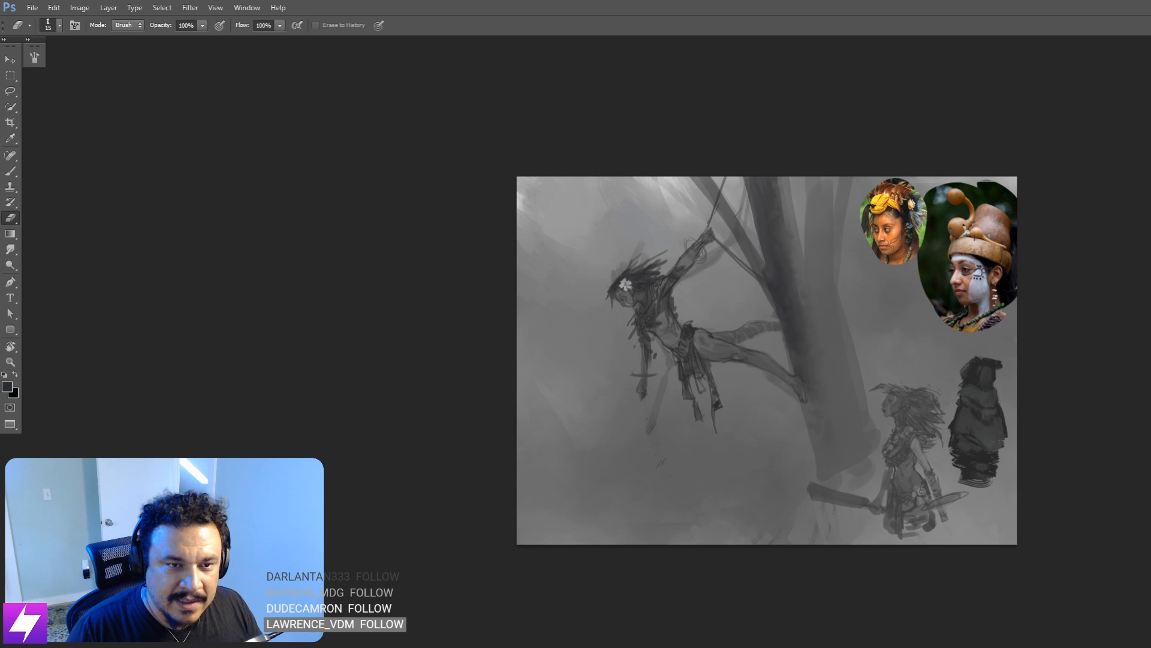
key(ctrl+comma)
key(ctrl+comma)
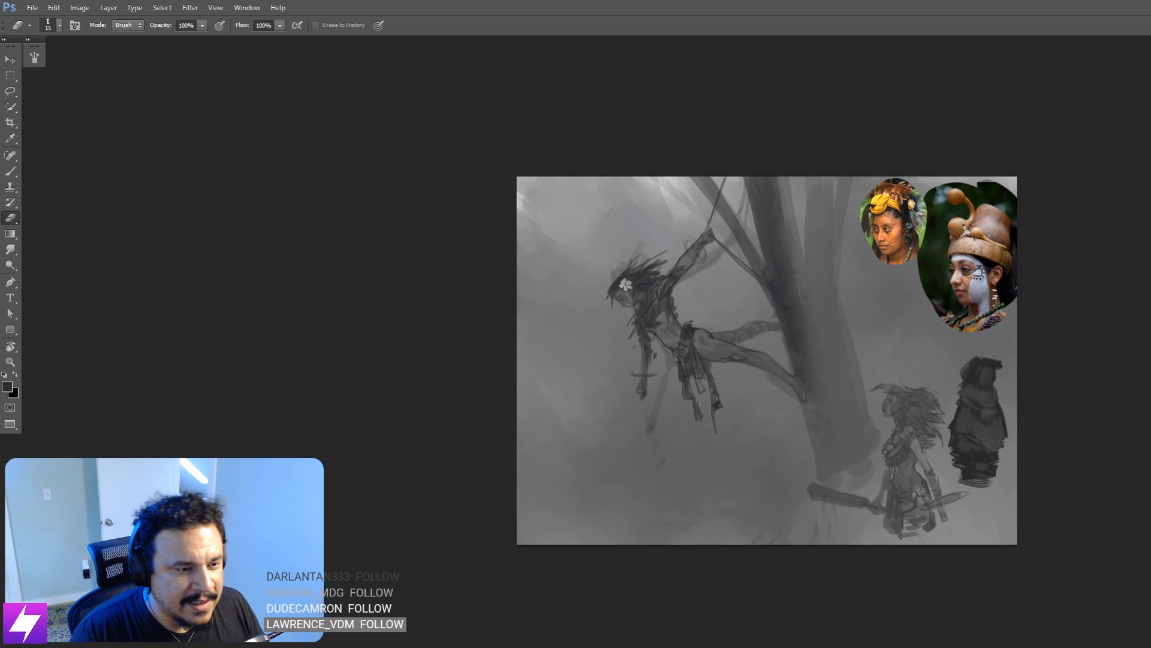
Step: Mirror the canvas back and copy the warrior's head, torso and hips onto a new layer from a lasso selection
key(ctrl+shift+h)
drag(731, 351, 718, 352)
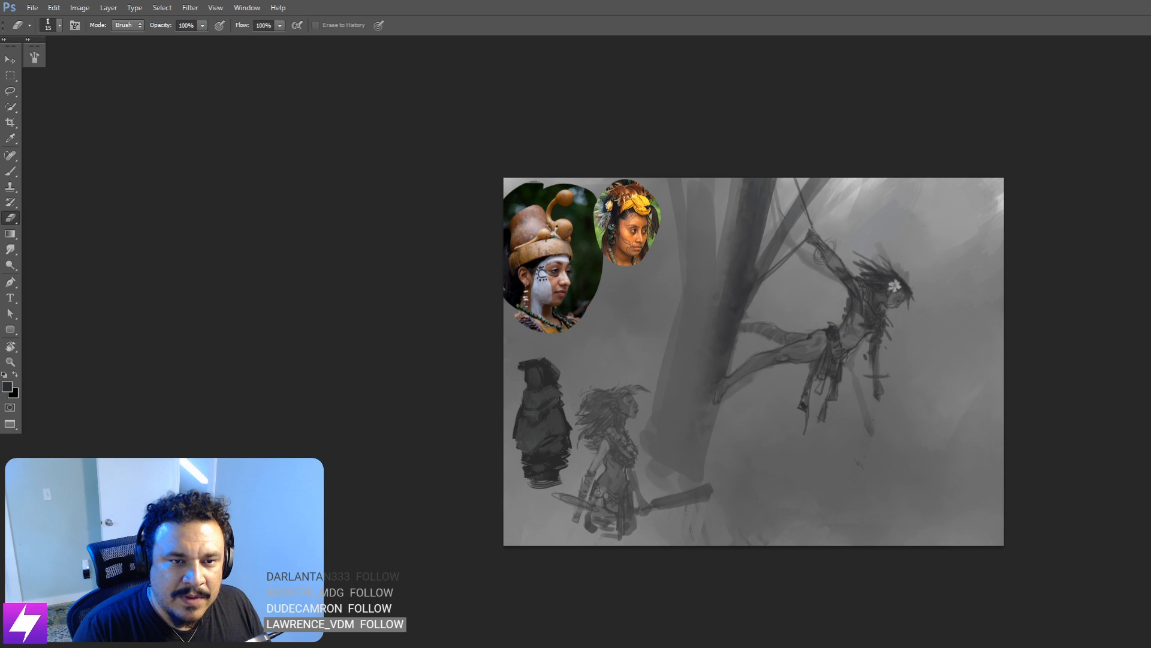
key(l)
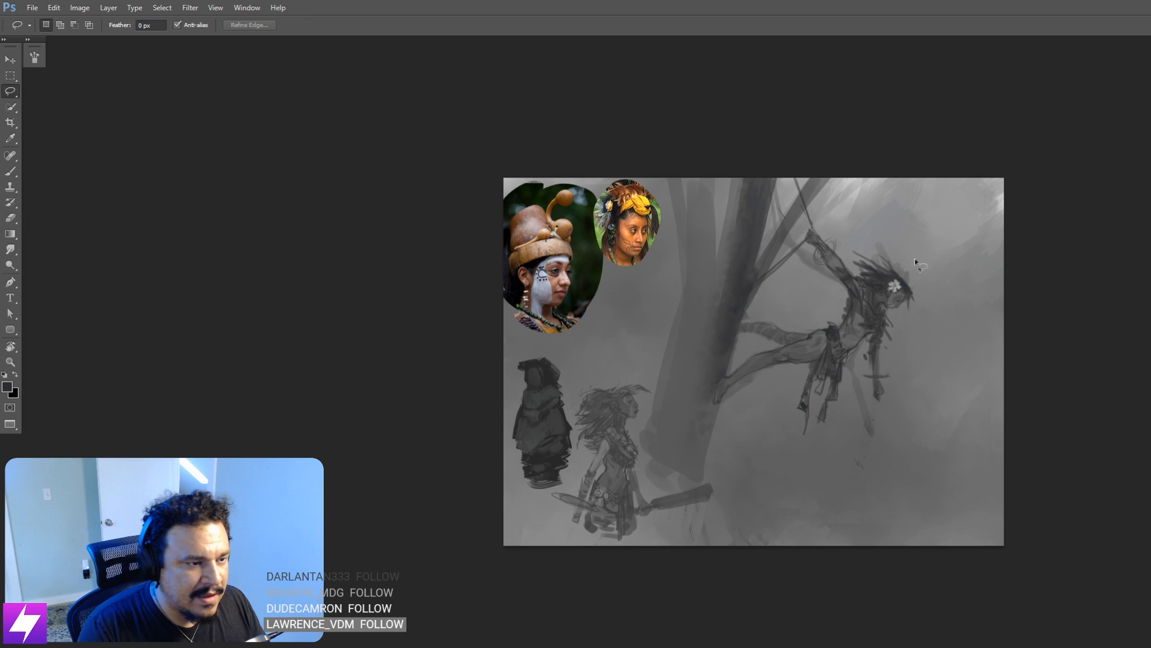
drag(912, 260, 928, 268)
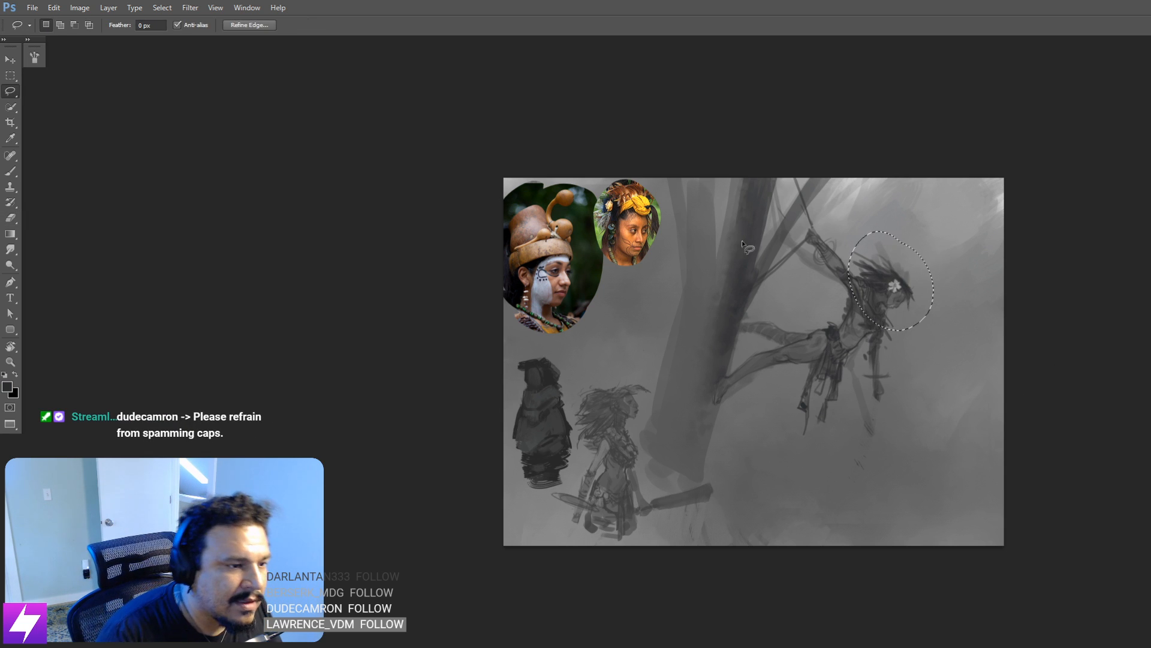
key(ctrl+d)
mouse_move(875, 246)
mouse_down()
mouse_move(821, 348)
mouse_move(870, 369)
mouse_move(866, 239)
mouse_up()
mouse_move(872, 281)
mouse_down()
mouse_move(924, 267)
mouse_move(911, 324)
mouse_move(882, 336)
mouse_up()
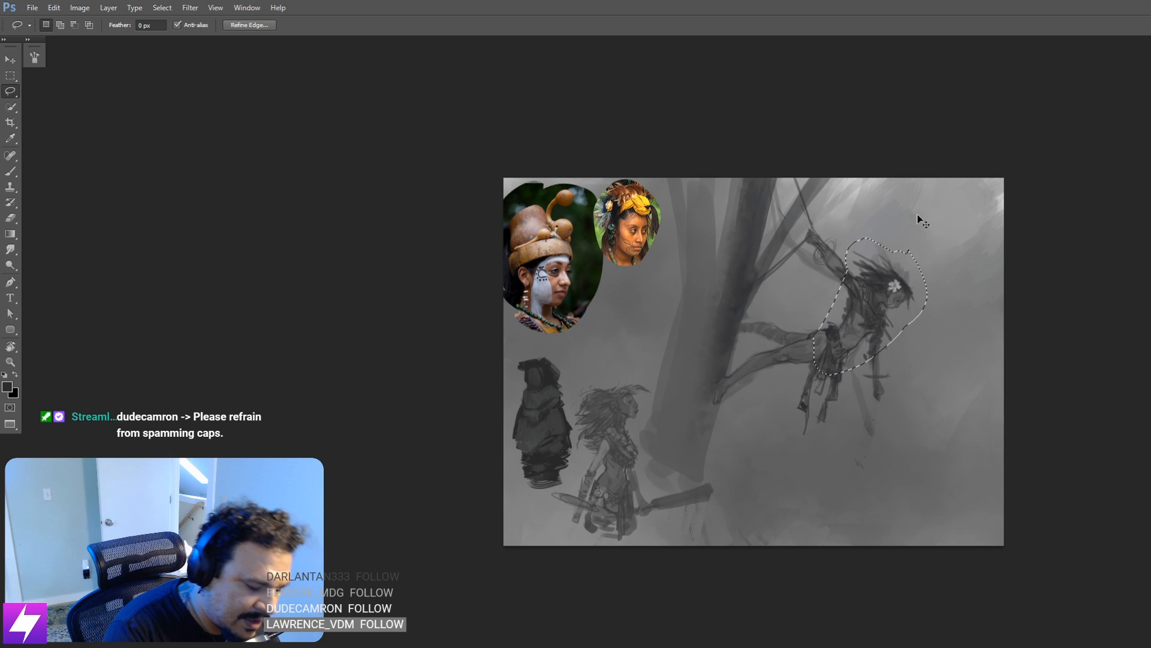
key(ctrl+v)
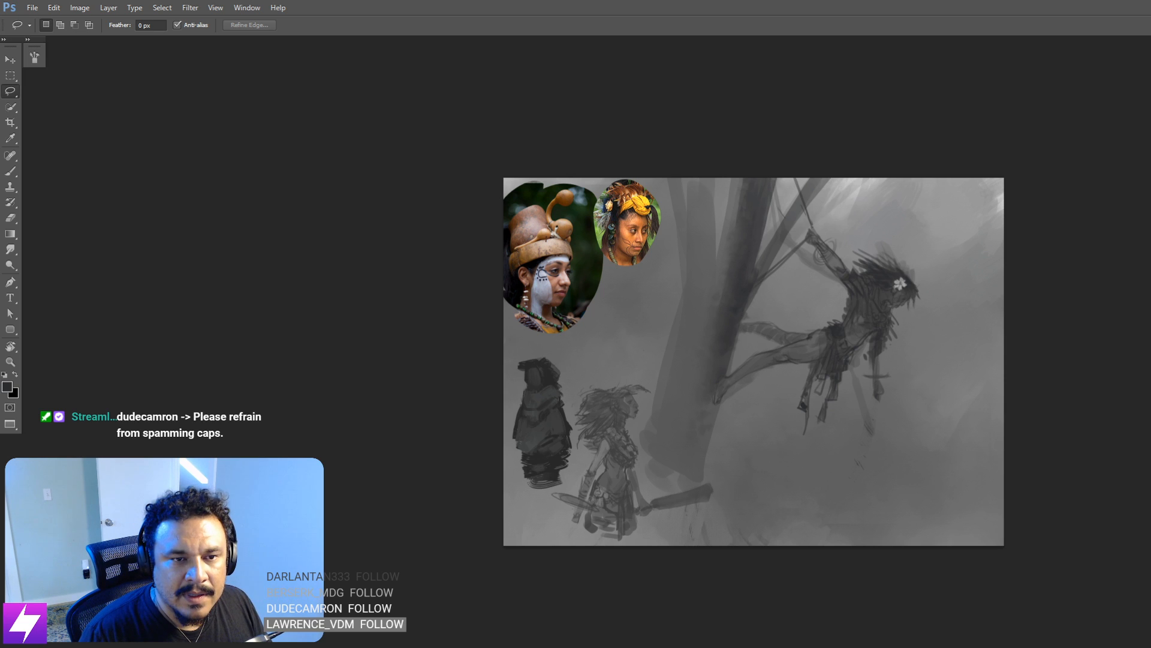
Step: Isolate the copied upper body against the background, rotate it about -45° to stand upright and enlarge it
key(ctrl+t)
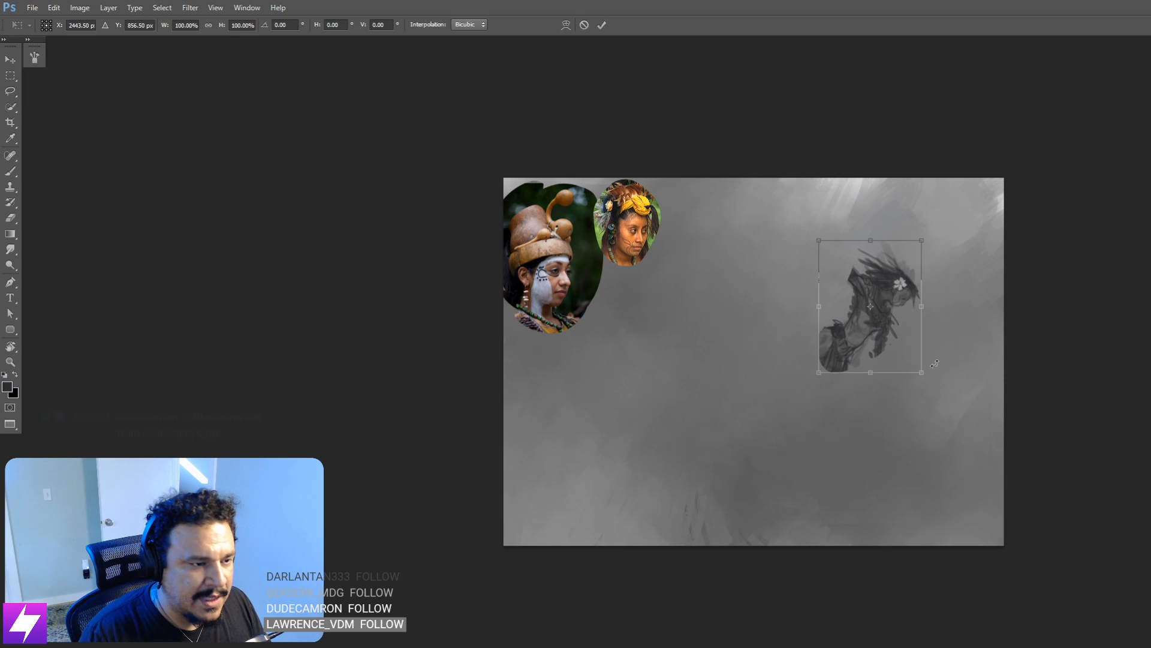
drag(934, 363, 970, 330)
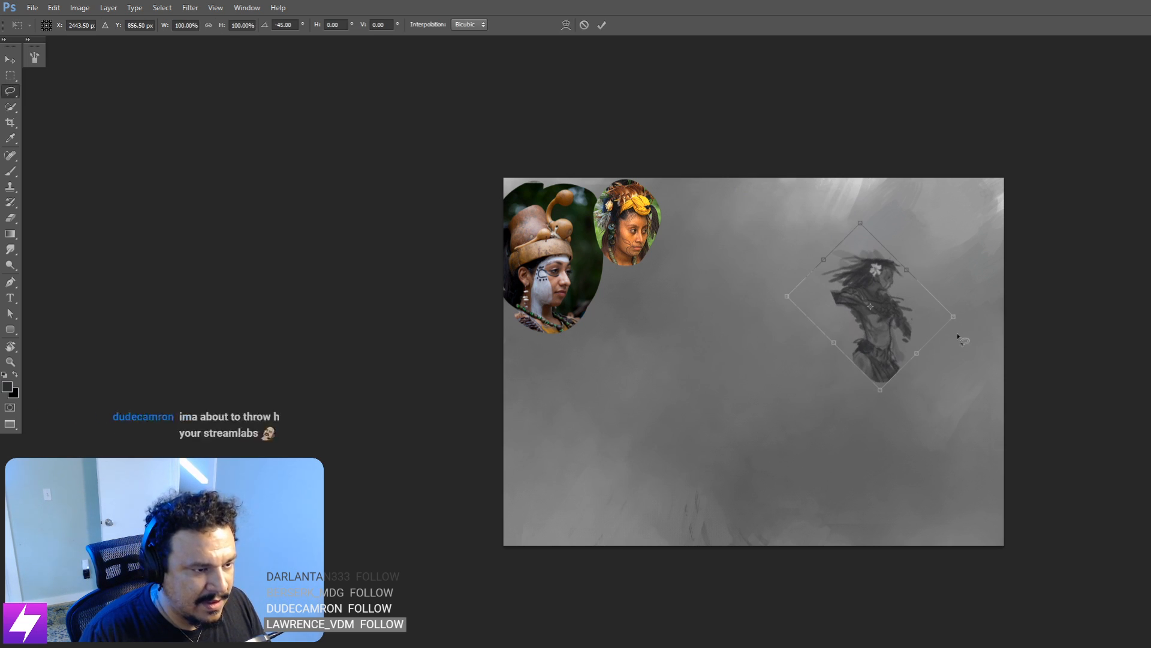
key(Escape)
key(ctrl+t)
drag(916, 246, 974, 183)
key(Return)
key(l)
Step: Flip the enlarged upper body horizontally so the warrior faces the reference portraits
key(ctrl+t)
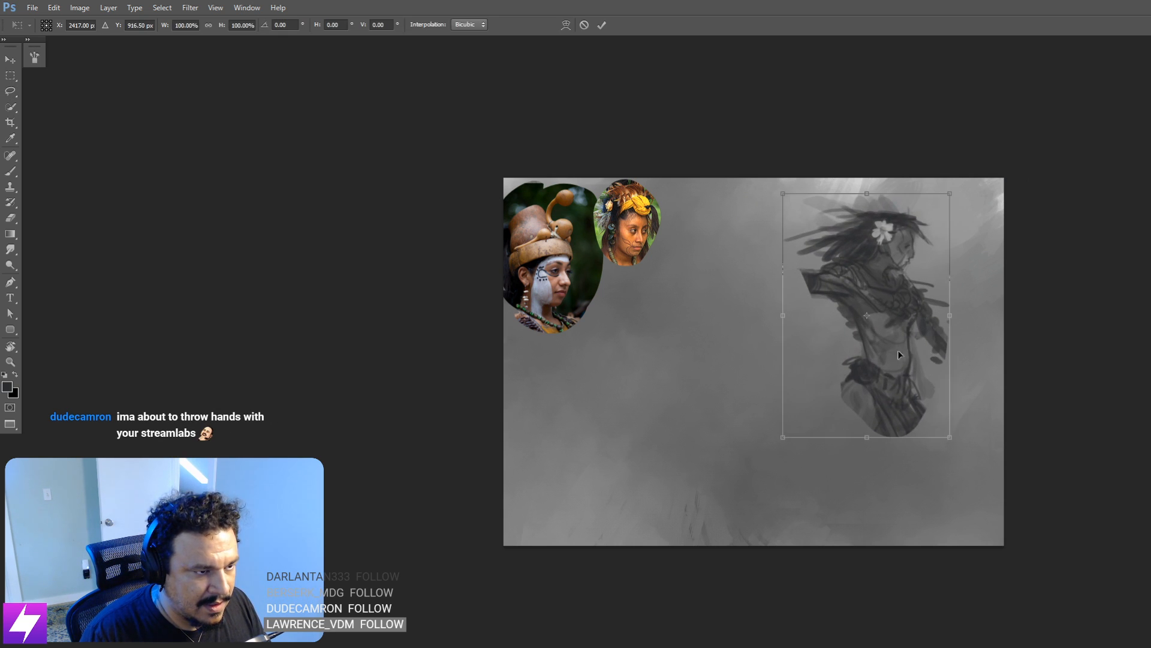
right_click(900, 335)
click(927, 512)
key(Return)
scroll(915, 270, up, 1)
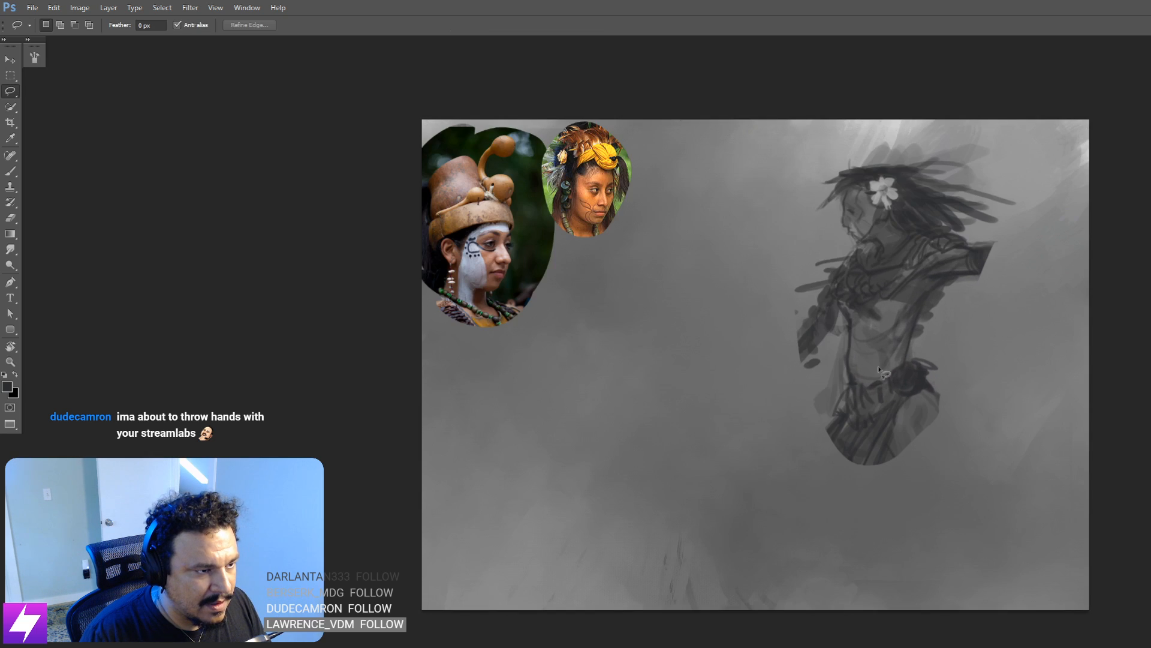
Step: Erase the raised arm stub and the hanging arm from the copied torso with a size 70 eraser
key(e)
mouse_move(929, 270)
mouse_down()
mouse_move(926, 292)
mouse_move(893, 303)
mouse_up()
key(bracketright)
key(bracketright)
mouse_move(741, 354)
mouse_down()
mouse_move(762, 352)
mouse_move(771, 368)
mouse_up()
mouse_move(748, 411)
mouse_down()
mouse_move(771, 429)
mouse_move(770, 354)
mouse_up()
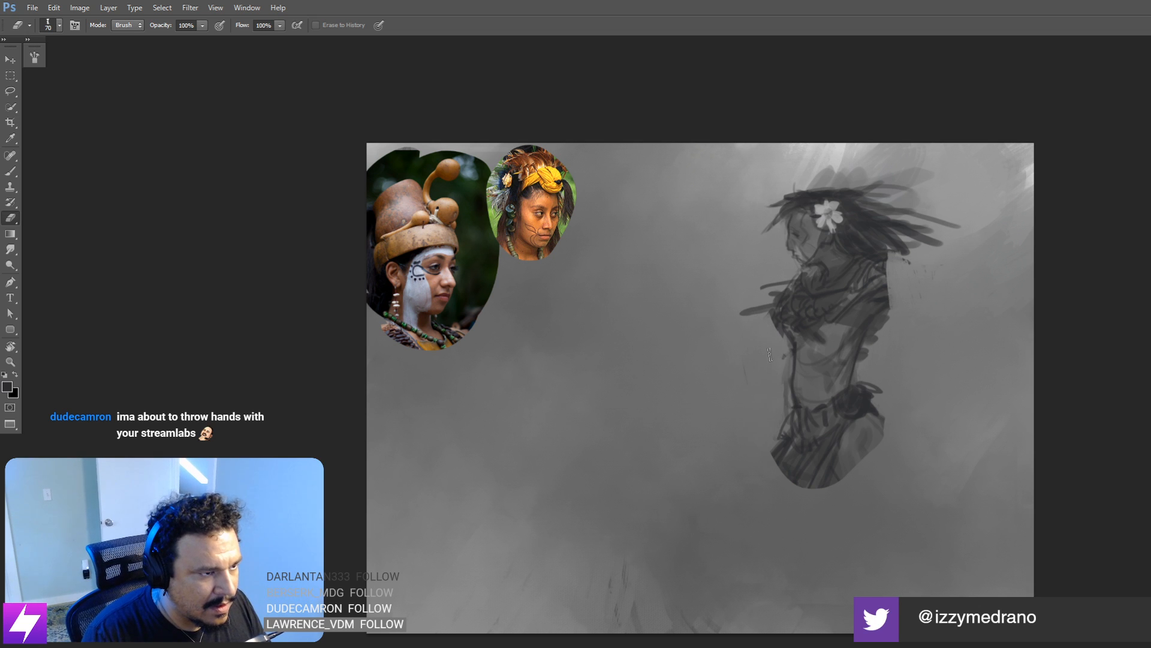
mouse_move(857, 314)
mouse_down()
mouse_move(844, 350)
mouse_move(835, 321)
mouse_up()
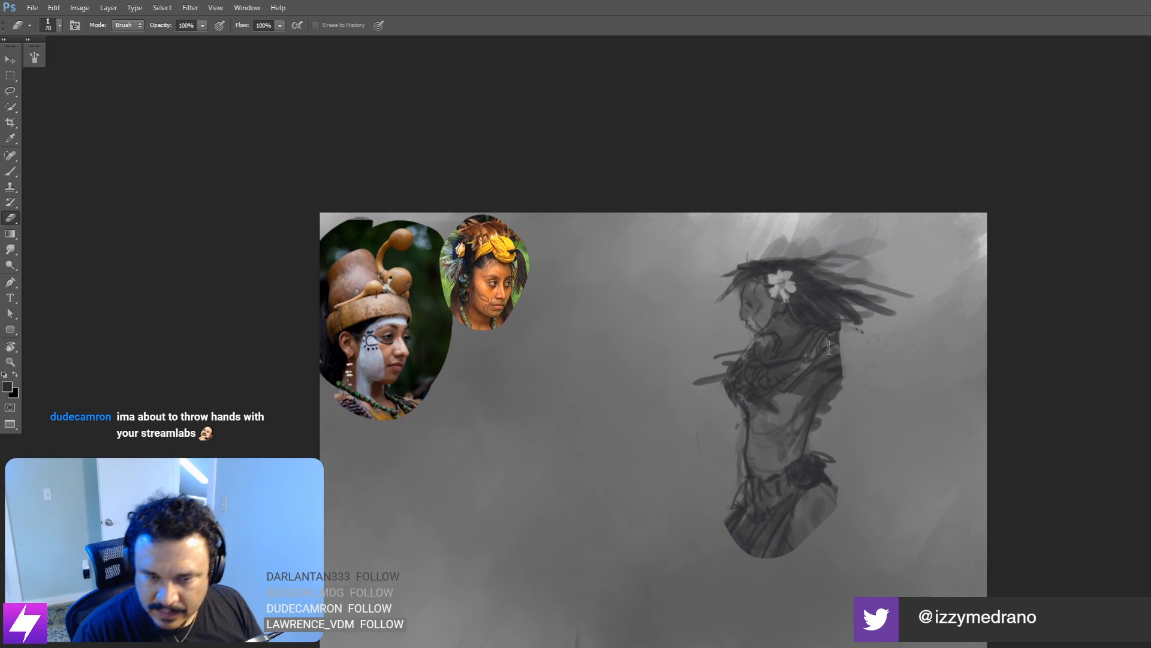
drag(838, 437, 822, 426)
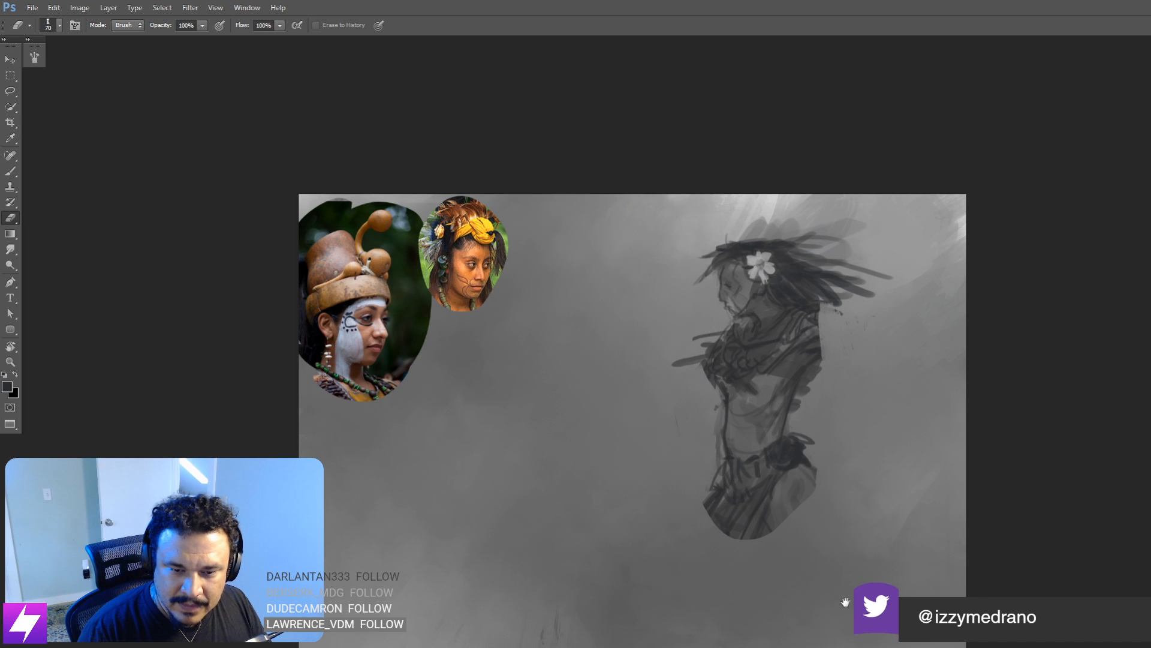
drag(844, 601, 818, 562)
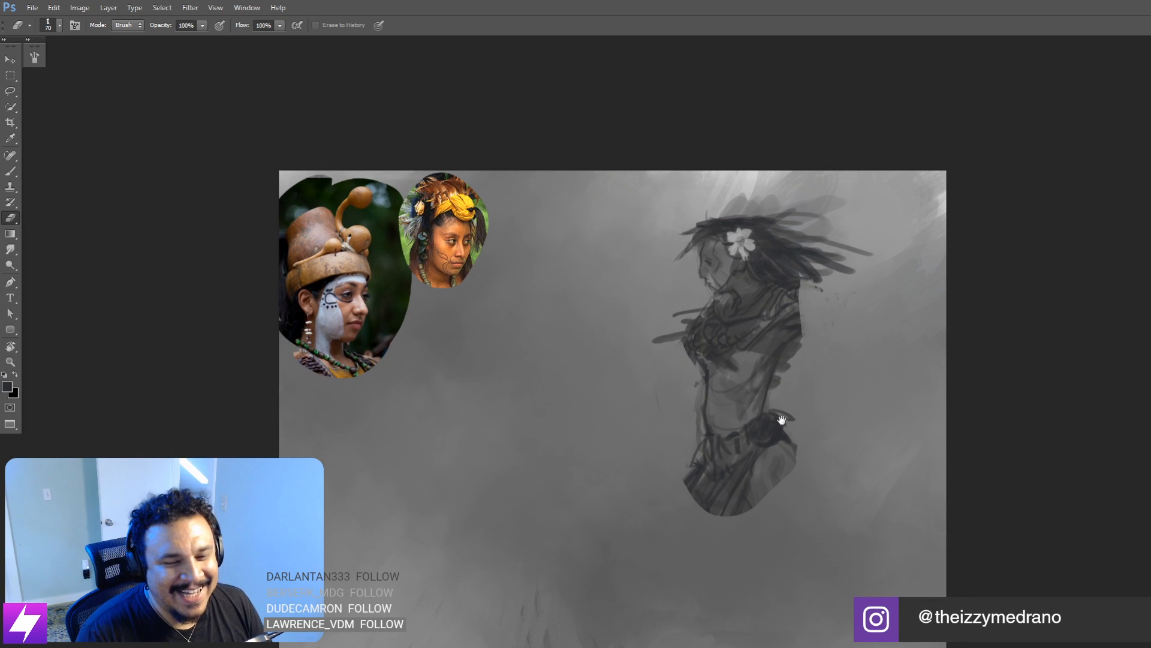
Step: Erase the leftover arm strokes in front of the chest and trim the torso's back edge, with the eraser between size 45 and 100
drag(810, 400, 804, 414)
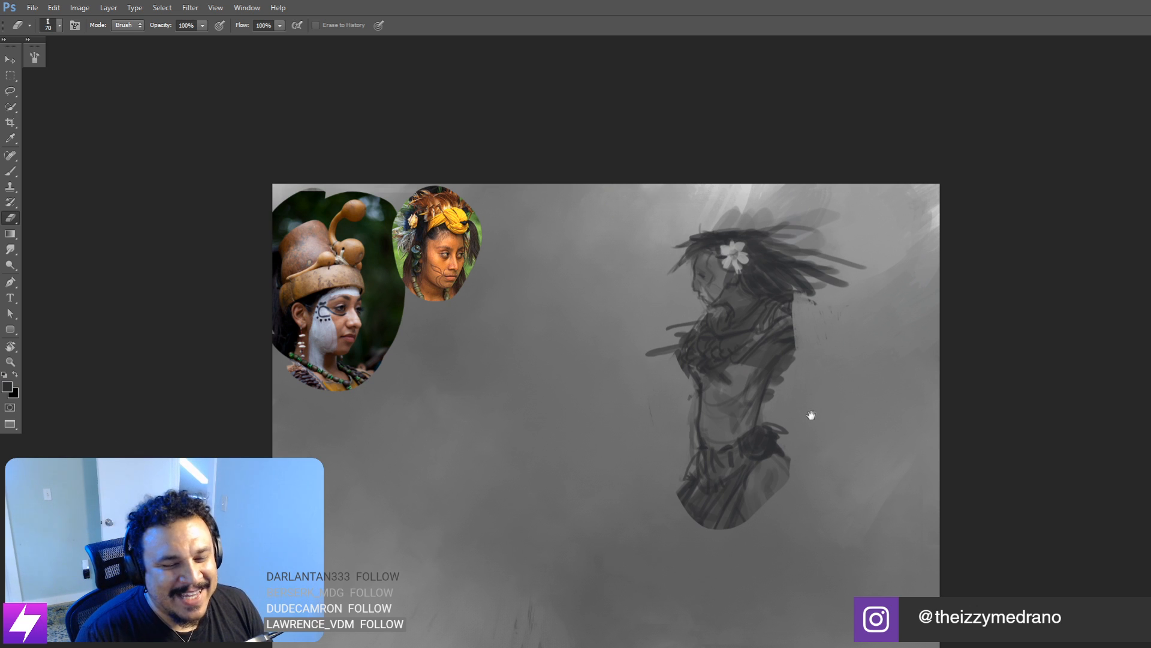
drag(818, 413, 845, 355)
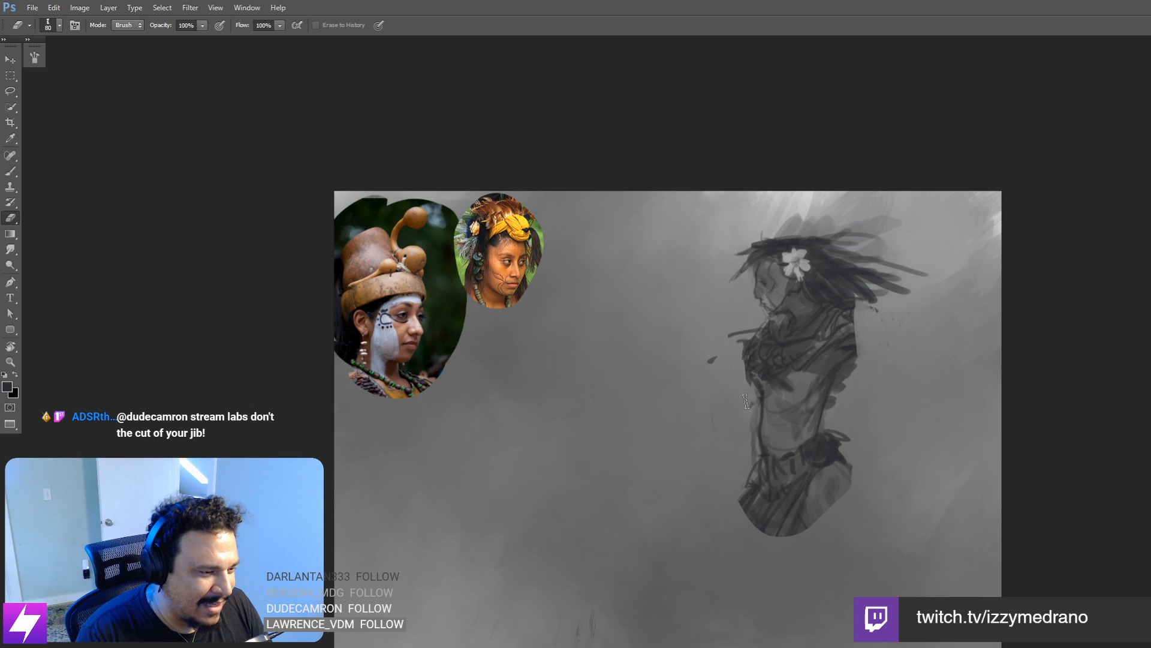
drag(768, 411, 759, 418)
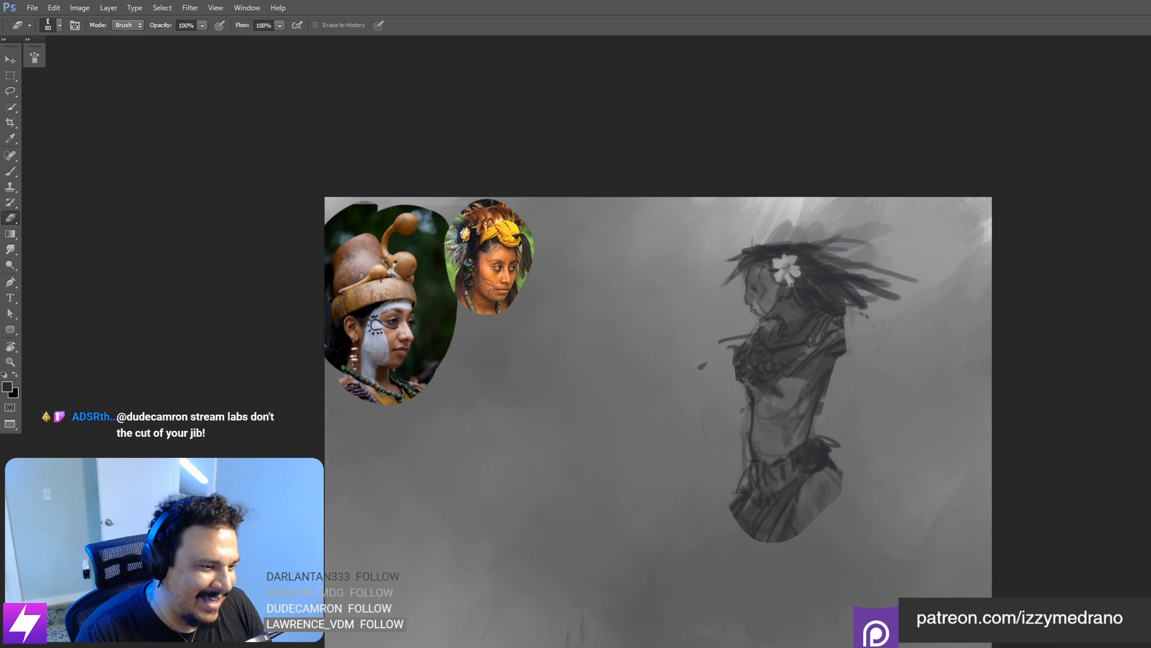
key(bracketright)
key(bracketright)
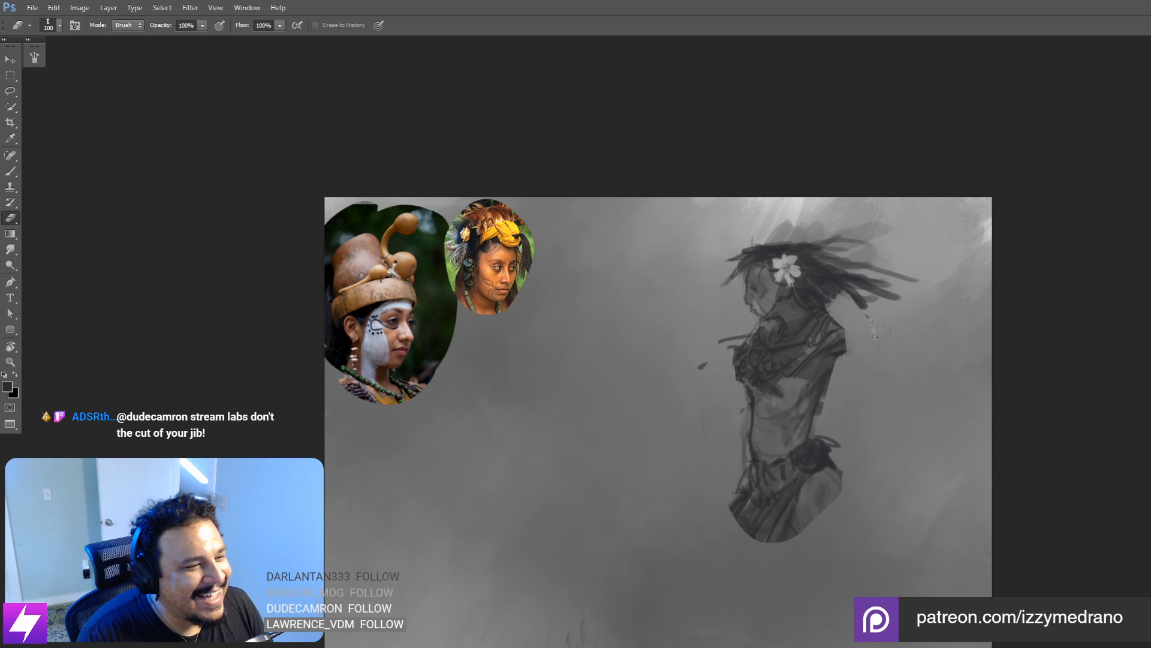
key(bracketleft)
key(bracketleft)
key(bracketleft)
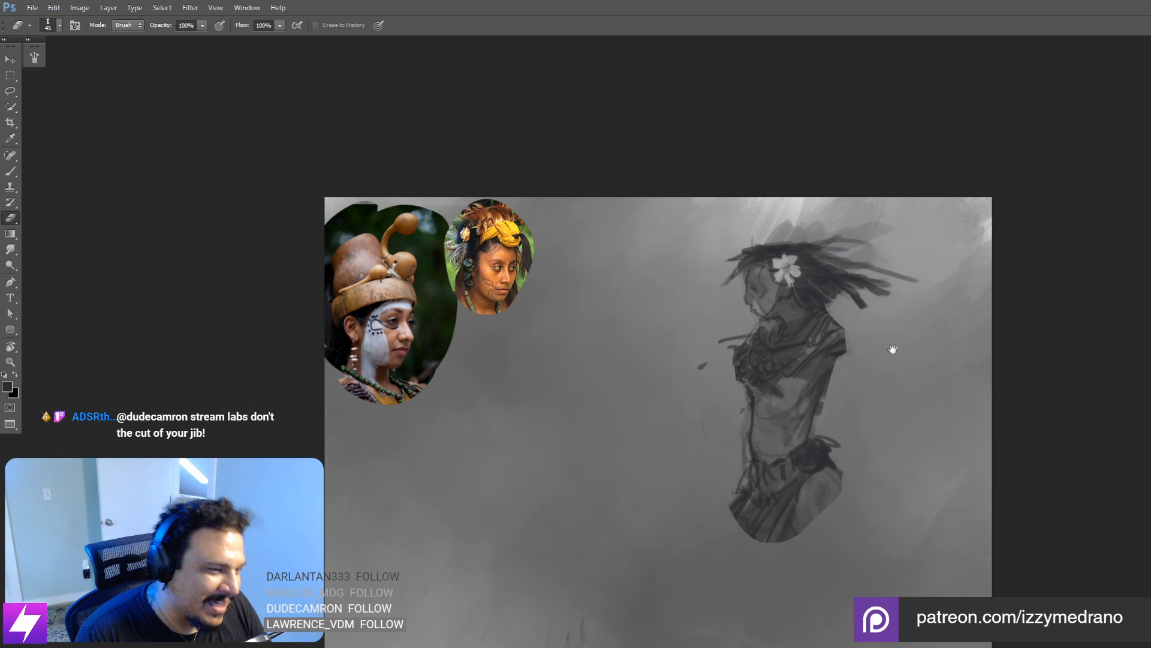
mouse_move(892, 349)
mouse_down()
mouse_move(905, 389)
mouse_move(913, 361)
mouse_up()
Step: Paint longer dark, feathery hair strands sweeping back from the warrior's head at 100% opacity, using brush sizes from 70 down to 30
key(b)
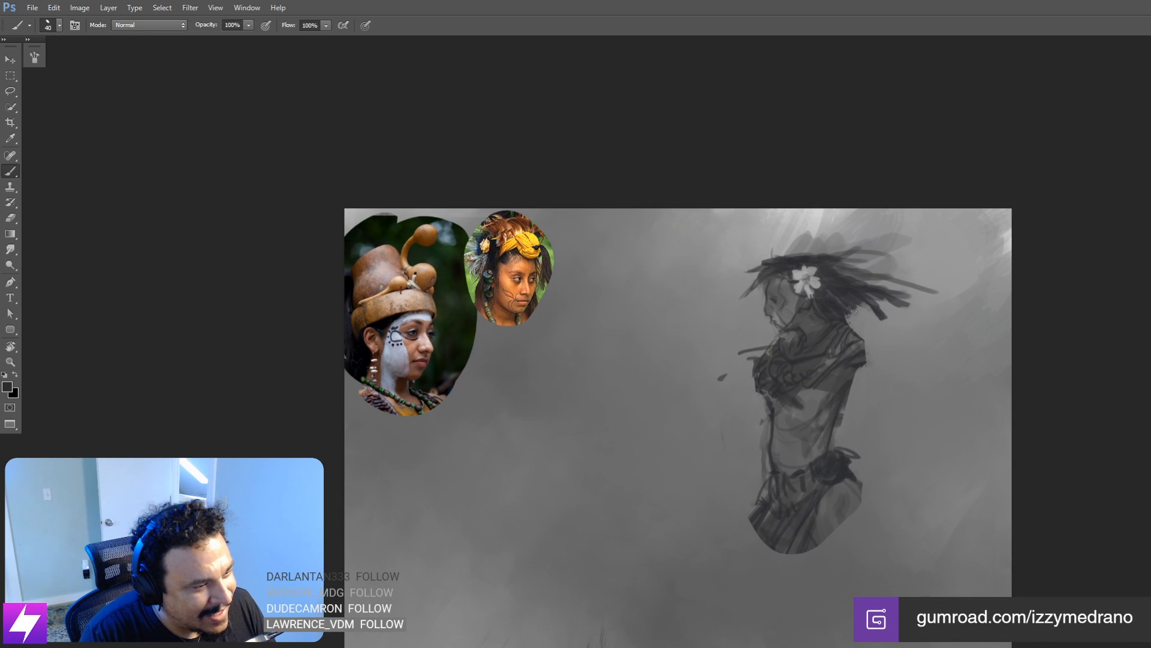
key(bracketright)
key(bracketright)
key(bracketright)
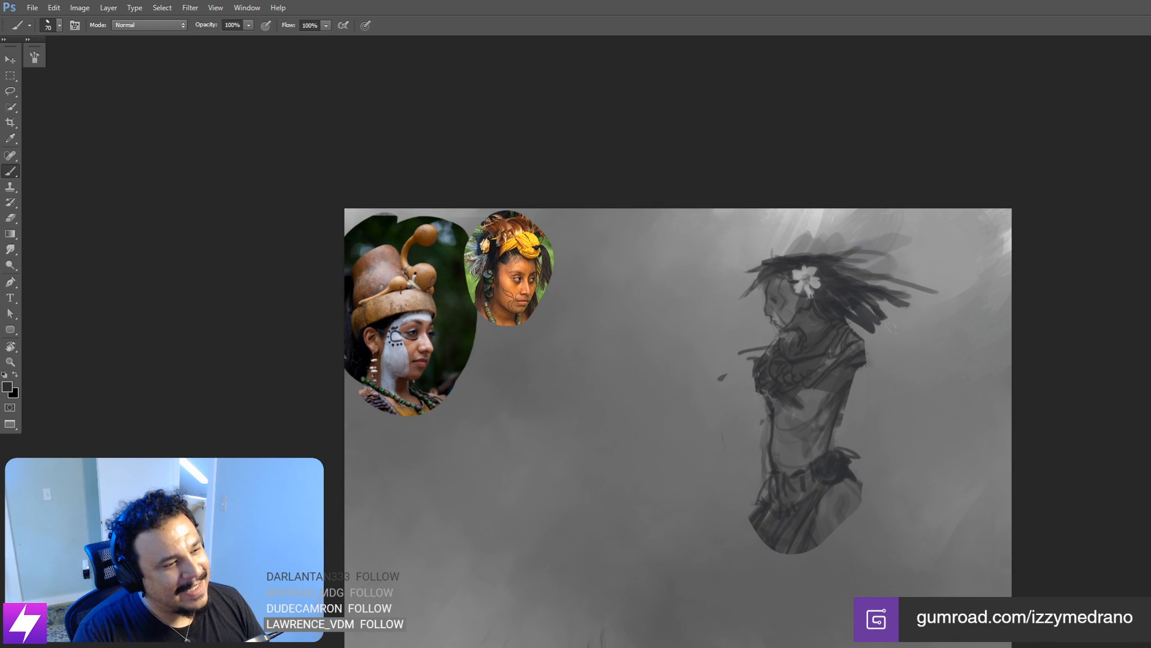
mouse_move(872, 322)
mouse_down()
mouse_move(843, 305)
mouse_move(870, 330)
mouse_move(849, 301)
mouse_move(875, 328)
mouse_up()
mouse_move(858, 306)
mouse_down()
mouse_move(898, 341)
mouse_move(880, 309)
mouse_move(883, 329)
mouse_move(843, 320)
mouse_move(878, 340)
mouse_move(888, 322)
mouse_move(911, 326)
mouse_up()
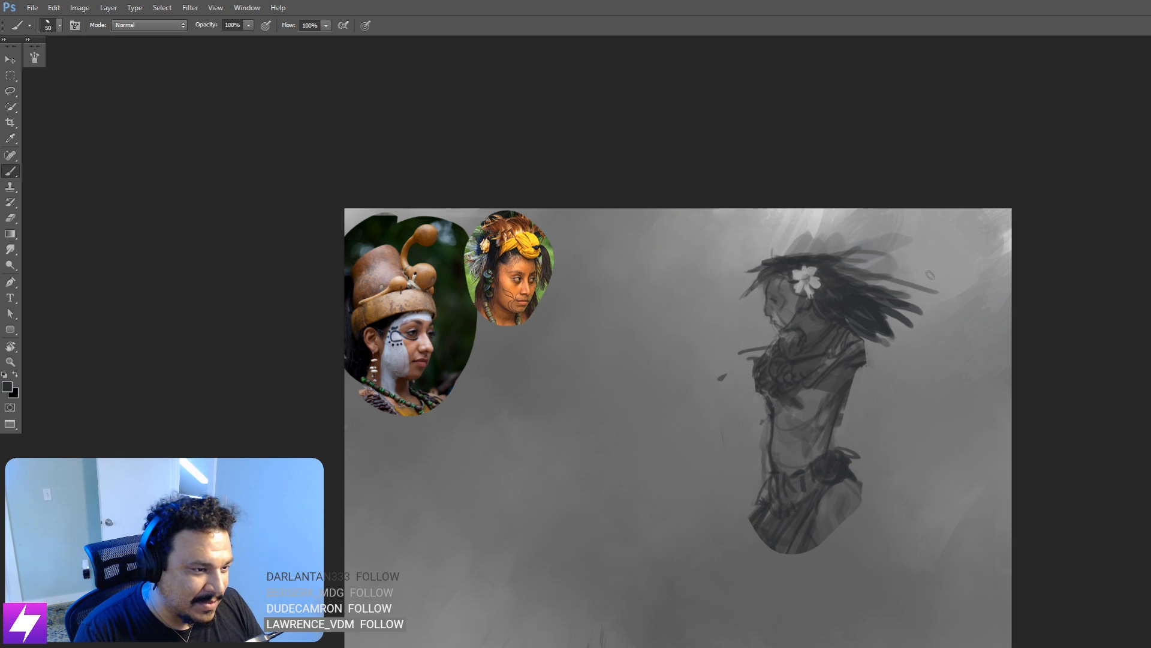
drag(855, 290, 936, 274)
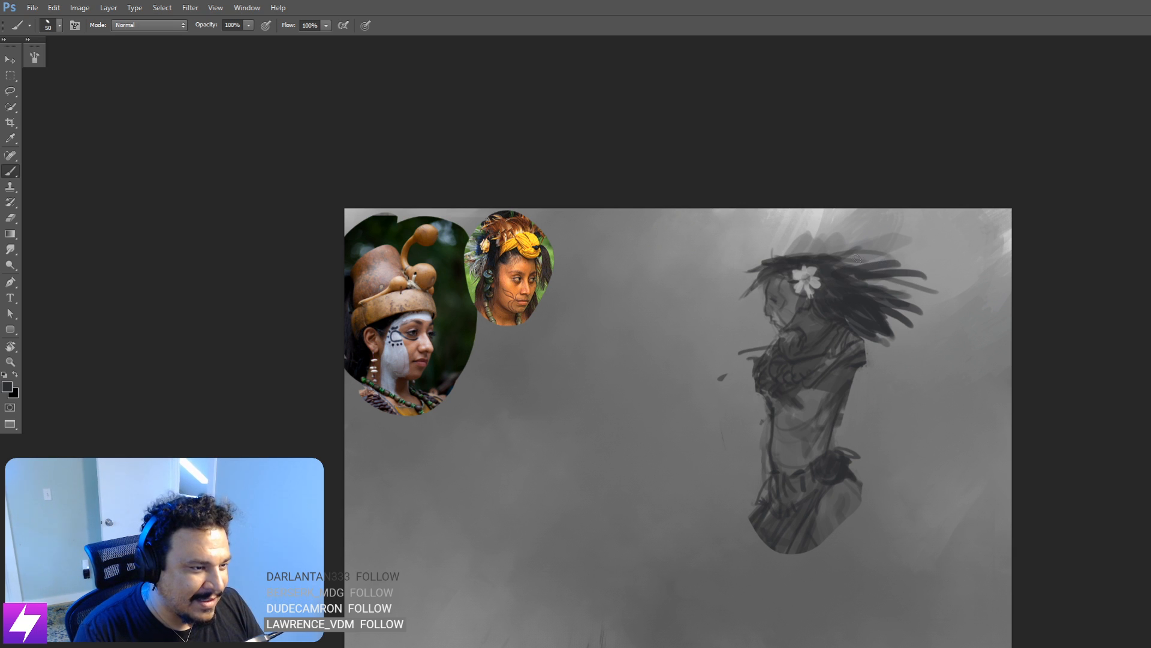
mouse_move(894, 241)
mouse_down()
mouse_move(841, 262)
mouse_move(867, 248)
mouse_up()
key(ctrl+z)
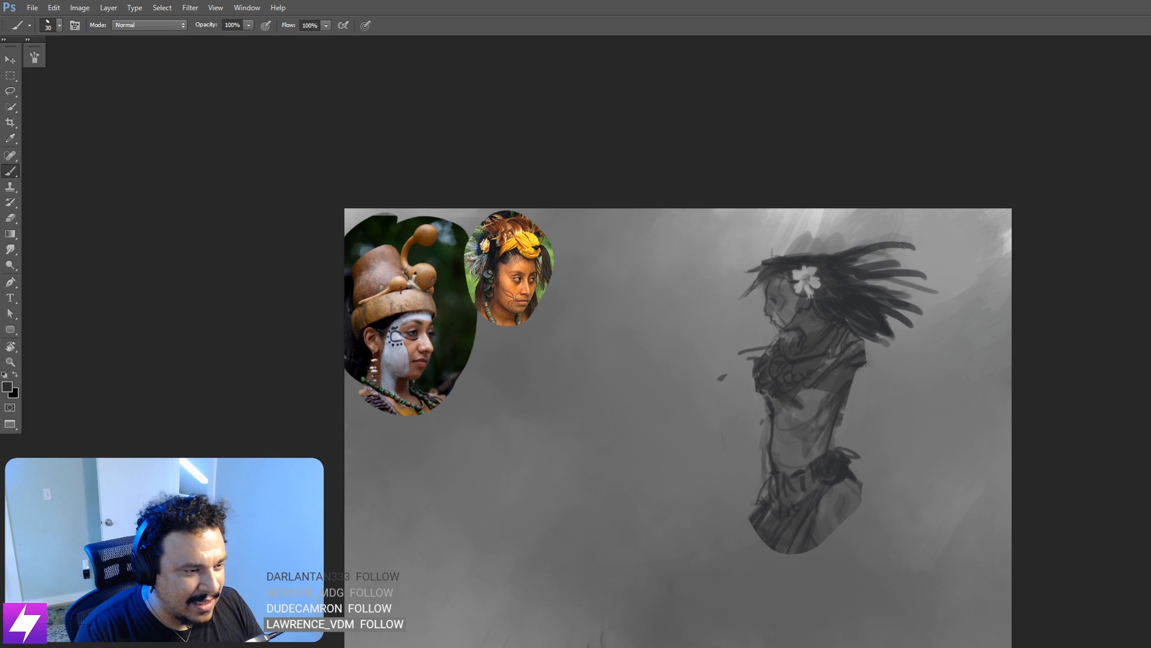
Step: Erase the remaining stray arm marks in front of the warrior's chest with a size 70 eraser
key(ctrl+minus)
drag(847, 328, 854, 330)
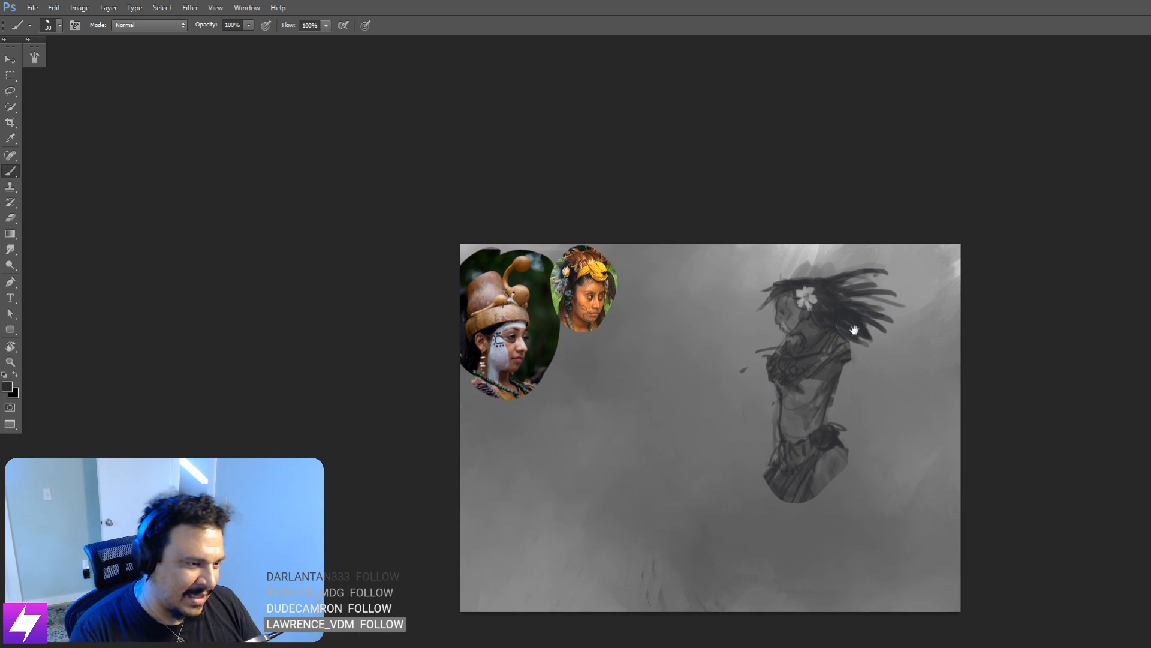
key(ctrl+plus)
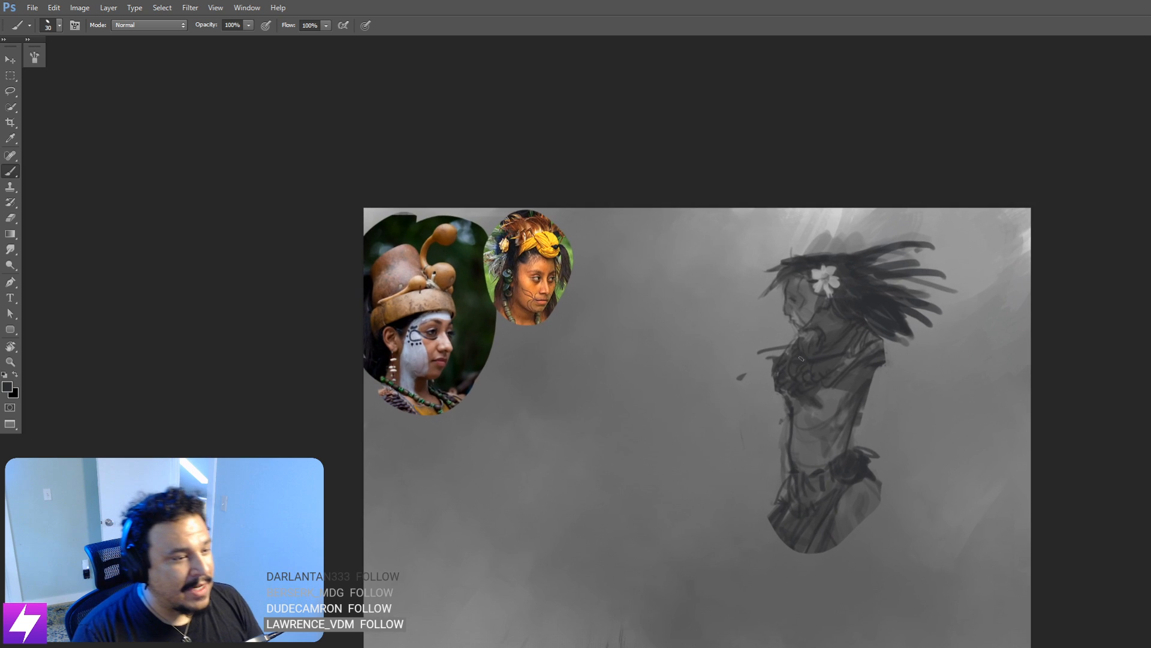
key(e)
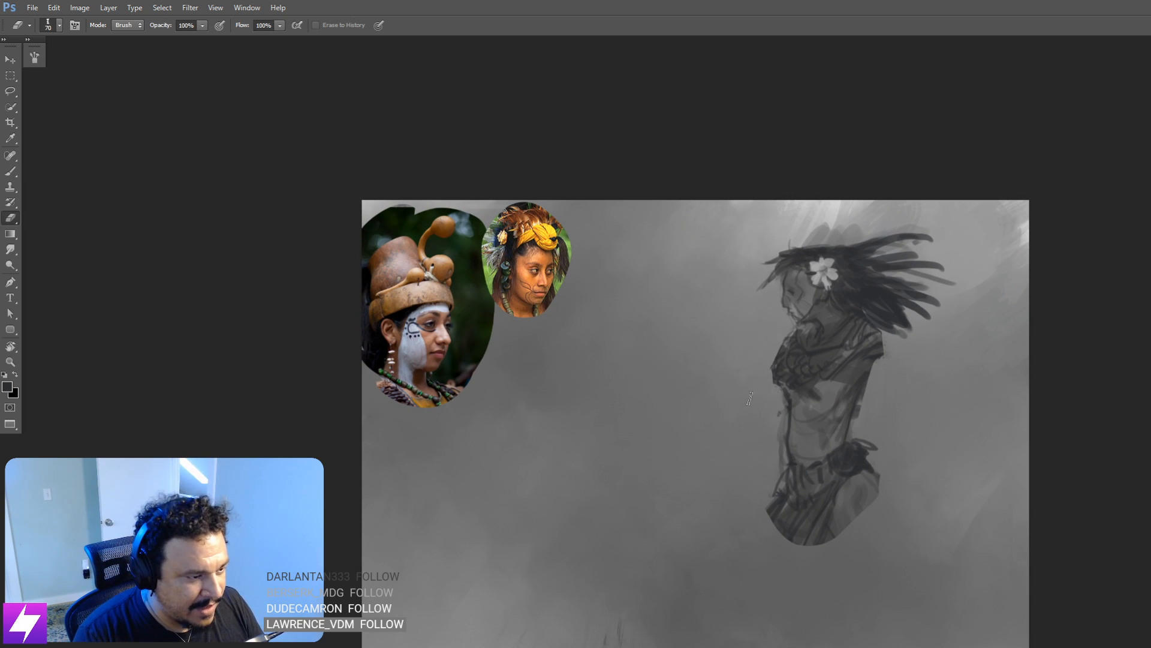
Step: Erase the stray marks along the front edge of the painted figure's waist and hips
drag(770, 446, 778, 492)
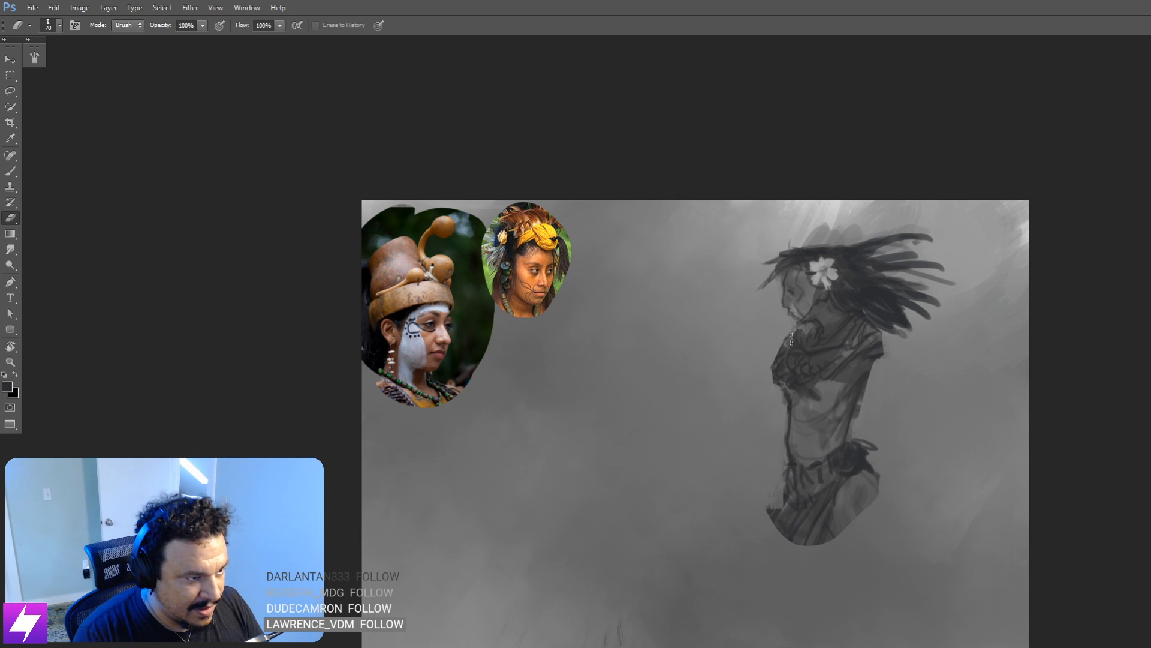
drag(810, 382, 754, 397)
drag(766, 409, 906, 407)
Step: Flip the whole canvas horizontally so the painted figure faces the opposite way
key(ctrl+minus)
key(ctrl+shift+h)
key(ctrl+plus)
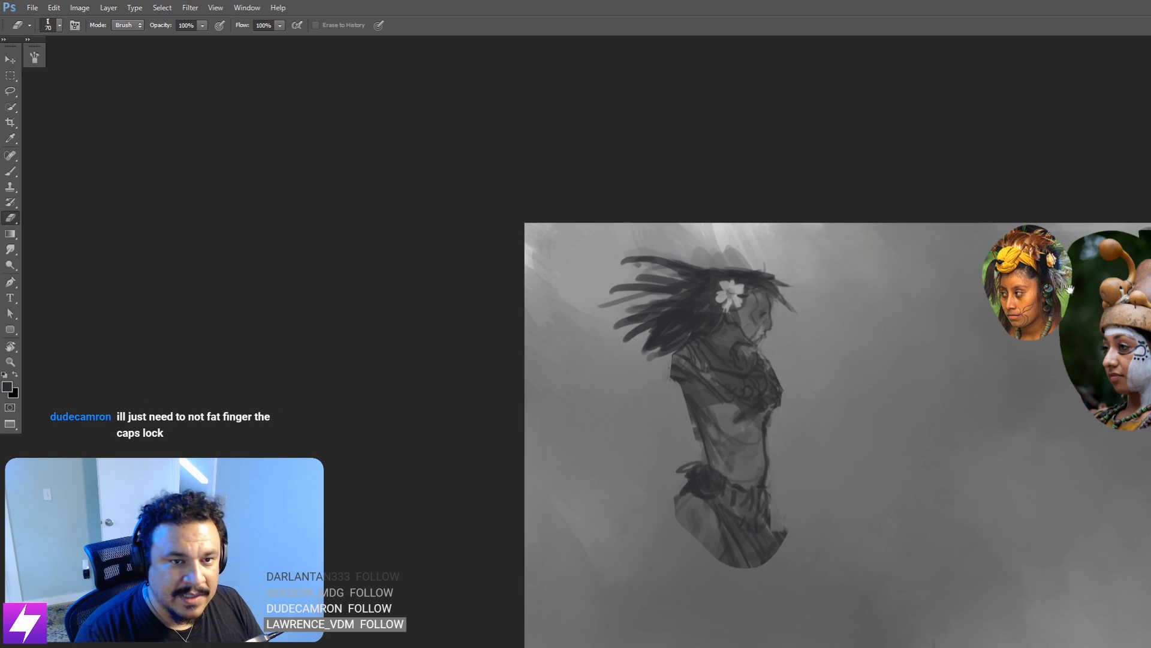
mouse_move(681, 429)
mouse_down()
mouse_move(710, 416)
mouse_move(679, 411)
mouse_up()
mouse_move(772, 411)
mouse_down()
mouse_move(673, 407)
mouse_move(709, 329)
mouse_up()
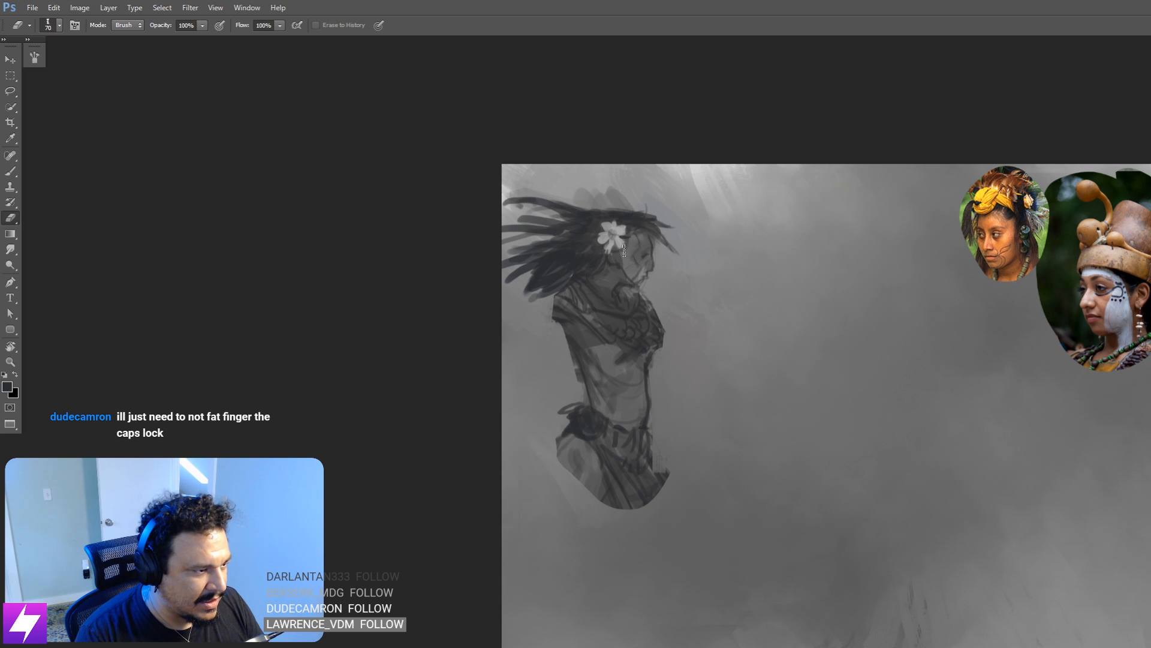
drag(807, 398, 770, 404)
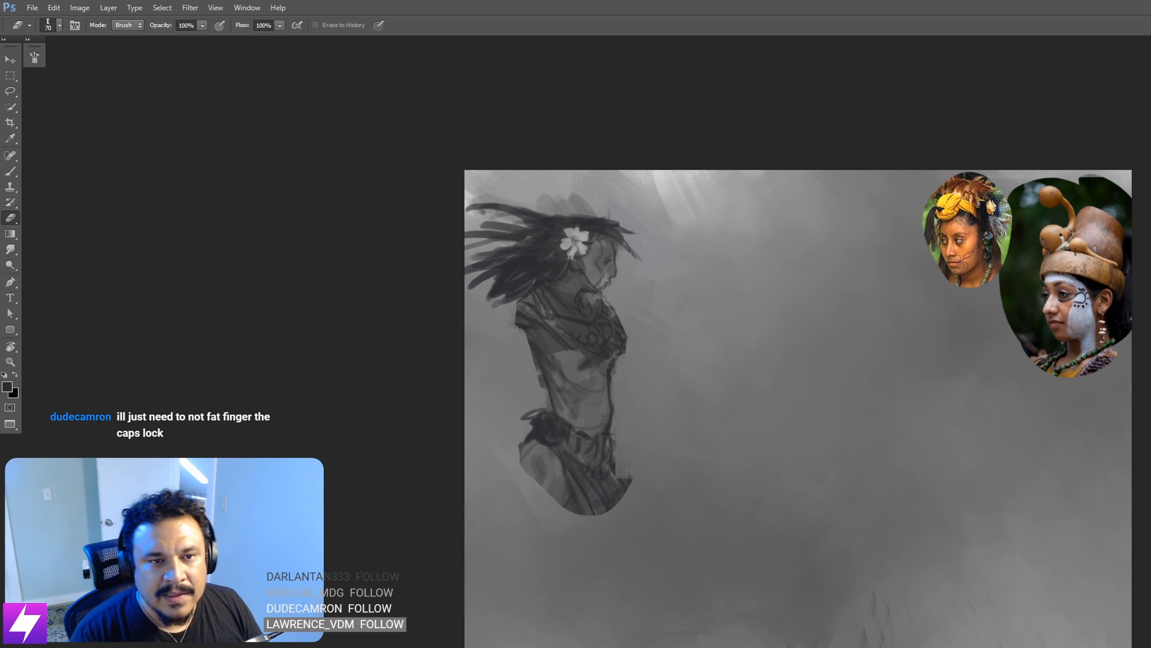
Step: Switch to the Brush tool with the thin tapered 83 px preset and enlarge it to 100 px
key(ctrl+z)
drag(682, 465, 651, 460)
key(b)
right_click(694, 393)
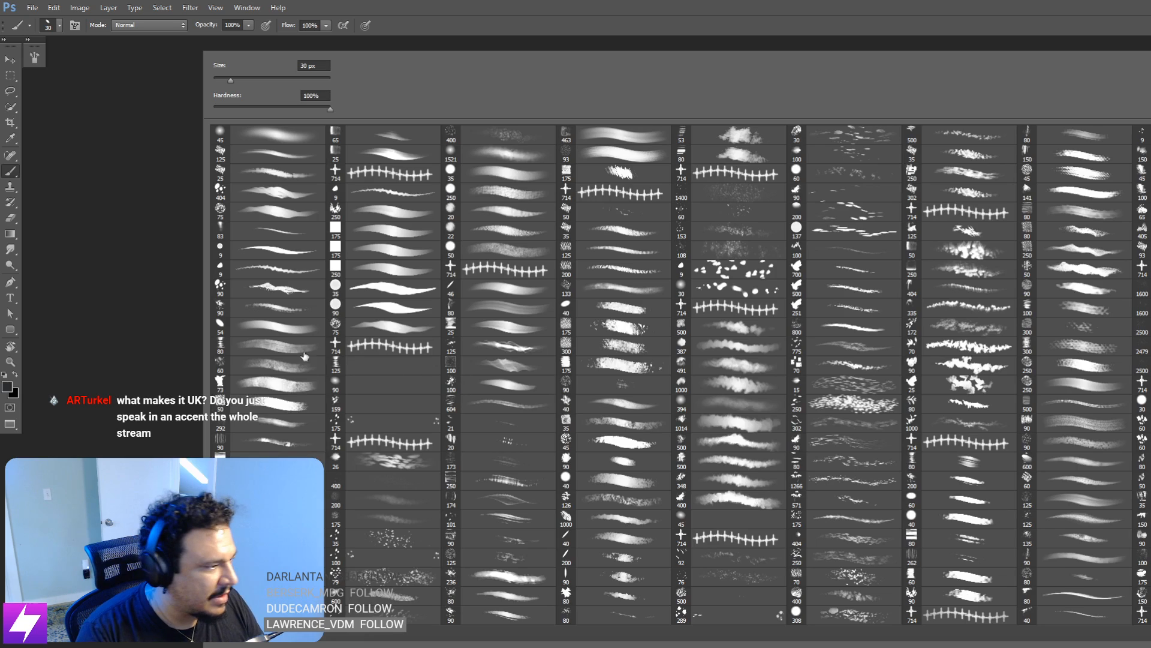
double_click(282, 231)
drag(948, 403, 863, 367)
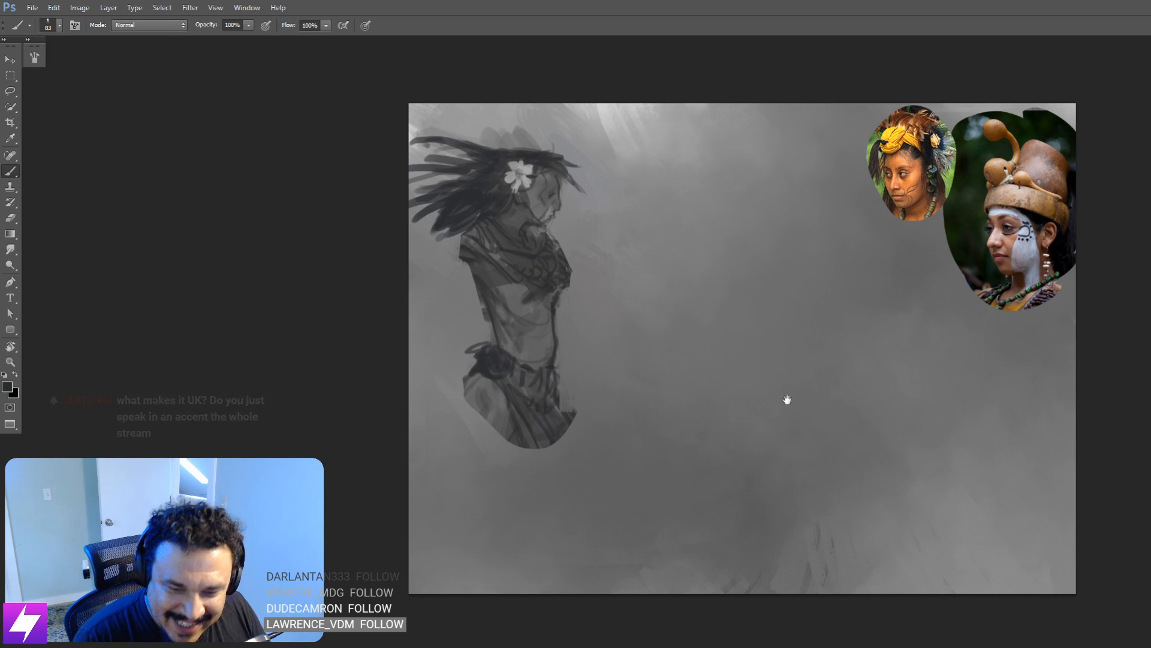
drag(834, 410, 809, 396)
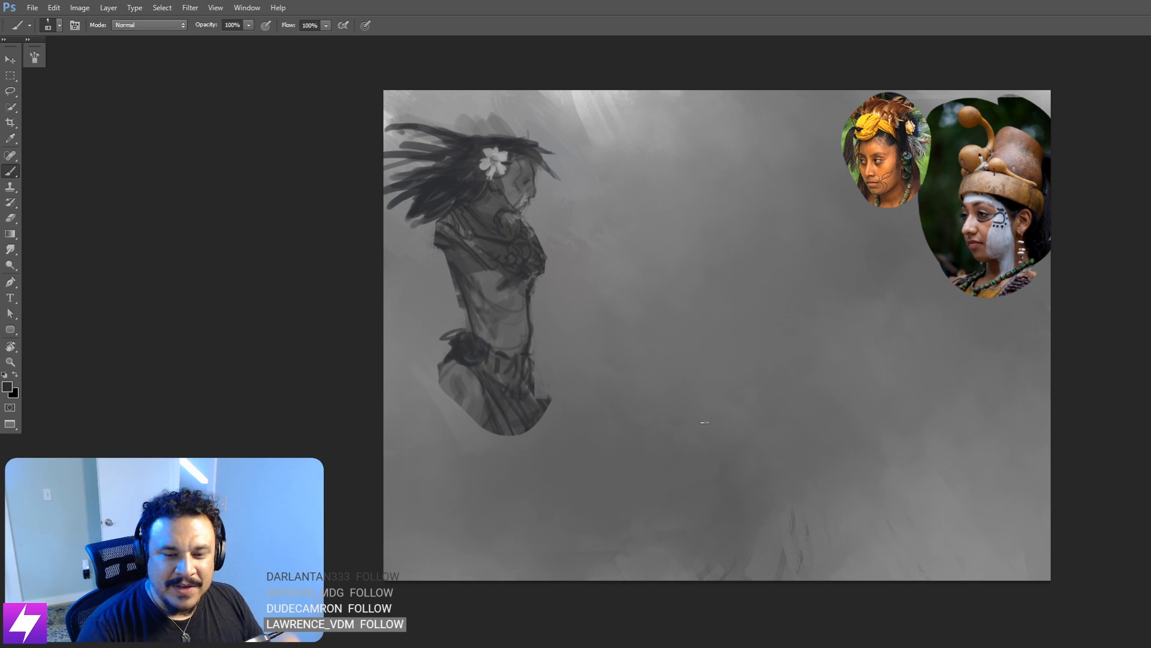
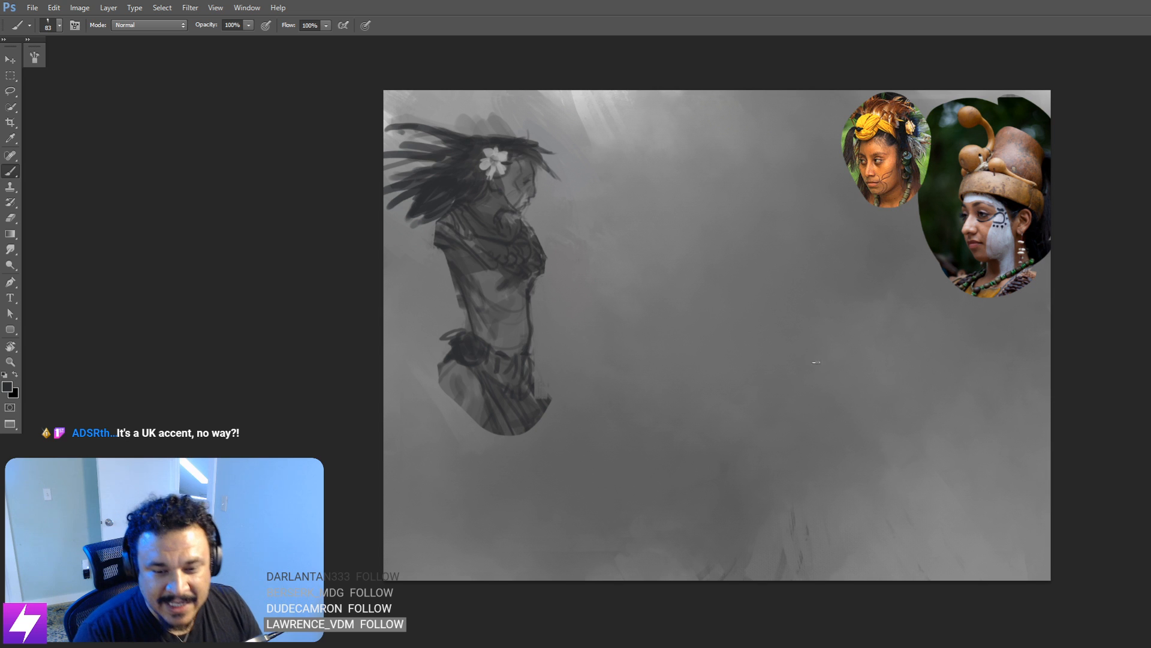
mouse_move(792, 417)
mouse_down()
mouse_move(789, 438)
mouse_move(765, 411)
mouse_move(781, 402)
mouse_up()
drag(624, 304, 676, 323)
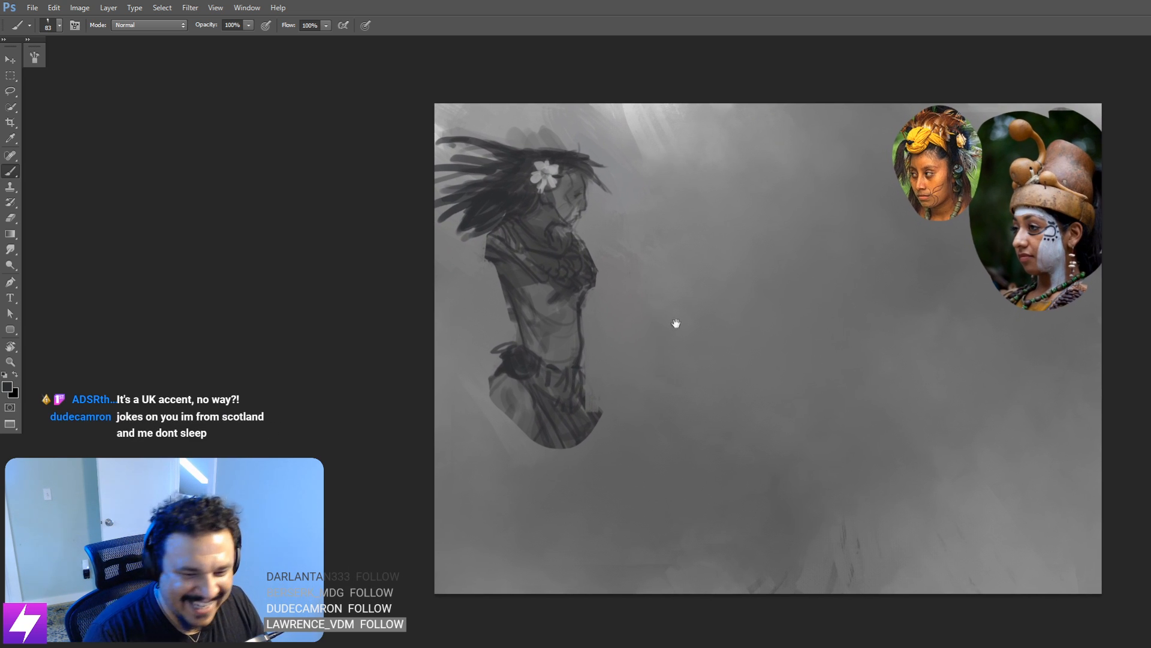
drag(758, 299, 776, 296)
drag(873, 284, 802, 313)
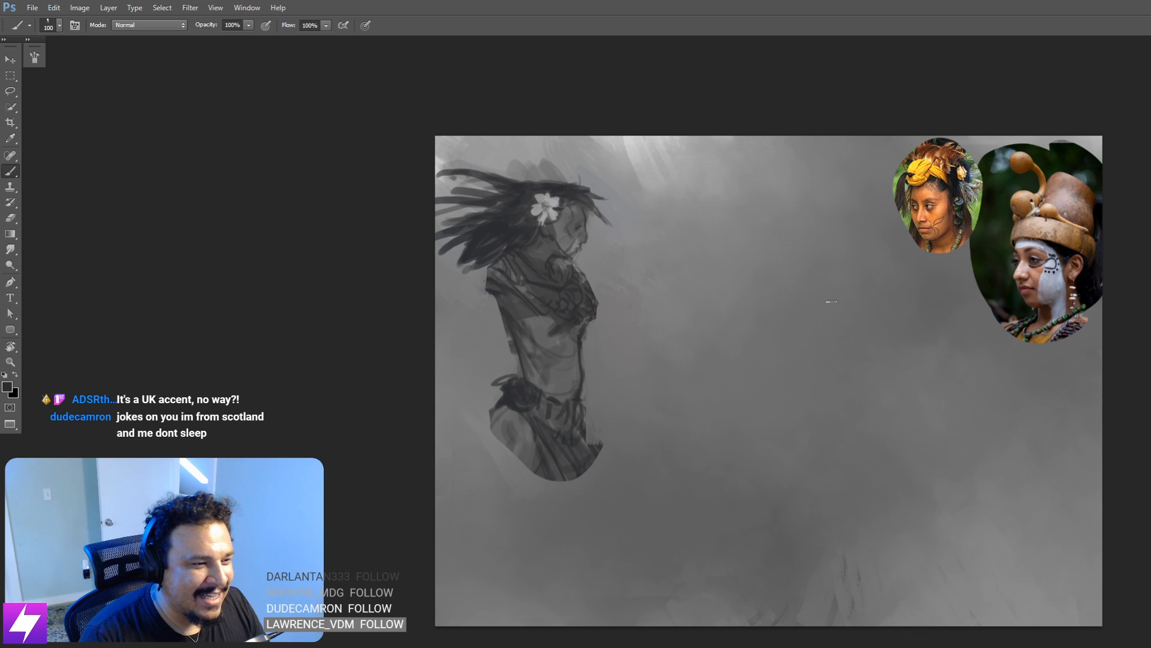
key(bracketright)
key(bracketright)
key(bracketright)
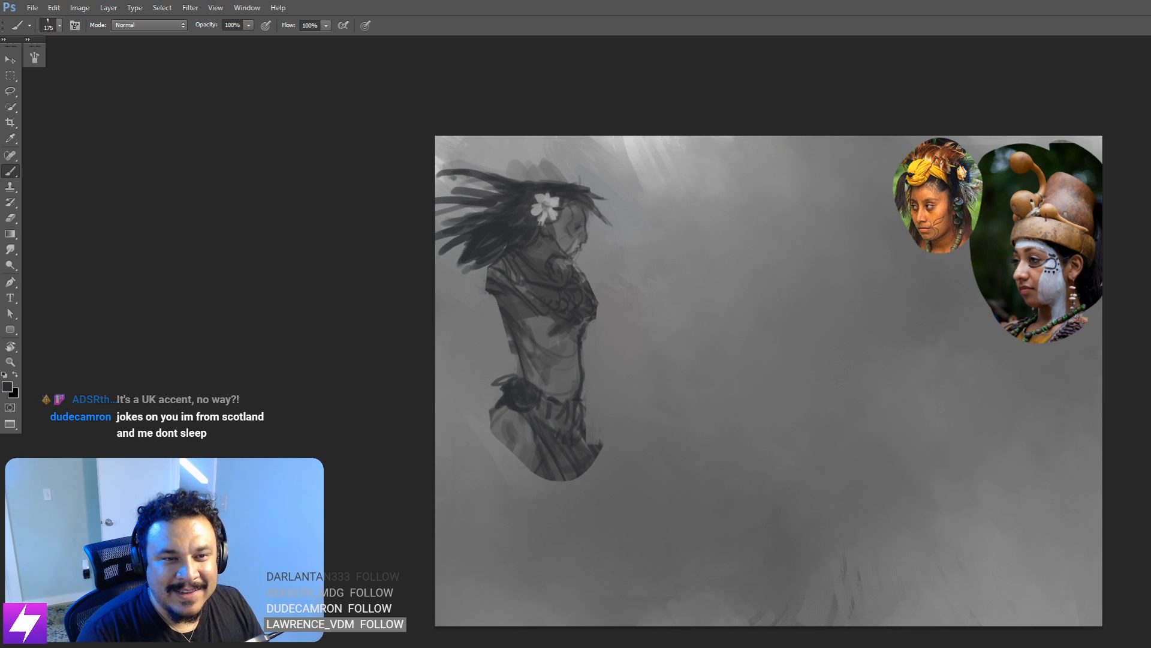
key(bracketleft)
key(bracketleft)
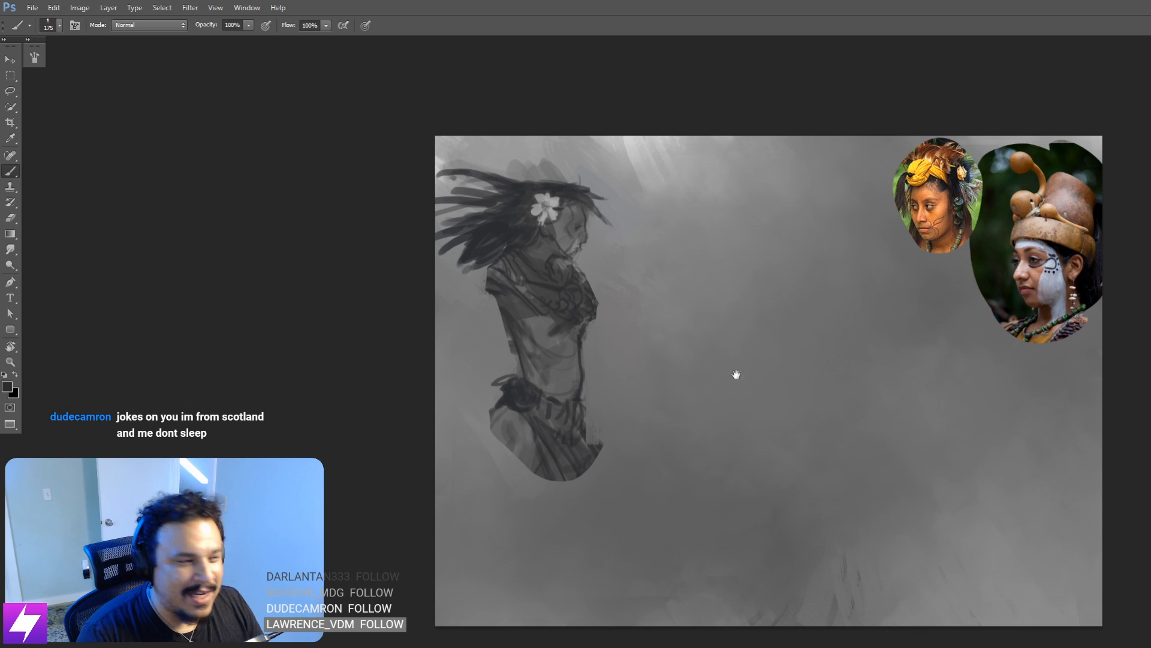
drag(735, 375, 724, 375)
drag(704, 223, 711, 293)
key(ctrl+z)
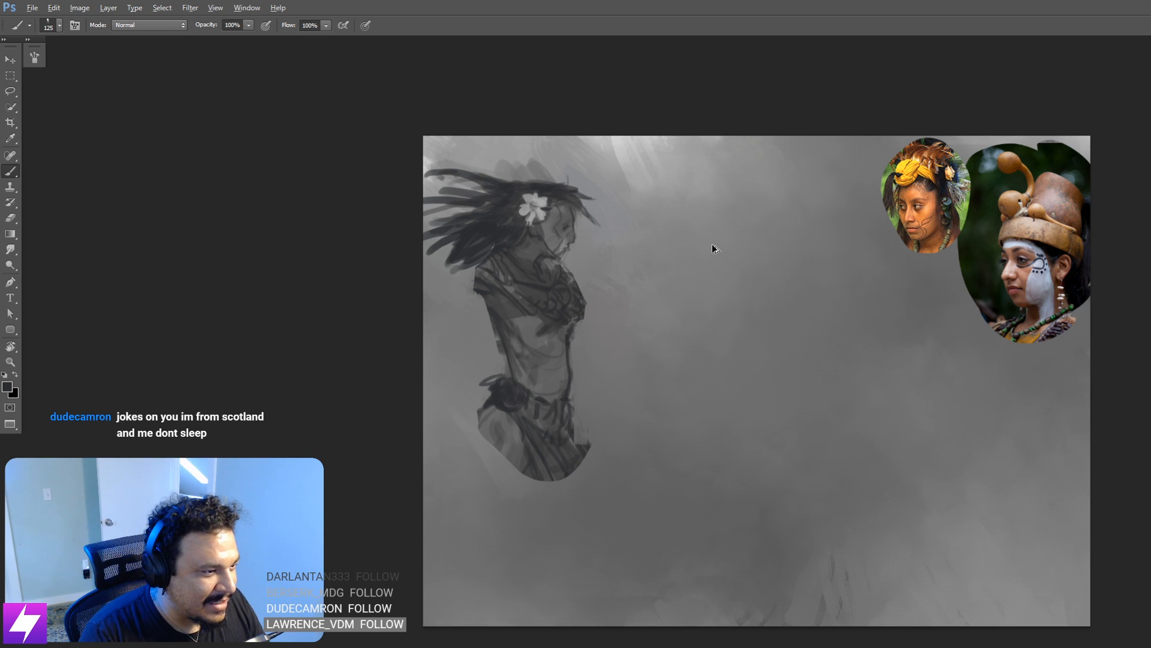
key(bracketleft)
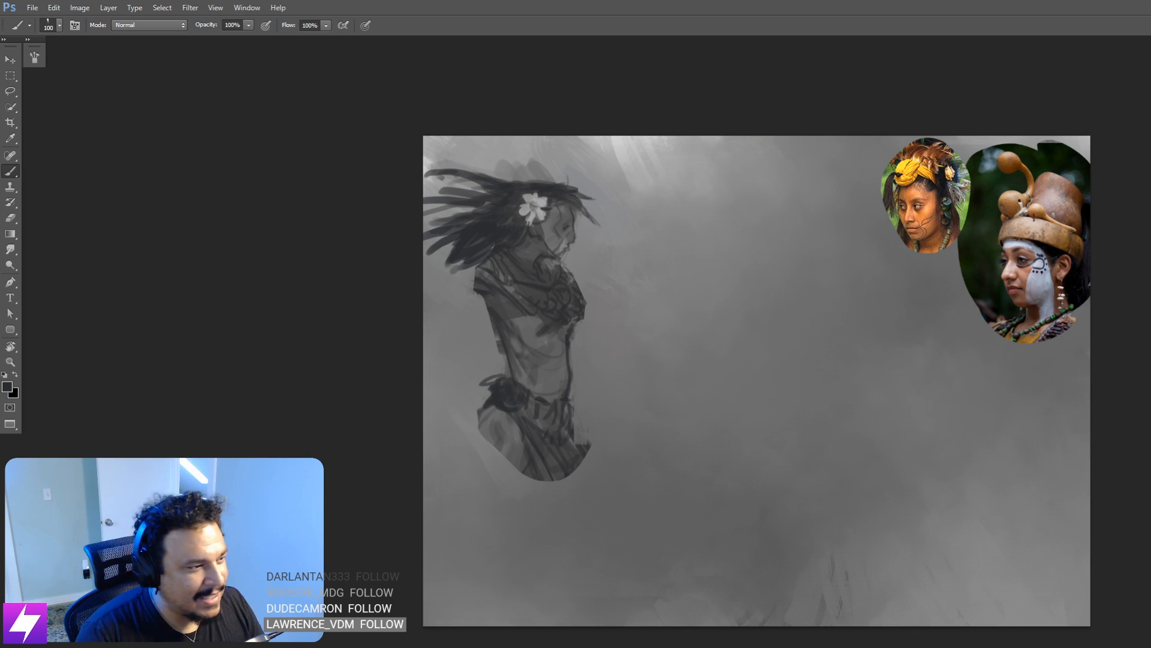
key(ctrl+comma)
key(ctrl+comma)
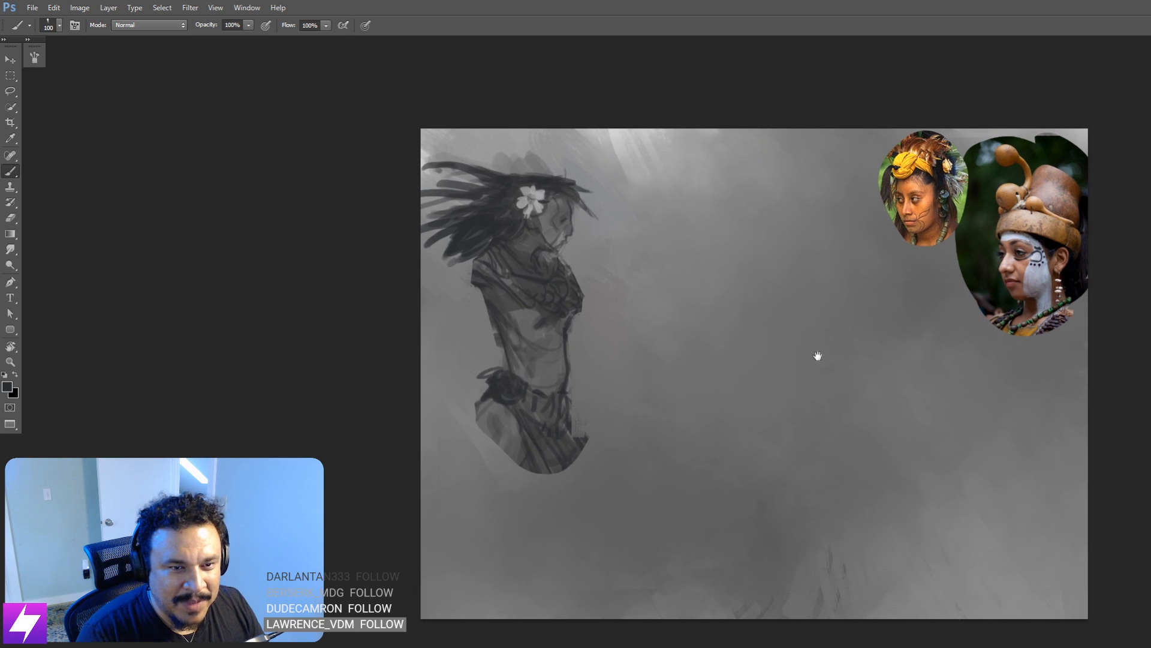
Step: Sketch two overlapping circles for a head in the empty area beside the figure, with a short jaw mark at their base
drag(818, 355, 784, 354)
mouse_move(762, 306)
mouse_down()
mouse_move(797, 269)
mouse_move(774, 242)
mouse_move(819, 277)
mouse_up()
key(ctrl+z)
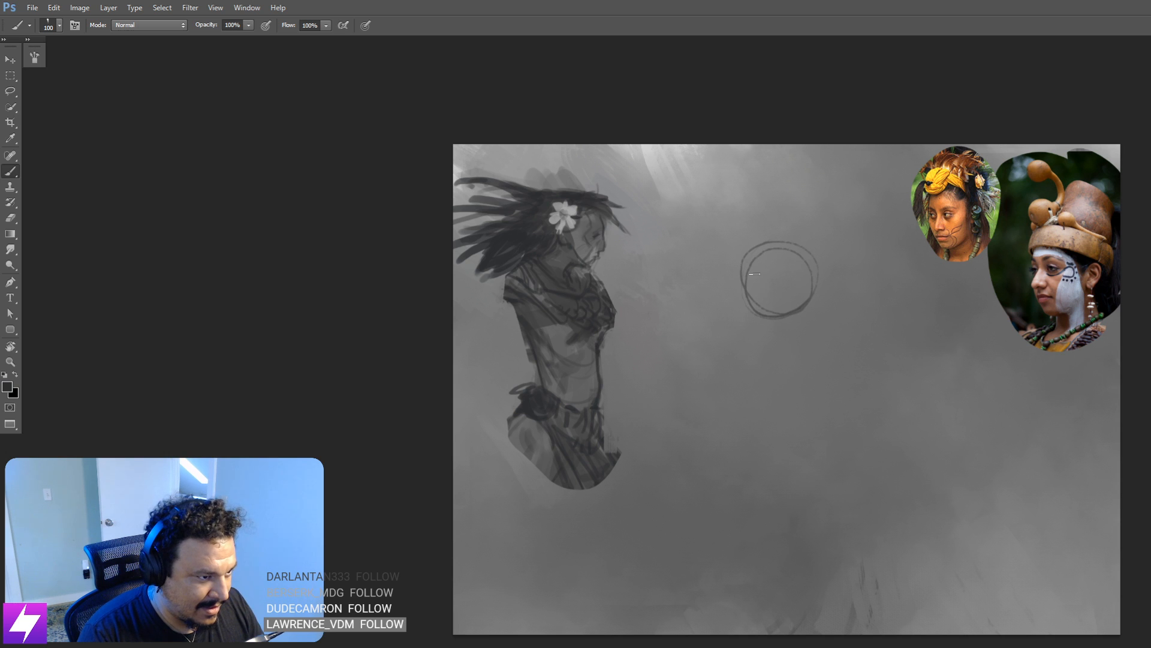
key(bracketleft)
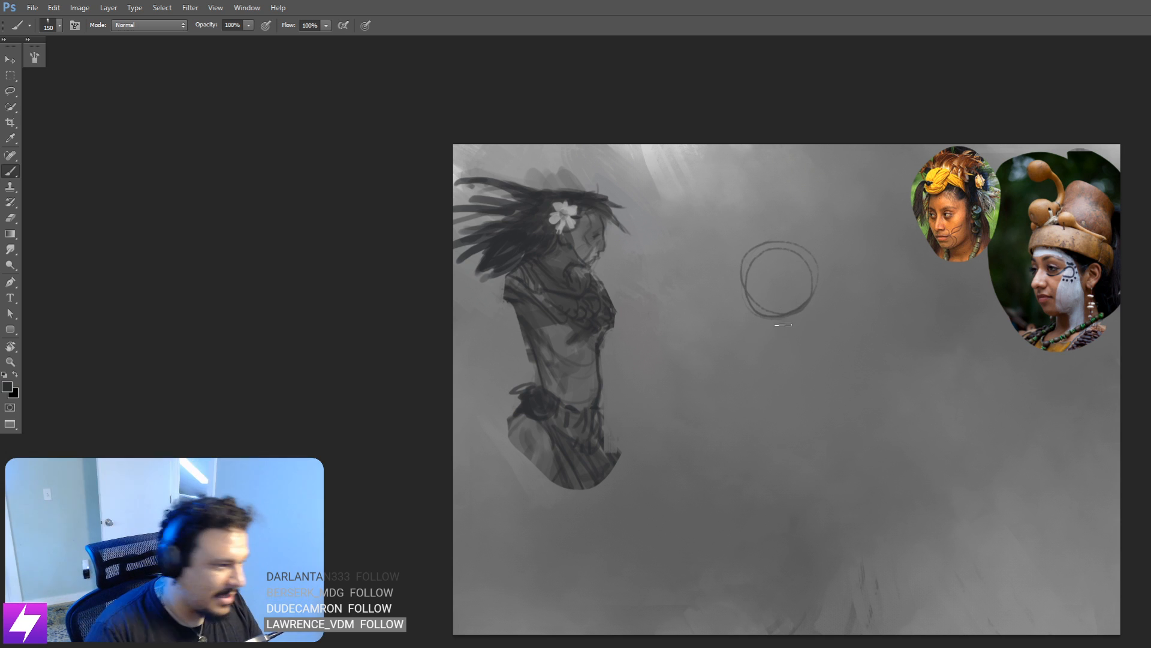
drag(795, 308, 785, 324)
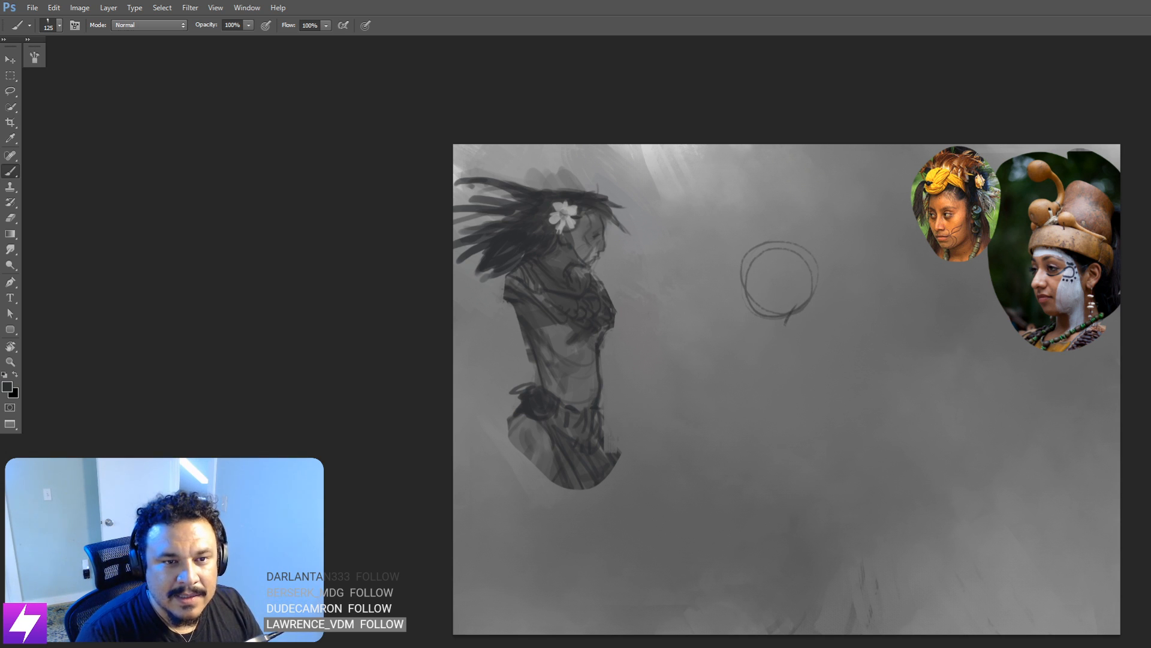
key(ctrl+alt+z)
key(ctrl+alt+z)
key(ctrl+shift+z)
key(ctrl+shift+z)
drag(770, 369, 782, 356)
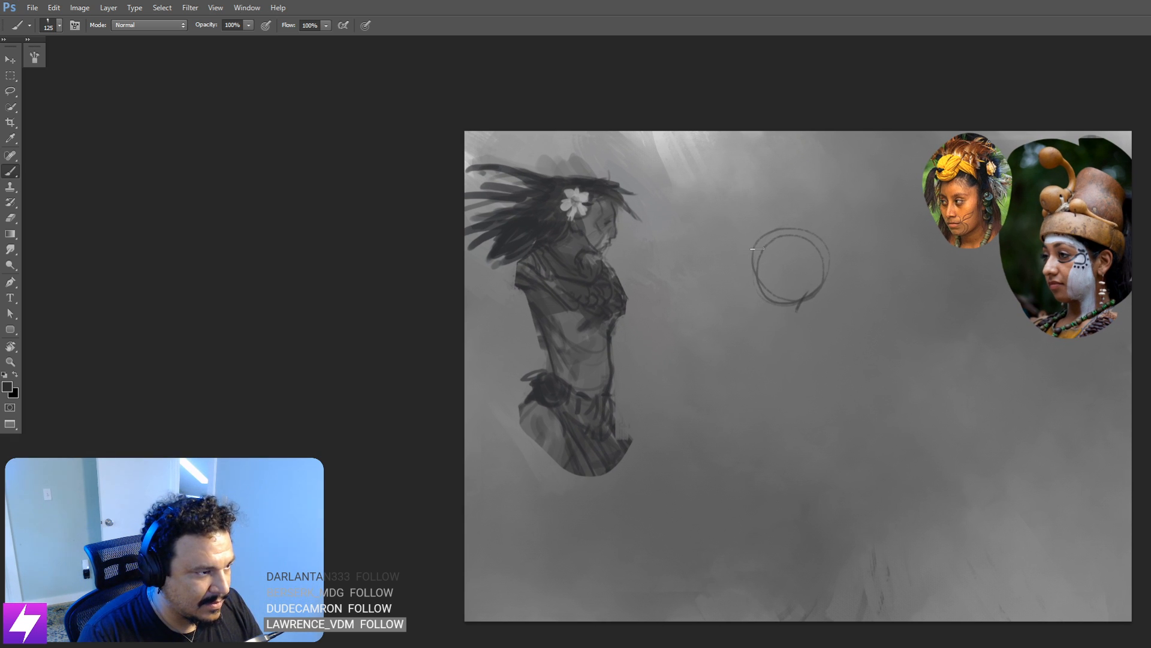
Step: Sketch the front of the face, the jawline, the ear and a horizontal eye line around the head circle
mouse_move(761, 242)
mouse_down()
mouse_move(753, 319)
mouse_move(748, 276)
mouse_move(757, 328)
mouse_up()
mouse_move(751, 268)
mouse_down()
mouse_move(755, 329)
mouse_move(801, 314)
mouse_move(801, 286)
mouse_move(807, 300)
mouse_up()
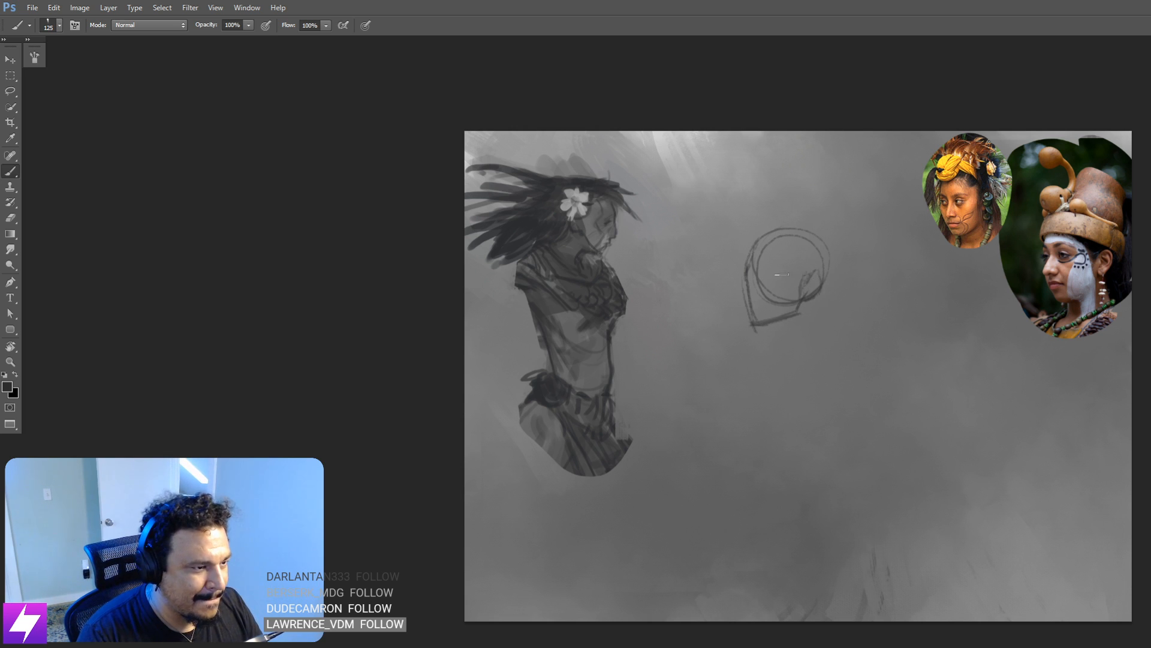
mouse_move(746, 273)
mouse_down()
mouse_move(812, 270)
mouse_move(815, 344)
mouse_move(786, 347)
mouse_move(804, 391)
mouse_up()
Step: Sketch the neck below the jaw with slanted neck-muscle and collarbone lines meeting at its base
drag(815, 337, 817, 361)
drag(831, 363, 800, 397)
drag(807, 343, 797, 361)
drag(783, 341, 774, 385)
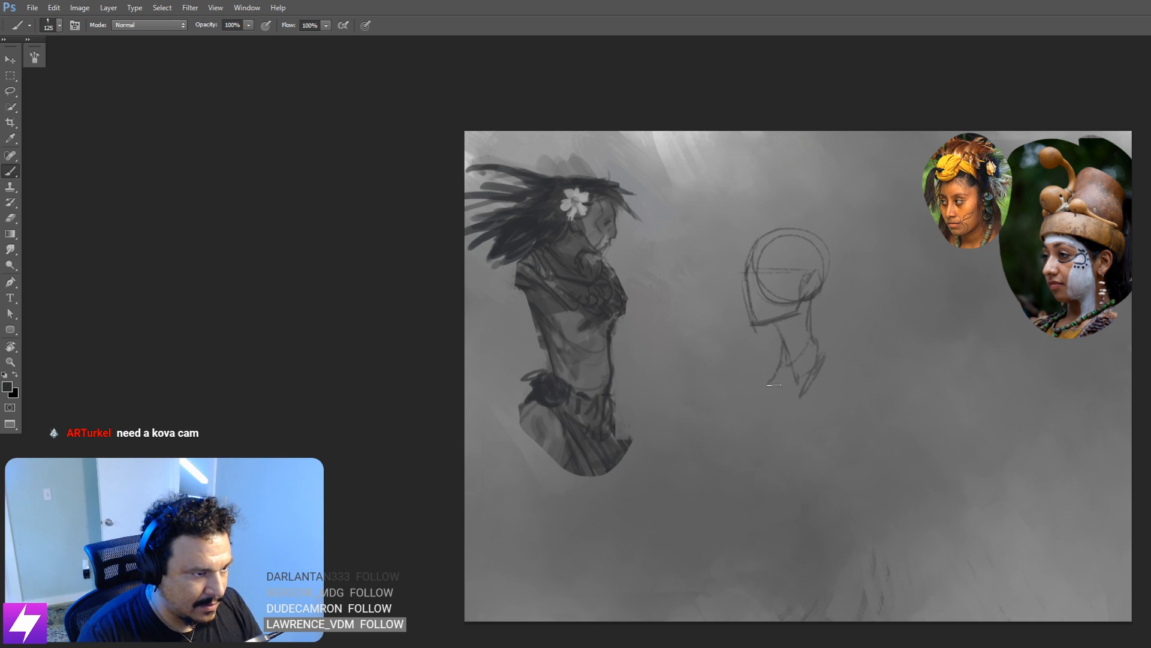
Step: Sketch the shoulder line, the chest front, a diagonal back line and a curve closing off the bust
drag(811, 338, 880, 366)
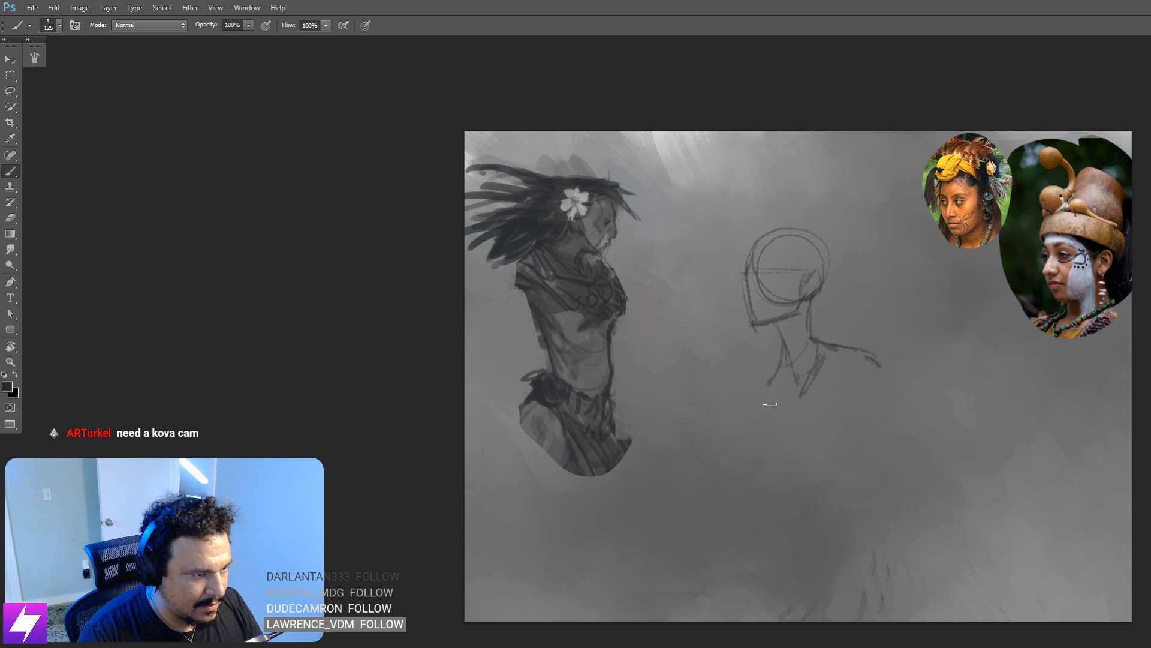
drag(779, 385, 782, 428)
drag(775, 377, 777, 426)
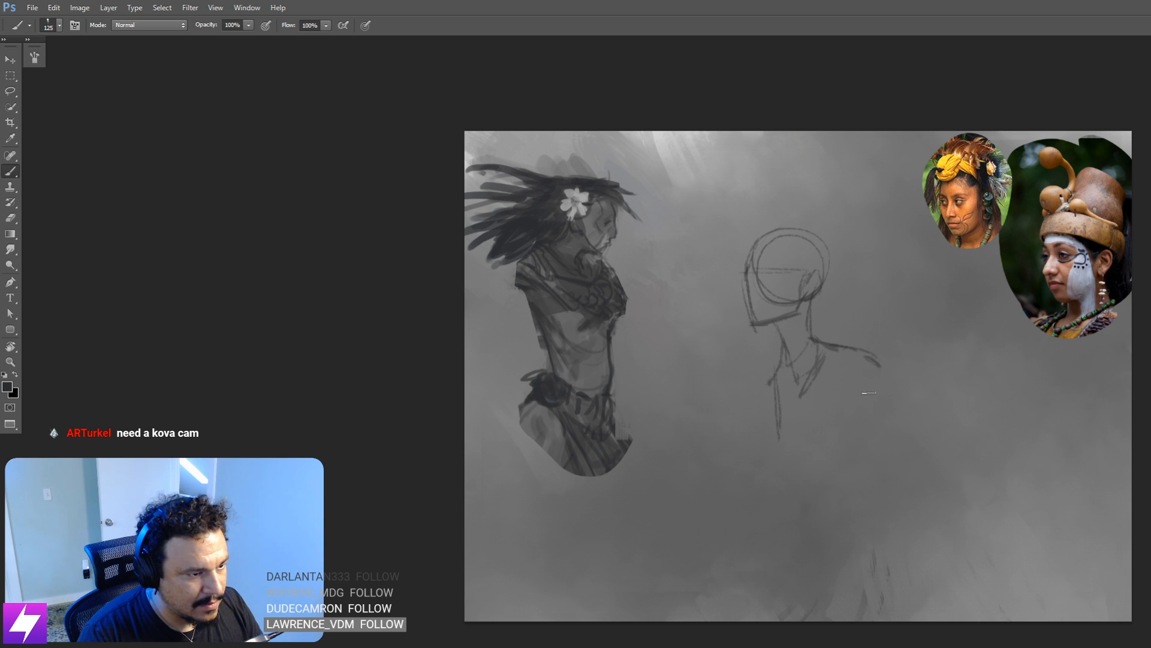
drag(884, 375, 838, 414)
mouse_move(778, 439)
mouse_down()
mouse_move(820, 438)
mouse_move(798, 422)
mouse_move(839, 437)
mouse_up()
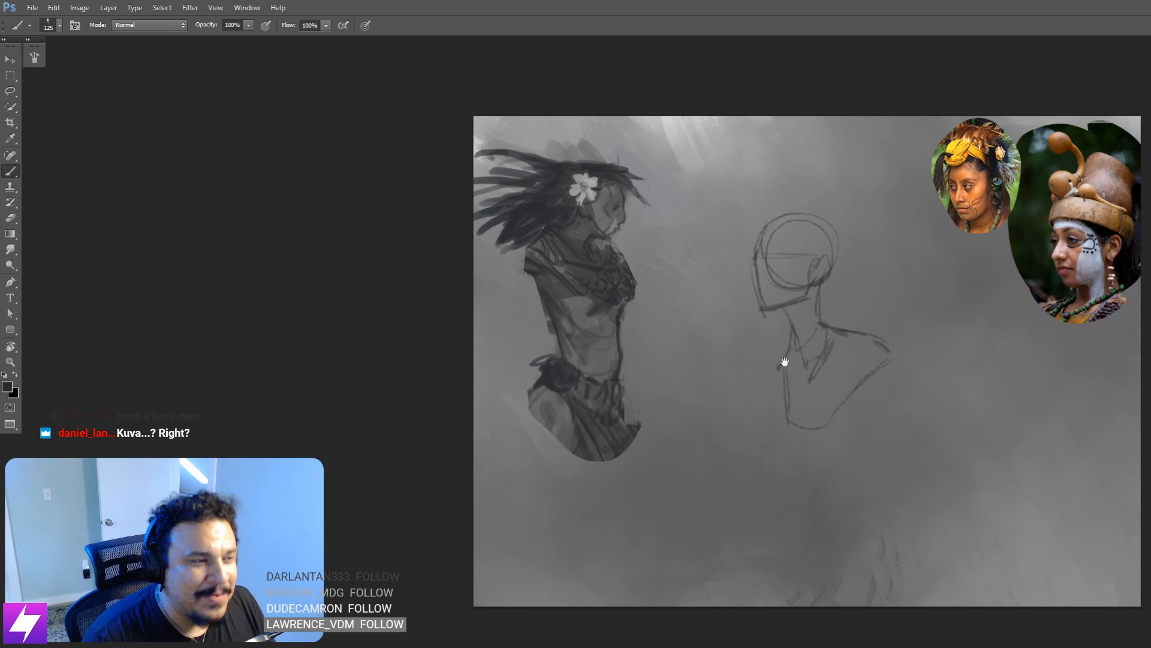
Step: Try reworking the bust's diagonal back line and bottom curve with a 150 px brush
mouse_move(784, 362)
mouse_down()
mouse_move(828, 360)
mouse_move(818, 341)
mouse_move(809, 363)
mouse_move(843, 362)
mouse_move(795, 426)
mouse_up()
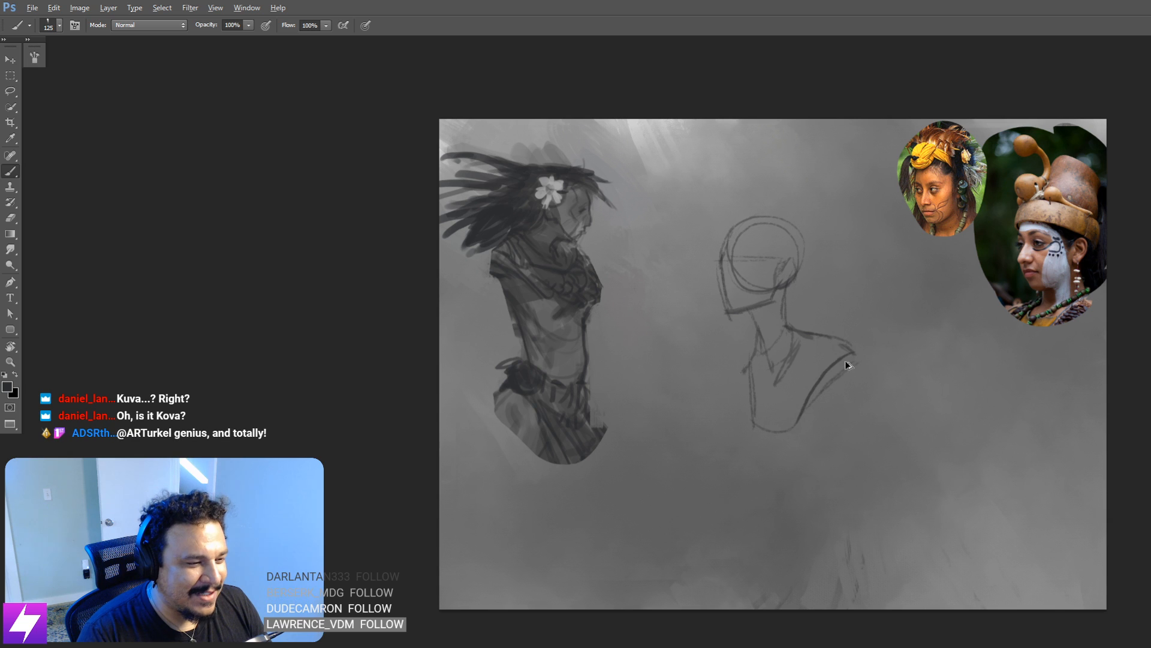
key(ctrl+z)
mouse_move(854, 354)
mouse_down()
mouse_move(807, 407)
mouse_move(817, 378)
mouse_up()
key(ctrl+z)
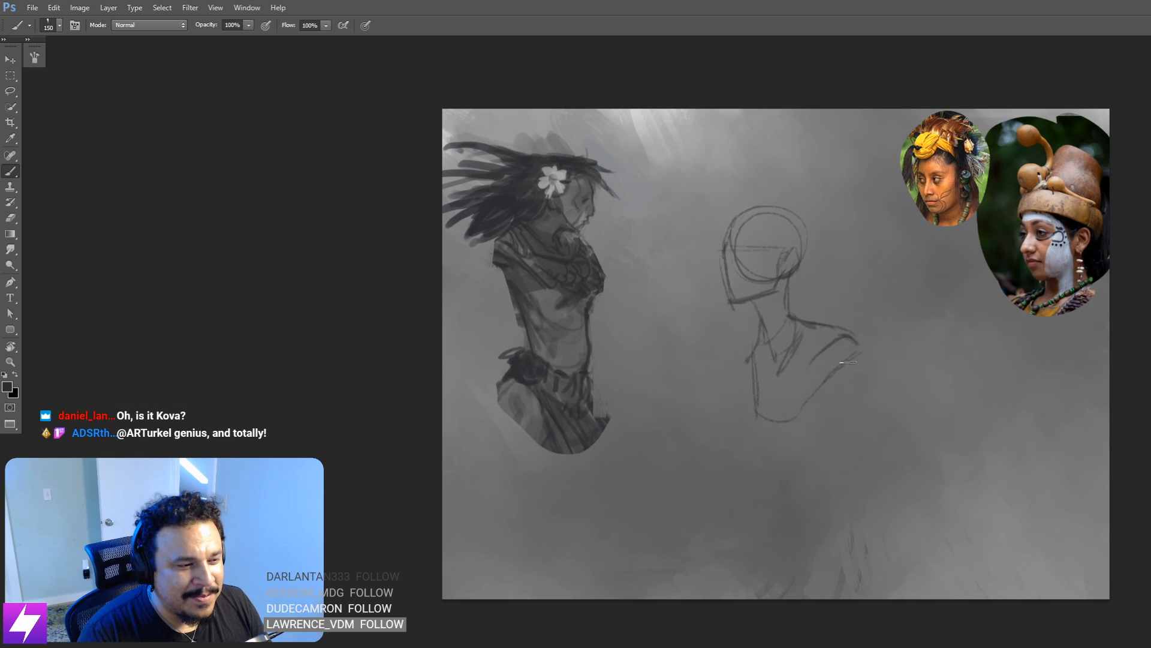
key(bracketright)
key(bracketright)
drag(857, 341, 782, 417)
mouse_move(814, 373)
mouse_down()
mouse_move(784, 410)
mouse_move(758, 420)
mouse_move(799, 424)
mouse_move(826, 403)
mouse_move(808, 425)
mouse_up()
key(bracketleft)
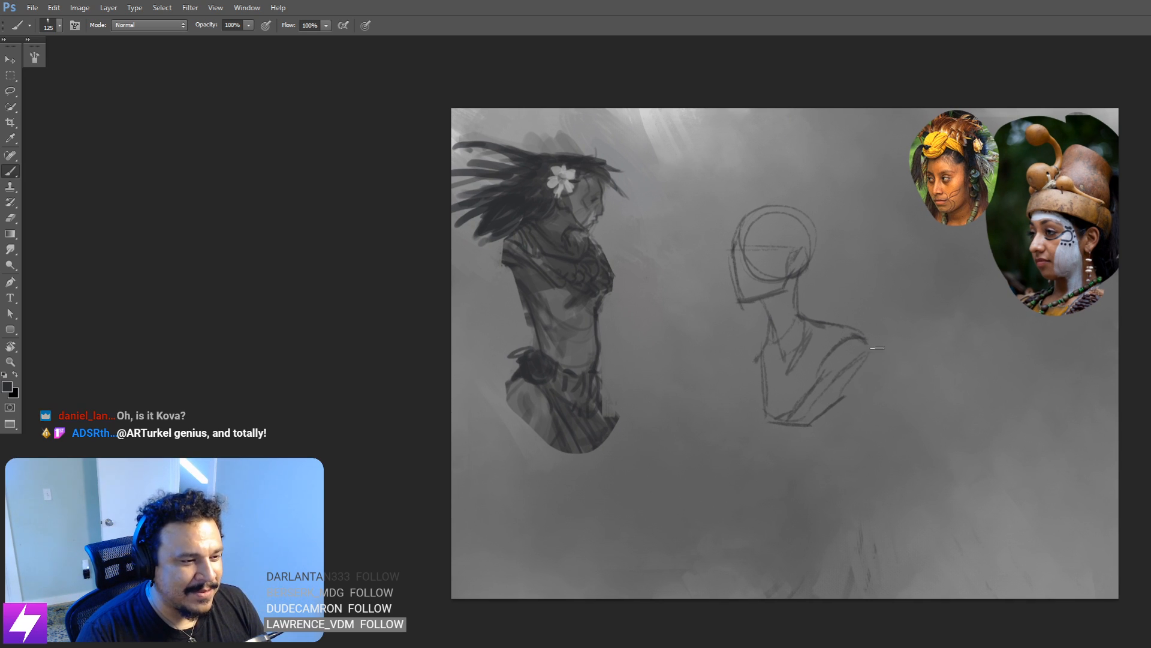
Step: Erase the bust's diagonal back lines and bottom curve, leaving the shoulder tip and chest front line
key(e)
key(bracketleft)
mouse_move(846, 373)
mouse_down()
mouse_move(874, 356)
mouse_move(797, 436)
mouse_move(847, 349)
mouse_move(836, 343)
mouse_move(855, 324)
mouse_move(842, 322)
mouse_move(854, 343)
mouse_up()
key(b)
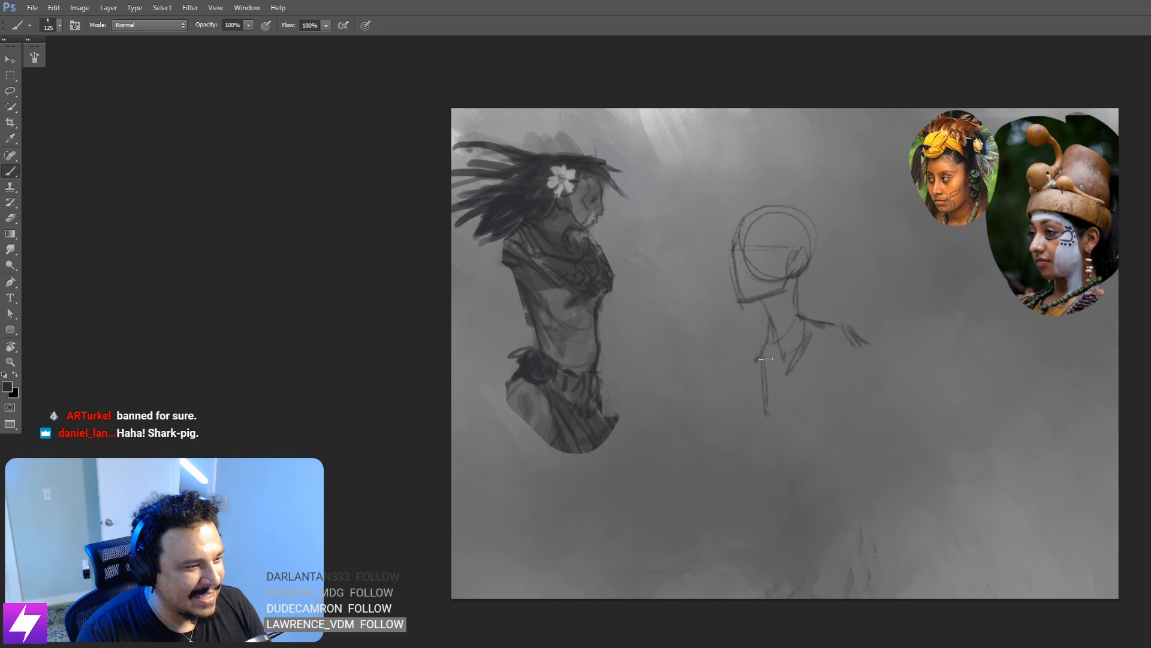
Step: Reinforce the chest front line and draw a long, steep back line down from below the shoulder
drag(763, 359, 764, 392)
drag(852, 385, 826, 477)
drag(858, 361, 828, 454)
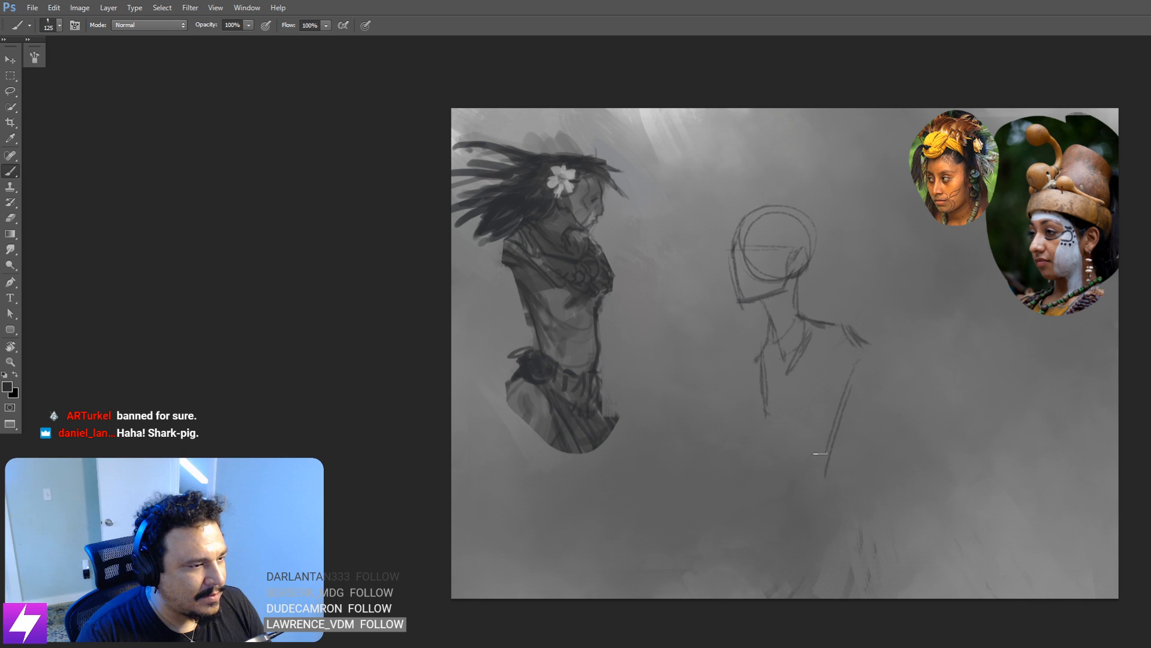
mouse_move(812, 354)
mouse_down()
mouse_move(822, 396)
mouse_move(804, 361)
mouse_up()
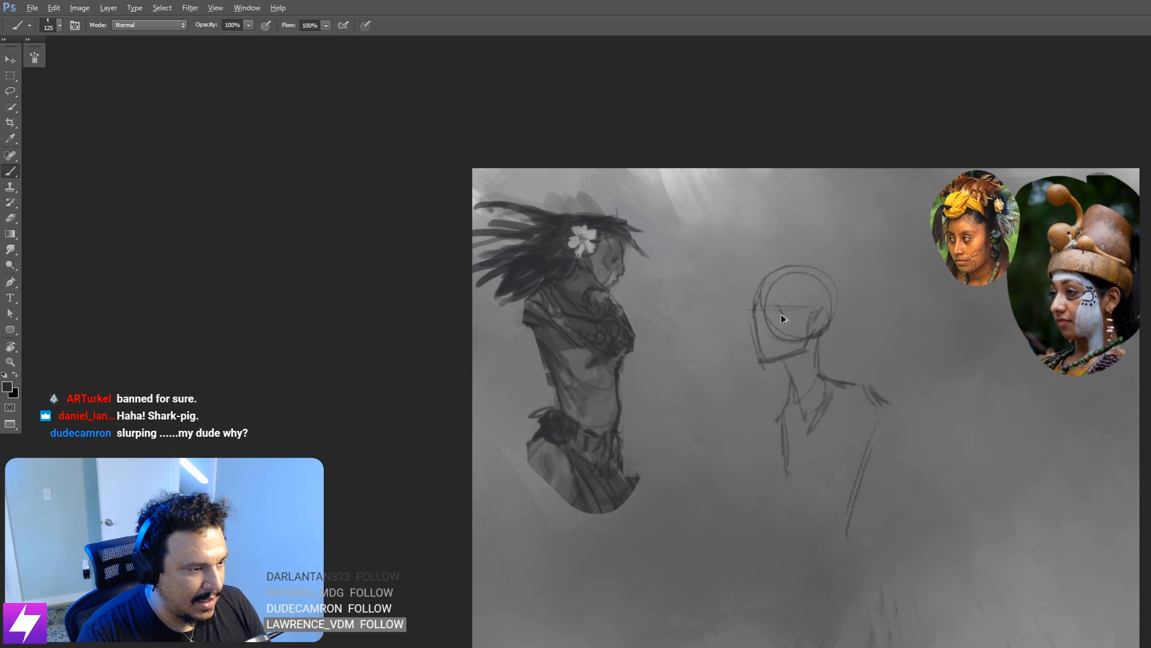
Step: Erase the part of the inner head circle that crosses the face
key(e)
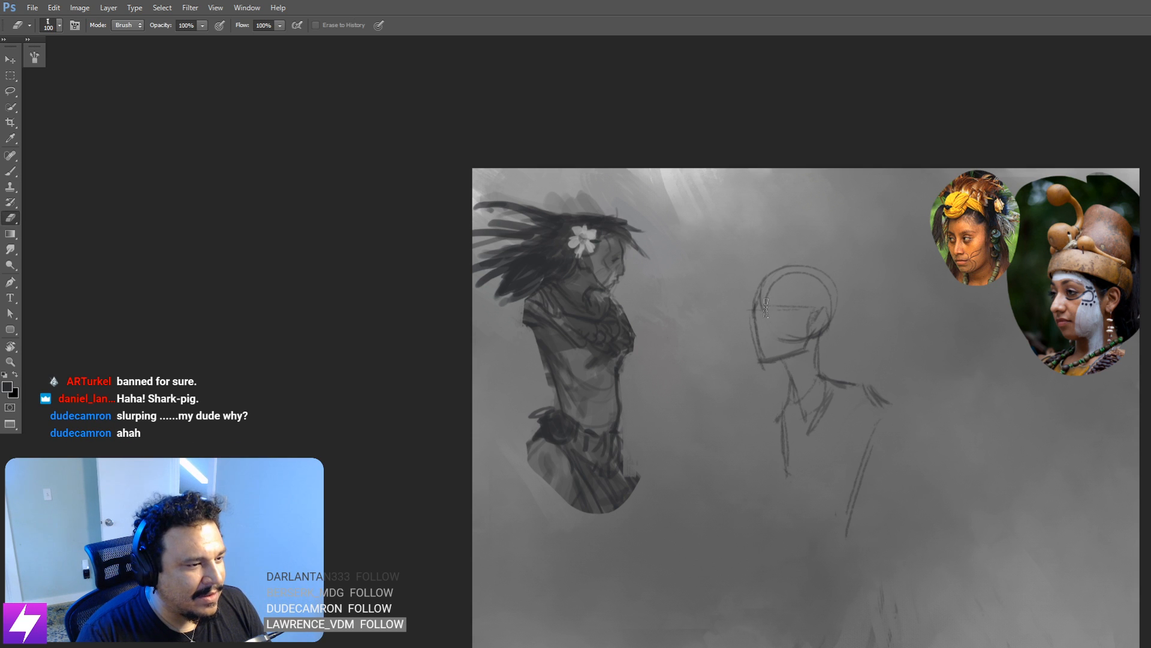
key(b)
scroll(765, 307, up, 3)
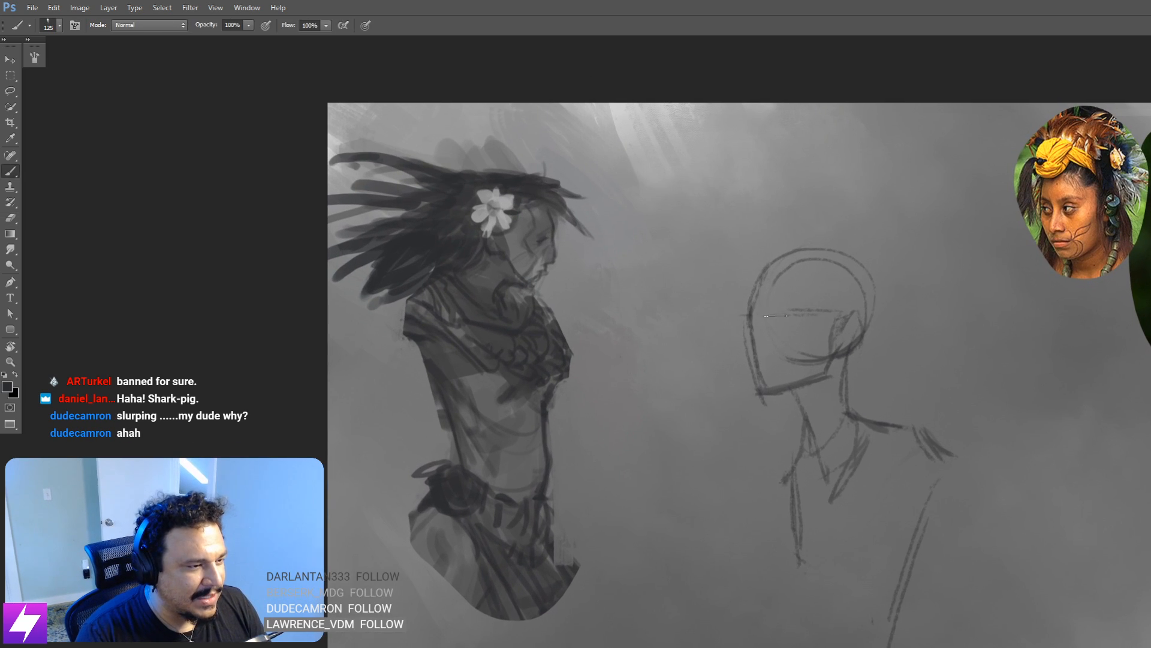
Step: Sketch the eyes and brow marks along the eye line with a smaller 80 px brush
key(bracketleft)
key(bracketleft)
drag(756, 304, 769, 322)
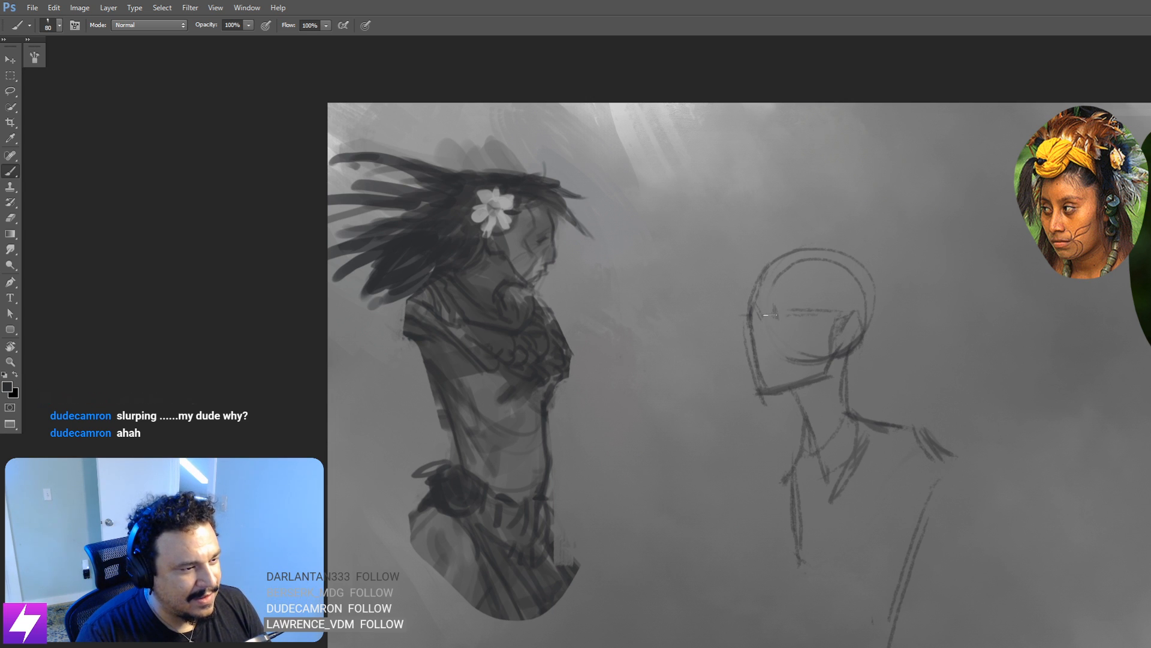
drag(760, 336, 746, 345)
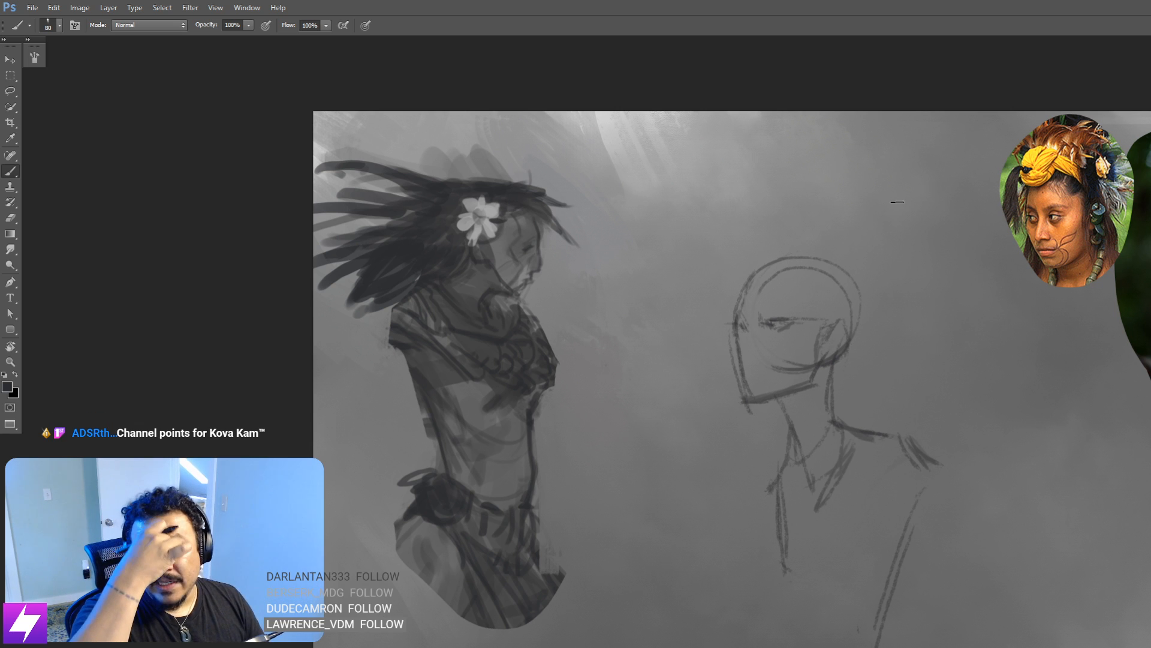
drag(766, 399, 779, 424)
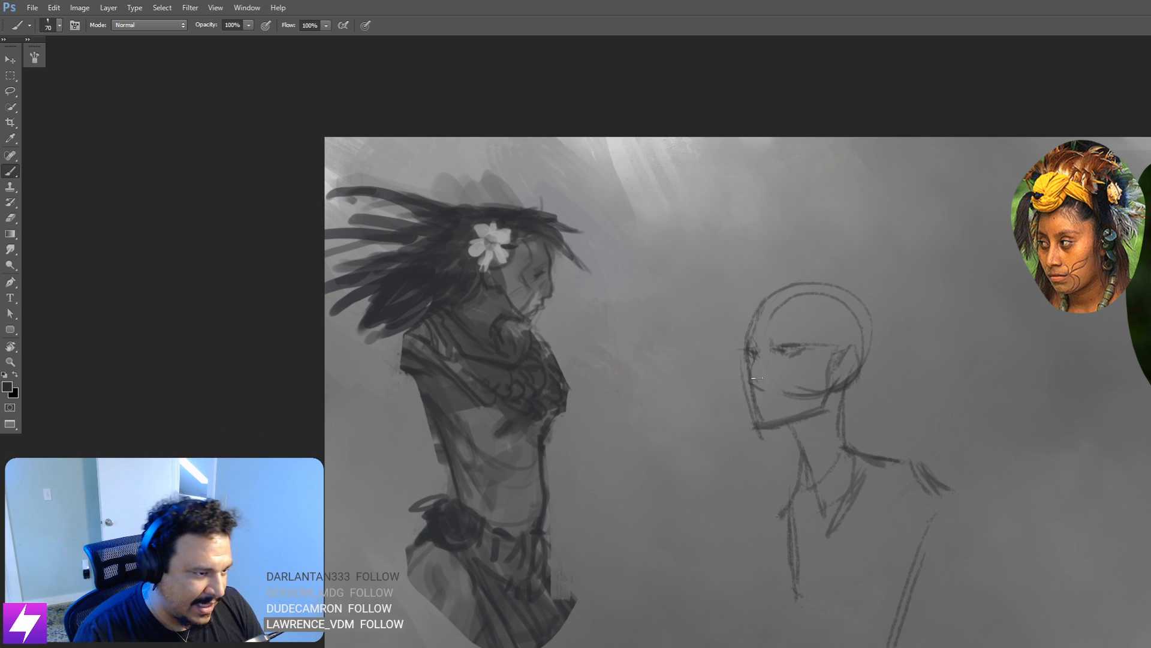
Step: Smudge out the trial nose line and the remaining inner head circle across the forehead
mouse_move(755, 358)
mouse_down()
mouse_move(749, 382)
mouse_move(765, 389)
mouse_up()
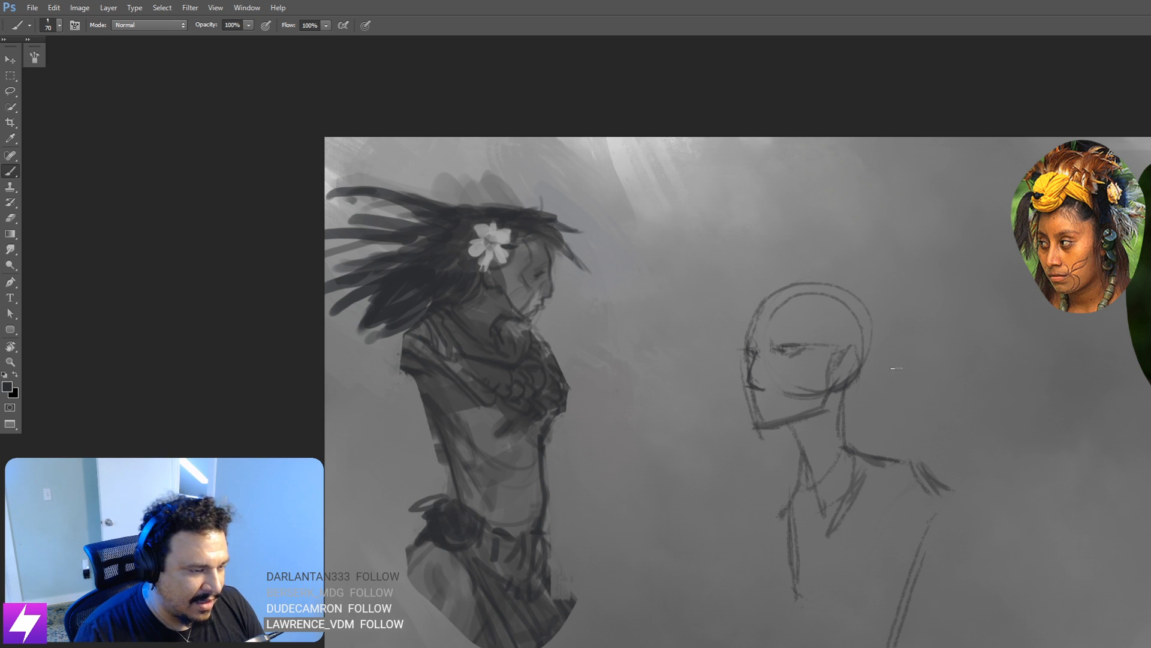
key(r)
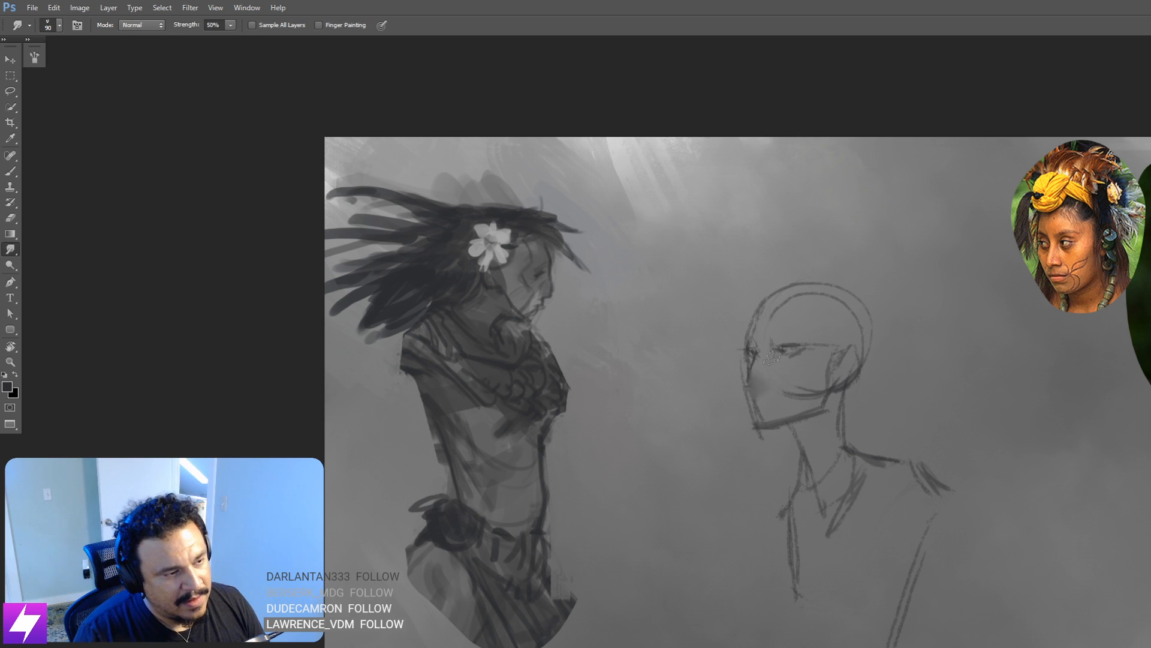
mouse_move(763, 323)
mouse_down()
mouse_move(757, 336)
mouse_move(763, 307)
mouse_up()
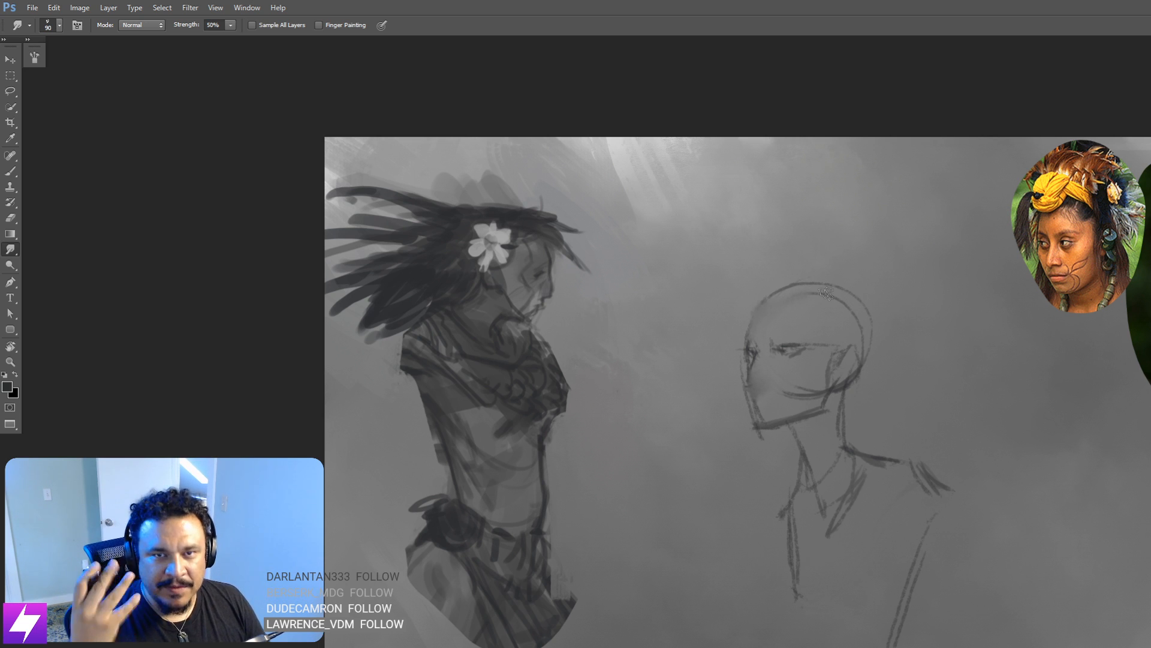
drag(784, 337, 768, 331)
key(b)
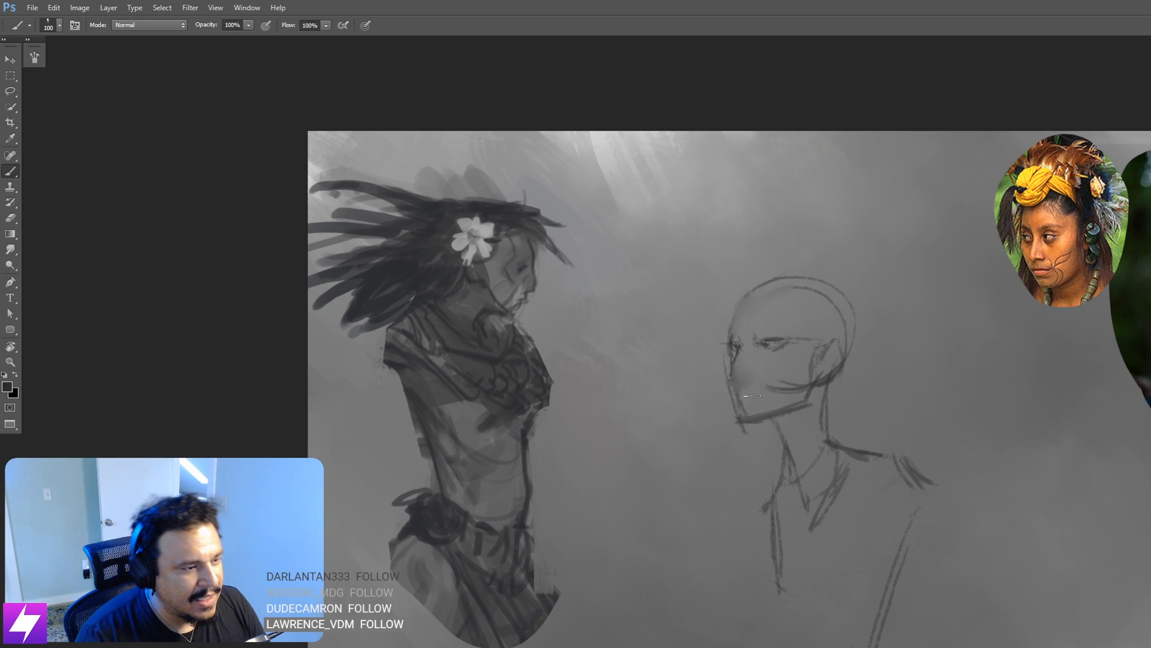
drag(765, 287, 743, 417)
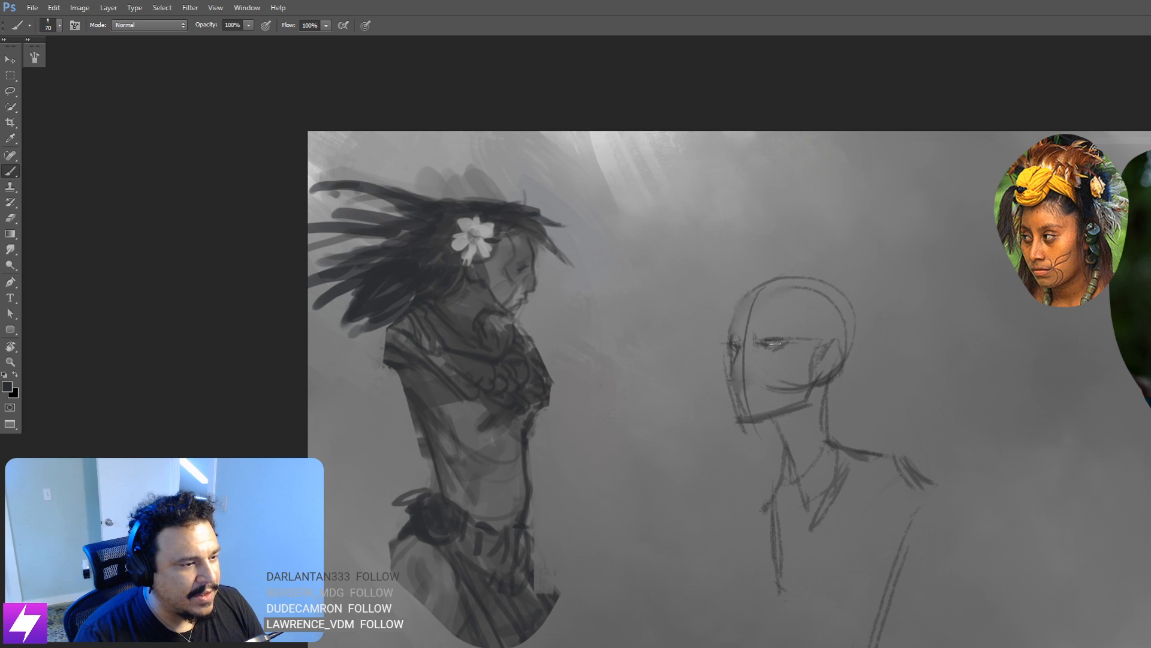
drag(699, 351, 893, 330)
key(ctrl+alt+z)
key(ctrl+alt+z)
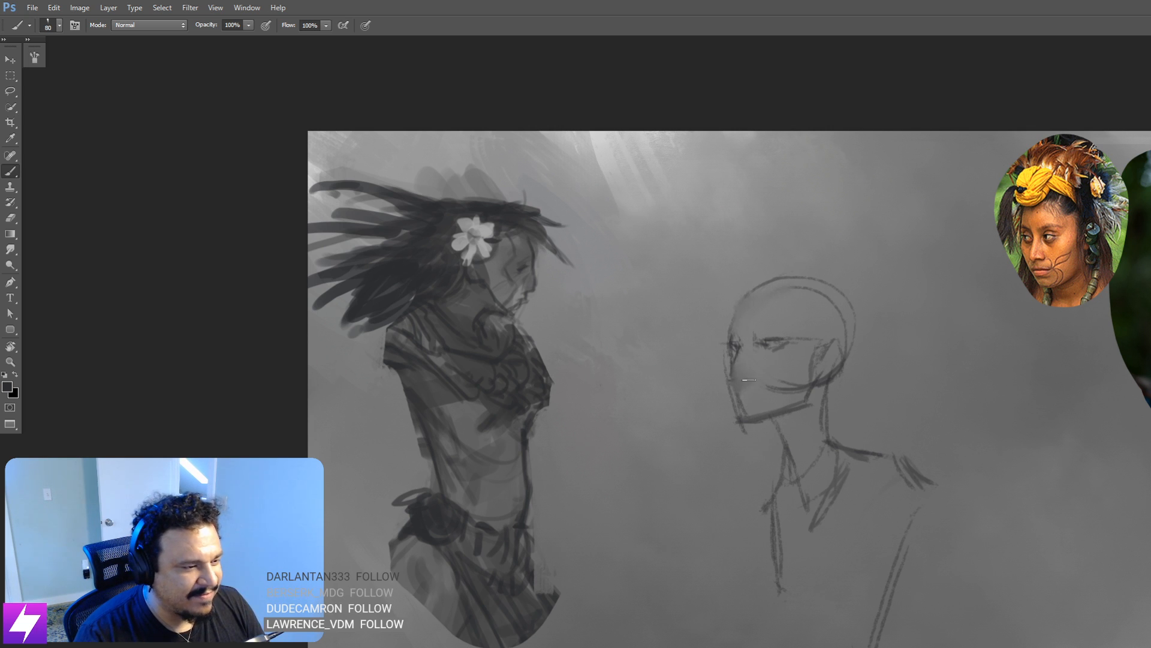
Step: Sketch the base of the nose and the mouth, and mirror the canvas horizontally
drag(746, 379, 761, 379)
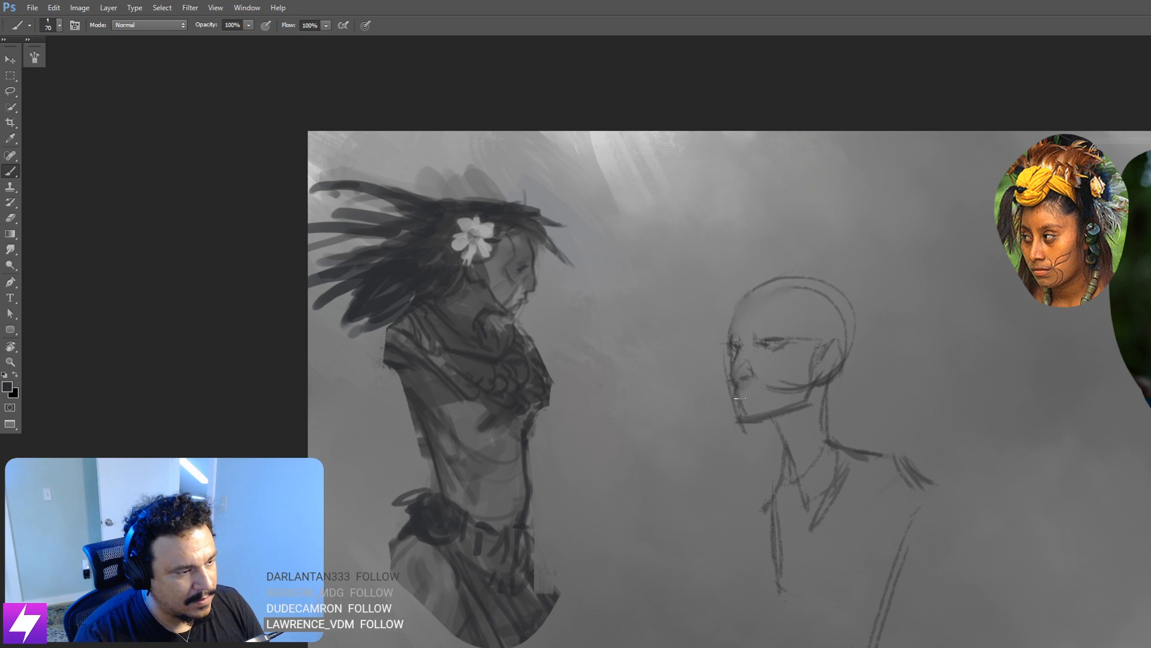
drag(738, 393, 758, 399)
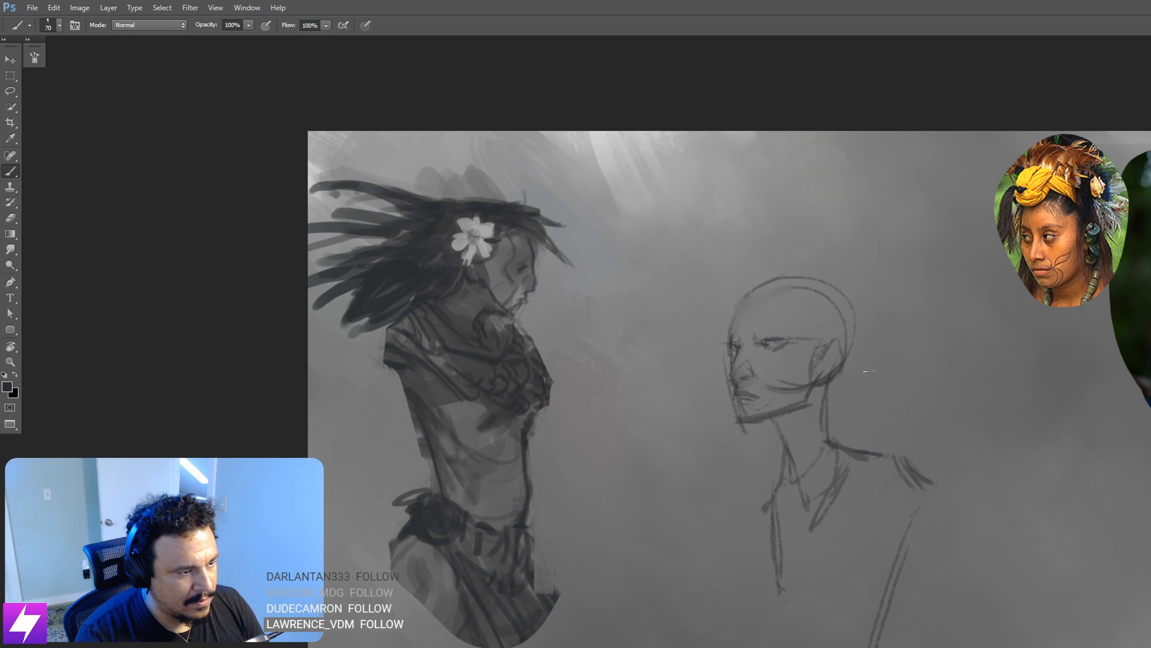
key(ctrl+minus)
drag(737, 338, 778, 498)
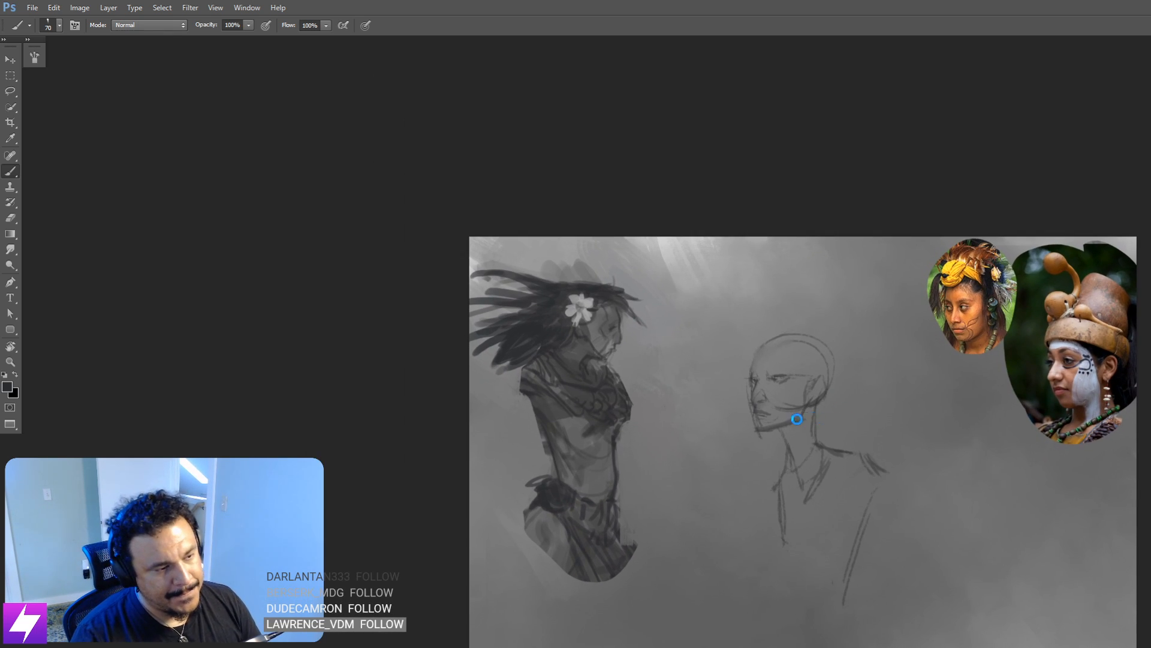
key(ctrl+shift+h)
mouse_move(730, 436)
mouse_down()
mouse_move(761, 444)
mouse_move(718, 447)
mouse_up()
key(ctrl+plus)
drag(963, 469, 922, 429)
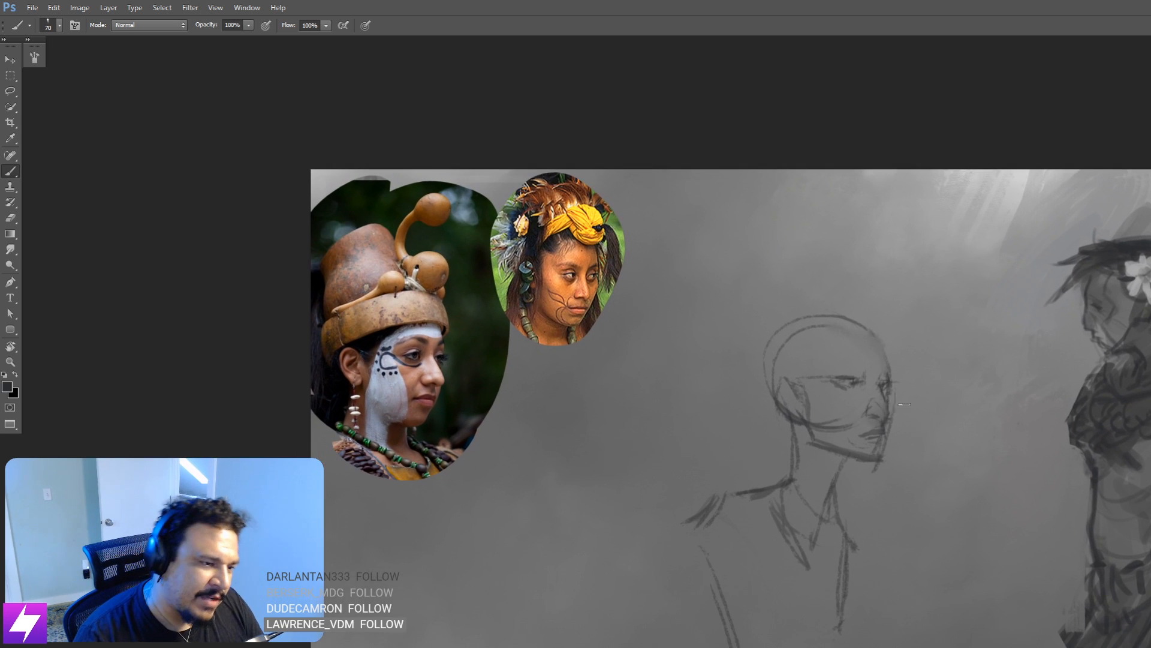
Step: Erase the outer edge of the far cheek and redraw a slimmer contour down to the chin
key(e)
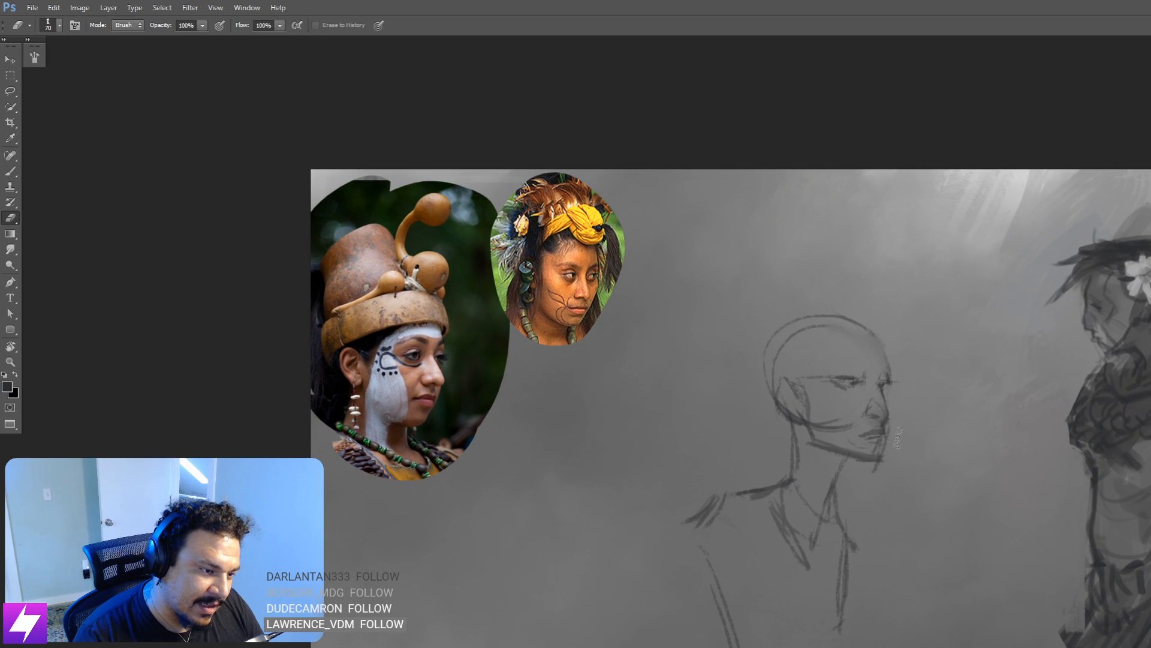
key(b)
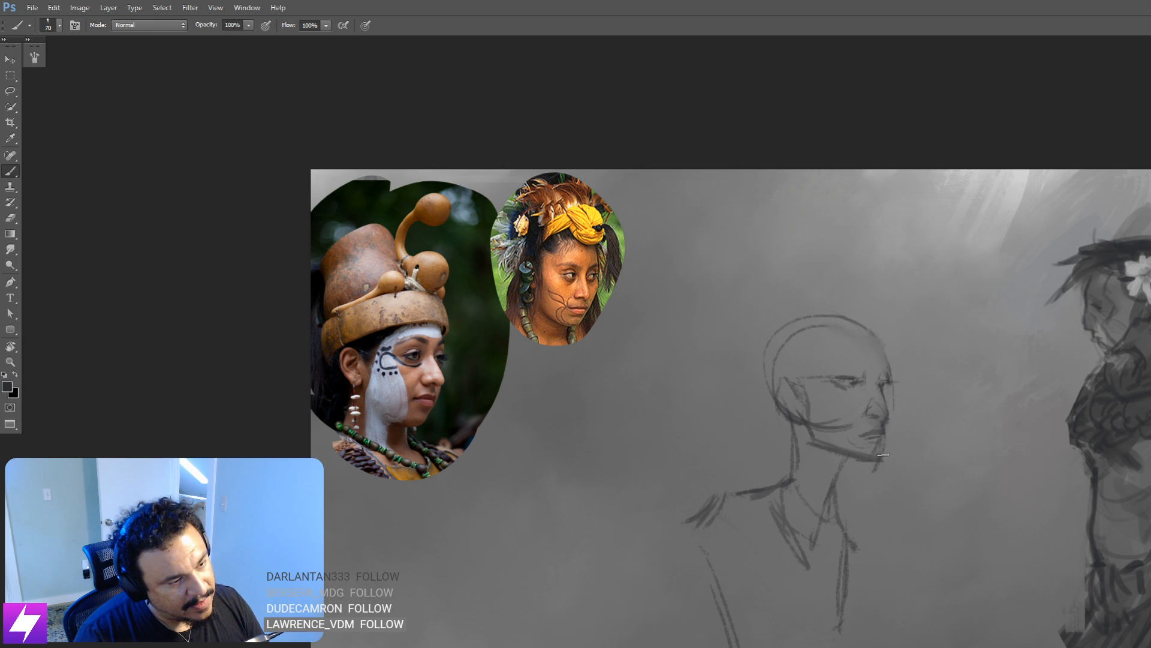
drag(891, 417, 882, 451)
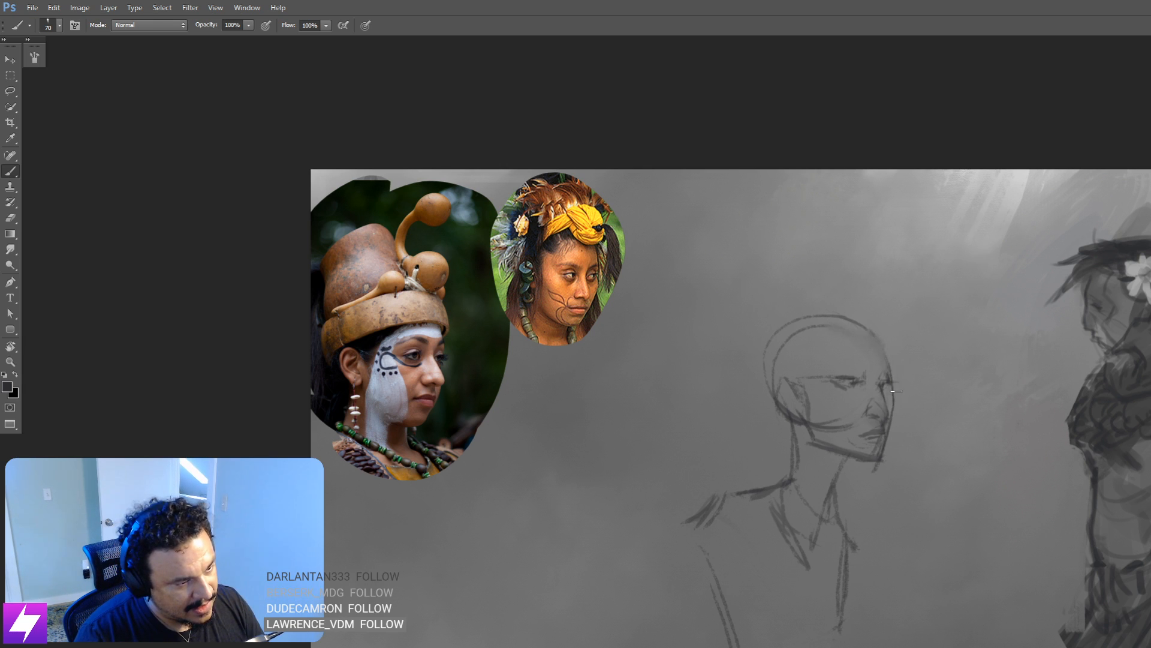
Step: Sketch long feather strokes projecting forward from the forehead, reducing the brush to 70 px
mouse_move(909, 395)
mouse_down()
mouse_move(898, 394)
mouse_move(918, 364)
mouse_up()
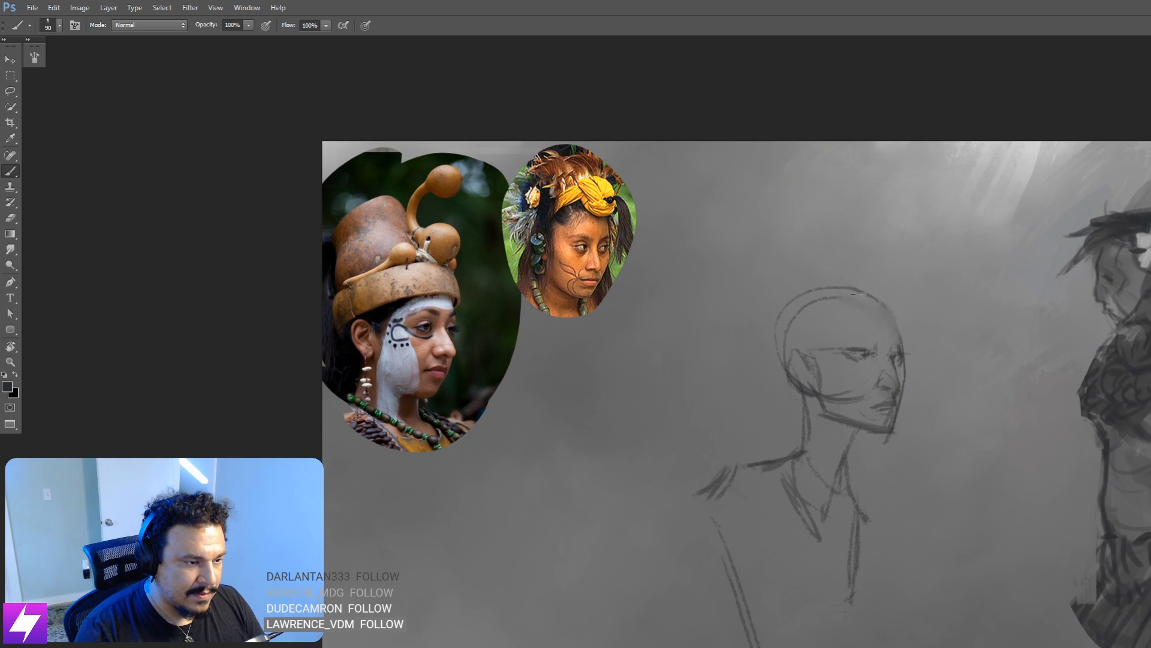
drag(861, 297, 963, 325)
drag(898, 309, 968, 343)
key(ctrl+z)
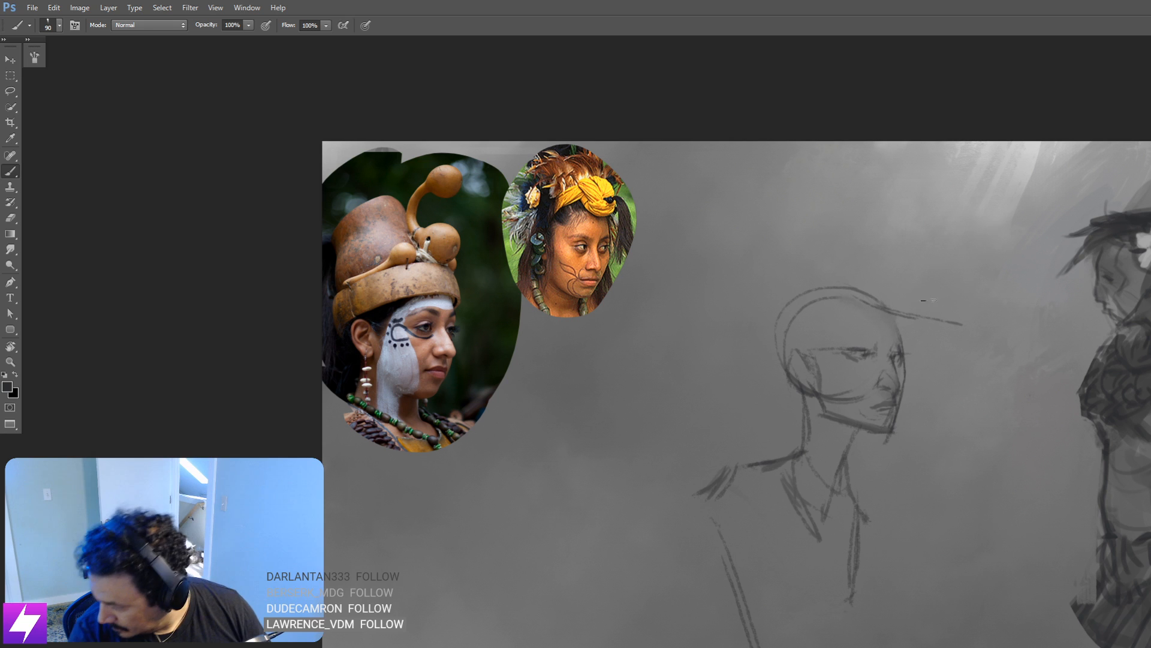
key(bracketleft)
key(bracketleft)
drag(877, 295, 969, 324)
drag(892, 315, 940, 345)
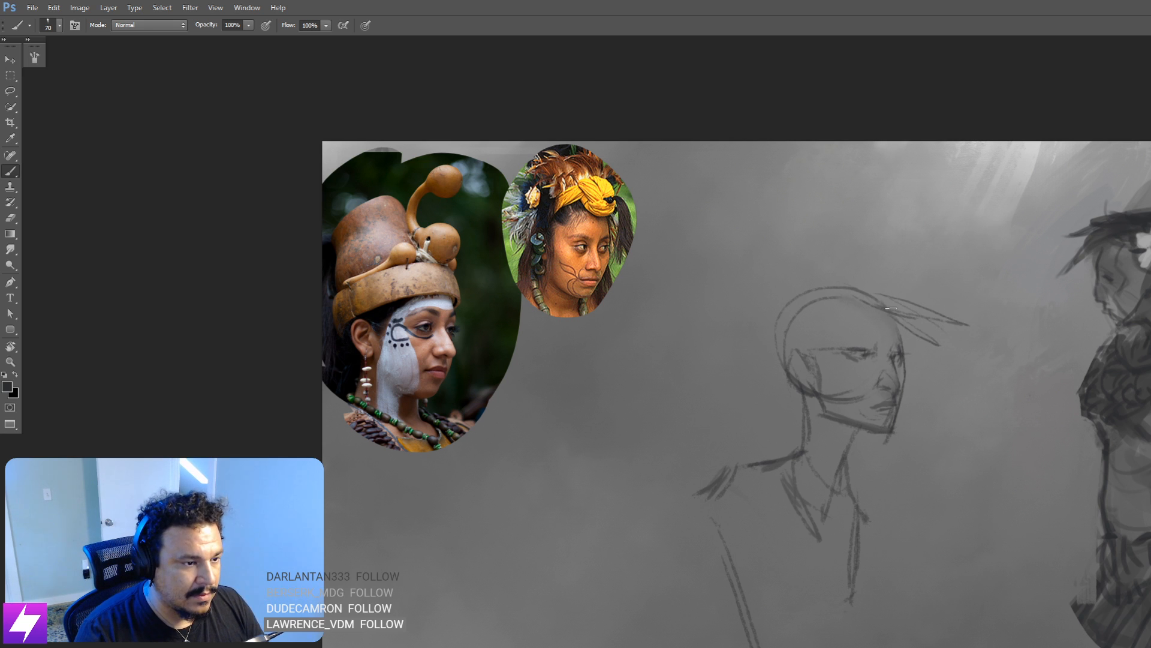
Step: Sketch feather strokes sweeping backward from the crown of the head
mouse_move(822, 280)
mouse_down()
mouse_move(799, 277)
mouse_move(741, 329)
mouse_move(792, 293)
mouse_up()
mouse_move(768, 306)
mouse_down()
mouse_move(816, 280)
mouse_move(708, 325)
mouse_up()
drag(758, 299, 825, 280)
Step: Sketch a round ornament above the ear and scribble a woven headband over the crown with a 50 px brush
mouse_move(829, 337)
mouse_down()
mouse_move(787, 272)
mouse_move(803, 296)
mouse_move(781, 282)
mouse_move(794, 267)
mouse_move(793, 296)
mouse_up()
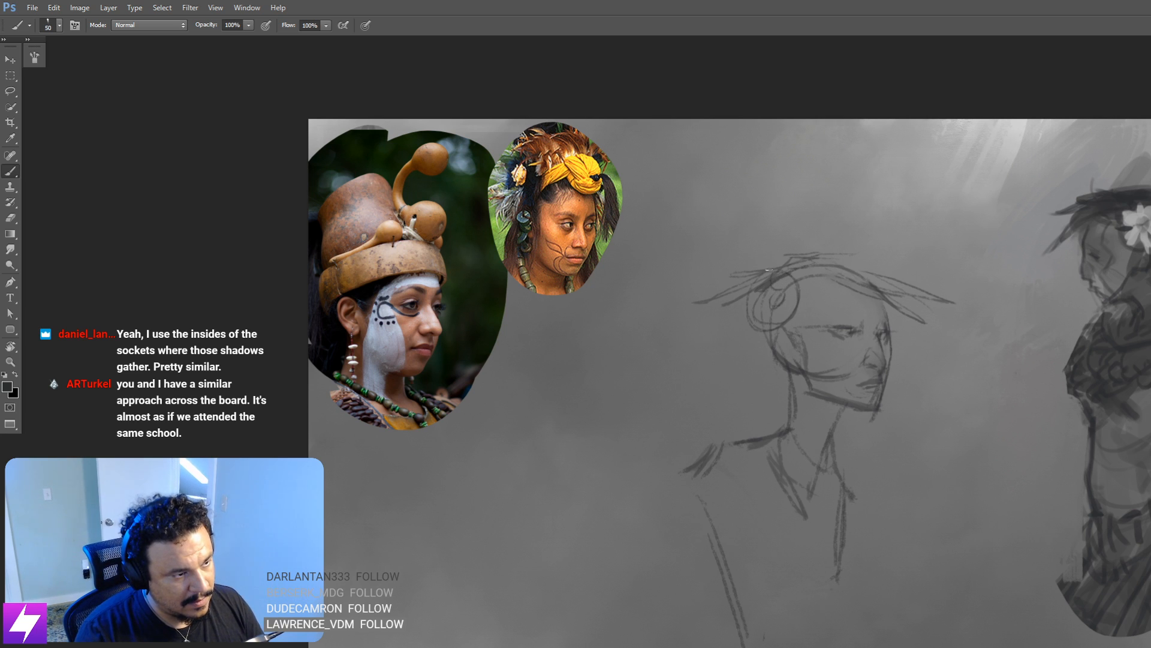
mouse_move(767, 298)
mouse_down()
mouse_move(750, 324)
mouse_move(803, 298)
mouse_move(784, 282)
mouse_up()
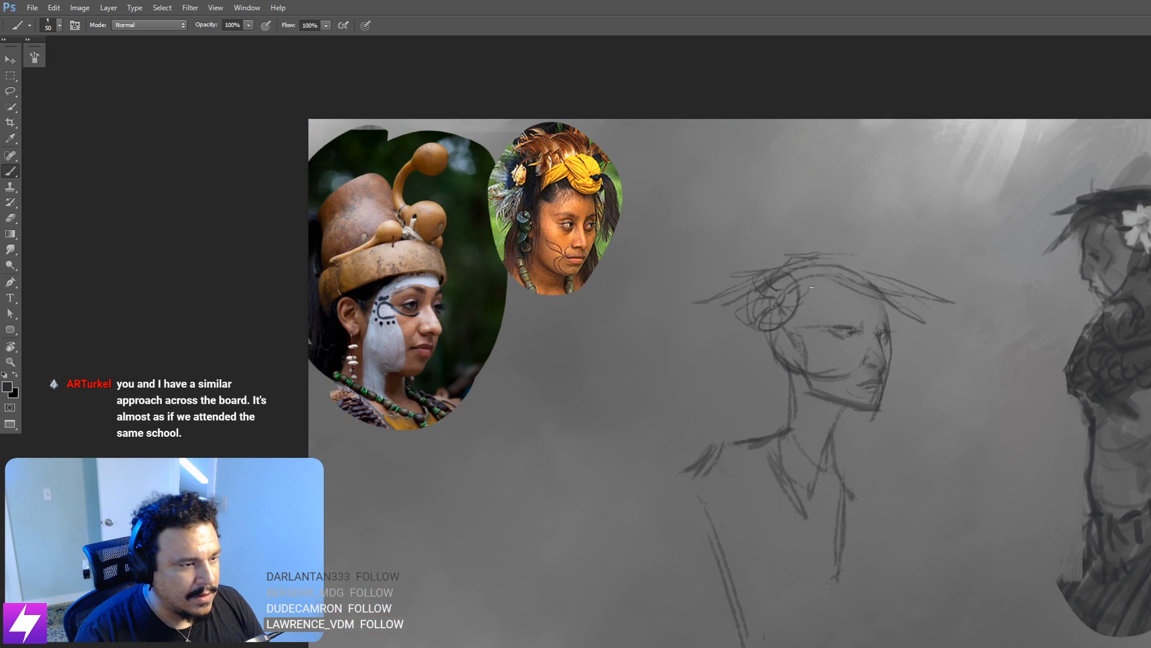
mouse_move(813, 287)
mouse_down()
mouse_move(836, 286)
mouse_move(811, 287)
mouse_move(828, 271)
mouse_move(816, 284)
mouse_move(802, 275)
mouse_move(872, 274)
mouse_move(838, 272)
mouse_move(847, 262)
mouse_move(827, 272)
mouse_move(861, 260)
mouse_move(800, 272)
mouse_up()
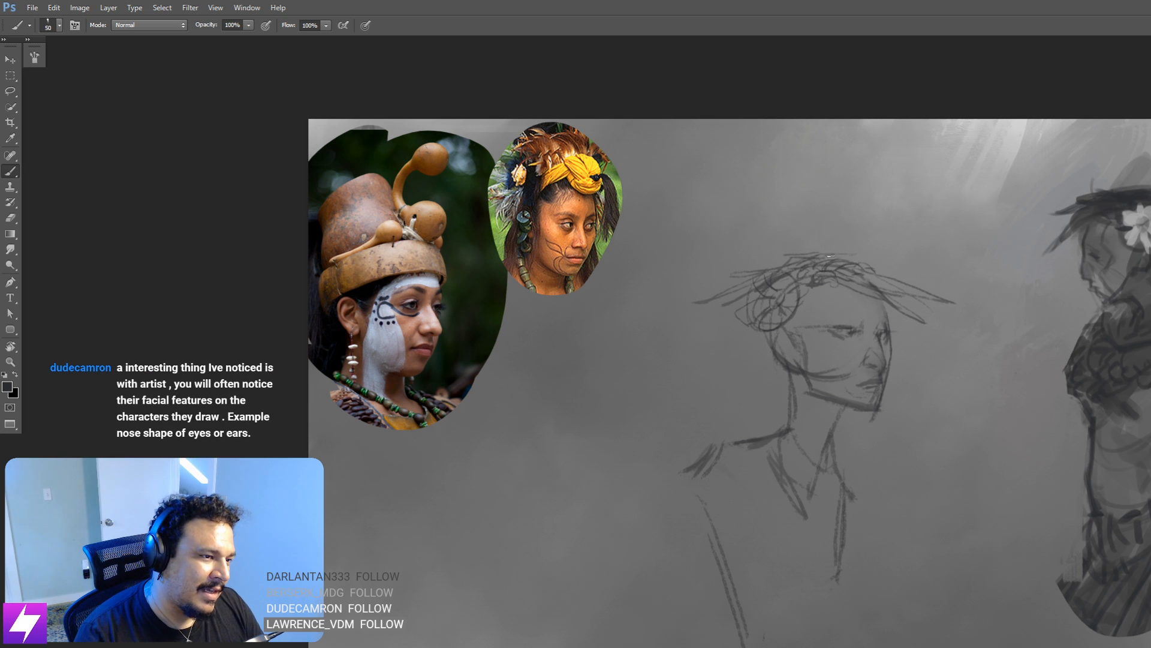
mouse_move(831, 256)
mouse_down()
mouse_move(843, 246)
mouse_move(835, 255)
mouse_up()
Step: Refine the eyes, raised brow and nose bridge, alternating a 25 px eraser with small brush sizes up to 60 px
drag(854, 365, 839, 391)
key(bracketright)
key(bracketright)
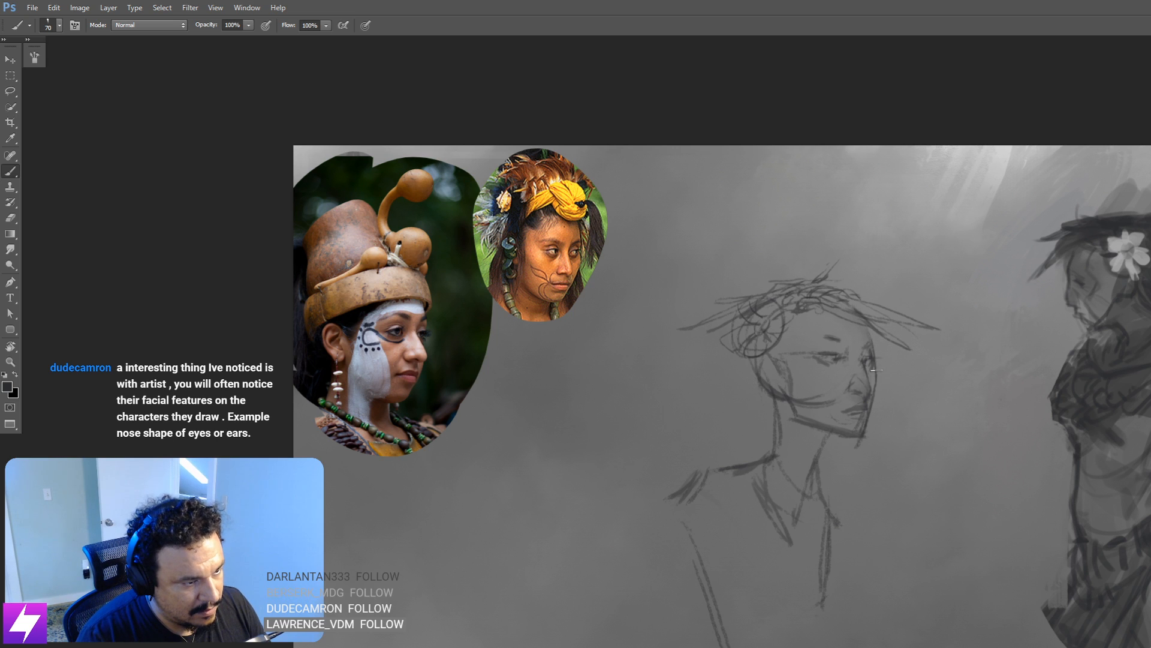
key(e)
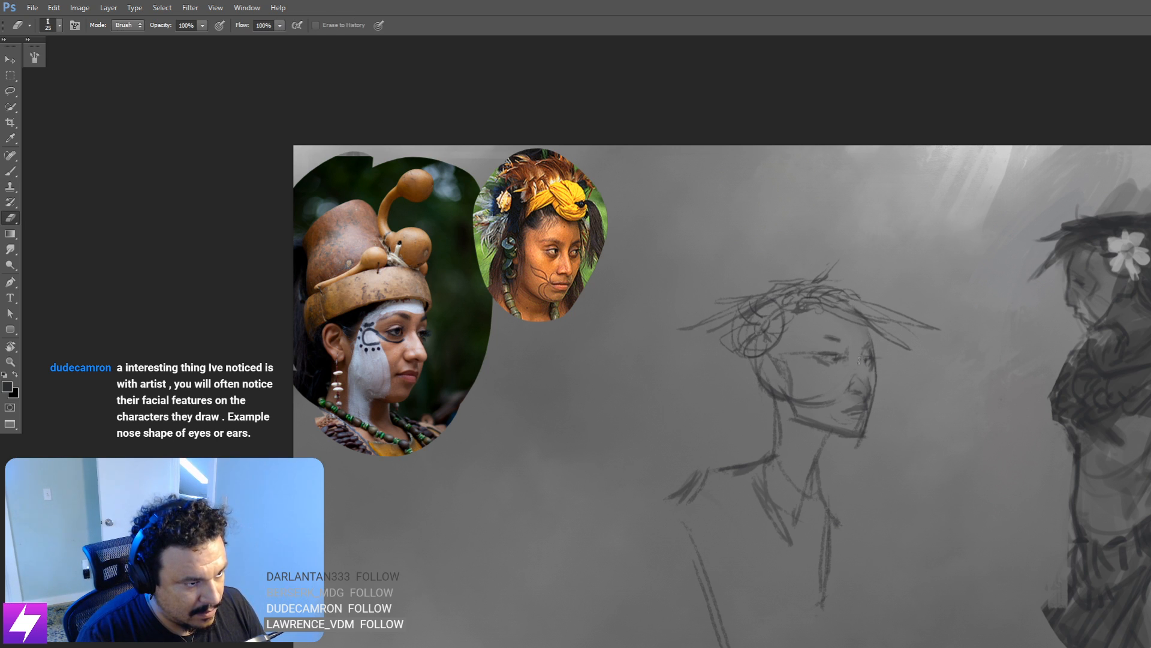
key(b)
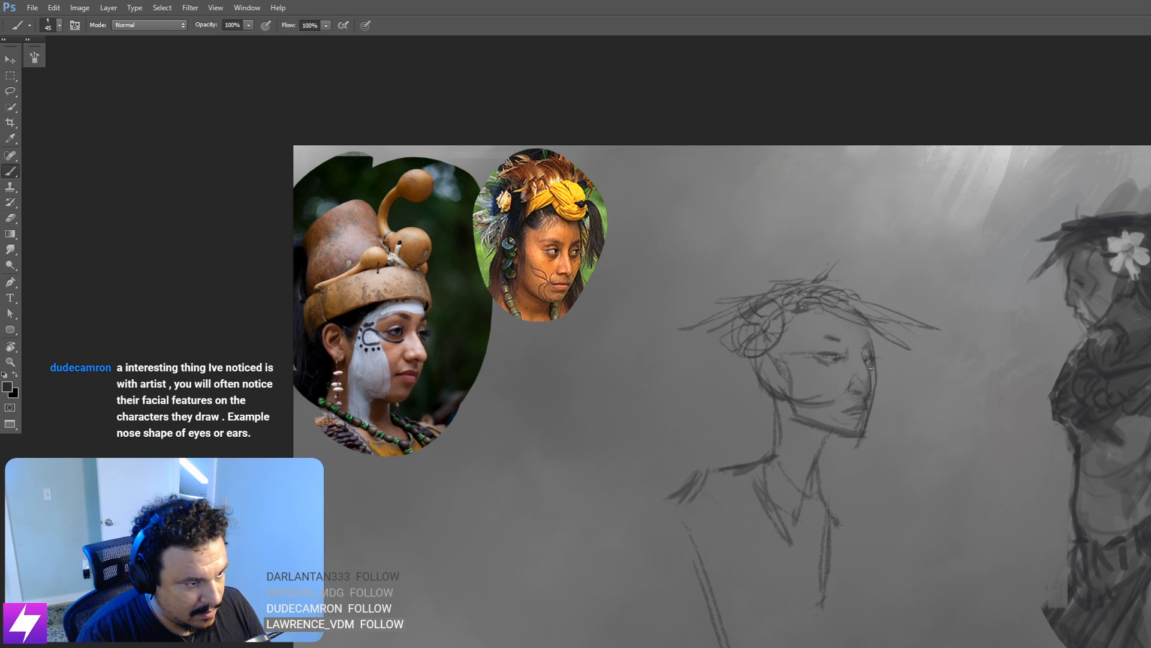
key(bracketright)
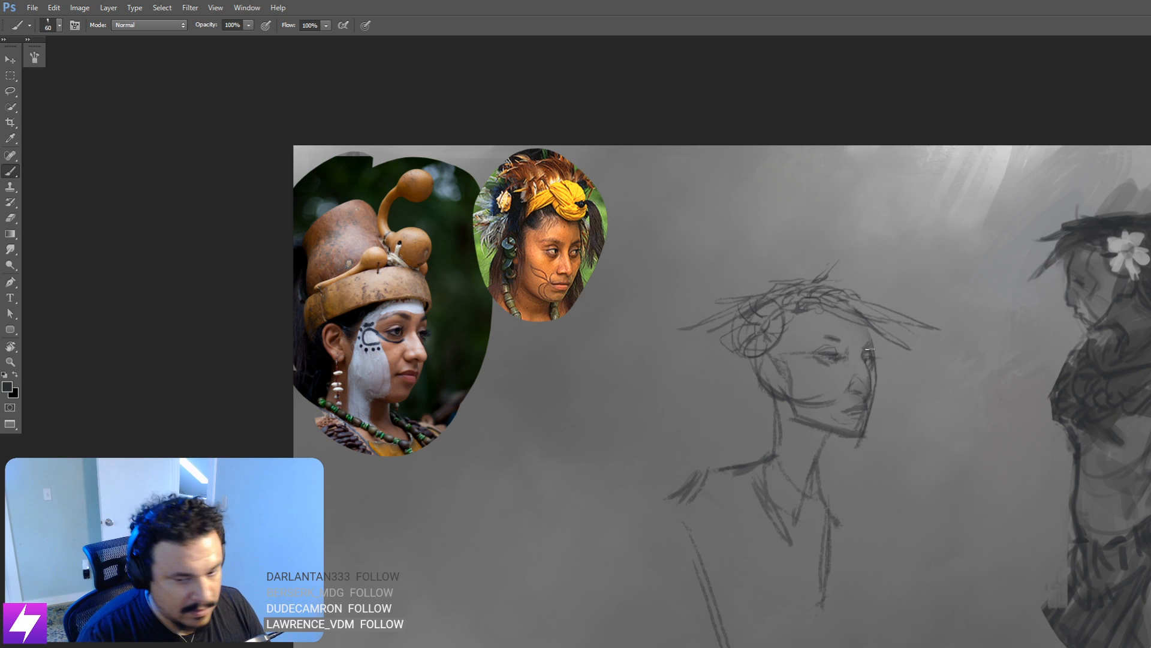
Step: Mirror the canvas horizontally back to its original orientation and return to a close view of the bust
key(ctrl+minus)
key(ctrl+minus)
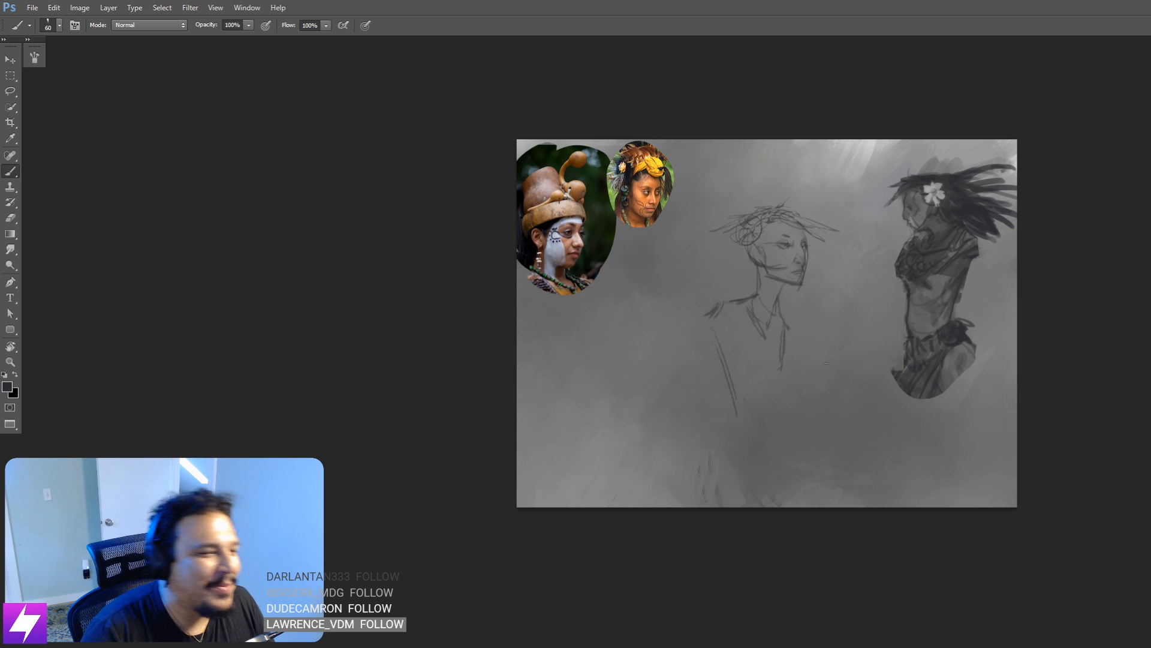
drag(905, 315, 931, 356)
key(ctrl+shift+h)
drag(816, 325, 854, 372)
key(ctrl+plus)
key(ctrl+plus)
drag(847, 313, 842, 317)
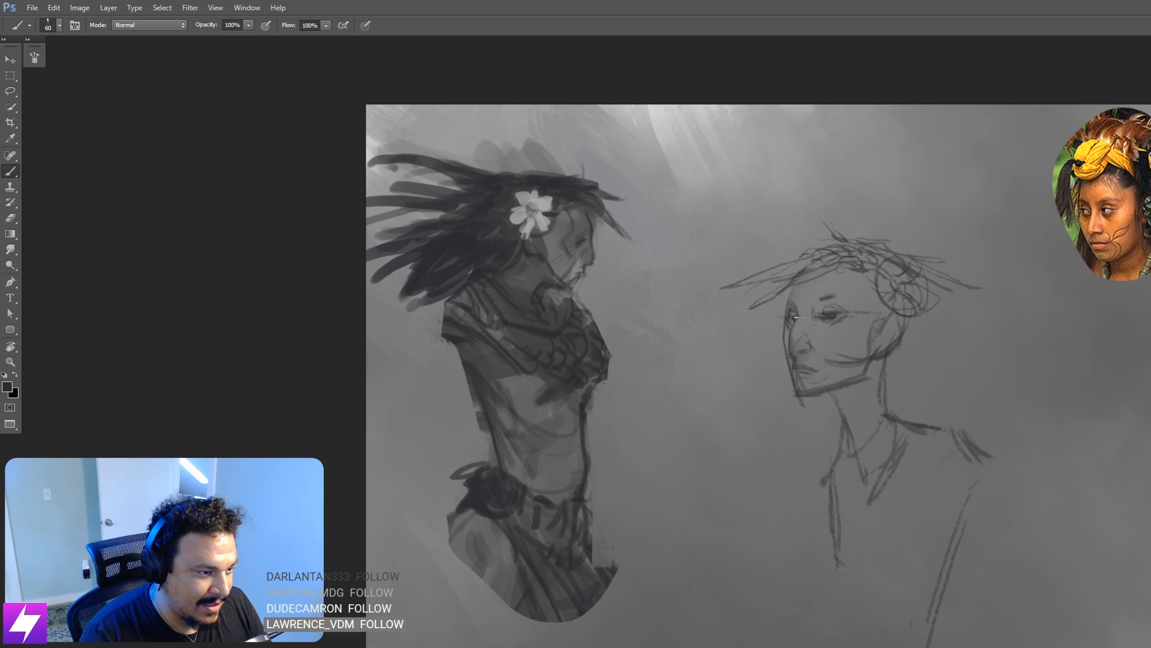
Step: Darken the inner ear and strengthen the near eye and nose with the 60 px brush
drag(888, 327, 869, 322)
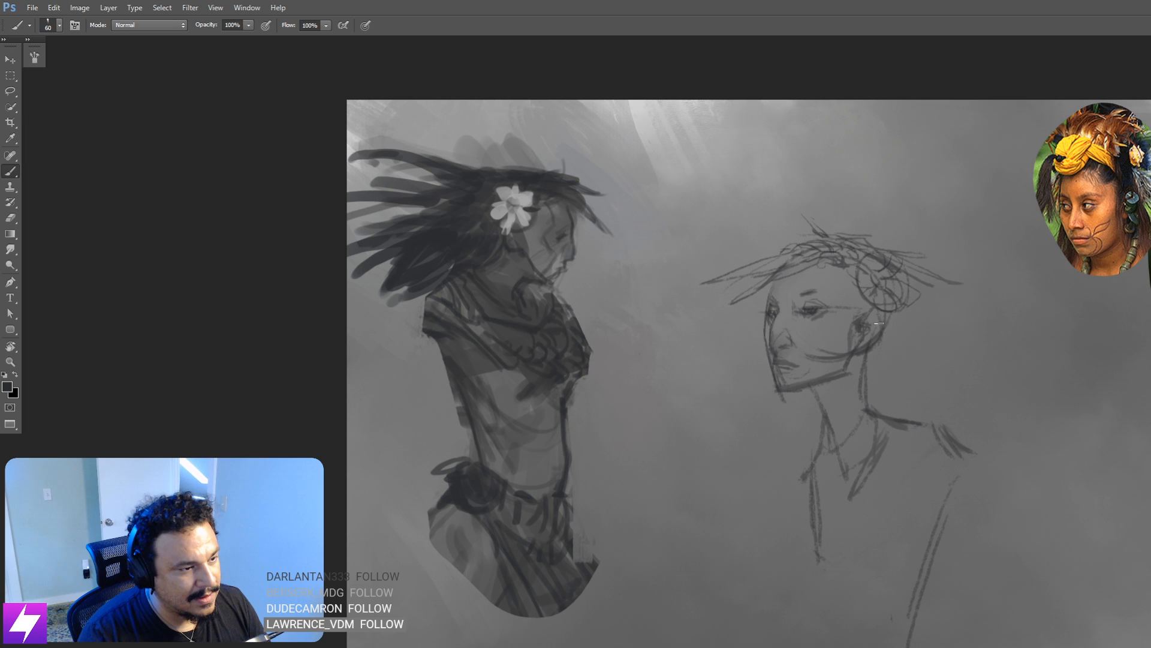
drag(893, 326, 872, 351)
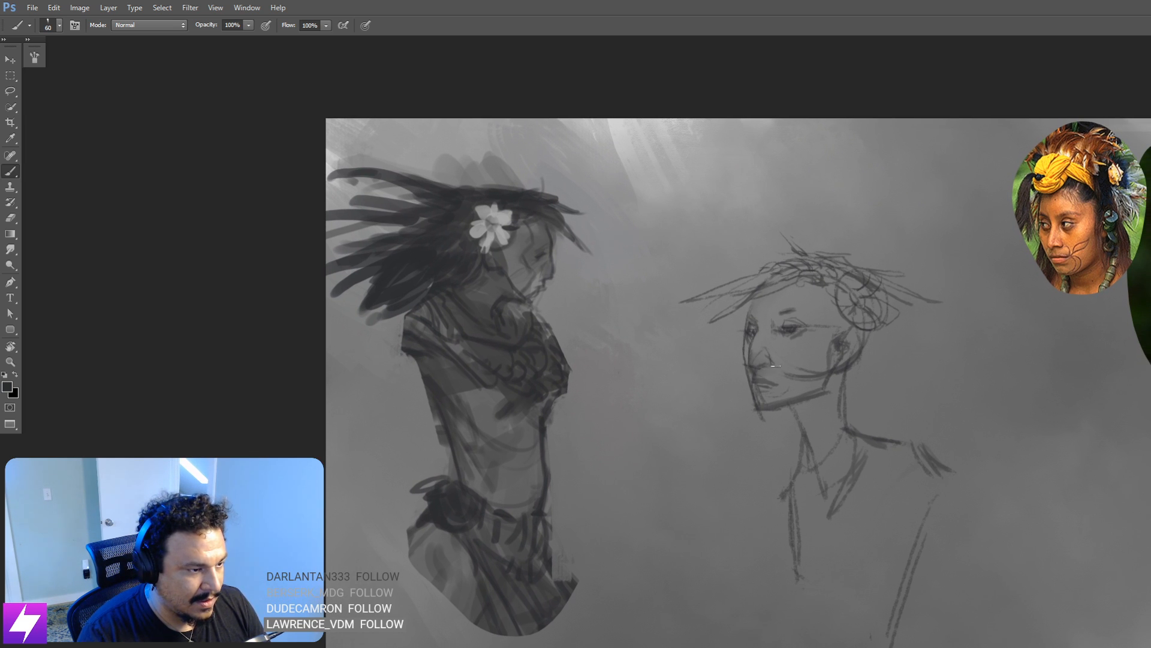
drag(815, 400, 796, 407)
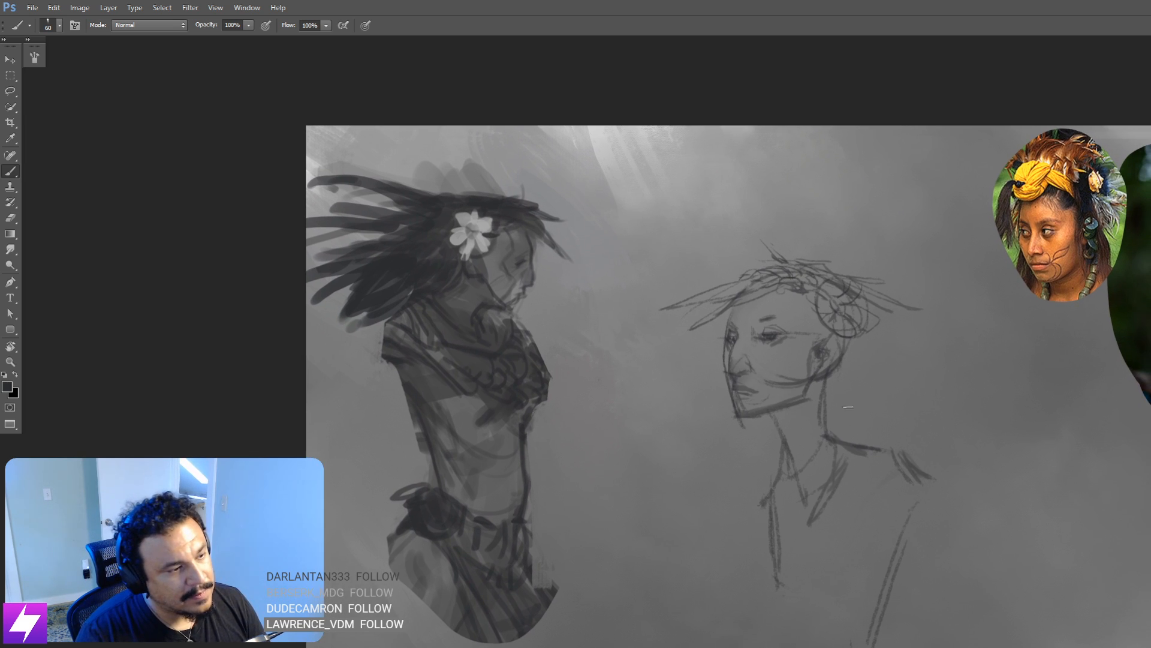
Step: Redraw the back of the neck curving into the shoulder, and add throat and neck muscle lines with an 80 px brush
drag(809, 469, 770, 408)
mouse_move(786, 333)
mouse_down()
mouse_move(808, 382)
mouse_move(797, 376)
mouse_up()
key(ctrl+z)
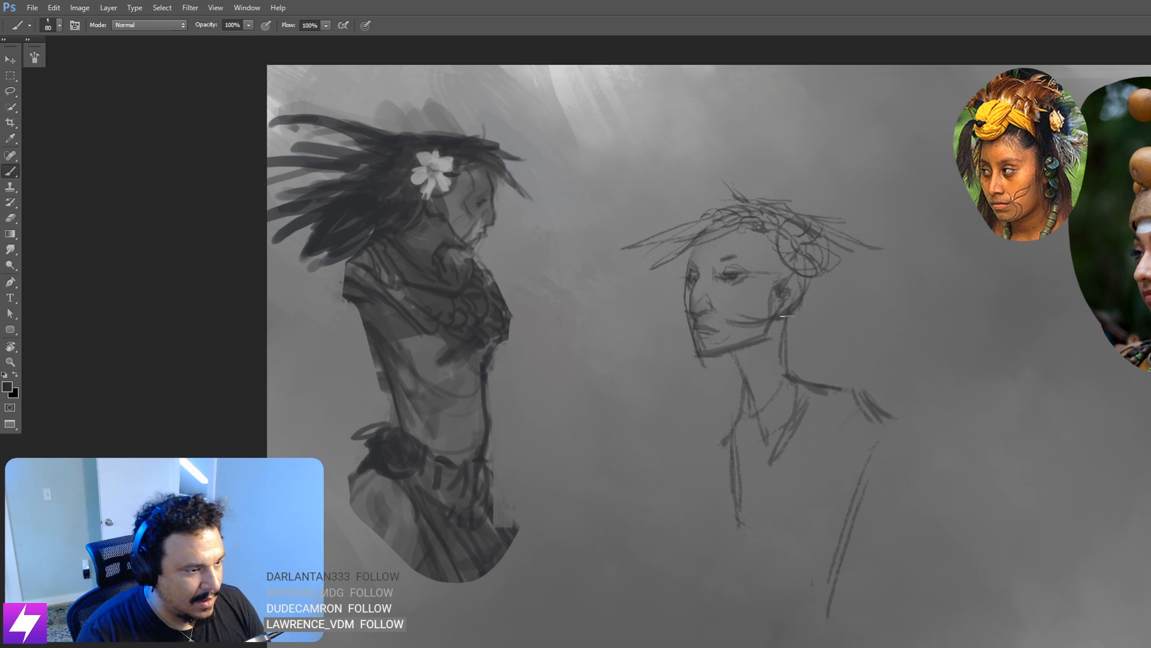
drag(785, 336, 793, 379)
drag(736, 355, 766, 442)
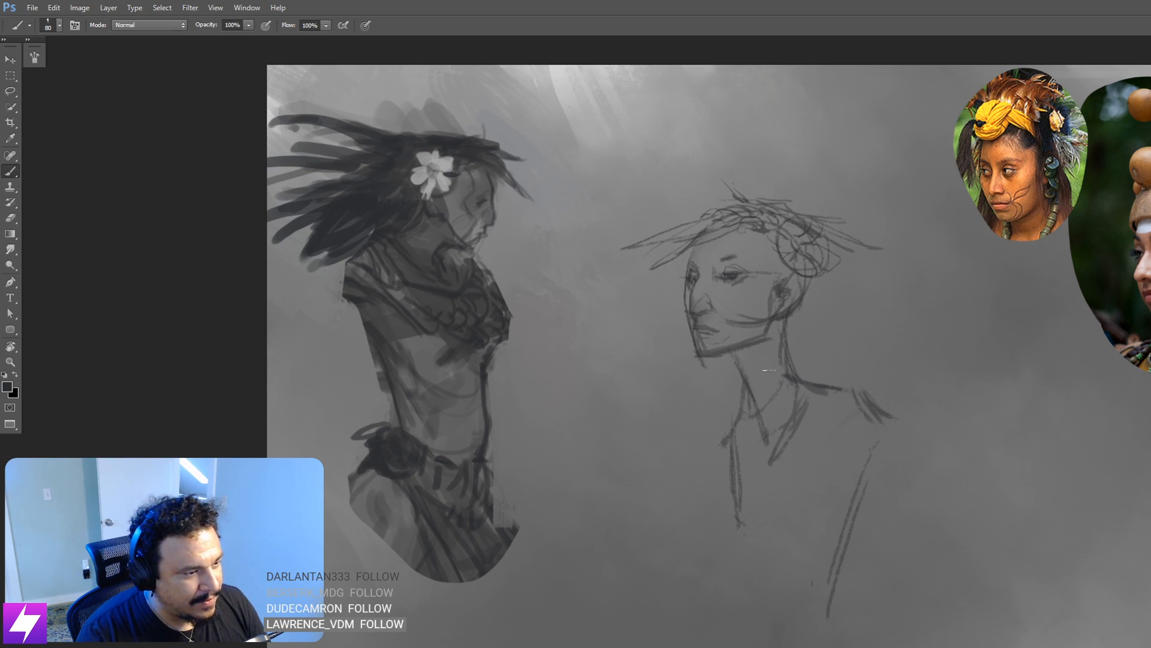
drag(782, 346, 784, 385)
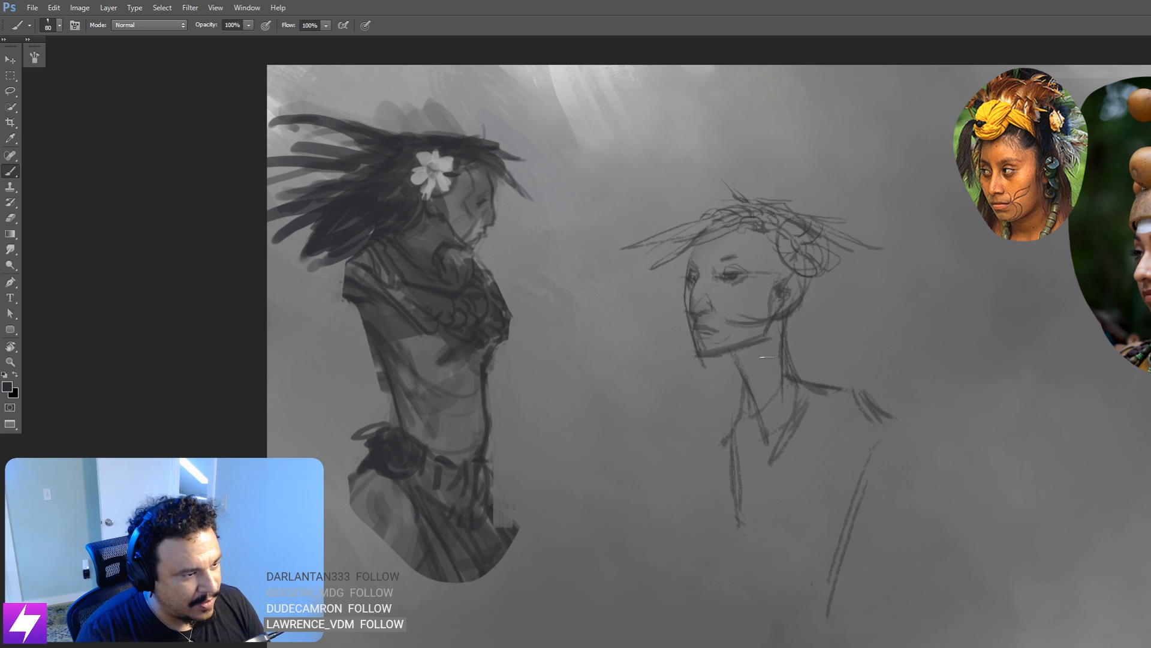
drag(760, 345, 768, 399)
Step: Sketch curved lines across the lower torso and extend the chest front line to the waist with a 100 px brush
drag(784, 464, 748, 326)
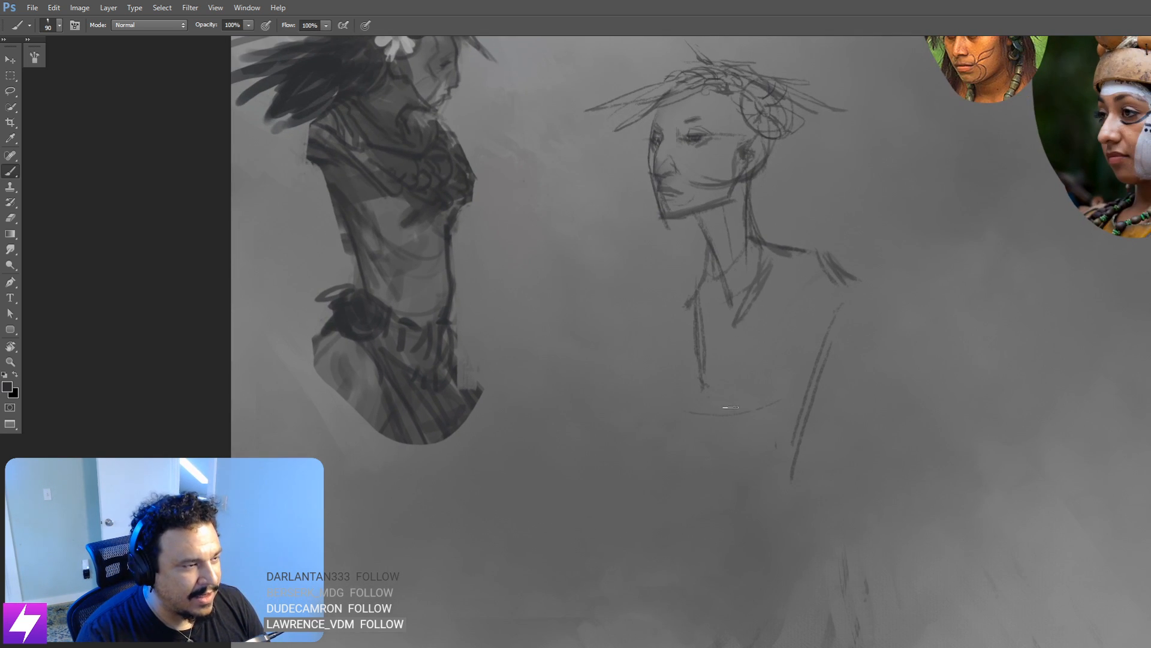
scroll(731, 407, down, 3)
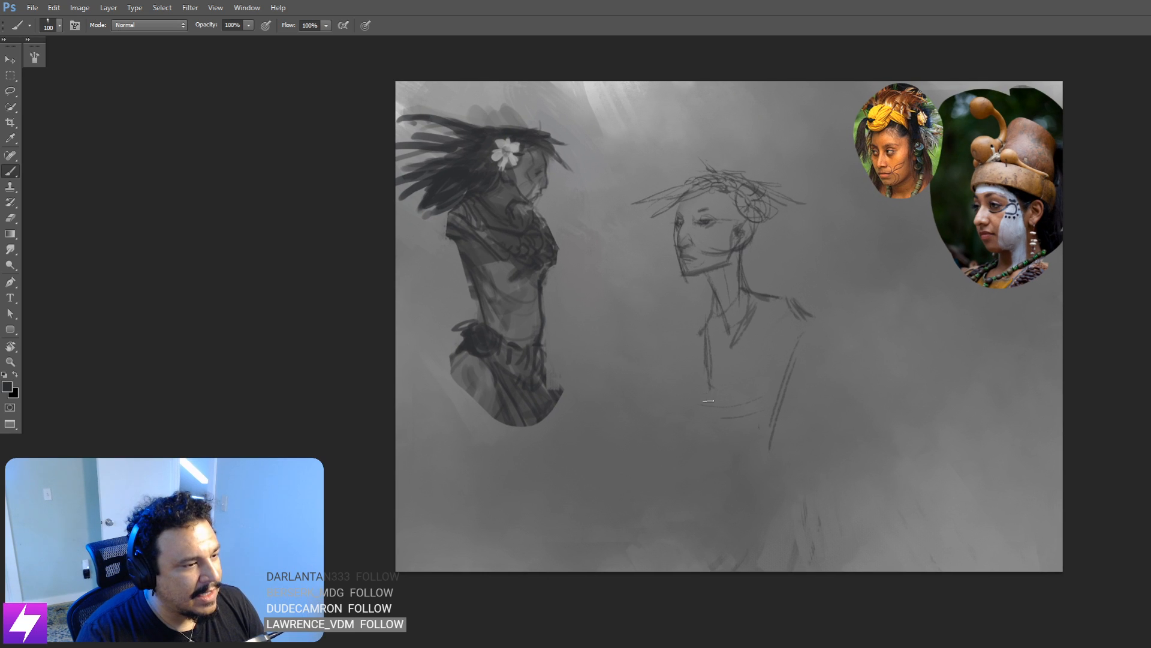
mouse_move(709, 345)
mouse_down()
mouse_move(699, 401)
mouse_move(709, 428)
mouse_up()
drag(780, 425, 749, 468)
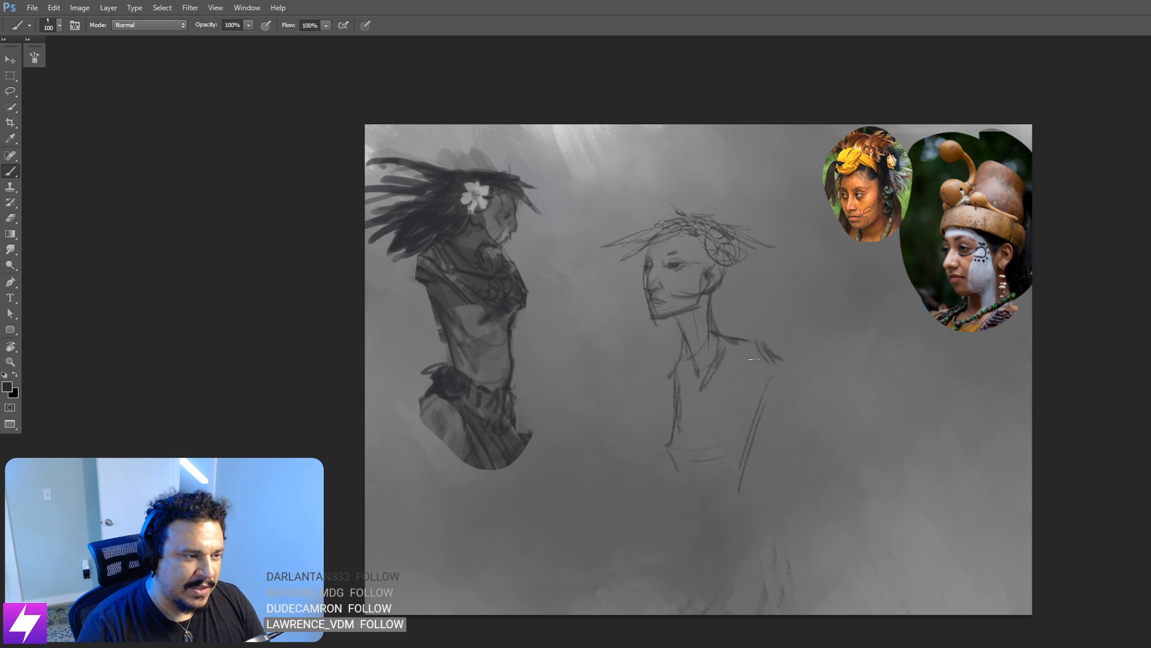
Step: Mirror the canvas horizontally to check the bust sketch in reverse
scroll(777, 342, down, 1)
key(F2)
drag(688, 349, 733, 382)
scroll(758, 350, up, 1)
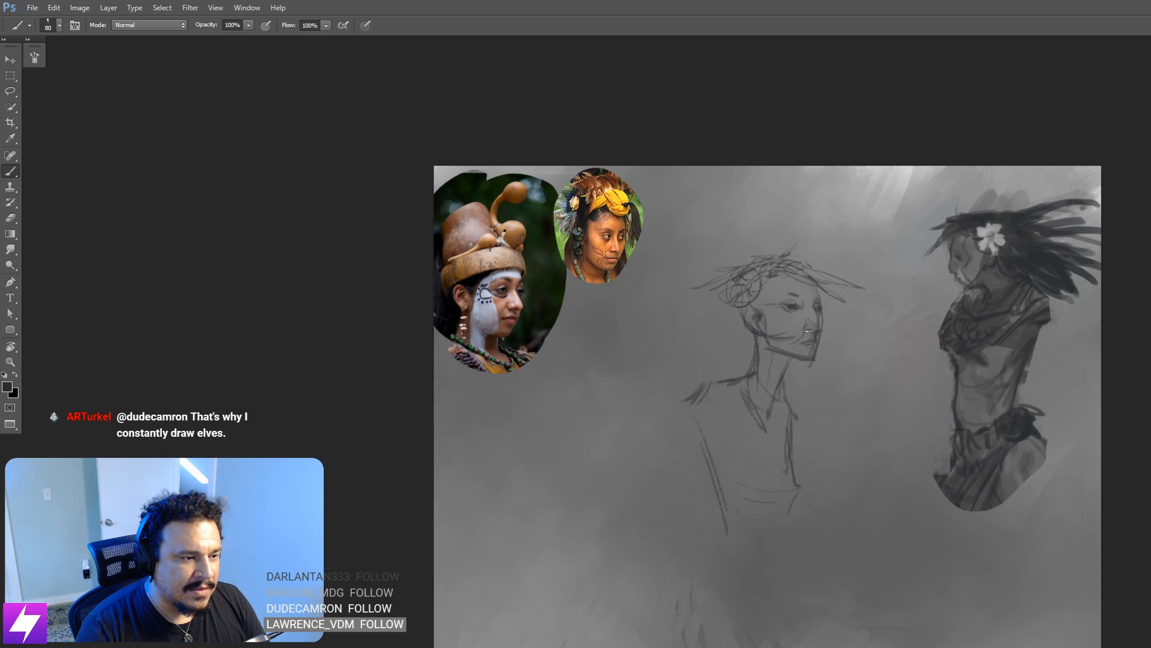
Step: Clean up the cheek and jaw lines in front of the ear with a 35 px eraser
key(e)
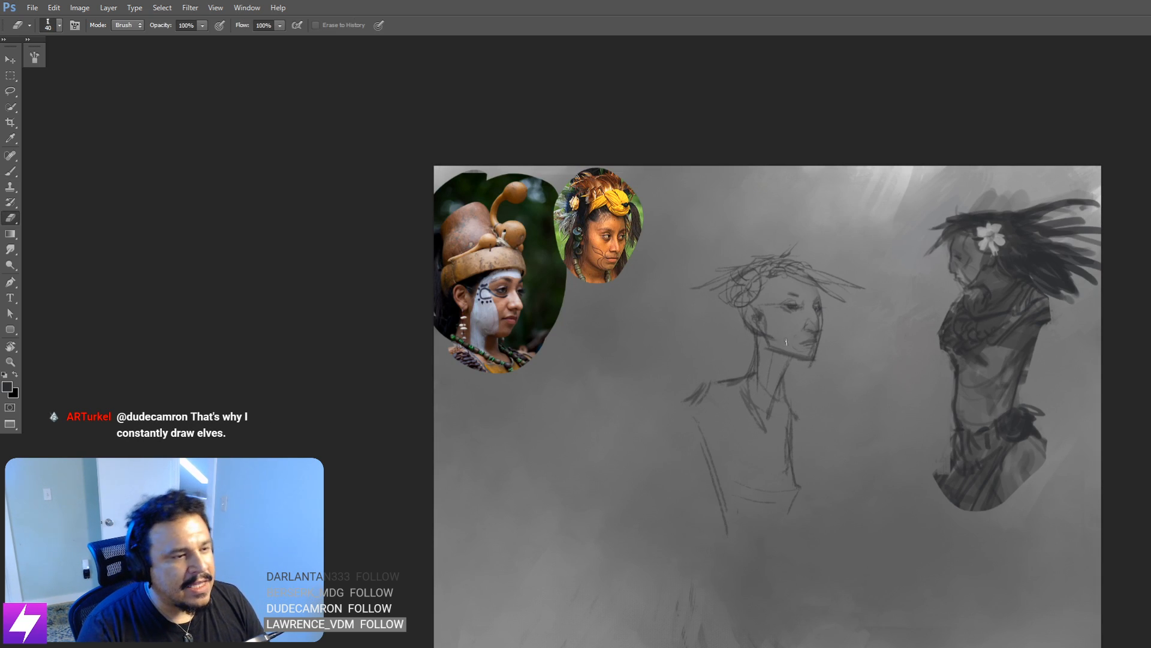
key(bracketleft)
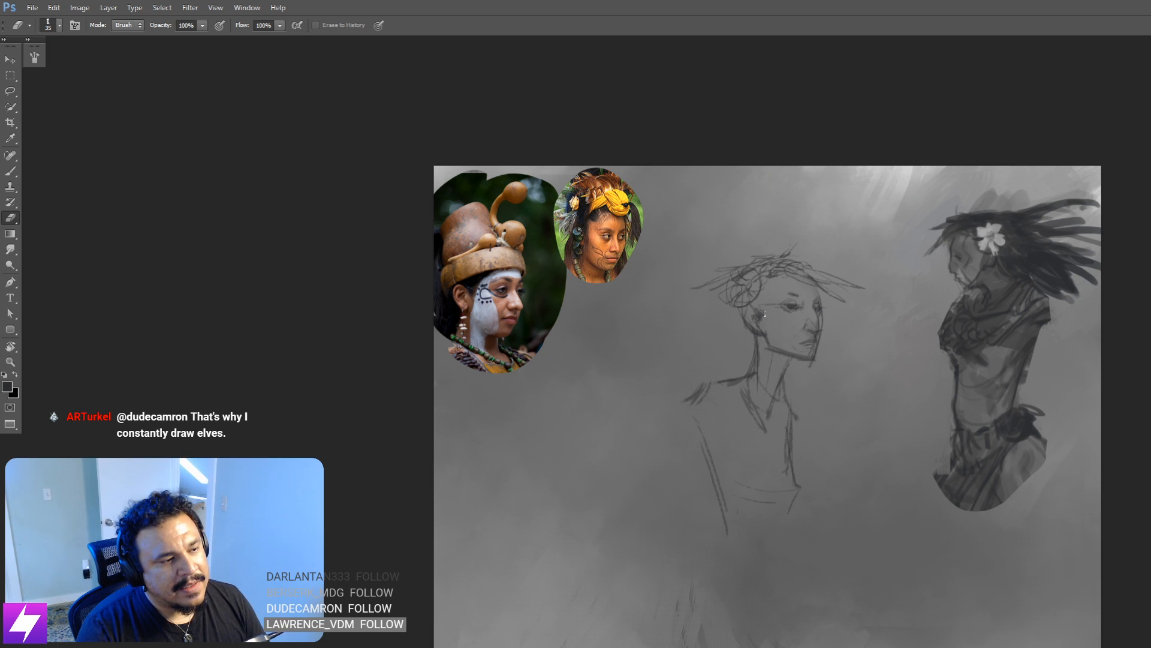
key(b)
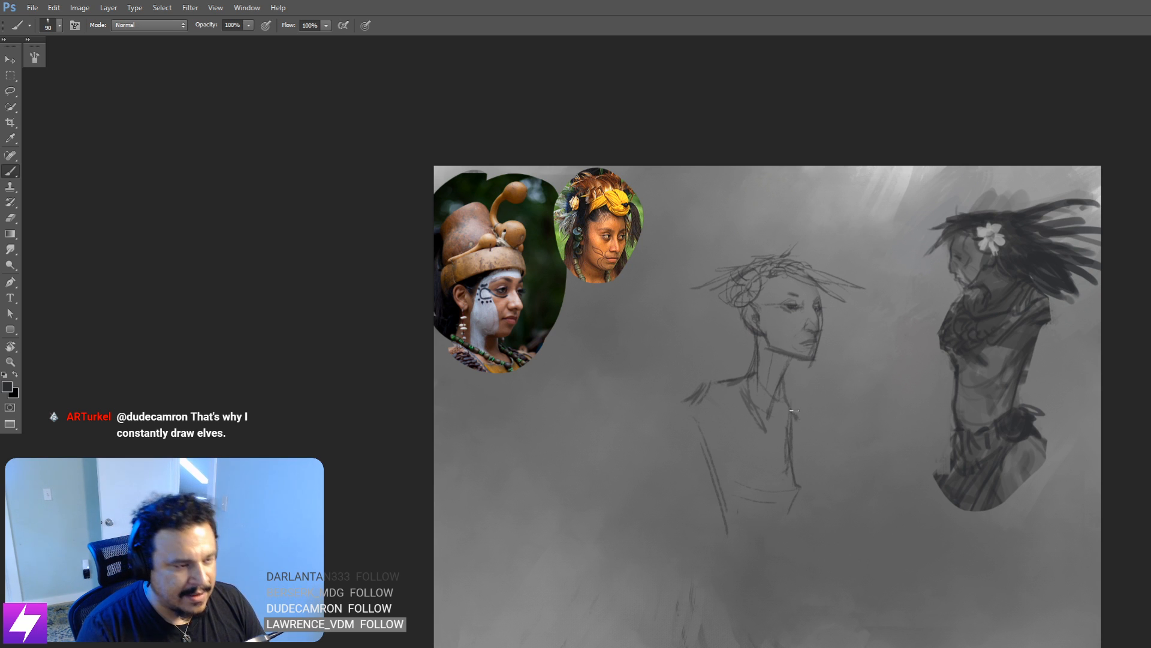
Step: Move the bust sketch up toward the portrait photos and scale it down to about 91.5%
drag(783, 417, 758, 365)
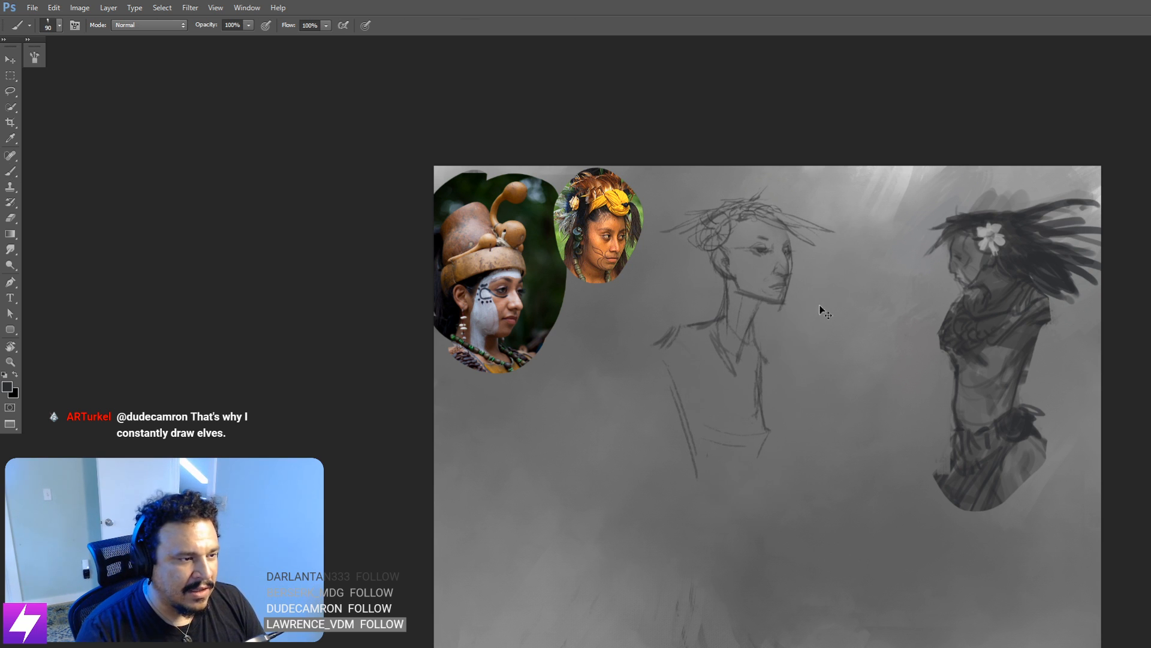
key(ctrl+t)
drag(835, 180, 821, 226)
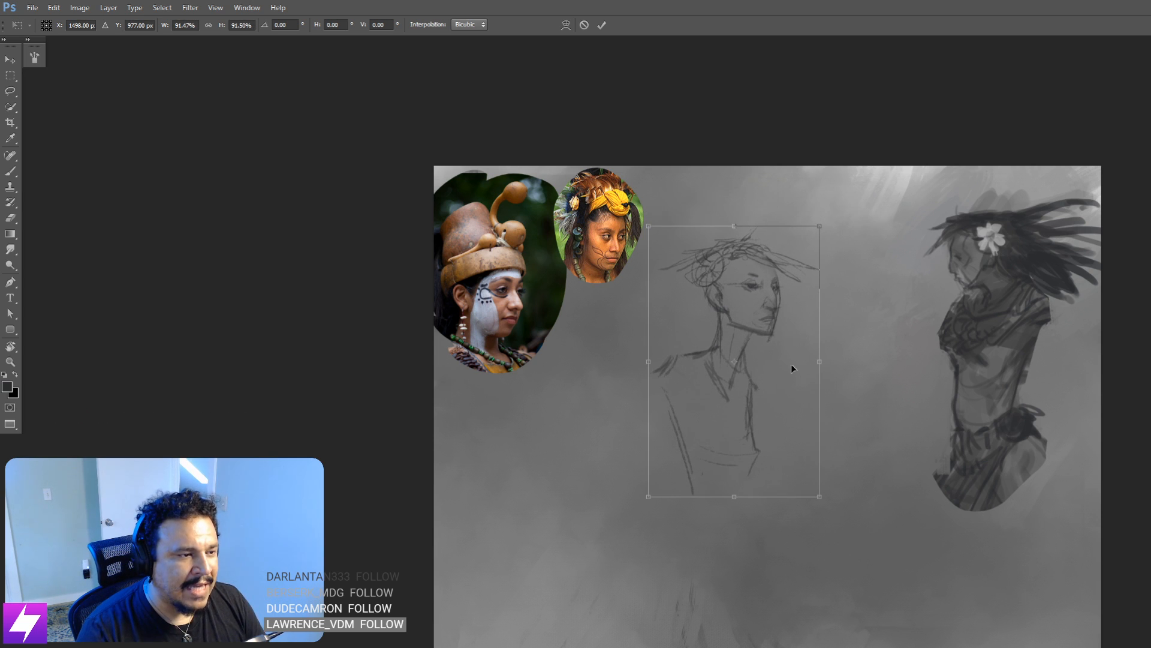
key(Return)
key(b)
mouse_move(786, 372)
mouse_down()
mouse_move(838, 343)
mouse_move(832, 358)
mouse_up()
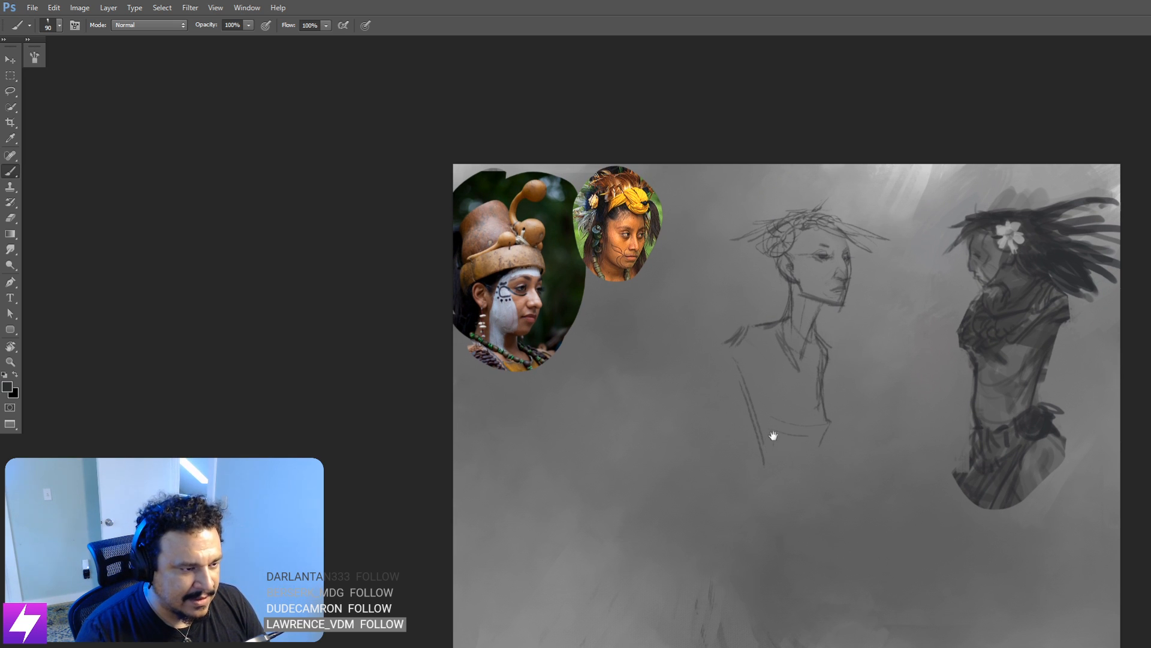
mouse_move(774, 436)
mouse_down()
mouse_move(817, 366)
mouse_move(899, 466)
mouse_move(819, 518)
mouse_up()
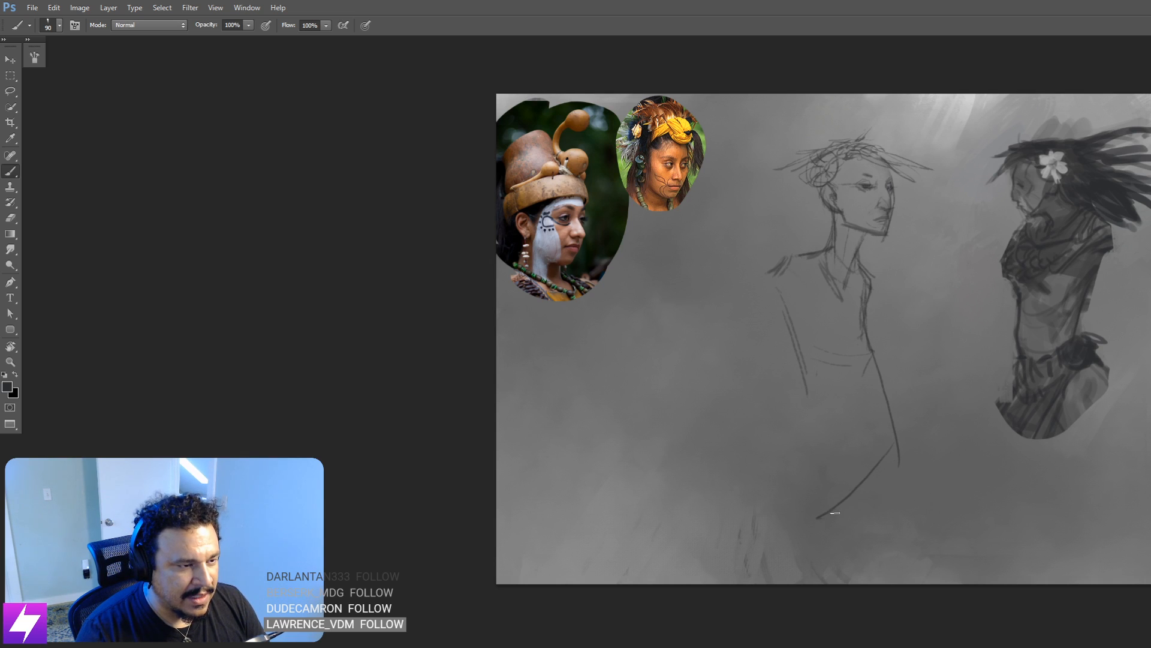
key(ctrl+z)
drag(882, 455, 876, 477)
drag(797, 338, 814, 455)
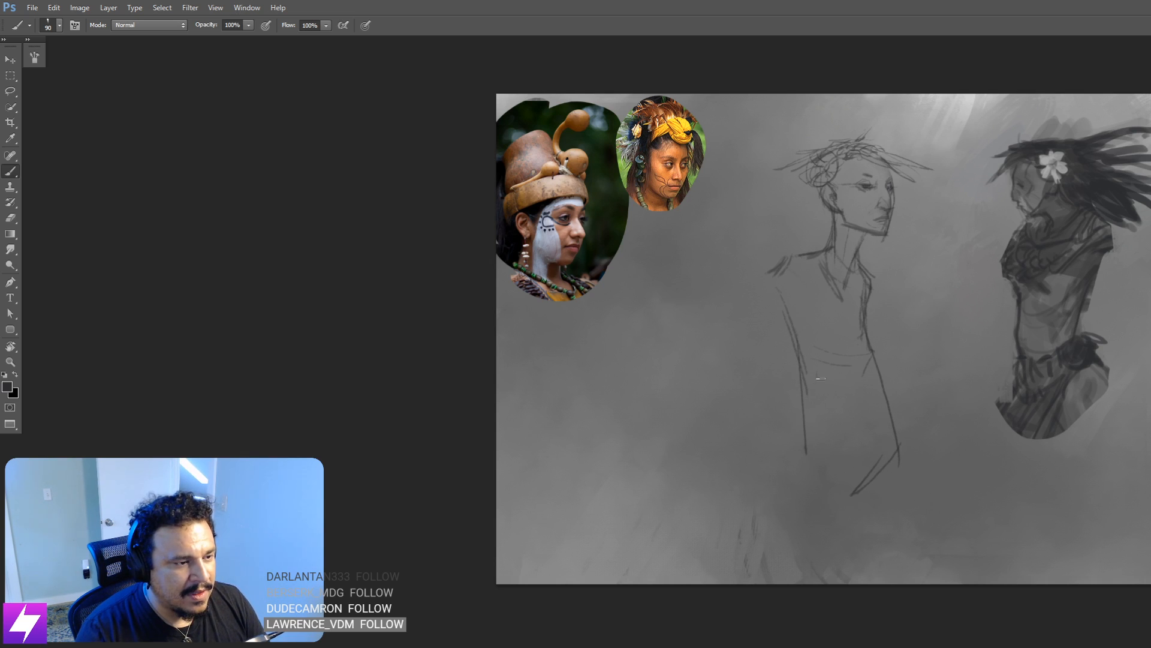
drag(801, 379, 809, 480)
key(ctrl+alt+z)
key(ctrl+alt+z)
key(ctrl+alt+z)
key(ctrl+alt+z)
key(ctrl+alt+z)
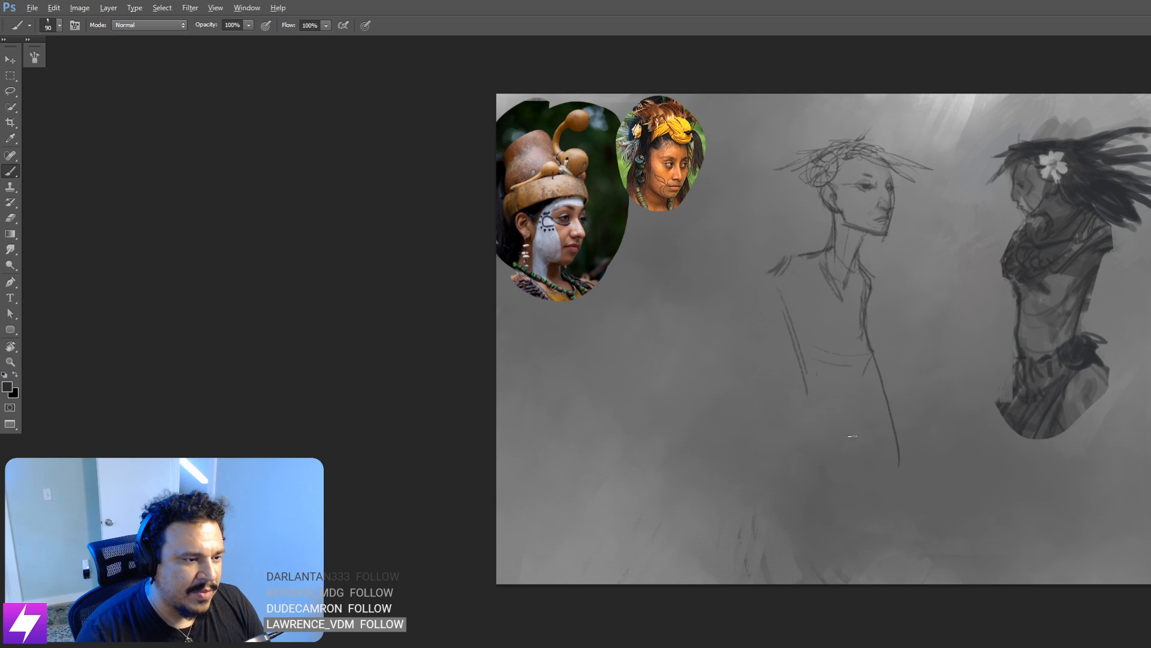
Step: Sketch the rounded near shoulder with its upper arm line, and add the short far shoulder line with a 90 px brush
mouse_move(839, 393)
mouse_down()
mouse_move(838, 446)
mouse_move(865, 462)
mouse_up()
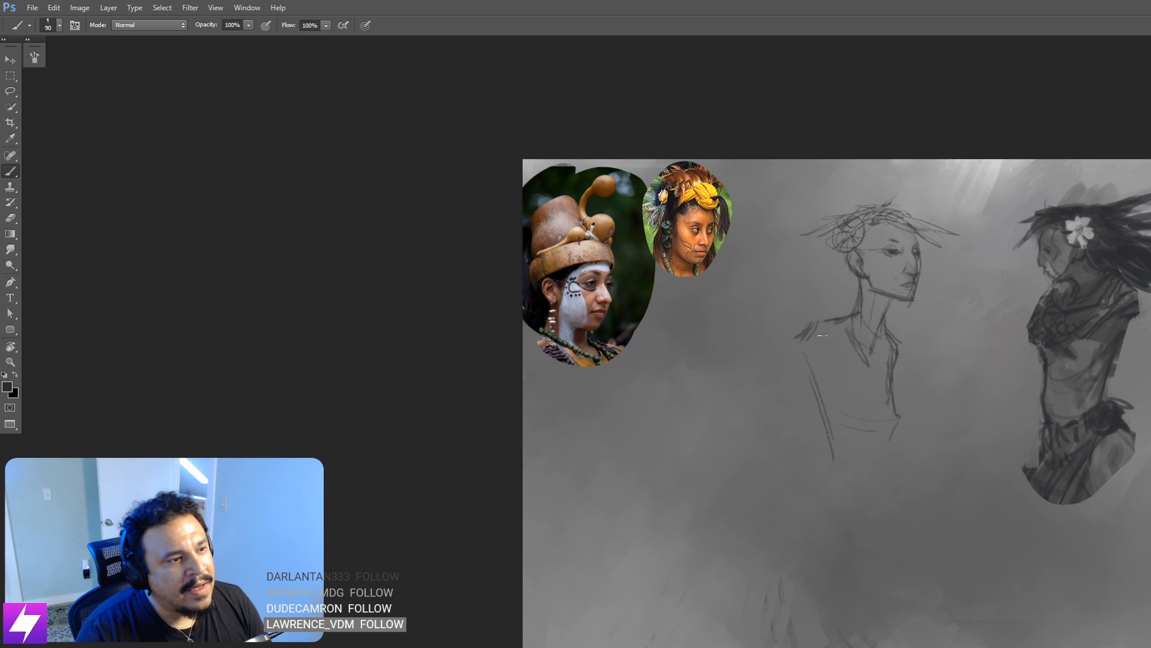
mouse_move(800, 358)
mouse_down()
mouse_move(829, 346)
mouse_move(823, 359)
mouse_up()
mouse_move(821, 324)
mouse_down()
mouse_move(812, 317)
mouse_move(842, 337)
mouse_move(894, 343)
mouse_move(835, 324)
mouse_move(865, 340)
mouse_up()
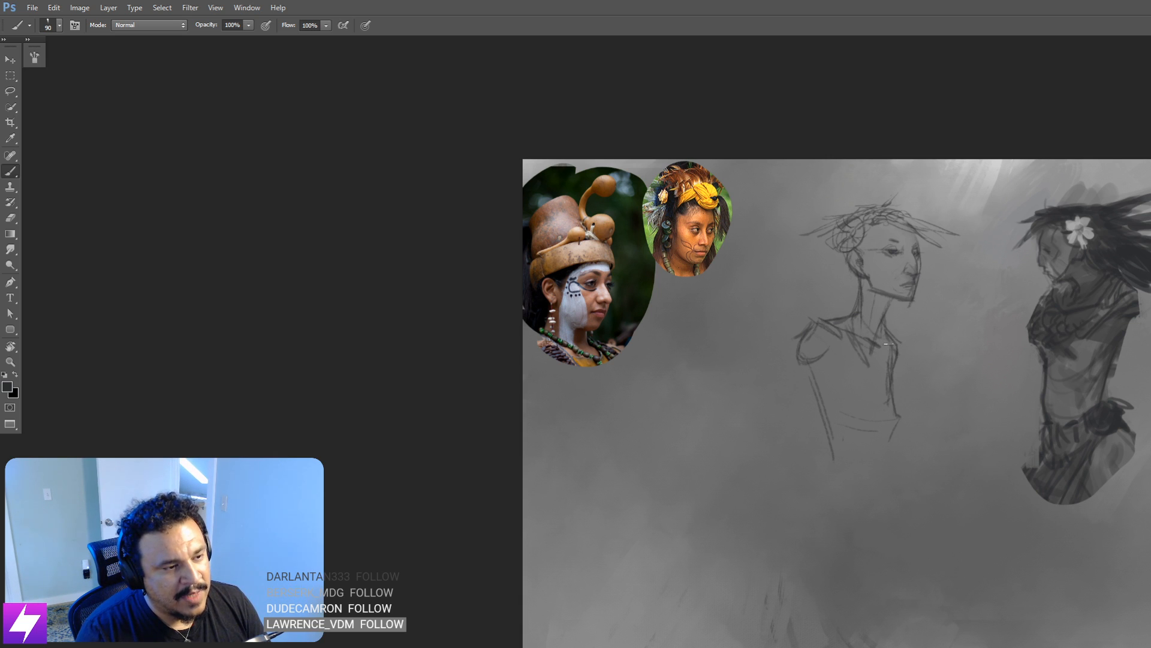
drag(895, 345, 912, 349)
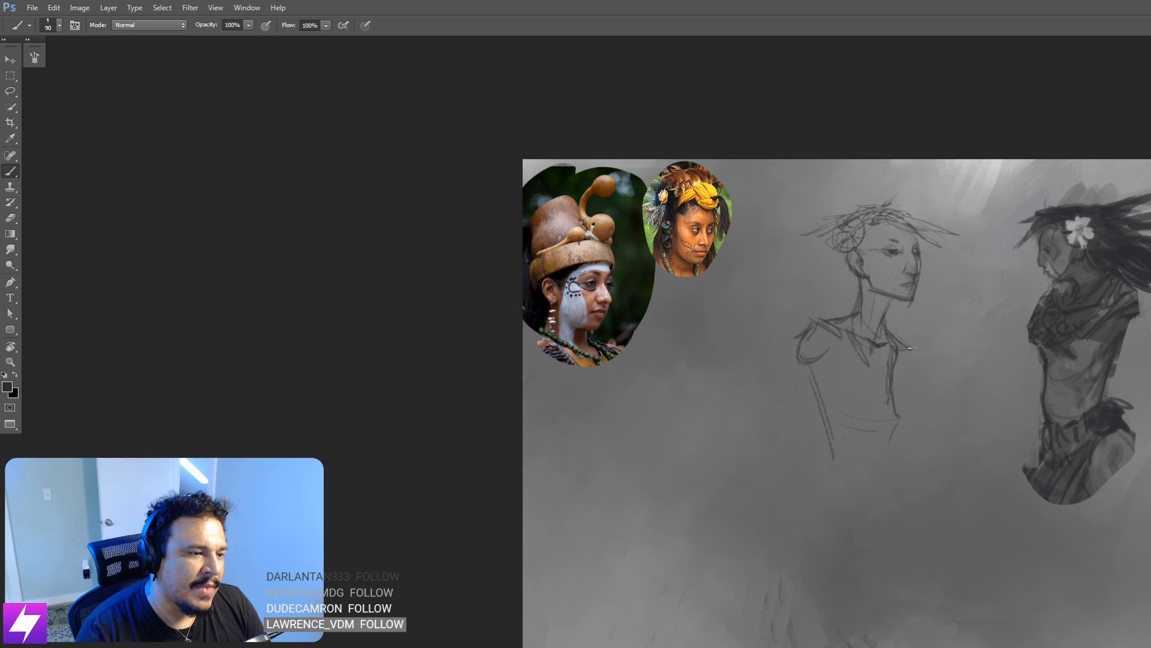
mouse_move(800, 337)
mouse_down()
mouse_move(744, 456)
mouse_move(806, 359)
mouse_up()
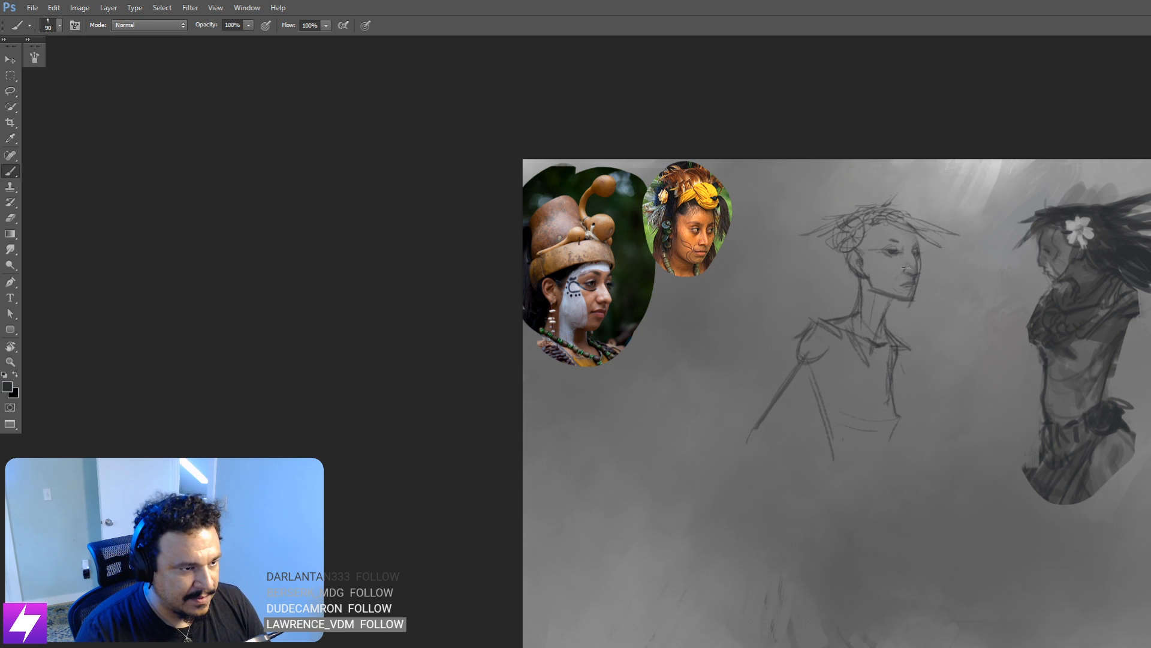
Step: Lighten the sketch lines around the front of the face with a 20 px eraser
key(ctrl+plus)
mouse_move(932, 234)
mouse_down()
mouse_move(897, 300)
mouse_move(902, 351)
mouse_up()
key(e)
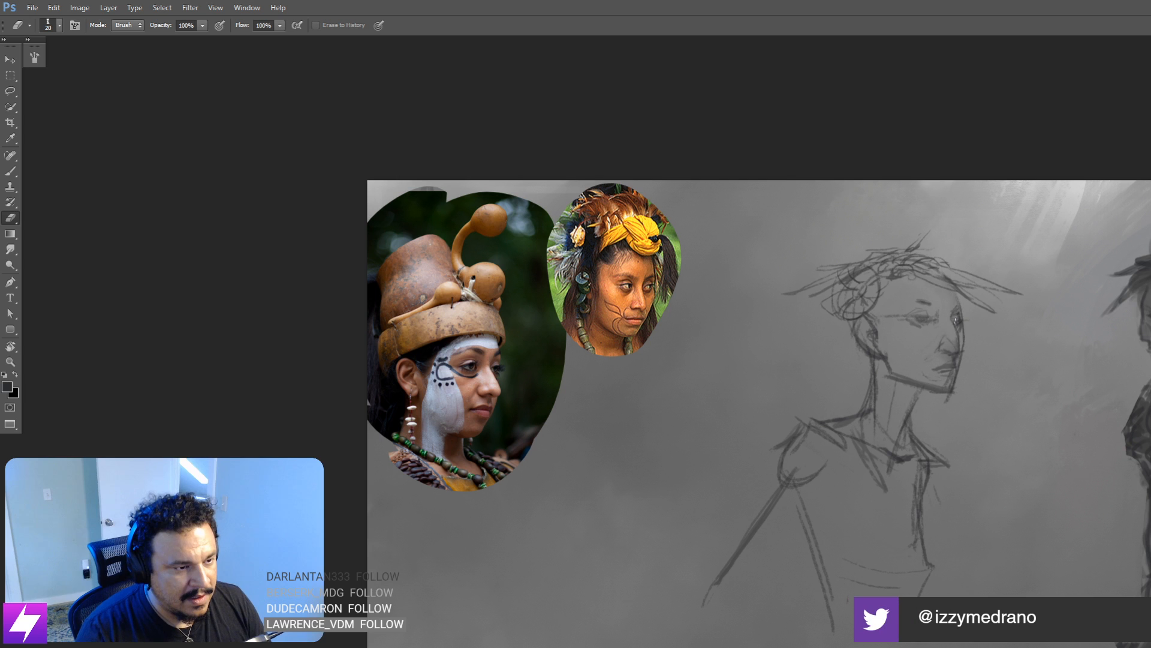
drag(922, 453, 902, 413)
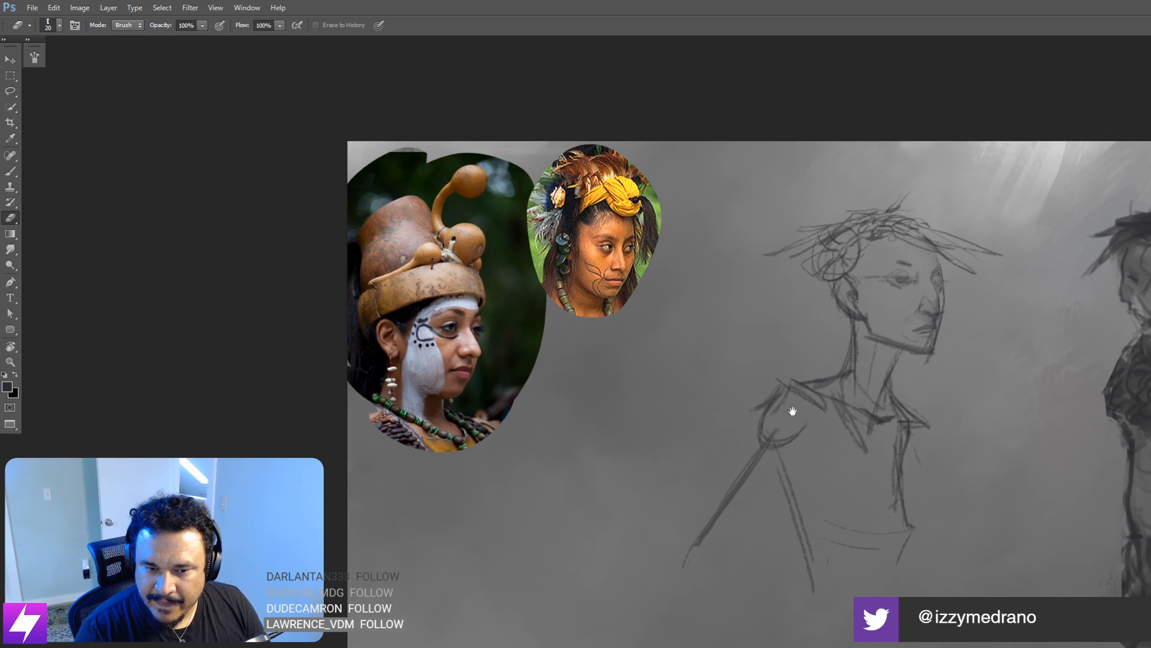
drag(792, 411, 816, 385)
Step: Flip the whole canvas horizontally to review the bust with its new shoulders and arm
key(ctrl+minus)
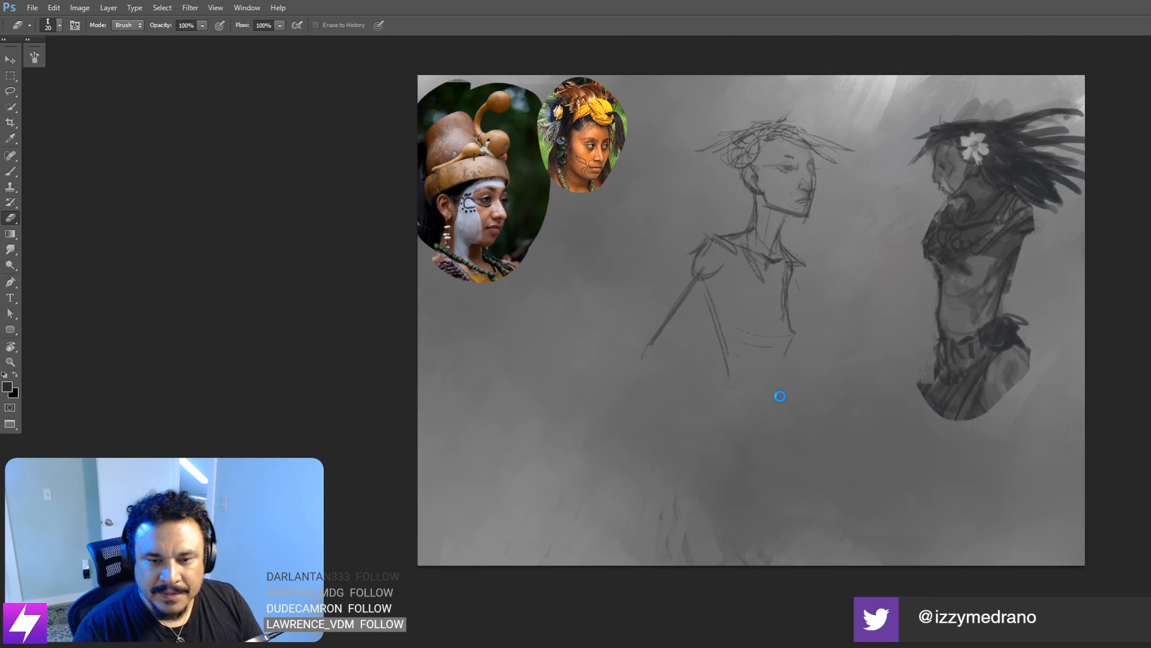
key(F2)
drag(852, 297, 866, 342)
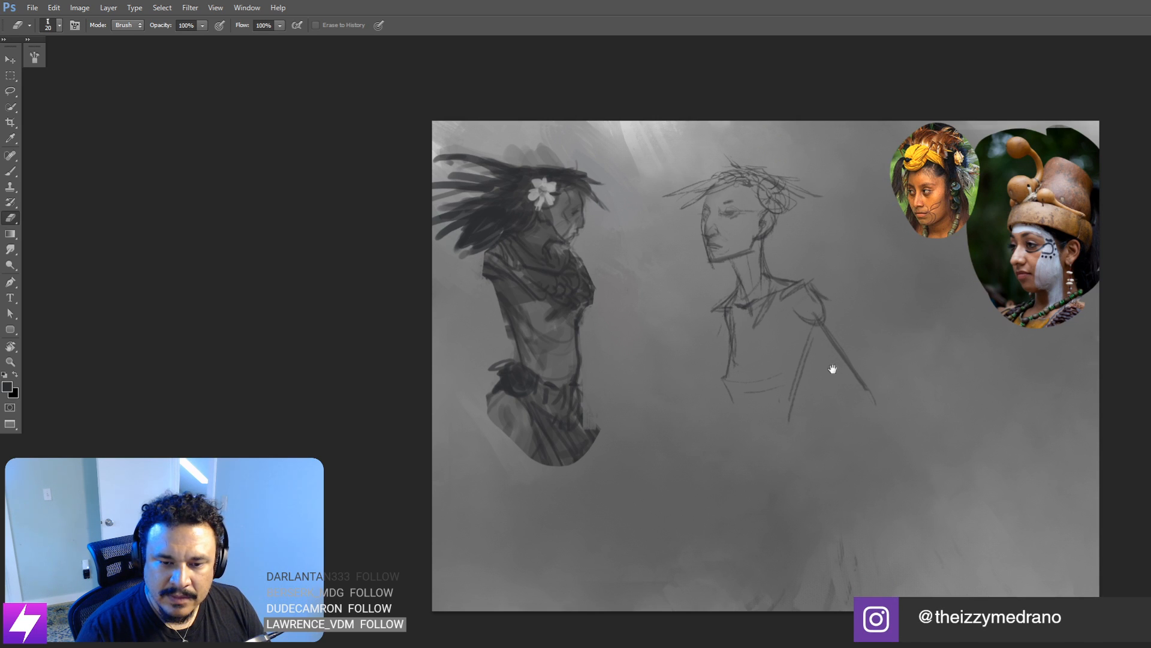
drag(833, 369, 844, 385)
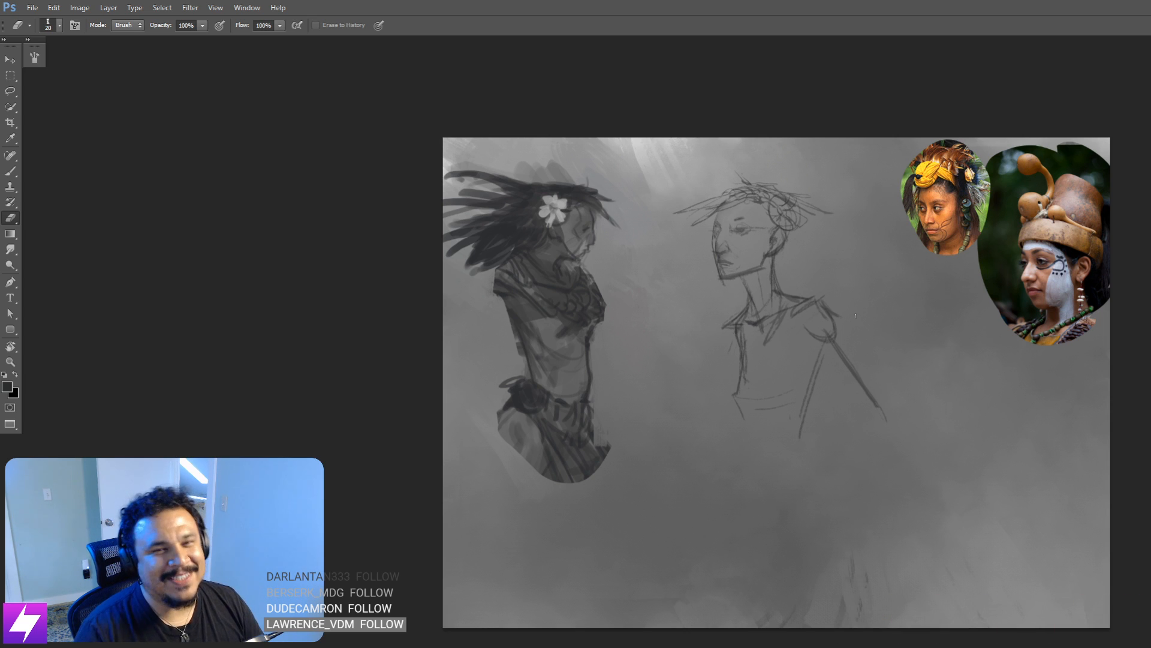
mouse_move(860, 421)
mouse_down()
mouse_move(843, 404)
mouse_move(820, 419)
mouse_move(854, 404)
mouse_up()
drag(754, 424, 757, 410)
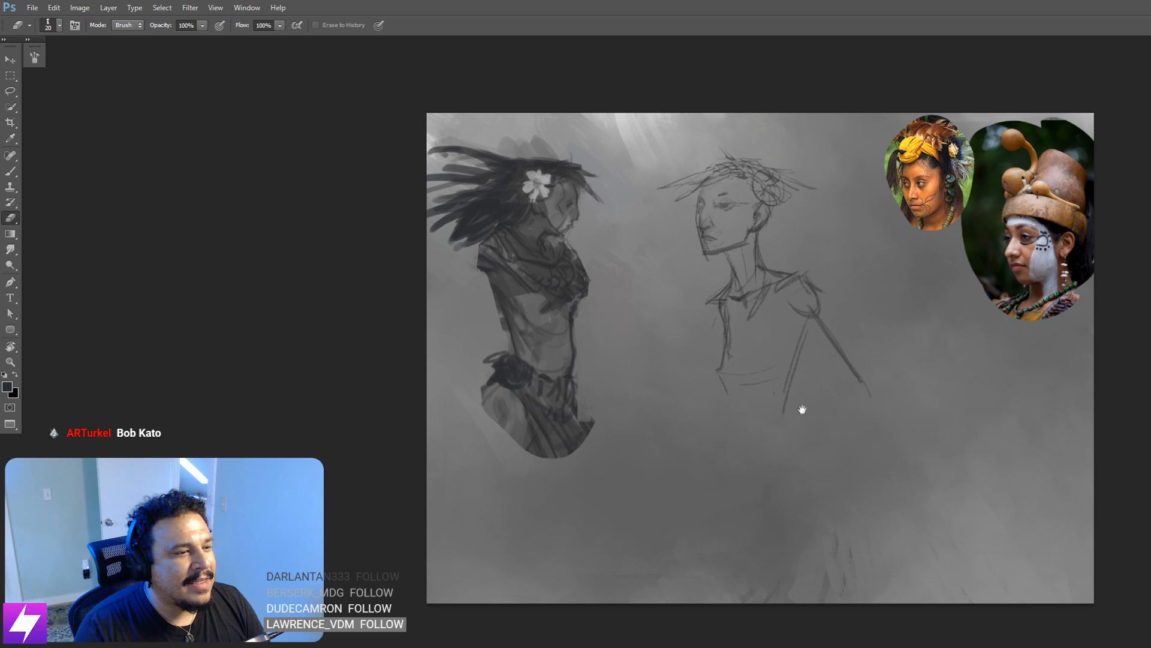
mouse_move(815, 377)
mouse_down()
mouse_move(820, 408)
mouse_move(807, 419)
mouse_move(850, 402)
mouse_up()
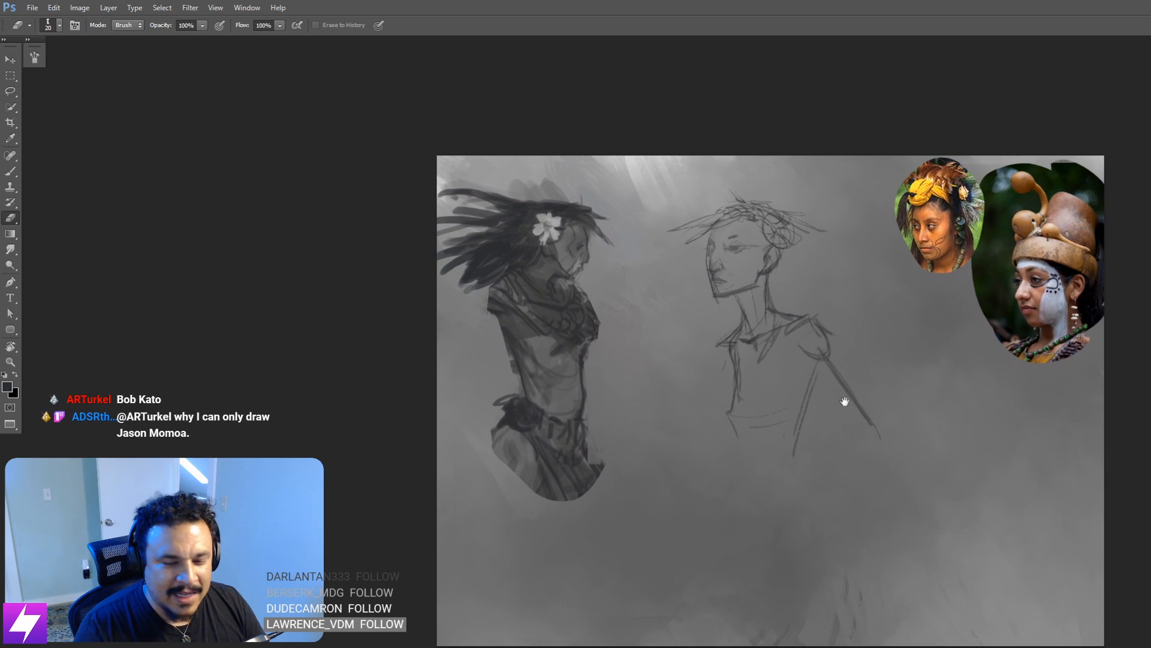
drag(840, 459, 851, 453)
drag(851, 393, 851, 418)
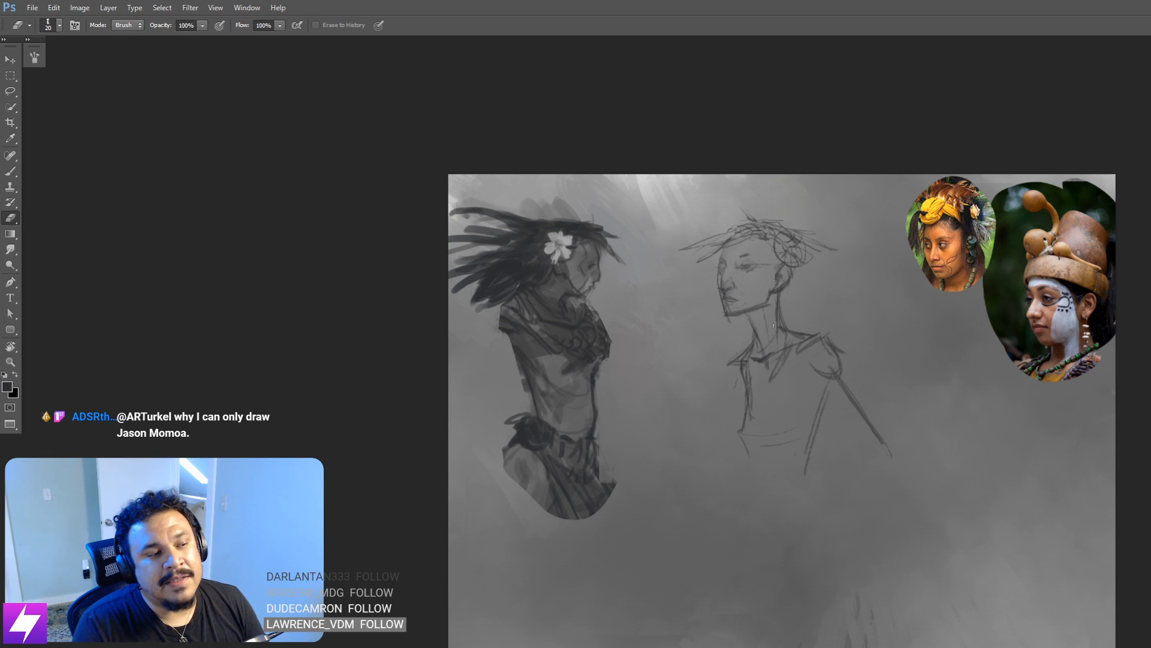
scroll(773, 326, up, 1)
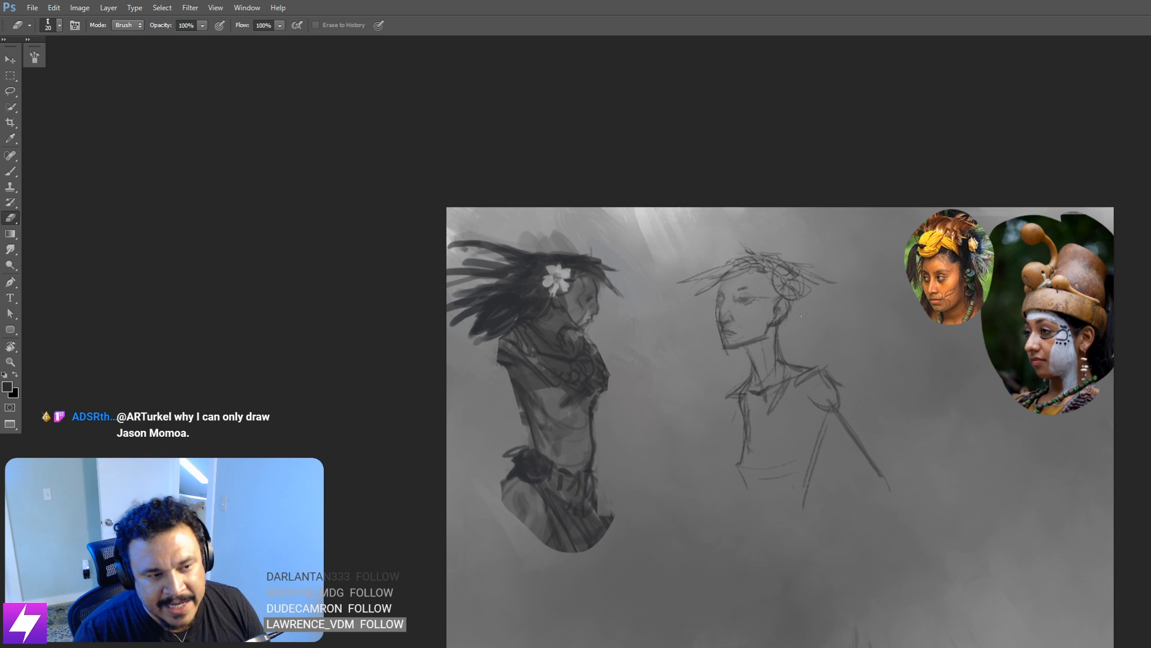
Step: Redefine the lips and mark the cheek beside the mouth with the brush reduced to 50 px
mouse_move(744, 321)
mouse_down()
mouse_move(757, 355)
mouse_move(777, 332)
mouse_move(769, 327)
mouse_up()
key(ctrl+plus)
key(b)
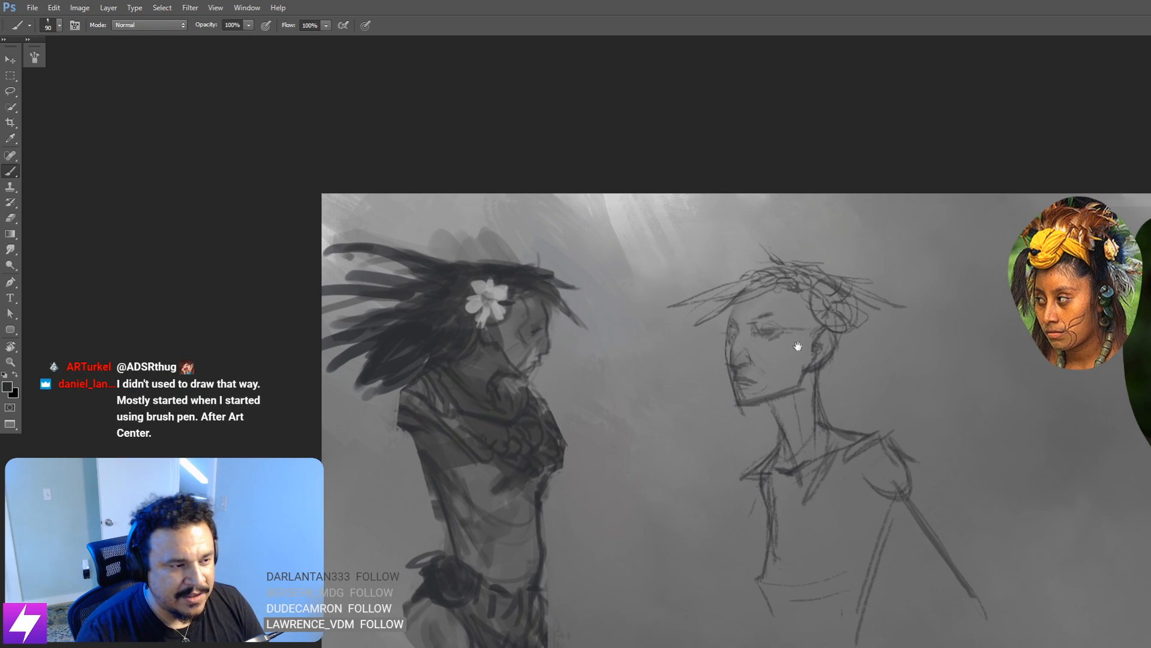
drag(797, 342, 777, 347)
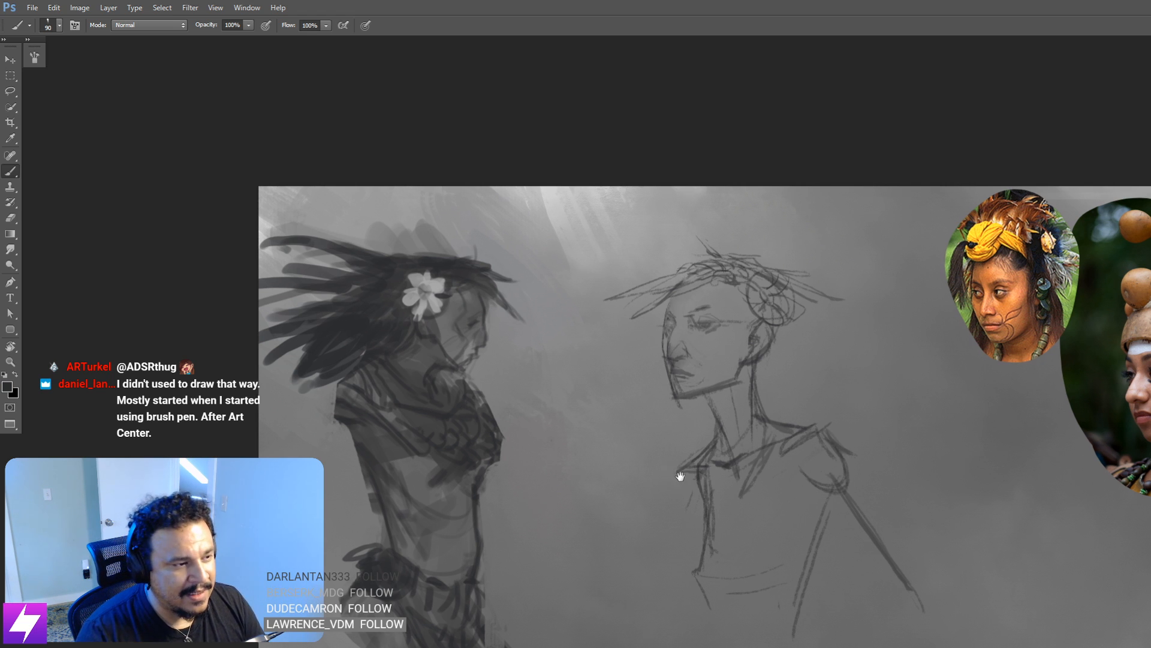
drag(688, 335, 718, 368)
key(bracketleft)
key(bracketleft)
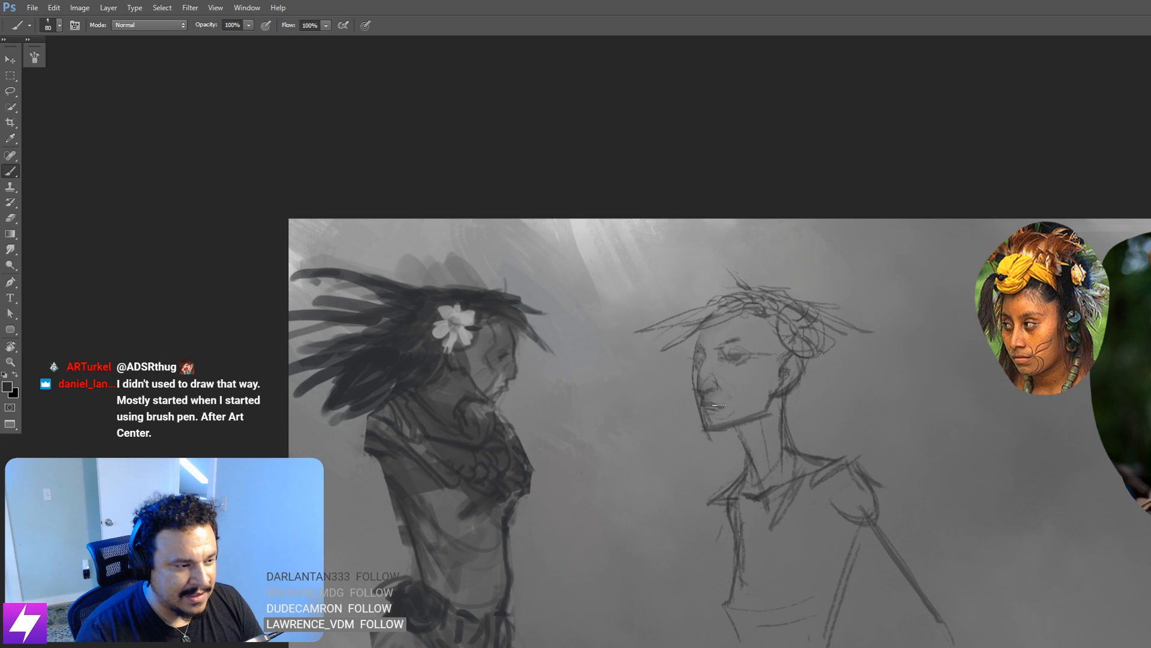
key(bracketleft)
key(bracketleft)
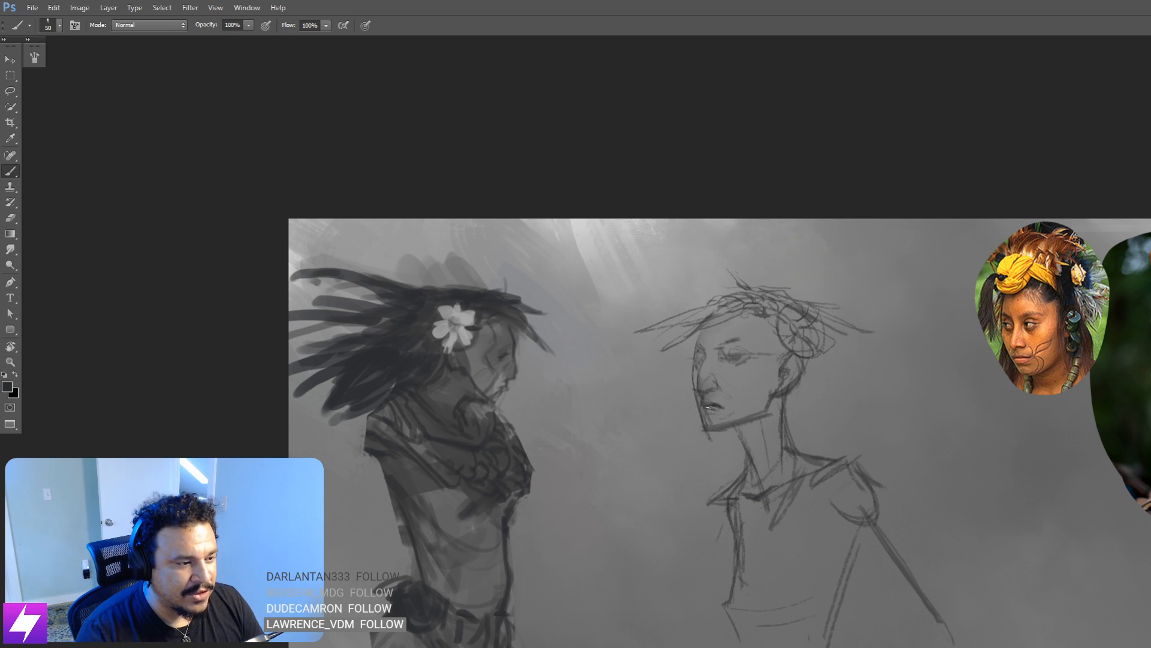
drag(710, 407, 737, 408)
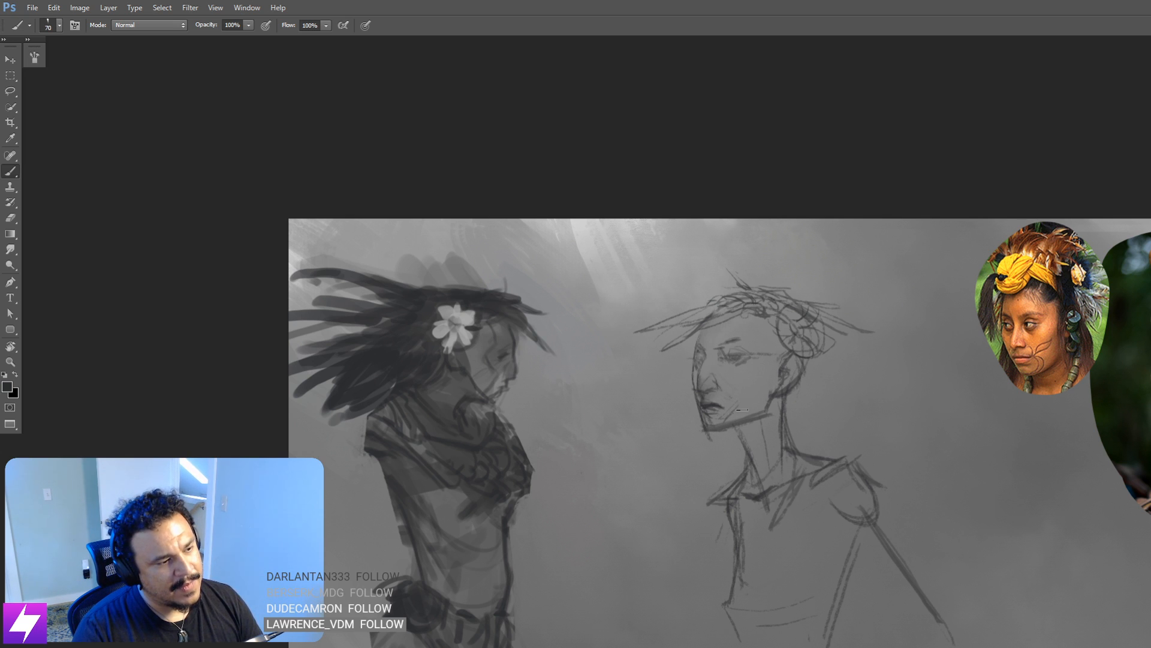
Step: Soften the lines around the chin and jaw using the Smudge tool at 70 px and 50% strength
key(r)
drag(760, 407, 766, 397)
key([)
key([)
drag(715, 431, 720, 429)
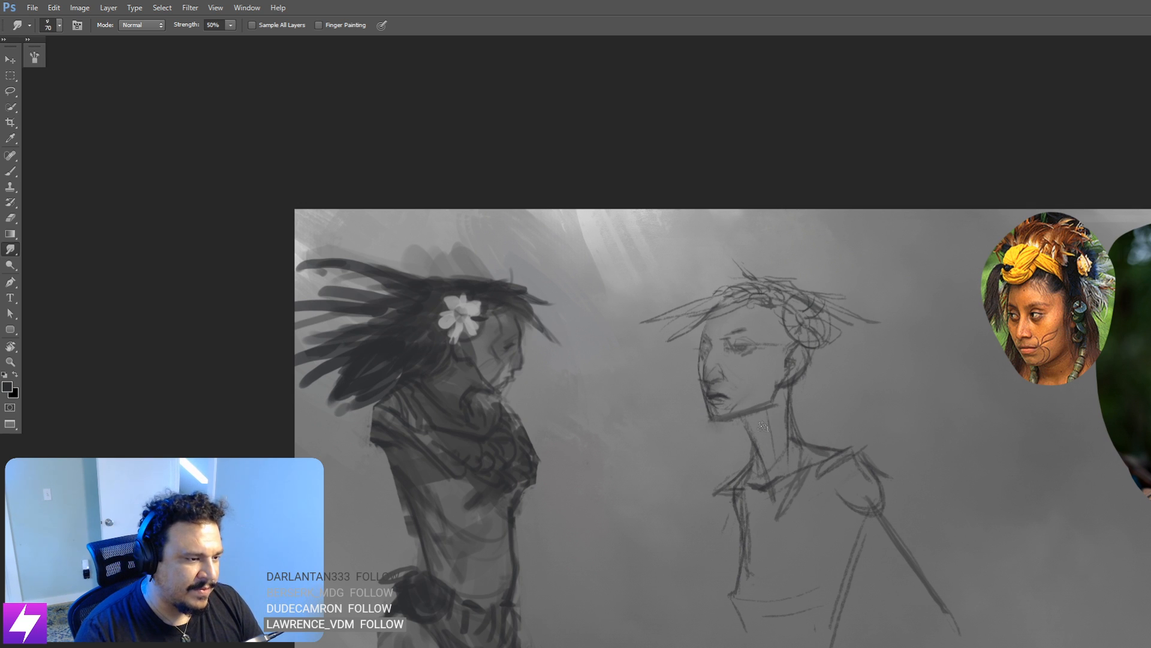
drag(786, 396, 772, 414)
Step: Strengthen the brow and the jaw corner below the ear, and add armpit strokes toward the chest with a 125 px brush
key(b)
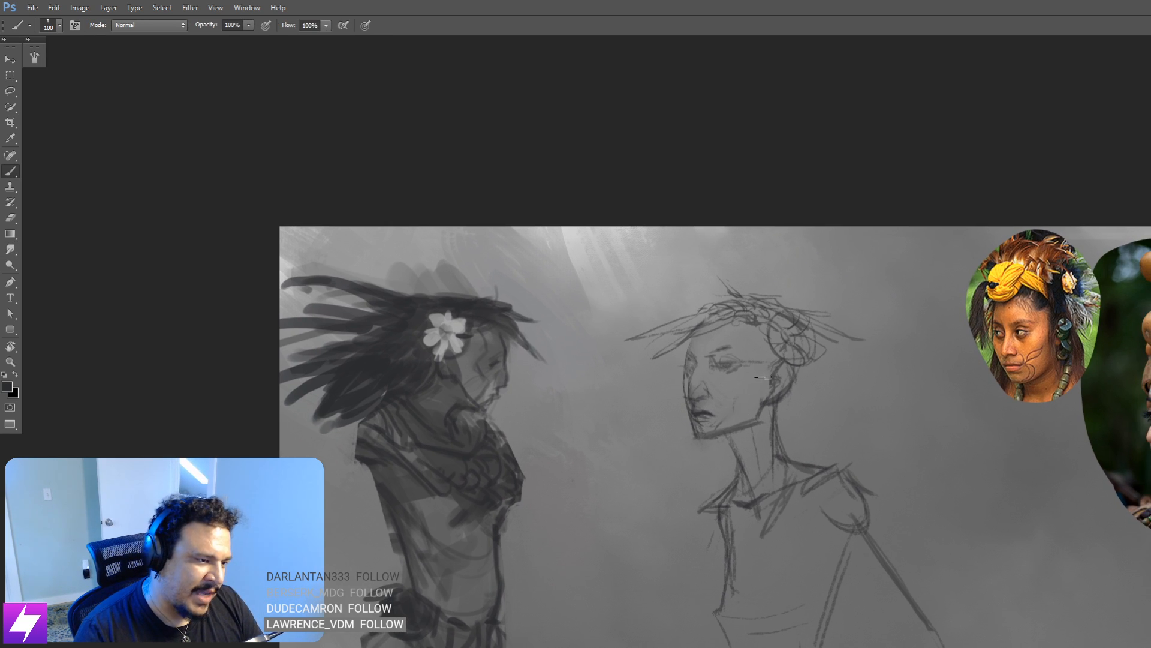
drag(774, 366, 751, 355)
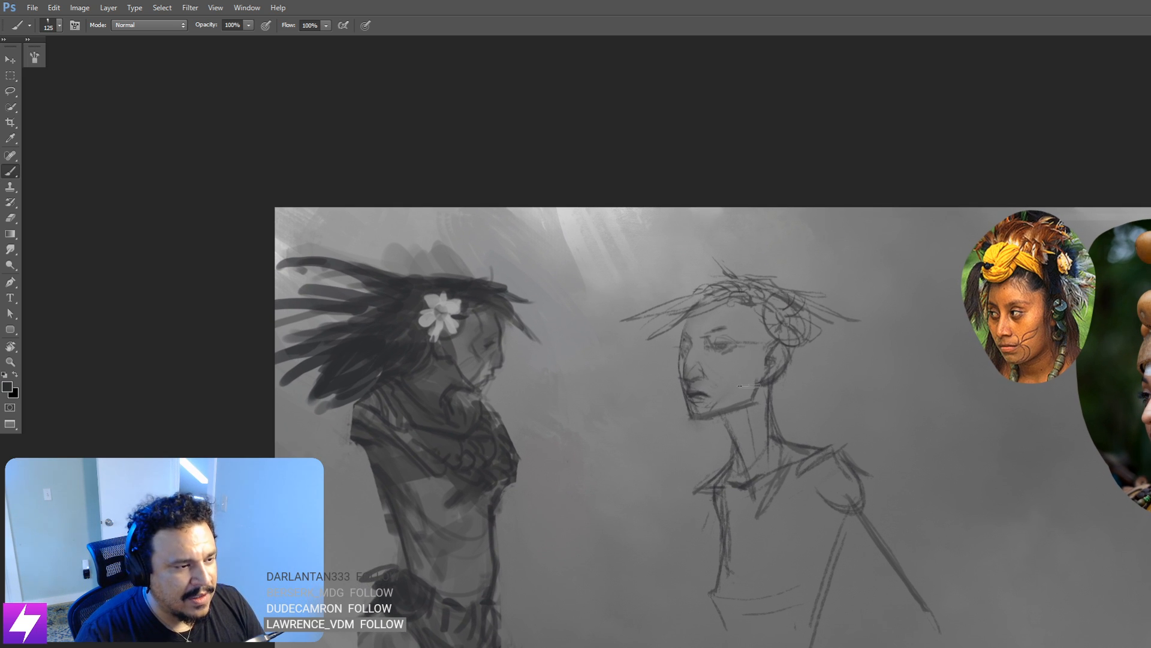
key(bracketright)
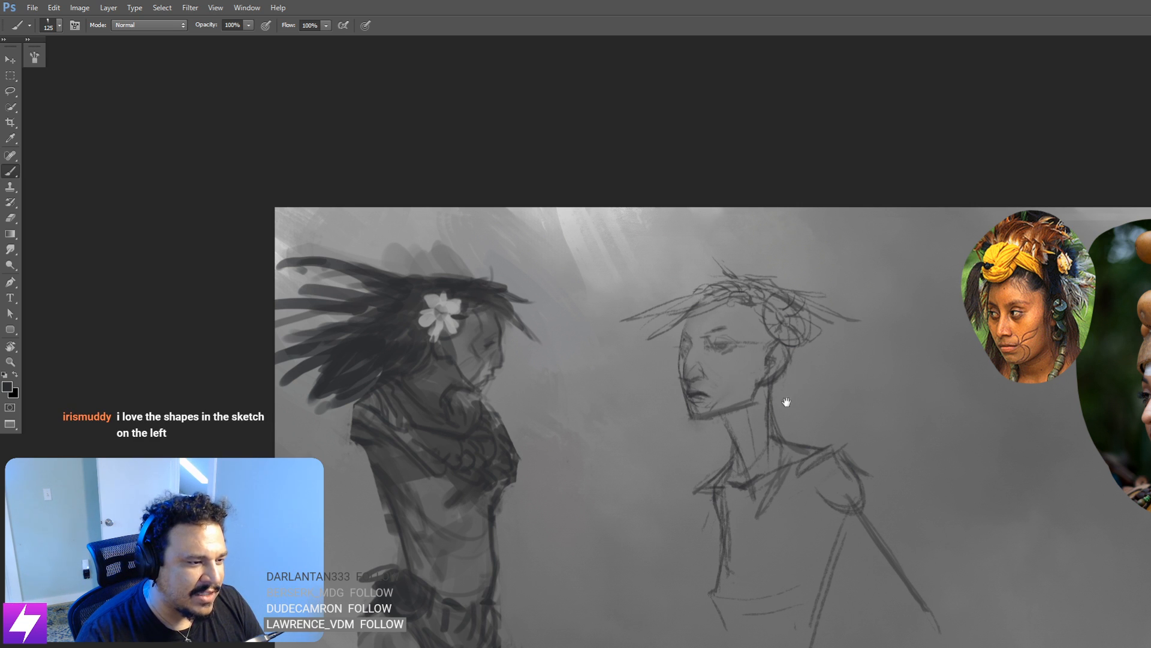
scroll(785, 408, down, 5)
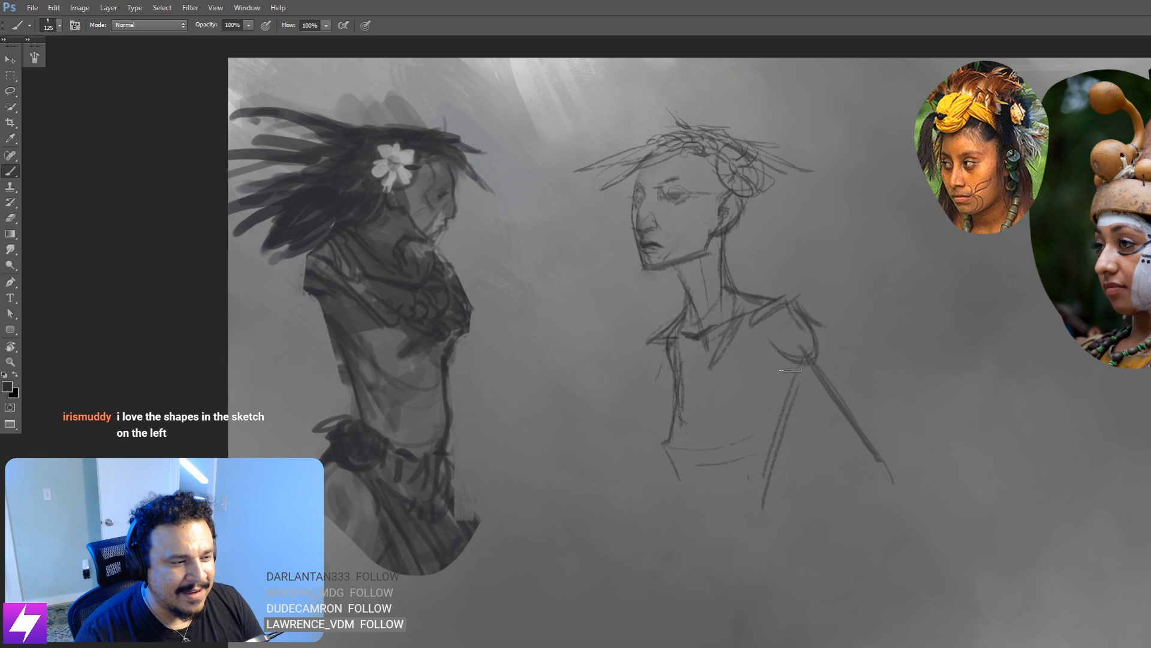
mouse_move(794, 354)
mouse_down()
mouse_move(754, 386)
mouse_move(763, 398)
mouse_move(718, 455)
mouse_move(745, 457)
mouse_up()
Step: Add contour lines from the temple down the cheek and darken the underside of the jaw with an 80 px brush
key(bracketleft)
key(bracketleft)
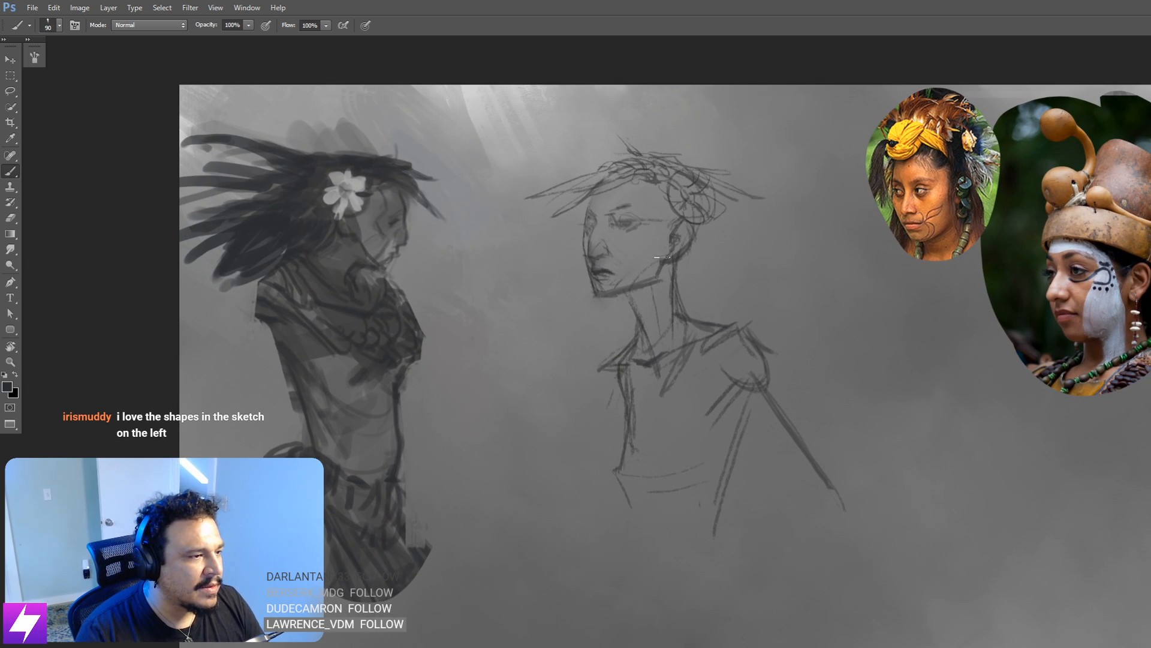
scroll(656, 264, up, 3)
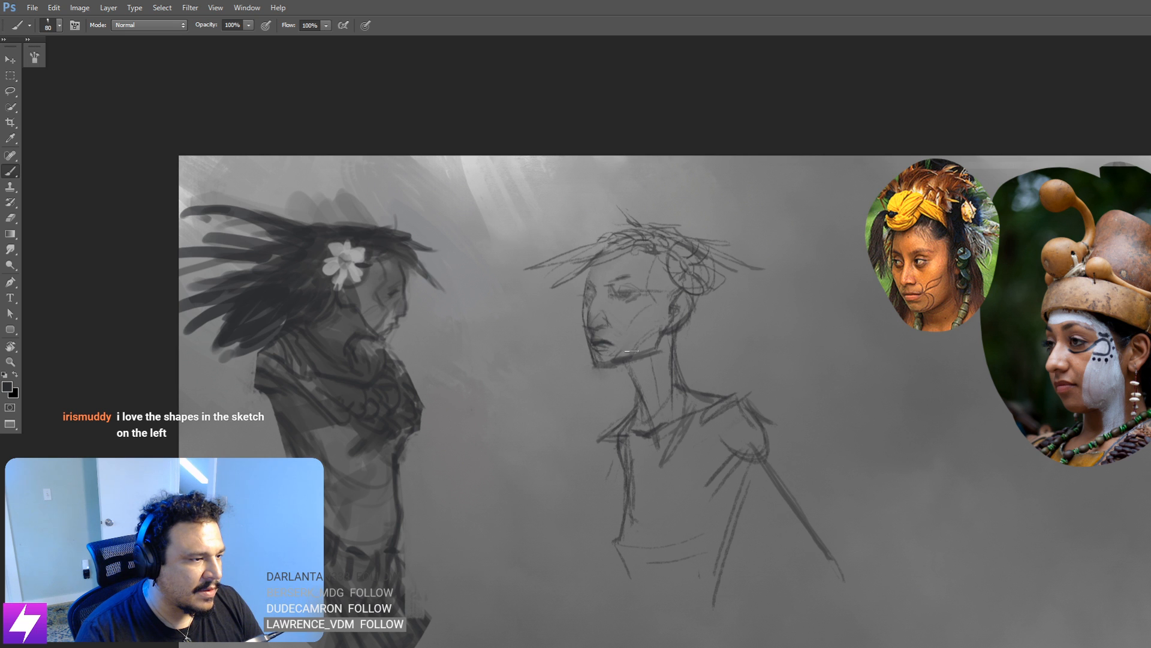
drag(672, 327, 666, 381)
key(ctrl+minus)
key(ctrl+minus)
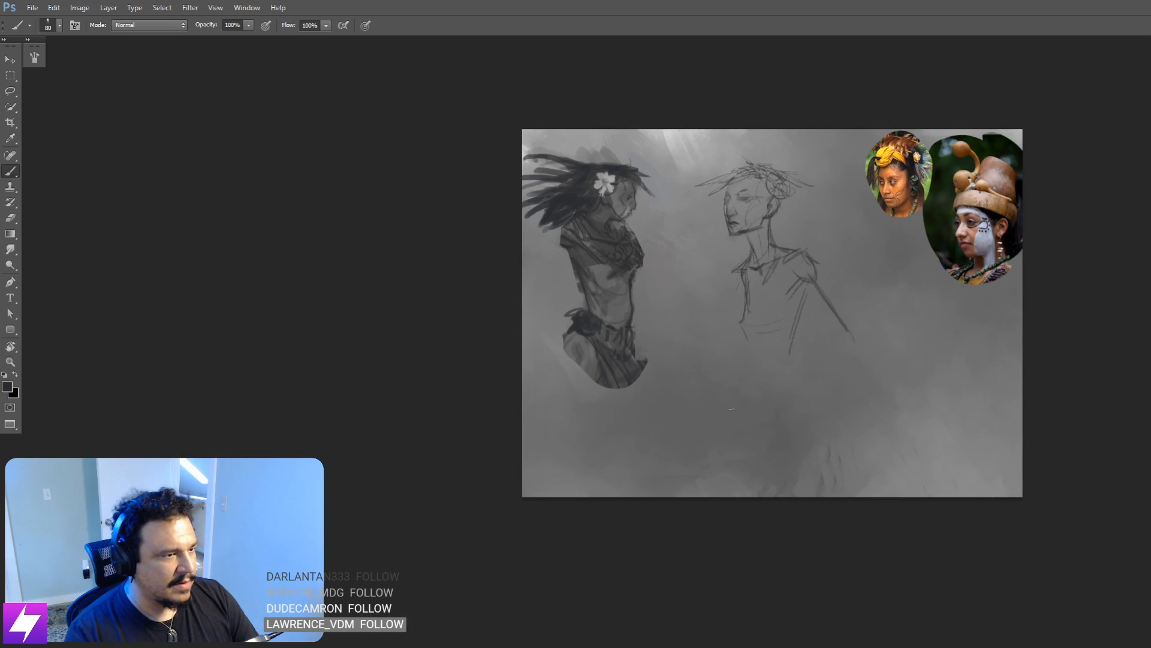
Step: Flip the canvas horizontally and scale the bust sketch down to about 83%
key(ctrl+shift+h)
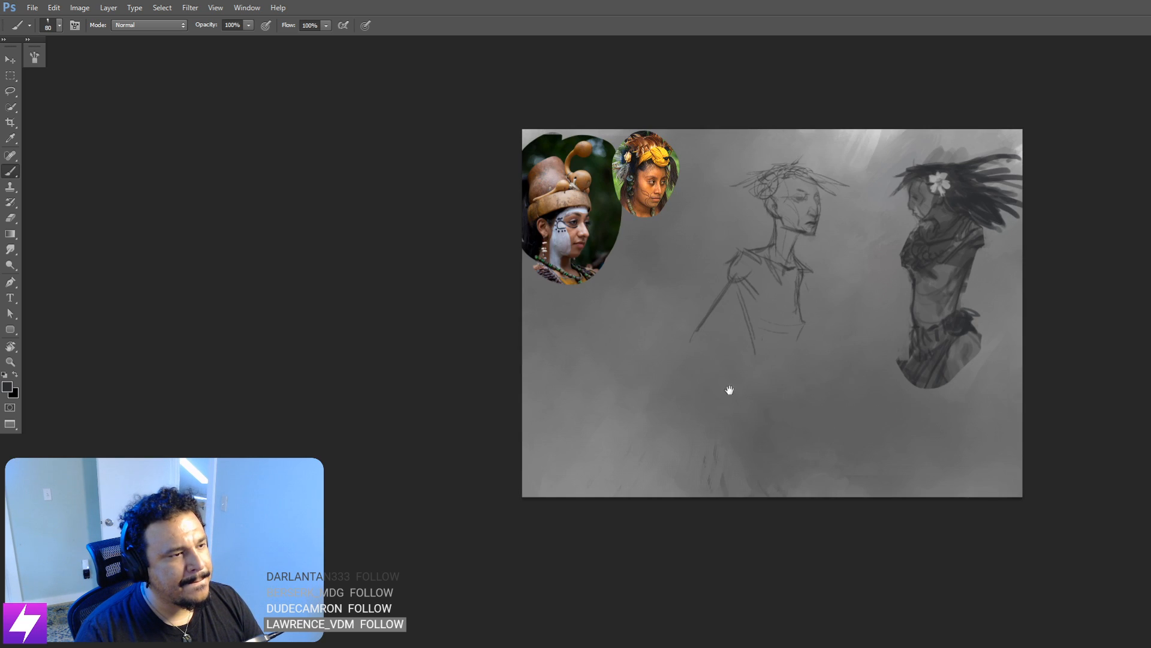
scroll(743, 373, up, 3)
key(ctrl+t)
drag(838, 256, 812, 287)
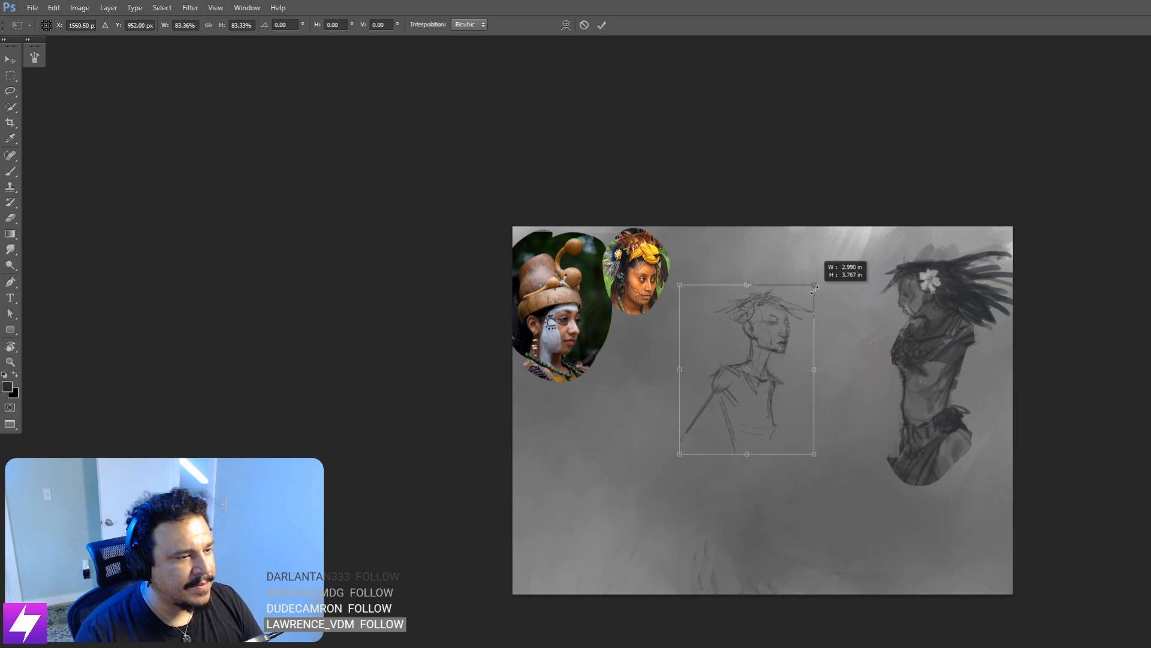
key(Return)
Step: Draw hair locks streaming back from the bust's head with a 100 px brush, undoing an unwanted stroke
key(ctrl+plus)
drag(728, 361, 759, 360)
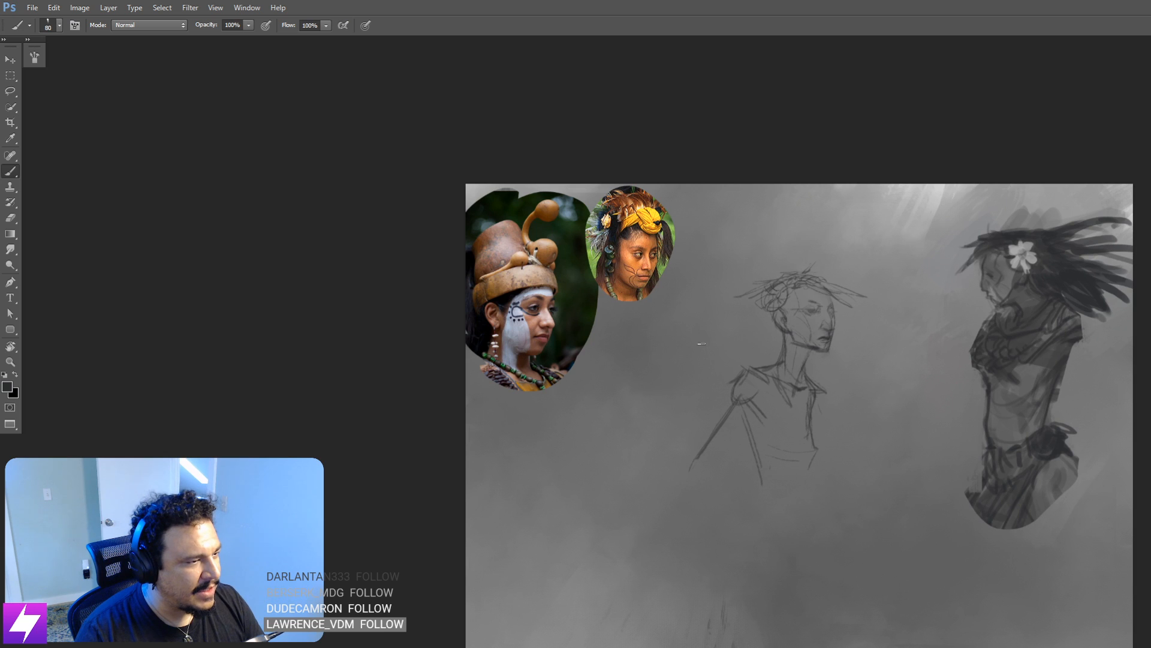
key(bracketright)
key(bracketright)
mouse_move(774, 321)
mouse_down()
mouse_move(705, 343)
mouse_move(724, 357)
mouse_up()
drag(776, 329, 727, 366)
key(ctrl+z)
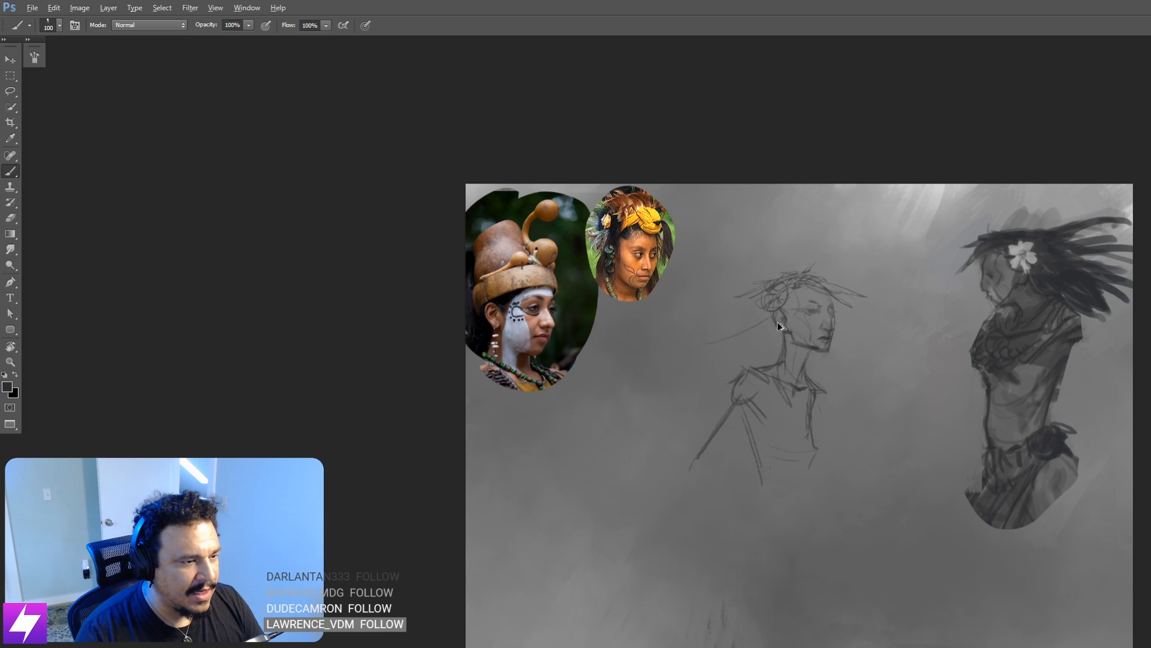
drag(768, 295, 687, 351)
mouse_move(746, 329)
mouse_down()
mouse_move(709, 365)
mouse_move(774, 330)
mouse_move(748, 362)
mouse_up()
Step: Erase the eyes, nose and mouth inside the bust's face outline with the eraser enlarged to 60 px
scroll(765, 345, up, 1)
key(e)
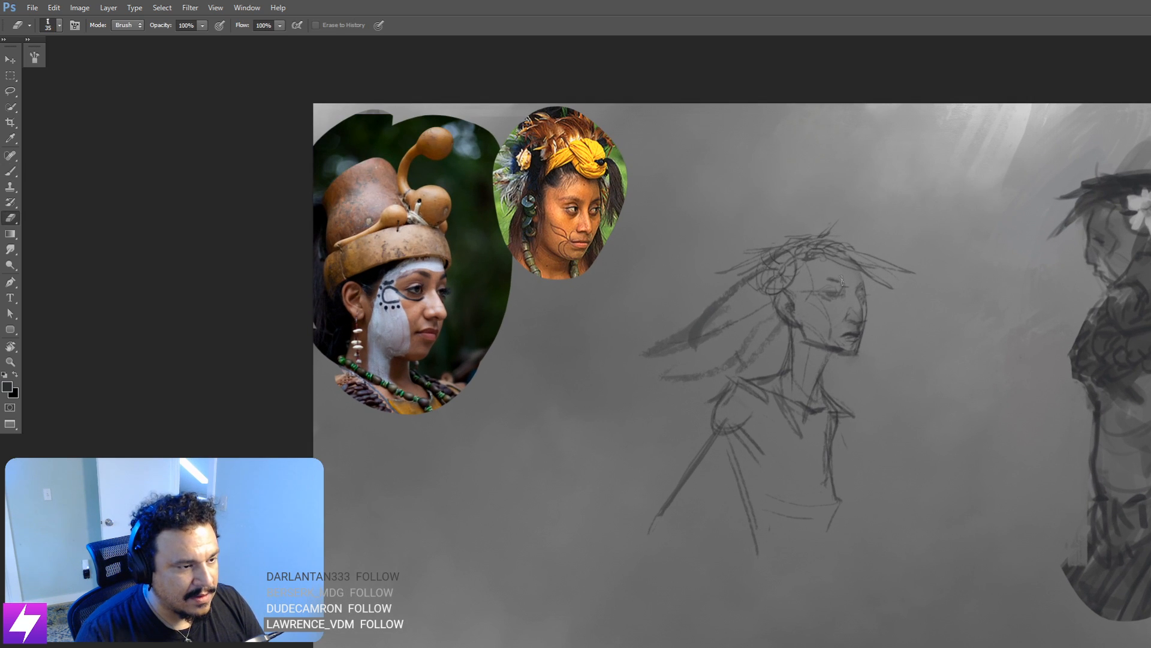
mouse_move(834, 279)
mouse_down()
mouse_move(826, 309)
mouse_move(851, 288)
mouse_move(859, 311)
mouse_move(831, 331)
mouse_move(818, 299)
mouse_move(853, 316)
mouse_move(845, 339)
mouse_move(856, 309)
mouse_move(847, 345)
mouse_up()
mouse_move(882, 299)
mouse_down()
mouse_move(828, 311)
mouse_move(827, 332)
mouse_up()
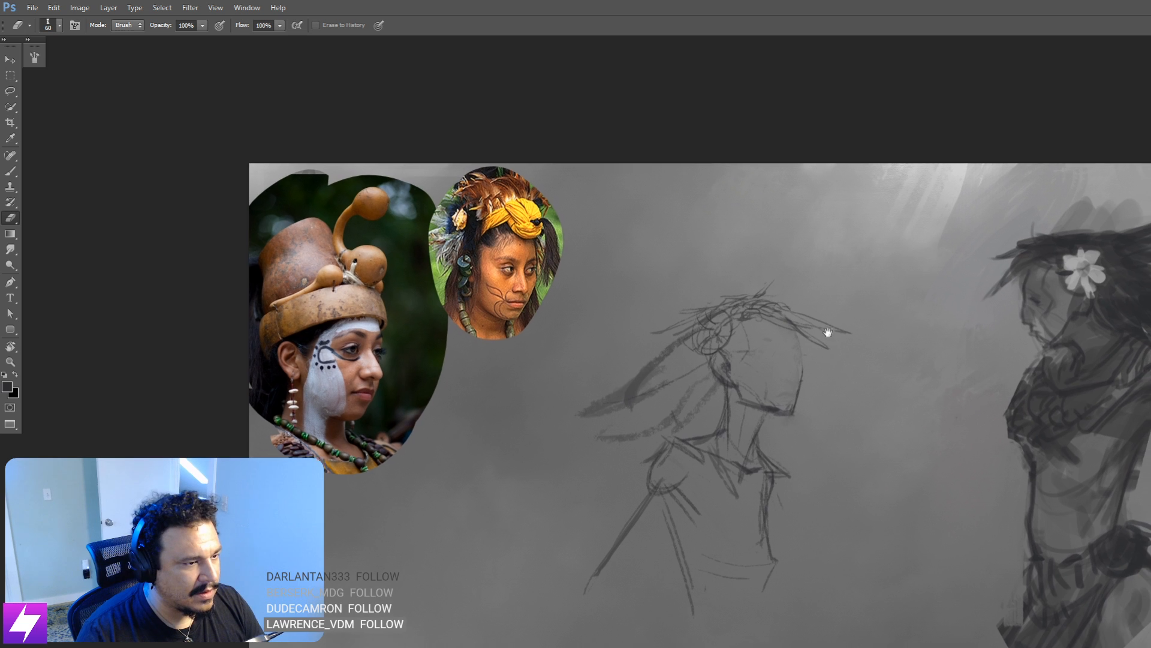
Step: Flip the canvas horizontally and mark new eyes and brows on the empty face with a 60 to 70 px brush
scroll(828, 332, down, 1)
key(F2)
drag(760, 307, 753, 390)
scroll(778, 343, up, 1)
drag(785, 314, 844, 380)
key(b)
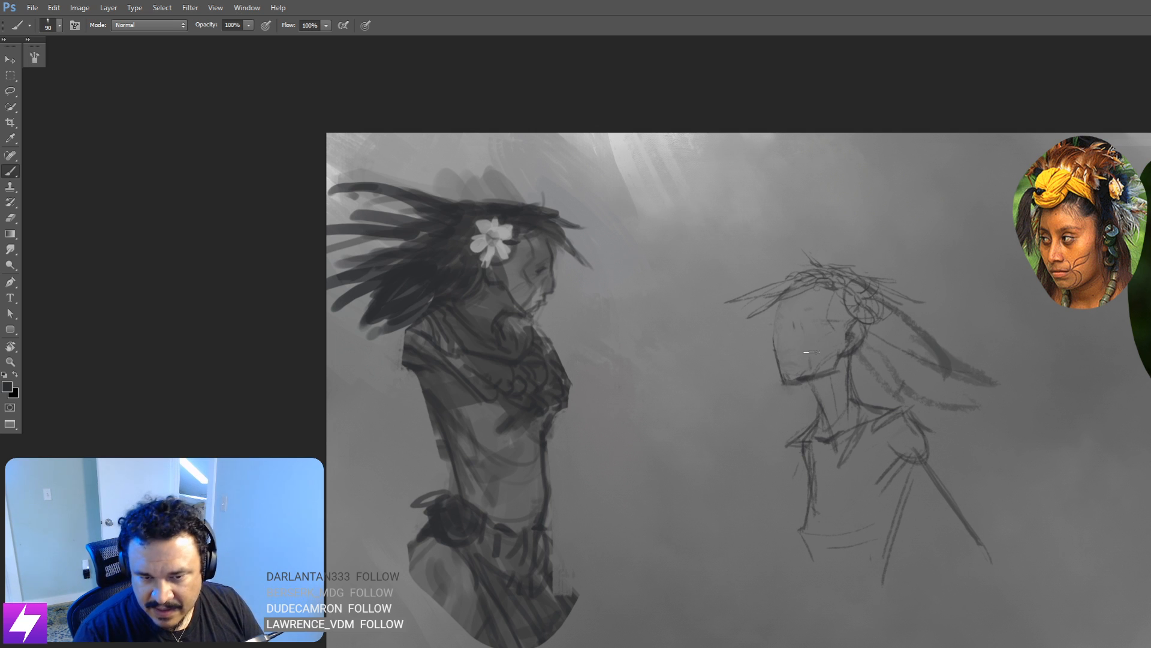
drag(760, 375, 768, 373)
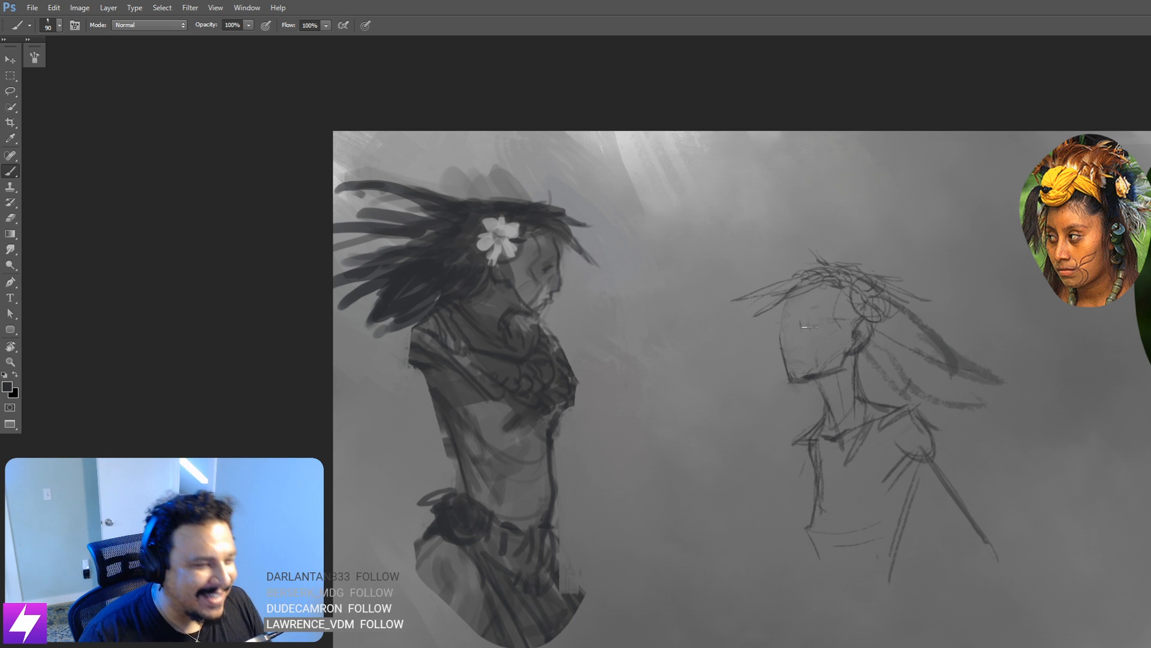
drag(820, 361, 816, 370)
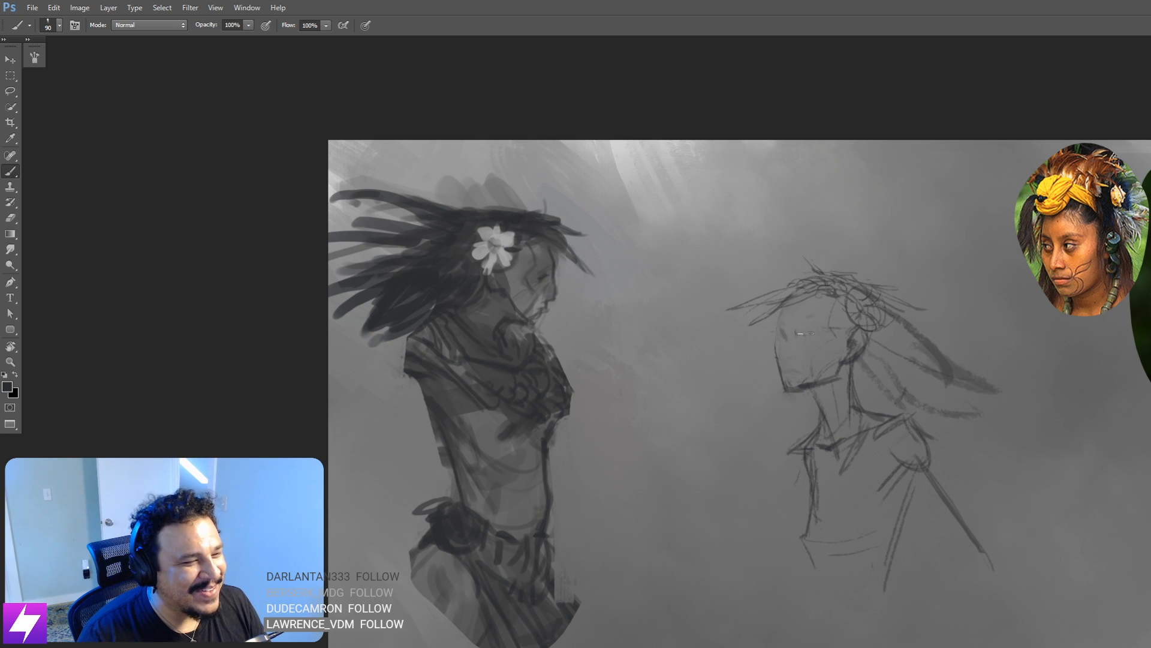
mouse_move(828, 326)
mouse_down()
mouse_move(830, 313)
mouse_move(845, 336)
mouse_up()
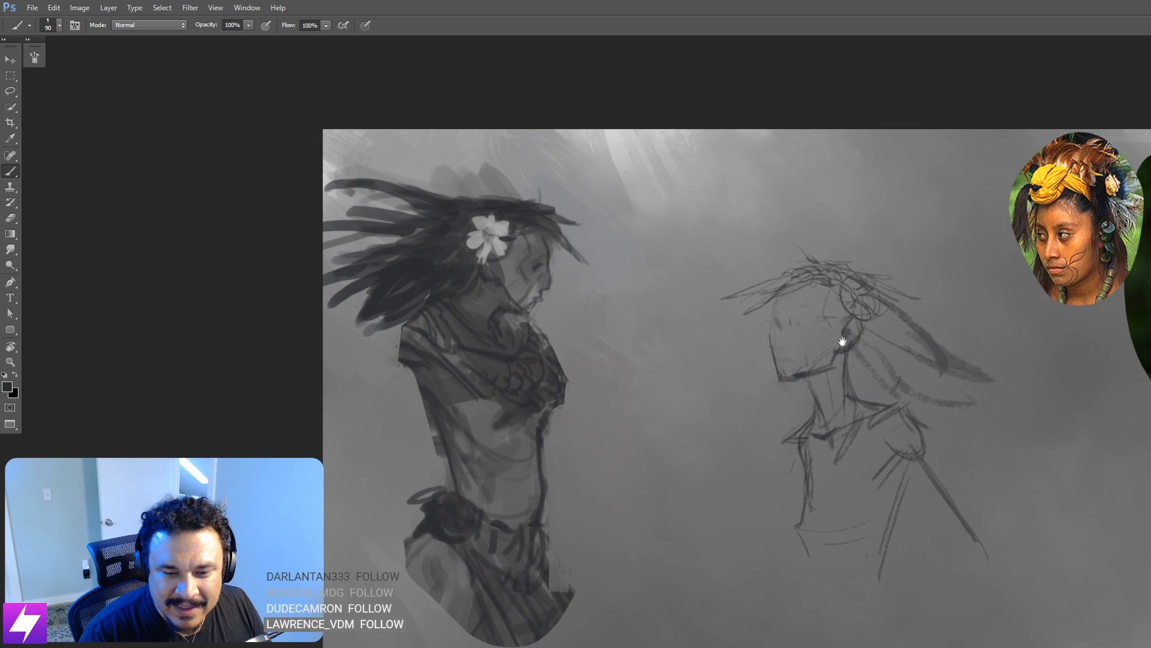
mouse_move(884, 373)
mouse_down()
mouse_move(854, 373)
mouse_move(874, 409)
mouse_up()
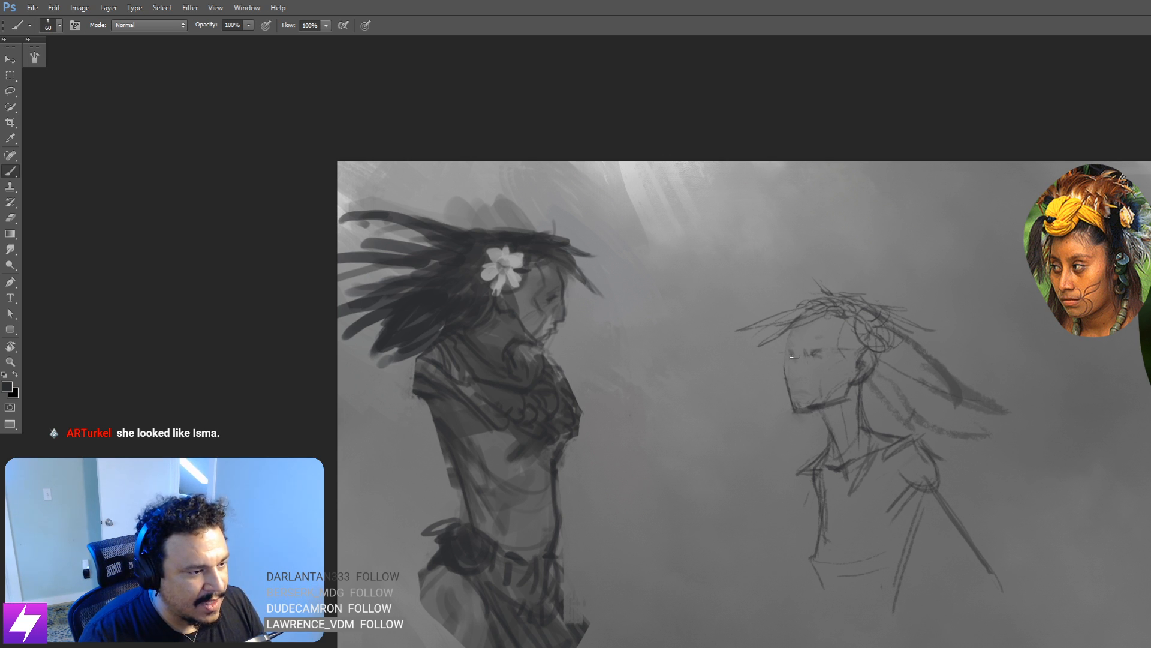
key(bracketright)
scroll(794, 356, up, 2)
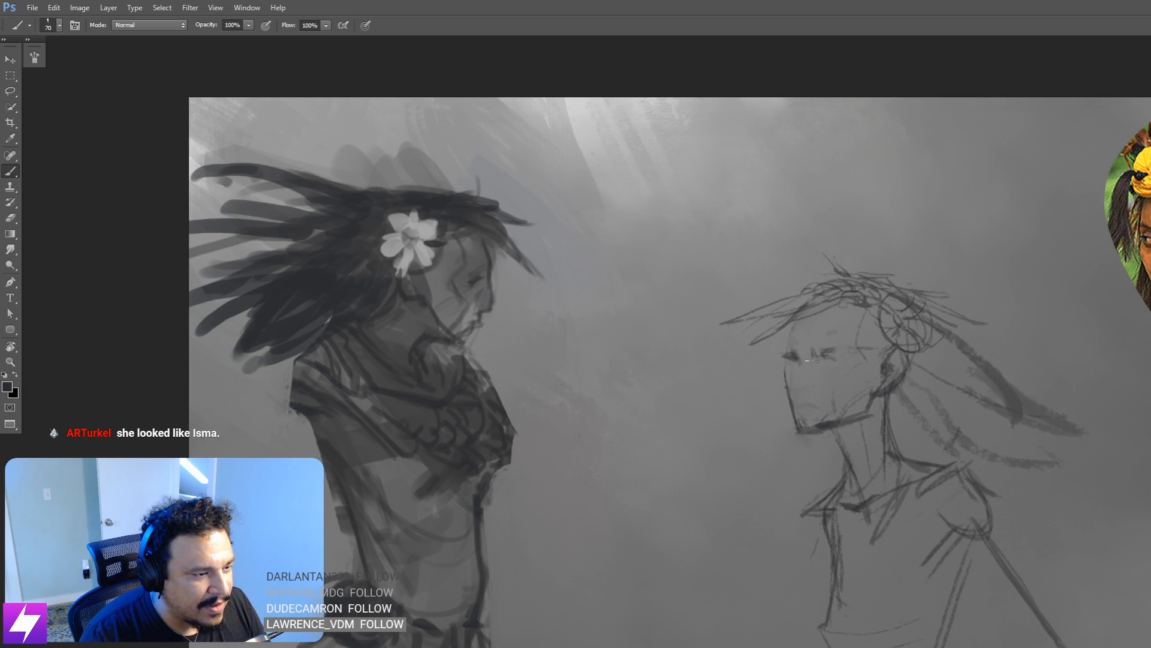
Step: Sketch a demonstration head beside the bust from a circle, jaw lines, eye line, nose and mouth with a 70 px brush
drag(832, 390, 640, 406)
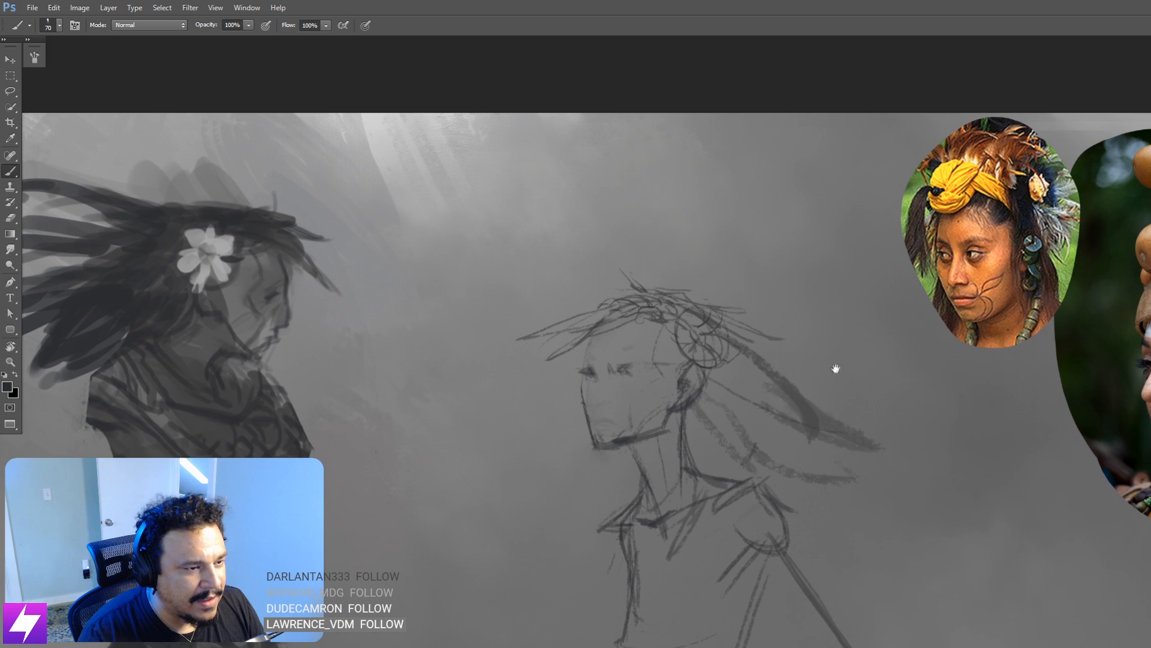
drag(835, 367, 784, 362)
drag(869, 446, 841, 351)
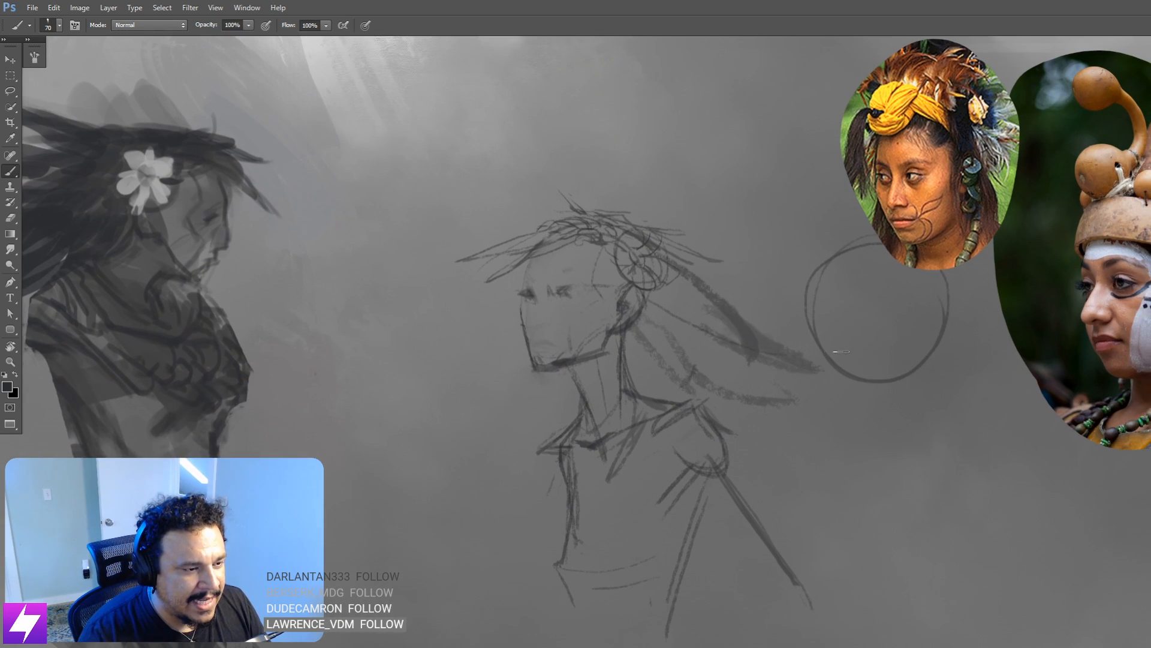
mouse_move(822, 280)
mouse_down()
mouse_move(816, 396)
mouse_move(850, 439)
mouse_move(907, 399)
mouse_move(851, 434)
mouse_up()
drag(921, 388, 912, 351)
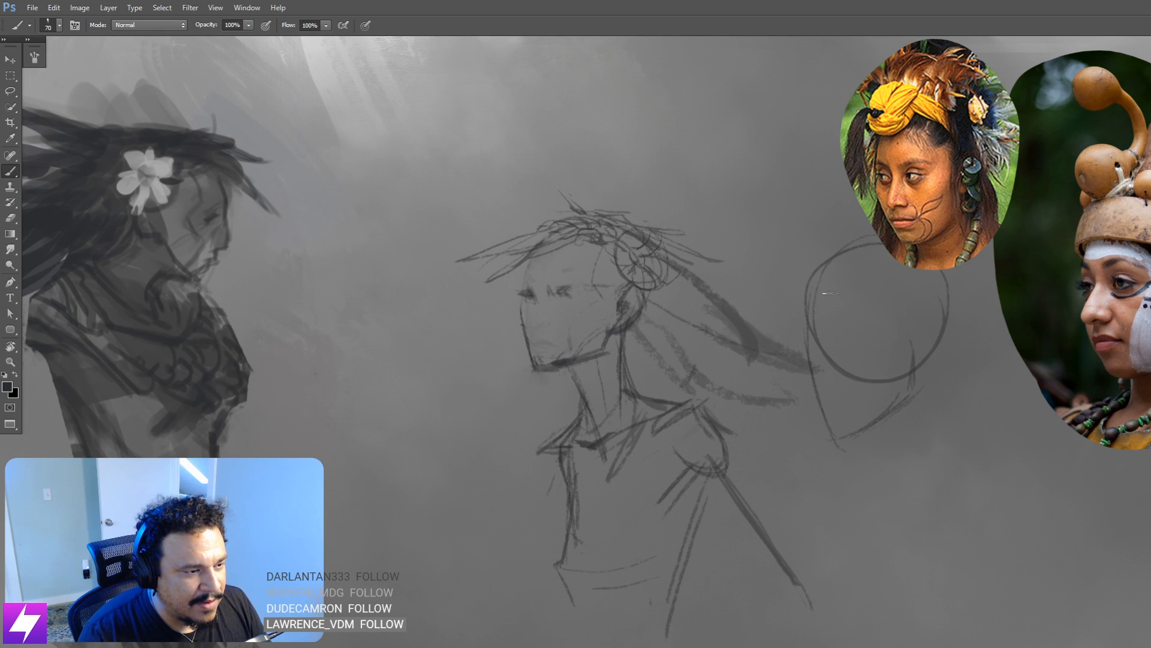
drag(827, 362, 826, 385)
drag(806, 339, 904, 338)
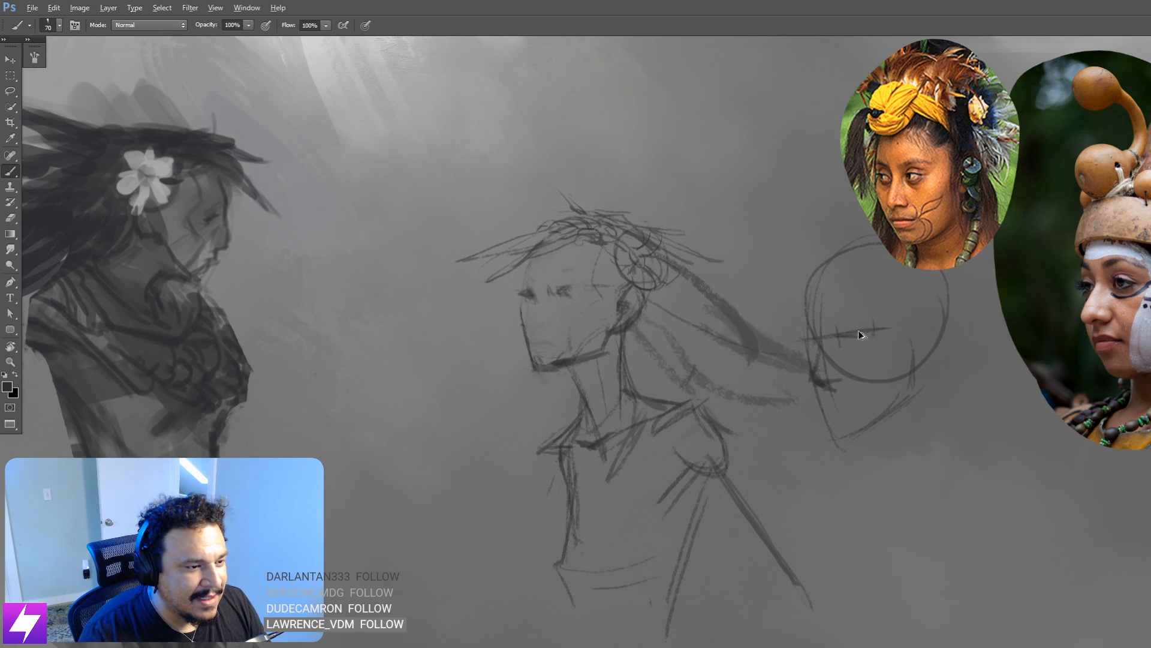
mouse_move(853, 335)
mouse_down()
mouse_move(864, 338)
mouse_move(820, 341)
mouse_up()
mouse_move(829, 391)
mouse_down()
mouse_move(854, 407)
mouse_move(840, 420)
mouse_up()
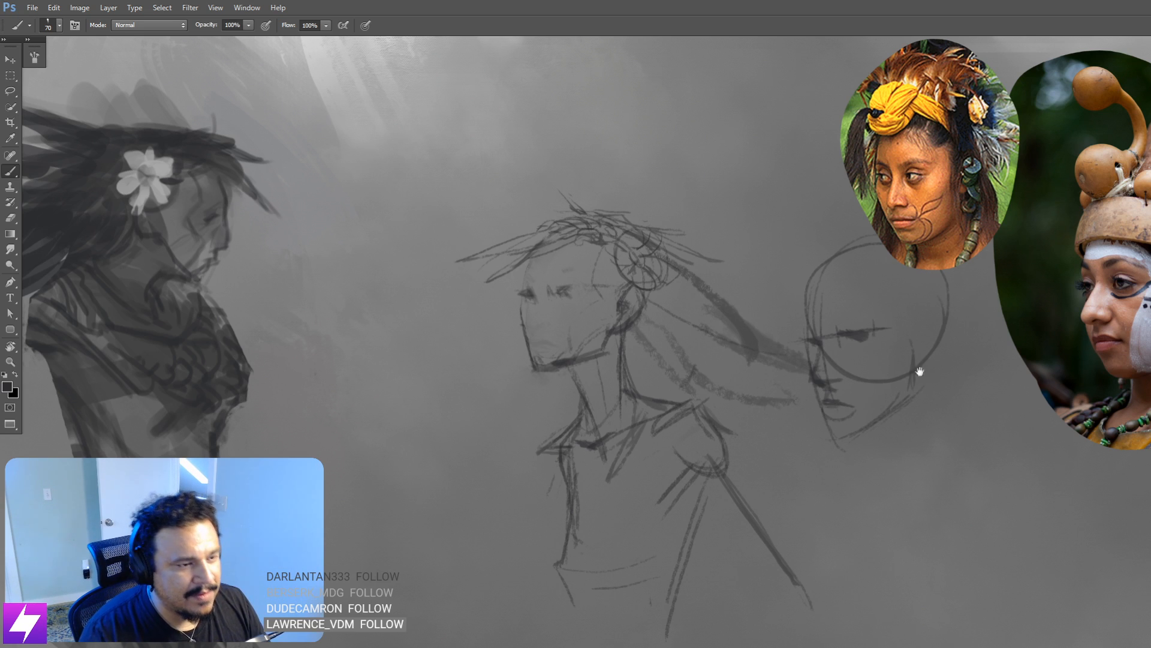
Step: Erase the demonstration head beside the bust with a 100 px eraser
drag(937, 331, 930, 322)
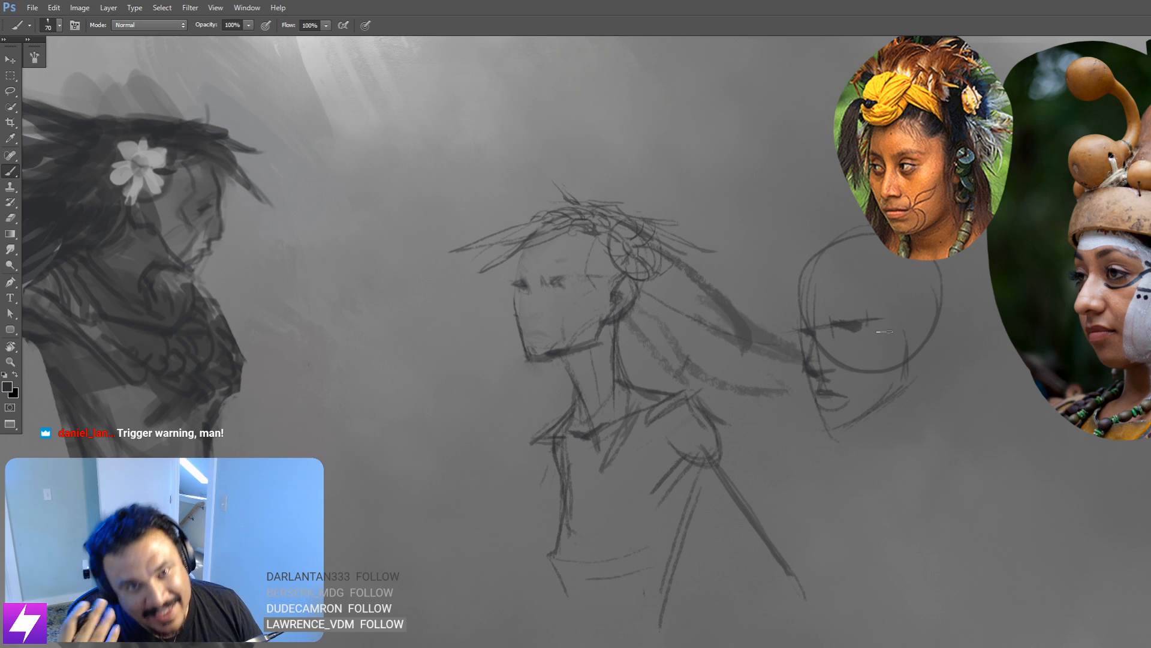
drag(764, 398, 824, 422)
key(e)
mouse_move(854, 332)
mouse_down()
mouse_move(913, 401)
mouse_move(909, 423)
mouse_move(879, 444)
mouse_move(899, 384)
mouse_move(975, 377)
mouse_move(998, 393)
mouse_move(947, 370)
mouse_move(906, 372)
mouse_move(933, 280)
mouse_move(897, 263)
mouse_up()
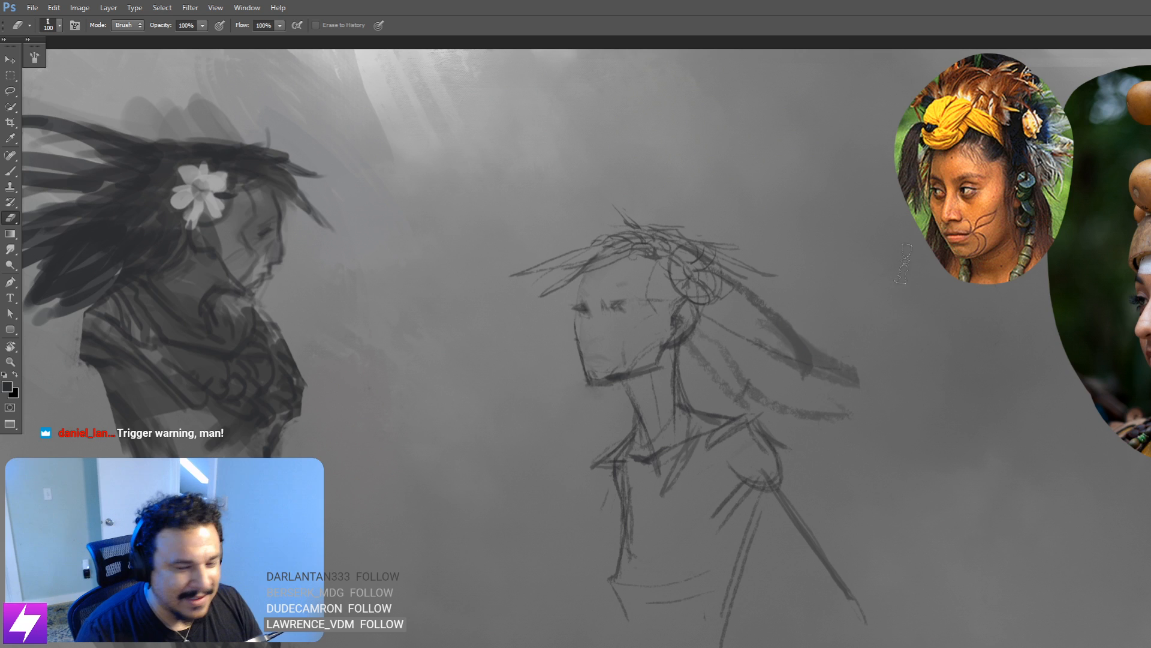
Step: Flip the canvas horizontally so the bust faces the painted figure
key(ctrl+minus)
key(ctrl+minus)
drag(857, 438, 895, 310)
key(ctrl+shift+h)
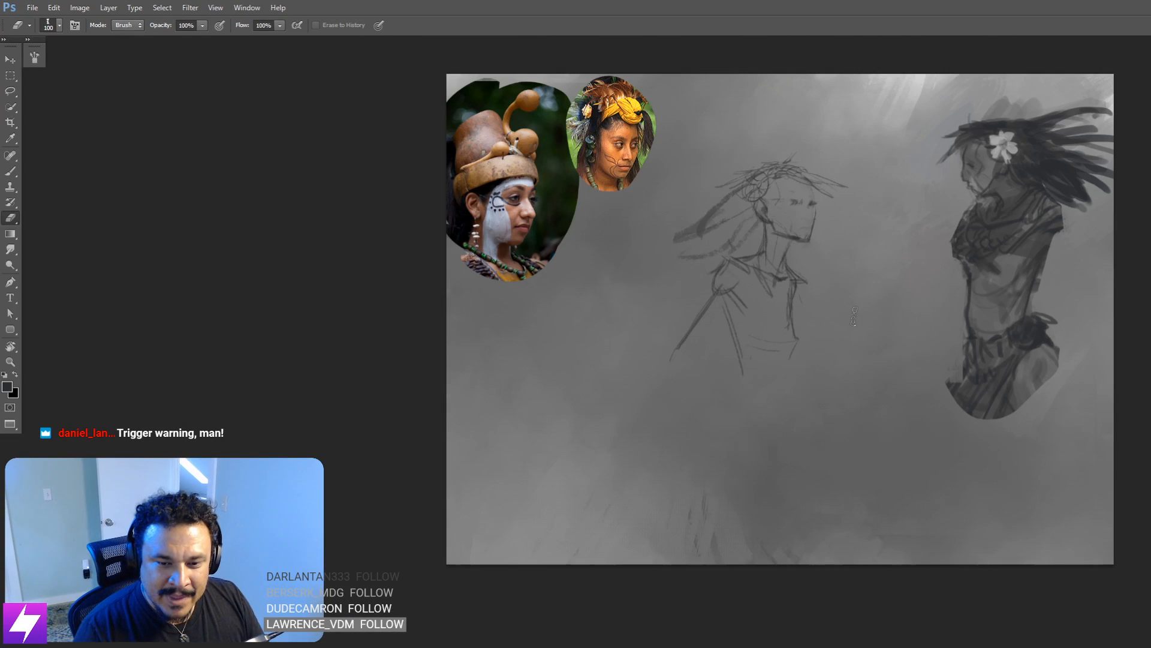
drag(834, 329, 839, 381)
key(ctrl+plus)
drag(938, 398, 797, 447)
drag(936, 382, 813, 407)
mouse_move(746, 428)
mouse_down()
mouse_move(771, 427)
mouse_move(799, 451)
mouse_up()
Step: Block in the face and the streaming hair as flat dark grey masses with a 400 px brush
key(b)
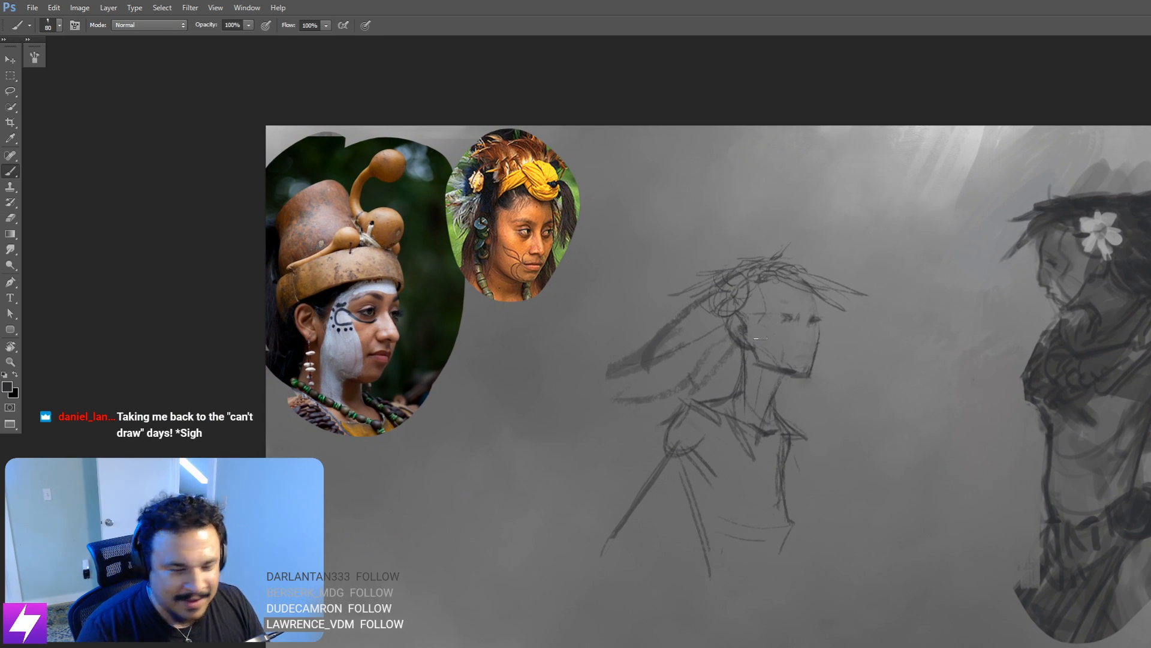
key(bracketright)
key(bracketright)
key(bracketright)
key(bracketright)
key(bracketright)
key(bracketright)
mouse_move(791, 313)
mouse_down()
mouse_move(791, 336)
mouse_move(804, 303)
mouse_move(796, 354)
mouse_move(774, 313)
mouse_move(719, 300)
mouse_move(792, 279)
mouse_move(690, 380)
mouse_move(714, 413)
mouse_move(774, 280)
mouse_up()
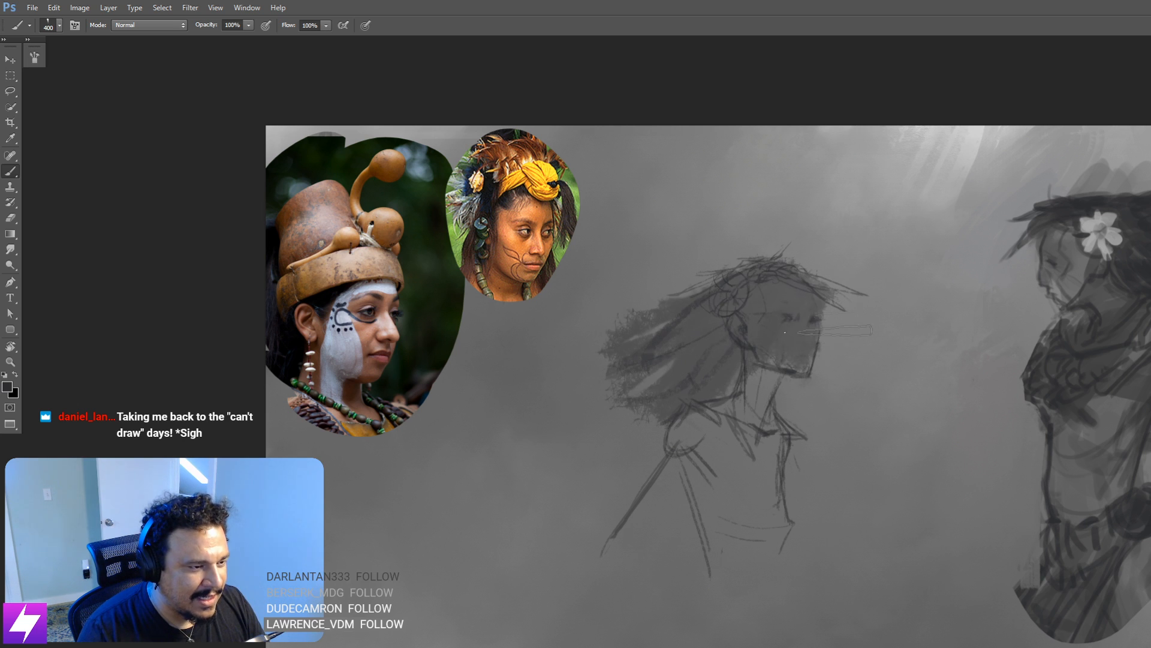
drag(749, 351, 709, 370)
Step: Carve gaps between the locks at the back edge of the hair mass with a 90 px eraser
key(e)
mouse_move(629, 361)
mouse_down()
mouse_move(607, 380)
mouse_move(635, 347)
mouse_move(617, 348)
mouse_move(652, 344)
mouse_up()
key(ctrl+z)
key(bracketleft)
key(bracketleft)
key(bracketleft)
key(bracketleft)
key(bracketleft)
mouse_move(633, 400)
mouse_down()
mouse_move(604, 400)
mouse_move(609, 366)
mouse_up()
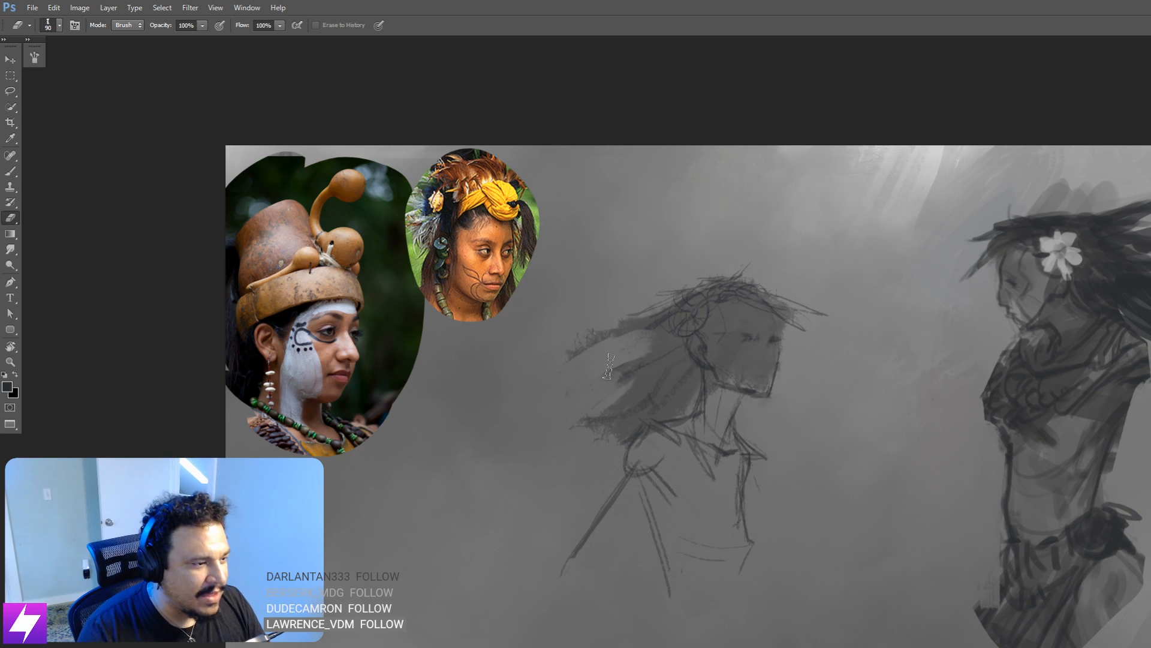
Step: Paint long, darker hair strands sweeping back from the head and down to the shoulder with a 200 px brush
key(b)
drag(666, 339, 570, 388)
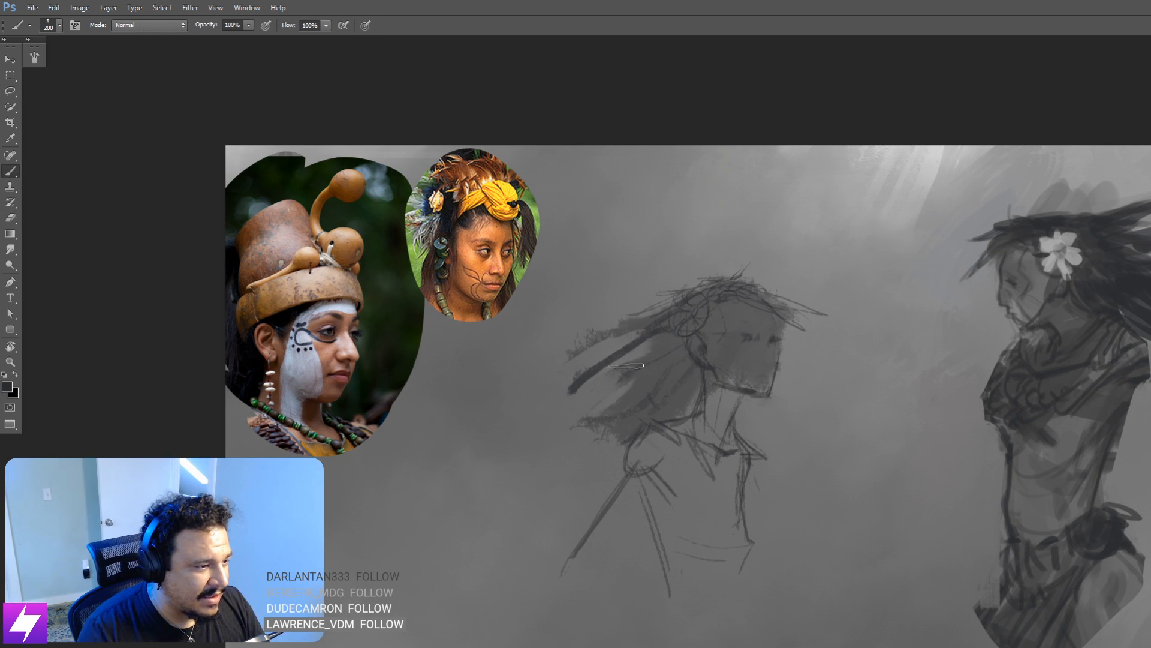
mouse_move(639, 363)
mouse_down()
mouse_move(538, 401)
mouse_move(666, 368)
mouse_up()
drag(659, 323, 565, 337)
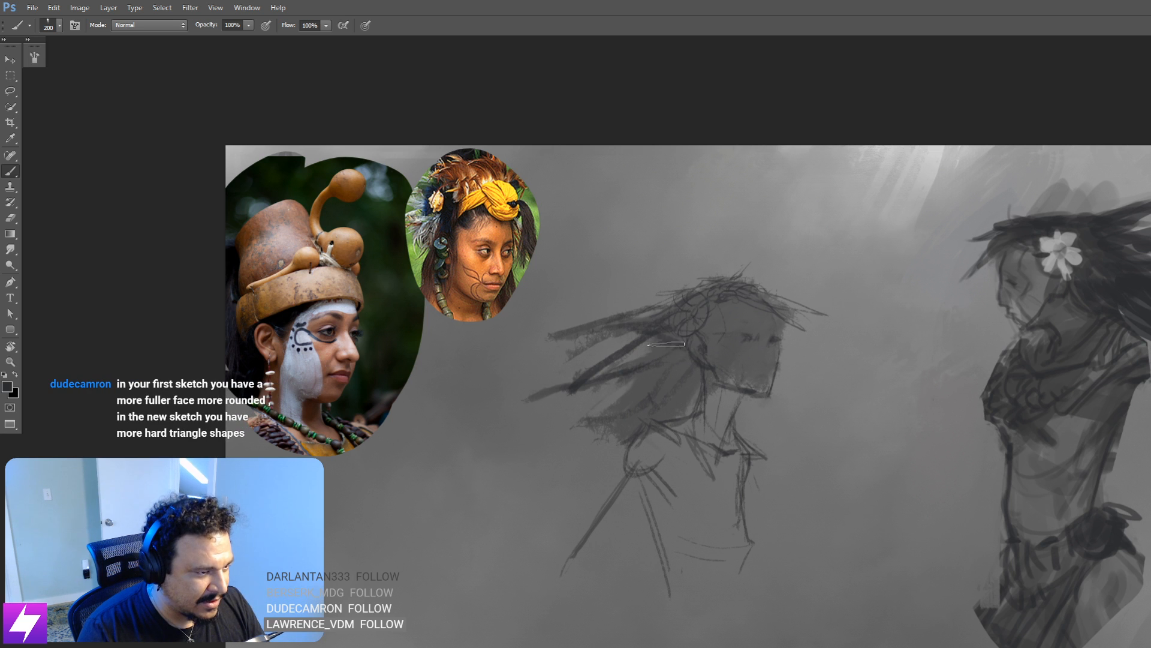
drag(675, 347, 623, 345)
mouse_move(674, 386)
mouse_down()
mouse_move(571, 428)
mouse_move(696, 354)
mouse_up()
mouse_move(627, 437)
mouse_down()
mouse_move(698, 373)
mouse_move(670, 423)
mouse_move(718, 465)
mouse_up()
key(ctrl+minus)
drag(725, 337, 707, 413)
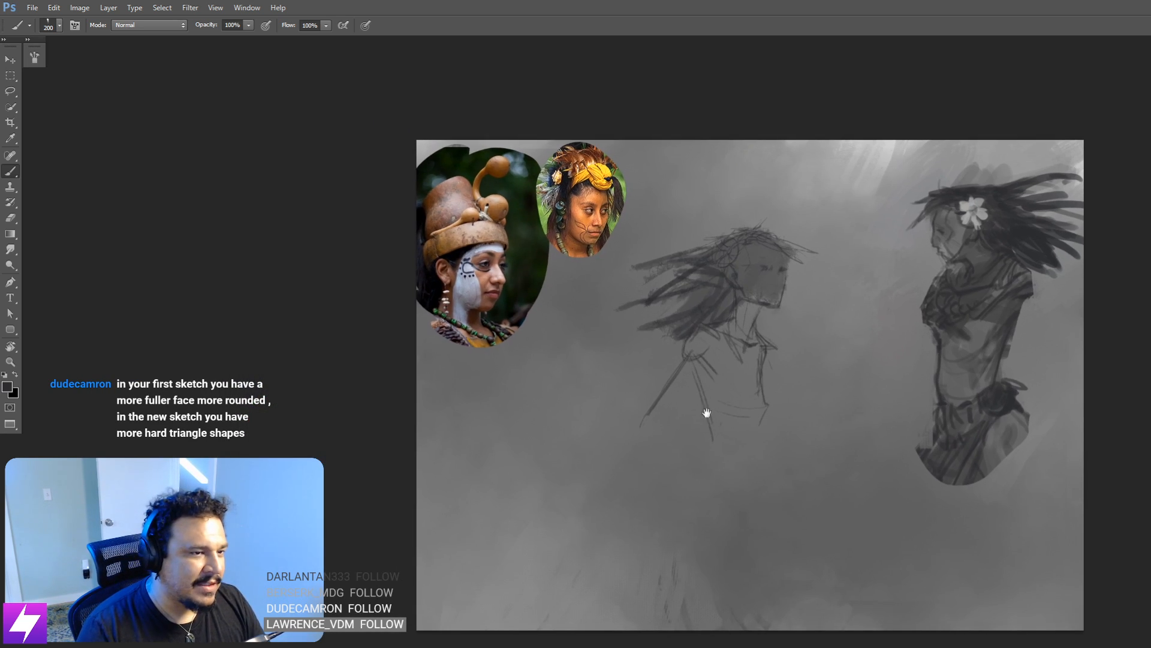
Step: Flip the canvas horizontally and fill the bust's neck and torso in dark grey with the 54 px brush preset, enlarged
right_click(641, 355)
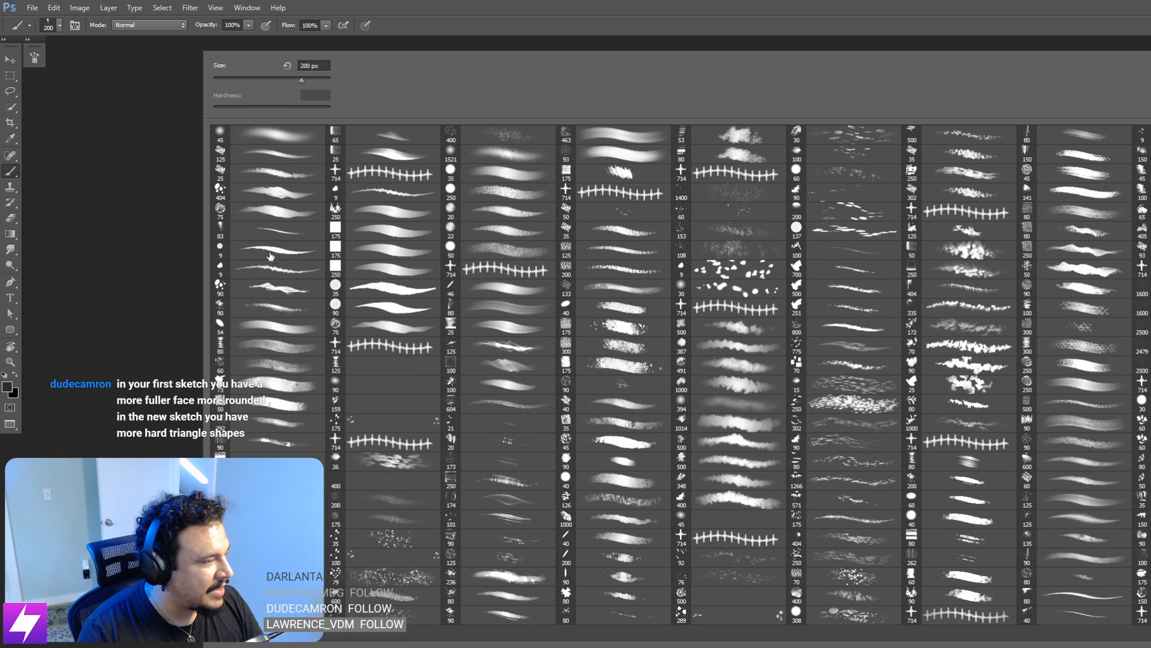
double_click(293, 330)
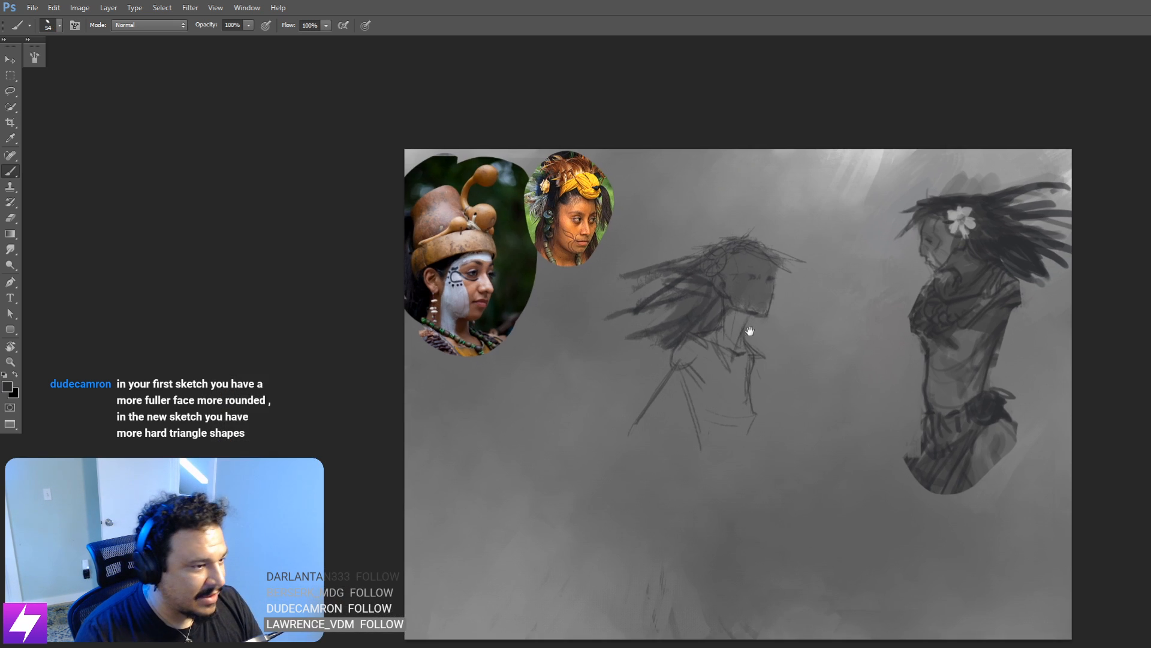
key(h)
key(ctrl+plus)
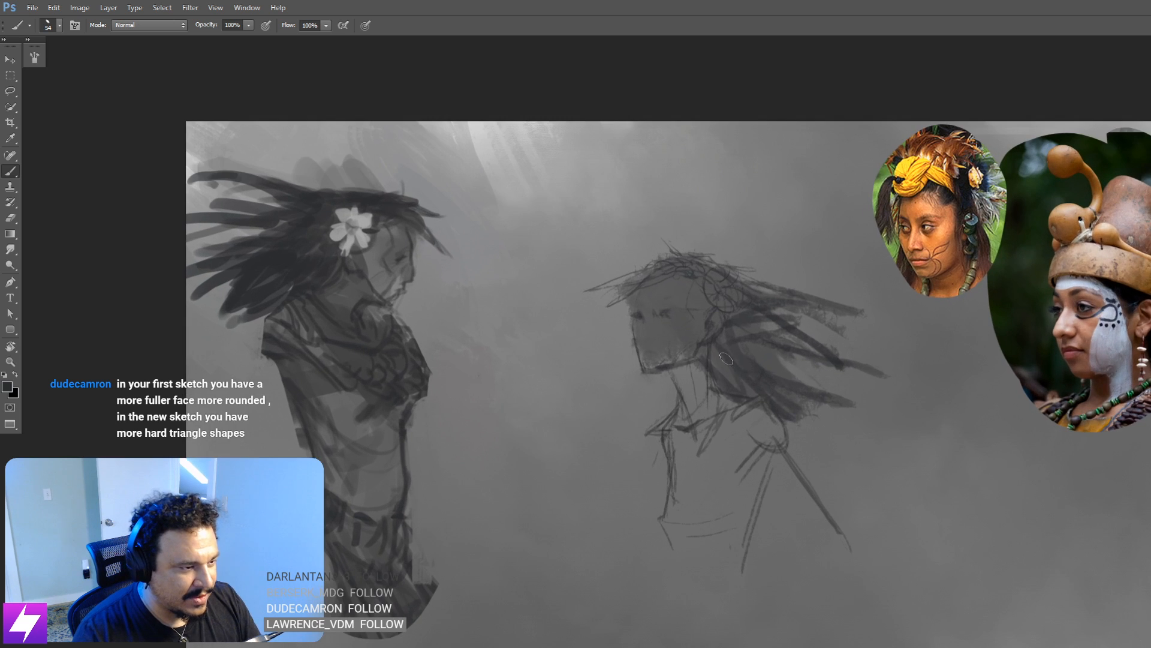
key(bracketright)
key(bracketright)
key(bracketright)
key(bracketright)
key(bracketright)
mouse_move(719, 360)
mouse_down()
mouse_move(742, 438)
mouse_move(737, 405)
mouse_move(773, 409)
mouse_move(790, 393)
mouse_move(772, 444)
mouse_move(789, 431)
mouse_move(724, 534)
mouse_move(715, 479)
mouse_move(718, 577)
mouse_up()
key(bracketright)
key(bracketright)
key(bracketright)
mouse_move(769, 423)
mouse_down()
mouse_move(785, 474)
mouse_move(776, 340)
mouse_up()
Step: Sample a lighter grey from the background and lighten the front planes of the face with a 100 px brush
key(bracketleft)
key(bracketleft)
key(bracketleft)
alt+click(624, 397)
mouse_move(708, 281)
mouse_down()
mouse_move(695, 318)
mouse_move(710, 345)
mouse_move(742, 274)
mouse_move(708, 322)
mouse_move(728, 277)
mouse_up()
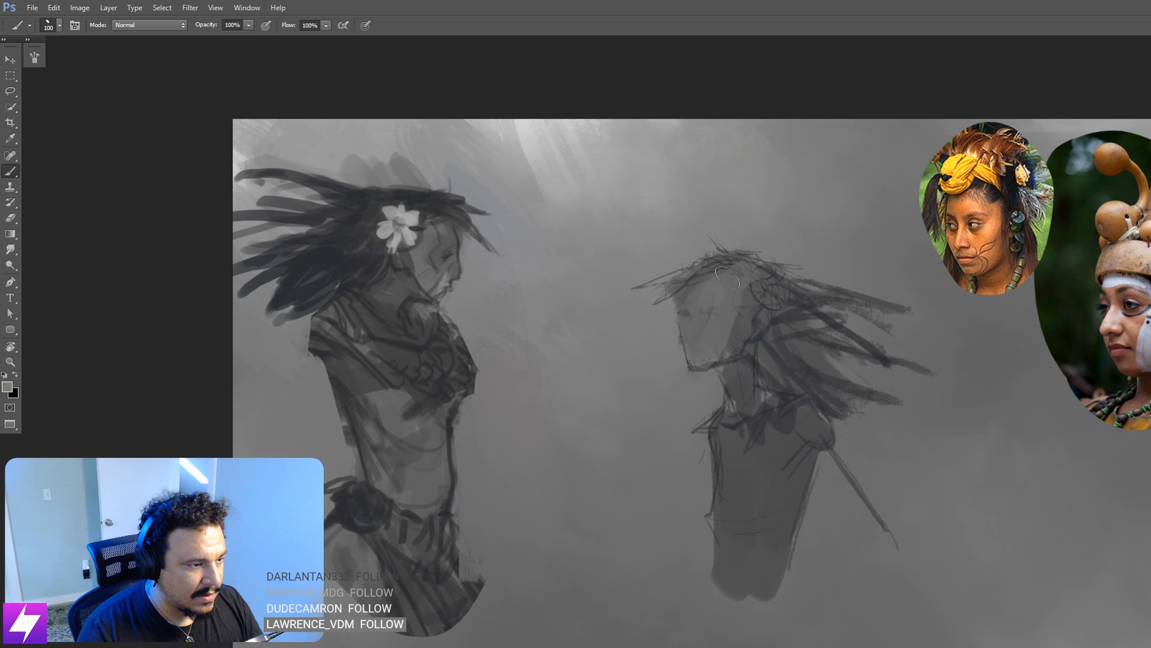
Step: Sample a darker grey from the neck and paint the eye socket and nose shadows with a smaller brush
alt+click(753, 381)
key(bracketleft)
key(bracketleft)
key(bracketleft)
key(bracketleft)
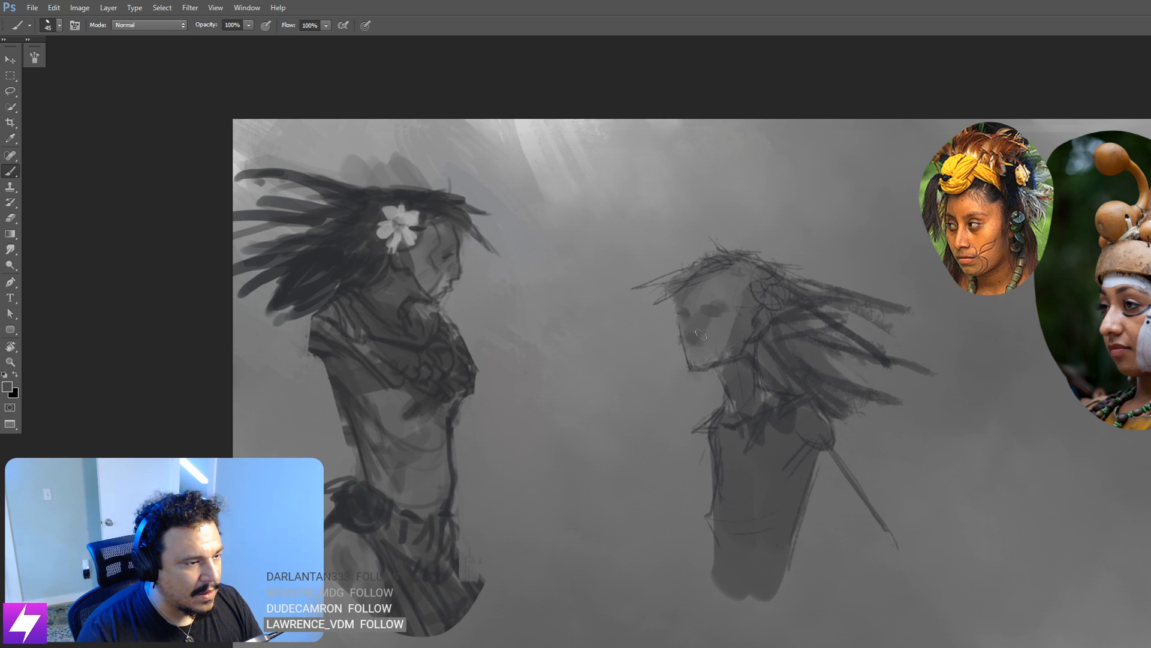
key(bracketright)
Step: Flip the canvas horizontally to compare the shaded bust with the painted figure
key(ctrl+minus)
key(ctrl+minus)
key(ctrl+shift+h)
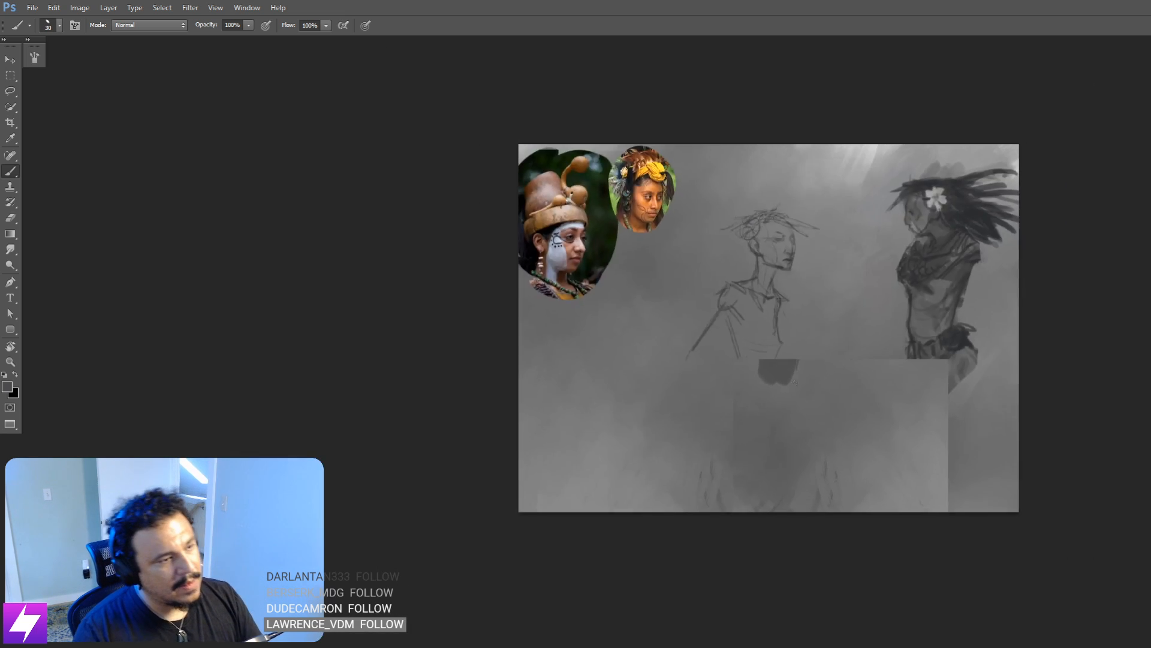
key(ctrl+shift+h)
key(ctrl+shift+h)
key(ctrl+plus)
drag(844, 237, 826, 375)
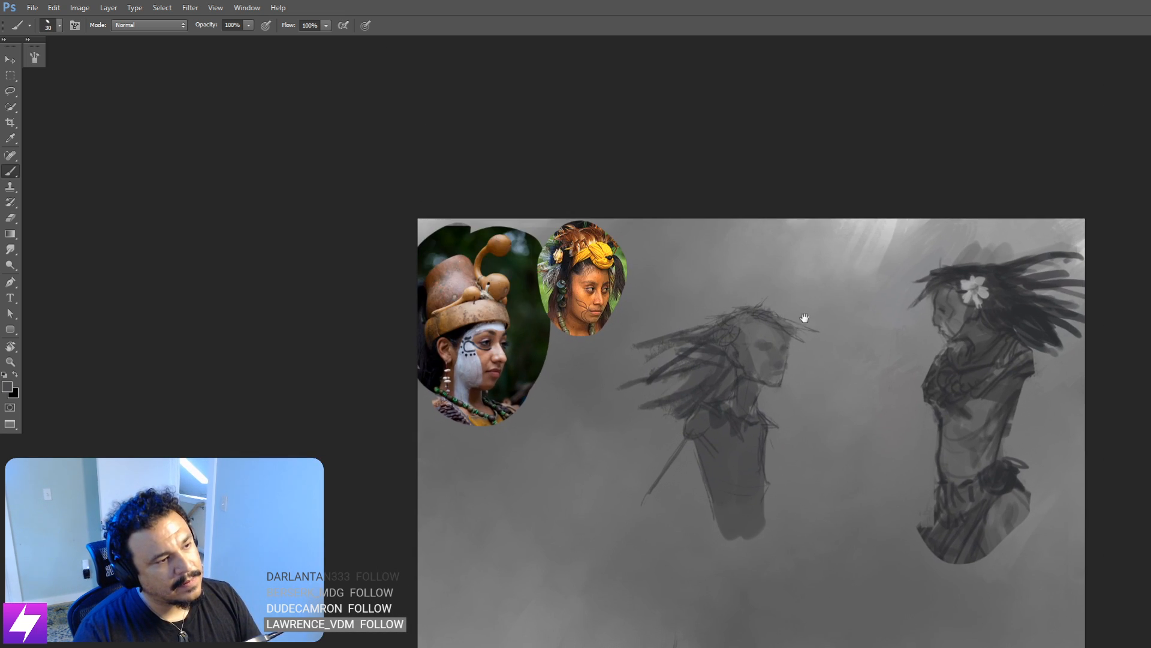
Step: Sample the face's grey and paint over the temple and hairline of the bust with an 80 px brush
scroll(751, 337, up, 3)
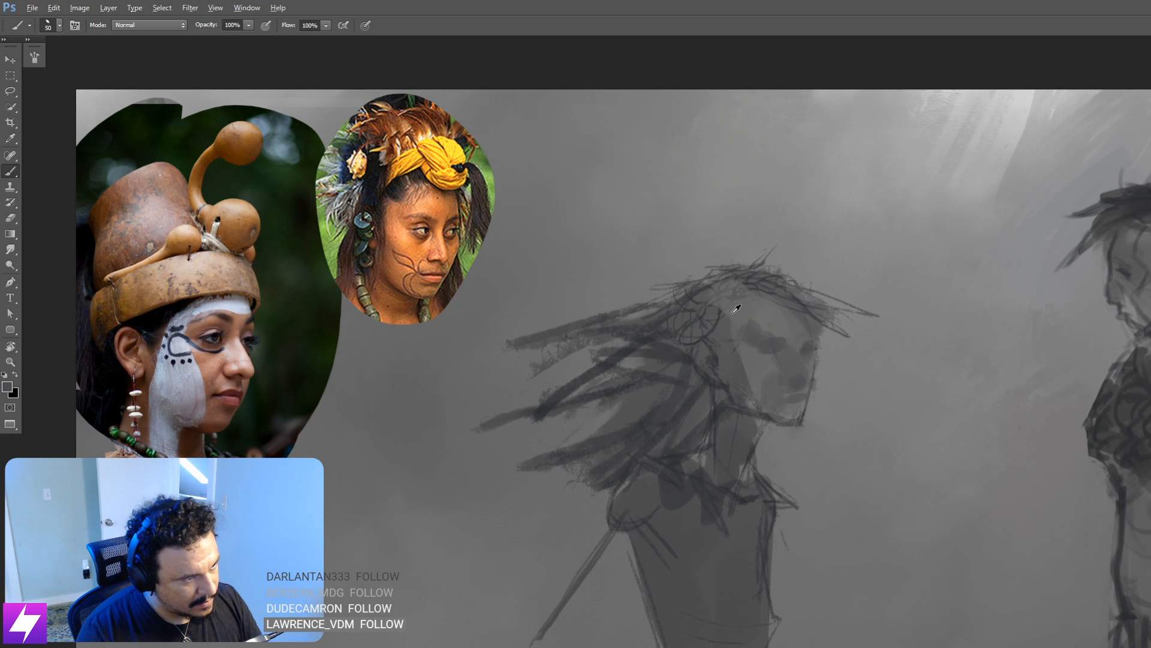
alt+click(737, 309)
alt+click(731, 324)
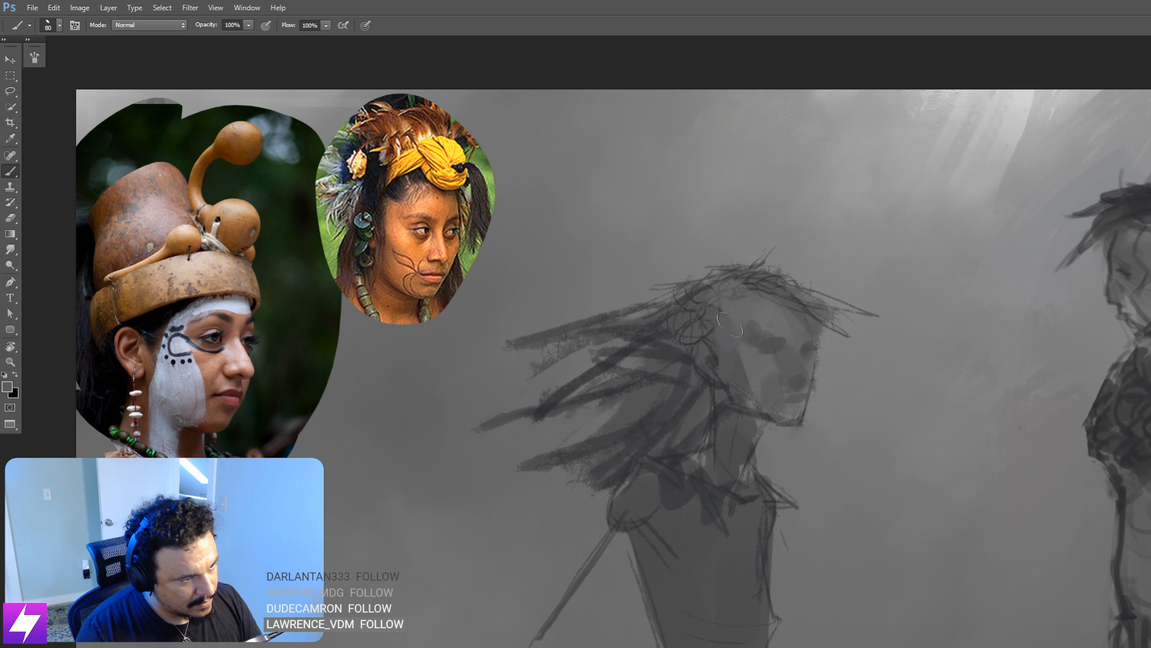
Step: Sample the dark grey beside the ear and block in the main hair mass behind the head, enlarging the brush to 80 px
alt+click(707, 379)
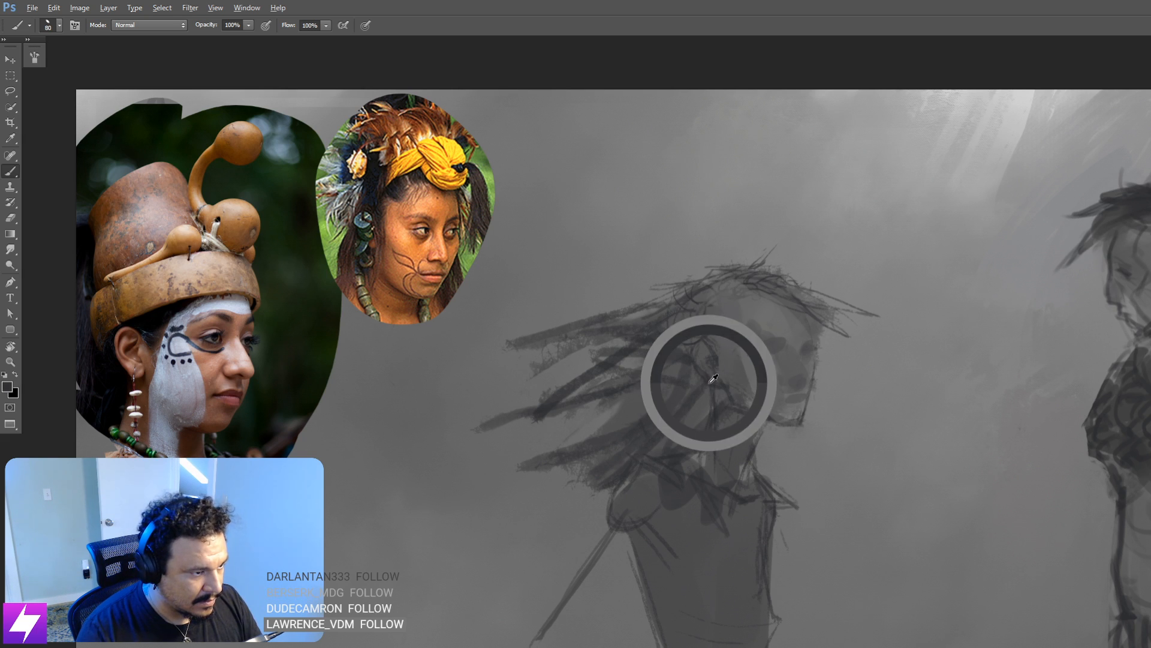
key(bracketleft)
key(bracketleft)
key(bracketleft)
key(bracketleft)
key(bracketleft)
key(bracketleft)
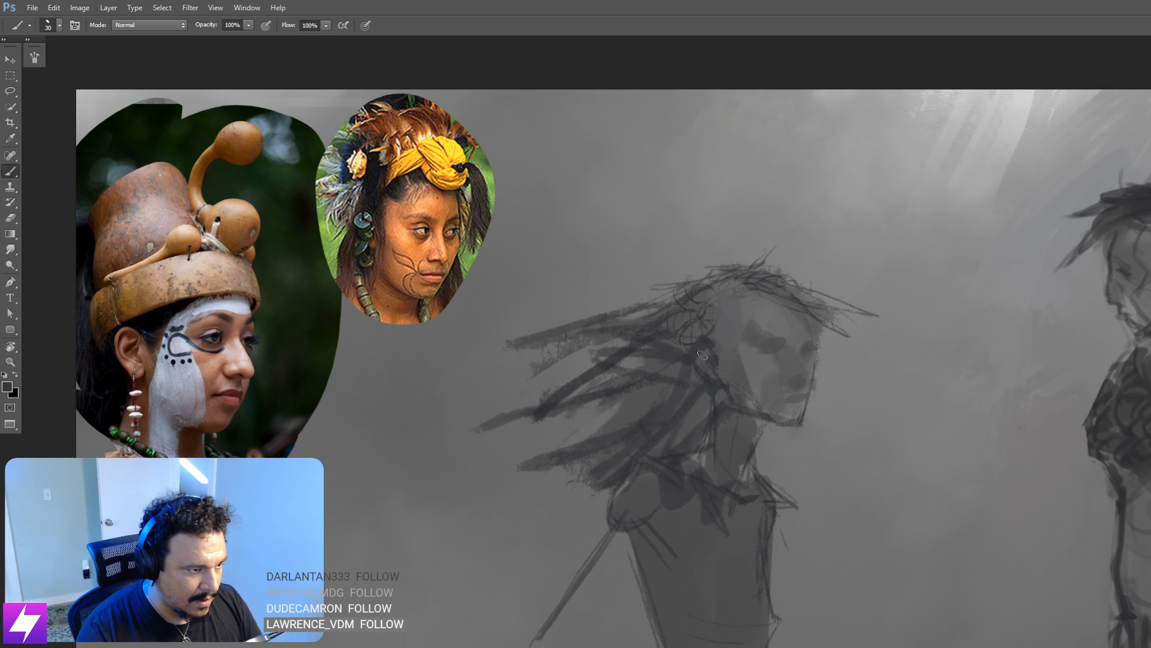
key(bracketright)
mouse_move(690, 360)
mouse_down()
mouse_move(732, 354)
mouse_move(714, 332)
mouse_move(725, 303)
mouse_move(649, 358)
mouse_move(625, 360)
mouse_move(627, 390)
mouse_up()
key(bracketright)
key(bracketright)
key(bracketright)
key(bracketright)
key(bracketright)
key(bracketright)
drag(650, 353, 567, 374)
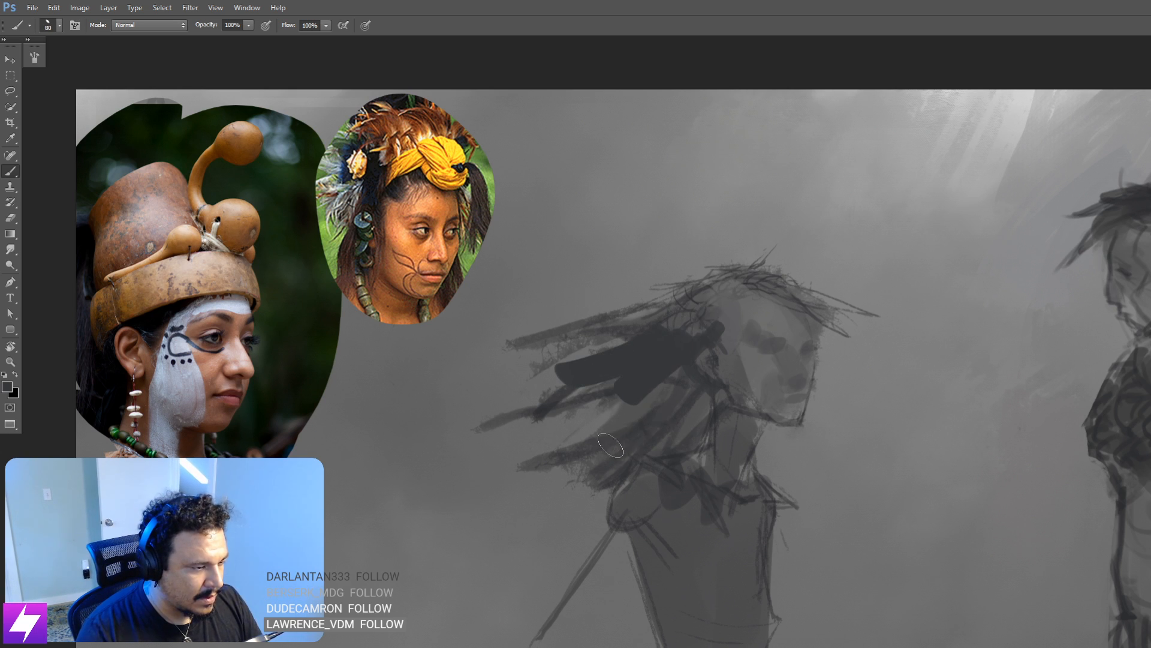
mouse_move(612, 444)
mouse_down()
mouse_move(667, 398)
mouse_move(678, 433)
mouse_up()
drag(667, 302, 672, 312)
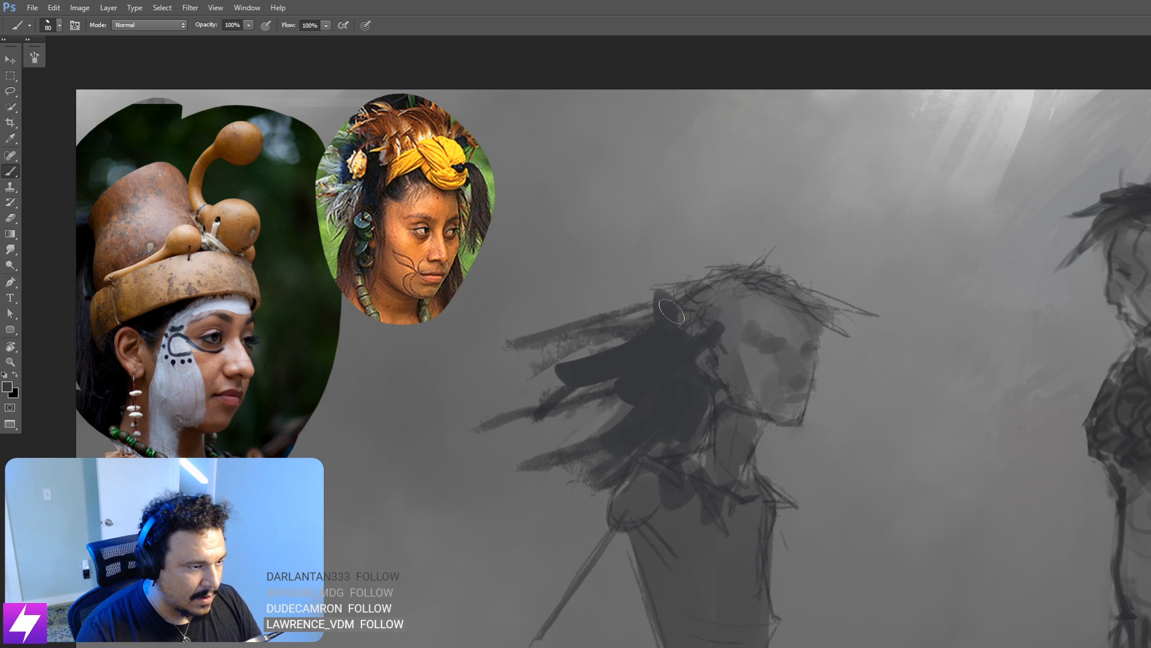
Step: Paint the upper hair lock streaming back from the crown in dark grey with a 45 px brush
mouse_move(803, 312)
mouse_down()
mouse_move(740, 322)
mouse_move(757, 309)
mouse_up()
key(bracketleft)
key(bracketleft)
key(bracketleft)
key(bracketleft)
drag(689, 276, 519, 318)
drag(612, 293, 529, 303)
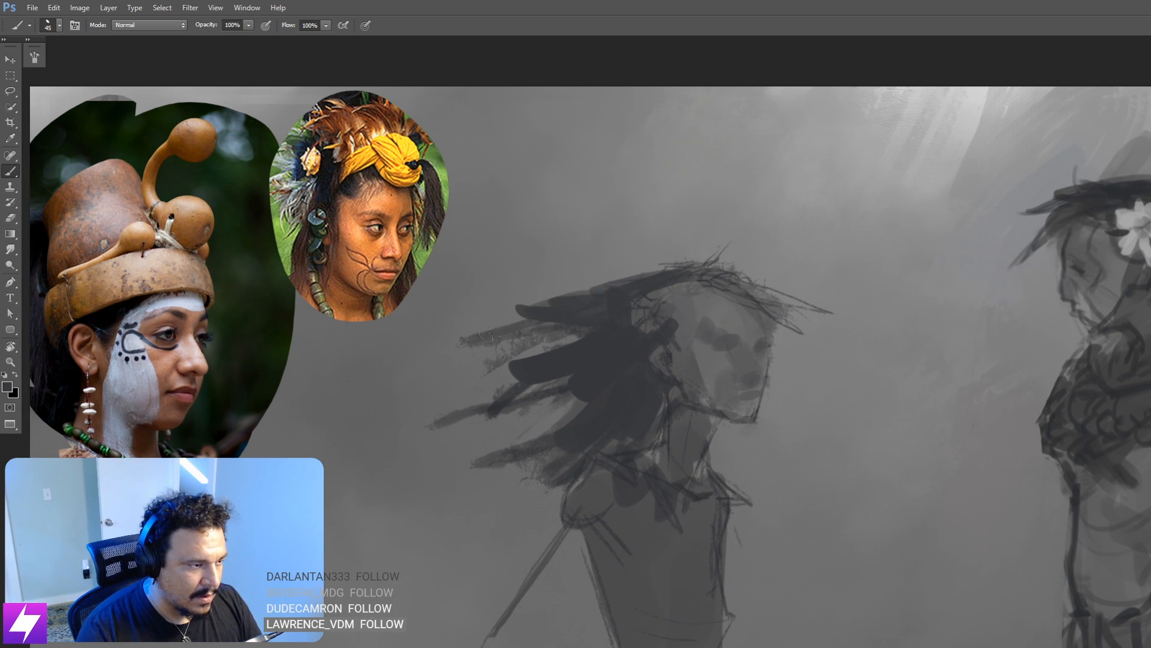
Step: Extend the upper lock's tip and darken the hair over the crown with a 40 px brush
drag(486, 337, 545, 316)
mouse_move(534, 318)
mouse_down()
mouse_move(496, 331)
mouse_move(592, 308)
mouse_up()
key(bracketleft)
key(bracketleft)
drag(695, 274, 742, 273)
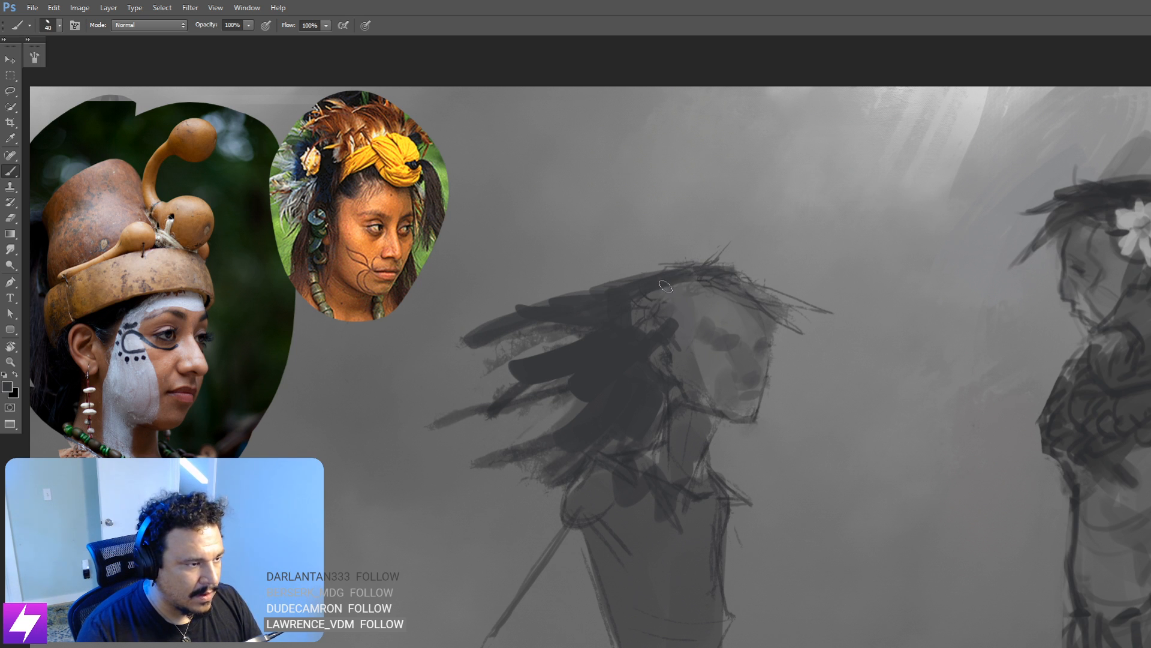
mouse_move(666, 287)
mouse_down()
mouse_move(697, 307)
mouse_move(685, 293)
mouse_move(717, 280)
mouse_up()
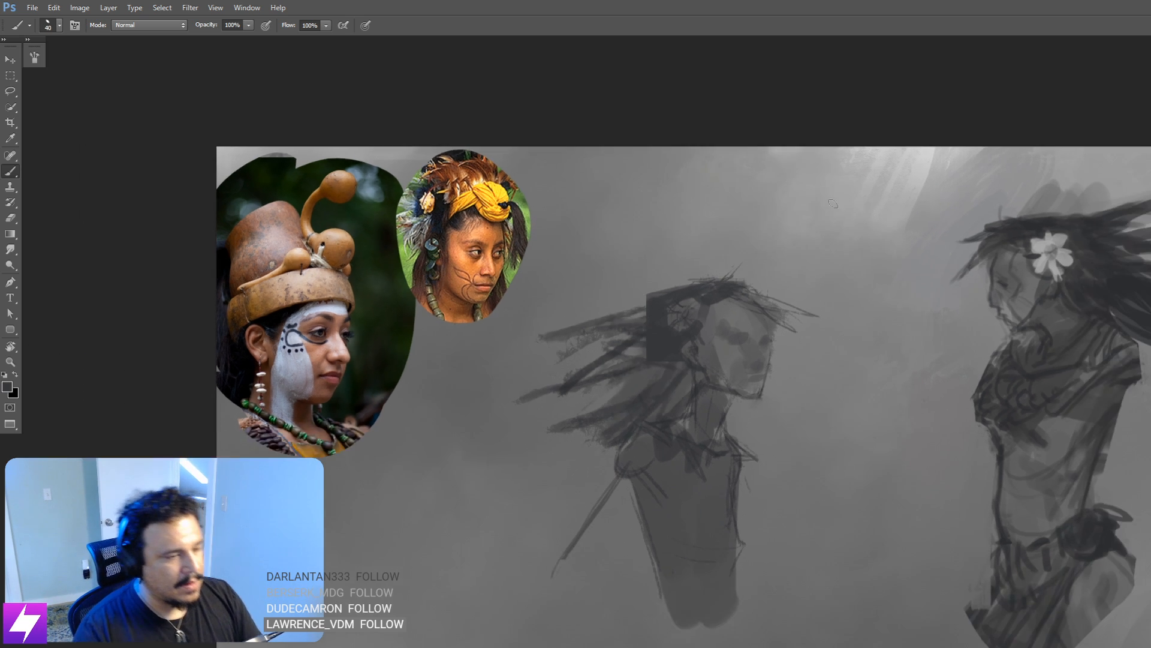
Step: Flip the canvas horizontally and fill the gaps in the hair behind the bust's neck and ear
key(ctrl+minus)
key(h)
key(ctrl+plus)
key(ctrl+plus)
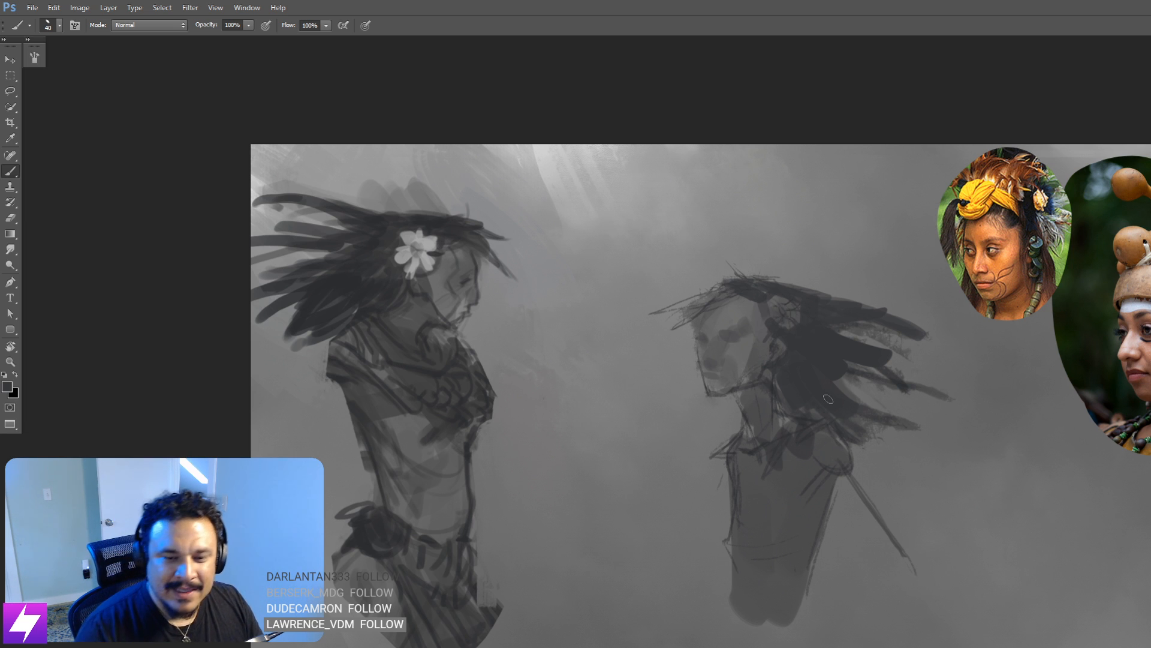
drag(933, 486, 936, 455)
mouse_move(802, 437)
mouse_down()
mouse_move(815, 376)
mouse_move(846, 419)
mouse_up()
mouse_move(833, 365)
mouse_down()
mouse_move(839, 431)
mouse_move(791, 388)
mouse_up()
Step: Soften the shading of the bust's face and hair with the Smudge tool at 50% strength
key(r)
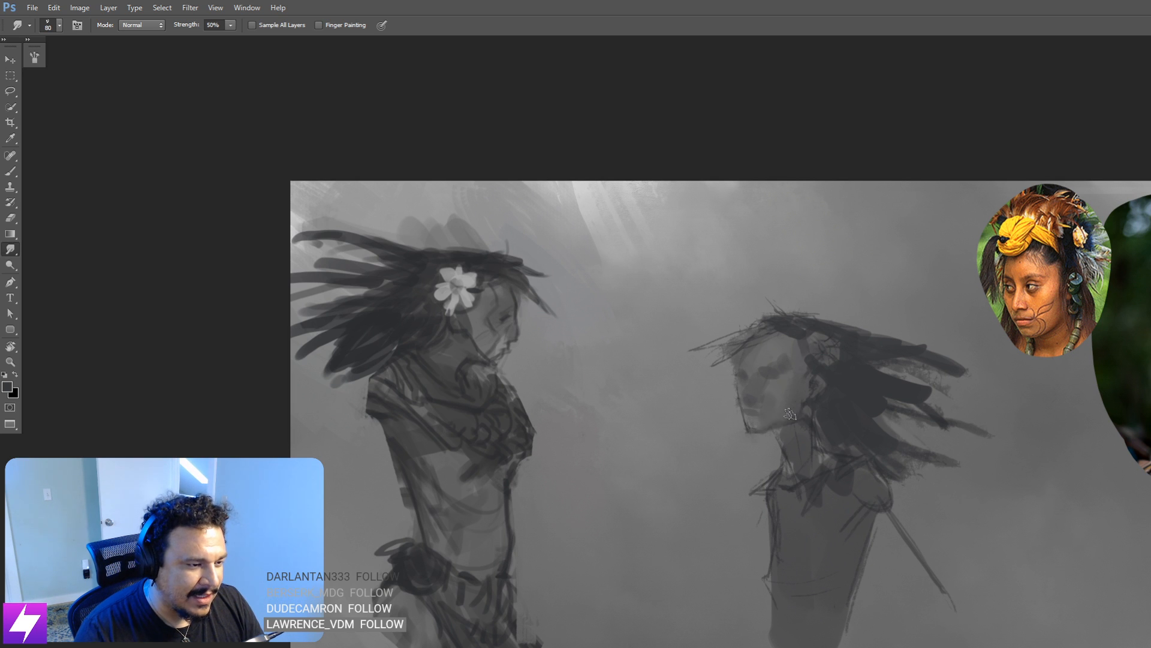
drag(861, 355, 897, 343)
key(ctrl+plus)
Step: Sample greys around the ear and paint the ear's shape and the shadow under the jaw with a small brush
key(b)
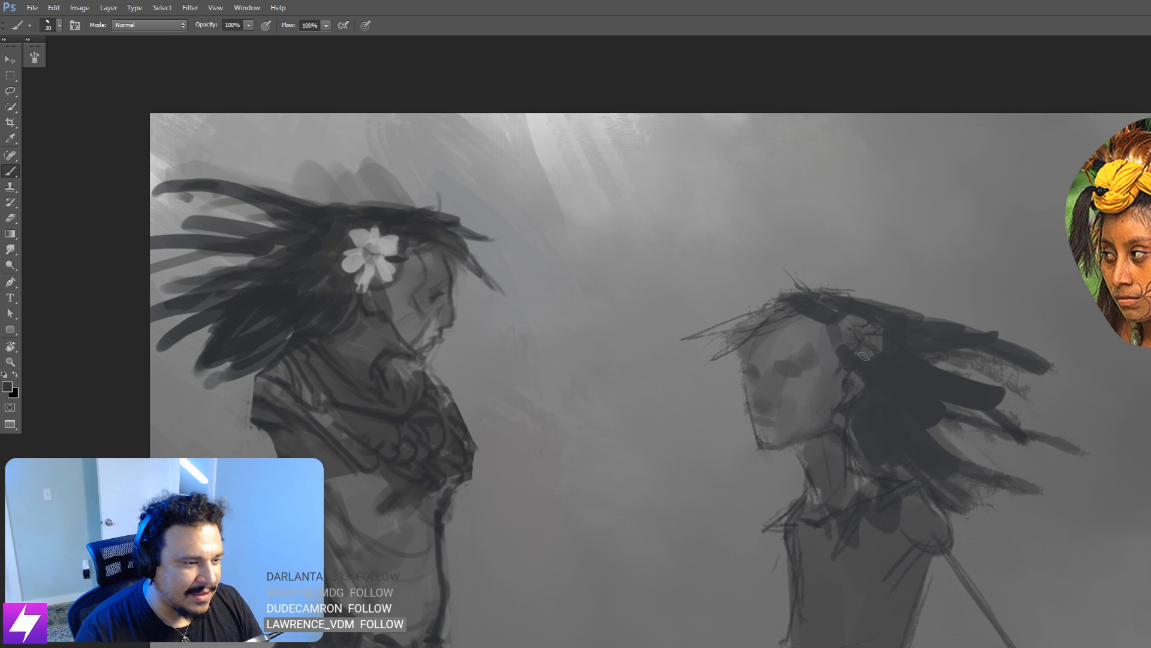
alt+click(836, 385)
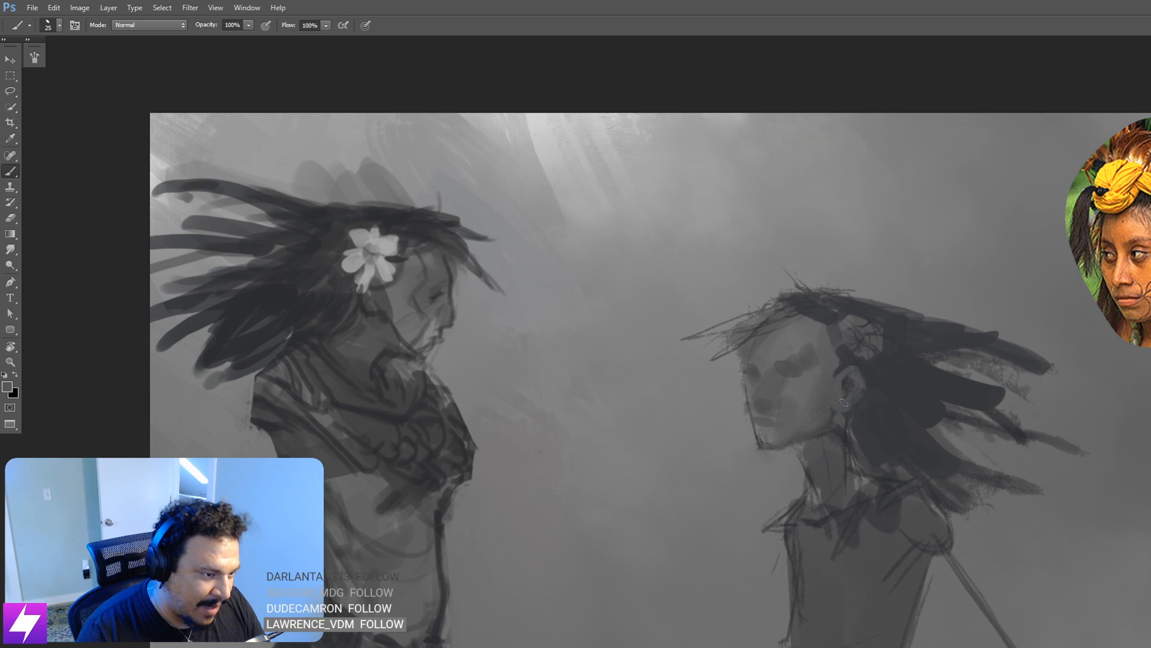
drag(835, 455, 809, 409)
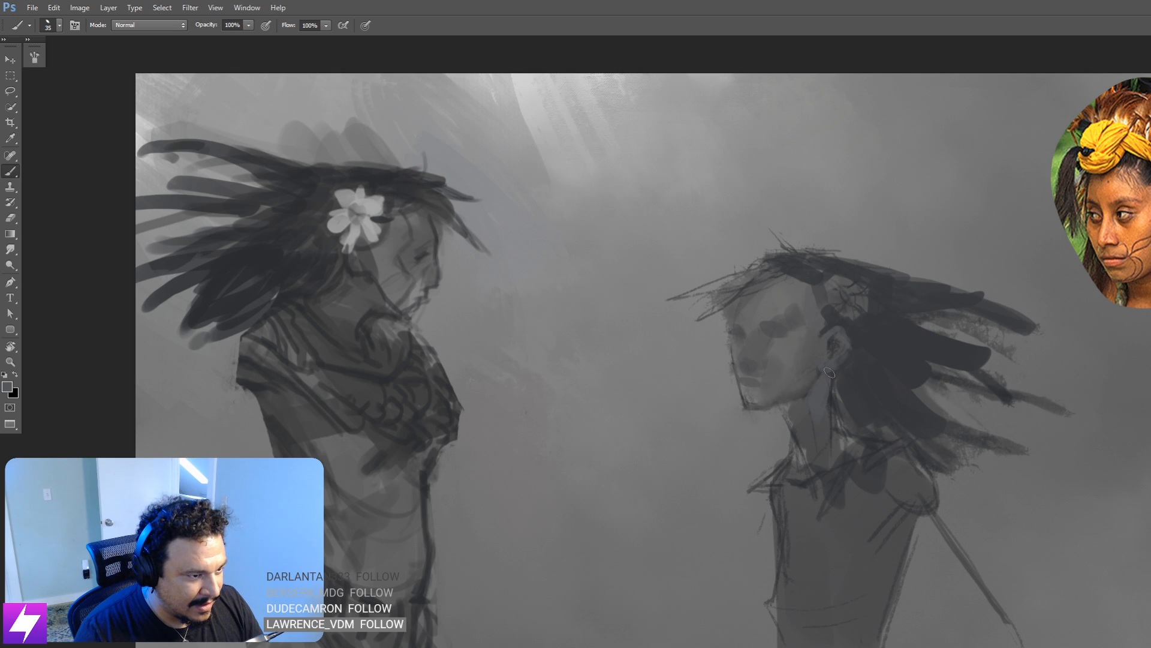
alt+click(846, 370)
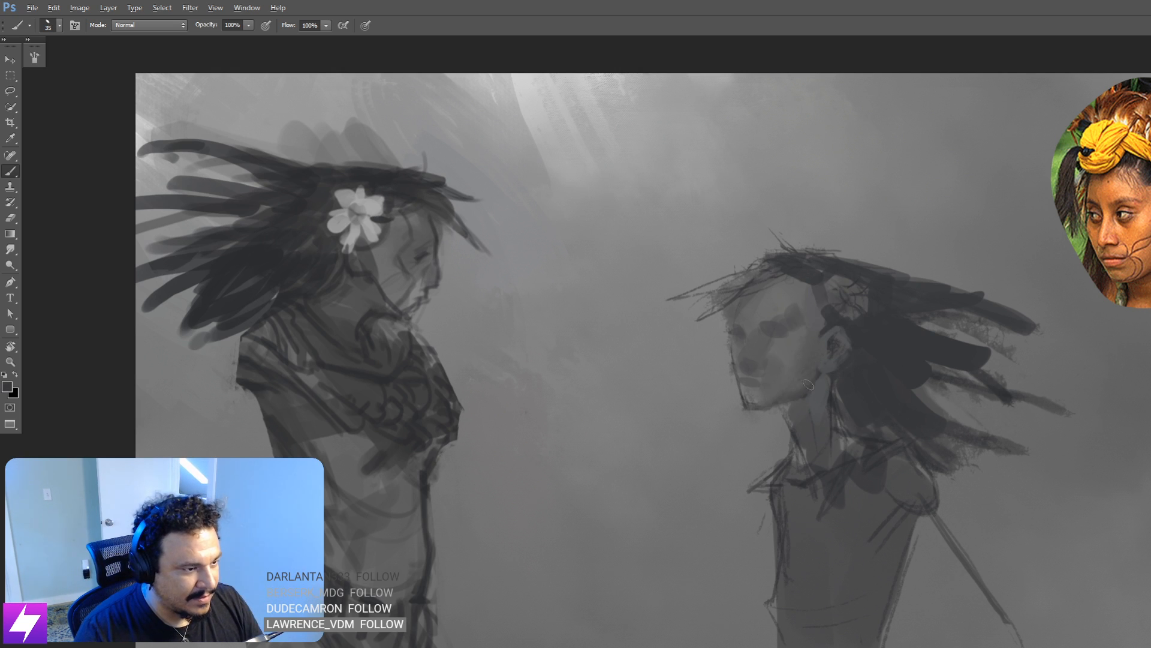
key(bracketright)
mouse_move(811, 397)
mouse_down()
mouse_move(804, 438)
mouse_move(774, 406)
mouse_up()
Step: Paint background grey around the chin, erase its stray outline, and smudge the lower face smooth
alt+click(694, 426)
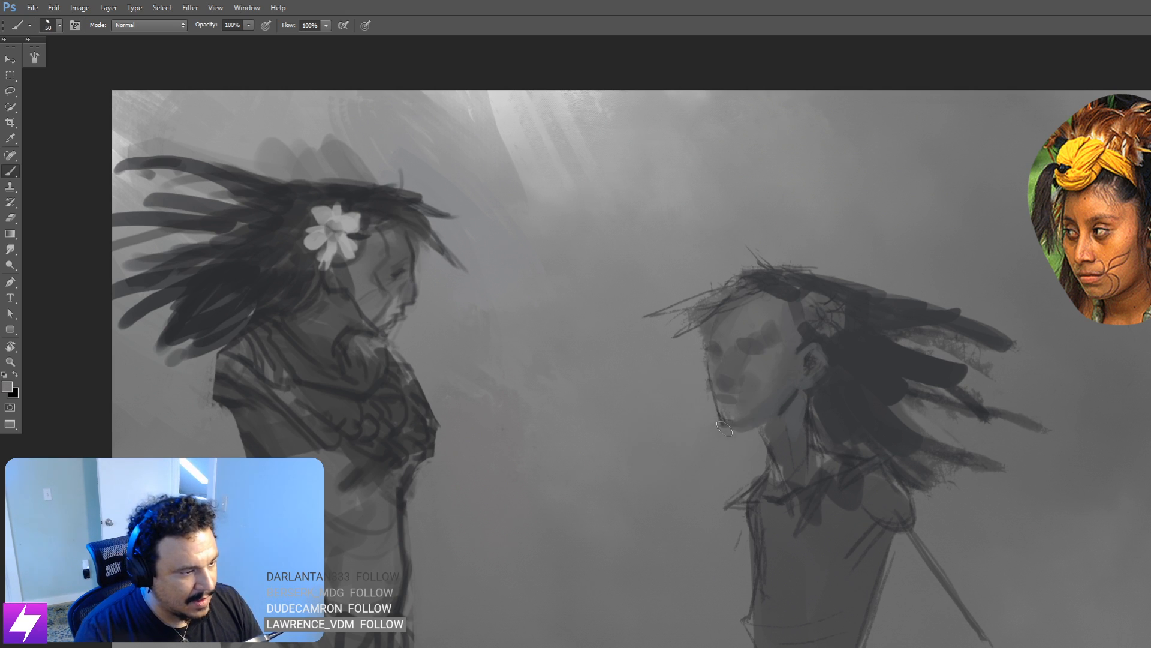
key(e)
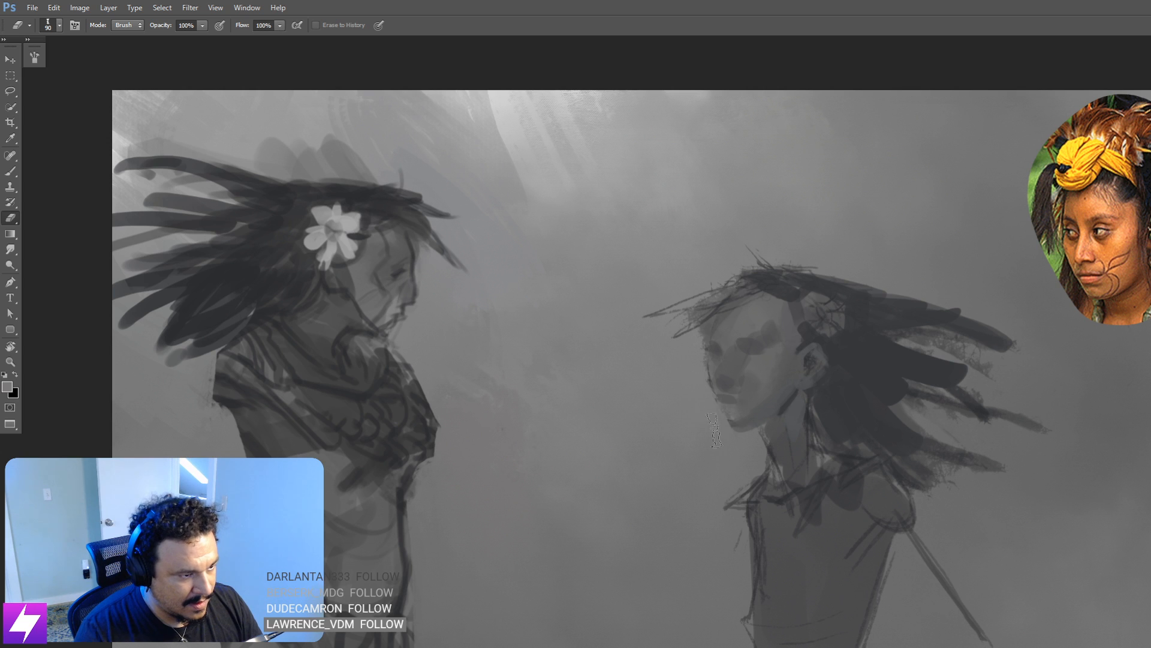
mouse_move(715, 430)
mouse_down()
mouse_move(747, 452)
mouse_move(771, 421)
mouse_up()
key(r)
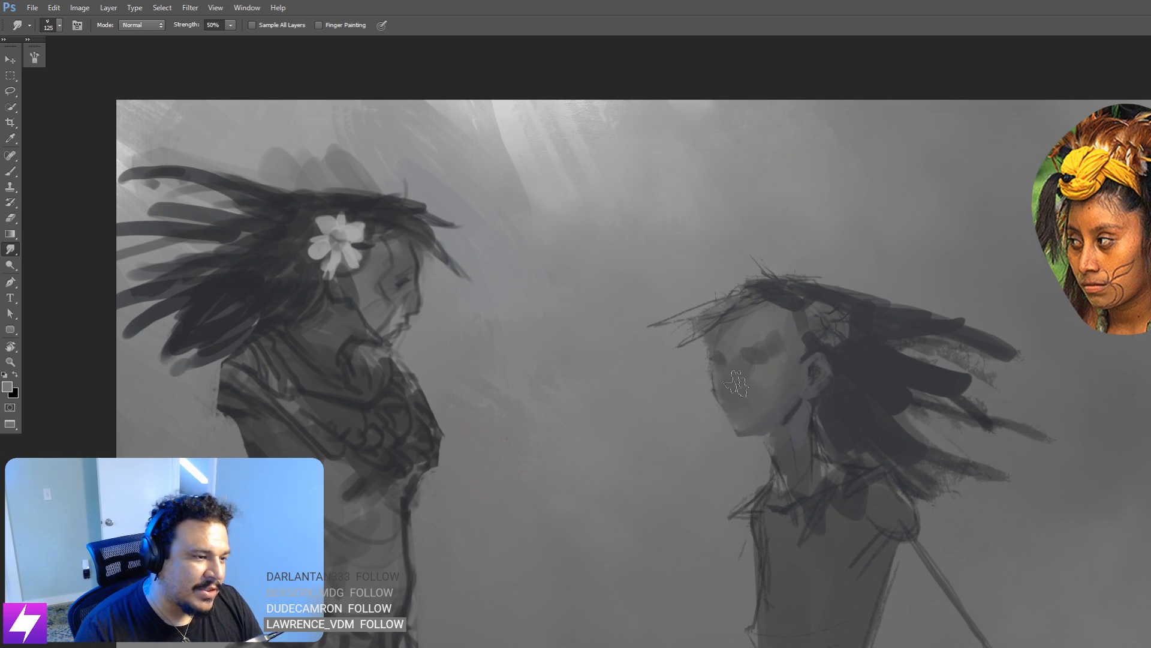
key(ctrl+minus)
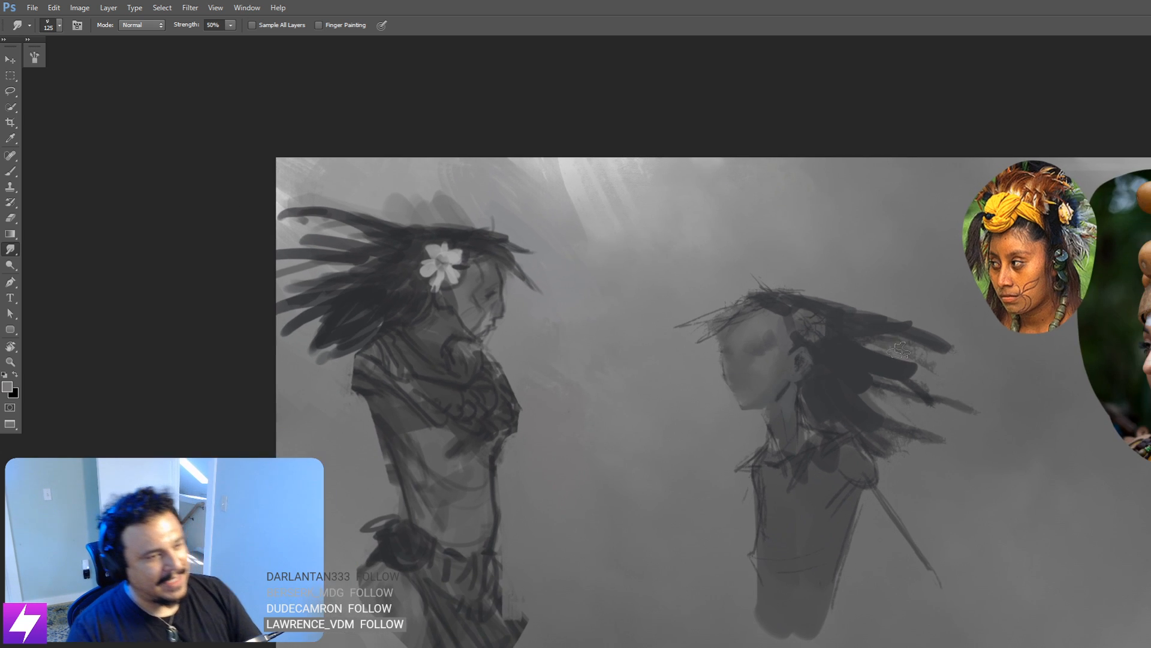
Step: Flip the canvas horizontally, rotate the view, and draw the eye outlines with a 10 px brush
key(ctrl+shift+h)
mouse_move(809, 387)
mouse_down()
mouse_move(809, 403)
mouse_move(799, 388)
mouse_up()
key(ctrl+plus)
mouse_move(846, 359)
mouse_down()
mouse_move(873, 425)
mouse_move(761, 322)
mouse_move(822, 378)
mouse_up()
key(r)
key(b)
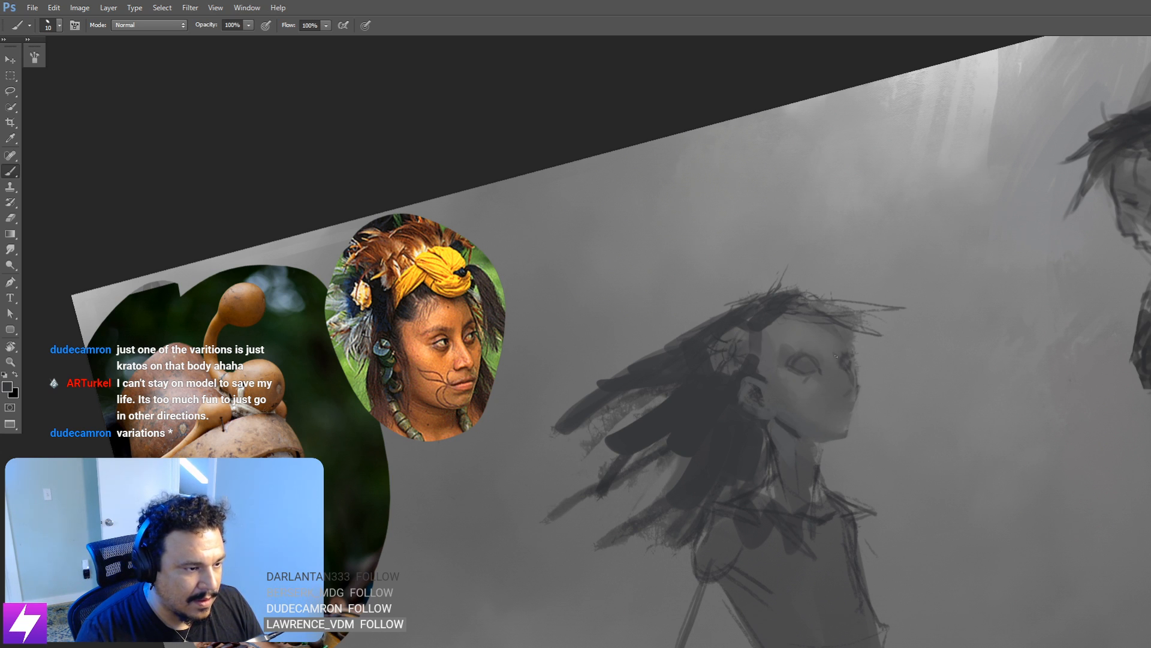
key(Escape)
drag(809, 471, 837, 437)
Step: Flip the canvas horizontally and paint the brow above the near eye with a 20 px brush
key(ctrl+minus)
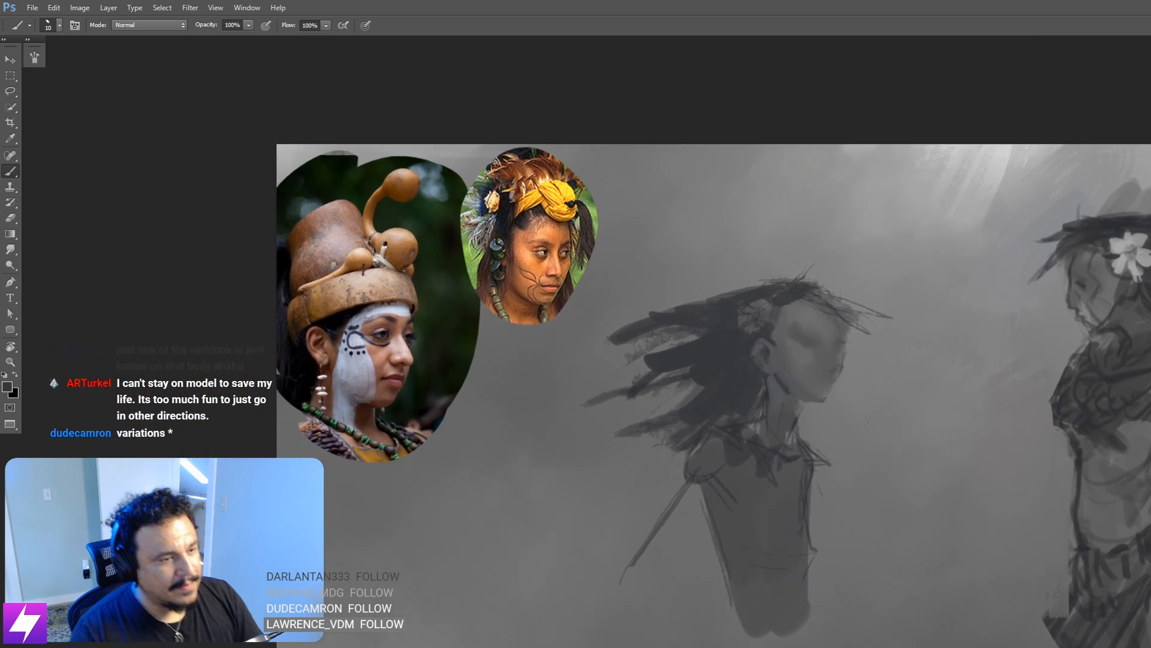
key(h)
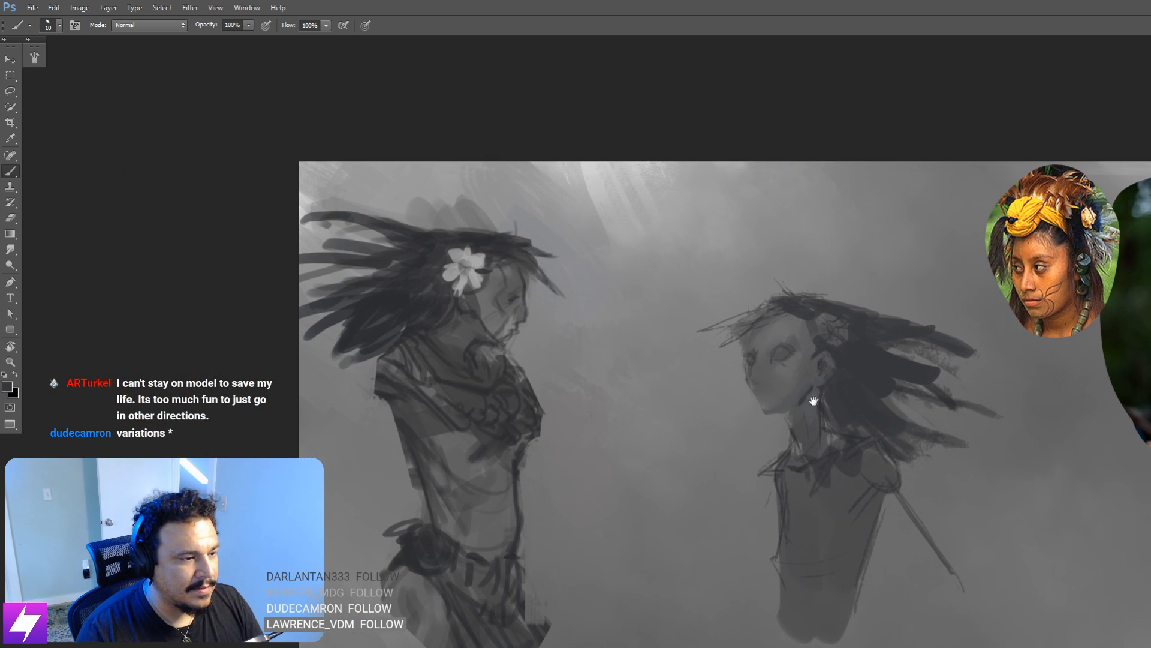
key(h)
key(ctrl+plus)
key(ctrl+minus)
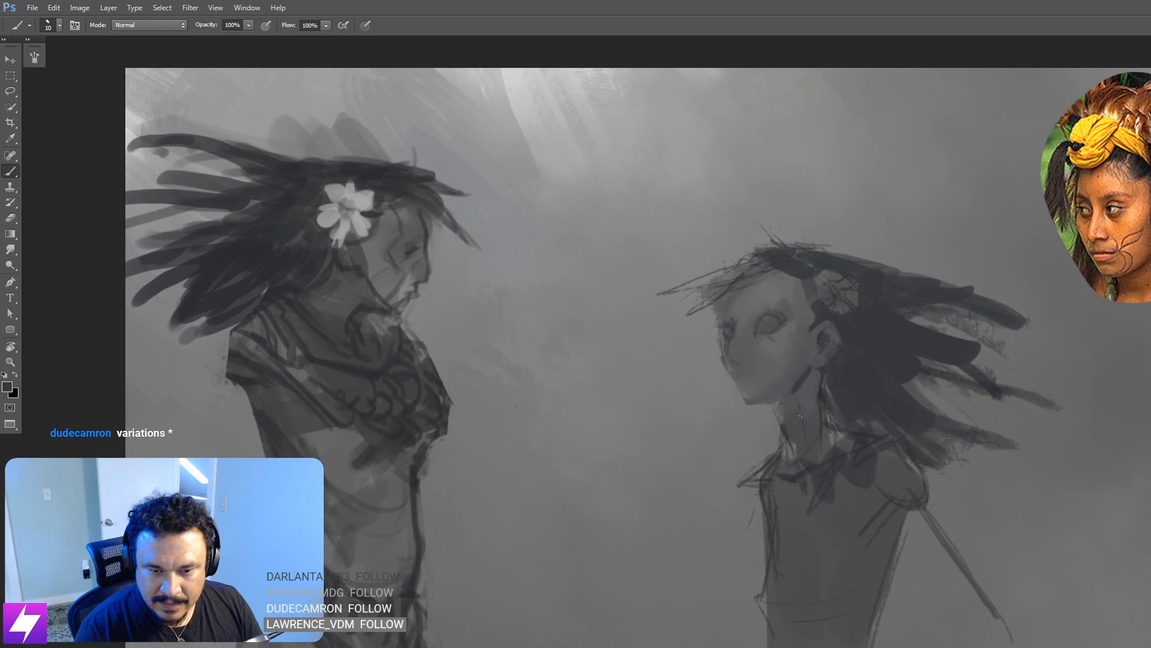
drag(790, 437, 804, 406)
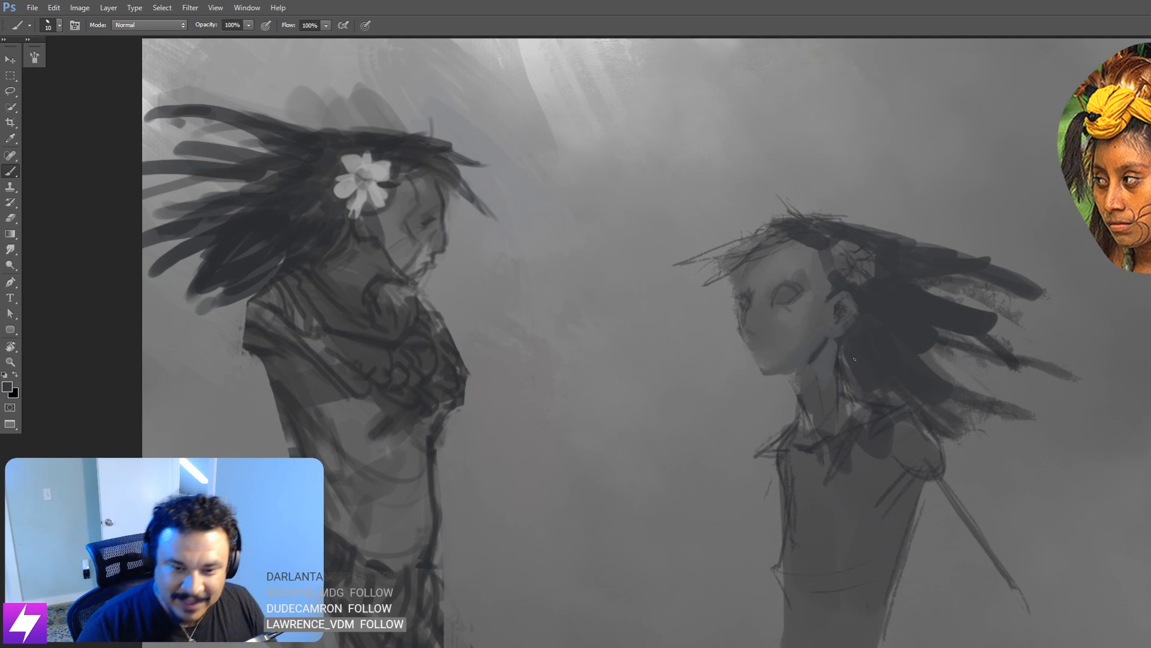
drag(797, 376, 797, 423)
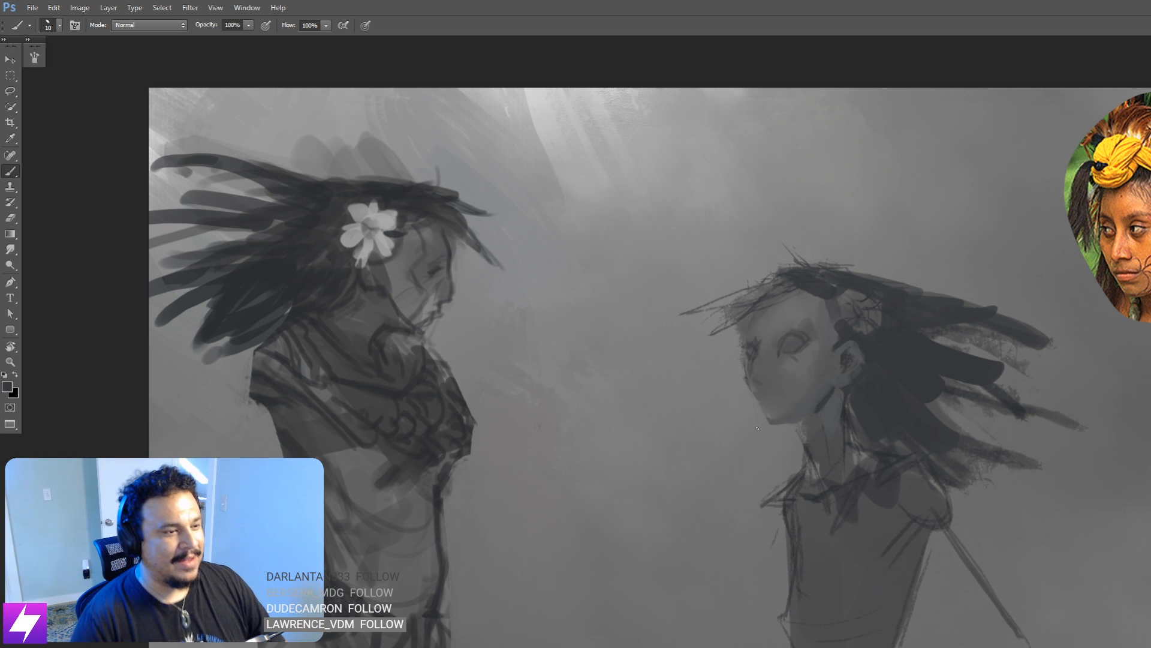
key(bracketright)
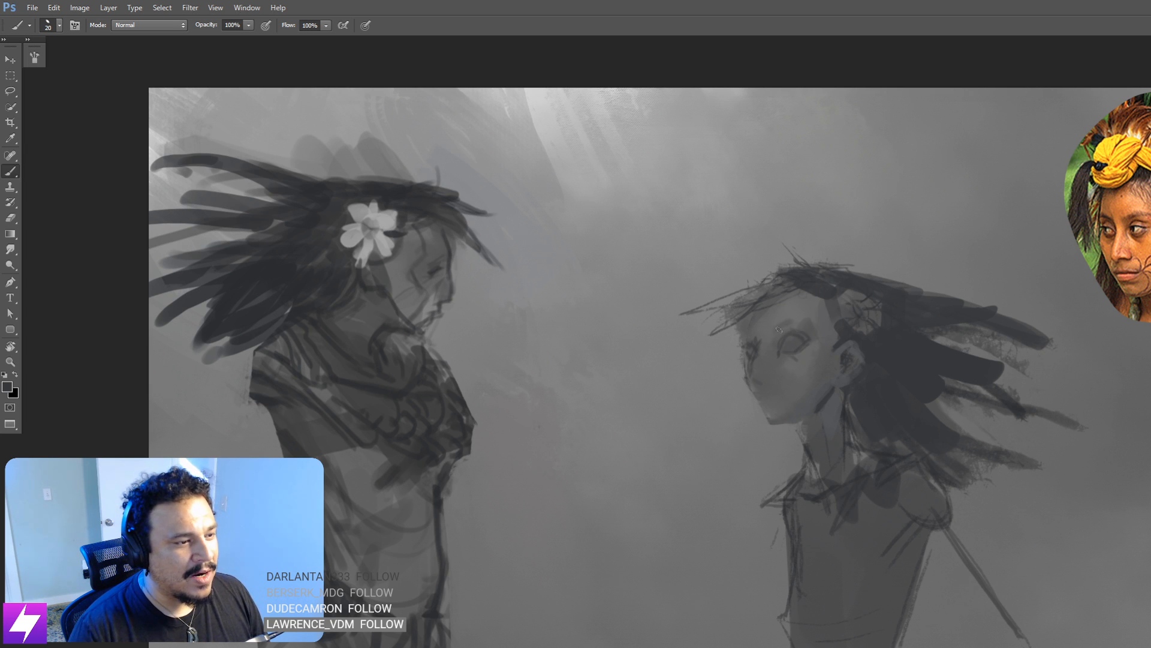
drag(771, 328, 788, 322)
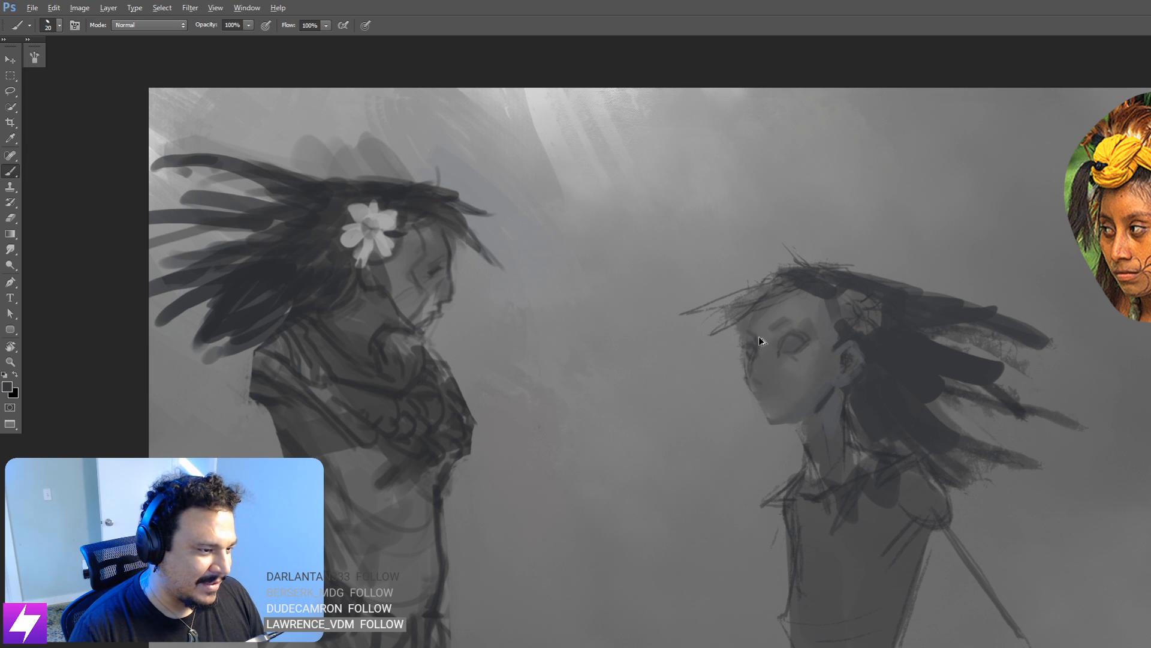
Step: Blend the shading around the near eye and cheek with the Smudge tool at 50% strength
key(r)
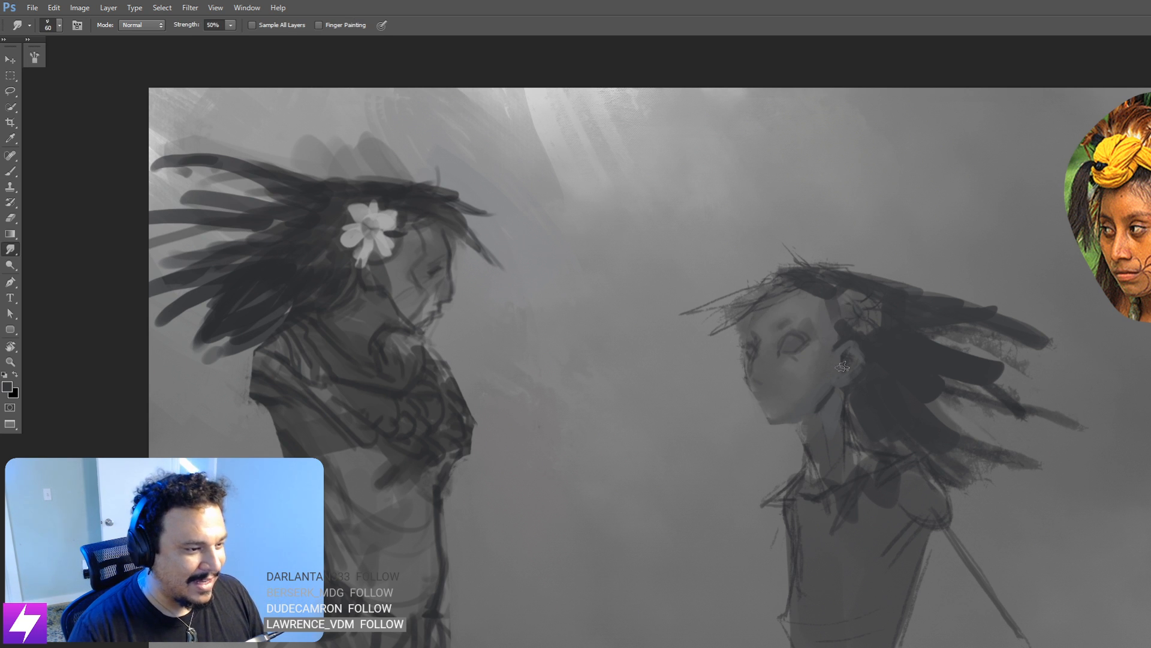
drag(795, 363, 839, 352)
key(b)
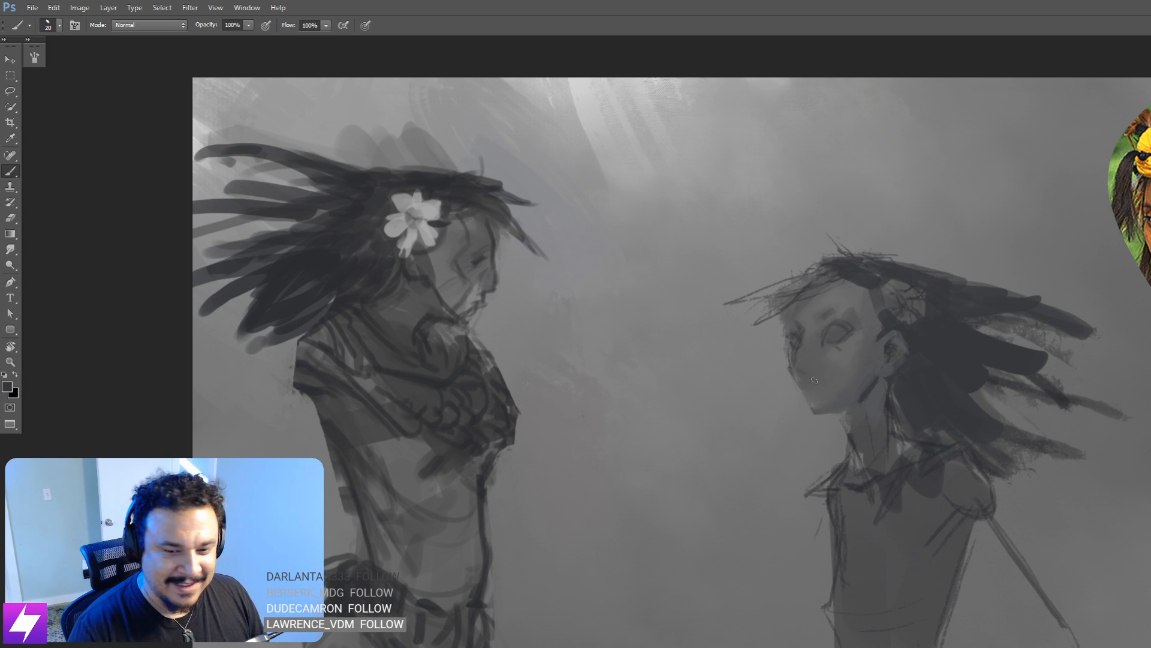
scroll(828, 387, down, 2)
drag(818, 390, 831, 365)
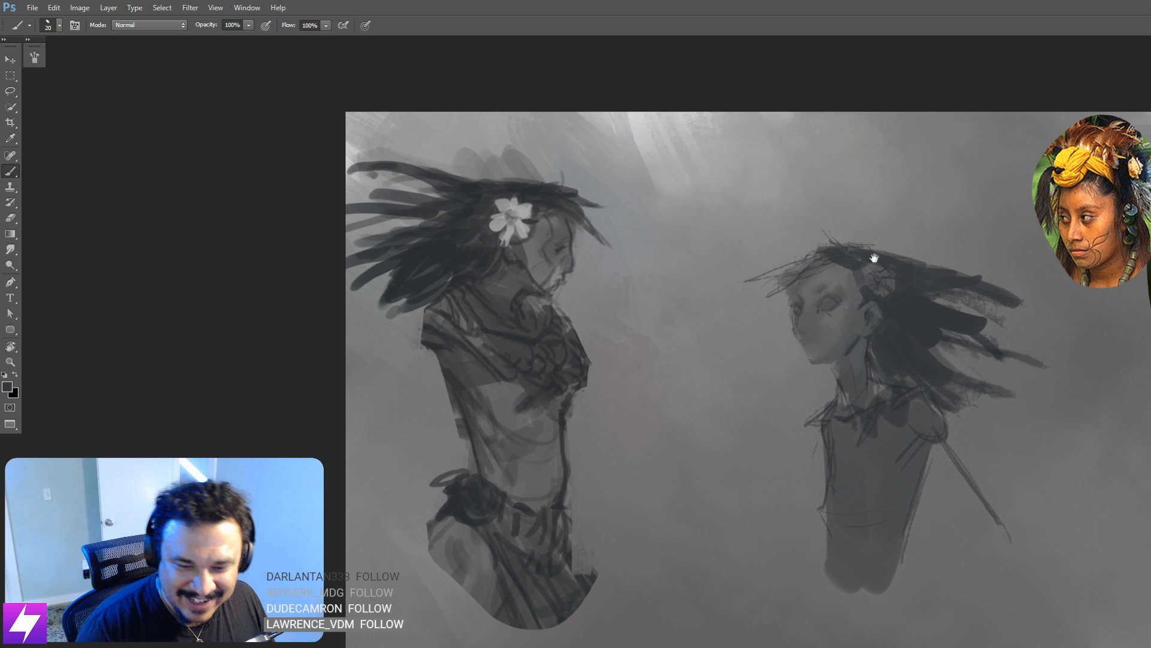
drag(818, 417, 819, 377)
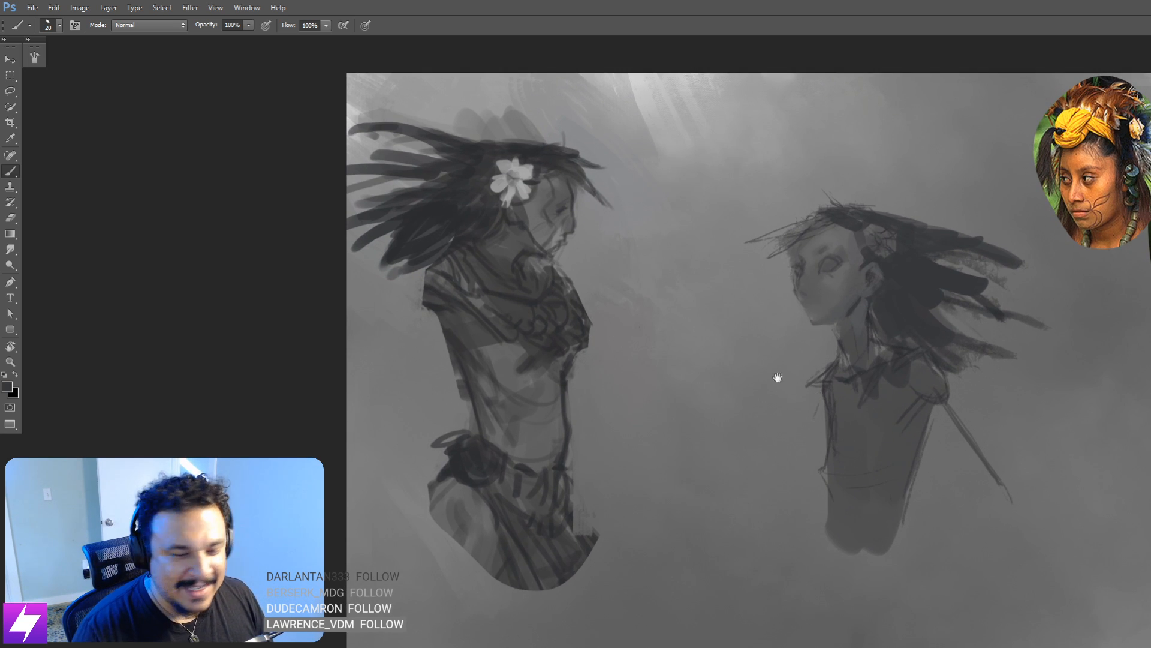
Step: Paint dark hair strands blowing forward from the crown past the bust's forehead, varying the brush size
mouse_move(816, 251)
mouse_down()
mouse_move(794, 293)
mouse_move(771, 286)
mouse_move(705, 313)
mouse_up()
key(bracketright)
key(bracketleft)
key(bracketleft)
key(bracketleft)
key(bracketleft)
drag(772, 280, 734, 300)
drag(795, 261, 710, 285)
key(bracketright)
mouse_move(808, 258)
mouse_down()
mouse_move(740, 276)
mouse_move(782, 256)
mouse_up()
Step: Erase a light band through the dark hair at the crown with a 40 px eraser
key(e)
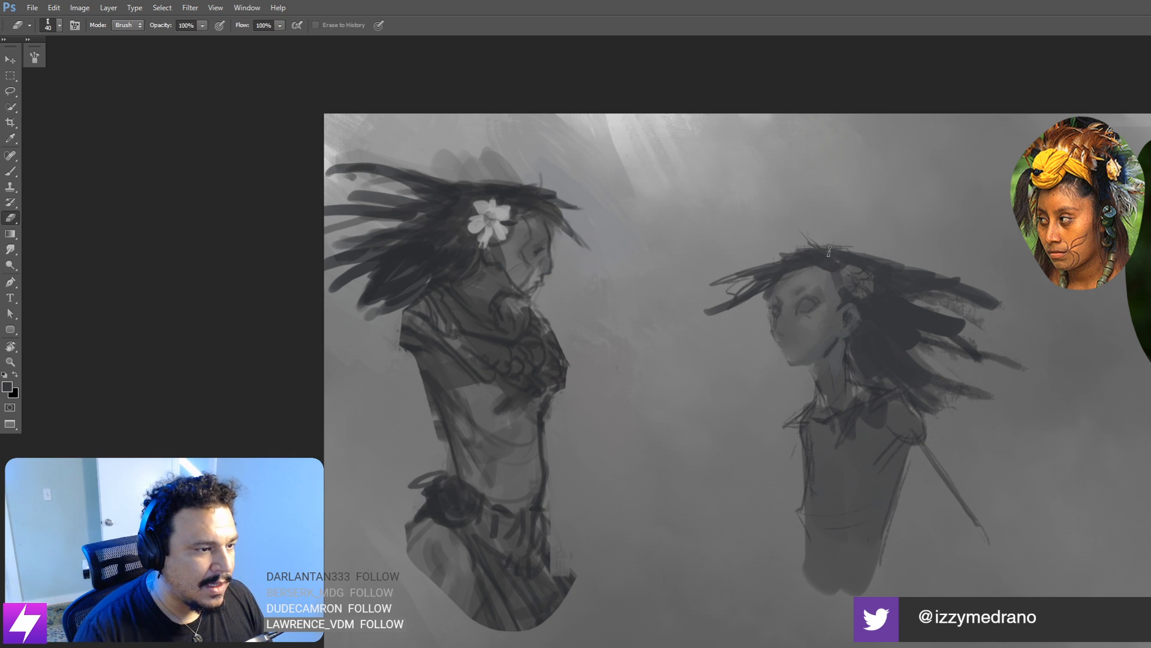
drag(819, 251, 839, 265)
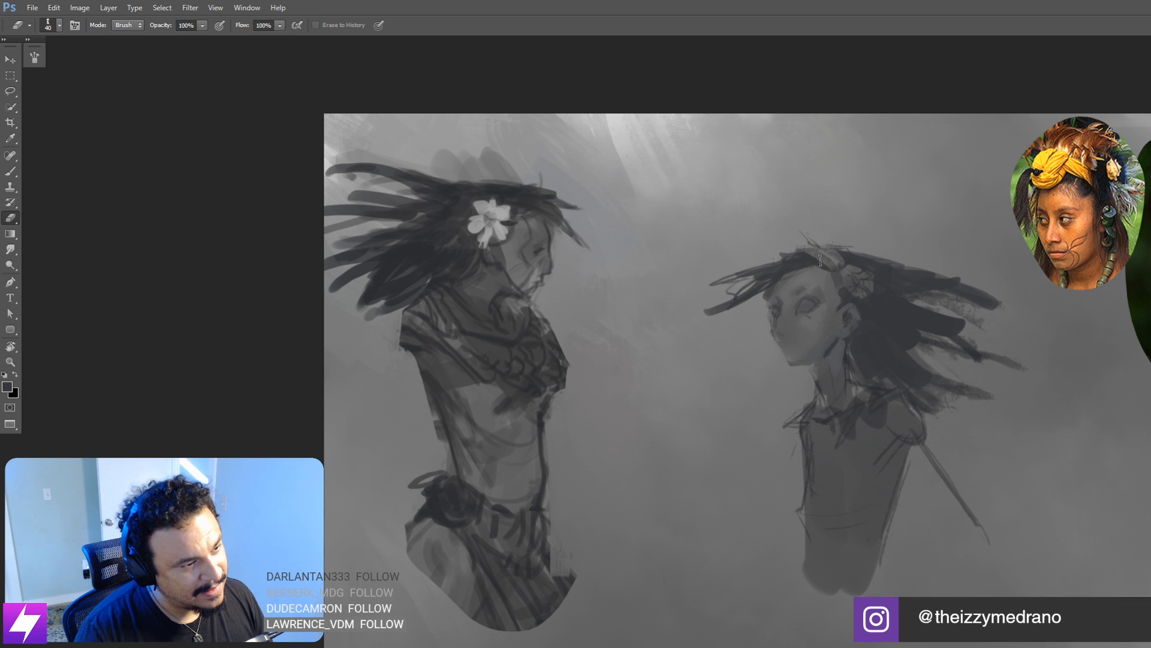
scroll(997, 352, down, 3)
scroll(992, 390, up, 2)
scroll(831, 243, up, 1)
Step: Paint a looping knot with loose strands rising from the bust's crown using a 15 px brush
key(b)
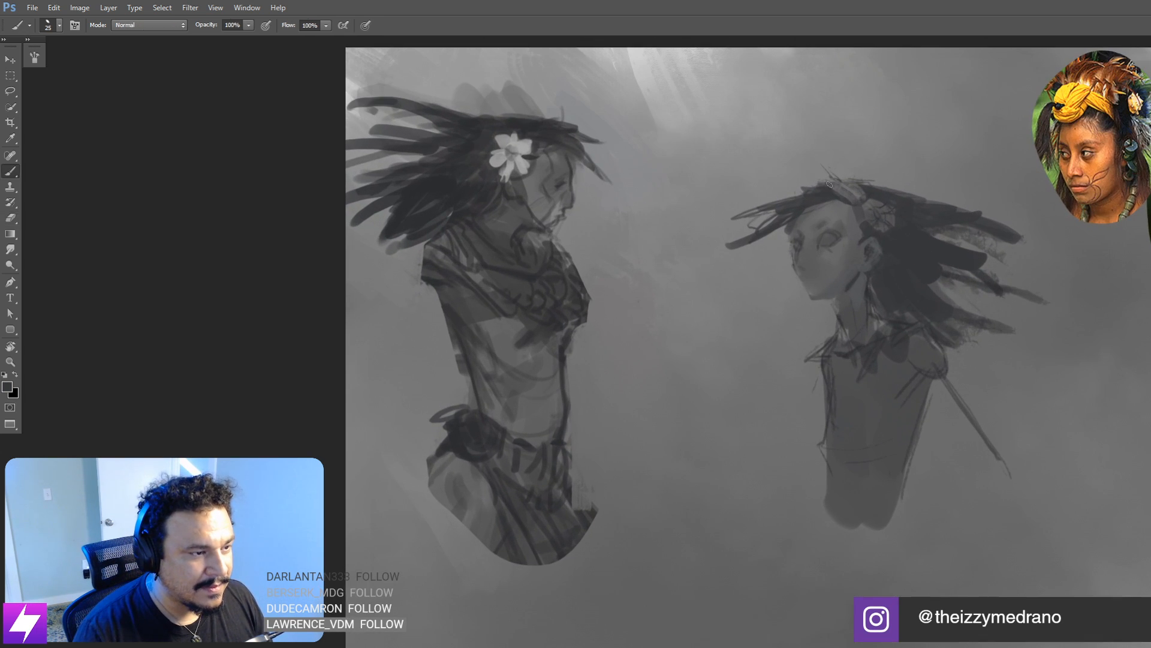
mouse_move(823, 178)
mouse_down()
mouse_move(809, 188)
mouse_move(841, 184)
mouse_move(820, 186)
mouse_move(792, 152)
mouse_move(823, 170)
mouse_up()
key(bracketleft)
key(bracketleft)
key(bracketleft)
key(bracketleft)
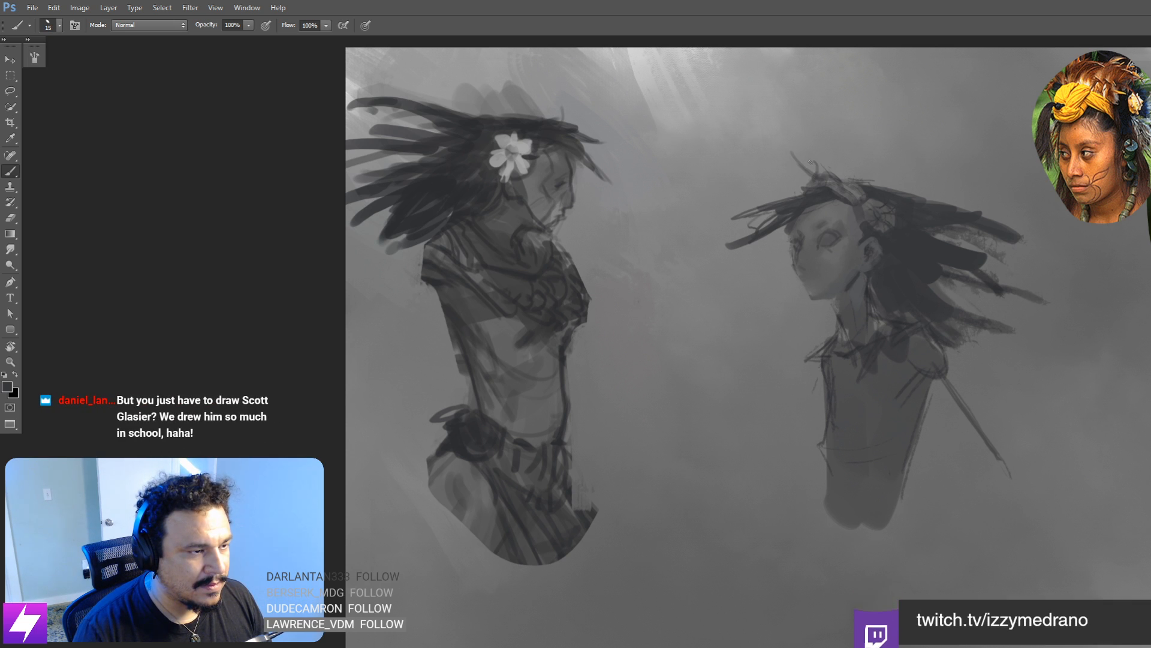
drag(914, 254, 885, 260)
Step: Erase a light flower shape into the dark hair above the bust's ear, then refine the ear with a smaller eraser
key(e)
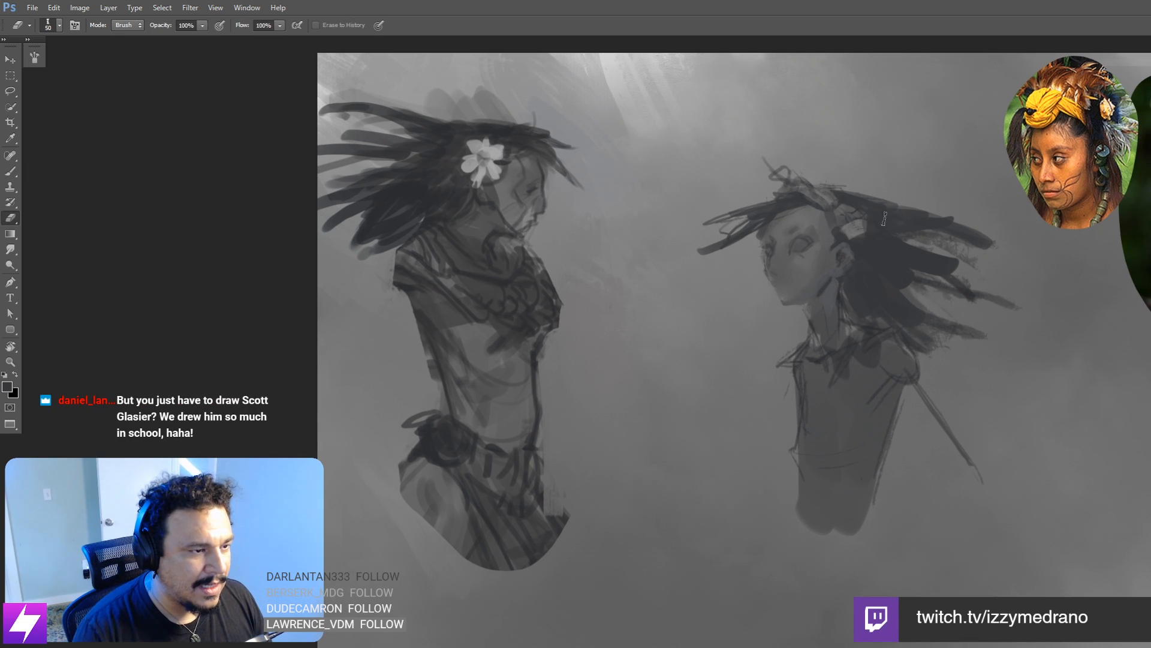
mouse_move(874, 211)
mouse_down()
mouse_move(854, 227)
mouse_move(849, 215)
mouse_move(855, 243)
mouse_move(859, 223)
mouse_up()
key(ctrl+z)
key(bracketleft)
key(bracketleft)
key(bracketleft)
drag(852, 265, 855, 295)
key(bracketleft)
key(bracketleft)
key(bracketleft)
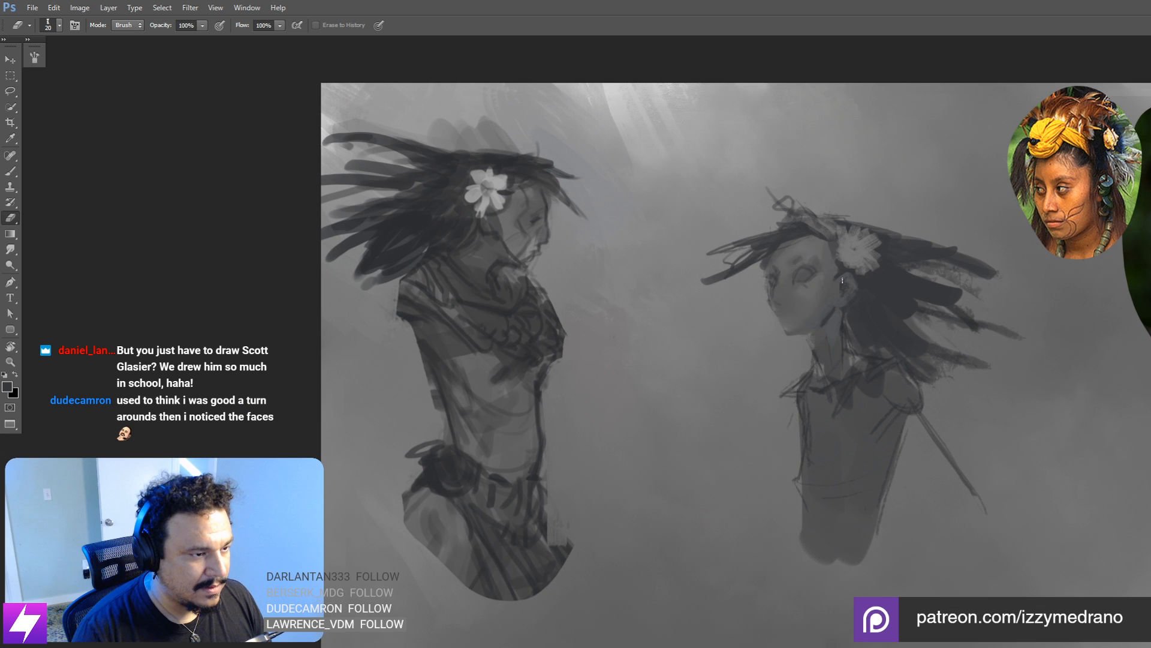
Step: Flip the canvas view horizontally and erase light planes along the bust's nose with a 30 px eraser
key(ctrl+minus)
key(F2)
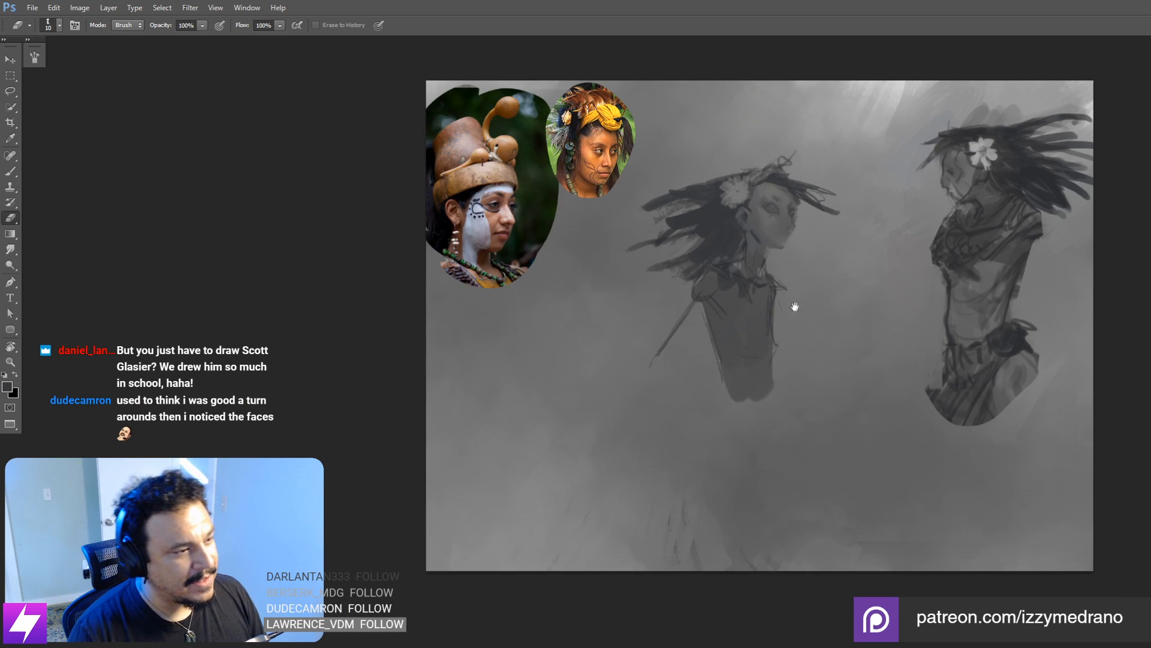
drag(799, 178, 835, 273)
scroll(836, 274, up, 4)
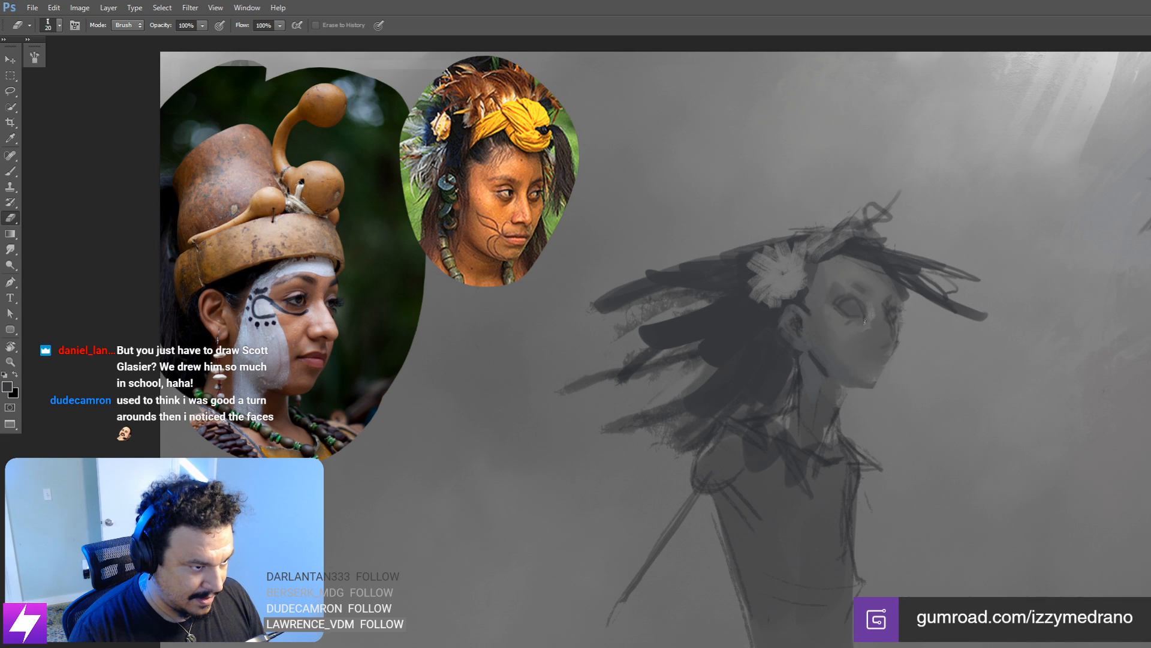
key(bracketright)
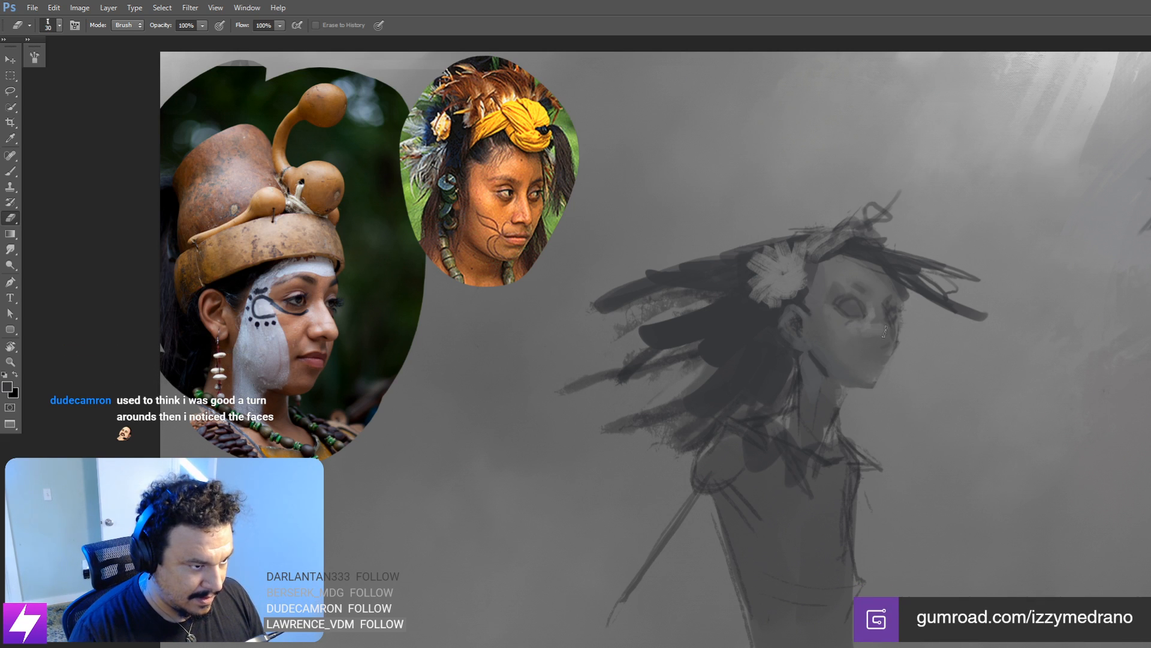
mouse_move(875, 322)
mouse_down()
mouse_move(881, 315)
mouse_move(885, 339)
mouse_move(870, 337)
mouse_move(964, 386)
mouse_move(945, 329)
mouse_move(900, 314)
mouse_up()
Step: Paint the shadow under the nose and the mouth with a 10 px brush in a rotated view, then flip the view back
key(r)
key(b)
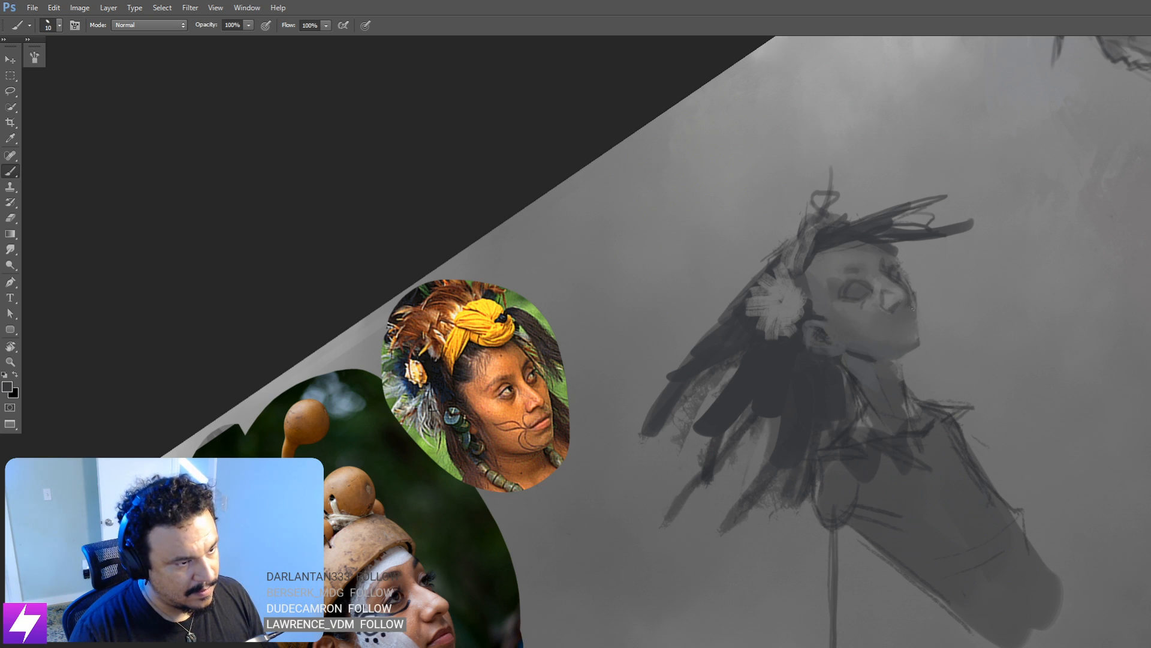
key(Escape)
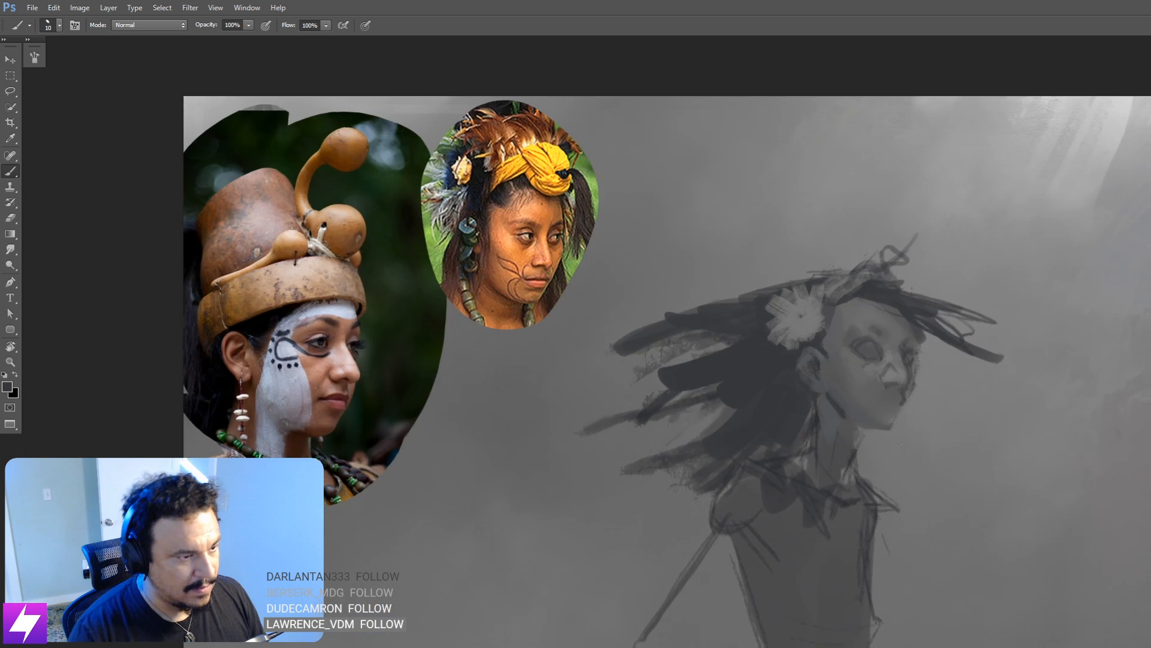
key(ctrl+minus)
drag(865, 442, 891, 434)
key(h)
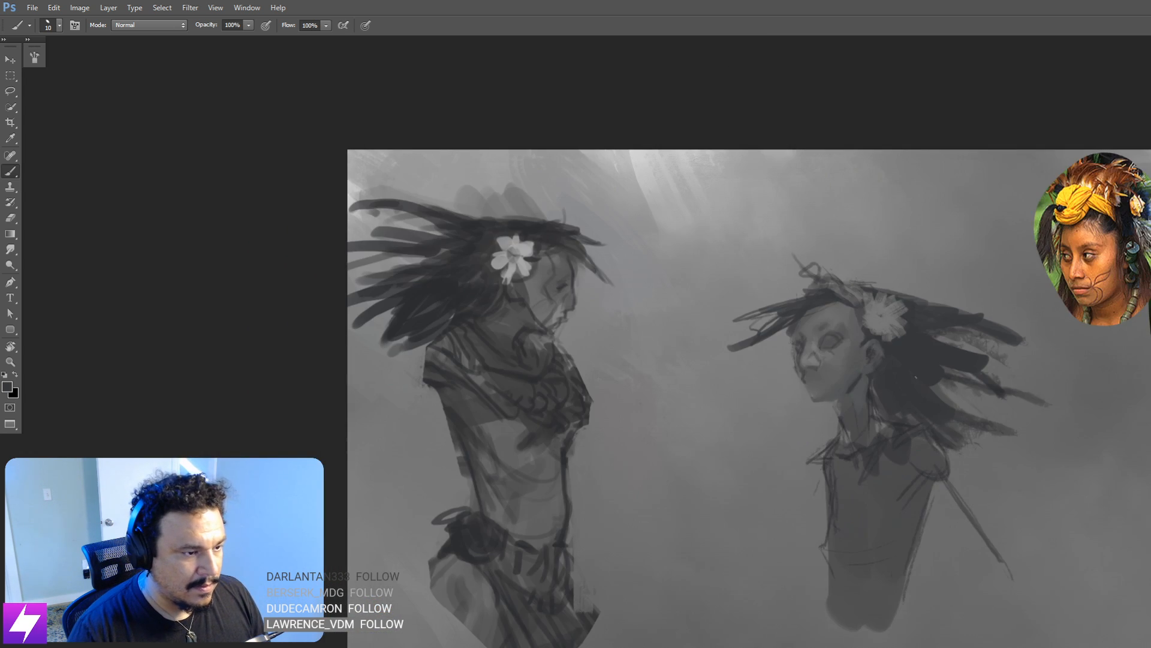
Step: Darken the bust's near eye with a 15 px brush and check the face in the mirrored view
key(ctrl+plus)
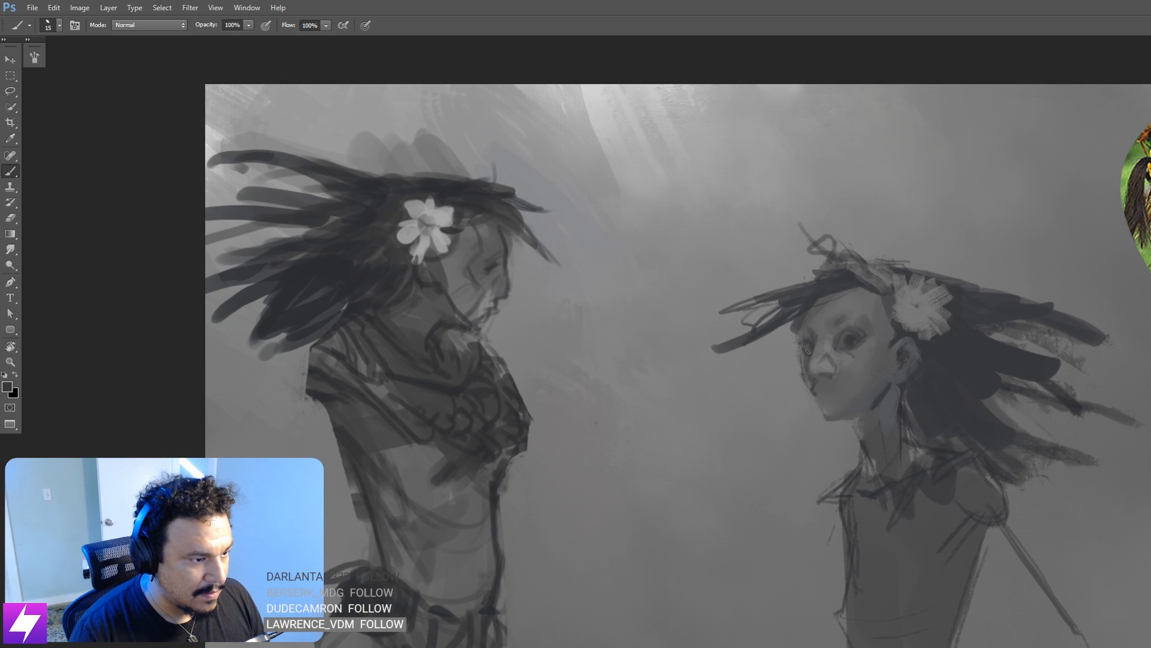
key(ctrl+minus)
key(ctrl+minus)
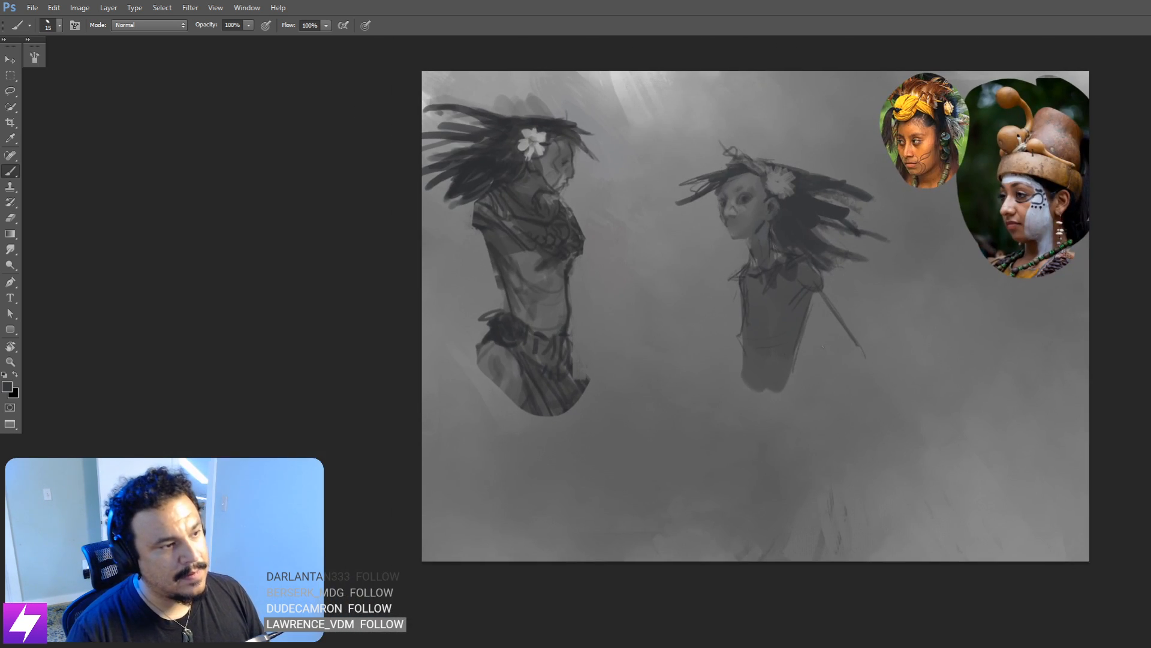
key(h)
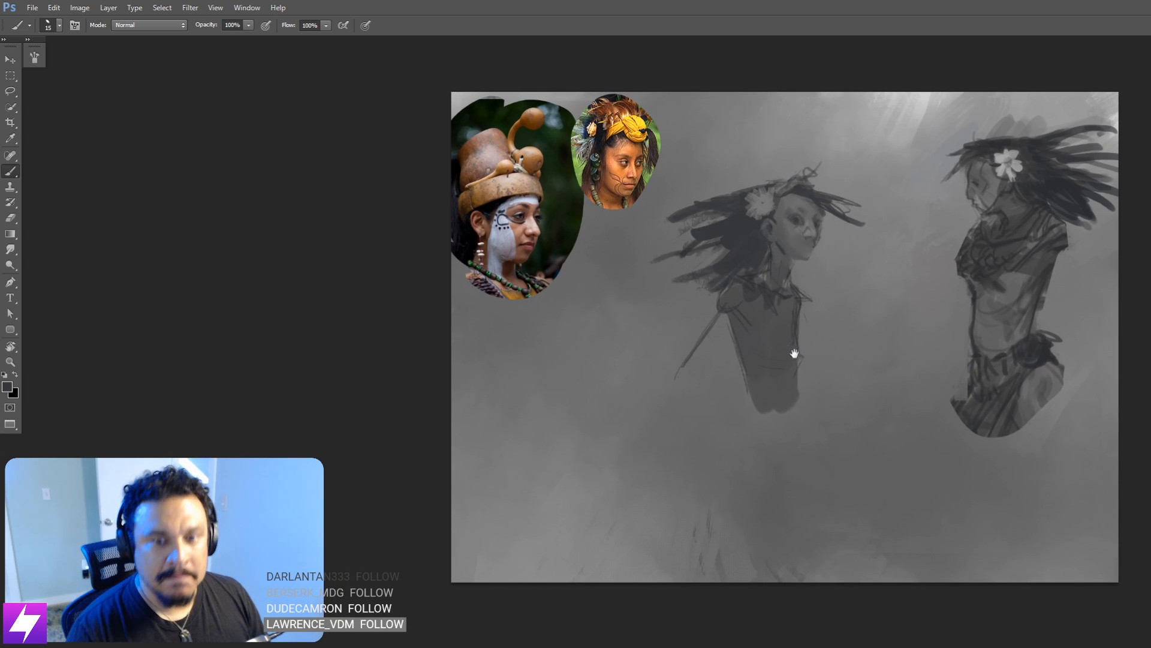
key(ctrl+plus)
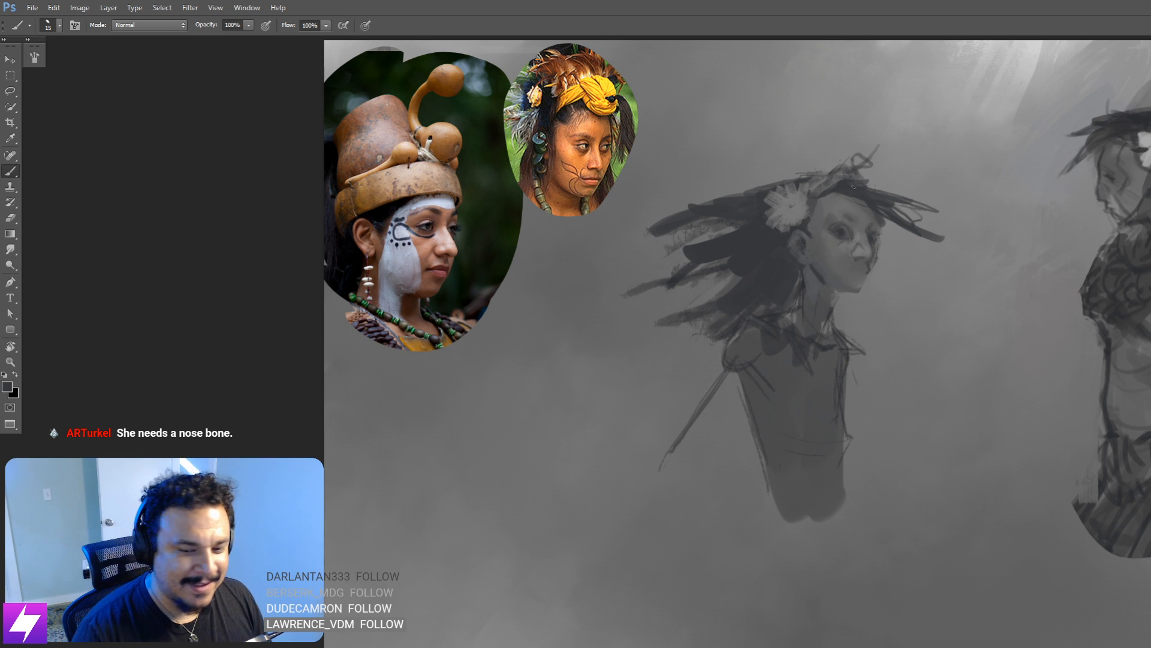
Step: Refine the bust's far eye and nose bridge, erasing small light accents with a 10 px eraser
key(ctrl+plus)
key(F2)
key(F2)
mouse_move(907, 188)
mouse_down()
mouse_move(887, 257)
mouse_move(905, 265)
mouse_up()
key(e)
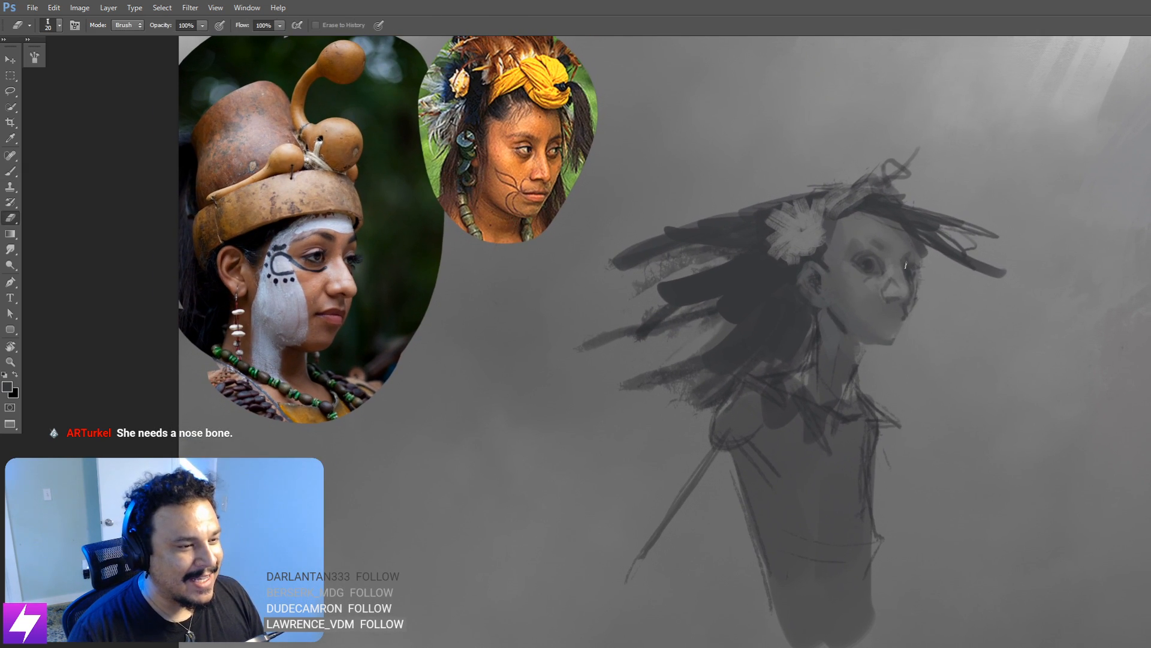
key(bracketleft)
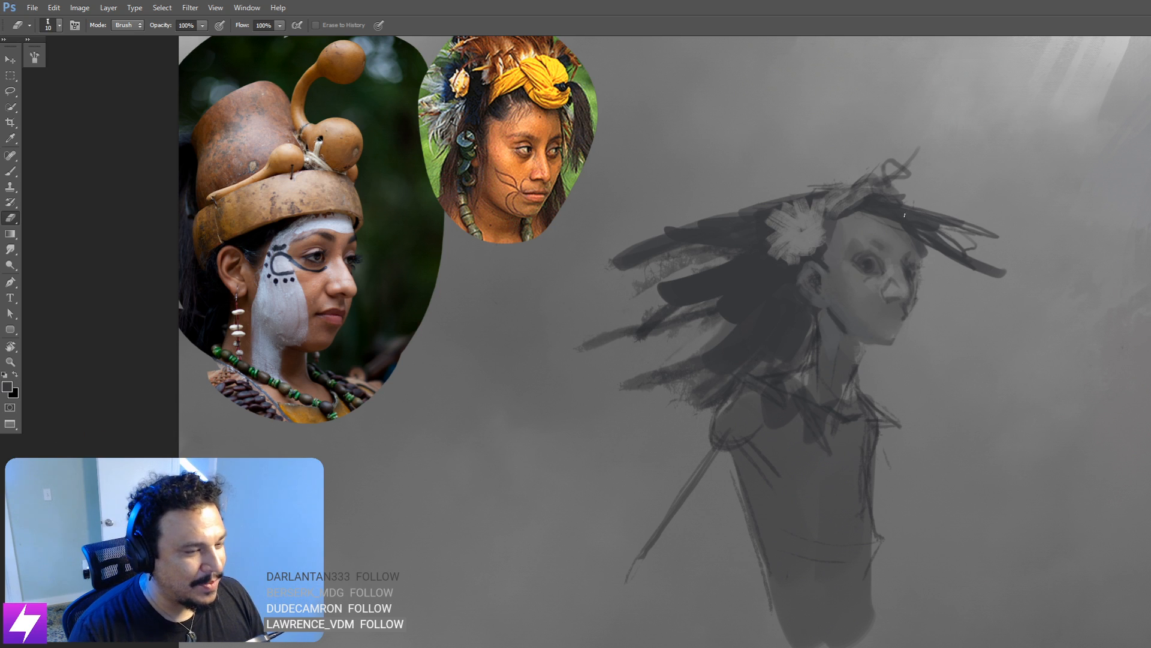
Step: Rotate the view and paint the bust's dark lips with a 25 px brush, then restore the upright view
key(b)
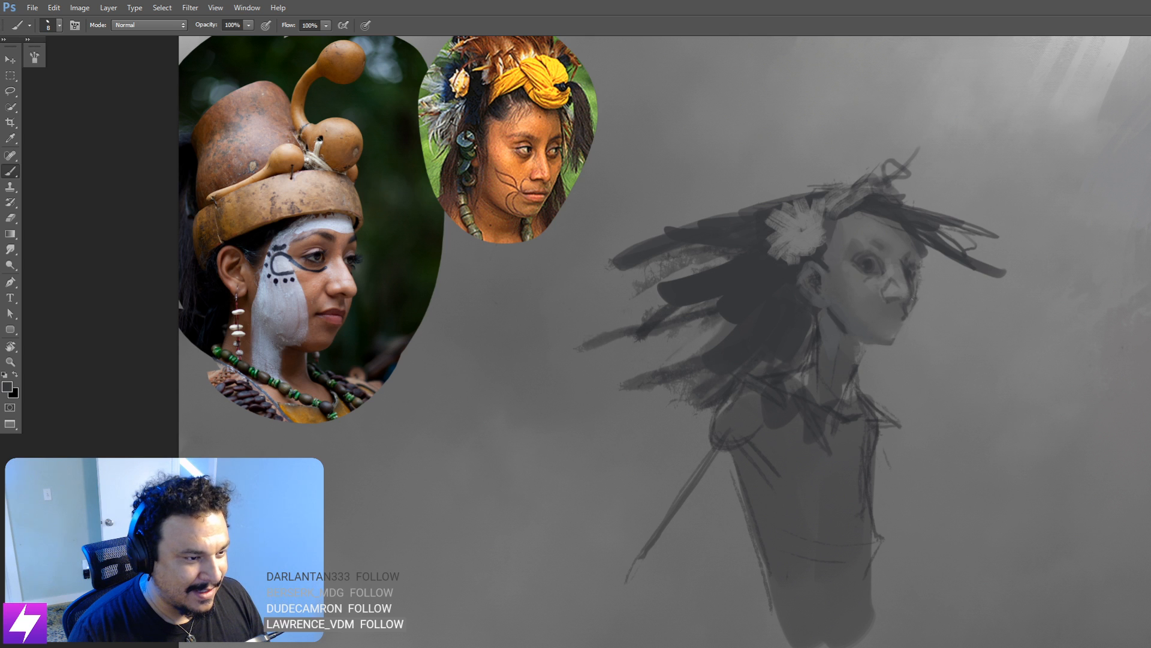
key(r)
mouse_move(828, 258)
mouse_down()
mouse_move(869, 301)
mouse_move(915, 267)
mouse_move(879, 250)
mouse_up()
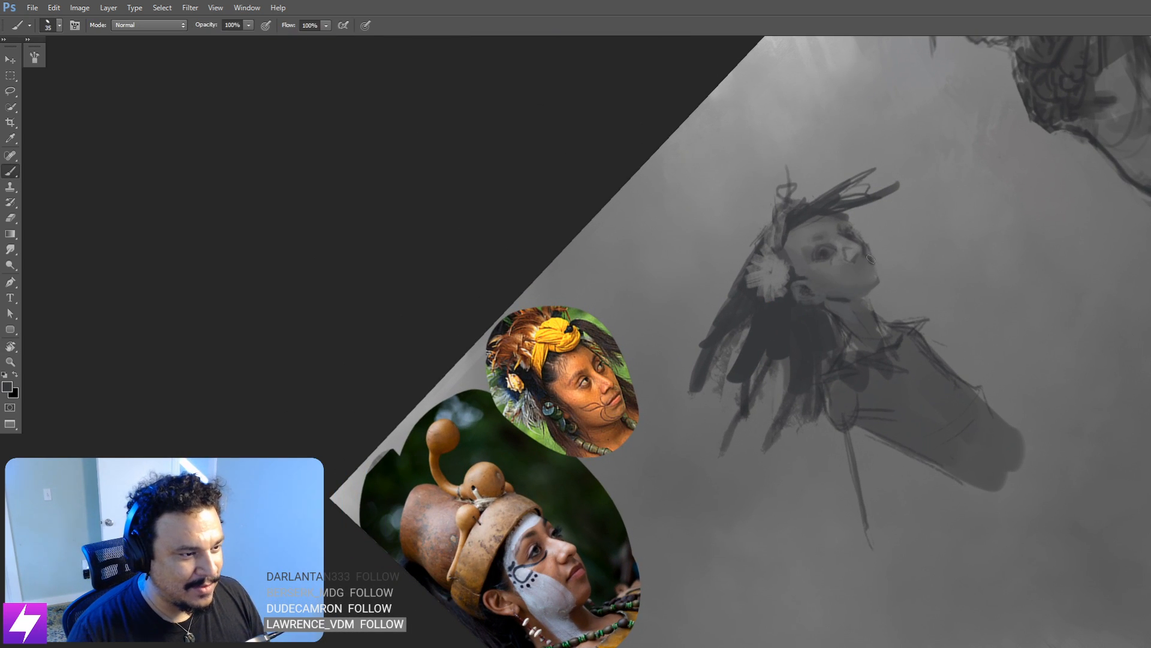
key(bracketright)
key(bracketright)
key(bracketright)
key(bracketright)
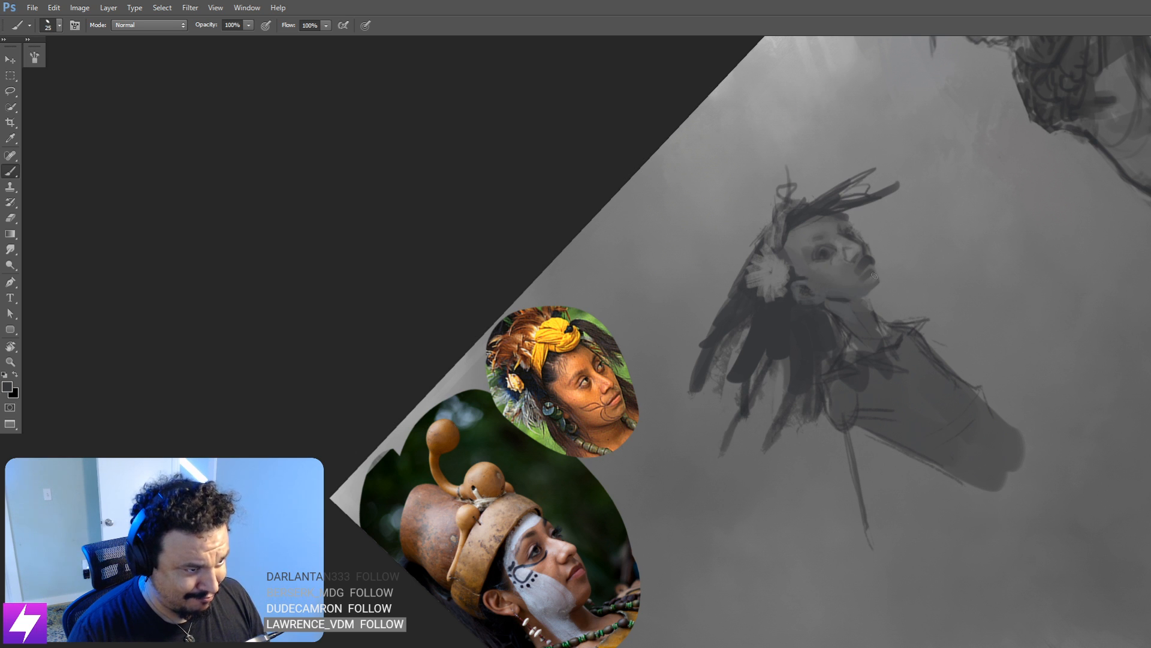
key(Escape)
Step: Outline the far cheek, chin and jaw of the bust with thin dark strokes, rotating the view for the jawline
drag(917, 306, 907, 280)
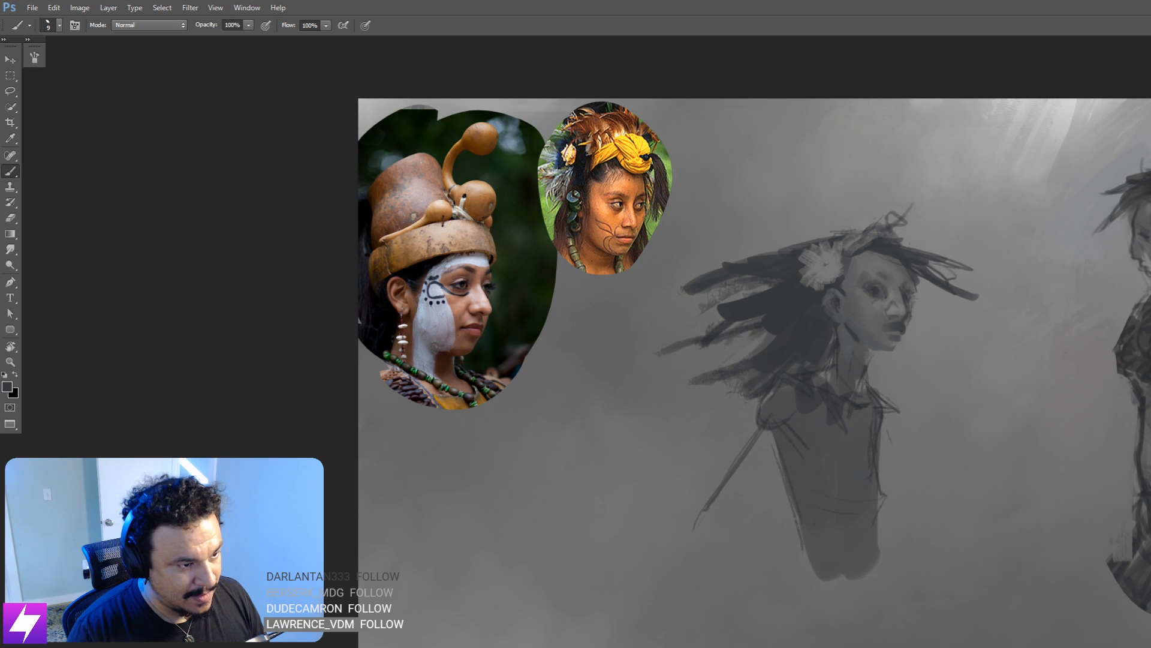
drag(914, 292, 915, 317)
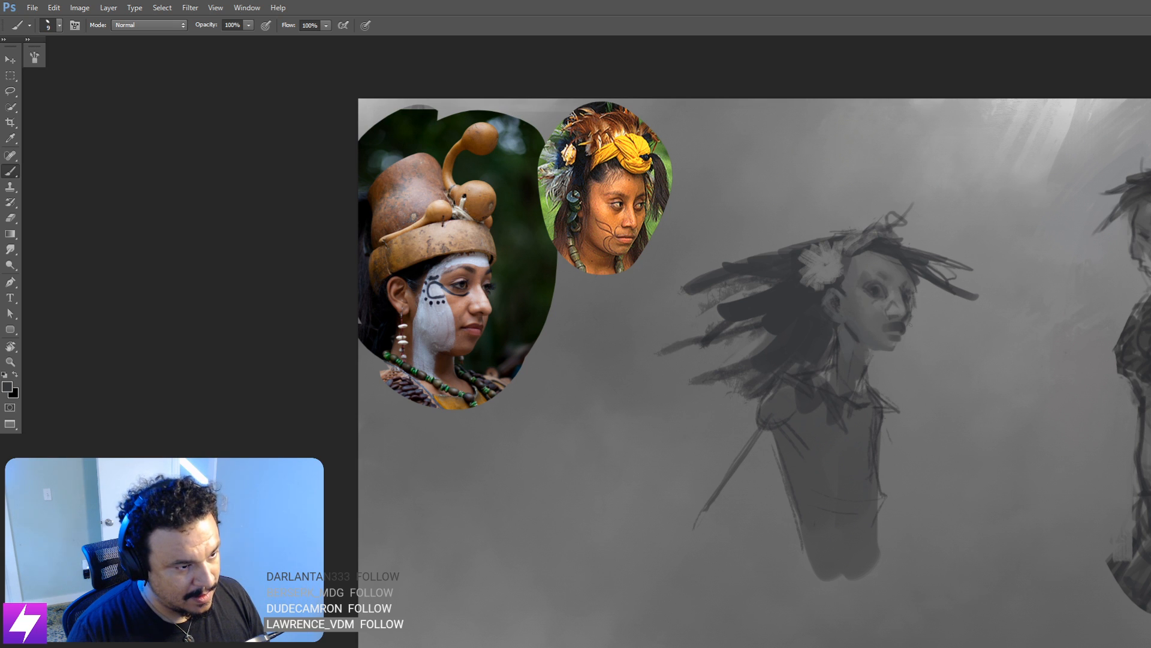
drag(913, 319, 897, 351)
key(r)
drag(910, 399, 924, 255)
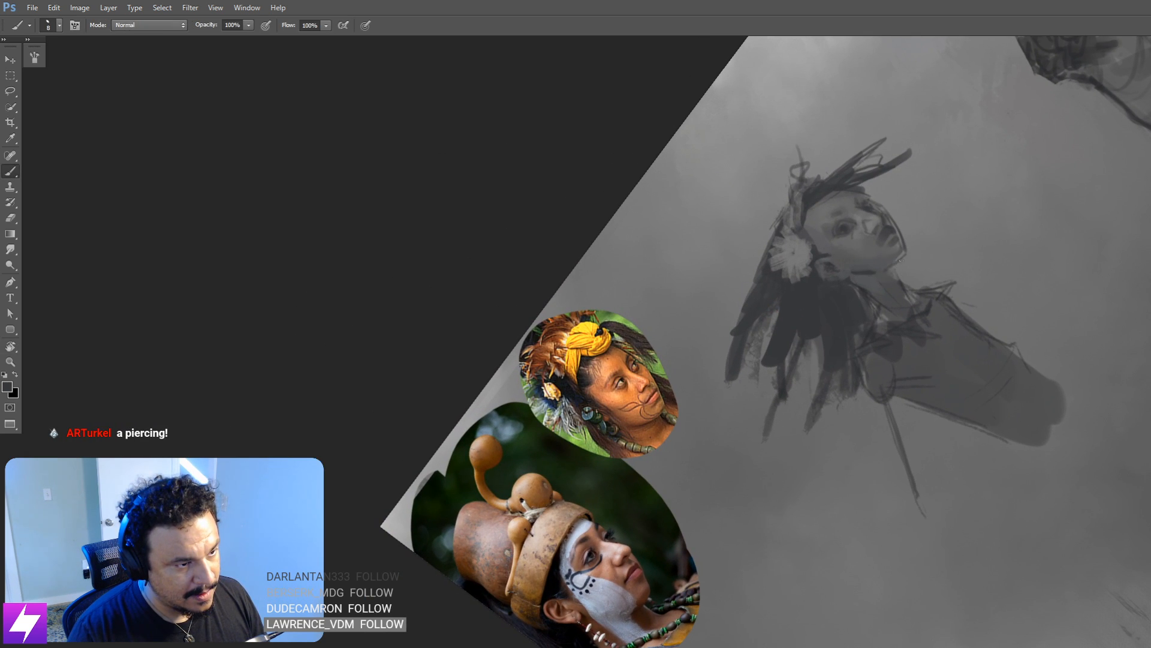
key(Escape)
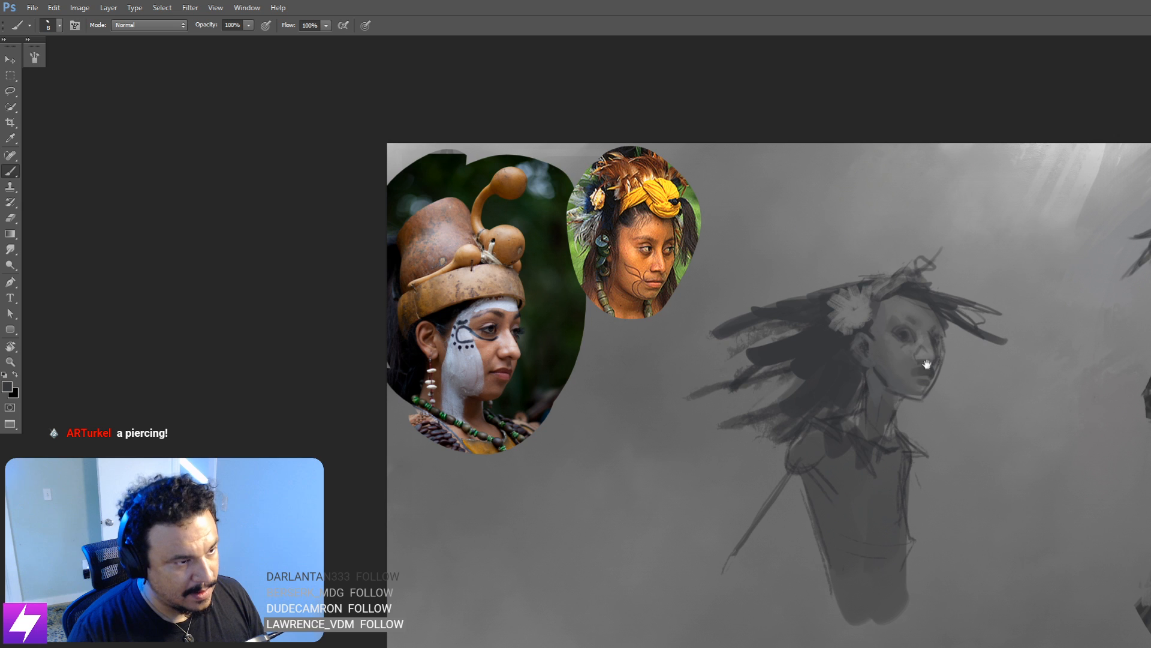
Step: Shade the near eye socket and cheek of the bust with a 20 px brush
drag(898, 391, 867, 336)
drag(909, 271, 917, 289)
key(ctrl+plus)
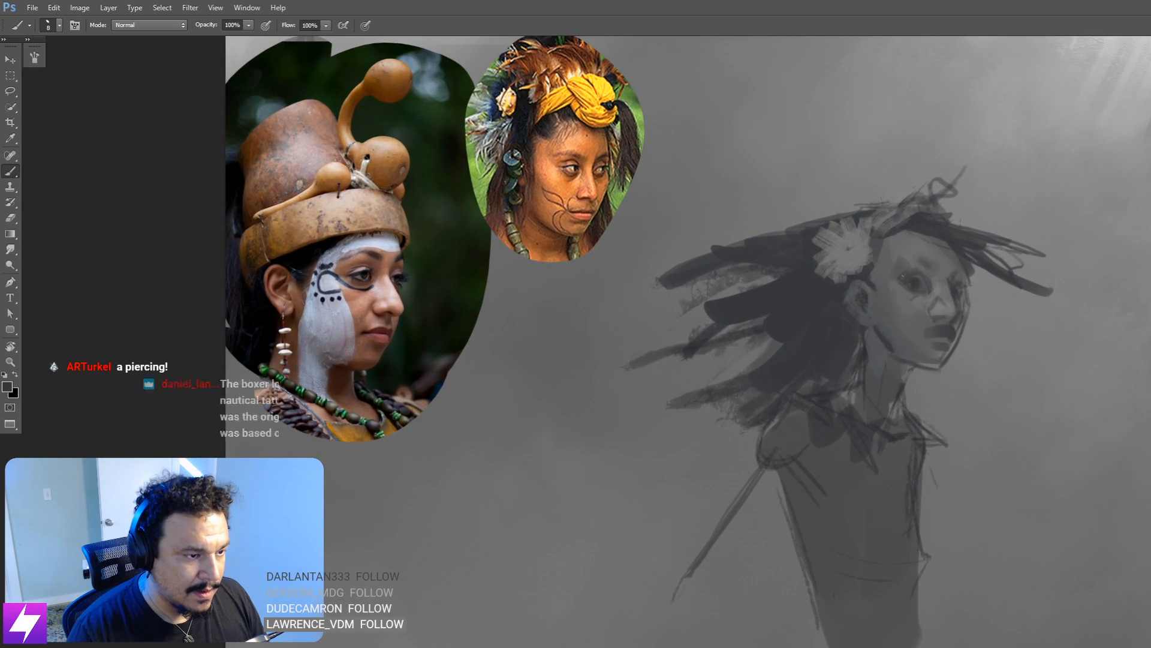
key(bracketright)
key(bracketright)
key(bracketright)
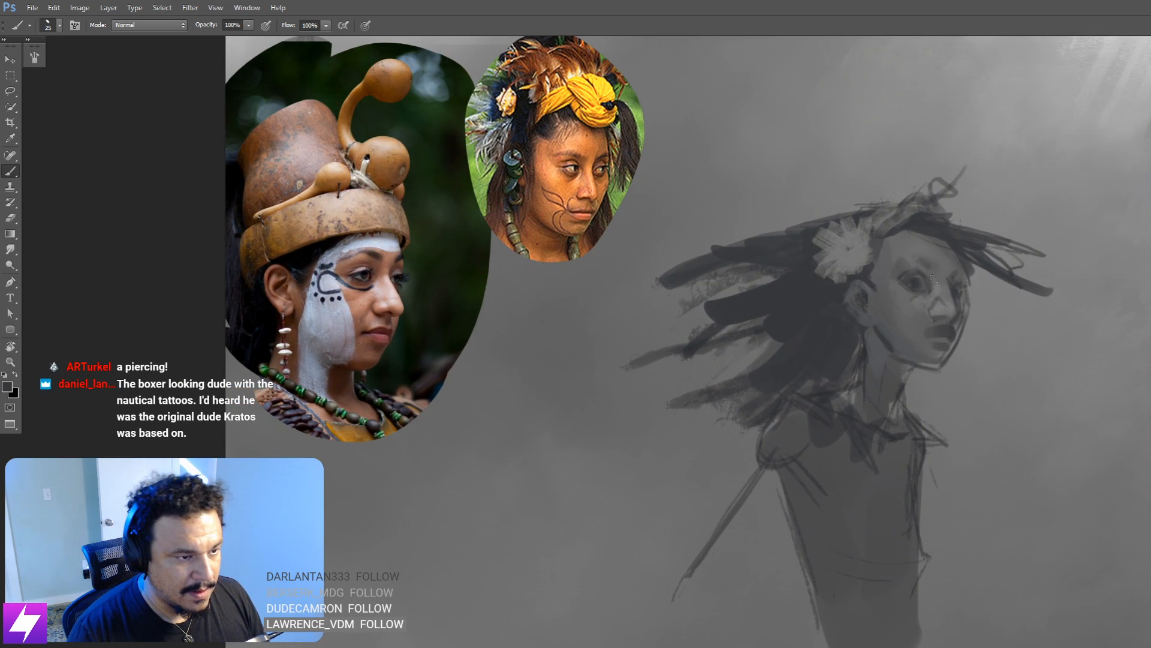
key(bracketleft)
drag(917, 295, 942, 300)
key(bracketright)
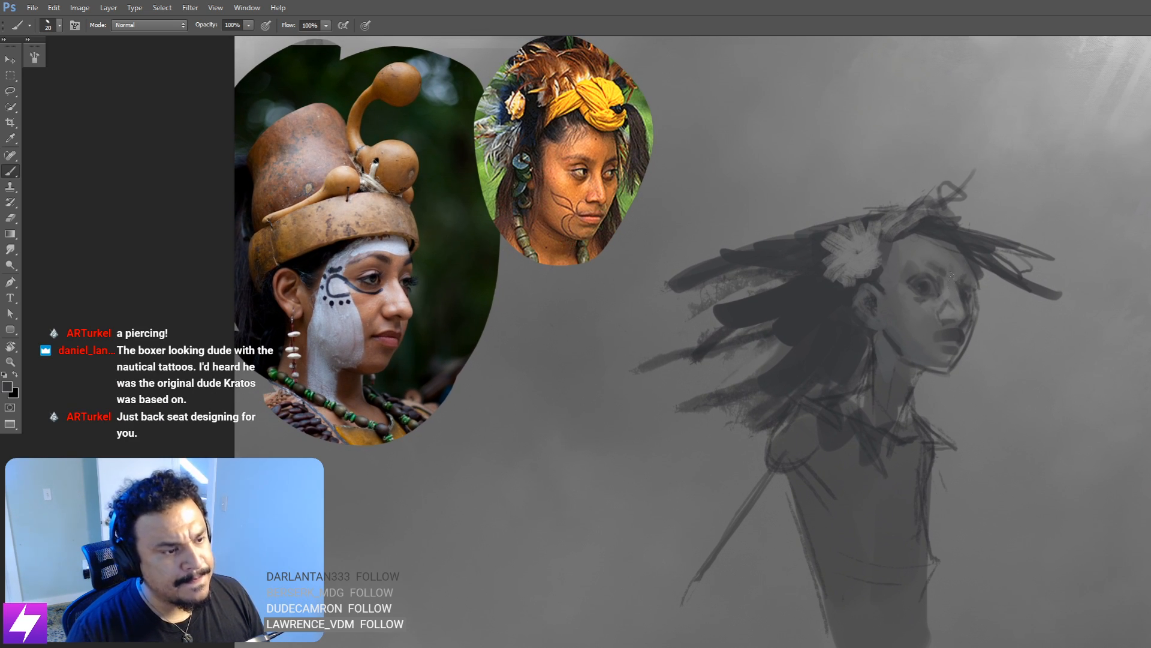
Step: Flip the view and add small light accents to the nose and eyes with a sampled lighter grey and a fine brush
key(ctrl+minus)
key(ctrl+shift+h)
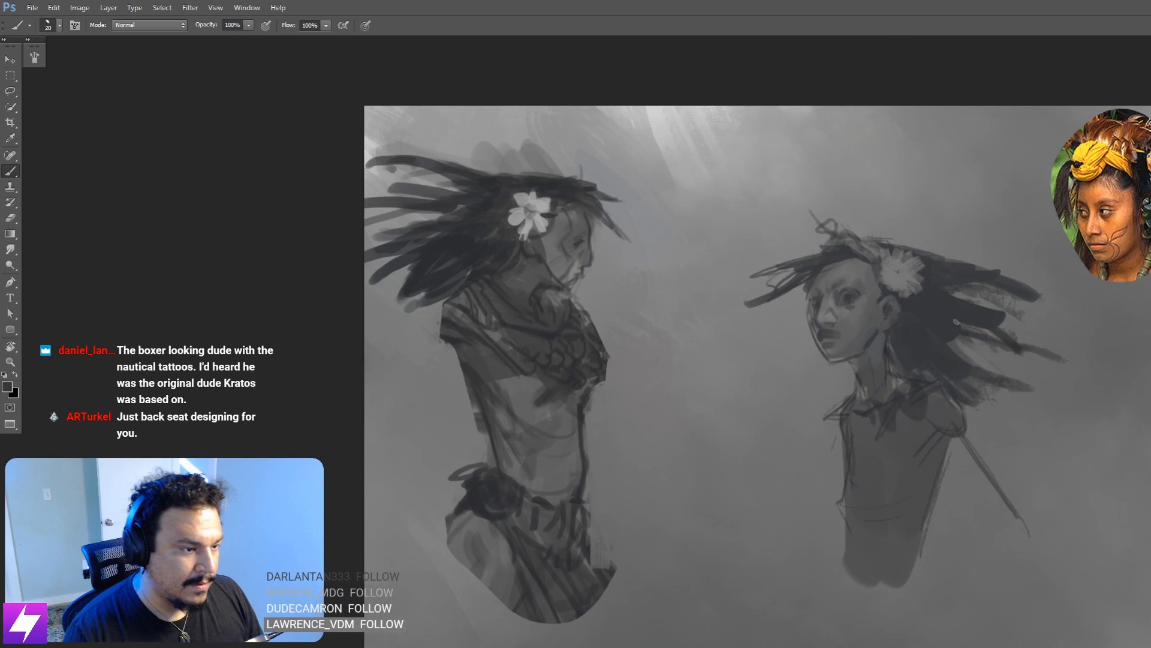
key(ctrl+plus)
drag(850, 301, 864, 328)
alt+click(835, 324)
key(bracketleft)
key(bracketleft)
key(bracketleft)
key(bracketleft)
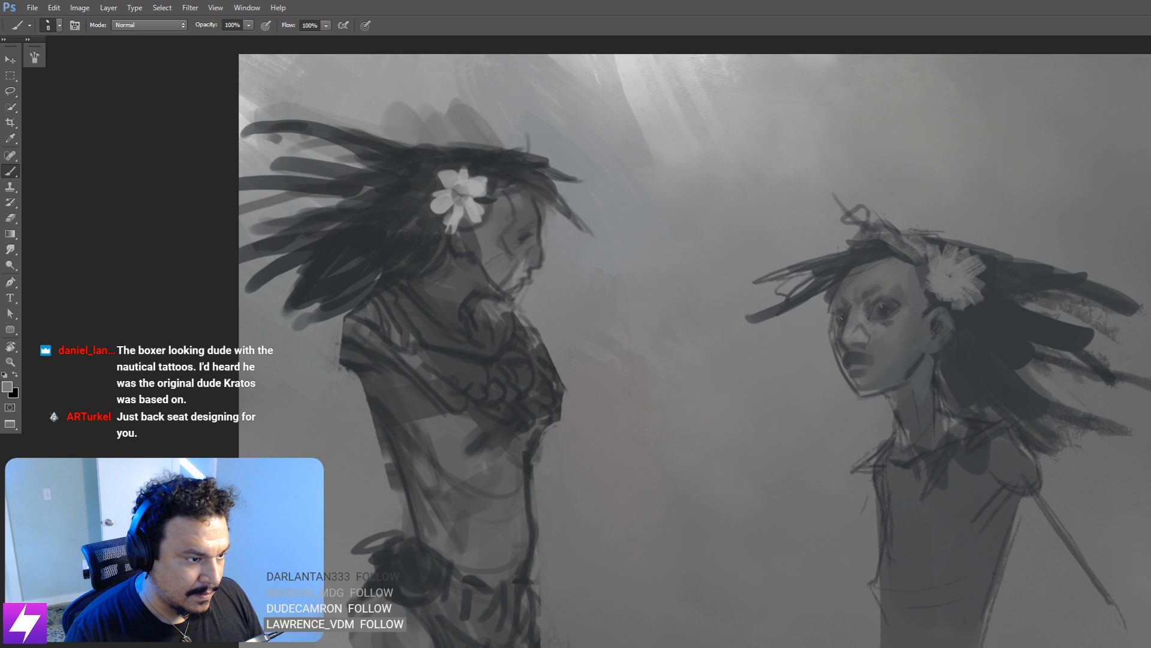
Step: Sample a darker face tone and shade the area between the cheek and ear with a 25 px brush
key(ctrl+minus)
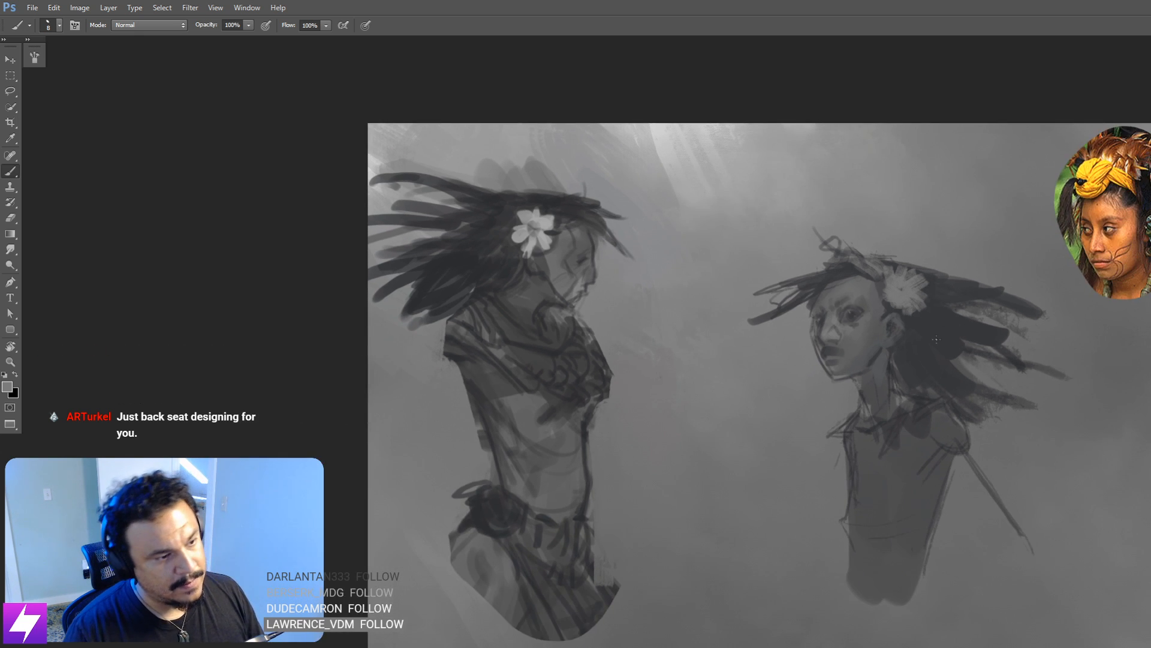
key(ctrl+plus)
key(ctrl+plus)
drag(908, 291, 818, 291)
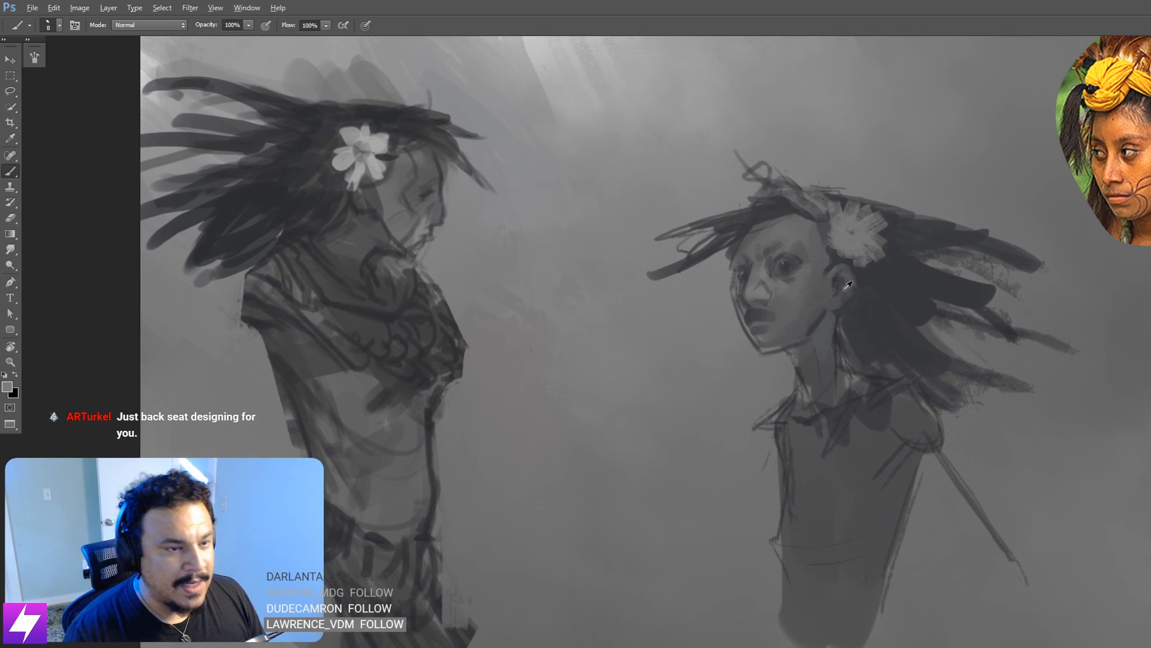
alt+click(817, 291)
key(bracketright)
key(bracketright)
key(bracketright)
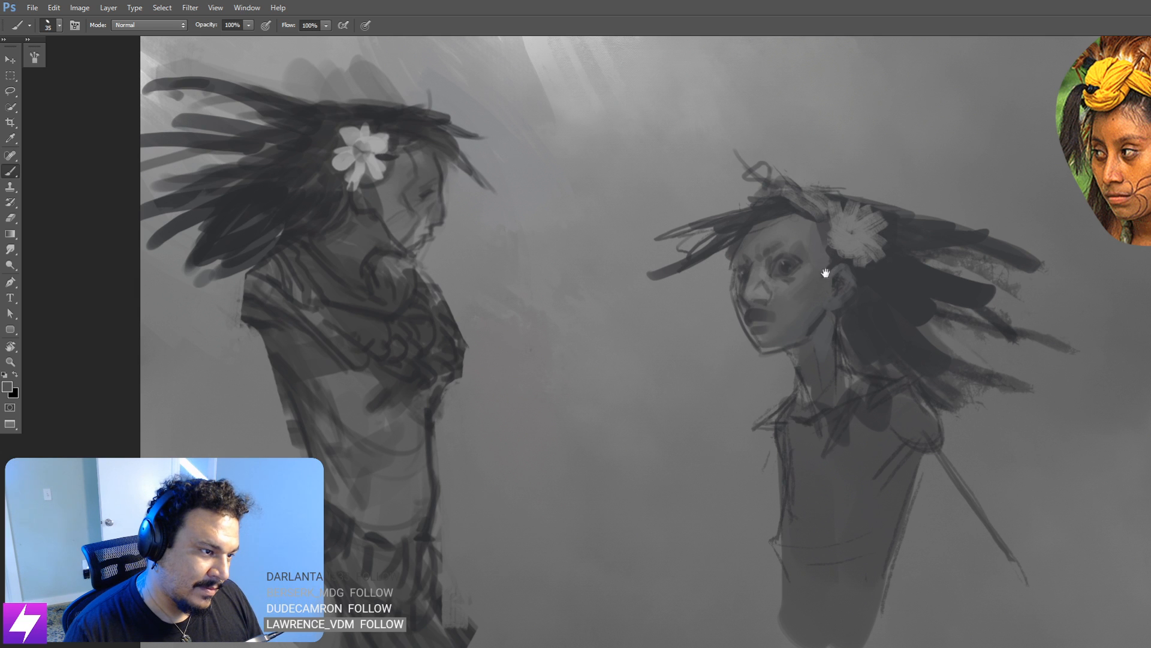
Step: Sample a light grey from the background and paint face-paint stripes across the bust's forehead and down the near cheek
drag(866, 286, 822, 347)
alt+click(602, 187)
drag(819, 306, 681, 276)
key(bracketright)
mouse_move(624, 247)
mouse_down()
mouse_move(678, 240)
mouse_move(689, 291)
mouse_move(652, 353)
mouse_move(668, 346)
mouse_up()
key(bracketleft)
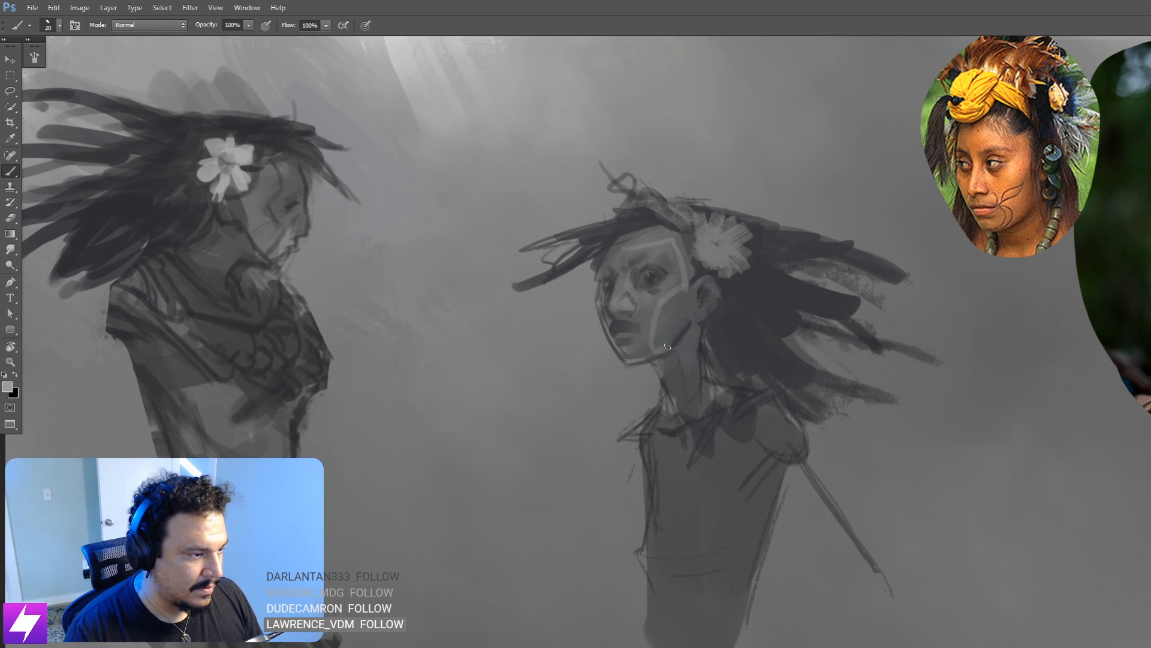
Step: Enlarge the brush to 60 px and broaden the light face paint over the near cheek, temple and forehead
key(bracketright)
key(bracketright)
mouse_move(672, 299)
mouse_down()
mouse_move(657, 345)
mouse_move(687, 286)
mouse_up()
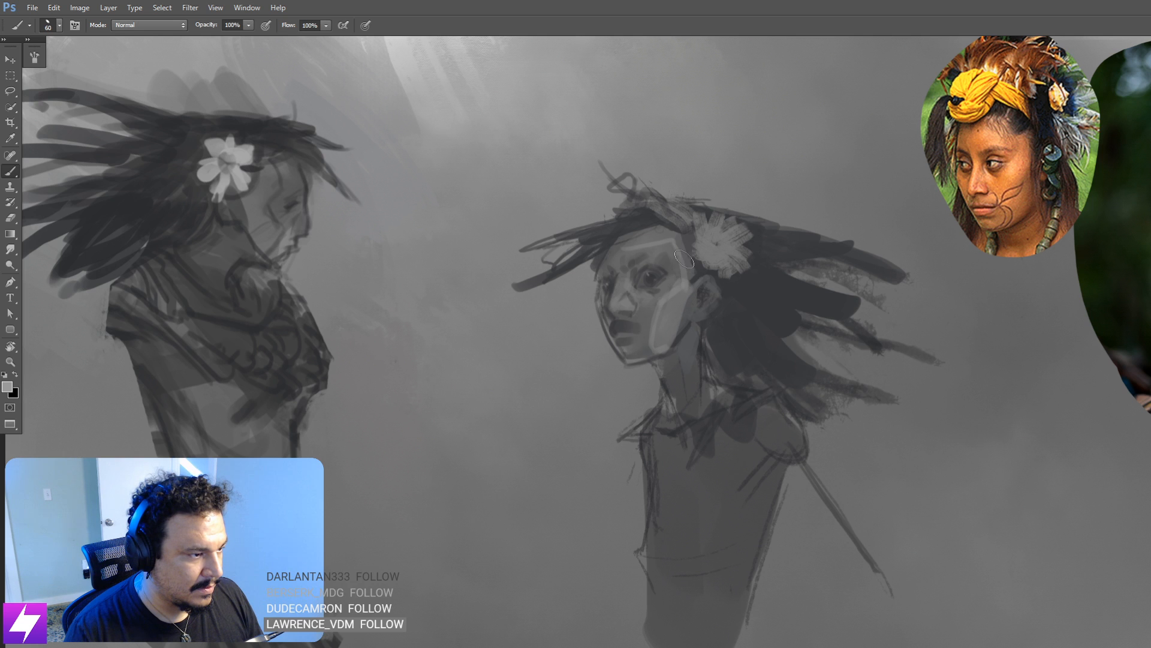
mouse_move(679, 239)
mouse_down()
mouse_move(690, 276)
mouse_move(676, 238)
mouse_move(627, 241)
mouse_up()
key(ctrl+minus)
key(ctrl+minus)
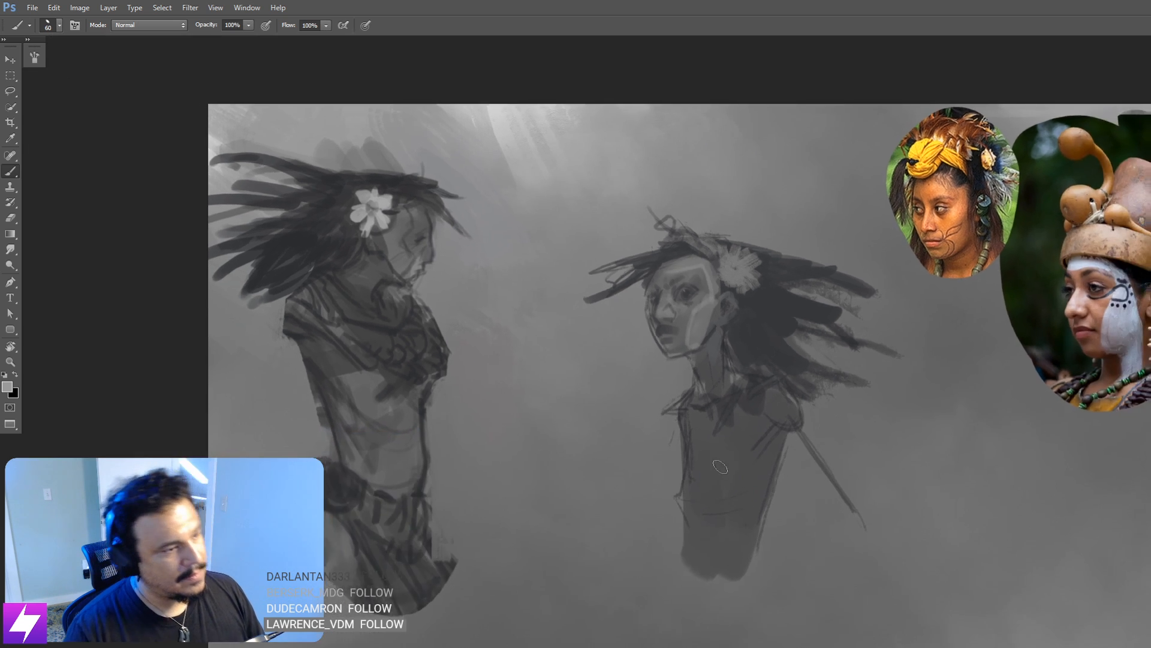
key(ctrl+plus)
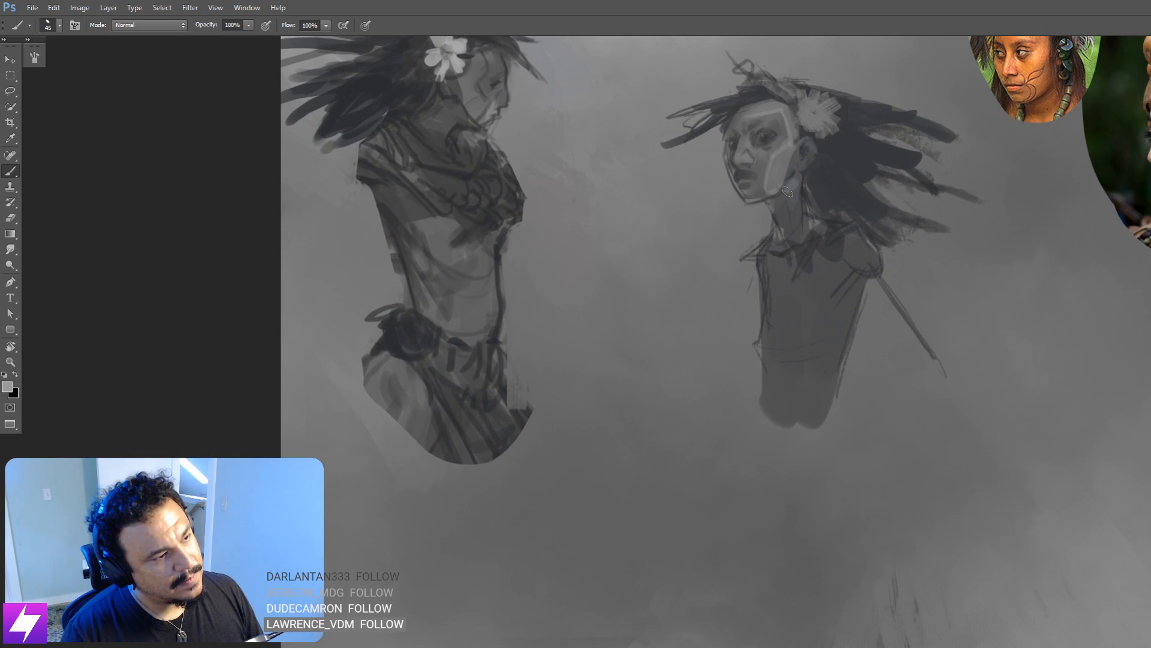
Step: Flip the view and examine the whole bust study beside the figure and portrait photos
key(bracketleft)
key(ctrl+minus)
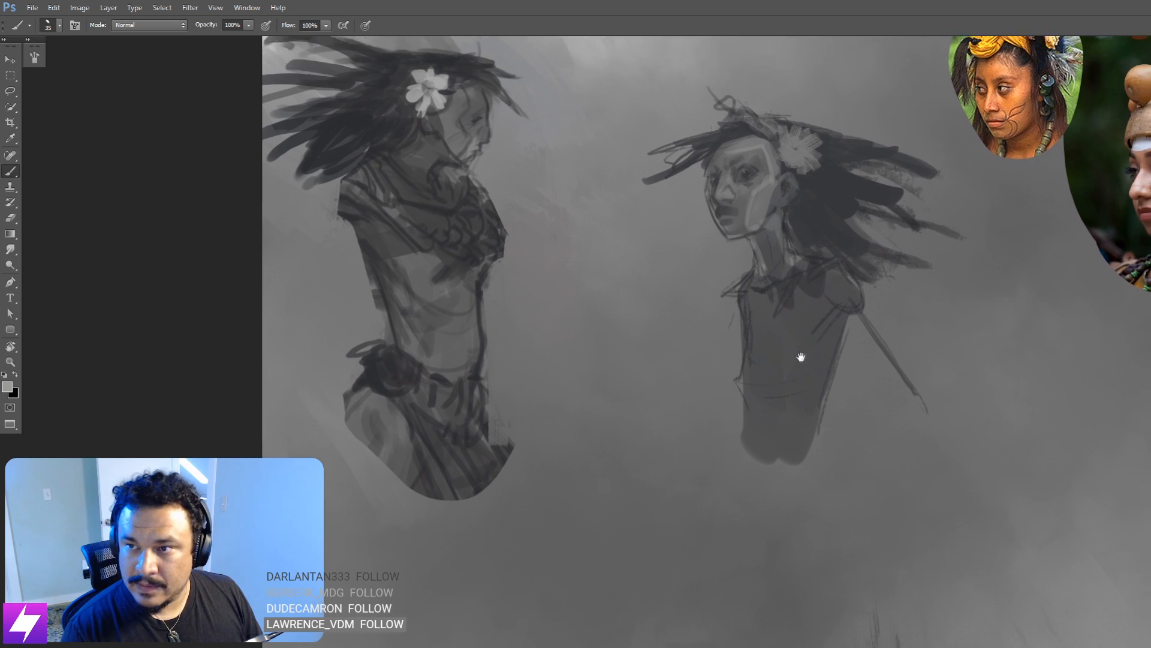
key(ctrl+shift+h)
drag(779, 246, 822, 273)
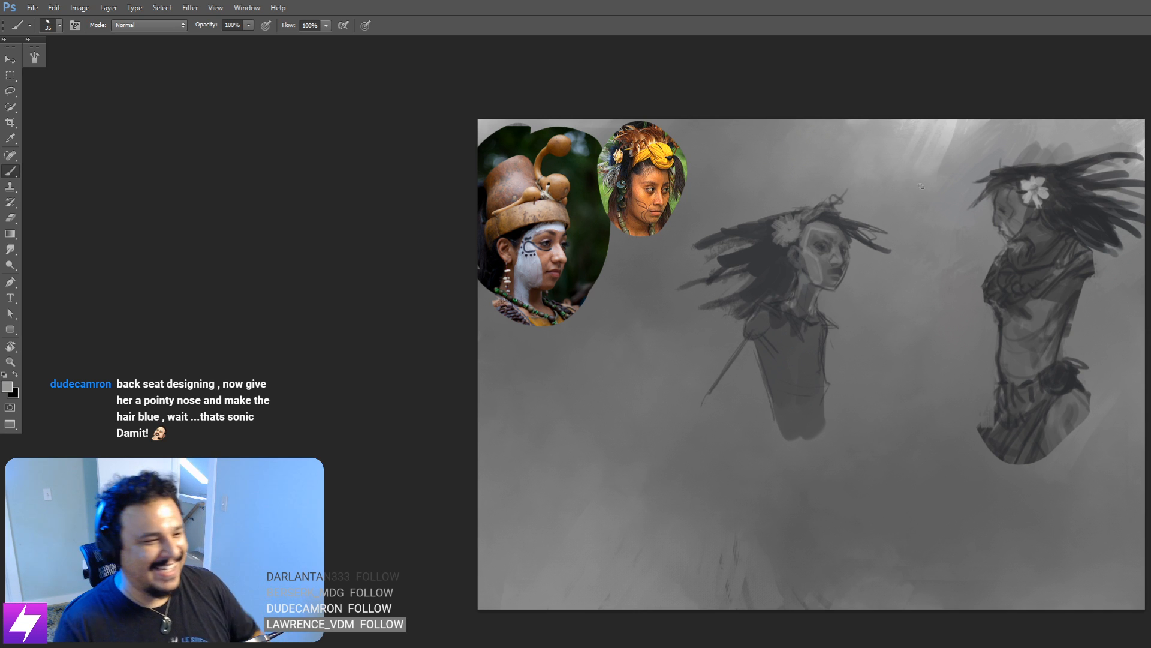
drag(772, 347, 831, 324)
drag(855, 257, 866, 294)
key(r)
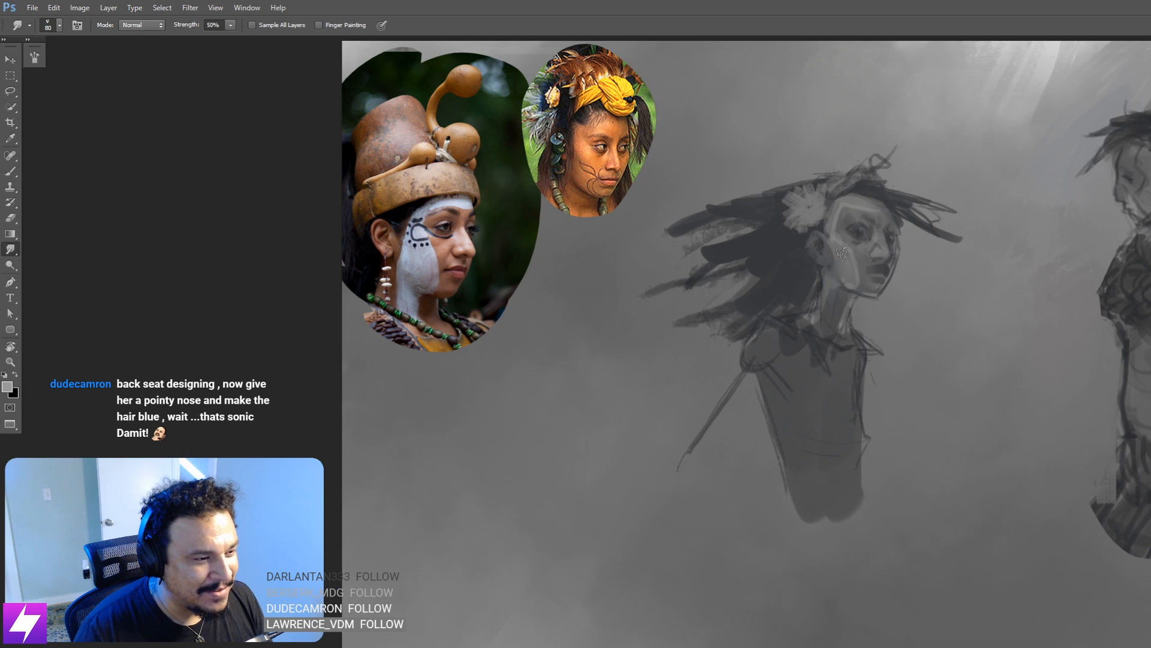
key(ctrl+minus)
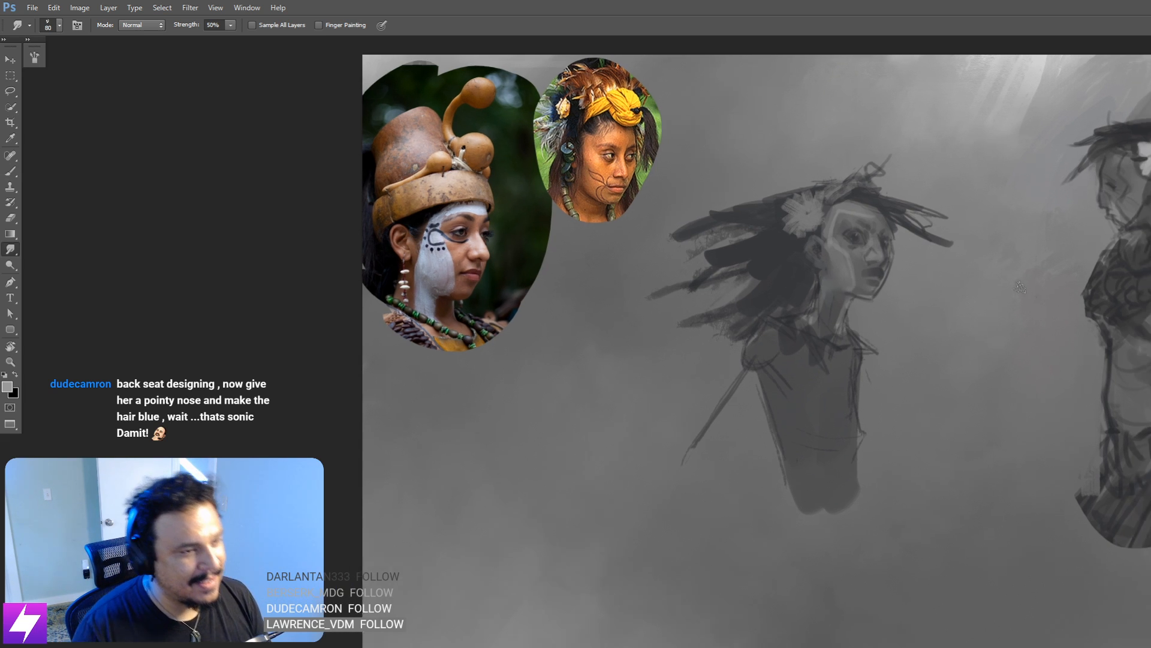
mouse_move(915, 350)
mouse_down()
mouse_move(920, 321)
mouse_move(923, 341)
mouse_up()
key(ctrl+plus)
Step: Sample the dark tone beside the bust's neck with a 45 px brush and flip the view back
key(b)
alt+click(833, 272)
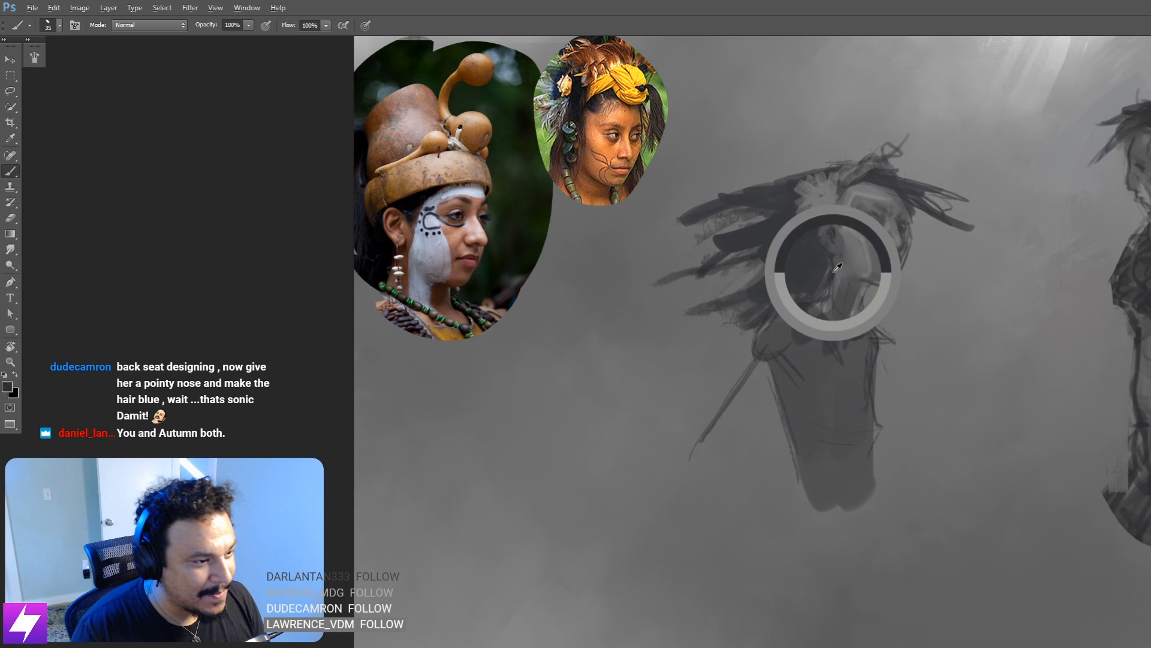
key(bracketright)
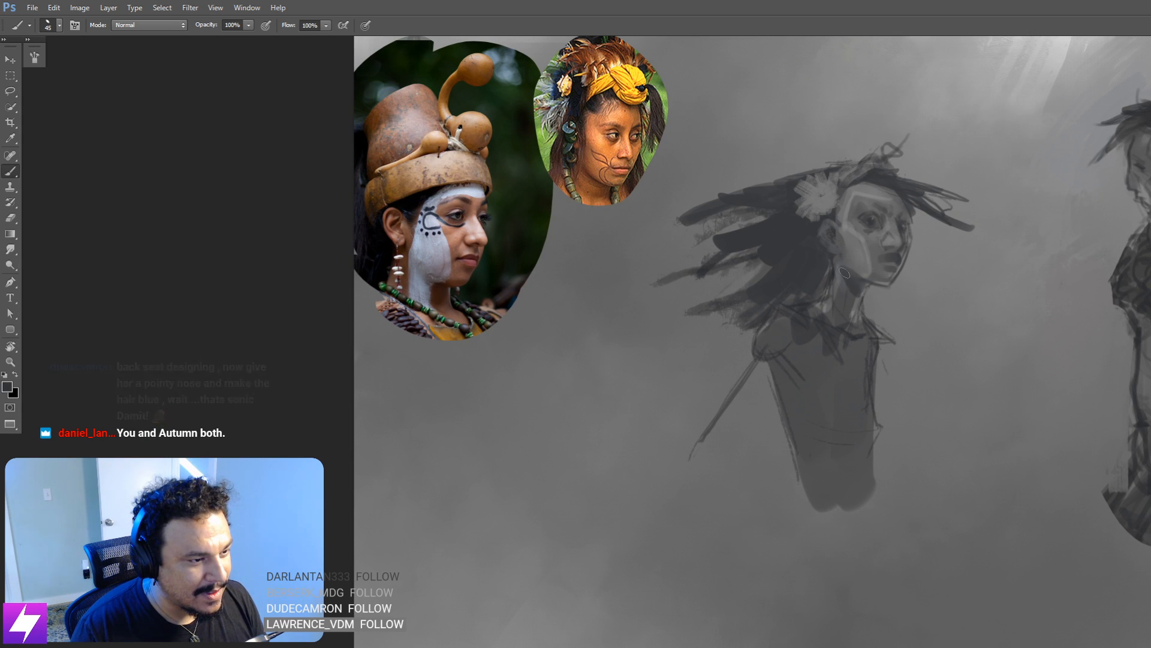
key(ctrl+minus)
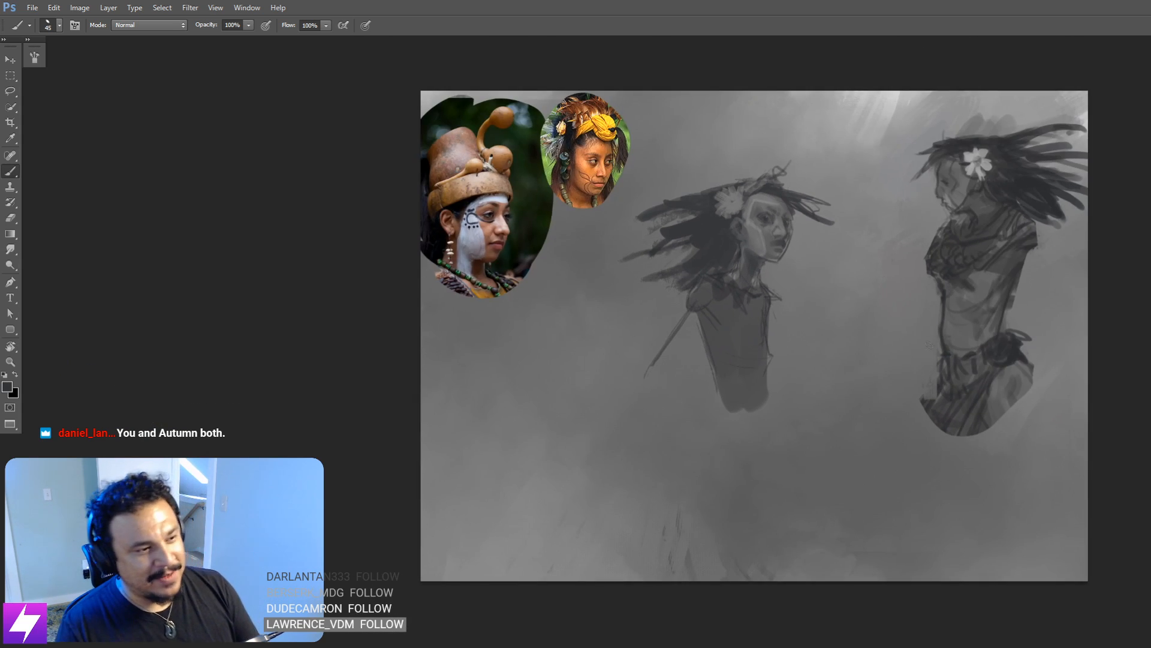
key(F2)
drag(862, 359, 882, 360)
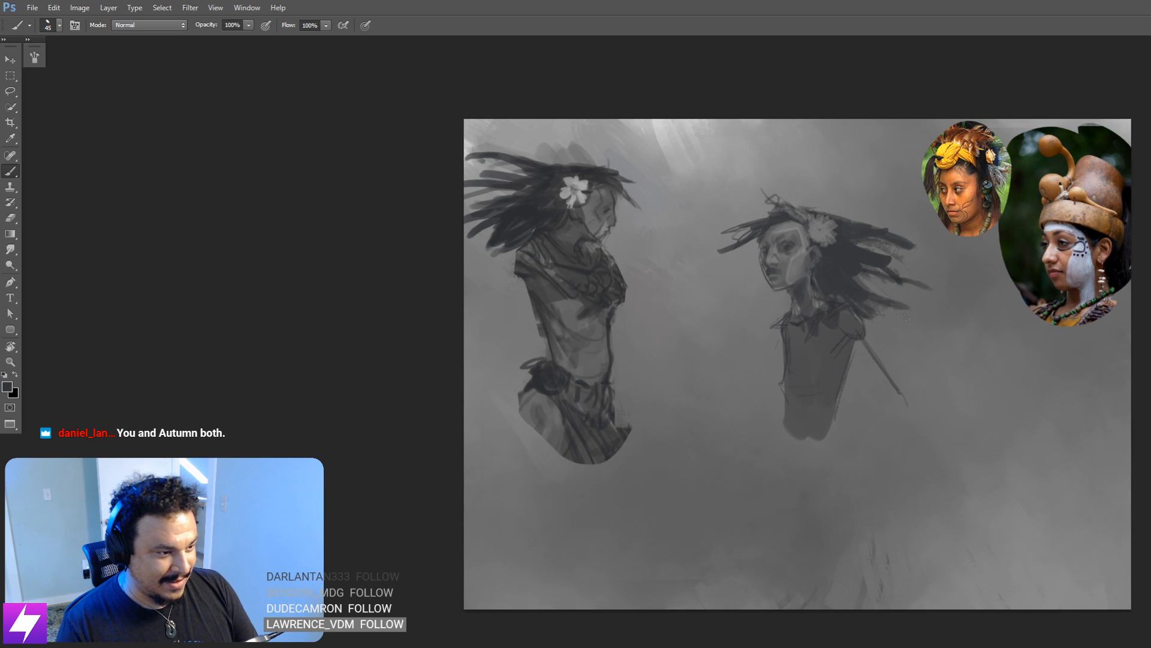
key(ctrl+plus)
mouse_move(959, 387)
mouse_down()
mouse_move(892, 344)
mouse_move(906, 355)
mouse_move(882, 368)
mouse_move(896, 362)
mouse_up()
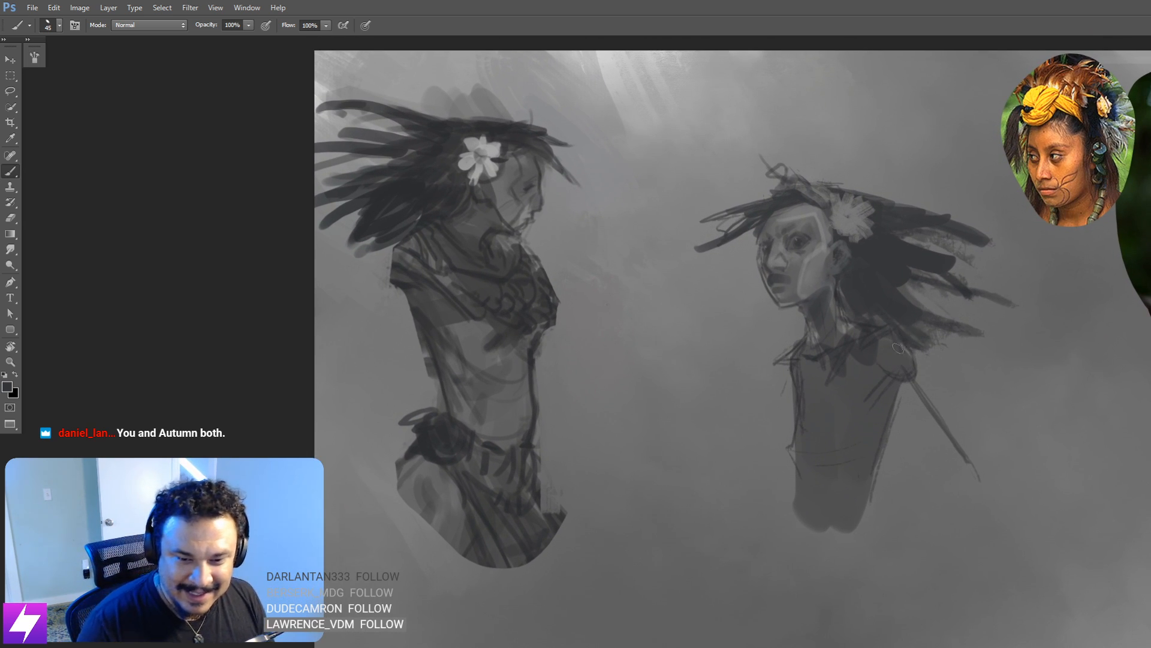
Step: Enlarge the brush and block in a dark mass across the bust's chest and up to the near shoulder
mouse_move(880, 356)
mouse_down()
mouse_move(895, 301)
mouse_move(820, 353)
mouse_up()
key(bracketright)
key(bracketright)
key(bracketright)
key(bracketright)
mouse_move(864, 300)
mouse_down()
mouse_move(845, 329)
mouse_move(812, 340)
mouse_move(791, 316)
mouse_move(795, 357)
mouse_move(791, 324)
mouse_move(820, 337)
mouse_move(793, 344)
mouse_move(796, 386)
mouse_move(827, 380)
mouse_up()
drag(862, 337, 857, 363)
mouse_move(873, 301)
mouse_down()
mouse_move(884, 292)
mouse_move(861, 295)
mouse_up()
Step: Cover the neck up to the jaw with the dark tone using a 45 px brush, and touch up the chest edge
key(bracketleft)
key(bracketleft)
key(bracketleft)
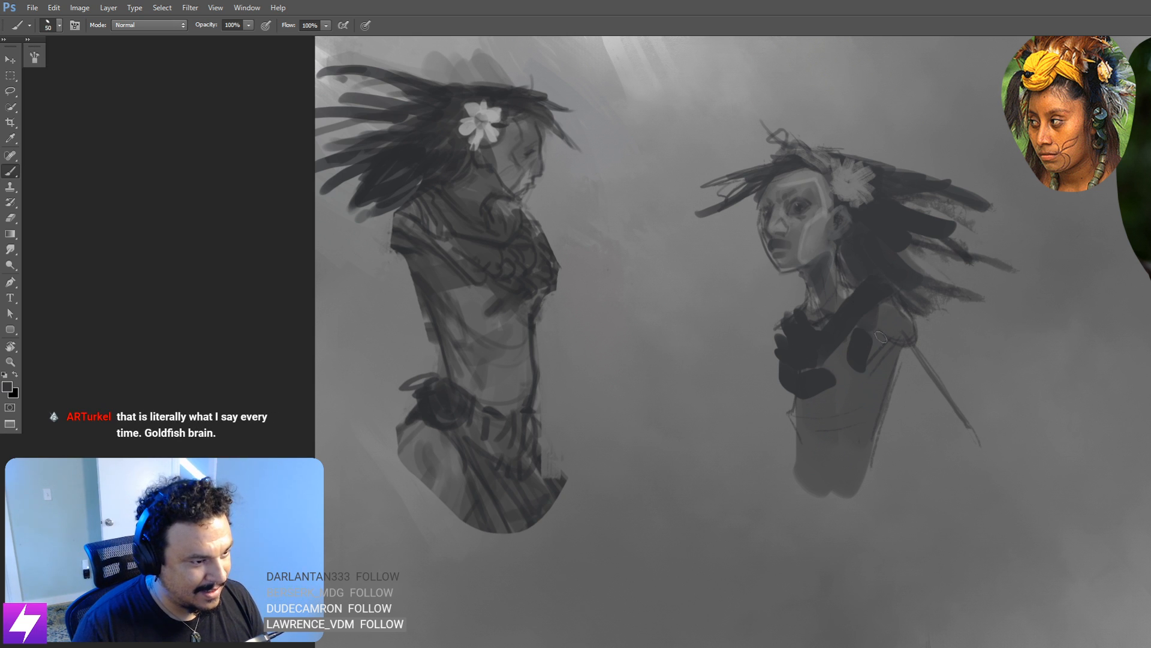
drag(829, 259, 739, 305)
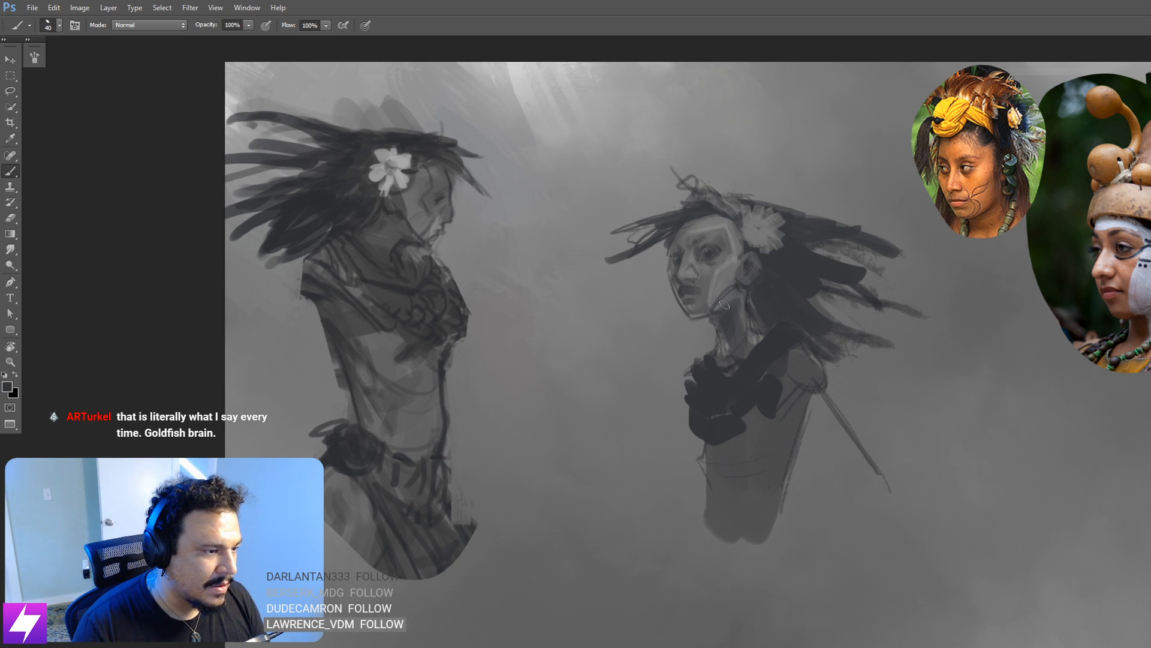
key(bracketright)
mouse_move(716, 313)
mouse_down()
mouse_move(744, 297)
mouse_move(740, 333)
mouse_up()
key(ctrl+z)
mouse_move(742, 294)
mouse_down()
mouse_move(725, 343)
mouse_move(744, 298)
mouse_move(758, 337)
mouse_move(723, 330)
mouse_move(721, 365)
mouse_move(762, 352)
mouse_up()
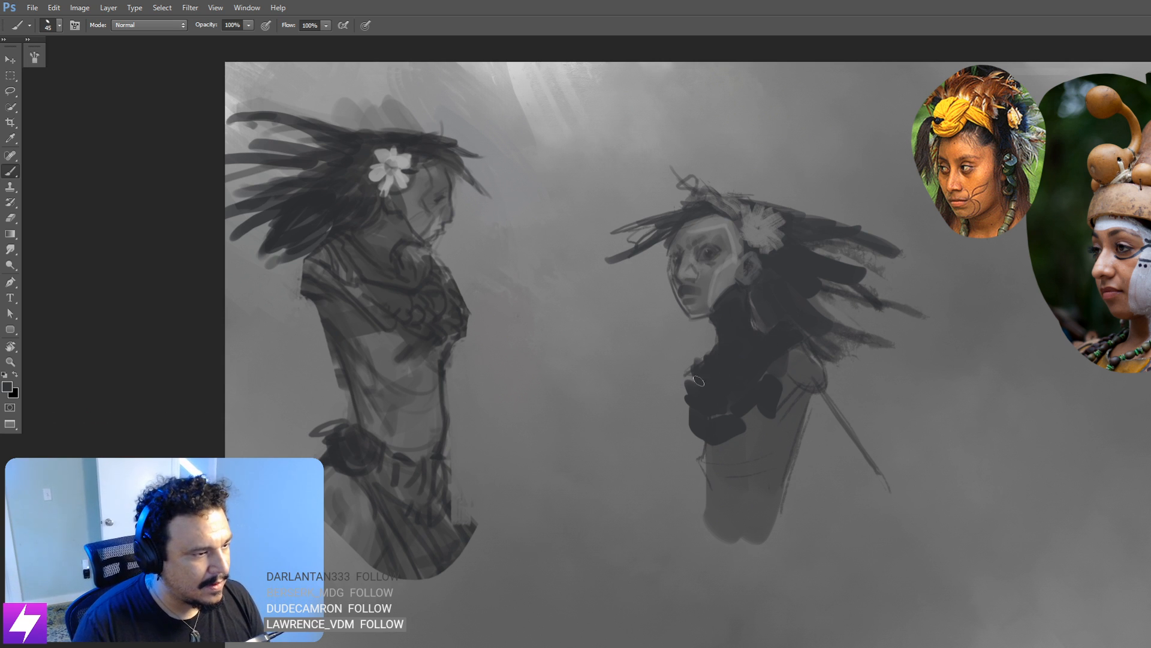
drag(706, 367, 692, 378)
drag(767, 427, 750, 418)
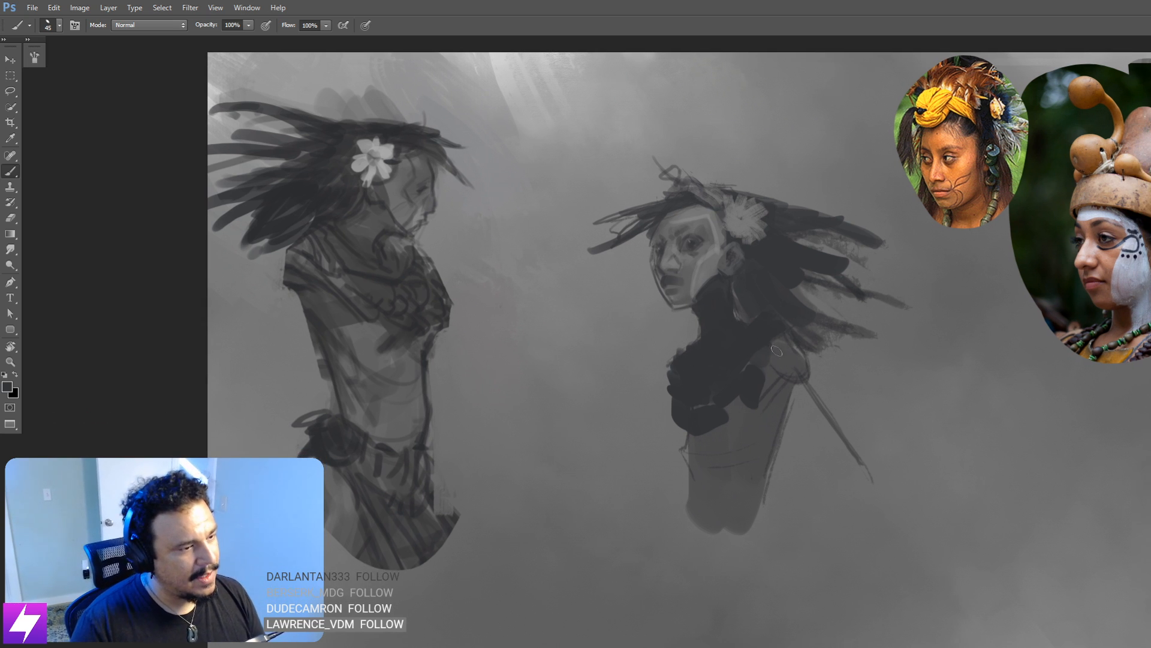
Step: Fill the gap between the neck and the streaming hair with dark tone, enlarging the brush to 70 px
key(bracketright)
key(bracketright)
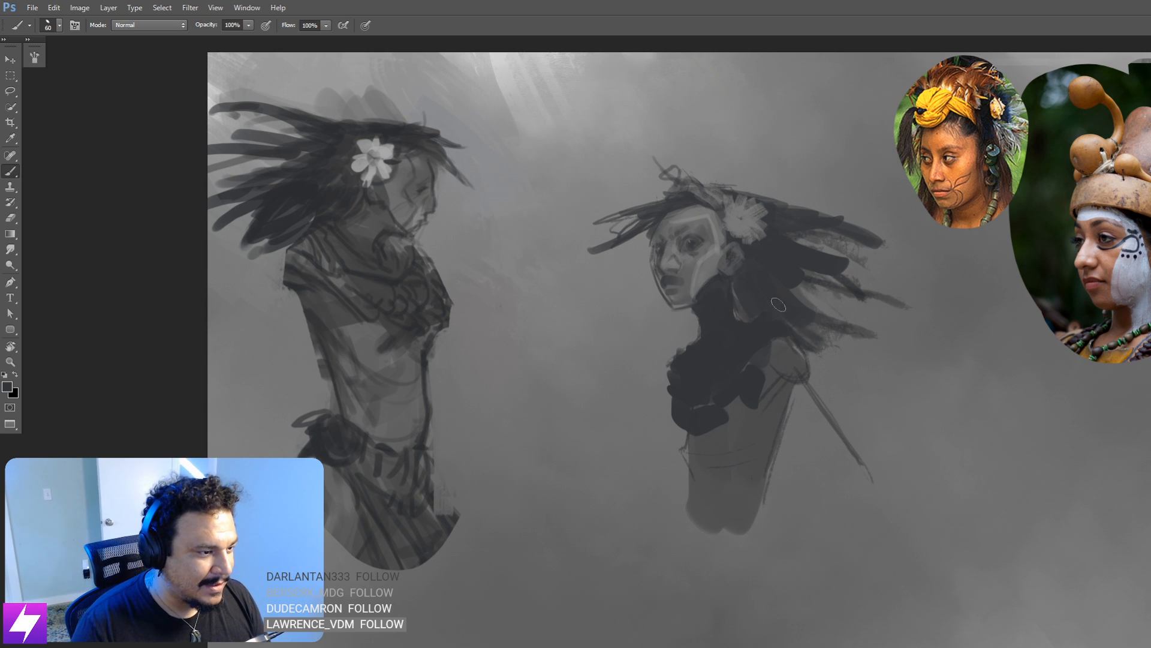
key(bracketright)
key(ctrl+minus)
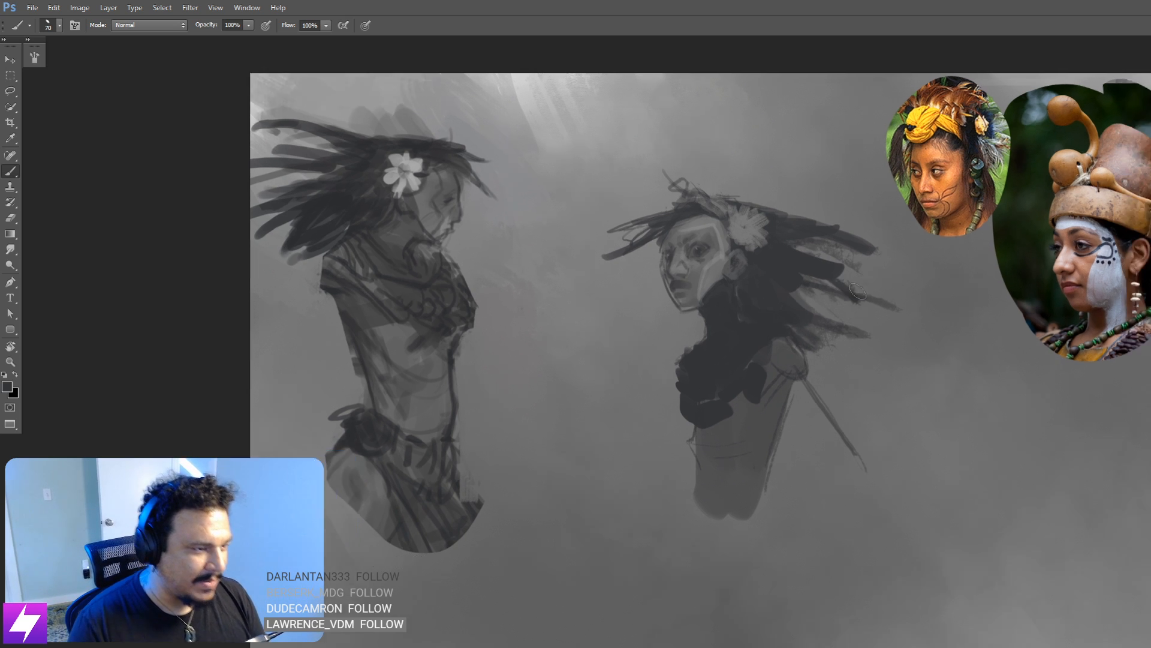
Step: Flip the view and extend the dark top over the near shoulder and down the torso with a 100 px and larger brush
key(ctrl+shift+h)
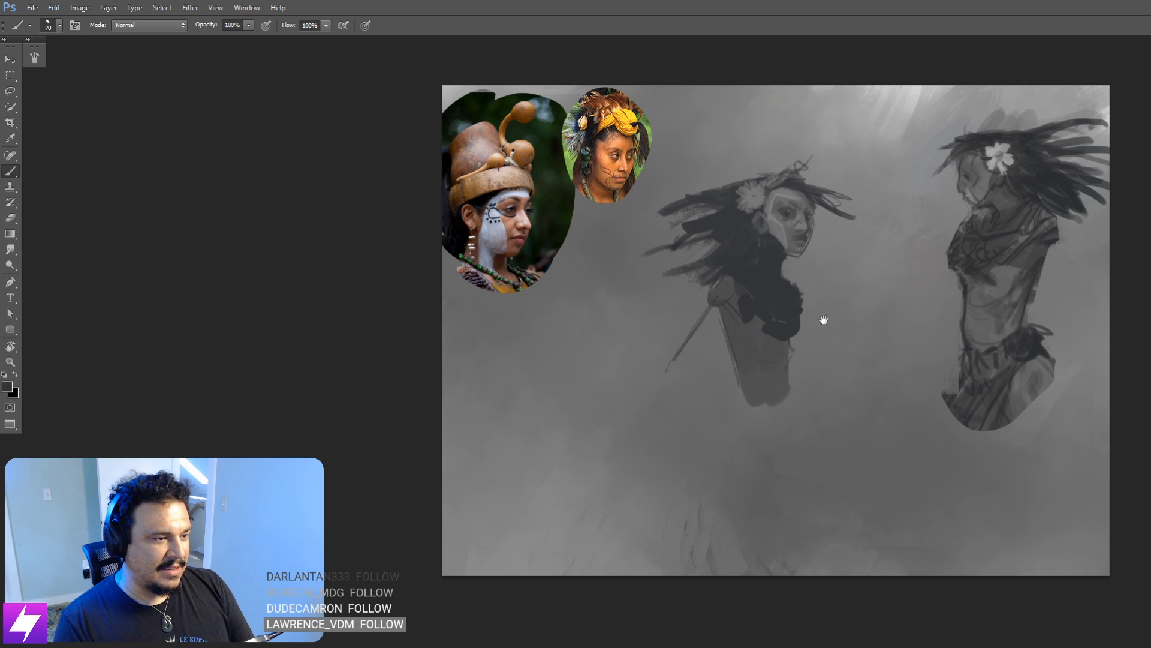
drag(760, 302, 786, 316)
key(ctrl+plus)
key(bracketright)
key(bracketright)
key(bracketright)
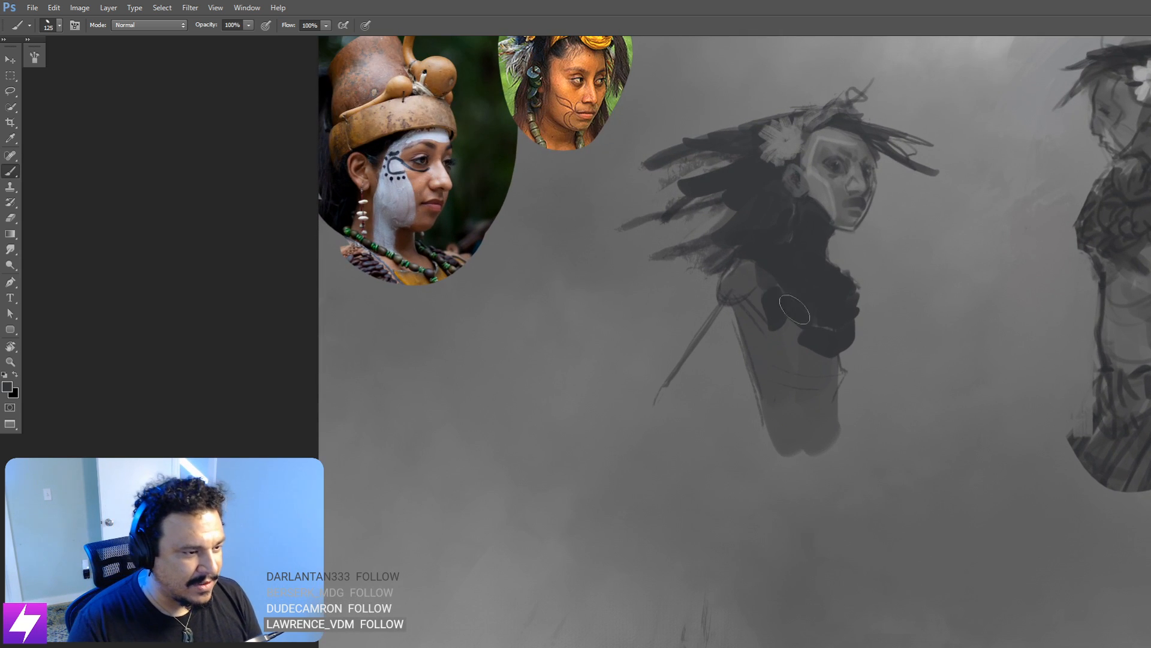
drag(729, 283, 720, 303)
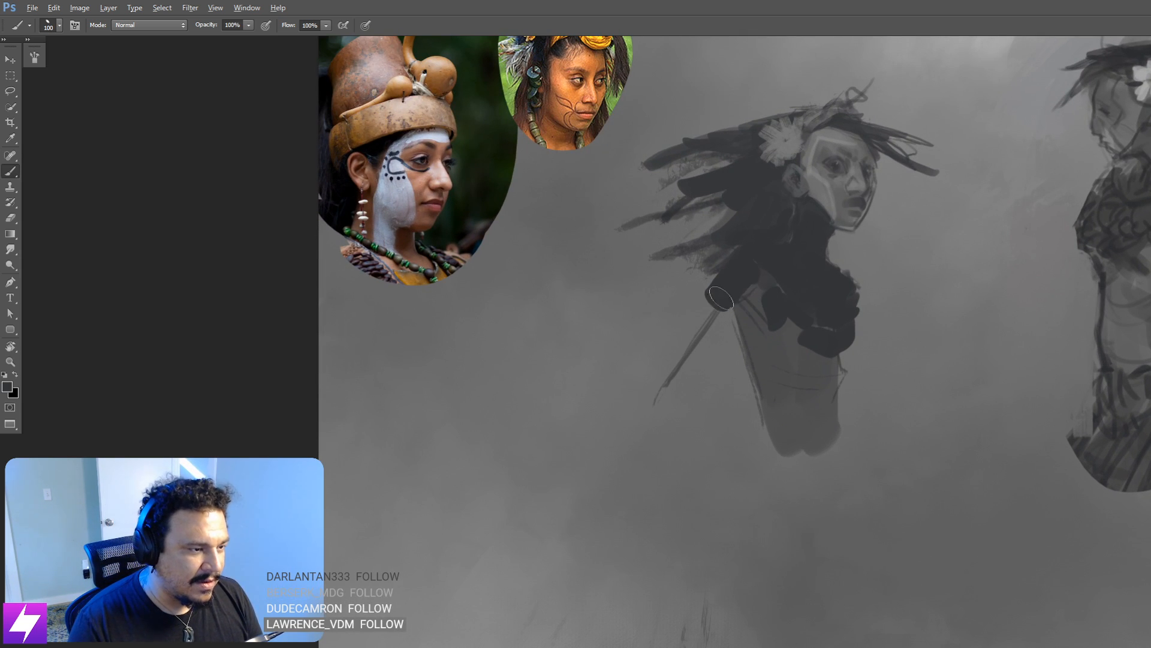
key(bracketright)
key(bracketright)
key(bracketright)
mouse_move(786, 333)
mouse_down()
mouse_move(821, 305)
mouse_move(816, 369)
mouse_move(835, 307)
mouse_move(819, 378)
mouse_move(840, 294)
mouse_up()
drag(786, 353, 819, 409)
Step: Try to paint the near arm in the dark top's tone with a 100 px brush, and undo the strokes
key(bracketleft)
key(bracketleft)
key(bracketleft)
drag(720, 298, 659, 384)
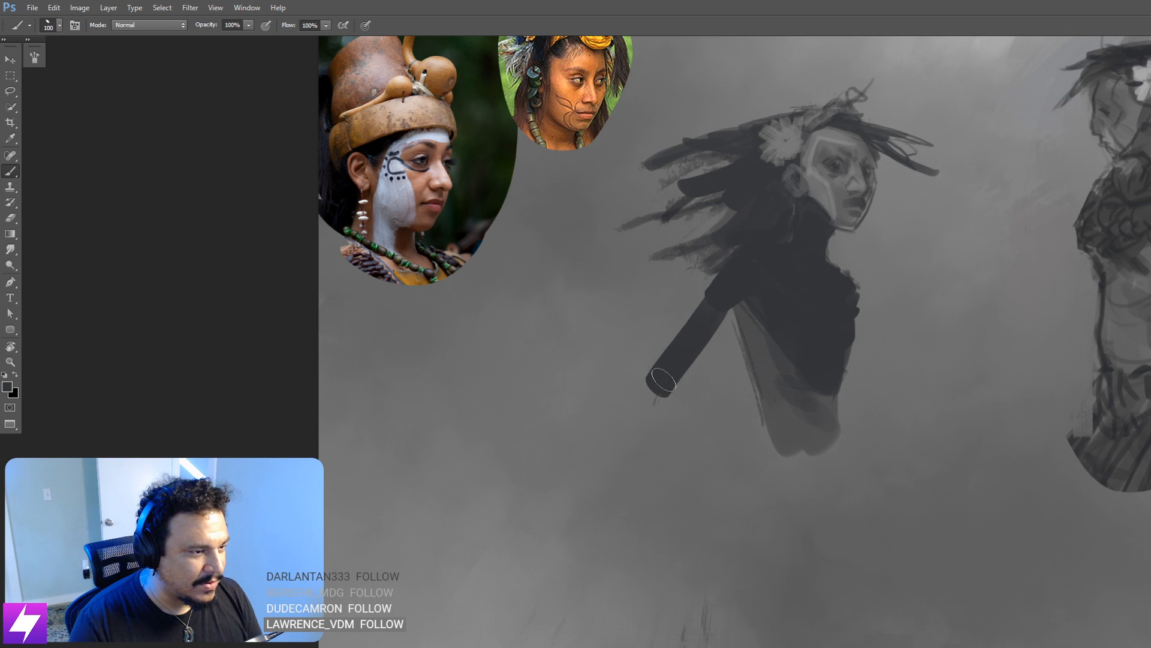
key(ctrl+z)
drag(726, 295, 671, 364)
key(ctrl+z)
key(ctrl+z)
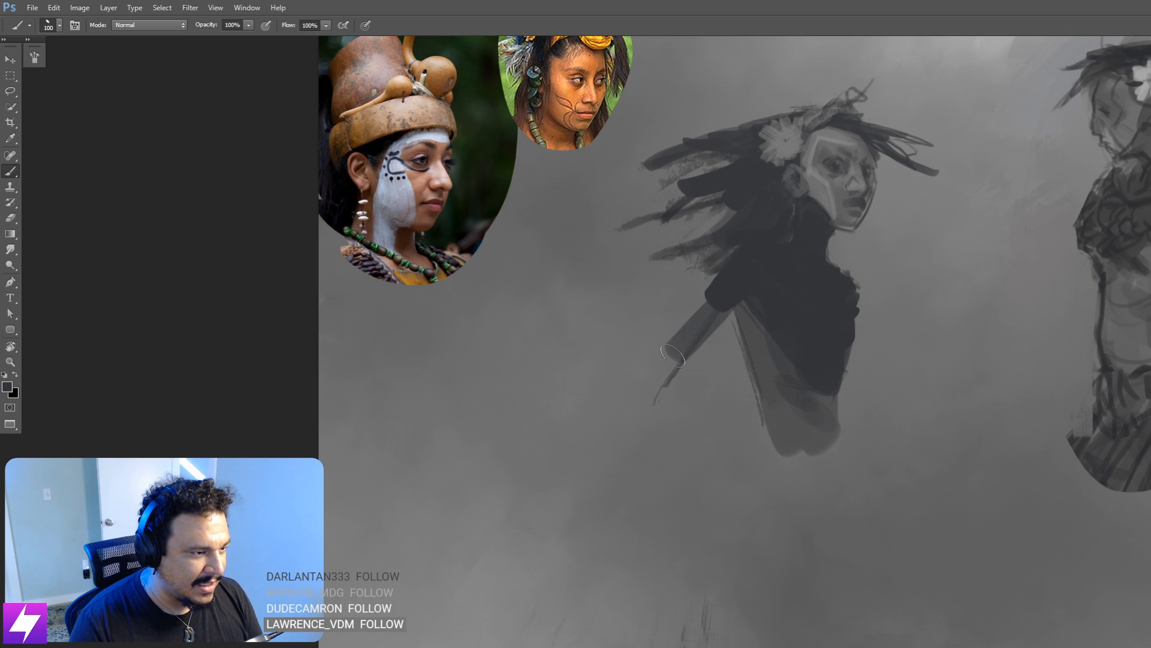
key(ctrl+z)
Step: Sample the torso's mid grey and paint the near arm extending down to a rough hand, using progressively smaller brushes
alt+click(750, 324)
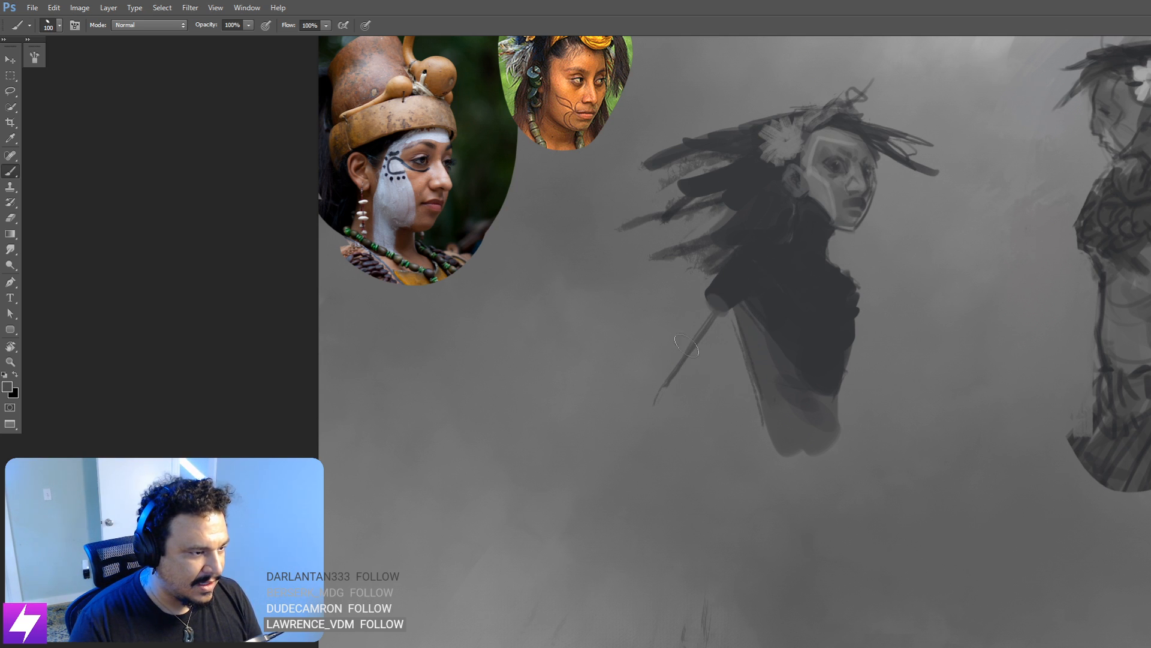
drag(718, 306, 583, 477)
key(bracketleft)
key(bracketleft)
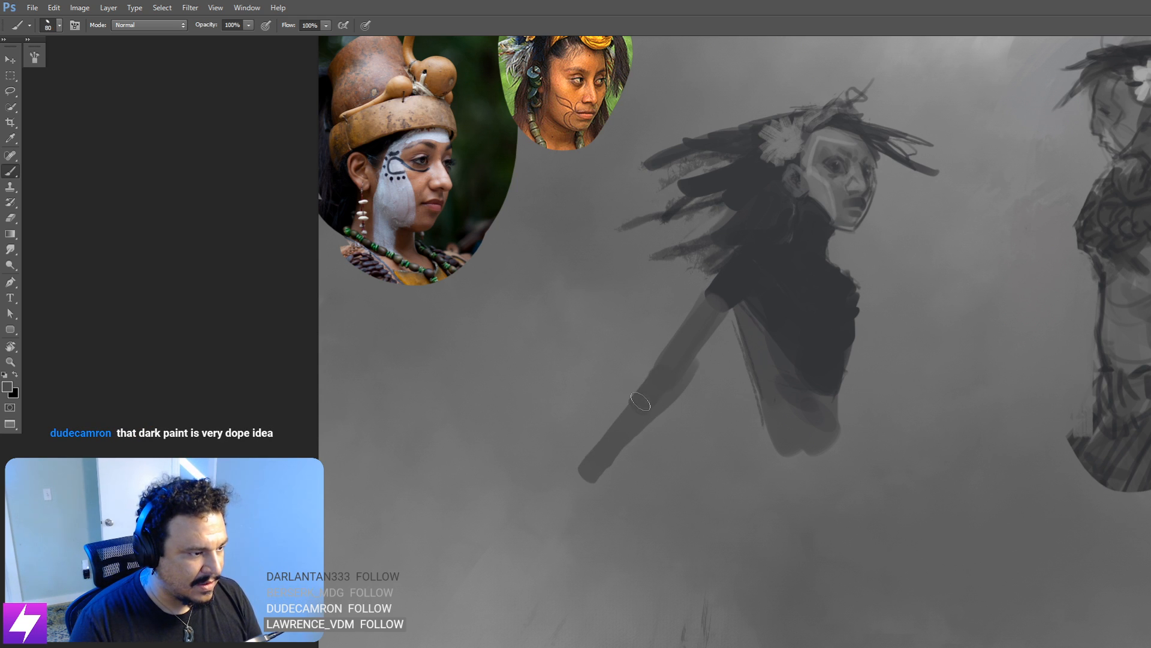
drag(641, 401, 638, 405)
key(bracketleft)
key(bracketleft)
mouse_move(596, 451)
mouse_down()
mouse_move(582, 471)
mouse_move(598, 451)
mouse_move(562, 473)
mouse_move(585, 487)
mouse_up()
mouse_move(807, 382)
mouse_down()
mouse_move(773, 399)
mouse_move(833, 378)
mouse_move(859, 391)
mouse_up()
Step: Erase the forearm and hand with a 250 px eraser, keeping only the upper arm
key(ctrl+minus)
key(e)
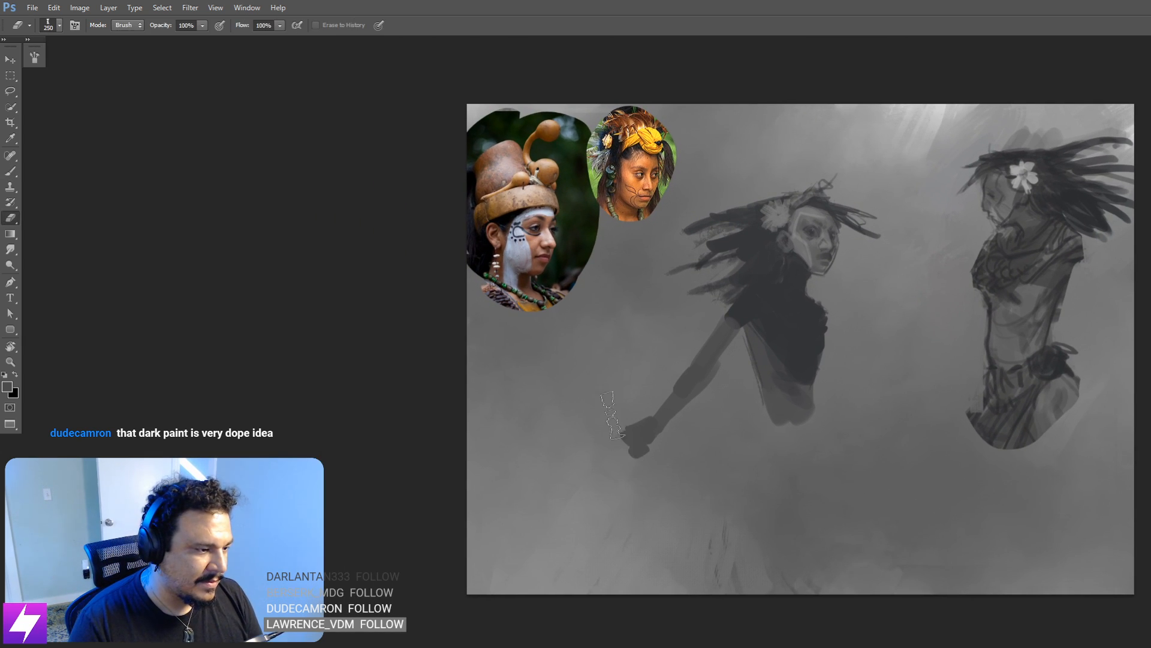
mouse_move(613, 414)
mouse_down()
mouse_move(660, 417)
mouse_move(696, 381)
mouse_move(699, 360)
mouse_up()
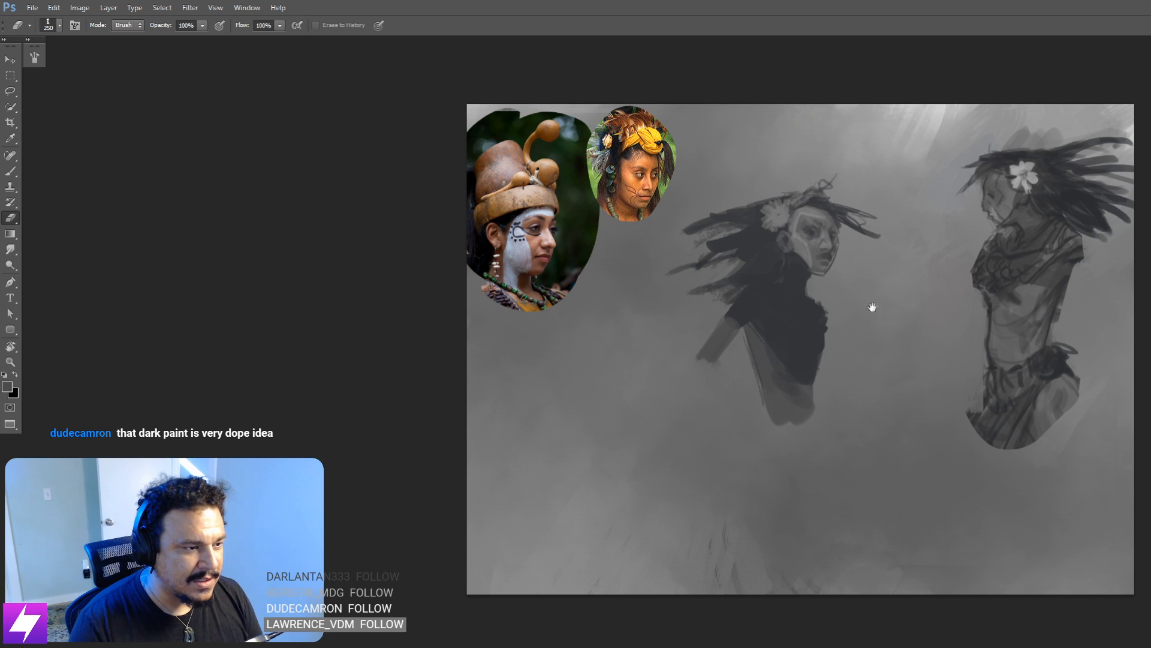
drag(872, 307, 861, 304)
Step: Sample the lower torso's grey and shade its bottom edge with a 100 px brush
key(b)
alt+click(772, 359)
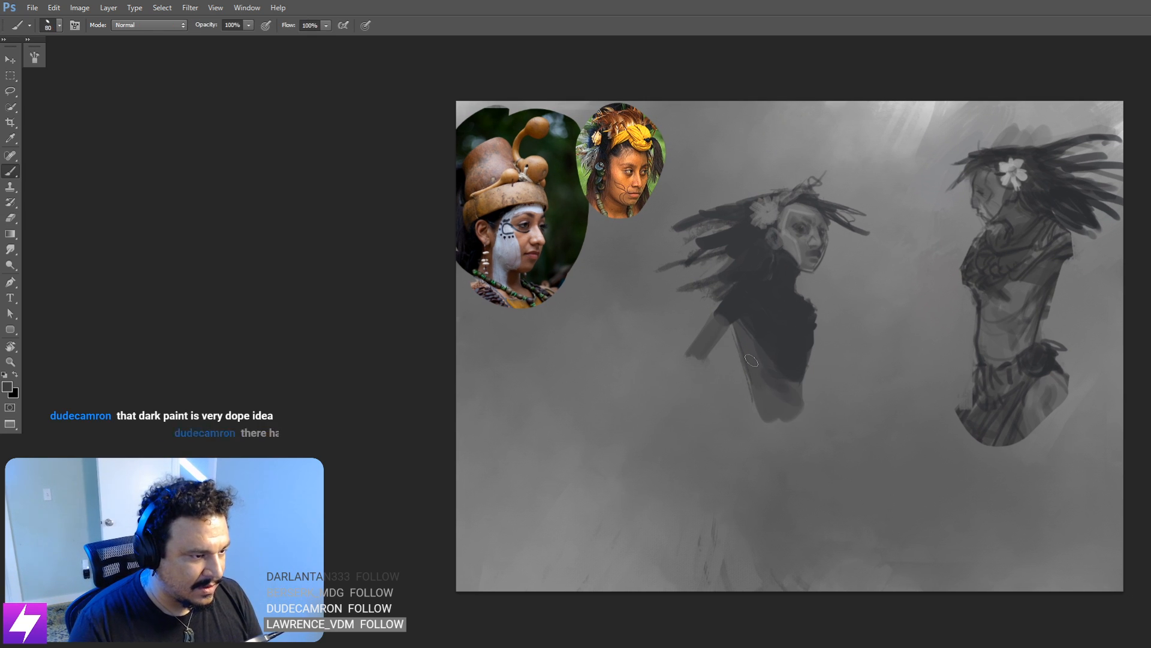
key(bracketright)
key(bracketright)
key(bracketright)
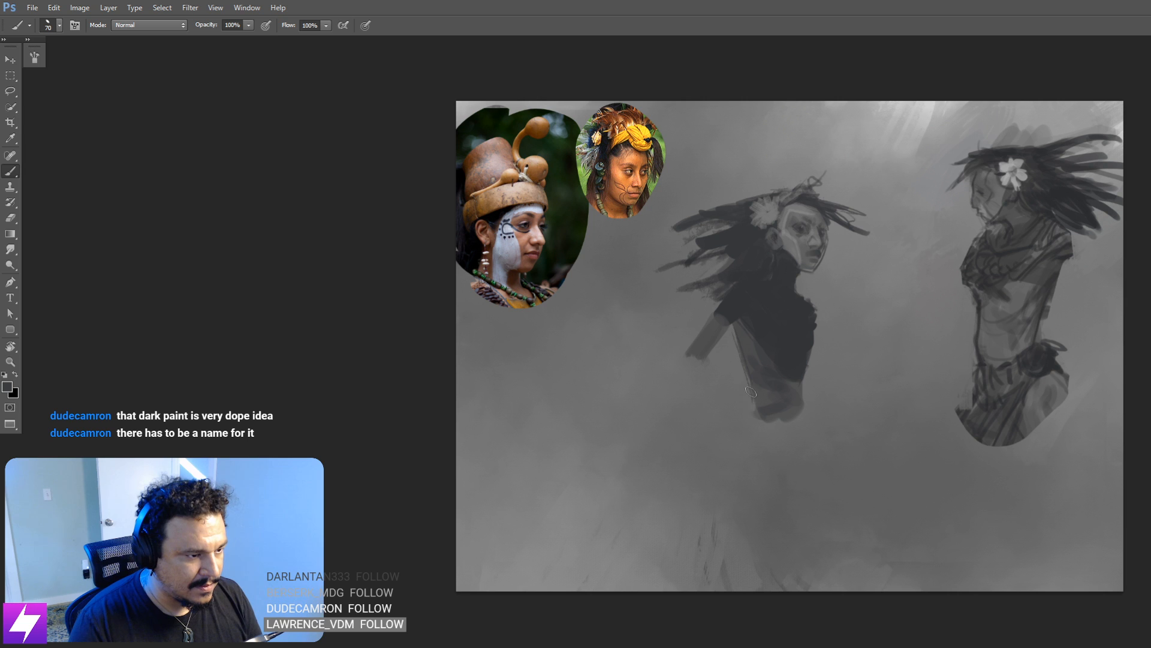
mouse_move(744, 373)
mouse_down()
mouse_move(748, 414)
mouse_move(745, 374)
mouse_move(778, 437)
mouse_up()
key(ctrl+alt+z)
key(ctrl+alt+z)
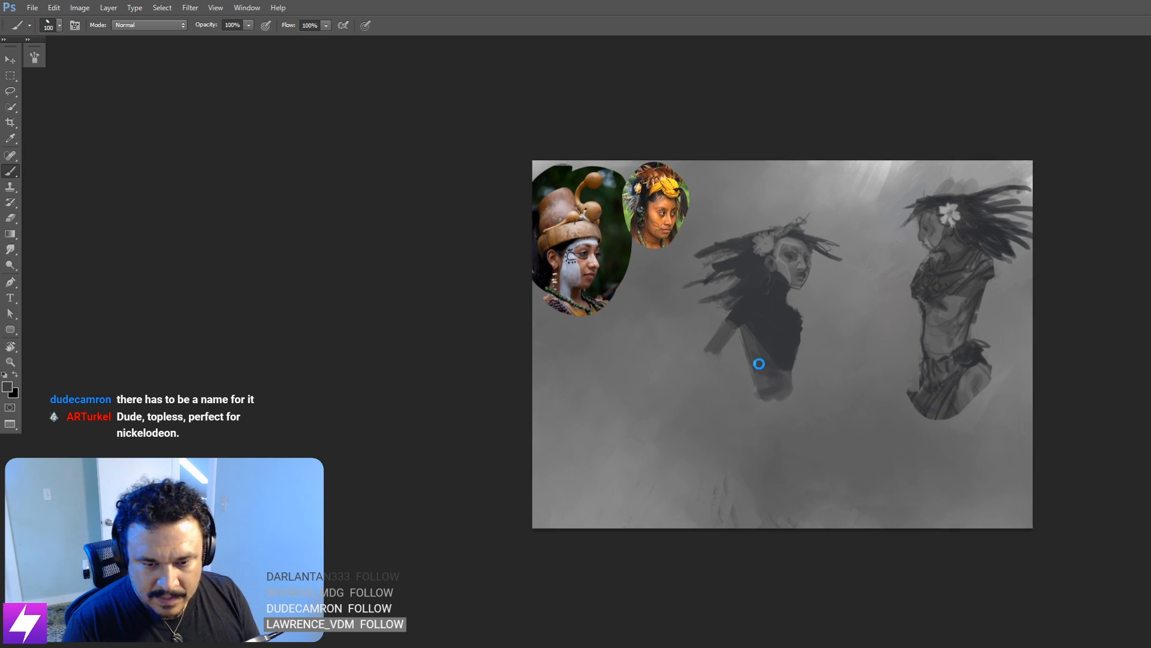
Step: Flip the view and fill out the front edge of the dark top with a 50 px brush
key(h)
scroll(774, 353, up, 2)
drag(783, 399, 788, 370)
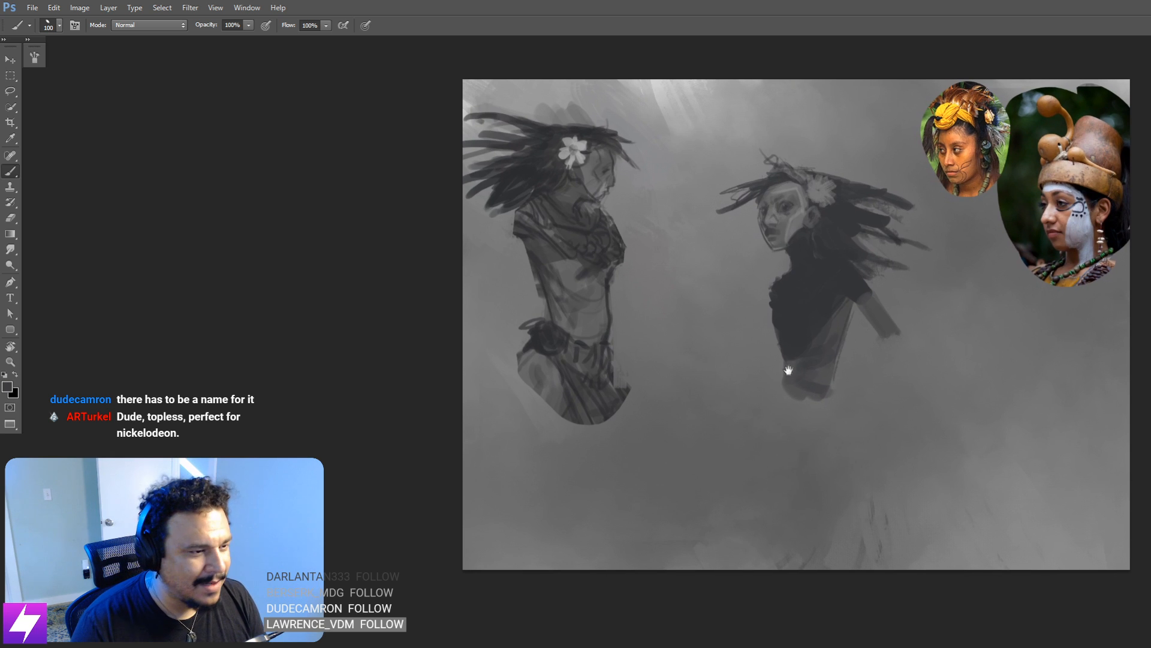
scroll(791, 363, up, 2)
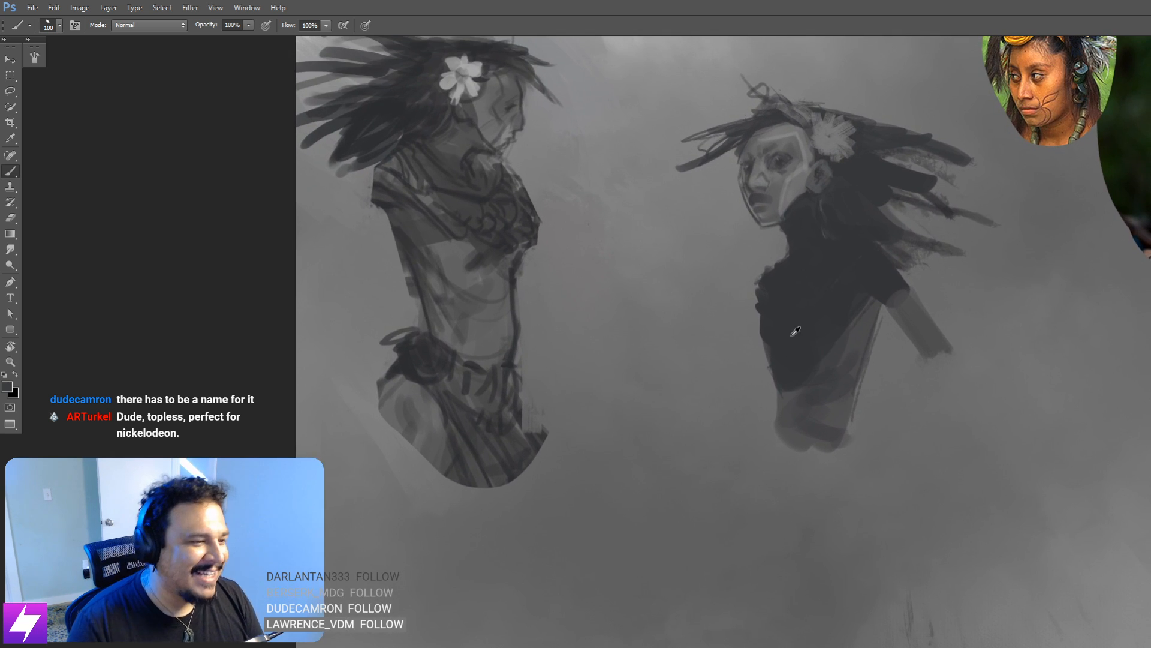
key(bracketleft)
key(bracketleft)
key(bracketleft)
key(bracketleft)
key(bracketleft)
drag(770, 350, 771, 373)
key(ctrl+z)
drag(770, 330, 772, 376)
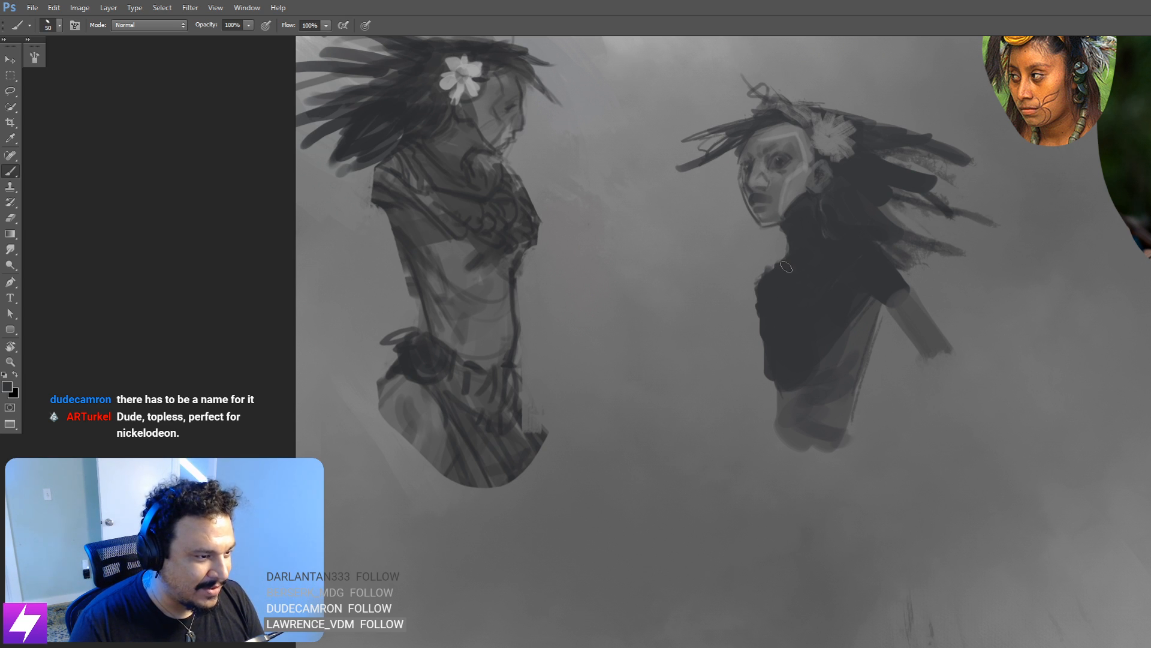
Step: Clean up the front contour of the chest with a 45 px eraser
key(e)
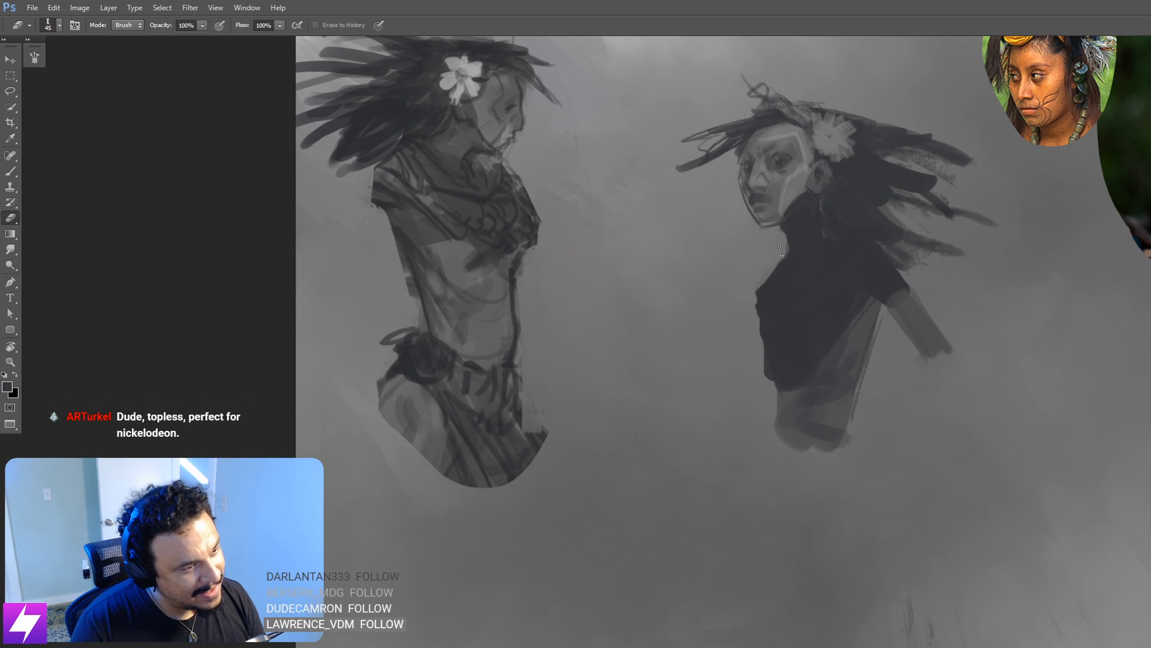
mouse_move(758, 274)
mouse_down()
mouse_move(755, 359)
mouse_move(764, 360)
mouse_up()
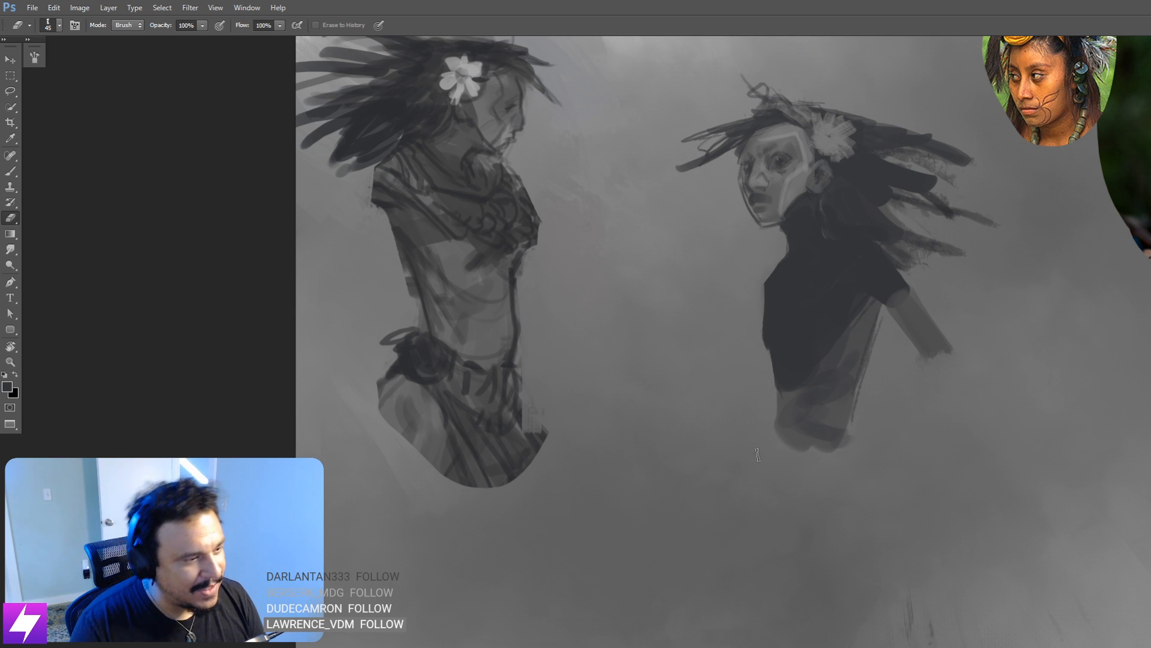
drag(864, 319, 785, 382)
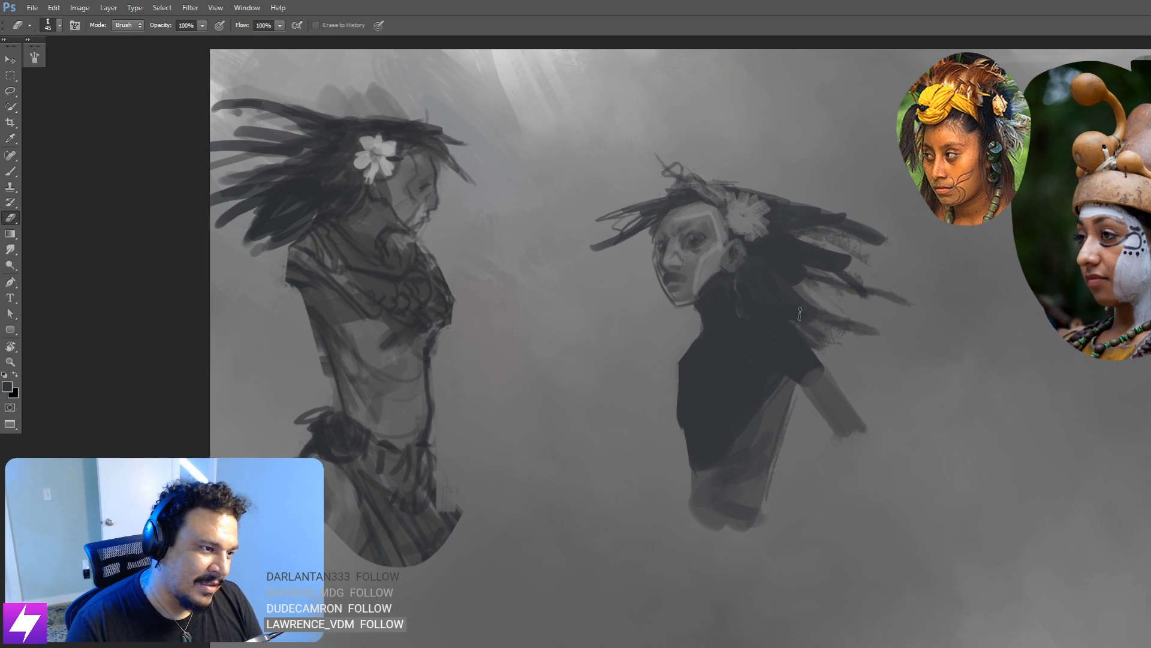
Step: Choose a hard-edged brush preset and draw the upper lash line of the bust's near eye with a 15 px brush
key(b)
drag(822, 422, 808, 450)
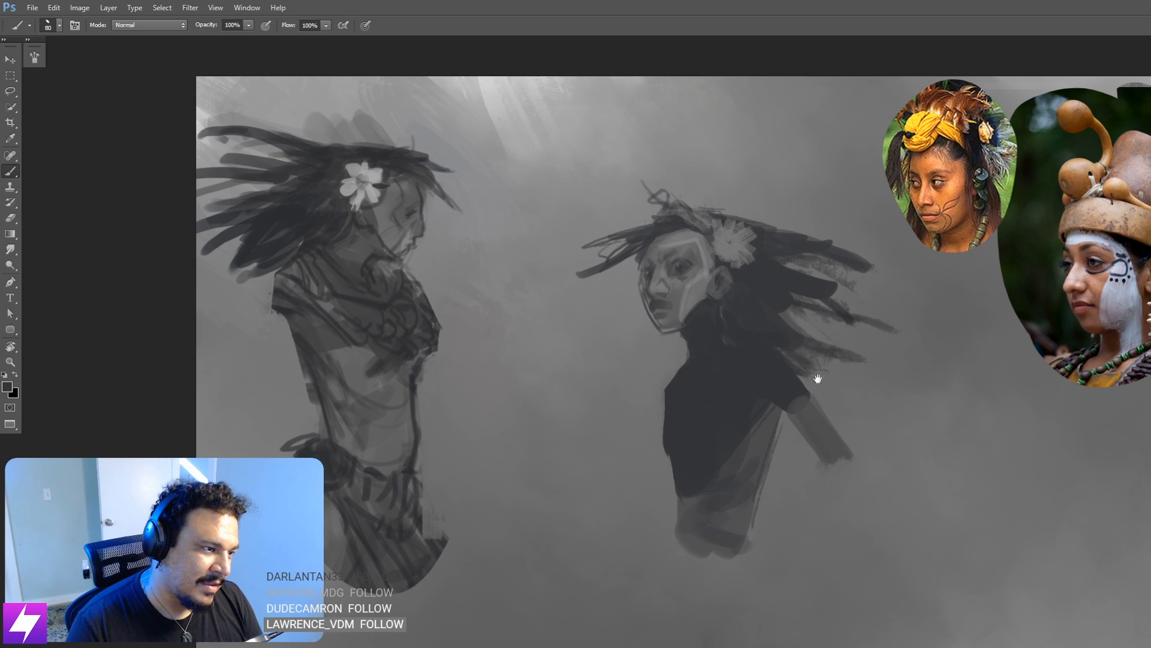
drag(713, 333, 782, 434)
key(ctrl+plus)
key(r)
mouse_move(889, 478)
mouse_down()
mouse_move(908, 458)
mouse_move(905, 406)
mouse_move(893, 408)
mouse_up()
key(b)
right_click(538, 337)
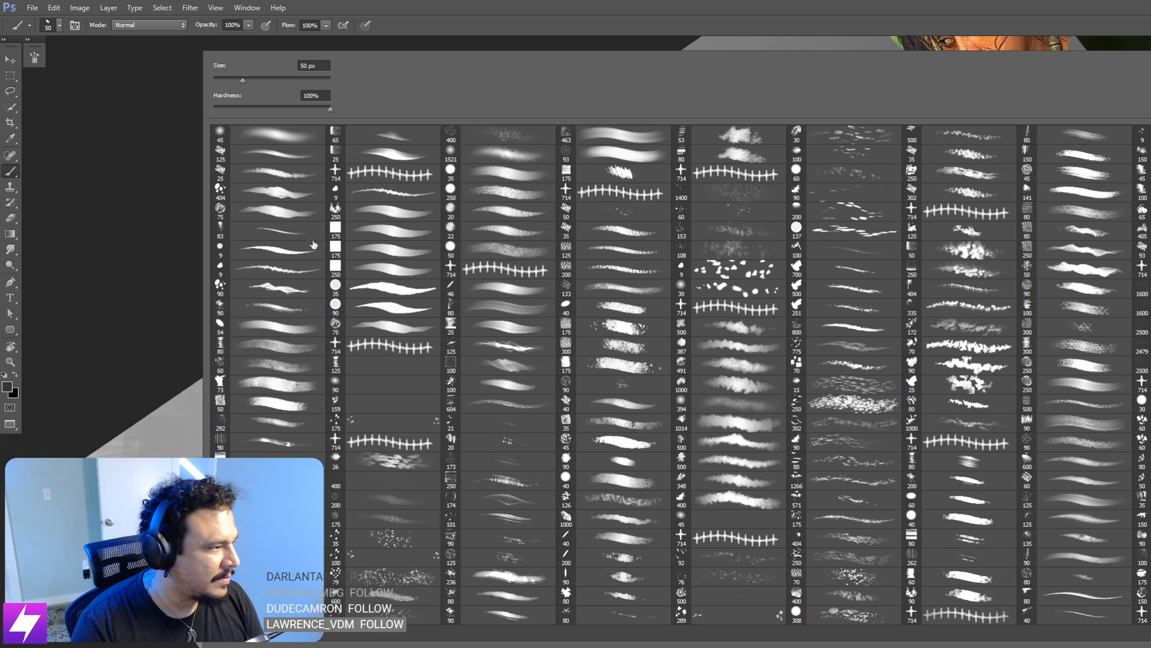
double_click(280, 252)
drag(775, 271, 810, 298)
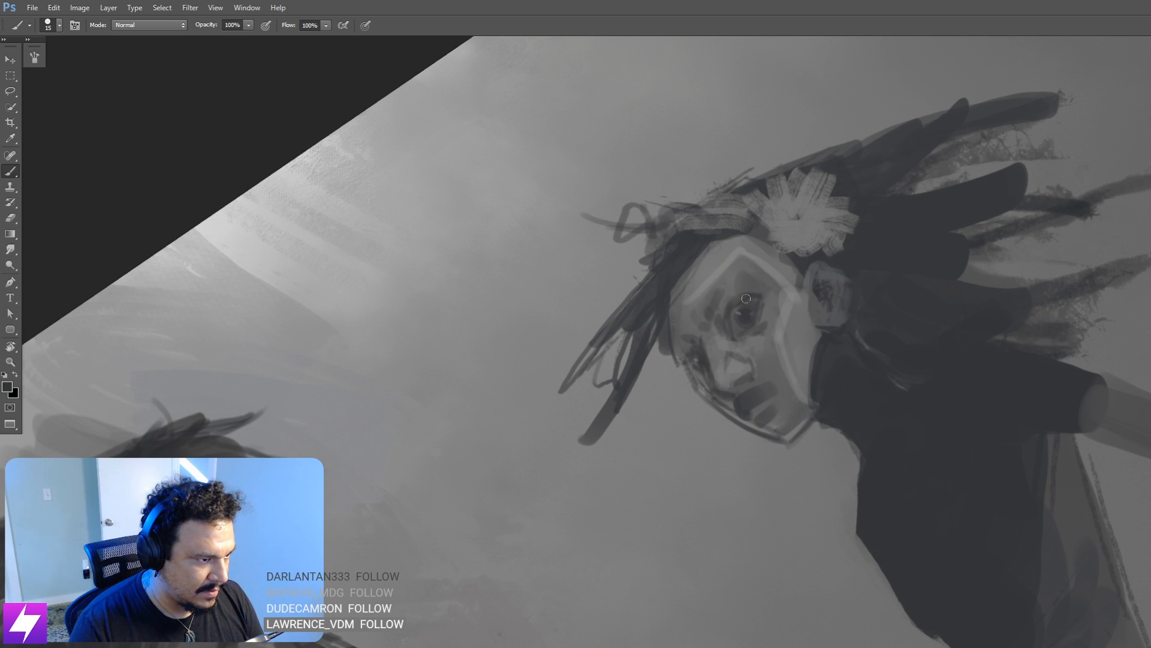
drag(820, 283, 751, 322)
drag(704, 438, 833, 231)
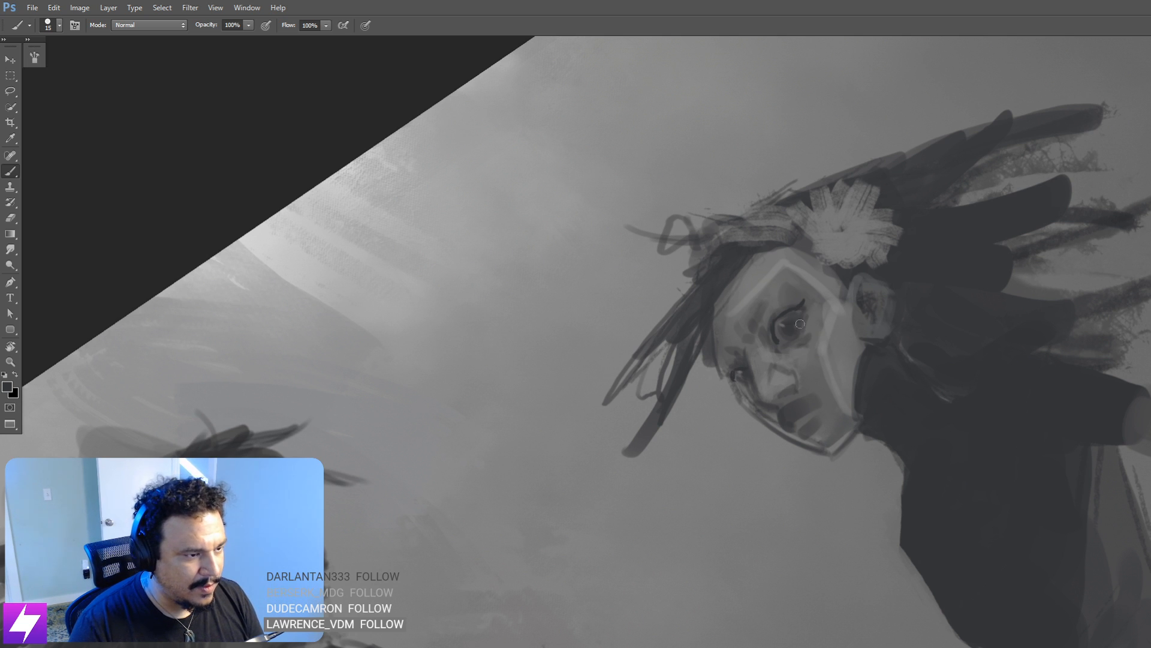
Step: Refine the near eye and the nostril with the 15 px brush and save the document
drag(800, 310, 798, 327)
key(Escape)
drag(770, 403, 742, 386)
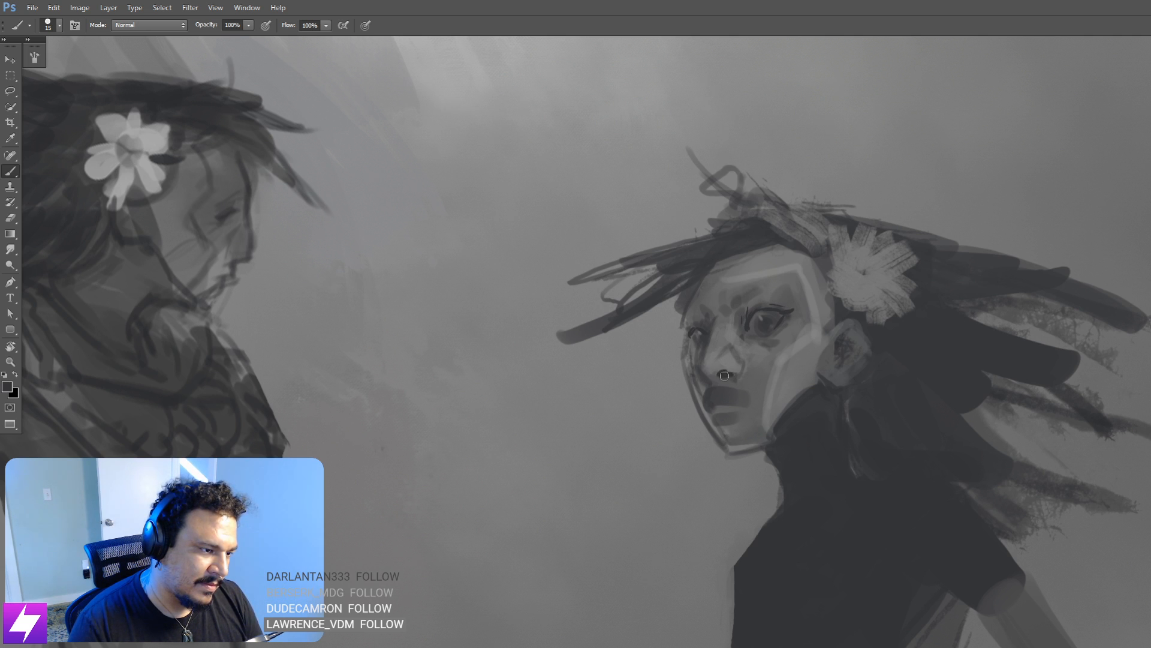
key(ctrl+minus)
key(ctrl+minus)
key(ctrl+minus)
key(ctrl+s)
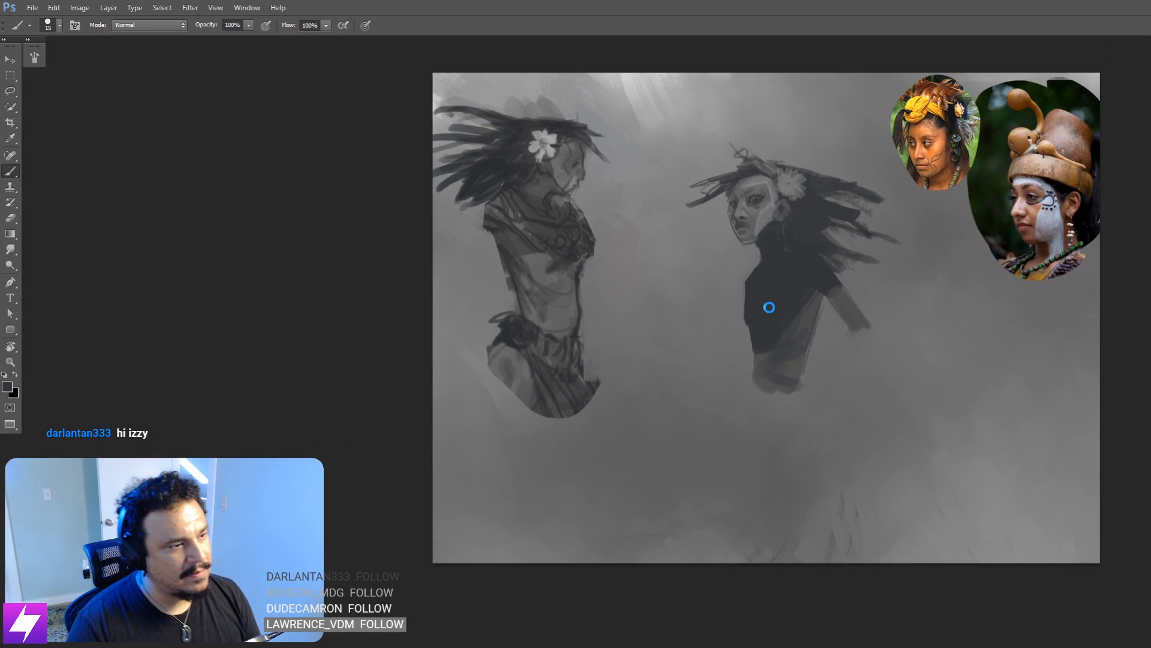
Step: Check the face mirrored, then blend the shading below the near eye with a 40 px Smudge tool at 50% strength
key(ctrl+plus)
key(ctrl+plus)
drag(760, 180, 743, 363)
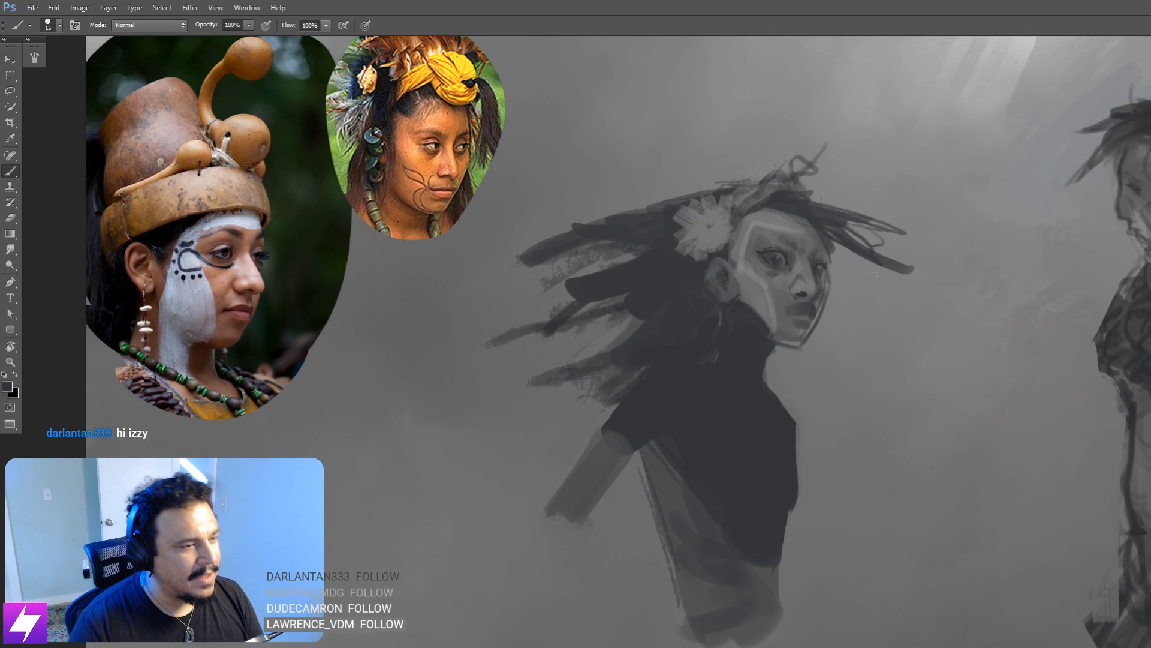
key(ctrl+alt+h)
drag(746, 320, 773, 349)
key(r)
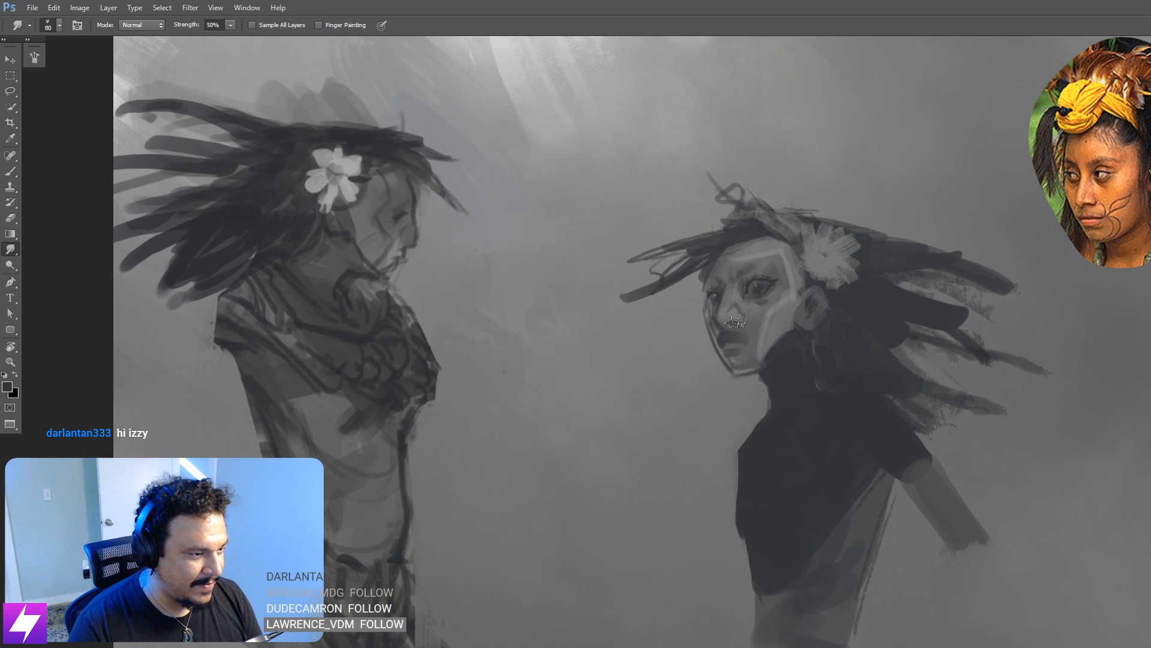
drag(855, 336, 861, 366)
scroll(839, 360, up, 3)
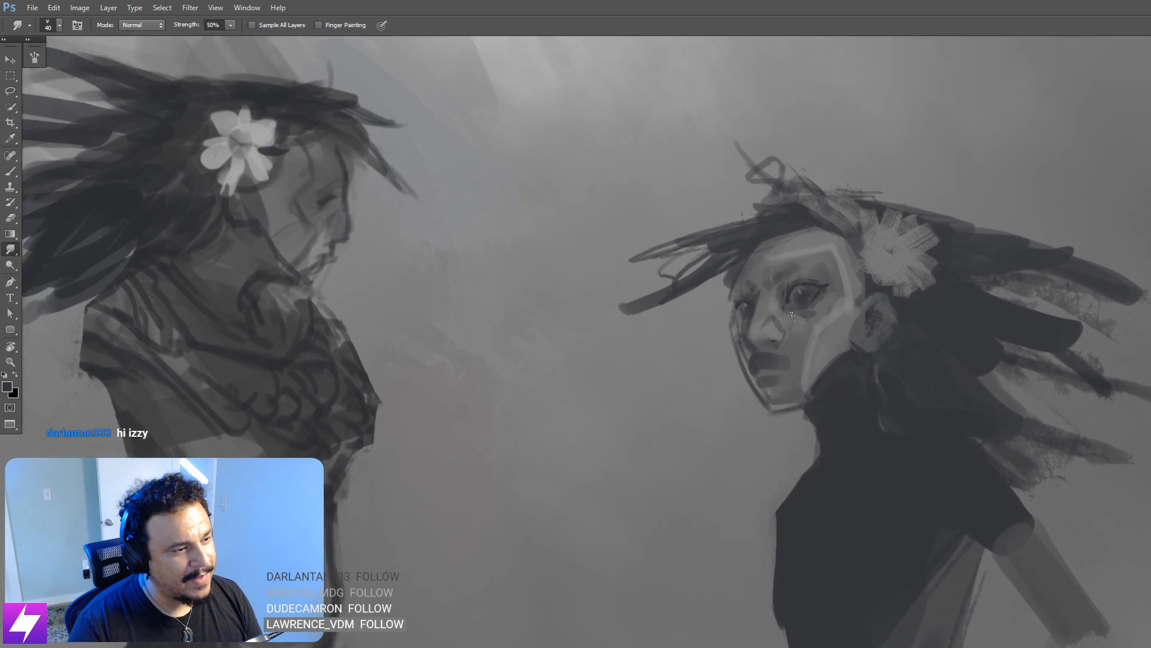
key(b)
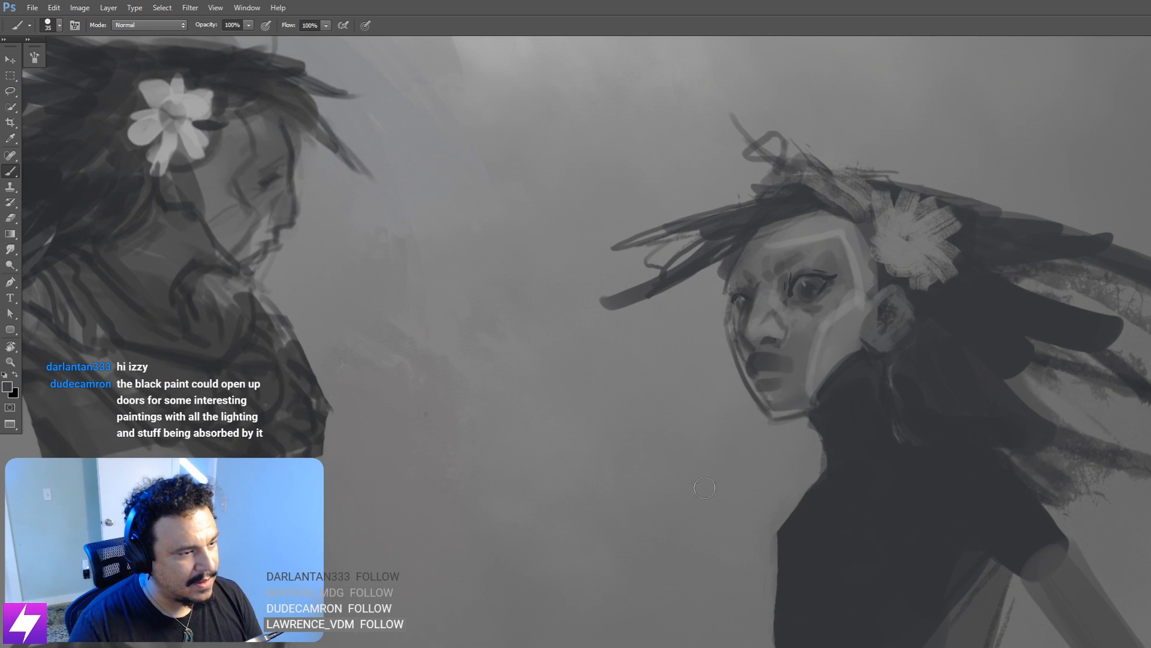
Step: Flip the view, sample a lighter tone and paint a thin highlight across the shoulders with a 40 px brush
scroll(705, 488, down, 5)
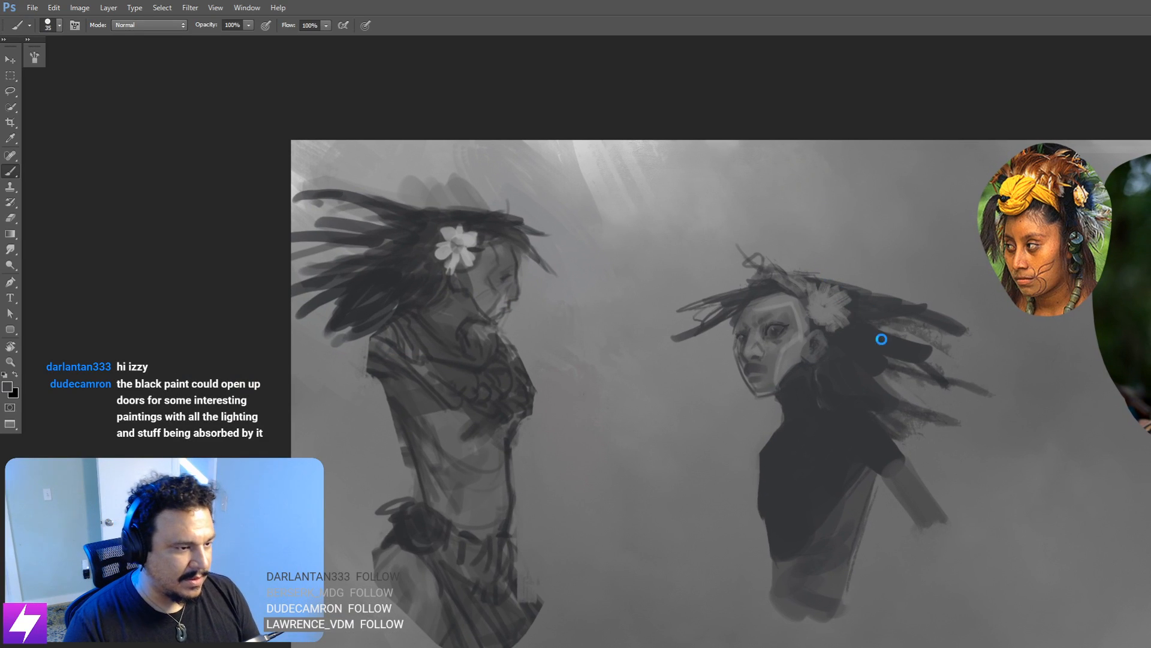
key(ctrl+shift+h)
scroll(775, 350, up, 3)
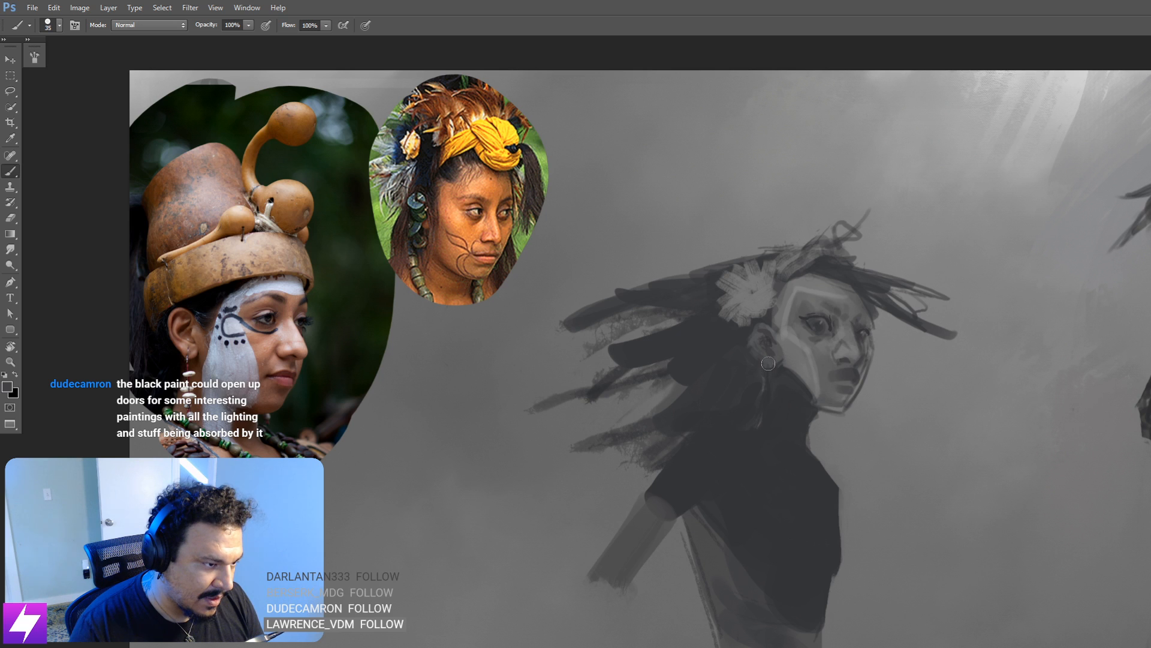
scroll(785, 367, down, 2)
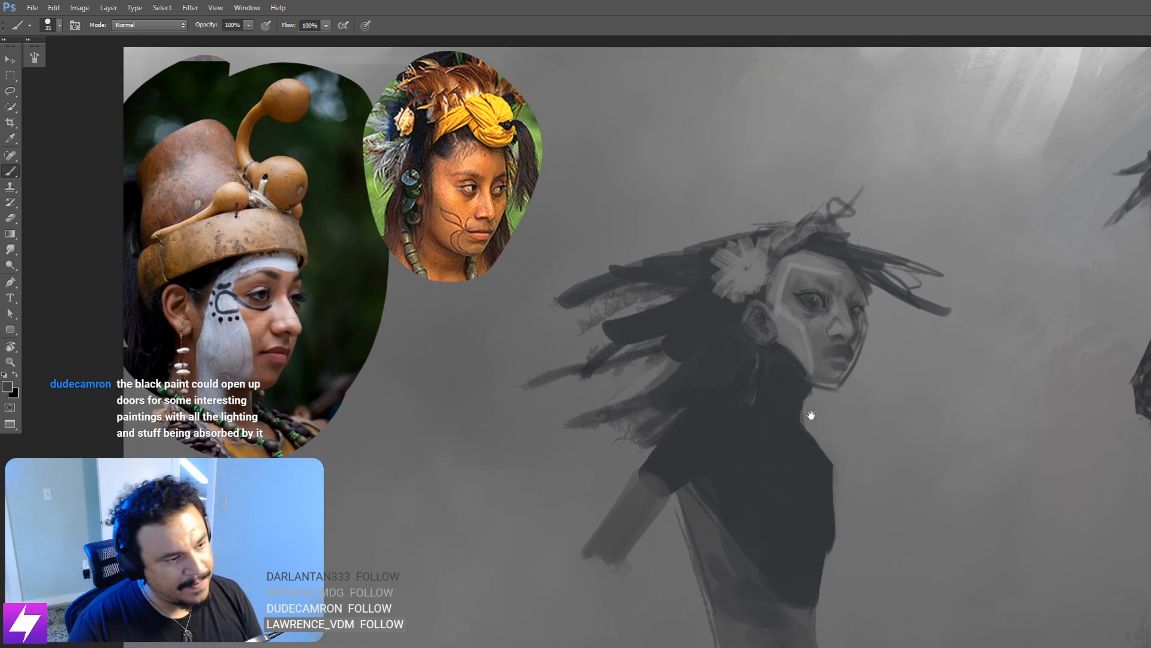
key(alt)
key(alt)
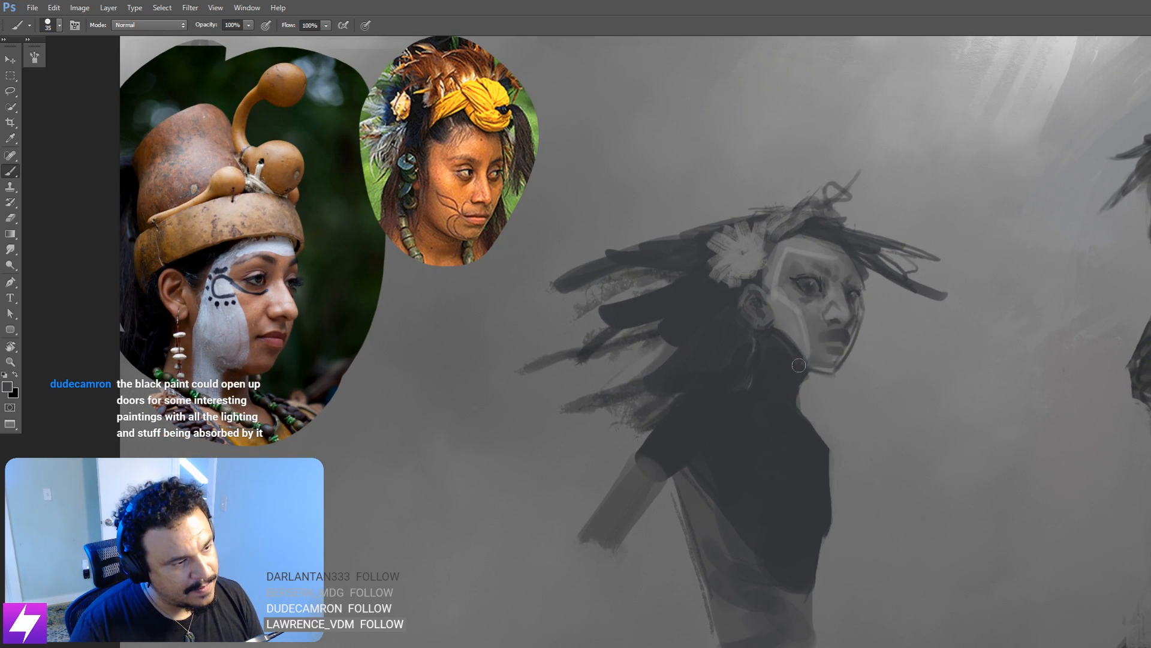
drag(745, 426, 766, 401)
key(bracketright)
drag(712, 359, 825, 406)
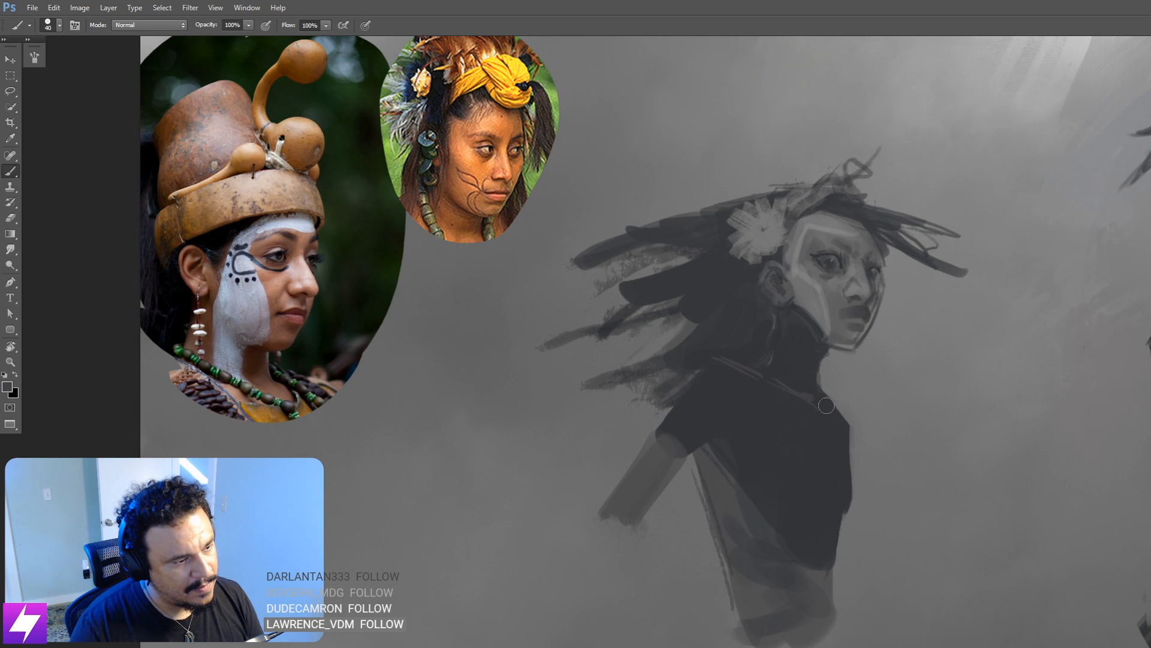
click(830, 409)
Step: Break the shoulder line into short highlights along the base of the neck with a 90 px brush
key(bracketright)
key(bracketright)
key(bracketright)
key(bracketright)
key(bracketright)
drag(744, 374, 765, 389)
drag(777, 396, 783, 398)
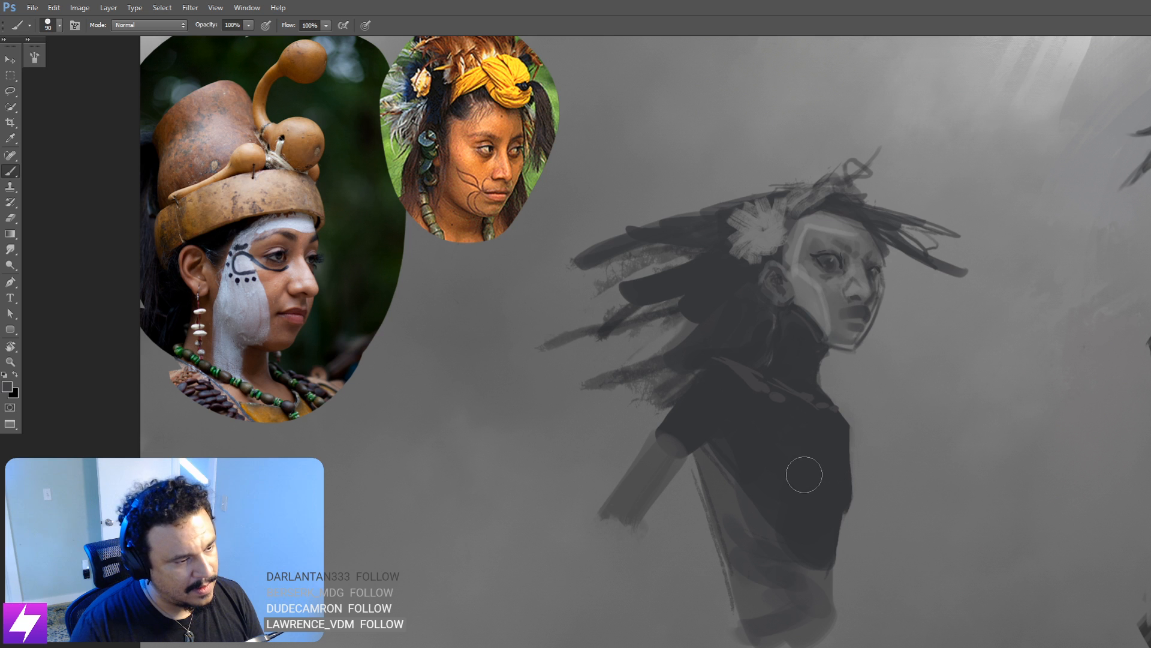
key(ctrl+minus)
key(ctrl+minus)
drag(785, 533, 830, 600)
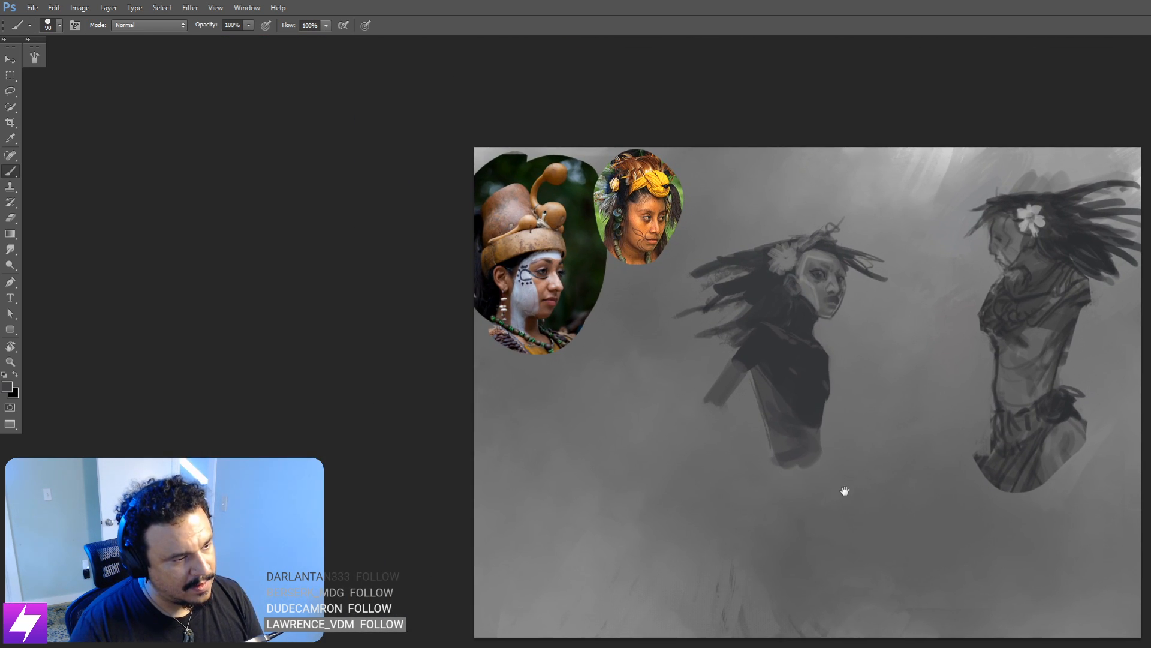
drag(845, 491, 774, 493)
Step: Flip the view back and blend the highlights on the dark chest with an enlarged Smudge tool
key(alt)
key(ctrl+shift+h)
key(ctrl+plus)
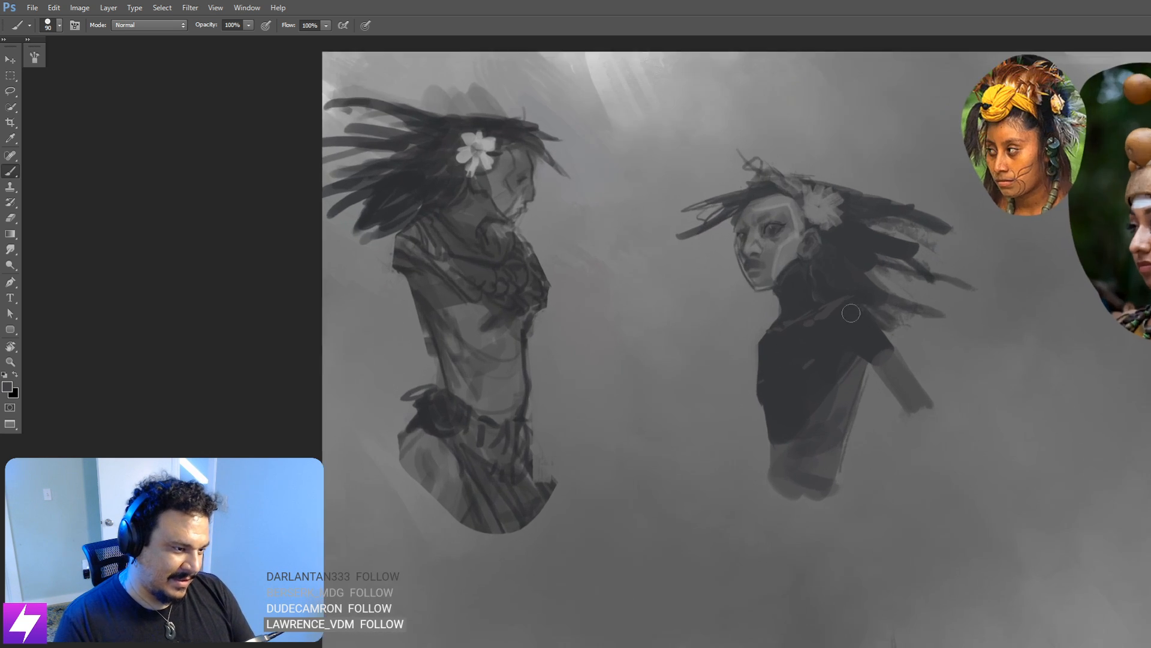
key(ctrl+plus)
mouse_move(893, 337)
mouse_down()
mouse_move(880, 376)
mouse_move(884, 347)
mouse_move(810, 385)
mouse_up()
key(r)
key(bracketright)
key(bracketright)
key(bracketright)
key(bracketright)
key(bracketright)
key(bracketright)
drag(827, 479, 805, 416)
key(b)
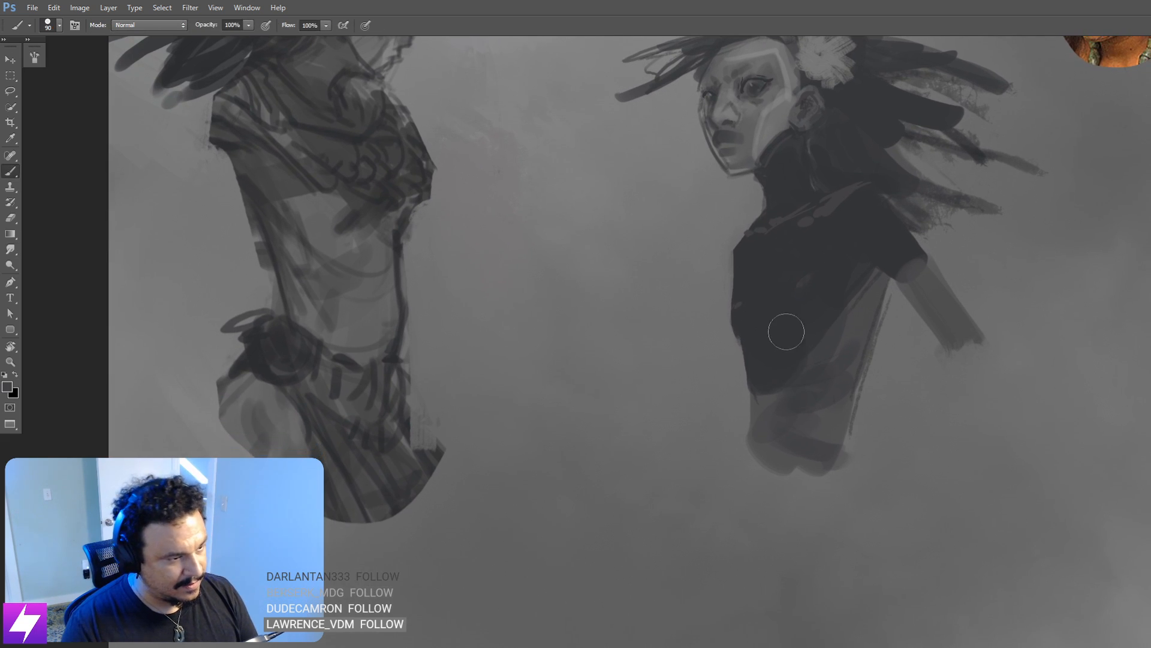
Step: Paint a dark vertical line below the dark top and a dark patch on the lower belly with 60 to 30 px brushes
key(bracketleft)
key(bracketleft)
key(bracketleft)
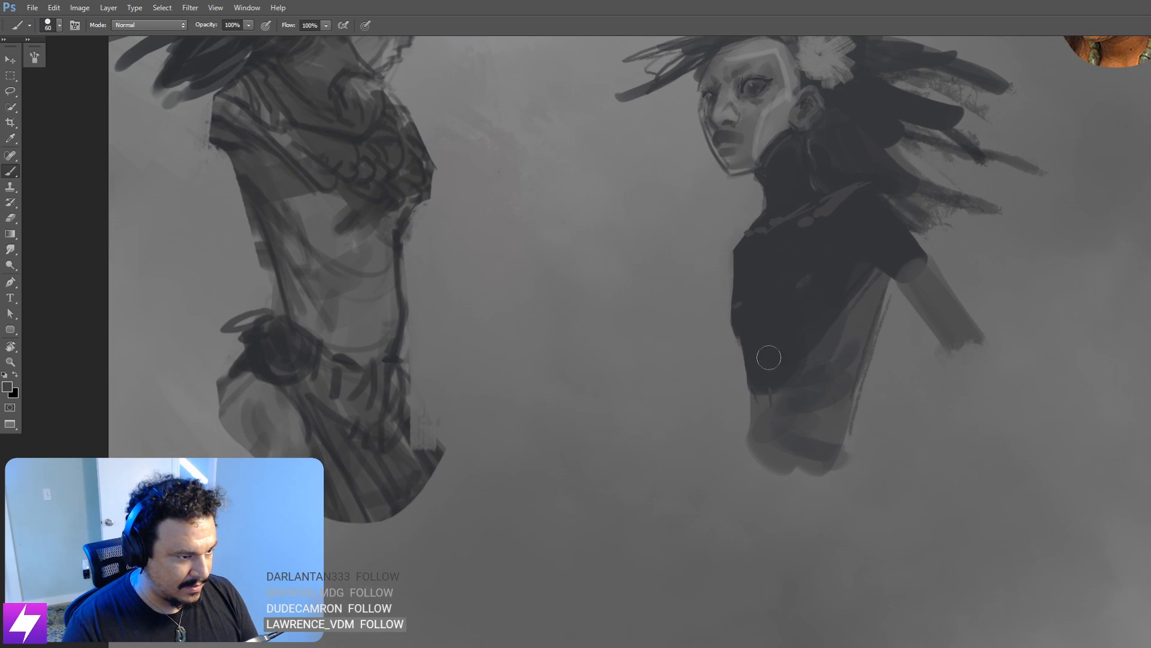
mouse_move(759, 430)
mouse_down()
mouse_move(765, 417)
mouse_move(765, 454)
mouse_move(750, 436)
mouse_up()
alt+click(802, 317)
key(bracketleft)
key(bracketleft)
alt+click(773, 442)
scroll(770, 458, down, 5)
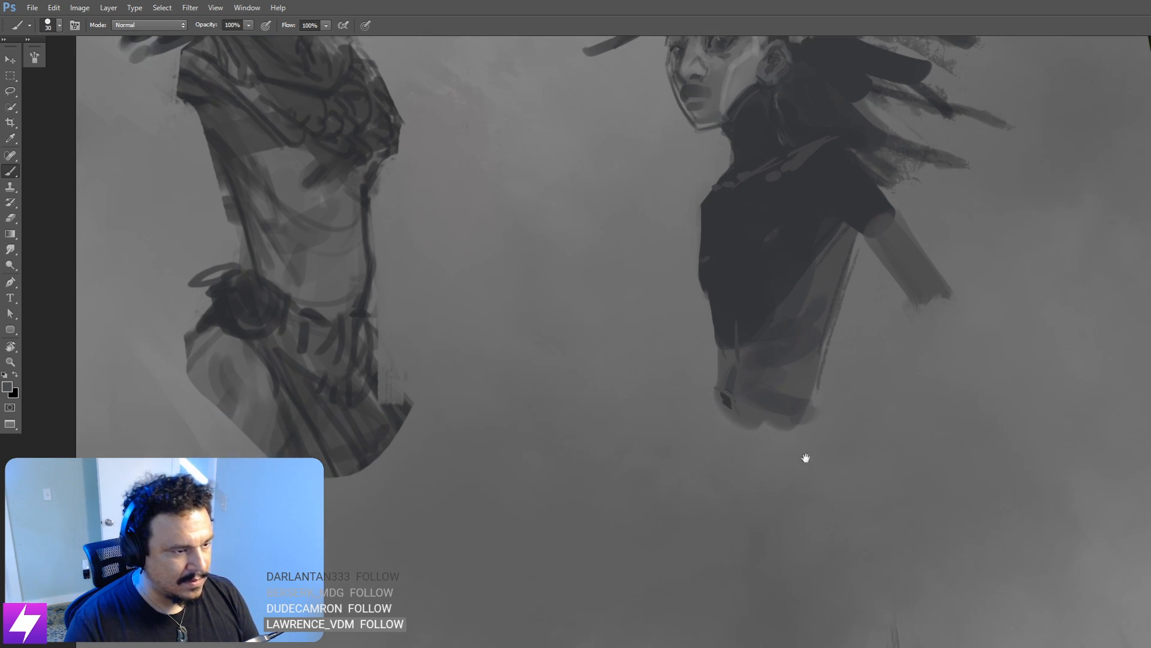
Step: Sample the lower torso's tone and extend it downward into a rounded hip shape, flipping the view and using a 150 px brush
alt+click(762, 406)
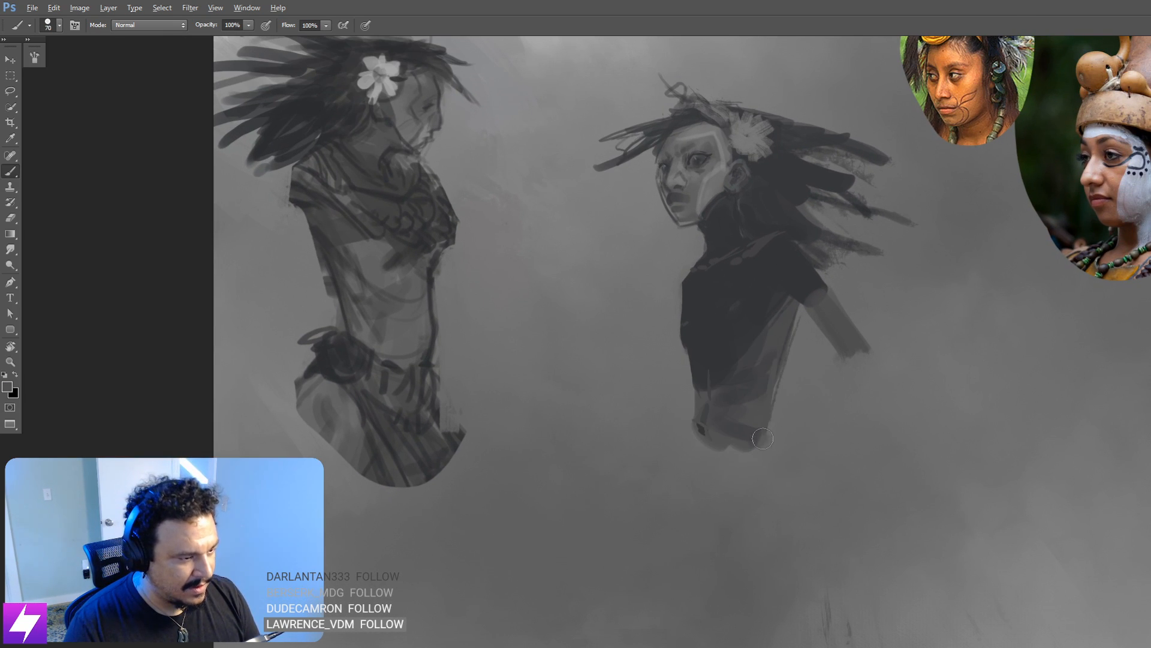
mouse_move(697, 448)
mouse_down()
mouse_move(723, 470)
mouse_move(766, 462)
mouse_move(700, 477)
mouse_up()
scroll(801, 348, down, 1)
scroll(813, 395, down, 2)
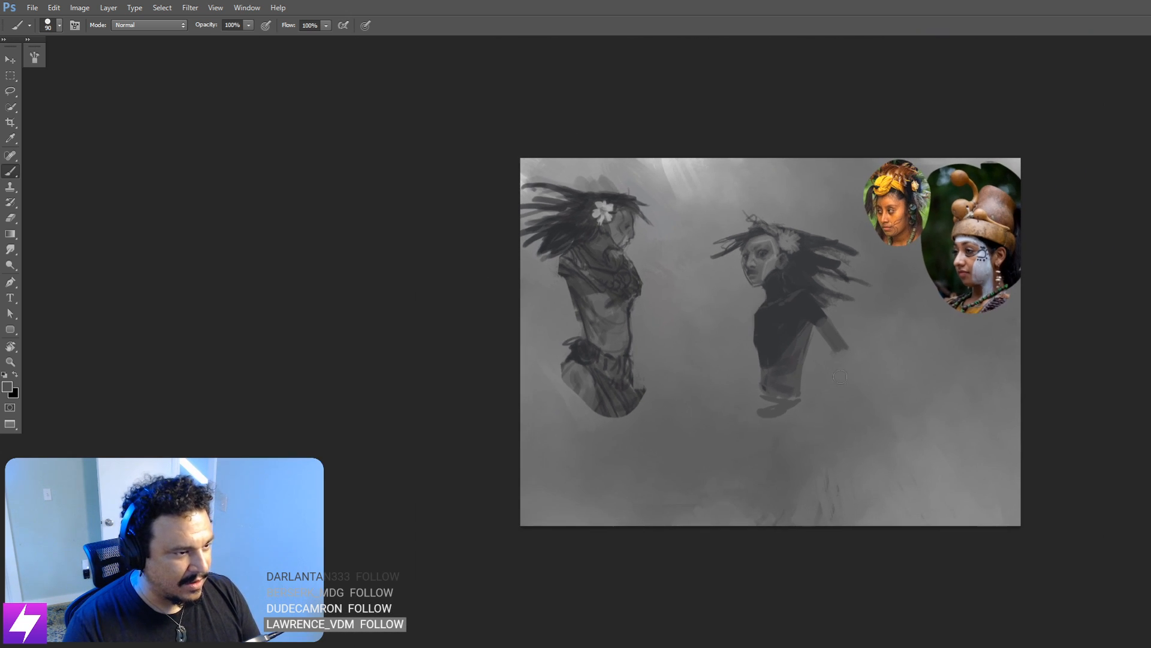
key(ctrl+shift+h)
scroll(782, 345, up, 1)
drag(765, 376, 807, 369)
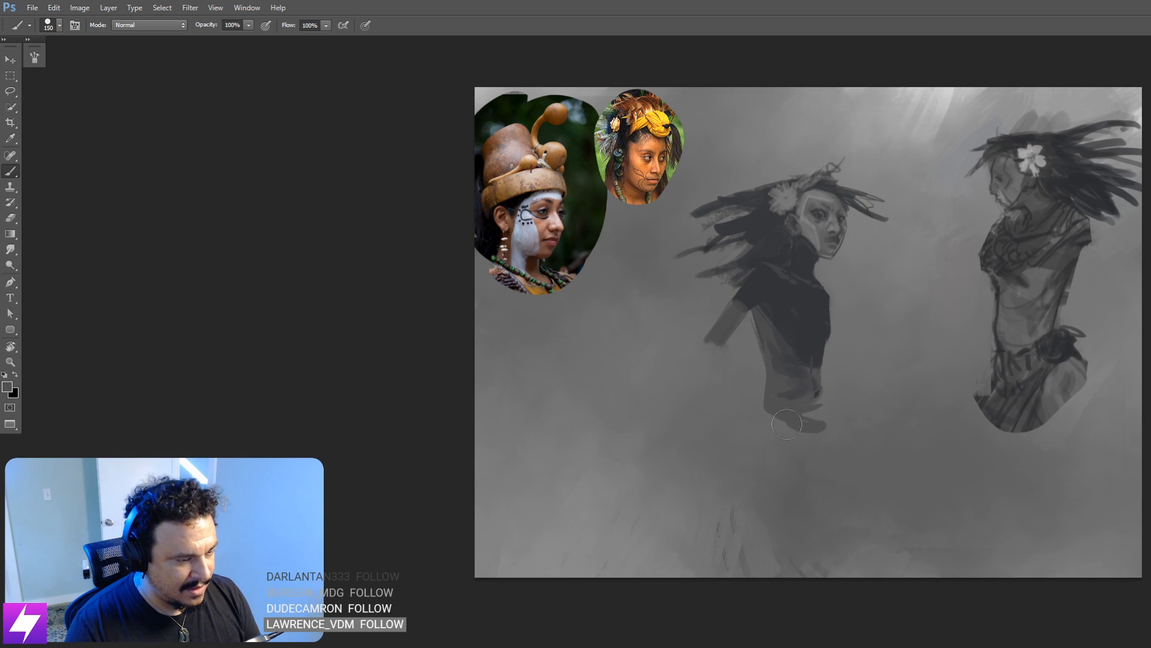
drag(786, 424, 821, 410)
key(bracketleft)
scroll(852, 414, up, 1)
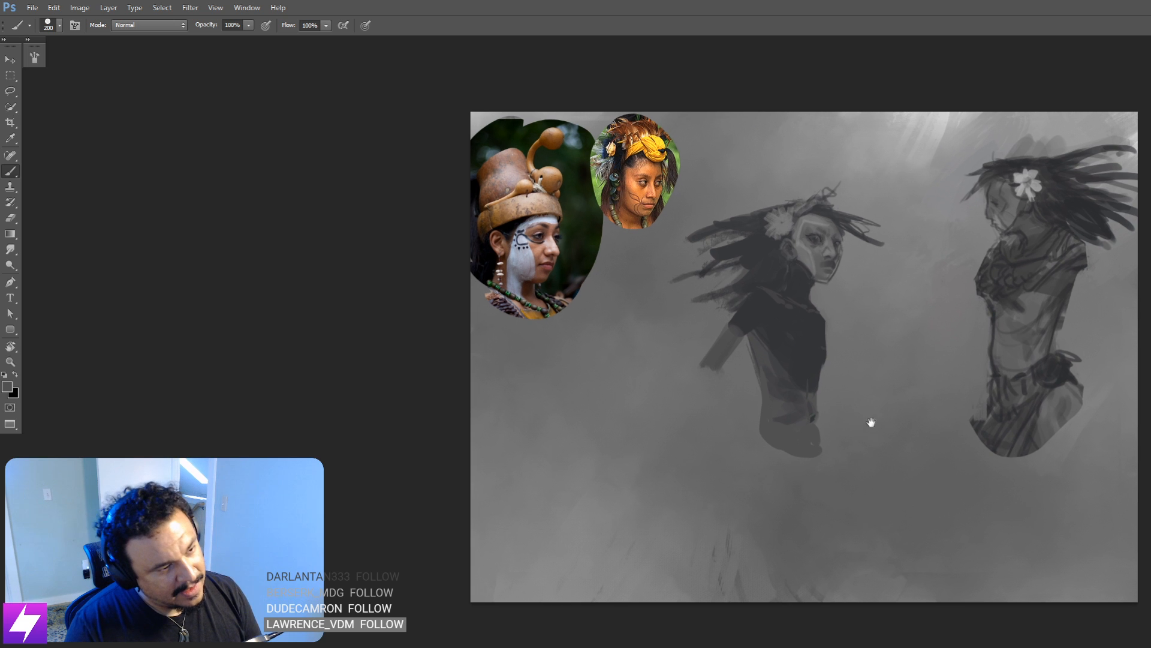
Step: Blend the lower torso and hip shading with a 100 px Smudge tool at 50% strength
key(ctrl+plus)
key(r)
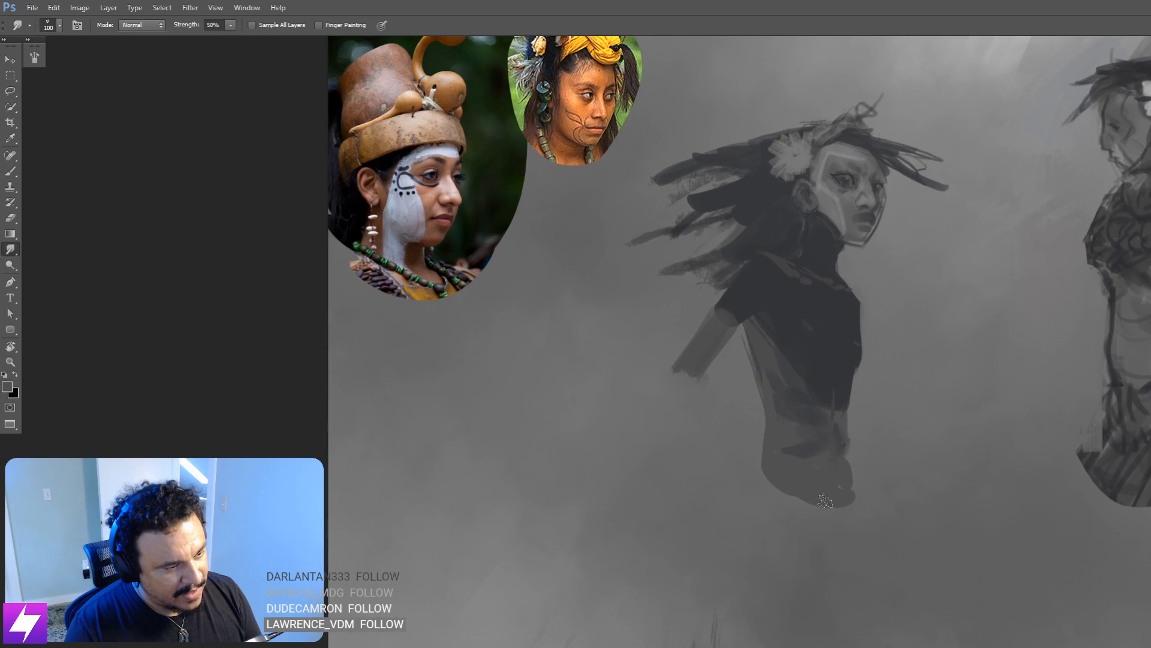
drag(849, 451, 786, 439)
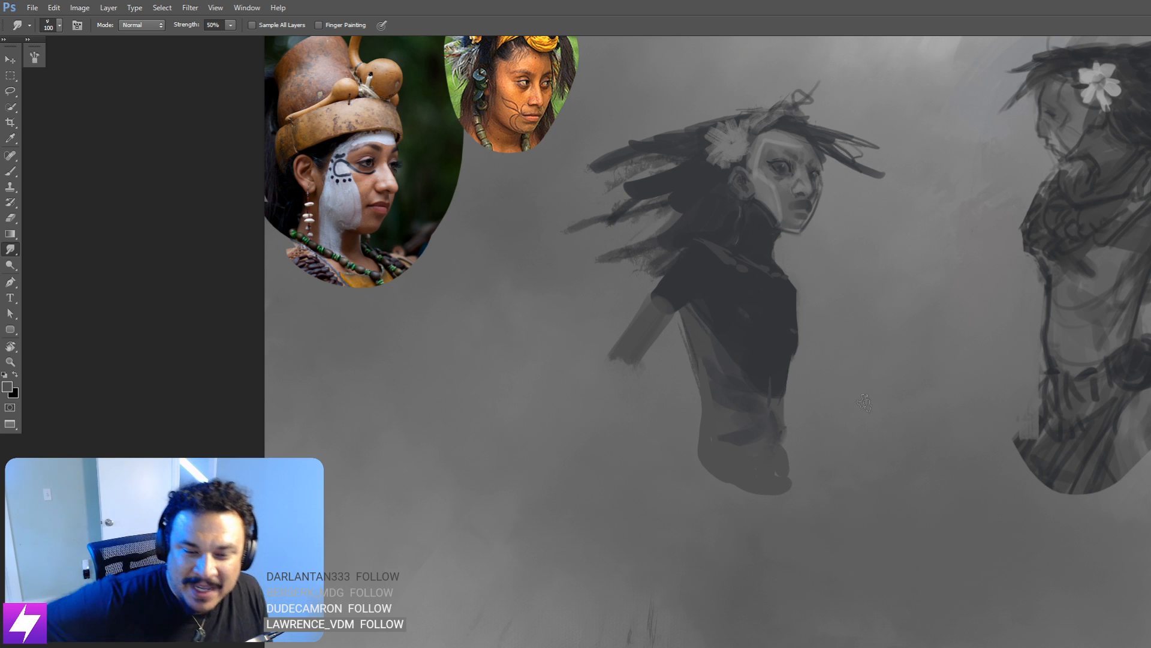
key(ctrl+minus)
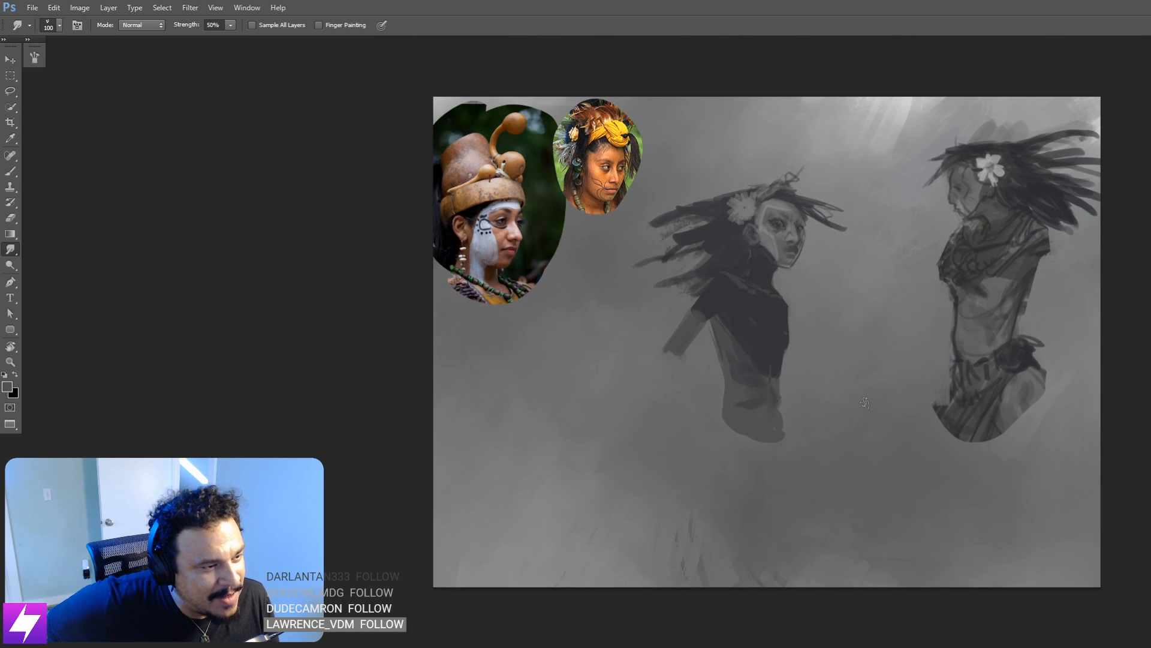
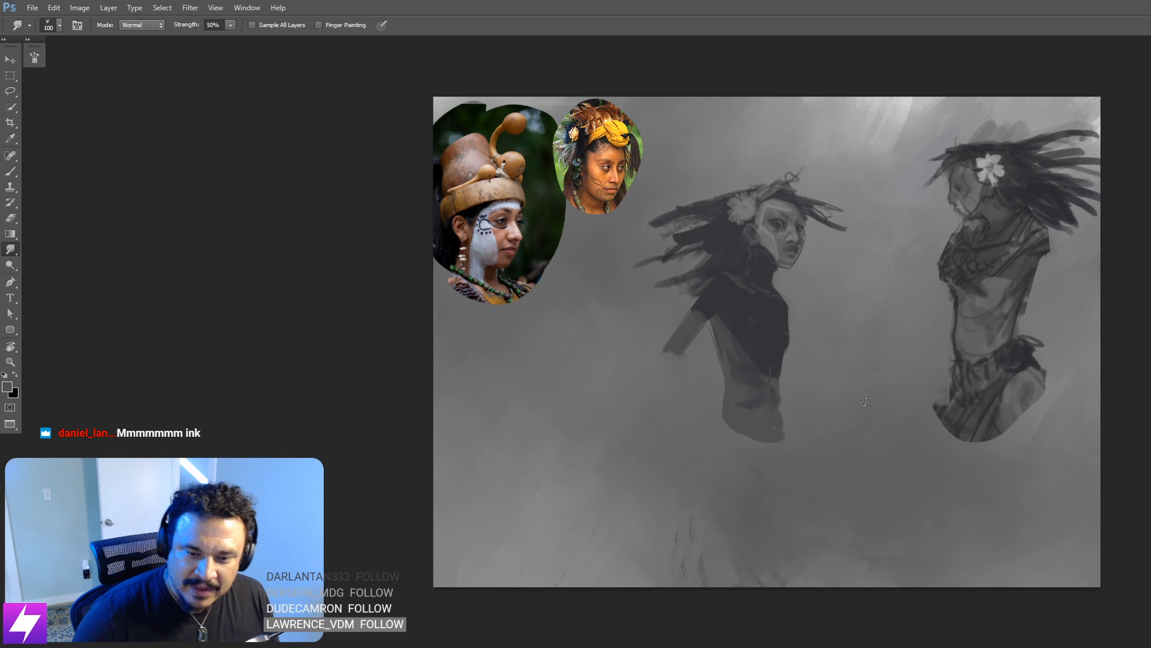
Step: Sample the dark hair tone and paint thick tapering locks streaming behind the shoulder with 175 to 125 px brushes
key(ctrl+minus)
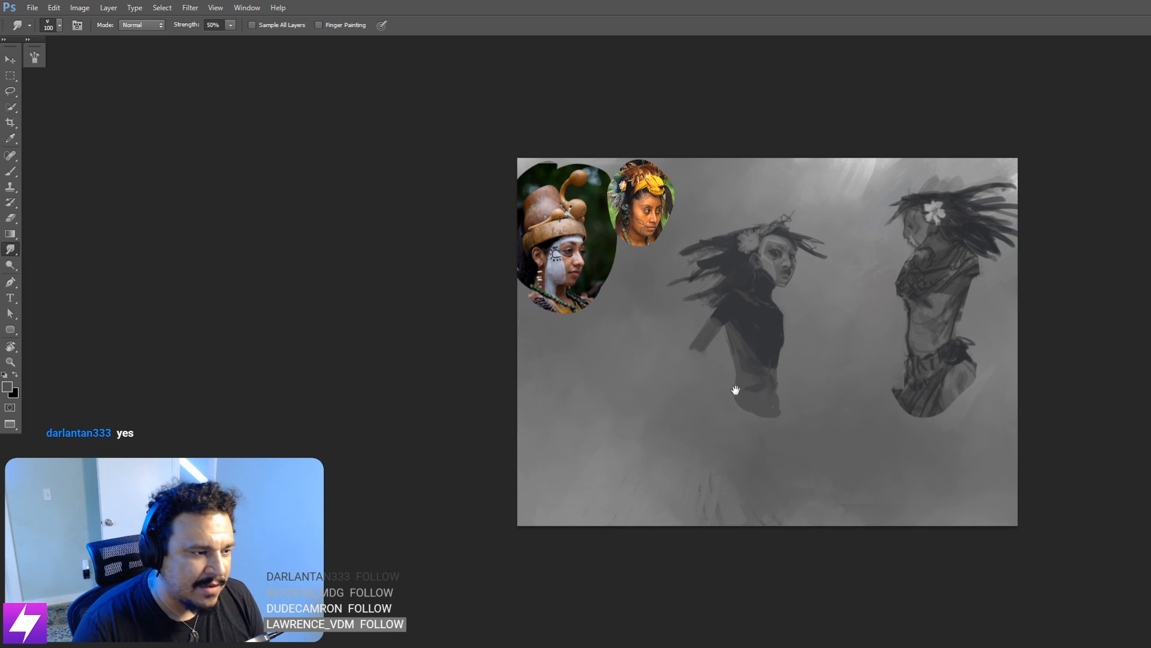
drag(751, 397, 789, 423)
drag(893, 371, 851, 403)
key(ctrl+plus)
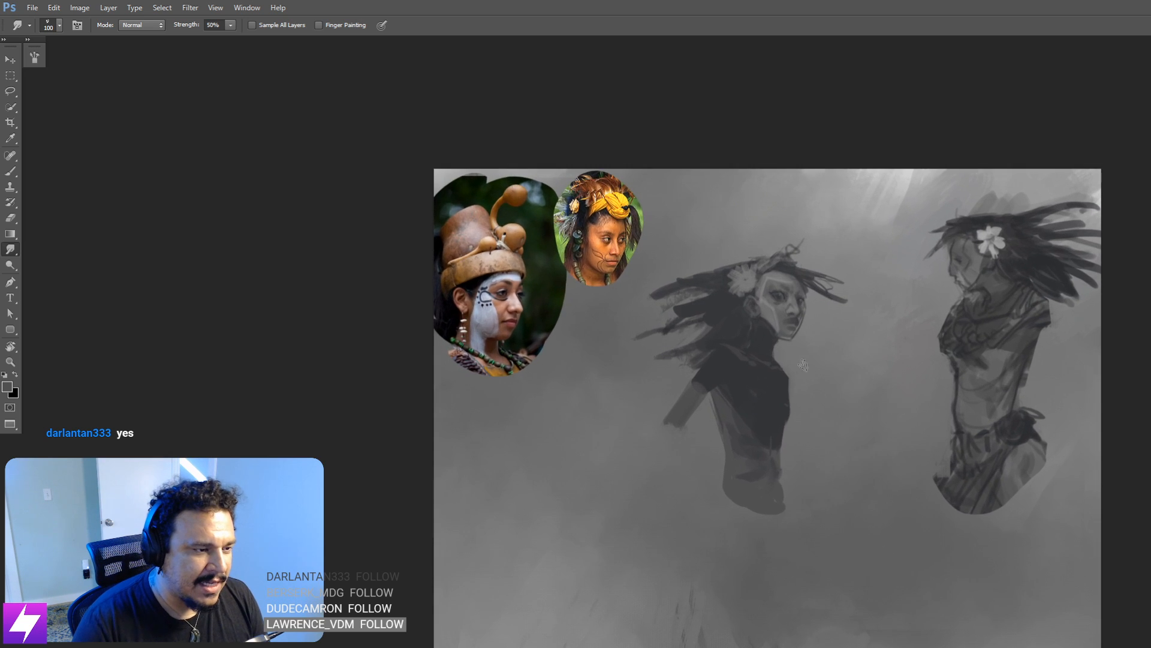
key(b)
alt+click(717, 340)
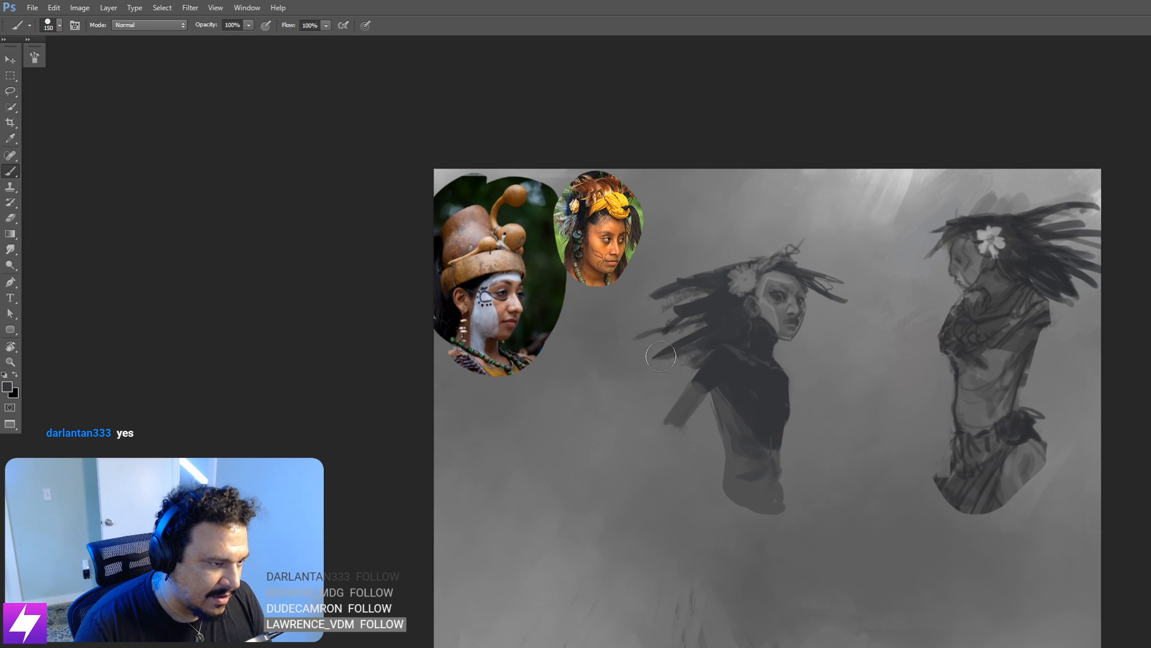
key(bracketright)
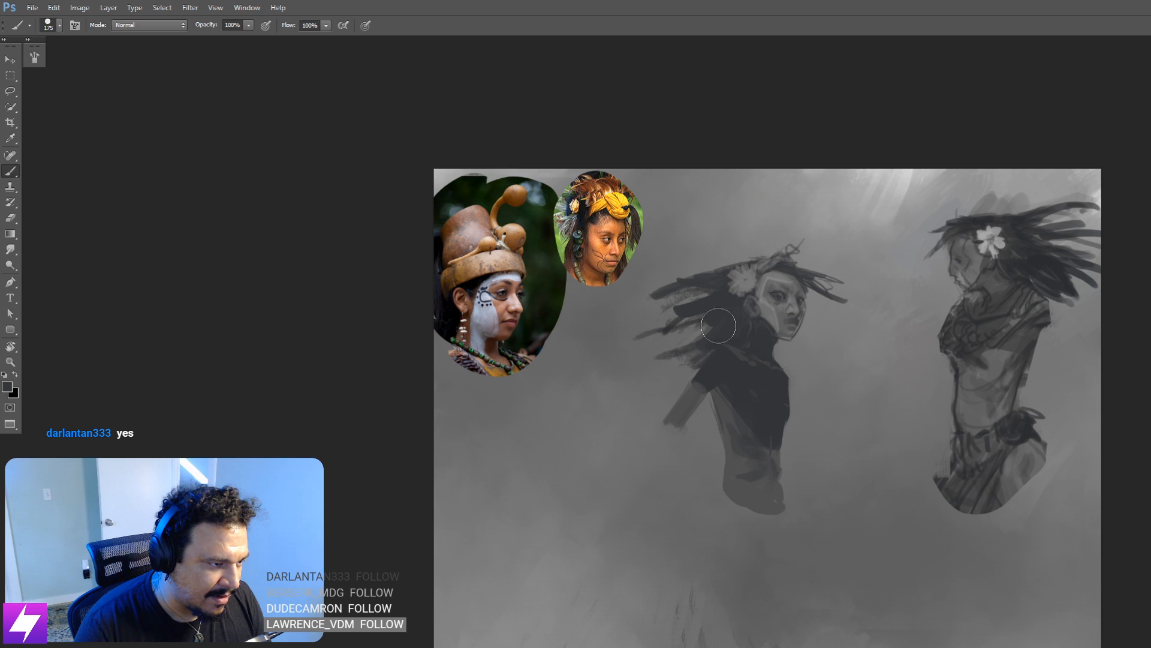
mouse_move(684, 339)
mouse_down()
mouse_move(641, 366)
mouse_move(723, 323)
mouse_up()
key(bracketleft)
key(bracketleft)
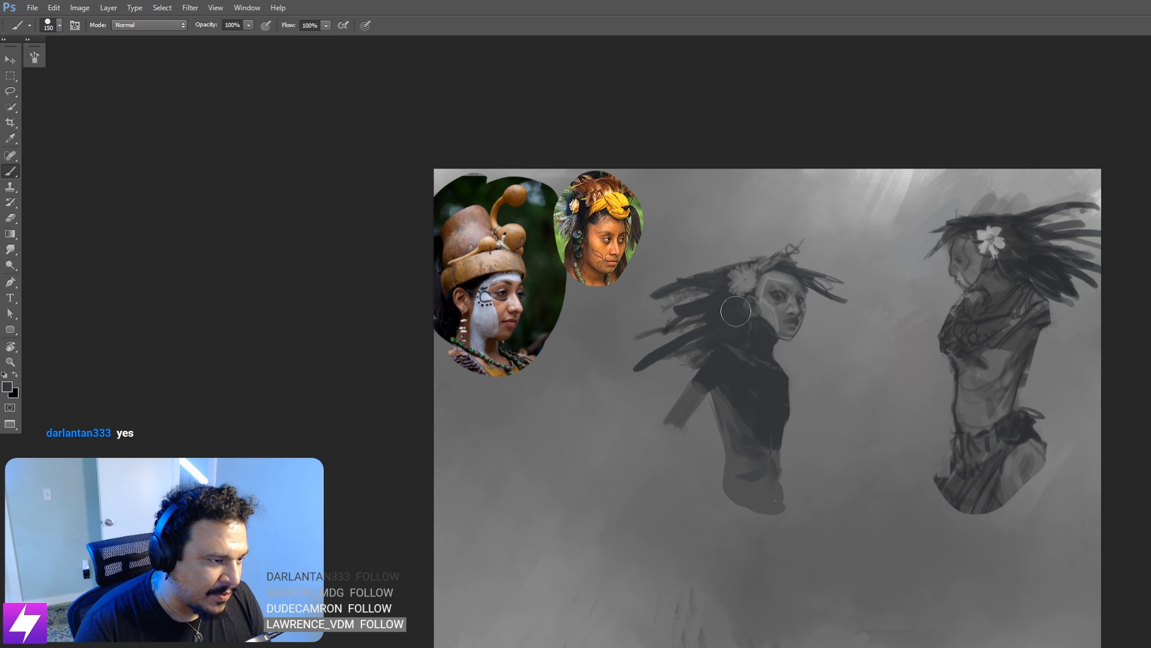
drag(648, 385, 730, 324)
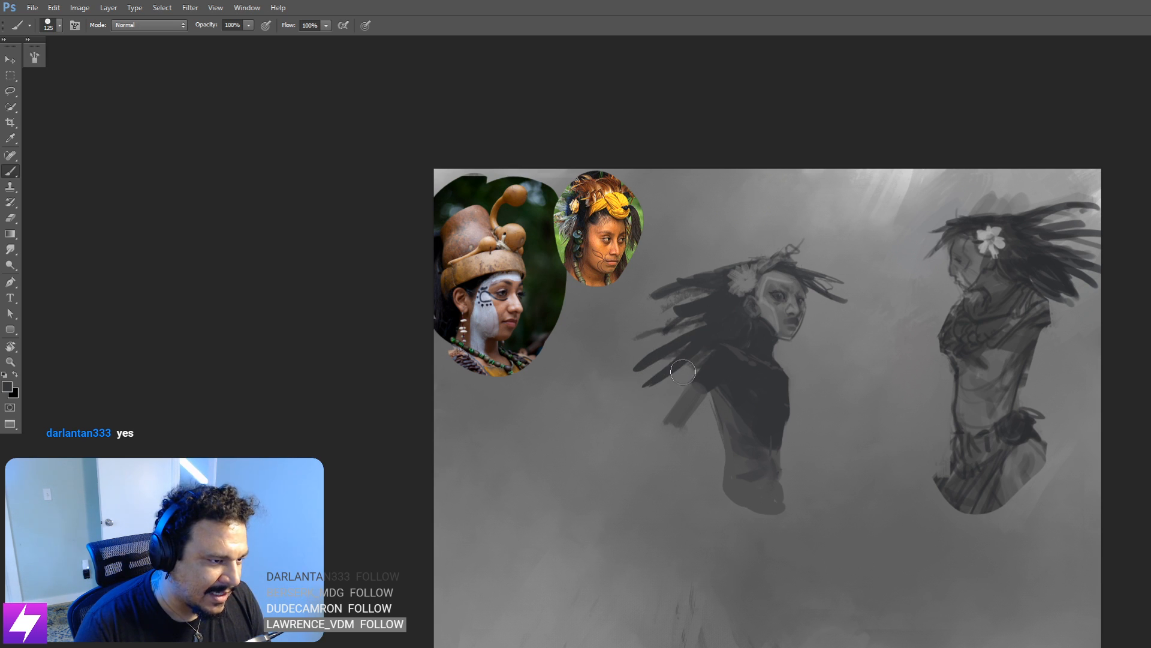
Step: Paint more dark tapering locks streaming behind the head with a 125 px brush and trim the upper ones with the eraser
drag(666, 390, 703, 352)
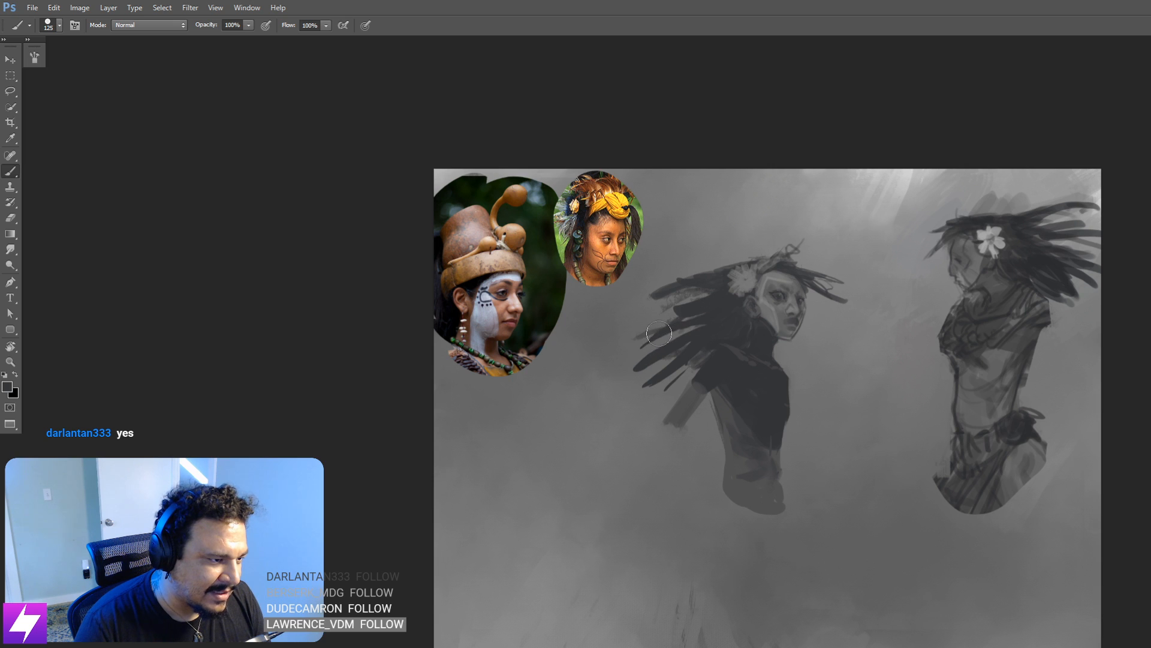
mouse_move(637, 332)
mouse_down()
mouse_move(718, 304)
mouse_move(727, 286)
mouse_up()
mouse_move(657, 283)
mouse_down()
mouse_move(729, 266)
mouse_move(707, 268)
mouse_up()
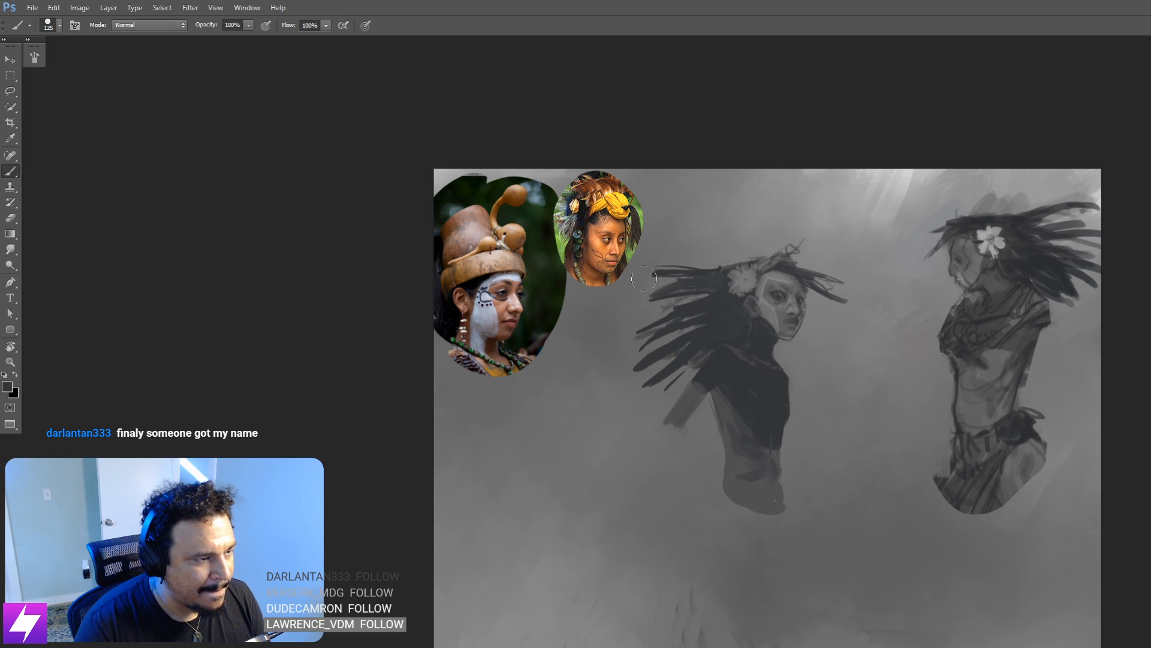
mouse_move(627, 289)
mouse_down()
mouse_move(724, 267)
mouse_move(601, 333)
mouse_up()
key(e)
mouse_move(666, 267)
mouse_down()
mouse_move(616, 294)
mouse_move(616, 282)
mouse_up()
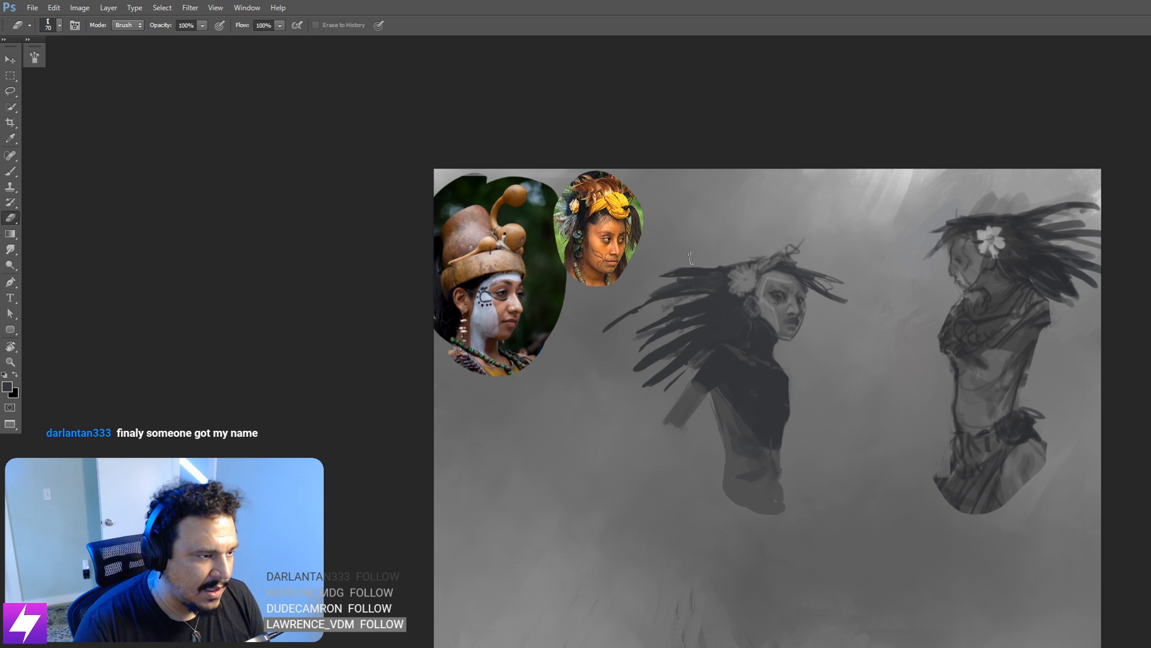
Step: Flip the view, sample the hair flower's light tone and dab a string of beads from the ear down the neck with a 125 px brush
key(ctrl+minus)
key(ctrl+minus)
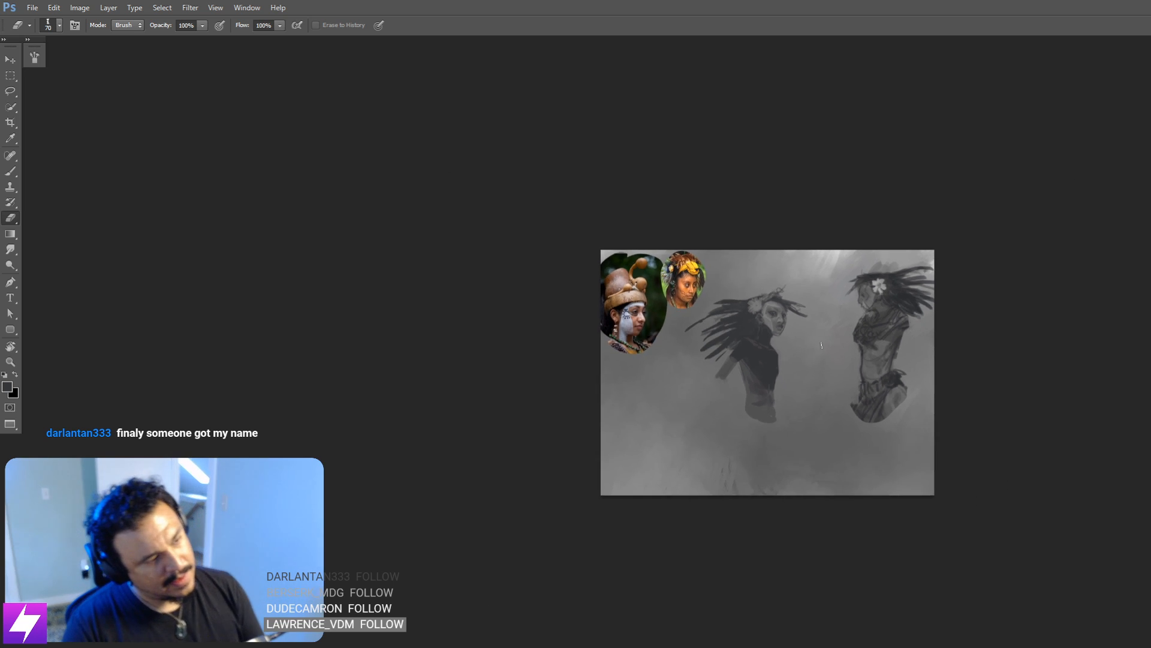
key(ctrl+plus)
key(ctrl+plus)
key(h)
key(ctrl+plus)
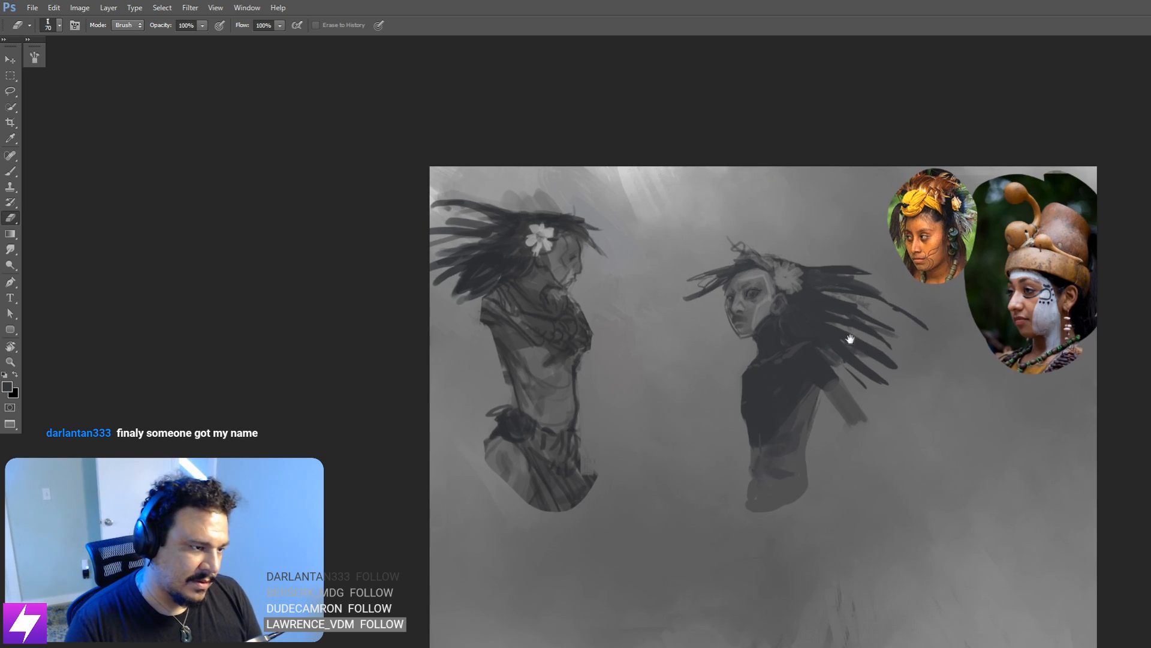
key(b)
alt+click(800, 298)
drag(796, 319, 798, 349)
click(792, 351)
click(789, 363)
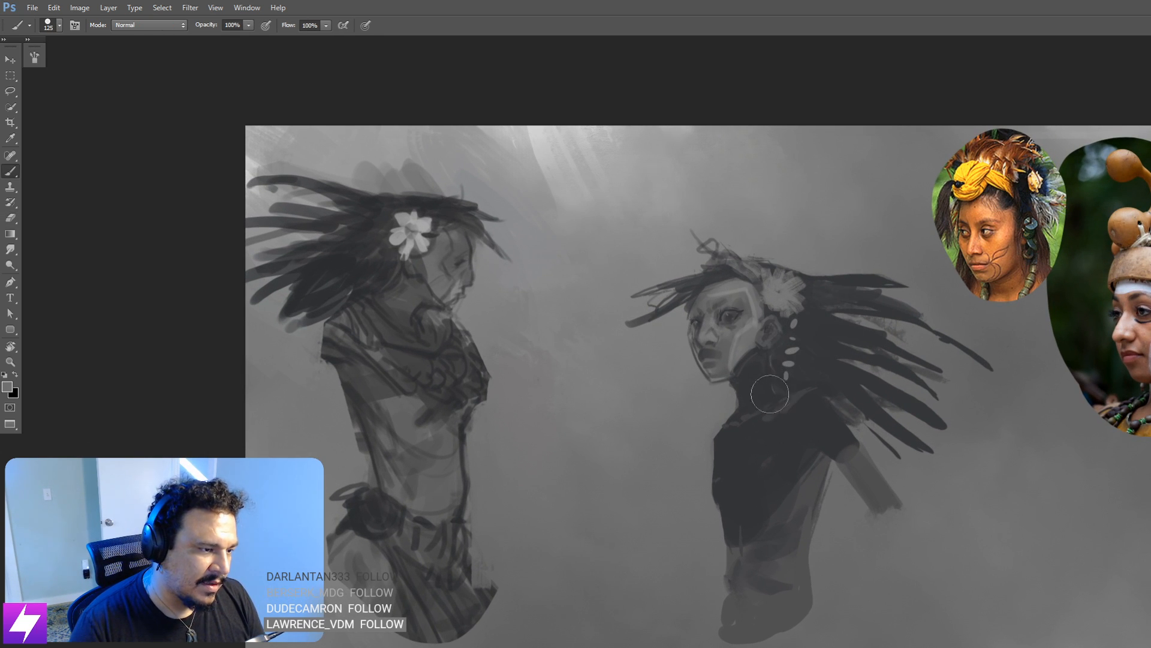
click(786, 375)
click(771, 400)
click(780, 390)
drag(788, 364, 783, 379)
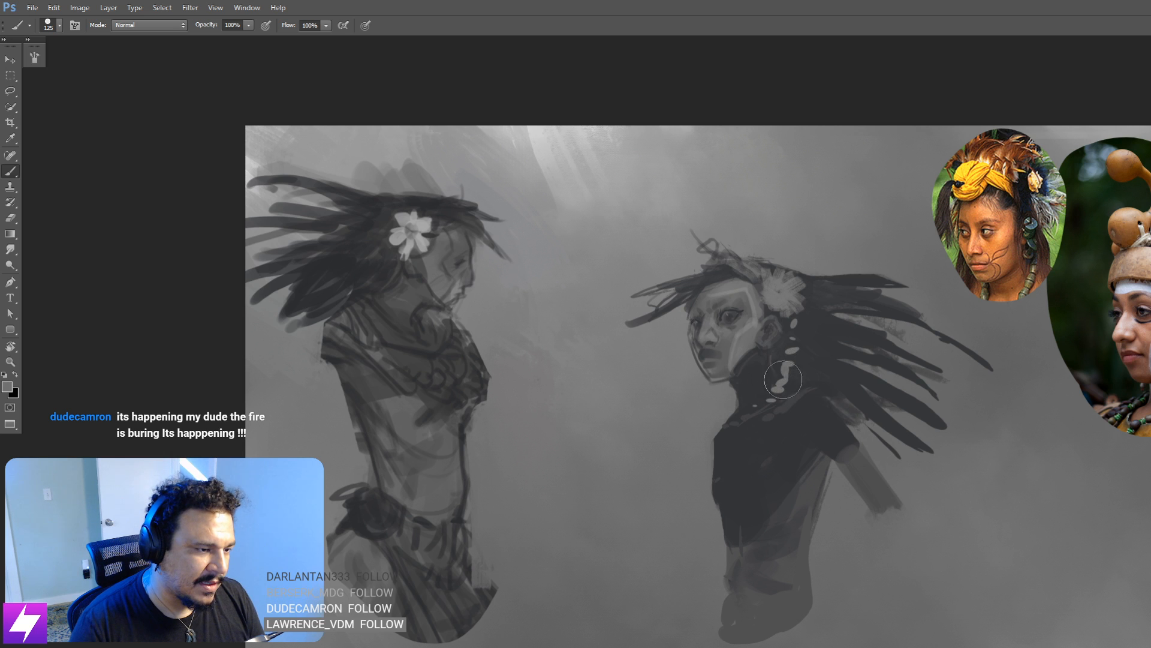
Step: Continue the bead string around the front of the collar, sampling a tone from the collar for the last dabs
click(761, 402)
click(746, 408)
click(739, 406)
alt+click(747, 395)
click(737, 405)
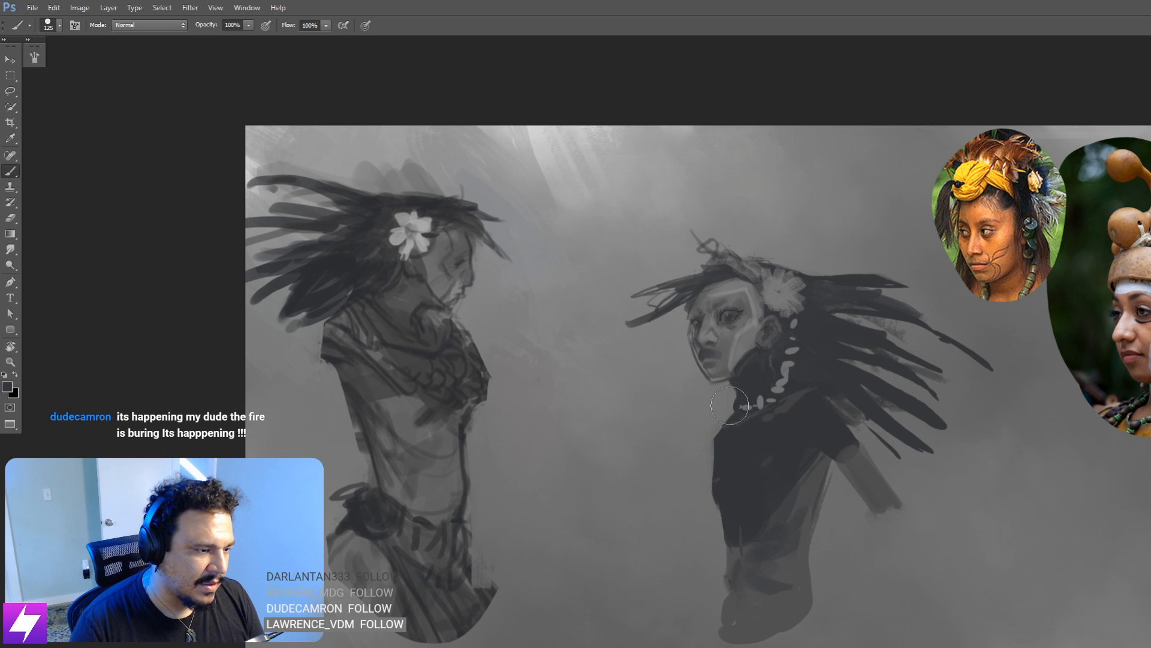
click(731, 403)
drag(727, 387, 728, 397)
Step: Sample a grey near the ear and paint thin hanging loops over the hair and a fine edge at the armpit with a 30 px brush
key(ctrl+minus)
key(ctrl+minus)
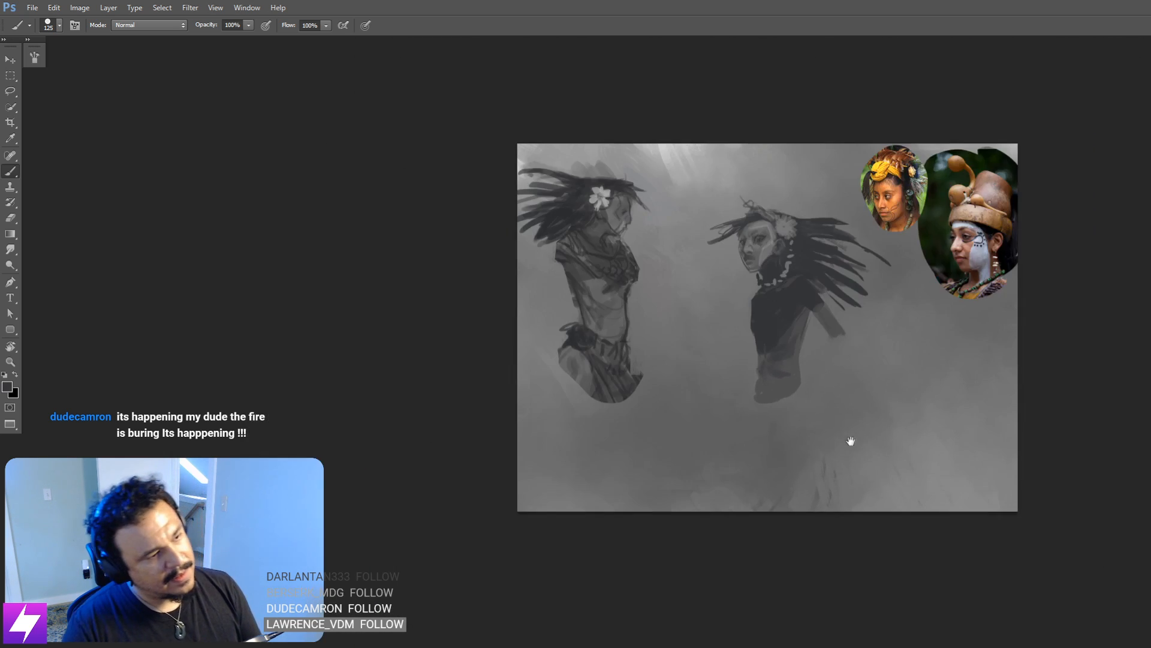
mouse_move(851, 440)
mouse_down()
mouse_move(822, 416)
mouse_move(892, 362)
mouse_up()
scroll(772, 343, up, 2)
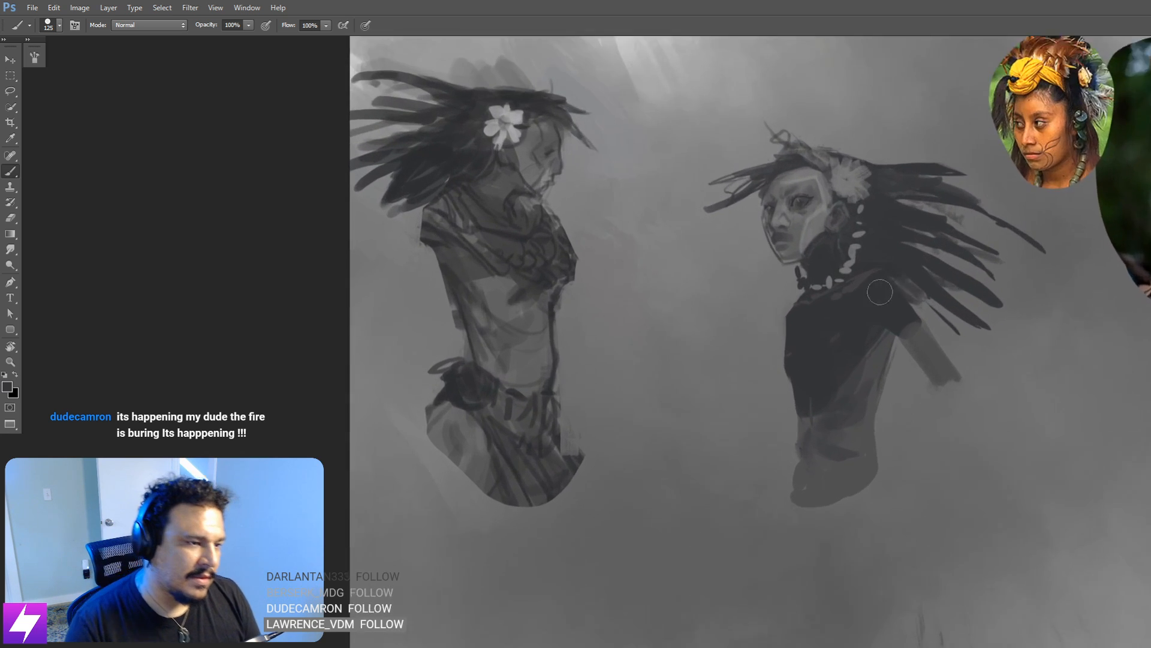
mouse_move(838, 195)
mouse_down()
mouse_move(840, 224)
mouse_move(878, 220)
mouse_move(903, 282)
mouse_up()
alt+click(840, 224)
key(bracketleft)
key(bracketleft)
key(bracketleft)
key(bracketleft)
key(bracketleft)
key(bracketleft)
key(bracketleft)
key(bracketleft)
key(bracketleft)
key(bracketleft)
scroll(919, 396, down, 2)
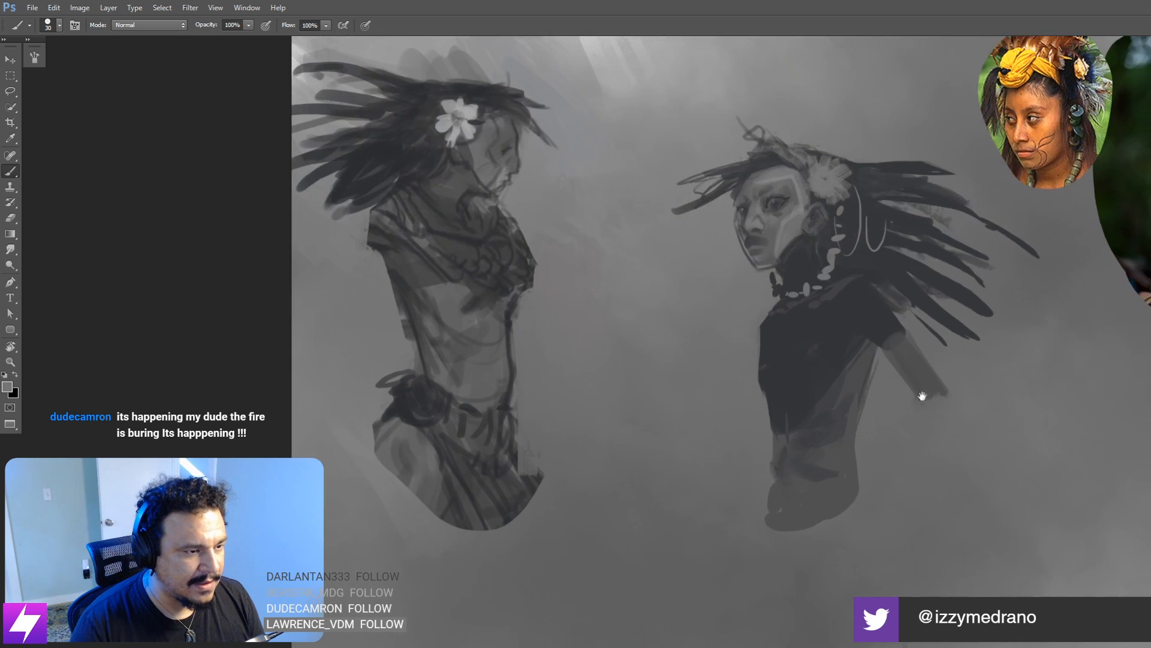
mouse_move(875, 386)
mouse_down()
mouse_move(892, 440)
mouse_move(918, 425)
mouse_up()
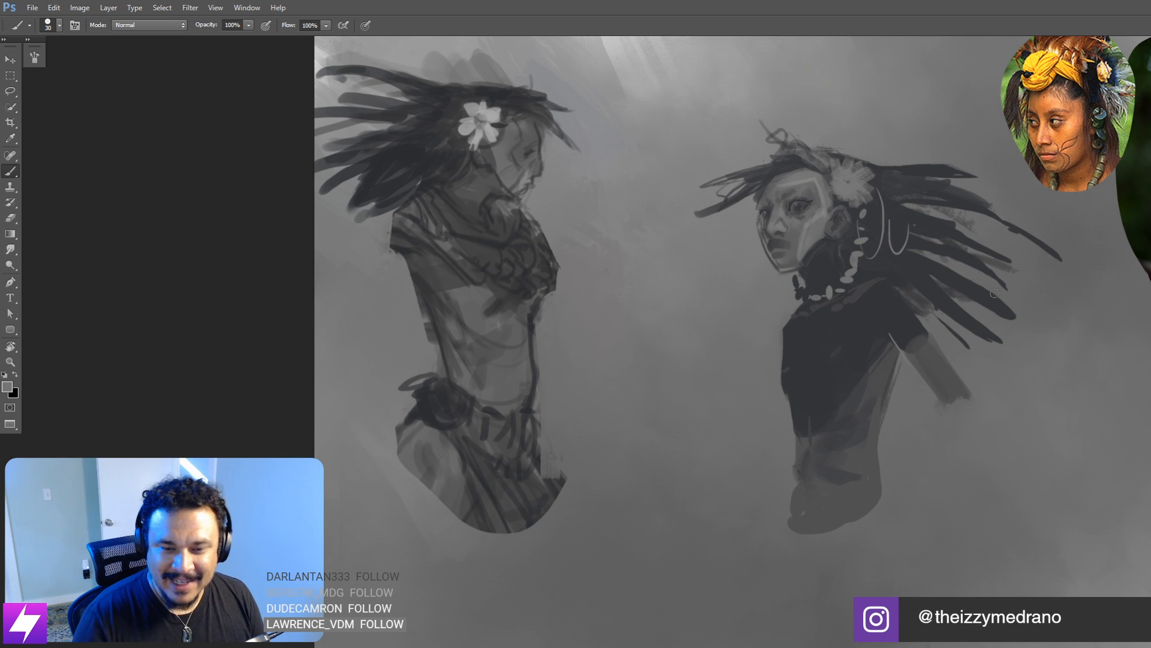
drag(881, 352, 891, 410)
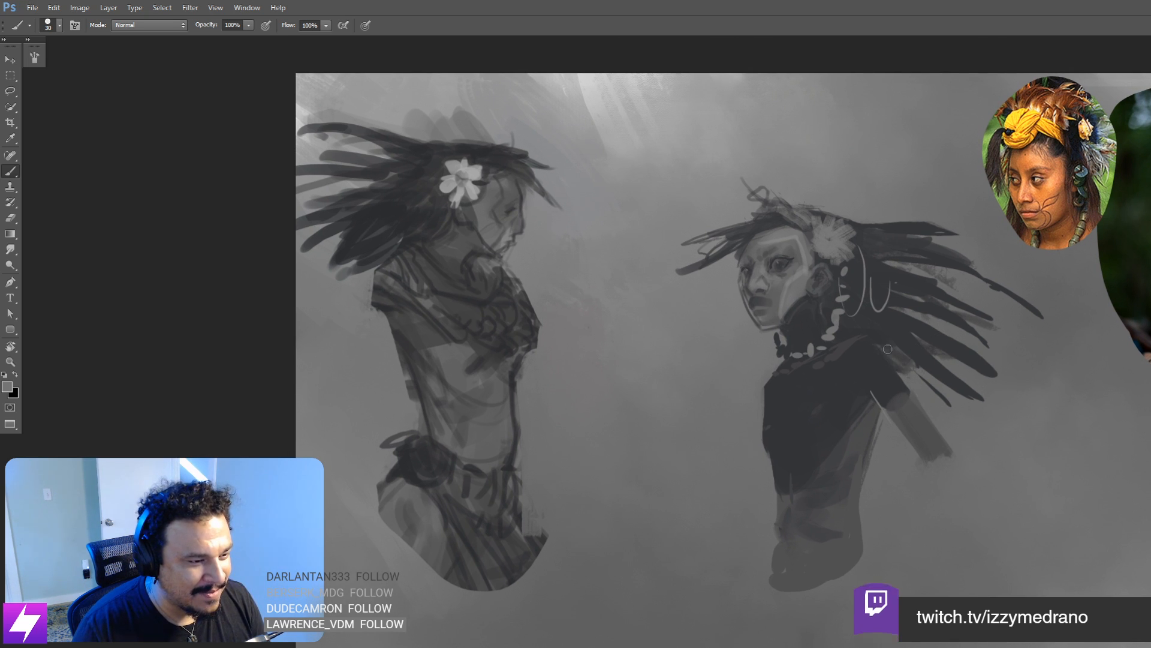
Step: Sample the bright background tone and paint a rim light along the chest and neck edge with 30 to 40 px brushes
key(ctrl+minus)
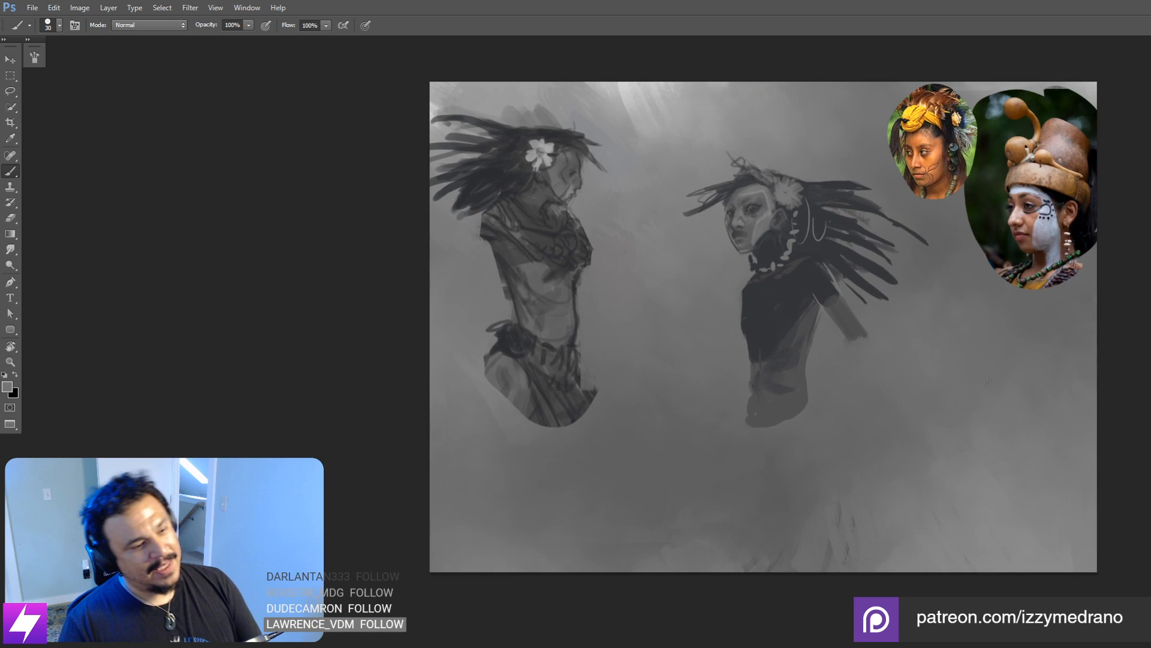
drag(848, 339, 881, 471)
key(ctrl+plus)
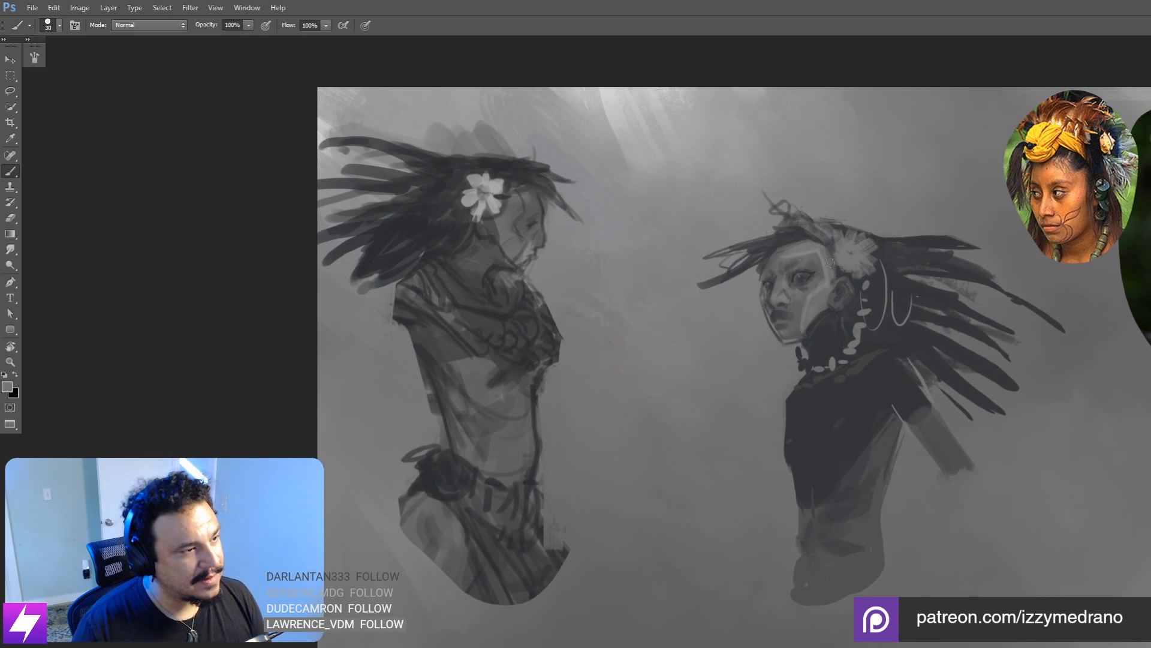
alt+click(651, 106)
drag(809, 344, 830, 293)
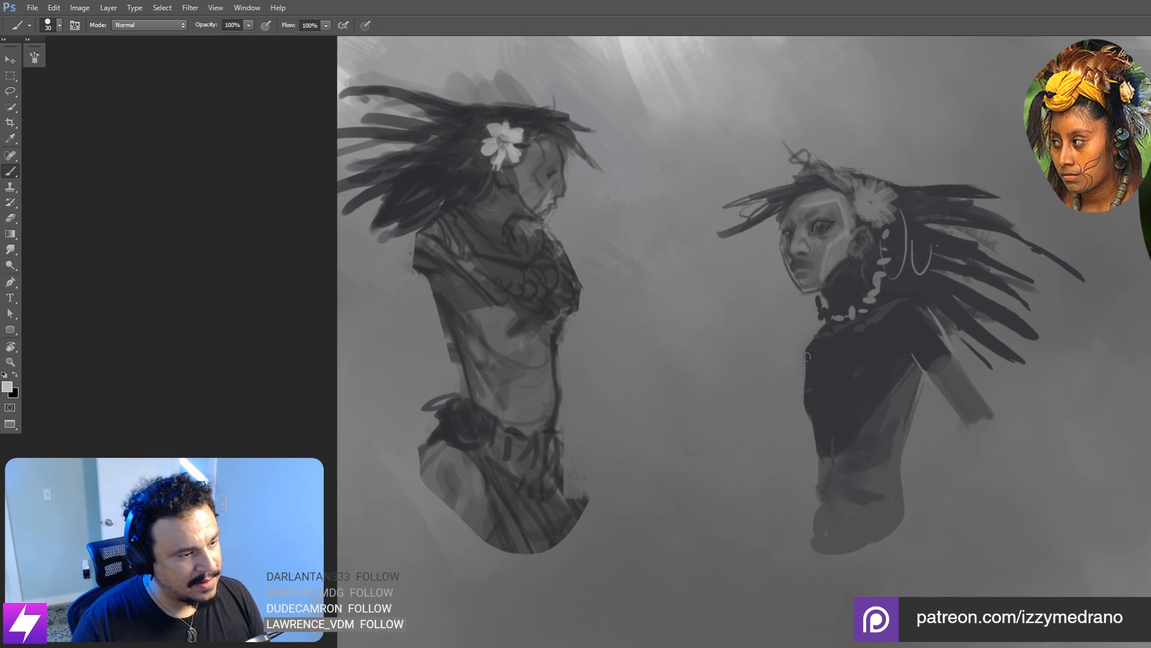
drag(818, 335, 806, 393)
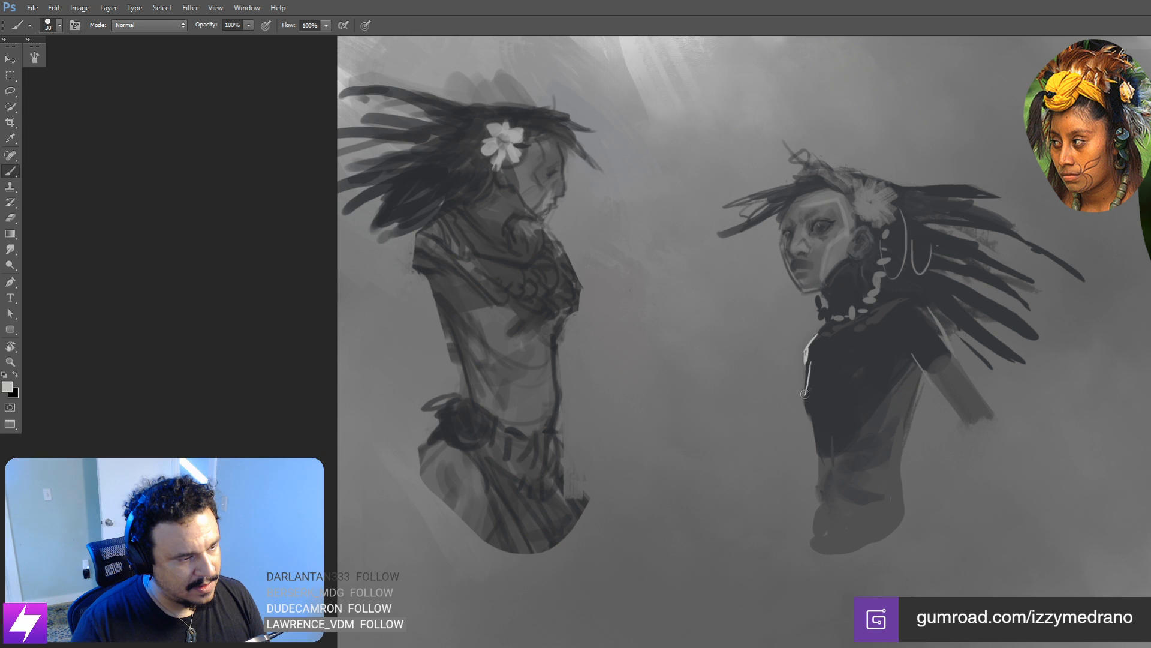
key(bracketright)
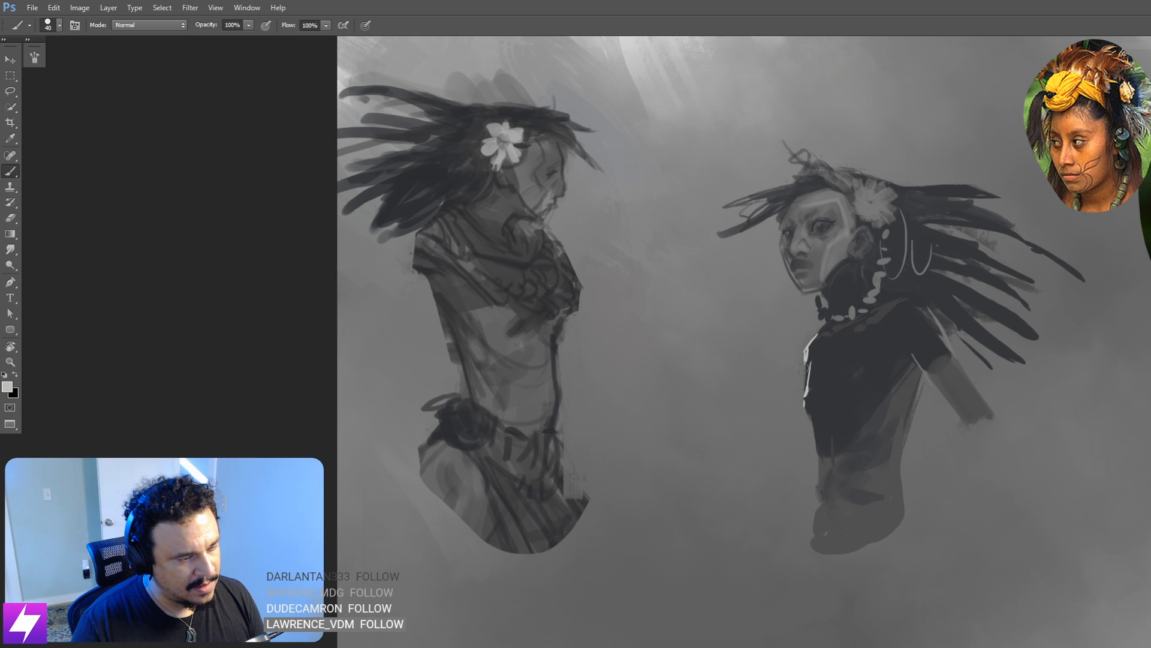
drag(804, 365, 804, 387)
drag(822, 330, 818, 297)
key(bracketleft)
drag(781, 214, 782, 289)
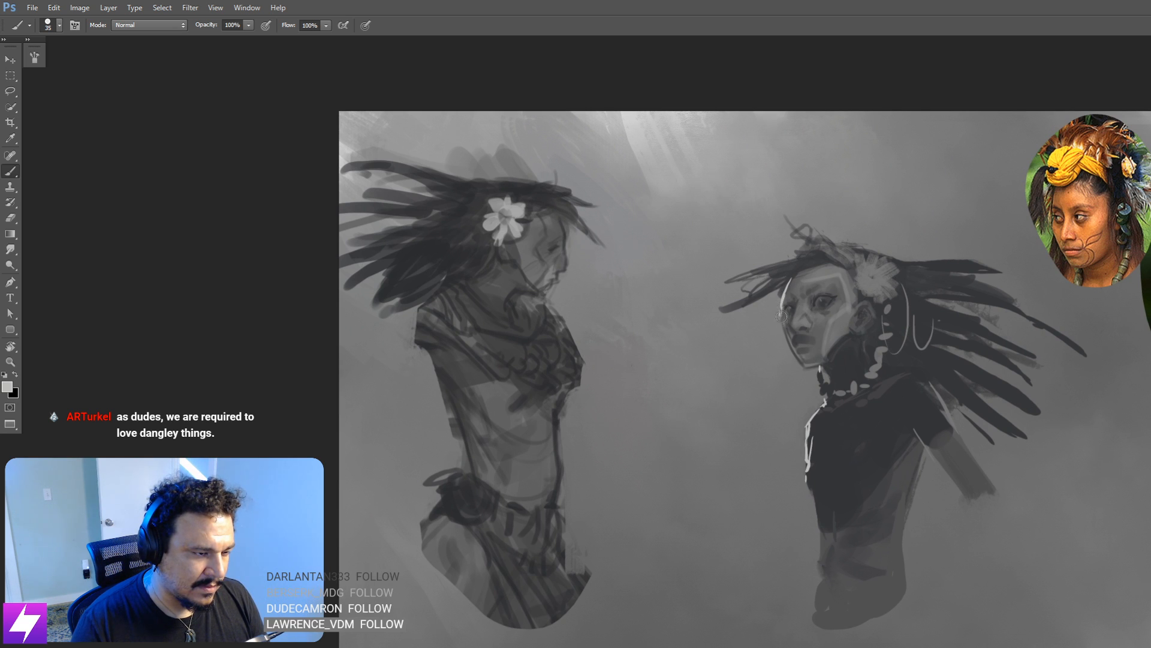
Step: Rotate the view and dab bright petals onto the hair flower with a 40 px brush
key(r)
mouse_move(781, 316)
mouse_down()
mouse_move(874, 291)
mouse_move(985, 342)
mouse_move(921, 295)
mouse_move(803, 288)
mouse_up()
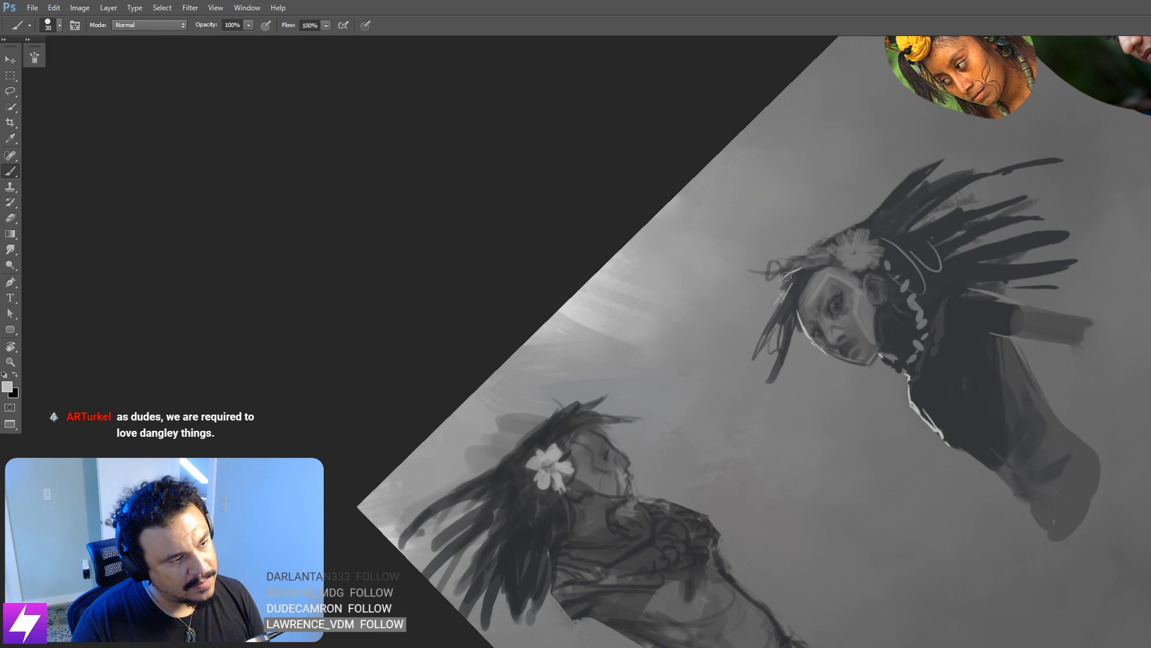
click(832, 247)
key(bracketright)
drag(842, 227, 854, 227)
click(866, 230)
click(837, 248)
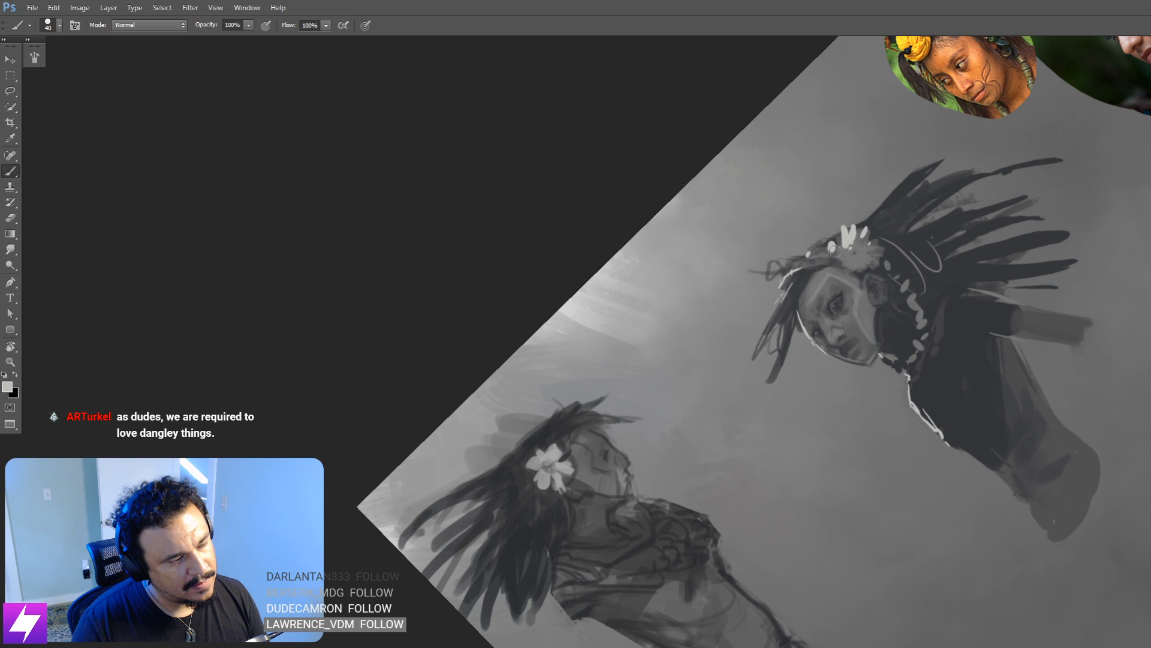
Step: Restore and flip the view, and add fine bright strands along the front locks and top of the hair with 15 to 20 px brushes
key(ctrl+0)
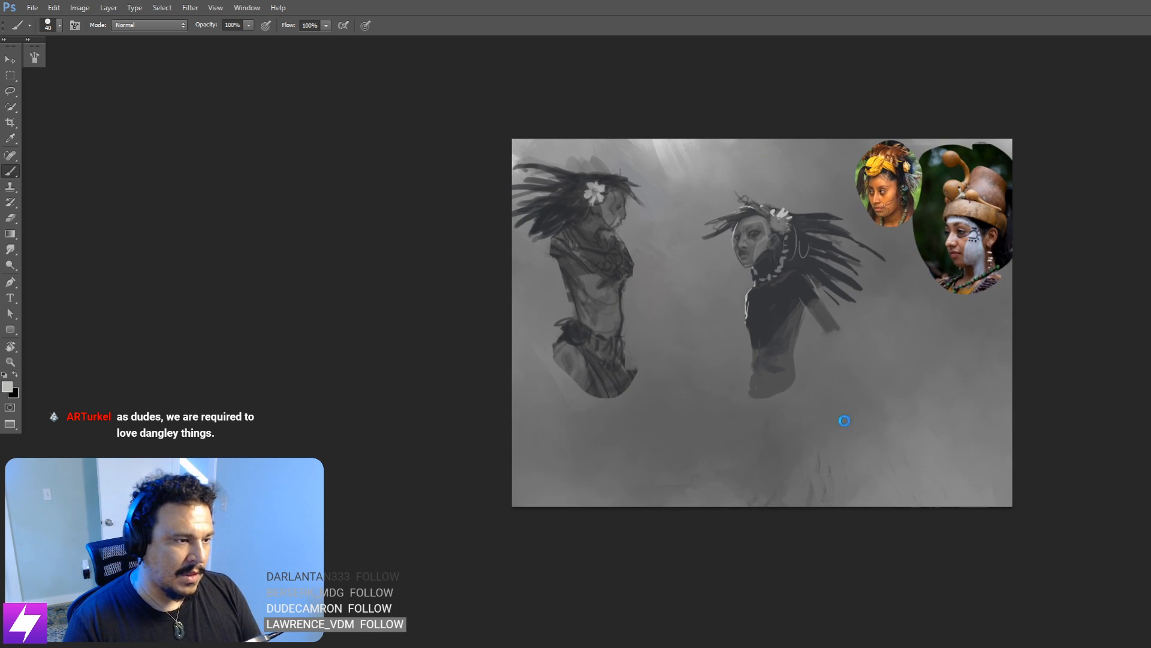
key(ctrl+shift+h)
drag(690, 393, 763, 429)
key(ctrl+plus)
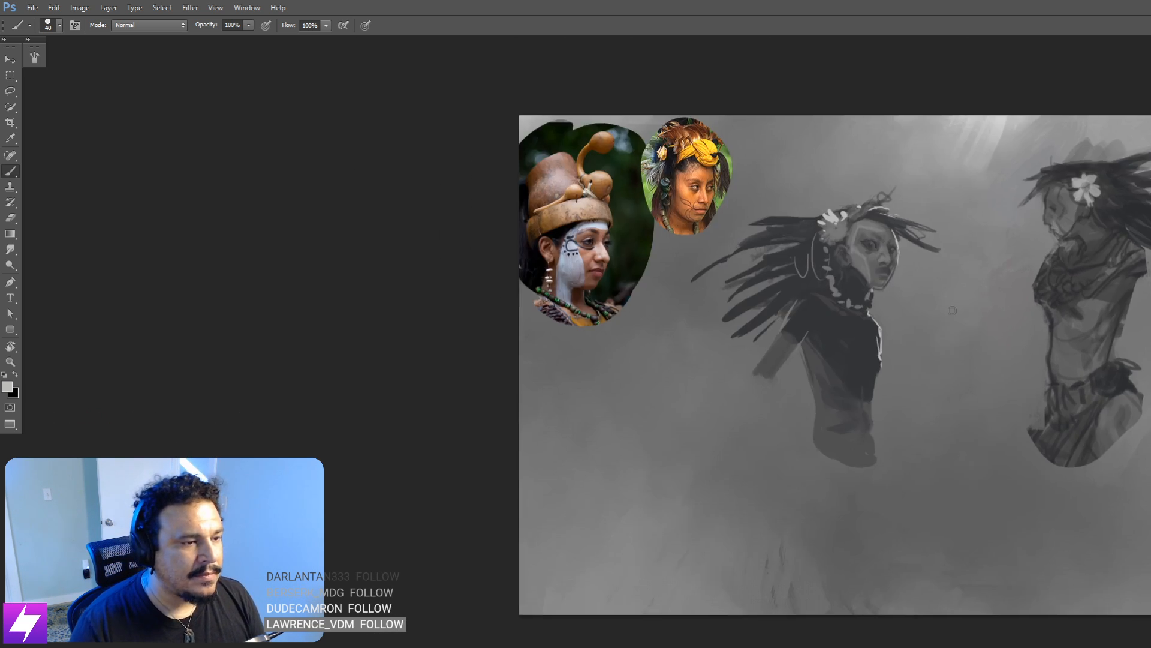
key(ctrl+plus)
drag(950, 297, 929, 356)
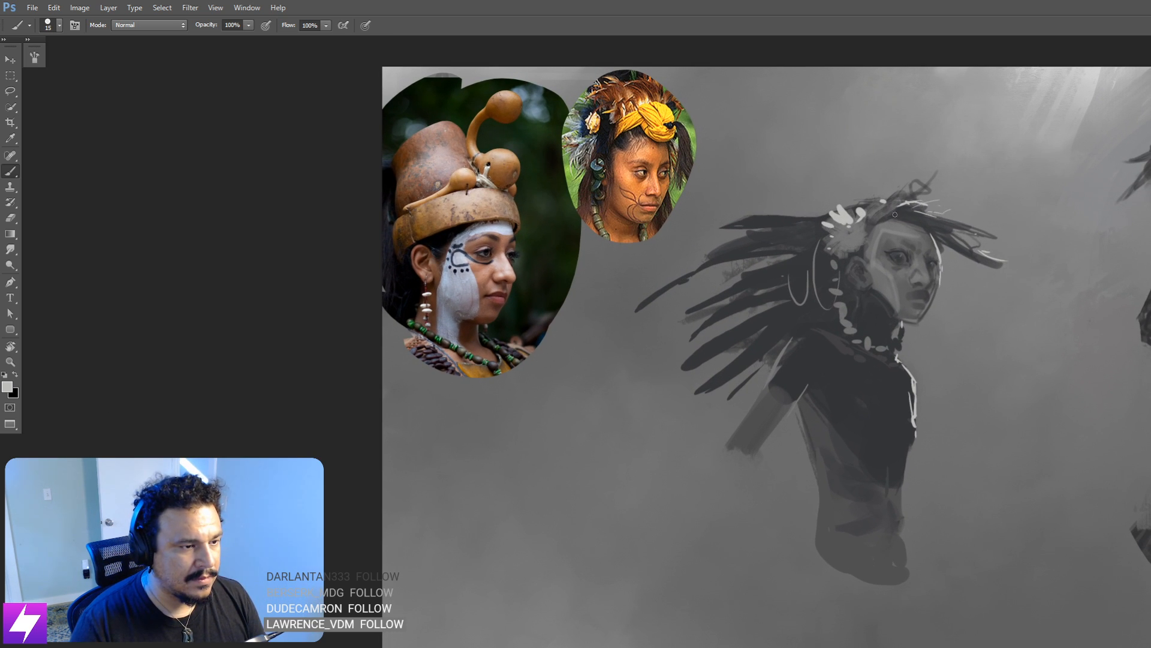
drag(817, 370, 861, 390)
key(bracketright)
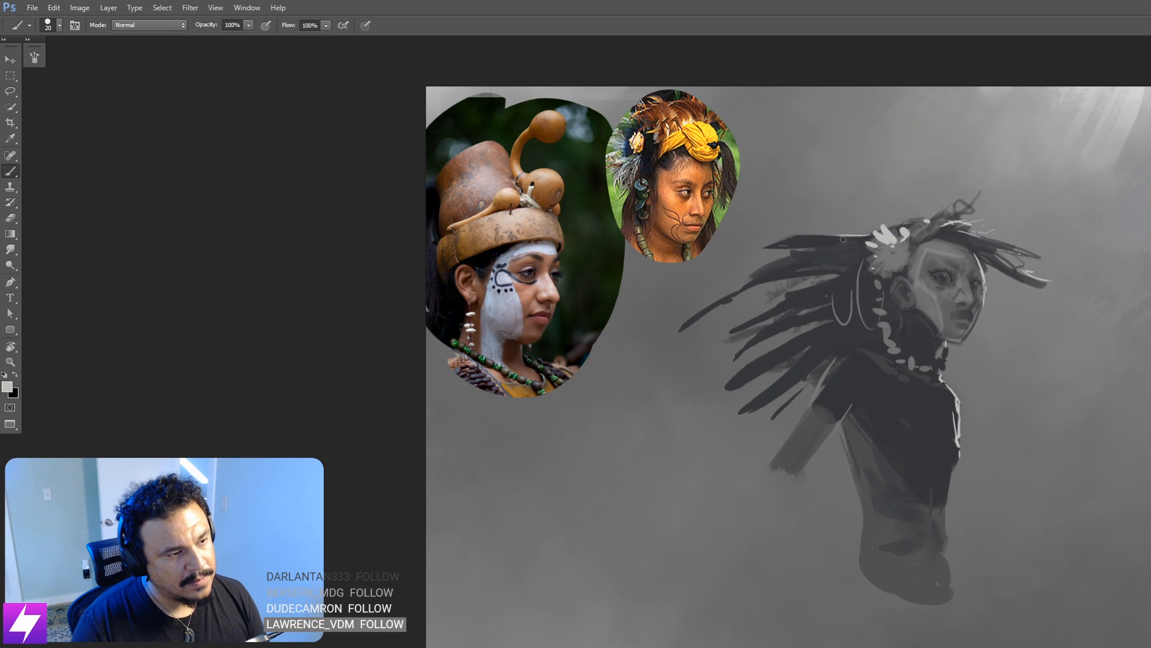
drag(898, 318, 864, 299)
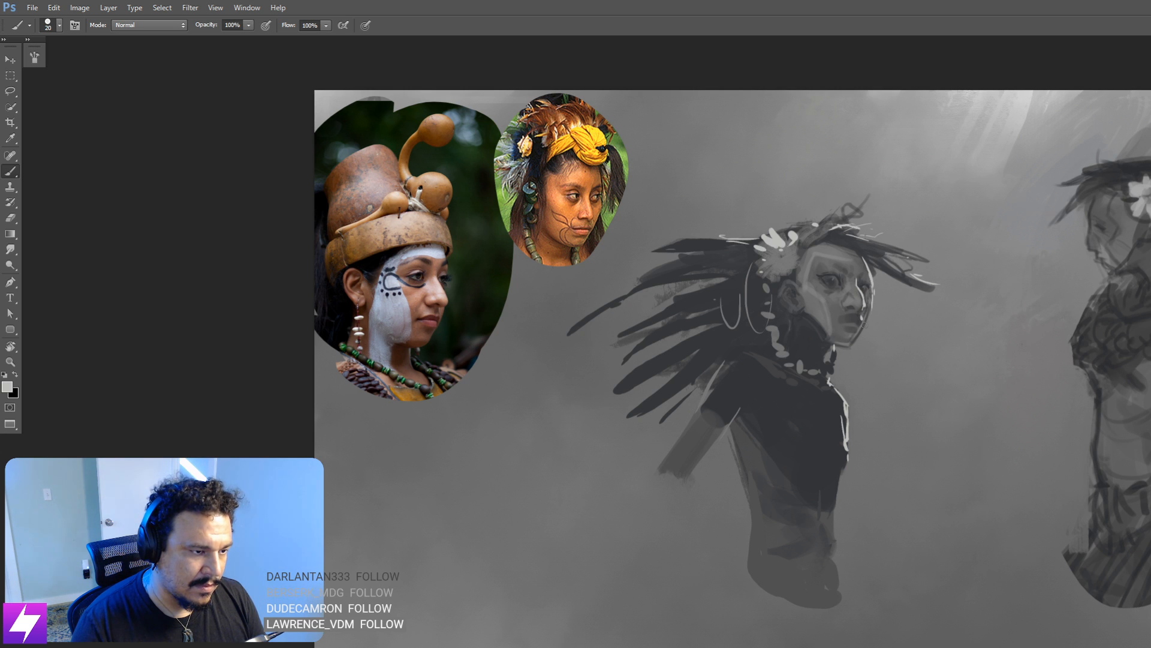
Step: Flip the view to check the figure and strengthen the bright rim light along the chest and shoulder with a 20 px brush
scroll(837, 476, down, 5)
key(h)
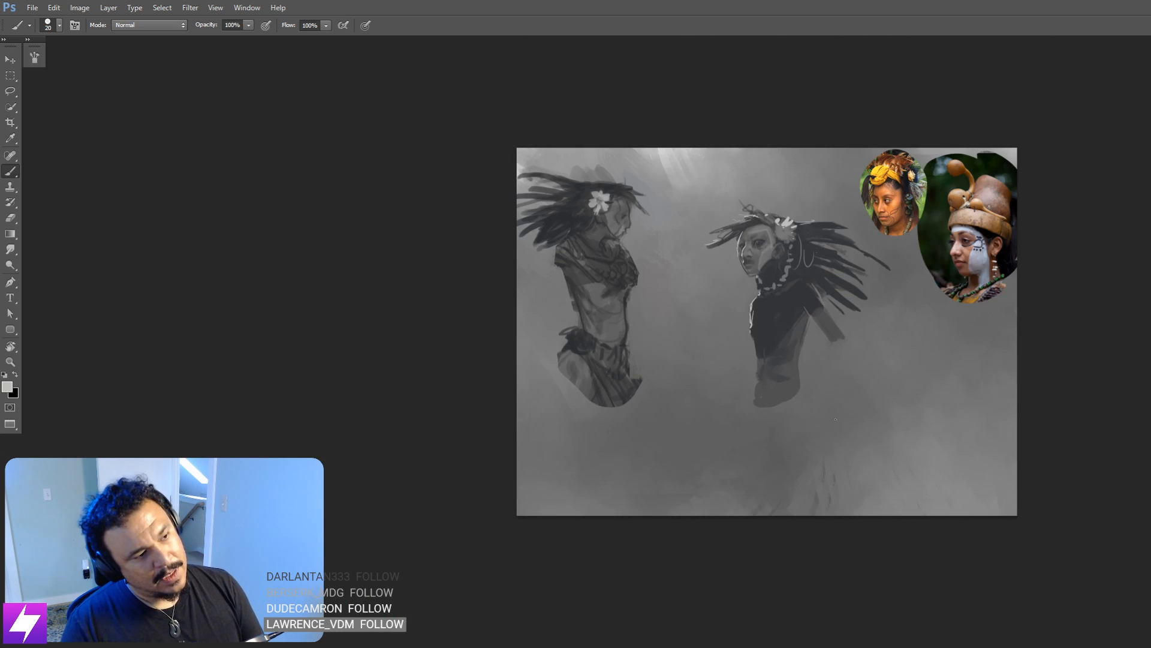
key(ctrl+plus)
drag(769, 396, 817, 411)
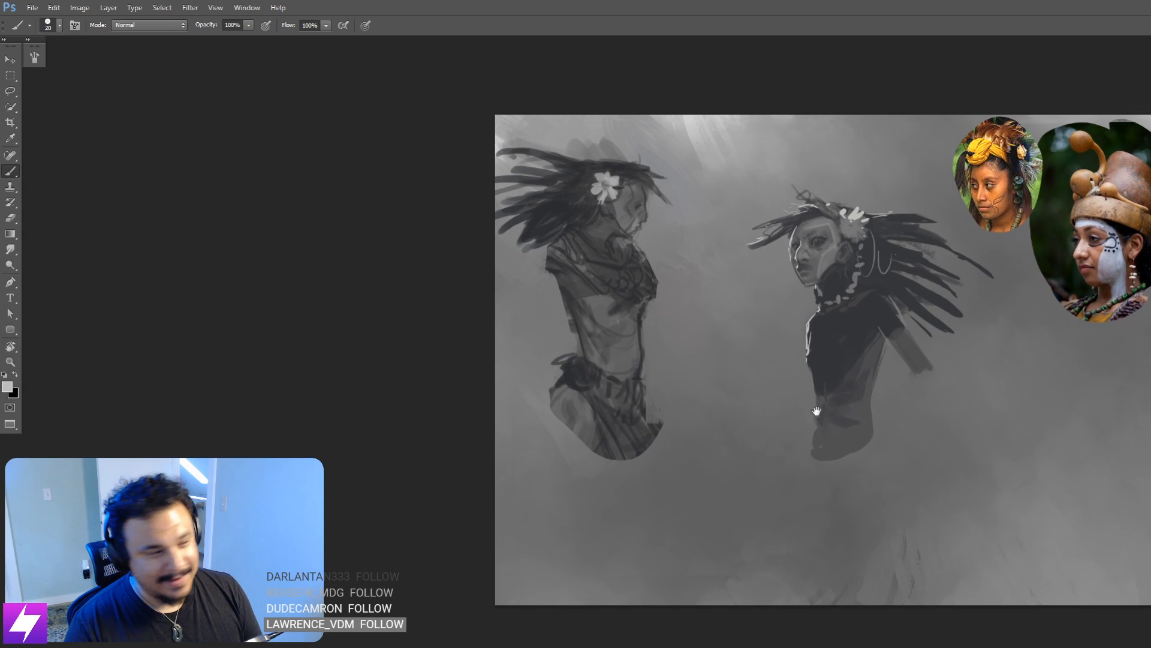
scroll(791, 360, up, 2)
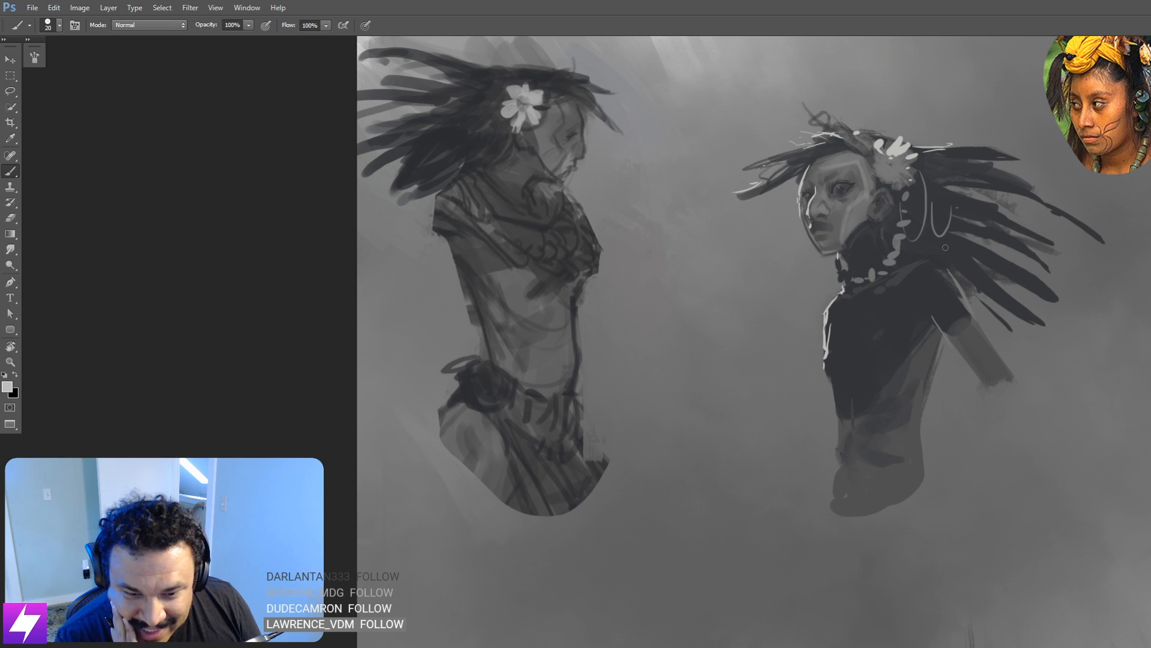
drag(794, 361, 804, 376)
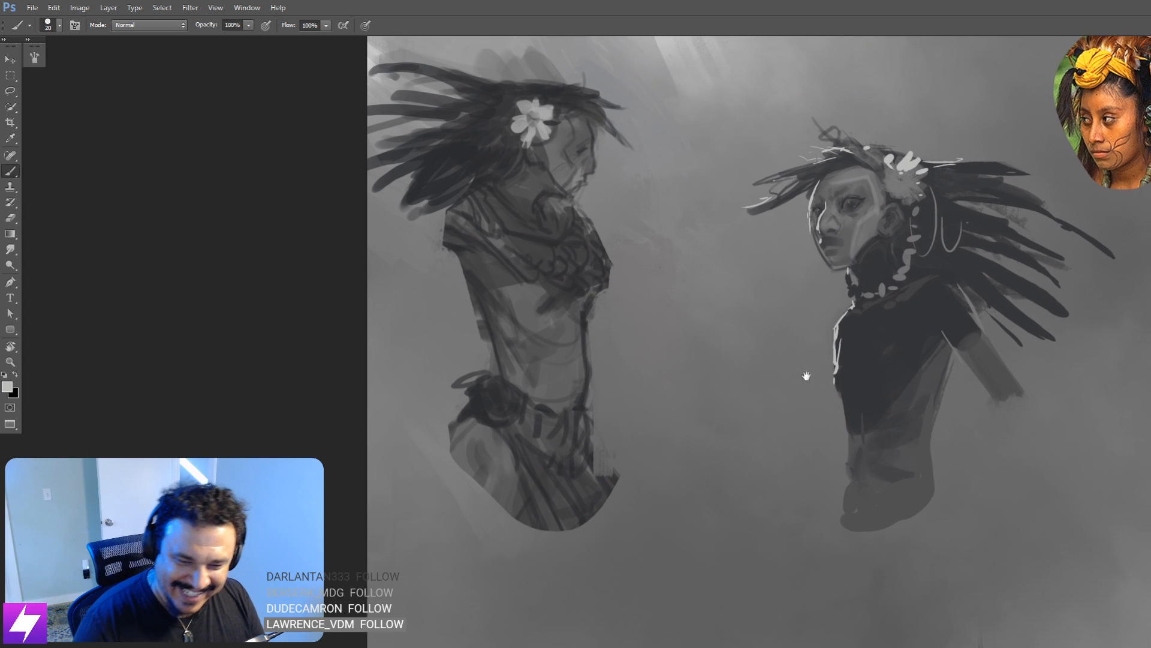
drag(871, 425, 828, 436)
drag(861, 386, 849, 431)
key(ctrl+plus)
drag(779, 452, 818, 391)
key(e)
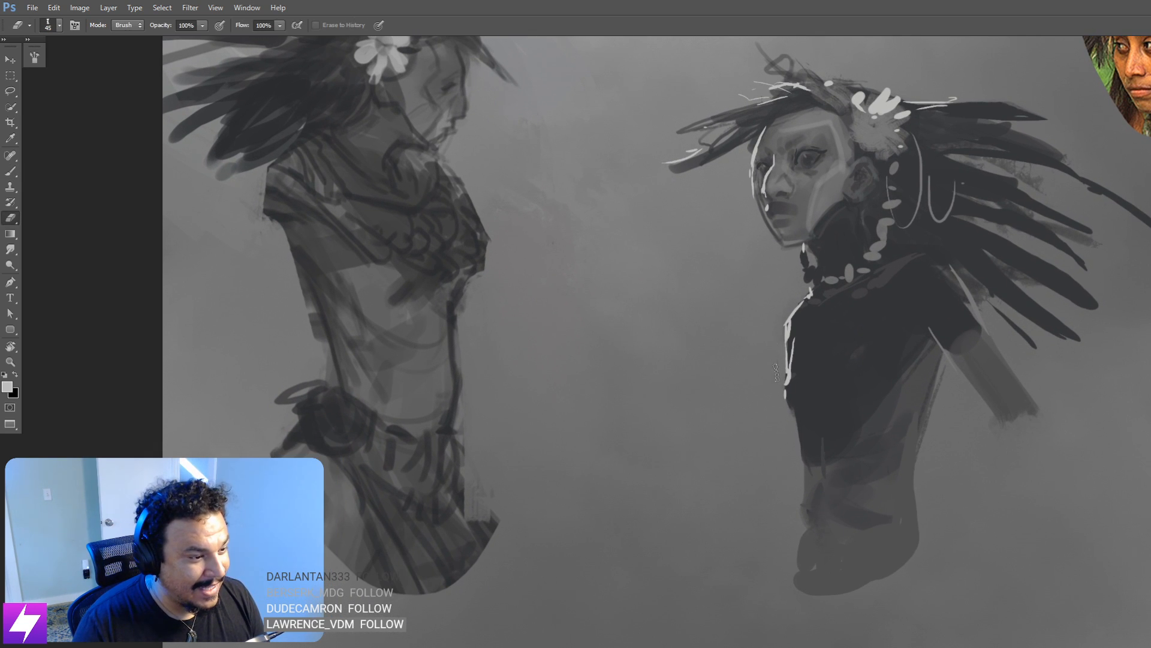
key(b)
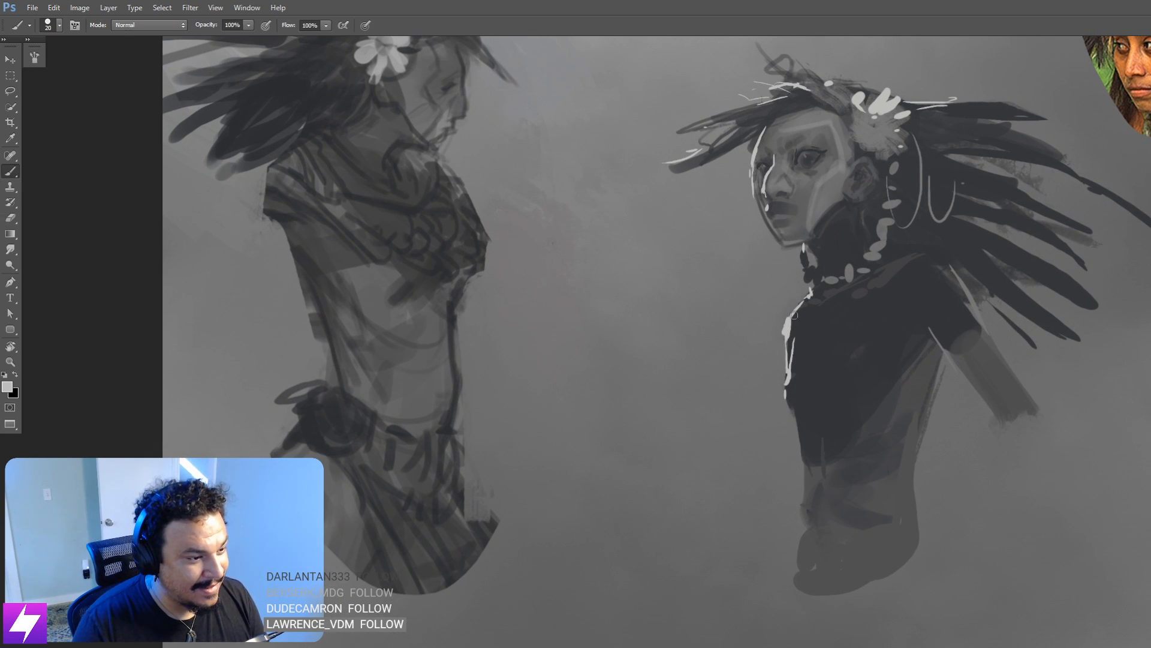
drag(804, 302, 817, 299)
mouse_move(841, 351)
mouse_down()
mouse_move(836, 403)
mouse_move(819, 366)
mouse_up()
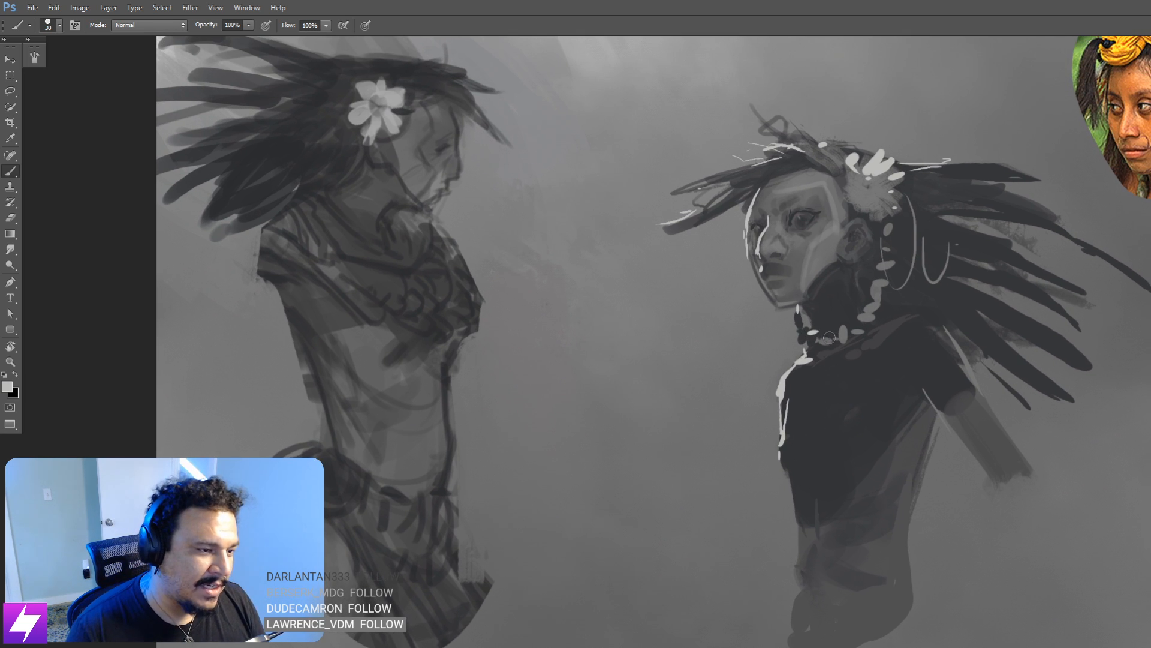
Step: Add bright highlights to the front collar beads with 25 to 20 px brushes
key(bracketleft)
drag(837, 329, 833, 330)
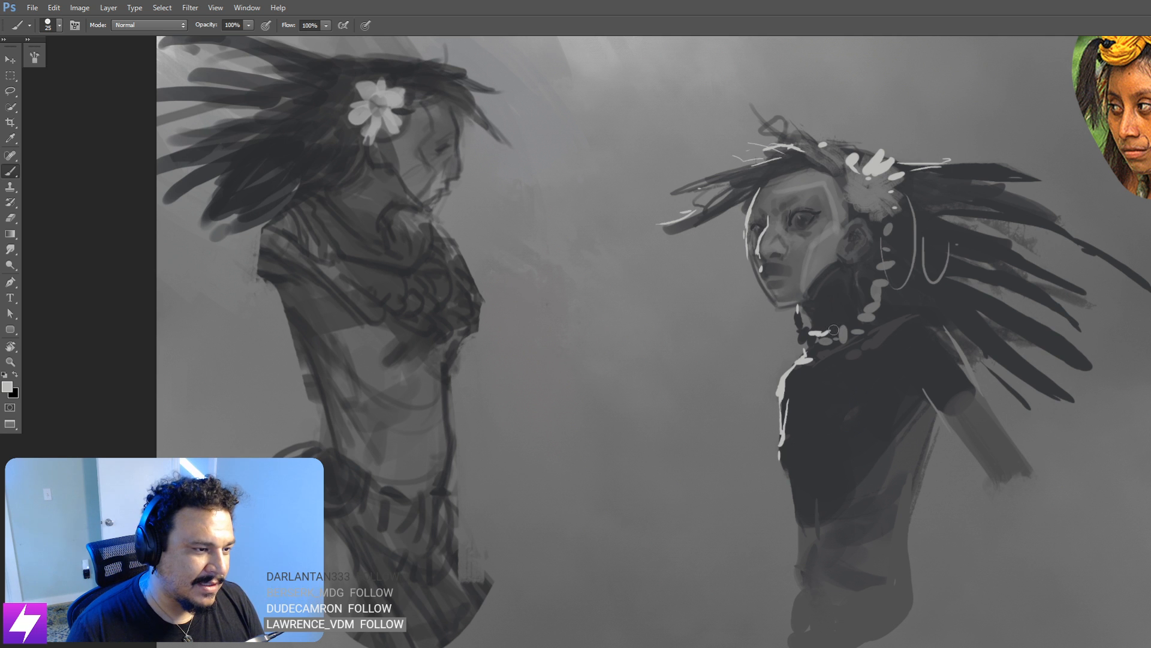
drag(903, 191, 886, 267)
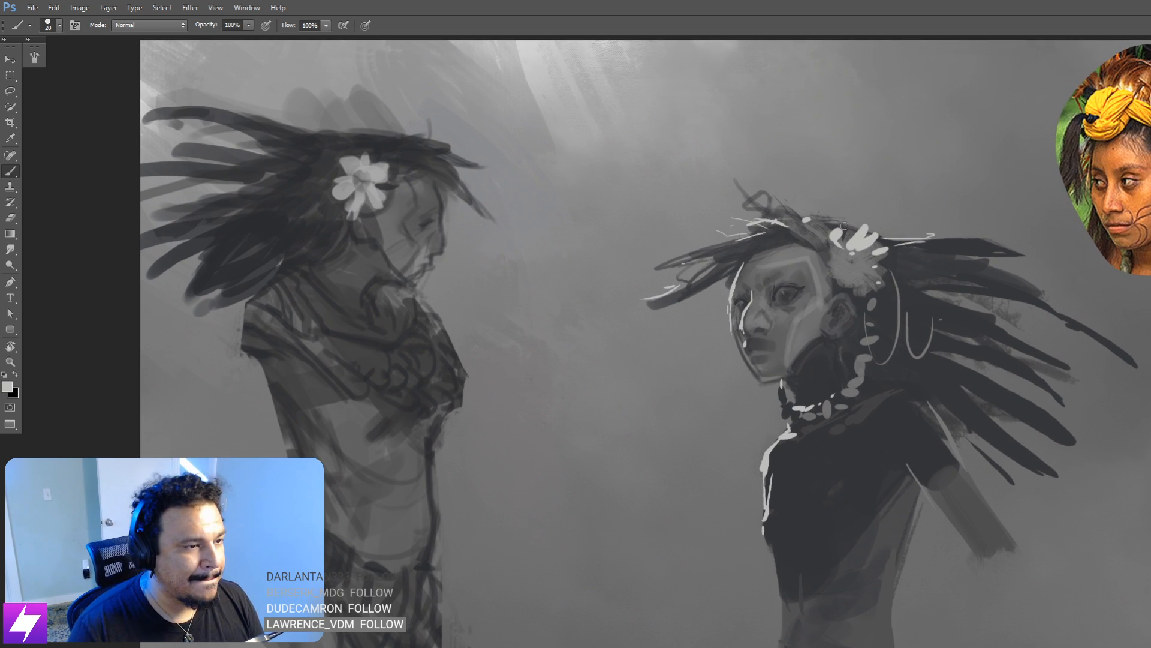
Step: Extend the bright rim contour into the front arm, hand and waist edges with a 40 px brush, and flip the view to check
scroll(887, 267, down, 2)
drag(803, 592, 824, 412)
mouse_move(779, 319)
mouse_down()
mouse_move(782, 347)
mouse_move(753, 414)
mouse_move(730, 423)
mouse_up()
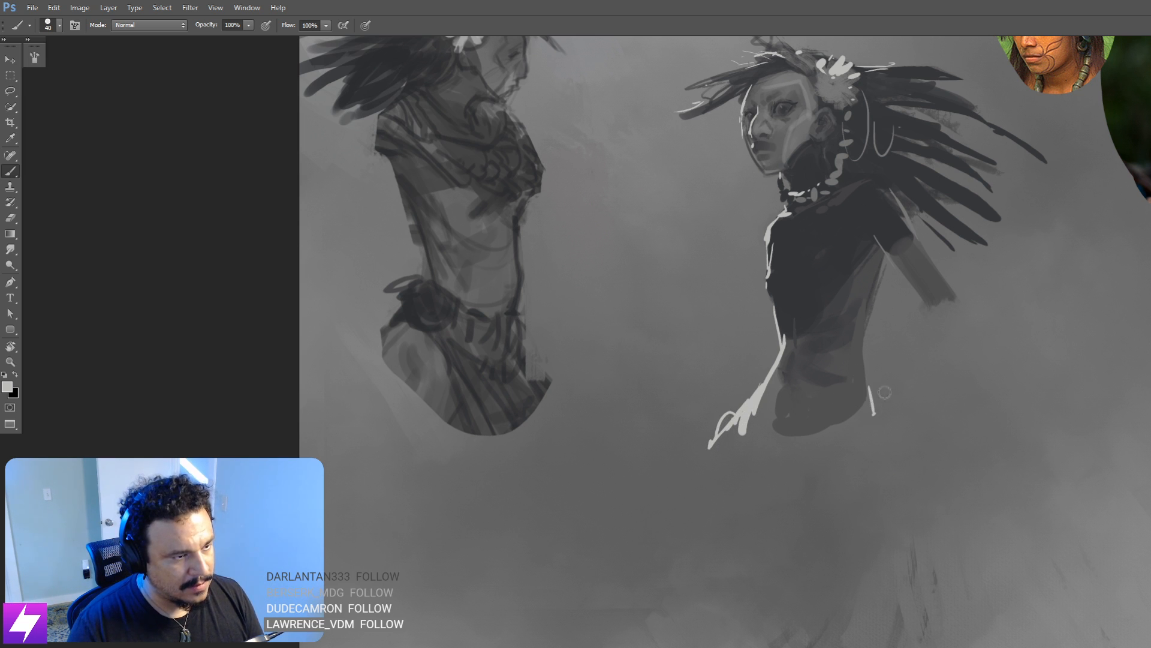
drag(843, 354, 907, 349)
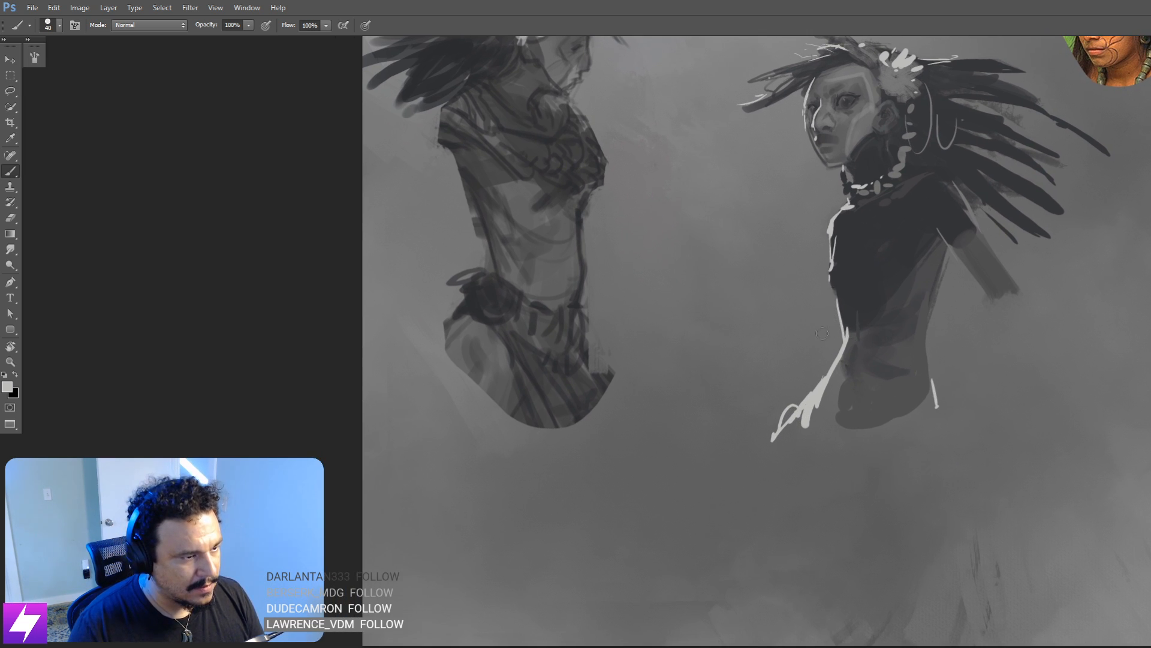
drag(835, 290, 789, 389)
mouse_move(827, 319)
mouse_down()
mouse_move(784, 399)
mouse_move(841, 415)
mouse_move(834, 454)
mouse_up()
key(ctrl+minus)
key(ctrl+minus)
key(ctrl+shift+h)
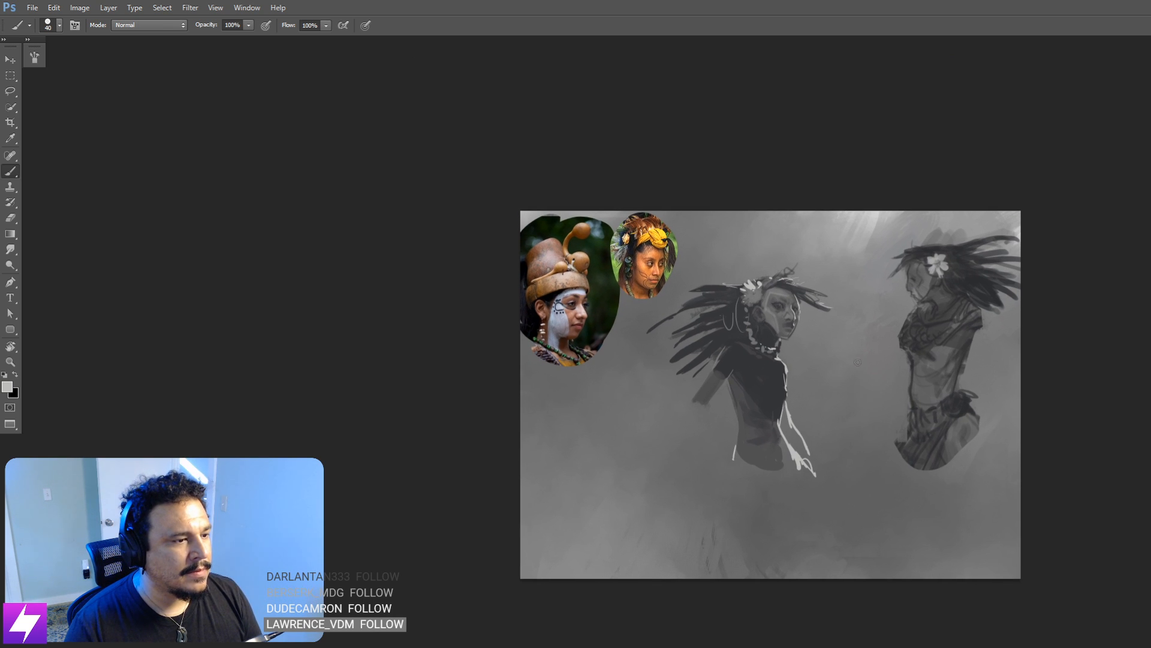
Step: Extend the lower belly and hip with a sampled dark tone at 150 px and blend it with the Smudge tool at 125 to 150 px
scroll(810, 405, up, 1)
alt+click(762, 441)
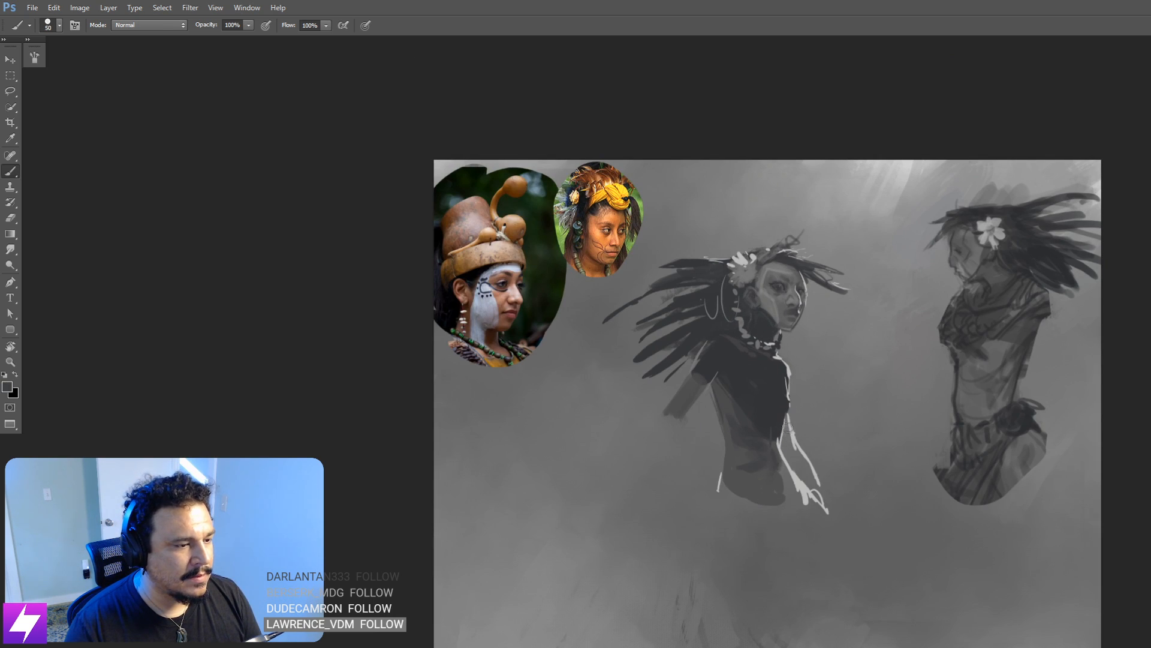
key(r)
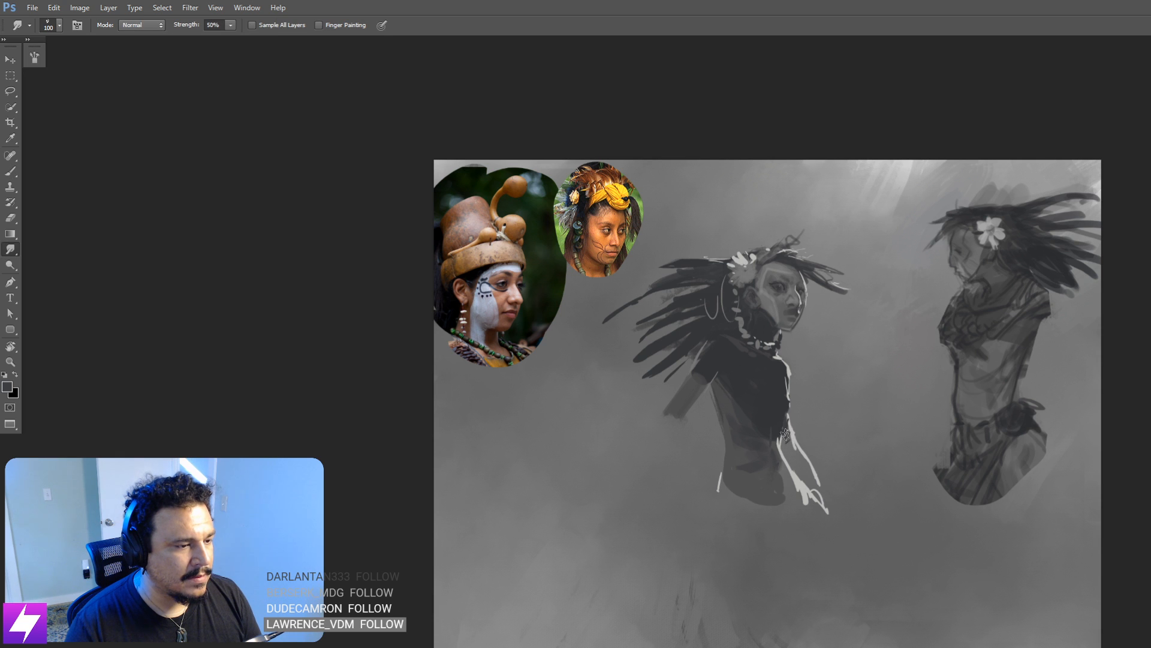
scroll(767, 340, down, 1)
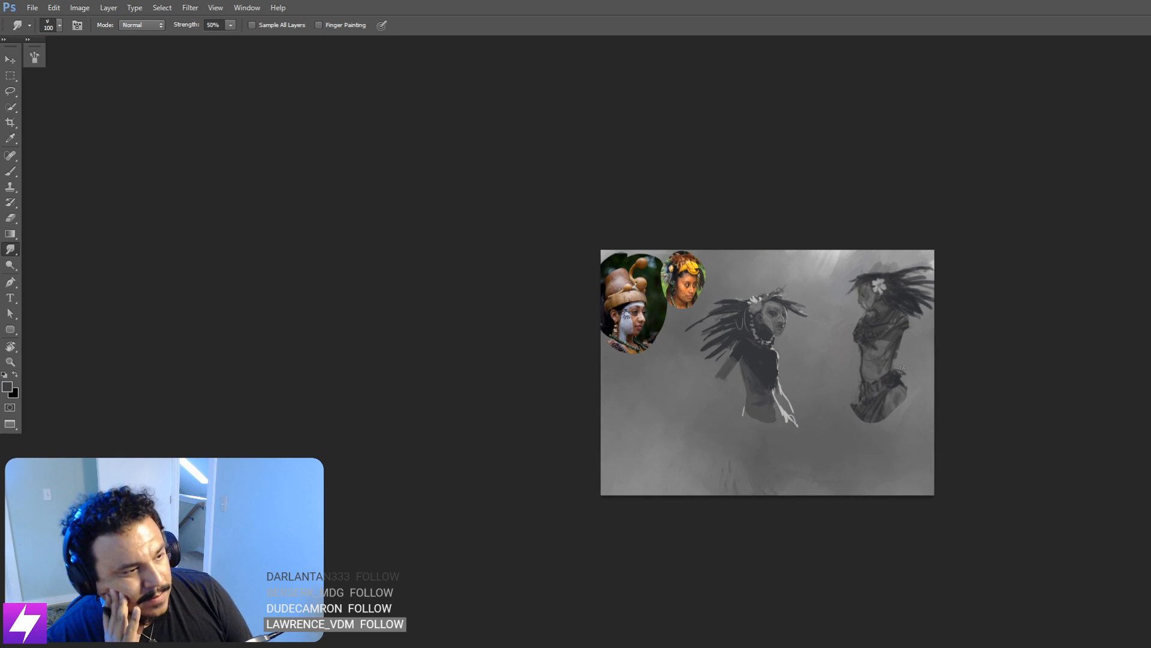
scroll(775, 354, up, 2)
scroll(835, 430, up, 1)
key(b)
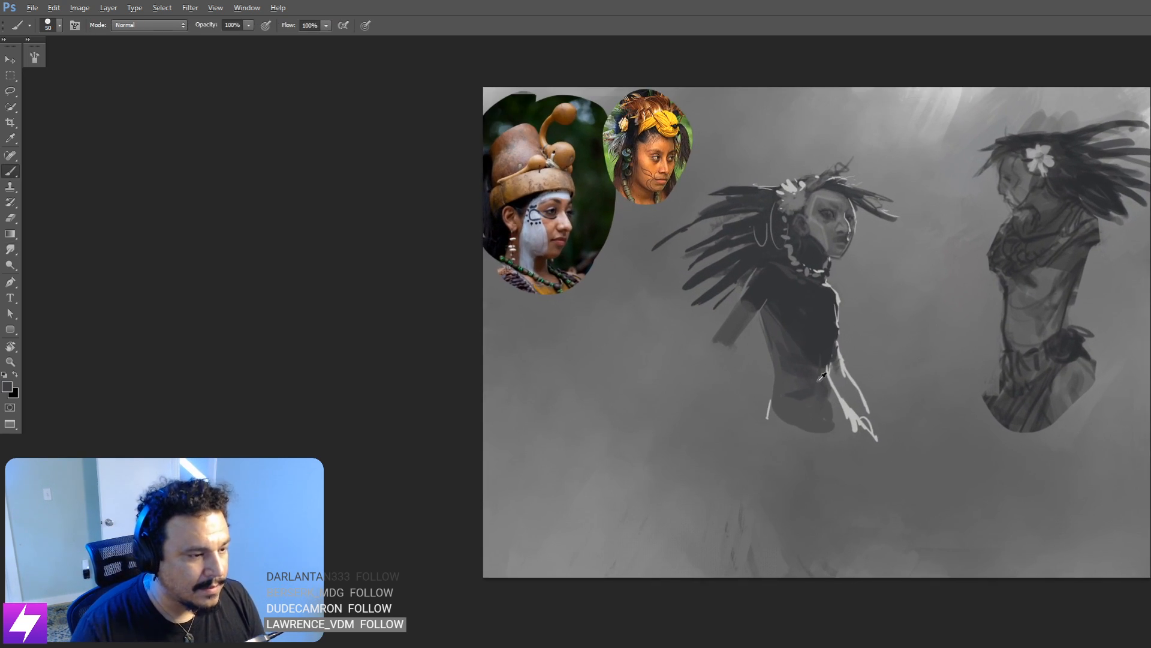
key(bracketright)
key(bracketright)
key(bracketright)
mouse_move(792, 427)
mouse_down()
mouse_move(849, 428)
mouse_move(819, 445)
mouse_up()
key(ctrl+z)
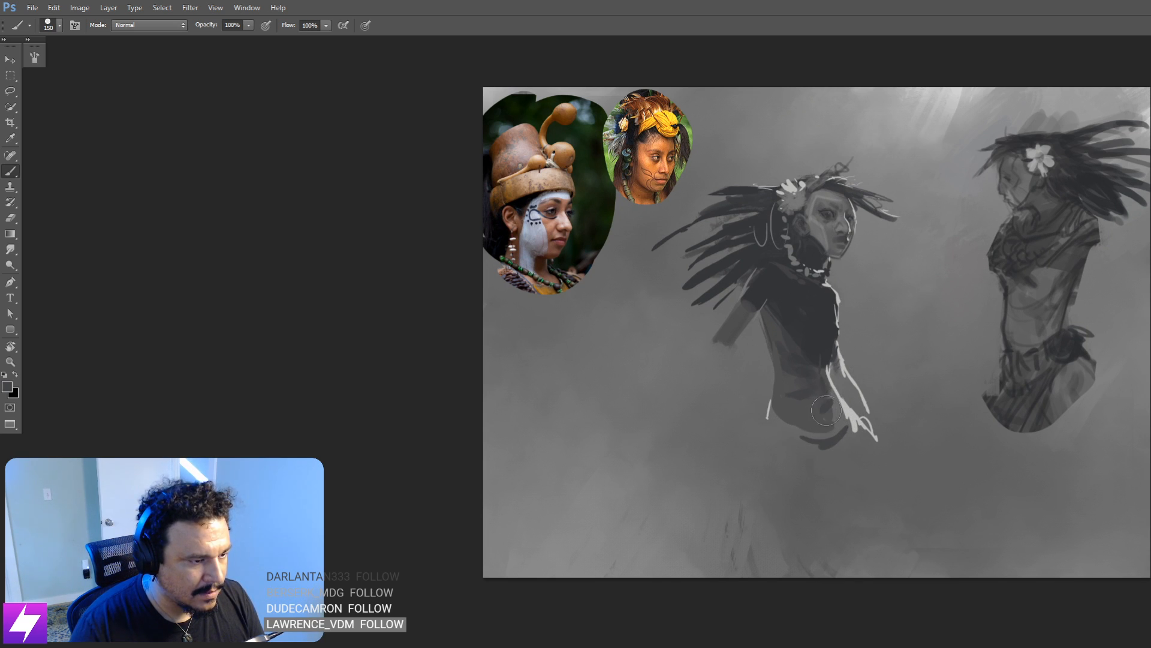
key(r)
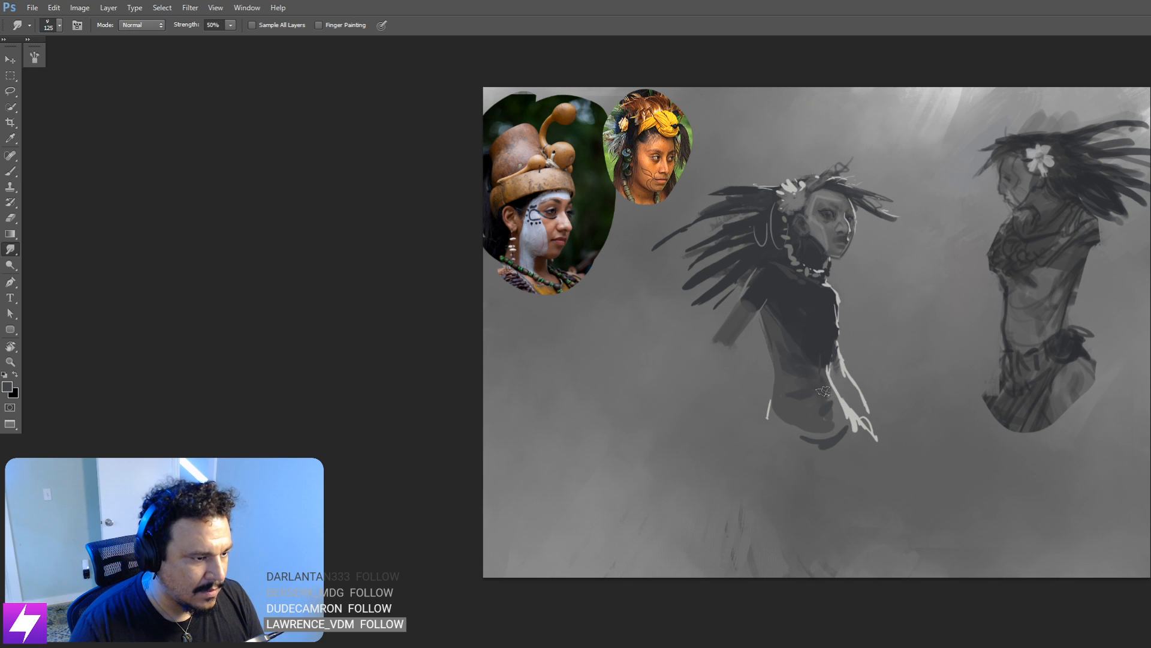
key(bracketright)
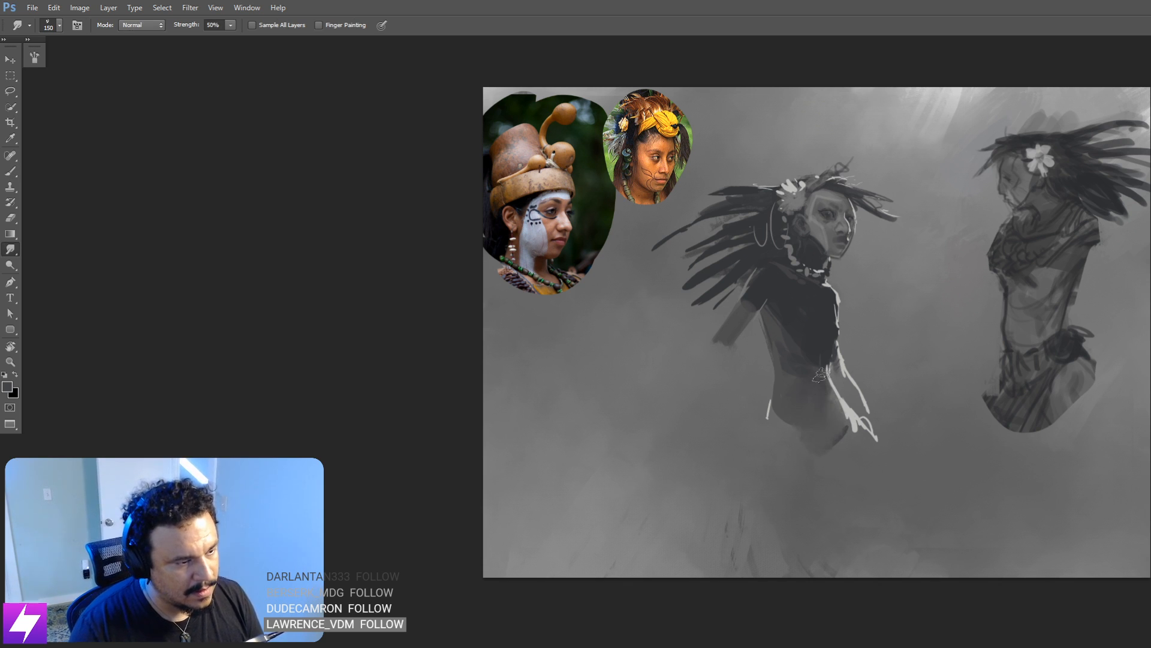
Step: Sketch the wrapped waistband, hanging folds and hem of a dark skirt below the hips with 100 to 80 px brushes
key(b)
mouse_move(835, 431)
mouse_down()
mouse_move(805, 447)
mouse_move(801, 437)
mouse_move(825, 419)
mouse_move(798, 433)
mouse_move(830, 451)
mouse_up()
key(r)
key(b)
mouse_move(805, 457)
mouse_down()
mouse_move(759, 471)
mouse_move(756, 483)
mouse_move(754, 472)
mouse_move(749, 492)
mouse_move(809, 454)
mouse_move(751, 519)
mouse_move(803, 471)
mouse_move(827, 480)
mouse_move(835, 459)
mouse_move(809, 480)
mouse_up()
mouse_move(877, 469)
mouse_down()
mouse_move(839, 451)
mouse_move(882, 459)
mouse_move(833, 459)
mouse_move(848, 498)
mouse_move(820, 508)
mouse_move(839, 477)
mouse_move(779, 499)
mouse_move(760, 540)
mouse_move(816, 496)
mouse_move(834, 544)
mouse_move(796, 556)
mouse_move(820, 546)
mouse_move(811, 491)
mouse_move(761, 543)
mouse_up()
key(ctrl+alt+z)
key(ctrl+alt+z)
key(ctrl+alt+z)
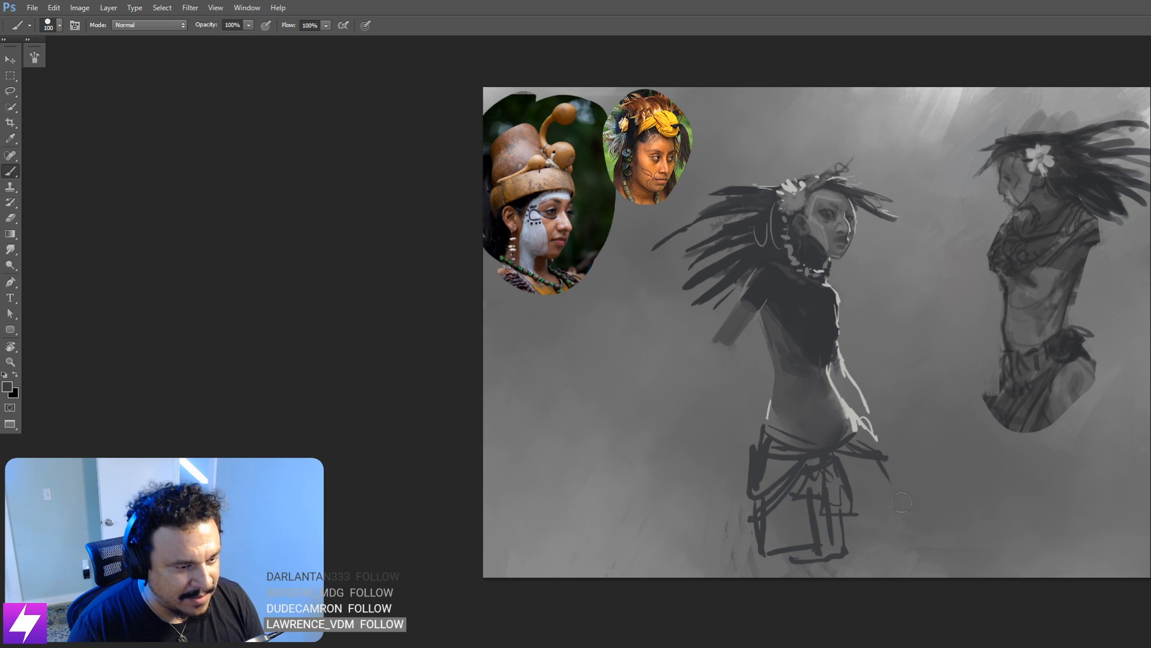
drag(849, 566, 847, 538)
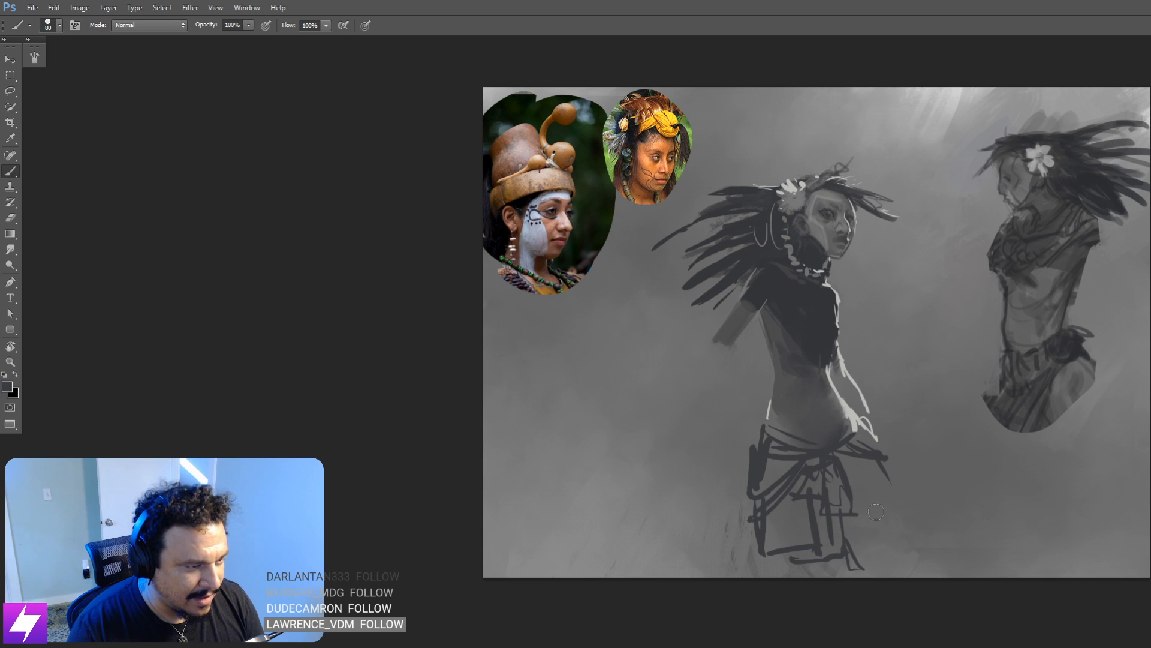
drag(800, 453, 813, 406)
Step: Fill the lower skirt with broad vertical dark strokes using a 125 px brush
key(bracketright)
key(bracketright)
key(bracketright)
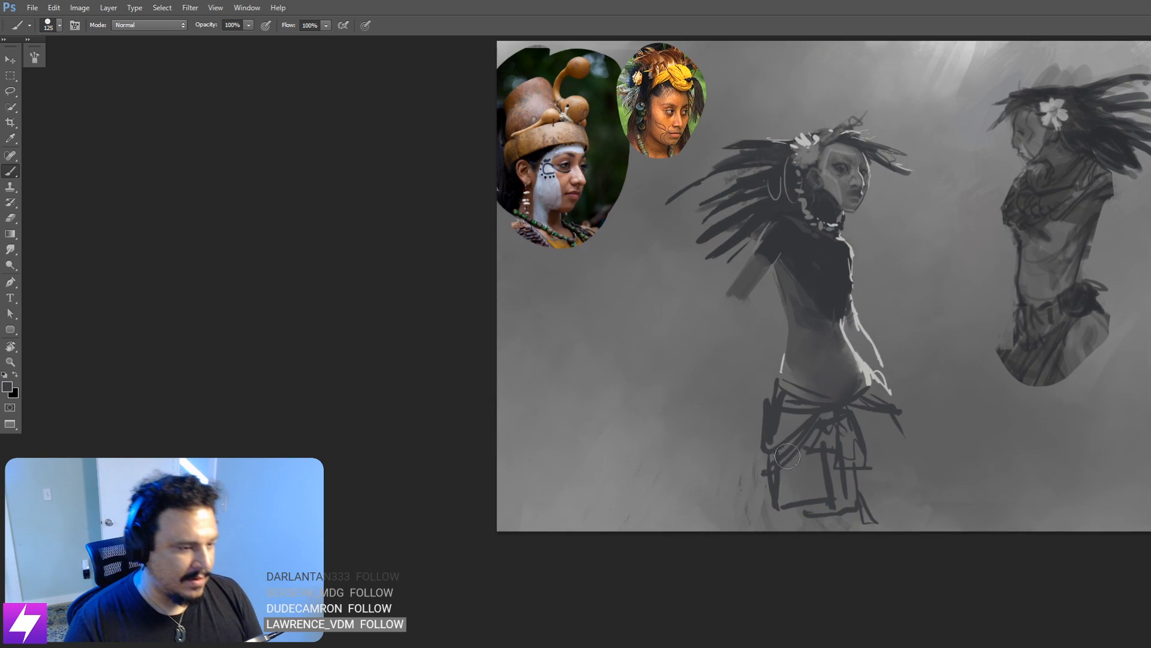
drag(785, 458, 785, 510)
mouse_move(818, 444)
mouse_down()
mouse_move(809, 495)
mouse_move(841, 511)
mouse_up()
key(ctrl+z)
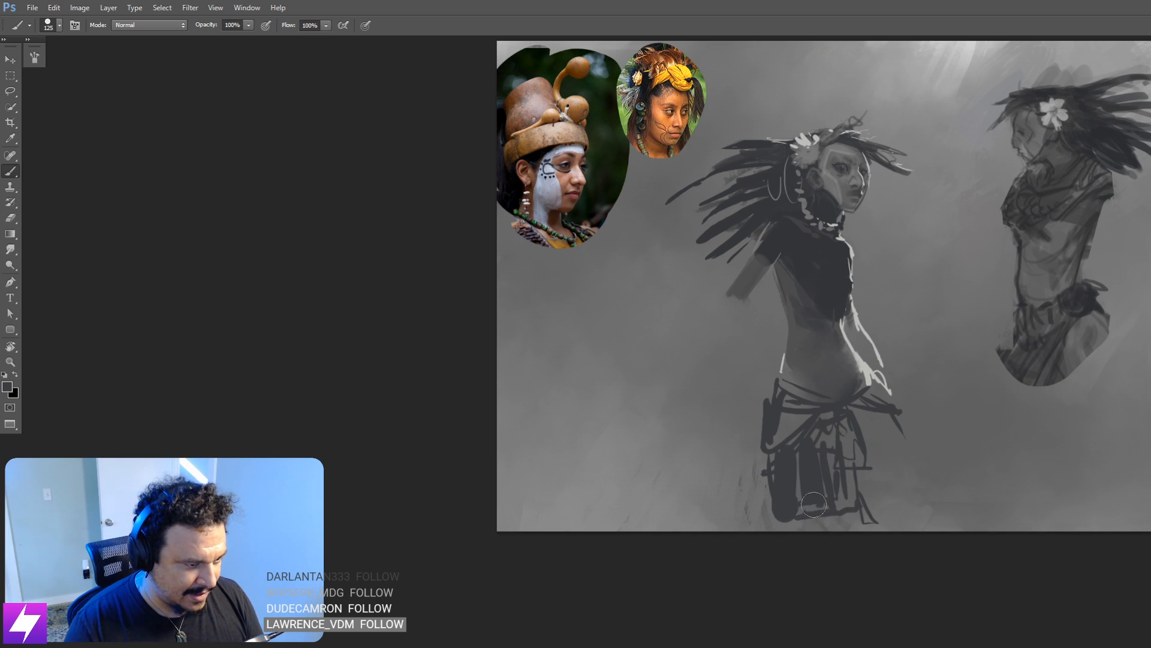
Step: Add dark feather-like panels around the waist with 300 to 250 px brushes and flip the view to check the figure
key(bracketright)
key(bracketright)
key(bracketright)
mouse_move(807, 418)
mouse_down()
mouse_move(760, 451)
mouse_move(766, 433)
mouse_move(762, 448)
mouse_move(776, 447)
mouse_move(760, 455)
mouse_move(767, 431)
mouse_move(756, 458)
mouse_move(801, 409)
mouse_move(811, 420)
mouse_move(801, 425)
mouse_move(872, 440)
mouse_move(887, 430)
mouse_move(876, 419)
mouse_move(888, 438)
mouse_move(869, 397)
mouse_move(856, 459)
mouse_up()
key(bracketright)
key(ctrl+z)
key(bracketright)
key(ctrl+z)
key(bracketleft)
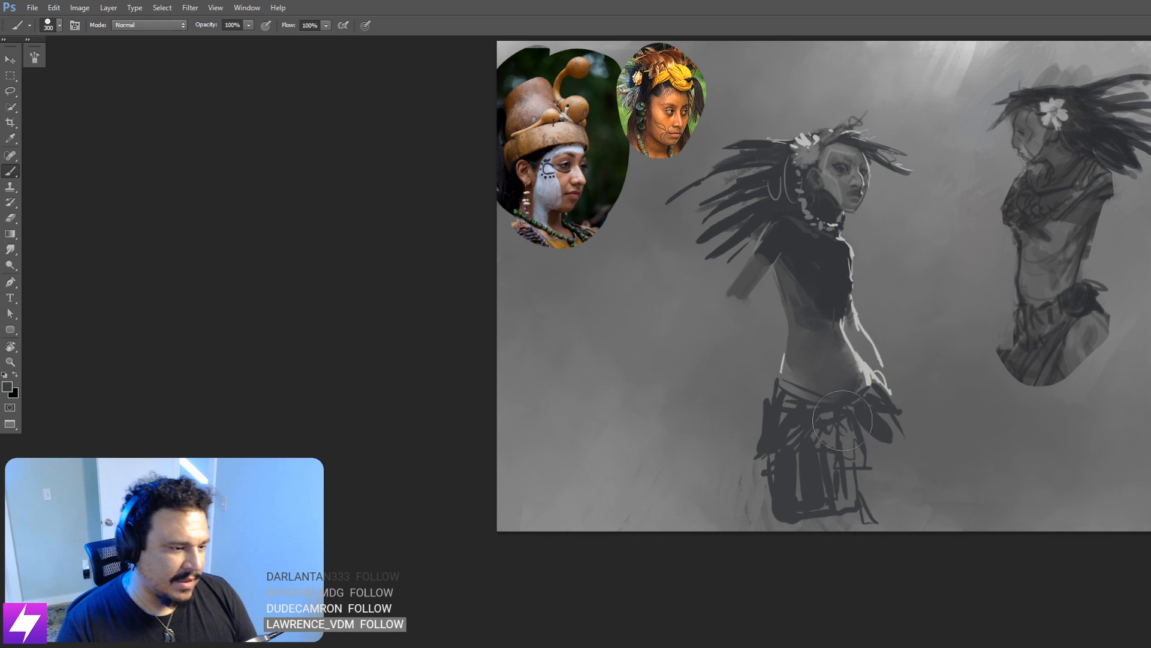
mouse_move(852, 415)
mouse_down()
mouse_move(842, 463)
mouse_move(825, 432)
mouse_move(817, 461)
mouse_up()
key(ctrl+minus)
key(ctrl+minus)
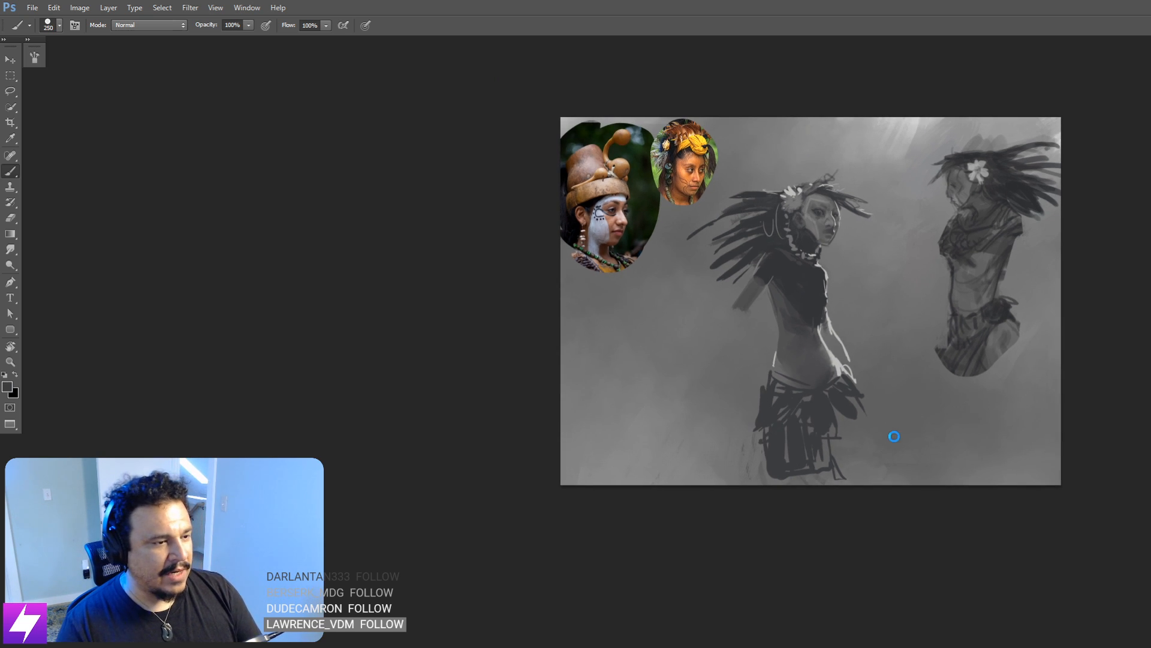
key(ctrl+shift+h)
drag(901, 422, 907, 395)
Step: Paint a dark navel on the belly with a sampled tone, soften it with the Smudge tool at 70 px, and flip the view back
alt+click(830, 293)
key(bracketleft)
key(bracketleft)
key(bracketleft)
key(bracketleft)
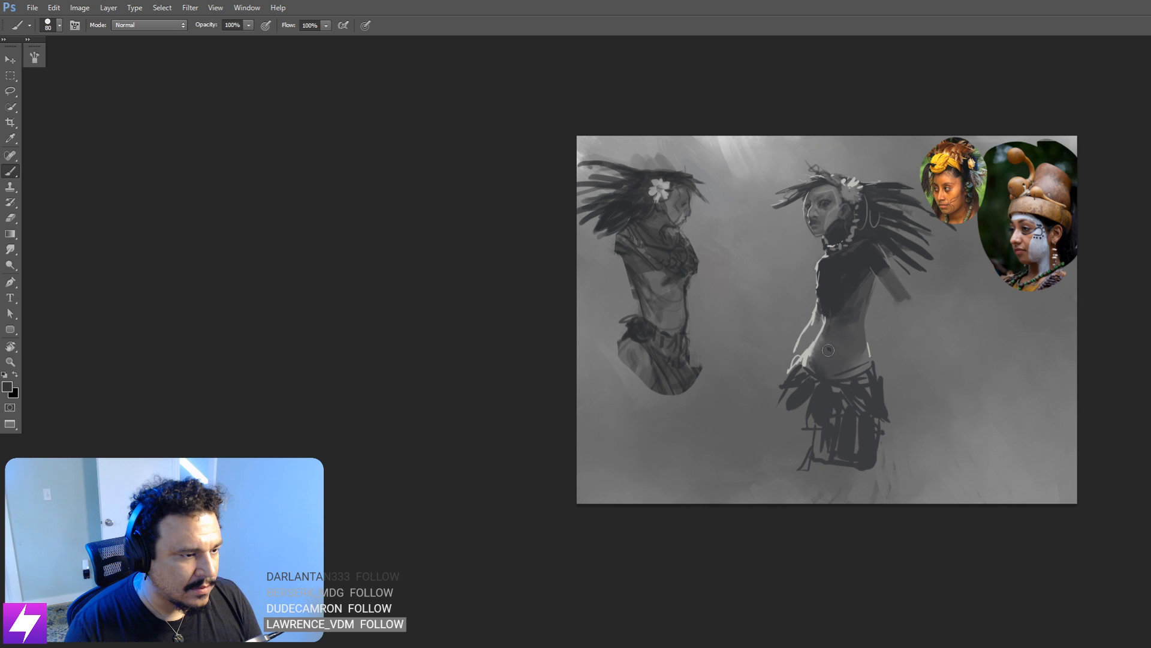
key(r)
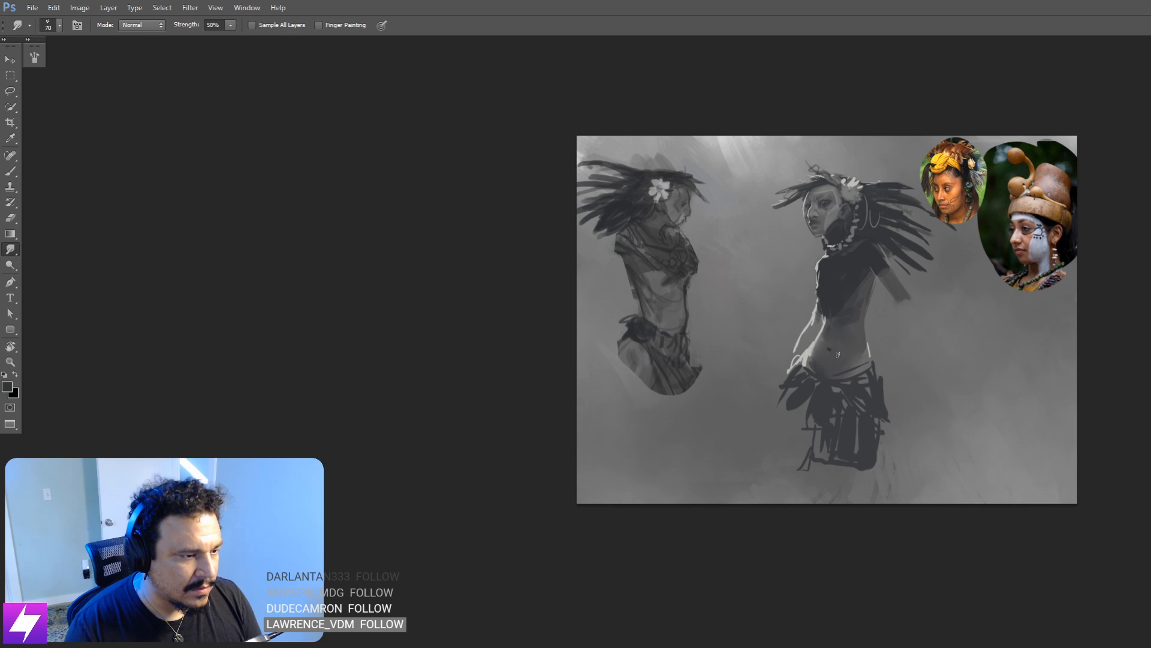
key(b)
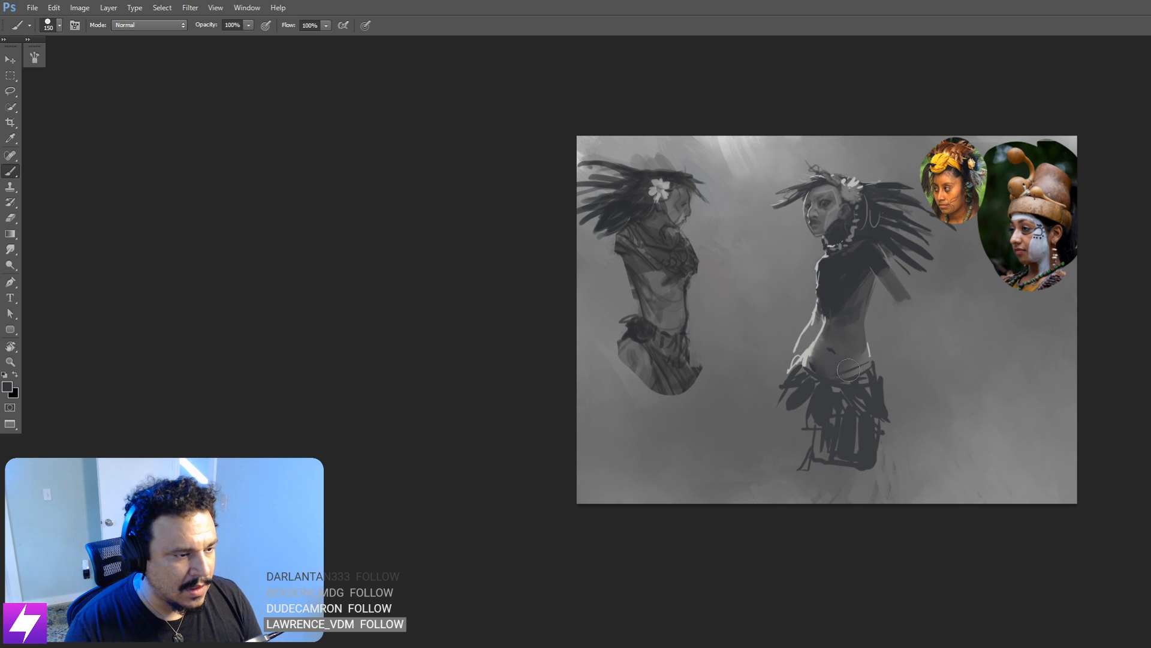
key(r)
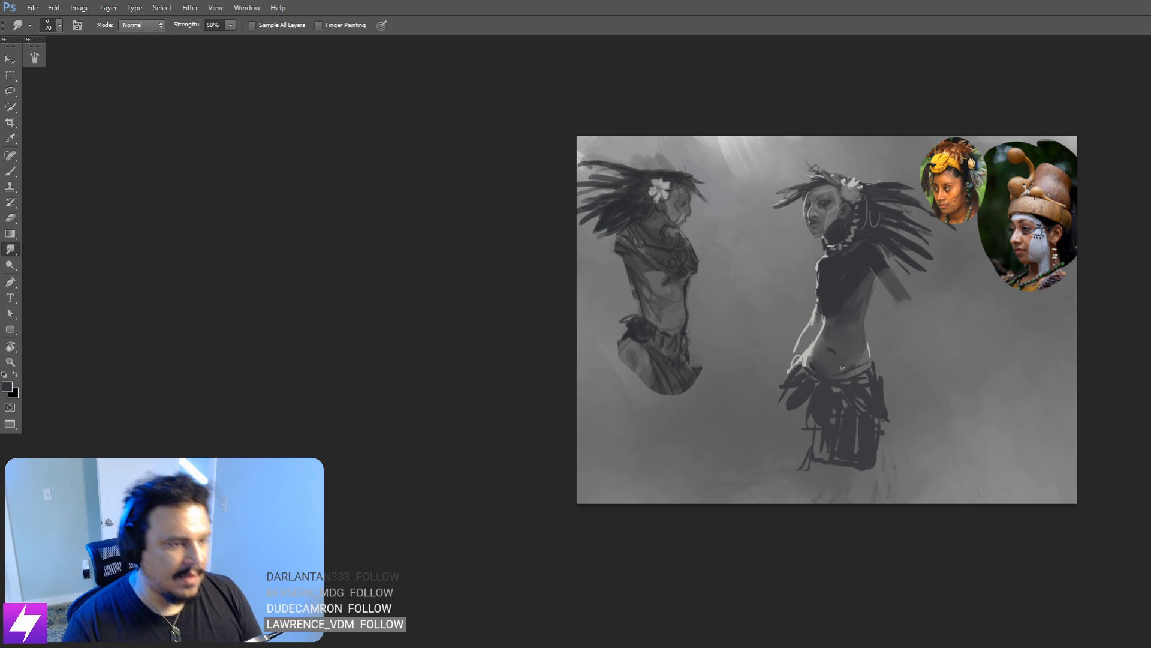
key(ctrl+minus)
key(ctrl+shift+h)
key(ctrl+plus)
key(ctrl+plus)
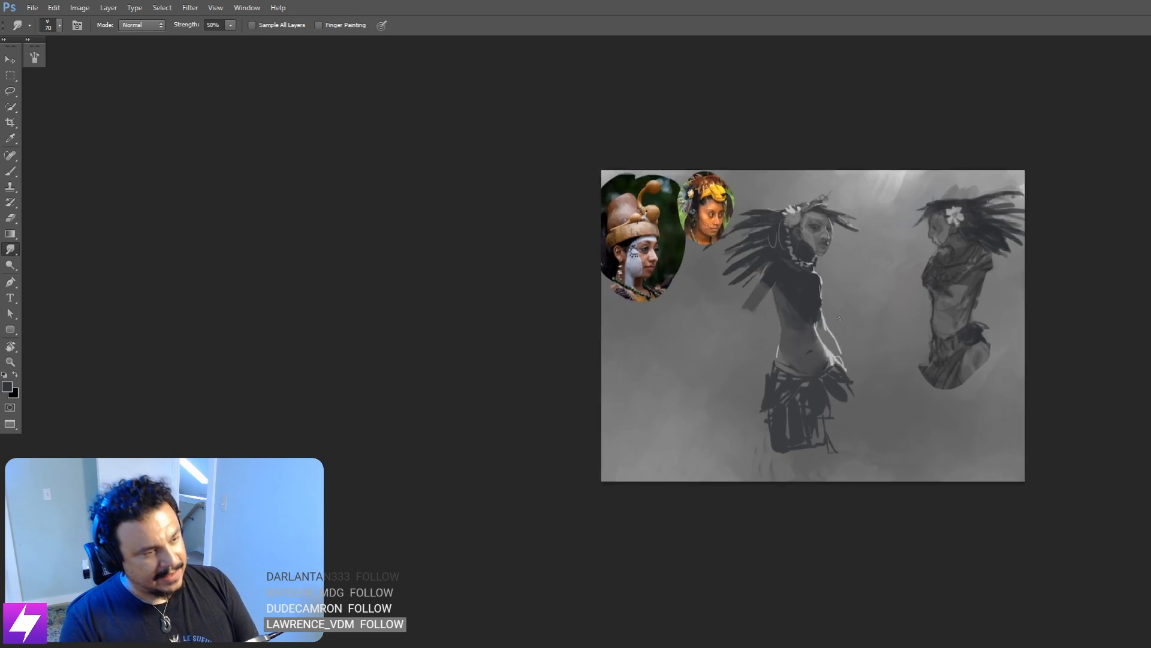
Step: Repaint the belly shading beside the front arm with a sampled lighter tone and a 250 px brush
key(b)
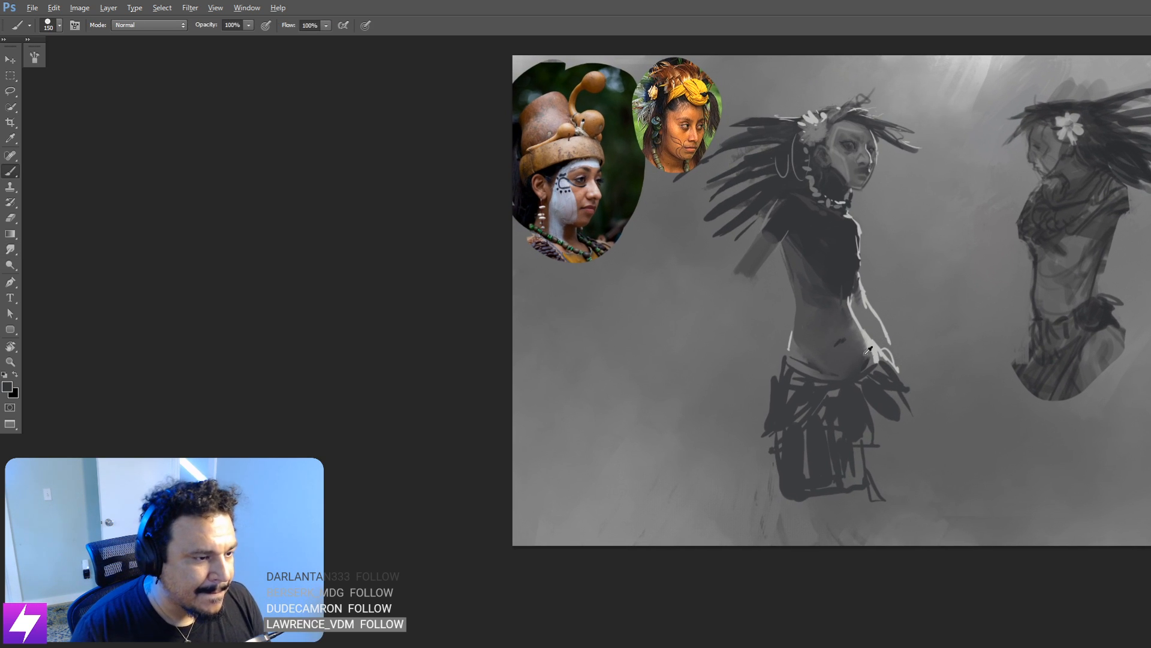
alt+click(856, 343)
alt+click(857, 329)
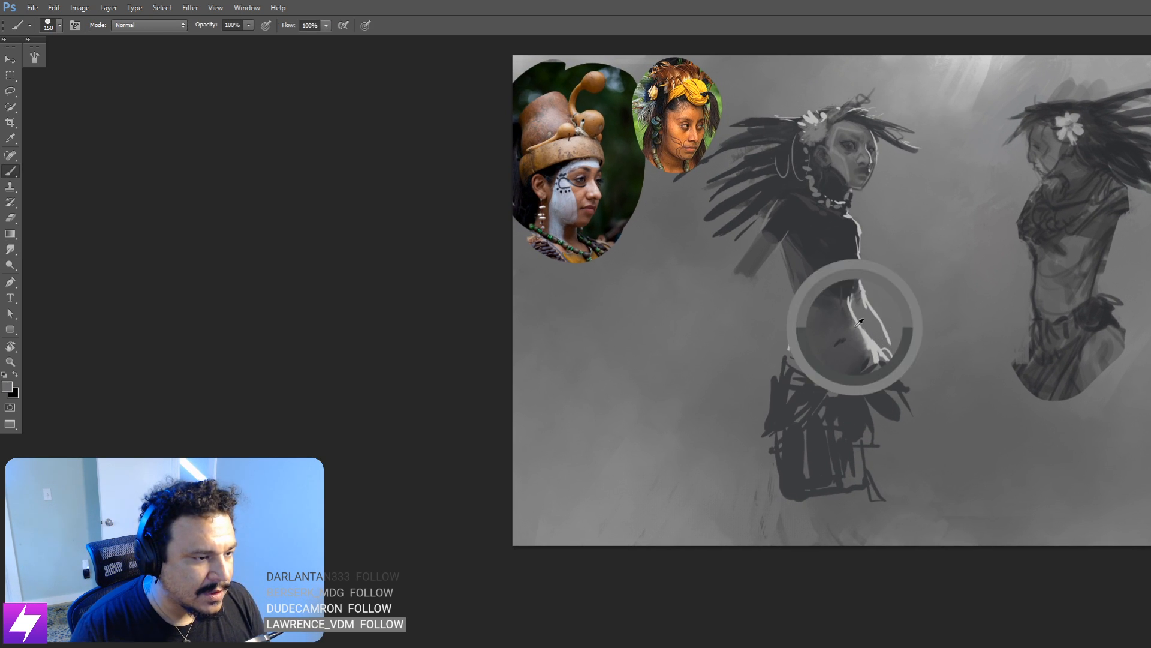
key(bracketright)
key(bracketright)
key(bracketright)
mouse_move(844, 316)
mouse_down()
mouse_move(863, 326)
mouse_move(879, 384)
mouse_move(846, 321)
mouse_move(871, 352)
mouse_up()
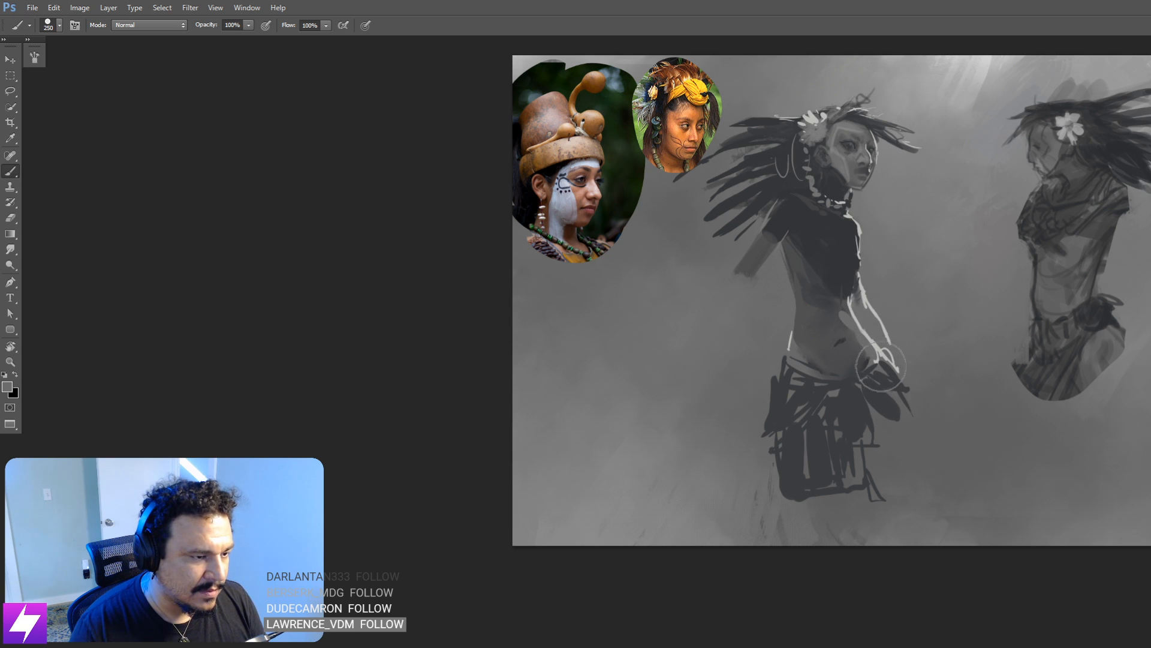
key(ctrl+minus)
drag(781, 393, 836, 418)
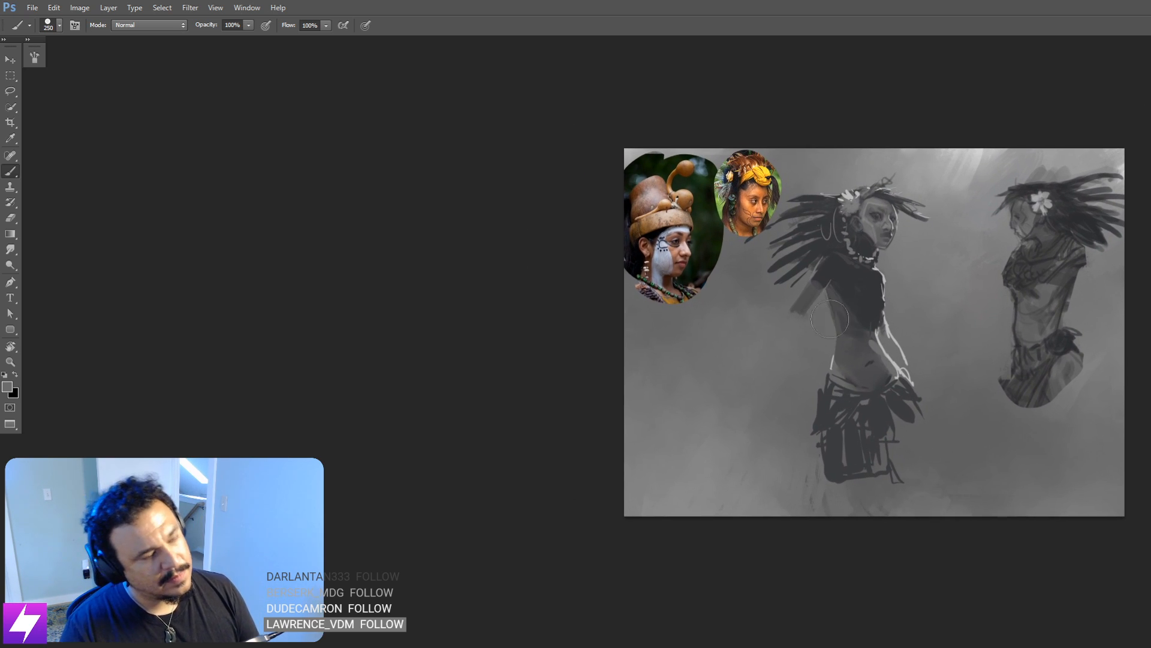
Step: Paint the bent elbow, forearm and hand reaching across the chest in a sampled dark tone with 100 to 80 px brushes
key(ctrl+plus)
mouse_move(855, 360)
mouse_down()
mouse_move(786, 368)
mouse_move(781, 380)
mouse_up()
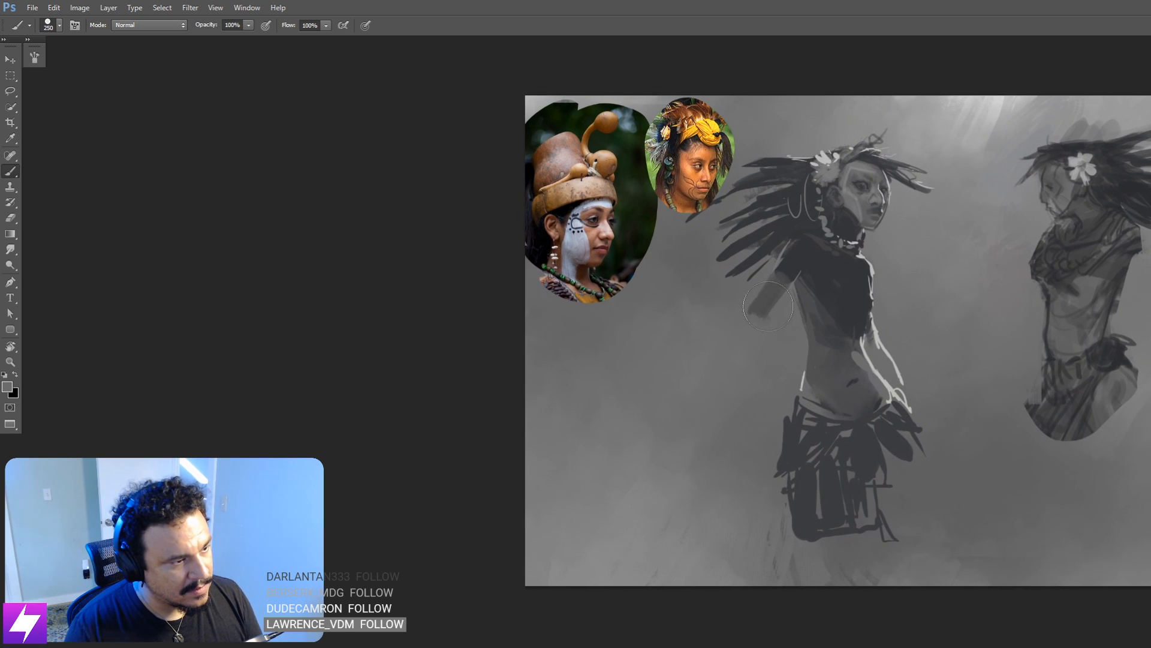
mouse_move(820, 304)
mouse_down()
mouse_move(753, 314)
mouse_move(829, 308)
mouse_move(734, 321)
mouse_move(805, 312)
mouse_move(744, 320)
mouse_move(762, 333)
mouse_move(741, 333)
mouse_move(832, 308)
mouse_move(758, 334)
mouse_up()
key(ctrl+z)
alt+click(781, 298)
key(bracketleft)
key(bracketleft)
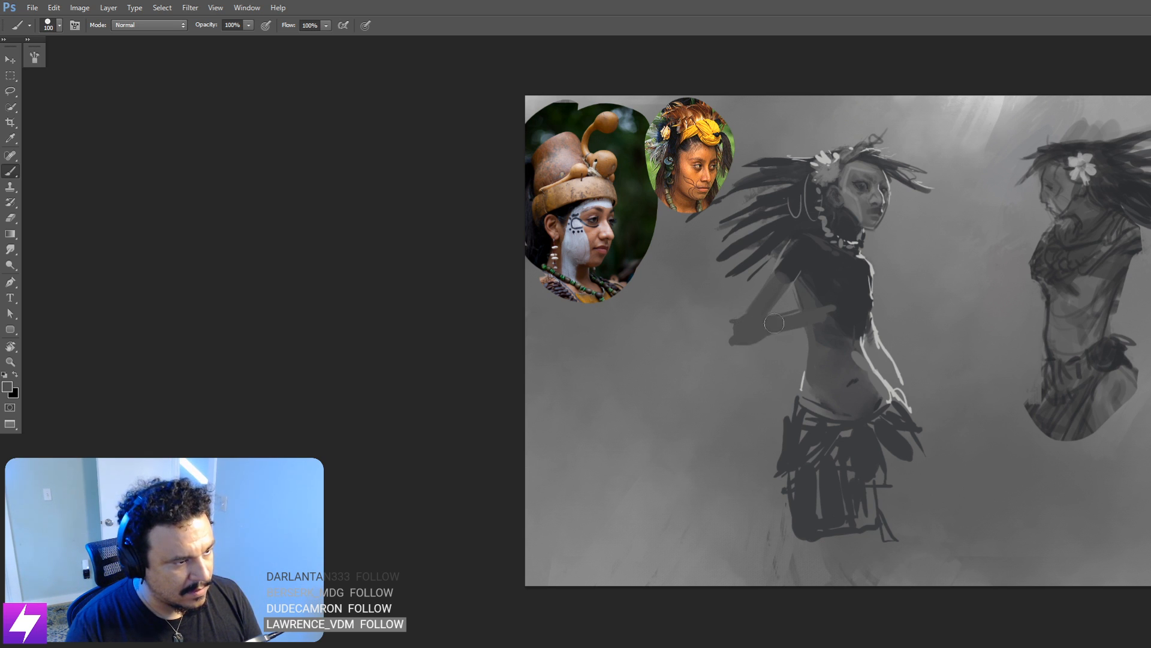
key(bracketleft)
key(bracketleft)
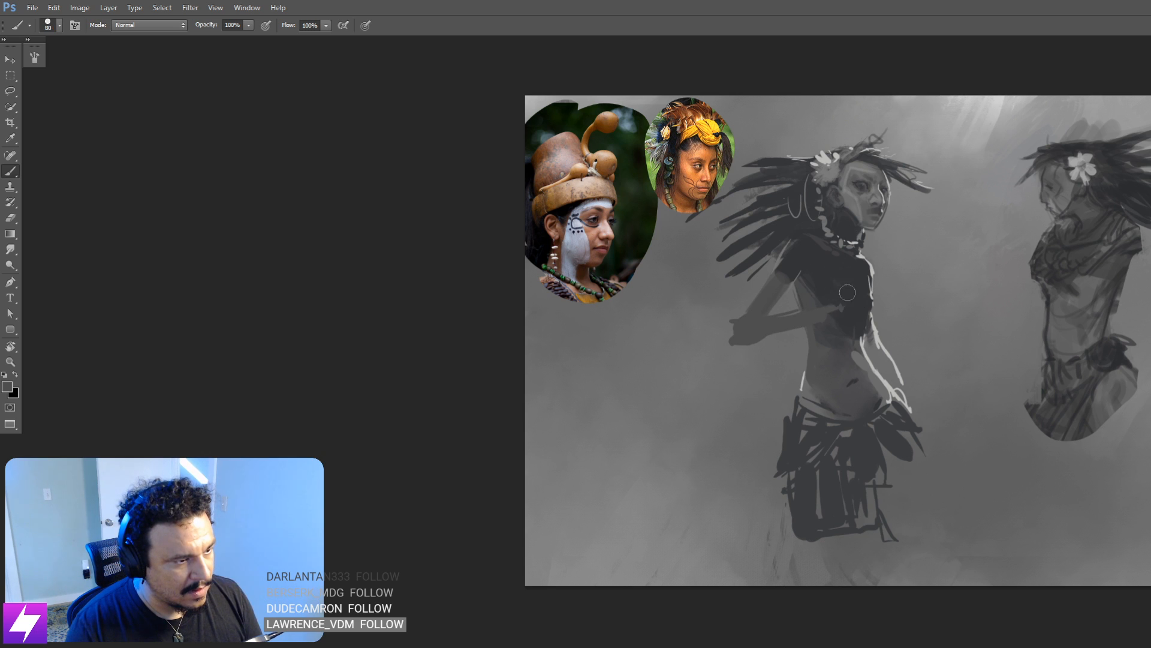
mouse_move(843, 298)
mouse_down()
mouse_move(856, 289)
mouse_move(832, 316)
mouse_up()
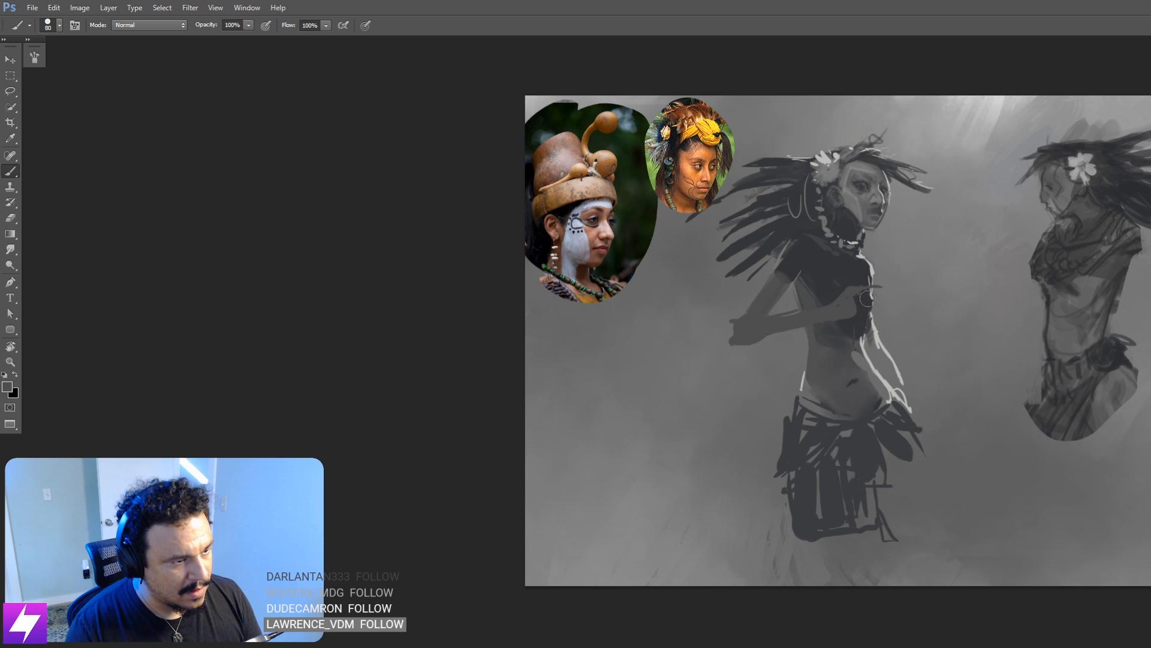
Step: Rotate the view and paint dark bracelets with a hanging loop around the bent arm's wrist, reducing the brush to 45 px
key(r)
mouse_move(909, 327)
mouse_down()
mouse_move(893, 300)
mouse_move(852, 276)
mouse_move(822, 286)
mouse_move(808, 305)
mouse_move(814, 396)
mouse_up()
key(ctrl+plus)
key(b)
key(Escape)
mouse_move(734, 399)
mouse_down()
mouse_move(779, 391)
mouse_move(791, 403)
mouse_move(766, 365)
mouse_move(755, 388)
mouse_up()
key(bracketleft)
mouse_move(745, 370)
mouse_down()
mouse_move(740, 401)
mouse_move(762, 400)
mouse_move(756, 384)
mouse_move(733, 391)
mouse_up()
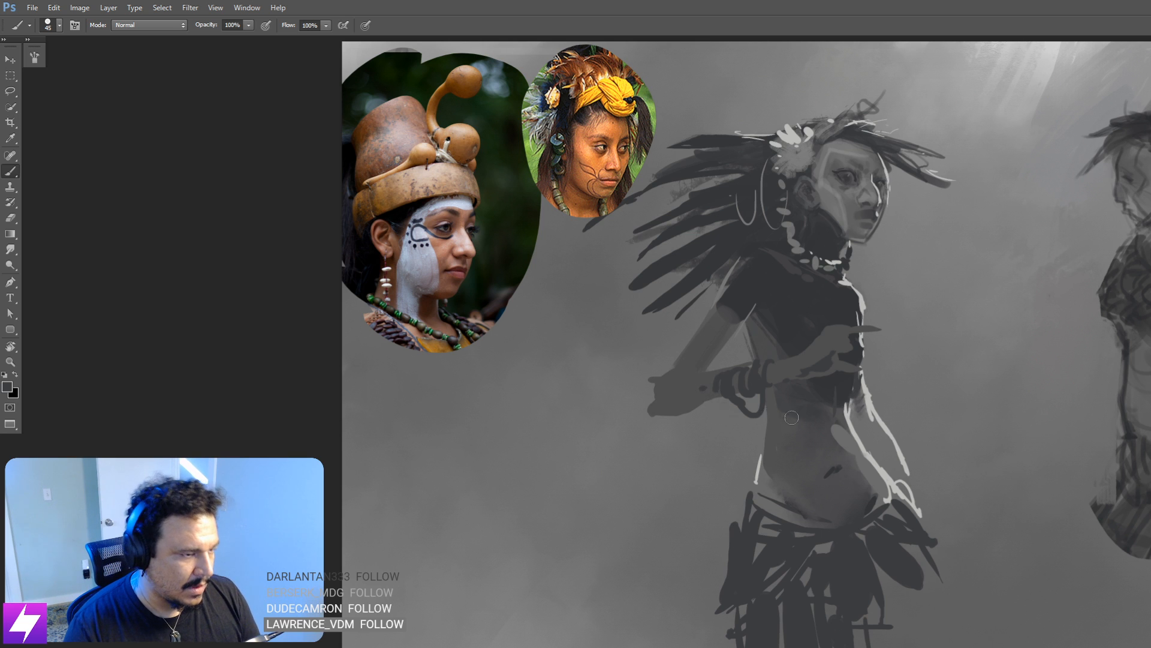
Step: Flip the view and scale the whole second figure down so that more canvas is free below the skirt
key(ctrl+minus)
key(ctrl+minus)
key(ctrl+shift+h)
key(ctrl+plus)
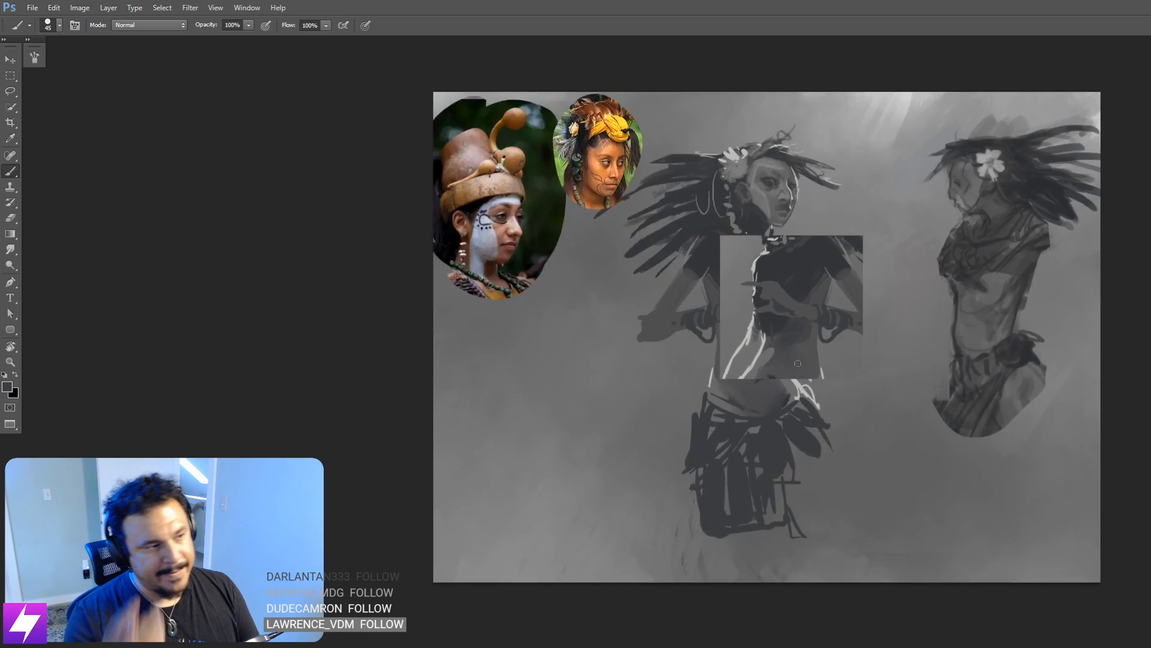
key(ctrl+t)
drag(906, 484, 856, 411)
key(Return)
mouse_move(932, 396)
ctrl+mouse_down()
mouse_move(905, 384)
mouse_move(911, 401)
mouse_move(933, 398)
ctrl+mouse_up()
key(ctrl+plus)
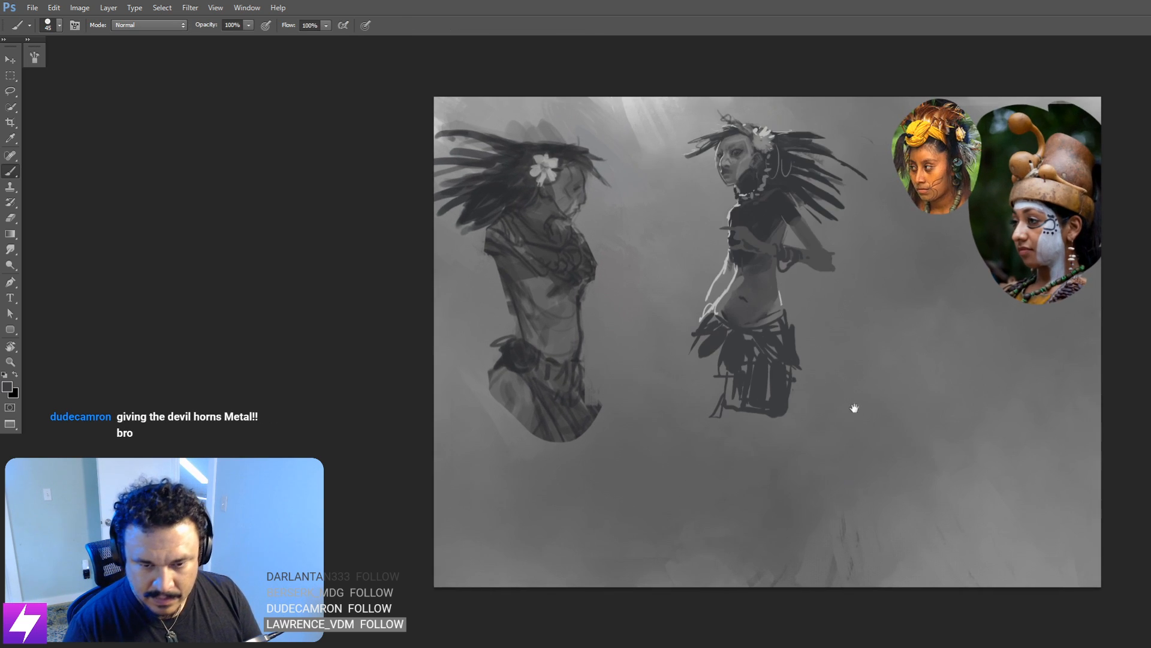
Step: Rotate the view, outline the bent forearm and elbow with thin dark strokes, and restore the view
drag(859, 378, 891, 412)
key(r)
mouse_move(906, 340)
mouse_down()
mouse_move(905, 352)
mouse_move(856, 319)
mouse_move(874, 321)
mouse_up()
key(ctrl+plus)
key(b)
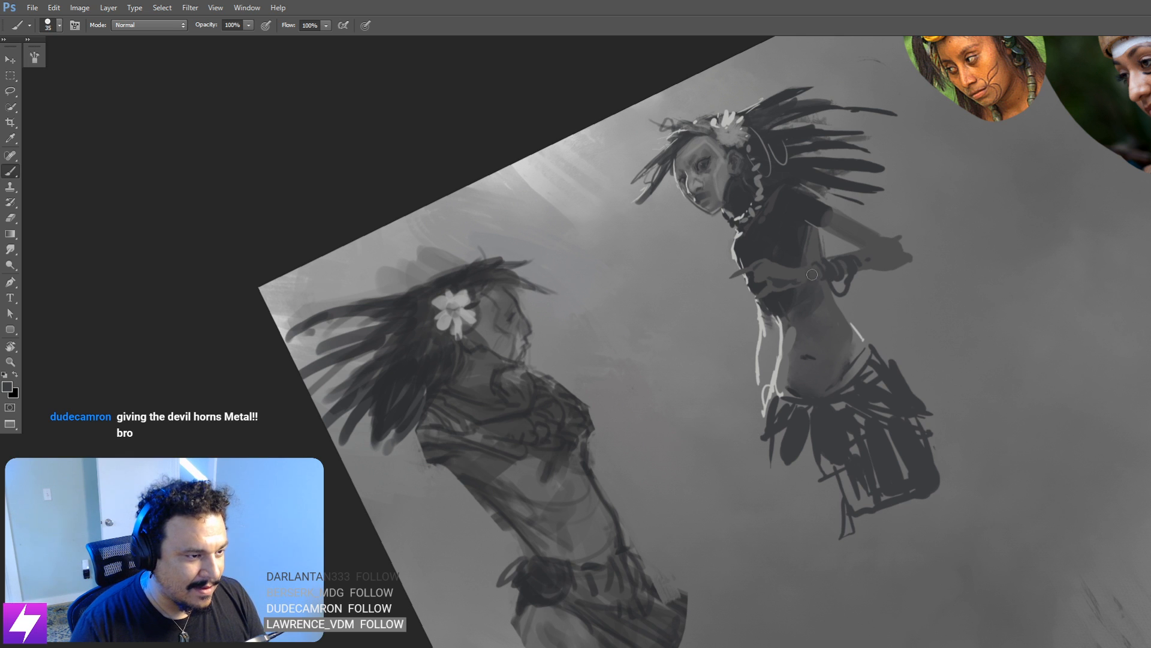
drag(926, 257, 887, 289)
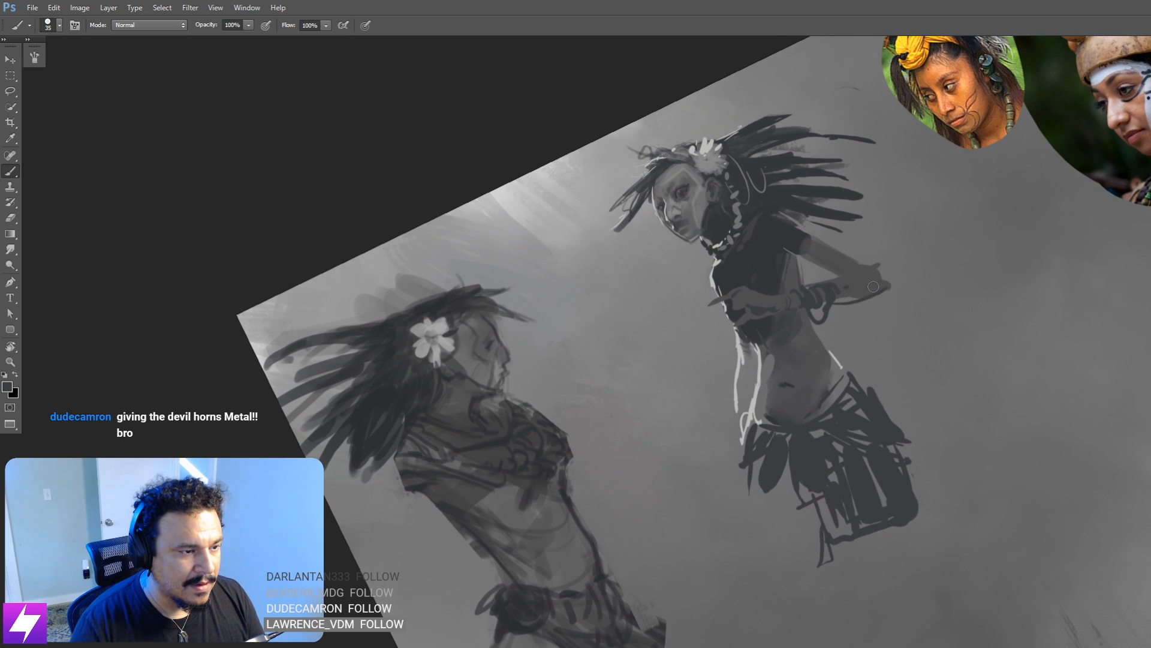
key(Escape)
drag(893, 329, 891, 320)
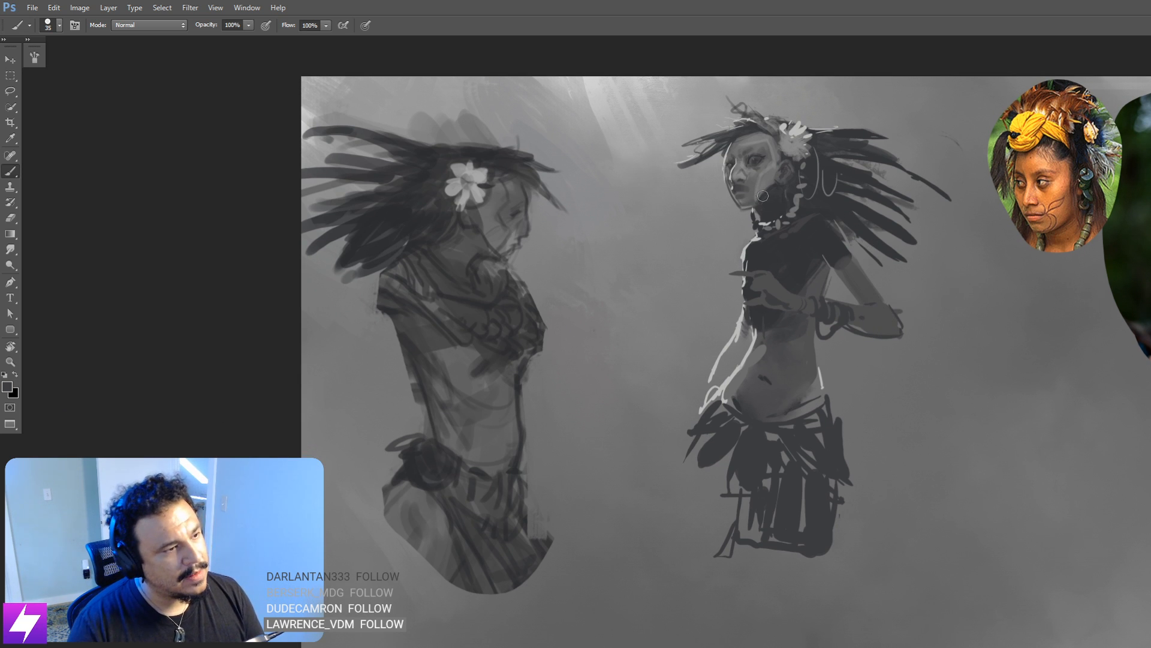
Step: Rotate the view, paint light rim strokes along the edge of the hand and forearm across the chest, and restore the view
key(r)
mouse_move(909, 301)
mouse_down()
mouse_move(894, 188)
mouse_move(787, 294)
mouse_up()
key(b)
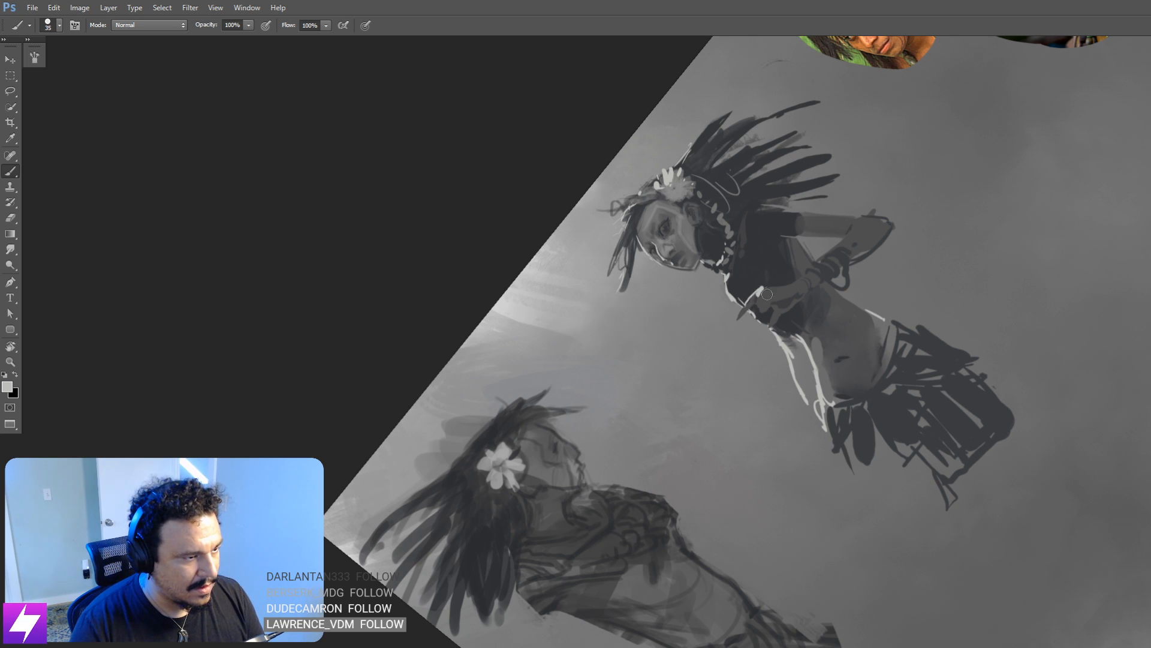
drag(759, 288, 790, 285)
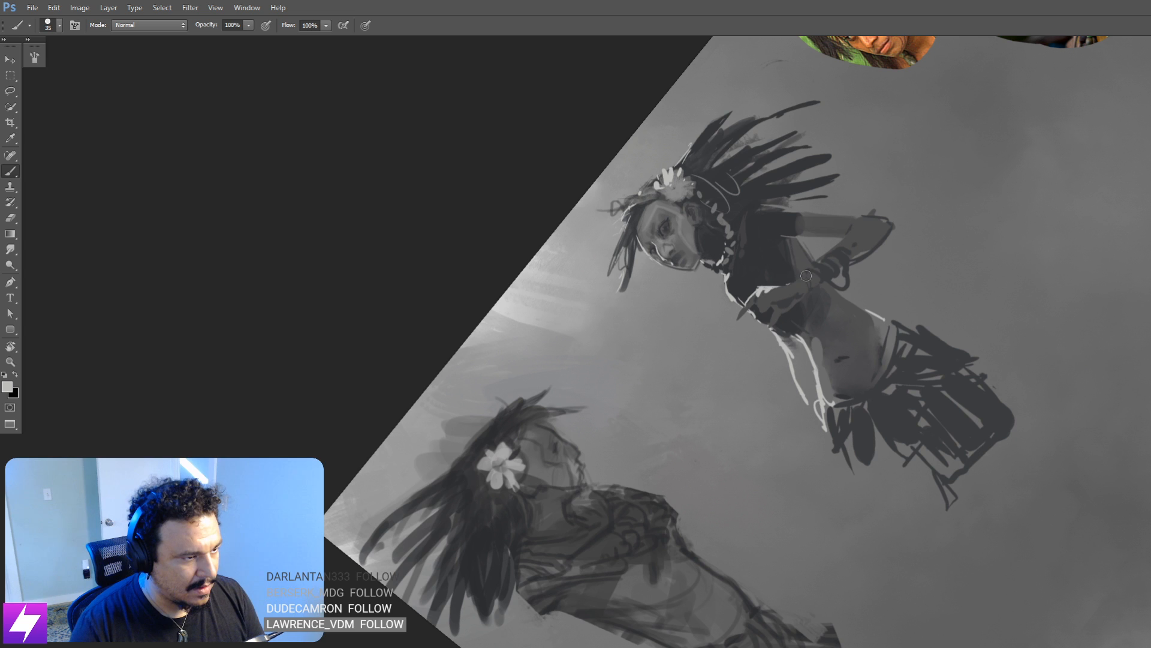
key(Escape)
drag(904, 290, 856, 308)
drag(771, 437, 822, 355)
mouse_move(801, 260)
mouse_down()
mouse_move(832, 271)
mouse_move(803, 249)
mouse_up()
mouse_move(861, 284)
mouse_down()
mouse_move(838, 352)
mouse_move(873, 367)
mouse_move(810, 396)
mouse_up()
Step: Flip the view and move the second figure closer to the painted figure
key(ctrl+minus)
key(ctrl+shift+h)
key(ctrl+plus)
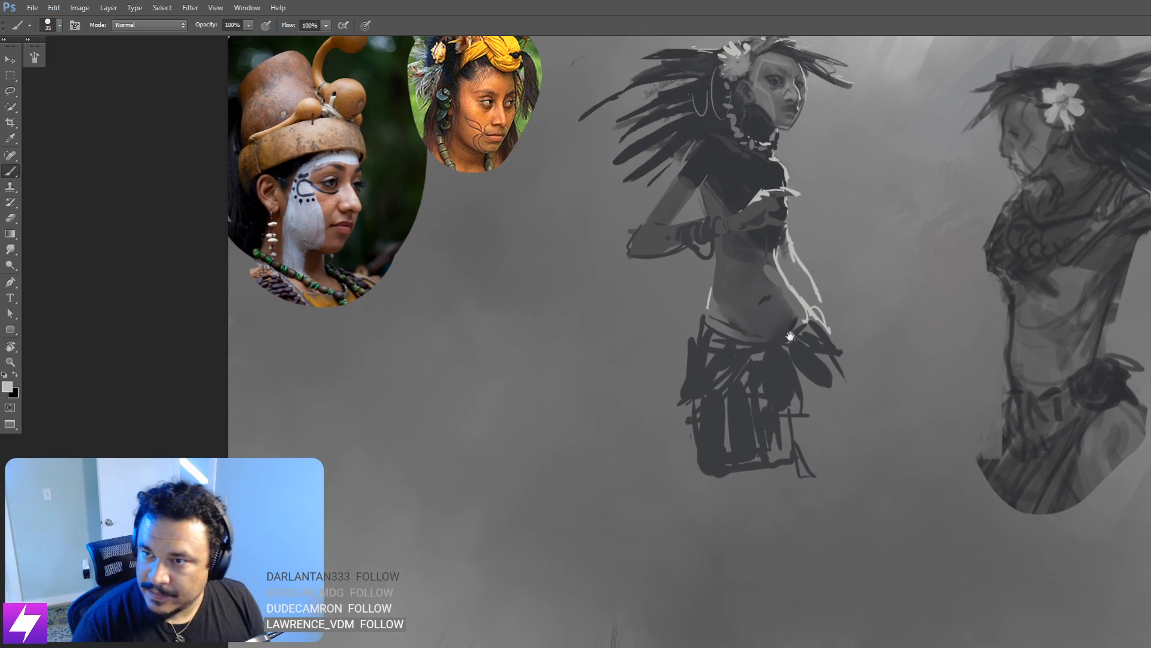
drag(719, 371, 792, 354)
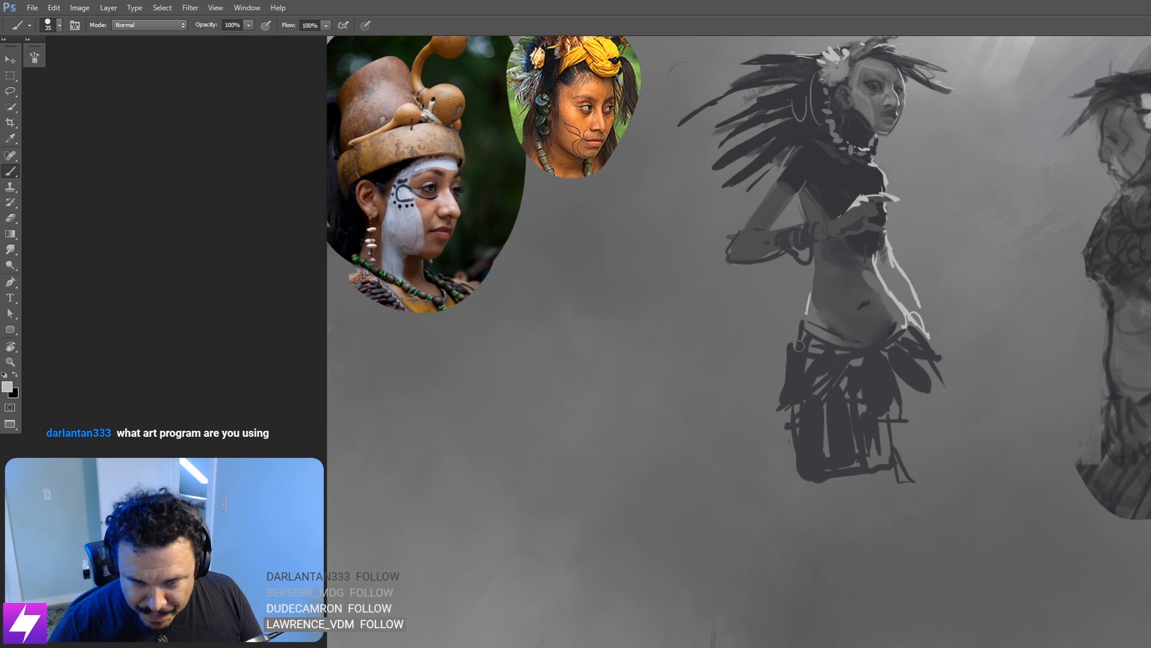
drag(689, 242, 712, 213)
key(ctrl+minus)
drag(835, 340, 818, 398)
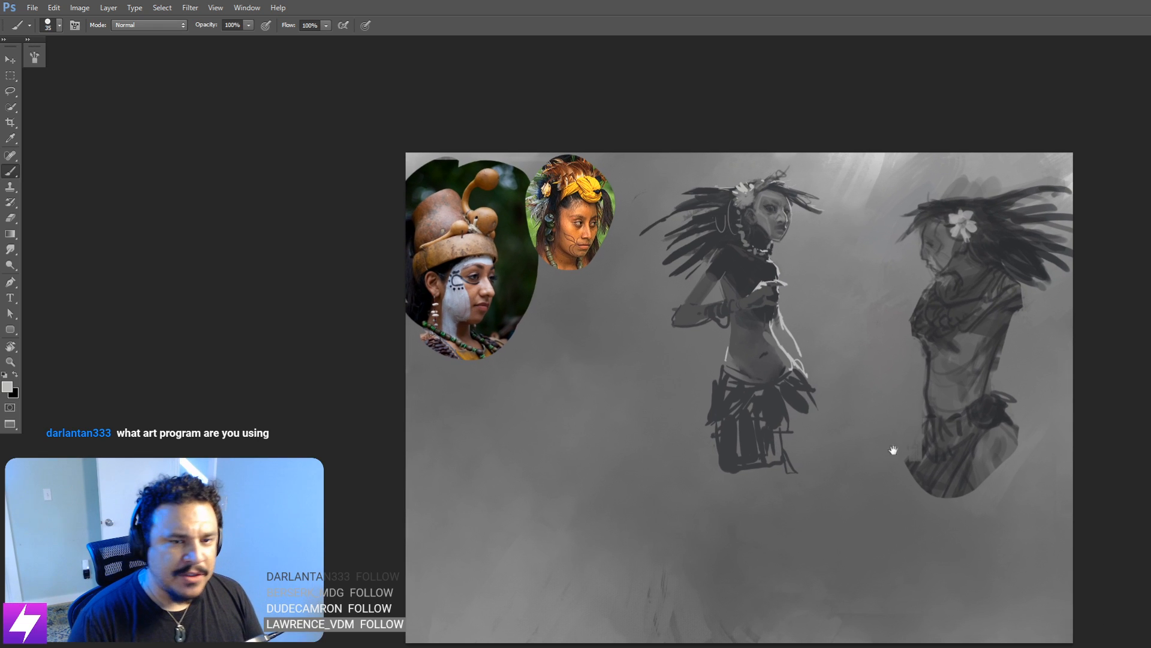
drag(894, 450, 892, 394)
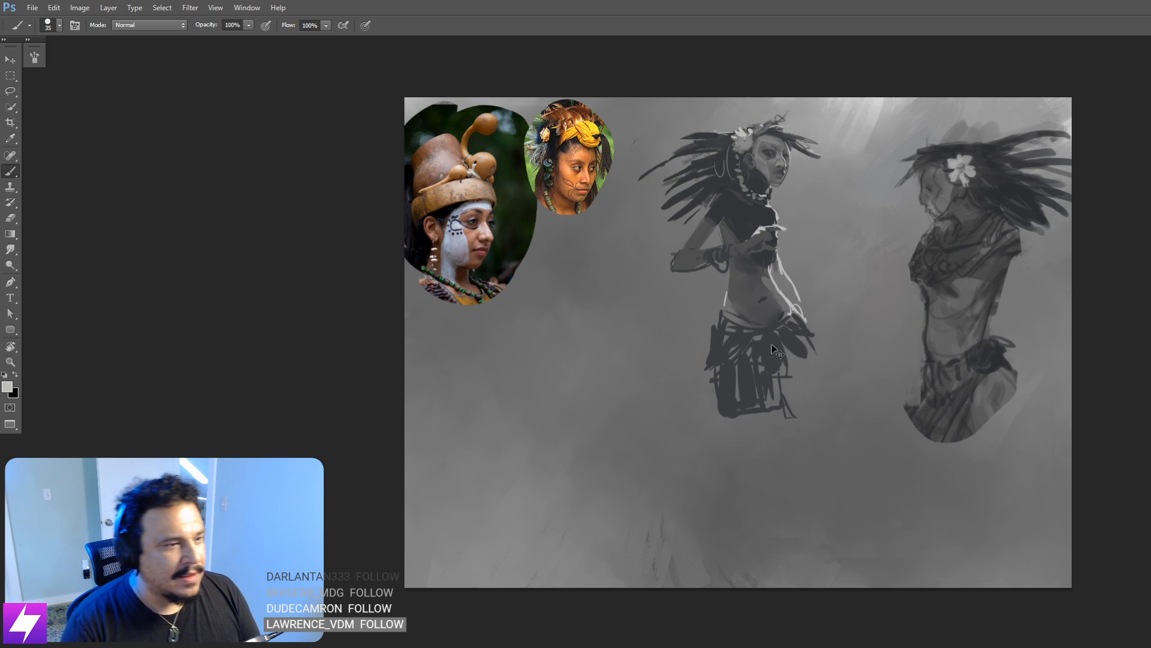
mouse_move(773, 348)
mouse_down()
mouse_move(823, 339)
mouse_move(832, 324)
mouse_up()
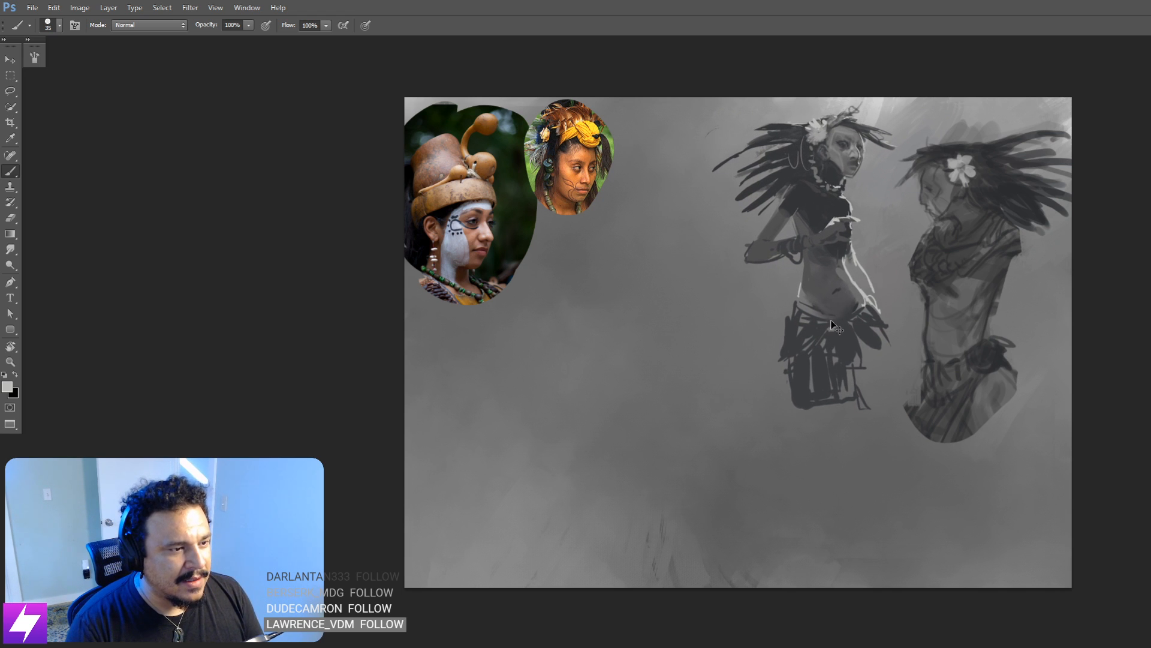
Step: Flip the view back and examine both figures' placement and silhouettes at several zoom levels
key(e)
key(ctrl+minus)
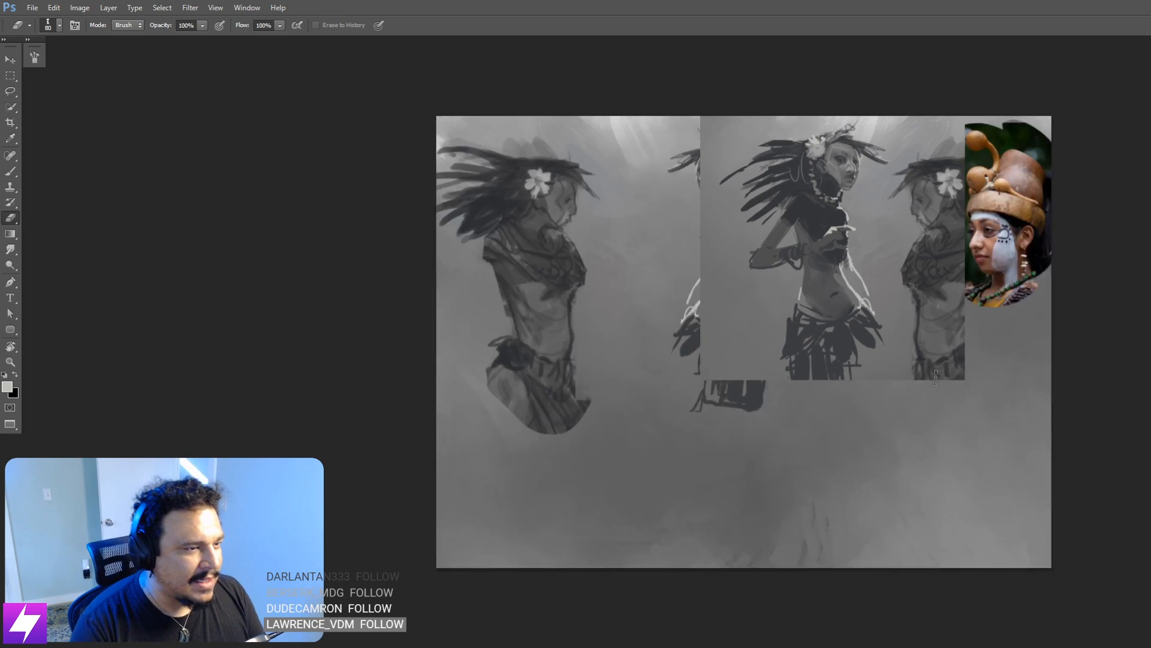
key(ctrl+plus)
drag(805, 222, 818, 286)
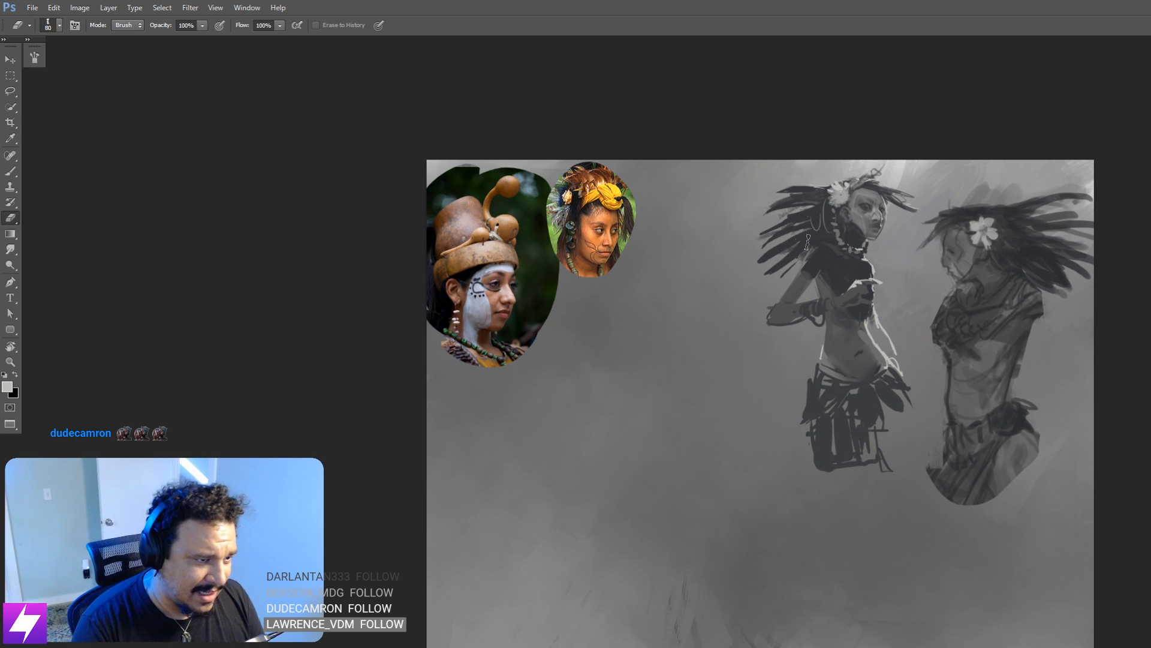
drag(857, 301, 853, 301)
drag(857, 351, 843, 342)
key(ctrl+minus)
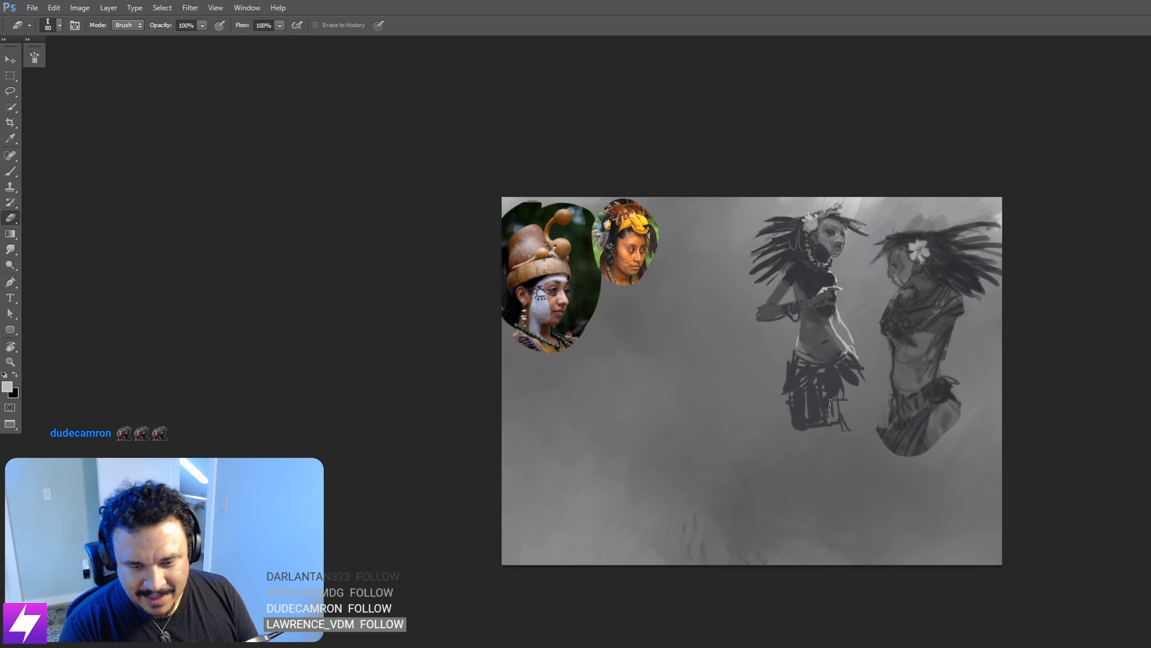
key(ctrl+shift+h)
drag(778, 388, 818, 373)
scroll(860, 370, up, 1)
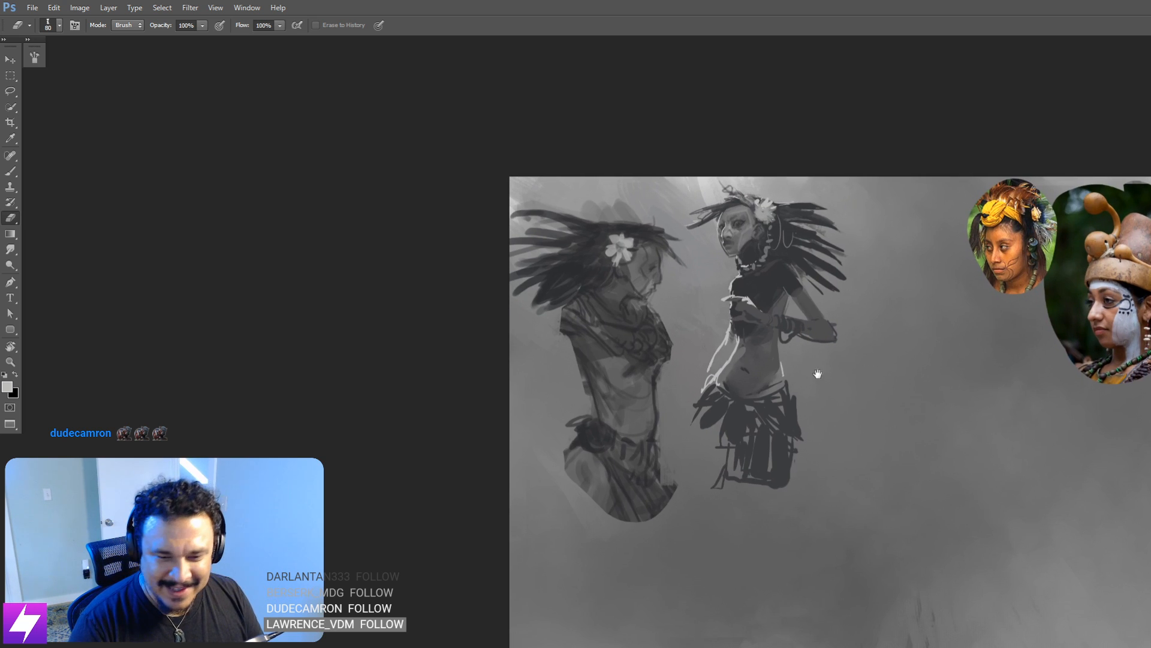
drag(883, 387, 861, 349)
key(b)
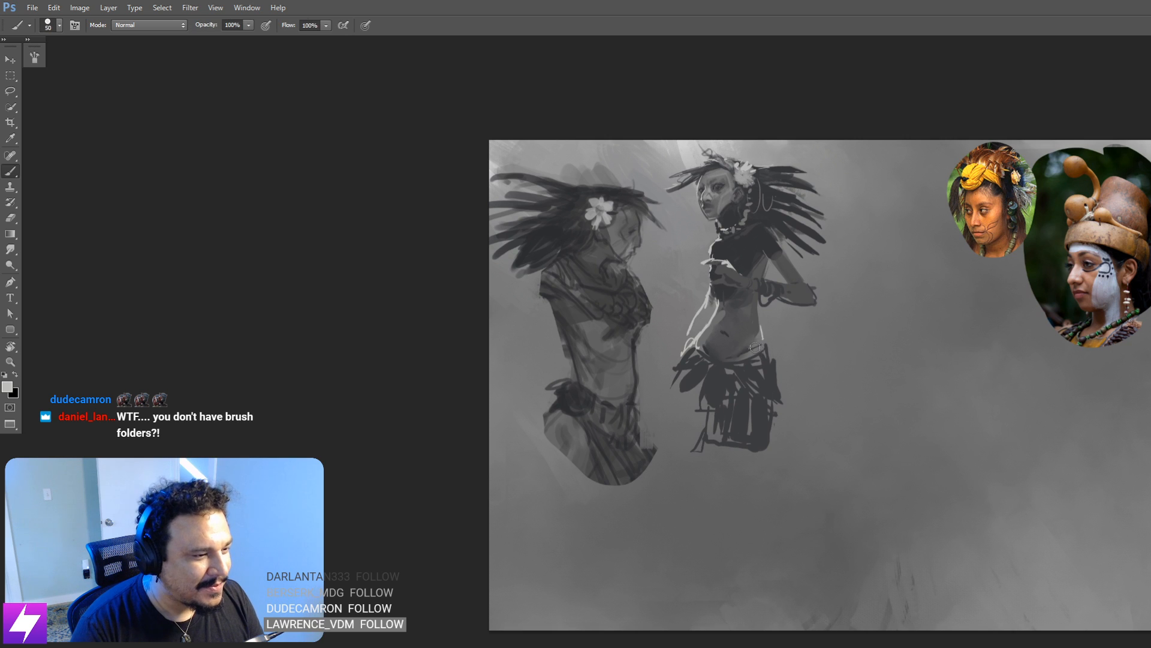
scroll(756, 372, up, 1)
scroll(756, 372, up, 2)
drag(761, 369, 751, 433)
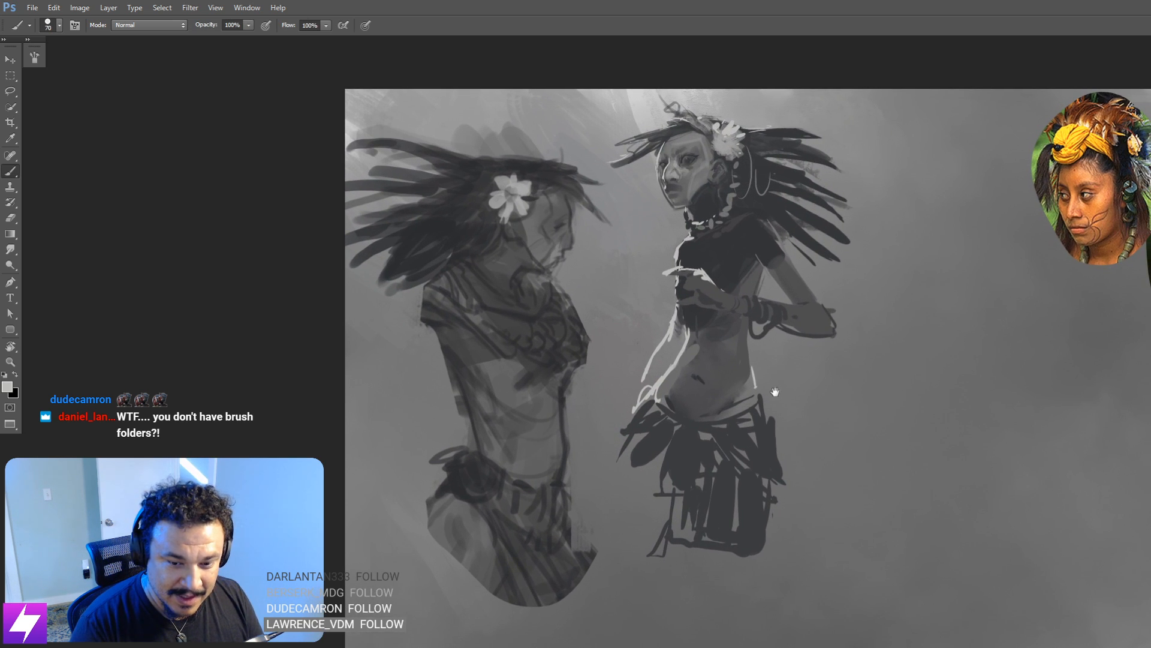
drag(799, 378, 782, 380)
key(bracketleft)
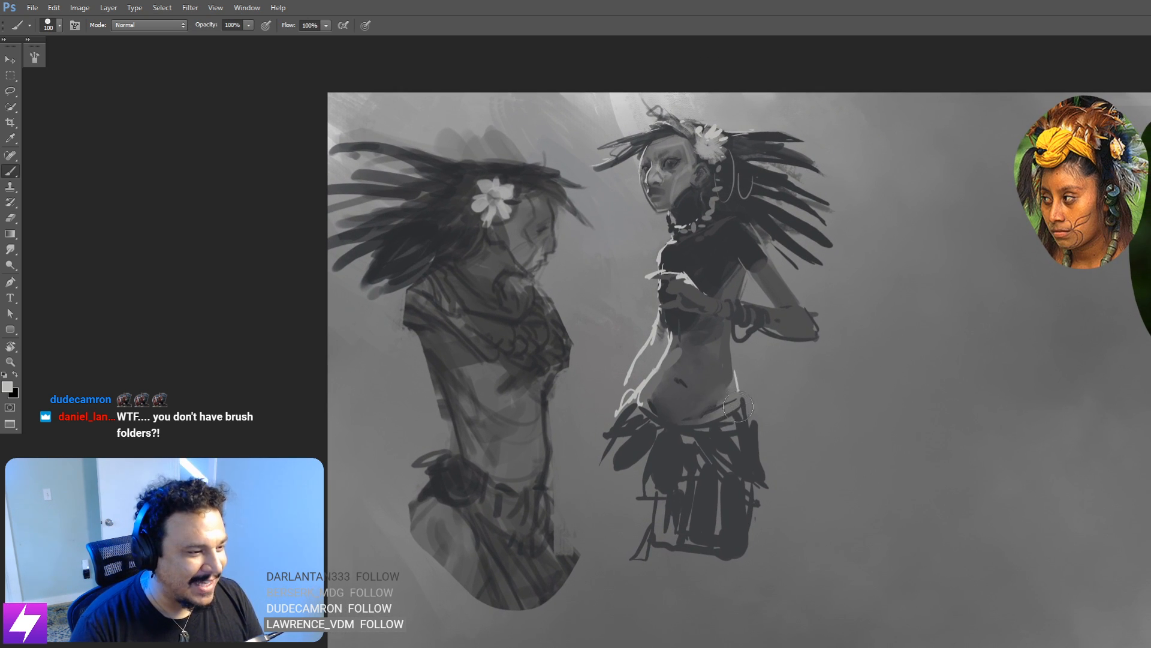
Step: Zoom out to the whole canvas and look over the full list of brush presets
scroll(640, 400, down, 3)
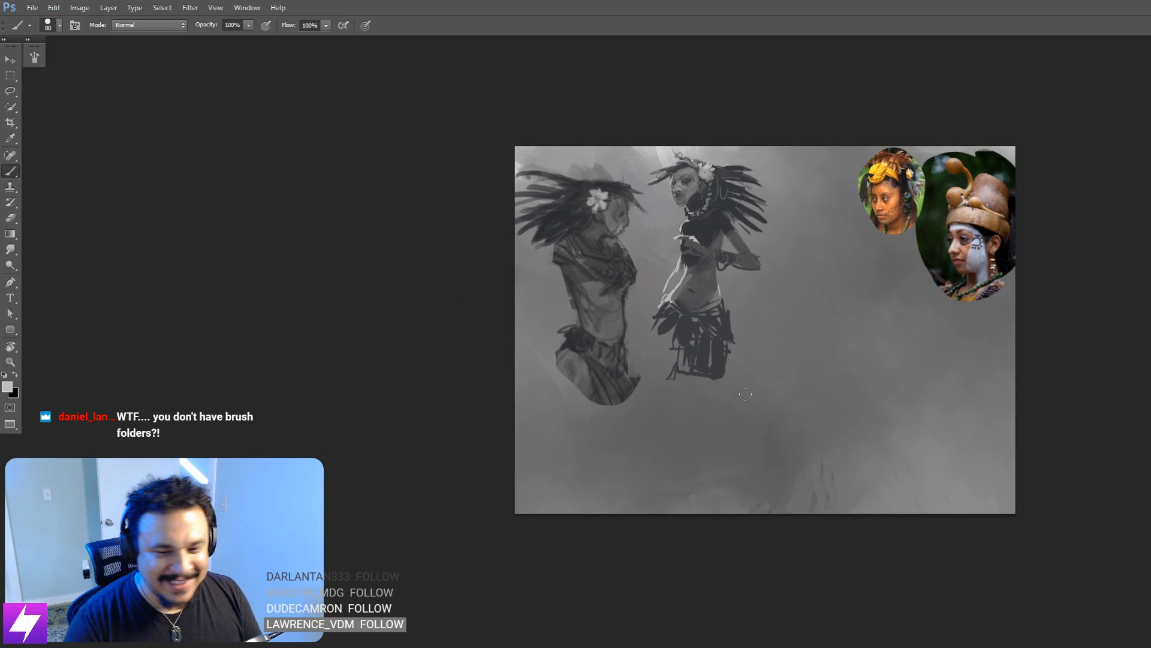
drag(839, 336, 667, 347)
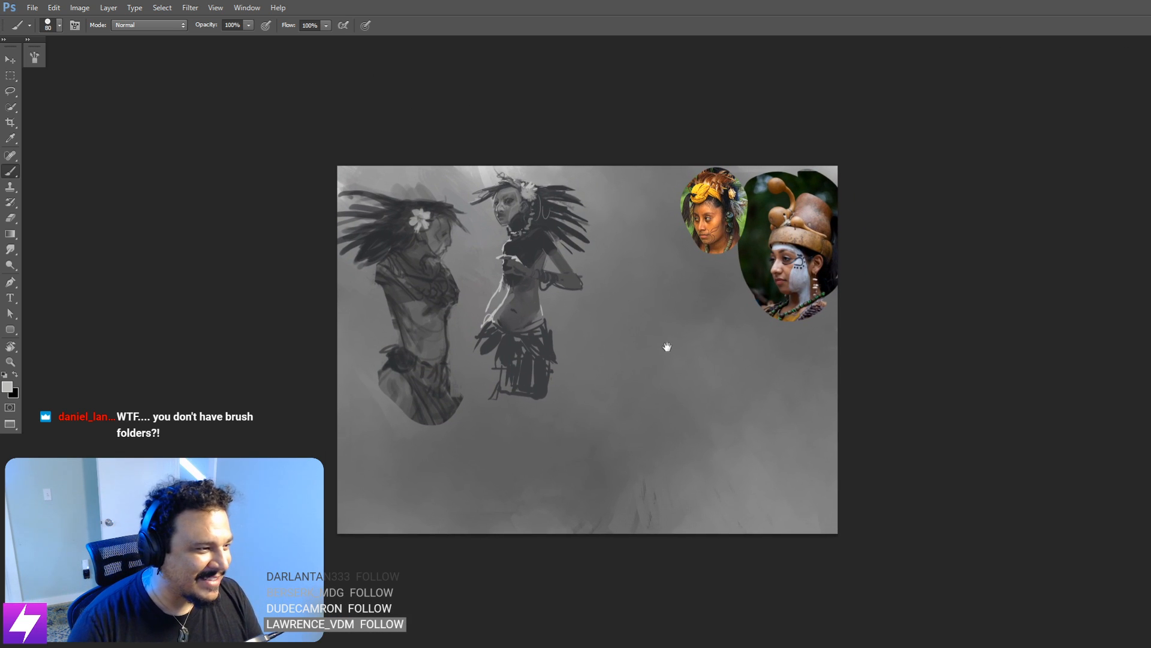
right_click(375, 211)
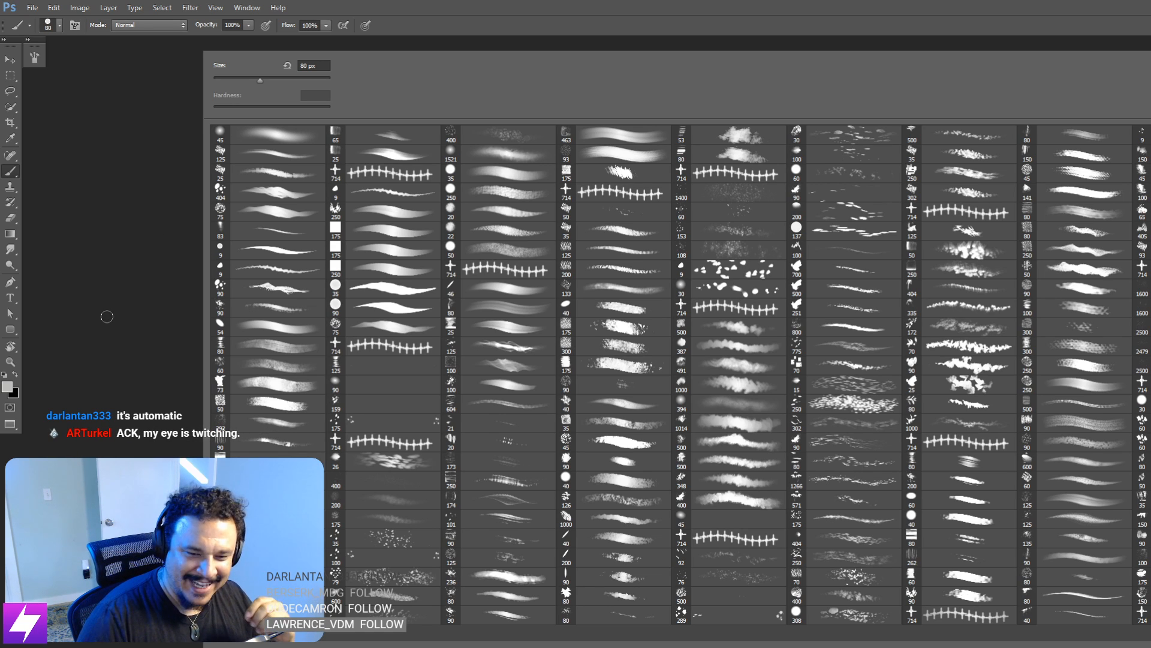
click(109, 241)
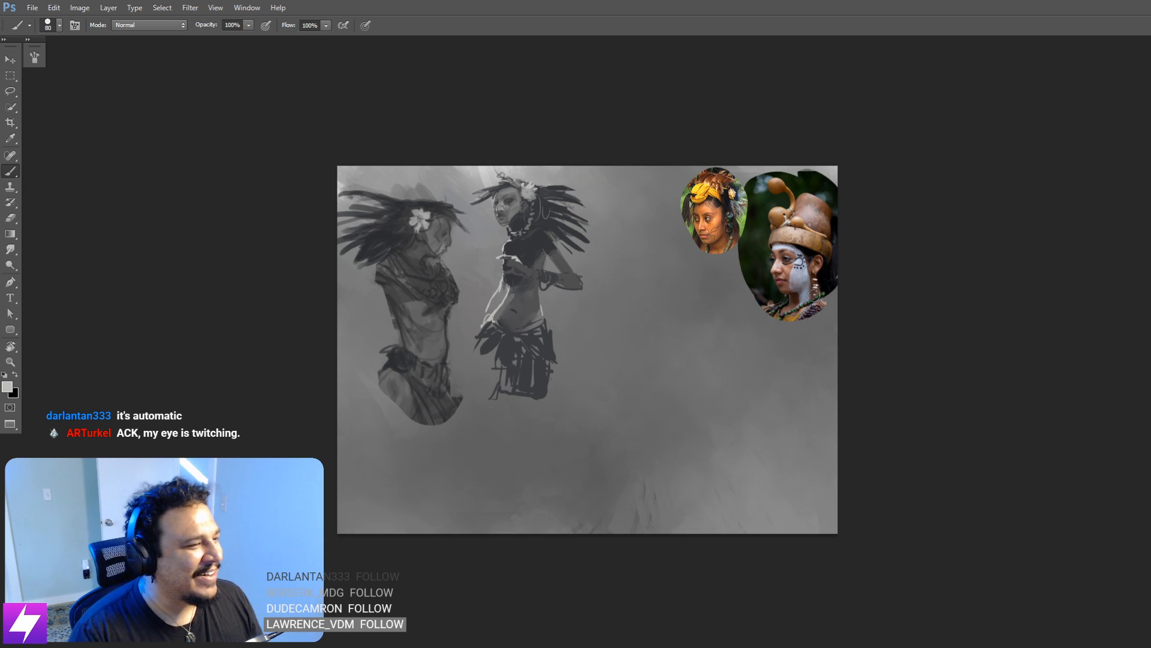
Step: Sample the light rim tone at the waist and paint a thin rim light down the bent arm to the elbow with a smaller brush
key(ctrl+plus)
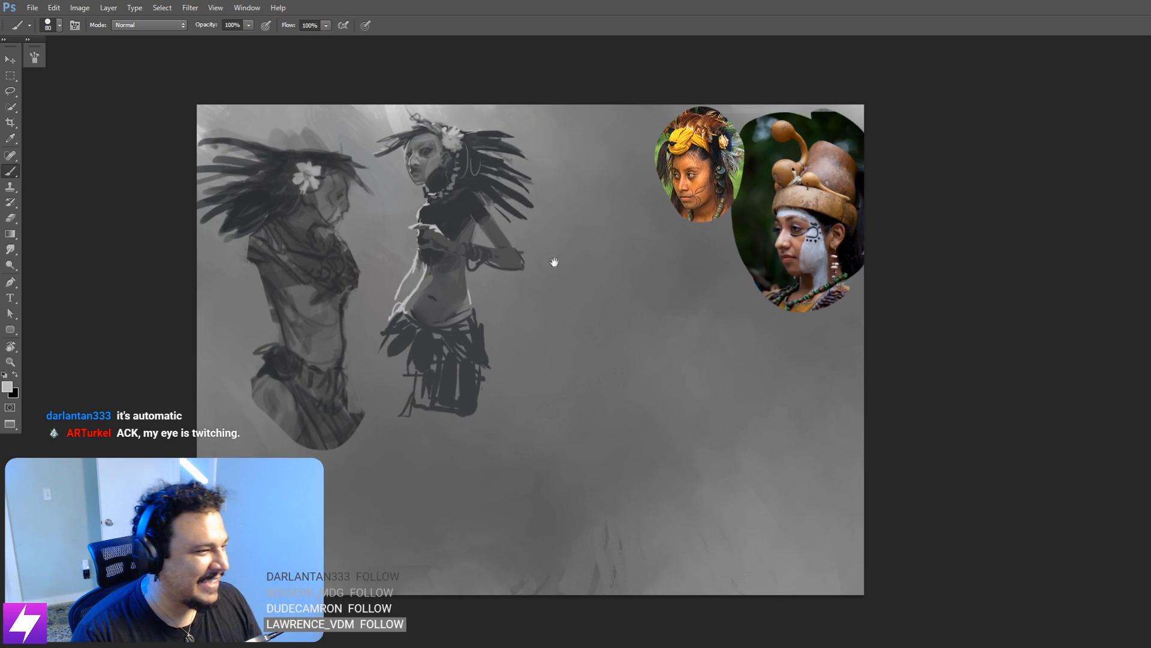
drag(552, 262, 762, 315)
key(ctrl+plus)
alt+click(620, 372)
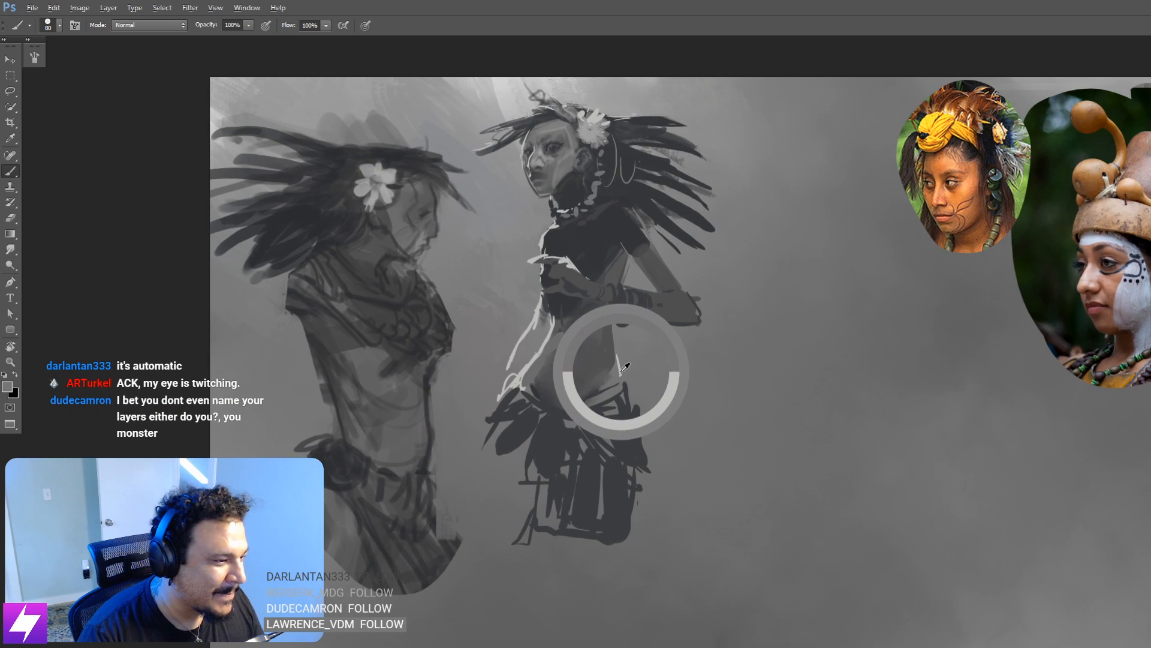
key(bracketleft)
key(bracketleft)
key(bracketleft)
key(bracketleft)
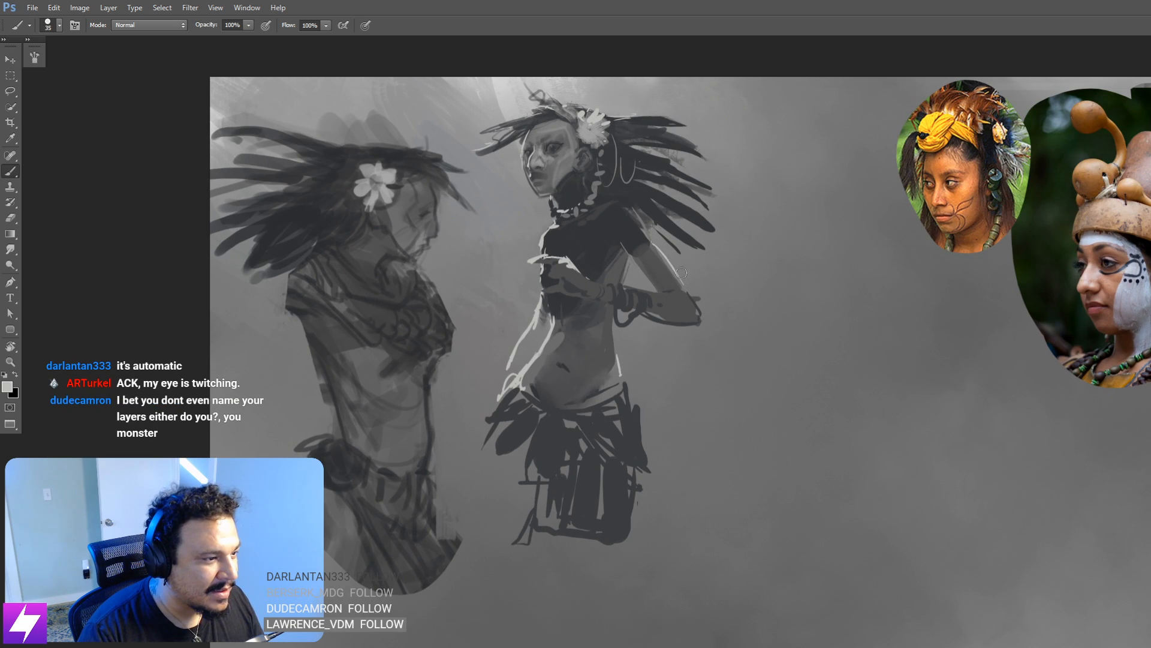
mouse_move(681, 273)
mouse_down()
mouse_move(653, 237)
mouse_move(692, 291)
mouse_up()
key(ctrl+z)
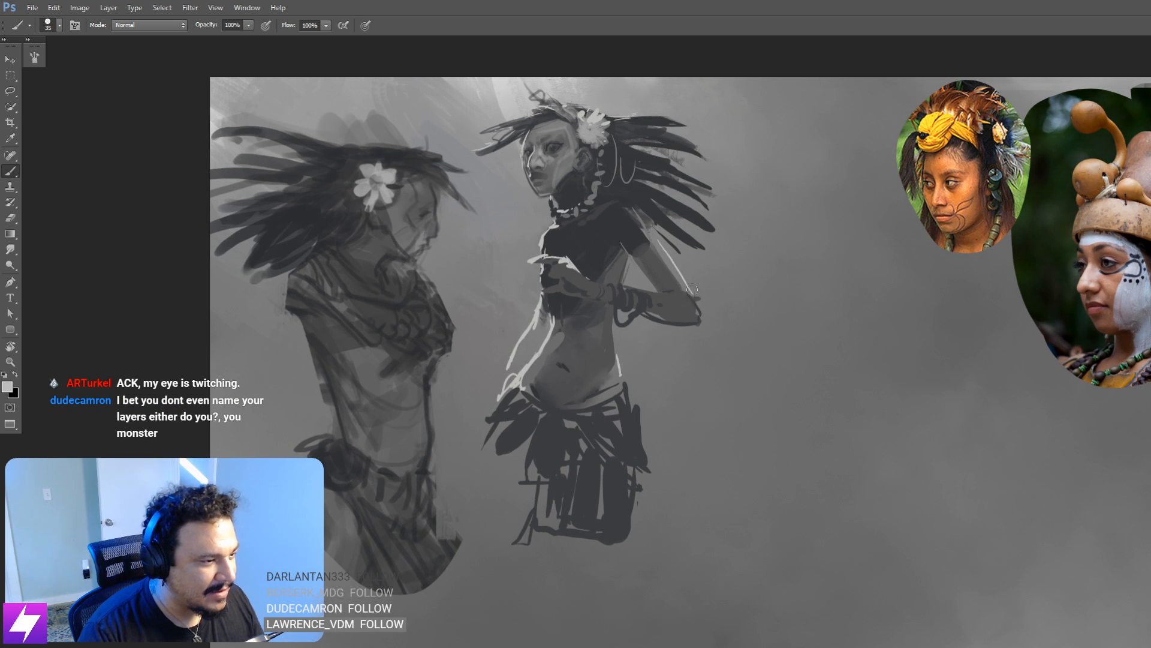
drag(655, 242, 702, 312)
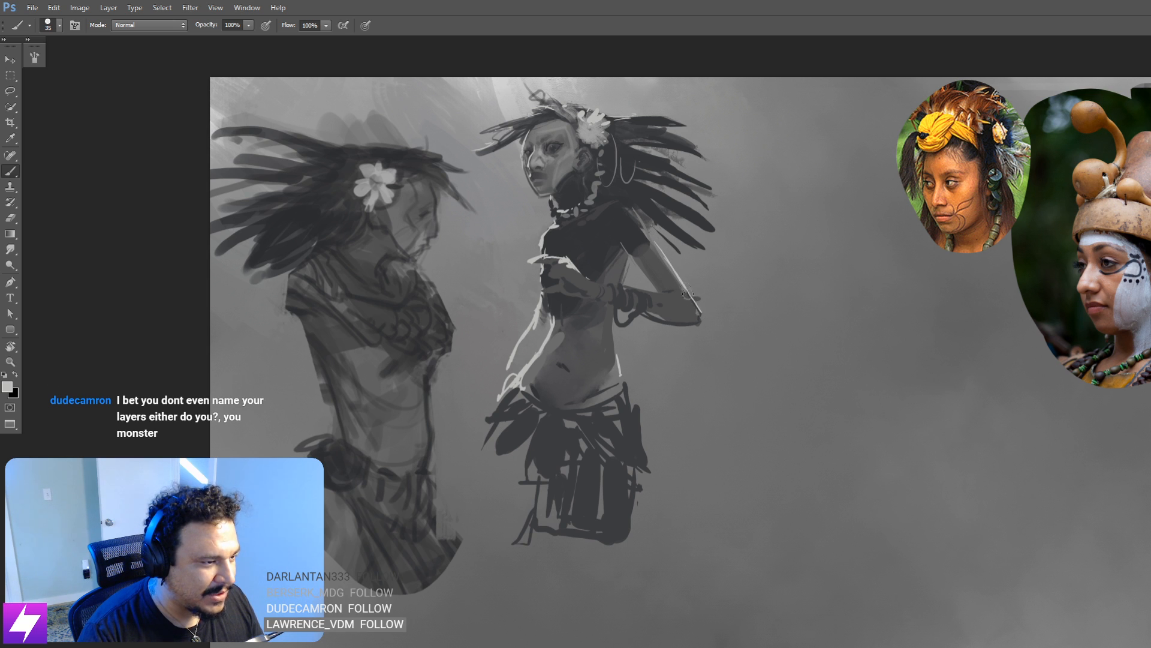
Step: Nudge the second figure slightly closer to the painted figure and compare the canvas with and without it
scroll(749, 421, down, 6)
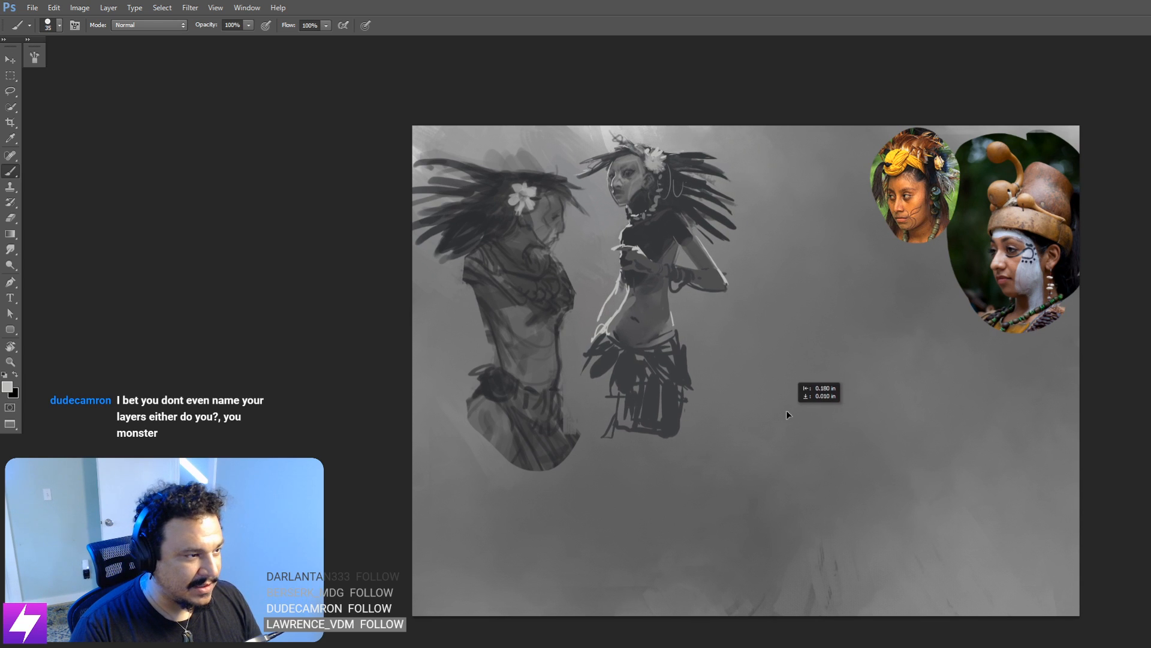
drag(797, 424, 737, 387)
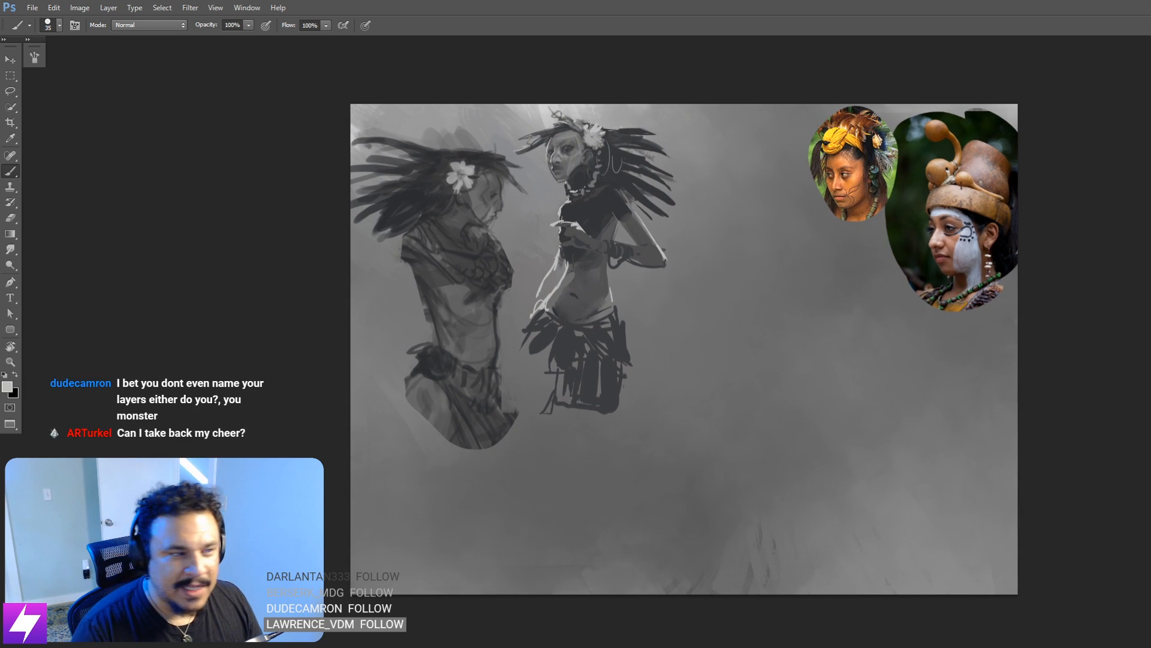
drag(767, 454, 742, 463)
key(ctrl+z)
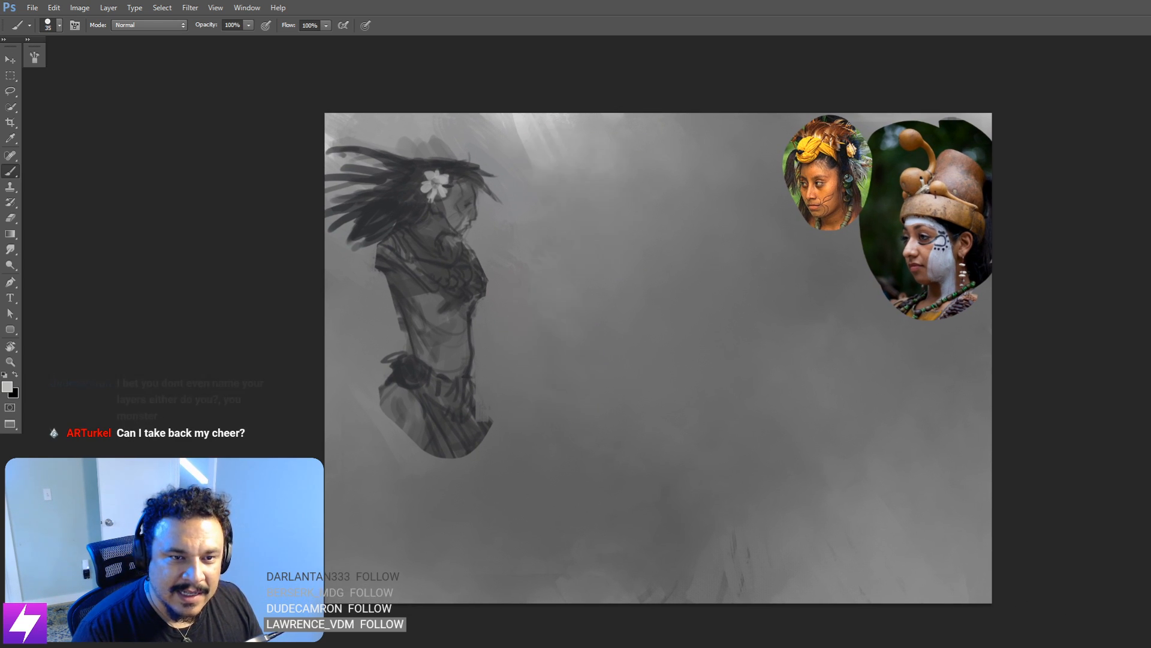
key(ctrl+z)
drag(833, 370, 801, 372)
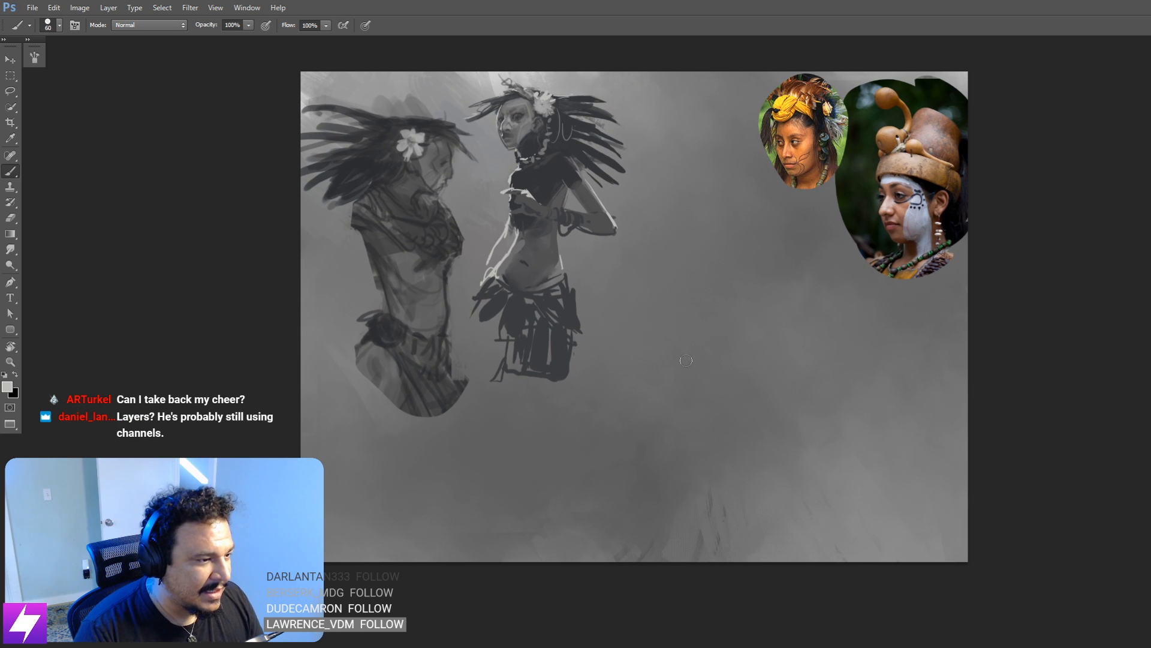
drag(674, 352, 715, 351)
key(ctrl+z)
key(bracketright)
key(bracketright)
key(bracketright)
key(bracketright)
key(bracketright)
mouse_move(715, 292)
mouse_down()
mouse_move(701, 332)
mouse_move(685, 317)
mouse_move(682, 331)
mouse_move(679, 311)
mouse_up()
key(ctrl+z)
key(ctrl+z)
key(ctrl+z)
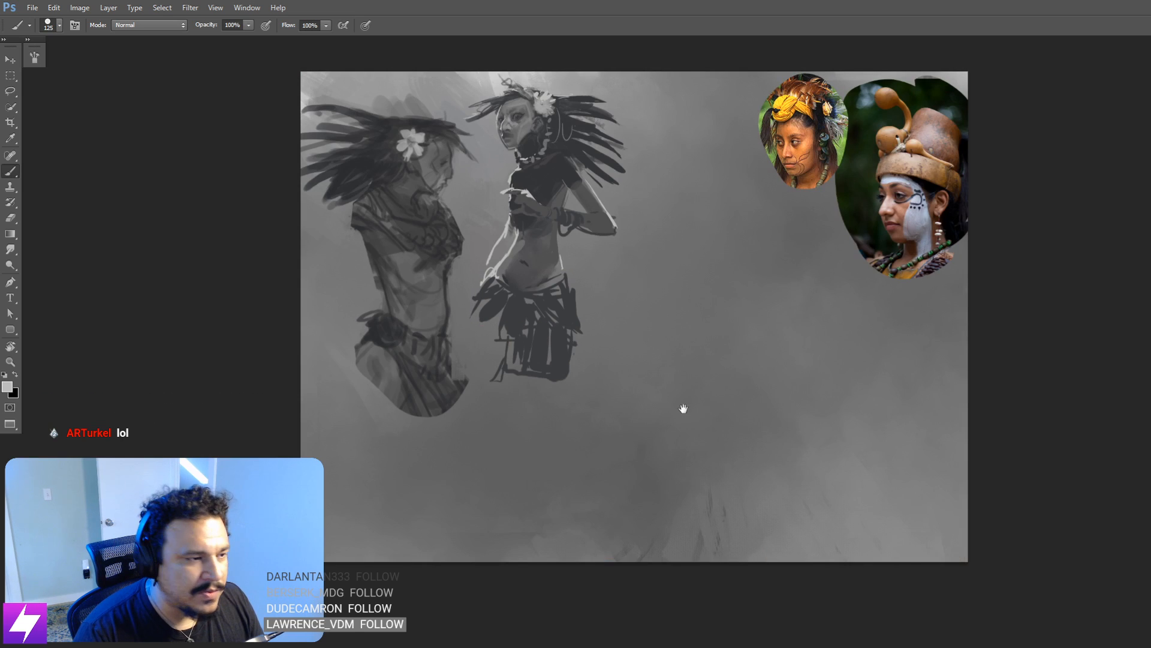
Step: Block in a mid-grey head and neck silhouette on the empty canvas with a tone sampled from the second figure, enlarging the brush from 125 px
drag(682, 409, 671, 405)
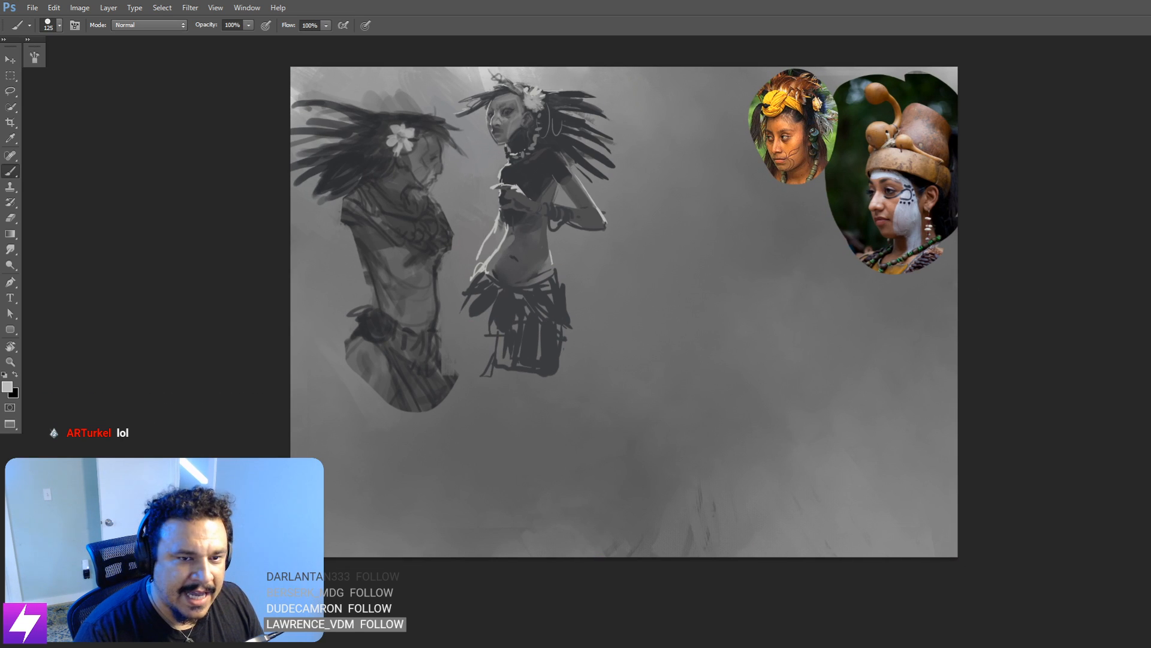
drag(792, 385, 786, 410)
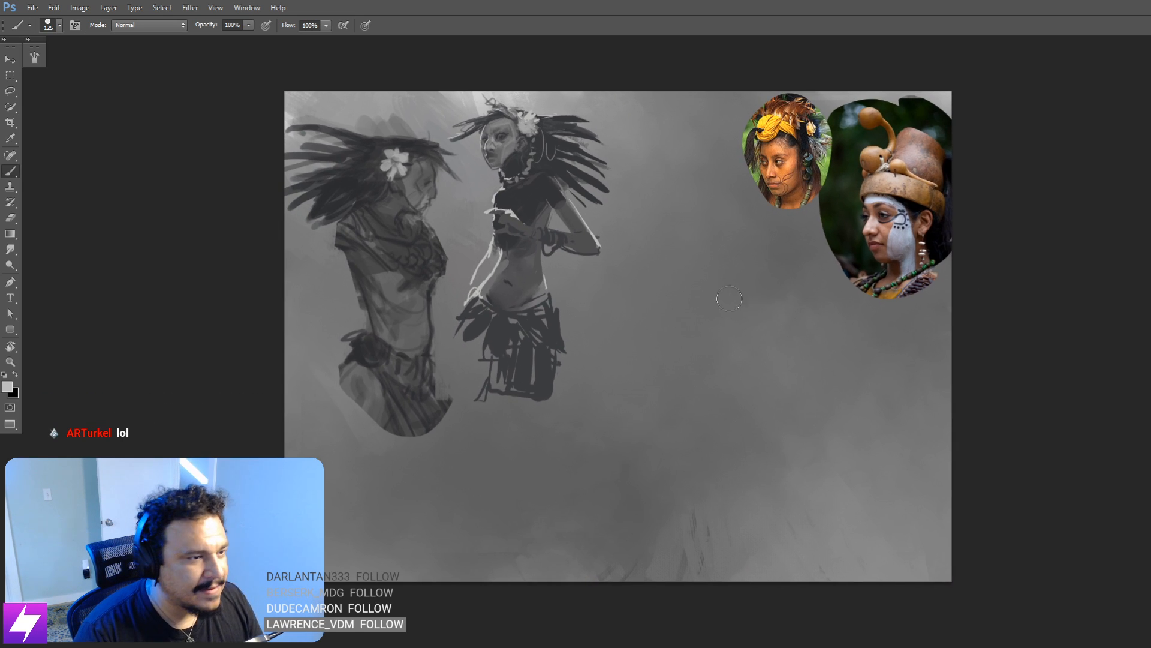
alt+click(546, 165)
drag(657, 370, 648, 325)
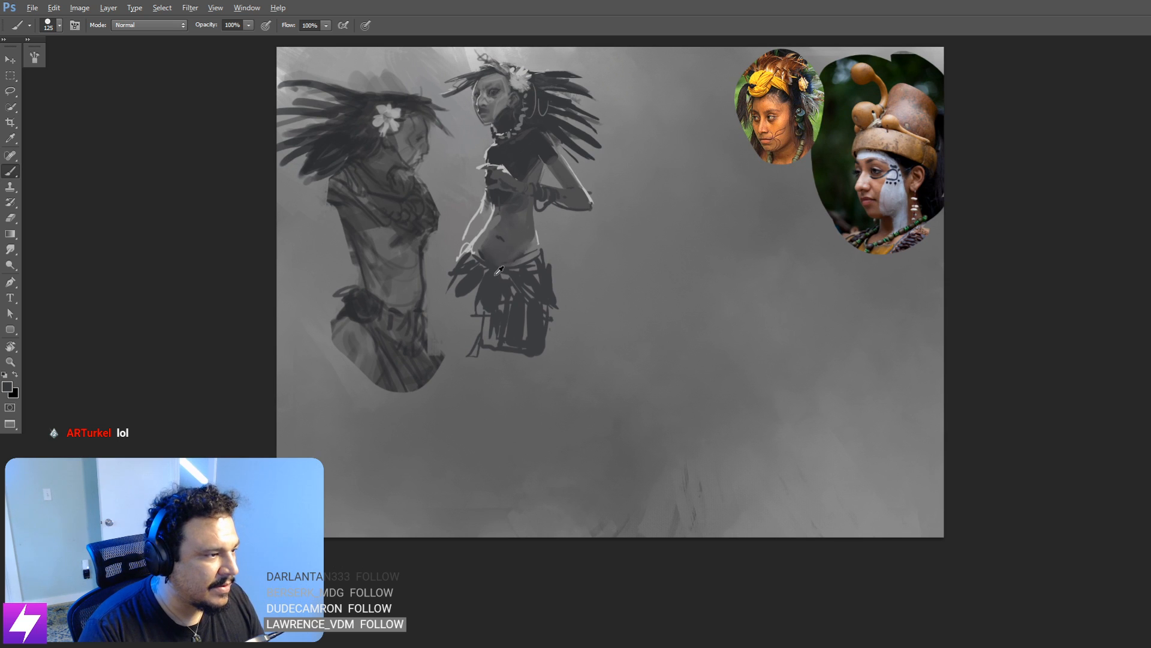
alt+click(519, 250)
drag(705, 370, 684, 340)
key(])
key(])
key(])
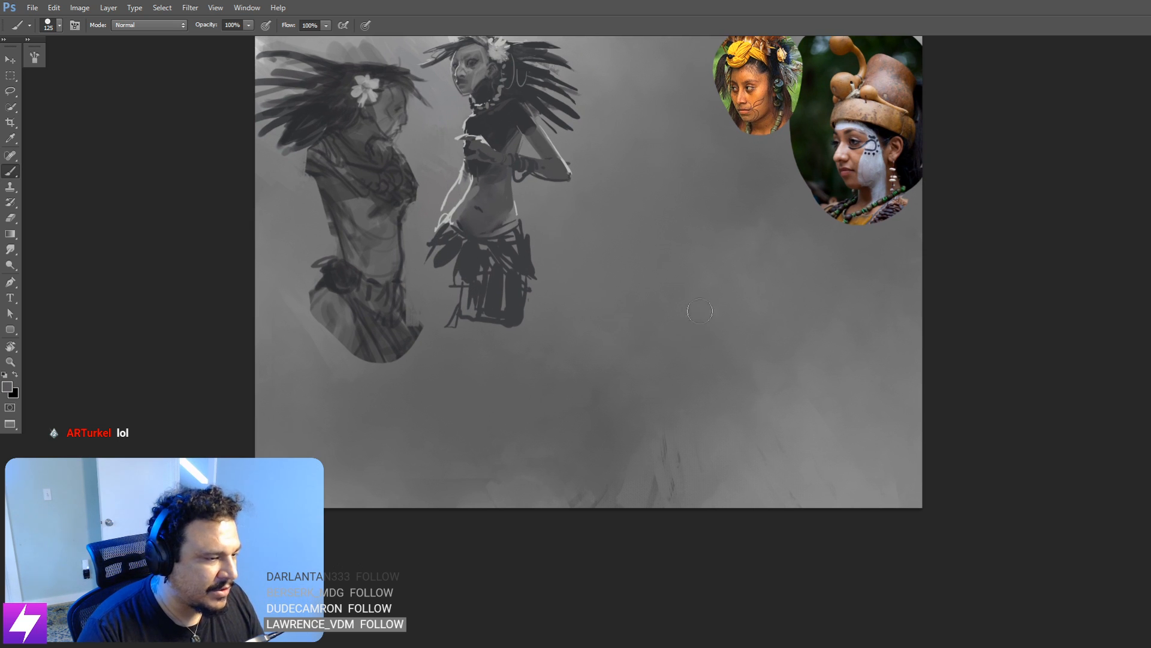
mouse_move(667, 261)
mouse_down()
mouse_move(683, 315)
mouse_move(694, 284)
mouse_move(677, 340)
mouse_move(704, 346)
mouse_move(689, 362)
mouse_move(715, 294)
mouse_move(678, 375)
mouse_move(707, 374)
mouse_move(701, 389)
mouse_move(722, 369)
mouse_move(705, 364)
mouse_move(691, 387)
mouse_up()
key(])
key(])
key(])
key(bracketleft)
key(bracketleft)
key(bracketleft)
key(bracketleft)
key(bracketleft)
key(bracketleft)
key(bracketleft)
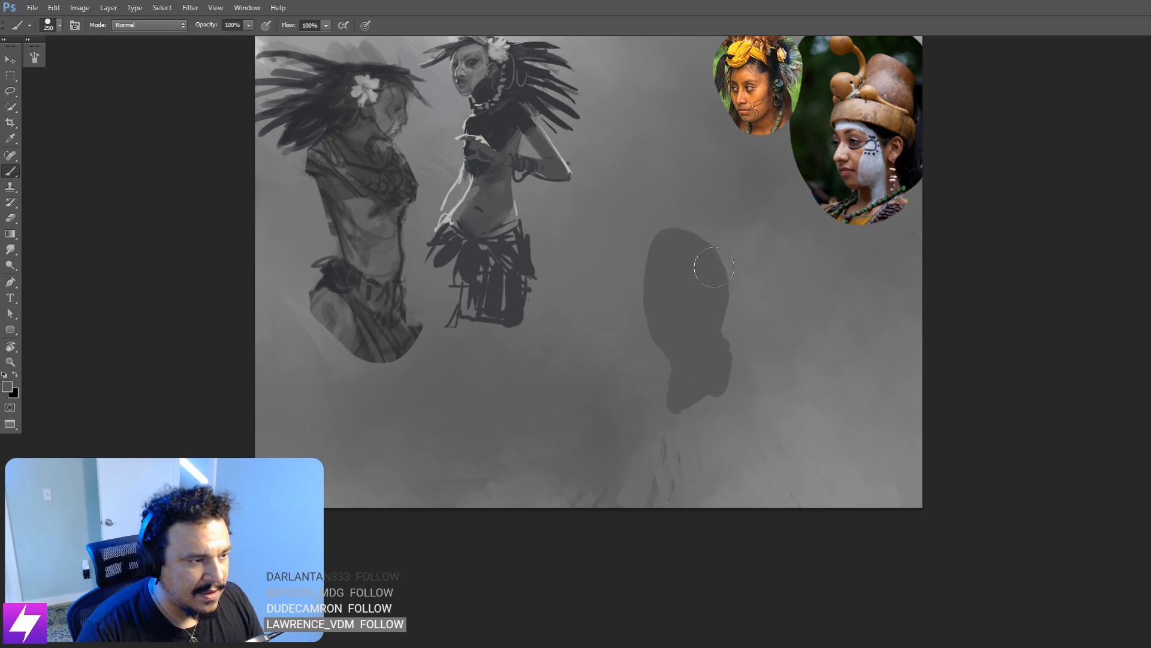
alt+click(523, 266)
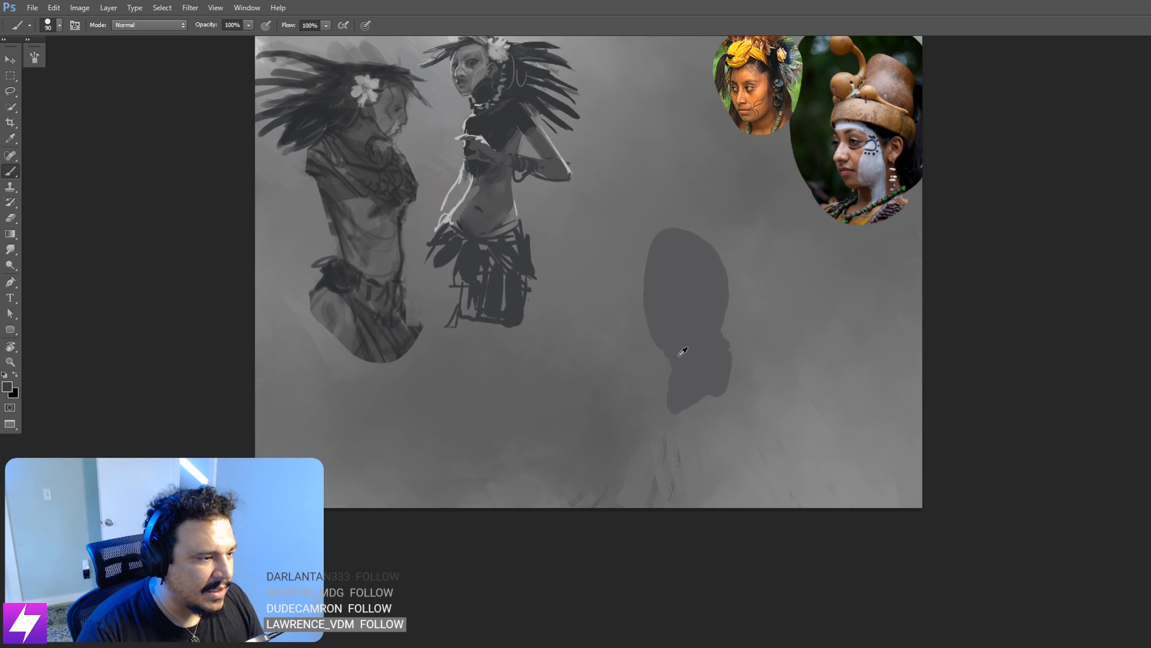
alt+click(687, 306)
key(bracketright)
key(bracketright)
key(bracketright)
drag(662, 336, 684, 357)
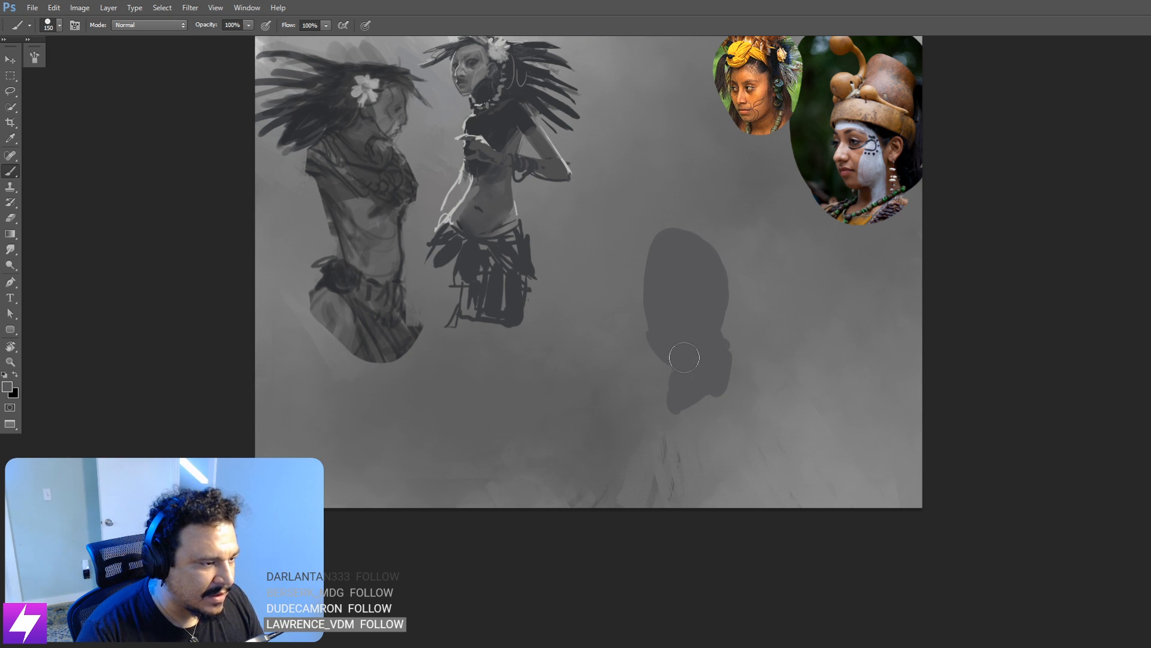
key(ctrl+z)
Step: Sample the dark skirt tone and begin a dark stroke across the new head silhouette with an 80 px brush
mouse_move(678, 309)
mouse_down()
mouse_move(689, 341)
mouse_move(704, 338)
mouse_up()
key(bracketleft)
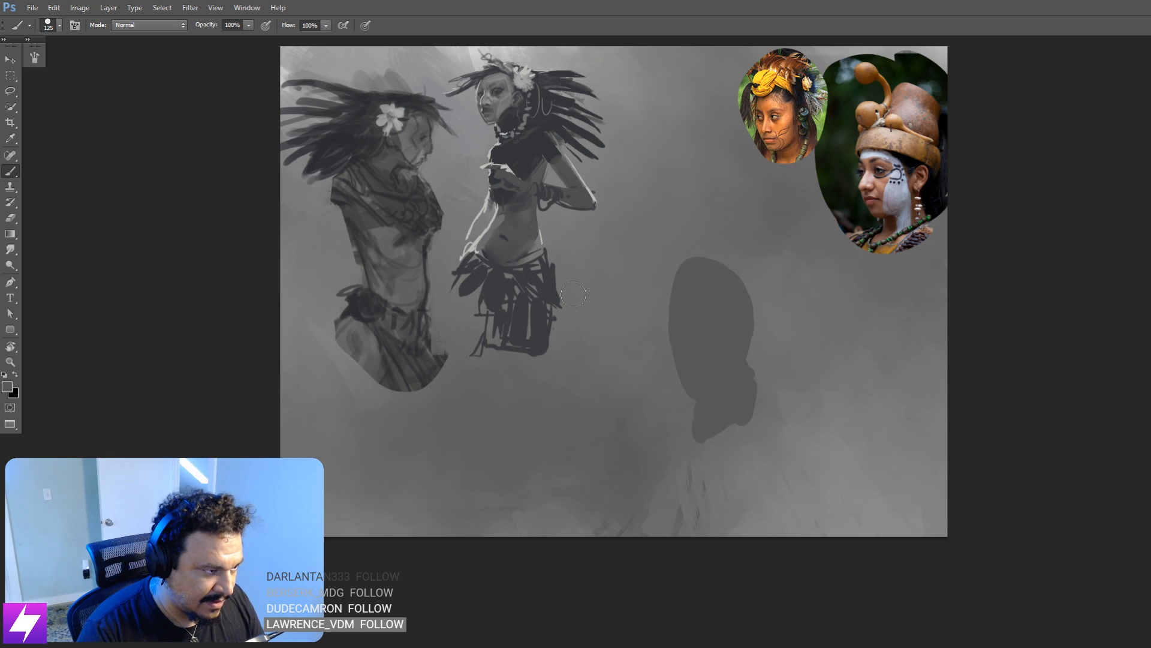
alt+click(543, 327)
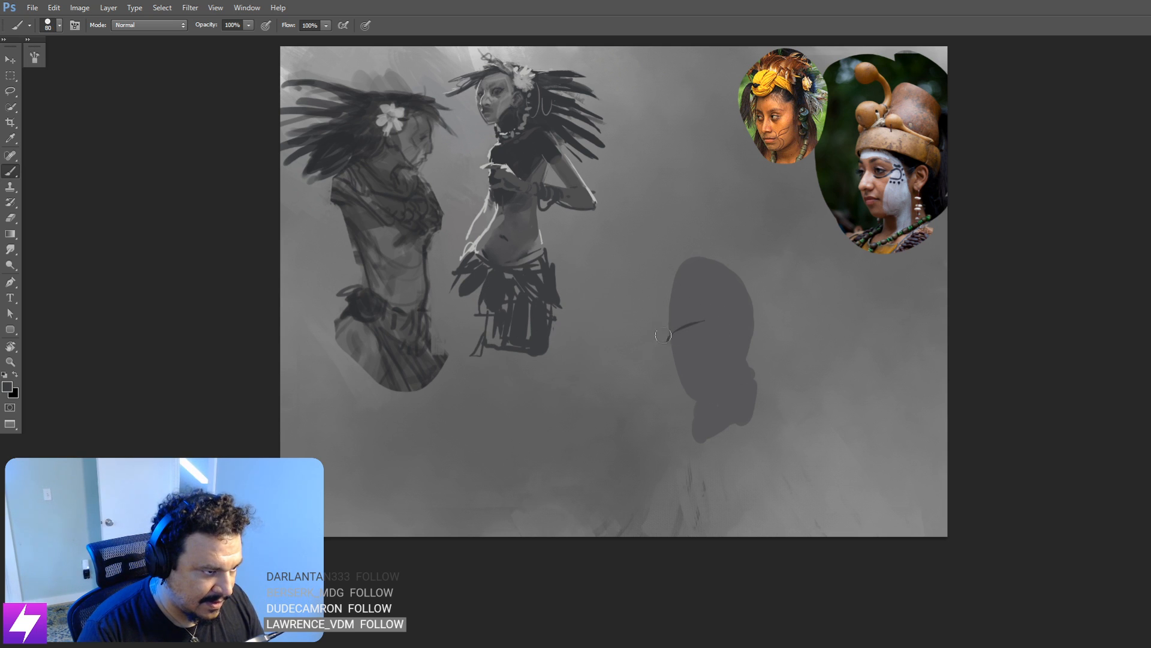
Step: Sketch the outline of a brimmed headdress over the grey head silhouette and mark a dark stroke under the chin
drag(662, 335, 773, 318)
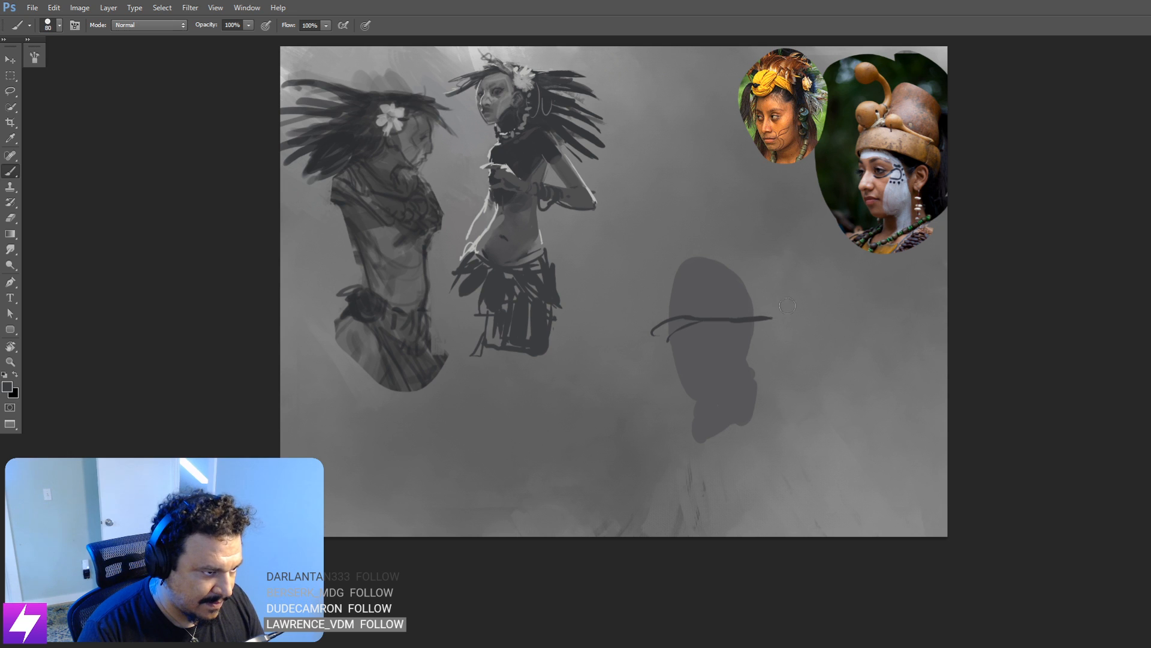
drag(668, 273, 651, 331)
mouse_move(680, 271)
mouse_down()
mouse_move(652, 331)
mouse_move(697, 261)
mouse_move(782, 274)
mouse_move(764, 320)
mouse_up()
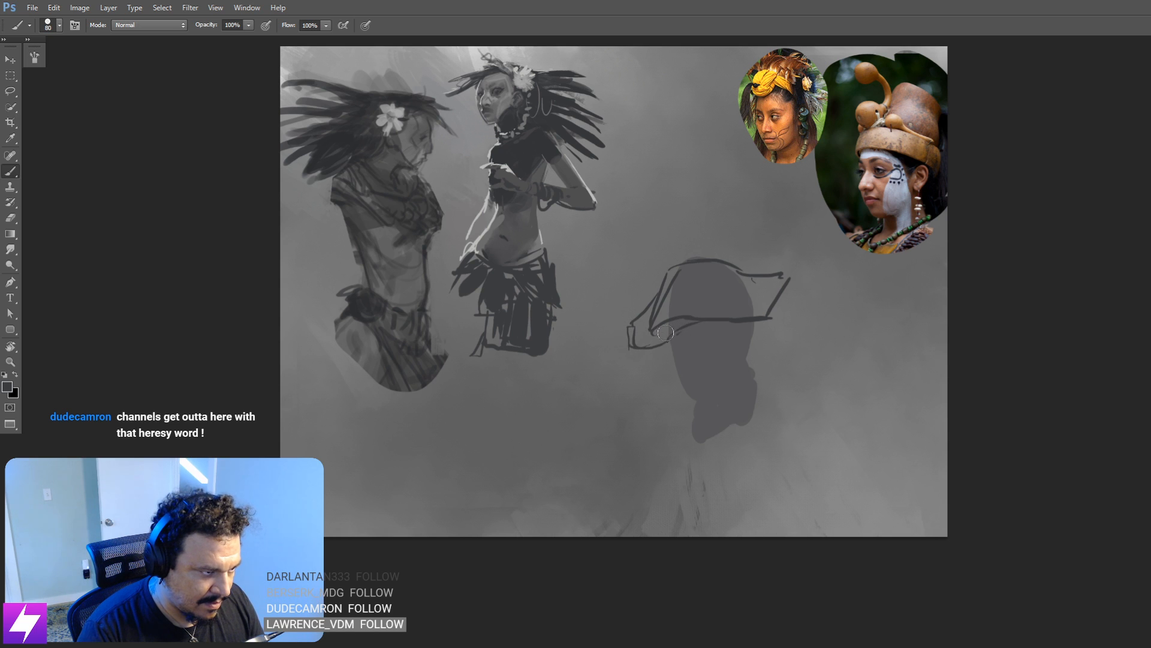
drag(652, 340, 704, 317)
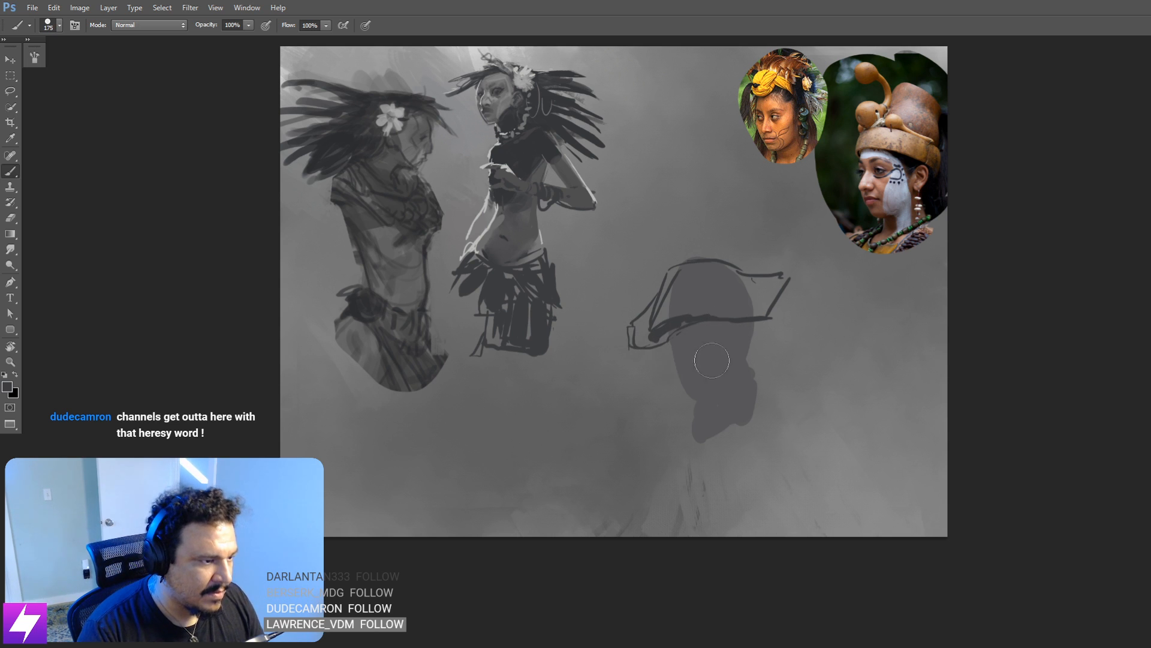
mouse_move(688, 391)
mouse_down()
mouse_move(712, 398)
mouse_move(735, 385)
mouse_up()
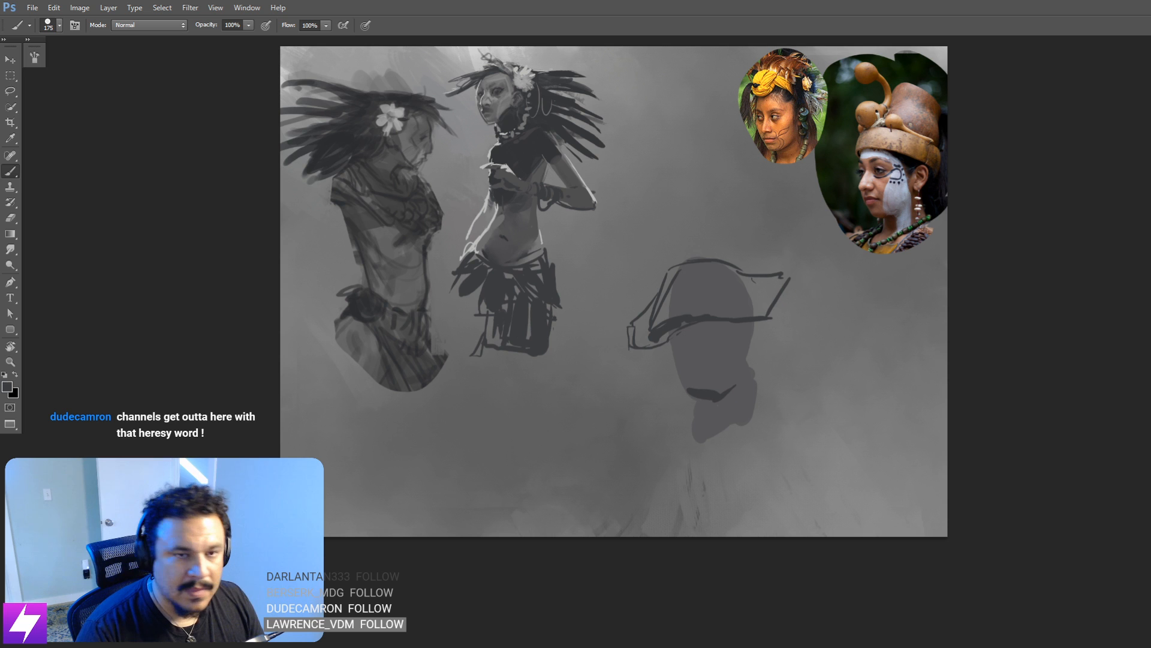
Step: Bring up the costume and headdress reference photo boards for review, returning to the sketch
key(ctrl+comma)
key(ctrl+comma)
key(ctrl+comma)
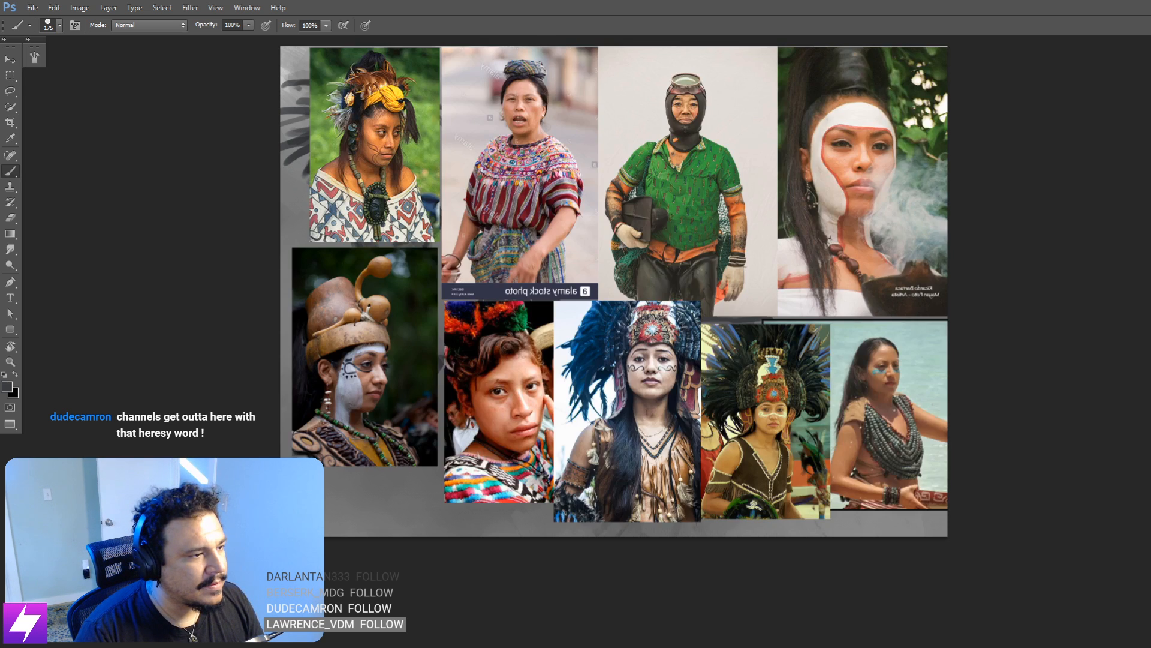
key(ctrl+comma)
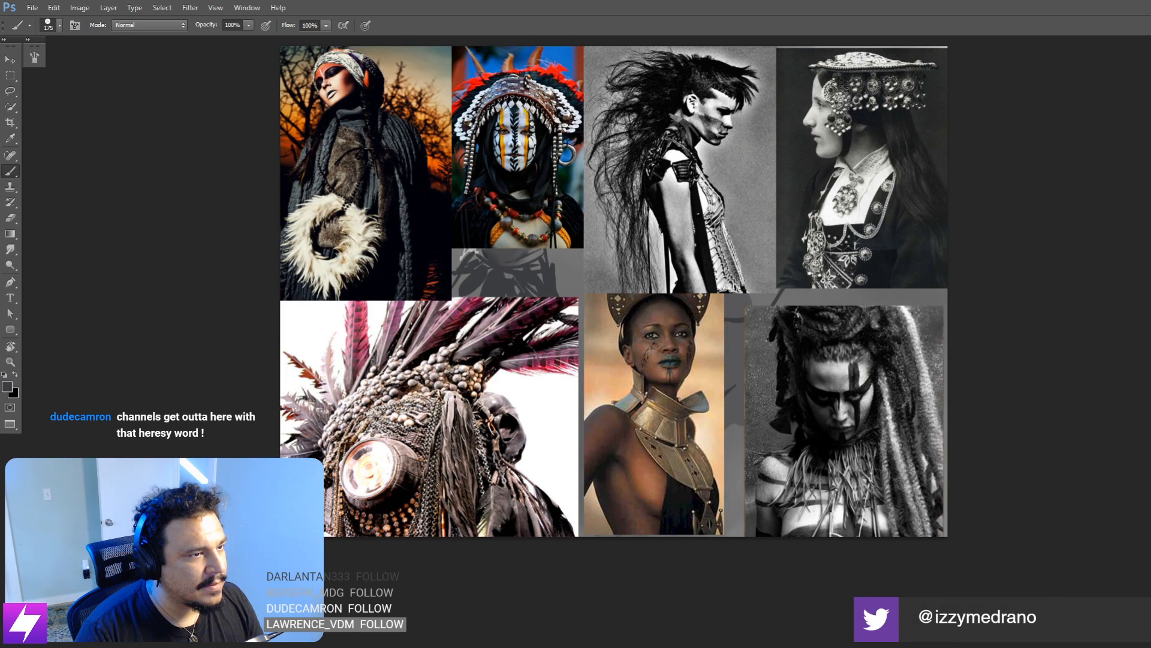
key(ctrl+comma)
Step: Sketch a rounded dome rising above the headdress, redoing its front curve, and add a curved line at its rear side
mouse_move(703, 330)
mouse_down()
mouse_move(722, 340)
mouse_move(774, 285)
mouse_up()
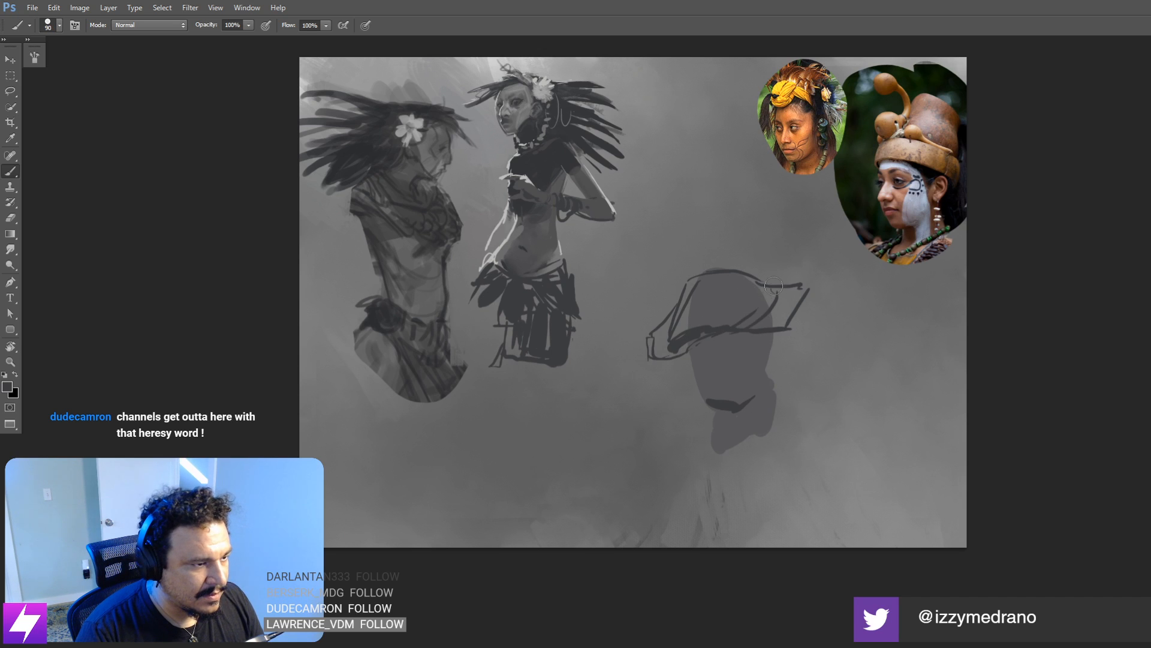
drag(746, 246, 682, 293)
key(ctrl+z)
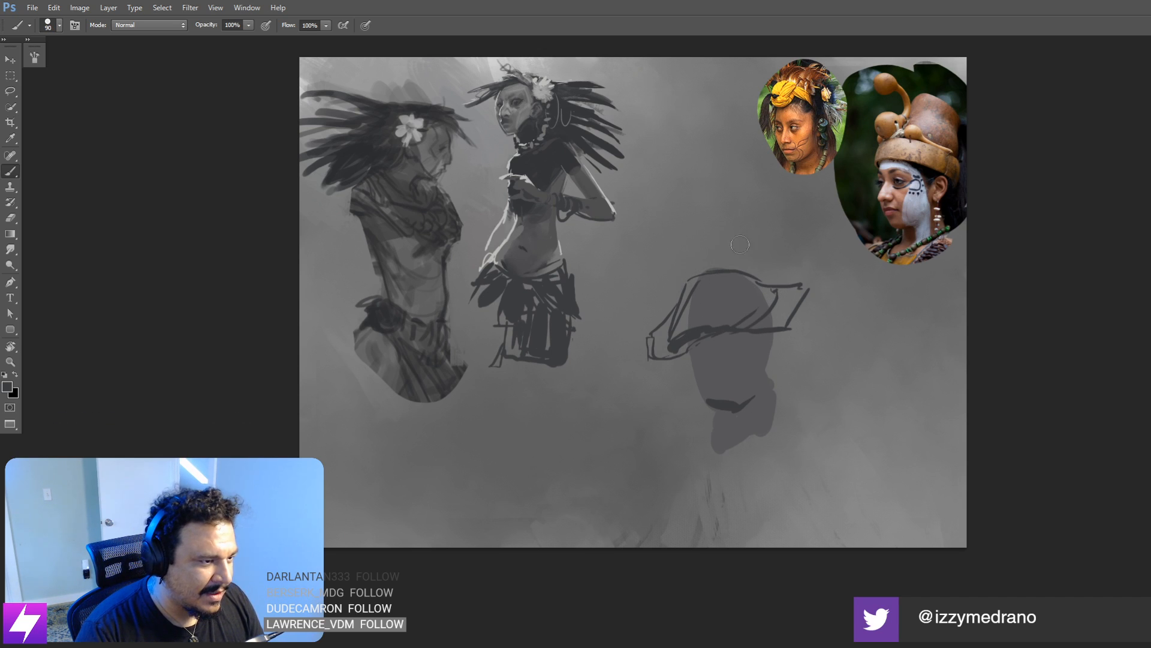
mouse_move(750, 243)
mouse_down()
mouse_move(685, 299)
mouse_move(695, 301)
mouse_up()
key(ctrl+z)
drag(734, 249, 683, 292)
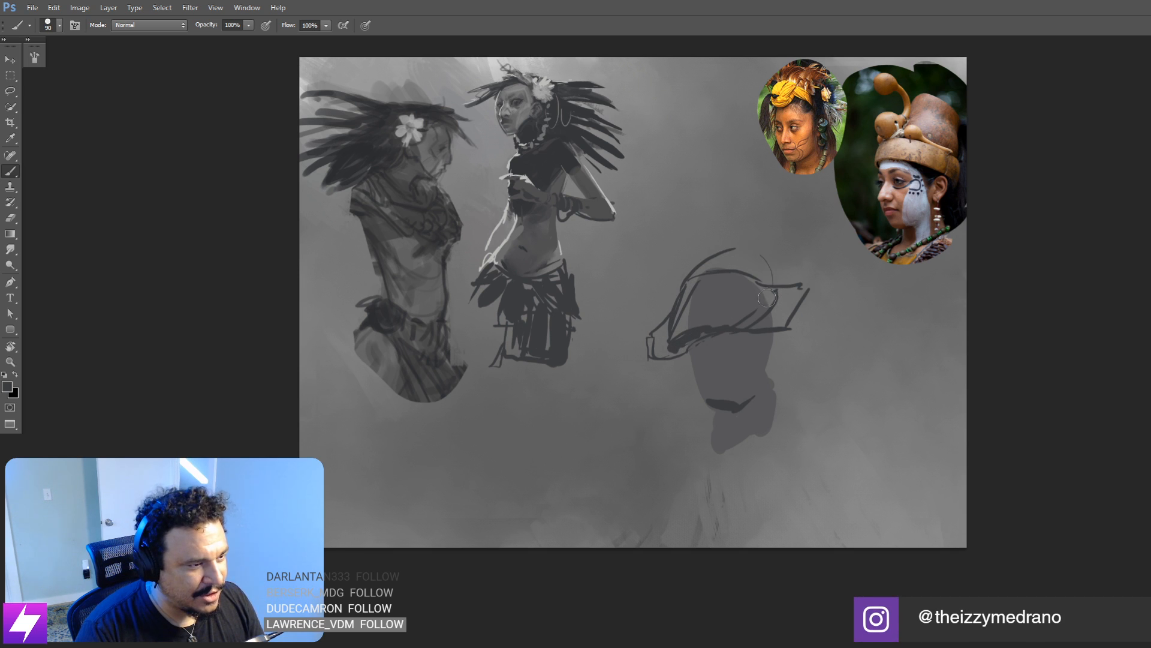
drag(753, 251, 774, 282)
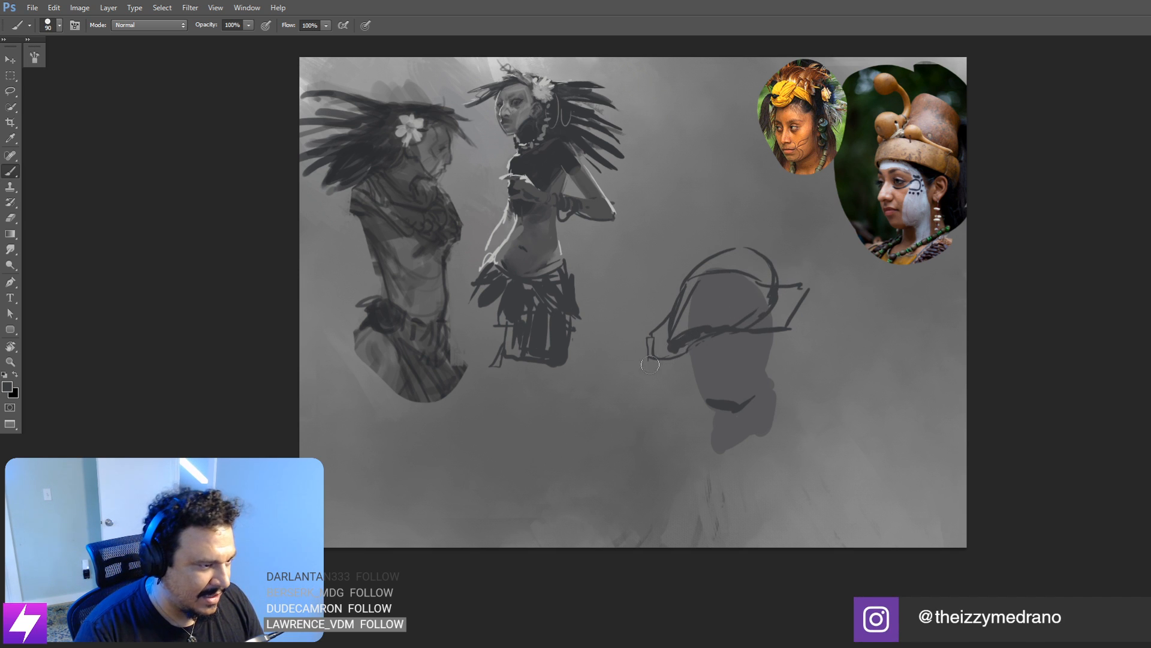
Step: Erase the protruding front tip of the headdress and redraw a shorter rounded visor in its place
key(e)
mouse_move(650, 364)
mouse_down()
mouse_move(649, 319)
mouse_move(676, 360)
mouse_up()
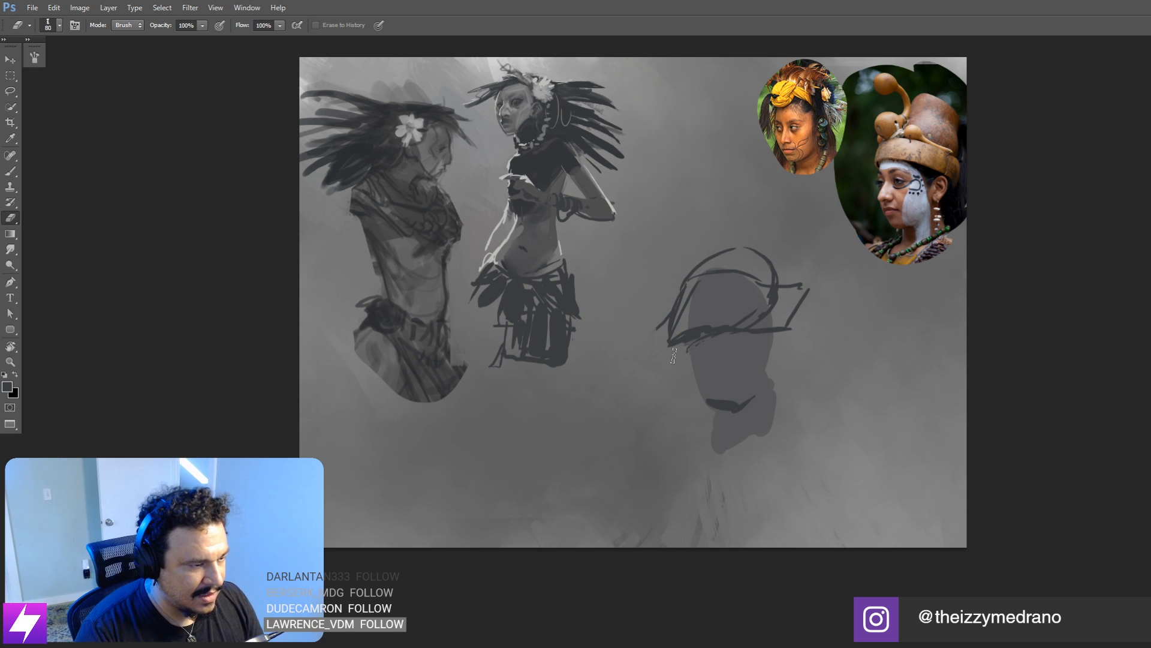
key(b)
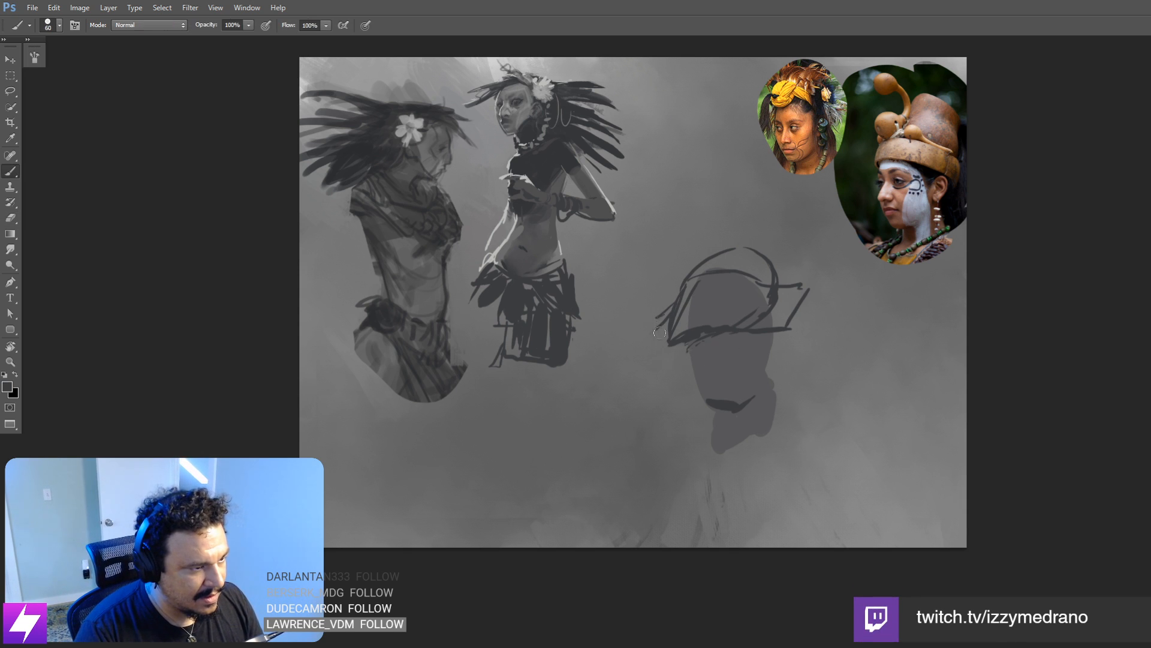
drag(659, 309, 660, 338)
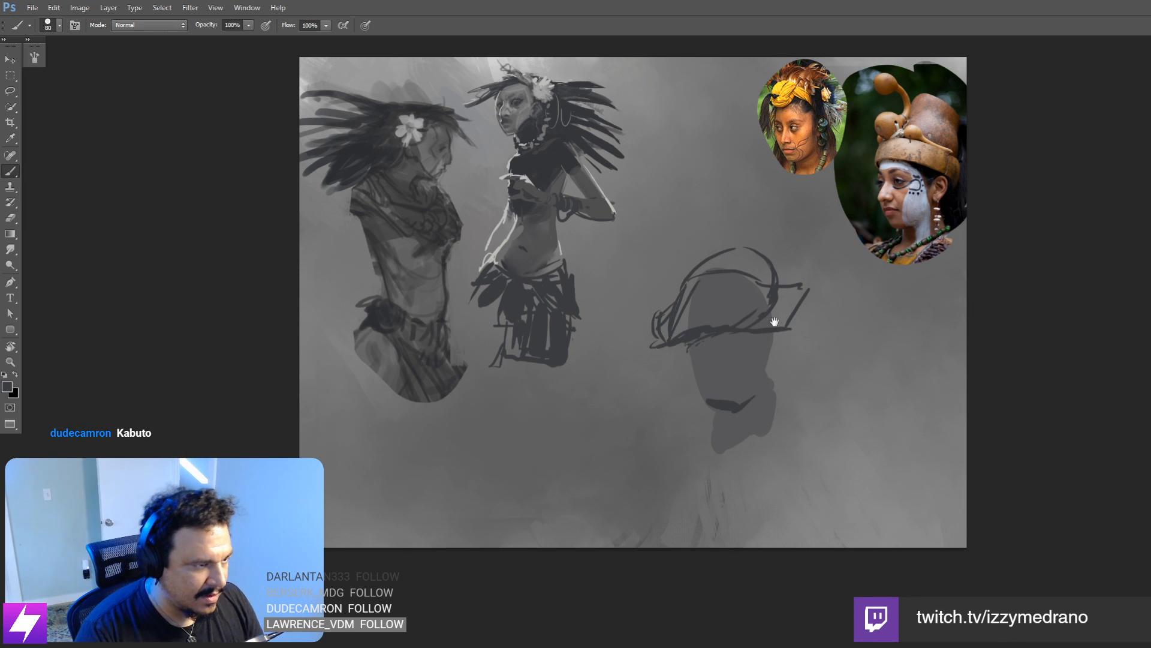
Step: Enlarge the brush to 125 px and sketch thin upright spikes and a small ornament at the front of the headdress
drag(775, 322, 781, 342)
key(bracketright)
key(bracketright)
key(bracketright)
mouse_move(706, 283)
mouse_down()
mouse_move(726, 220)
mouse_move(699, 235)
mouse_move(702, 315)
mouse_up()
drag(675, 305, 686, 324)
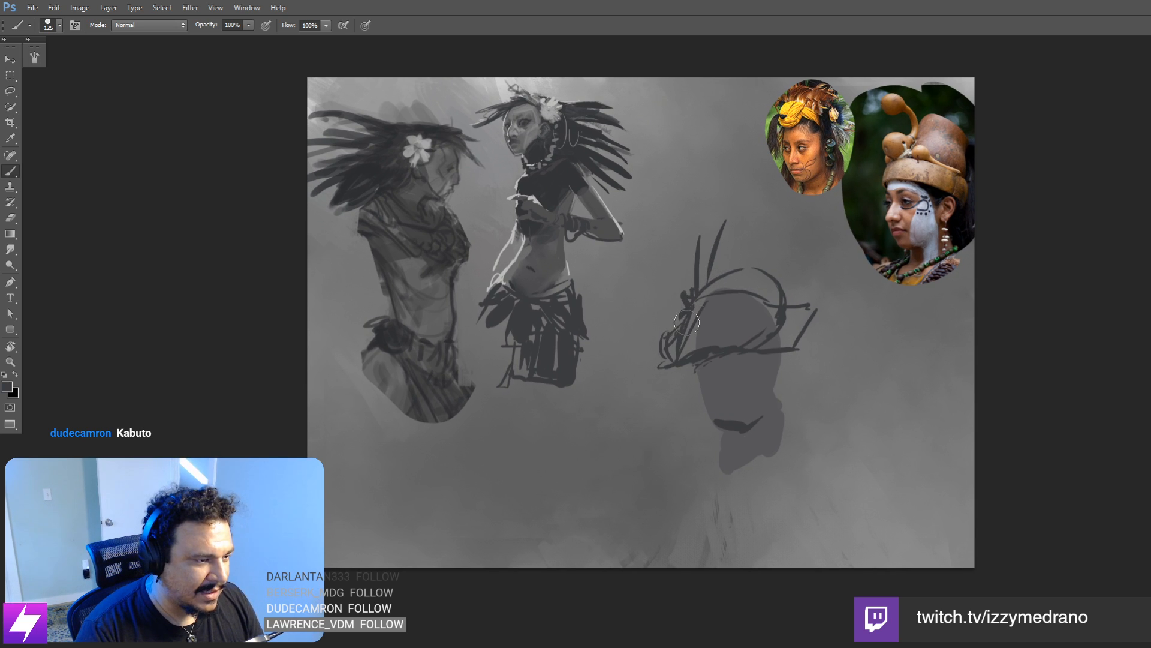
Step: Enlarge the brush to 175 px and add thick radiating feather strokes and round shapes around the headdress's top and back
key(bracketright)
key(bracketright)
drag(822, 267, 790, 283)
drag(818, 243, 778, 277)
drag(774, 218, 744, 262)
drag(830, 276, 833, 283)
mouse_move(874, 327)
mouse_down()
mouse_move(792, 318)
mouse_move(827, 349)
mouse_move(769, 364)
mouse_up()
Step: Flip the canvas horizontally and frame the headdress sketch
alt+click(776, 353)
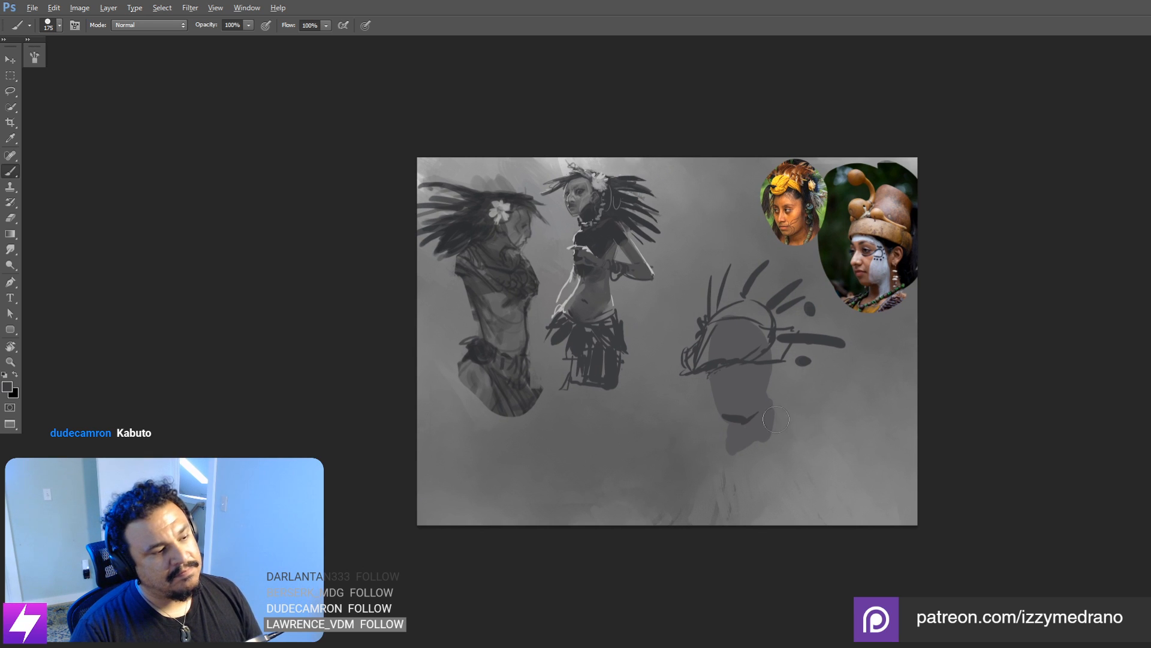
key(h)
drag(651, 398, 798, 358)
ctrl+click(771, 332)
drag(815, 305, 756, 376)
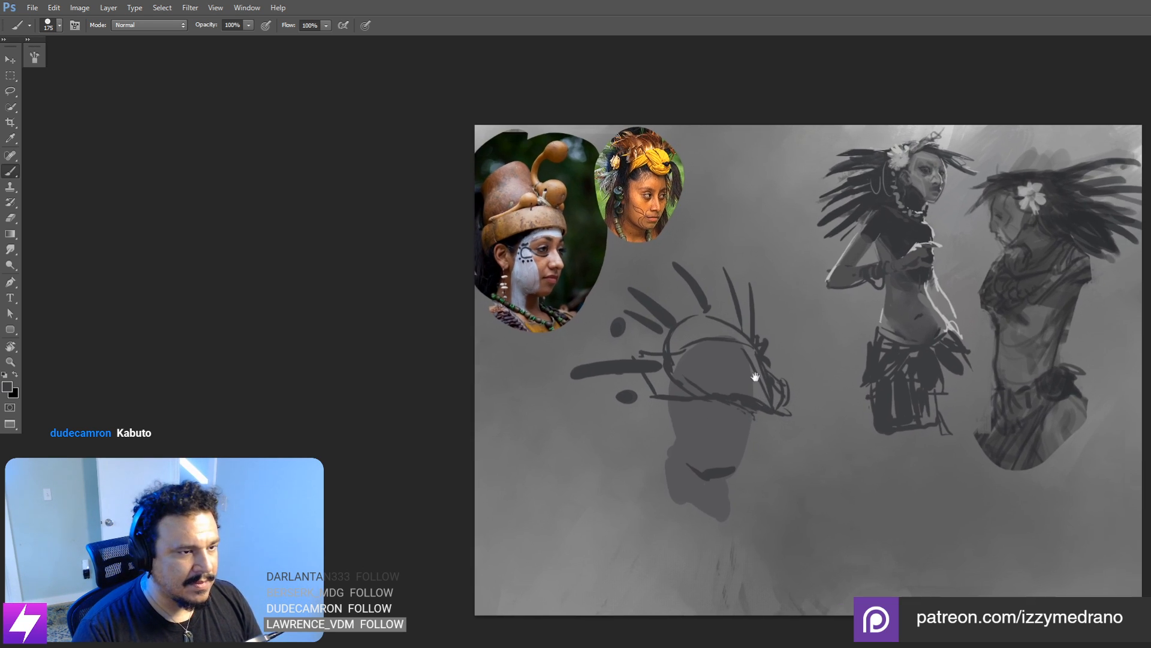
Step: Choose a textured flat brush preset and block in dark hair, neck and collar masses around the head, enlarging the brush to 150 px
right_click(755, 377)
click(273, 351)
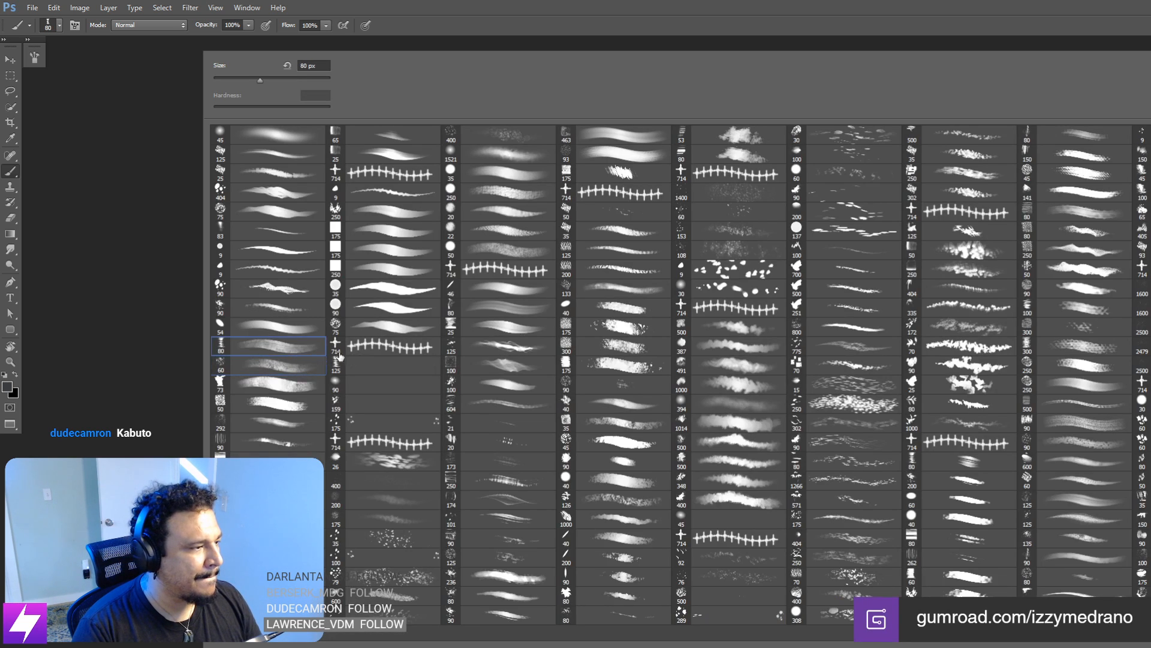
double_click(337, 361)
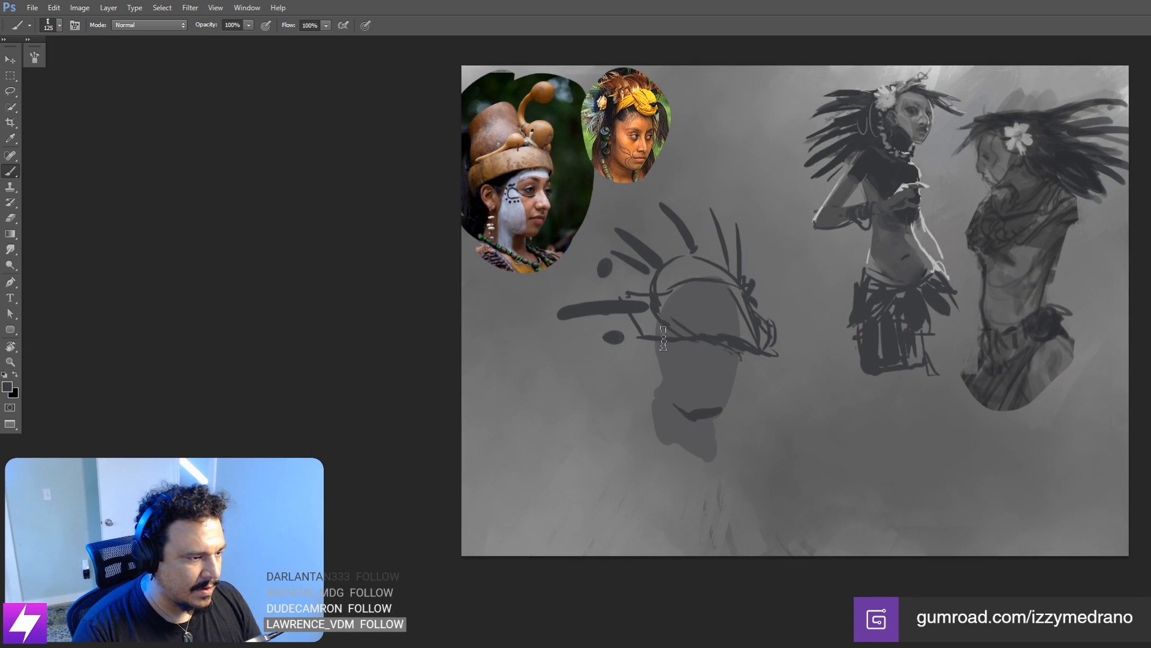
mouse_move(663, 338)
mouse_down()
mouse_move(673, 375)
mouse_move(691, 350)
mouse_move(750, 339)
mouse_move(662, 372)
mouse_move(662, 354)
mouse_move(664, 411)
mouse_move(647, 390)
mouse_move(653, 422)
mouse_move(632, 421)
mouse_move(694, 454)
mouse_move(721, 433)
mouse_move(682, 431)
mouse_move(716, 424)
mouse_move(734, 446)
mouse_move(630, 423)
mouse_move(599, 436)
mouse_move(612, 412)
mouse_move(625, 437)
mouse_move(713, 456)
mouse_up()
key(bracketright)
mouse_move(652, 357)
mouse_down()
mouse_move(671, 370)
mouse_move(606, 383)
mouse_move(666, 348)
mouse_move(660, 366)
mouse_move(644, 327)
mouse_move(665, 291)
mouse_move(722, 269)
mouse_move(752, 303)
mouse_move(729, 315)
mouse_up()
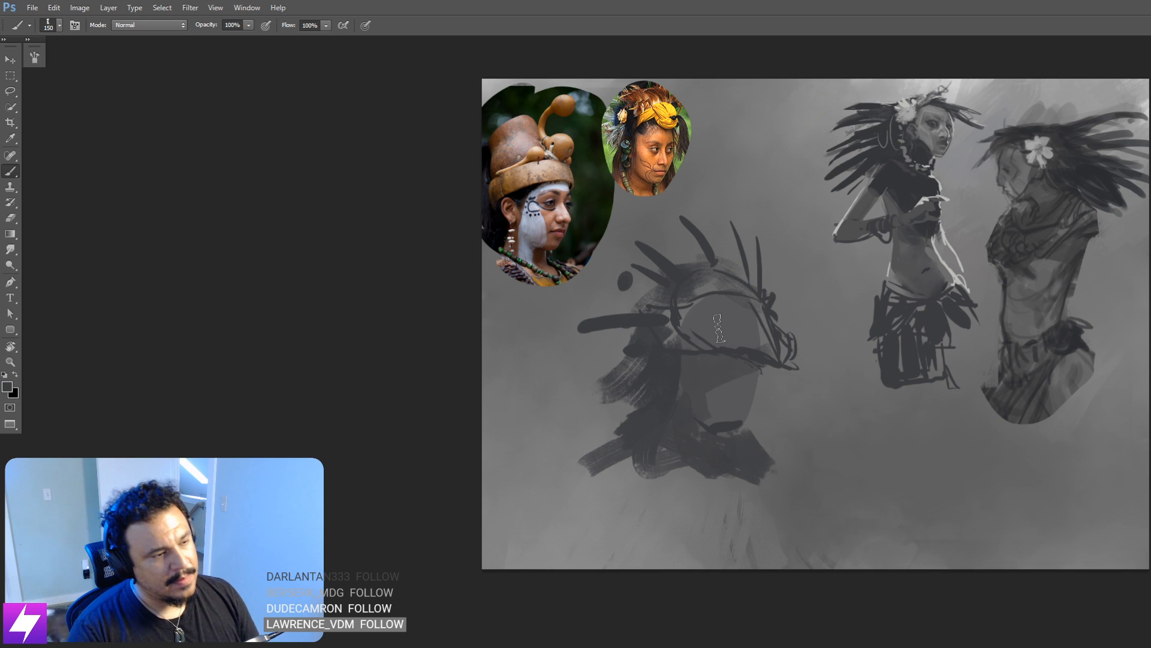
Step: Reduce the brush to 80 px and paint over the headdress's inner construction lines to form a solid grey cap
key(bracketleft)
key(bracketleft)
key(bracketleft)
key(bracketleft)
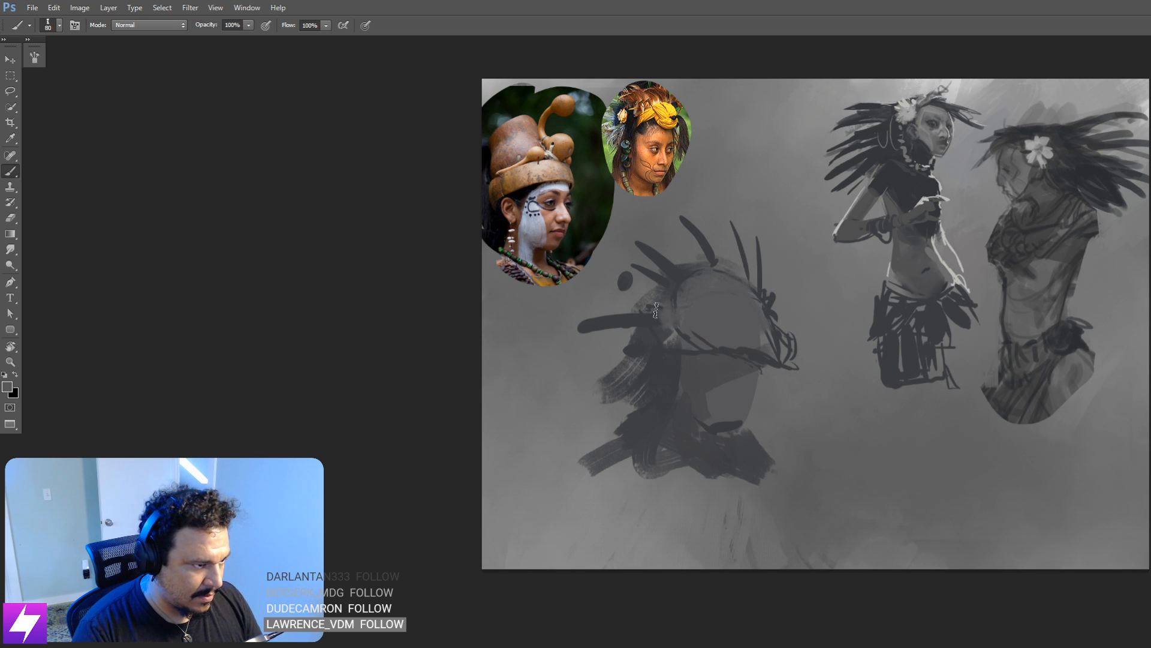
mouse_move(655, 310)
mouse_down()
mouse_move(689, 339)
mouse_move(765, 353)
mouse_up()
drag(800, 417, 793, 422)
Step: Flip the canvas back horizontally to check the headdress from the other direction
key(ctrl+minus)
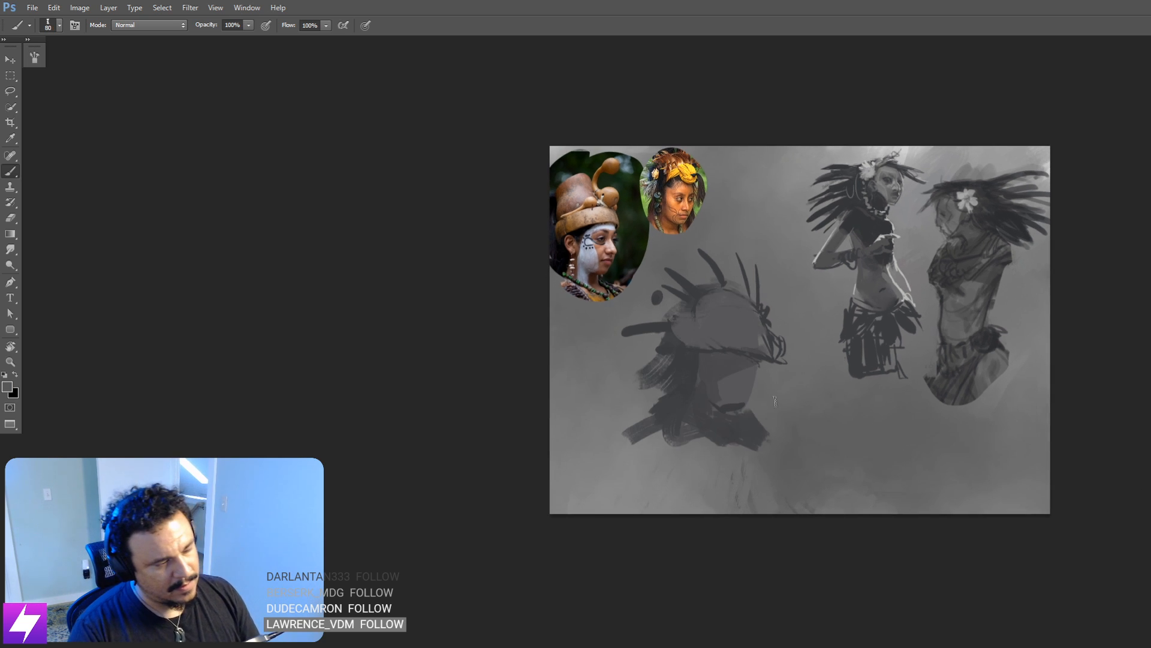
key(ctrl+shift+h)
key(ctrl+plus)
drag(931, 317, 871, 312)
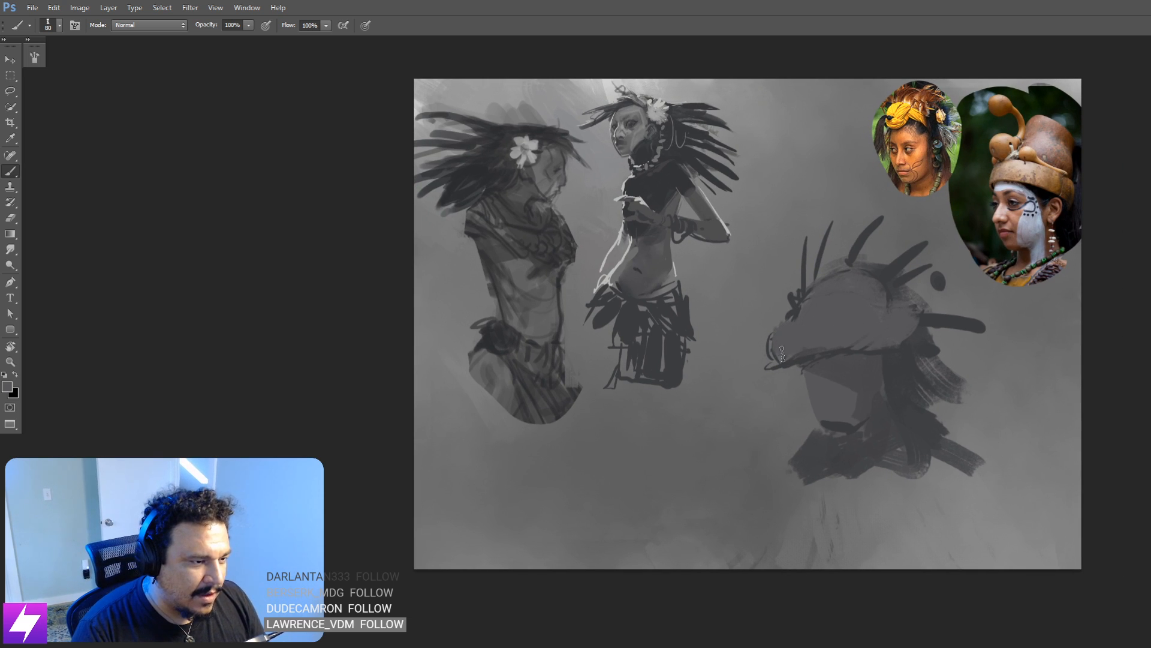
alt+click(855, 342)
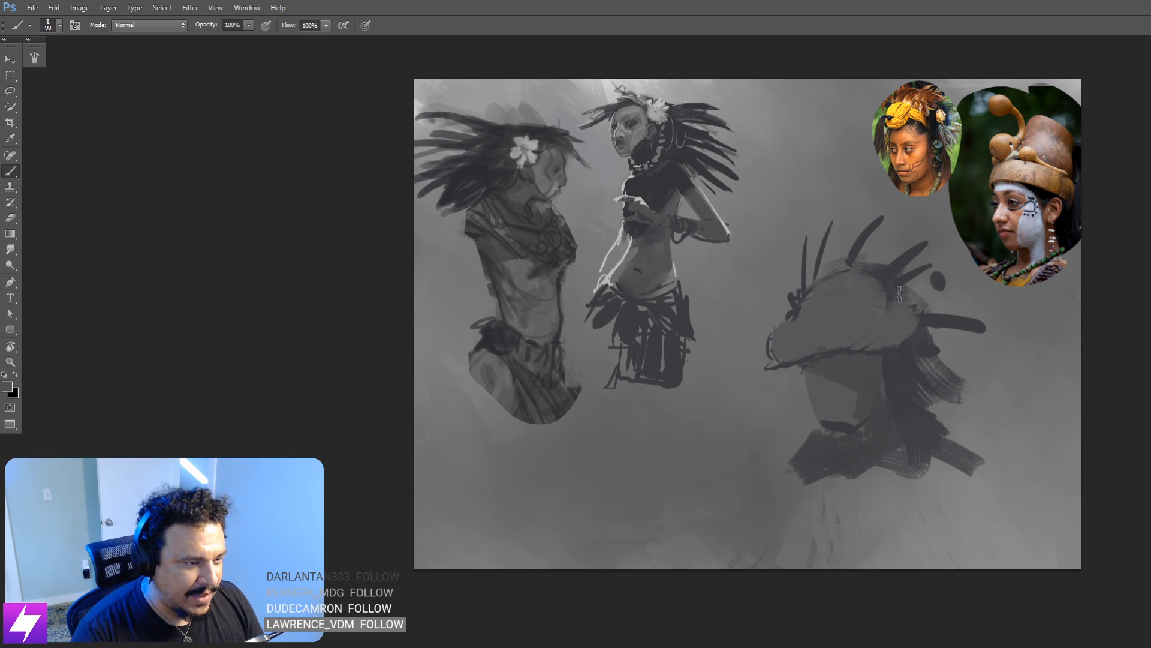
drag(876, 294, 872, 292)
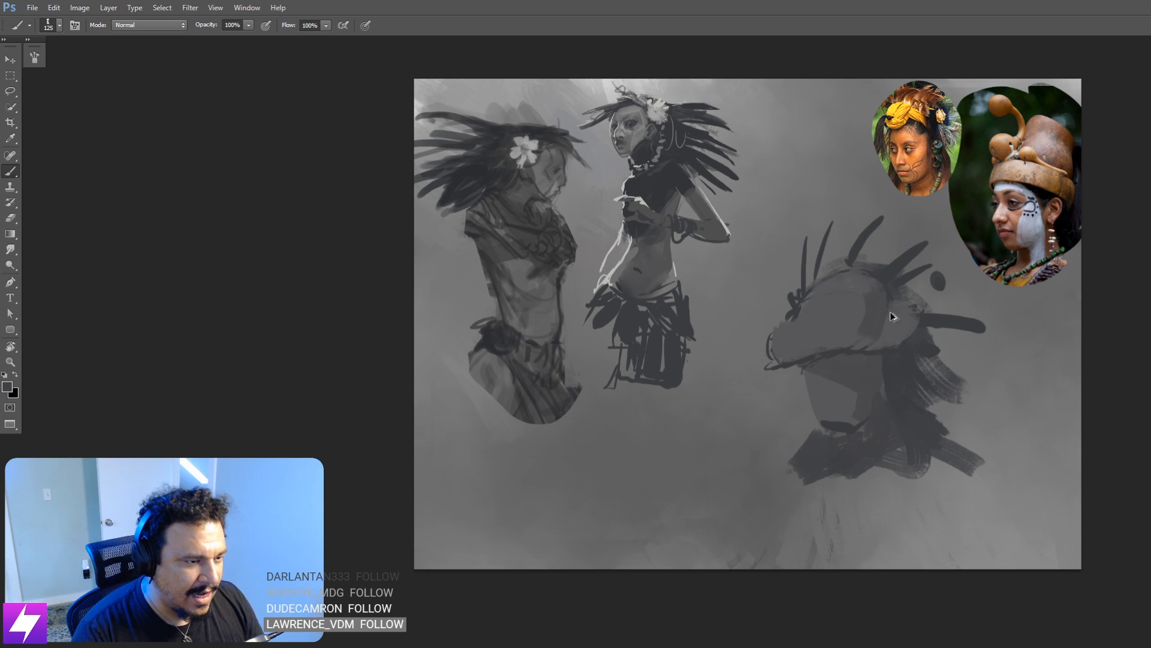
key(ctrl+z)
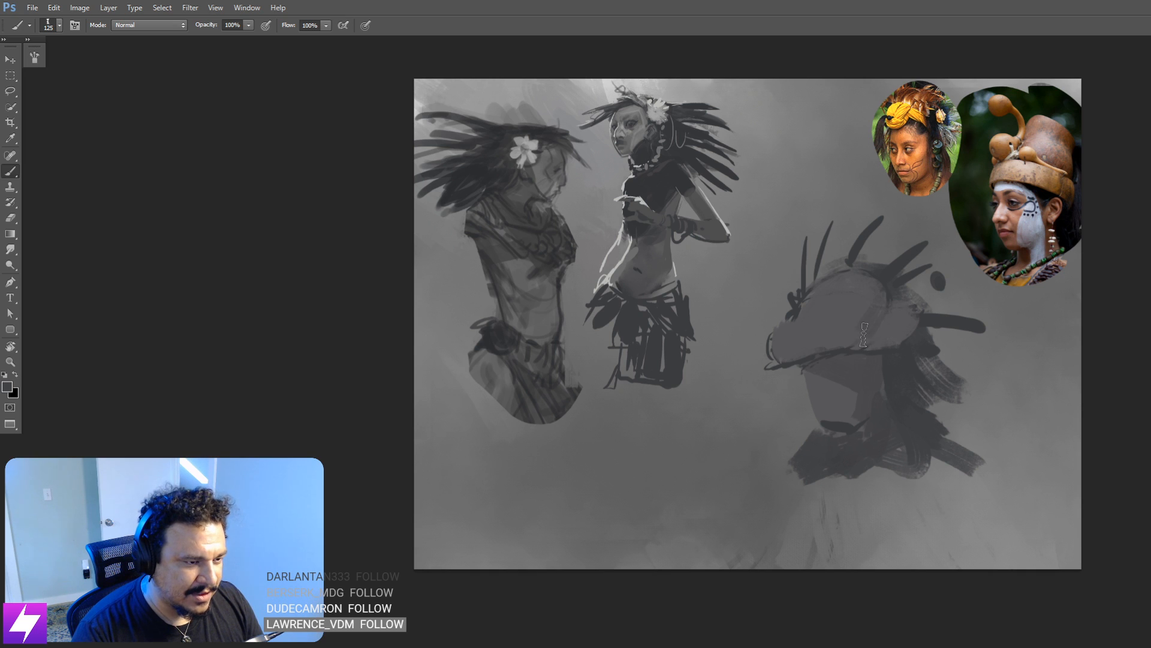
Step: Blend the cap's tones with the Smudge tool and flip the canvas horizontally again
key(r)
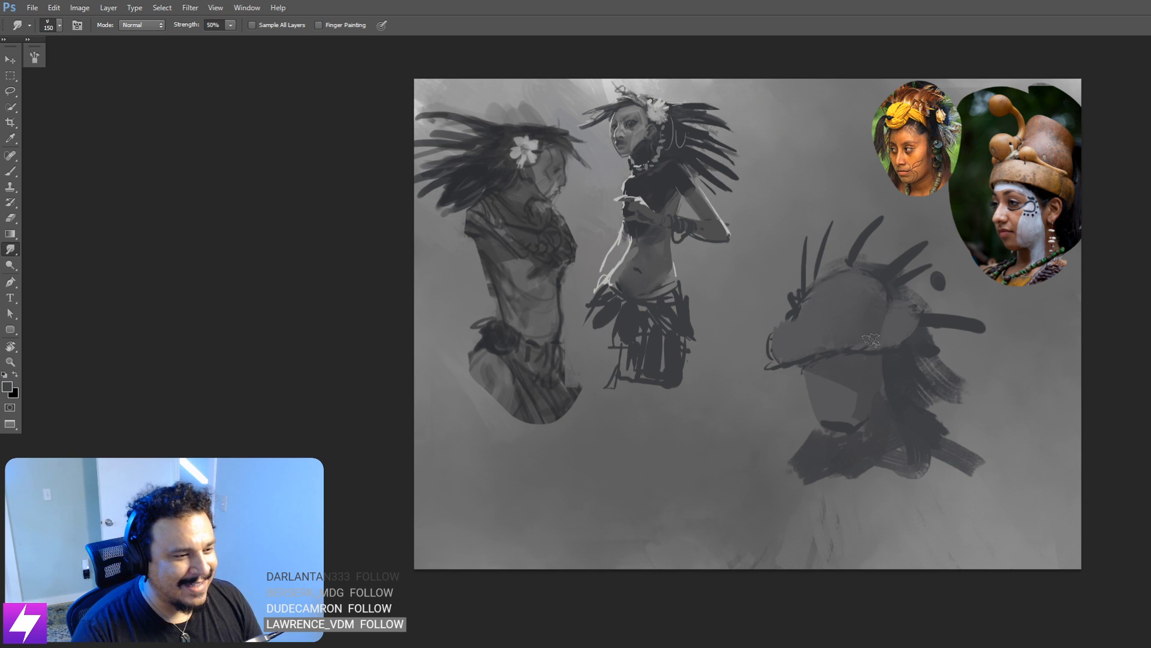
key(ctrl+shift+h)
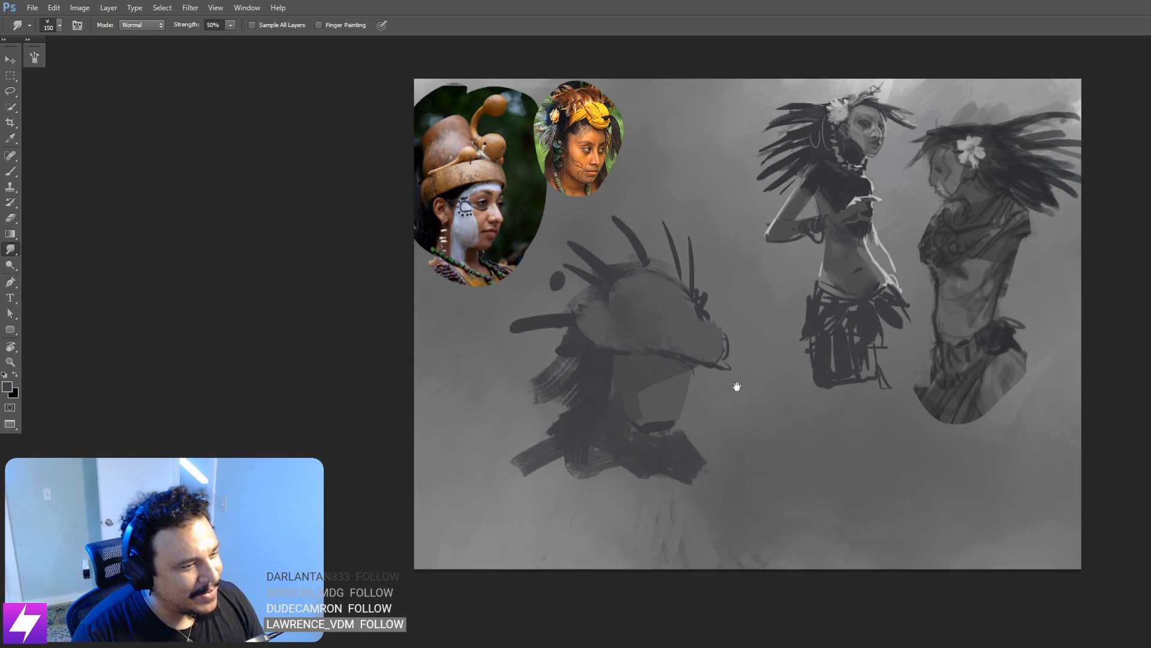
drag(689, 377, 752, 387)
Step: Shade the headdress cap with the brush enlarged to 200 px and soften the tones with the Smudge tool
key(b)
key(bracketright)
key(bracketright)
key(bracketright)
key(bracketright)
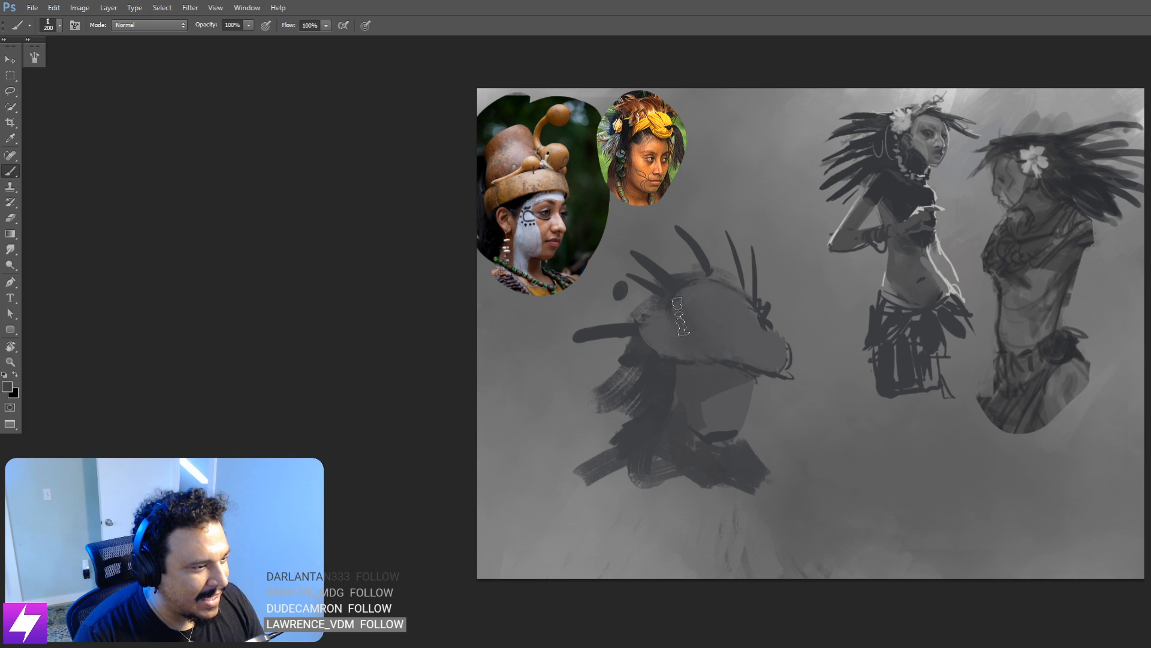
key(r)
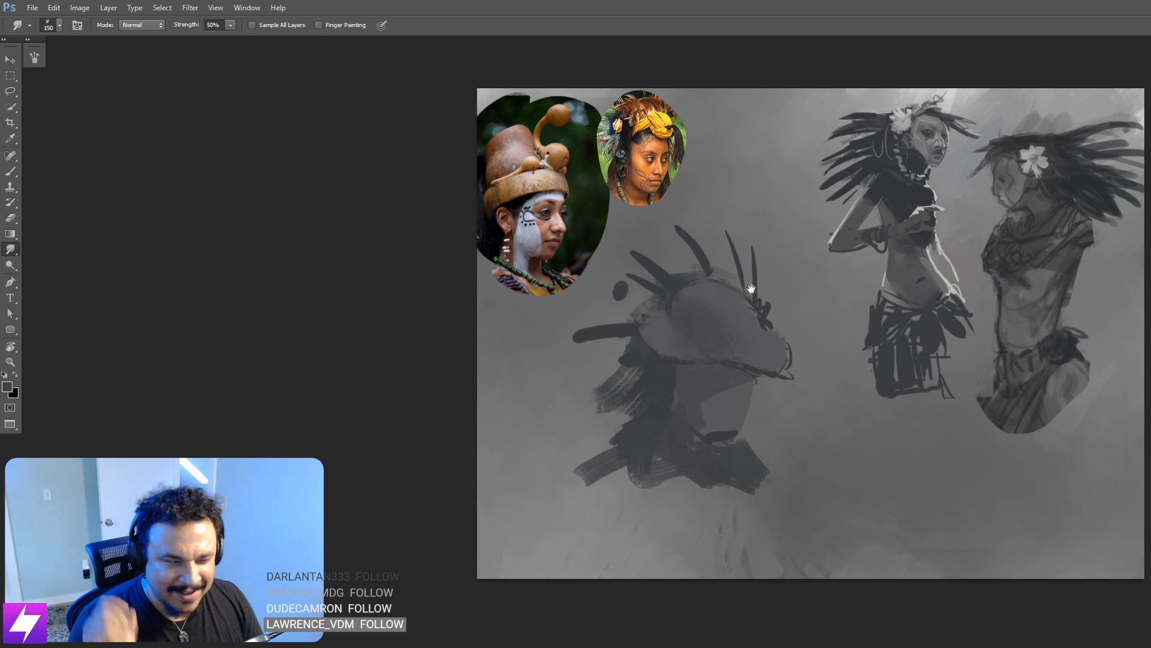
key(b)
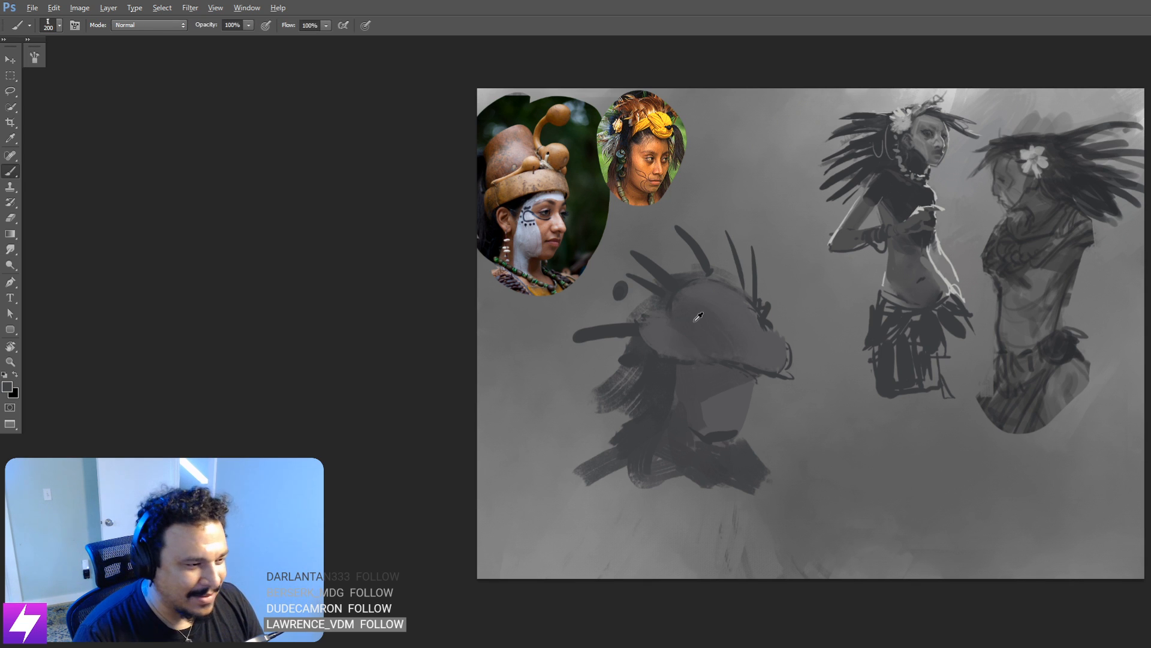
Step: Fill the side and back of the cap with an even dark grey, using a brush of about 150 px
key(bracketleft)
key(bracketleft)
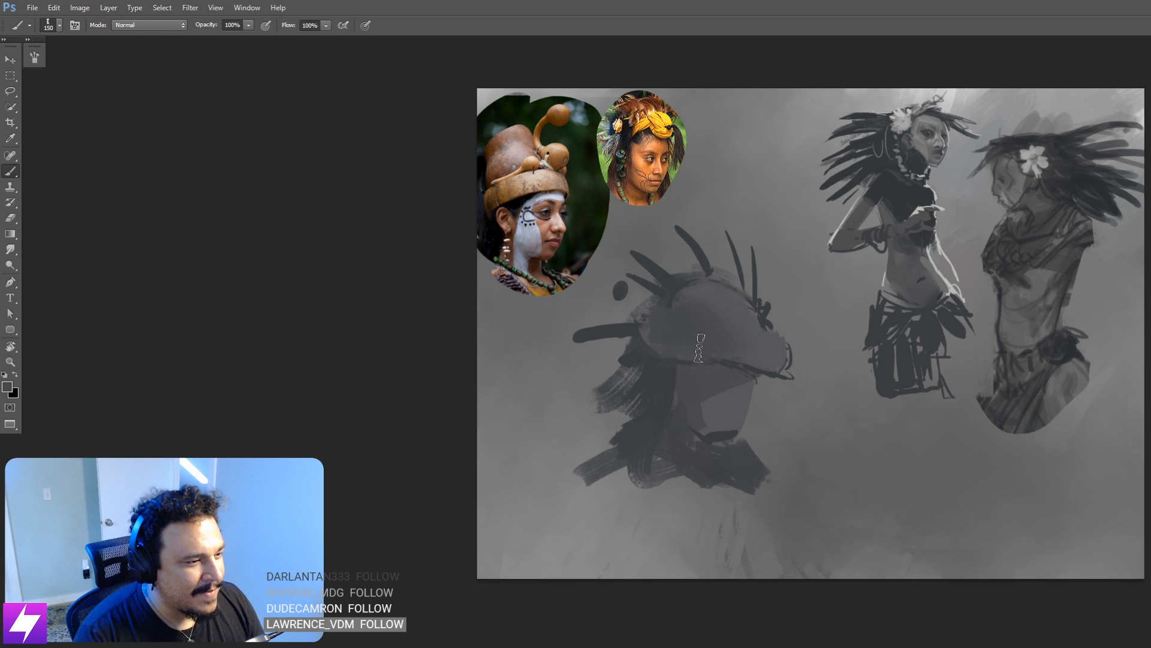
key(bracketleft)
key(bracketleft)
key(bracketleft)
key(bracketright)
key(bracketright)
key(bracketright)
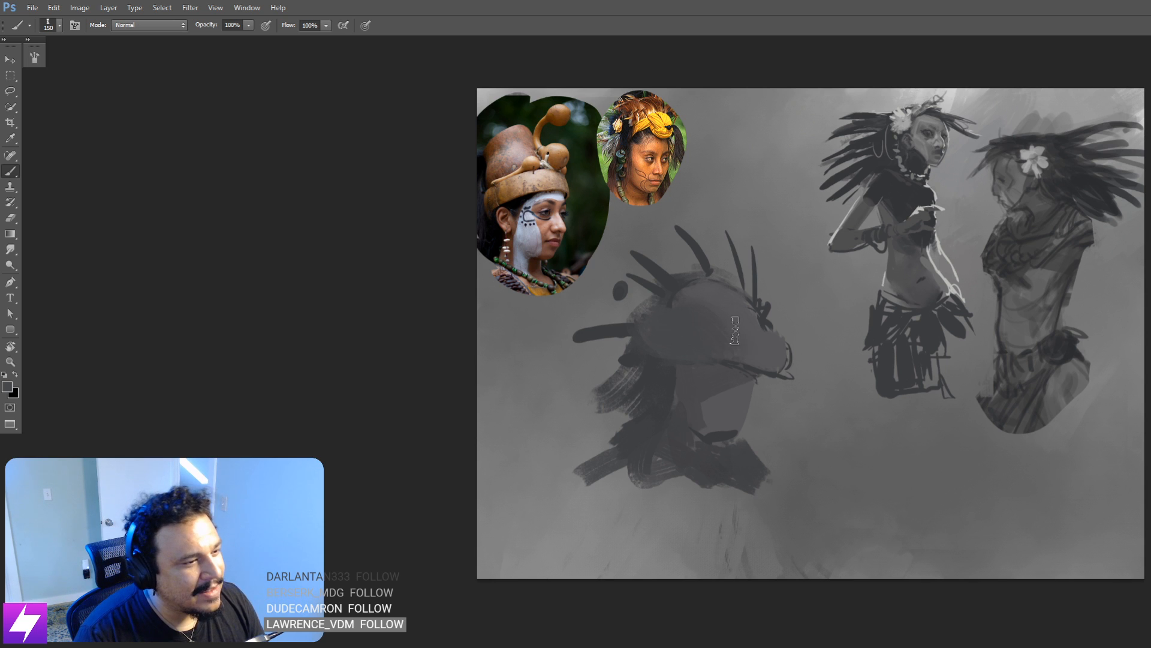
key(bracketright)
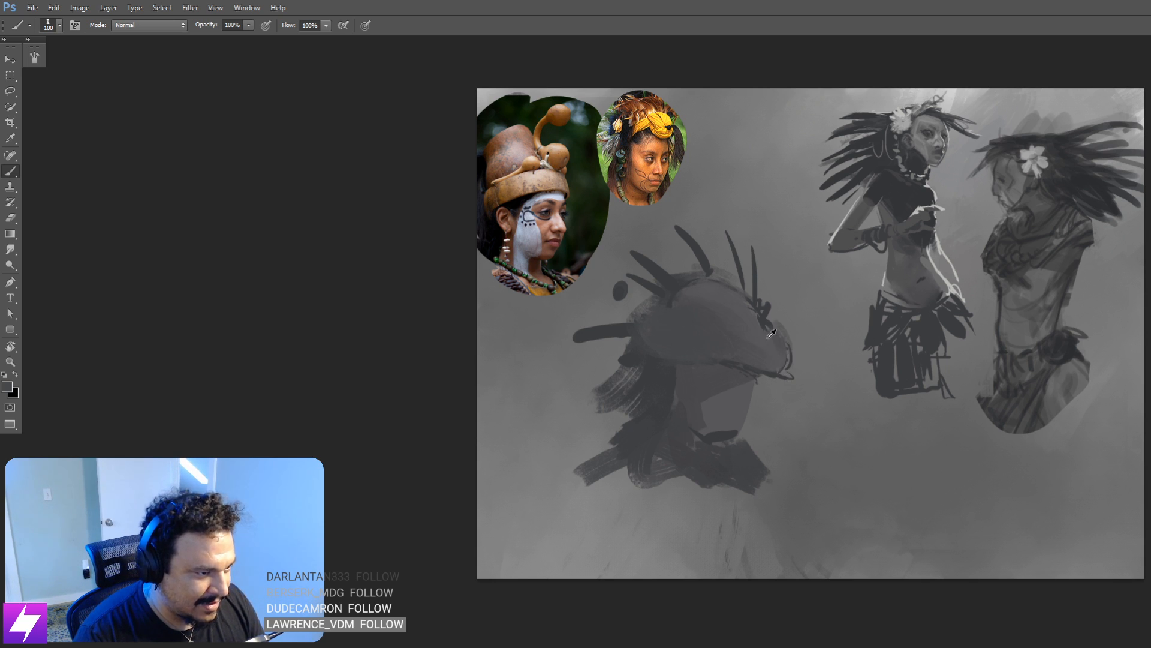
Step: Reduce the brush to 70 px and paint the front of the visor into a solid angular shape, covering its loose outline
key(bracketleft)
key(bracketleft)
key(bracketleft)
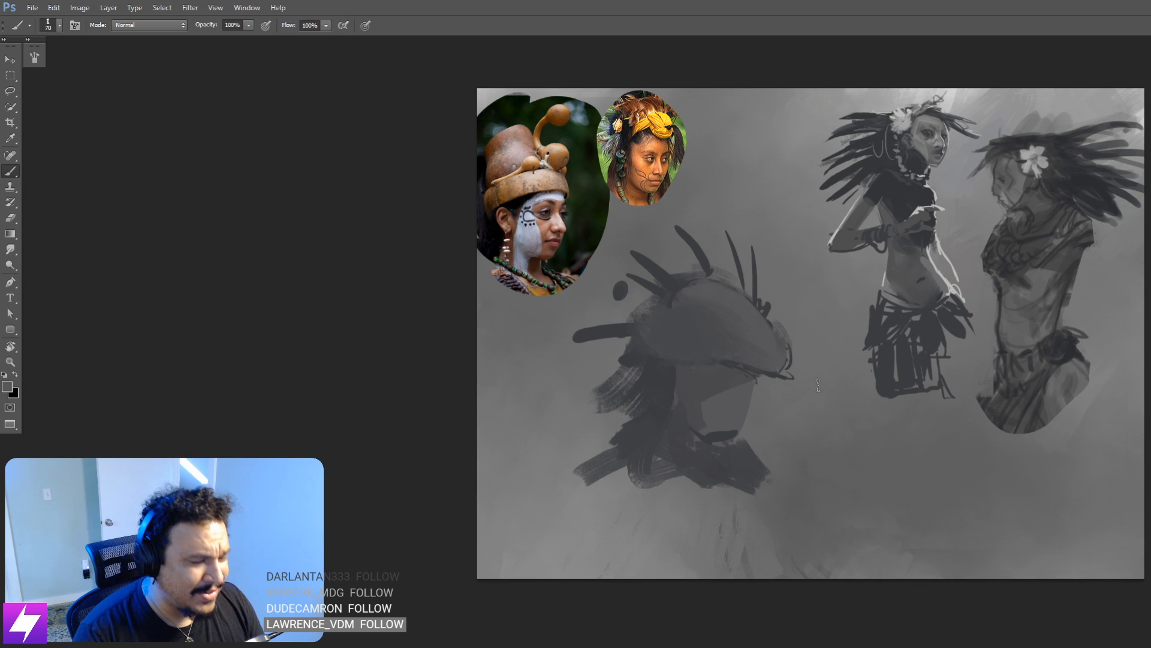
drag(818, 389, 806, 383)
drag(743, 383, 763, 392)
drag(799, 353, 806, 381)
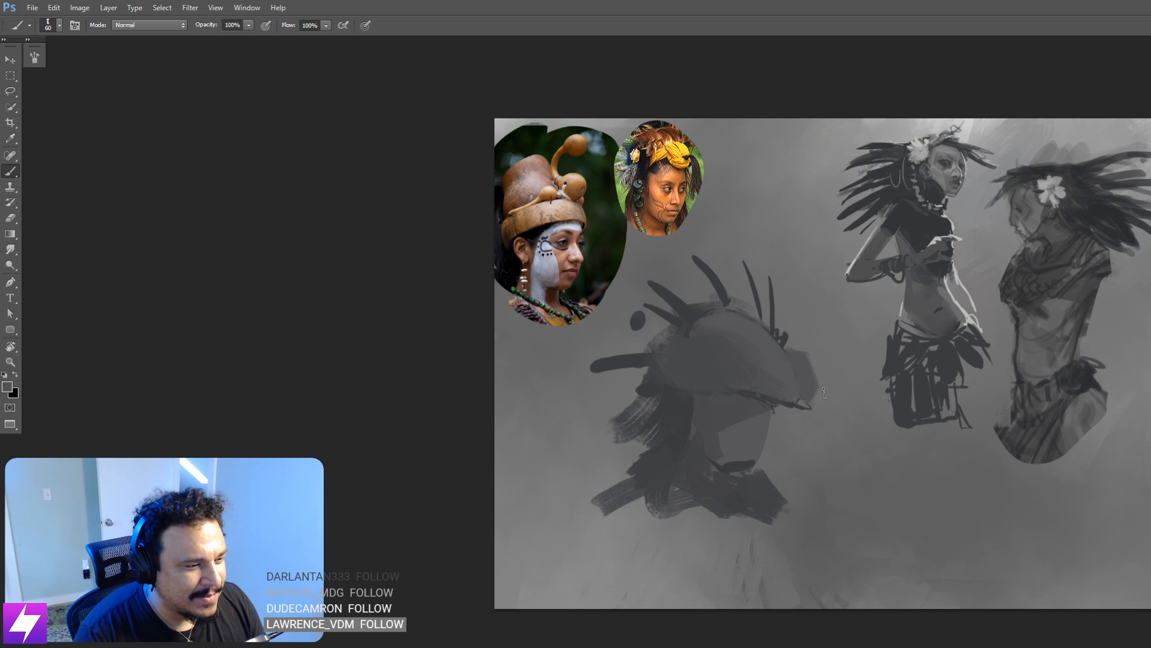
Step: Erase the rough dark edge beneath the visor's tip and flip the canvas horizontally
key(e)
drag(798, 400, 783, 421)
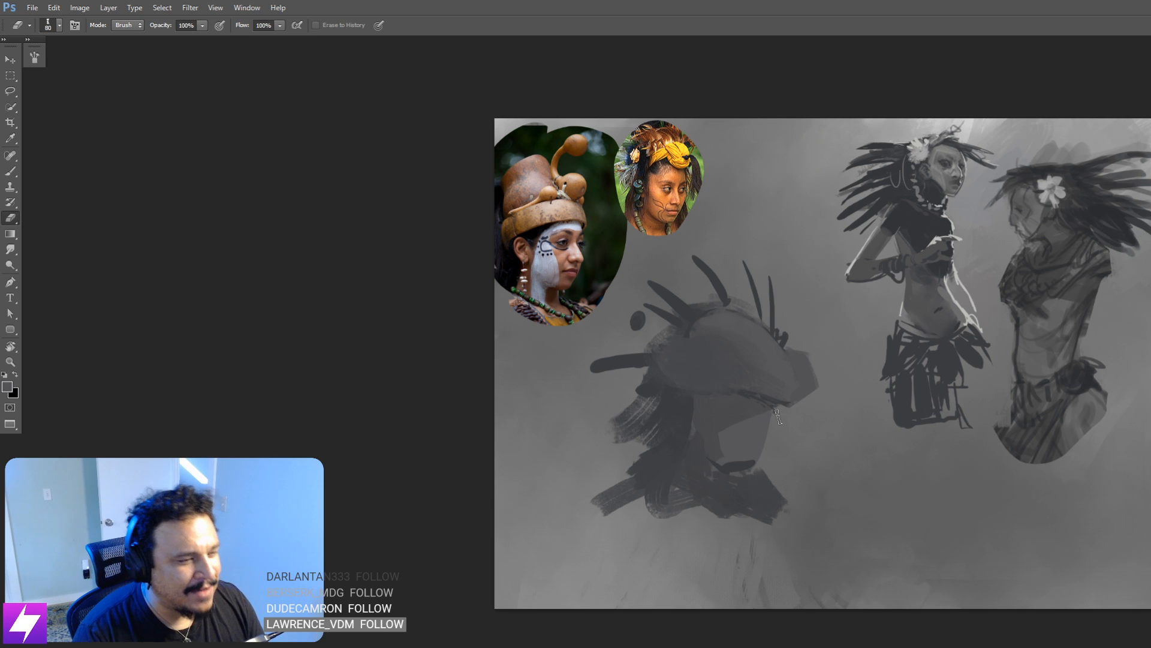
key(ctrl+minus)
key(ctrl+shift+h)
key(ctrl+shift+h)
key(ctrl+shift+h)
drag(698, 402, 736, 404)
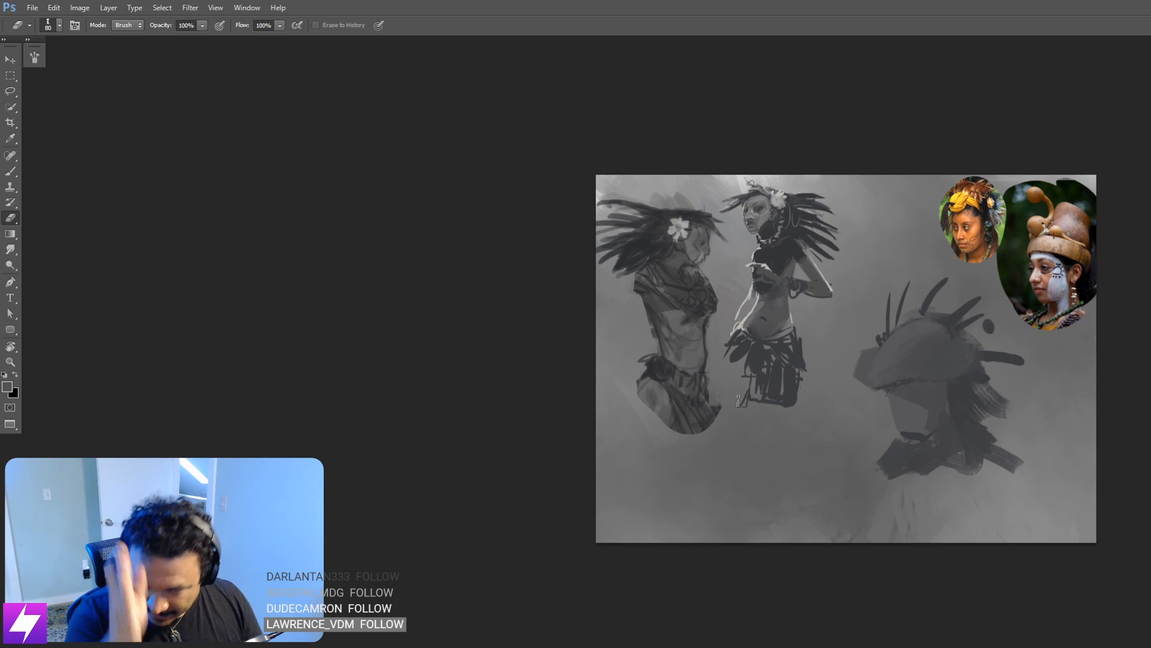
drag(835, 372, 777, 399)
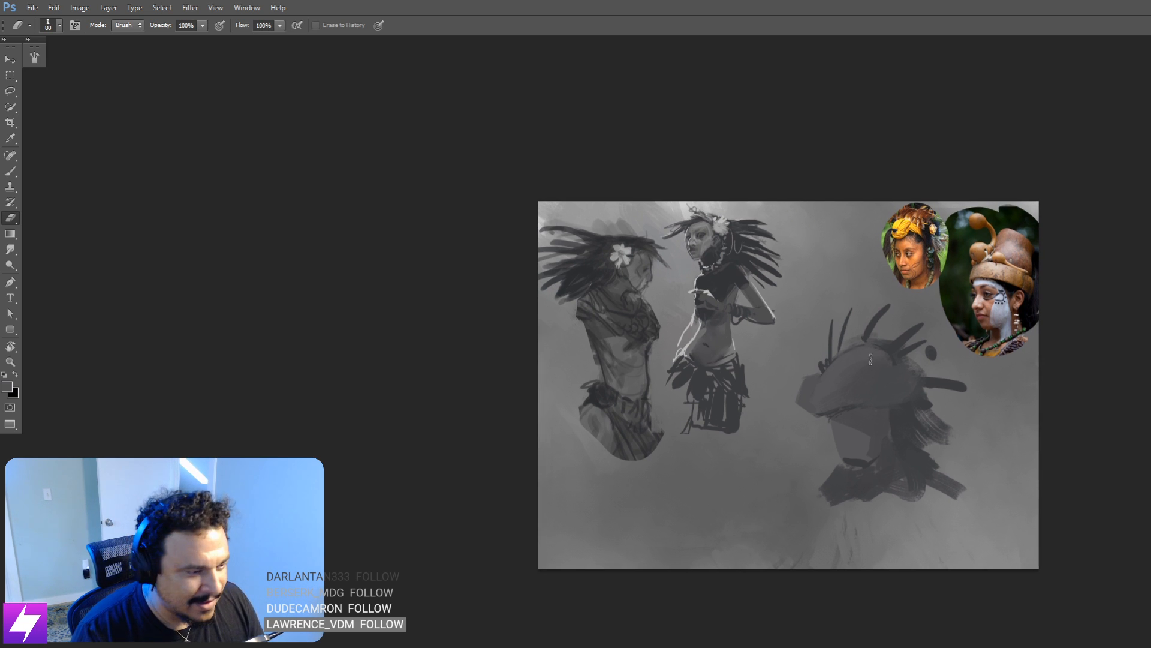
Step: Shade the face beneath the visor with darker grey planes
key(ctrl+plus)
mouse_move(818, 450)
mouse_down()
mouse_move(803, 447)
mouse_move(839, 428)
mouse_up()
key(b)
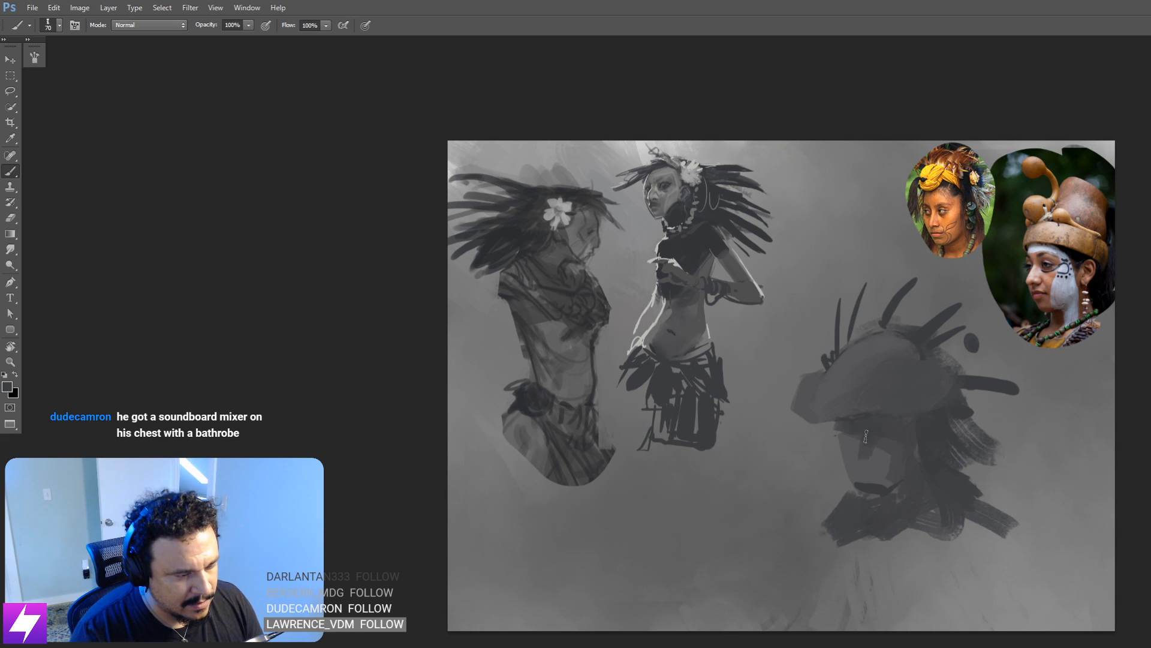
drag(988, 478, 916, 499)
Step: Sample a grey from near the head, reduce the brush to 20 px and paint a thin light stroke along the cap's lower edge
alt+click(795, 496)
key([)
key([)
key([)
key([)
key([)
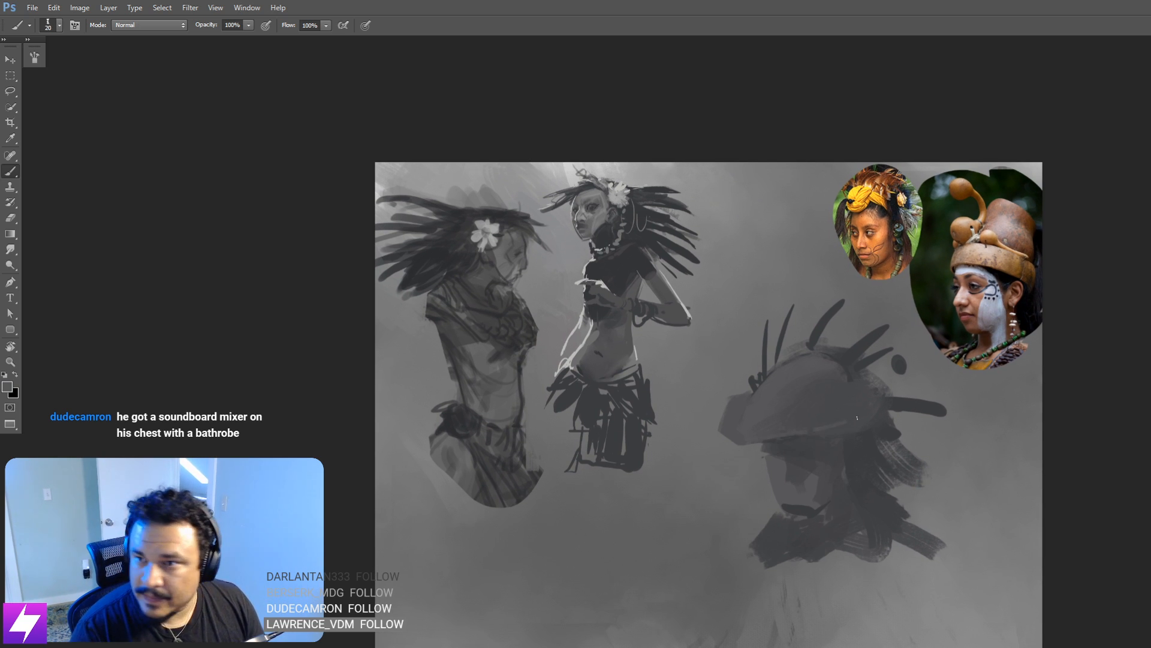
drag(858, 418, 816, 427)
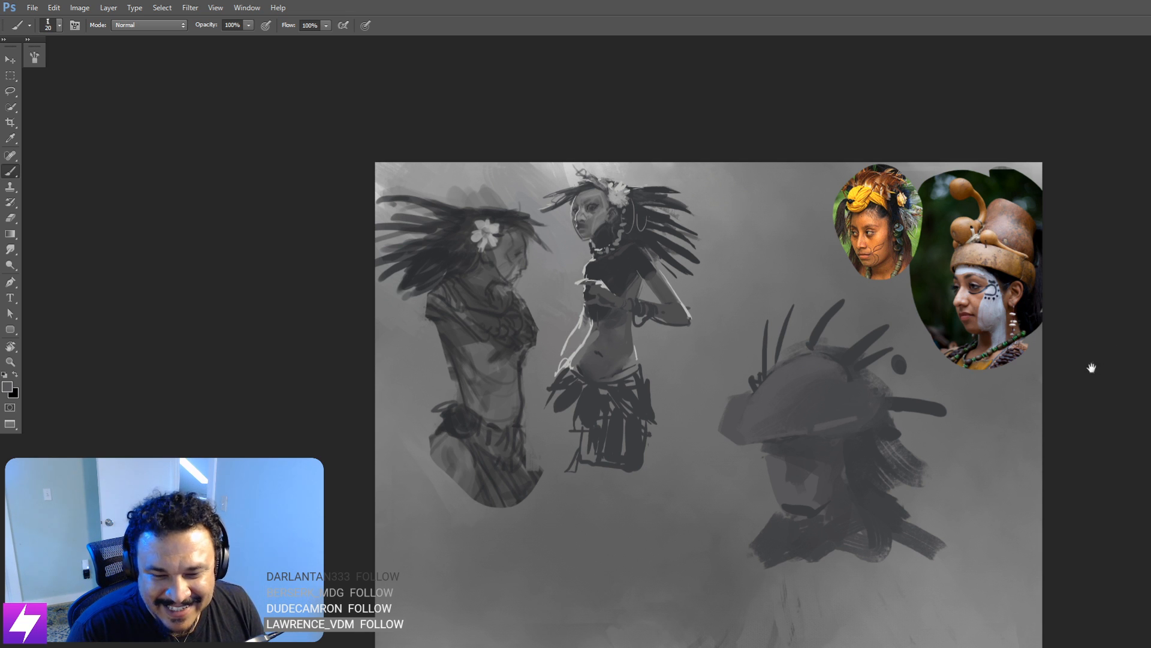
Step: Sample greys from the cap, enlarge the brush to 90 px and paint the cap and visor into one continuous, broader shape
drag(1011, 381, 1033, 365)
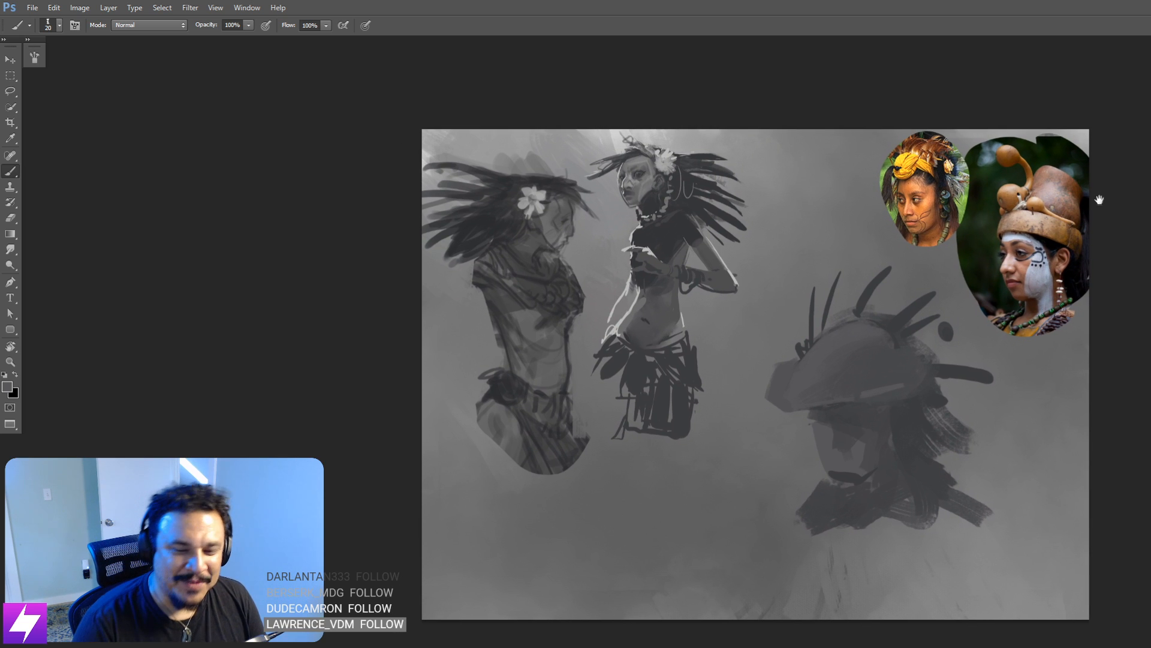
mouse_move(955, 369)
mouse_down()
mouse_move(905, 370)
mouse_move(935, 368)
mouse_up()
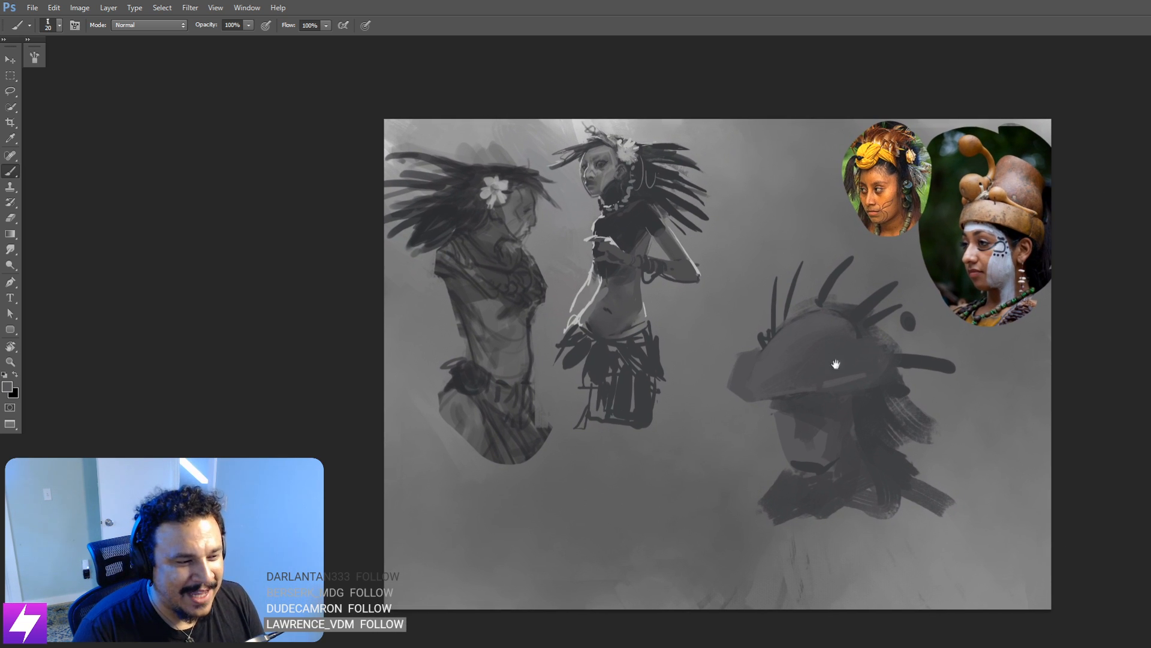
alt+click(803, 412)
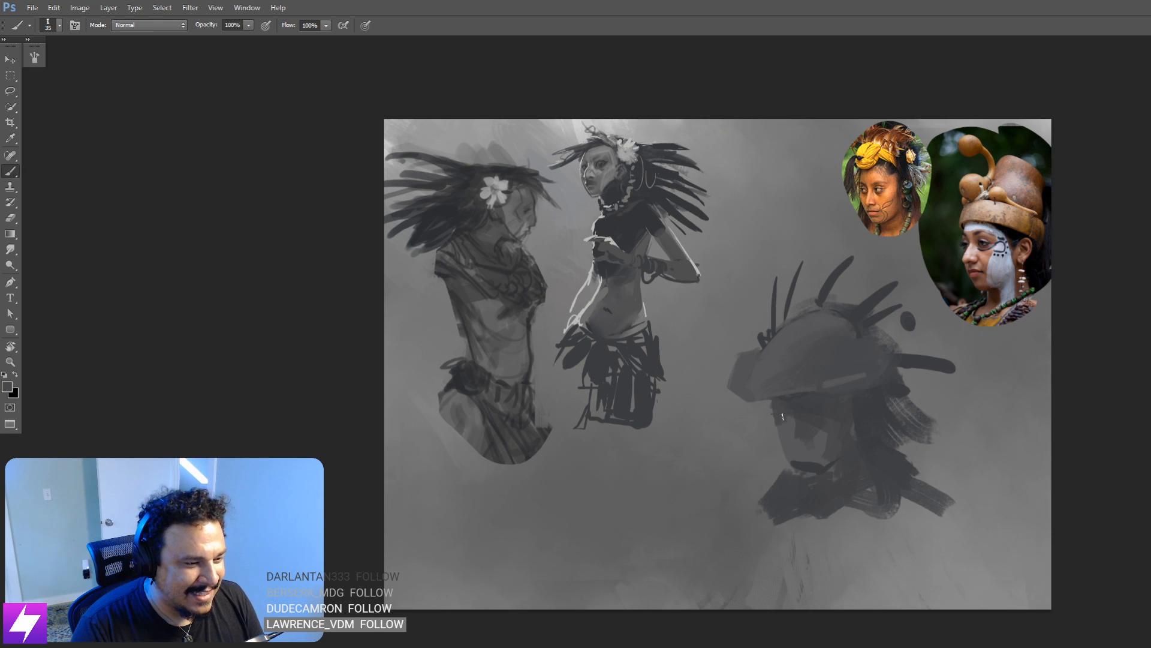
drag(826, 354, 824, 360)
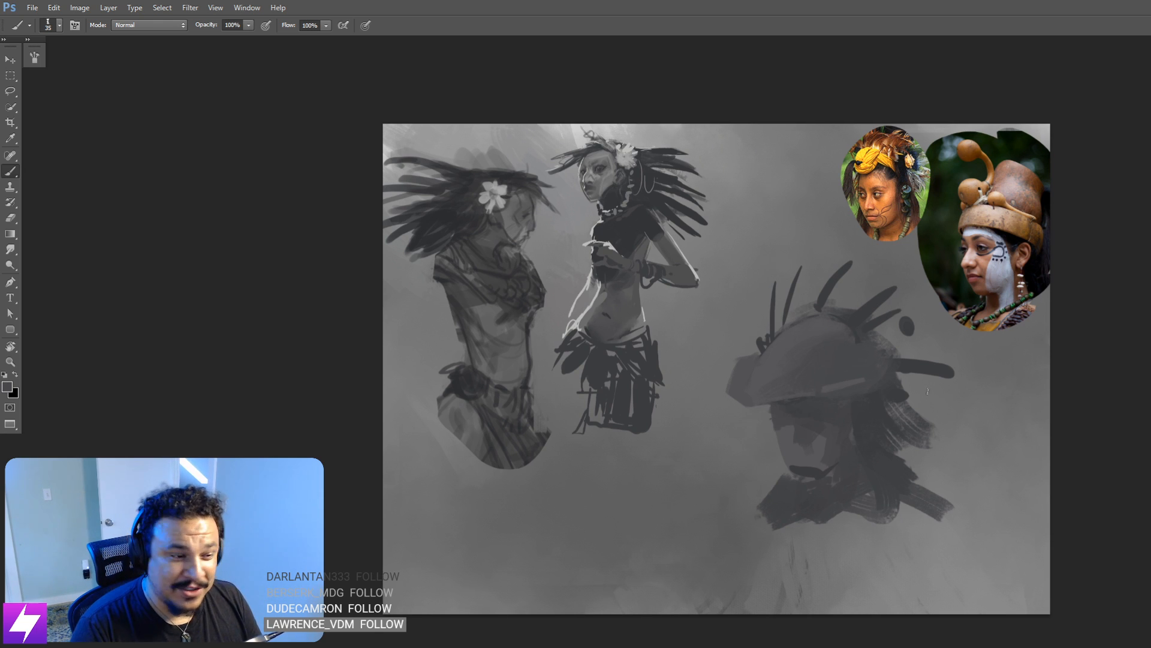
alt+click(852, 349)
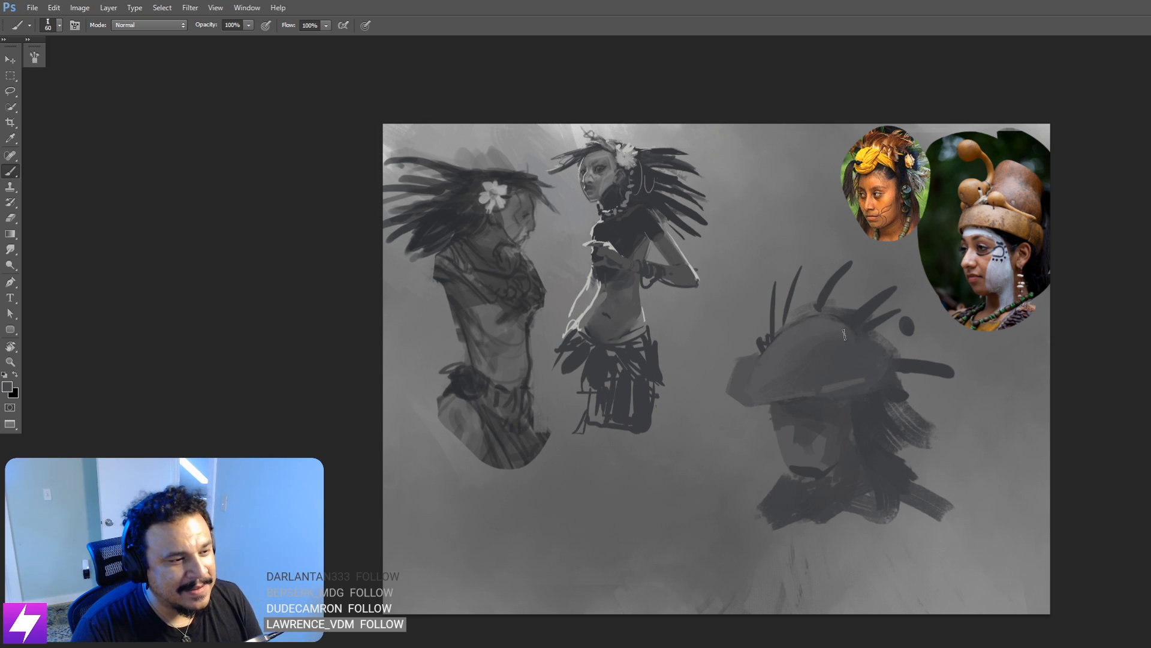
alt+click(770, 355)
key(bracketright)
key(bracketright)
key(bracketright)
mouse_move(750, 355)
mouse_down()
mouse_move(786, 340)
mouse_move(757, 353)
mouse_up()
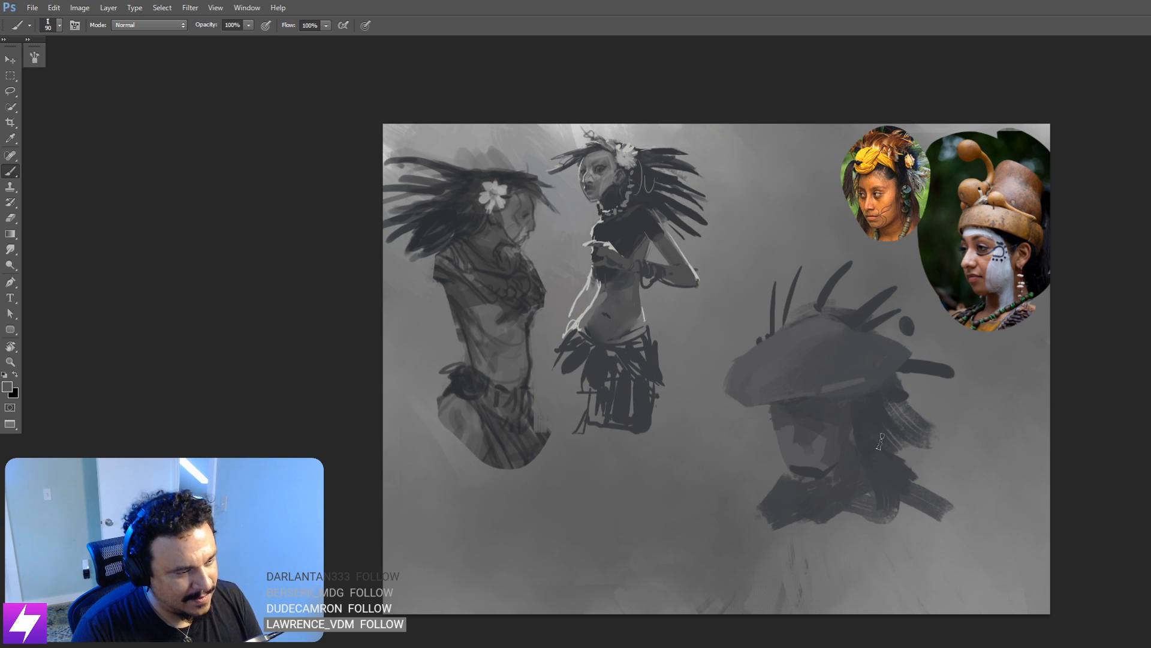
Step: Lasso the whole head sketch and scale it down to roughly half its size
key(l)
mouse_move(1004, 377)
mouse_down()
mouse_move(660, 288)
mouse_move(973, 292)
mouse_up()
key(ctrl+t)
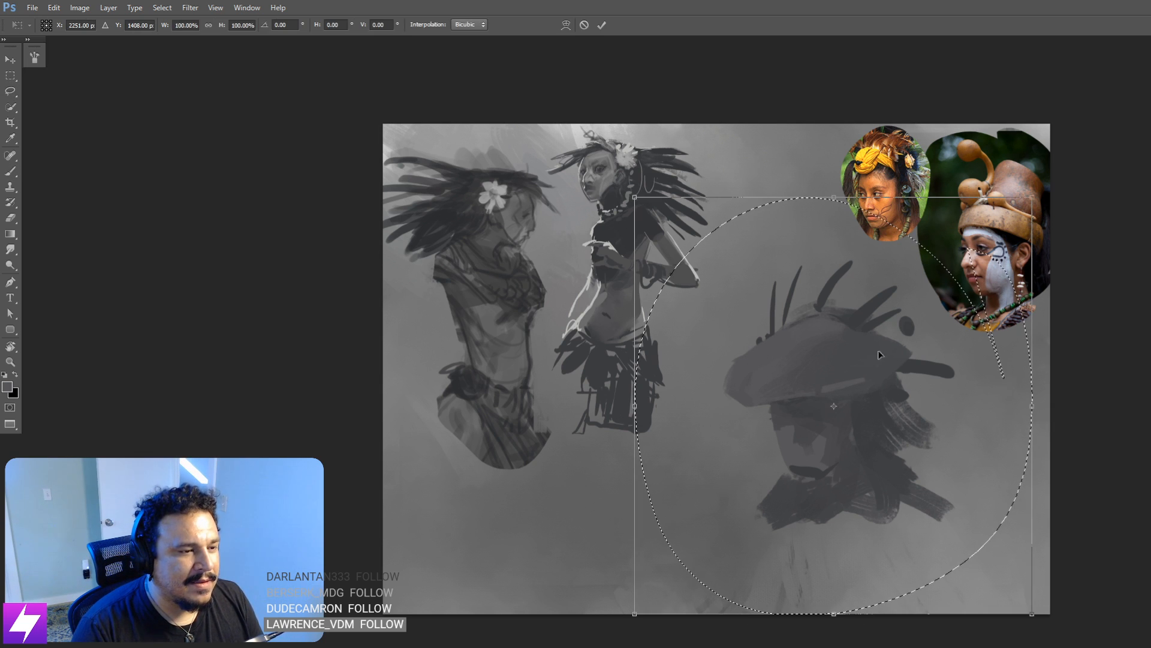
mouse_move(1033, 207)
mouse_down()
mouse_move(980, 201)
mouse_move(915, 372)
mouse_move(874, 394)
mouse_up()
key(Return)
Step: Warp the selected head so the feathers and cap stretch upward and the face widens toward the front, and deselect it
key(ctrl+t)
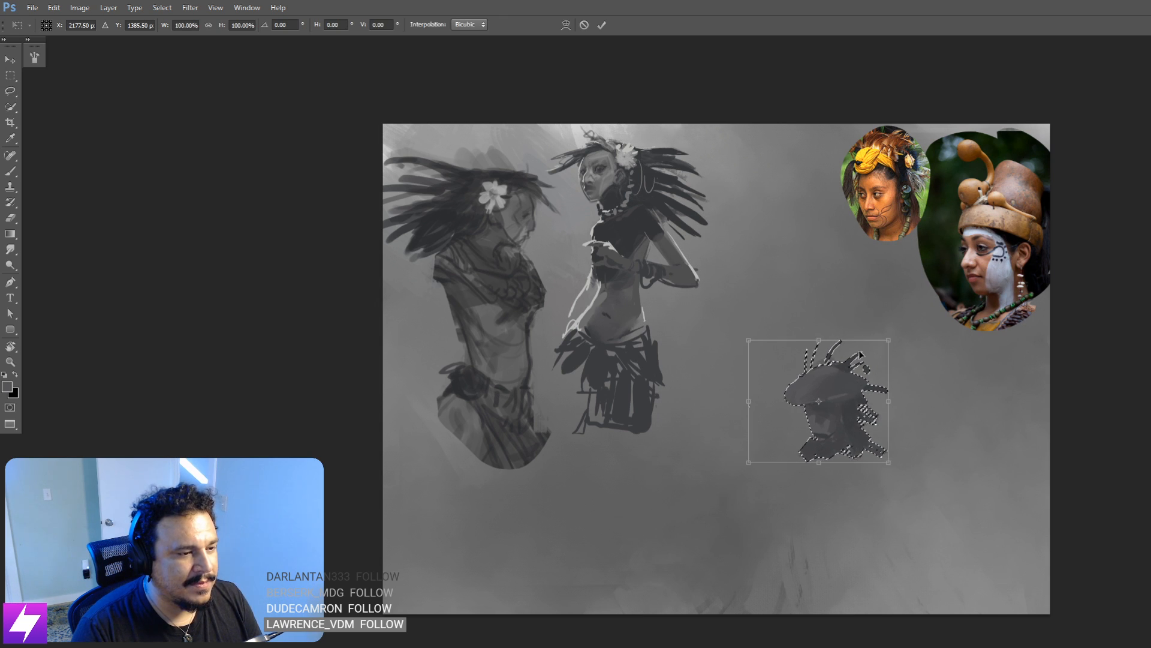
right_click(843, 391)
click(859, 483)
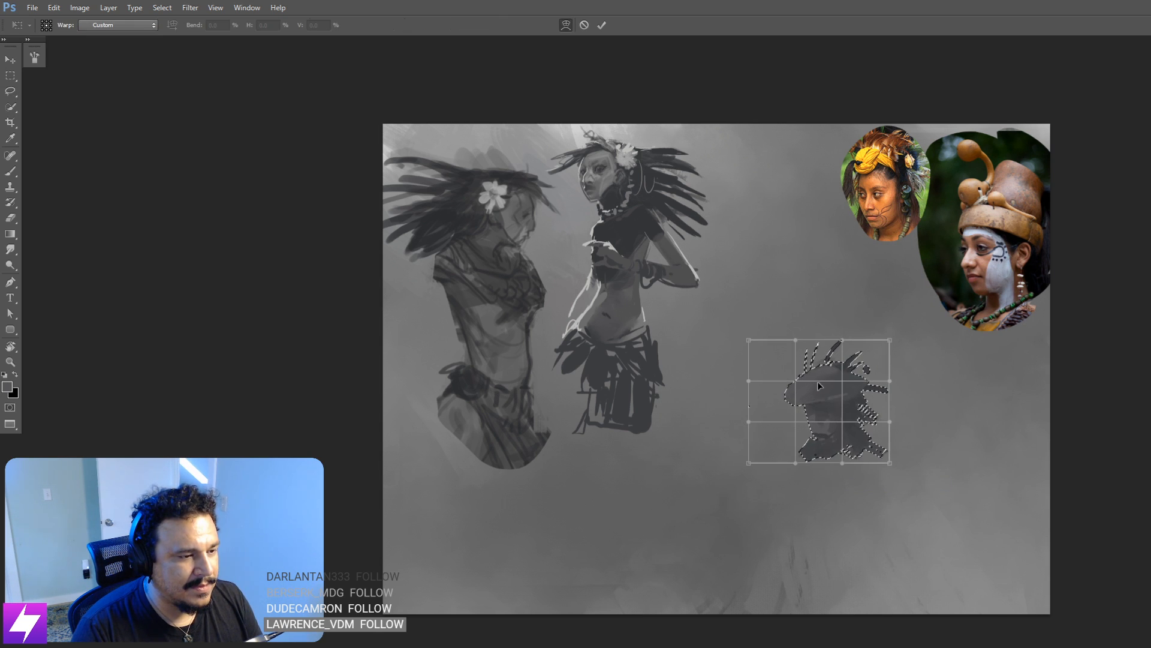
drag(818, 380, 797, 333)
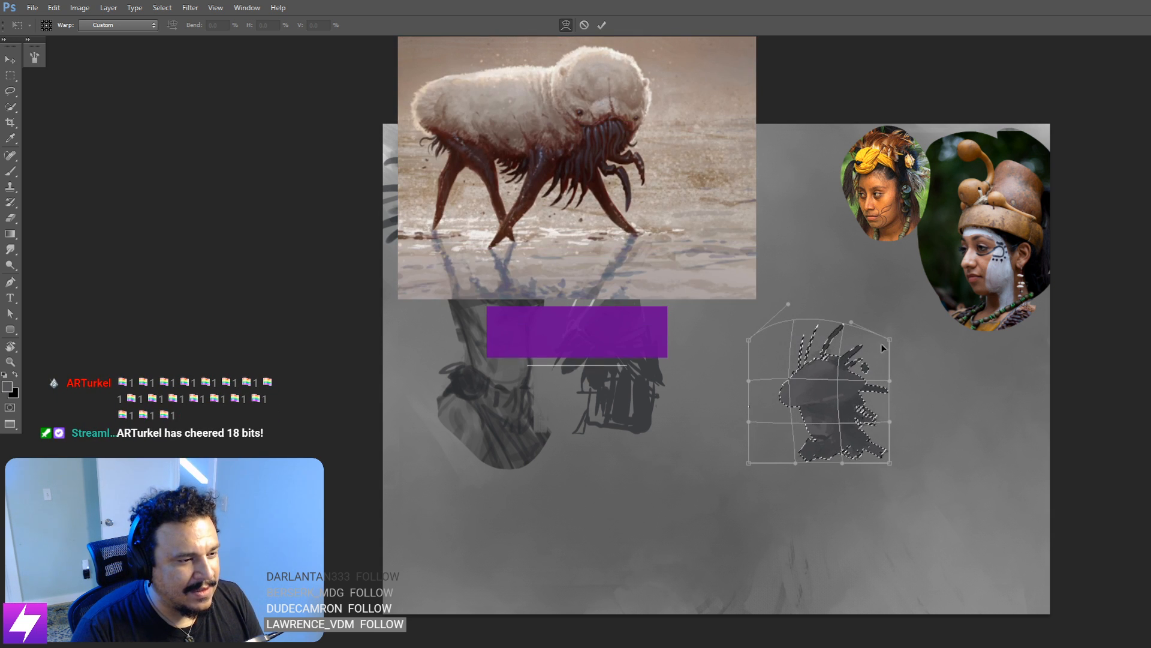
drag(872, 359, 877, 356)
drag(793, 378, 790, 381)
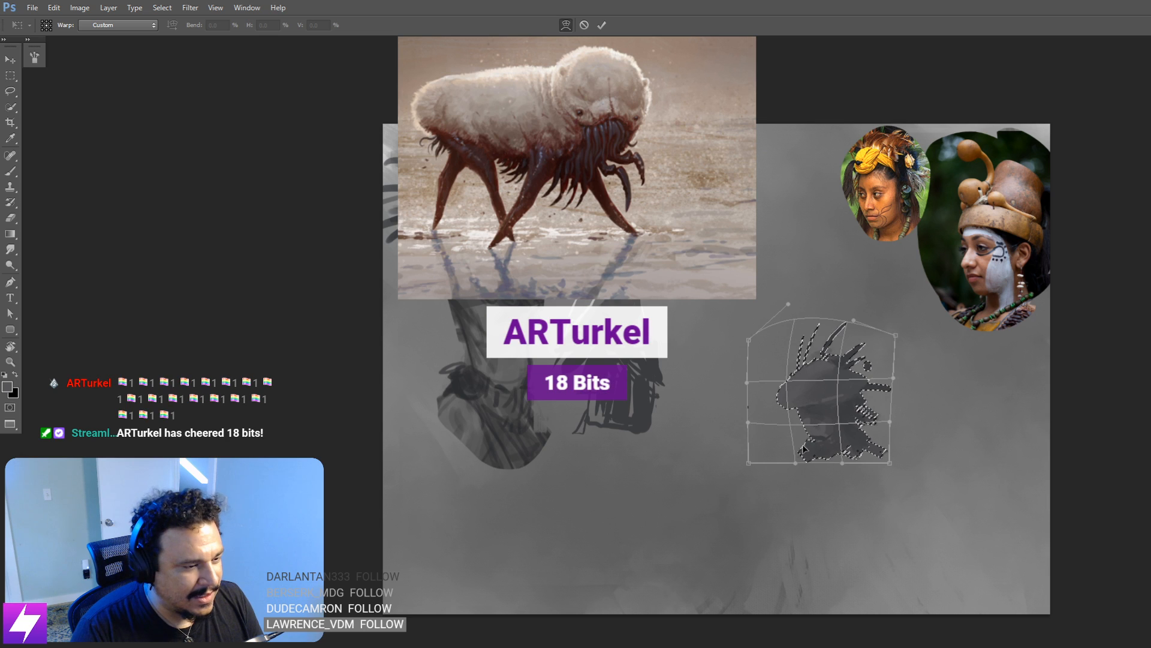
drag(821, 432, 812, 444)
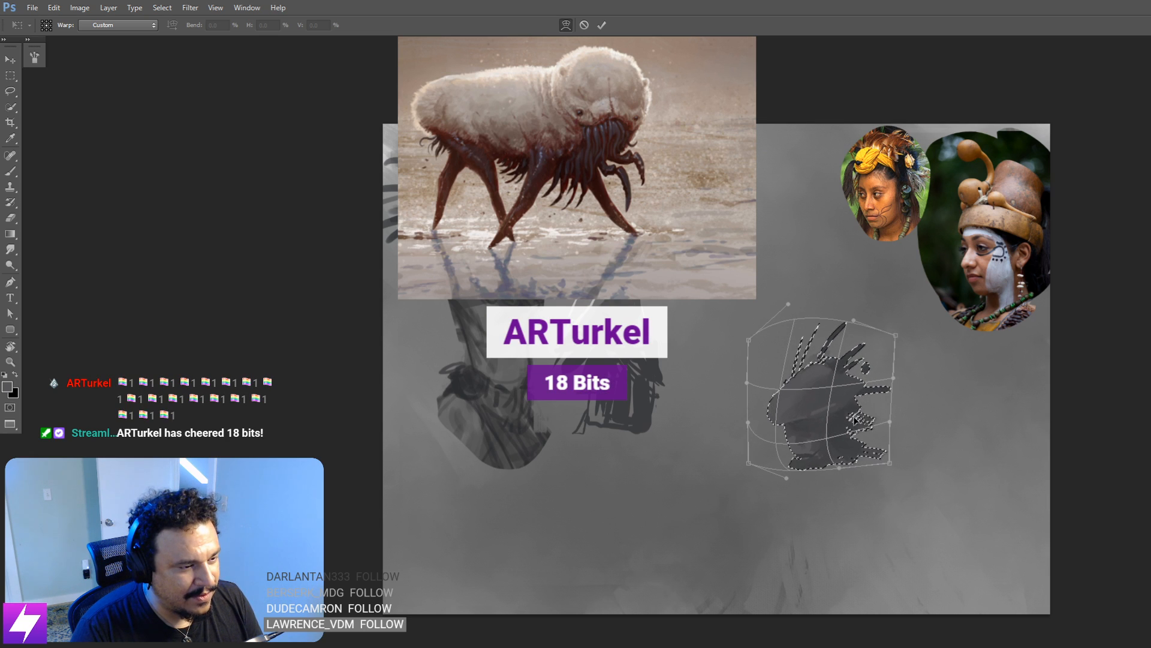
key(Return)
key(e)
key(ctrl+d)
key(l)
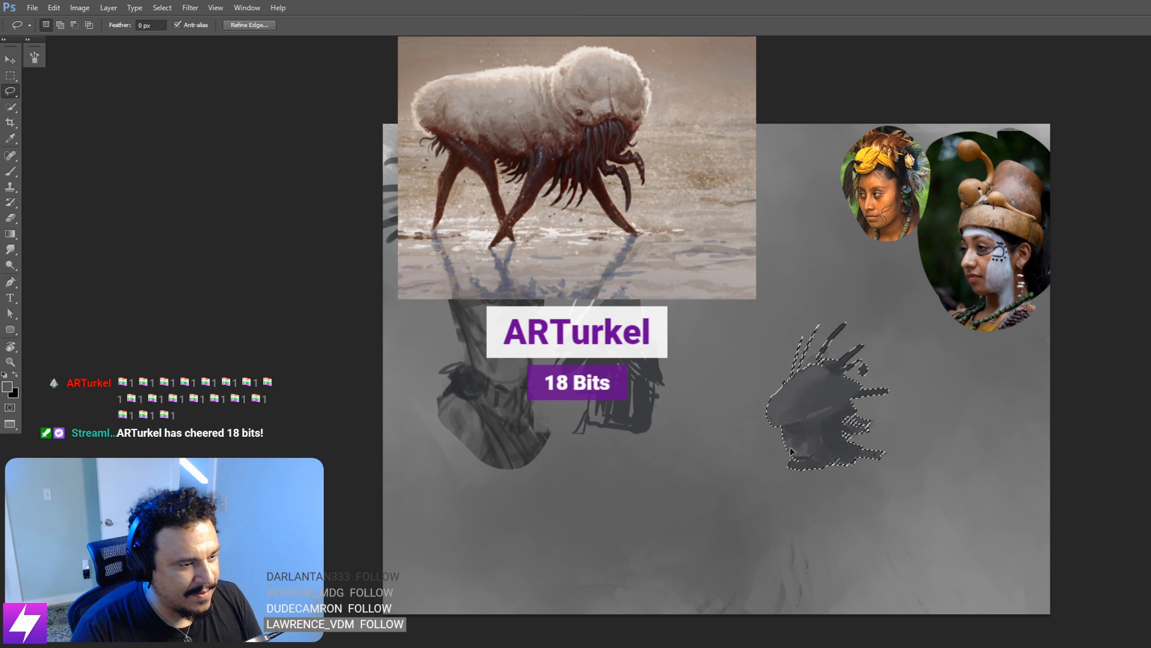
Step: Flip the canvas horizontally and check the collage of tribal costume photos in the other open document
key(ctrl+minus)
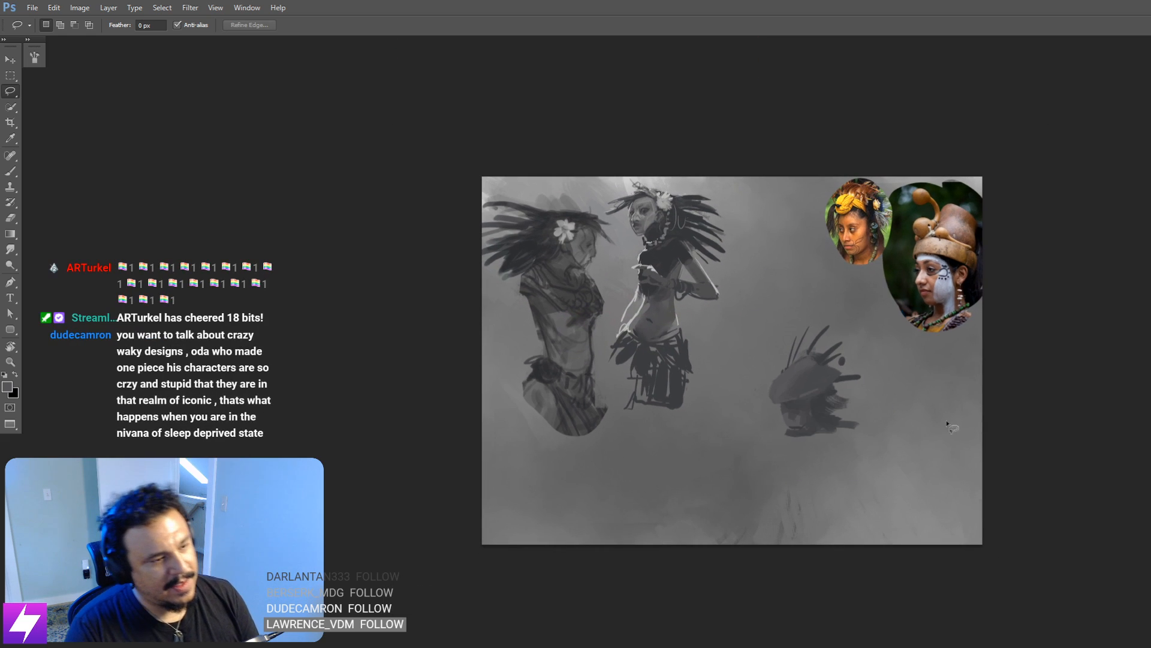
key(F2)
space+drag(746, 433, 850, 448)
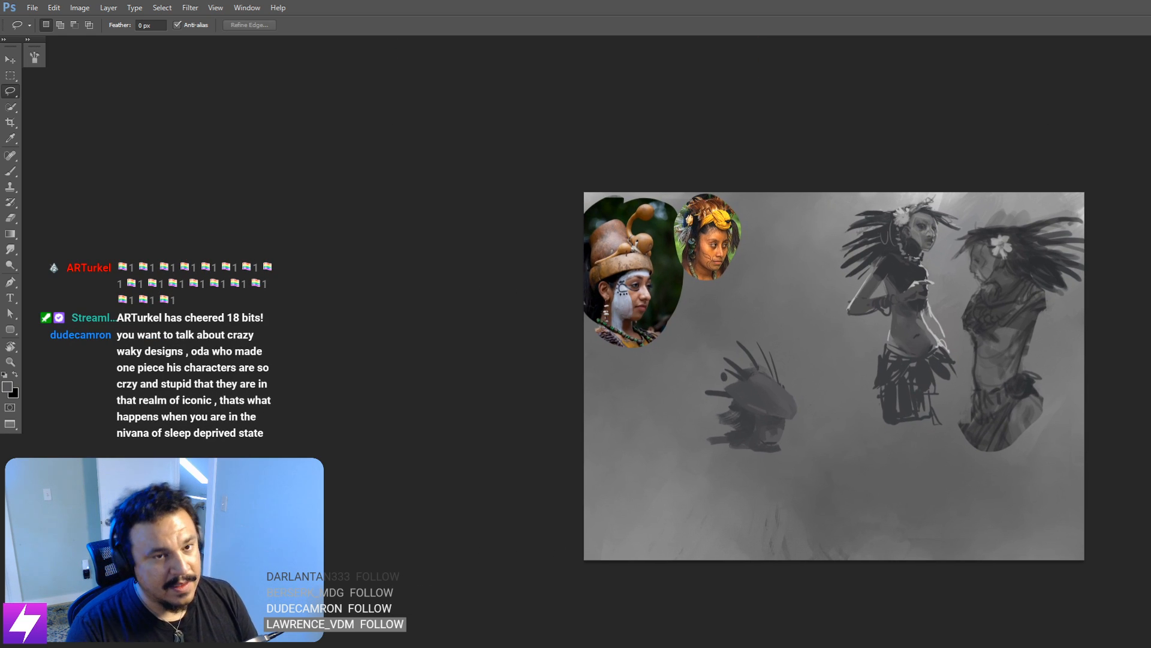
key(ctrl+Tab)
key(ctrl+Tab)
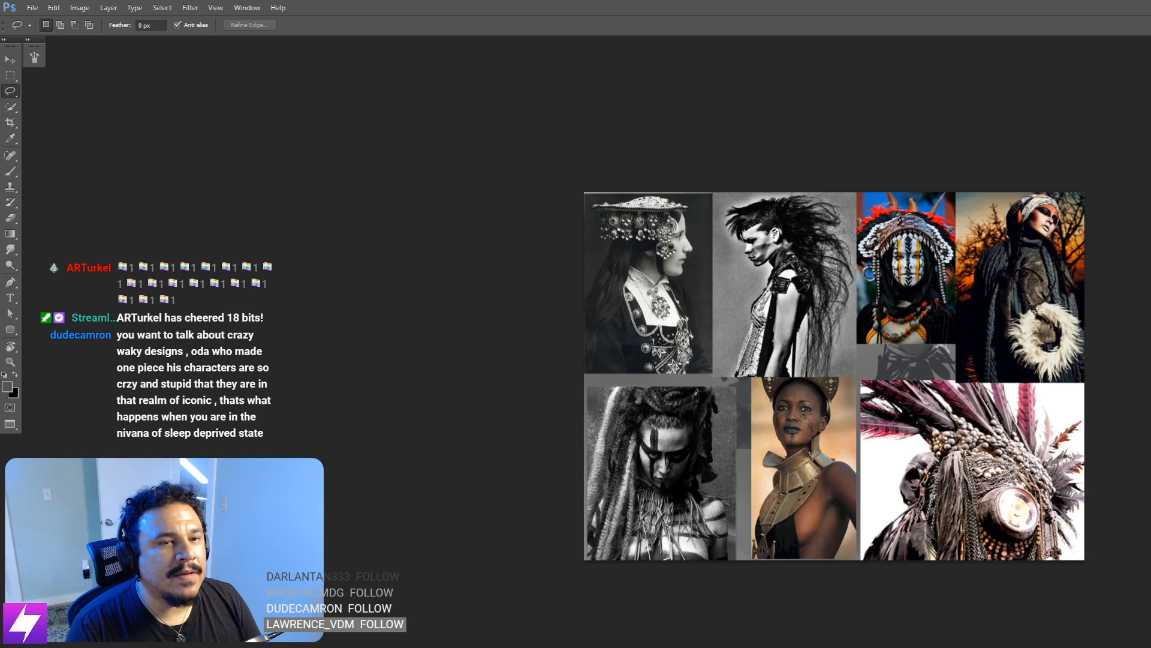
key(ctrl+Tab)
Step: Rotate the view, switch to a hard round brush and outline the headdress cap as one large dark oval
key(ctrl+plus)
key(r)
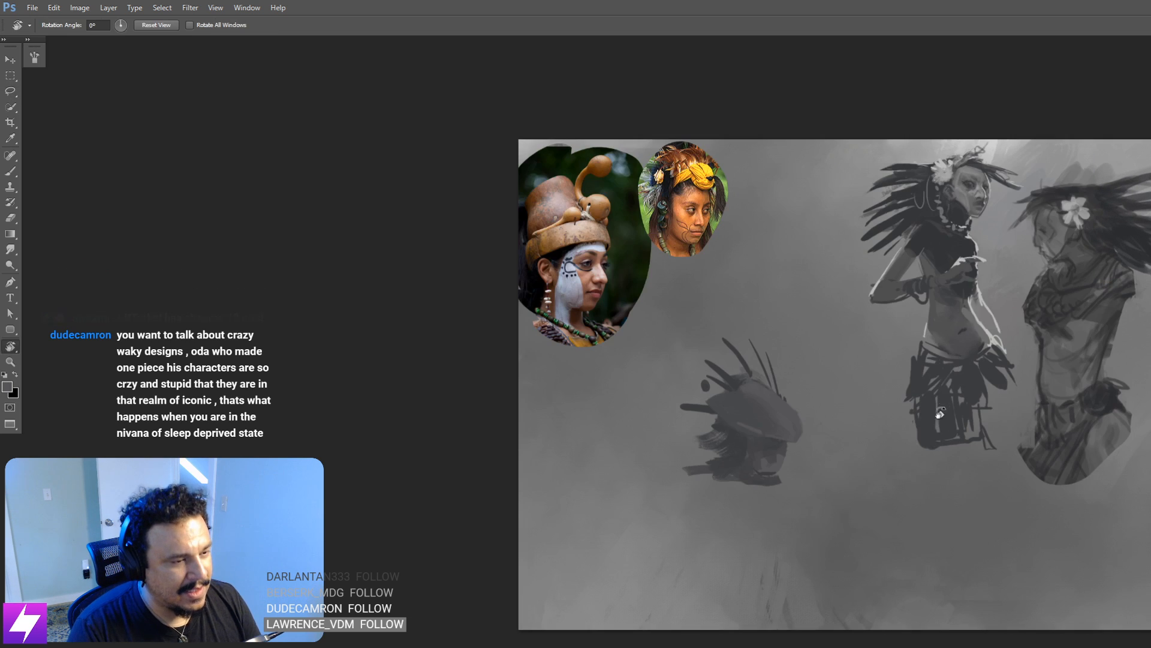
drag(852, 498, 920, 306)
key(ctrl+plus)
drag(905, 411, 894, 384)
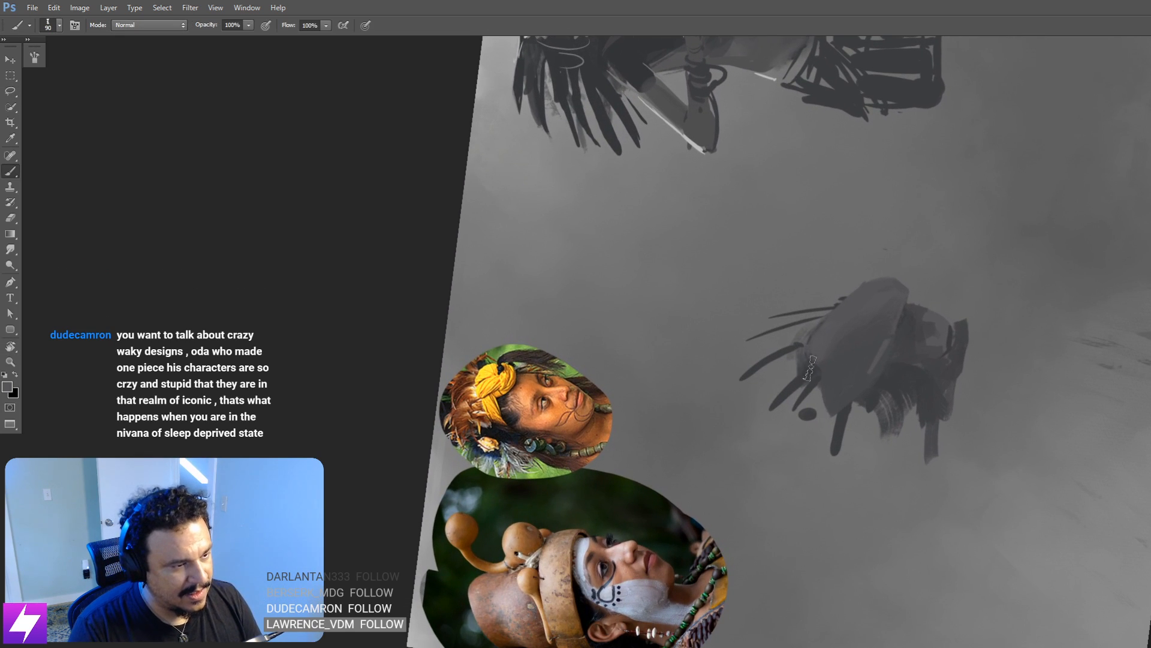
key(b)
right_click(711, 366)
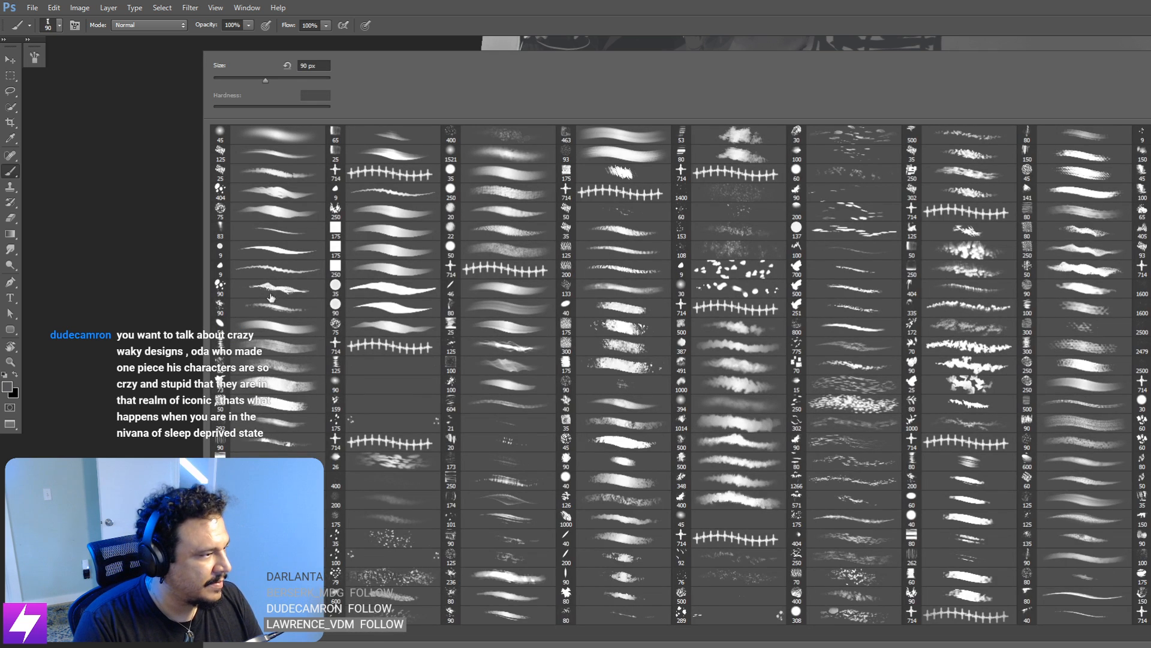
double_click(286, 253)
drag(836, 358, 786, 361)
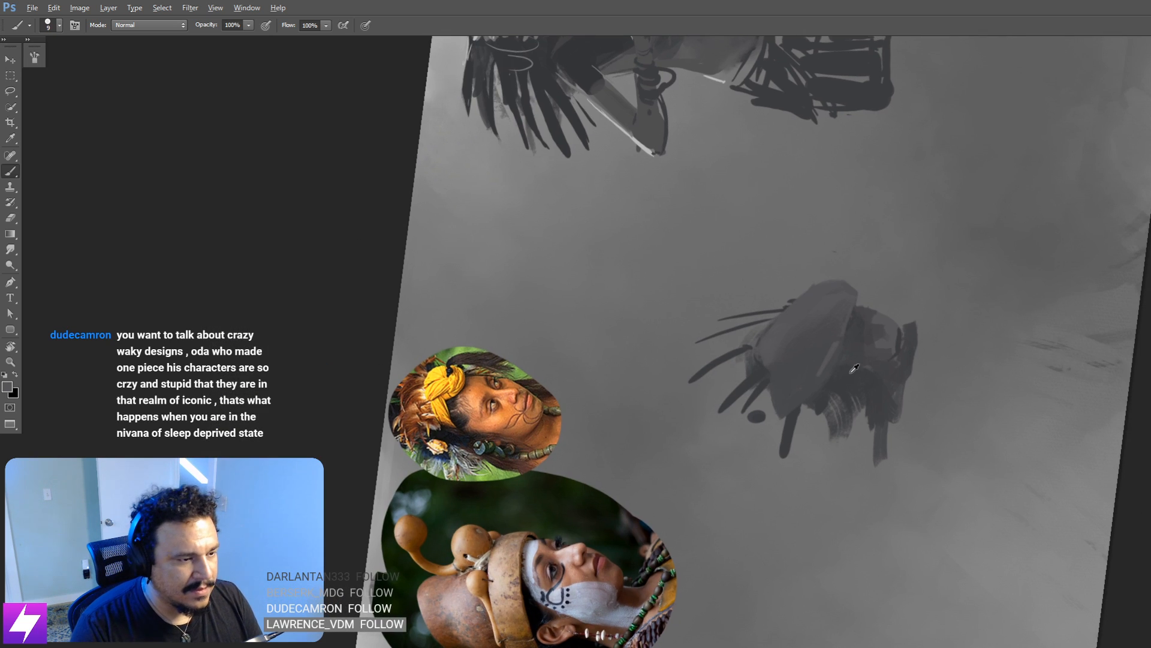
mouse_move(830, 286)
mouse_down()
mouse_move(763, 329)
mouse_move(818, 288)
mouse_move(773, 319)
mouse_move(780, 307)
mouse_move(728, 395)
mouse_up()
mouse_move(764, 329)
mouse_down()
mouse_move(761, 417)
mouse_move(759, 396)
mouse_move(807, 386)
mouse_move(836, 336)
mouse_up()
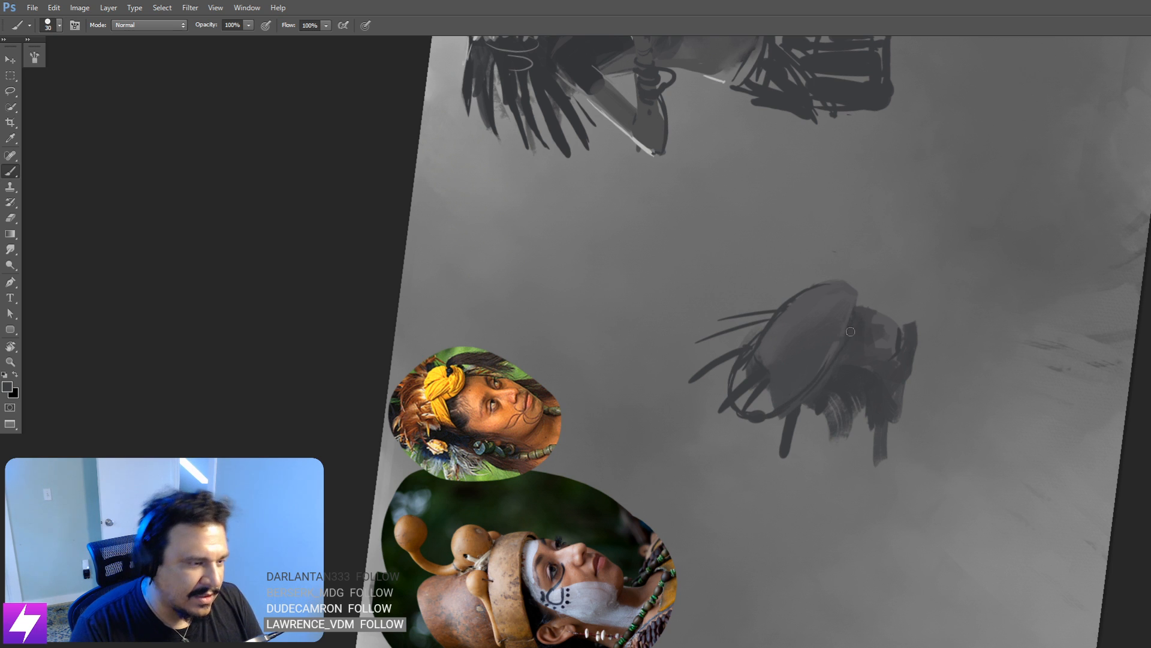
Step: Fill the back of the oval cap with solid dark grey, enlarging the brush to 80 px
key(bracketright)
key(bracketright)
mouse_move(746, 378)
mouse_down()
mouse_move(760, 345)
mouse_move(743, 399)
mouse_move(758, 369)
mouse_move(778, 372)
mouse_move(777, 390)
mouse_move(801, 377)
mouse_up()
key(bracketright)
key(bracketright)
key(bracketright)
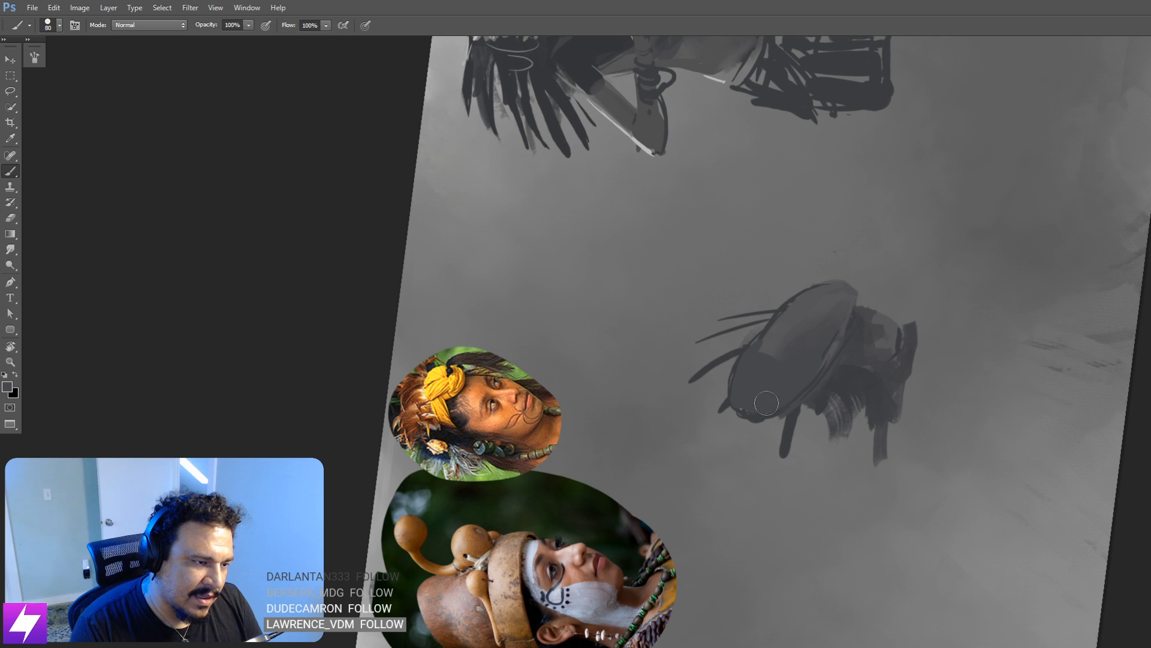
Step: Reset the view rotation, sample a dark grey and paint a row of short hanging strokes along the cap's rear lower edge
key(Escape)
drag(679, 583, 857, 382)
drag(779, 404, 814, 404)
alt+click(744, 340)
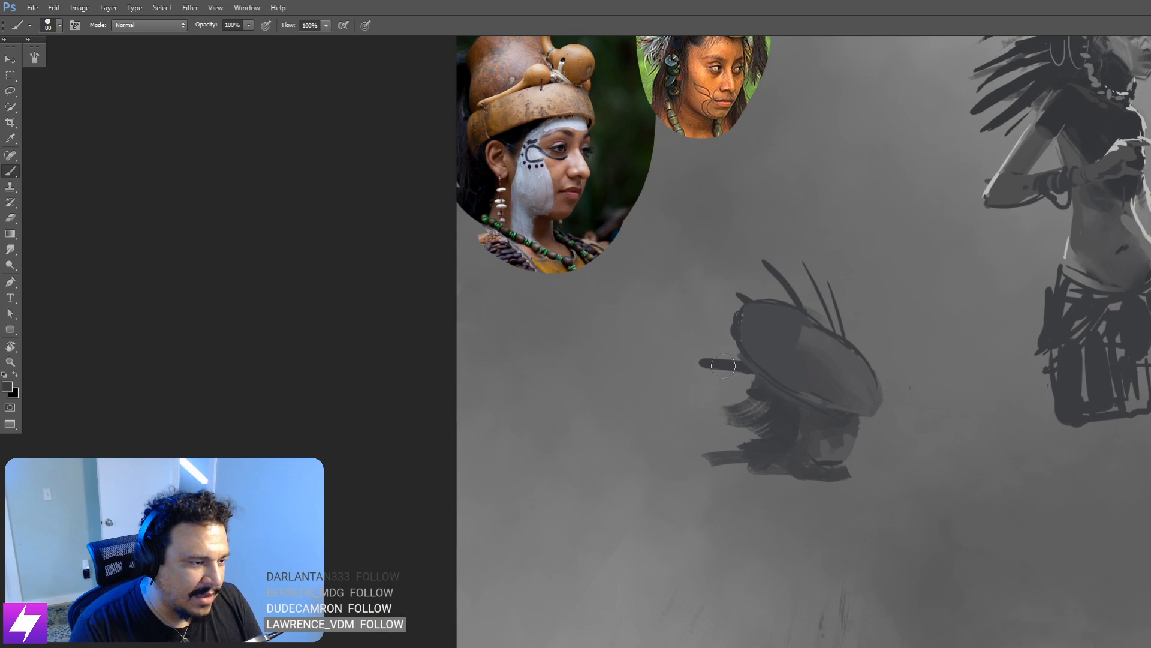
drag(737, 349, 766, 381)
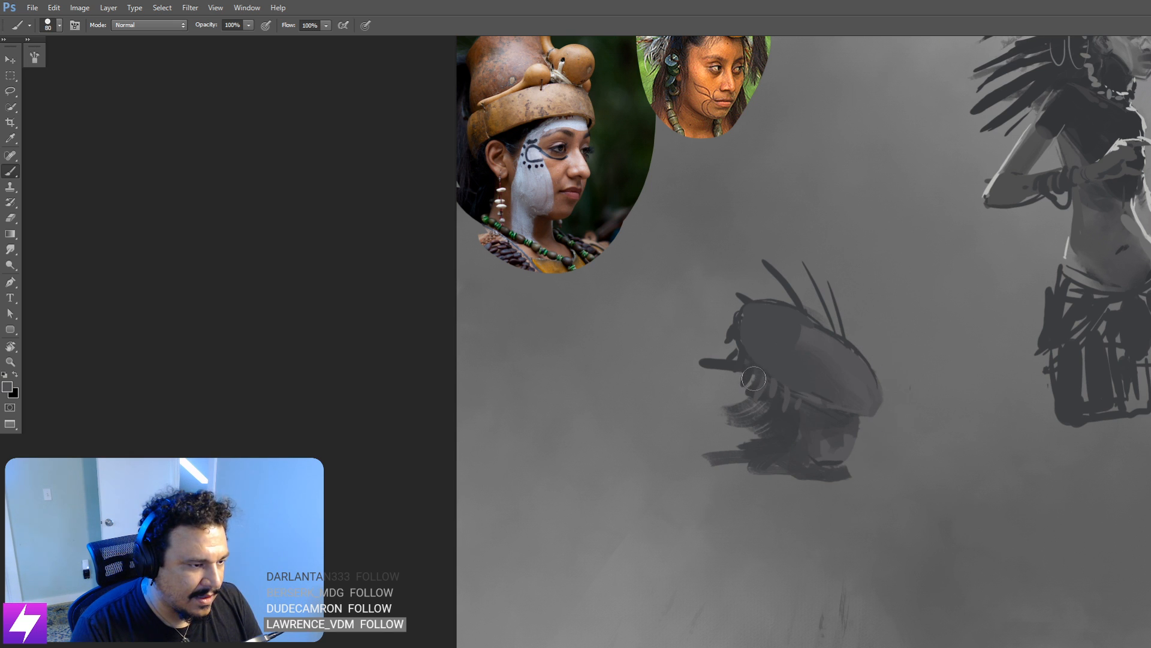
drag(864, 315, 888, 257)
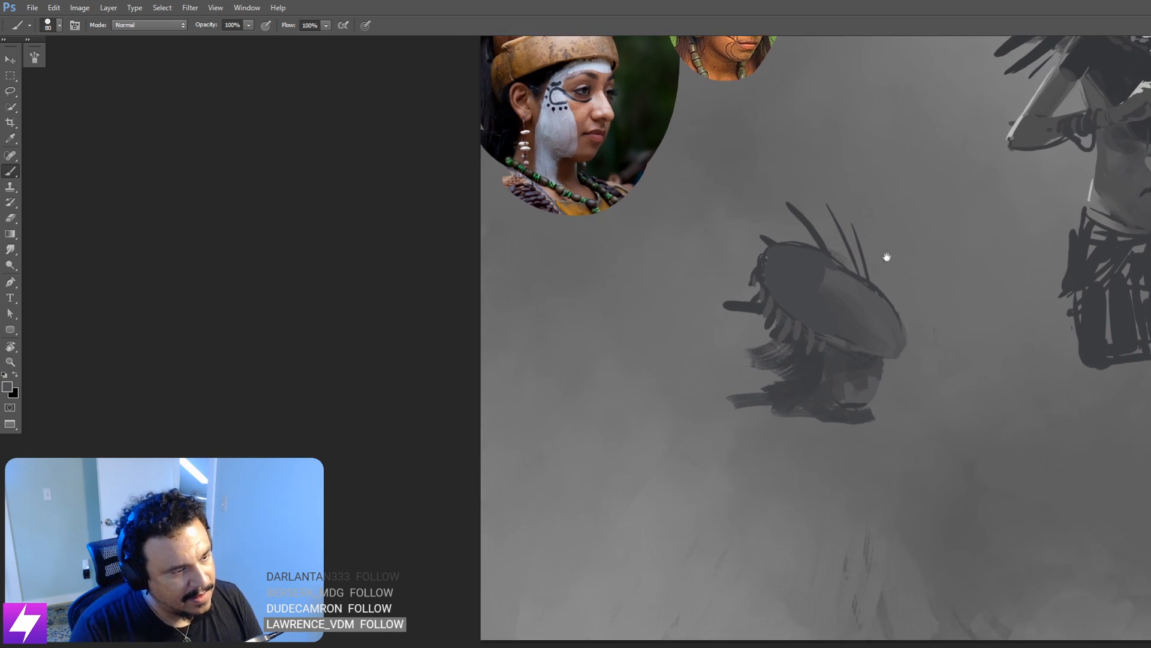
Step: Sample the dark hair tone, enlarge the brush to 125 px and block in the hair behind the face as a solid rounded mass
alt+click(800, 361)
key(bracketright)
key(bracketright)
key(bracketright)
mouse_move(776, 343)
mouse_down()
mouse_move(753, 352)
mouse_move(796, 334)
mouse_move(757, 350)
mouse_move(774, 331)
mouse_move(782, 347)
mouse_move(768, 392)
mouse_move(813, 354)
mouse_move(764, 336)
mouse_move(743, 361)
mouse_move(783, 372)
mouse_move(770, 349)
mouse_move(748, 382)
mouse_move(754, 407)
mouse_move(784, 384)
mouse_move(738, 352)
mouse_move(755, 367)
mouse_move(737, 356)
mouse_move(761, 359)
mouse_move(780, 336)
mouse_up()
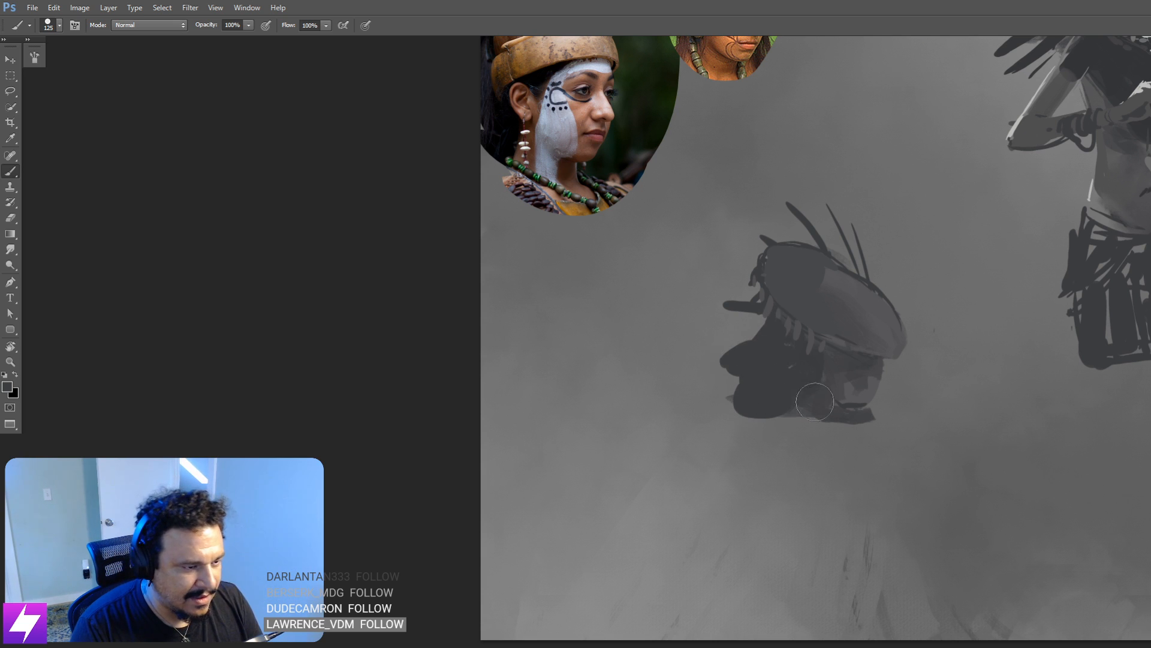
Step: Reduce the brush to 90 px and extend the dark mass downward with a thick stroke beneath the jaw
key(bracketleft)
key(bracketleft)
drag(797, 418, 838, 382)
drag(921, 377, 899, 419)
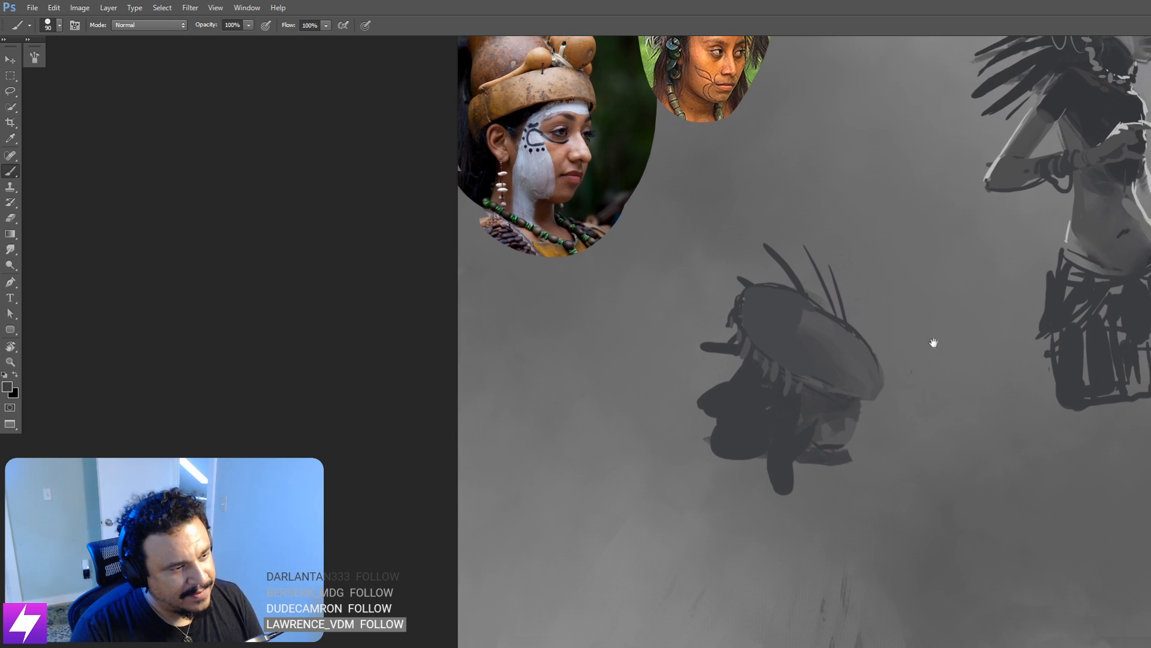
key(l)
mouse_move(921, 258)
mouse_down()
mouse_move(909, 265)
mouse_move(834, 193)
mouse_up()
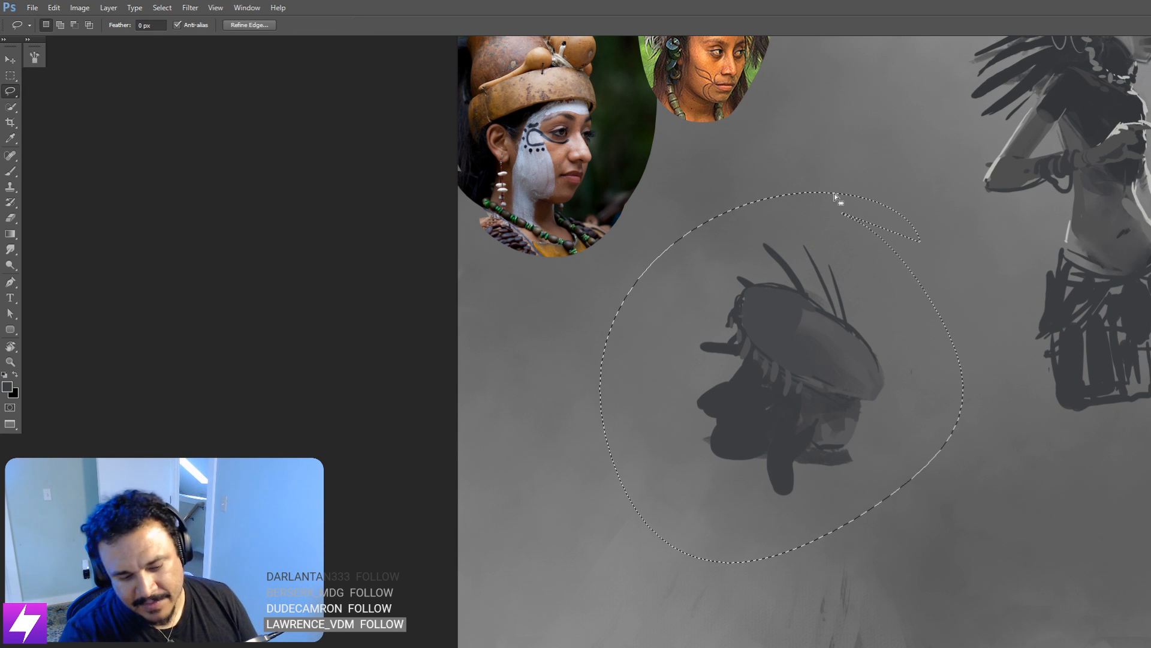
key(ctrl+d)
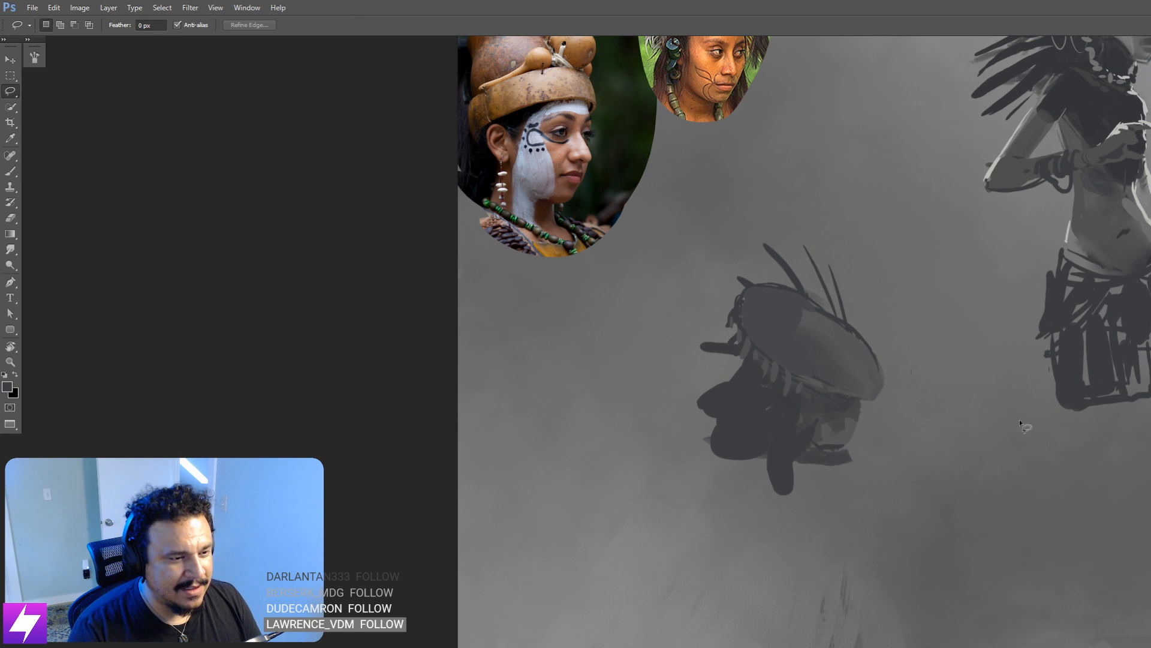
Step: Select the whole head and headdress sketch with the Lasso, delete it from the canvas and deselect
mouse_move(950, 308)
mouse_down()
mouse_move(767, 221)
mouse_move(894, 298)
mouse_up()
key(Delete)
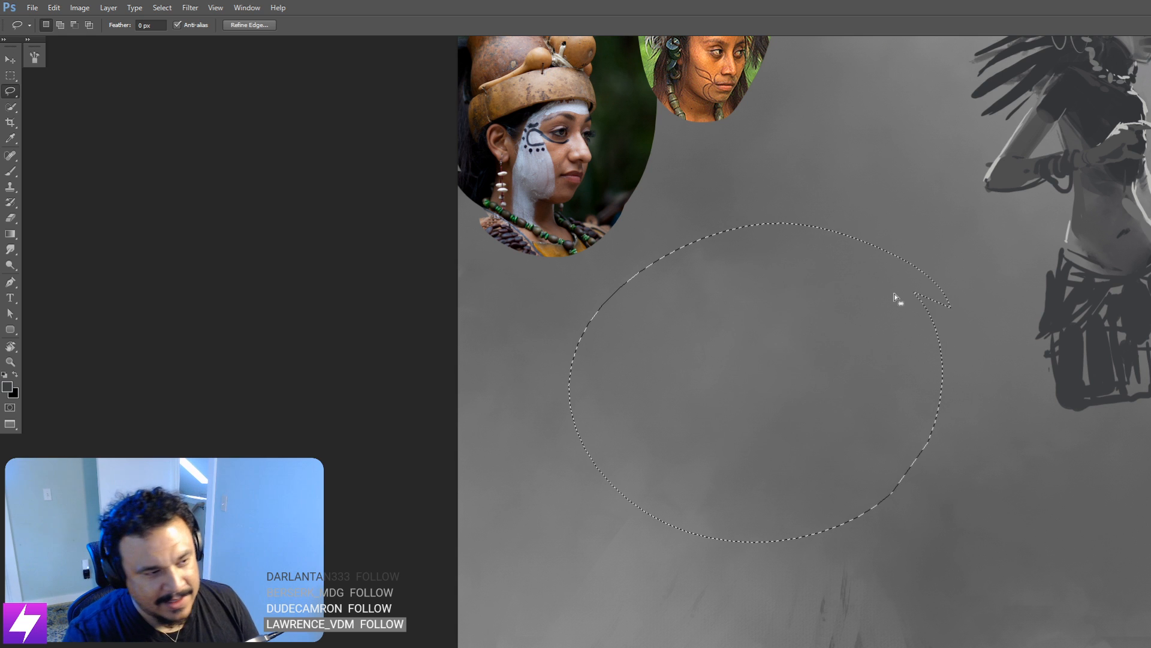
click(1021, 421)
key(Return)
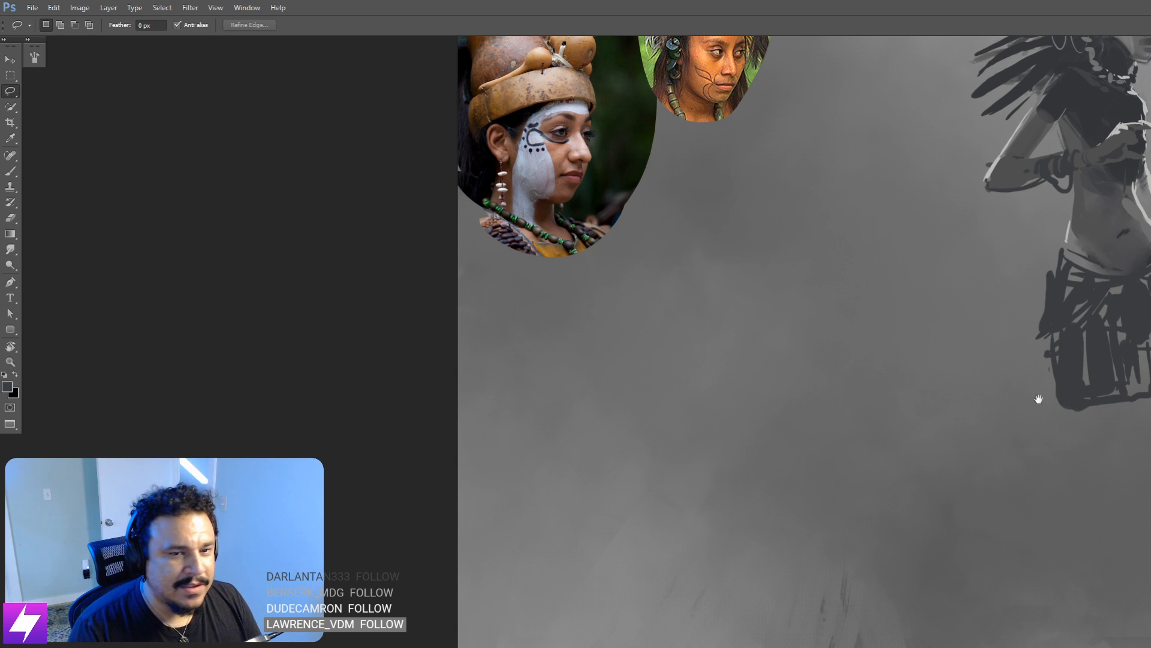
mouse_move(1012, 414)
mouse_down()
mouse_move(940, 499)
mouse_move(945, 531)
mouse_up()
key(b)
drag(750, 472, 851, 364)
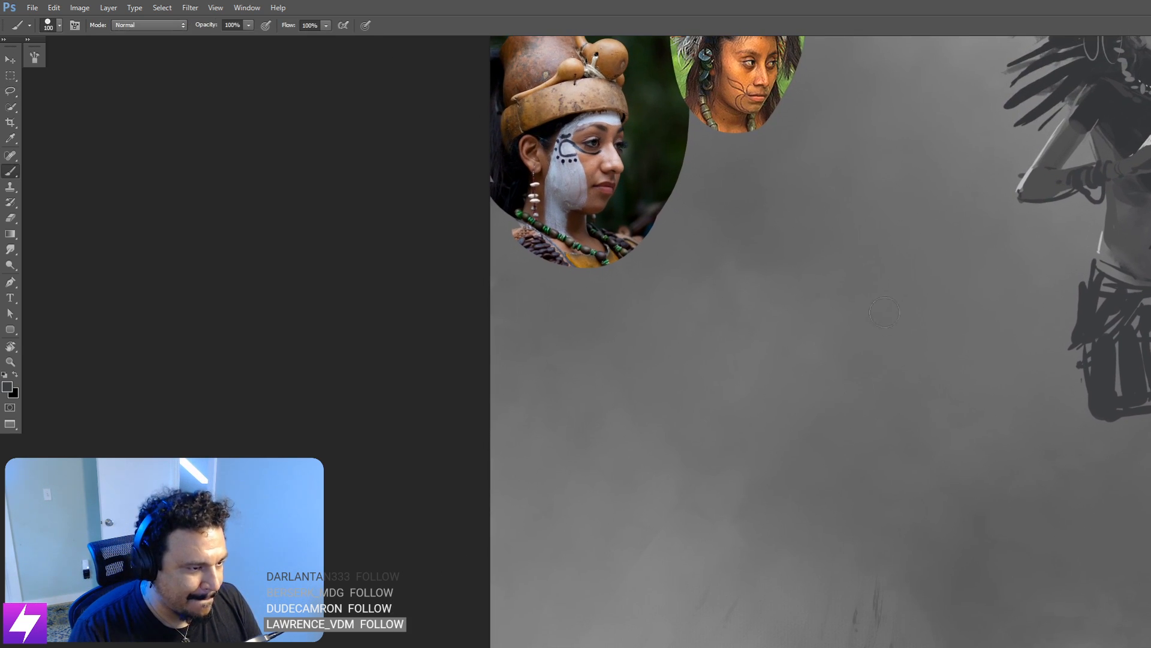
mouse_move(850, 260)
mouse_down()
mouse_move(845, 341)
mouse_move(921, 305)
mouse_up()
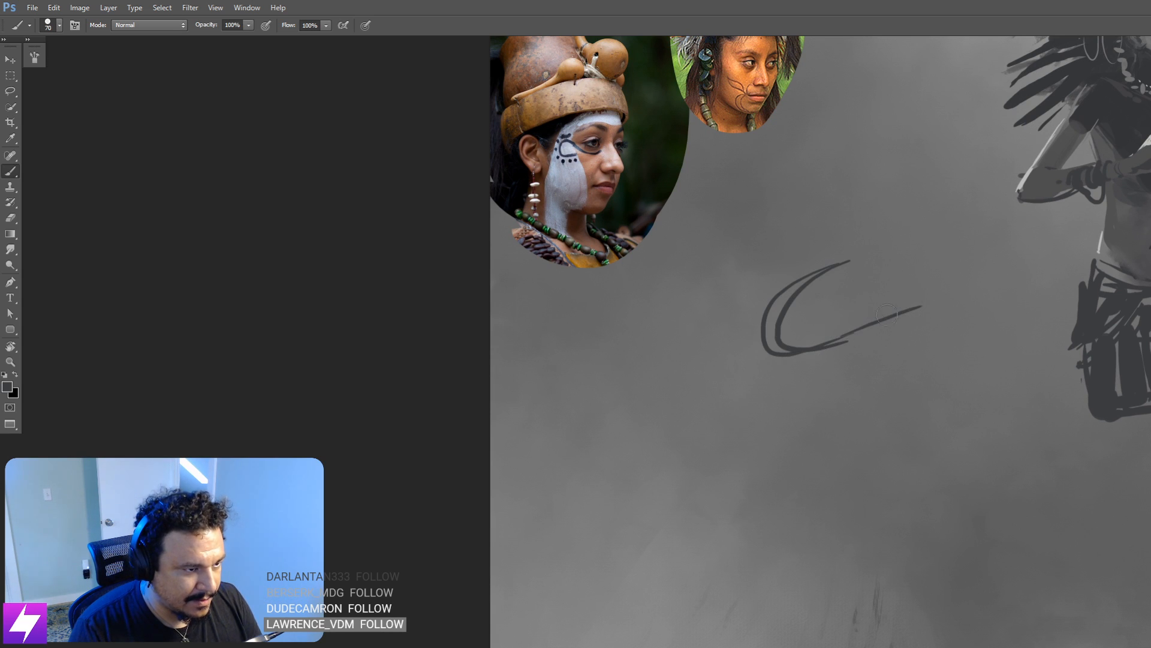
key(ctrl+z)
key(ctrl+alt+z)
key(ctrl+alt+z)
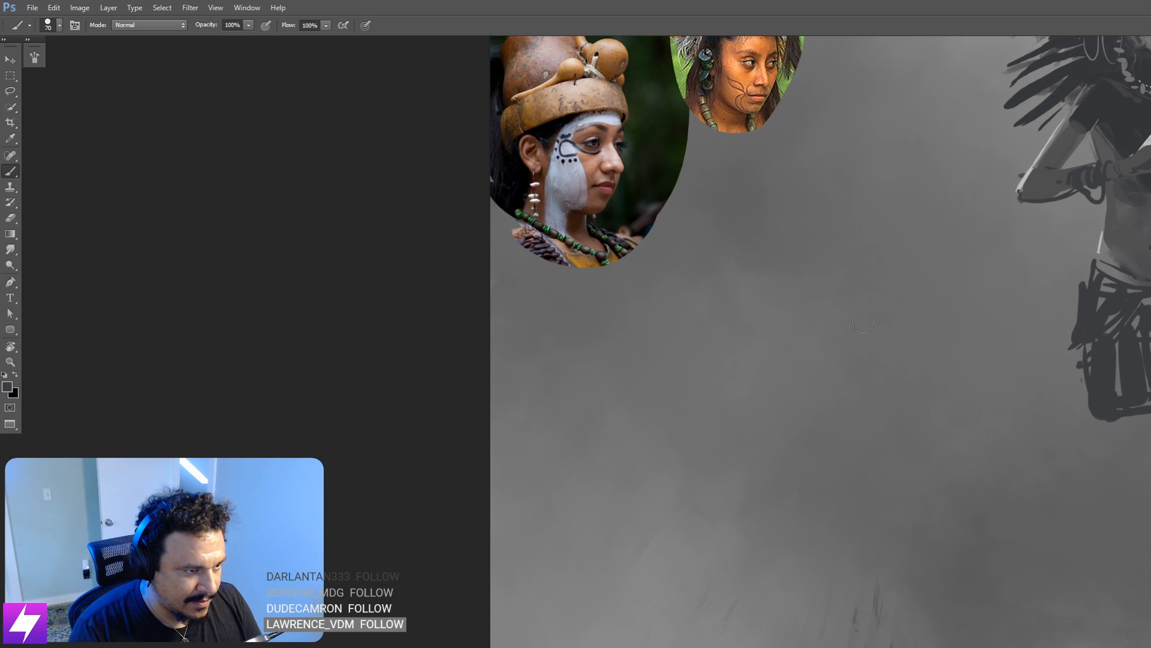
Step: Outline a slim, tilted headdress shape with a pointed front and an upswept rear tip, using a 70 px brush
mouse_move(783, 346)
mouse_down()
mouse_move(932, 294)
mouse_move(780, 347)
mouse_up()
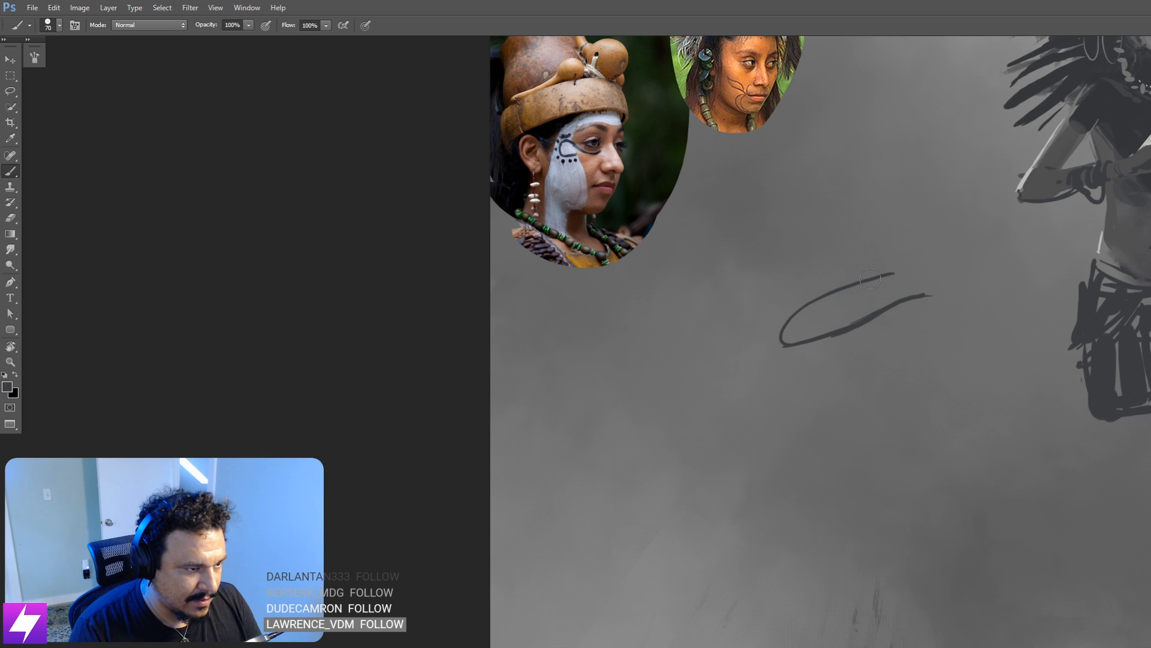
key(ctrl+alt+z)
drag(892, 273, 779, 346)
drag(839, 287, 768, 347)
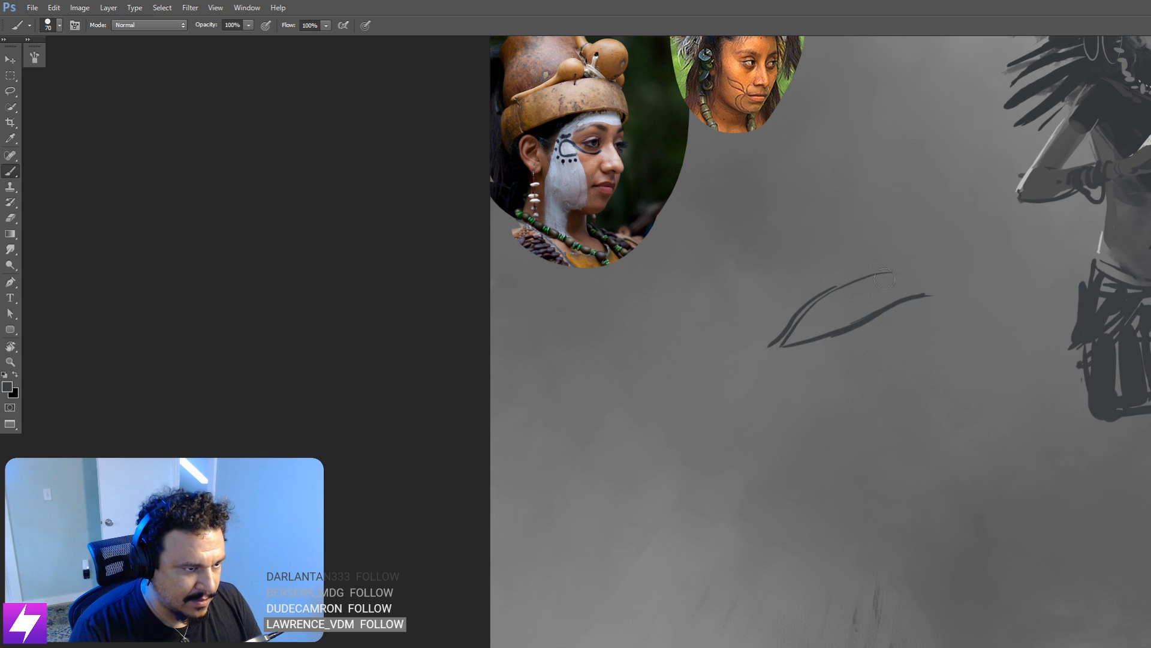
mouse_move(901, 276)
mouse_down()
mouse_move(961, 262)
mouse_move(929, 288)
mouse_up()
drag(971, 254, 927, 294)
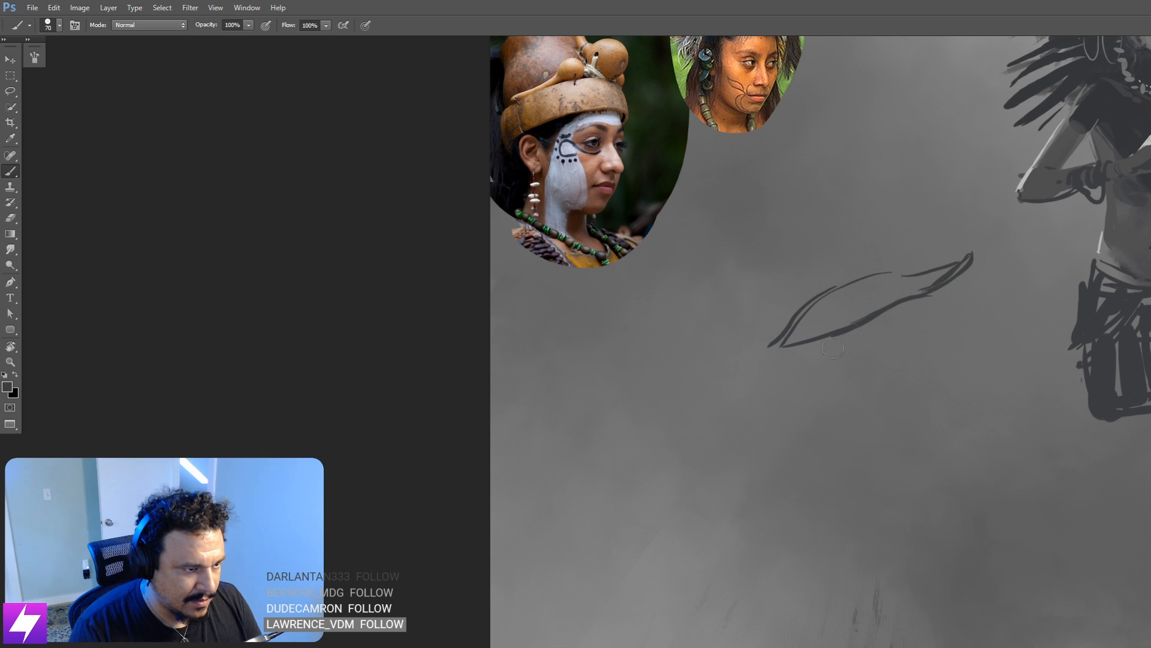
Step: Shade the front of the headdress dark grey and smudge the tone toward the rear at 250 px and 50% strength
mouse_move(799, 335)
mouse_down()
mouse_move(780, 345)
mouse_move(796, 326)
mouse_move(853, 327)
mouse_move(875, 311)
mouse_move(857, 301)
mouse_move(879, 307)
mouse_move(939, 284)
mouse_move(890, 309)
mouse_up()
key(s)
mouse_move(867, 311)
mouse_down()
mouse_move(828, 325)
mouse_move(847, 313)
mouse_up()
drag(930, 340, 924, 356)
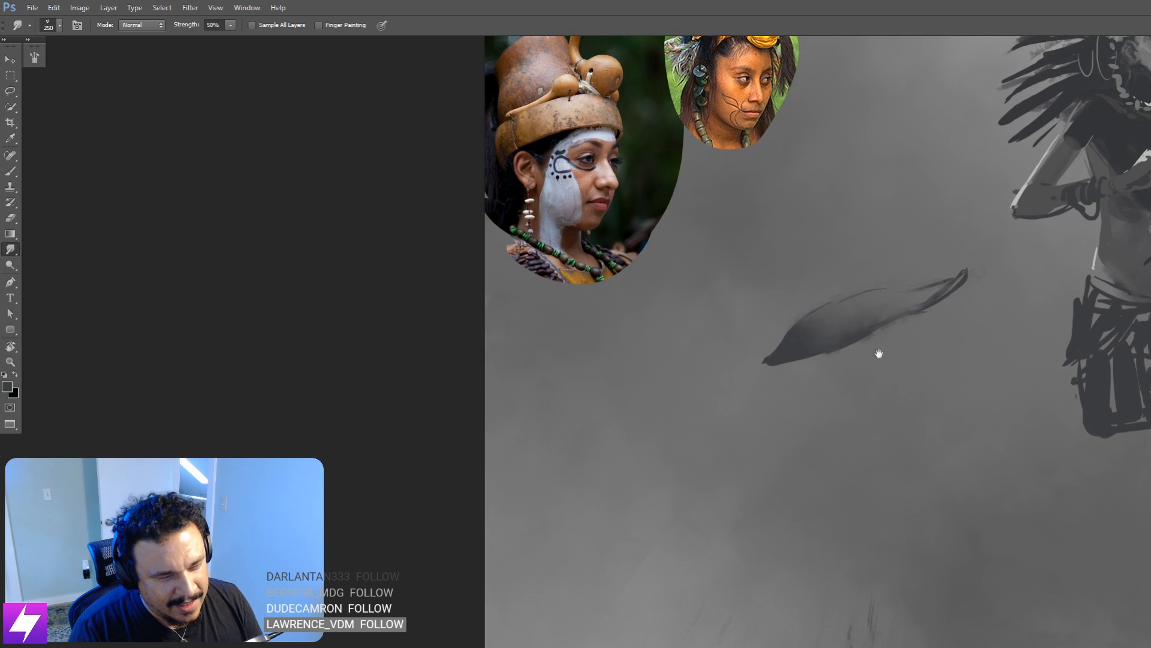
Step: Erase the ragged edges around the headdress with a 60 px eraser and blend its rear tip with a 150 px smudge
key(e)
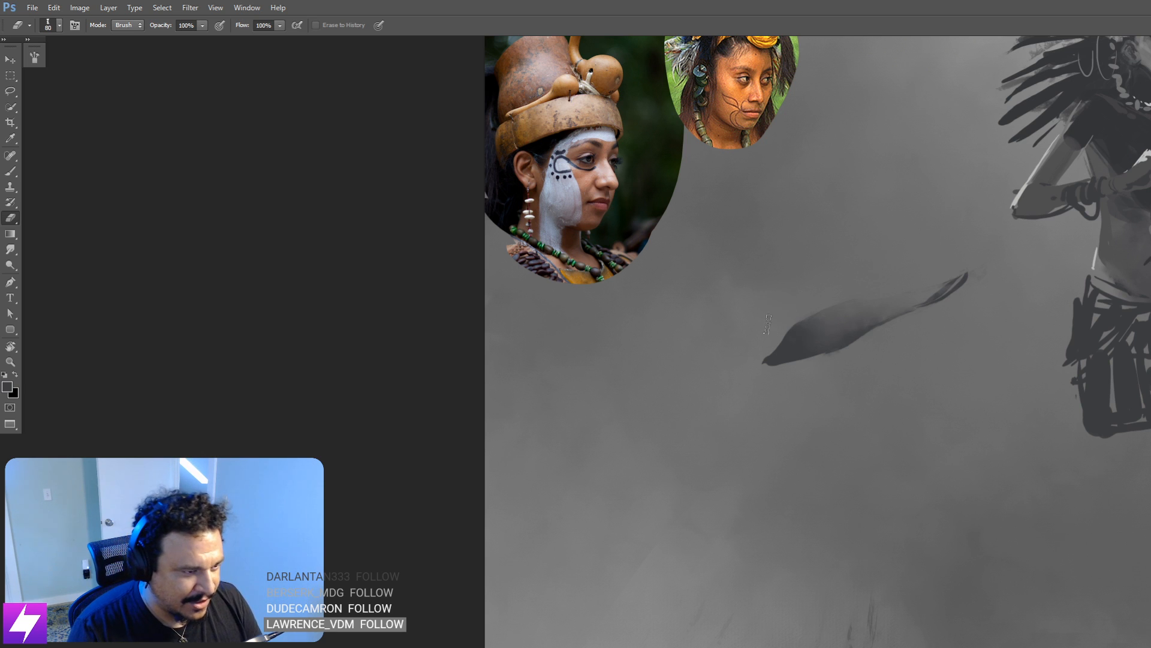
drag(789, 312, 771, 343)
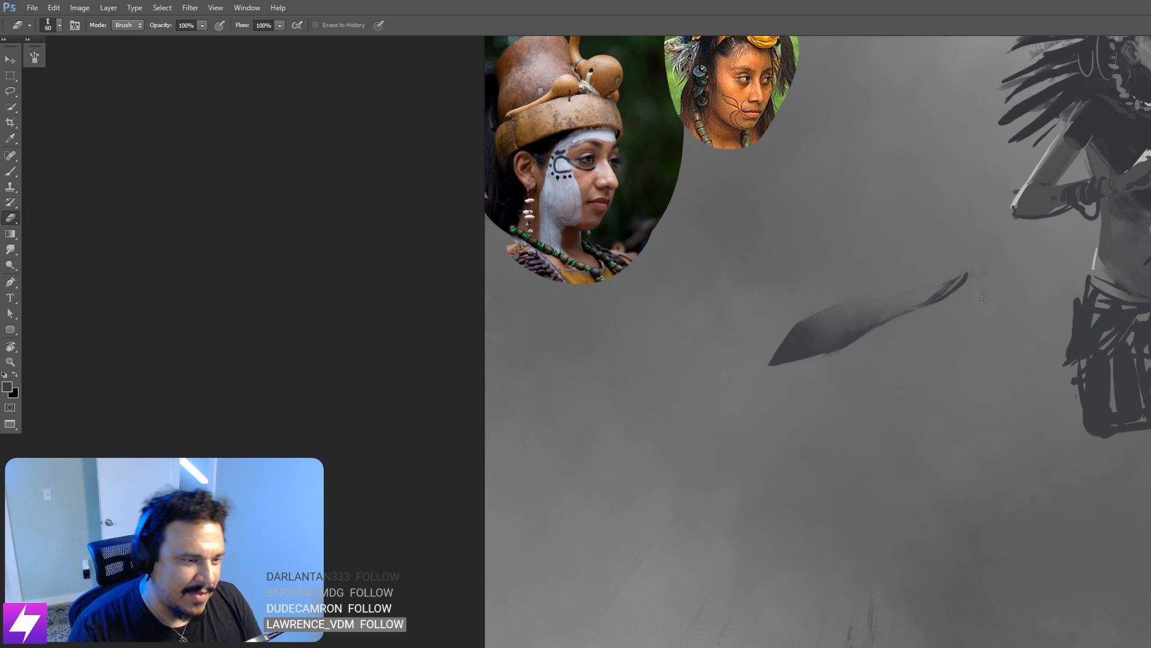
key(r)
drag(933, 300, 952, 279)
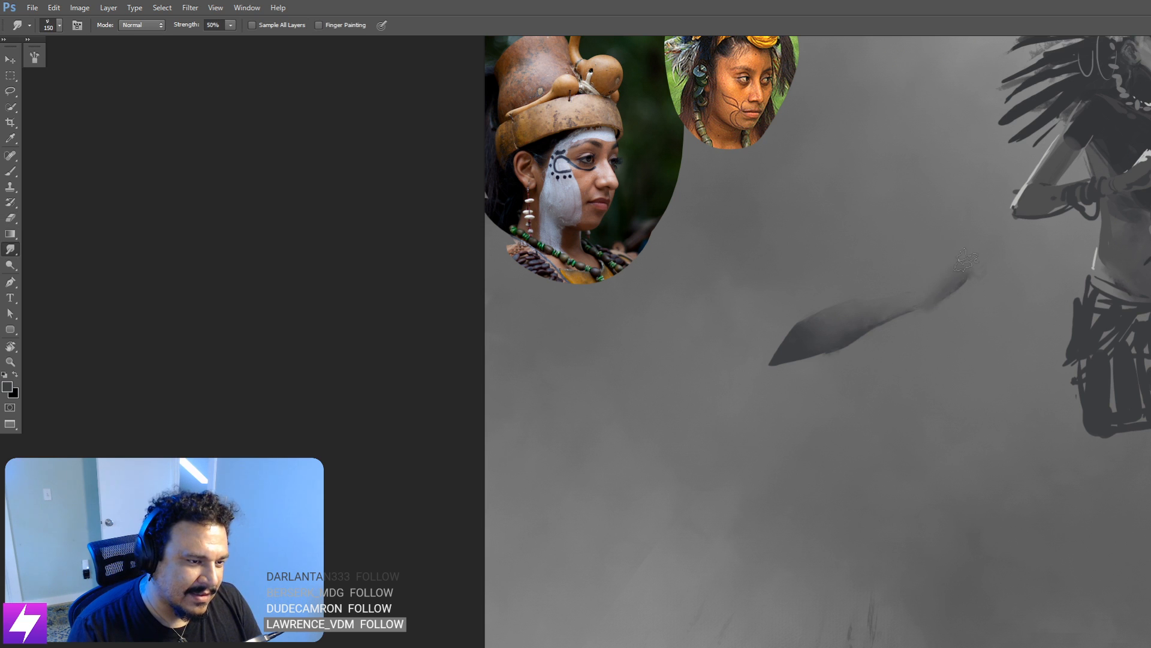
key(e)
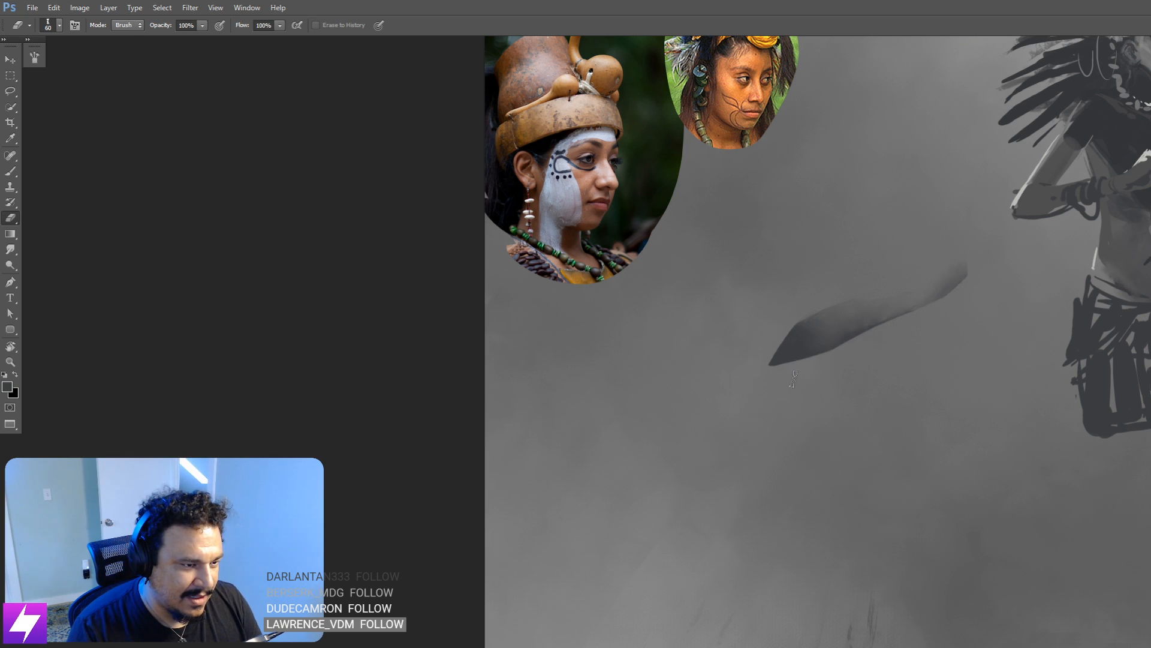
Step: Sketch the face's front contour, the jaw, the ear and the hairline beneath the headdress with a 50 px brush
scroll(871, 382, up, 2)
key(b)
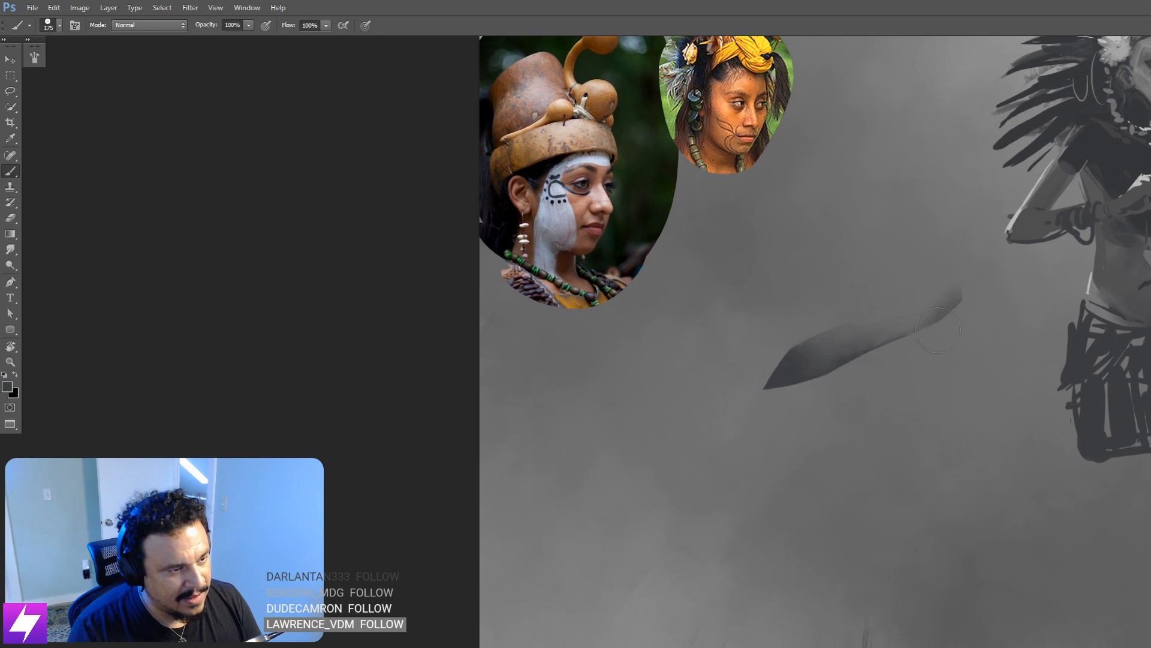
drag(883, 359, 868, 416)
key(ctrl+z)
drag(876, 357, 862, 425)
drag(786, 387, 782, 432)
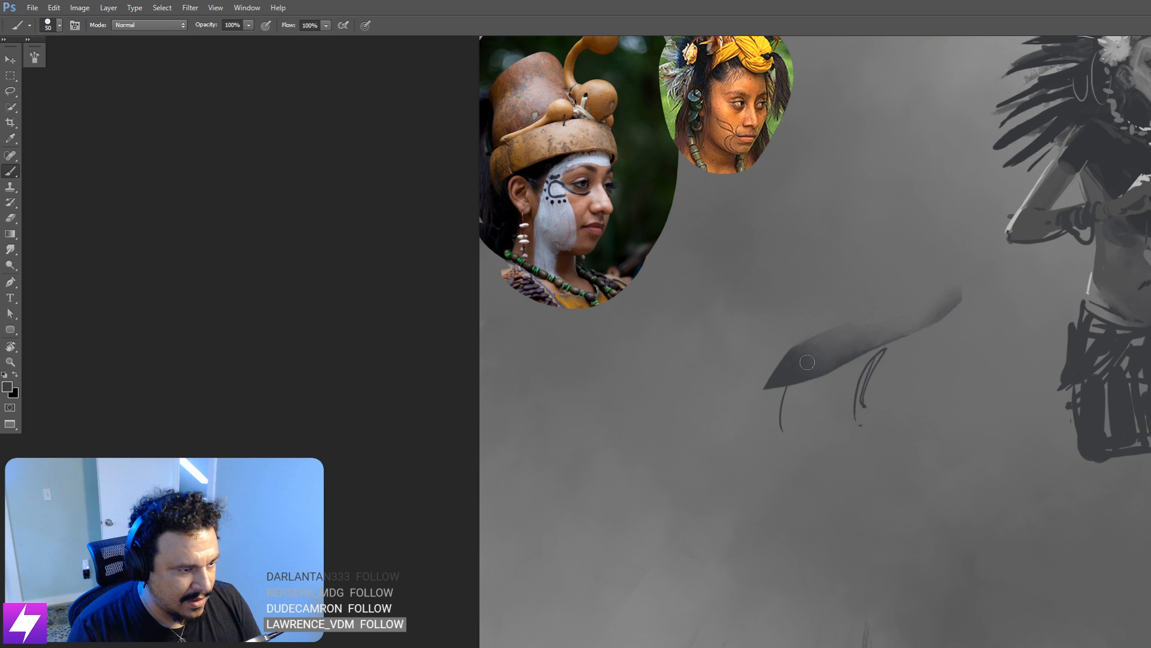
key(ctrl+z)
mouse_move(785, 387)
mouse_down()
mouse_move(779, 435)
mouse_move(790, 450)
mouse_move(843, 427)
mouse_move(832, 412)
mouse_move(847, 387)
mouse_up()
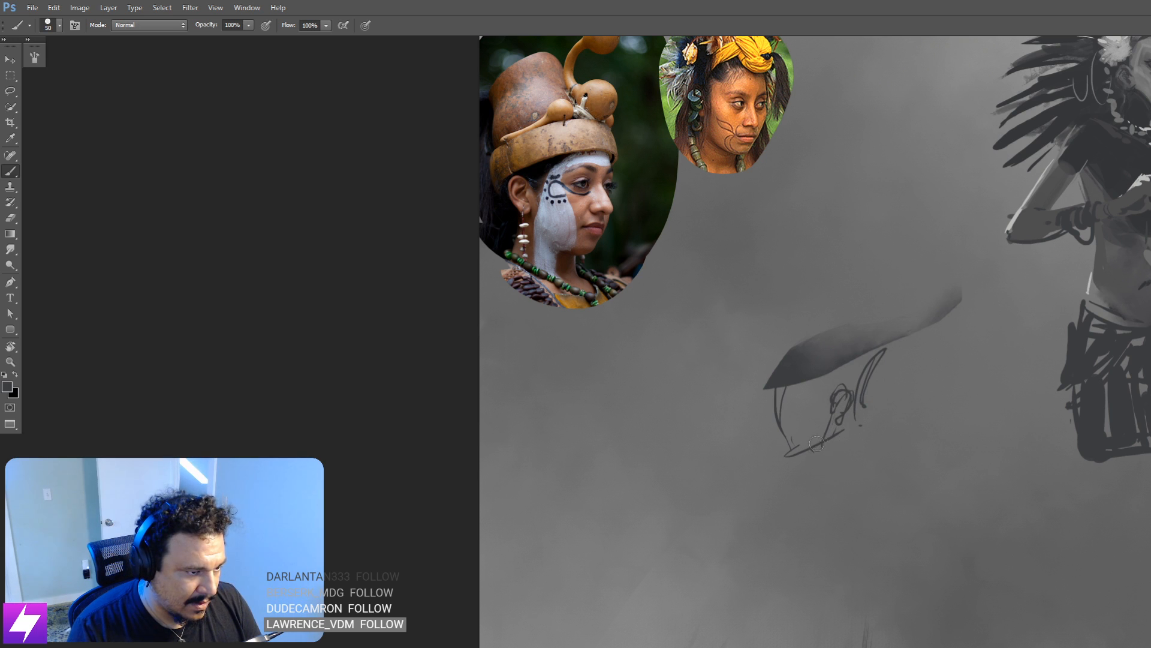
Step: Add short throat strokes under the jaw and a curved neck line behind the ear, undoing the stray stroke behind the head
drag(820, 442, 835, 464)
drag(859, 414, 874, 462)
mouse_move(880, 353)
mouse_down()
mouse_move(906, 362)
mouse_move(887, 393)
mouse_move(871, 383)
mouse_move(895, 414)
mouse_up()
key(ctrl+alt+z)
key(ctrl+alt+z)
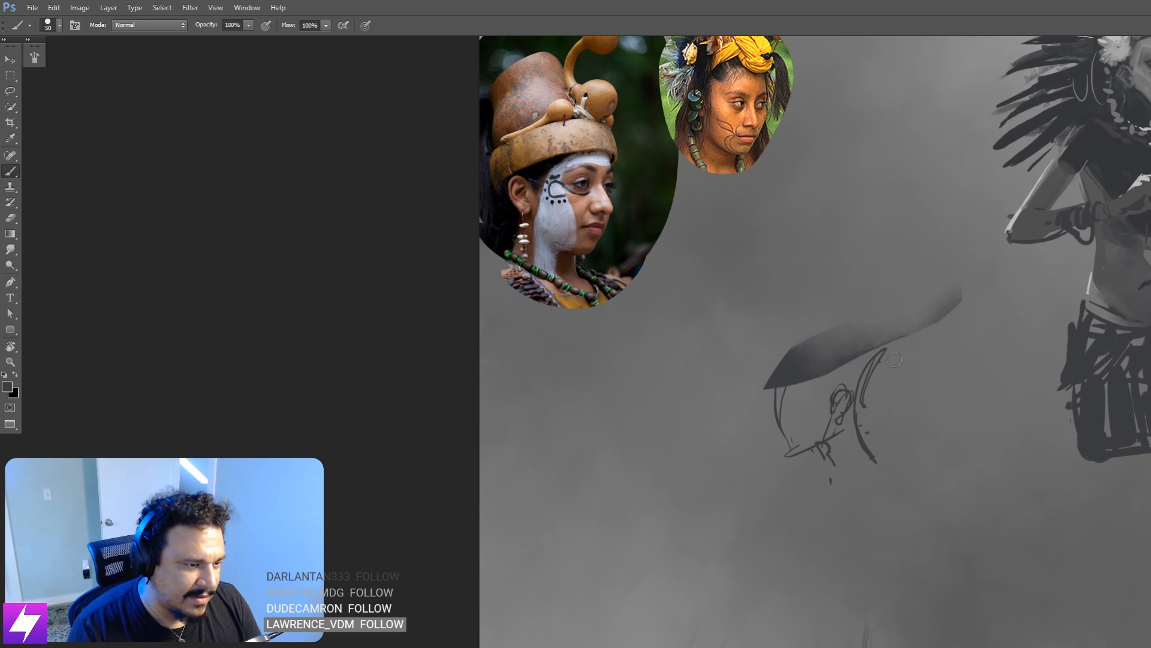
Step: Paint short dark strokes fanning backward from behind the ear beneath the headdress's rear edge
mouse_move(864, 359)
mouse_down()
mouse_move(908, 355)
mouse_move(866, 391)
mouse_move(891, 377)
mouse_move(878, 349)
mouse_up()
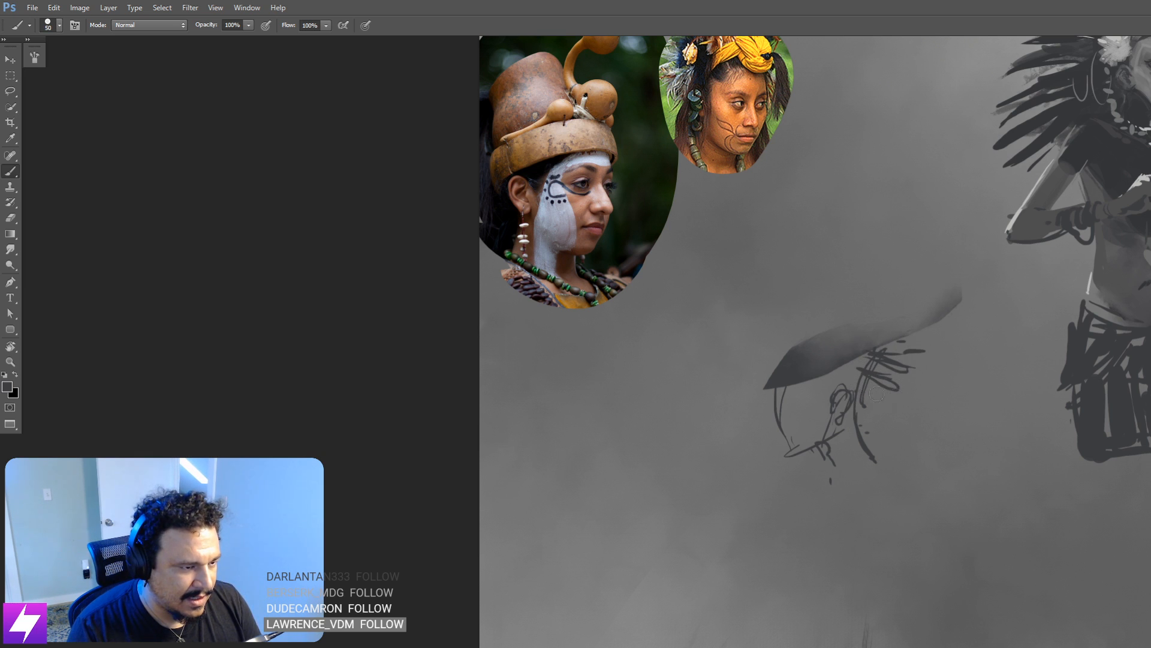
mouse_move(877, 394)
mouse_down()
mouse_move(854, 372)
mouse_move(862, 360)
mouse_move(939, 331)
mouse_up()
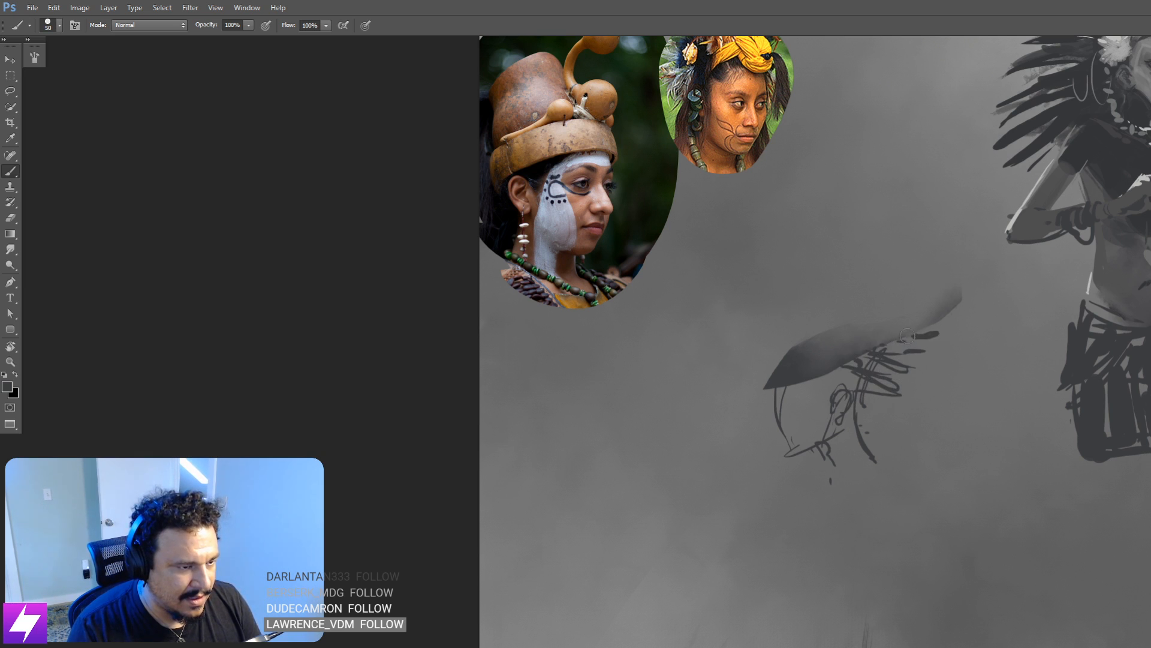
drag(880, 355, 828, 381)
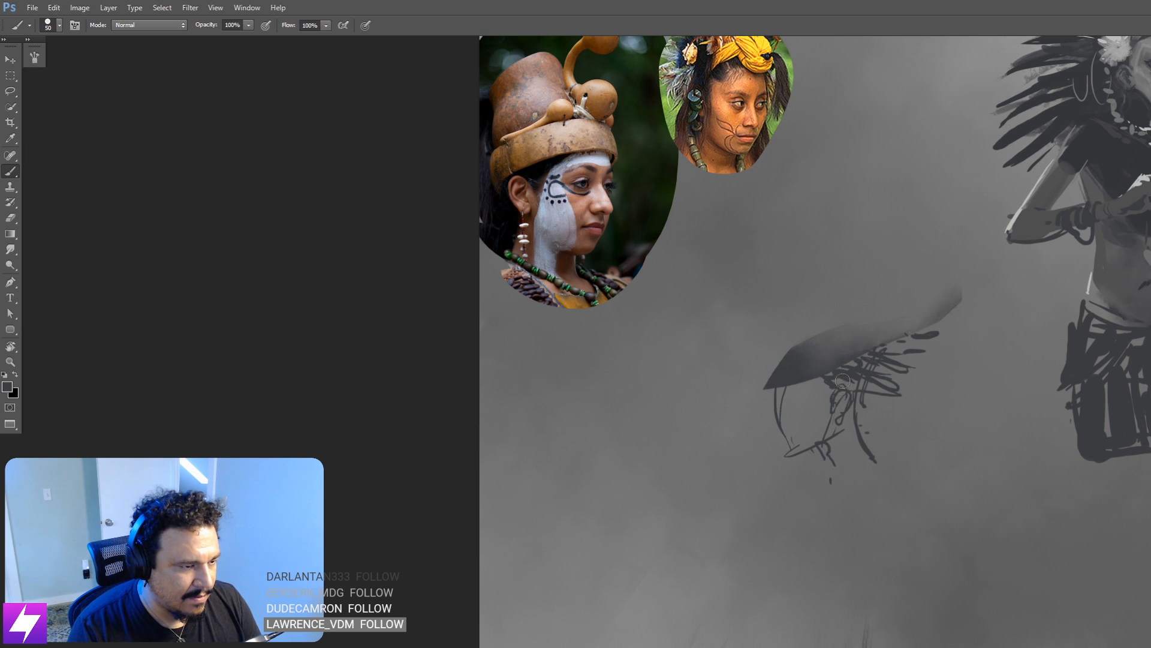
drag(753, 408, 780, 391)
key(ctrl+z)
Step: Smudge the fanned strokes behind the ear into a soft mass at 50% strength, reducing the smudge size to 175 px
key(r)
mouse_move(847, 362)
mouse_down()
mouse_move(899, 350)
mouse_move(900, 380)
mouse_up()
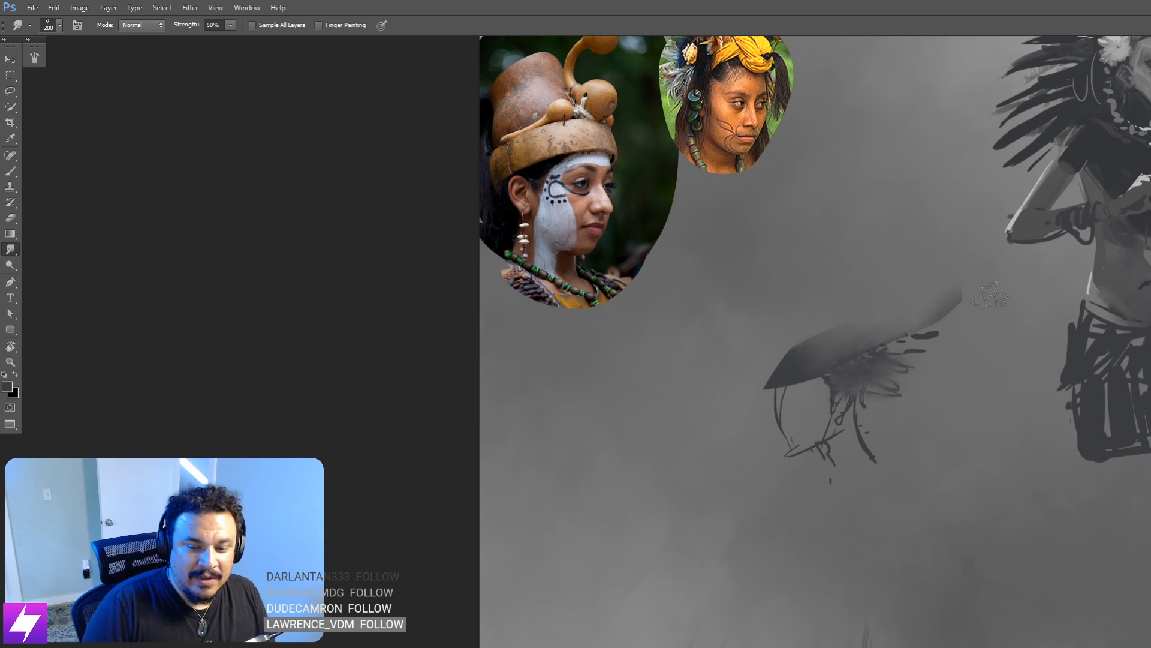
key(bracketleft)
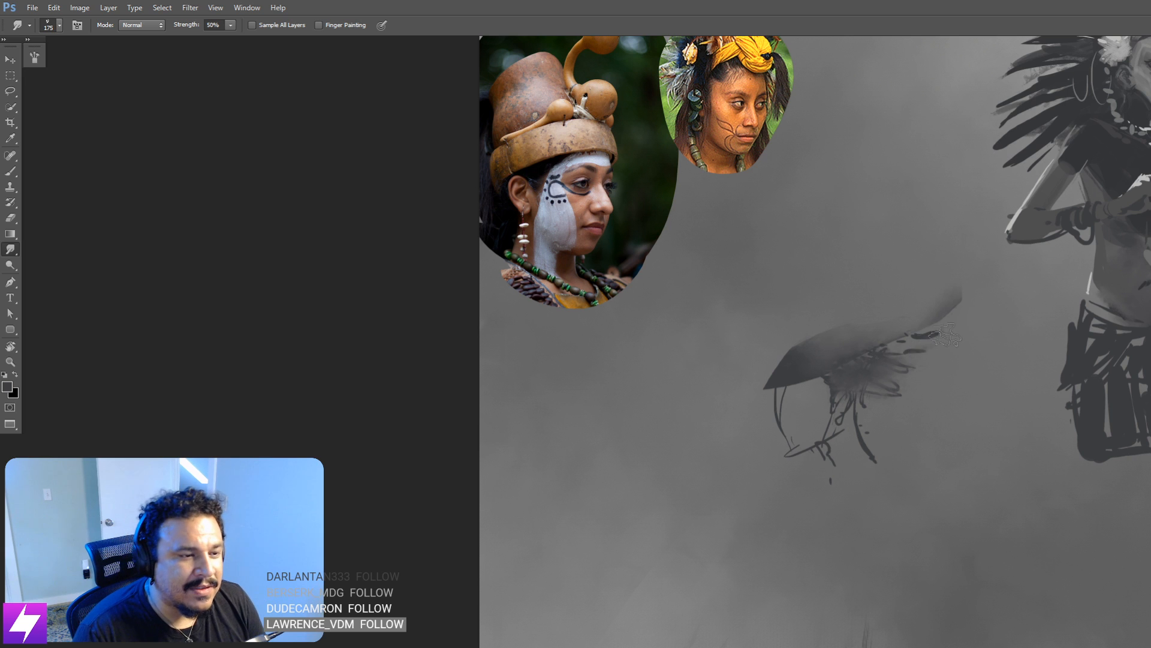
drag(918, 367, 897, 361)
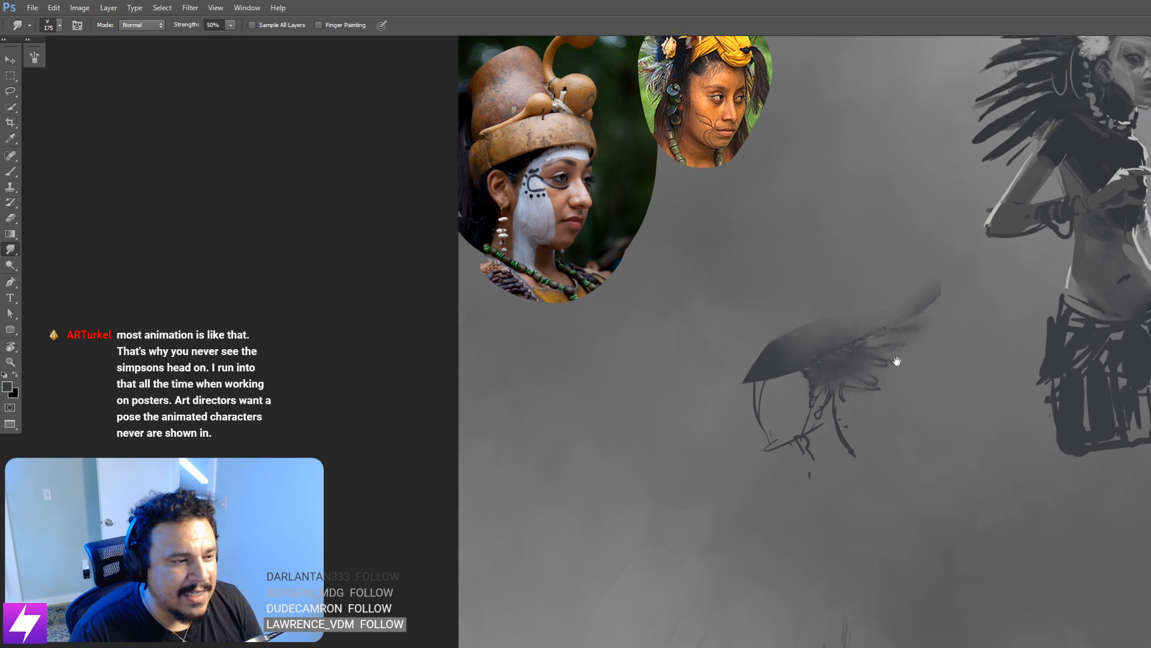
Step: Redraw the headdress's lower edge up to its rear tip as a crisp dark line with a 45 px brush
drag(812, 377, 843, 365)
key(b)
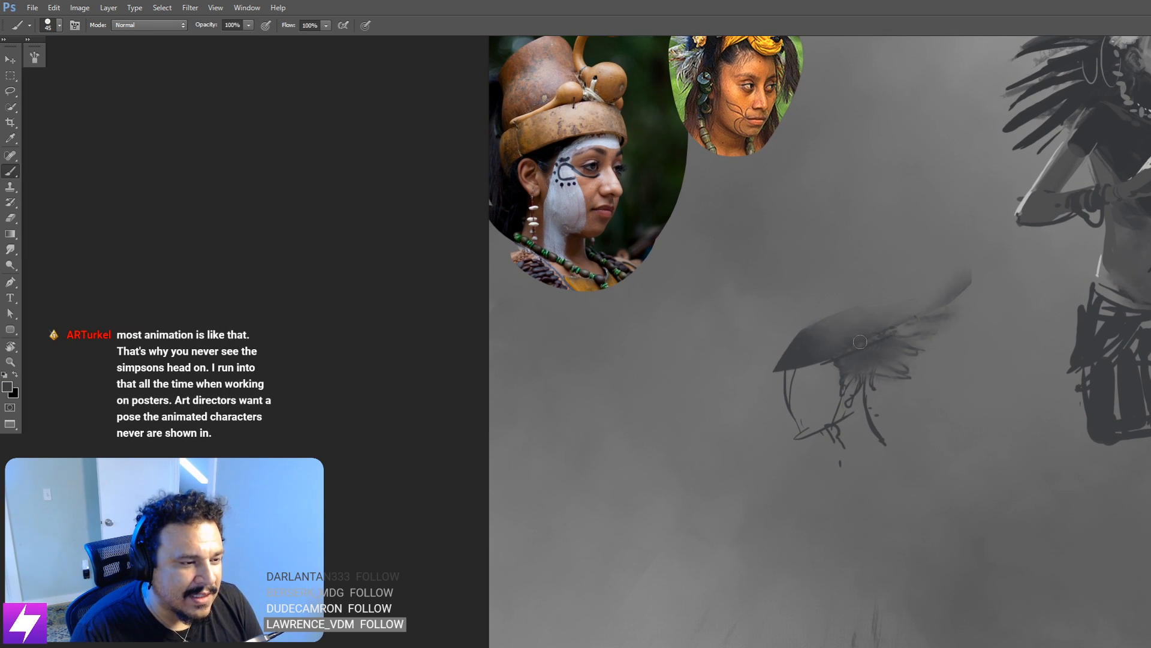
drag(905, 324, 839, 351)
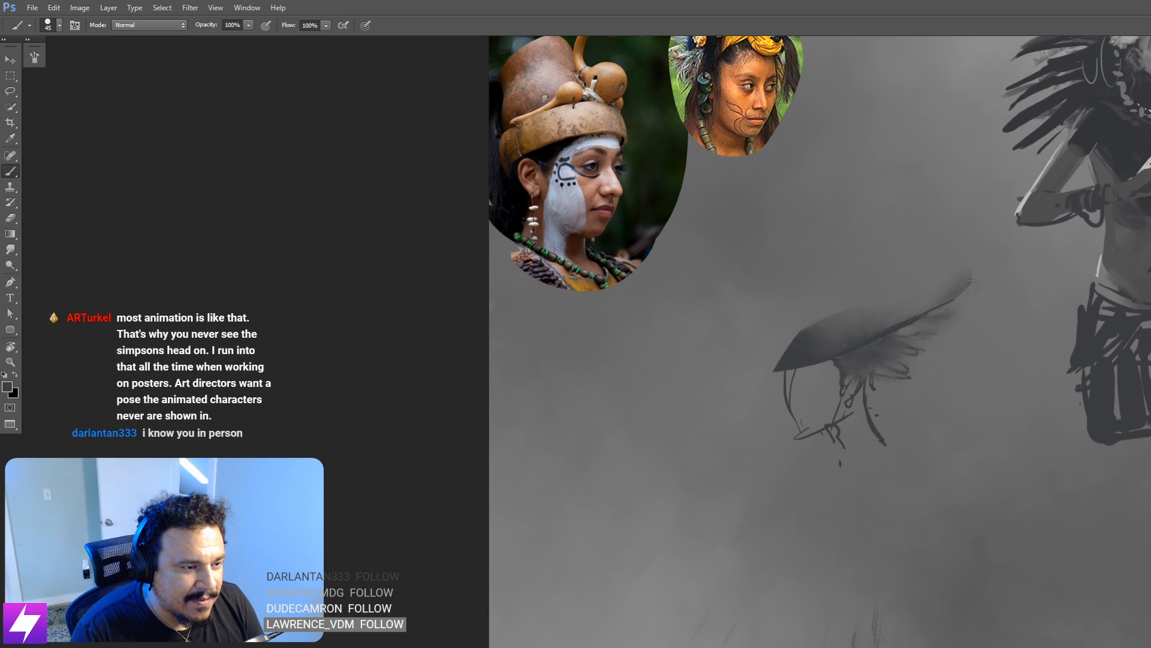
Step: Rotate the view, sample the grey behind the ear and try a first long feather with a 50 px brush
key(r)
mouse_move(899, 445)
mouse_down()
mouse_move(917, 288)
mouse_move(896, 368)
mouse_up()
key(b)
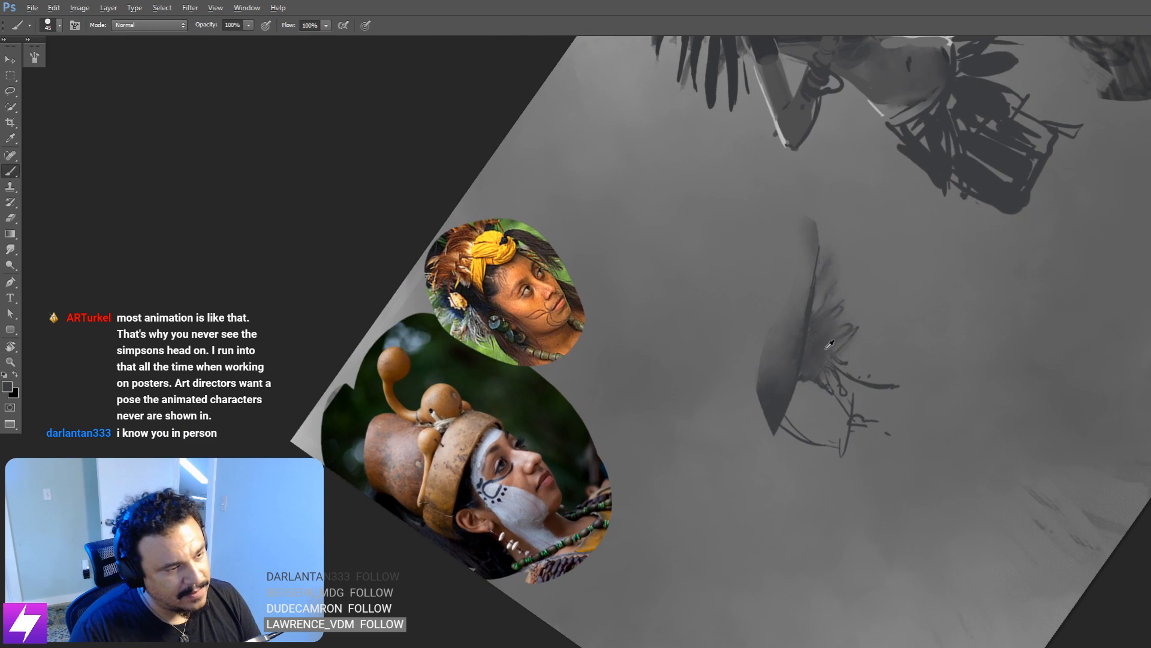
alt+click(822, 342)
mouse_move(876, 302)
mouse_down()
mouse_move(822, 346)
mouse_move(827, 337)
mouse_up()
key(ctrl+z)
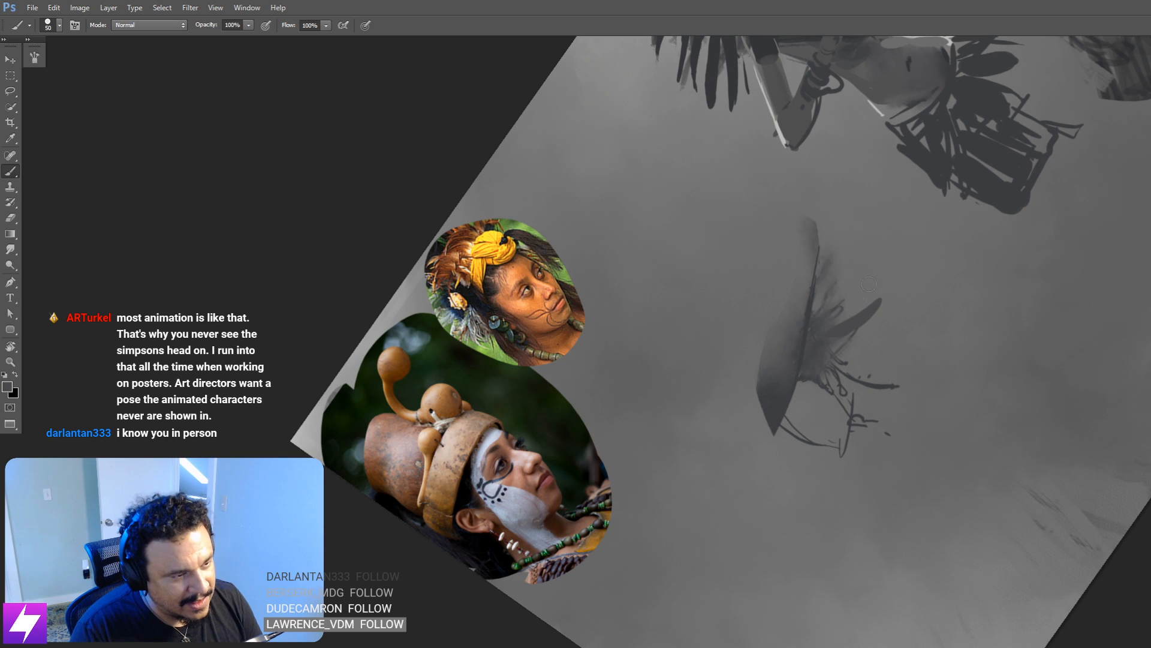
Step: Paint a fan of long tapered feathers along the headdress's rear underside, enlarging the brush to 70 and 80 px
mouse_move(869, 285)
mouse_down()
mouse_move(851, 302)
mouse_move(874, 272)
mouse_move(824, 332)
mouse_move(854, 269)
mouse_move(822, 313)
mouse_up()
key(bracketright)
key(bracketright)
drag(858, 249, 818, 311)
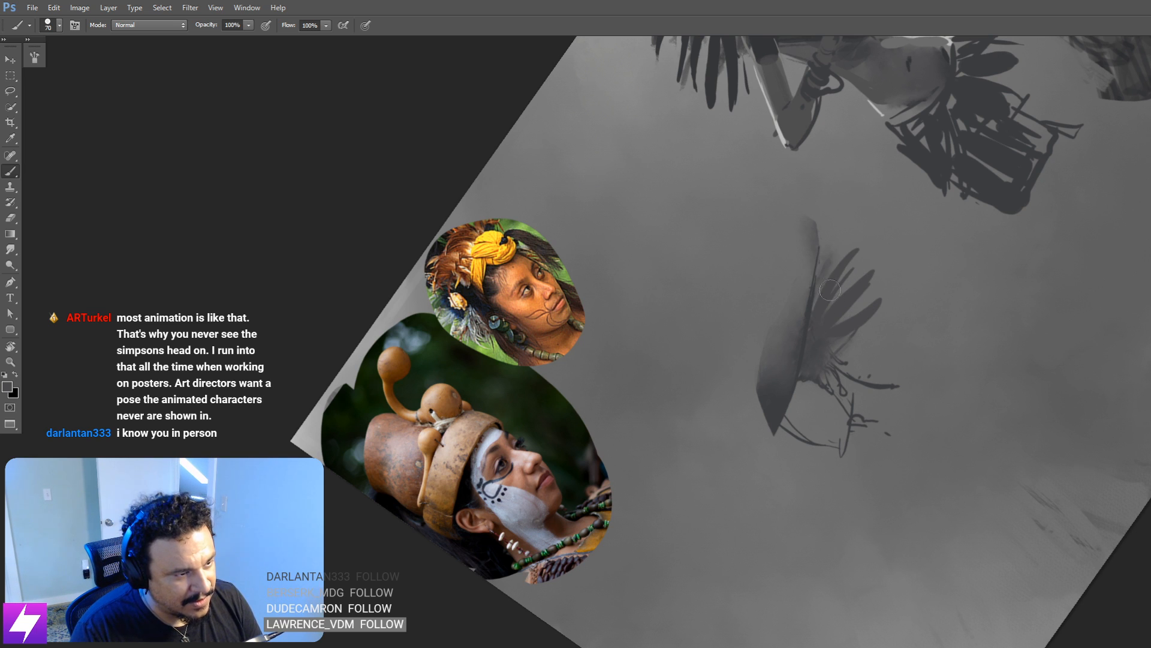
mouse_move(836, 244)
mouse_down()
mouse_move(826, 269)
mouse_move(843, 224)
mouse_move(809, 317)
mouse_move(817, 264)
mouse_up()
mouse_move(878, 332)
mouse_down()
mouse_move(831, 354)
mouse_move(889, 327)
mouse_move(853, 361)
mouse_move(876, 364)
mouse_move(852, 376)
mouse_move(874, 373)
mouse_move(832, 364)
mouse_up()
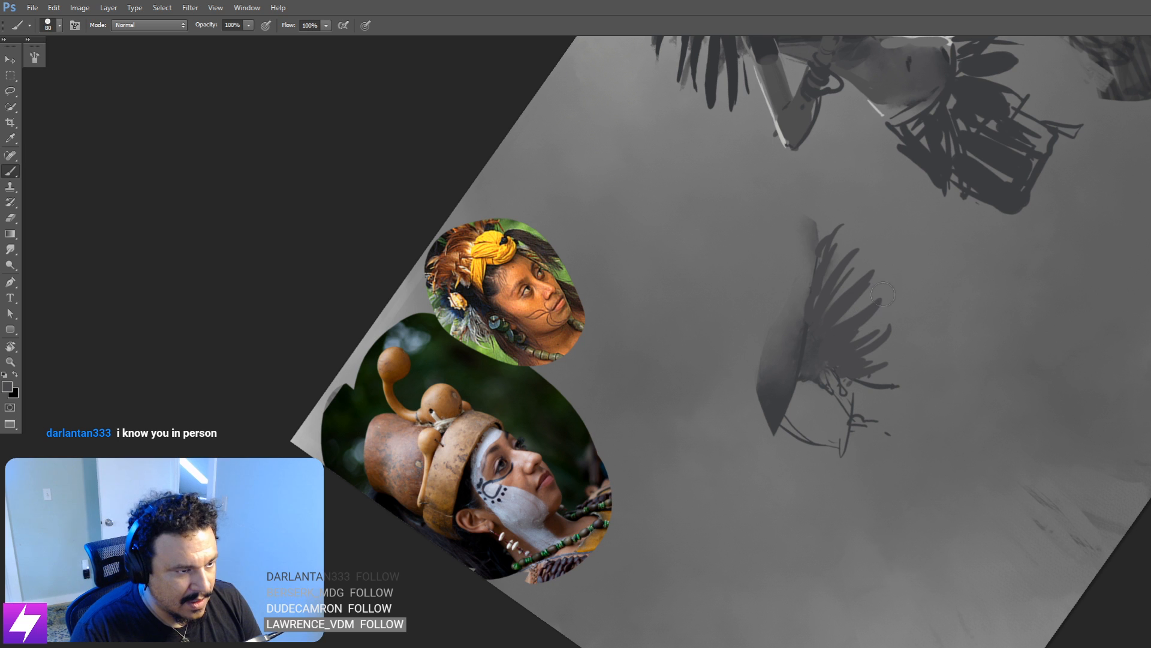
mouse_move(886, 280)
mouse_down()
mouse_move(816, 342)
mouse_move(865, 267)
mouse_up()
Step: Reduce the brush to 60 px, reset the view rotation and flip the canvas horizontally
key(bracketleft)
key(bracketleft)
key(Escape)
drag(809, 366, 757, 351)
drag(667, 394, 540, 513)
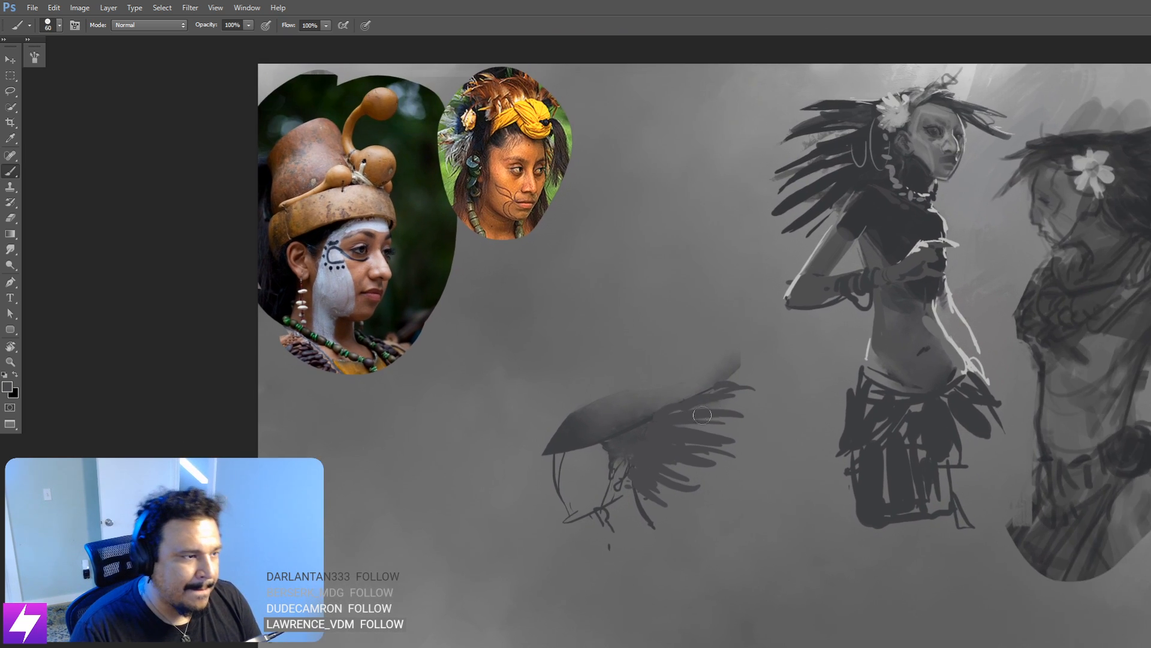
key(ctrl+minus)
key(ctrl+shift+h)
Step: Paint a curled plume at the headdress's front tip and mark the facial features with small strokes, enlarging the brush to 90 px
drag(867, 323, 806, 371)
key(ctrl+plus)
mouse_move(708, 491)
mouse_down()
mouse_move(722, 444)
mouse_move(703, 487)
mouse_up()
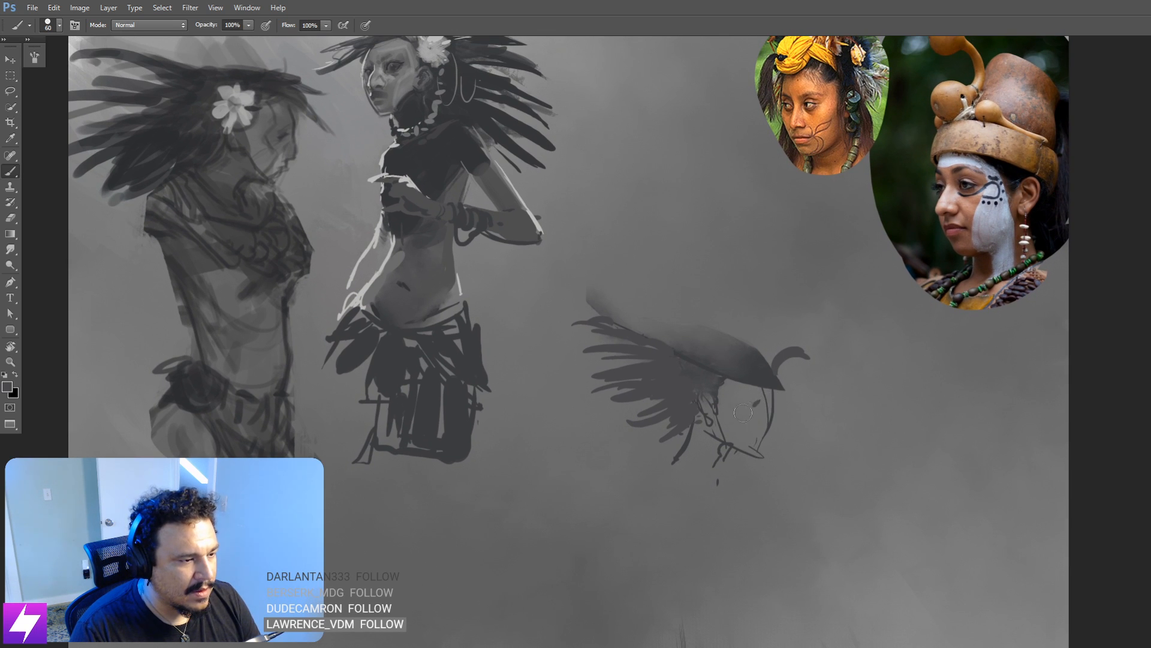
drag(799, 440, 808, 419)
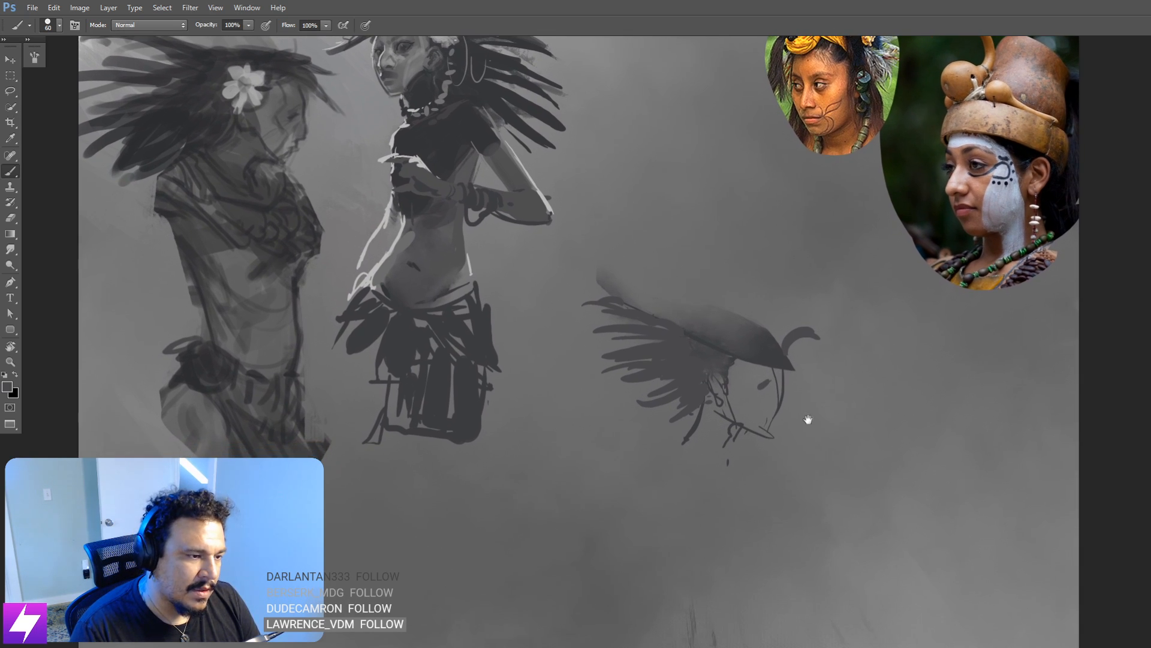
drag(767, 455, 785, 451)
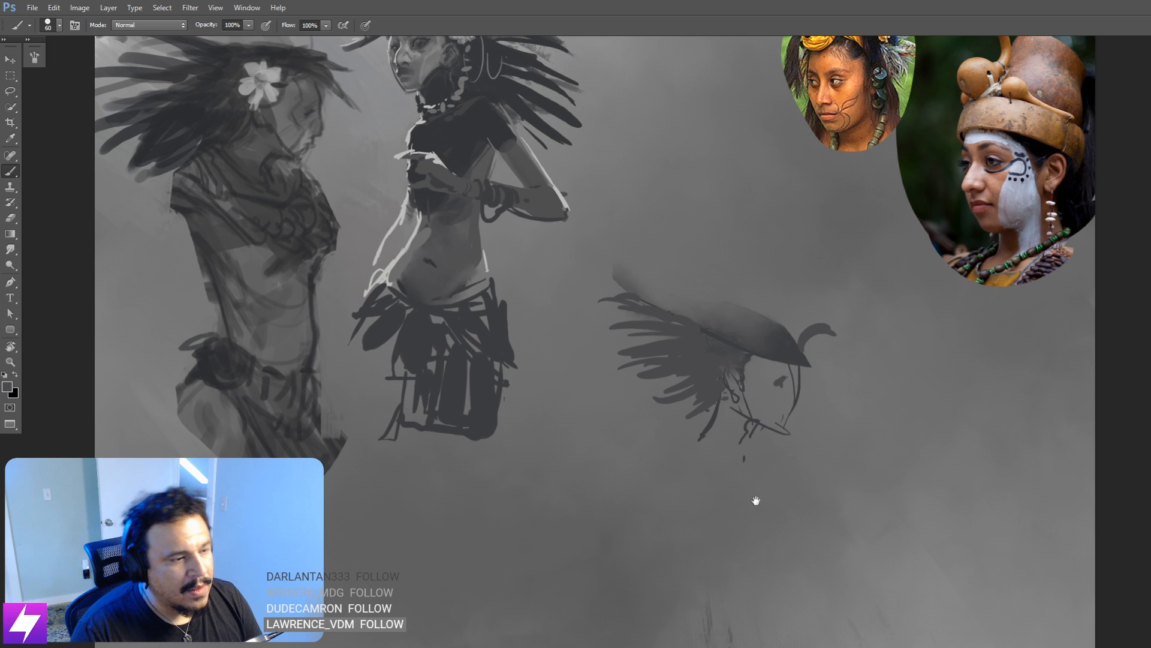
drag(753, 501, 771, 495)
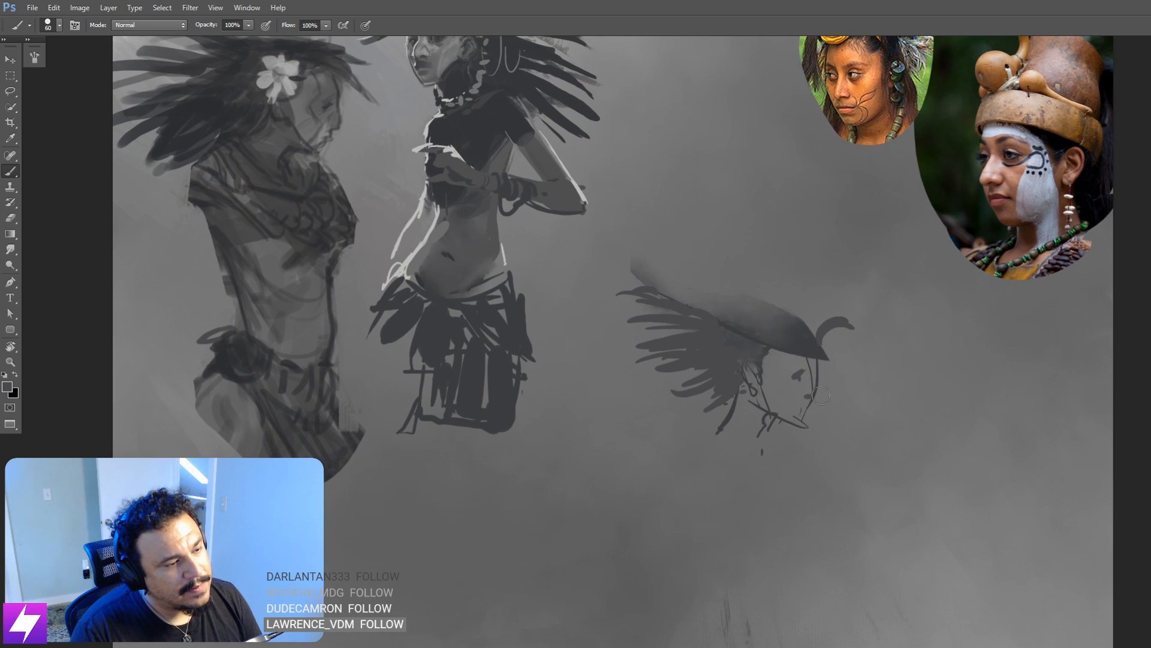
drag(796, 443, 812, 441)
key(bracketright)
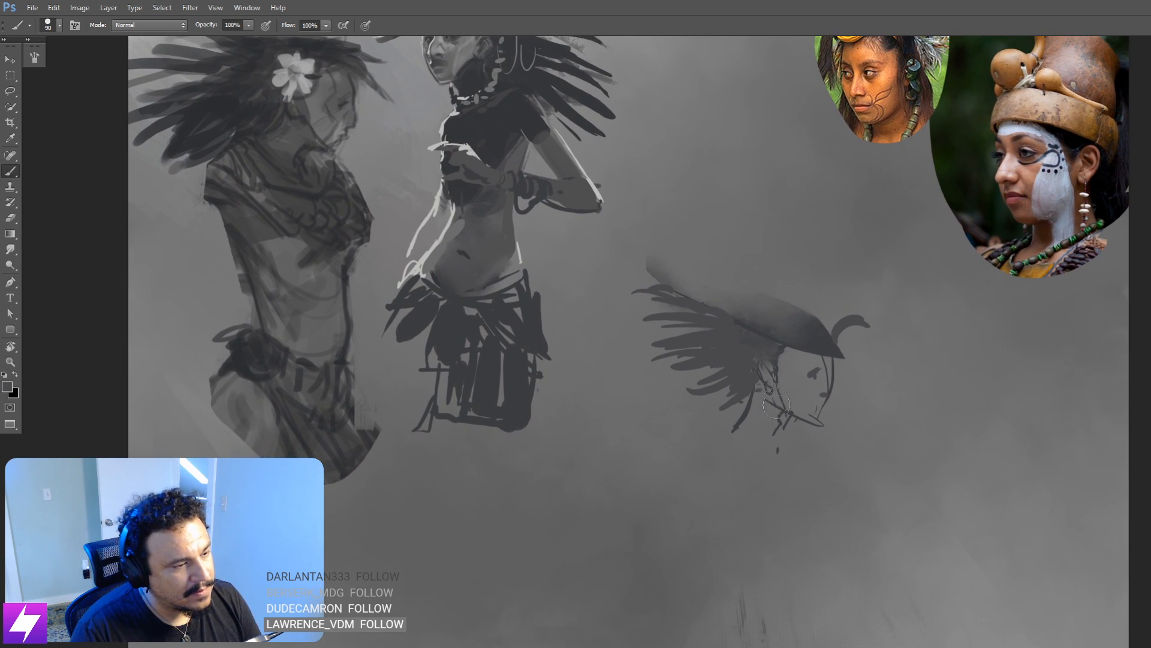
Step: Block in a solid dark grey neck and shoulder below the head with an enlarged brush
mouse_move(753, 412)
mouse_down()
mouse_move(756, 449)
mouse_move(770, 437)
mouse_move(741, 457)
mouse_move(766, 430)
mouse_move(758, 406)
mouse_move(728, 421)
mouse_move(746, 407)
mouse_move(736, 434)
mouse_move(755, 462)
mouse_move(774, 416)
mouse_move(768, 472)
mouse_move(748, 414)
mouse_up()
key(bracketright)
key(bracketright)
key(bracketright)
key(e)
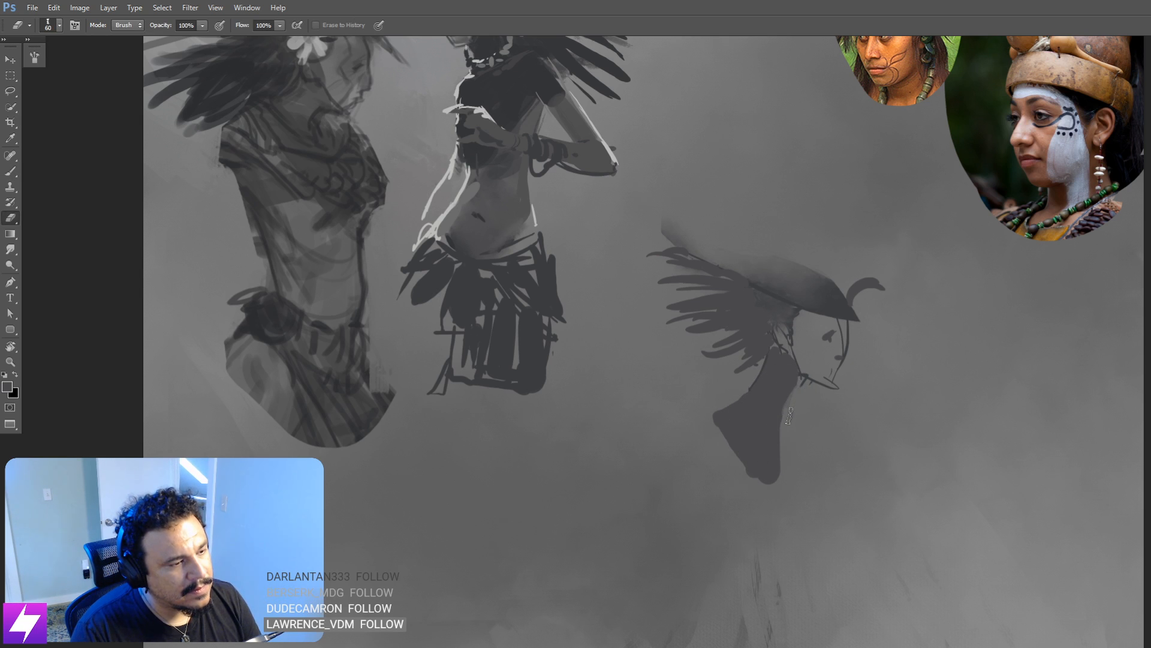
key(b)
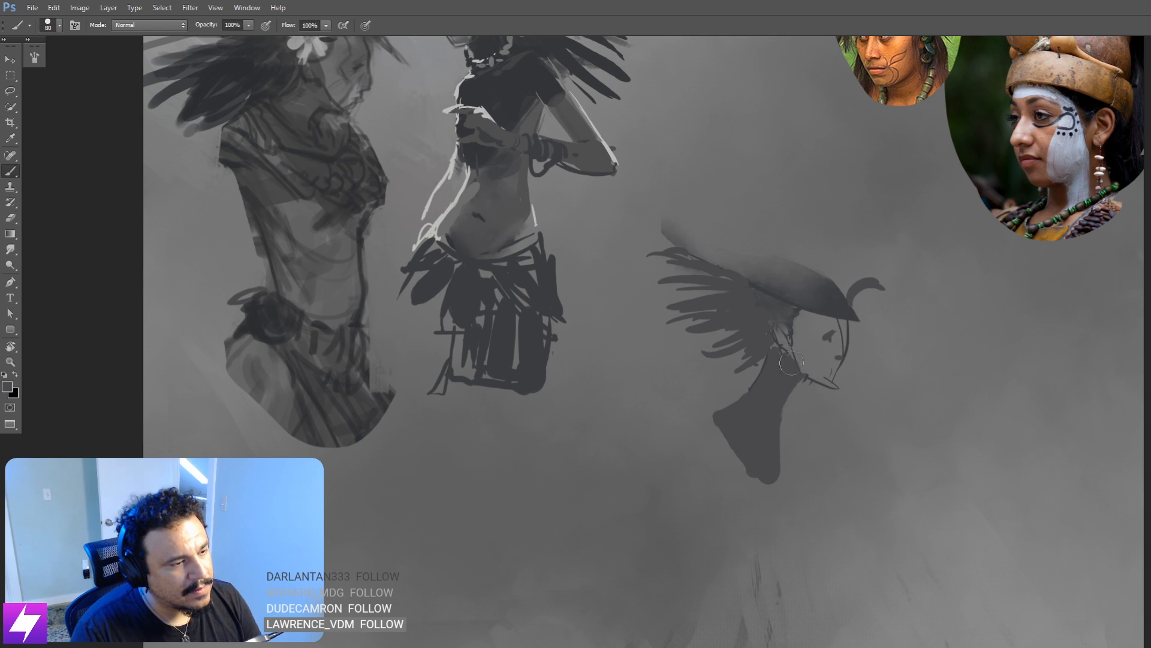
Step: Erase most of the shoulder mass behind the neck with a 70 px eraser, leaving a narrow neck and a pointed tip
key(e)
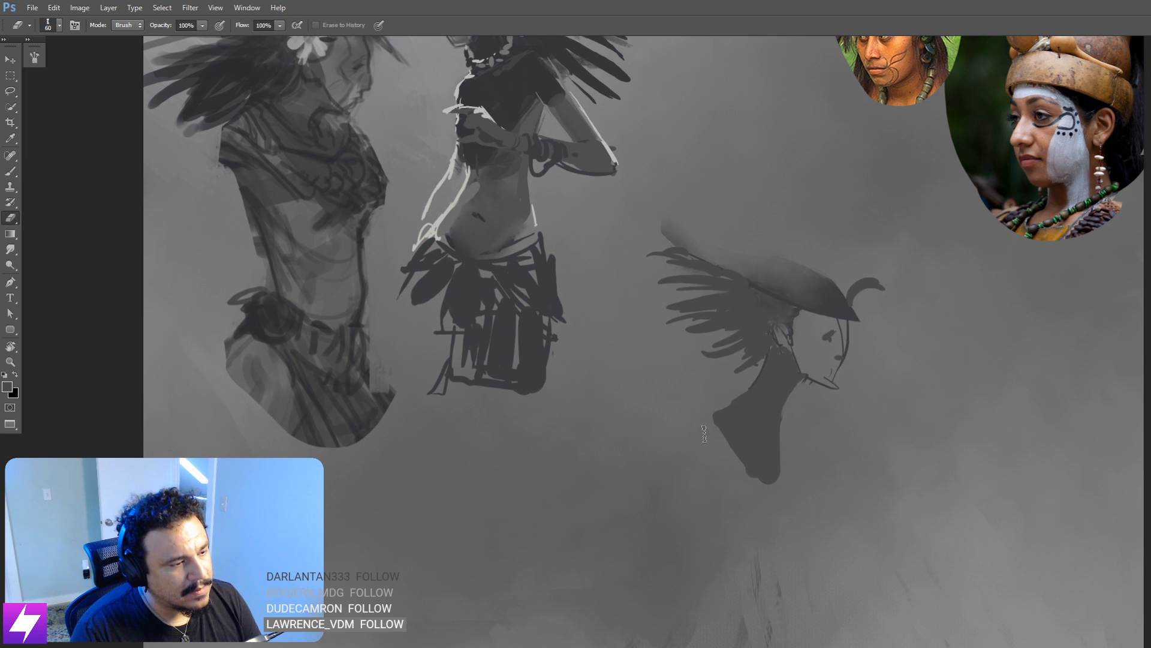
mouse_move(711, 435)
mouse_down()
mouse_move(729, 417)
mouse_move(747, 452)
mouse_move(740, 438)
mouse_up()
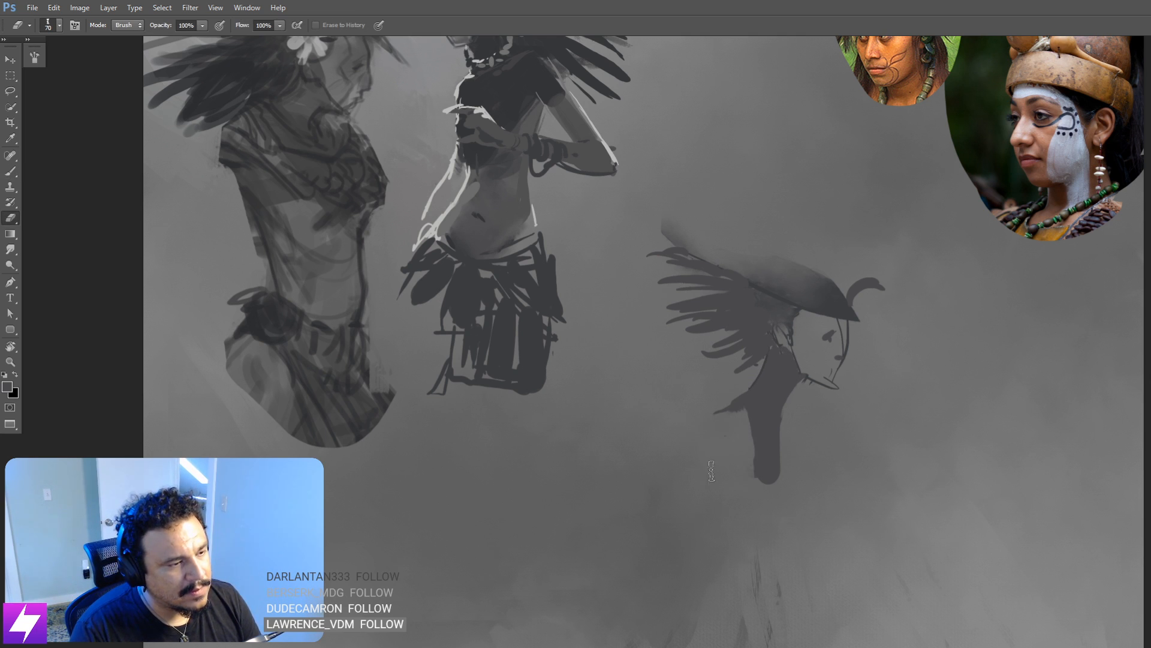
mouse_move(743, 489)
mouse_down()
mouse_move(720, 486)
mouse_move(725, 502)
mouse_up()
mouse_move(743, 439)
mouse_down()
mouse_move(776, 412)
mouse_move(776, 385)
mouse_move(773, 398)
mouse_up()
Step: Dot bead-like necklace spots down and around the neck with a 50 px brush, sampling the neck's grey for the dark ones
key(b)
click(765, 370)
click(758, 388)
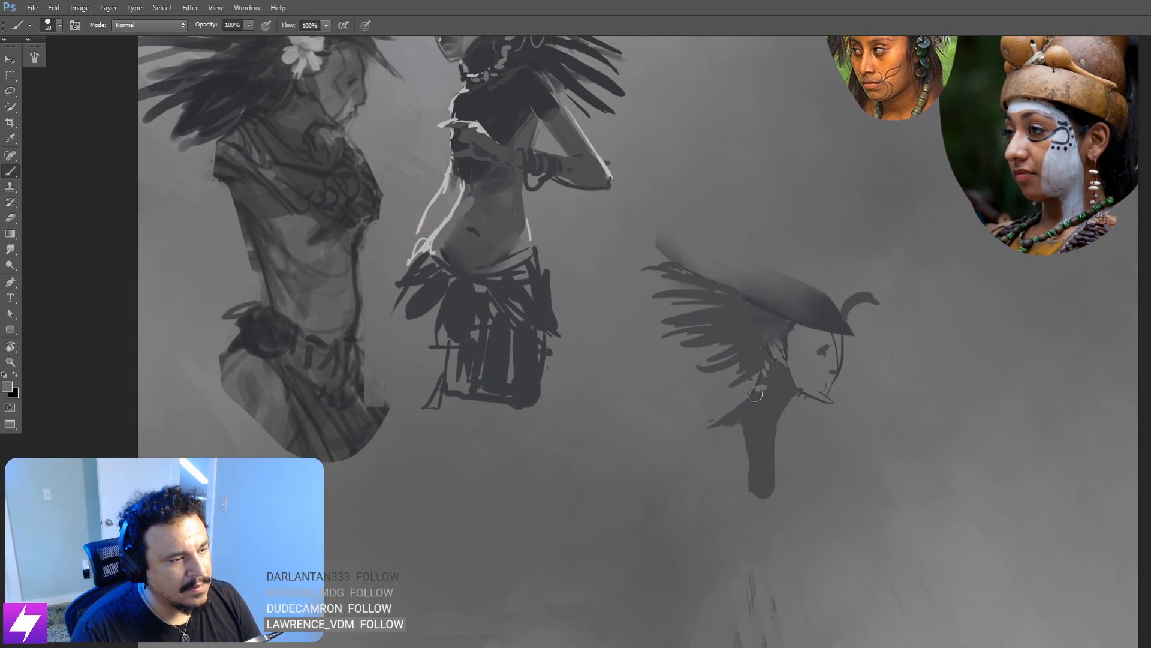
click(756, 403)
click(758, 415)
click(763, 425)
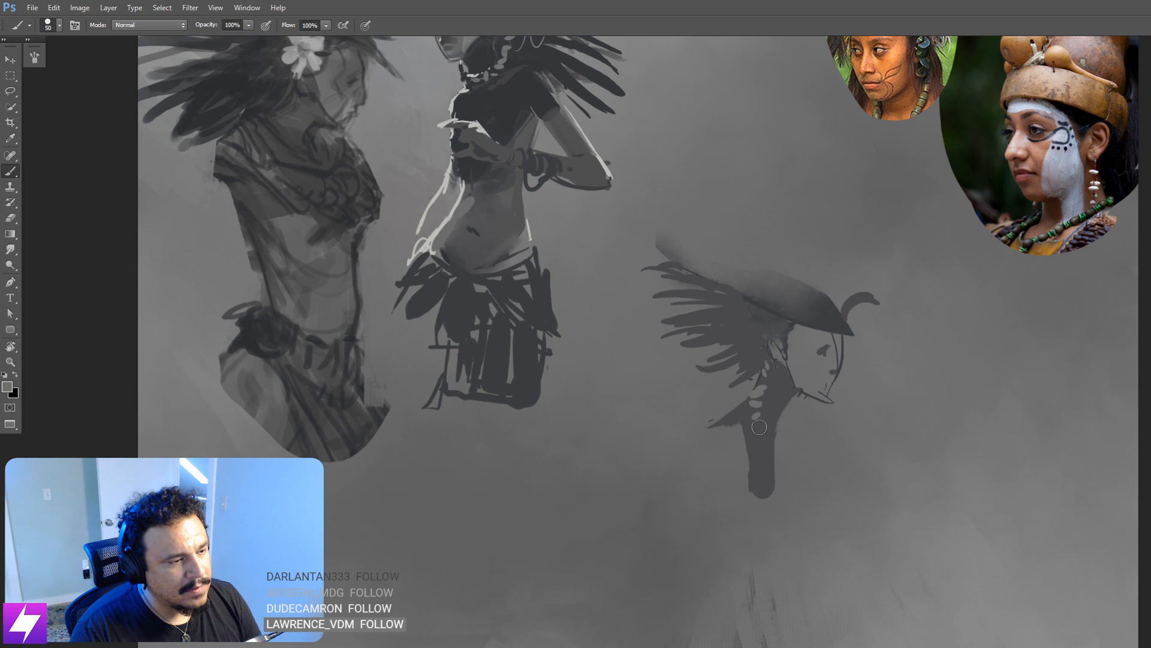
alt+click(781, 397)
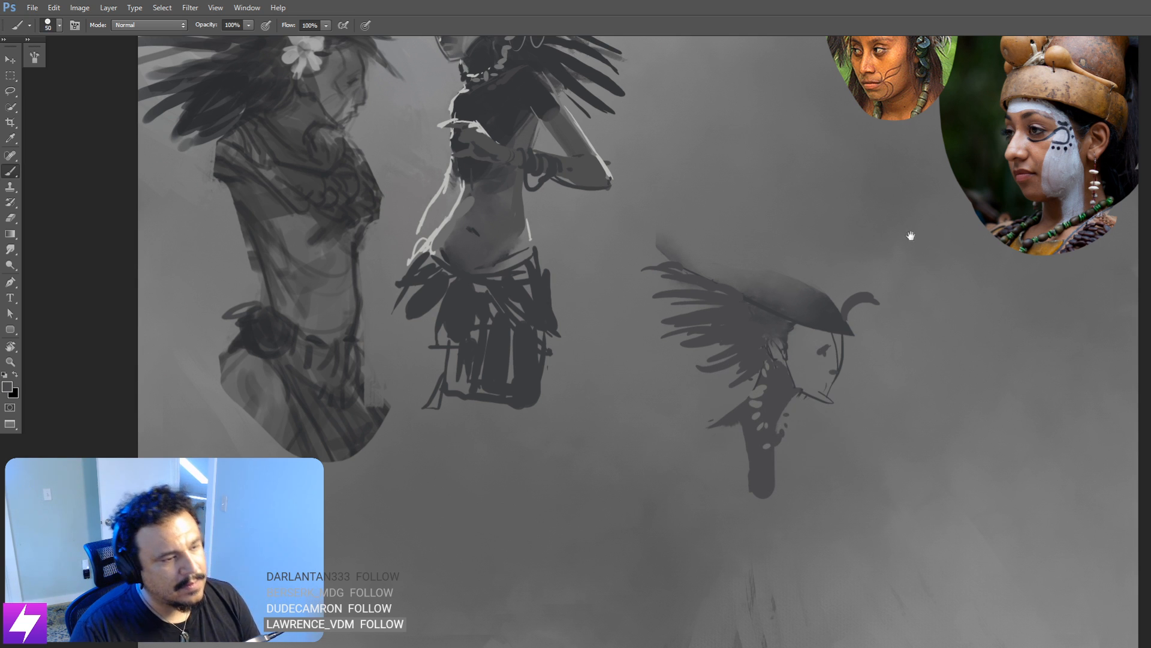
drag(911, 235, 879, 264)
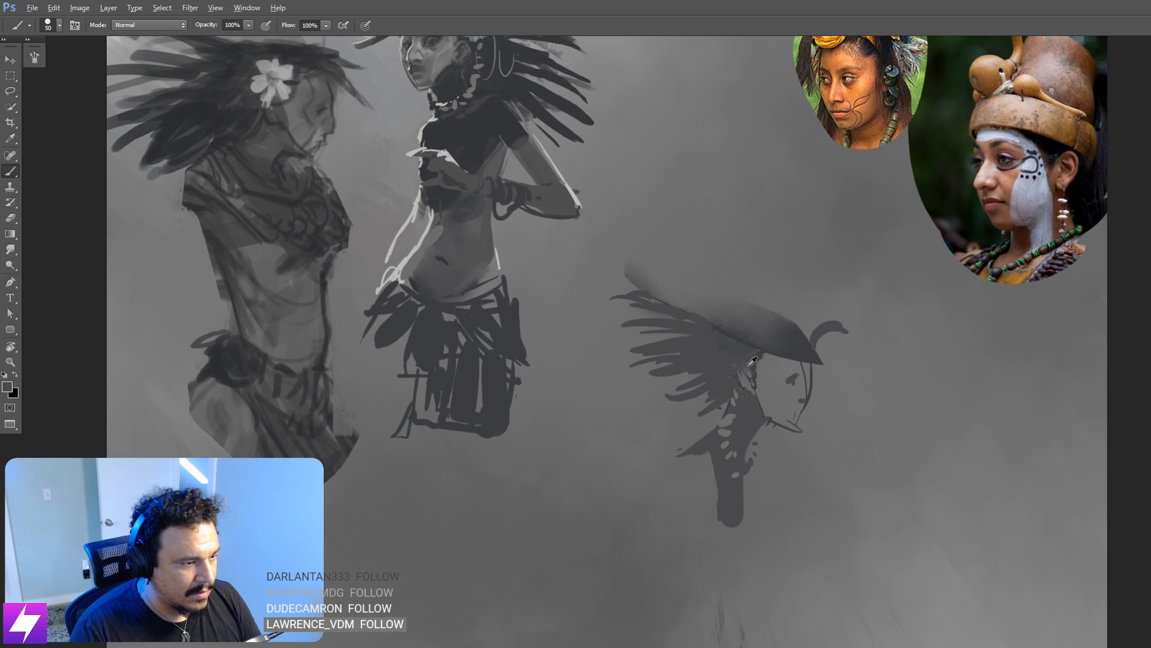
Step: Enlarge the brush to 200 px and flip the canvas horizontally
key(bracketright)
key(bracketright)
key(bracketright)
key(bracketright)
key(bracketright)
key(bracketright)
scroll(739, 402, down, 2)
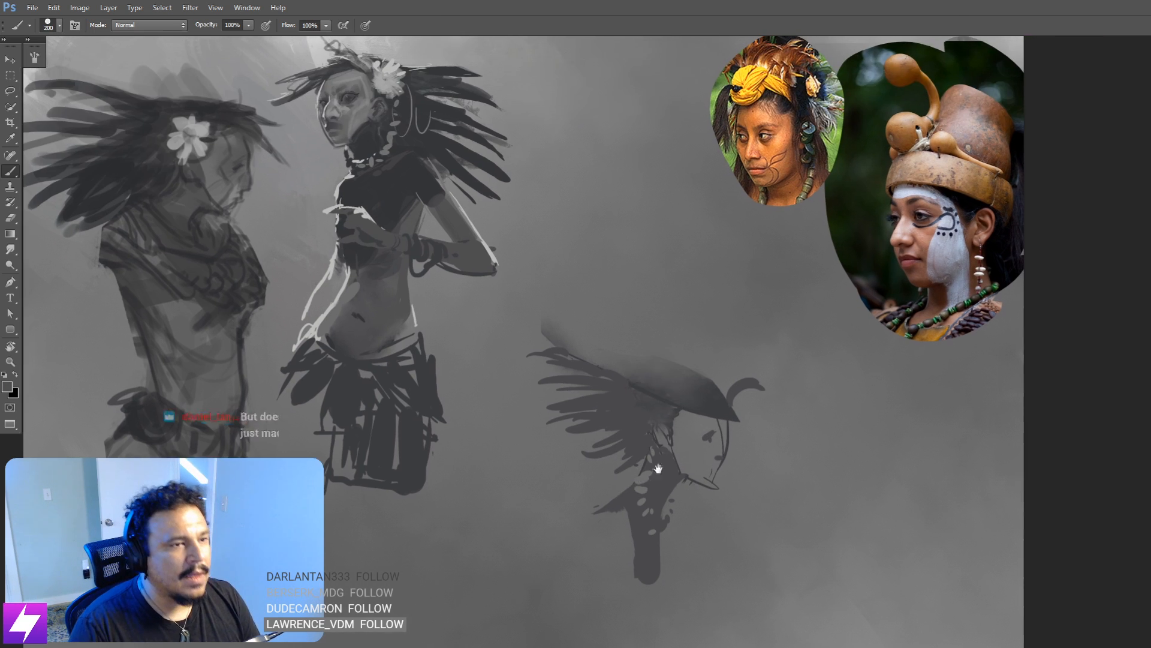
key(ctrl+shift+h)
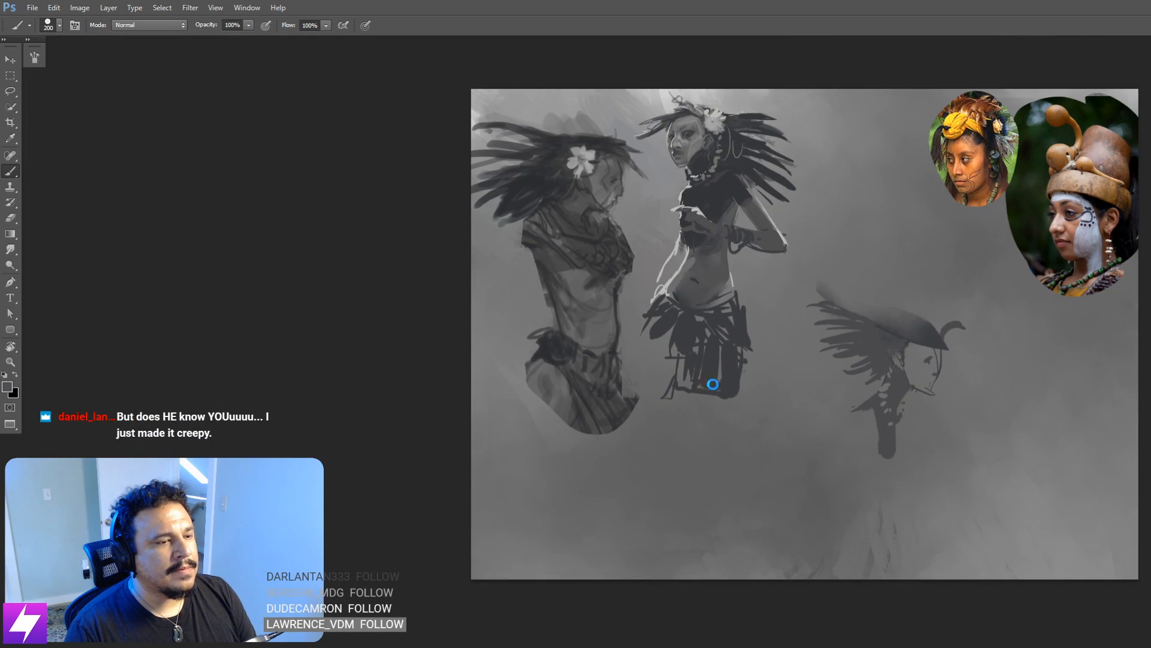
drag(722, 444, 806, 444)
Step: Choose a textured brush preset at 80 px for painting the head
key(e)
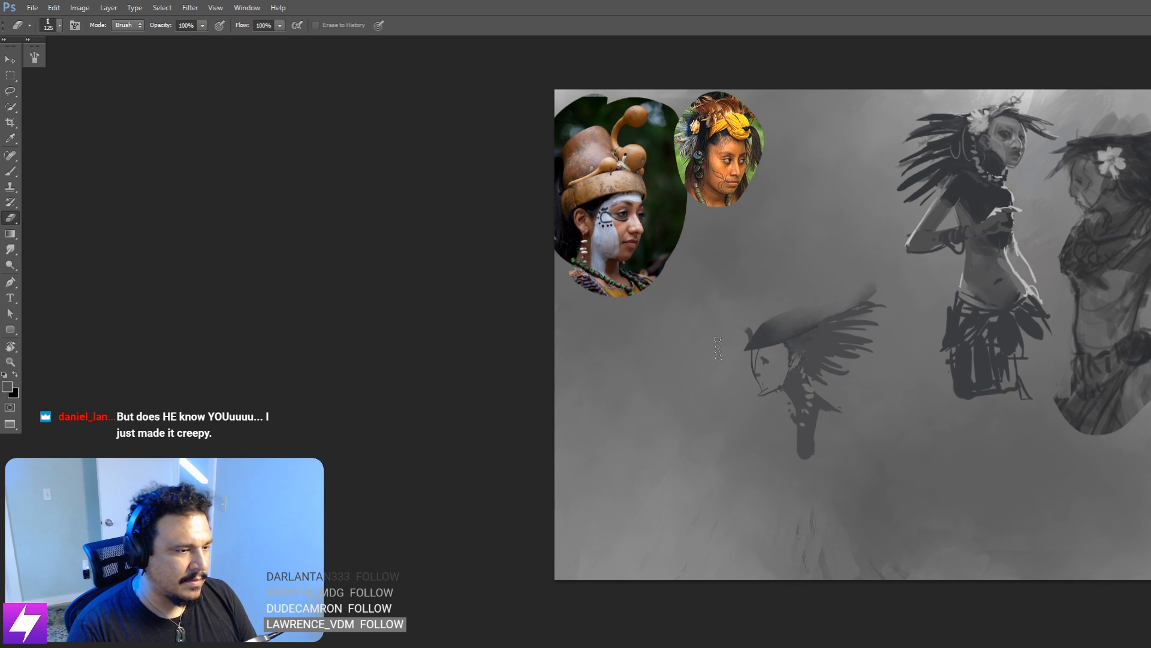
key(b)
right_click(285, 376)
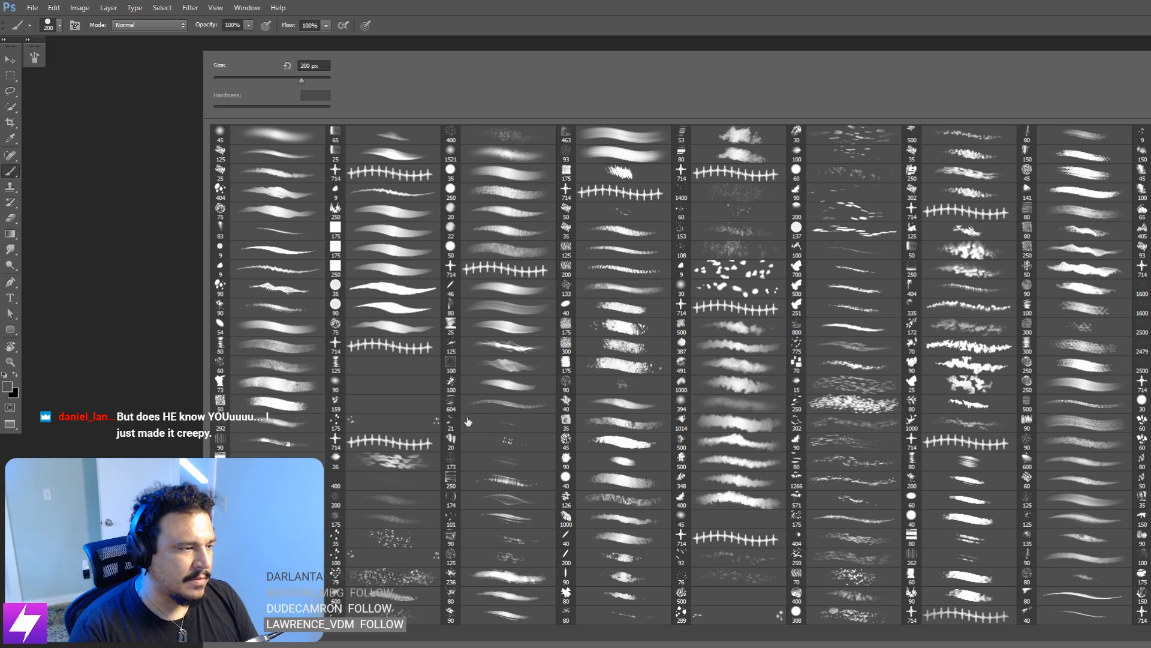
double_click(282, 346)
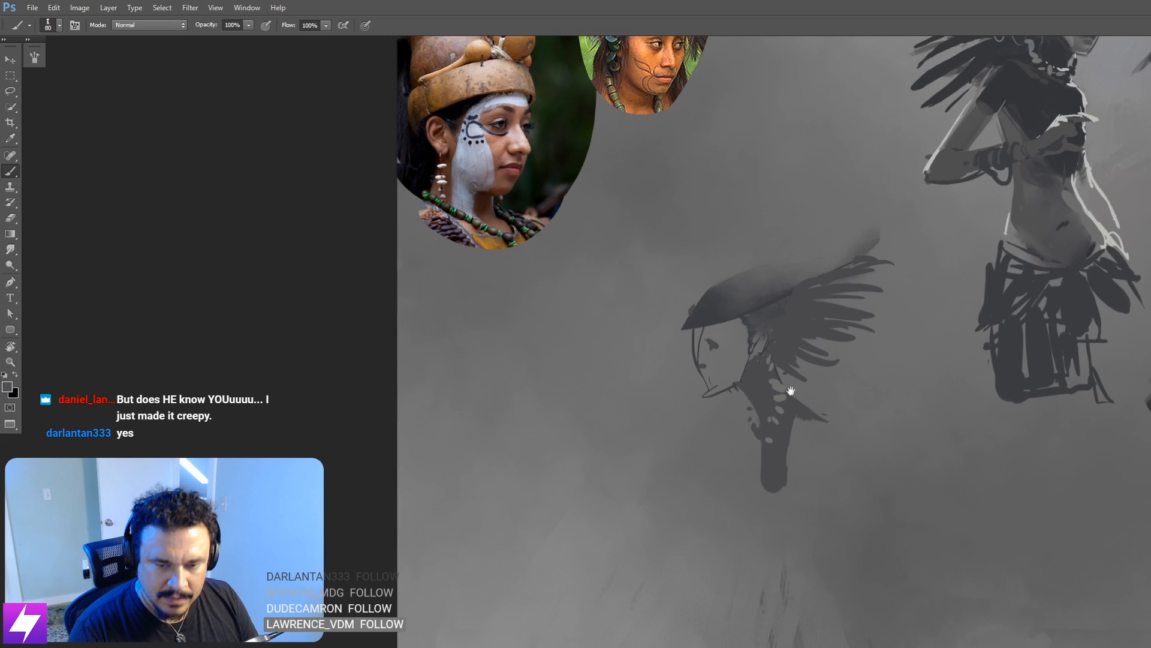
drag(800, 376, 810, 404)
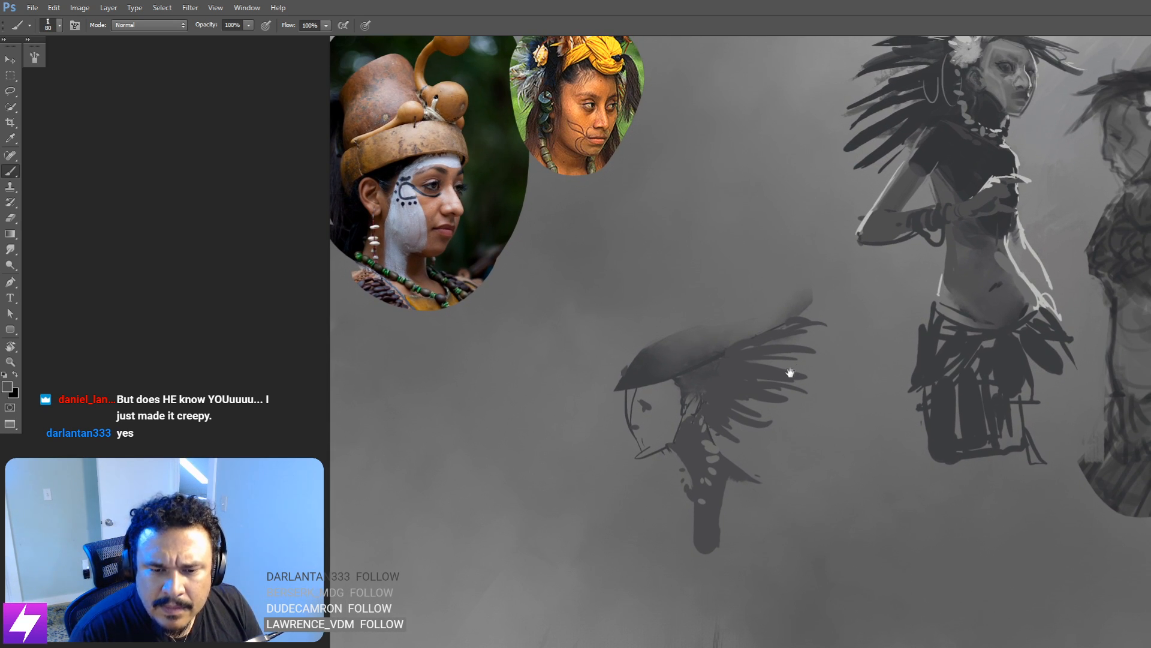
drag(789, 372, 847, 359)
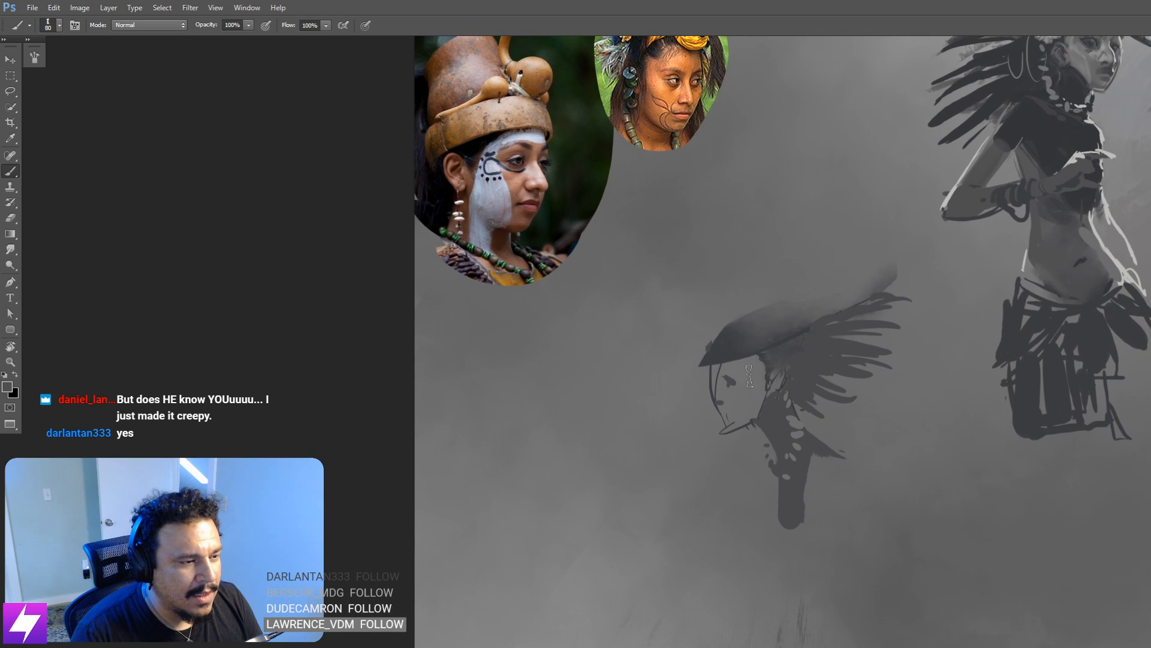
Step: Fill the face with a flat grey using a 60 px brush, and trim the chin and jaw edge with a 40 px eraser
mouse_move(723, 410)
mouse_down()
mouse_move(766, 387)
mouse_move(751, 416)
mouse_move(765, 382)
mouse_up()
key(ctrl+z)
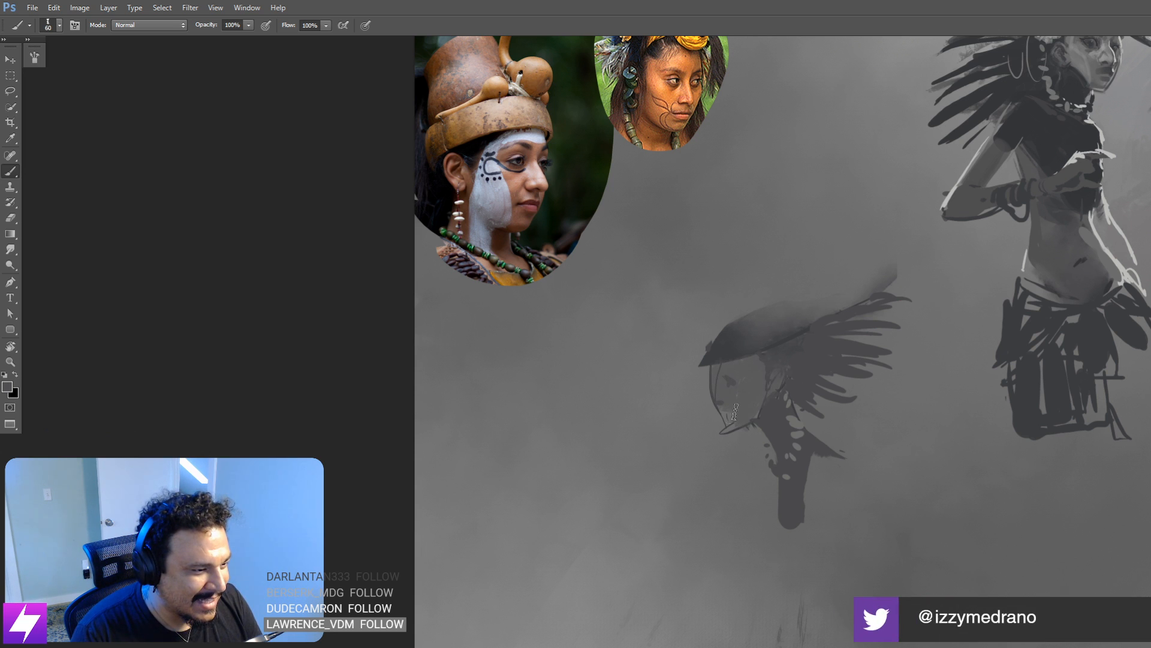
drag(773, 382, 761, 384)
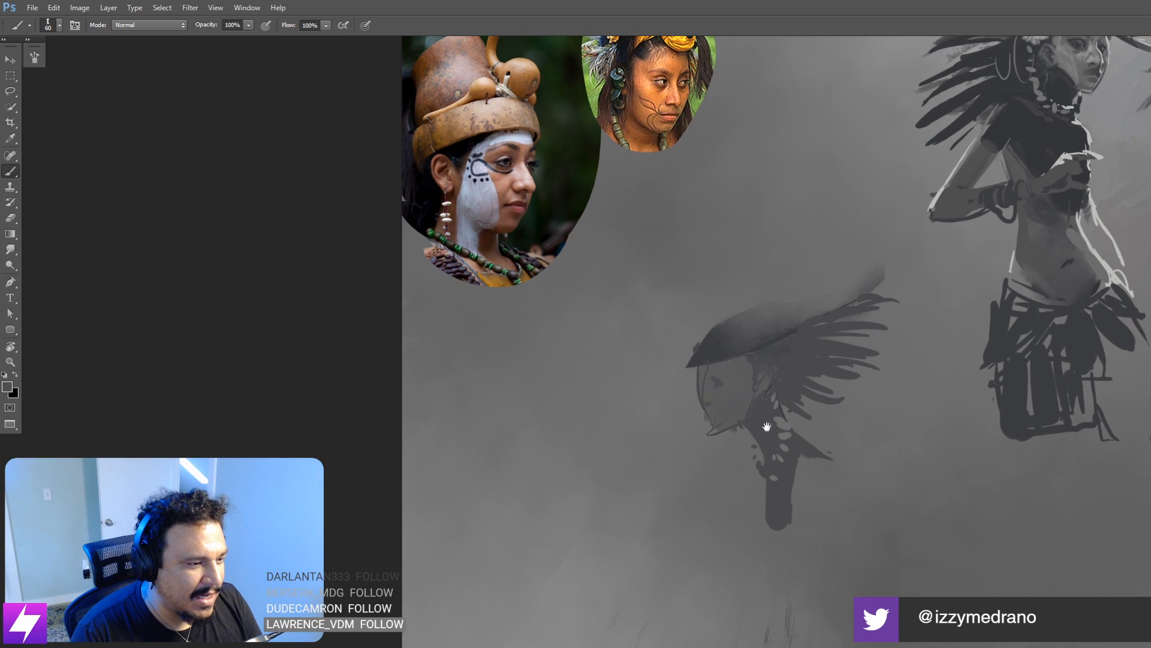
drag(749, 449, 766, 453)
key(e)
key(bracketleft)
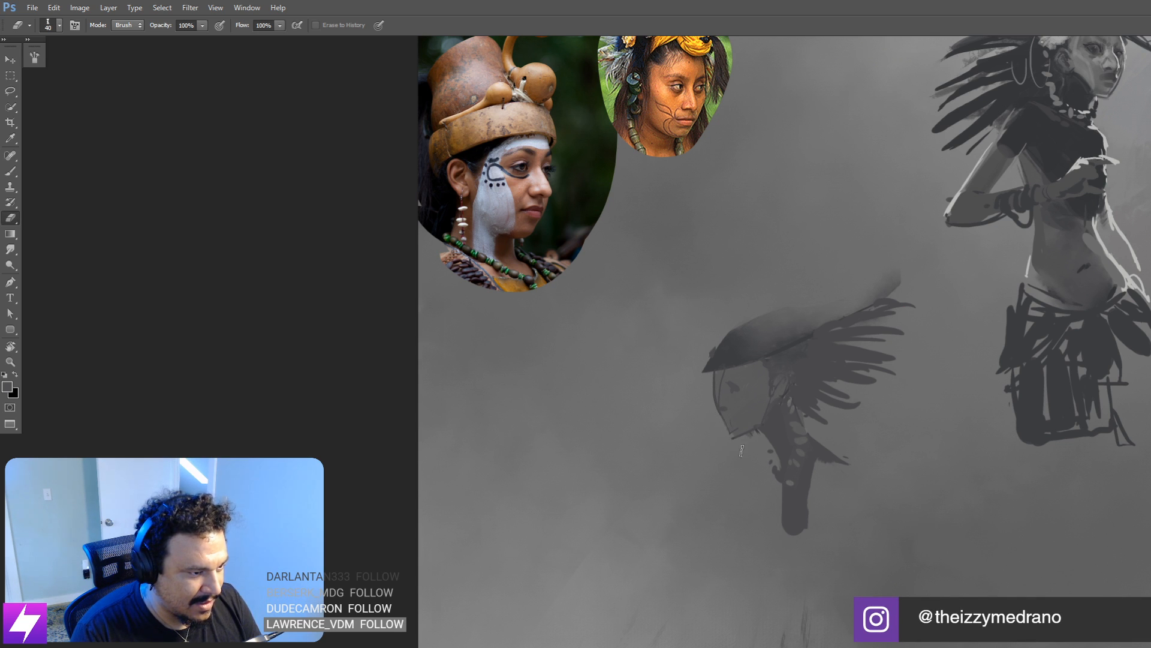
mouse_move(734, 443)
mouse_down()
mouse_move(746, 440)
mouse_move(723, 450)
mouse_up()
Step: Flip the canvas horizontally again to check the filled-in face
key(ctrl+minus)
key(F2)
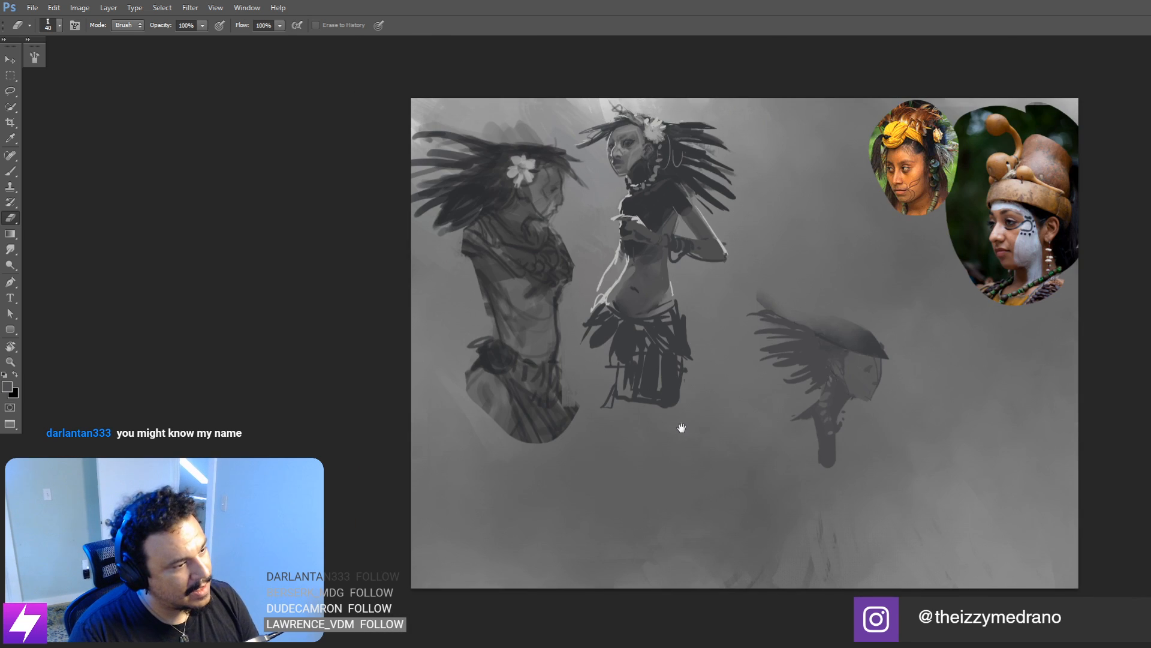
drag(727, 383, 736, 409)
drag(811, 372, 764, 375)
Step: Sample the dark grey beneath the headdress and add a small touch at its front tip with a 60 px brush
key(ctrl+plus)
key(b)
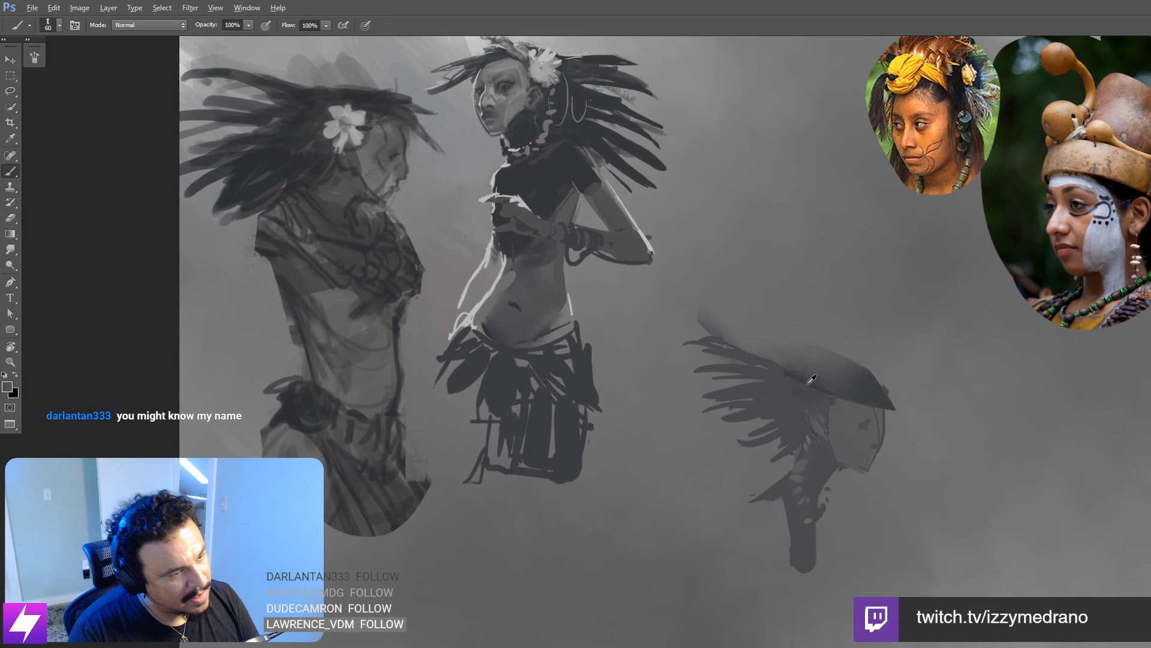
alt+click(812, 384)
drag(850, 447, 819, 416)
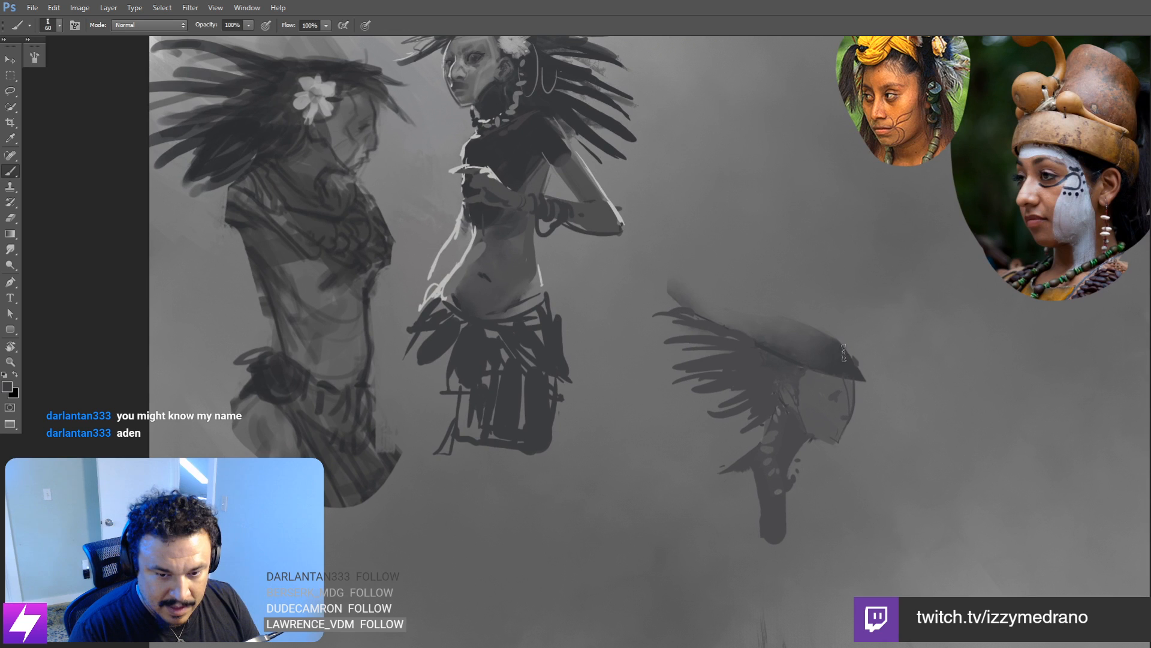
Step: Rotate the view, paint a dark accent along the back of the jaw with a fine brush, and reset the rotation
key(r)
drag(846, 303, 852, 328)
mouse_move(795, 390)
mouse_down()
mouse_move(825, 375)
mouse_move(829, 387)
mouse_up()
key(ctrl+plus)
key(b)
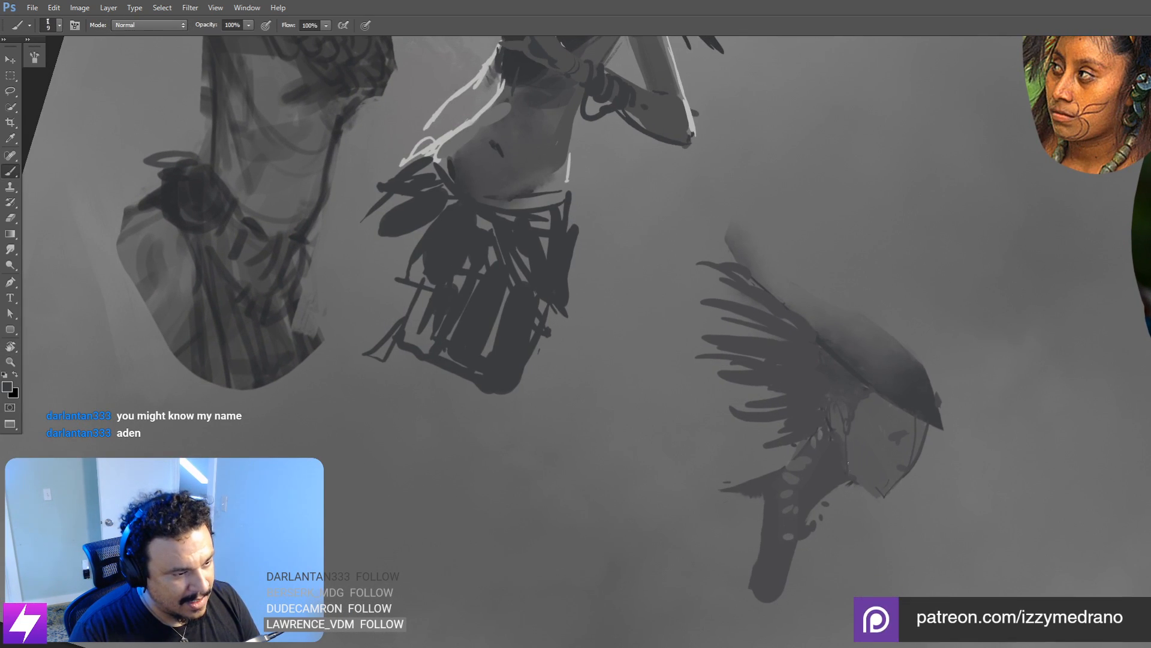
drag(851, 463, 846, 450)
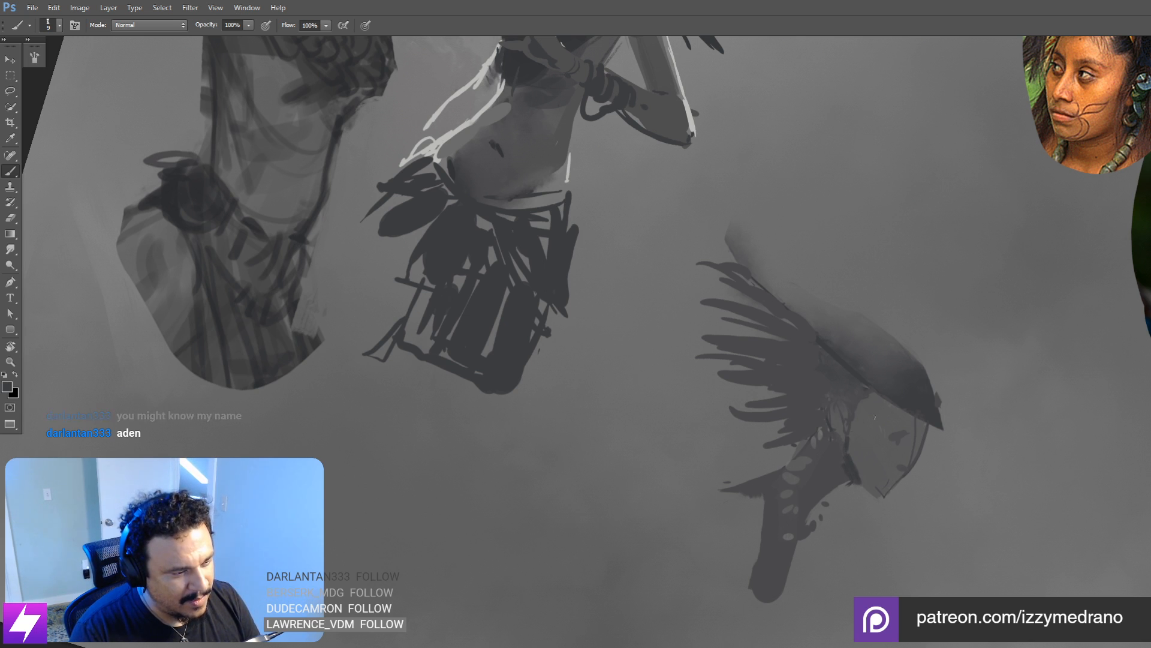
key(Escape)
drag(848, 474, 875, 430)
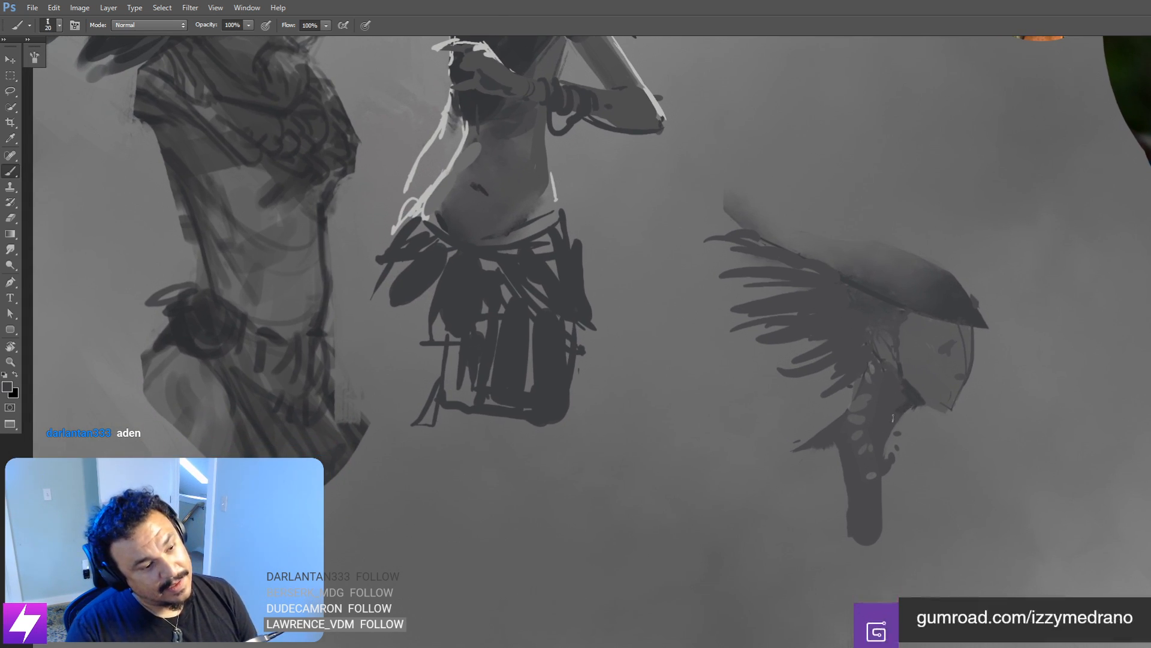
Step: Darken the shadow under the jaw and the hair beneath the headdress around the ear, enlarging the brush up to 45 px
key(bracketright)
key(bracketright)
key(bracketright)
key(bracketright)
key(bracketright)
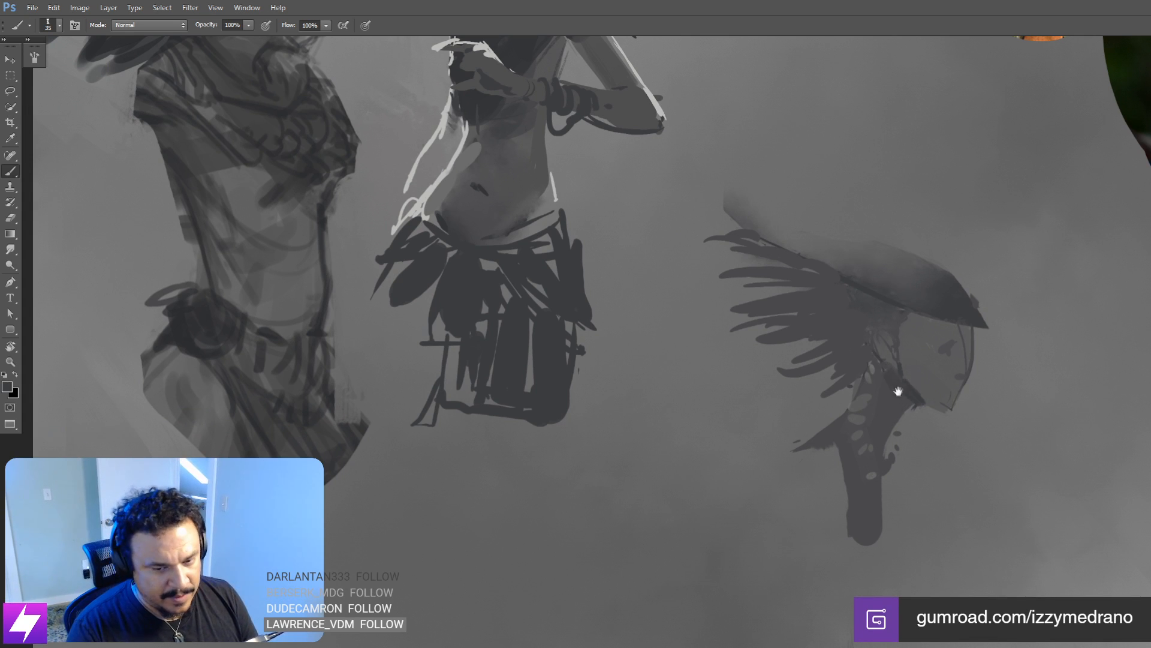
mouse_move(899, 391)
mouse_down()
mouse_move(858, 378)
mouse_move(861, 393)
mouse_up()
key(bracketleft)
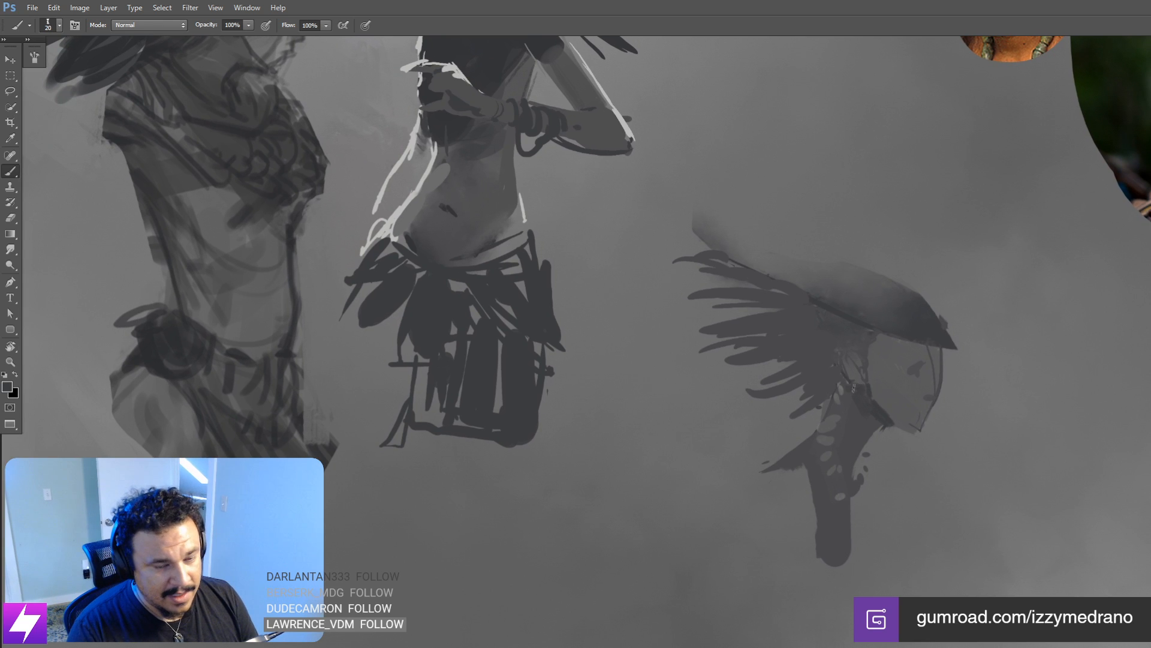
key(bracketright)
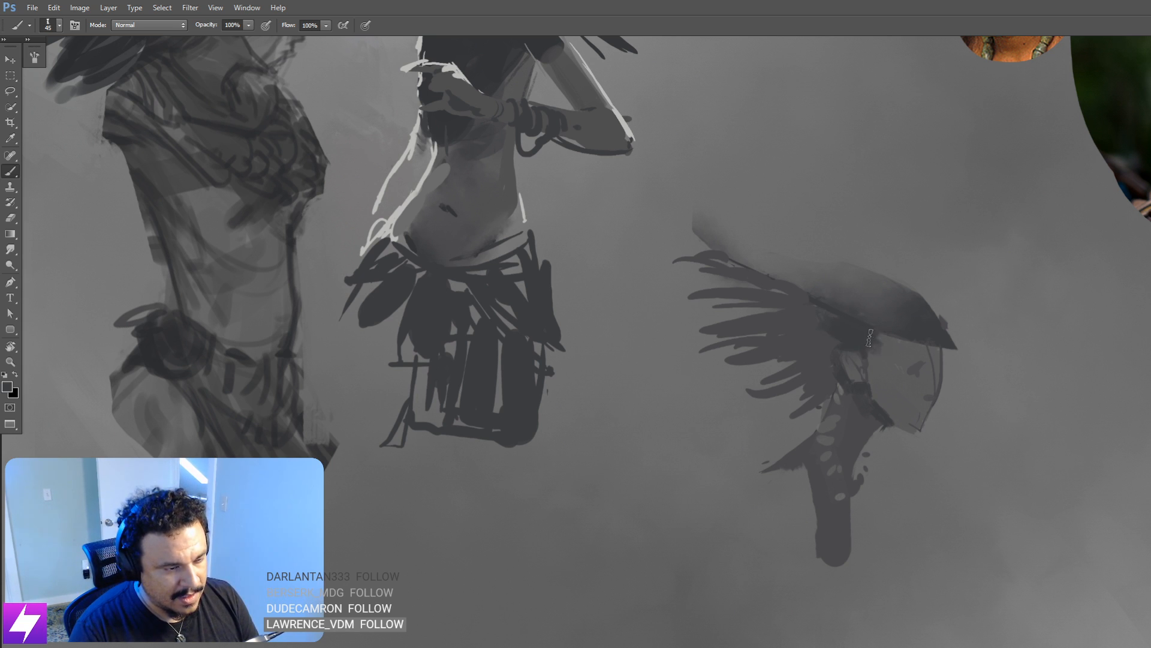
drag(887, 379, 864, 354)
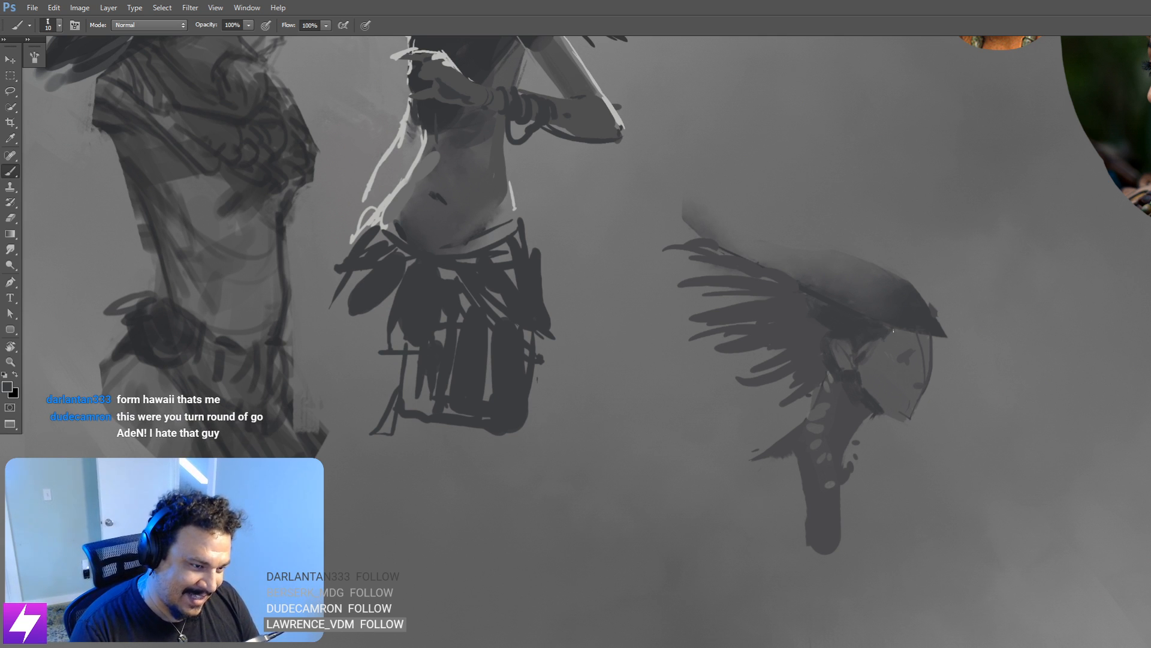
Step: Flip the canvas horizontally and frame the head for detailing the ear
key(ctrl+minus)
key(F2)
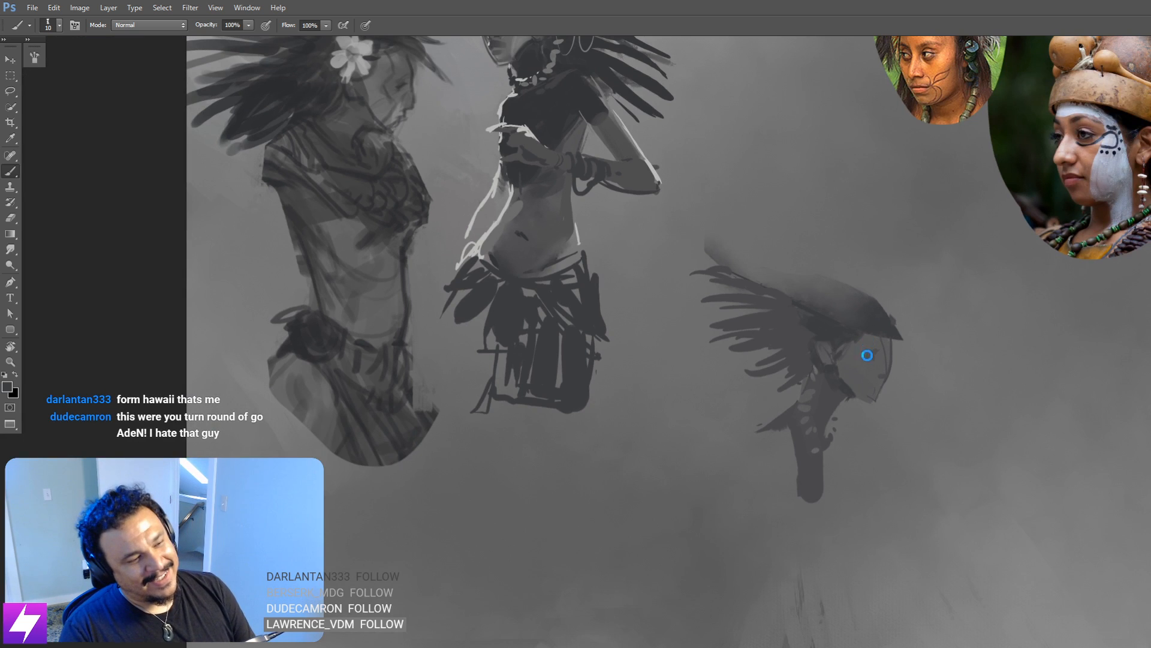
drag(713, 395, 1002, 324)
key(ctrl+plus)
mouse_move(948, 274)
mouse_down()
mouse_move(882, 280)
mouse_move(876, 307)
mouse_up()
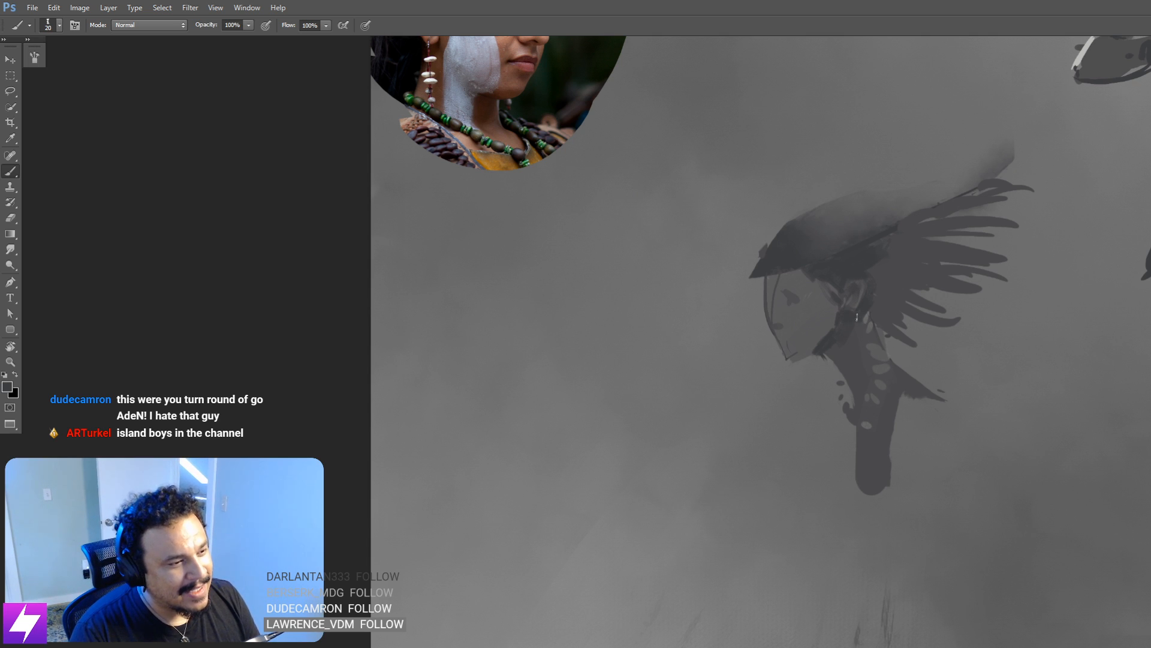
Step: Refine the ear and the hairline around it with small strokes, using 10 and 15 px brushes
key(bracketleft)
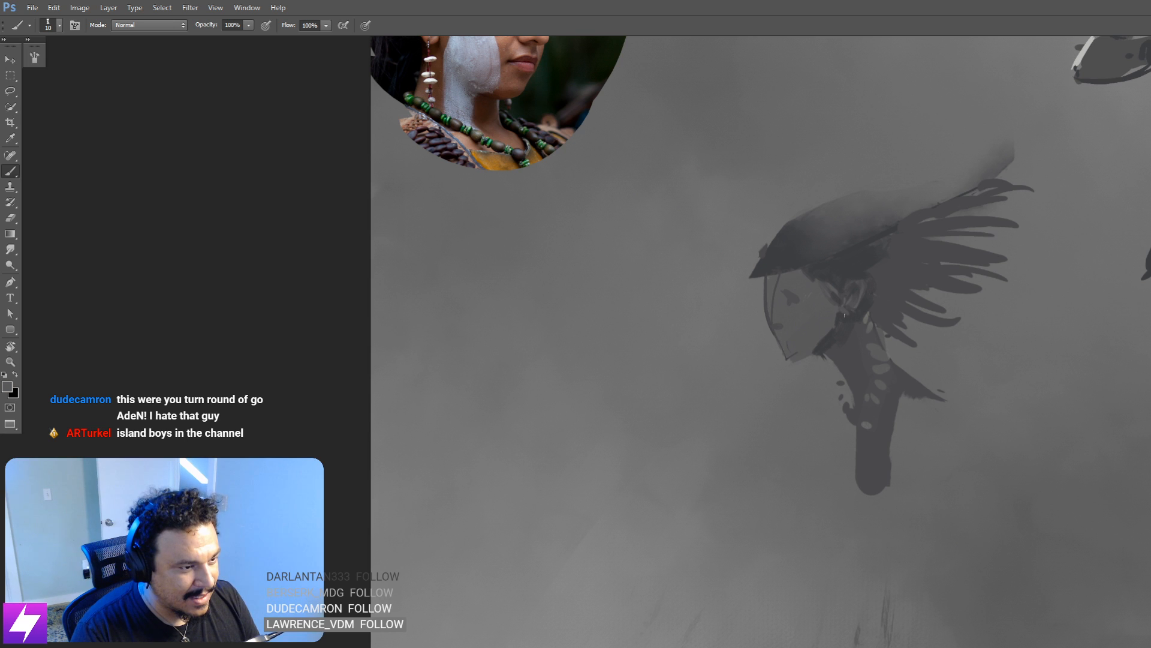
key(bracketright)
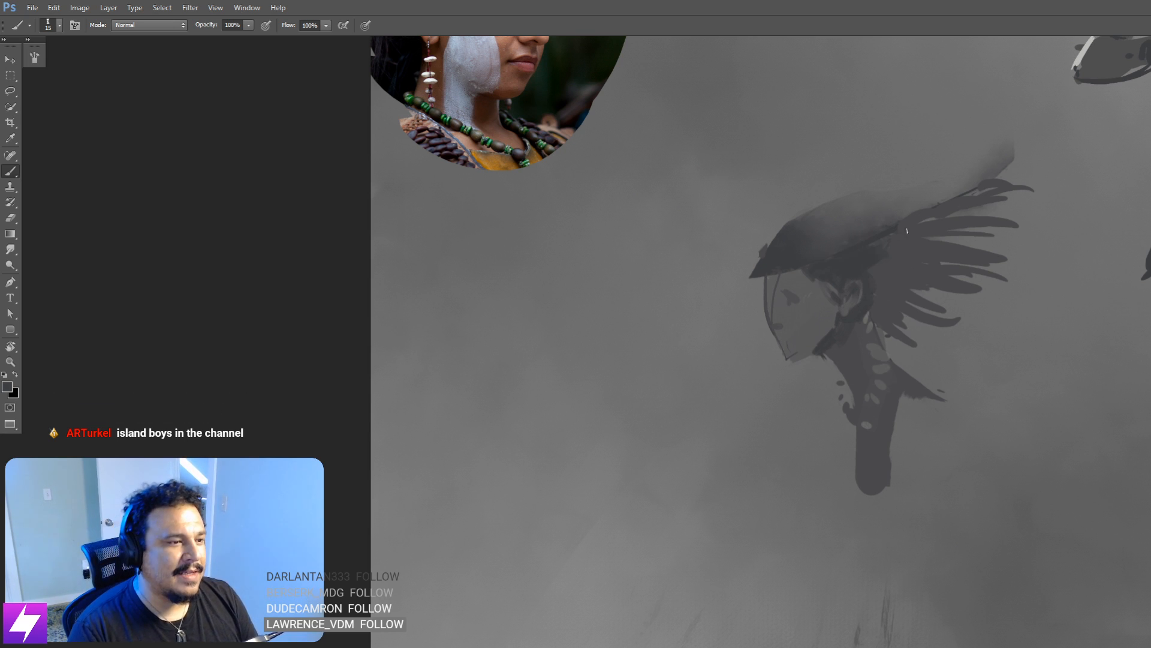
drag(842, 277, 859, 255)
mouse_move(843, 299)
mouse_down()
mouse_move(848, 332)
mouse_move(828, 309)
mouse_up()
Step: Paint the eye area and soften the facial shading with 25 and 35 px brushes
key(bracketright)
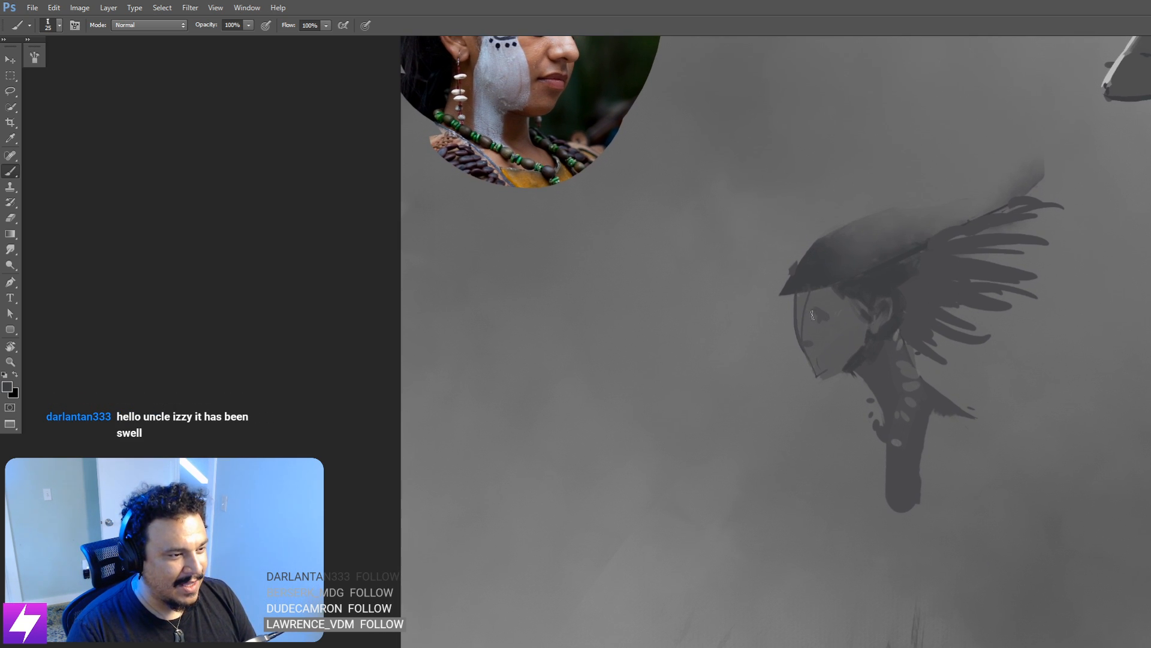
key(bracketright)
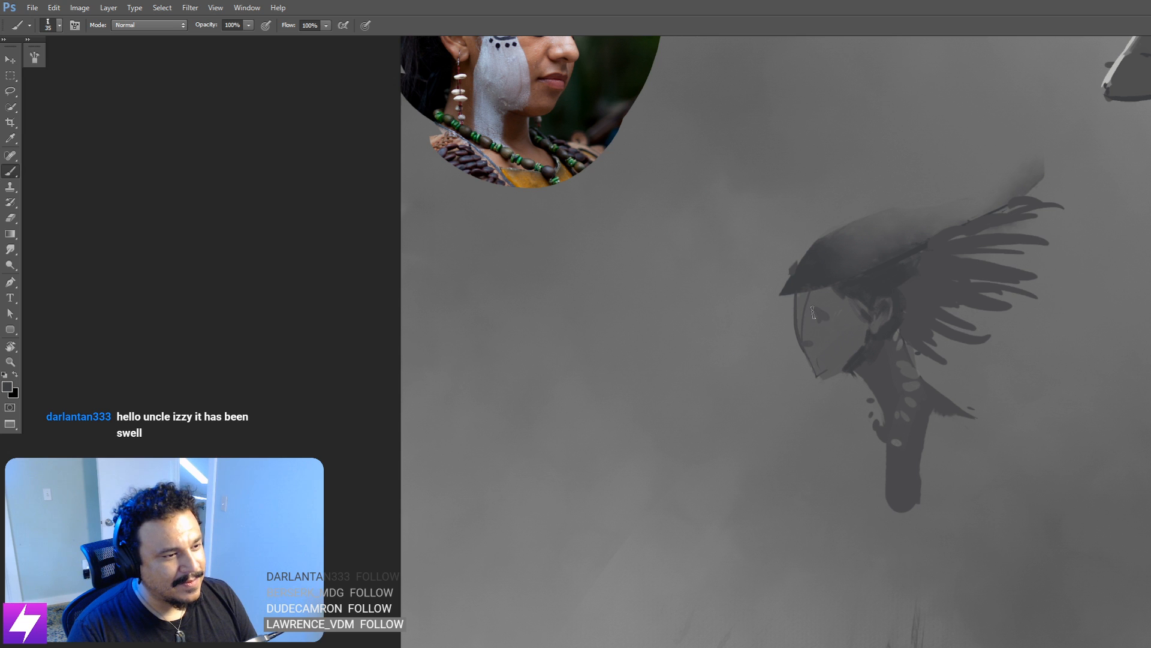
mouse_move(840, 346)
mouse_down()
mouse_move(853, 334)
mouse_move(802, 334)
mouse_move(876, 306)
mouse_move(855, 324)
mouse_up()
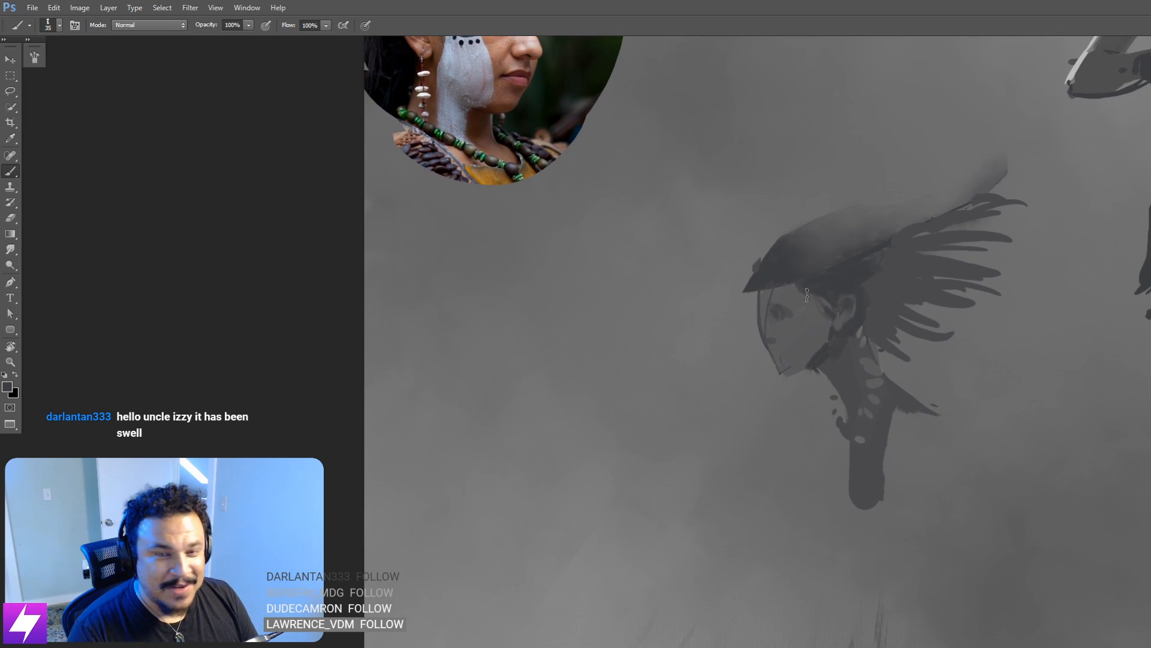
Step: Paint over the front of the face, smudge the hairline by the ear at 80 px, and flip the canvas horizontally
drag(765, 326, 766, 337)
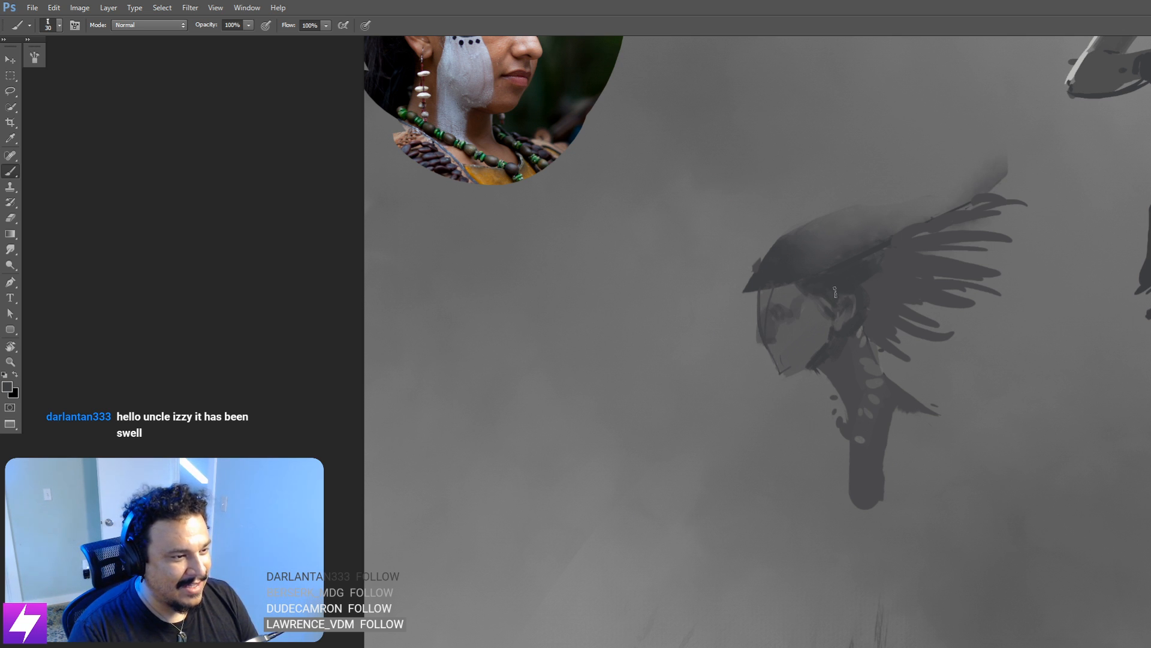
key(r)
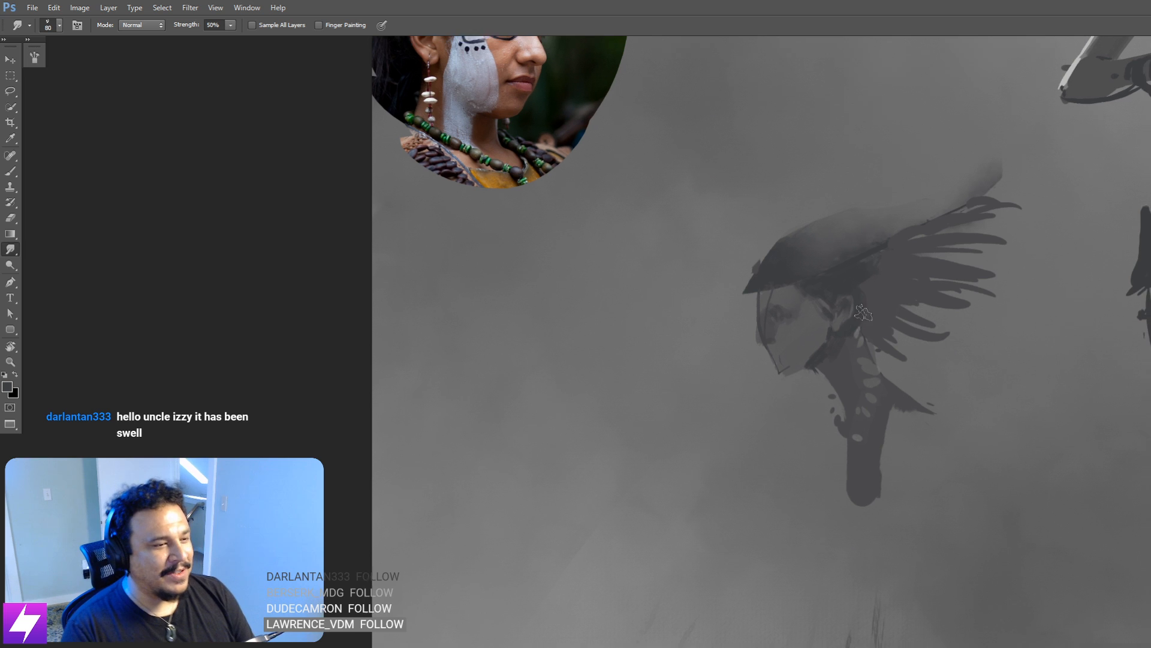
key(ctrl+minus)
key(ctrl+shift+h)
drag(1075, 335, 982, 332)
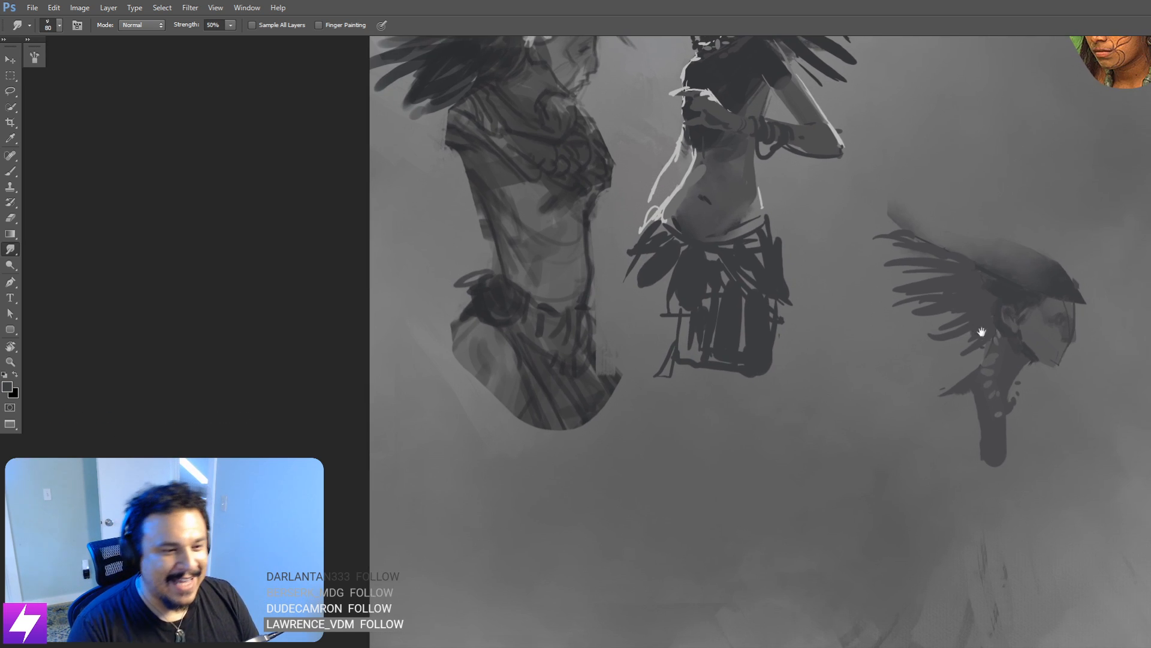
Step: Smudge the eye and nose area at 70 px and trim the face's profile with a 15 px eraser
key(ctrl+plus)
key(bracketleft)
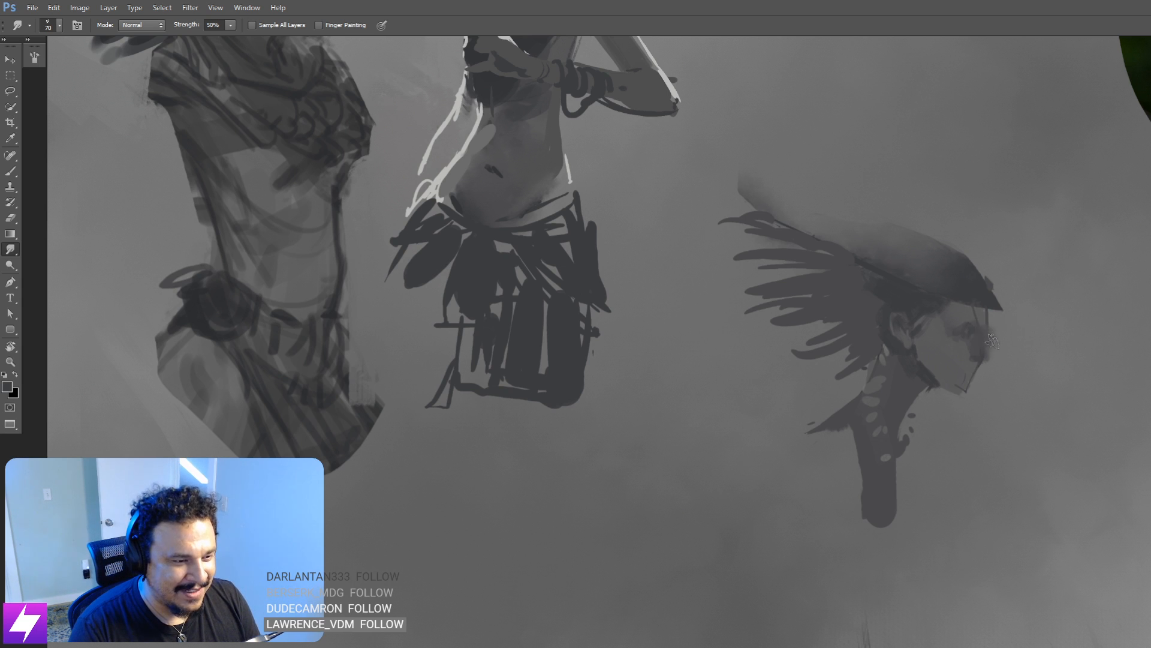
mouse_move(1003, 341)
mouse_down()
mouse_move(1002, 362)
mouse_move(999, 352)
mouse_up()
key(e)
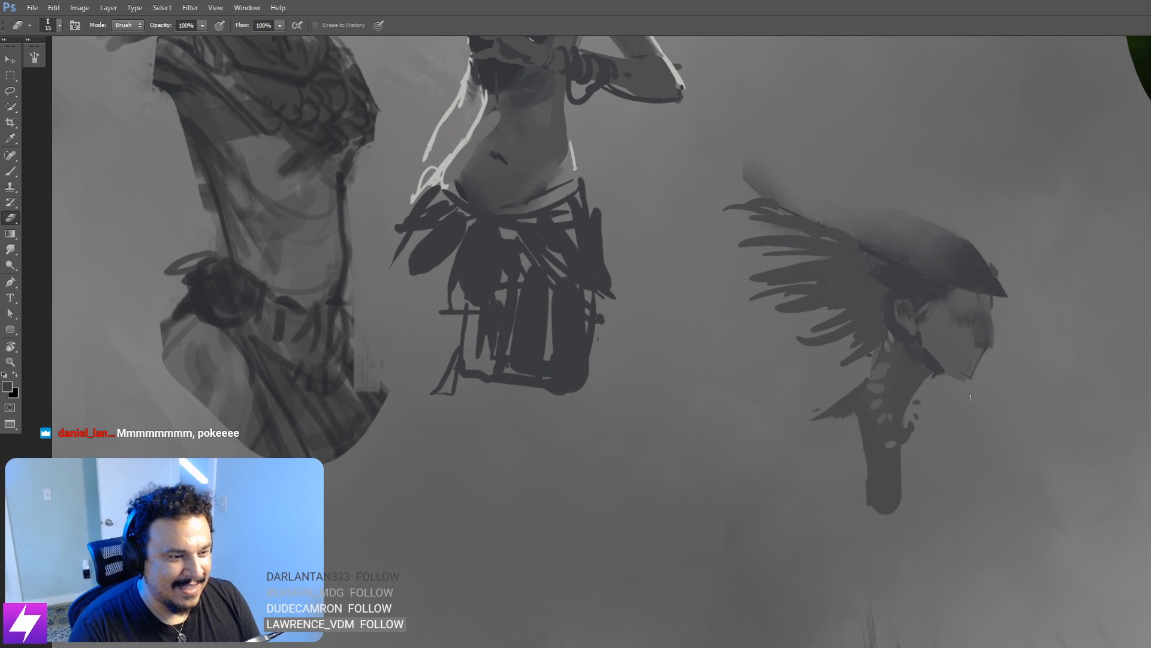
Step: Rotate the canvas view to about -38° and blend the cheek shading with a 60 px Smudge tool
key(ctrl+minus)
key(r)
drag(972, 441, 1009, 305)
drag(1006, 288, 993, 354)
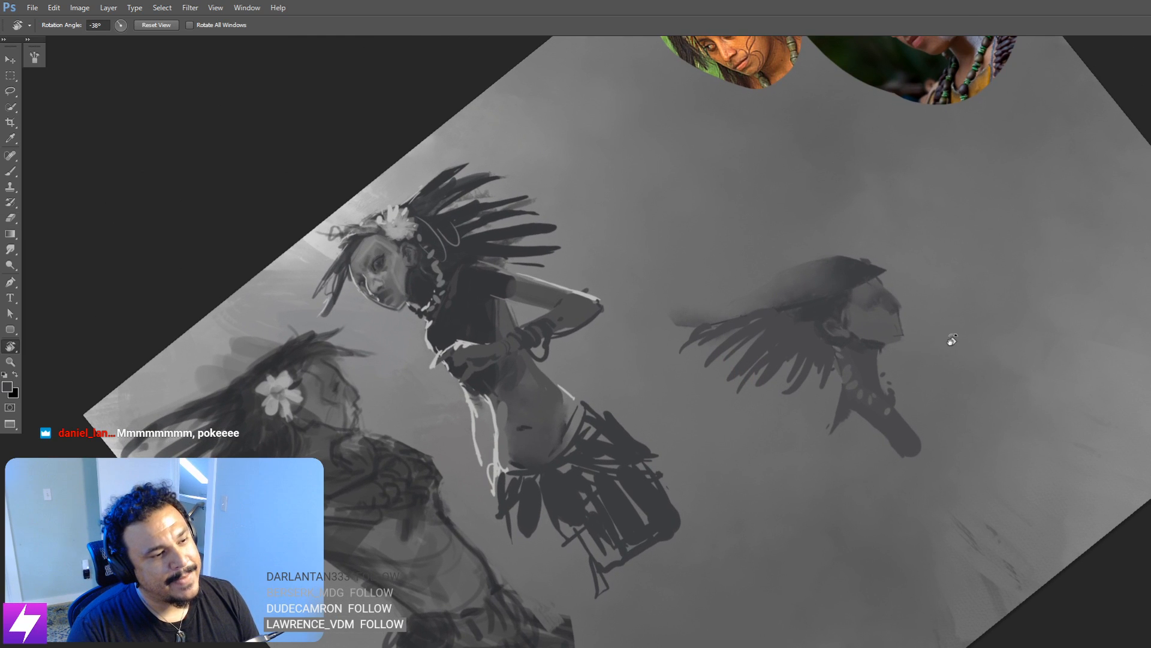
key(ctrl+plus)
key(b)
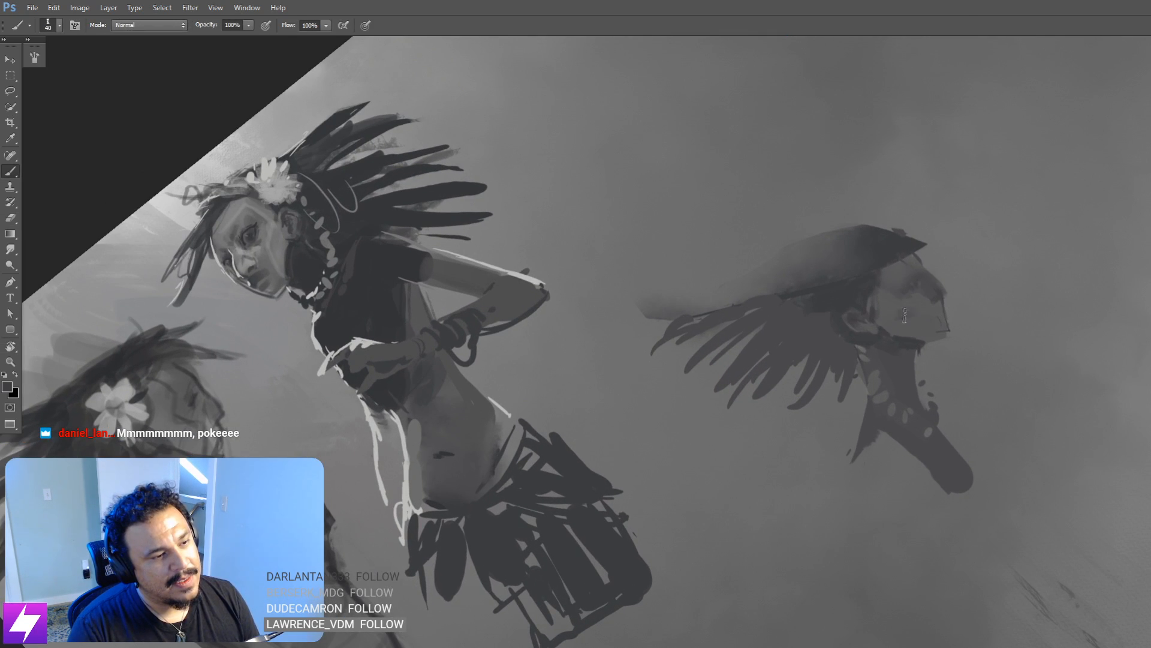
key(s)
drag(920, 302, 906, 318)
key(b)
key(s)
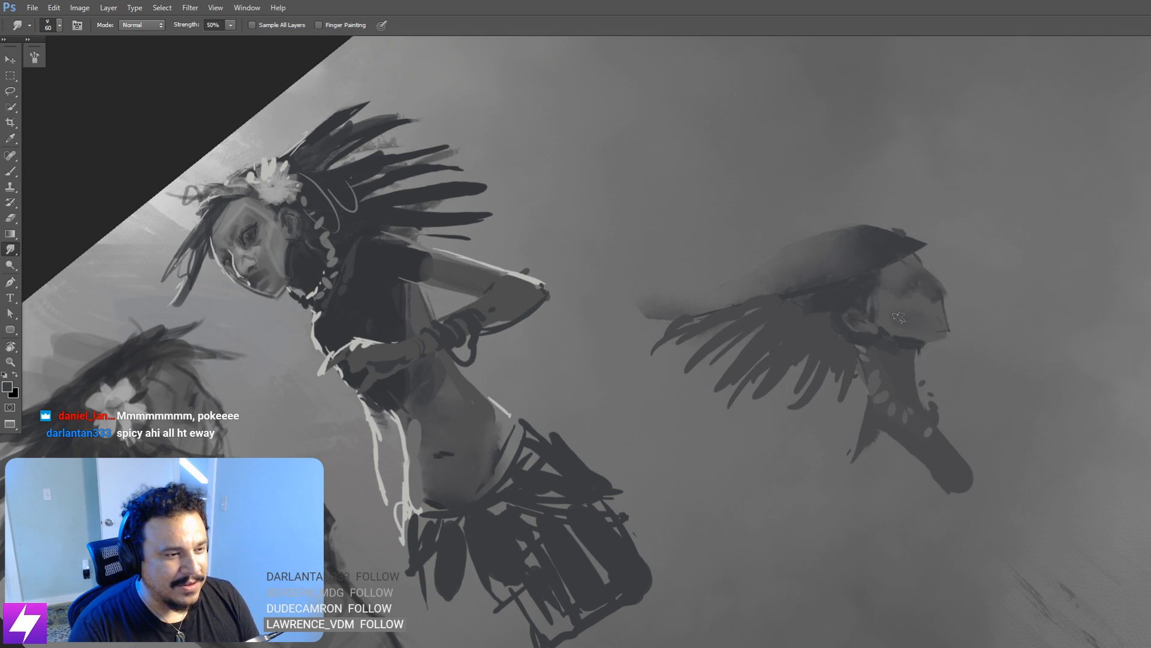
Step: Reset the view rotation, flip the canvas horizontally, and touch up the headdress feathers with a 70 px brush
key(Escape)
drag(903, 453, 1007, 265)
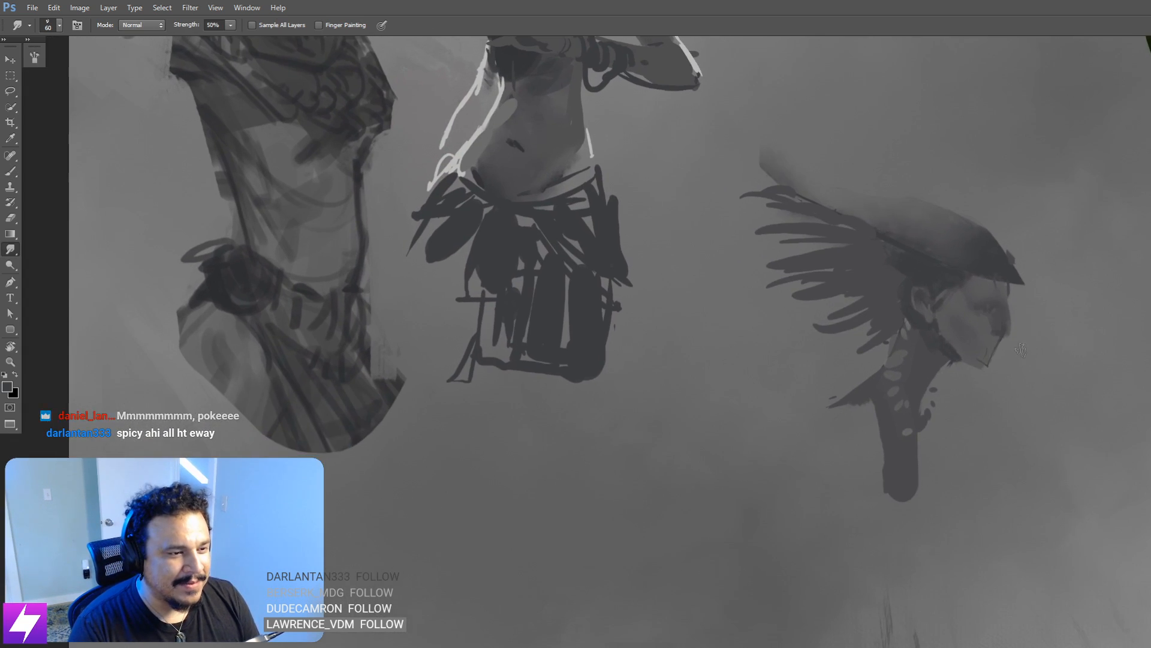
key(ctrl+minus)
key(ctrl+minus)
key(ctrl+shift+h)
mouse_move(997, 368)
mouse_down()
mouse_move(1053, 322)
mouse_move(1148, 349)
mouse_up()
key(b)
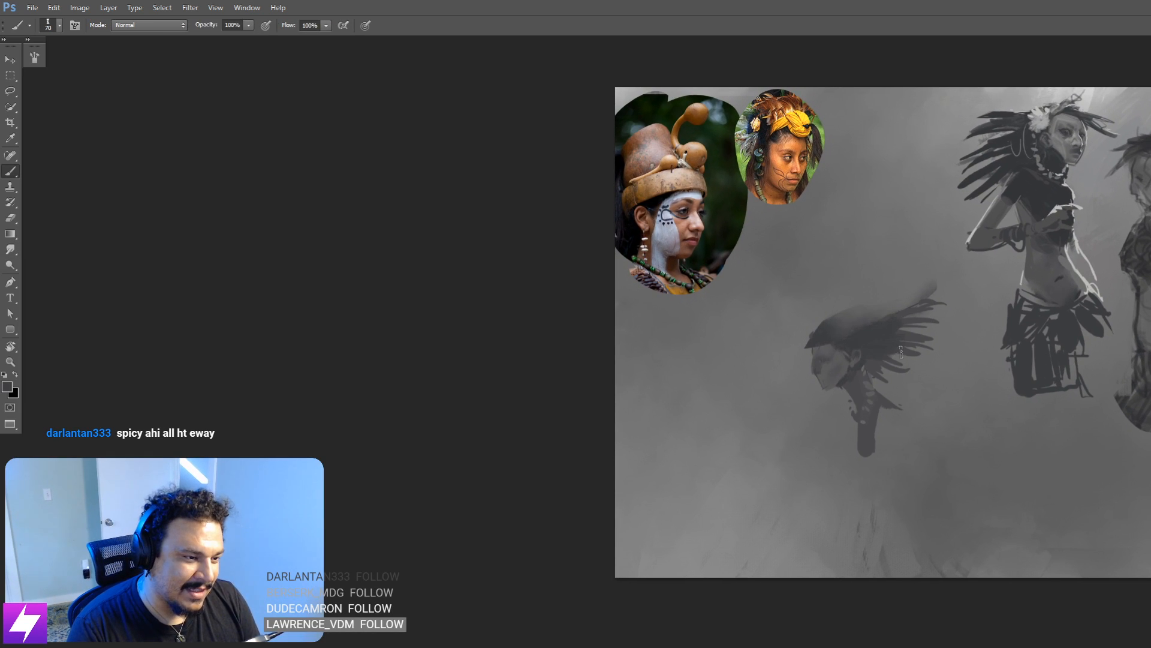
drag(890, 335, 874, 317)
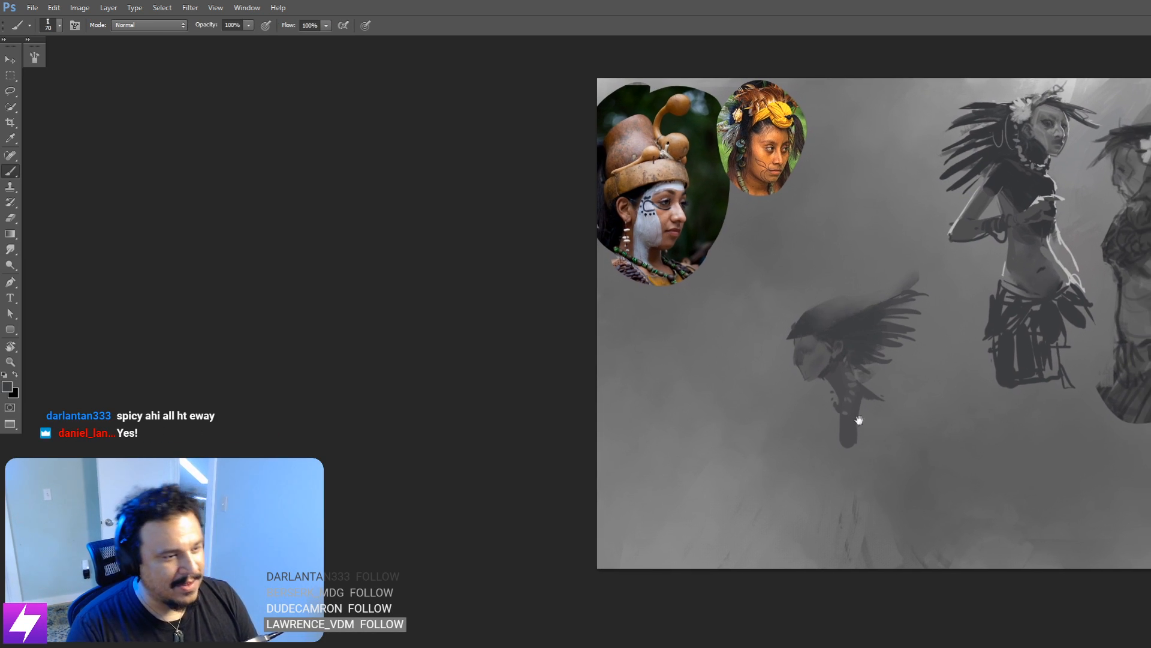
Step: Duplicate the head sketch and place the copy directly below the original
key(e)
scroll(836, 386, down, 2)
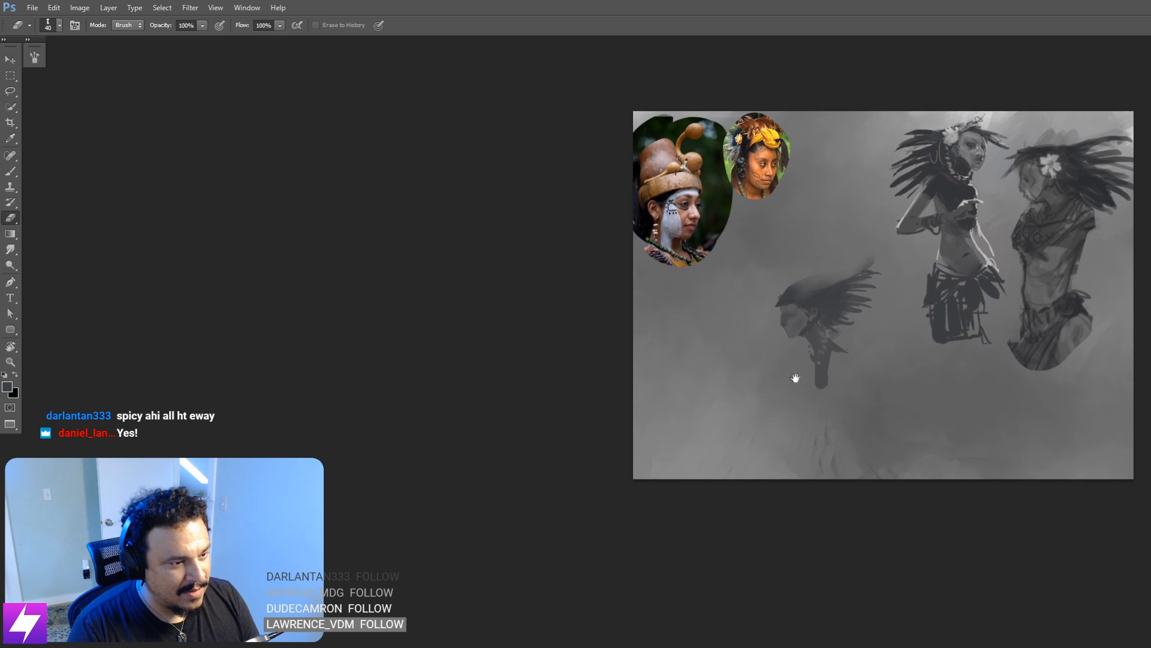
mouse_move(810, 275)
mouse_down()
mouse_move(985, 366)
mouse_move(1040, 378)
mouse_move(867, 351)
mouse_move(794, 142)
mouse_move(815, 319)
mouse_move(781, 366)
mouse_up()
scroll(811, 324, up, 3)
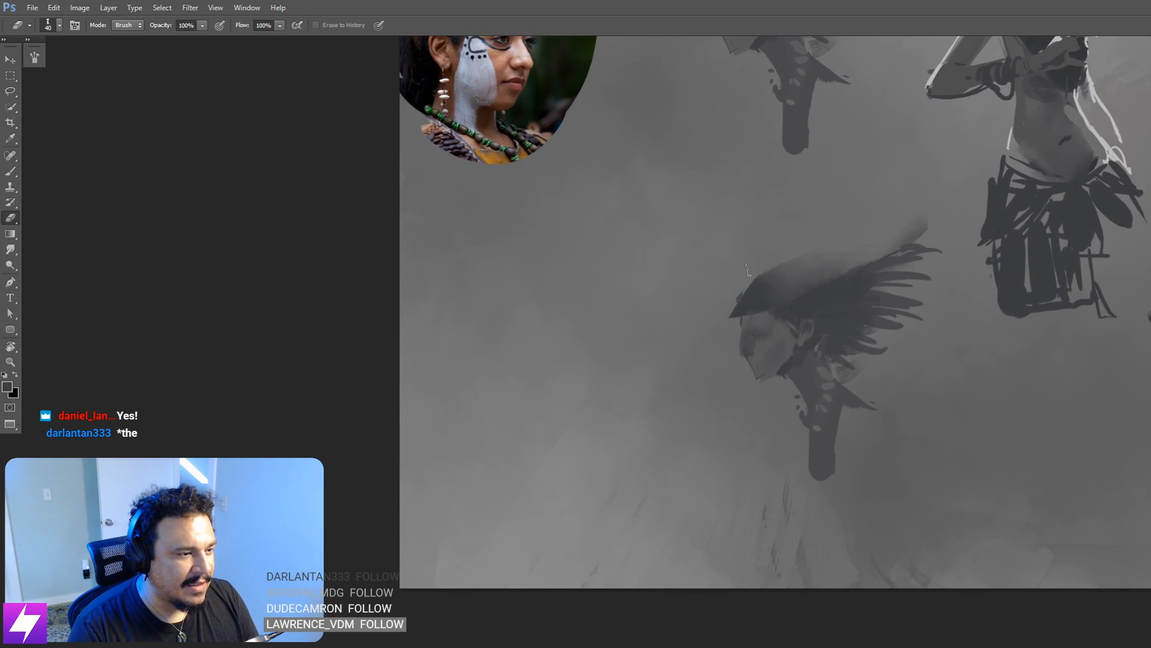
Step: Erase the pointed brim and the smoky upper part of the copied headdress, enlarging the eraser from 40 px
mouse_move(720, 322)
mouse_down()
mouse_move(747, 277)
mouse_move(768, 270)
mouse_move(728, 297)
mouse_up()
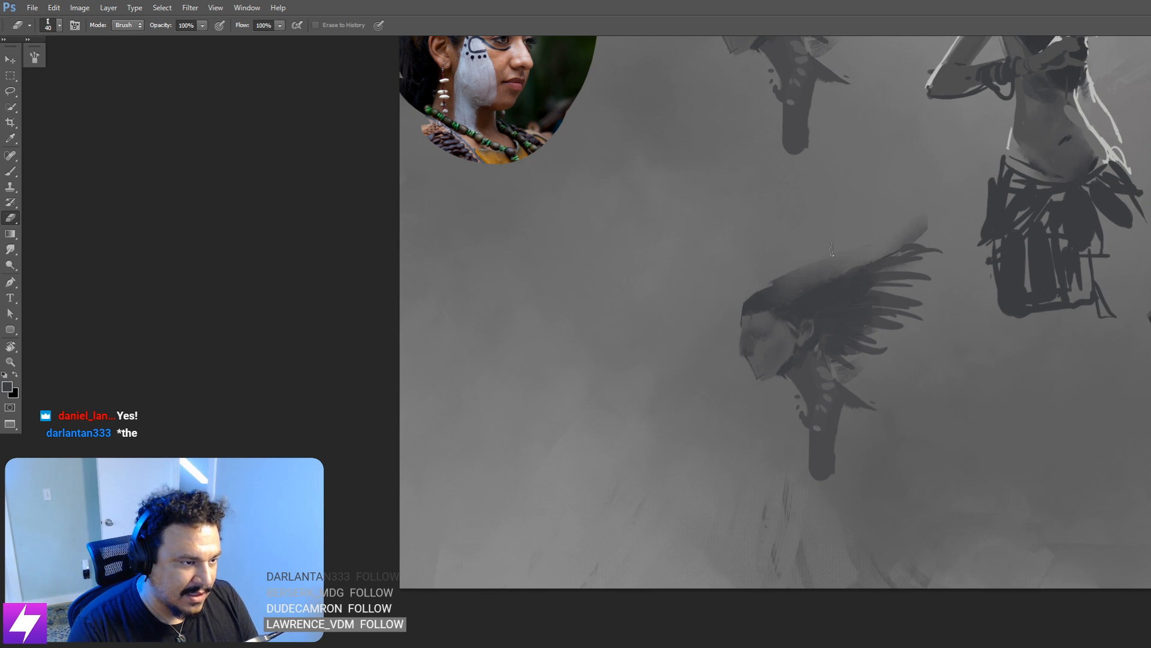
key(bracketright)
key(bracketright)
key(bracketright)
key(bracketright)
key(bracketright)
mouse_move(867, 261)
mouse_down()
mouse_move(801, 277)
mouse_move(777, 307)
mouse_up()
Step: Repaint the copy's headdress as a close-fitting, beaked bird-head cap in sampled greys, using 35, 20 and 30 px brushes
key(b)
alt+click(791, 288)
key(bracketleft)
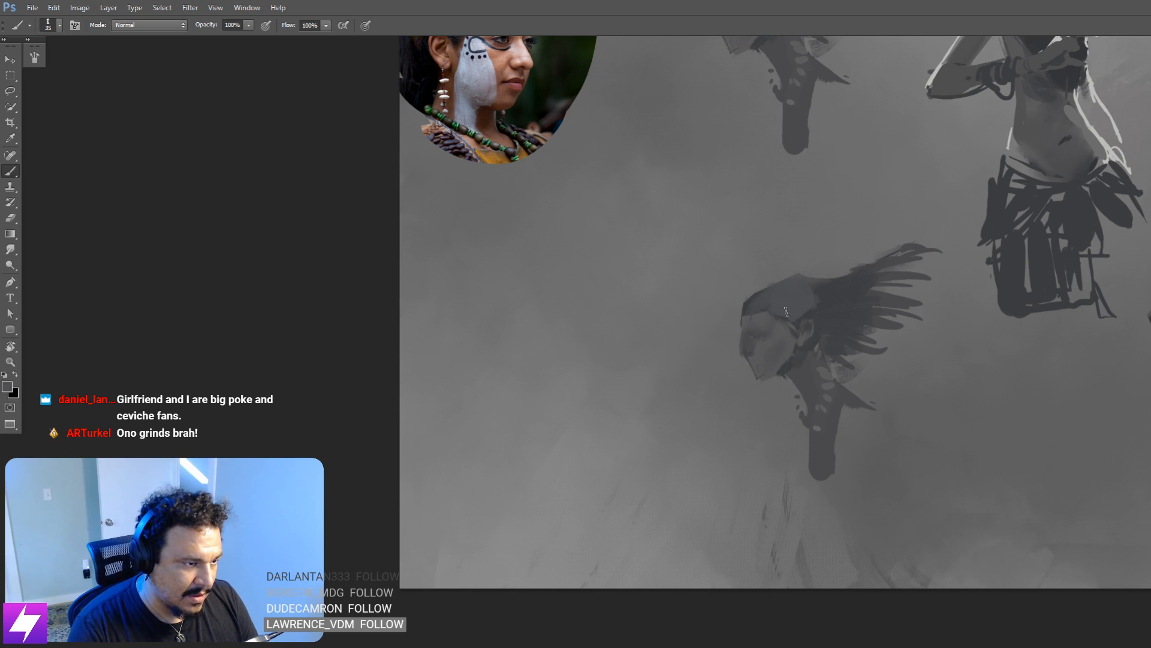
alt+click(794, 317)
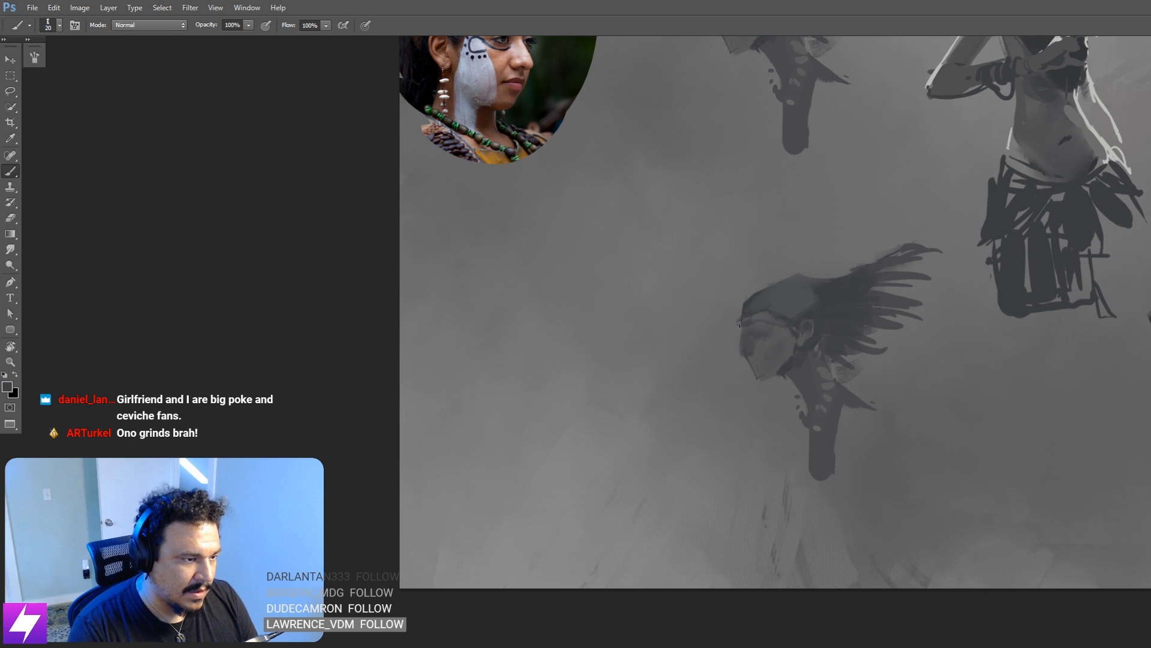
mouse_move(739, 324)
mouse_down()
mouse_move(789, 315)
mouse_move(742, 316)
mouse_up()
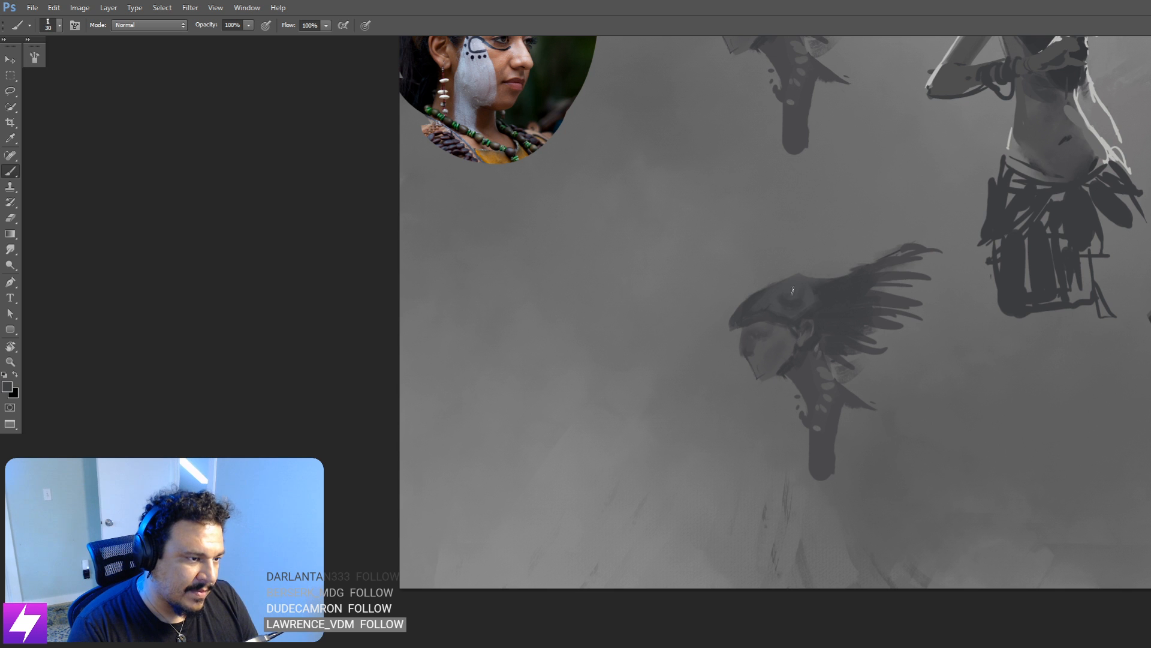
Step: Rotate the canvas view to about -28° and paint extra feathers behind the cap with a 25 px brush
key(ctrl+0)
key(r)
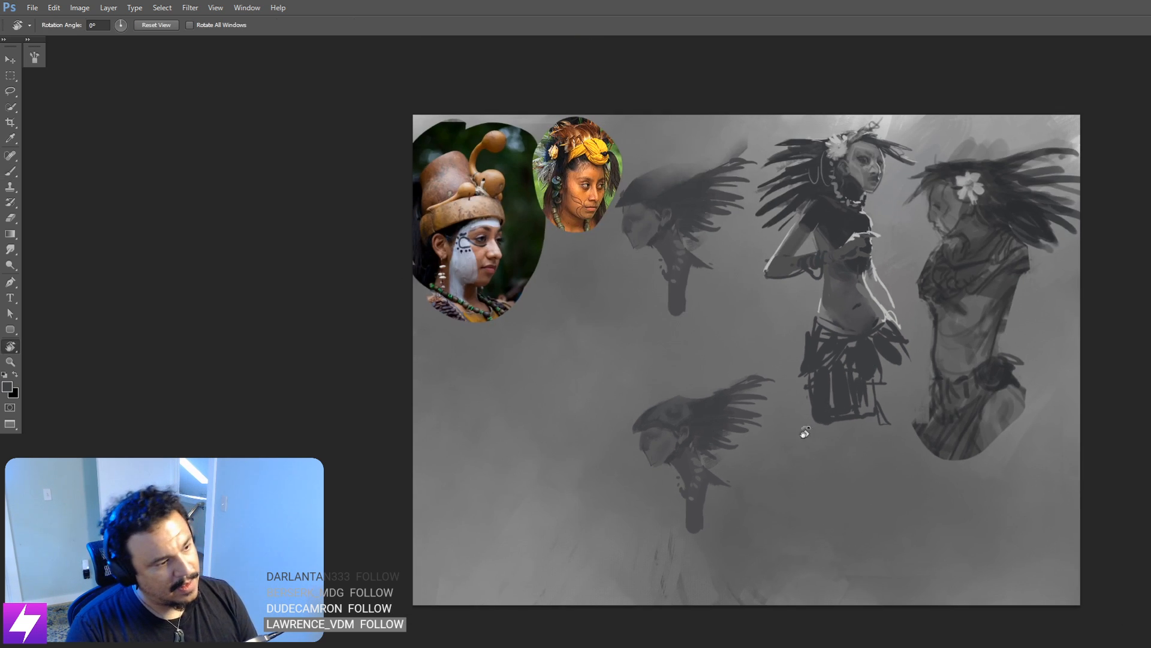
drag(801, 432, 850, 376)
scroll(780, 372, up, 3)
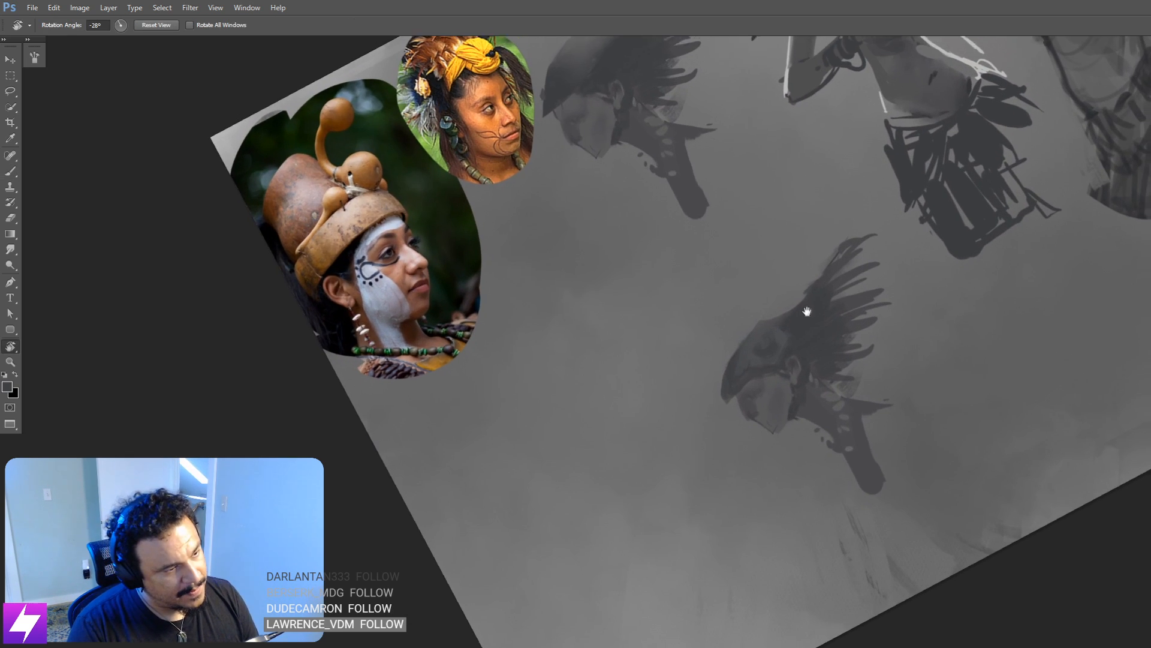
key(b)
drag(817, 270, 773, 327)
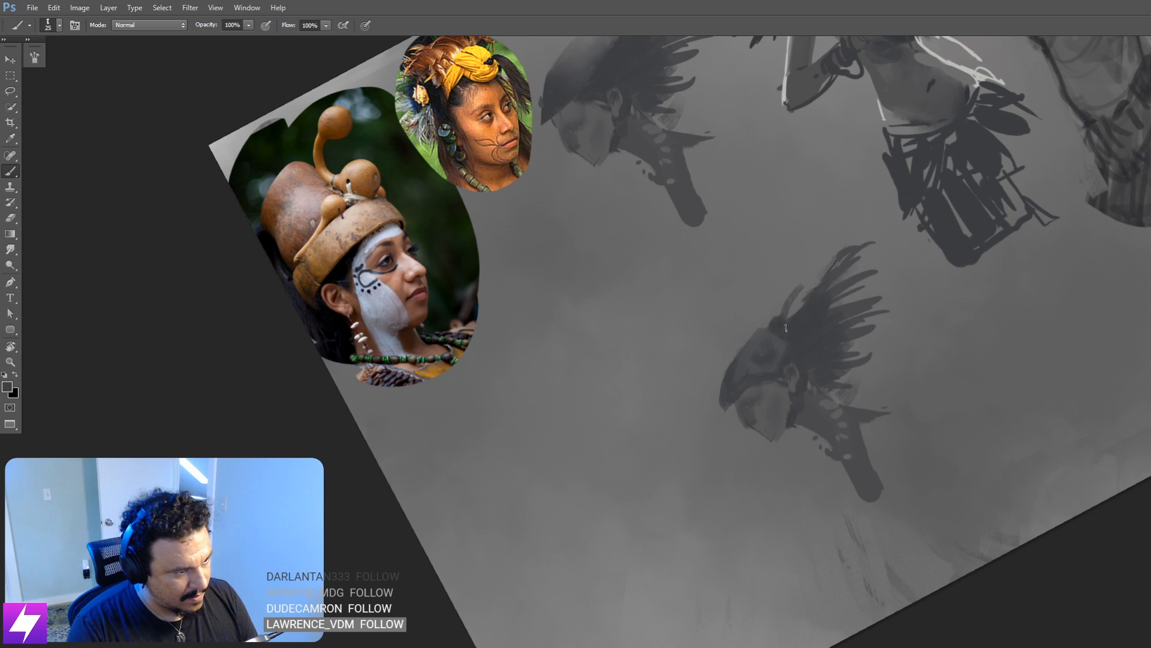
Step: Reset the view rotation and paint over the neck beads in a sampled dark grey with a brush up to 60 px
key(Escape)
mouse_move(773, 446)
mouse_down()
mouse_move(771, 393)
mouse_move(798, 393)
mouse_up()
key(bracketright)
key(bracketright)
key(bracketright)
alt+click(794, 310)
key(bracketright)
key(bracketright)
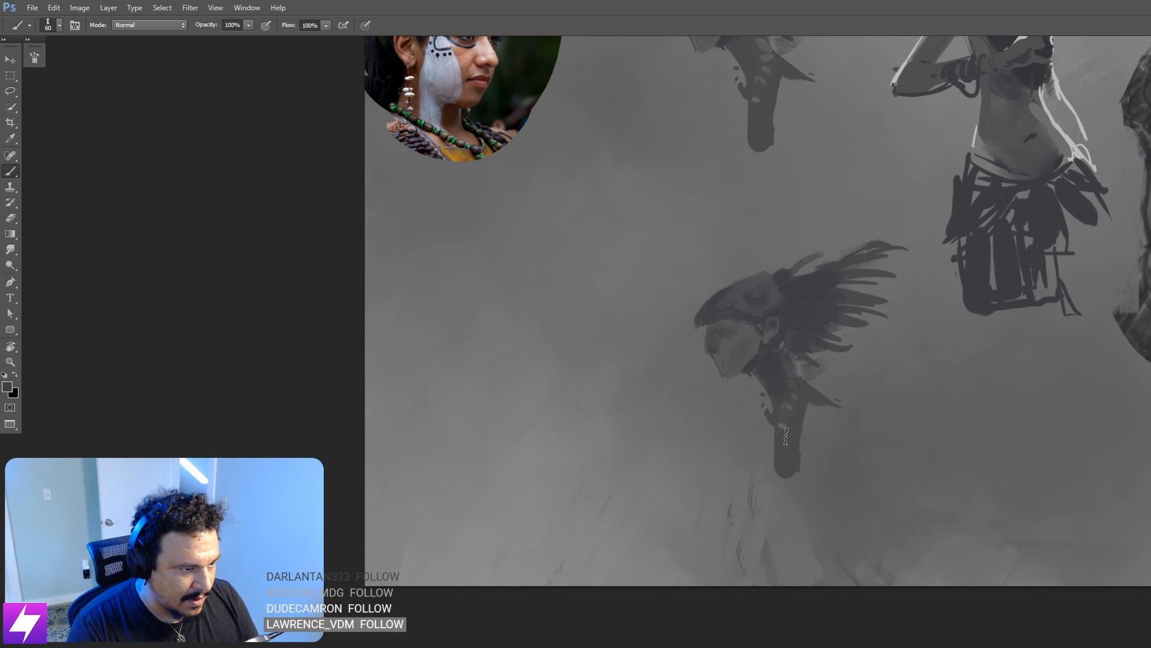
Step: Flip the canvas horizontally and slim the lower head's neck with a 70 px eraser
key(ctrl+minus)
key(ctrl+minus)
key(ctrl+minus)
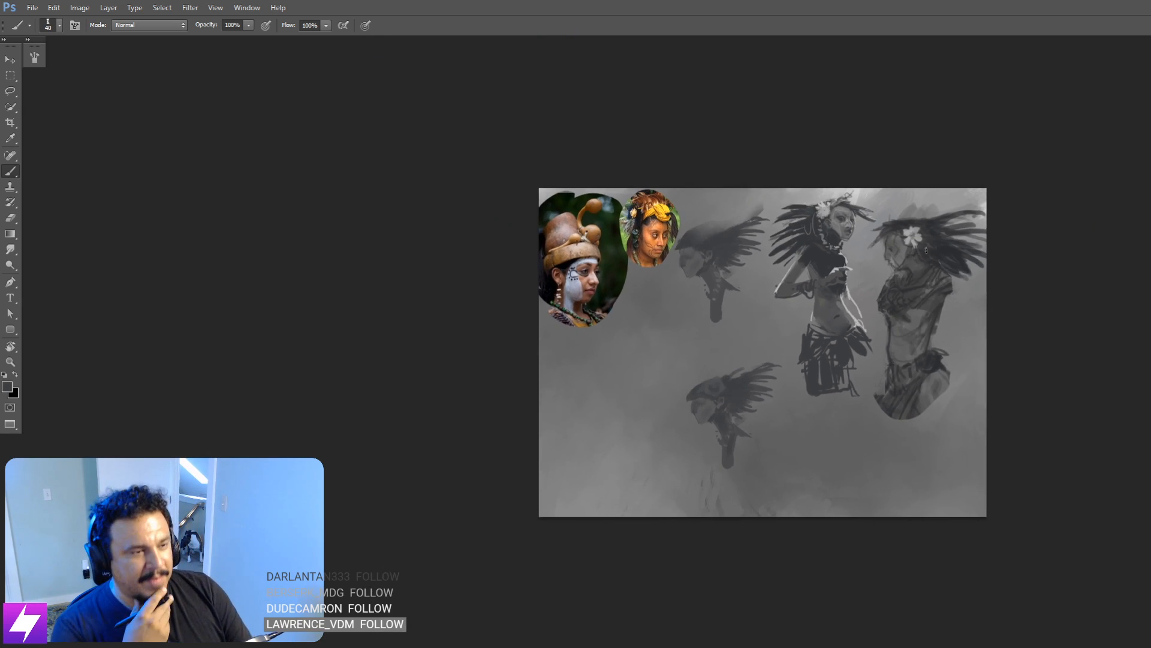
key(ctrl+plus)
key(ctrl+plus)
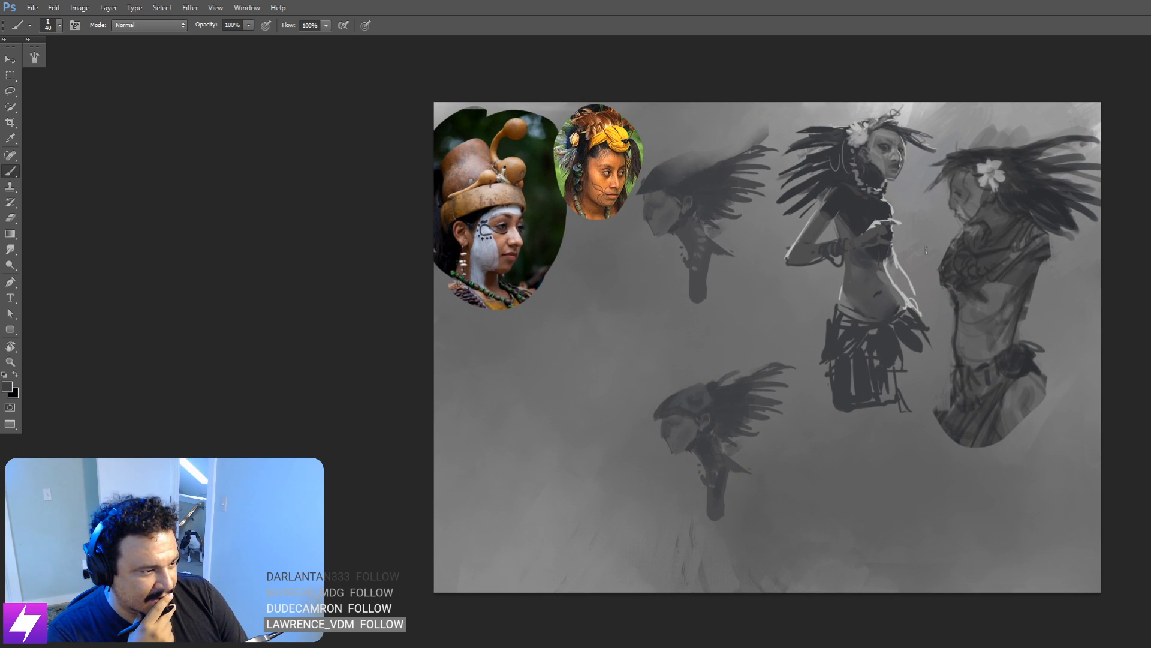
key(ctrl+shift+h)
key(ctrl+plus)
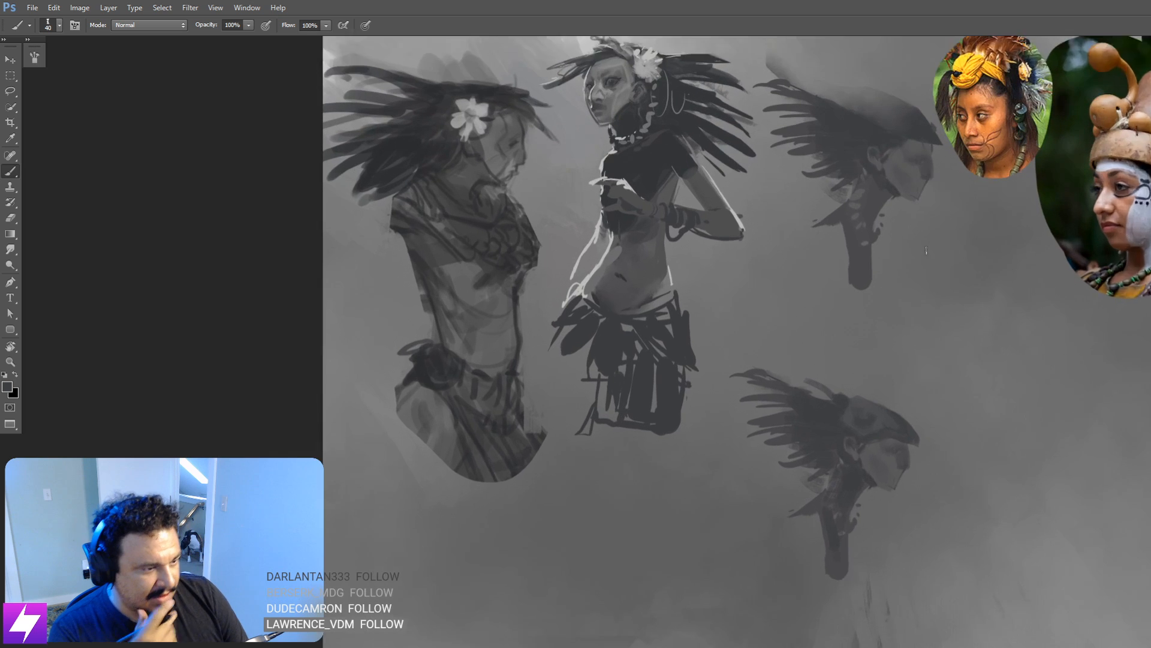
mouse_move(860, 495)
mouse_down()
mouse_move(857, 450)
mouse_move(869, 466)
mouse_move(815, 431)
mouse_move(820, 389)
mouse_up()
key(e)
key(bracketleft)
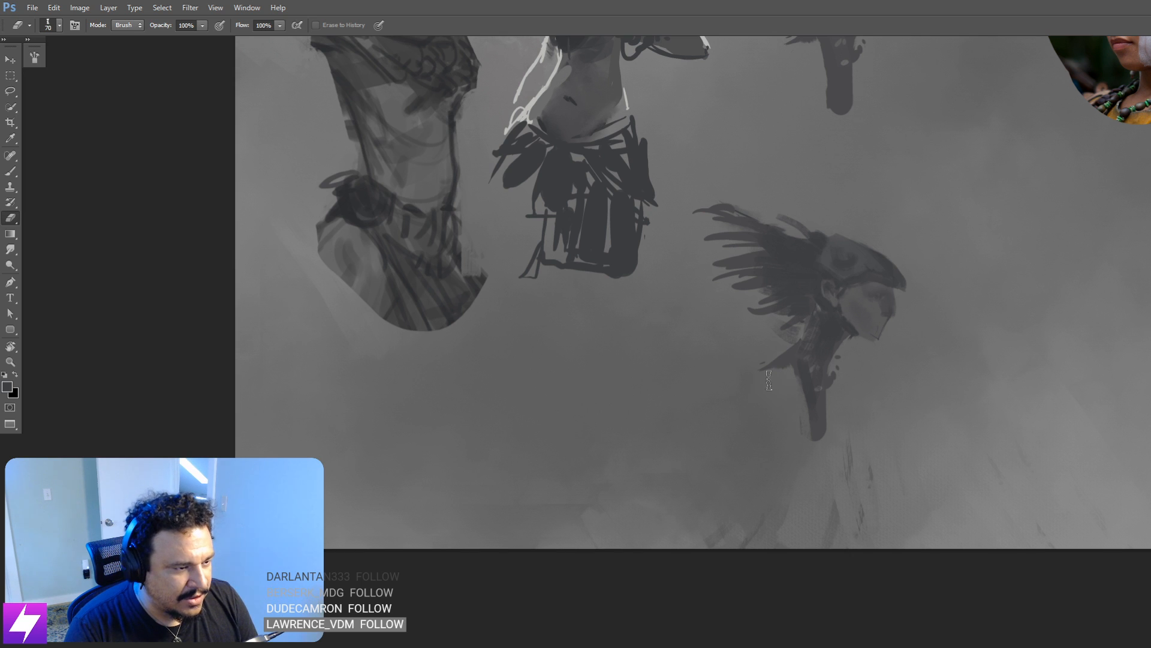
Step: Fill the neck into a solid dark shape with 40, 30 and 35 px brushes and clean up the jaw with a 45 px eraser
key(b)
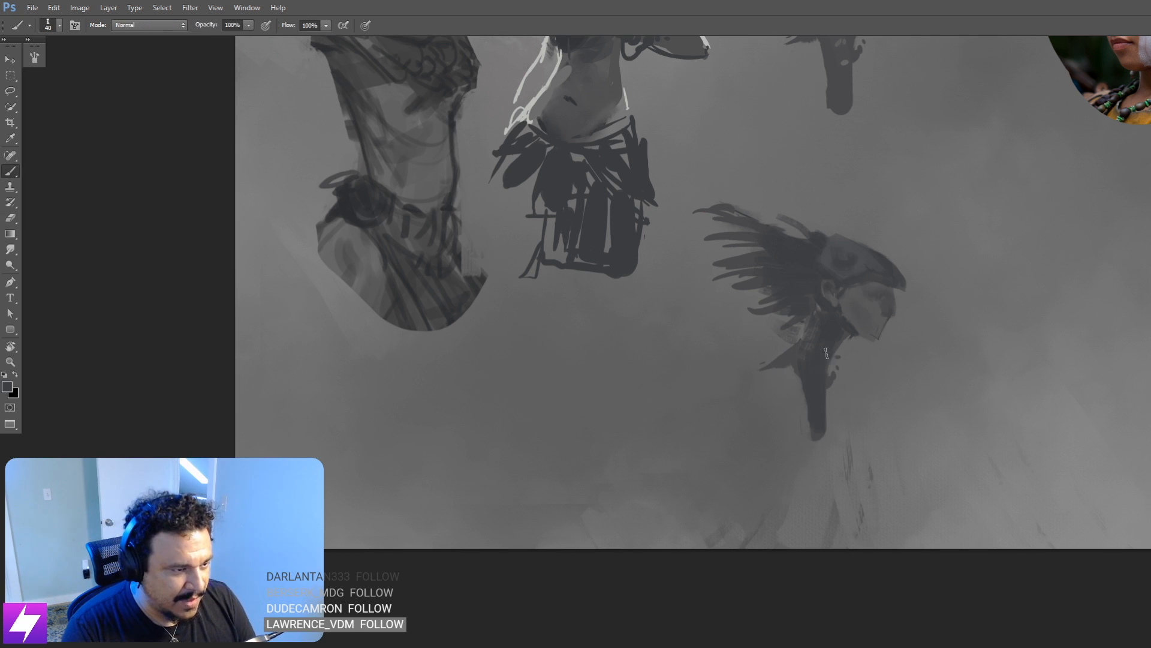
key(e)
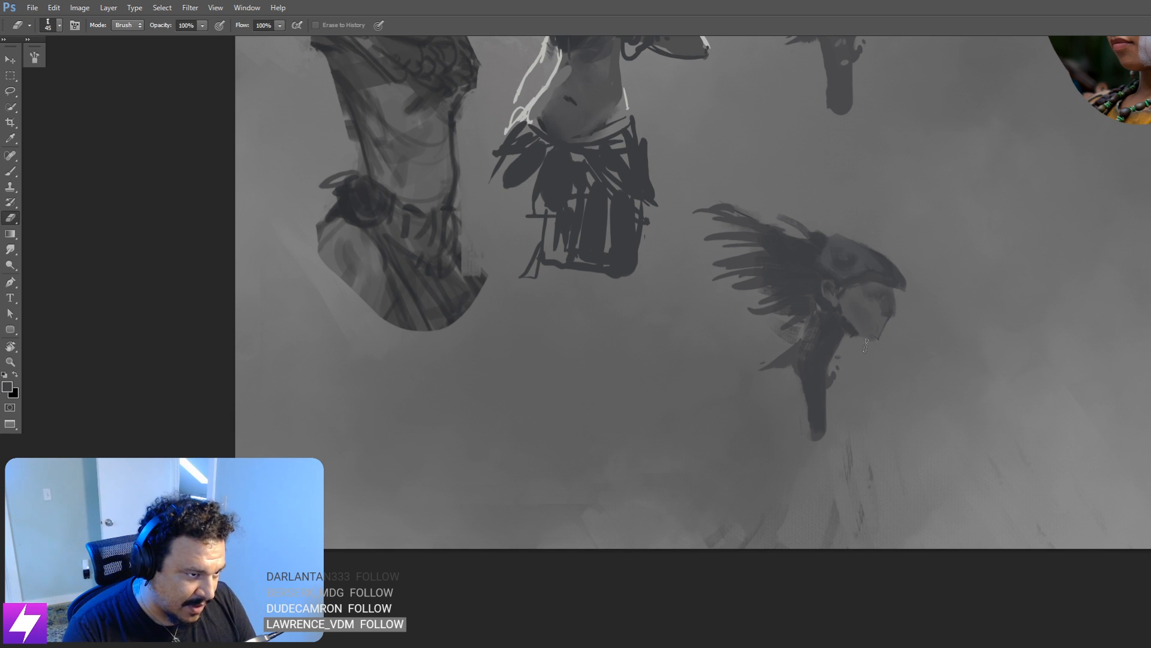
key(b)
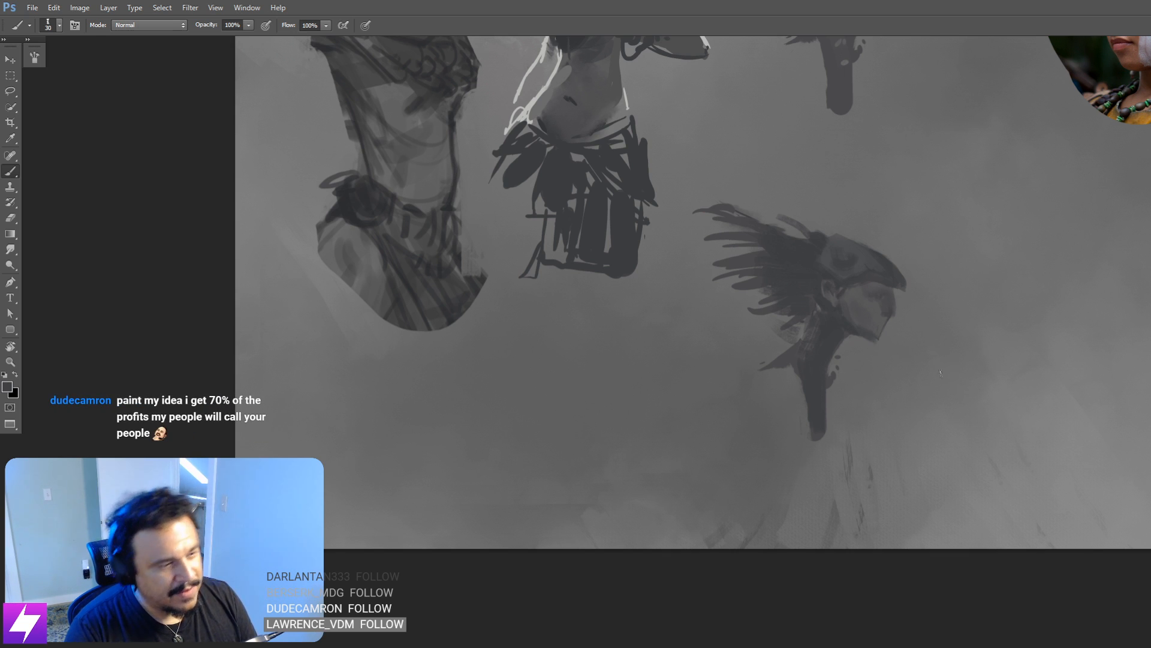
drag(888, 396, 936, 400)
key(bracketright)
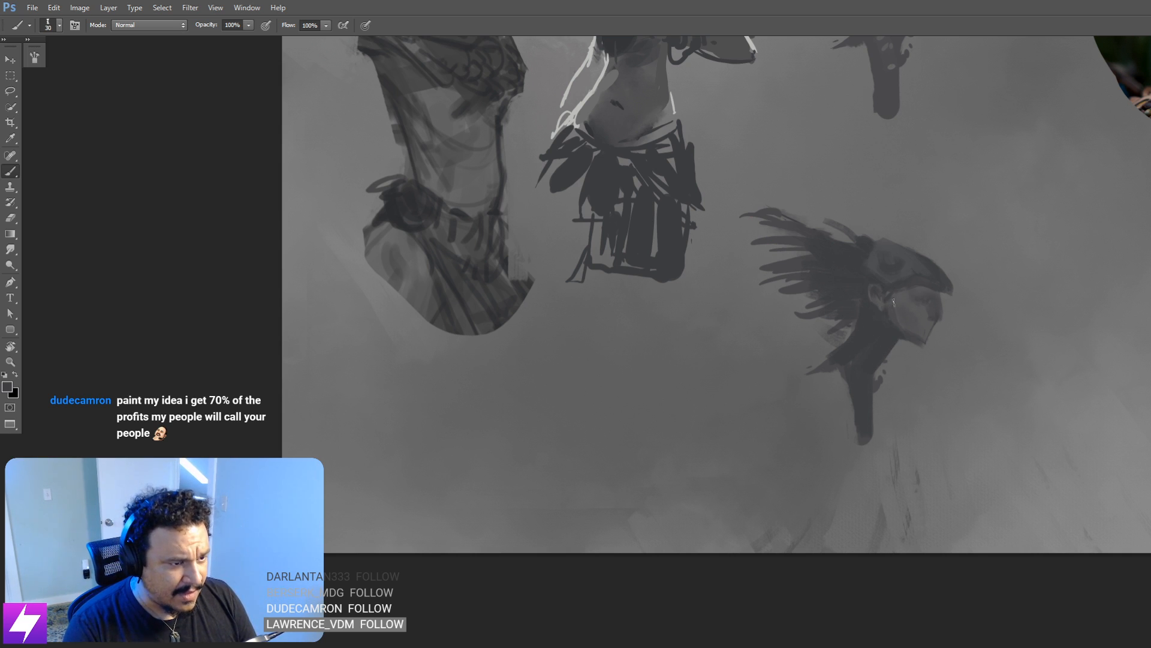
key(bracketright)
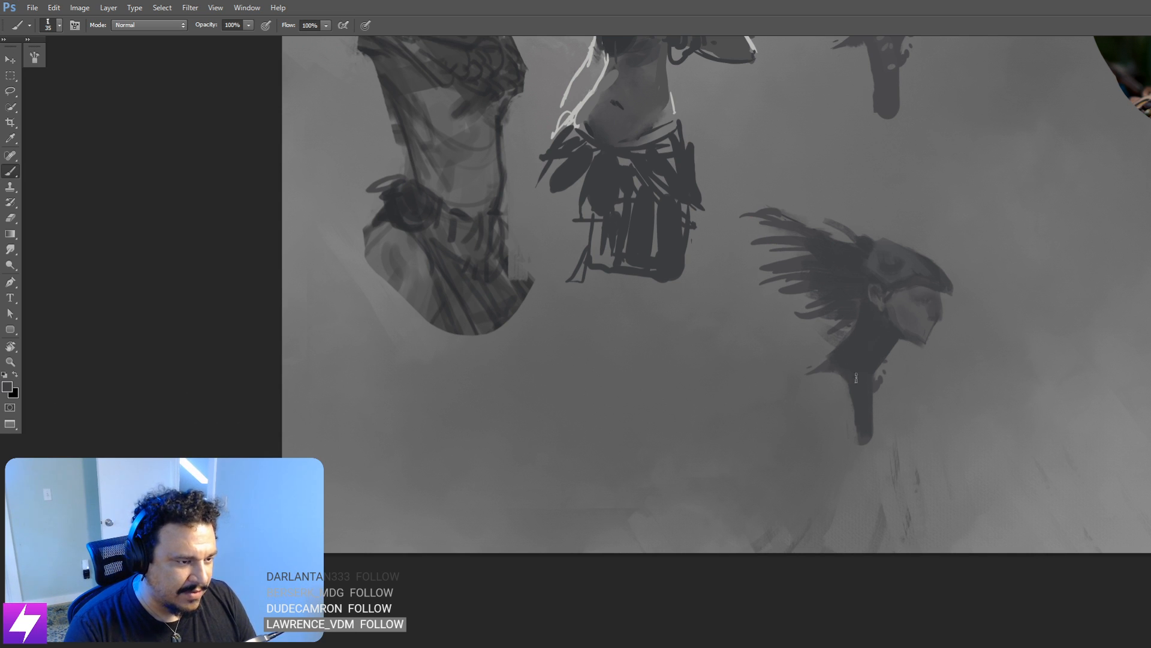
drag(857, 377, 865, 416)
Step: Flip the canvas horizontally again, sample a grey from the cap, and touch up the lower headdress with a 30 px brush
key(ctrl+minus)
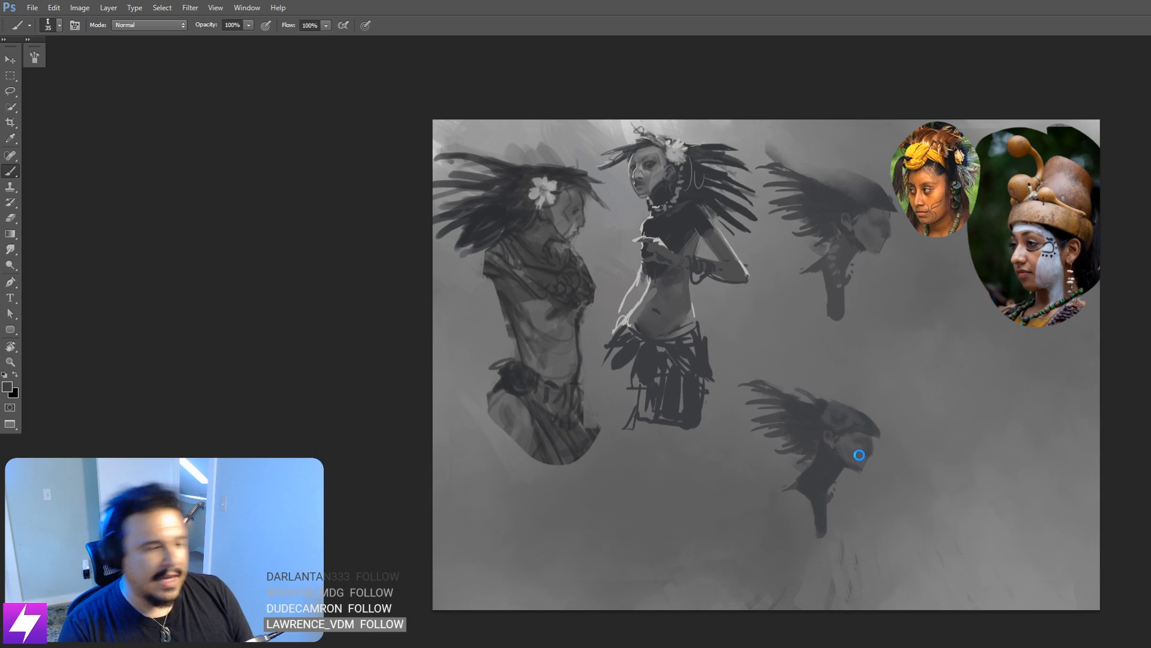
key(F2)
drag(842, 469, 901, 426)
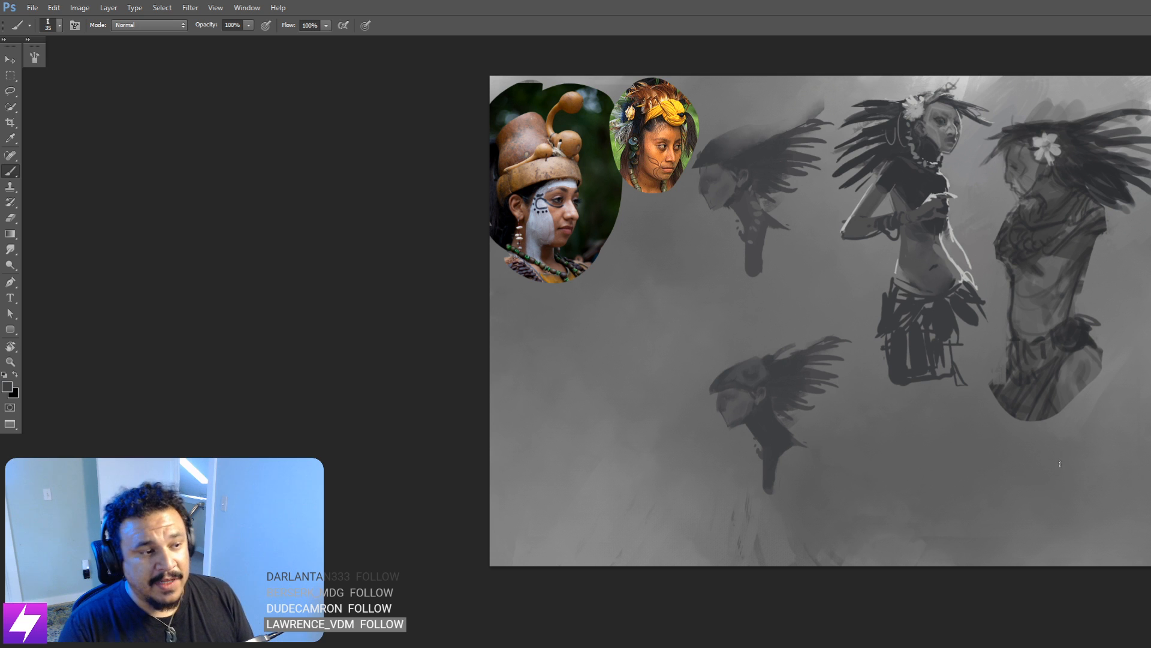
key(ctrl+plus)
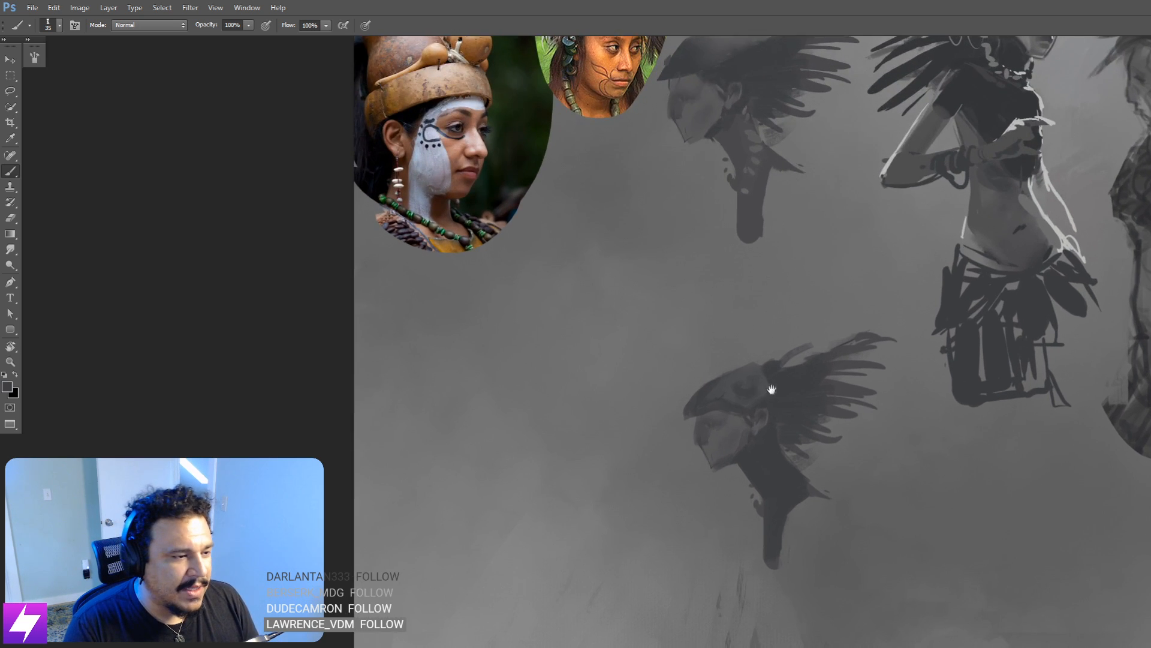
drag(733, 396, 819, 376)
alt+click(814, 363)
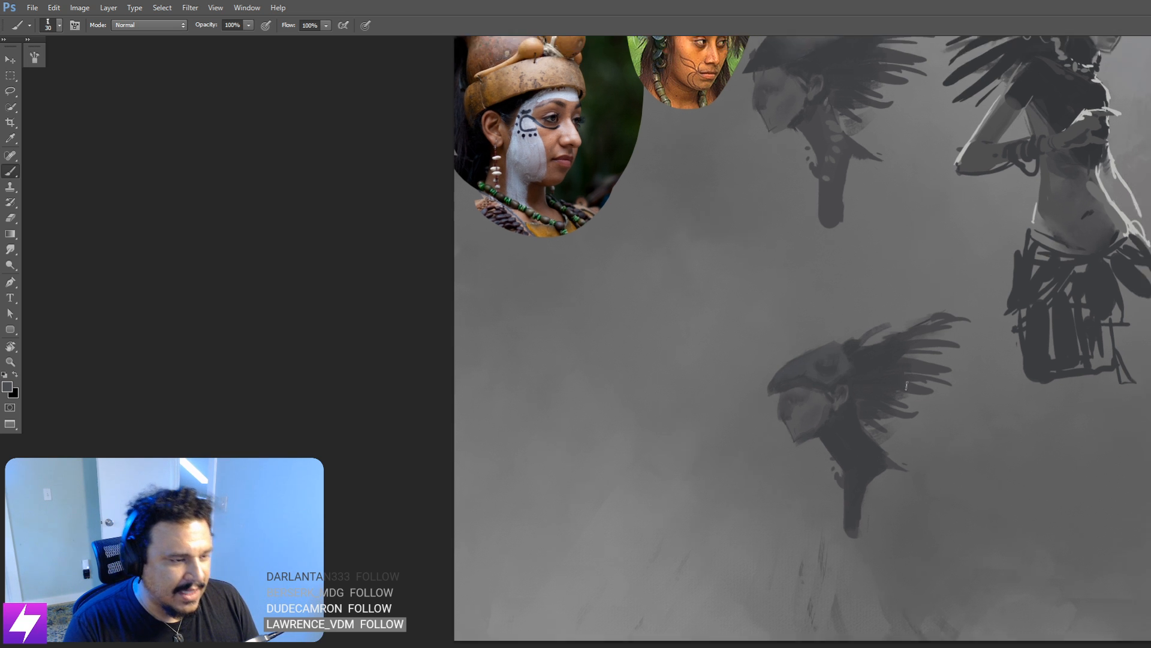
key(r)
mouse_move(813, 371)
mouse_down()
mouse_move(804, 432)
mouse_move(840, 442)
mouse_move(860, 376)
mouse_move(851, 414)
mouse_move(864, 417)
mouse_move(863, 405)
mouse_move(844, 424)
mouse_move(855, 451)
mouse_move(840, 381)
mouse_move(838, 400)
mouse_up()
key(ctrl+plus)
key(ctrl+plus)
key(l)
key(e)
key(l)
key(ctrl+d)
key(Escape)
key(ctrl+minus)
drag(876, 488, 893, 442)
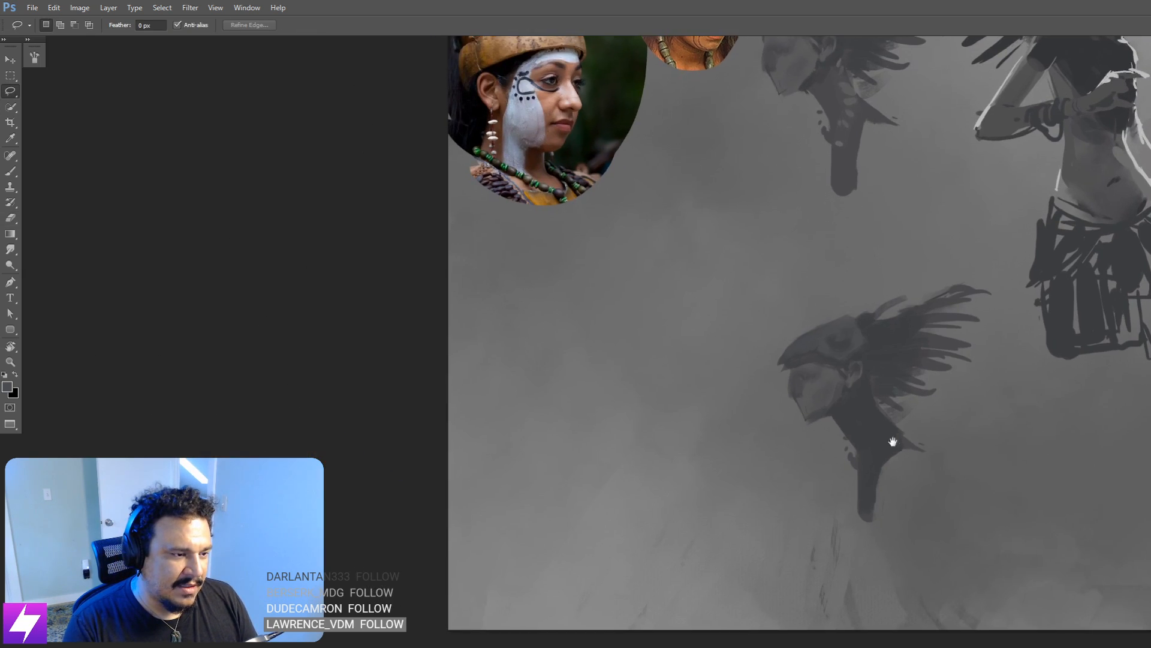
Step: Flip the canvas horizontally and compare the lower head with the other figures and reference photos
drag(899, 504, 892, 445)
drag(902, 349, 889, 448)
drag(887, 398, 866, 510)
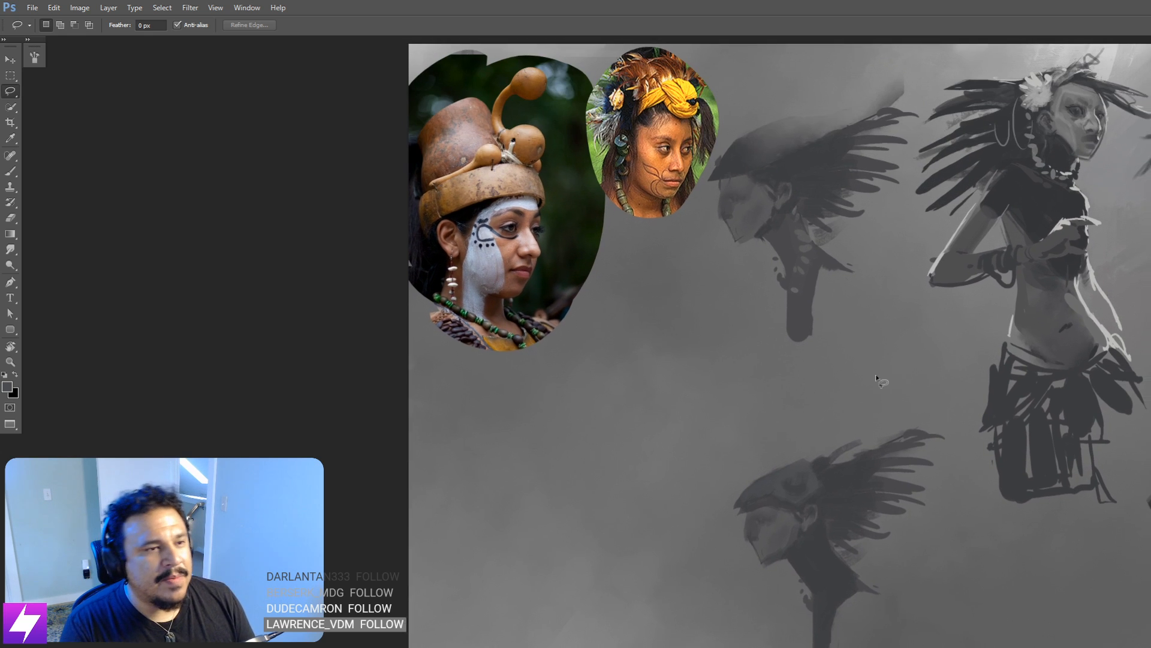
key(ctrl+0)
key(ctrl+shift+h)
drag(725, 400, 842, 393)
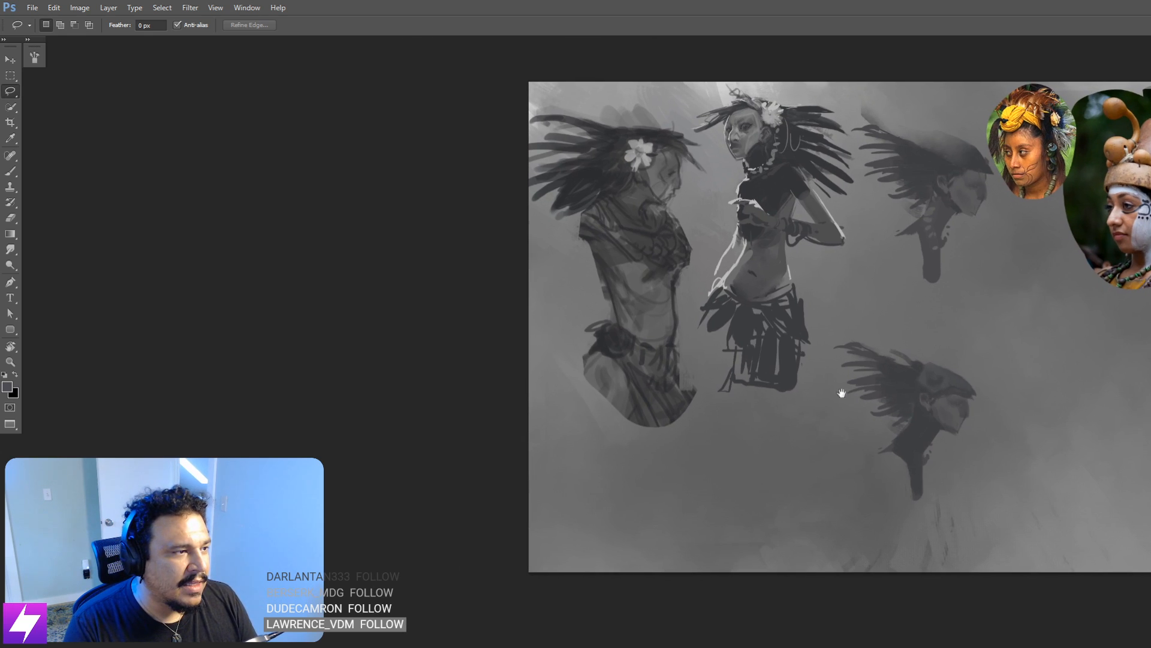
drag(984, 342, 971, 352)
mouse_move(979, 423)
mouse_down()
mouse_move(959, 375)
mouse_move(945, 380)
mouse_up()
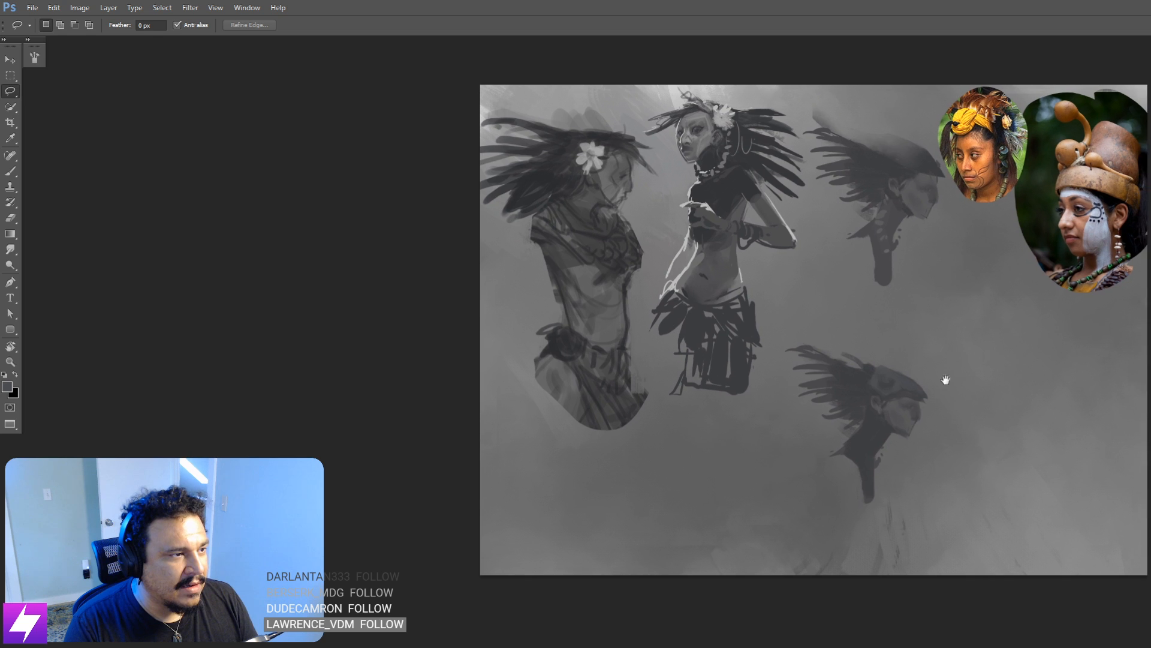
scroll(946, 379, up, 3)
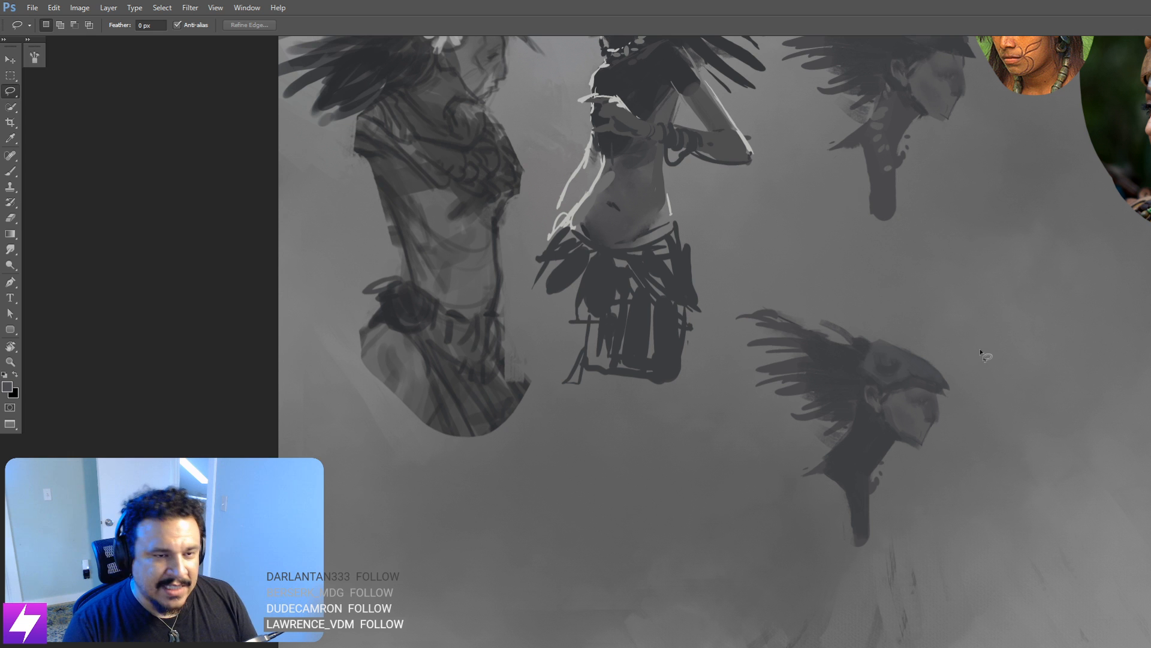
drag(981, 351, 946, 349)
key(Delete)
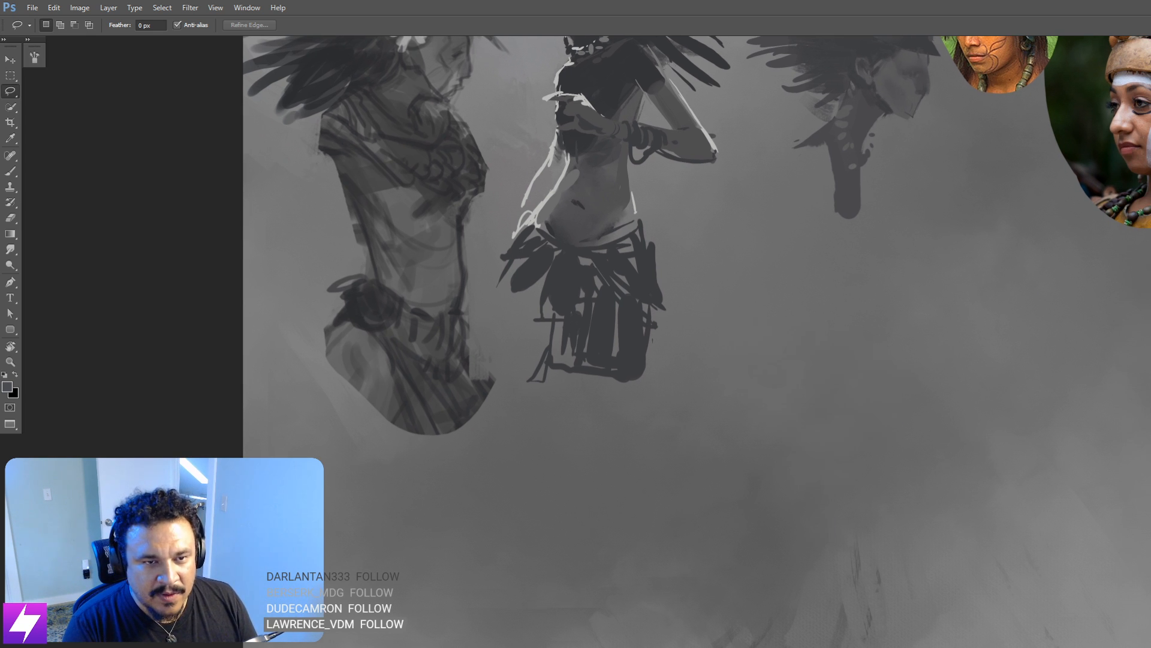
key(ctrl+z)
drag(830, 408, 859, 387)
key(r)
drag(915, 468, 946, 393)
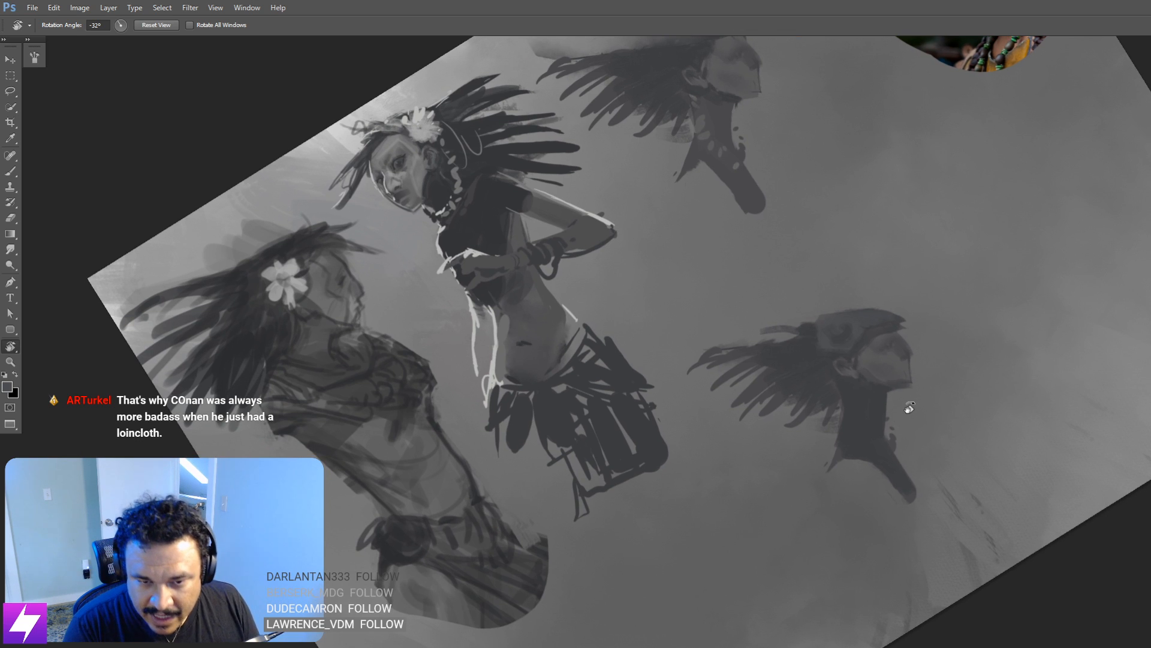
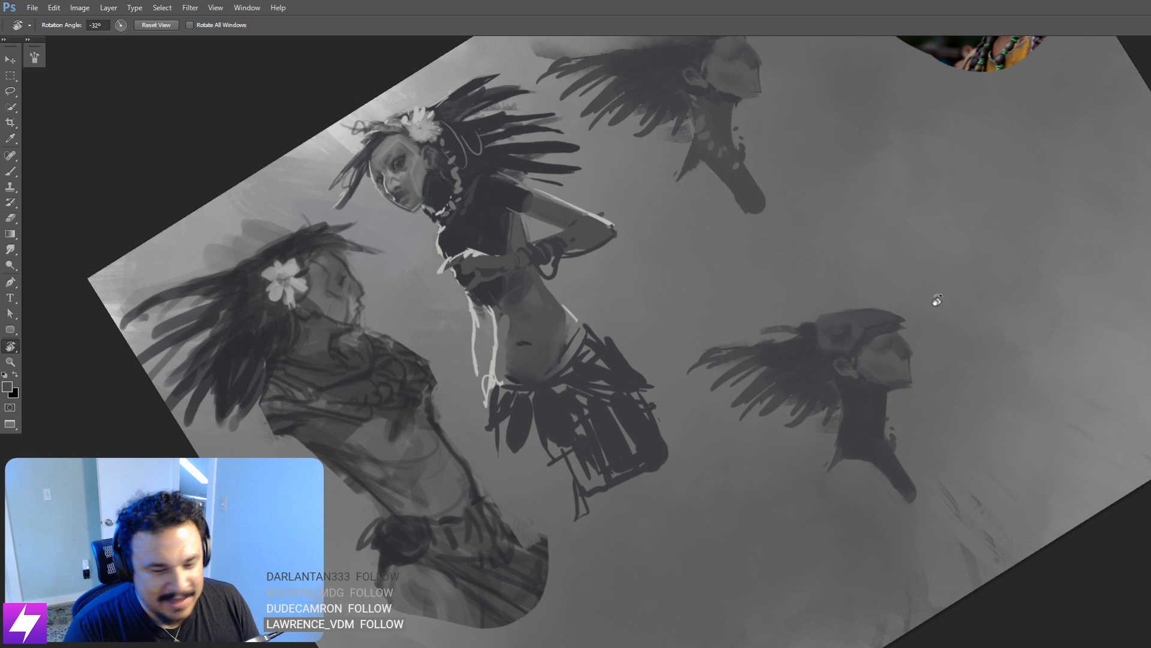
key(Escape)
drag(930, 398, 910, 412)
drag(858, 380, 919, 422)
Step: Sample a dark grey from the lower head's headdress and paint rough feather tips along its edge with 25 and 30 px brushes
key(b)
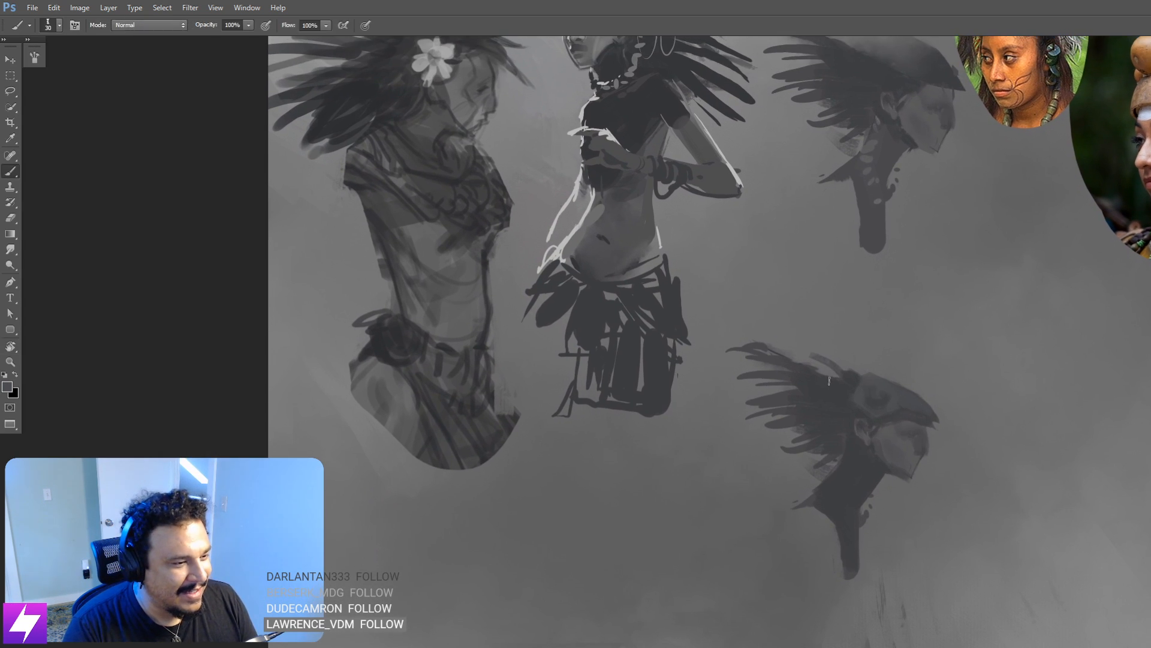
alt+click(836, 369)
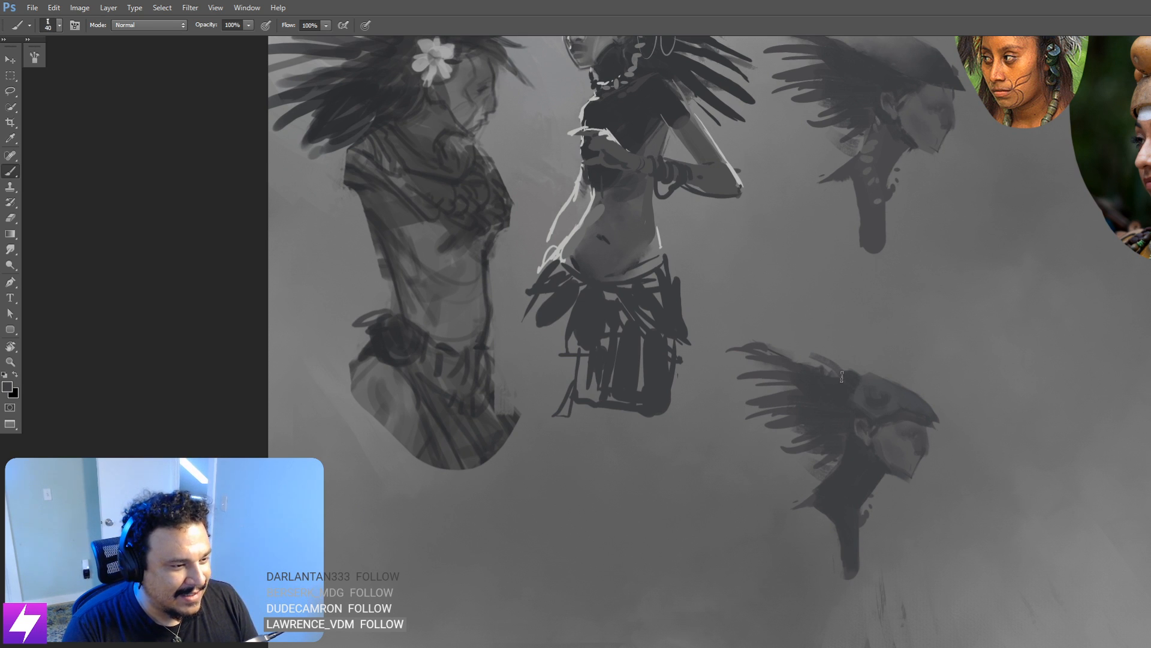
key(bracketleft)
drag(833, 363, 793, 343)
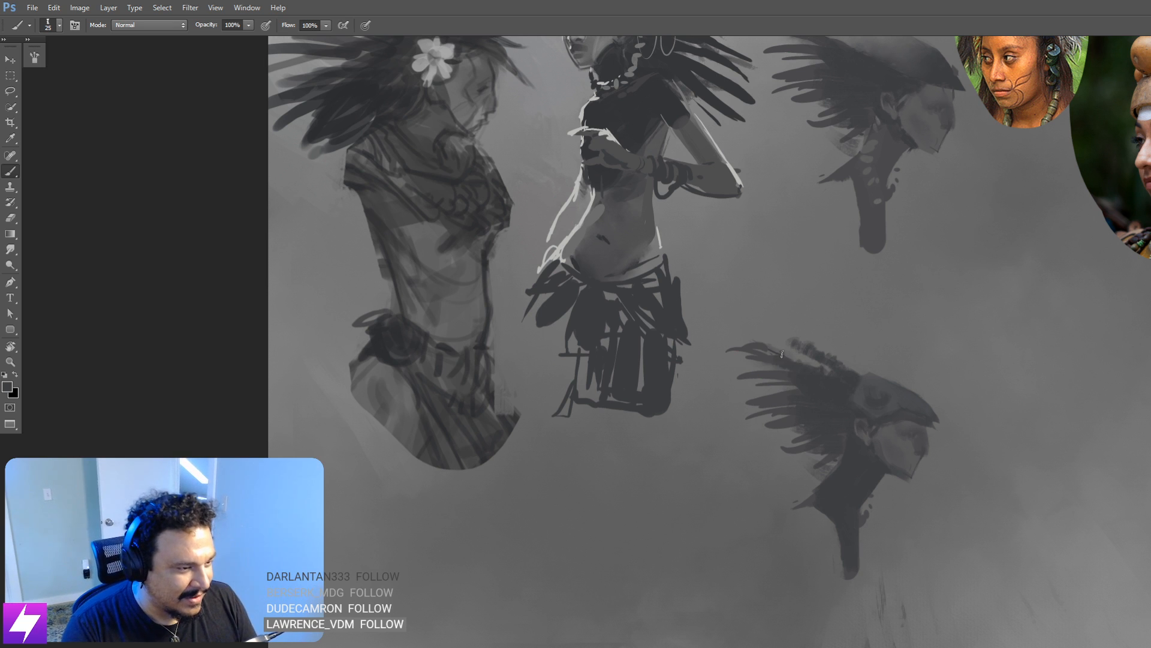
mouse_move(760, 354)
mouse_down()
mouse_move(736, 354)
mouse_move(780, 376)
mouse_move(805, 360)
mouse_up()
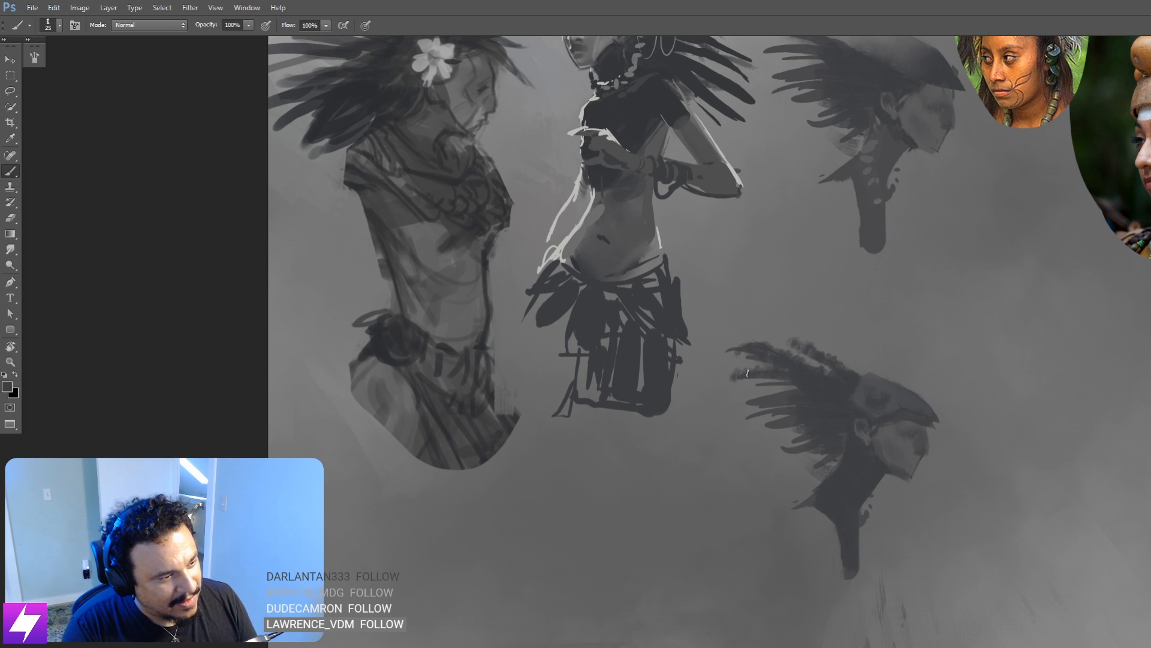
drag(838, 432, 845, 433)
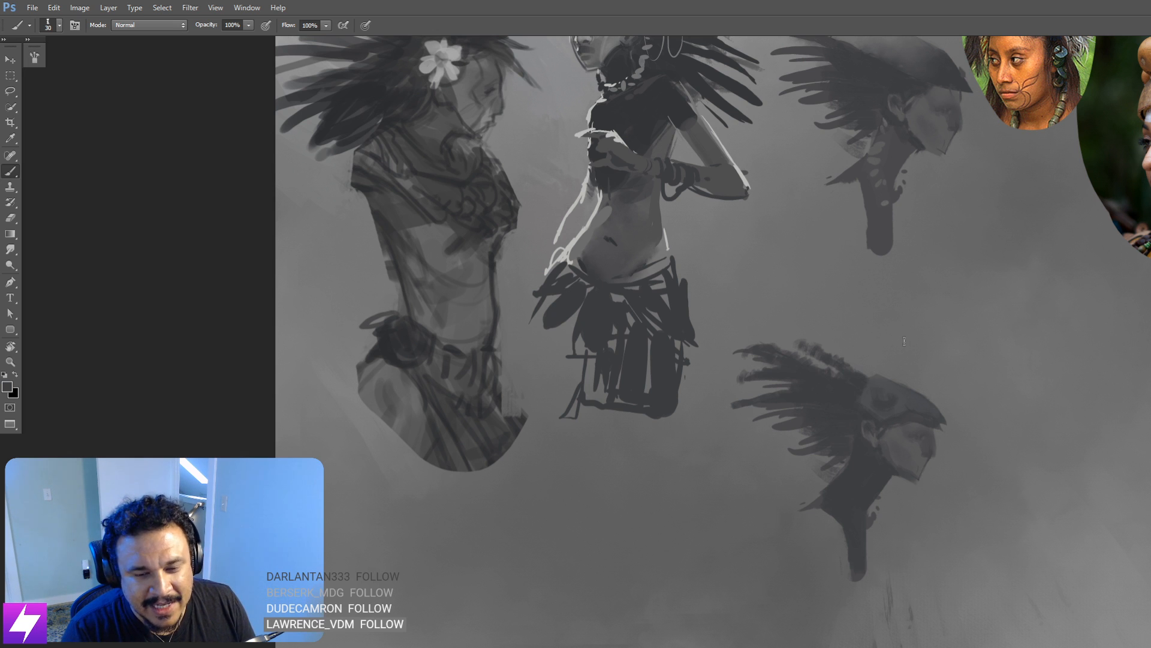
drag(816, 449, 806, 467)
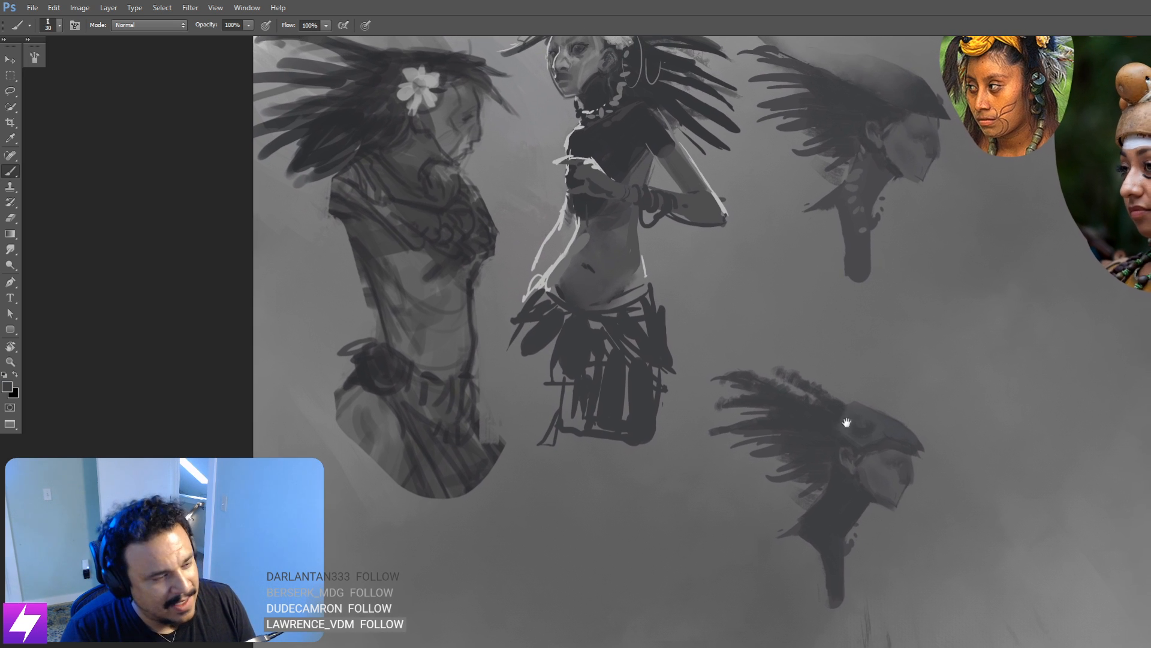
drag(771, 373, 789, 378)
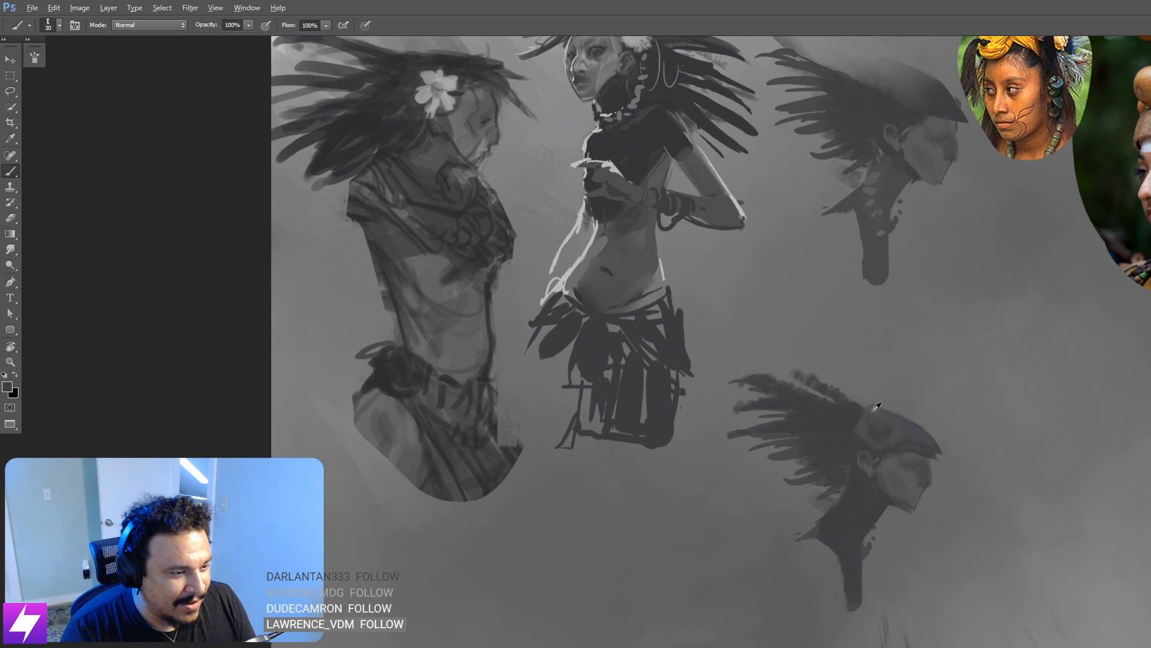
Step: Lasso a wedge at the back of the lower head's cap, paint it grey with a 40 px brush, and deselect
key(l)
mouse_move(844, 388)
mouse_down()
mouse_move(842, 427)
mouse_move(871, 445)
mouse_move(872, 403)
mouse_move(842, 385)
mouse_up()
key(b)
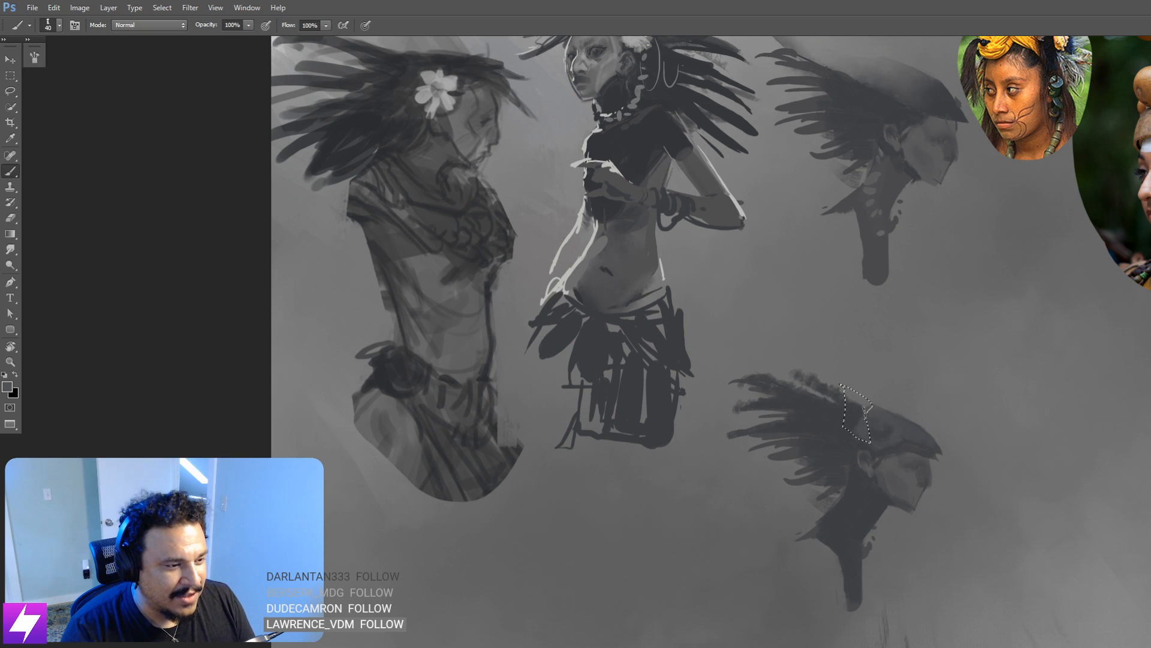
key(ctrl+h)
mouse_move(862, 427)
mouse_down()
mouse_move(852, 396)
mouse_move(847, 427)
mouse_up()
key(l)
click(933, 419)
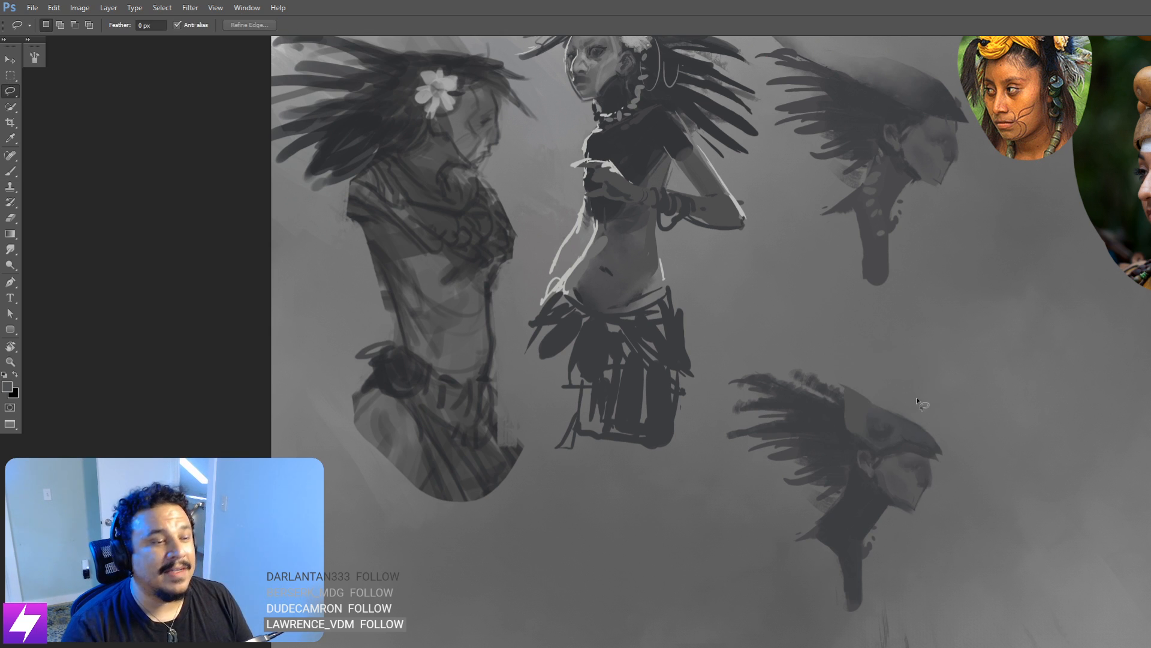
Step: Lasso a narrow curved shape between the cap's back edge and the ear and paint it grey with a 70 px brush
key(r)
mouse_move(892, 373)
mouse_down()
mouse_move(972, 432)
mouse_move(951, 228)
mouse_up()
drag(924, 260, 967, 384)
key(Escape)
drag(885, 575, 965, 401)
drag(852, 473, 942, 354)
key(b)
key(l)
mouse_move(908, 310)
mouse_down()
mouse_move(904, 350)
mouse_move(925, 359)
mouse_move(911, 311)
mouse_up()
key(b)
key(bracketright)
key(bracketright)
key(bracketright)
drag(919, 354, 910, 336)
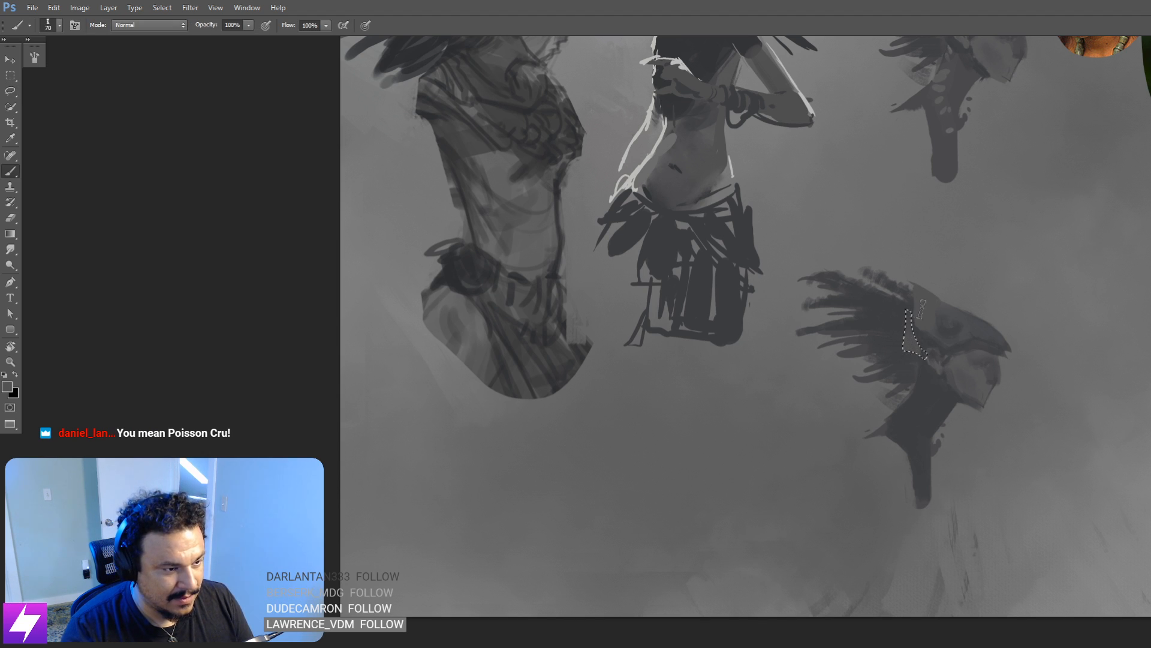
Step: Lasso the back of the lower head's neck, paint a pointed shoulder shape inside the selection, and deselect
key(ctrl+minus)
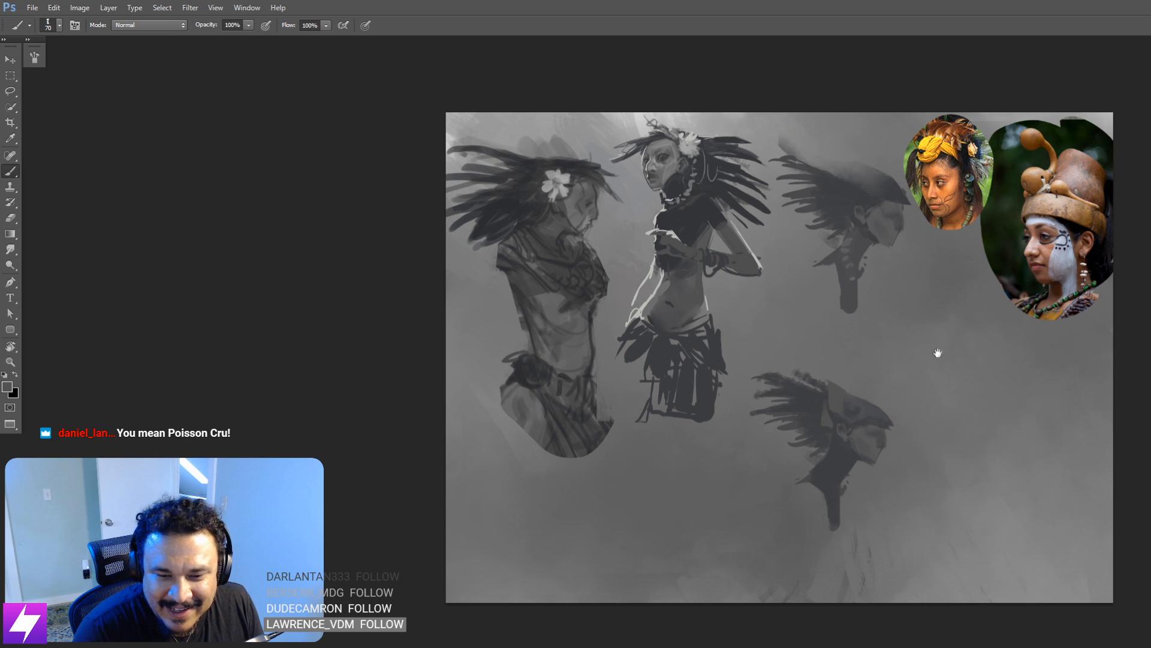
drag(938, 352, 942, 338)
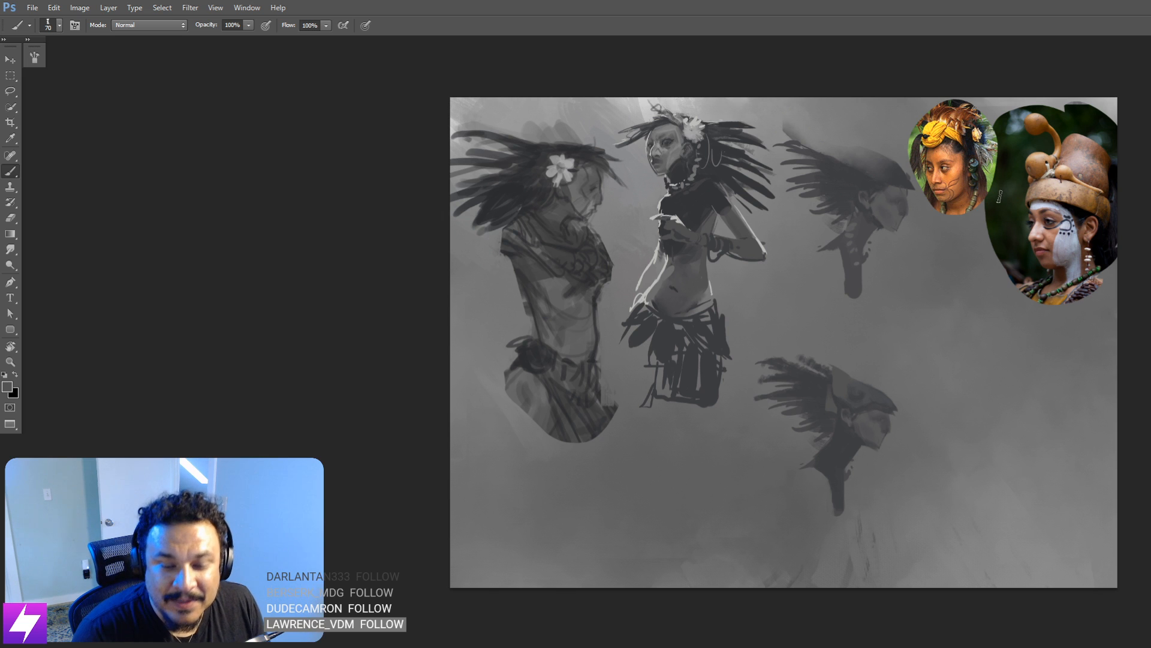
drag(883, 338, 890, 305)
mouse_move(887, 385)
mouse_down()
mouse_move(877, 340)
mouse_move(864, 401)
mouse_move(903, 364)
mouse_move(864, 380)
mouse_move(881, 392)
mouse_up()
key(l)
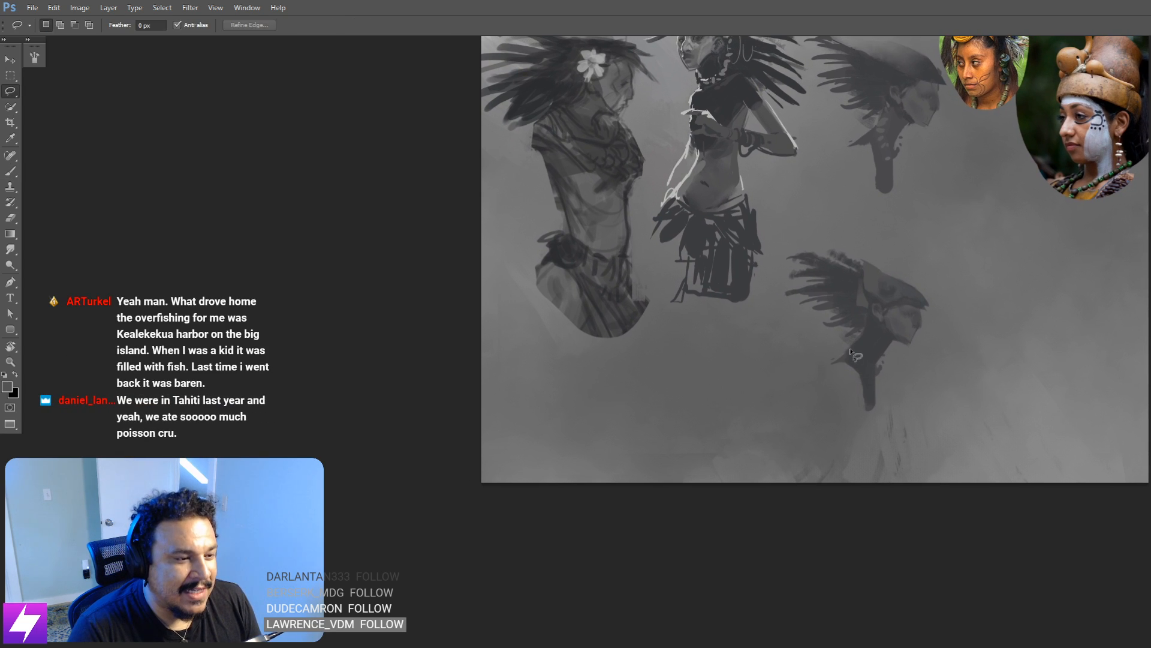
mouse_move(850, 351)
mouse_down()
mouse_move(817, 369)
mouse_move(858, 348)
mouse_move(863, 389)
mouse_up()
key(b)
key(l)
click(978, 339)
key(ctrl+minus)
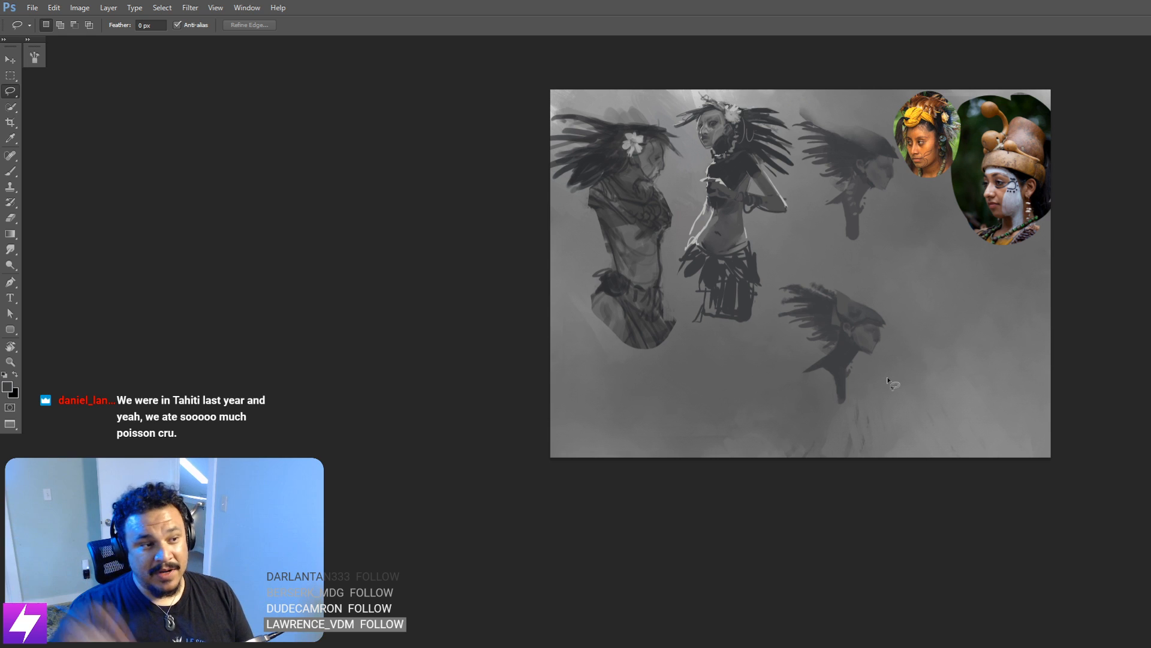
Step: Lasso an area along the upper edge of the lower headdress, paint the feathers inside it, and deselect
drag(860, 362, 946, 411)
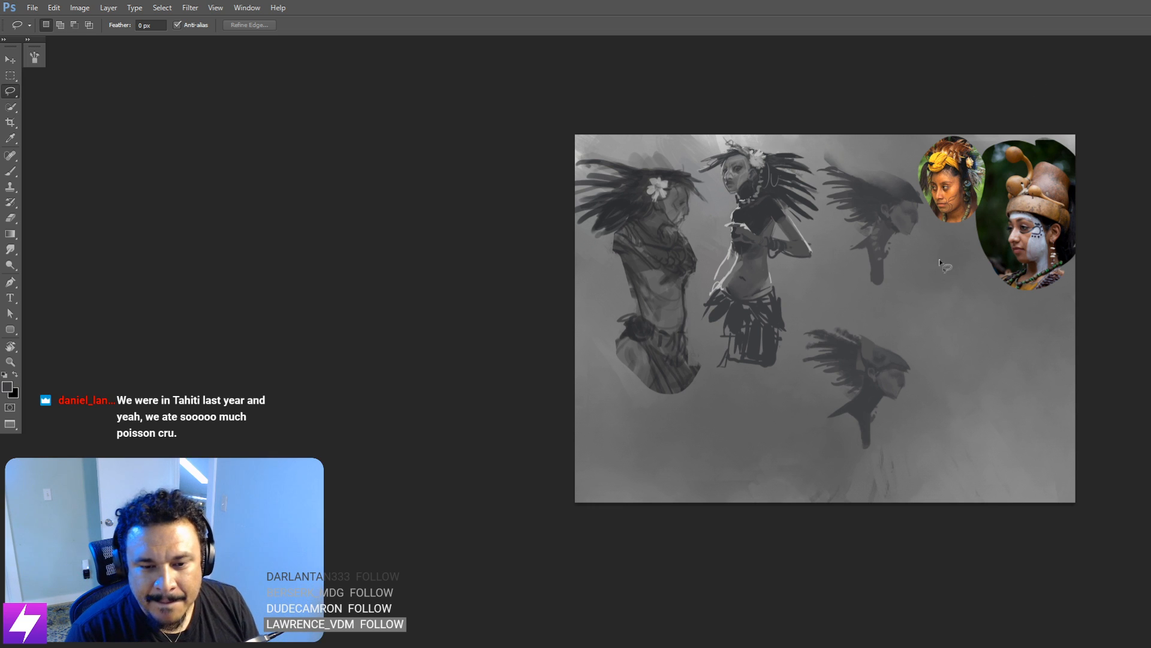
drag(858, 358, 842, 365)
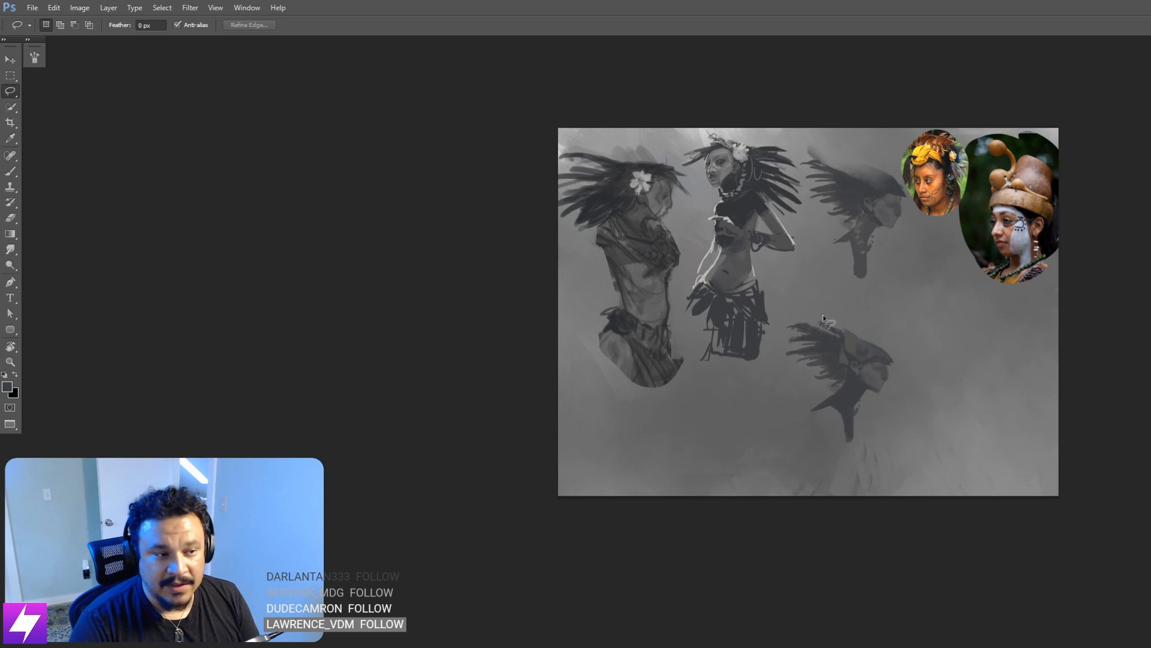
mouse_move(786, 354)
mouse_down()
mouse_move(851, 324)
mouse_move(793, 346)
mouse_move(824, 330)
mouse_up()
key(h)
key(b)
key(ctrl+d)
Step: Flip the canvas horizontally and paint a lassoed thin feather on the headdress's front edge with a 70 px brush
key(l)
key(ctrl+minus)
key(r)
drag(760, 407, 827, 360)
key(ctrl+plus)
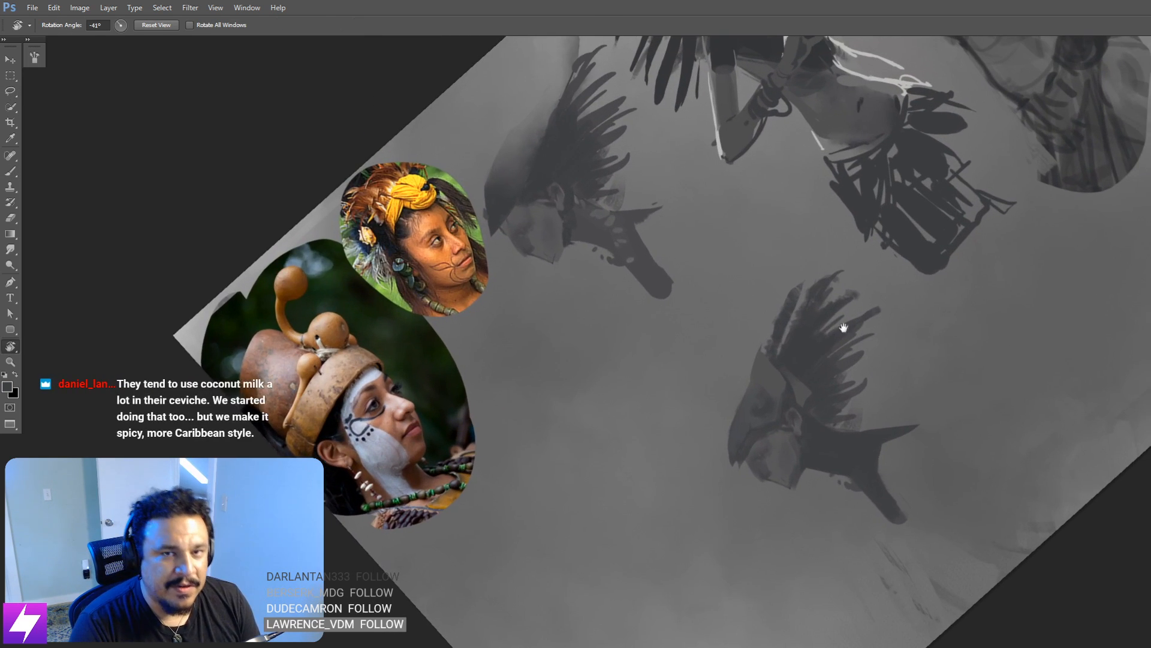
key(b)
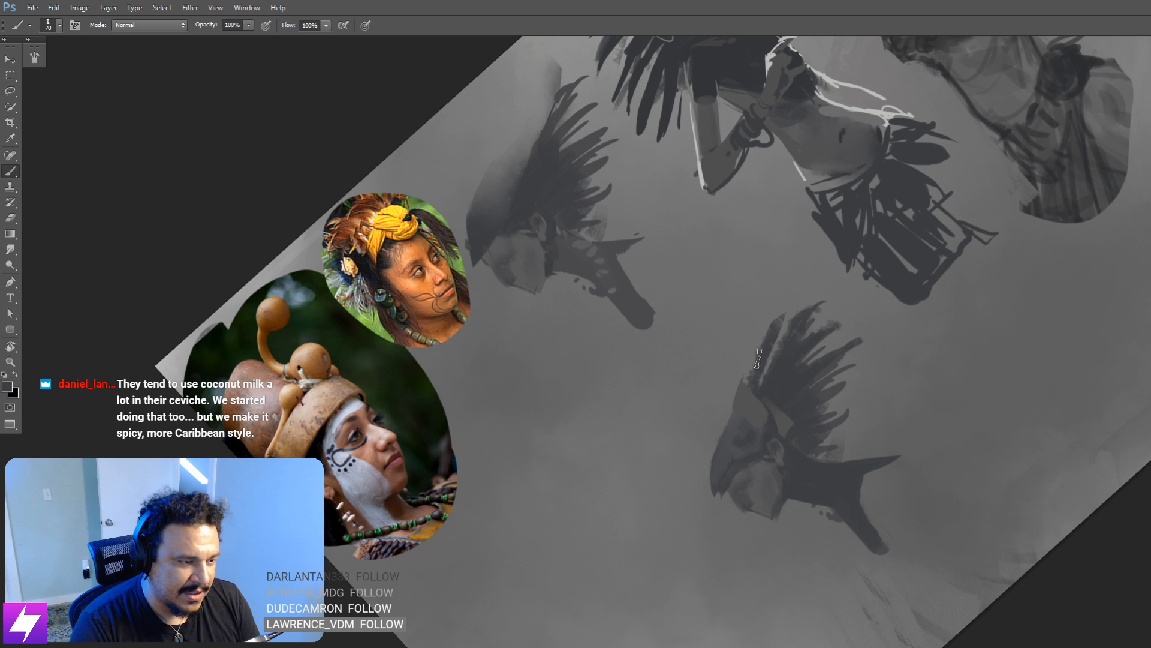
key(l)
drag(749, 382, 759, 337)
key(b)
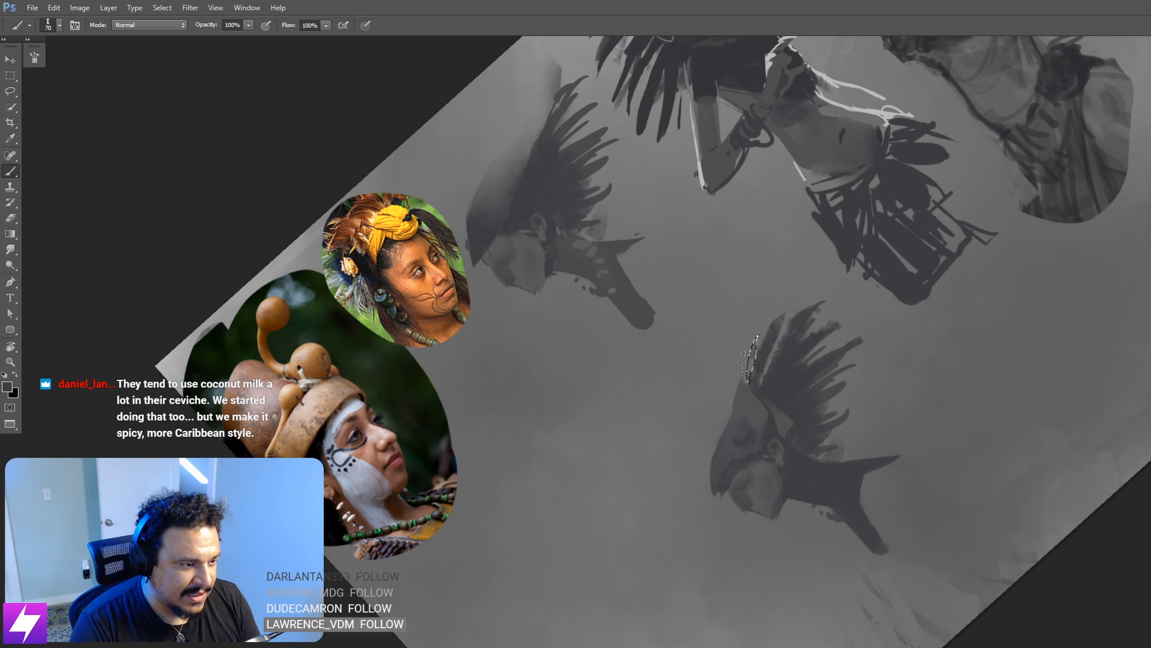
key(l)
click(815, 406)
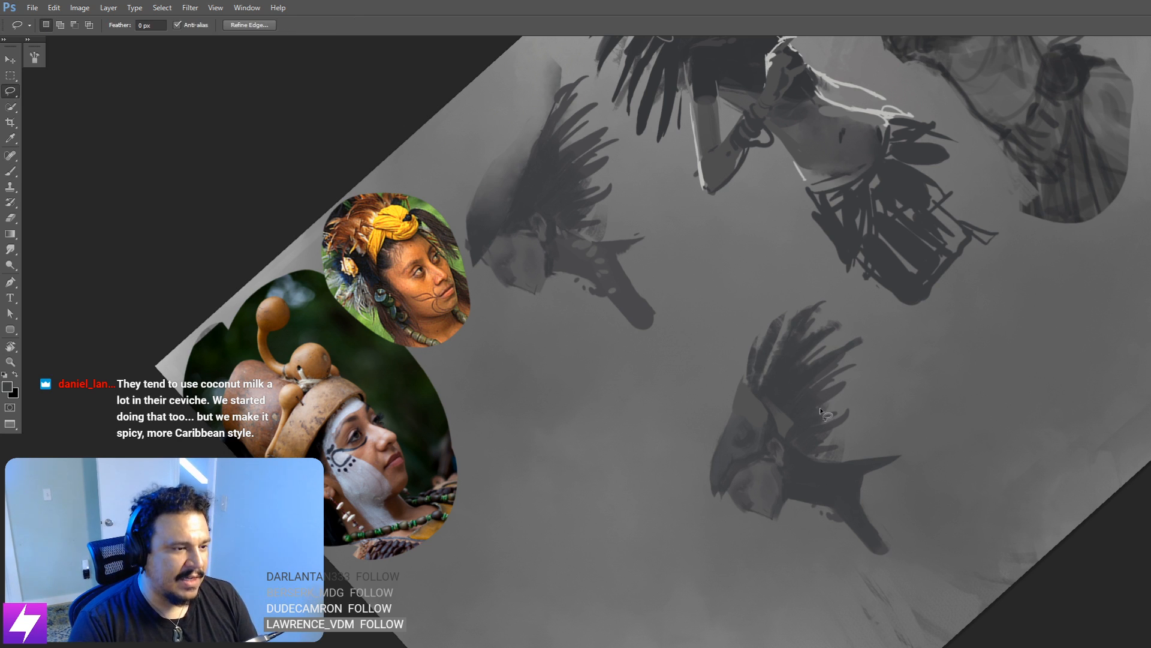
Step: Lasso two slim feather shapes at the tips of the lower headdress and paint each with a 70 px brush
key(Escape)
drag(782, 428, 822, 340)
key(r)
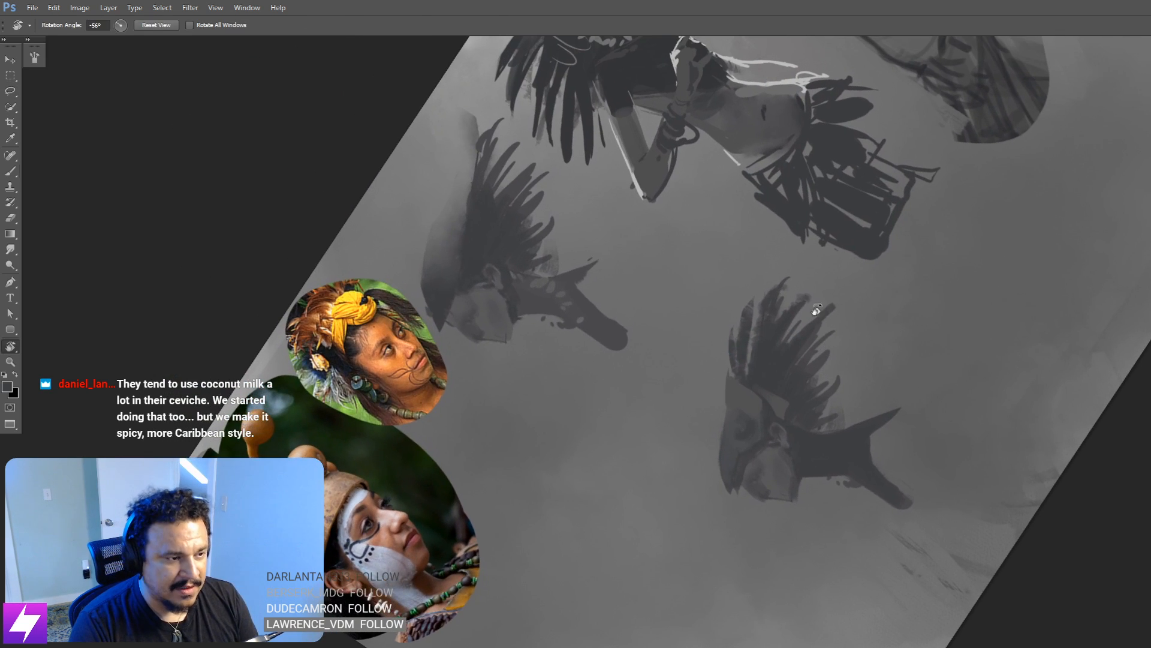
key(l)
mouse_move(816, 282)
mouse_down()
mouse_move(782, 332)
mouse_move(822, 294)
mouse_up()
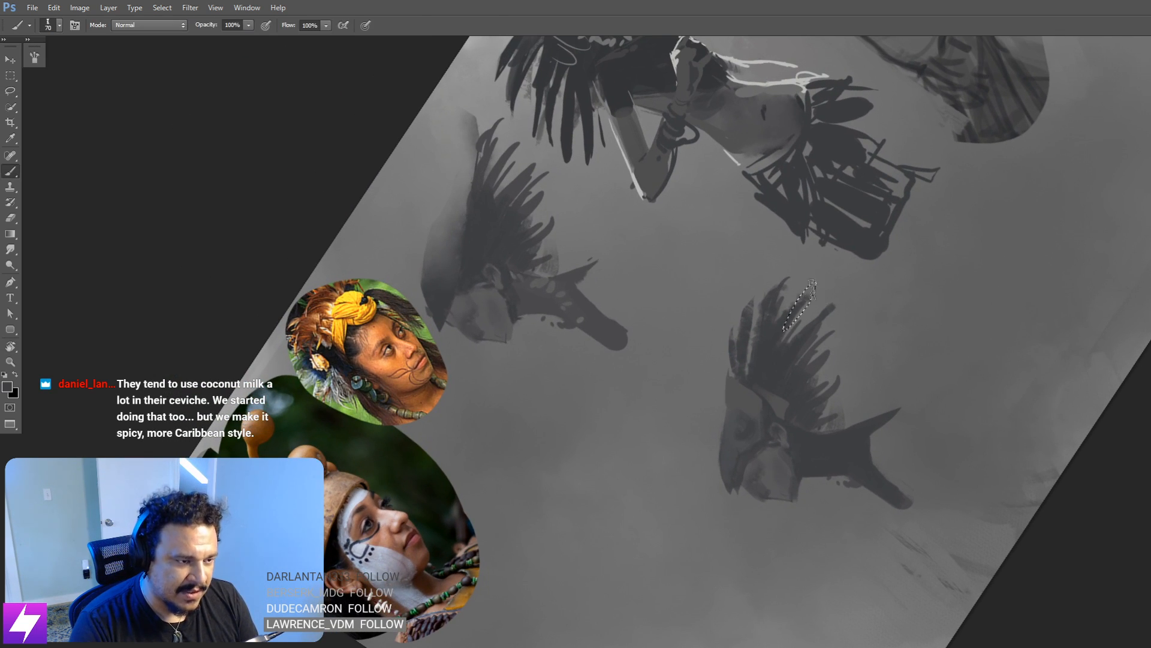
key(ctrl+d)
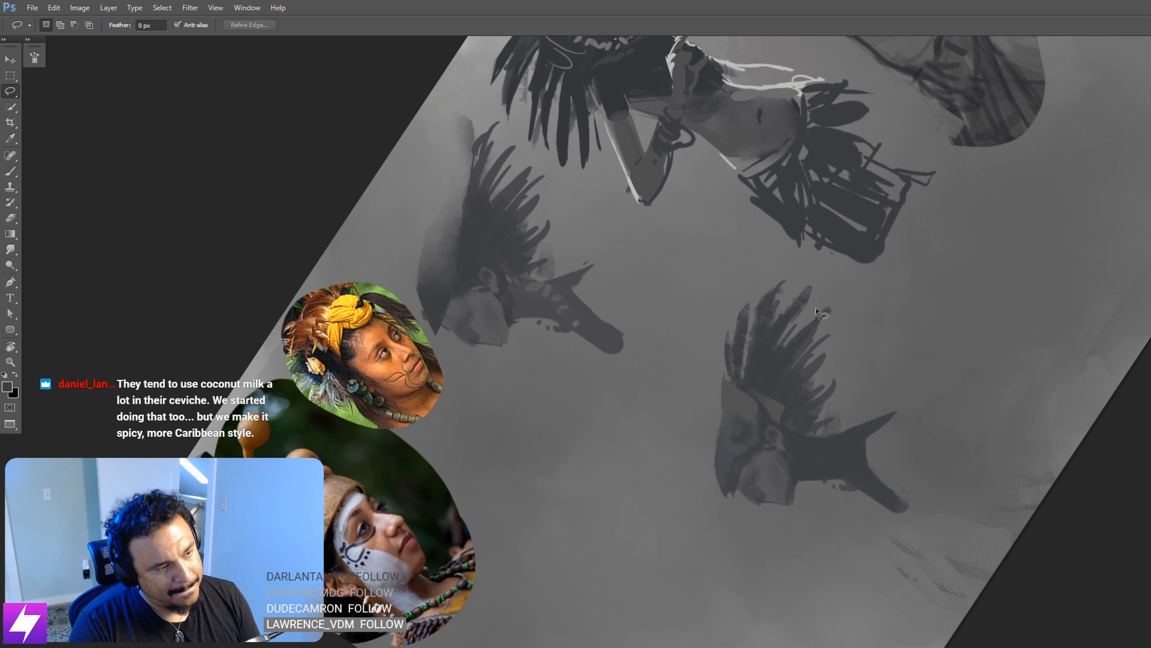
drag(819, 318, 817, 328)
key(b)
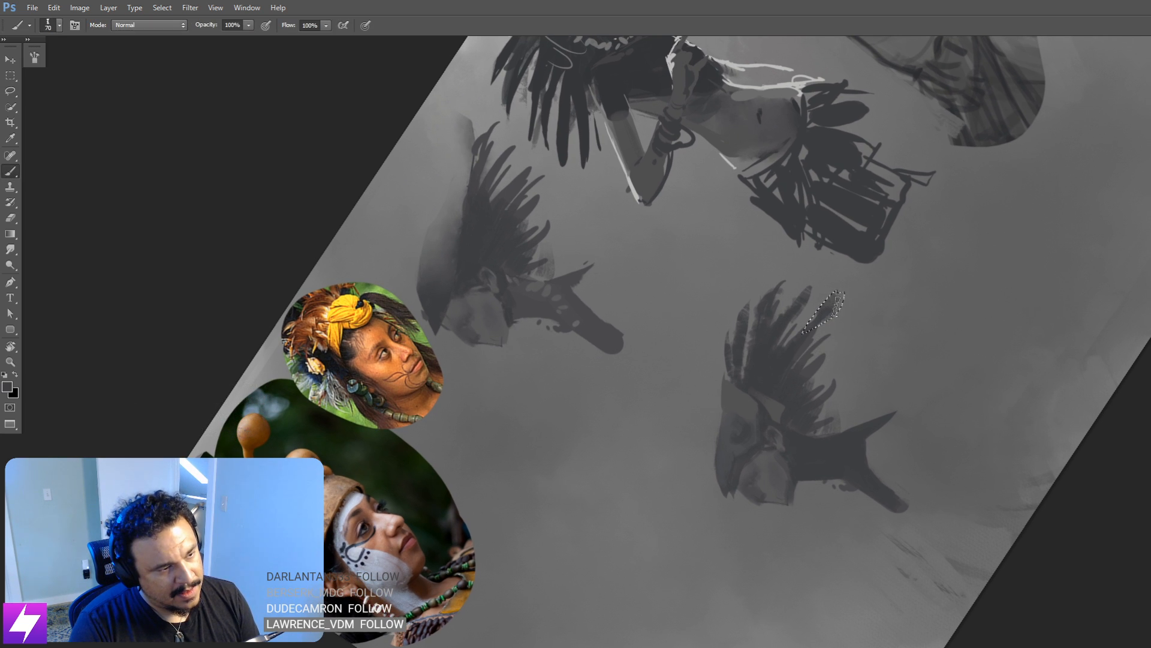
key(l)
key(ctrl+j)
key(Escape)
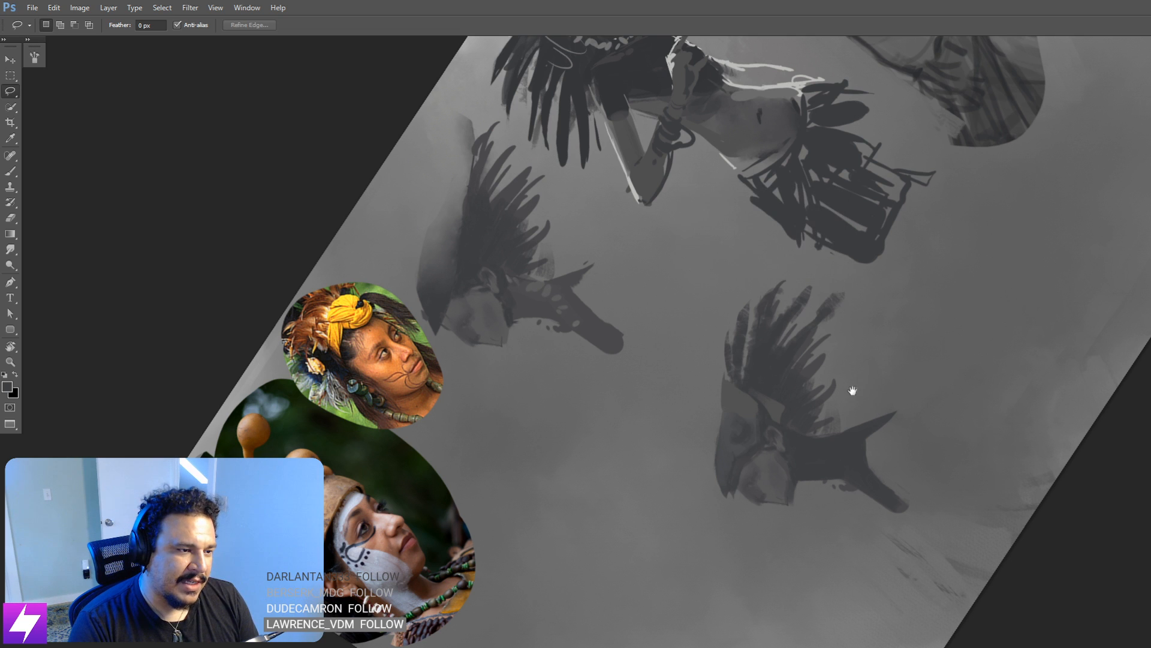
Step: Lasso and paint two more feathers along the headdress's lower back edge with a 70 px brush, clearing each selection
key(Escape)
mouse_move(699, 570)
mouse_down()
mouse_move(835, 388)
mouse_move(895, 354)
mouse_move(811, 332)
mouse_up()
key(b)
key(ctrl+d)
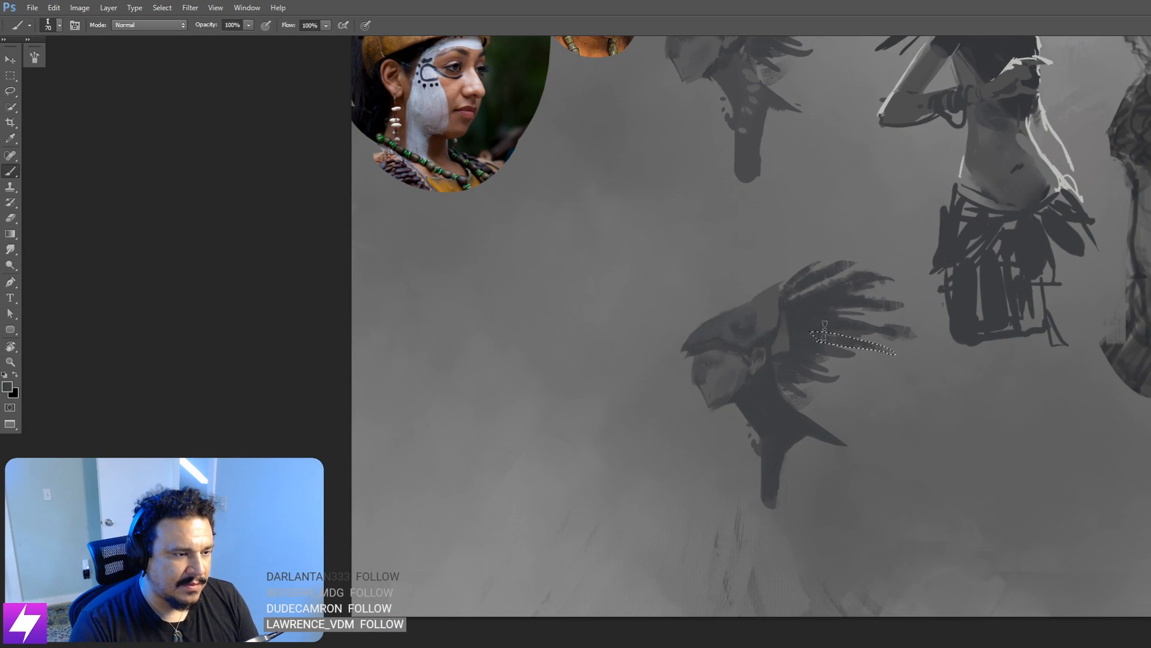
key(l)
mouse_move(821, 344)
mouse_down()
mouse_move(860, 355)
mouse_move(838, 369)
mouse_move(794, 362)
mouse_up()
key(b)
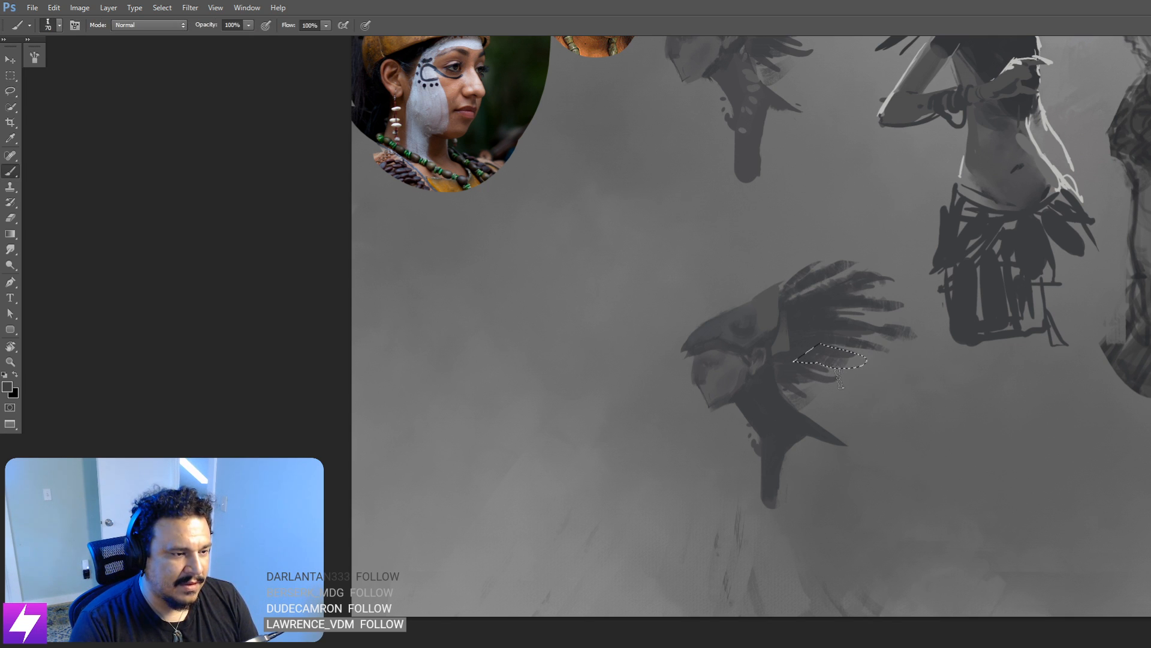
key(l)
key(ctrl+d)
key(ctrl+minus)
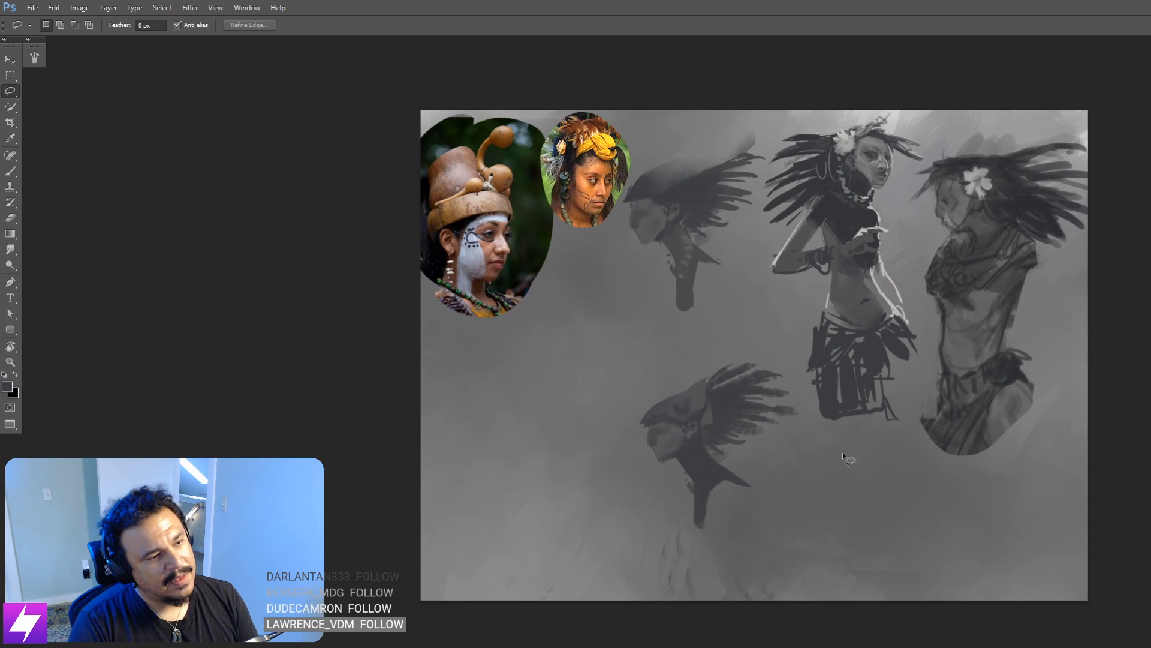
Step: Block in the back of the lower head's neck and shoulder with dark grey brush strokes
drag(771, 470, 853, 358)
key(ctrl+plus)
drag(837, 306, 786, 337)
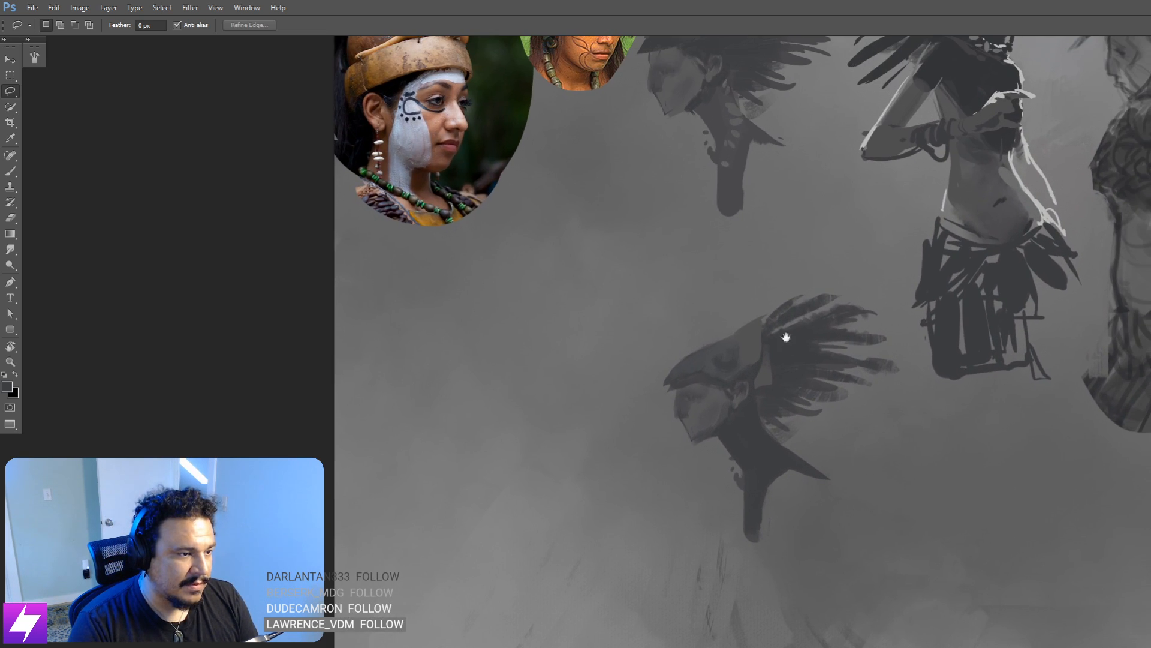
mouse_move(729, 438)
mouse_down()
mouse_move(790, 355)
mouse_move(789, 381)
mouse_move(783, 339)
mouse_move(804, 369)
mouse_move(796, 347)
mouse_up()
key(b)
Step: Erase a gap between the lower head's neck and the hanging feathers, reducing the eraser to 20 px
key(e)
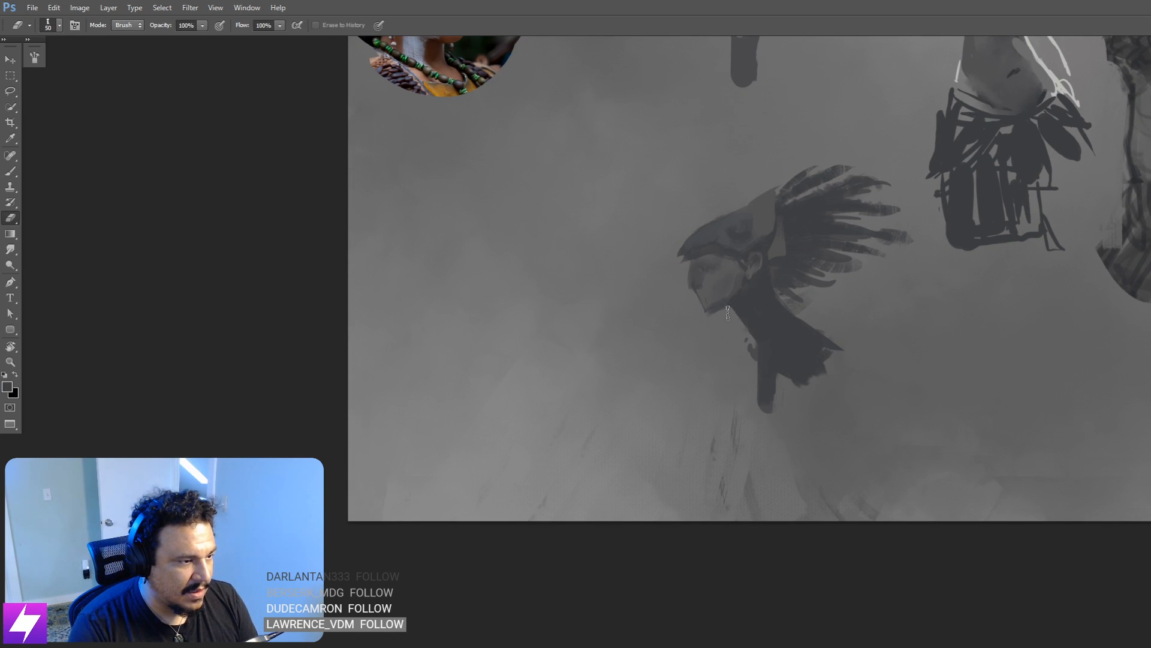
key(bracketleft)
key(bracketleft)
key(bracketleft)
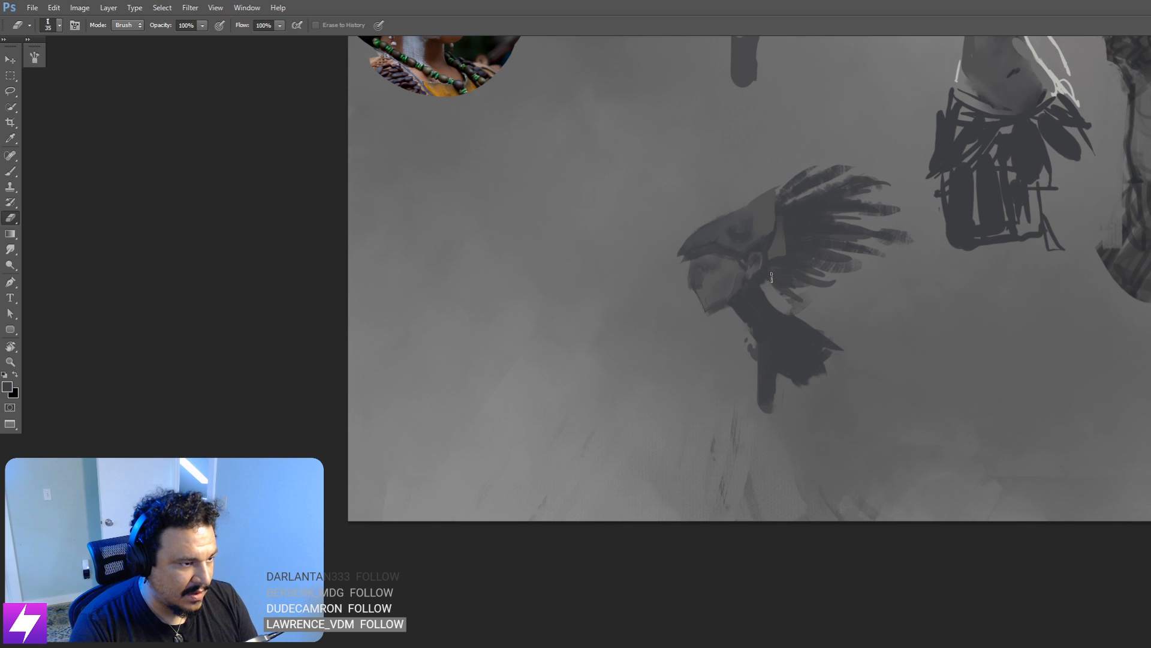
key(bracketleft)
key(bracketleft)
key(bracketleft)
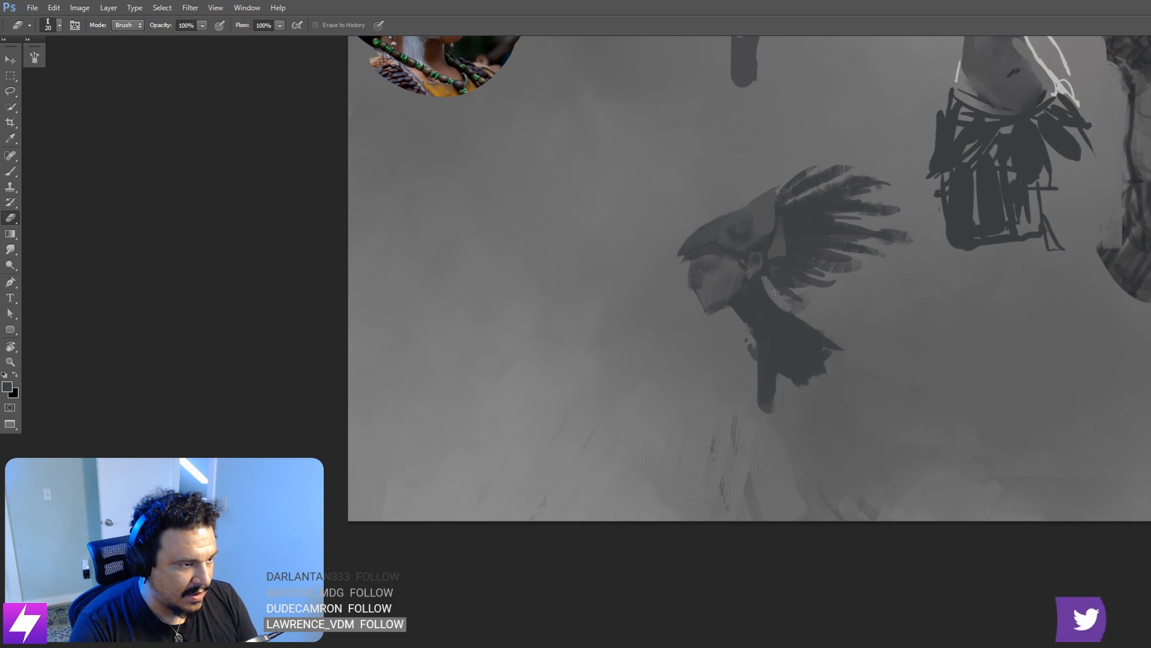
mouse_move(762, 284)
mouse_down()
mouse_move(778, 309)
mouse_move(761, 281)
mouse_move(836, 367)
mouse_move(842, 358)
mouse_move(815, 342)
mouse_move(836, 380)
mouse_move(793, 312)
mouse_move(775, 381)
mouse_move(801, 394)
mouse_move(781, 367)
mouse_move(815, 354)
mouse_move(812, 383)
mouse_move(827, 388)
mouse_move(789, 329)
mouse_up()
Step: Fill the base of the neck and upper torso into one broad dark mass with a 70 px brush
key(b)
key(bracketleft)
key(bracketleft)
key(bracketleft)
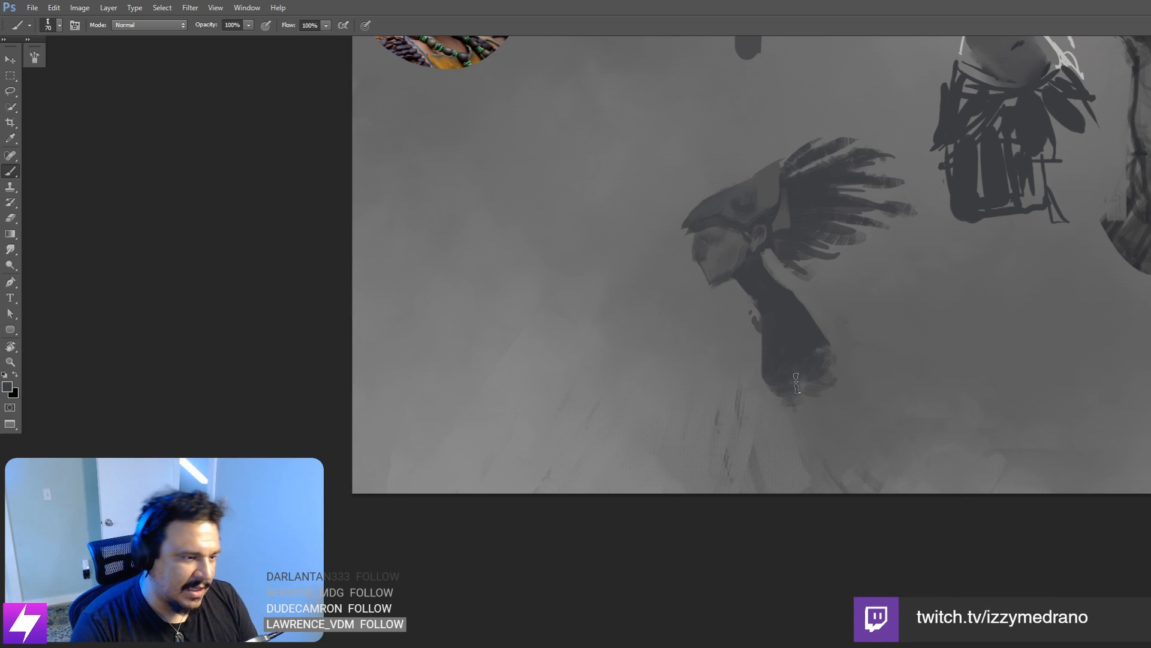
Step: Erase the stray bumps along the front edge of the lower head's neck with a 30 px eraser
scroll(808, 400, down, 5)
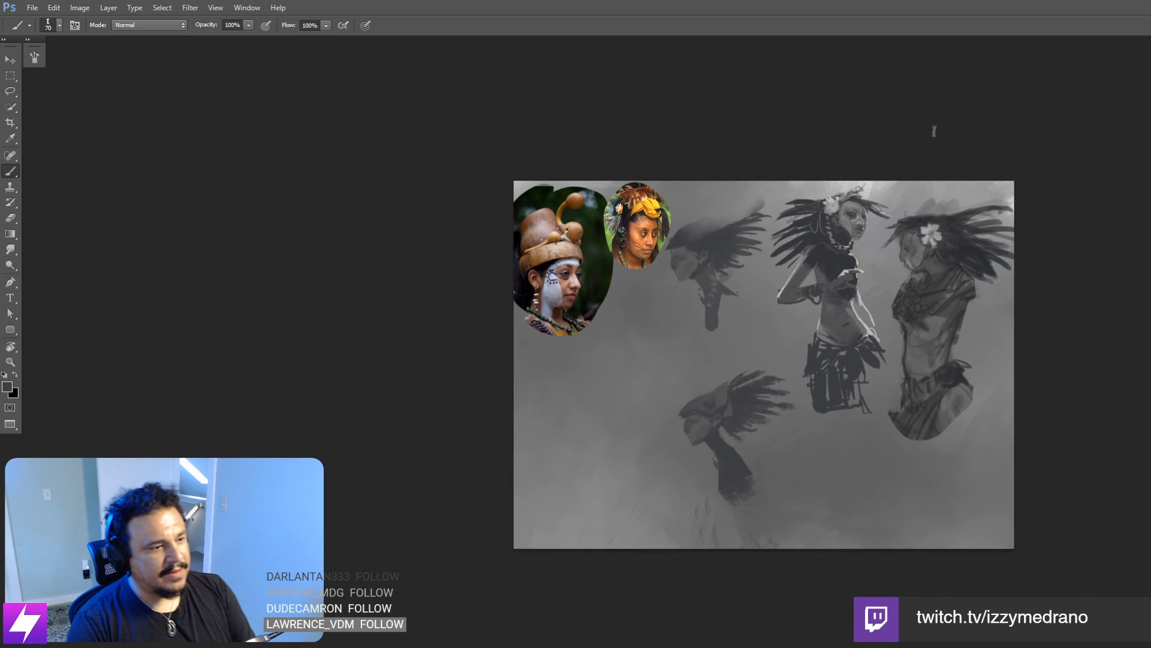
drag(733, 497, 782, 467)
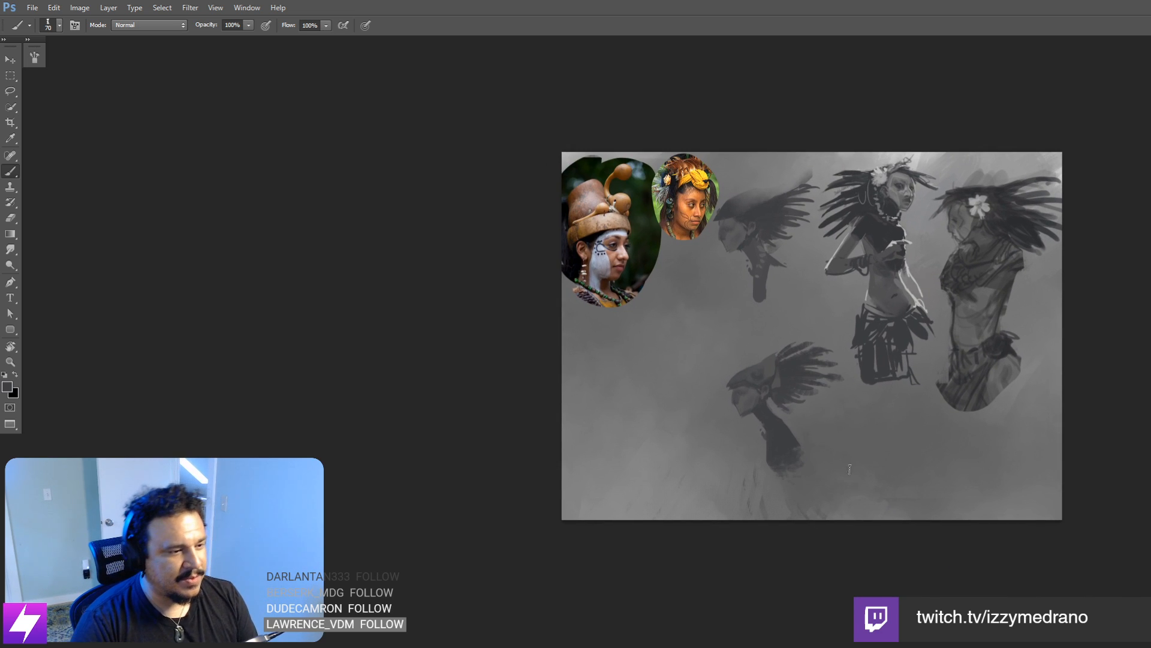
drag(916, 442, 849, 350)
scroll(848, 349, up, 4)
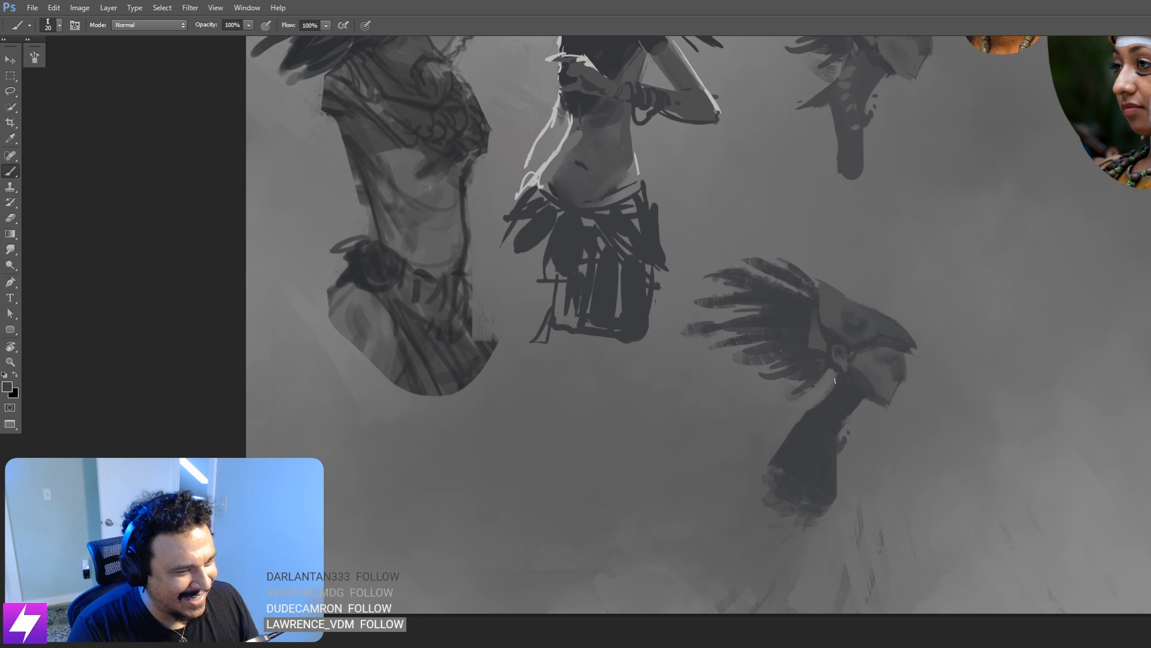
key(e)
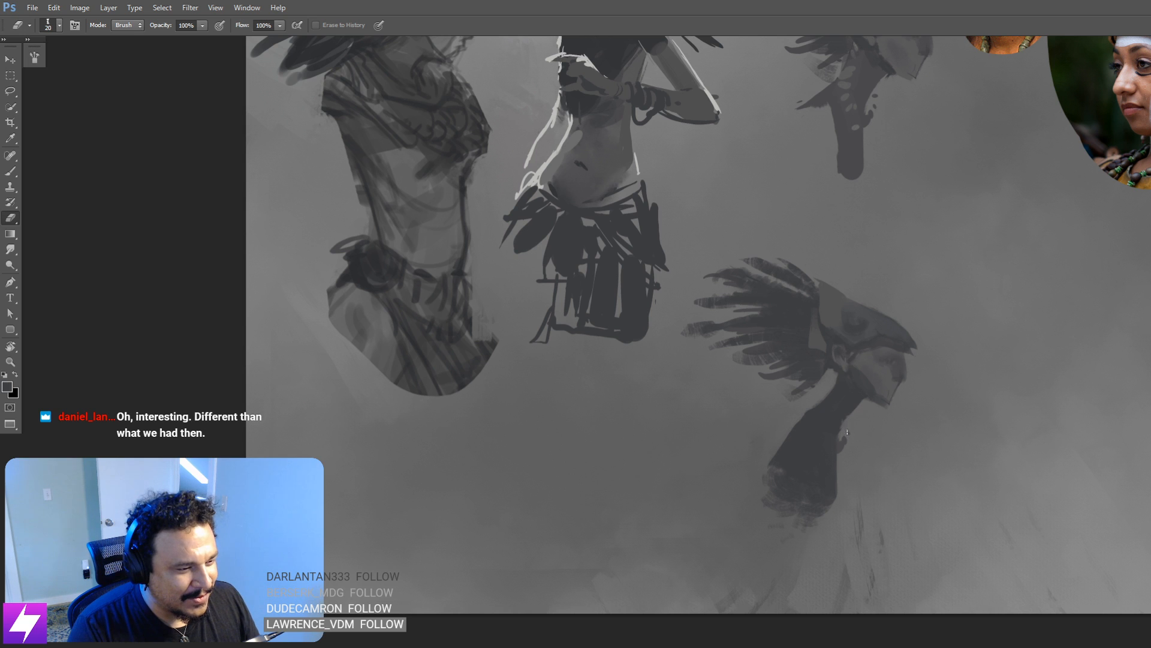
key(bracketright)
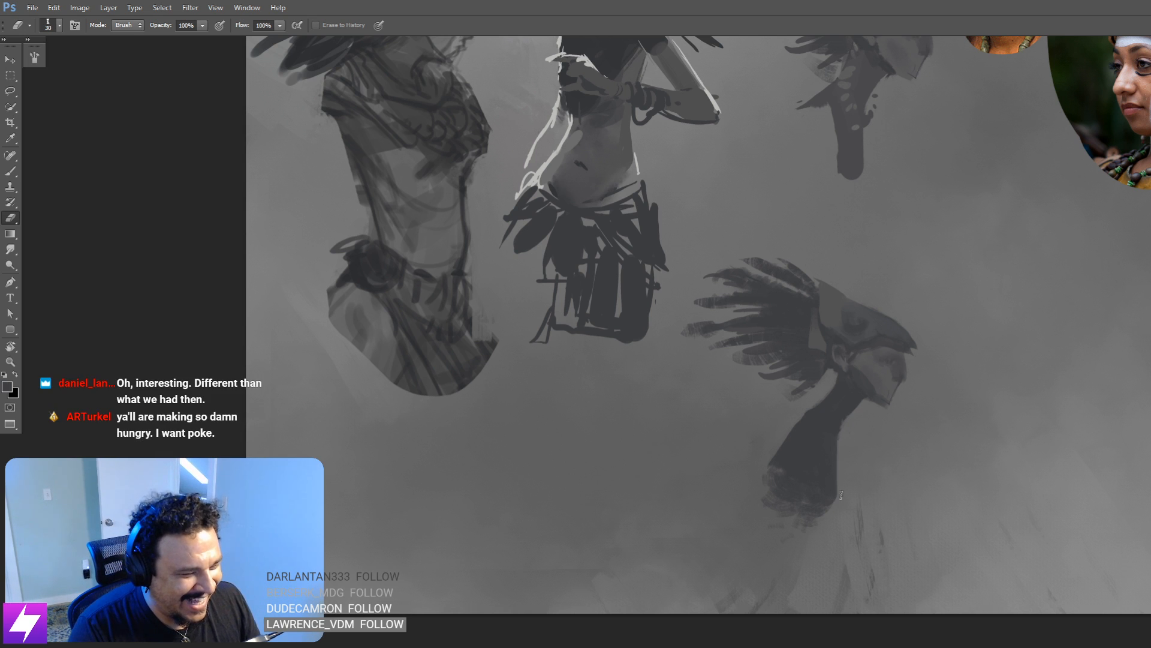
Step: Flip the canvas horizontally, comparing the sketches in both orientations
mouse_move(787, 459)
mouse_down()
mouse_move(848, 458)
mouse_move(857, 423)
mouse_move(875, 415)
mouse_move(826, 433)
mouse_move(813, 402)
mouse_up()
key(ctrl+minus)
key(ctrl+minus)
key(ctrl+shift+h)
key(ctrl+z)
key(ctrl+plus)
key(ctrl+z)
Step: Sample a light grey and paint a small flower on the side of the lower head's cap, undoing stray strokes
key(b)
alt+click(1053, 123)
key(ctrl+plus)
key(bracketright)
mouse_move(784, 342)
mouse_down()
mouse_move(806, 306)
mouse_move(790, 310)
mouse_move(800, 323)
mouse_move(788, 303)
mouse_move(795, 331)
mouse_move(808, 301)
mouse_up()
key(ctrl+z)
key(bracketright)
key(ctrl+z)
key(bracketleft)
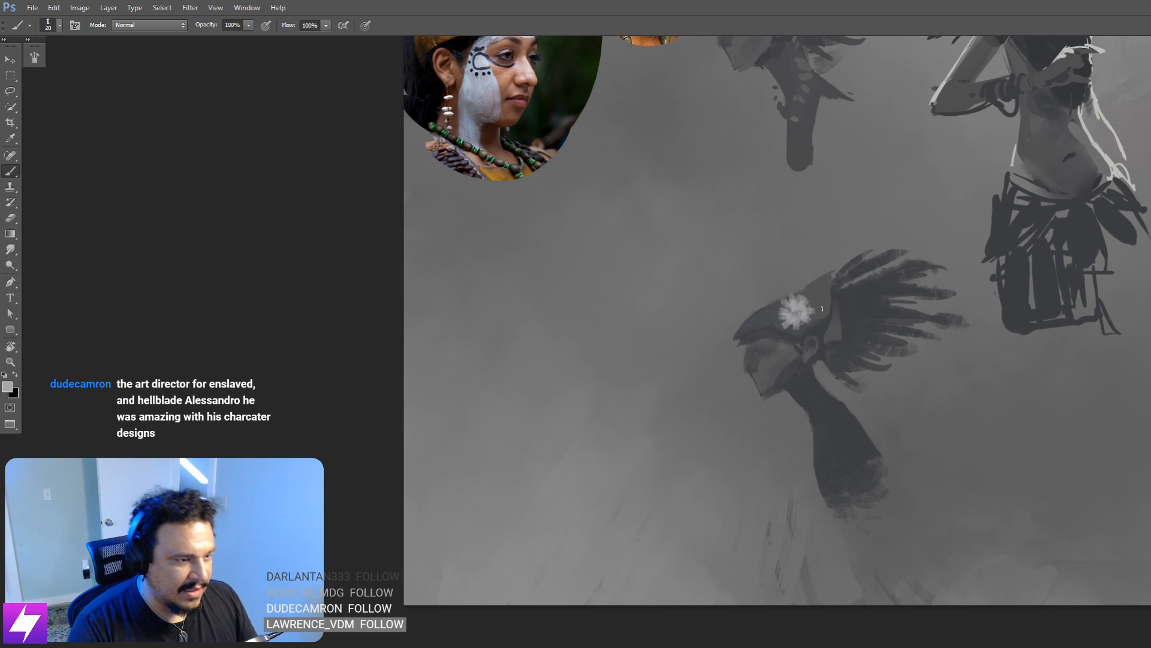
Step: Refine the cap flower's petals and darker centre with sampled cap and flower greys, using 20 px and 10 px brushes
alt+click(821, 308)
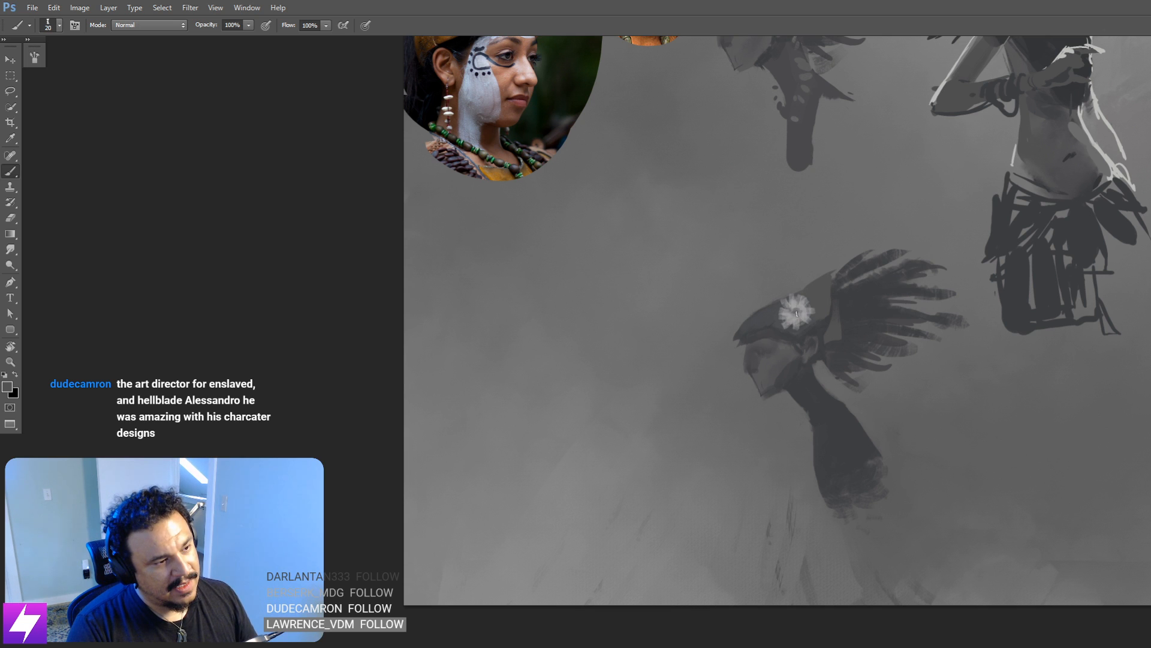
drag(830, 337, 823, 325)
alt+click(810, 308)
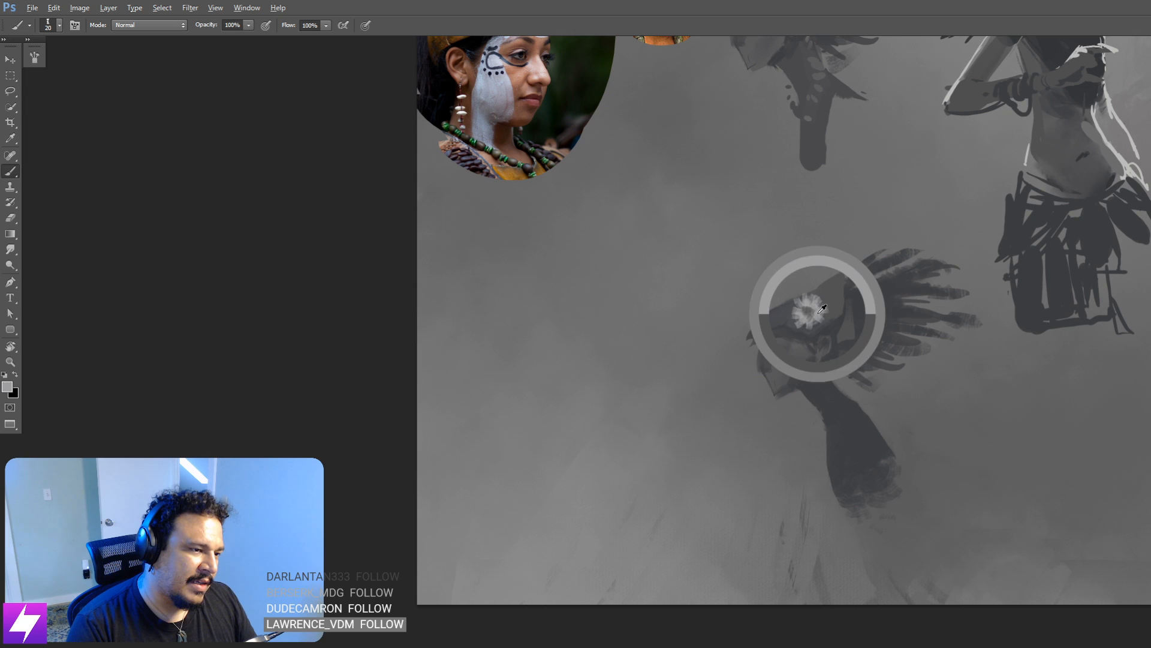
key(bracketleft)
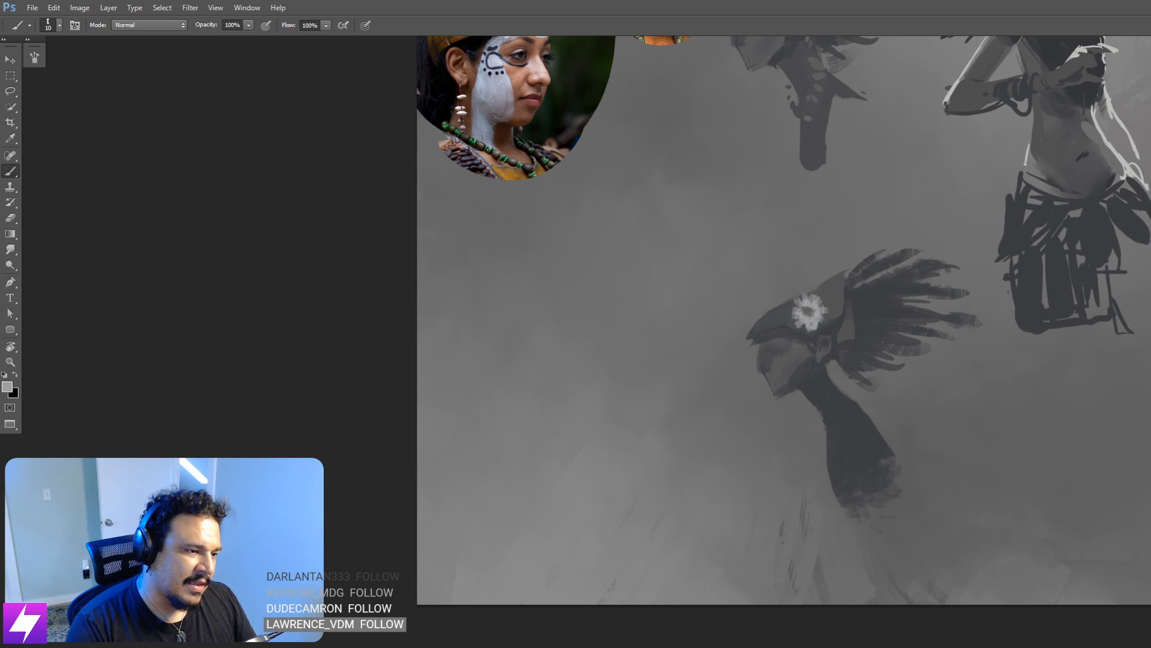
alt+click(803, 304)
Step: Tone down parts of the cap flower with sampled darker greys, using 35 px and 10 px brushes
key(bracketright)
key(bracketright)
key(bracketright)
key(bracketright)
key(bracketright)
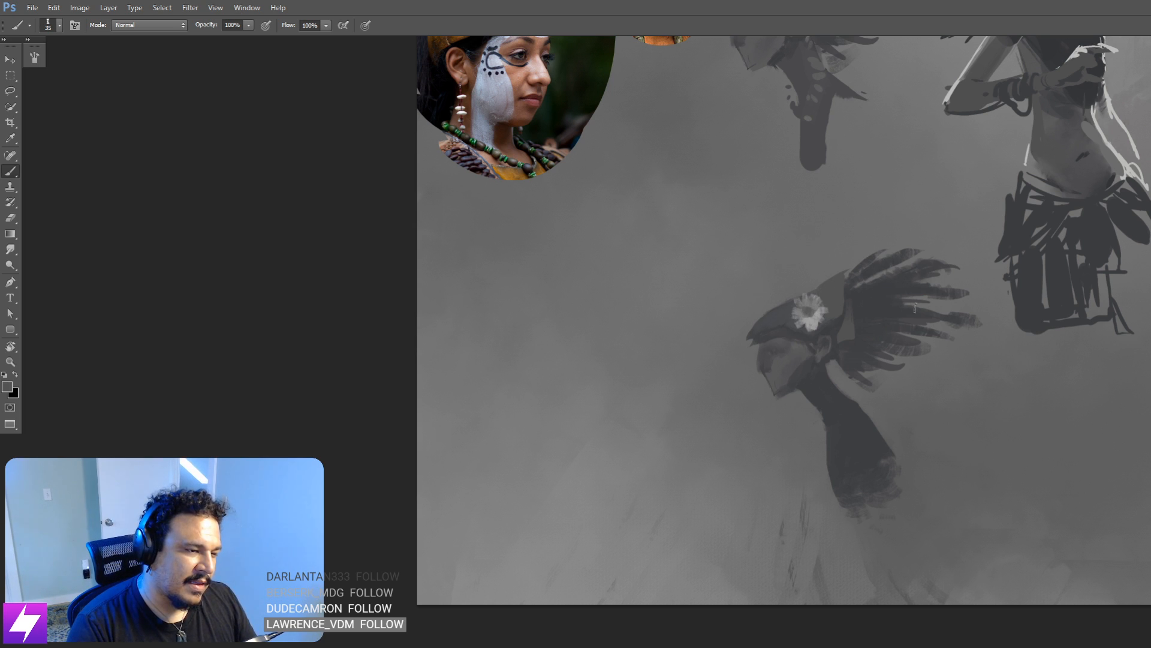
drag(848, 361, 907, 331)
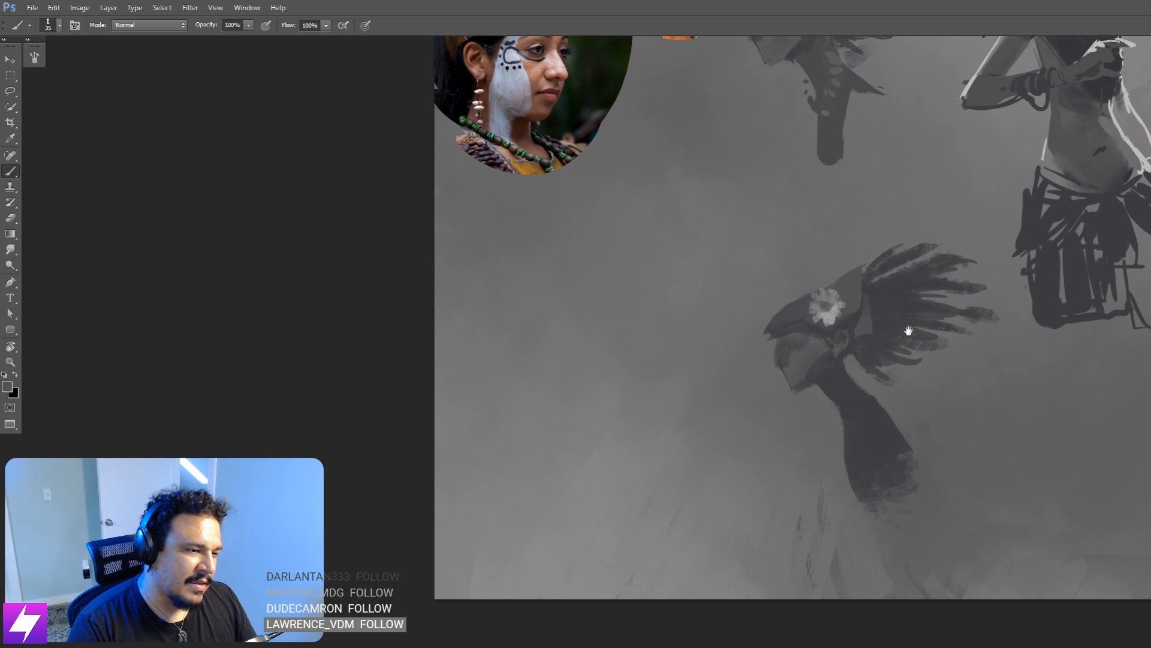
alt+click(851, 318)
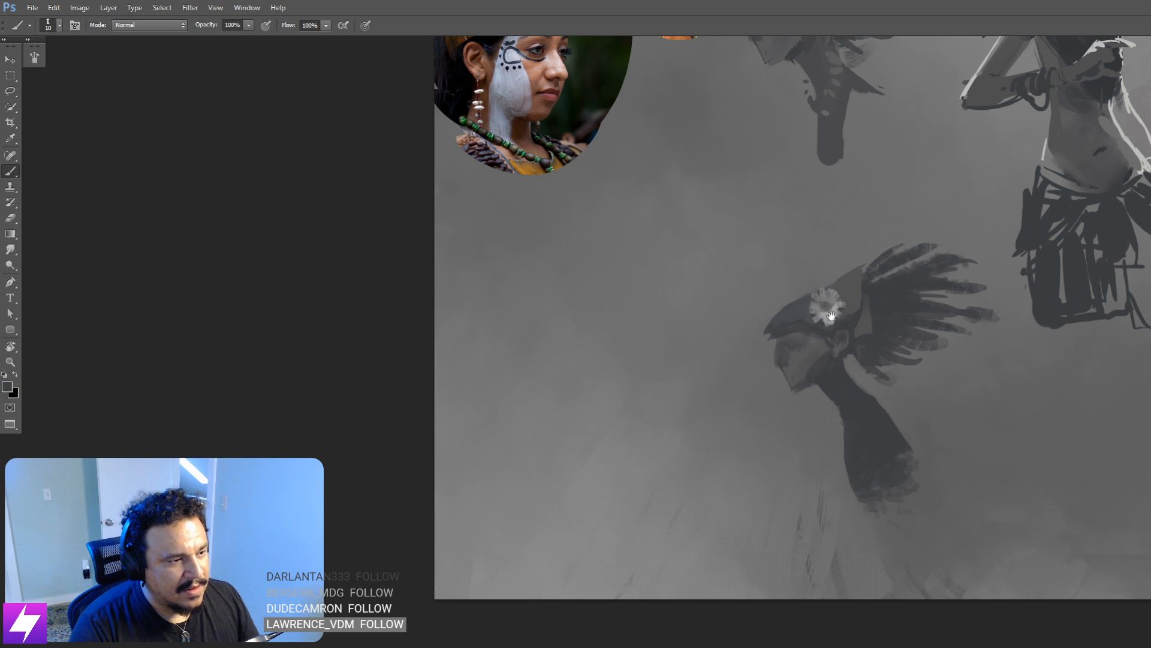
Step: Paint the cap's rear band in front of the feathers with sampled greys and a 15 px brush
mouse_move(831, 317)
mouse_down()
mouse_move(829, 329)
mouse_move(894, 319)
mouse_move(922, 276)
mouse_up()
alt+click(896, 307)
key(bracketright)
key(ctrl+z)
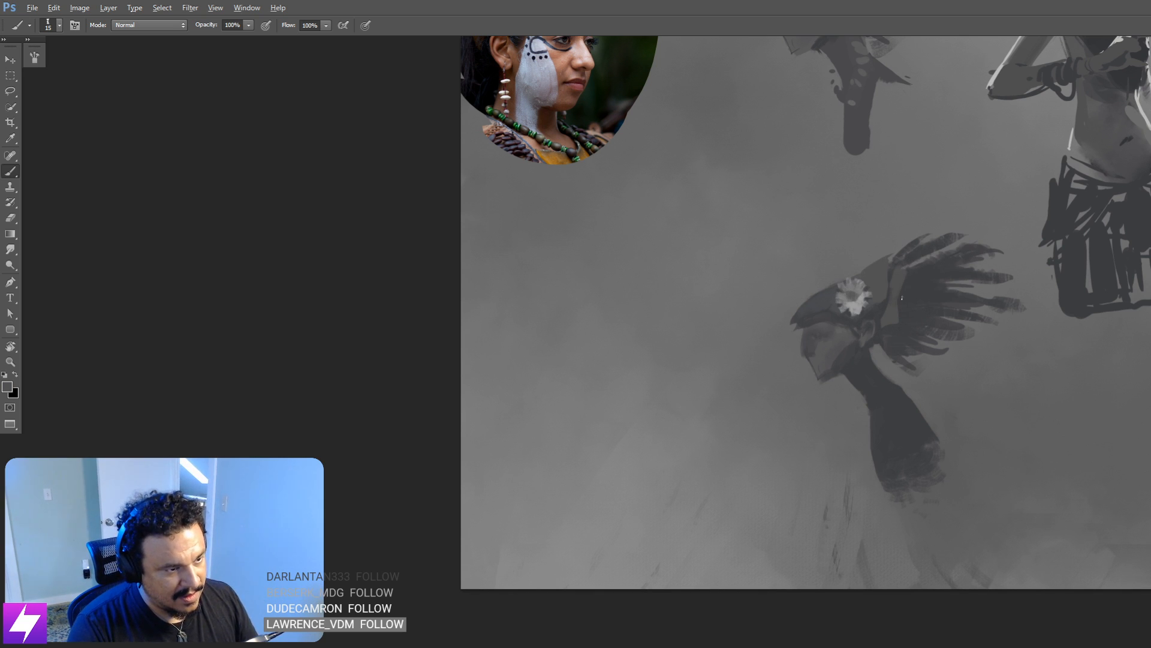
alt+click(915, 286)
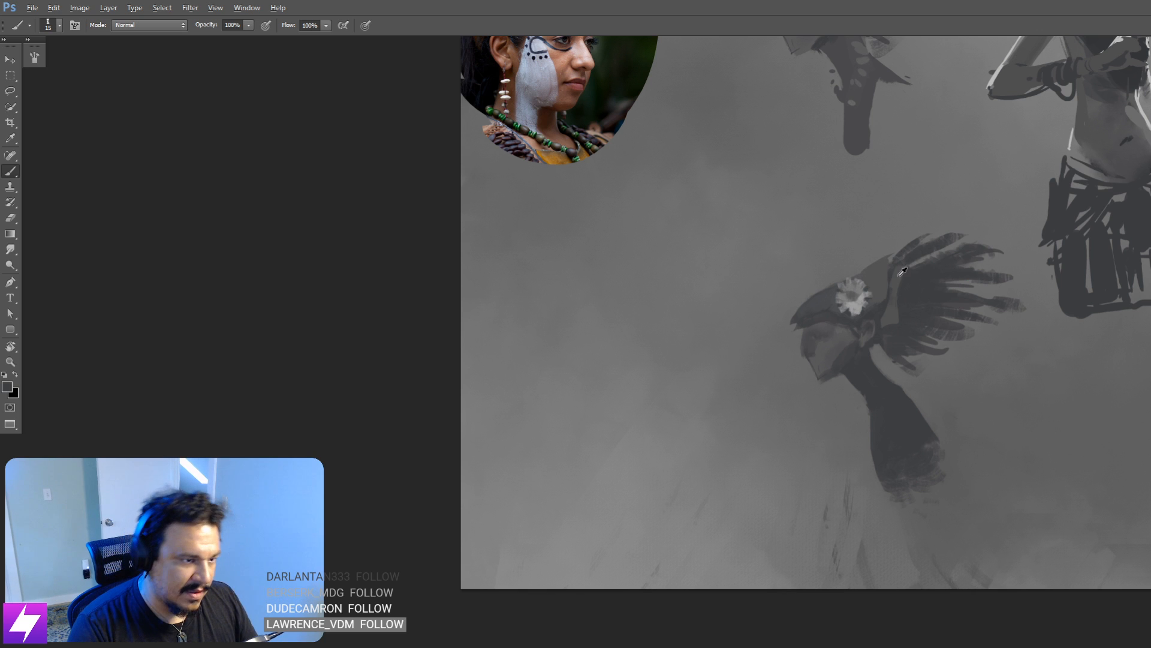
alt+click(903, 271)
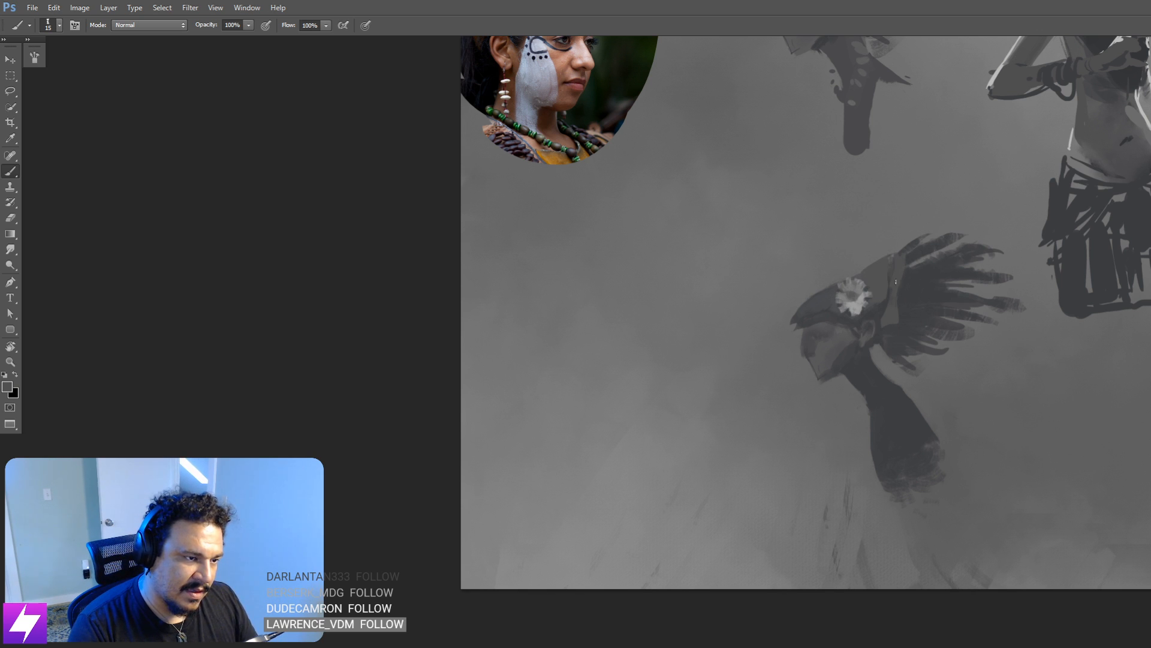
Step: Extend the cap's rear band down behind the ear with a sampled grey and a 15 px brush
key(ctrl+minus)
drag(846, 331, 884, 318)
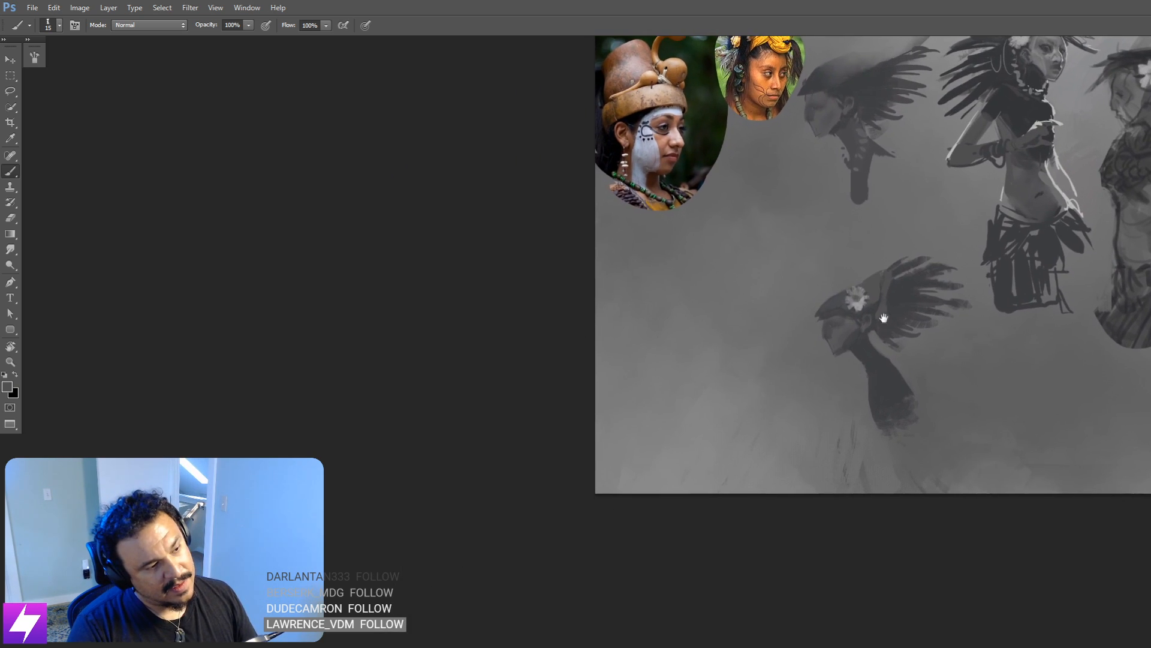
key(ctrl+plus)
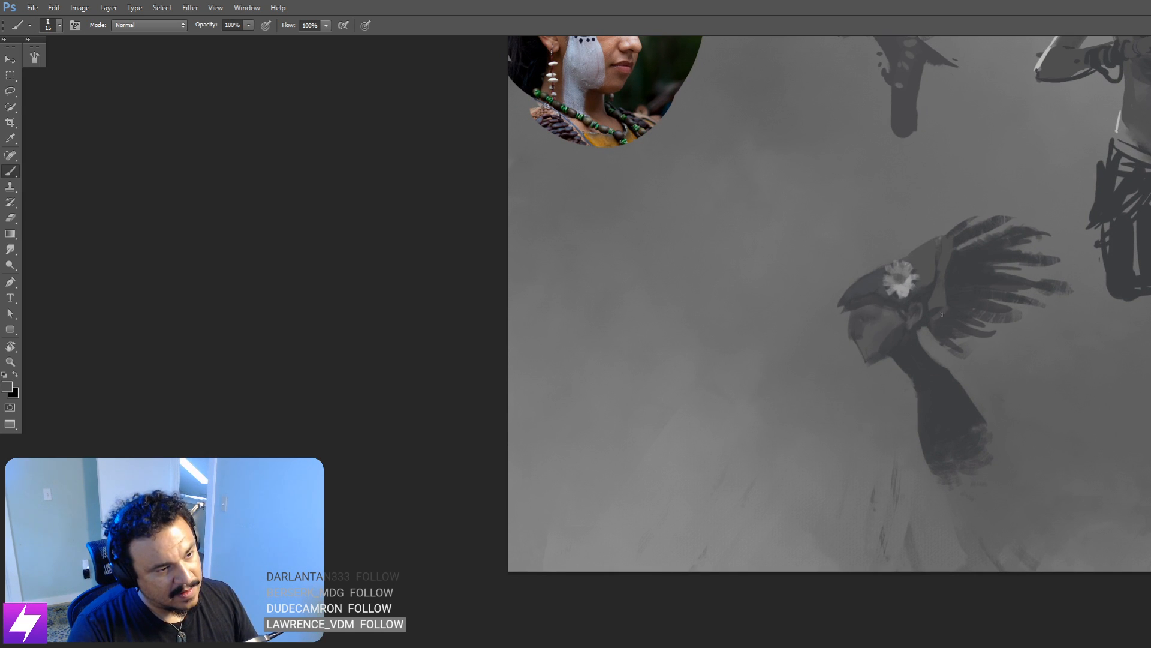
alt+click(939, 321)
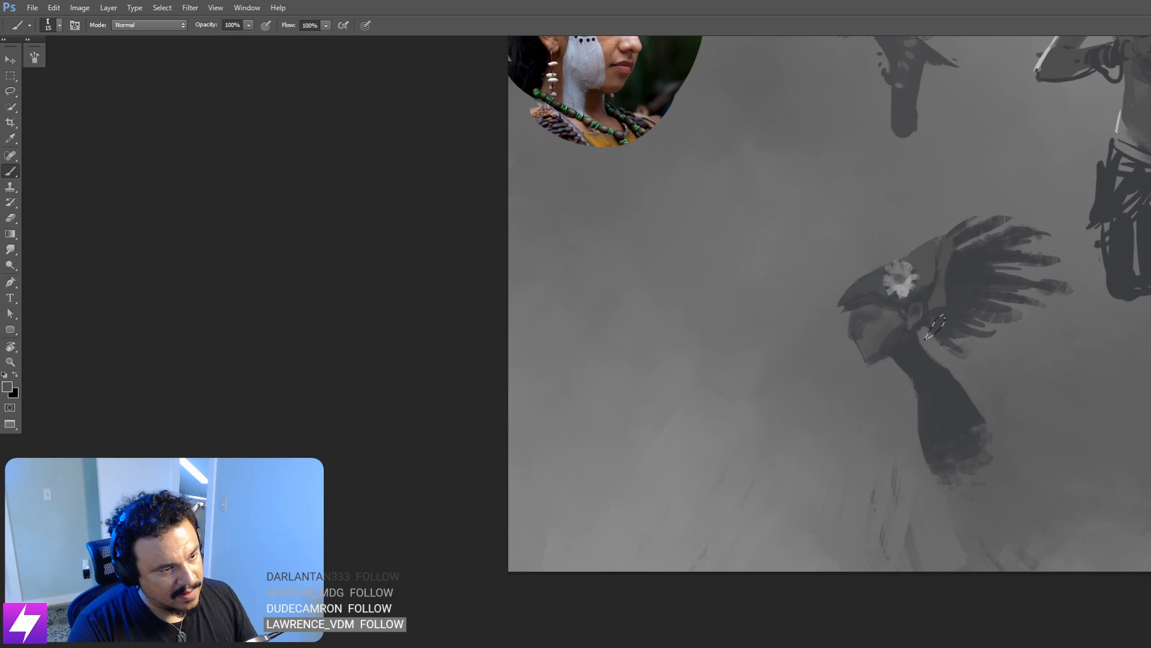
key(l)
click(970, 318)
key(b)
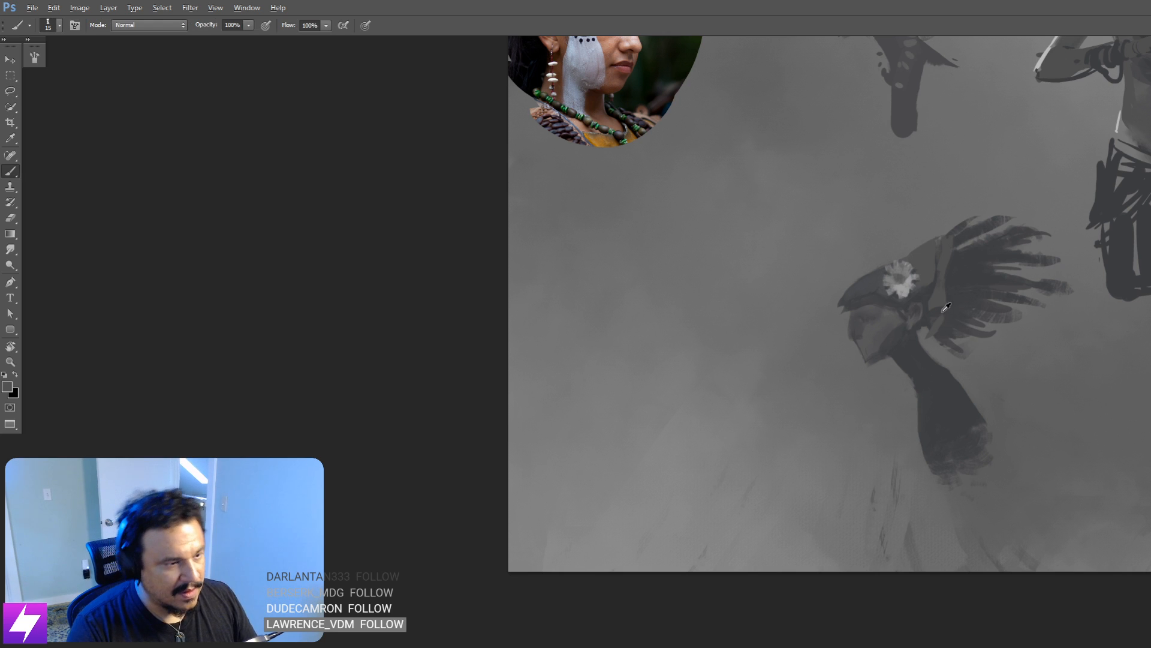
Step: Sharpen the rear band's lower end behind the ear with sampled greys, using very small brushes up to 9 px
alt+click(947, 308)
key([)
key([)
key([)
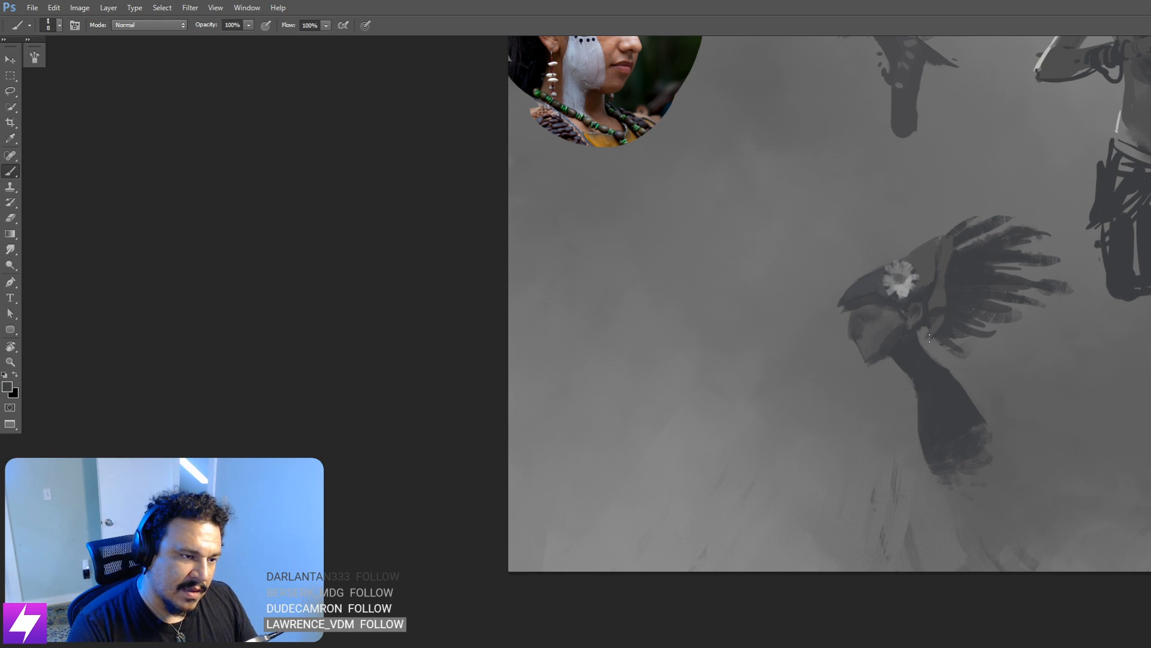
alt+click(943, 316)
key(bracketright)
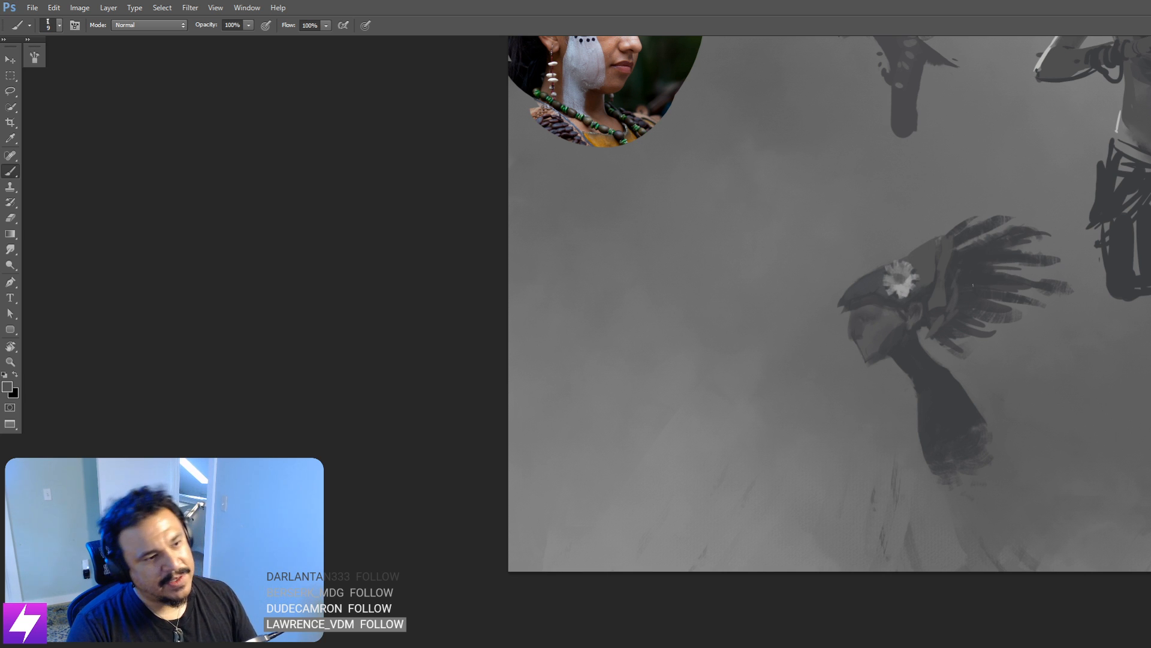
Step: Flip the canvas horizontally and touch up the cap beneath the flower with a sampled grey and a 20 px brush
key(ctrl+minus)
key(ctrl+minus)
key(ctrl+shift+h)
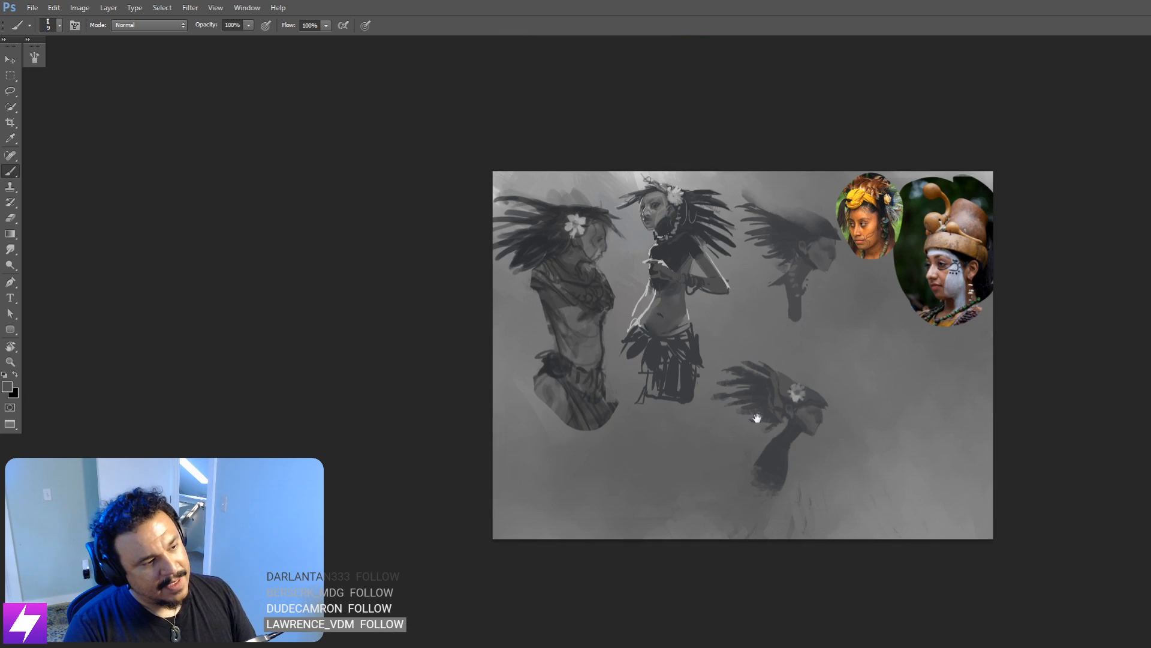
drag(835, 449, 880, 383)
key(ctrl+plus)
key(ctrl+shift+h)
alt+click(873, 385)
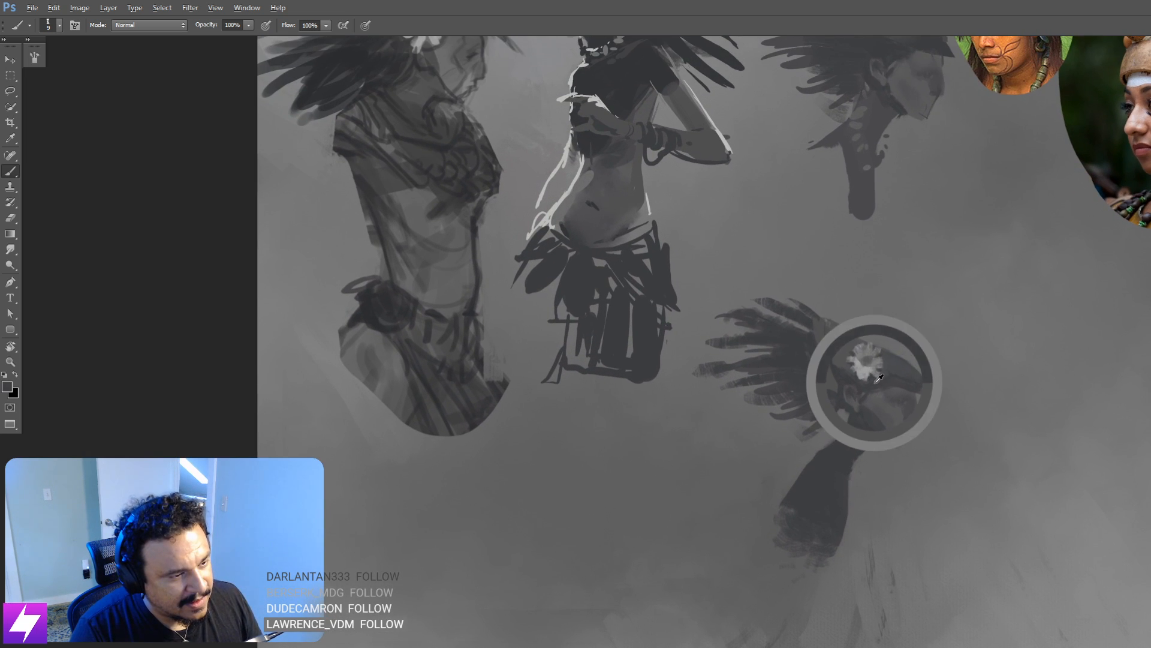
key(bracketright)
key(bracketright)
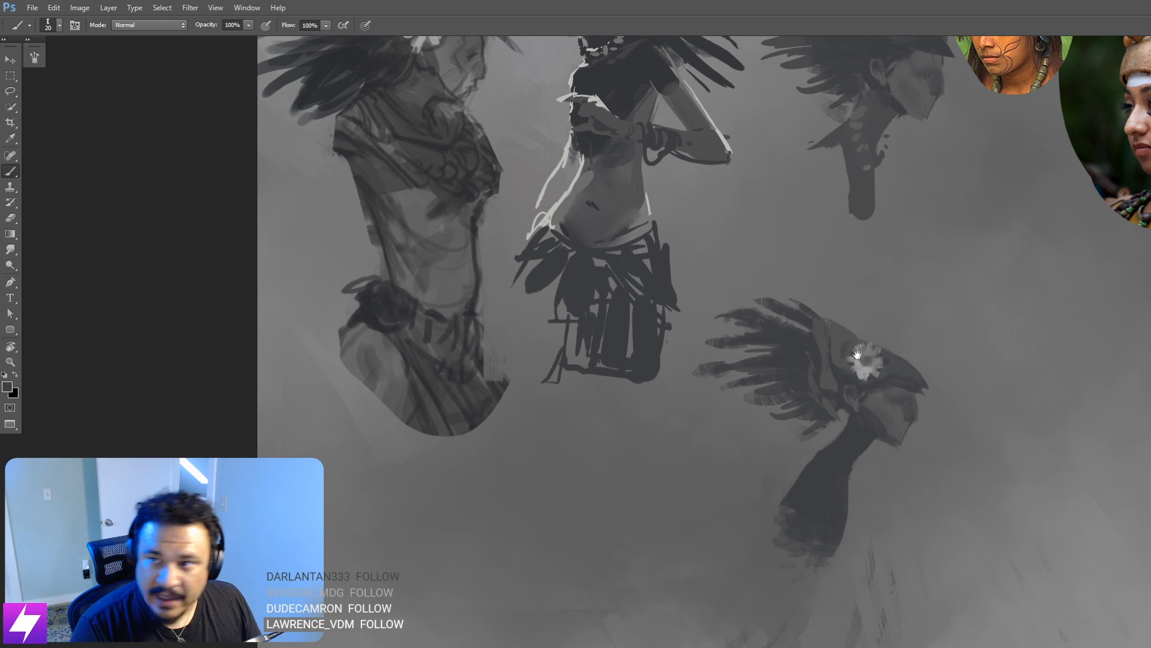
Step: Paint a lighter grey strip down the lower head's neck and dark strokes at the chest's front edge with a 30 px brush
scroll(849, 342, down, 1)
scroll(854, 358, down, 3)
scroll(855, 358, right, 2)
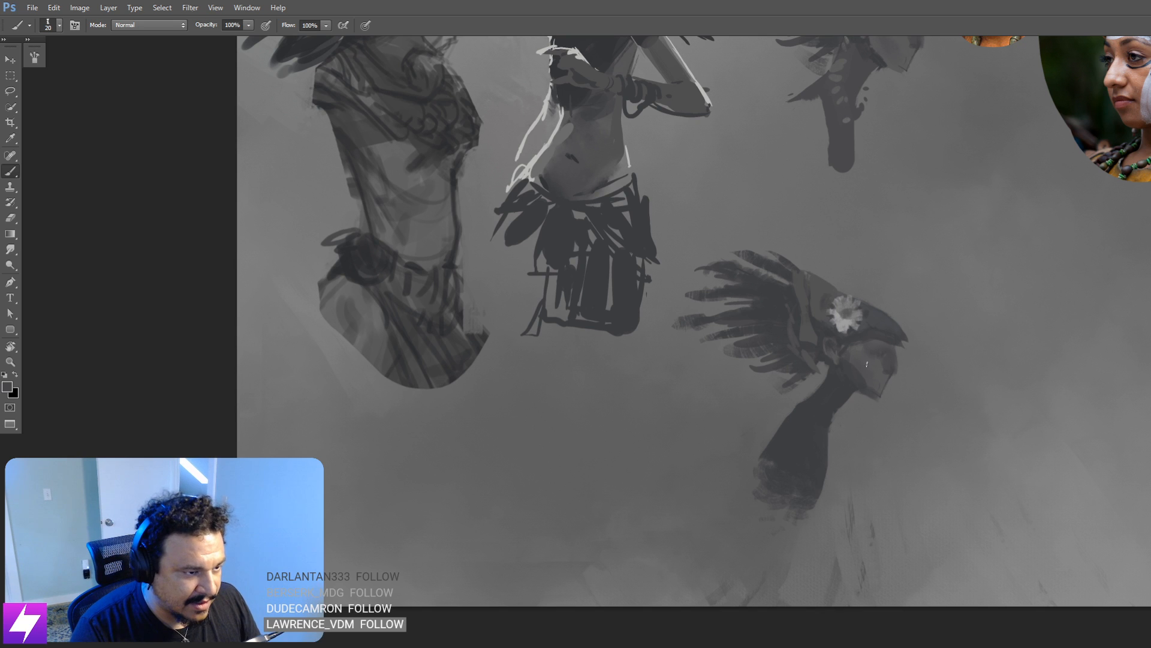
scroll(905, 393, up, 10)
scroll(905, 393, right, 5)
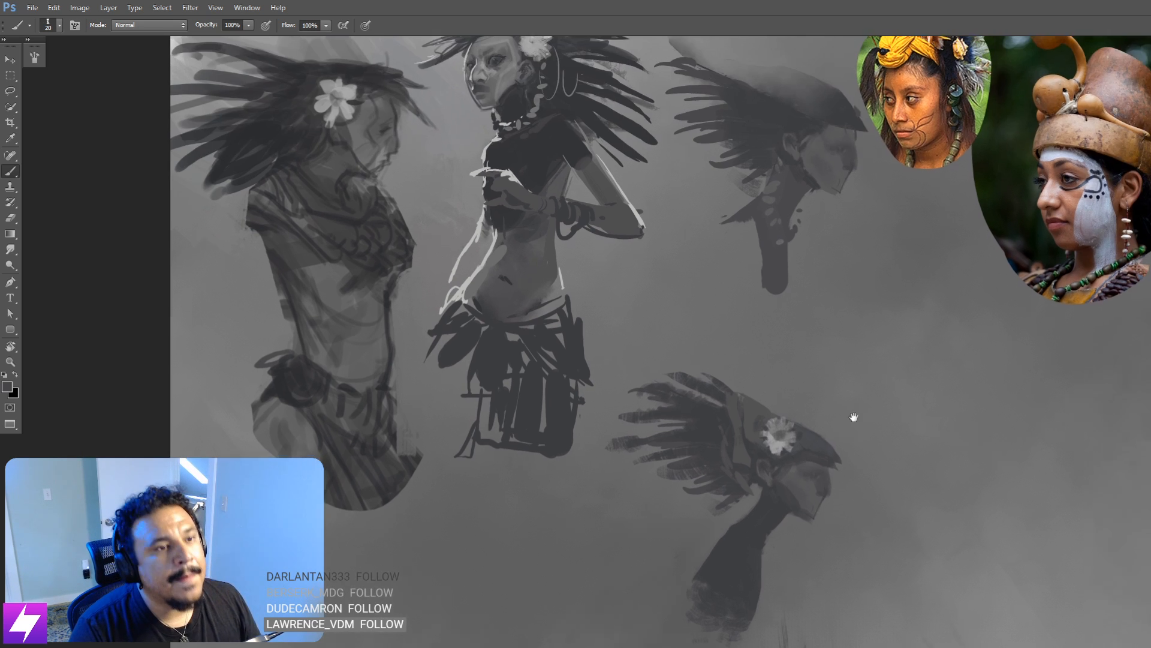
scroll(868, 438, down, 10)
scroll(867, 439, left, 3)
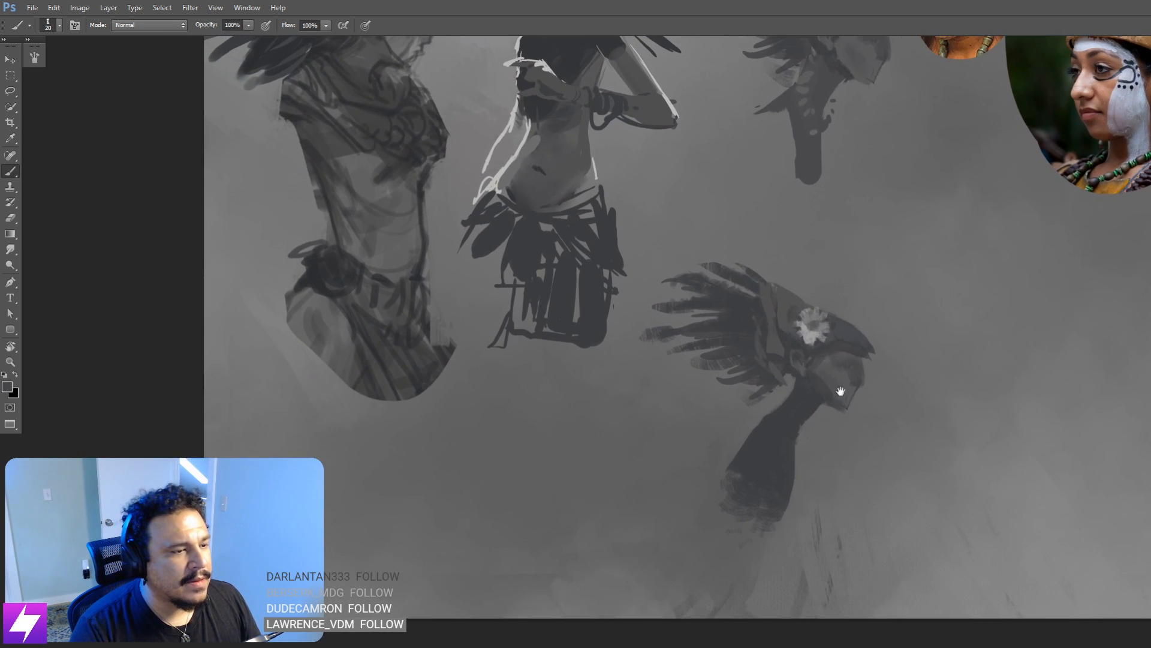
alt+click(794, 318)
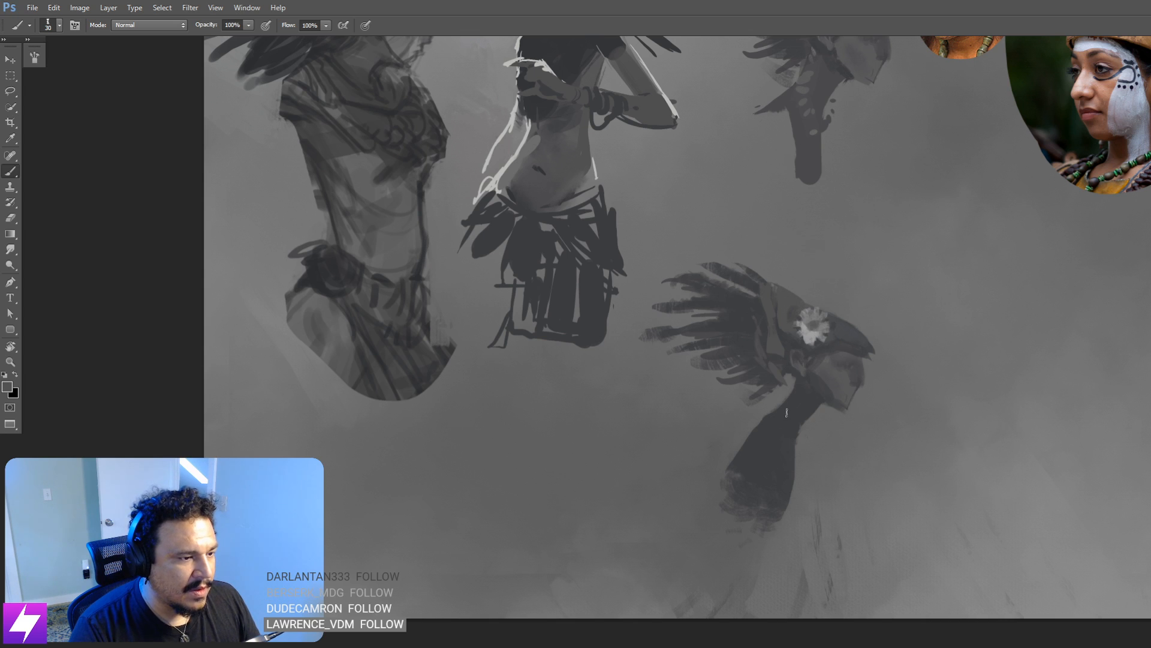
key(bracketright)
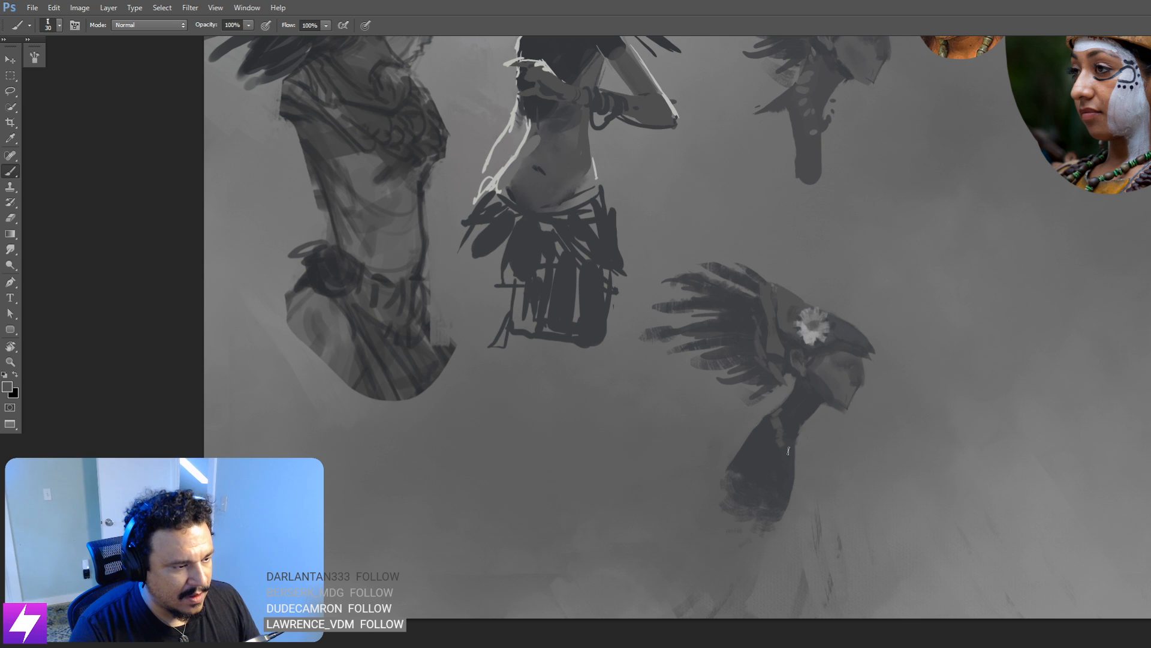
alt+click(791, 478)
drag(797, 464, 796, 490)
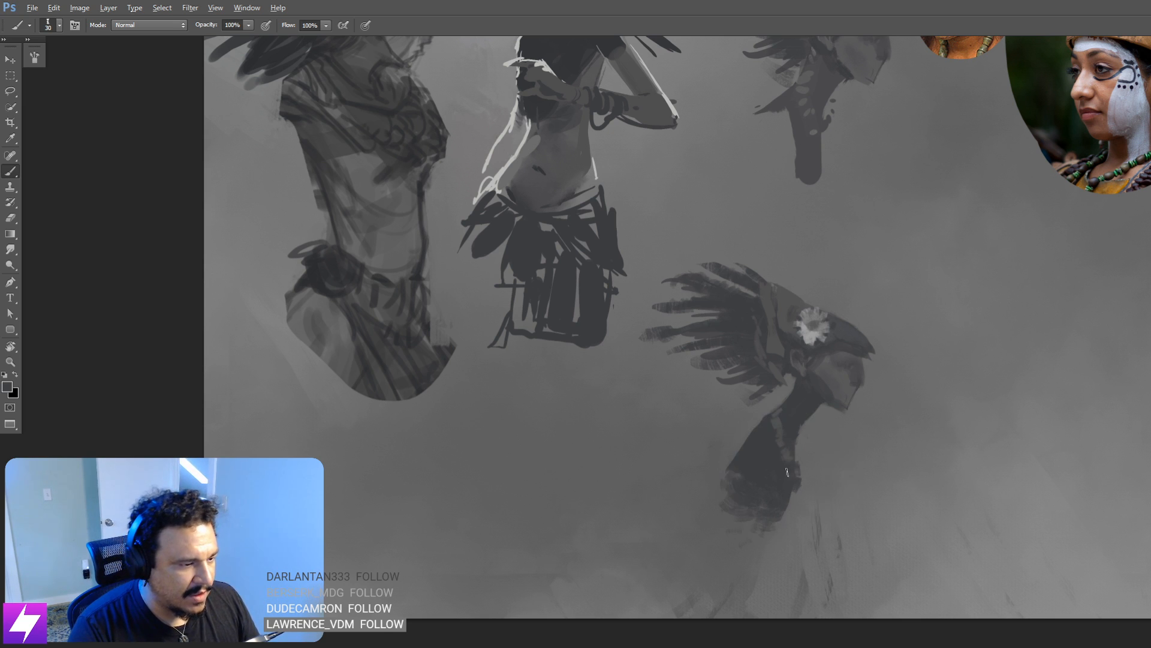
Step: Touch up the lower head's face and jaw with sampled greys, using a brush between 25 and 30 px
alt+click(790, 451)
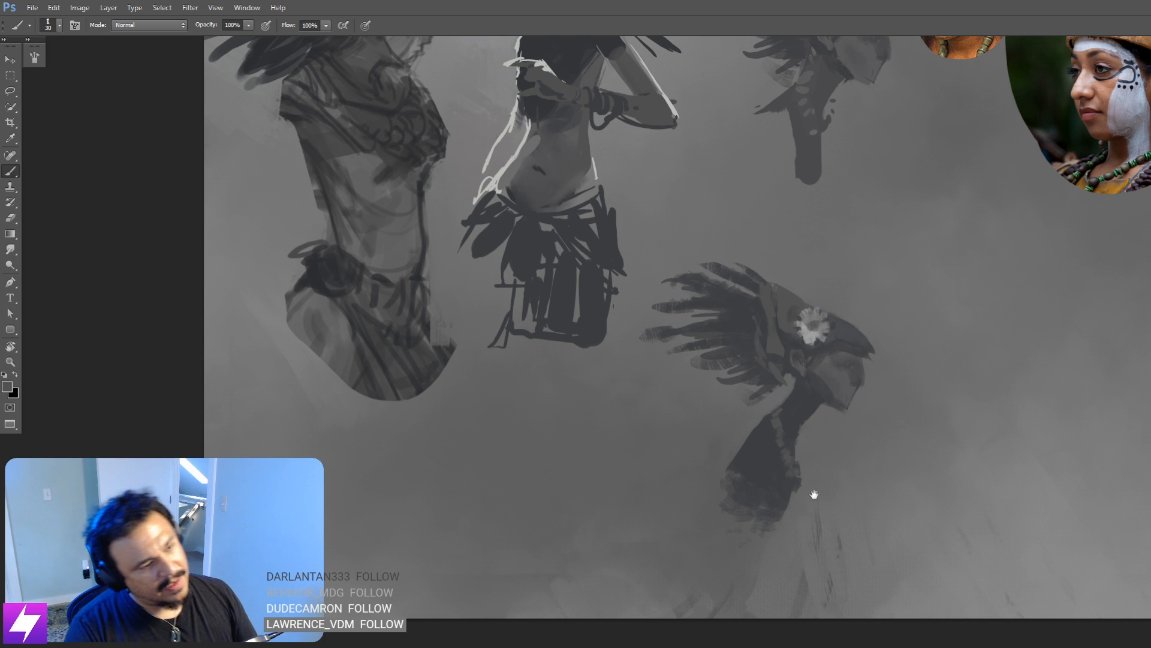
drag(812, 448, 831, 444)
mouse_move(846, 400)
mouse_down()
mouse_move(830, 392)
mouse_move(832, 367)
mouse_up()
alt+click(828, 379)
key(bracketright)
key(bracketleft)
key(bracketleft)
key(bracketleft)
scroll(866, 439, up, 6)
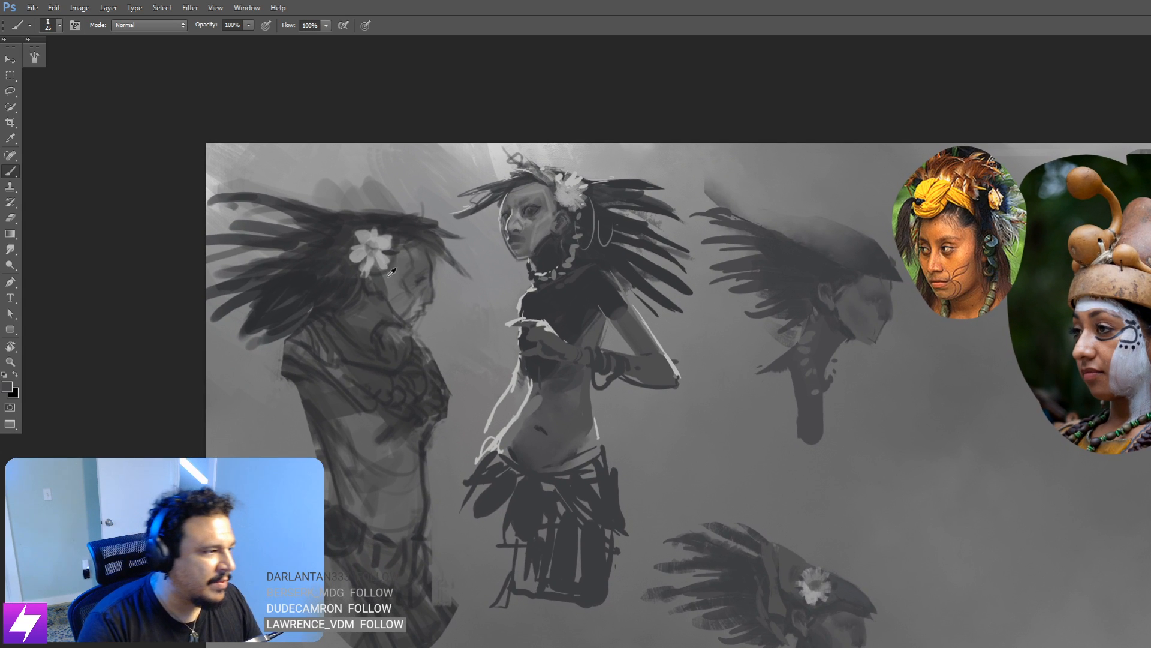
alt+click(364, 240)
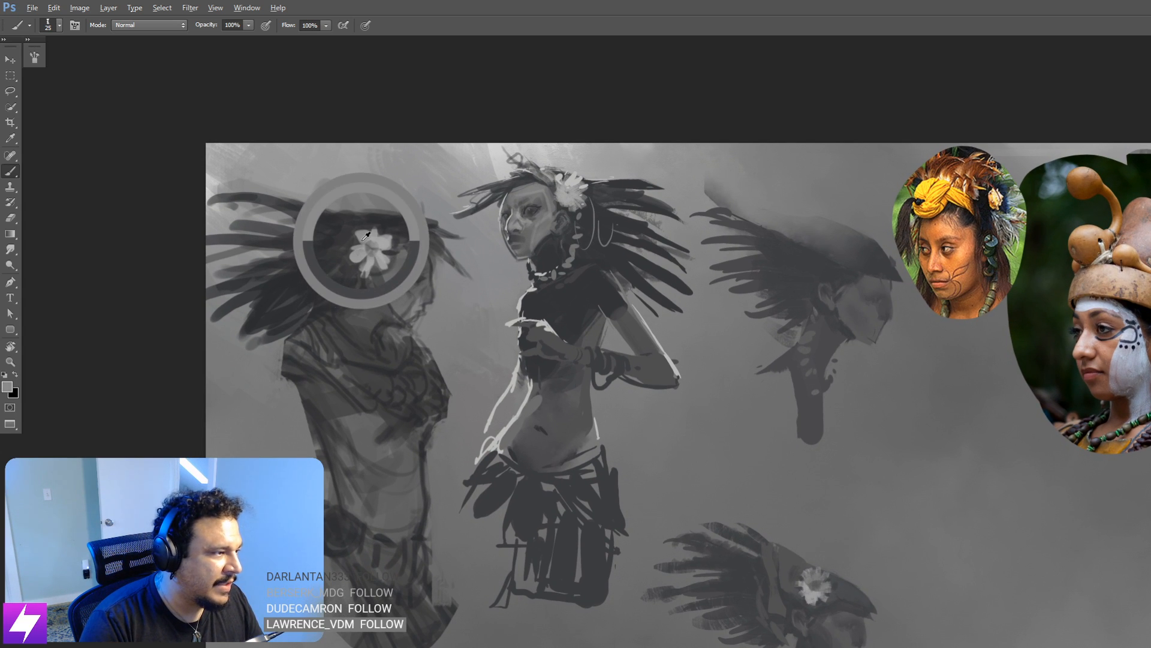
scroll(732, 514, down, 5)
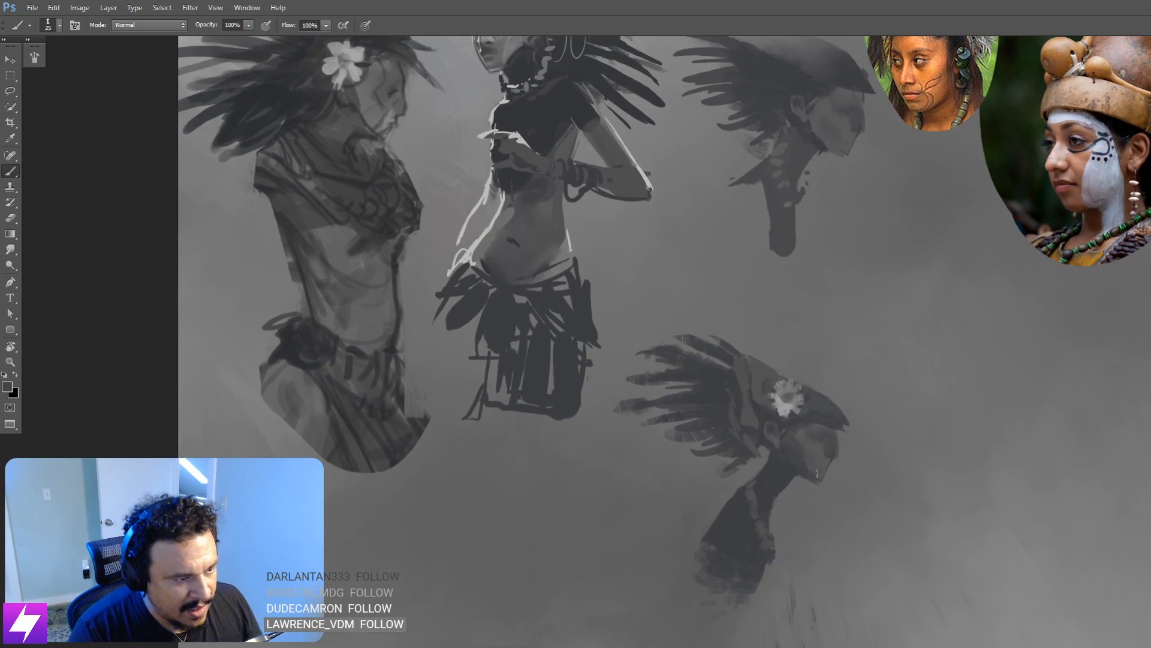
scroll(838, 457, up, 2)
key(bracketright)
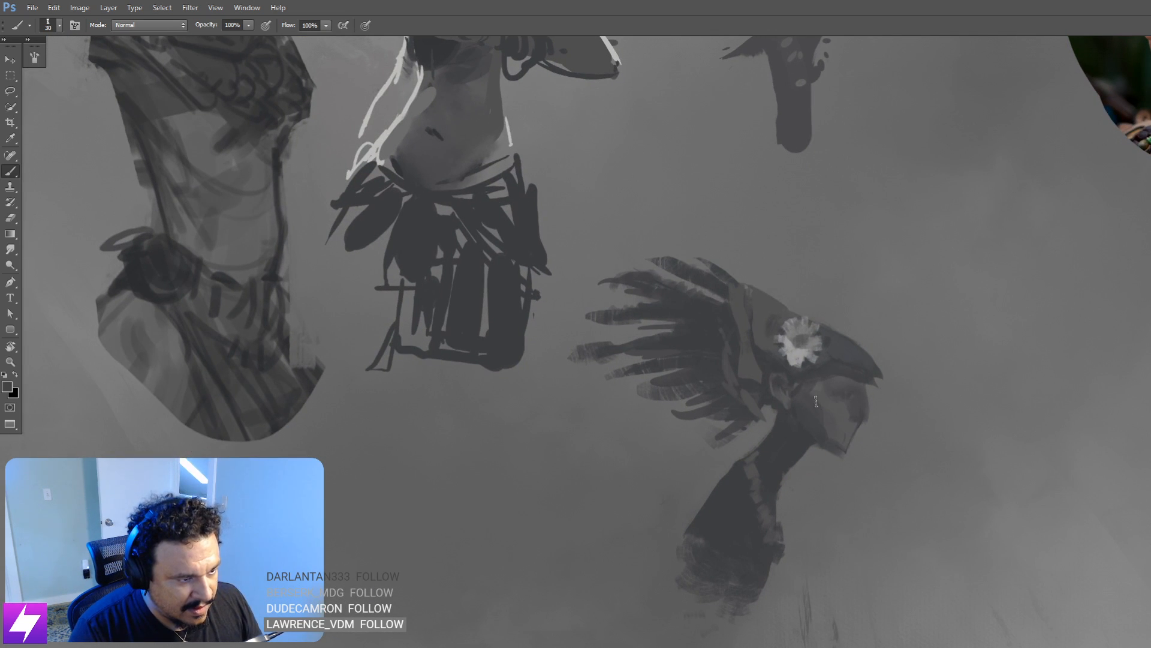
Step: Paint a light stripe down the lower head's cheek with a grey sampled at the far-left figure's flower and a 30 px brush
drag(662, 298, 847, 530)
alt+click(387, 123)
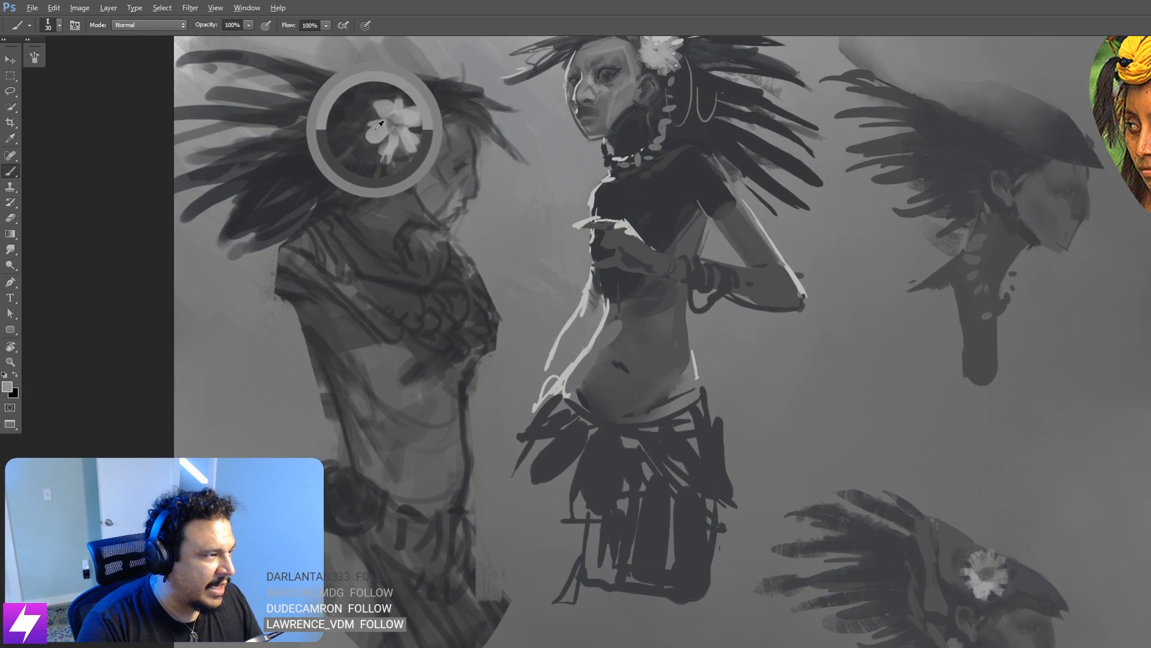
scroll(971, 457, down, 5)
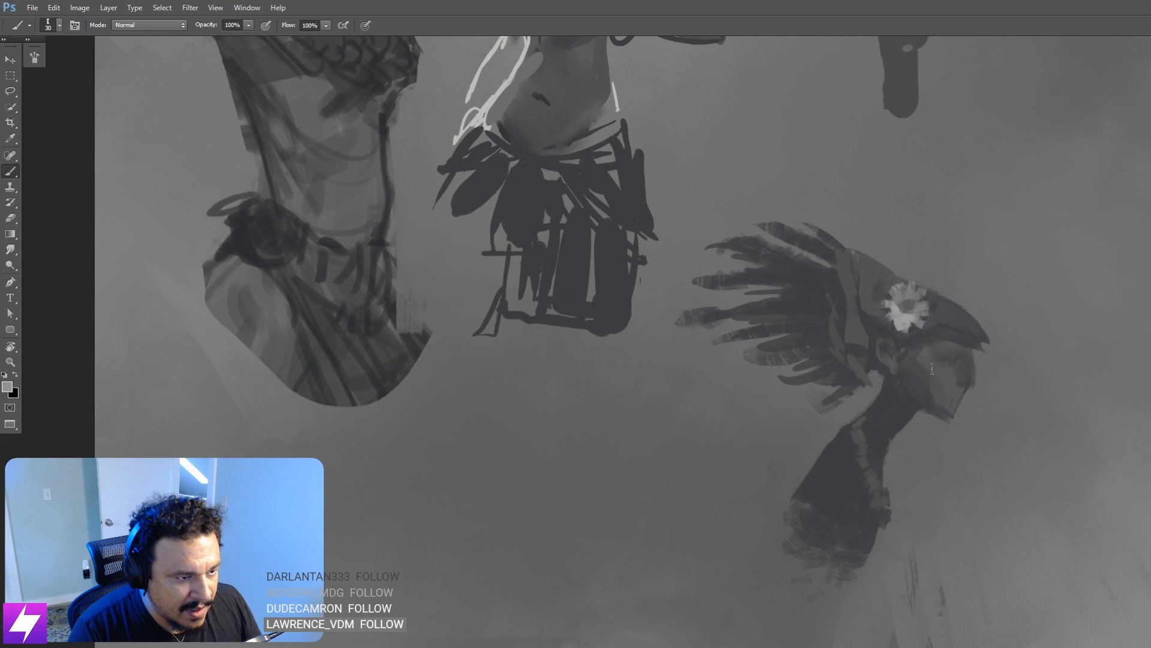
key(ctrl+z)
mouse_move(923, 359)
mouse_down()
mouse_move(935, 379)
mouse_move(924, 362)
mouse_move(936, 402)
mouse_move(930, 378)
mouse_up()
key(bracketleft)
key(ctrl+z)
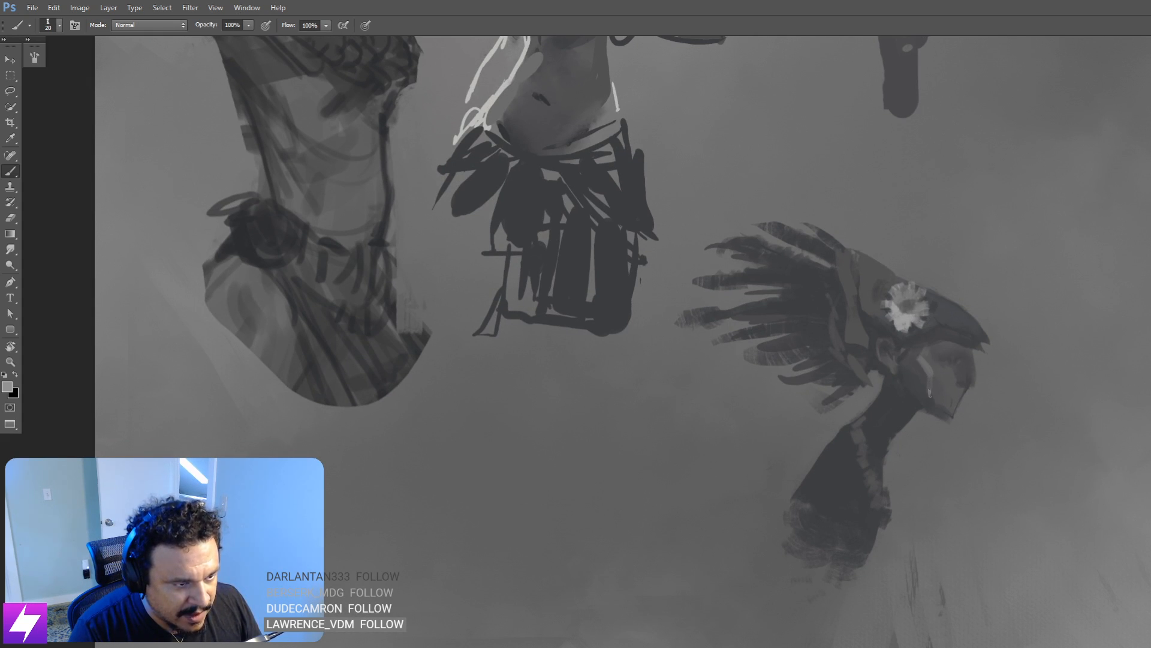
key(ctrl+z)
key(bracketright)
key(ctrl+z)
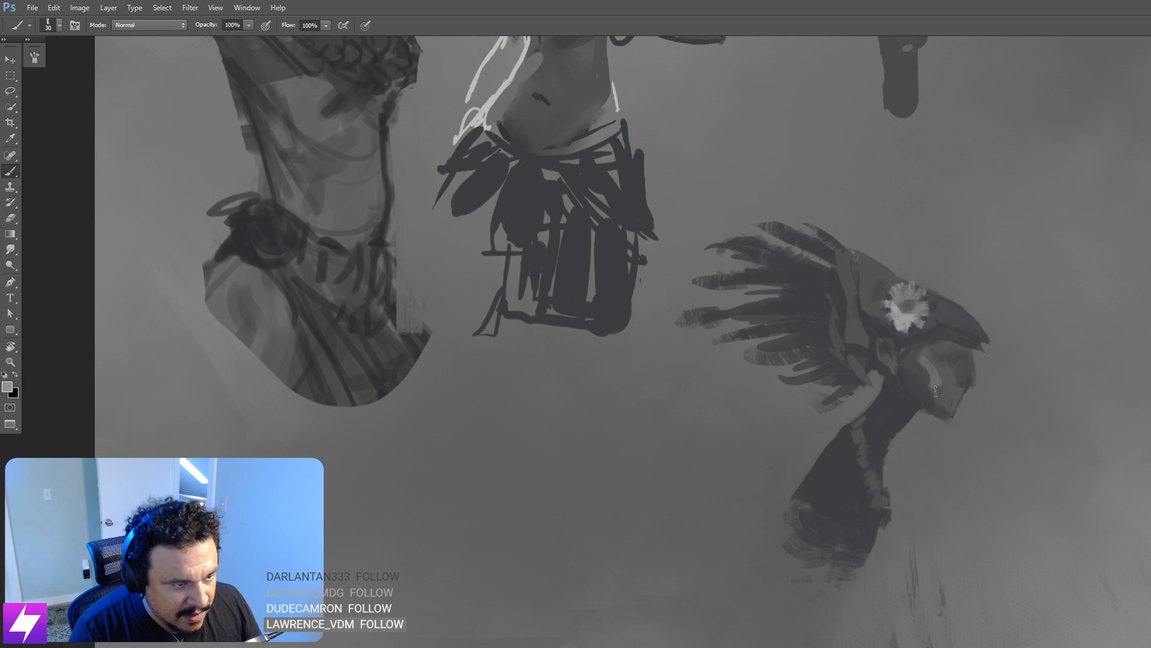
scroll(944, 360, up, 1)
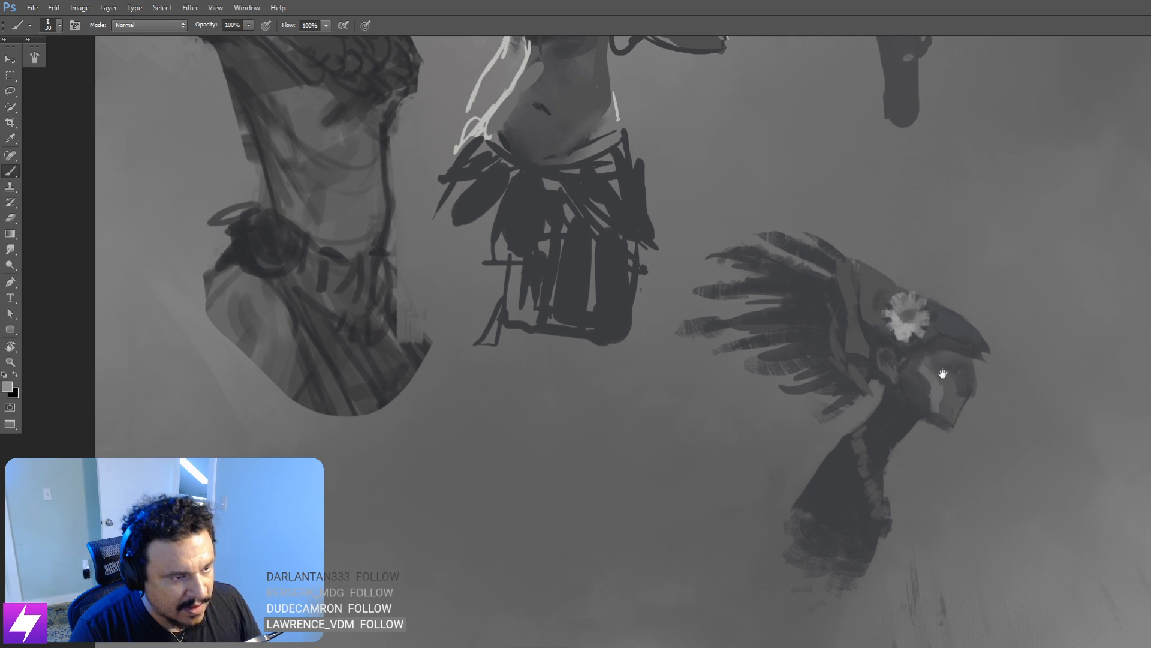
Step: Extend the light cheek stripe down to the jaw, narrowing the brush from 25 to 15 px
key(bracketleft)
key(ctrl+minus)
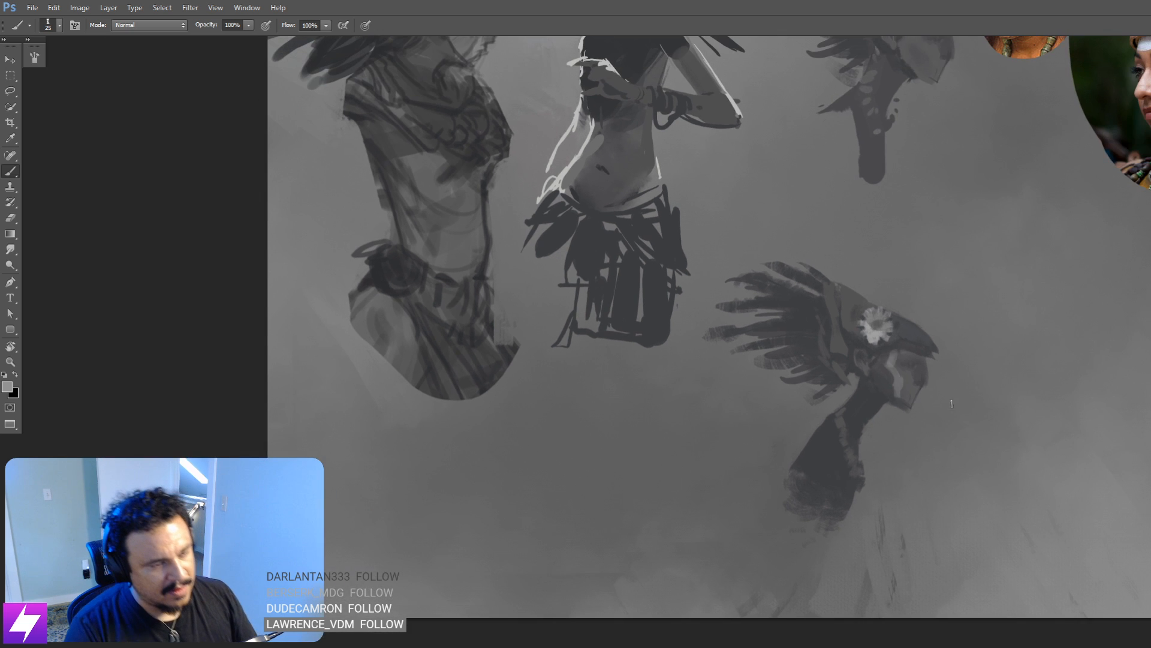
mouse_move(919, 390)
mouse_down()
mouse_move(938, 378)
mouse_move(933, 360)
mouse_move(932, 377)
mouse_up()
key(ctrl+plus)
drag(950, 428, 911, 427)
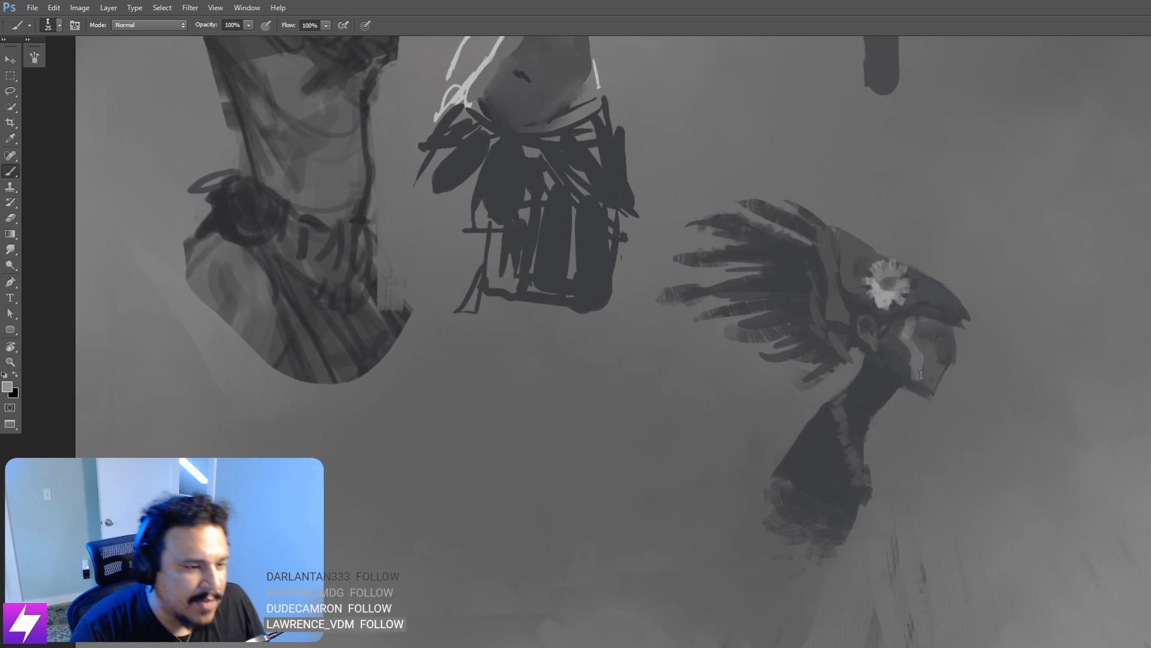
key(bracketleft)
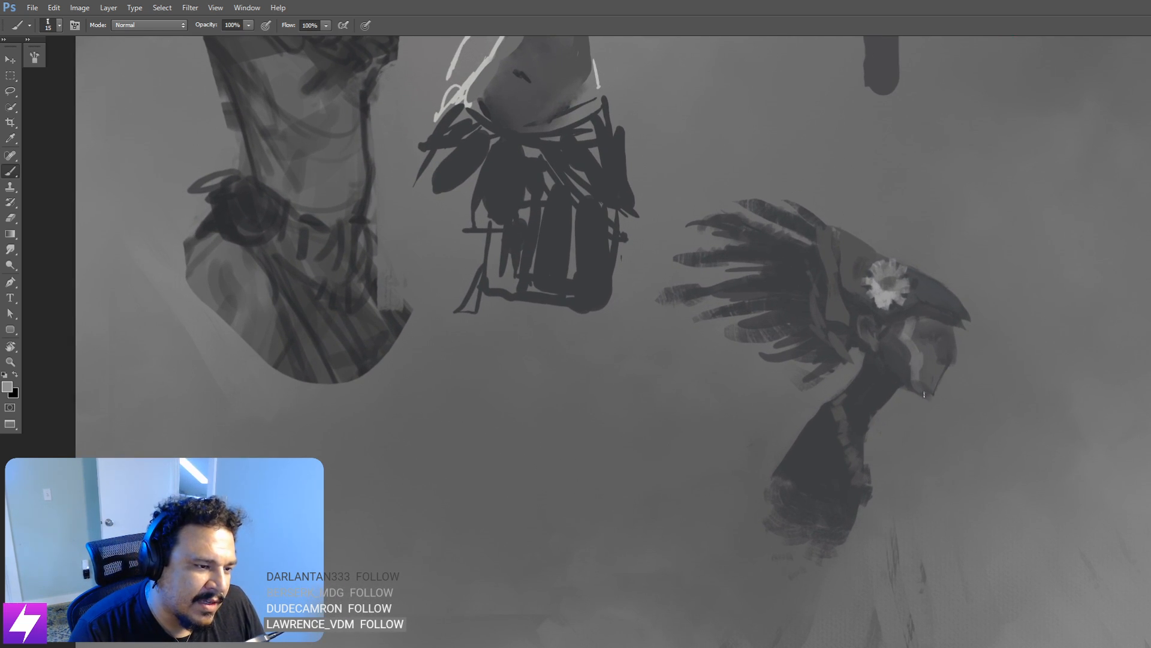
drag(959, 393, 967, 402)
Step: Touch up the face beside the cheek stripe with a sampled grey and a 25 px brush, and flip the canvas horizontally
alt+click(936, 370)
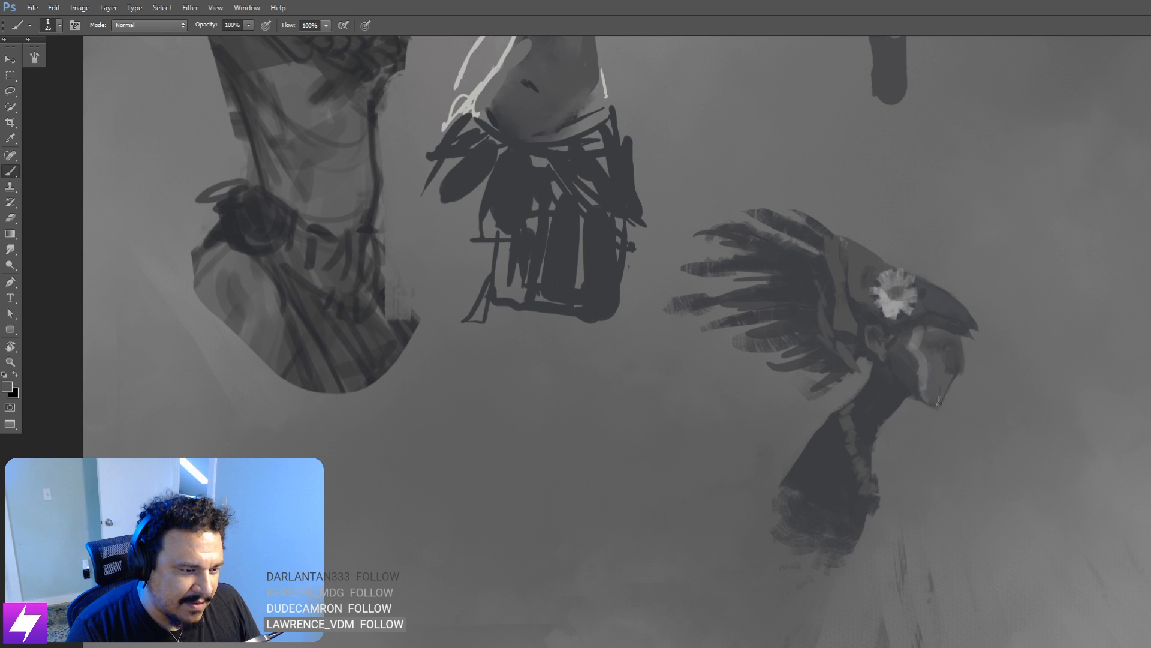
key(ctrl+minus)
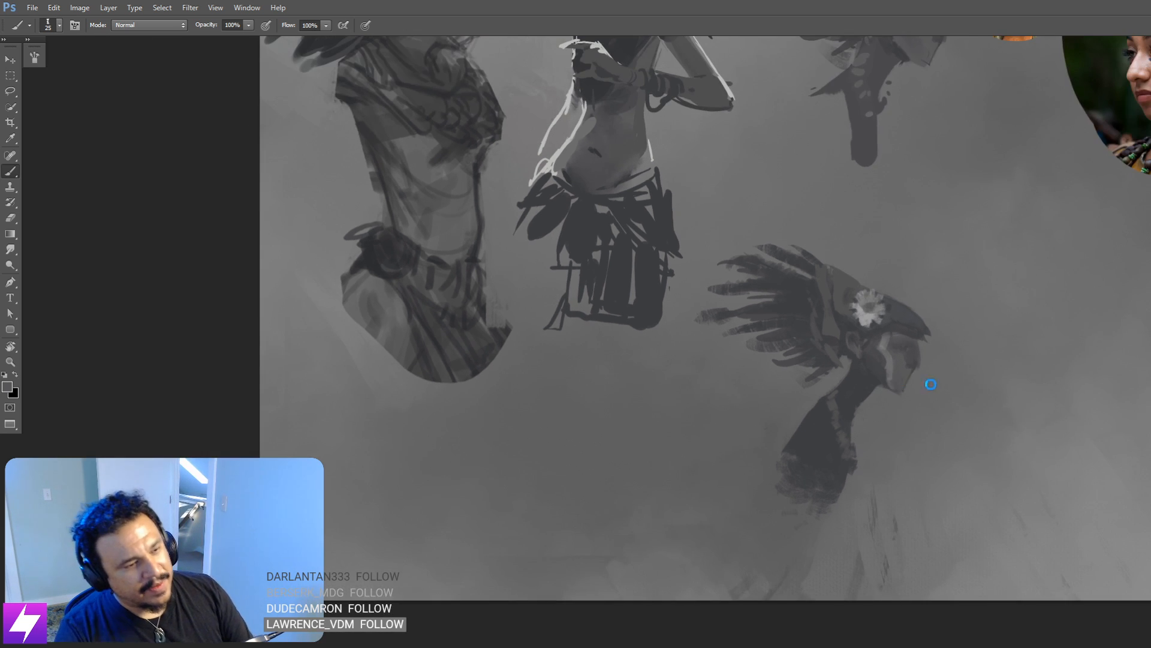
key(ctrl+shift+h)
drag(871, 372, 1037, 342)
drag(852, 387, 937, 393)
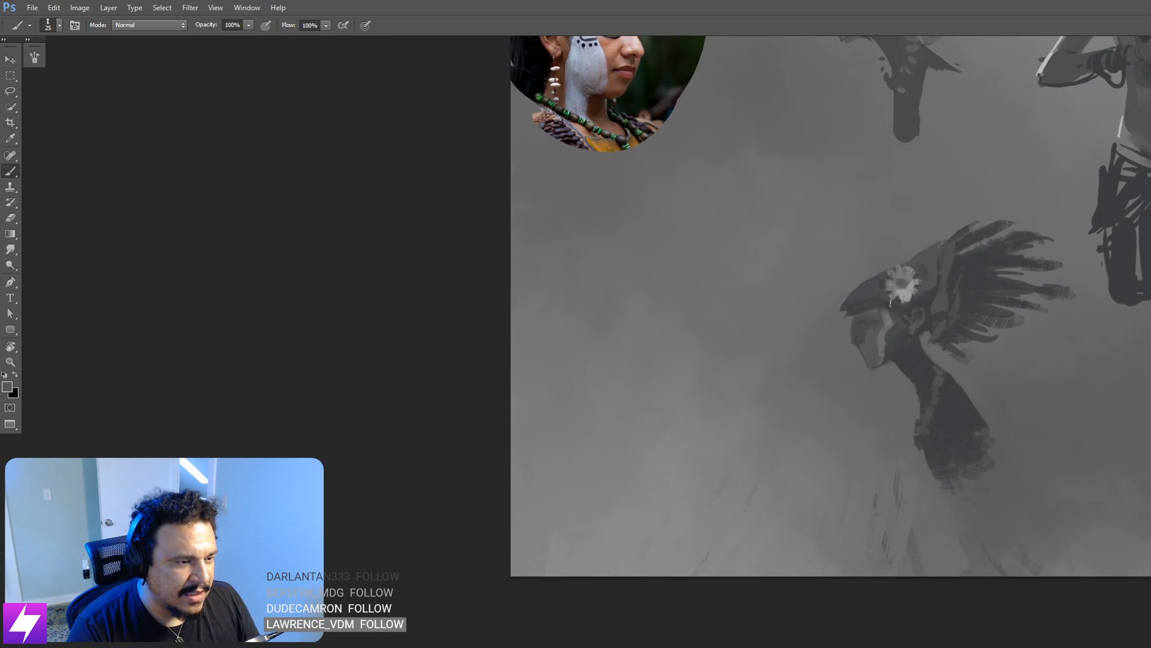
Step: Paint a thin light line down the face beside the cheek stripe with a grey sampled at the flower and a 9 px brush
scroll(891, 302, up, 1)
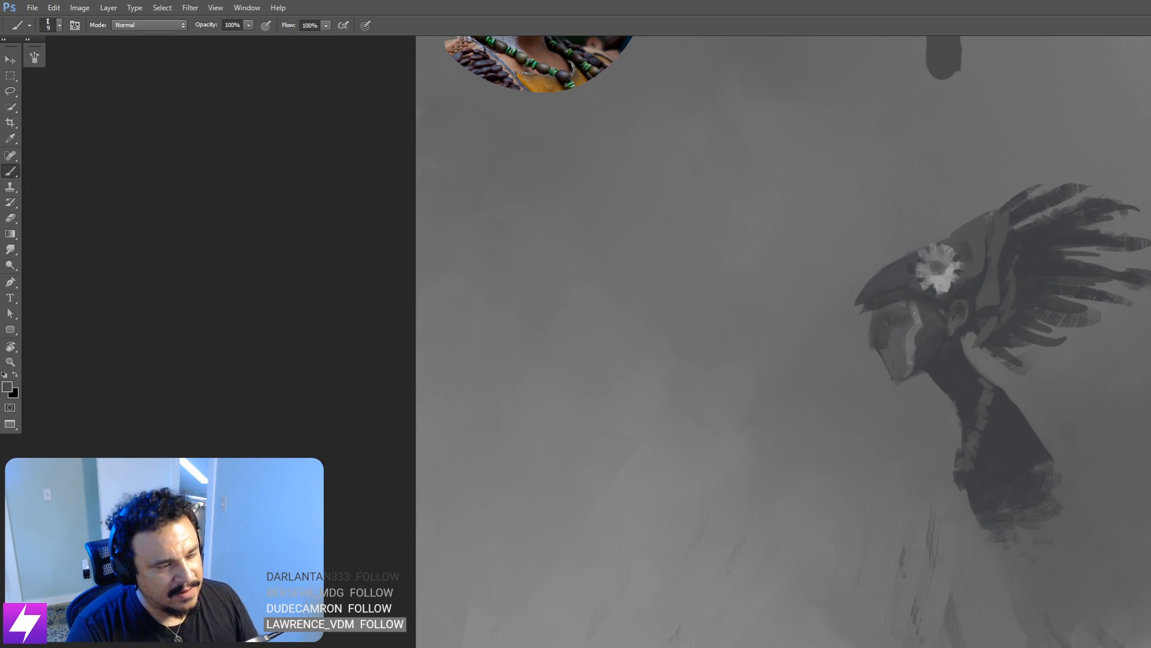
key(bracketleft)
alt+click(937, 281)
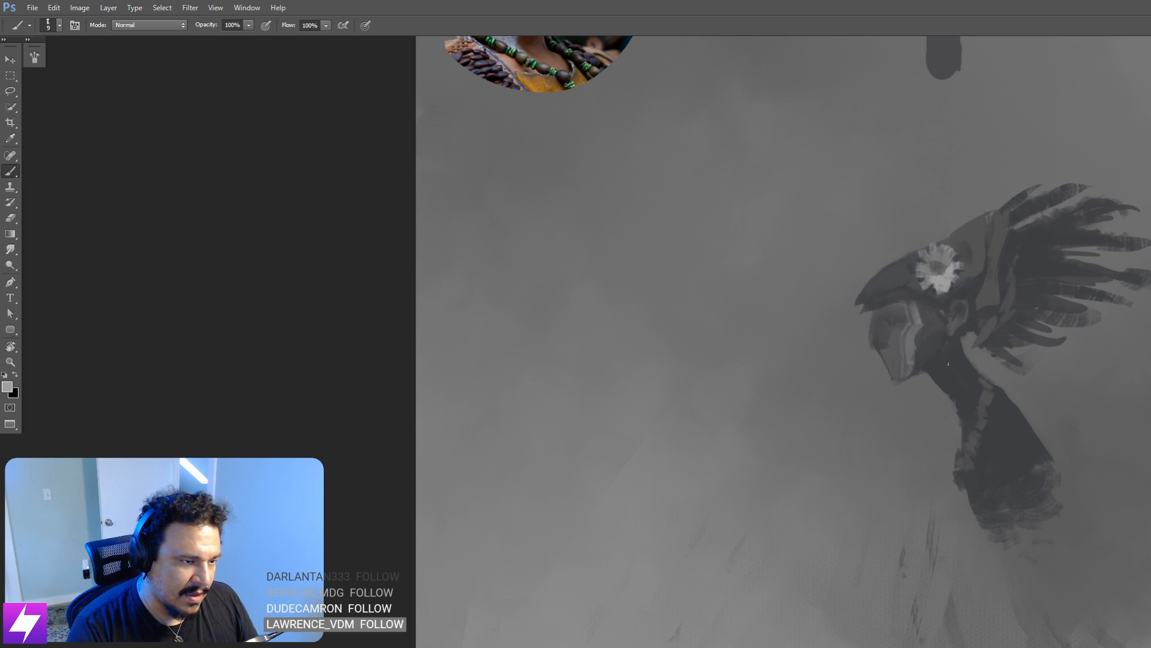
drag(995, 423, 984, 422)
Step: Dab light bead-like spots along the neck strip down to the chest's front edge with a 15 px brush
key(bracketright)
key(bracketright)
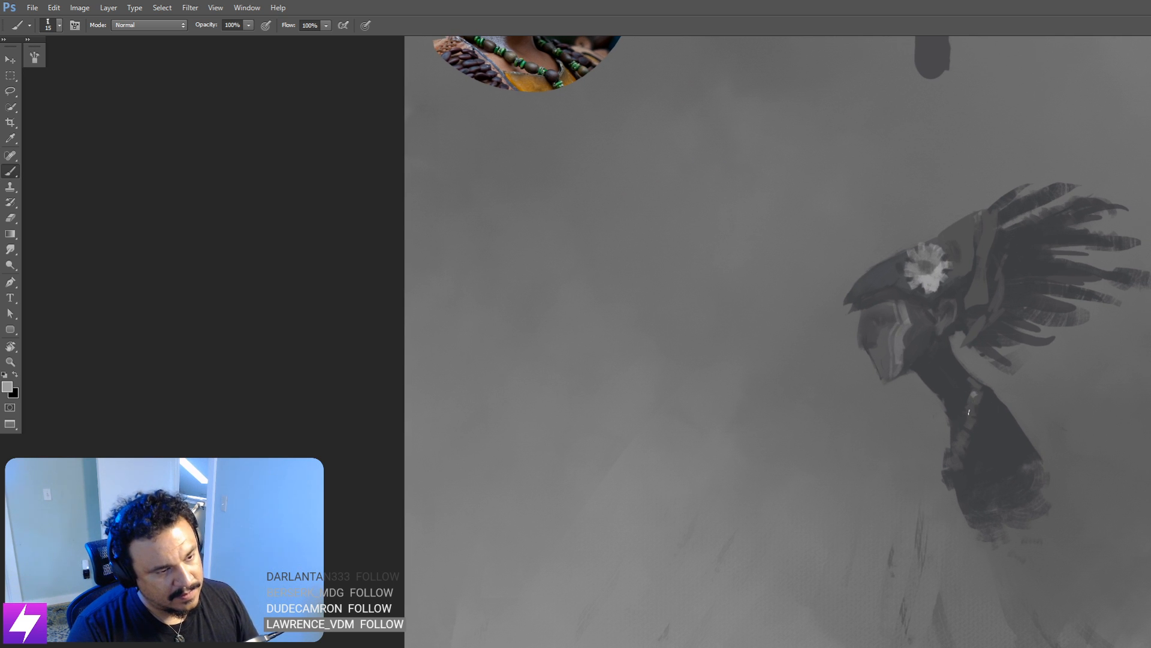
drag(951, 482, 973, 459)
drag(995, 411, 988, 409)
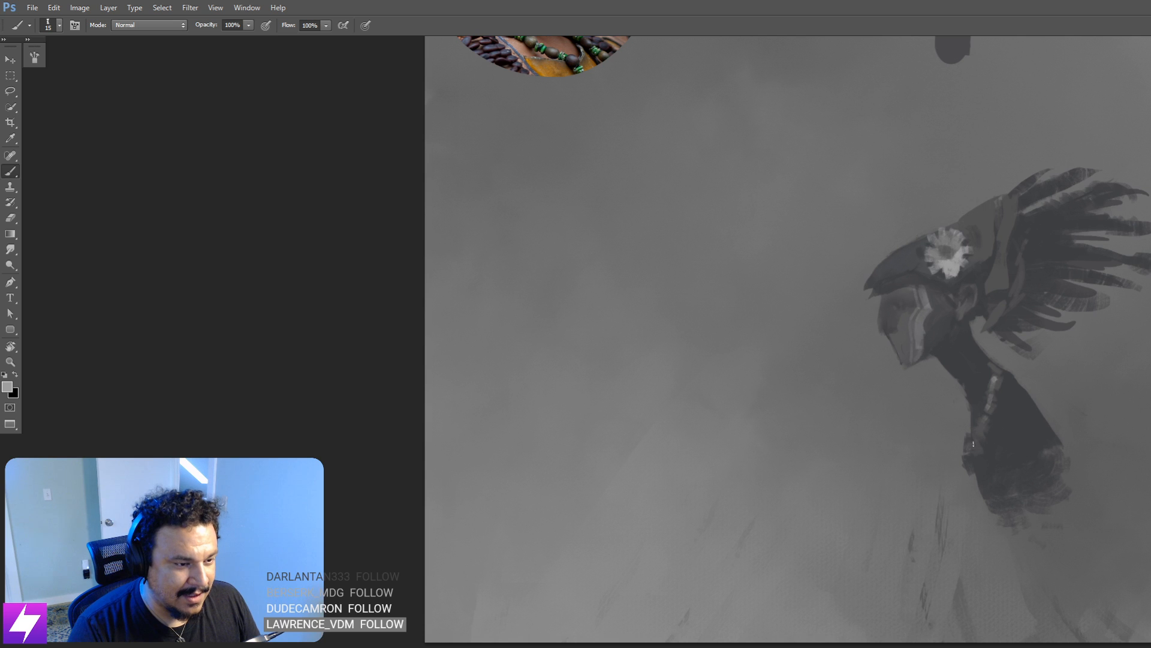
Step: Flip the canvas back horizontally and review all the sketches beside the reference photos
key(ctrl+minus)
key(ctrl+minus)
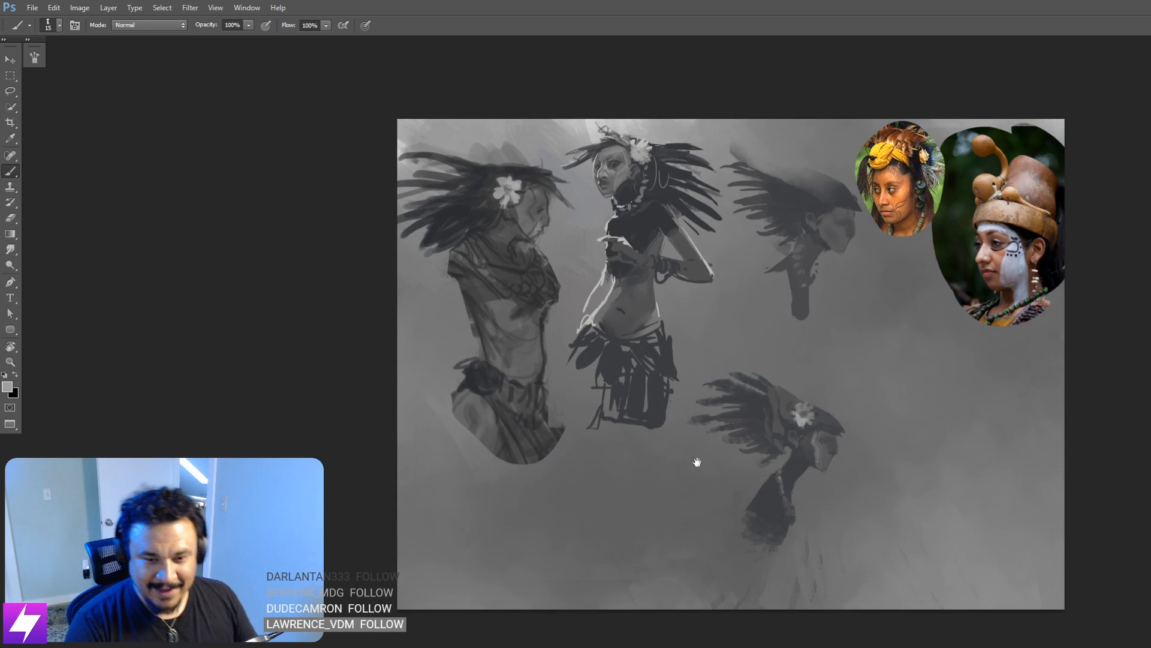
drag(662, 474, 728, 460)
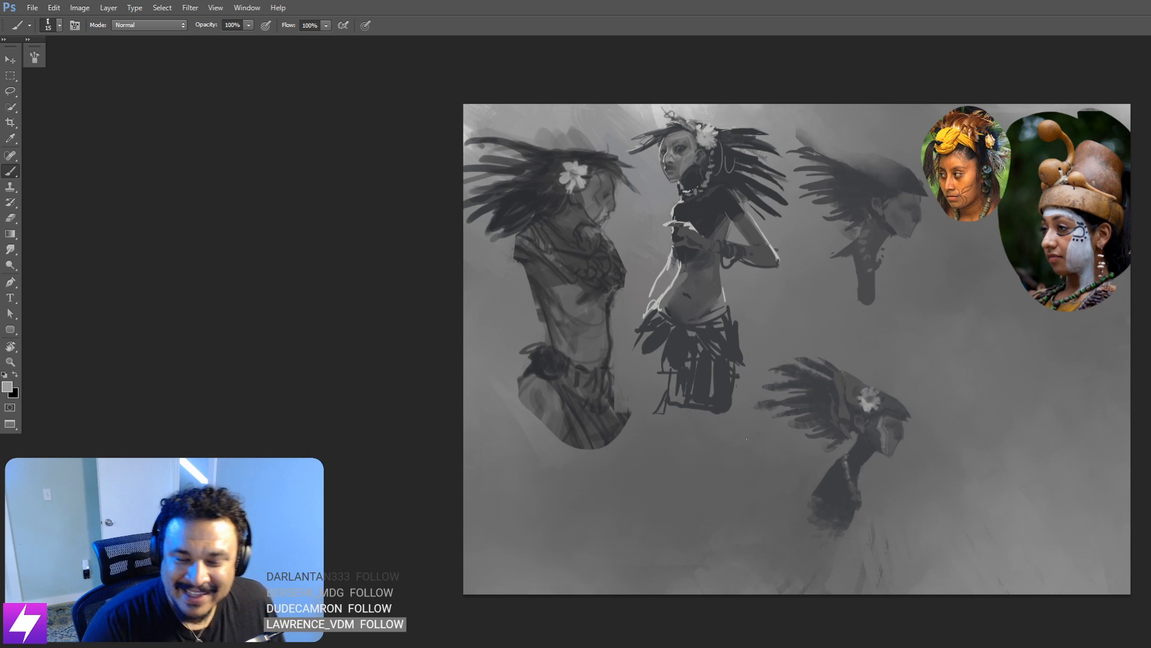
scroll(936, 364, down, 1)
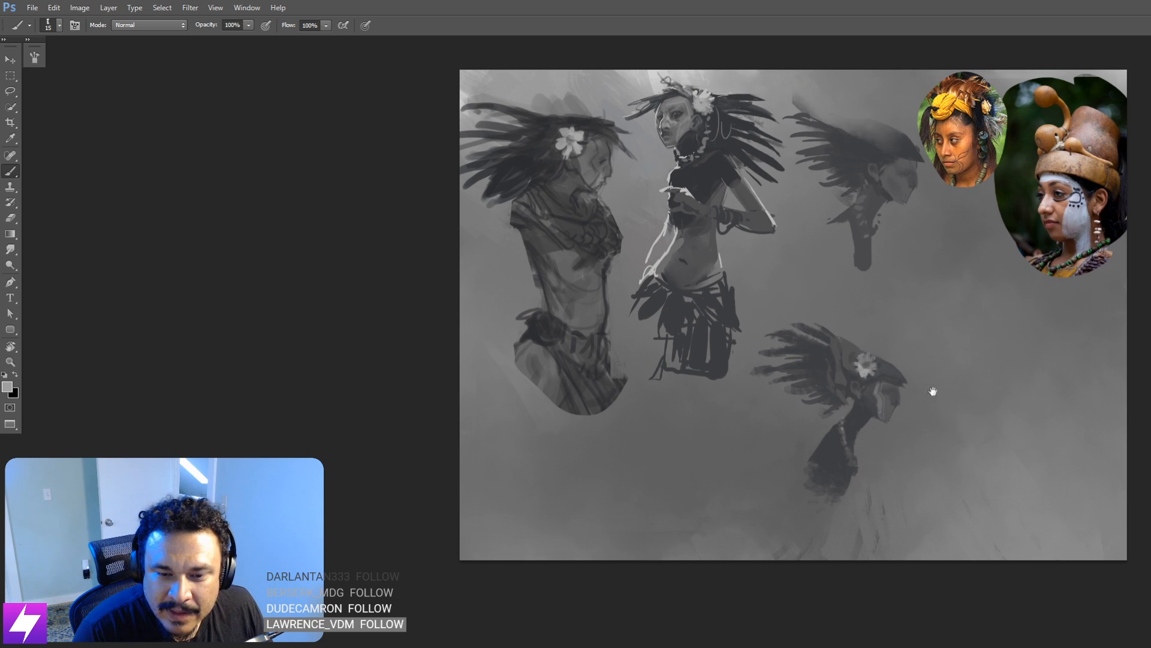
scroll(926, 408, down, 2)
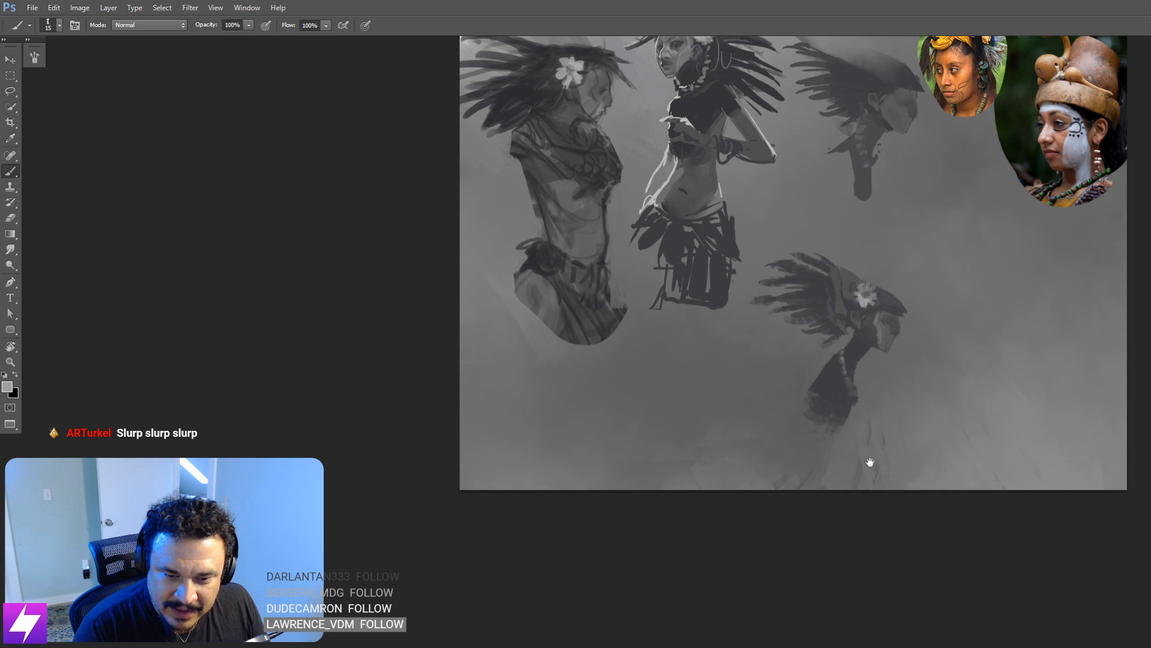
mouse_move(869, 451)
mouse_down()
mouse_move(874, 443)
mouse_move(875, 456)
mouse_up()
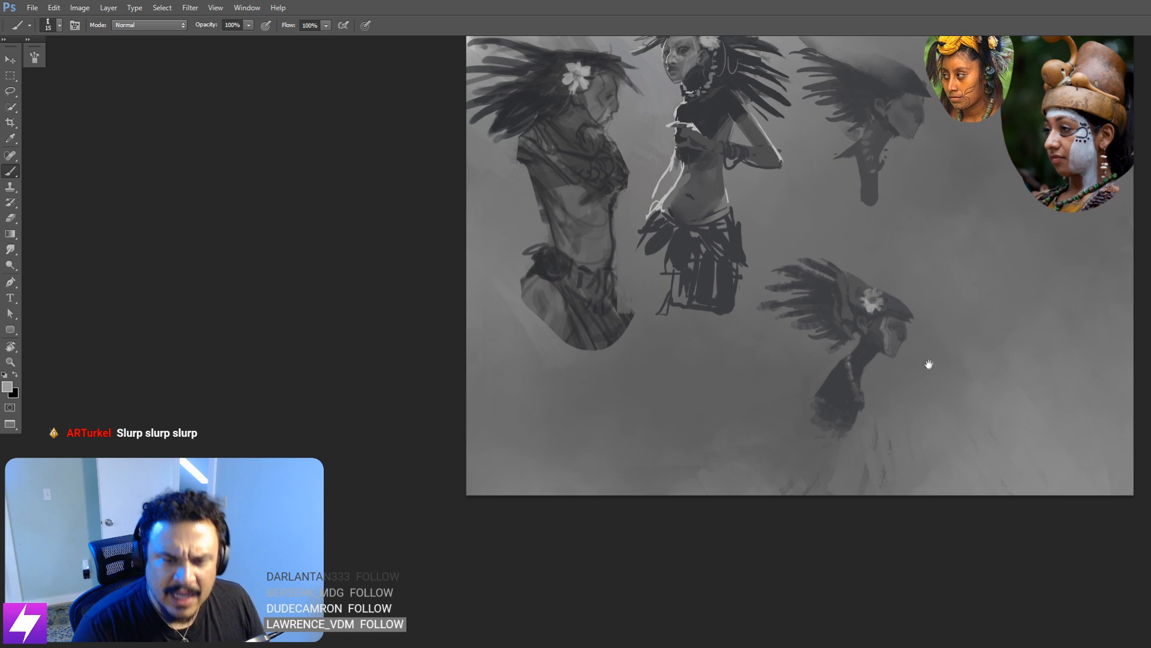
Step: Rework the lower head's shoulder and upper back edge behind the neck strip with a sampled grey and a 25 px brush
drag(898, 384, 887, 403)
key(ctrl+plus)
key(ctrl+plus)
drag(959, 427, 897, 400)
alt+click(899, 389)
alt+click(898, 390)
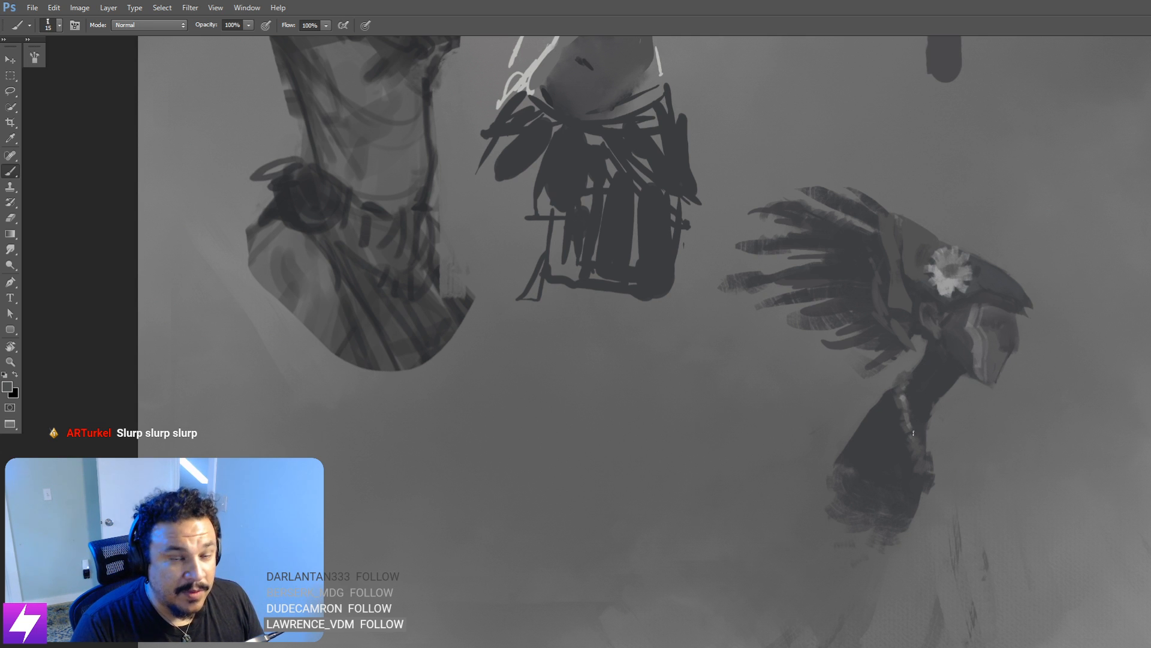
scroll(913, 432, down, 3)
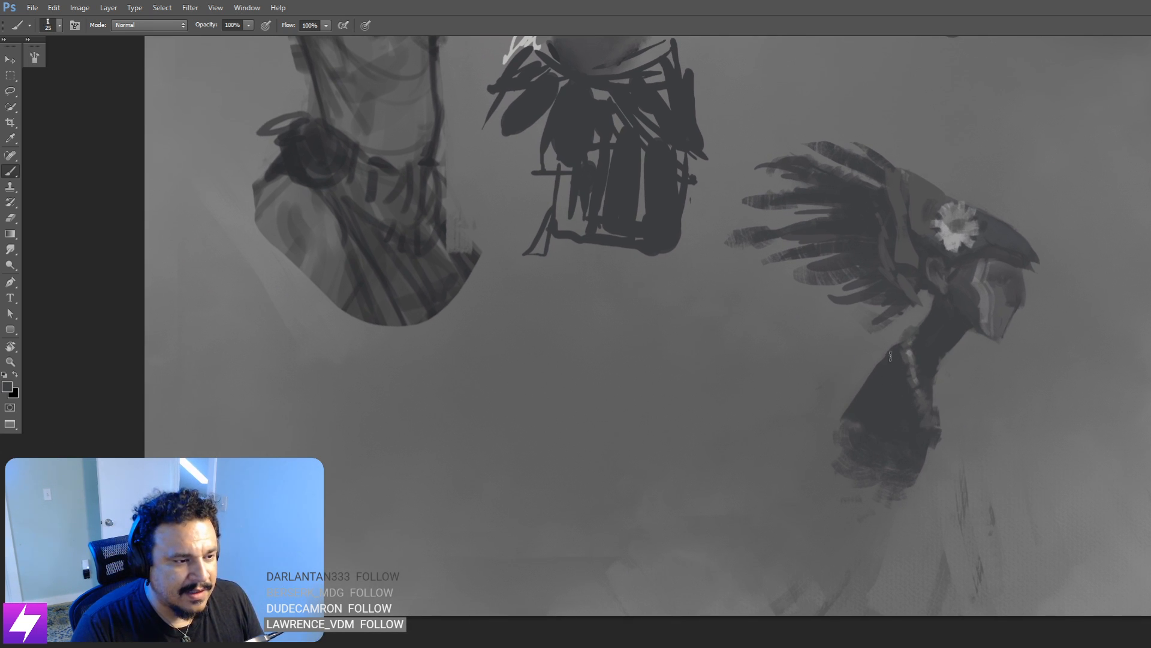
drag(891, 357, 845, 438)
drag(946, 352, 915, 372)
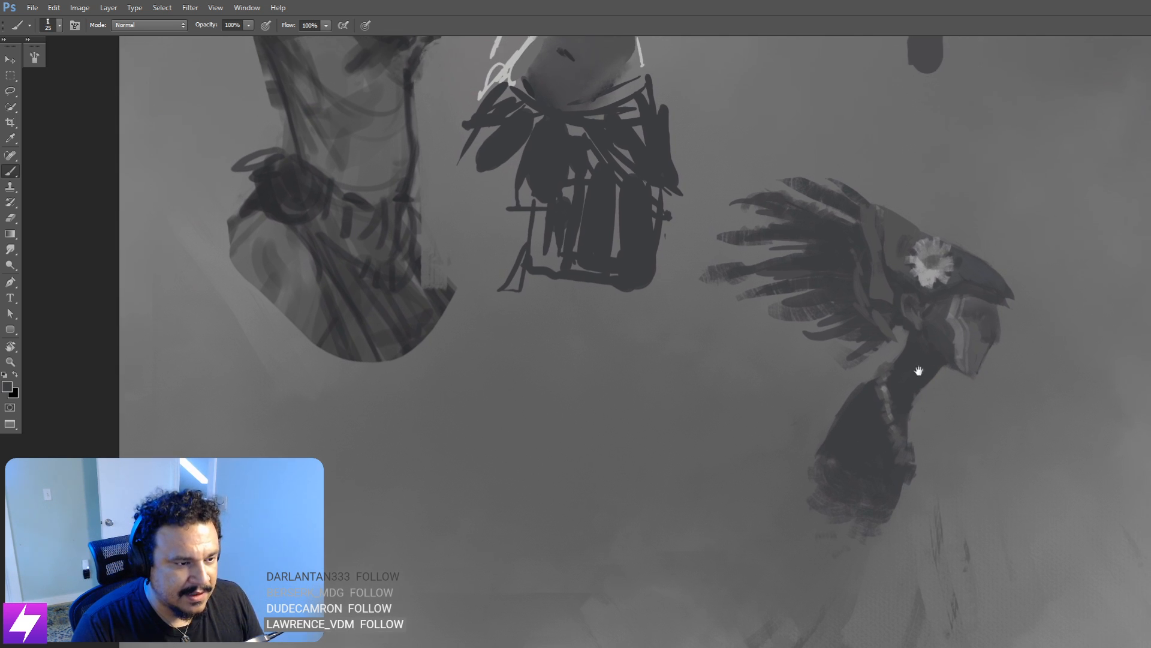
Step: Rotate the canvas view to refine the lower head's chin and mouth profile with 10 to 20 px brushes, and reset the rotation
key(r)
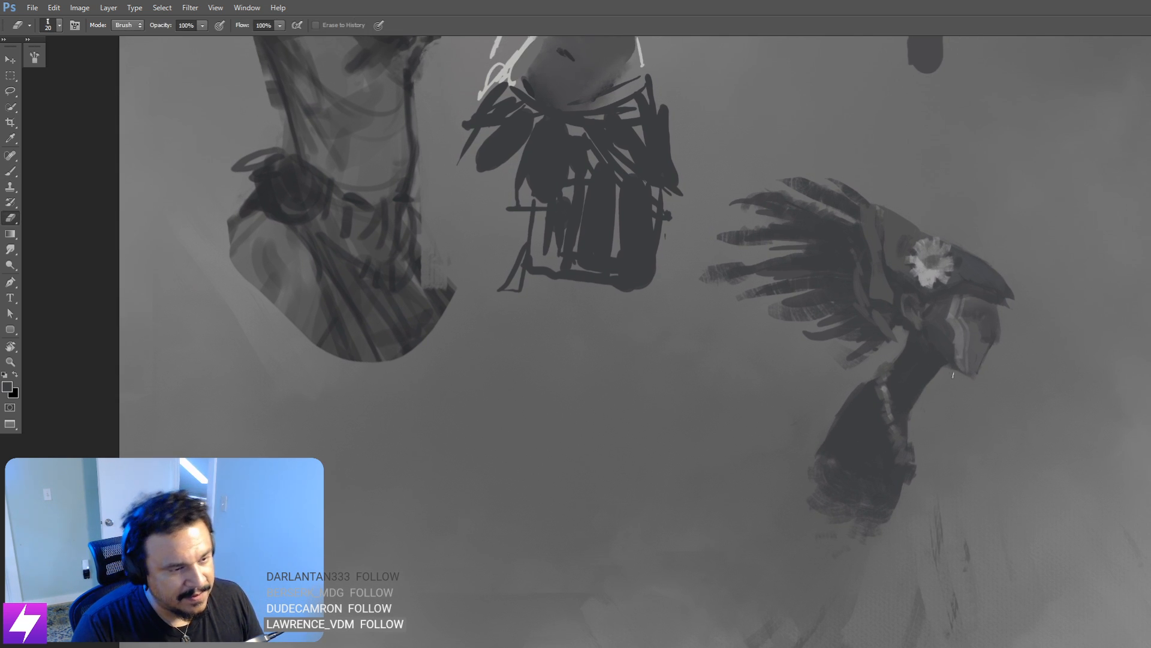
mouse_move(1000, 419)
mouse_down()
mouse_move(1041, 250)
mouse_move(973, 345)
mouse_move(949, 324)
mouse_up()
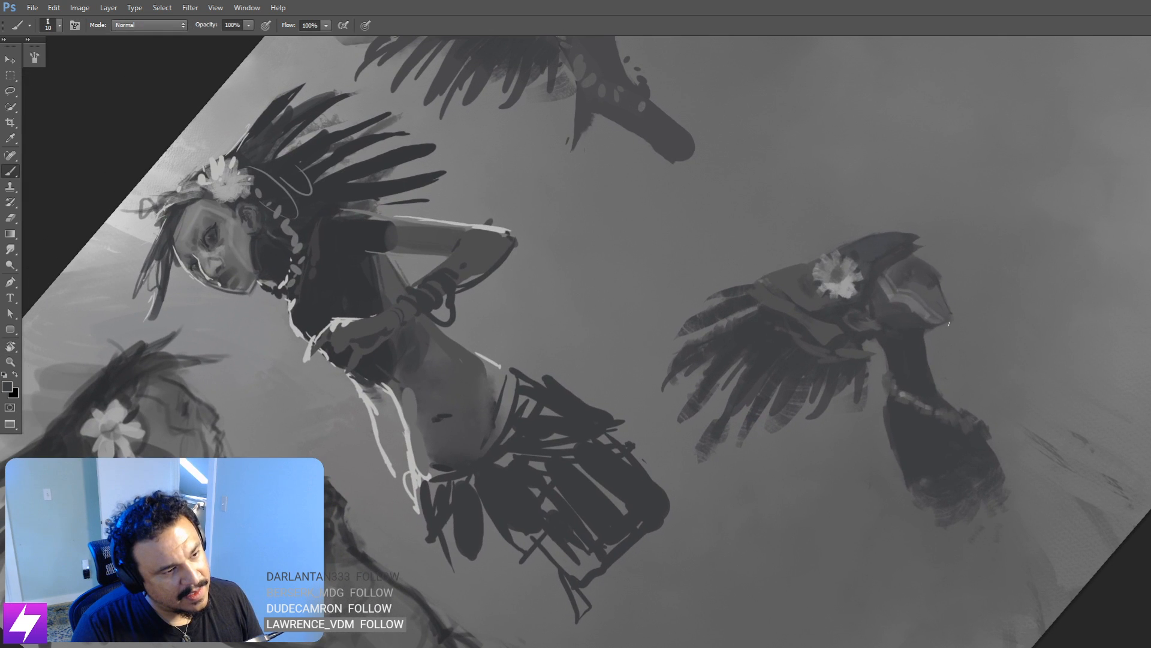
drag(542, 491, 528, 510)
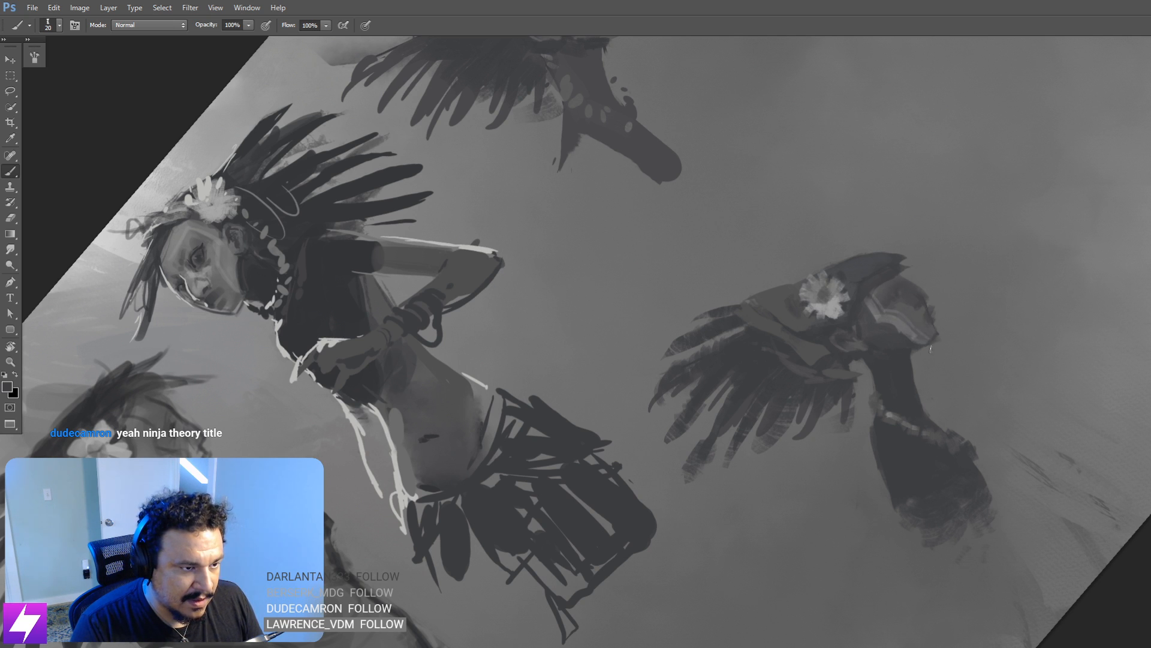
key(Escape)
drag(896, 423, 913, 345)
key([)
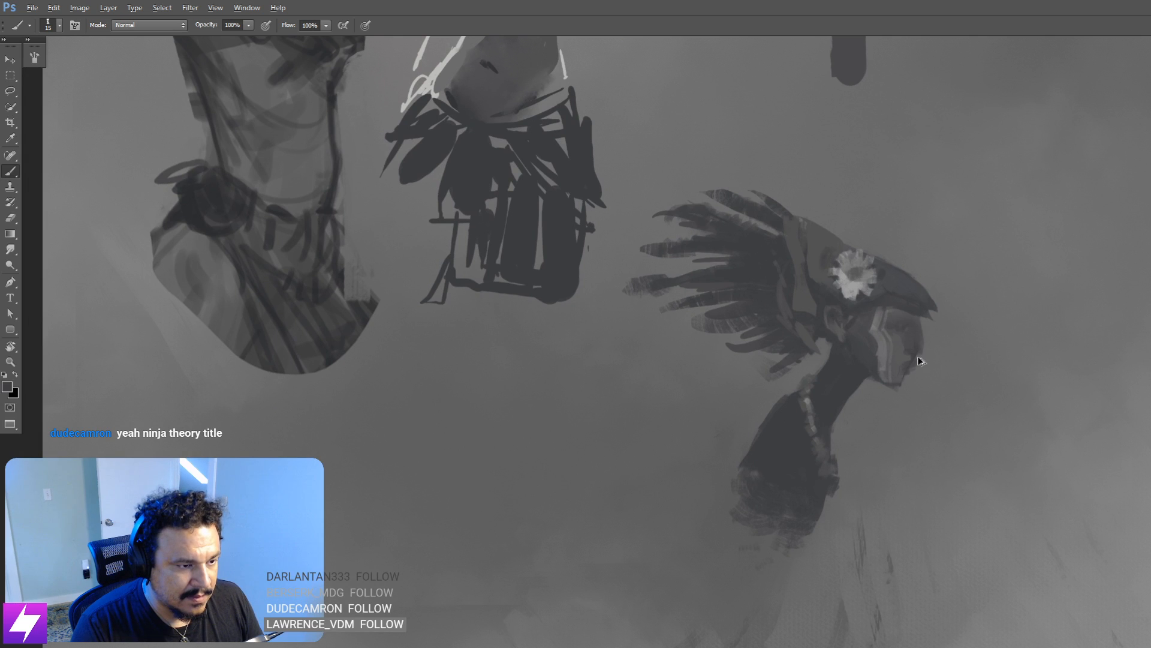
Step: Flip the canvas horizontally and refine the lower head's face profile around the nose with sampled greys and a small brush of about 9 px
key(ctrl+minus)
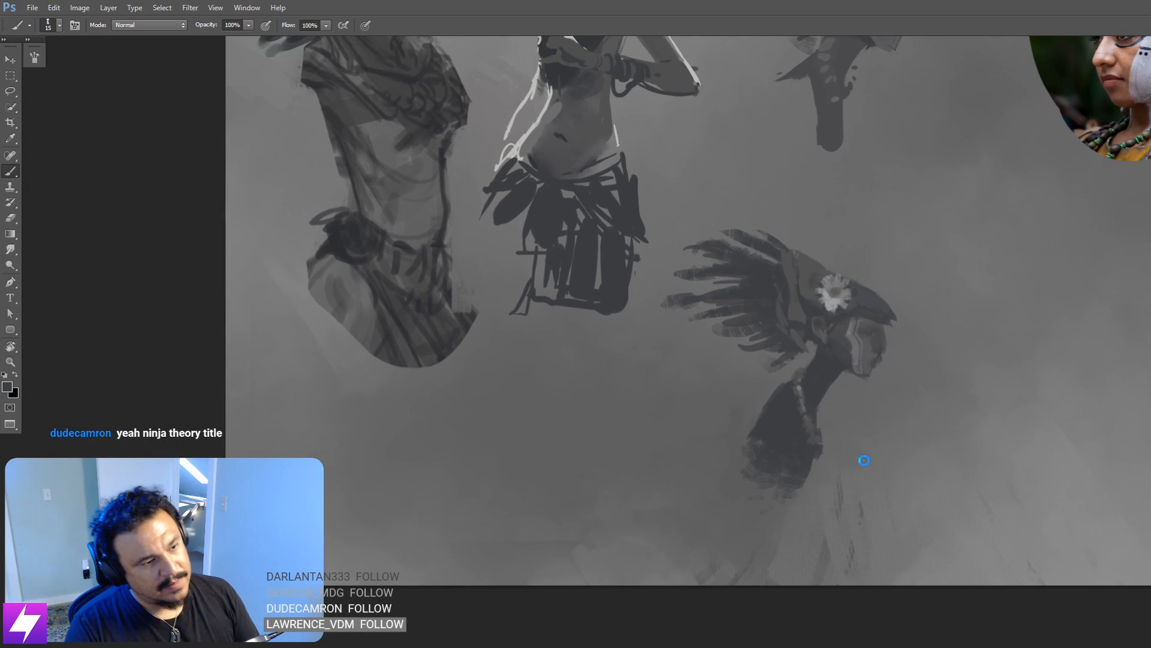
key(ctrl+shift+h)
mouse_move(854, 379)
mouse_down()
mouse_move(871, 376)
mouse_move(853, 372)
mouse_move(850, 347)
mouse_up()
key(ctrl+plus)
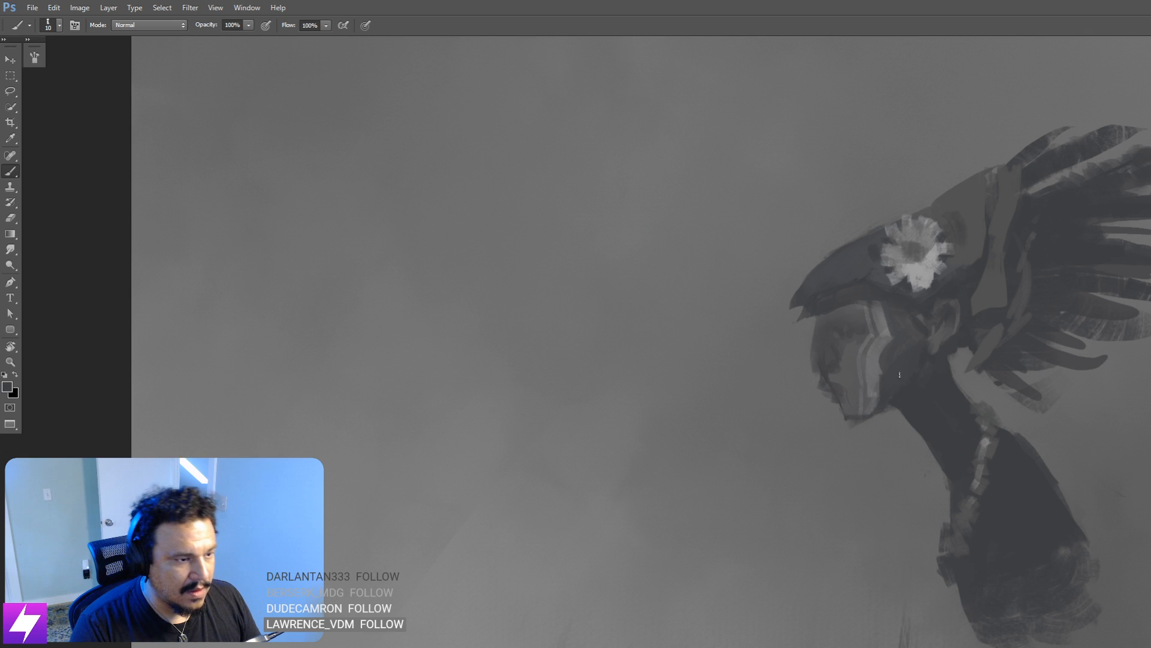
key(bracketleft)
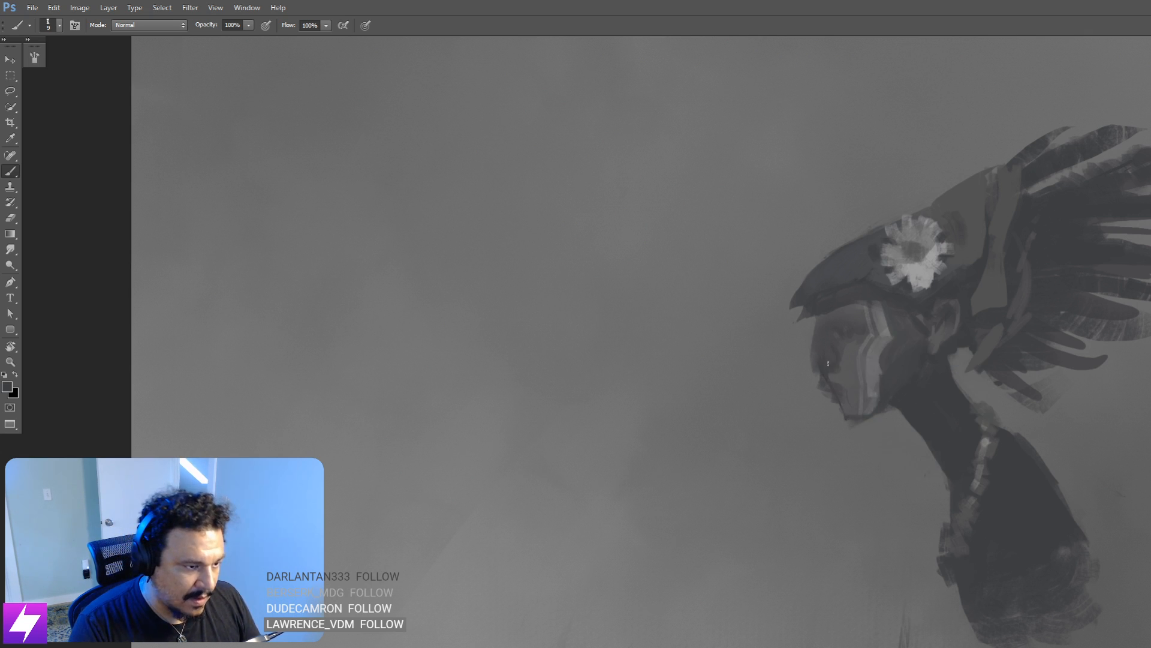
alt+click(823, 360)
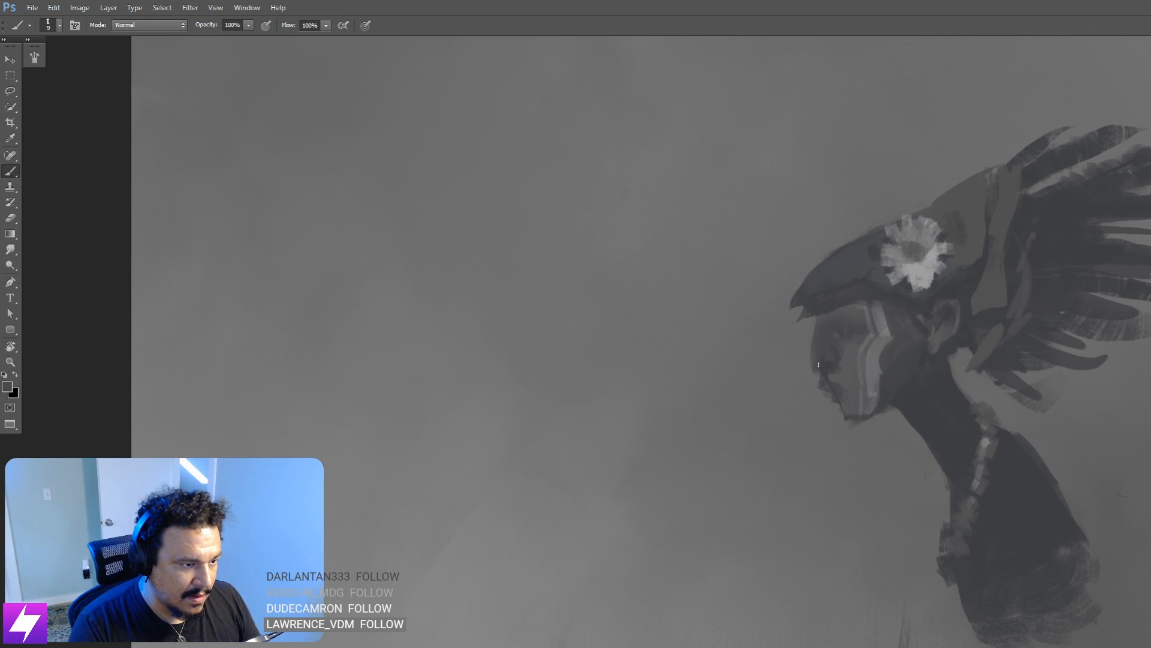
alt+click(822, 367)
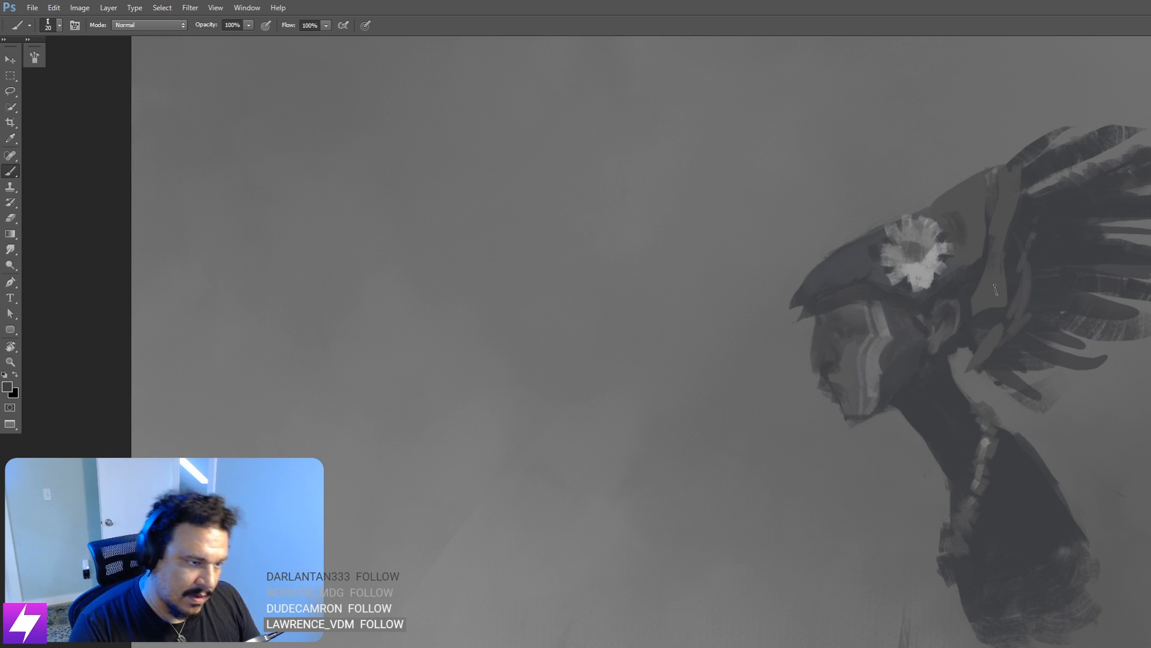
Step: Compare the lower head with the other sketches and reference photos, first across the whole canvas and again up close
key(ctrl+minus)
key(ctrl+minus)
key(ctrl+minus)
key(ctrl+minus)
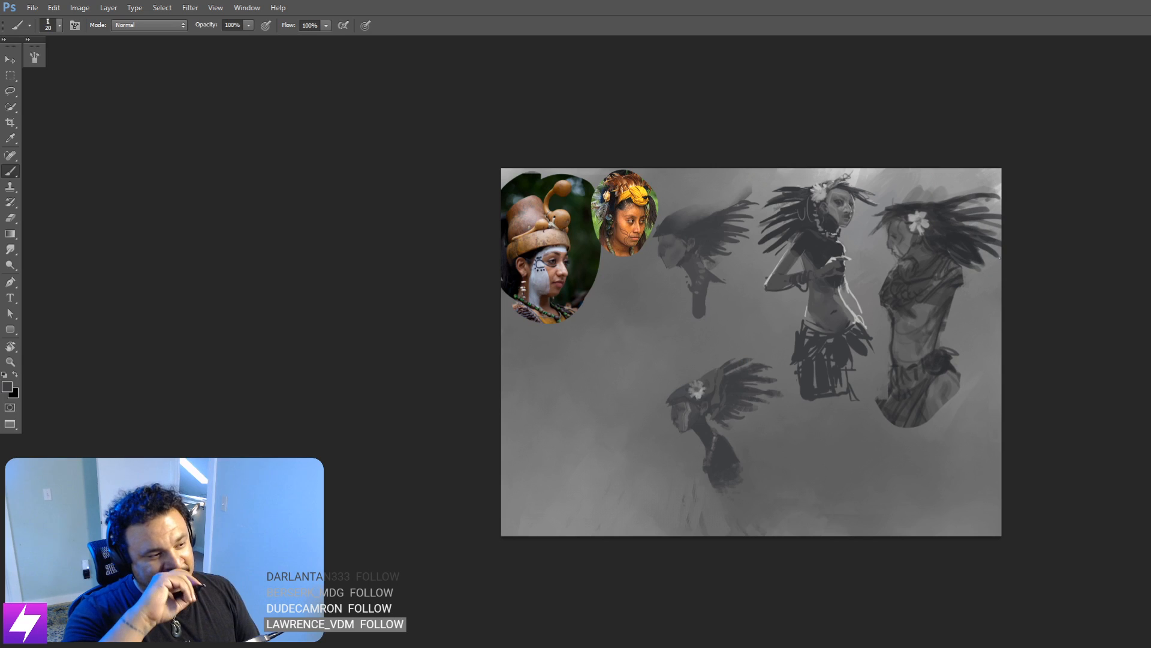
drag(643, 399, 707, 340)
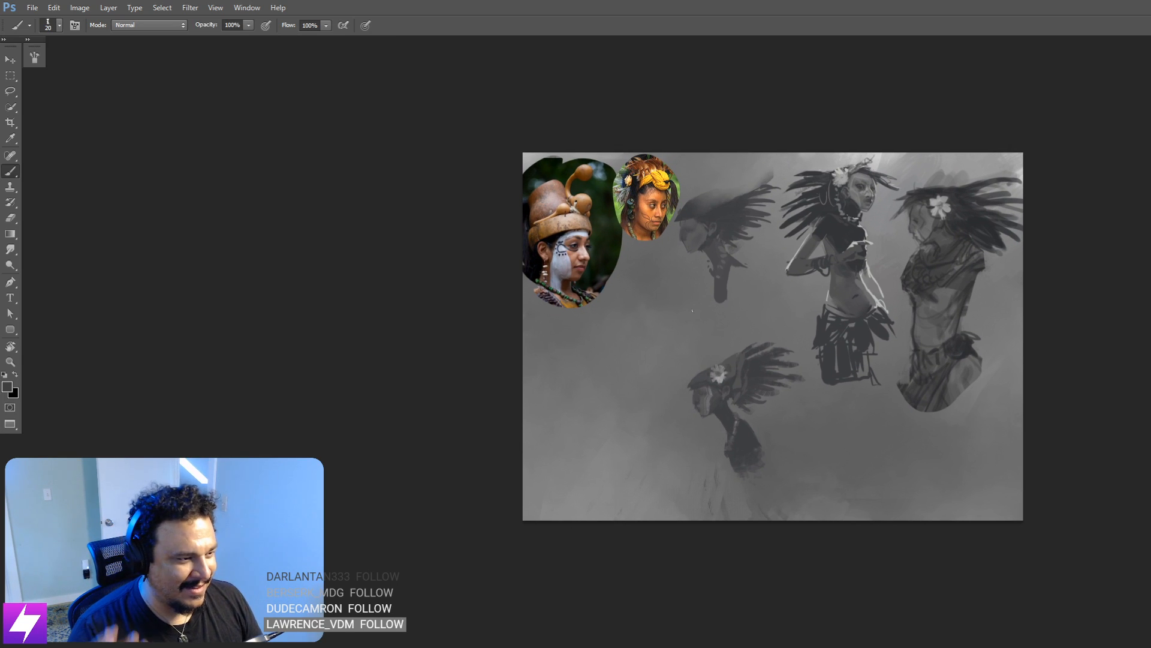
key(ctrl+plus)
key(ctrl+plus)
drag(751, 447, 851, 427)
key(ctrl+plus)
drag(869, 316, 827, 314)
drag(788, 407, 797, 407)
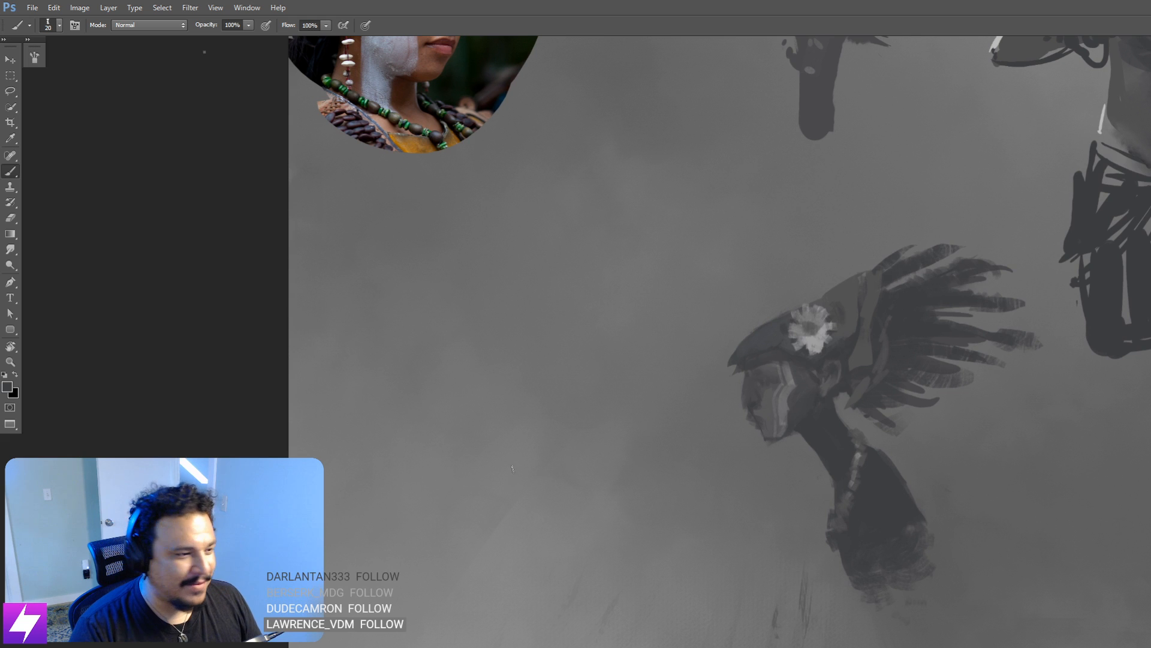
Step: Choose the 9 px round brush preset and sample the light grey of the standing figure's white rim outline
right_click(513, 469)
click(284, 246)
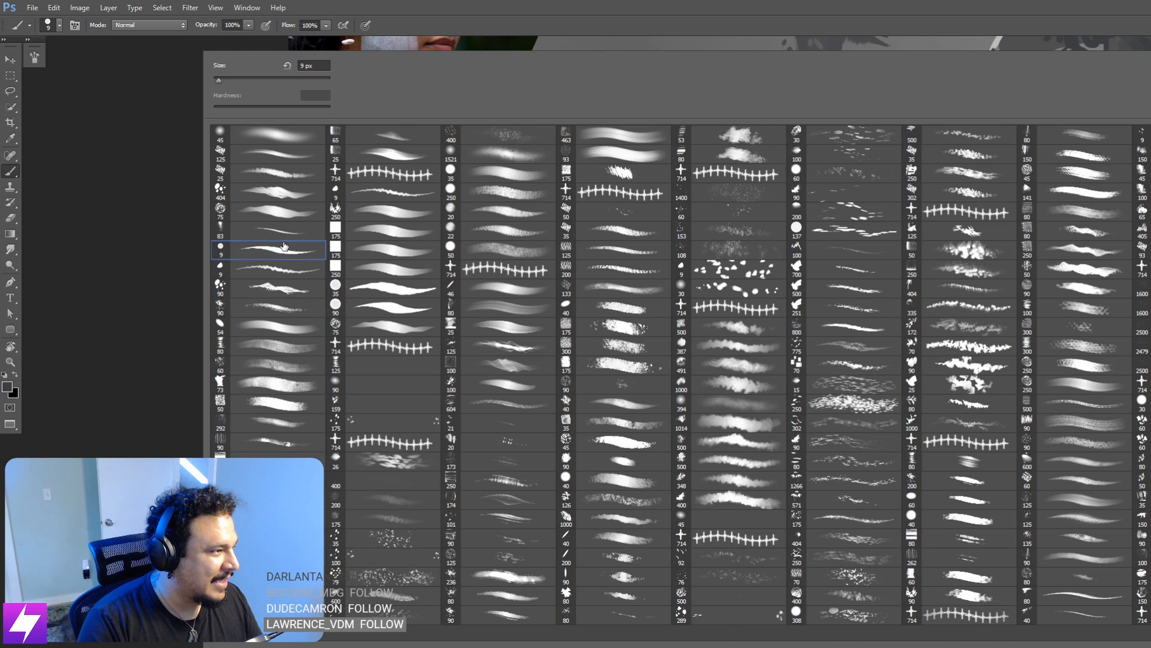
click(285, 246)
drag(656, 349, 542, 474)
drag(754, 310, 671, 488)
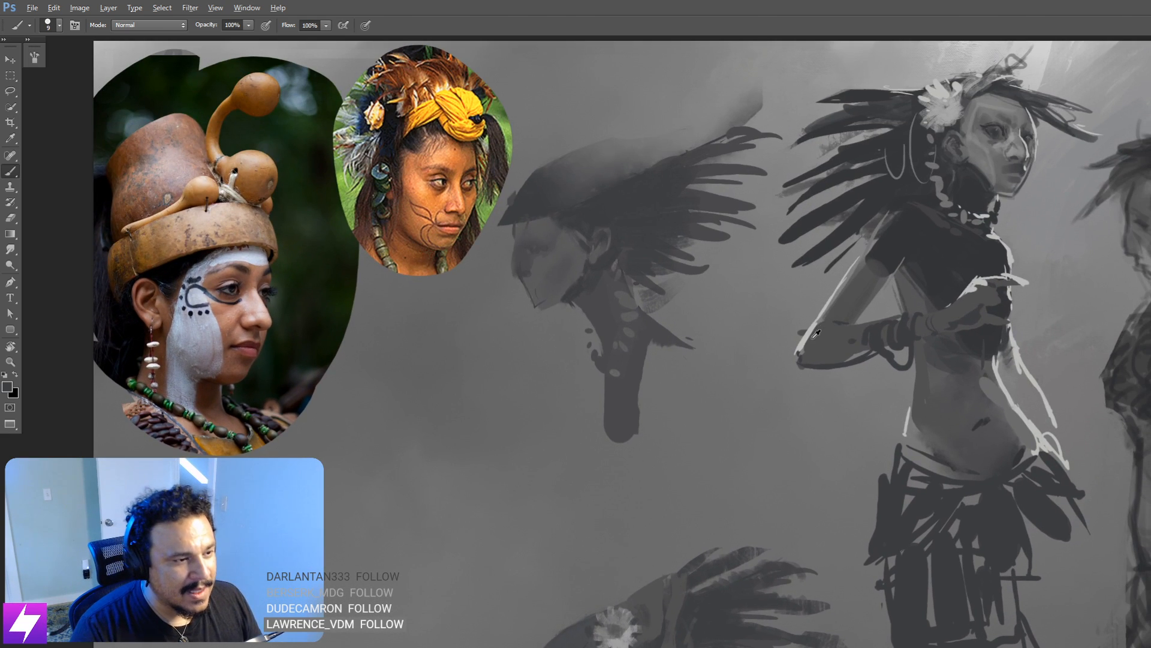
alt+click(1018, 340)
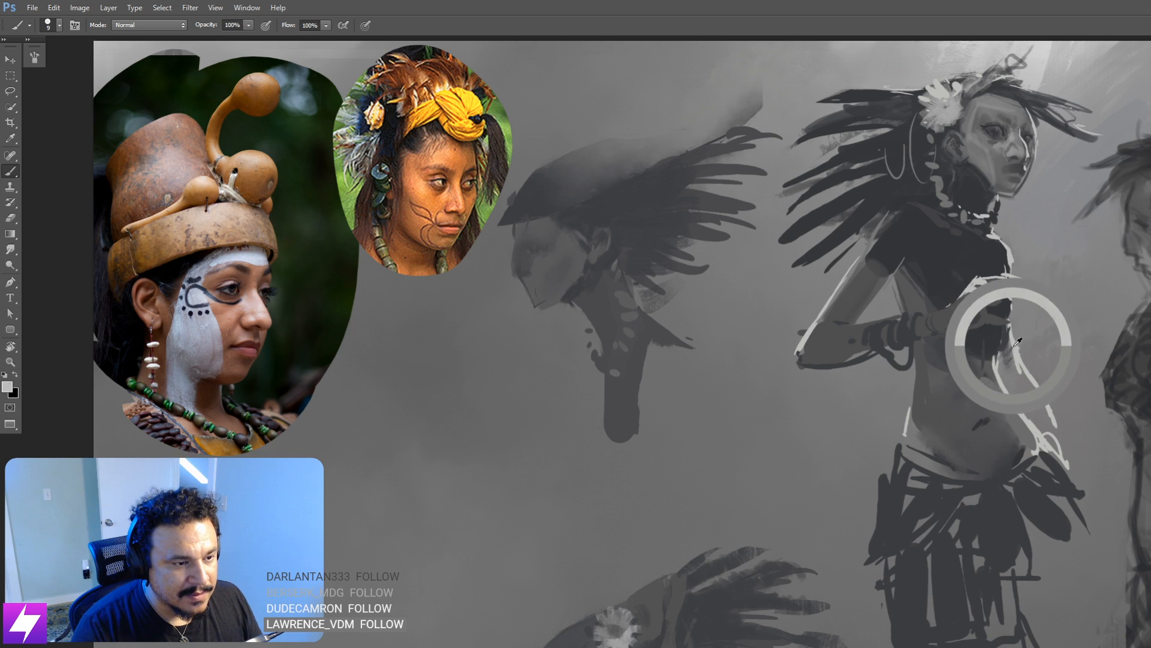
Step: Rotate the canvas view, paint a light rim along the cap's outer edge with a sampled grey and 10 to 30 px brushes, and reset the rotation
mouse_move(1014, 339)
mouse_down()
mouse_move(887, 360)
mouse_move(894, 330)
mouse_move(866, 347)
mouse_move(869, 378)
mouse_move(944, 354)
mouse_move(931, 321)
mouse_move(848, 312)
mouse_up()
key(r)
drag(776, 299, 784, 308)
key(b)
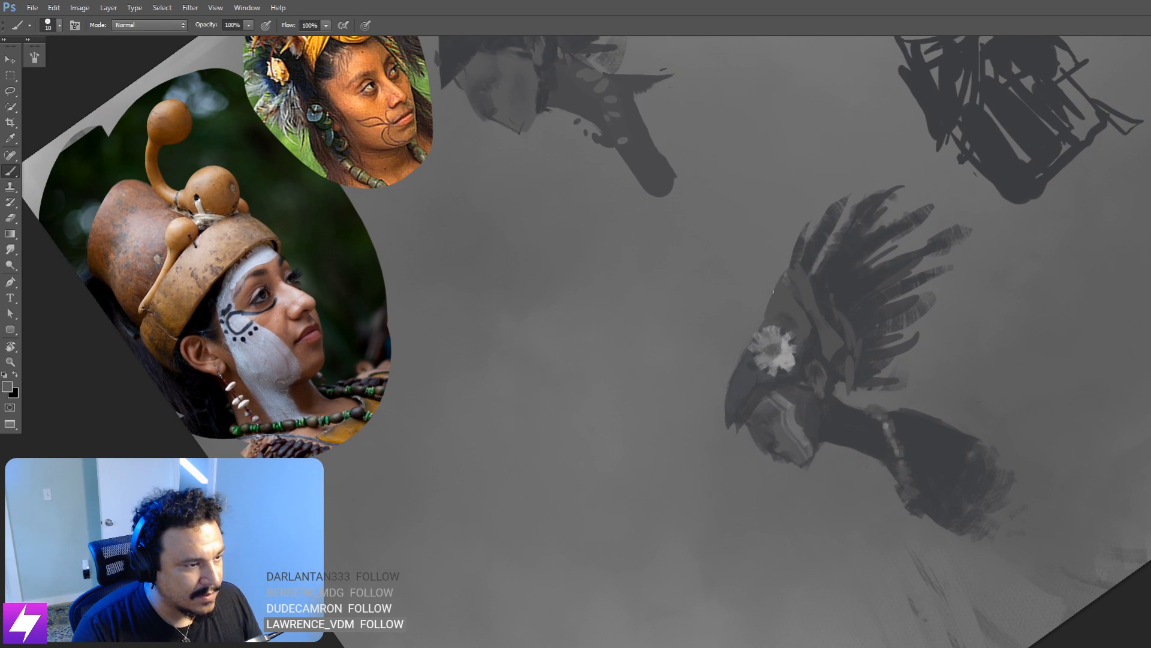
alt+click(773, 330)
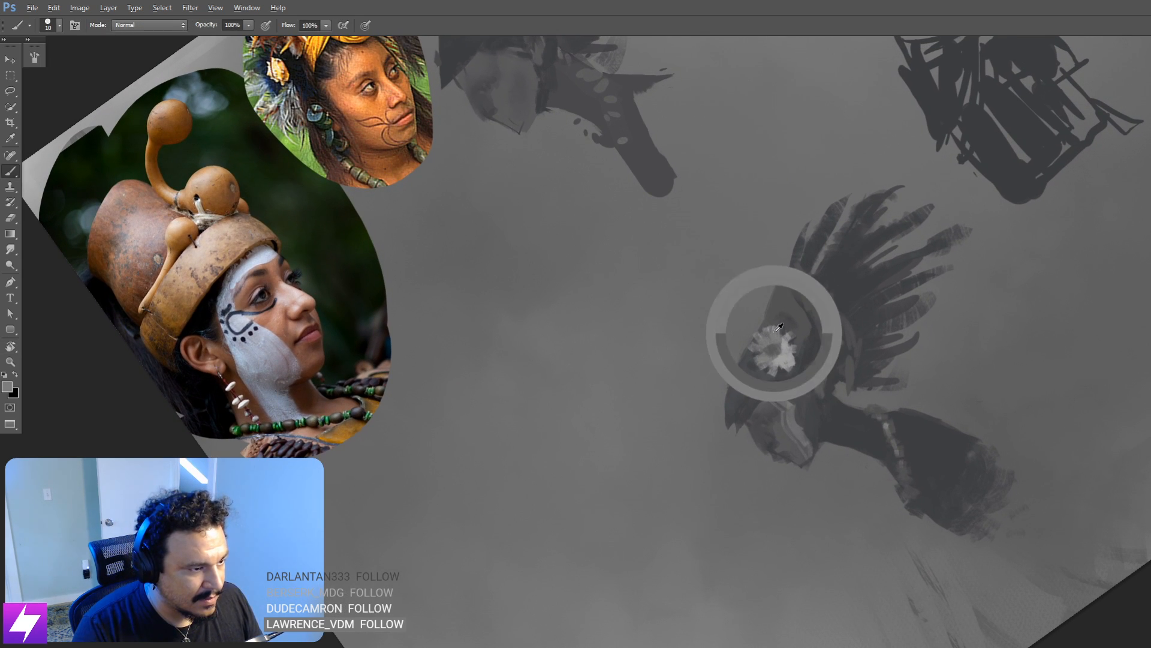
key(bracketright)
mouse_move(783, 277)
mouse_down()
mouse_move(728, 383)
mouse_move(723, 425)
mouse_move(761, 432)
mouse_up()
key(bracketleft)
key(bracketright)
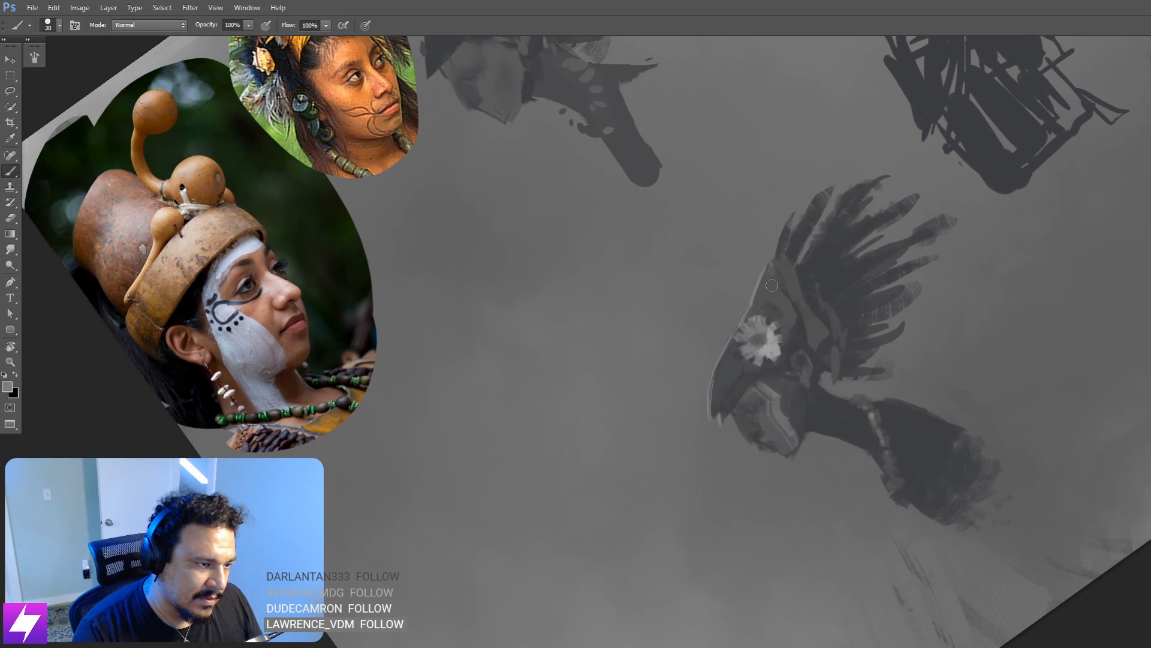
drag(772, 286, 767, 265)
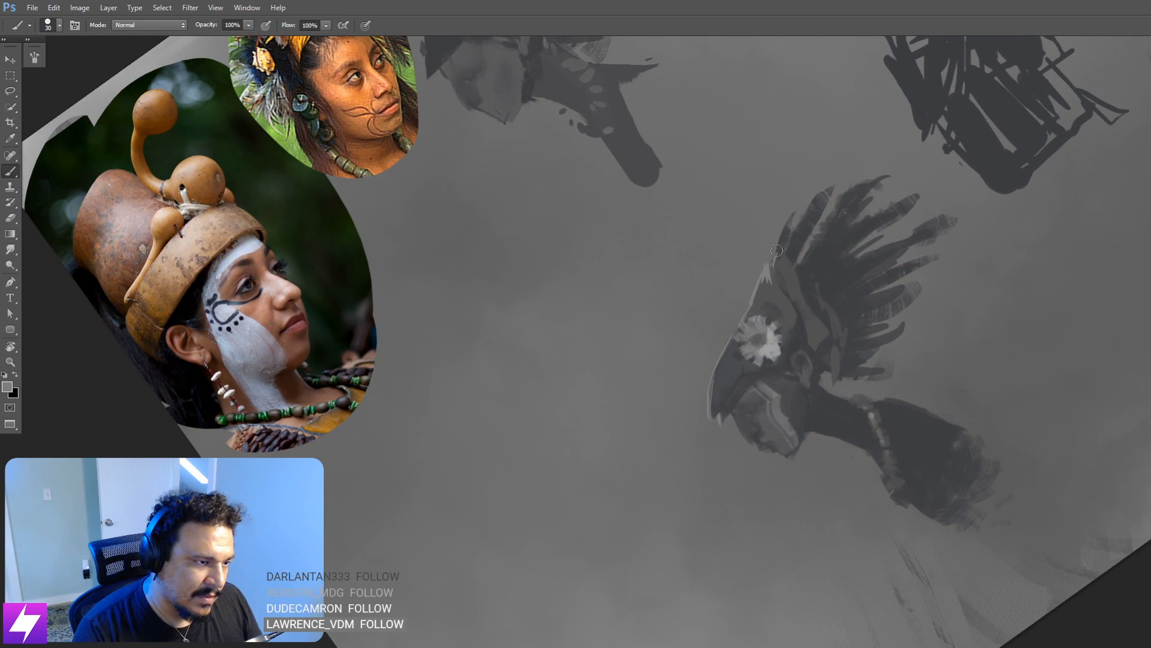
key(Escape)
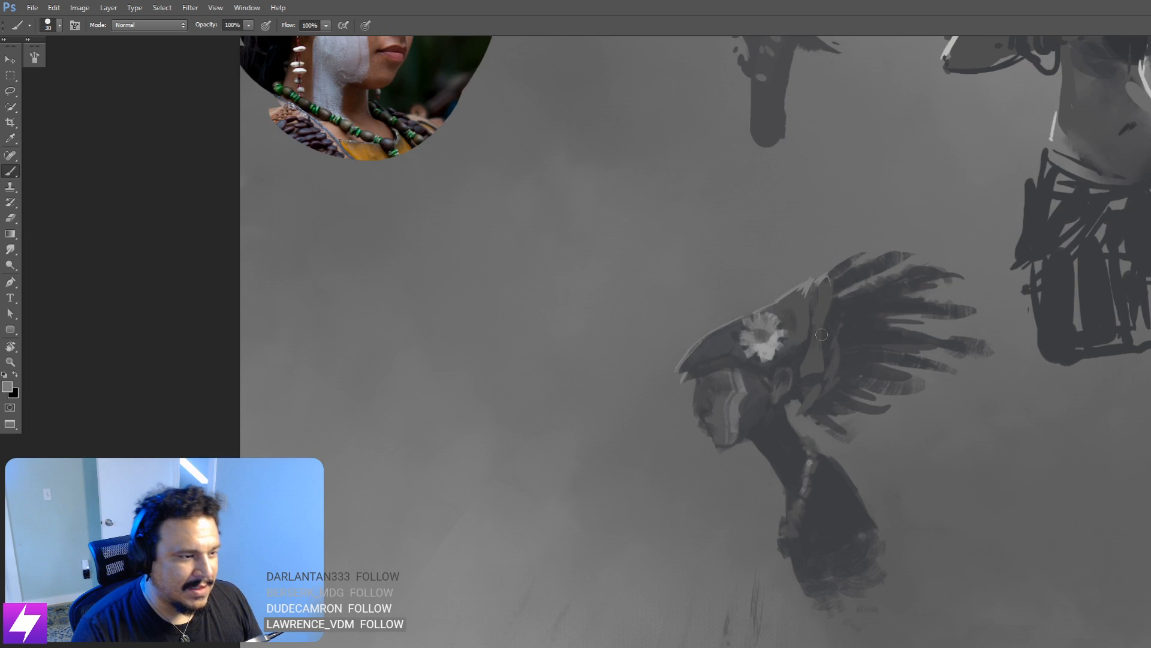
Step: Save the document and flip the whole canvas horizontally
key(ctrl+minus)
key(ctrl+minus)
key(ctrl+minus)
key(ctrl+s)
key(ctrl+shift+h)
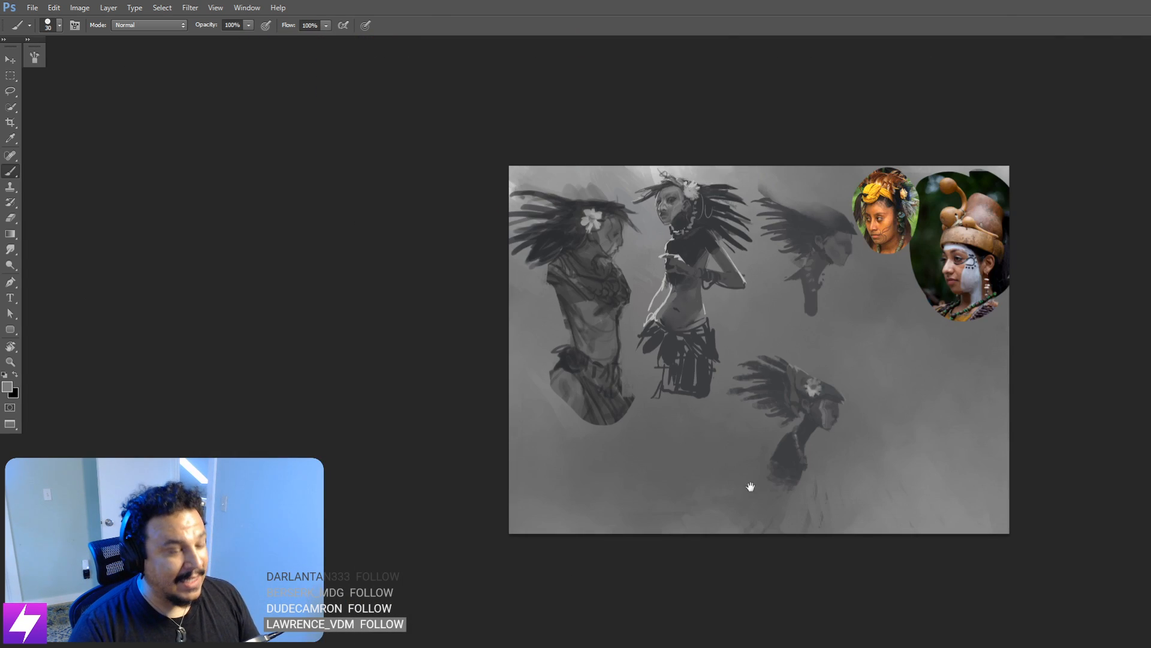
Step: Add small light accents along the lower head's nose, lips and chin with a 20 px brush, checking them against the whole canvas
key(ctrl+plus)
key(ctrl+plus)
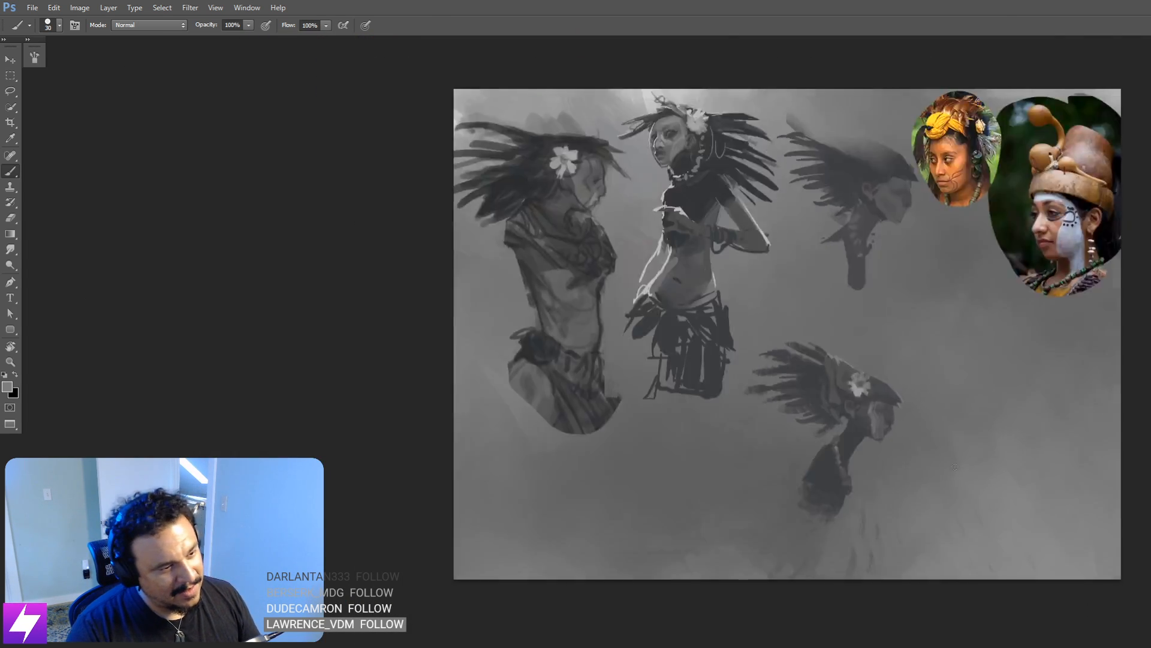
mouse_move(975, 497)
mouse_down()
mouse_move(938, 450)
mouse_move(953, 445)
mouse_move(928, 410)
mouse_up()
key(ctrl+plus)
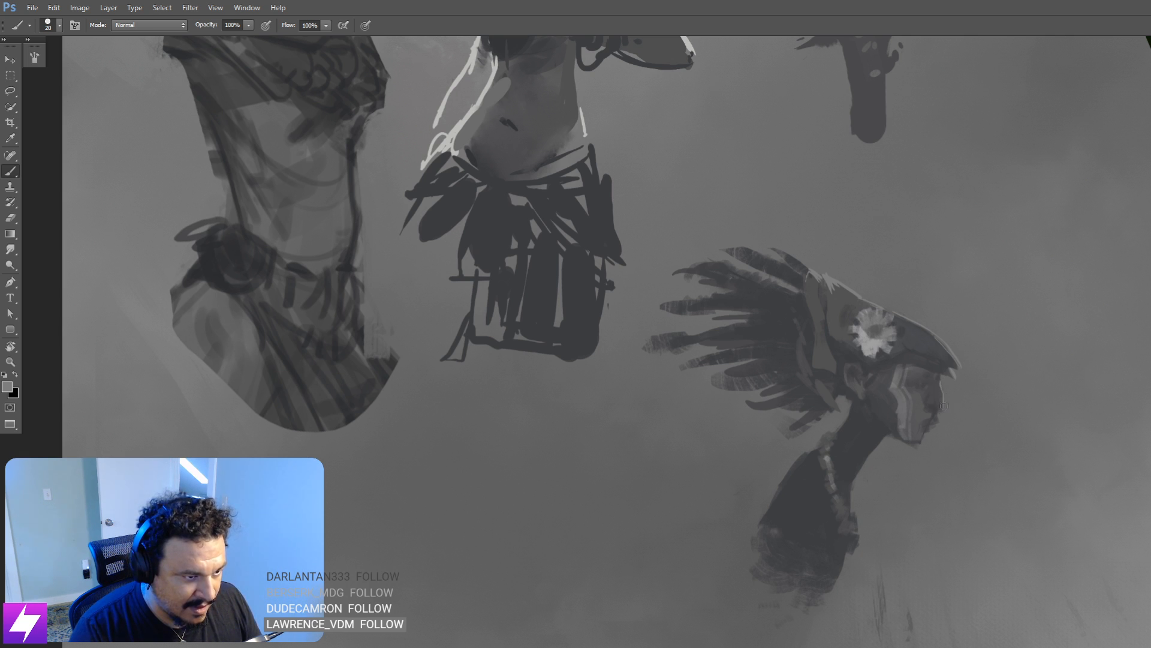
key(ctrl+minus)
key(ctrl+minus)
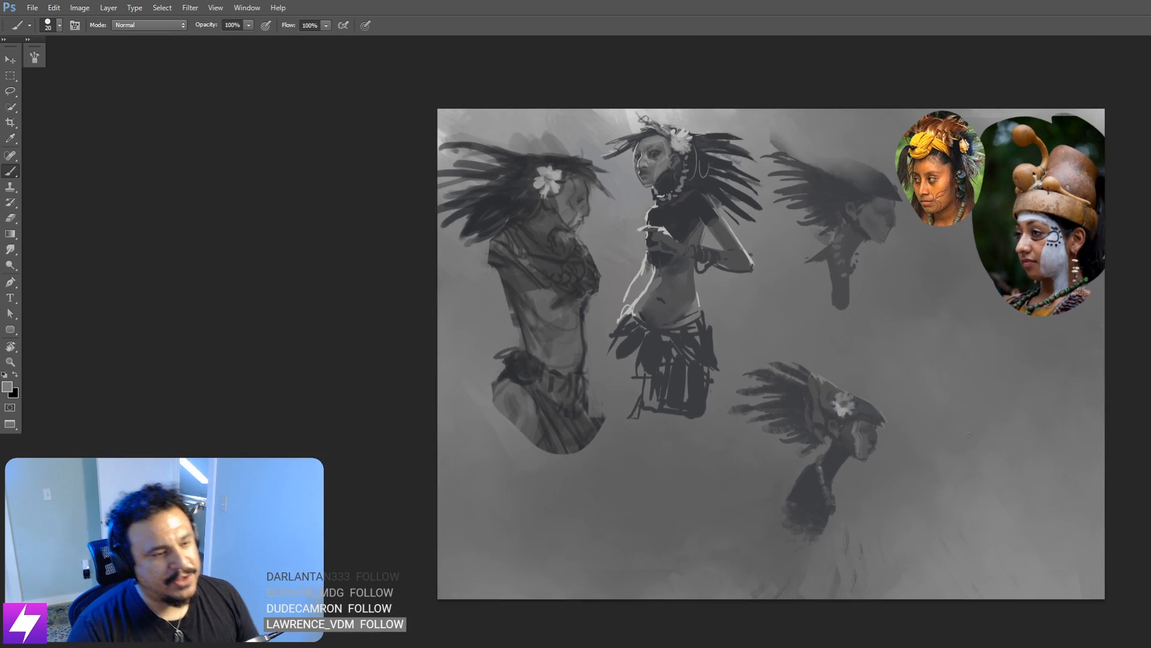
key(ctrl+plus)
key(ctrl+plus)
drag(993, 490, 864, 367)
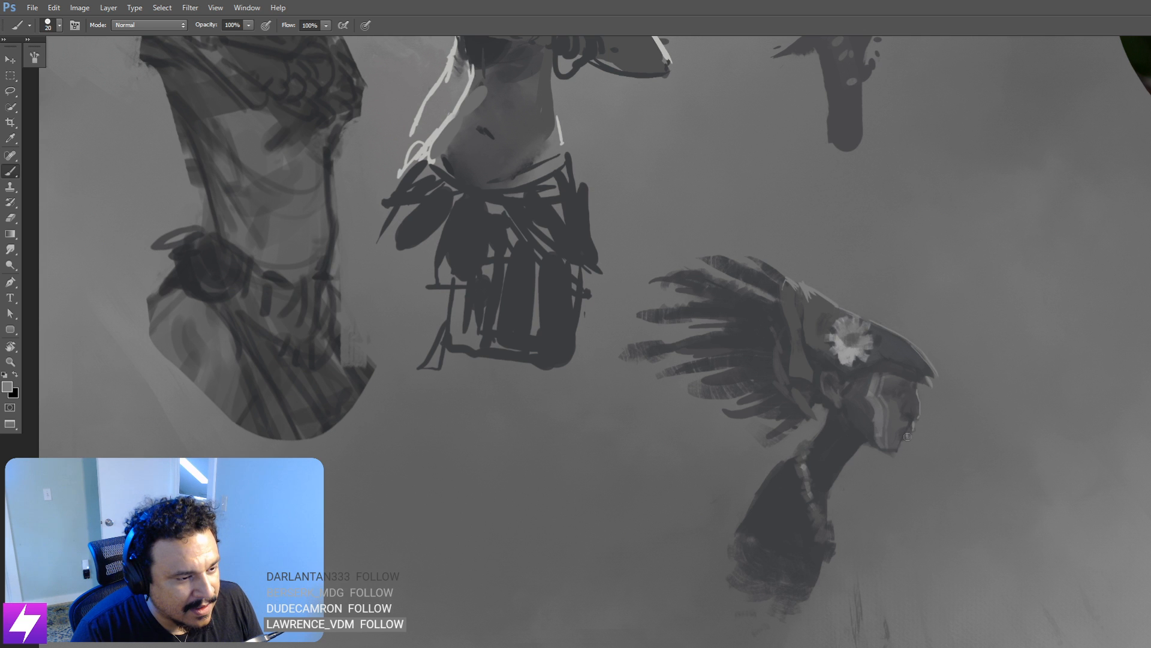
key(ctrl+minus)
key(ctrl+minus)
key(ctrl+minus)
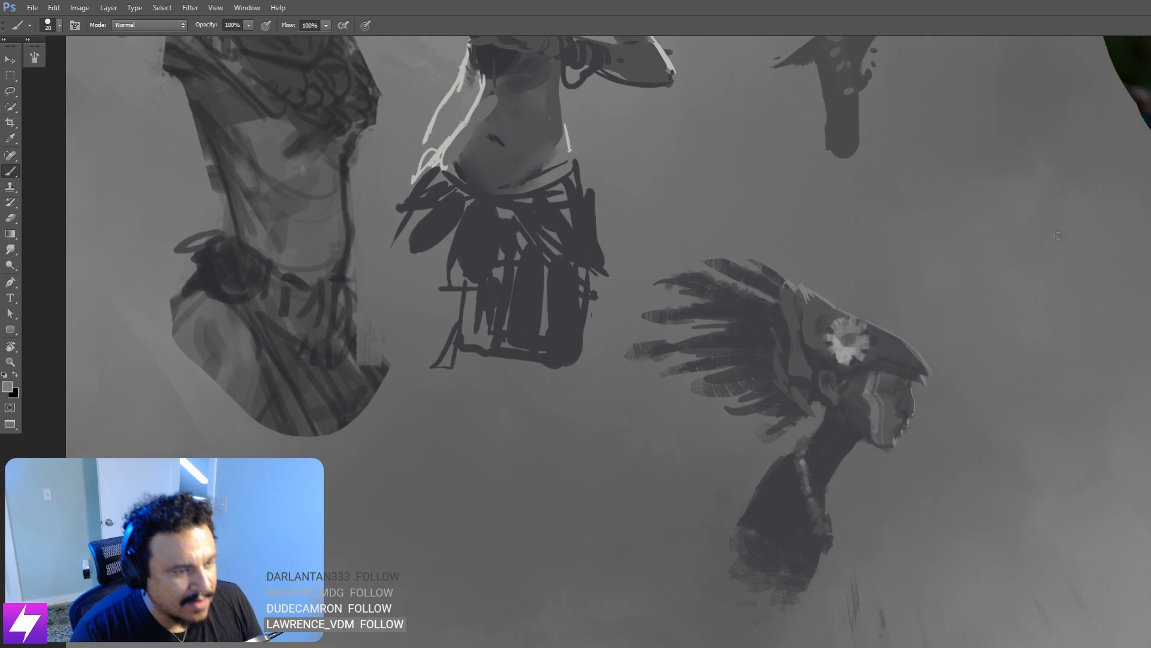
Step: Flip the canvas back horizontally and paint a light edge on the front of the lower head's chest with the 20 px brush
key(ctrl+shift+h)
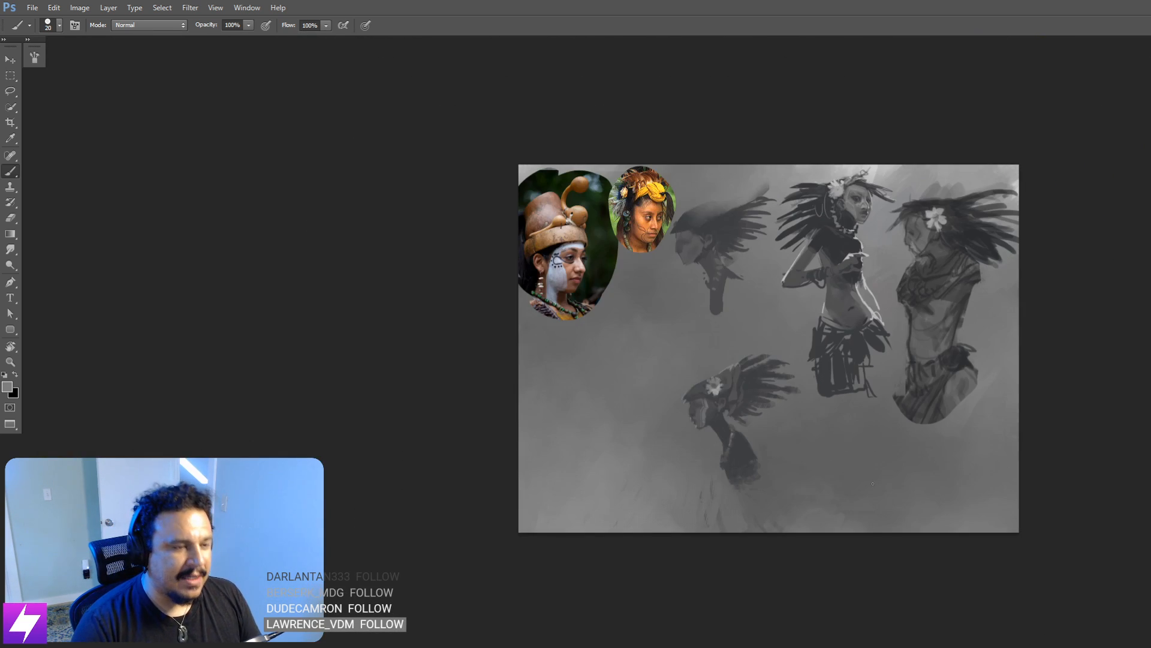
key(ctrl+plus)
drag(698, 548, 824, 479)
key(ctrl+plus)
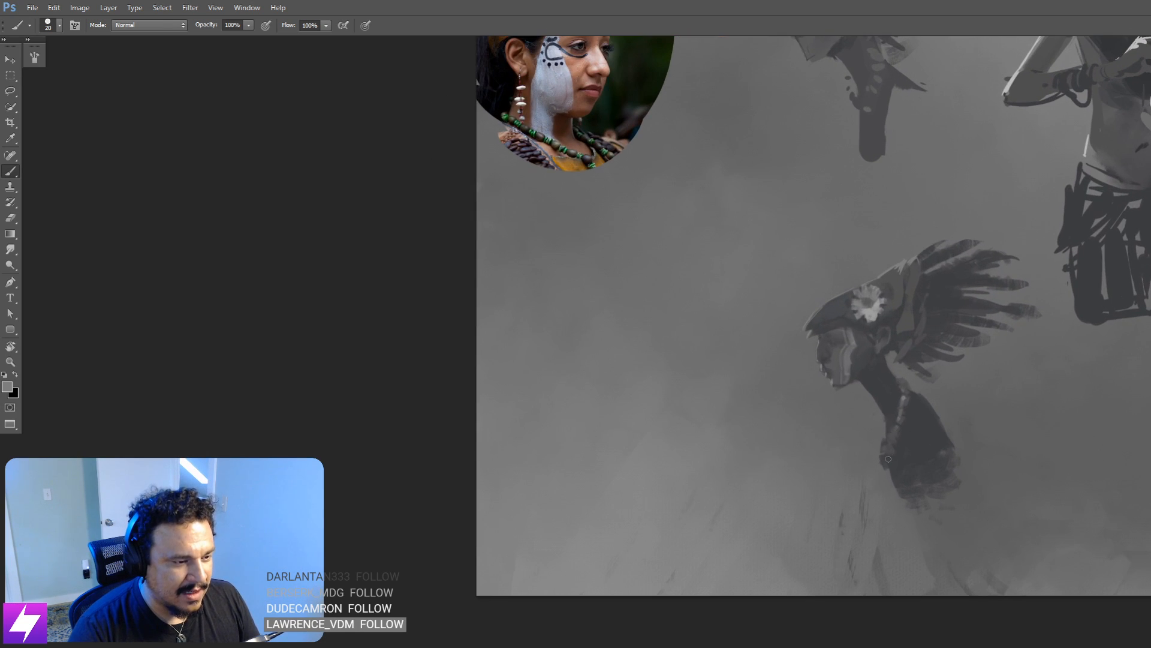
drag(892, 439, 888, 448)
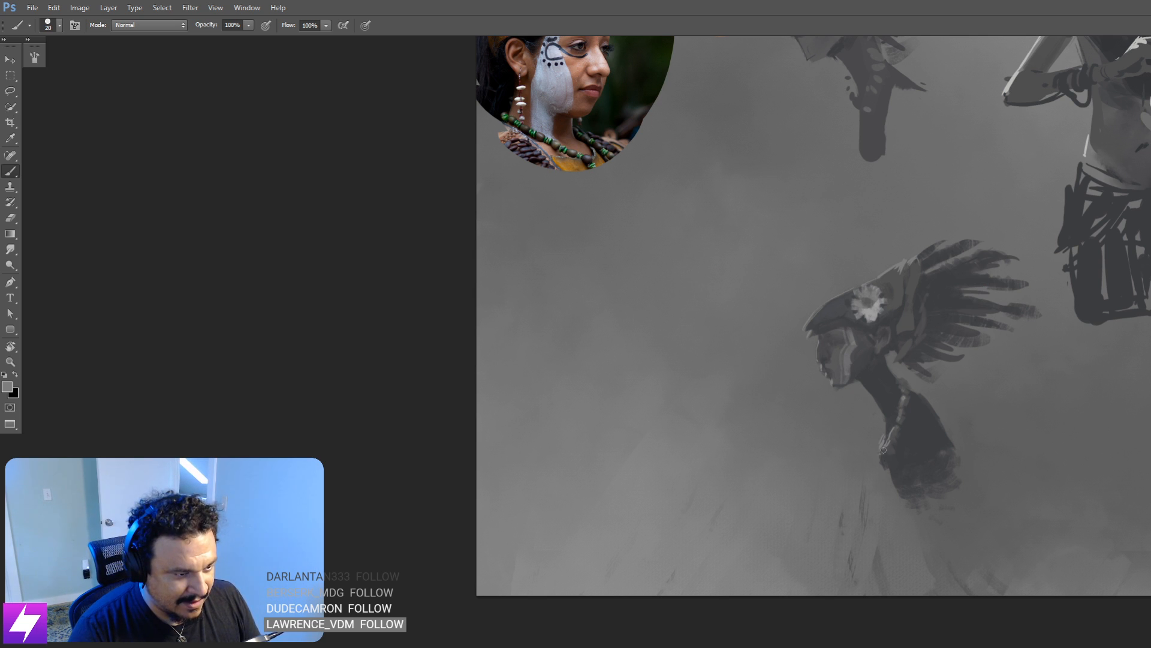
drag(955, 419, 966, 432)
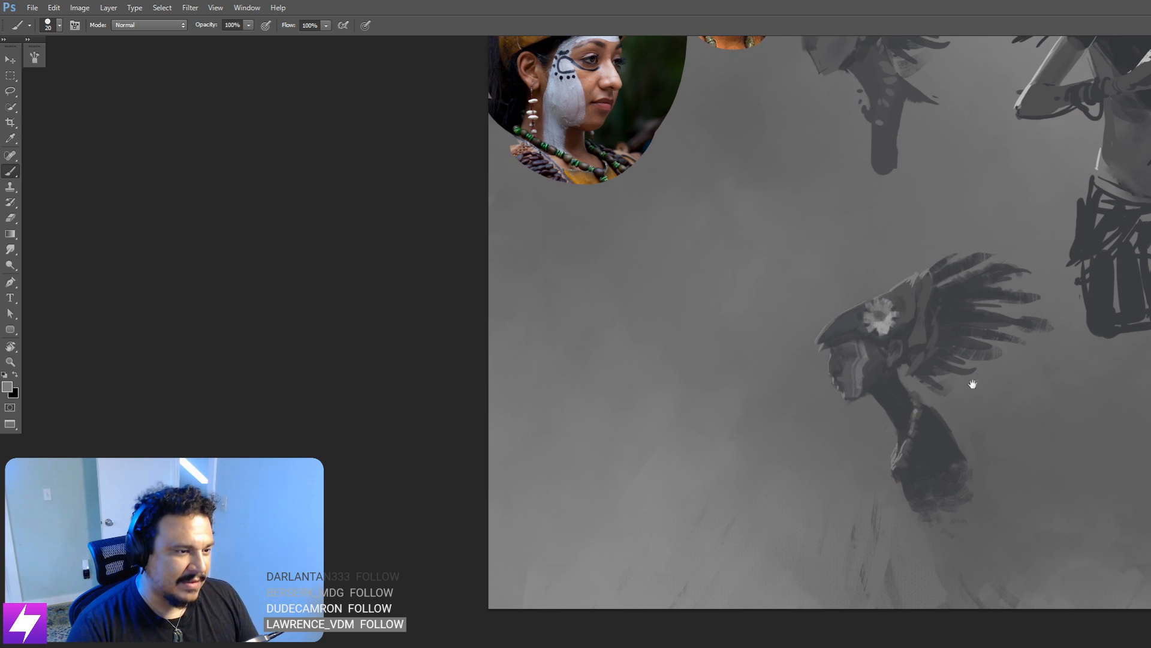
Step: Move the lower head sketch directly beneath the larger reference photo, and flip the canvas horizontally to check the arrangement
key(ctrl+minus)
mouse_move(875, 347)
mouse_down()
mouse_move(881, 381)
mouse_move(956, 386)
mouse_up()
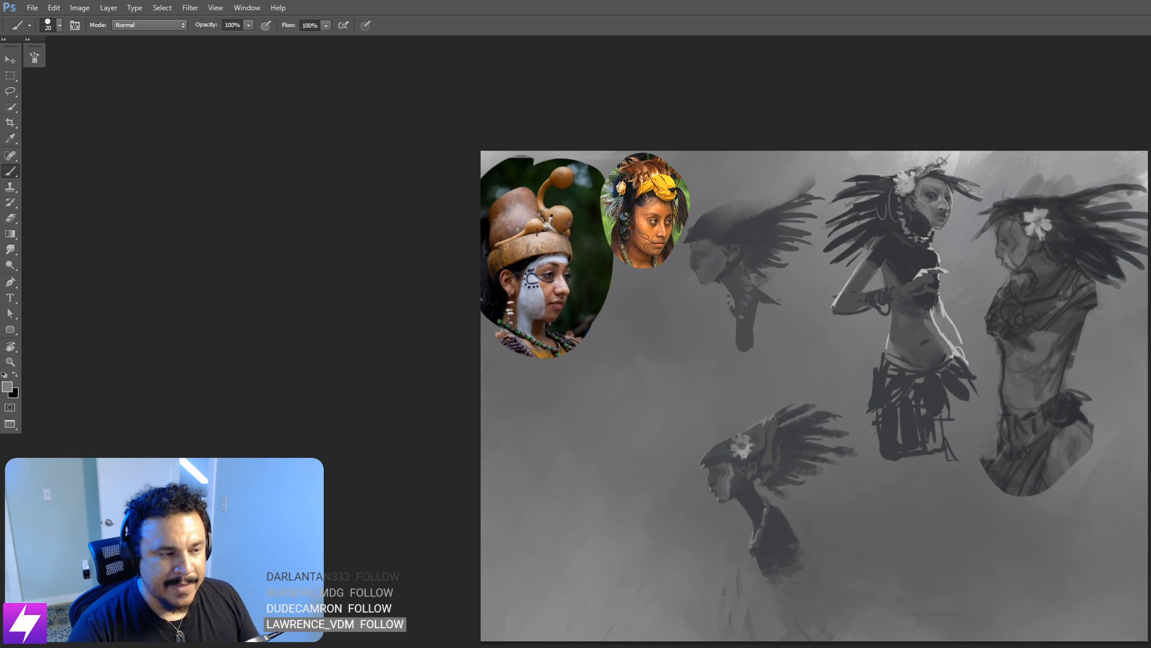
mouse_move(801, 499)
mouse_down()
mouse_move(713, 452)
mouse_move(610, 458)
mouse_move(620, 433)
mouse_move(666, 433)
mouse_move(731, 391)
mouse_move(714, 416)
mouse_move(727, 433)
mouse_up()
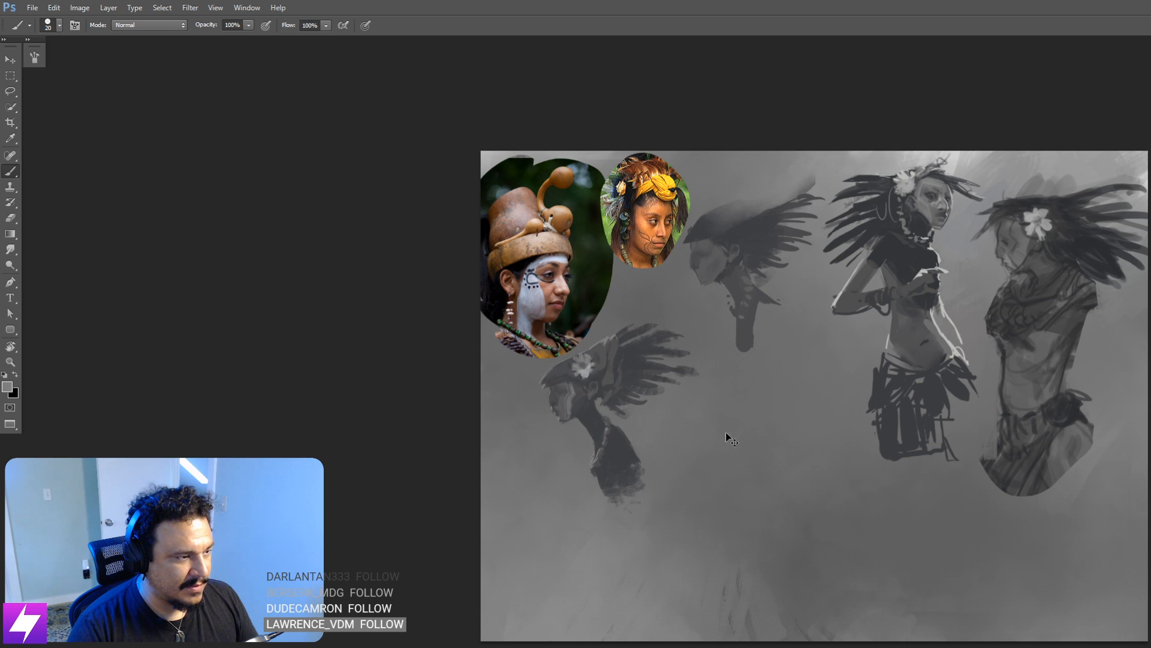
drag(1044, 393, 968, 376)
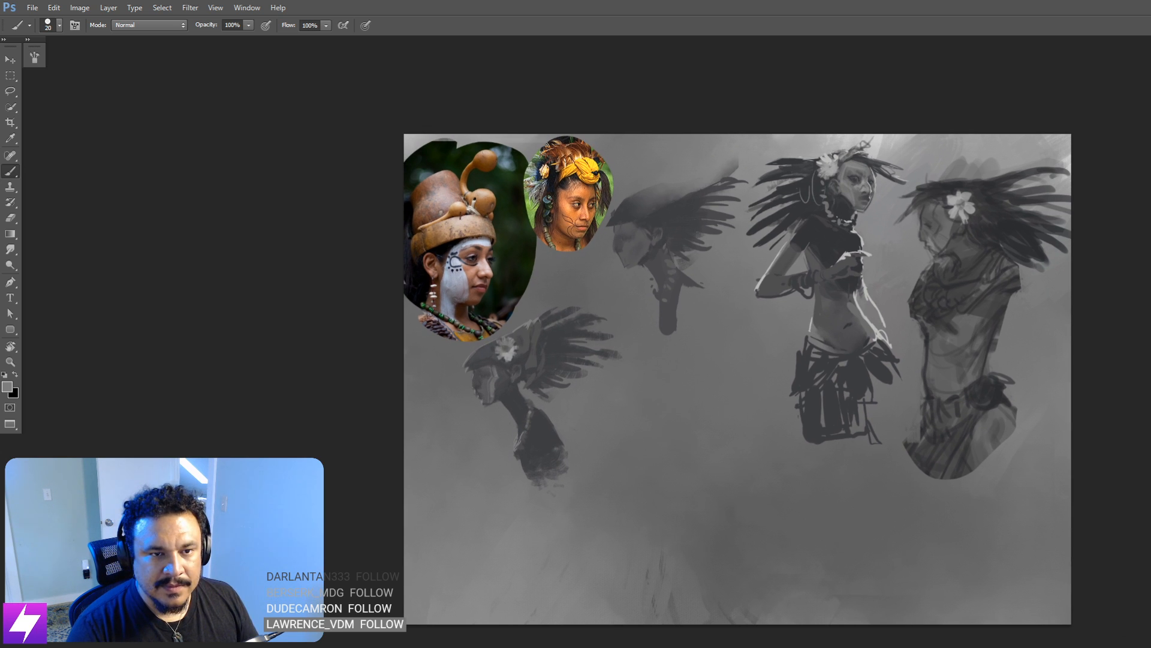
drag(766, 507, 812, 444)
key(F2)
key(ctrl+plus)
key(ctrl+minus)
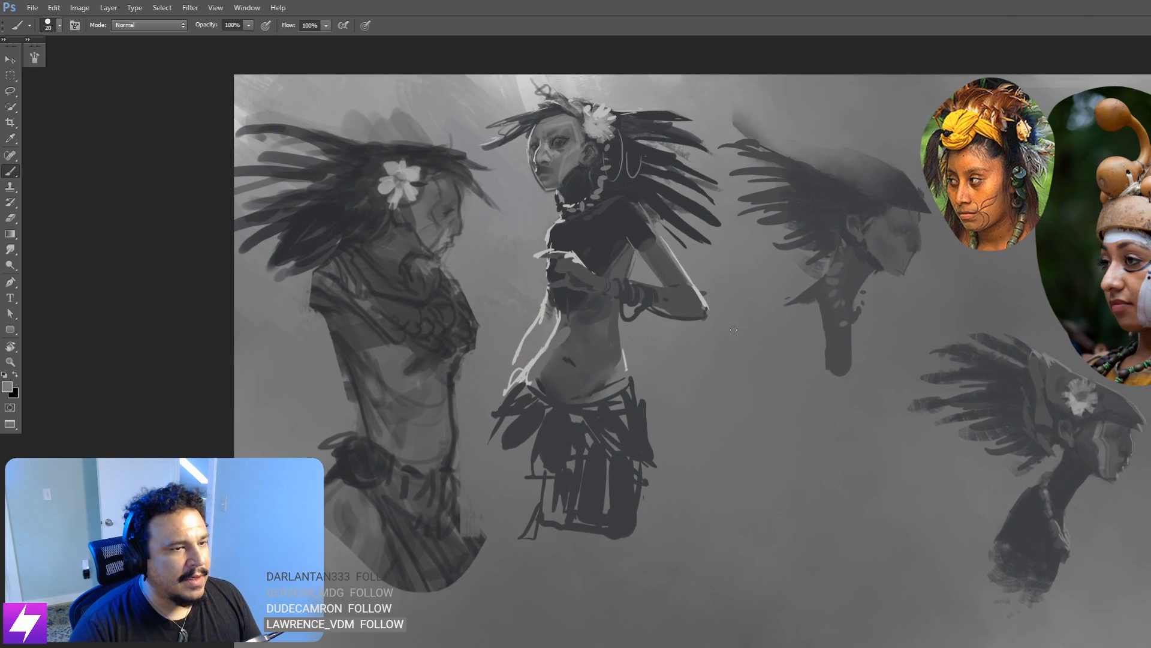
key(ctrl+minus)
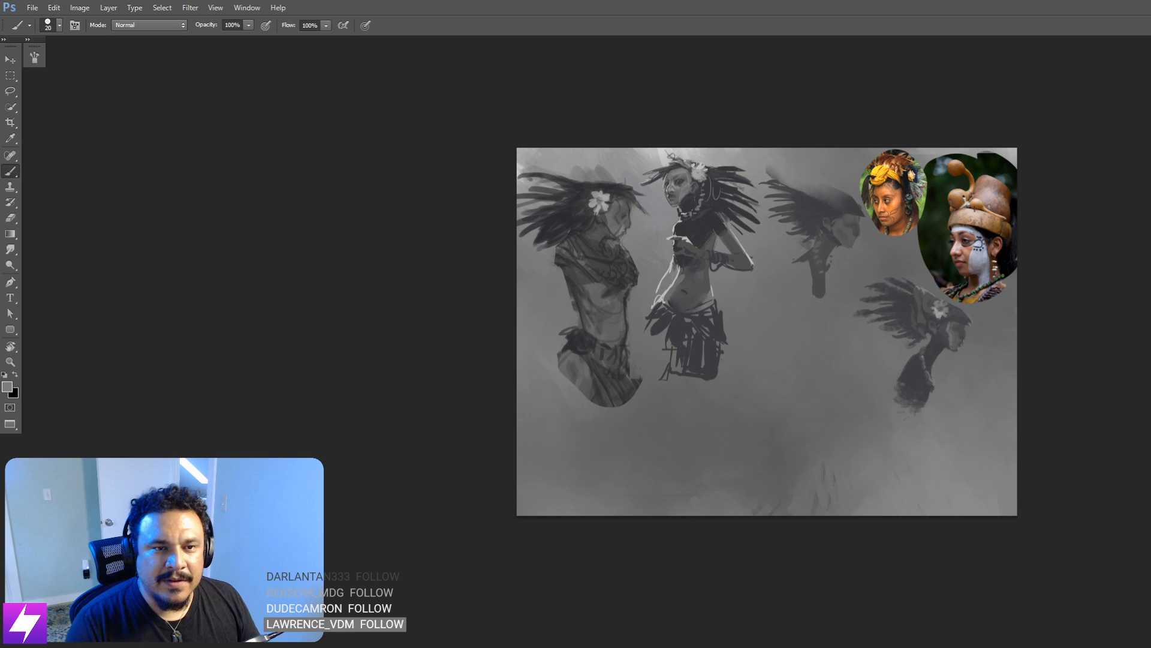
Step: Show the collage of tribal costume reference photos and examine the headdresses, face paint and jewellery up close
key(ctrl+comma)
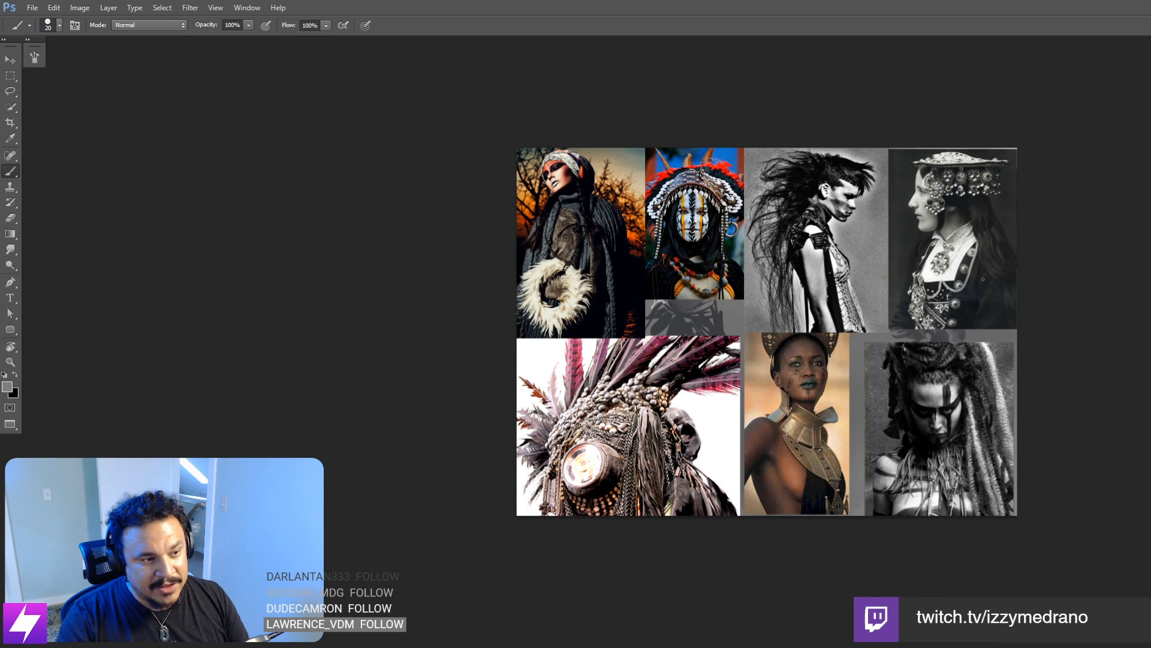
key(ctrl+plus)
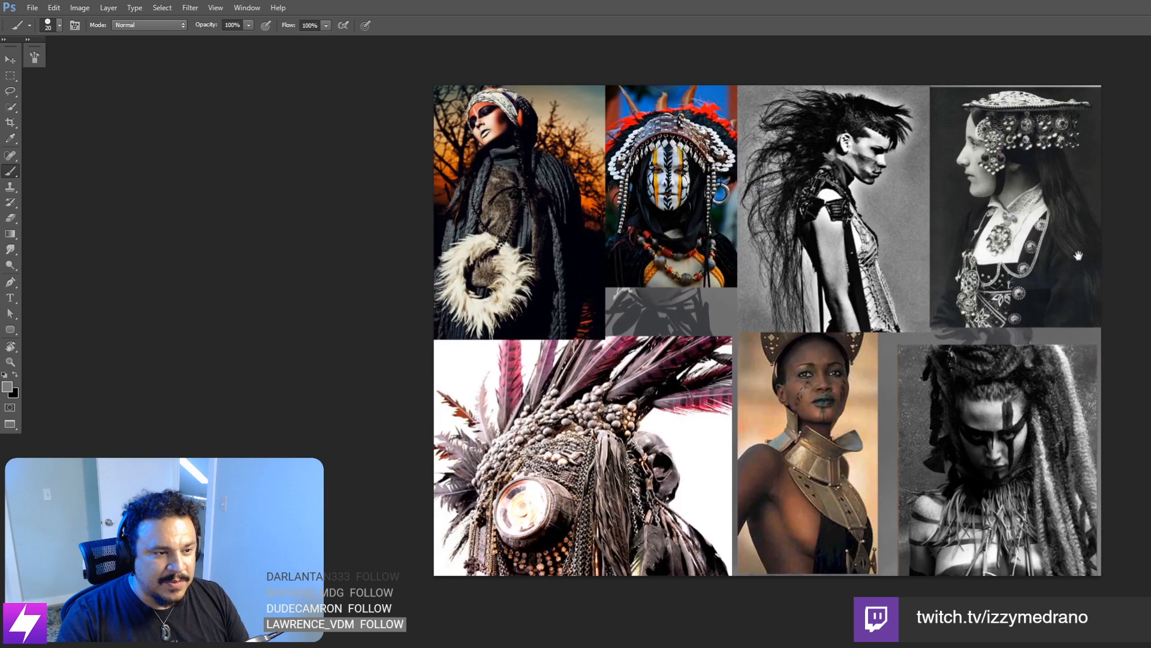
drag(1078, 256, 930, 266)
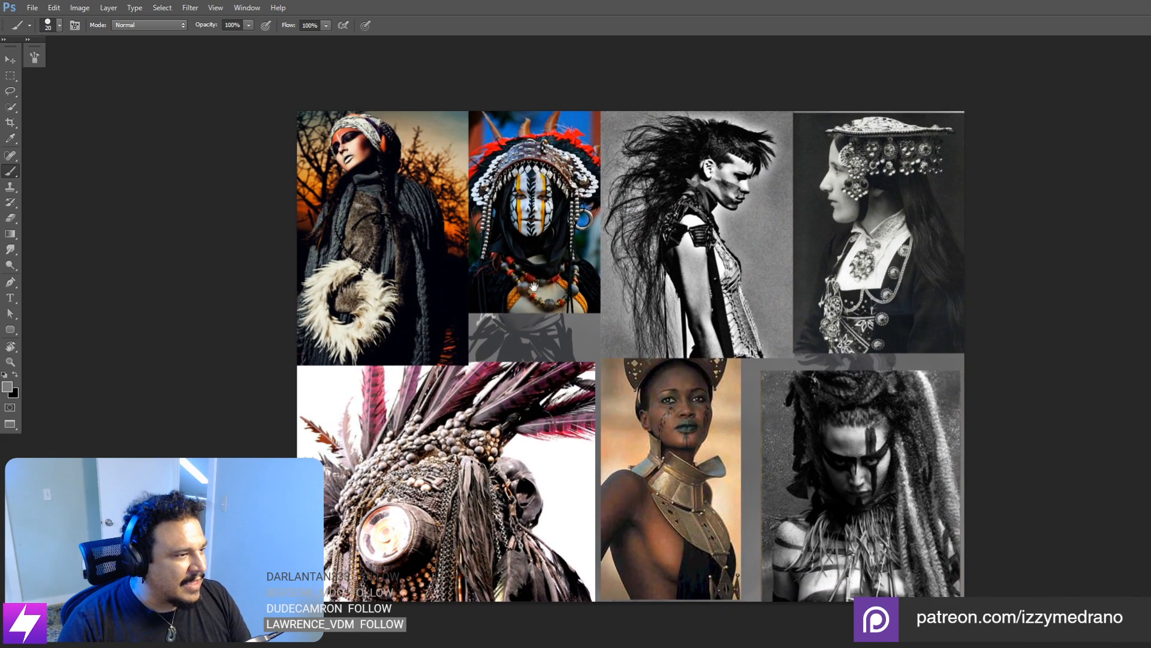
key(ctrl+plus)
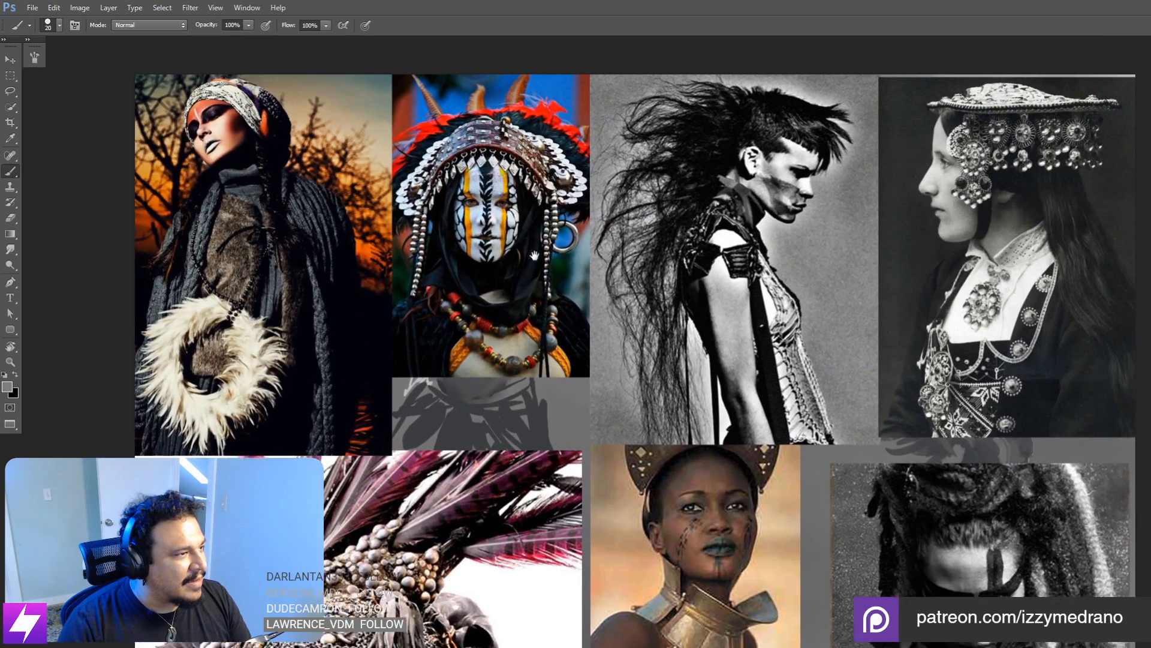
Step: Examine the remaining costume reference photos, including the masks, hairstyles, straw hat, flower headpiece and hanging bead jewellery
drag(534, 255, 585, 284)
drag(544, 211, 548, 232)
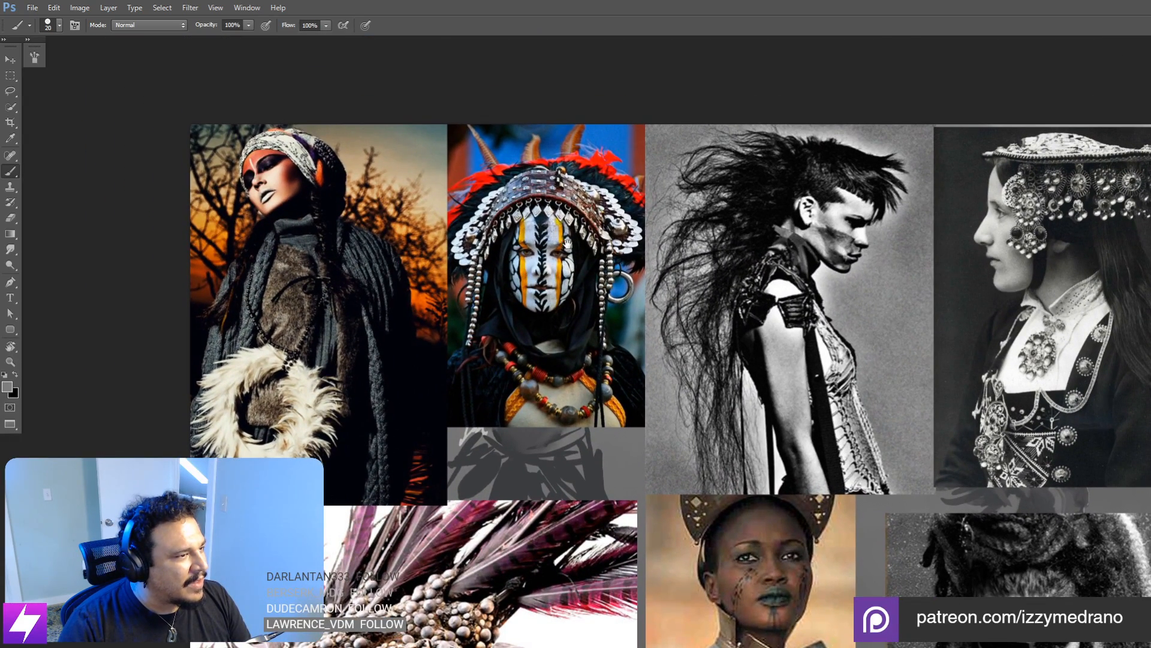
drag(615, 293, 593, 281)
drag(774, 461, 635, 227)
key(ctrl+minus)
mouse_move(916, 503)
mouse_down()
mouse_move(773, 302)
mouse_move(741, 340)
mouse_up()
drag(694, 162, 722, 218)
drag(706, 122, 703, 204)
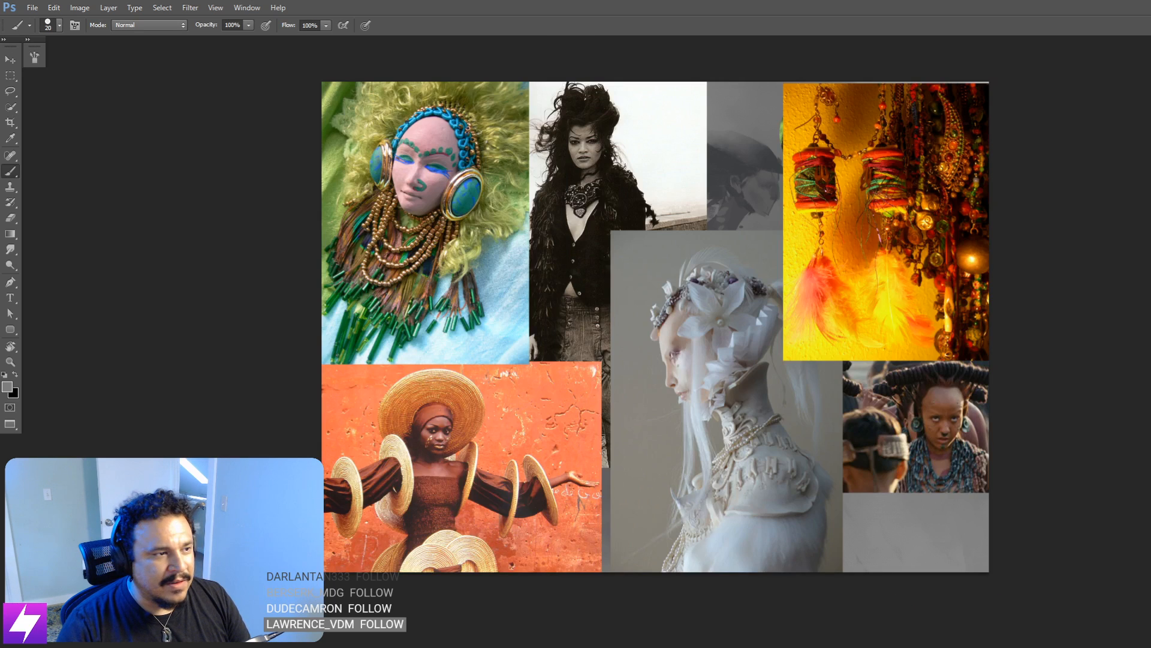
Step: Compare the greyscale sketches with the portrait and costume photo collages by alternately hiding and showing the collage layers
key(ctrl+comma)
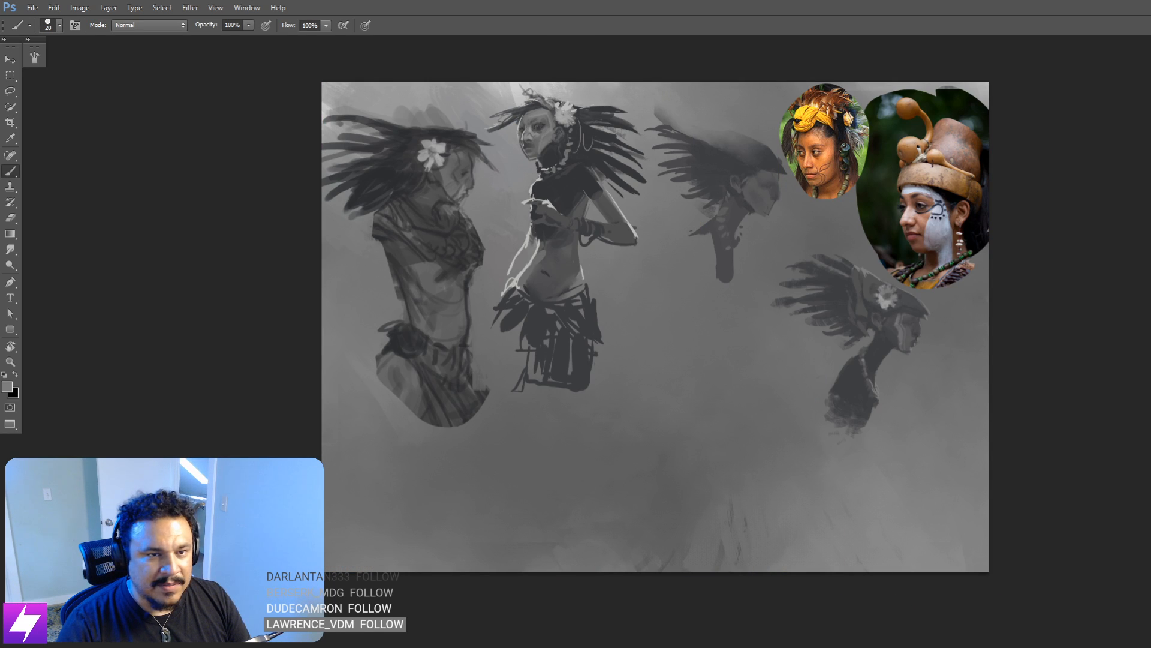
key(ctrl+comma)
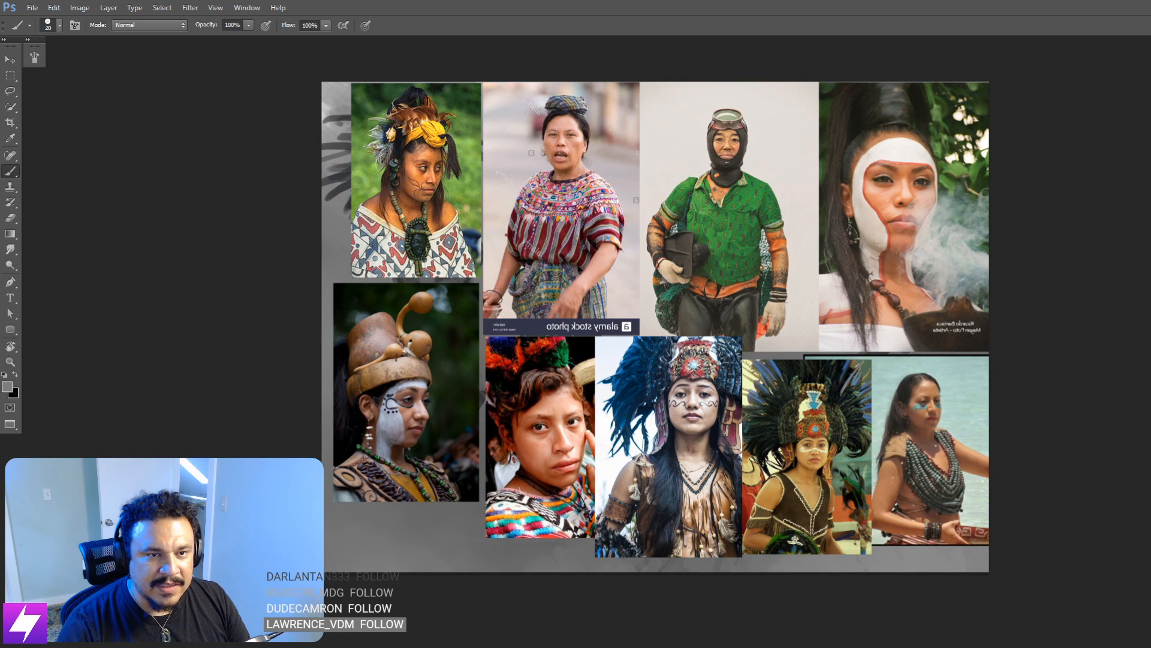
key(ctrl+comma)
key(ctrl+comma)
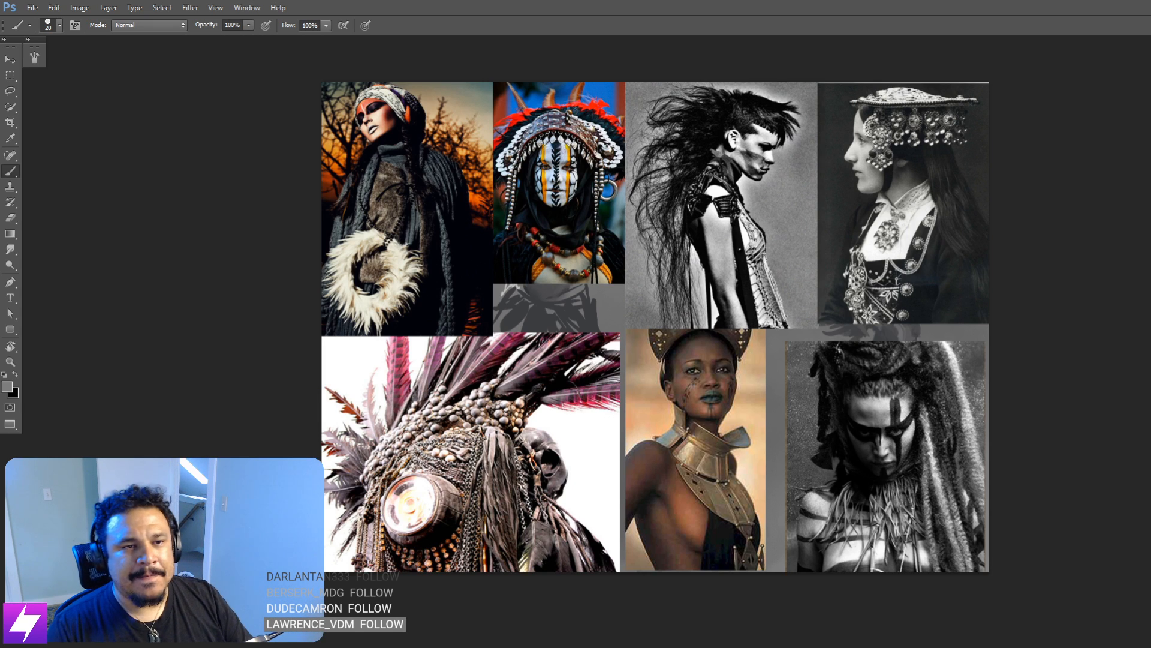
key(ctrl+comma)
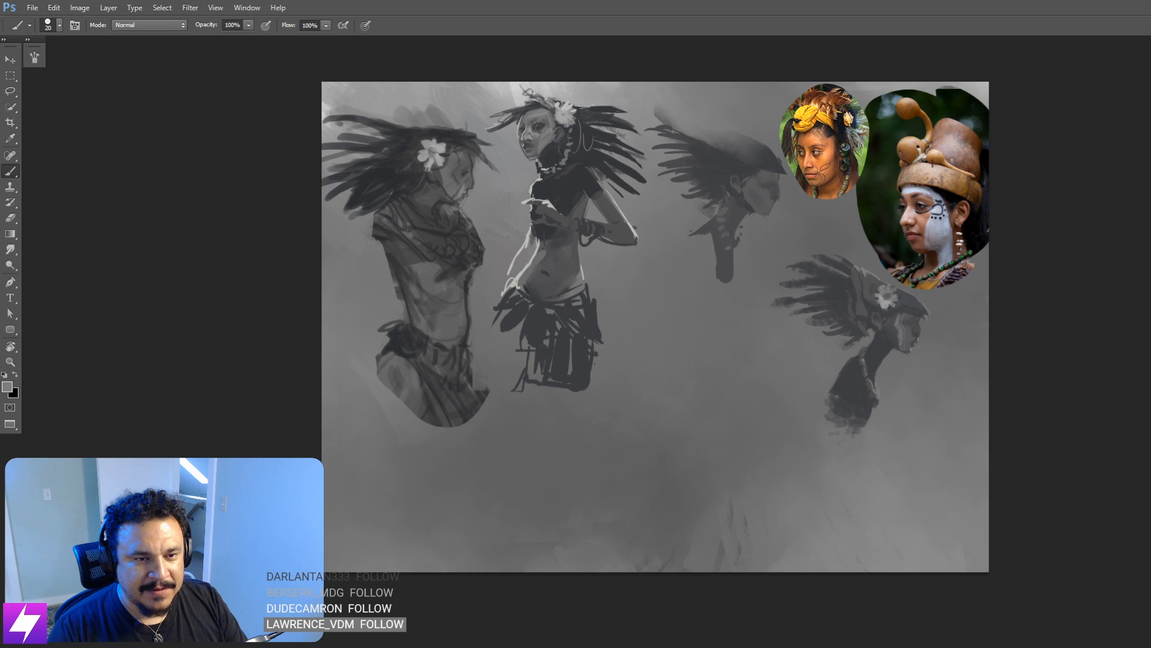
key(ctrl+comma)
key(ctrl+comma)
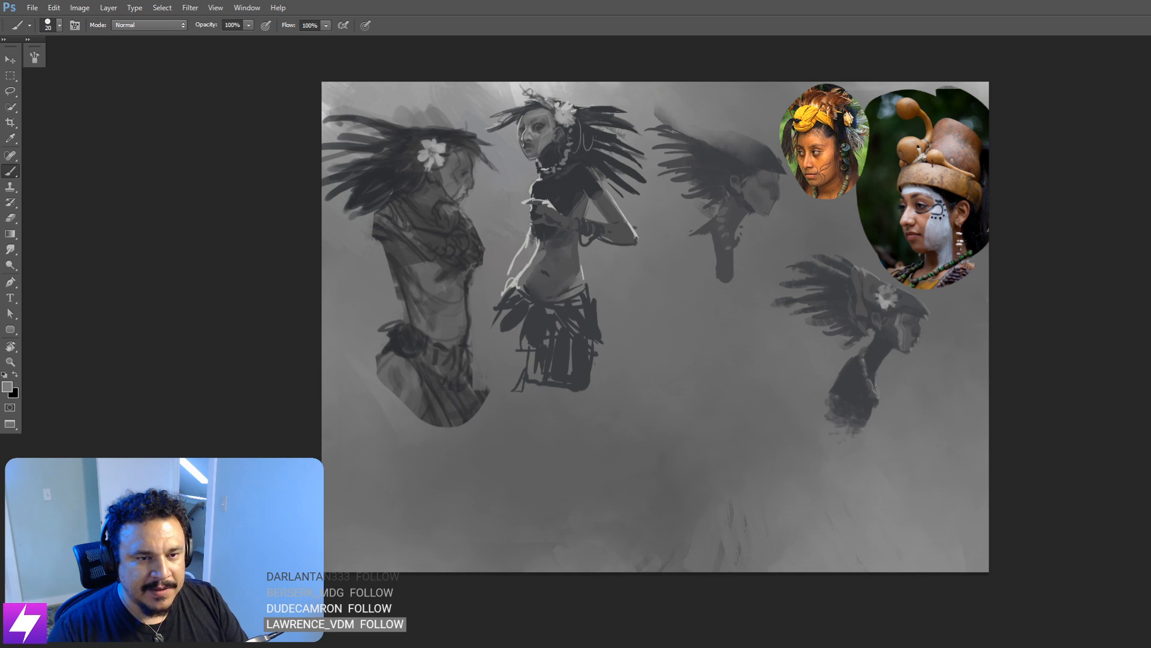
key(ctrl+comma)
key(ctrl+comma)
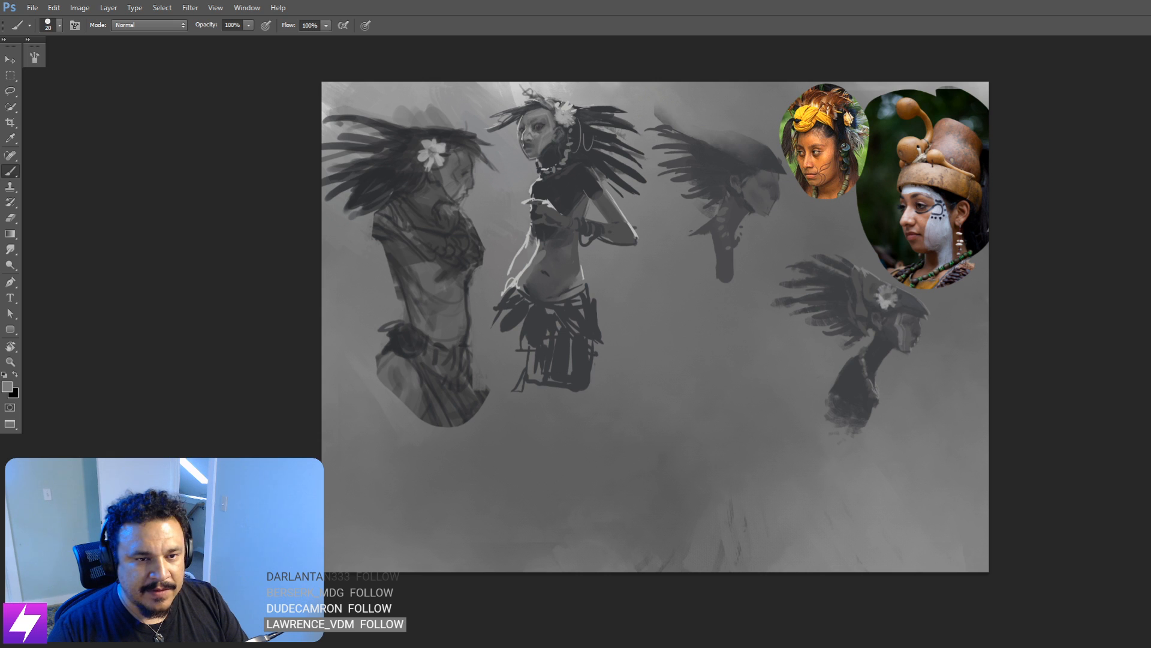
key(ctrl+comma)
key(ctrl+comma)
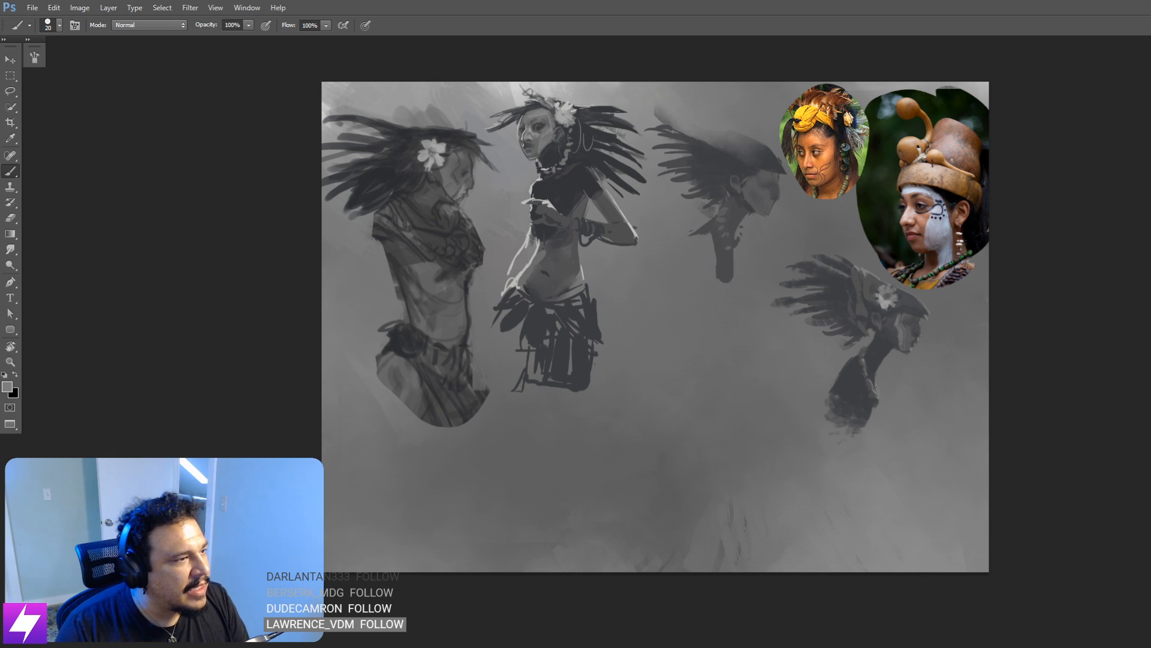
key(ctrl+comma)
Step: Cycle the visibility of the sketch layers, keeping the standing figure and tree-climbing figure shown and hiding the two cut-out reference photos
key(ctrl+comma)
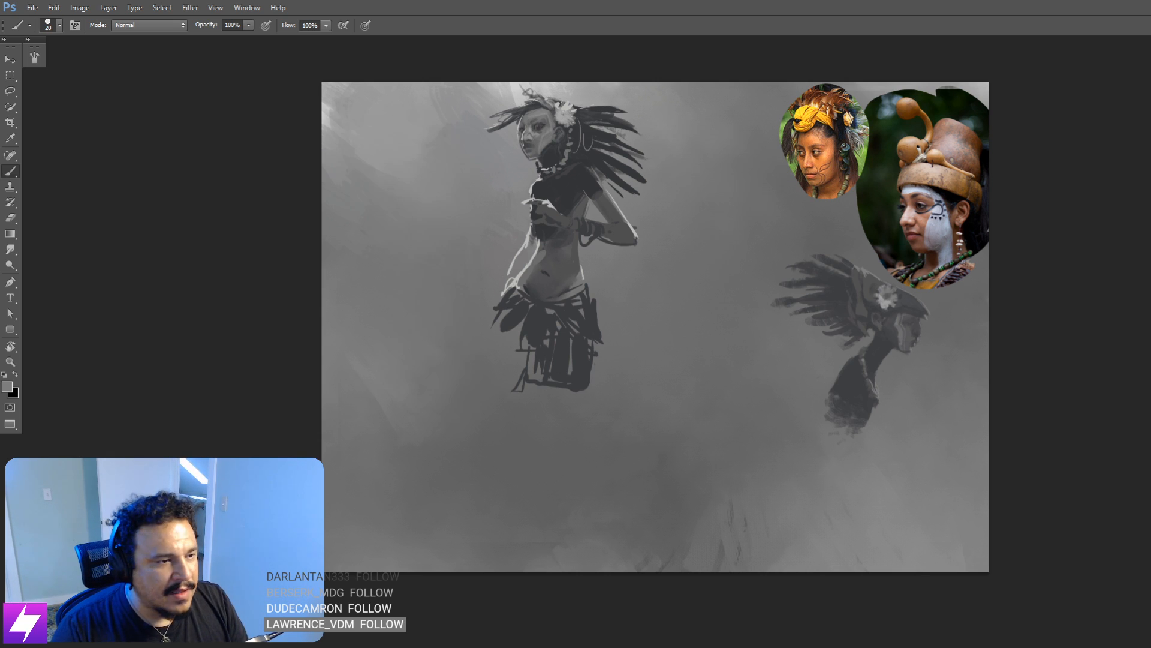
key(ctrl+comma)
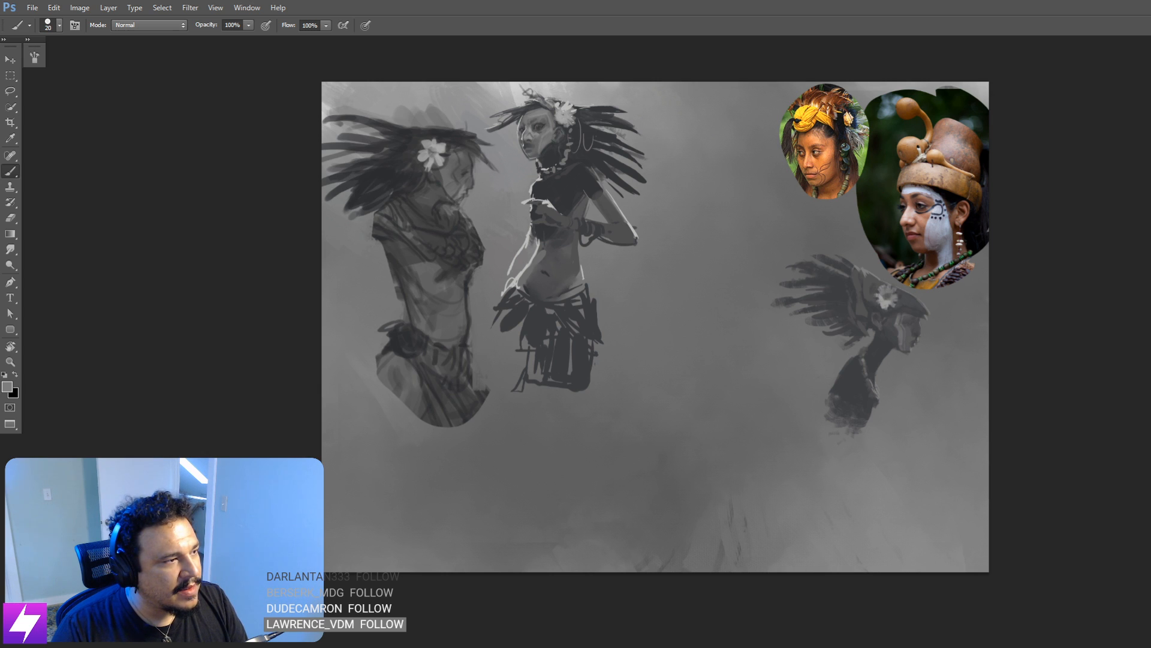
key(ctrl+comma)
key(ctrl+comma)
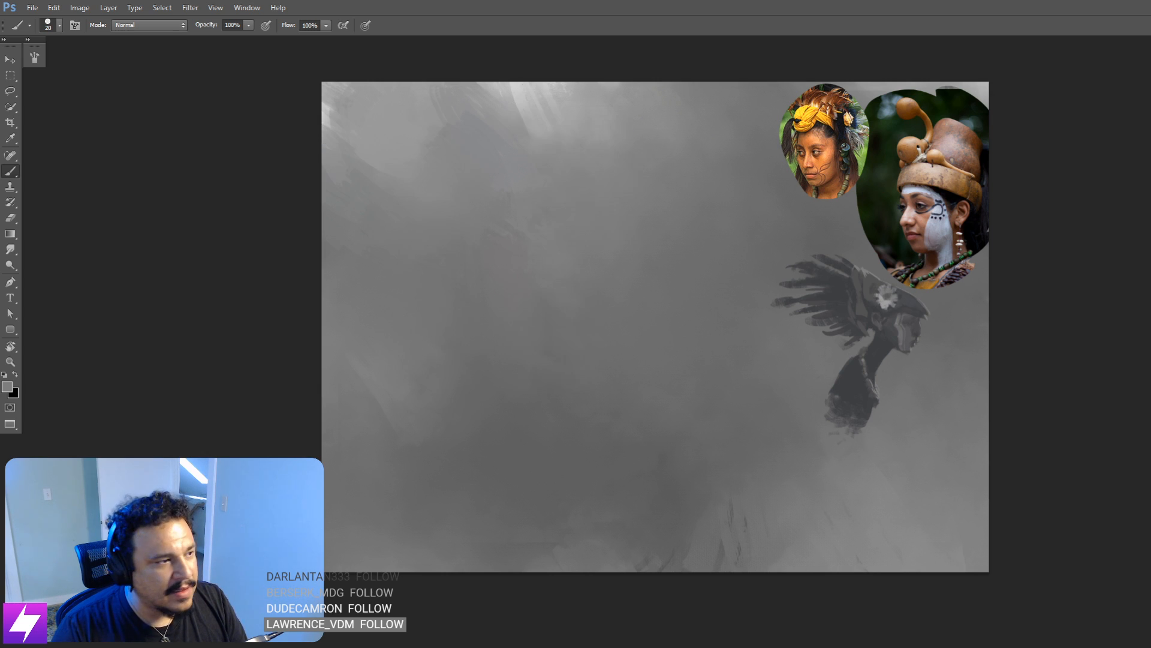
key(ctrl+comma)
key(ctrl+comma)
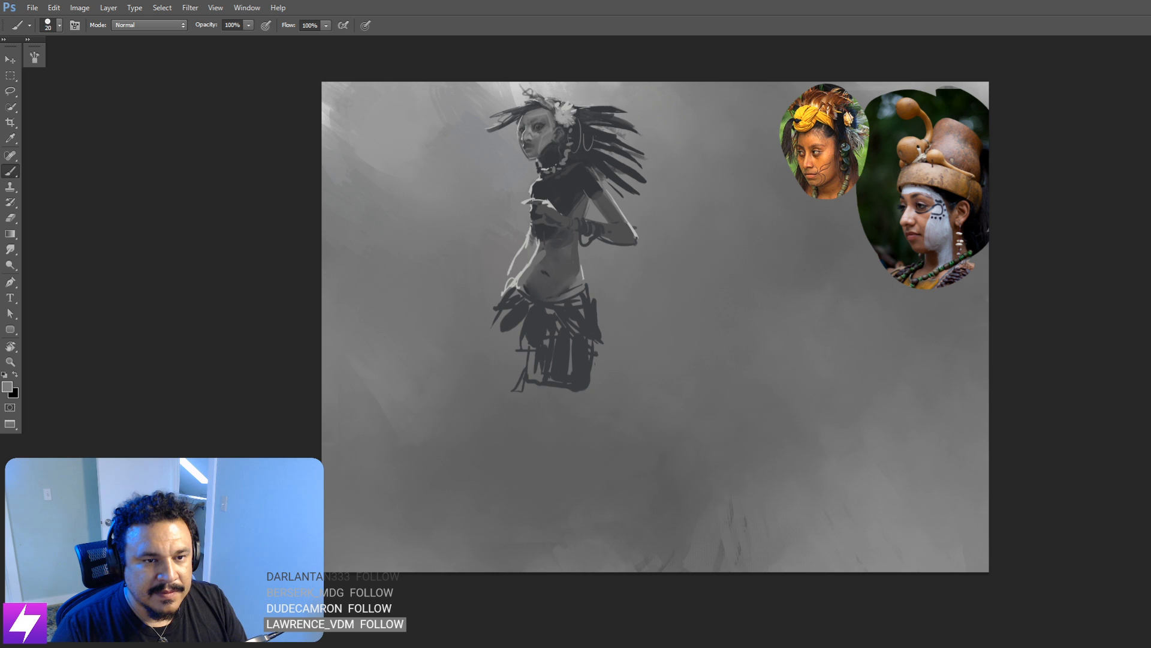
key(ctrl+comma)
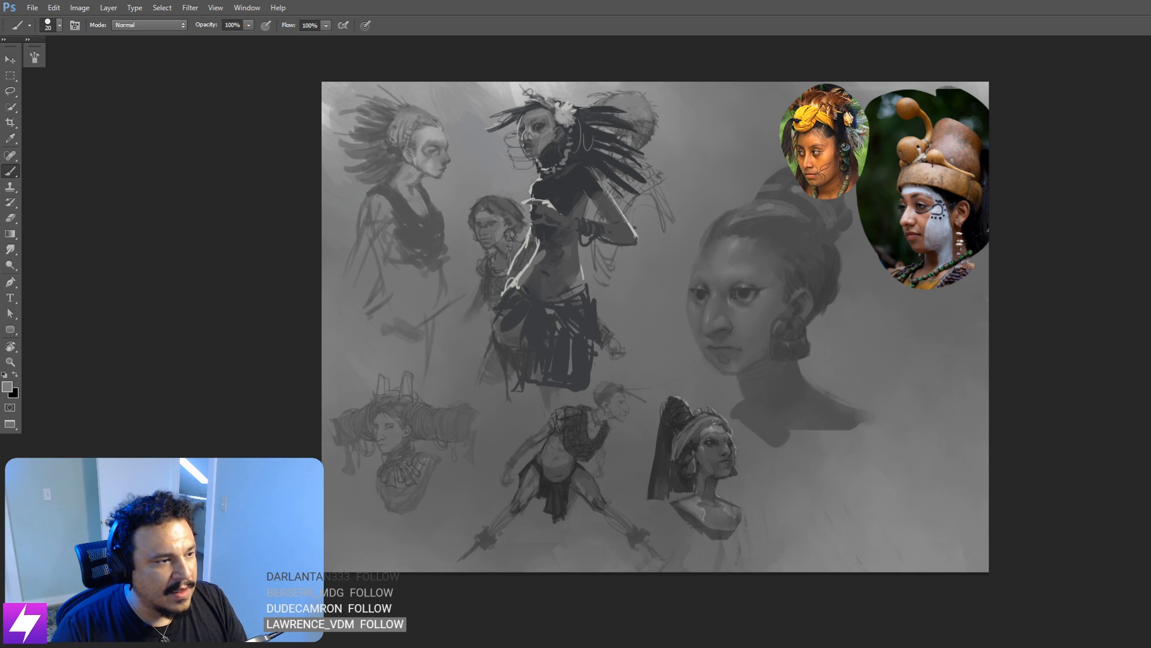
key(ctrl+comma)
key(ctrl+comma)
key(ctrl+comma)
key(ctrl+comma)
key(ctrl+comma)
key(ctrl+comma)
key(ctrl+comma)
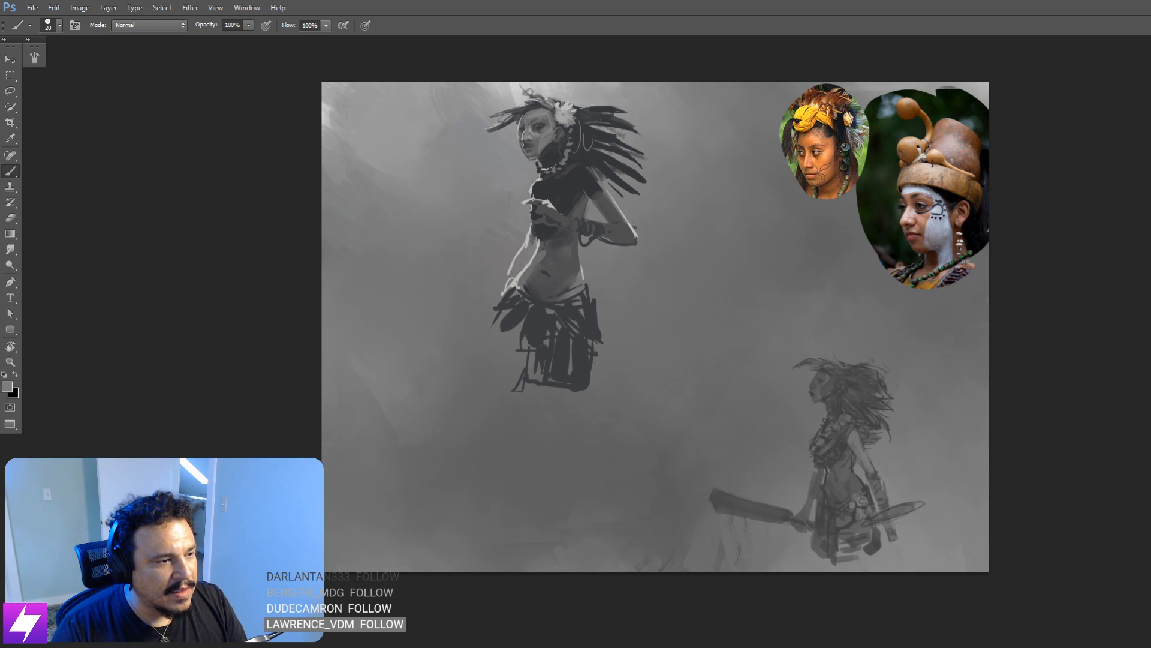
key(ctrl+comma)
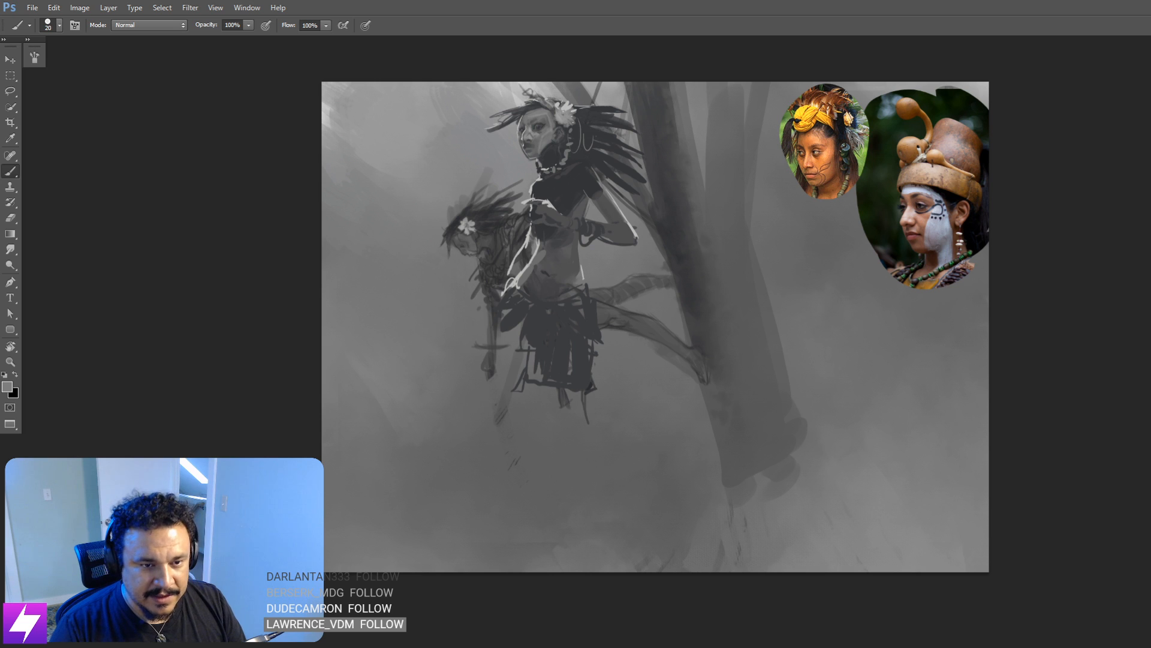
key(ctrl+comma)
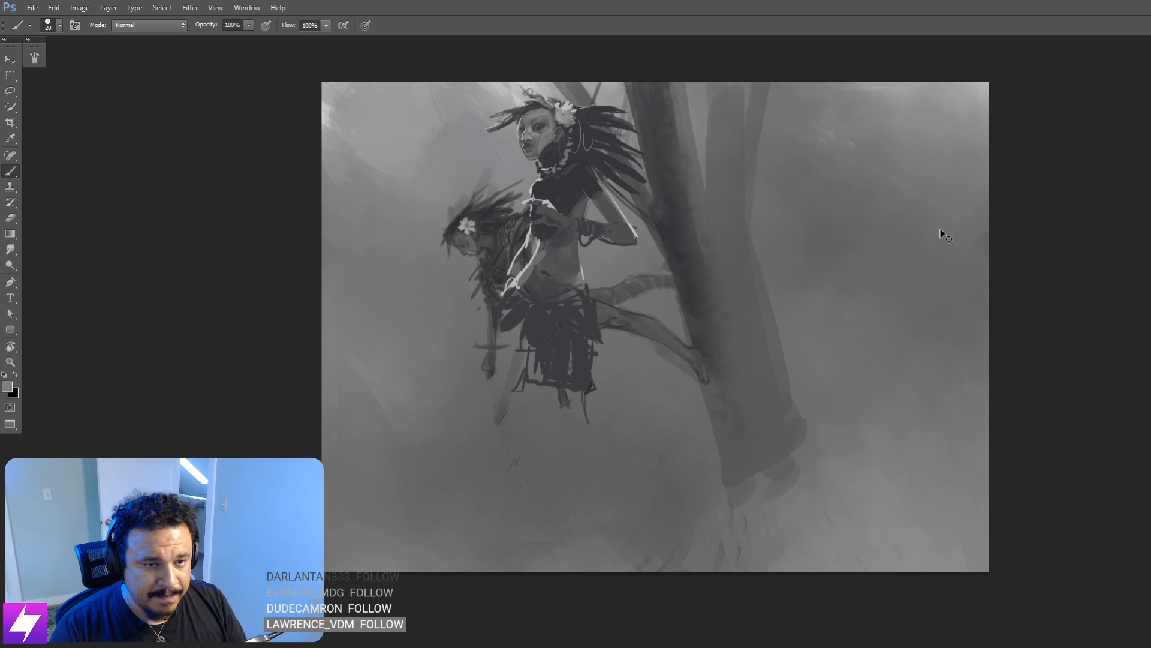
Step: Move the tree-climbing figure sketch away from the standing figure and flip the canvas horizontally
mouse_move(863, 213)
mouse_down()
mouse_move(739, 202)
mouse_move(905, 198)
mouse_move(933, 216)
mouse_up()
key(ctrl+minus)
key(ctrl+shift+h)
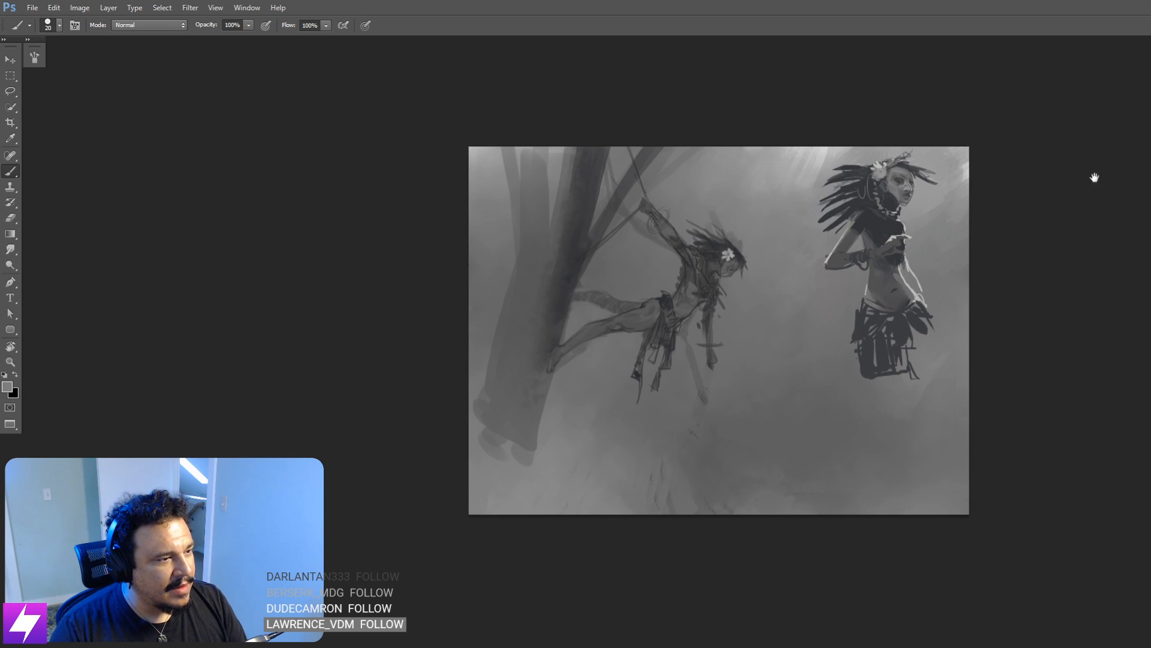
drag(1000, 192, 1004, 220)
key(ctrl+plus)
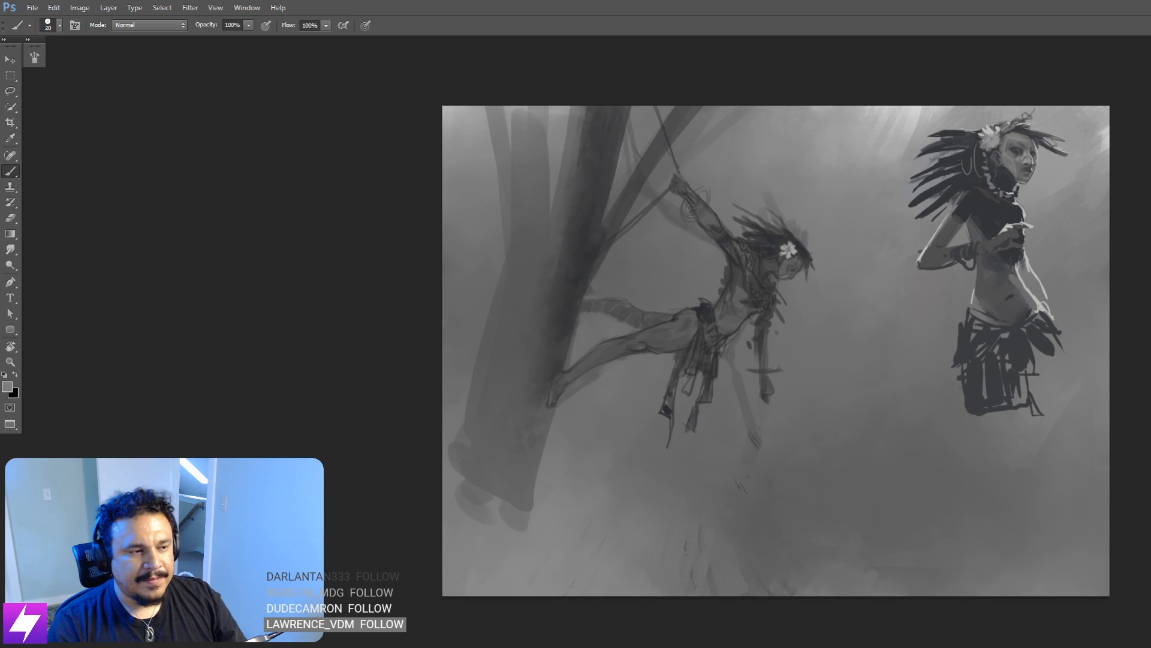
Step: Shift the tree-climbing figure further toward the canvas's left edge, checking it with the standing figure hidden and shown
key(shift+Left)
key(shift+Left)
key(shift+Left)
key(shift+Left)
key(shift+Left)
key(shift+Left)
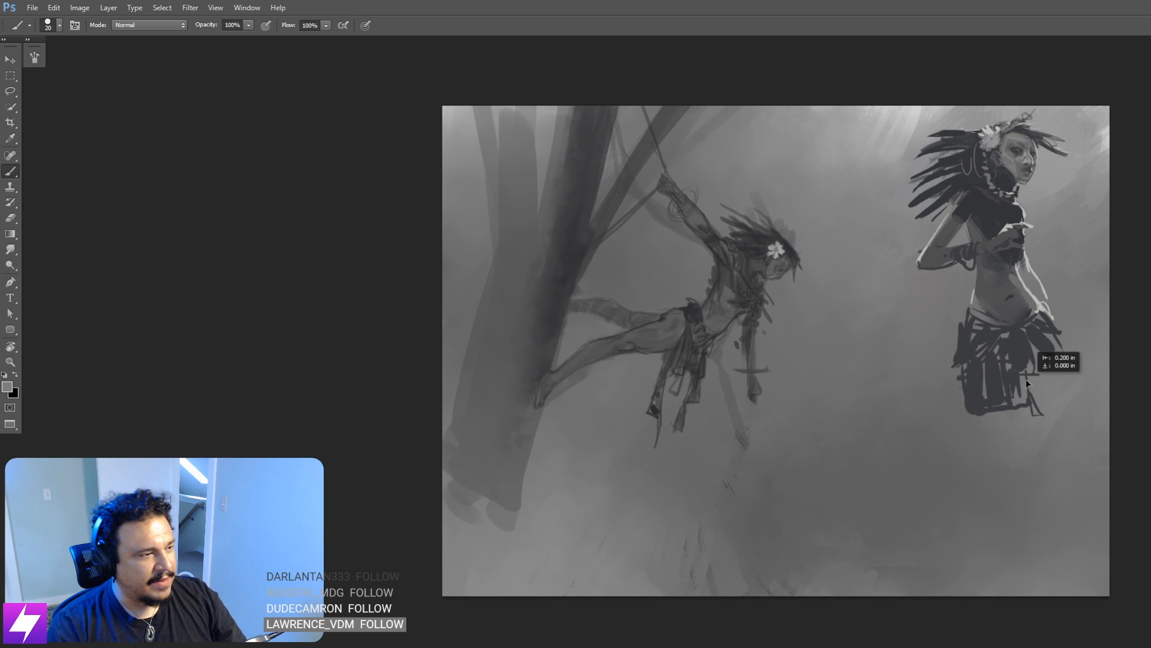
drag(1052, 376, 1054, 374)
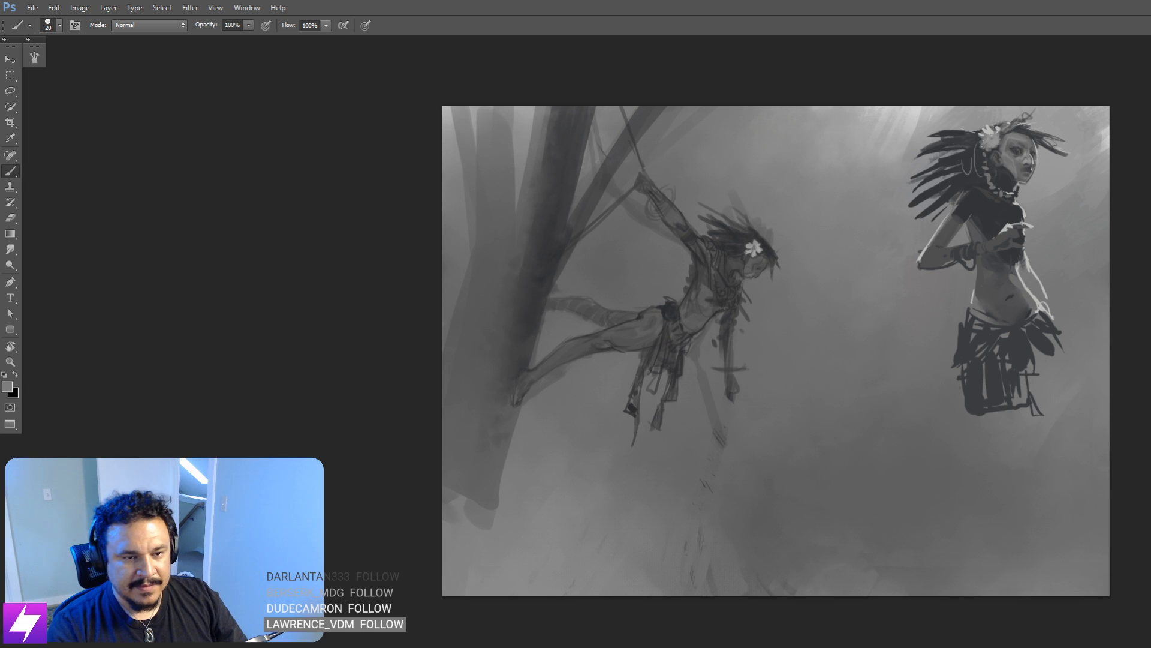
key(ctrl+comma)
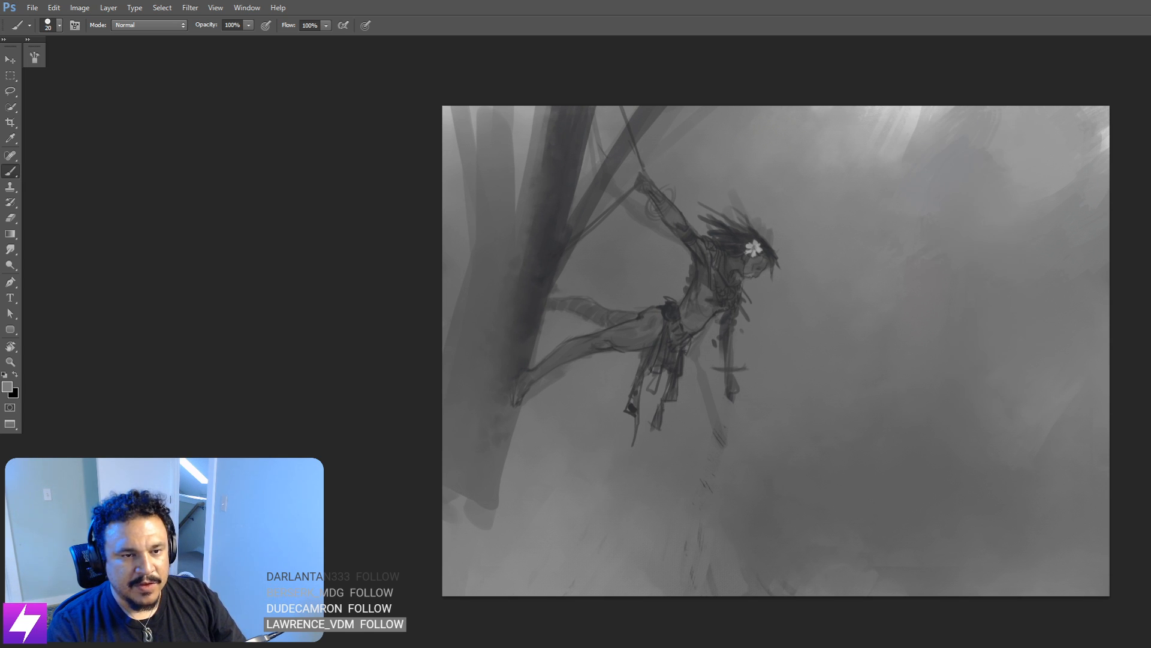
key(ctrl+comma)
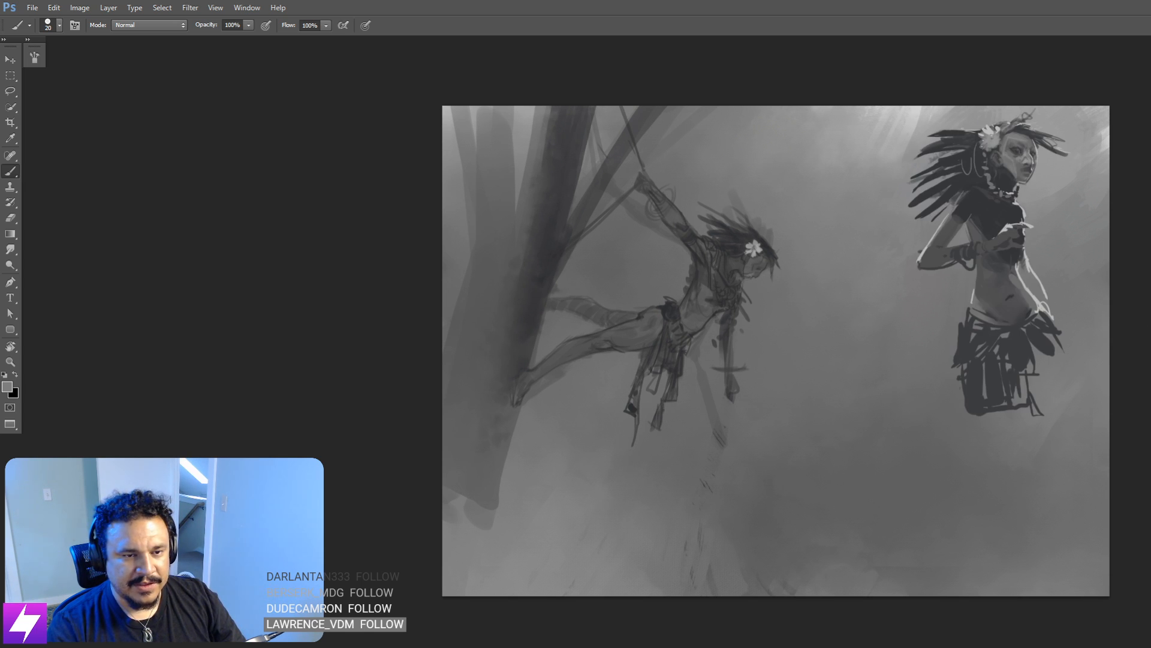
Step: Examine the tree-climbing figure and the empty space between it and the standing figure up close
drag(1049, 357, 1075, 322)
drag(1081, 273, 1063, 347)
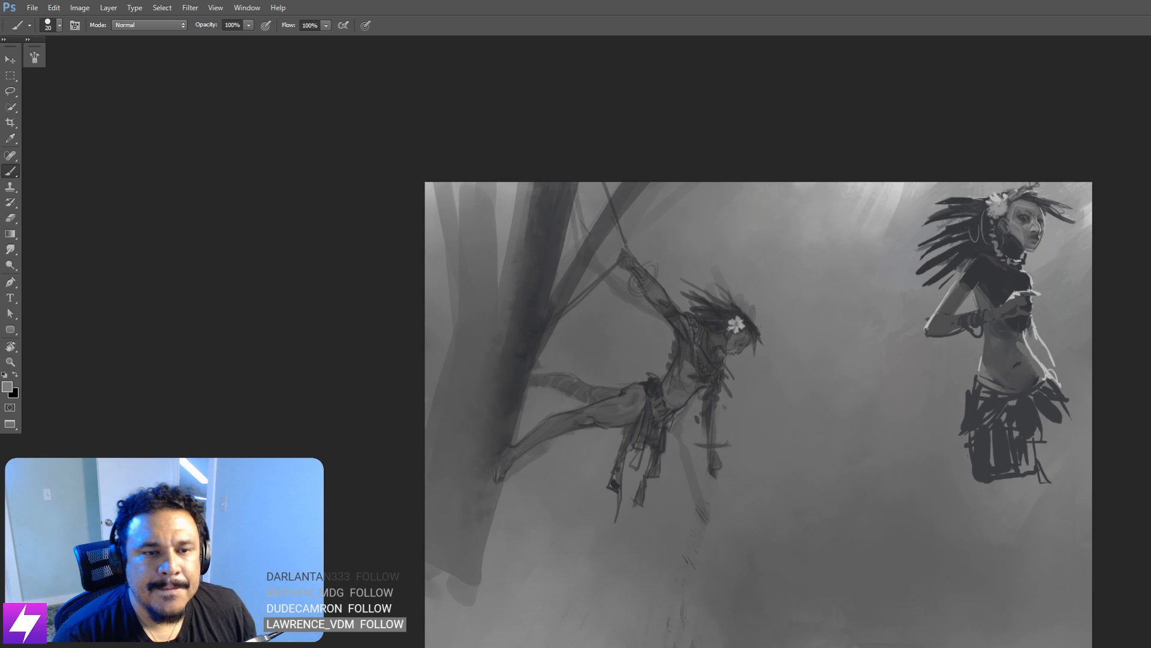
key(ctrl+plus)
key(ctrl+minus)
drag(1028, 537, 1103, 470)
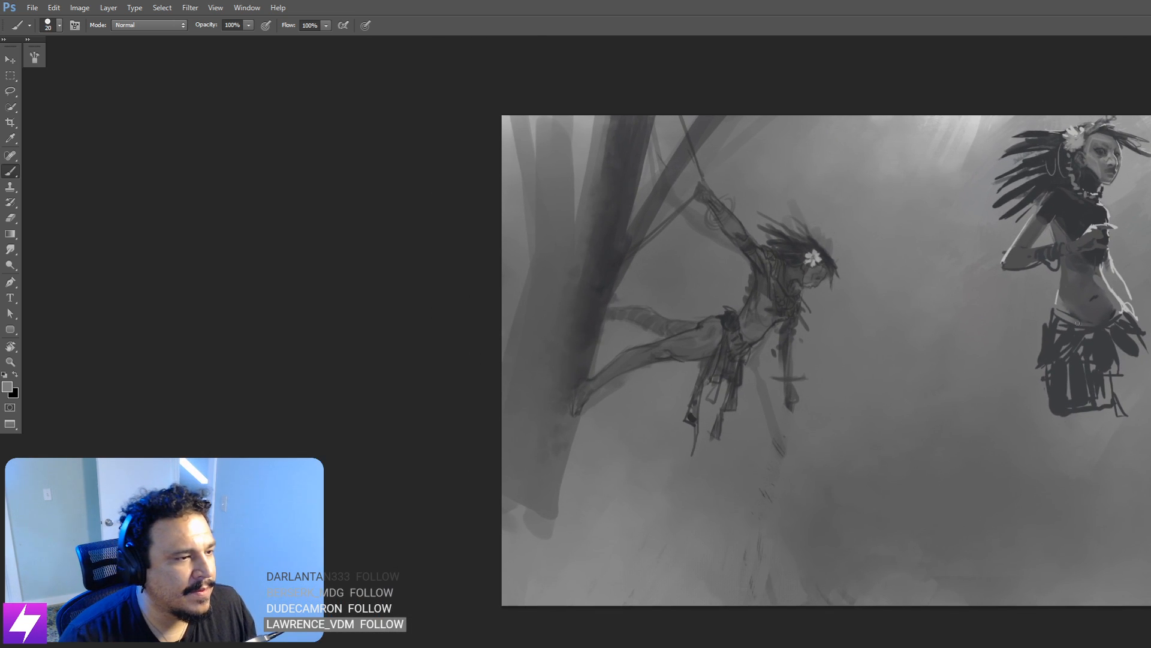
key(ctrl+plus)
mouse_move(1115, 314)
mouse_down()
mouse_move(1023, 390)
mouse_move(995, 337)
mouse_move(987, 380)
mouse_up()
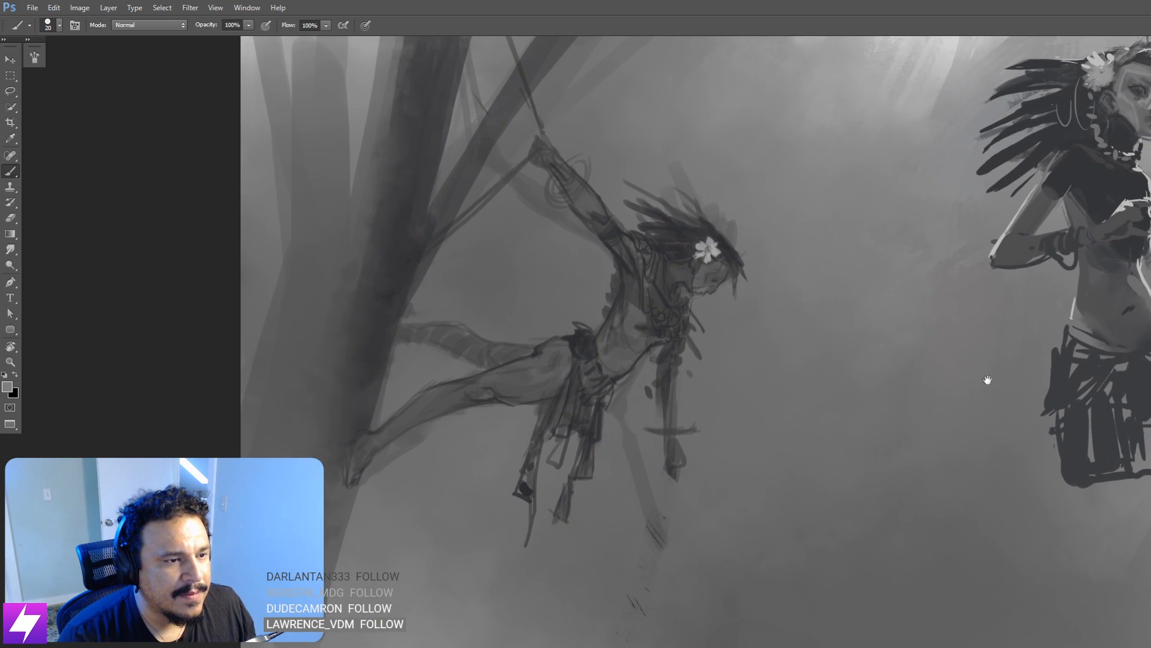
drag(929, 419, 933, 396)
drag(829, 404, 852, 376)
mouse_move(869, 389)
mouse_down()
mouse_move(858, 417)
mouse_move(887, 392)
mouse_move(977, 411)
mouse_up()
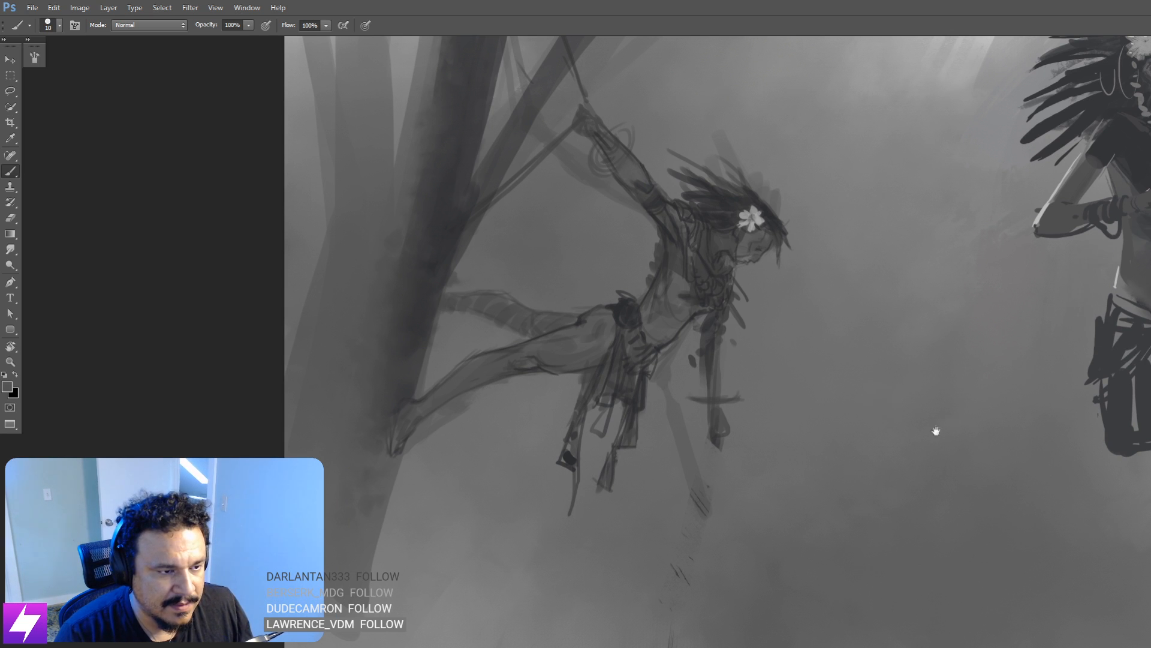
drag(878, 448, 916, 352)
mouse_move(897, 304)
mouse_down()
mouse_move(913, 251)
mouse_move(960, 271)
mouse_up()
key(ctrl+z)
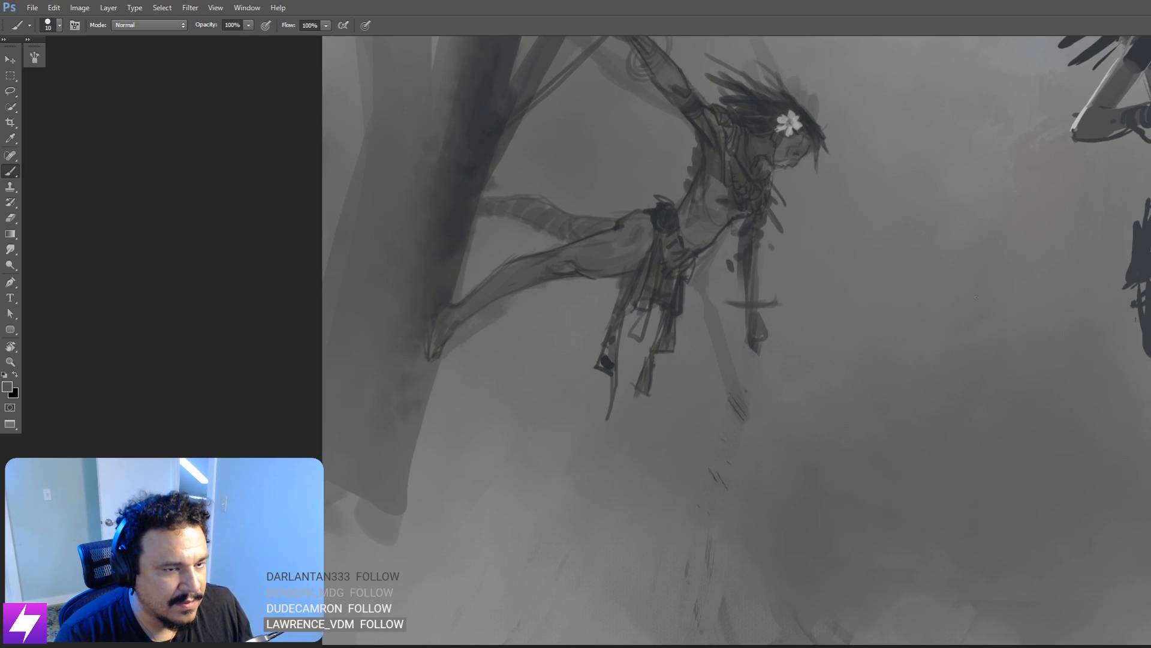
Step: Block in a small dark grey silhouette with an oval head, rounded shoulders and tapering torso between the two figures, enlarging the brush to 45 px
drag(948, 344, 914, 319)
key(bracketright)
key(bracketright)
key(bracketright)
key(bracketright)
key(bracketright)
mouse_move(873, 283)
mouse_down()
mouse_move(874, 265)
mouse_move(914, 240)
mouse_move(952, 268)
mouse_up()
mouse_move(901, 205)
mouse_down()
mouse_move(893, 227)
mouse_move(907, 185)
mouse_move(915, 237)
mouse_move(908, 218)
mouse_move(904, 256)
mouse_move(890, 264)
mouse_up()
mouse_move(896, 273)
mouse_down()
mouse_move(913, 305)
mouse_move(902, 305)
mouse_move(907, 319)
mouse_move(895, 307)
mouse_move(909, 343)
mouse_up()
key(bracketright)
key(bracketright)
mouse_move(909, 343)
mouse_down()
mouse_move(926, 293)
mouse_move(913, 324)
mouse_up()
mouse_move(903, 284)
mouse_down()
mouse_move(930, 264)
mouse_move(934, 283)
mouse_move(944, 269)
mouse_move(951, 278)
mouse_move(946, 297)
mouse_up()
drag(912, 396, 999, 349)
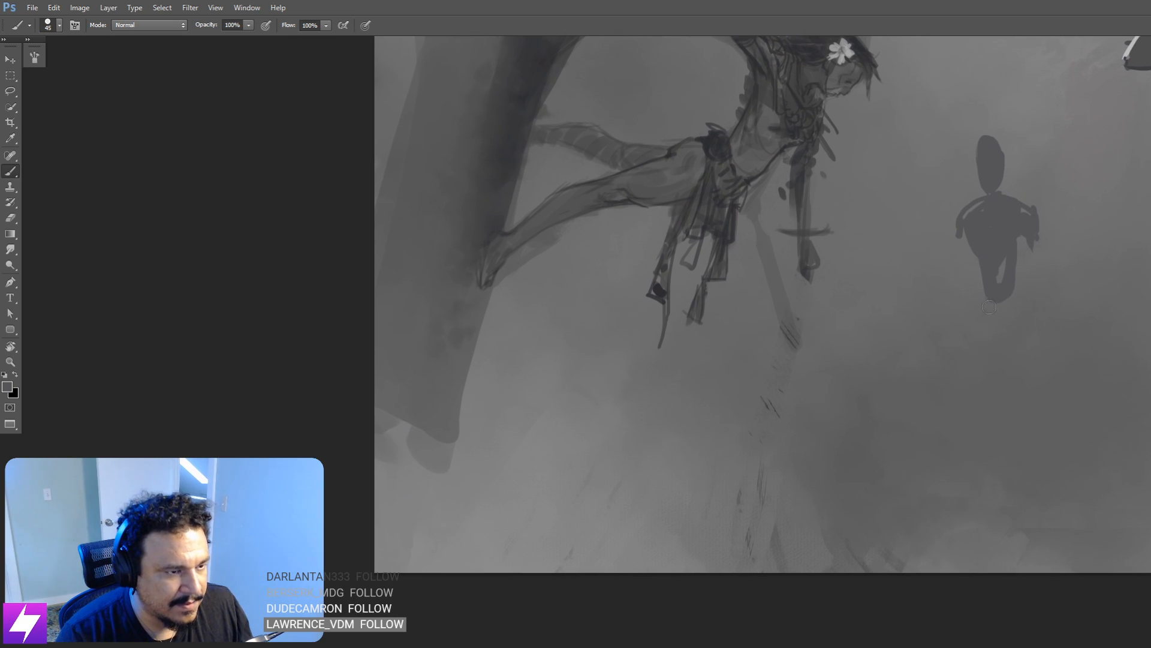
Step: Widen and lengthen the silhouette's lower body into a solid straight column with a 50 px brush
key(bracketright)
mouse_move(1000, 278)
mouse_down()
mouse_move(1002, 262)
mouse_move(984, 325)
mouse_up()
drag(998, 303, 1013, 321)
mouse_move(991, 265)
mouse_down()
mouse_move(982, 310)
mouse_move(1017, 258)
mouse_move(1012, 308)
mouse_up()
mouse_move(1013, 261)
mouse_down()
mouse_move(979, 353)
mouse_move(997, 371)
mouse_move(992, 327)
mouse_up()
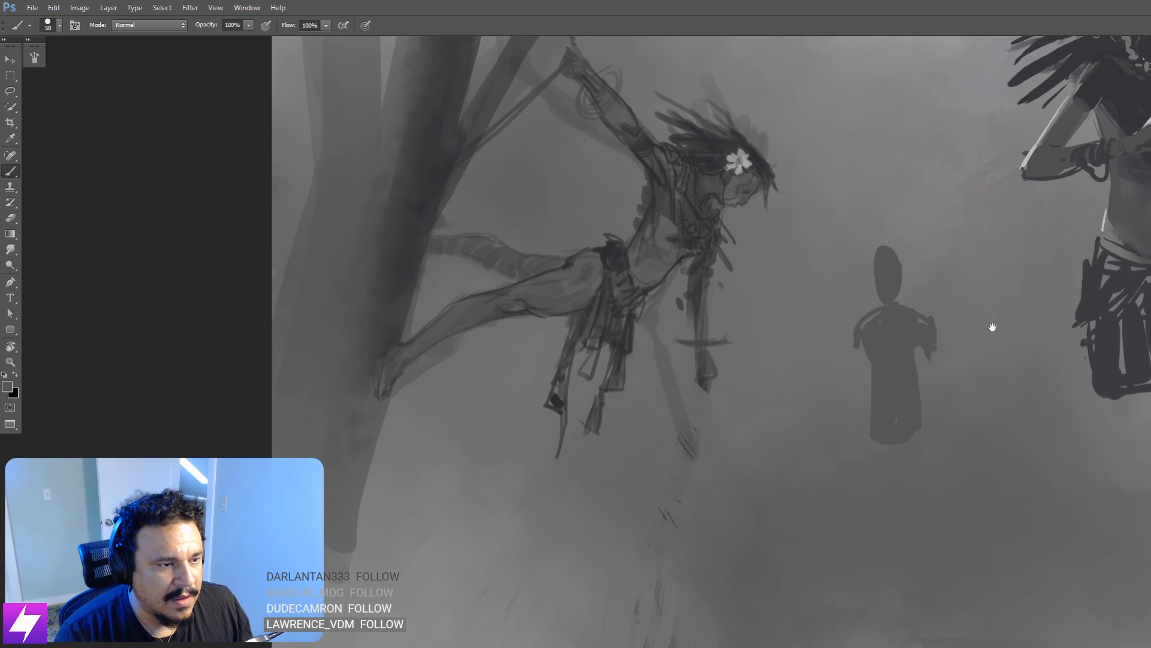
Step: Erase the silhouette's drooping arms and trim the sides of its body with a 40 px eraser
drag(1070, 245, 1011, 304)
drag(972, 353, 1023, 296)
key([)
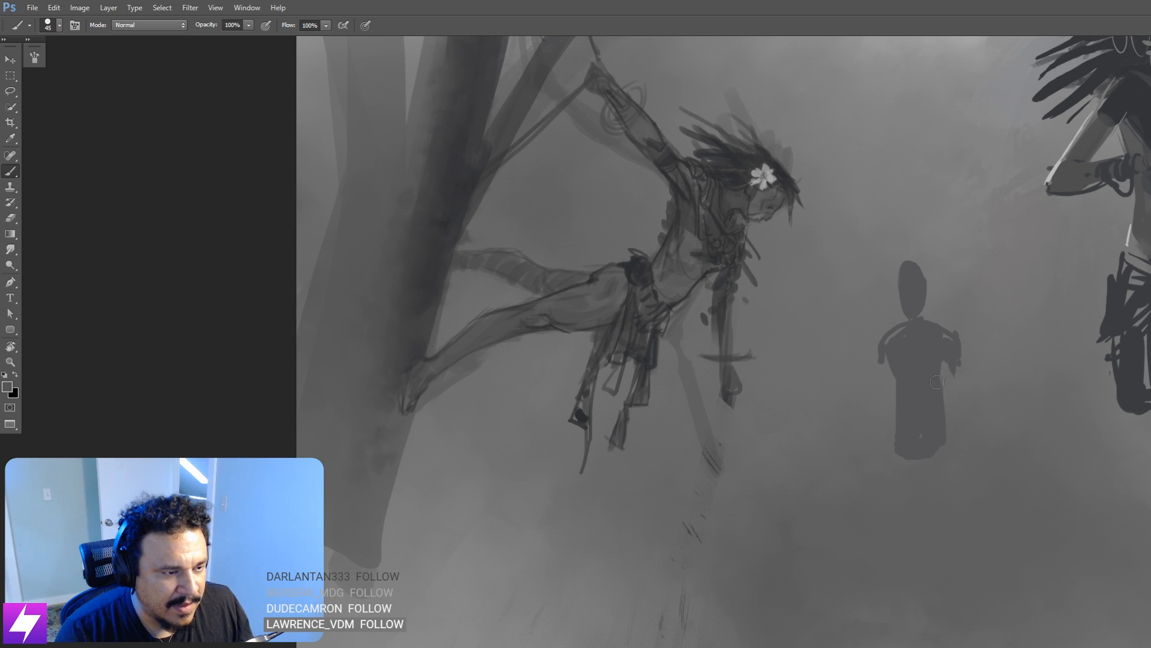
key(e)
mouse_move(881, 357)
mouse_down()
mouse_move(879, 337)
mouse_move(890, 379)
mouse_up()
drag(959, 339, 946, 388)
mouse_move(951, 336)
mouse_down()
mouse_move(942, 367)
mouse_move(948, 331)
mouse_move(957, 453)
mouse_up()
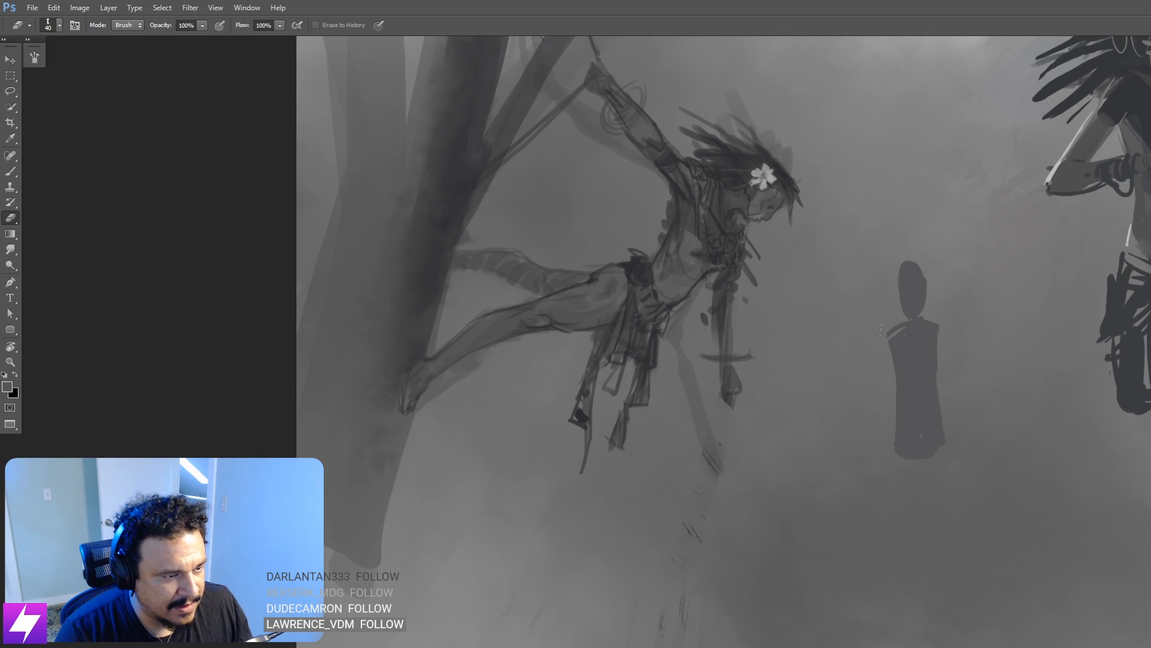
Step: Repaint the silhouette's rounded shoulders and uneven lower edge with the 45 px brush, and activate the Lasso tool
key(b)
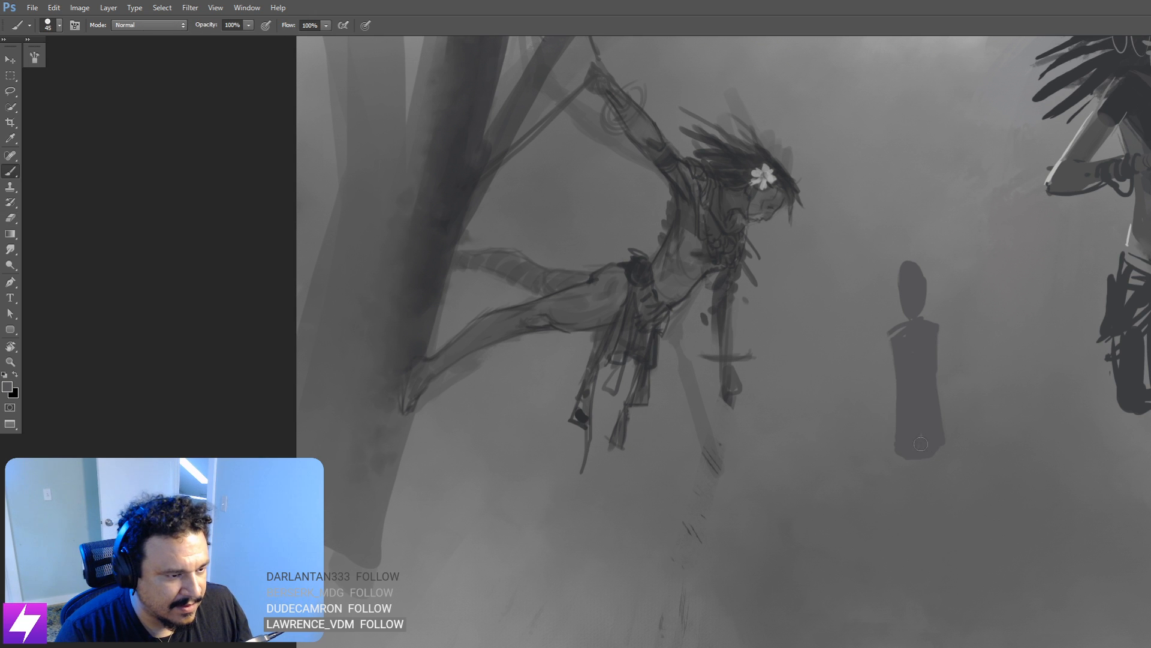
mouse_move(906, 455)
mouse_down()
mouse_move(906, 505)
mouse_move(930, 417)
mouse_up()
click(906, 502)
drag(956, 338, 970, 451)
mouse_move(900, 392)
mouse_down()
mouse_move(919, 408)
mouse_move(951, 387)
mouse_move(883, 390)
mouse_up()
key(e)
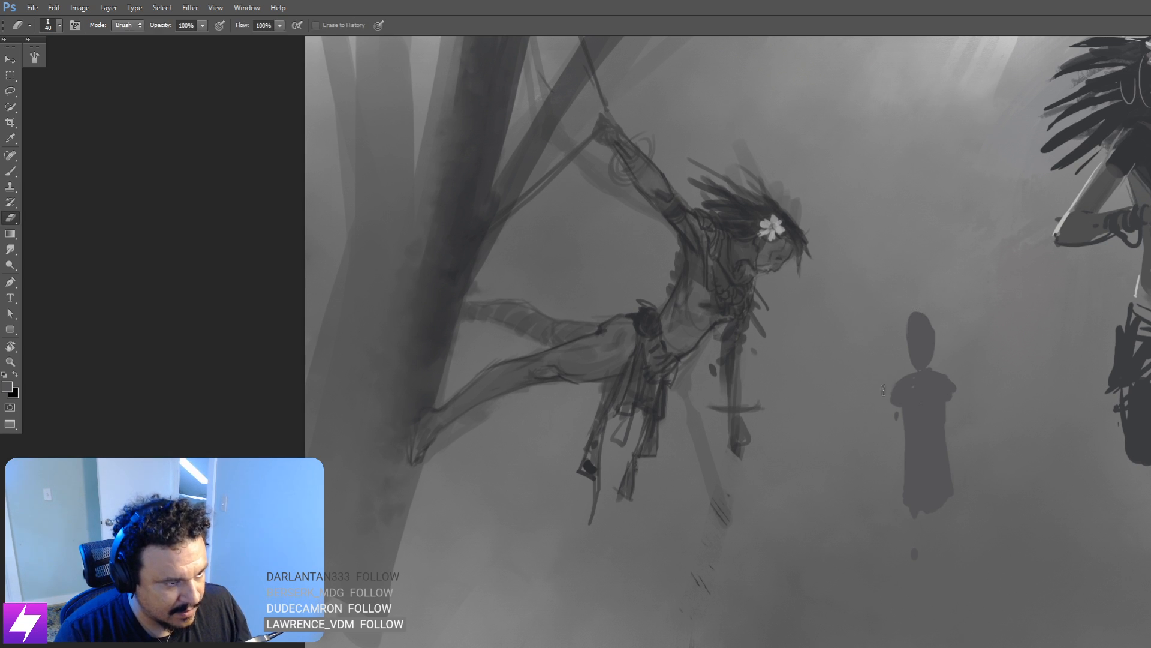
key(b)
key(l)
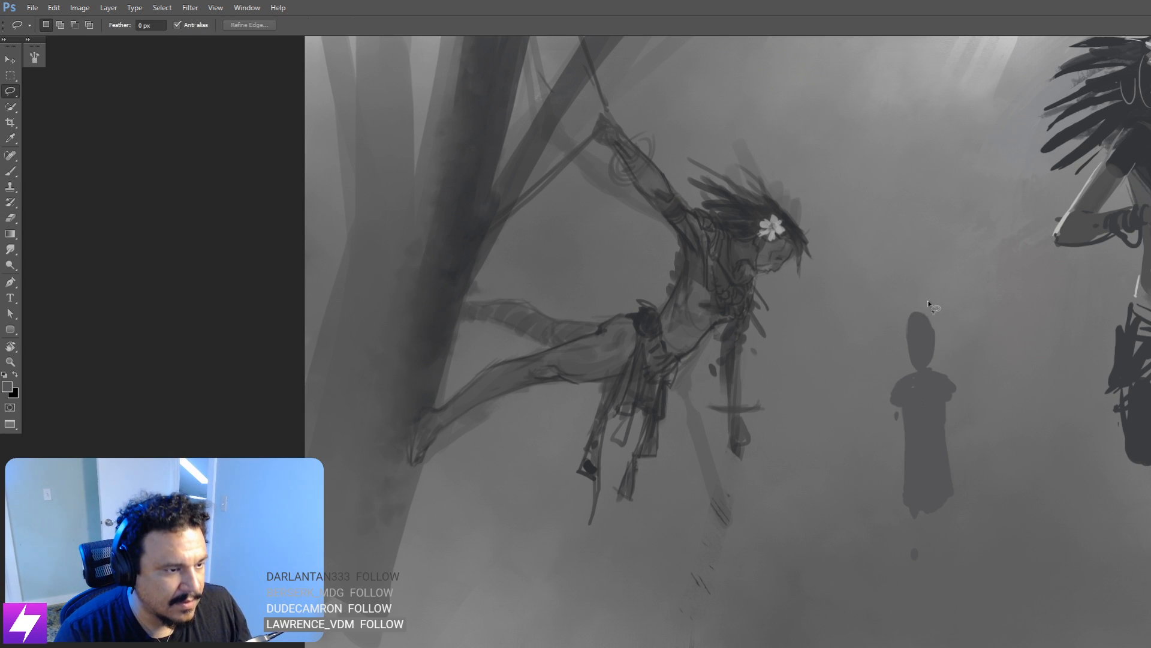
Step: Raise the silhouette's oval head away from the shoulders and erase the leftover neck edges with a 40 px eraser
mouse_move(936, 354)
mouse_down()
mouse_move(948, 312)
mouse_move(912, 348)
mouse_move(931, 332)
mouse_up()
key(e)
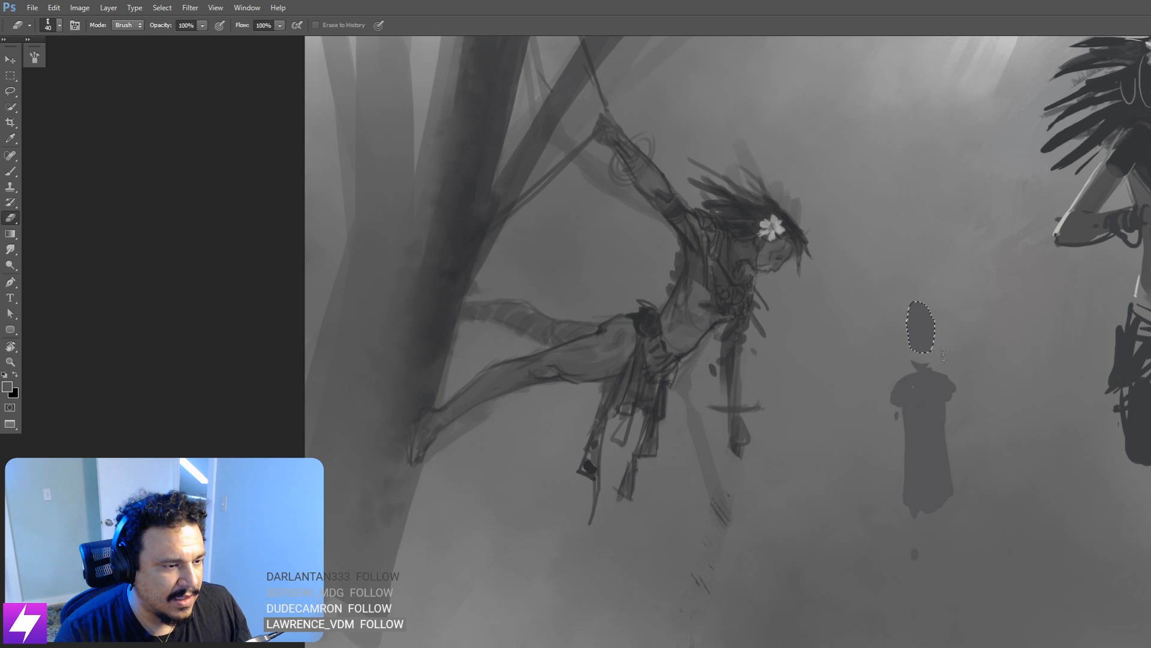
key(ctrl+d)
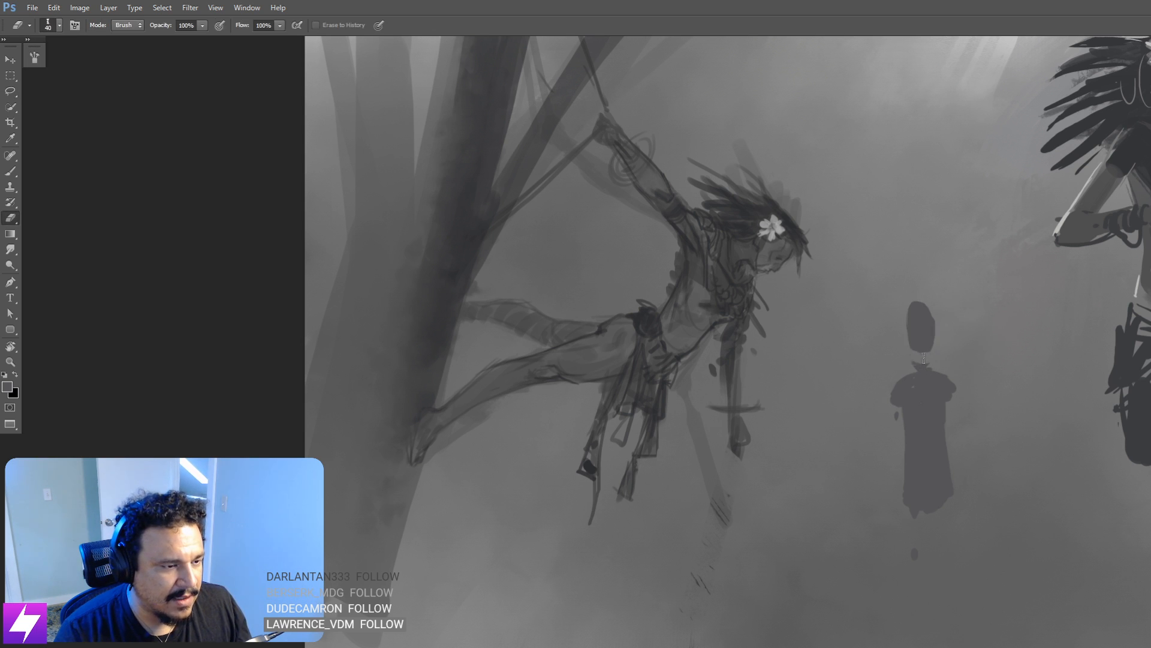
mouse_move(933, 361)
mouse_down()
mouse_move(921, 365)
mouse_move(961, 341)
mouse_move(921, 353)
mouse_up()
Step: Paint a slim neck and two short upper arms hanging from the silhouette's shoulders with a 40 px brush
key(b)
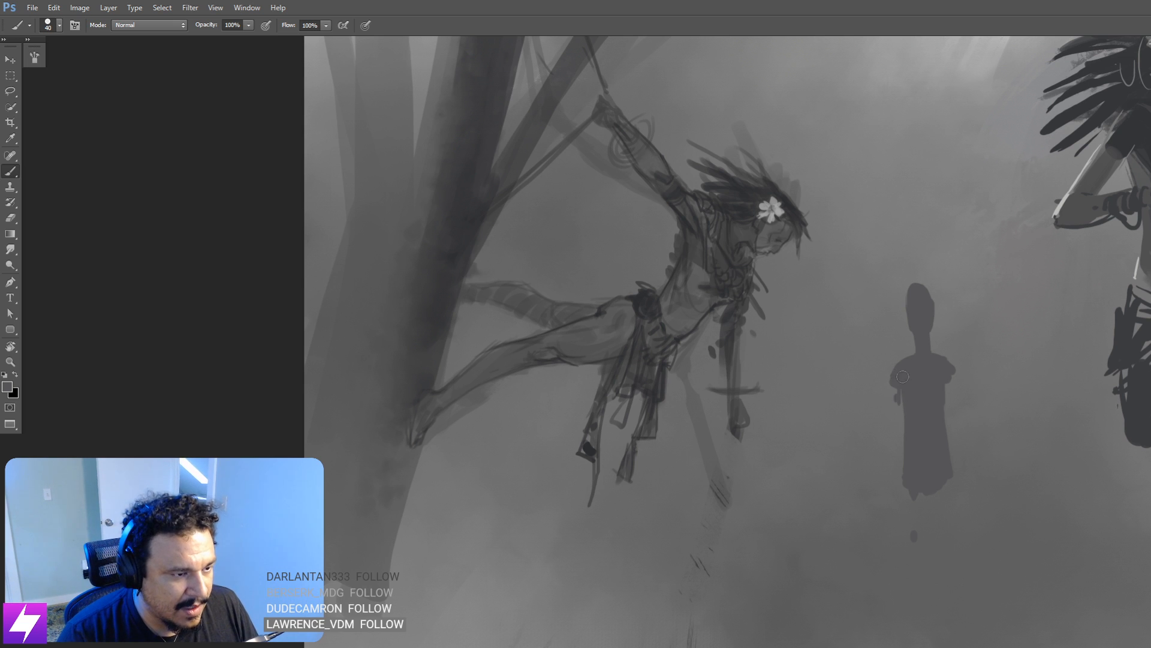
drag(896, 387, 890, 435)
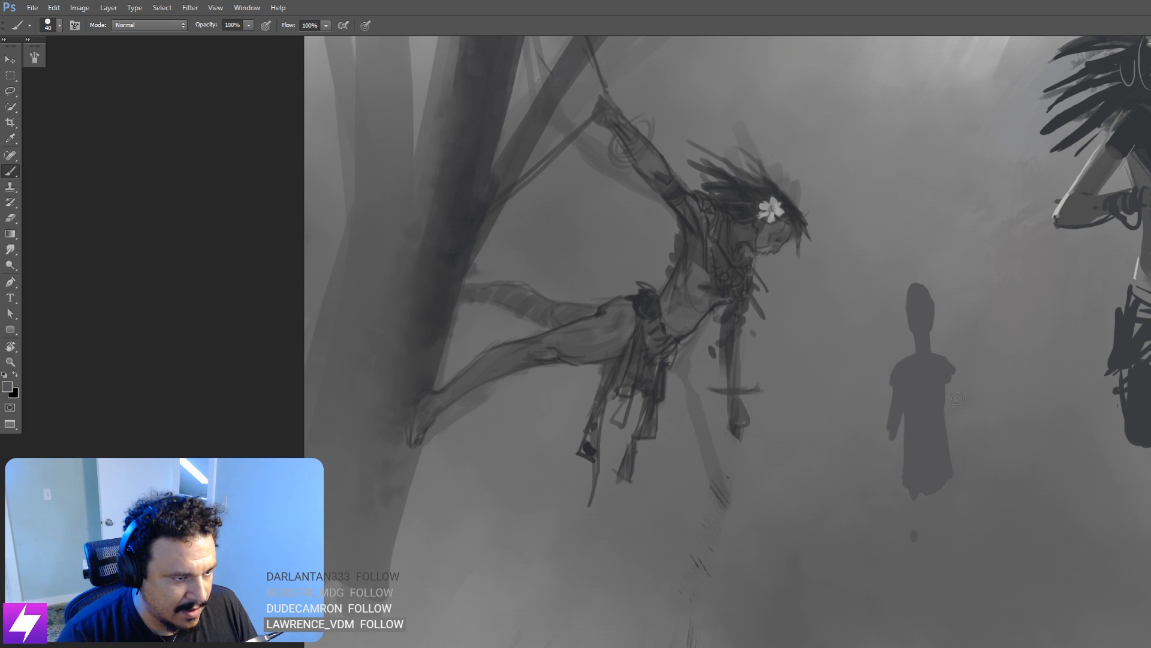
mouse_move(961, 438)
mouse_down()
mouse_move(955, 394)
mouse_move(961, 460)
mouse_move(956, 448)
mouse_move(979, 439)
mouse_move(939, 432)
mouse_move(935, 447)
mouse_move(964, 427)
mouse_up()
Step: Erase the column below the silhouette's torso with an 80 px eraser and block in separate rounded hips in dark grey
key(e)
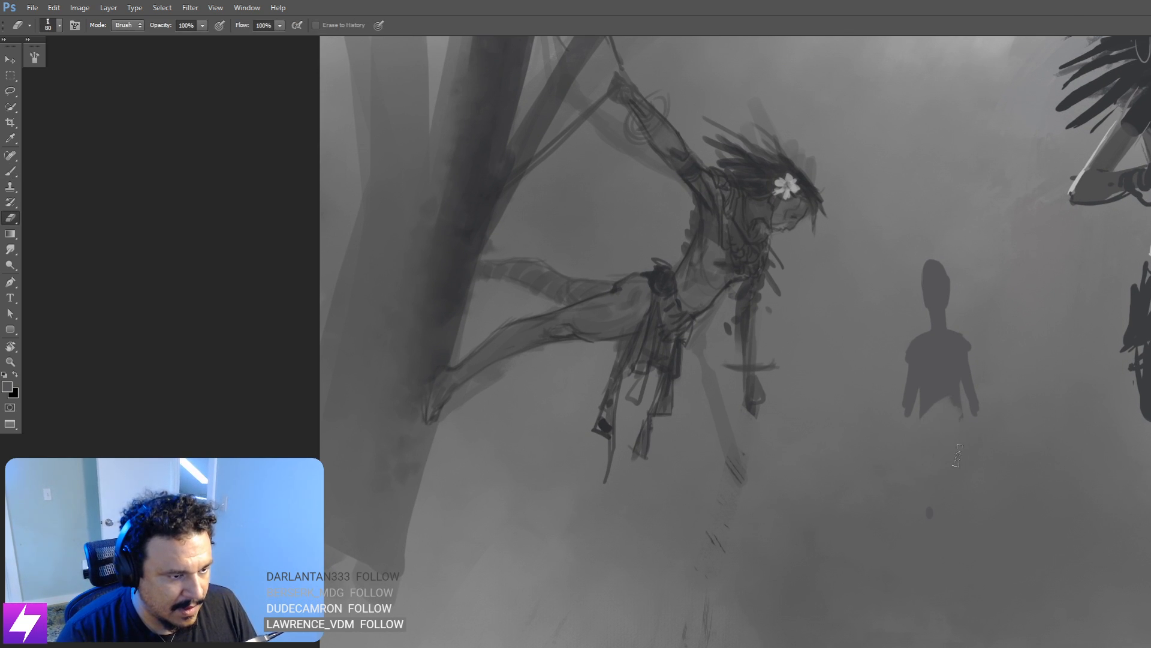
drag(943, 525, 940, 454)
key(b)
drag(929, 358, 925, 427)
mouse_move(937, 361)
mouse_down()
mouse_move(958, 426)
mouse_move(952, 358)
mouse_up()
Step: Paint two tapering thighs below the hips with a 70 px brush, undoing and redrawing the first leg's strokes
mouse_move(917, 420)
mouse_down()
mouse_move(951, 359)
mouse_move(963, 435)
mouse_move(933, 385)
mouse_move(947, 402)
mouse_move(938, 429)
mouse_move(916, 397)
mouse_move(915, 484)
mouse_up()
key(bracketright)
key(bracketright)
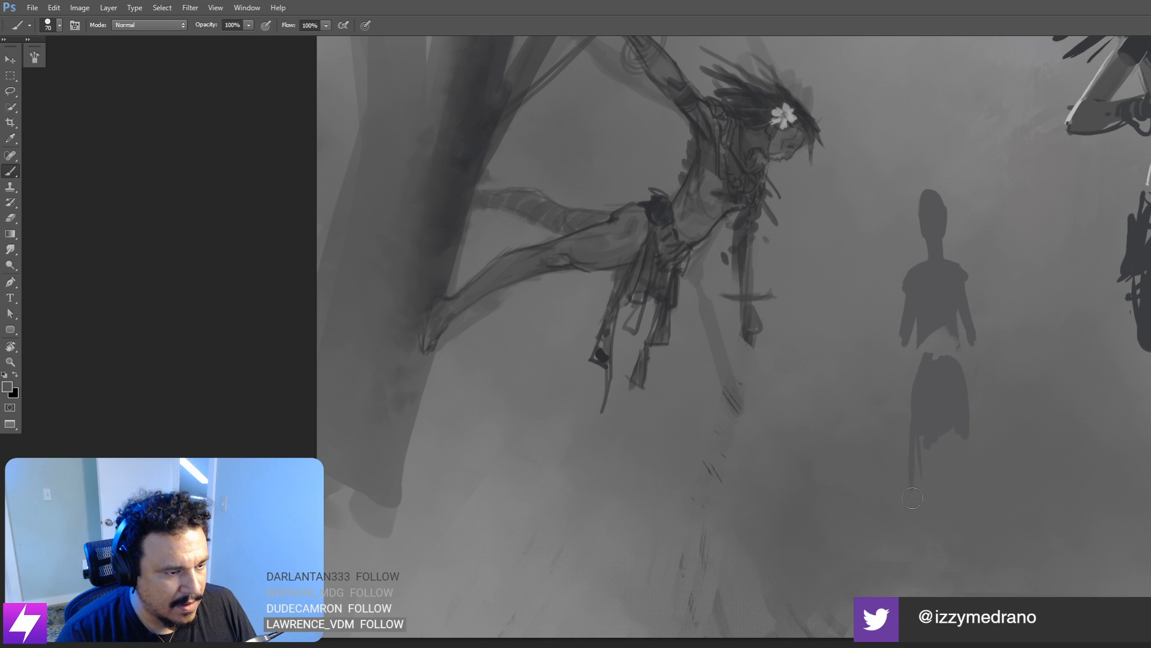
key(ctrl+z)
drag(915, 410, 898, 506)
drag(916, 420, 921, 479)
key(ctrl+z)
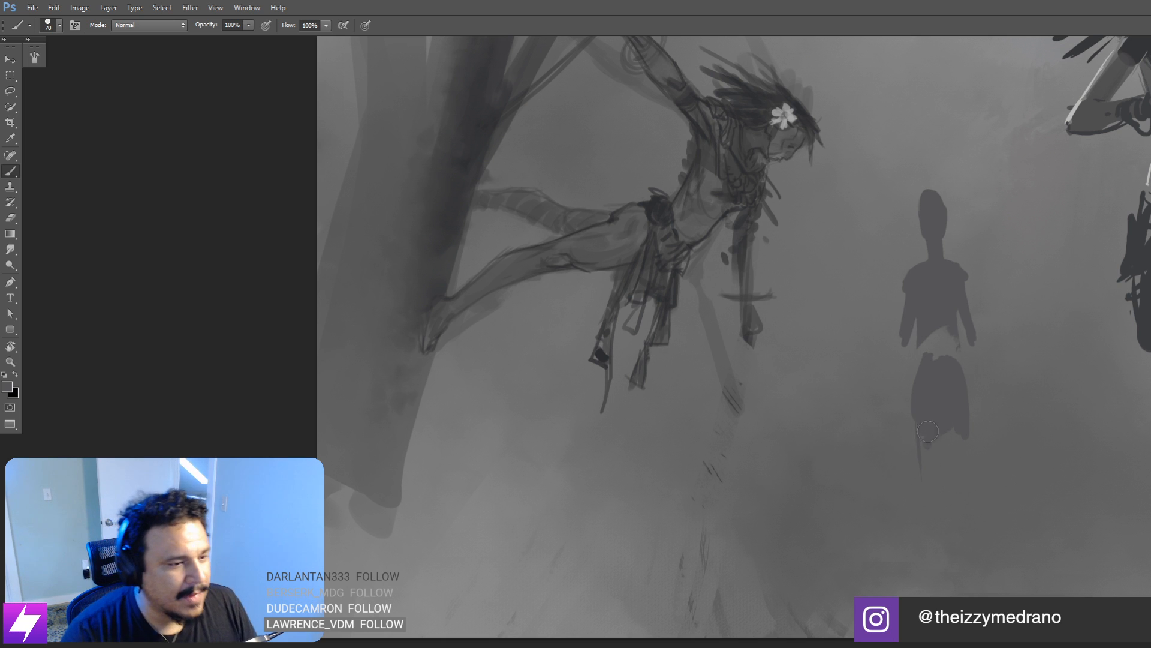
drag(916, 423, 920, 505)
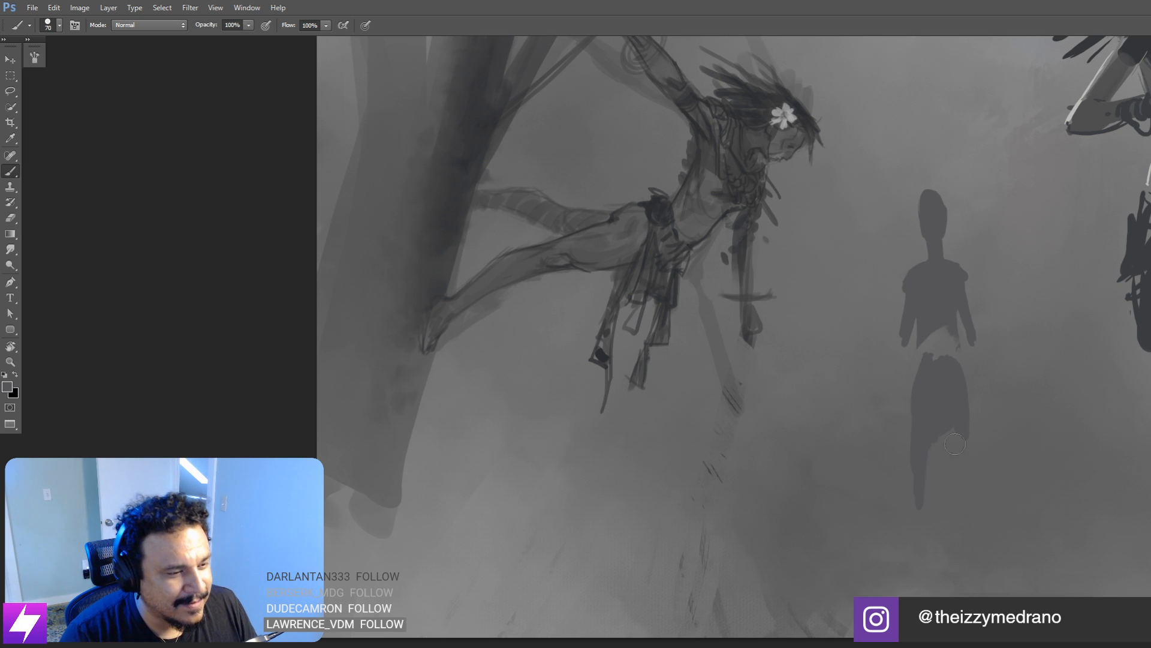
drag(962, 429, 972, 482)
drag(969, 396, 976, 492)
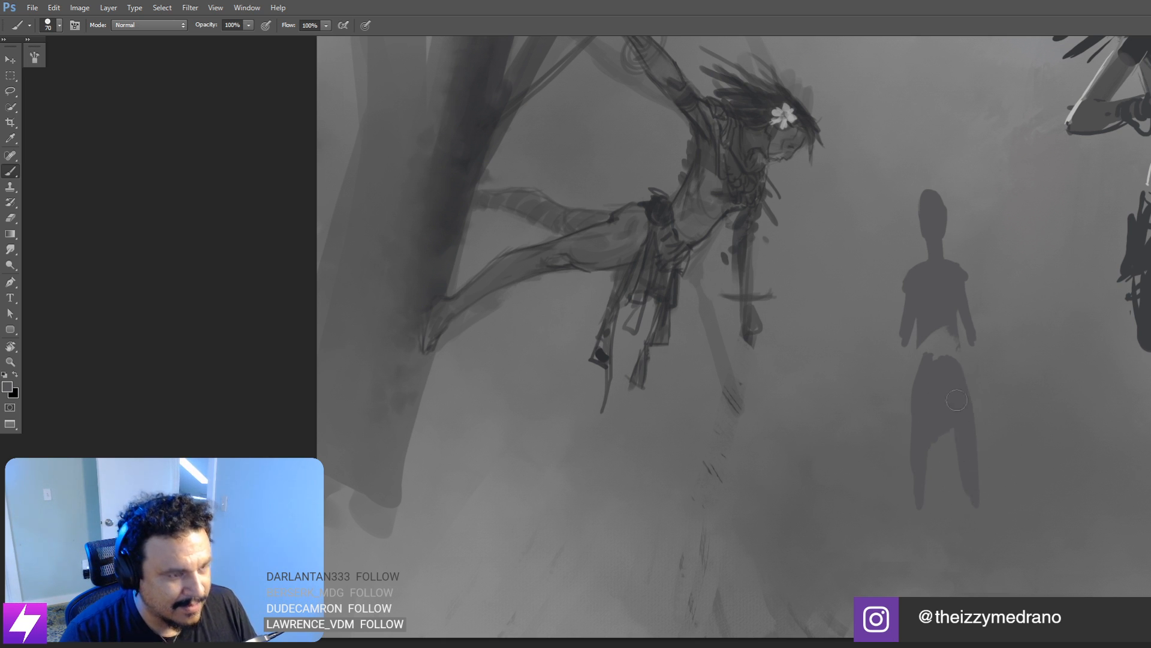
Step: Mirror the canvas horizontally and extend the silhouette's thighs with two long, thin lower legs using the 70 px brush
key(ctrl+minus)
key(ctrl+minus)
key(ctrl+shift+h)
key(ctrl+plus)
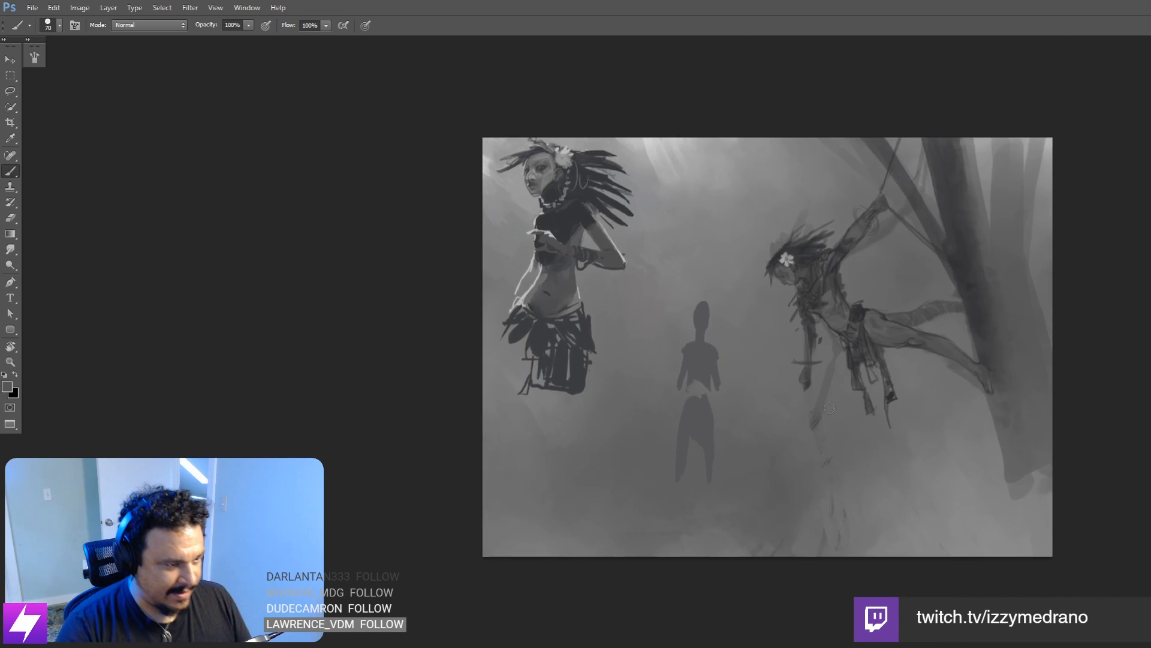
mouse_move(680, 489)
mouse_down()
mouse_move(898, 417)
mouse_move(926, 380)
mouse_move(921, 343)
mouse_move(904, 340)
mouse_up()
mouse_move(865, 394)
mouse_down()
mouse_move(866, 476)
mouse_move(866, 411)
mouse_move(918, 437)
mouse_move(921, 467)
mouse_up()
key(ctrl+z)
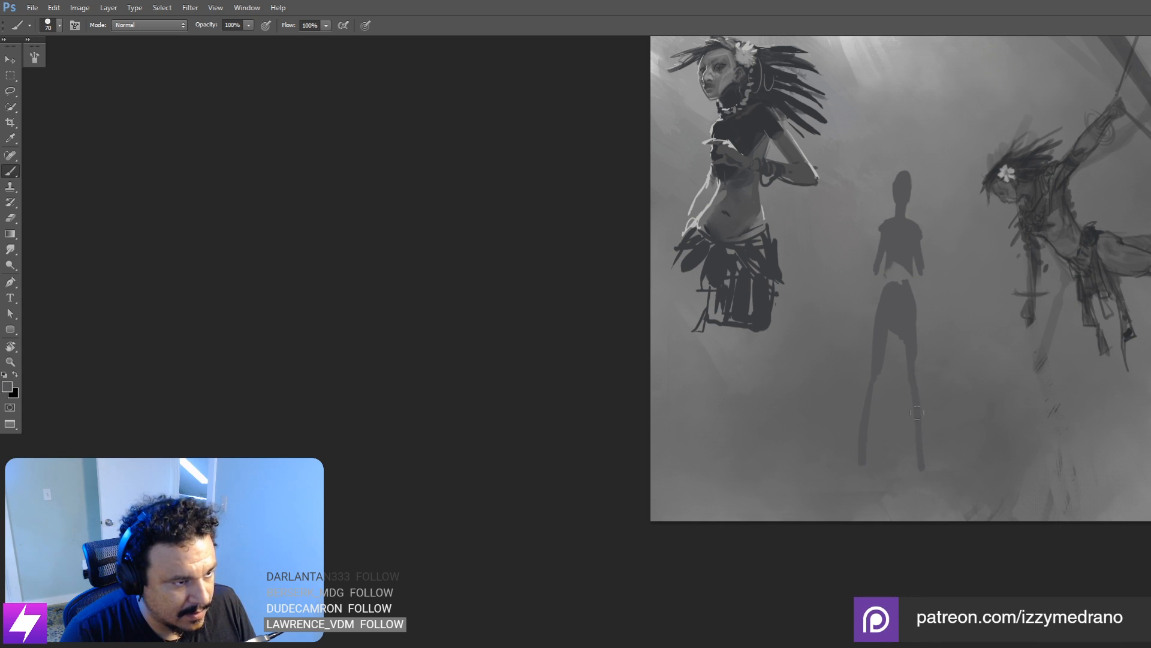
Step: Lengthen both arms with thin forearms using a 50 px brush and fill in the shoulder with a 40 px brush
drag(897, 339, 906, 399)
drag(932, 333, 940, 405)
drag(881, 351, 873, 385)
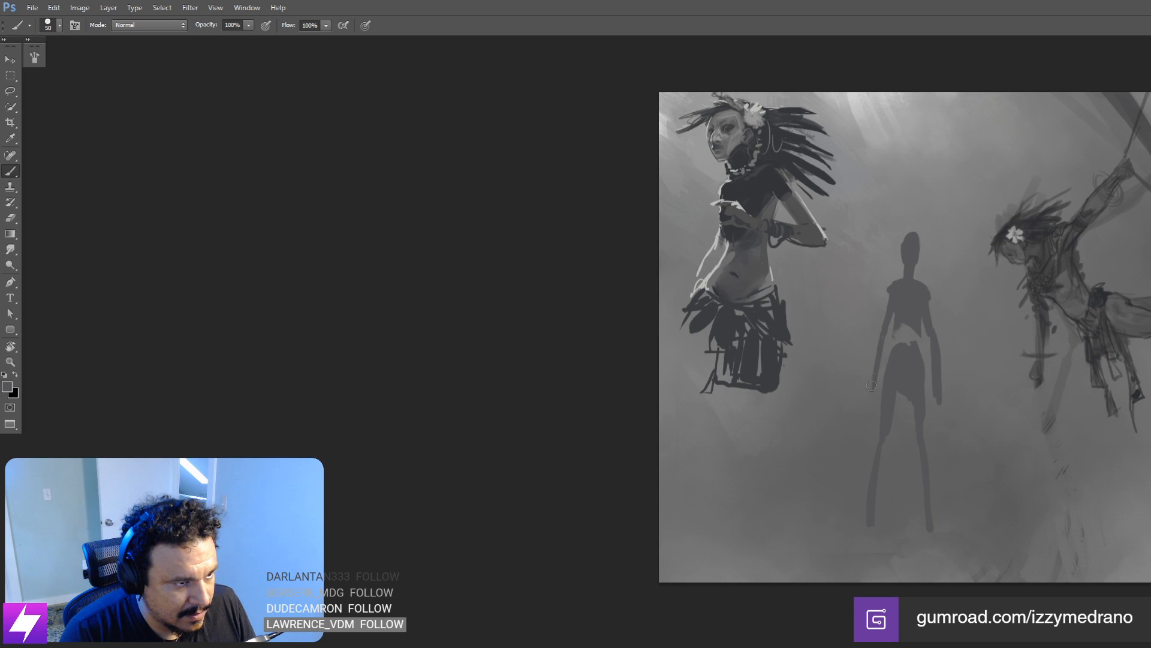
drag(893, 300, 898, 334)
key(bracketleft)
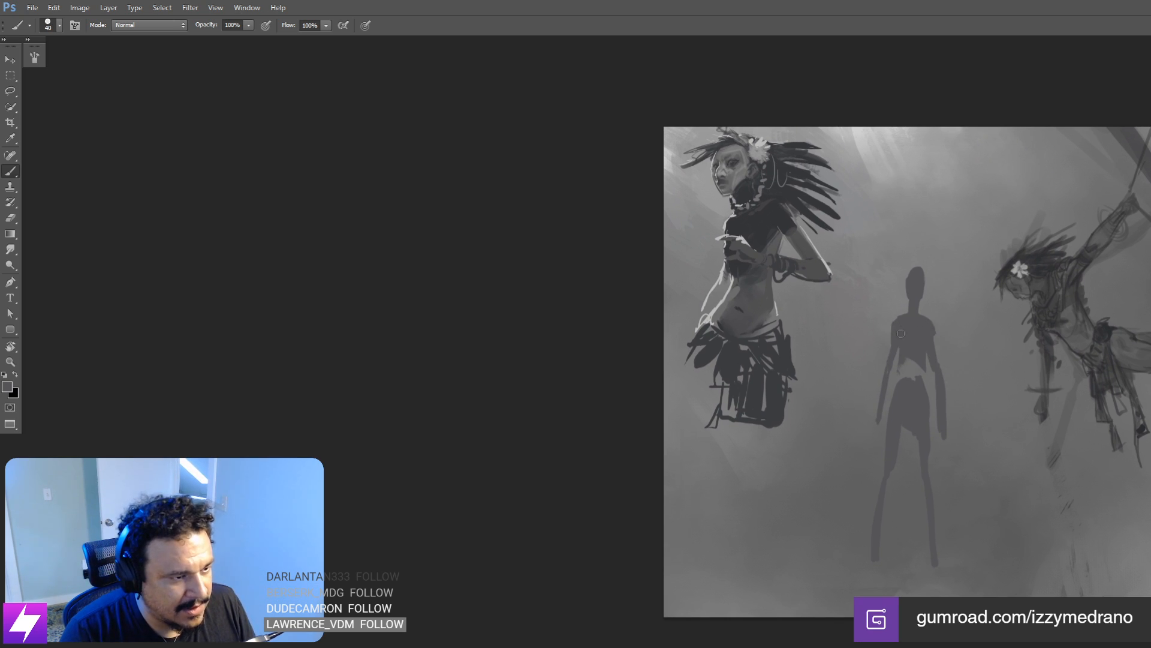
Step: Trim the silhouette's shoulder outline with a 70 px eraser and flip the canvas back to its original orientation
key(e)
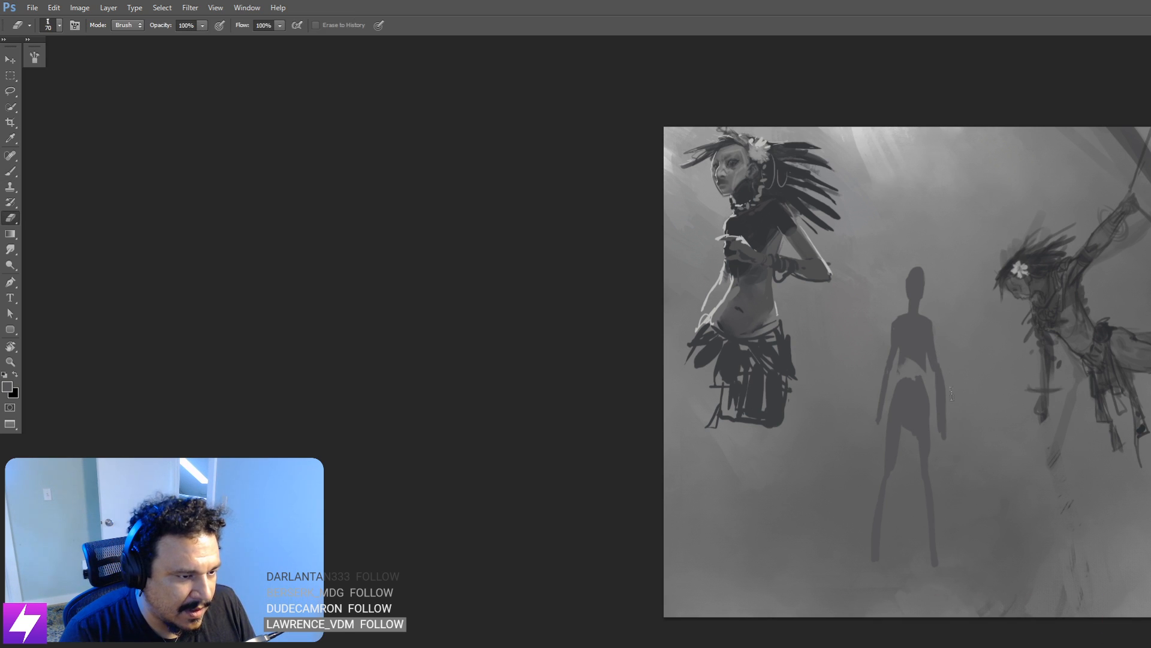
key(ctrl+minus)
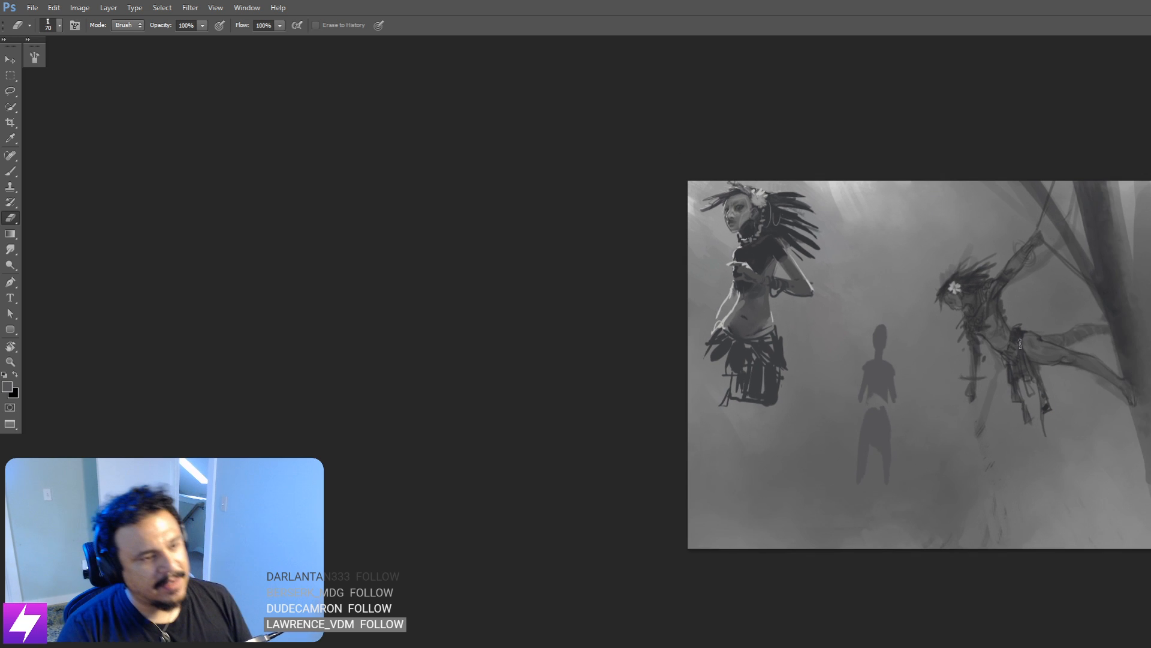
key(ctrl+shift+h)
key(ctrl+plus)
mouse_move(1077, 412)
mouse_down()
mouse_move(909, 360)
mouse_move(910, 399)
mouse_up()
key(b)
Step: Look through the open reference boards for tribal headdresses, jewellery, hairstyles and clothing, and return to the sketch
key(ctrl+Tab)
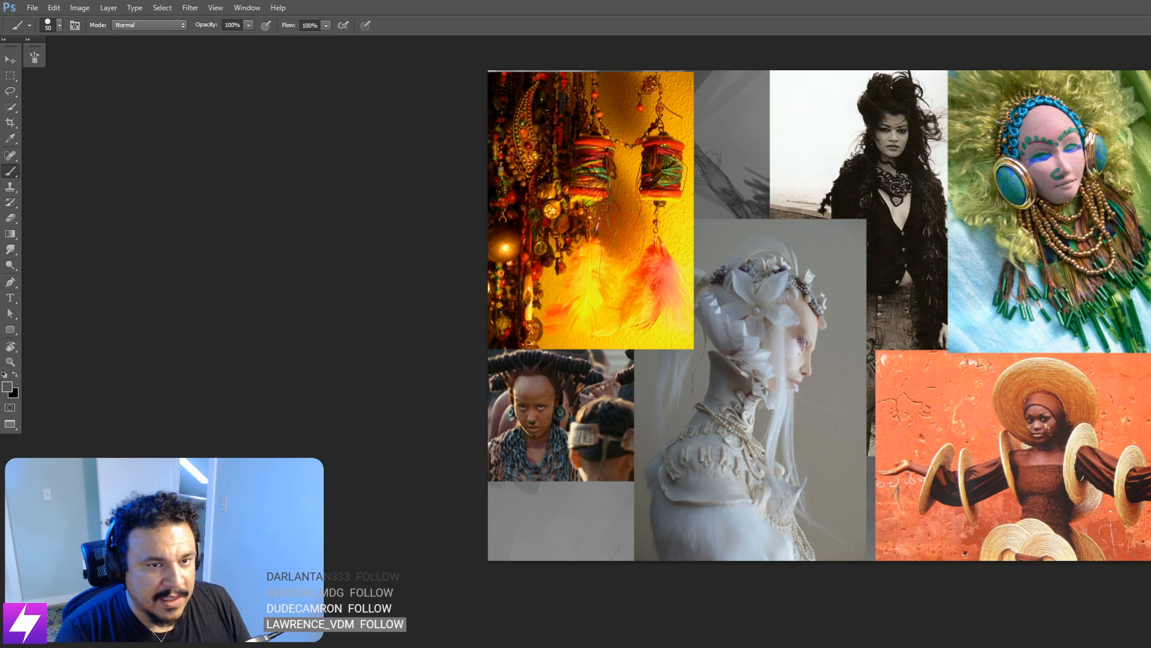
key(ctrl+Tab)
key(ctrl+Tab)
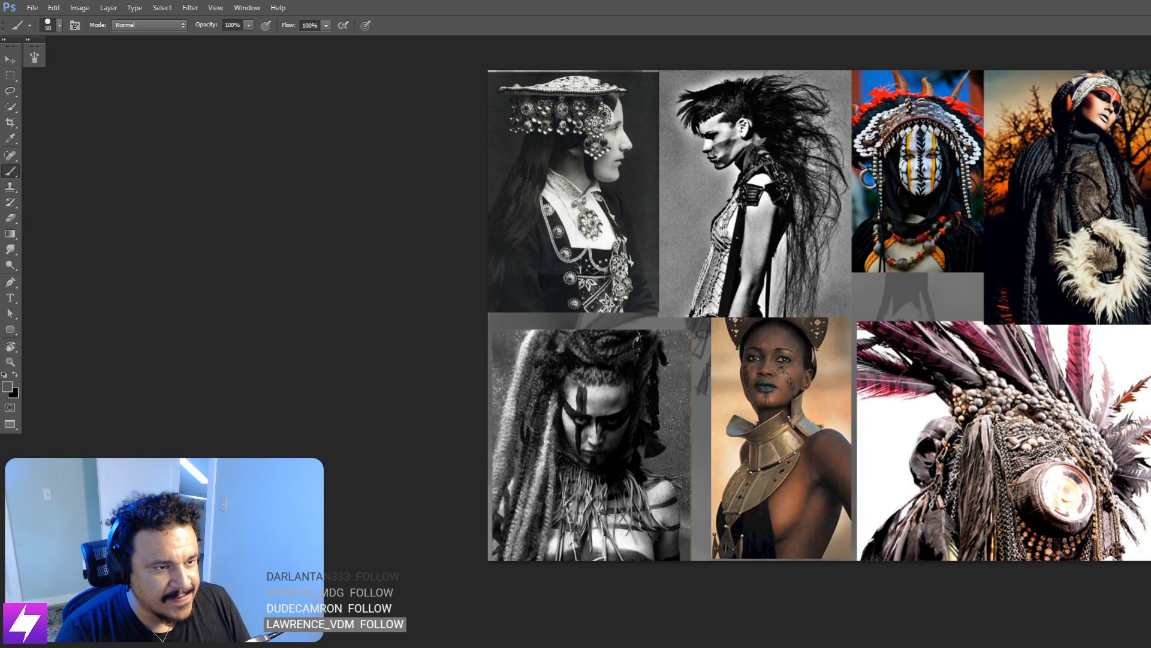
key(ctrl+Tab)
key(ctrl+Tab)
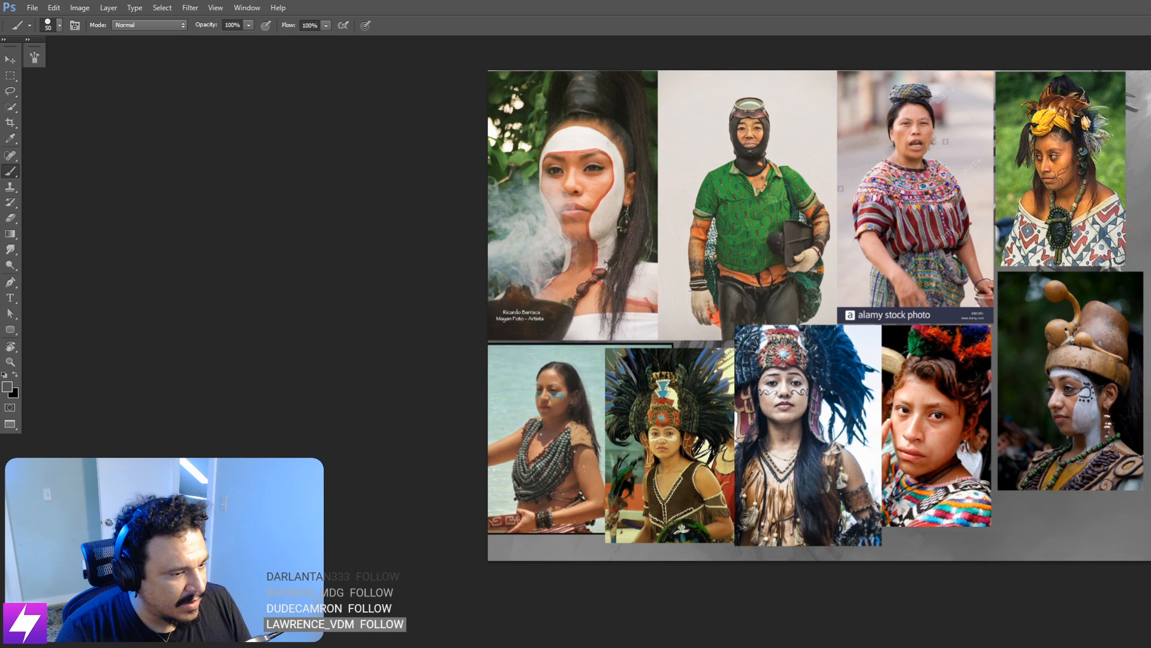
key(ctrl+Tab)
key(ctrl+Tab)
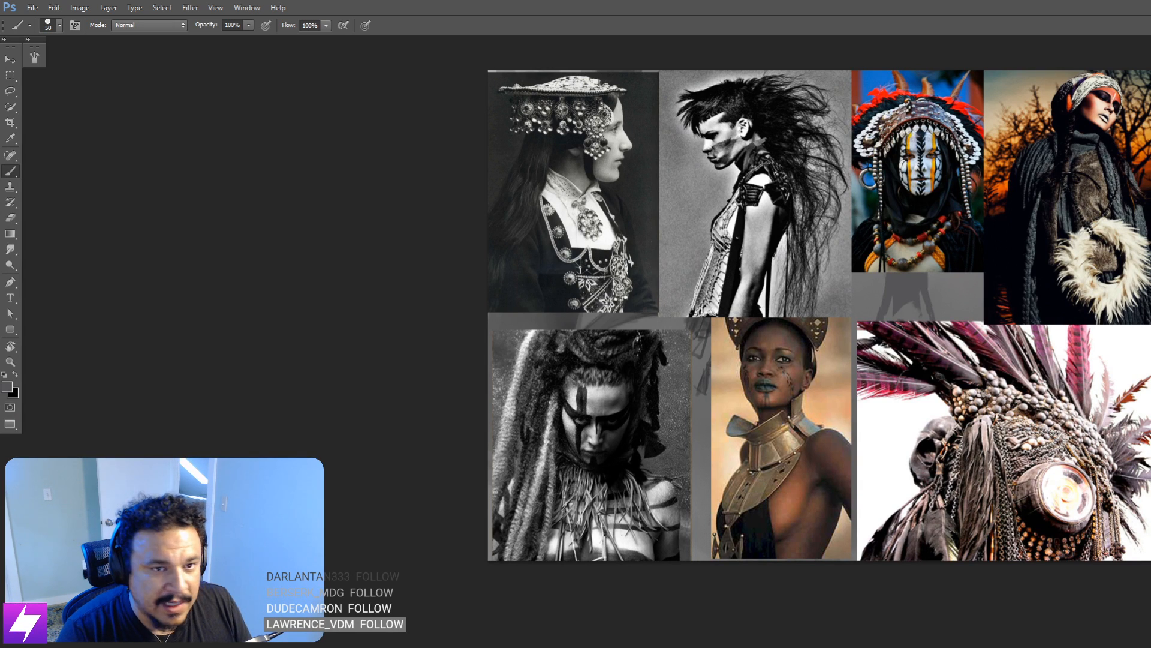
key(ctrl+Tab)
Step: Paint a ragged-hemmed skirt over the silhouette's thighs with a 70 px brush and trim around the waist with a 35 px eraser
scroll(899, 288, down, 2)
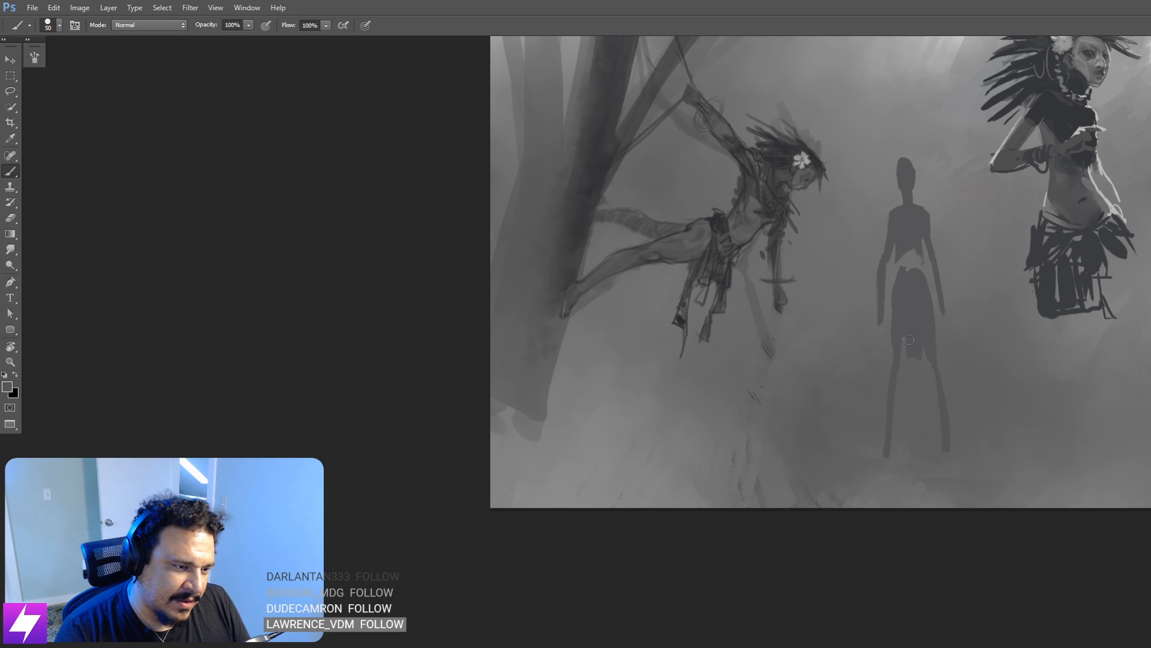
key(bracketright)
key(bracketright)
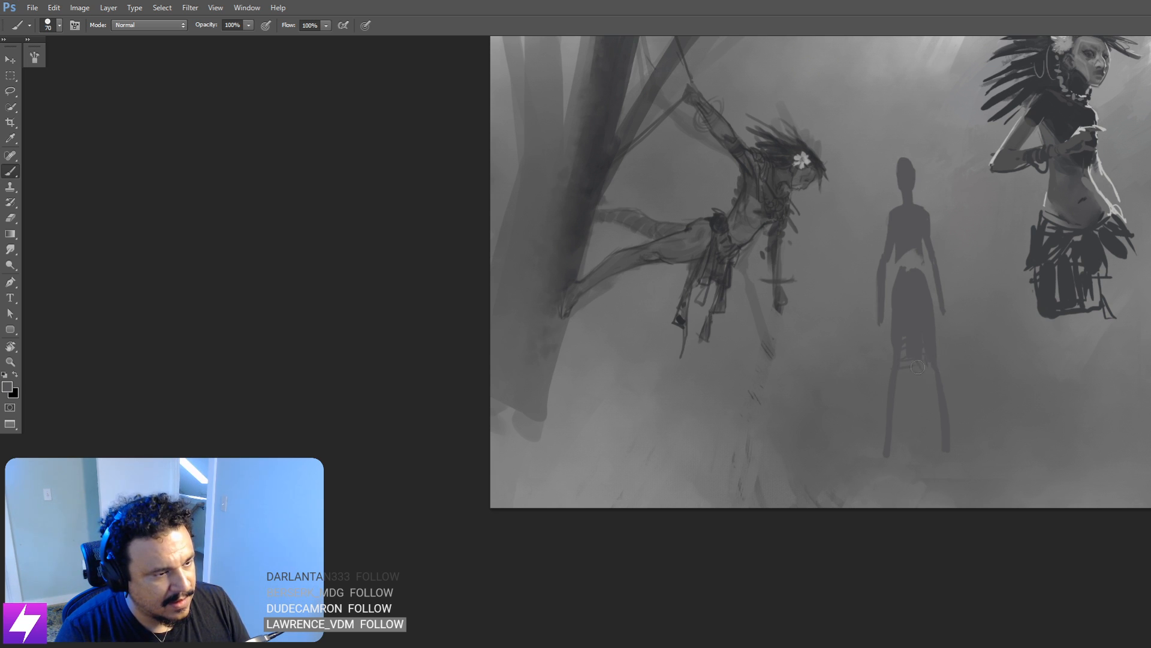
drag(964, 348, 973, 331)
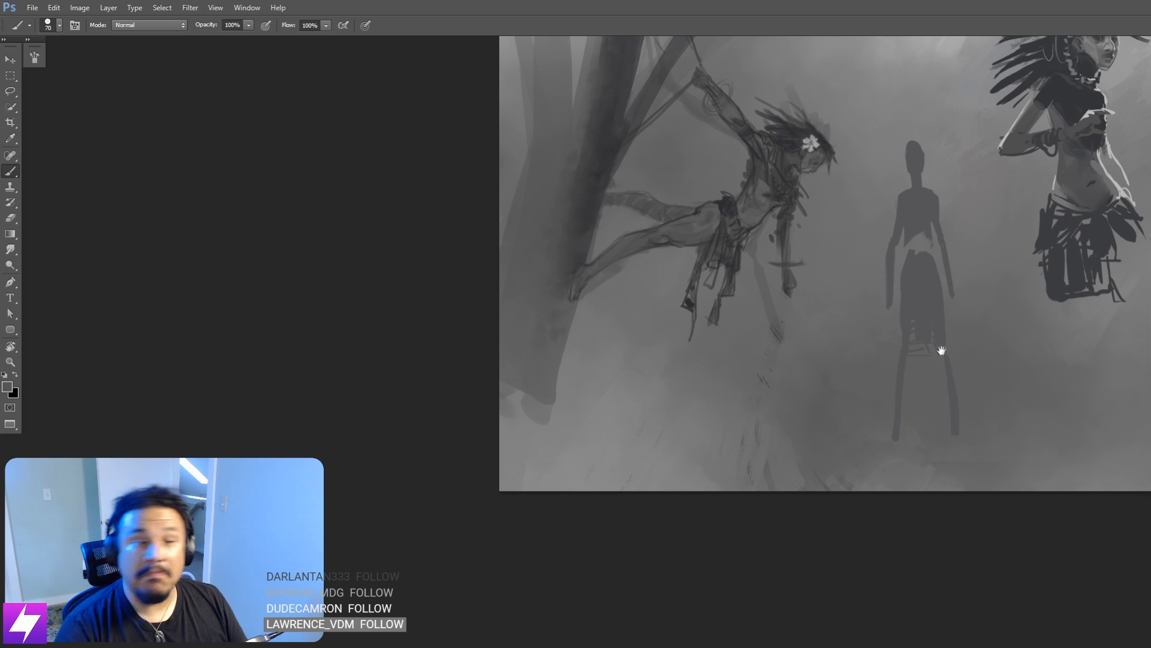
drag(880, 357, 902, 340)
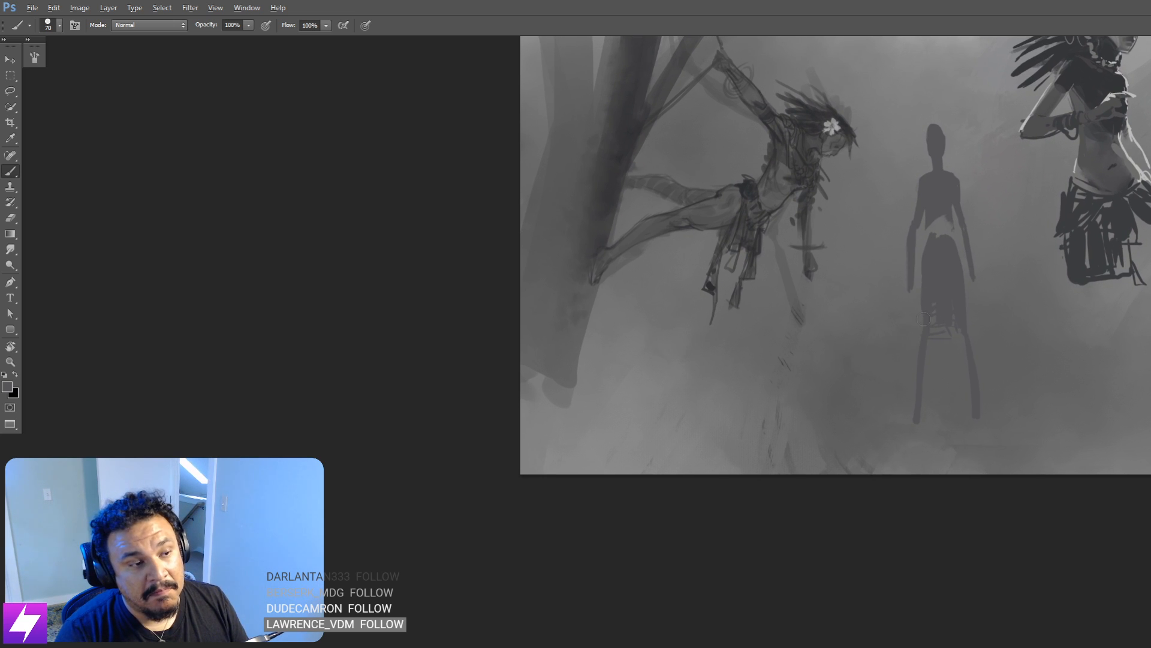
mouse_move(968, 273)
mouse_down()
mouse_move(950, 315)
mouse_move(954, 301)
mouse_up()
key(e)
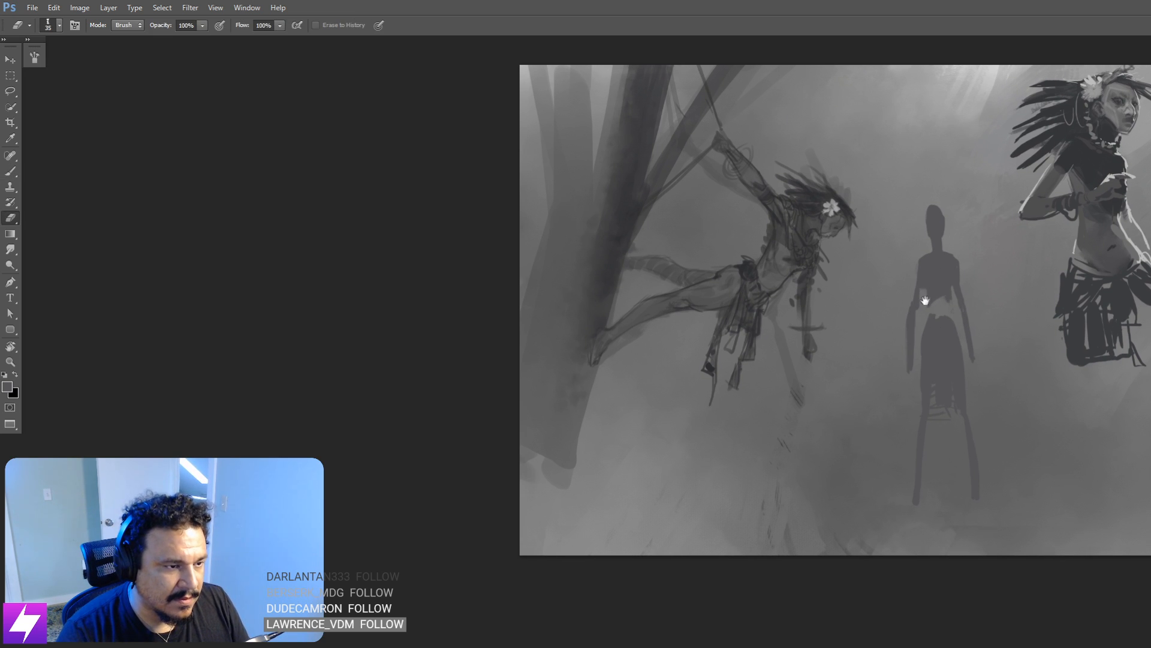
mouse_move(925, 284)
mouse_down()
mouse_move(939, 261)
mouse_move(927, 340)
mouse_up()
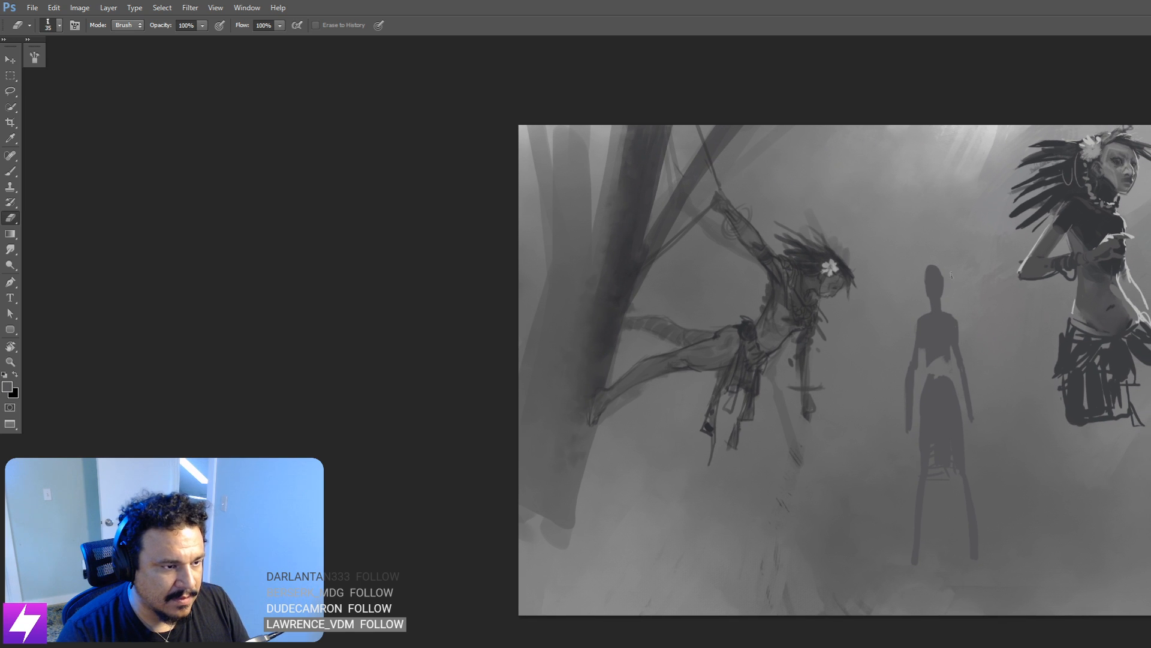
Step: Reshape the silhouette's head with a wider jaw using a 35 px brush and add a spiky tuft of hair at 25 px
scroll(960, 276, up, 2)
key(b)
key(bracketleft)
key(bracketleft)
key(bracketleft)
mouse_move(966, 273)
mouse_down()
mouse_move(954, 276)
mouse_move(967, 253)
mouse_up()
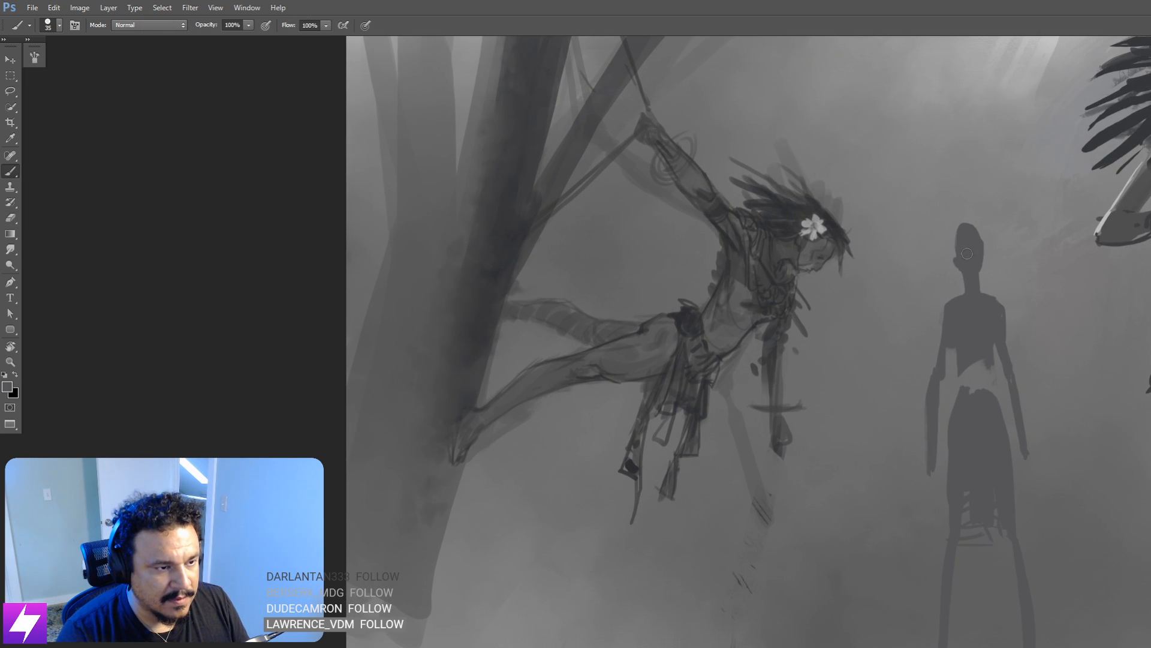
key(bracketleft)
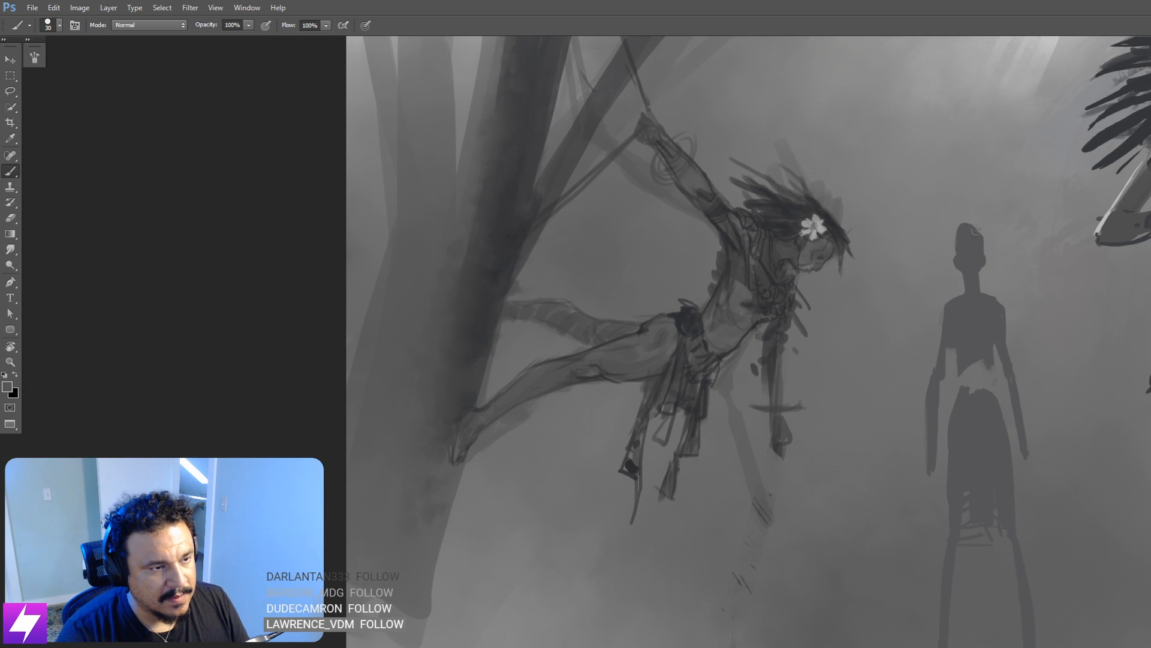
mouse_move(957, 231)
mouse_down()
mouse_move(981, 208)
mouse_move(1000, 214)
mouse_move(981, 228)
mouse_up()
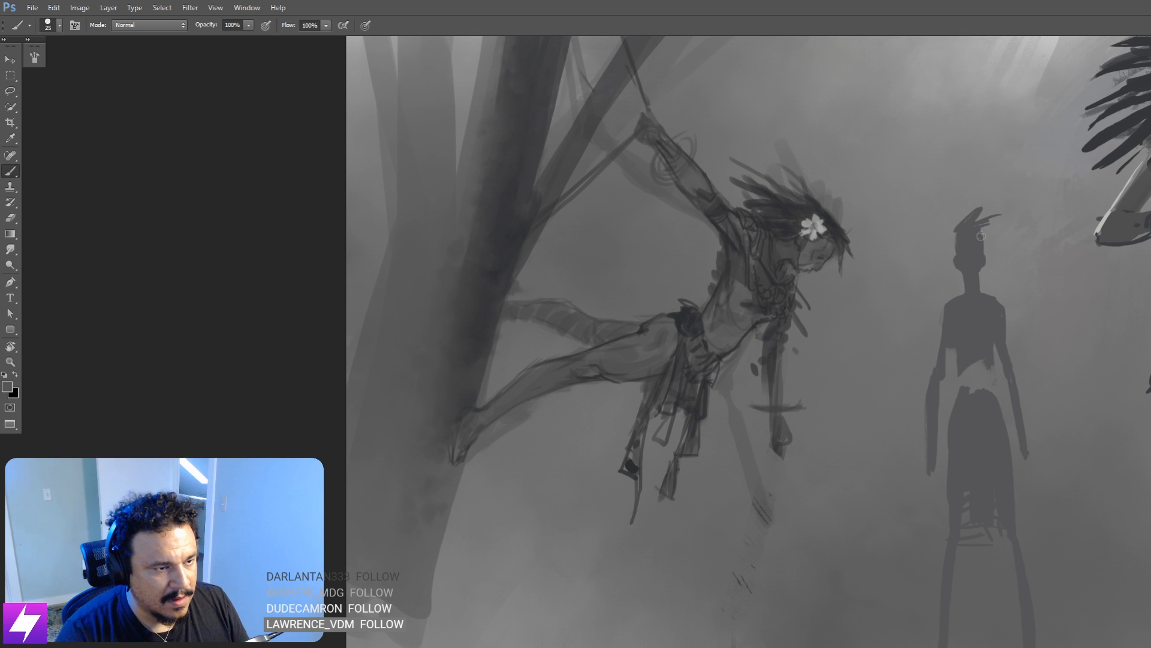
Step: Join the silhouette's torso to the hips by painting a narrow waist with a 45 px brush
mouse_move(976, 373)
mouse_down()
mouse_move(942, 325)
mouse_move(936, 357)
mouse_up()
key(bracketright)
key(bracketright)
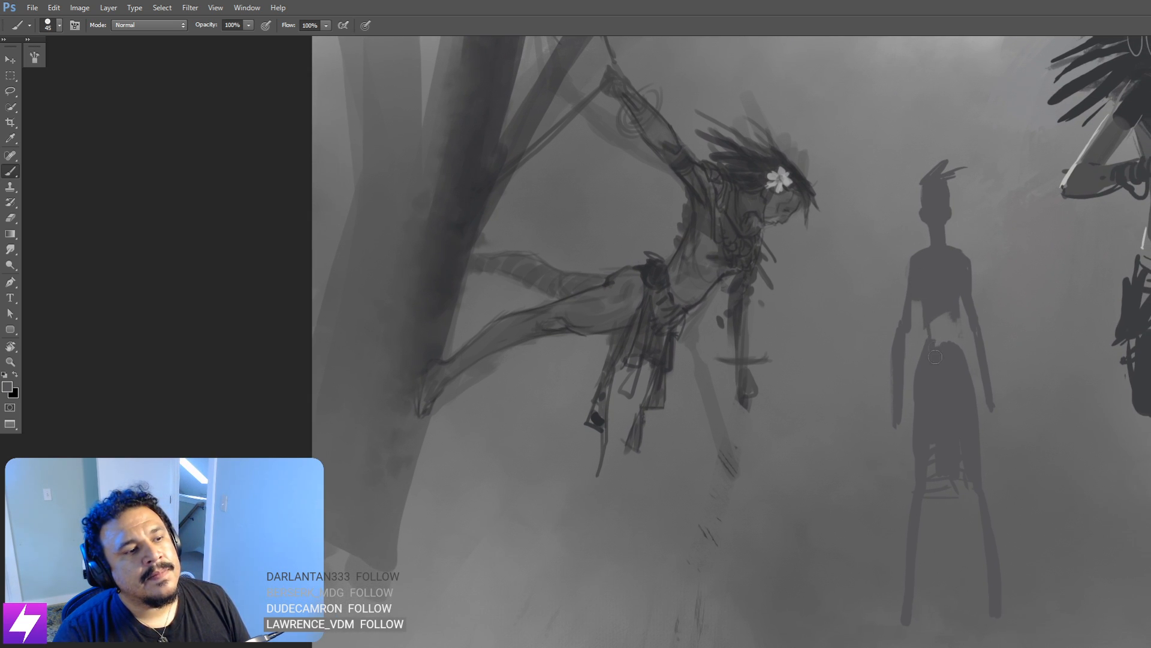
mouse_move(921, 307)
mouse_down()
mouse_move(922, 342)
mouse_move(934, 343)
mouse_up()
key(ctrl+z)
mouse_move(943, 309)
mouse_down()
mouse_move(951, 370)
mouse_move(930, 290)
mouse_move(929, 343)
mouse_up()
Step: Mirror the canvas, skew and slightly widen the silhouette with Free Transform, and shift it a little toward the tree-climbing figure
key(ctrl+minus)
key(ctrl+minus)
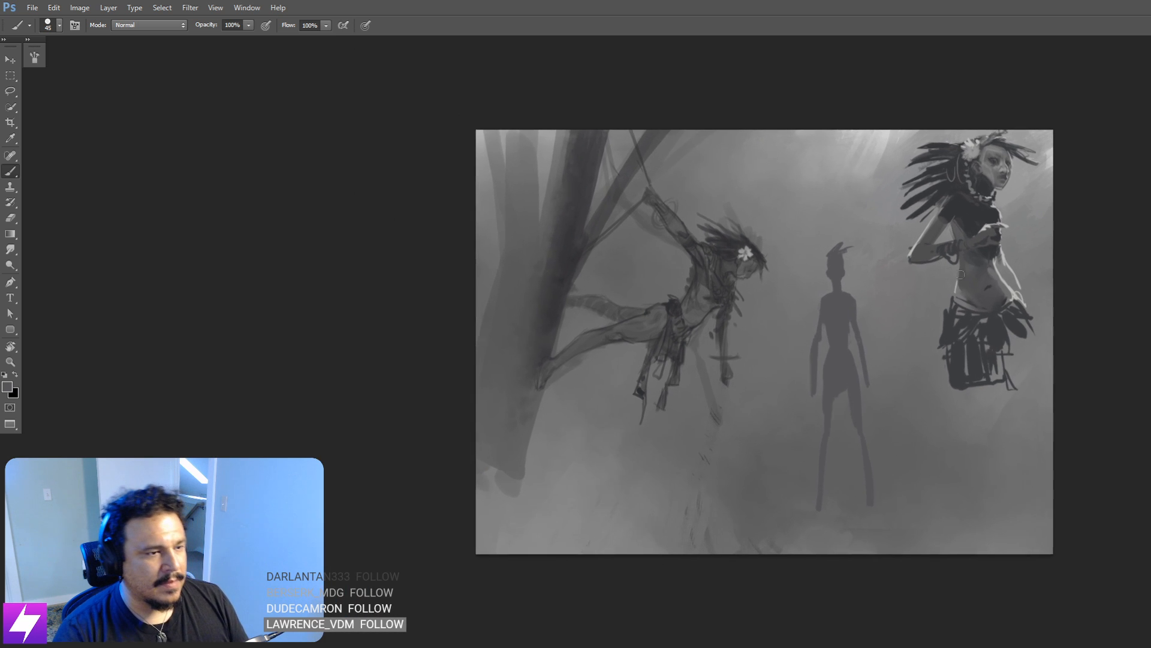
key(ctrl+shift+h)
key(ctrl+plus)
drag(759, 427, 950, 412)
key(ctrl+t)
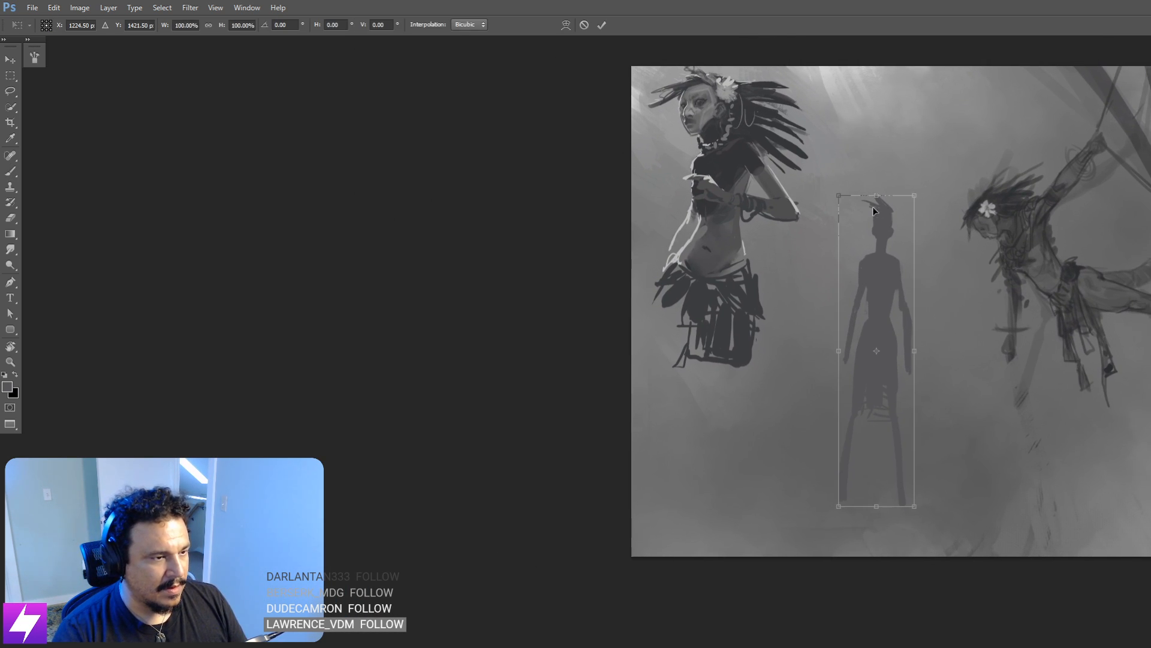
drag(872, 200, 862, 221)
drag(914, 506, 921, 509)
key(b)
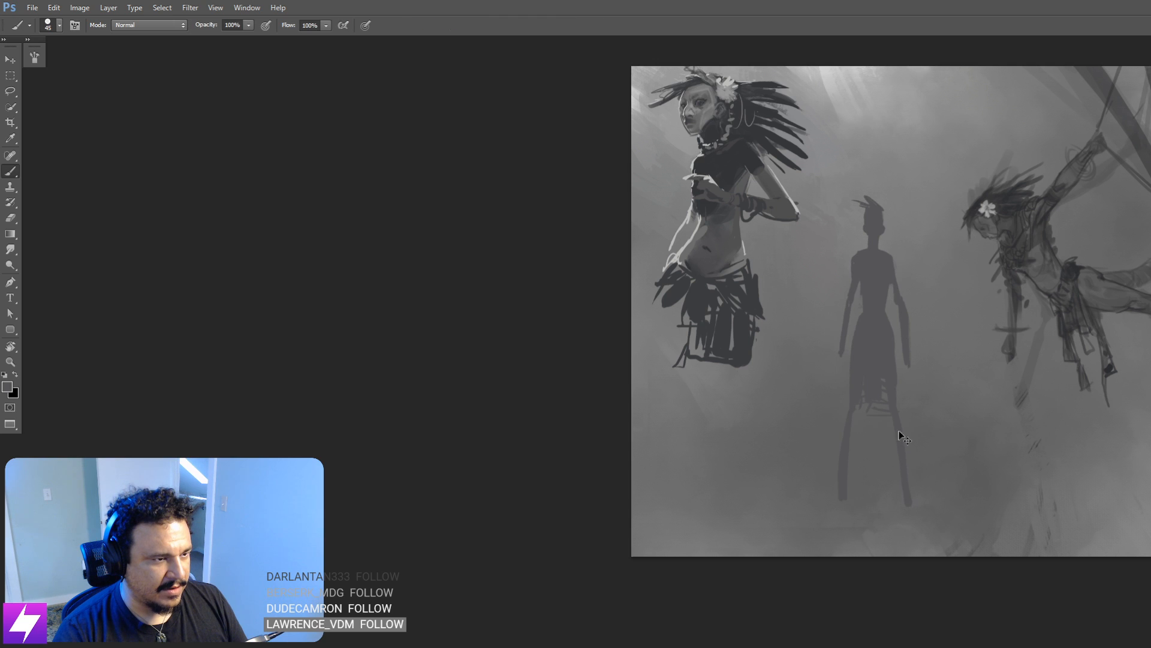
drag(892, 427, 901, 431)
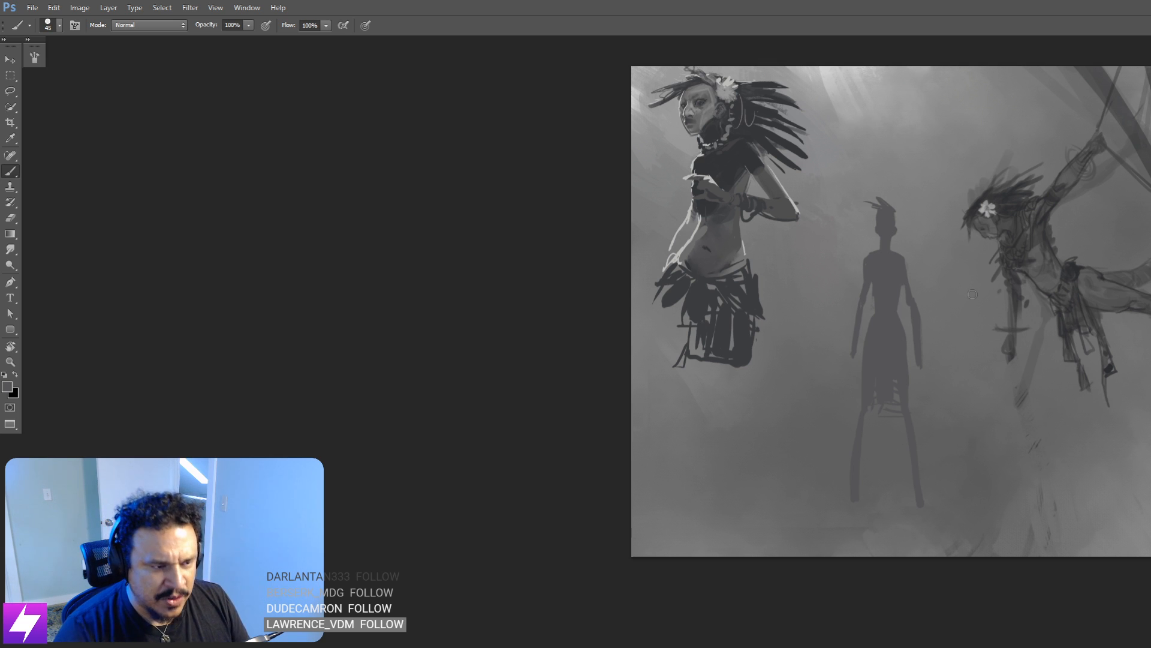
Step: Paint a small foot at the end of the silhouette's left leg with the 45 px brush, redoing the first stroke
mouse_move(909, 401)
mouse_down()
mouse_move(892, 432)
mouse_move(912, 429)
mouse_move(912, 447)
mouse_move(921, 428)
mouse_up()
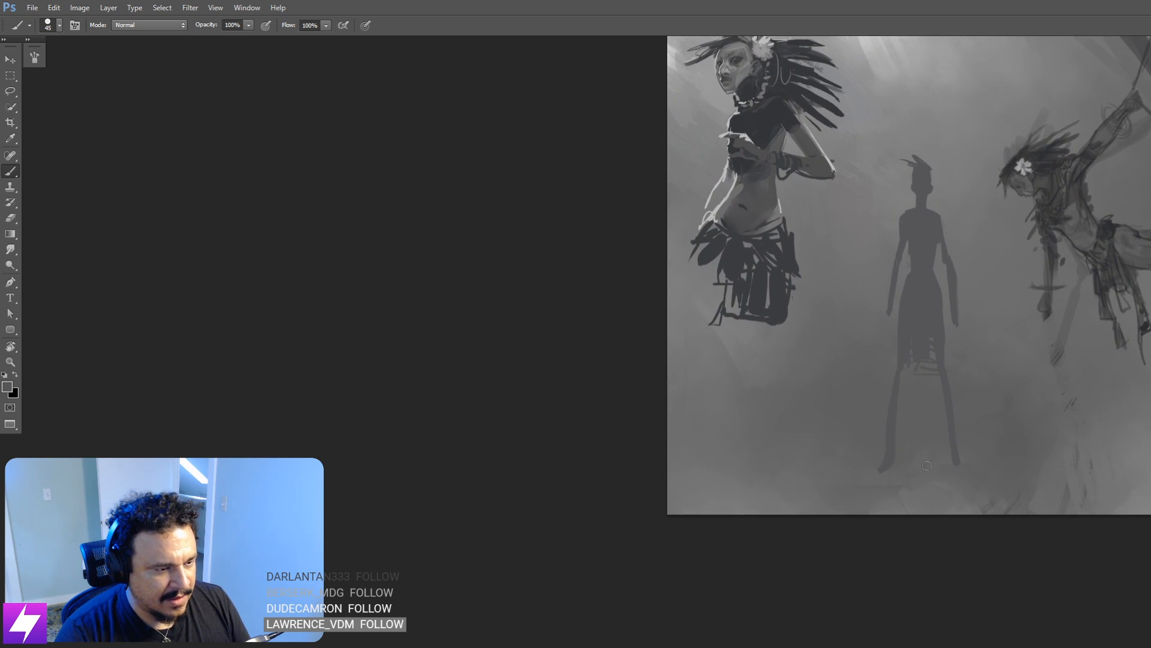
key(ctrl+z)
drag(892, 462, 885, 472)
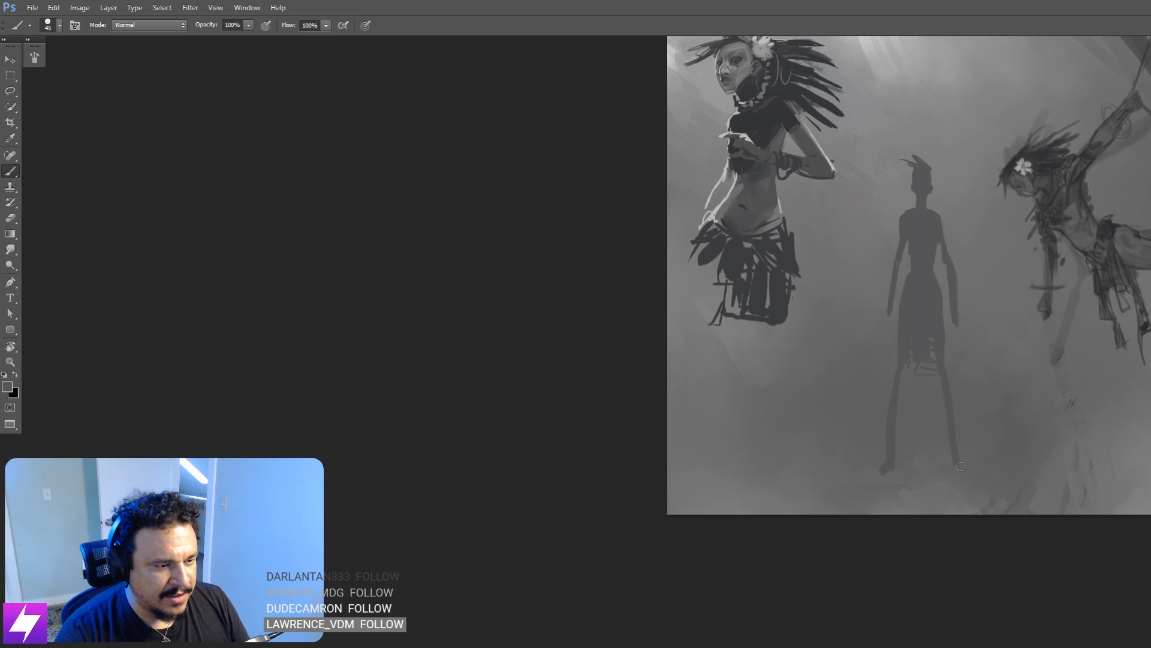
Step: Undo the last foot stroke and erase both spread legs of the middle silhouette below the skirt
scroll(966, 510, up, 2)
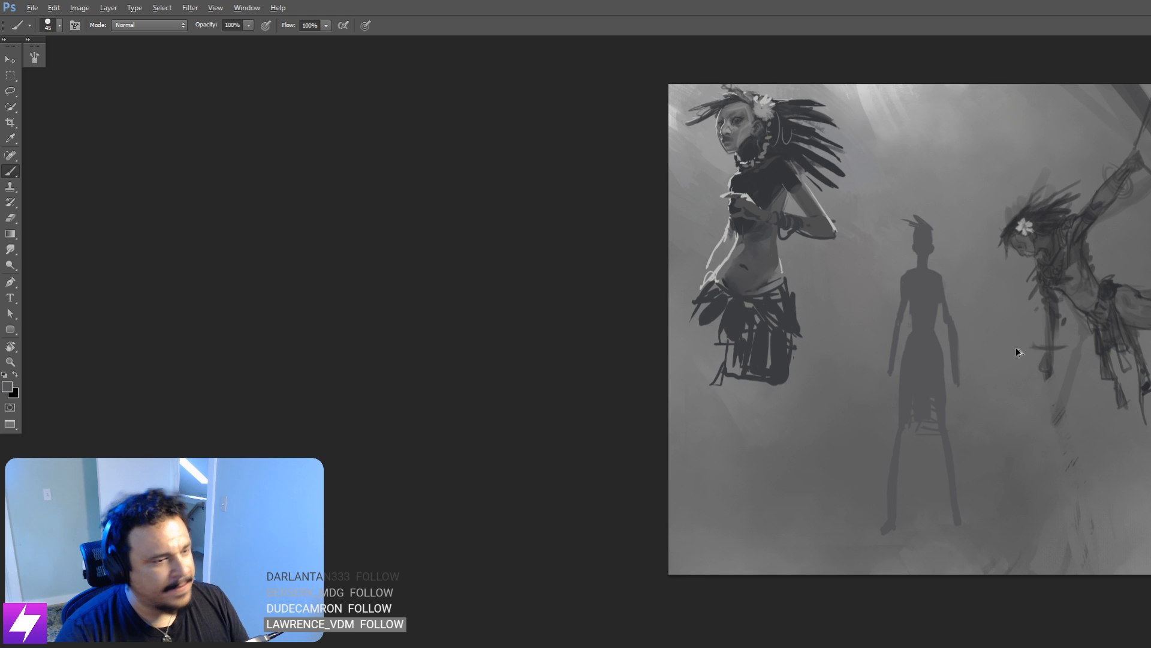
key(ctrl+z)
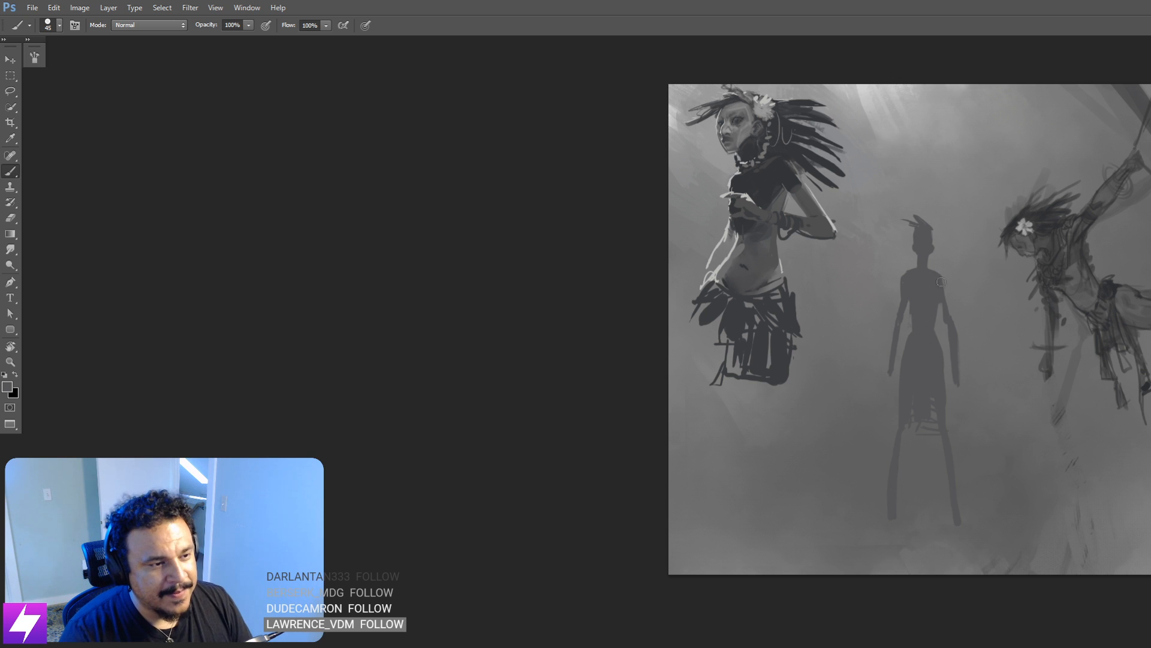
scroll(921, 494, up, 3)
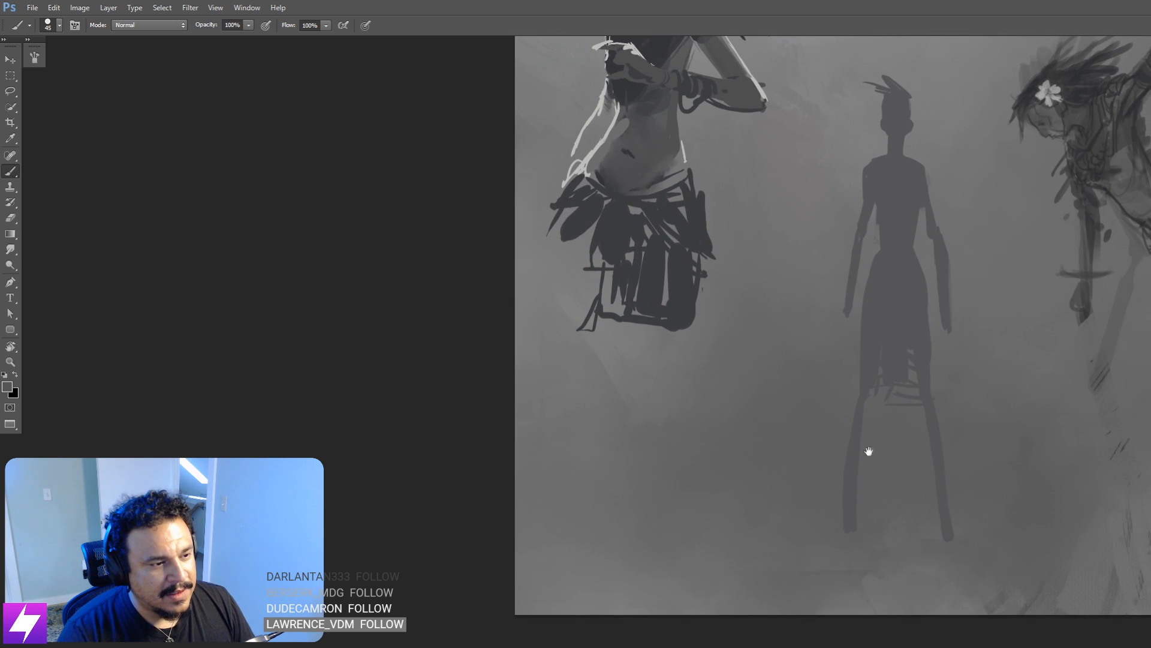
key(e)
mouse_move(860, 393)
mouse_down()
mouse_move(853, 539)
mouse_move(863, 348)
mouse_up()
key(])
mouse_move(936, 426)
mouse_down()
mouse_move(953, 554)
mouse_move(944, 375)
mouse_move(934, 440)
mouse_up()
mouse_move(922, 487)
mouse_down()
mouse_move(941, 585)
mouse_move(898, 413)
mouse_up()
Step: Paint two slim, tapered legs standing close together beneath the middle silhouette's skirt with a larger brush
key(b)
drag(884, 222, 899, 379)
key(ctrl+z)
key(])
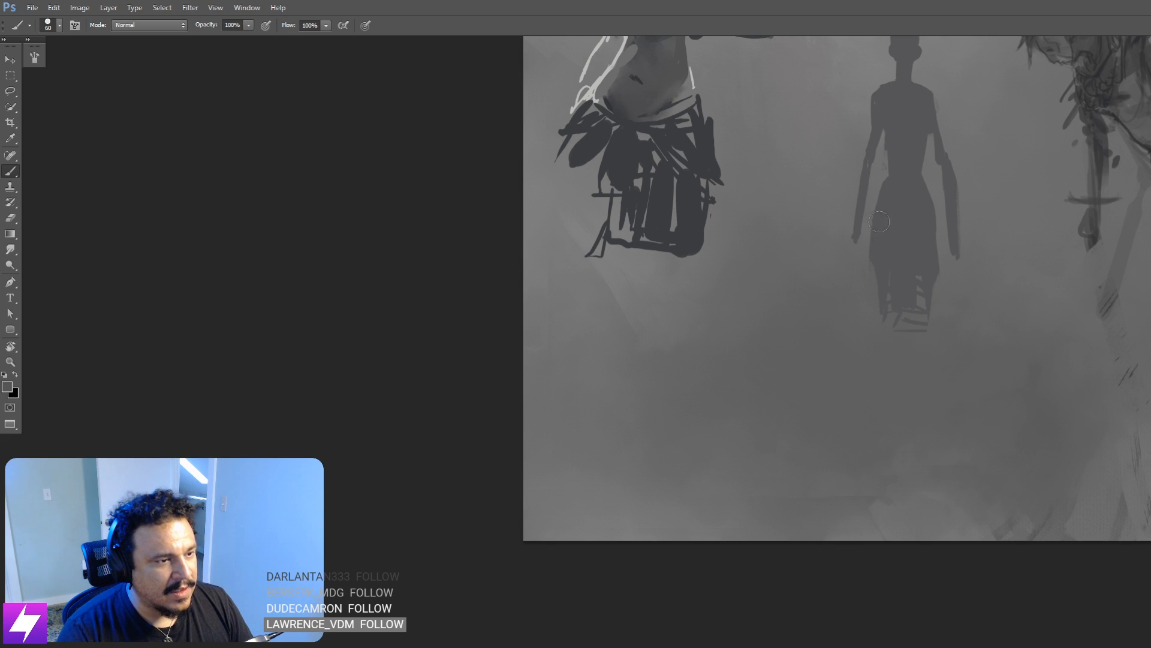
drag(887, 271, 898, 381)
mouse_move(899, 380)
mouse_down()
mouse_move(892, 310)
mouse_move(907, 367)
mouse_move(929, 244)
mouse_move(910, 379)
mouse_up()
mouse_move(923, 327)
mouse_down()
mouse_move(907, 396)
mouse_move(913, 465)
mouse_up()
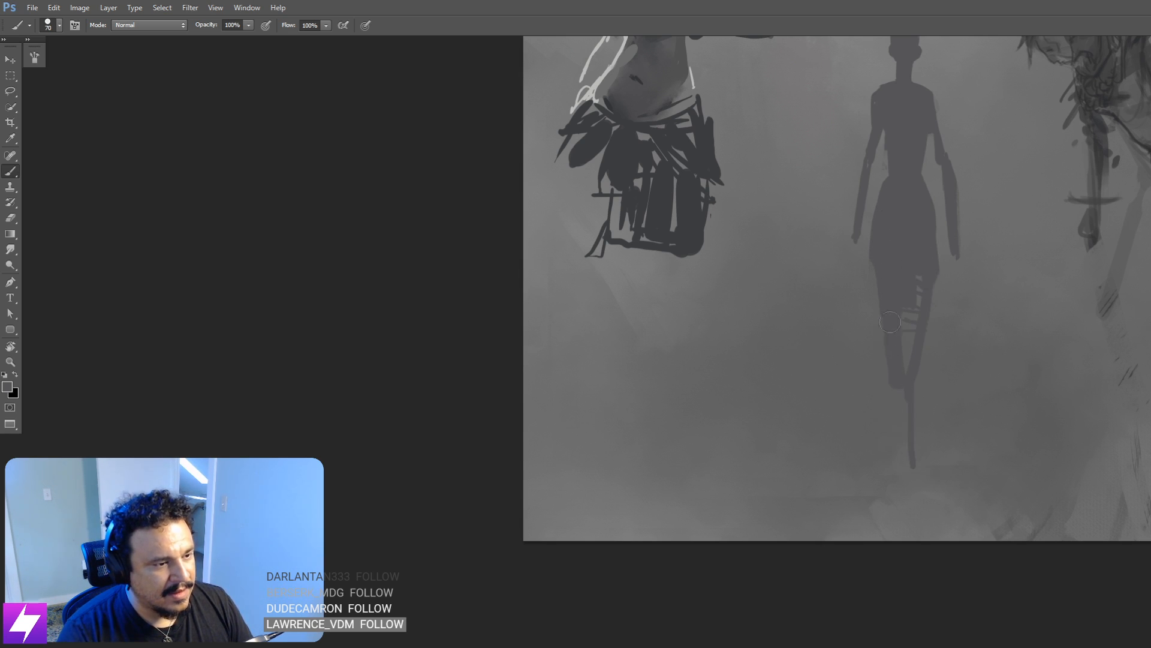
drag(893, 383, 891, 441)
drag(889, 363, 887, 432)
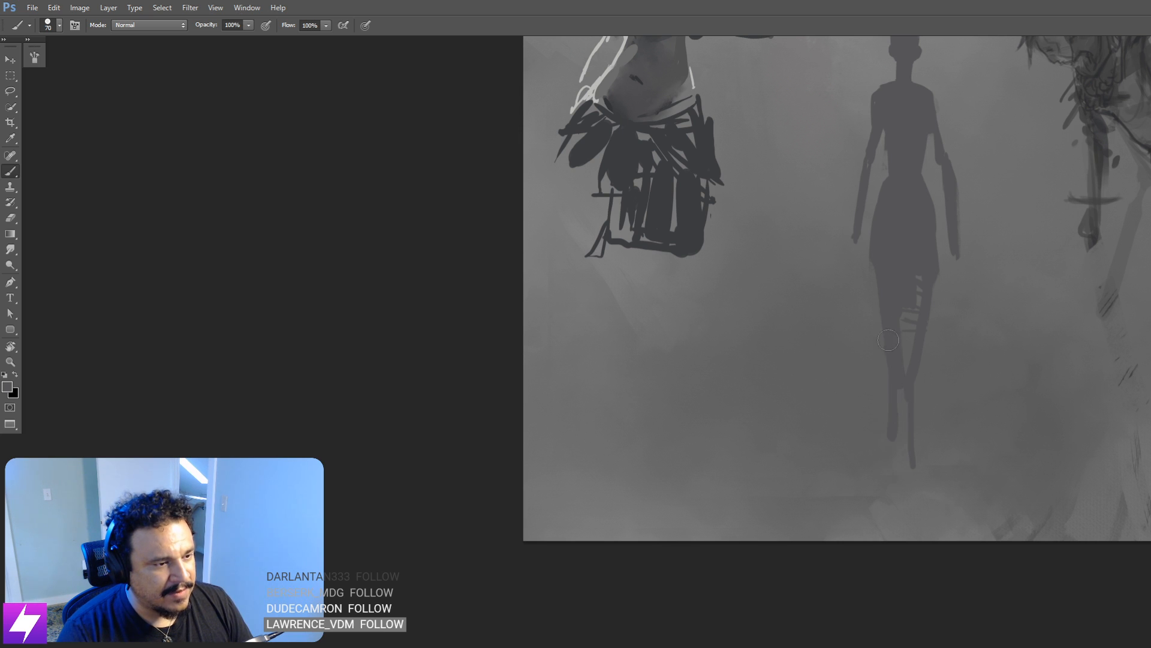
drag(888, 362, 902, 480)
mouse_move(900, 391)
mouse_down()
mouse_move(903, 474)
mouse_move(930, 455)
mouse_up()
Step: Flip the canvas horizontally to check the silhouette's new leg pose
key(ctrl+minus)
drag(863, 496, 943, 473)
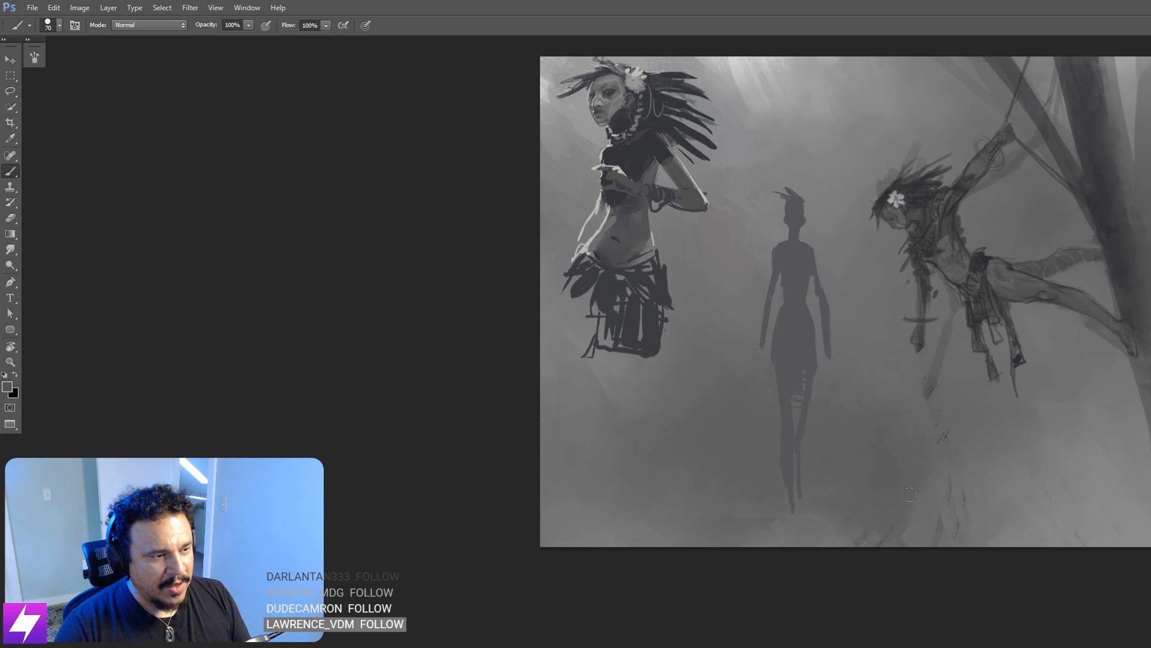
key(ctrl+shift+h)
key(ctrl+plus)
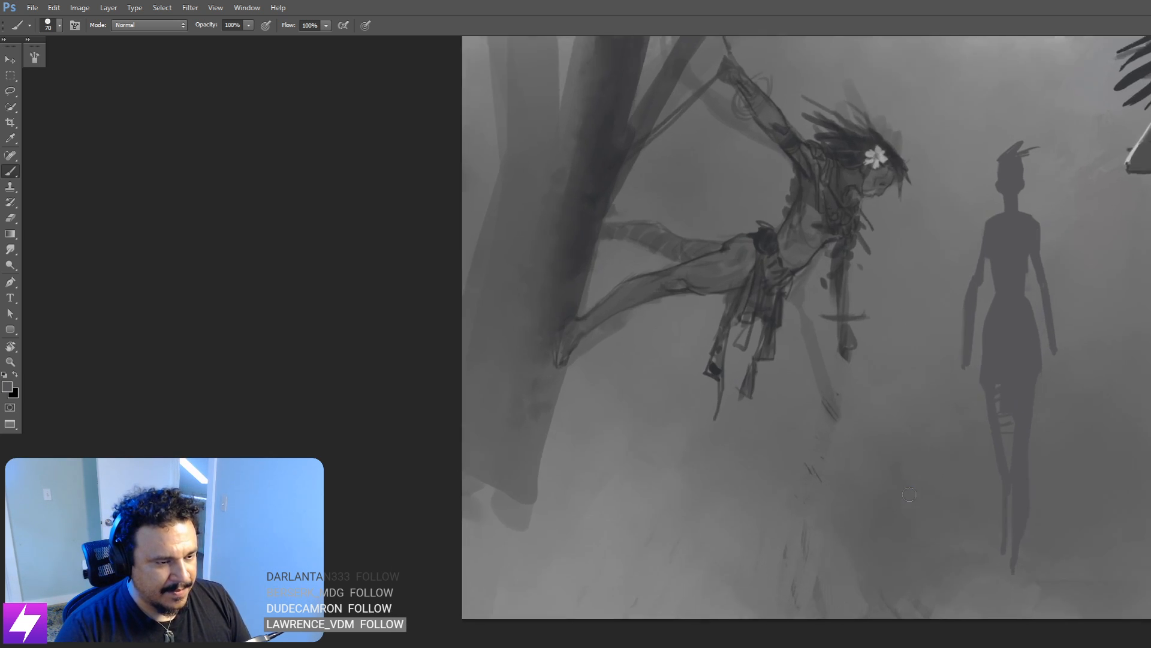
Step: Trim the silhouette's arm and waist edges with a smaller eraser and fill gaps in the lower skirt
mouse_move(1146, 528)
mouse_down()
mouse_move(1110, 481)
mouse_move(1089, 480)
mouse_move(1101, 467)
mouse_up()
key(e)
key(bracketleft)
key(bracketleft)
key(bracketleft)
key(bracketleft)
key(bracketleft)
key(bracketleft)
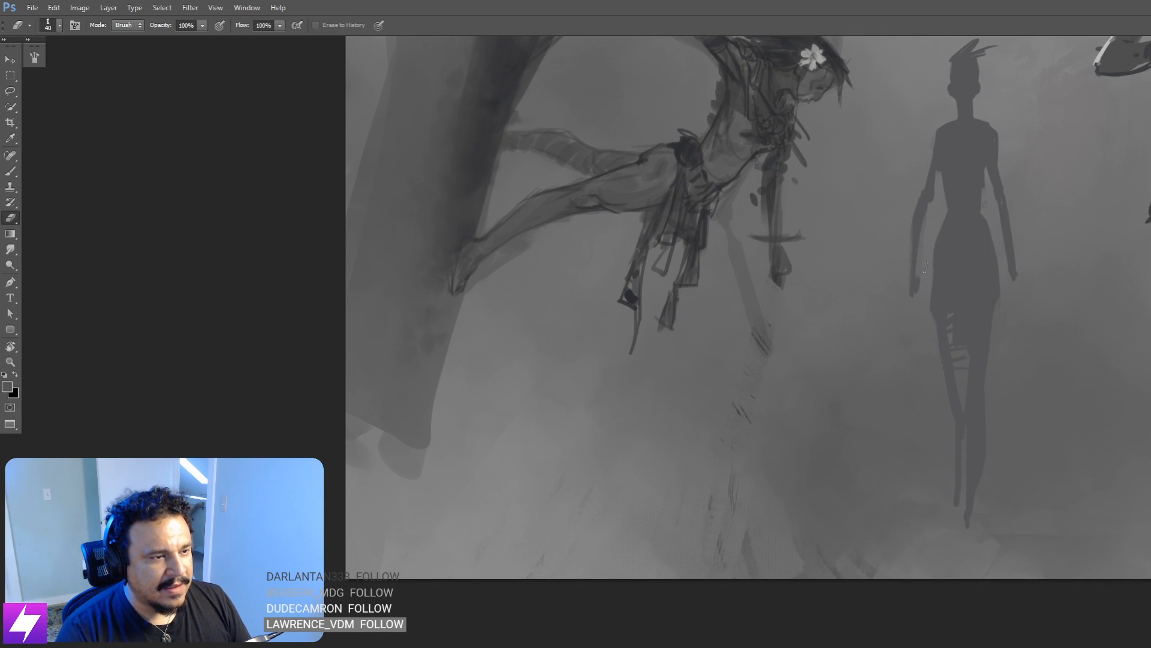
drag(946, 237, 940, 256)
drag(932, 363, 928, 358)
key(b)
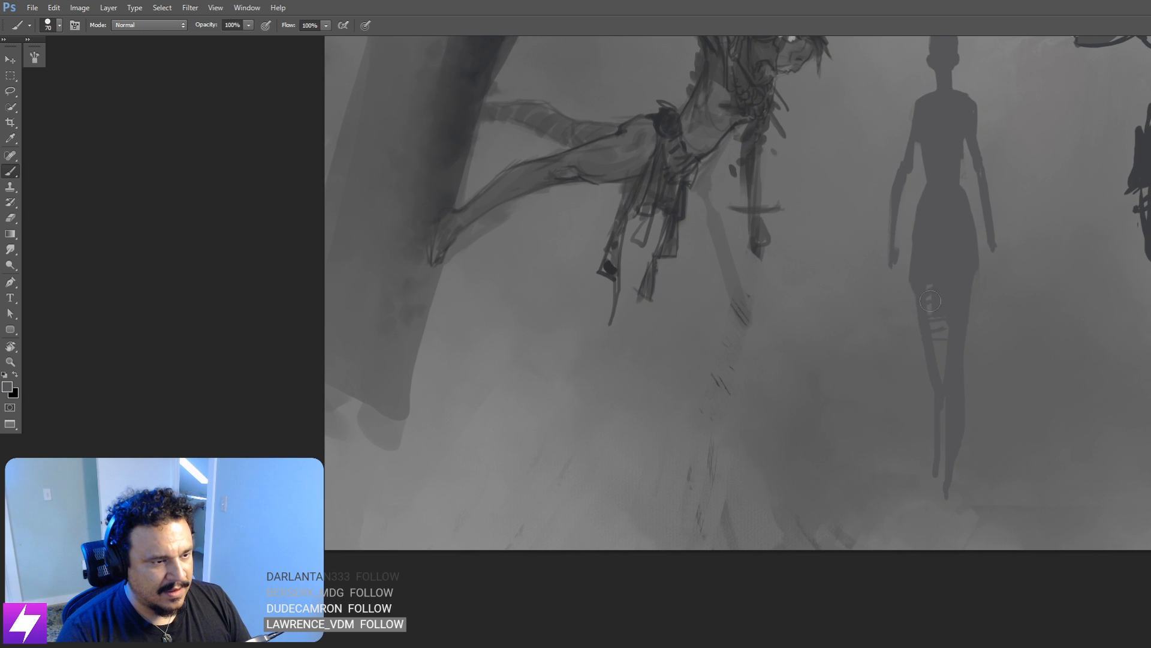
mouse_move(958, 455)
mouse_down()
mouse_move(909, 509)
mouse_move(901, 550)
mouse_move(891, 457)
mouse_up()
Step: Erase the silhouette's two close-set legs below the skirt hem
key(ctrl+minus)
key(e)
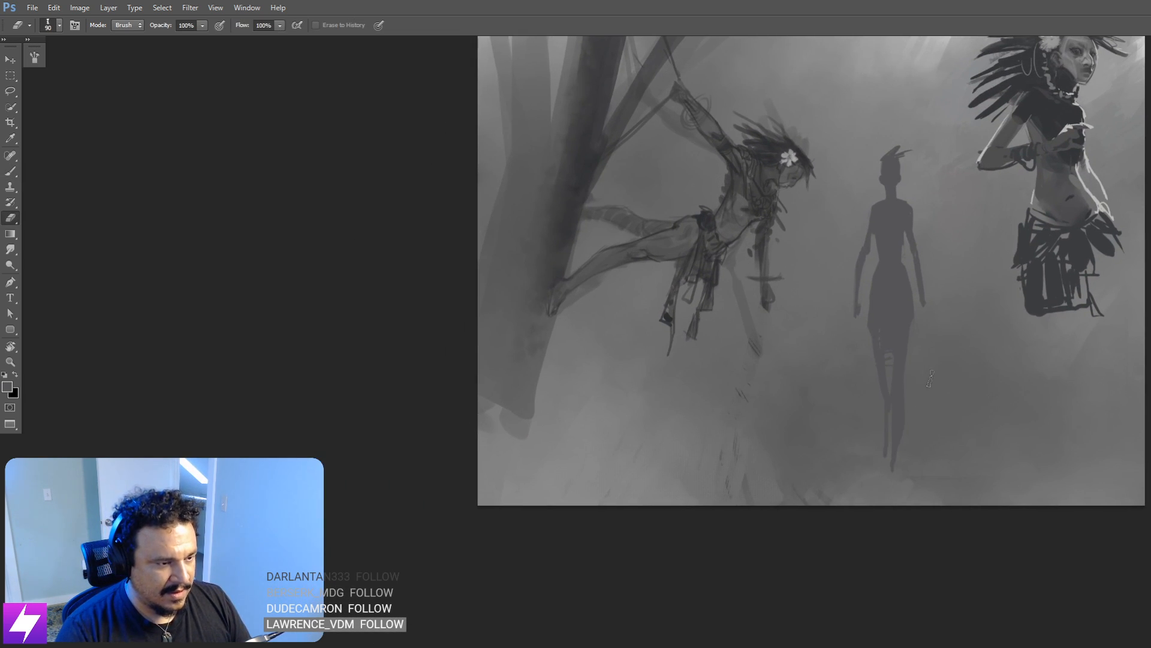
mouse_move(930, 378)
mouse_down()
mouse_move(850, 389)
mouse_move(835, 417)
mouse_move(842, 443)
mouse_move(896, 442)
mouse_move(908, 409)
mouse_move(905, 384)
mouse_up()
key(ctrl+plus)
drag(943, 421, 922, 405)
key(b)
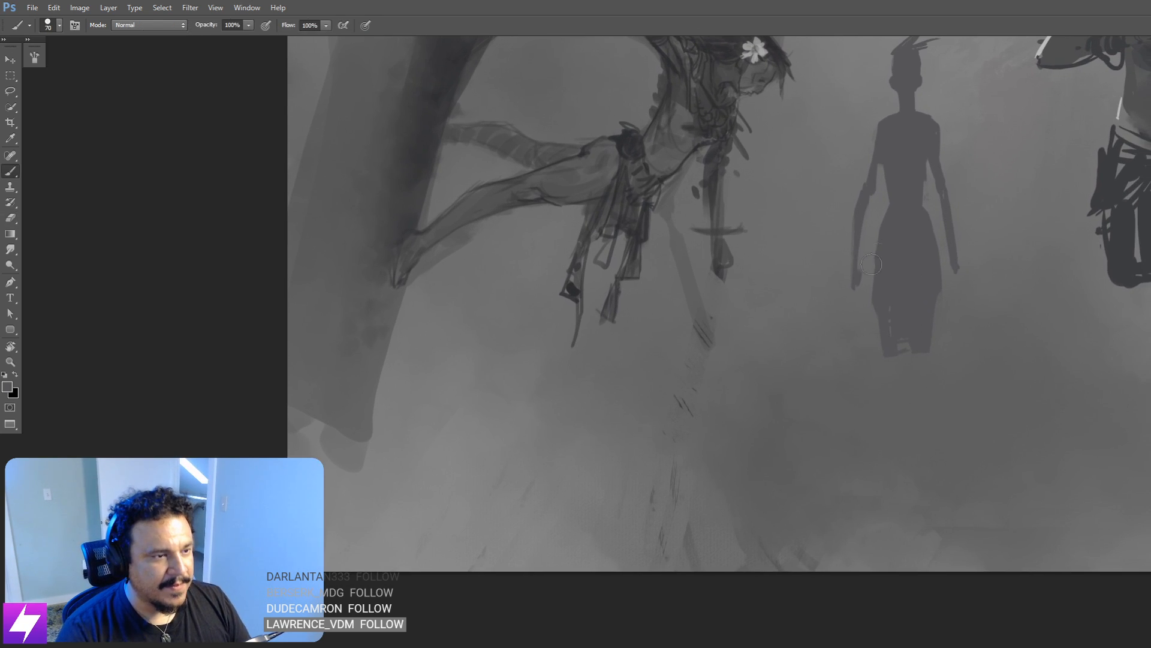
Step: Erase both forearms of the middle silhouette, leaving only short arm stubs
key(e)
mouse_move(859, 209)
mouse_down()
mouse_move(854, 285)
mouse_move(880, 243)
mouse_up()
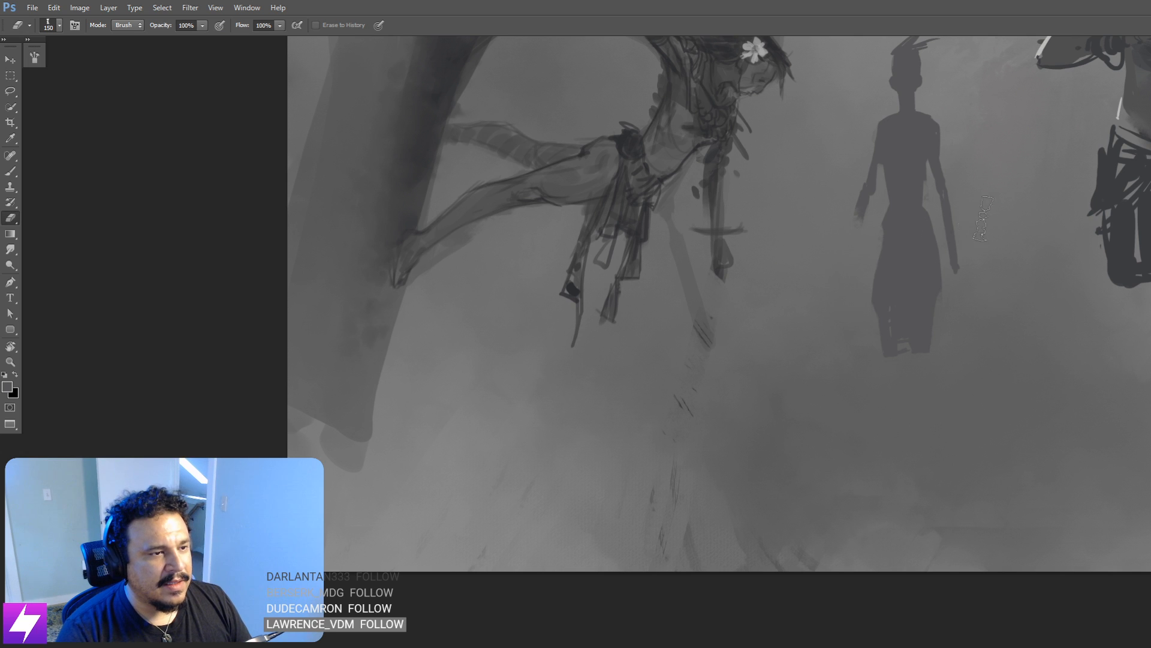
mouse_move(966, 224)
mouse_down()
mouse_move(961, 261)
mouse_move(952, 217)
mouse_up()
Step: Paint two long, thin legs in a wide stance from the silhouette's hips, adding a foot to the nearly straight one
mouse_move(960, 340)
mouse_down()
mouse_move(969, 295)
mouse_move(998, 467)
mouse_move(1012, 483)
mouse_up()
key(b)
key(ctrl+z)
drag(952, 277, 968, 346)
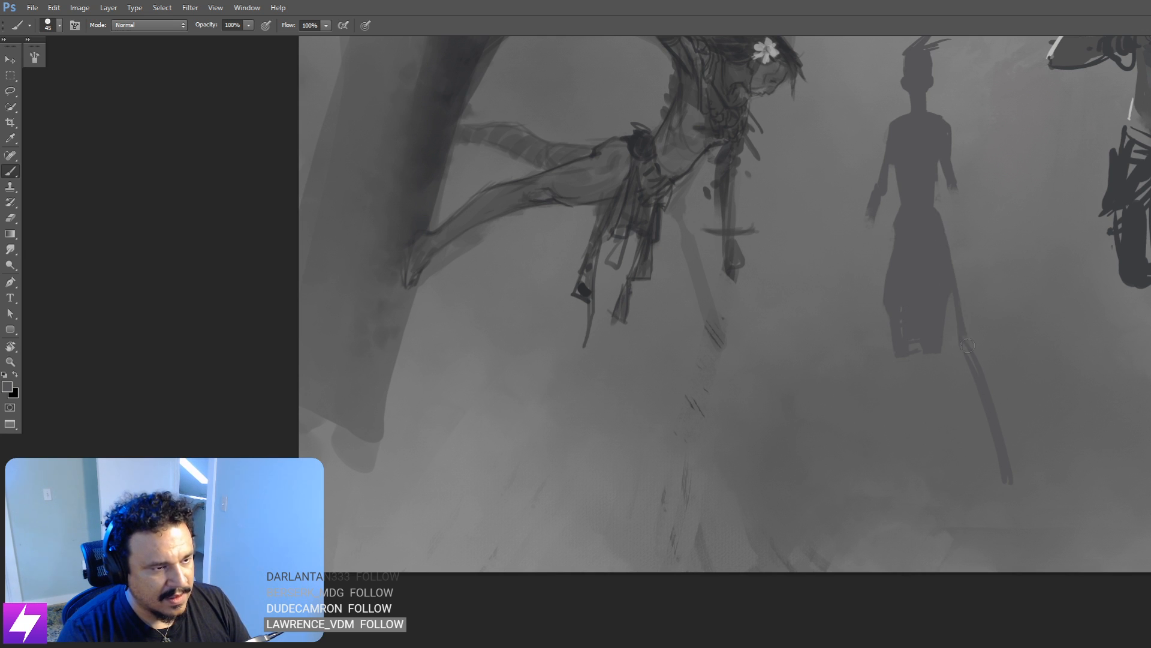
mouse_move(893, 233)
mouse_down()
mouse_move(873, 348)
mouse_move(887, 450)
mouse_up()
drag(877, 341, 887, 448)
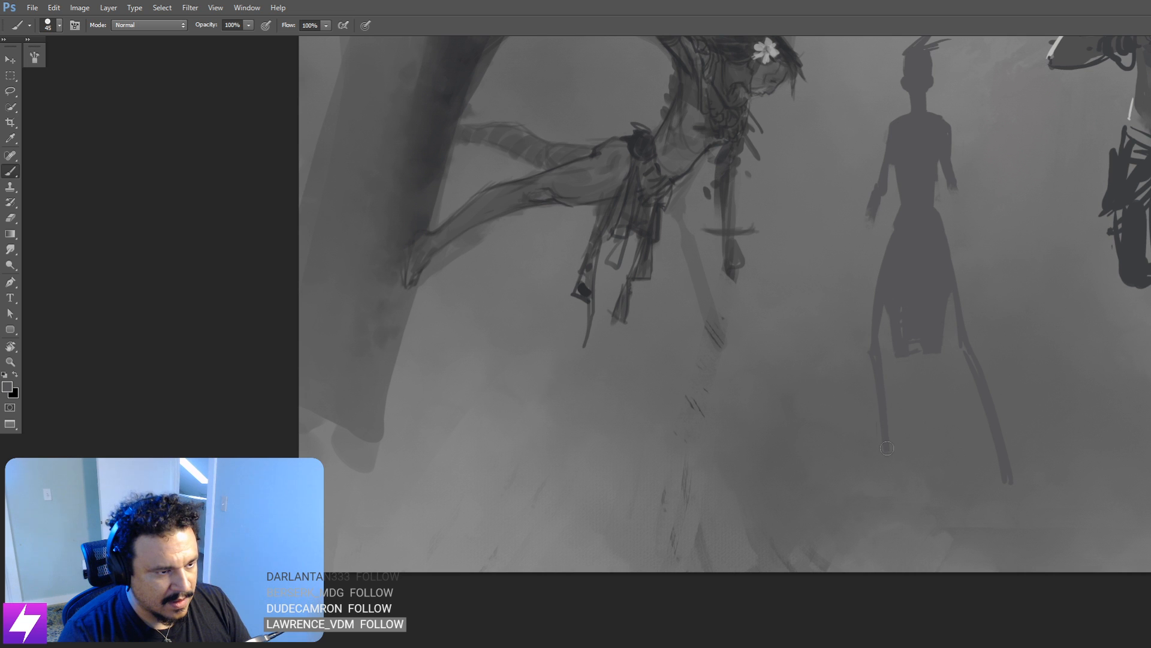
drag(1015, 394, 992, 498)
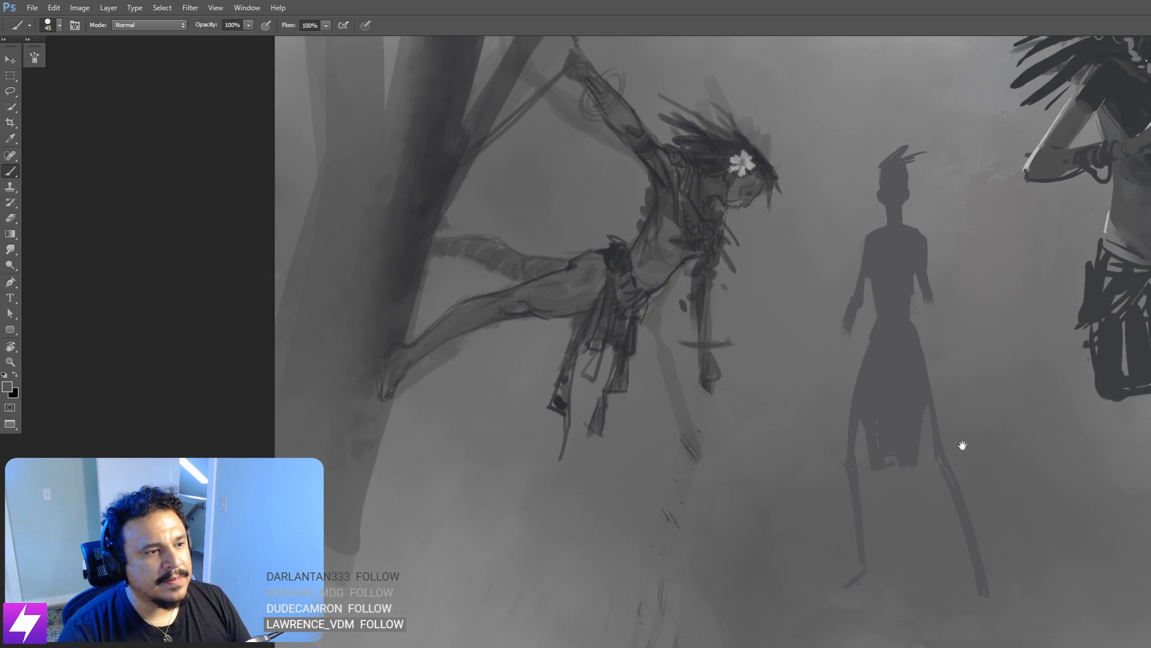
Step: Taper the end of the silhouette's shortened arm on the side of the woman with the feathered headdress
drag(963, 444, 977, 478)
drag(936, 372, 953, 349)
key(e)
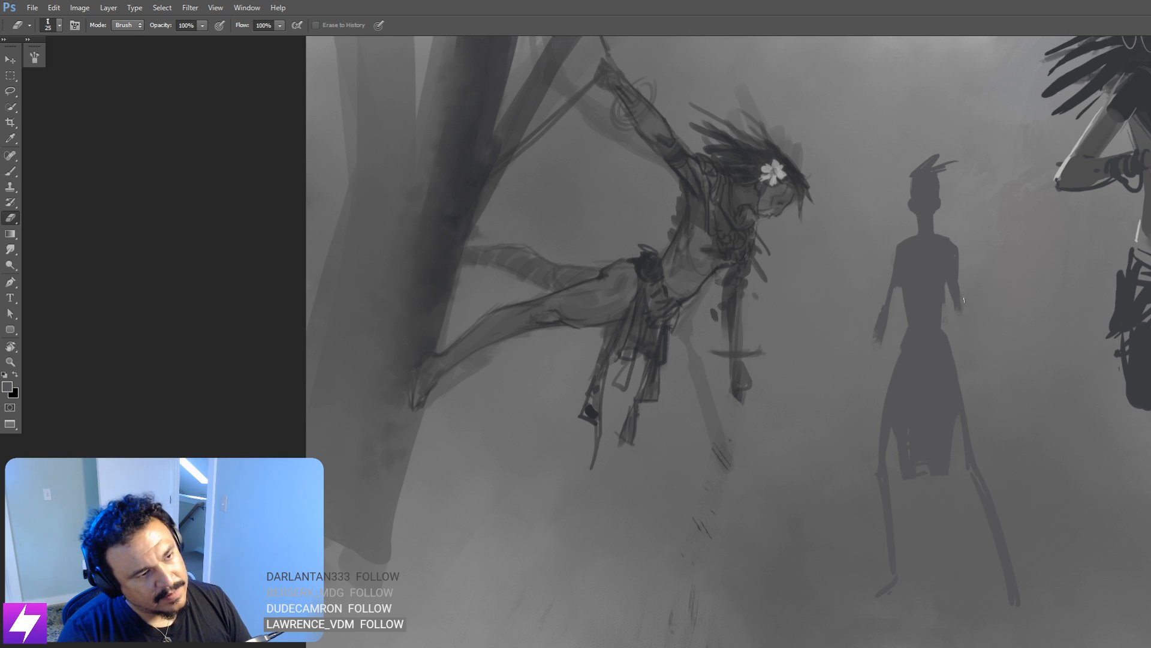
Step: Paint a long diagonal staff passing behind the silhouette's skirt, with thickened, knobby ends
key(b)
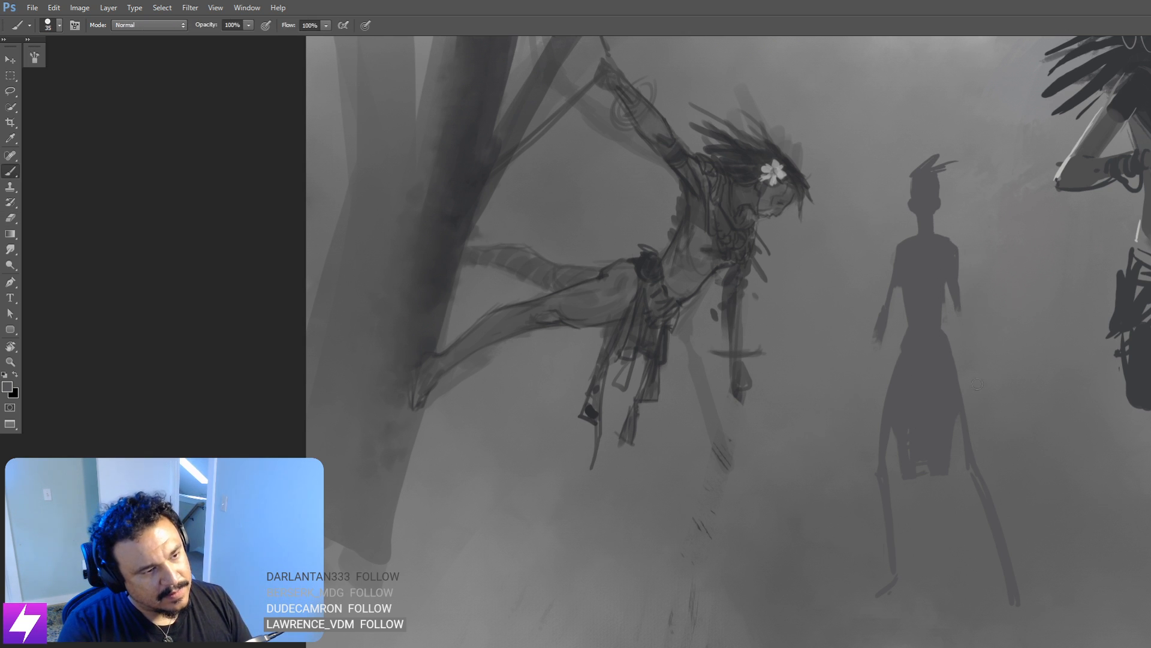
drag(1081, 322, 803, 461)
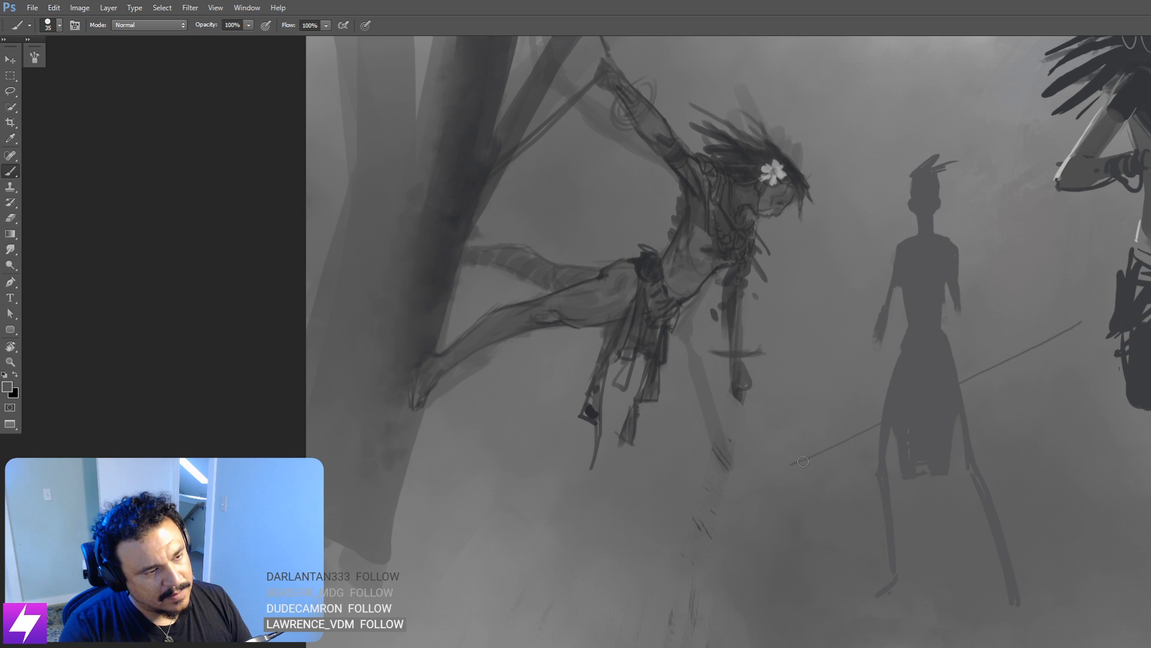
drag(1088, 320, 772, 484)
drag(865, 433, 817, 457)
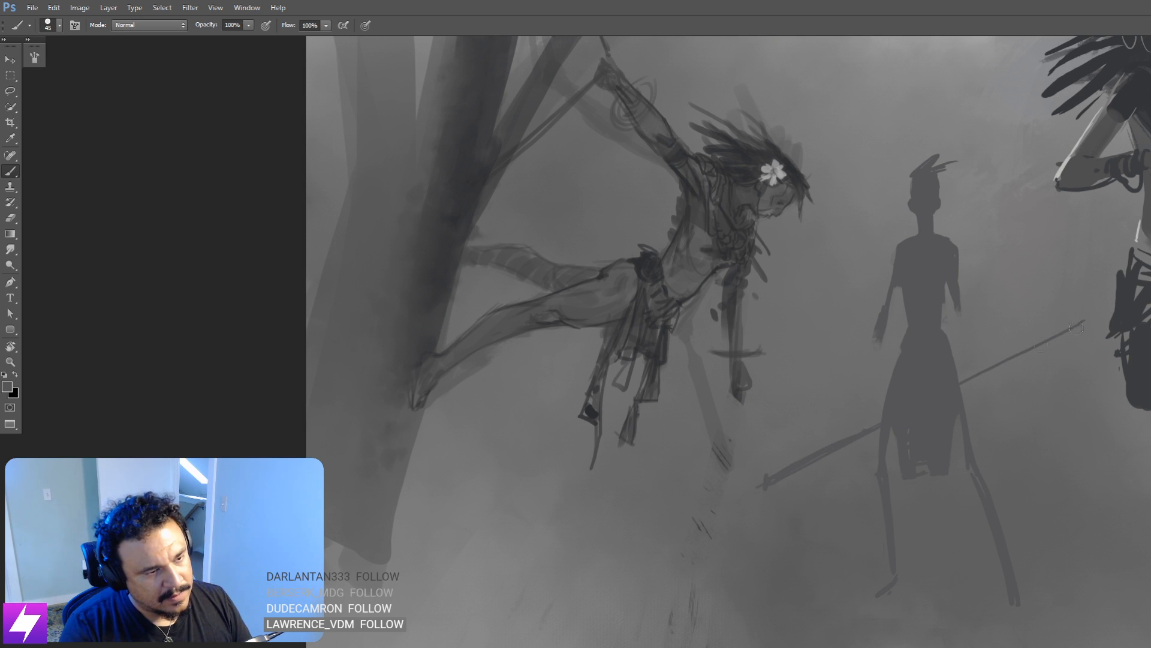
mouse_move(1078, 328)
mouse_down()
mouse_move(872, 429)
mouse_move(1084, 330)
mouse_up()
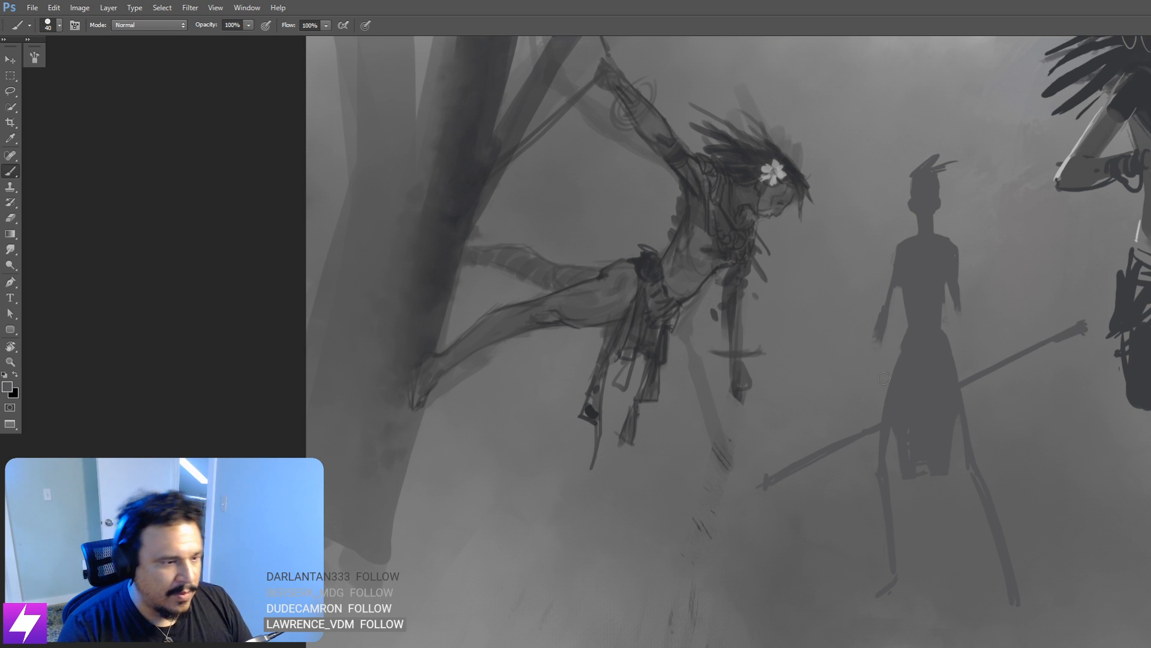
key(bracketleft)
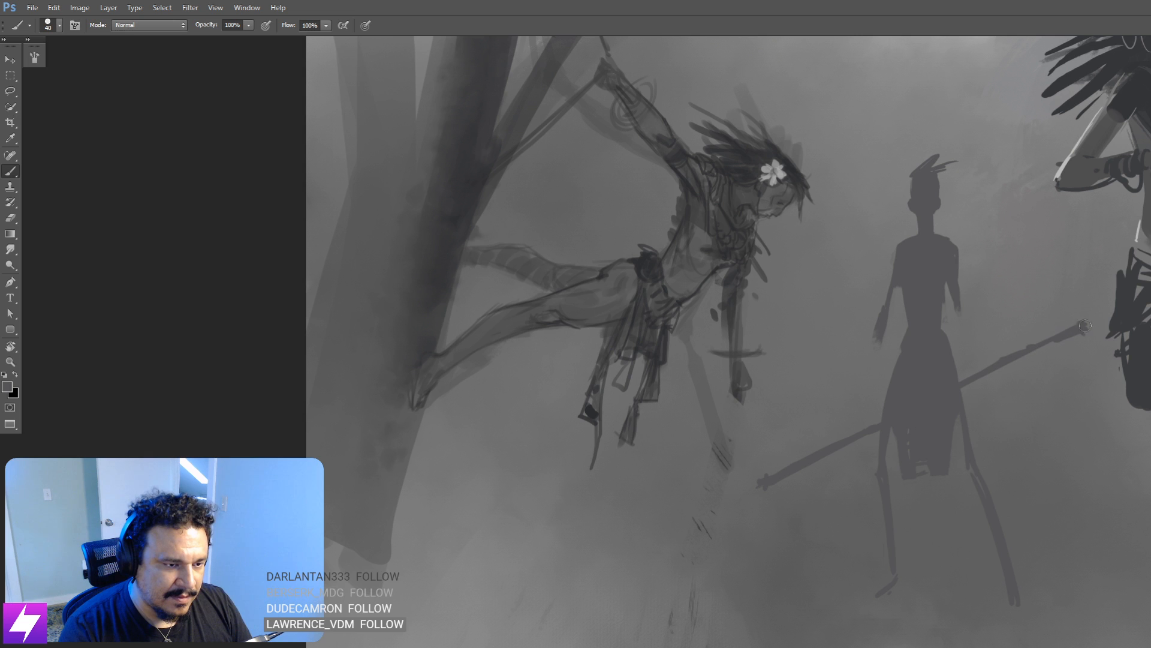
Step: Paint new forearms and hands on the silhouette, one straight down and one bent outward, both gripping the staff
mouse_move(933, 462)
mouse_down()
mouse_move(949, 482)
mouse_move(938, 491)
mouse_up()
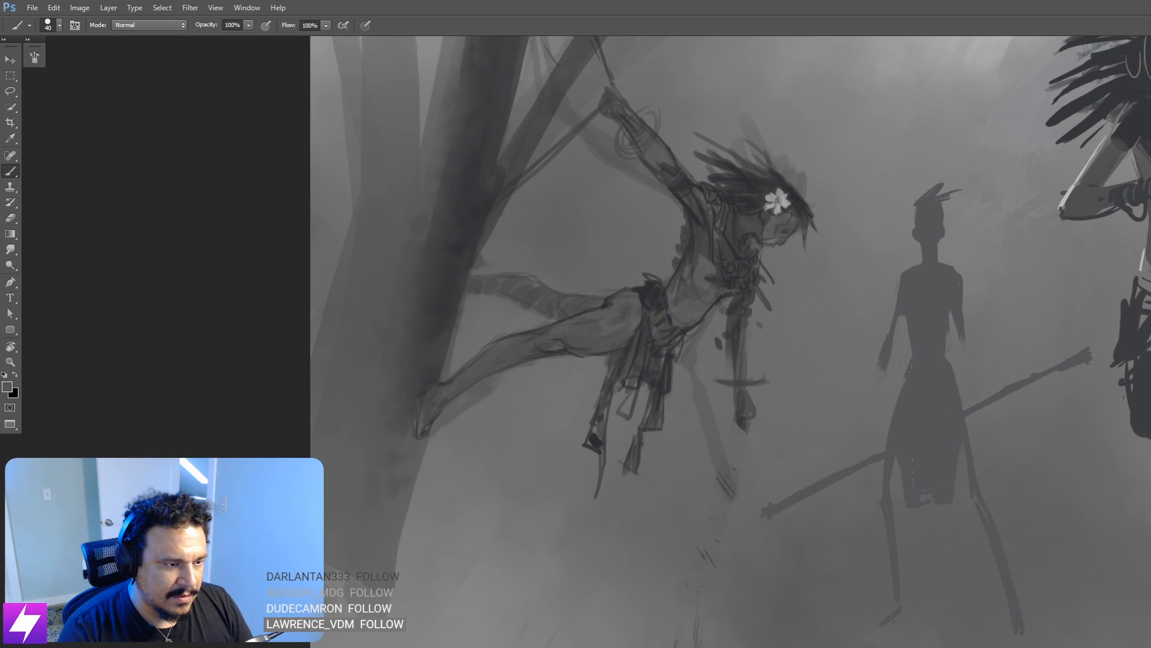
drag(876, 367, 875, 454)
key(ctrl+alt+z)
drag(876, 370, 874, 455)
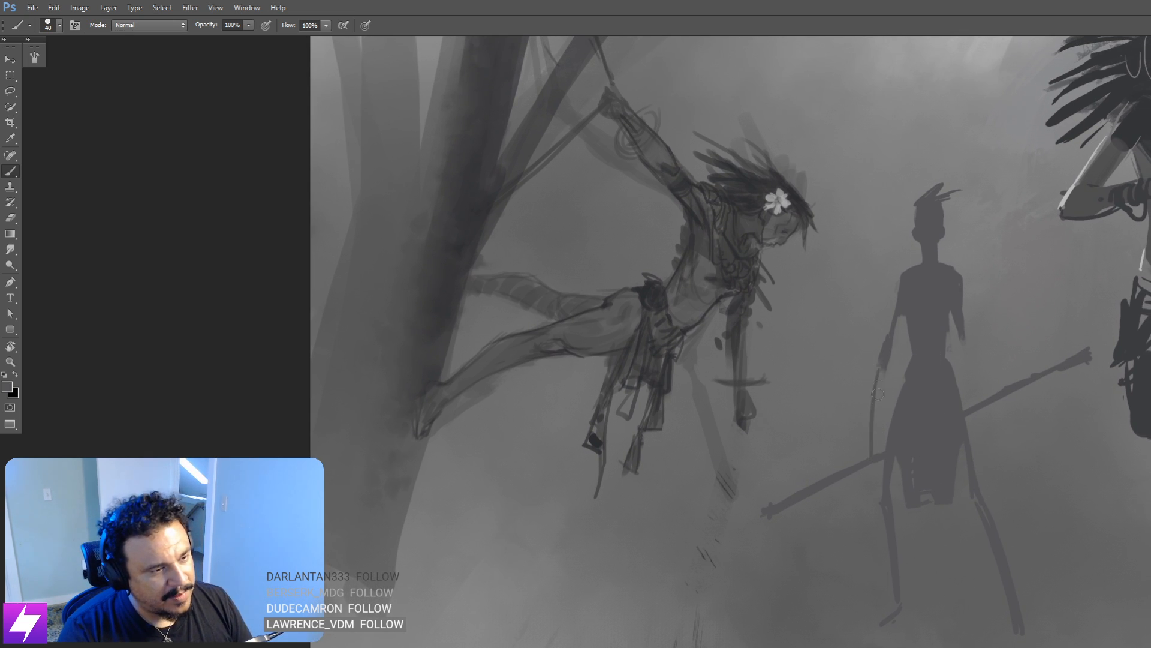
key(ctrl+alt+z)
drag(879, 364, 870, 450)
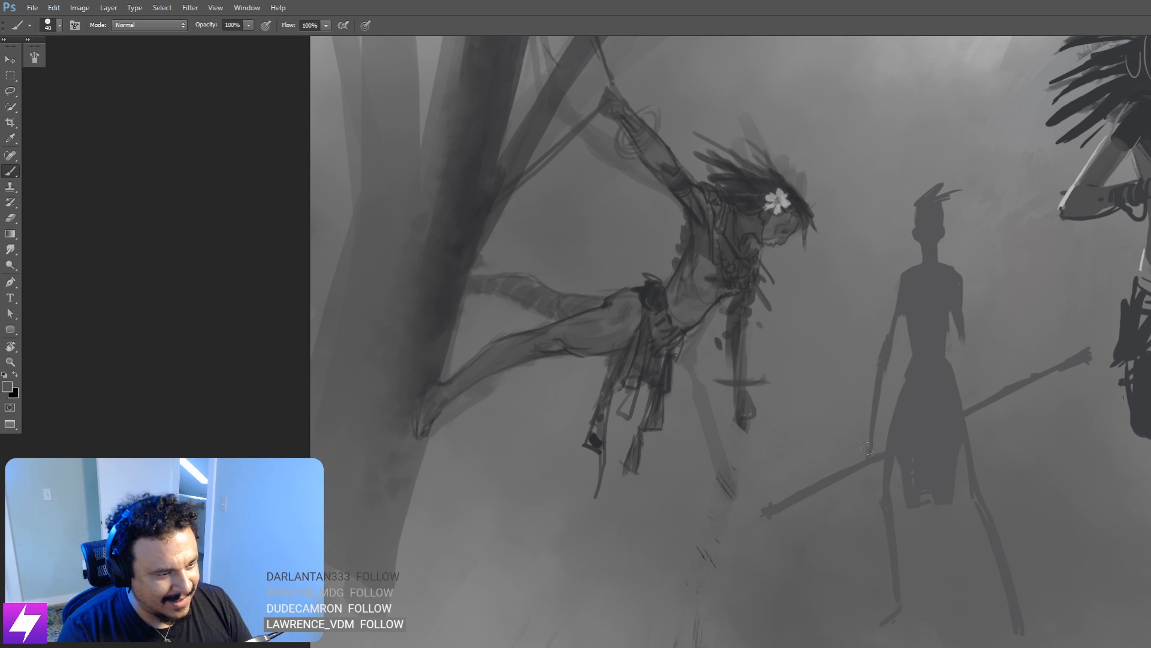
drag(871, 424, 865, 460)
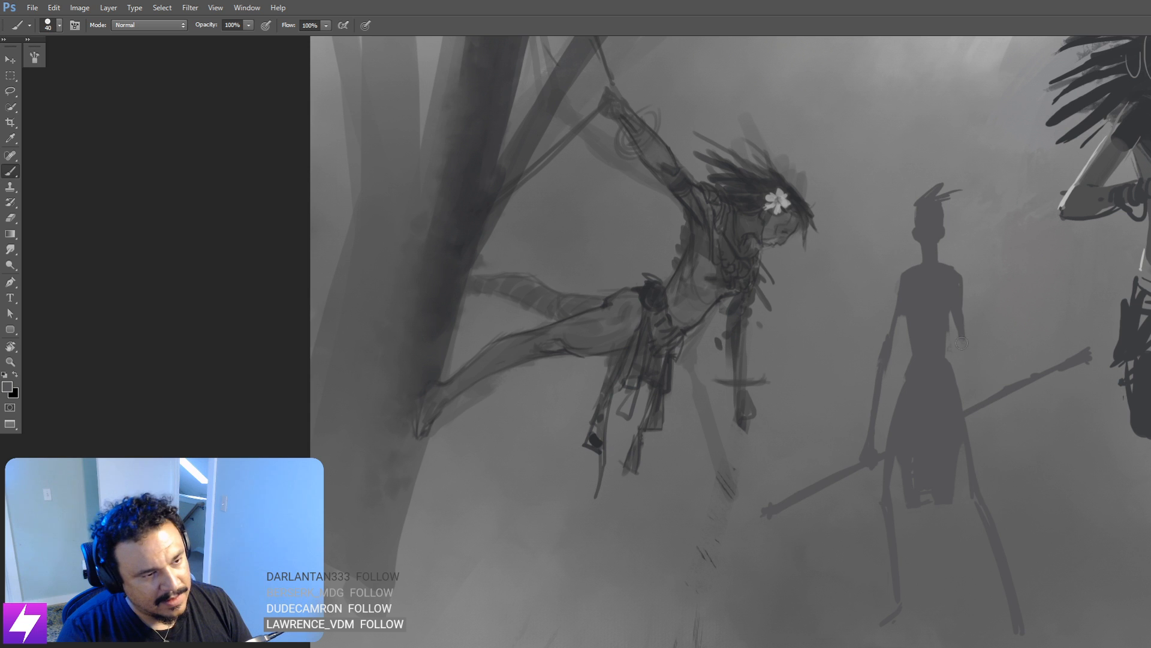
drag(959, 343, 986, 380)
drag(964, 342, 990, 377)
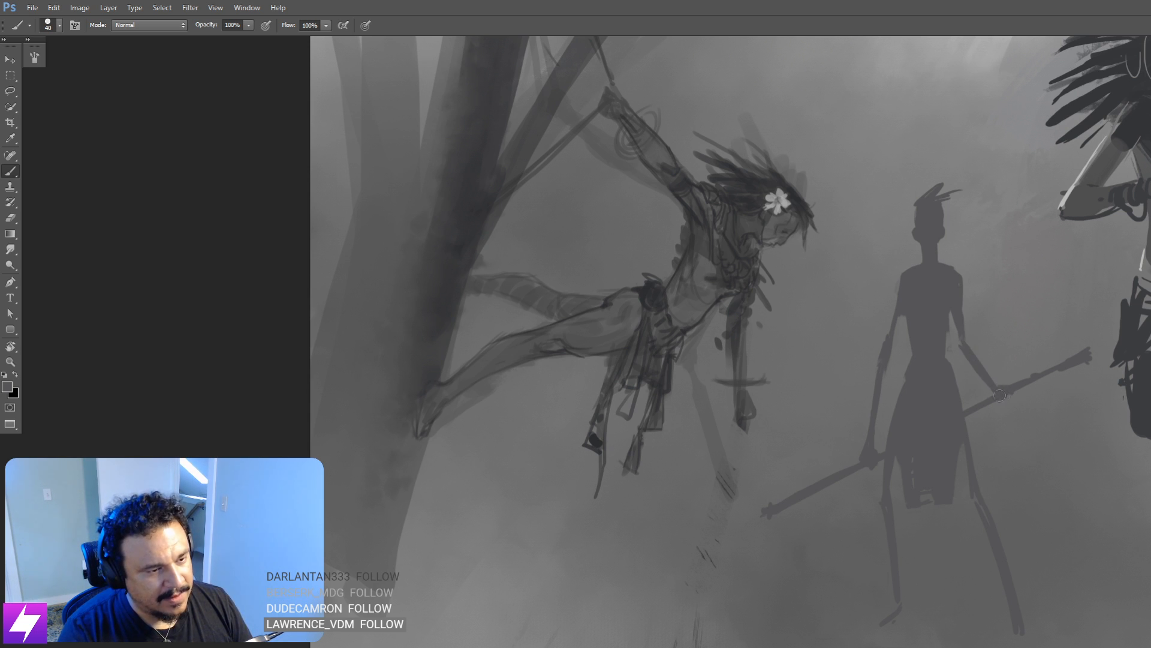
Step: Flip the canvas horizontally to check the silhouette holding the staff
key(ctrl+minus)
drag(922, 439, 1000, 442)
mouse_move(771, 239)
mouse_down()
mouse_move(580, 407)
mouse_move(750, 270)
mouse_up()
key(ctrl+z)
key(F2)
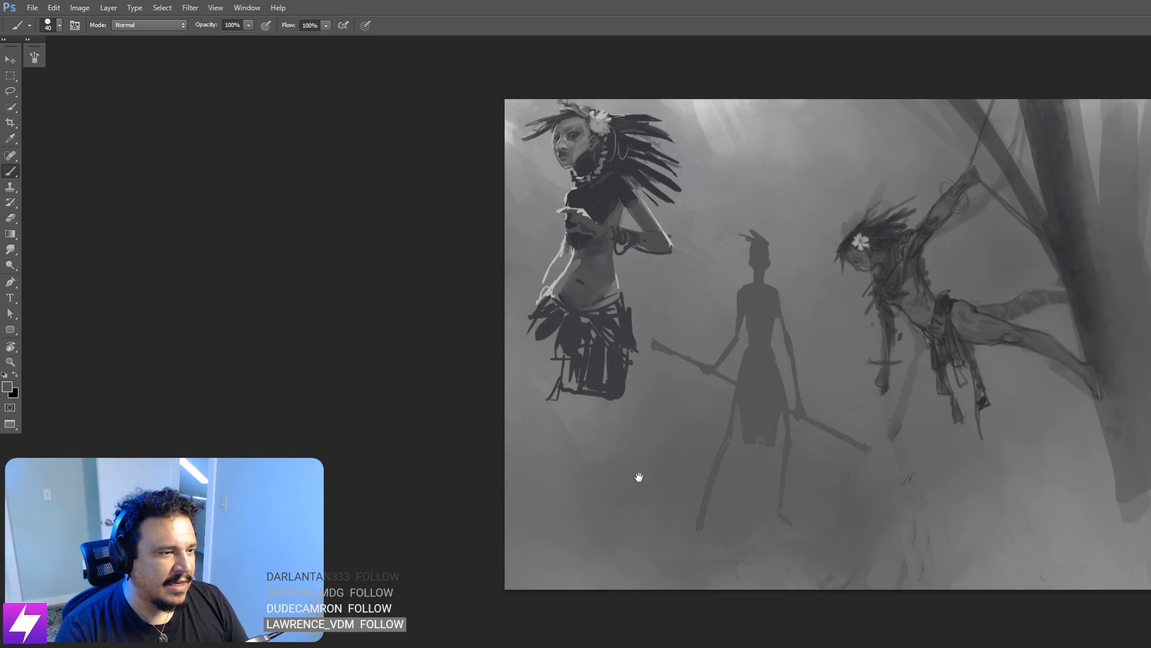
drag(613, 478, 673, 471)
Step: Thicken the silhouette's thigh and reshape the skirt hem into ragged hanging cloth strips
scroll(830, 342, up, 1)
drag(810, 485, 853, 429)
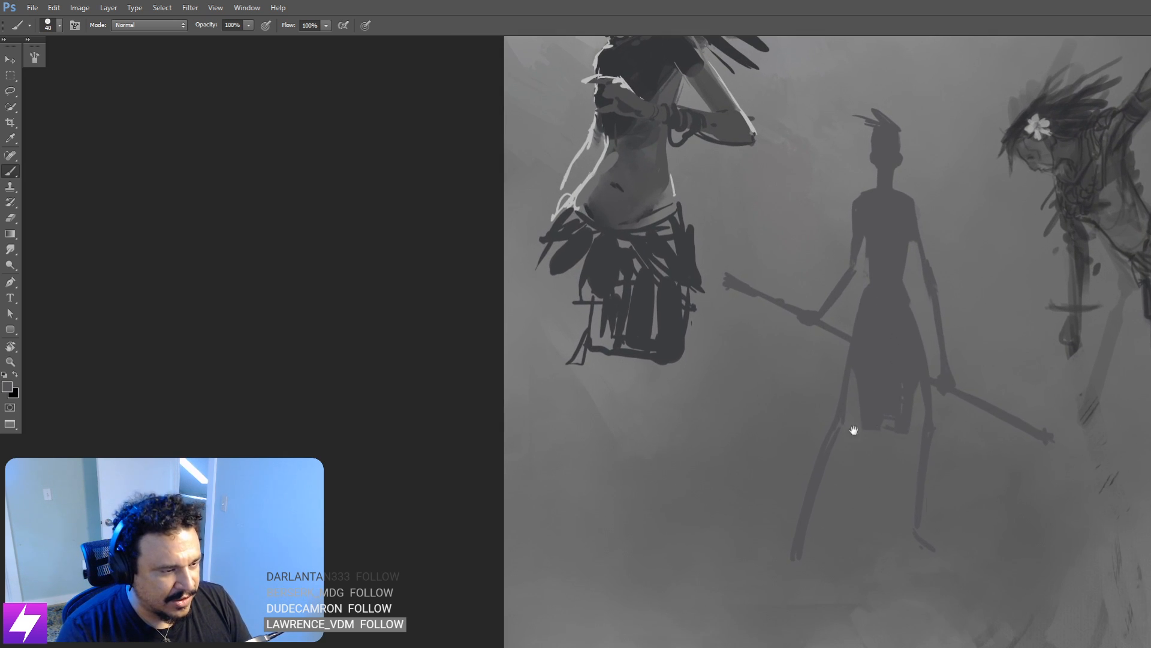
drag(855, 383, 845, 425)
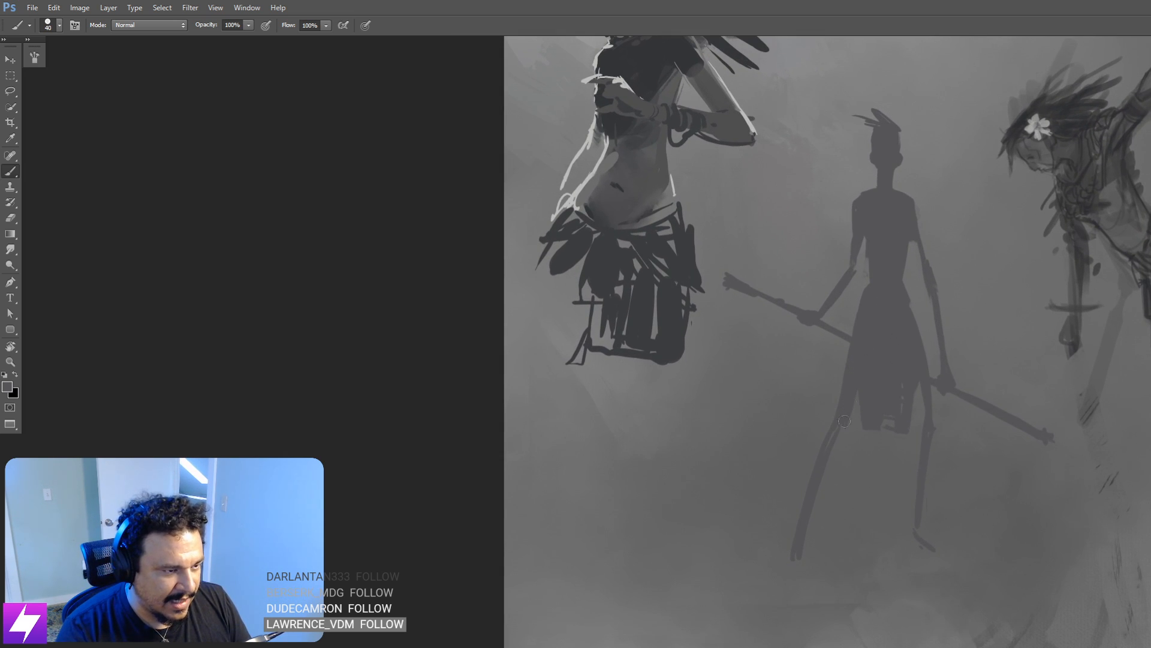
mouse_move(877, 359)
mouse_down()
mouse_move(858, 487)
mouse_move(858, 419)
mouse_move(888, 499)
mouse_up()
key(e)
key(b)
key(])
mouse_move(867, 418)
mouse_down()
mouse_move(867, 455)
mouse_move(878, 453)
mouse_move(869, 453)
mouse_move(878, 423)
mouse_up()
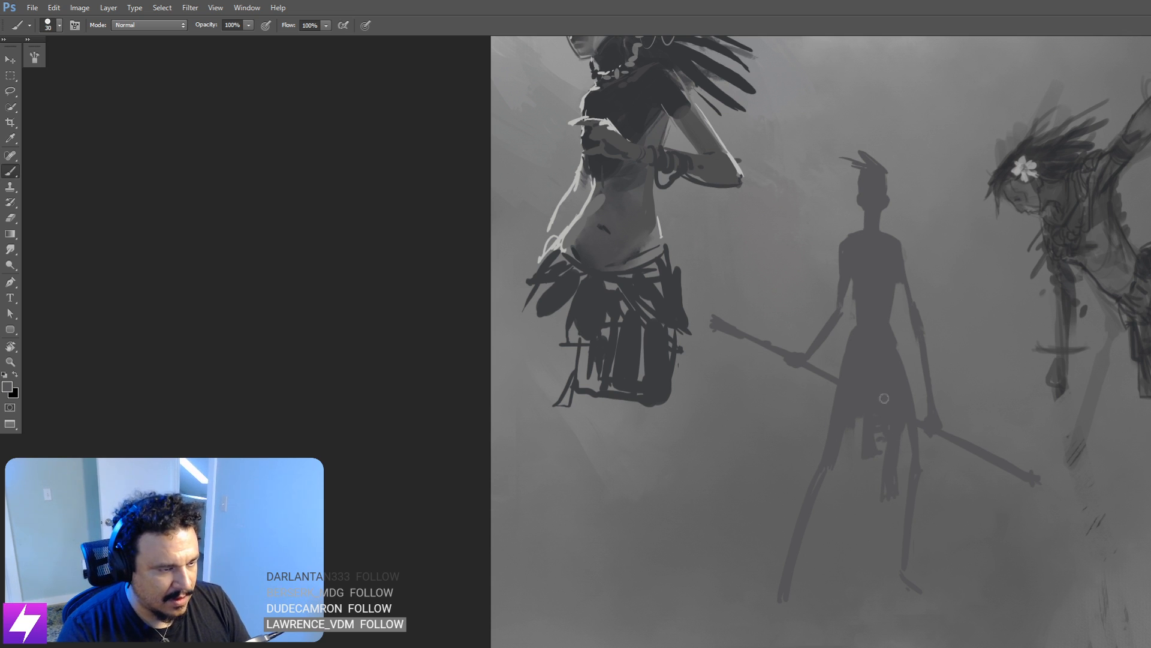
Step: Flip the canvas horizontally again to review the reshaped skirt and overall pose
drag(859, 271, 674, 292)
key(ctrl+minus)
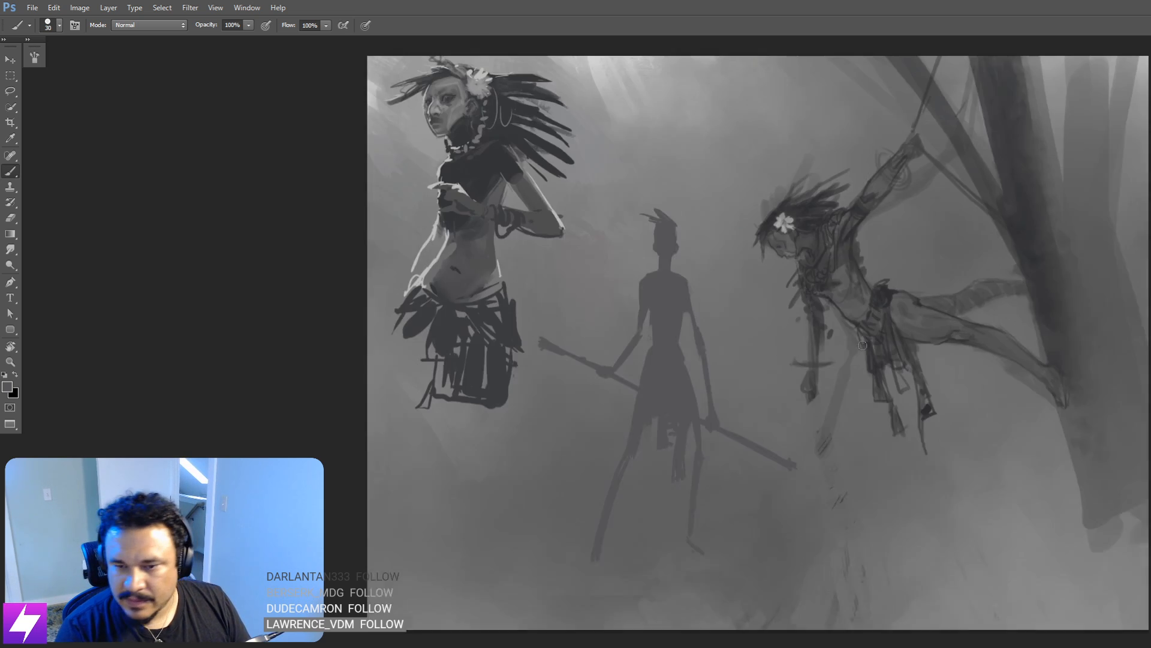
drag(846, 368, 855, 452)
key(ctrl+shift+h)
drag(842, 370, 876, 399)
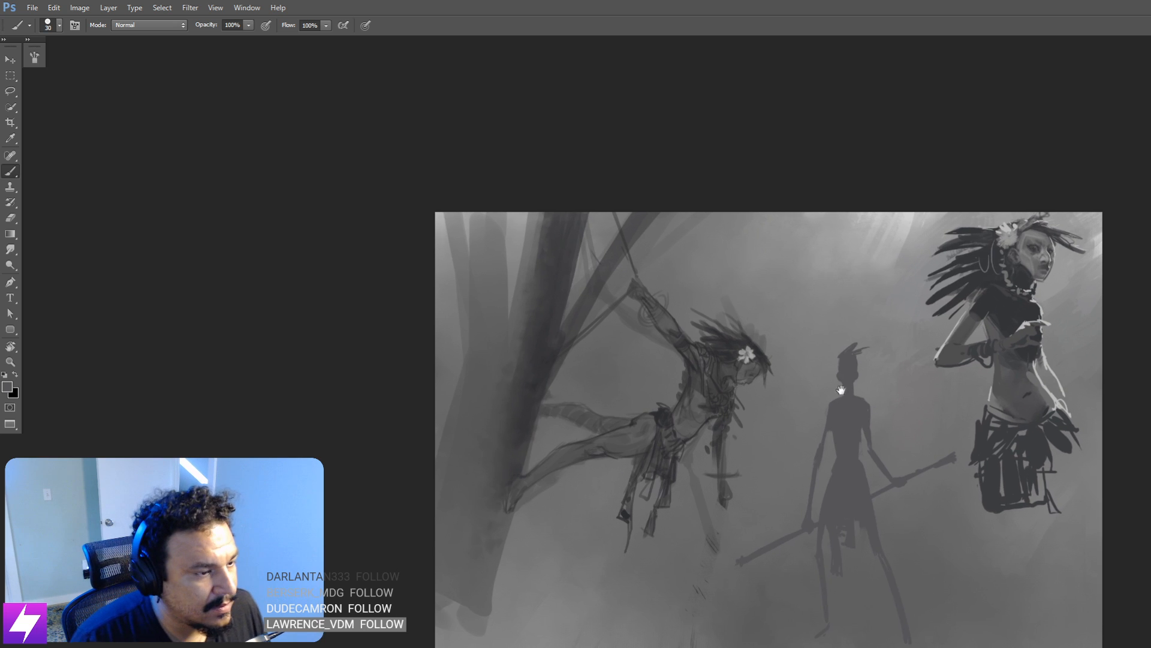
drag(836, 493, 853, 364)
Step: Paint pointed feathers sticking out from the silhouette's shoulder on the hanging figure's side with a small brush
key(ctrl+plus)
drag(914, 242, 885, 347)
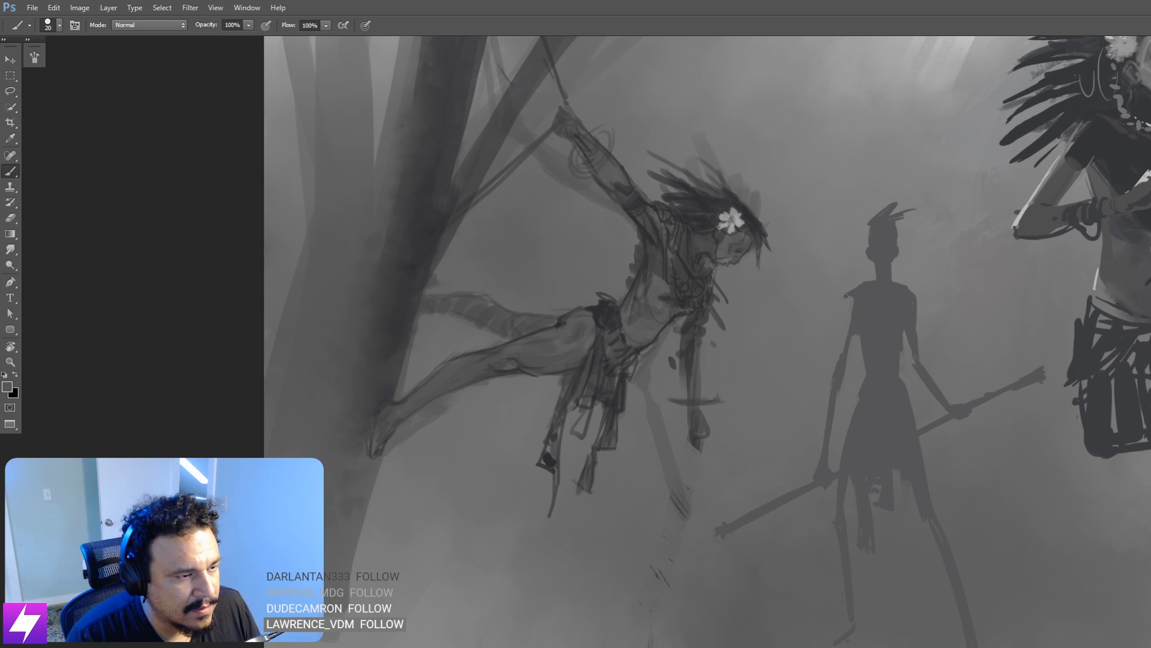
mouse_move(814, 321)
mouse_down()
mouse_move(849, 299)
mouse_move(822, 327)
mouse_move(835, 342)
mouse_up()
drag(835, 343, 852, 312)
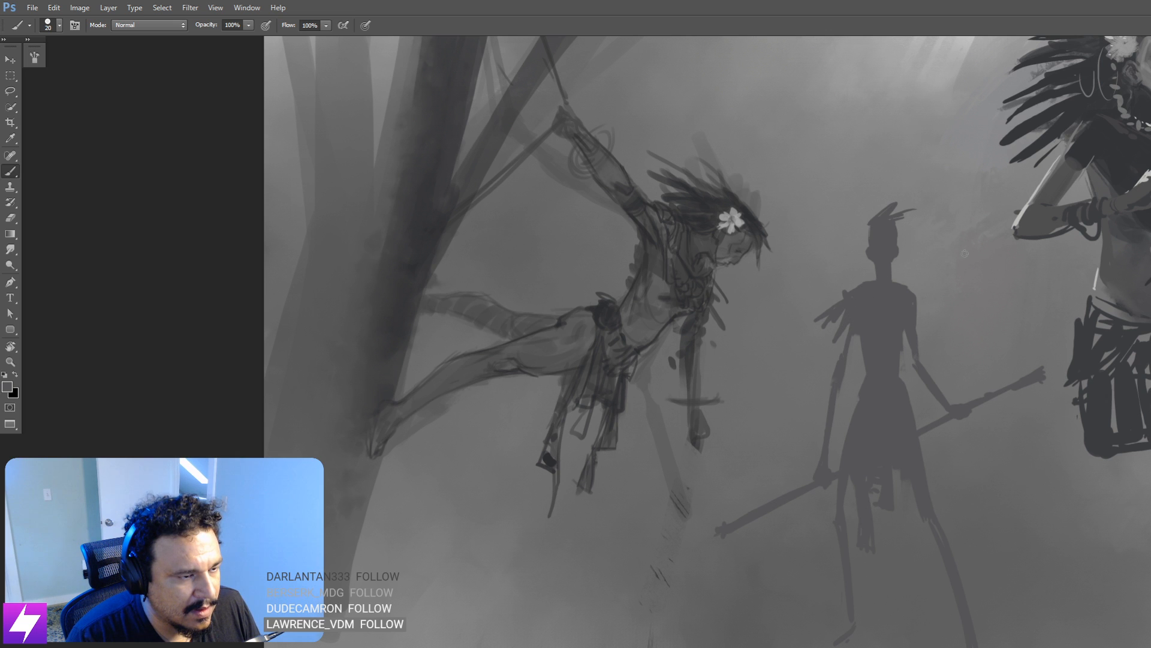
Step: Undo the feathers painted on the silhouette's shoulder and flip the canvas horizontally
key(ctrl+alt+z)
key(ctrl+alt+z)
key(ctrl+alt+z)
key(ctrl+shift+h)
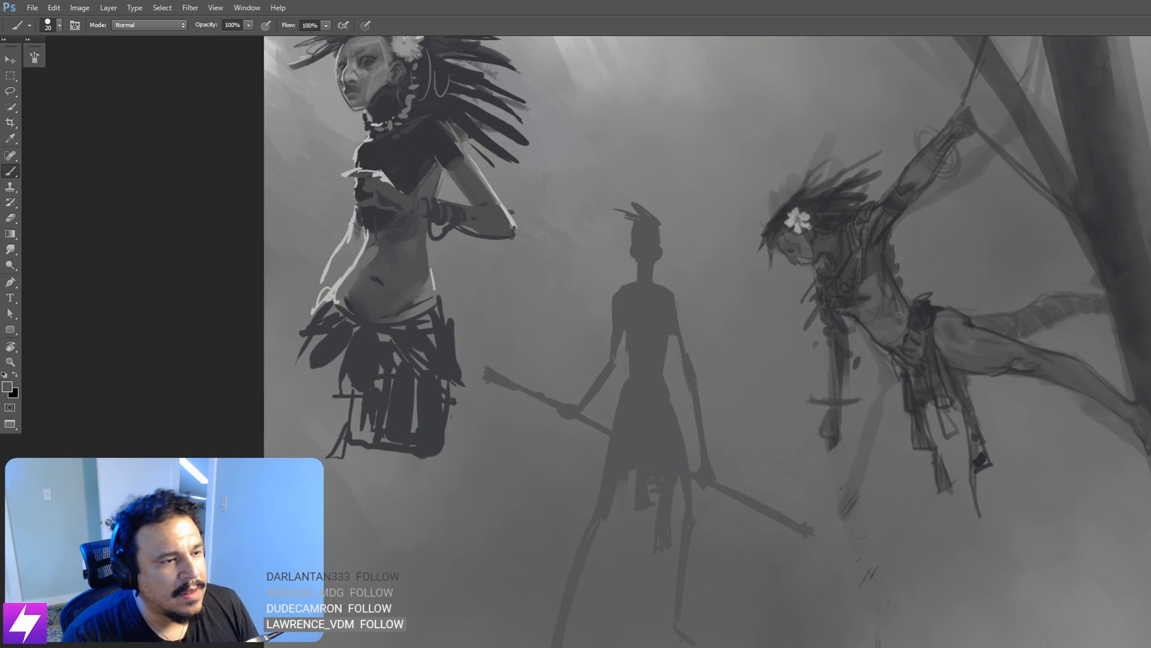
Step: Erase stray edges around the silhouette's shoulder and torso, and thicken the arm nearest the feathered woman with the brush
scroll(899, 315, left, 5)
key(e)
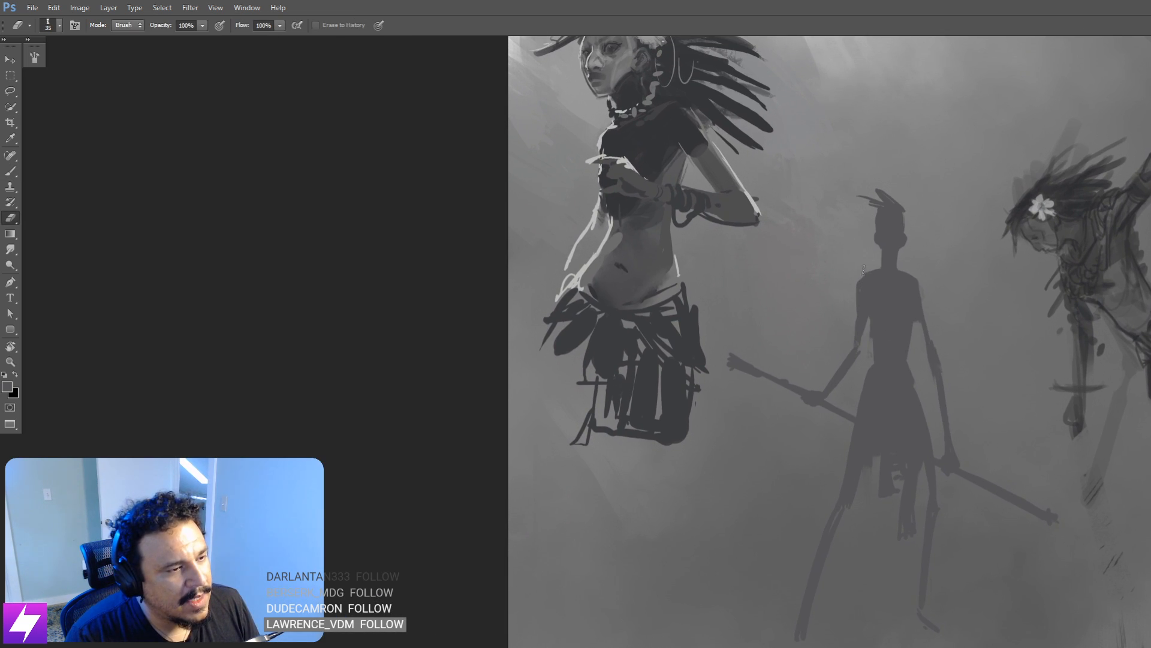
mouse_move(907, 293)
mouse_down()
mouse_move(889, 298)
mouse_move(884, 322)
mouse_up()
key(b)
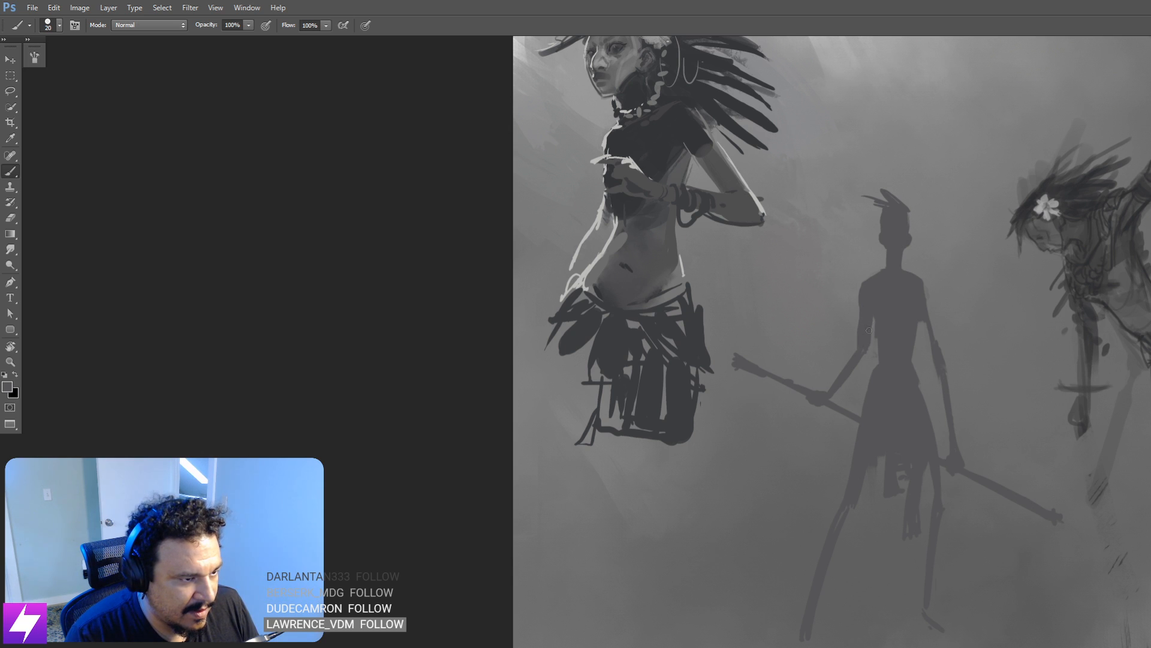
mouse_move(849, 368)
mouse_down()
mouse_move(860, 347)
mouse_move(829, 389)
mouse_up()
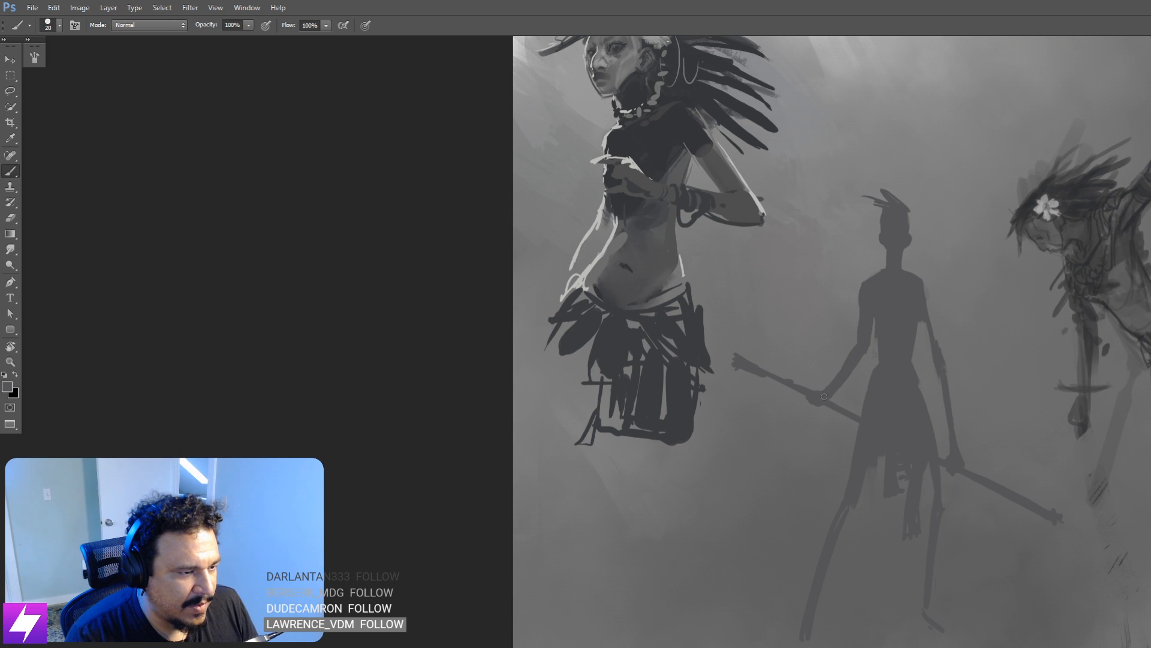
drag(865, 353, 842, 386)
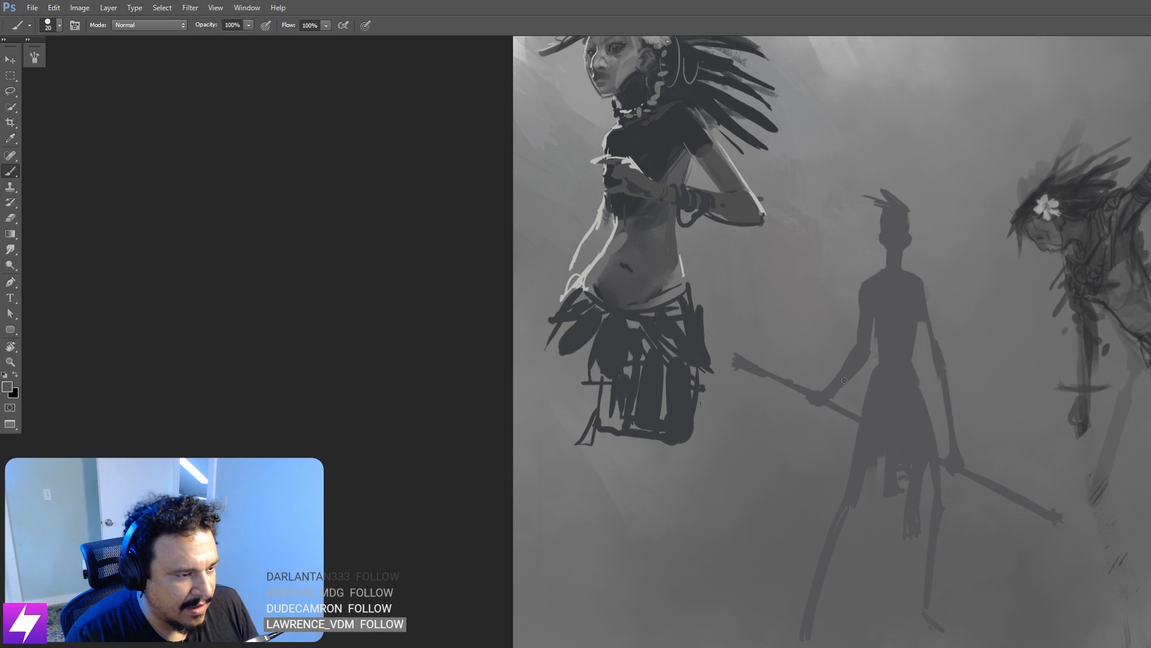
drag(904, 358, 892, 371)
Step: Thicken the silhouette's arm nearest the hanging figure from shoulder to forearm with a larger brush
key(bracketright)
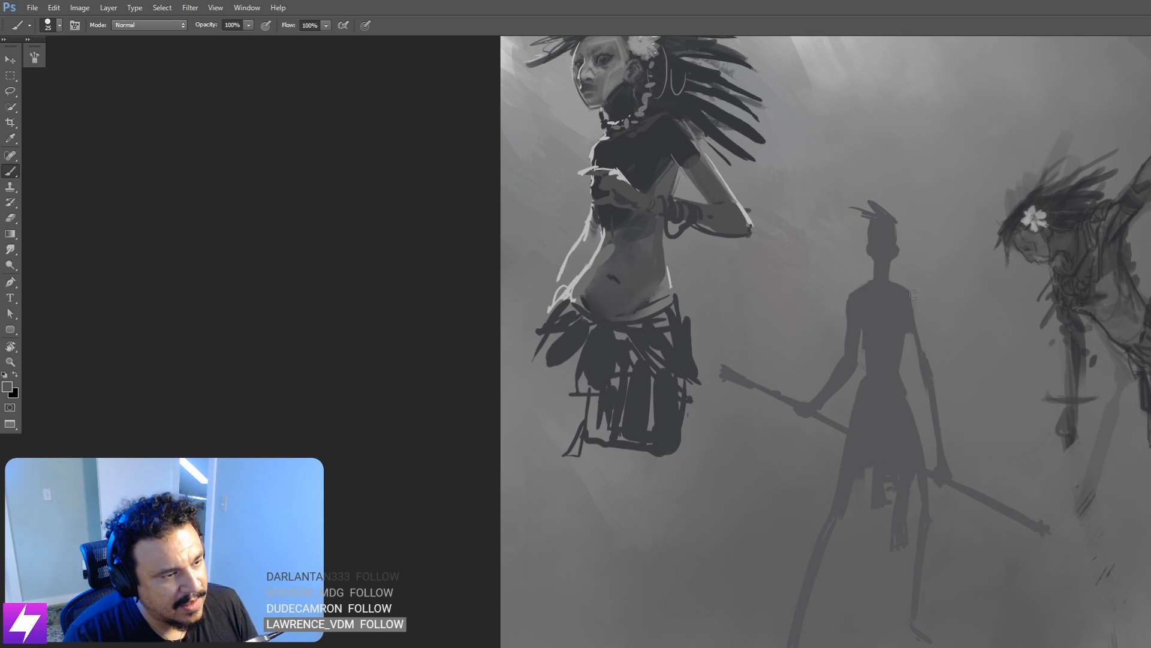
mouse_move(912, 315)
mouse_down()
mouse_move(911, 293)
mouse_move(915, 364)
mouse_up()
key(bracketright)
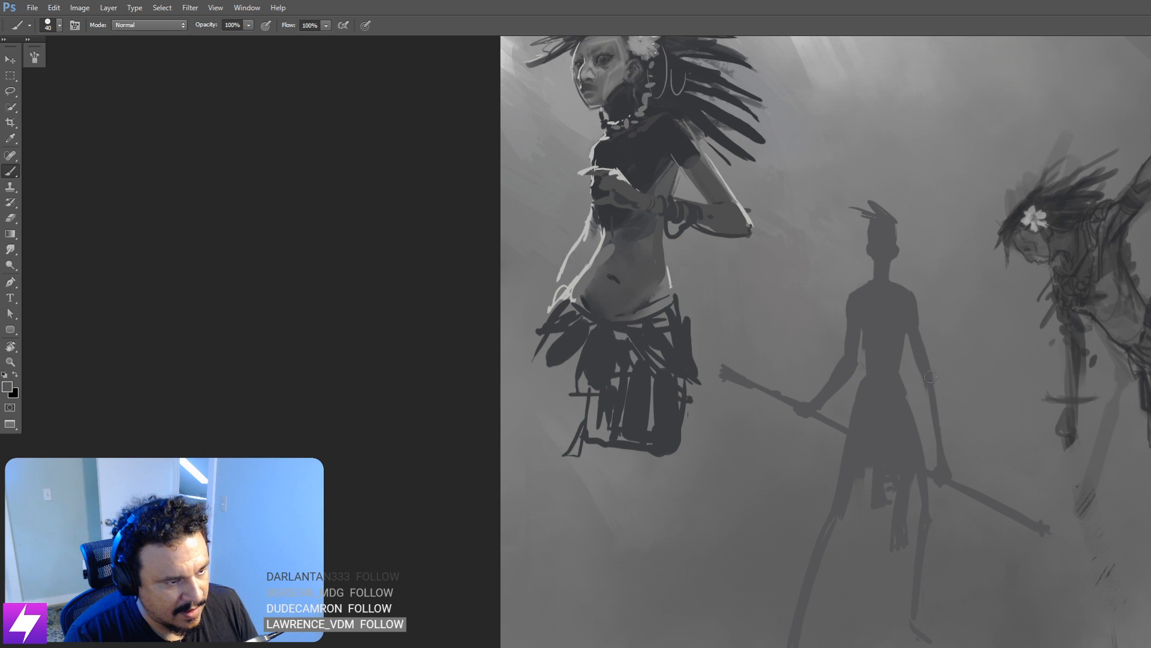
drag(913, 319, 927, 363)
mouse_move(935, 415)
mouse_down()
mouse_move(937, 320)
mouse_move(936, 354)
mouse_up()
drag(930, 298, 941, 370)
Step: Flip the canvas horizontally back and forth to check the thickened arms against the whole composition
scroll(941, 385, down, 5)
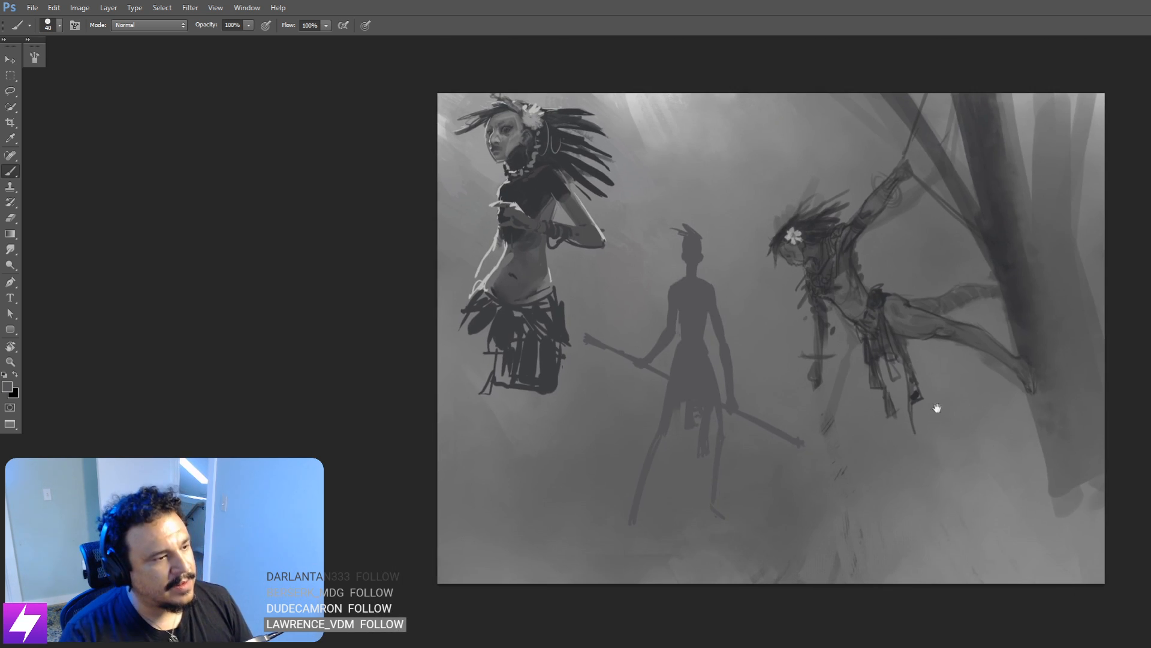
key(ctrl+shift+h)
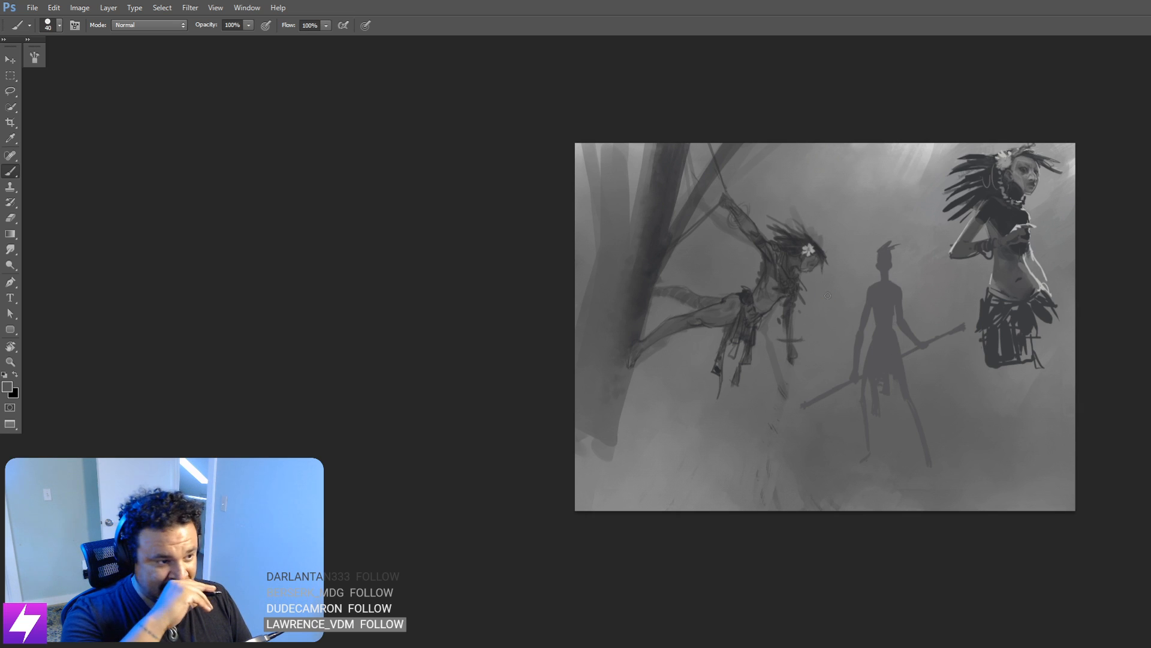
key(ctrl+shift+h)
scroll(828, 295, up, 1)
key(ctrl+shift+h)
scroll(828, 295, up, 1)
Step: Lasso both forearms with their staff halves and squash them upward with Free Transform to shorten the arms, then deselect
drag(813, 399, 642, 343)
drag(817, 355, 824, 391)
key(l)
mouse_move(850, 295)
mouse_down()
mouse_move(837, 292)
mouse_move(699, 424)
mouse_move(816, 445)
mouse_move(840, 374)
mouse_up()
key(shift)
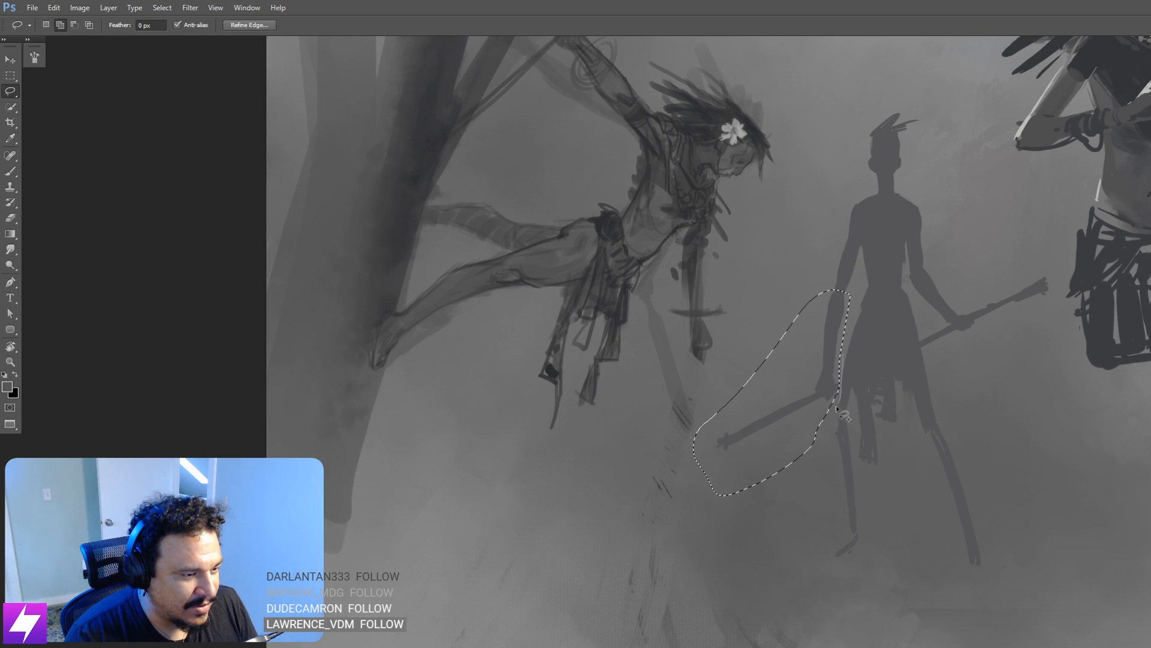
mouse_move(924, 330)
mouse_down()
mouse_move(926, 354)
mouse_move(976, 367)
mouse_move(1058, 320)
mouse_move(1040, 266)
mouse_move(984, 292)
mouse_move(918, 270)
mouse_move(922, 319)
mouse_up()
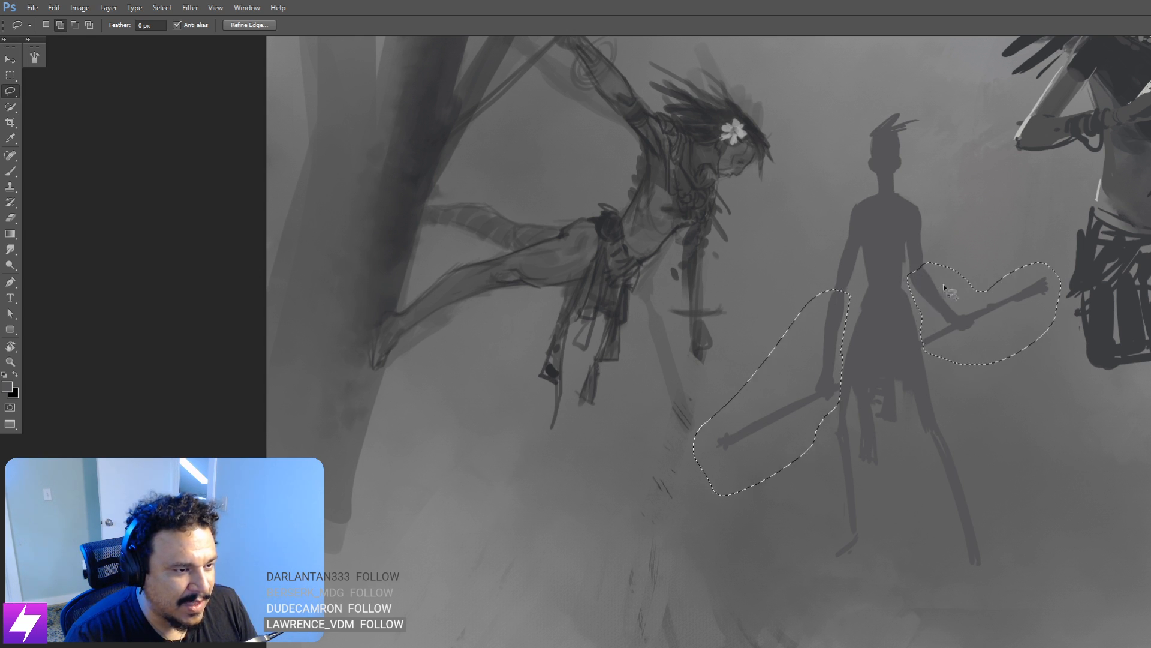
key(ctrl+t)
drag(877, 496, 879, 458)
key(Return)
key(ctrl+d)
Step: Paint over the silhouette's torso and waist with the brush and flip the canvas horizontally
key(b)
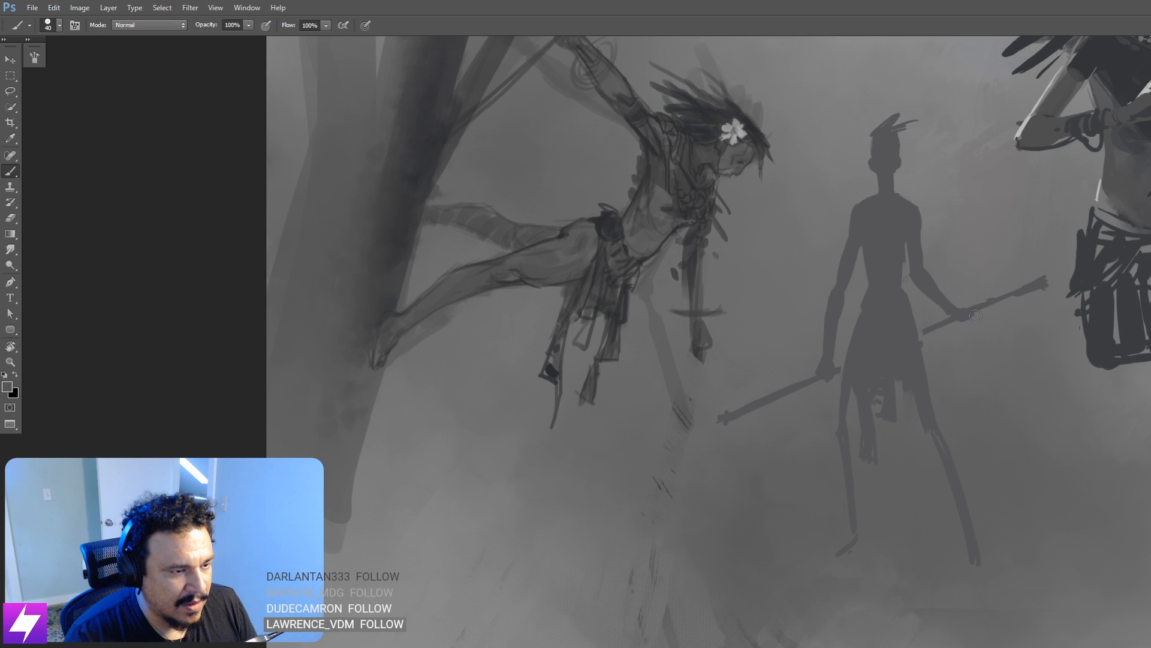
scroll(949, 385, up, 2)
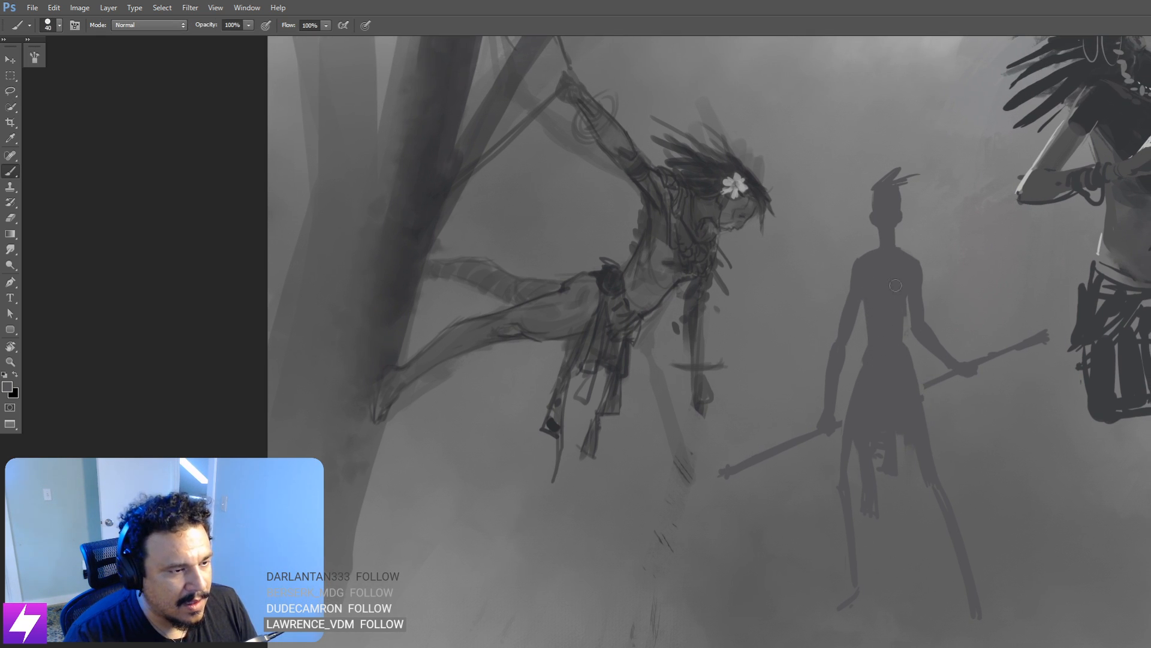
drag(900, 300, 900, 365)
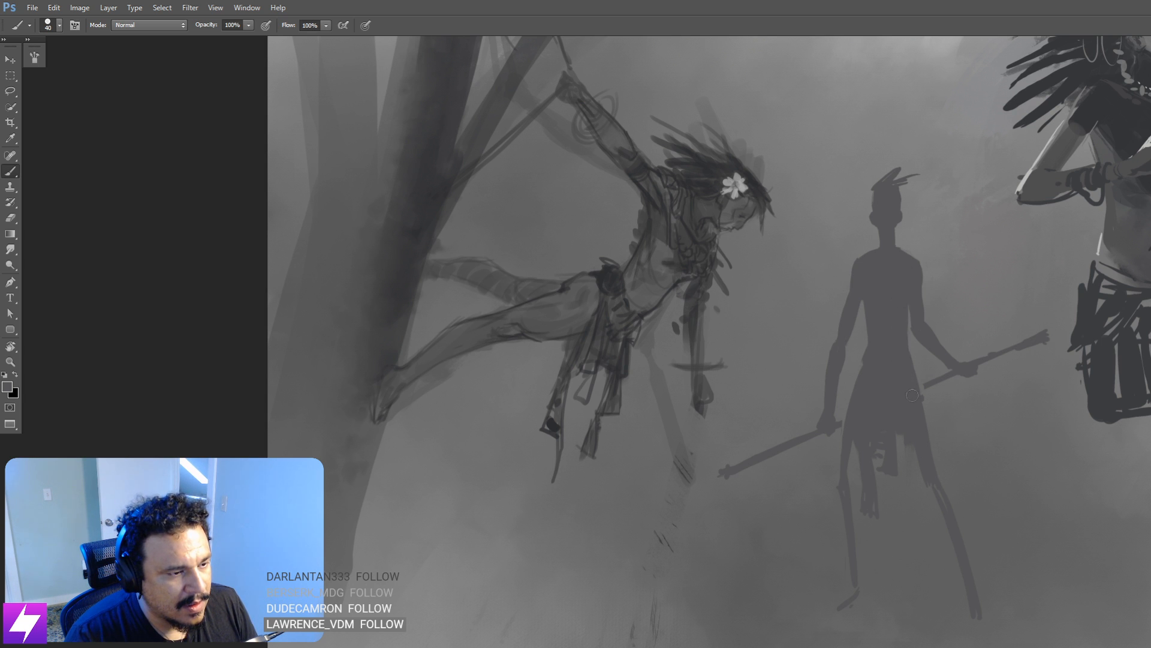
scroll(911, 357, down, 4)
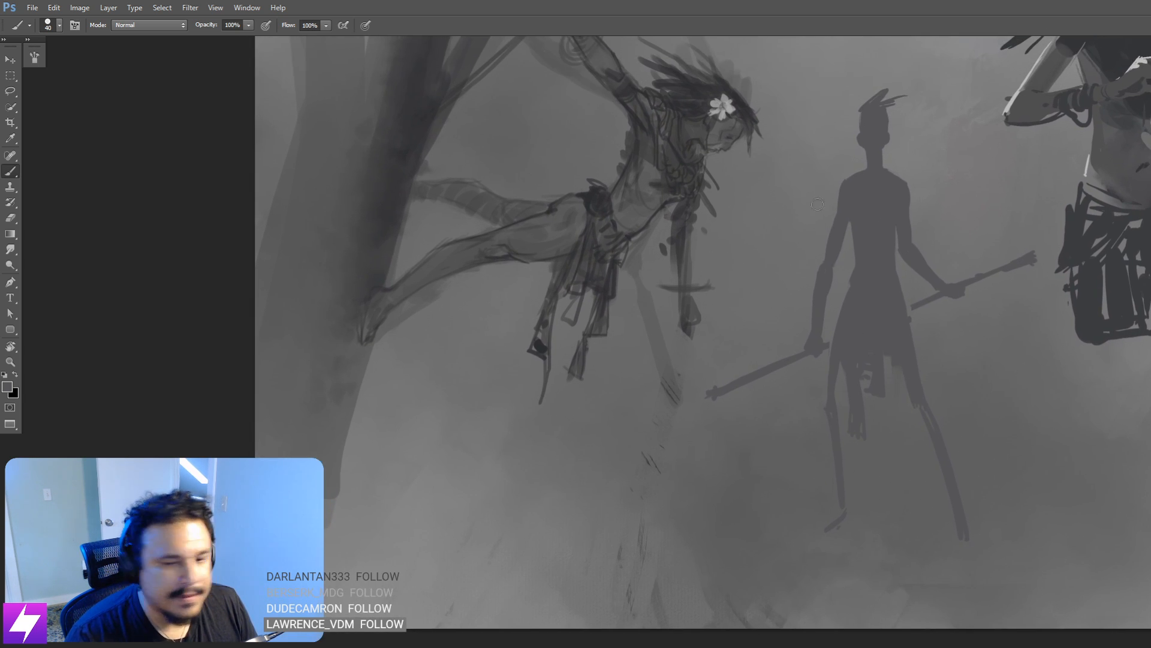
key(h)
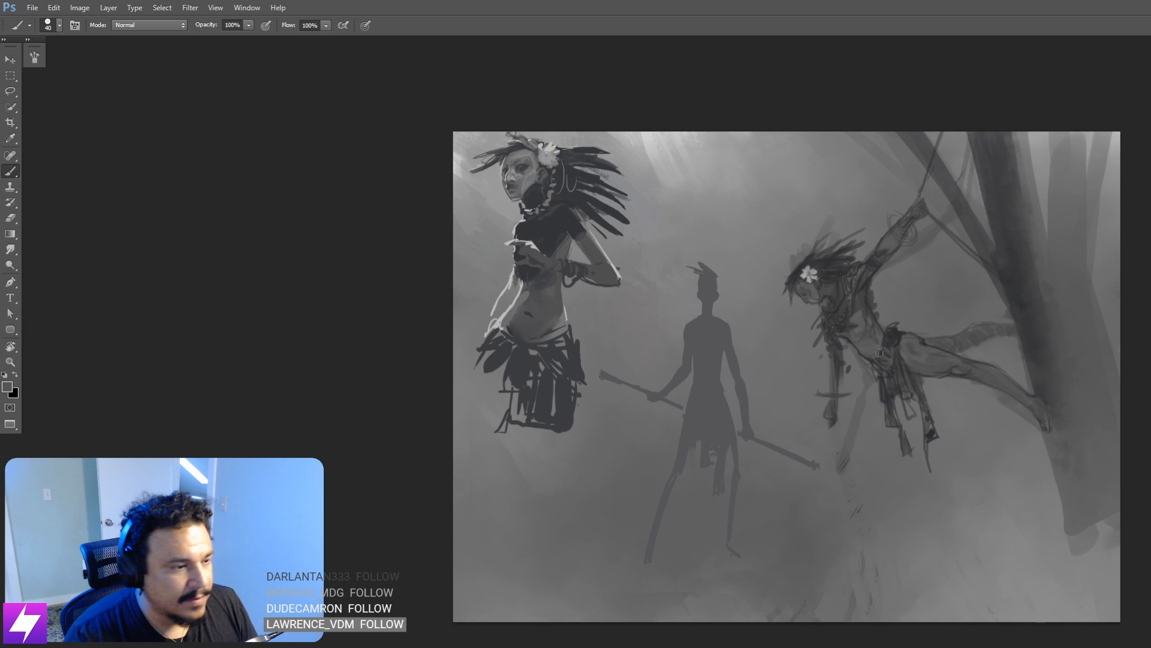
Step: Paint short, pointed strands of hair sticking out around the silhouette's head and hanging beside the face
scroll(776, 425, up, 3)
mouse_move(776, 424)
mouse_down()
mouse_move(897, 342)
mouse_move(918, 352)
mouse_move(916, 327)
mouse_up()
key(bracketleft)
key(bracketleft)
key(bracketleft)
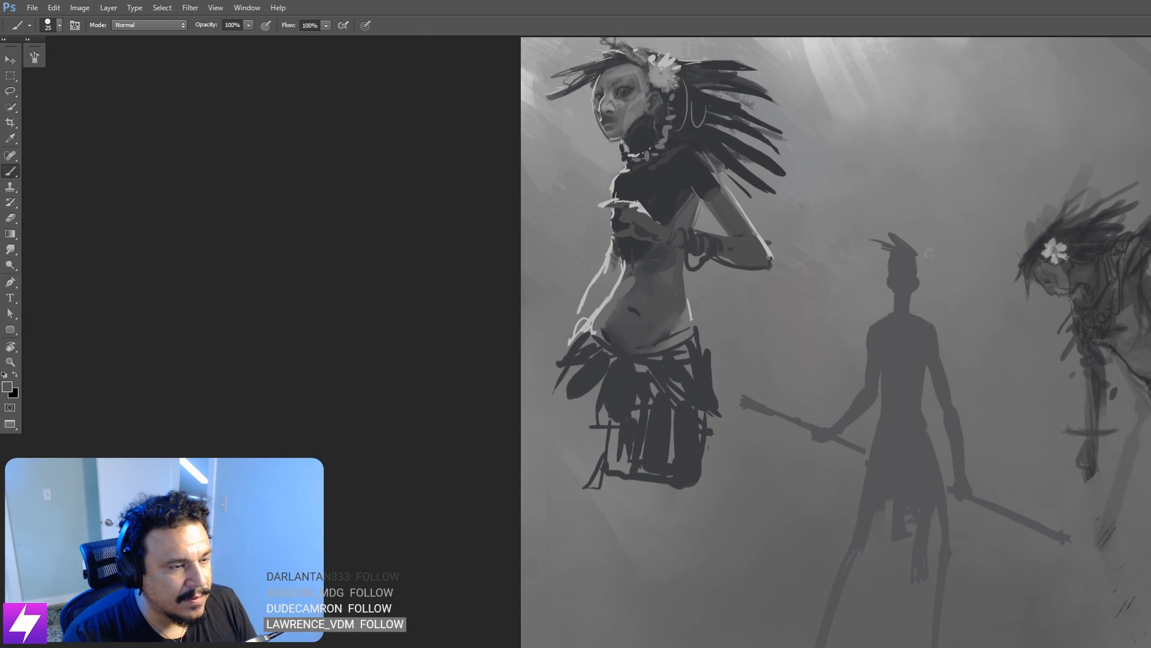
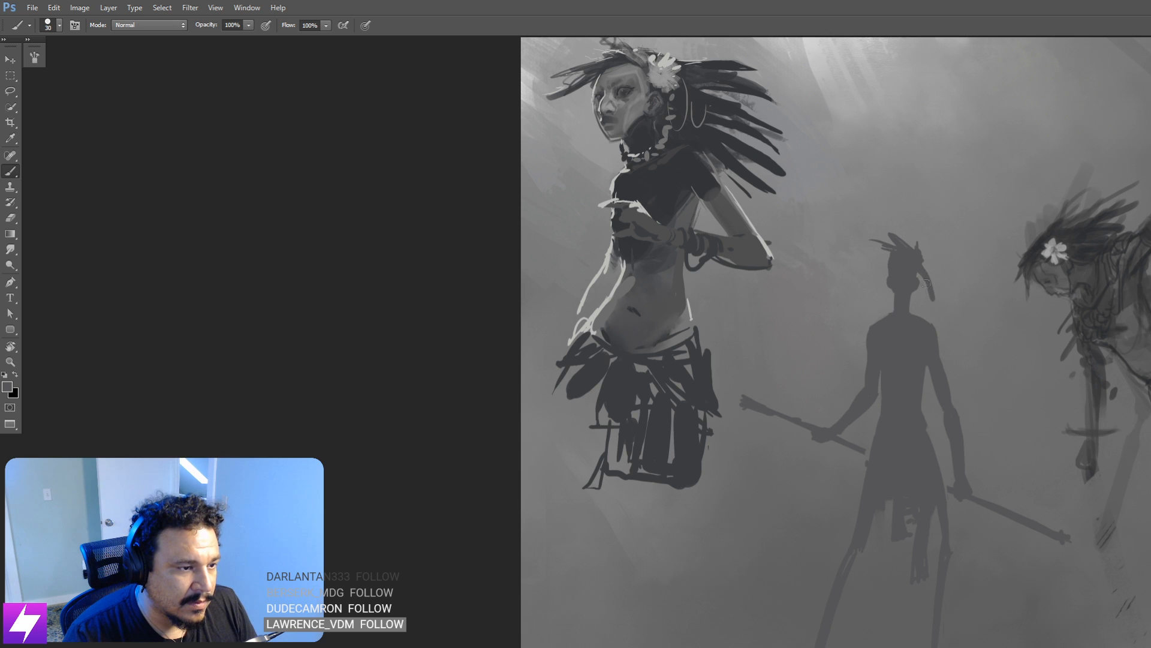
mouse_move(889, 260)
mouse_down()
mouse_move(875, 294)
mouse_move(889, 259)
mouse_move(886, 303)
mouse_move(930, 308)
mouse_up()
mouse_move(918, 274)
mouse_down()
mouse_move(929, 301)
mouse_move(929, 281)
mouse_up()
key(bracketright)
mouse_move(922, 264)
mouse_down()
mouse_move(938, 288)
mouse_move(924, 266)
mouse_up()
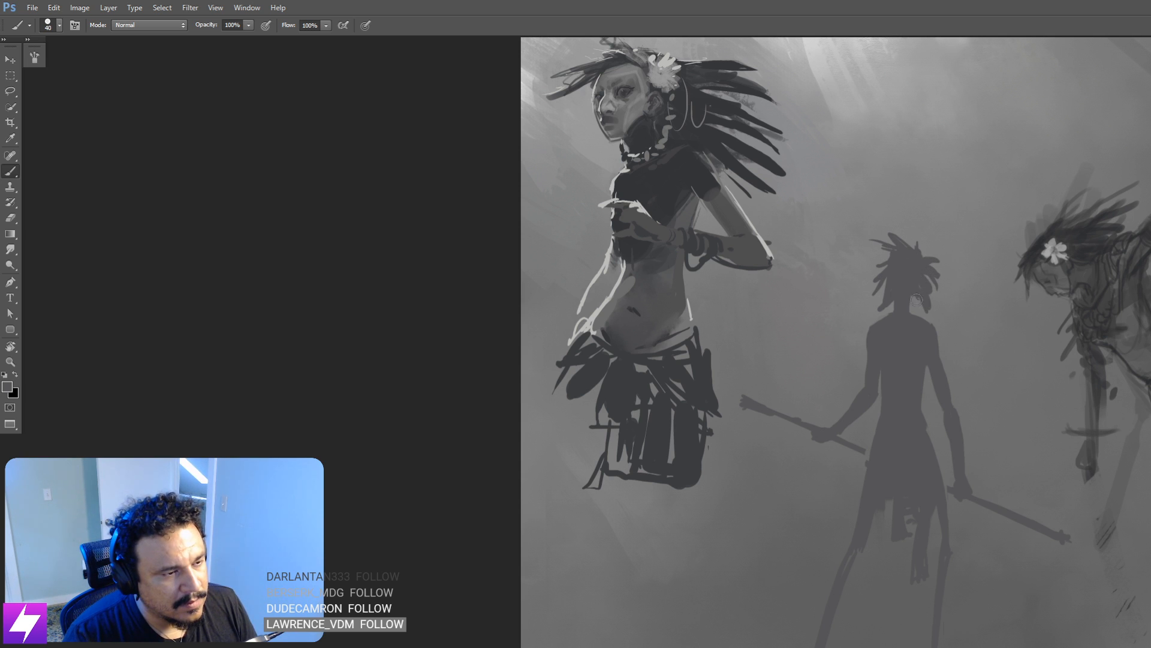
drag(917, 299, 922, 295)
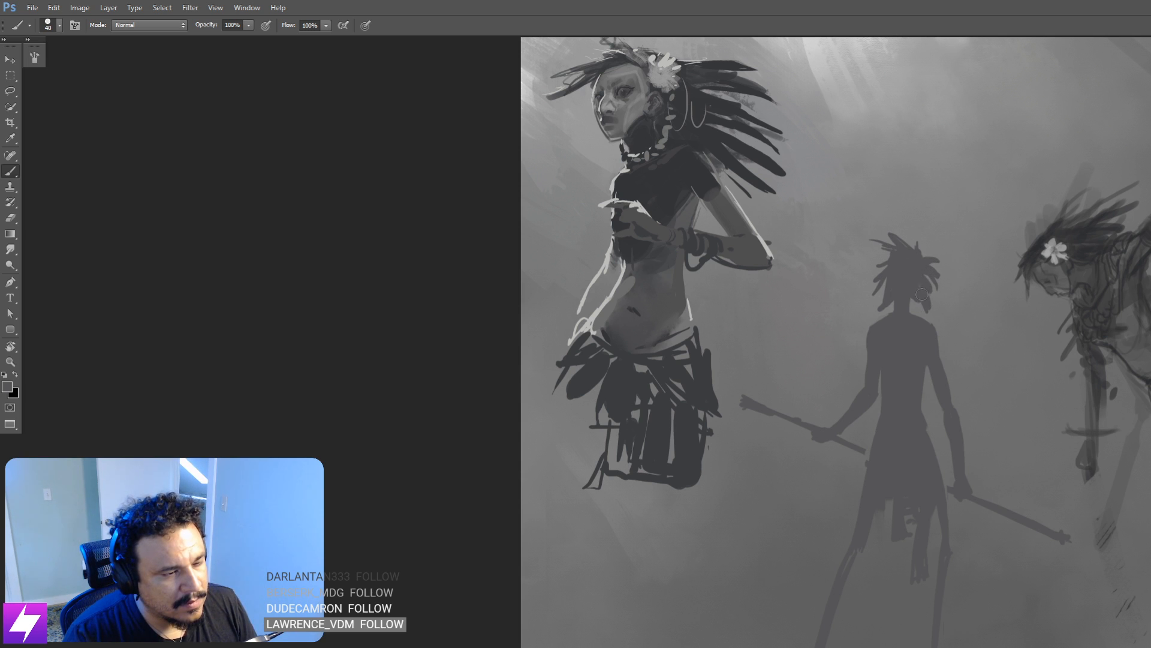
Step: Sample a light grey from the hanging figure's flower, paint pale ornaments on both sides of the head, and flip the canvas
alt+click(1056, 244)
key(])
drag(919, 256, 919, 267)
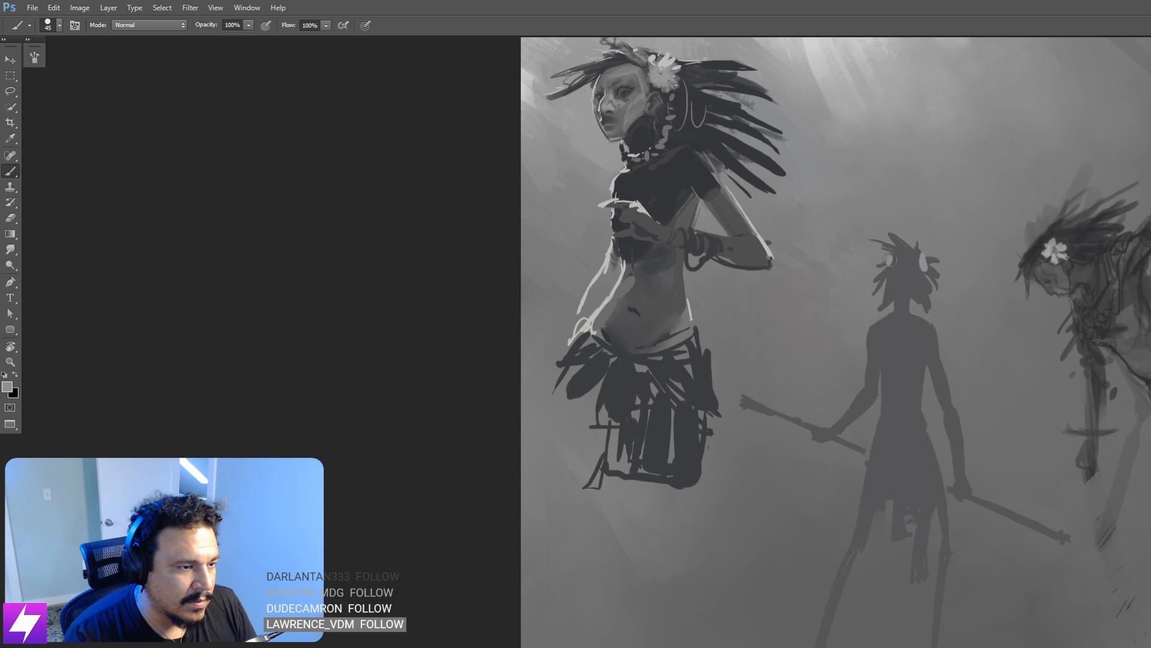
key(ctrl+minus)
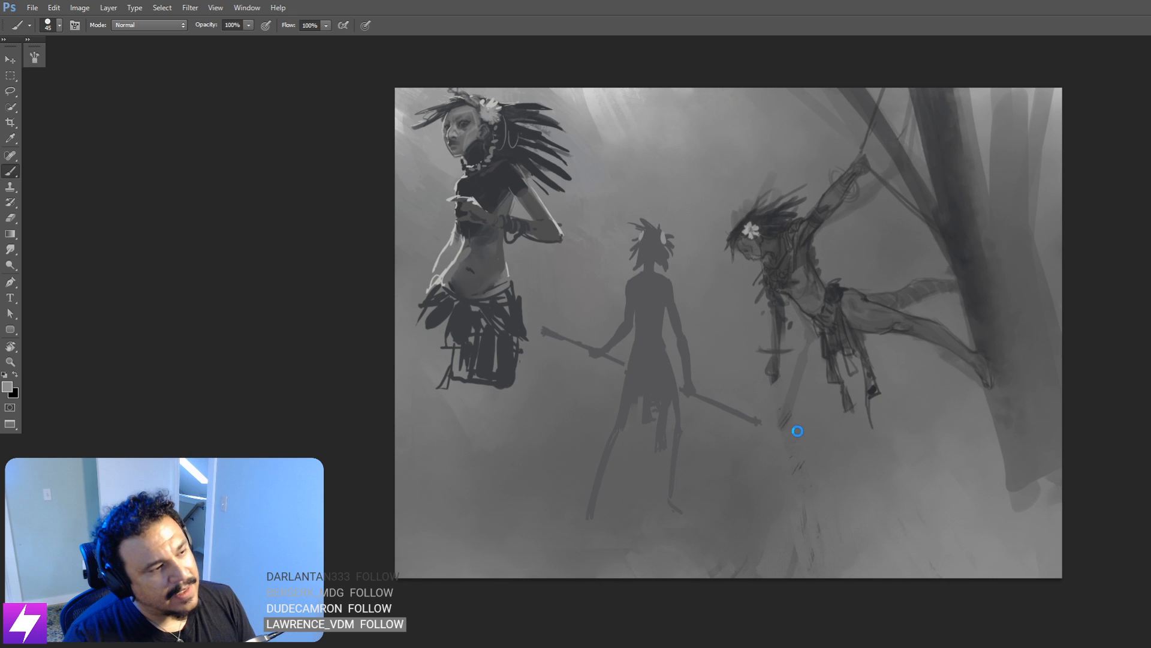
key(ctrl+shift+h)
Step: Sample the silhouette's grey, trim the pale head ornaments and paint a thicker pointed crest on top of the head
drag(882, 266, 913, 283)
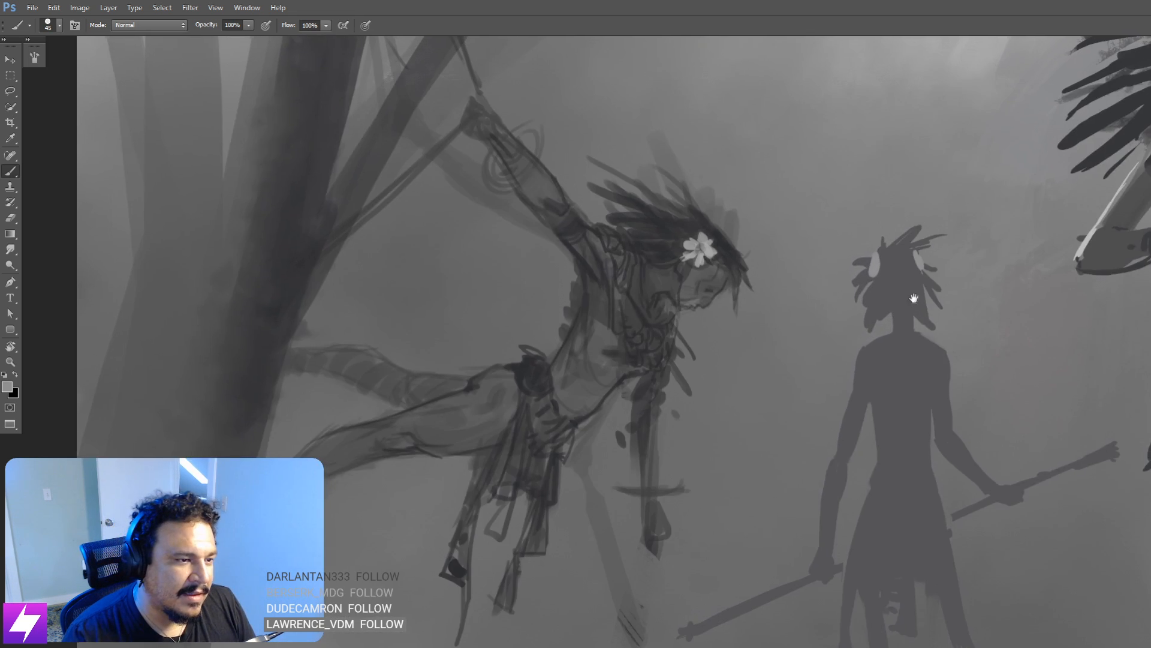
drag(914, 298, 917, 296)
alt+click(900, 273)
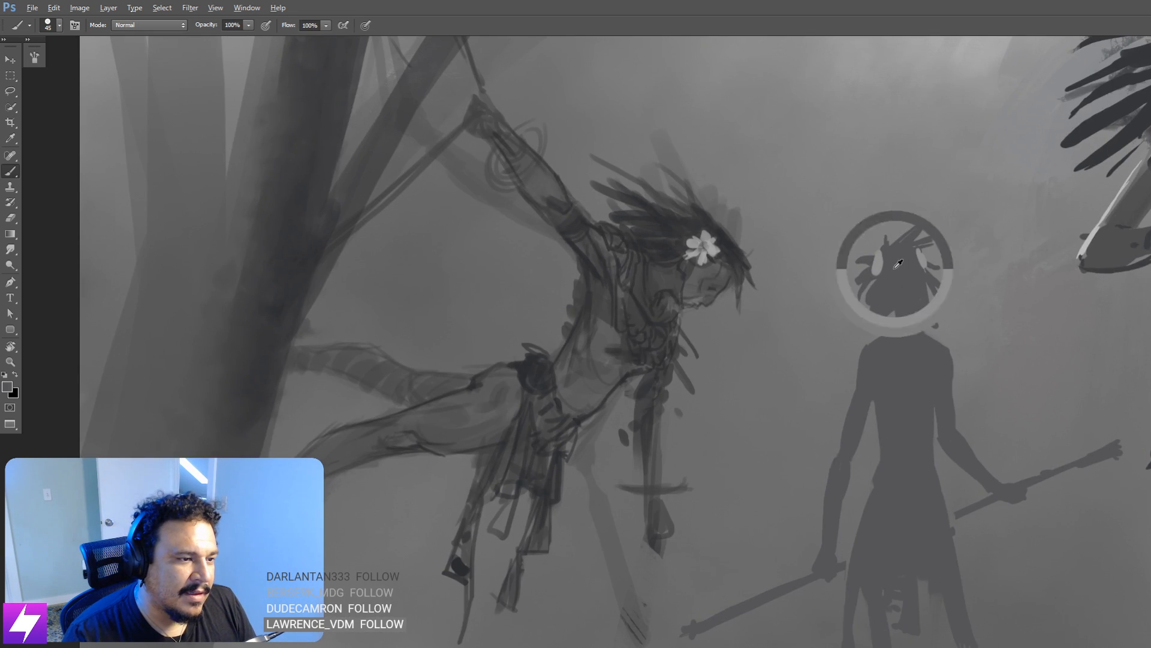
drag(869, 258, 878, 275)
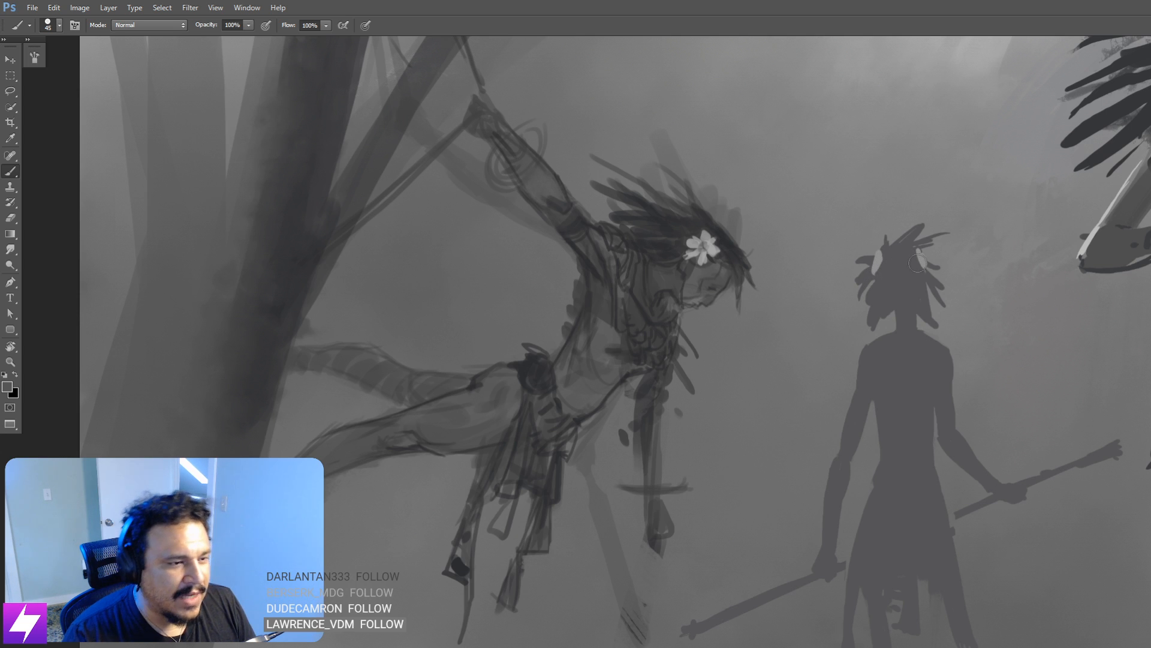
key(])
drag(934, 218, 894, 255)
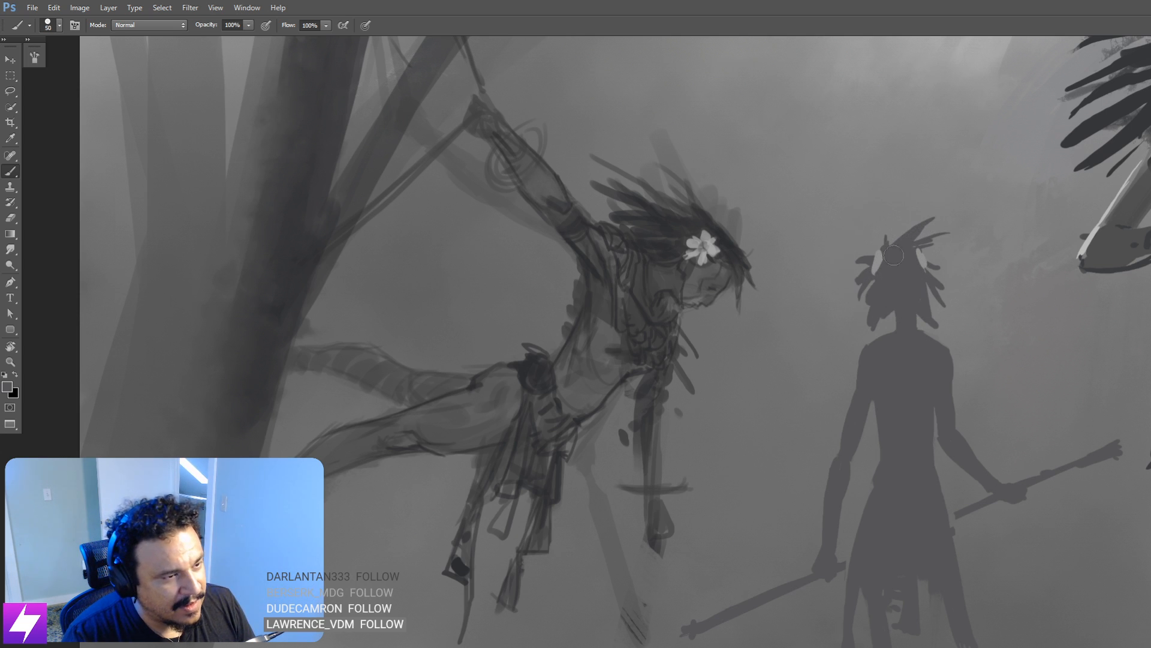
Step: Fill out the silhouette's hair around the crest and along the sides of the neck down to the shoulders
mouse_move(902, 349)
mouse_down()
mouse_move(887, 331)
mouse_move(892, 344)
mouse_up()
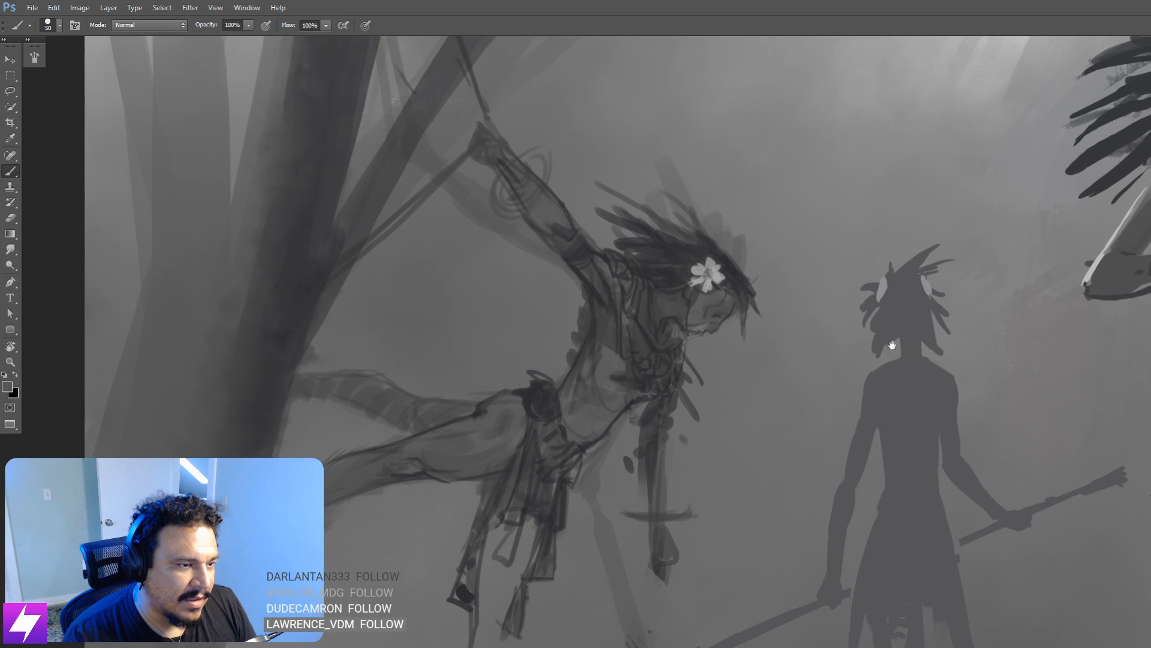
drag(942, 244, 945, 268)
drag(927, 327, 923, 276)
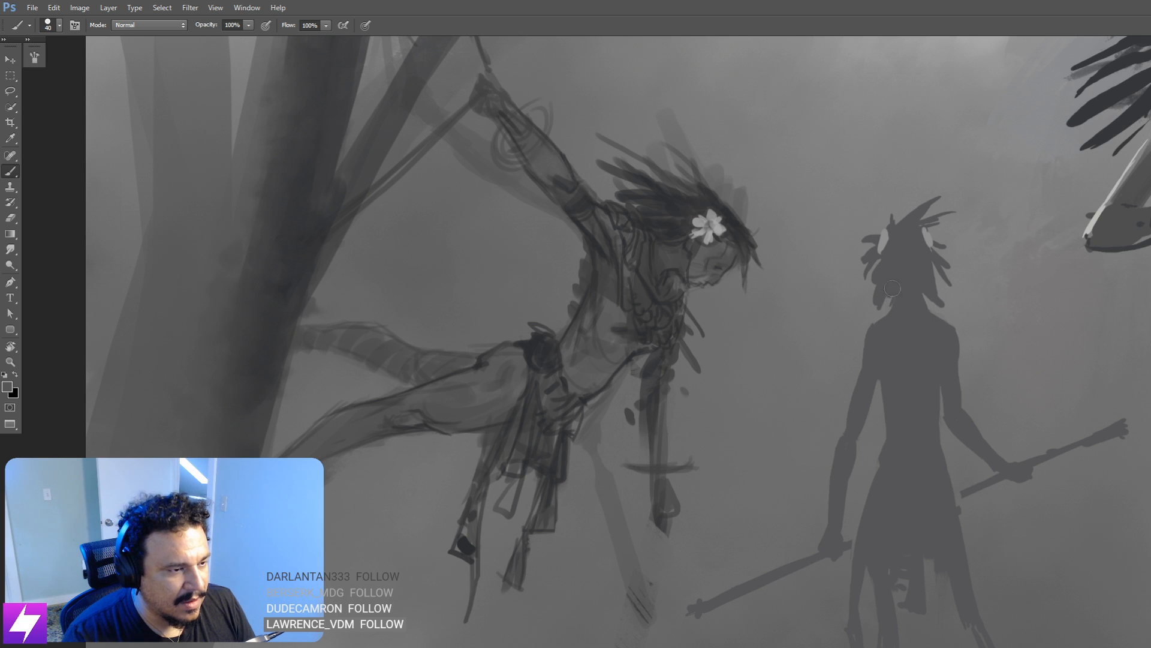
key(bracketright)
mouse_move(889, 305)
mouse_down()
mouse_move(900, 305)
mouse_move(883, 315)
mouse_move(873, 303)
mouse_up()
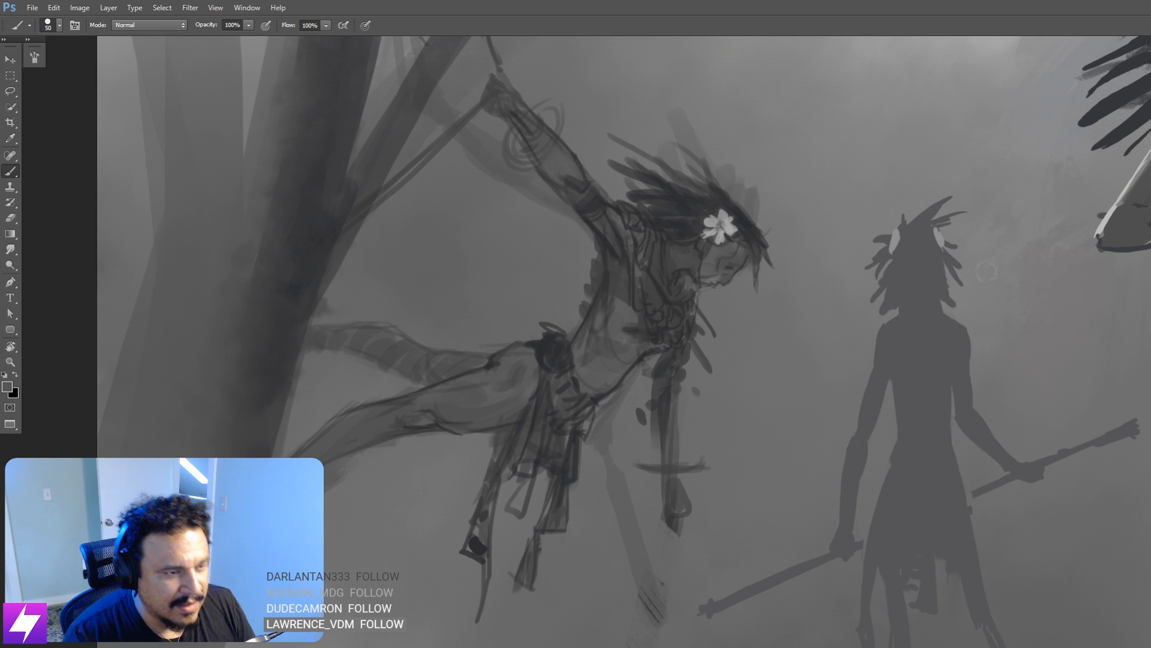
Step: Narrow the pale ornaments on the silhouette's head with the brush at size 45
scroll(950, 291, down, 3)
scroll(941, 311, up, 2)
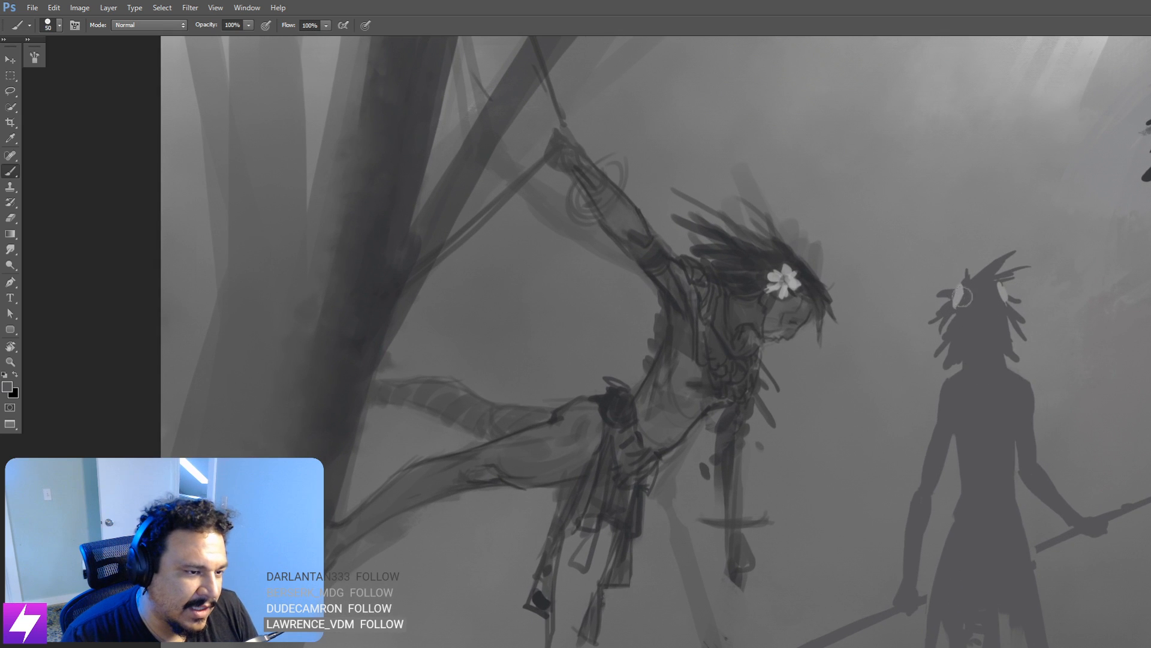
key(bracketleft)
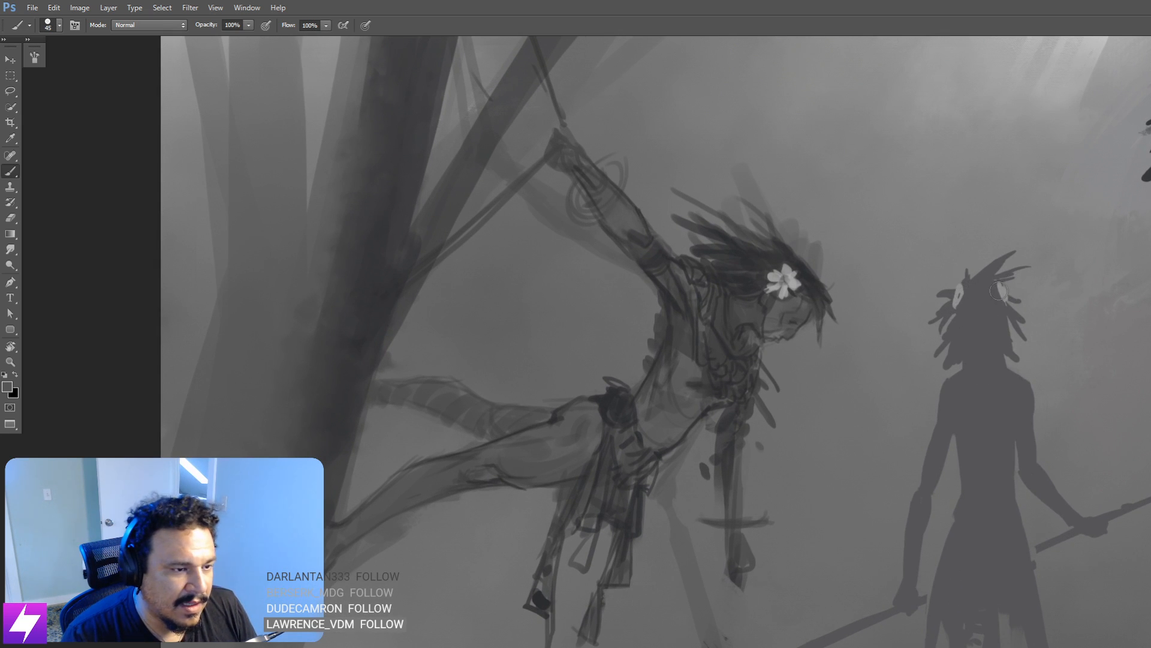
scroll(920, 458, down, 2)
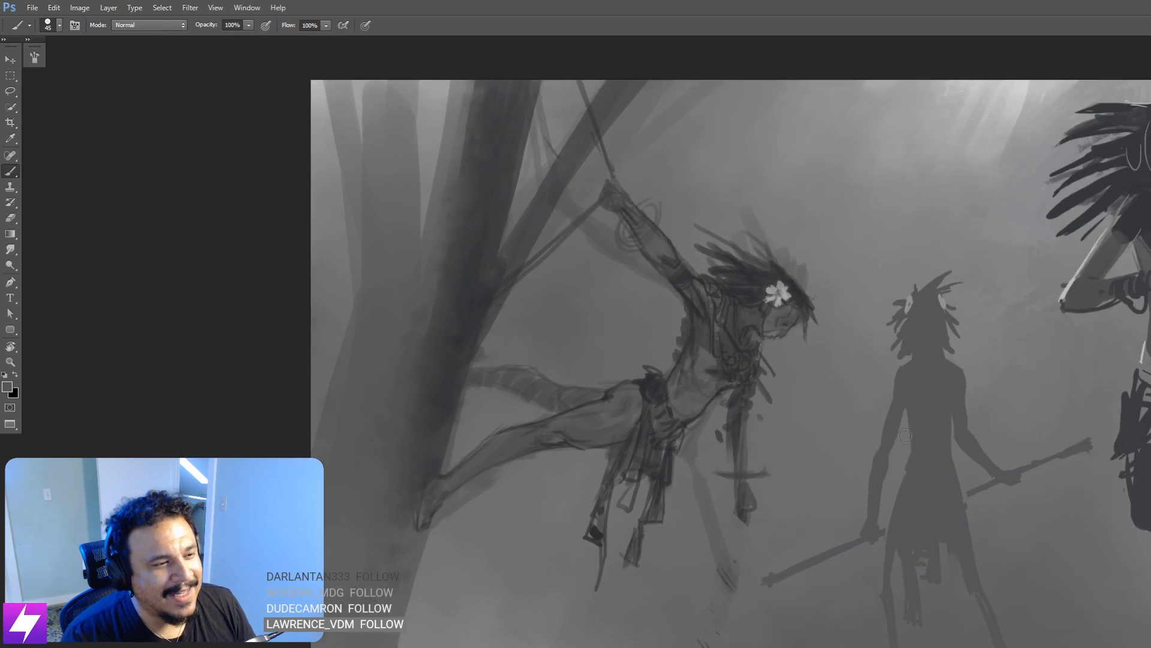
drag(904, 434, 913, 377)
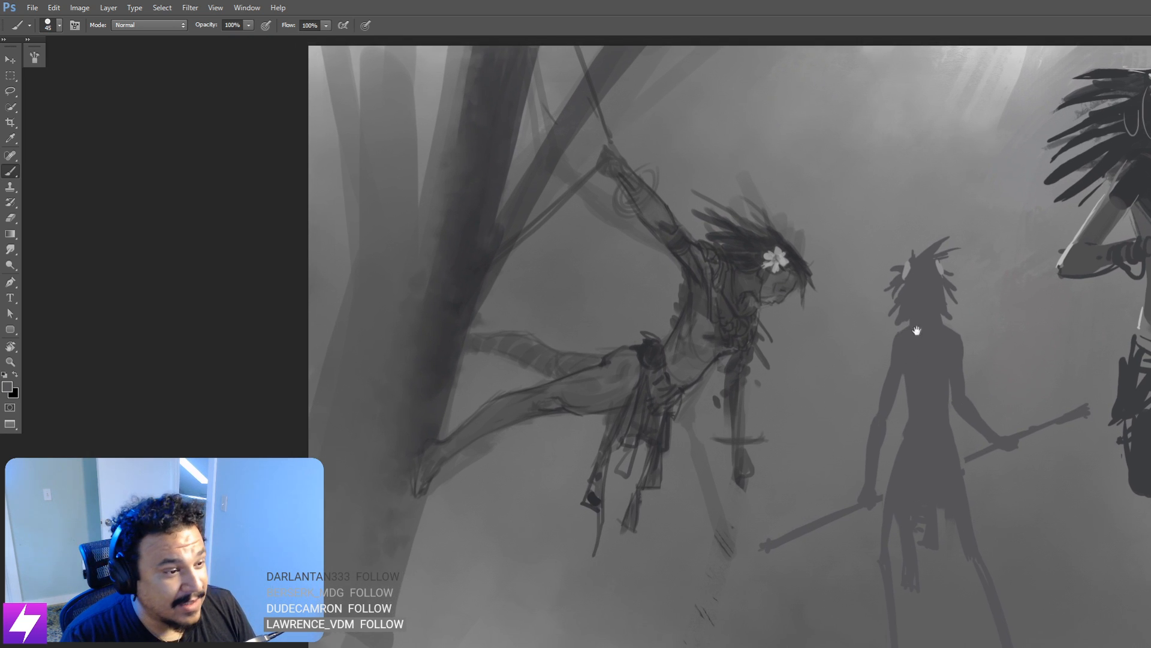
Step: Flip the canvas and fill out the silhouette's hips and thighs with the brush at size 60
key(ctrl+shift+h)
drag(873, 331, 981, 287)
drag(877, 334, 953, 327)
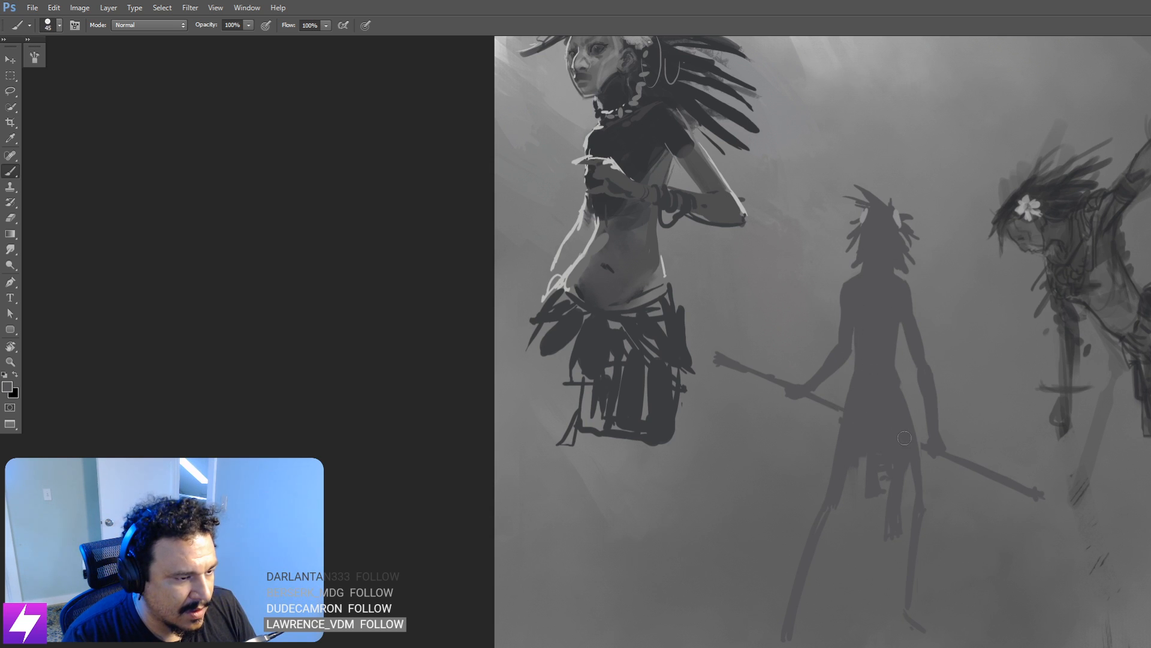
drag(899, 422, 917, 309)
key(bracketright)
key(bracketright)
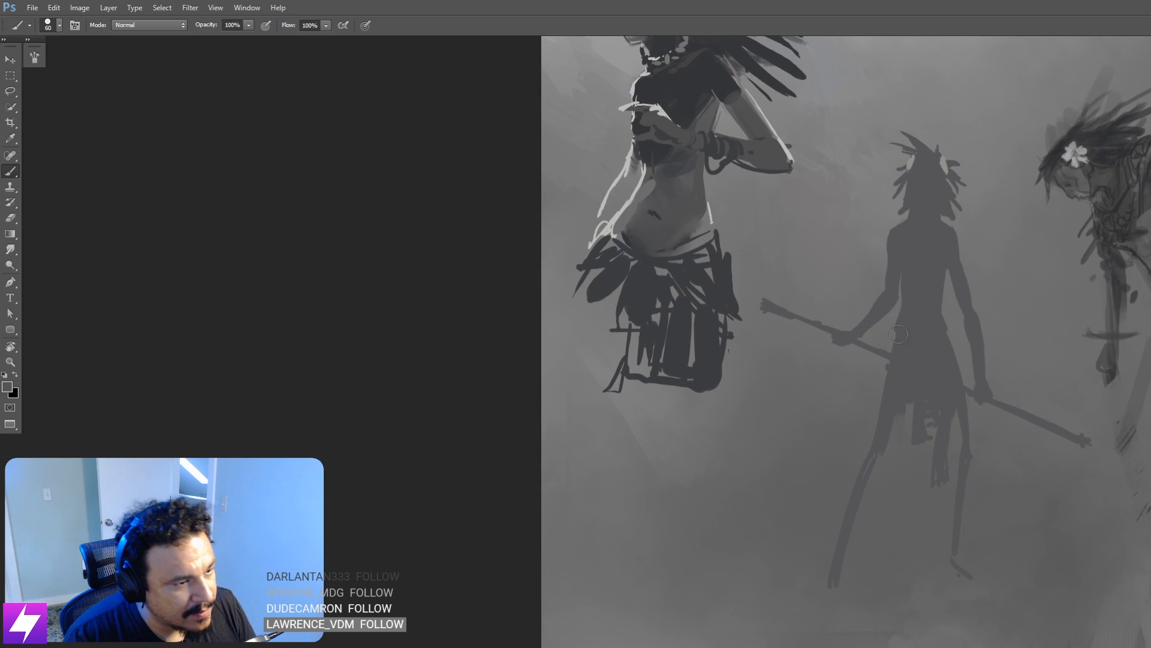
drag(937, 311, 950, 351)
mouse_move(938, 312)
mouse_down()
mouse_move(953, 355)
mouse_move(880, 402)
mouse_move(883, 371)
mouse_up()
drag(898, 419, 886, 444)
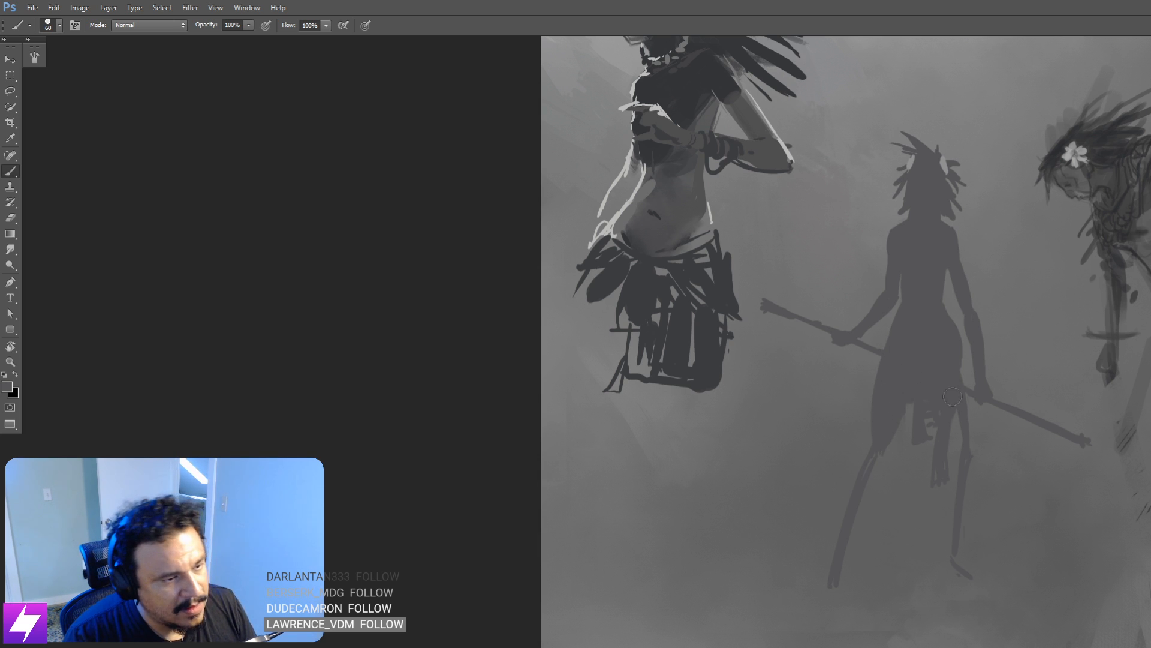
drag(955, 412, 959, 435)
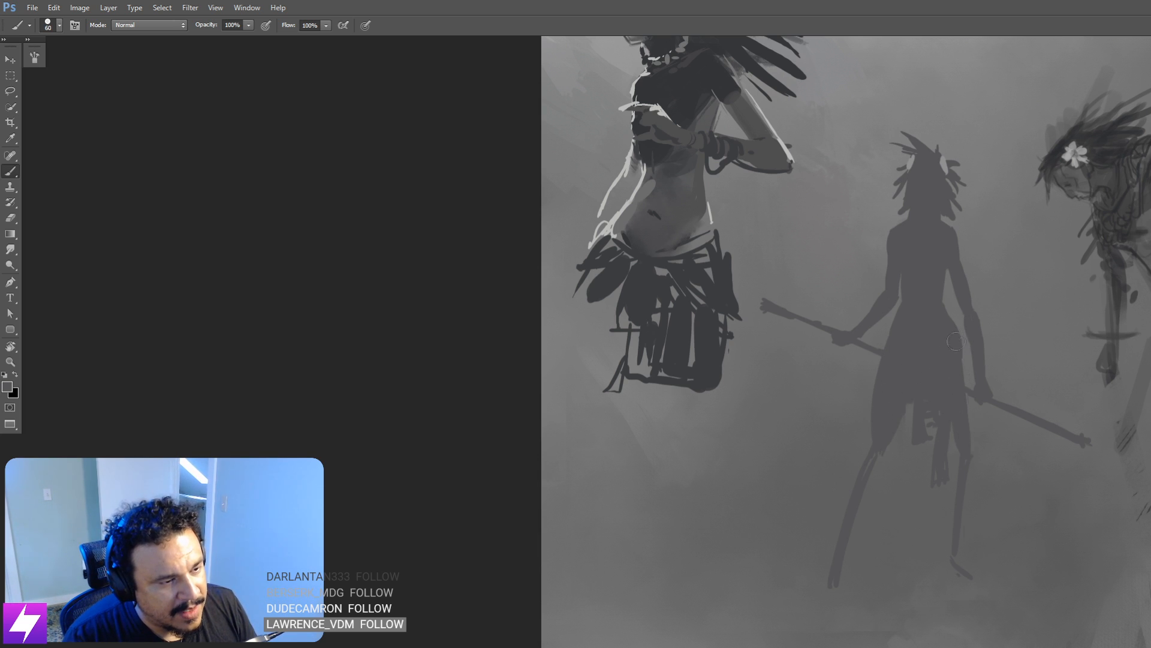
Step: Redo the outer contour of the silhouette's straight-leg hip and thigh, and undo the eraser trim beside the bent leg's thigh
drag(963, 356, 969, 420)
key(ctrl+z)
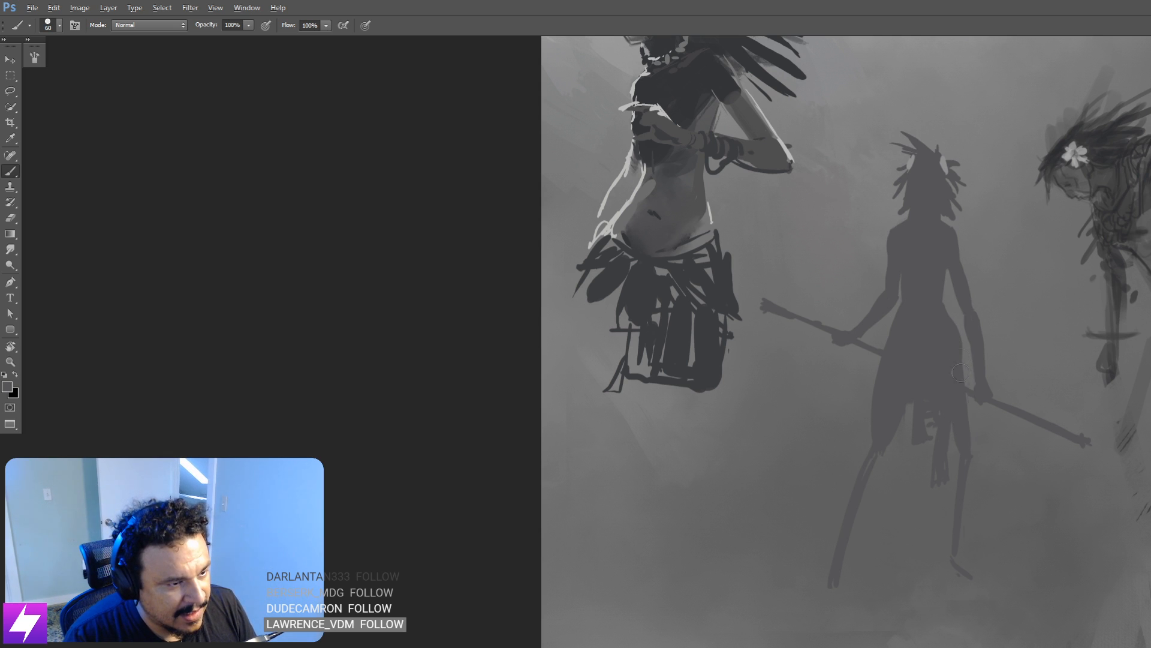
drag(961, 352, 965, 385)
key(e)
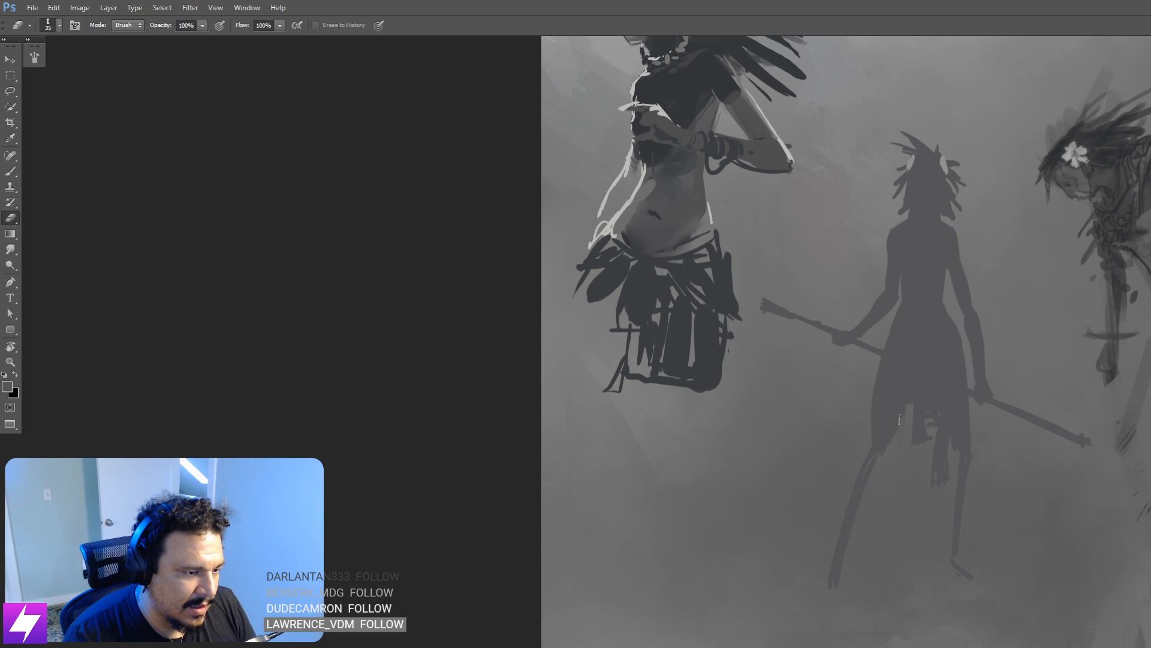
mouse_move(898, 430)
mouse_down()
mouse_move(930, 323)
mouse_move(882, 390)
mouse_up()
key(b)
key(ctrl+z)
Step: Thicken the silhouette's bent leg from the knee down to the ankle with the brush at size 80
drag(899, 340, 878, 400)
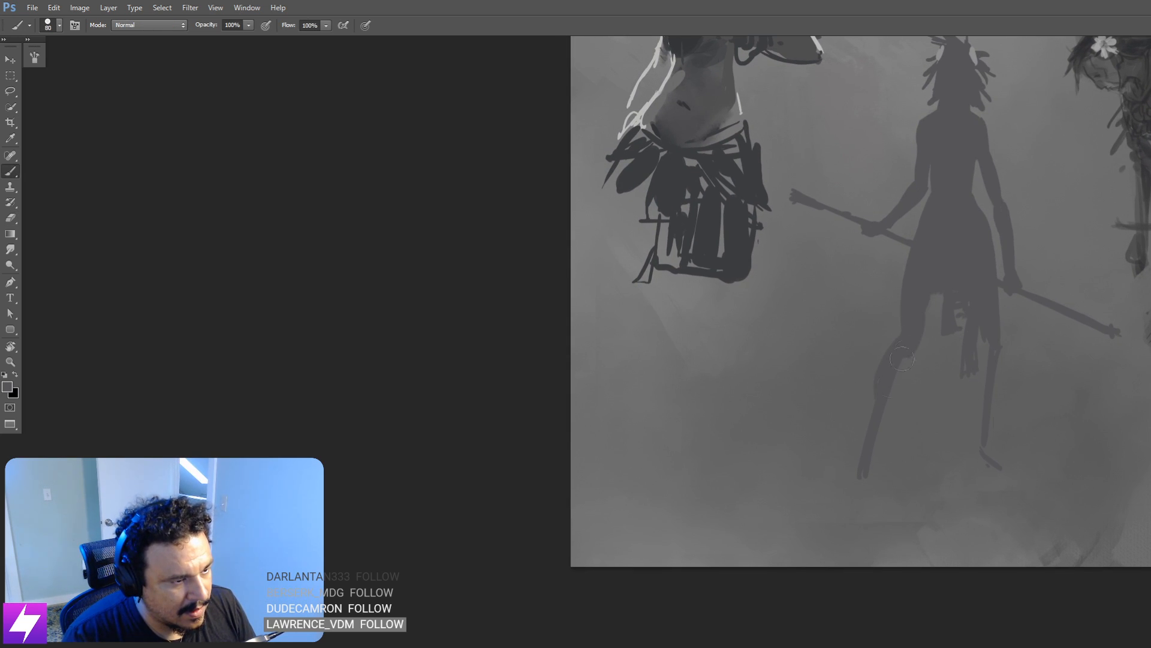
drag(902, 359, 874, 429)
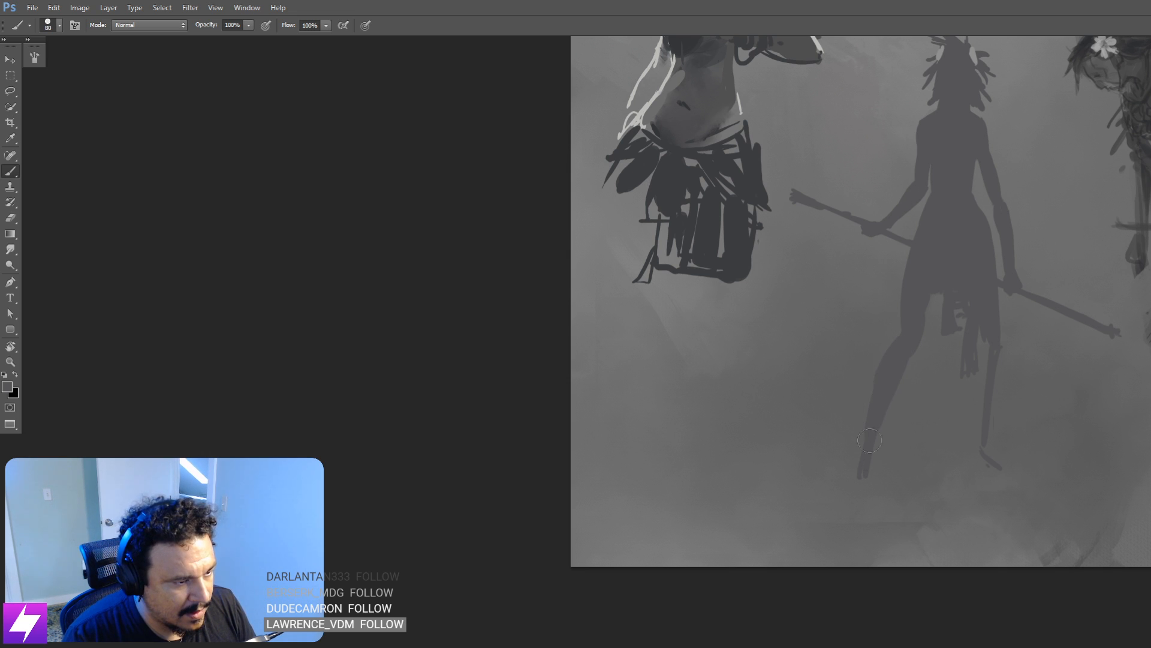
drag(930, 396, 902, 393)
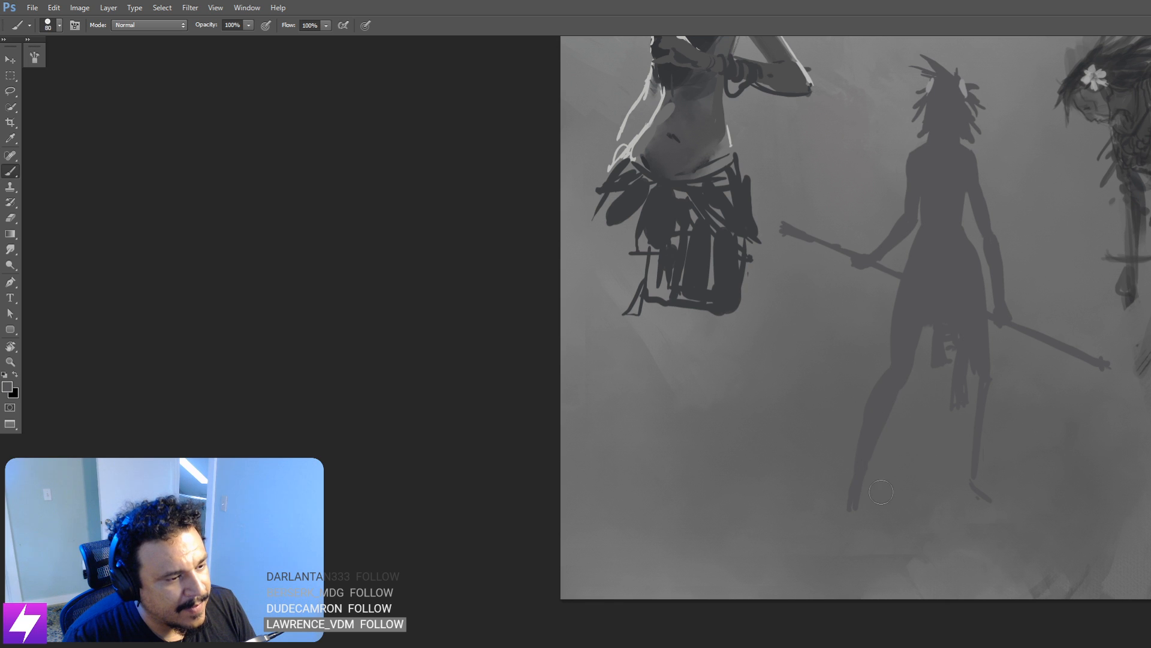
drag(916, 285, 887, 367)
key(ctrl+minus)
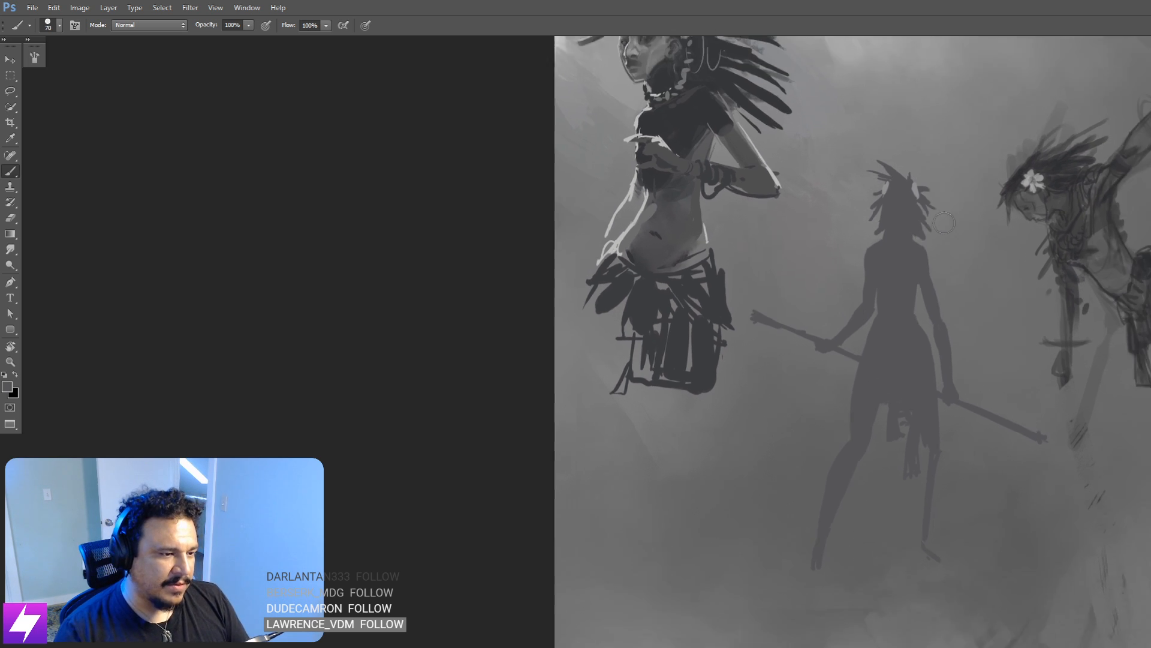
Step: Flip the canvas and thicken the silhouette's thin lower leg and foot with the brush at size 70
key(ctrl+shift+h)
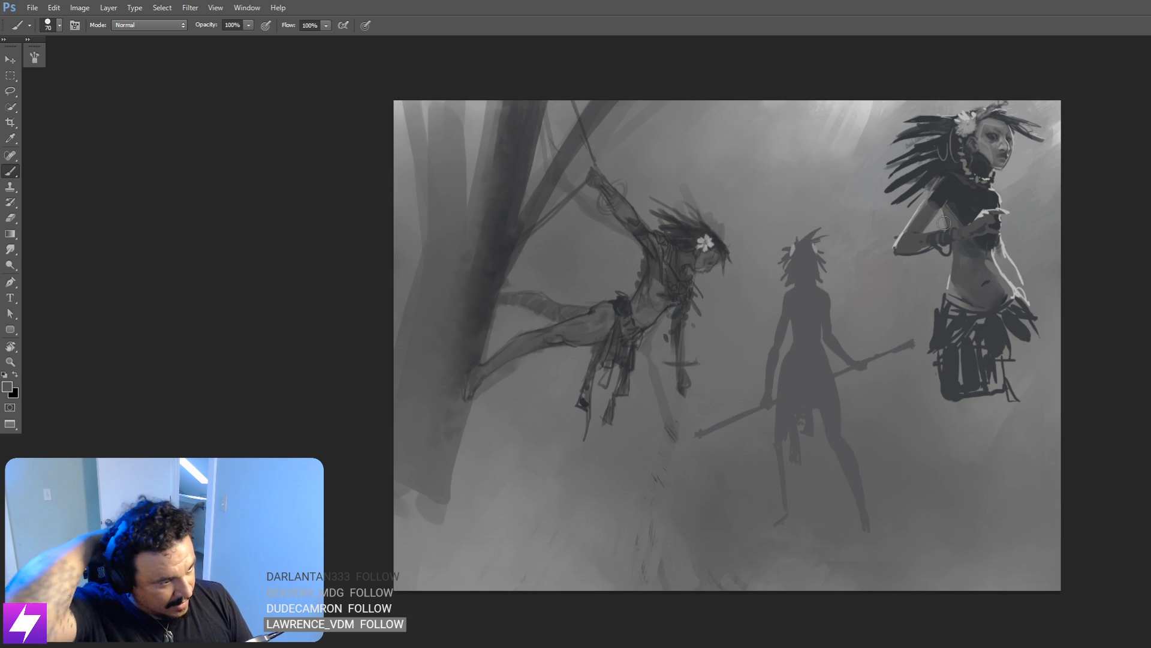
drag(800, 457, 851, 432)
key(ctrl+plus)
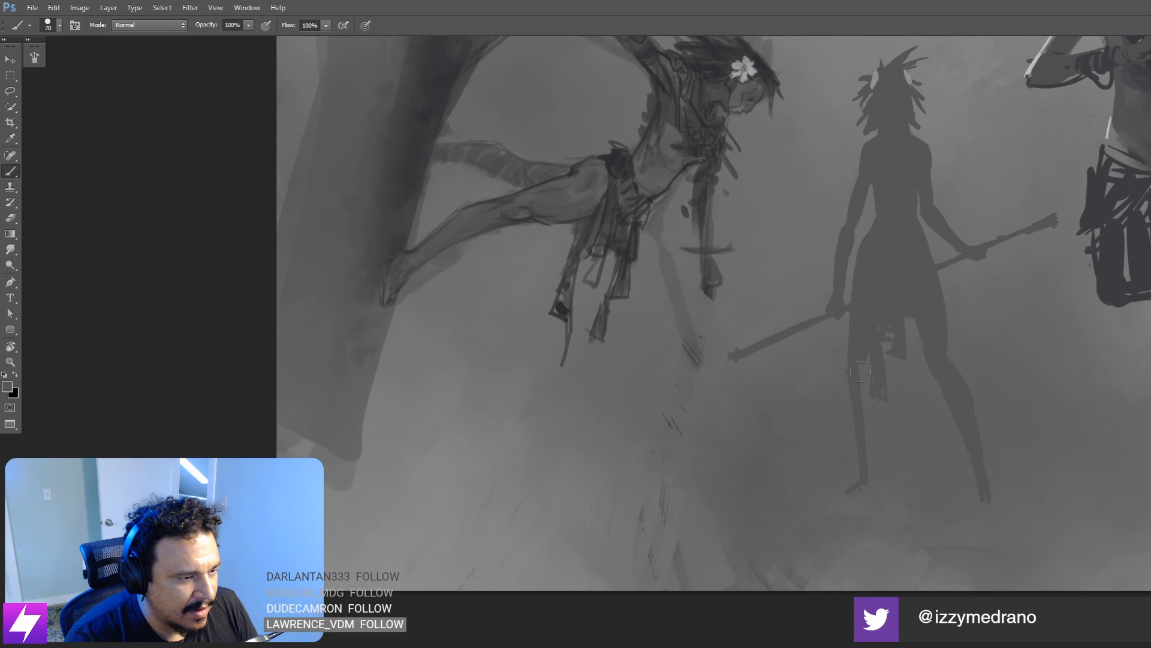
mouse_move(860, 371)
mouse_down()
mouse_move(866, 444)
mouse_move(862, 349)
mouse_move(863, 438)
mouse_up()
mouse_move(871, 397)
mouse_down()
mouse_move(873, 510)
mouse_move(857, 480)
mouse_up()
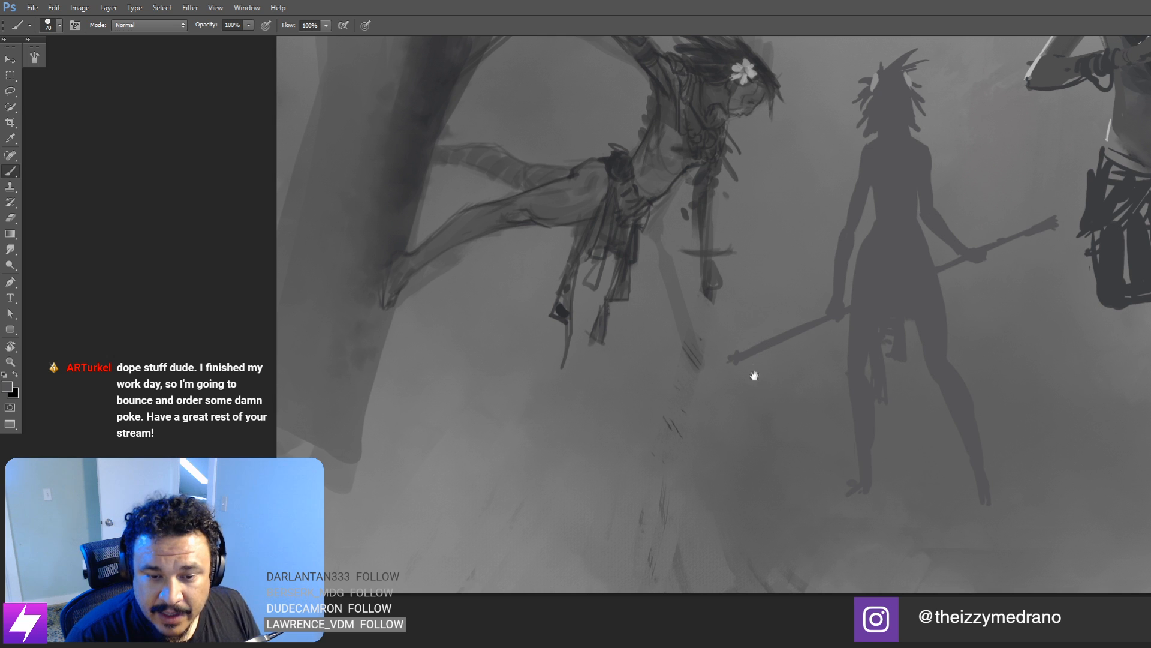
Step: Shorten the hanging loincloth strip and trim the inner edge of the adjacent lower leg with the eraser at size 45
scroll(812, 402, down, 3)
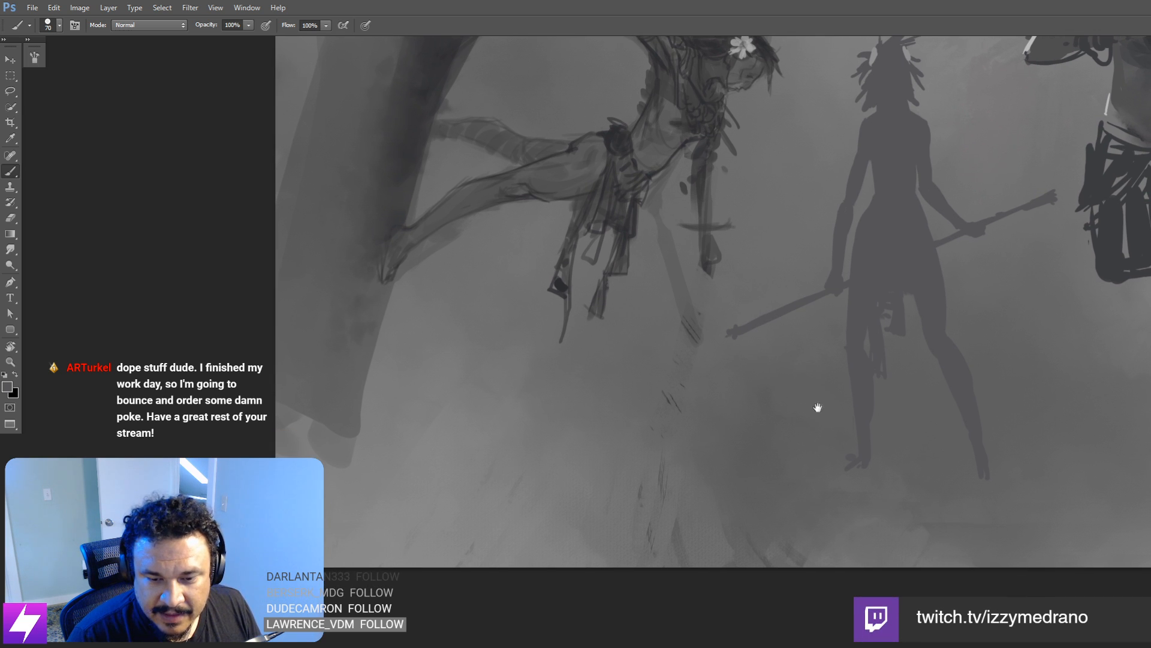
mouse_move(990, 334)
mouse_down()
mouse_move(961, 360)
mouse_move(976, 364)
mouse_move(949, 362)
mouse_move(954, 339)
mouse_up()
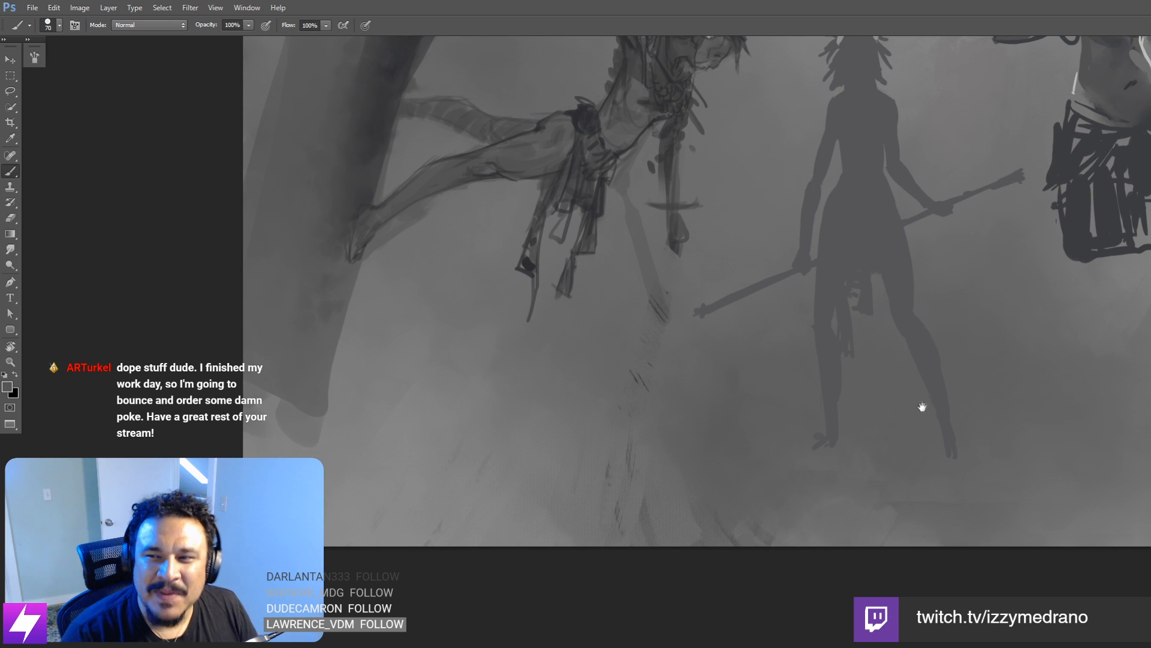
mouse_move(862, 359)
mouse_down()
mouse_move(859, 382)
mouse_move(878, 371)
mouse_up()
key(e)
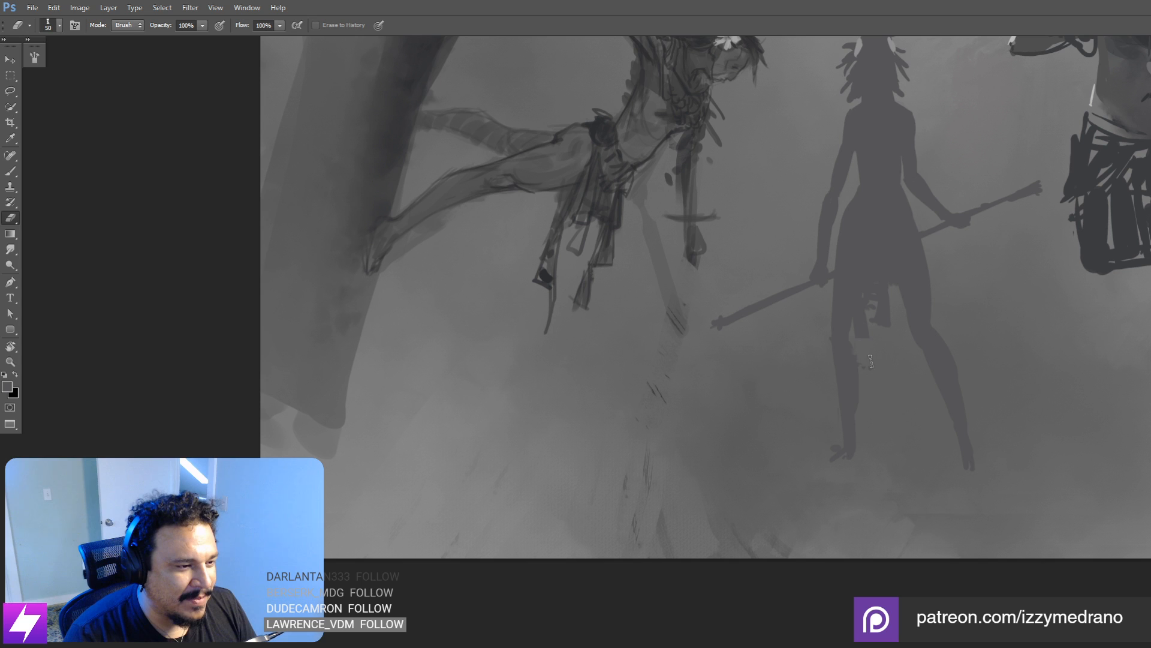
drag(861, 382, 861, 367)
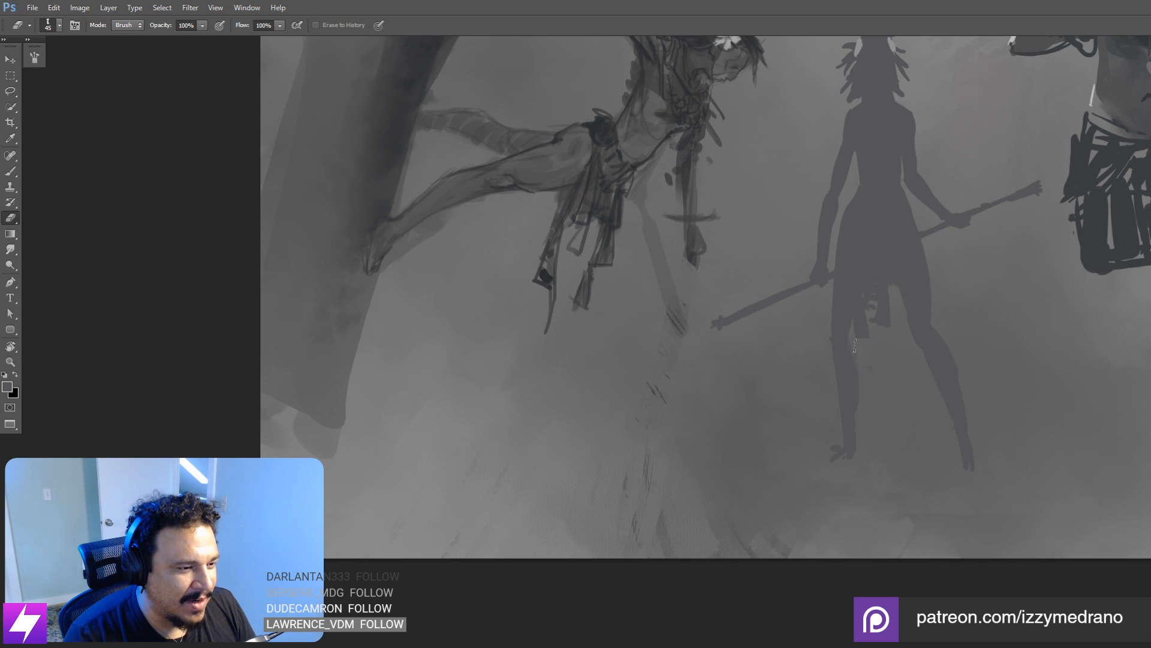
drag(868, 321, 860, 287)
drag(861, 393, 871, 398)
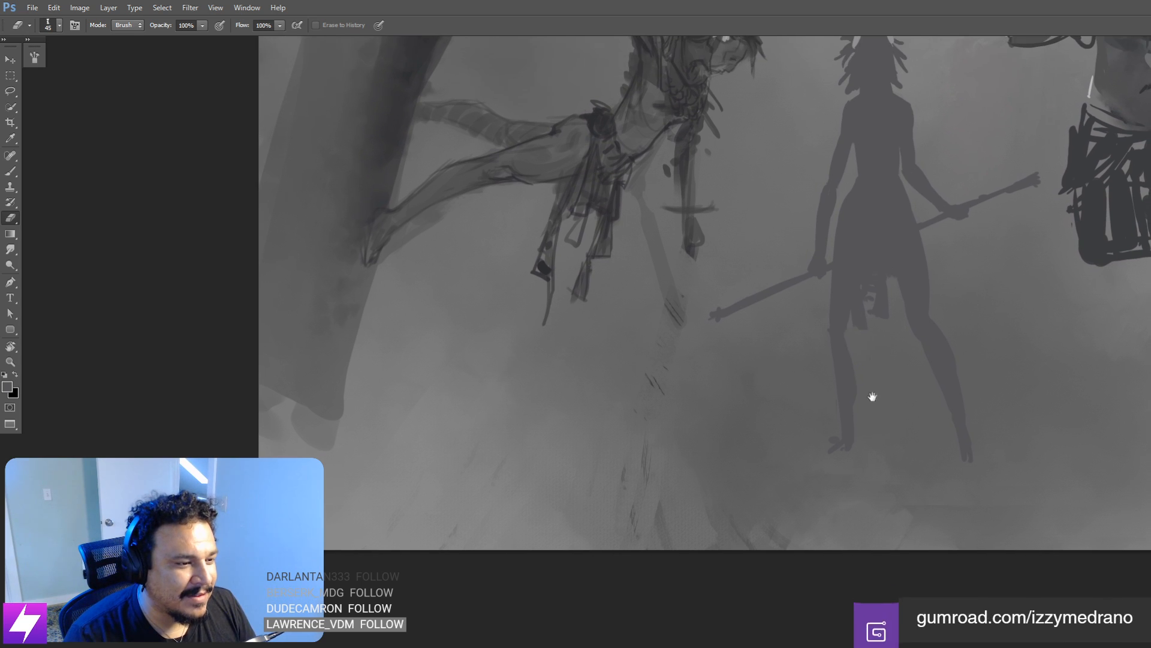
drag(860, 449, 865, 366)
drag(933, 404, 990, 486)
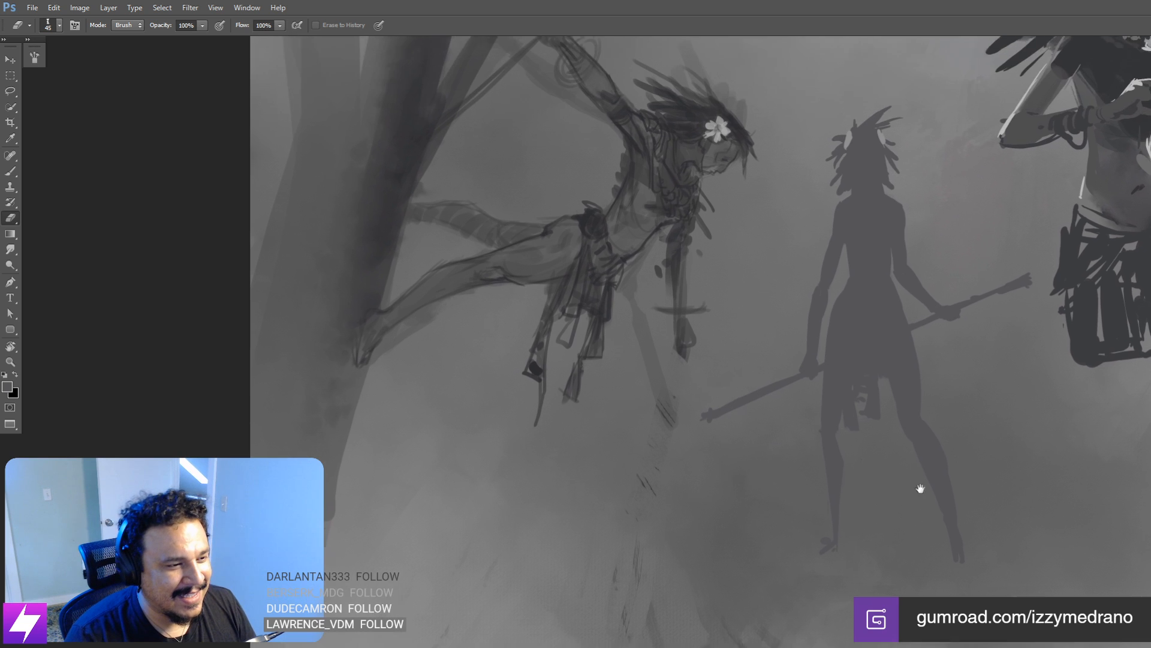
Step: Enlarge the eraser to size 150 and erase the silhouette's thin lower leg up to the knee
key(bracketright)
key(bracketright)
key(bracketright)
key(bracketright)
key(bracketright)
key(bracketright)
key(bracketright)
key(bracketright)
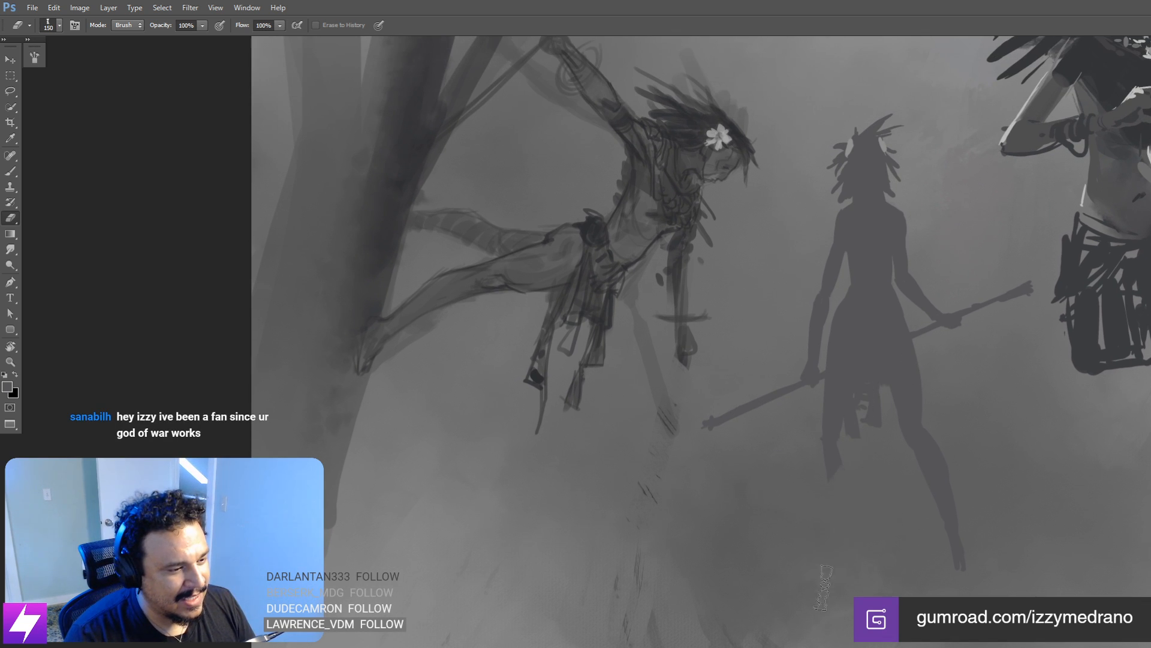
mouse_move(828, 490)
mouse_down()
mouse_move(827, 523)
mouse_move(809, 480)
mouse_move(817, 442)
mouse_move(856, 432)
mouse_move(884, 454)
mouse_up()
drag(782, 406, 792, 401)
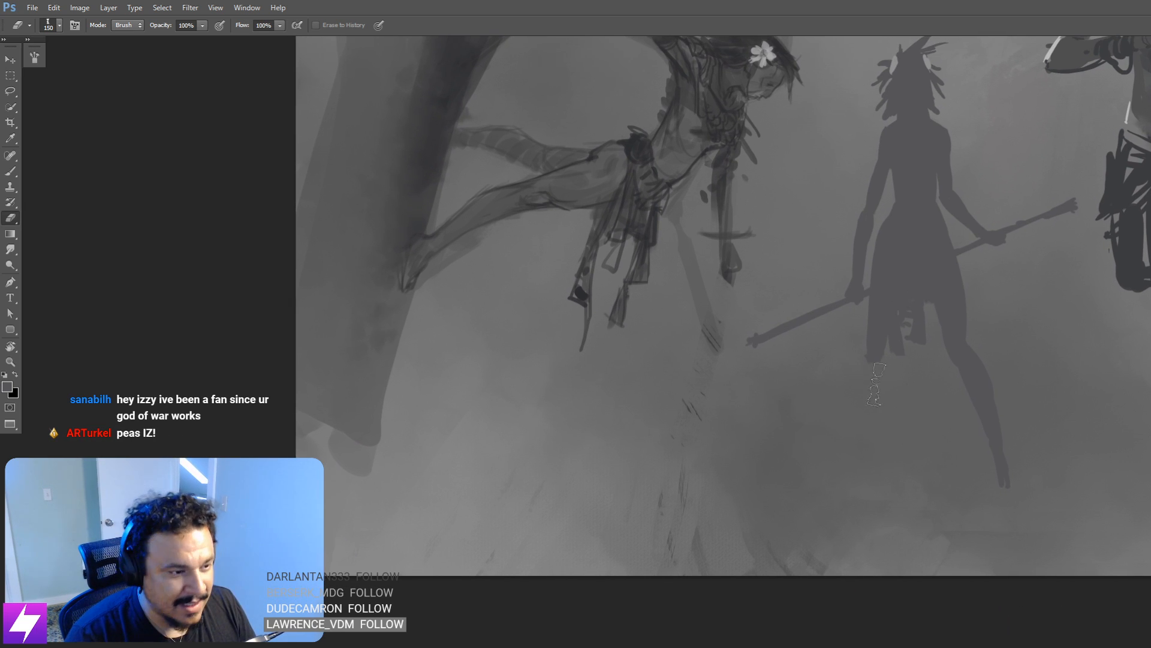
Step: Repaint the erased lower leg as a fuller calf angled outward from the knee, with the brush at size 90
key(b)
mouse_move(881, 398)
mouse_down()
mouse_move(881, 382)
mouse_move(880, 394)
mouse_up()
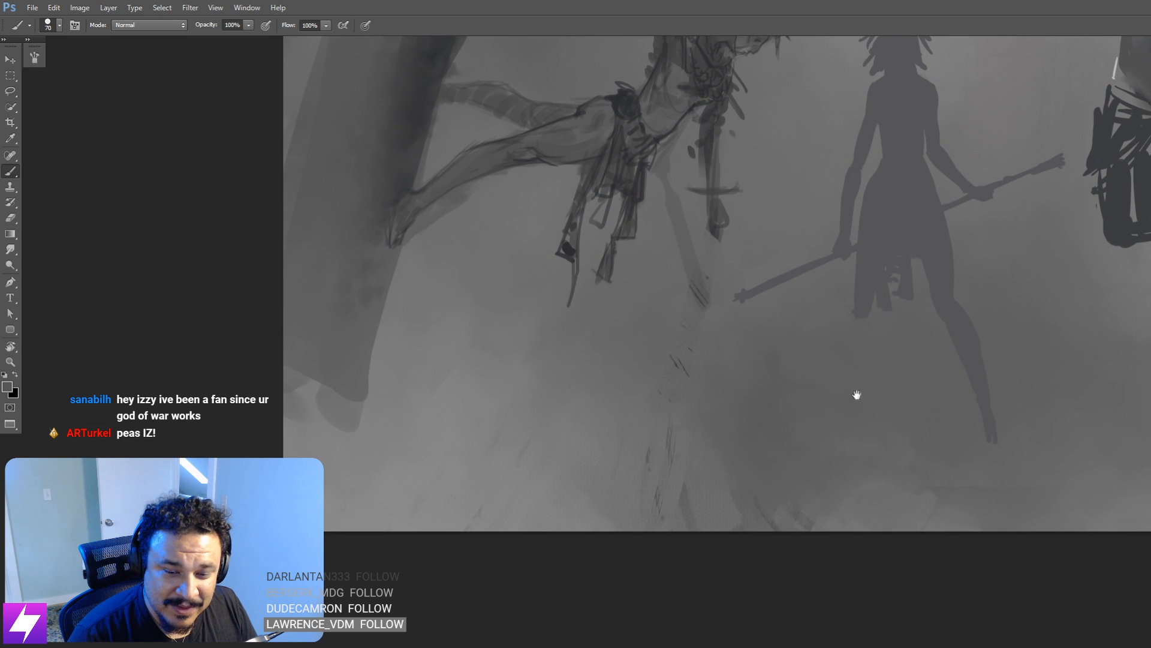
drag(918, 361, 883, 382)
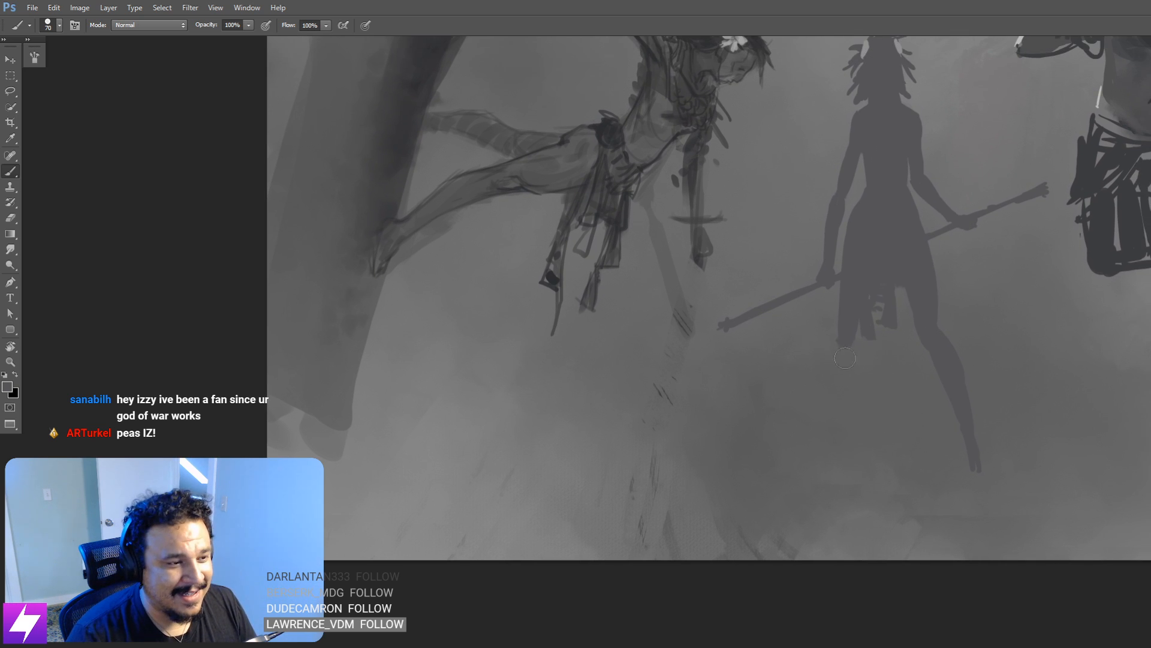
key(bracketright)
key(bracketright)
mouse_move(847, 346)
mouse_down()
mouse_move(836, 393)
mouse_move(841, 380)
mouse_up()
key(ctrl+z)
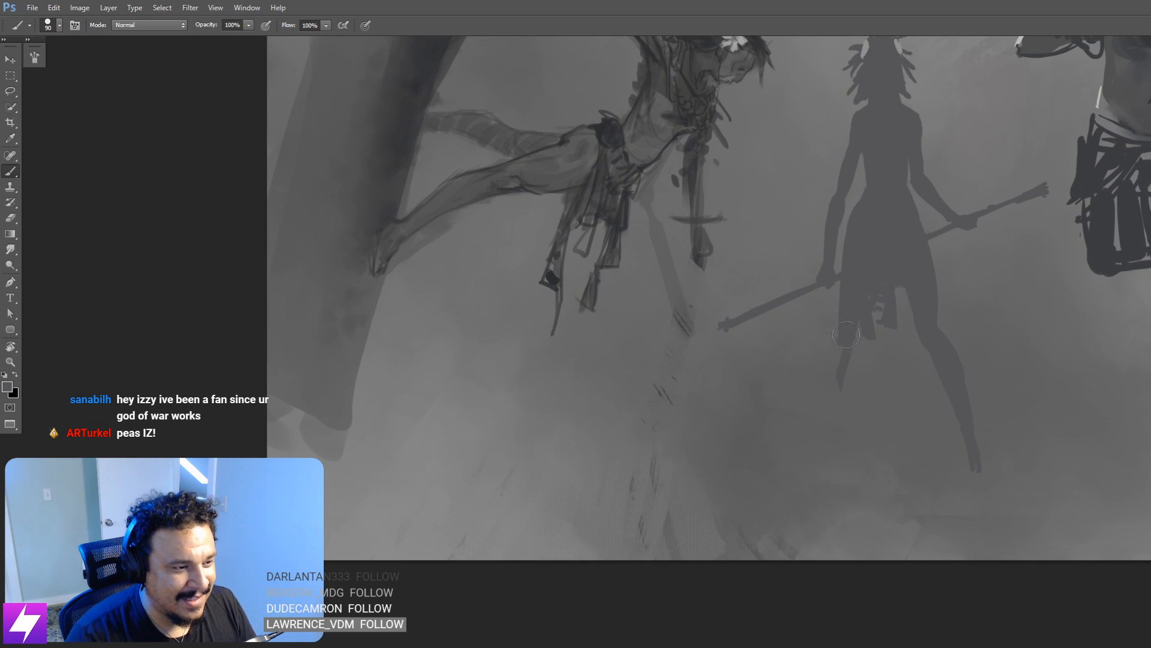
mouse_move(846, 334)
mouse_down()
mouse_move(829, 447)
mouse_move(841, 392)
mouse_up()
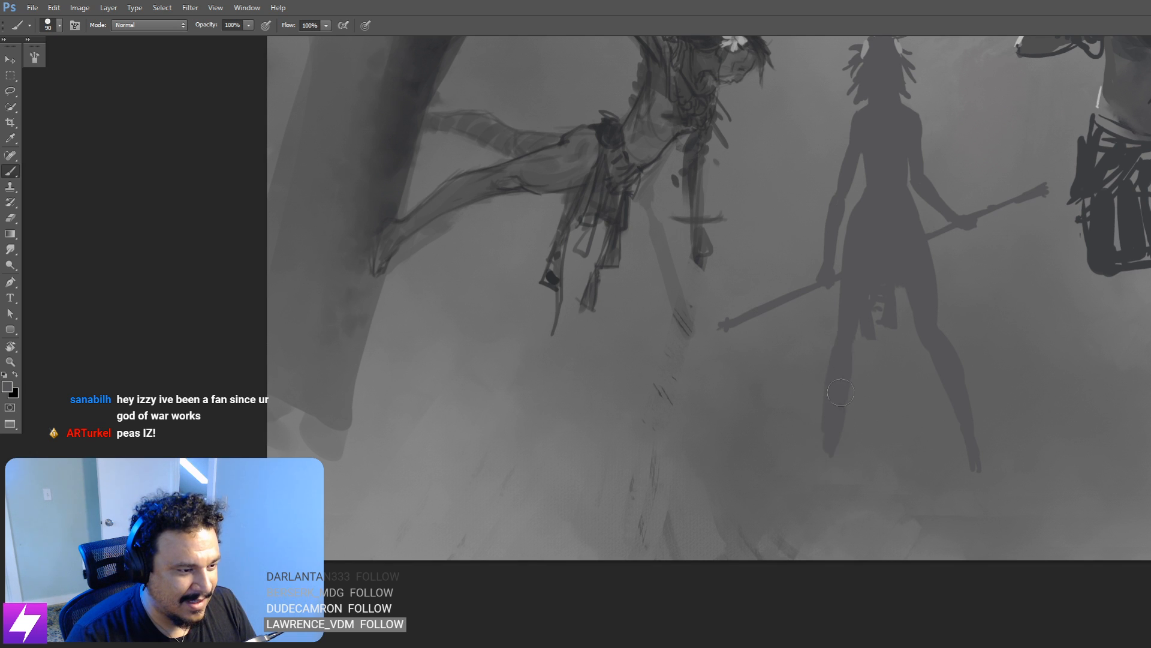
key(e)
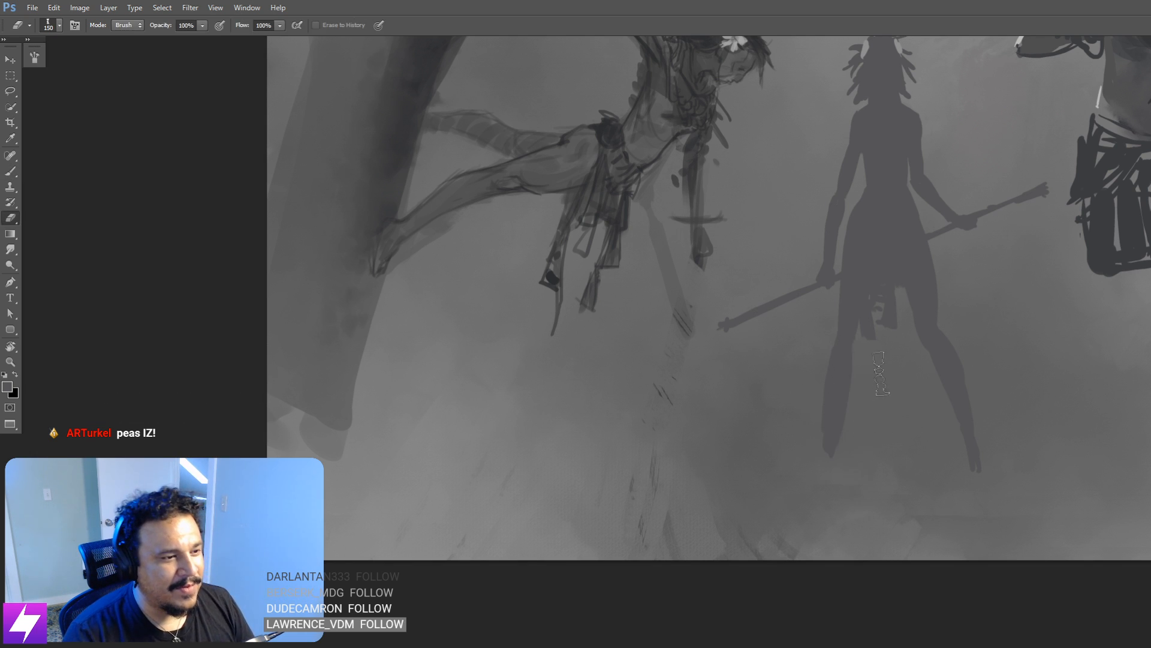
drag(882, 360, 890, 444)
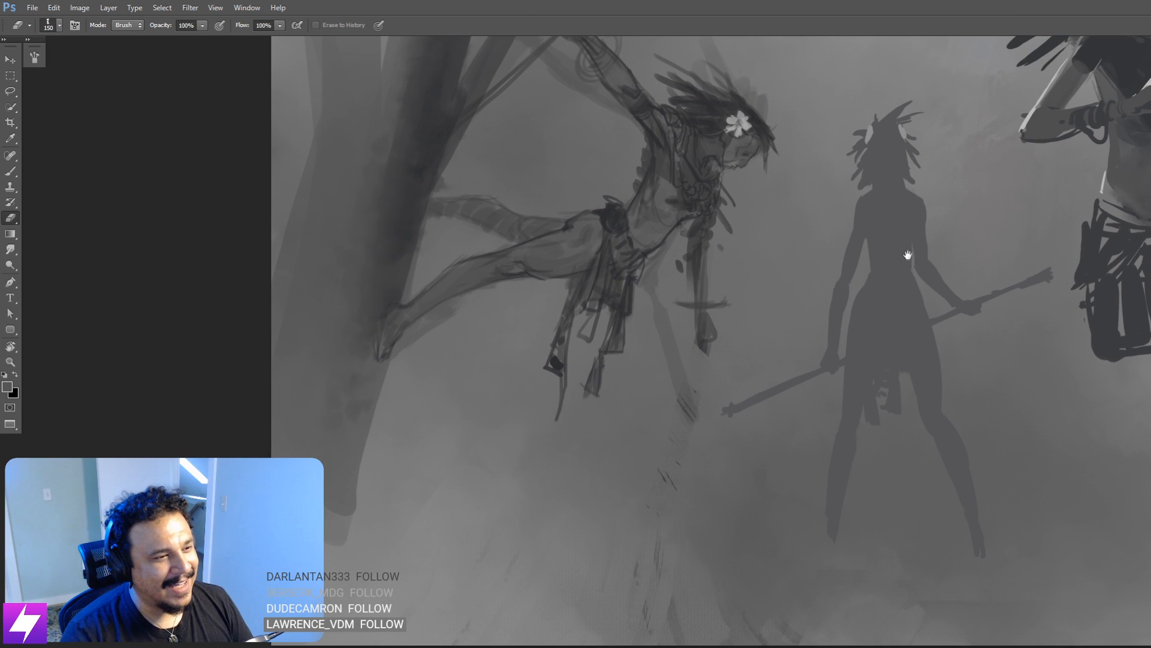
key(b)
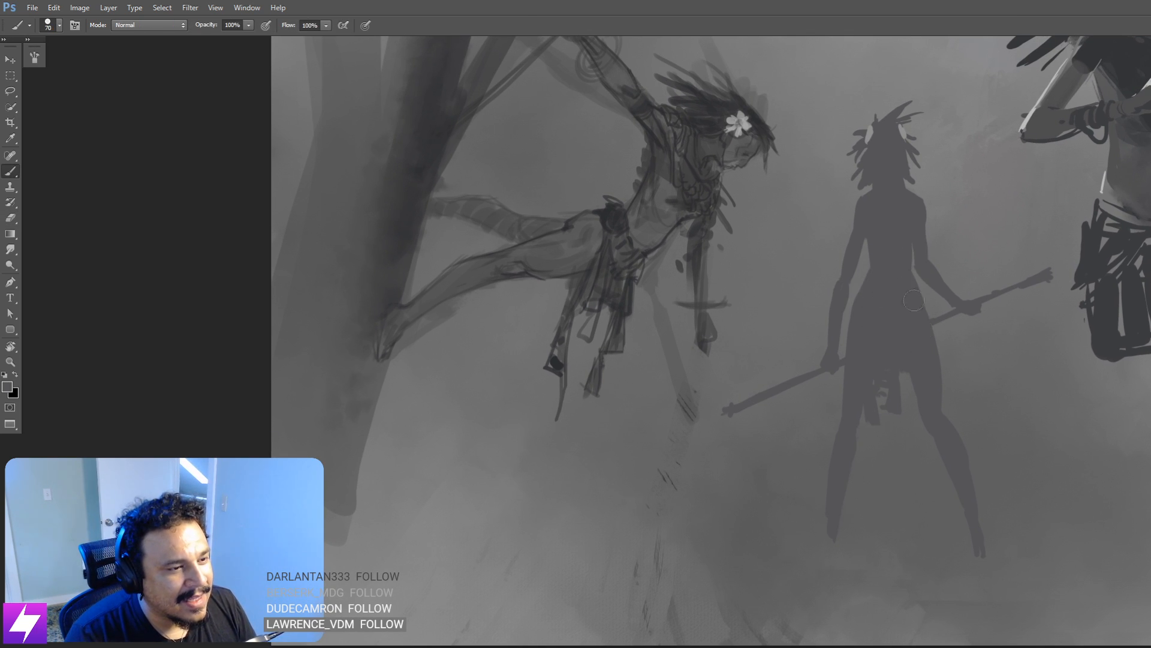
drag(891, 493, 904, 409)
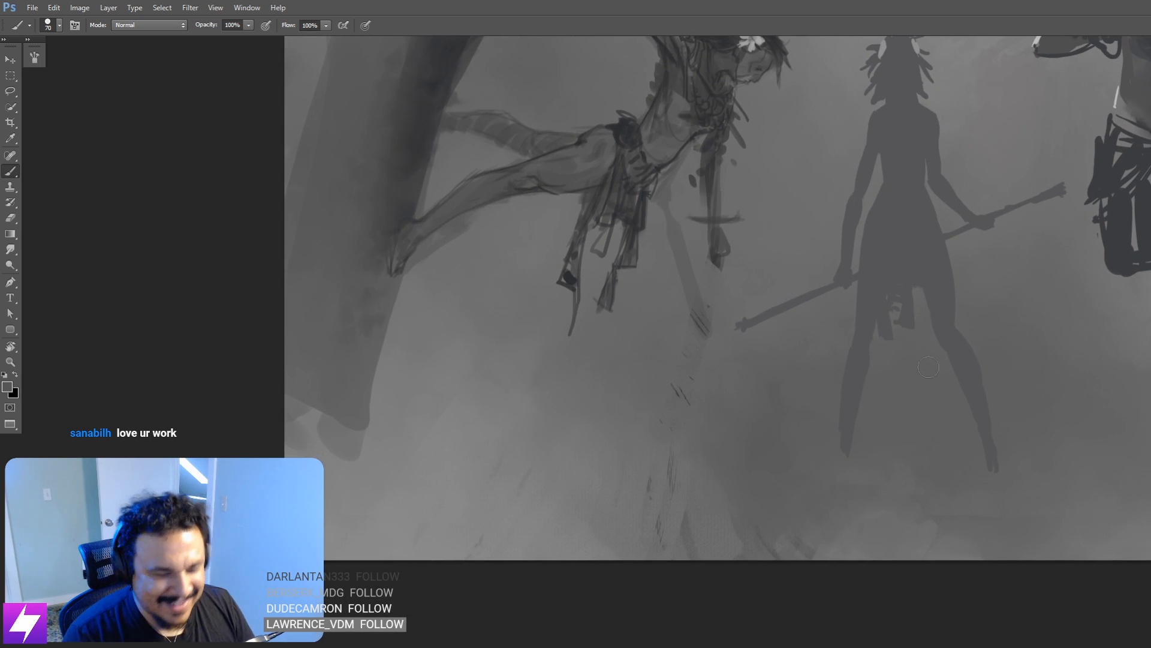
Step: Flip the canvas, lasso a narrow sliver between the torso and the straighter arm, cut it out and deselect
key(ctrl+minus)
key(ctrl+shift+h)
mouse_move(747, 391)
mouse_down()
mouse_move(851, 368)
mouse_move(930, 391)
mouse_move(924, 370)
mouse_up()
key(ctrl+plus)
key(l)
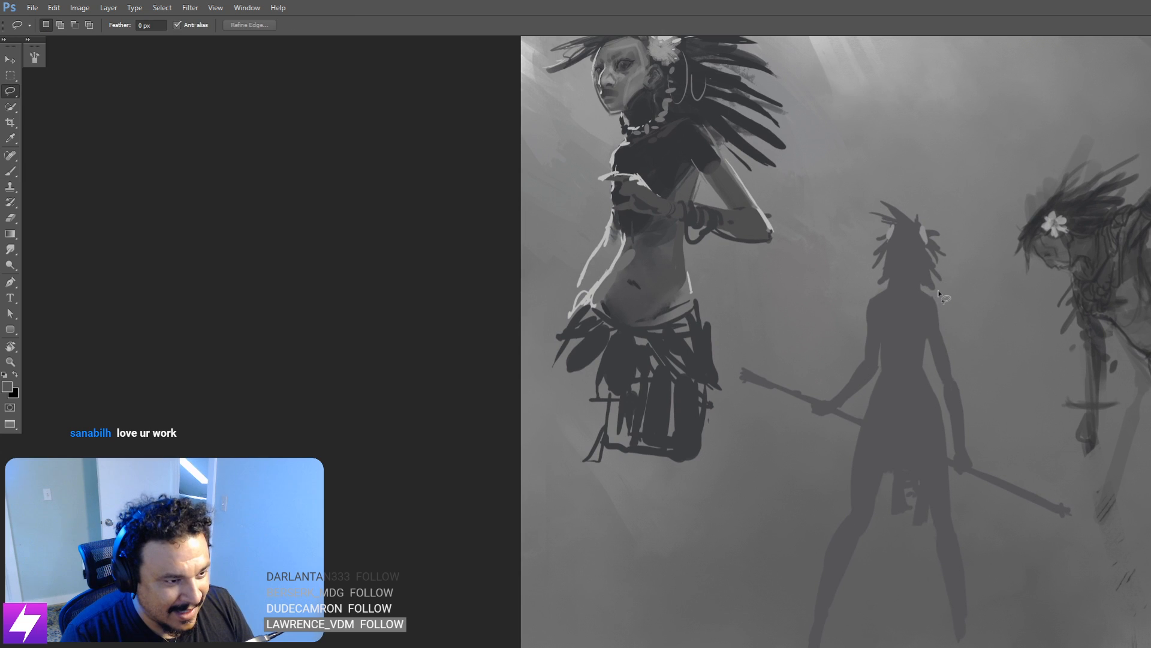
mouse_move(936, 293)
mouse_down()
mouse_move(928, 356)
mouse_move(954, 478)
mouse_move(1082, 593)
mouse_move(1047, 447)
mouse_move(937, 294)
mouse_up()
key(shift)
mouse_move(1079, 497)
mouse_down()
mouse_move(1020, 461)
mouse_move(1041, 444)
mouse_move(1020, 458)
mouse_up()
key(ctrl+d)
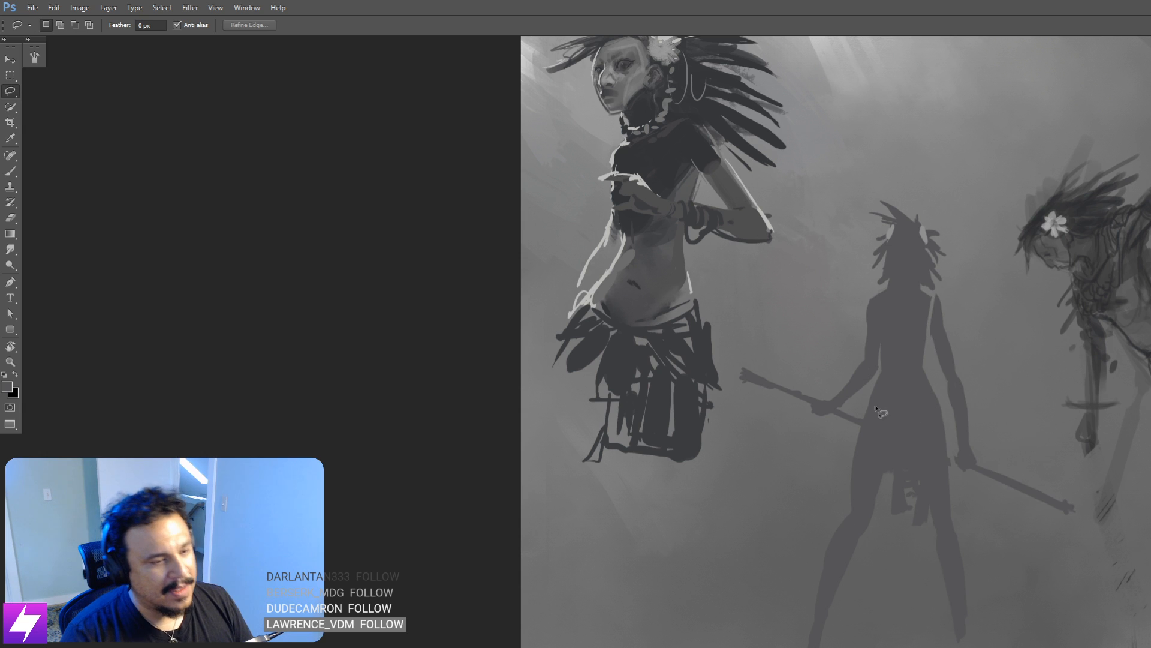
Step: Lasso and cut out a matching sliver between the torso and the bent arm, and clear the selection
mouse_move(876, 296)
mouse_down()
mouse_move(884, 364)
mouse_move(832, 462)
mouse_move(713, 381)
mouse_move(843, 285)
mouse_move(875, 294)
mouse_up()
drag(871, 335, 862, 334)
key(ctrl+d)
scroll(990, 285, down, 3)
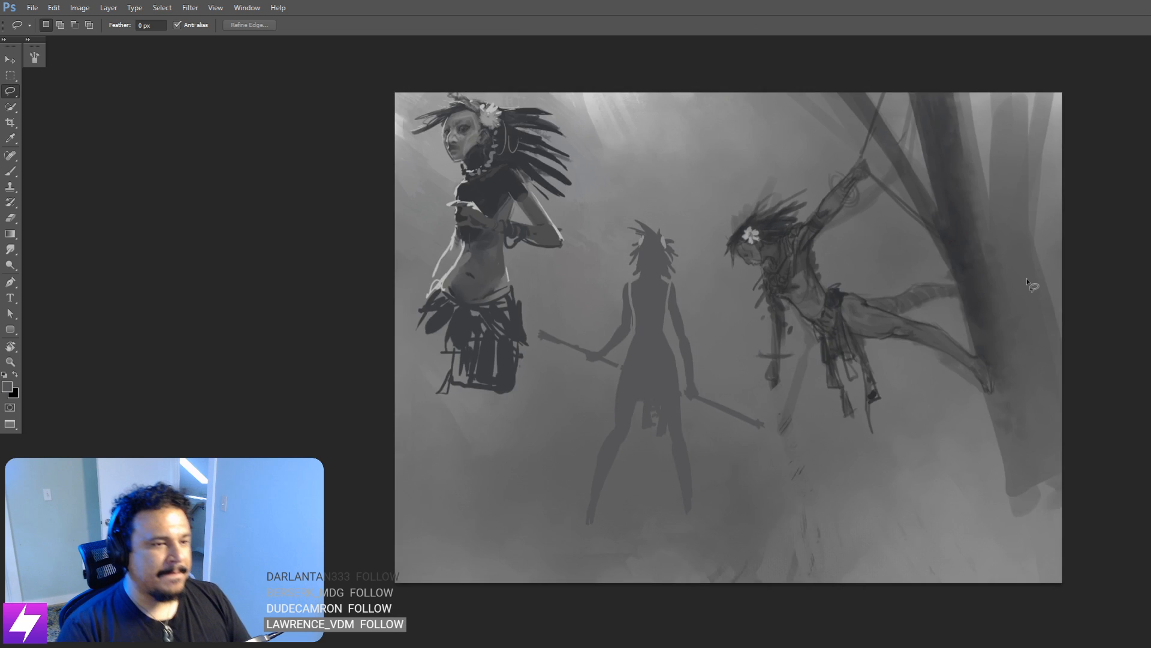
Step: Flip the canvas horizontally and paint over the light sliver between the silhouette's torso and its straighter arm
key(ctrl+shift+h)
key(ctrl+plus)
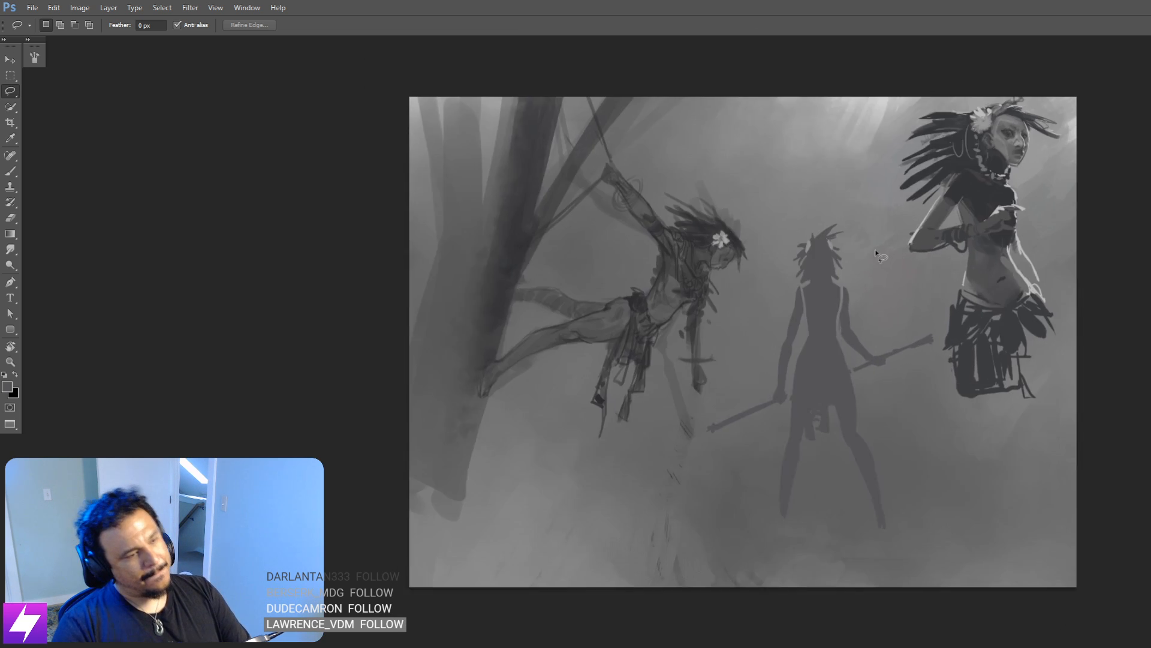
key(ctrl+plus)
drag(887, 262, 883, 283)
key(b)
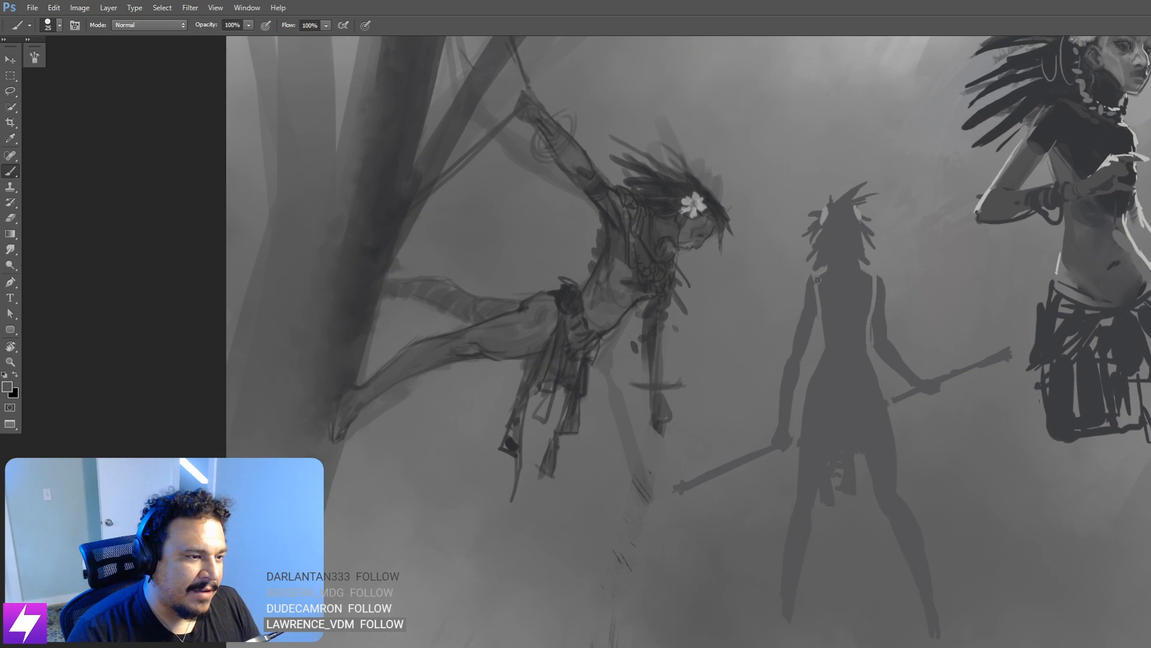
key(e)
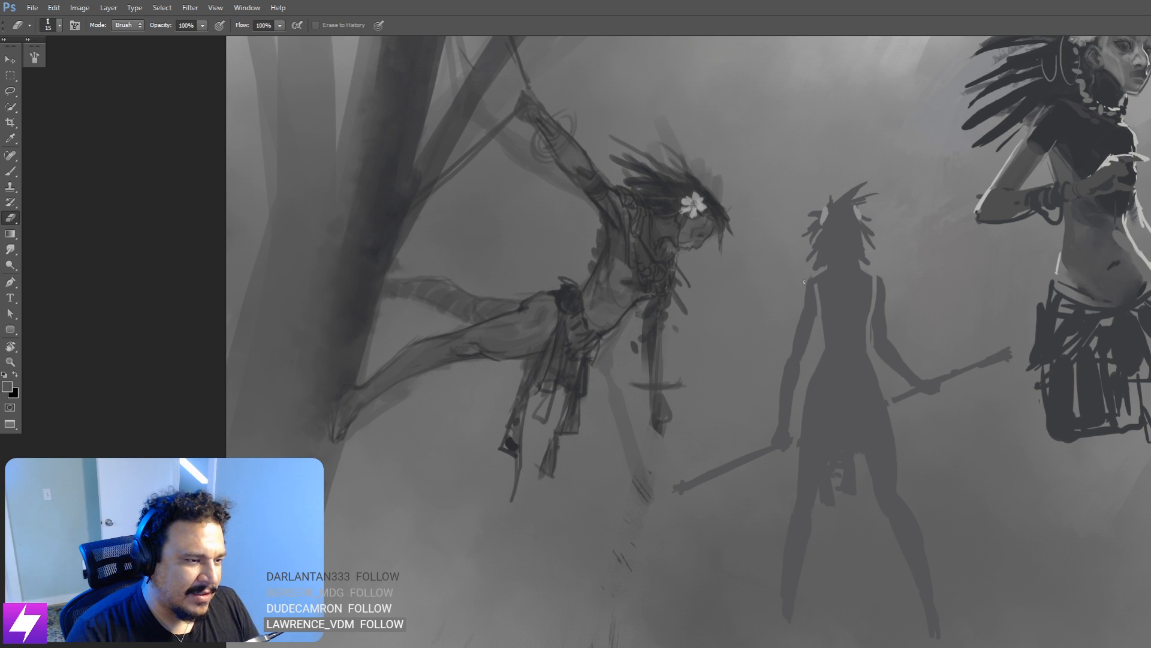
key(b)
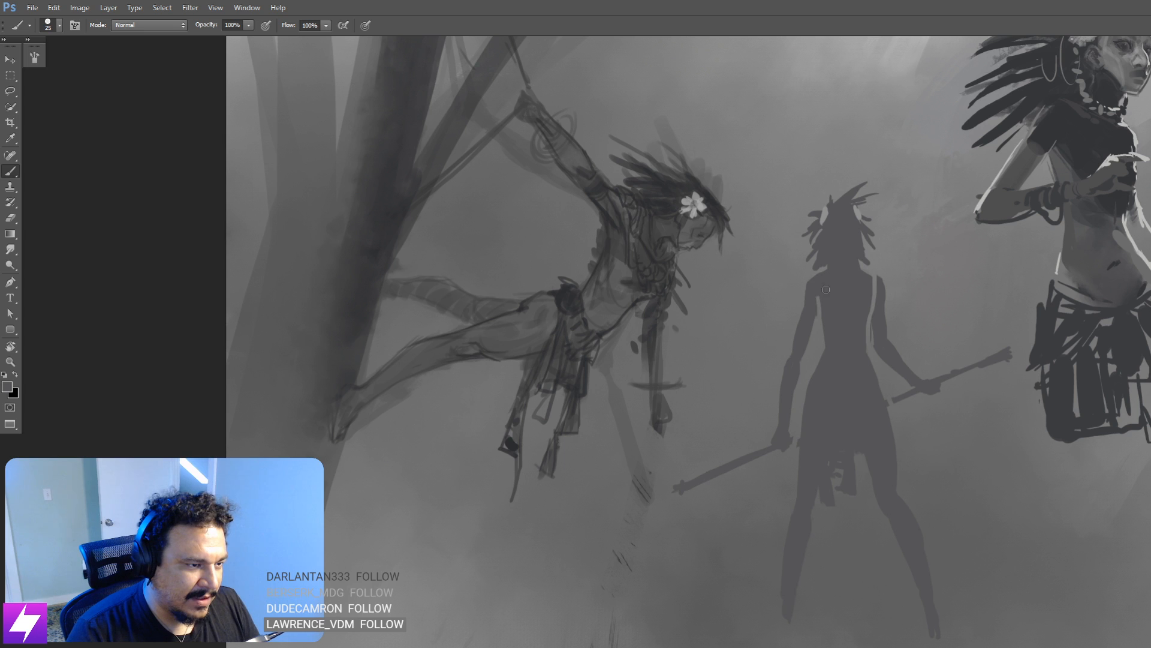
key(bracketright)
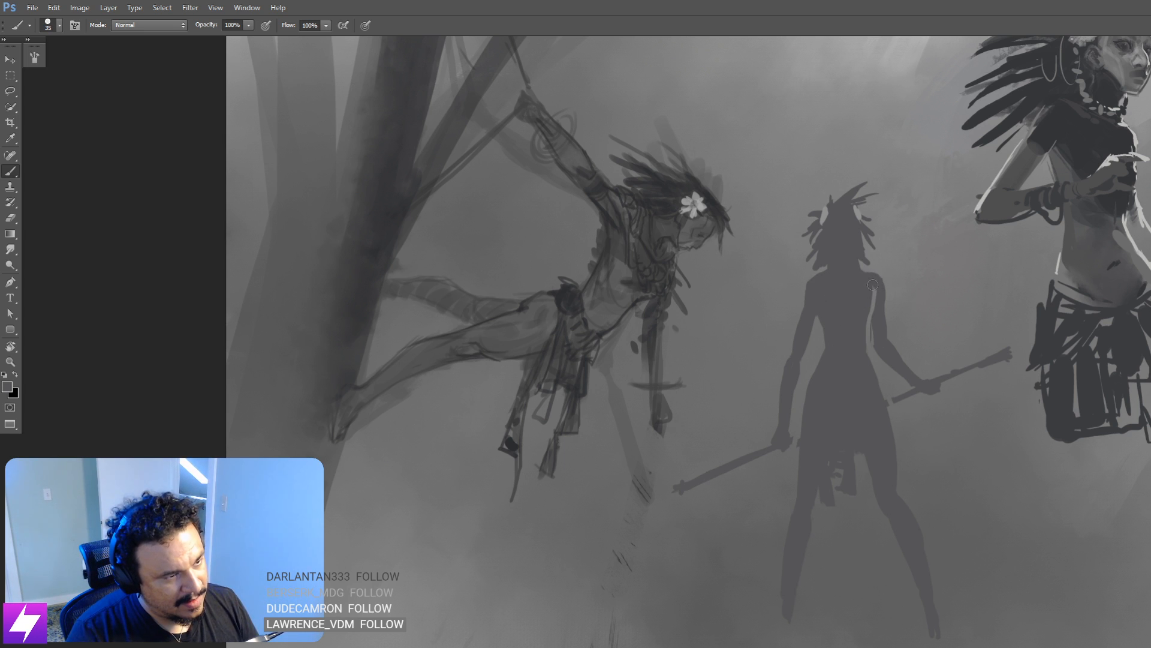
Step: Paint over the matching sliver between the torso and the bent arm with the brush at size 30
drag(873, 285, 868, 351)
key(ctrl+z)
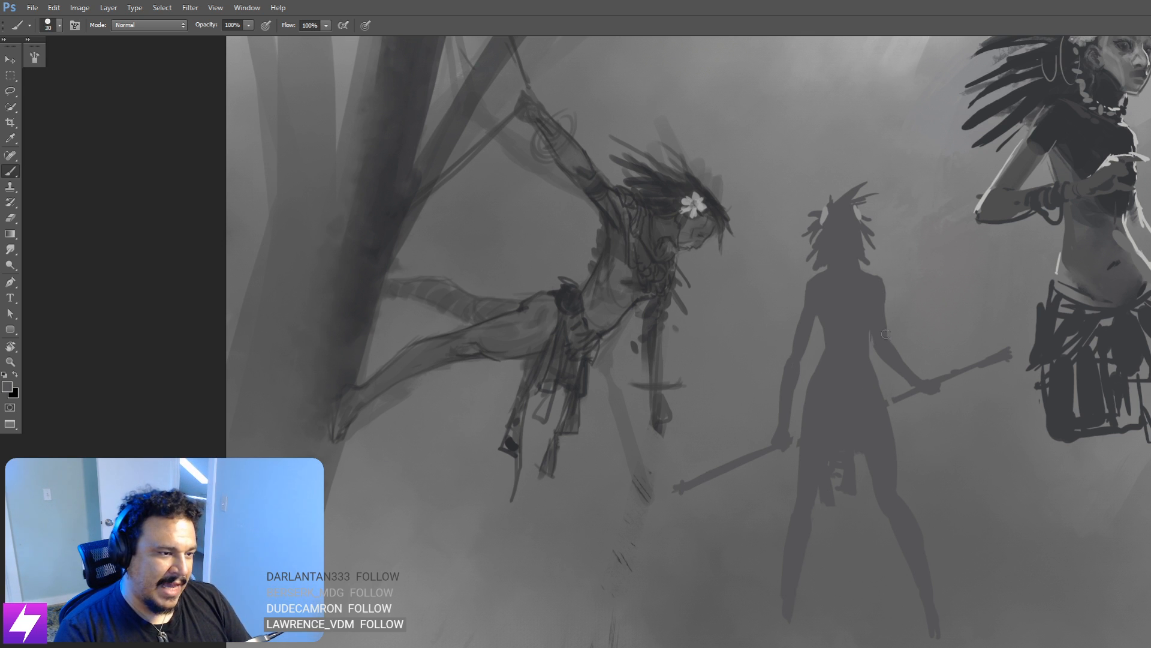
drag(818, 342, 830, 337)
key(bracketright)
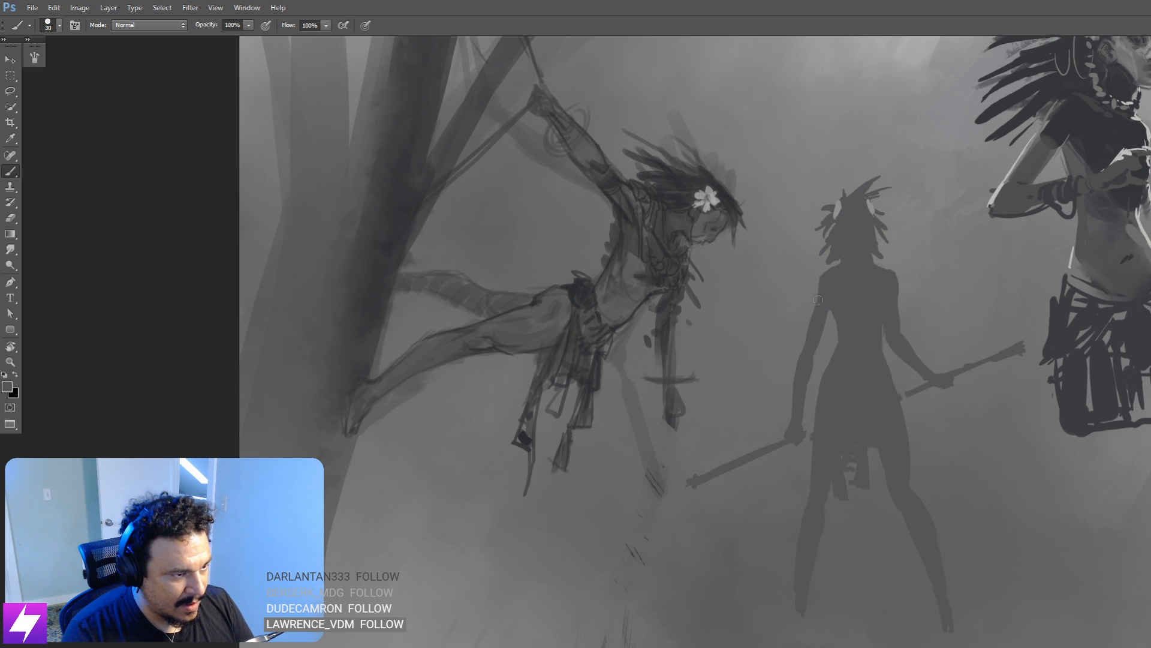
mouse_move(818, 300)
mouse_down()
mouse_move(808, 336)
mouse_move(821, 292)
mouse_move(863, 316)
mouse_move(916, 305)
mouse_up()
key(ctrl+minus)
key(ctrl+minus)
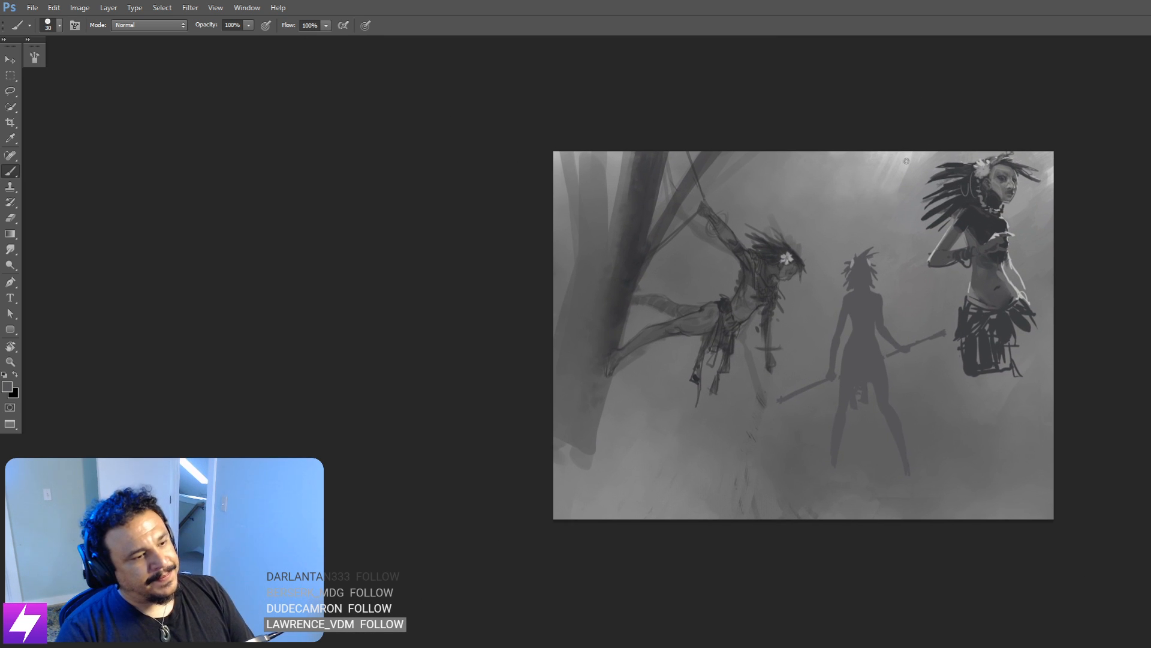
Step: Paint feet onto both legs of the silhouette with the brush at size 45 and trim them with the eraser at size 30
key(ctrl+plus)
scroll(876, 442, down, 3)
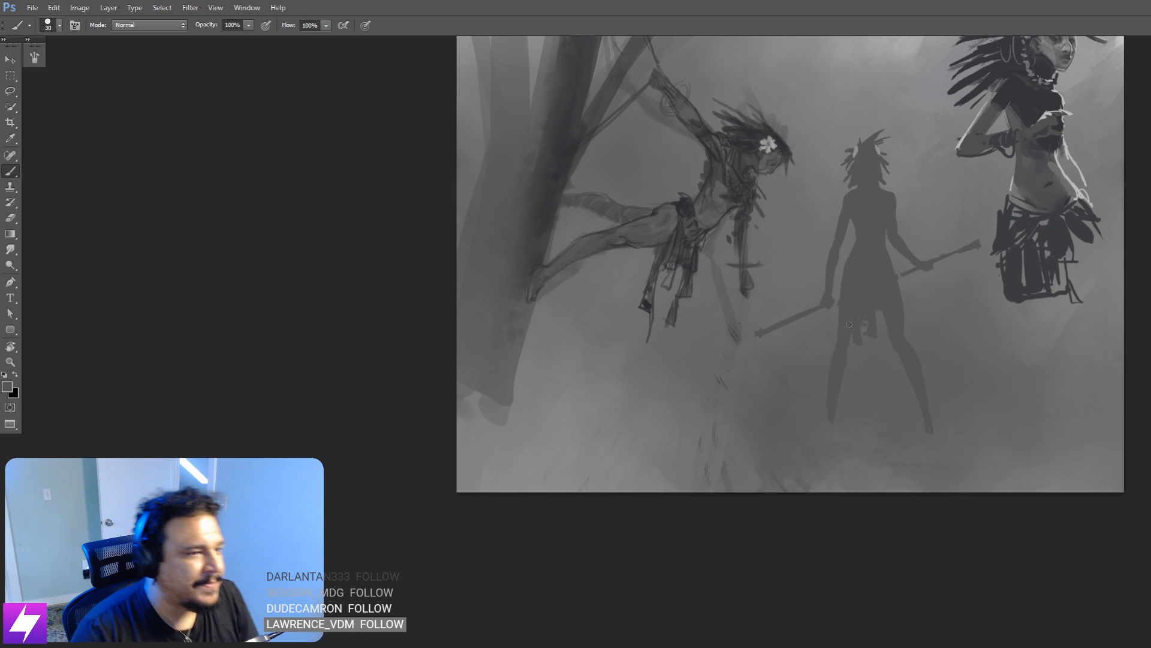
scroll(849, 324, right, 2)
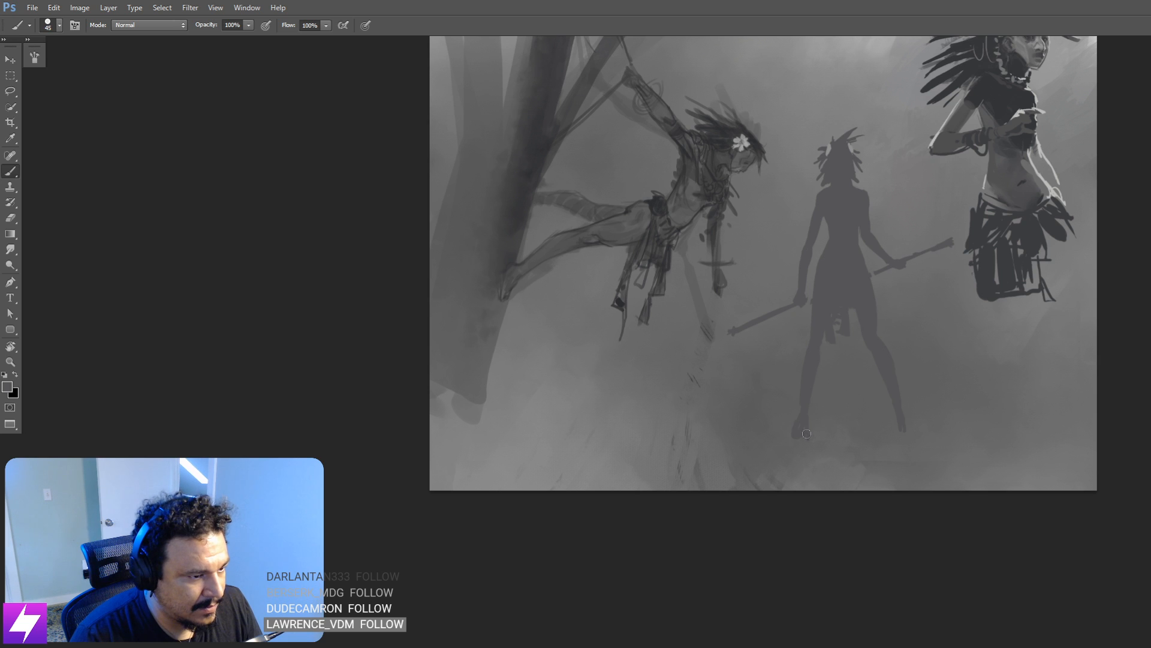
drag(902, 411, 906, 413)
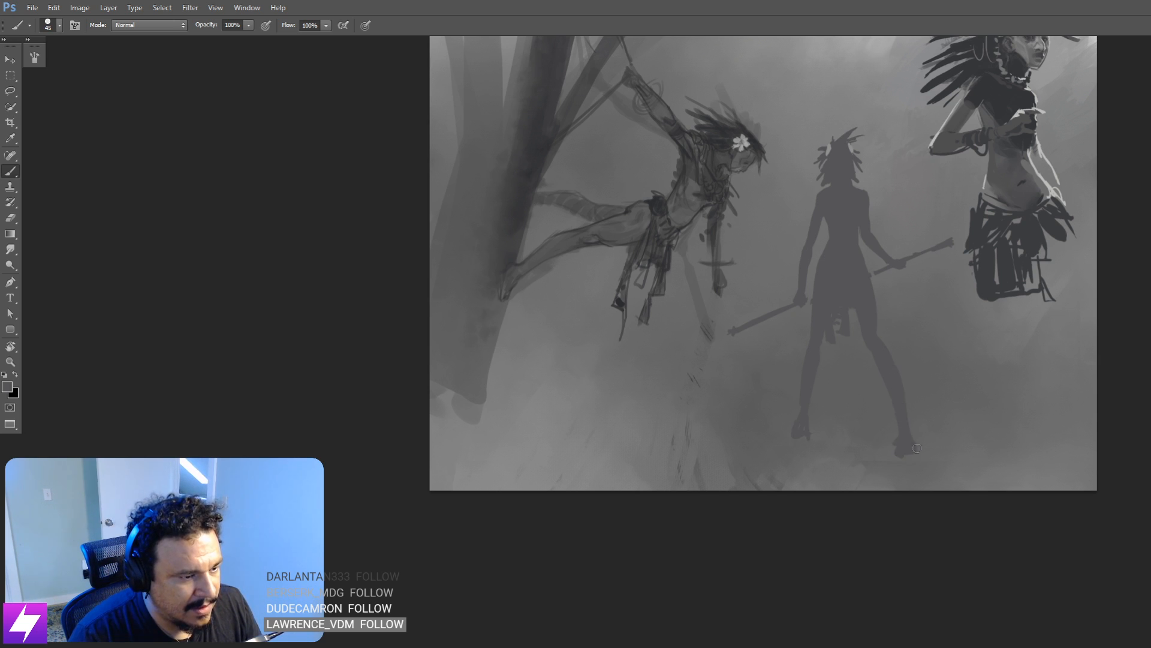
key(e)
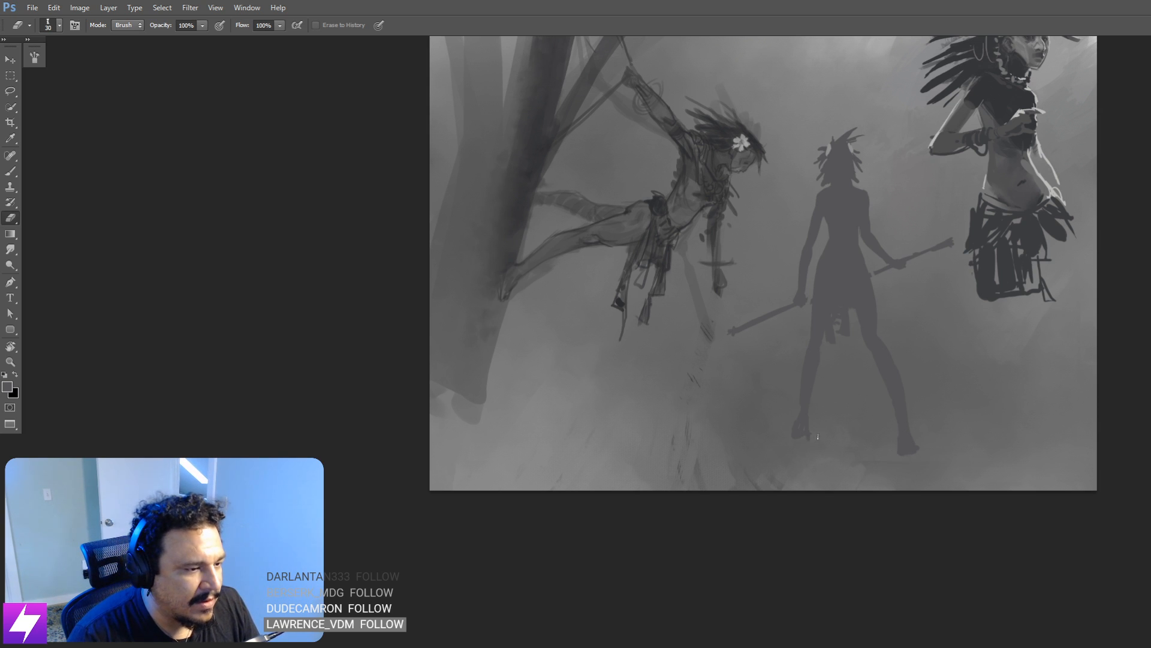
drag(814, 411, 812, 432)
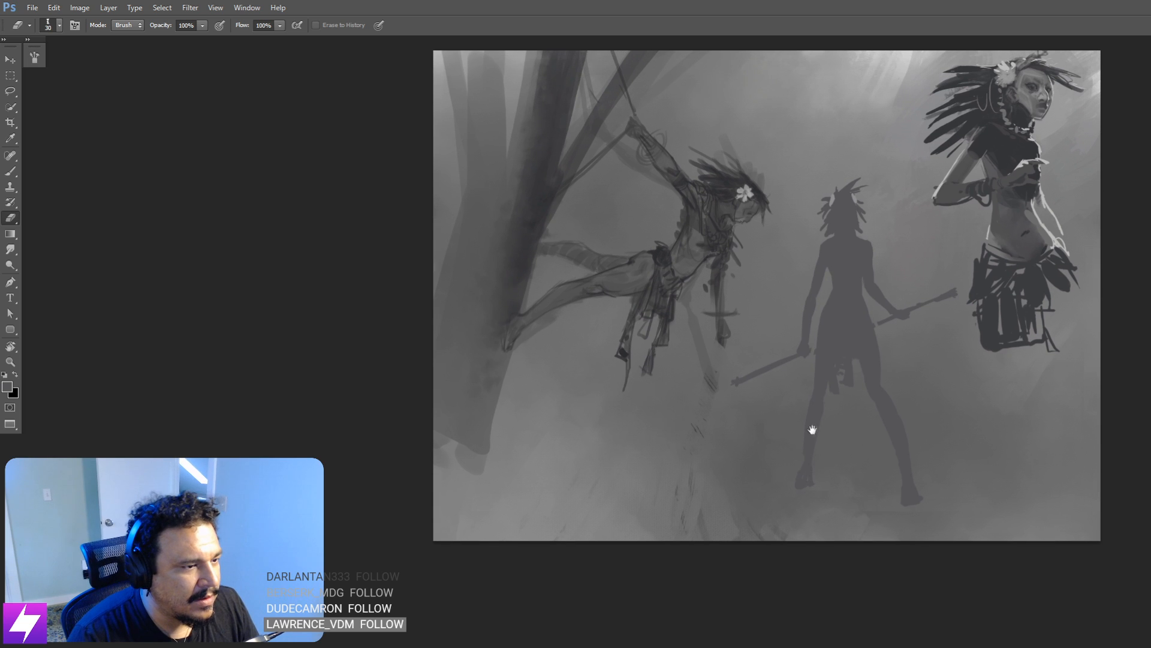
drag(914, 329, 919, 369)
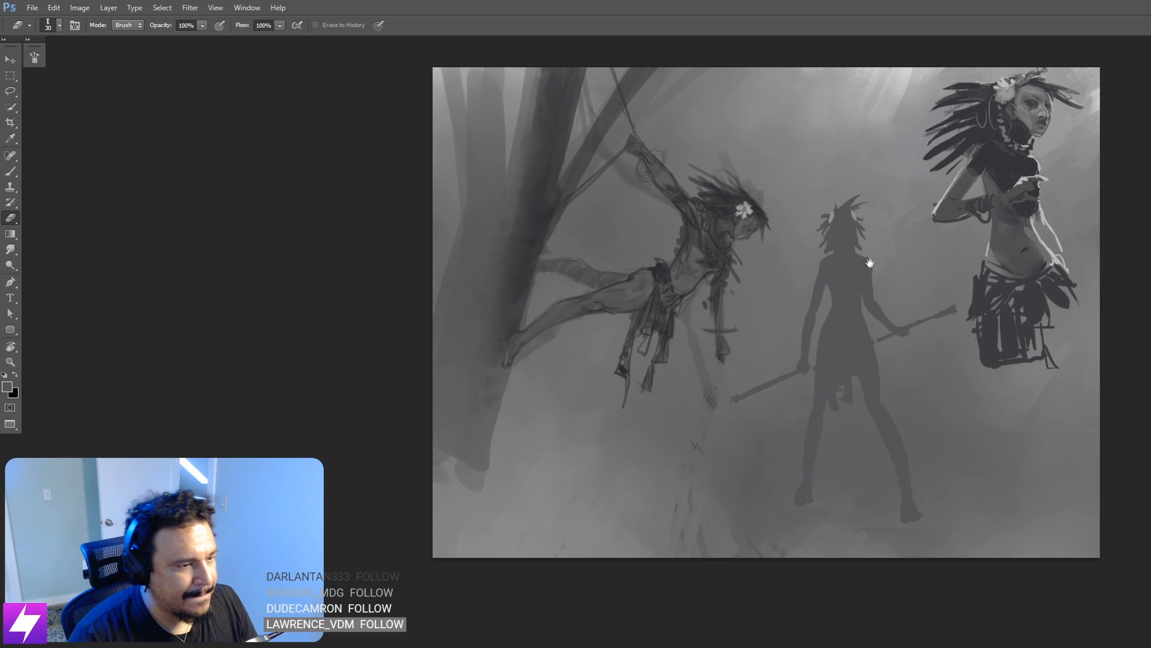
mouse_move(854, 384)
mouse_down()
mouse_move(869, 403)
mouse_move(881, 385)
mouse_up()
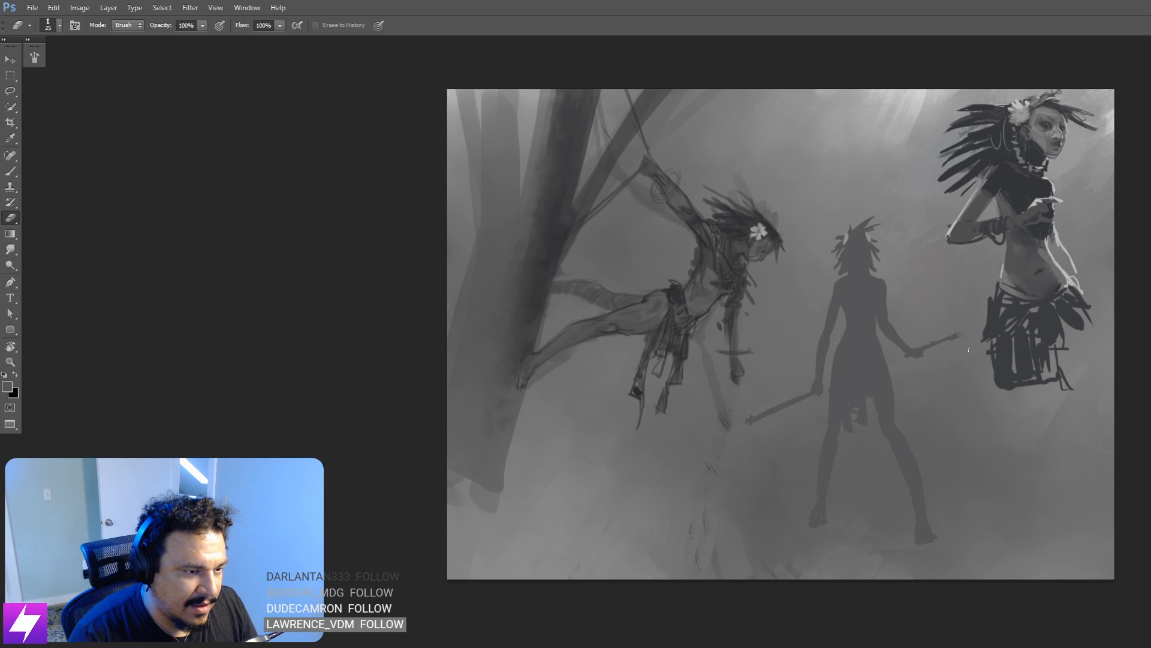
Step: Erase the staff on both sides of the silhouette with the eraser at size 50, leaving the hands intact
drag(929, 340, 943, 354)
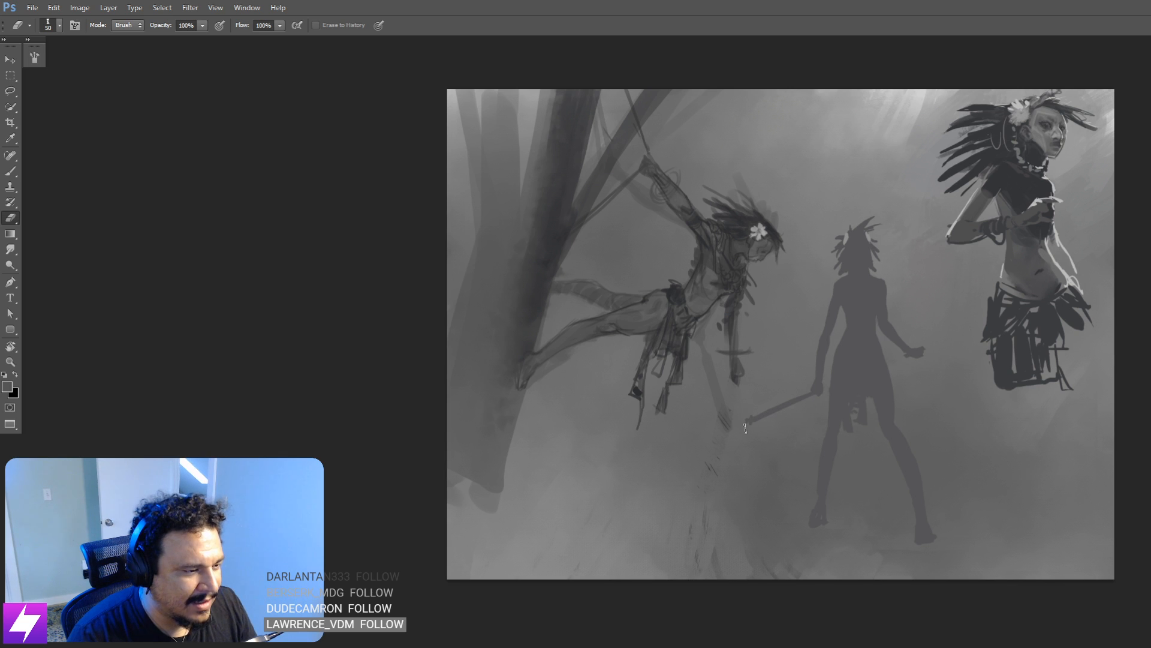
mouse_move(743, 425)
mouse_down()
mouse_move(788, 383)
mouse_move(753, 420)
mouse_move(813, 394)
mouse_up()
drag(897, 384, 886, 413)
Step: Paint a thin diagonal shaft rising from the bent arm's hand with the brush at size 30, and shift the silhouette closer to the hanging figure
key(b)
key(bracketleft)
key(bracketleft)
key(bracketleft)
drag(969, 328, 891, 388)
key(ctrl+alt+z)
key(ctrl+alt+z)
drag(972, 327, 917, 373)
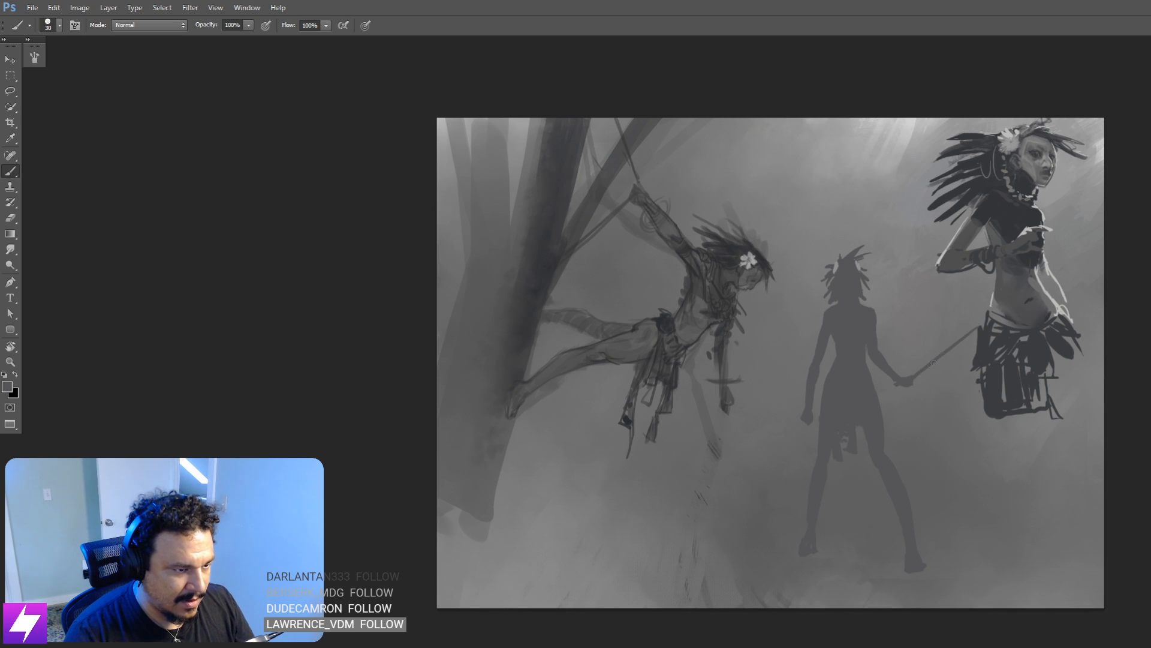
key(ctrl+alt+z)
mouse_move(973, 327)
mouse_down()
mouse_move(915, 375)
mouse_move(923, 393)
mouse_move(911, 397)
mouse_up()
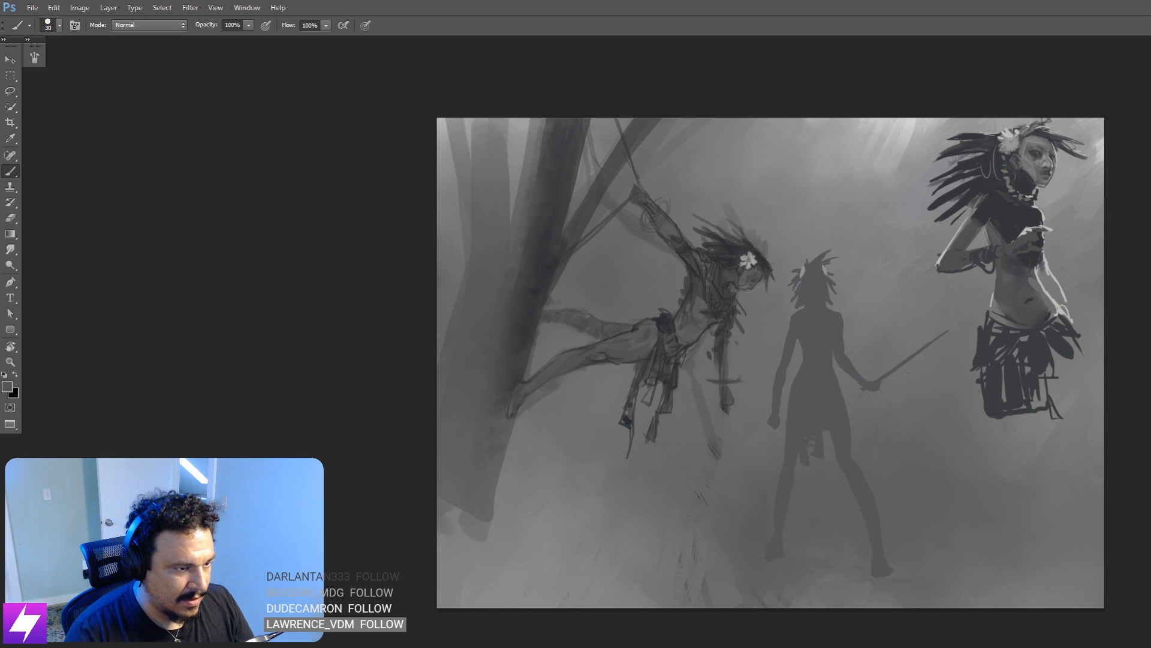
Step: Broaden the shaft's outer part into a machete-like blade, and trim its edges and tip with the eraser at size 50
drag(947, 337, 895, 372)
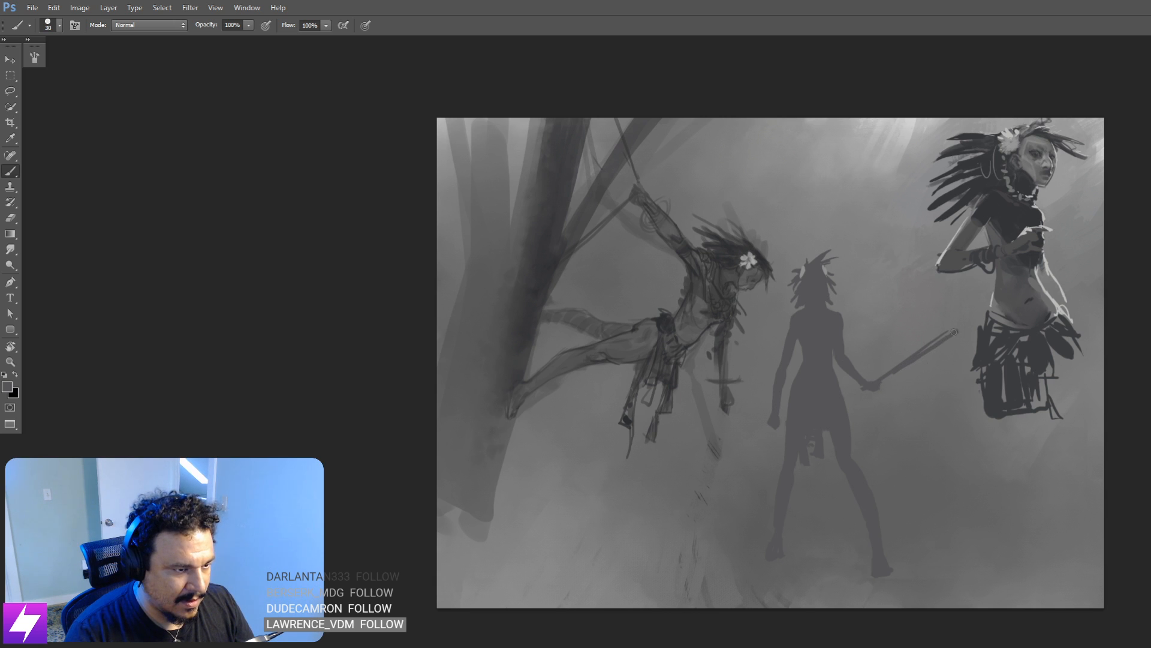
drag(954, 331, 933, 344)
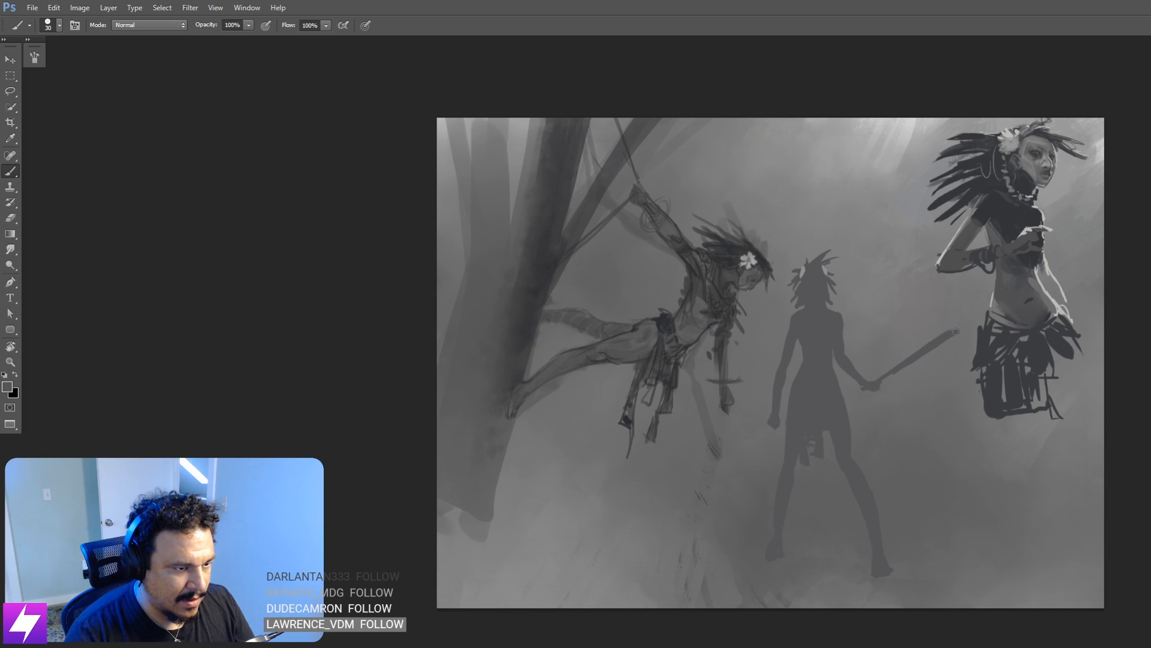
mouse_move(968, 329)
mouse_down()
mouse_move(926, 358)
mouse_move(910, 352)
mouse_up()
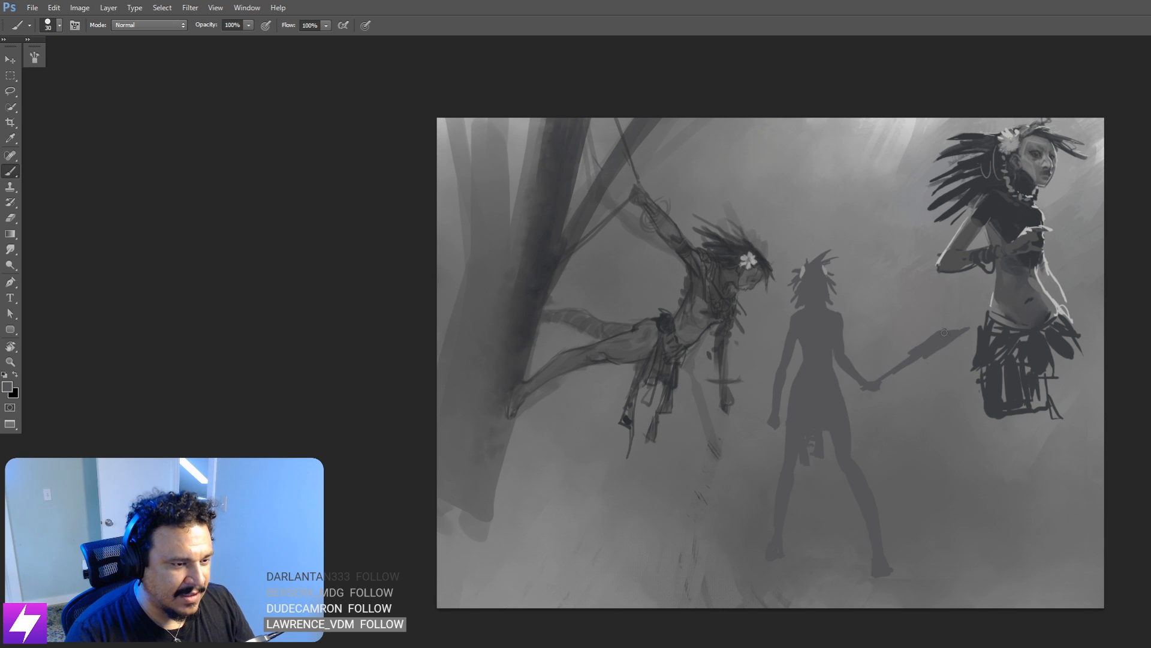
key(e)
mouse_move(945, 329)
mouse_down()
mouse_move(960, 311)
mouse_move(906, 351)
mouse_up()
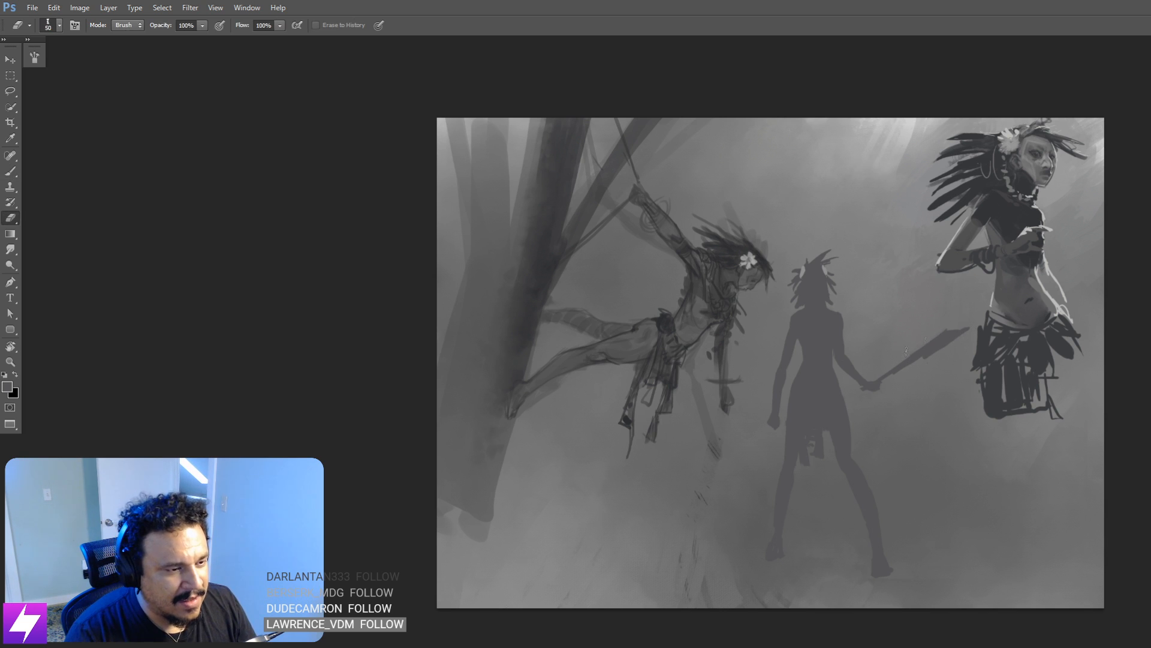
drag(966, 329, 926, 356)
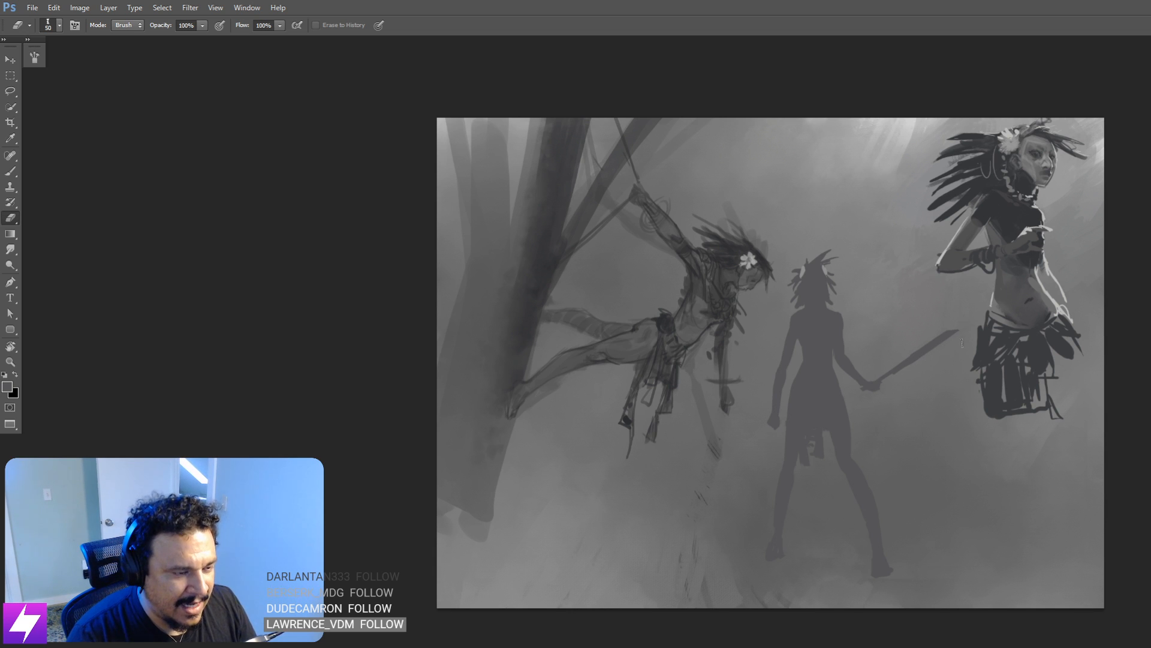
drag(827, 383, 814, 385)
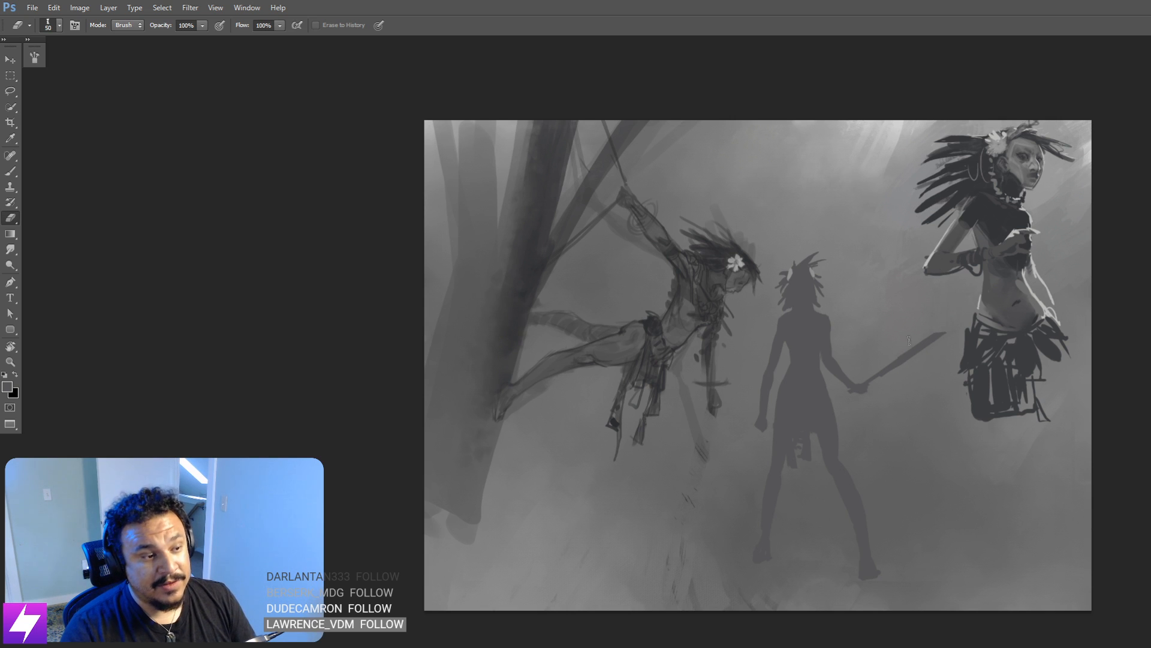
Step: Examine the silhouette up close and in the whole composition, toggling its layer's visibility off and on
key(ctrl+comma)
key(ctrl+comma)
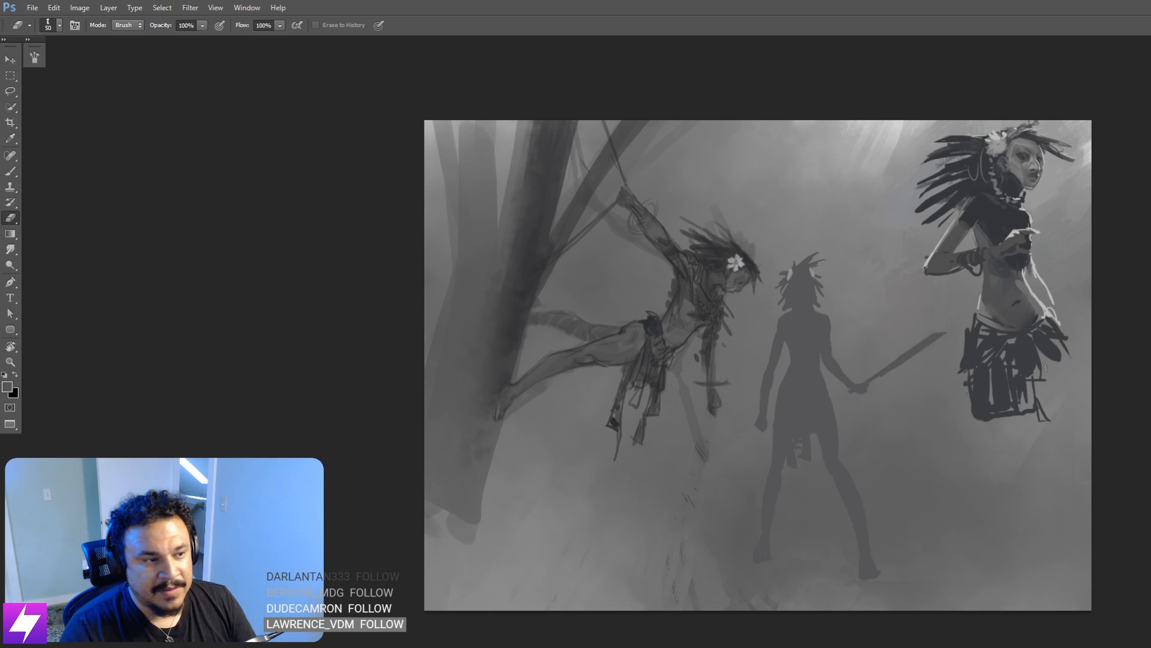
mouse_move(887, 426)
mouse_down()
mouse_move(887, 440)
mouse_move(884, 418)
mouse_up()
key(ctrl+plus)
key(ctrl+plus)
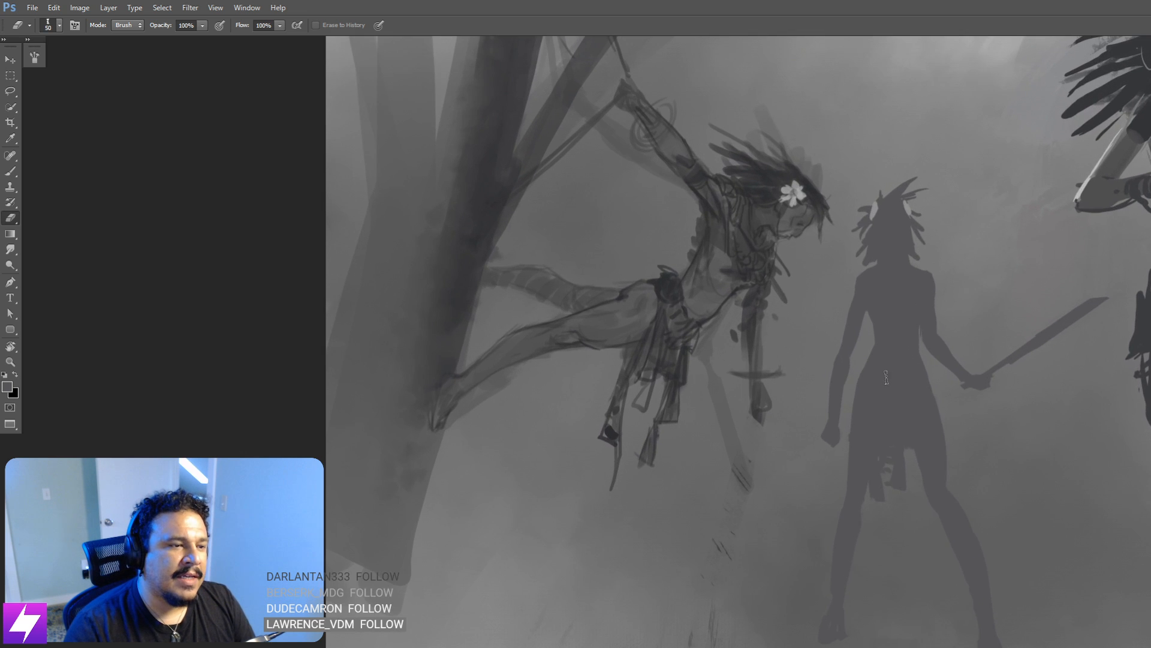
drag(996, 408, 925, 379)
key(b)
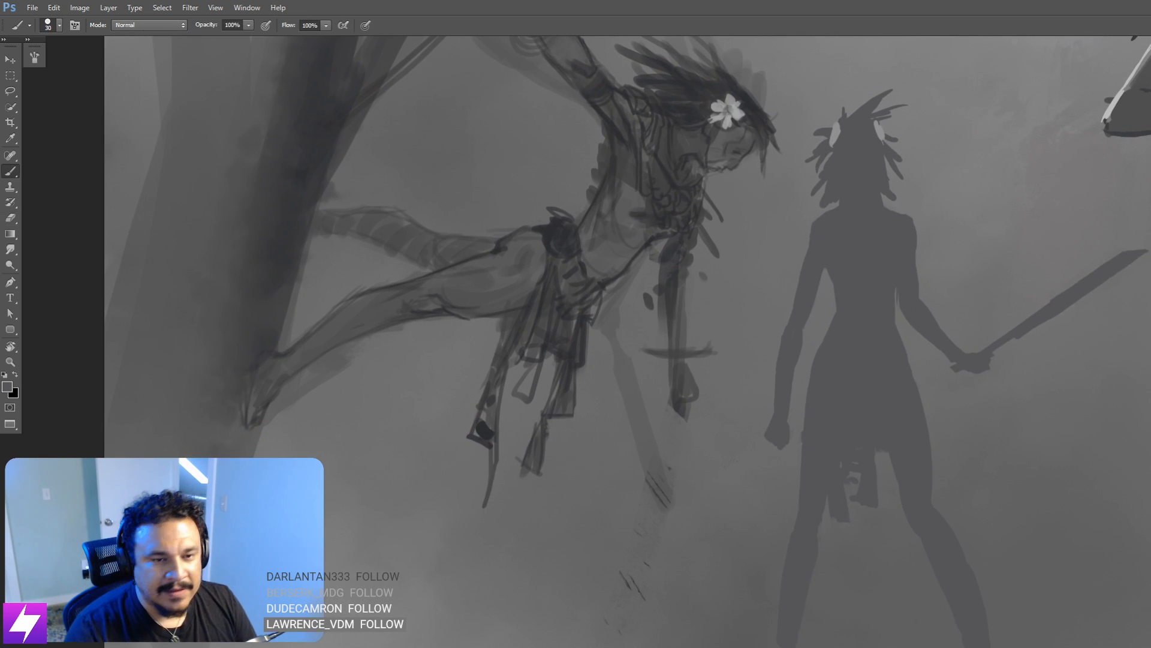
key(ctrl+comma)
key(ctrl+comma)
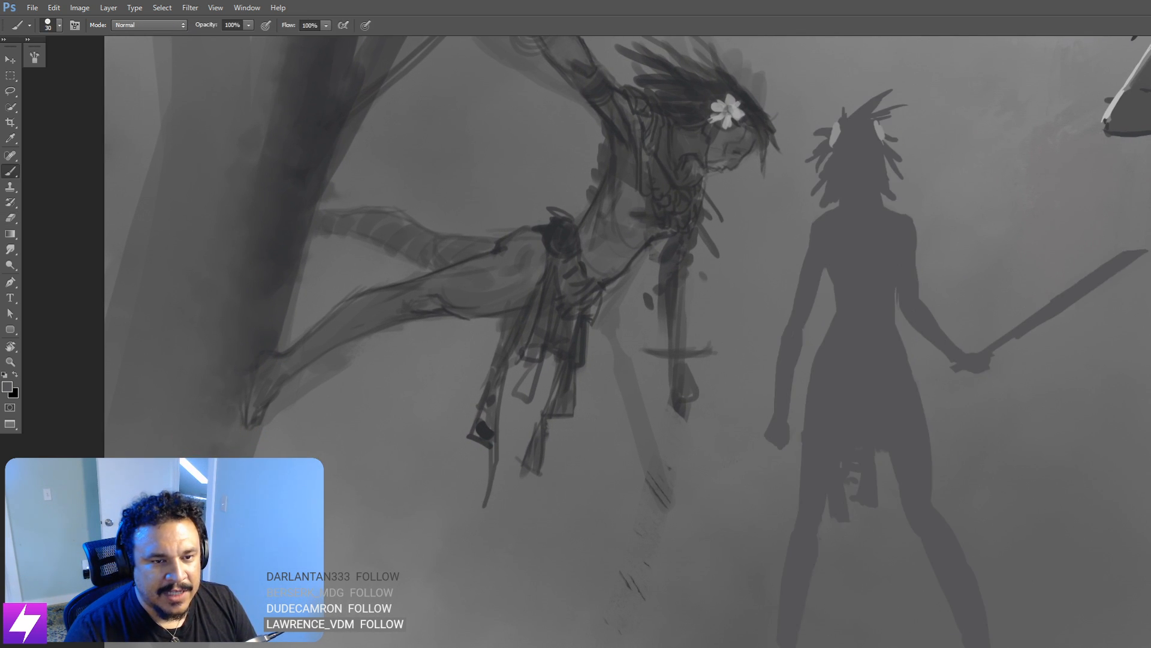
key(ctrl+minus)
scroll(885, 447, down, 5)
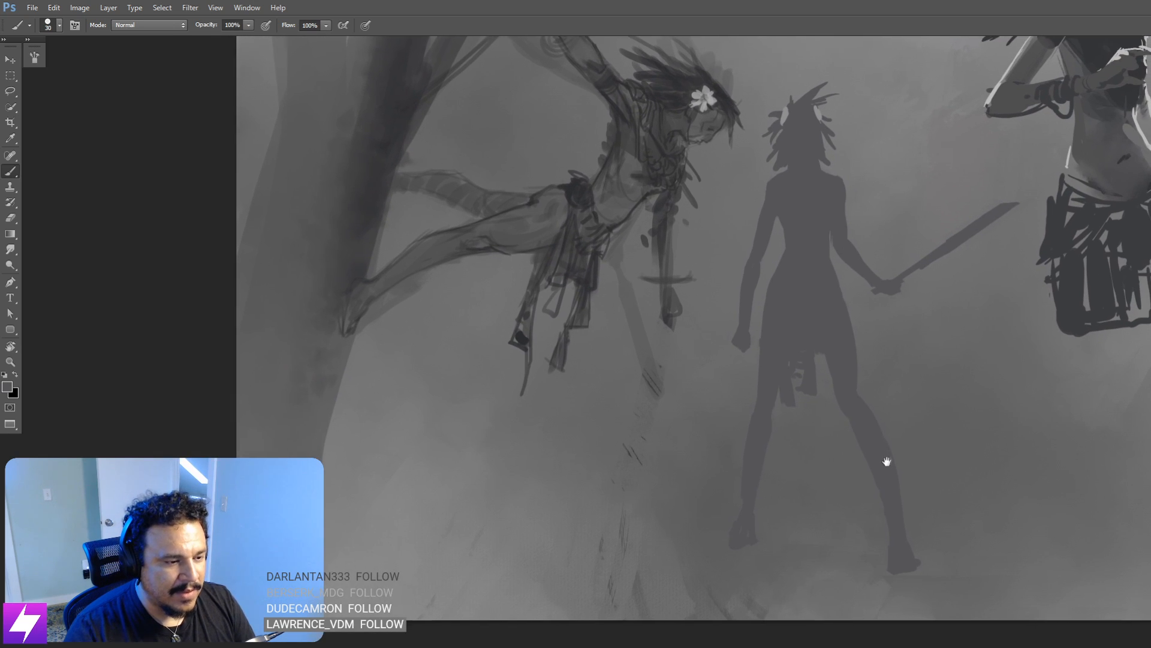
key(ctrl+0)
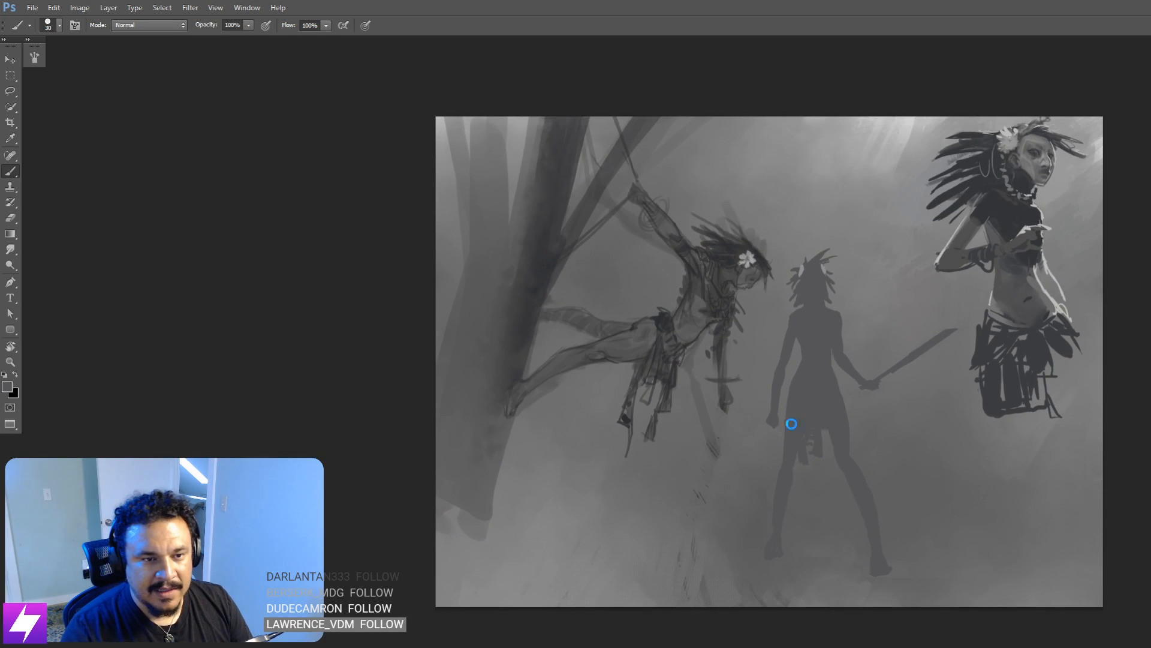
Step: Flip the canvas horizontally and toggle the silhouette layer off and on to check the mirrored composition
key(ctrl+shift+h)
drag(729, 444, 766, 446)
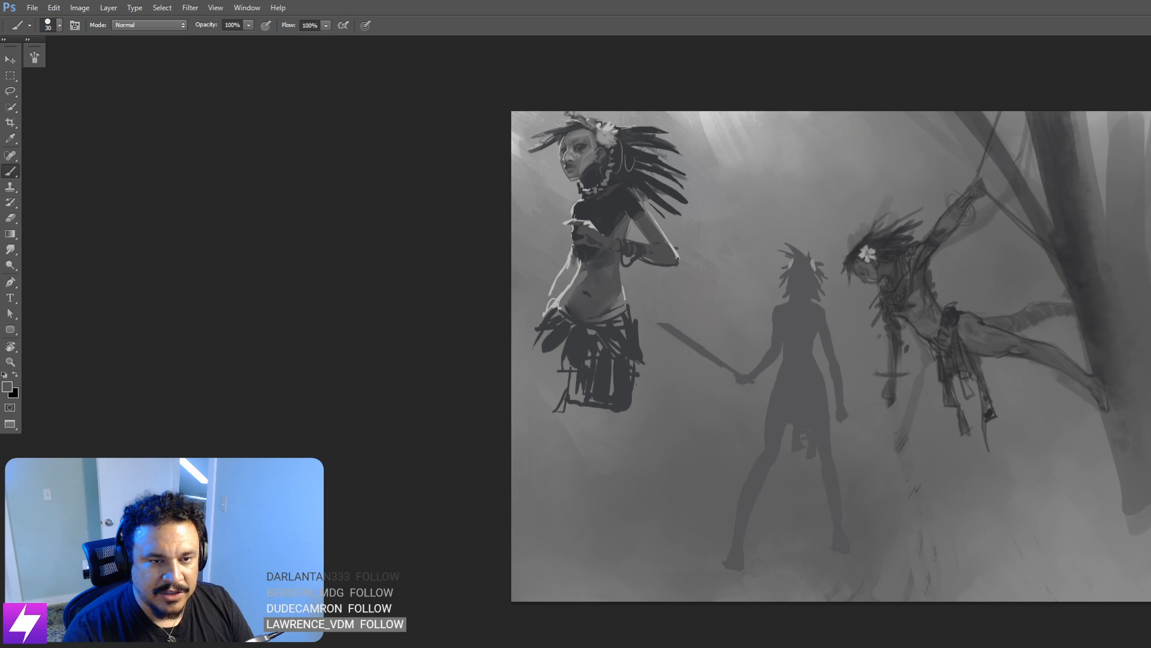
key(ctrl+comma)
key(ctrl+comma)
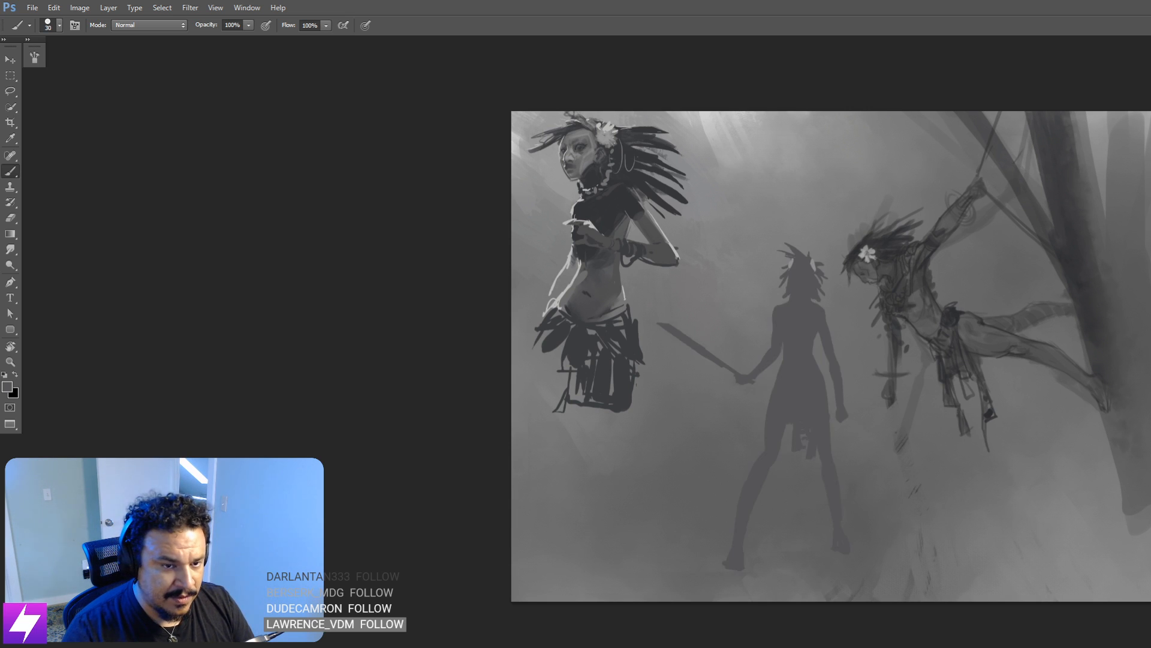
mouse_move(791, 455)
mouse_down()
mouse_move(758, 442)
mouse_move(750, 336)
mouse_move(699, 360)
mouse_move(716, 364)
mouse_move(756, 329)
mouse_move(732, 344)
mouse_move(720, 329)
mouse_up()
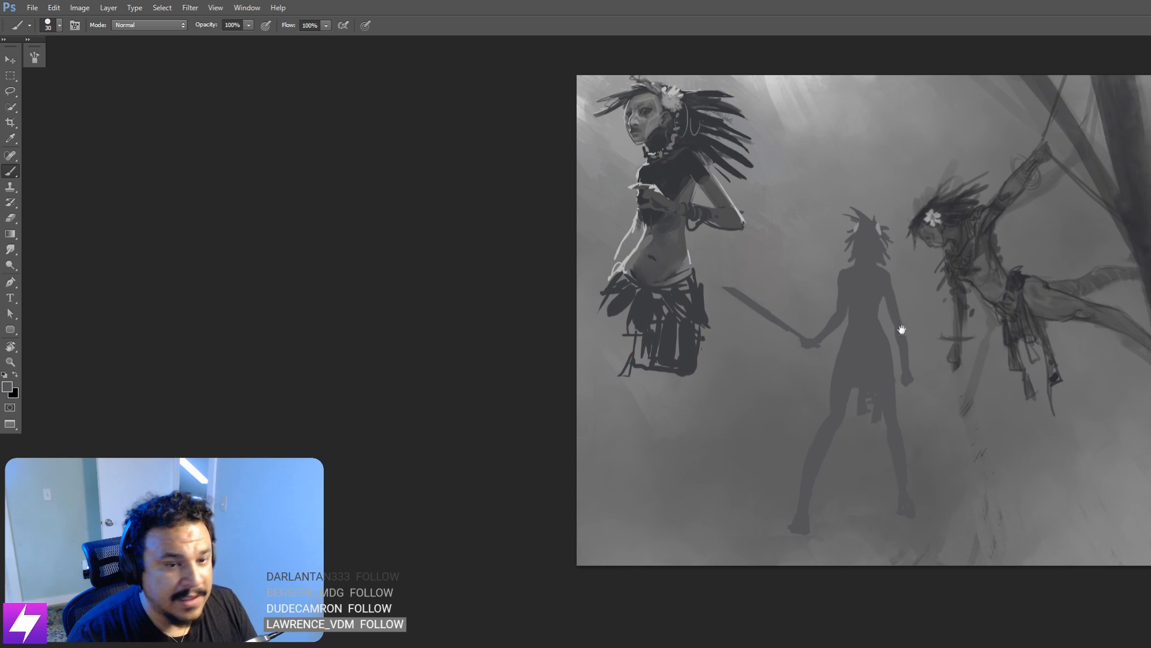
key(r)
drag(853, 242, 914, 258)
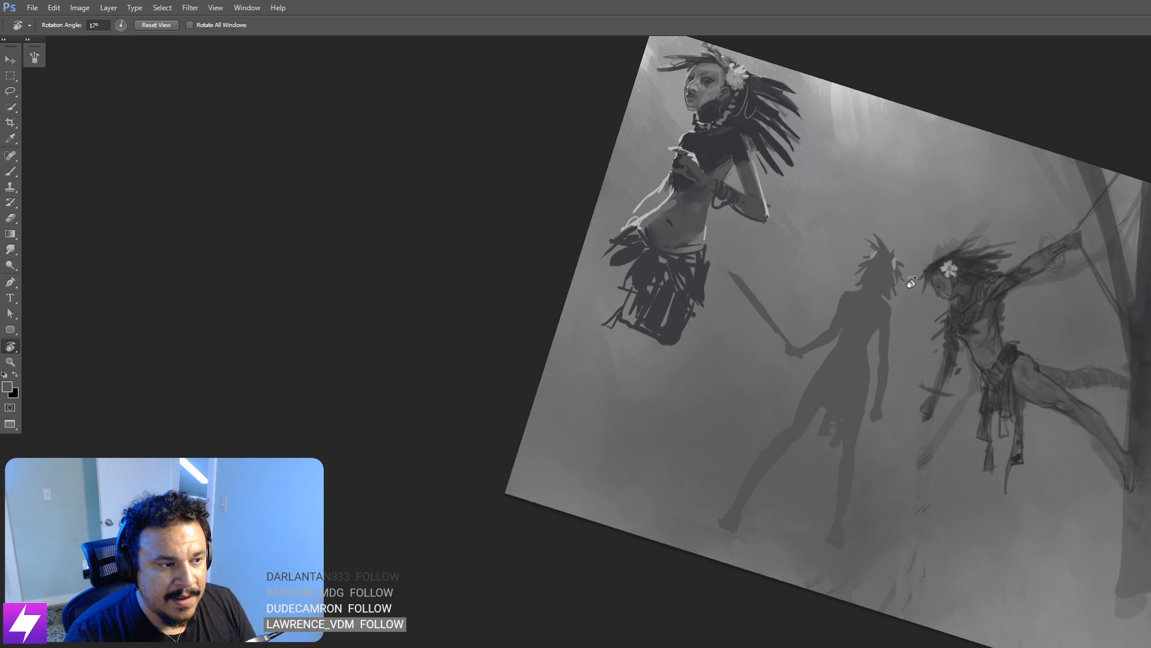
key(Escape)
Step: Straighten the rotated view and examine the silhouette up close and in the whole composition, toggling its layer's visibility off and on
mouse_move(866, 312)
mouse_down()
mouse_move(894, 296)
mouse_move(992, 293)
mouse_up()
key(ctrl+plus)
drag(896, 275, 877, 295)
key(e)
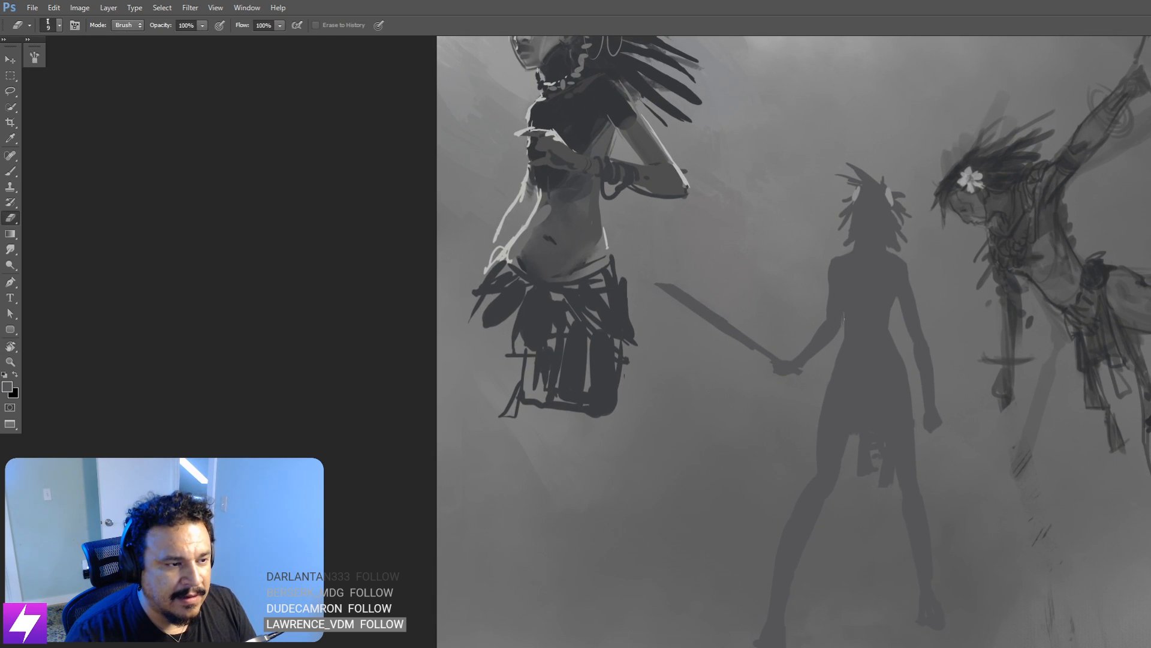
key(bracketright)
key(bracketright)
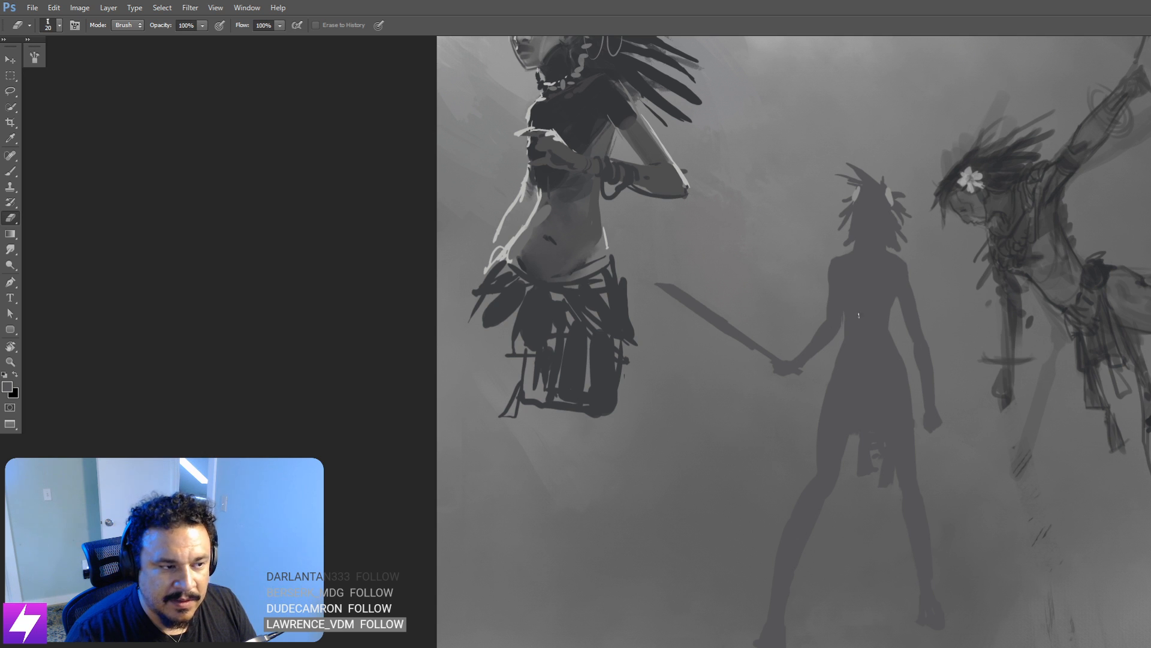
key(ctrl+comma)
key(ctrl+comma)
key(ctrl+comma)
key(ctrl+comma)
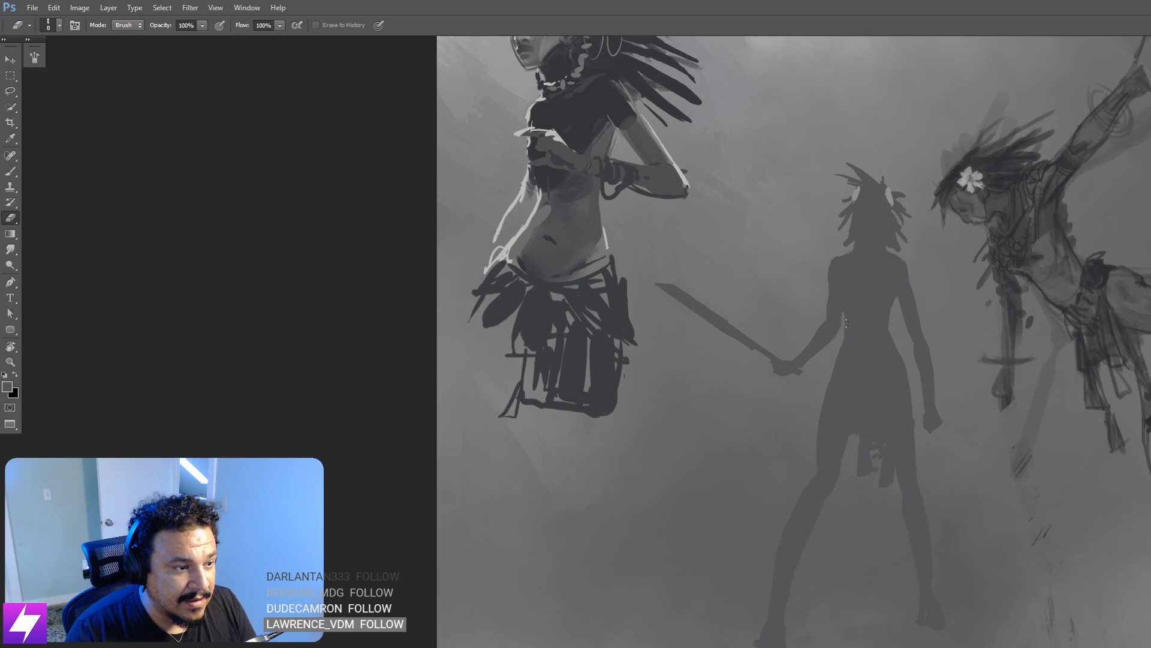
drag(952, 337, 932, 386)
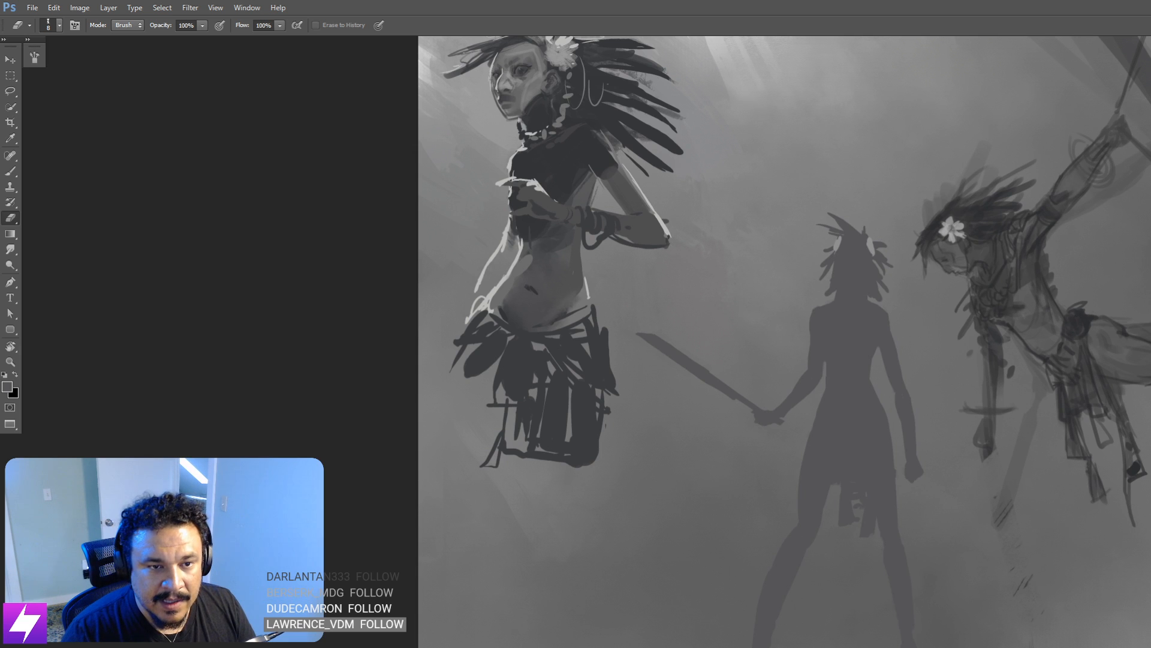
key(Escape)
key(ctrl+comma)
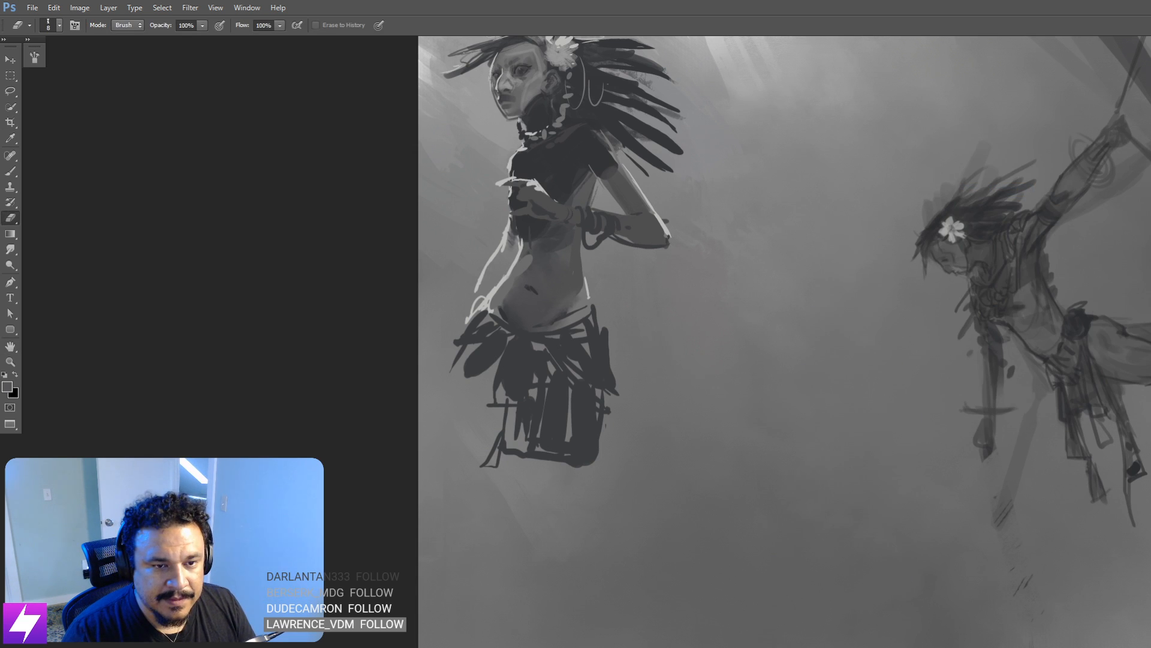
key(ctrl+comma)
key(ctrl+minus)
key(ctrl+plus)
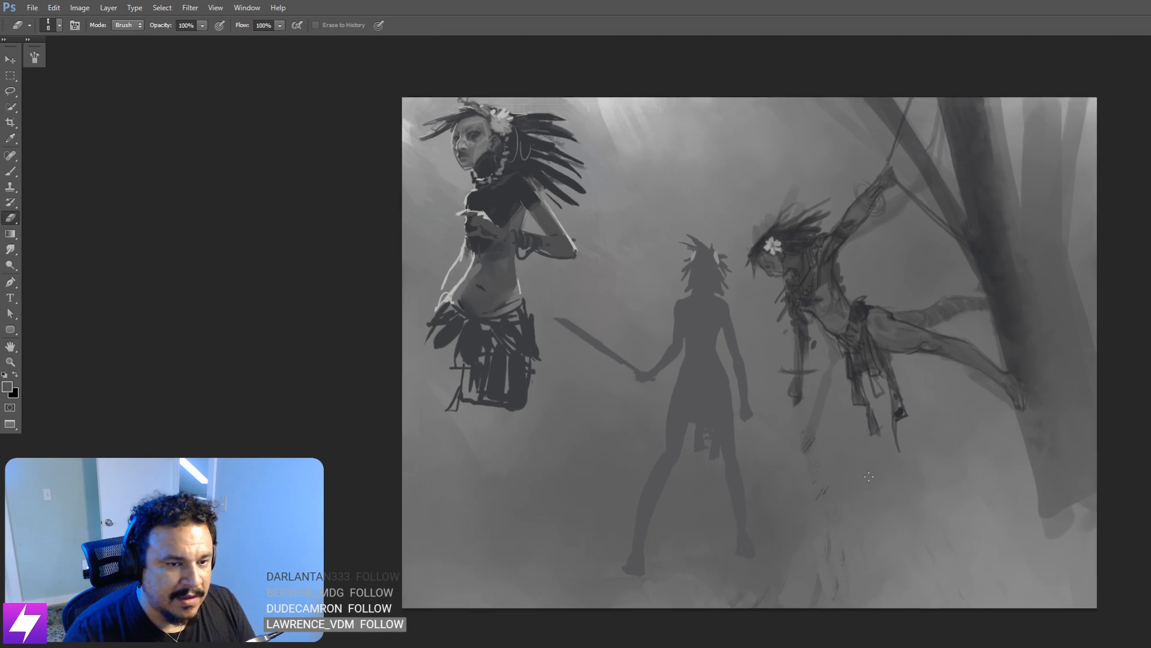
mouse_move(810, 463)
mouse_down()
mouse_move(905, 470)
mouse_move(943, 429)
mouse_up()
drag(875, 444, 882, 462)
Step: Flip the canvas horizontally and choose the soft textured 80 px brush preset for painting
key(b)
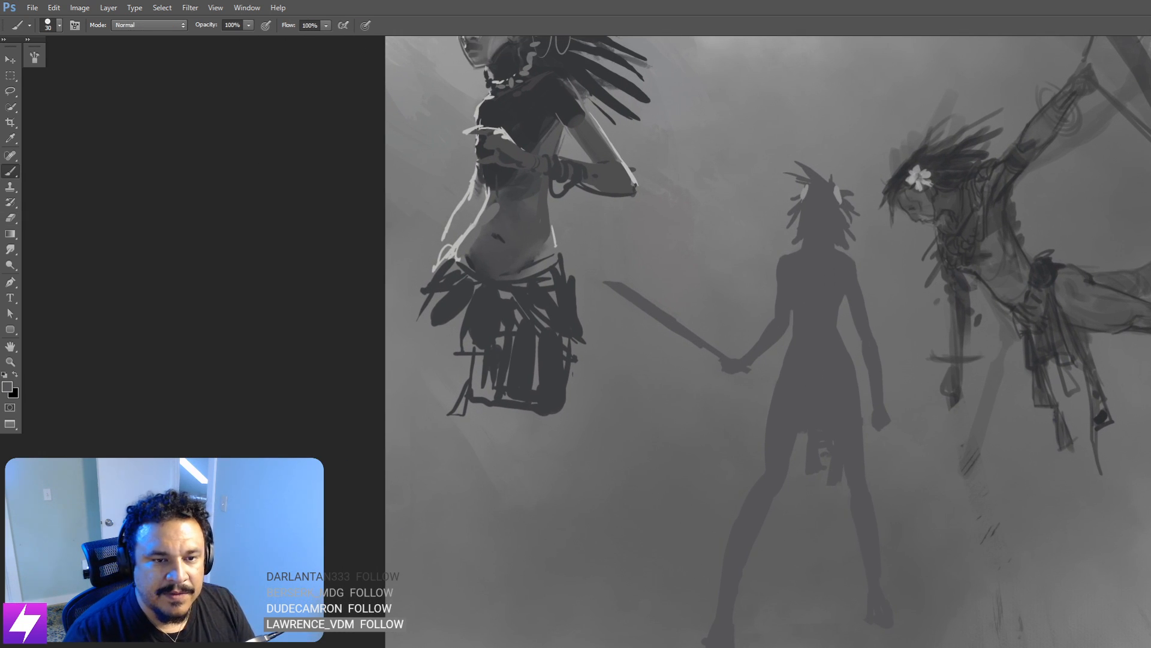
drag(976, 309, 952, 399)
drag(828, 360, 848, 345)
key(ctrl+minus)
key(ctrl+shift+h)
key(ctrl+plus)
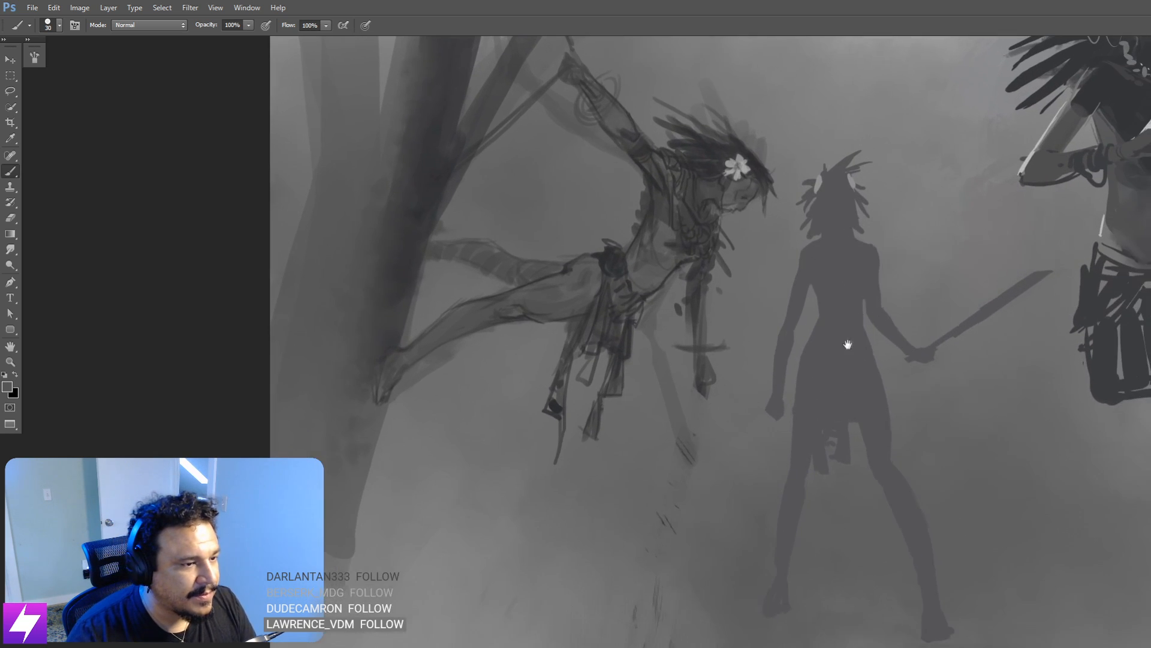
right_click(848, 345)
click(280, 359)
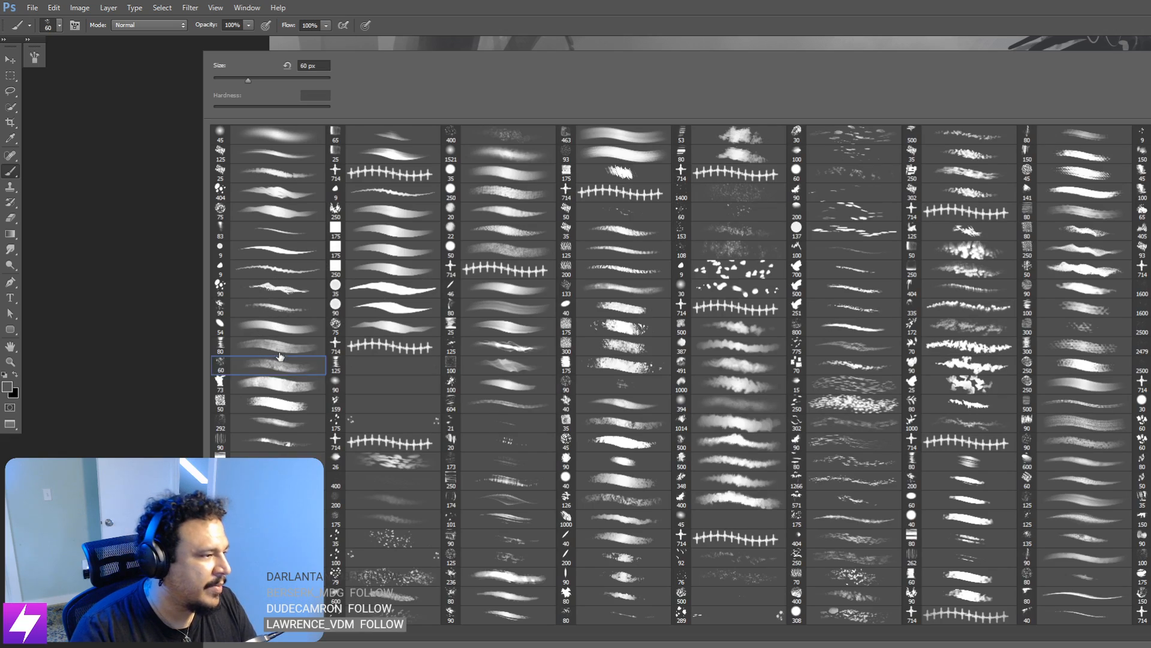
click(287, 348)
key(Return)
Step: Sample the dark grey of the portrait figure's top and paint it onto the silhouette's neck with a much smaller brush
drag(906, 353, 848, 408)
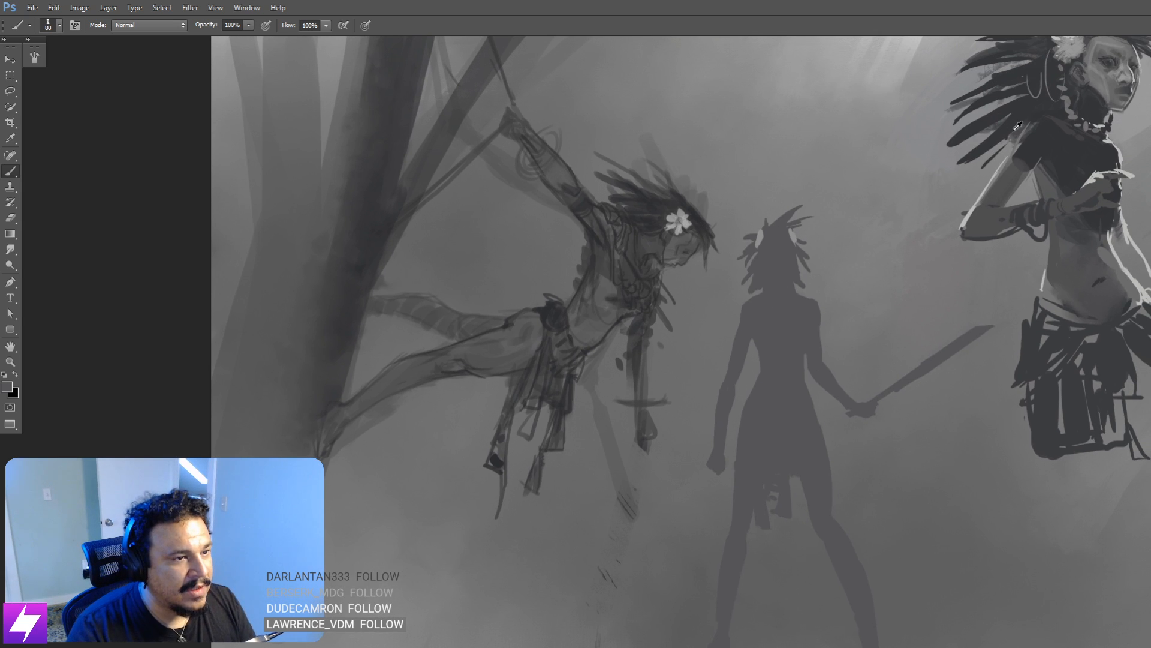
alt+click(1053, 135)
drag(862, 276, 865, 259)
key(bracketleft)
key(bracketleft)
key(bracketleft)
key(bracketleft)
key(bracketleft)
key(bracketleft)
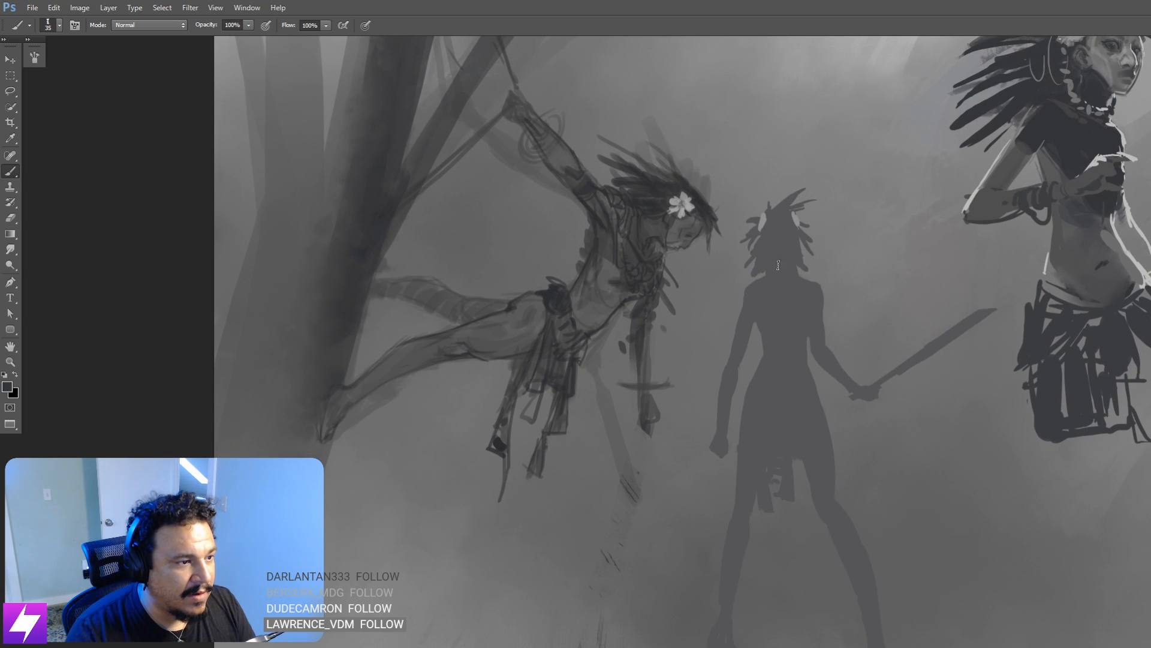
mouse_move(778, 265)
mouse_down()
mouse_move(783, 291)
mouse_move(779, 252)
mouse_up()
drag(809, 294, 836, 304)
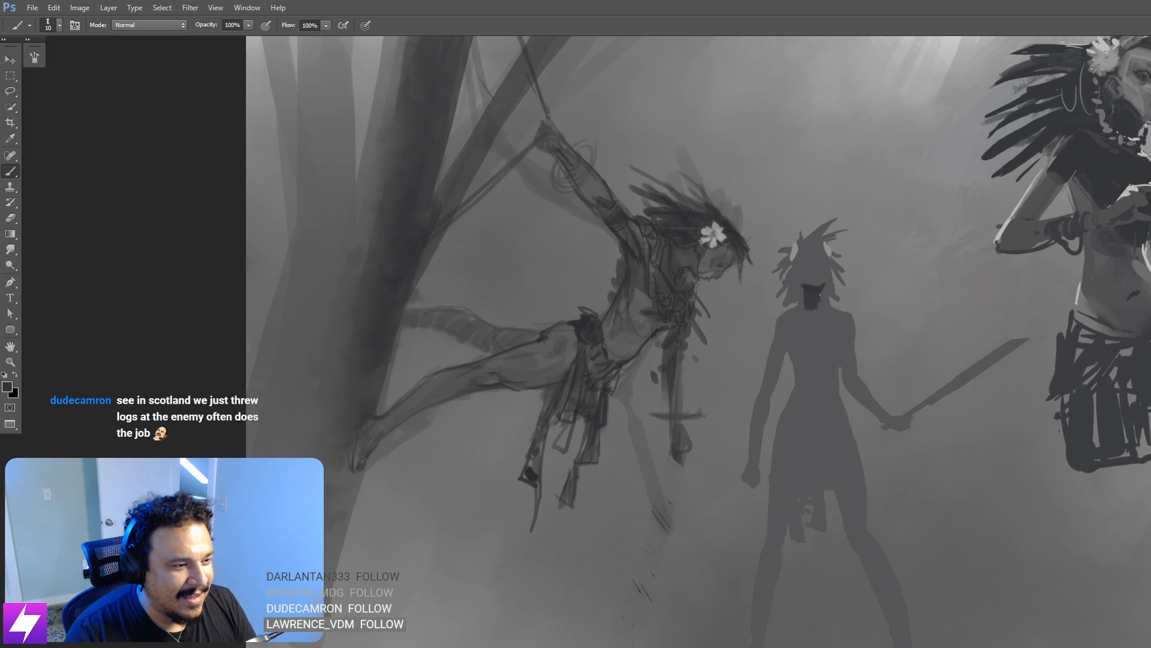
Step: Fill the silhouette's shoulders and upper back with the dark grey as a cropped top, starting with the brush at size 25
key(bracketright)
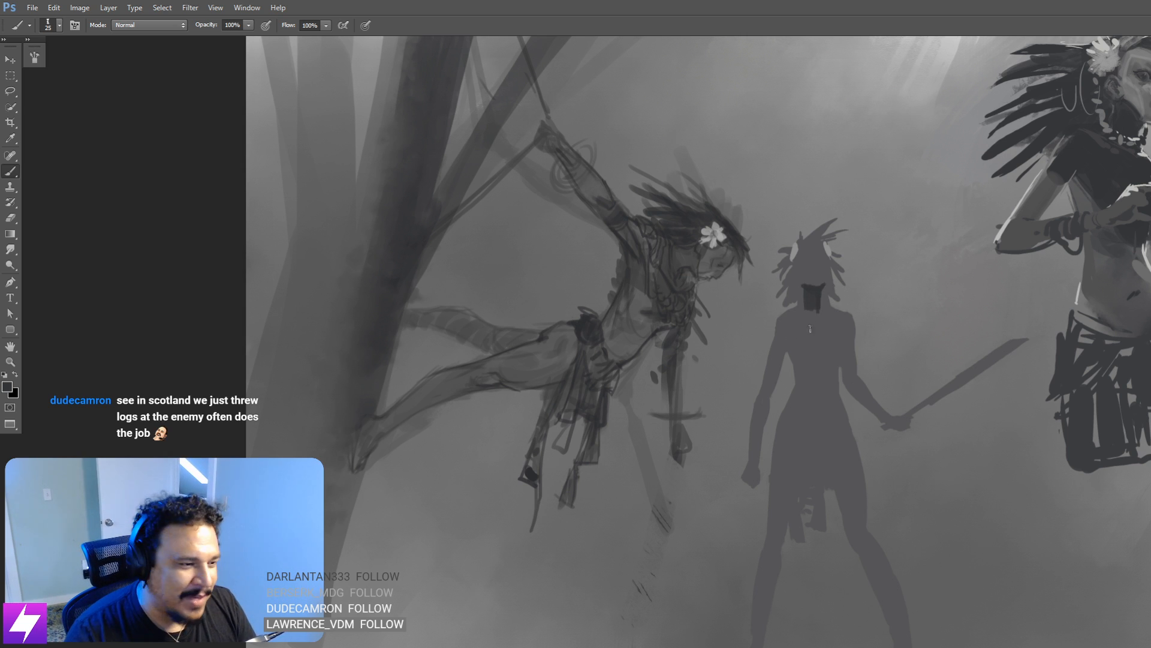
mouse_move(809, 325)
mouse_down()
mouse_move(774, 325)
mouse_move(833, 317)
mouse_move(816, 307)
mouse_move(856, 318)
mouse_move(813, 304)
mouse_move(856, 328)
mouse_move(850, 351)
mouse_move(862, 331)
mouse_move(782, 341)
mouse_move(778, 331)
mouse_move(788, 344)
mouse_move(774, 352)
mouse_move(775, 381)
mouse_move(780, 346)
mouse_move(816, 346)
mouse_move(797, 349)
mouse_move(802, 366)
mouse_move(791, 331)
mouse_move(794, 344)
mouse_move(792, 331)
mouse_move(810, 321)
mouse_move(813, 346)
mouse_move(828, 319)
mouse_move(814, 320)
mouse_move(803, 358)
mouse_move(828, 321)
mouse_move(819, 345)
mouse_move(830, 351)
mouse_move(836, 337)
mouse_move(832, 374)
mouse_move(832, 340)
mouse_move(816, 369)
mouse_move(825, 376)
mouse_move(797, 380)
mouse_move(816, 387)
mouse_move(801, 385)
mouse_move(830, 370)
mouse_move(799, 396)
mouse_up()
key(bracketright)
key(bracketright)
Step: Trim and break up the lower edge of the dark top with the eraser at sizes 50 and 60
key(e)
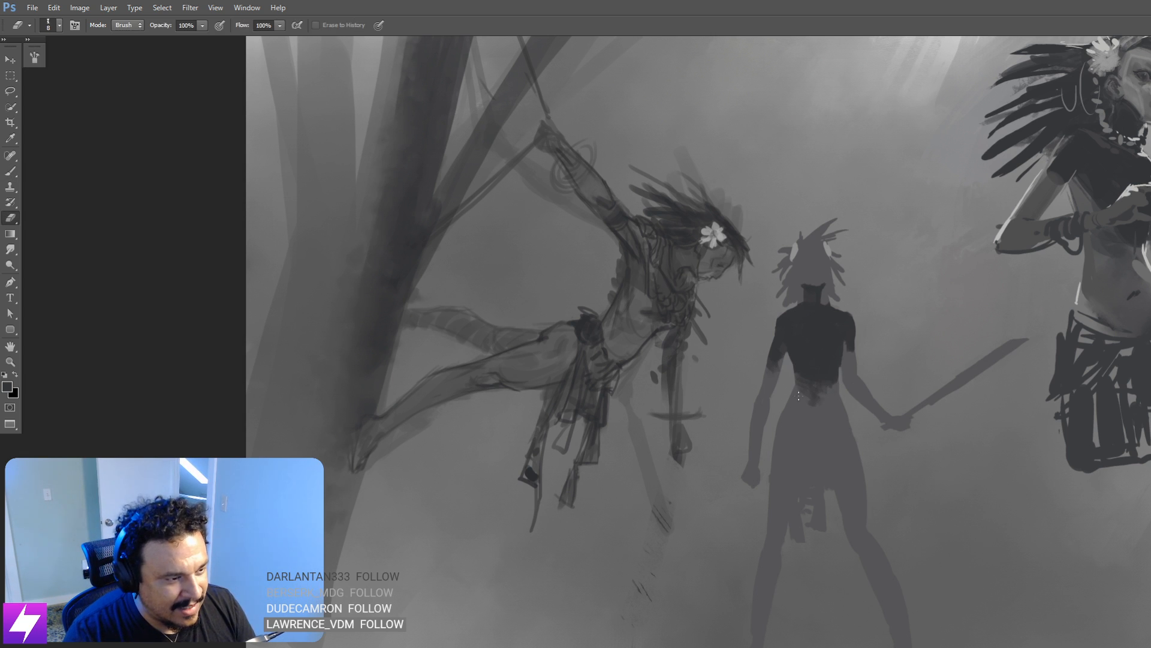
key(bracketright)
key(bracketright)
key(bracketright)
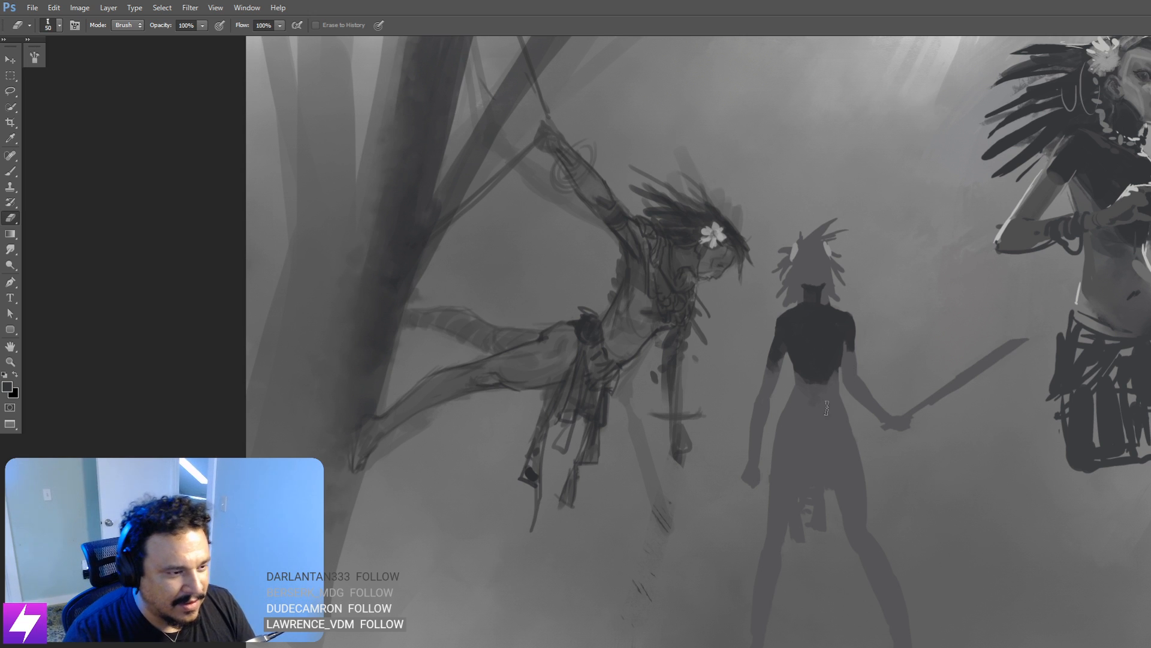
key(bracketright)
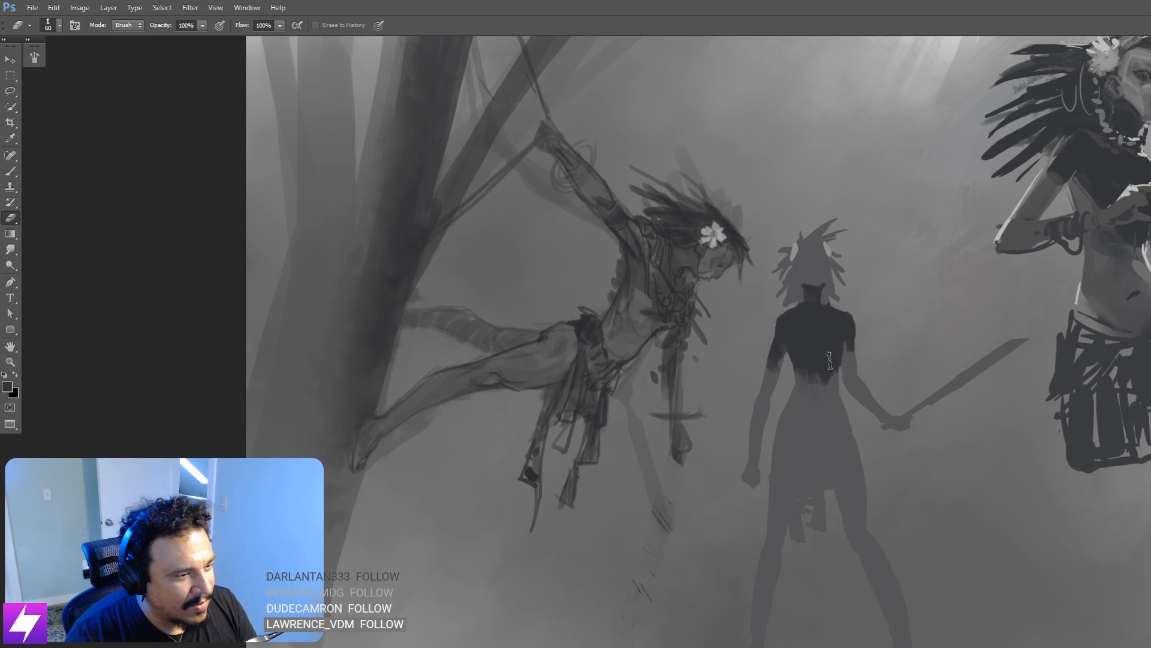
drag(832, 373, 811, 378)
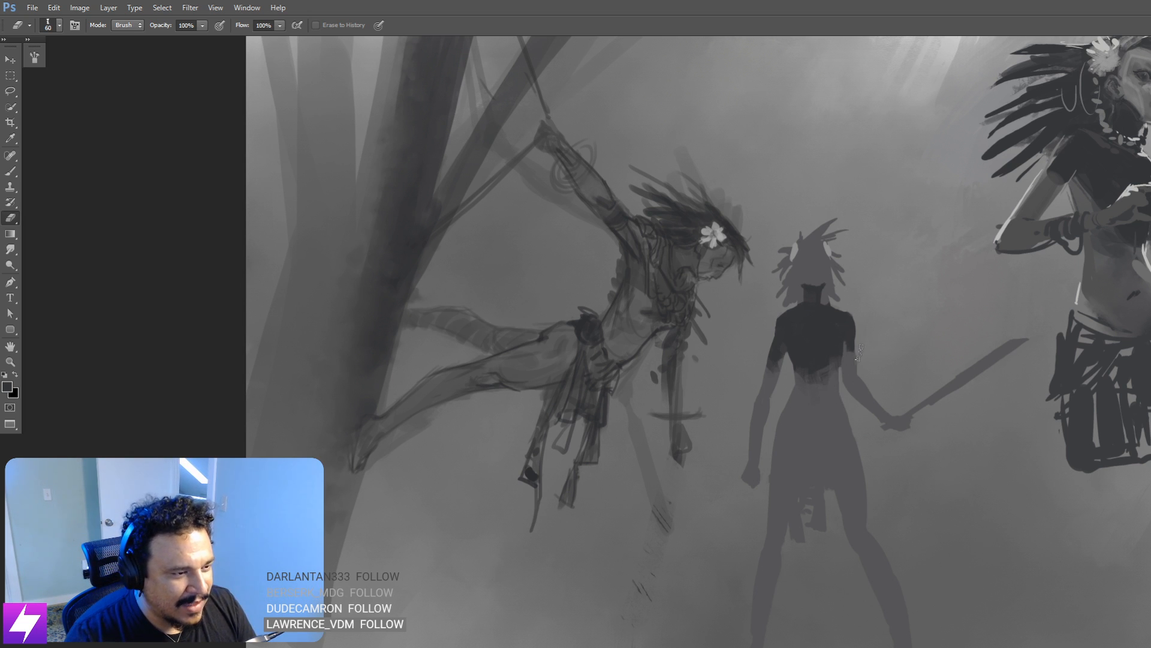
Step: Fade the dark paint on the upper arms and the side of the torso with the eraser at sizes 45 and 35
key(bracketleft)
key(bracketleft)
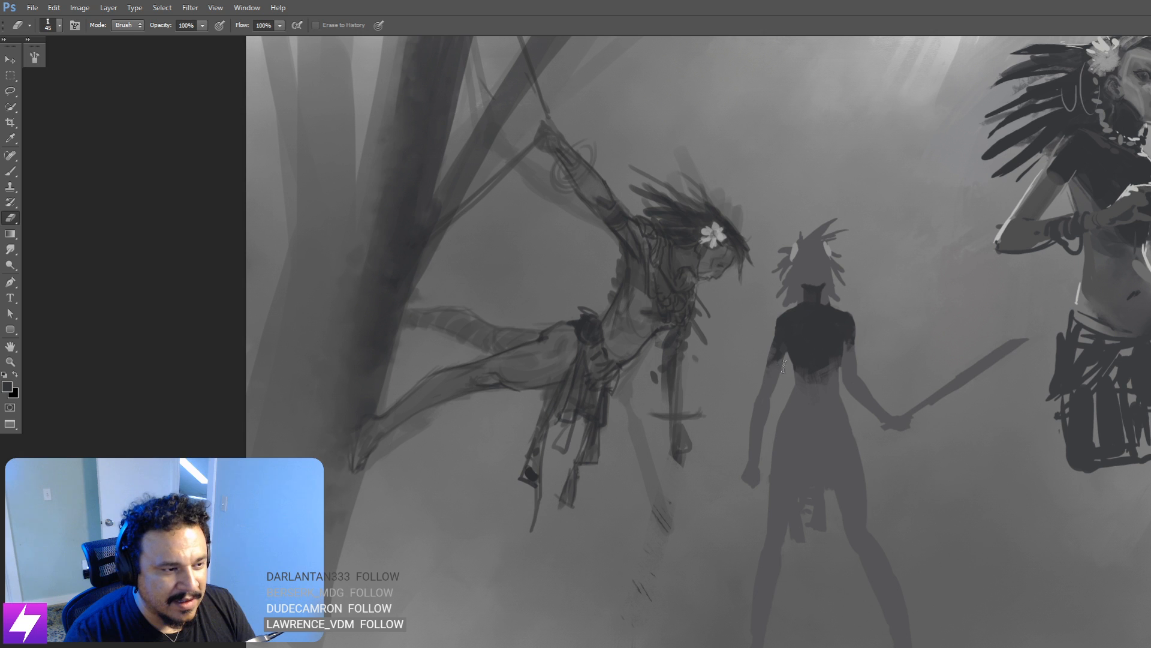
drag(841, 360, 846, 372)
mouse_move(836, 323)
mouse_down()
mouse_move(838, 344)
mouse_move(832, 322)
mouse_up()
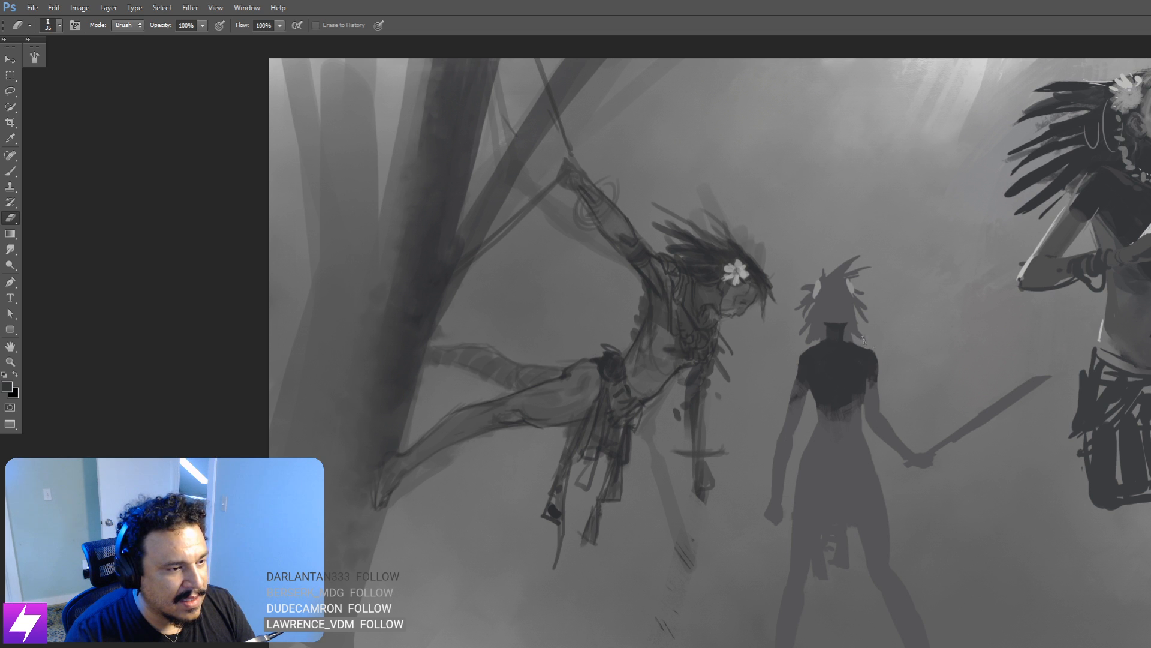
Step: Paint thin dark drips running down the silhouette's back from the top's lower edge with a very small brush
drag(873, 389, 862, 294)
key(b)
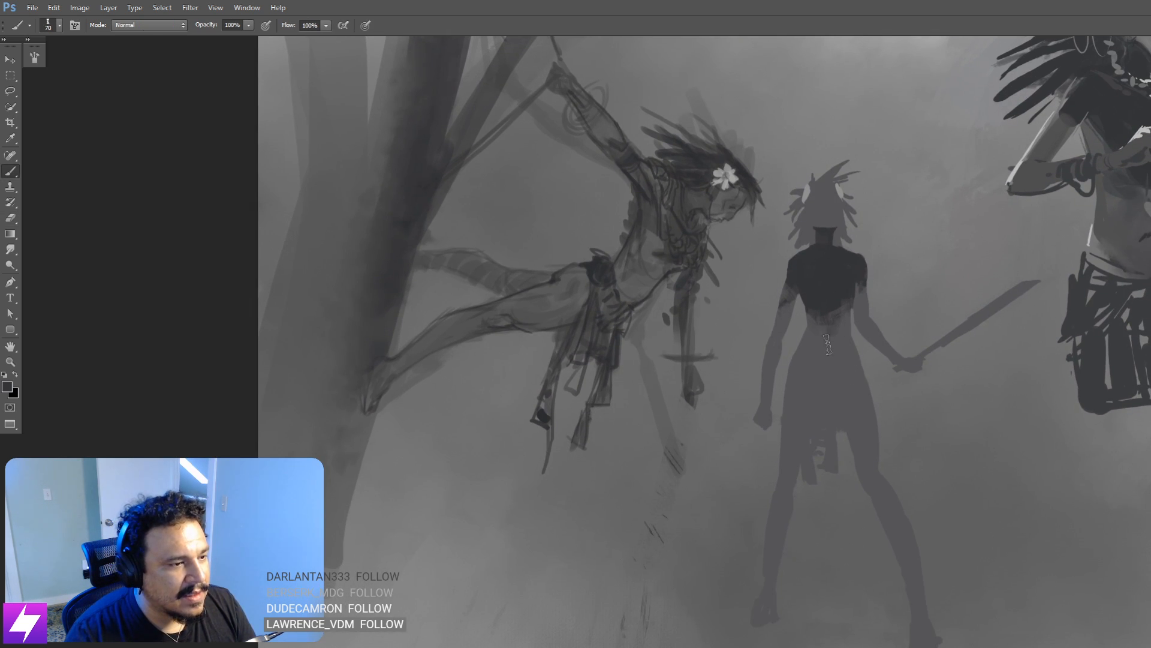
key(bracketleft)
key(bracketleft)
key(bracketleft)
key(bracketleft)
key(bracketleft)
key(bracketleft)
key(bracketleft)
key(bracketleft)
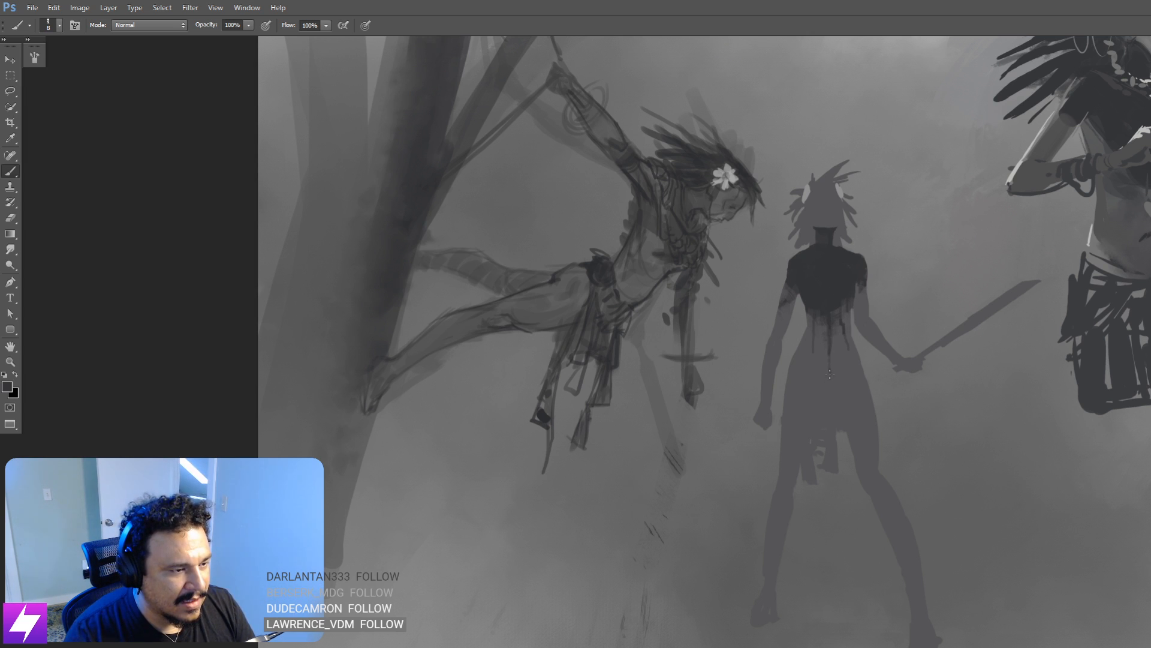
drag(836, 352, 837, 334)
Step: Thin the drips with the eraser at size 20, and soften the top's lower edge and sleeves with the Smudge tool at 50% strength
key(e)
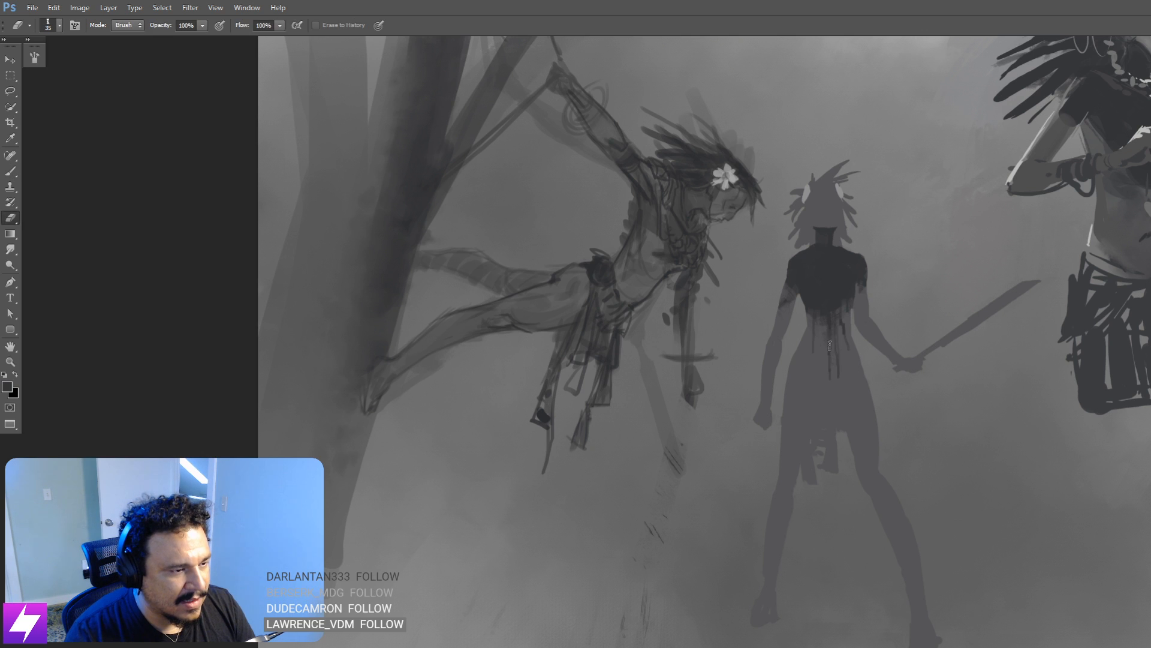
drag(833, 325, 832, 362)
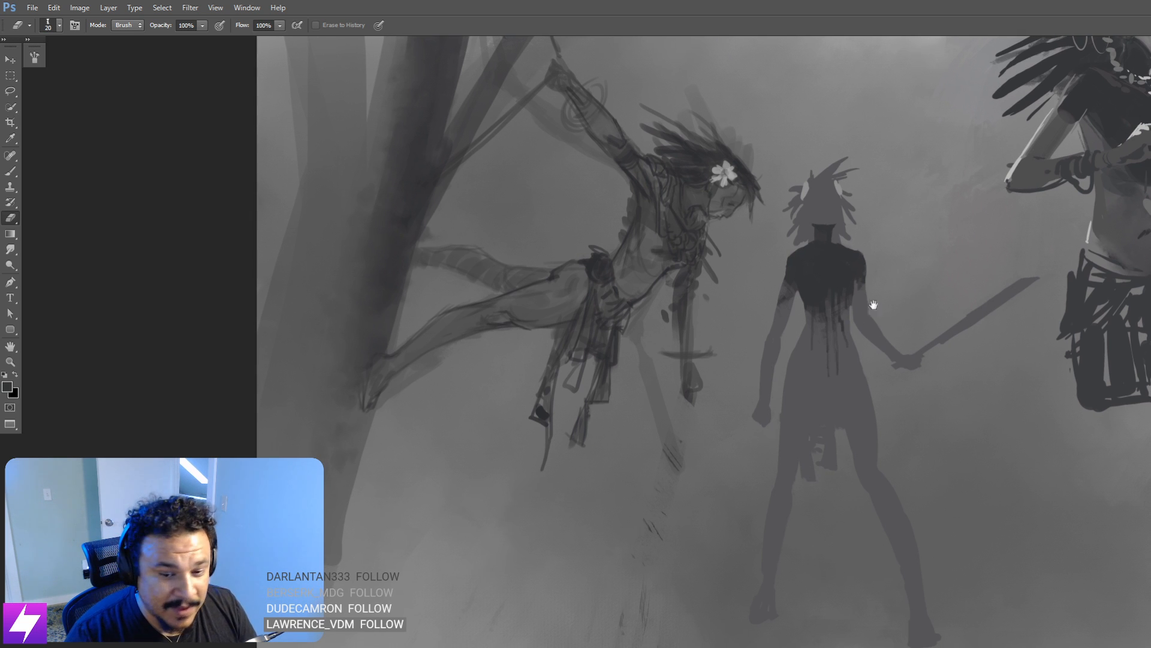
mouse_move(838, 317)
mouse_down()
mouse_move(850, 322)
mouse_move(830, 327)
mouse_up()
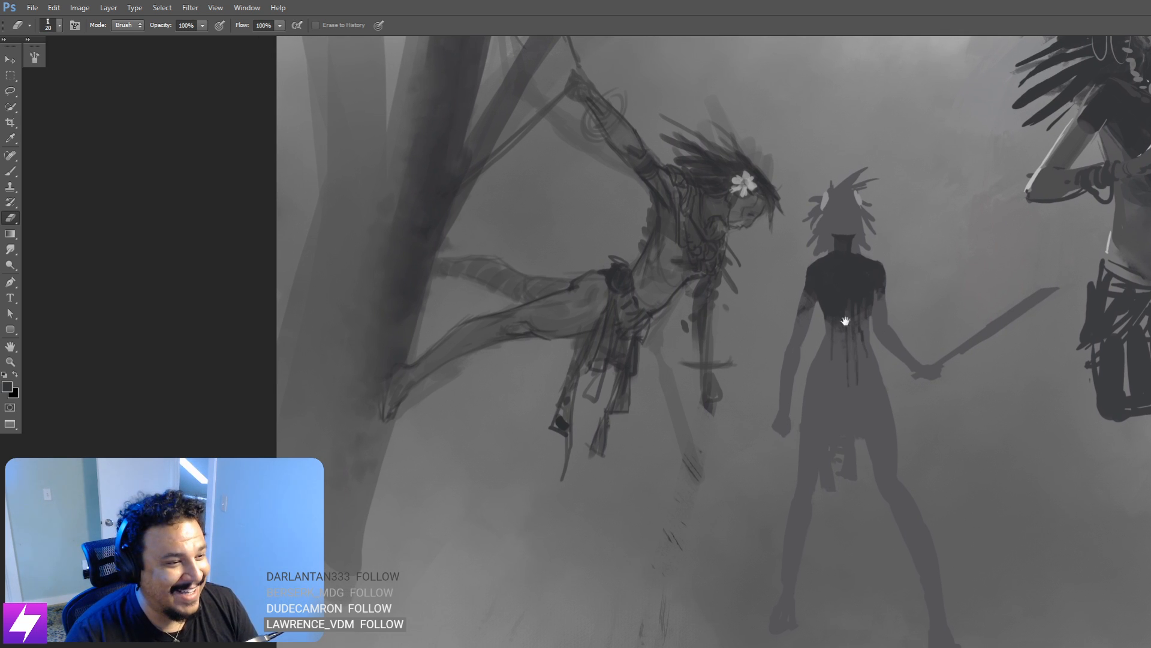
key(r)
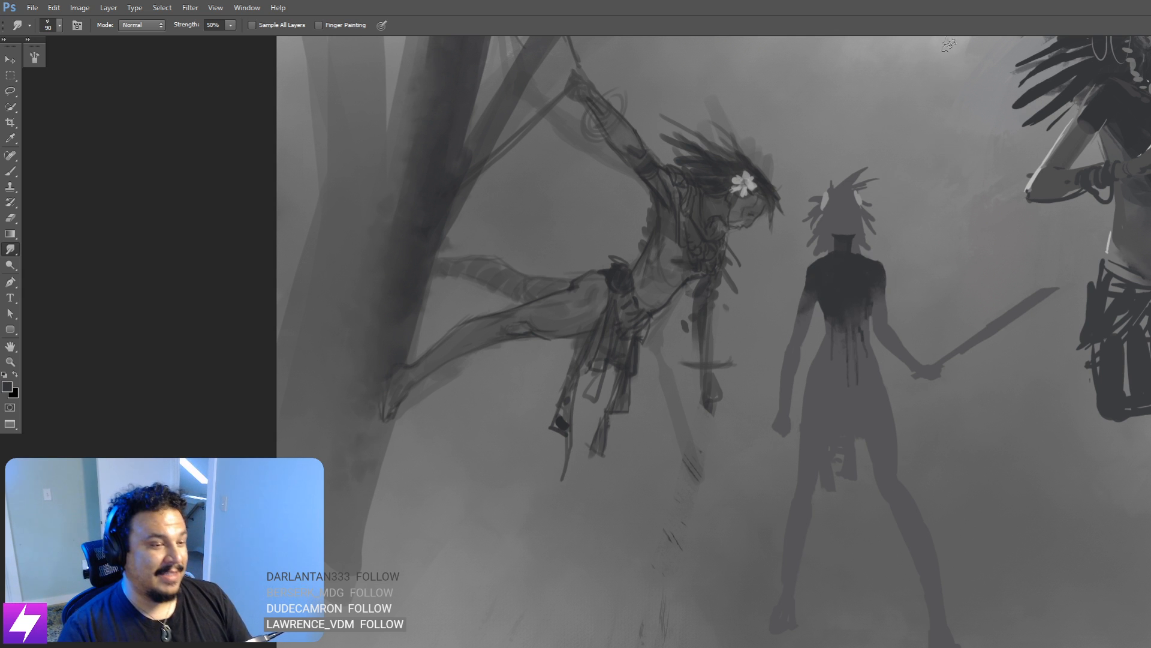
Step: Darken both of the silhouette's hands and forearms with the brush at size 50, and shade the machete blade with dark strokes
key(ctrl+minus)
key(ctrl+plus)
key(ctrl+plus)
drag(930, 391, 926, 365)
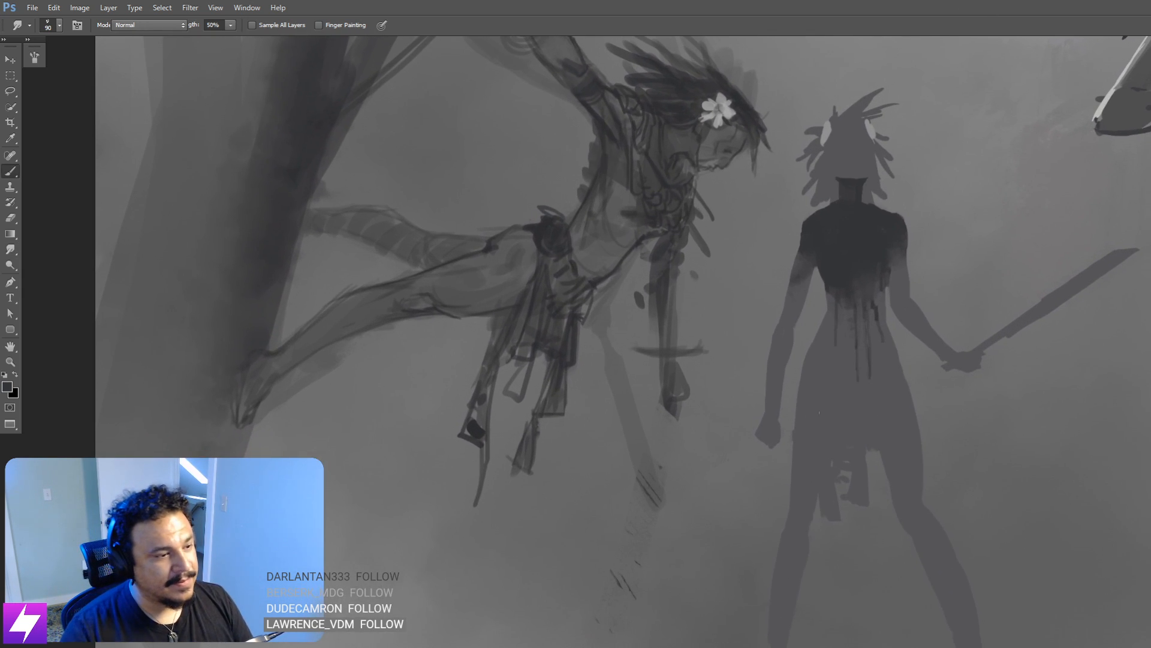
key(b)
mouse_move(763, 442)
mouse_down()
mouse_move(771, 354)
mouse_move(767, 379)
mouse_up()
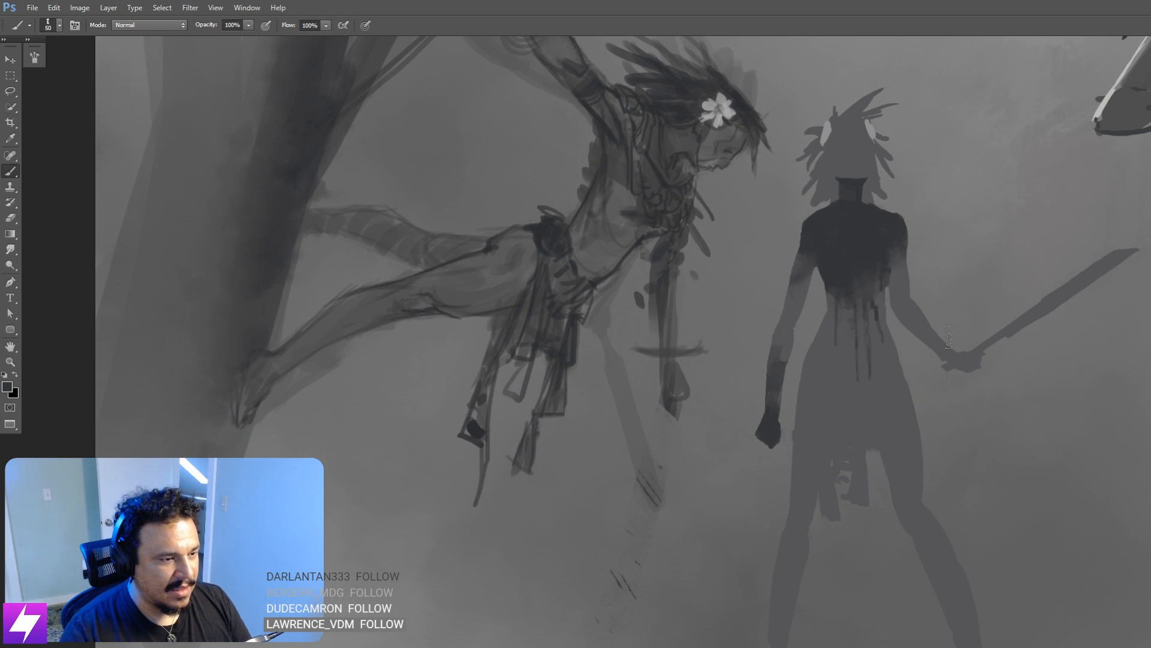
mouse_move(954, 358)
mouse_down()
mouse_move(916, 322)
mouse_move(978, 366)
mouse_move(1135, 250)
mouse_up()
key(bracketright)
key(bracketright)
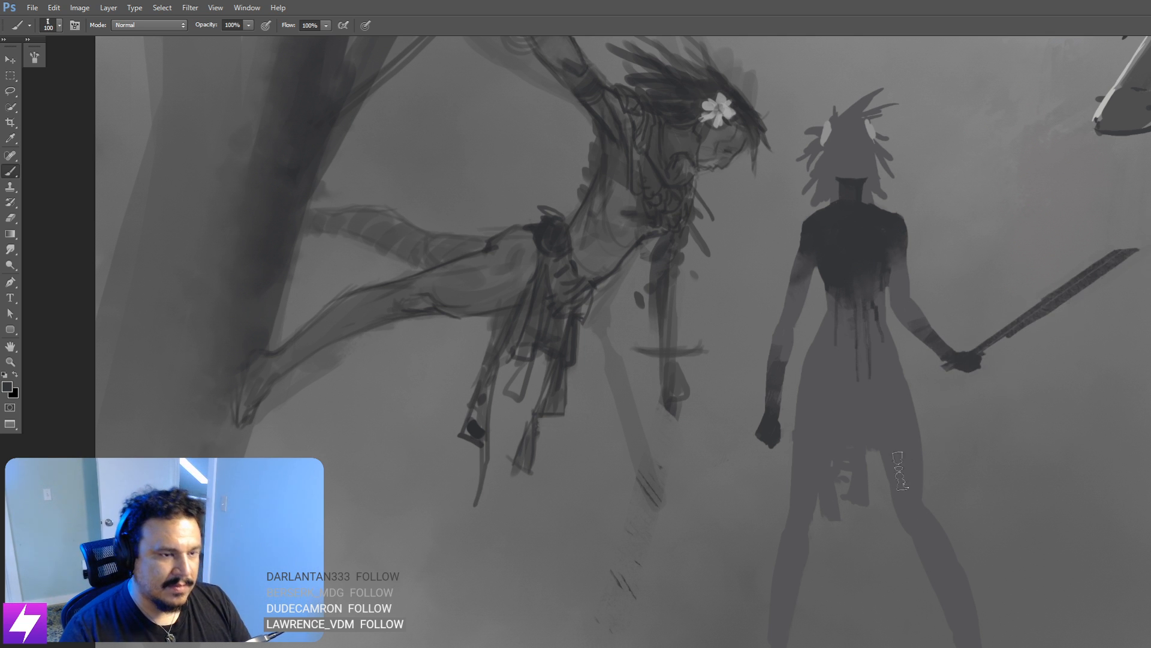
scroll(903, 476, down, 1)
mouse_move(920, 483)
mouse_down()
mouse_move(944, 412)
mouse_move(929, 406)
mouse_move(897, 429)
mouse_up()
key(bracketleft)
key(bracketleft)
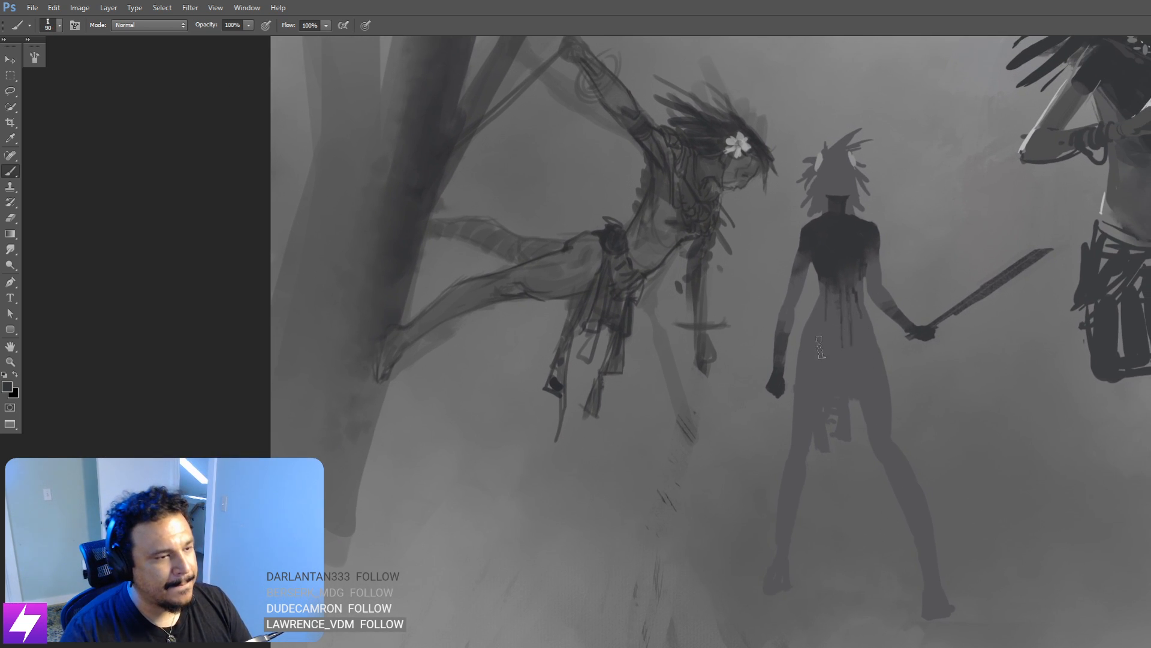
mouse_move(804, 333)
mouse_down()
mouse_move(842, 348)
mouse_move(831, 353)
mouse_up()
key(ctrl+alt+z)
key(ctrl+alt+z)
mouse_move(803, 348)
mouse_down()
mouse_move(833, 361)
mouse_move(828, 353)
mouse_move(879, 346)
mouse_up()
key(ctrl+alt+z)
key(ctrl+alt+z)
Step: Paint a dark curved waistband across the silhouette's hips with the brush at size 30
key(bracketleft)
key(bracketleft)
key(bracketleft)
mouse_move(848, 360)
mouse_down()
mouse_move(882, 343)
mouse_move(874, 338)
mouse_up()
drag(835, 361, 854, 349)
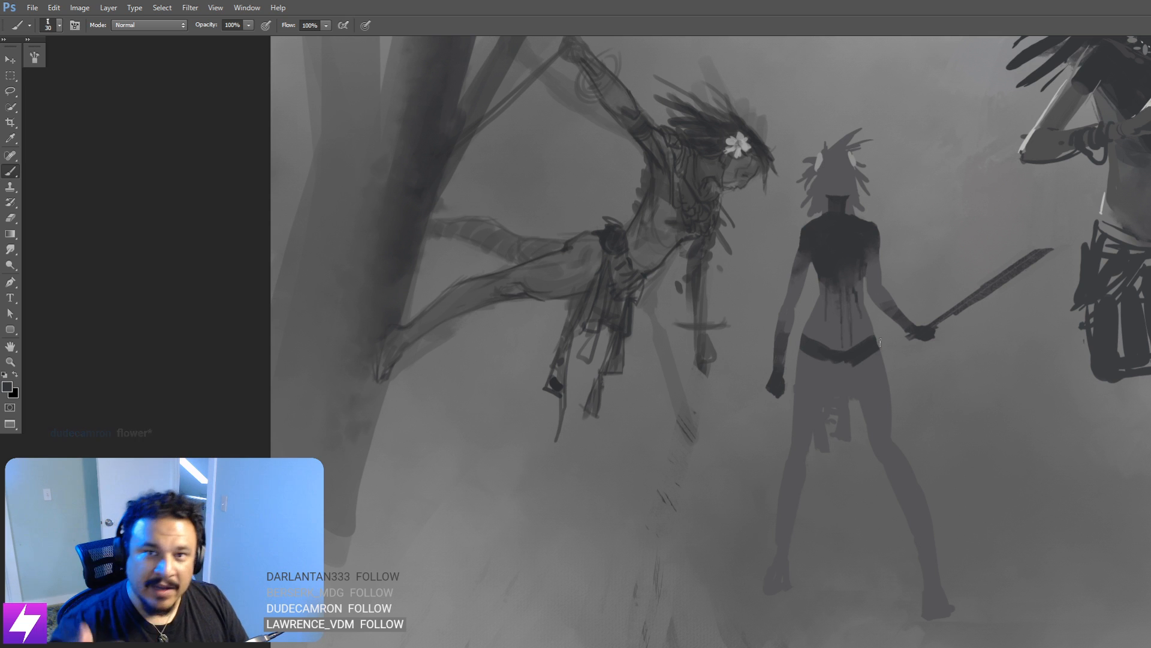
Step: Fill the loincloth below the waistband with dark grey down to its ragged strips, using the brush at size 40
drag(804, 437, 780, 413)
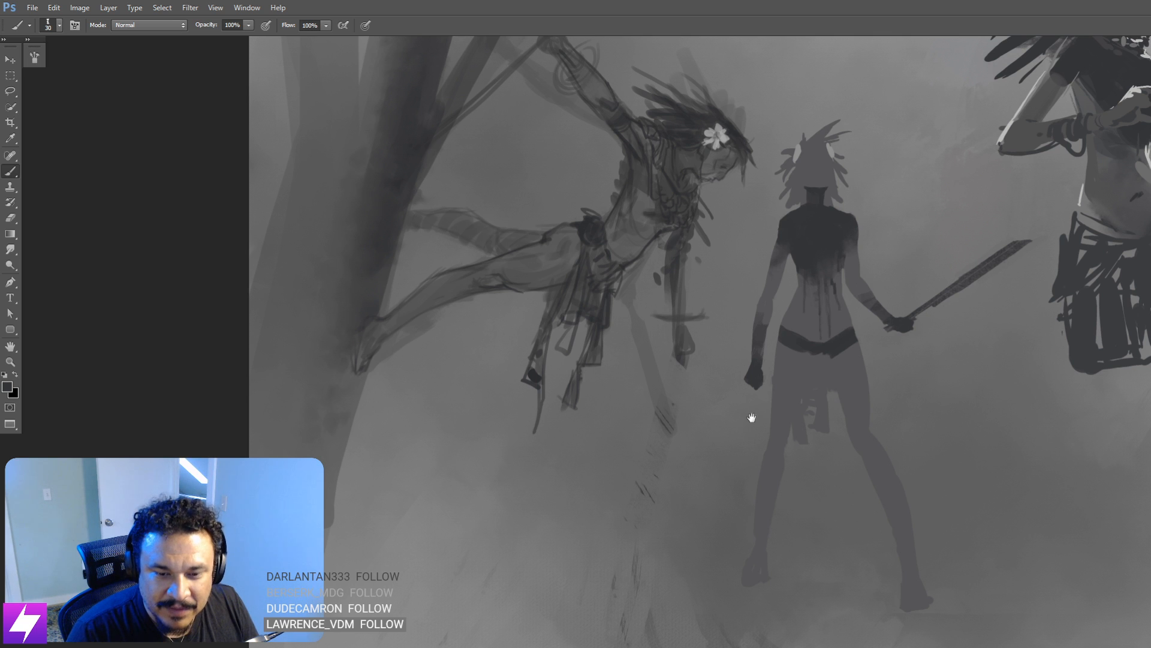
mouse_move(753, 408)
mouse_down()
mouse_move(770, 426)
mouse_move(747, 428)
mouse_move(761, 416)
mouse_move(752, 382)
mouse_move(803, 379)
mouse_move(816, 391)
mouse_move(805, 388)
mouse_move(805, 402)
mouse_move(800, 386)
mouse_move(828, 482)
mouse_move(798, 396)
mouse_move(809, 426)
mouse_move(815, 382)
mouse_move(830, 419)
mouse_move(824, 386)
mouse_move(831, 395)
mouse_move(841, 435)
mouse_up()
key(bracketright)
key(bracketright)
key(bracketright)
drag(850, 396, 845, 448)
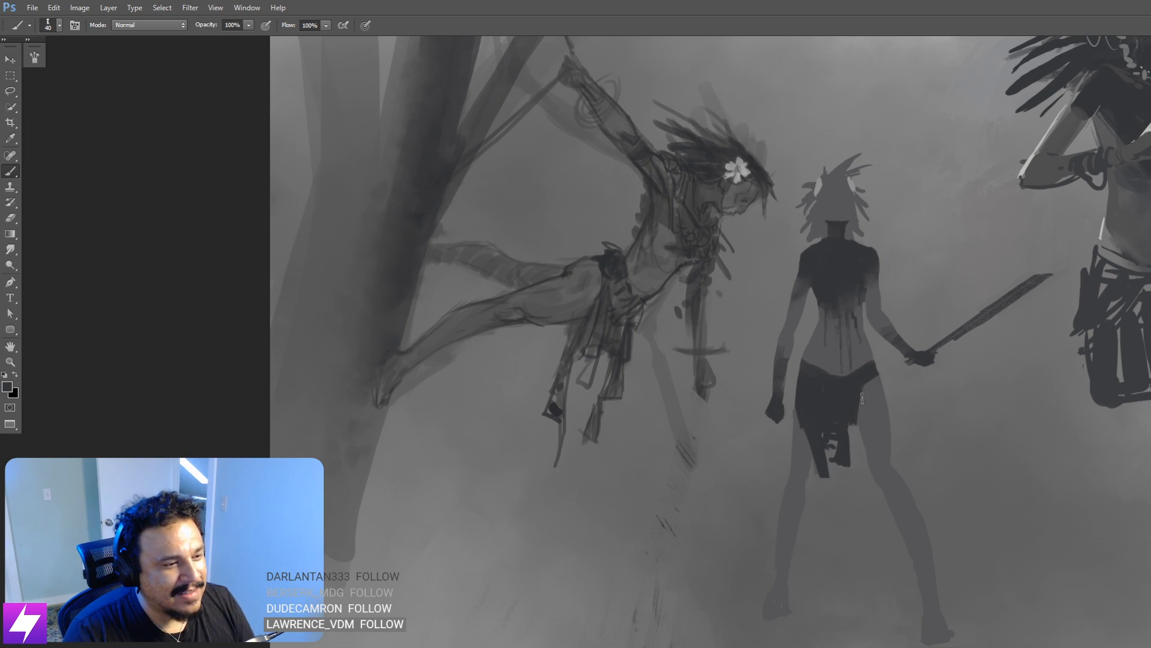
Step: Paint two dark straps around the thigh beside the loincloth with the brush at size 15, and reduce the brush for finer details
key(bracketleft)
key(bracketleft)
key(bracketleft)
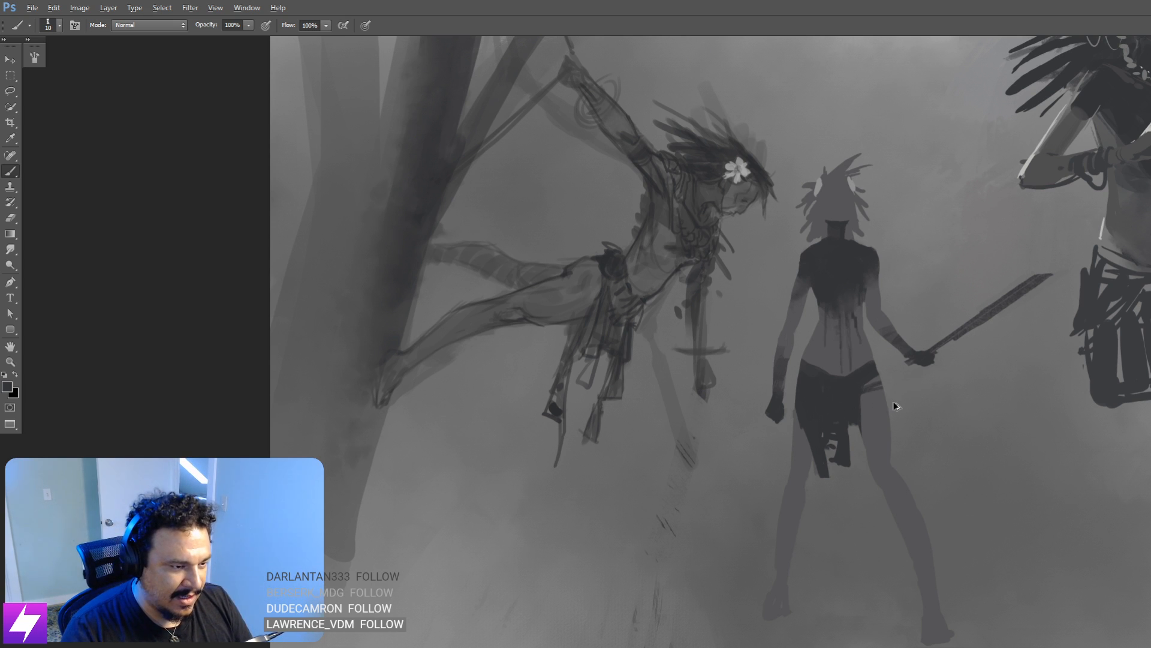
key(bracketright)
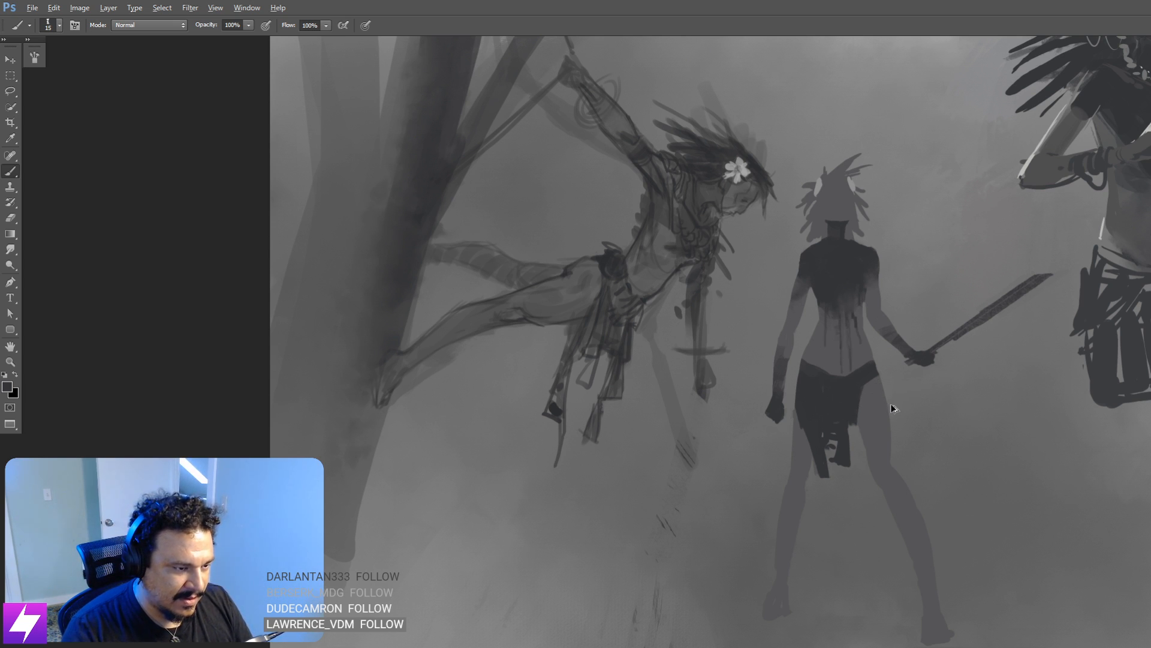
mouse_move(892, 408)
mouse_down()
mouse_move(860, 403)
mouse_move(858, 415)
mouse_up()
key(bracketleft)
key(bracketleft)
key(bracketleft)
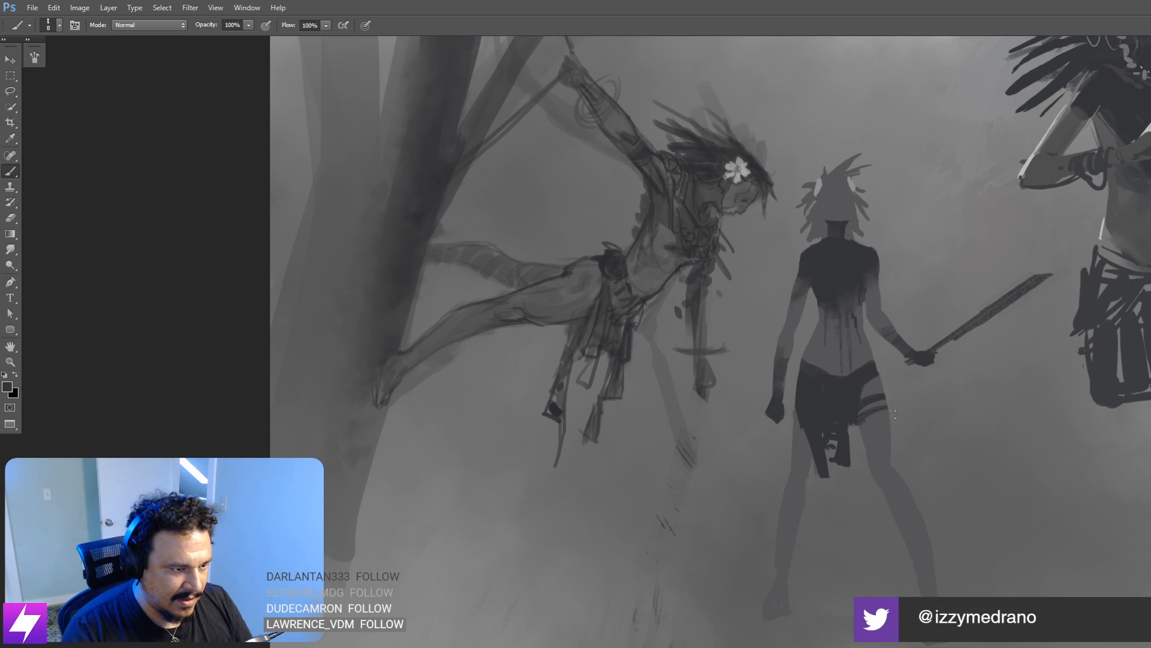
Step: Undo the two dark straps painted around the silhouette's thigh
drag(831, 553, 788, 427)
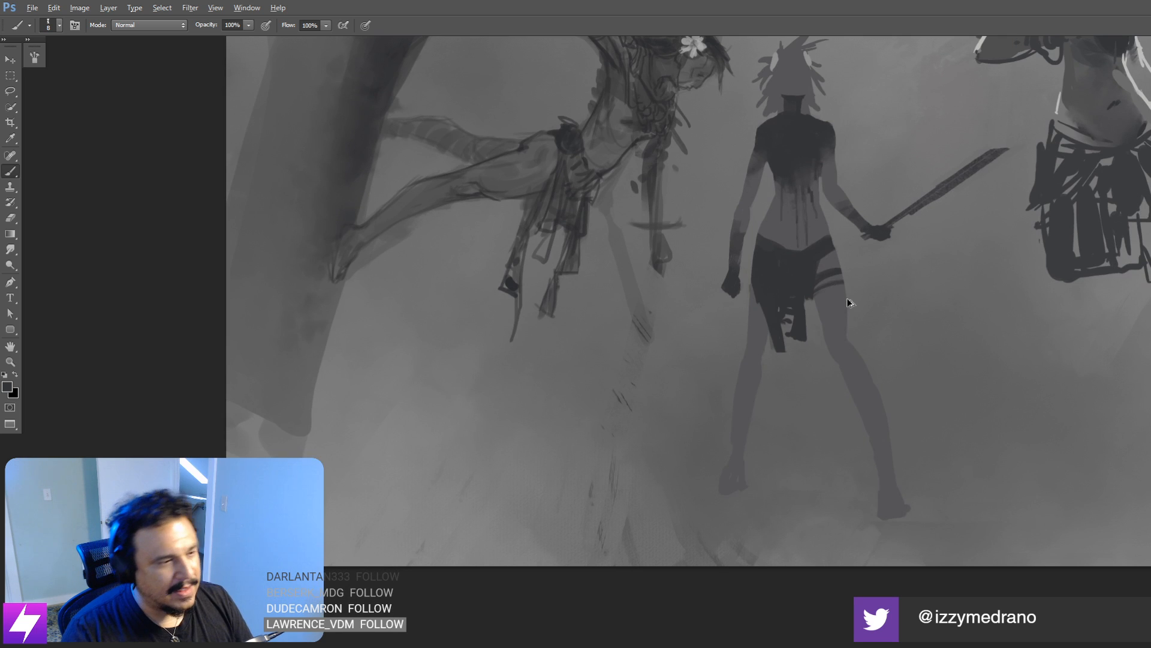
key(ctrl+alt+z)
key(ctrl+alt+z)
key(ctrl+alt+z)
drag(830, 375, 856, 451)
Step: Fill in the loincloth's outer side down over the hip as a solid dark panel, using the brush at size 60
key(bracketright)
key(bracketright)
key(bracketright)
key(bracketright)
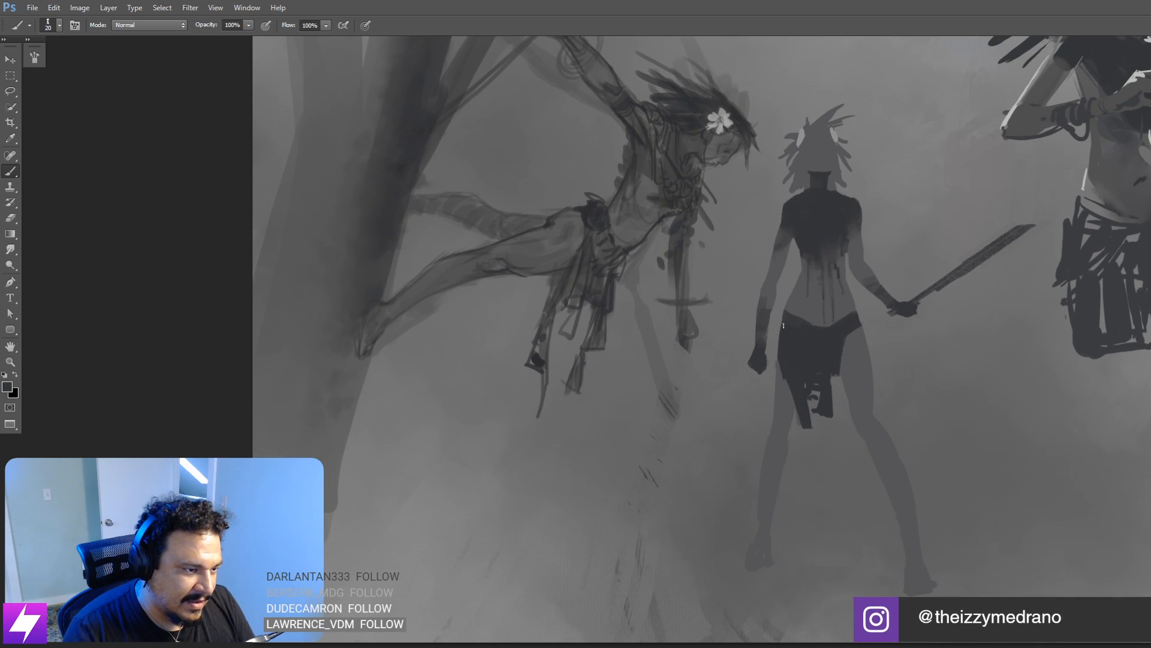
key(e)
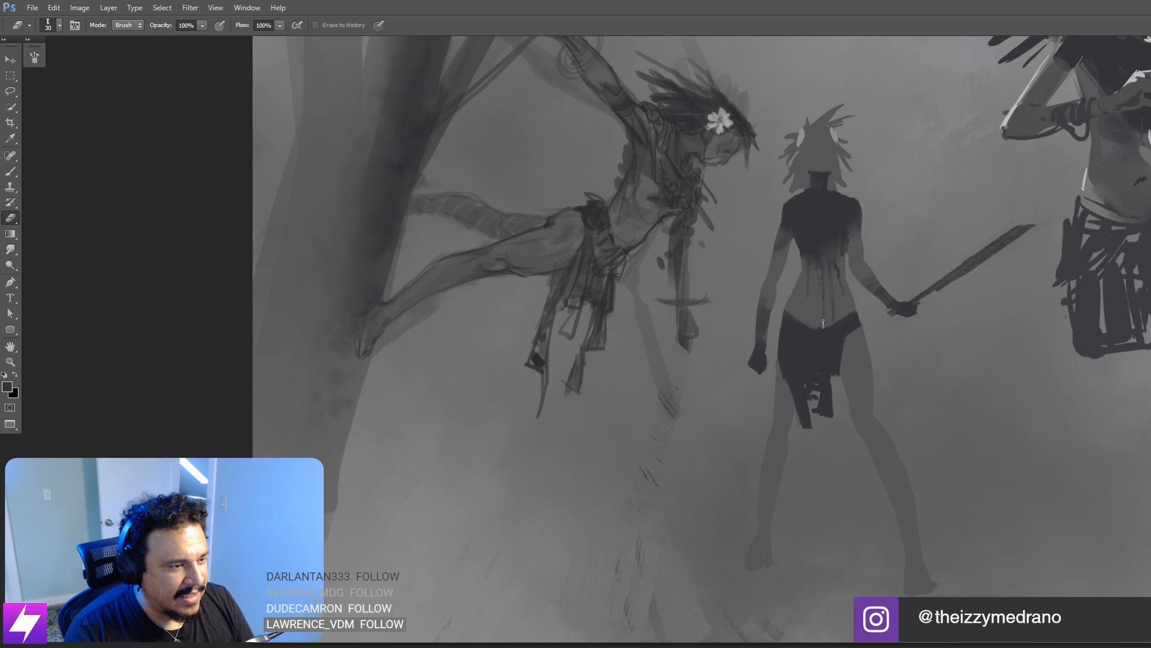
key(bracketleft)
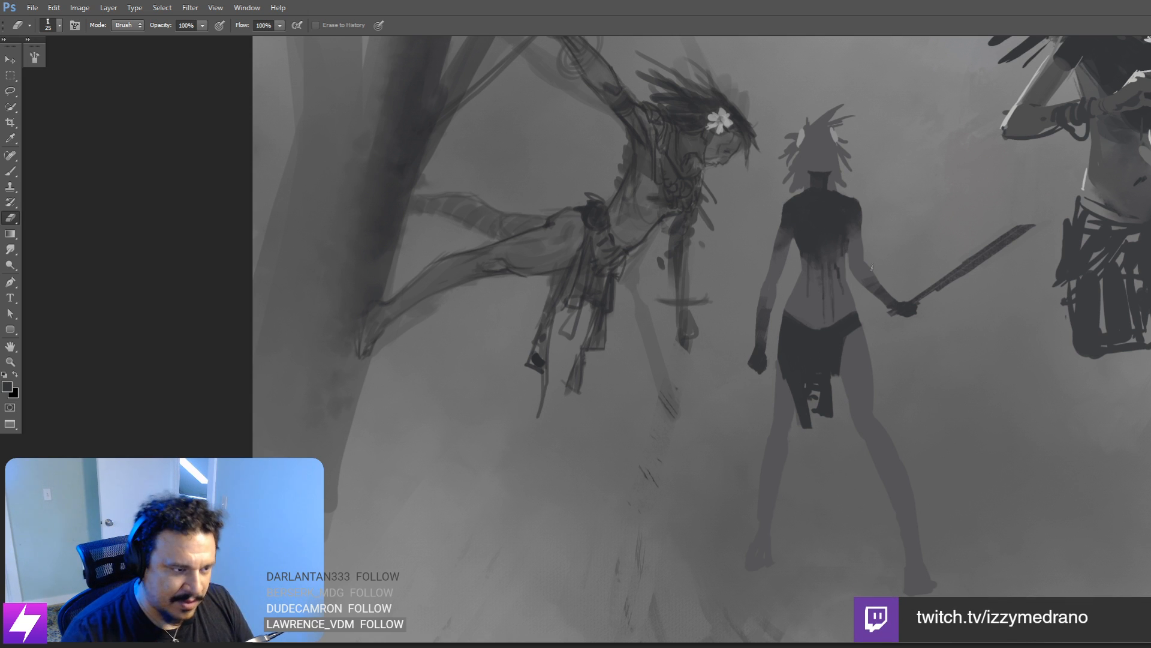
key(b)
mouse_move(777, 393)
mouse_down()
mouse_move(840, 373)
mouse_move(791, 381)
mouse_move(779, 397)
mouse_move(798, 388)
mouse_move(794, 372)
mouse_move(822, 371)
mouse_move(806, 401)
mouse_move(779, 402)
mouse_move(803, 411)
mouse_move(783, 379)
mouse_up()
key(ctrl+z)
key(ctrl+z)
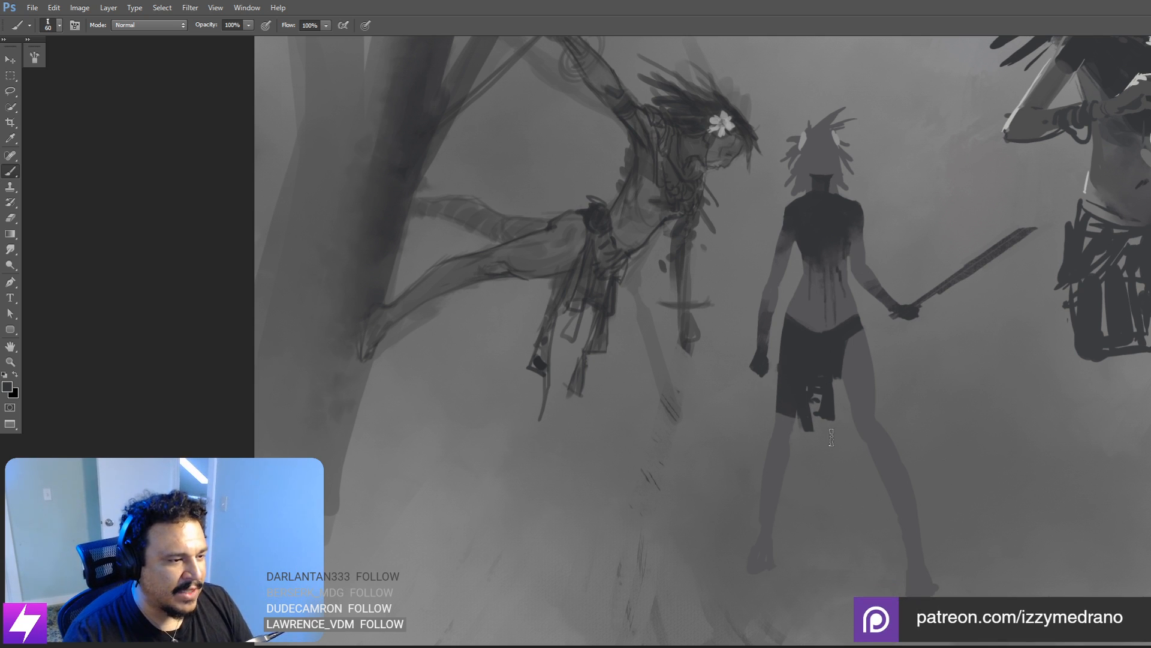
mouse_move(832, 421)
mouse_down()
mouse_move(831, 447)
mouse_move(838, 419)
mouse_up()
mouse_move(939, 333)
mouse_down()
mouse_move(945, 322)
mouse_move(950, 342)
mouse_up()
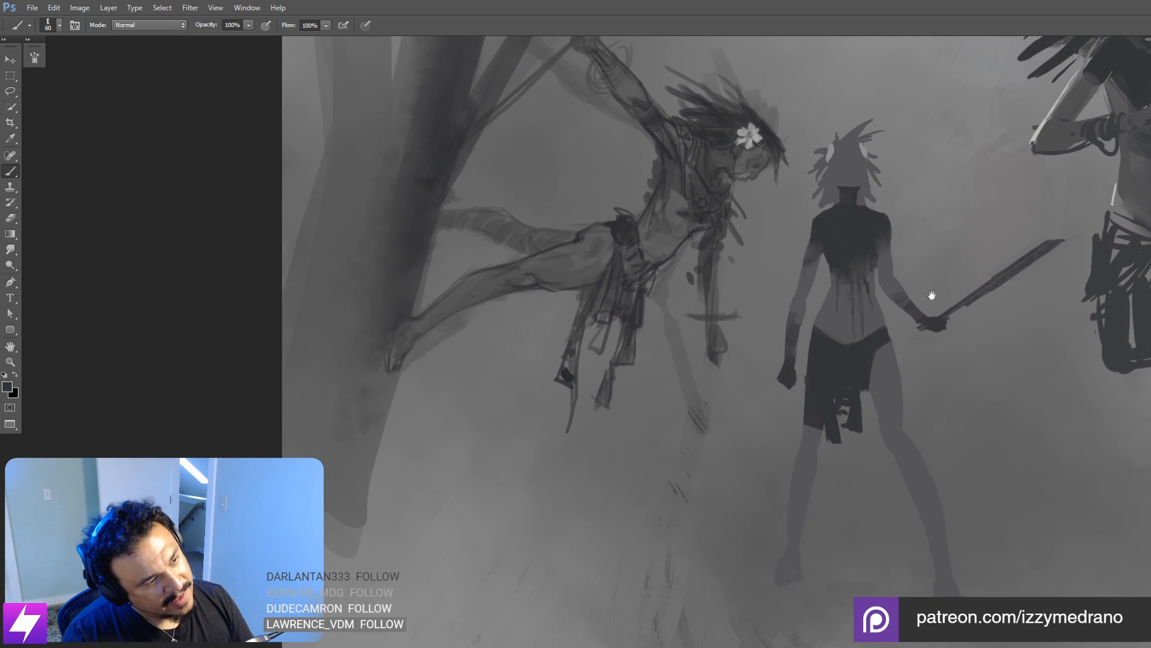
Step: Darken the silhouette's feathered hair around the head with the brush at size 40, and flip the canvas horizontally
key(bracketleft)
key(bracketleft)
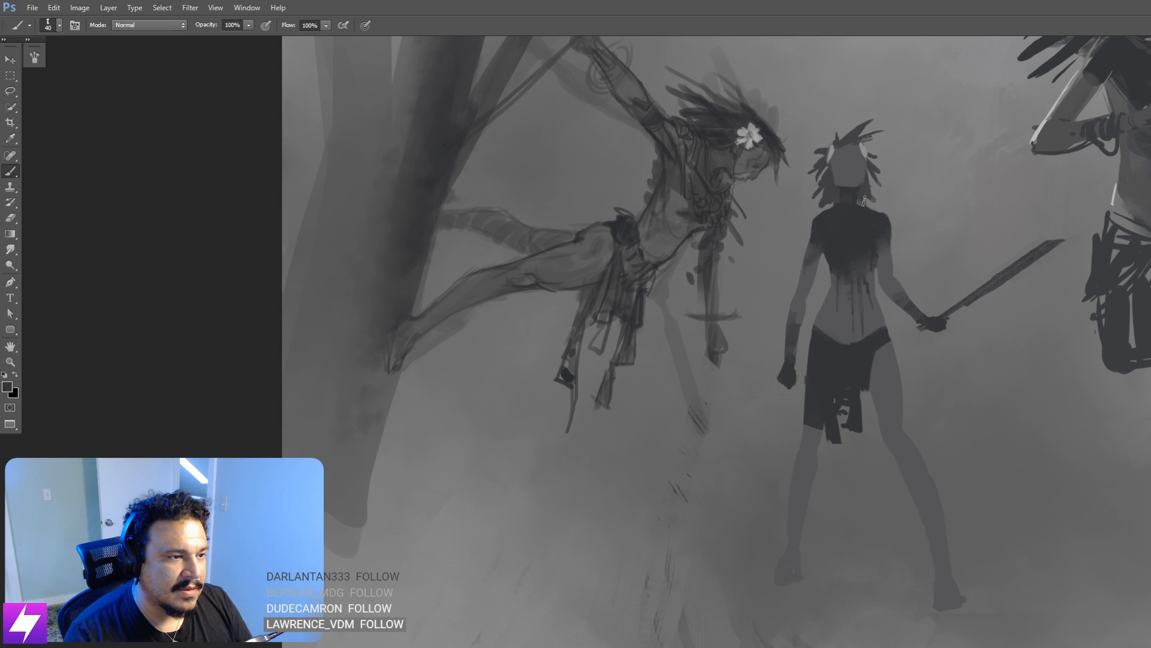
scroll(869, 209, down, 5)
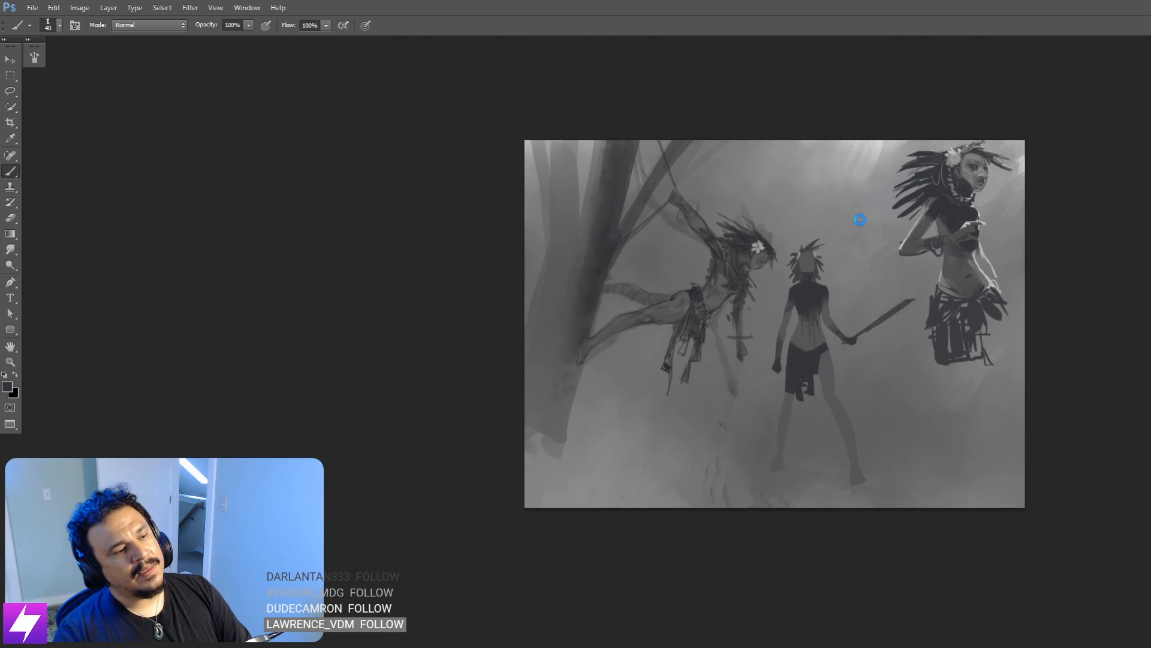
key(ctrl+shift+h)
Step: Paint dark crisscross wraps around the calf on the machete side with the brush at size 40, and darken that foot
drag(832, 440, 891, 419)
scroll(811, 406, up, 2)
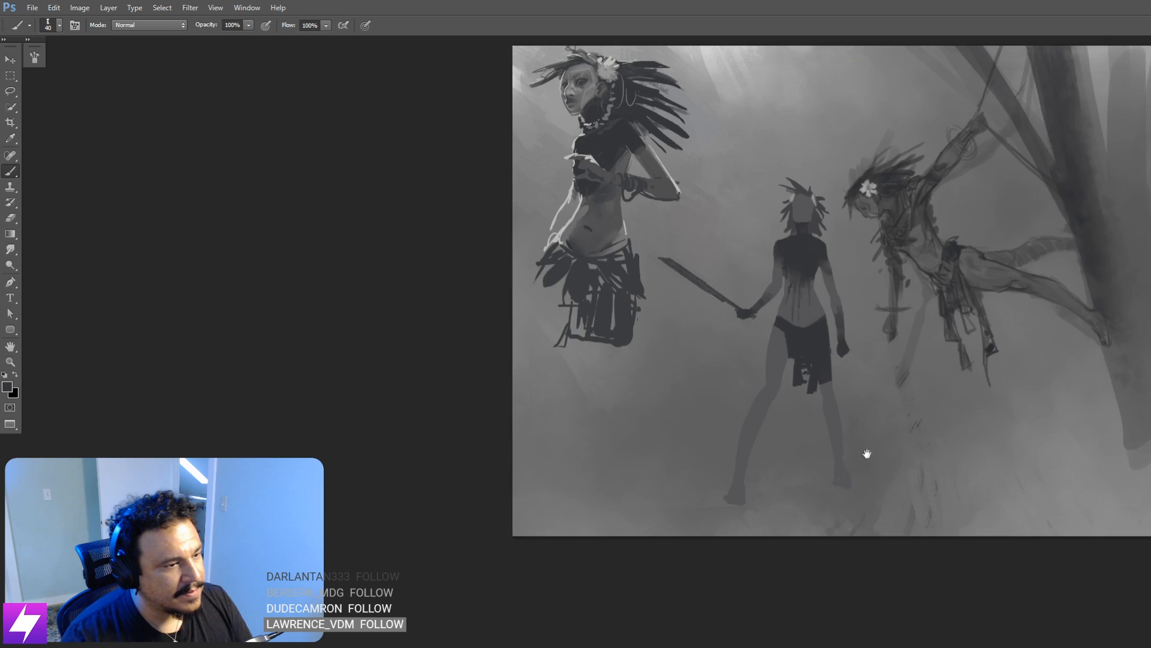
key(bracketleft)
key(bracketleft)
key(bracketleft)
key(bracketleft)
key(bracketleft)
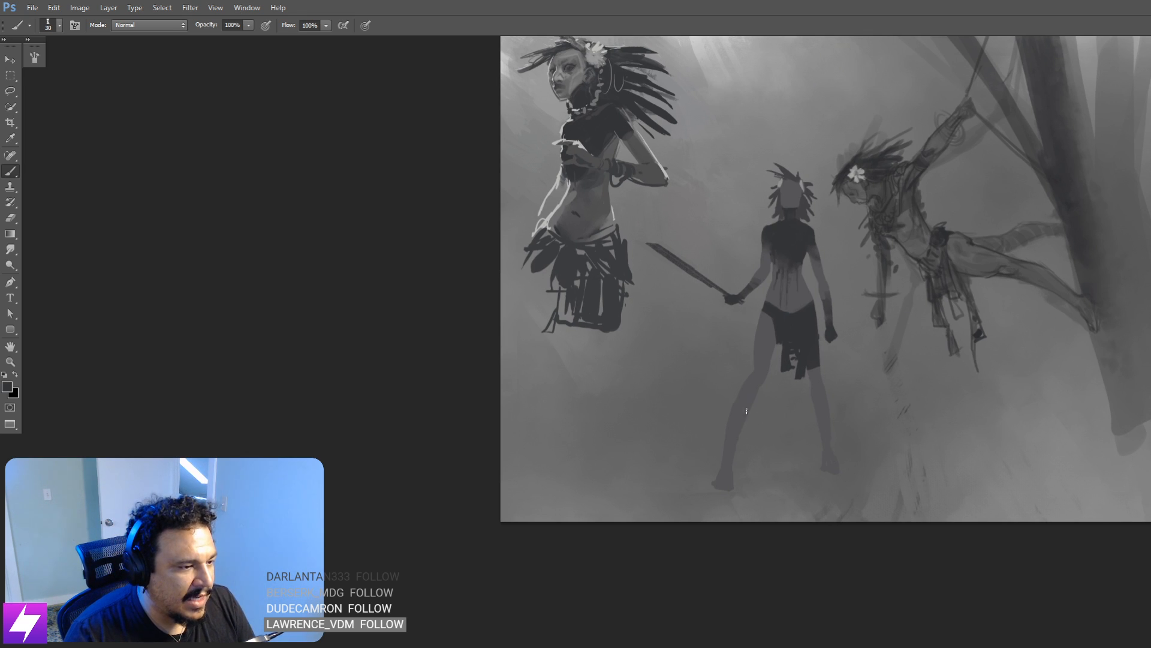
key(bracketright)
mouse_move(728, 418)
mouse_down()
mouse_move(749, 411)
mouse_move(741, 423)
mouse_up()
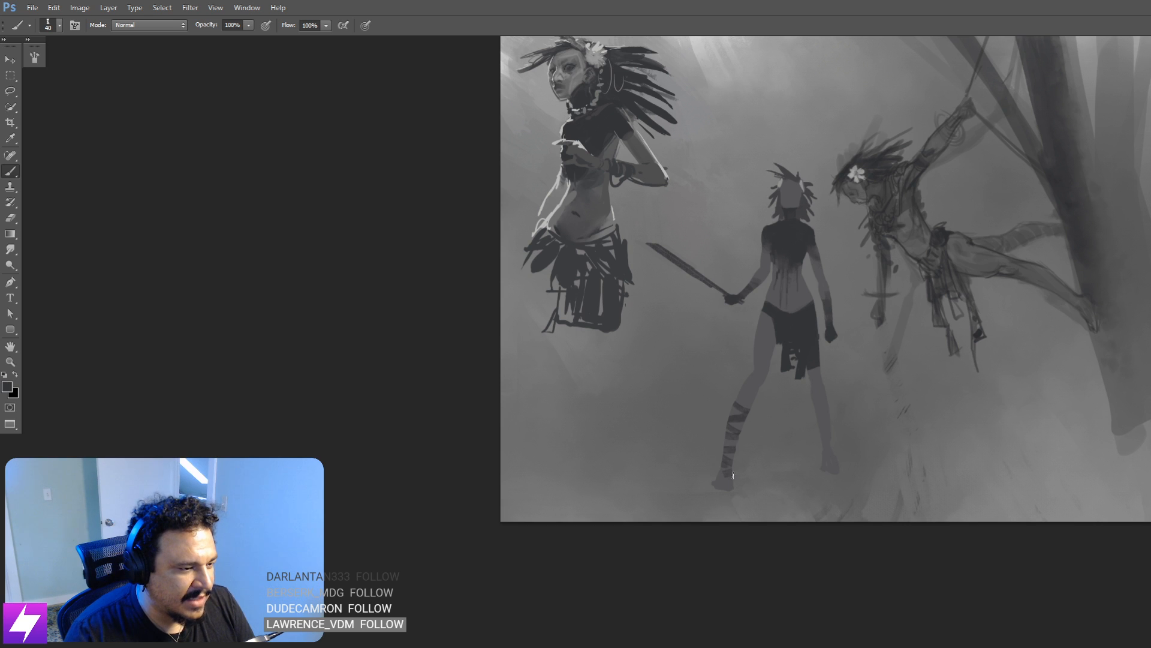
drag(713, 489, 731, 478)
Step: Paint matching dark wraps around the other calf with the brush at size 25, and darken its foot
key(bracketleft)
key(bracketleft)
key(bracketleft)
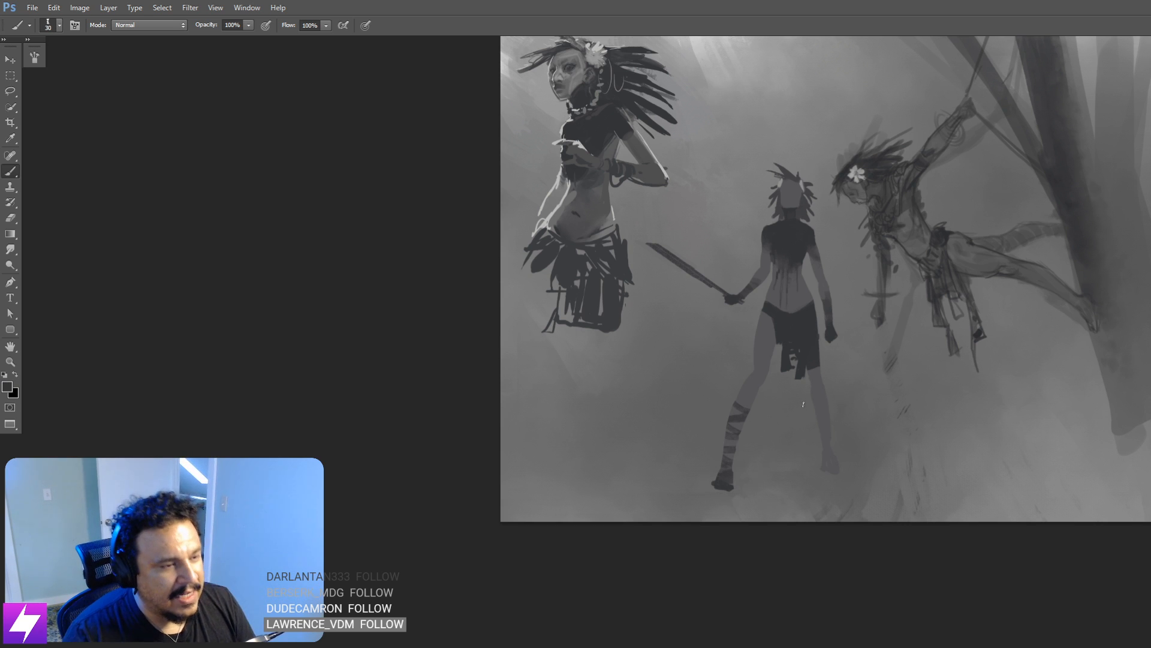
key(bracketright)
key(bracketright)
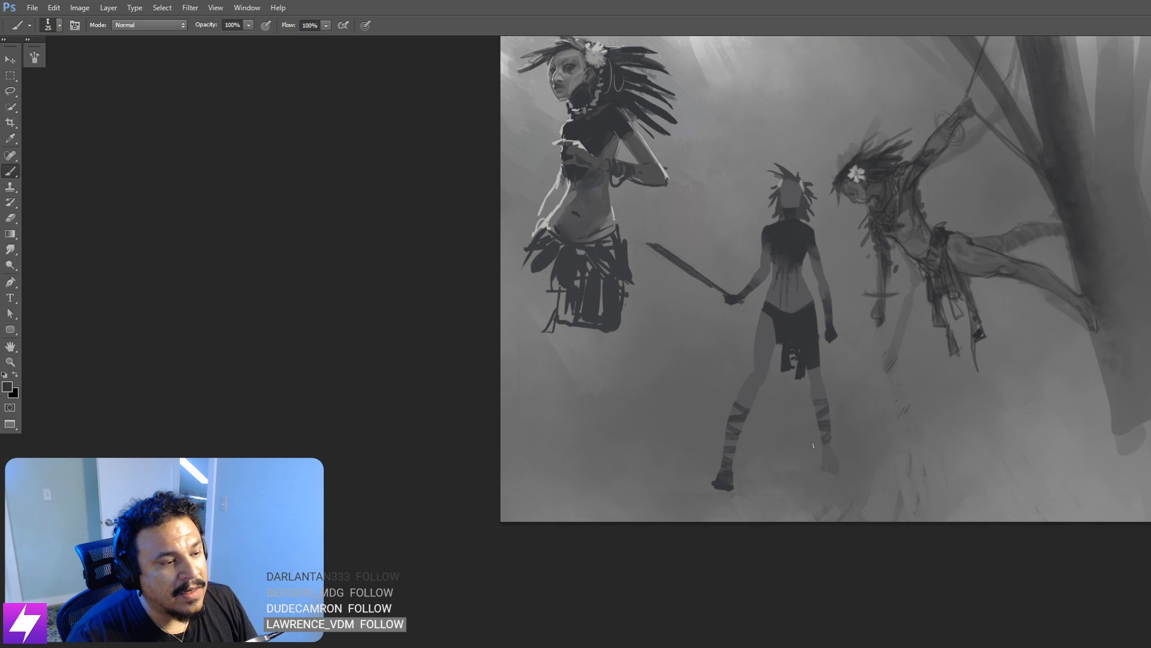
mouse_move(825, 472)
mouse_down()
mouse_move(784, 452)
mouse_move(863, 420)
mouse_up()
key(bracketright)
key(bracketright)
key(bracketright)
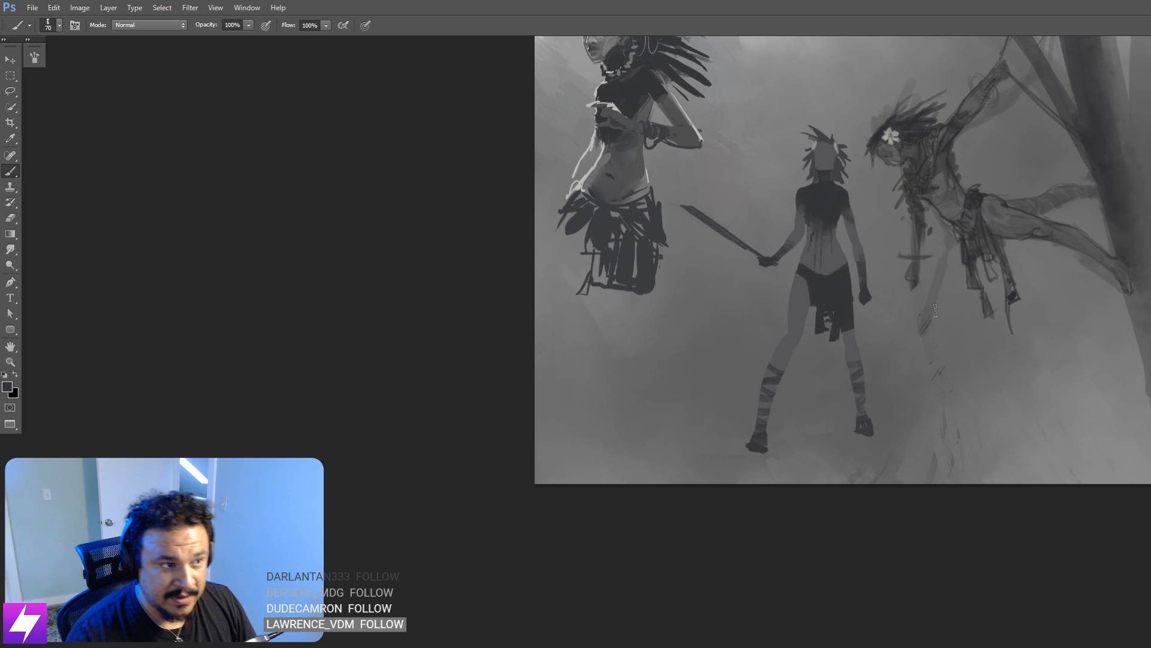
Step: Flip the canvas back and fade the wraps and foot of the leg below the loincloth with the eraser at size 80
drag(992, 442, 985, 454)
key(ctrl+minus)
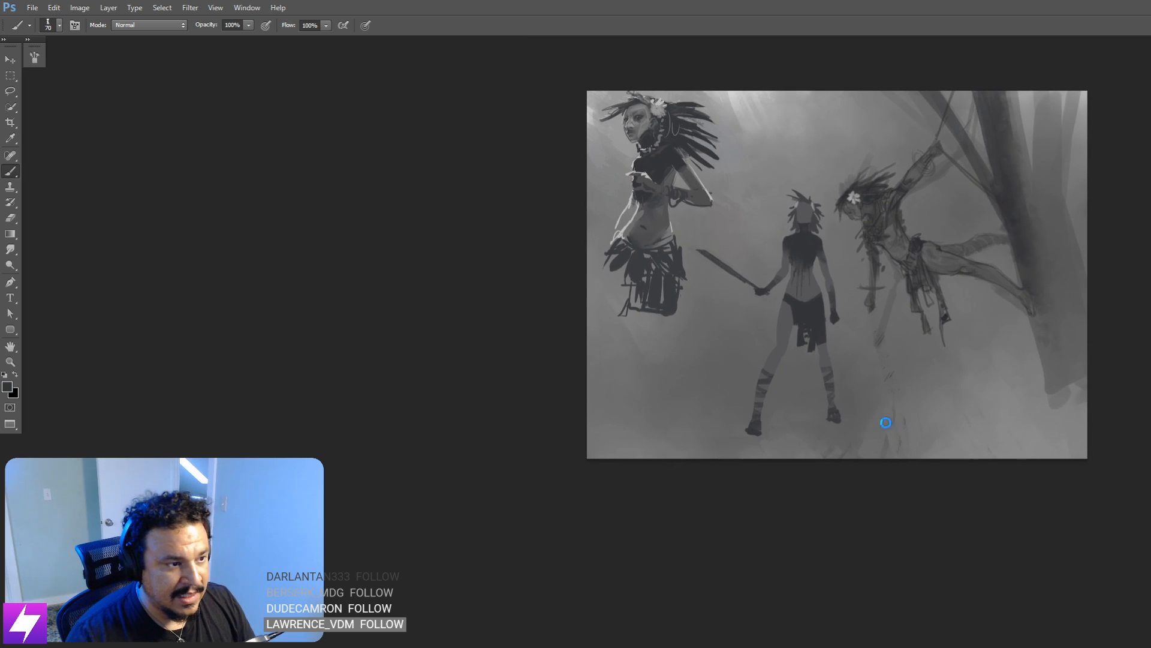
key(h)
drag(872, 445, 846, 445)
key(ctrl+plus)
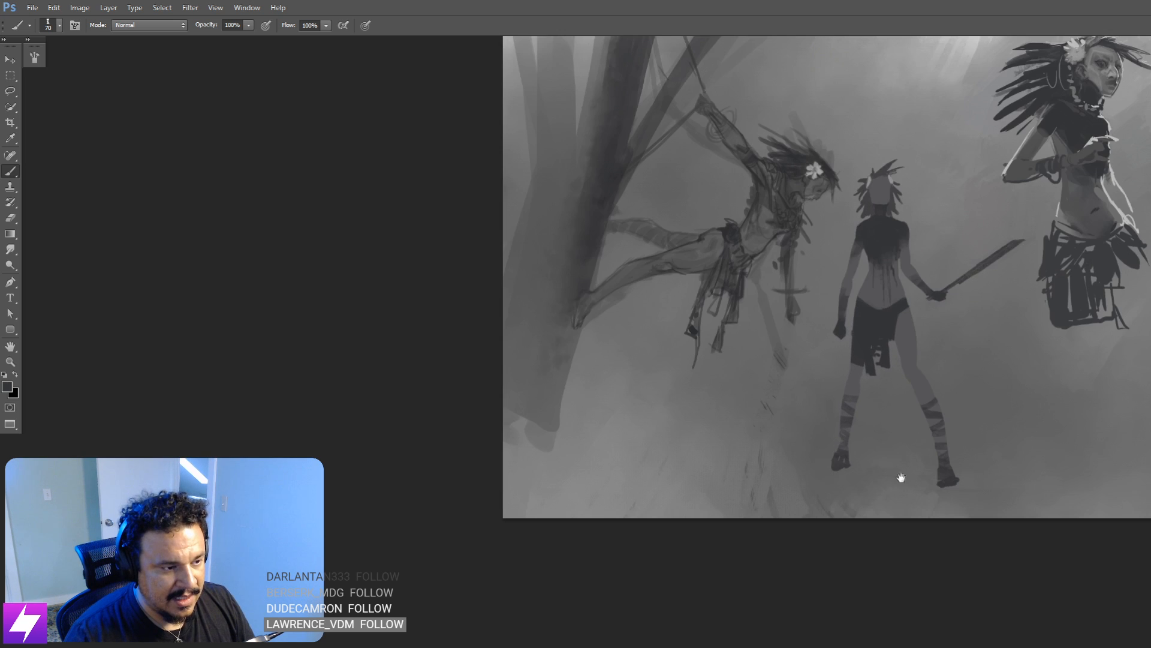
drag(902, 478, 923, 432)
key(e)
key(bracketright)
drag(873, 374, 863, 437)
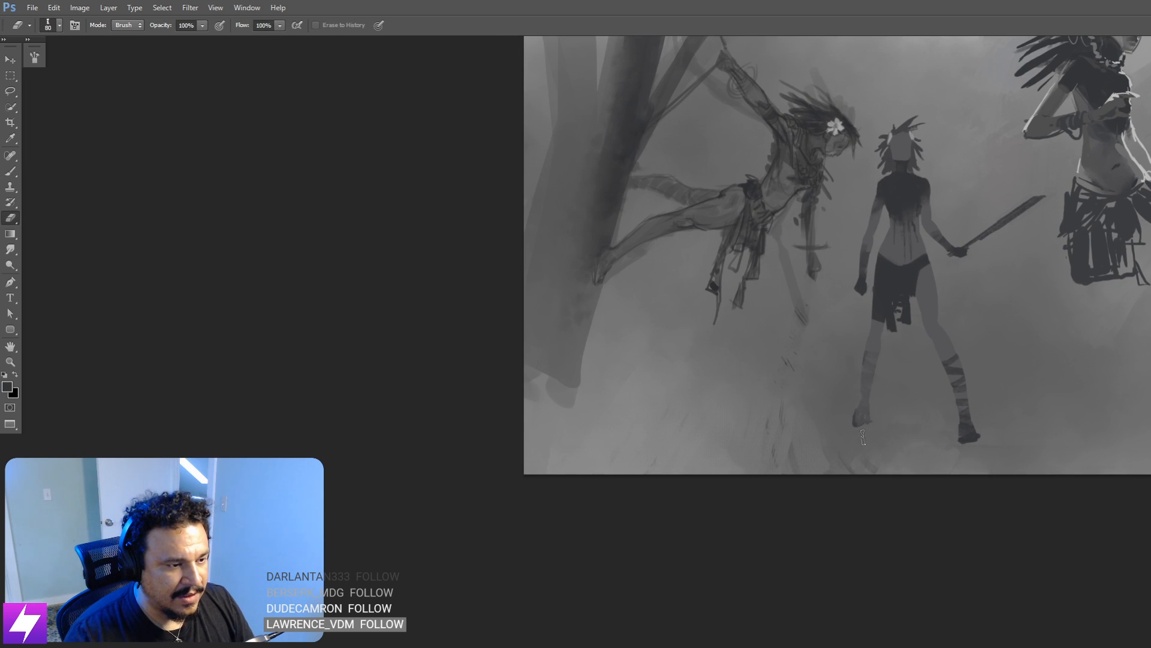
Step: Compare the silhouette with its painted details hidden and shown
drag(956, 374, 936, 415)
key(ctrl+plus)
mouse_move(1013, 409)
mouse_down()
mouse_move(954, 406)
mouse_move(969, 458)
mouse_up()
mouse_move(945, 371)
mouse_down()
mouse_move(946, 411)
mouse_move(892, 412)
mouse_up()
key(b)
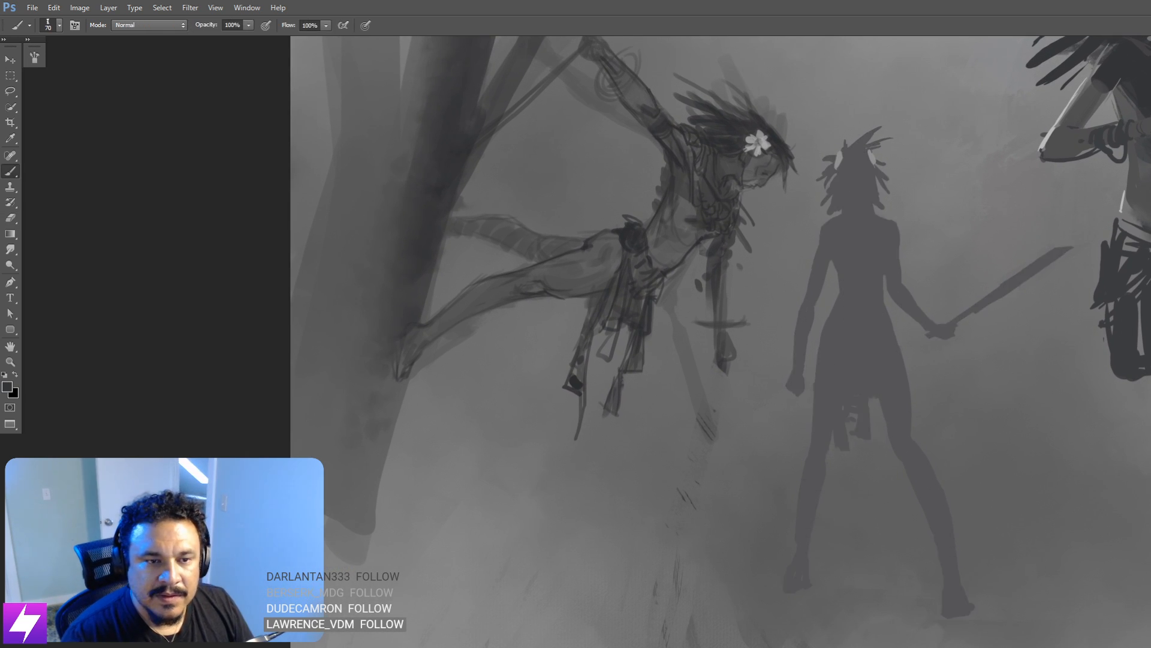
drag(1003, 406, 953, 432)
drag(847, 430, 846, 487)
mouse_move(940, 428)
mouse_down()
mouse_move(933, 383)
mouse_move(951, 259)
mouse_up()
drag(894, 284, 897, 331)
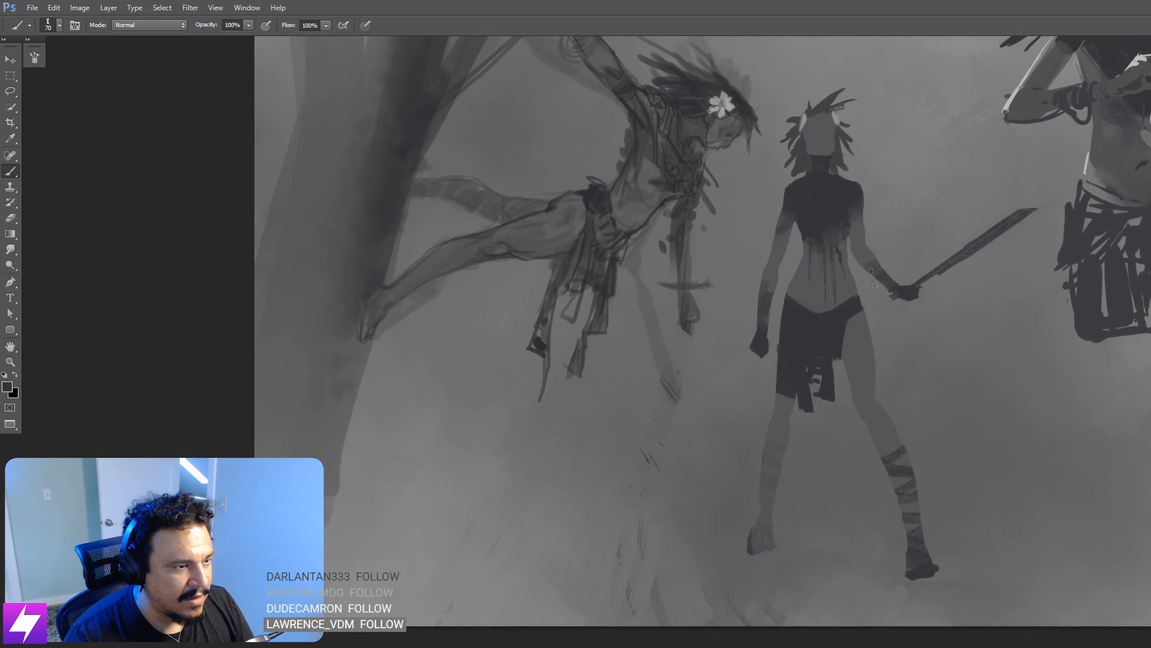
Step: Try painting feather-like strokes on the silhouette's shoulder with the thin 83 px brush preset
right_click(674, 224)
double_click(281, 233)
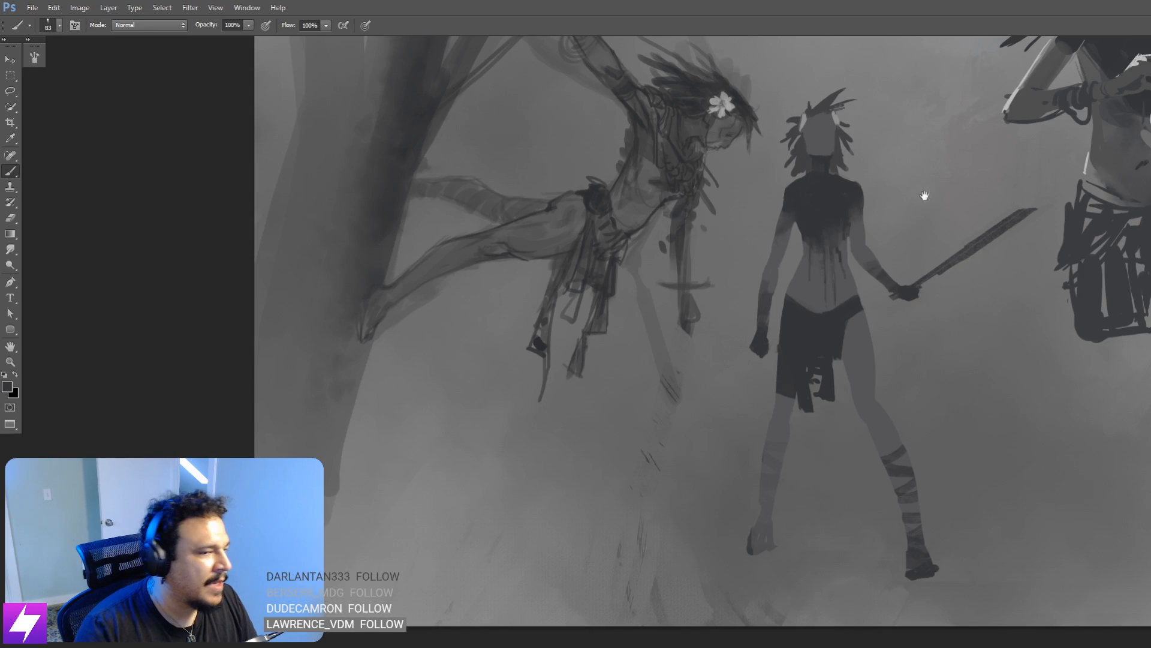
drag(895, 185, 884, 280)
key(ctrl+plus)
drag(859, 242, 864, 371)
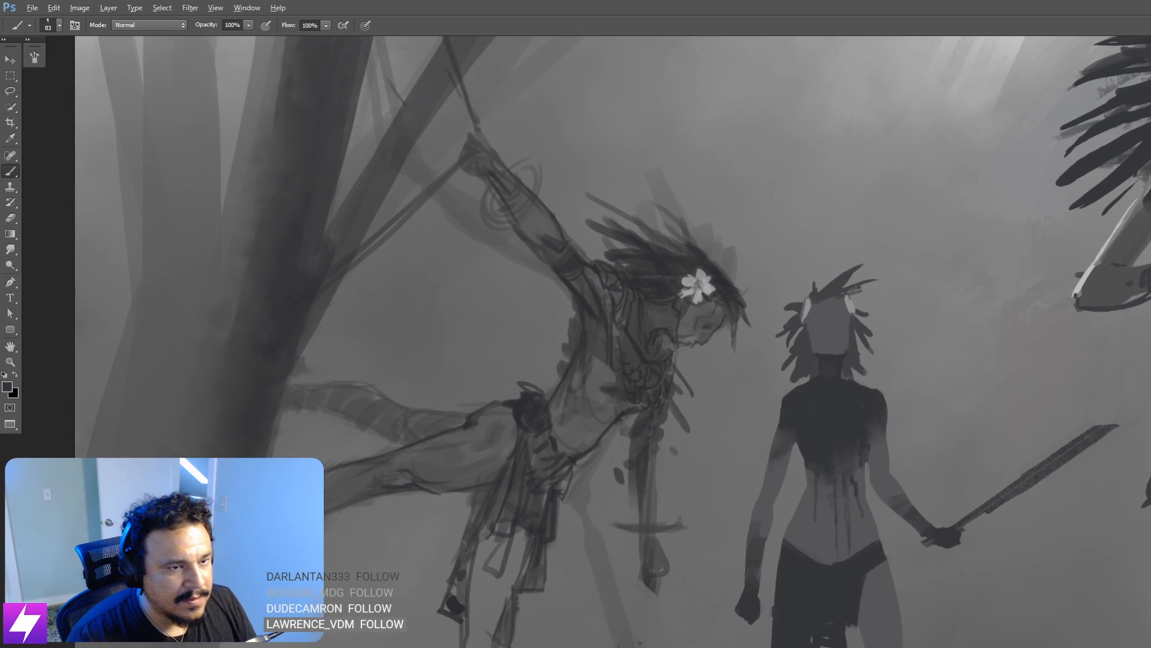
alt+click(1124, 232)
drag(925, 347, 946, 330)
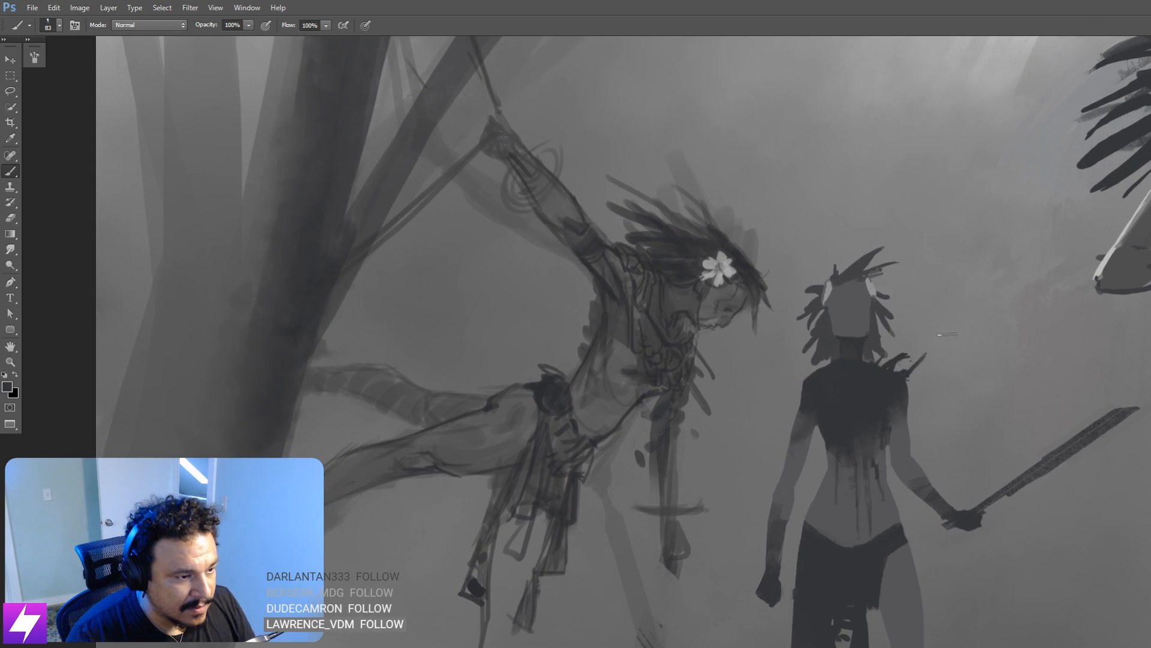
mouse_move(936, 403)
mouse_down()
mouse_move(840, 403)
mouse_move(826, 396)
mouse_move(839, 372)
mouse_up()
Step: Switch to the 75 px brush preset, reduce it to size 25, and paint darker marks at the silhouette's shoulder blades
right_click(514, 268)
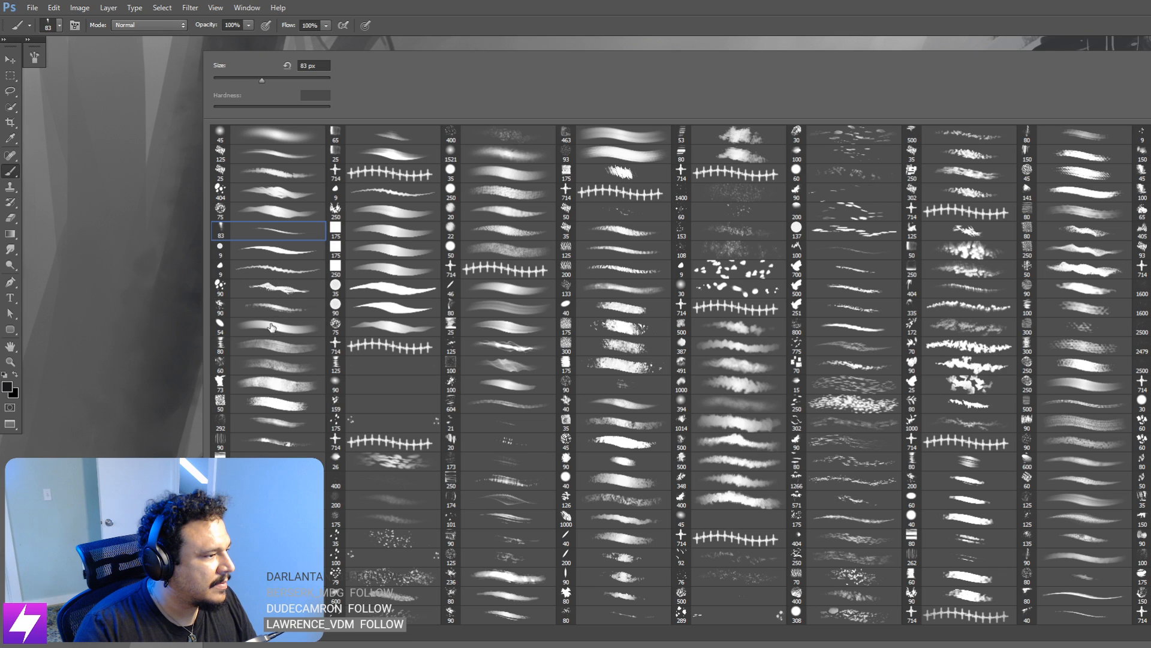
click(277, 210)
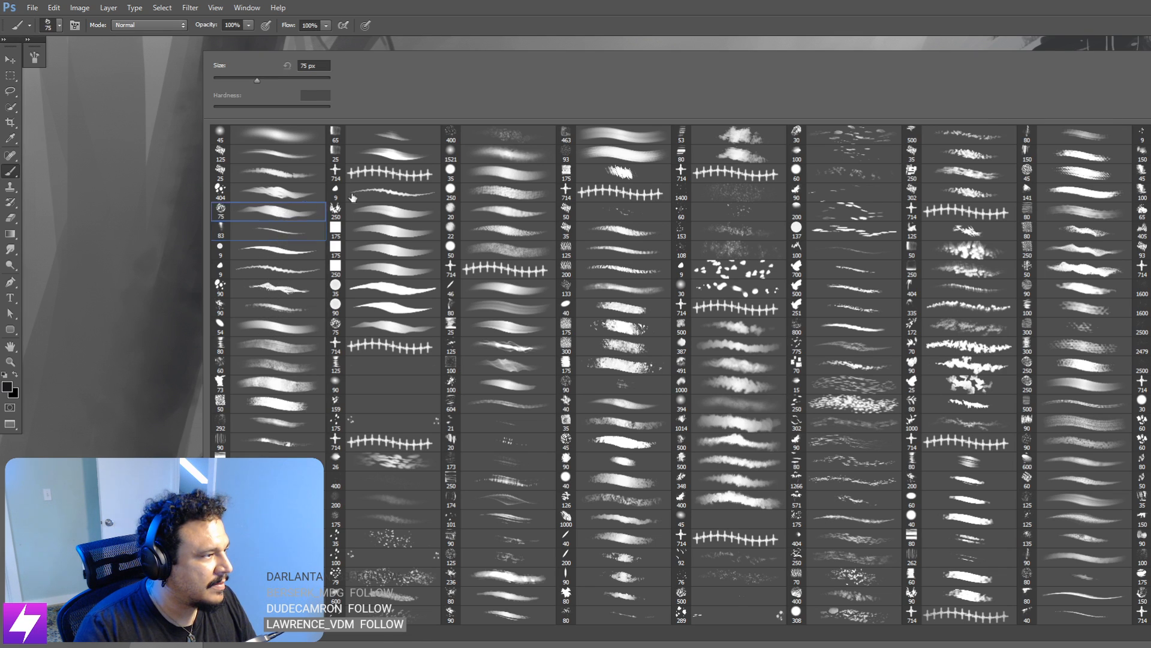
key(Return)
drag(725, 373, 705, 372)
mouse_move(710, 447)
mouse_down()
mouse_move(706, 399)
mouse_move(769, 392)
mouse_up()
key(bracketleft)
key(bracketleft)
key(bracketleft)
key(bracketleft)
key(bracketleft)
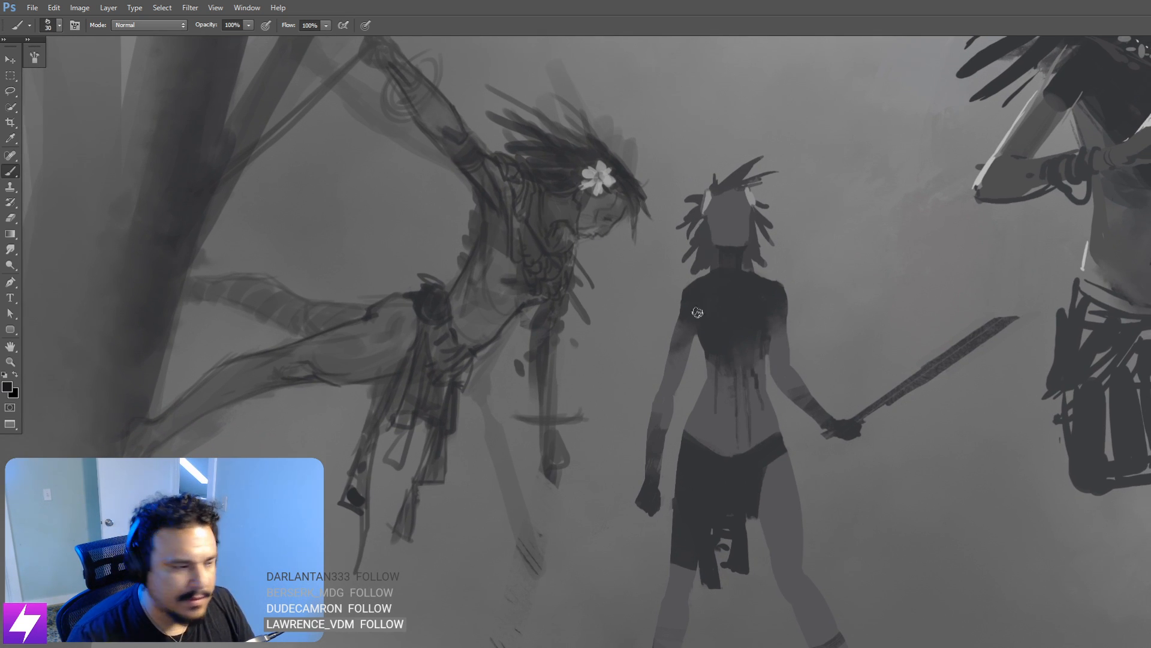
key(bracketleft)
key(bracketleft)
key(bracketleft)
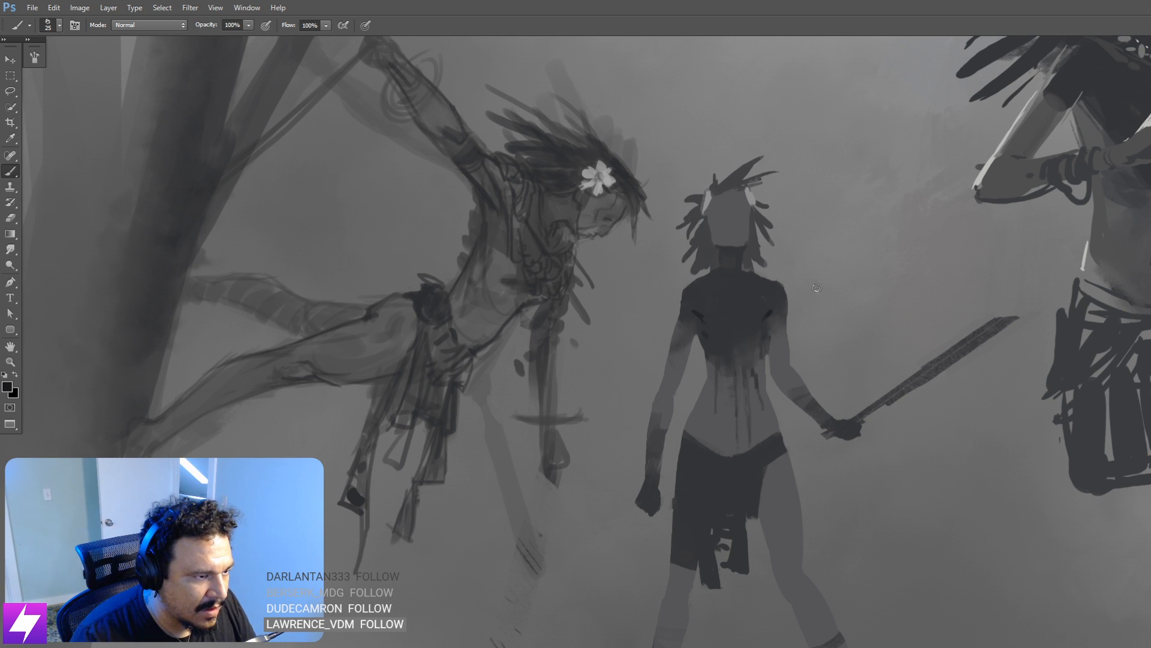
Step: Deepen the shadows down both sides of the silhouette's upper back with darker strokes at brush size 20
drag(708, 366, 713, 353)
key([)
drag(703, 314, 712, 343)
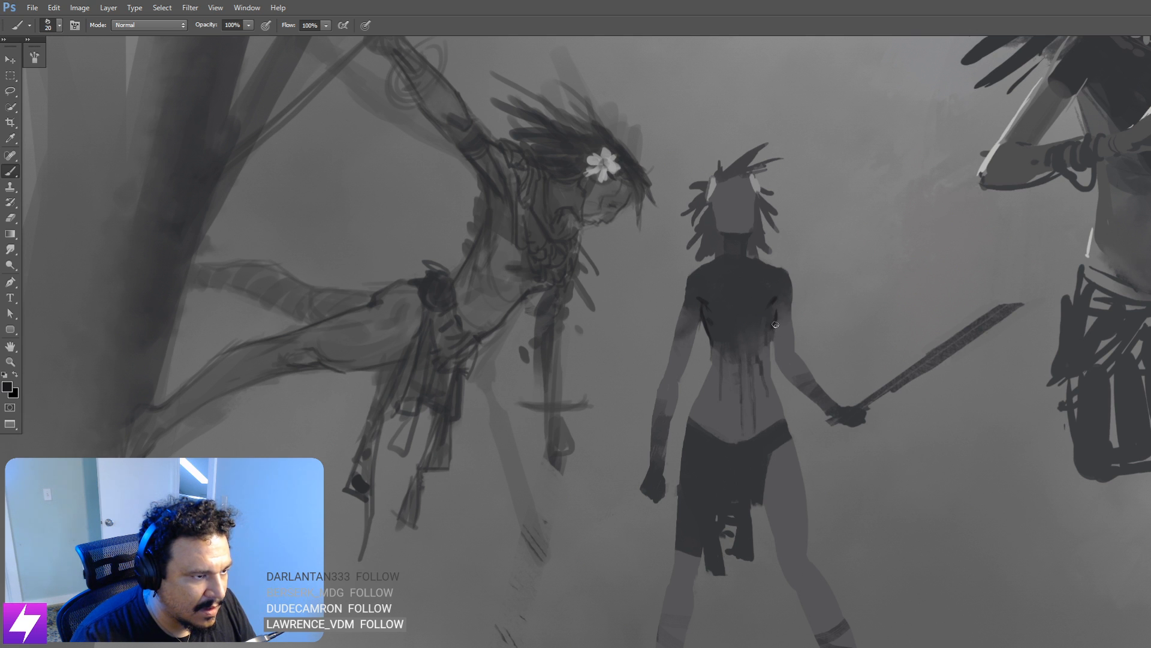
drag(758, 323, 748, 344)
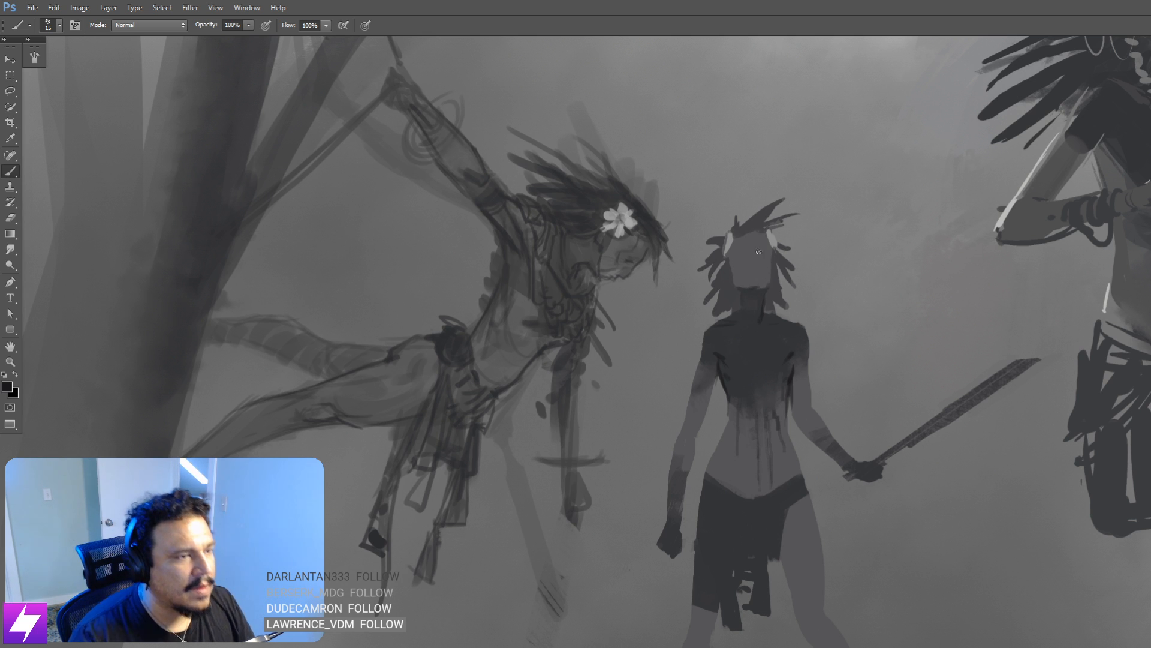
Step: Flip the canvas horizontally and add a small dark mark on the silhouette's lower back with the brush at size 25
drag(750, 274, 752, 320)
key(ctrl+minus)
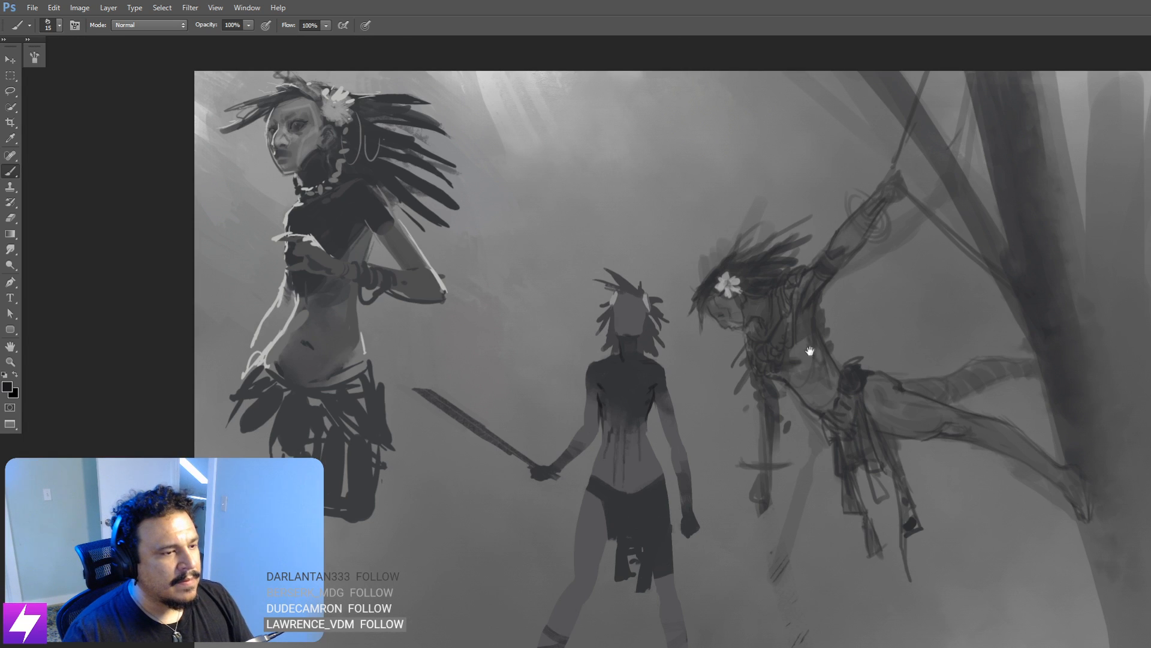
drag(599, 433, 803, 309)
scroll(846, 304, up, 3)
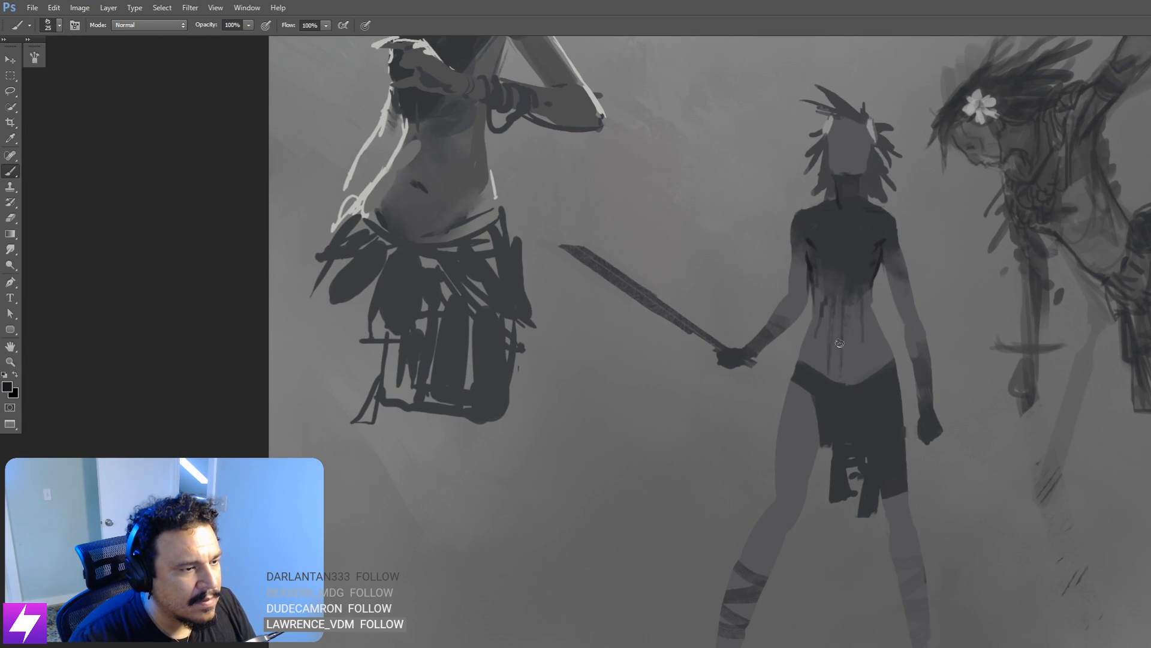
drag(841, 344, 849, 346)
Step: Paint dark vertical fold lines down the loincloth from the waistband, using brush sizes 15 and 25
drag(878, 360, 885, 276)
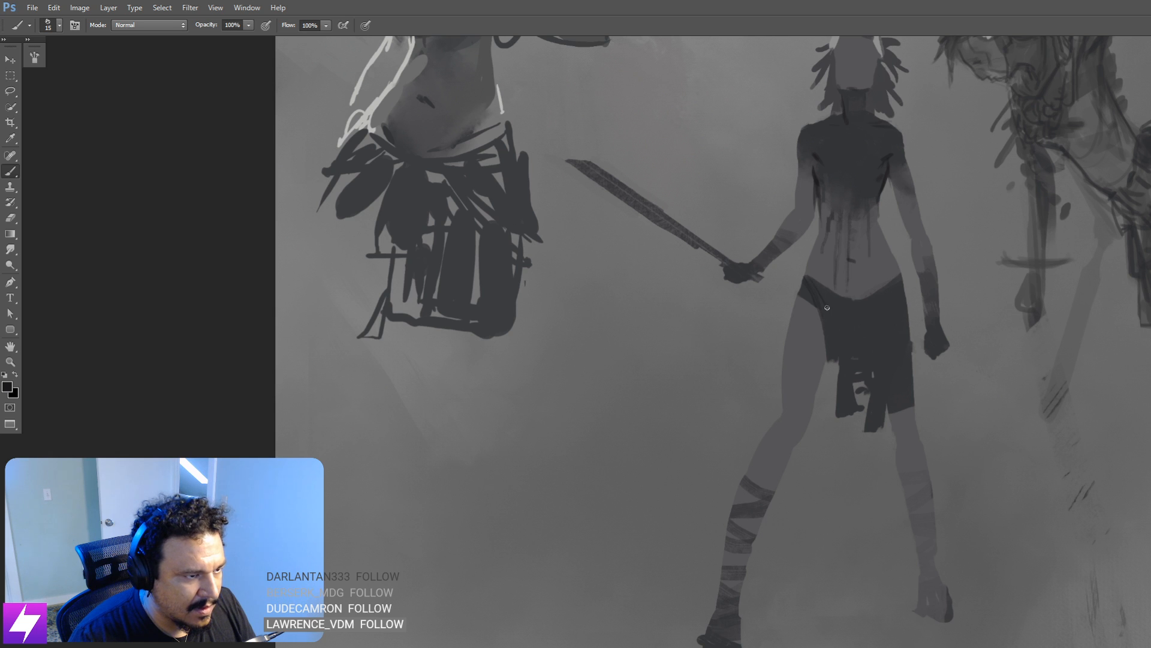
drag(843, 308, 844, 397)
drag(854, 314, 853, 380)
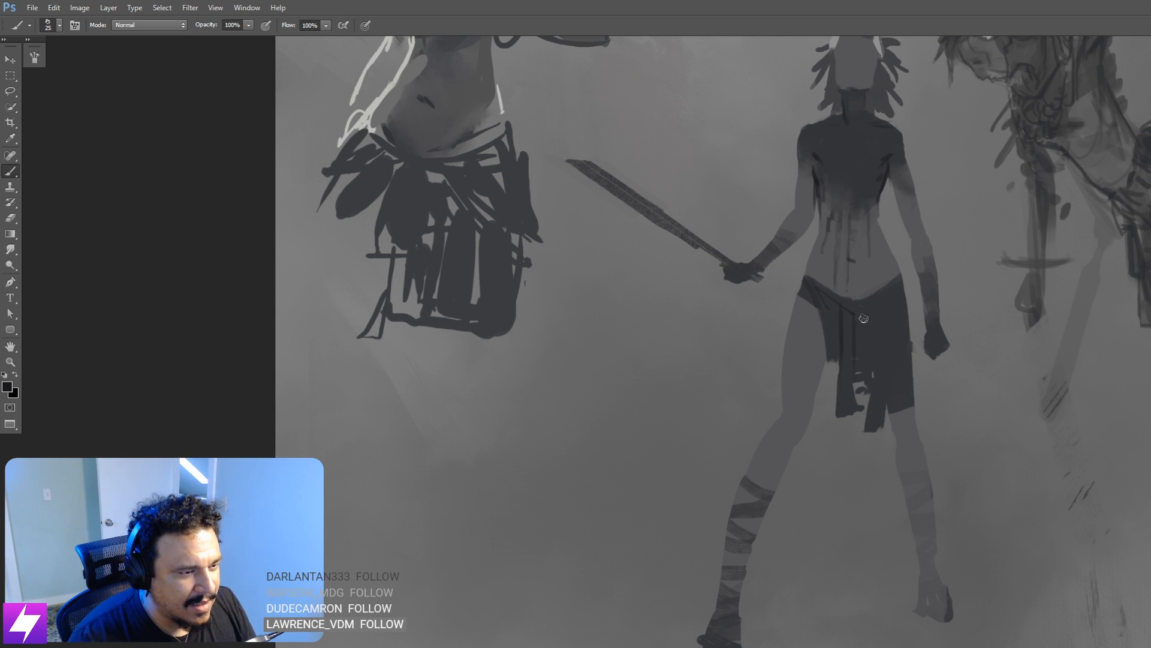
mouse_move(864, 314)
mouse_down()
mouse_move(868, 428)
mouse_move(870, 303)
mouse_move(869, 383)
mouse_up()
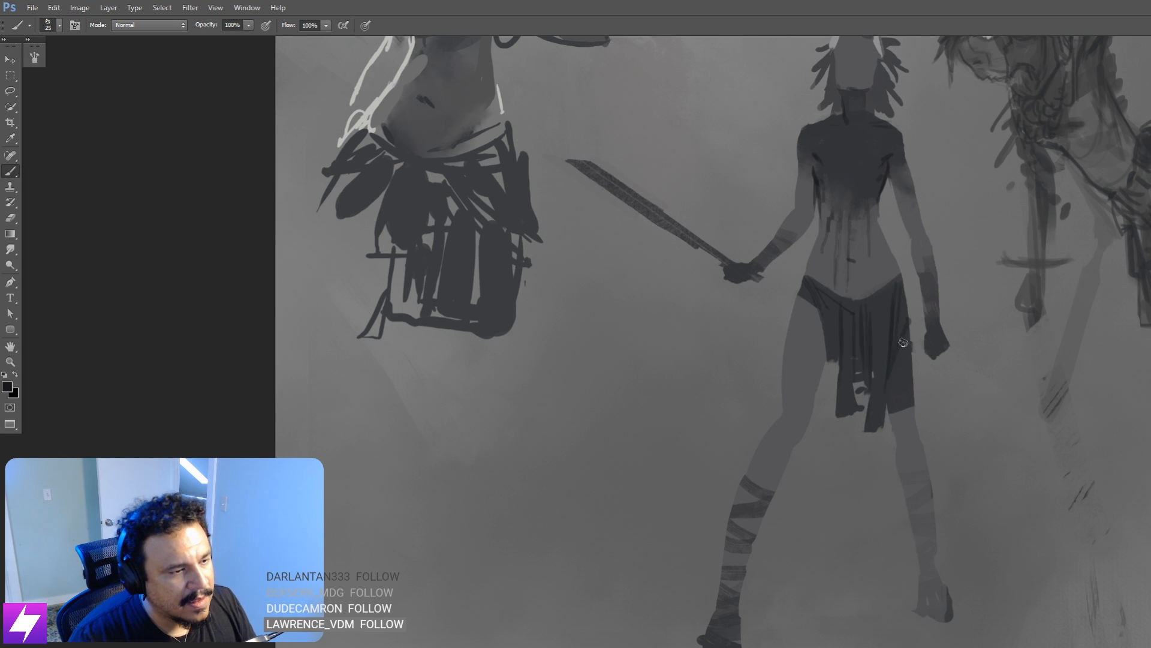
Step: Paint a dark knot at the middle of the waistband and looped pouch shapes hanging at the hip, finishing at brush size 20
mouse_move(862, 308)
mouse_down()
mouse_move(866, 318)
mouse_move(853, 321)
mouse_move(880, 315)
mouse_up()
mouse_move(803, 284)
mouse_down()
mouse_move(788, 313)
mouse_move(806, 322)
mouse_move(808, 284)
mouse_move(782, 316)
mouse_up()
mouse_move(782, 317)
mouse_down()
mouse_move(817, 326)
mouse_move(817, 311)
mouse_up()
key(bracketleft)
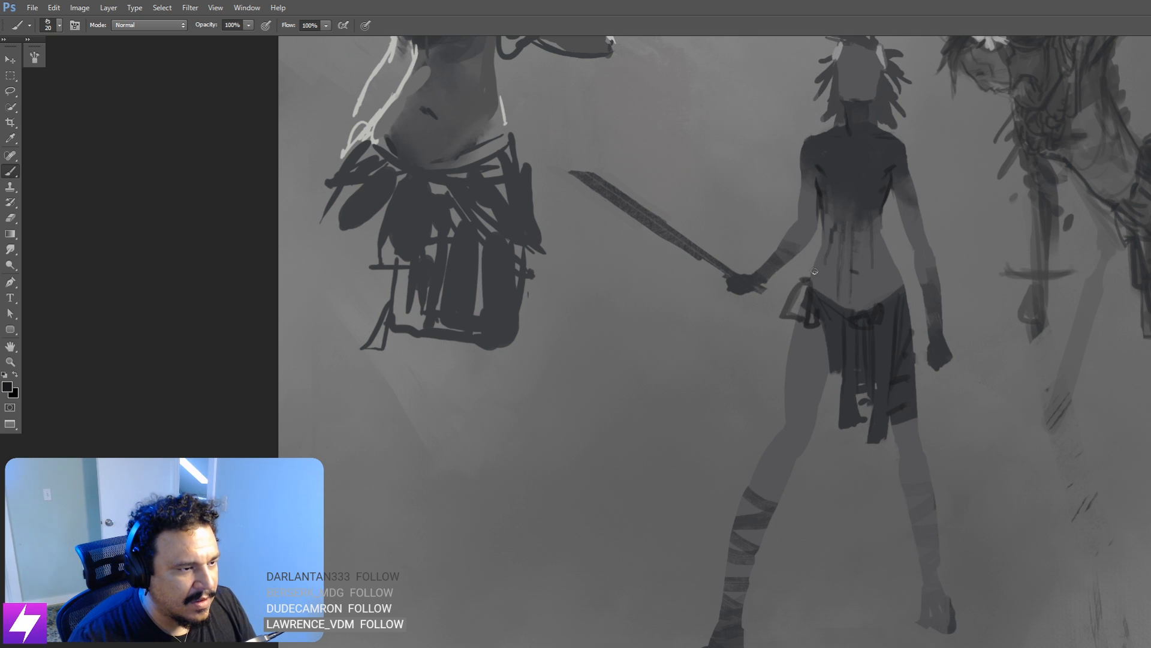
drag(815, 272, 784, 307)
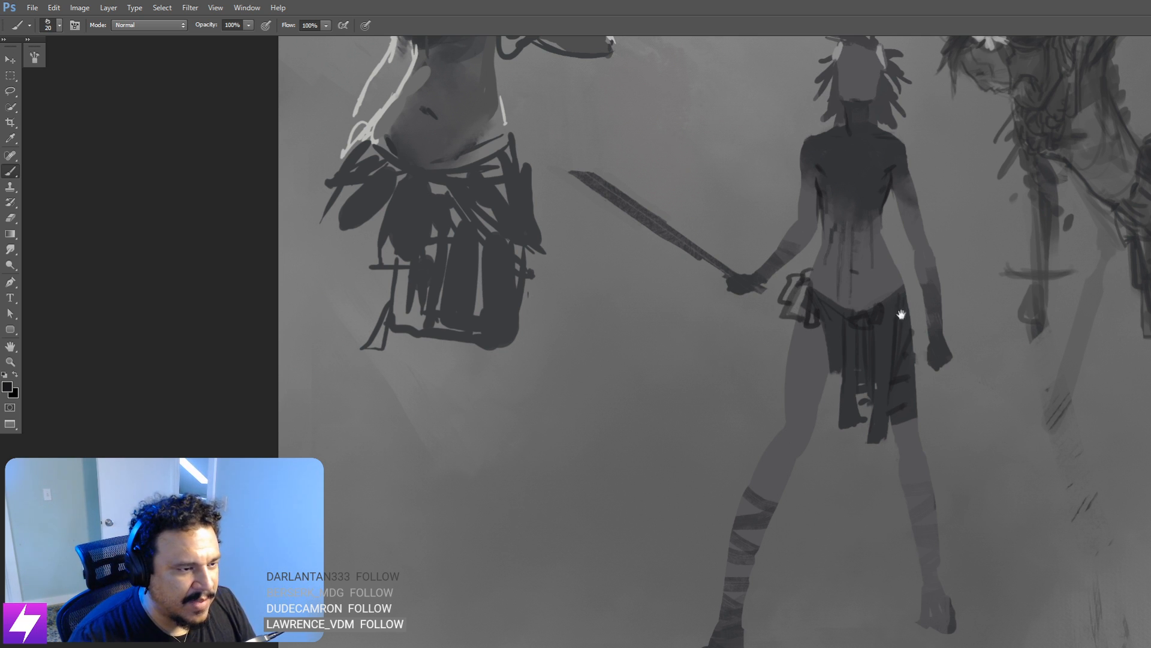
Step: Fill the hip pouch with broad dark strokes and add a small pouch on the opposite hip, finishing at brush size 25
drag(866, 329, 881, 319)
key(bracketright)
key(bracketright)
key(bracketright)
key(bracketright)
key(bracketright)
mouse_move(811, 272)
mouse_down()
mouse_move(806, 288)
mouse_move(826, 301)
mouse_move(822, 267)
mouse_move(817, 320)
mouse_move(827, 307)
mouse_up()
mouse_move(935, 342)
mouse_down()
mouse_move(915, 351)
mouse_move(919, 365)
mouse_move(958, 367)
mouse_up()
key(bracketleft)
key(bracketleft)
drag(900, 322, 910, 363)
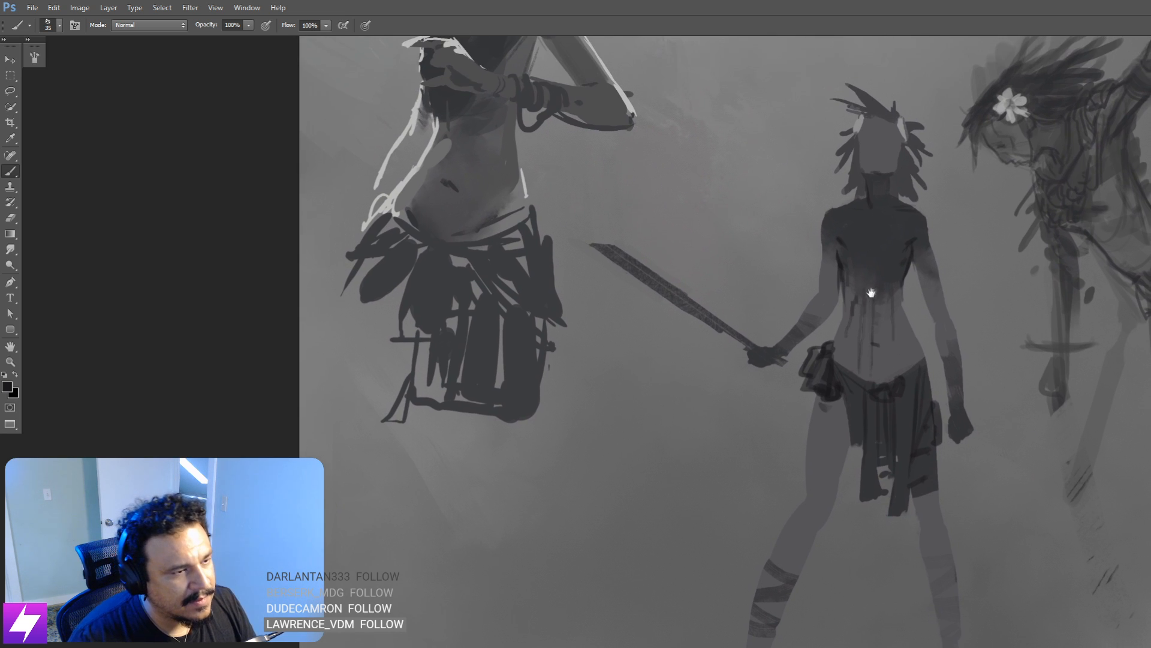
drag(857, 319, 880, 308)
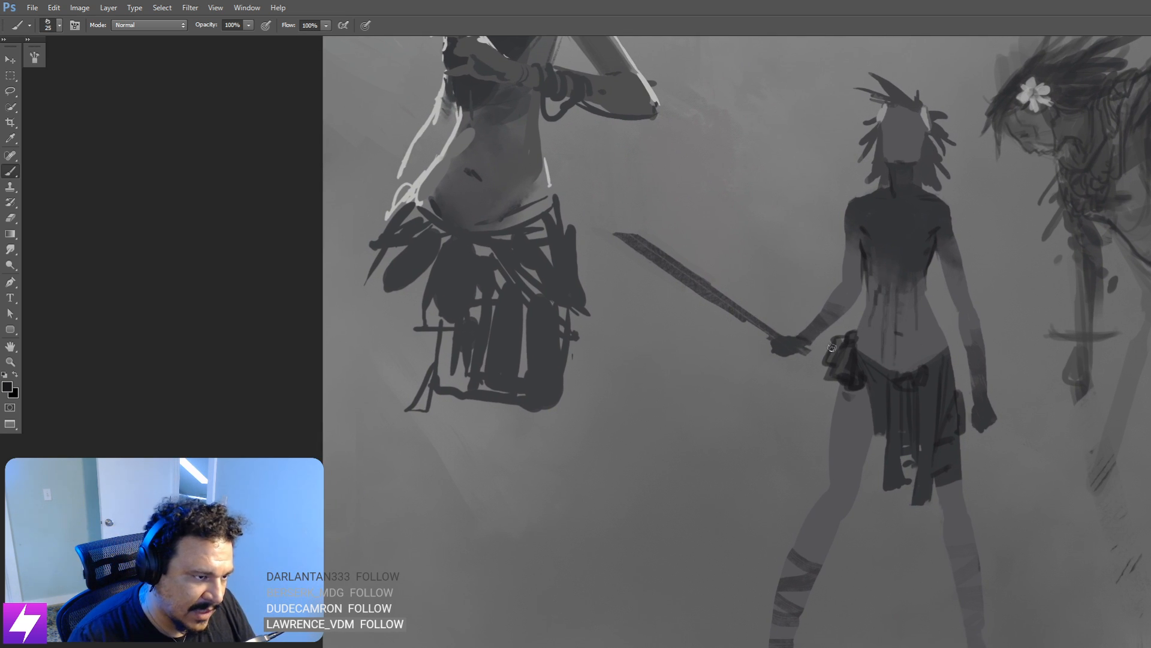
Step: Rotate the view and paint stacked dark bracelets around the wrist of the lowered, empty hand using brush sizes 10 and 15
drag(1041, 251, 1010, 304)
key(r)
mouse_move(998, 402)
mouse_down()
mouse_move(1010, 306)
mouse_move(956, 324)
mouse_move(869, 321)
mouse_up()
key(b)
key(bracketleft)
key(bracketleft)
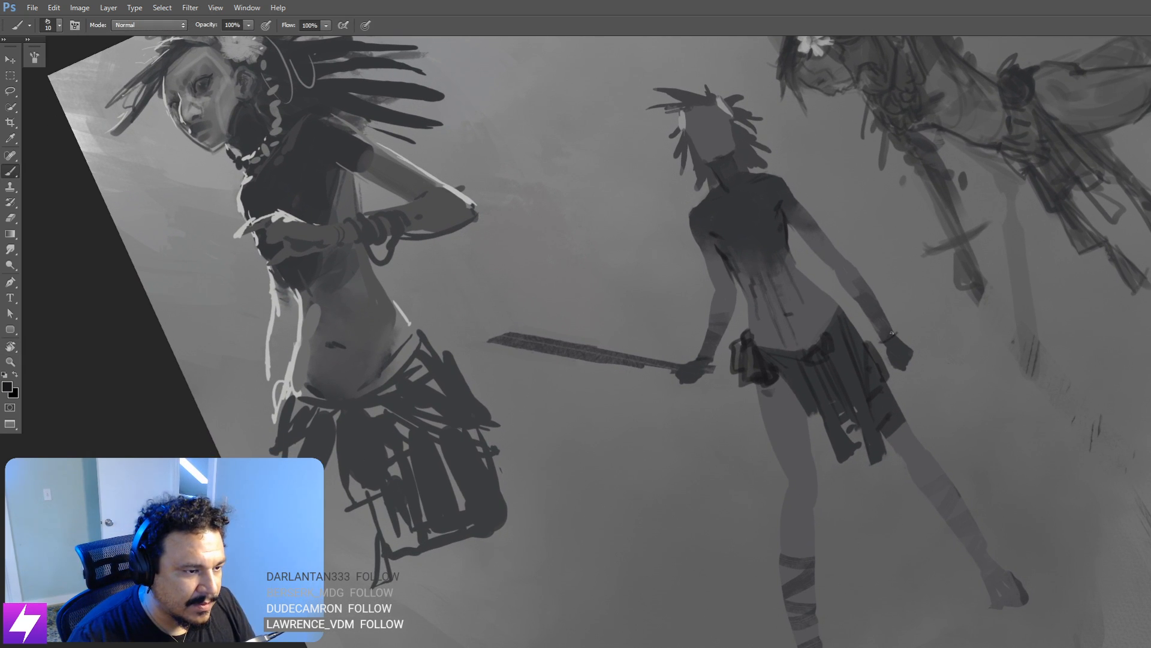
mouse_move(878, 337)
mouse_down()
mouse_move(883, 305)
mouse_move(878, 319)
mouse_move(902, 337)
mouse_move(877, 345)
mouse_move(909, 334)
mouse_move(892, 311)
mouse_up()
key(bracketright)
key(bracketleft)
drag(874, 323, 882, 316)
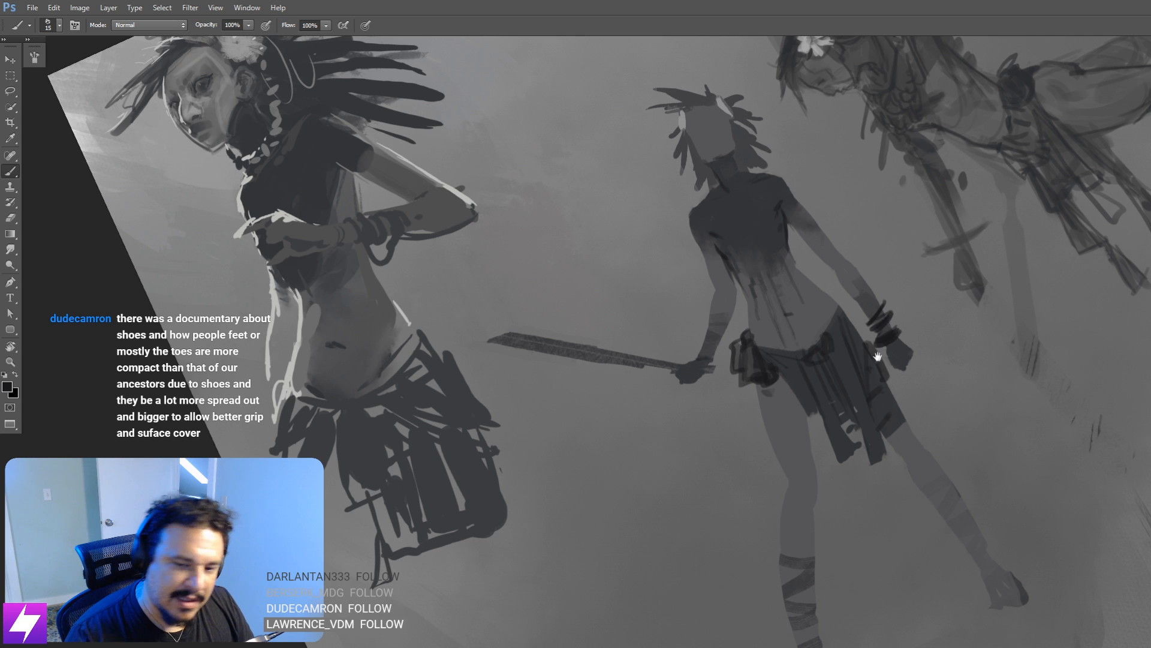
drag(880, 356, 864, 354)
key(Escape)
Step: Paint dark bands around the sword arm's wrist and dark finger lines on the gripping hand at brush size 15
drag(795, 358, 844, 377)
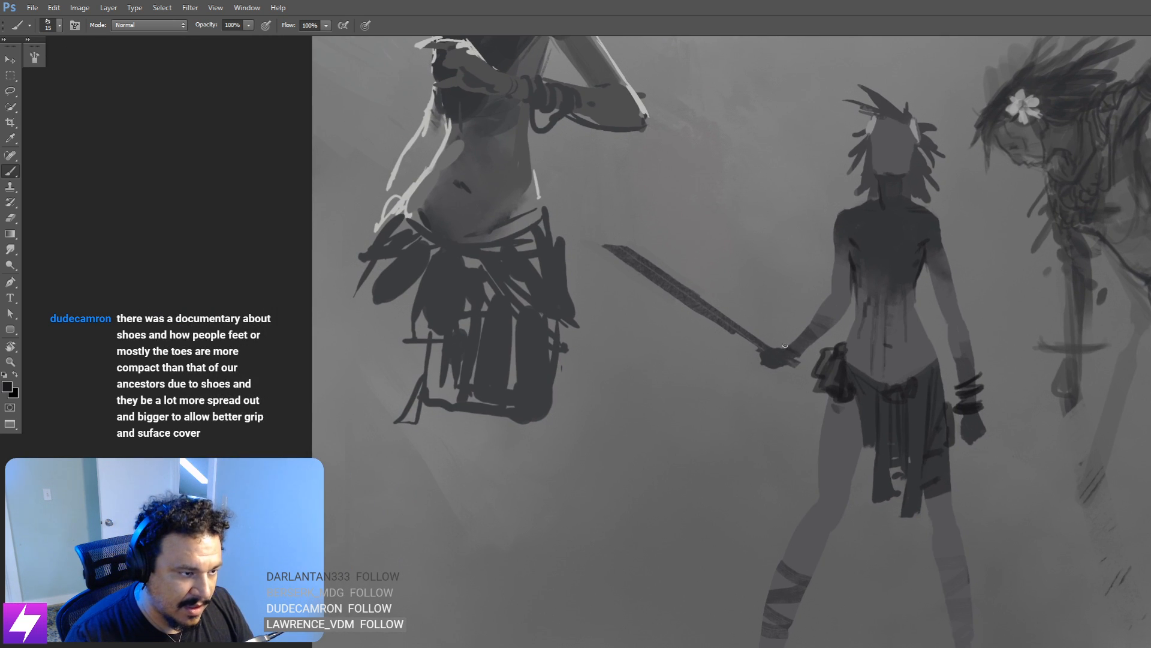
mouse_move(786, 345)
mouse_down()
mouse_move(810, 354)
mouse_move(820, 327)
mouse_up()
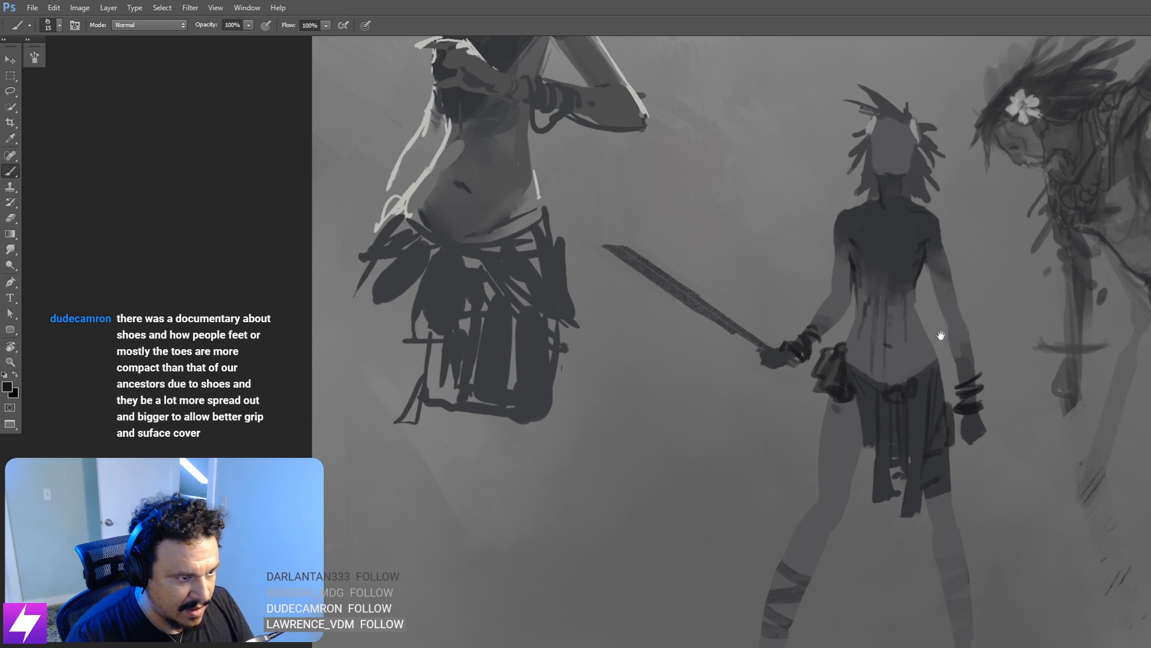
mouse_move(884, 446)
mouse_down()
mouse_move(830, 407)
mouse_move(840, 437)
mouse_move(869, 457)
mouse_up()
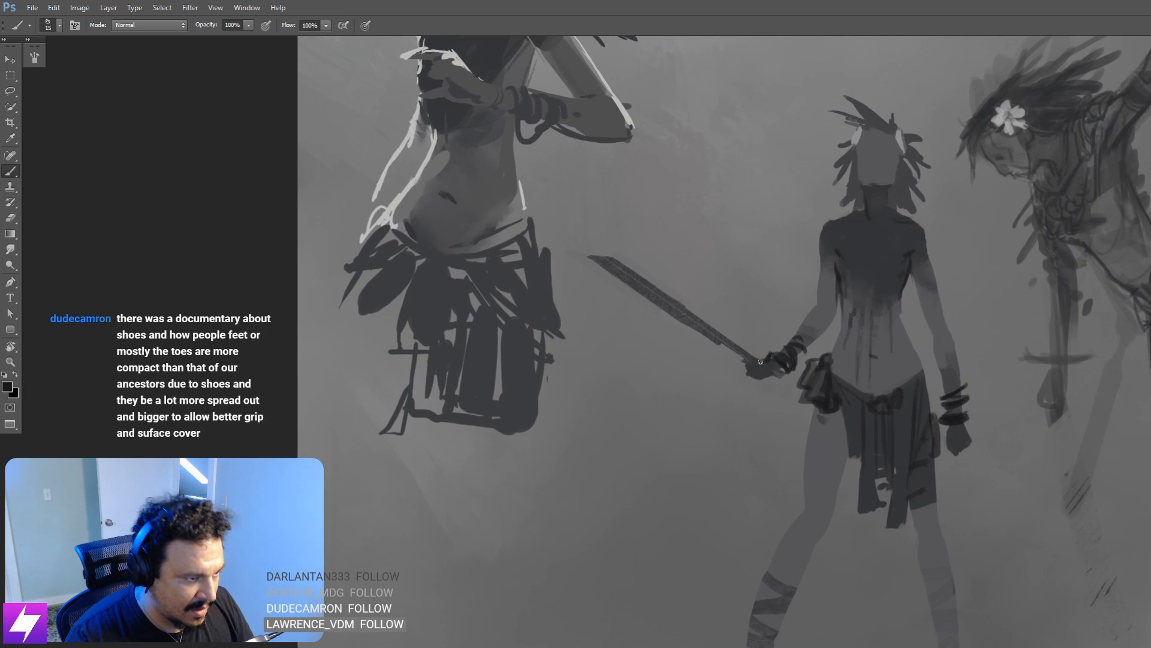
drag(761, 356, 752, 371)
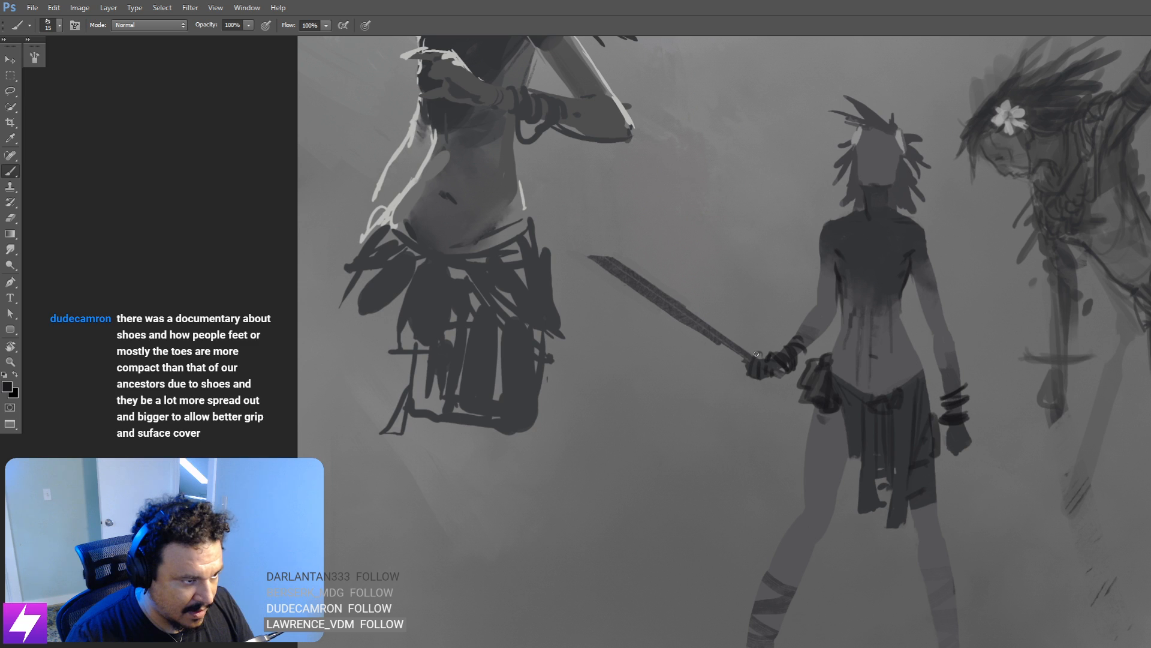
Step: Draw dark finger details on the lowered hand and refine its bracelets at brush size 10
drag(950, 437, 868, 397)
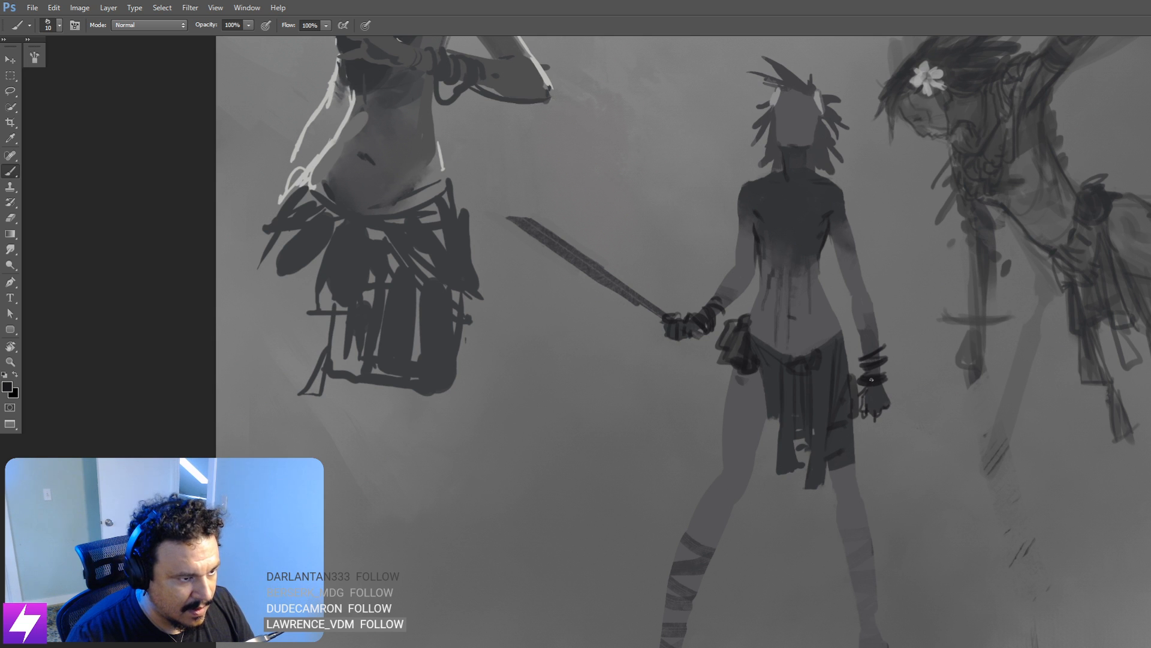
drag(866, 371, 871, 397)
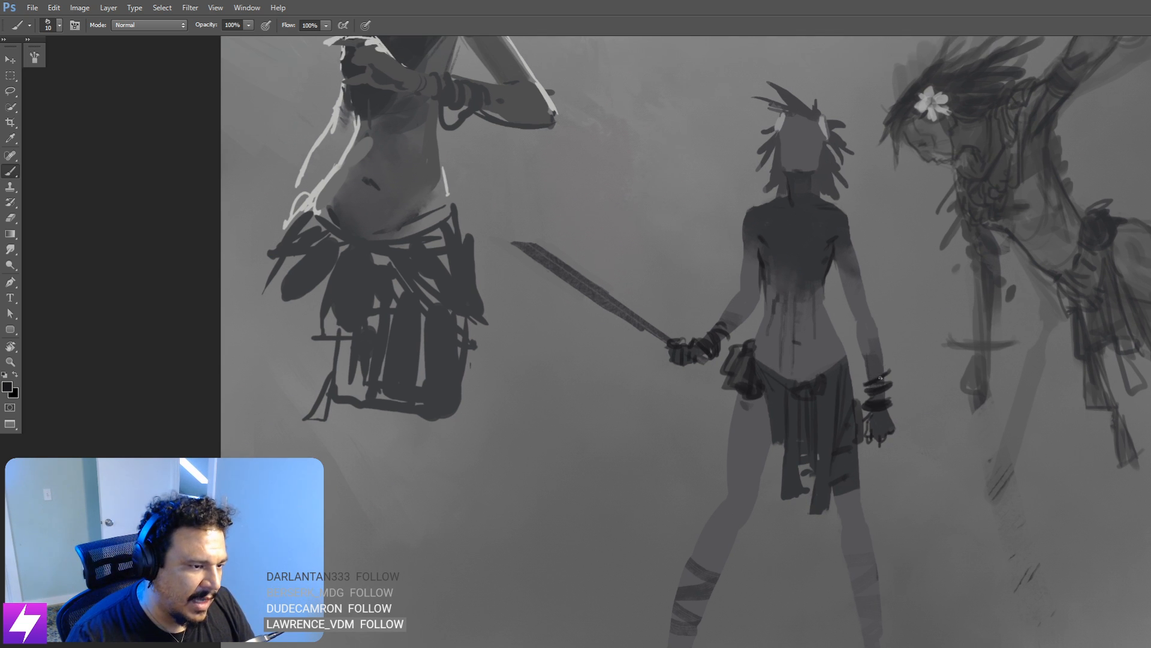
drag(839, 343, 861, 382)
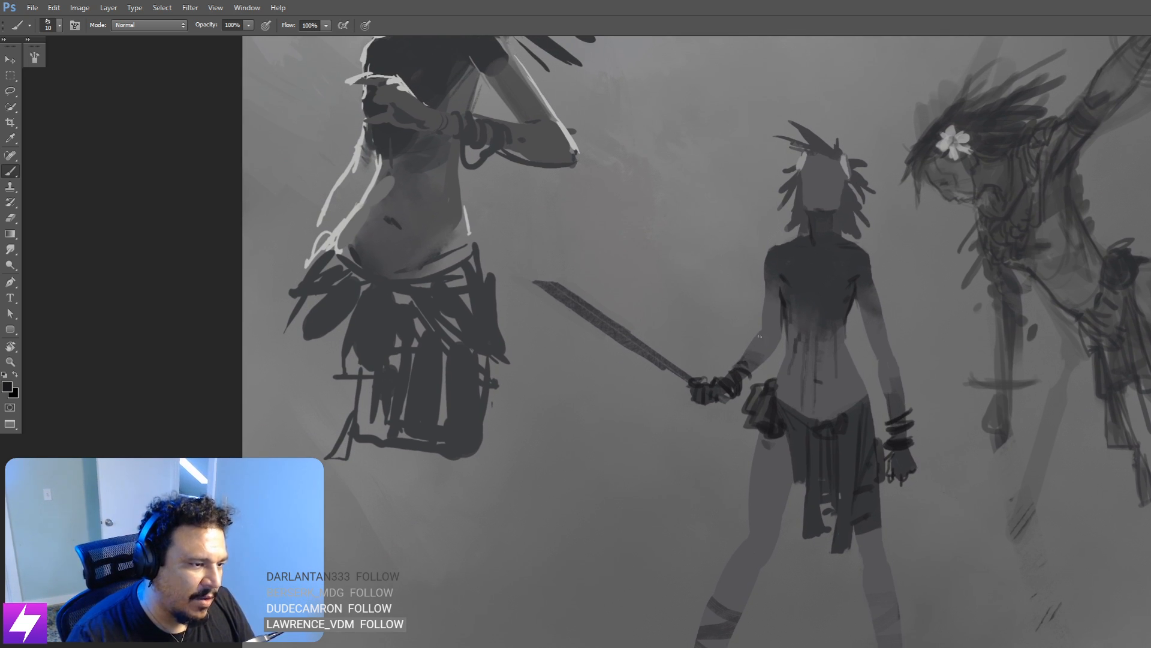
drag(779, 320, 784, 358)
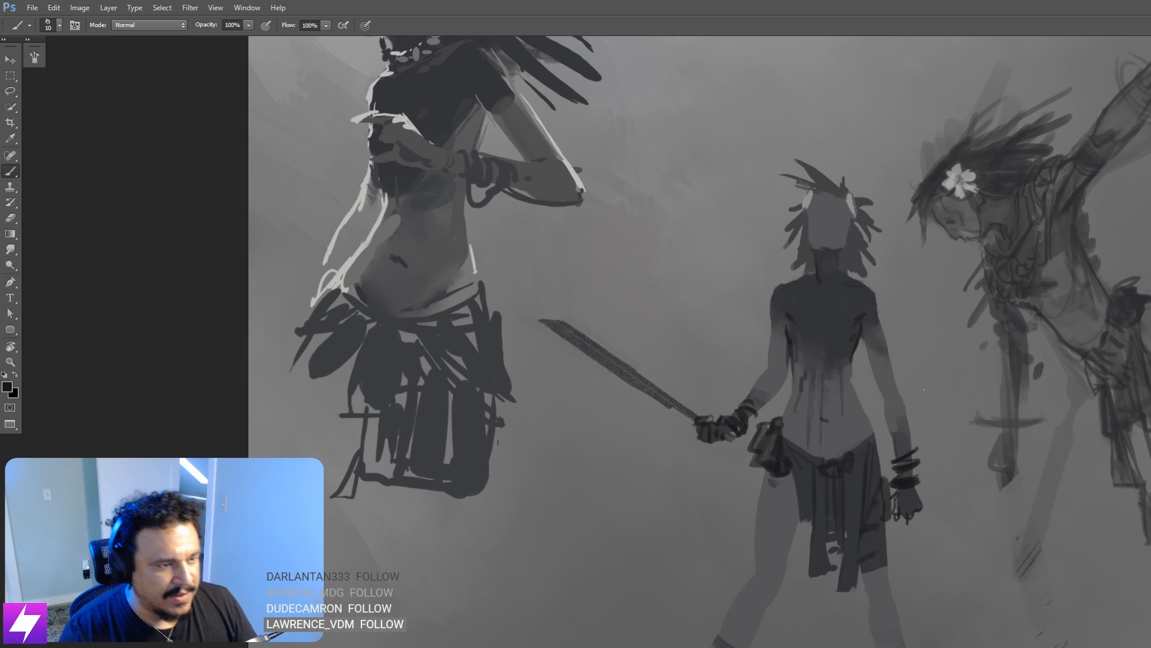
Step: Flip the canvas and paint dark contour lines down both edges of the bare thigh plus knee marks, using brush sizes 25 and 10
key(ctrl+minus)
key(h)
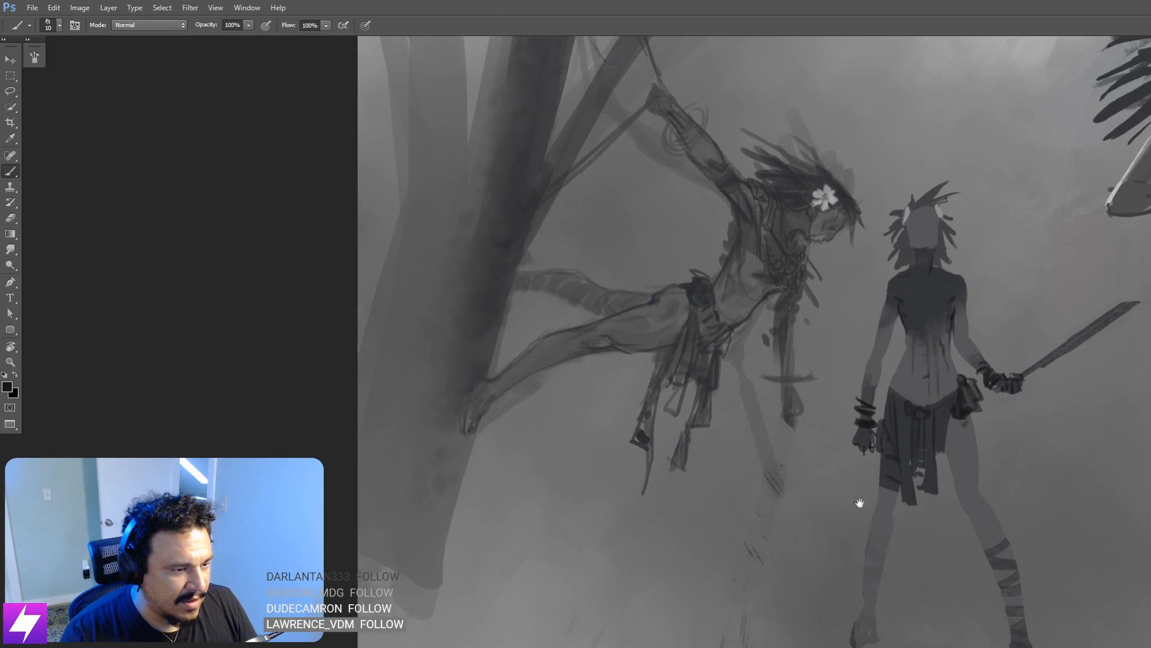
drag(856, 424, 876, 440)
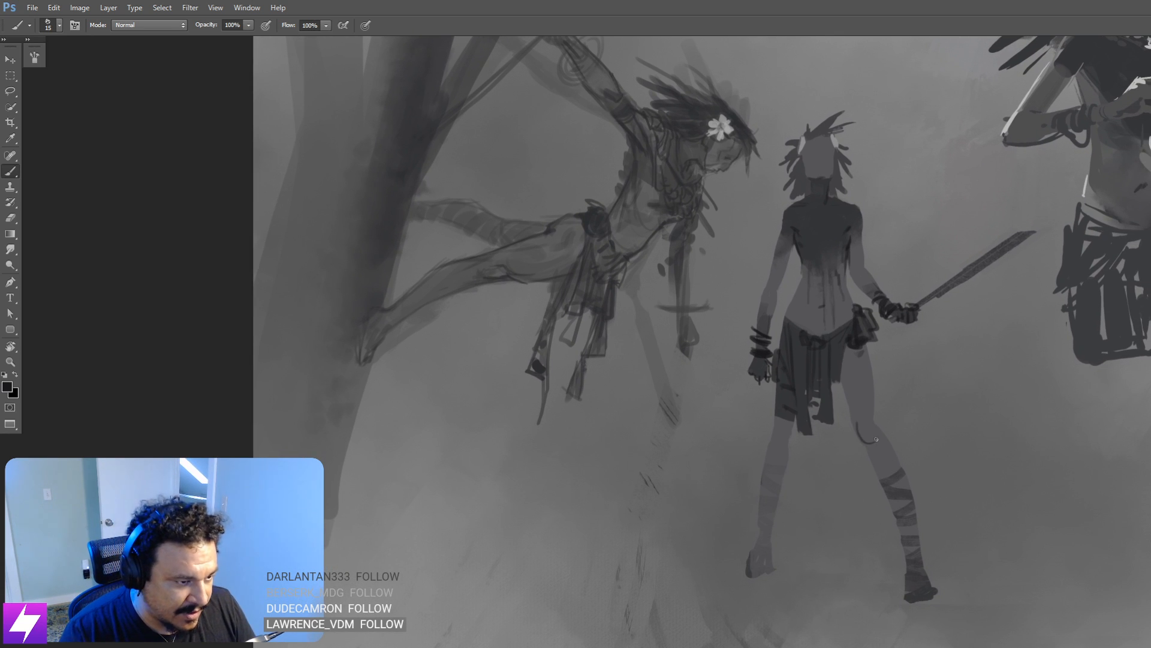
key(ctrl+z)
key(bracketright)
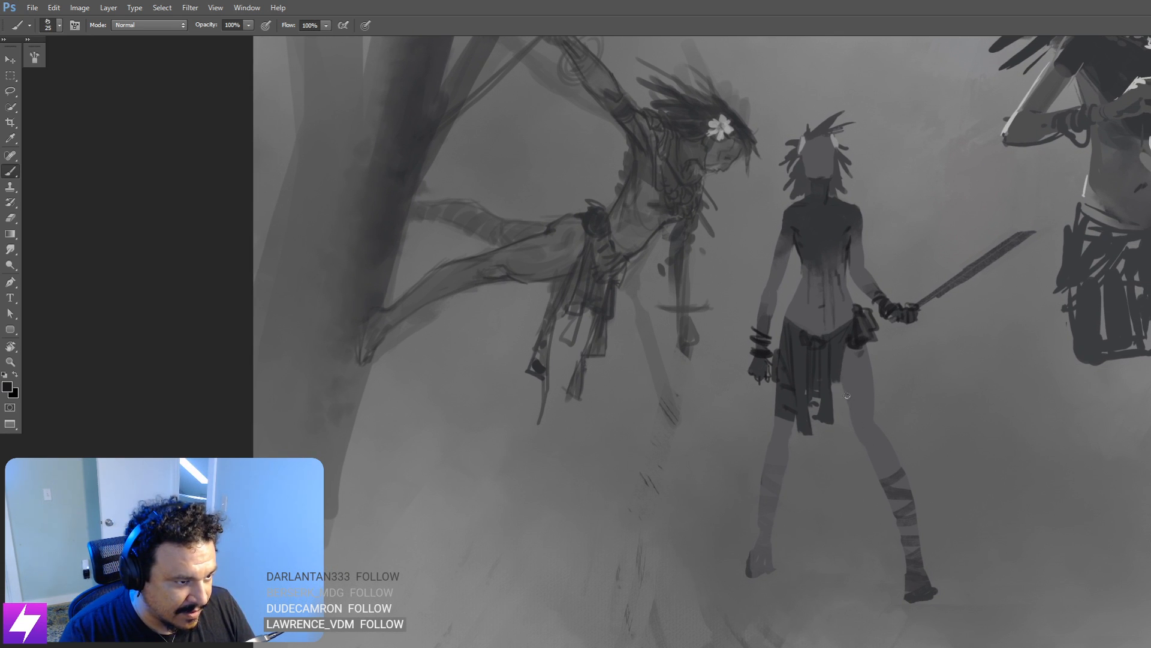
drag(837, 377, 857, 423)
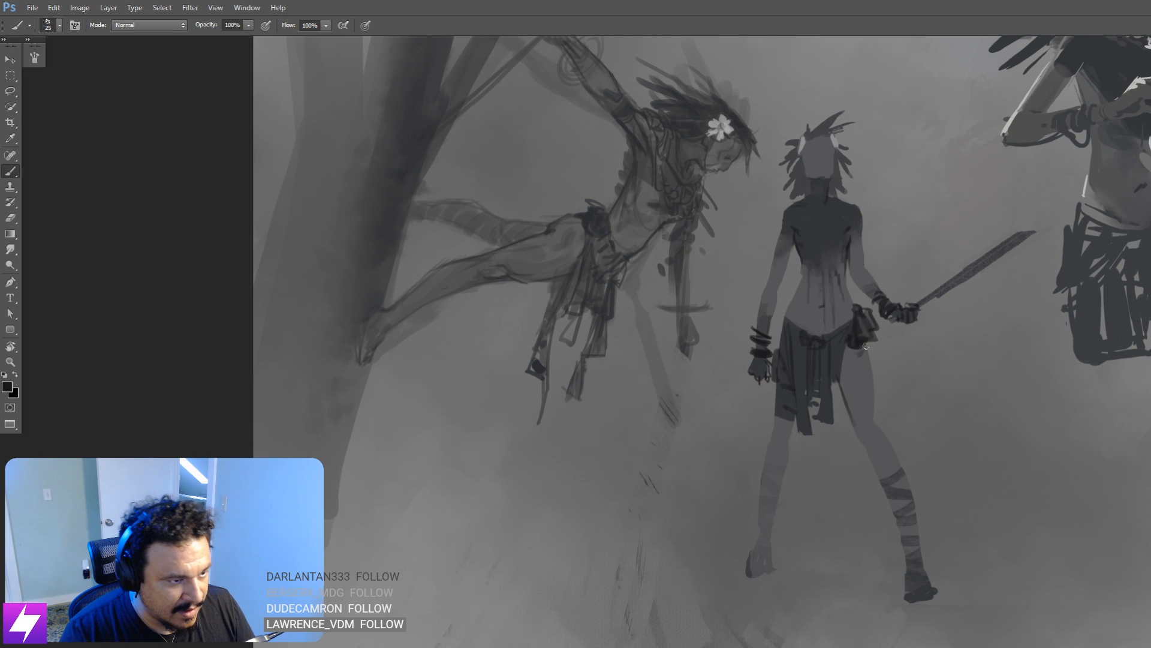
drag(869, 354, 883, 426)
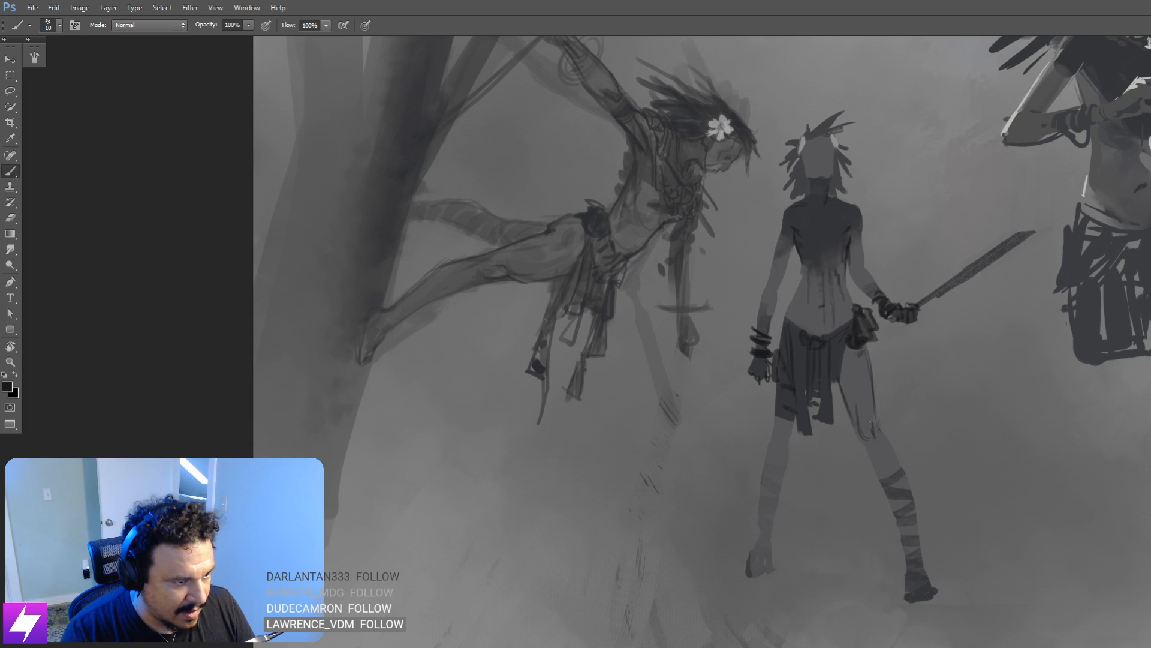
Step: Rework the inner contour of the bare thigh with dark strokes at brush size 15 and trim it with the eraser at size 50
key(e)
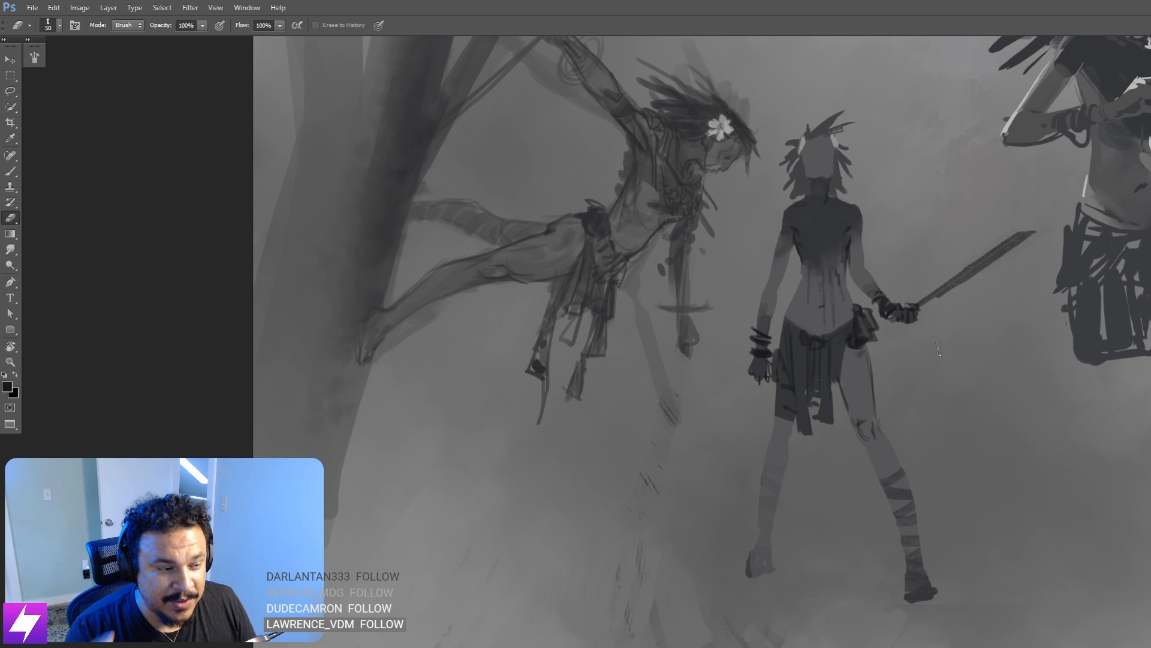
drag(887, 366, 877, 308)
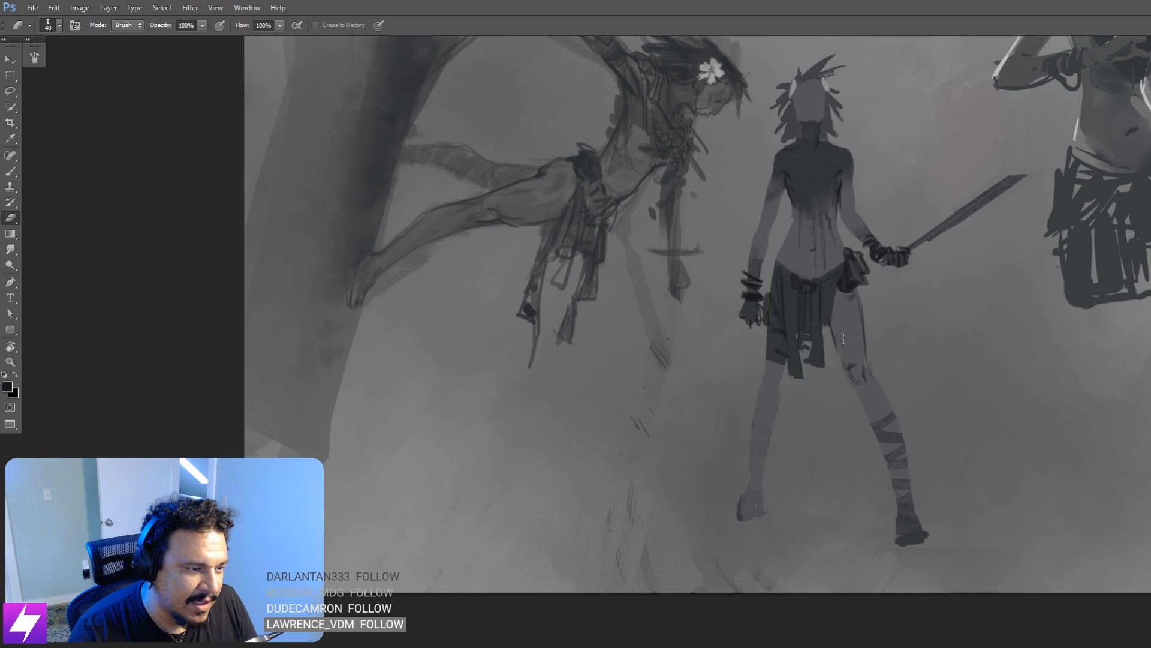
key(b)
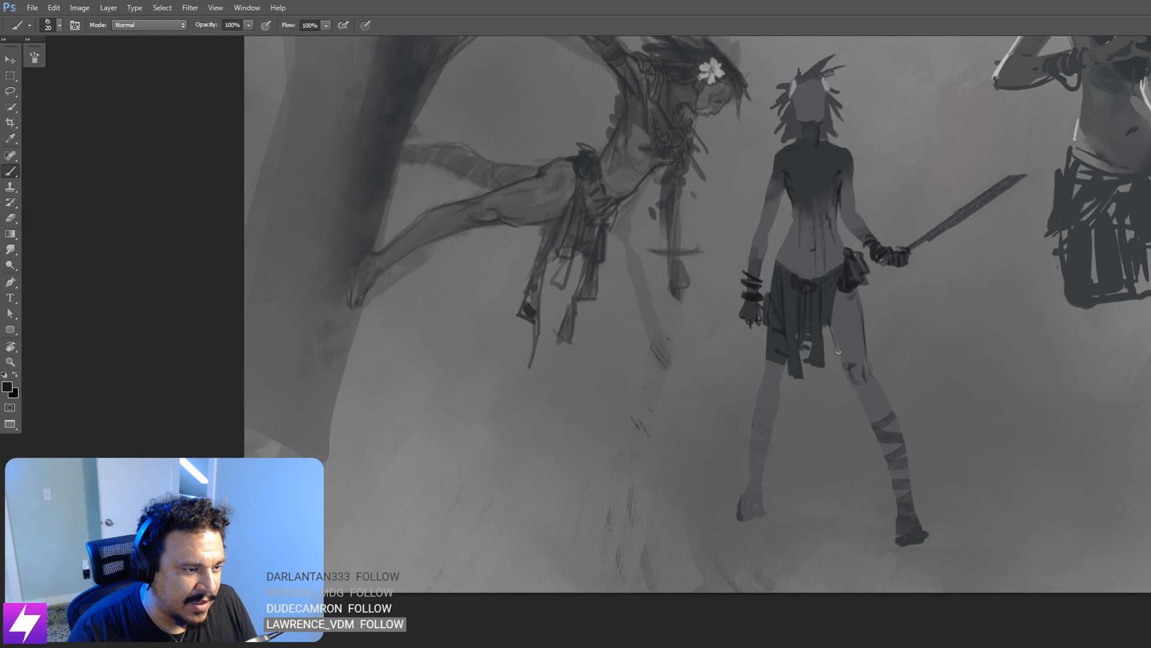
drag(836, 340, 858, 393)
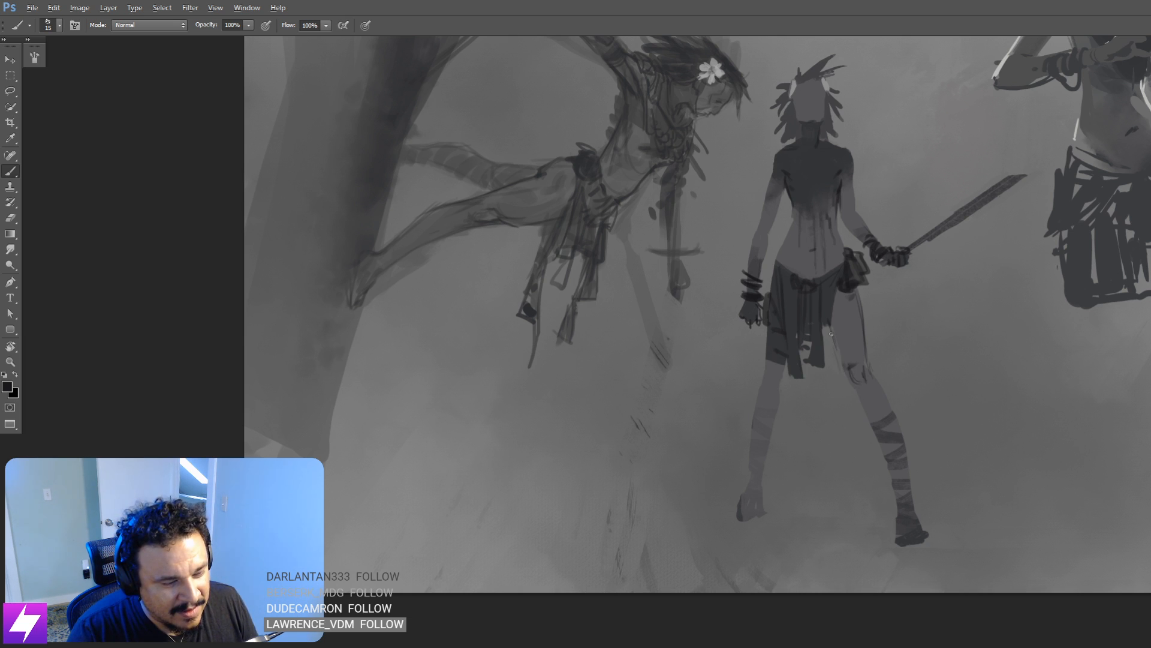
drag(835, 342, 847, 377)
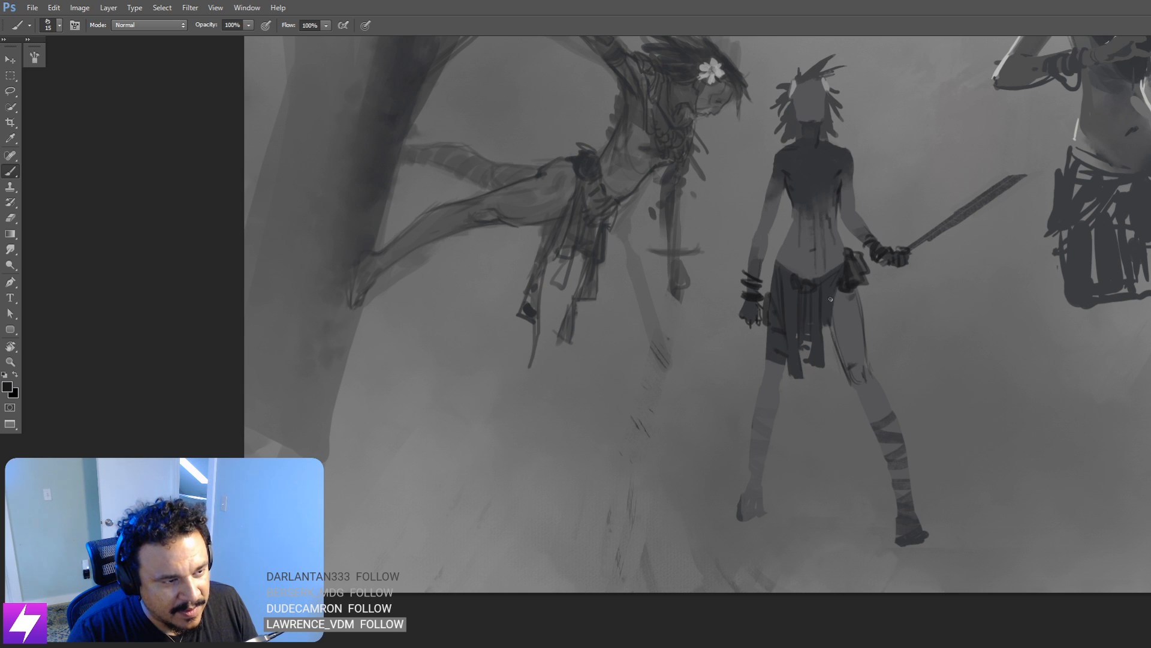
drag(832, 317, 842, 371)
key(ctrl+z)
drag(836, 313, 849, 377)
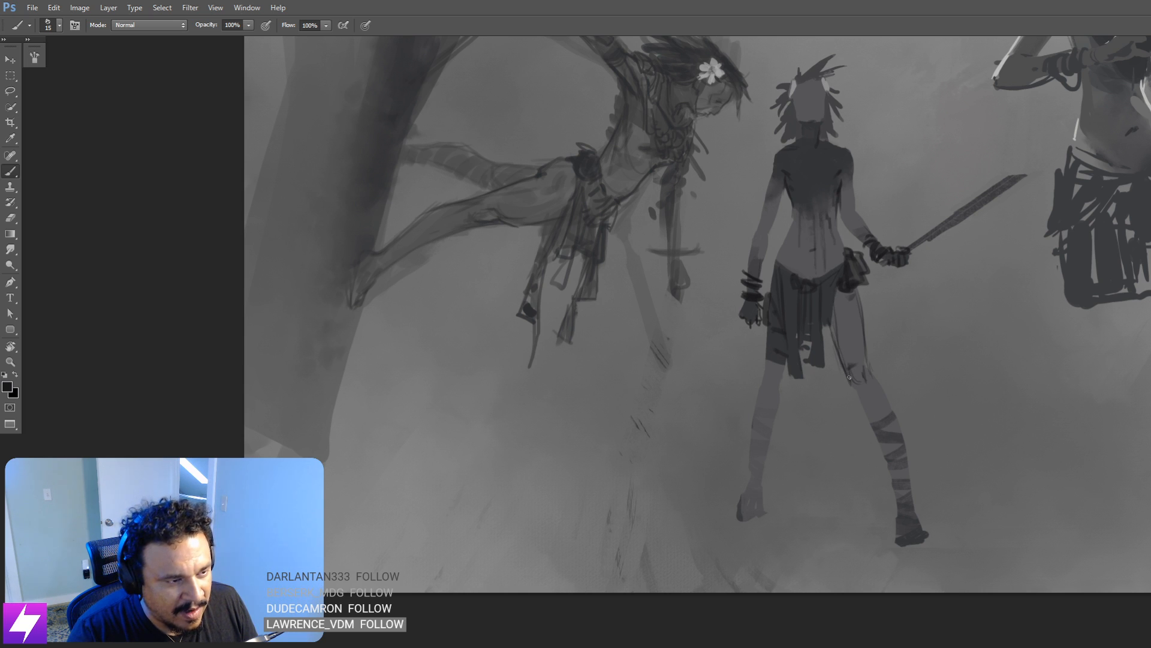
key(e)
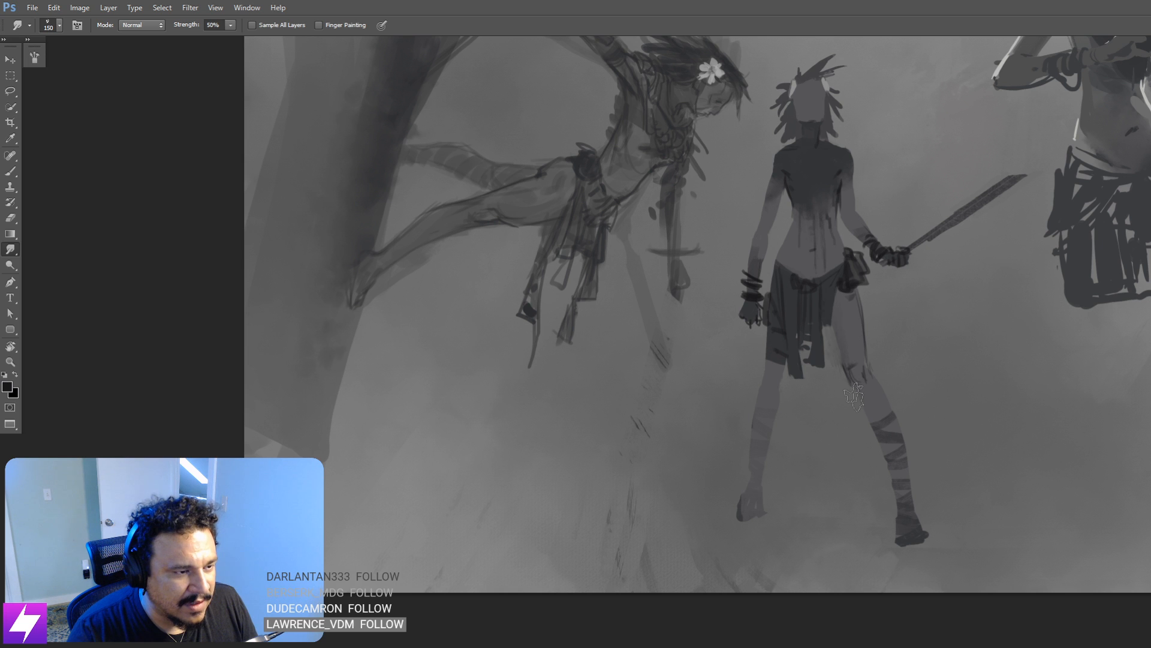
key(bracketright)
drag(834, 313, 840, 355)
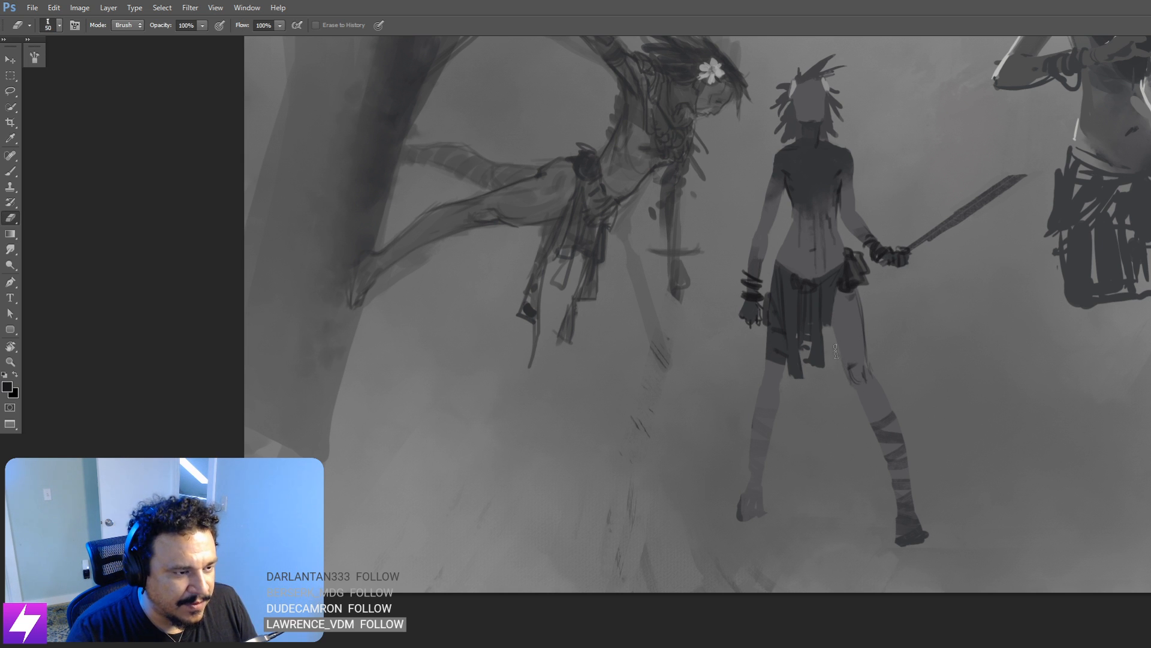
Step: Lasso each lower leg of the silhouette in turn and shift it upward to shorten the legs
key(r)
drag(866, 429, 817, 254)
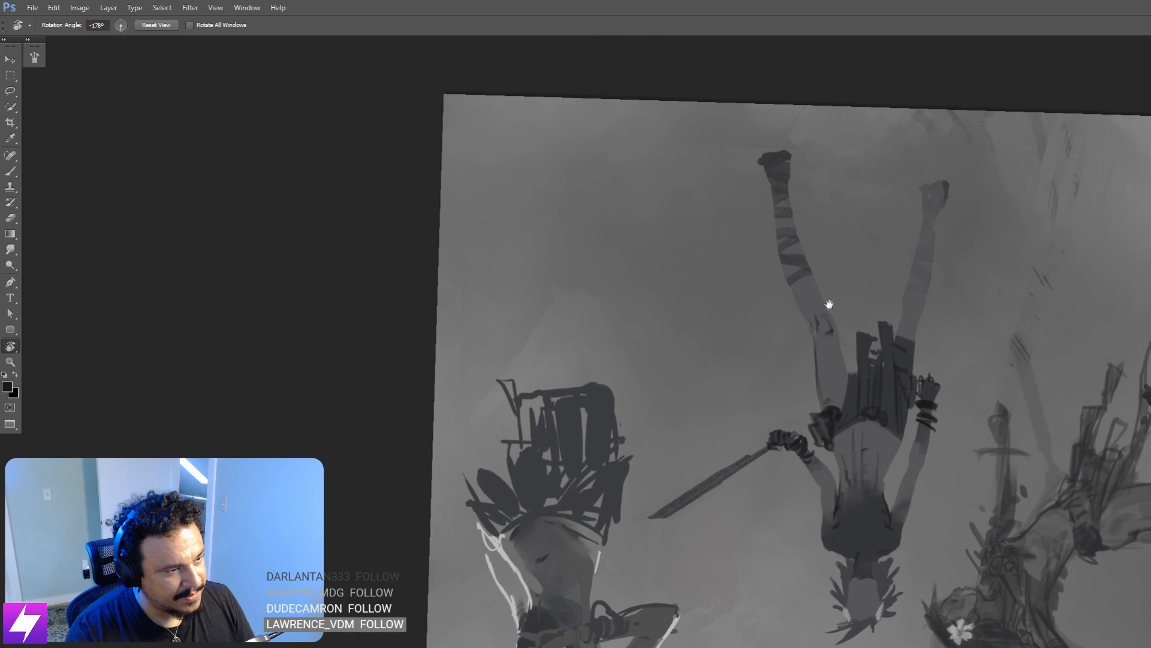
key(Escape)
mouse_move(853, 384)
mouse_down()
mouse_move(851, 344)
mouse_move(1019, 500)
mouse_up()
key(ctrl+minus)
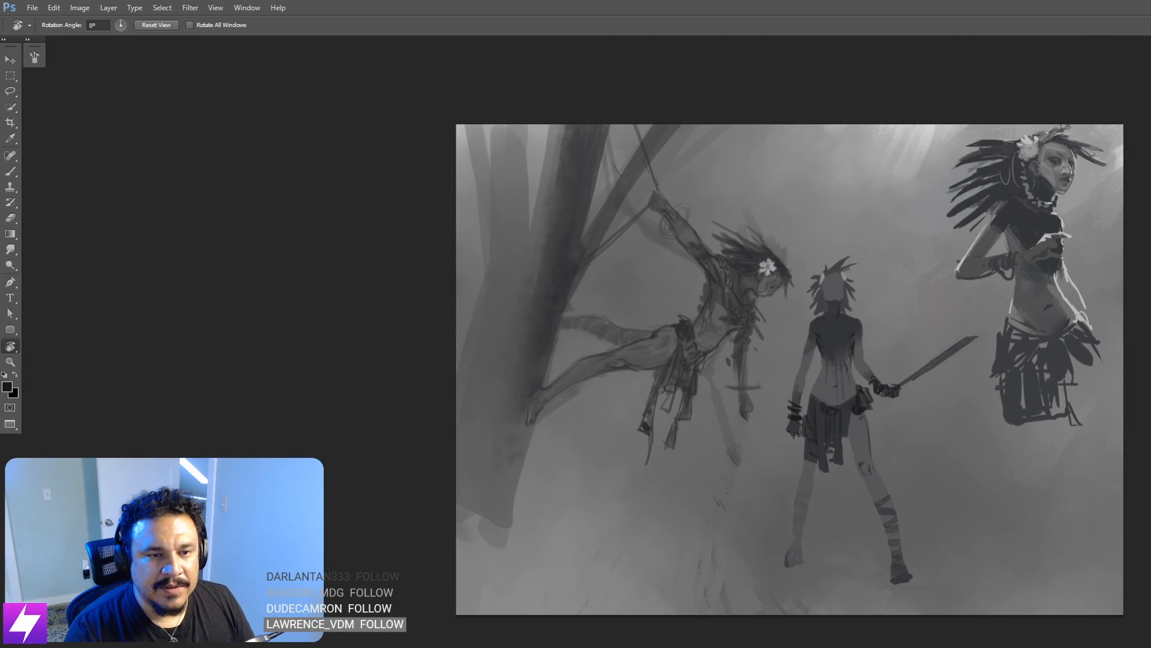
drag(873, 424, 785, 314)
key(l)
mouse_move(836, 434)
mouse_down()
mouse_move(848, 414)
mouse_move(837, 420)
mouse_up()
mouse_move(837, 429)
mouse_down()
mouse_move(828, 417)
mouse_move(872, 359)
mouse_up()
key(ctrl+d)
mouse_move(757, 338)
mouse_down()
mouse_move(713, 411)
mouse_move(783, 350)
mouse_move(774, 367)
mouse_up()
key(ctrl+d)
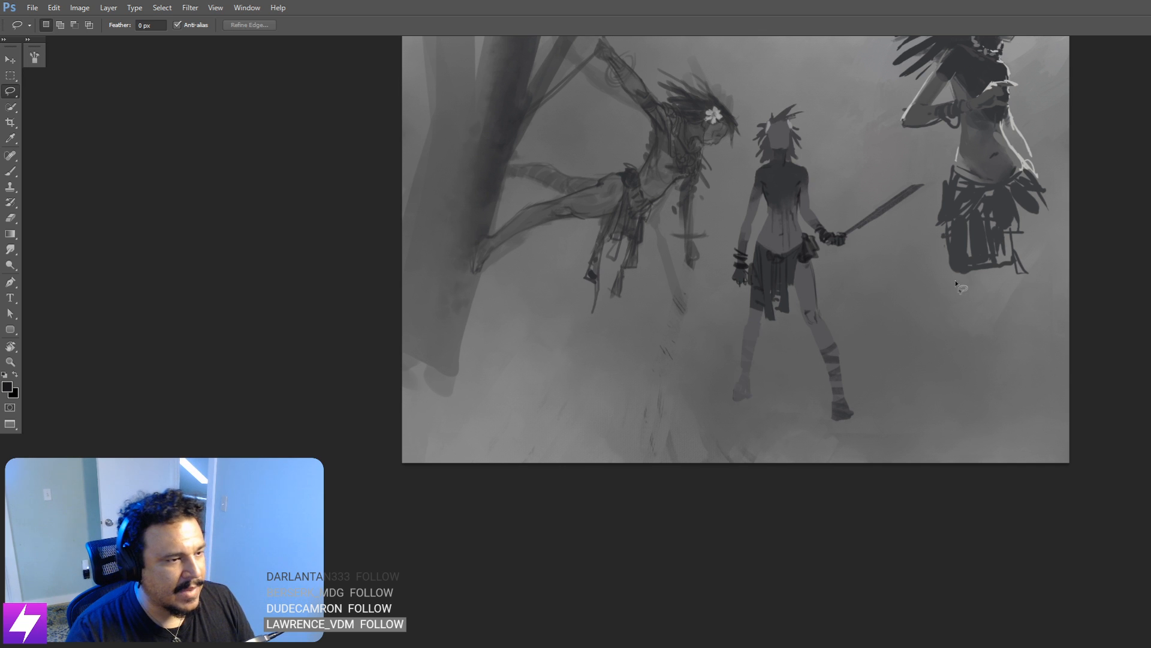
Step: Check the whole composition from a distance and with the canvas flipped horizontally
key(ctrl+minus)
drag(897, 314, 913, 331)
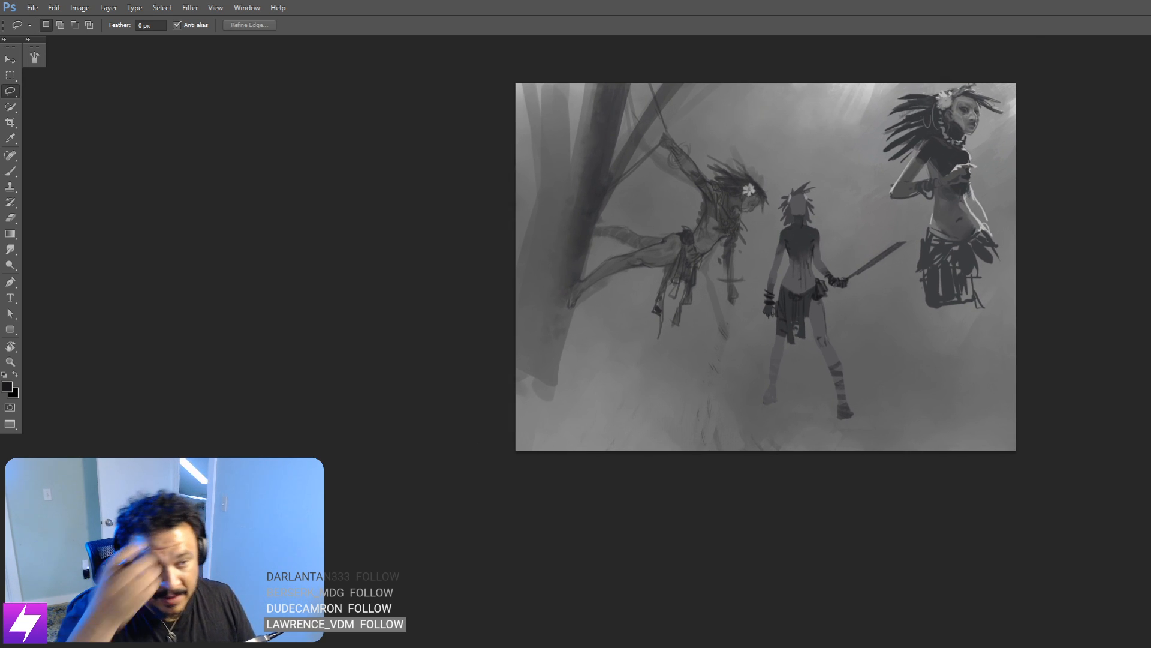
drag(1056, 374, 1070, 384)
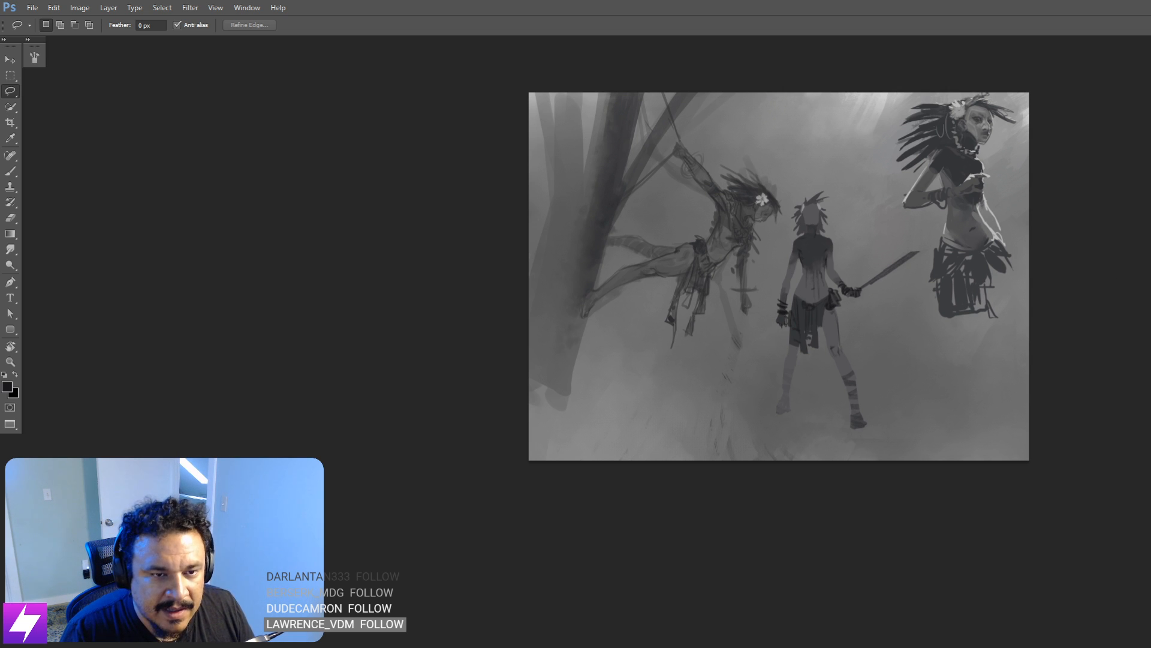
key(ctrl+plus)
drag(788, 268, 845, 357)
key(ctrl+plus)
key(ctrl+plus)
key(F2)
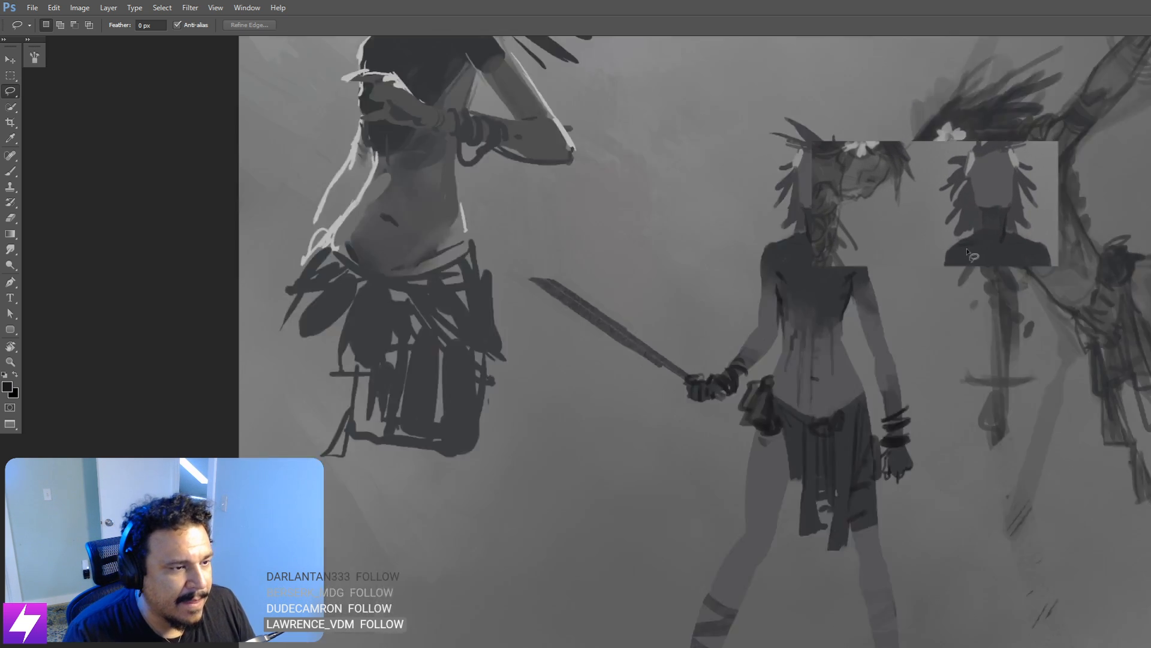
drag(920, 264, 770, 343)
drag(823, 300, 820, 350)
key(ctrl+plus)
mouse_move(660, 461)
mouse_down()
mouse_move(799, 347)
mouse_move(803, 370)
mouse_up()
Step: Draw fine dark lines with a small brush inside the two white ornaments on the sides of the silhouette's head
key(b)
key(bracketleft)
key(bracketleft)
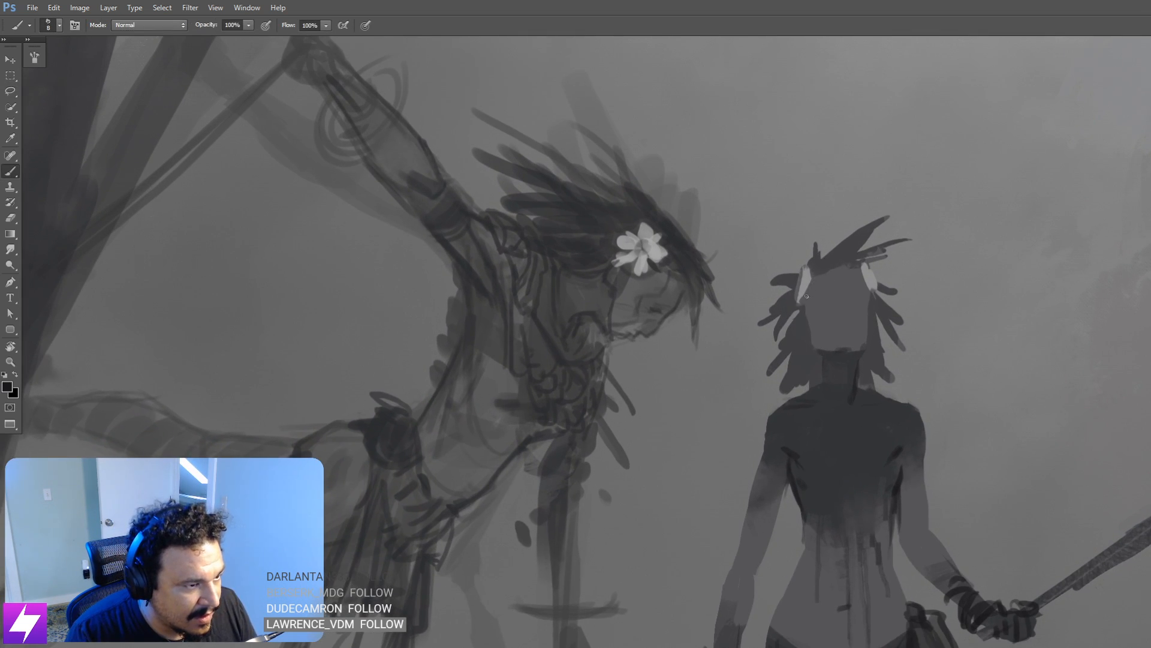
drag(815, 279, 805, 295)
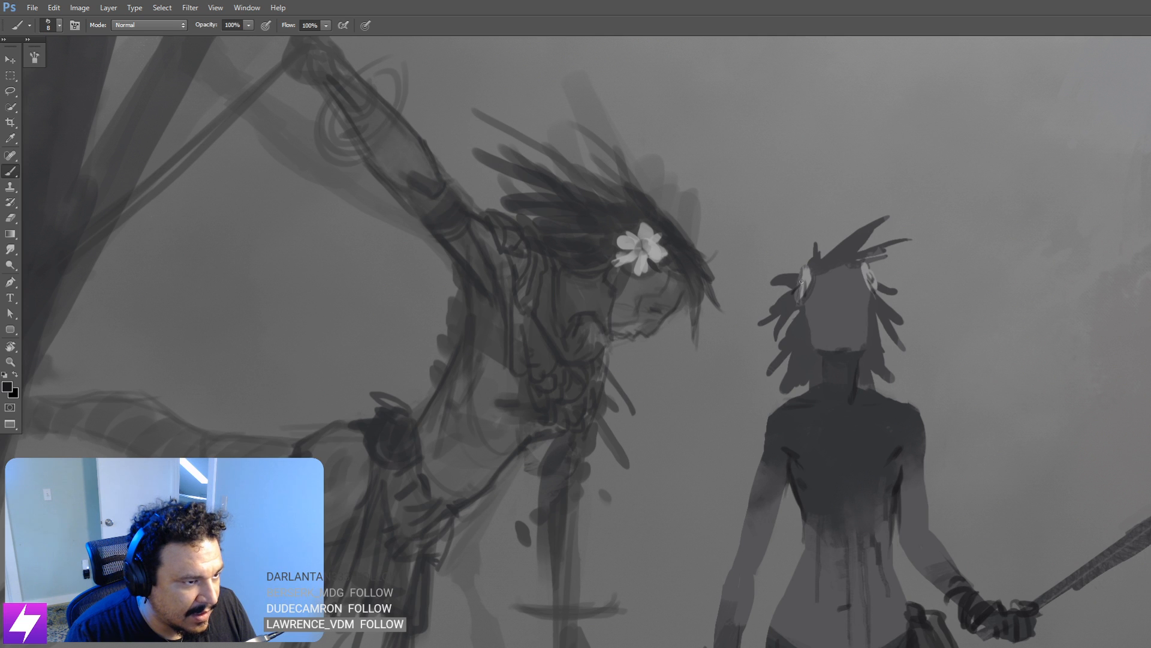
drag(872, 358, 875, 349)
Step: Sample a grey from the silhouette's head and paint over the white head ornament on the sword-arm side
alt+click(873, 299)
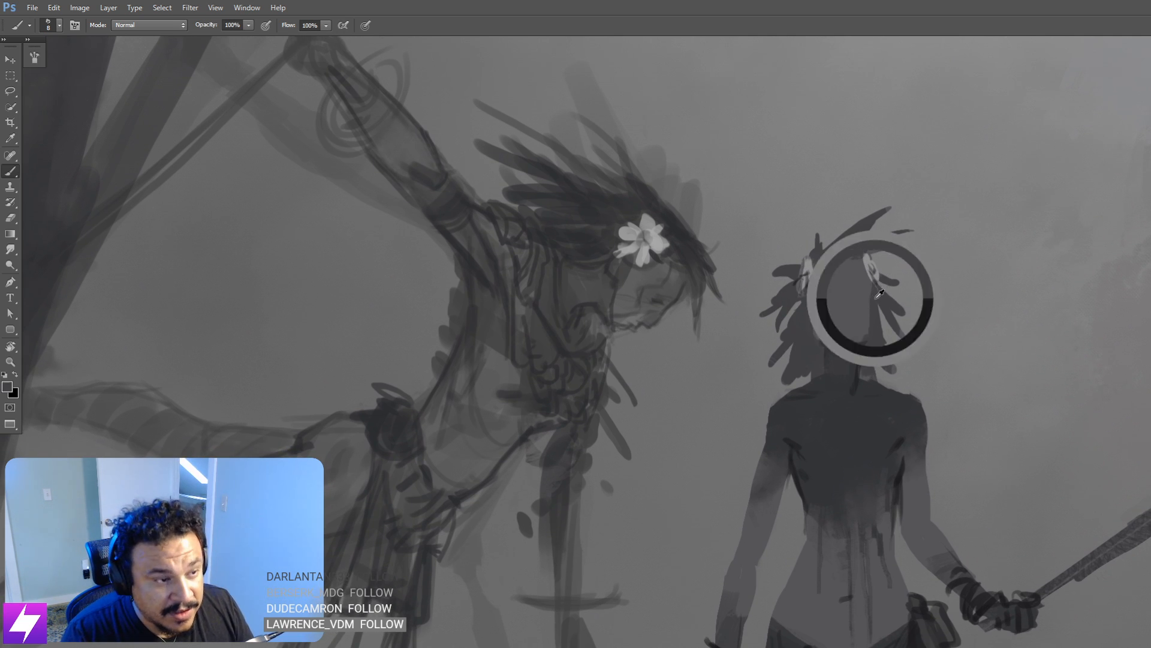
key(])
key(])
key(])
drag(870, 263, 878, 282)
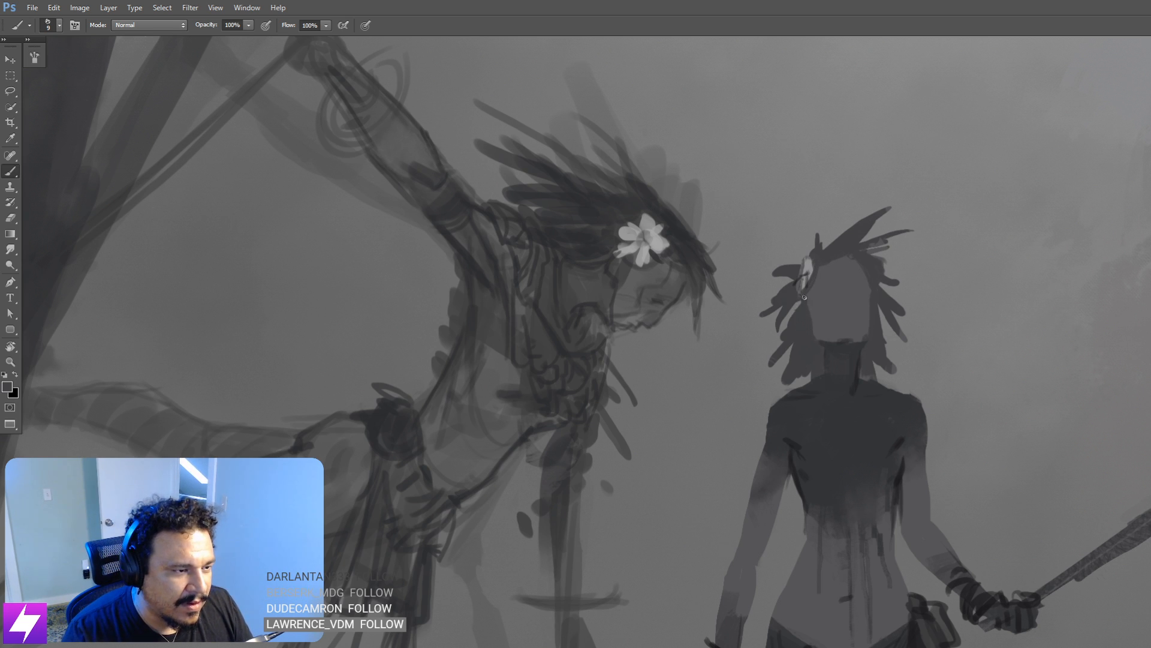
Step: Sample a dark grey from the silhouette's neck and paint shadow patches along both sides of the jaw with a small brush
key(bracketleft)
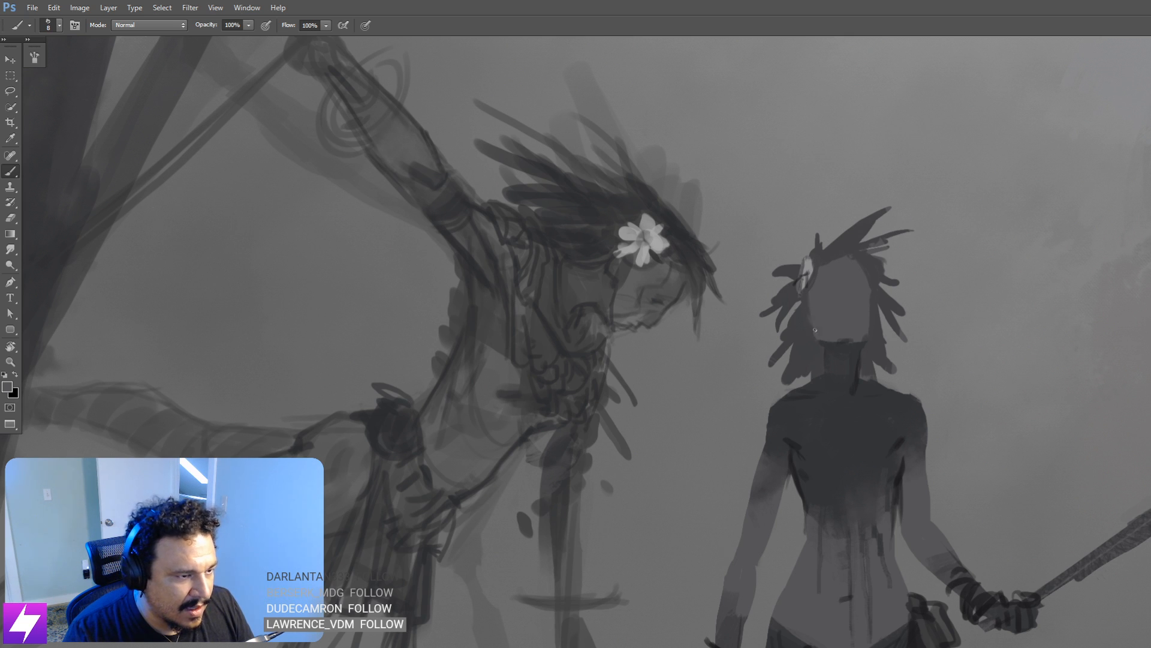
alt+click(847, 346)
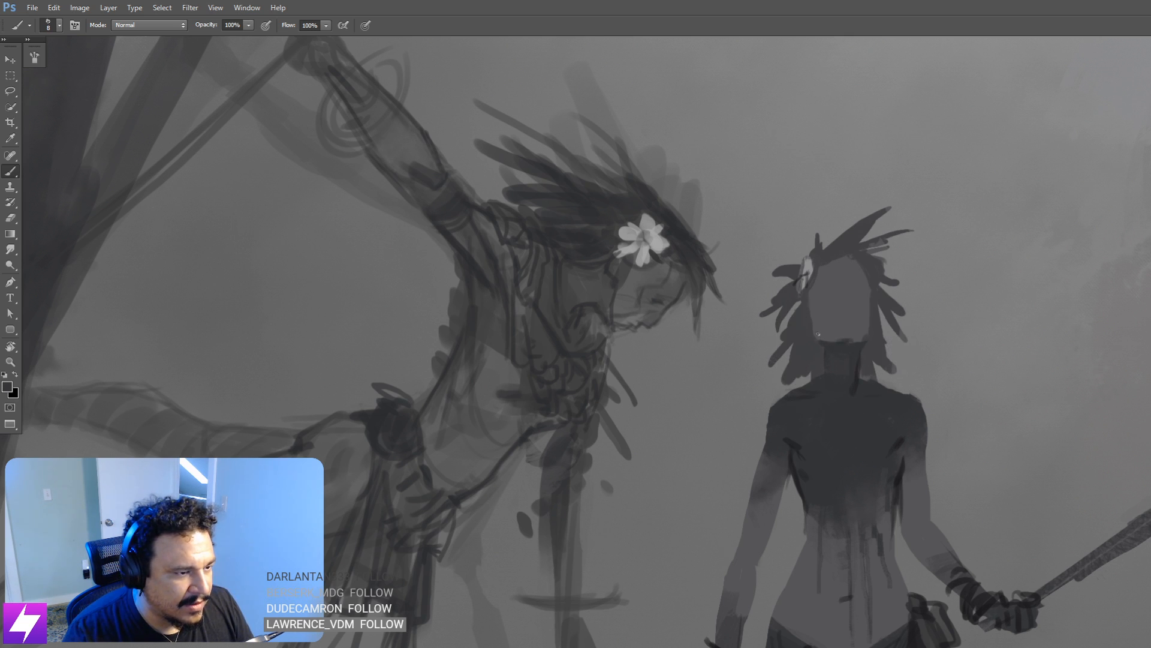
drag(813, 329, 815, 335)
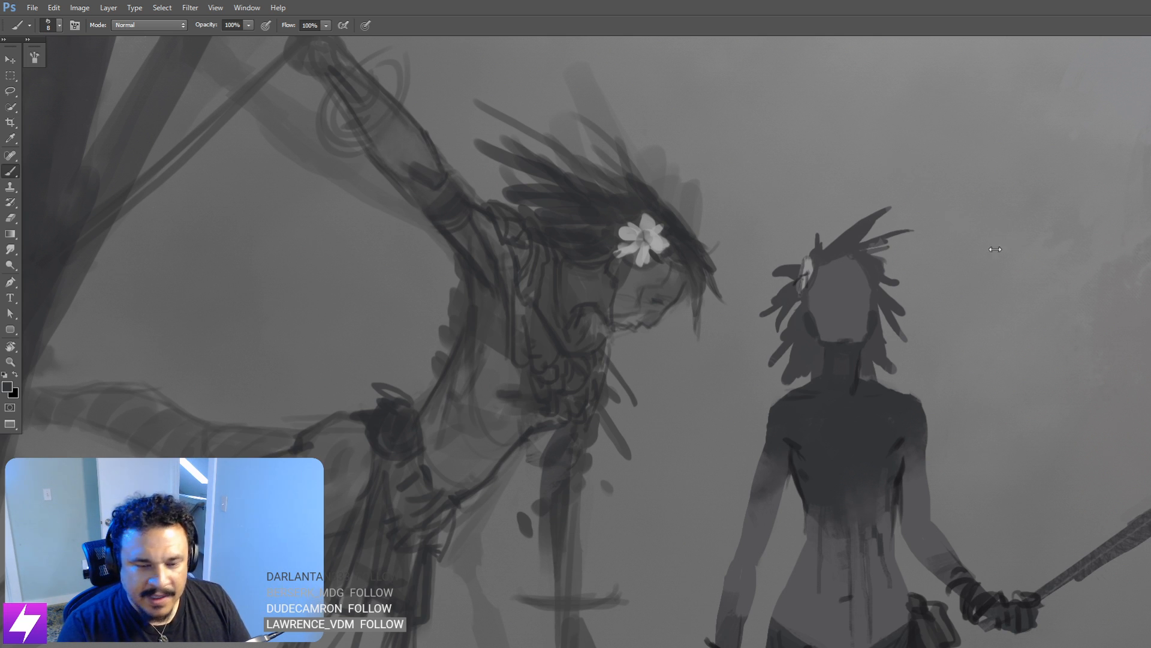
drag(835, 305, 835, 346)
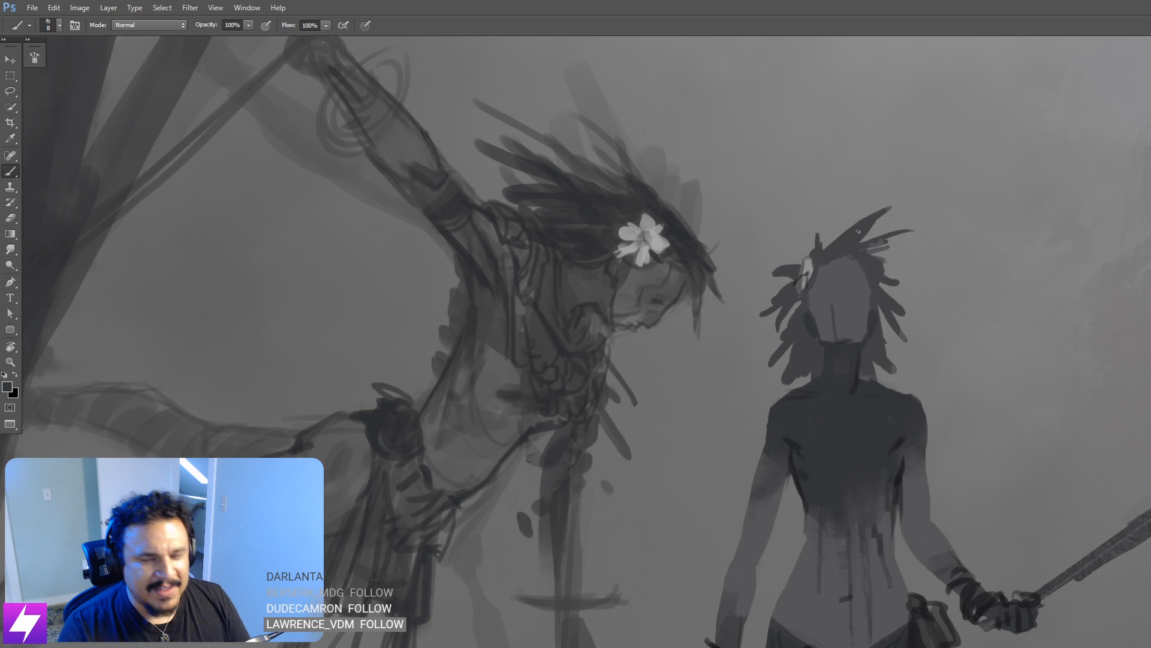
scroll(837, 290, up, 3)
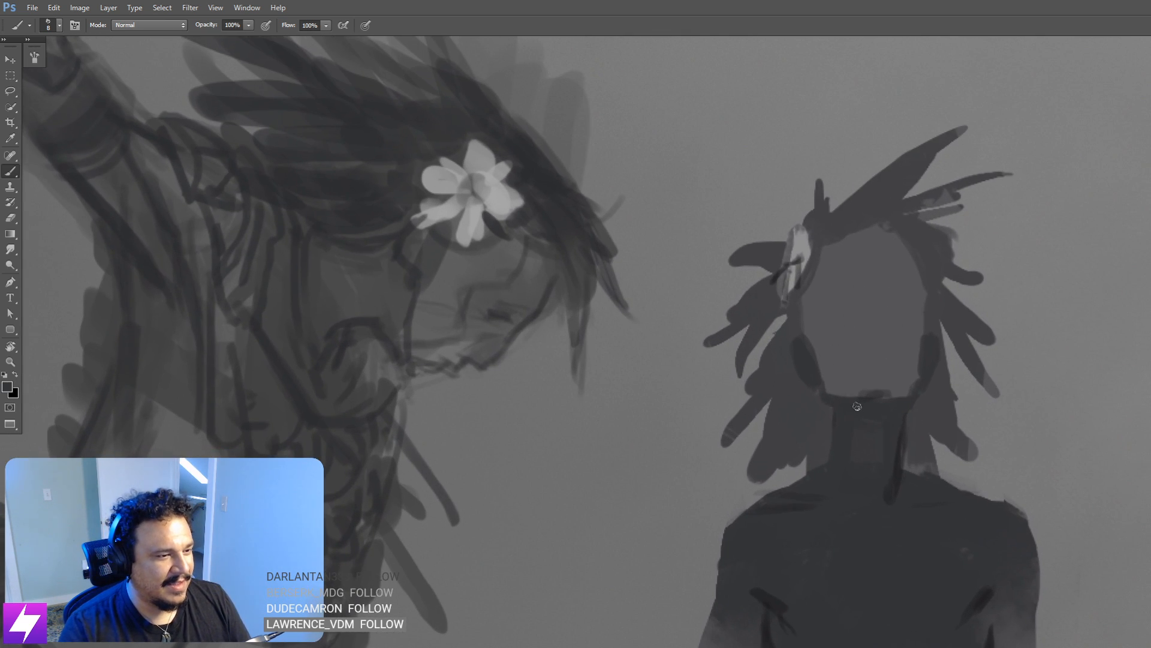
drag(853, 562, 810, 412)
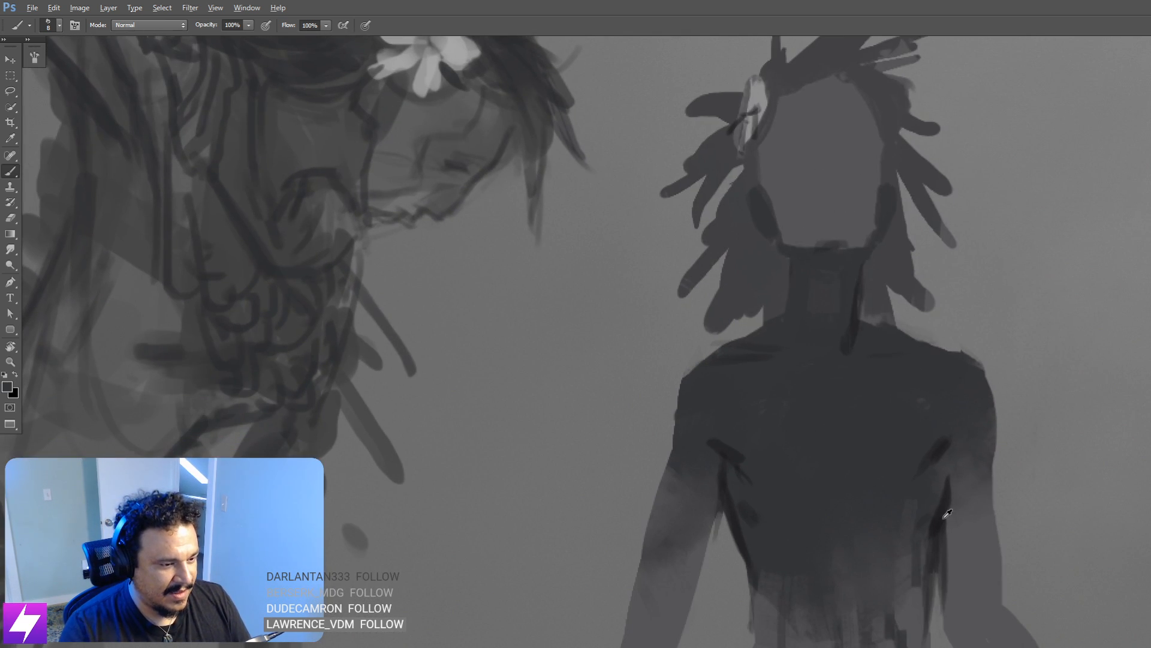
scroll(948, 514, down, 5)
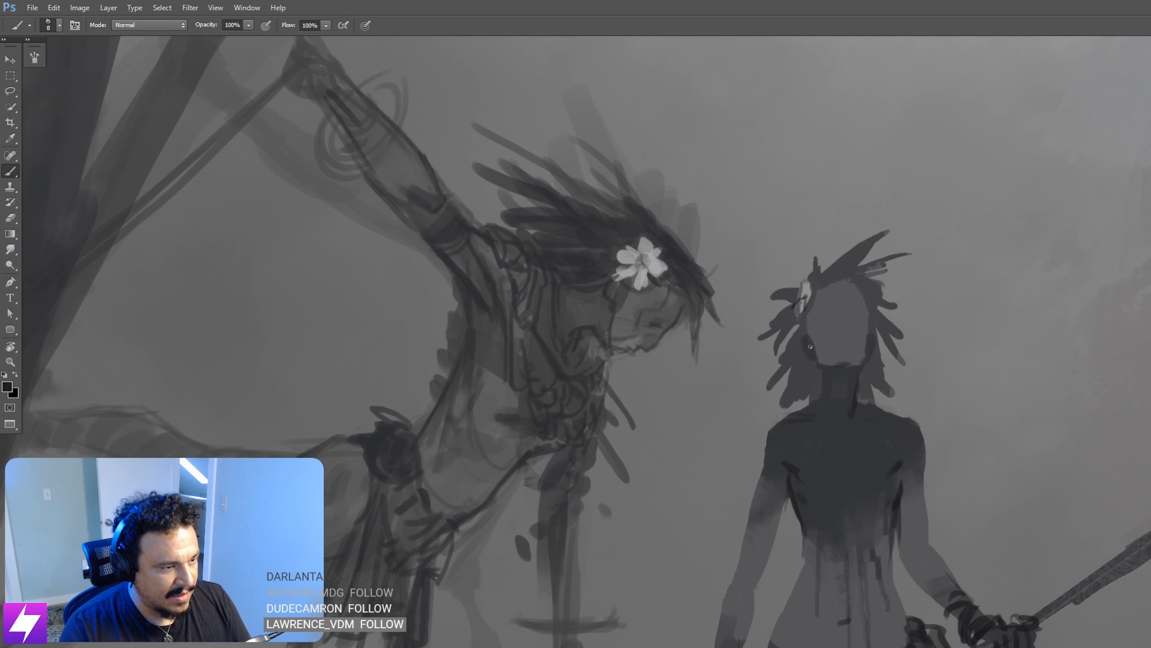
Step: Deepen the jaw shadows on the silhouette's head with a darker tone and a slightly larger brush
key(bracketright)
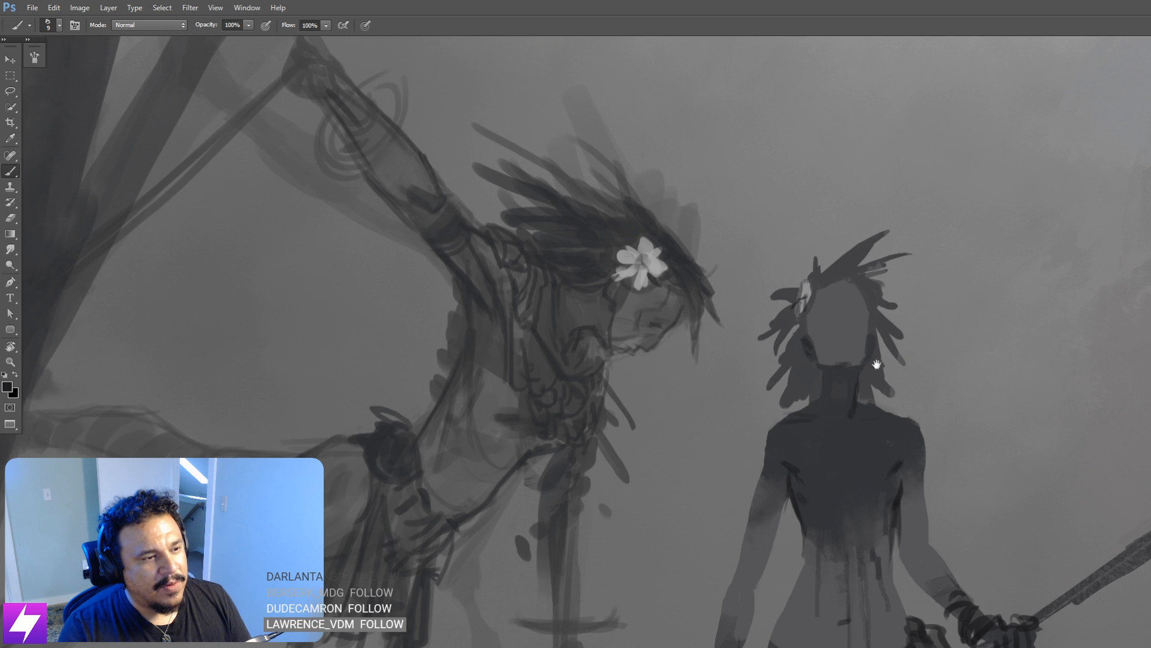
drag(877, 364, 875, 341)
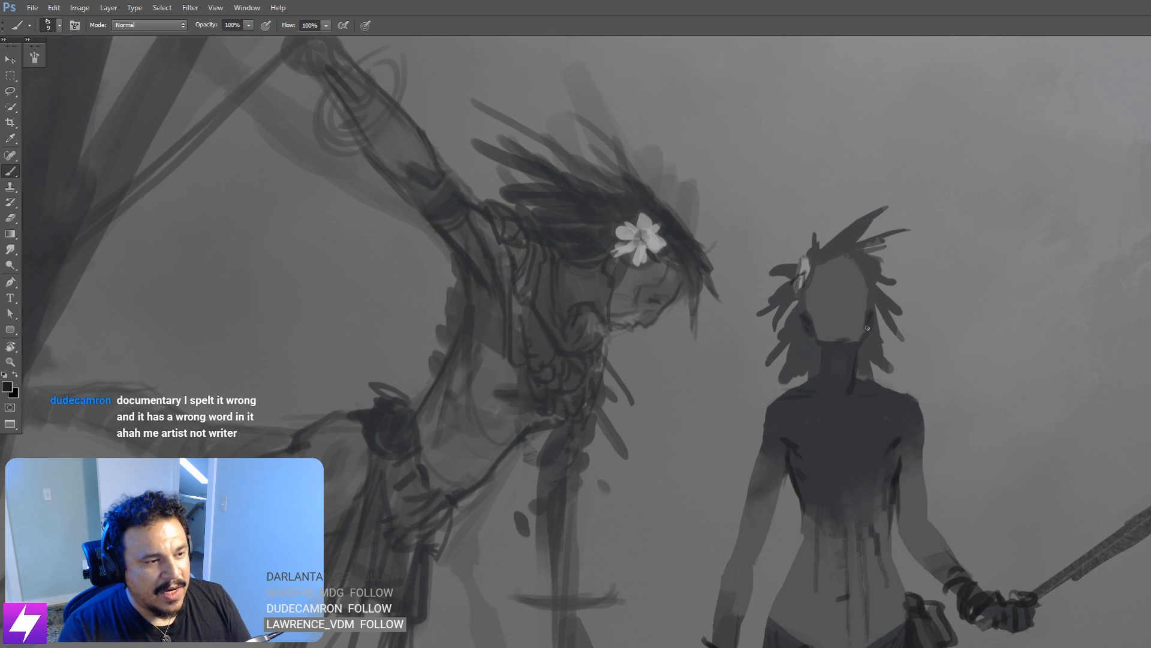
drag(869, 313, 865, 325)
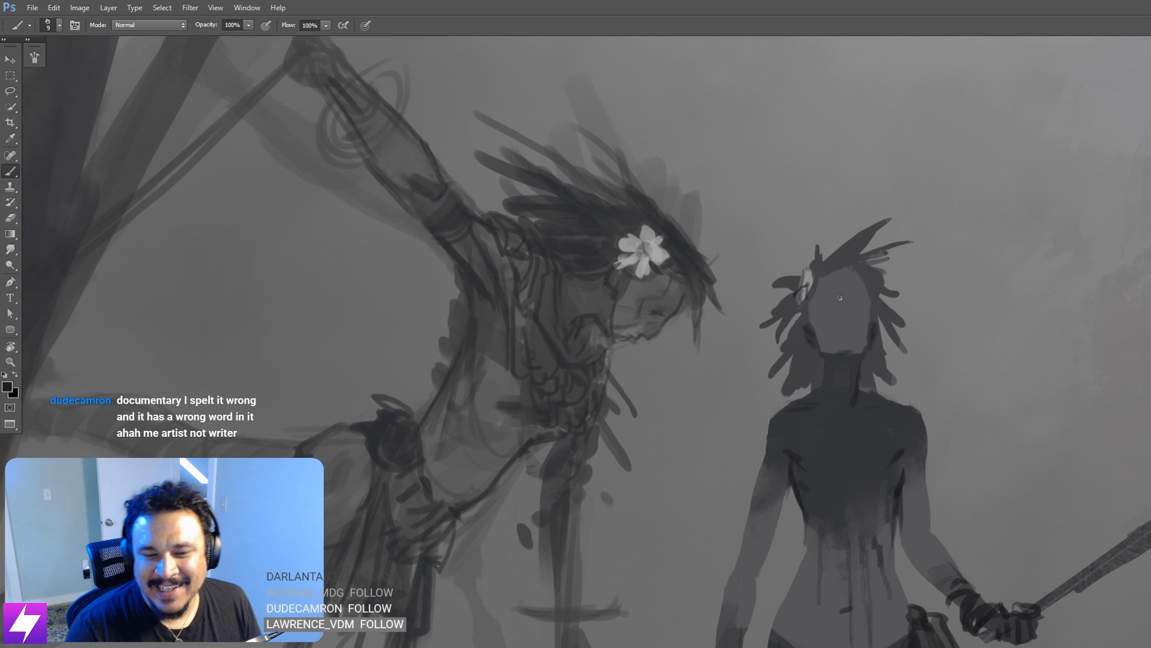
Step: Check the whole composition from a distance and flip the canvas horizontally to judge the silhouette
mouse_move(852, 407)
mouse_down()
mouse_move(856, 365)
mouse_move(869, 363)
mouse_move(864, 318)
mouse_move(882, 316)
mouse_move(852, 331)
mouse_move(855, 349)
mouse_move(880, 324)
mouse_move(864, 328)
mouse_move(895, 329)
mouse_up()
key(bracketright)
key(bracketright)
key(bracketright)
key(bracketright)
key(ctrl+minus)
key(ctrl+minus)
key(ctrl+minus)
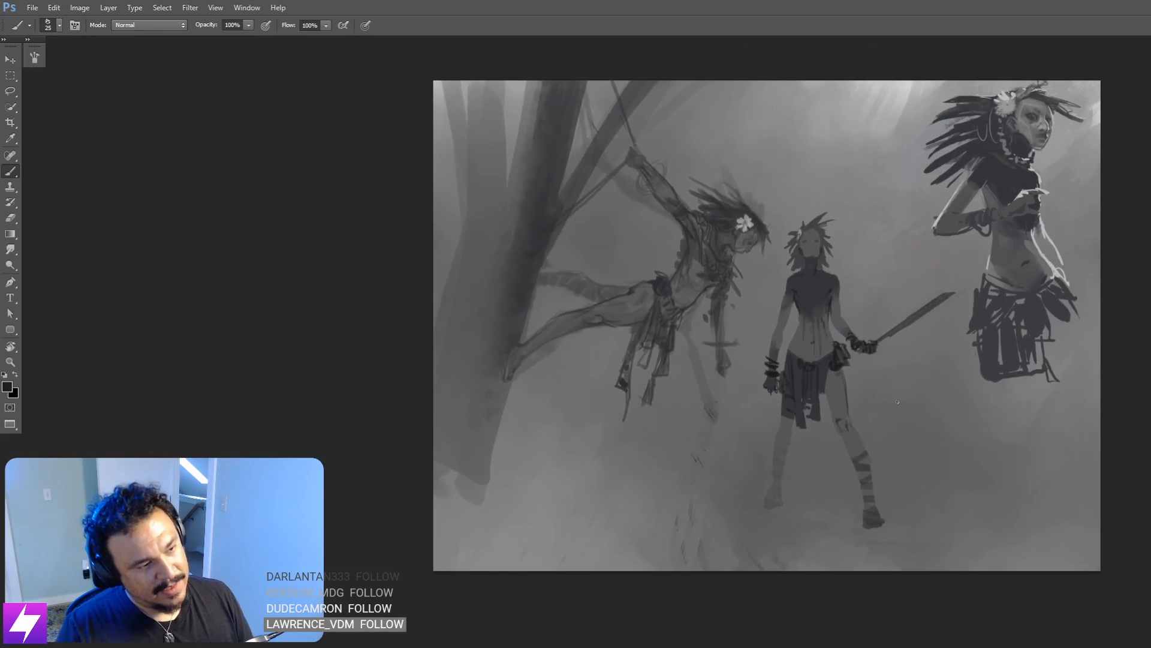
key(ctrl+shift+h)
drag(834, 335, 965, 356)
key(ctrl+plus)
key(ctrl+plus)
key(r)
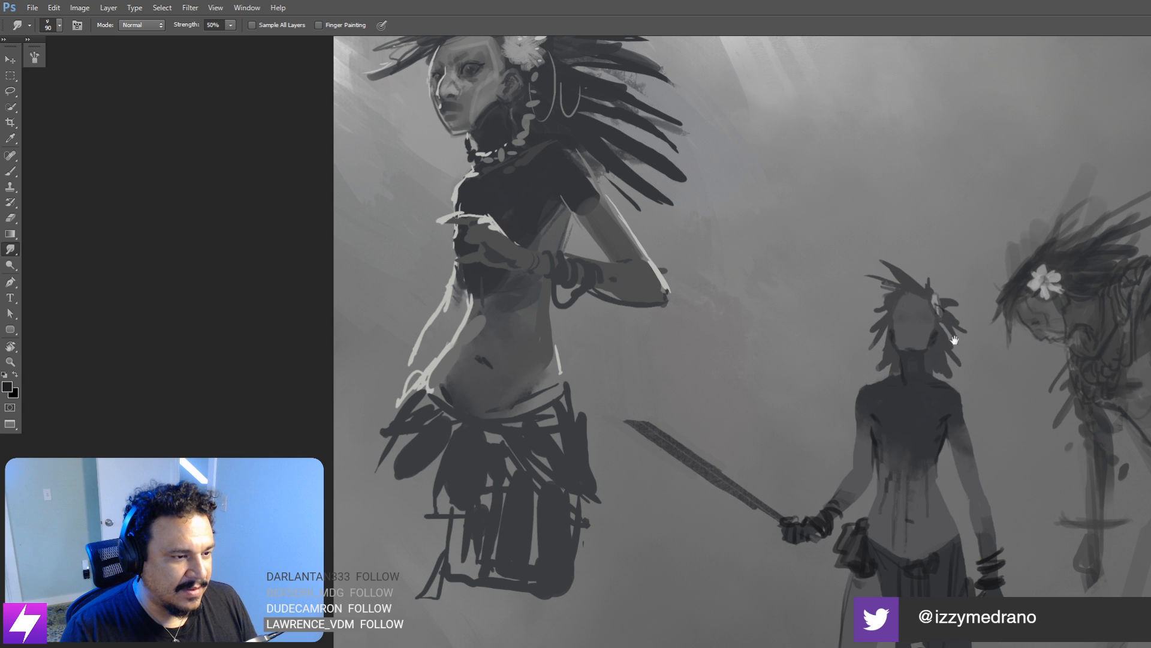
Step: Sample a light grey for the brush and consult the reference photos for face-paint ideas
scroll(935, 317, up, 2)
key(b)
alt+click(923, 358)
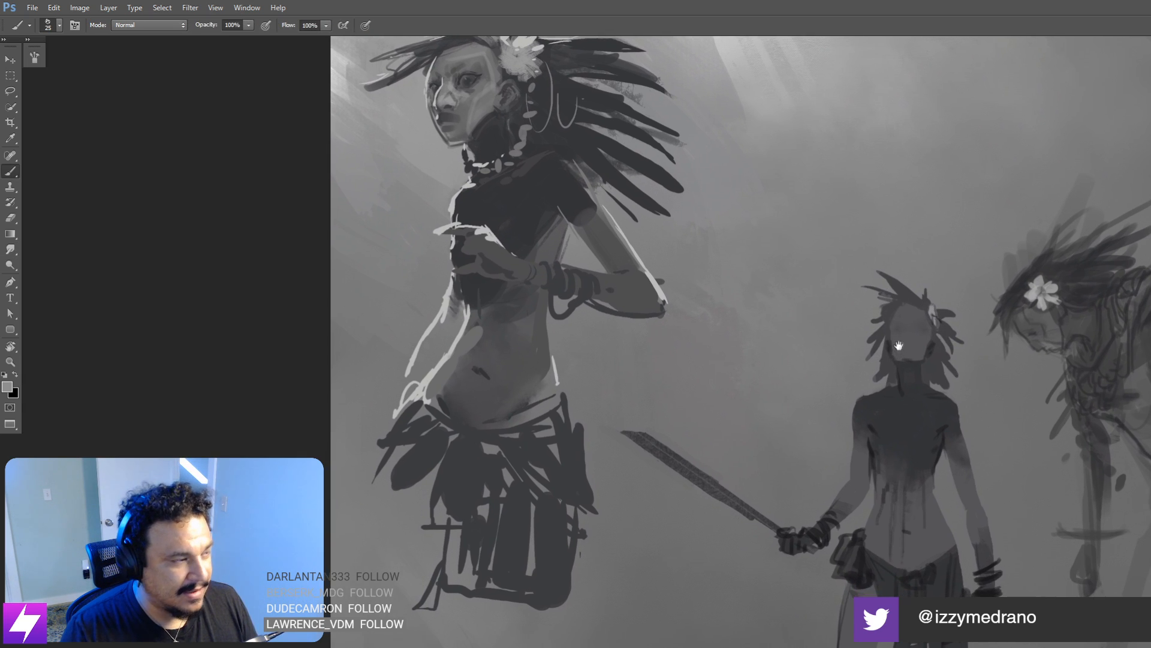
key(ctrl+0)
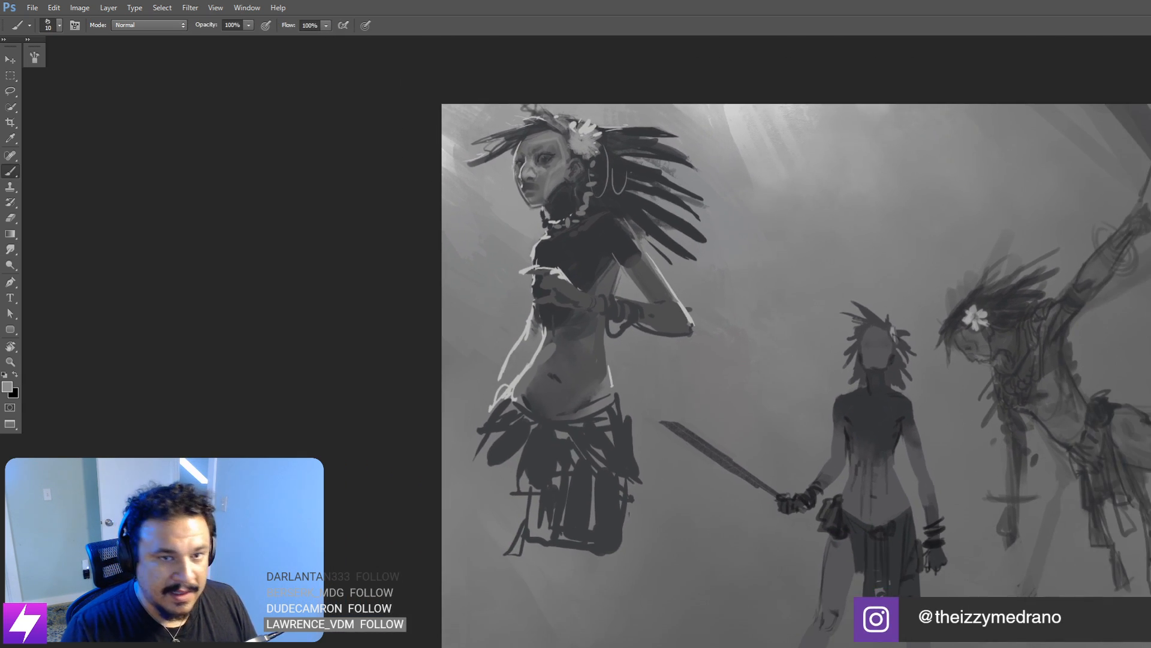
key(bracketleft)
key(bracketleft)
key(bracketleft)
key(ctrl+comma)
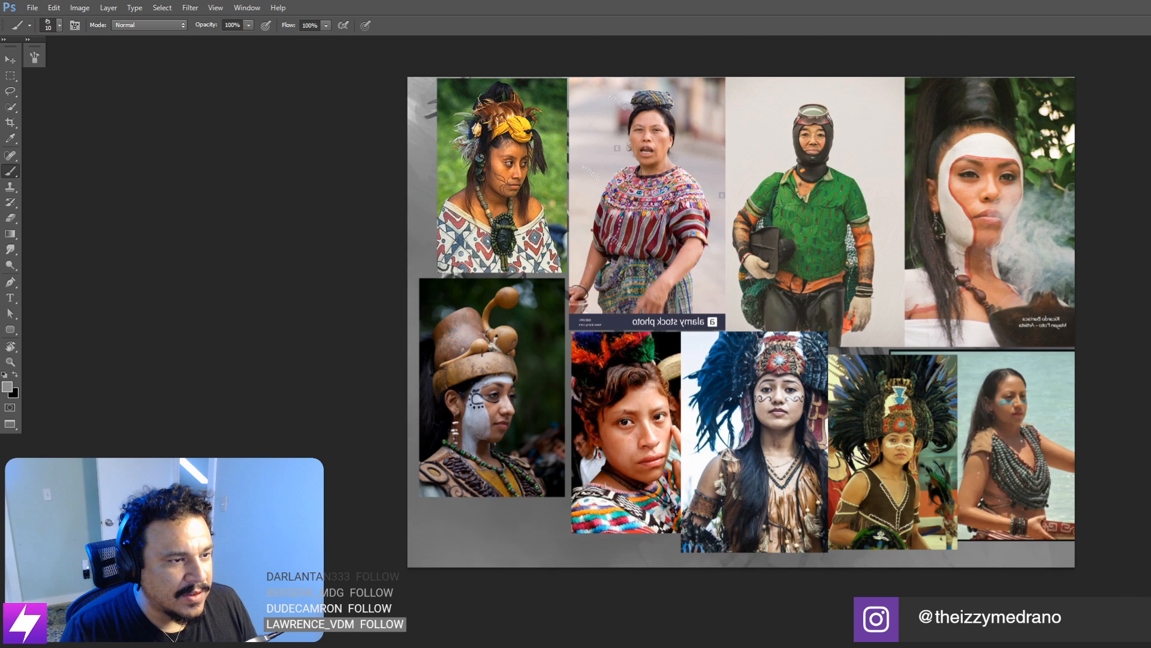
key(ctrl+comma)
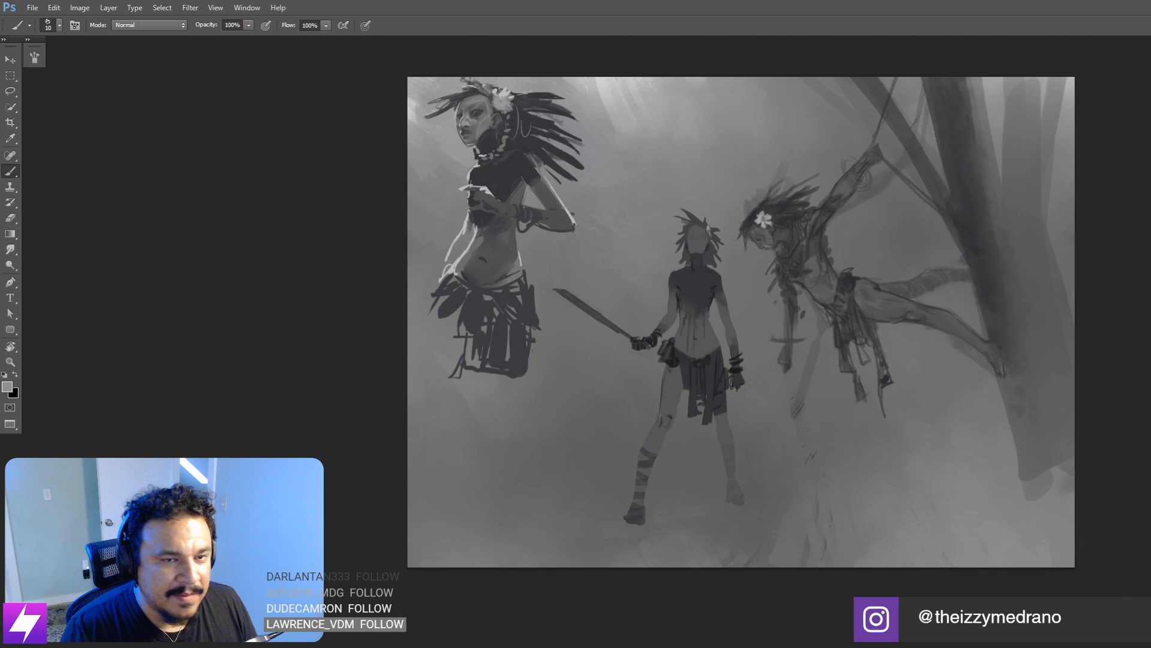
Step: Paint a light grey band of face paint around the forehead and cheeks of the silhouette's head
scroll(895, 282, up, 6)
scroll(738, 232, up, 2)
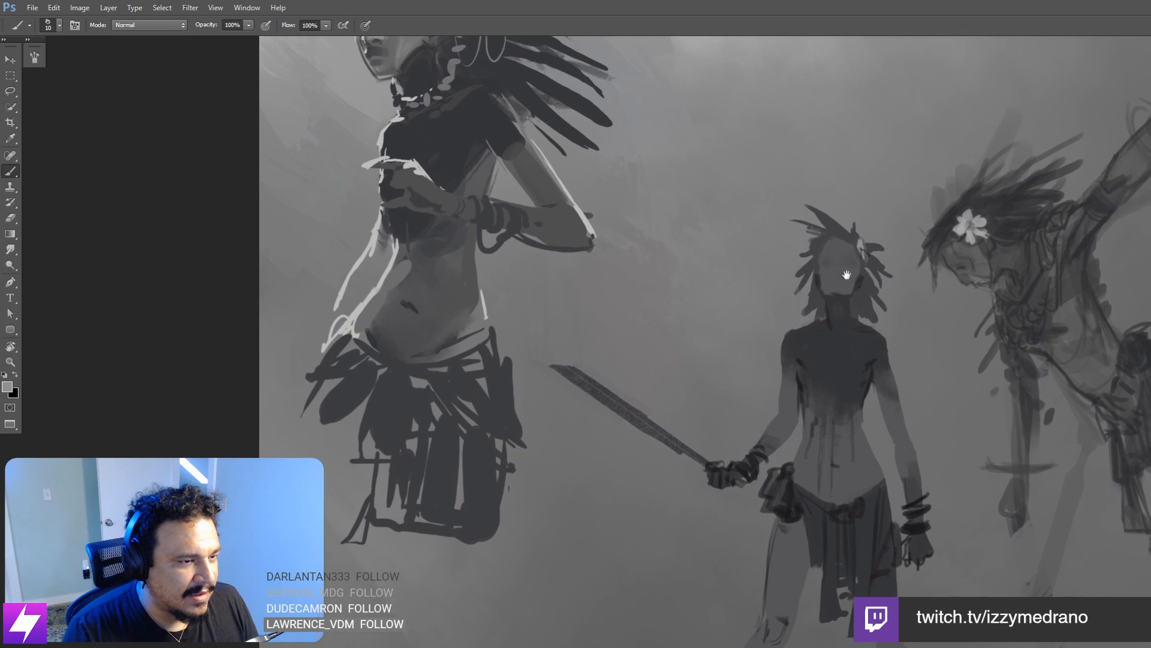
key(bracketright)
key(bracketright)
key(bracketright)
key(bracketleft)
key(bracketleft)
key(bracketleft)
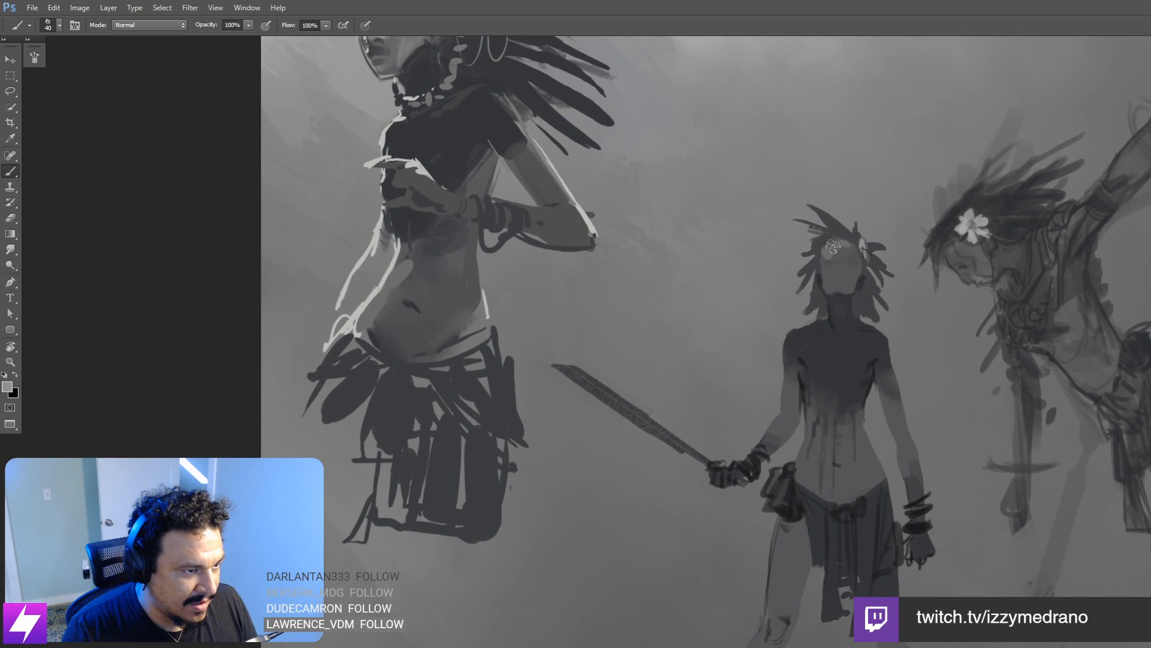
mouse_move(846, 245)
mouse_down()
mouse_move(823, 257)
mouse_move(838, 244)
mouse_move(827, 268)
mouse_move(845, 249)
mouse_move(829, 250)
mouse_move(852, 257)
mouse_move(845, 246)
mouse_move(857, 268)
mouse_move(821, 258)
mouse_move(824, 248)
mouse_move(830, 287)
mouse_move(823, 268)
mouse_move(851, 282)
mouse_up()
key(bracketleft)
key(bracketleft)
key(bracketleft)
key(bracketleft)
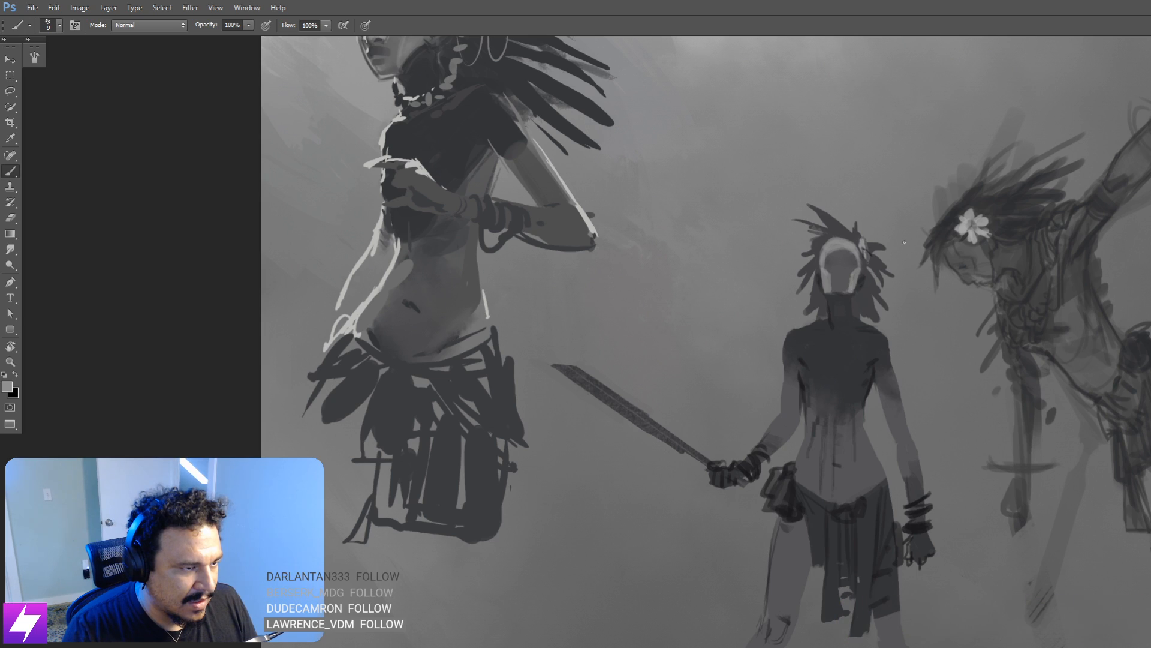
Step: Compare the silhouette's painted face band with the reference photos
key(ctrl+comma)
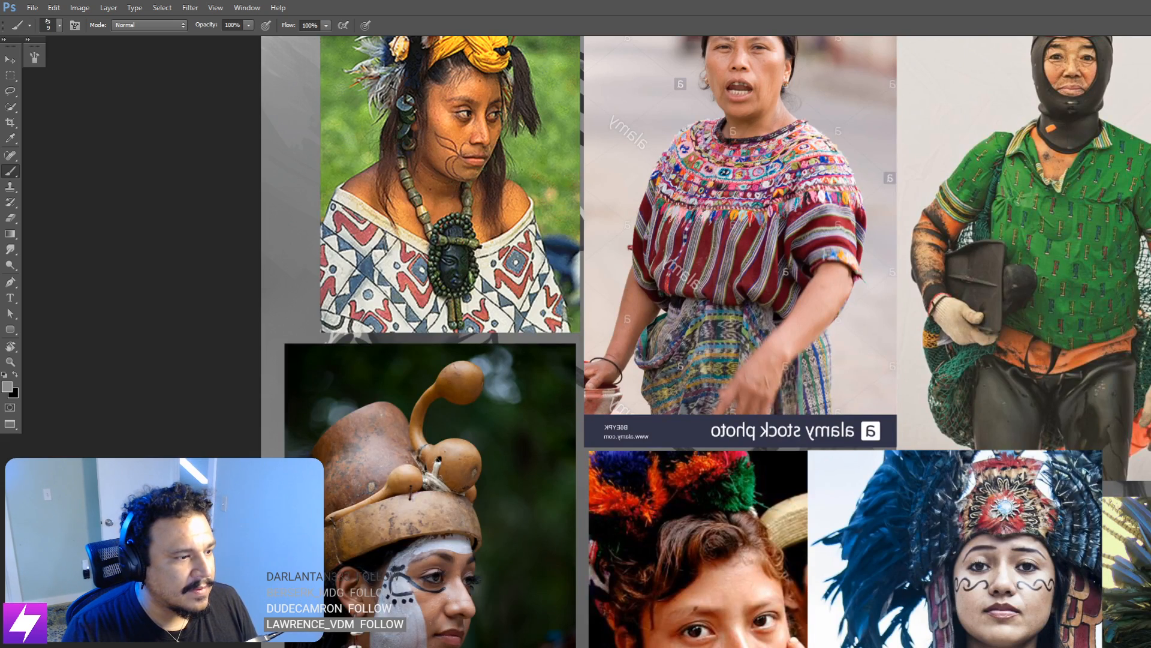
key(ctrl+minus)
key(ctrl+comma)
key(ctrl+plus)
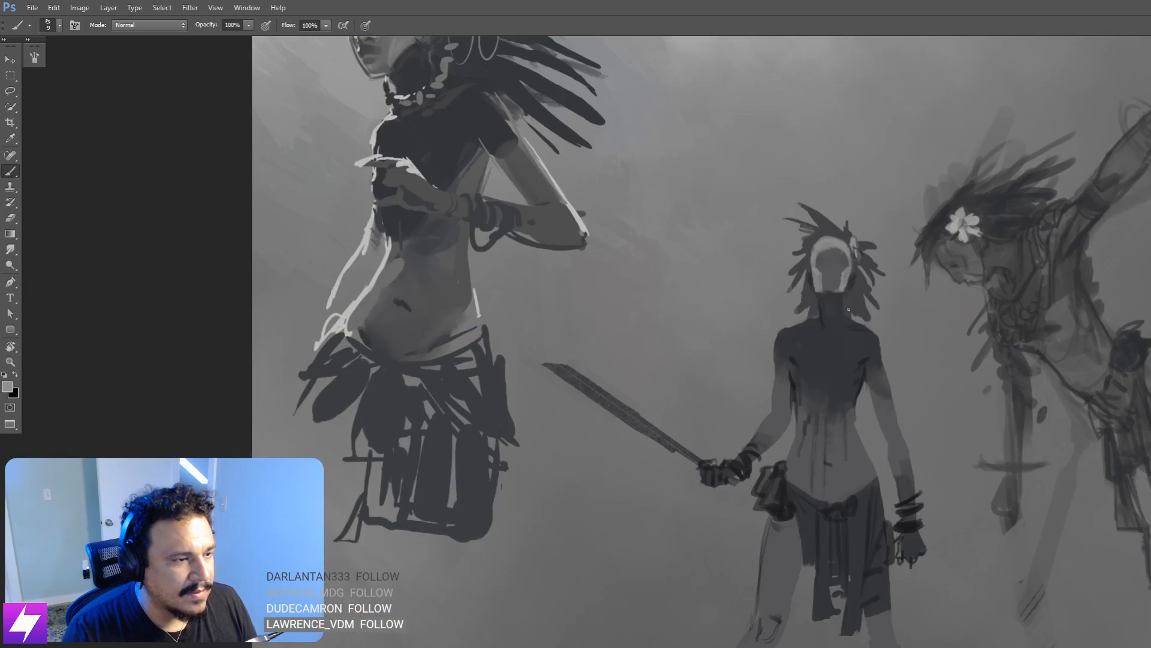
Step: Redo the light grey lines running from the jaw down both sides of the silhouette's neck and touch up the face band's edge
key(ctrl+plus)
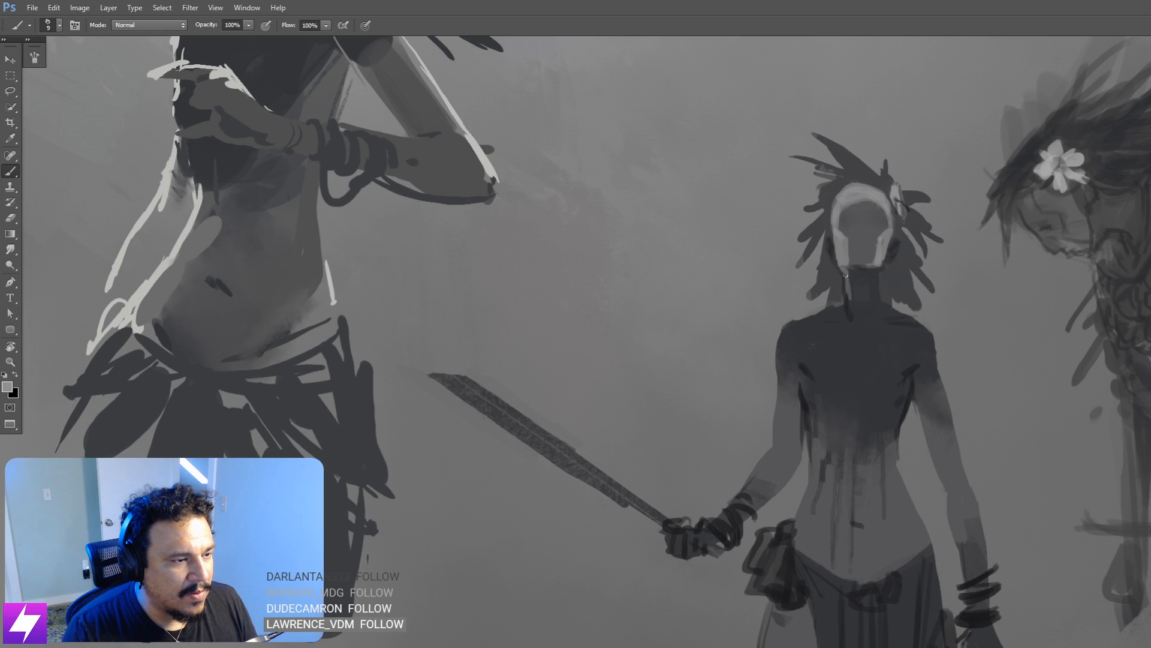
key(ctrl+alt+z)
key(ctrl+alt+z)
mouse_move(845, 275)
mouse_down()
mouse_move(852, 299)
mouse_move(847, 276)
mouse_move(853, 292)
mouse_move(873, 279)
mouse_up()
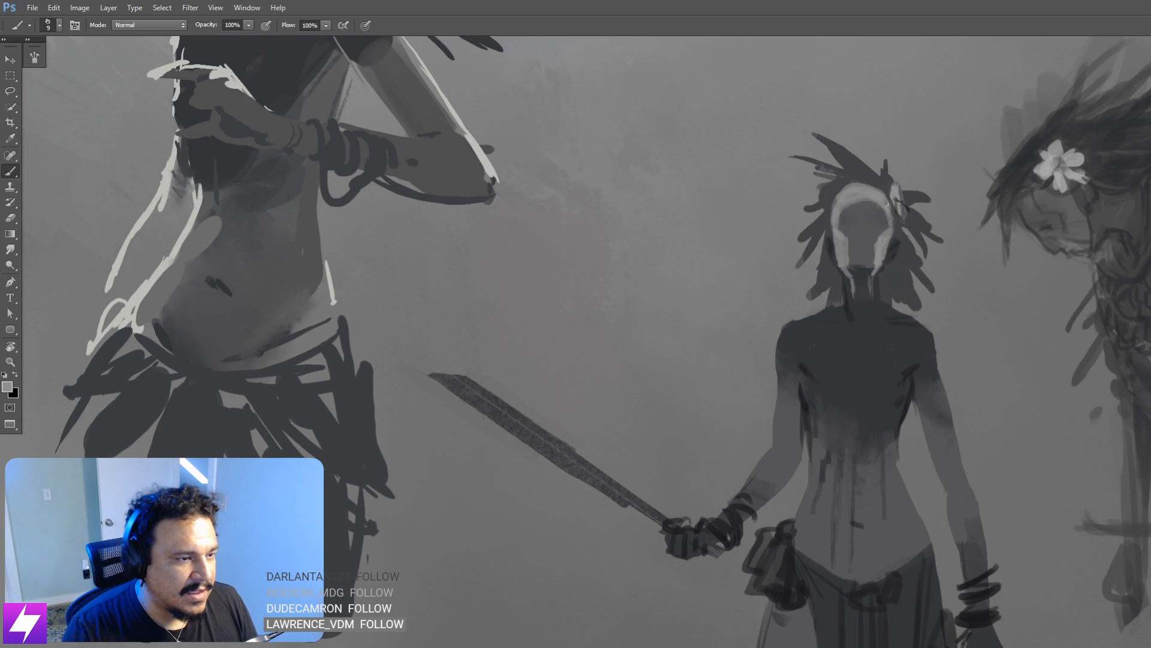
drag(888, 204, 888, 232)
Step: Judge the new face paint from a distance and with the canvas flipped back horizontally
key(ctrl+minus)
key(ctrl+minus)
key(ctrl+minus)
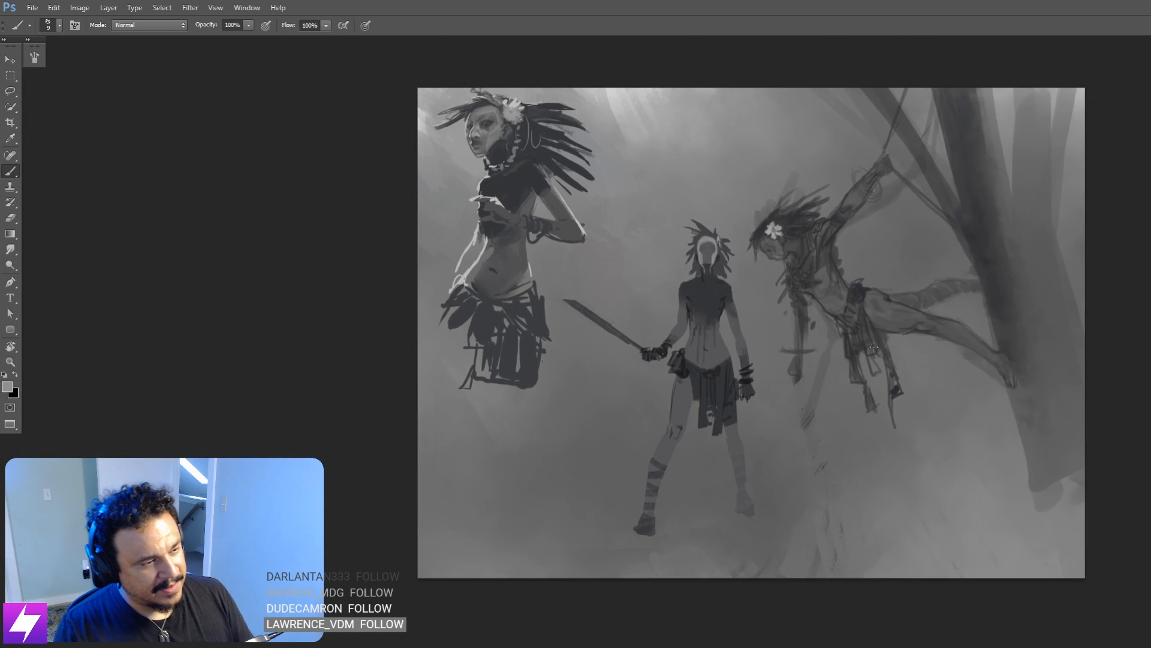
key(ctrl+minus)
key(ctrl+shift+h)
key(ctrl+plus)
drag(824, 267, 844, 321)
key(ctrl+plus)
key(ctrl+plus)
drag(893, 263, 890, 309)
key(ctrl+plus)
Step: Sample a dark grey from the hair and paint strokes around the light face band and head ornament
key(e)
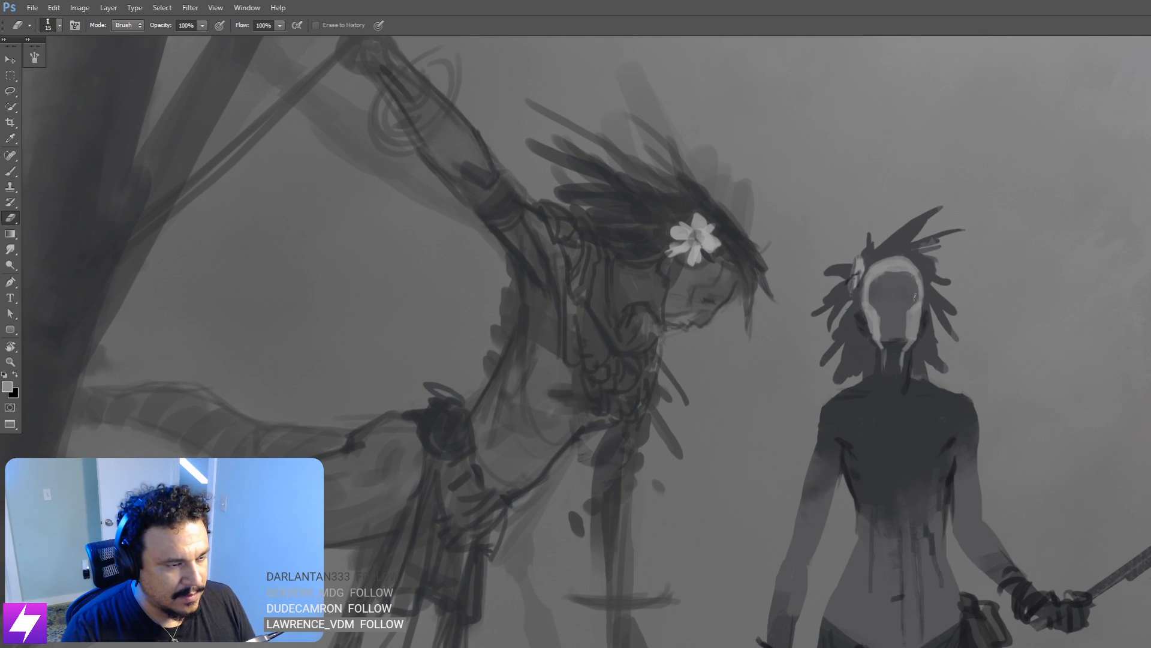
scroll(893, 300, up, 2)
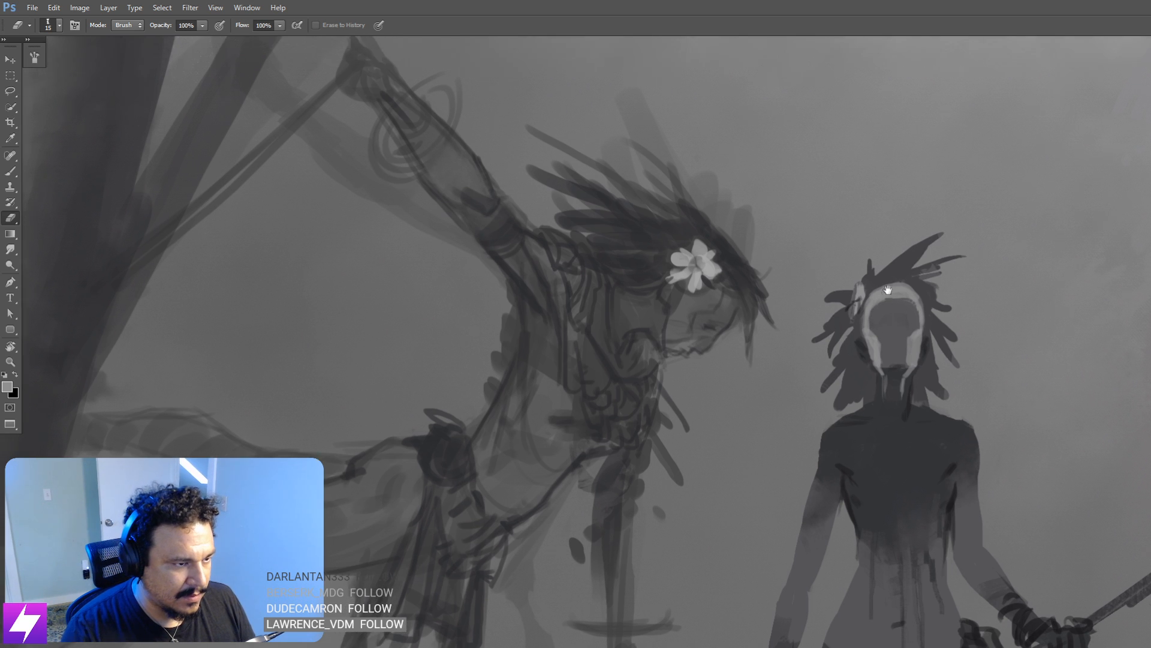
key(b)
alt+click(864, 360)
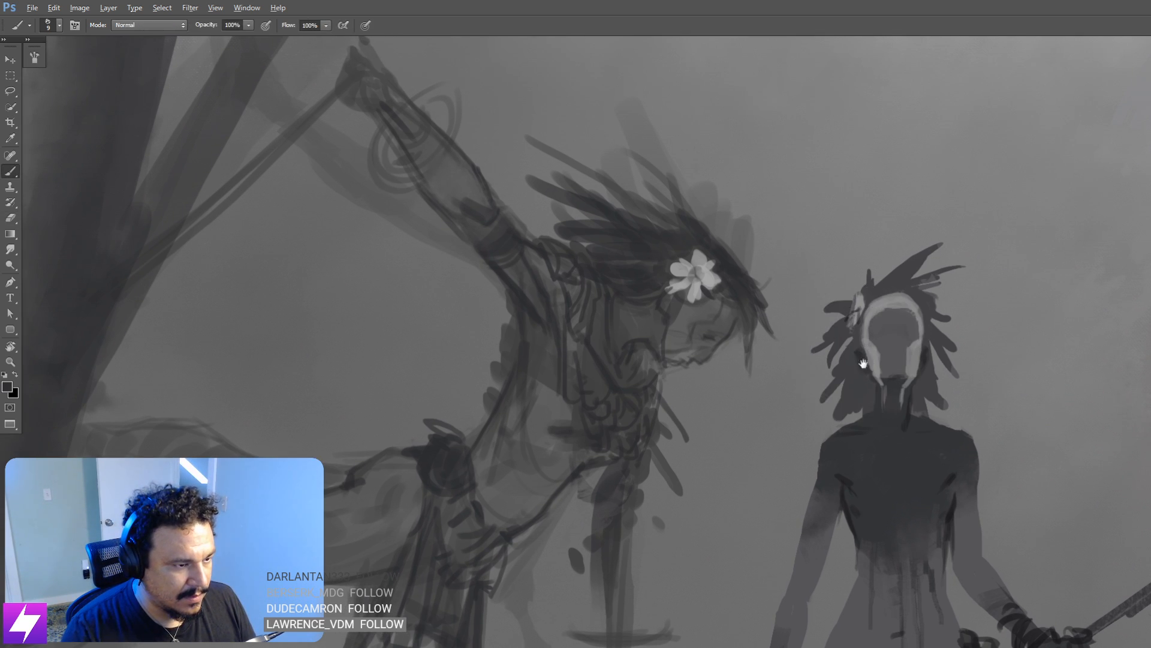
mouse_move(863, 363)
mouse_down()
mouse_move(848, 342)
mouse_move(816, 348)
mouse_up()
mouse_move(840, 304)
mouse_down()
mouse_move(819, 322)
mouse_move(824, 301)
mouse_up()
drag(842, 262, 825, 283)
Step: Flip the canvas horizontally and review the three figures together from a distance
scroll(841, 251, down, 6)
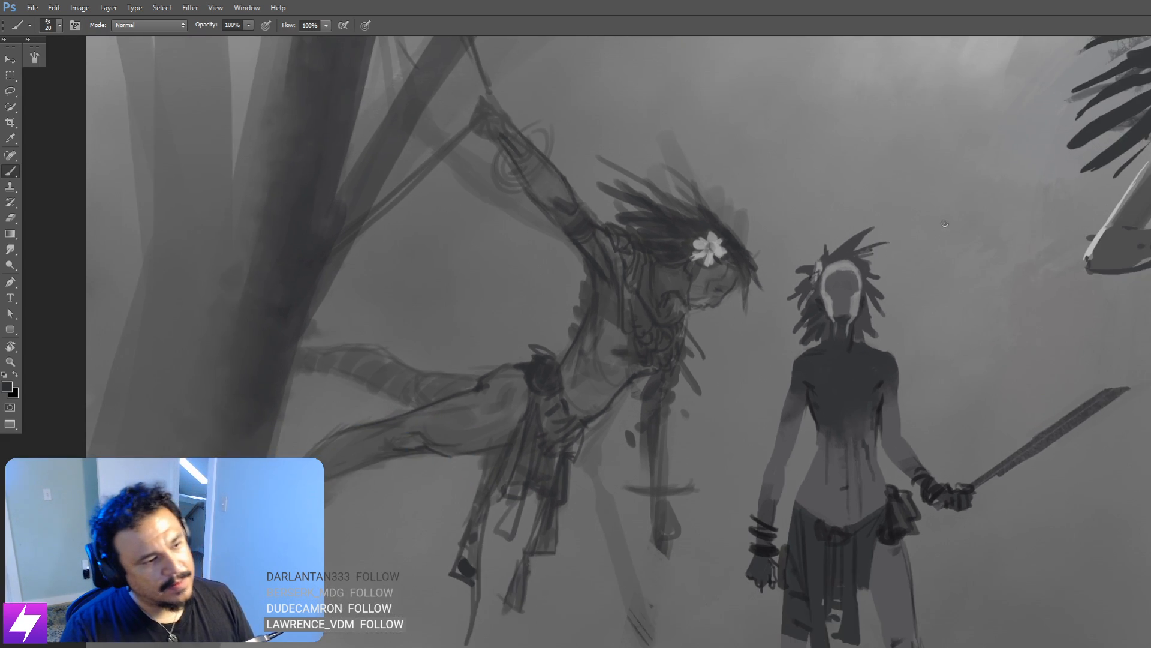
key(ctrl+shift+h)
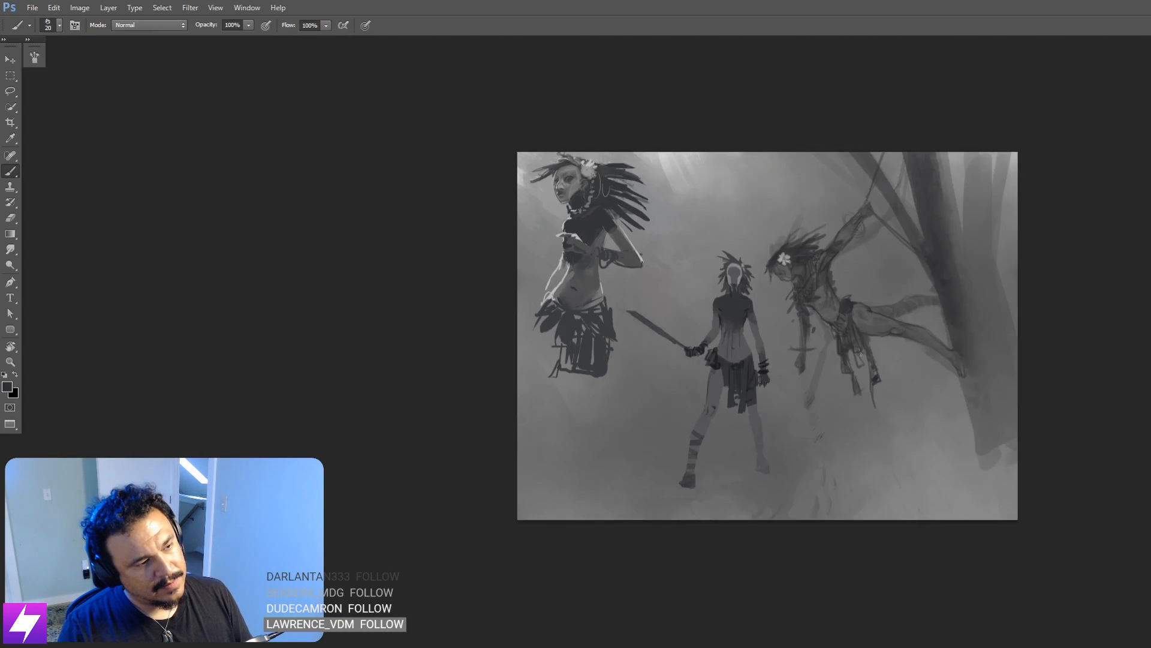
key(ctrl+plus)
drag(744, 371, 875, 348)
drag(887, 412, 872, 384)
key(ctrl+plus)
key(ctrl+minus)
key(ctrl+minus)
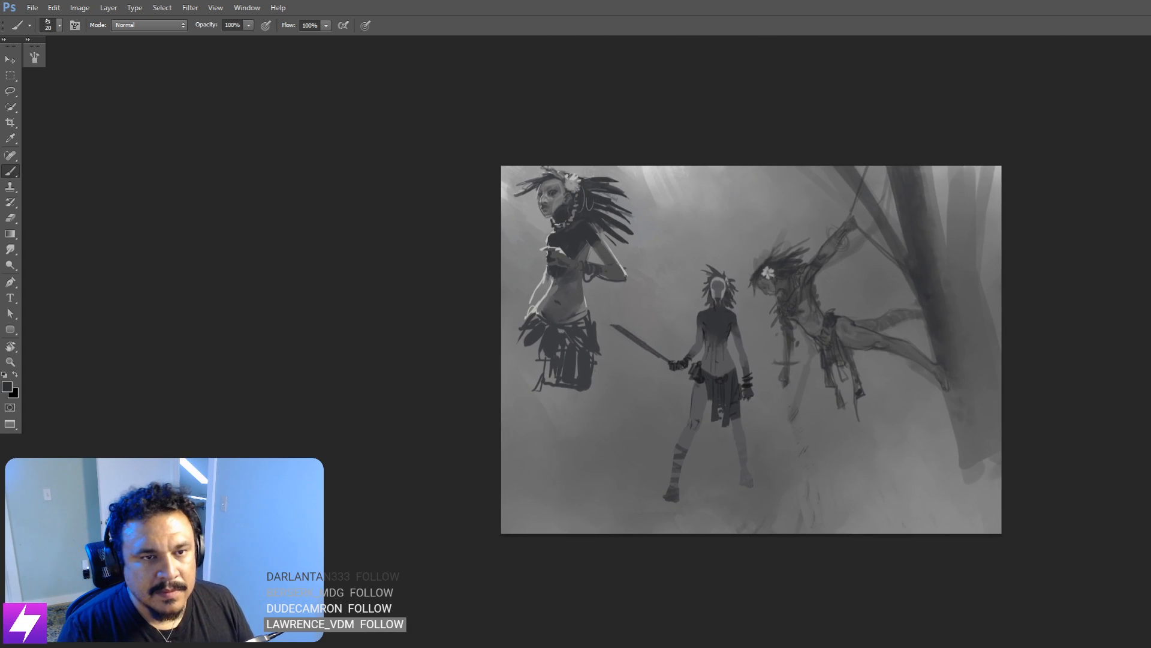
Step: Compare the reference photos with the painting and inspect the silhouette's head and torso up close
key(ctrl+comma)
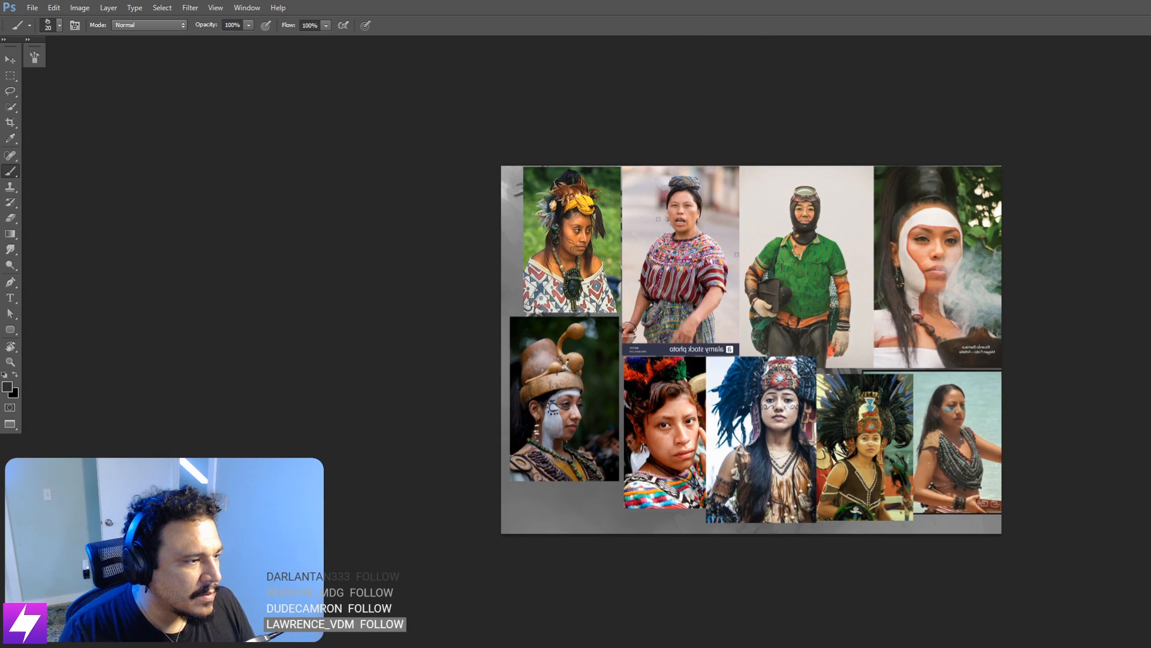
key(ctrl+comma)
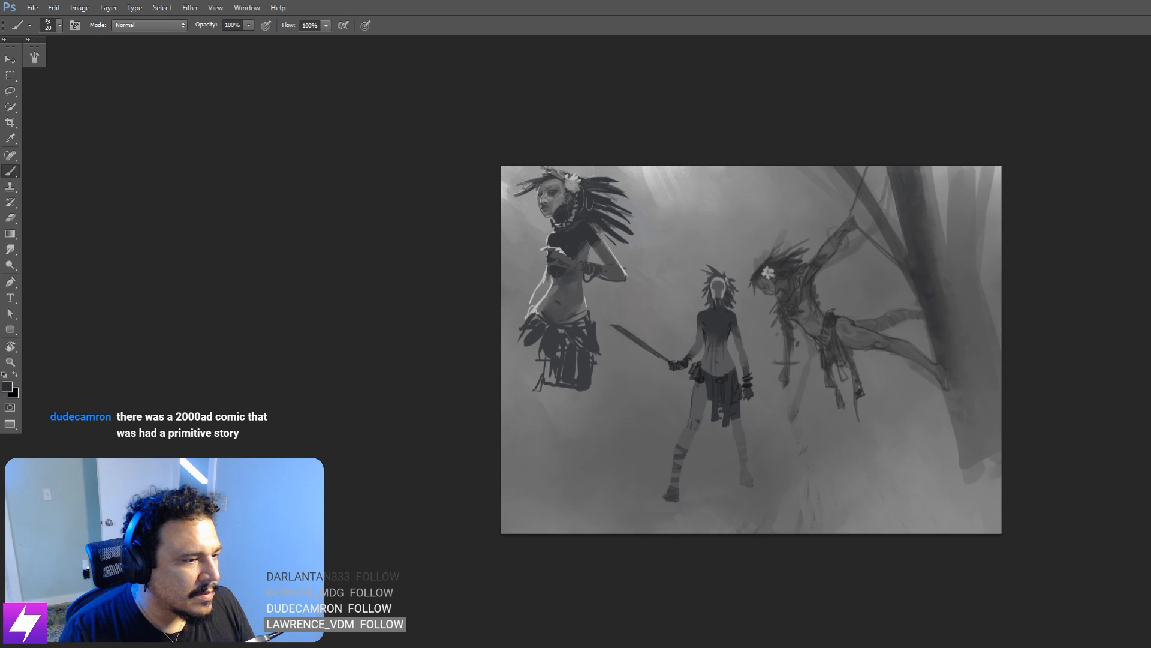
key(ctrl+comma)
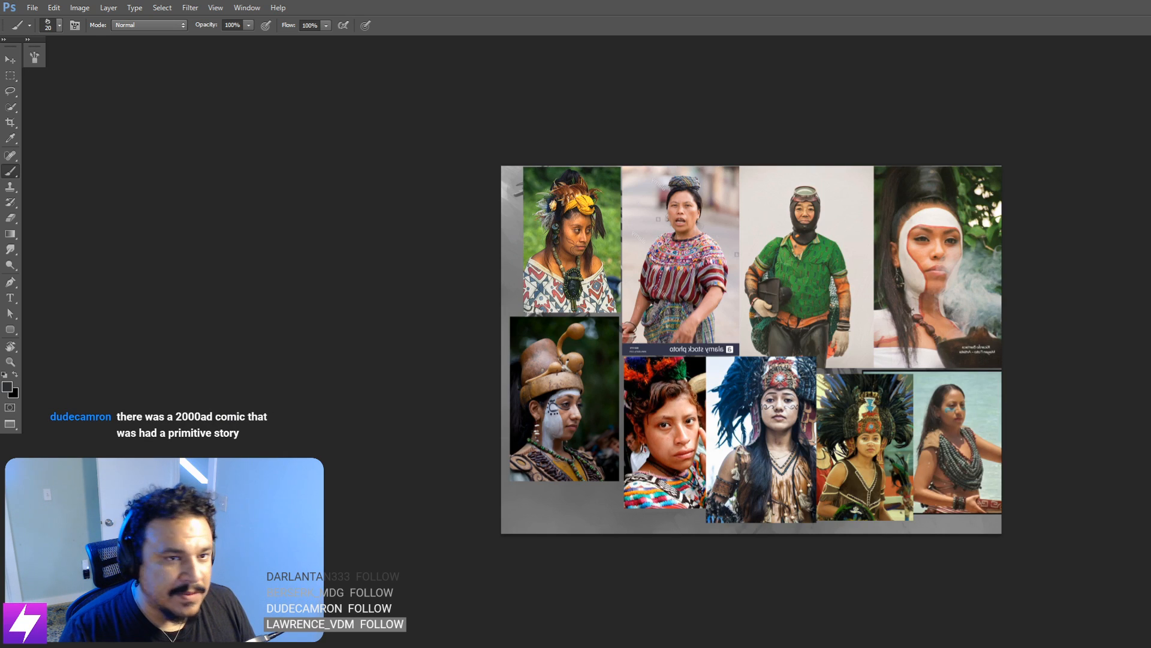
key(ctrl+comma)
key(ctrl+plus)
mouse_move(800, 322)
mouse_down()
mouse_move(861, 326)
mouse_move(873, 352)
mouse_up()
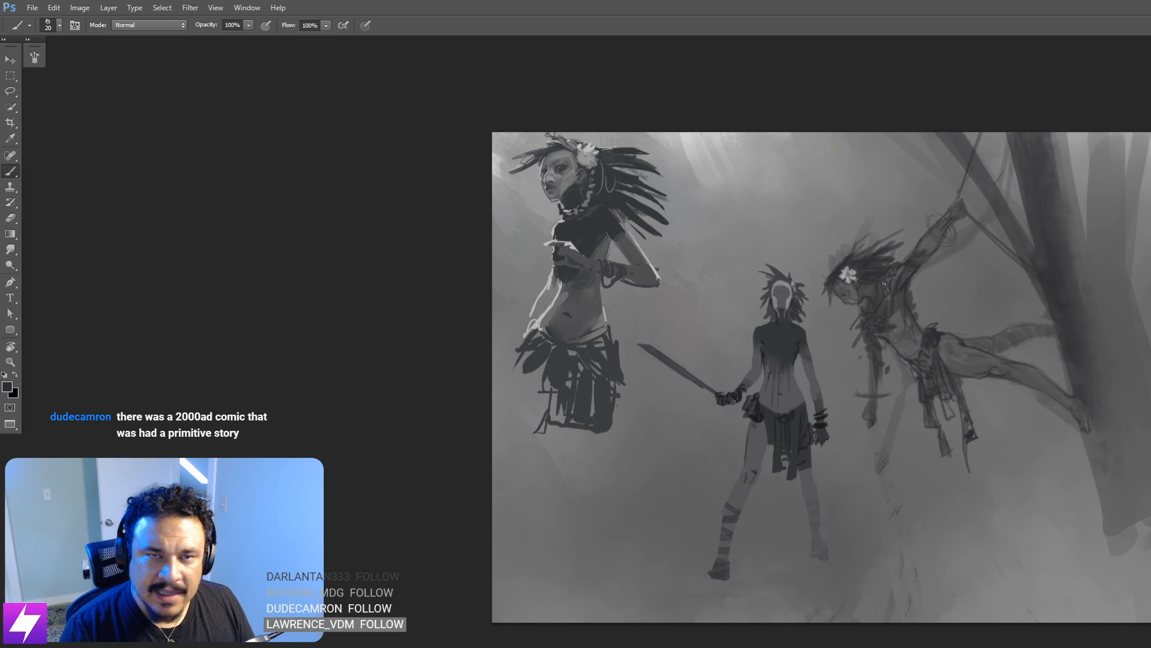
key(ctrl+plus)
key(ctrl+plus)
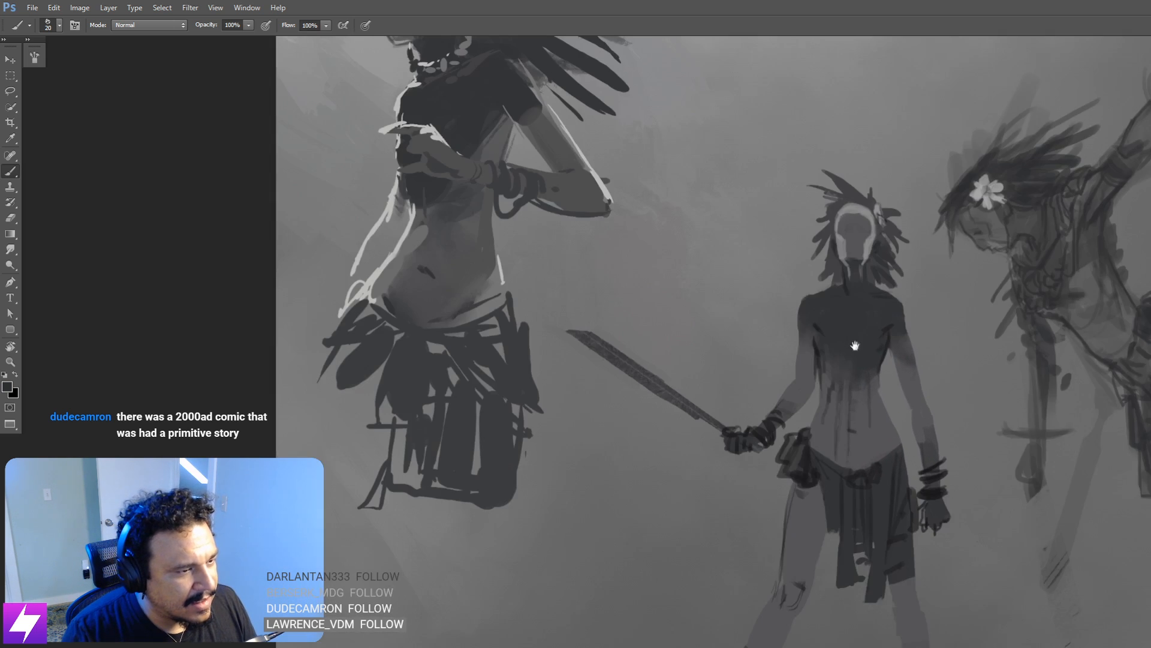
Step: Sample a dark tone from the silhouette's chest and paint a belt of dark pouches around the waist above the loincloth
drag(874, 306, 871, 328)
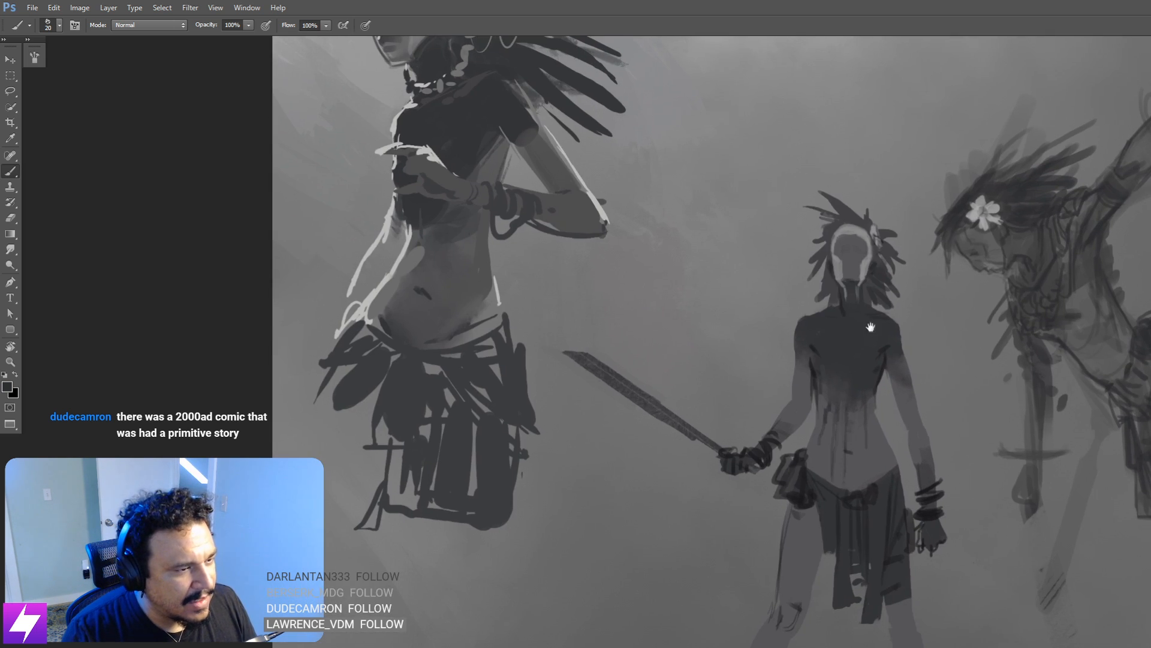
alt+click(845, 304)
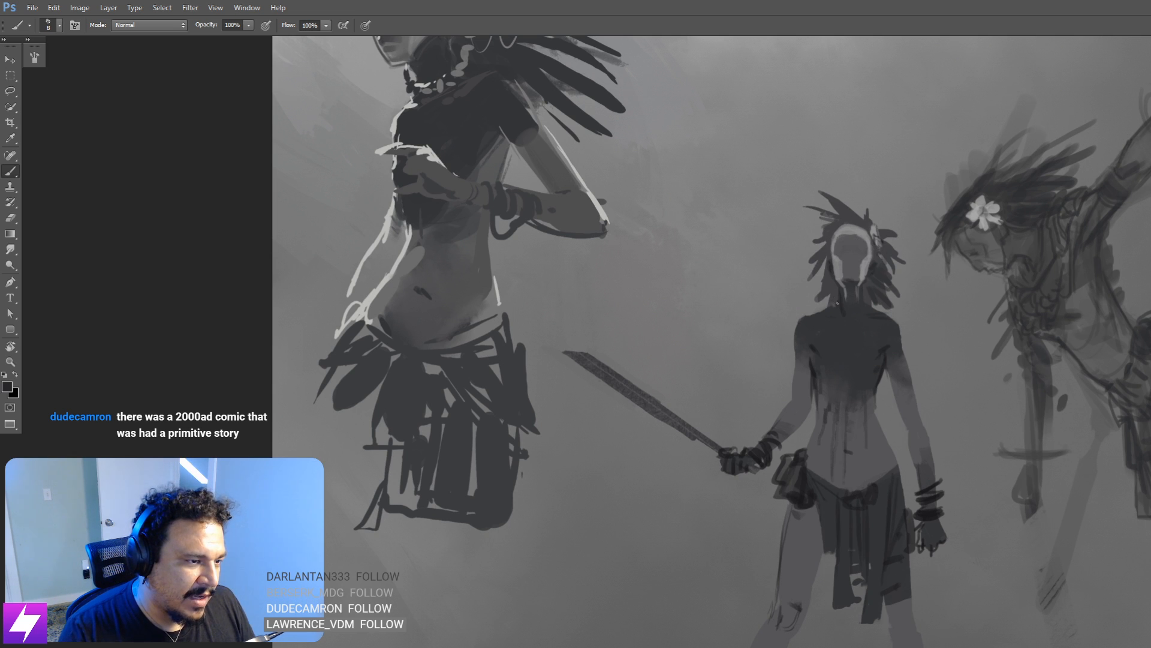
drag(830, 343, 819, 228)
mouse_move(839, 373)
mouse_down()
mouse_move(863, 376)
mouse_move(862, 367)
mouse_move(843, 377)
mouse_move(867, 362)
mouse_move(857, 381)
mouse_move(854, 358)
mouse_move(883, 360)
mouse_move(884, 338)
mouse_move(869, 358)
mouse_move(814, 369)
mouse_move(821, 379)
mouse_move(832, 364)
mouse_move(859, 390)
mouse_up()
key(bracketright)
key(bracketright)
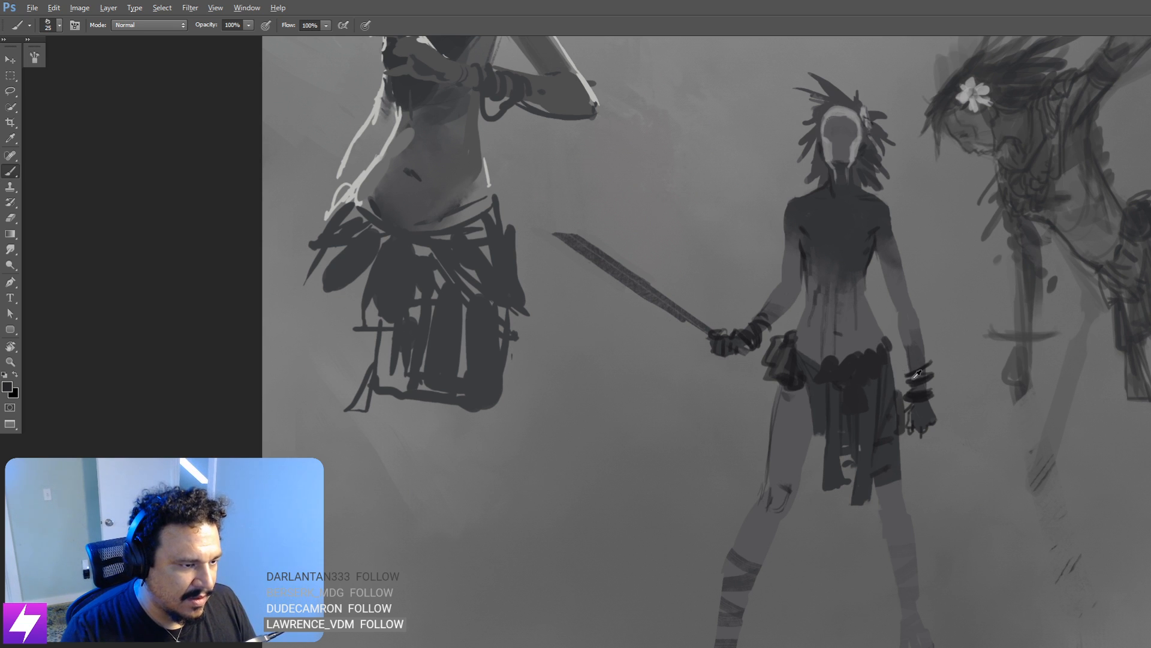
key(bracketleft)
key(bracketleft)
key(bracketleft)
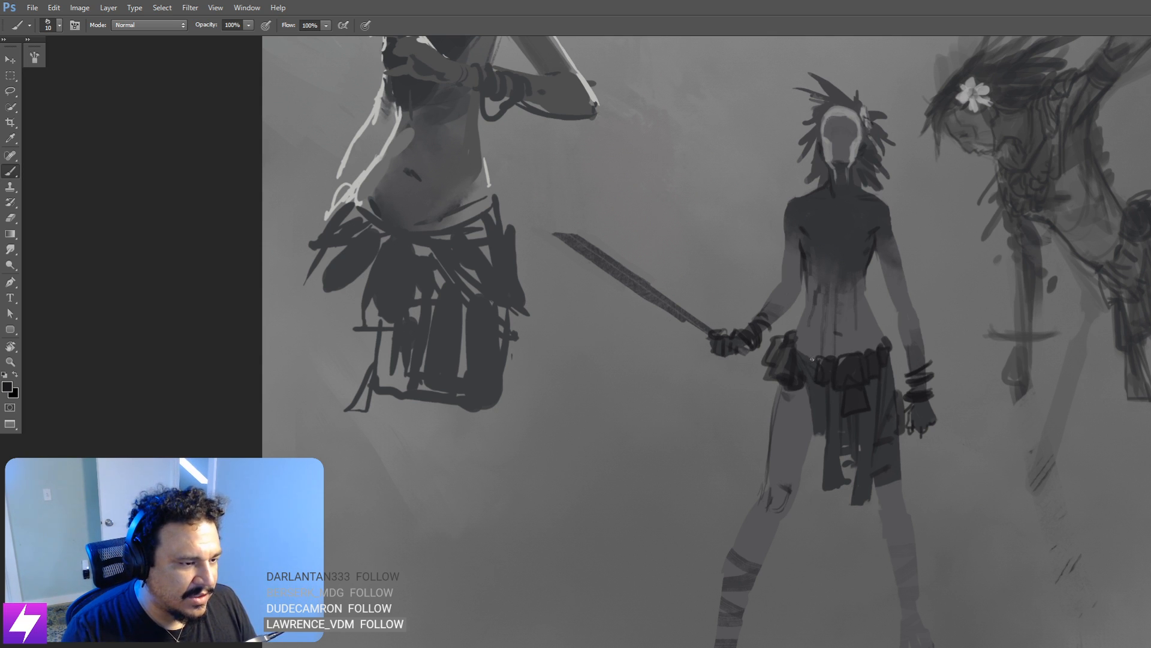
Step: Paint round dark earrings on both sides of the silhouette's head and mark two small eyes on the face
drag(856, 295, 886, 363)
key(ctrl+plus)
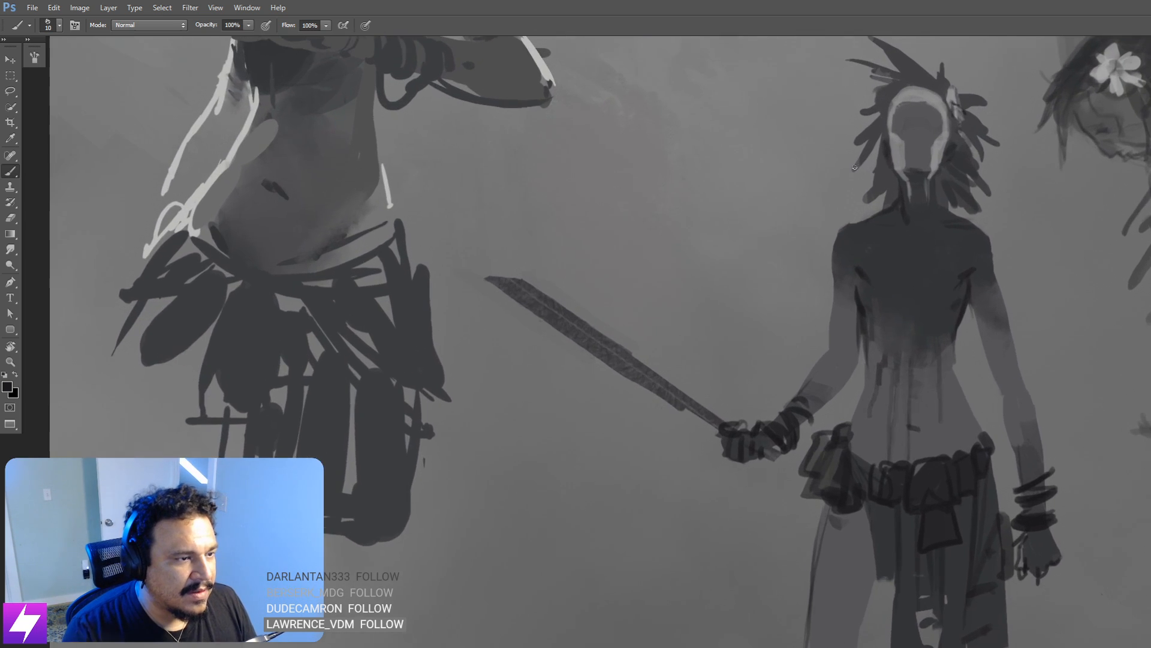
drag(899, 172, 886, 223)
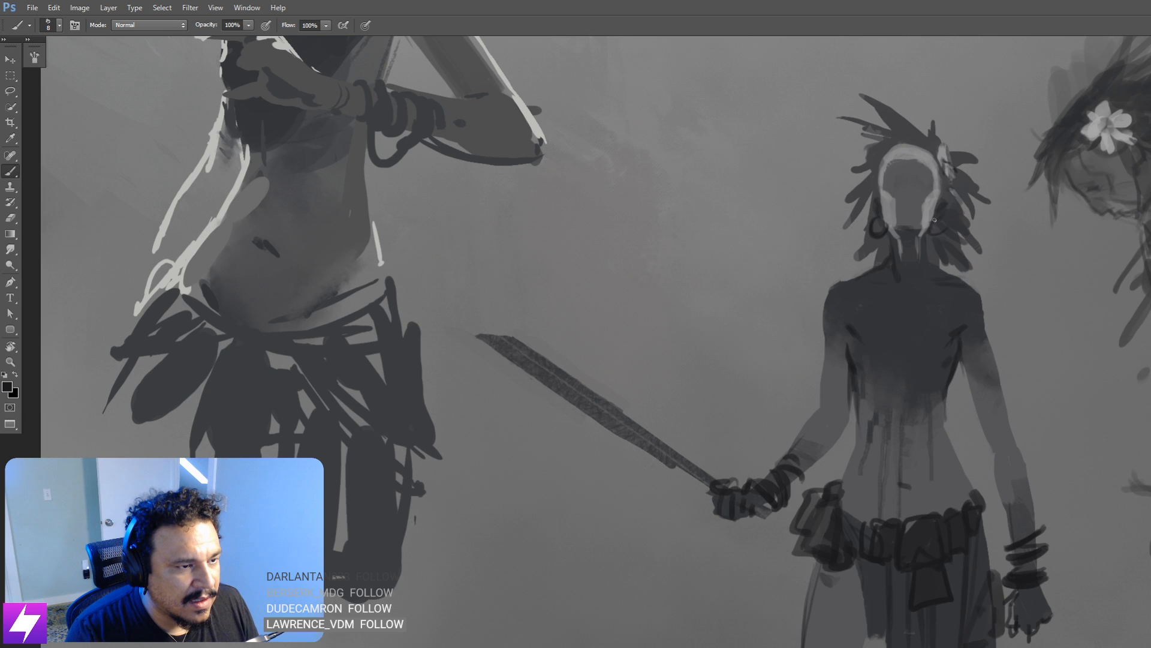
drag(933, 210, 946, 255)
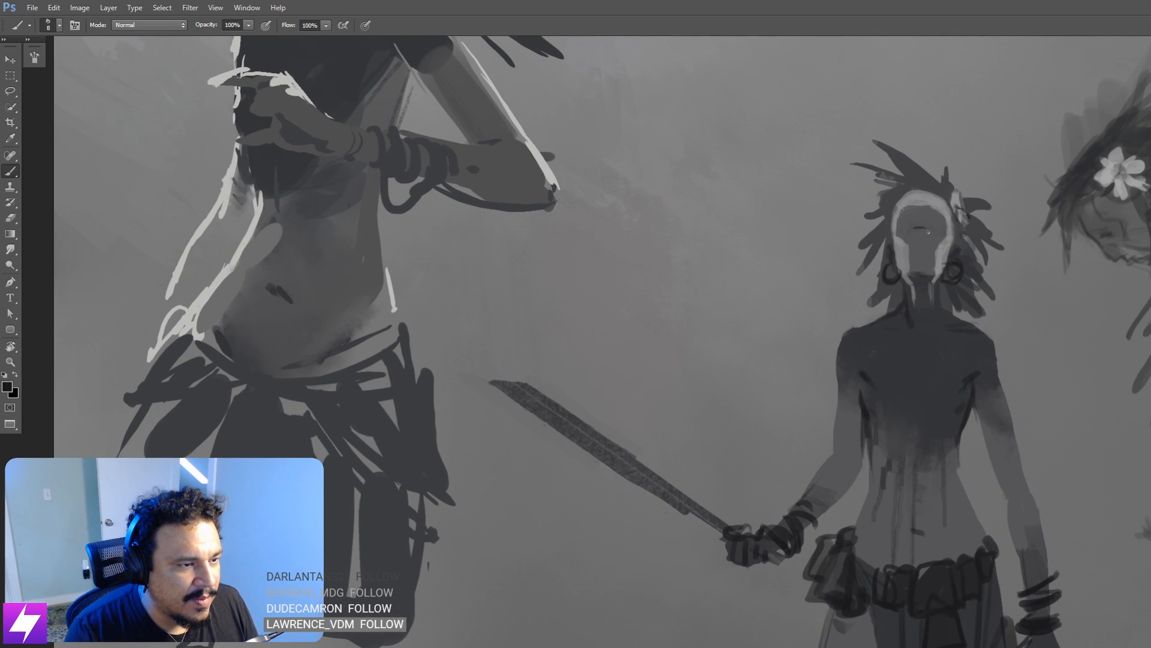
click(914, 230)
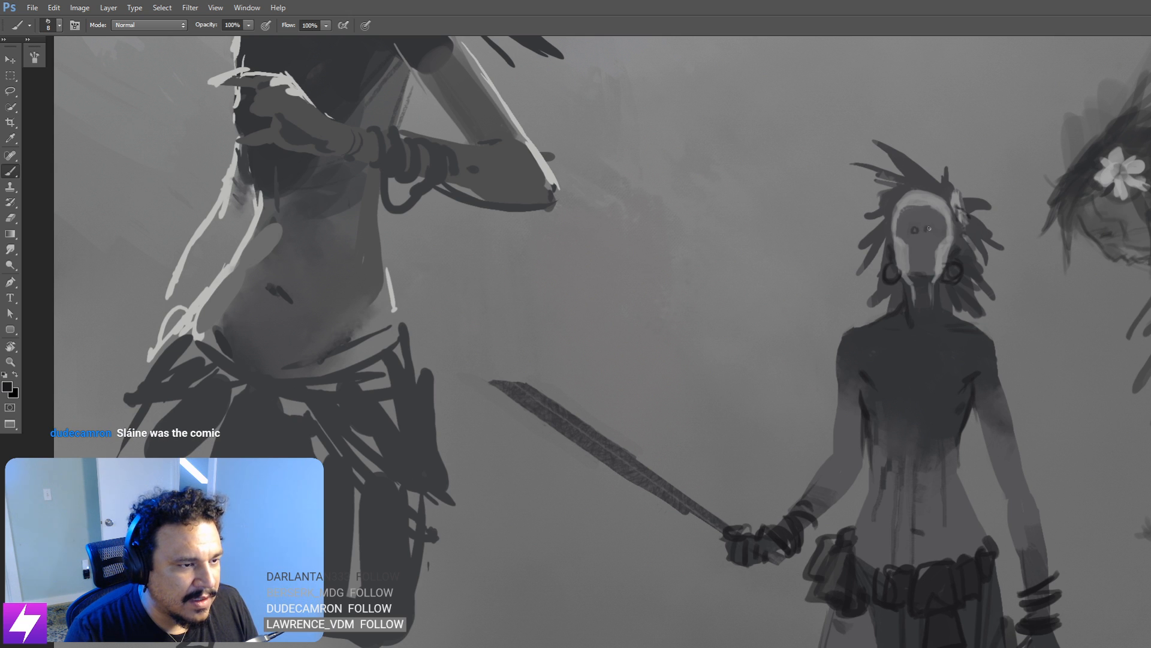
Step: Inspect the earrings and eyes up close and from a distance, then flip the canvas horizontally
key(ctrl+minus)
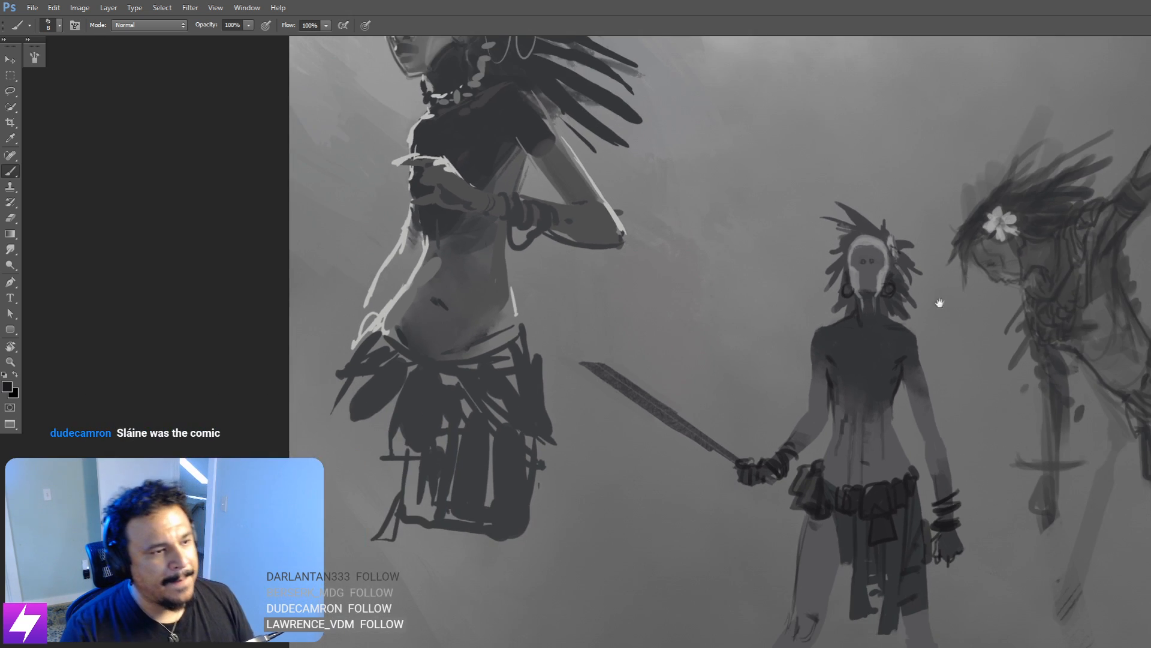
drag(866, 305, 907, 346)
key(ctrl+plus)
key(ctrl+plus)
drag(1077, 339, 817, 352)
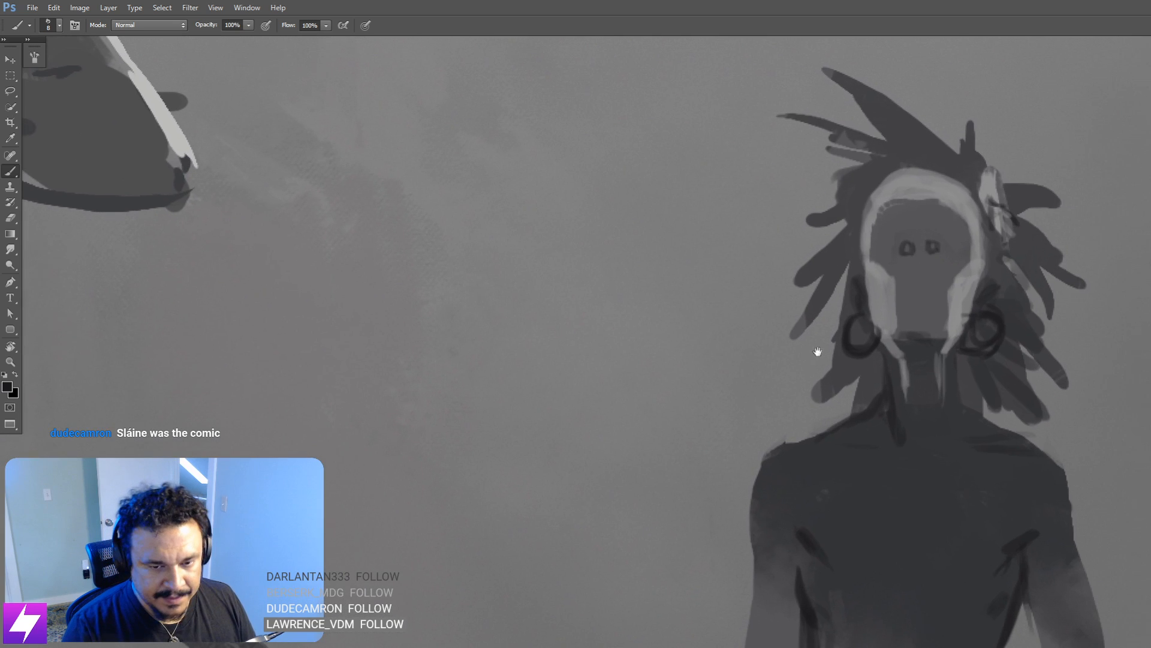
key(ctrl+minus)
key(ctrl+minus)
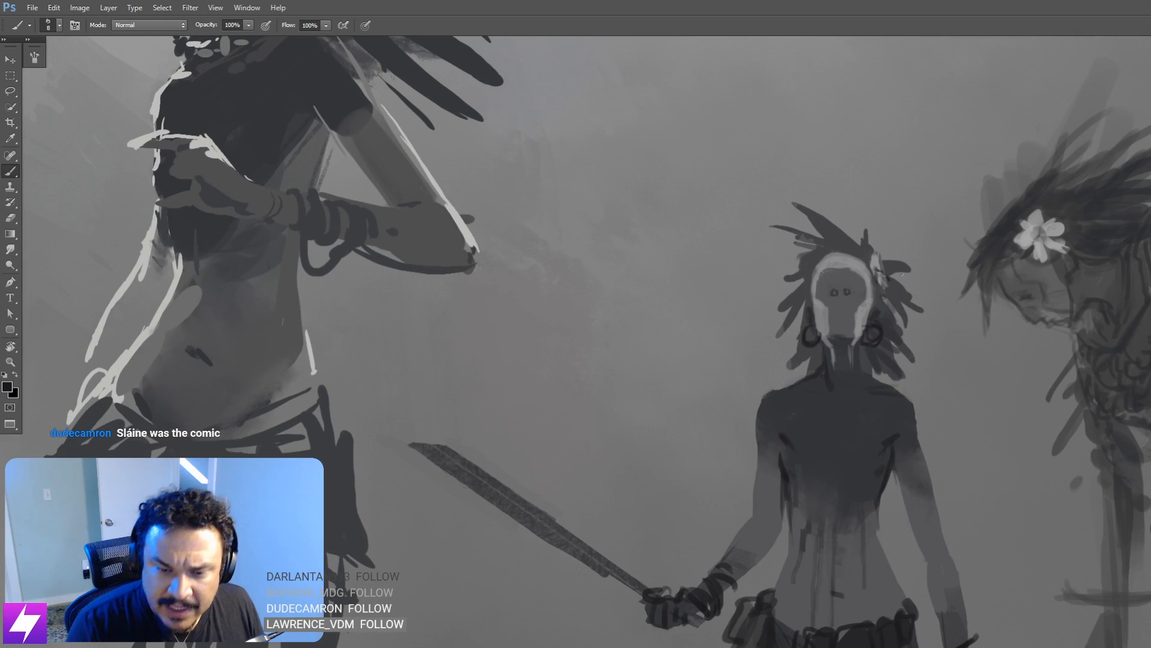
drag(780, 377, 872, 447)
key(ctrl+minus)
drag(798, 472, 781, 414)
key(ctrl+shift+h)
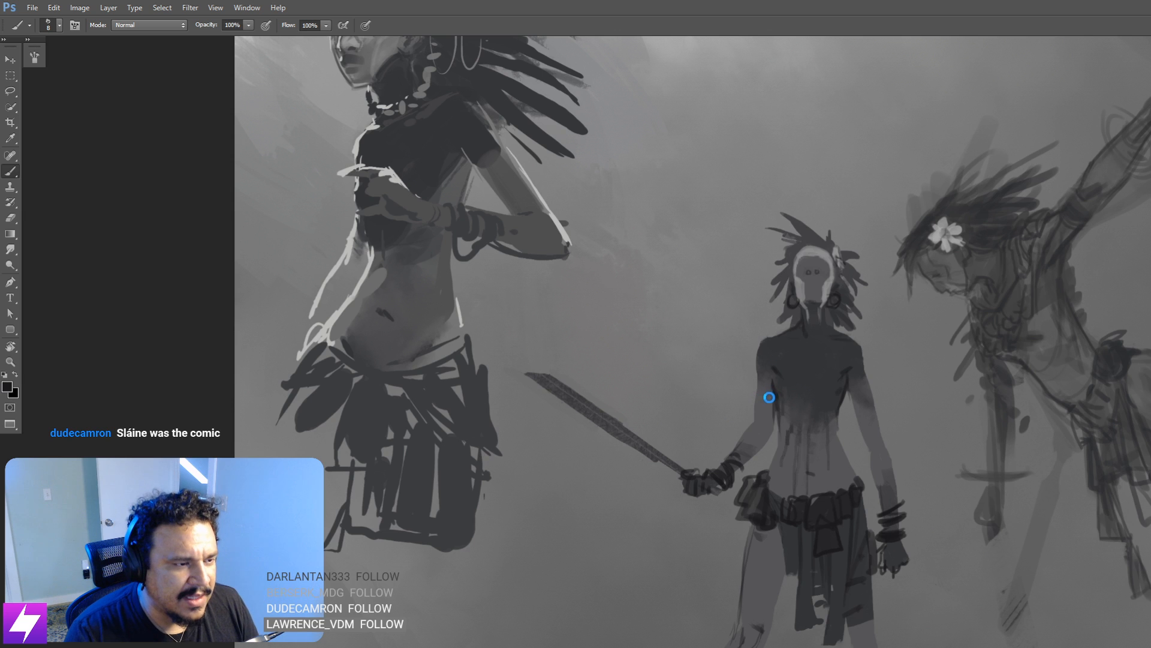
Step: Paint dark shading over both eye sockets inside the light face band with a size 20 brush
drag(724, 378, 778, 396)
drag(874, 352, 738, 376)
key(ctrl+plus)
key(ctrl+plus)
drag(1046, 272, 992, 304)
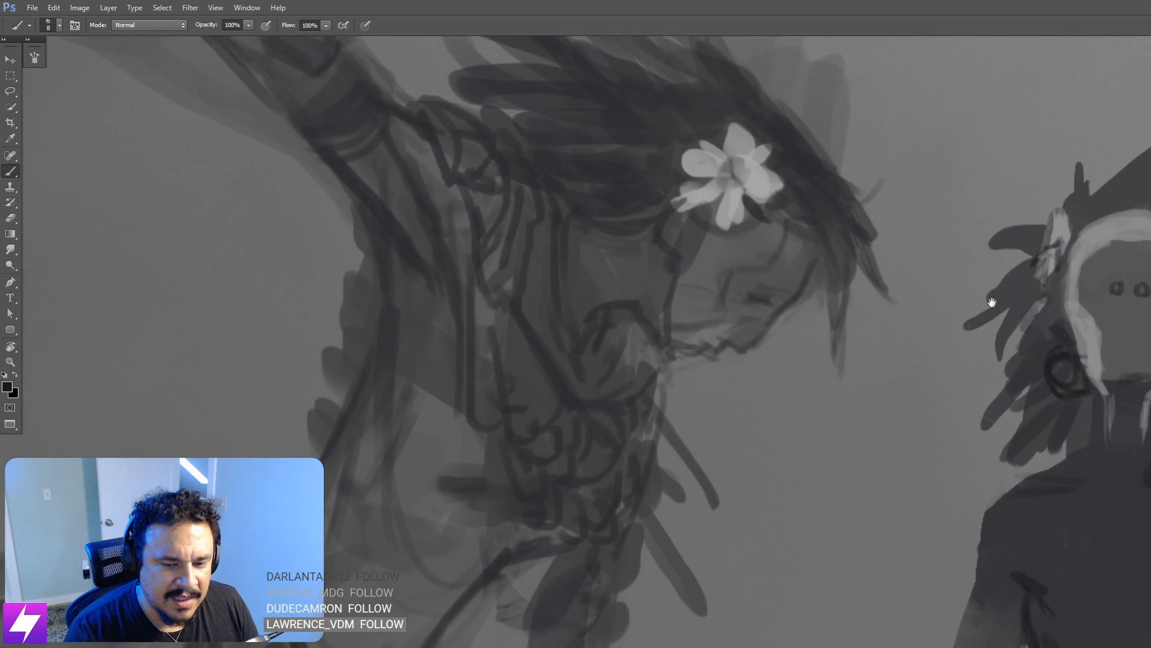
drag(1107, 324, 977, 292)
key(bracketright)
key(bracketright)
key(bracketright)
key(bracketright)
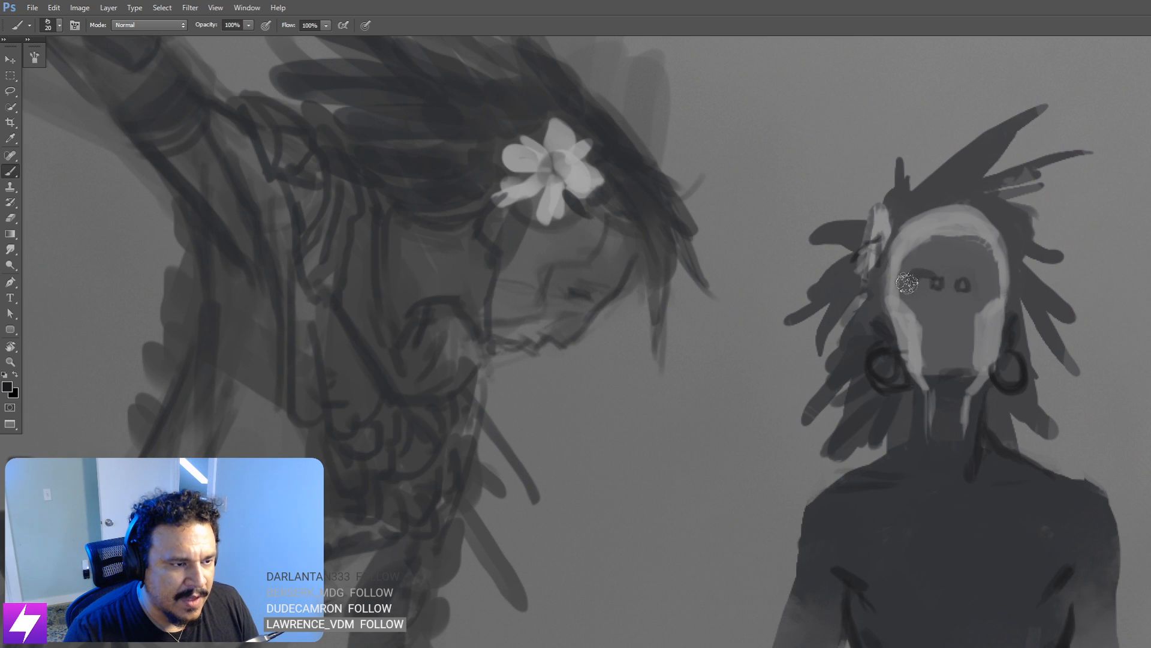
mouse_move(912, 292)
mouse_down()
mouse_move(955, 270)
mouse_move(989, 279)
mouse_up()
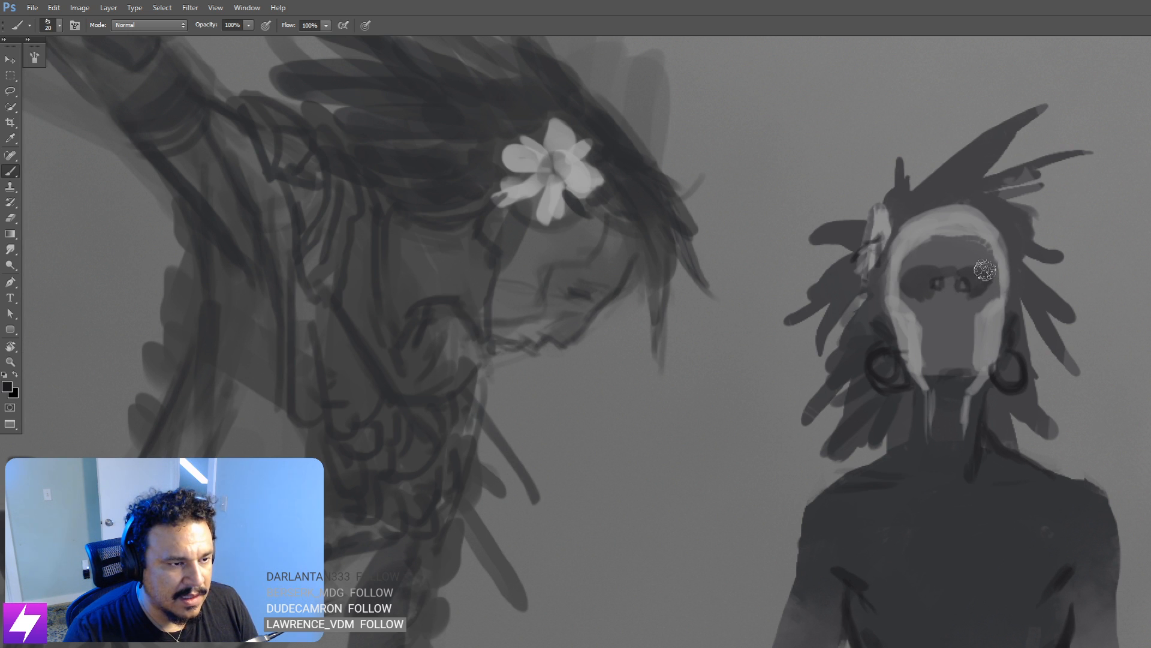
mouse_move(981, 289)
mouse_down()
mouse_move(957, 301)
mouse_move(952, 277)
mouse_move(963, 286)
mouse_move(915, 273)
mouse_move(894, 279)
mouse_move(896, 310)
mouse_up()
Step: Smudge the dark eye-socket shading into soft gradients at 50% strength
key(r)
key(bracketleft)
key(bracketleft)
key(bracketleft)
key(bracketleft)
key(bracketleft)
key(bracketleft)
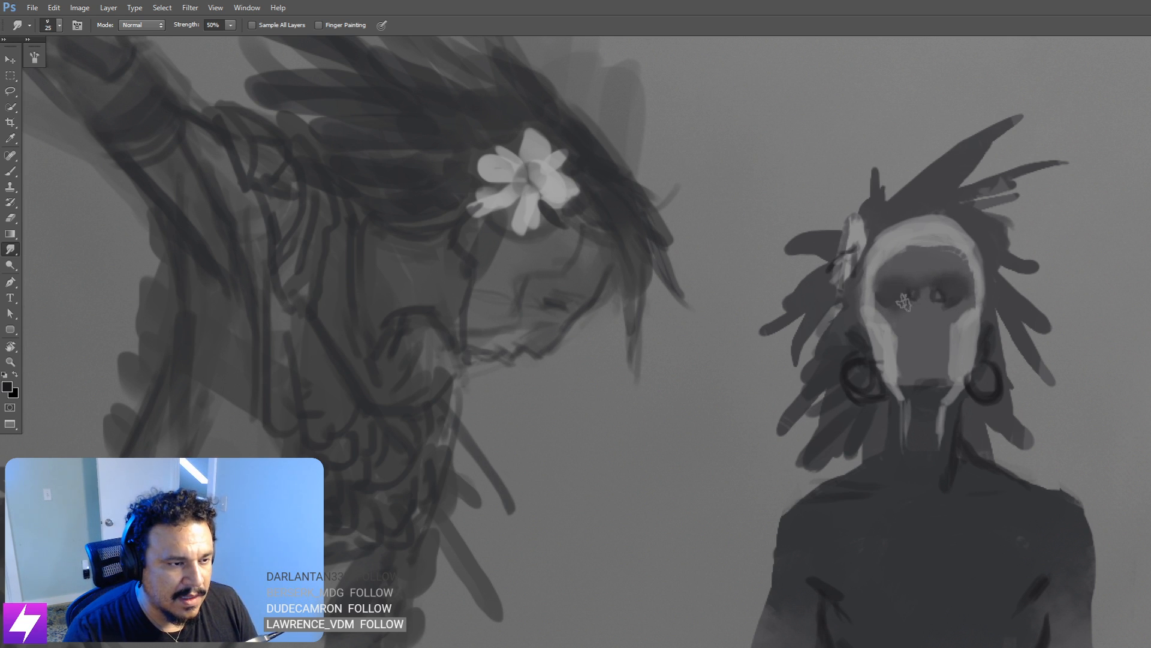
key(bracketleft)
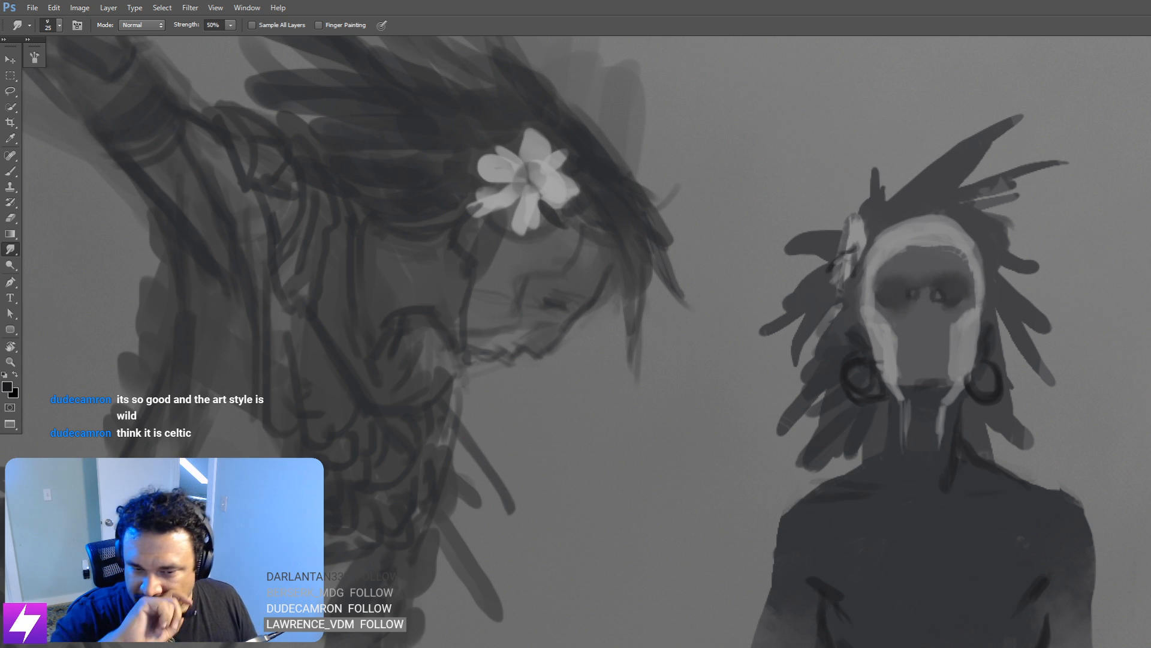
Step: Flip the canvas horizontally and judge the shaded eyes from a distance alongside the other figures
drag(925, 393, 966, 406)
key(ctrl+minus)
key(ctrl+minus)
key(ctrl+minus)
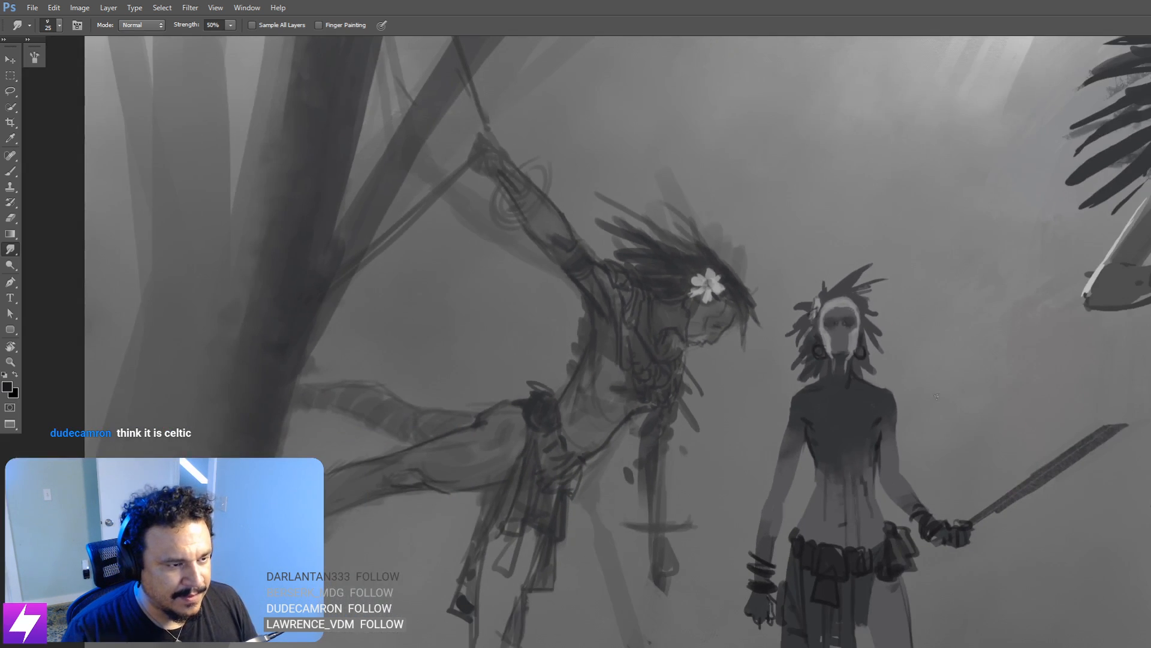
key(ctrl+shift+h)
drag(820, 399, 1099, 355)
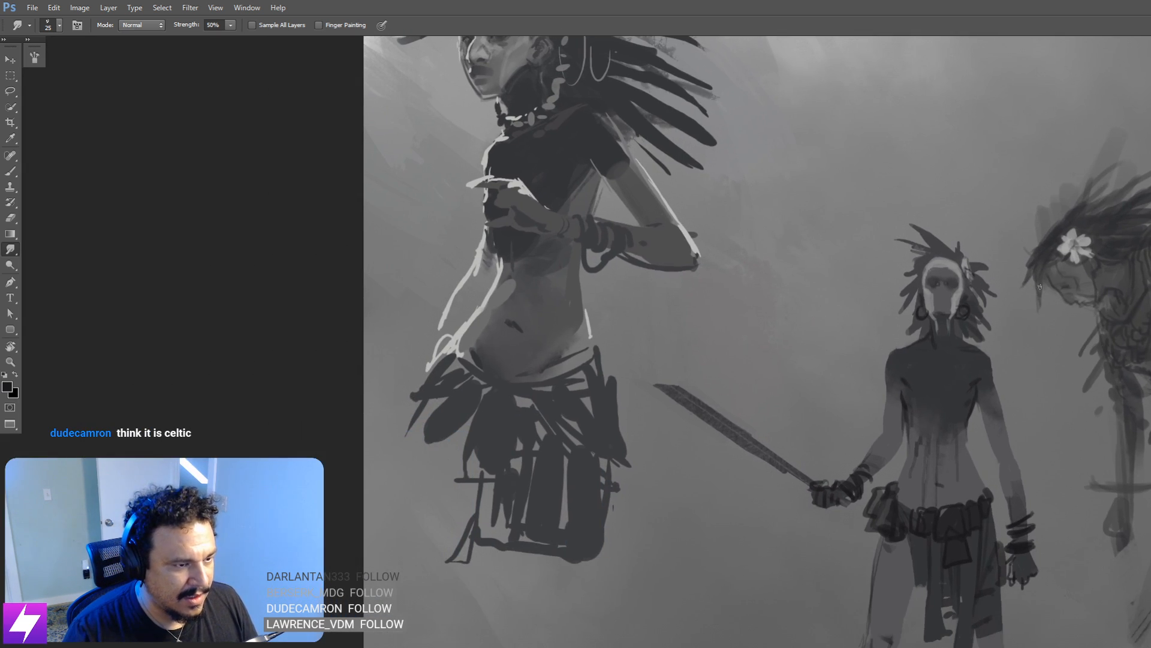
Step: Paint a dark nose between and below the eyes and smudge its edges into the face
key(ctrl+plus)
mouse_move(1082, 310)
mouse_down()
mouse_move(986, 413)
mouse_move(931, 364)
mouse_move(887, 391)
mouse_move(907, 364)
mouse_up()
key(h)
key(ctrl+plus)
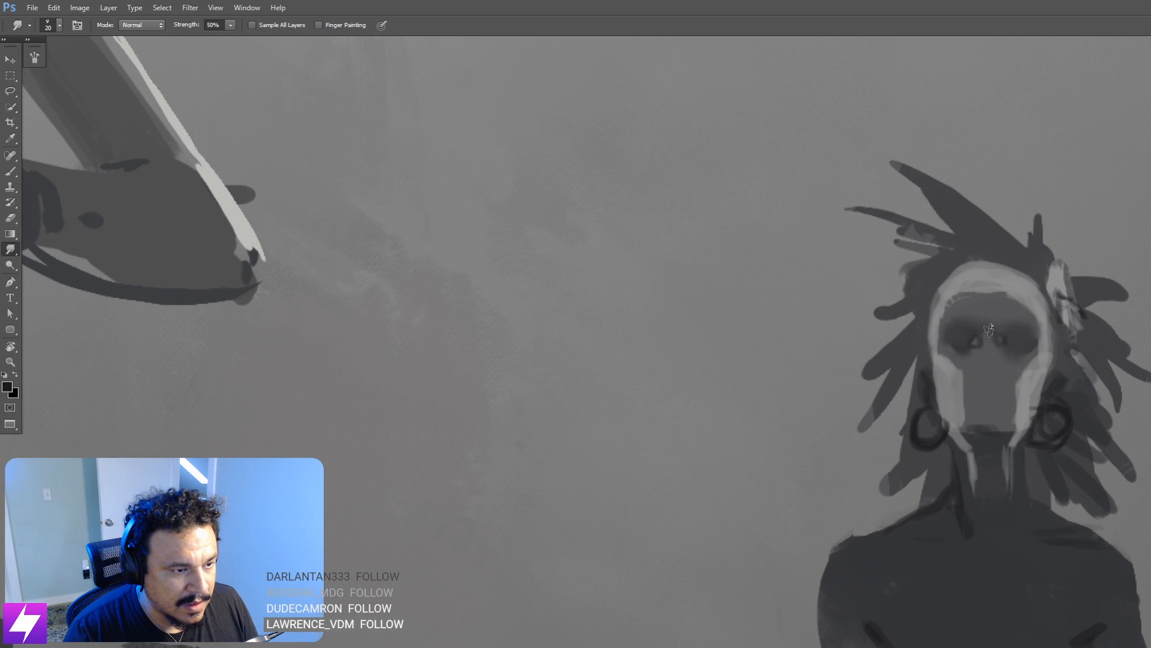
drag(988, 339, 951, 330)
key(b)
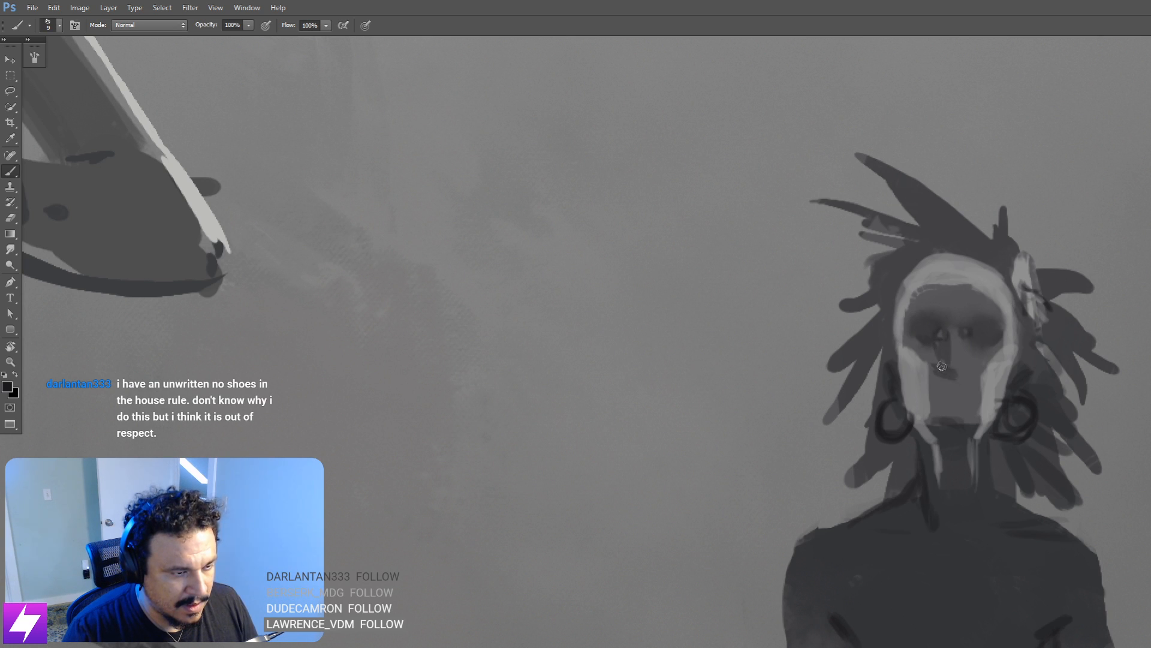
key(r)
Step: Paint dark shading for the mouth below the nose and smudge it softly
key(b)
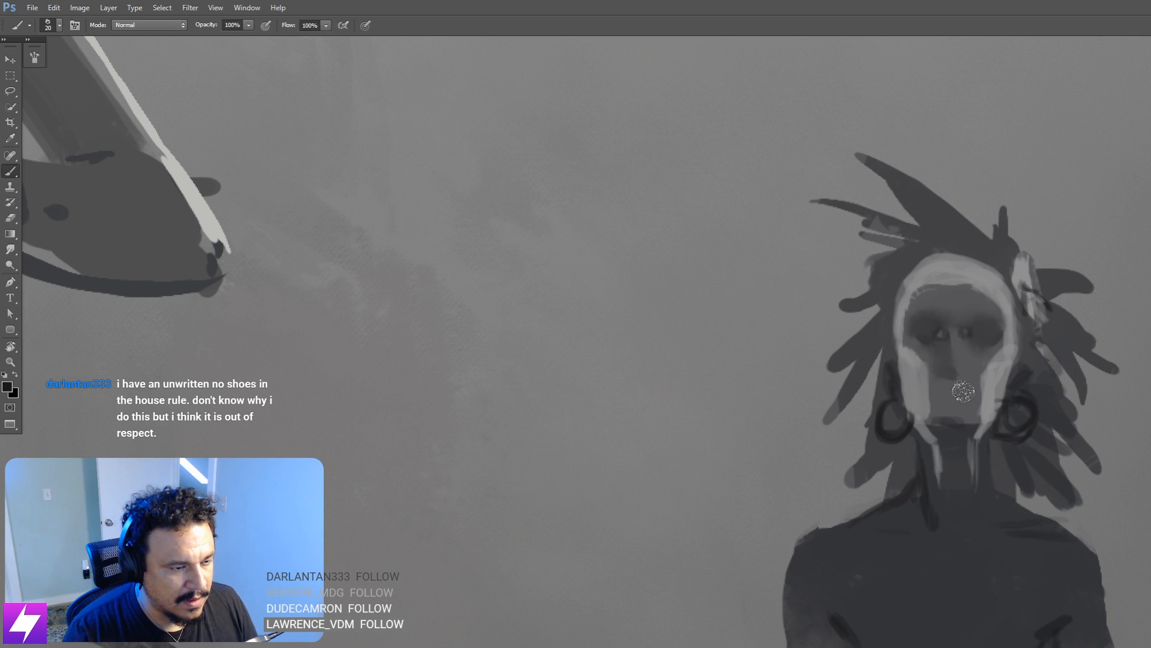
drag(948, 398, 982, 390)
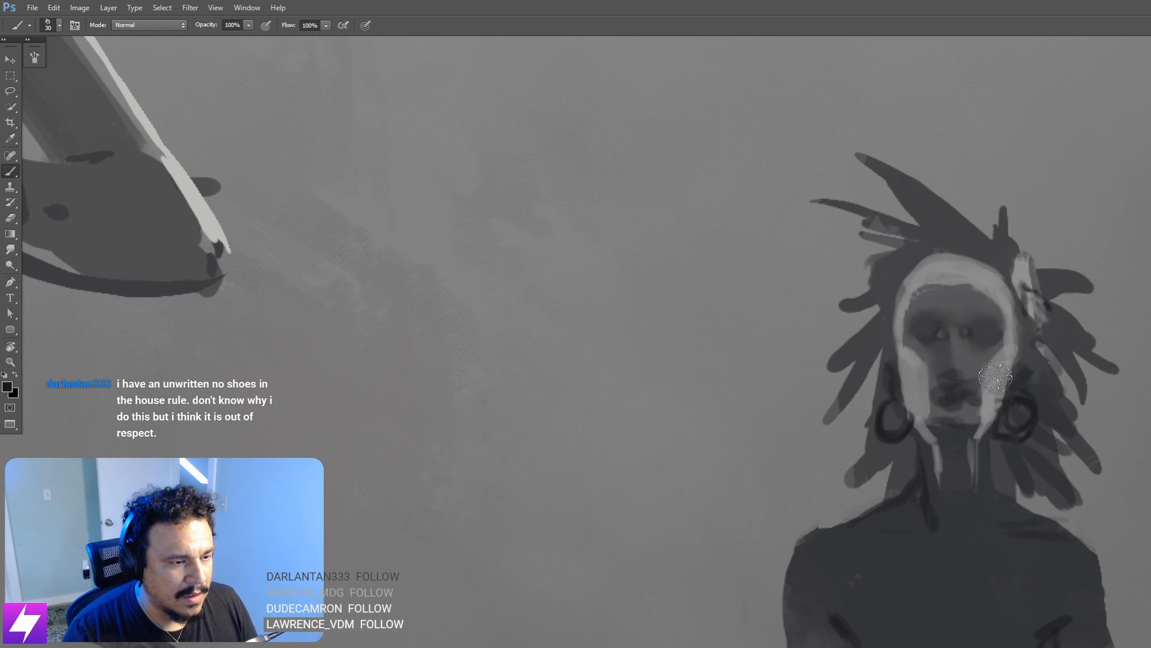
key(r)
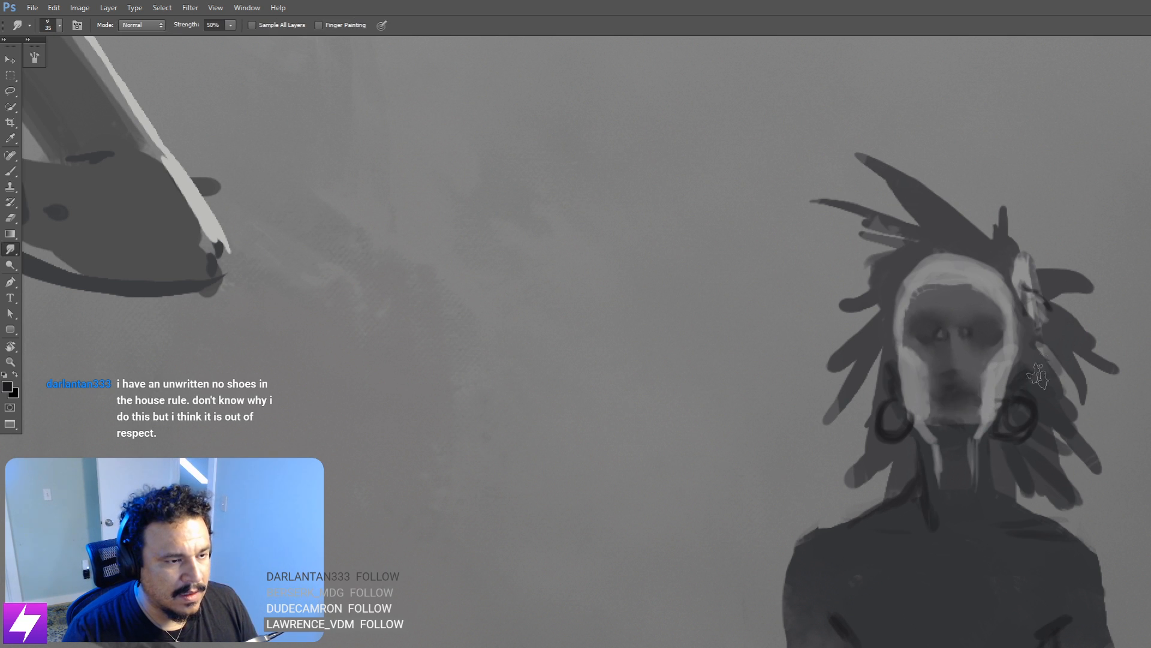
Step: Review the shaded nose and mouth from a distance with the canvas flipped horizontally
key(ctrl+minus)
key(ctrl+minus)
key(r)
key(ctrl+minus)
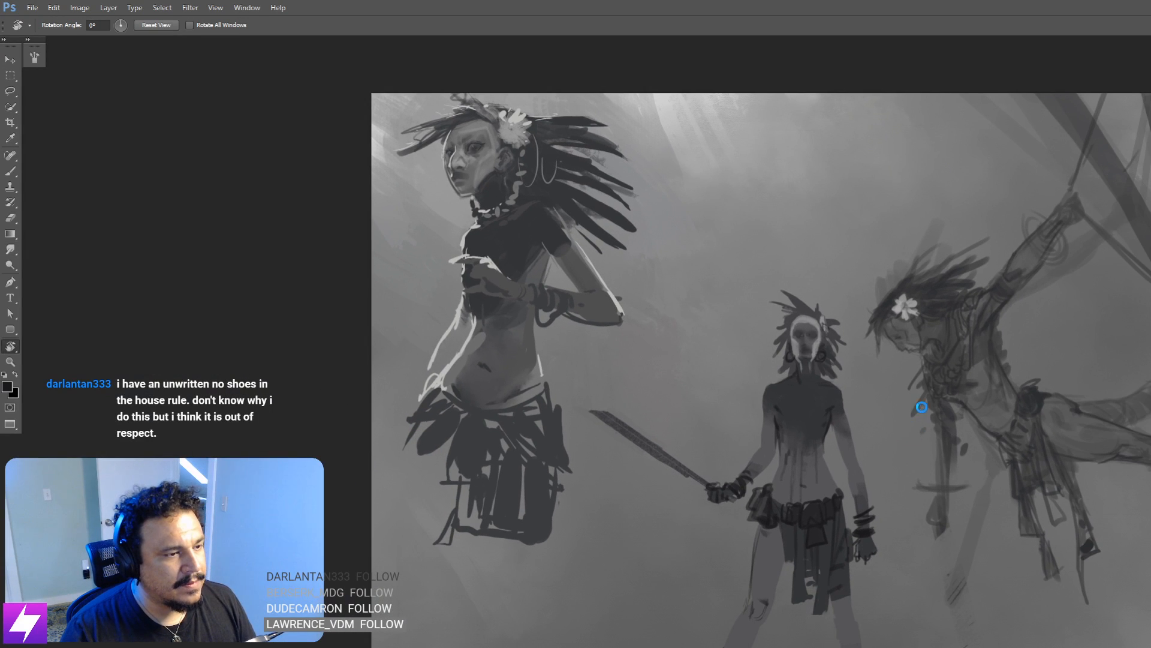
key(ctrl+shift+h)
drag(774, 352, 1139, 331)
drag(1139, 331, 971, 363)
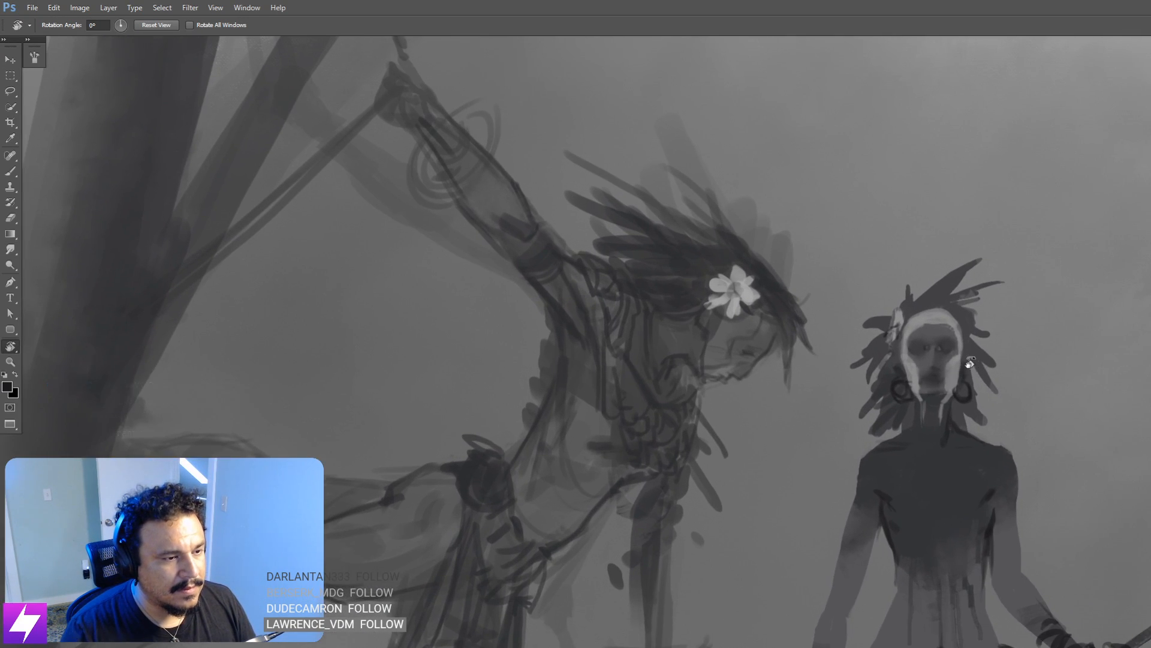
Step: Define the eyes and the underside and side of the nose with small dark brush strokes
scroll(908, 344, up, 3)
key(b)
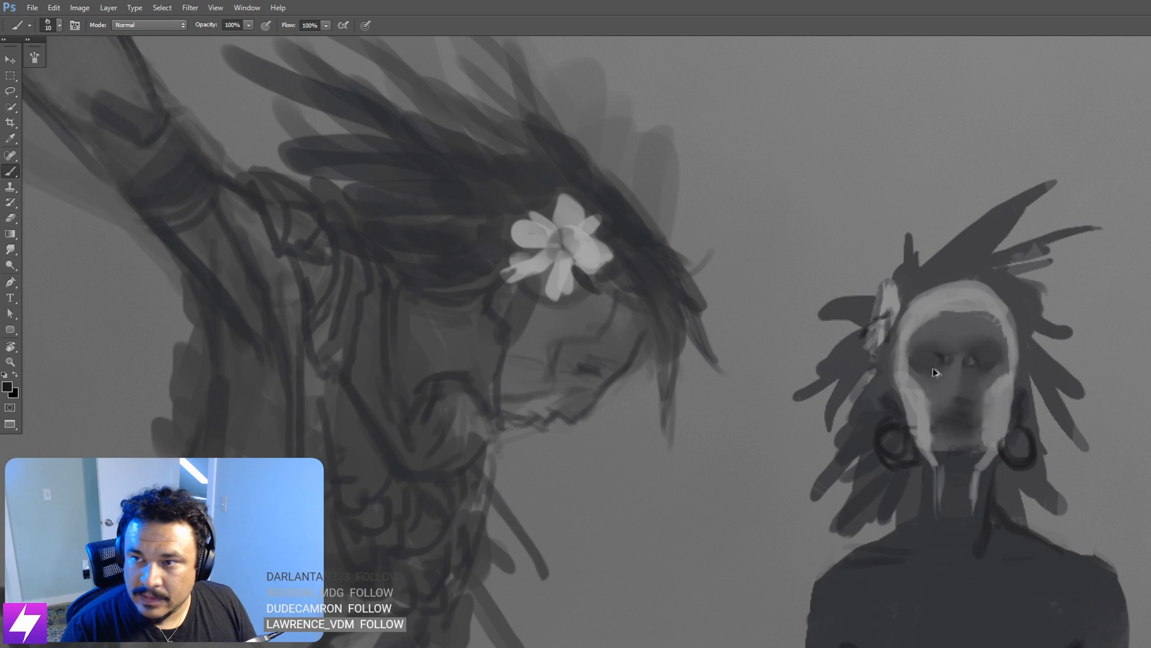
key(bracketright)
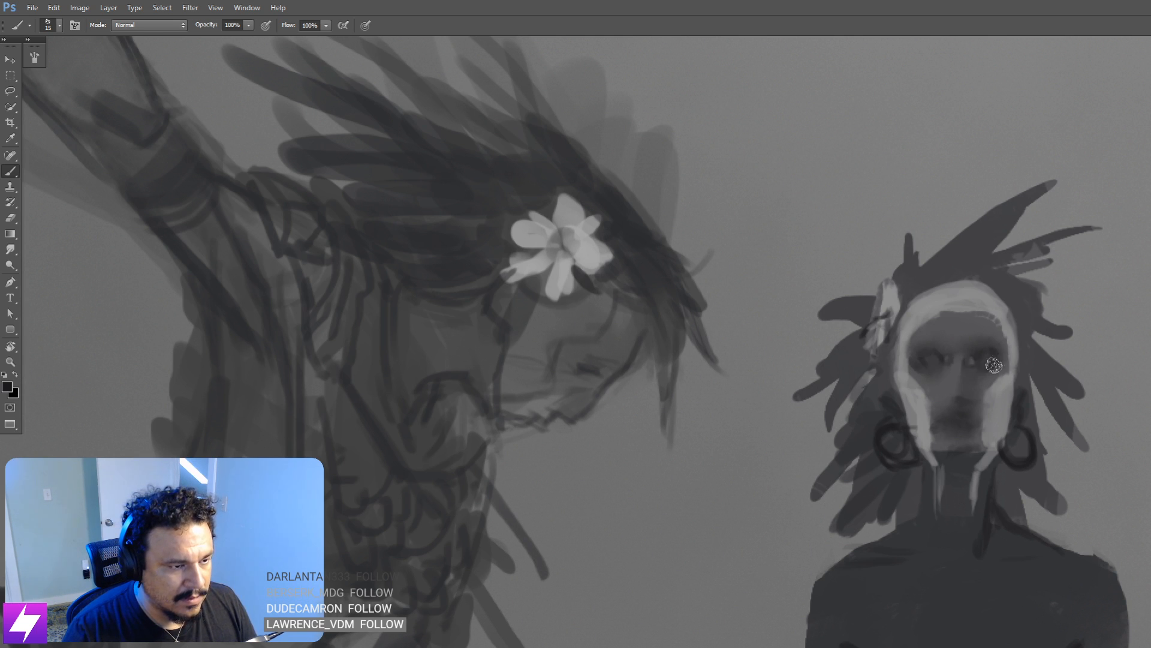
key(bracketleft)
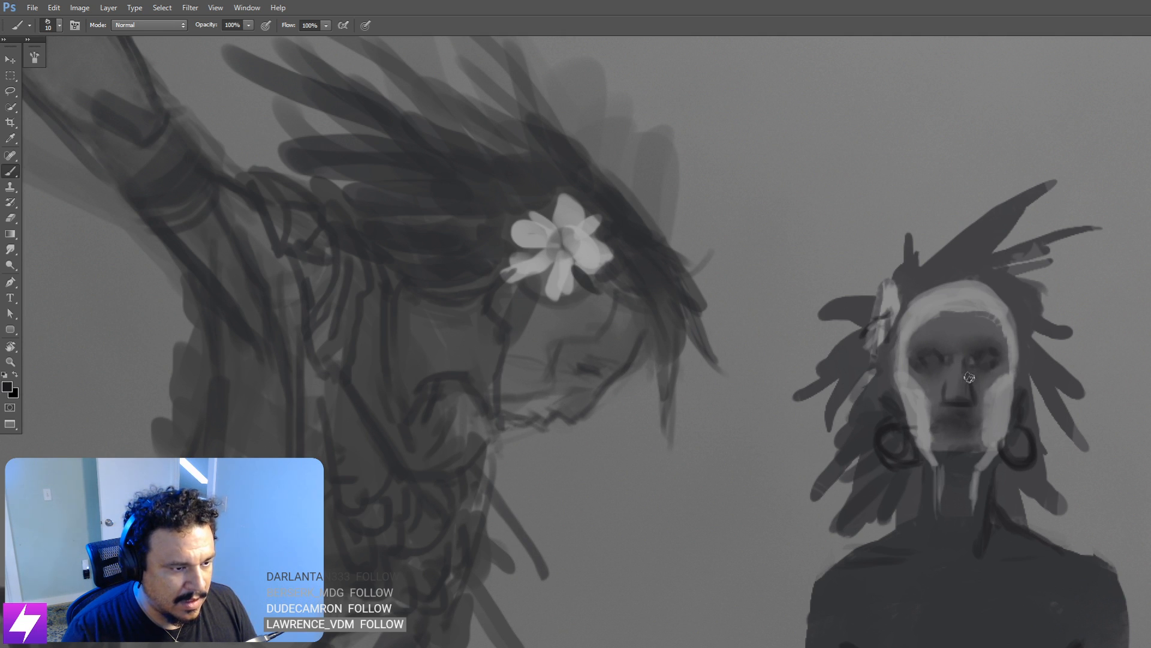
Step: Compare the silhouette with the neighbouring figures from a distance and inspect its painted face up close
key(ctrl+minus)
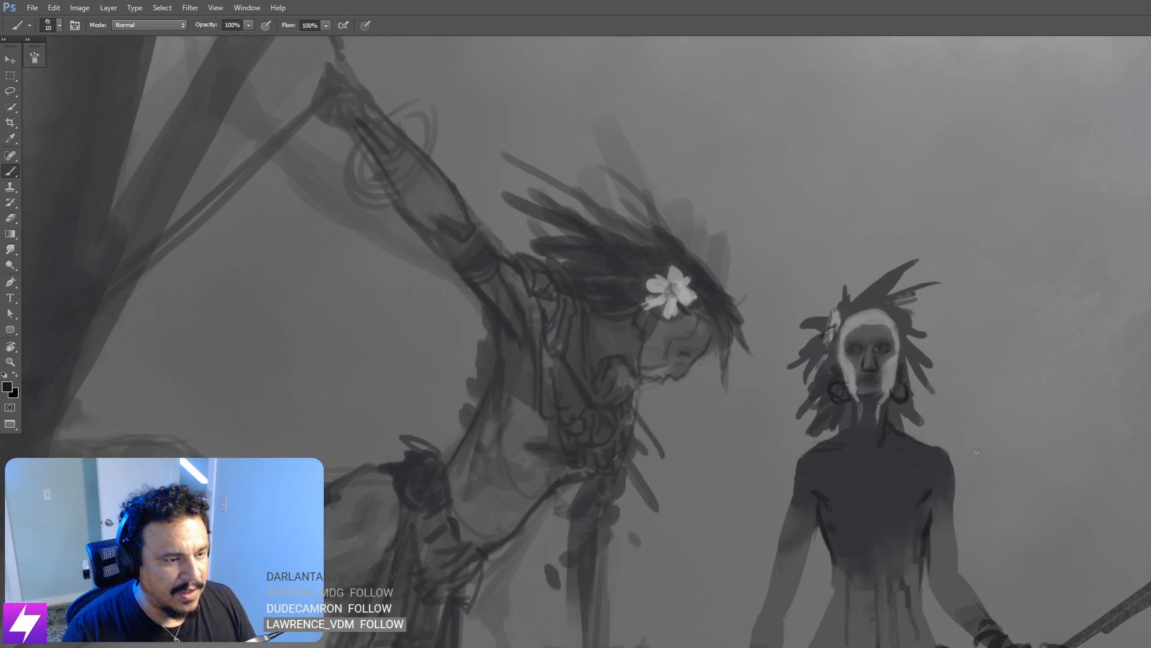
key(ctrl+minus)
key(ctrl+minus)
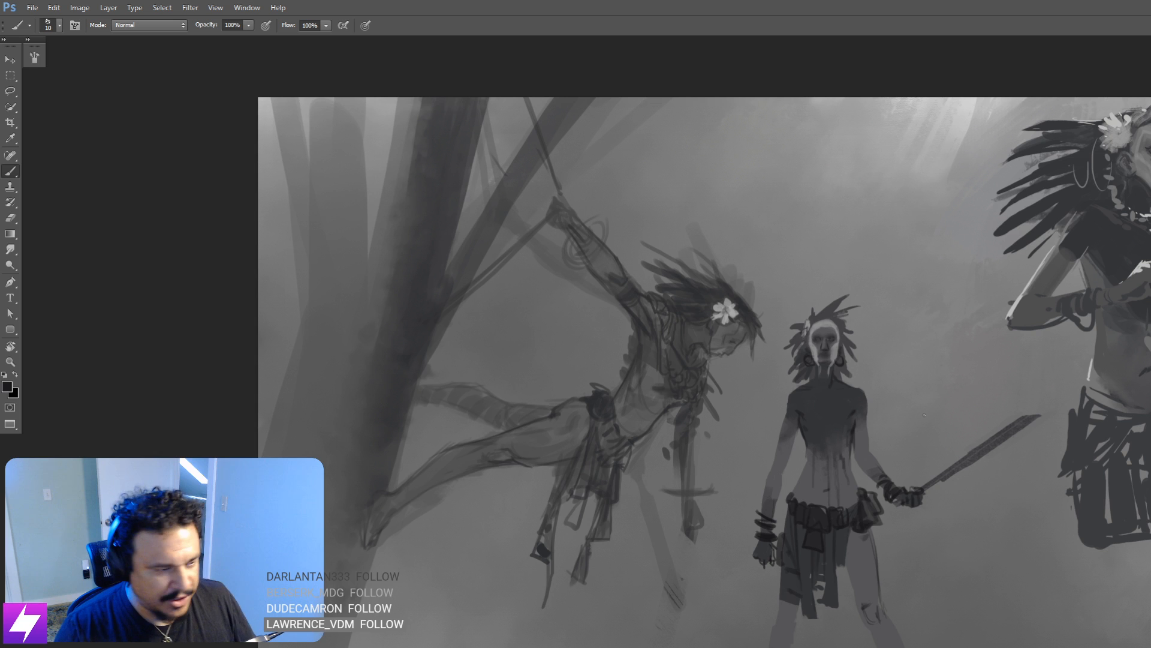
key(ctrl+plus)
drag(970, 354, 1024, 323)
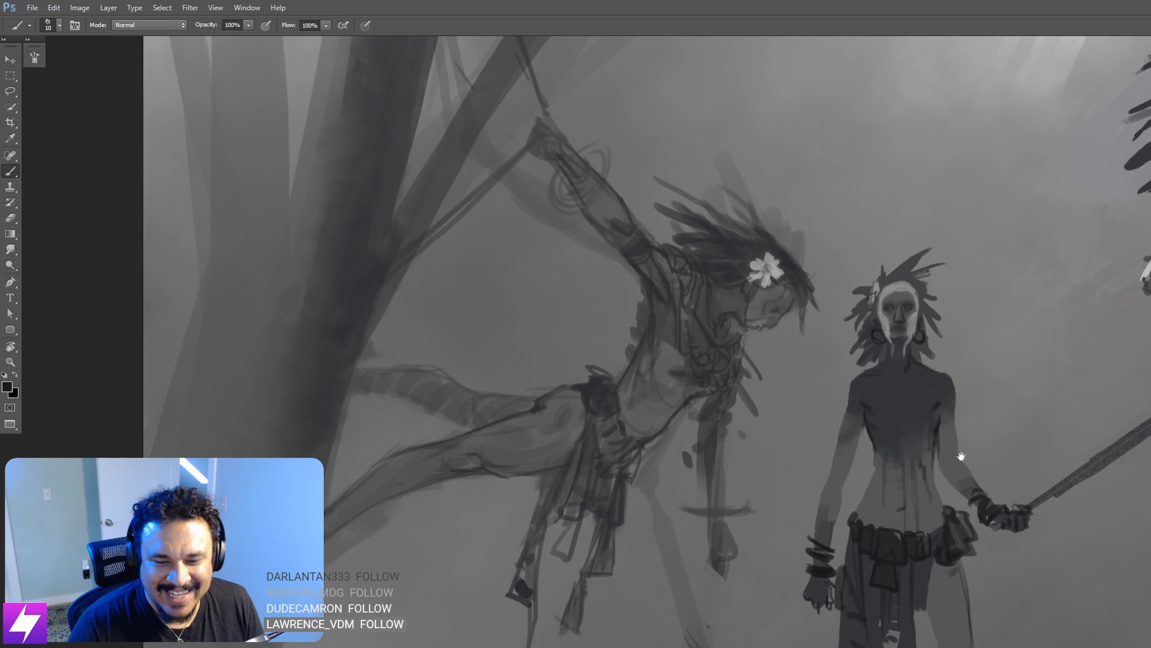
drag(1030, 400, 1015, 434)
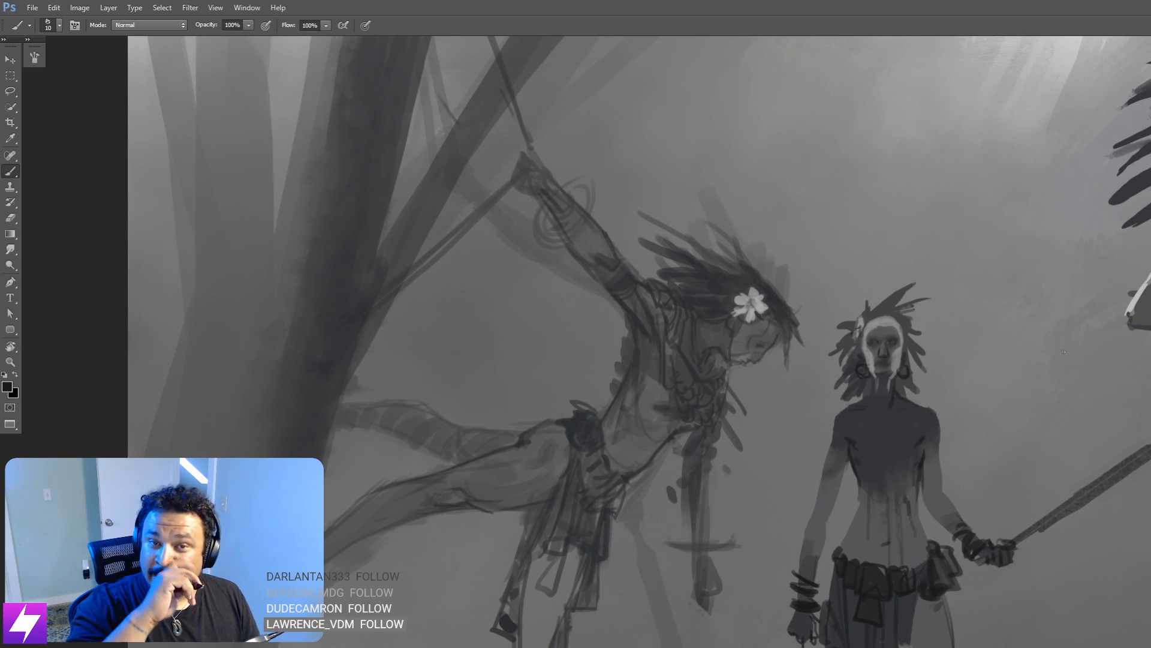
drag(930, 417, 964, 493)
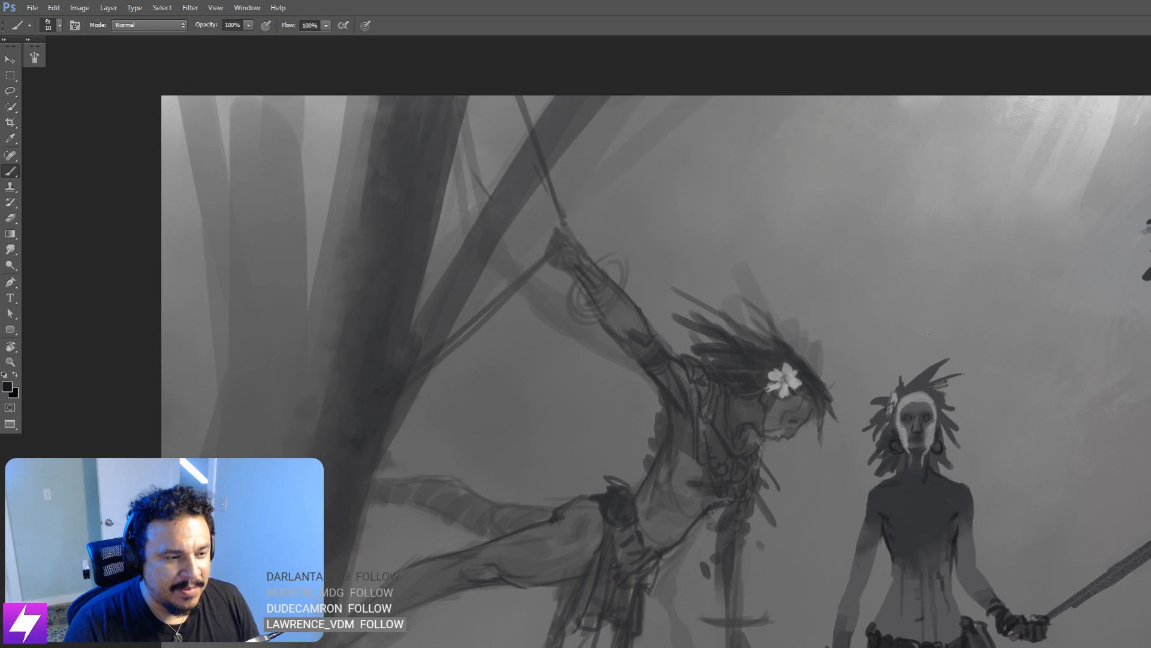
key(ctrl+plus)
key(ctrl+plus)
drag(1038, 511, 703, 280)
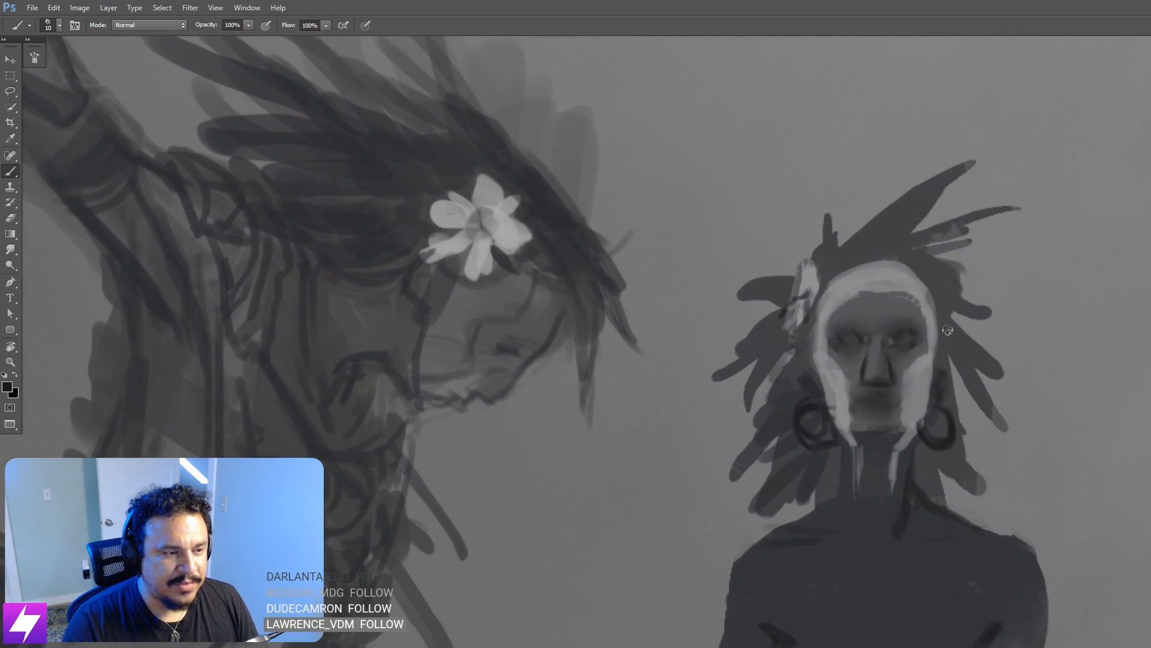
Step: Smudge the dark nose shading on the warrior's painted face until its edges are soft
key(r)
key(bracketleft)
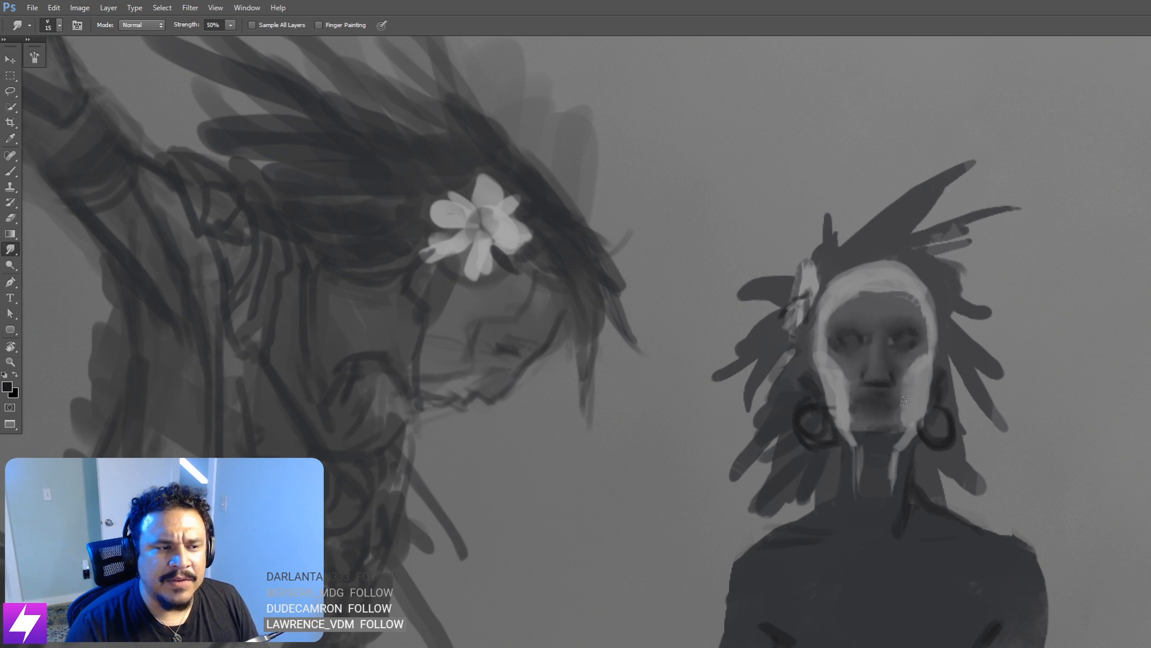
key(bracketright)
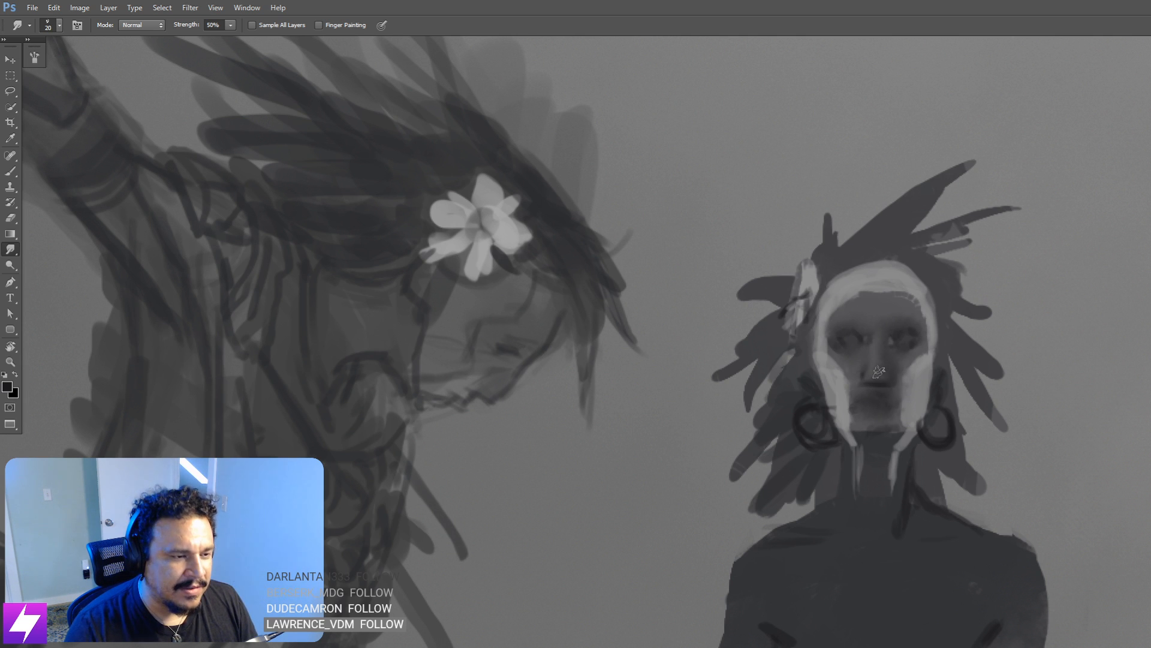
Step: Define the nostrils, the side of the nose and the lips on the flipped canvas with small dark brush strokes
key(ctrl+minus)
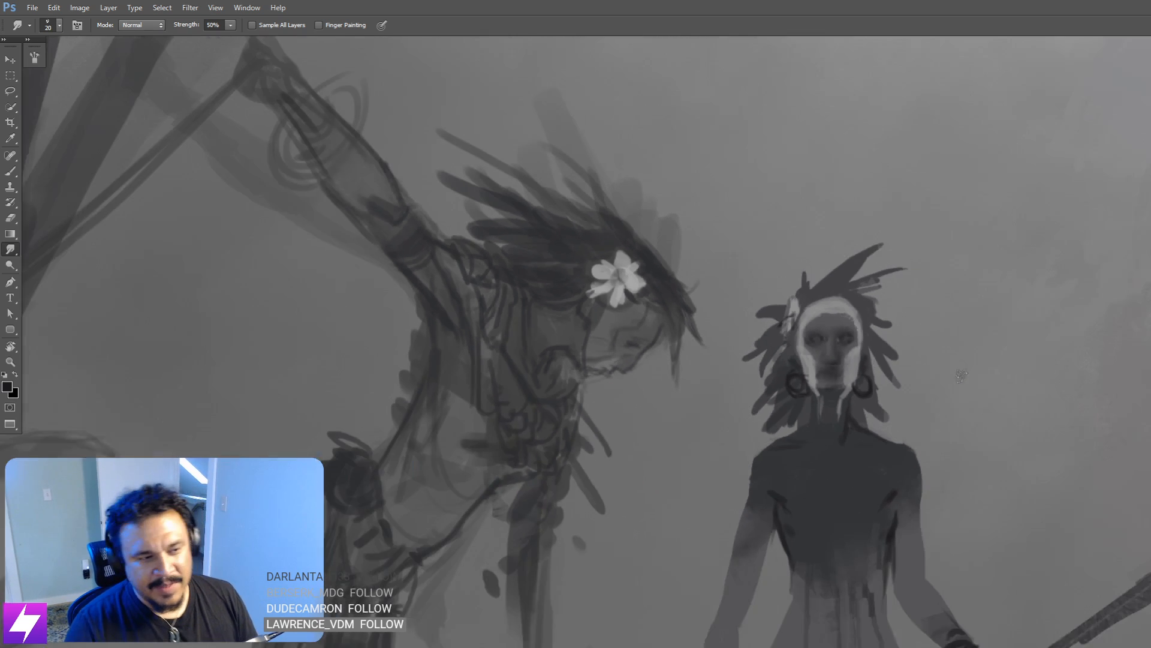
drag(781, 330, 719, 329)
key(F2)
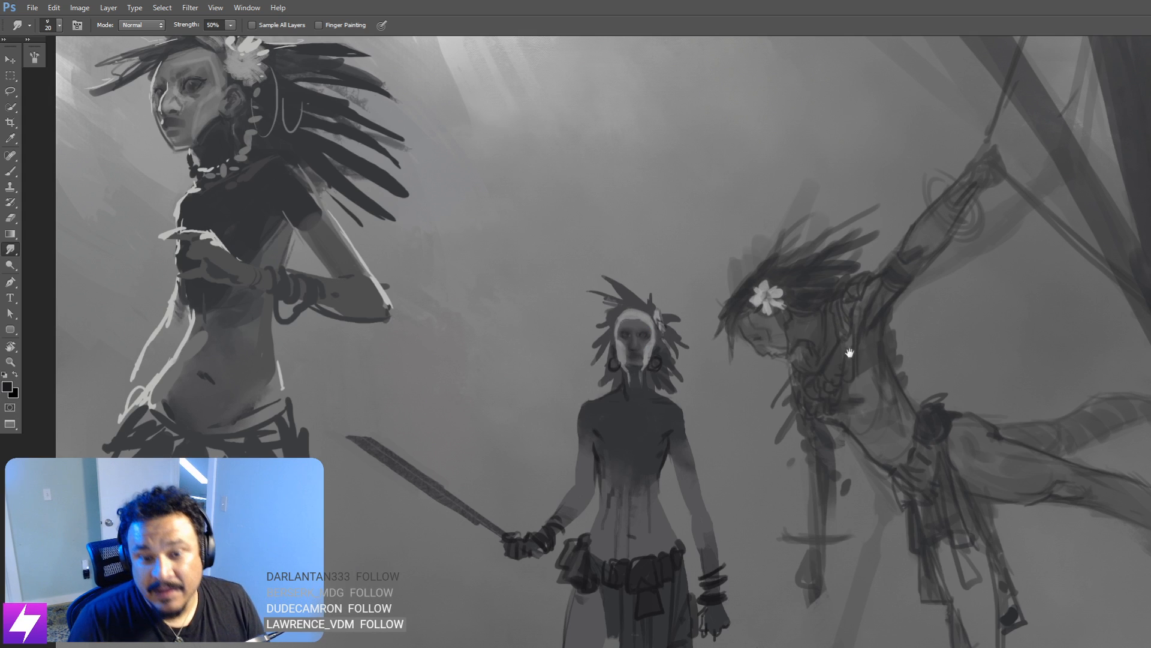
drag(849, 353, 856, 368)
drag(835, 285, 865, 318)
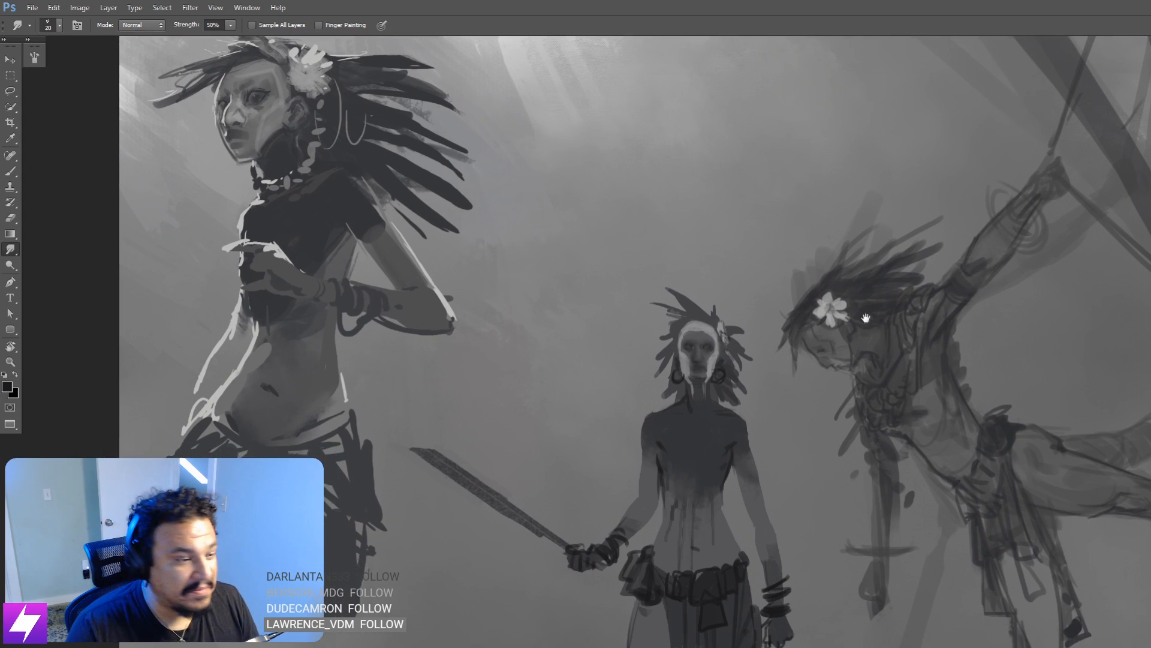
scroll(780, 348, up, 8)
drag(668, 380, 842, 347)
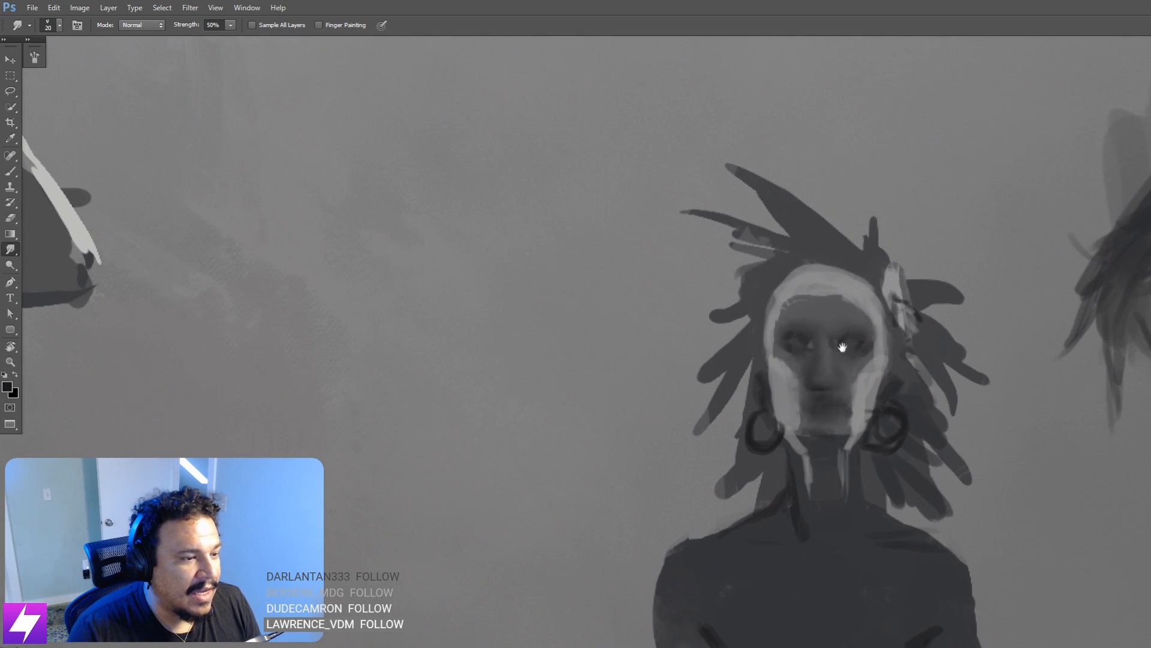
key(b)
key(bracketleft)
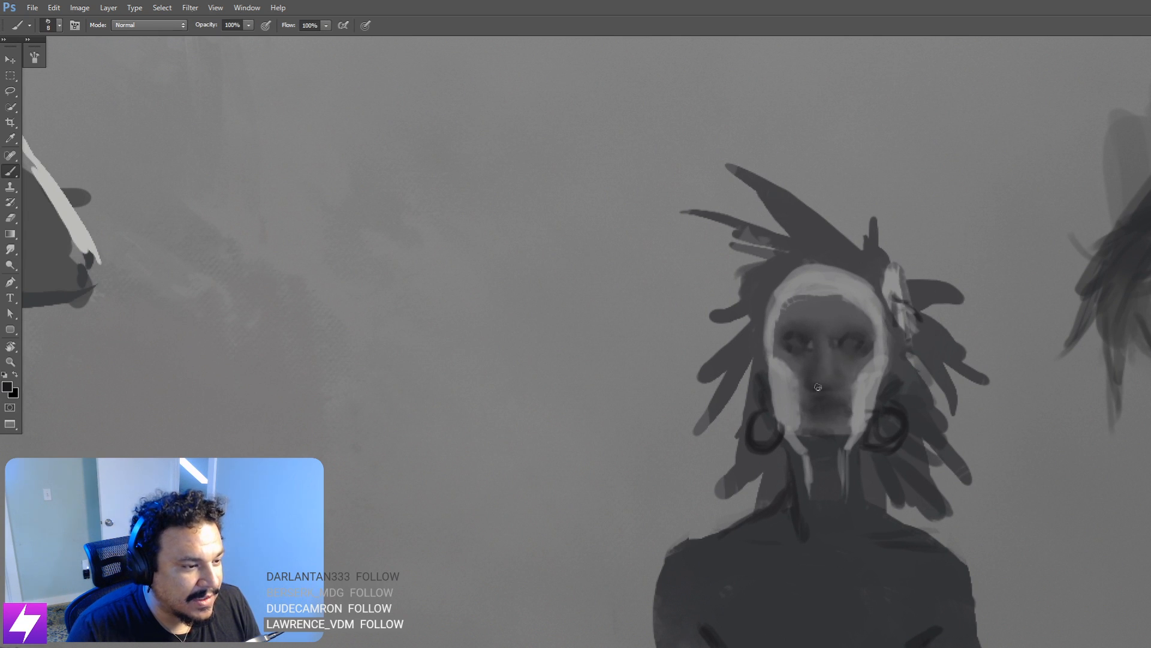
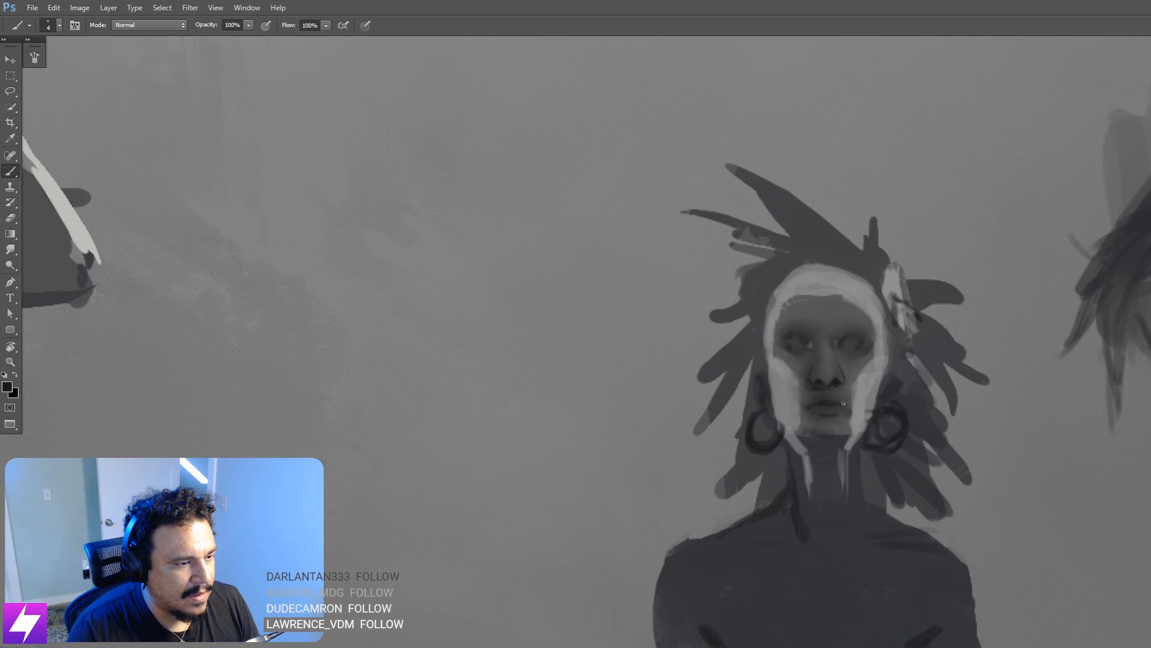
drag(857, 391, 889, 423)
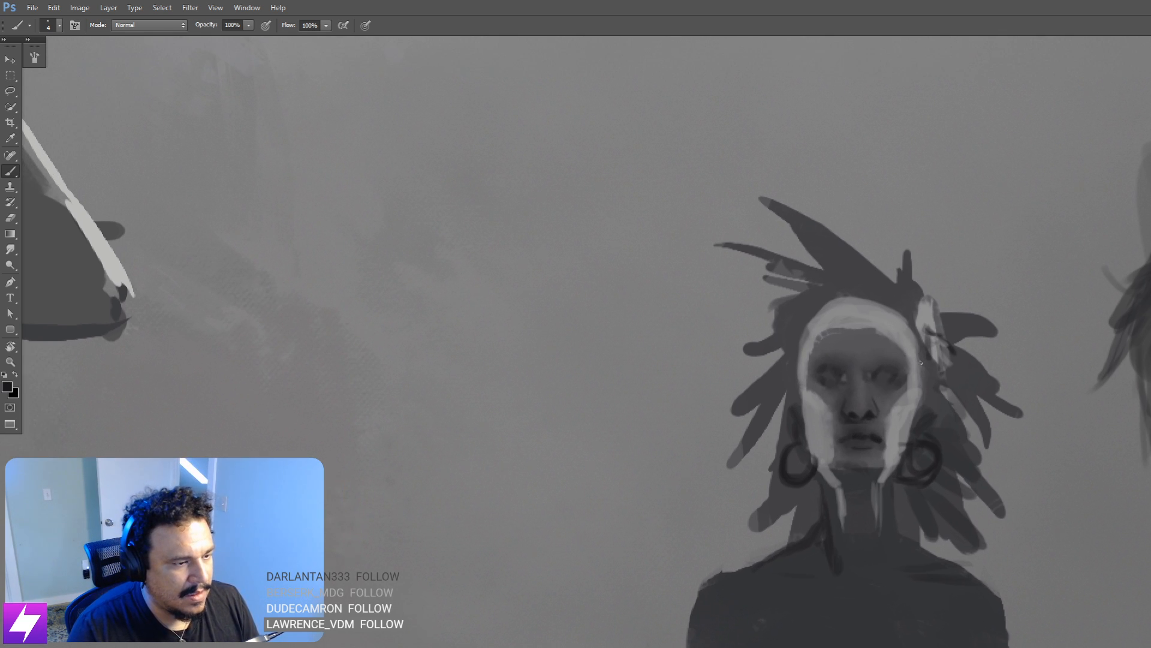
Step: Review the warrior's face and whole figure from a distance with the canvas flipped horizontally
key(ctrl+minus)
key(ctrl+minus)
key(r)
key(ctrl+minus)
key(ctrl+minus)
key(ctrl+shift+h)
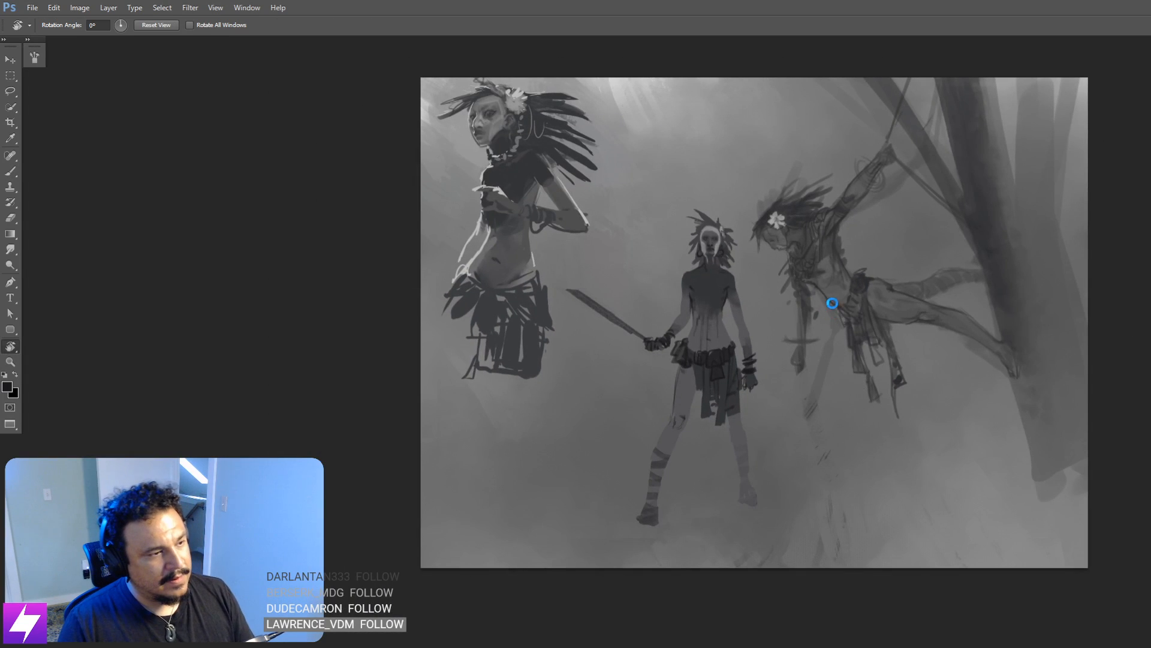
key(ctrl+plus)
drag(828, 291, 808, 425)
key(ctrl+plus)
drag(906, 331, 902, 379)
key(ctrl+plus)
mouse_move(898, 298)
mouse_down()
mouse_move(903, 340)
mouse_move(882, 341)
mouse_move(895, 331)
mouse_up()
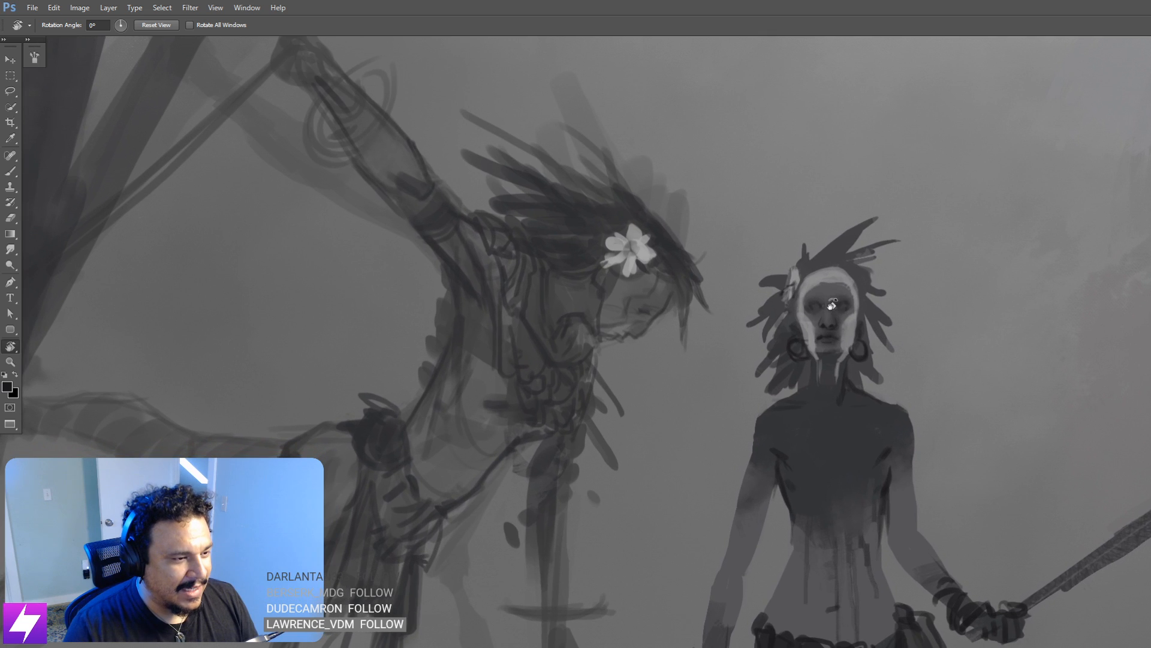
Step: Fill the warrior's two ring earrings with solid black paint to make them round discs
key(b)
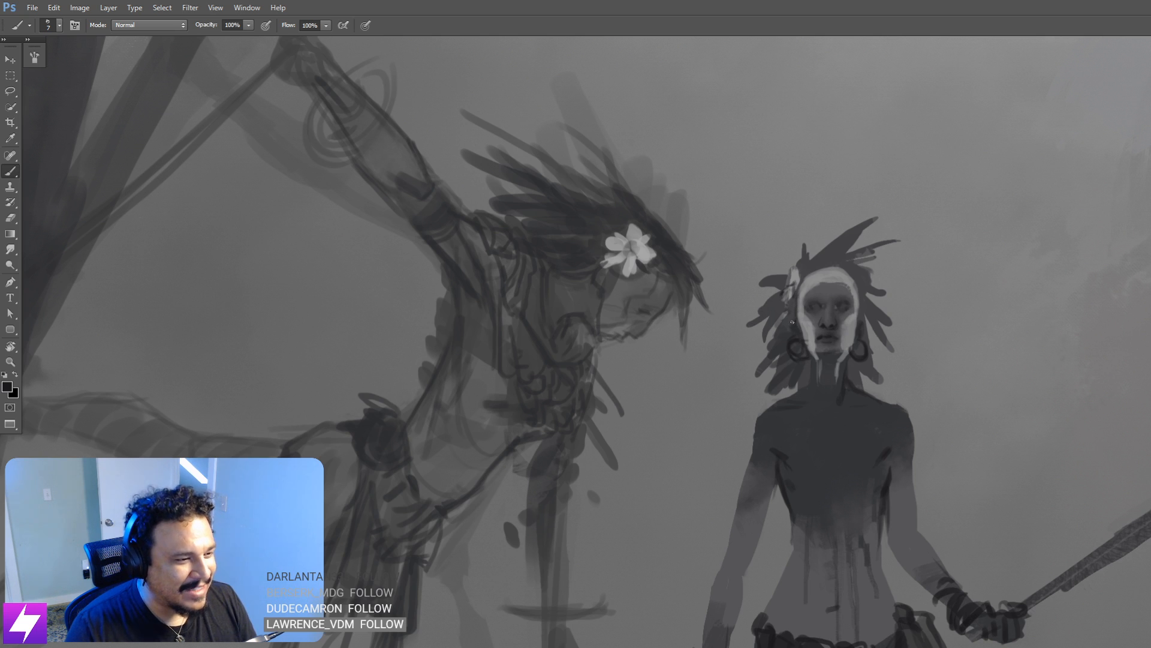
click(860, 352)
key(bracketleft)
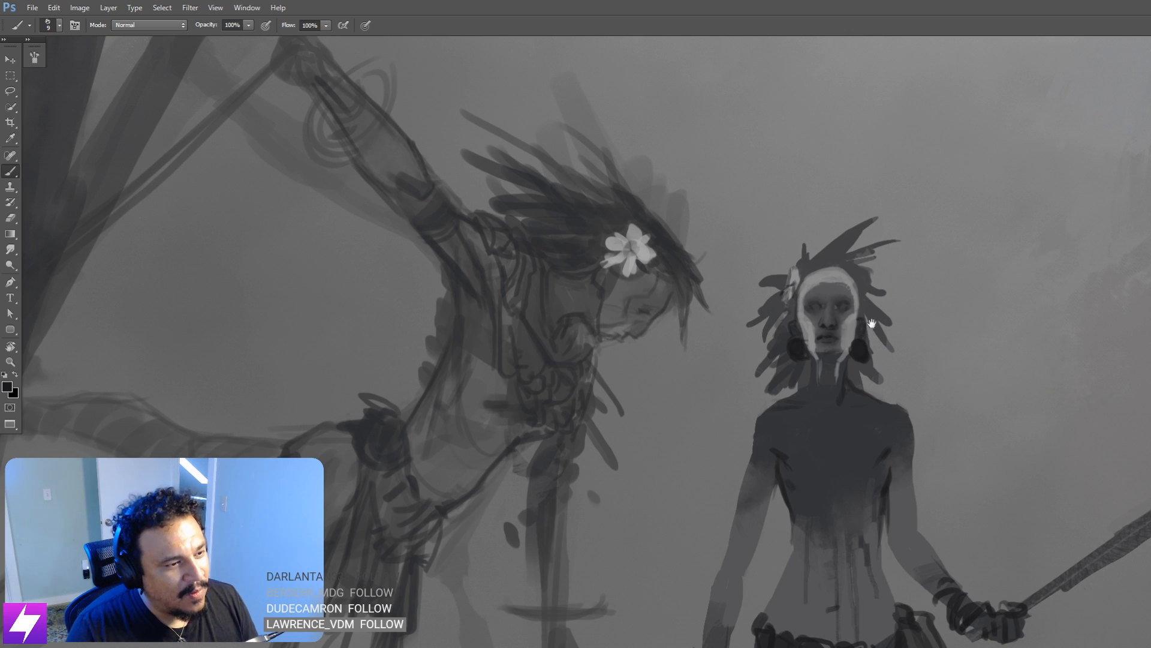
drag(871, 323, 867, 328)
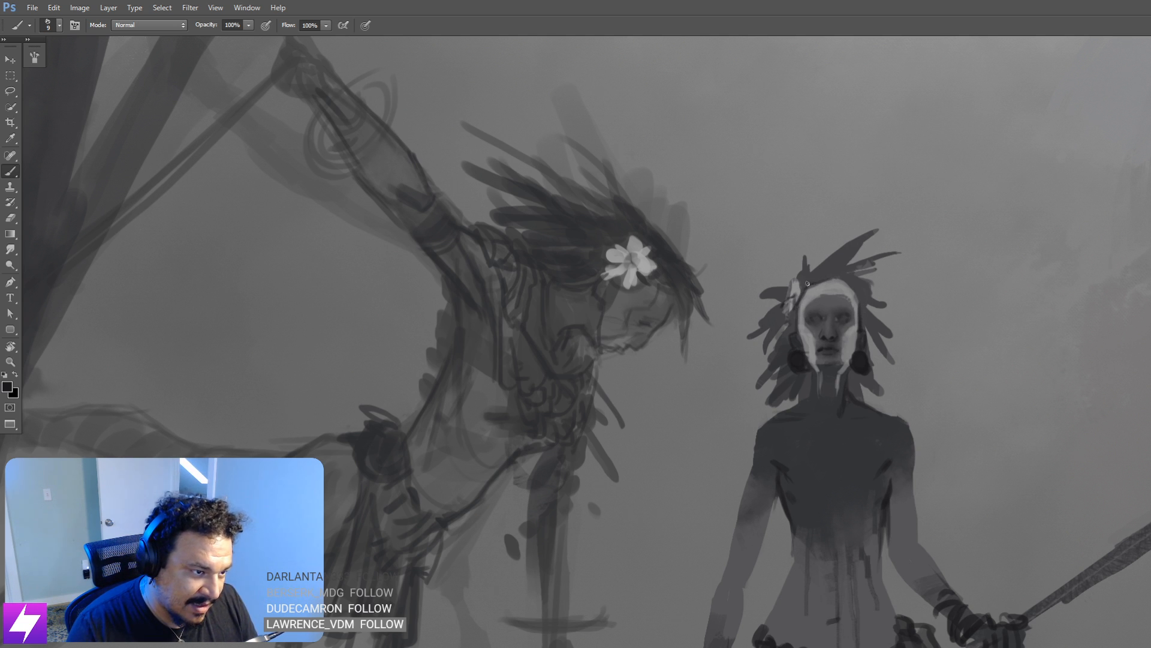
Step: Compare the warrior with the neighbouring figures from a distance and check the collage of costume reference photos
key(ctrl+minus)
key(r)
drag(869, 421, 892, 370)
key(Escape)
key(ctrl+minus)
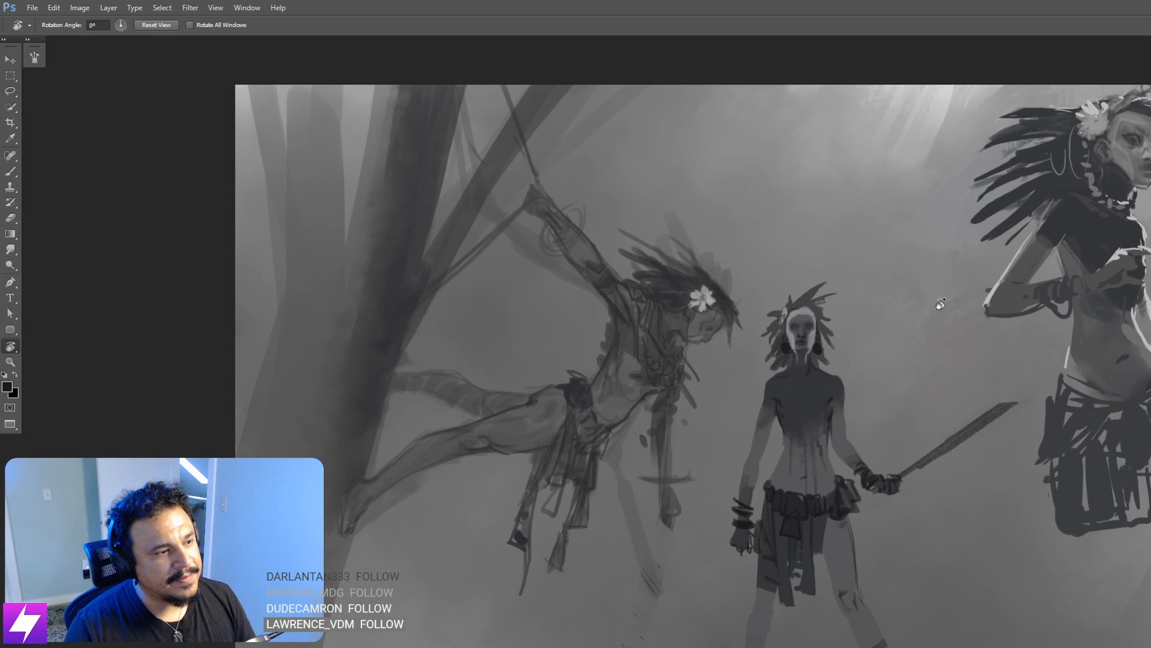
key(ctrl+minus)
key(ctrl+minus)
key(ctrl+shift+f)
key(ctrl+comma)
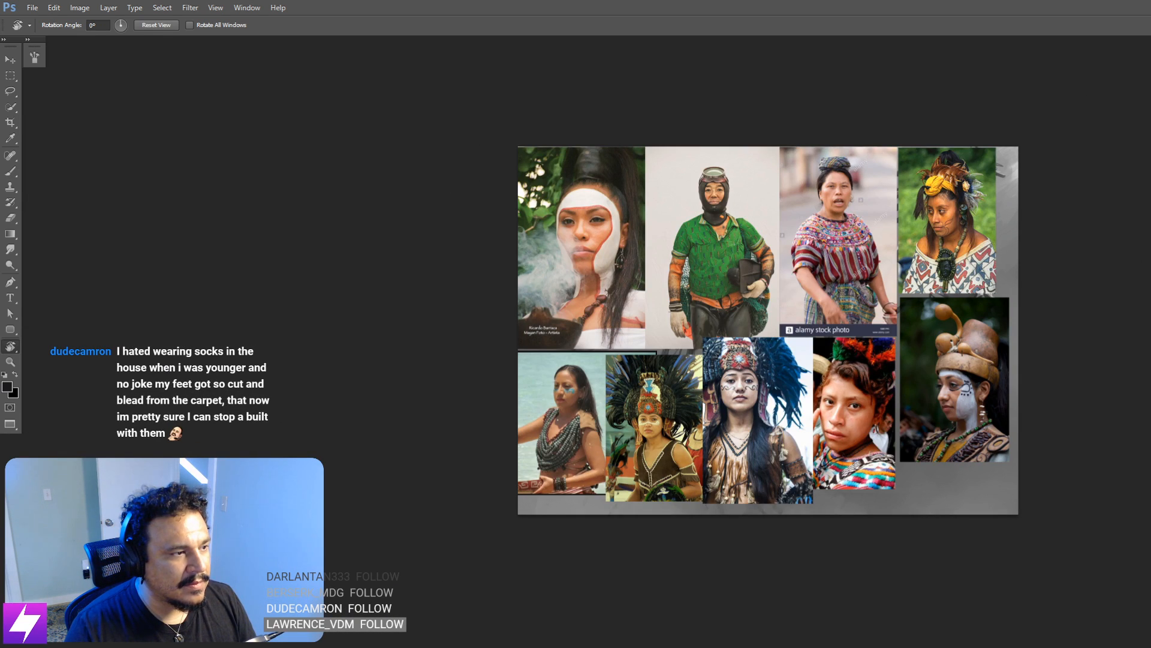
key(ctrl+comma)
key(ctrl+plus)
key(ctrl+plus)
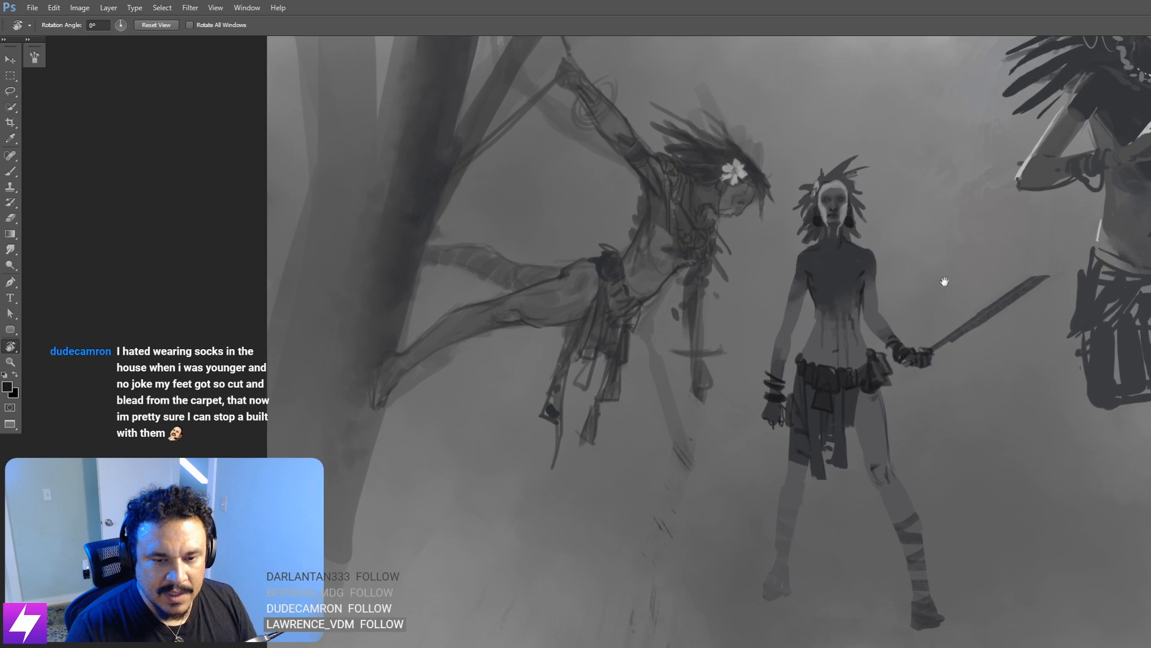
drag(943, 282, 897, 287)
drag(1014, 293, 923, 274)
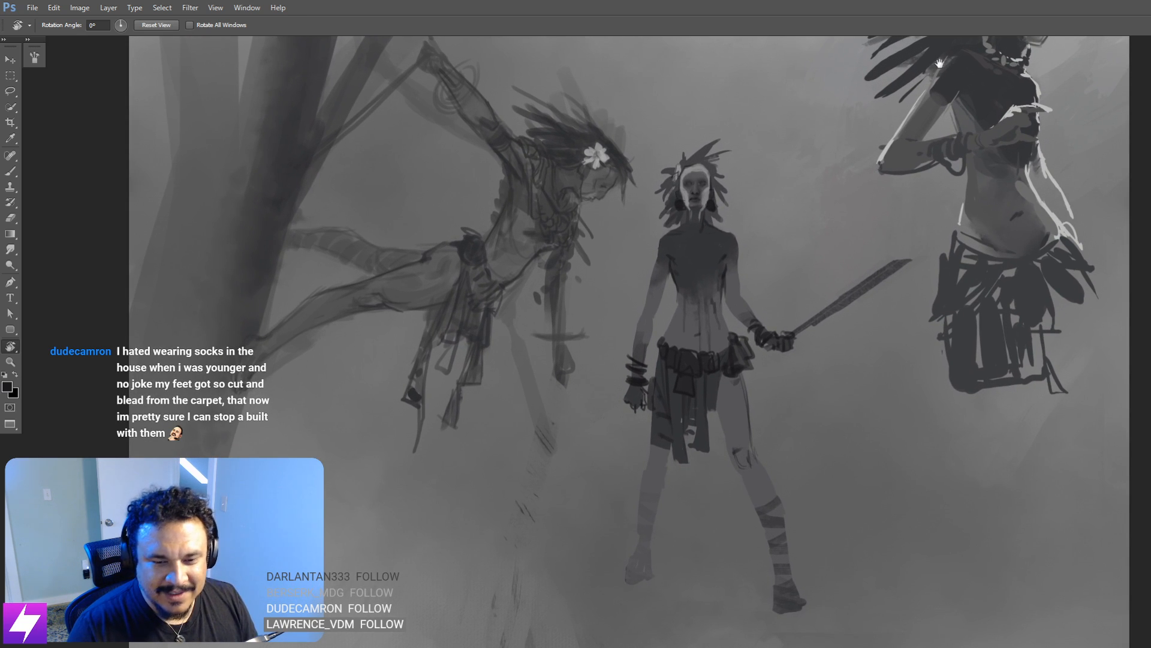
drag(887, 220, 892, 241)
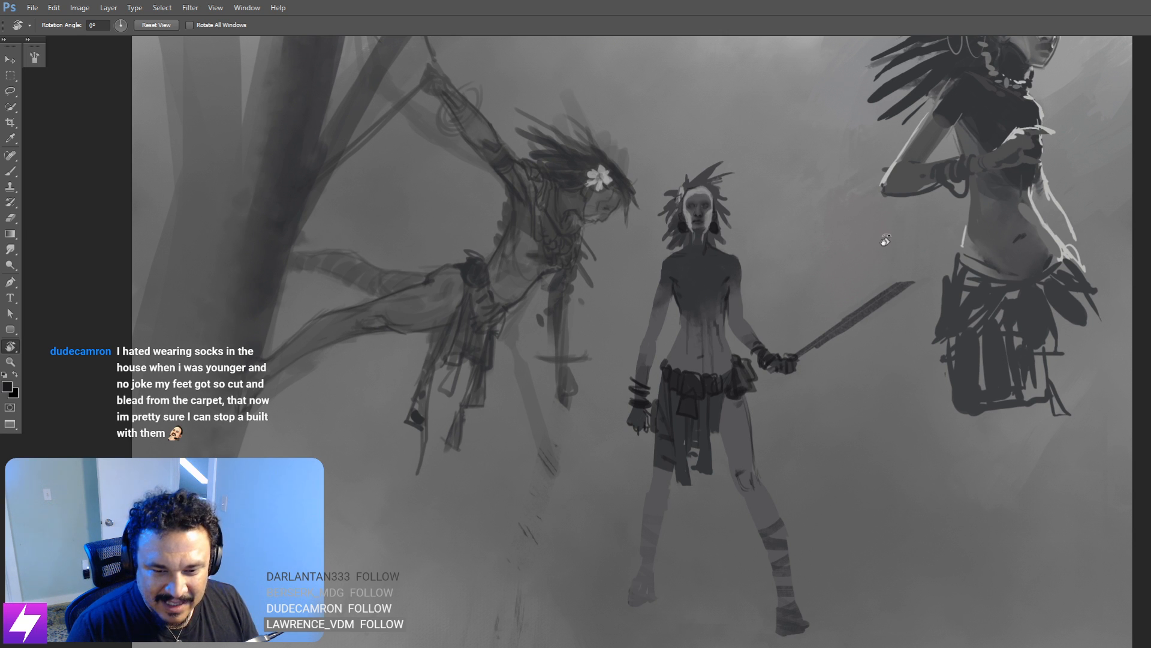
Step: Rotate the view and paint thin dark strokes at the feather bases around the white face paint, then reset the rotation
drag(892, 241, 984, 261)
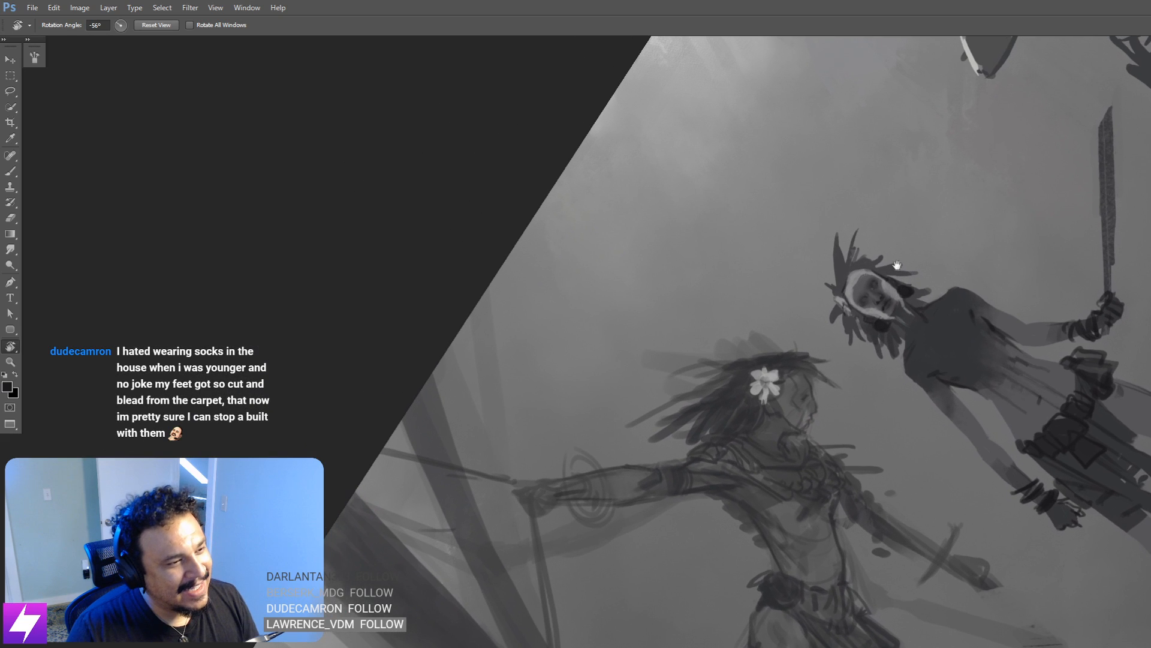
key(ctrl+plus)
key(ctrl+plus)
drag(1032, 185, 953, 376)
key(b)
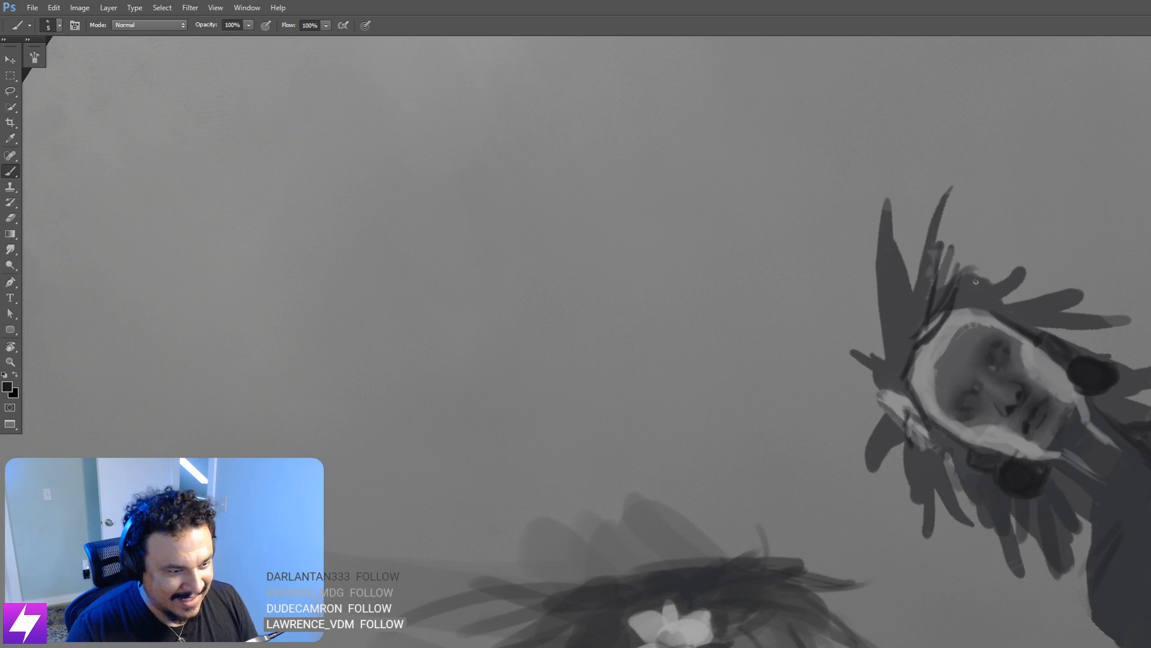
drag(978, 296, 953, 310)
key(Escape)
Step: Darken the large crest feather and the hair beside the flower with broader dark strokes
drag(879, 492, 944, 298)
drag(977, 387, 968, 229)
key(bracketright)
mouse_move(867, 270)
mouse_down()
mouse_move(842, 258)
mouse_move(859, 268)
mouse_move(887, 244)
mouse_move(871, 243)
mouse_move(878, 227)
mouse_move(800, 263)
mouse_move(894, 187)
mouse_move(800, 264)
mouse_move(905, 176)
mouse_move(824, 261)
mouse_move(793, 255)
mouse_move(755, 347)
mouse_move(777, 312)
mouse_move(758, 355)
mouse_move(774, 336)
mouse_move(753, 421)
mouse_move(768, 340)
mouse_move(745, 335)
mouse_move(753, 327)
mouse_move(753, 341)
mouse_move(766, 319)
mouse_move(736, 371)
mouse_move(759, 311)
mouse_up()
key(bracketright)
key(bracketright)
key(bracketright)
key(bracketright)
key(bracketright)
key(bracketleft)
key(bracketleft)
key(bracketleft)
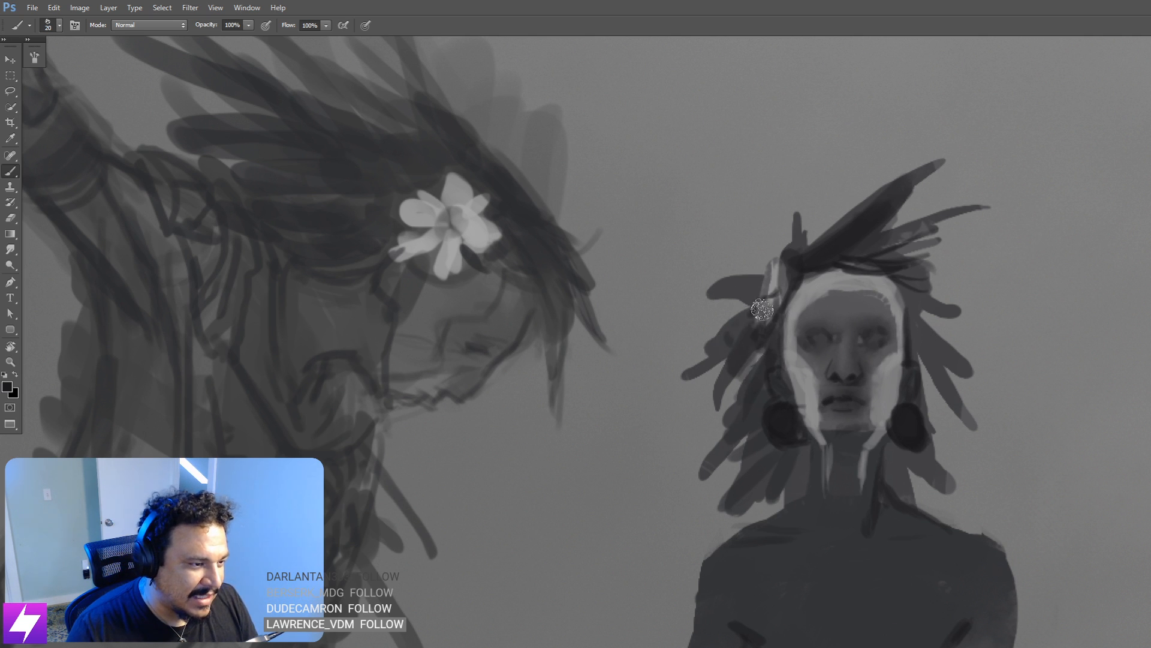
Step: Paint dark strands into the hair on the flower side, from beside the face down past the earring
scroll(759, 312, down, 3)
drag(831, 388, 878, 310)
drag(917, 270, 895, 339)
scroll(900, 280, up, 3)
key(bracketleft)
key(bracketleft)
key(bracketleft)
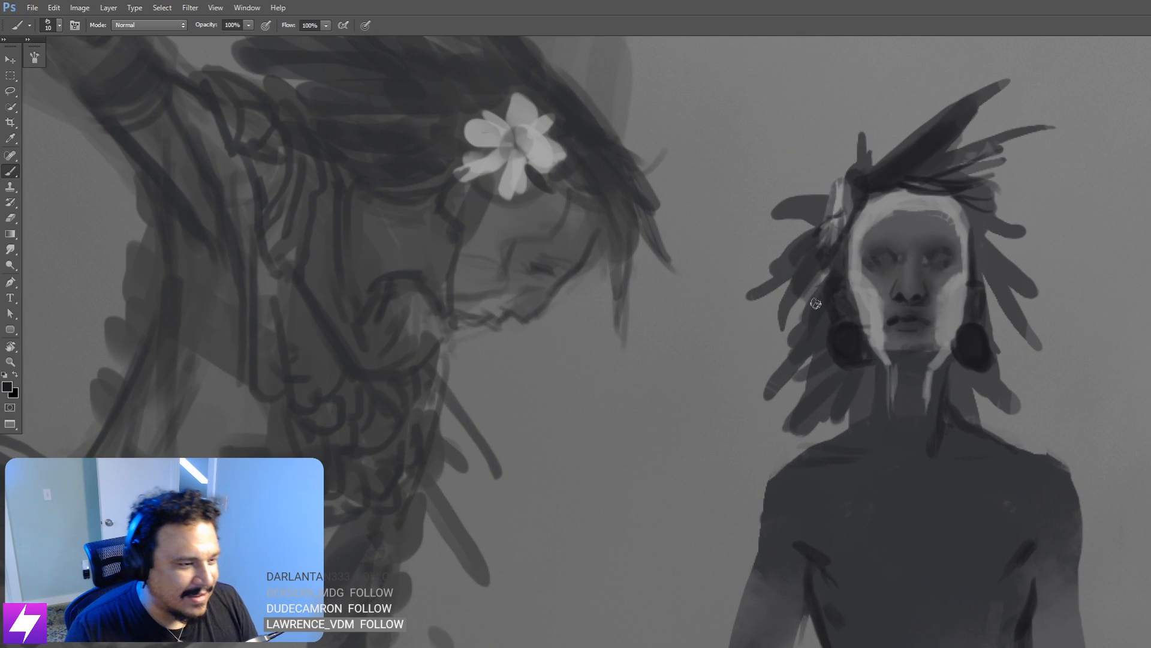
key(bracketright)
key(bracketright)
drag(819, 330, 805, 348)
mouse_move(927, 317)
mouse_down()
mouse_move(853, 314)
mouse_move(859, 290)
mouse_up()
key(bracketright)
drag(771, 305, 742, 388)
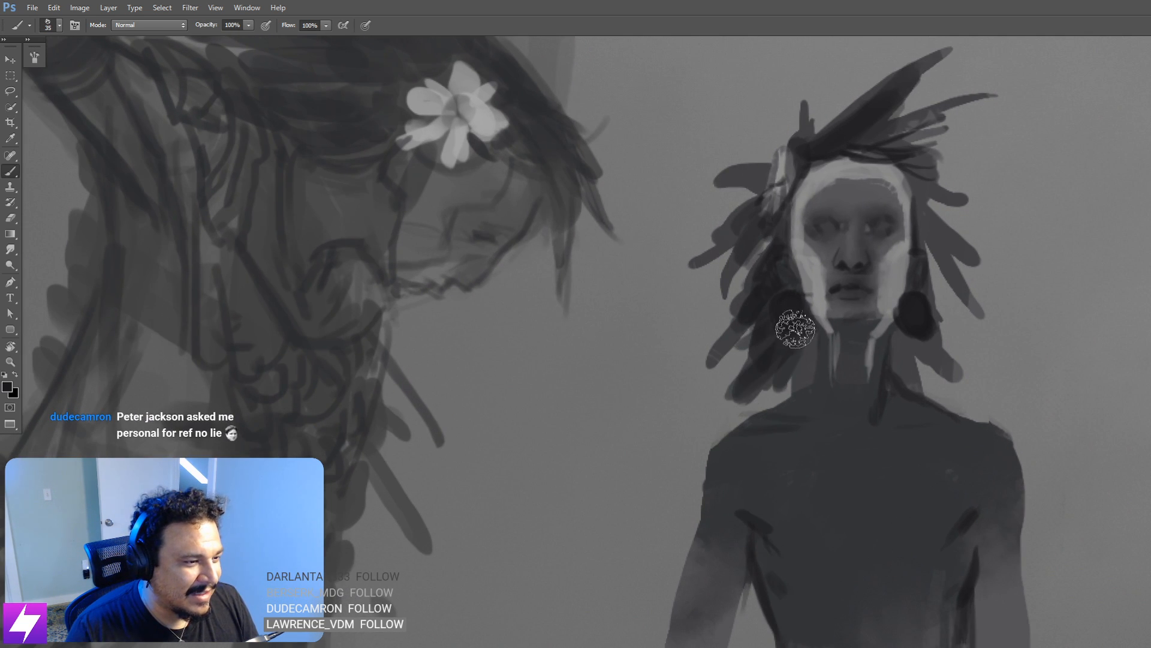
Step: Darken the hair beneath the earring on the side opposite the flower
mouse_move(798, 330)
mouse_down()
mouse_move(796, 359)
mouse_move(824, 374)
mouse_up()
drag(916, 358, 869, 373)
key(bracketleft)
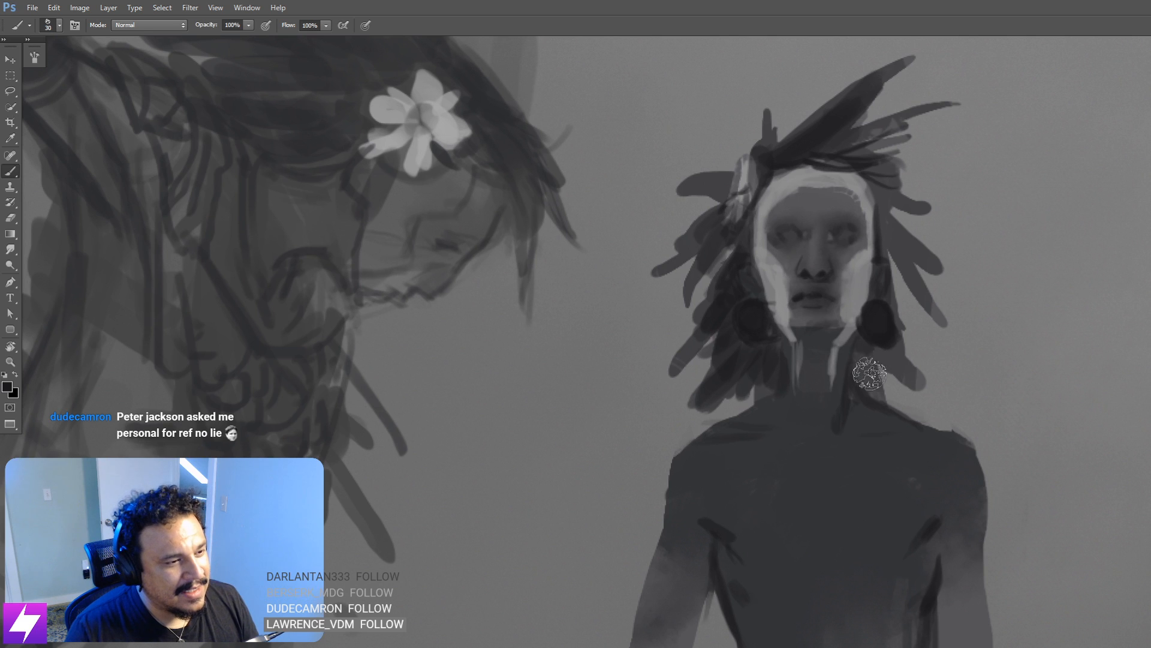
key(bracketleft)
key(bracketleft)
key(bracketleft)
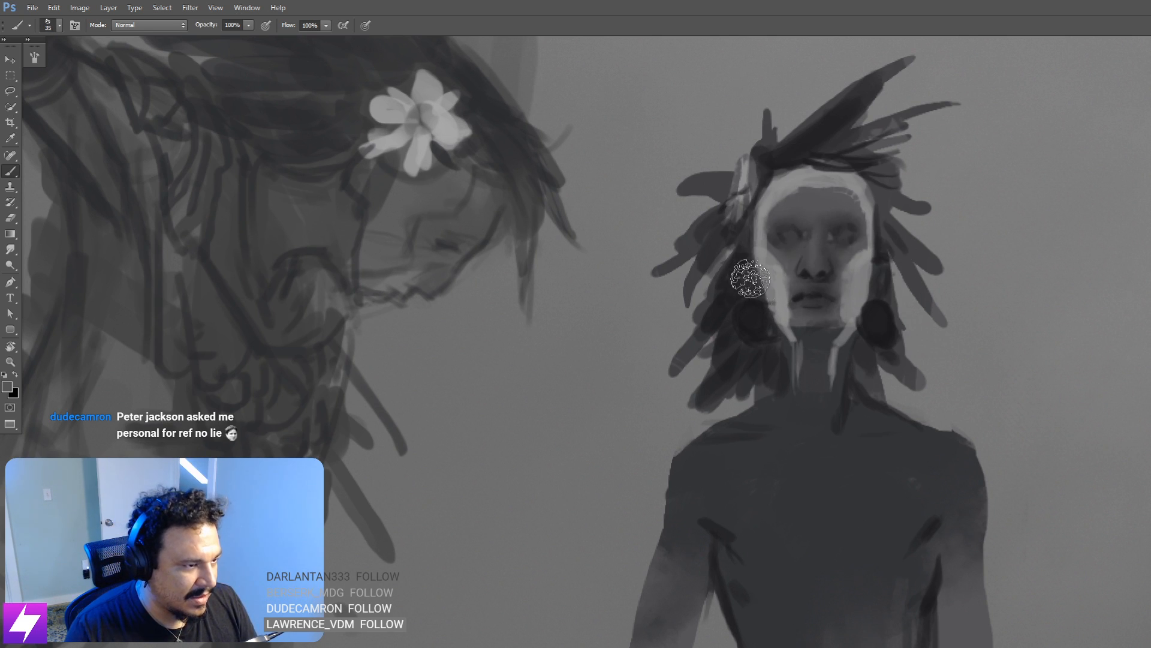
Step: Paint grey ears on both sides of the face above the earrings and check them from a distance
key(bracketright)
key(bracketright)
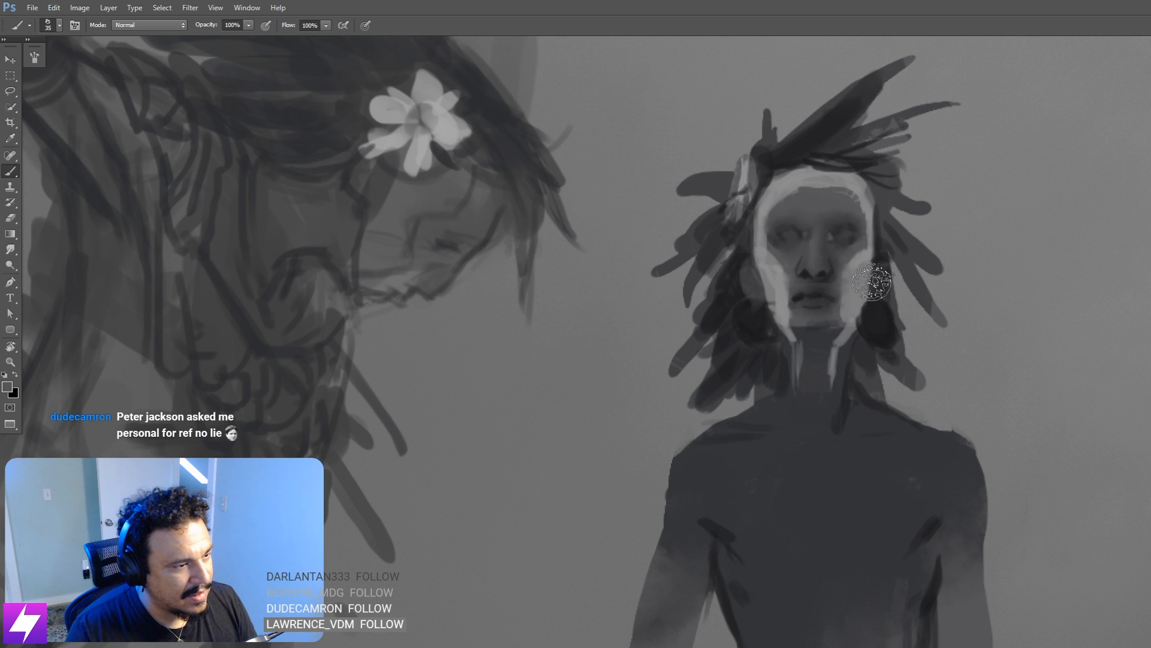
key(ctrl+minus)
key(ctrl+minus)
key(ctrl+minus)
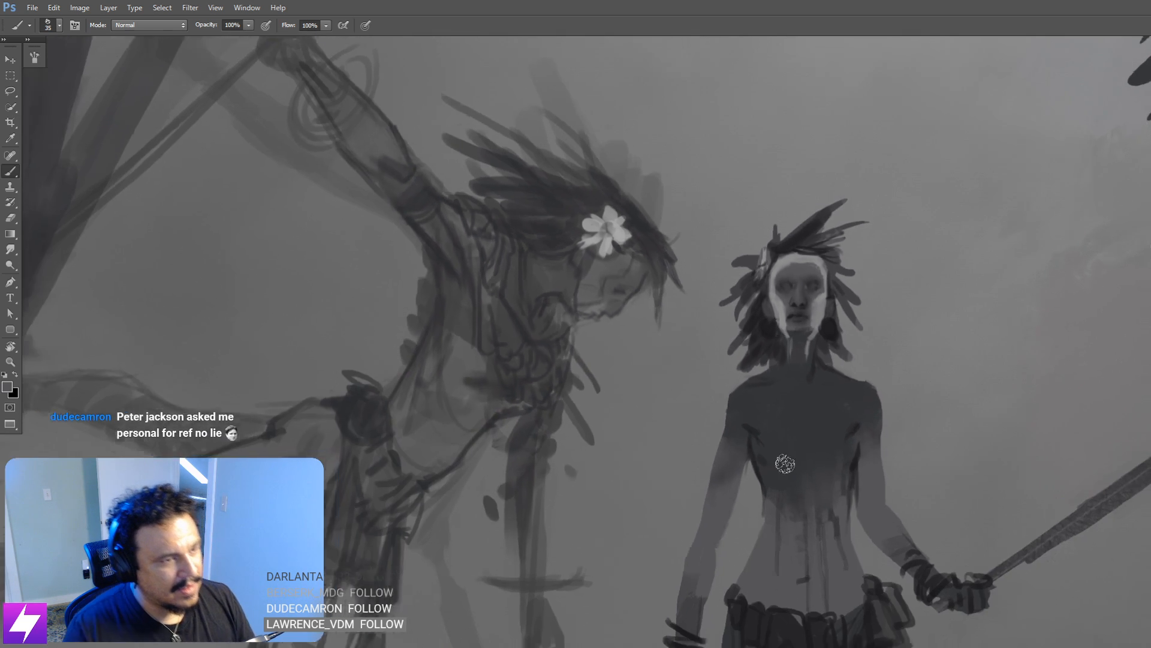
Step: Sample a light grey and dab it into both eye sockets with a small brush to suggest the eyes
key(ctrl+plus)
key(ctrl+plus)
key(ctrl+plus)
alt+click(893, 276)
drag(856, 268, 865, 386)
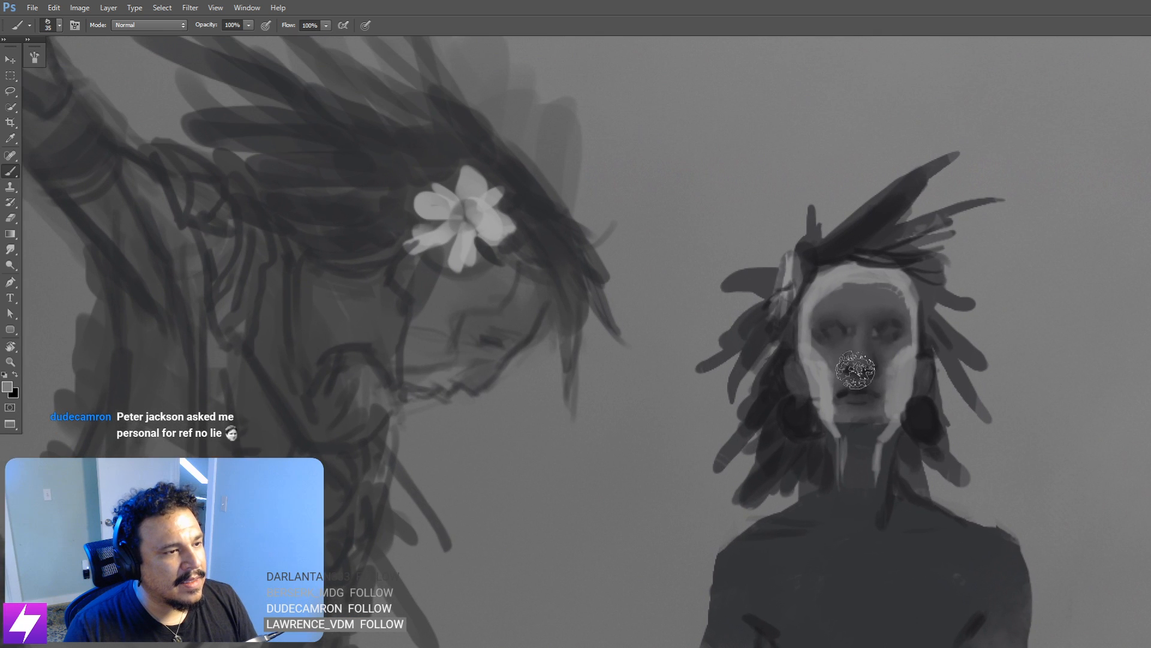
key(bracketleft)
key(bracketleft)
key(bracketleft)
key(bracketleft)
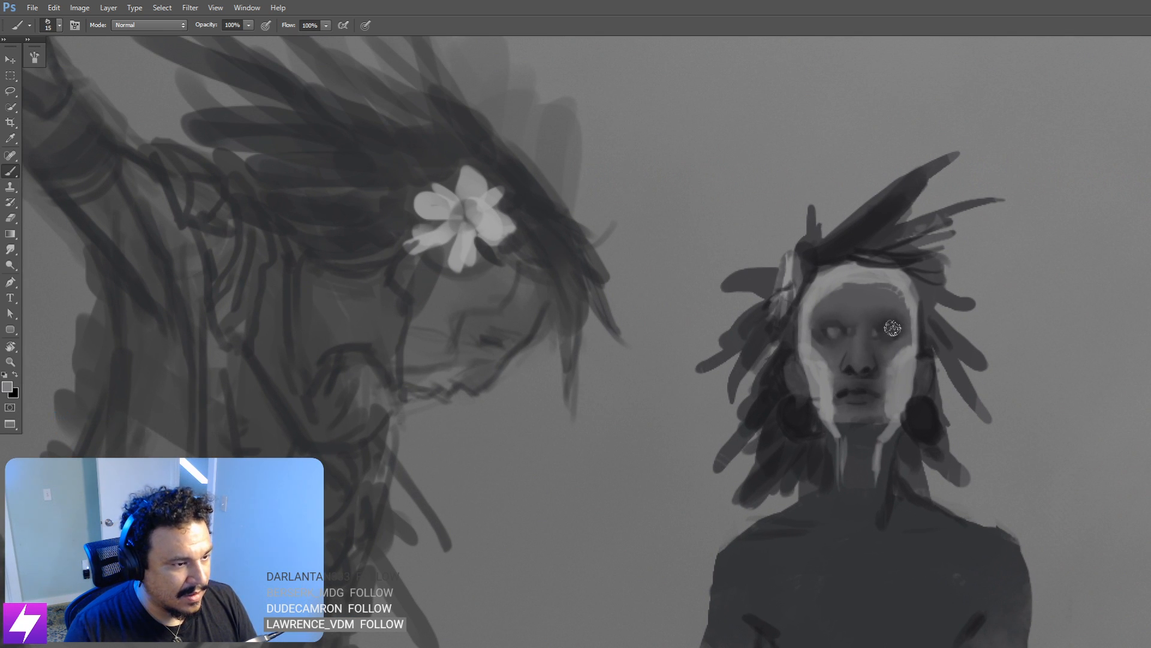
Step: Check the warrior's updated face and hair against the other figures from a distance with the canvas flipped horizontally
key(ctrl+minus)
key(ctrl+minus)
key(ctrl+minus)
key(ctrl+minus)
key(ctrl+minus)
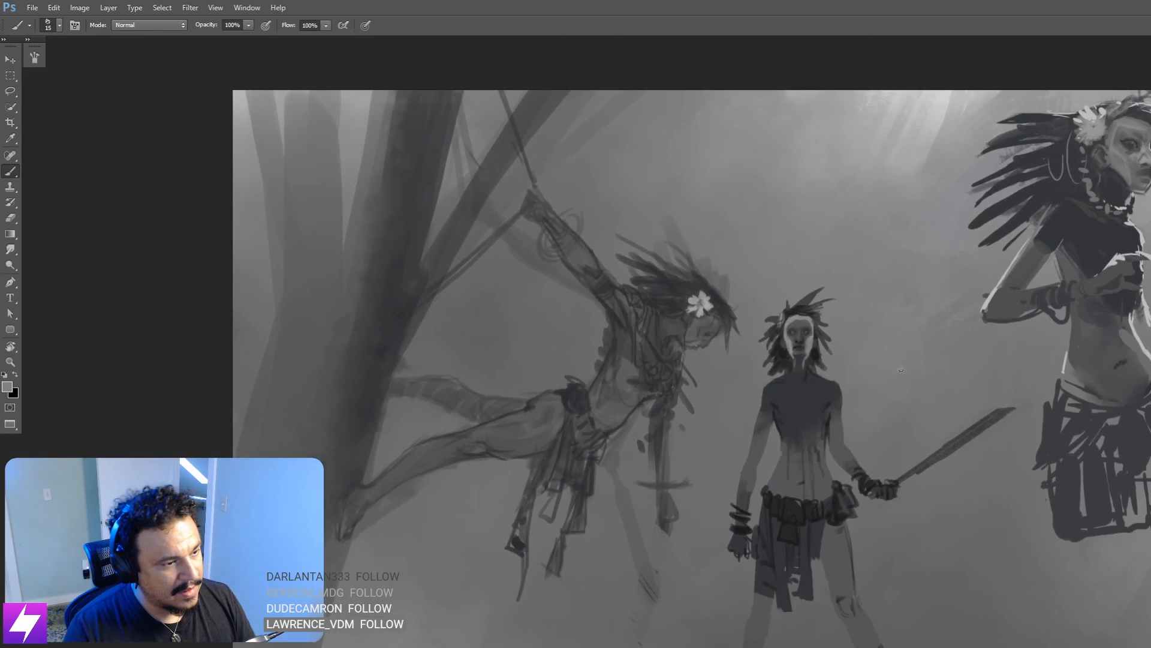
key(ctrl+shift+h)
key(ctrl+plus)
key(ctrl+plus)
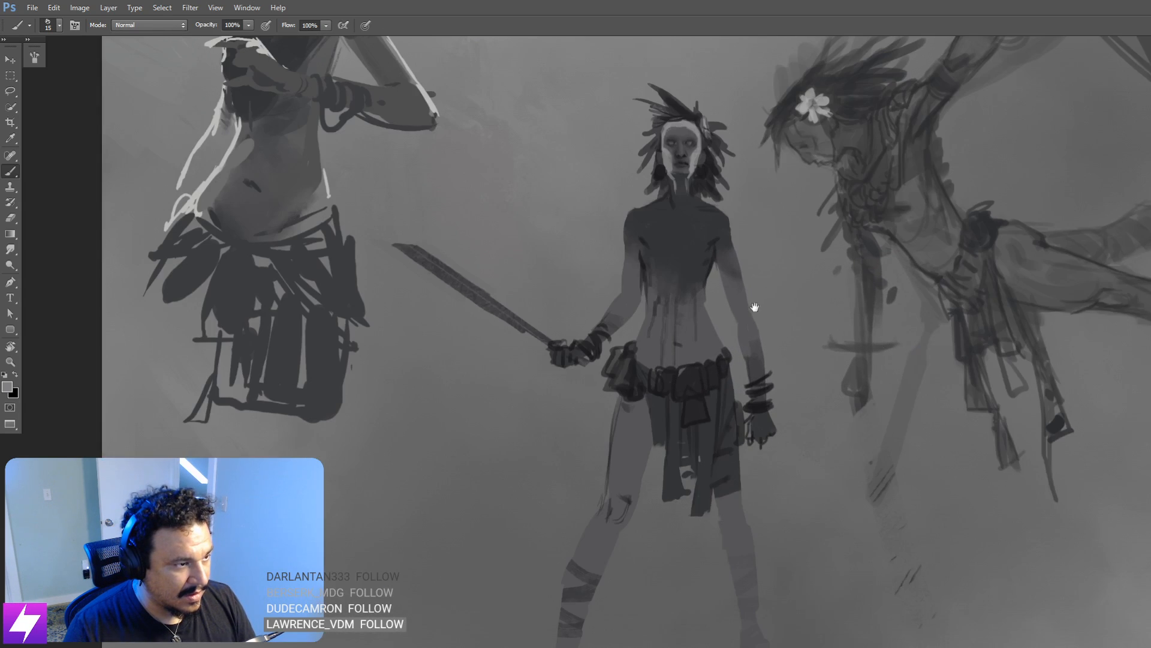
Step: Sample a dark tone and paint a solid dark top across the warrior's chest and shoulders with a larger brush
drag(753, 308, 878, 366)
alt+click(834, 225)
key(ctrl+plus)
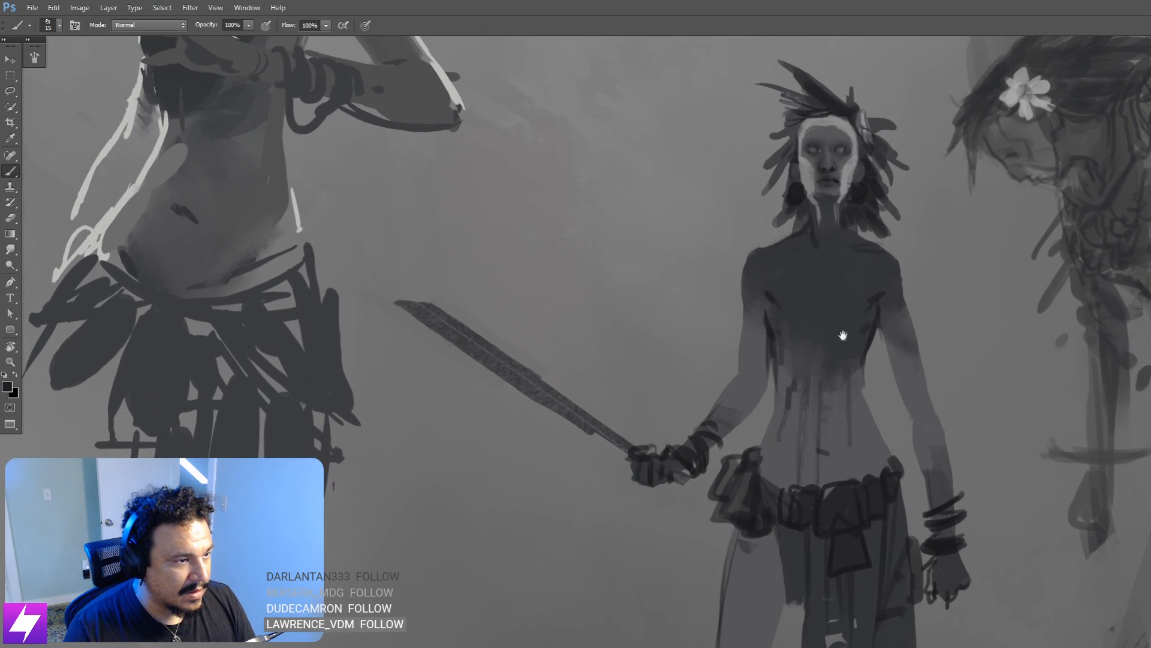
key(bracketright)
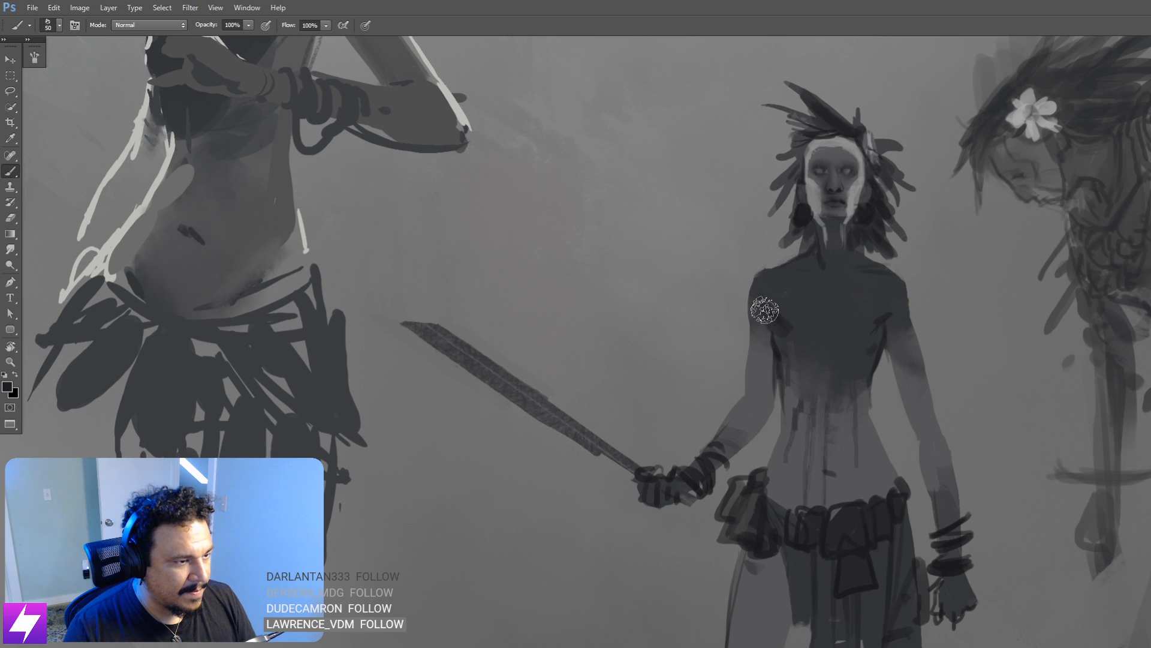
mouse_move(788, 311)
mouse_down()
mouse_move(791, 357)
mouse_move(785, 326)
mouse_move(805, 354)
mouse_move(848, 340)
mouse_move(845, 328)
mouse_move(839, 336)
mouse_move(861, 355)
mouse_move(823, 317)
mouse_move(842, 286)
mouse_move(768, 286)
mouse_move(822, 260)
mouse_move(833, 233)
mouse_move(878, 289)
mouse_move(895, 290)
mouse_move(849, 255)
mouse_move(896, 286)
mouse_move(895, 331)
mouse_move(905, 333)
mouse_move(894, 327)
mouse_move(929, 417)
mouse_up()
key(r)
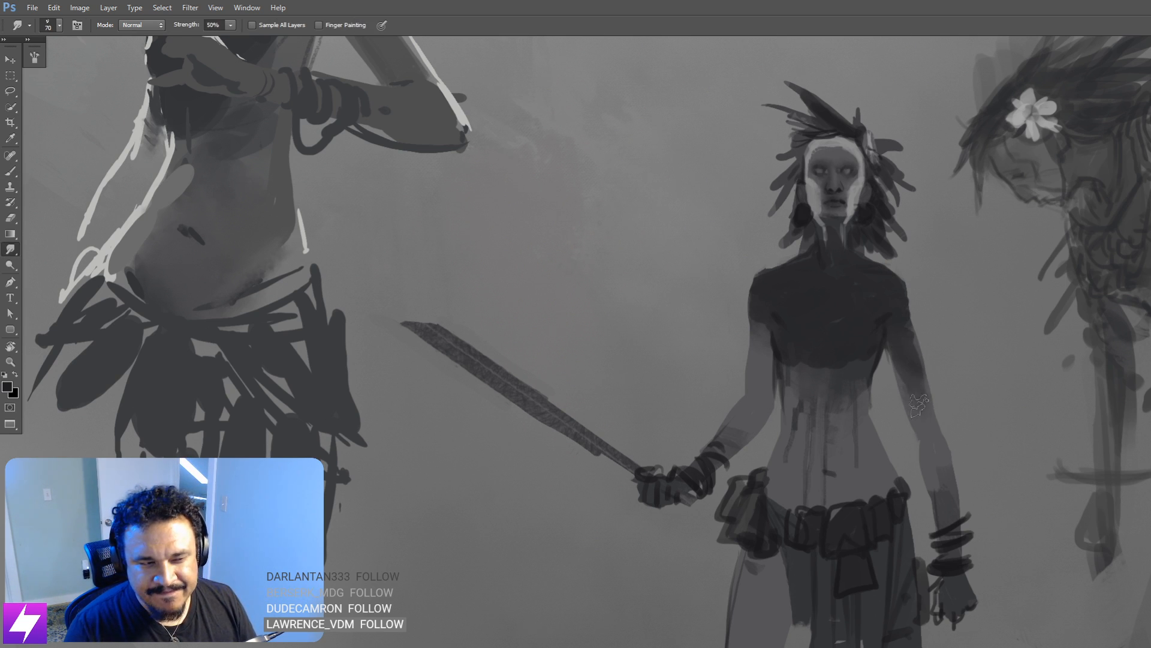
Step: Smudge the lower edges of the dark chest top into the arms and torso with a size 100 Smudge brush
key(bracketright)
key(bracketright)
key(bracketright)
mouse_move(863, 366)
mouse_down()
mouse_move(847, 346)
mouse_move(836, 382)
mouse_move(797, 370)
mouse_move(777, 326)
mouse_move(761, 359)
mouse_up()
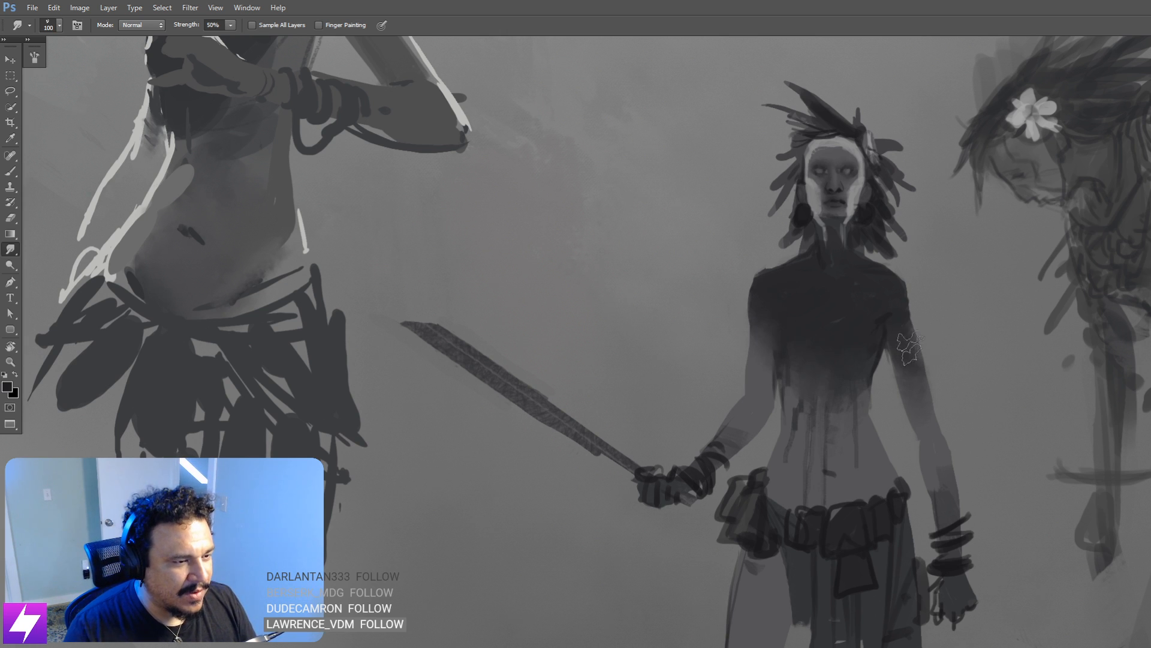
Step: Flip the canvas horizontally and compare the warrior with the other two figures from a distance
scroll(764, 323, down, 1)
scroll(1005, 222, down, 3)
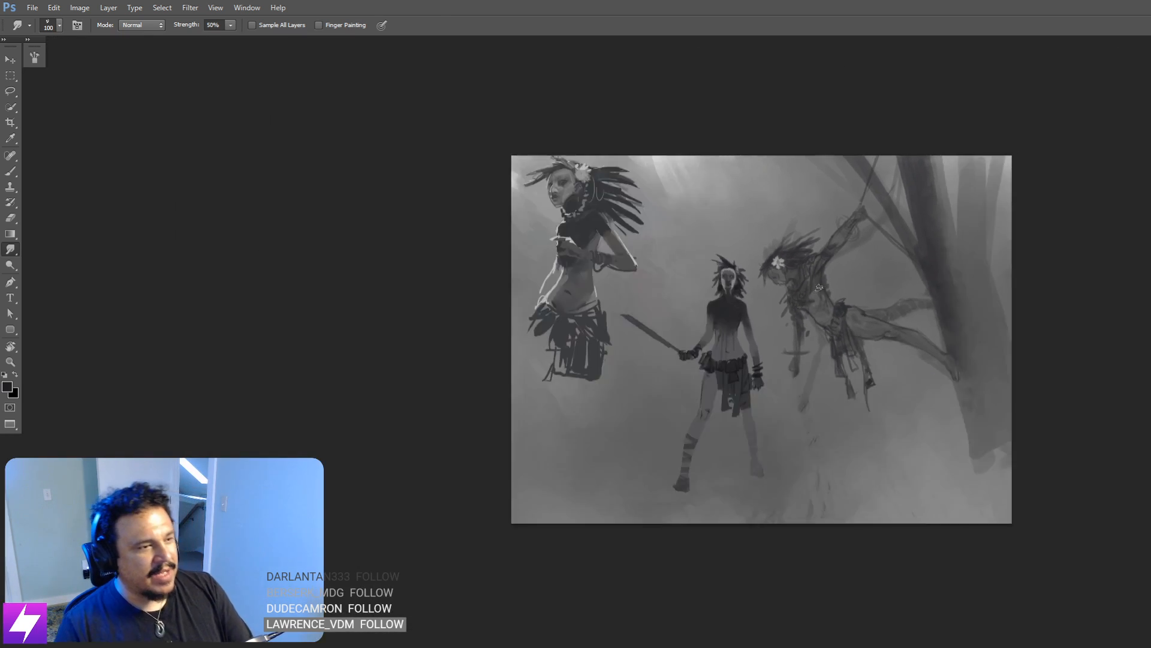
key(h)
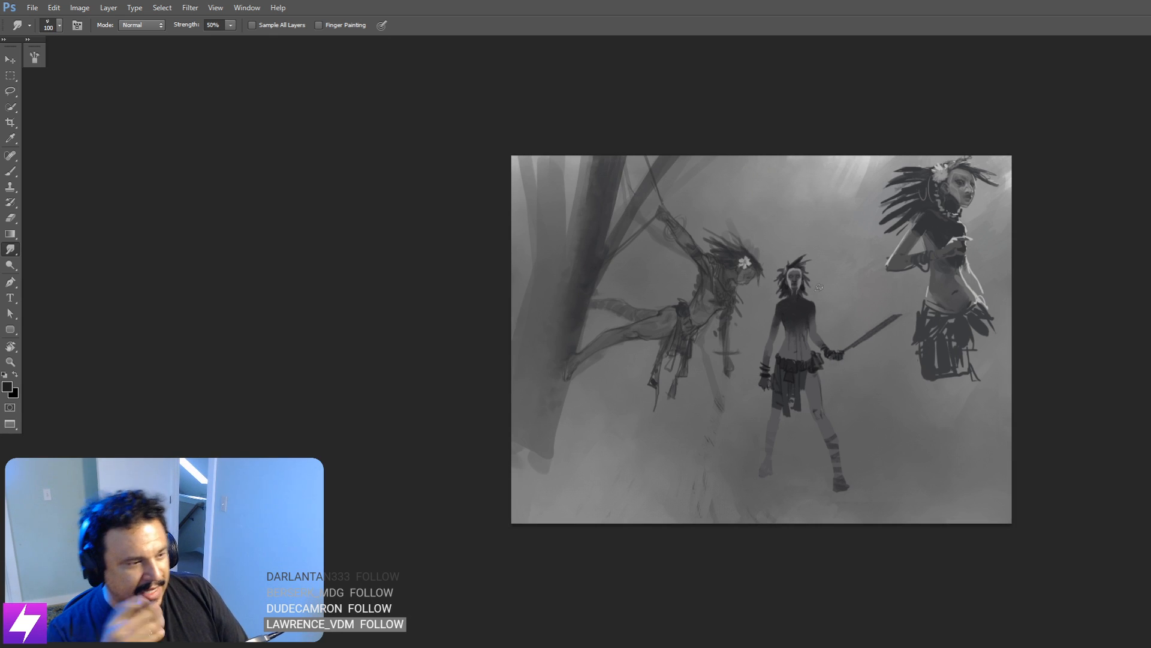
scroll(819, 287, up, 3)
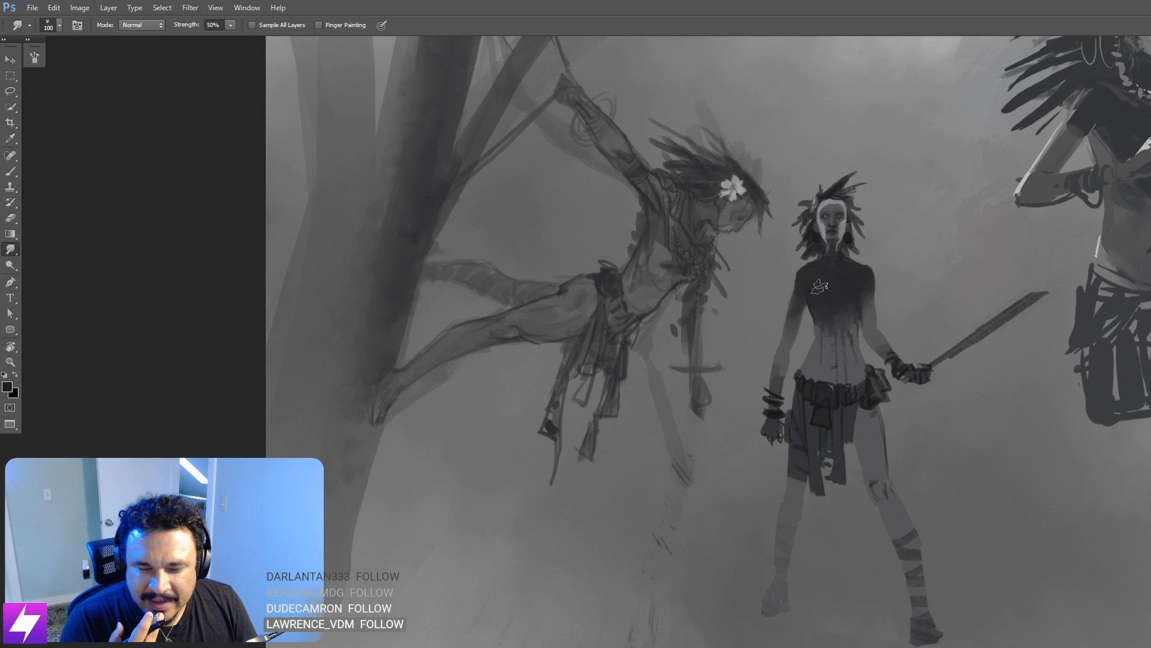
scroll(819, 287, down, 3)
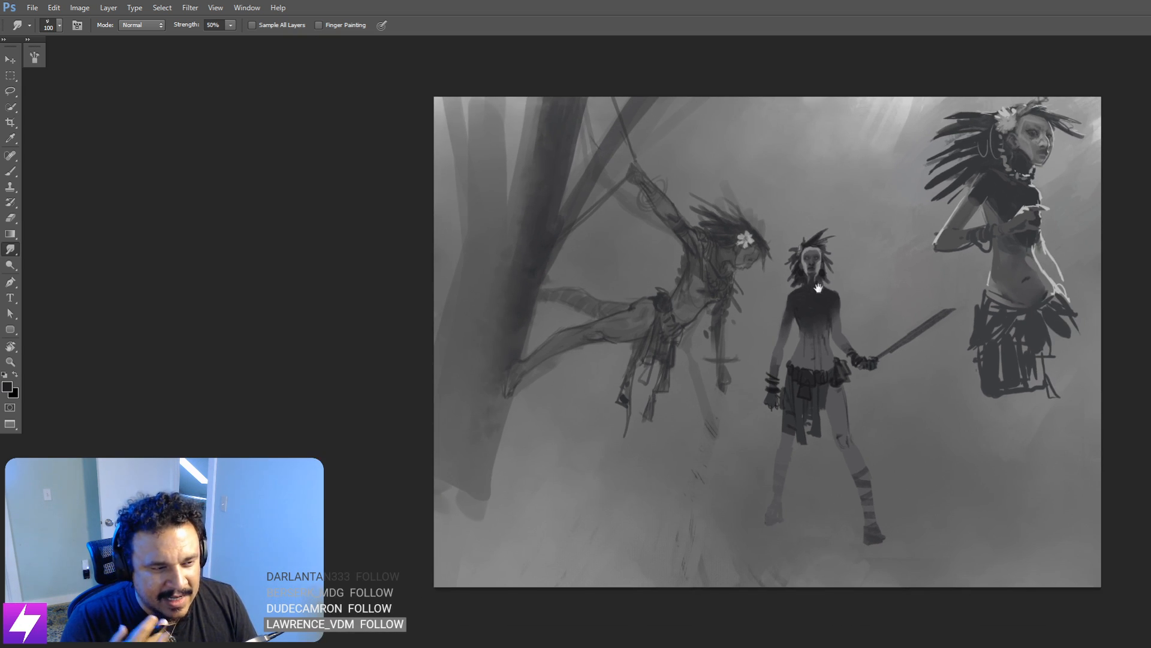
mouse_move(818, 288)
mouse_down()
mouse_move(854, 281)
mouse_move(901, 319)
mouse_move(905, 367)
mouse_up()
scroll(920, 363, up, 5)
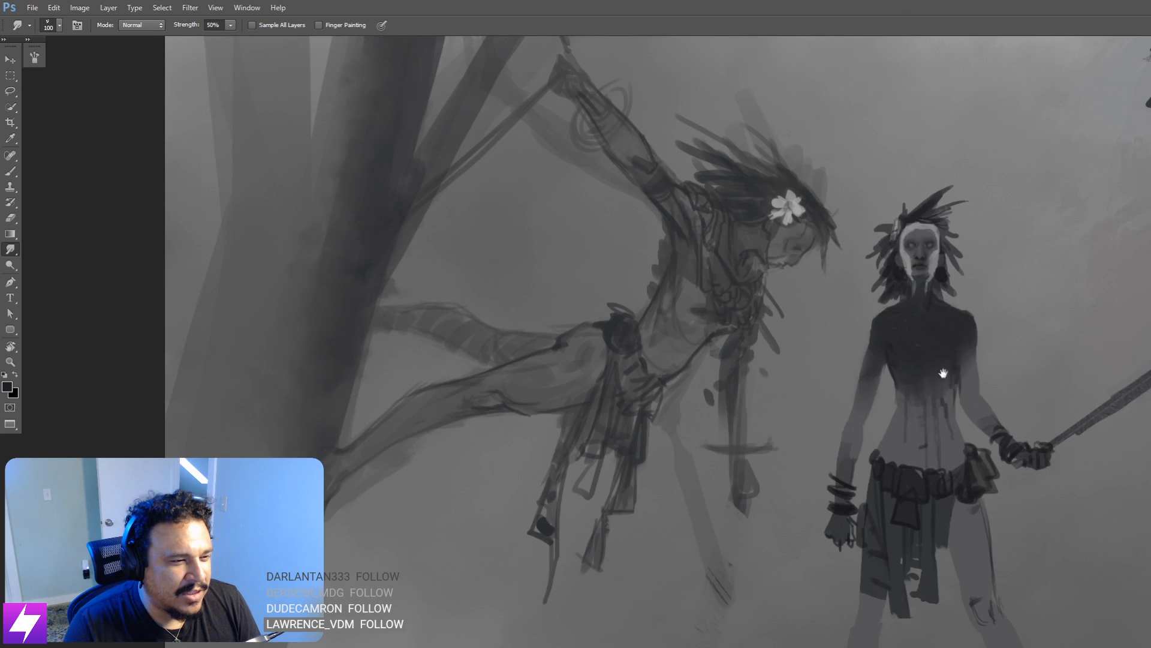
mouse_move(943, 373)
mouse_down()
mouse_move(931, 391)
mouse_move(923, 381)
mouse_up()
Step: Sample greys and reshape the light face paint with a small brush, forming a central dip on the forehead and angled cheeks
key(r)
drag(1005, 413, 971, 346)
scroll(971, 346, up, 3)
drag(971, 300, 953, 383)
key(Escape)
drag(875, 451, 908, 390)
key(b)
alt+click(853, 367)
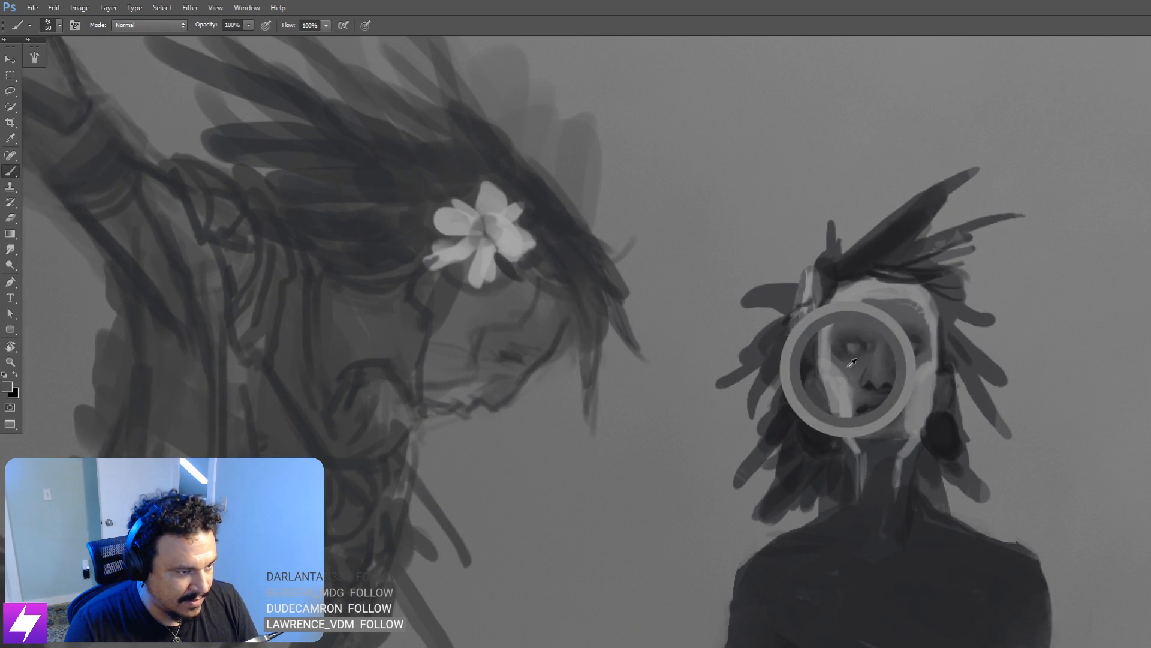
key(bracketleft)
key(bracketleft)
key(bracketleft)
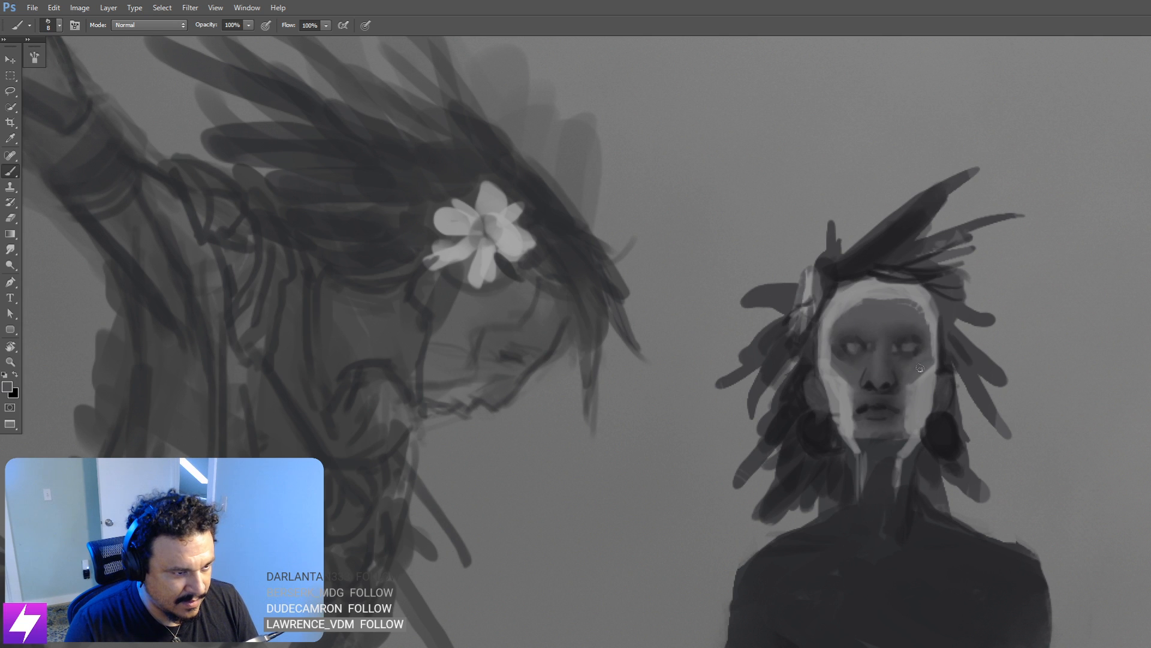
drag(908, 337, 903, 386)
key(bracketright)
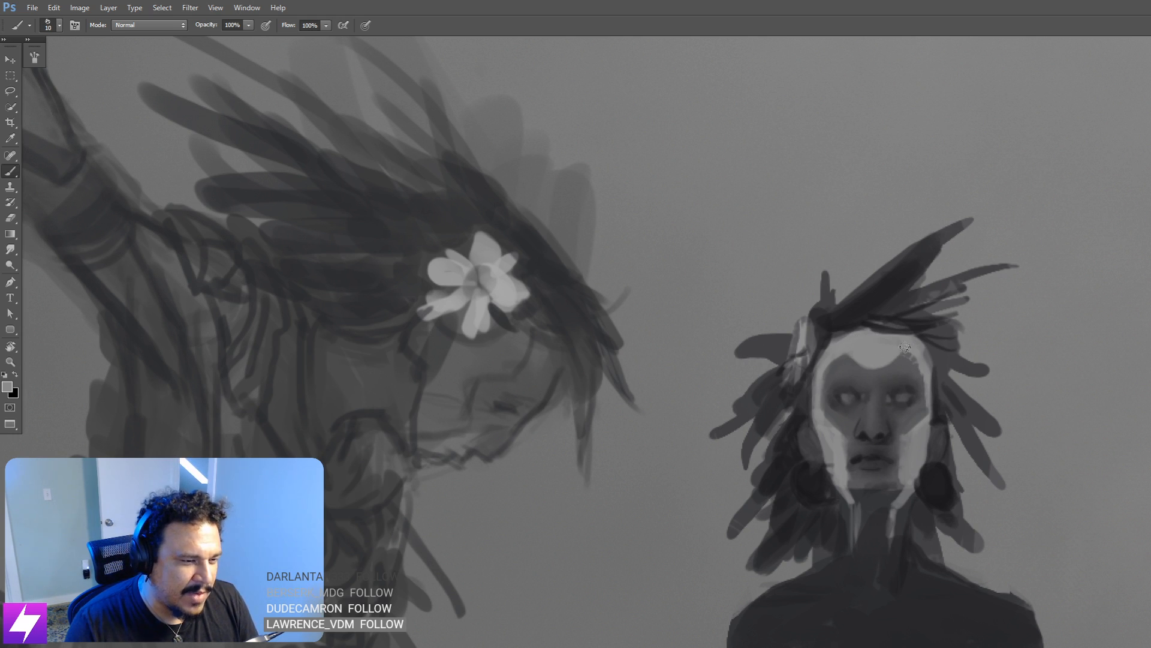
Step: Check the reshaped face paint up close and from a distance, and flip the canvas back horizontally
key(ctrl+minus)
key(ctrl+minus)
key(ctrl+minus)
key(ctrl+minus)
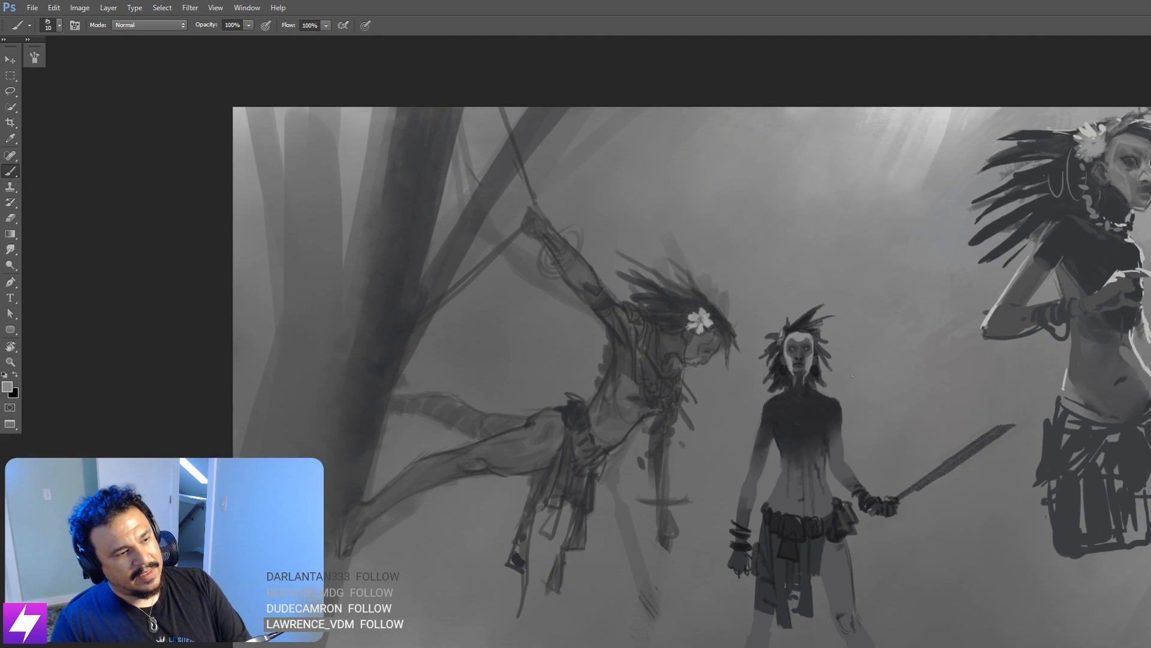
key(ctrl+plus)
drag(840, 417, 786, 388)
key(ctrl+plus)
key(ctrl+plus)
key(ctrl+plus)
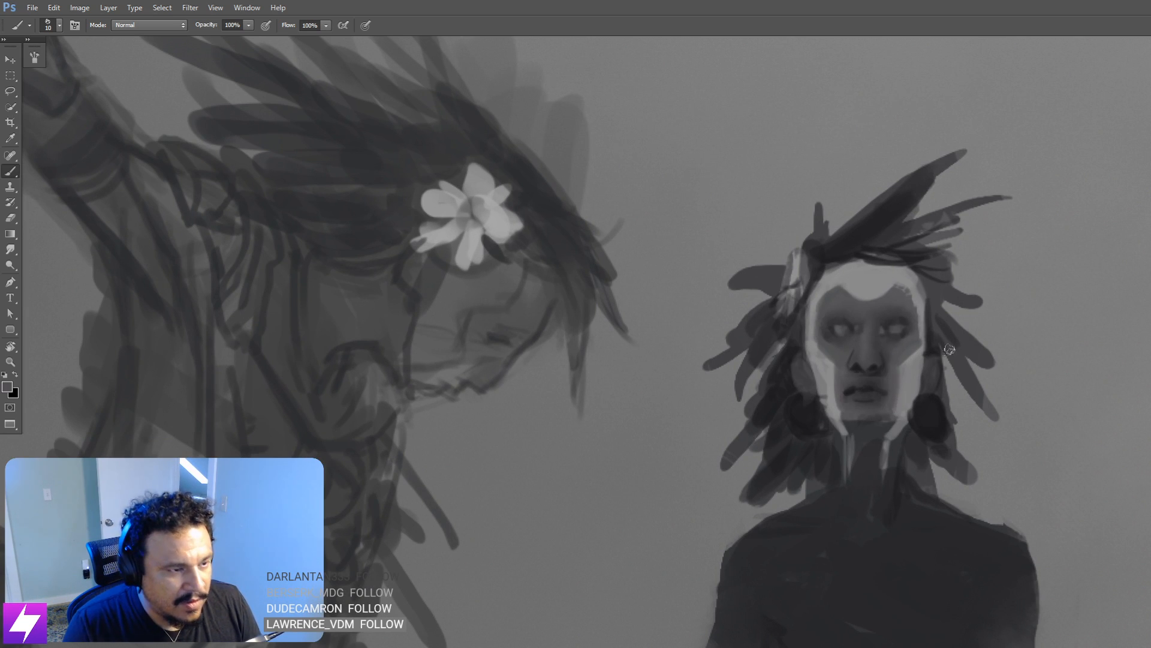
key(ctrl+minus)
key(ctrl+minus)
key(ctrl+minus)
key(ctrl+minus)
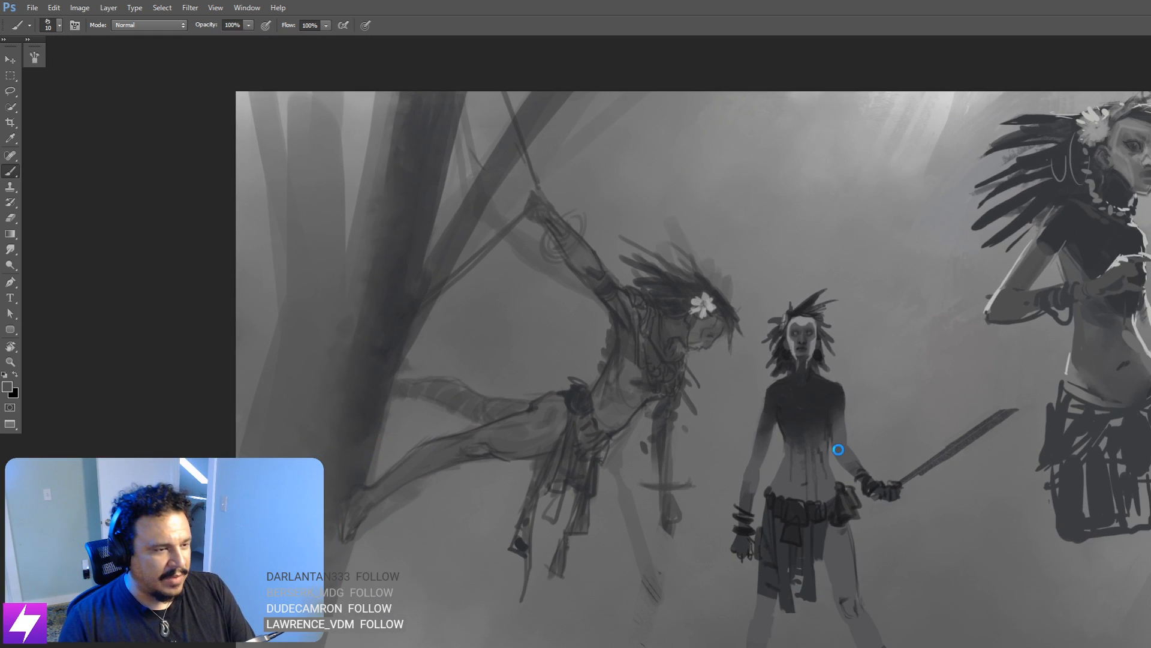
key(F2)
key(ctrl+plus)
drag(690, 420, 763, 434)
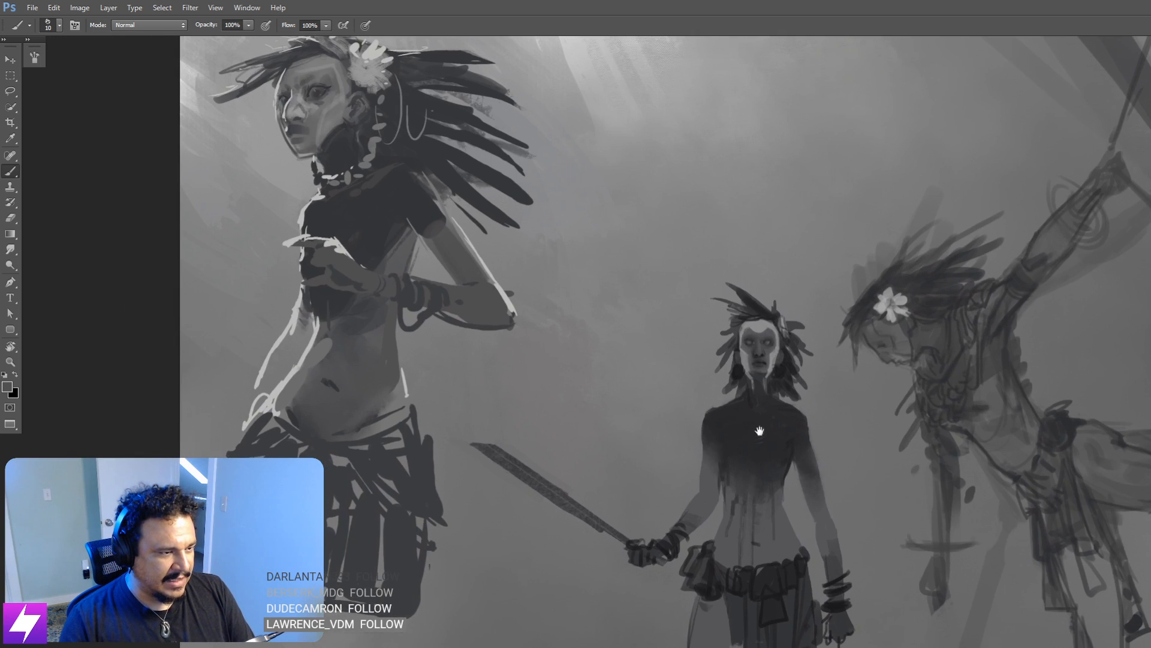
Step: Paint lighter grey over both of the warrior's ears with a size 20 brush and review the whole image
key(ctrl+plus)
scroll(741, 376, up, 3)
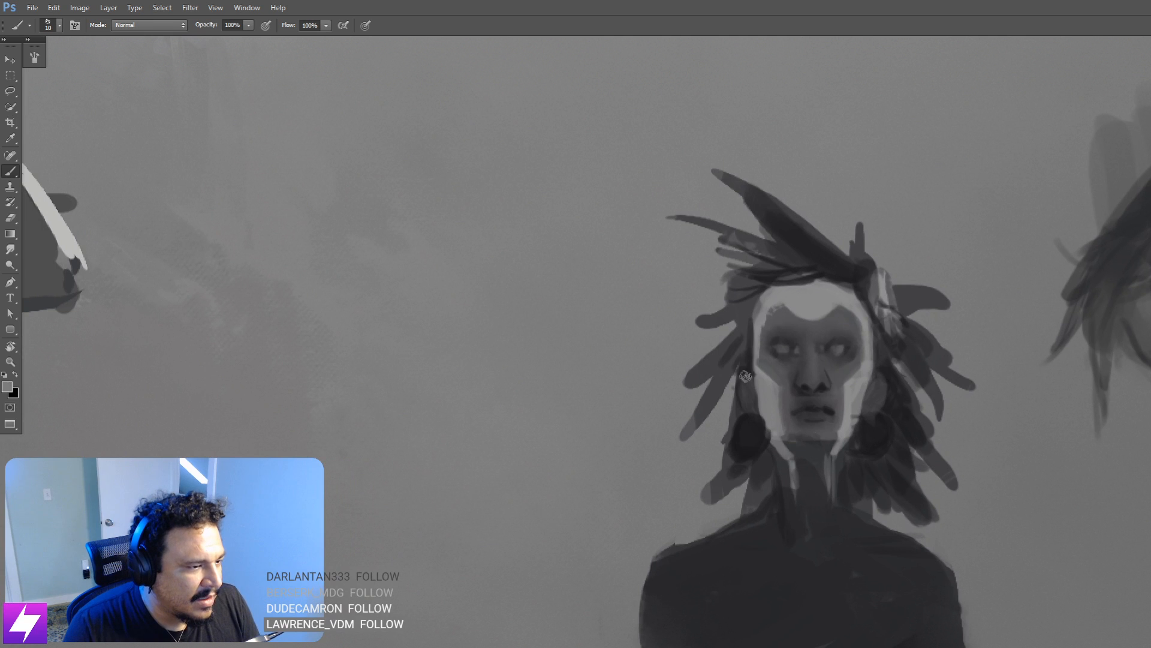
key(bracketright)
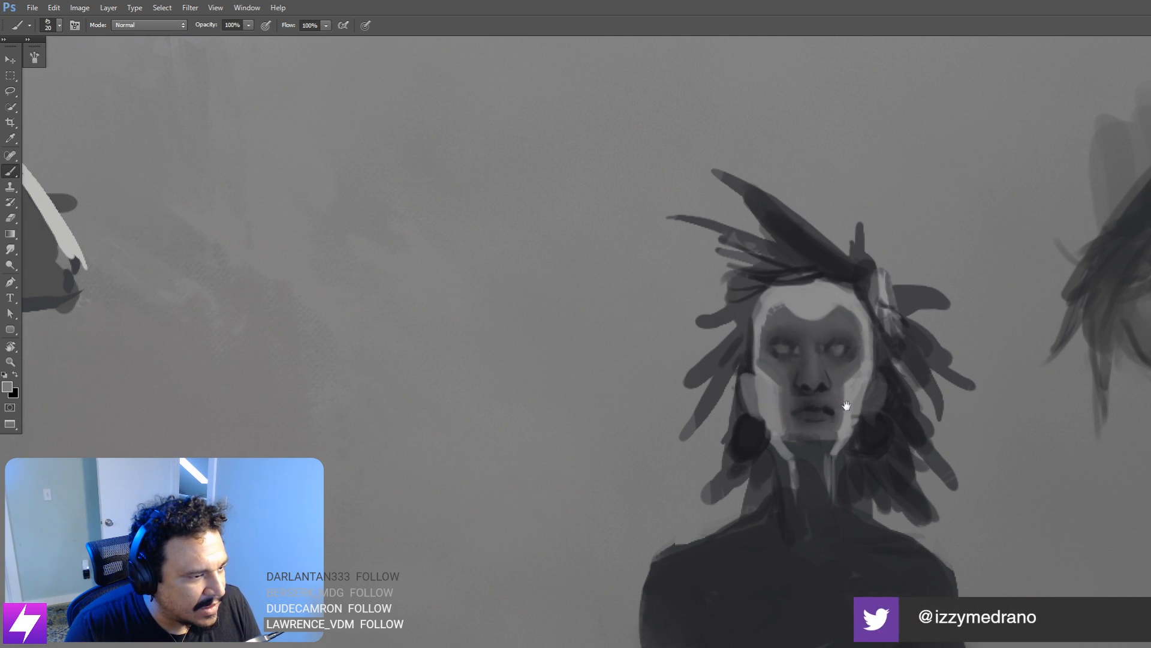
mouse_move(847, 406)
mouse_down()
mouse_move(830, 404)
mouse_move(858, 374)
mouse_move(857, 396)
mouse_up()
key(ctrl+minus)
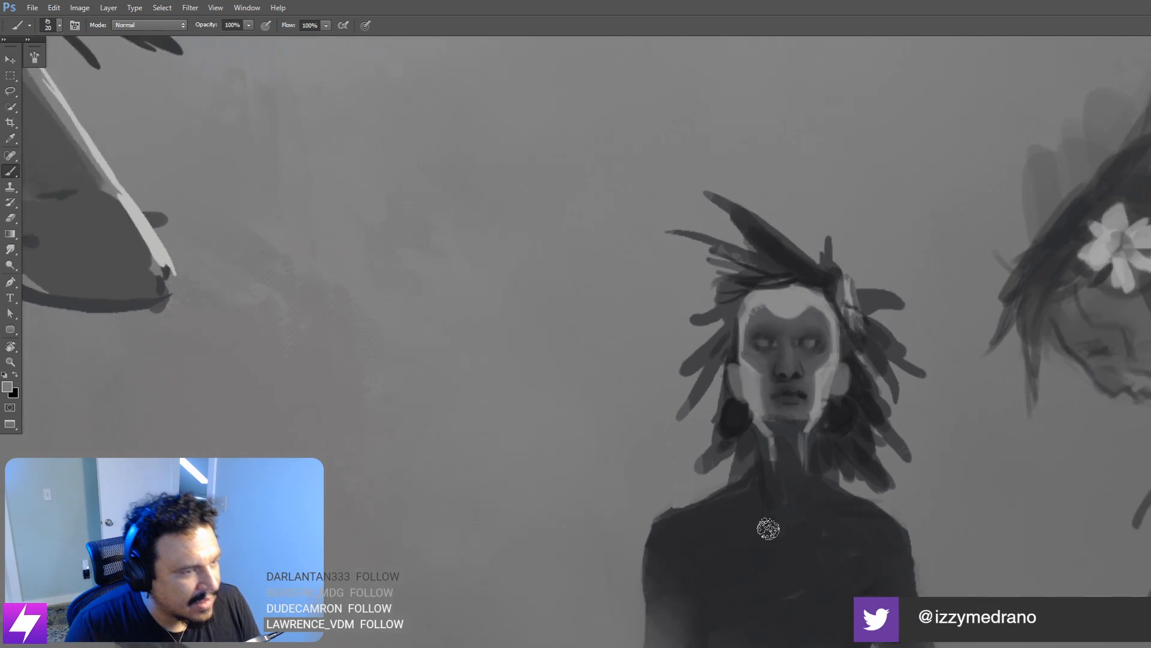
key(ctrl+minus)
key(ctrl+minus)
key(ctrl+minus)
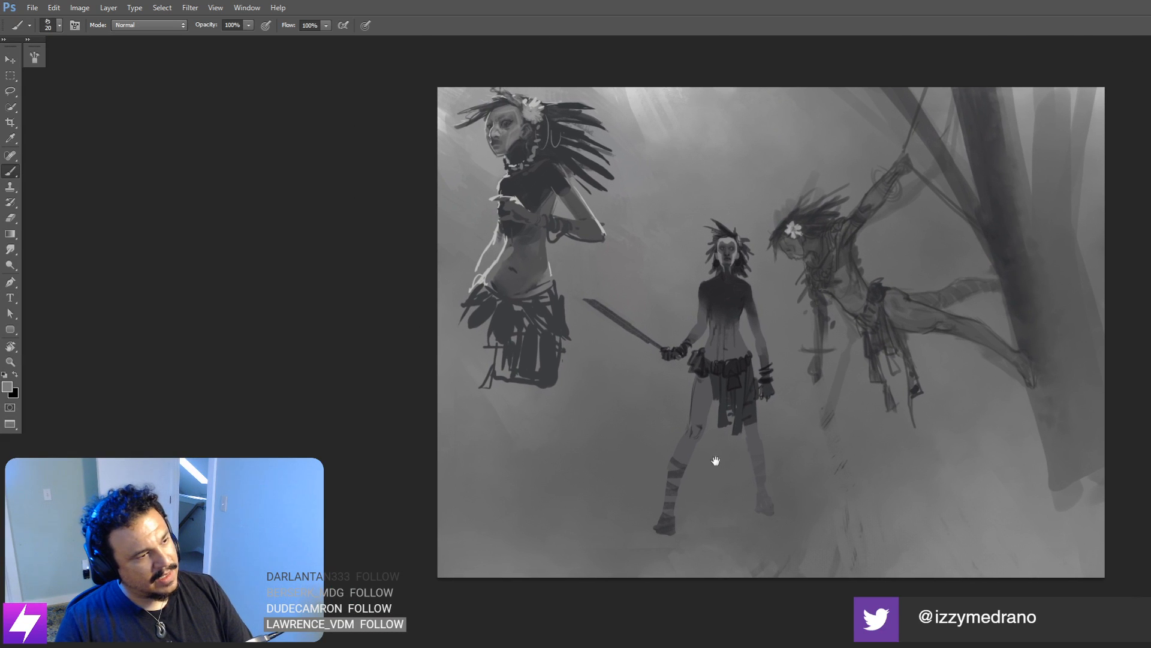
drag(716, 461, 723, 478)
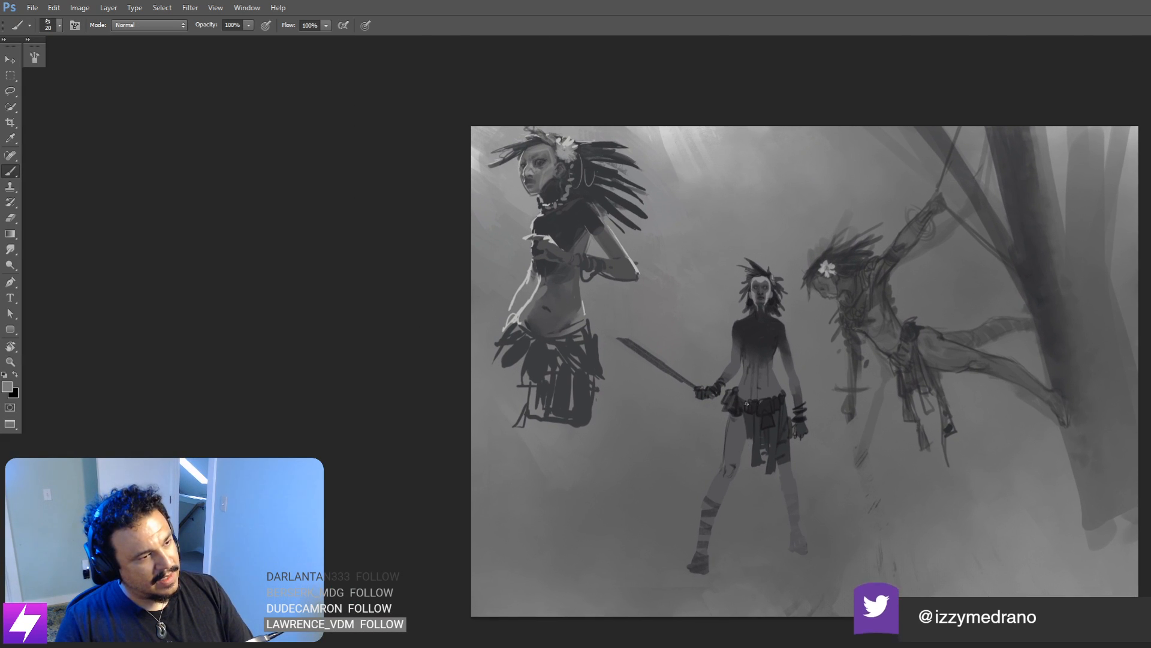
Step: Sample a dark tone and add small inner details to the warrior's ears with a size 9 brush
key(ctrl+plus)
key(ctrl+plus)
key(ctrl+plus)
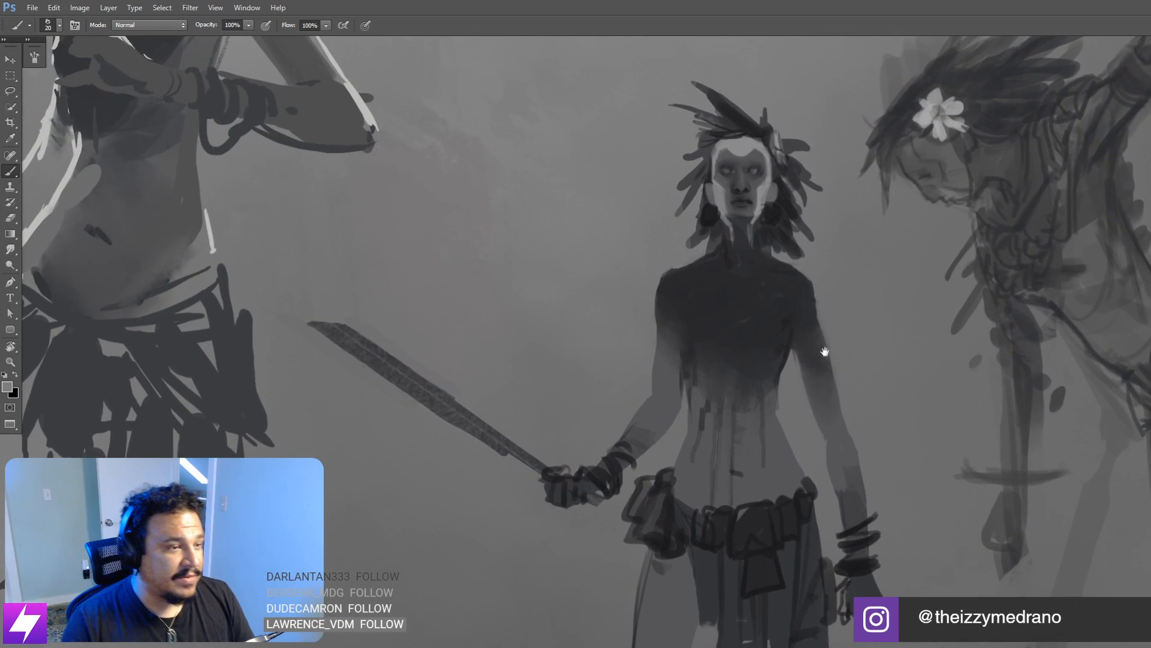
drag(823, 347, 828, 408)
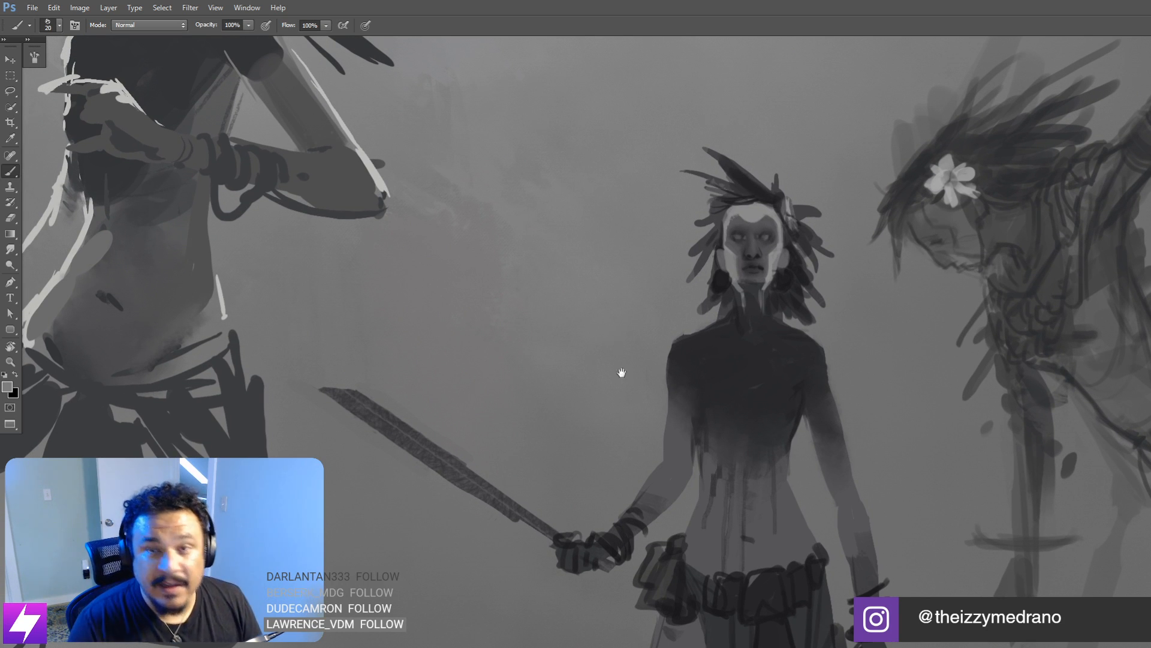
drag(643, 464, 653, 465)
alt+click(763, 368)
drag(769, 369, 783, 410)
ctrl+click(776, 341)
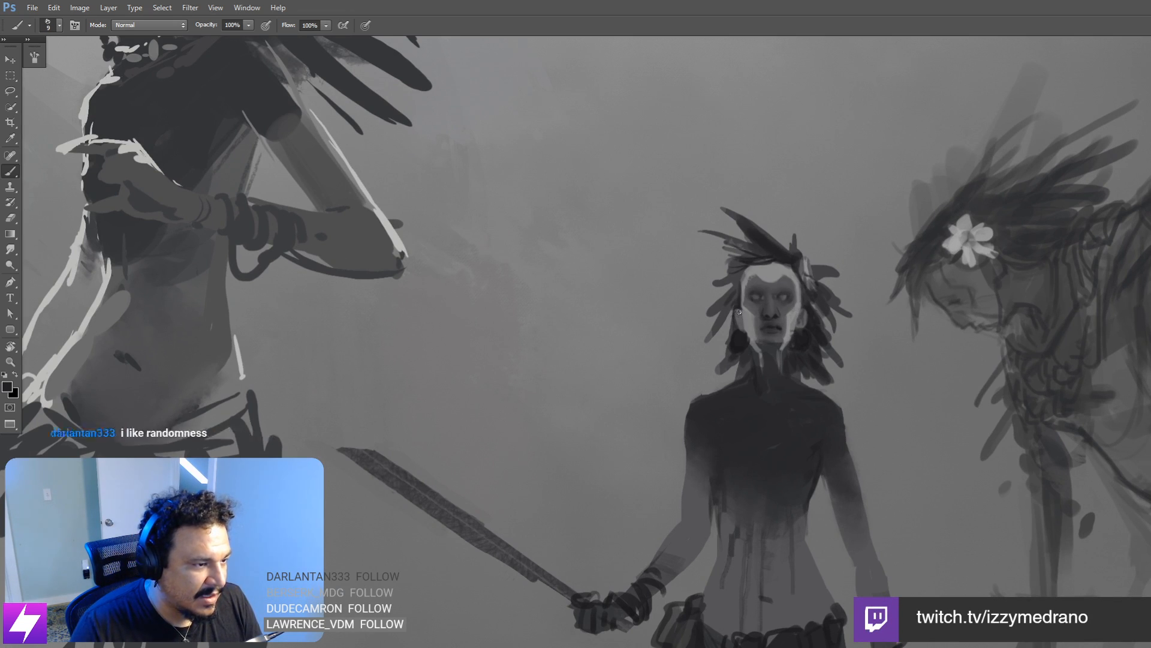
alt+click(747, 382)
alt+click(787, 347)
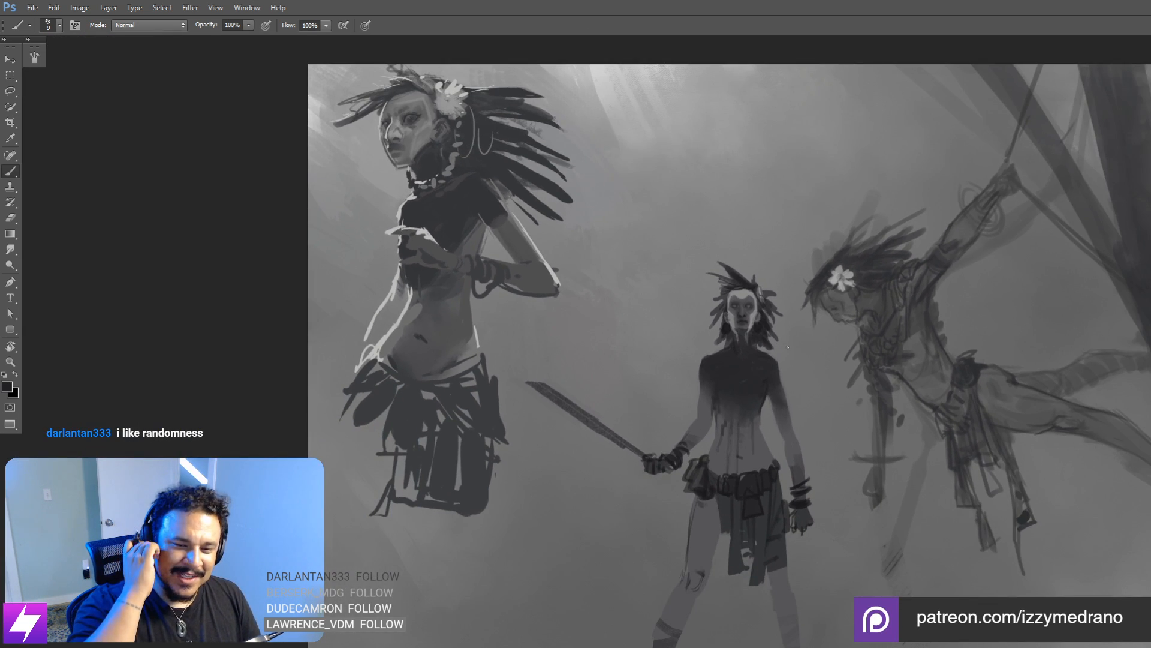
drag(774, 468, 810, 520)
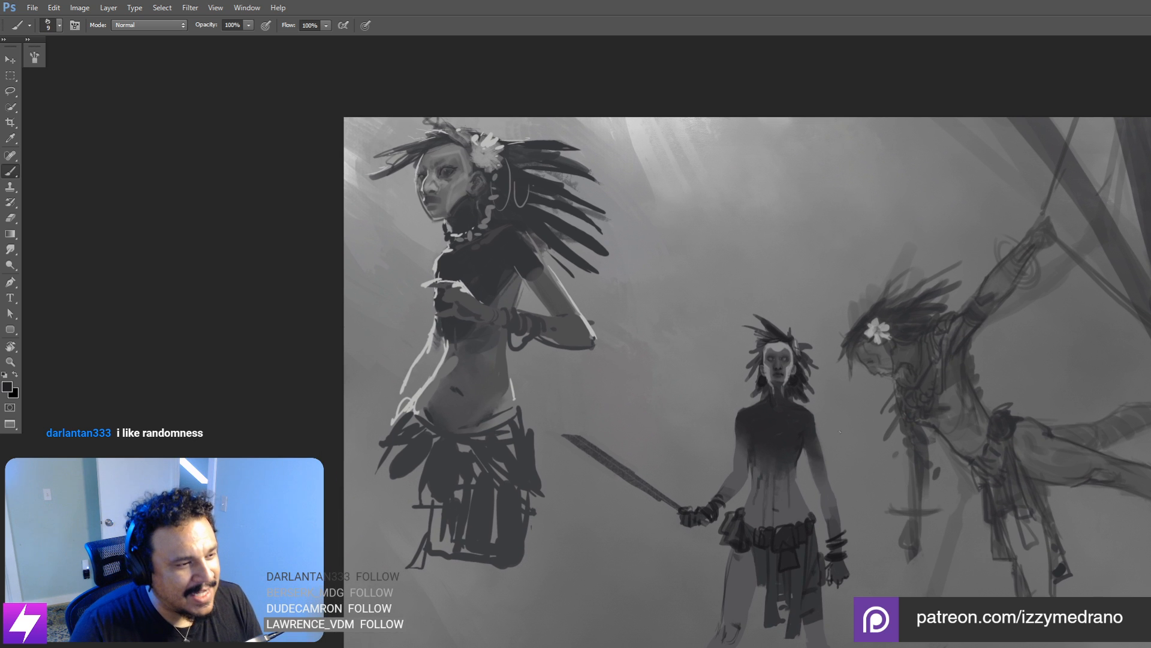
Step: Soften the ear details and face edges with a size 30 Smudge brush
ctrl+click(773, 346)
ctrl+click(772, 346)
ctrl+click(773, 346)
key(r)
key(bracketleft)
key(bracketleft)
key(bracketleft)
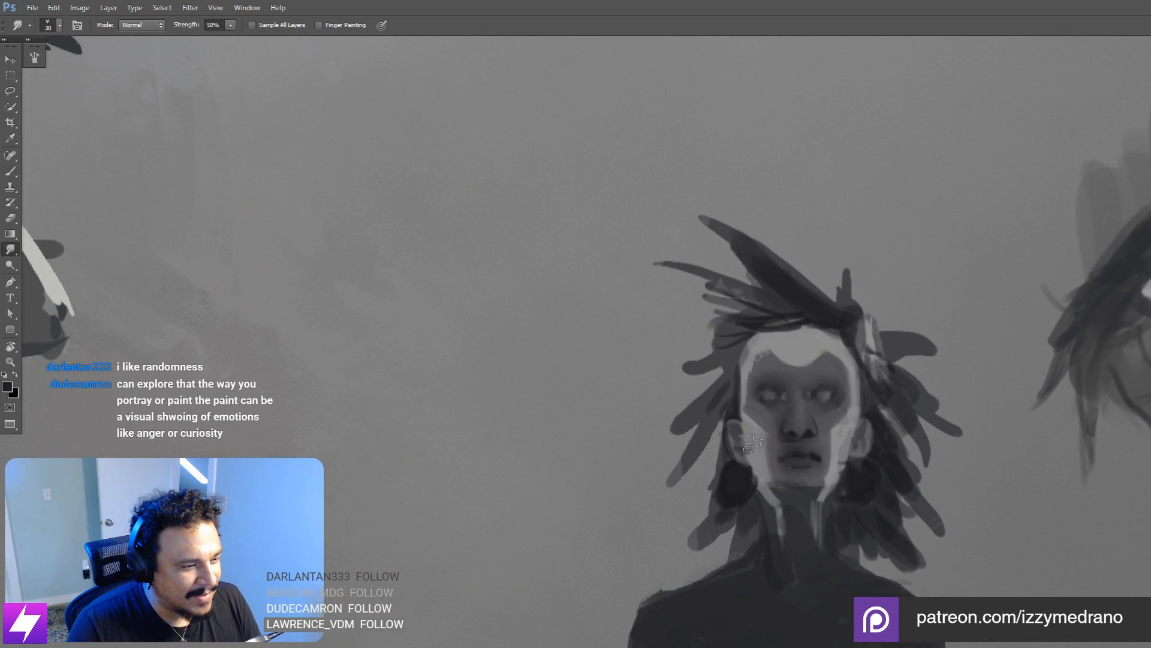
alt+click(760, 335)
alt+click(760, 335)
alt+click(761, 334)
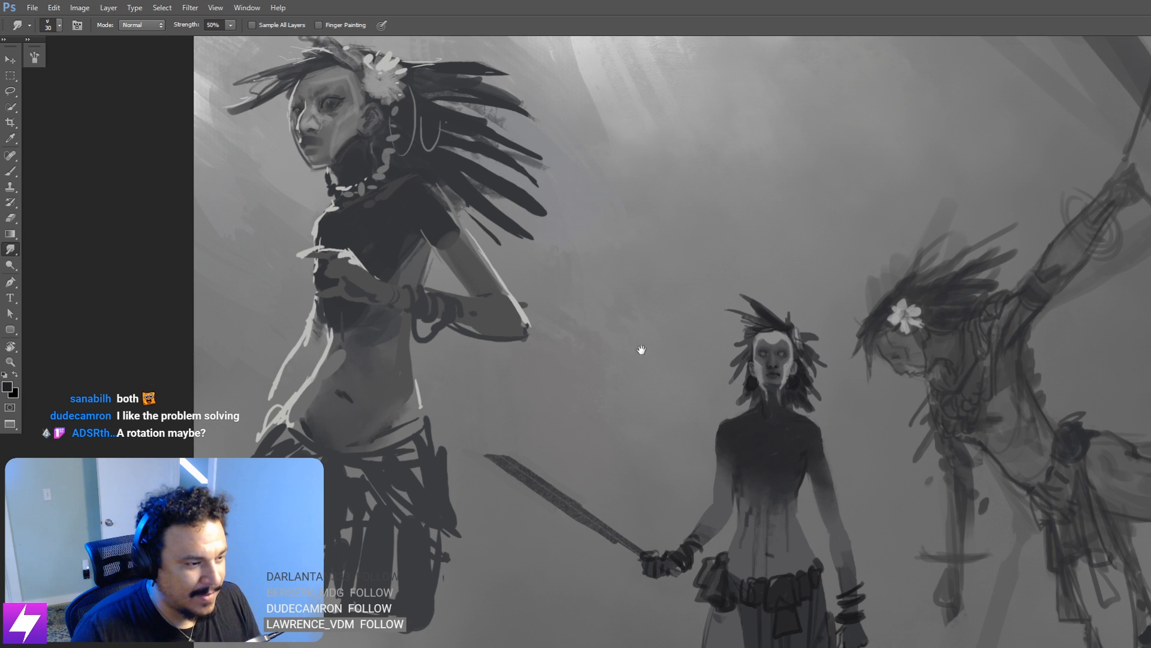
Step: Rotate the view, sample a mid grey and paint over the forehead's light centre with a size 25 brush, then reset the rotation
drag(642, 349, 695, 351)
key(r)
mouse_move(983, 363)
mouse_down()
mouse_move(977, 264)
mouse_move(914, 180)
mouse_up()
key(ctrl+plus)
key(b)
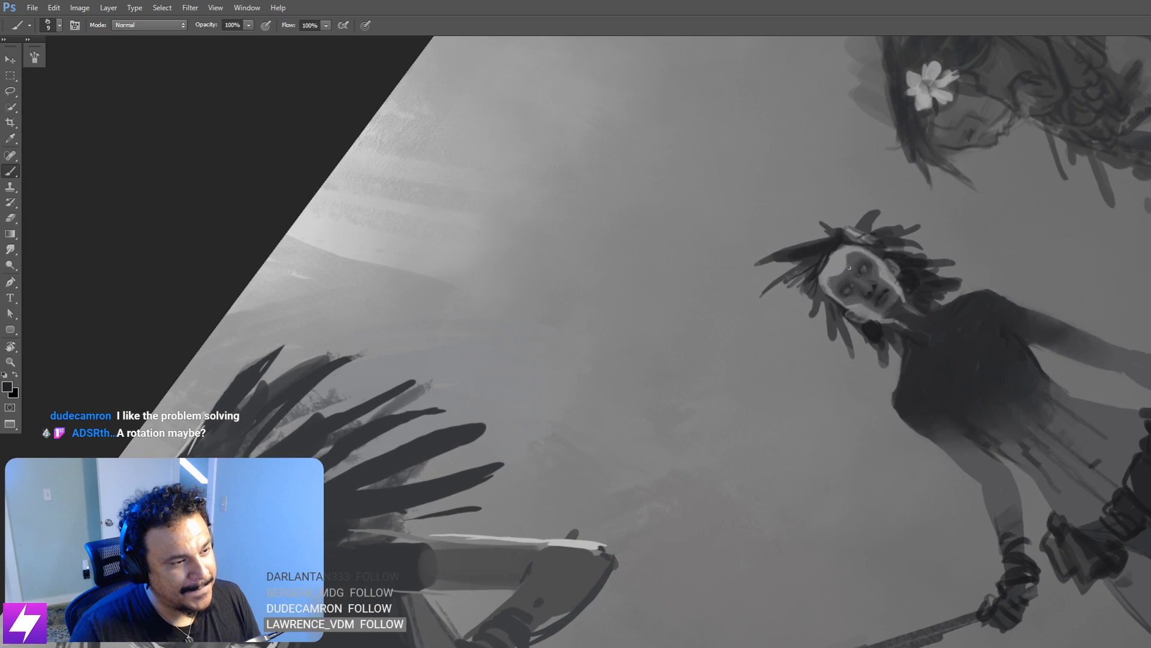
key(bracketright)
alt+click(849, 259)
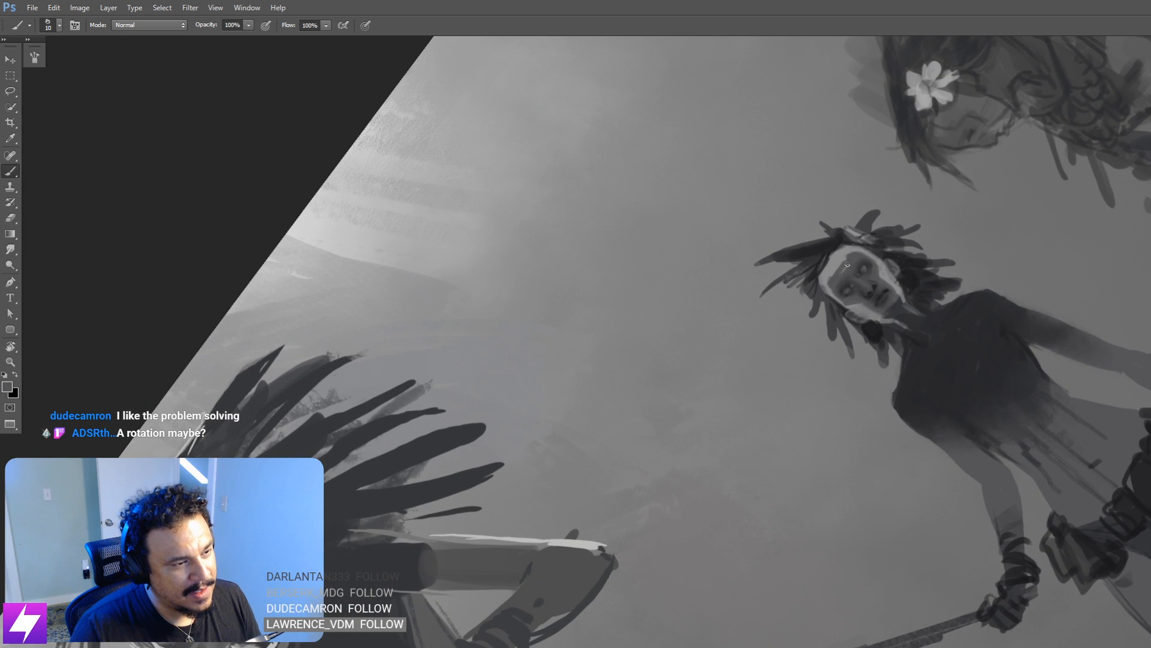
key(bracketright)
key(bracketright)
key(bracketright)
drag(847, 265, 840, 270)
key(Escape)
Step: Flip the canvas horizontally and examine the warrior's new forehead from a distance and up close
key(ctrl+minus)
key(ctrl+minus)
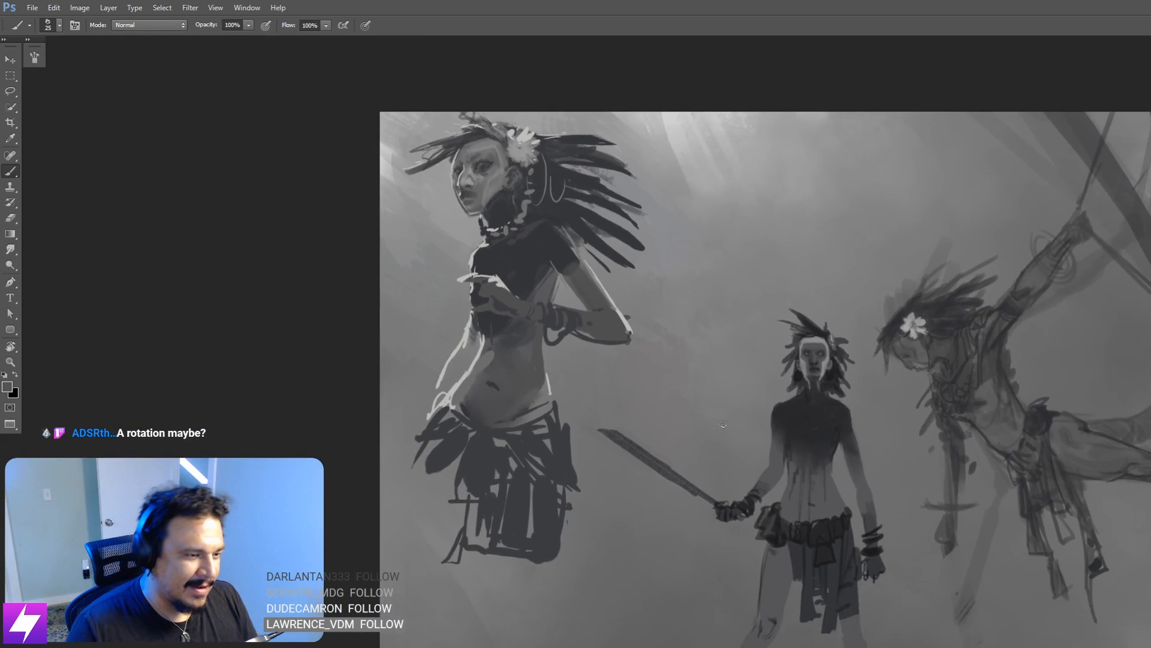
key(ctrl+minus)
key(ctrl+minus)
key(ctrl+shift+h)
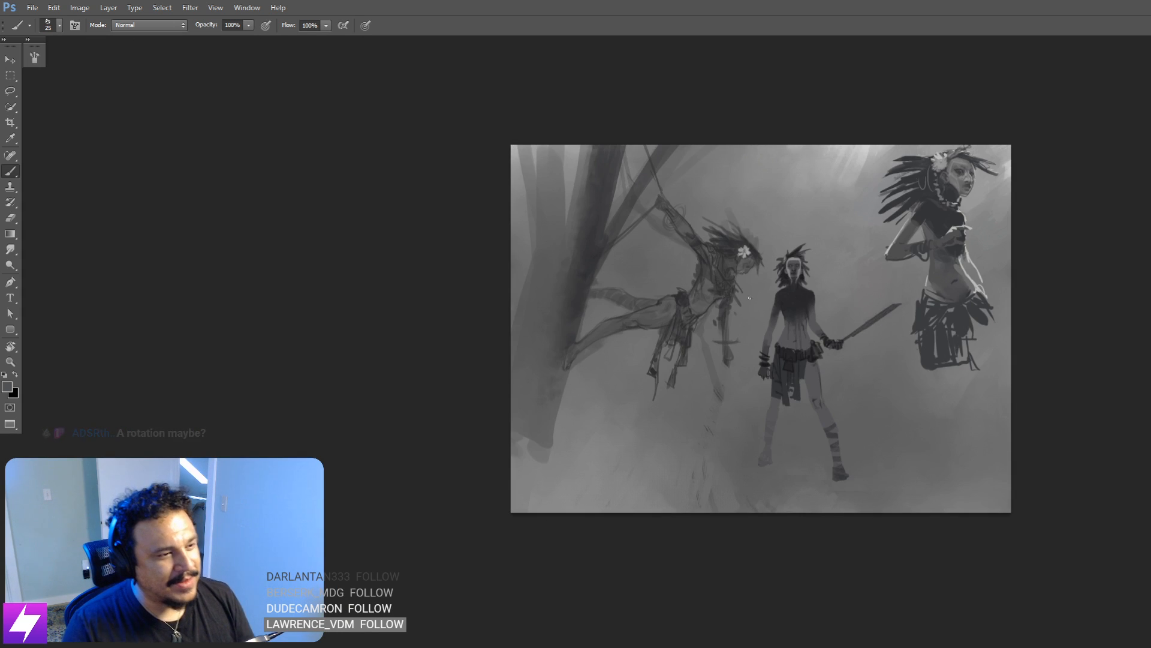
key(ctrl+plus)
key(ctrl+plus)
drag(852, 278, 804, 373)
key(ctrl+plus)
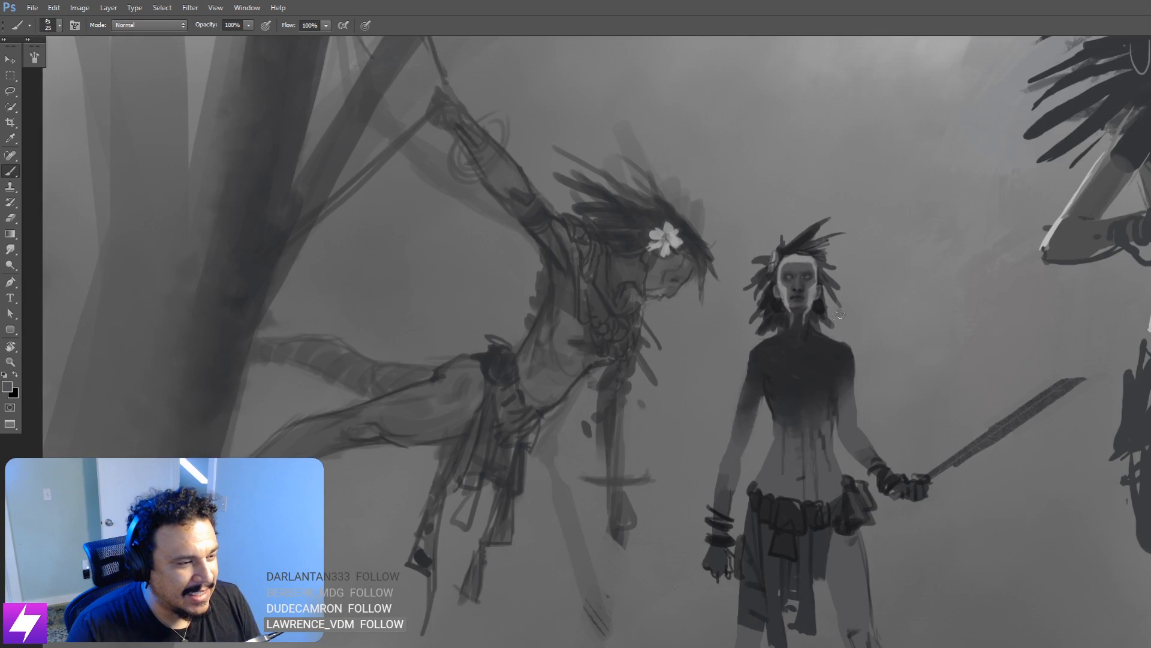
Step: Sample a dark tone, refine the facial features around the eyes with a small brush and check the whole image
key(ctrl+plus)
mouse_move(900, 318)
mouse_down()
mouse_move(805, 316)
mouse_move(813, 400)
mouse_up()
key(bracketleft)
key(bracketleft)
key(bracketleft)
key(bracketleft)
alt+click(822, 279)
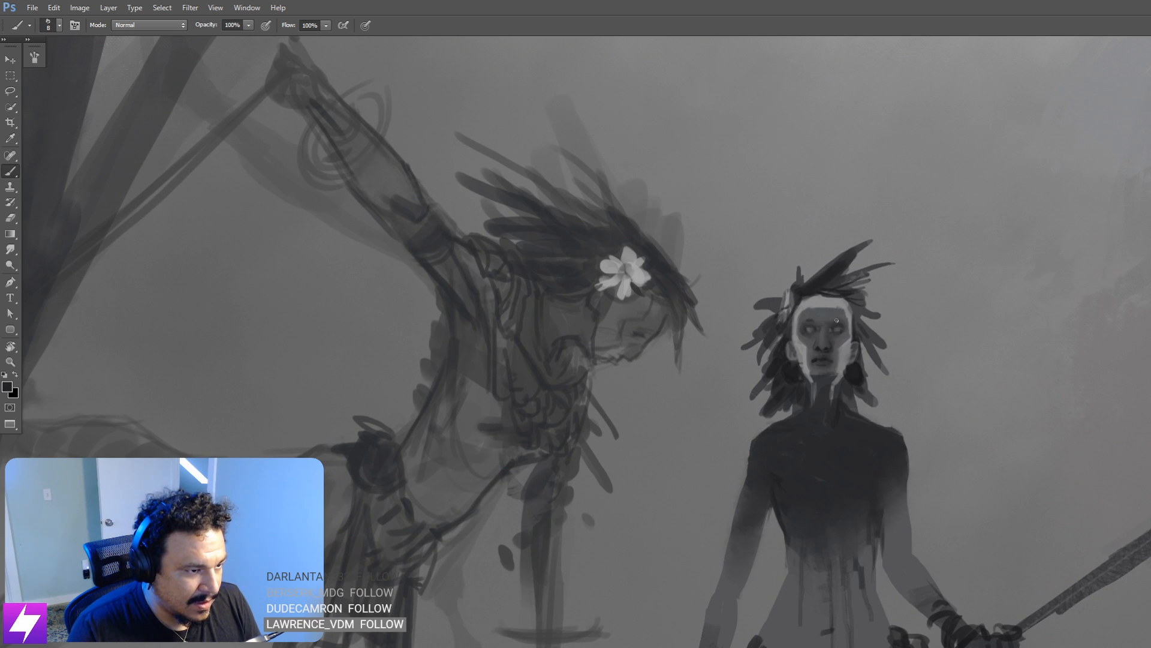
key(ctrl+minus)
drag(840, 312, 912, 313)
key(ctrl+minus)
drag(821, 360, 876, 361)
key(ctrl+minus)
mouse_move(758, 451)
mouse_down()
mouse_move(858, 359)
mouse_move(840, 362)
mouse_move(805, 343)
mouse_up()
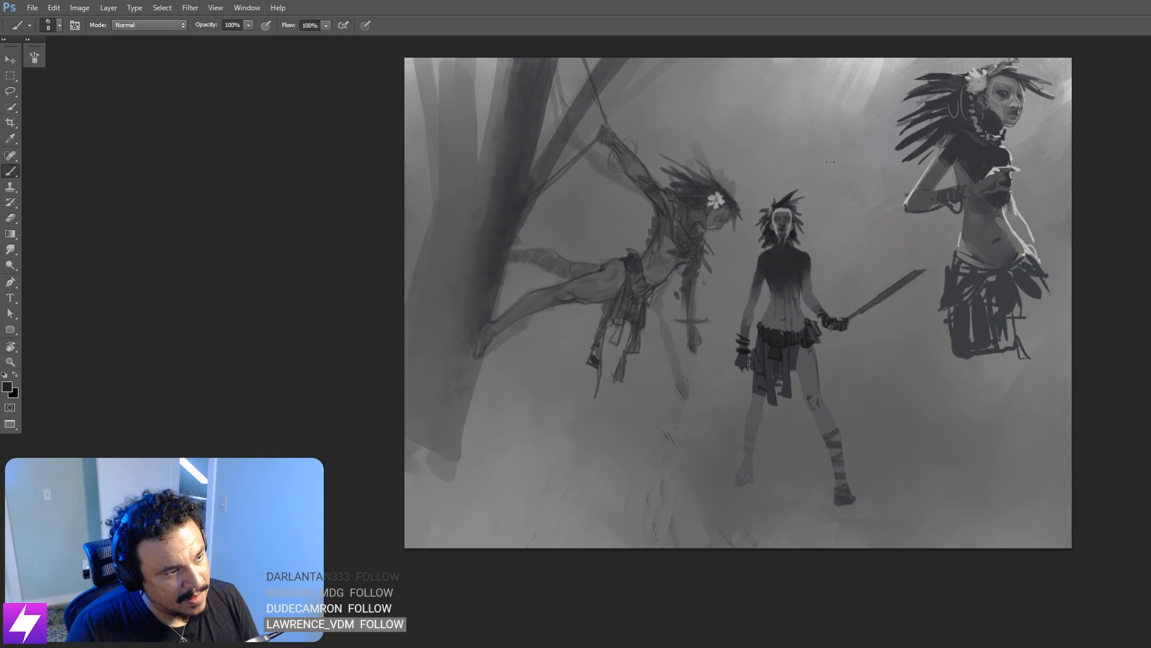
Step: Sample the dark top's tone, shade the upper thigh beneath the belt with a size 40 brush and smudge it smooth
alt+click(785, 270)
key(bracketright)
key(bracketright)
key(bracketright)
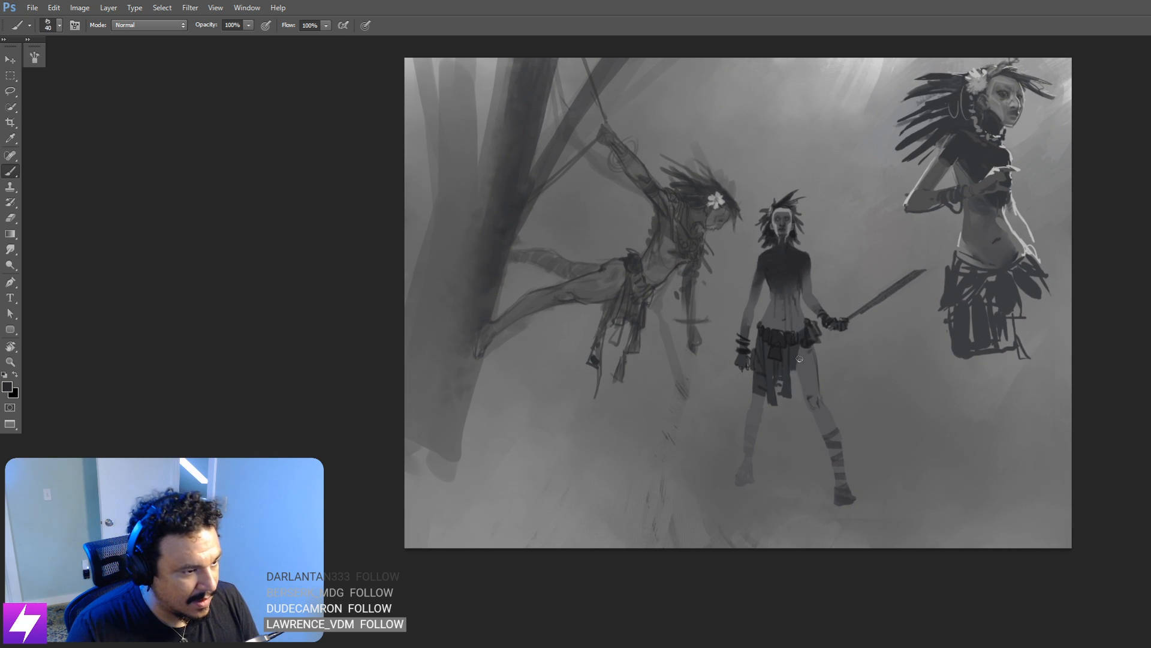
key(r)
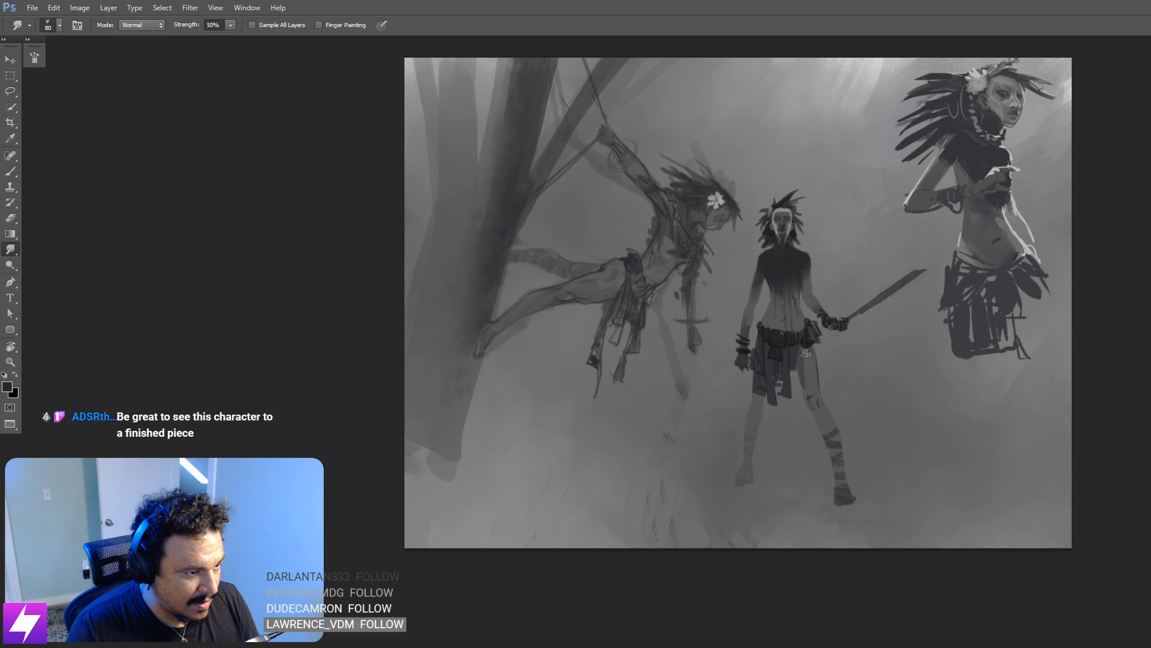
drag(808, 322, 800, 343)
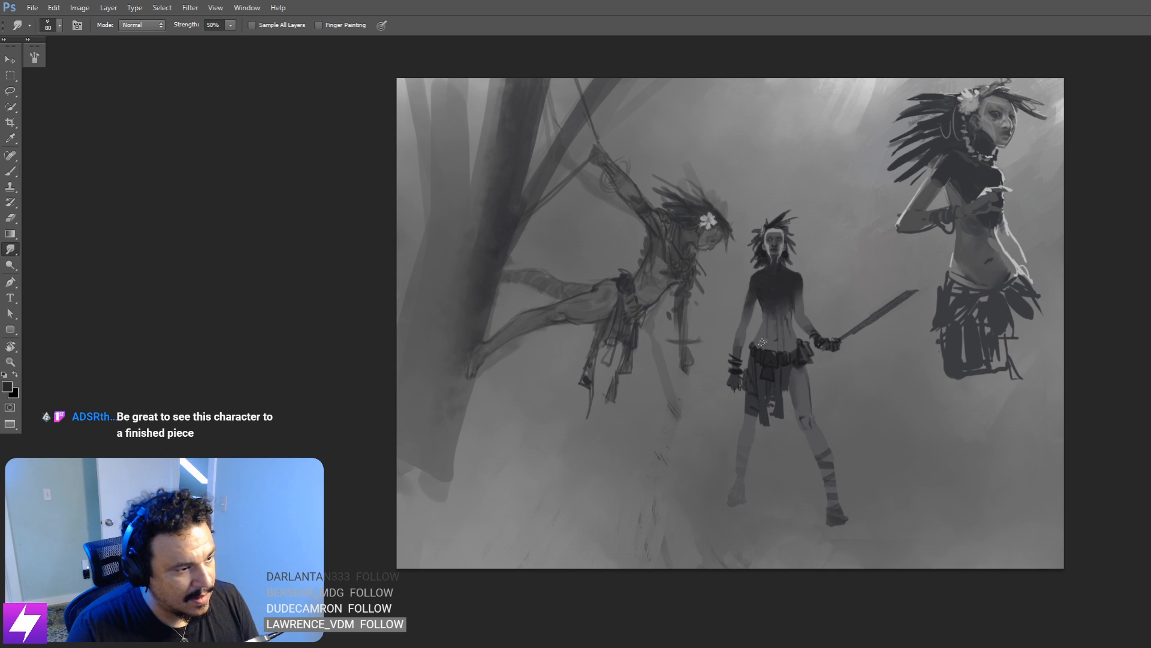
Step: Paint dark shading on the abdomen just above the belt, smudge it at size 80 and check it from a distance
key(b)
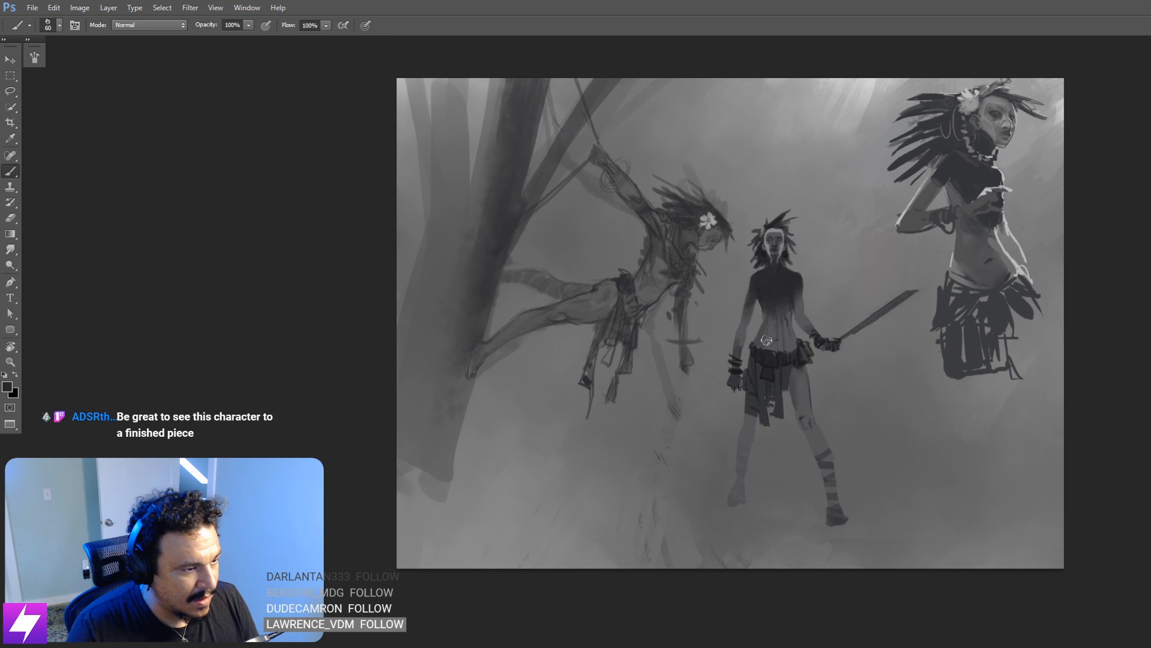
key(r)
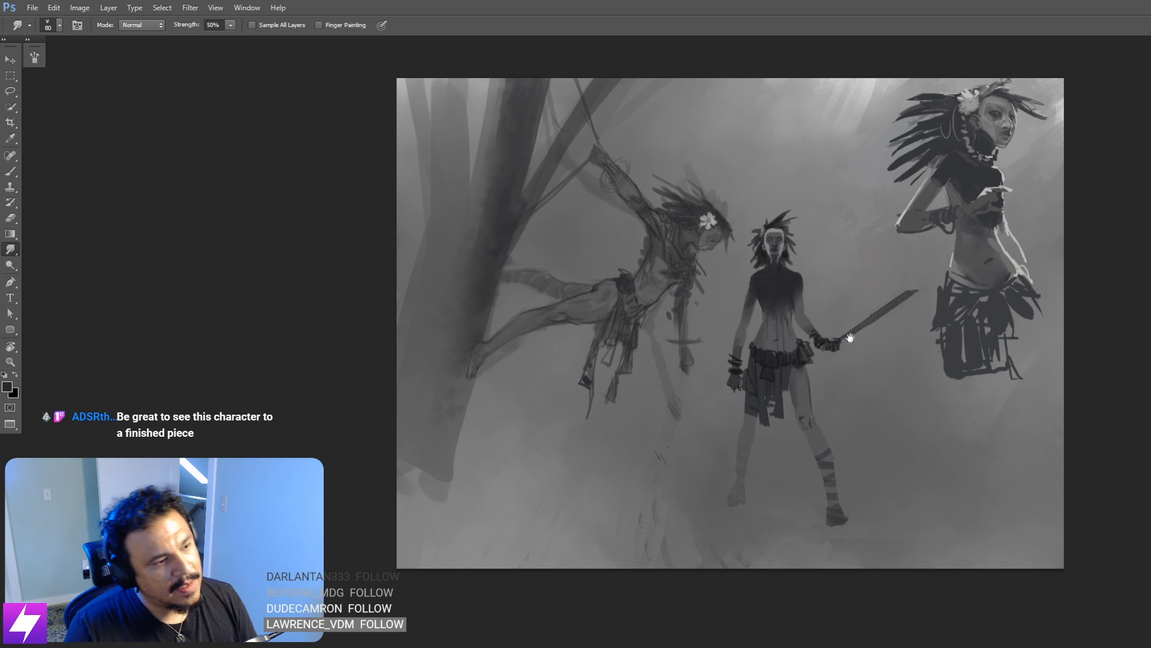
drag(850, 338, 862, 294)
scroll(846, 284, down, 3)
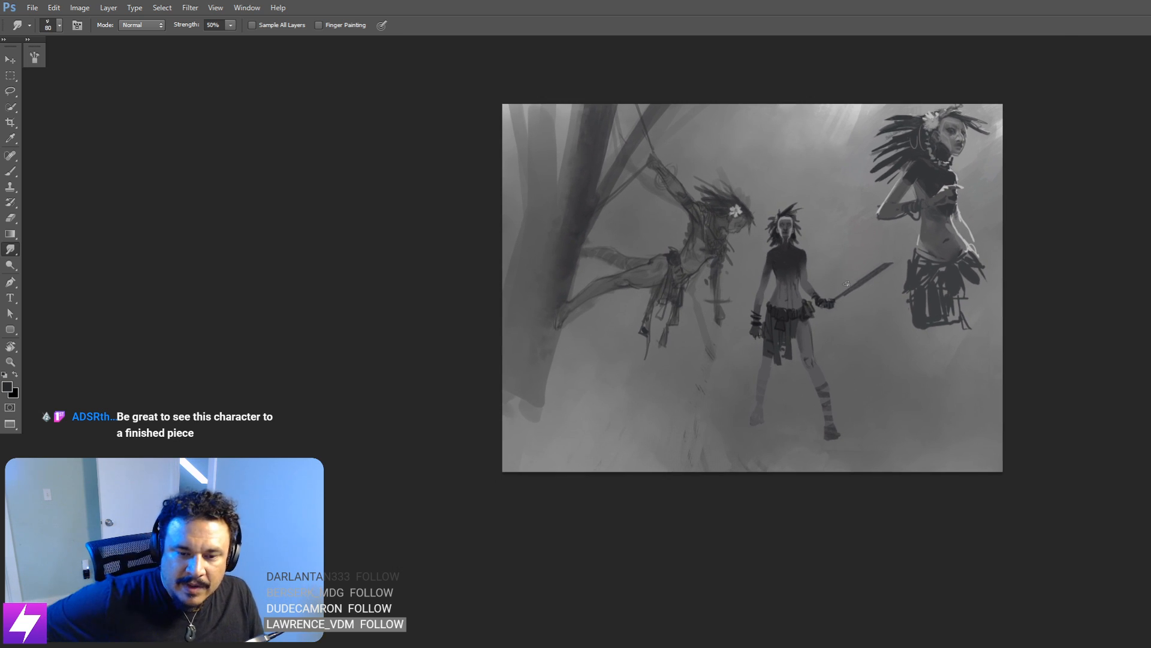